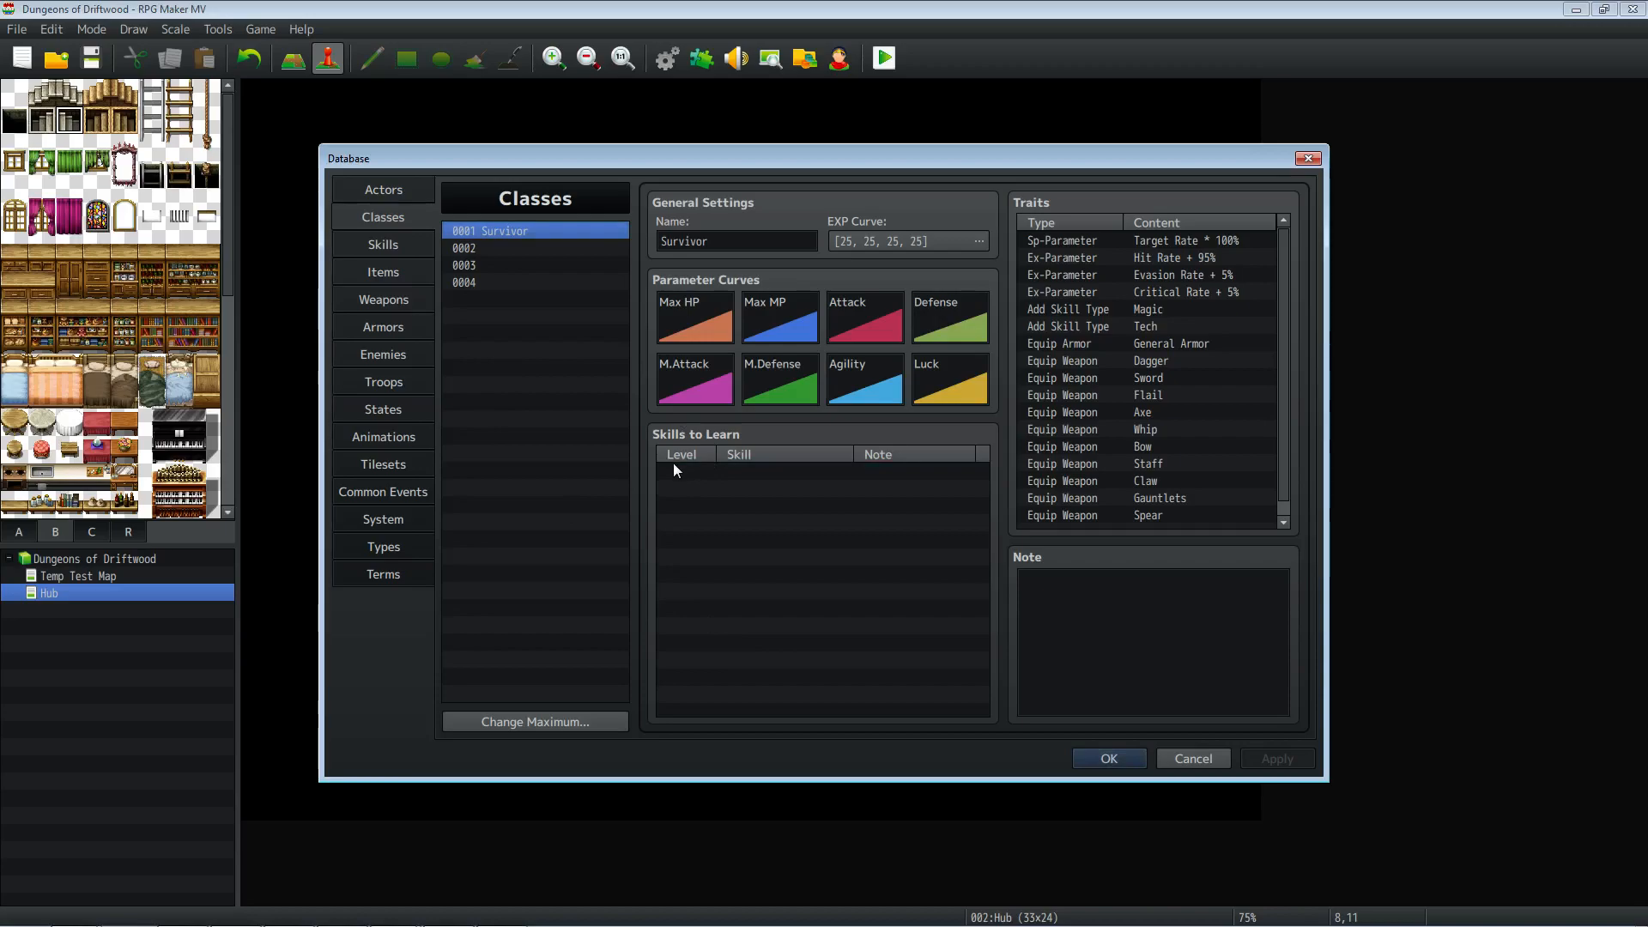
Step: Review the database's actors, items, weapons and armors, including the Kirkbride Shell's description, name and defense parameter
{"action": "left_click", "coordinate": [389, 189]}
{"action": "left_click", "coordinate": [424, 241]}
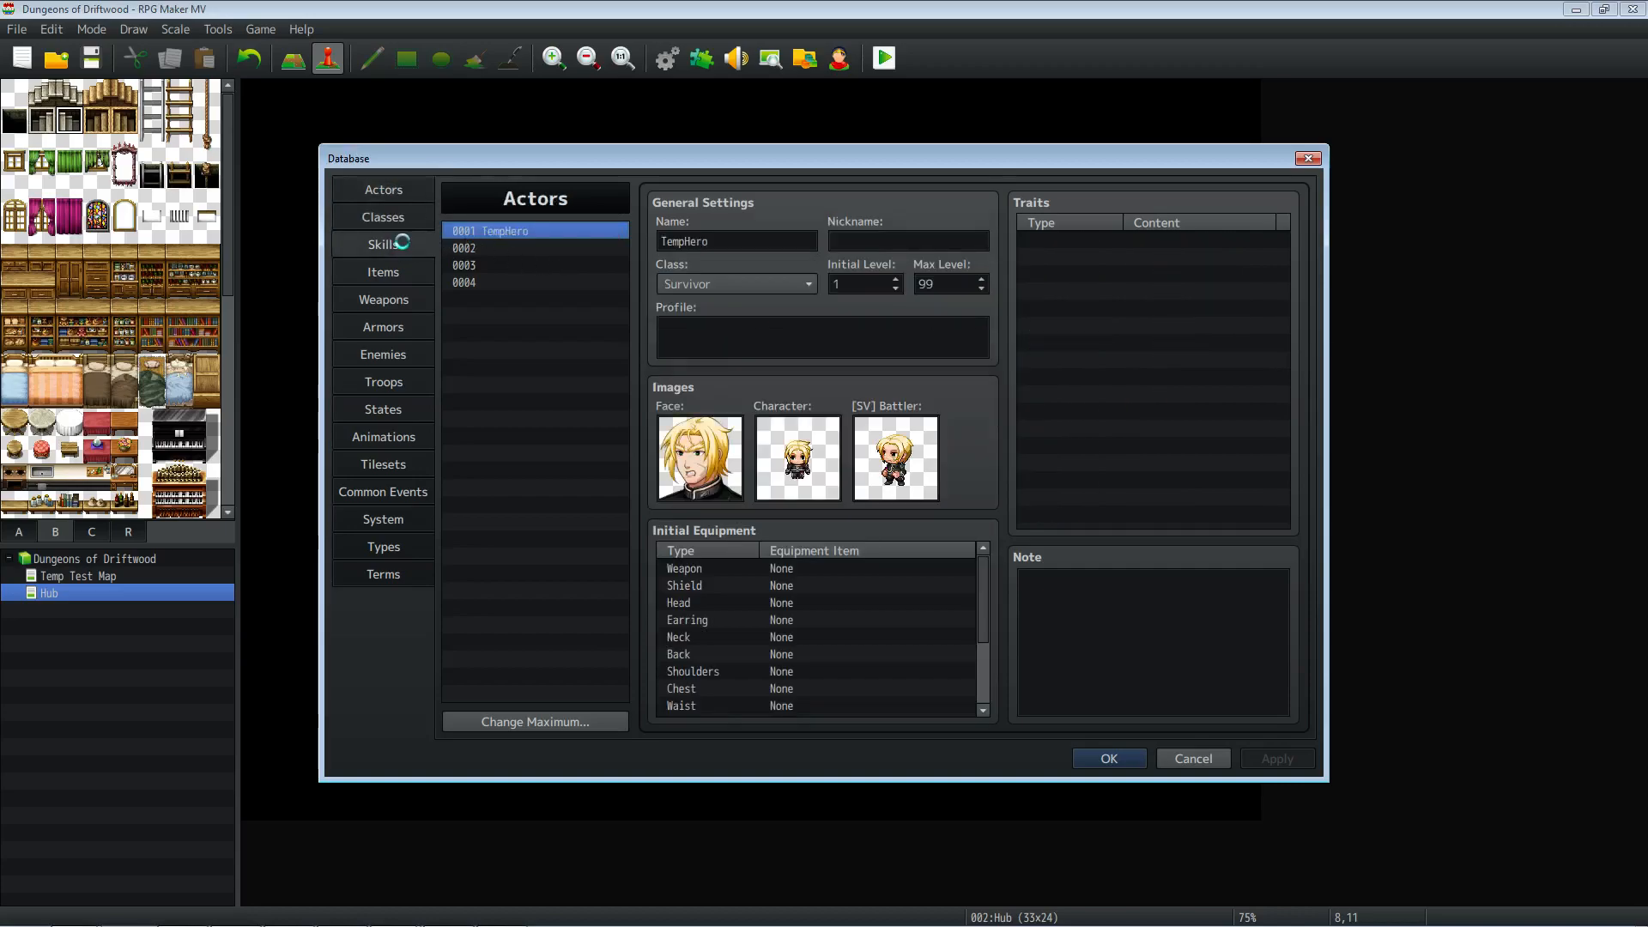
{"action": "key", "text": "Down"}
{"action": "key", "text": "Down"}
{"action": "key", "text": "Down"}
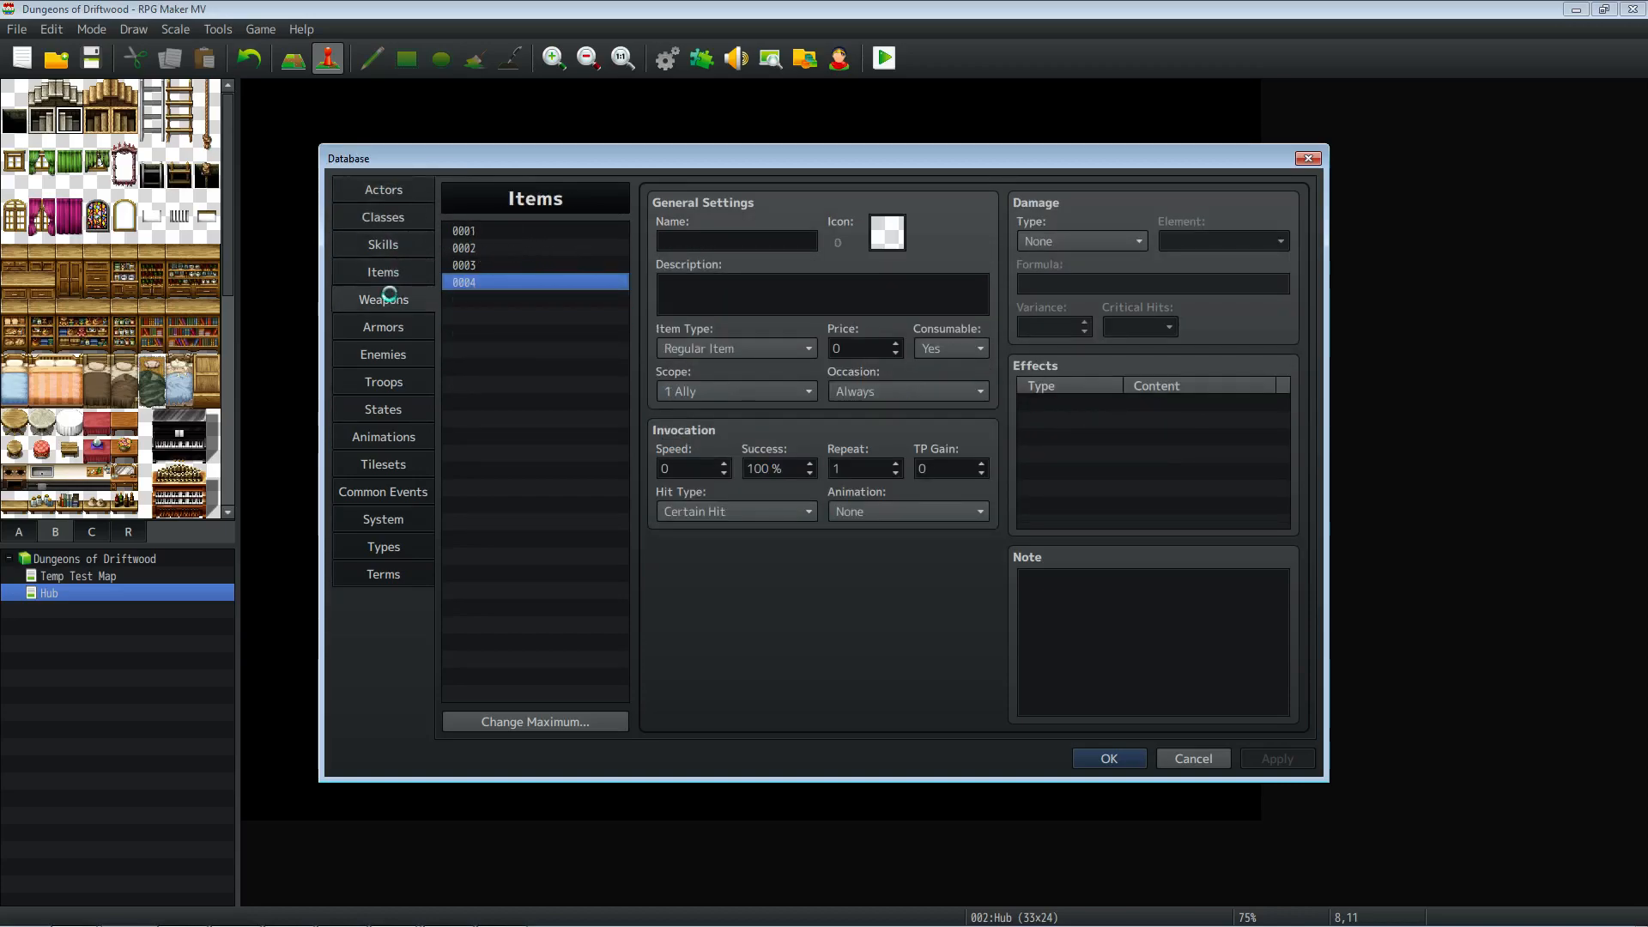
{"action": "left_click_drag", "start_coordinate": [757, 302], "coordinate": [660, 282]}
{"action": "left_click", "coordinate": [783, 303]}
{"action": "left_click_drag", "start_coordinate": [790, 302], "coordinate": [683, 282]}
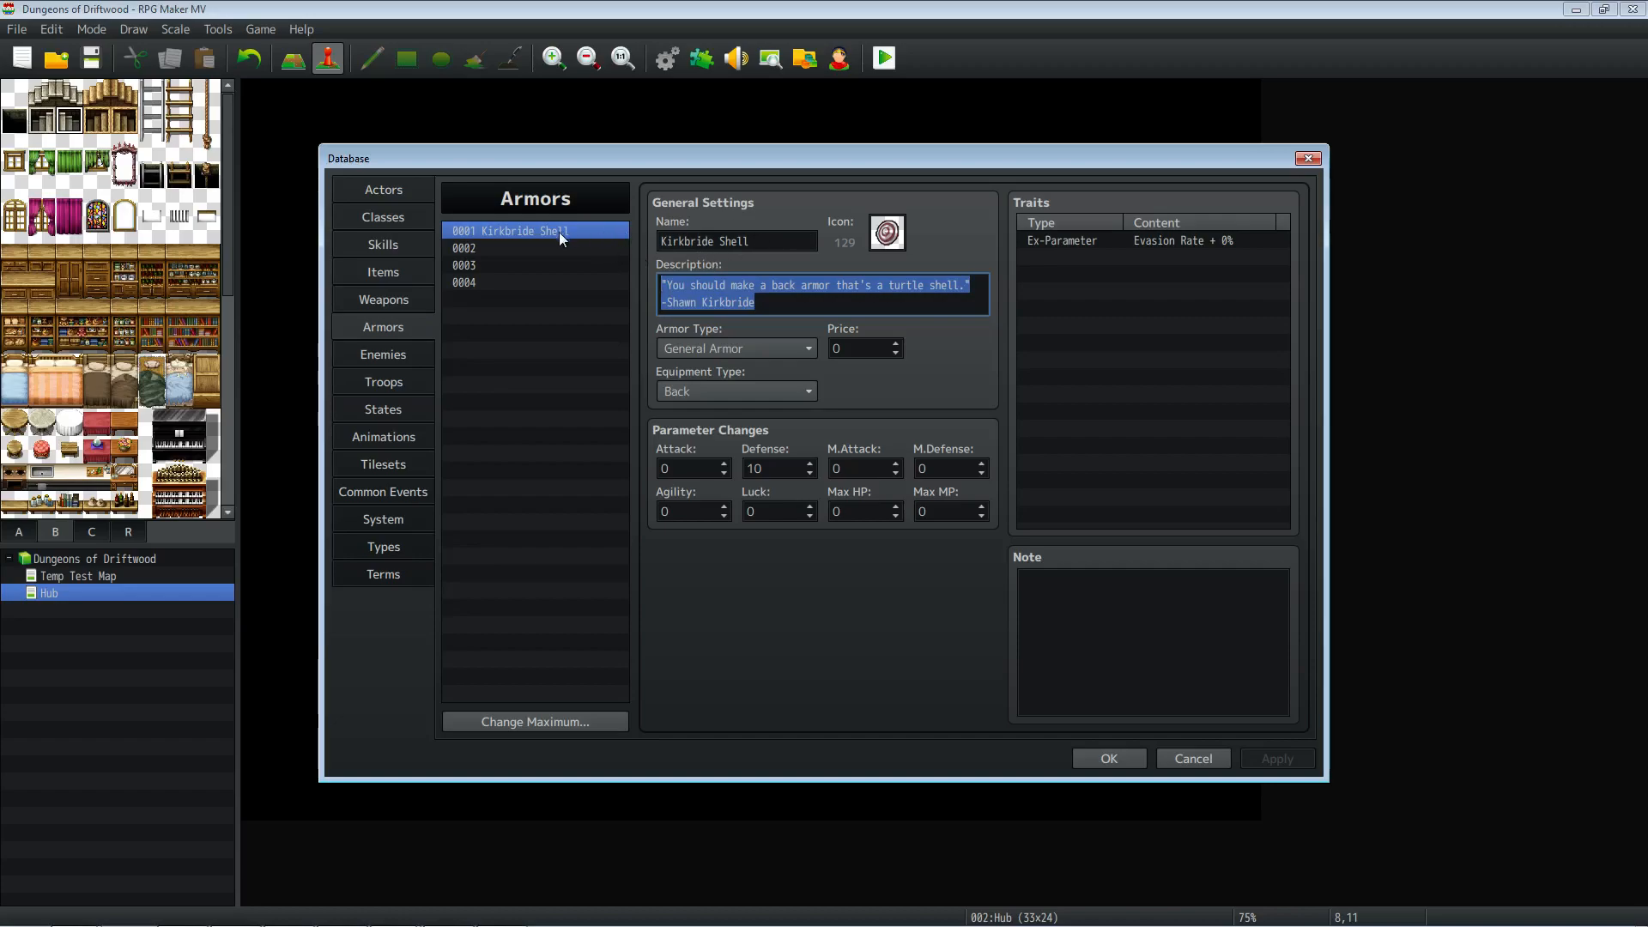
{"action": "left_click", "coordinate": [744, 243]}
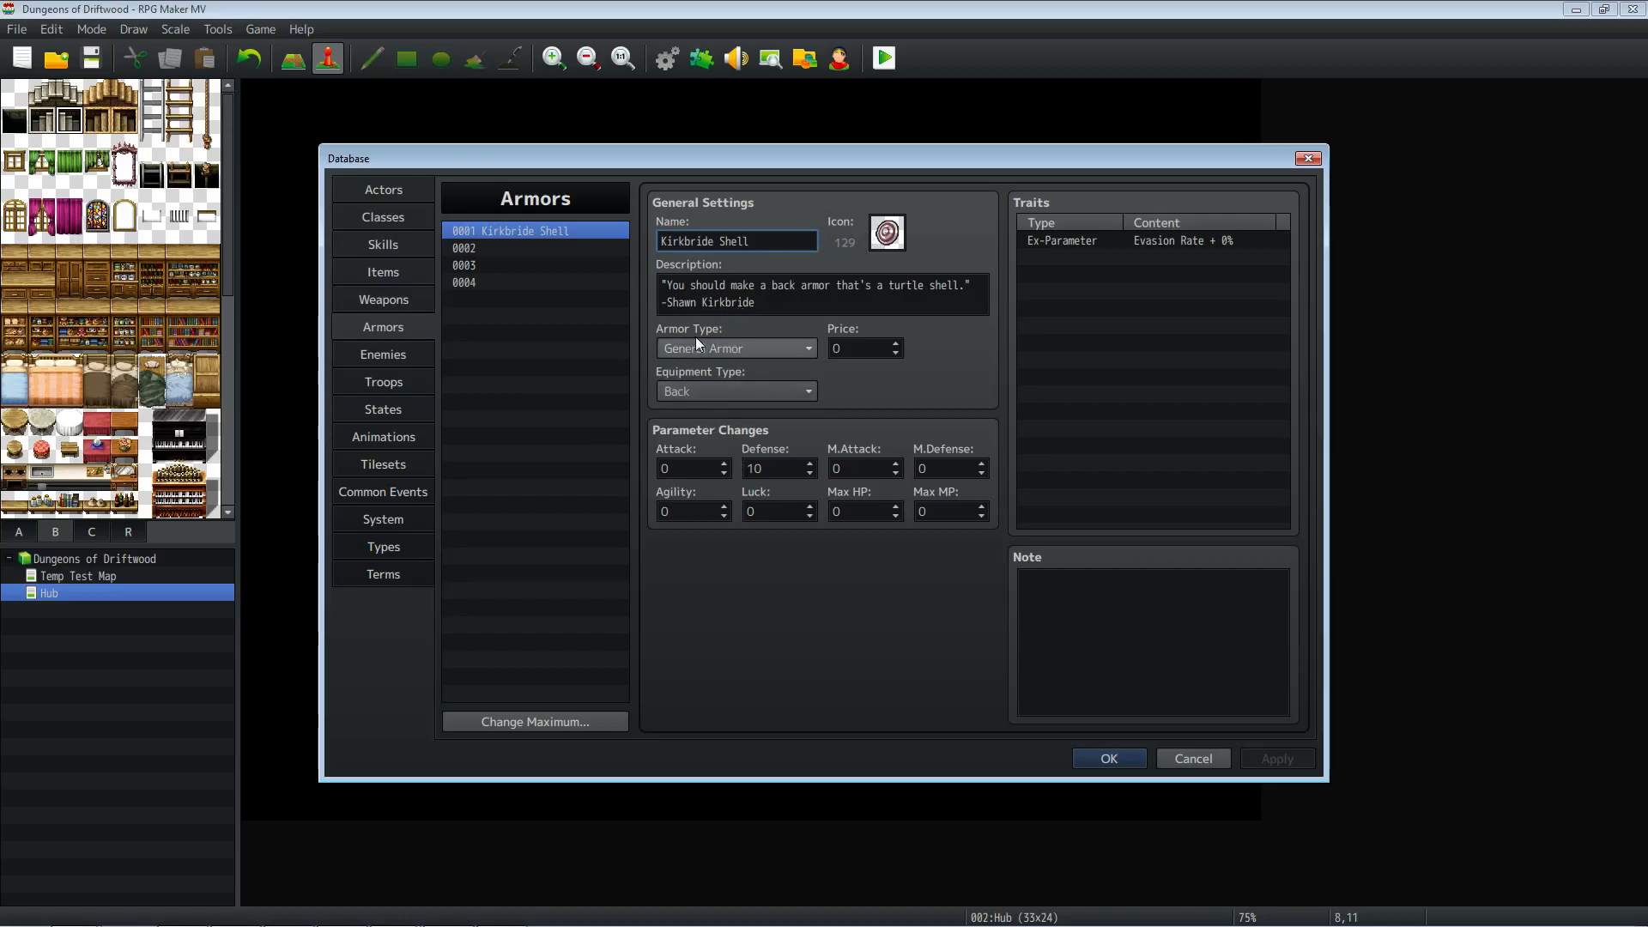
{"action": "double_click", "coordinate": [754, 468]}
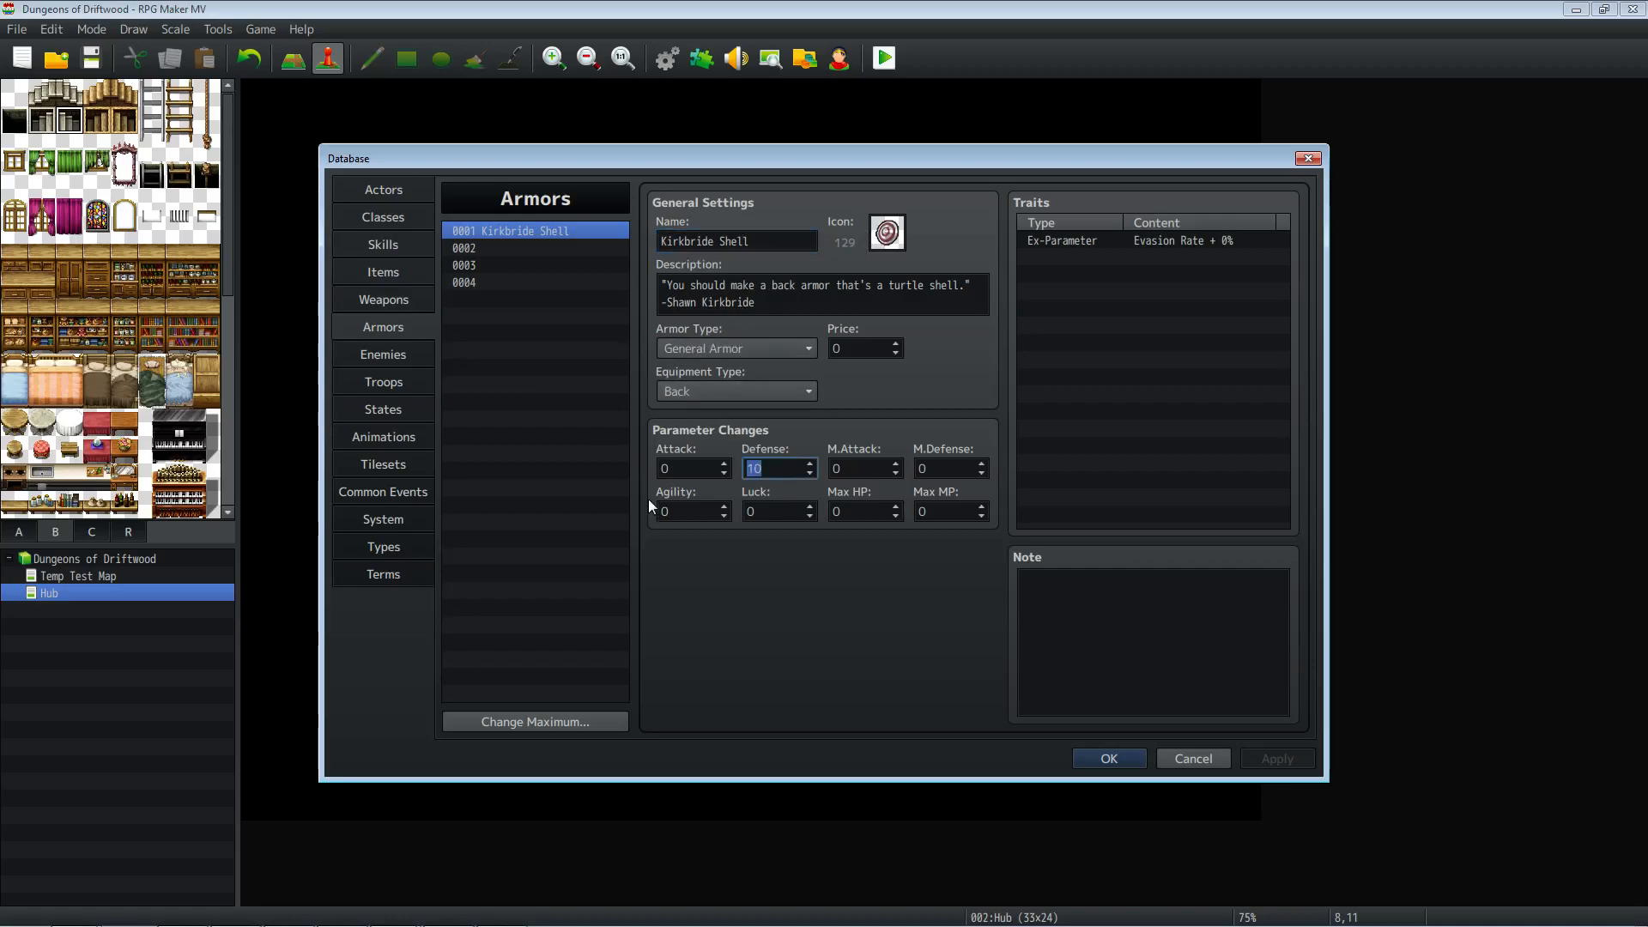
Step: Add an Sp-Parameter trait of Physical Damage * 99% to the Kirkbride Shell armor
{"action": "left_click", "coordinate": [1083, 241]}
{"action": "double_click", "coordinate": [1064, 257]}
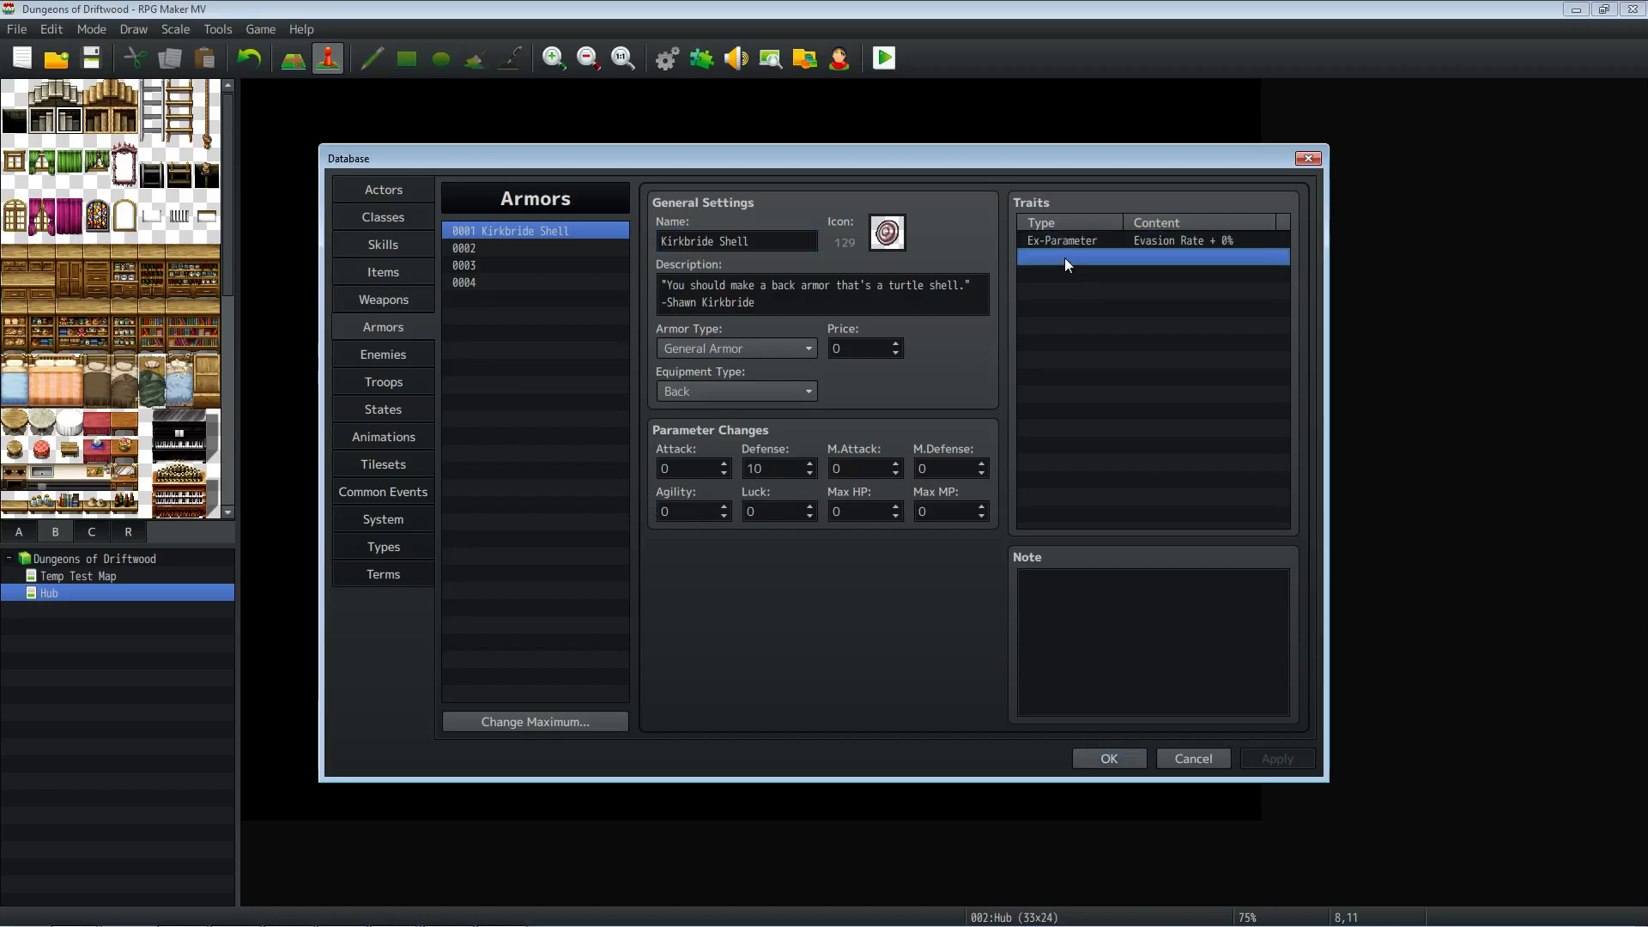
{"action": "left_click", "coordinate": [1075, 245]}
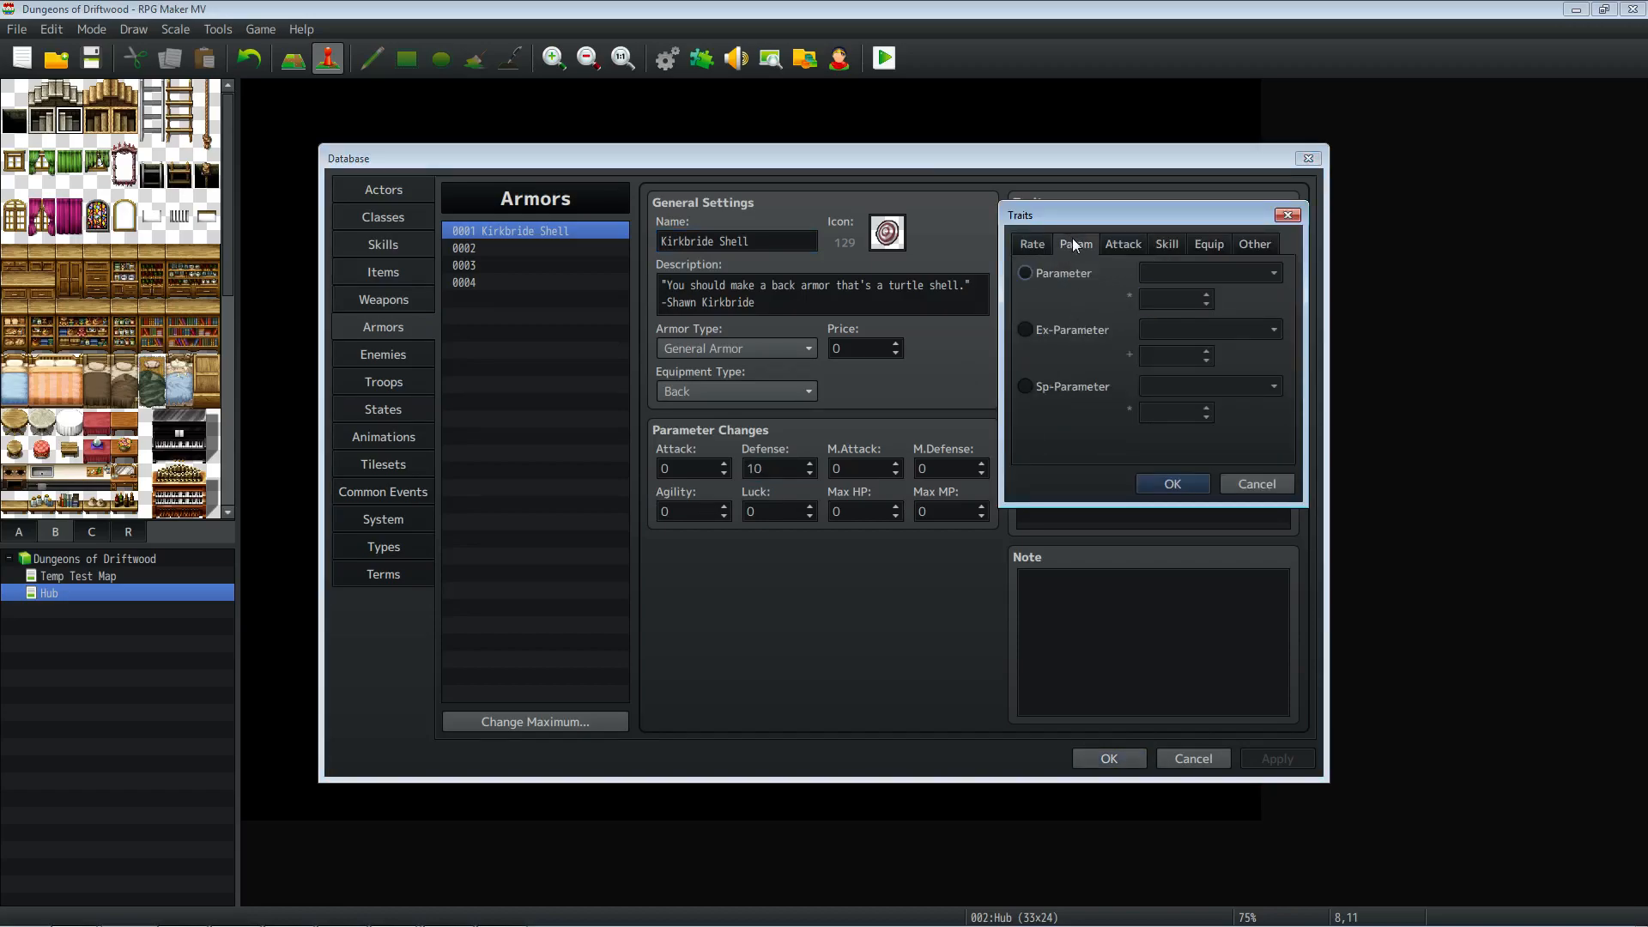
{"action": "left_click", "coordinate": [1088, 333]}
{"action": "left_click", "coordinate": [1202, 330]}
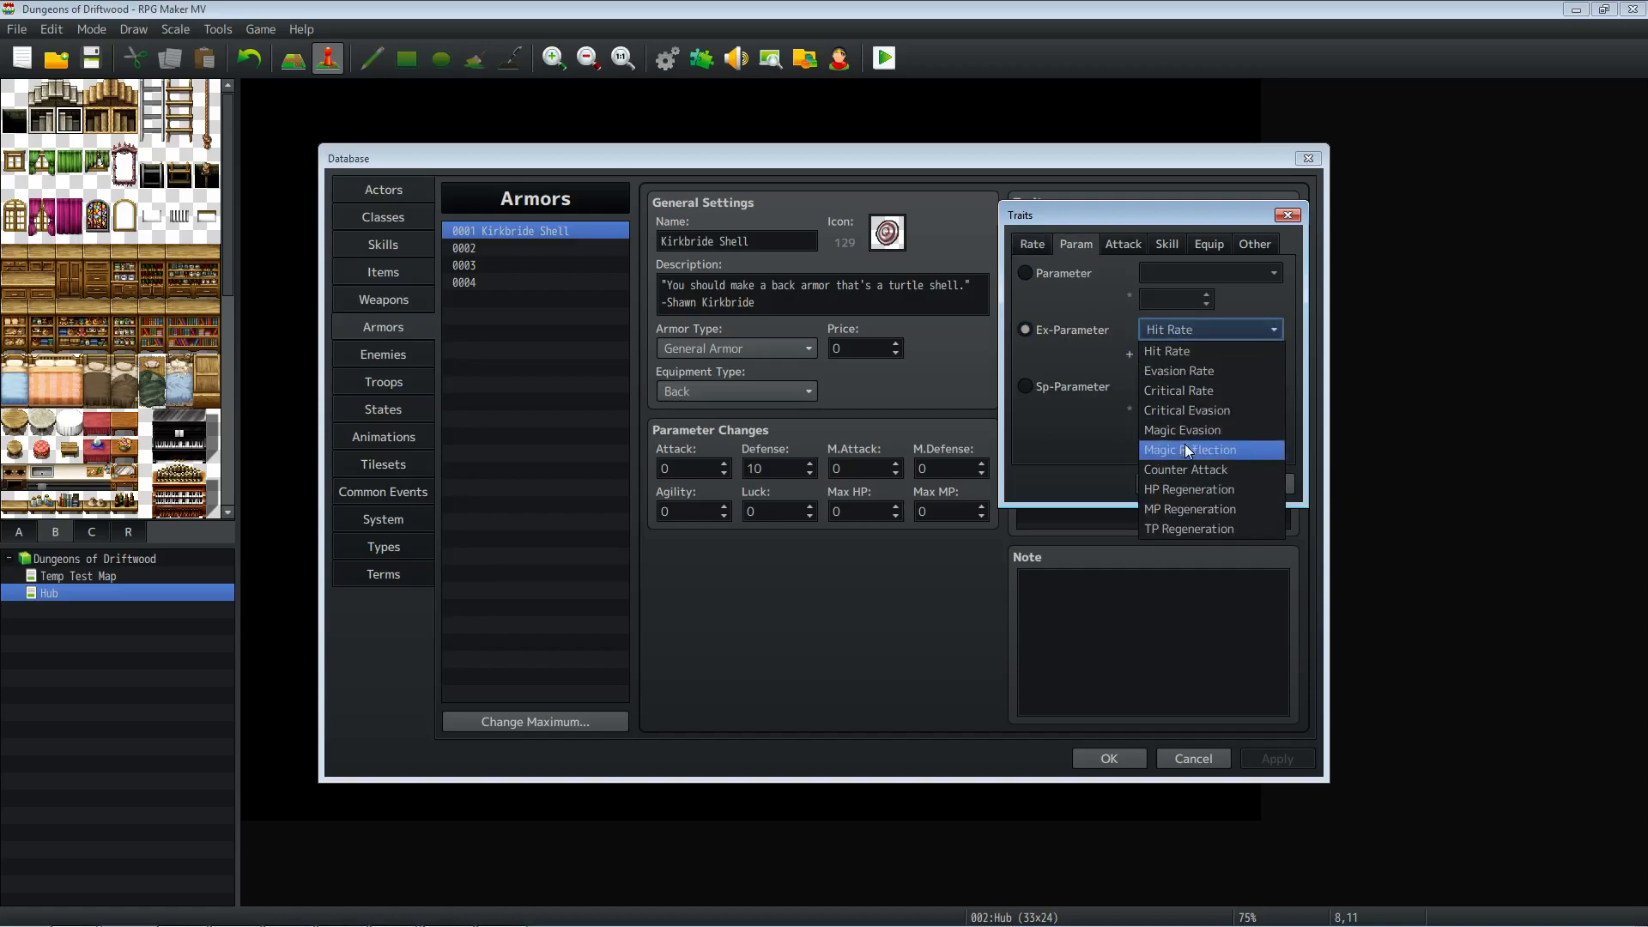
{"action": "left_click", "coordinate": [1065, 382]}
{"action": "left_click", "coordinate": [1162, 385]}
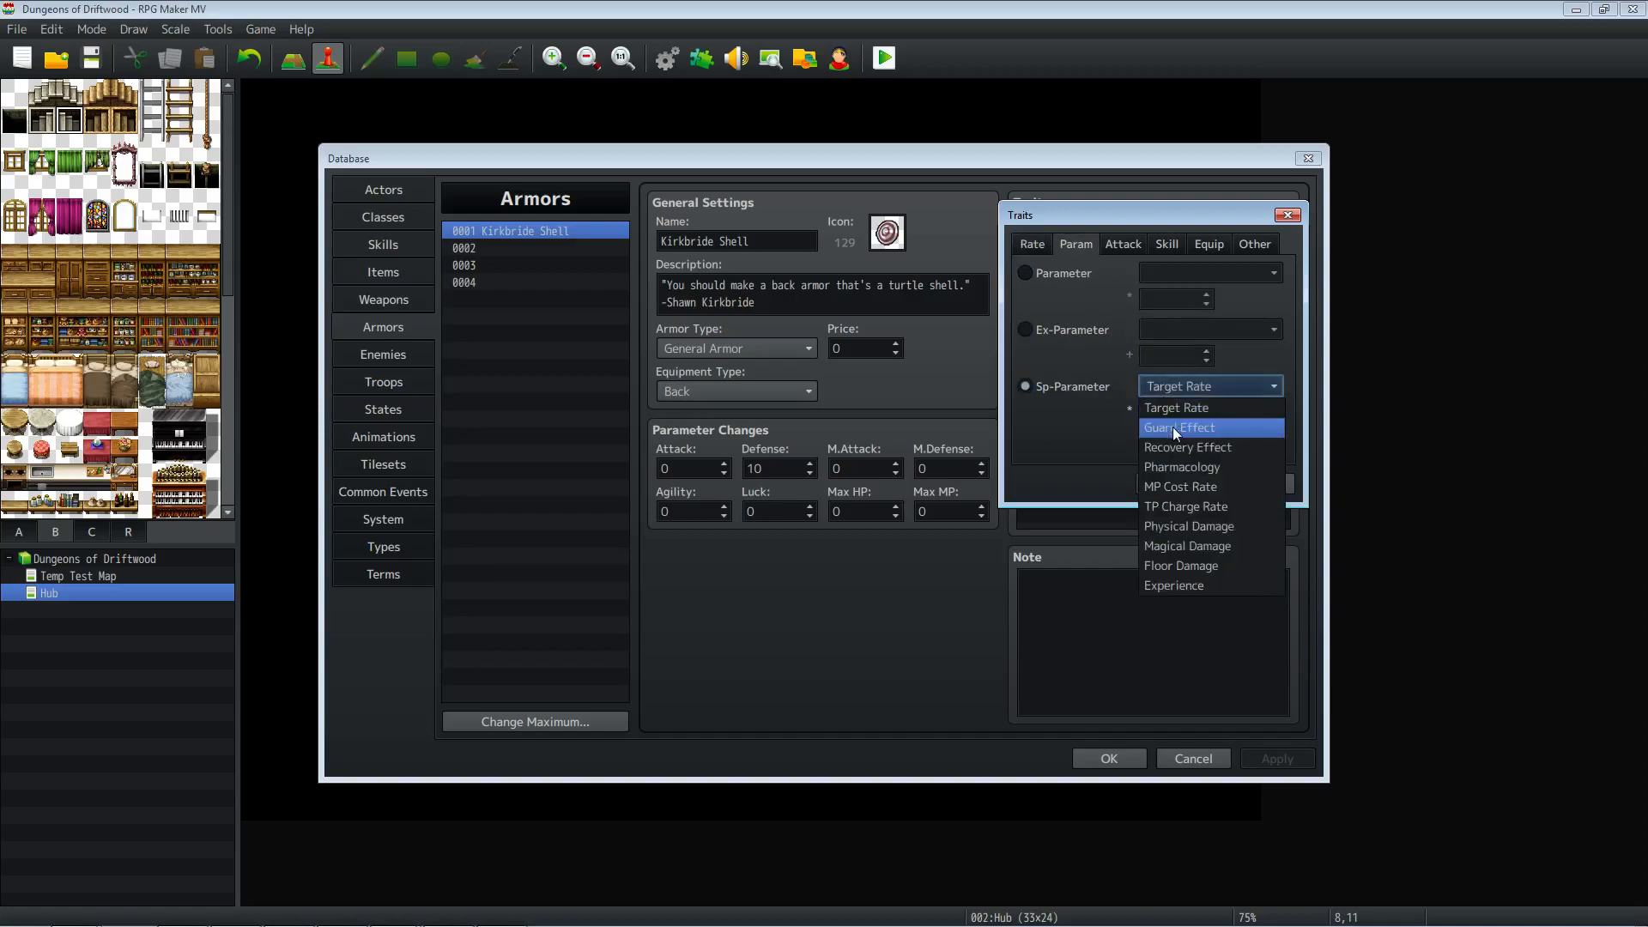
{"action": "left_click", "coordinate": [1189, 526]}
{"action": "left_click", "coordinate": [1189, 413]}
{"action": "type", "text": "99"}
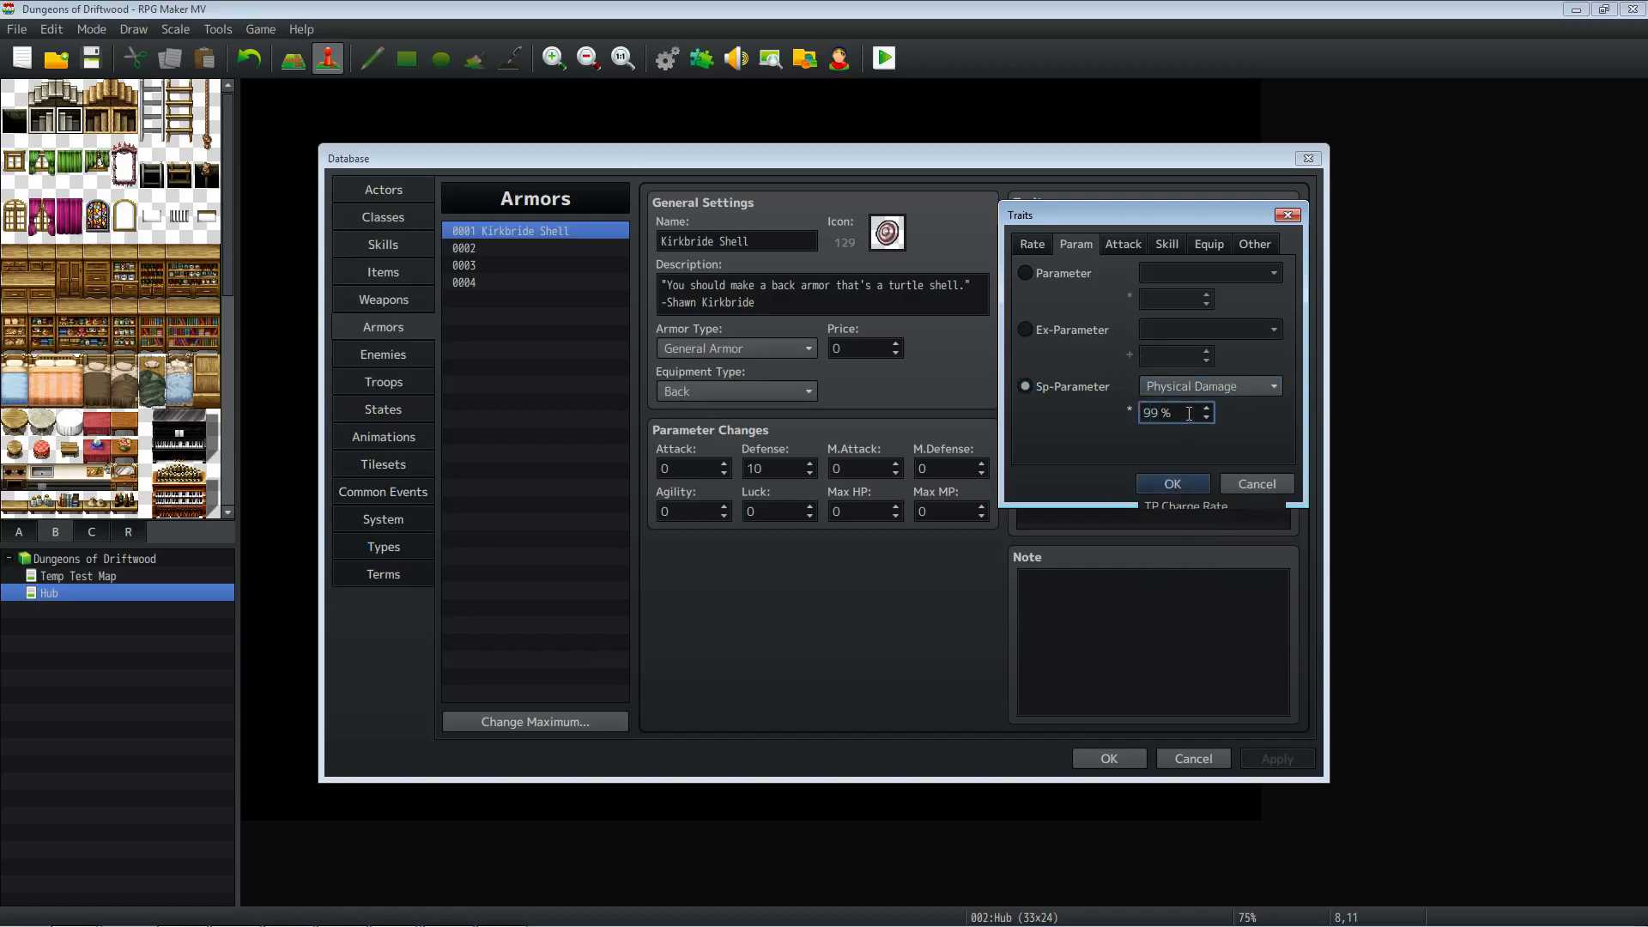
{"action": "left_click", "coordinate": [1172, 484]}
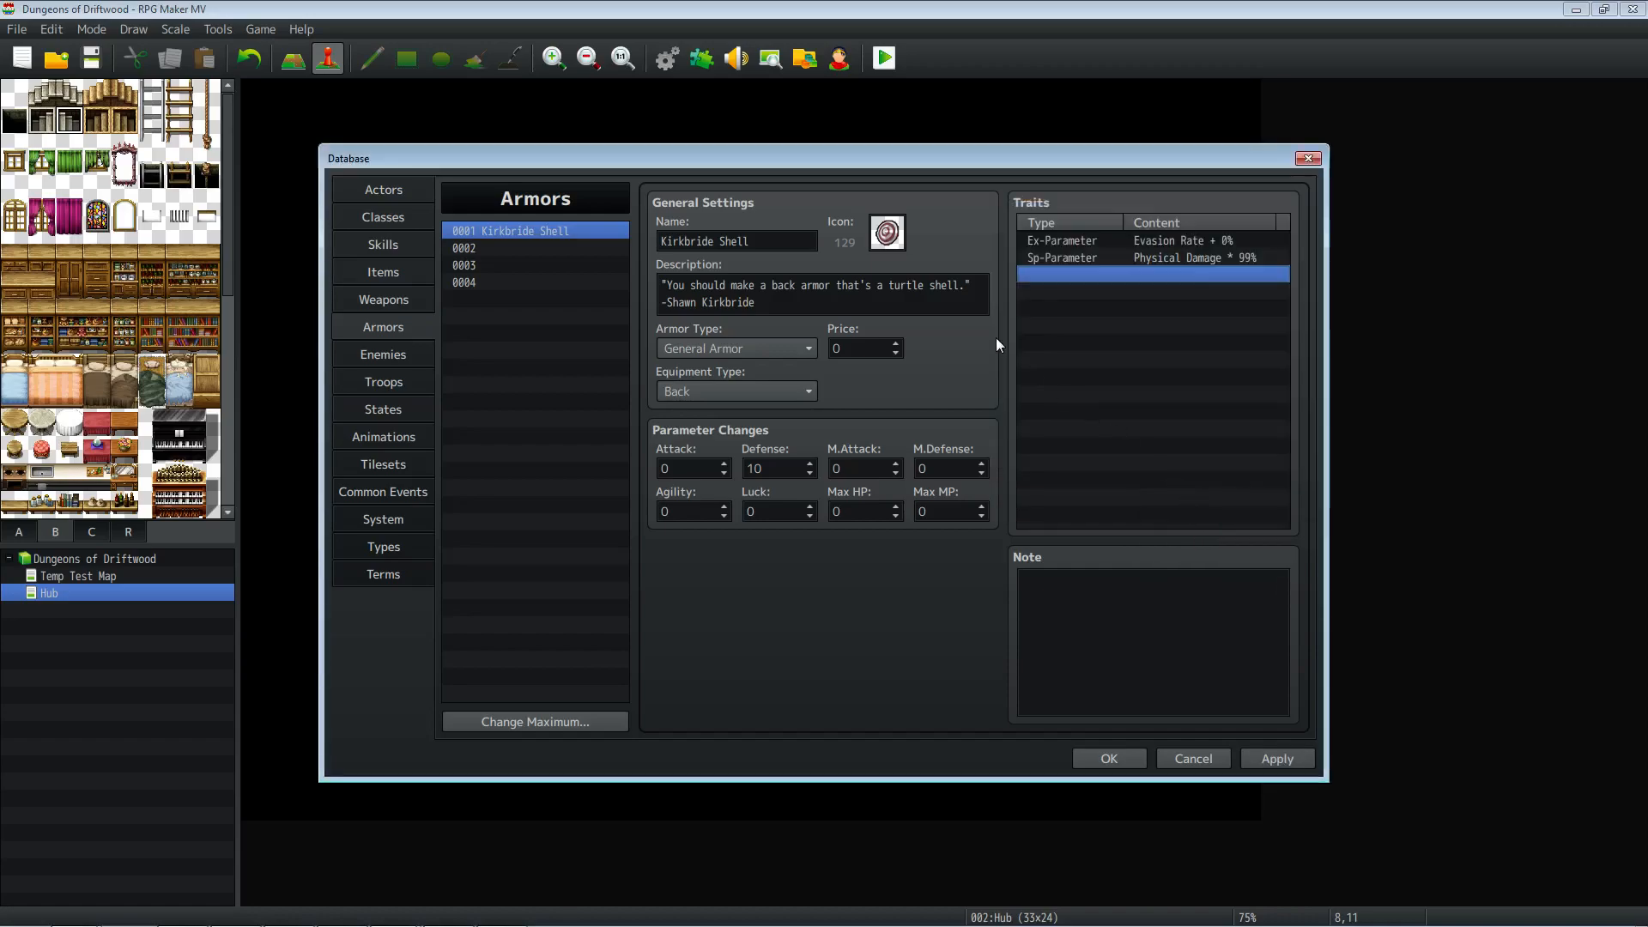
Step: Review the Kirkbride Shell's trait list and its two-line description
{"action": "left_click", "coordinate": [1079, 261]}
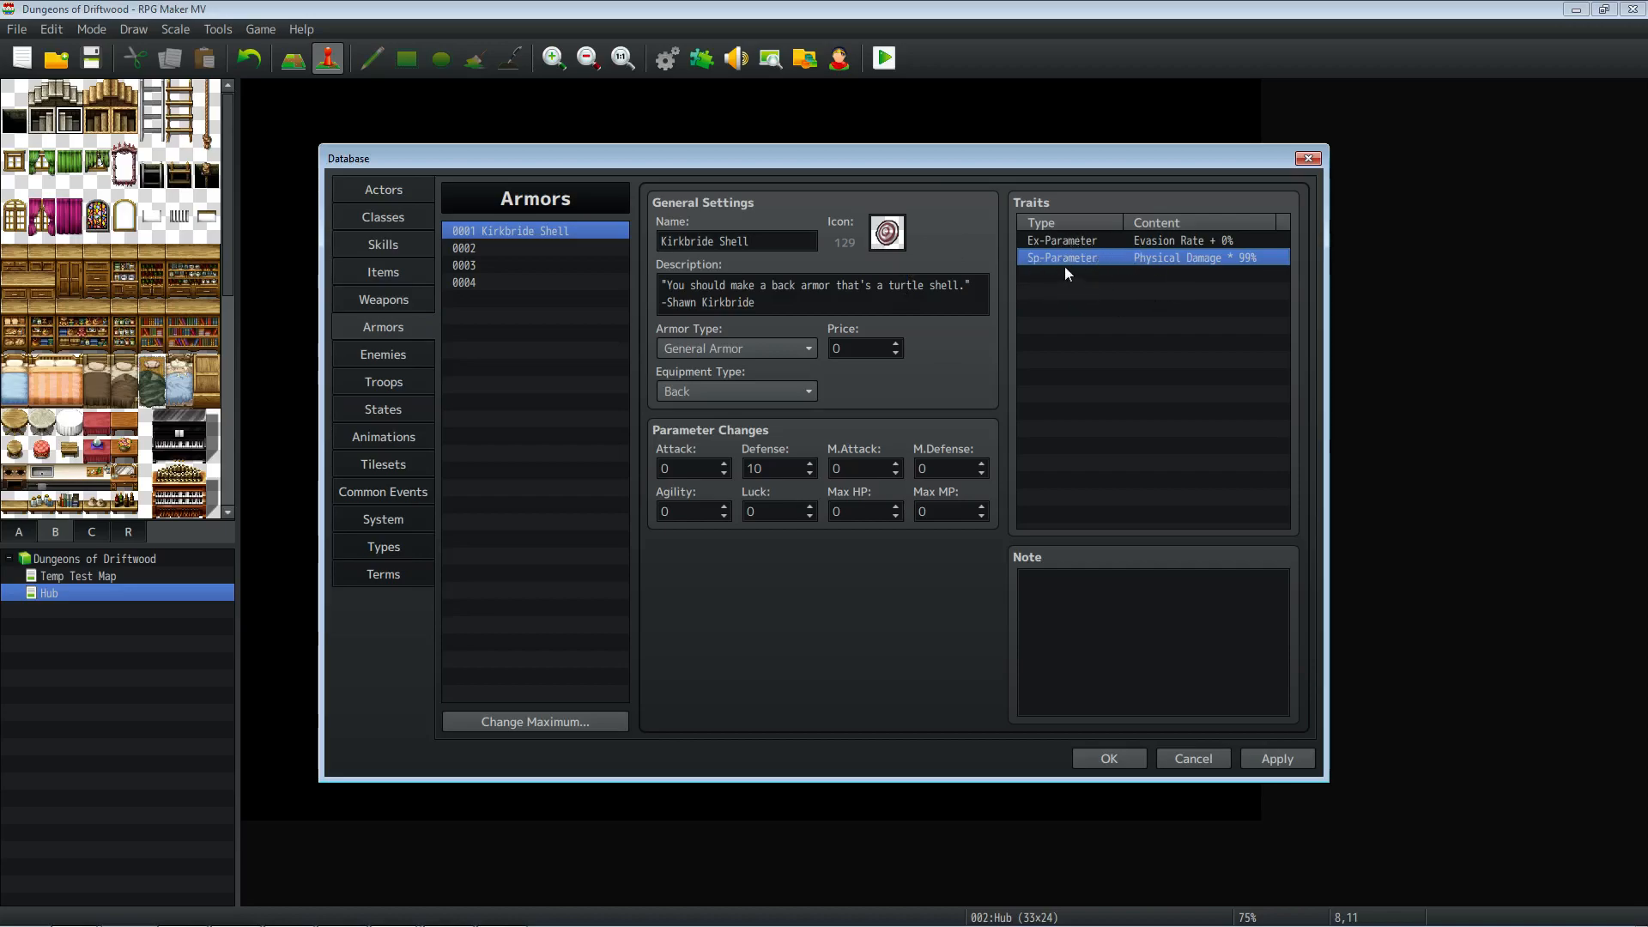
{"action": "left_click", "coordinate": [1135, 273]}
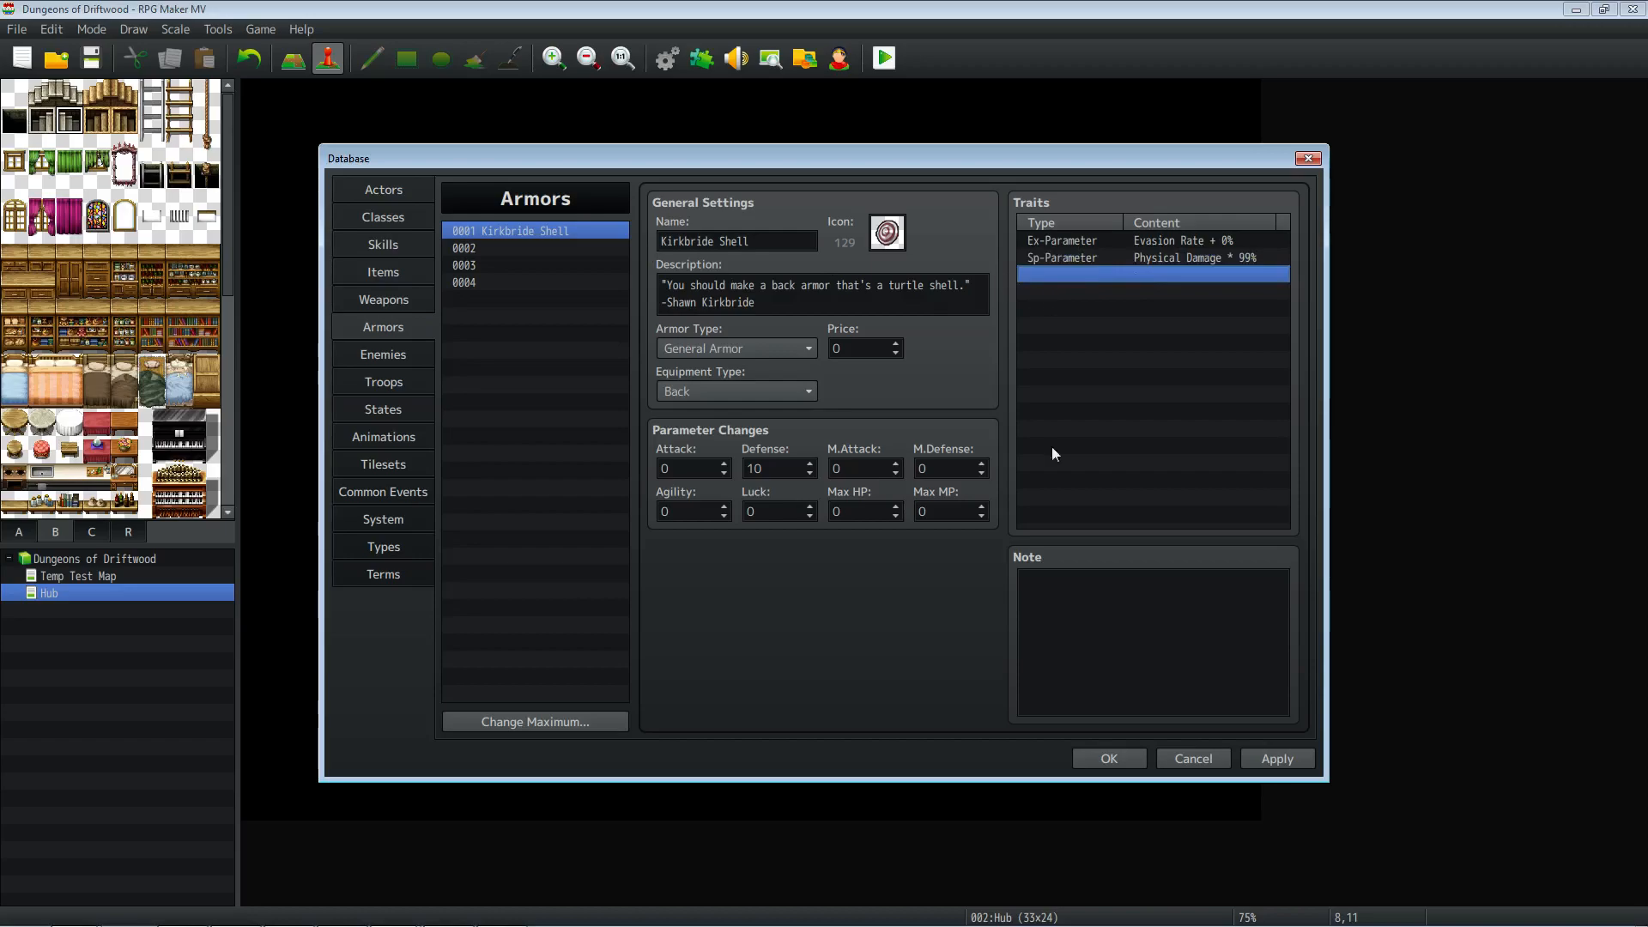
{"action": "left_click", "coordinate": [758, 304]}
{"action": "left_click", "coordinate": [759, 304]}
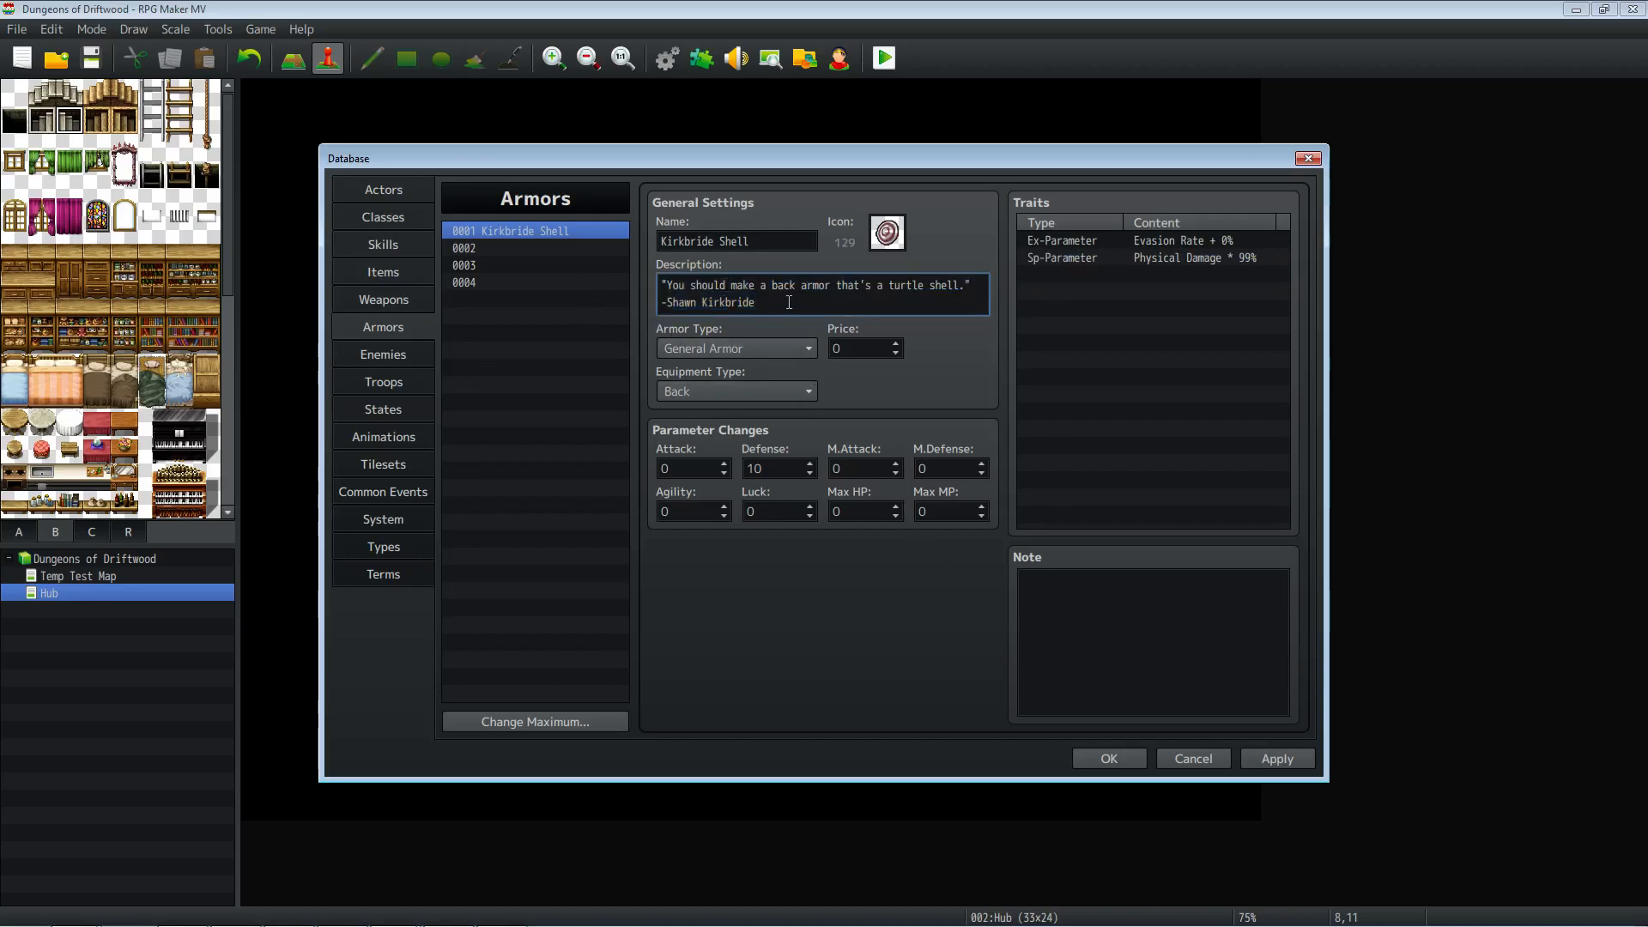
{"action": "left_click_drag", "start_coordinate": [765, 300], "coordinate": [589, 301]}
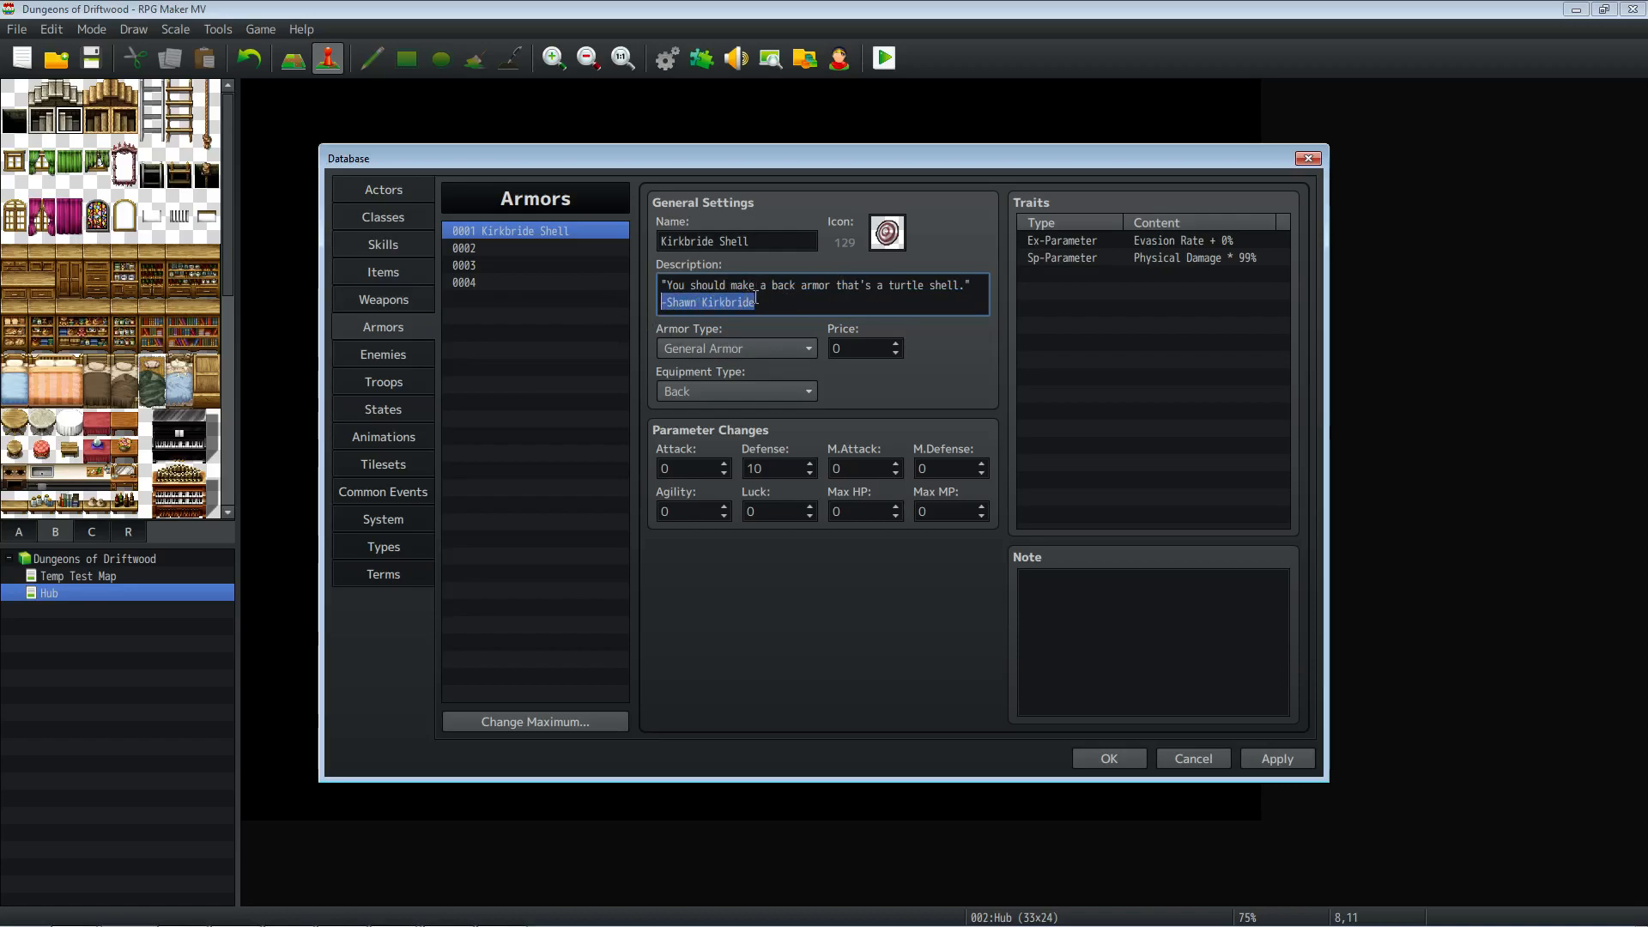
{"action": "left_click", "coordinate": [816, 307]}
{"action": "left_click_drag", "start_coordinate": [812, 307], "coordinate": [595, 302]}
{"action": "left_click", "coordinate": [773, 302]}
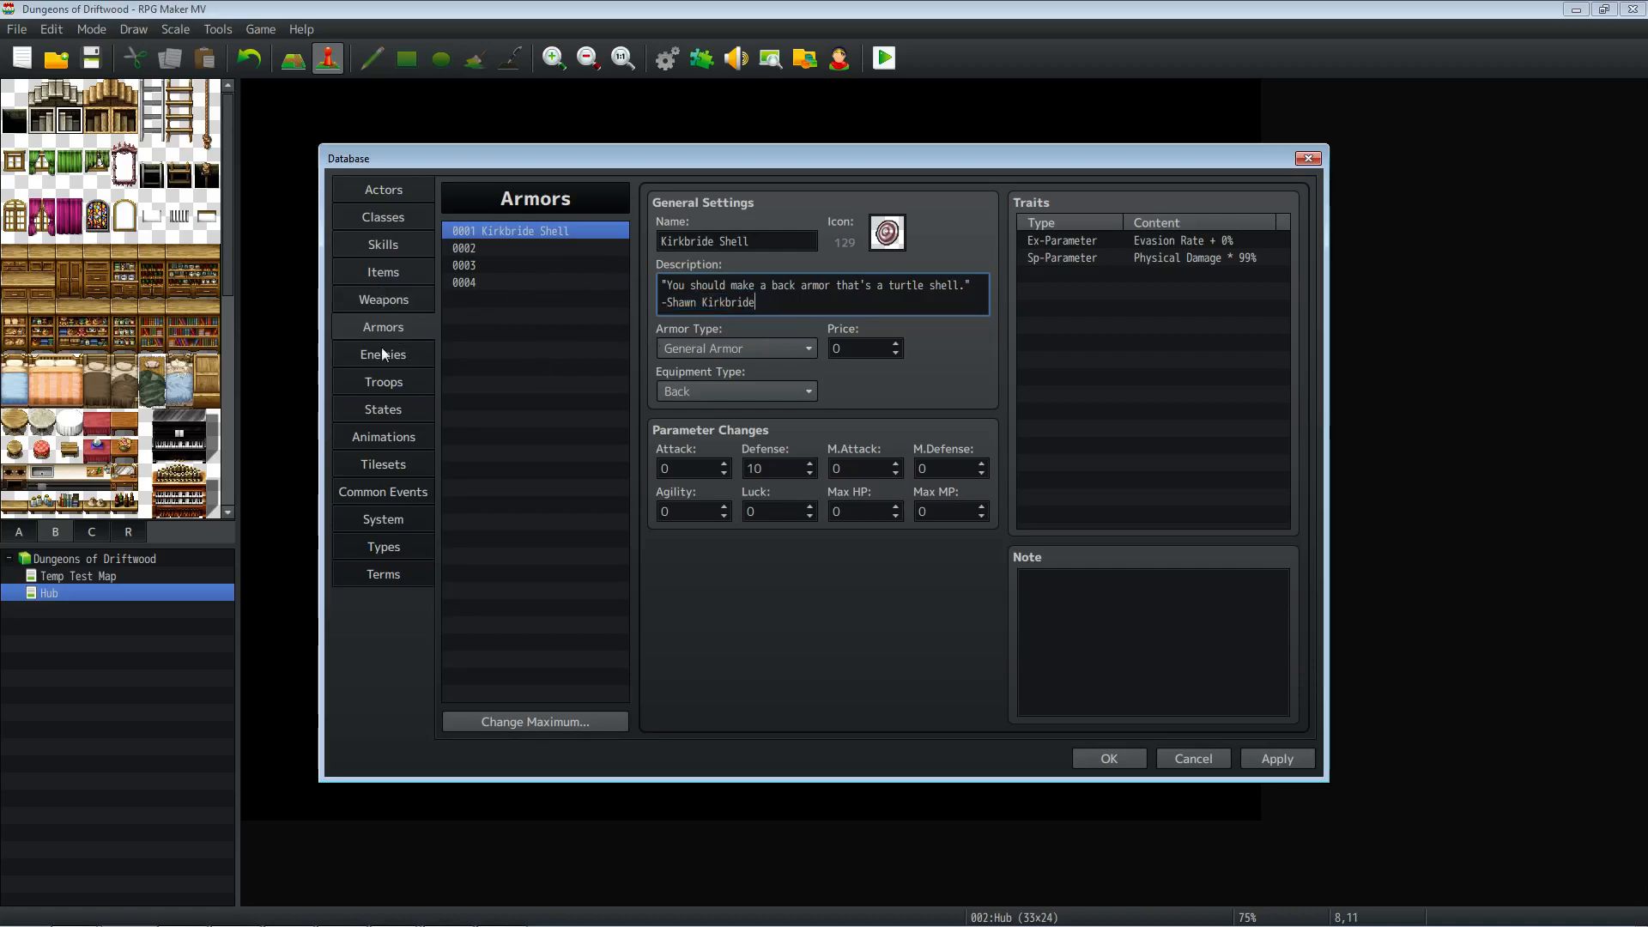
Step: Look through the database's common events, system settings, type lists and terms, including the Crossbow and Gauntlets weapon types
{"action": "left_click", "coordinate": [389, 491]}
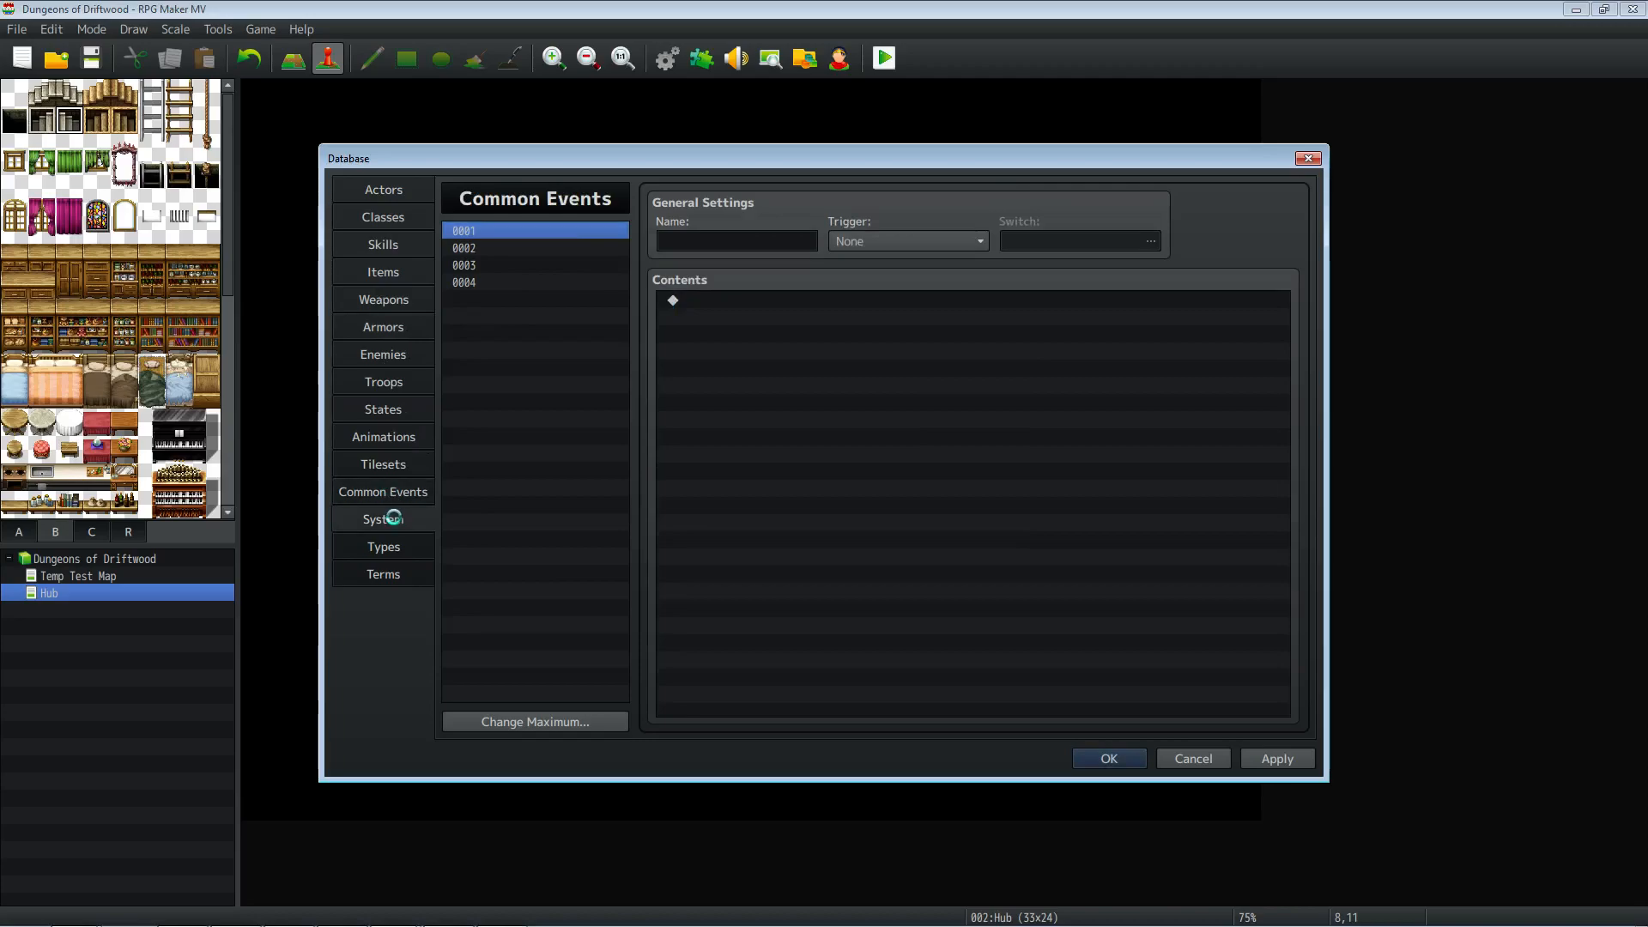
{"action": "left_click", "coordinate": [396, 511]}
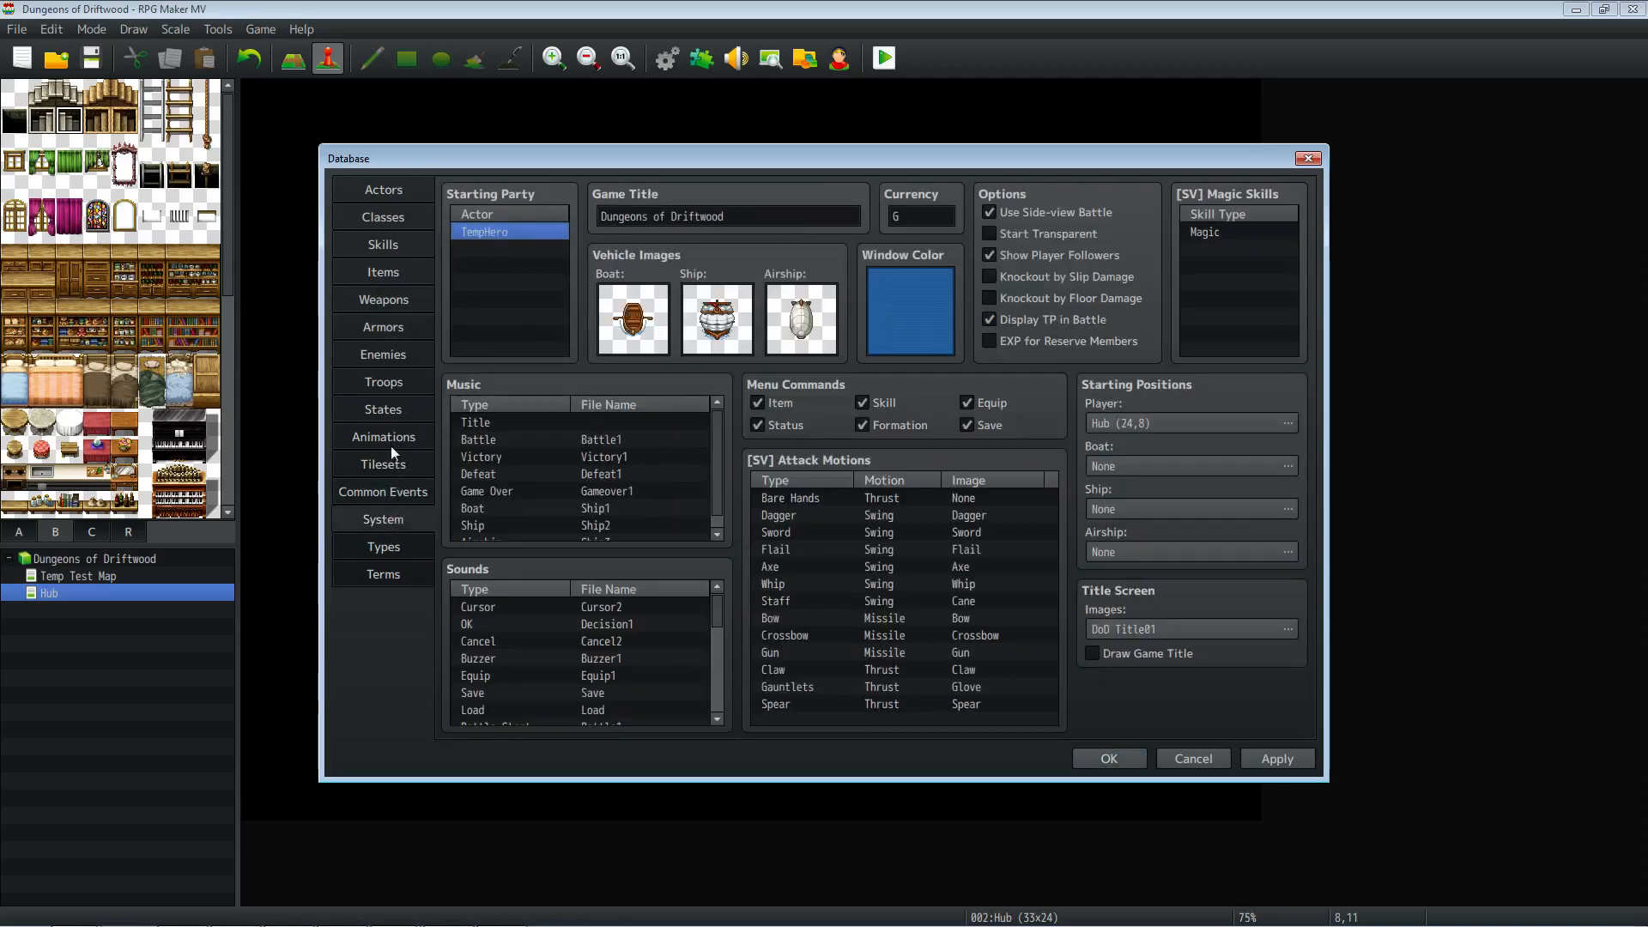
{"action": "left_click", "coordinate": [386, 550]}
{"action": "left_click", "coordinate": [885, 387]}
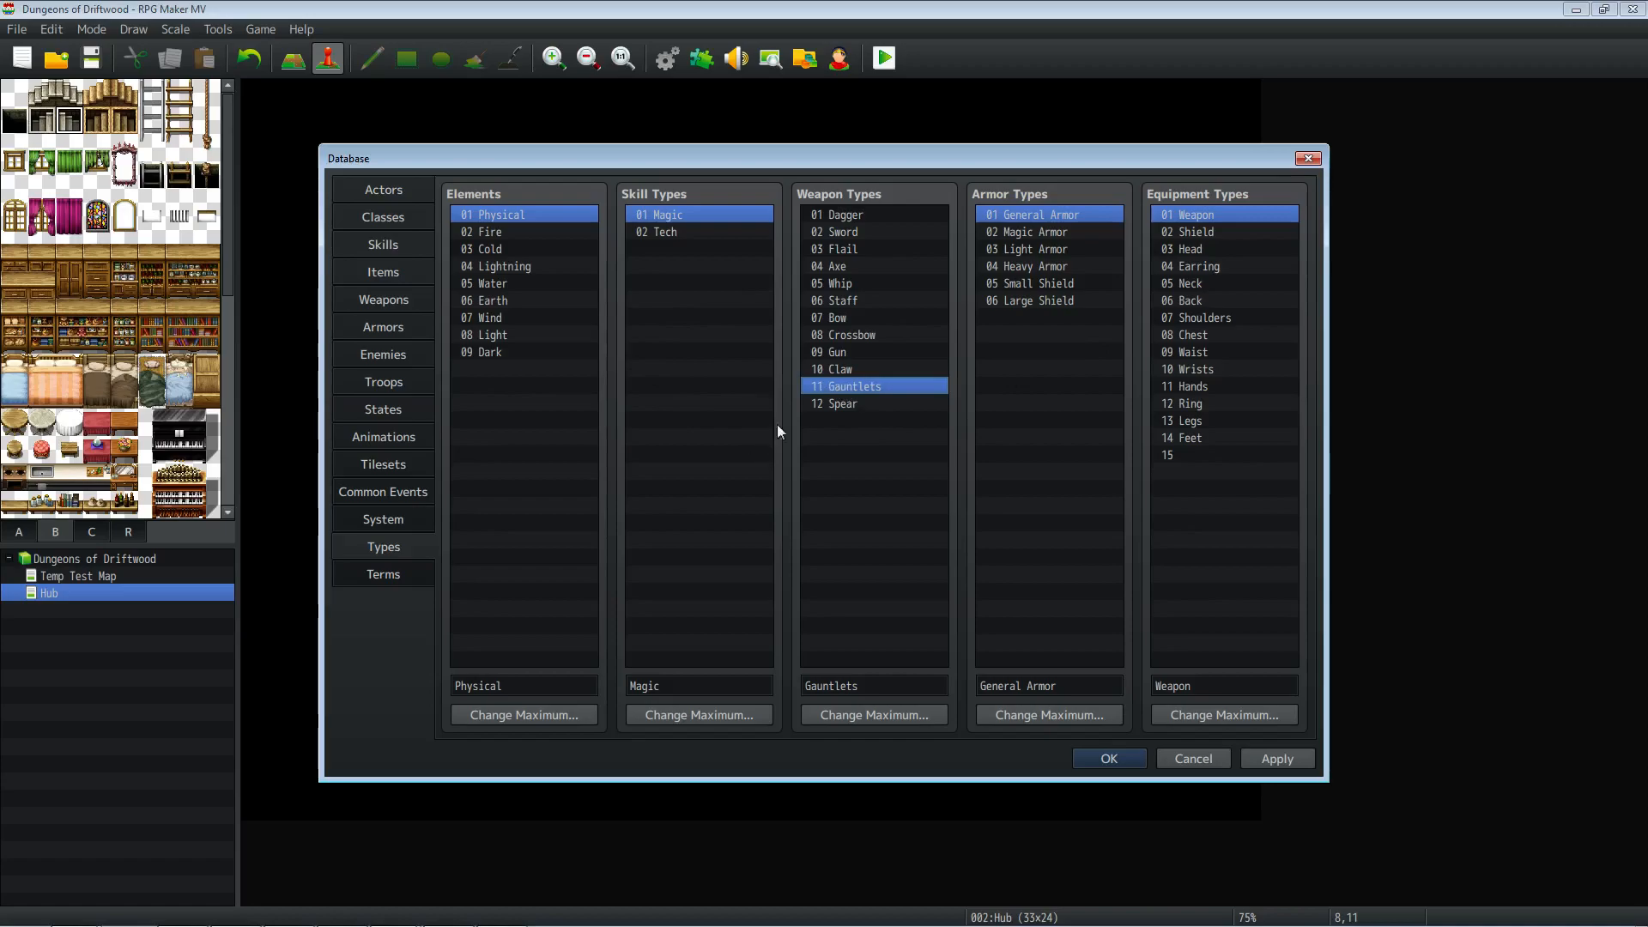
{"action": "left_click", "coordinate": [879, 335]}
{"action": "left_click", "coordinate": [864, 388]}
{"action": "left_click", "coordinate": [404, 568]}
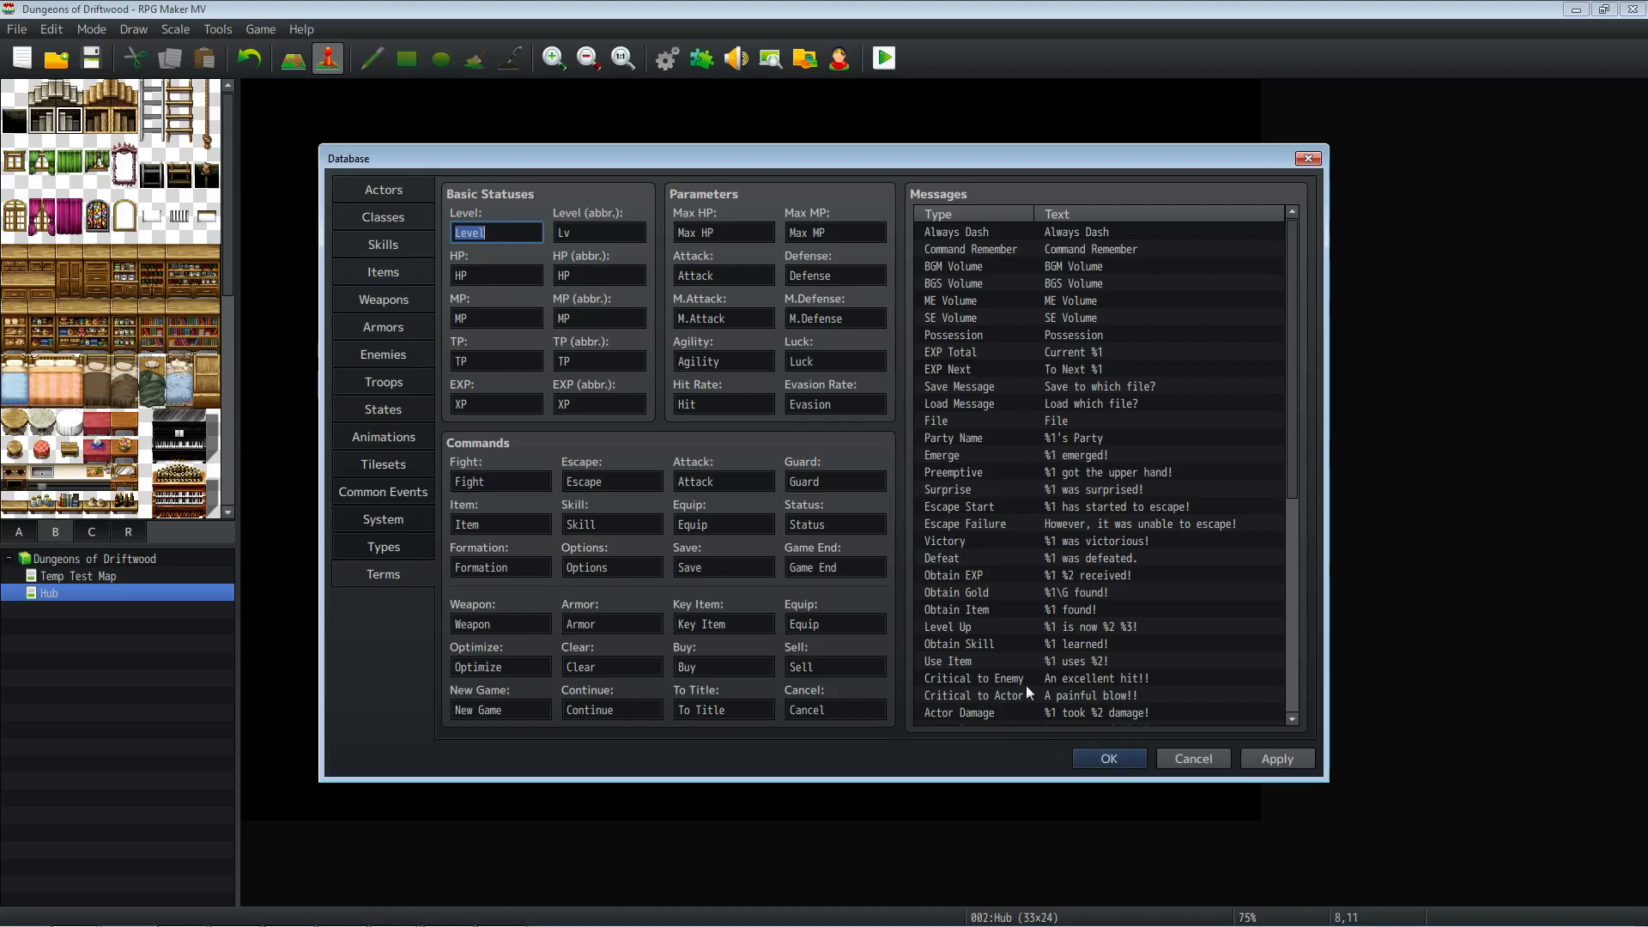
Step: Accept the database changes and save the Dungeons of Driftwood project
{"action": "left_click", "coordinate": [1108, 760]}
{"action": "left_click", "coordinate": [90, 64]}
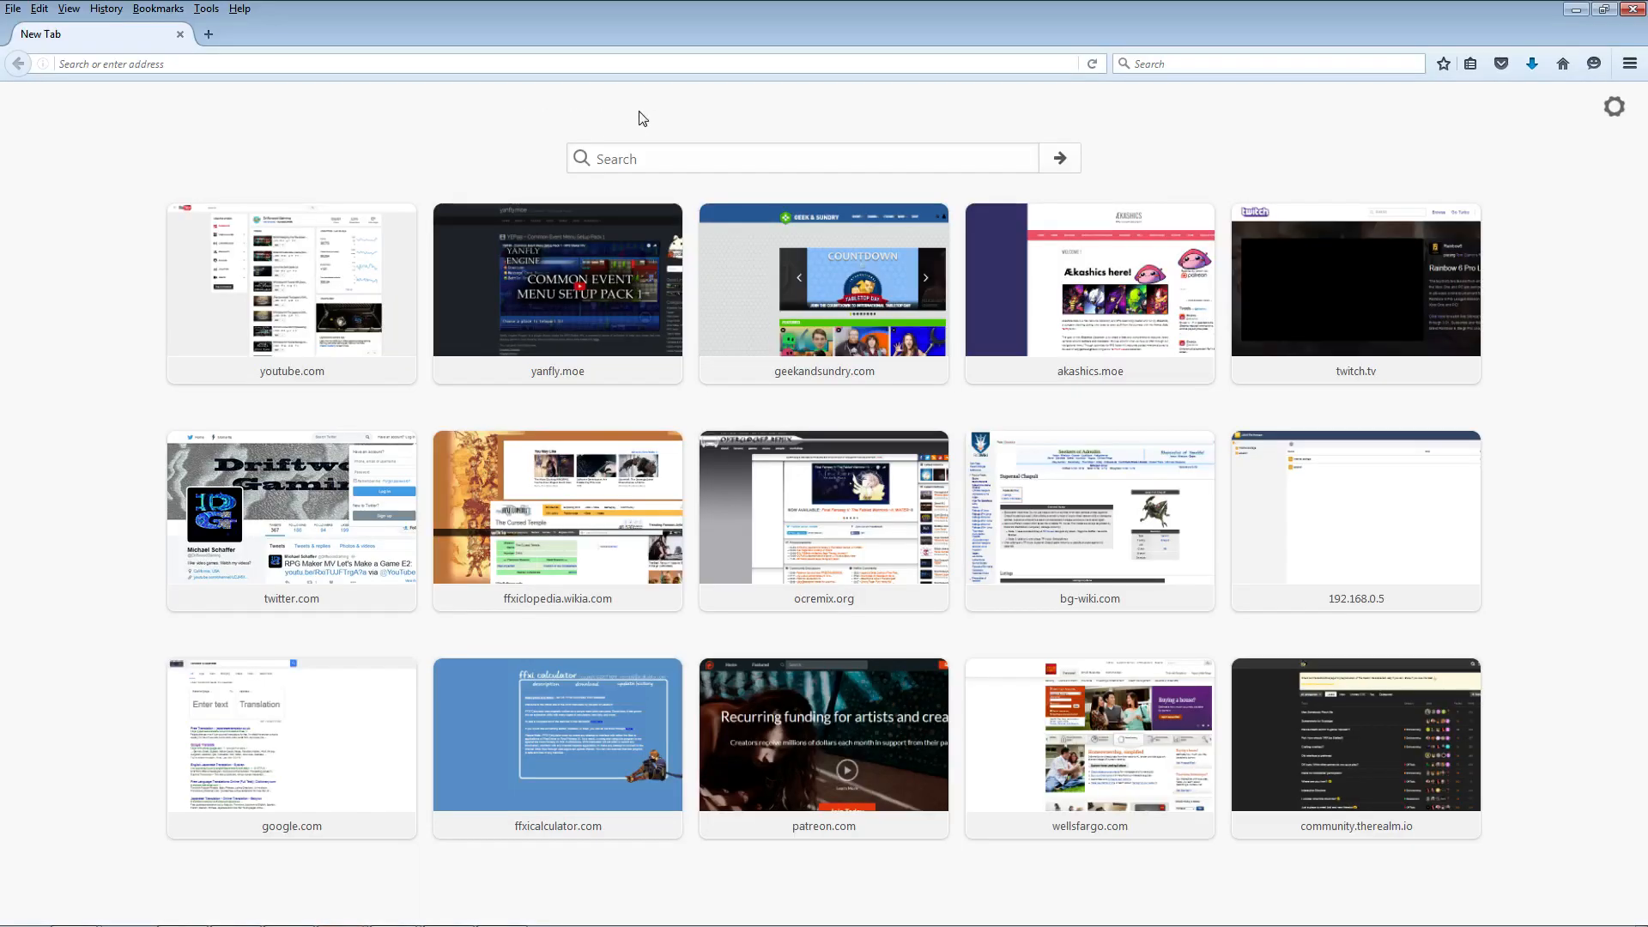
Step: Switch to the Firefox browser and open the plugins page of yanfly.moe
{"action": "left_click", "coordinate": [455, 66]}
{"action": "type", "text": "youtube.com/"}
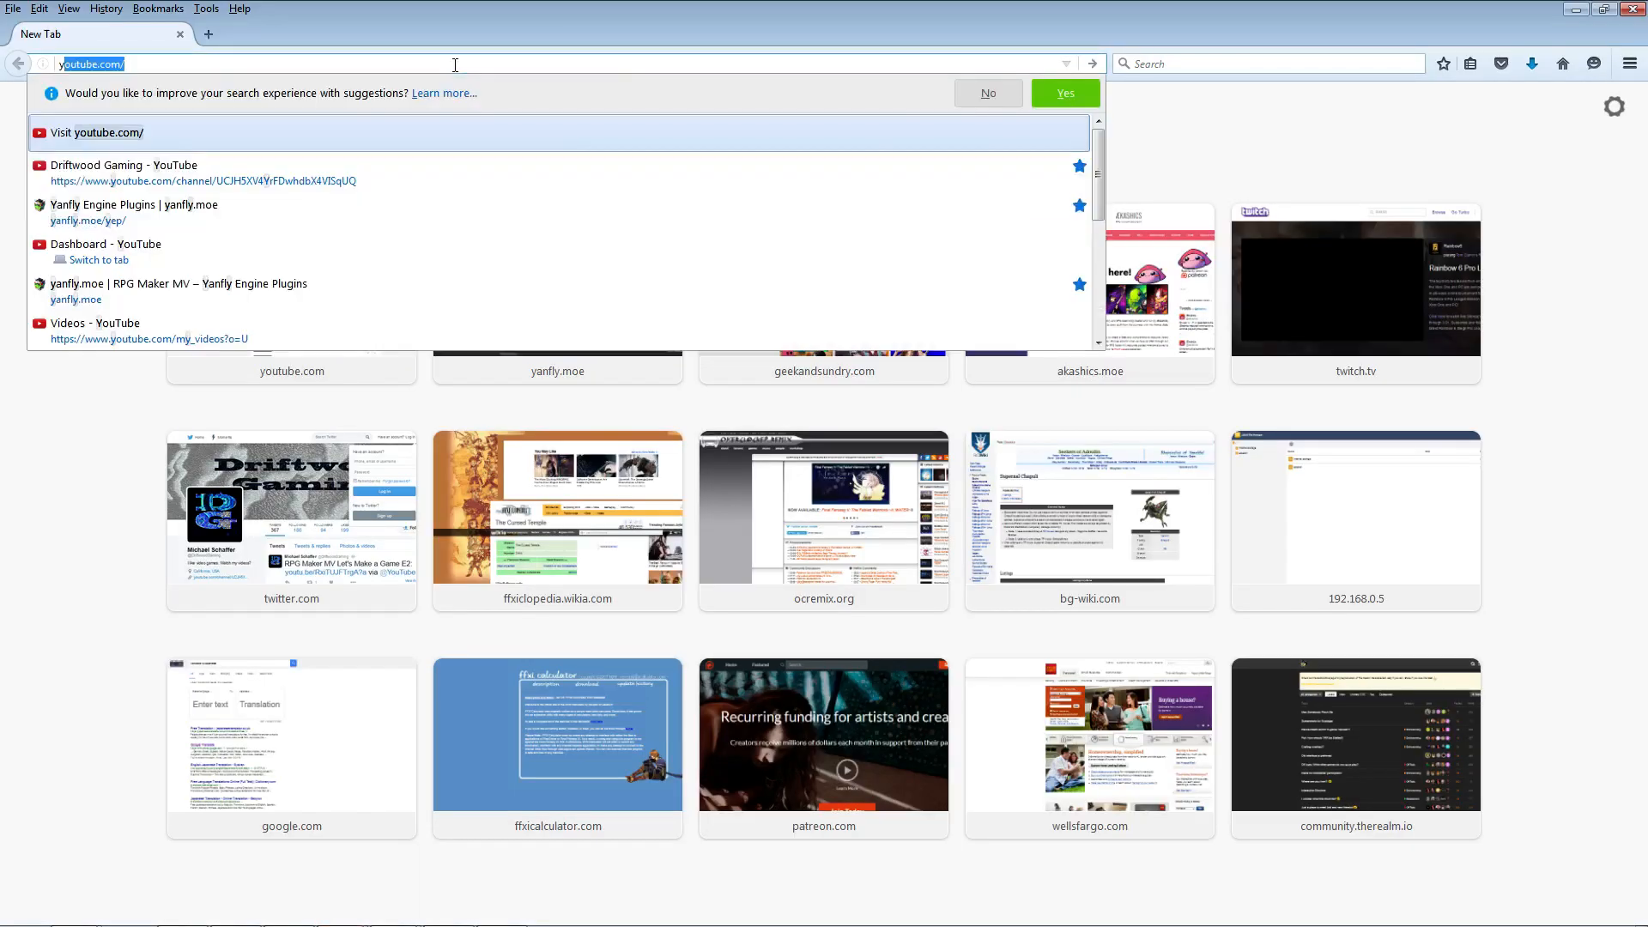
{"action": "key", "text": "Return"}
{"action": "left_click", "coordinate": [525, 369]}
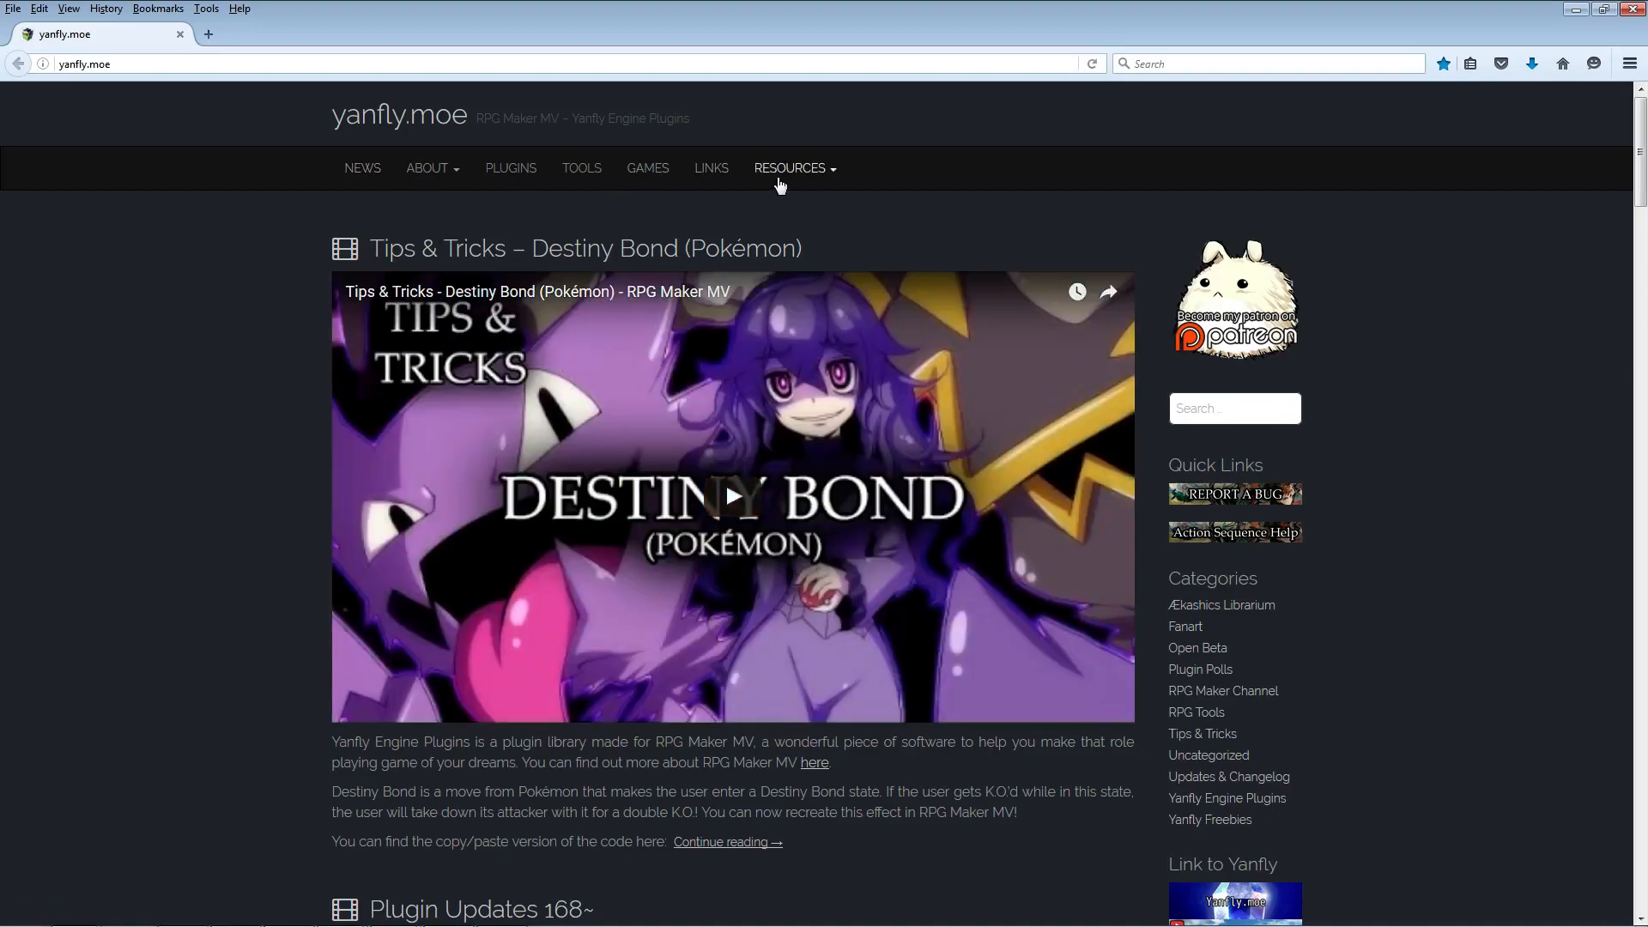
{"action": "left_click", "coordinate": [513, 171]}
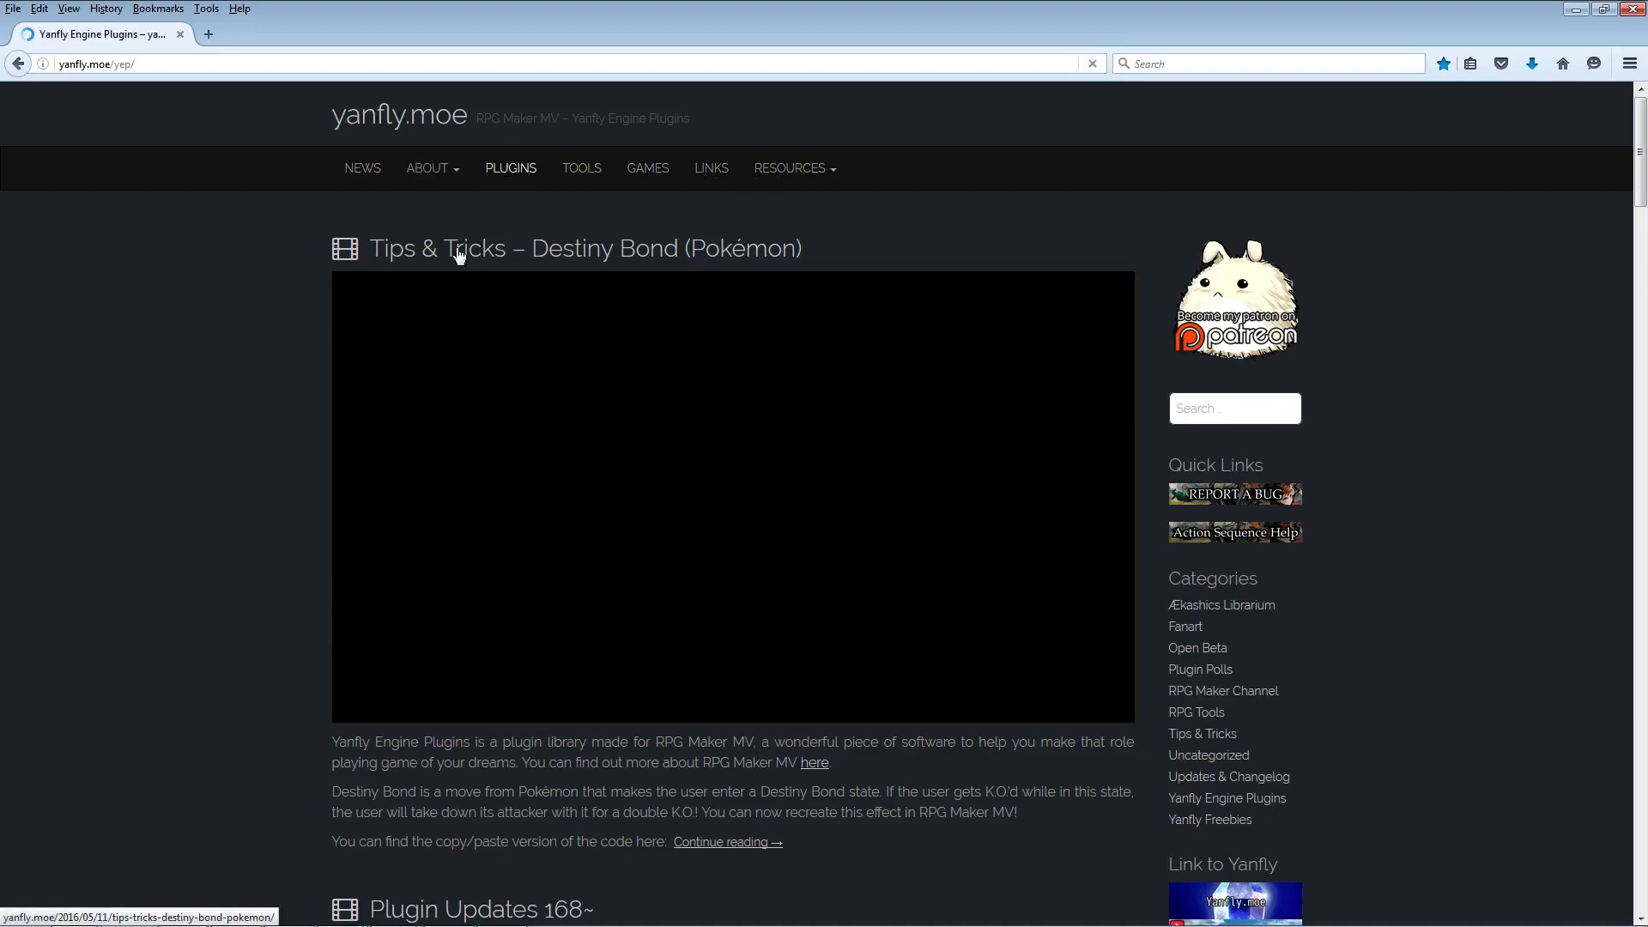
Step: Find the Base Parameter Control entry among the core plugins and open its page
{"action": "scroll", "coordinate": [514, 416], "scroll_direction": "down", "scroll_amount": 4}
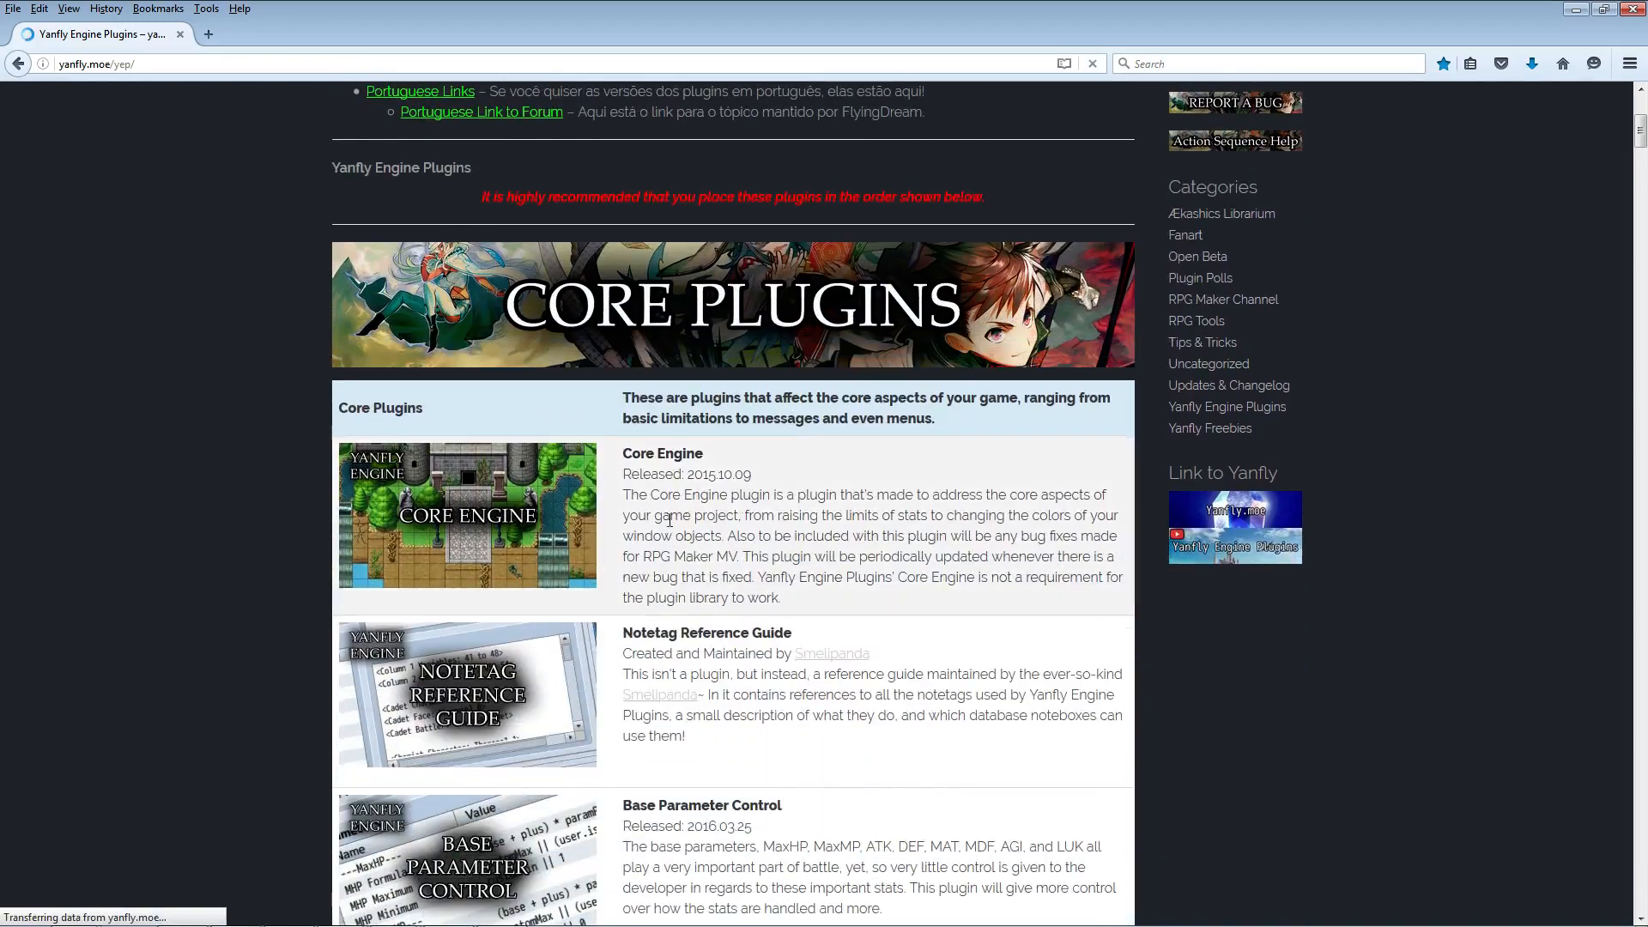
{"action": "scroll", "coordinate": [734, 438], "scroll_direction": "down", "scroll_amount": 2}
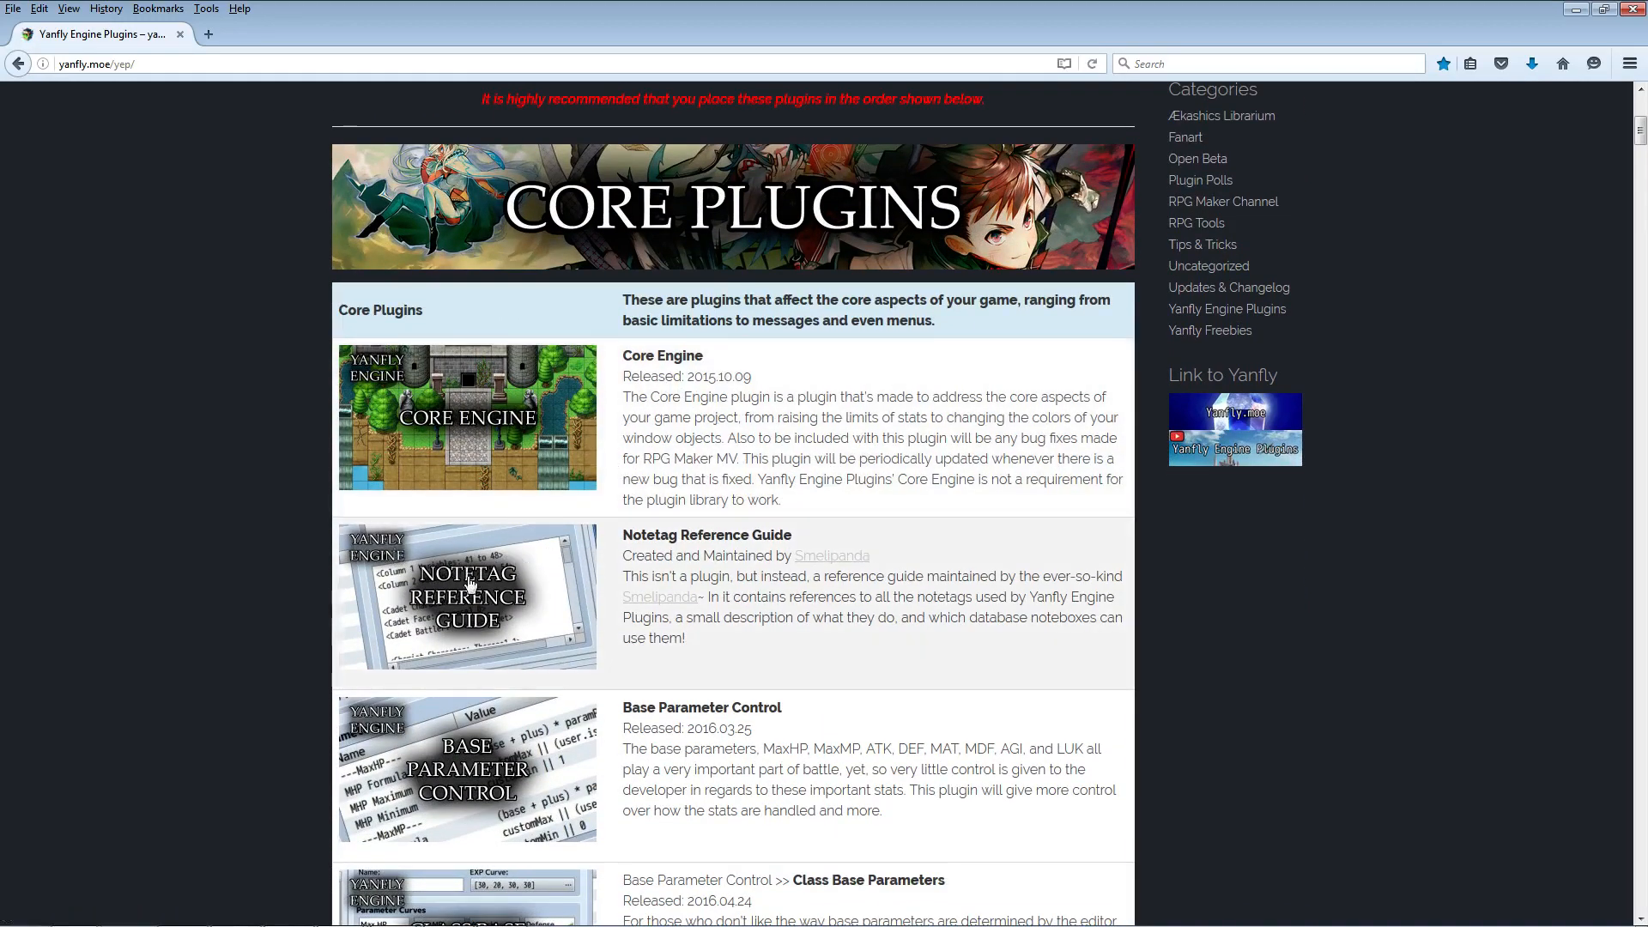
{"action": "scroll", "coordinate": [601, 455], "scroll_direction": "down", "scroll_amount": 8}
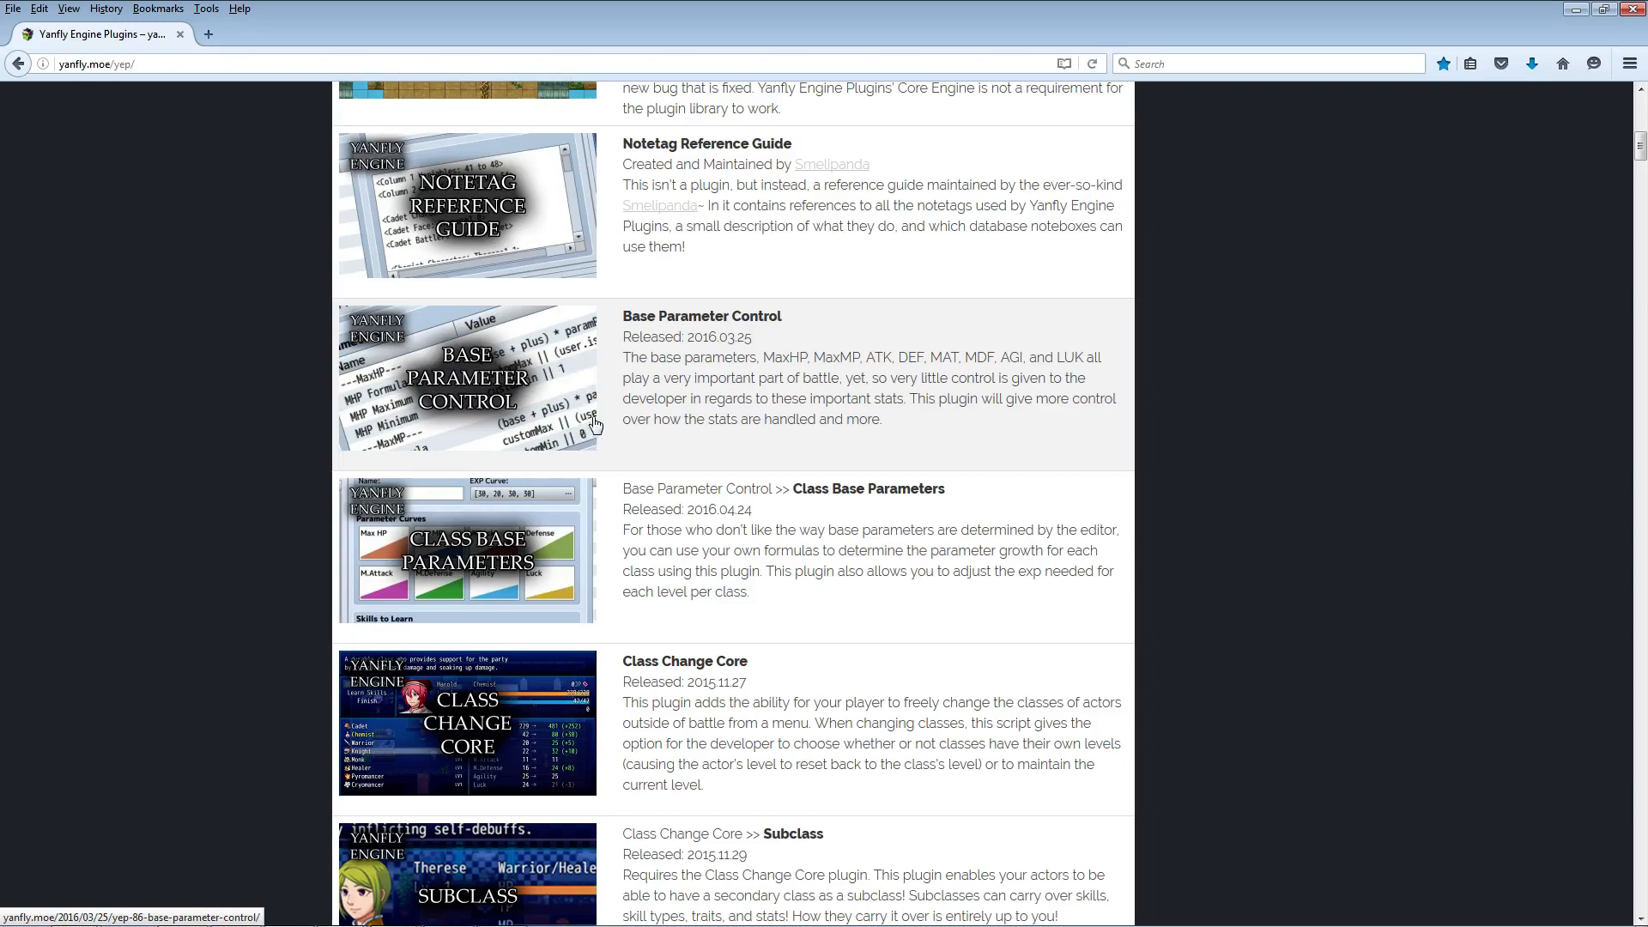
{"action": "left_click", "coordinate": [528, 370]}
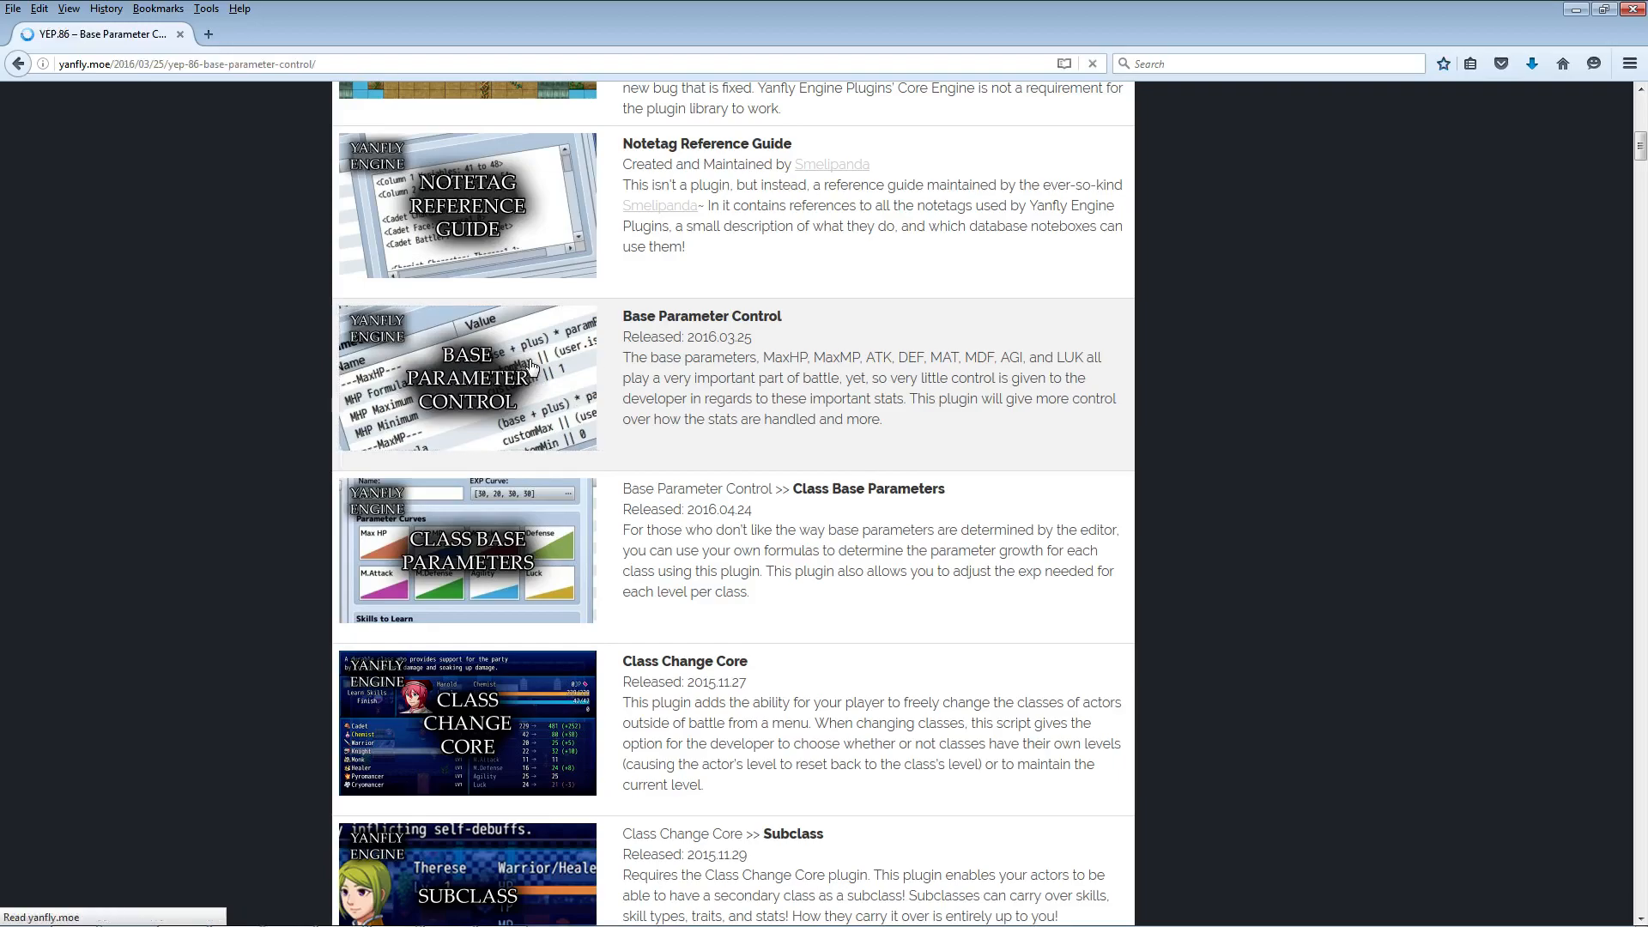
Step: Save YEP_BaseParamControl.js from the English Mirror link into the Dungeons of Driftwood js/plugins folder and switch back to RPG Maker MV
{"action": "scroll", "coordinate": [387, 541], "scroll_direction": "down", "scroll_amount": 6}
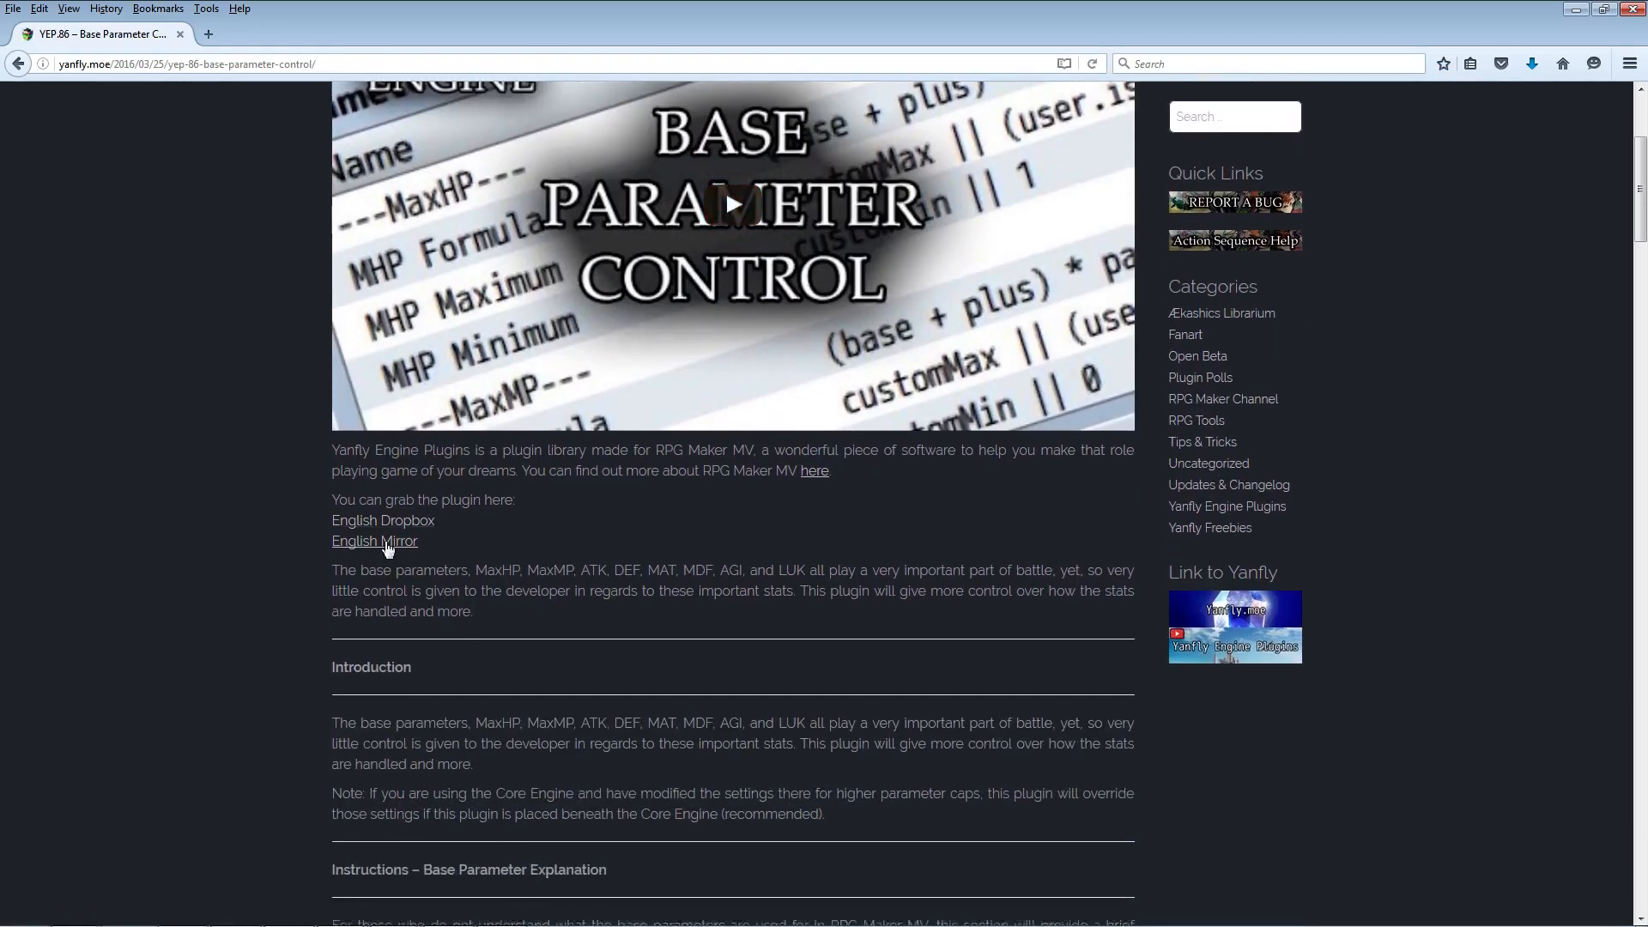
{"action": "right_click", "coordinate": [397, 550]}
{"action": "left_click", "coordinate": [481, 636]}
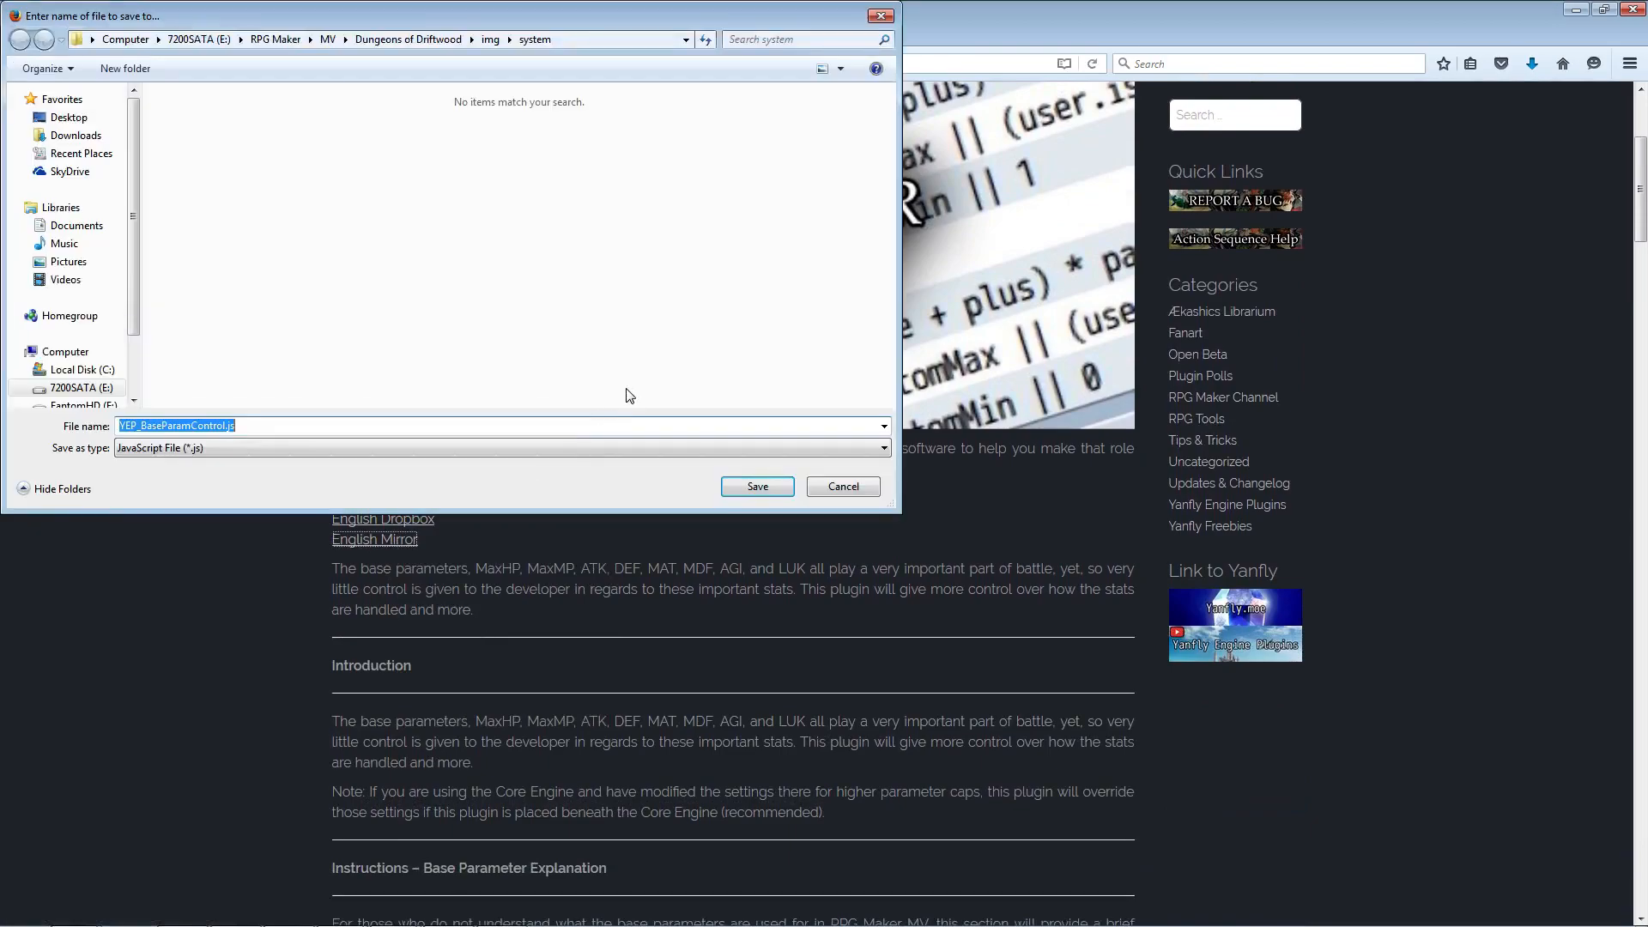
{"action": "left_click", "coordinate": [436, 40]}
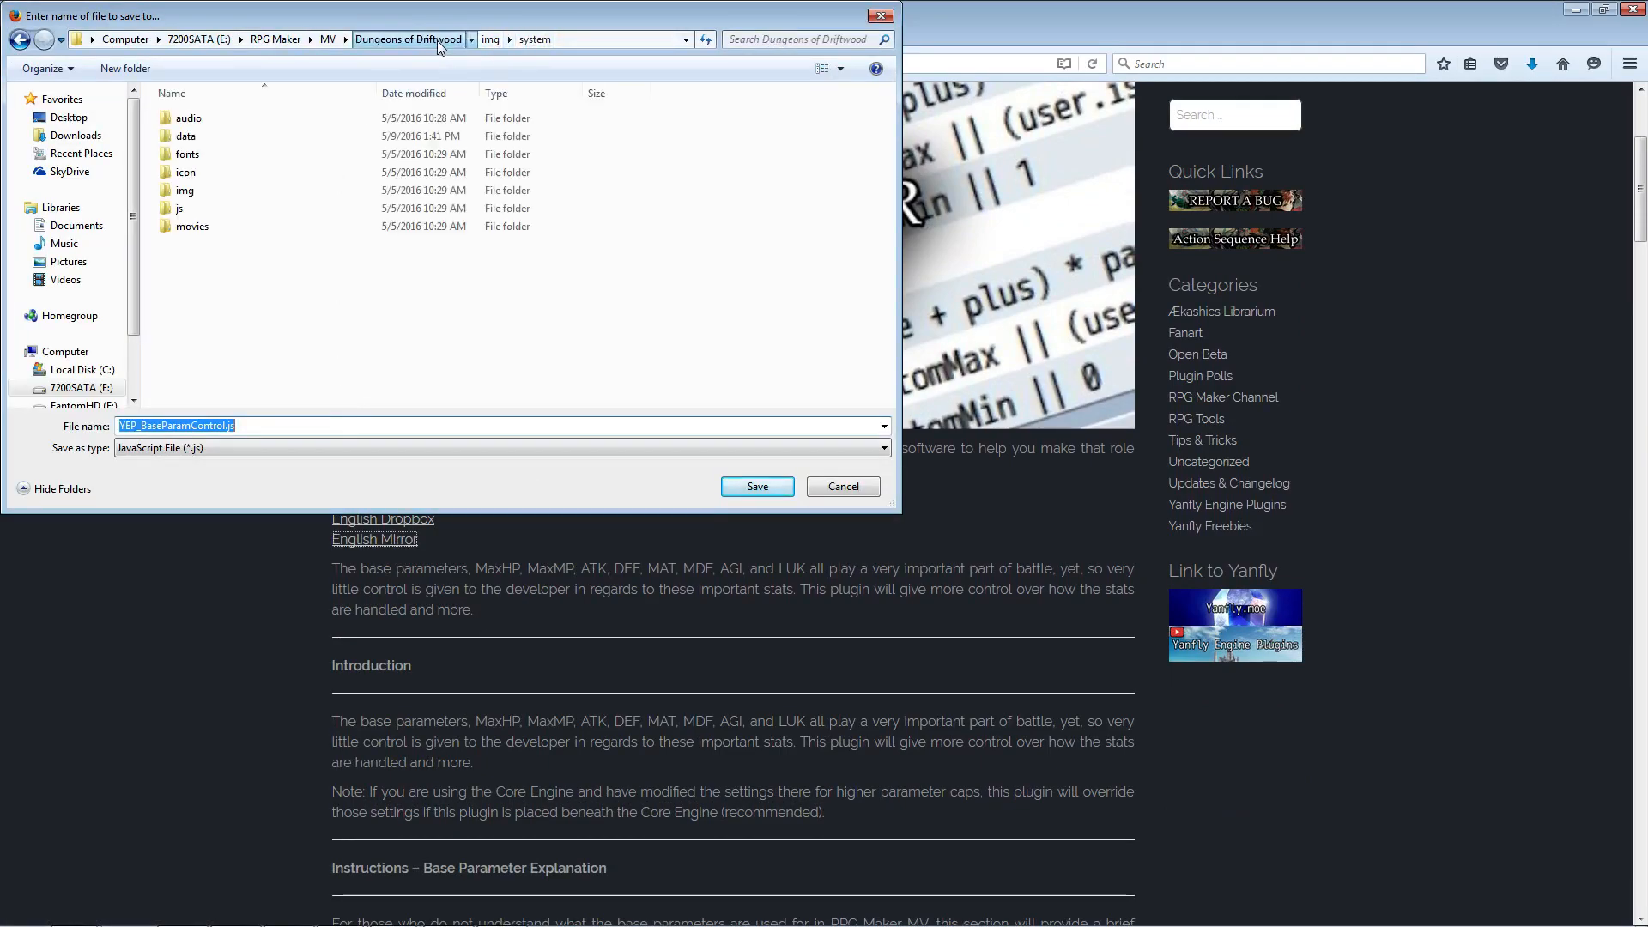
{"action": "double_click", "coordinate": [184, 208]}
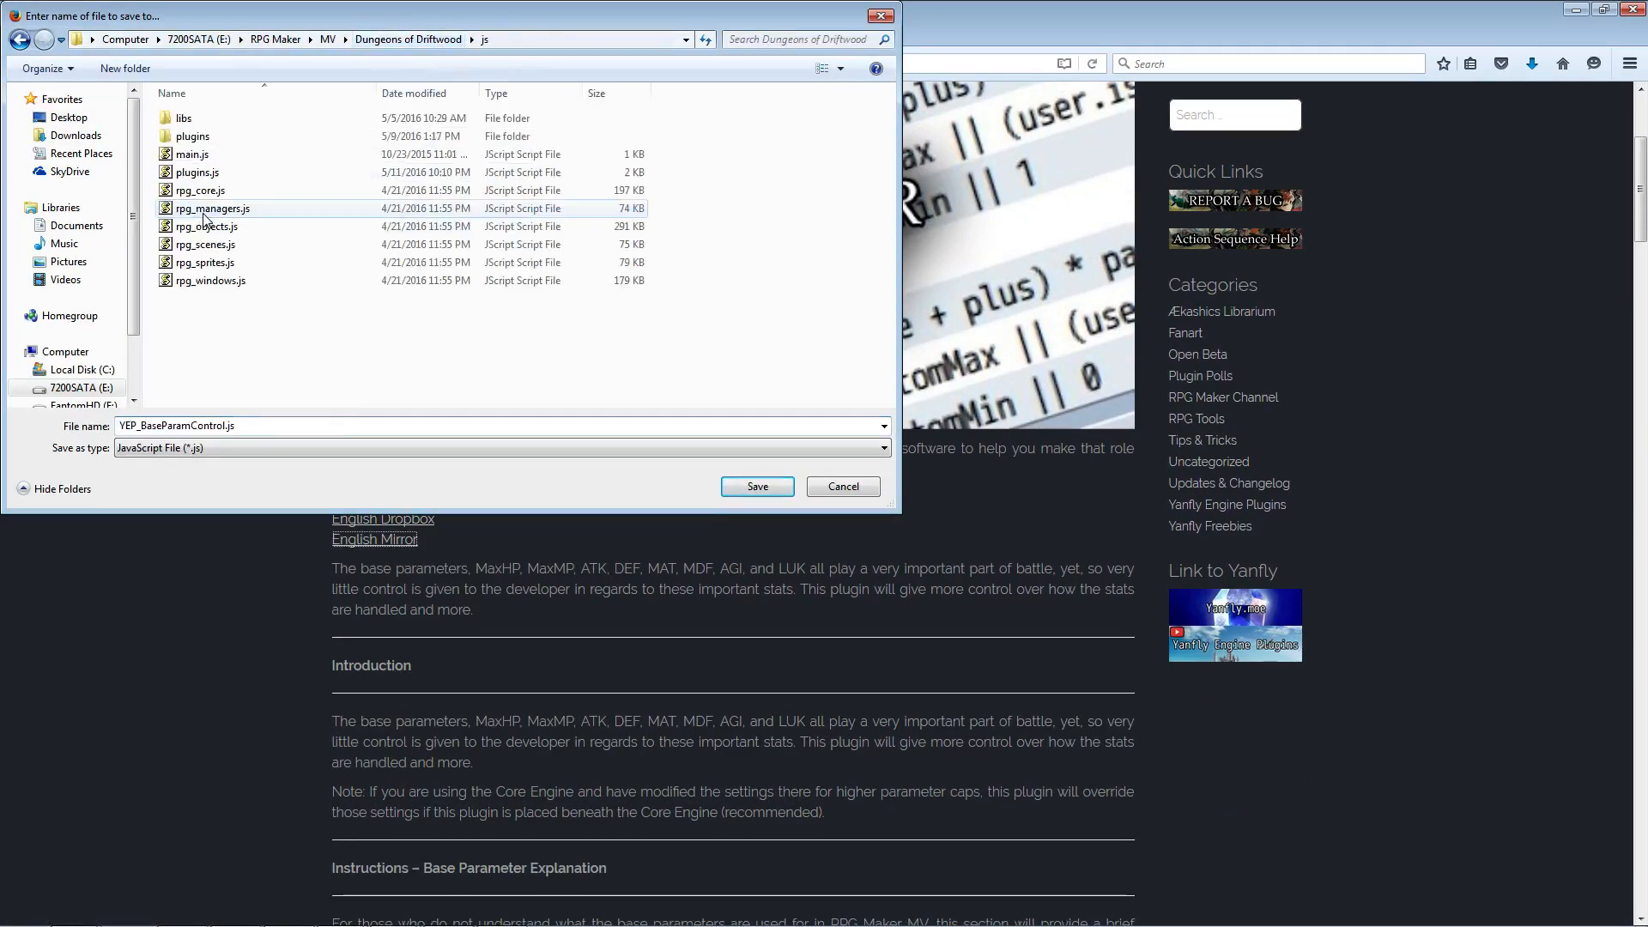
{"action": "double_click", "coordinate": [206, 138]}
{"action": "left_click", "coordinate": [758, 486]}
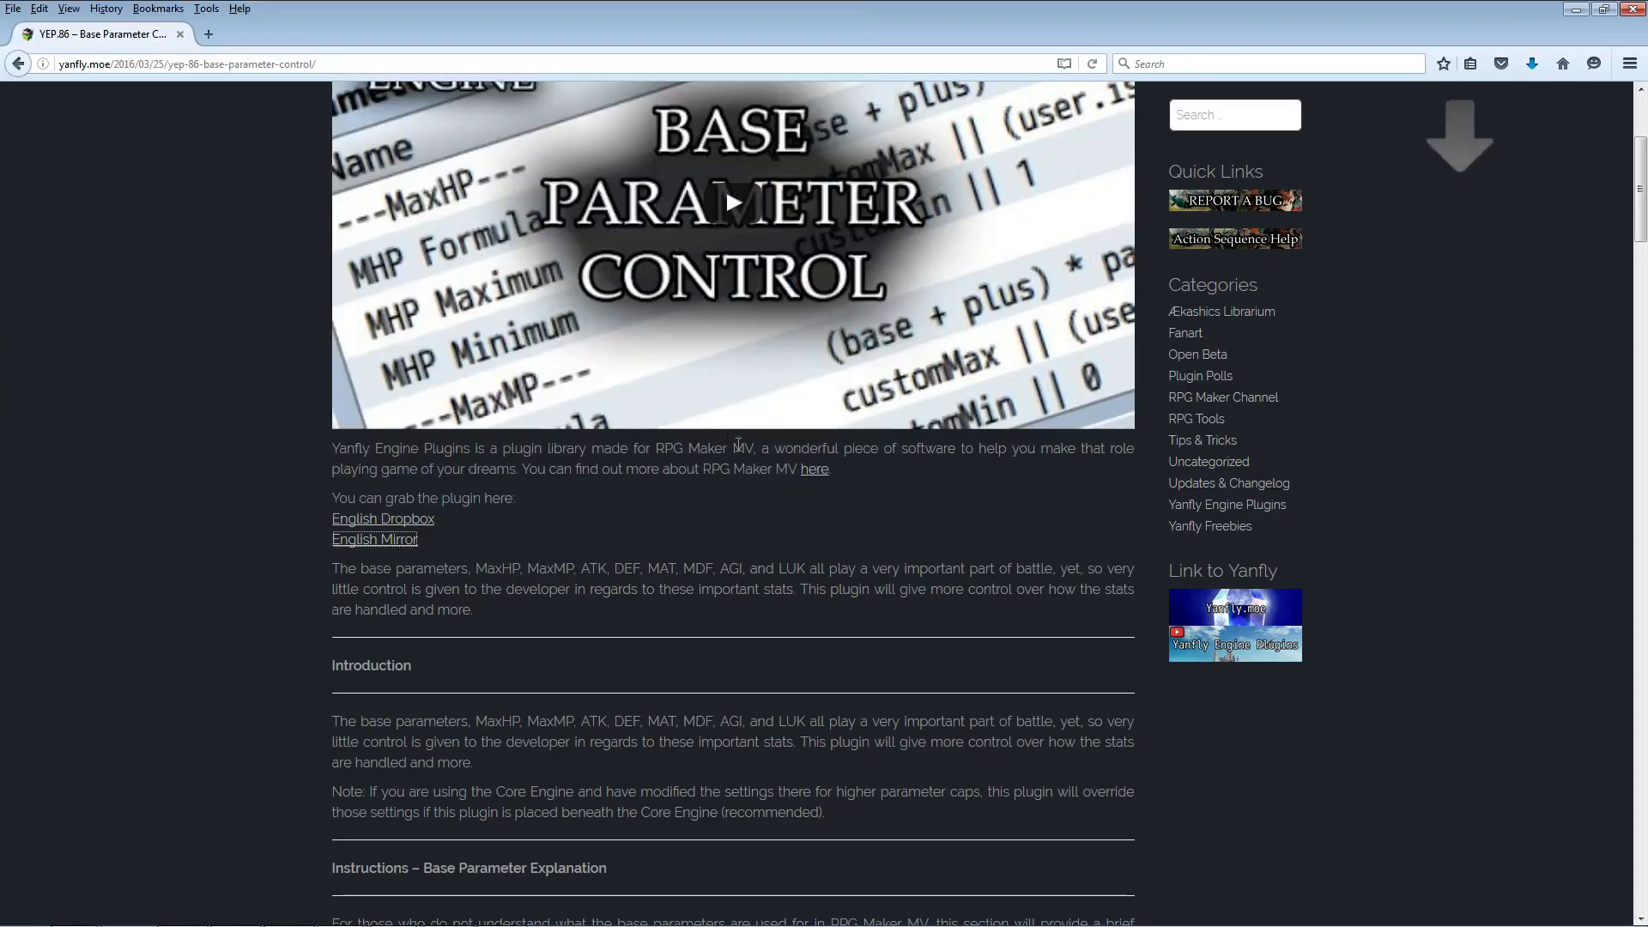
{"action": "mouse_move", "coordinate": [448, 912]}
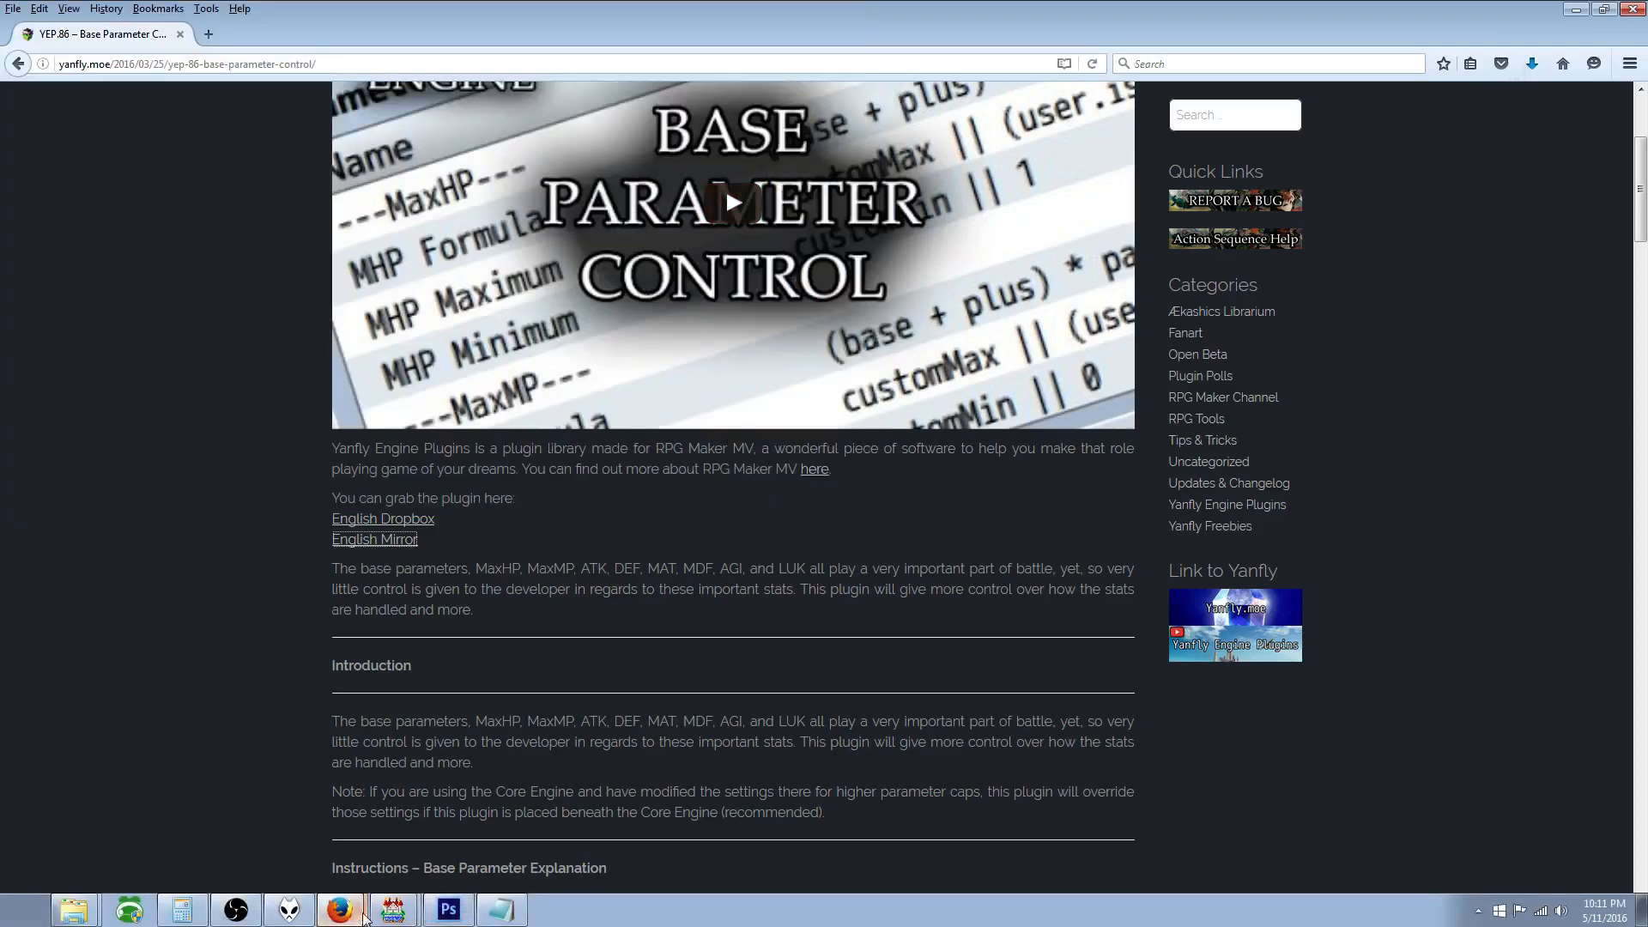
{"action": "left_click", "coordinate": [388, 910]}
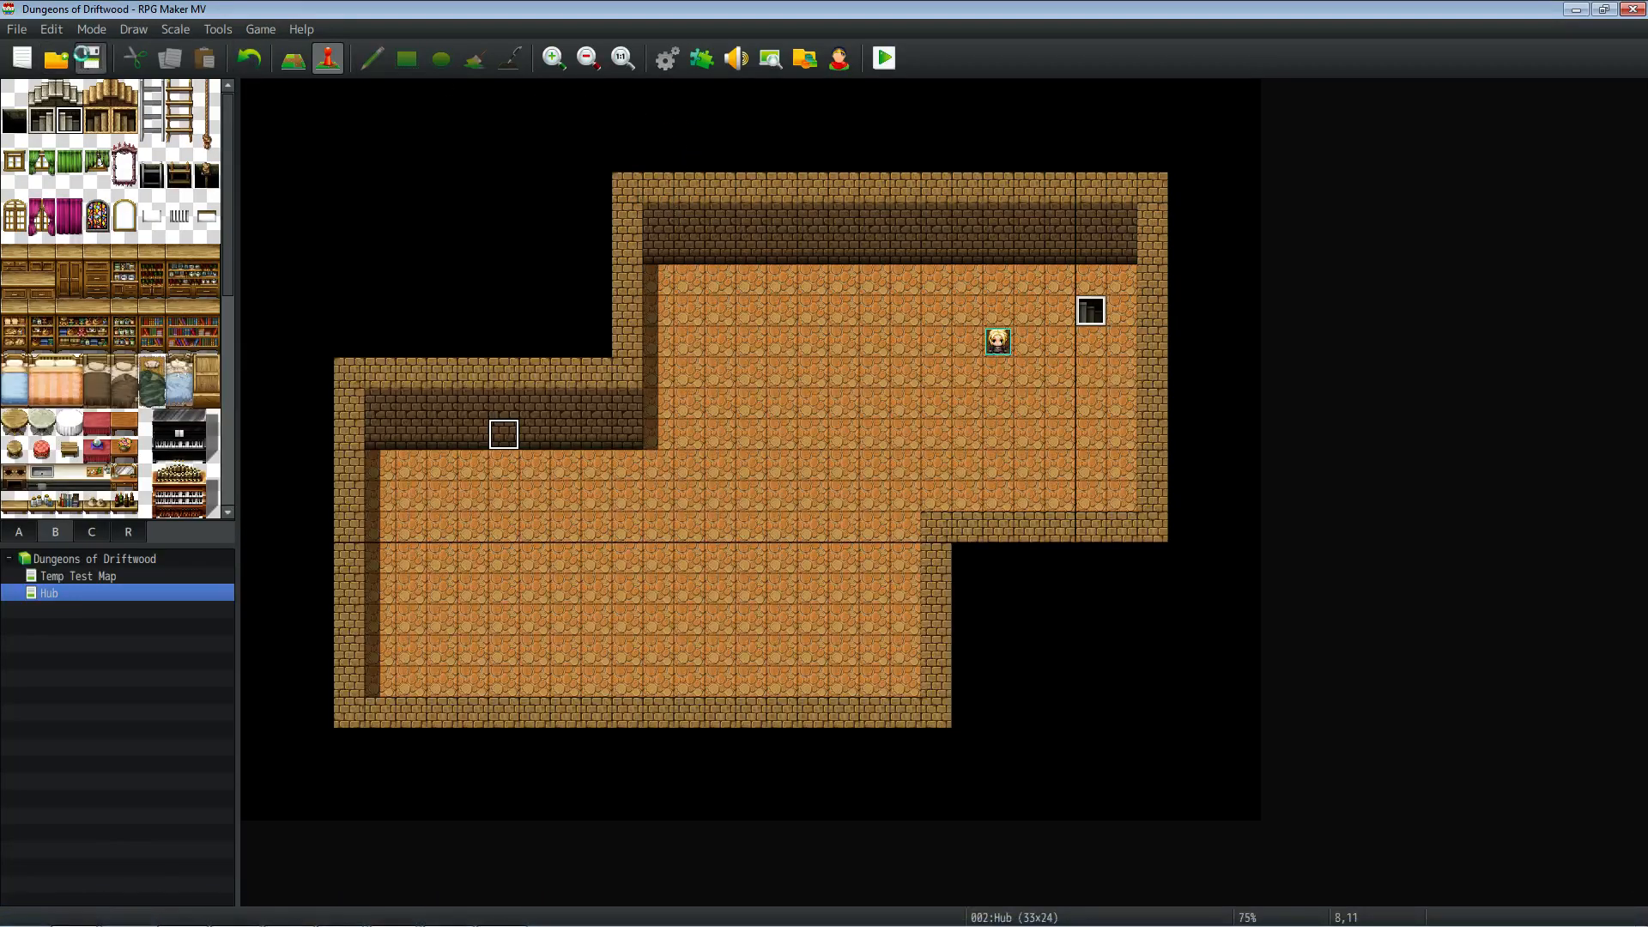
Step: Add a new entry to the project's plugin list and choose YEP_BaseParamControl as its plugin
{"action": "left_click", "coordinate": [700, 65]}
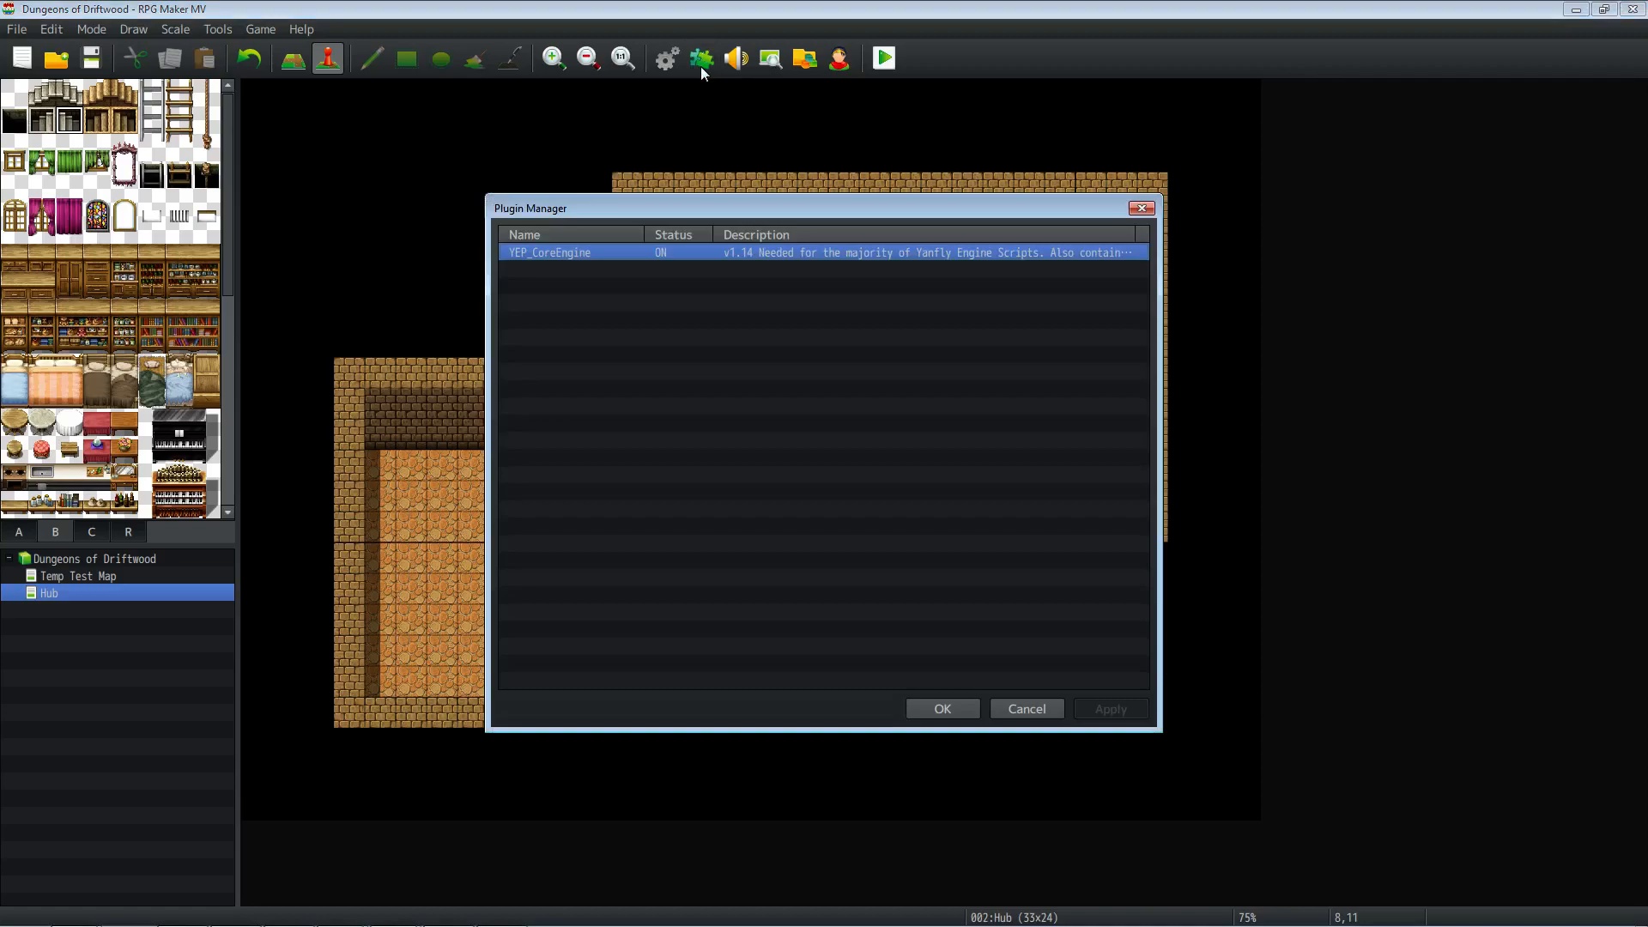
{"action": "double_click", "coordinate": [642, 277]}
{"action": "left_click", "coordinate": [744, 337]}
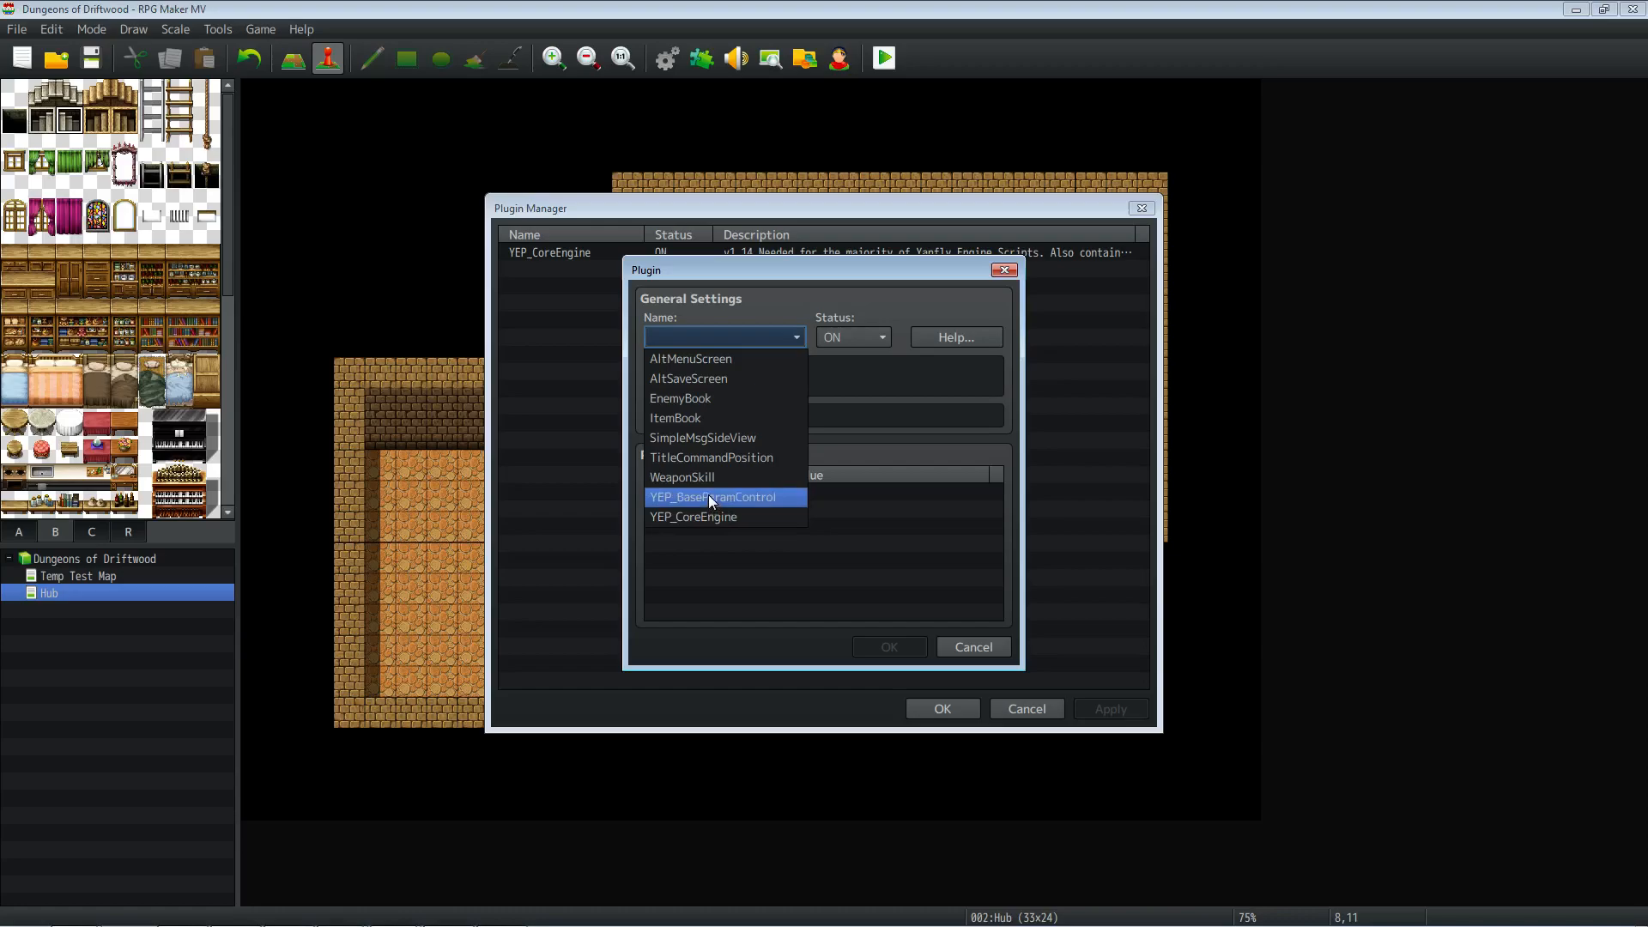
{"action": "left_click", "coordinate": [763, 498]}
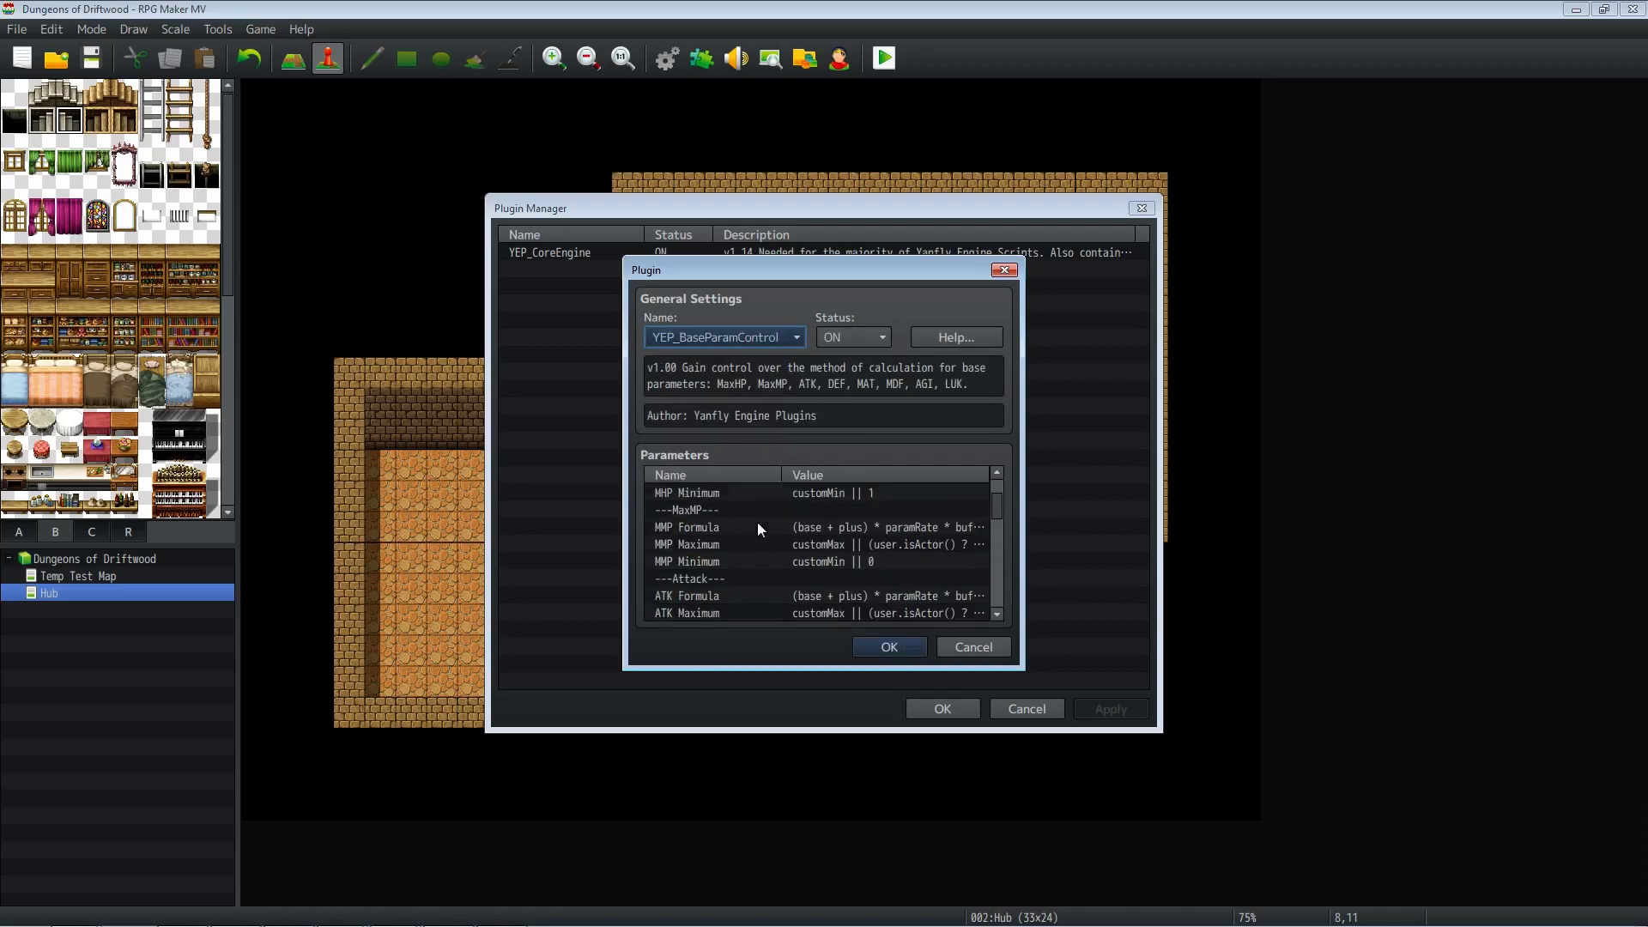
Step: Examine the formula, maximum and minimum parameters of YEP_BaseParamControl, from MaxHP down to the Luck settings
{"action": "left_click", "coordinate": [892, 510]}
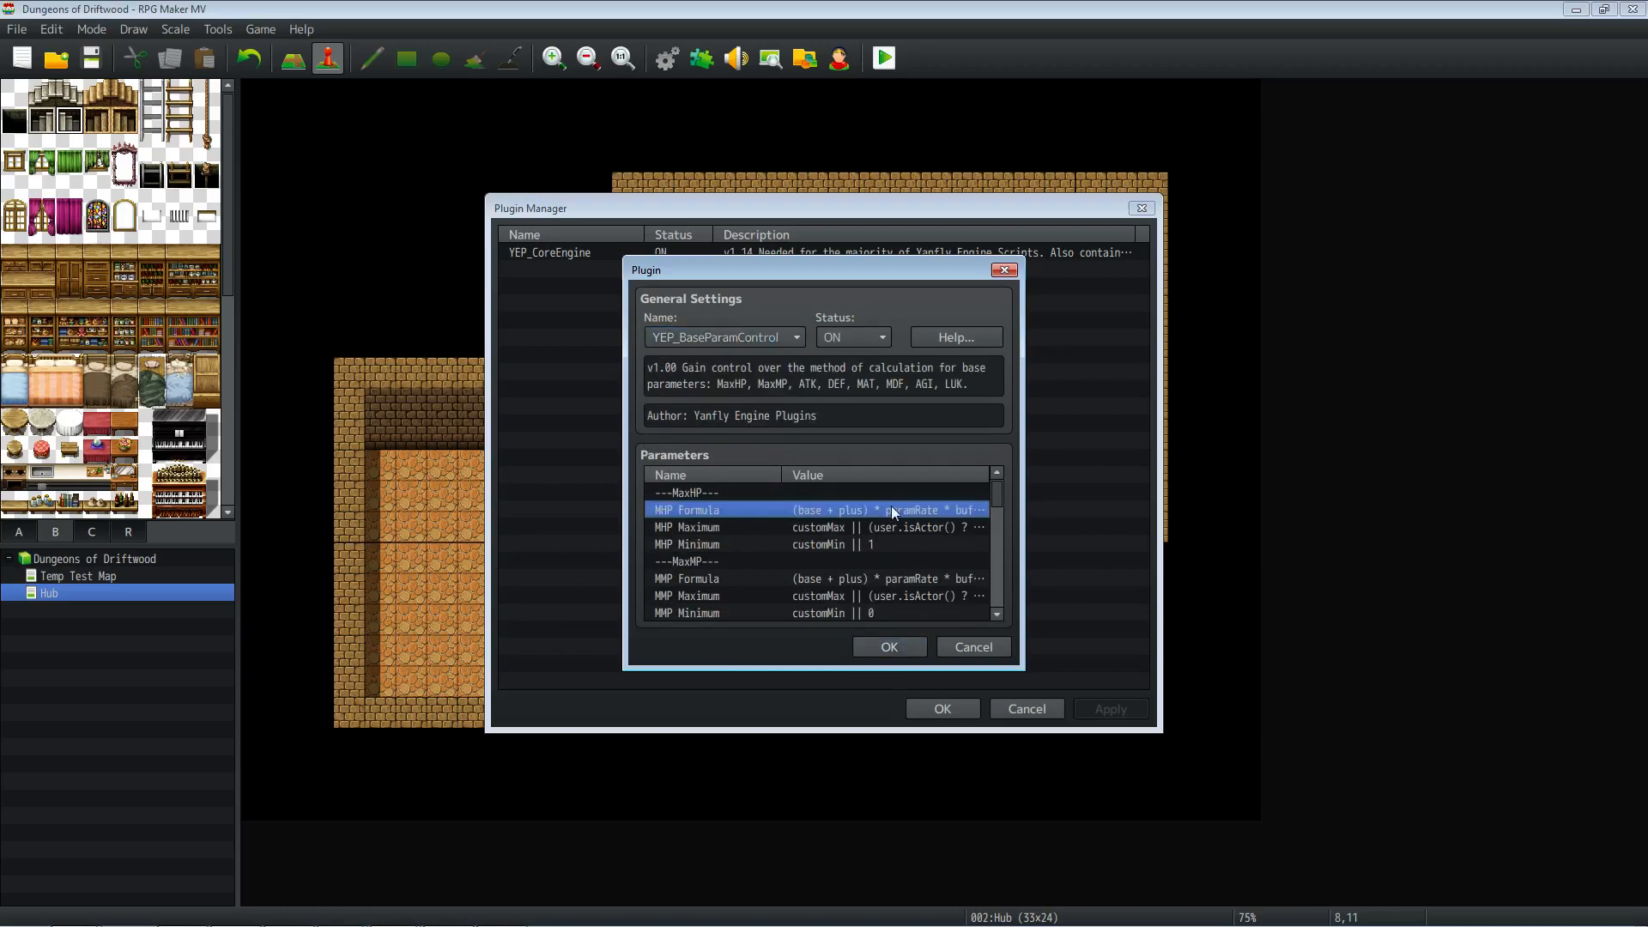
{"action": "left_click", "coordinate": [814, 529]}
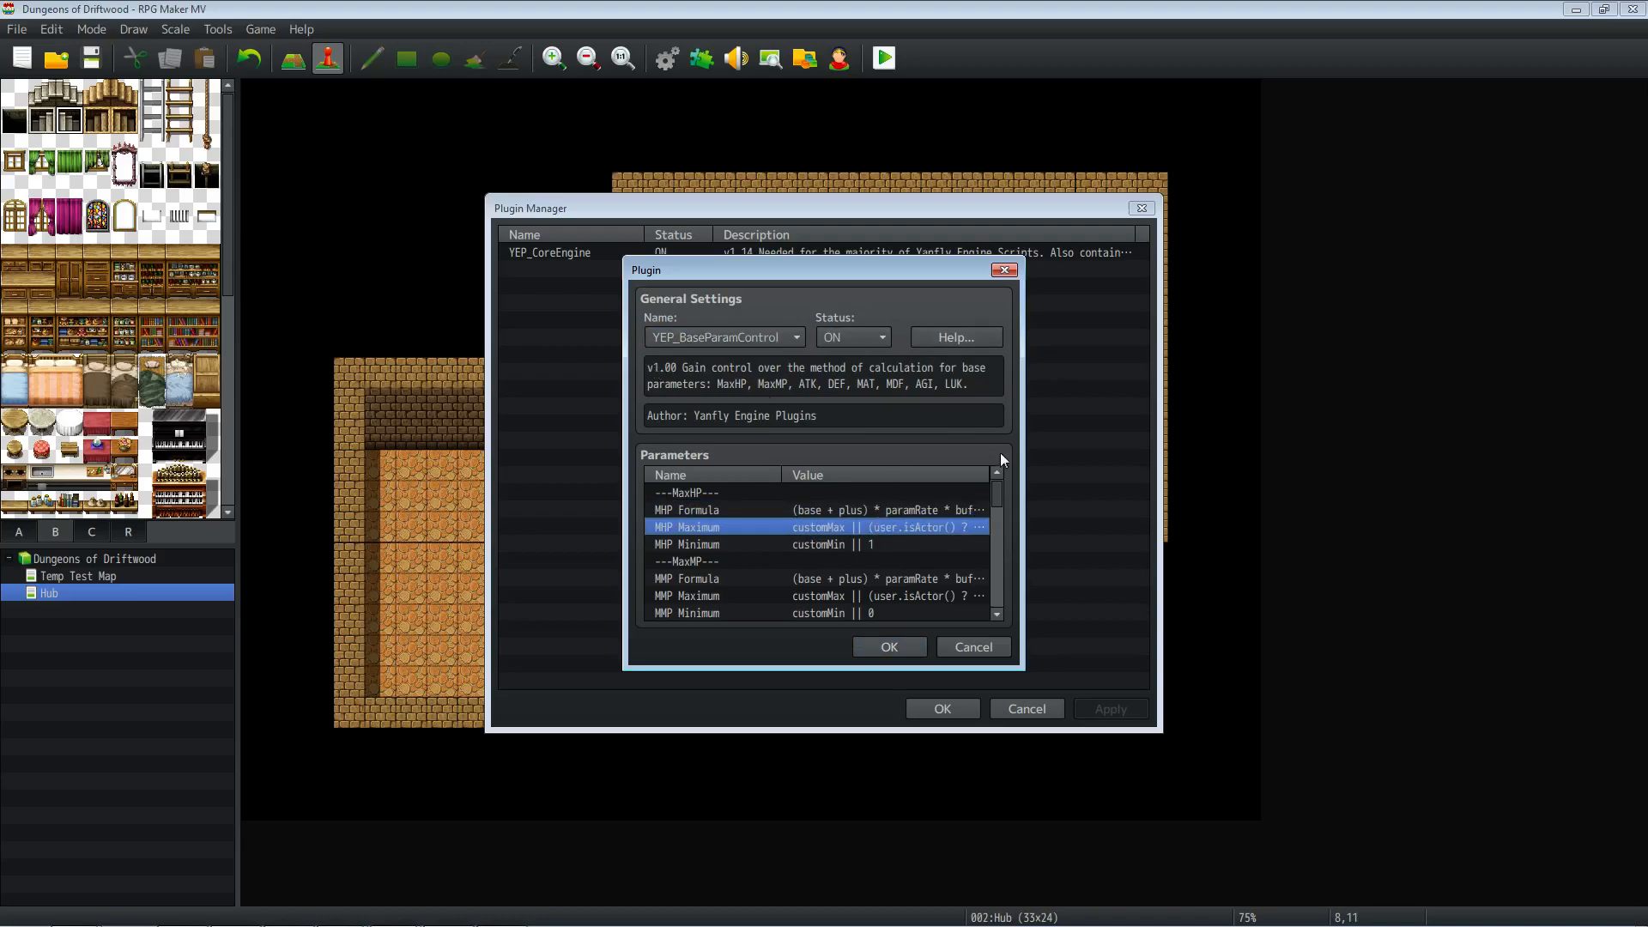
{"action": "mouse_move", "coordinate": [989, 488]}
{"action": "left_mouse_down"}
{"action": "mouse_move", "coordinate": [997, 545]}
{"action": "mouse_move", "coordinate": [998, 506]}
{"action": "left_mouse_up"}
{"action": "scroll", "coordinate": [924, 549], "scroll_direction": "up", "scroll_amount": 1}
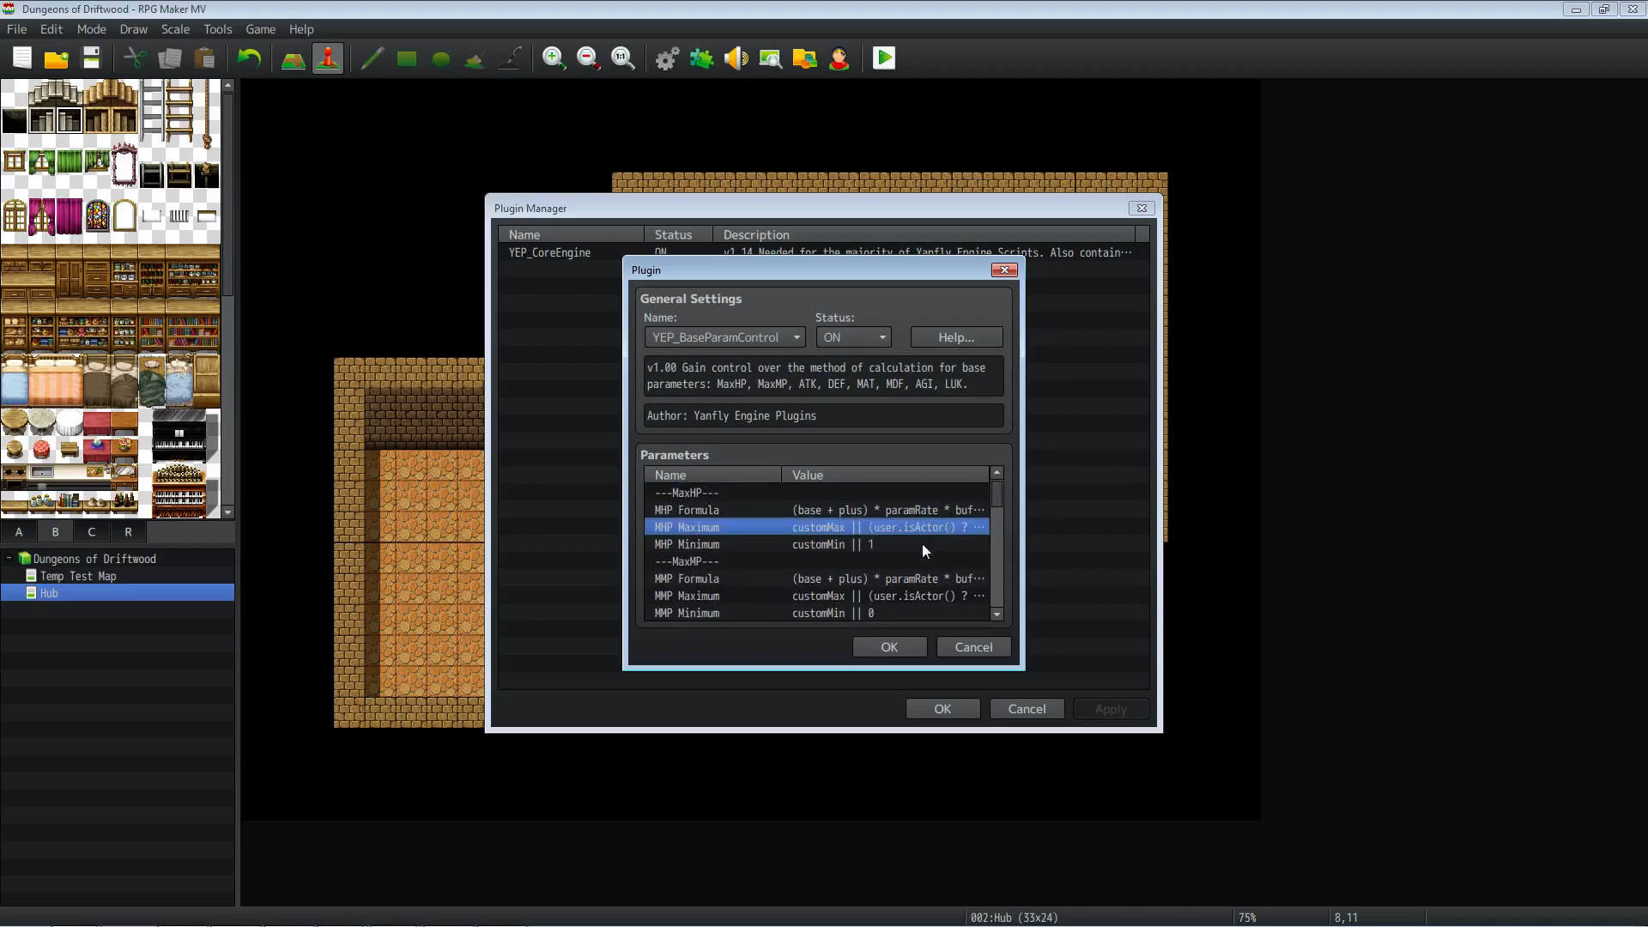
{"action": "left_click", "coordinate": [829, 512]}
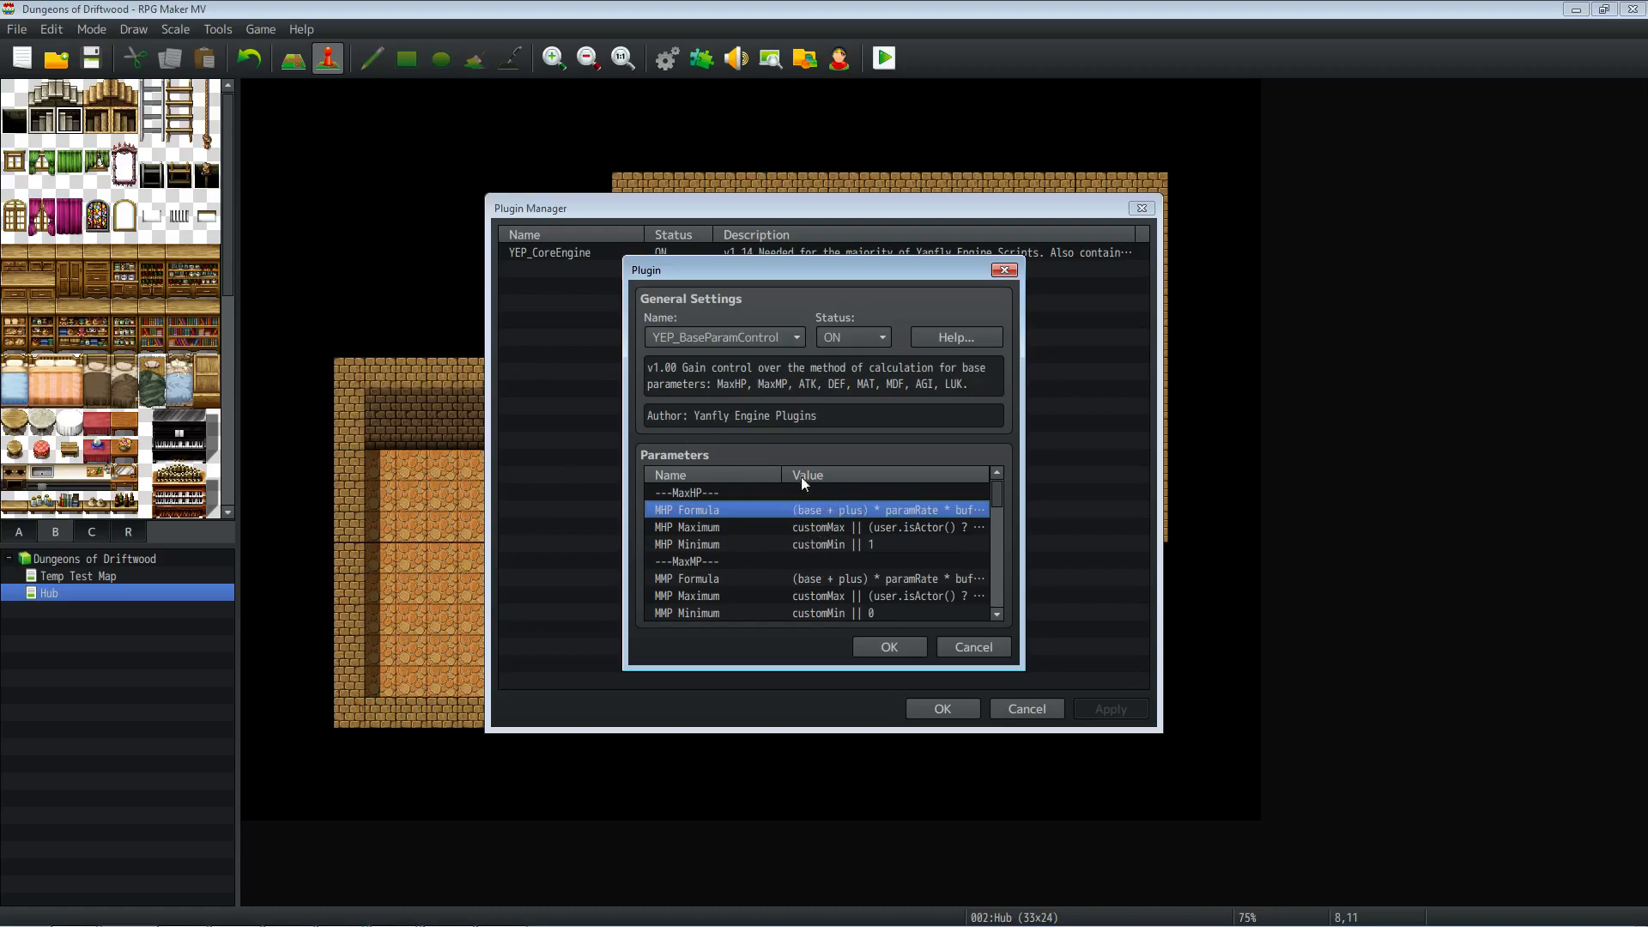
{"action": "left_click", "coordinate": [837, 527]}
{"action": "left_click", "coordinate": [833, 549]}
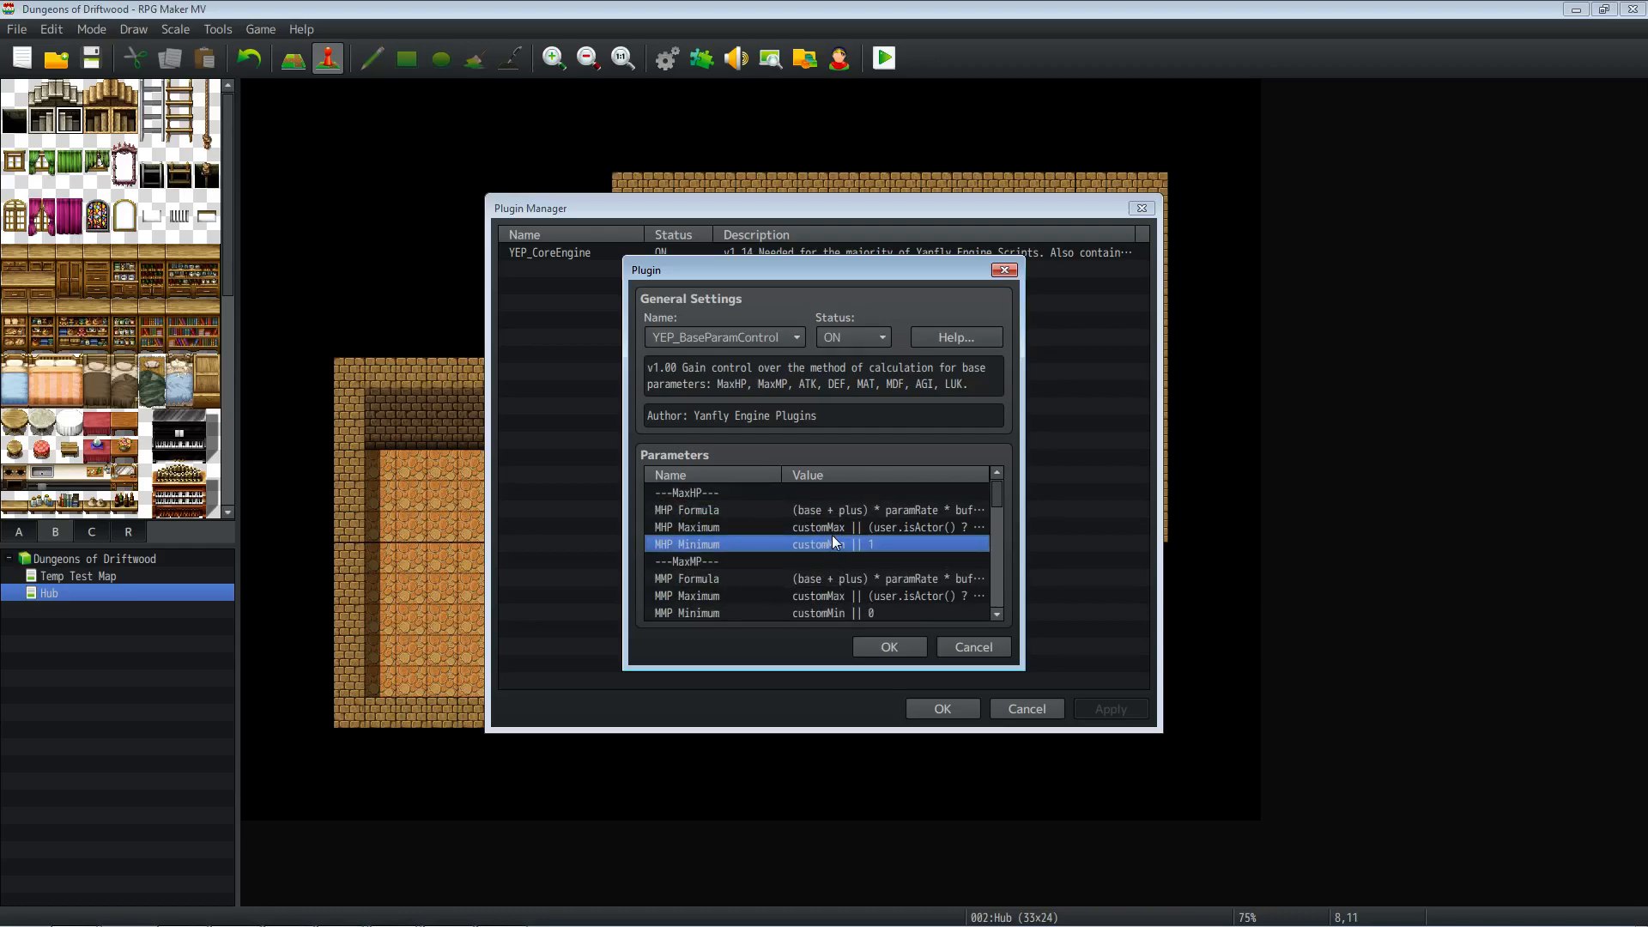
{"action": "scroll", "coordinate": [832, 534], "scroll_direction": "down", "scroll_amount": 7}
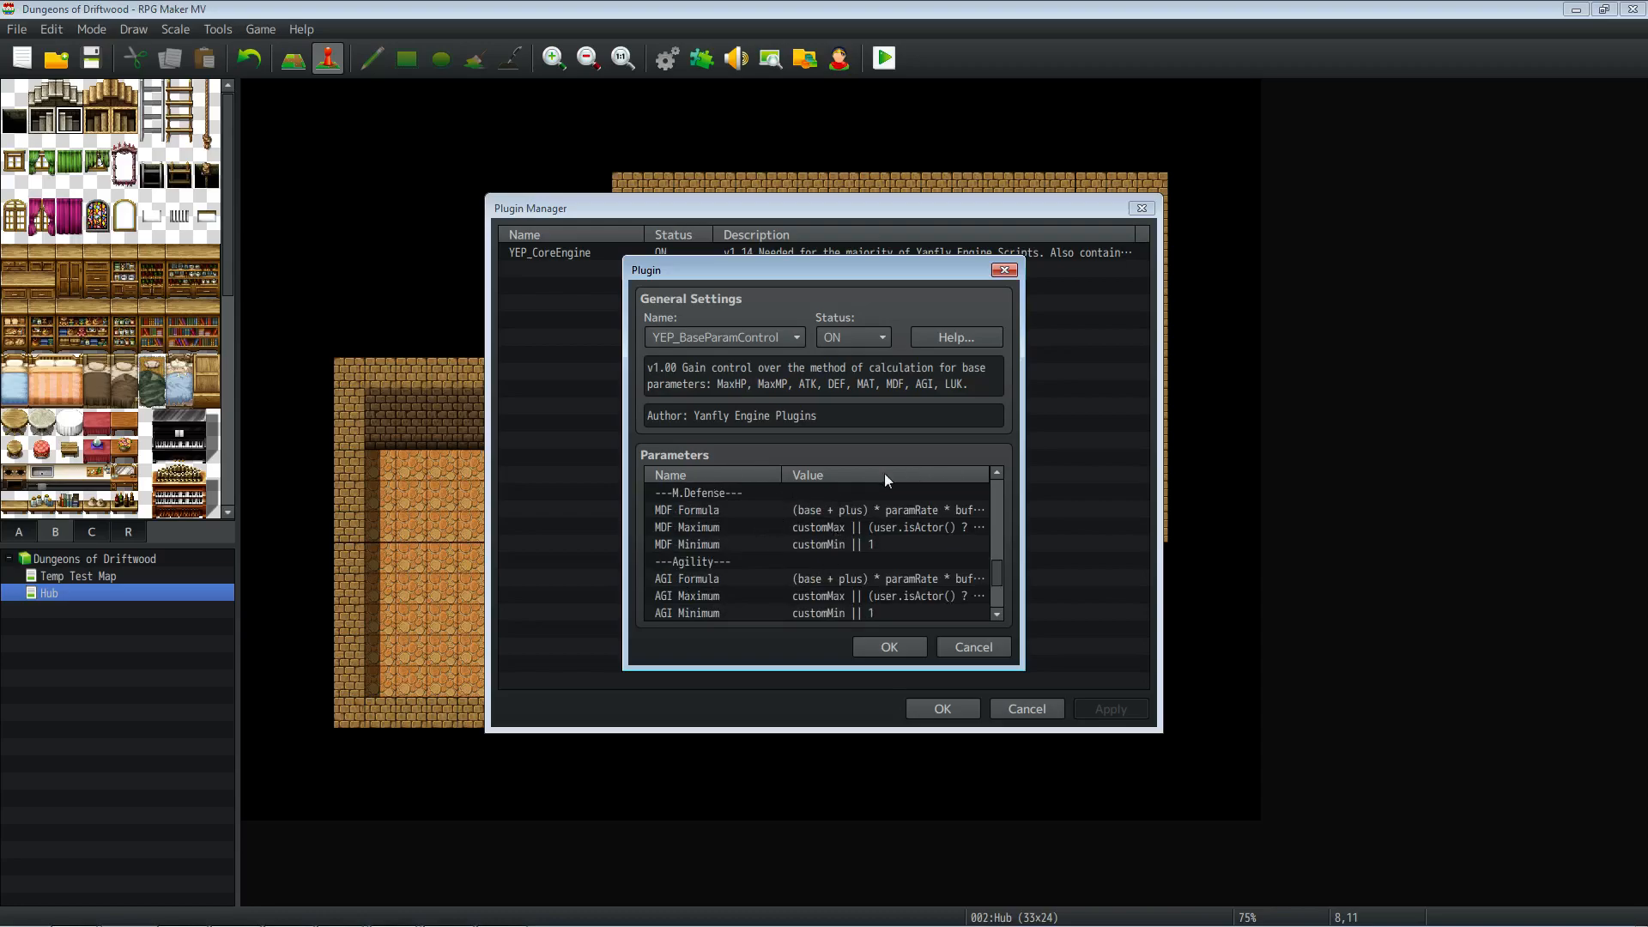
{"action": "scroll", "coordinate": [831, 509], "scroll_direction": "down", "scroll_amount": 3}
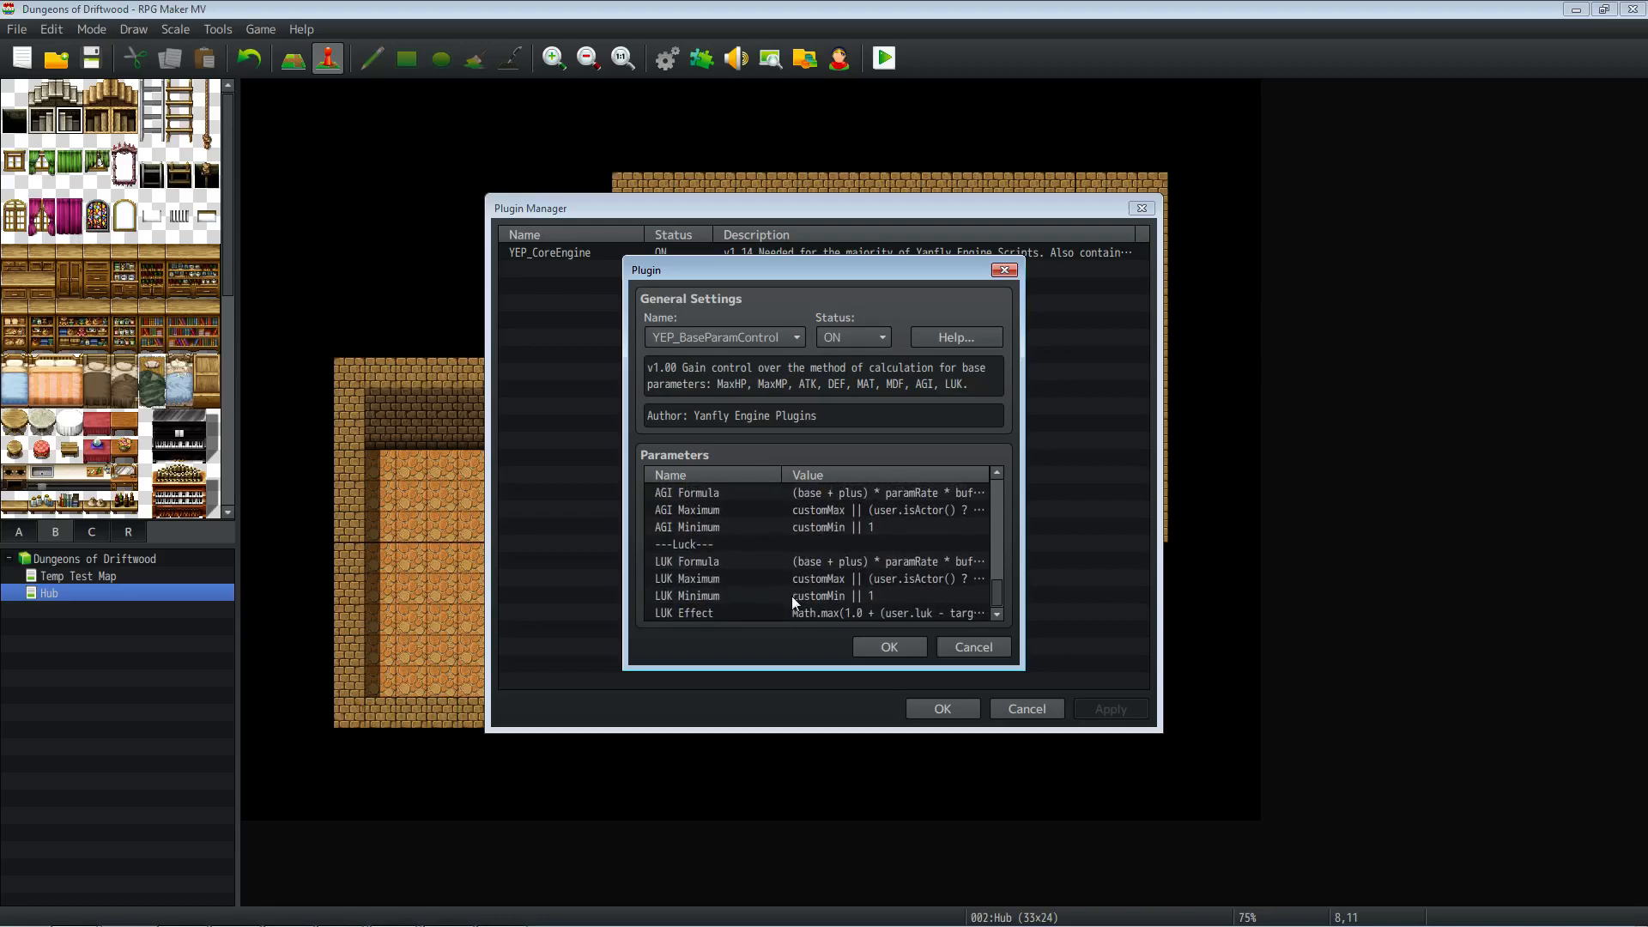
{"action": "scroll", "coordinate": [792, 596], "scroll_direction": "up", "scroll_amount": 4}
{"action": "scroll", "coordinate": [793, 595], "scroll_direction": "up", "scroll_amount": 6}
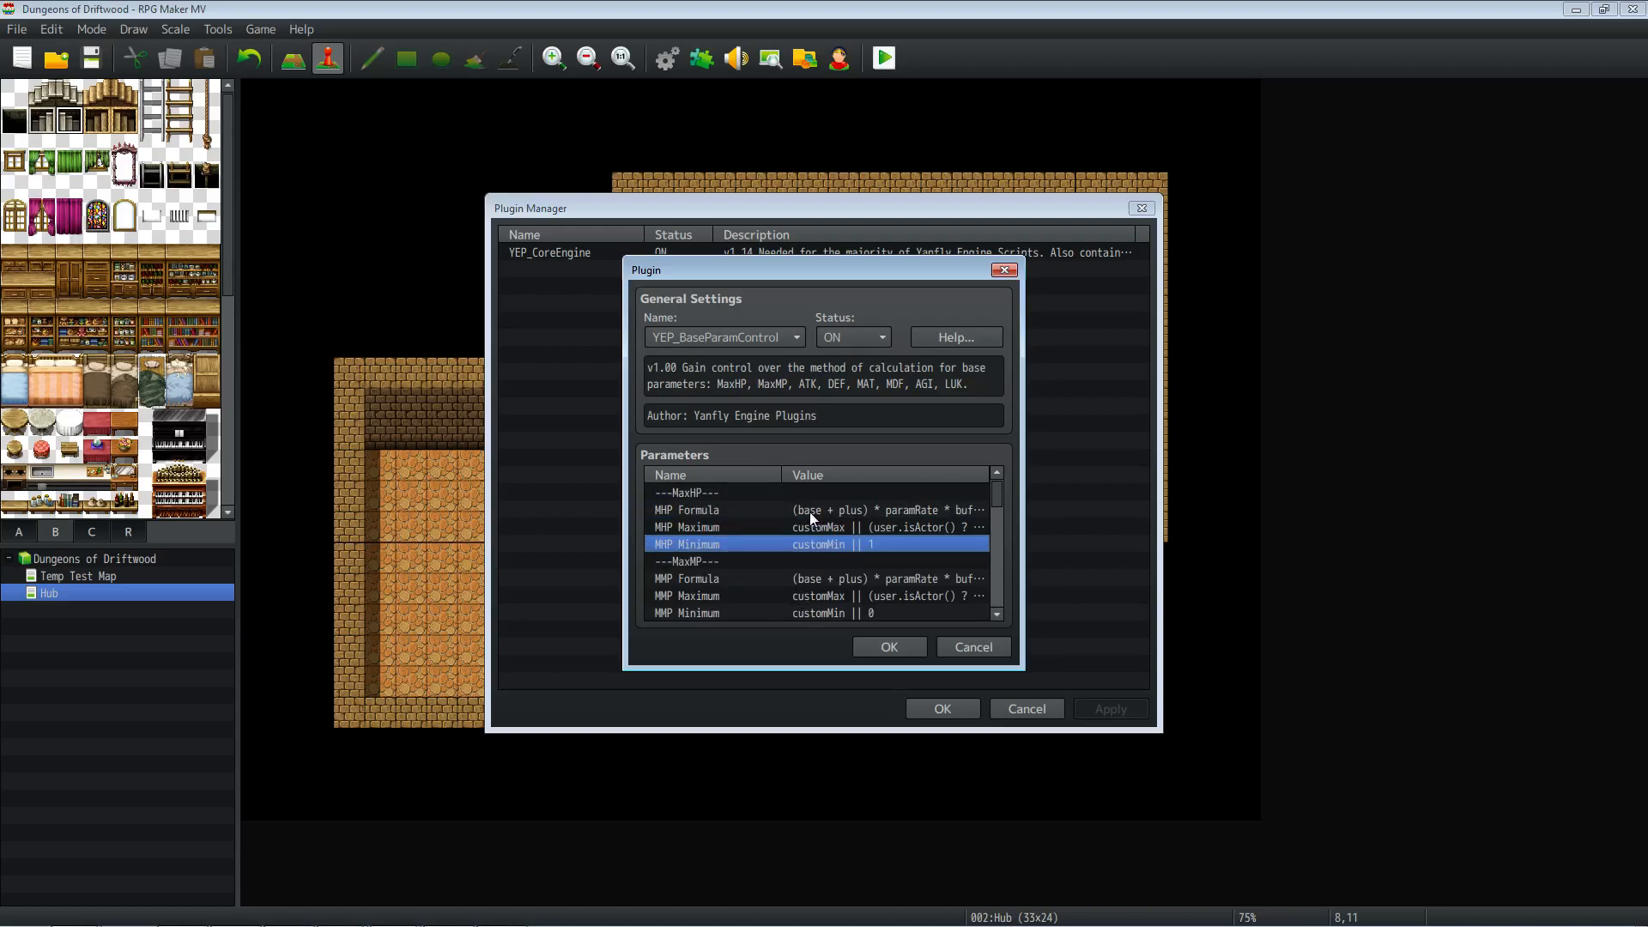
Step: Read the full expressions of the MHP Formula and MHP Maximum parameters
{"action": "left_click", "coordinate": [811, 510]}
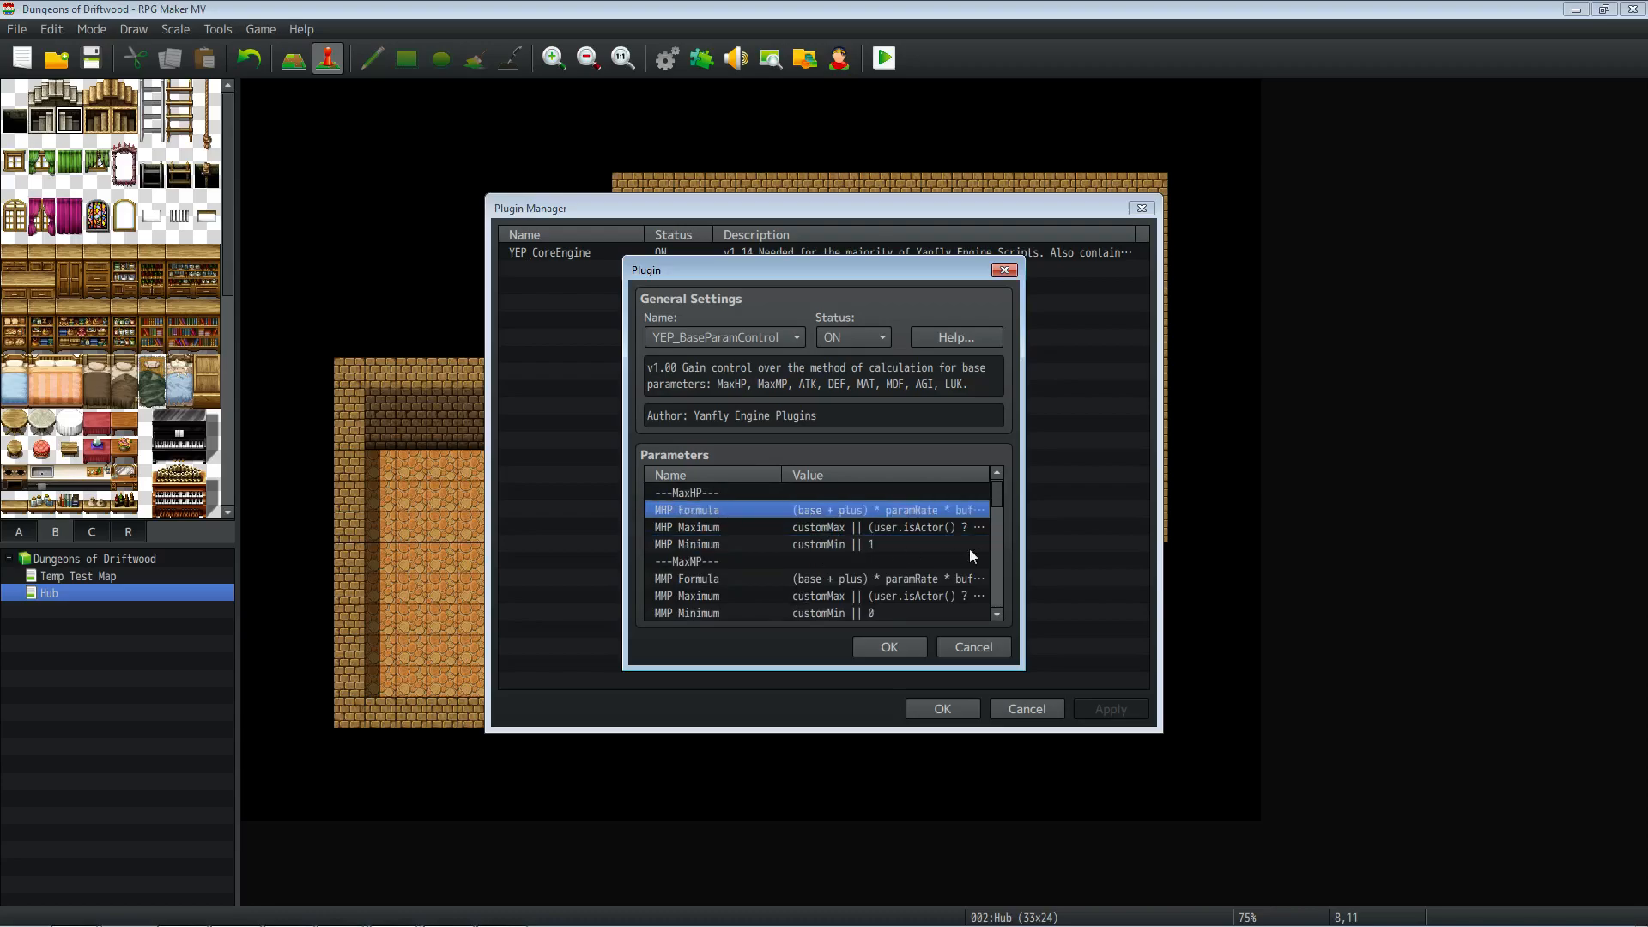
{"action": "double_click", "coordinate": [932, 509]}
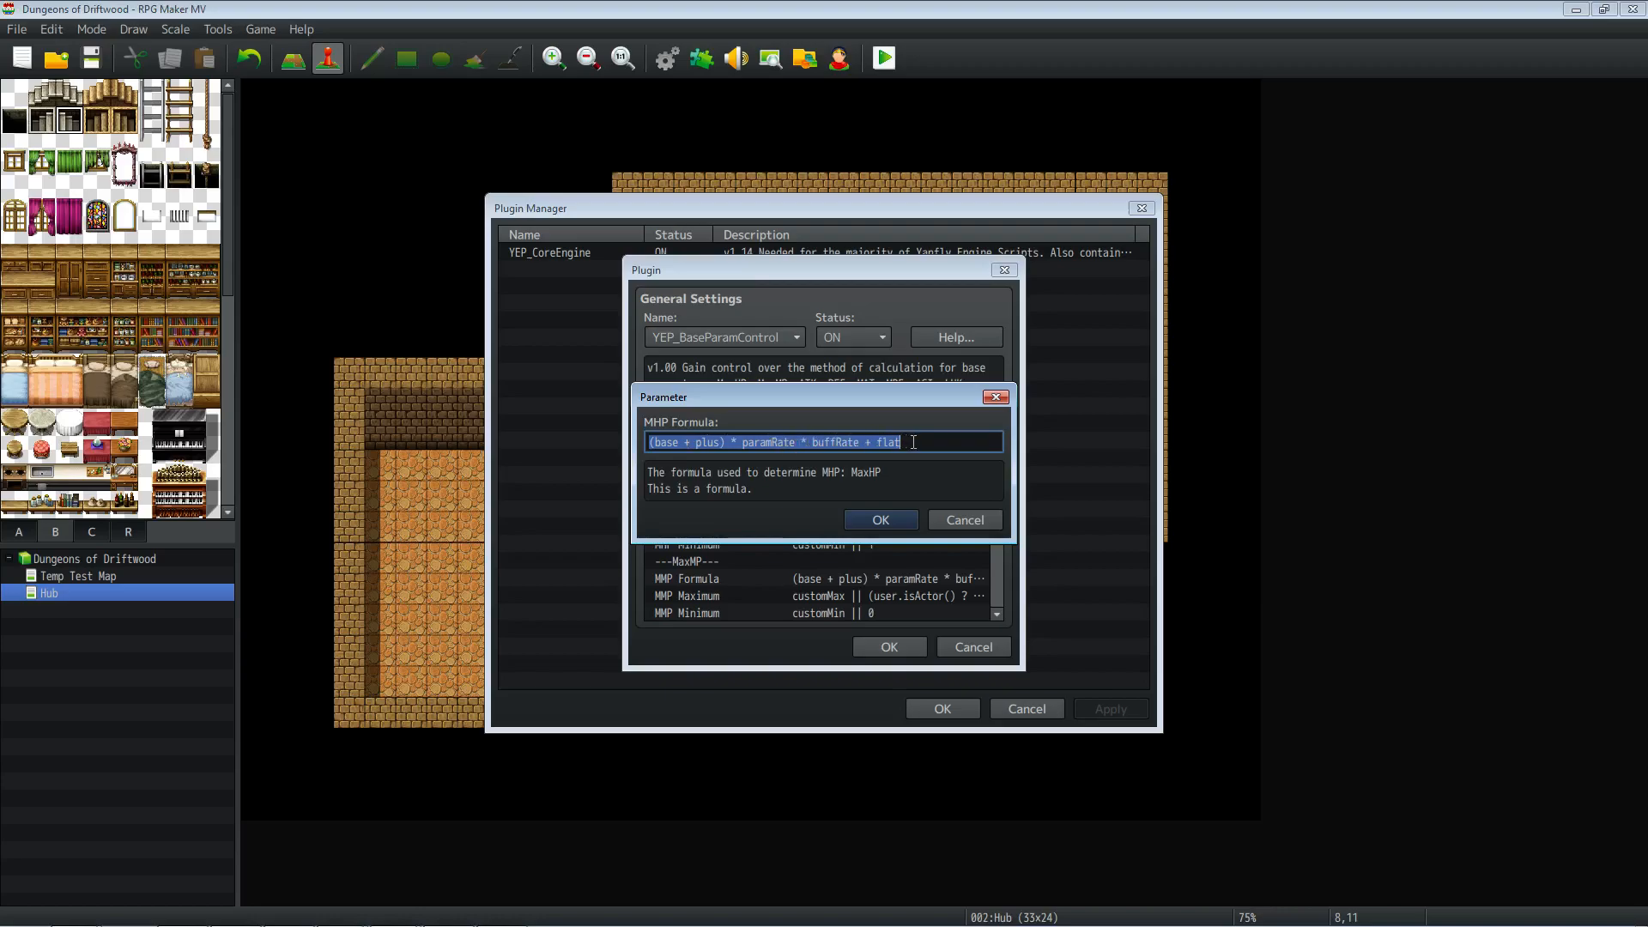
{"action": "left_click", "coordinate": [867, 519]}
{"action": "double_click", "coordinate": [848, 526]}
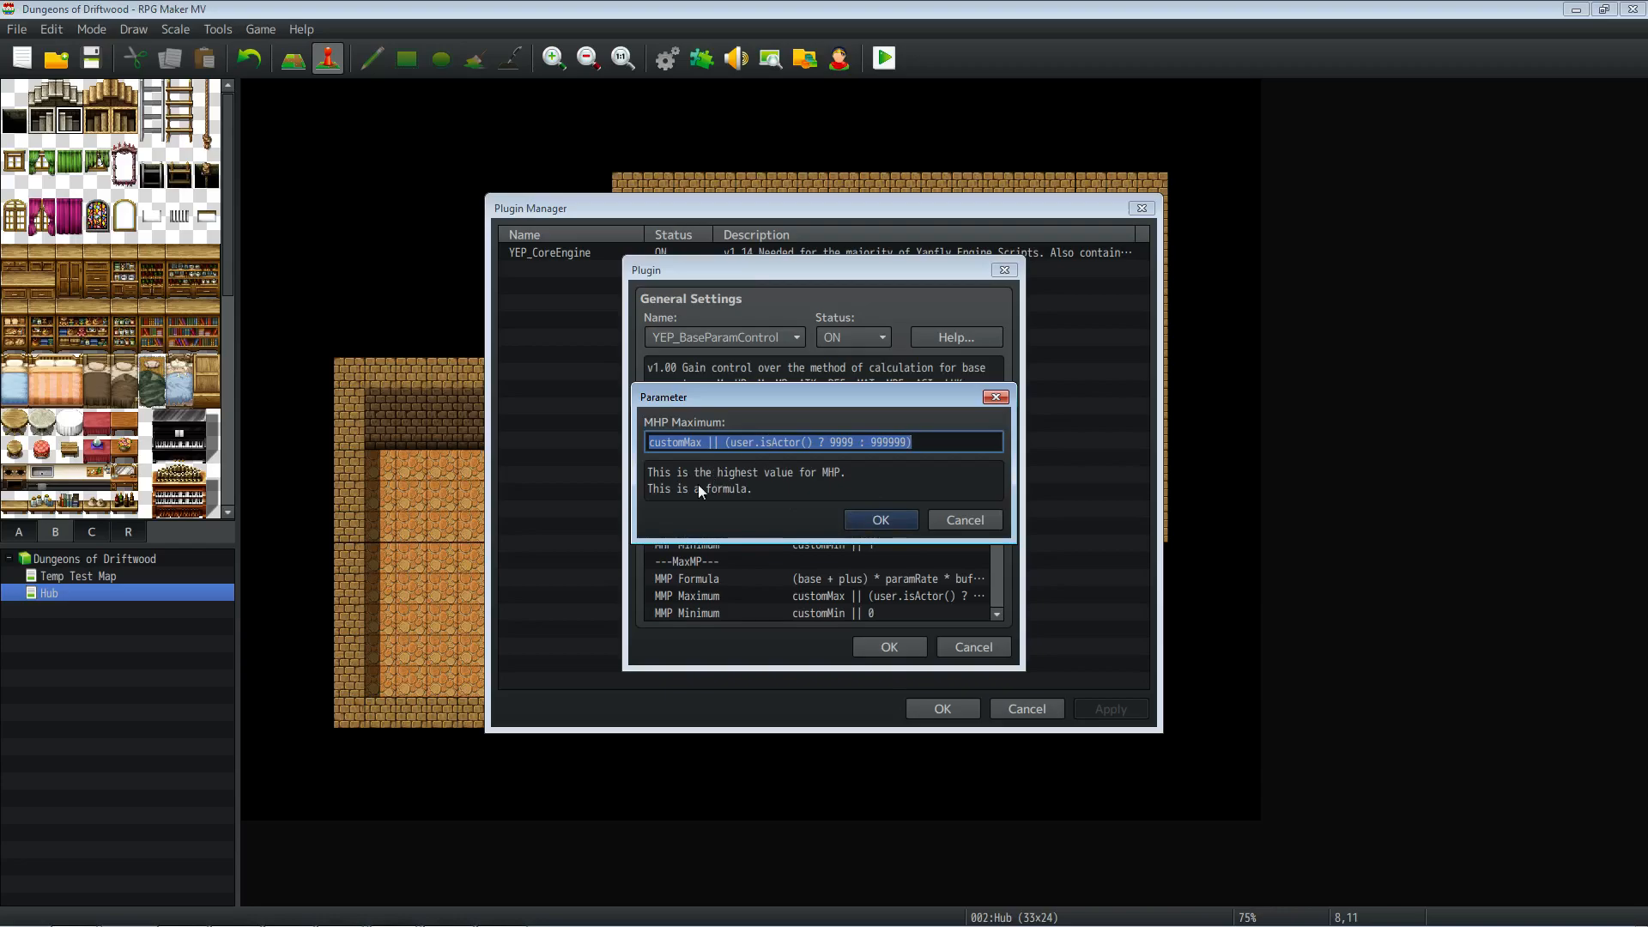
{"action": "left_click", "coordinate": [869, 520]}
Step: Look over the remaining parameters, accept the YEP_BaseParamControl entry and confirm the plugin list
{"action": "scroll", "coordinate": [837, 515], "scroll_direction": "down", "scroll_amount": 3}
{"action": "scroll", "coordinate": [835, 550], "scroll_direction": "down", "scroll_amount": 4}
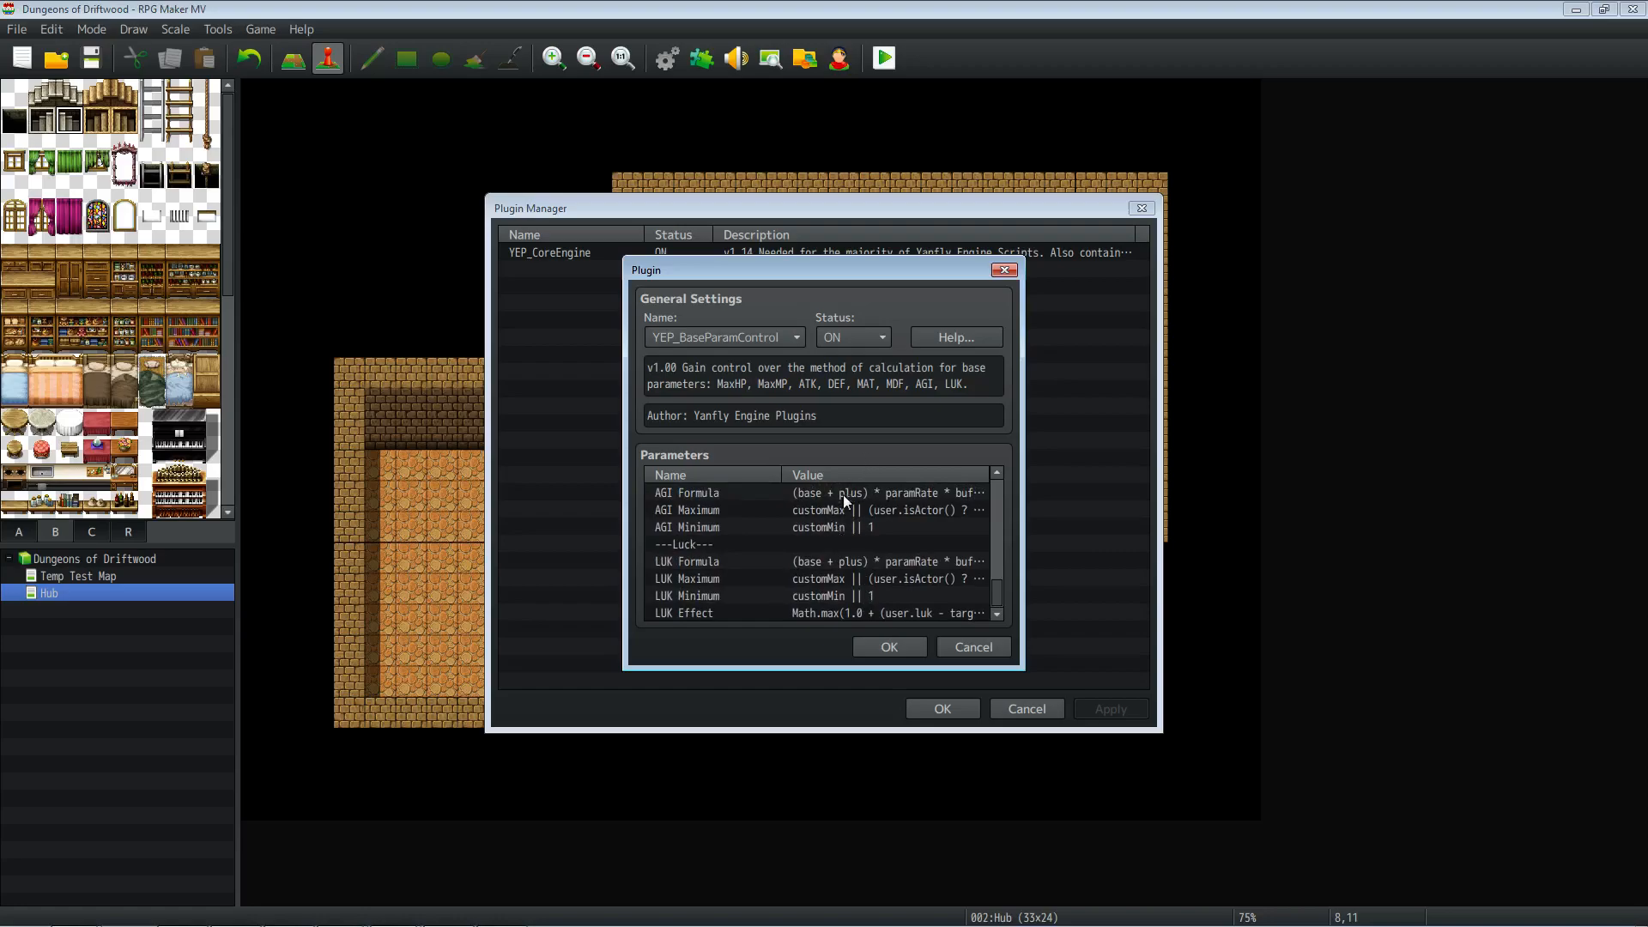
{"action": "left_click", "coordinate": [871, 645]}
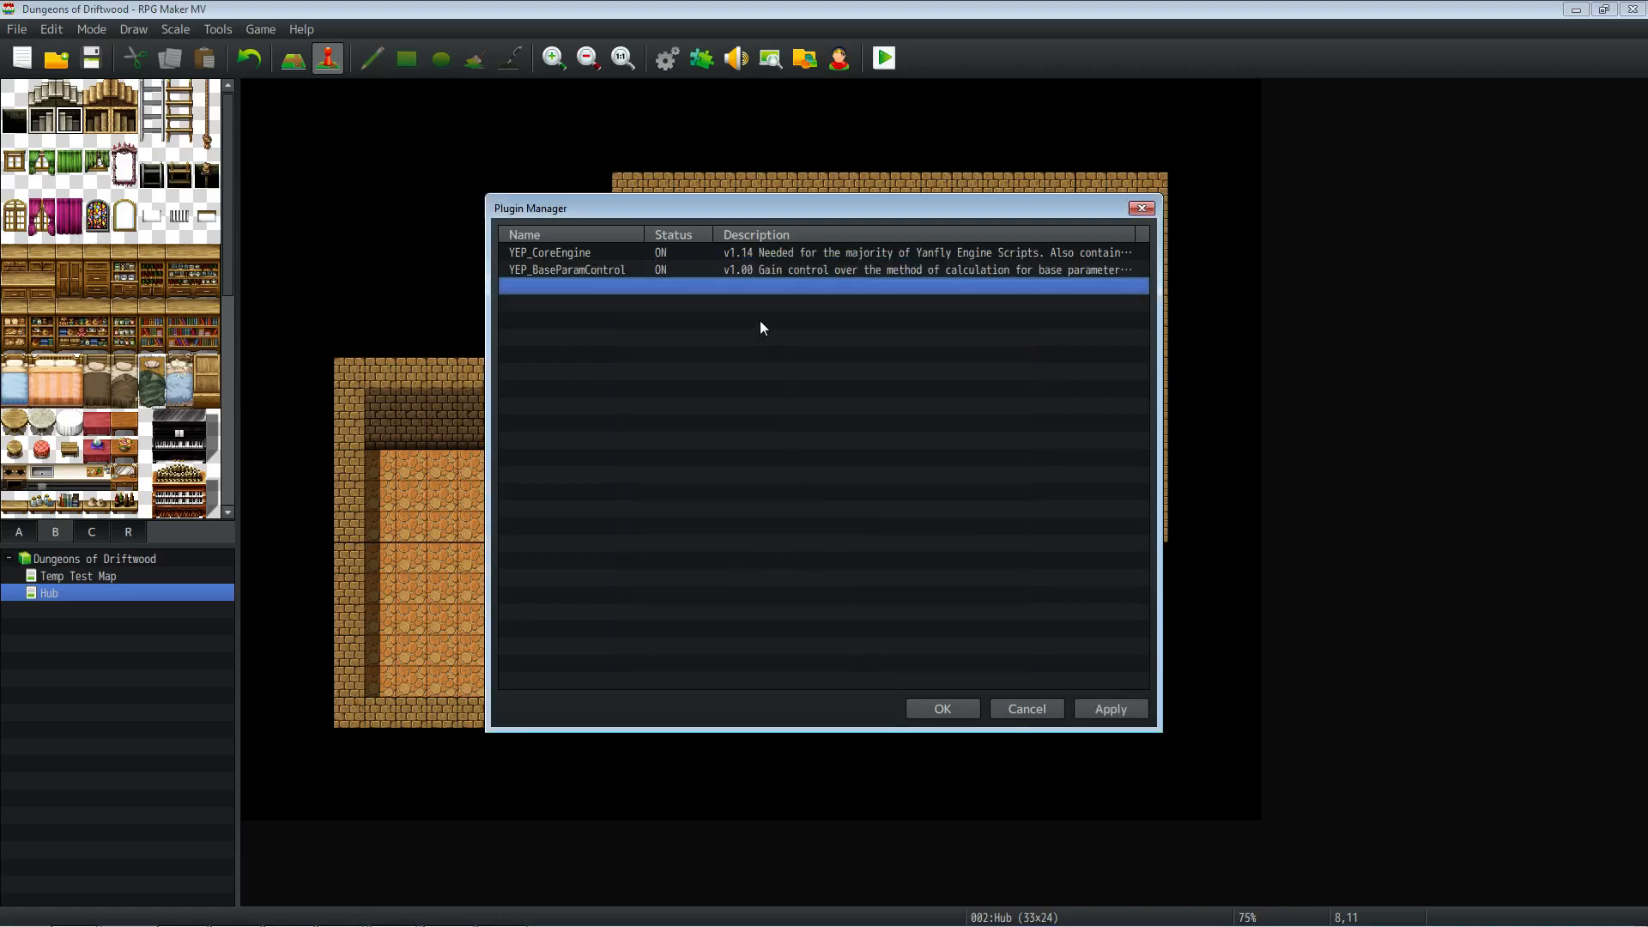
{"action": "left_click", "coordinate": [943, 709]}
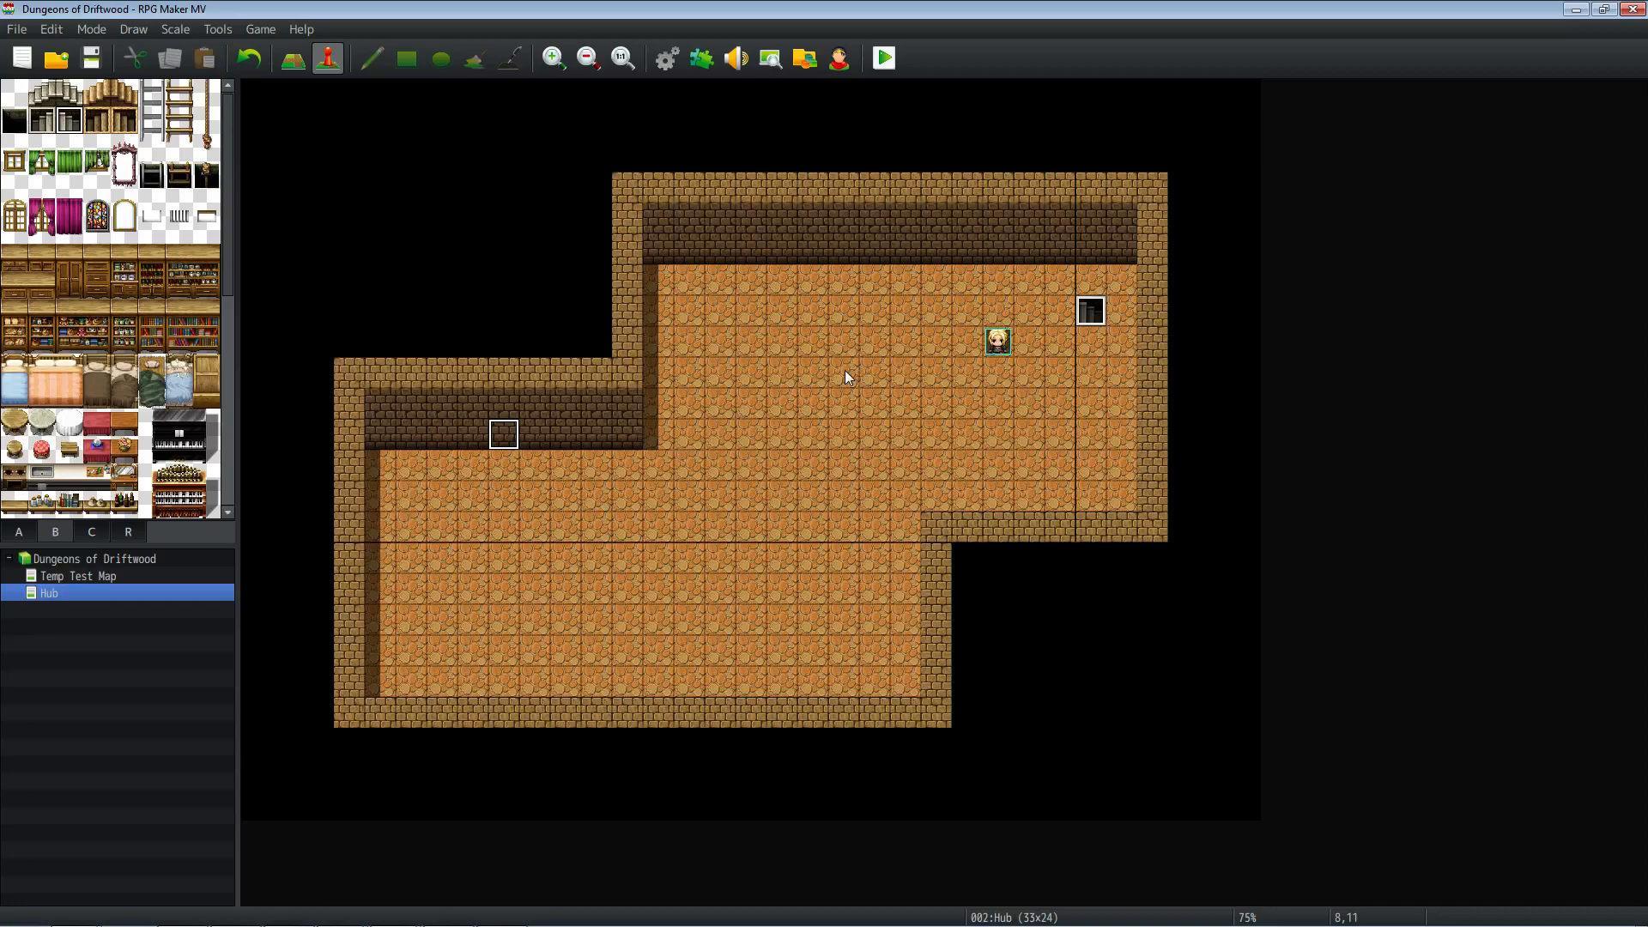
Step: Switch to Firefox, return to the Yanfly plugin list and open the Class Base Parameters page
{"action": "mouse_move", "coordinate": [311, 924]}
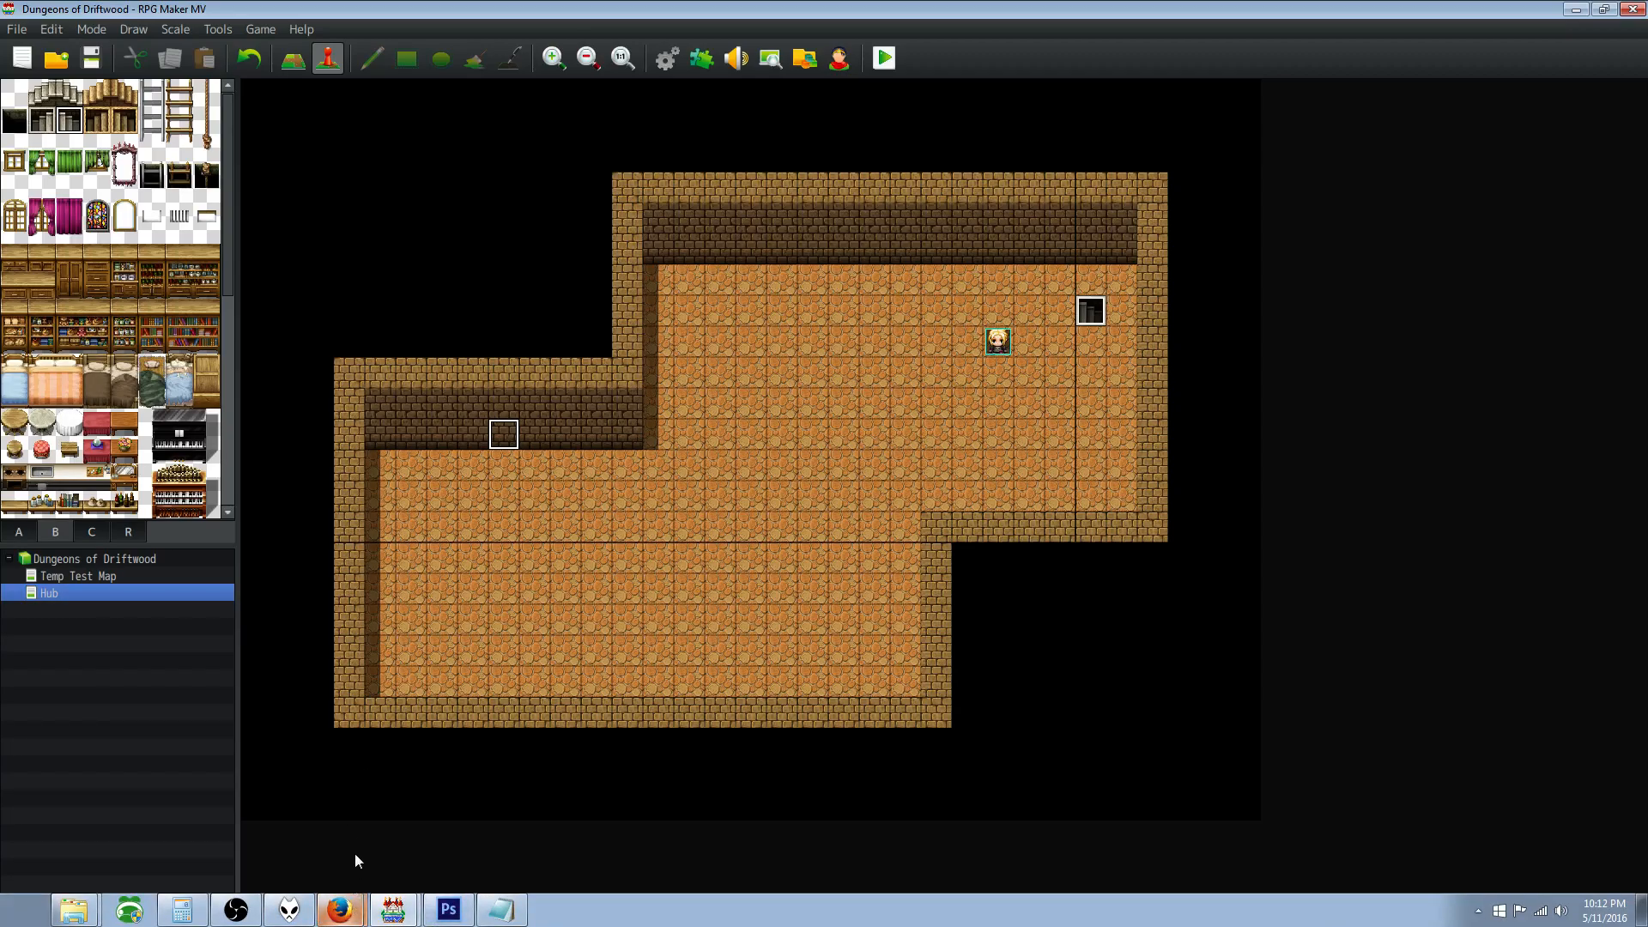
{"action": "left_click", "coordinate": [340, 910]}
{"action": "left_click", "coordinate": [19, 63]}
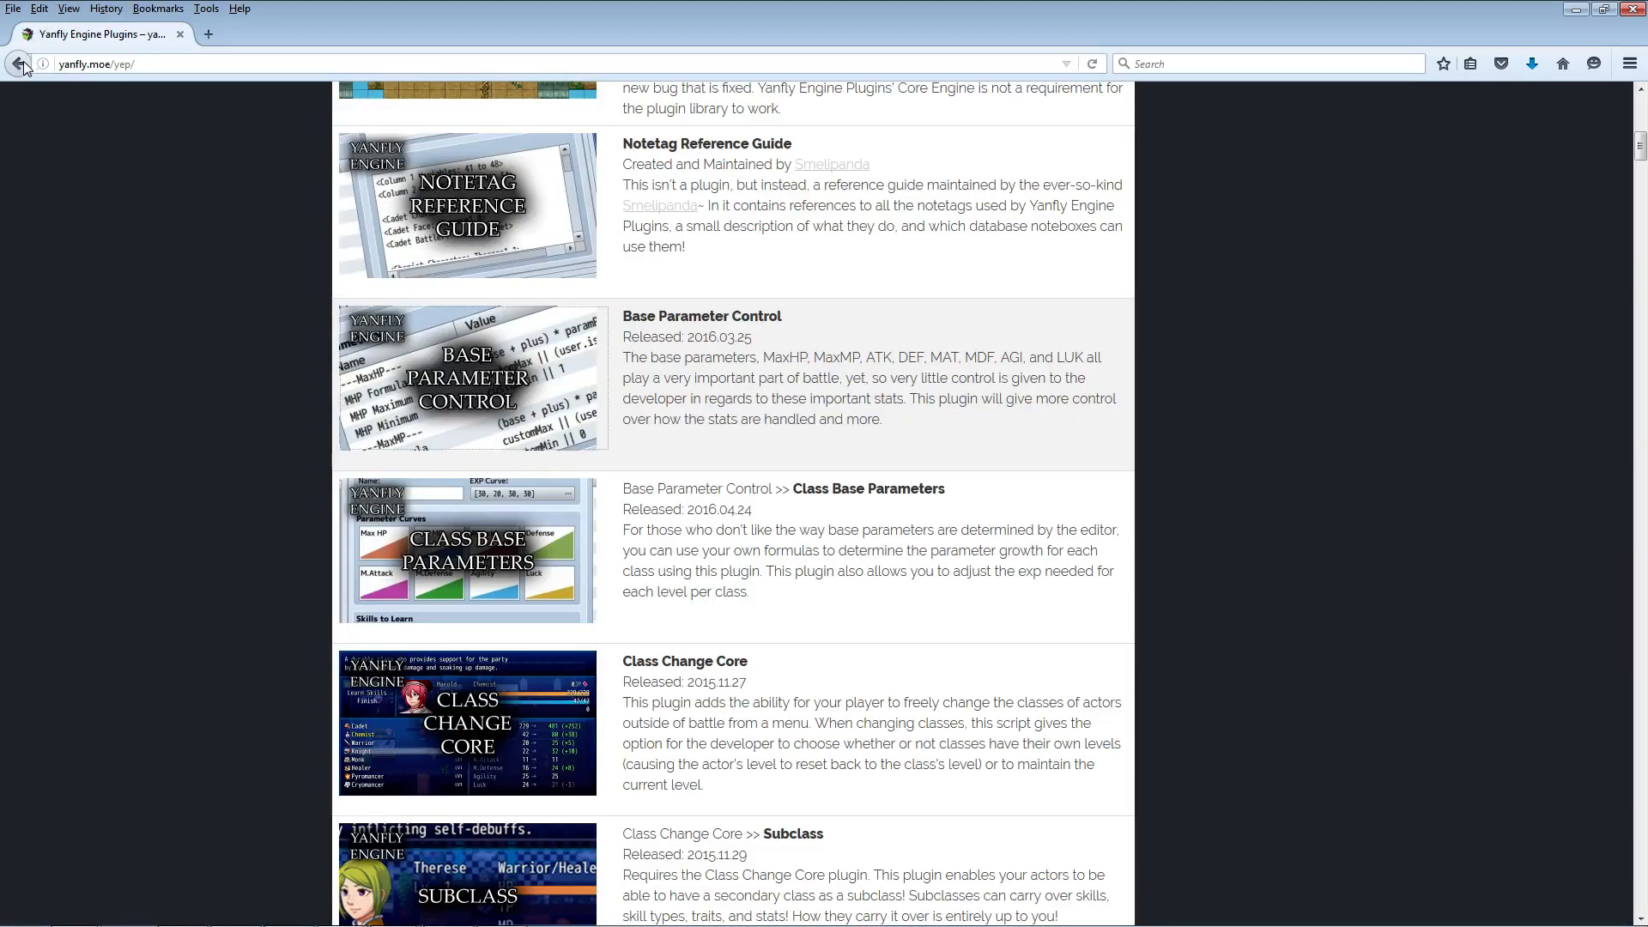
{"action": "scroll", "coordinate": [540, 461], "scroll_direction": "down", "scroll_amount": 2}
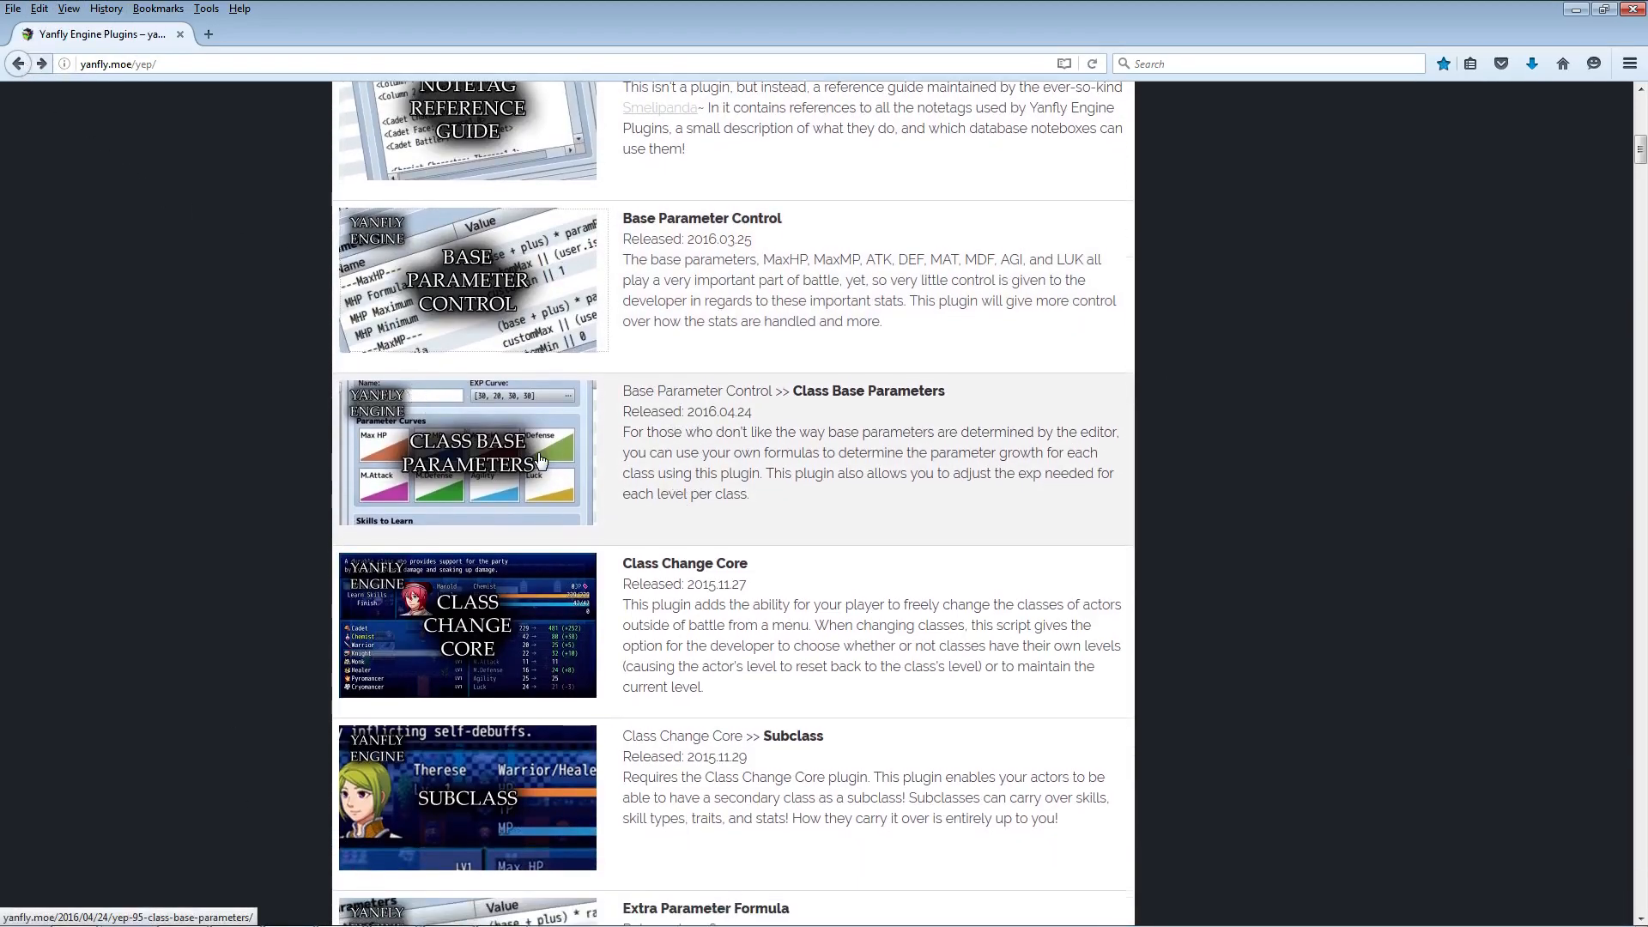
{"action": "left_click", "coordinate": [538, 453]}
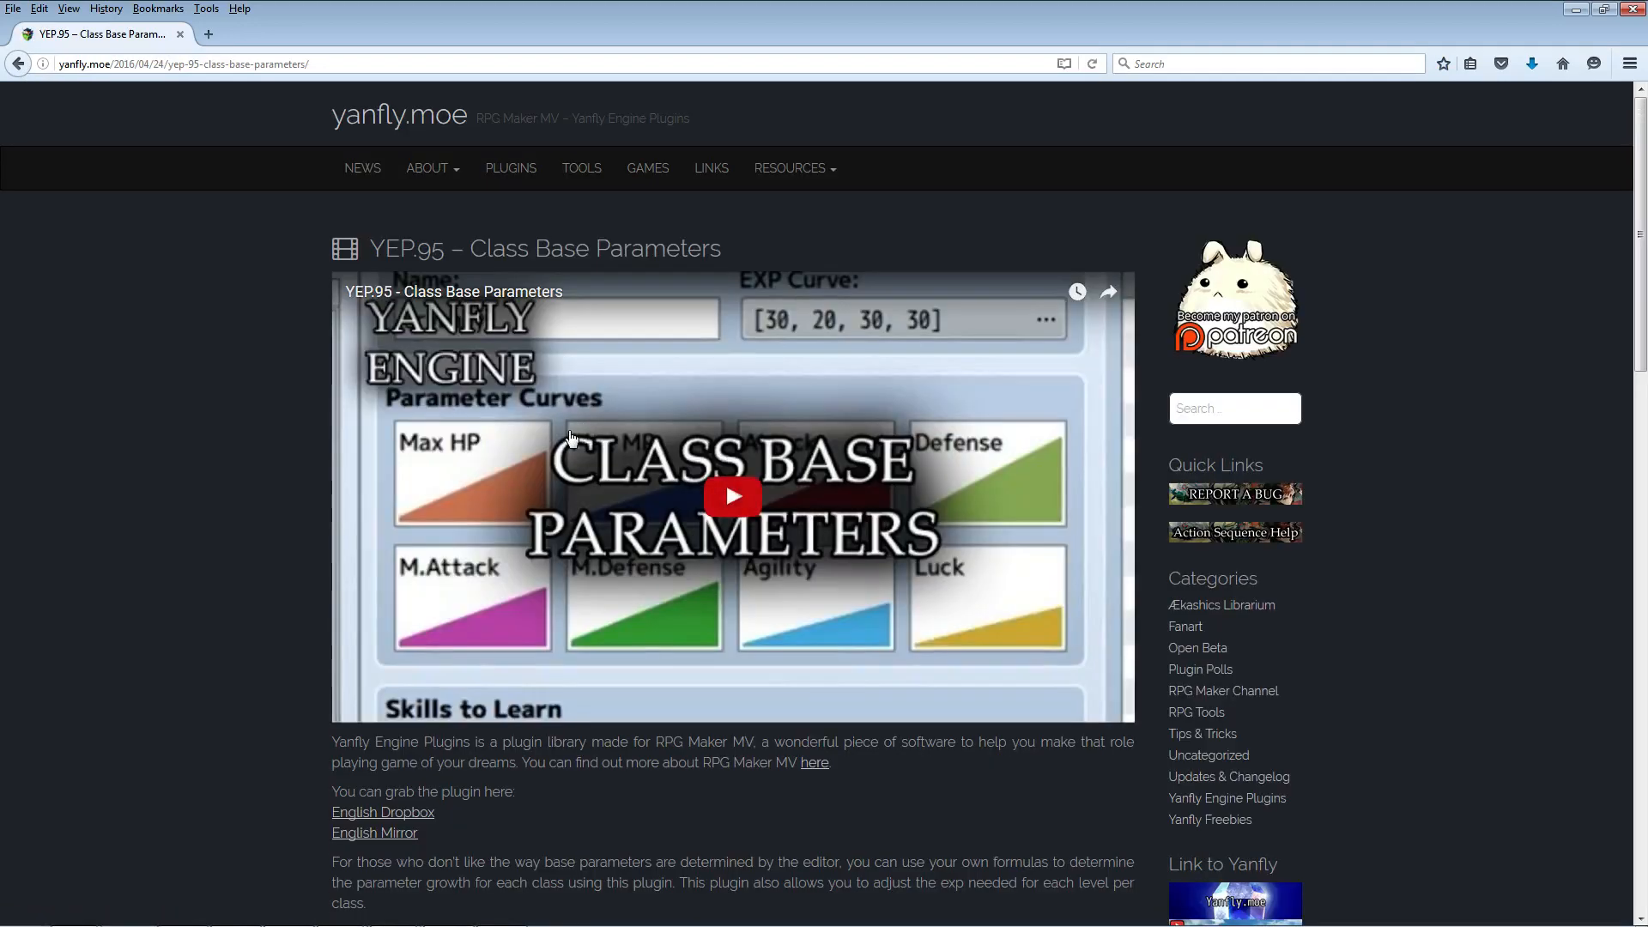
Step: Save YEP_X_ClassBaseParam.js from the English Mirror link into the project's js/plugins folder and switch back to RPG Maker MV
{"action": "scroll", "coordinate": [515, 472], "scroll_direction": "down", "scroll_amount": 3}
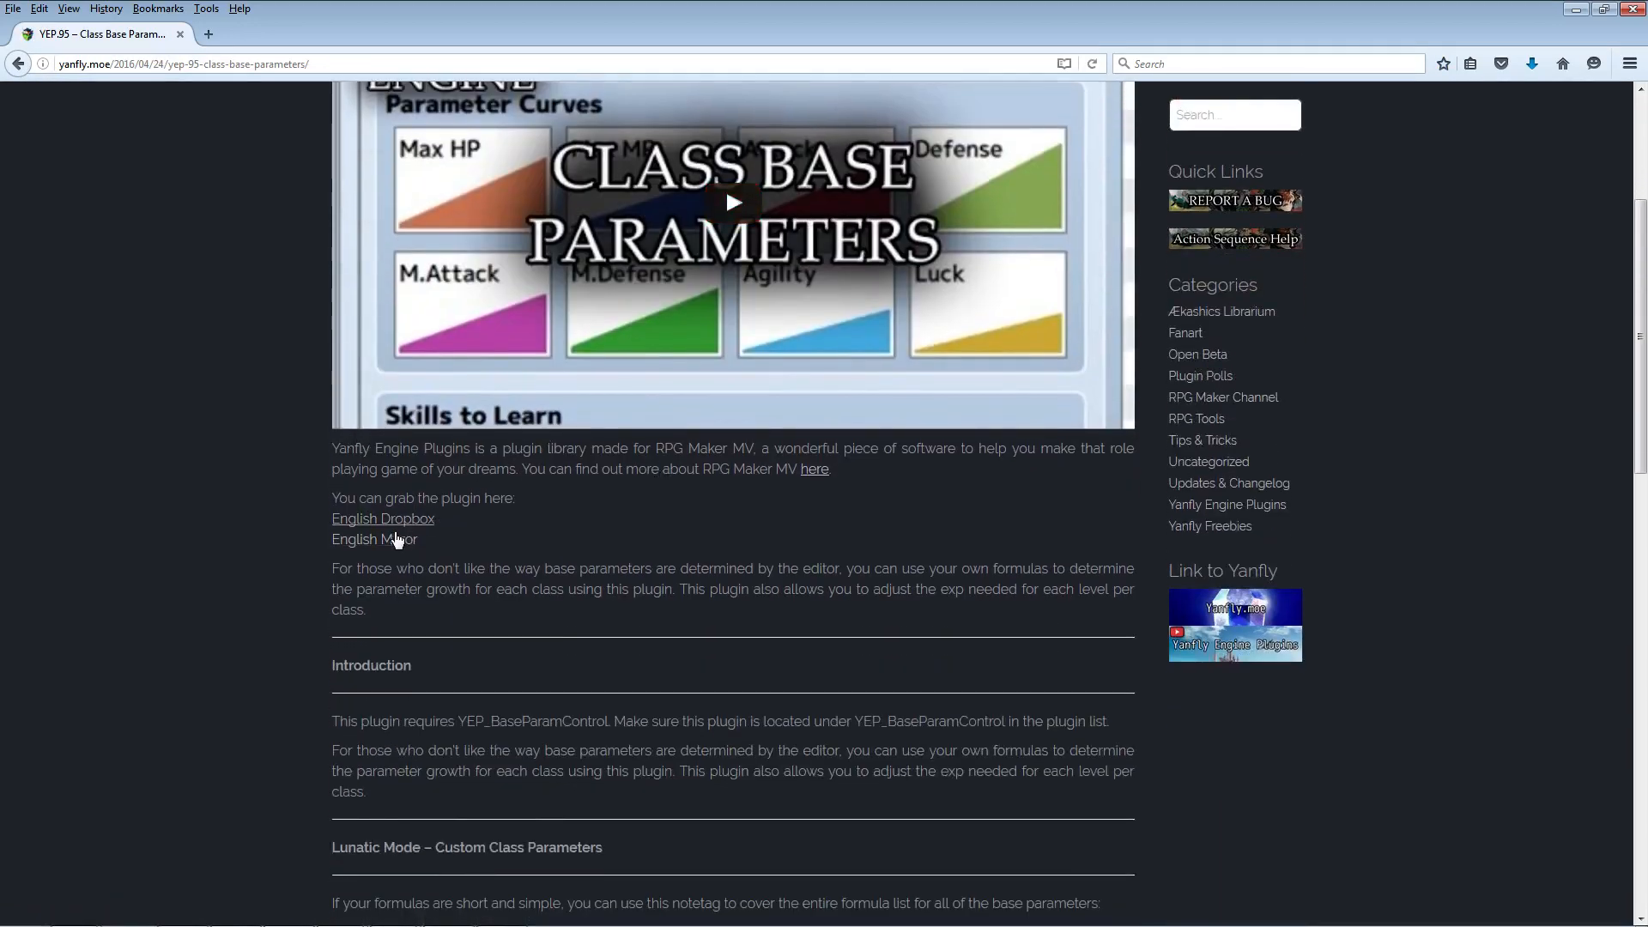
{"action": "right_click", "coordinate": [388, 541]}
{"action": "left_click", "coordinate": [469, 631]}
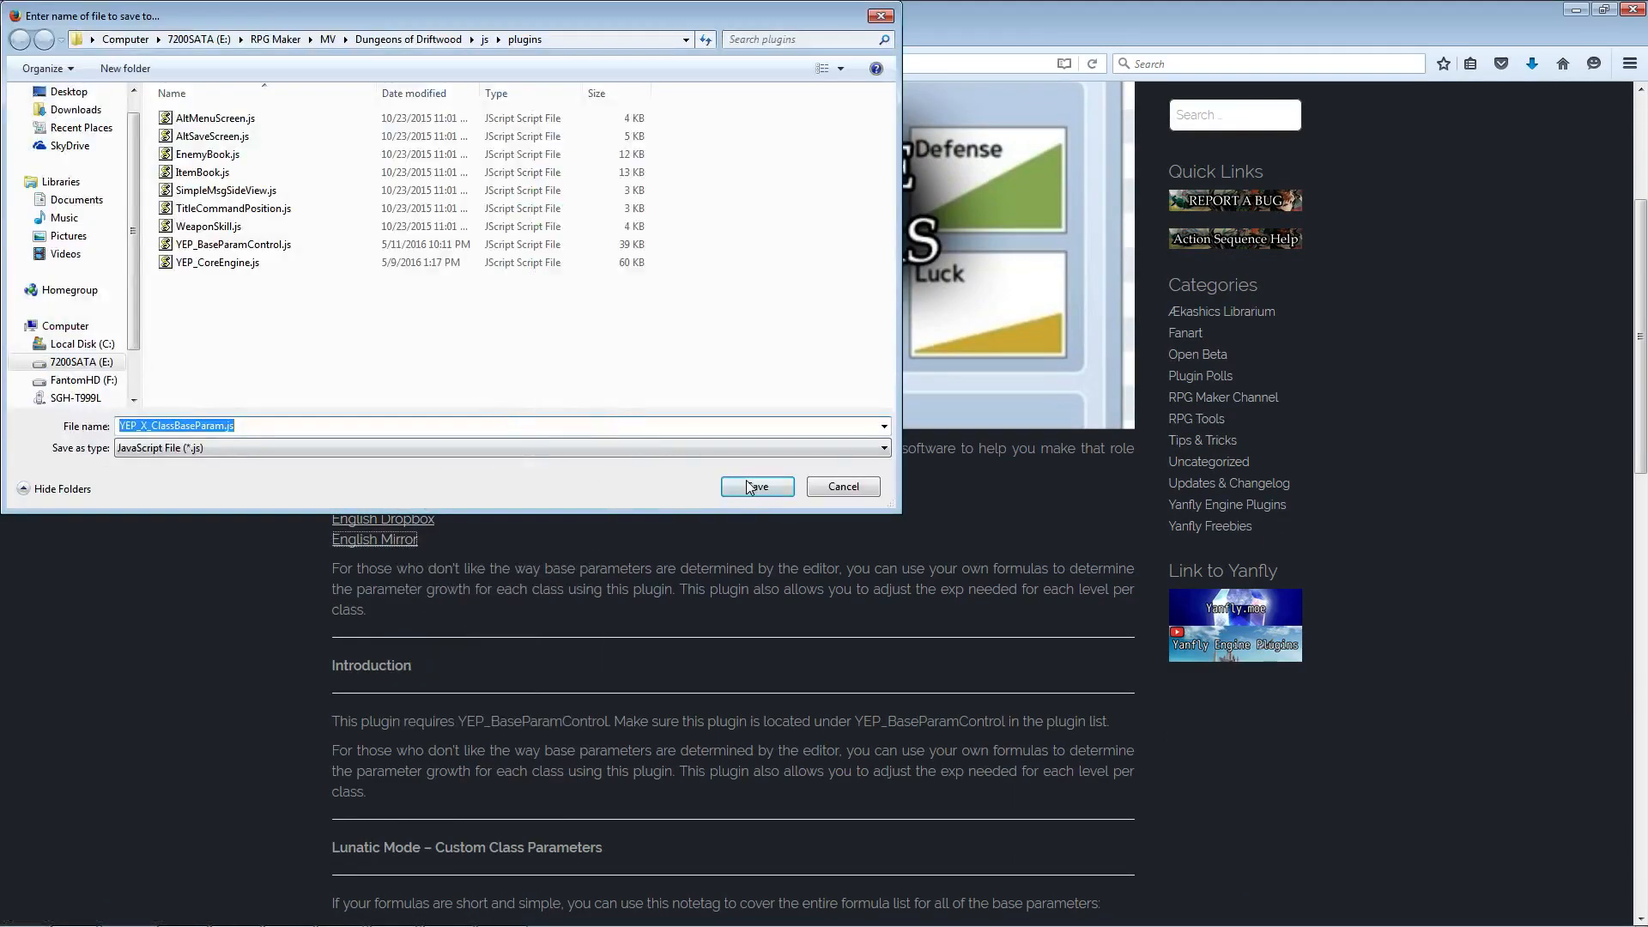
{"action": "left_click", "coordinate": [749, 486]}
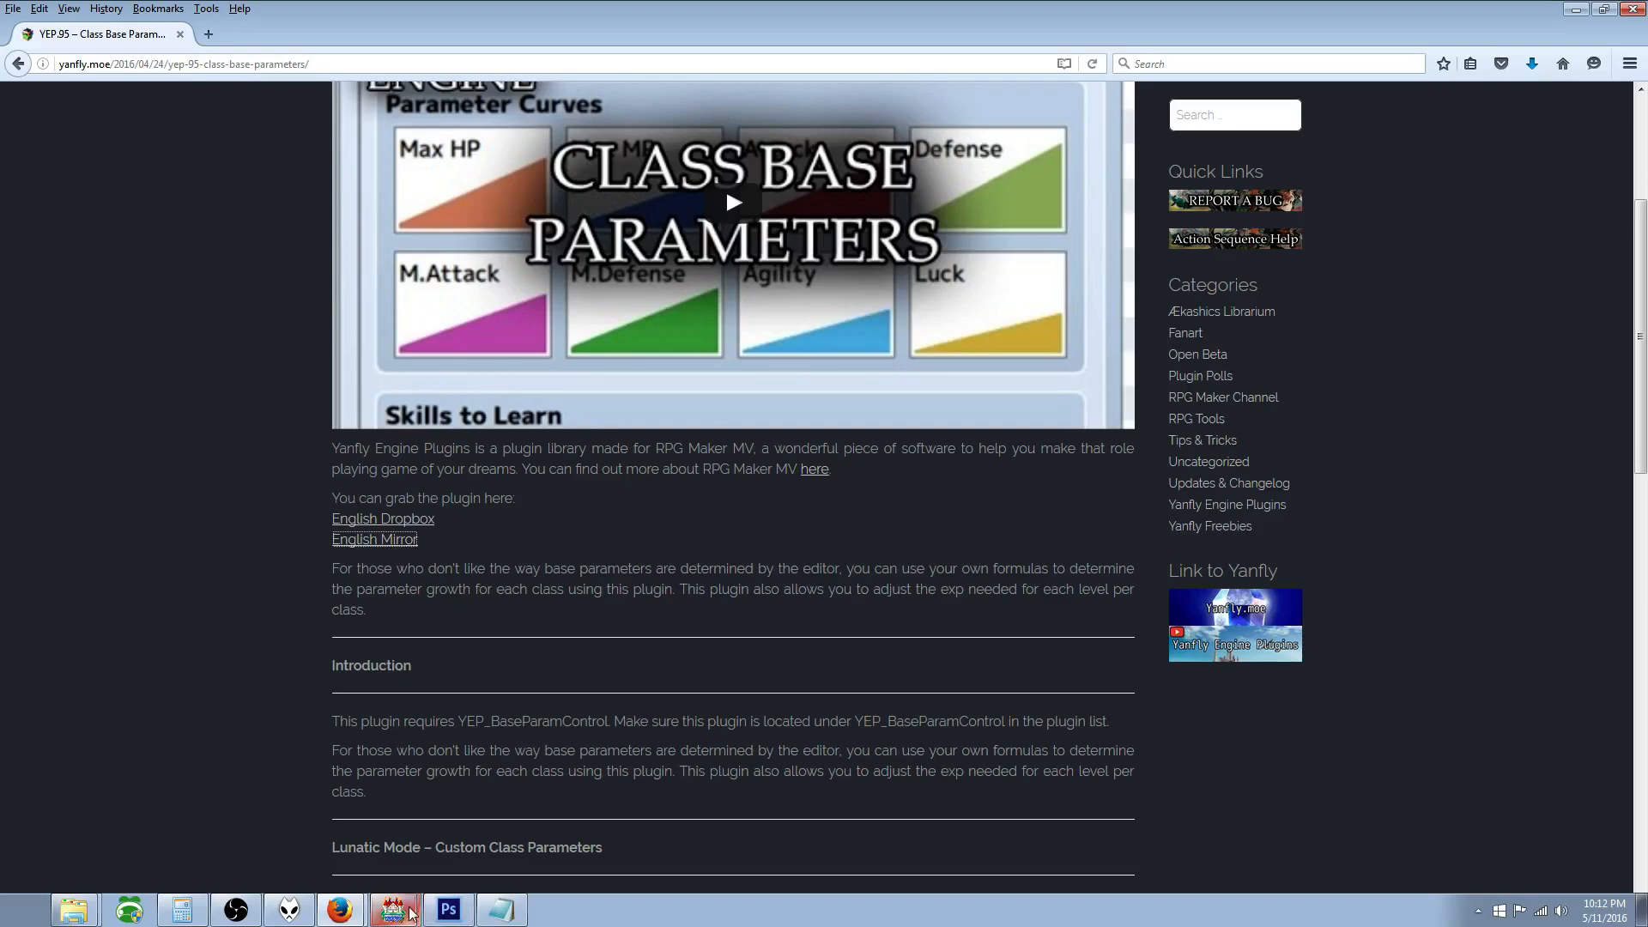
{"action": "left_click", "coordinate": [396, 910]}
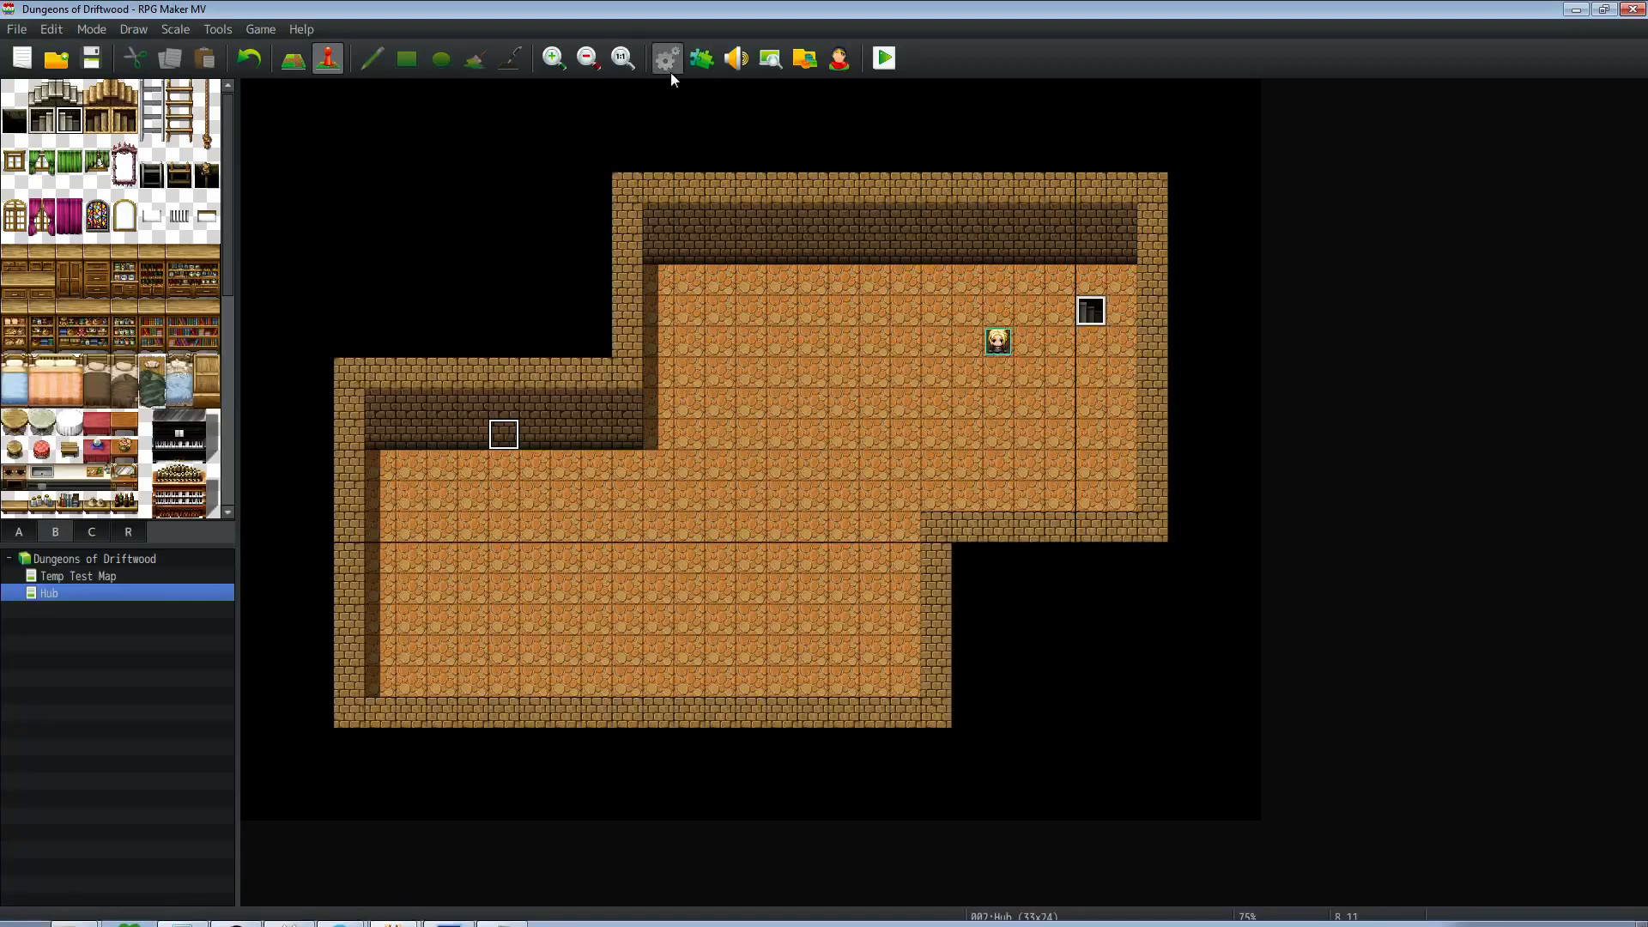
Step: Add the YEP_X_ClassBaseParam plugin to the plugin list directly below YEP_BaseParamControl
{"action": "left_click", "coordinate": [671, 69]}
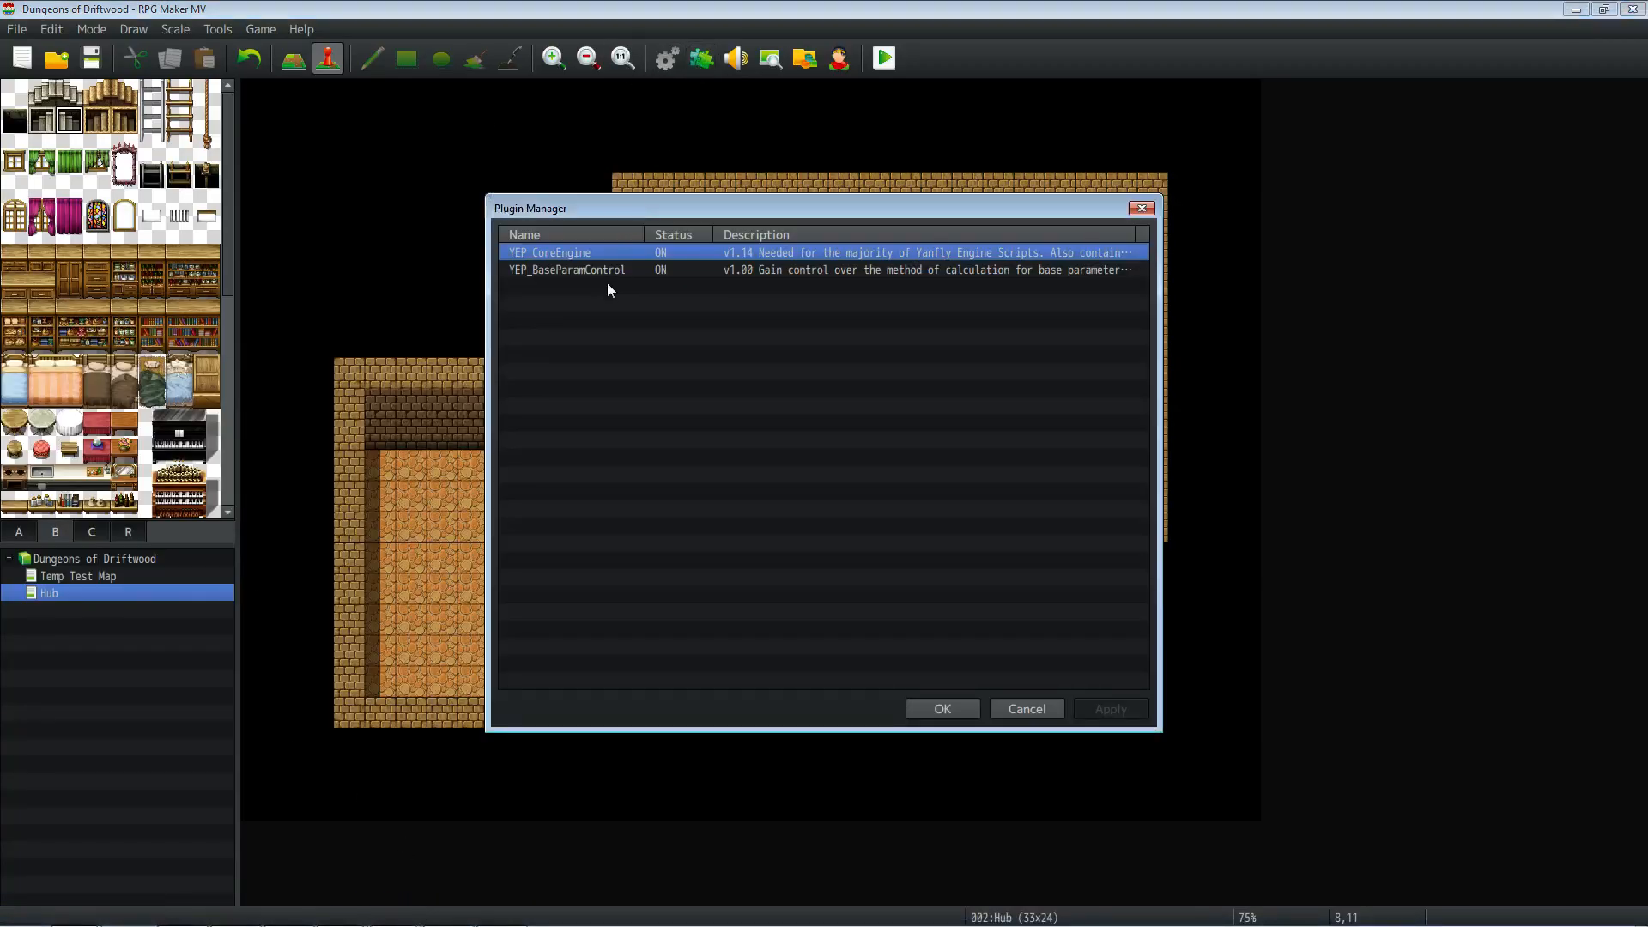
{"action": "double_click", "coordinate": [606, 281]}
{"action": "left_click", "coordinate": [771, 337]}
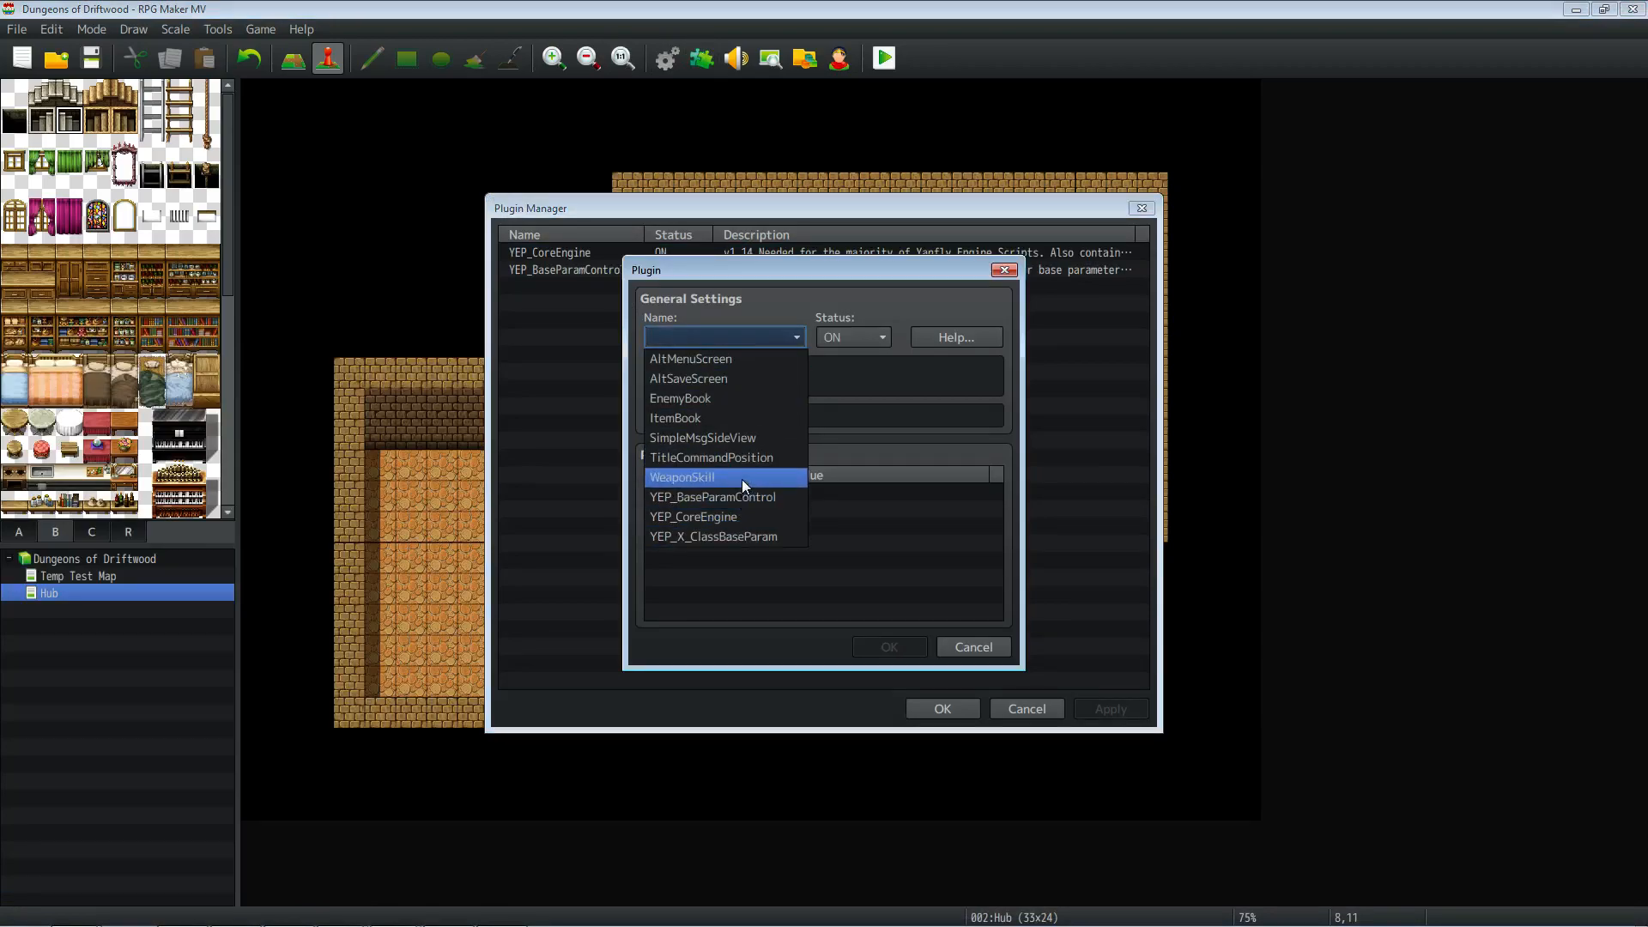
{"action": "left_click", "coordinate": [739, 538]}
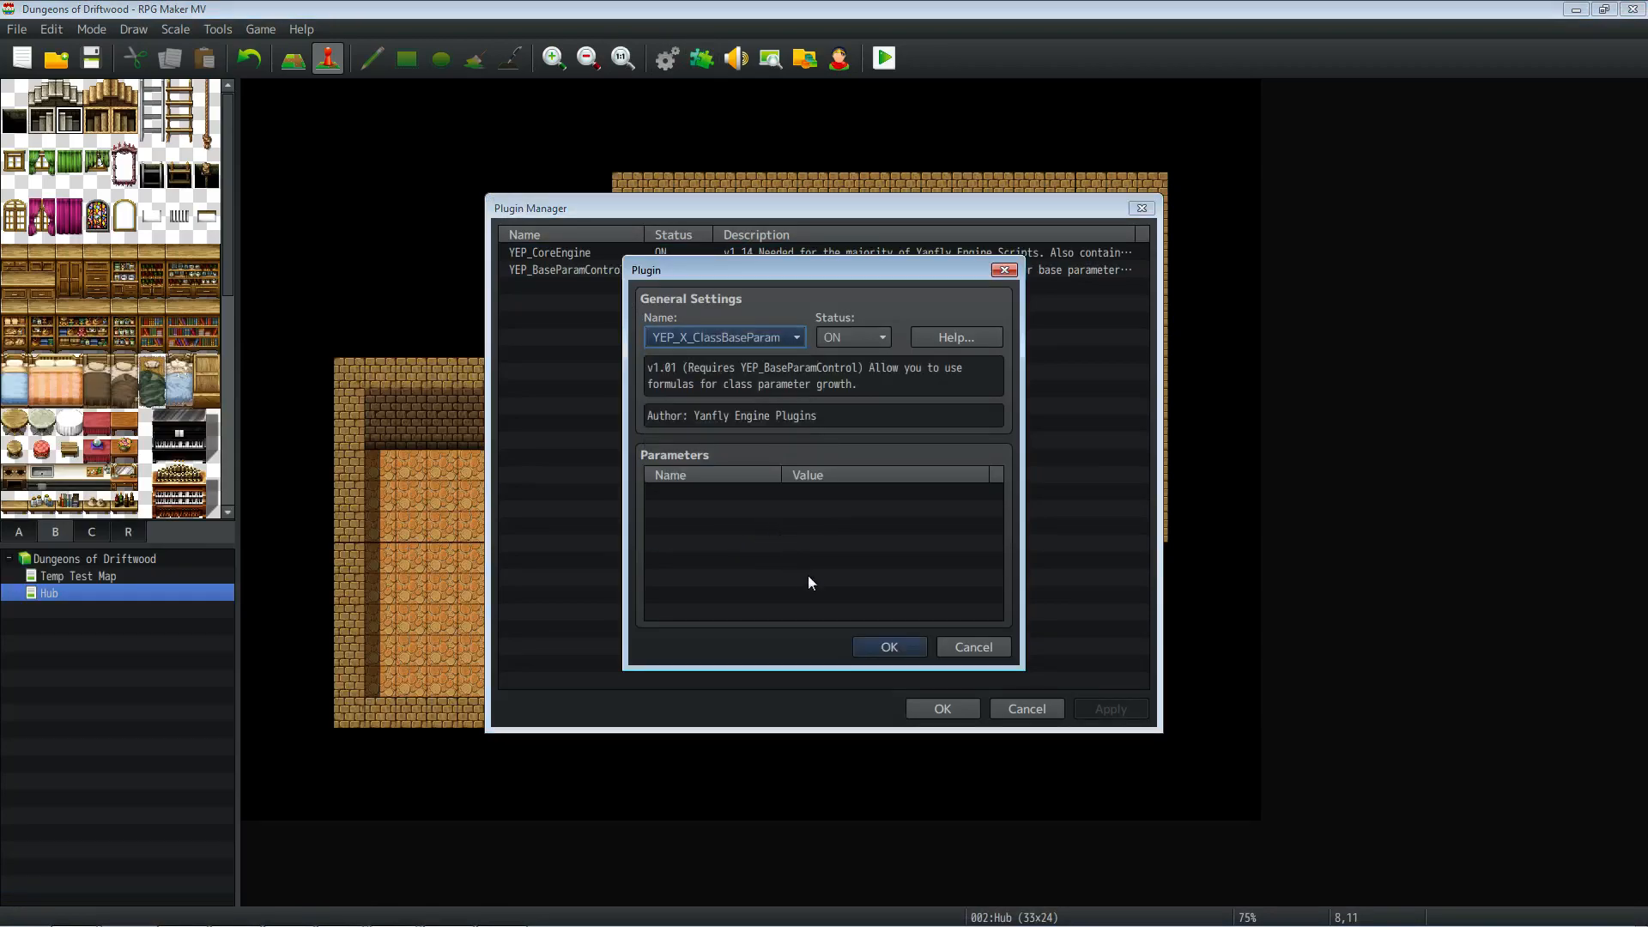
{"action": "left_click", "coordinate": [880, 645]}
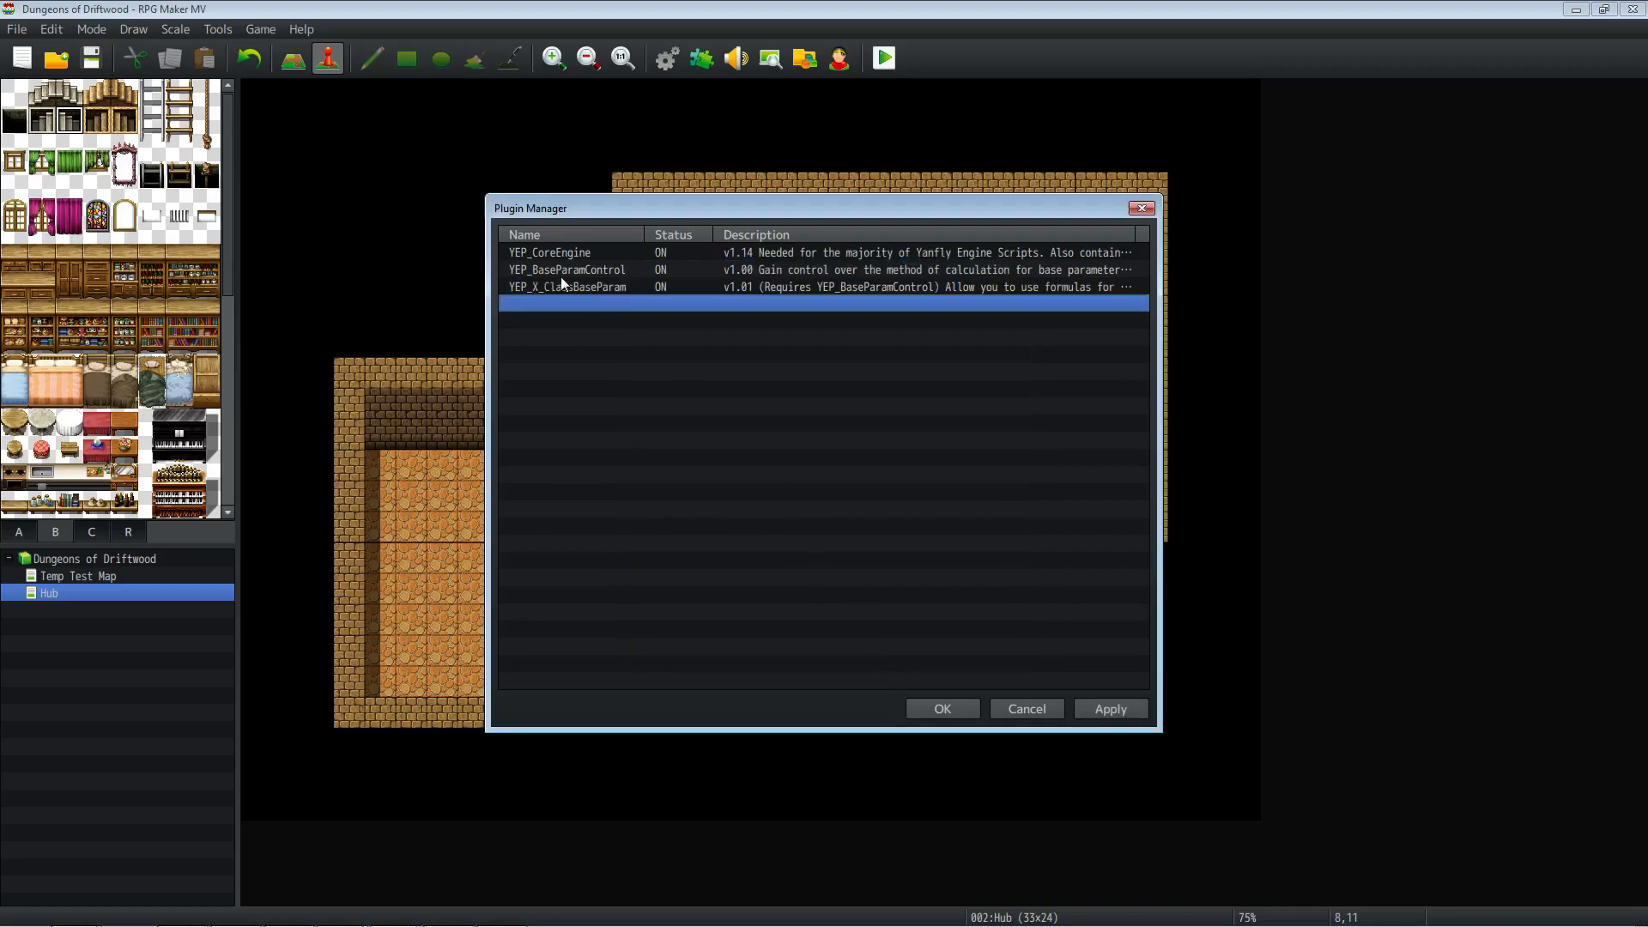
Step: Read the YEP_X_ClassBaseParam help about the Custom Class Parameters notetags and close it
{"action": "double_click", "coordinate": [597, 294]}
{"action": "left_click", "coordinate": [947, 340]}
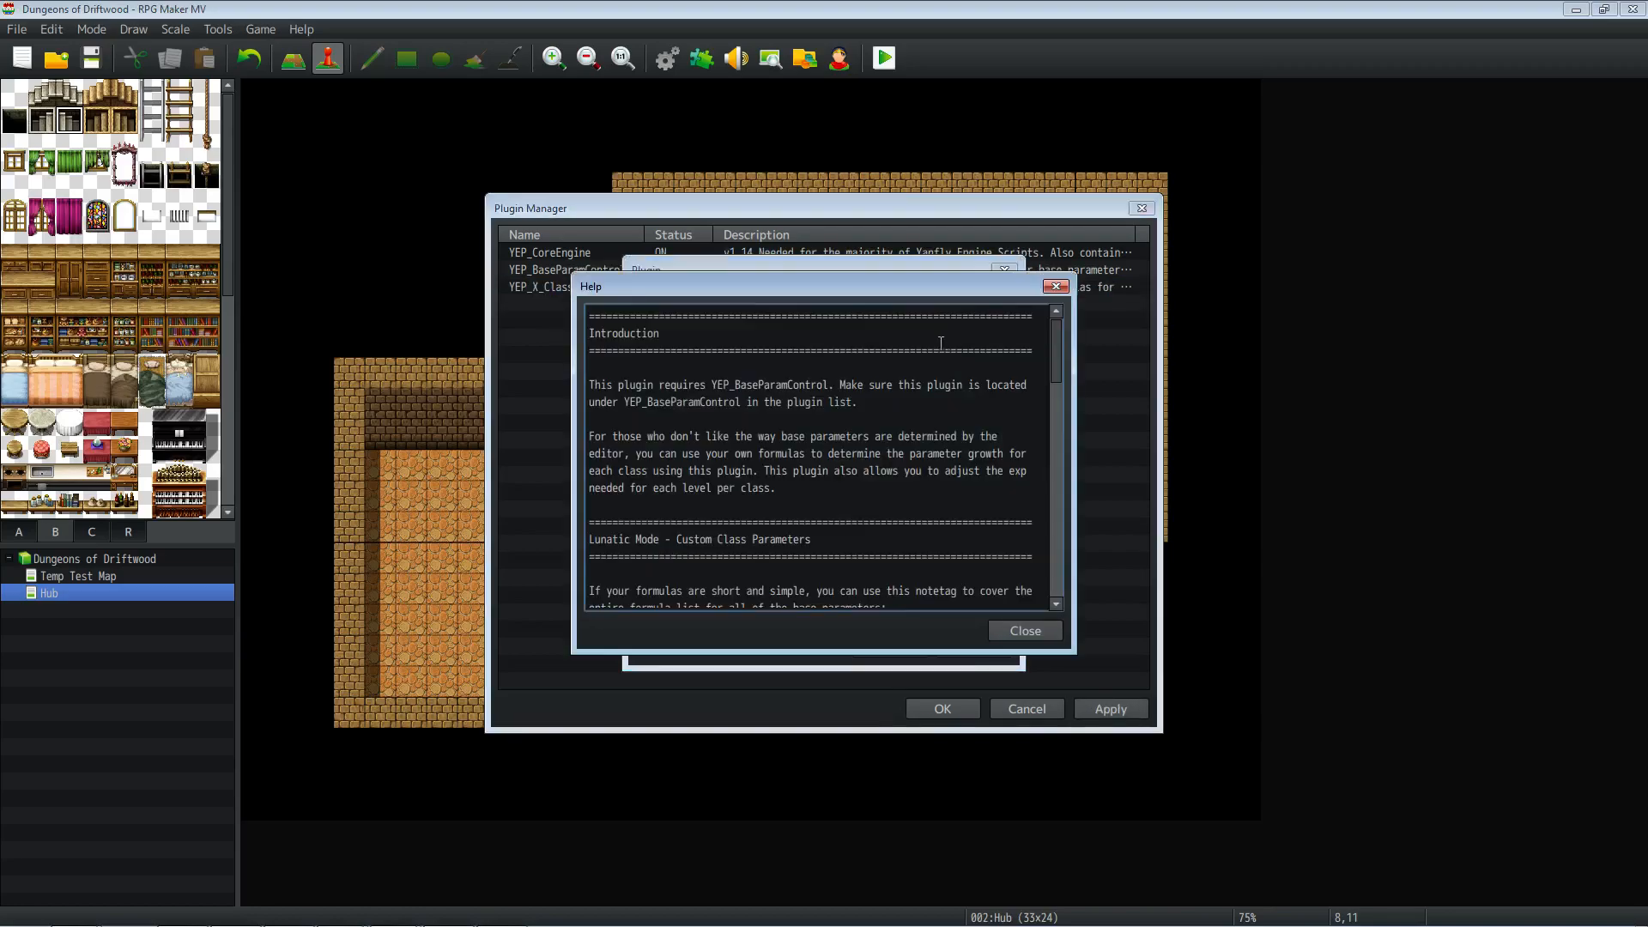
{"action": "scroll", "coordinate": [798, 434], "scroll_direction": "down", "scroll_amount": 4}
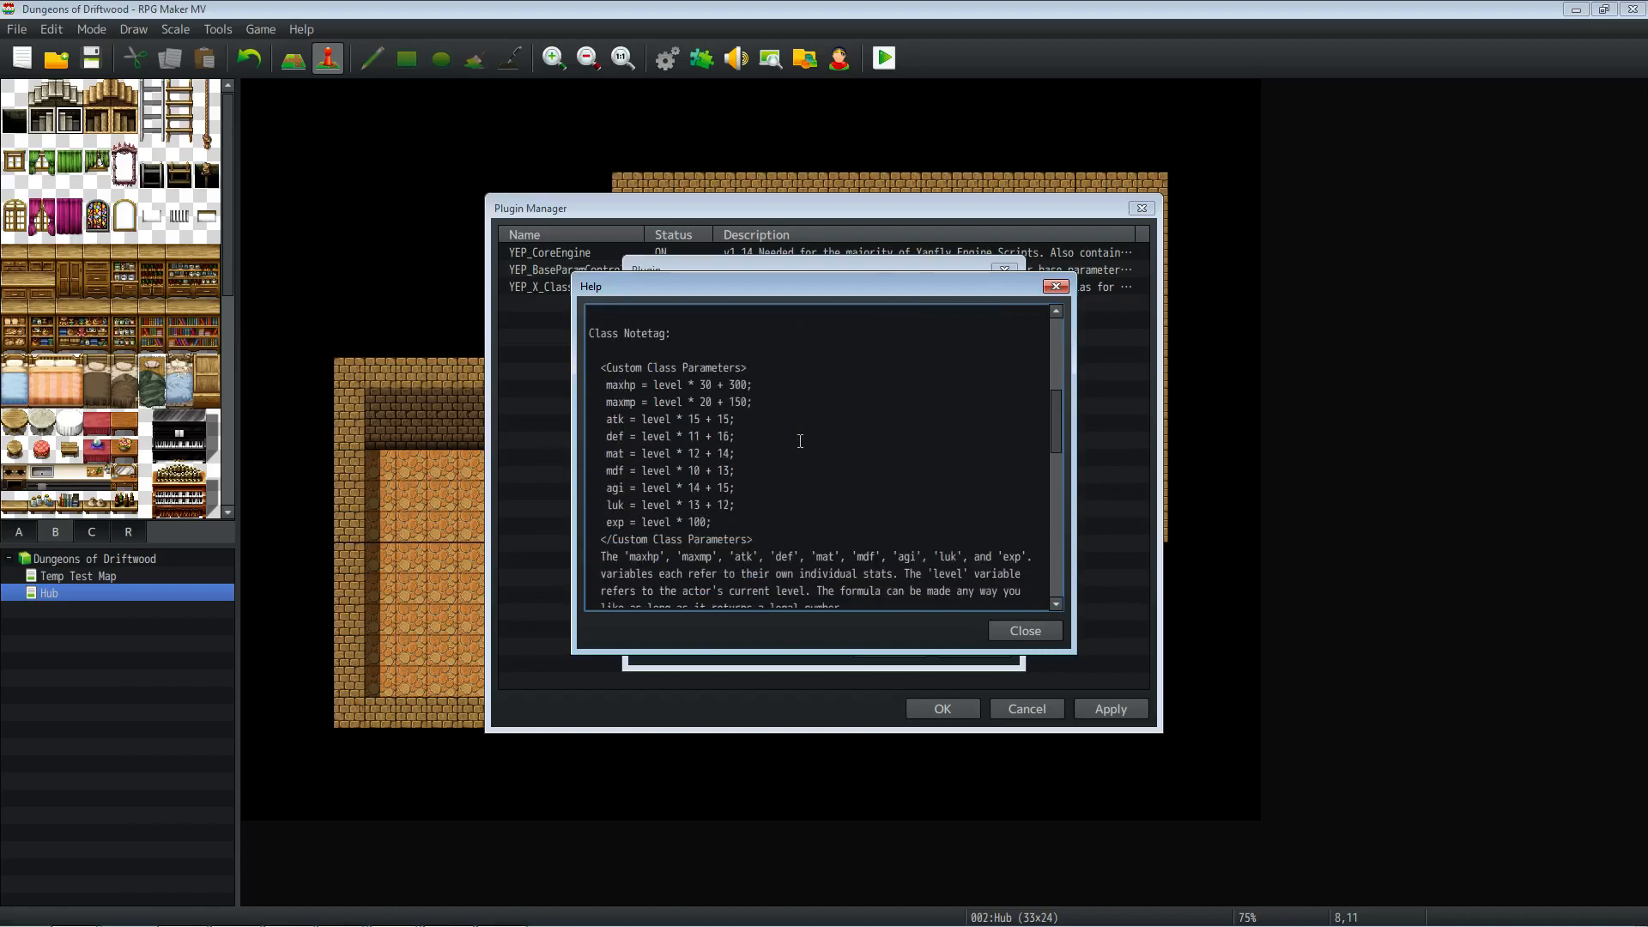
{"action": "scroll", "coordinate": [800, 442], "scroll_direction": "down", "scroll_amount": 4}
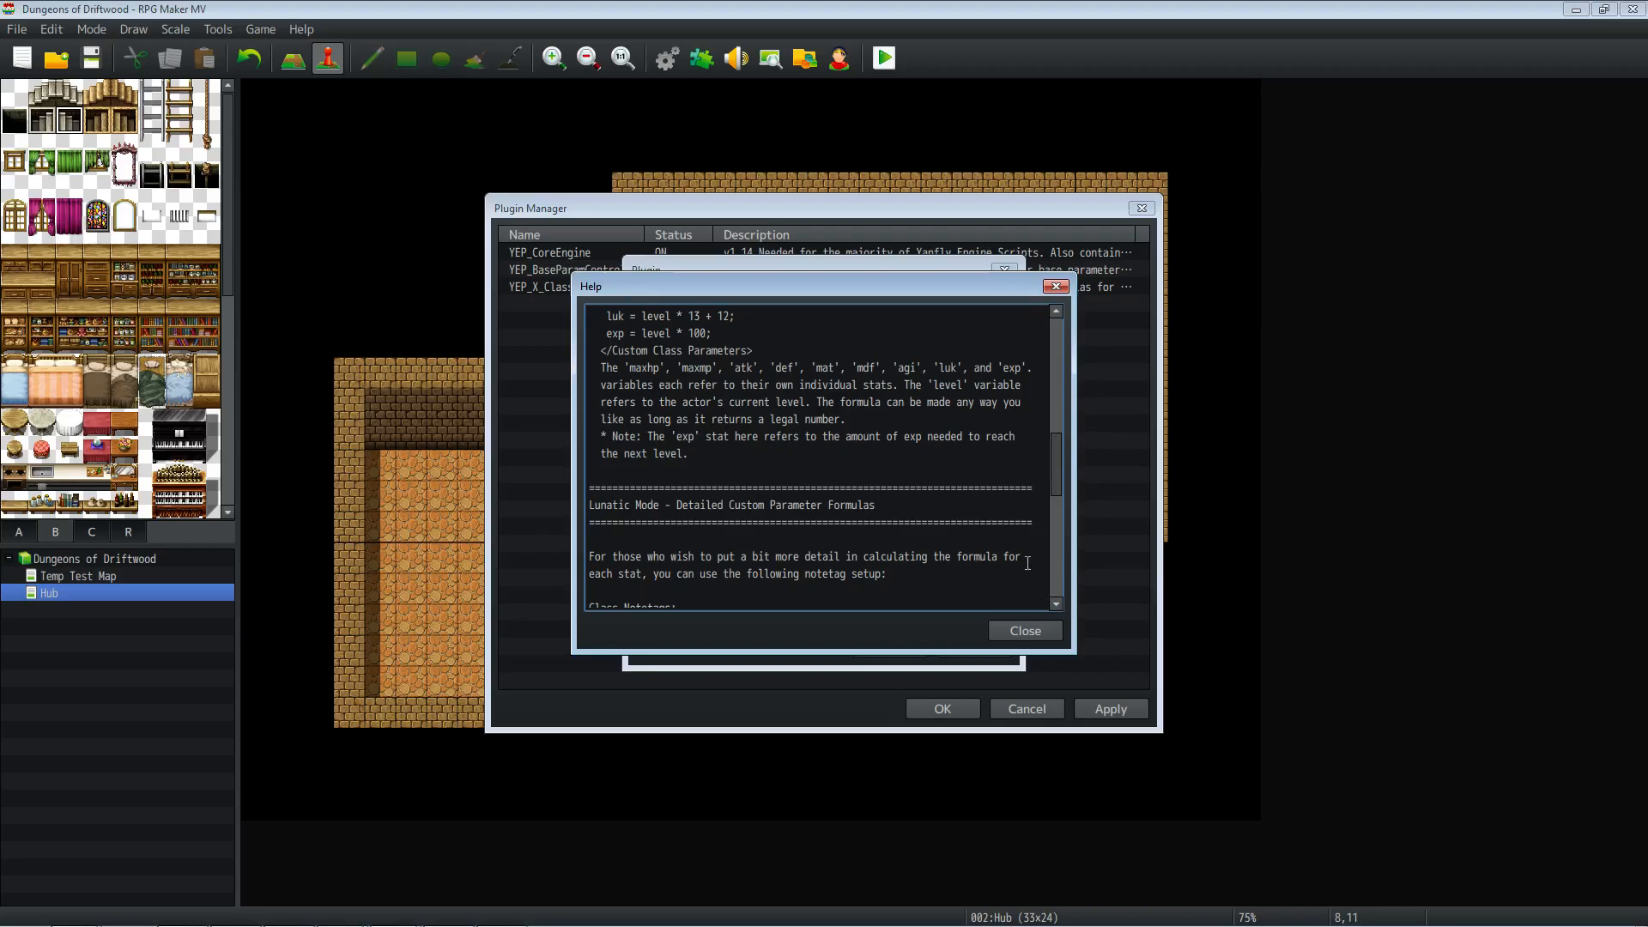
{"action": "left_click", "coordinate": [1034, 625]}
Step: Accept the plugin entry, confirm the plugin list and open the Classes section of the database
{"action": "left_click", "coordinate": [904, 640]}
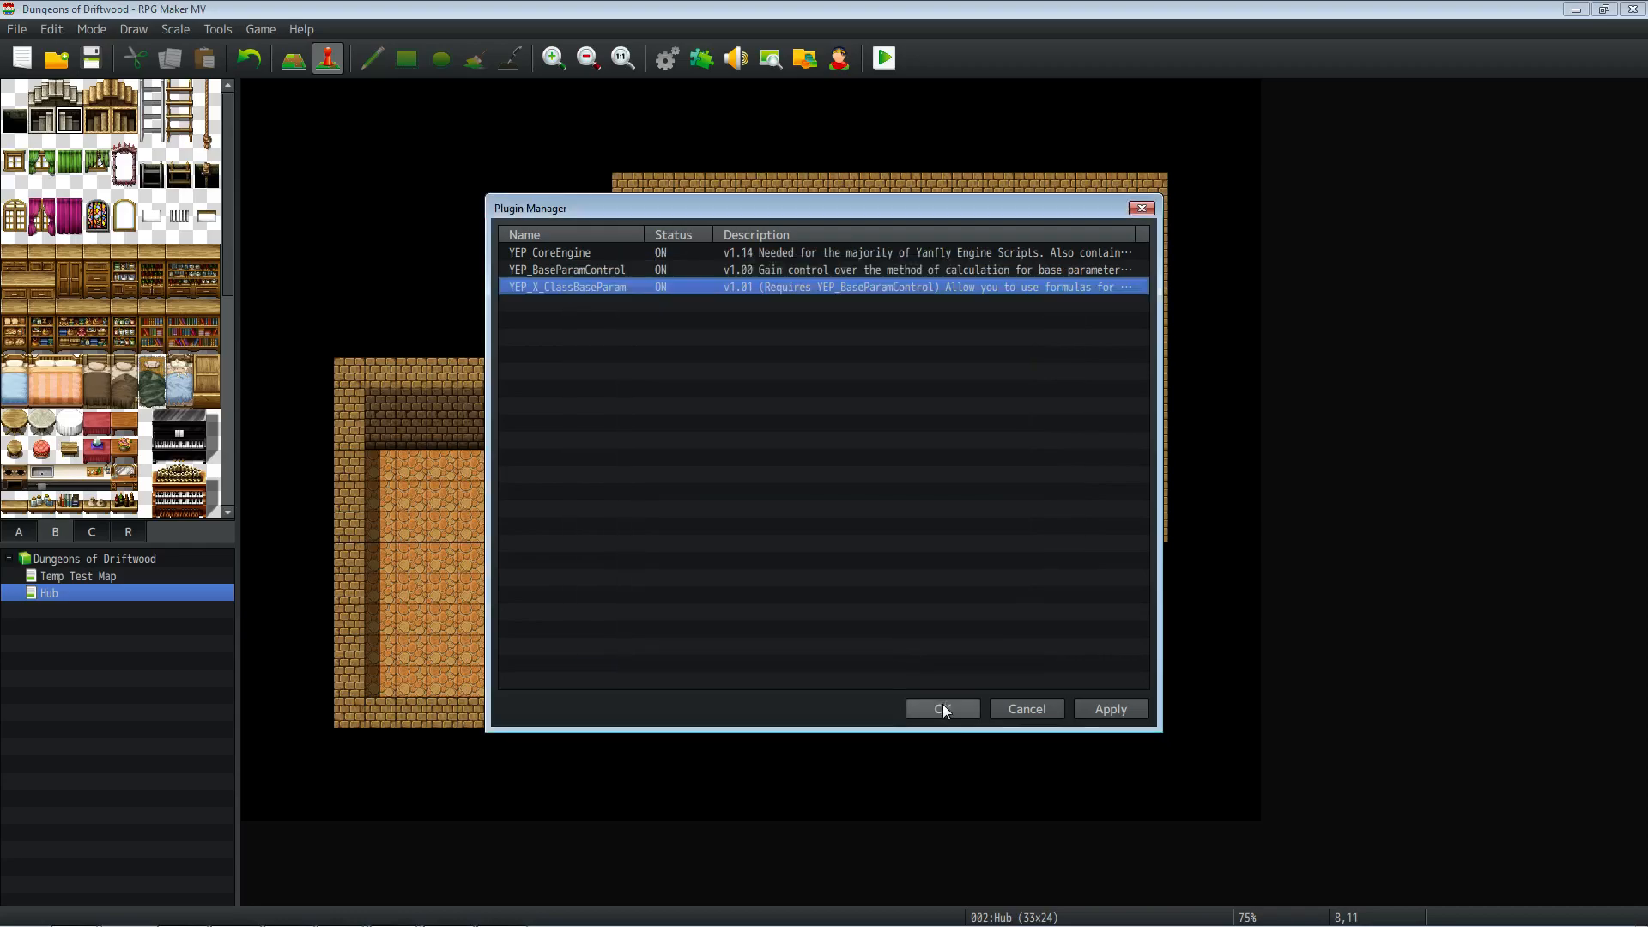
{"action": "left_click", "coordinate": [943, 708]}
{"action": "left_click", "coordinate": [677, 64]}
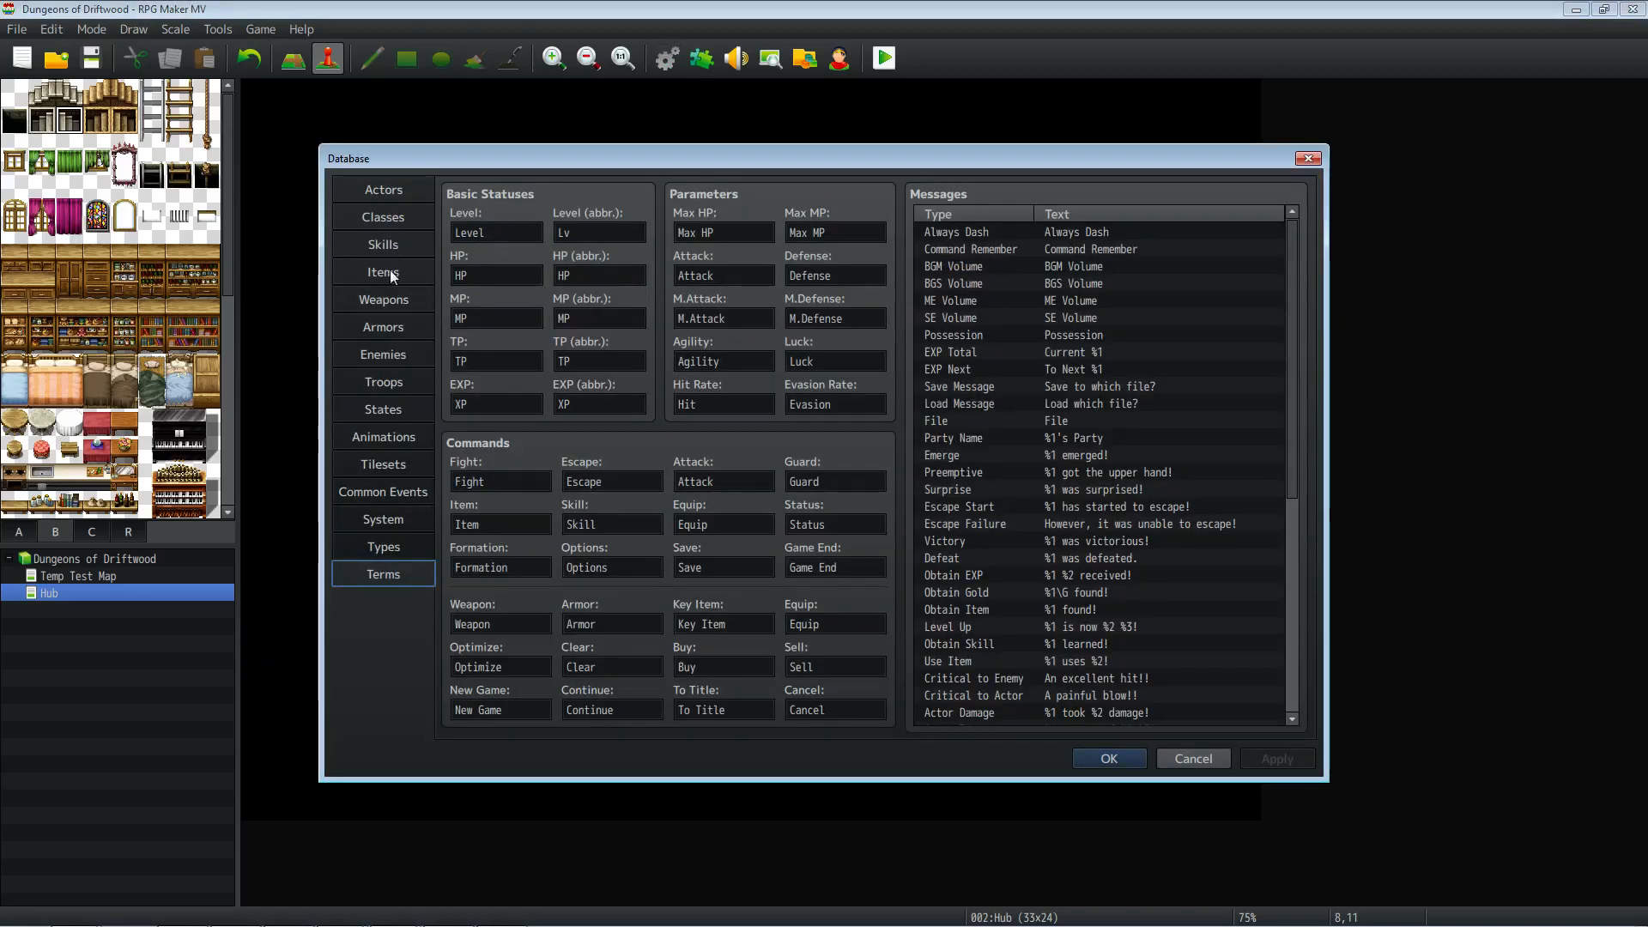
{"action": "left_click", "coordinate": [383, 244]}
{"action": "left_click", "coordinate": [383, 217]}
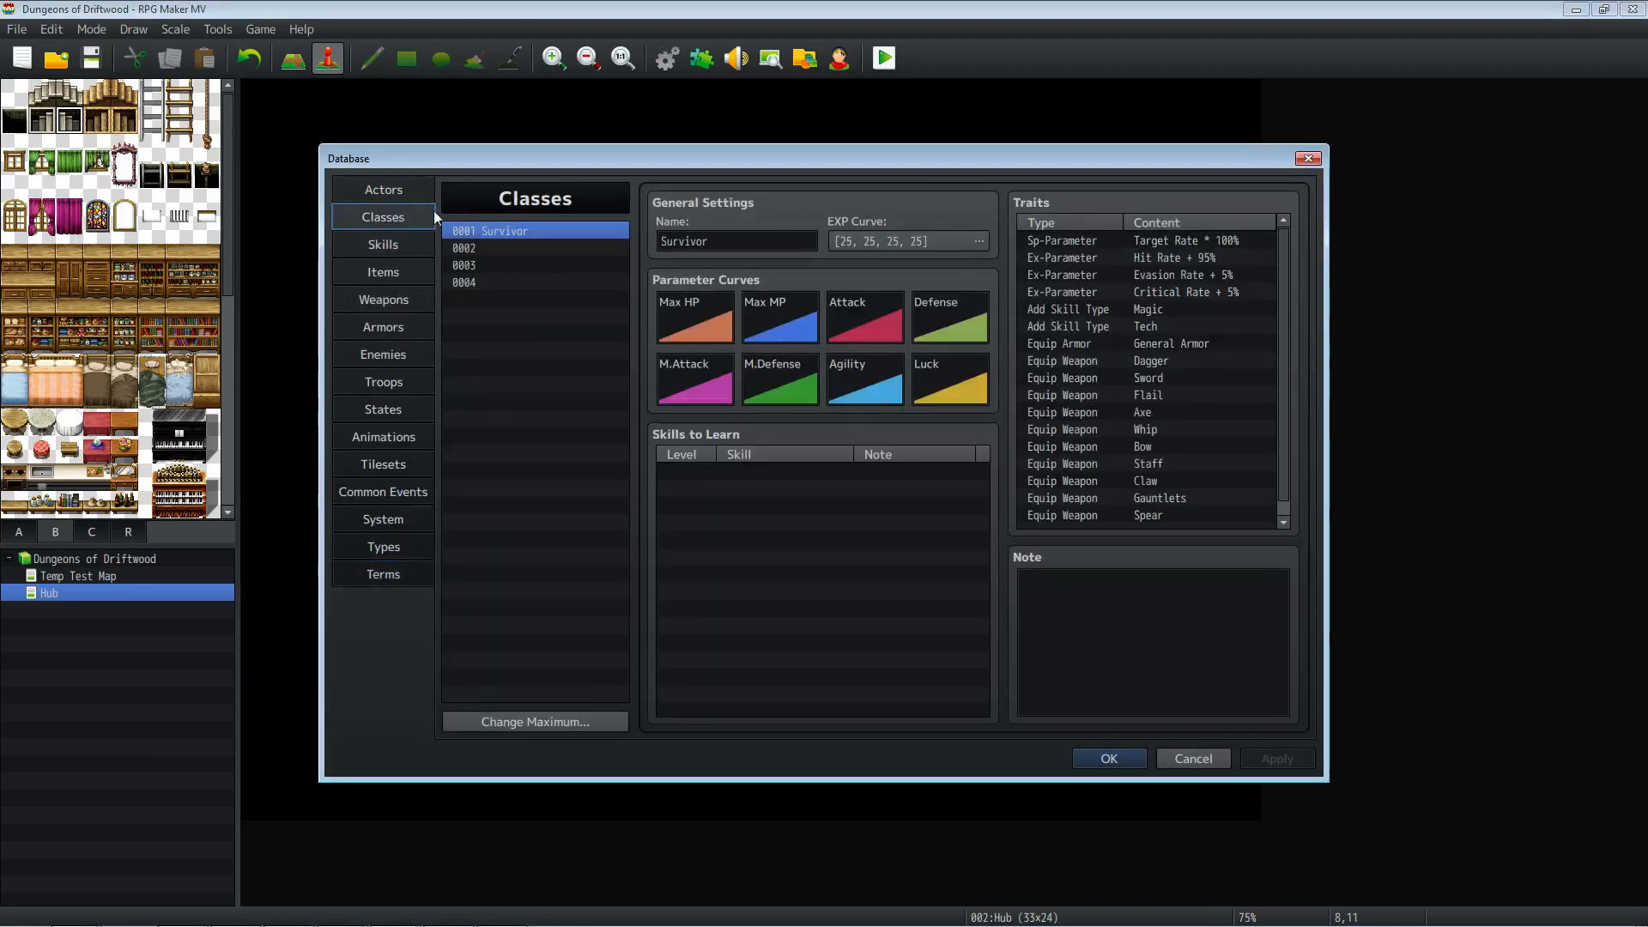
Step: Close the database and open the YEP_X_ClassBaseParam entry in the Plugin Manager
{"action": "left_click", "coordinate": [520, 230]}
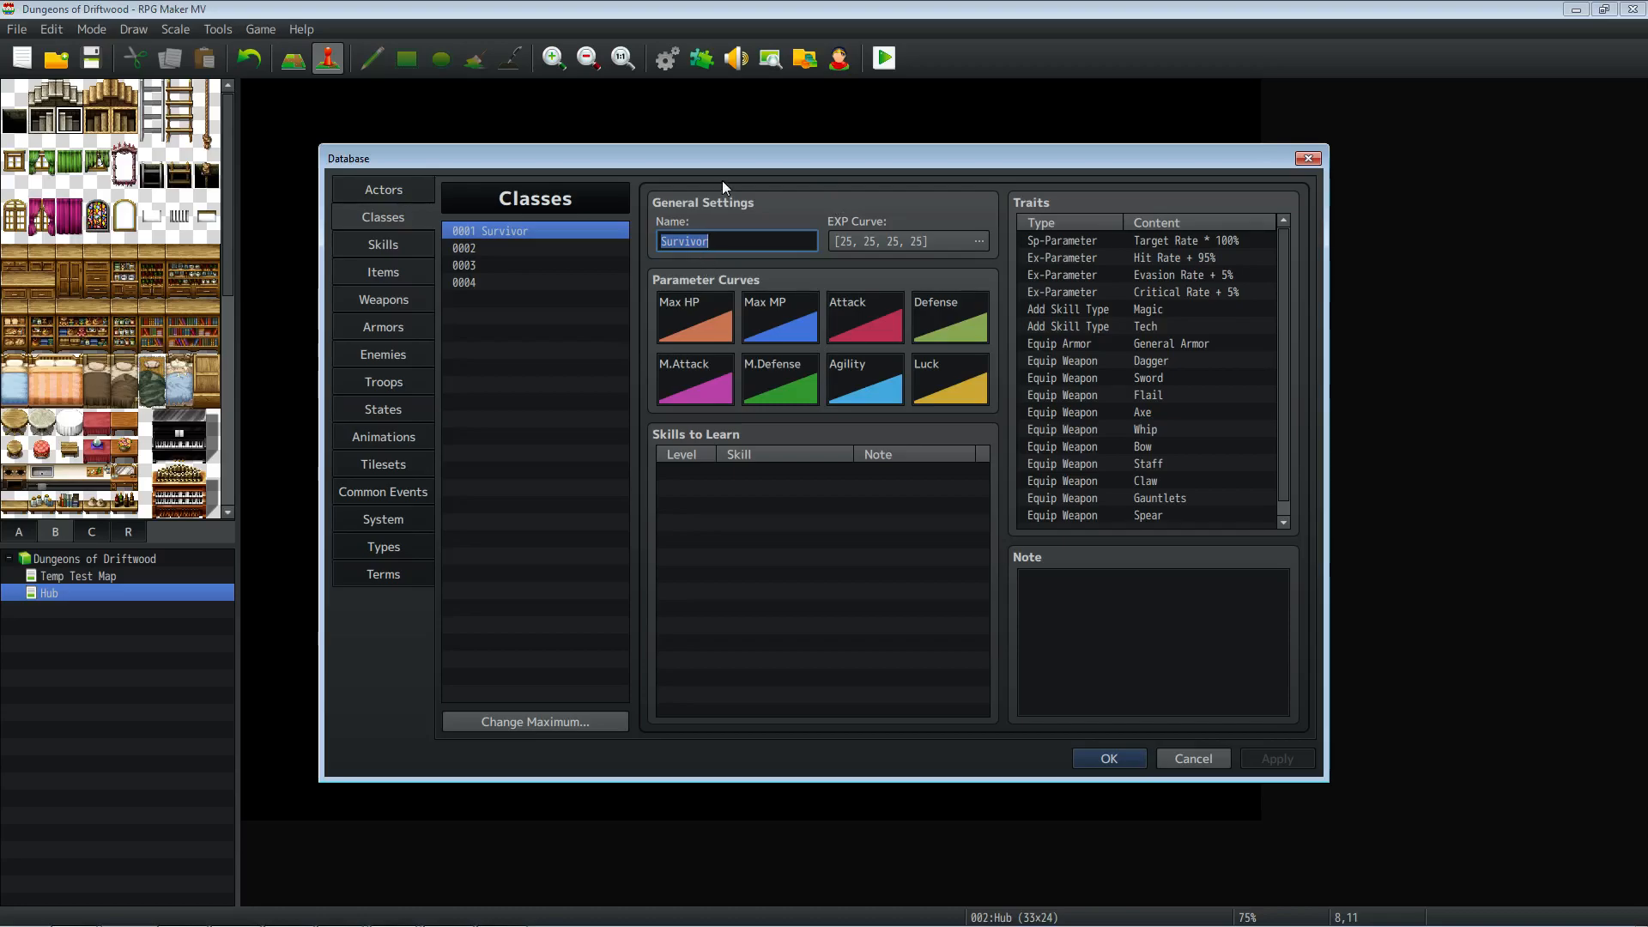
{"action": "left_click", "coordinate": [1109, 758]}
{"action": "left_click", "coordinate": [701, 57]}
{"action": "left_click", "coordinate": [592, 287]}
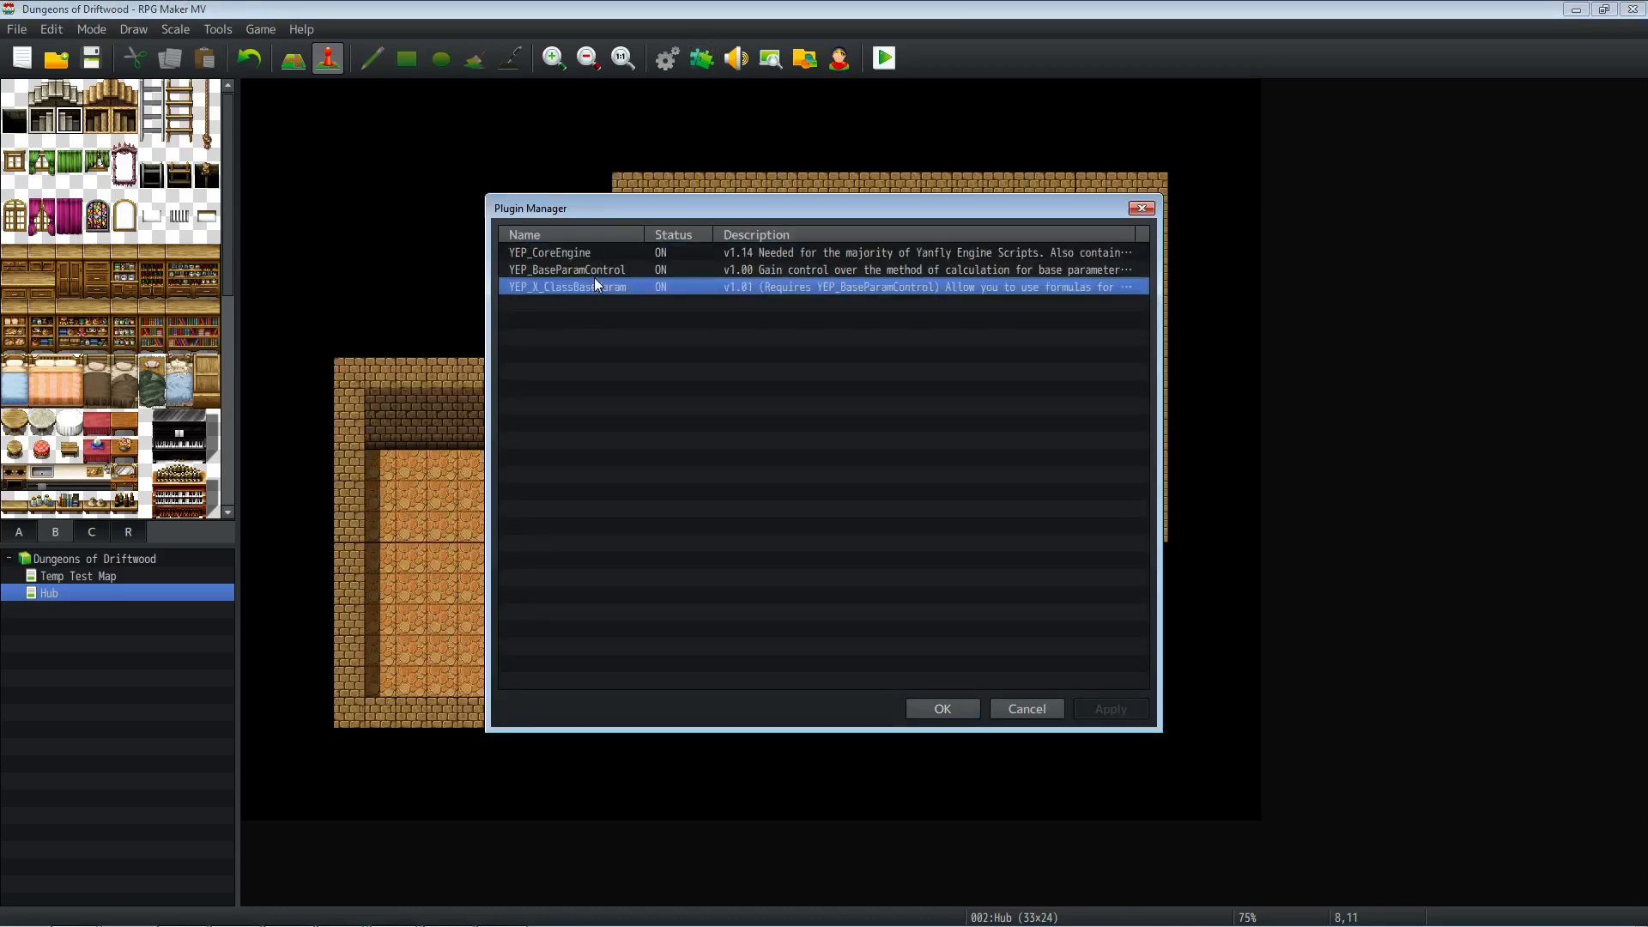
{"action": "double_click", "coordinate": [597, 289]}
Step: Skim the YEP_X_ClassBaseParam help from the class notetags to the changelog and close it
{"action": "left_click", "coordinate": [934, 339]}
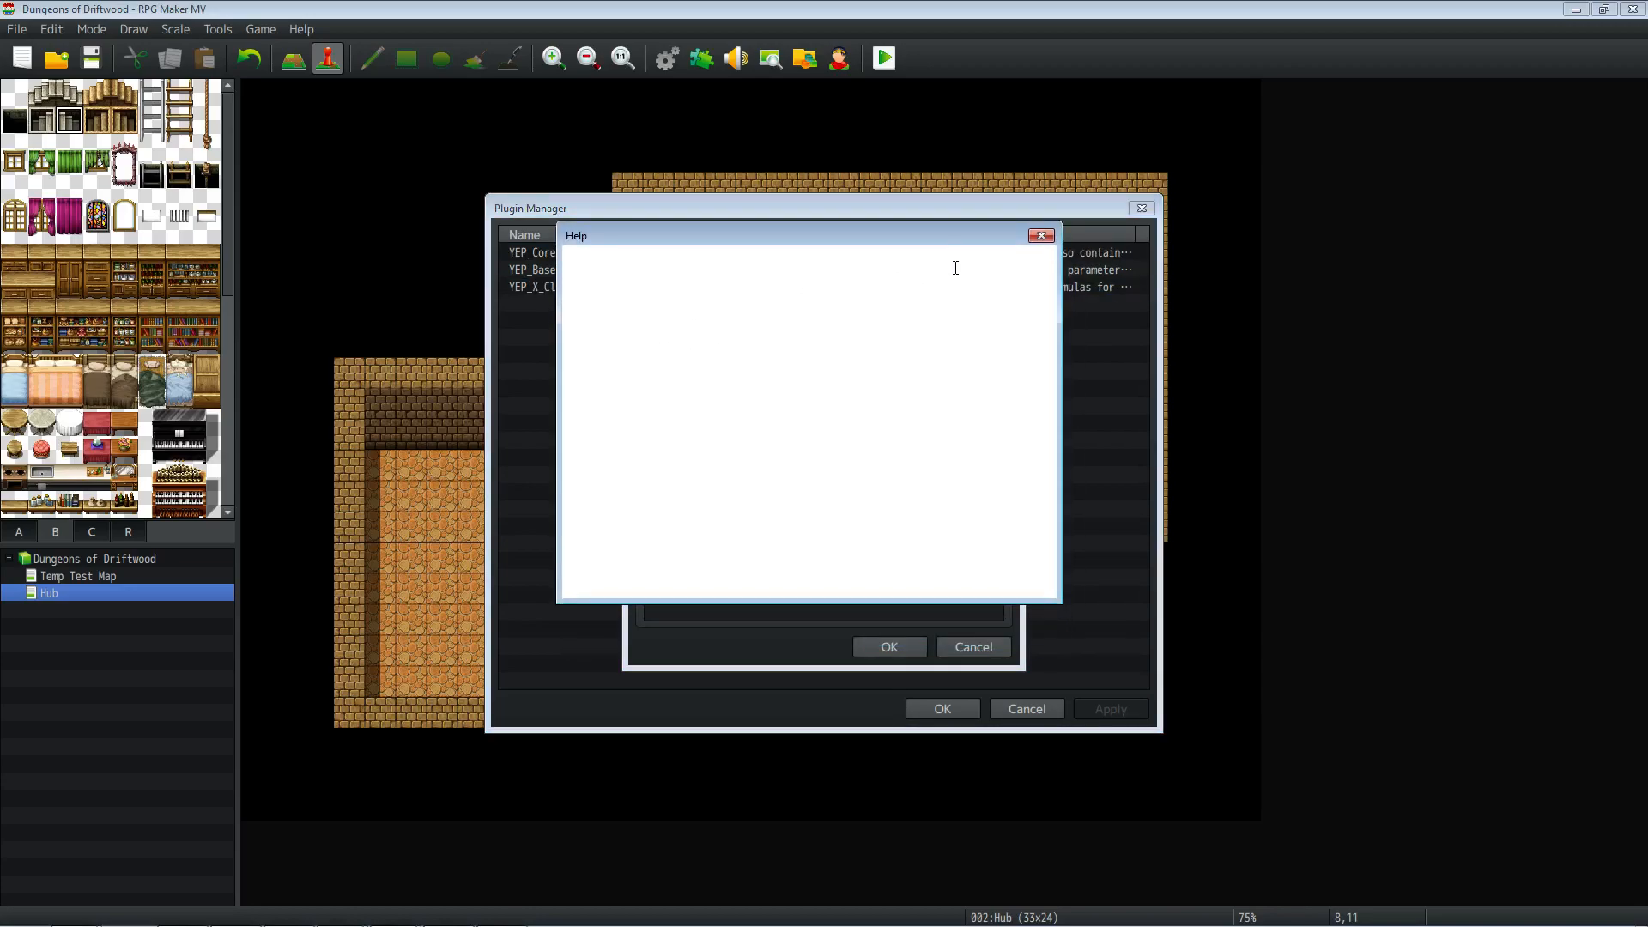
{"action": "scroll", "coordinate": [950, 294], "scroll_direction": "down", "scroll_amount": 5}
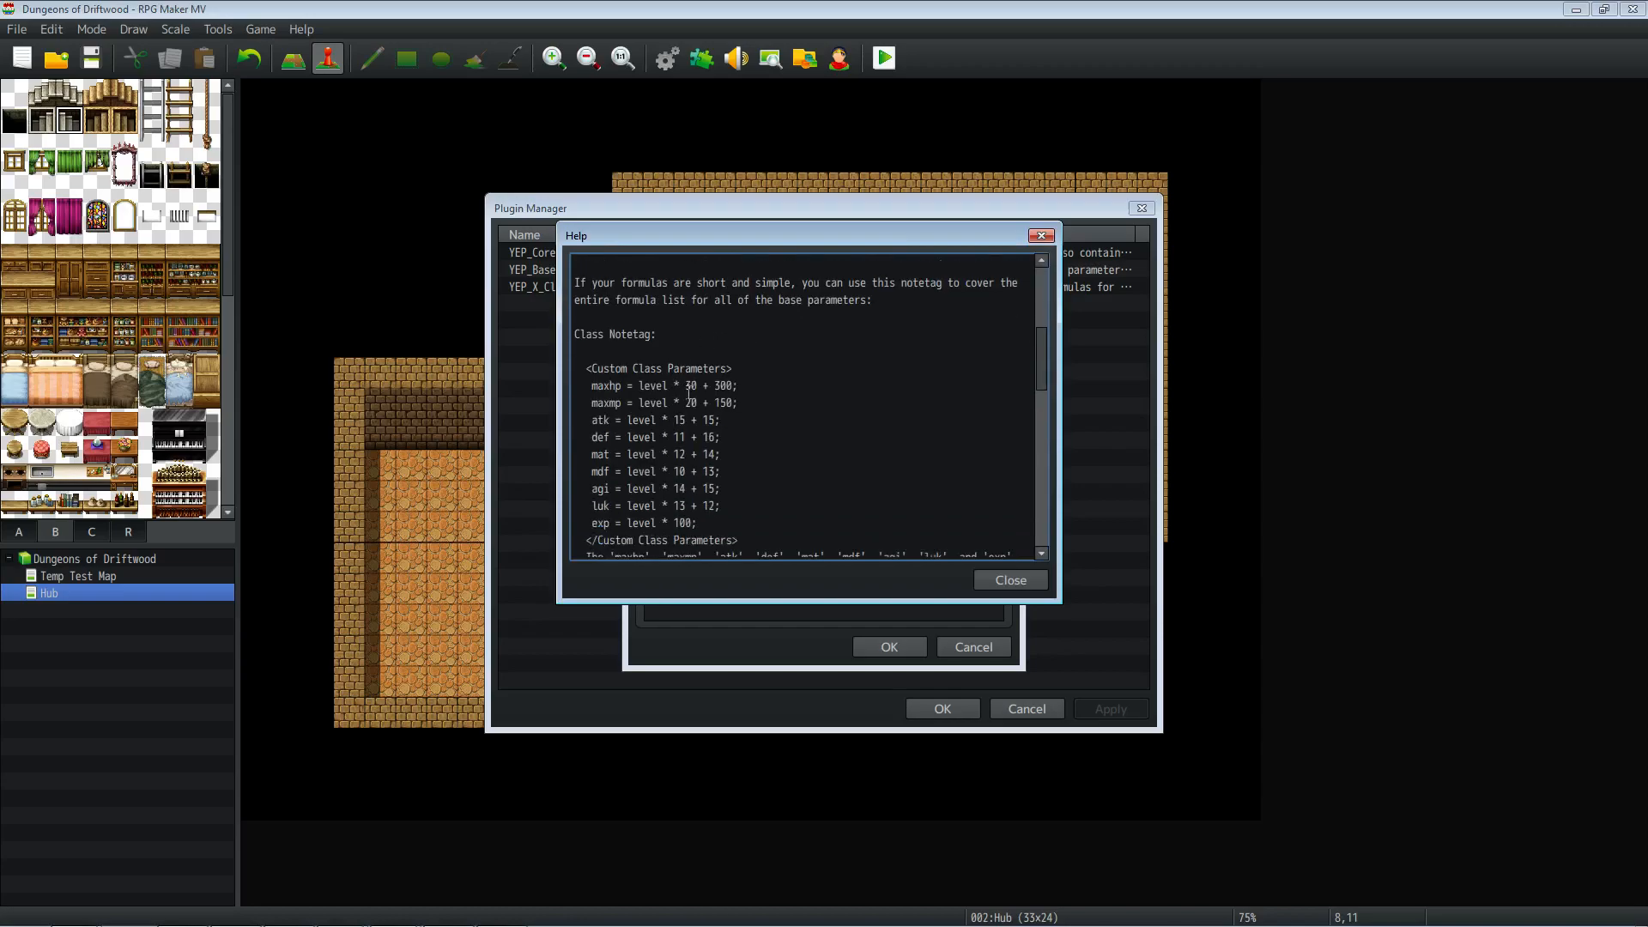
{"action": "scroll", "coordinate": [688, 402], "scroll_direction": "up", "scroll_amount": 1}
{"action": "scroll", "coordinate": [683, 399], "scroll_direction": "down", "scroll_amount": 5}
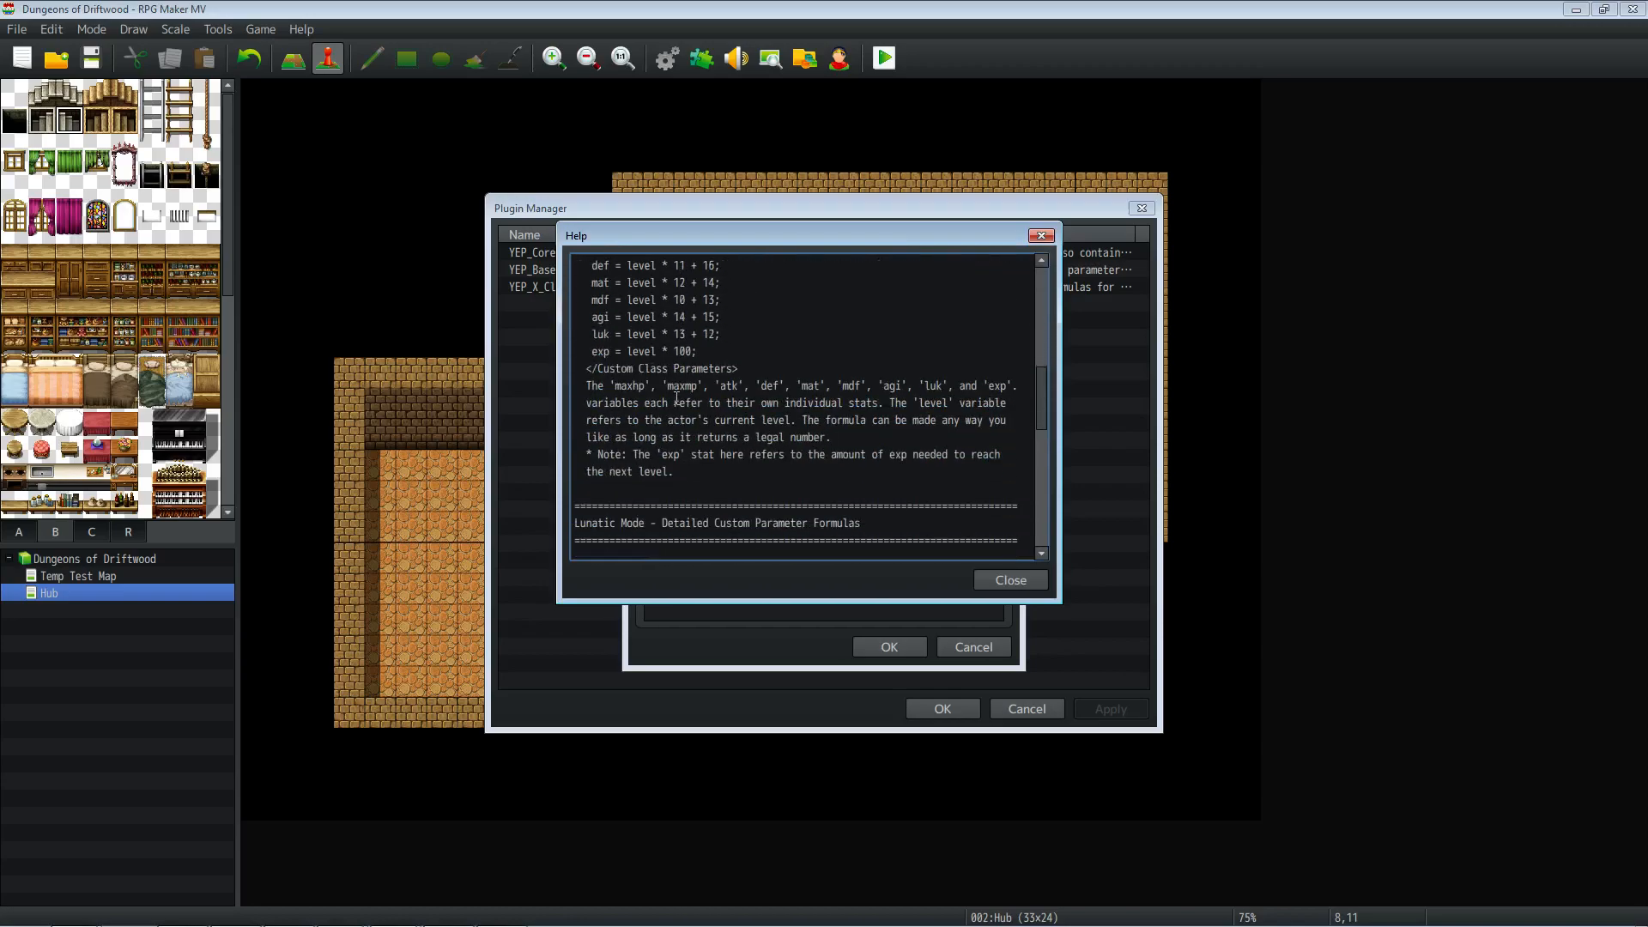
{"action": "scroll", "coordinate": [677, 397], "scroll_direction": "down", "scroll_amount": 9}
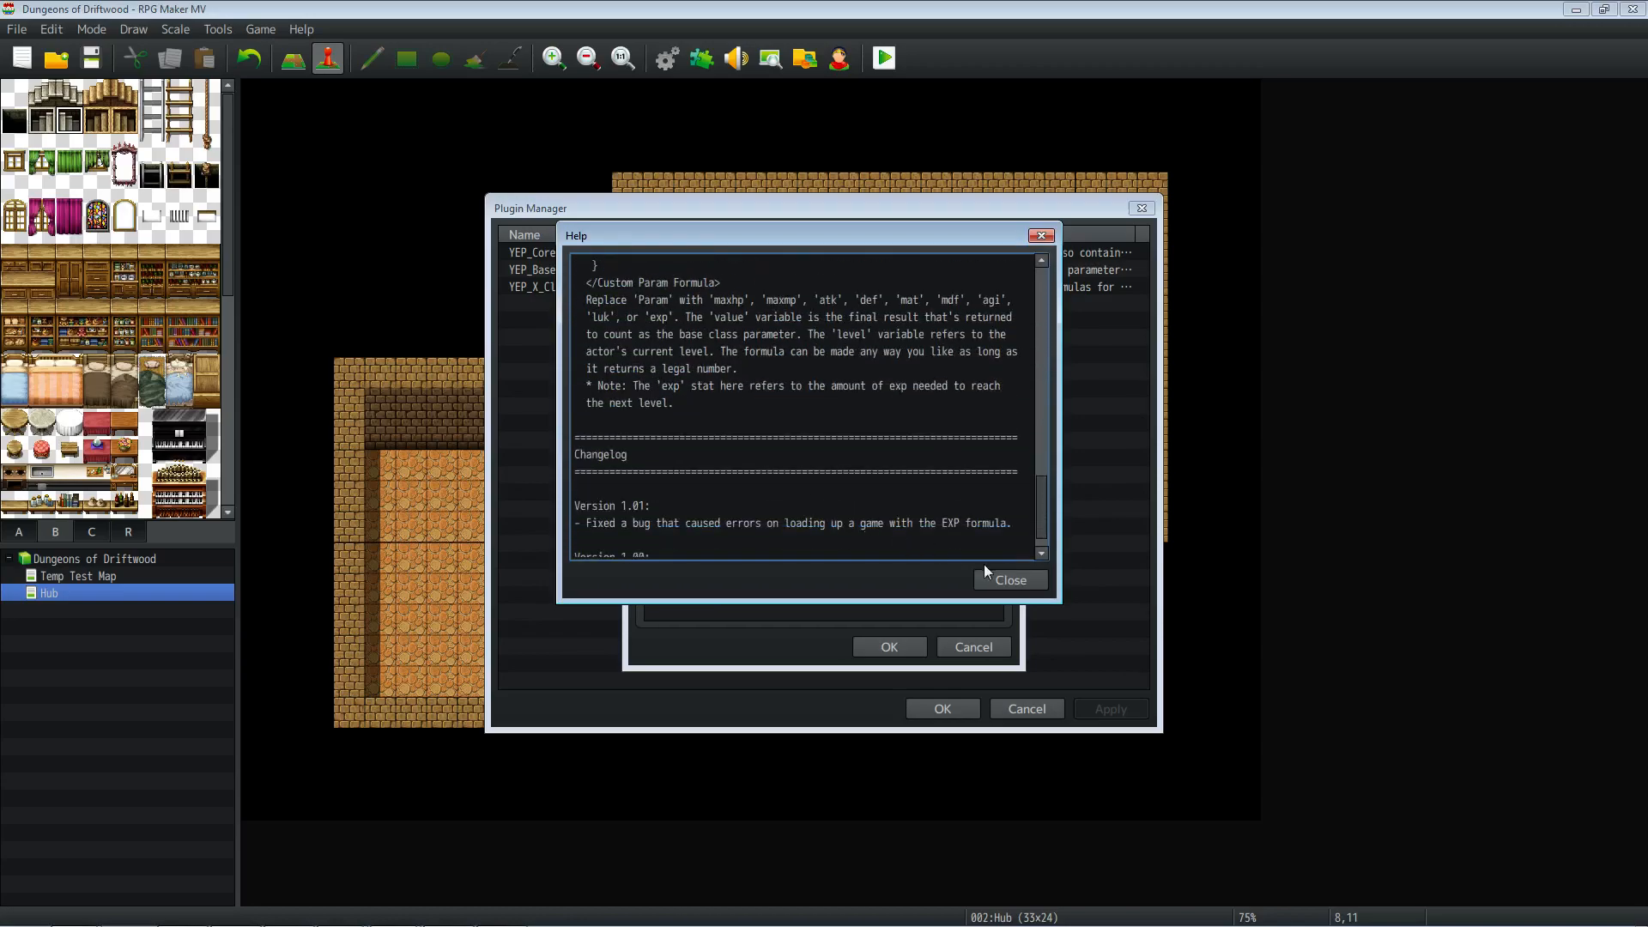
{"action": "left_click", "coordinate": [1005, 580]}
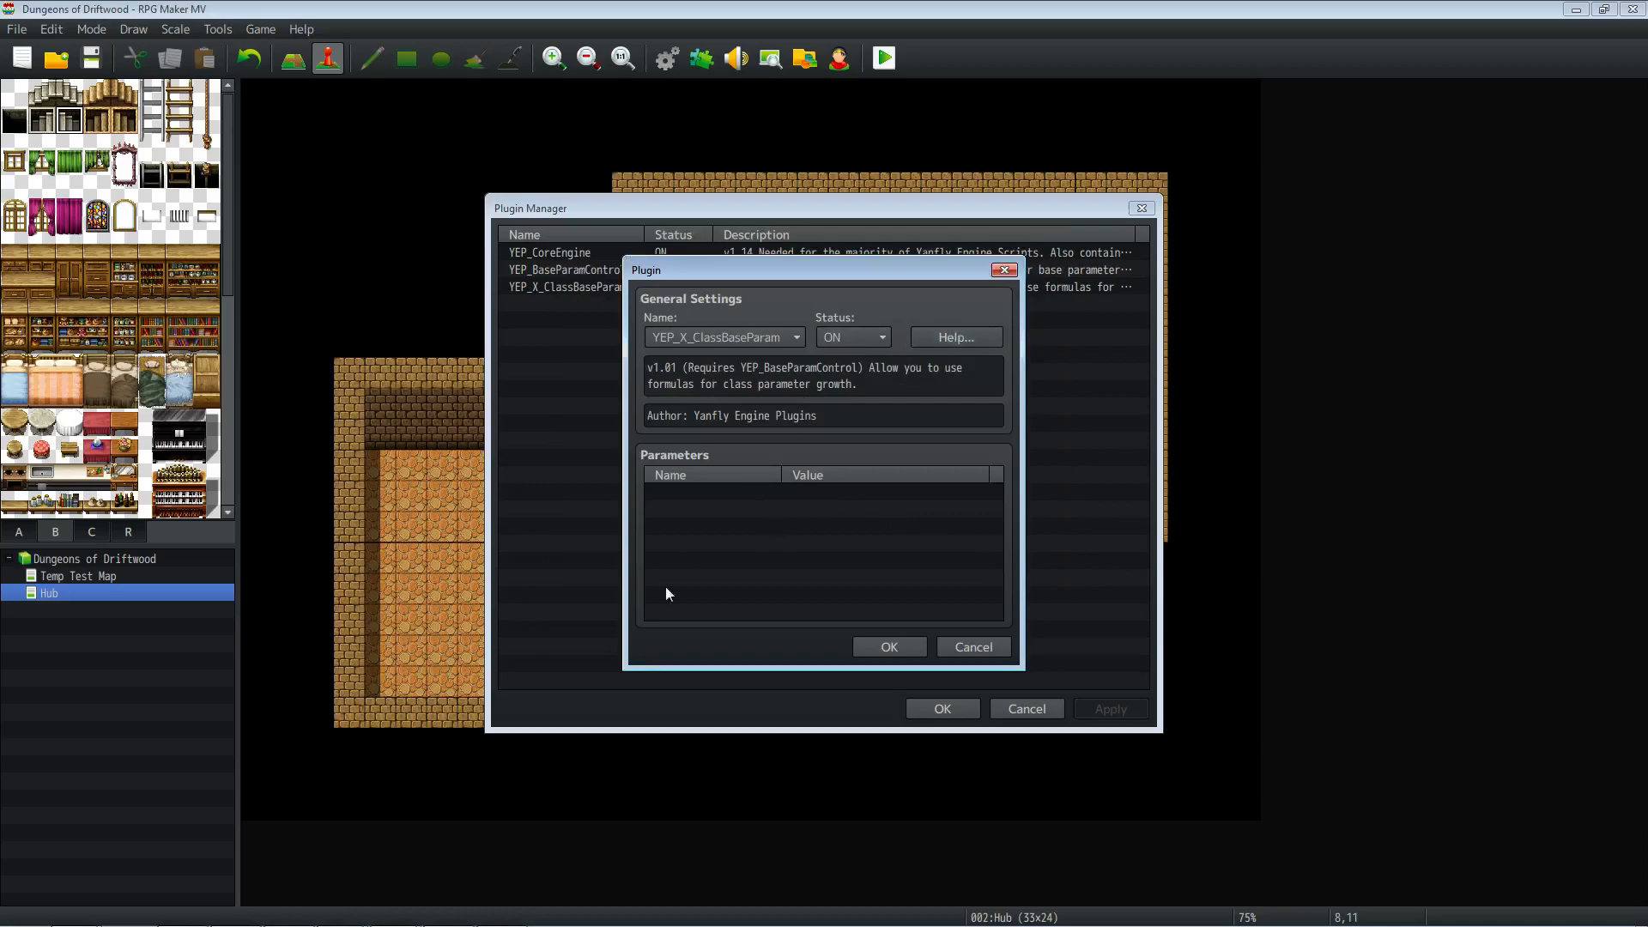
Step: Reopen the plugin help and examine the Custom Class Parameters notetag, including its tags and the maxhp and maxmp formulas
{"action": "left_click", "coordinate": [956, 336]}
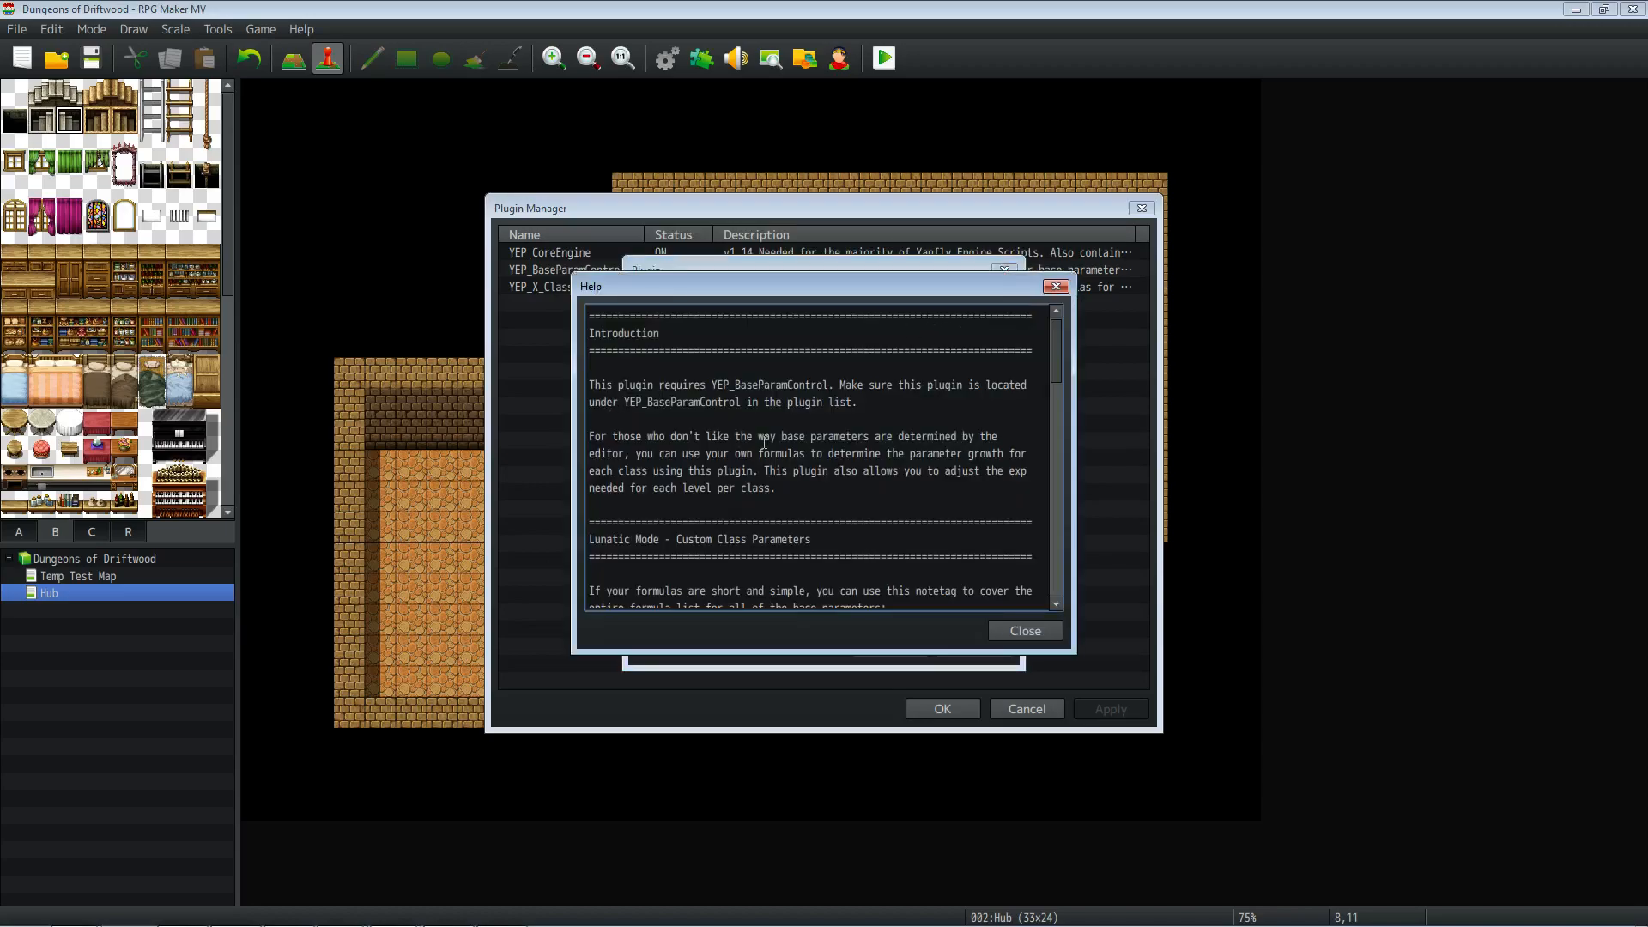
{"action": "scroll", "coordinate": [765, 442], "scroll_direction": "down", "scroll_amount": 6}
{"action": "scroll", "coordinate": [749, 430], "scroll_direction": "up", "scroll_amount": 6}
{"action": "scroll", "coordinate": [745, 428], "scroll_direction": "down", "scroll_amount": 5}
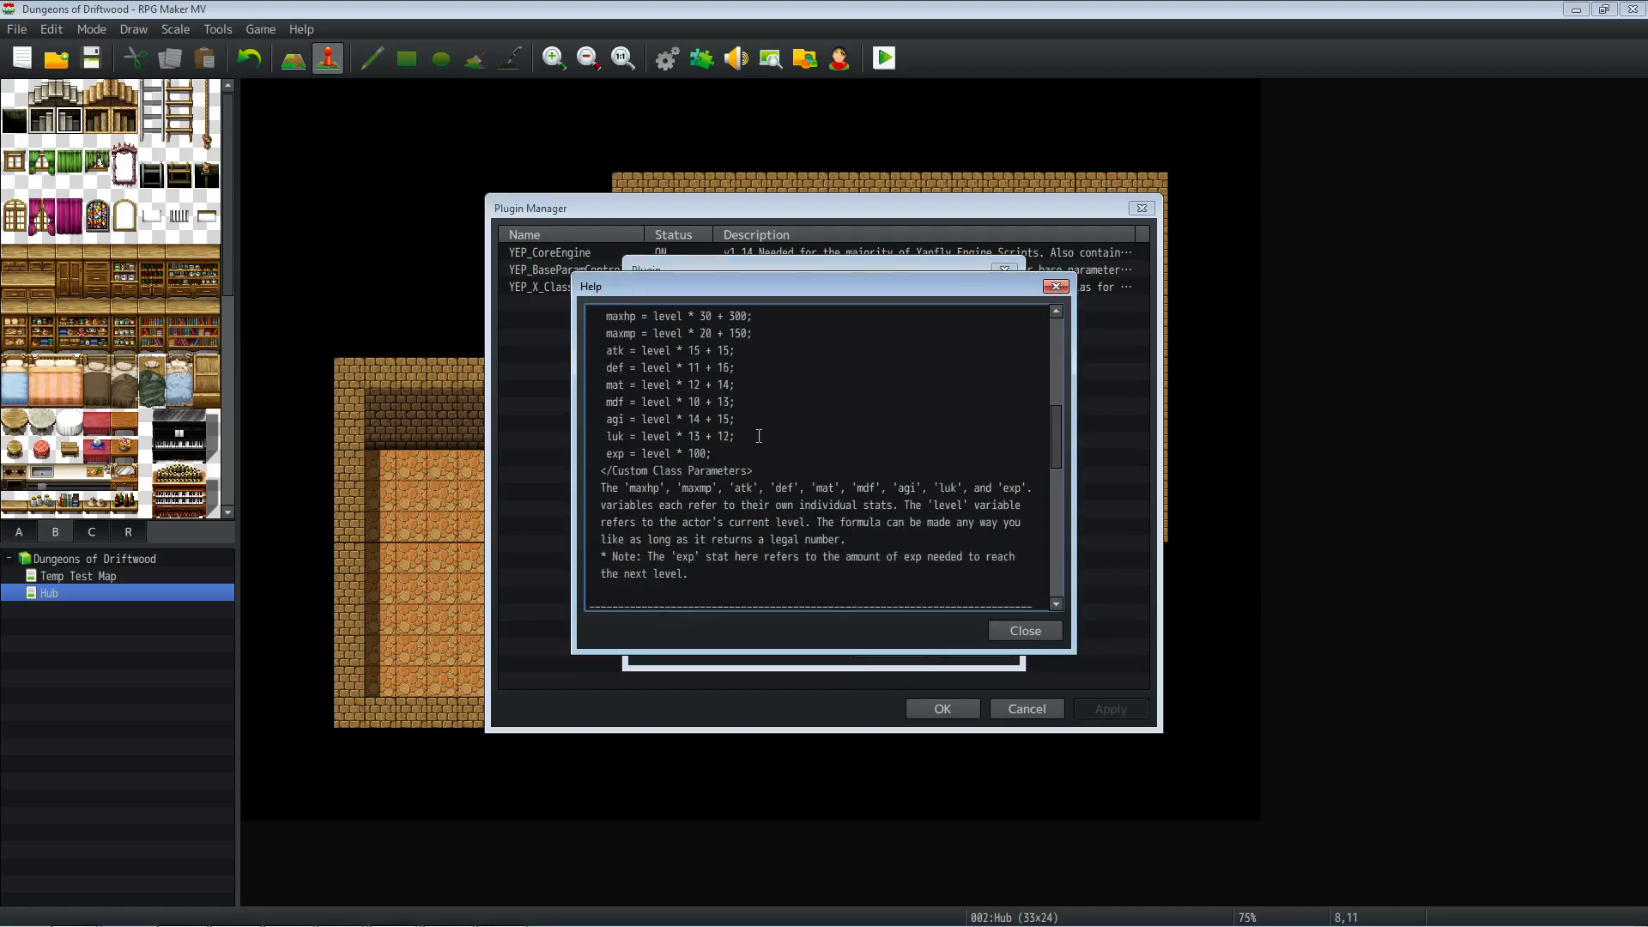
{"action": "scroll", "coordinate": [785, 446], "scroll_direction": "up", "scroll_amount": 2}
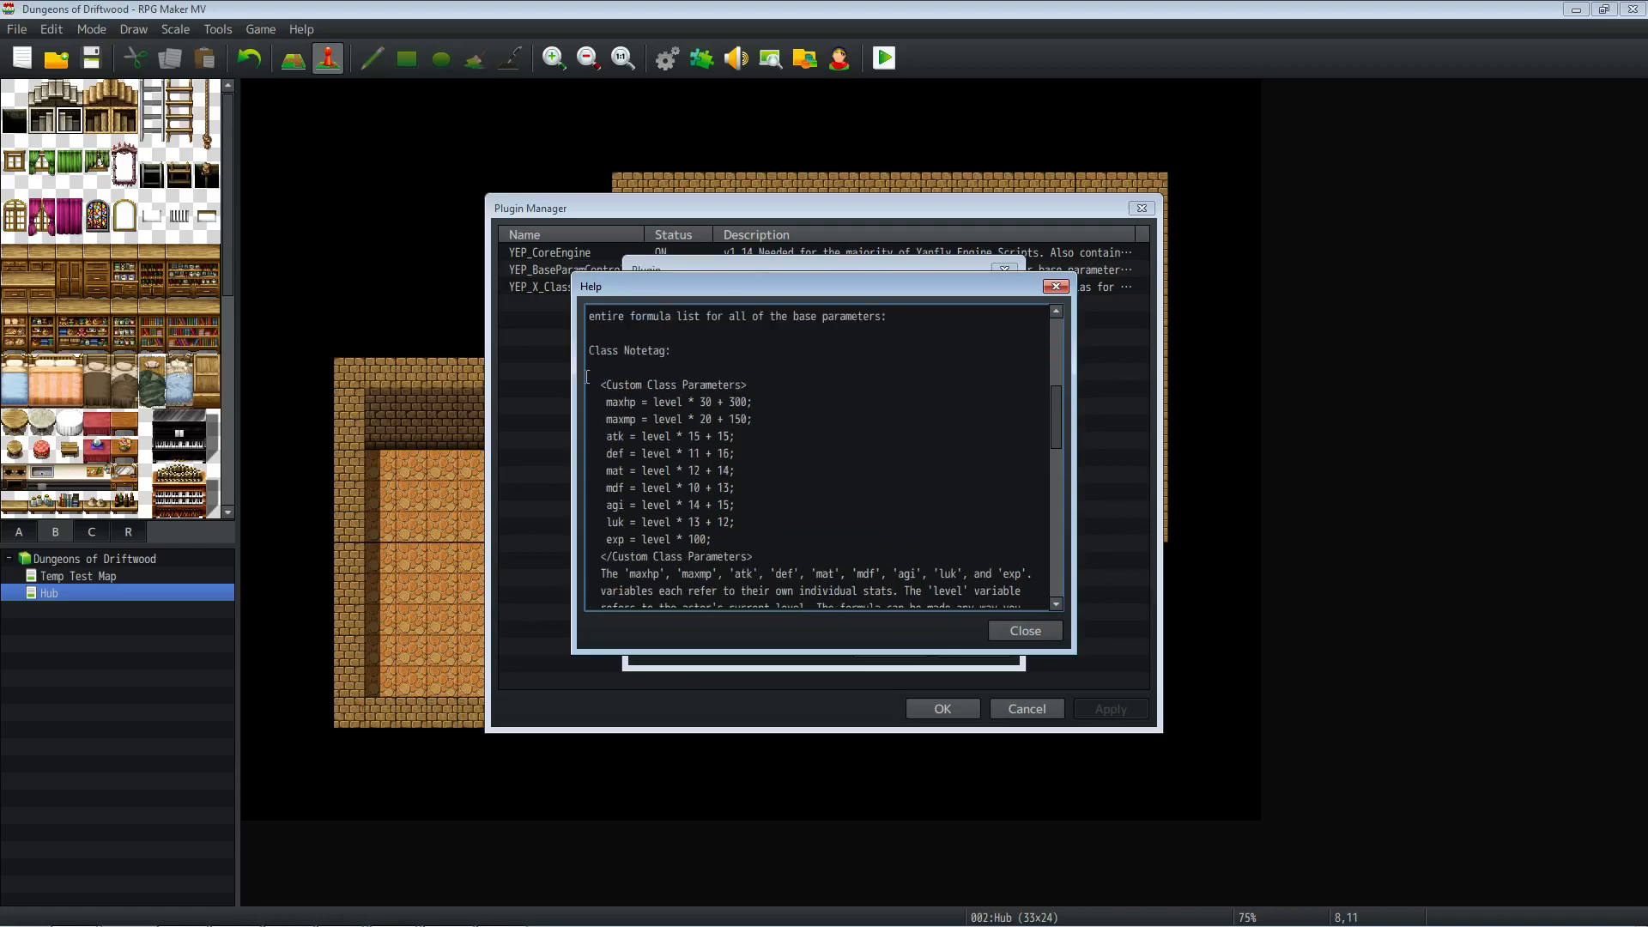
{"action": "left_click_drag", "start_coordinate": [600, 384], "coordinate": [768, 552]}
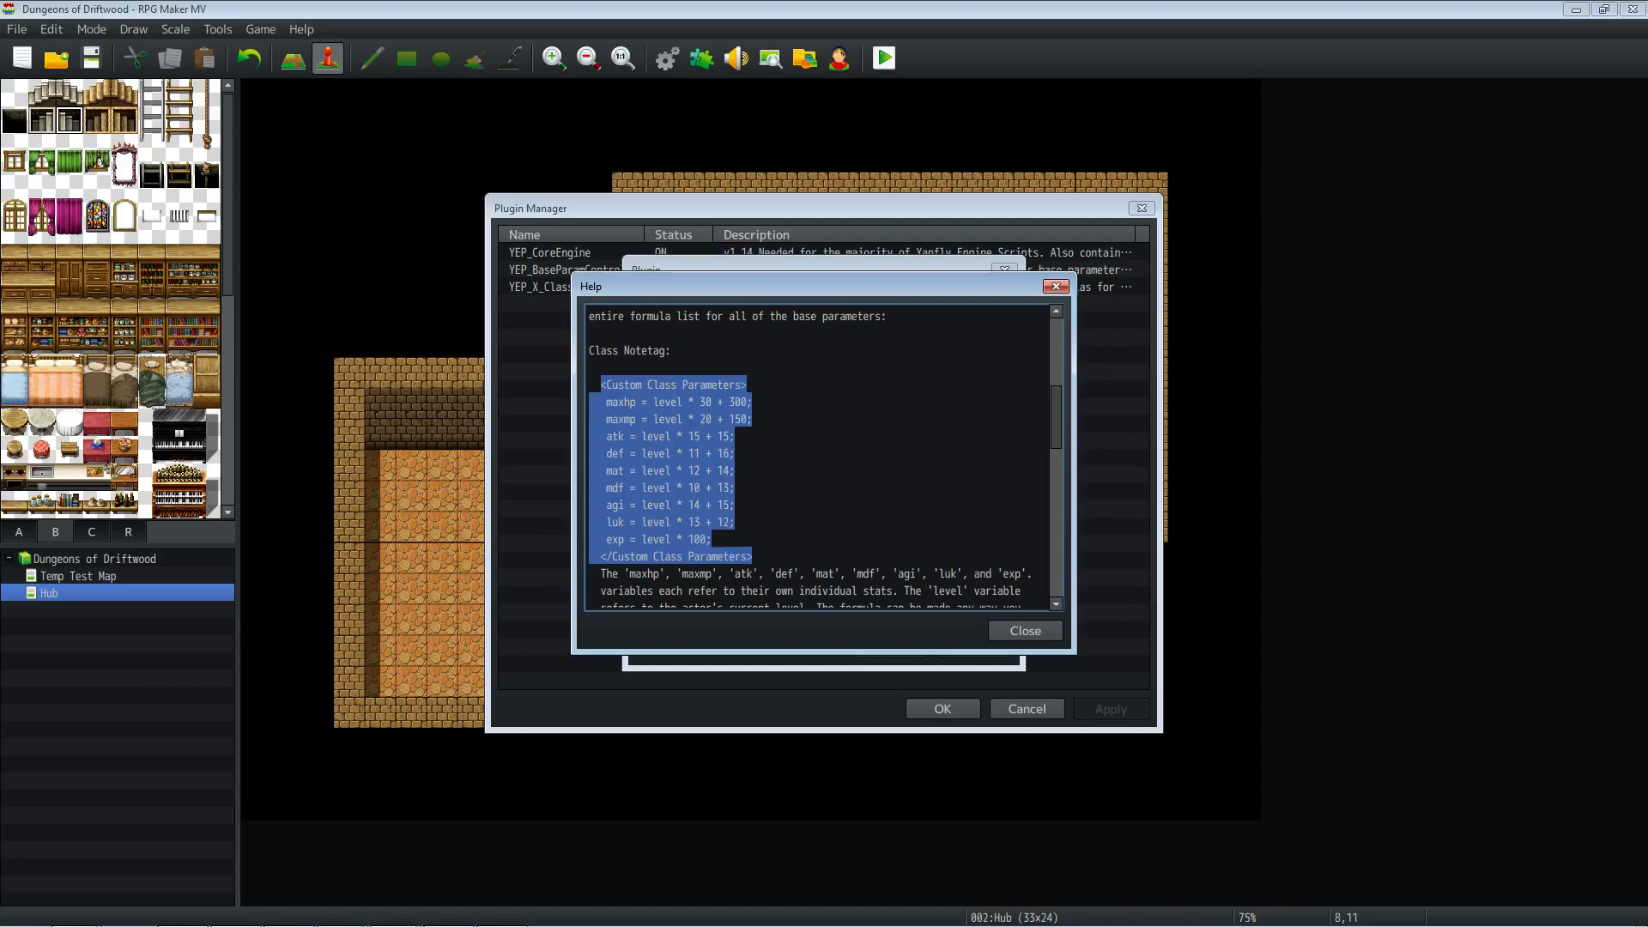
{"action": "left_click_drag", "start_coordinate": [617, 384], "coordinate": [750, 383]}
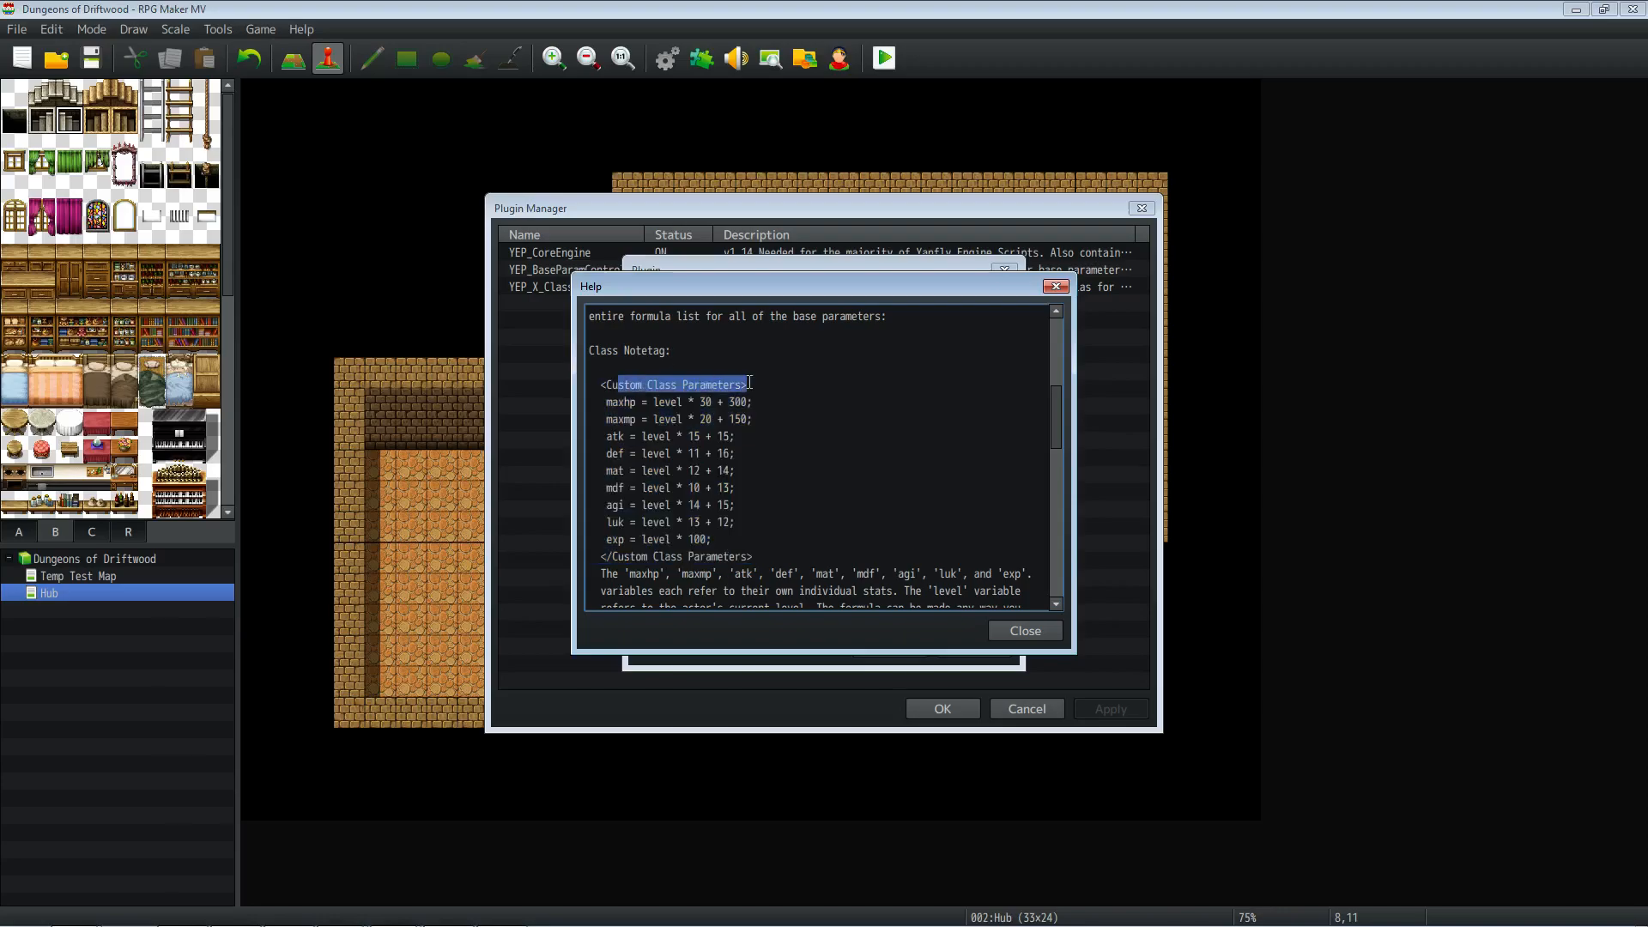
{"action": "left_click", "coordinate": [679, 413]}
{"action": "mouse_move", "coordinate": [643, 418]}
{"action": "left_mouse_down"}
{"action": "mouse_move", "coordinate": [666, 414]}
{"action": "mouse_move", "coordinate": [649, 401]}
{"action": "mouse_move", "coordinate": [752, 400]}
{"action": "mouse_move", "coordinate": [665, 404]}
{"action": "mouse_move", "coordinate": [666, 419]}
{"action": "left_mouse_up"}
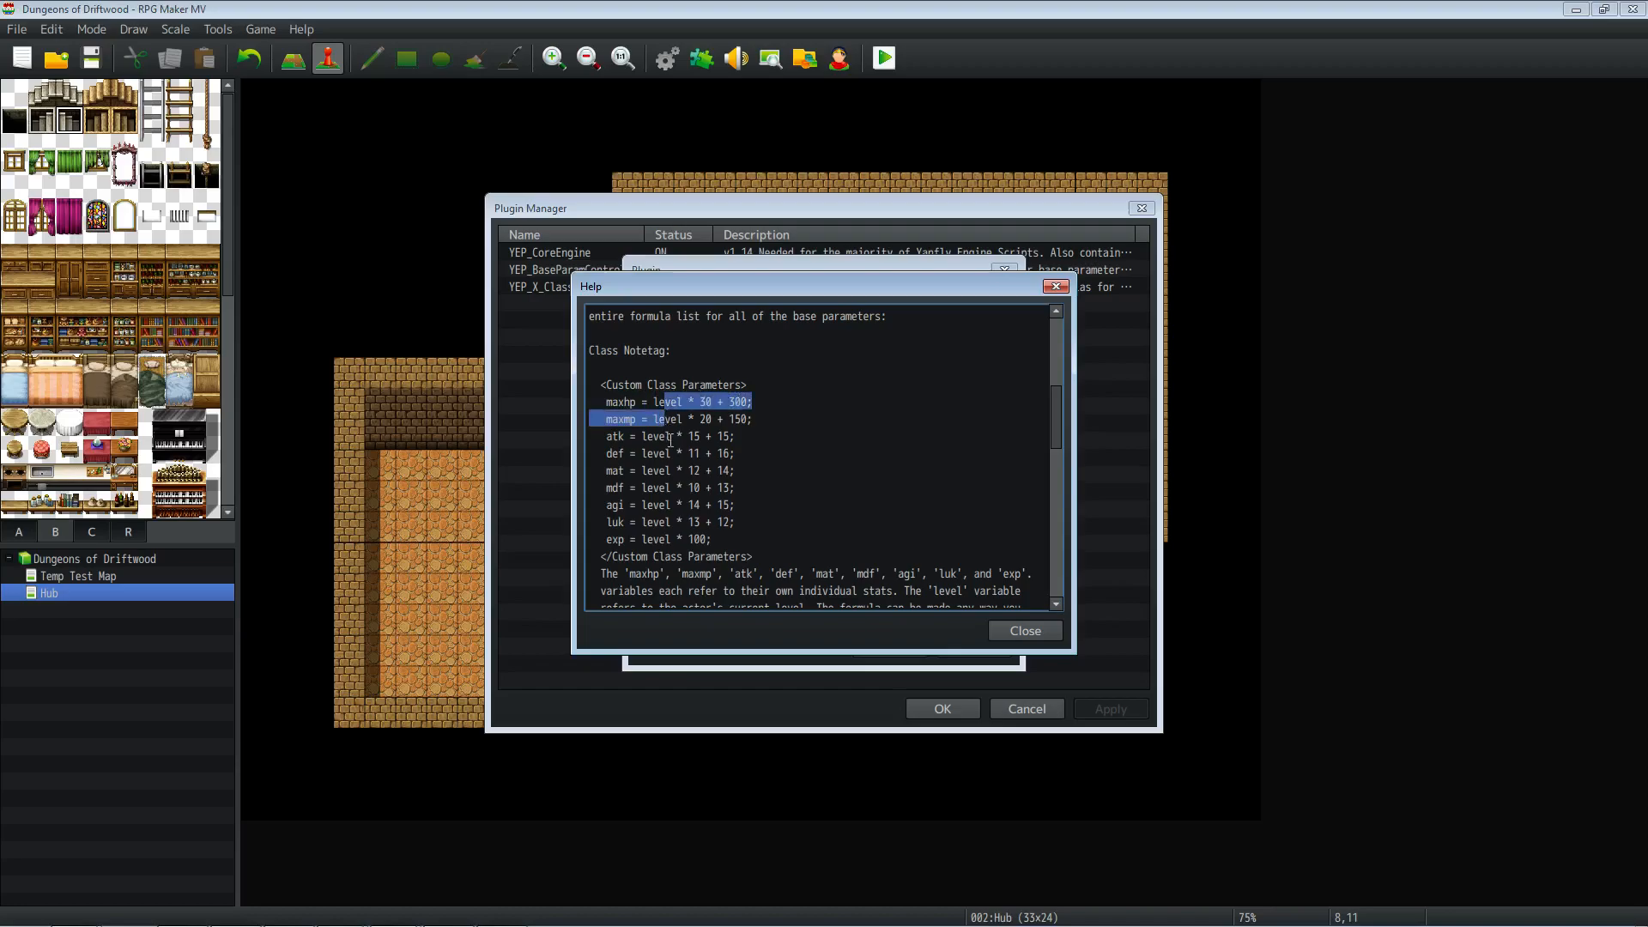
{"action": "scroll", "coordinate": [673, 427], "scroll_direction": "down", "scroll_amount": 1}
{"action": "left_click", "coordinate": [646, 402]}
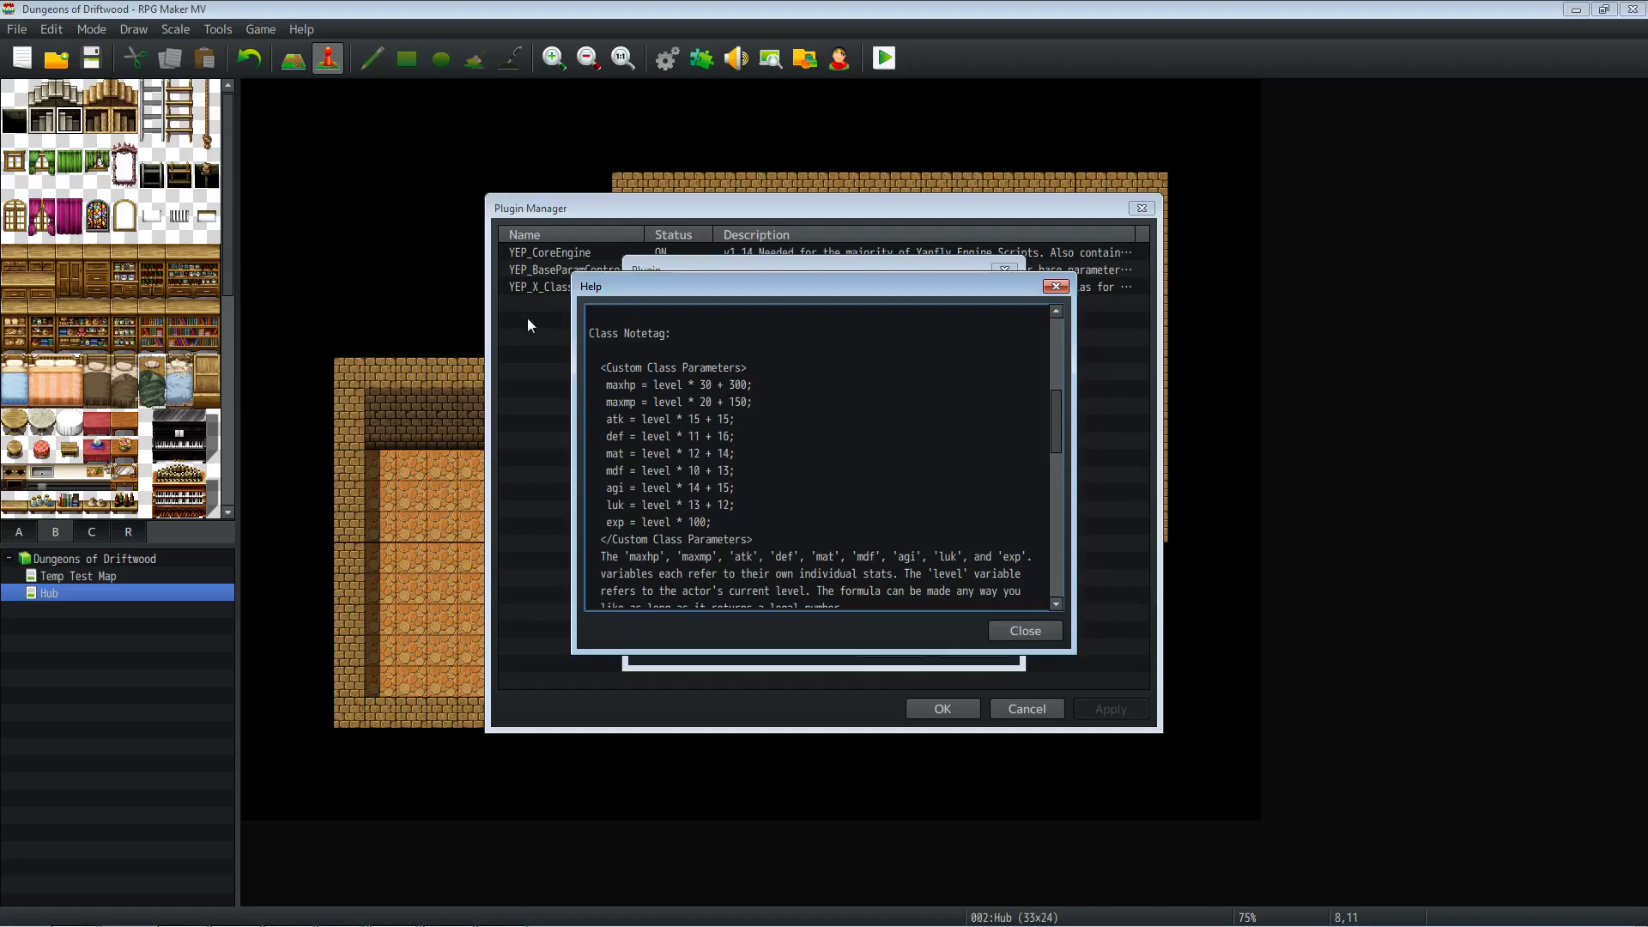
Step: Copy the whole example block from <Custom Class Parameters> to </Custom Class Parameters> in the plugin help
{"action": "left_click_drag", "start_coordinate": [604, 368], "coordinate": [819, 546]}
{"action": "right_click", "coordinate": [712, 447]}
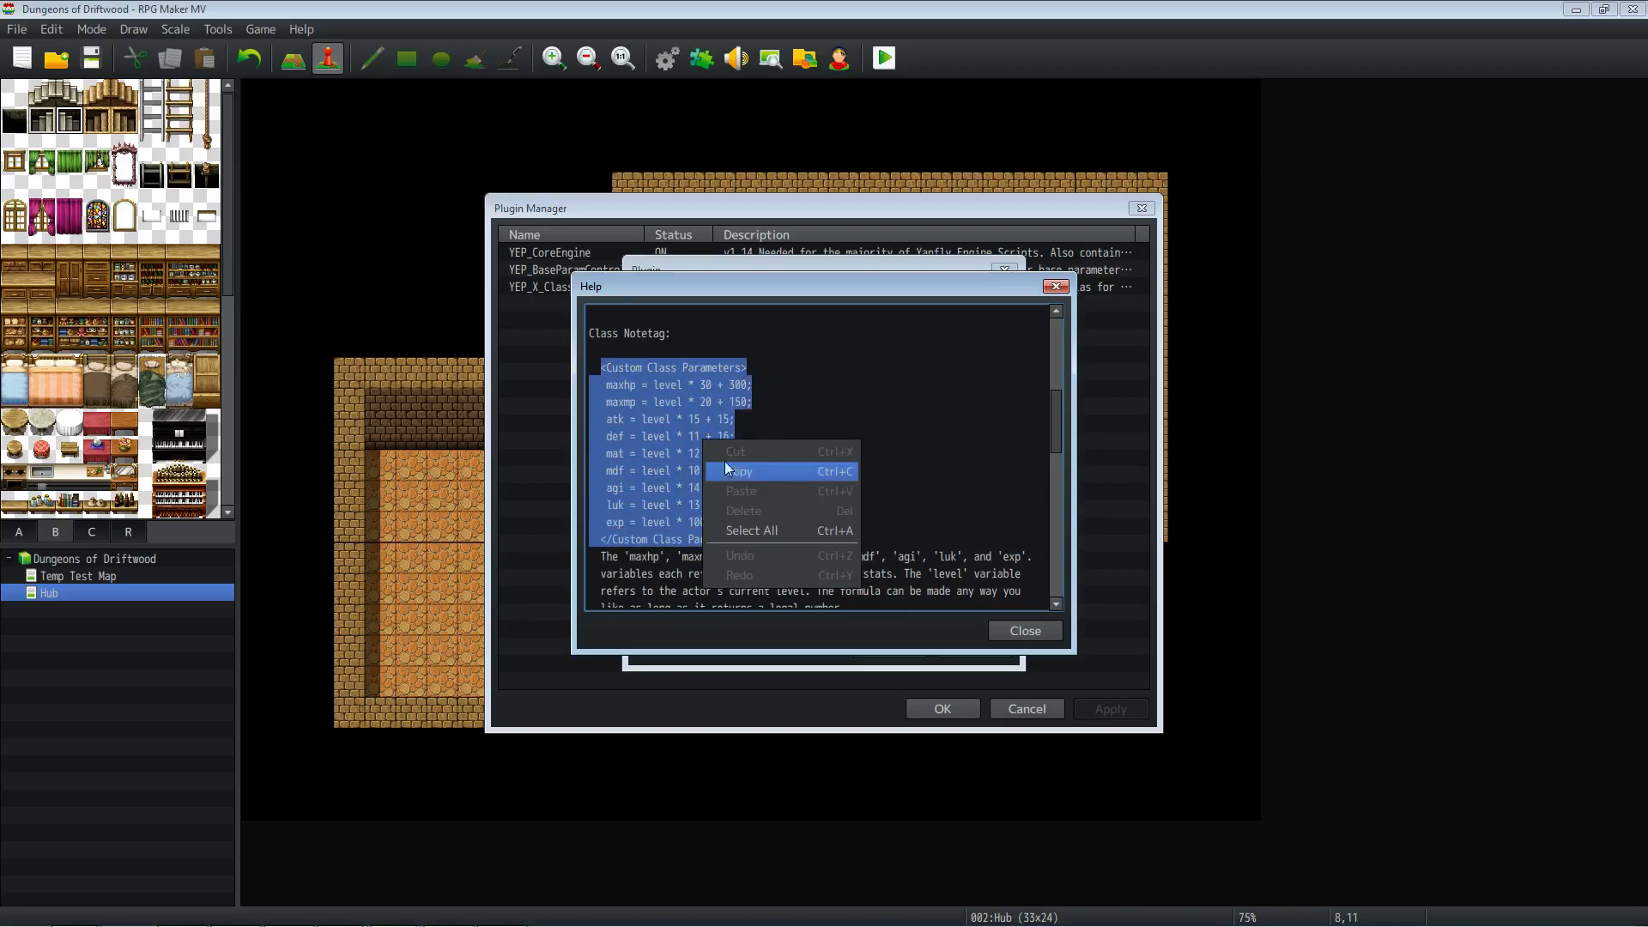
{"action": "left_click", "coordinate": [739, 471]}
Step: Read the help section on Detailed Custom Parameter Formulas and its Custom Param Formula notetag, and close the help
{"action": "scroll", "coordinate": [707, 443], "scroll_direction": "down", "scroll_amount": 4}
{"action": "scroll", "coordinate": [708, 443], "scroll_direction": "down", "scroll_amount": 4}
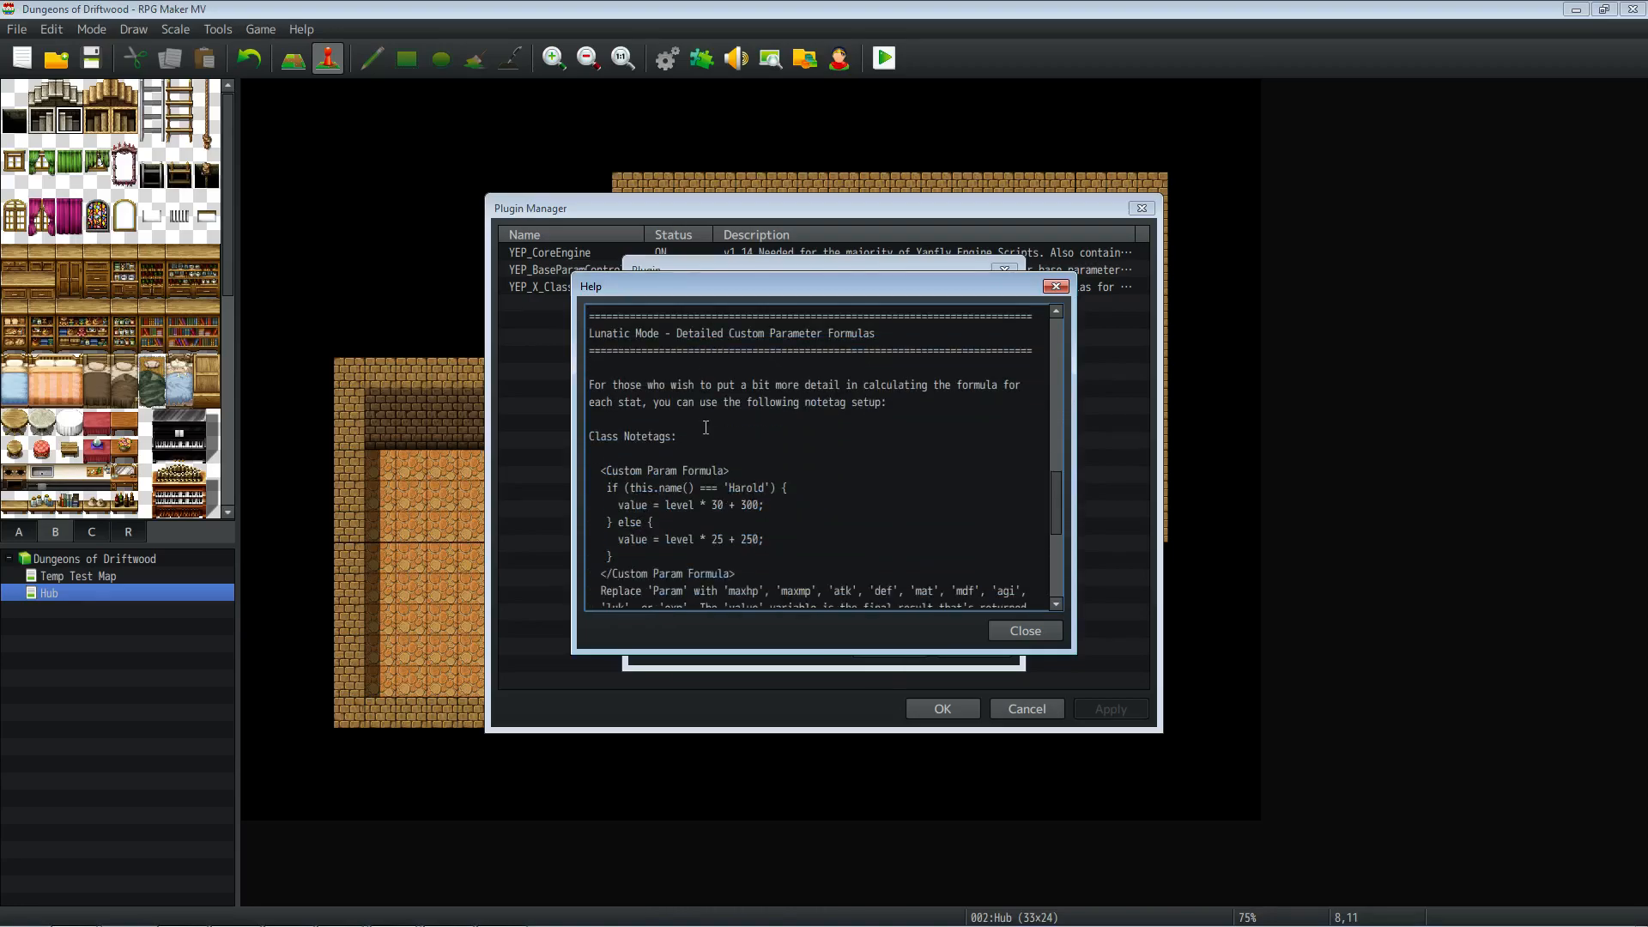
{"action": "scroll", "coordinate": [740, 424], "scroll_direction": "down", "scroll_amount": 4}
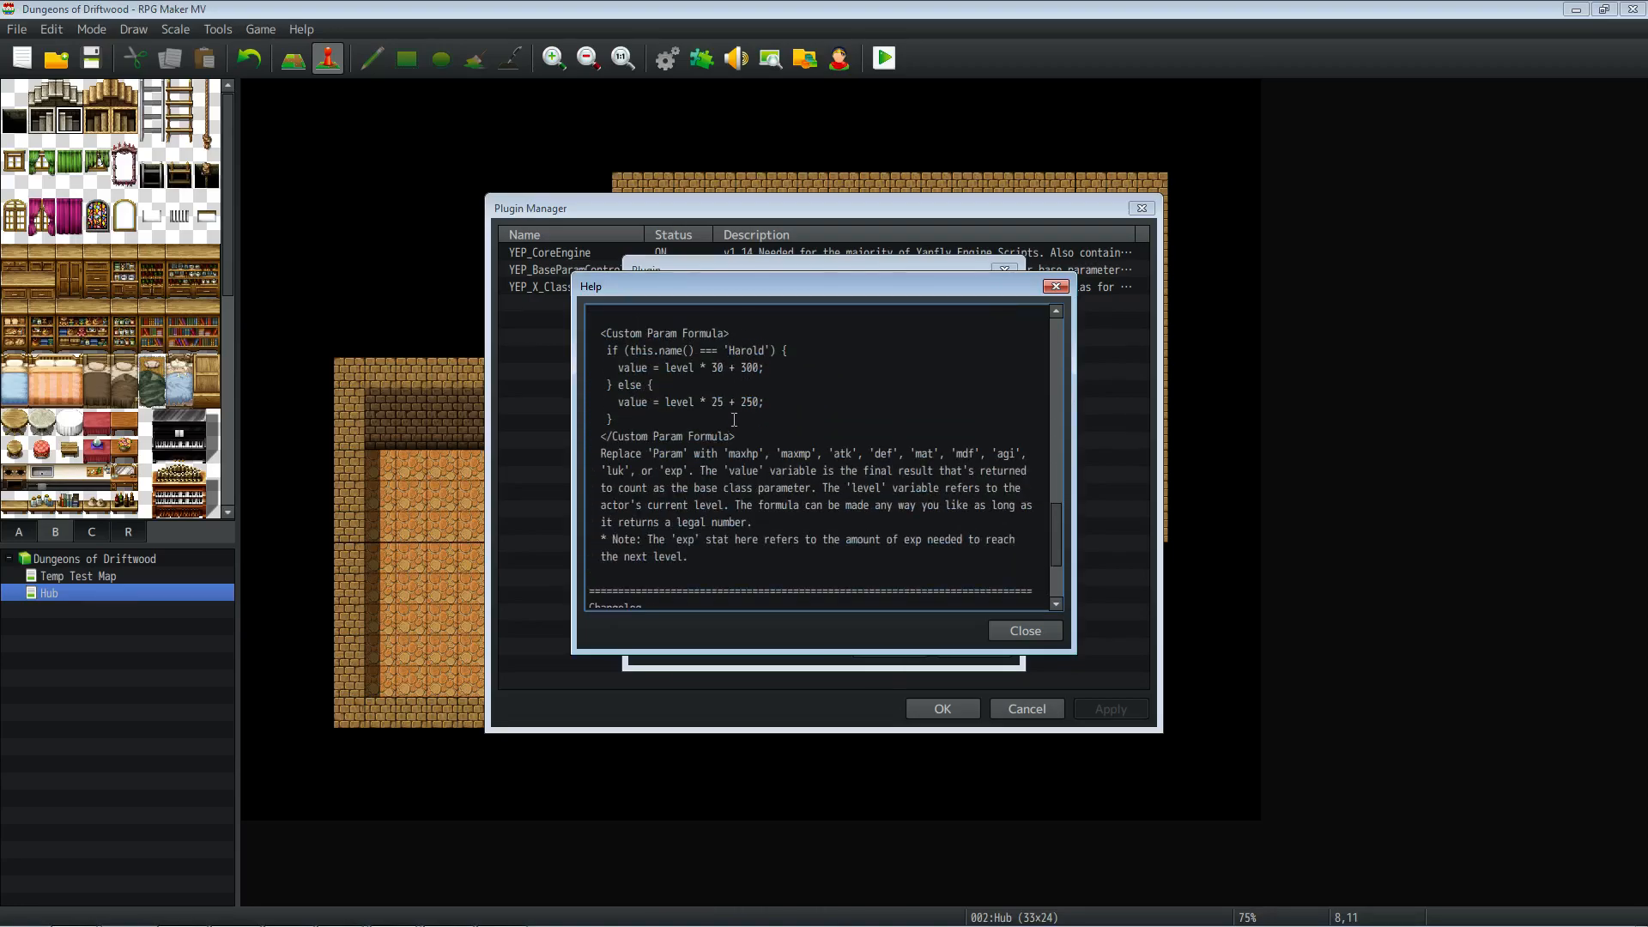
{"action": "scroll", "coordinate": [727, 420], "scroll_direction": "up", "scroll_amount": 2}
{"action": "scroll", "coordinate": [727, 420], "scroll_direction": "up", "scroll_amount": 1}
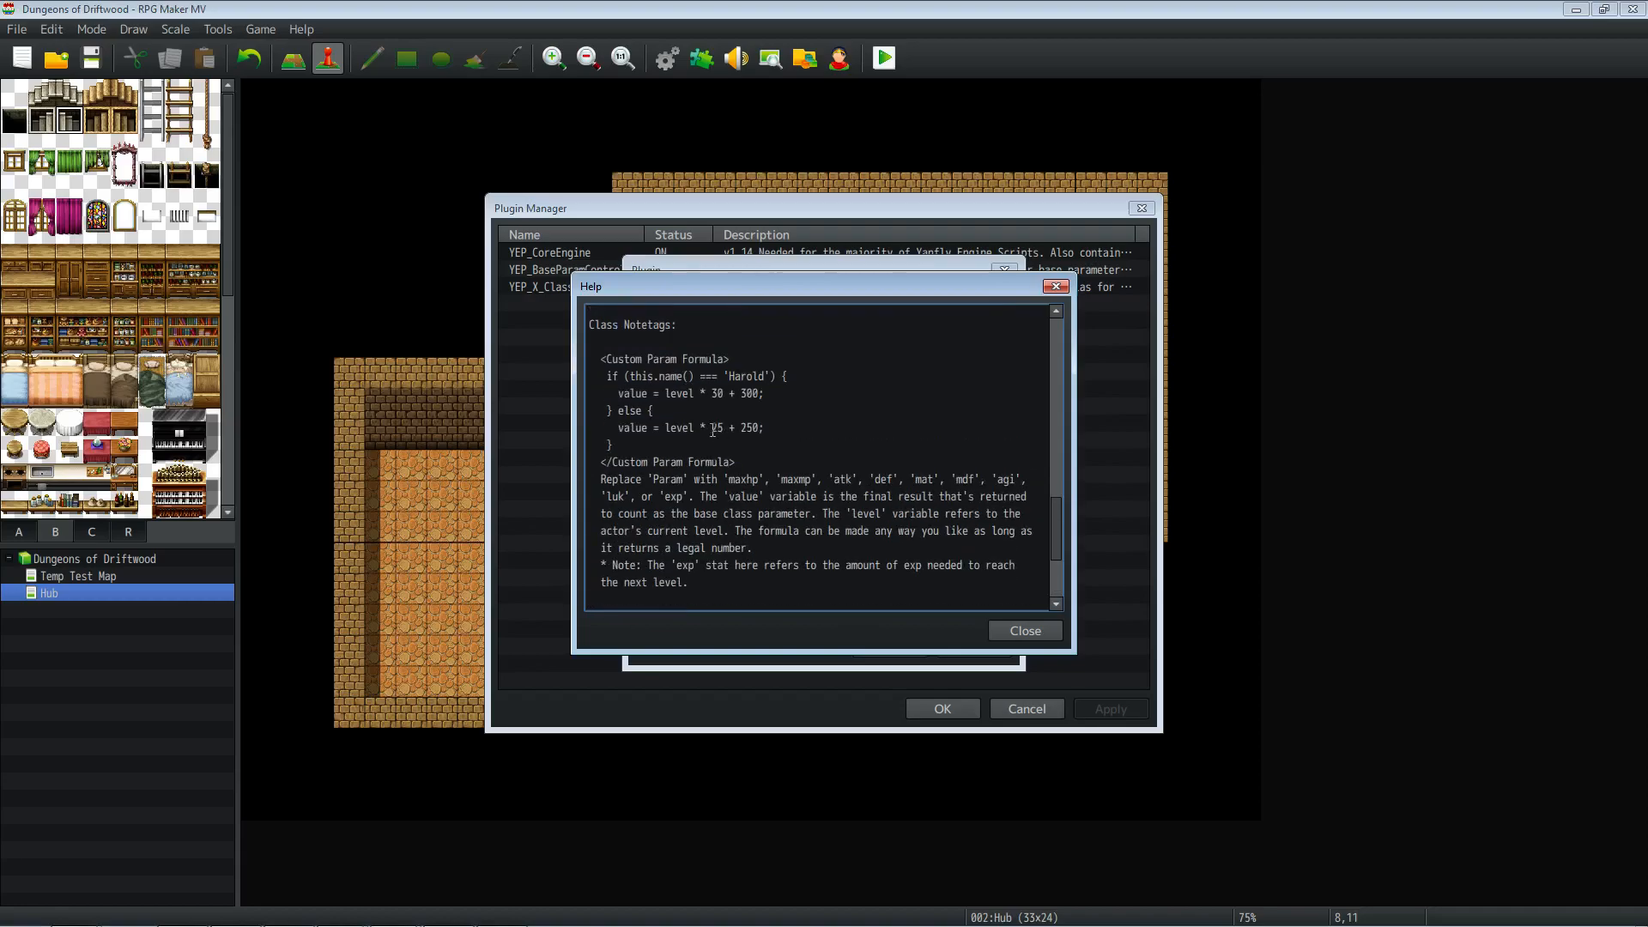
{"action": "scroll", "coordinate": [704, 416], "scroll_direction": "up", "scroll_amount": 2}
{"action": "scroll", "coordinate": [699, 415], "scroll_direction": "up", "scroll_amount": 1}
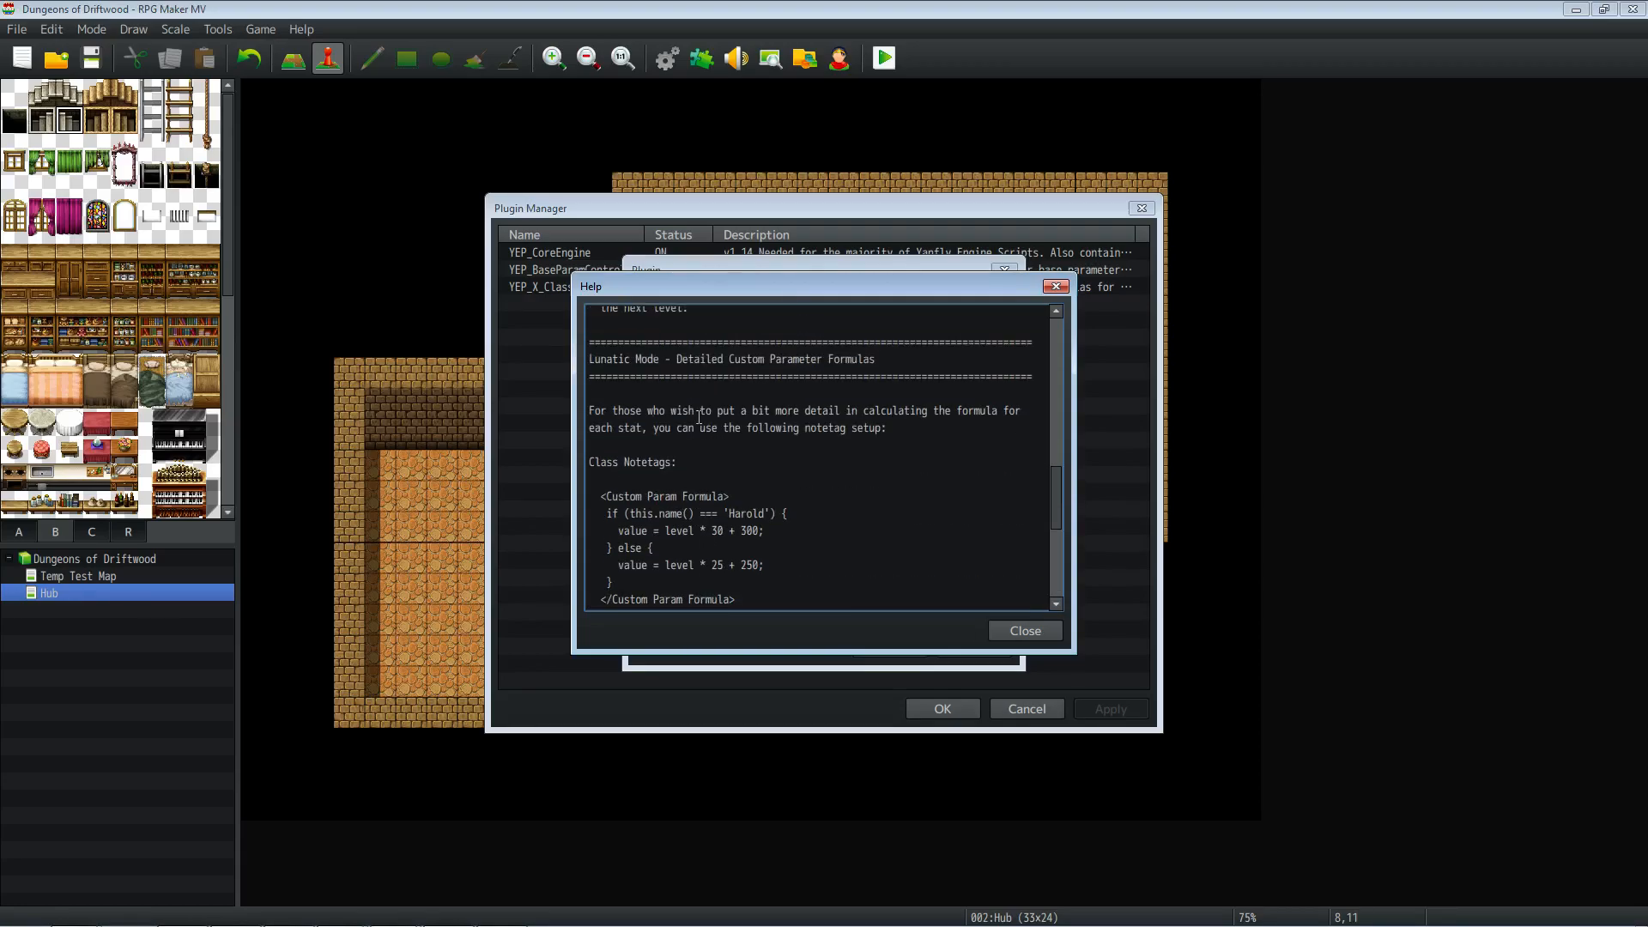
{"action": "scroll", "coordinate": [700, 426], "scroll_direction": "down", "scroll_amount": 2}
{"action": "left_click", "coordinate": [1002, 629]}
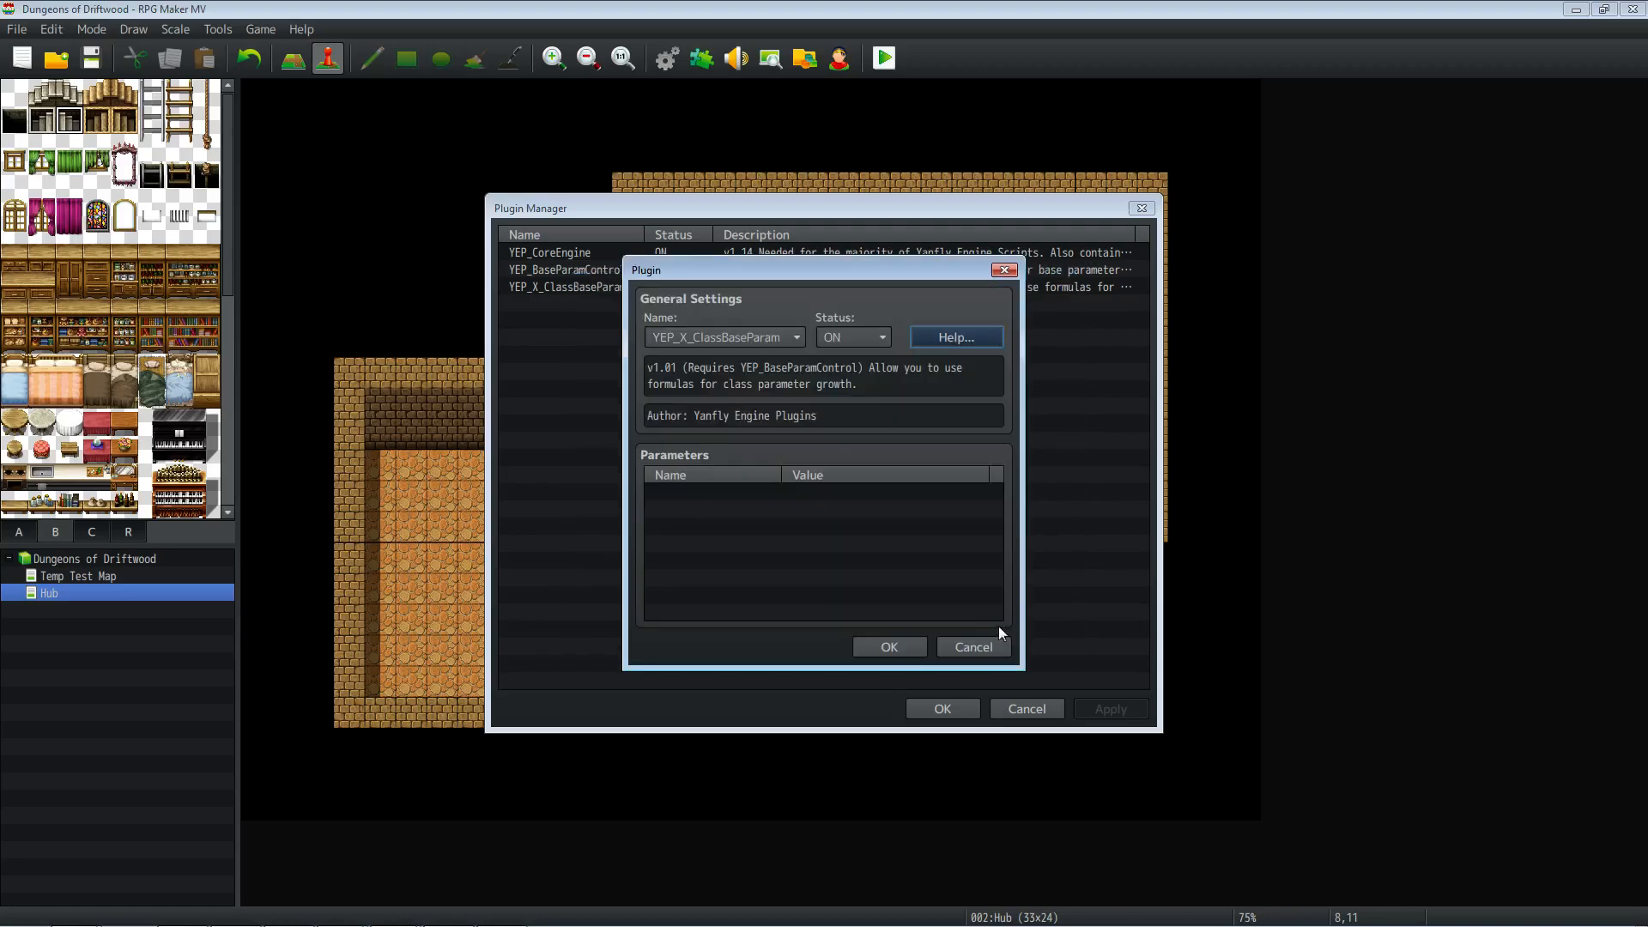
Step: Confirm the plugin windows, reopen the database and paste the copied notetag into the Survivor class's note
{"action": "left_click", "coordinate": [888, 643]}
{"action": "left_click", "coordinate": [936, 708]}
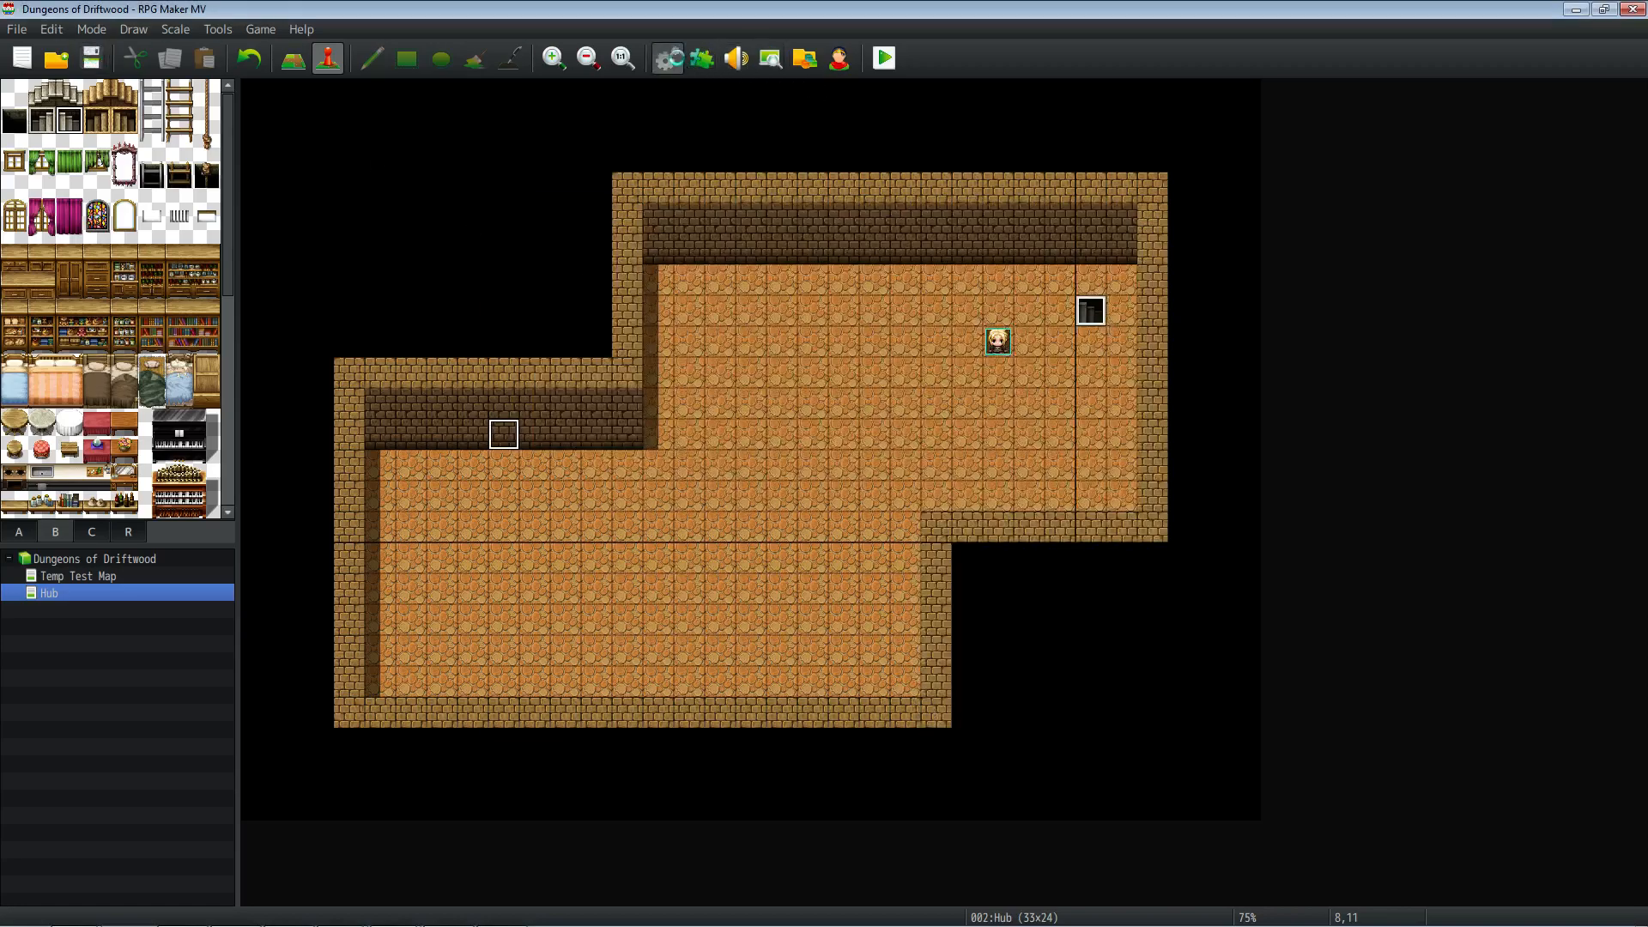
{"action": "left_click", "coordinate": [677, 59]}
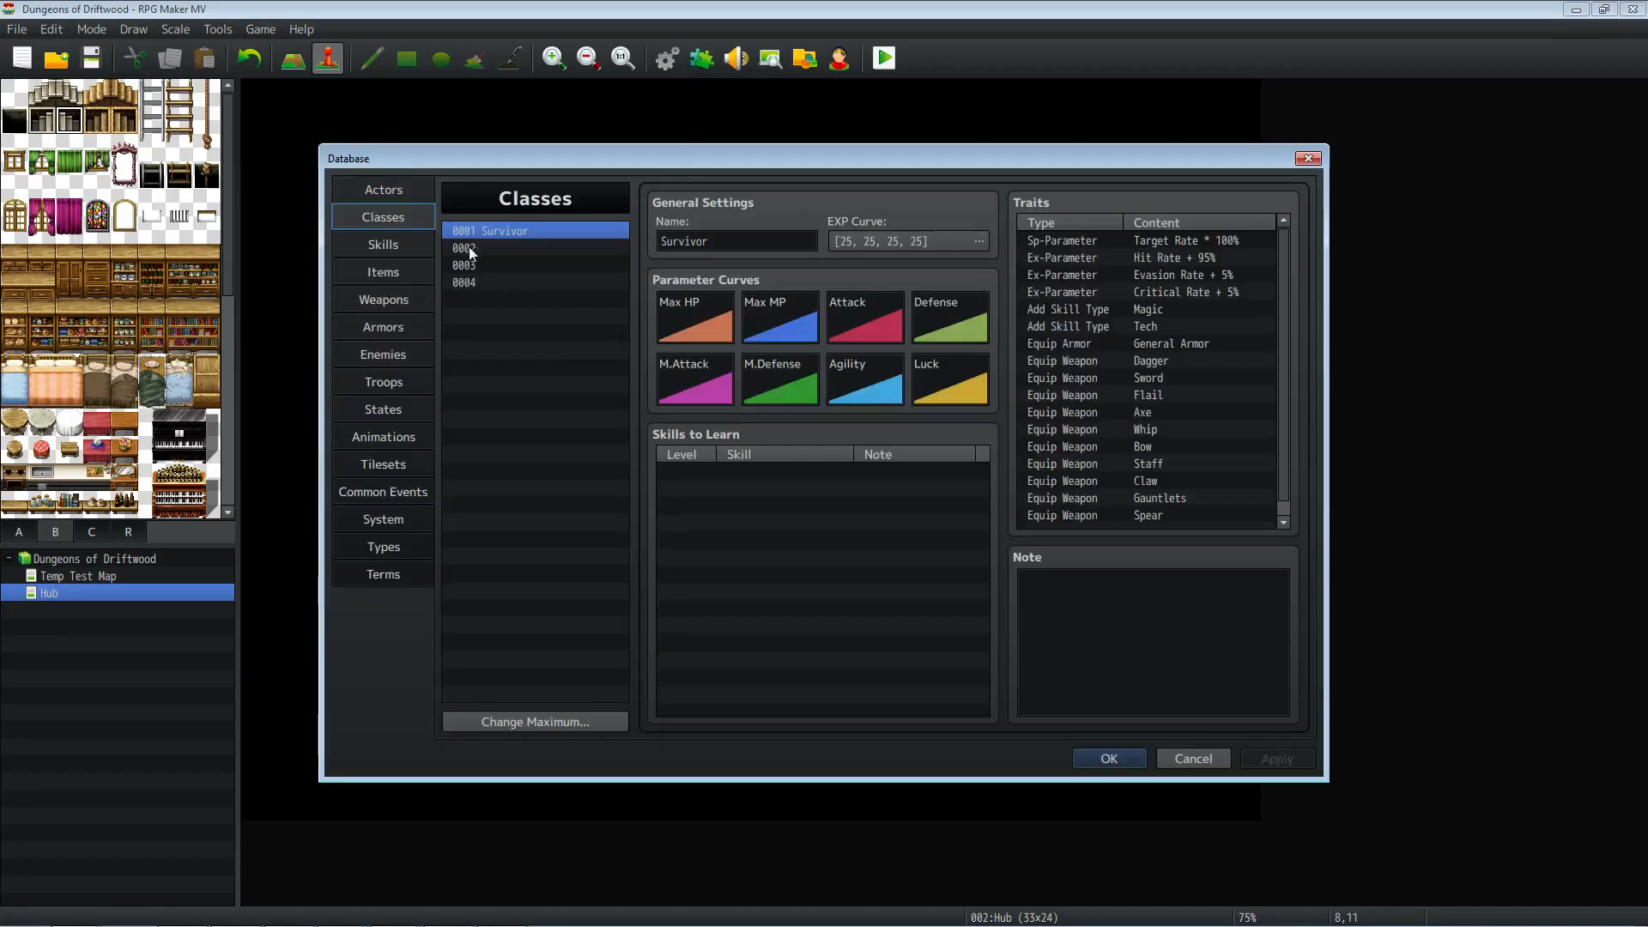
{"action": "left_click", "coordinate": [1070, 579]}
{"action": "right_click", "coordinate": [1073, 584]}
{"action": "left_click", "coordinate": [1081, 631]}
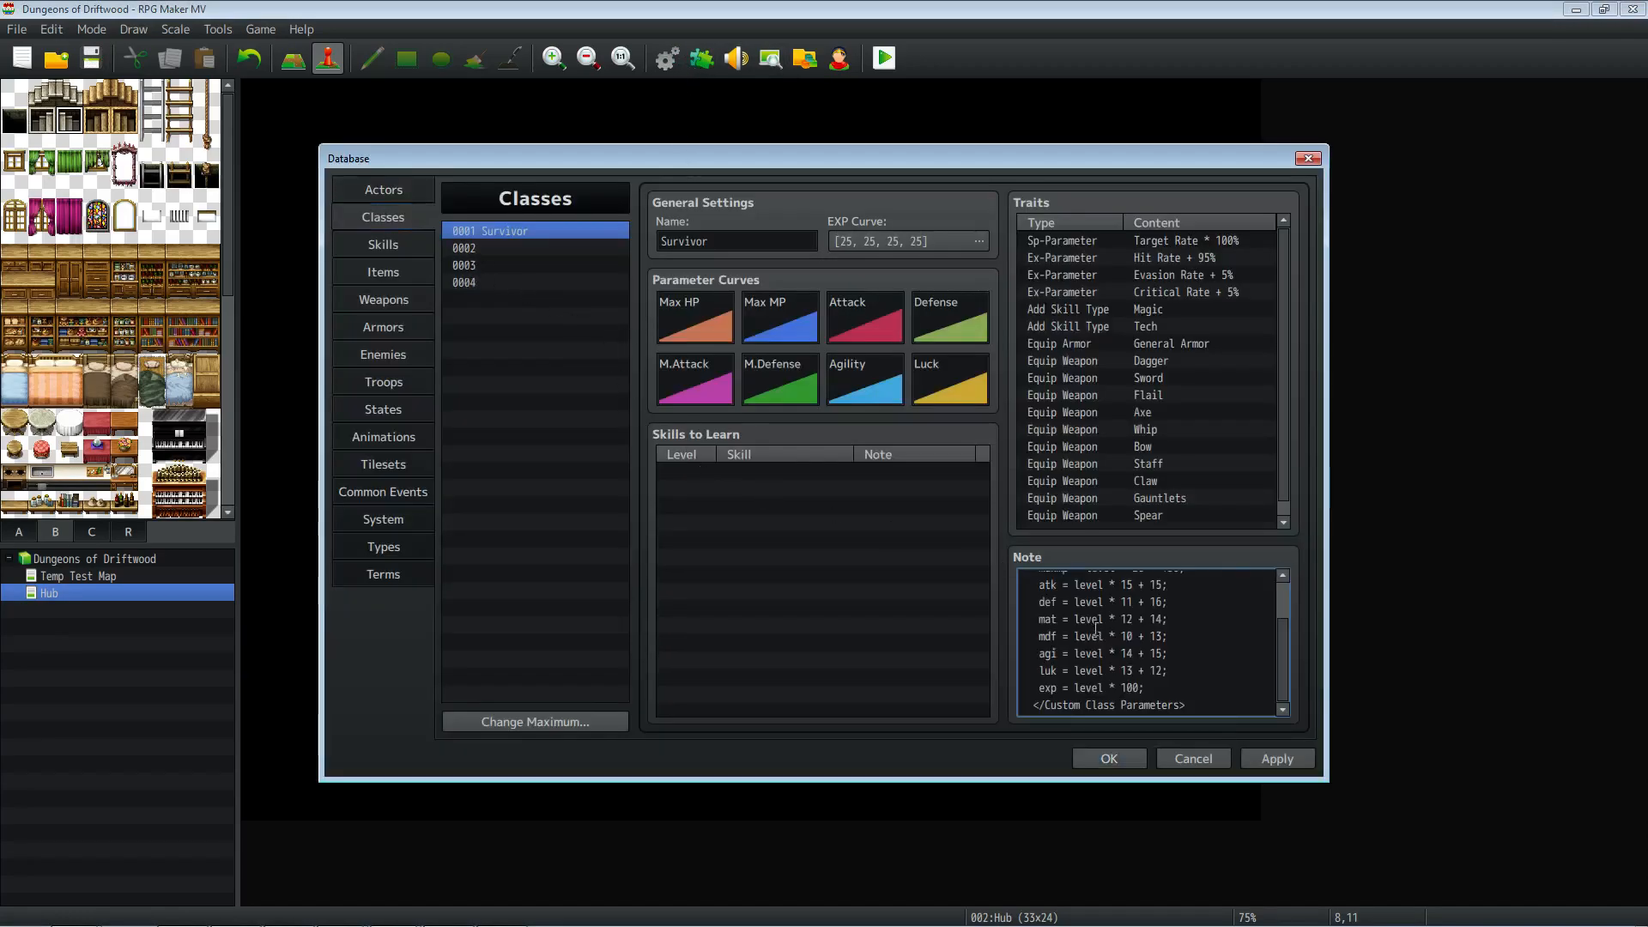
Step: Change the maxhp formula in the Survivor note to level * 50
{"action": "left_click_drag", "start_coordinate": [1105, 603], "coordinate": [1098, 587]}
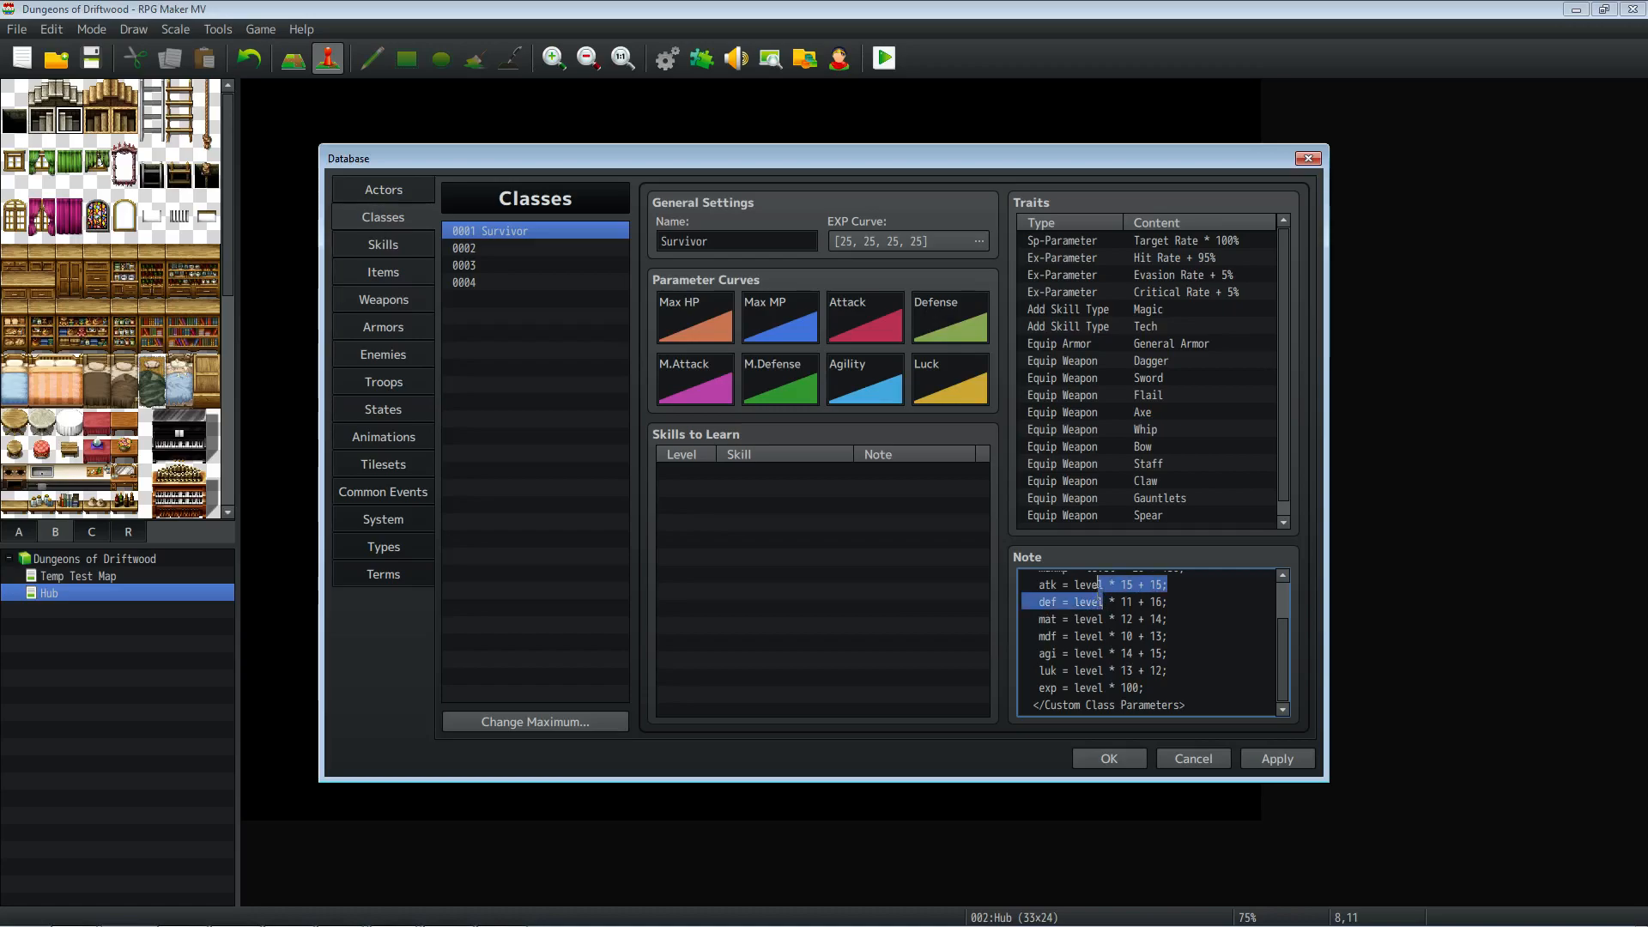
{"action": "left_click", "coordinate": [1145, 601]}
{"action": "scroll", "coordinate": [1193, 611], "scroll_direction": "up", "scroll_amount": 3}
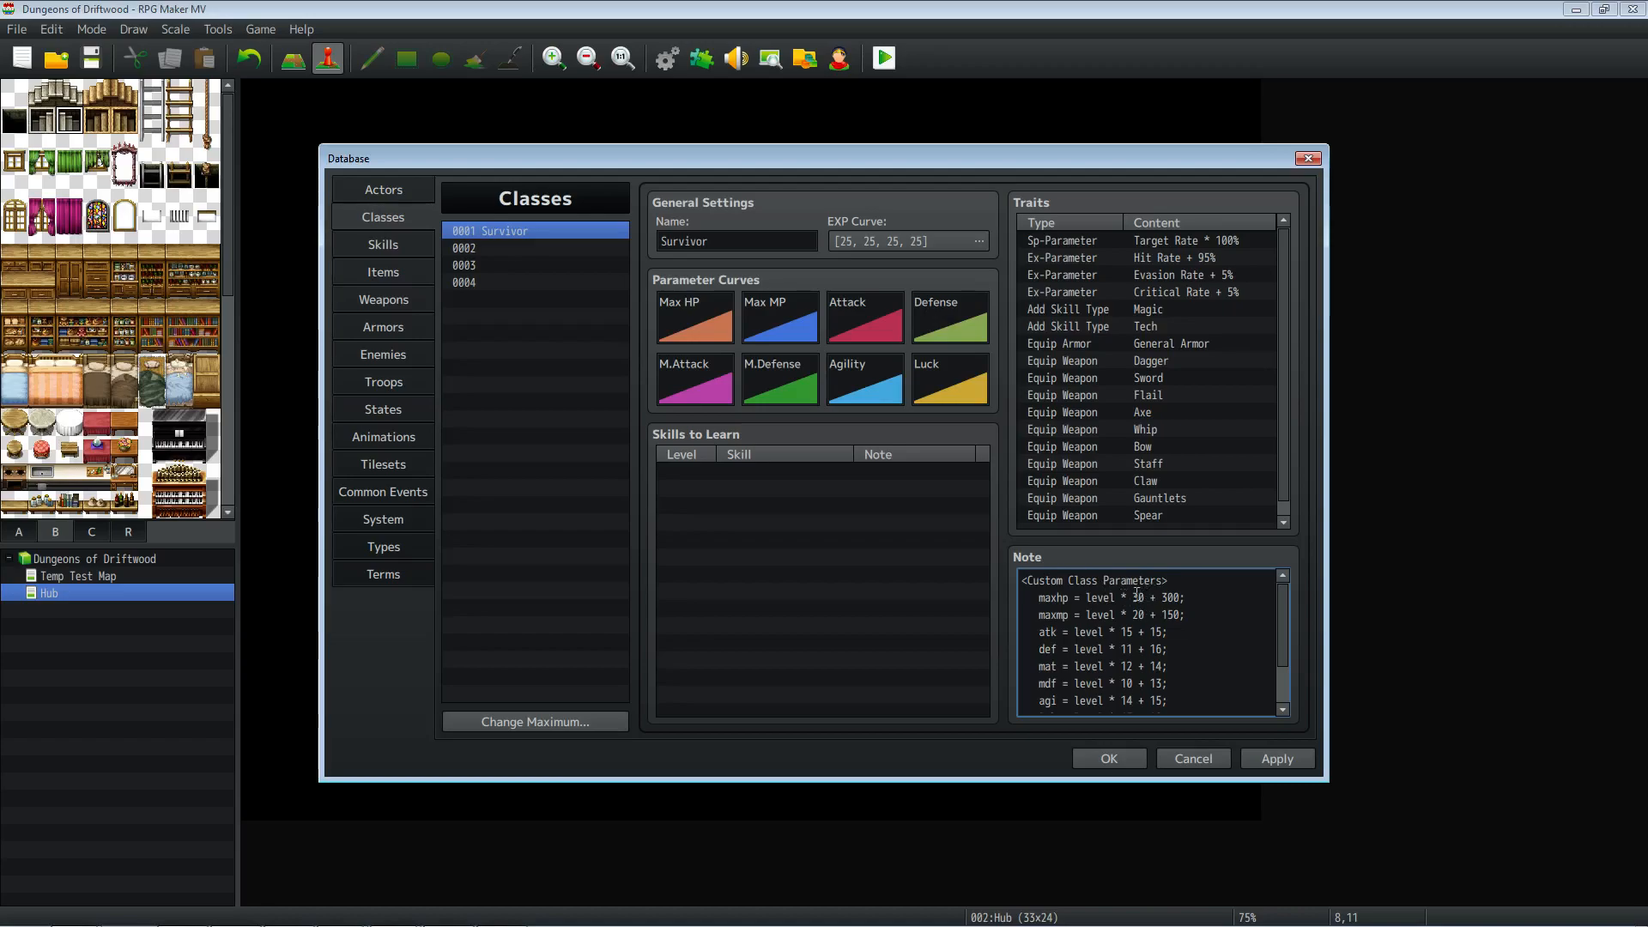
{"action": "left_click", "coordinate": [1045, 598]}
{"action": "left_click_drag", "start_coordinate": [1132, 597], "coordinate": [1146, 598]}
{"action": "left_click", "coordinate": [1147, 597]}
{"action": "left_click_drag", "start_coordinate": [1132, 598], "coordinate": [1147, 599]}
{"action": "type", "text": "50"}
{"action": "key", "text": "BackSpace"}
{"action": "key", "text": "BackSpace"}
{"action": "key", "text": "BackSpace"}
{"action": "key", "text": "BackSpace"}
{"action": "key", "text": "BackSpace"}
{"action": "key", "text": "BackSpace"}
Step: Change the maxmp formula in the Survivor note to level * 10
{"action": "key", "text": "BackSpace"}
{"action": "key", "text": "BackSpace"}
{"action": "key", "text": "BackSpace"}
{"action": "key", "text": "BackSpace"}
{"action": "key", "text": "BackSpace"}
{"action": "key", "text": "BackSpace"}
{"action": "key", "text": "BackSpace"}
{"action": "key", "text": "BackSpace"}
{"action": "type", "text": "10"}
Step: Change the atk and def formulas in the Survivor note to level * 5
{"action": "key", "text": "BackSpace"}
{"action": "key", "text": "BackSpace"}
{"action": "key", "text": "BackSpace"}
{"action": "key", "text": "BackSpace"}
{"action": "key", "text": "BackSpace"}
{"action": "key", "text": "BackSpace"}
{"action": "key", "text": "BackSpace"}
{"action": "key", "text": "BackSpace"}
{"action": "key", "text": "BackSpace"}
{"action": "key", "text": "BackSpace"}
{"action": "key", "text": "BackSpace"}
{"action": "key", "text": "BackSpace"}
{"action": "key", "text": "BackSpace"}
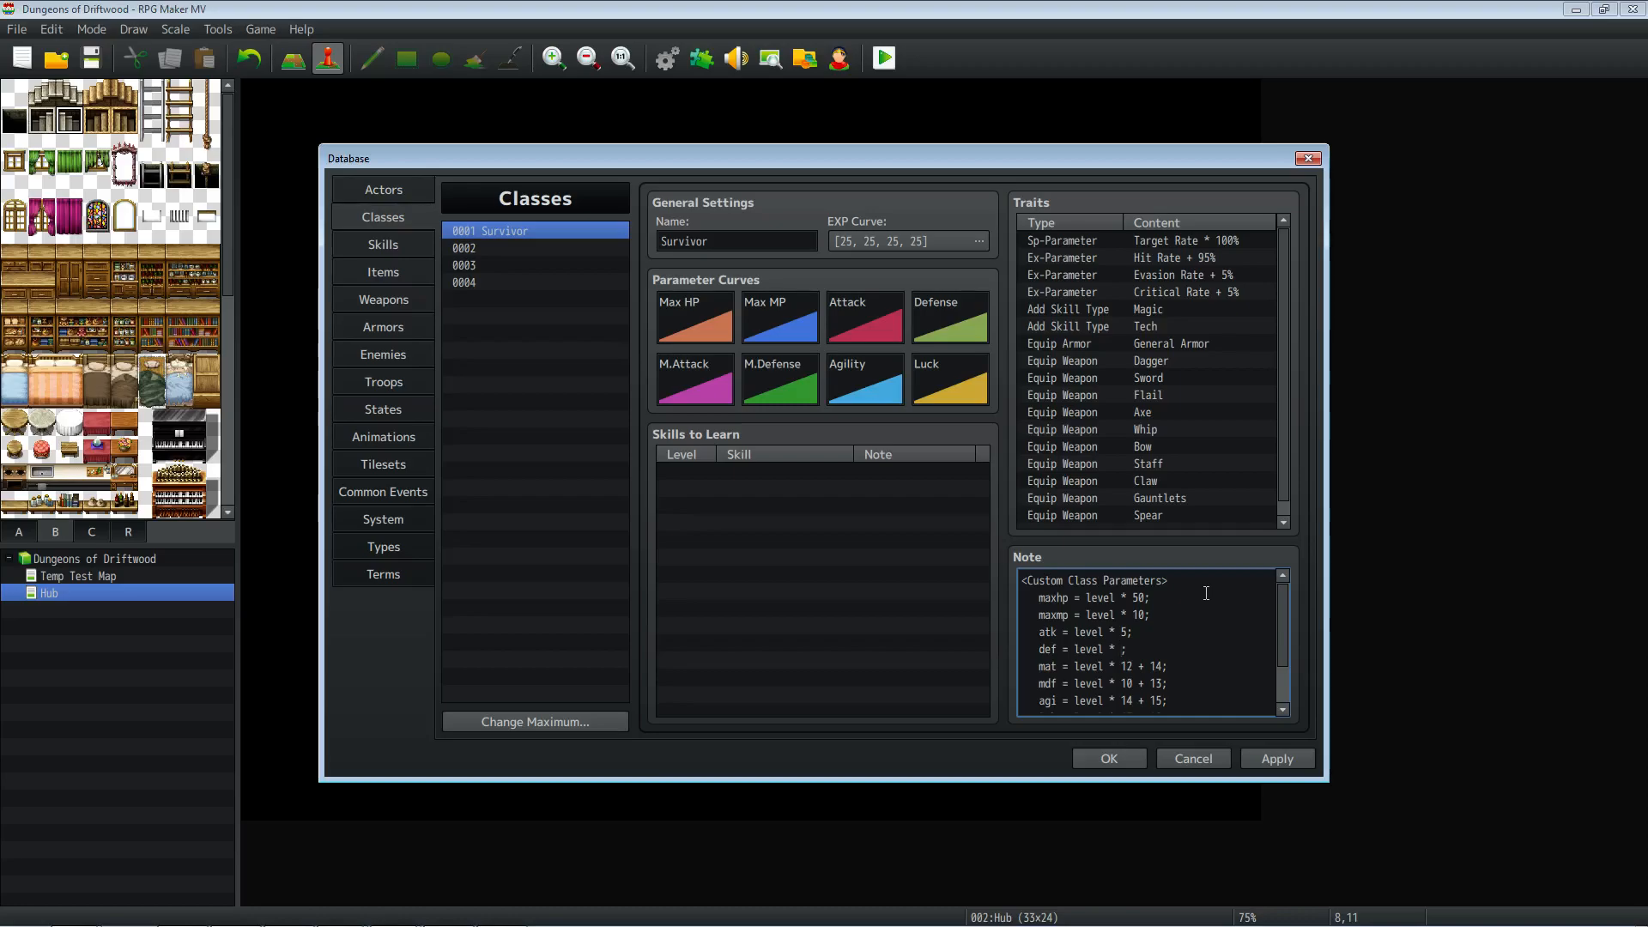
{"action": "type", "text": "5"}
Step: Change the mat and mdf formulas in the Survivor note to level * 5
{"action": "key", "text": "Delete"}
{"action": "key", "text": "Delete"}
{"action": "key", "text": "Delete"}
{"action": "key", "text": "Delete"}
{"action": "key", "text": "Delete"}
{"action": "key", "text": "Delete"}
{"action": "key", "text": "Delete"}
{"action": "type", "text": "5"}
{"action": "key", "text": "Delete"}
{"action": "key", "text": "Delete"}
{"action": "key", "text": "Delete"}
{"action": "key", "text": "Delete"}
{"action": "key", "text": "Delete"}
{"action": "key", "text": "Delete"}
{"action": "key", "text": "BackSpace"}
{"action": "type", "text": "5"}
Step: Change the agi and luk formulas in the Survivor note to level * 5
{"action": "key", "text": "Delete"}
{"action": "key", "text": "Delete"}
{"action": "key", "text": "Delete"}
{"action": "key", "text": "Delete"}
{"action": "key", "text": "Delete"}
{"action": "key", "text": "Delete"}
{"action": "key", "text": "Delete"}
{"action": "type", "text": "5"}
{"action": "key", "text": "Down"}
{"action": "key", "text": "Delete"}
{"action": "key", "text": "Delete"}
{"action": "key", "text": "Delete"}
{"action": "key", "text": "Delete"}
{"action": "key", "text": "Delete"}
{"action": "key", "text": "Delete"}
{"action": "key", "text": "BackSpace"}
{"action": "type", "text": "2"}
{"action": "key", "text": "BackSpace"}
{"action": "type", "text": "5"}
Step: Review the edited notetag from the exp line and closing tag back up to the opening tag
{"action": "key", "text": "Down"}
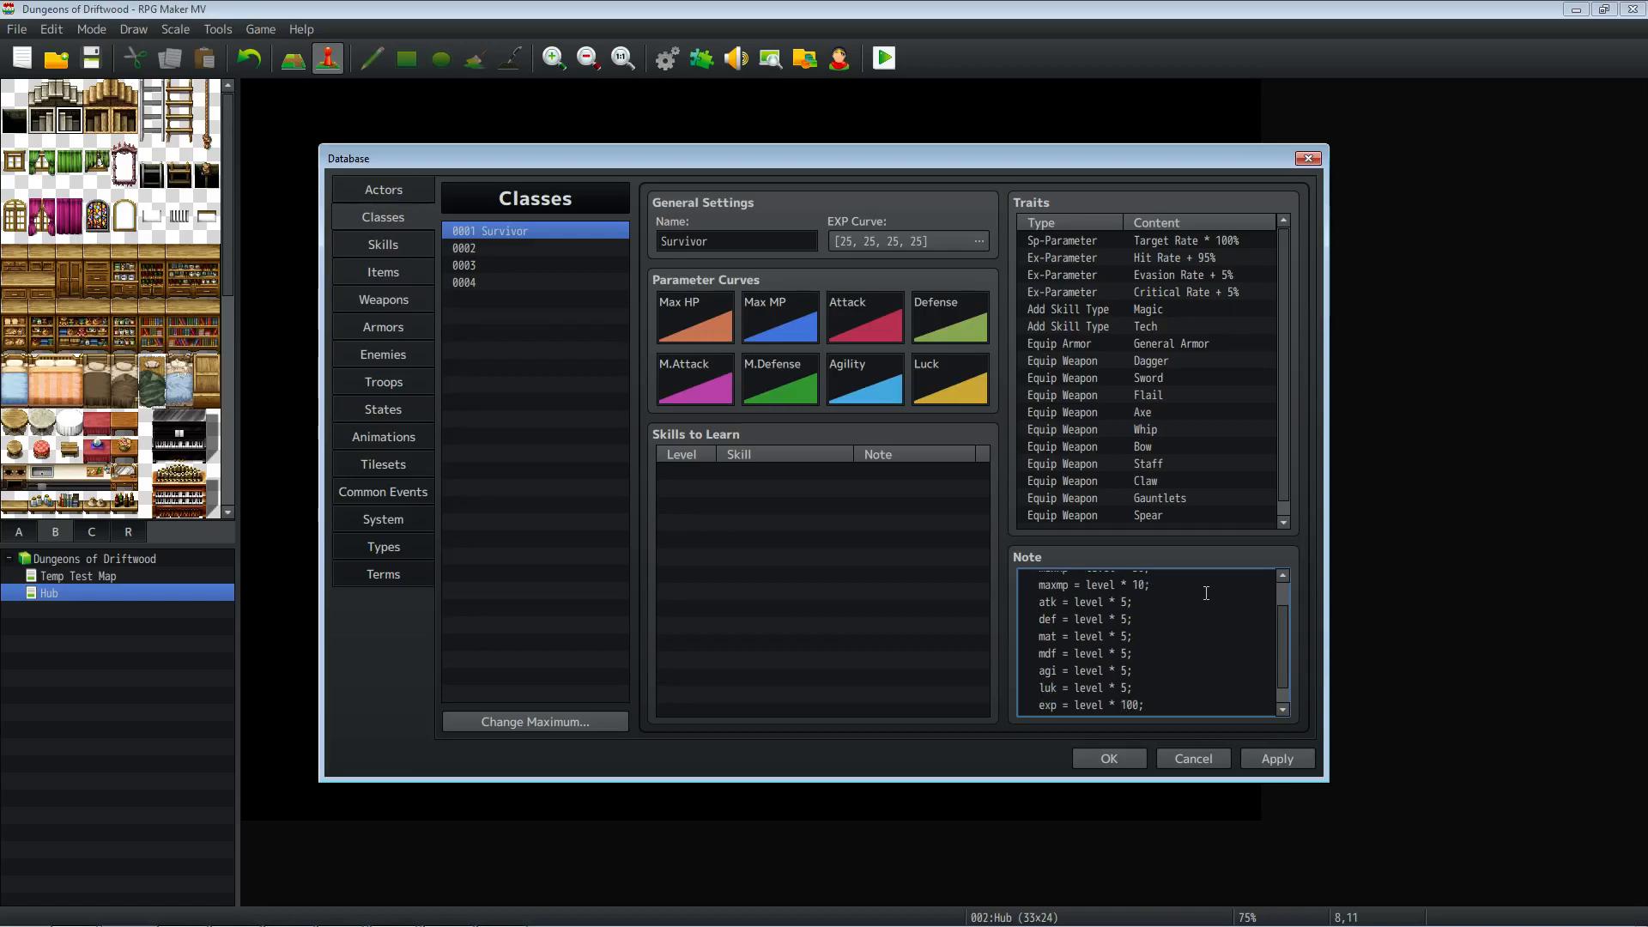
{"action": "key", "text": "Down"}
{"action": "key", "text": "Down"}
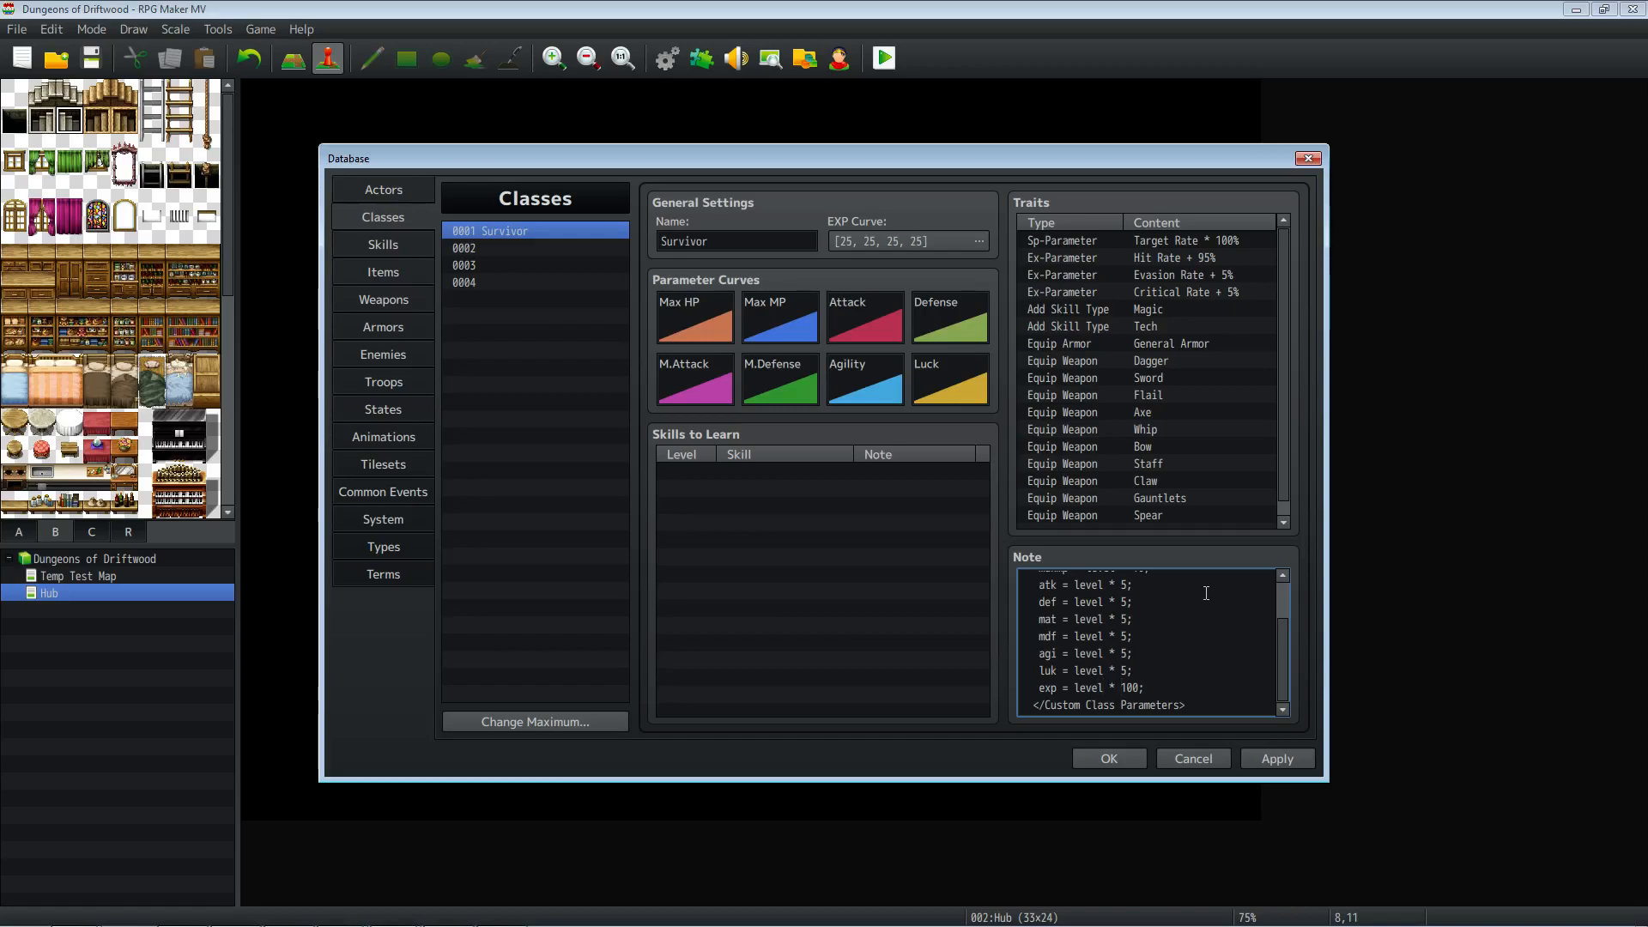
{"action": "key", "text": "Down"}
{"action": "key", "text": "Up"}
{"action": "key", "text": "Up"}
{"action": "key", "text": "Up"}
{"action": "key", "text": "Up"}
{"action": "key", "text": "Up"}
{"action": "key", "text": "Up"}
{"action": "key", "text": "Up"}
{"action": "key", "text": "Up"}
{"action": "key", "text": "Up"}
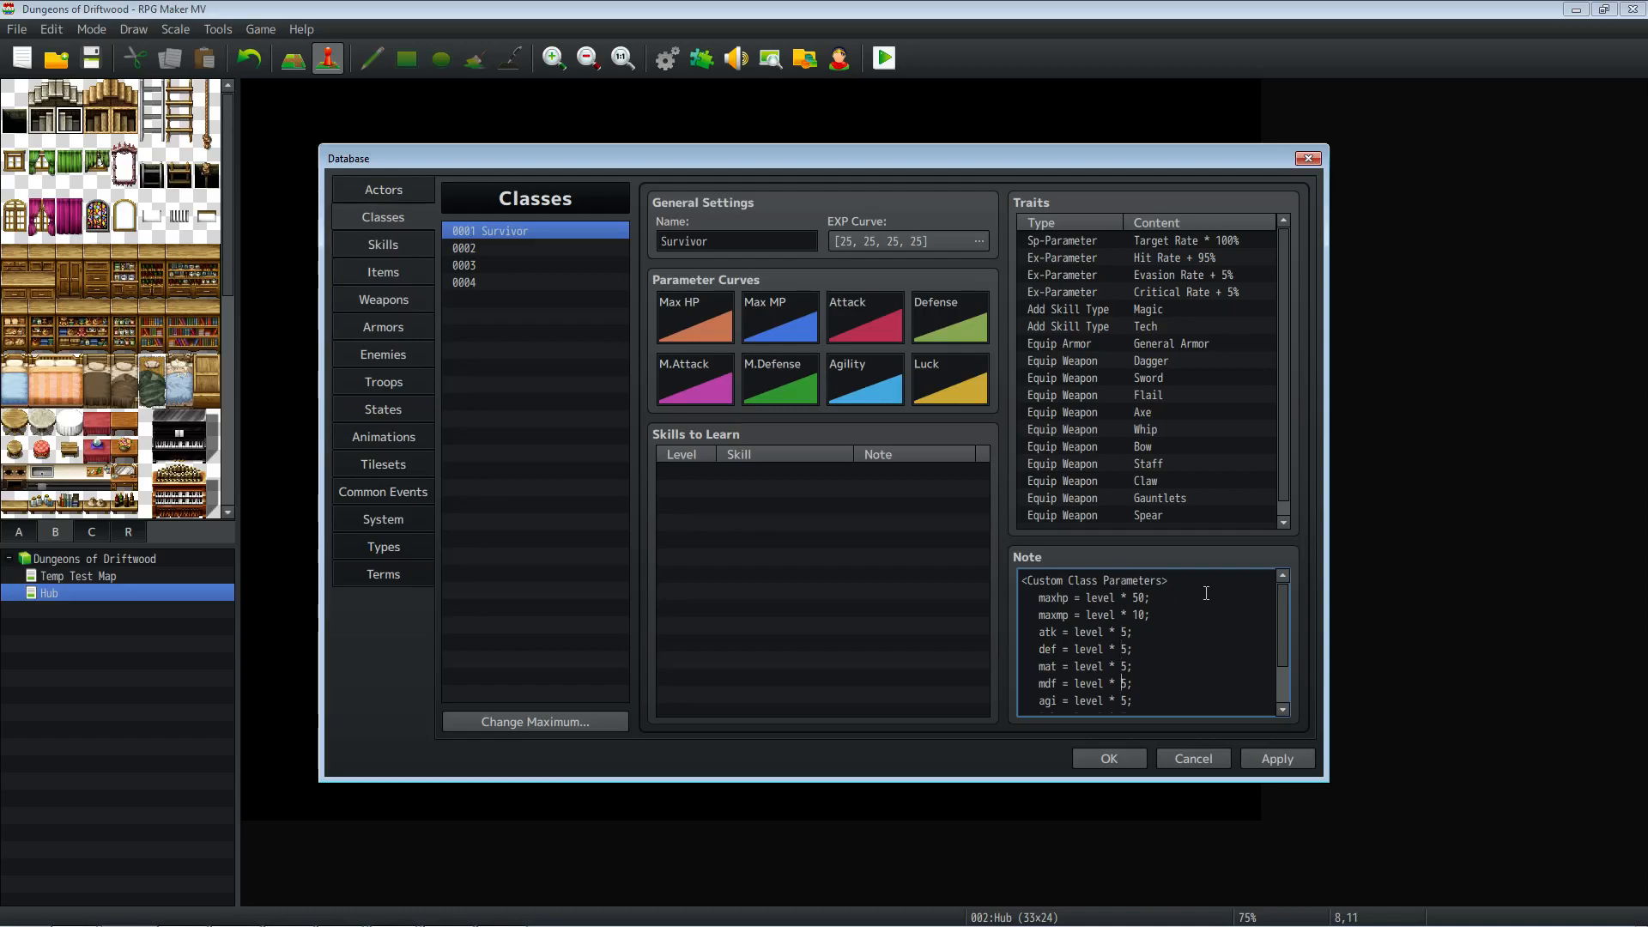
Step: Remove the extra leading spaces before every formula line and the closing tag in the Survivor note
{"action": "key", "text": "Down"}
{"action": "key", "text": "Down"}
{"action": "key", "text": "Left"}
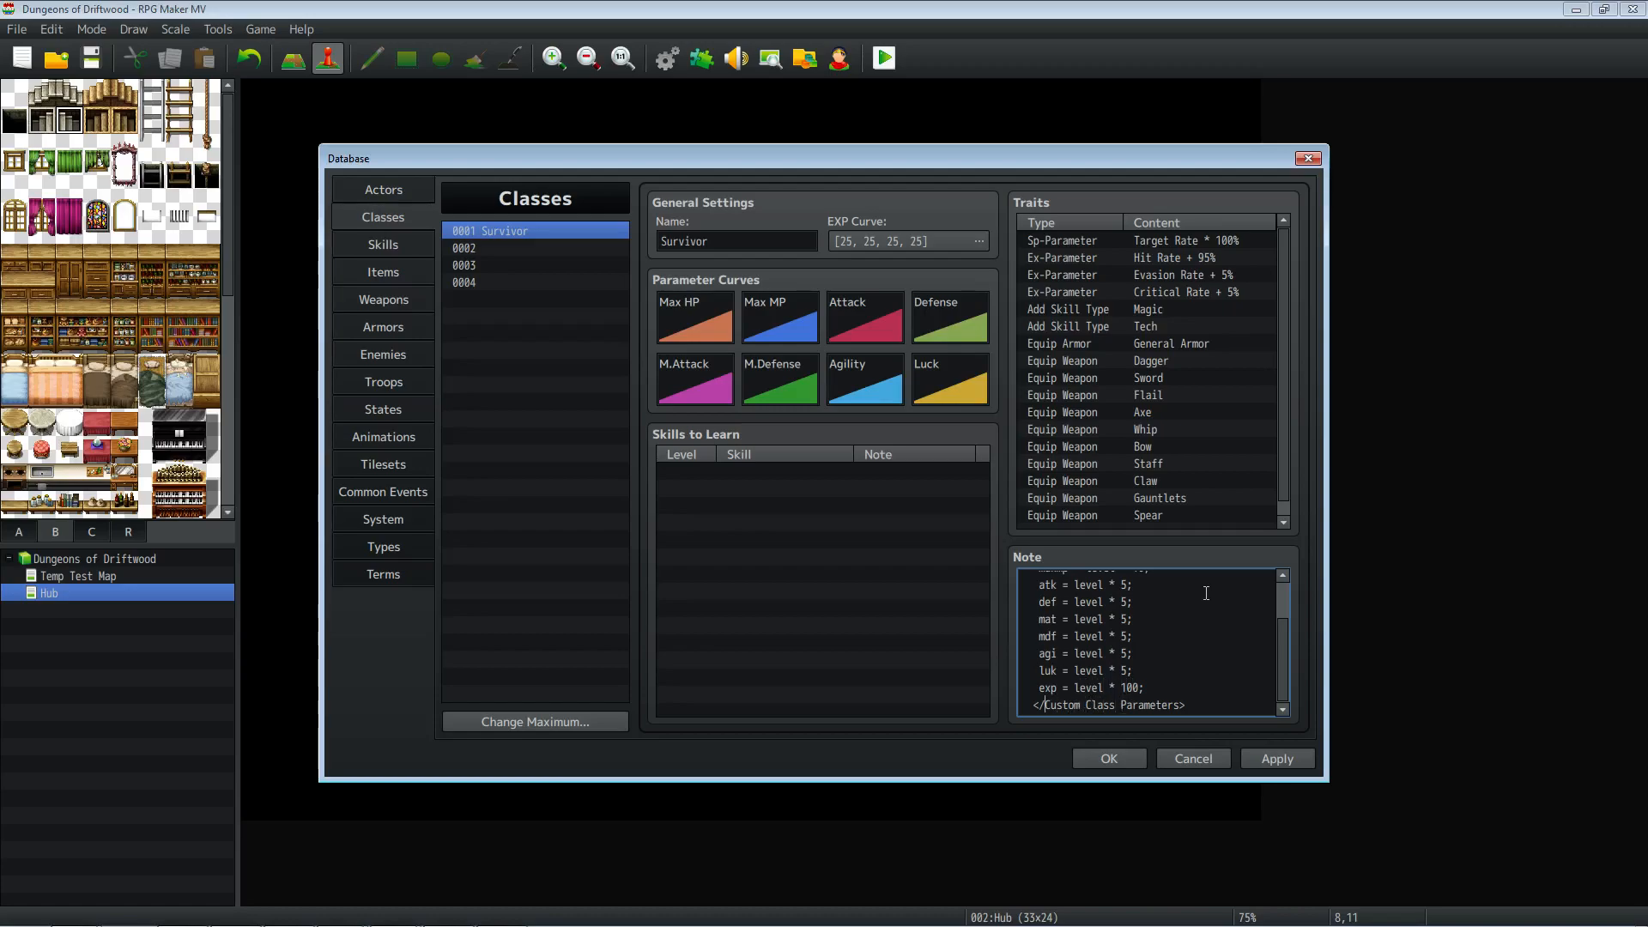
{"action": "key", "text": "BackSpace"}
{"action": "key", "text": "BackSpace"}
{"action": "key", "text": "BackSpace"}
{"action": "key", "text": "BackSpace"}
{"action": "key", "text": "BackSpace"}
{"action": "key", "text": "BackSpace"}
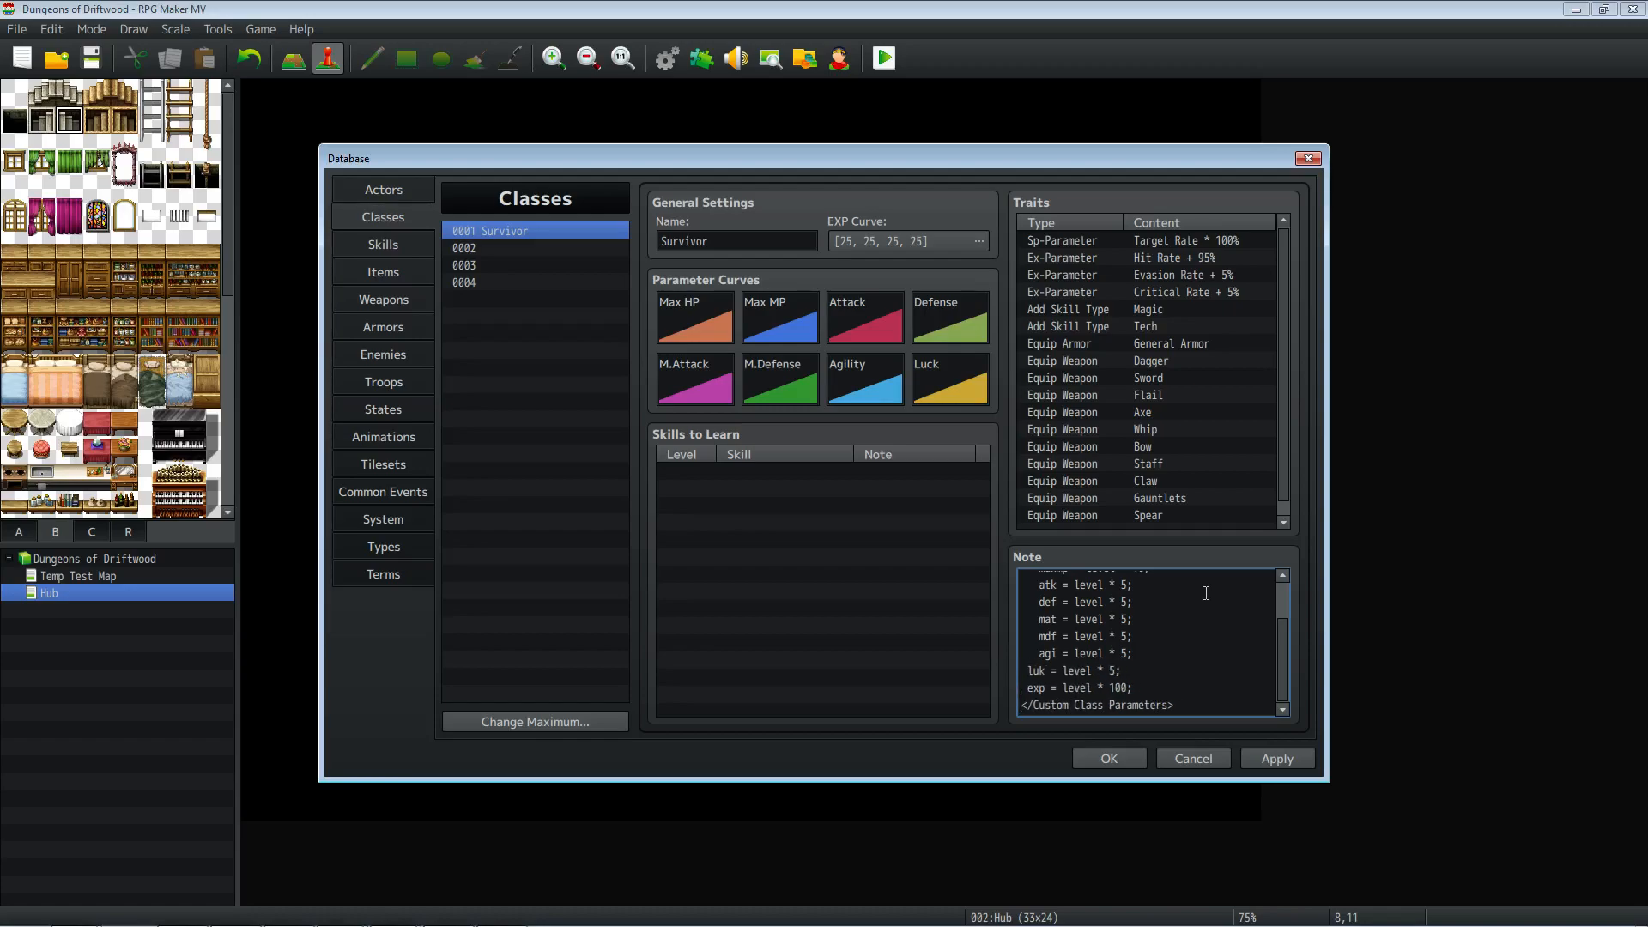
{"action": "key", "text": "BackSpace"}
{"action": "key", "text": "BackSpace"}
{"action": "key", "text": "BackSpace"}
{"action": "key", "text": "BackSpace"}
{"action": "key", "text": "BackSpace"}
{"action": "key", "text": "BackSpace"}
{"action": "key", "text": "Up"}
{"action": "key", "text": "Delete"}
{"action": "key", "text": "Delete"}
{"action": "key", "text": "Up"}
{"action": "key", "text": "Delete"}
{"action": "key", "text": "Delete"}
{"action": "key", "text": "Up"}
{"action": "key", "text": "Delete"}
{"action": "key", "text": "Delete"}
{"action": "key", "text": "Up"}
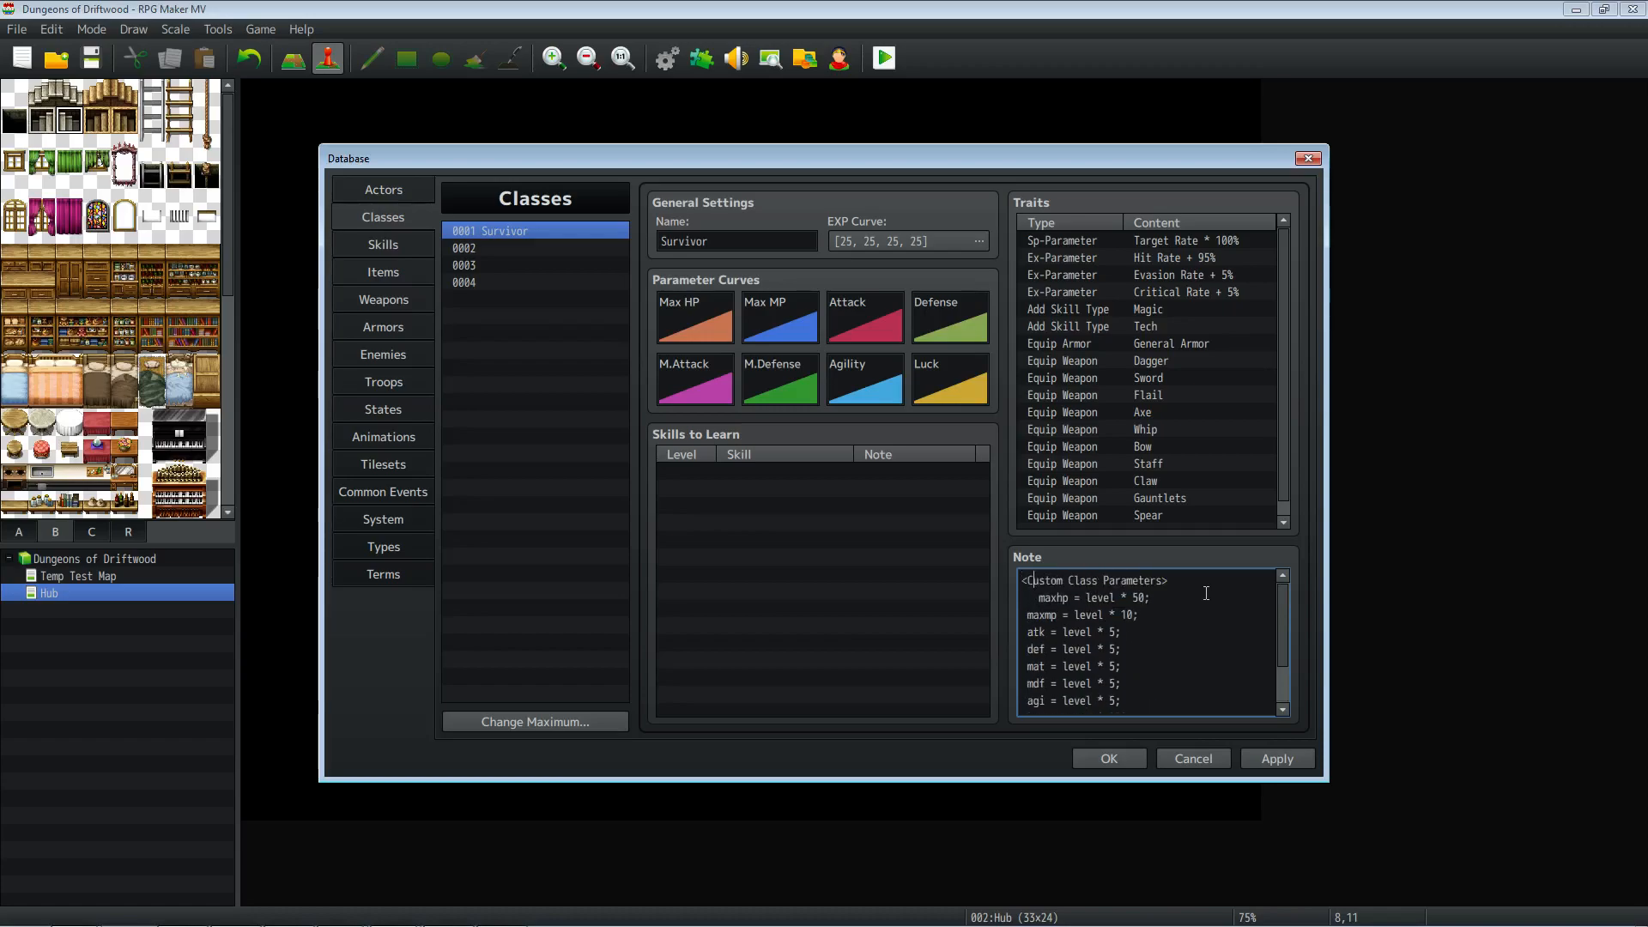
{"action": "key", "text": "Delete"}
{"action": "key", "text": "Delete"}
{"action": "scroll", "coordinate": [1206, 593], "scroll_direction": "down", "scroll_amount": 1}
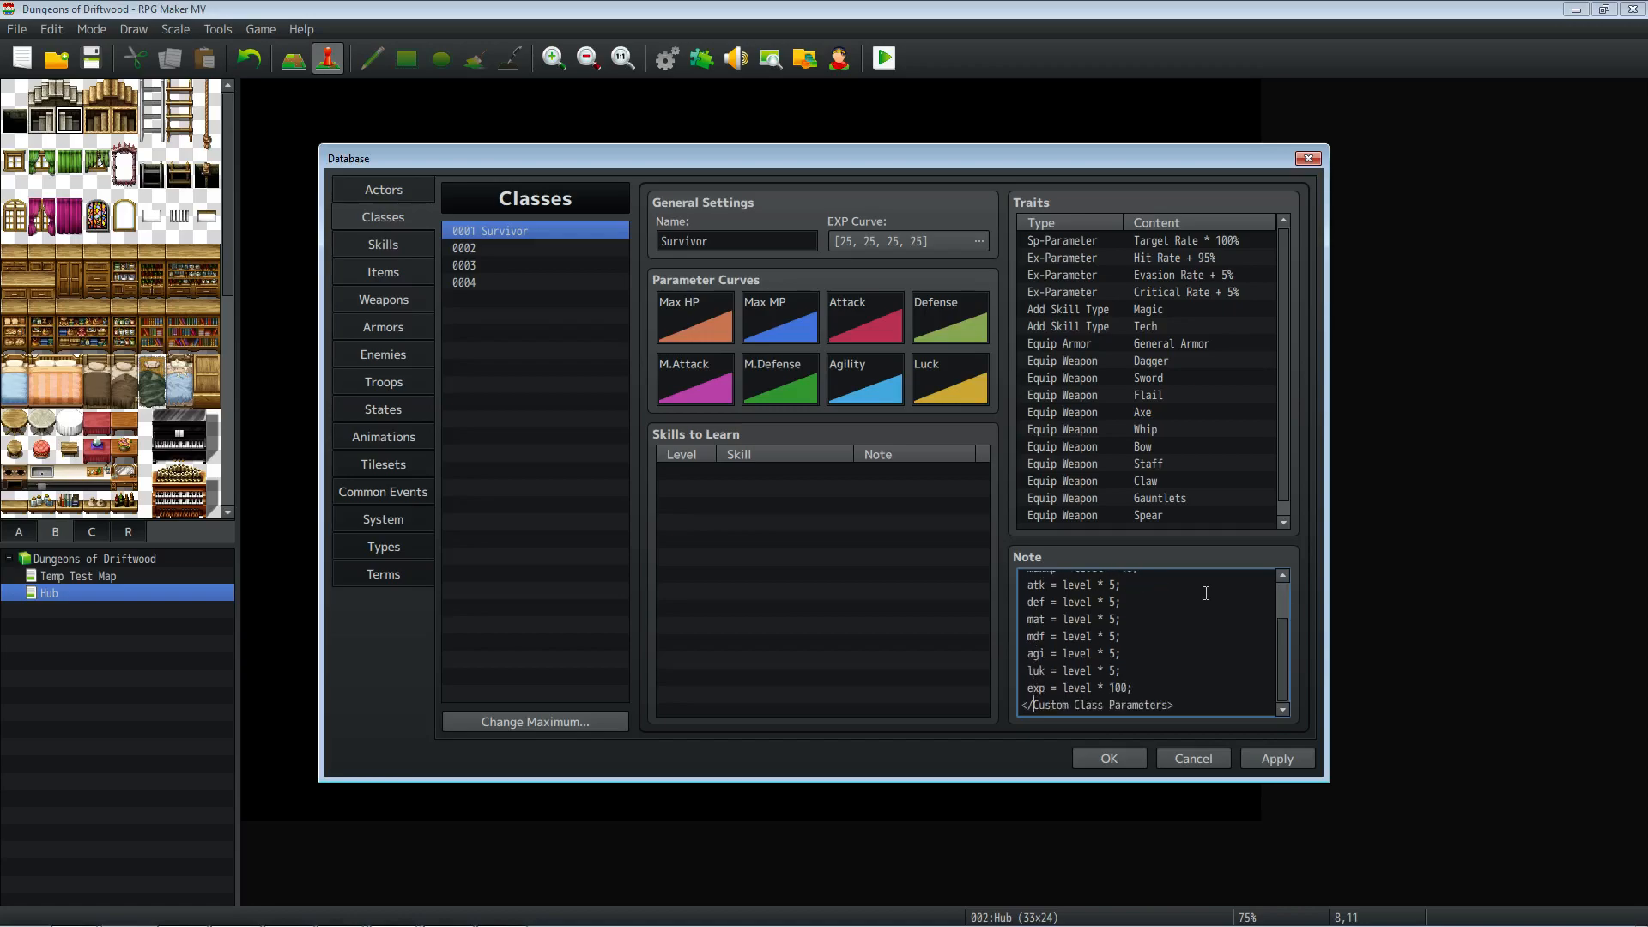
{"action": "scroll", "coordinate": [1206, 593], "scroll_direction": "up", "scroll_amount": 3}
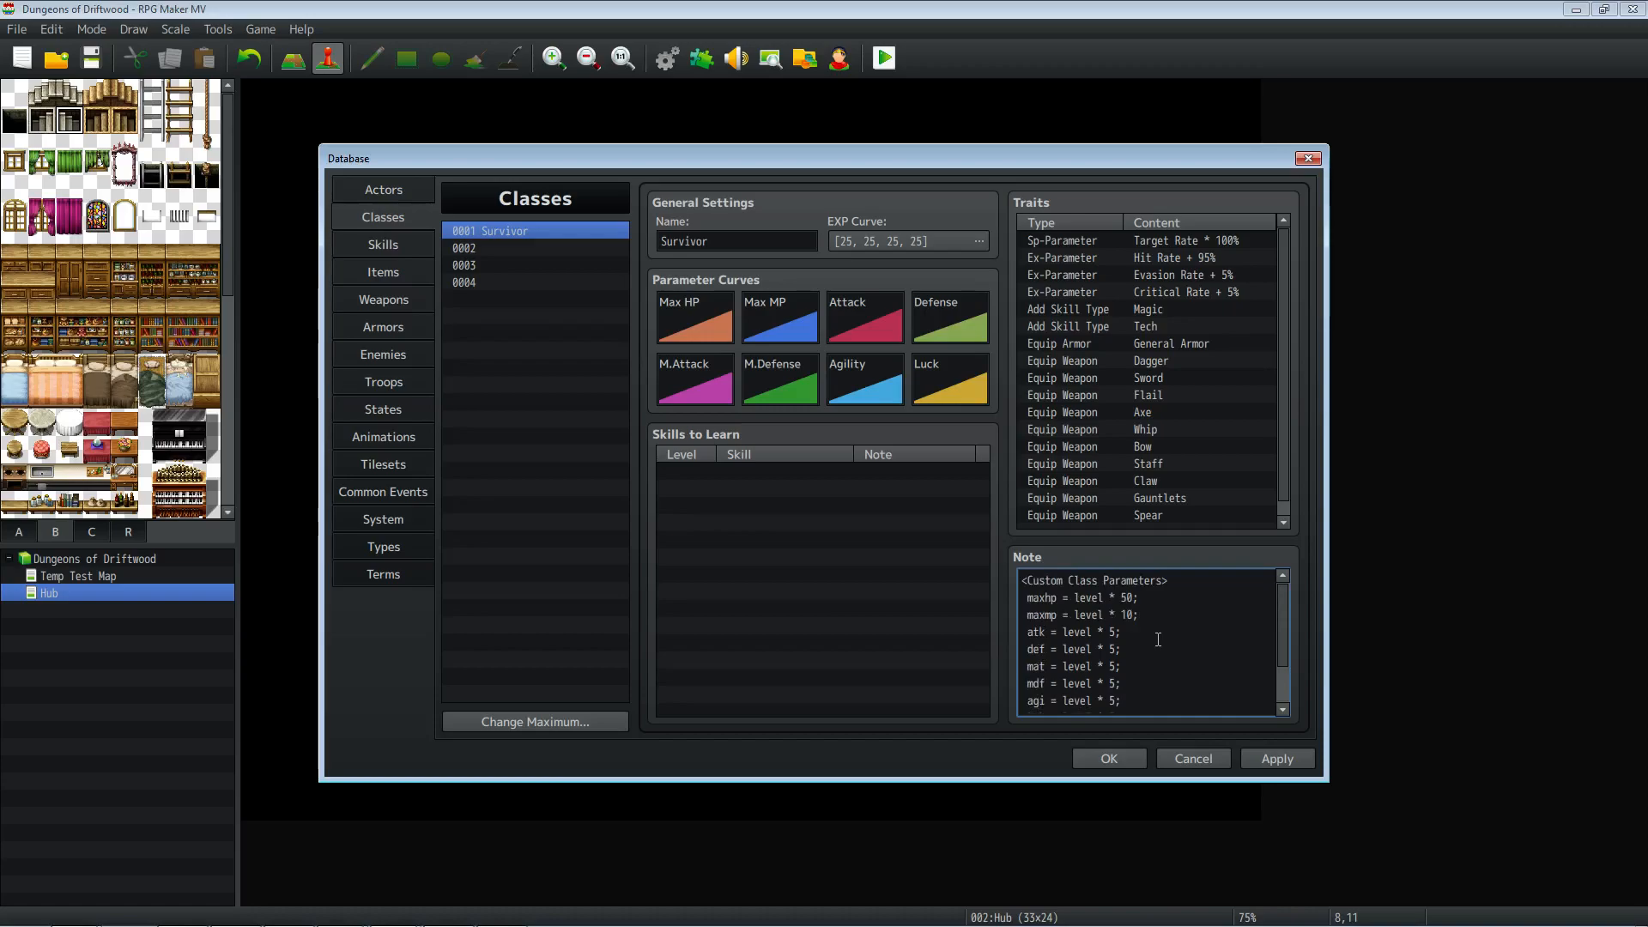
Step: Review the parameter formula lines in the Survivor class's note from the opening tag to the closing tag
{"action": "scroll", "coordinate": [1155, 637], "scroll_direction": "down", "scroll_amount": 1}
{"action": "scroll", "coordinate": [1151, 634], "scroll_direction": "up", "scroll_amount": 1}
{"action": "left_click", "coordinate": [1103, 592]}
{"action": "scroll", "coordinate": [1110, 628], "scroll_direction": "down", "scroll_amount": 2}
{"action": "scroll", "coordinate": [1110, 628], "scroll_direction": "up", "scroll_amount": 1}
{"action": "scroll", "coordinate": [1109, 628], "scroll_direction": "down", "scroll_amount": 1}
{"action": "scroll", "coordinate": [1109, 628], "scroll_direction": "up", "scroll_amount": 1}
{"action": "scroll", "coordinate": [1107, 627], "scroll_direction": "down", "scroll_amount": 1}
{"action": "scroll", "coordinate": [1107, 628], "scroll_direction": "up", "scroll_amount": 2}
{"action": "mouse_move", "coordinate": [1038, 598]}
{"action": "left_mouse_down"}
{"action": "mouse_move", "coordinate": [1143, 597]}
{"action": "mouse_move", "coordinate": [1051, 615]}
{"action": "left_mouse_up"}
{"action": "left_click_drag", "start_coordinate": [1124, 632], "coordinate": [1026, 584]}
{"action": "scroll", "coordinate": [1140, 632], "scroll_direction": "down", "scroll_amount": 1}
{"action": "left_click", "coordinate": [1134, 615]}
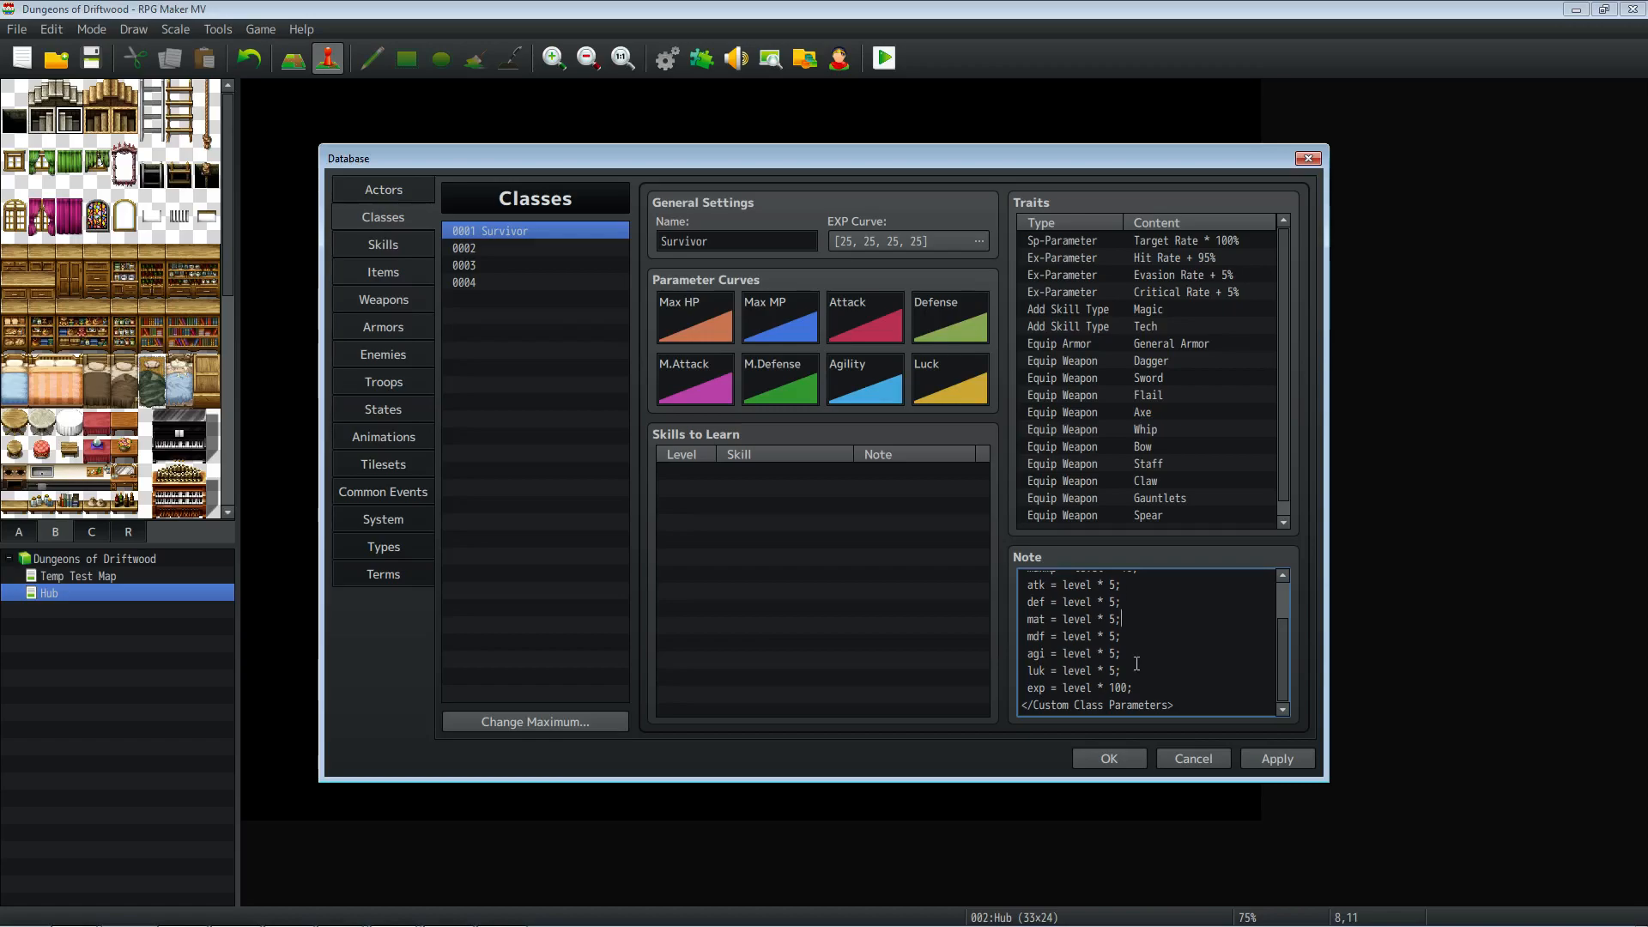
Step: Apply the Survivor class's note changes to the database
{"action": "scroll", "coordinate": [1127, 629], "scroll_direction": "up", "scroll_amount": 2}
{"action": "scroll", "coordinate": [1126, 627], "scroll_direction": "down", "scroll_amount": 2}
{"action": "left_click", "coordinate": [1257, 752]}
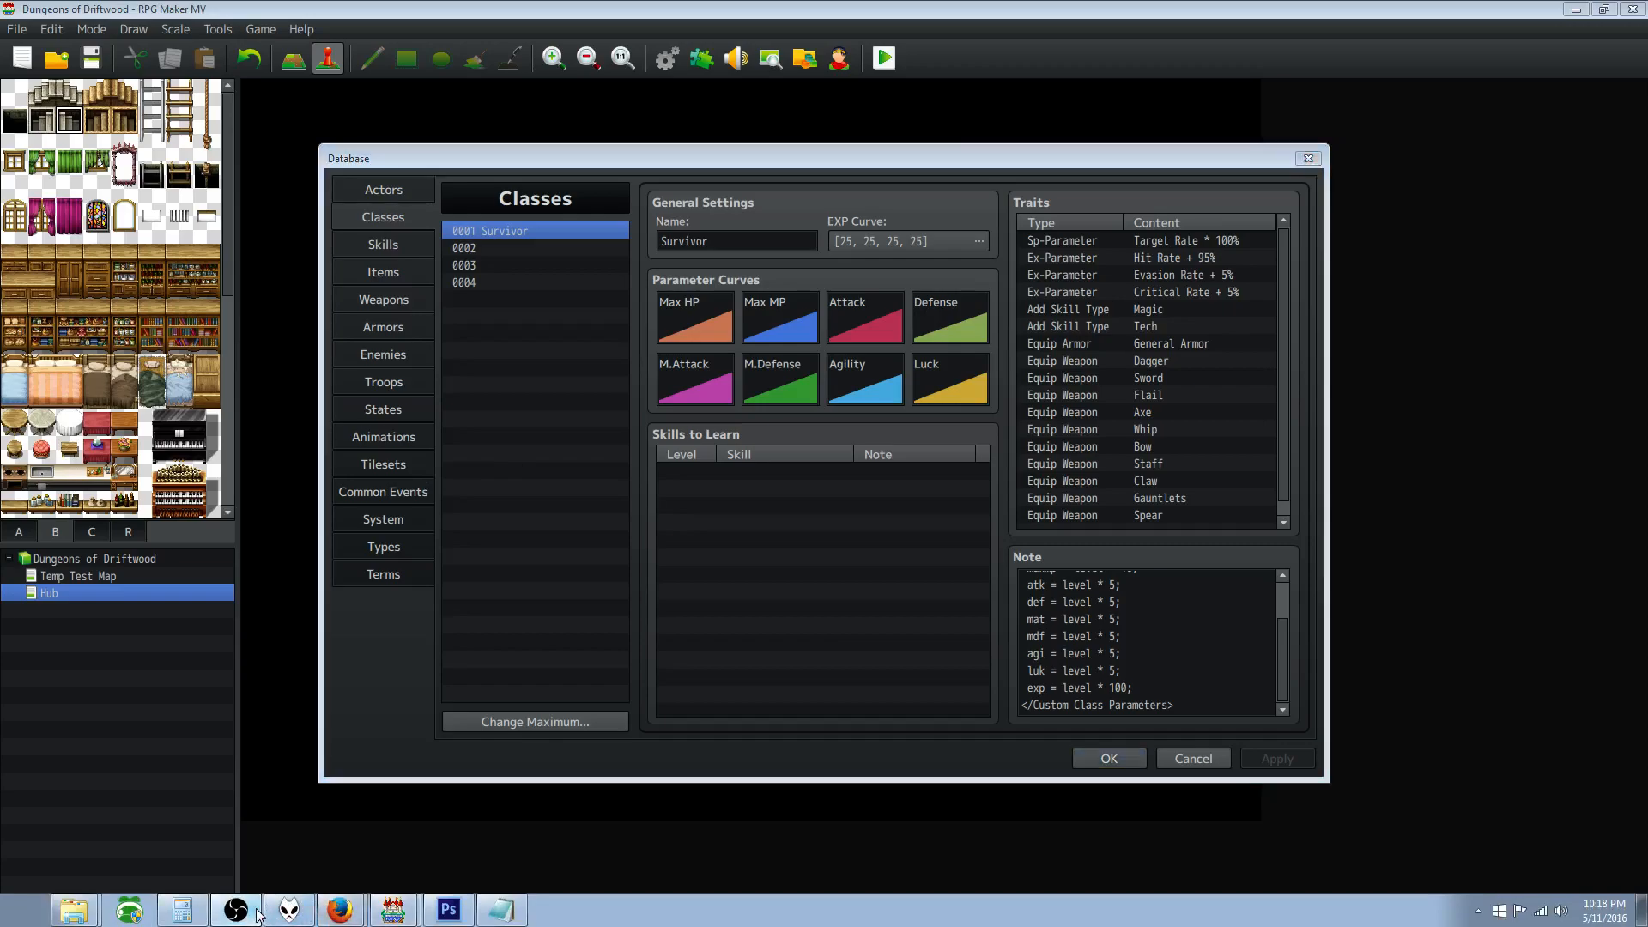
{"action": "left_click", "coordinate": [691, 638]}
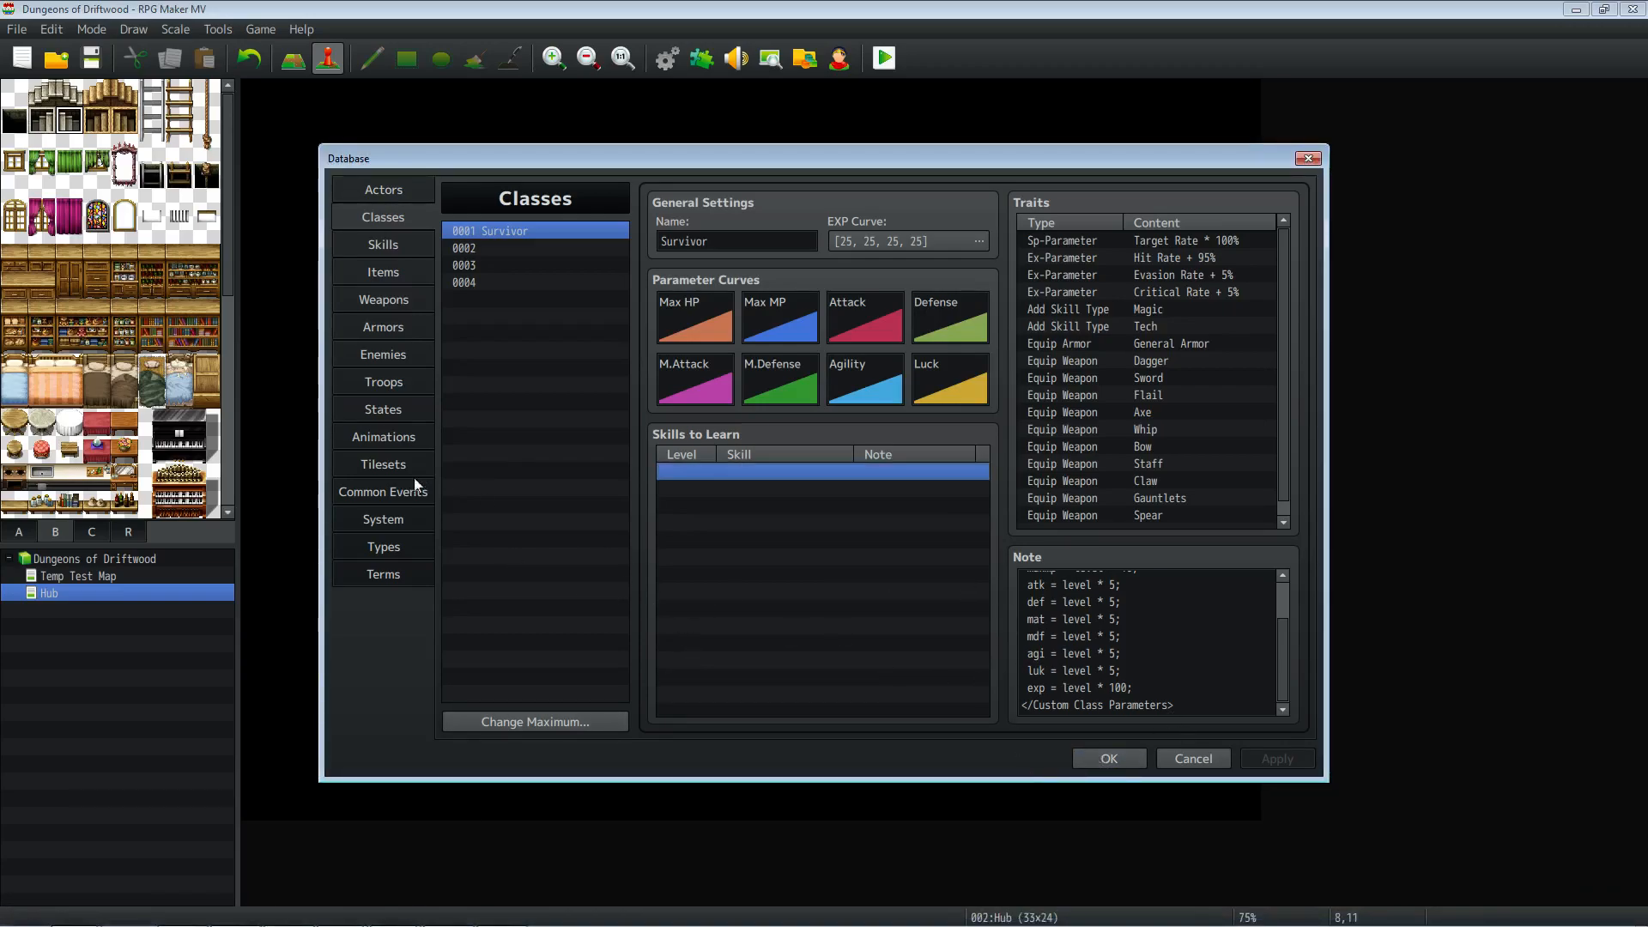
Step: Rename the Attack parameter to Strength in the database's Terms section
{"action": "left_click", "coordinate": [358, 518]}
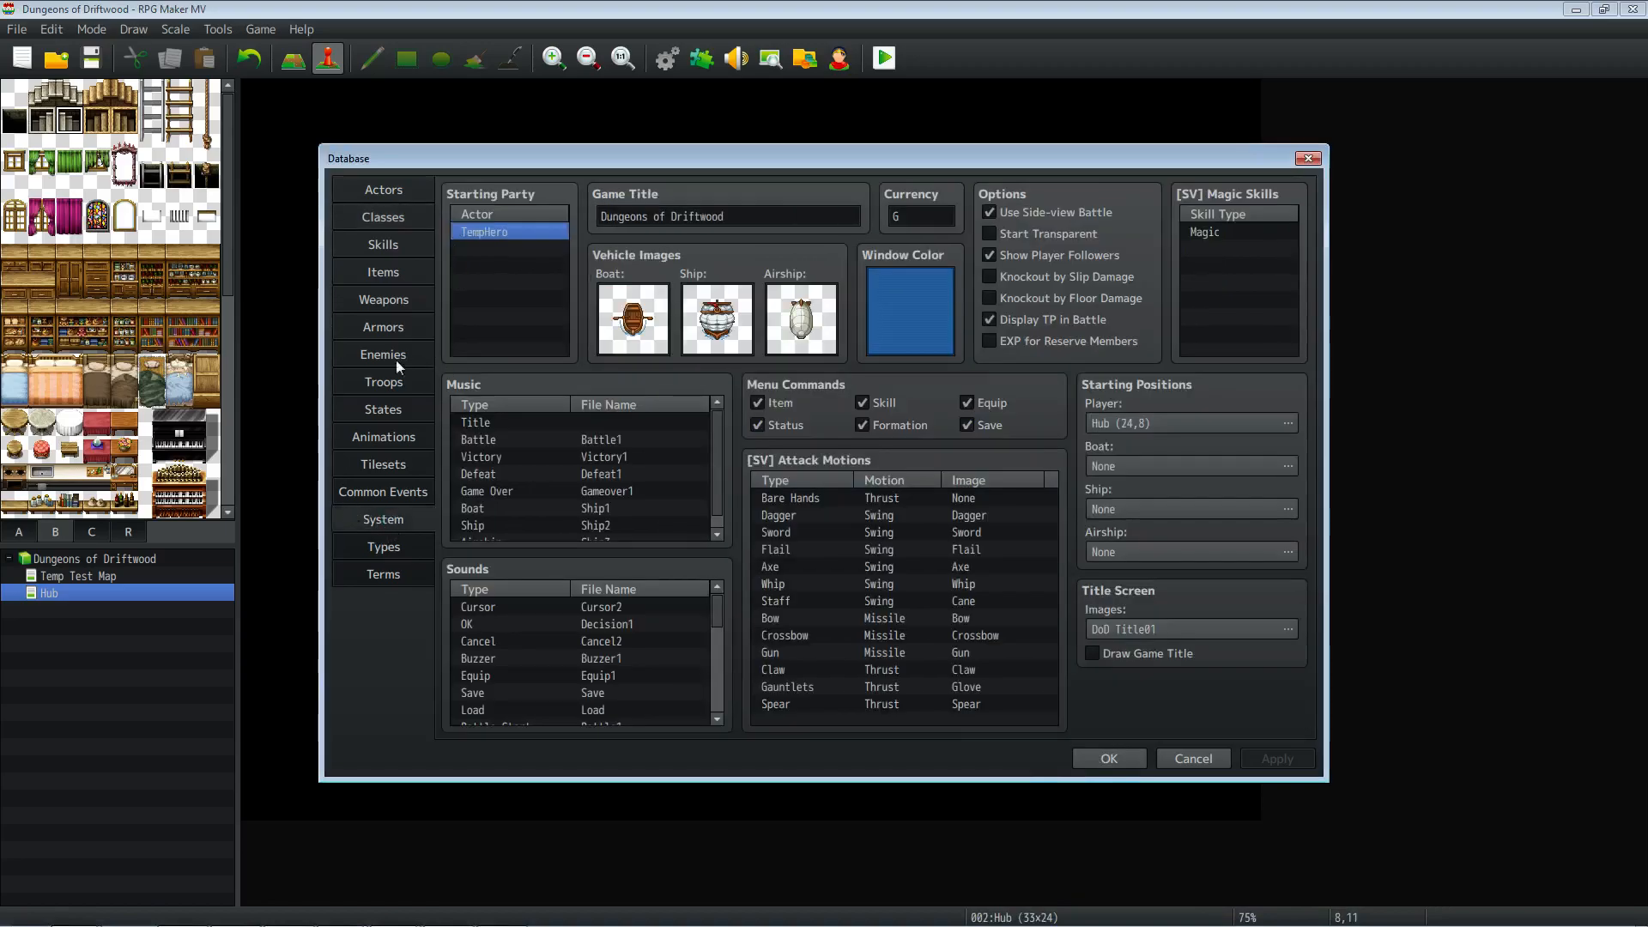
{"action": "left_click", "coordinate": [388, 551]}
{"action": "left_click", "coordinate": [404, 464]}
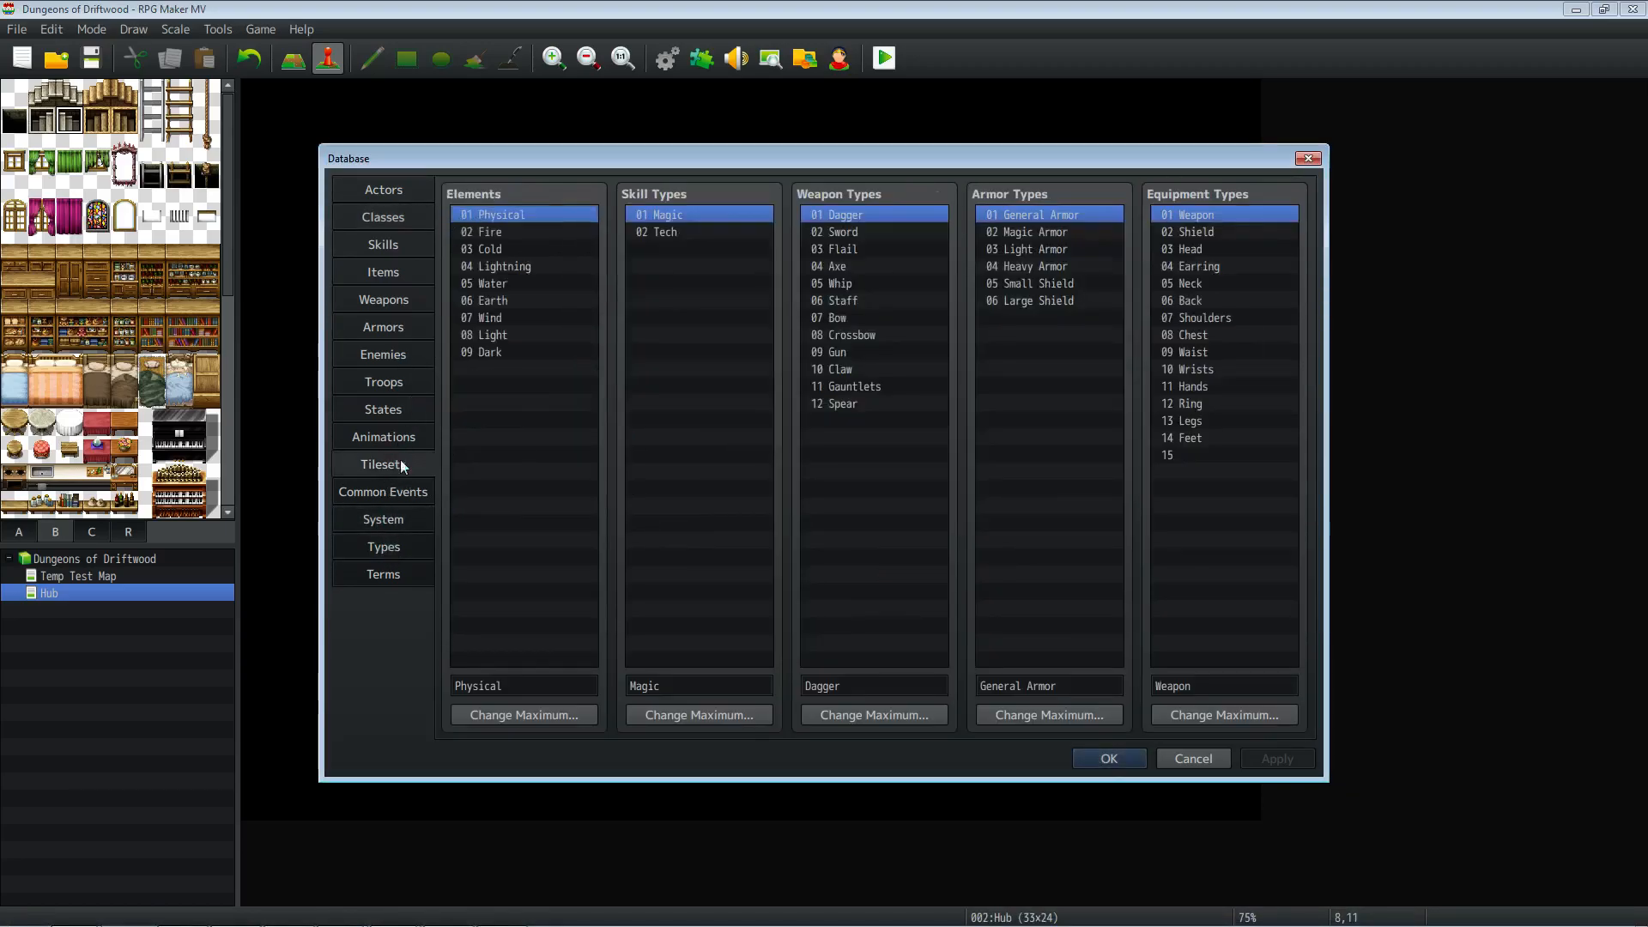
{"action": "left_click", "coordinate": [404, 491]}
{"action": "left_click", "coordinate": [388, 570]}
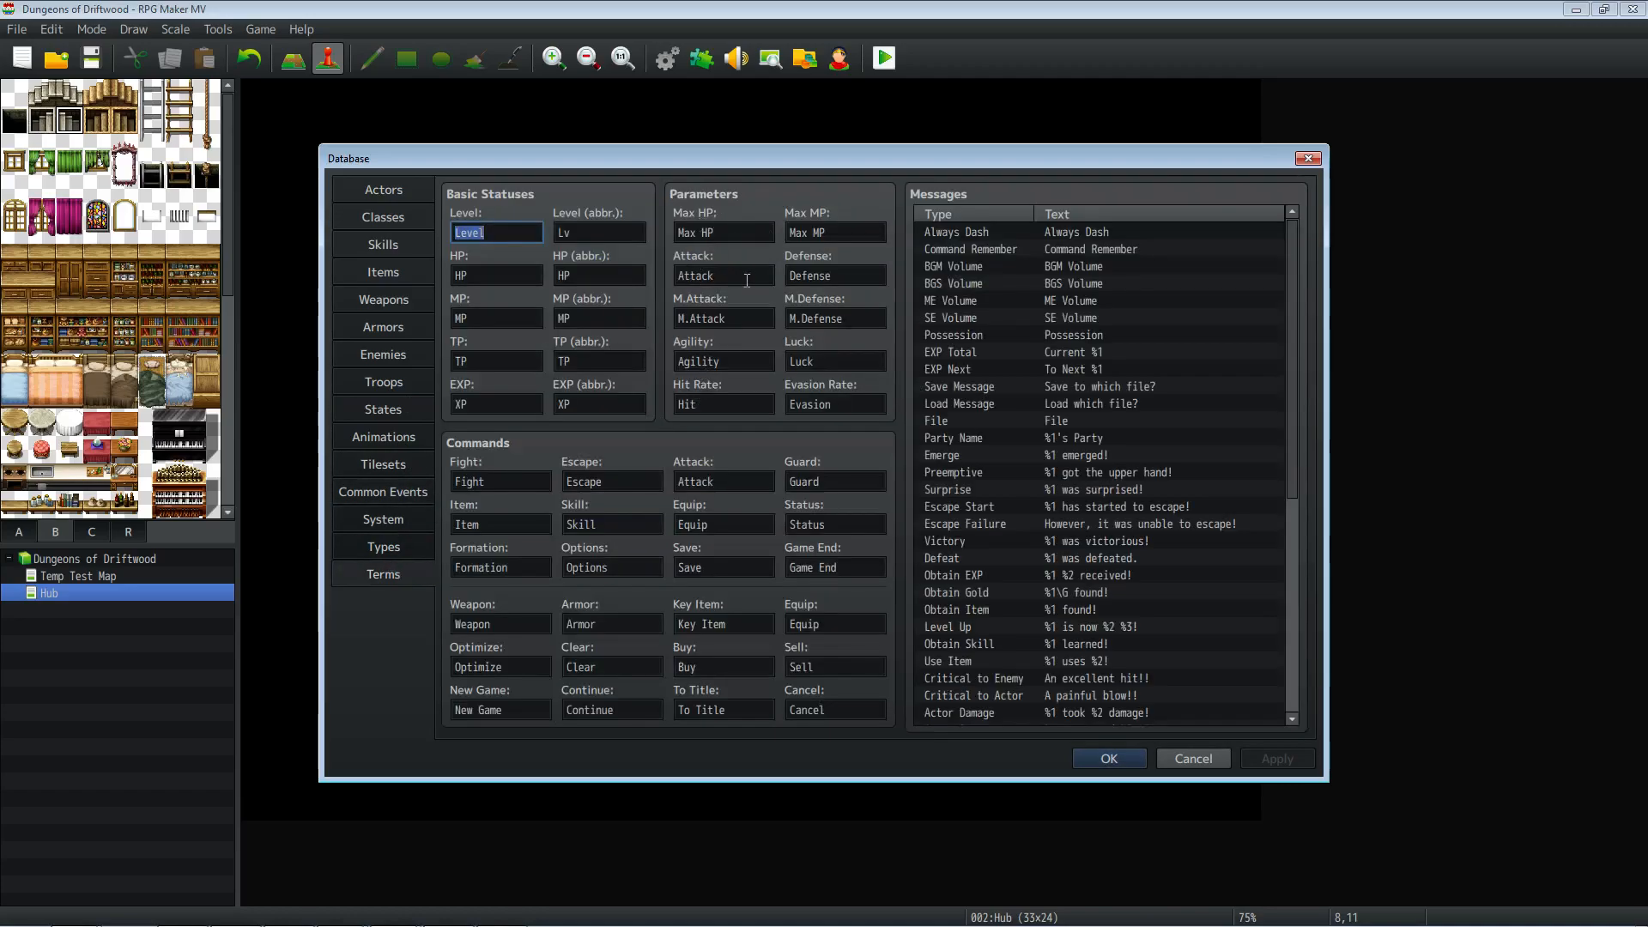
{"action": "double_click", "coordinate": [744, 277]}
{"action": "type", "text": "STR"}
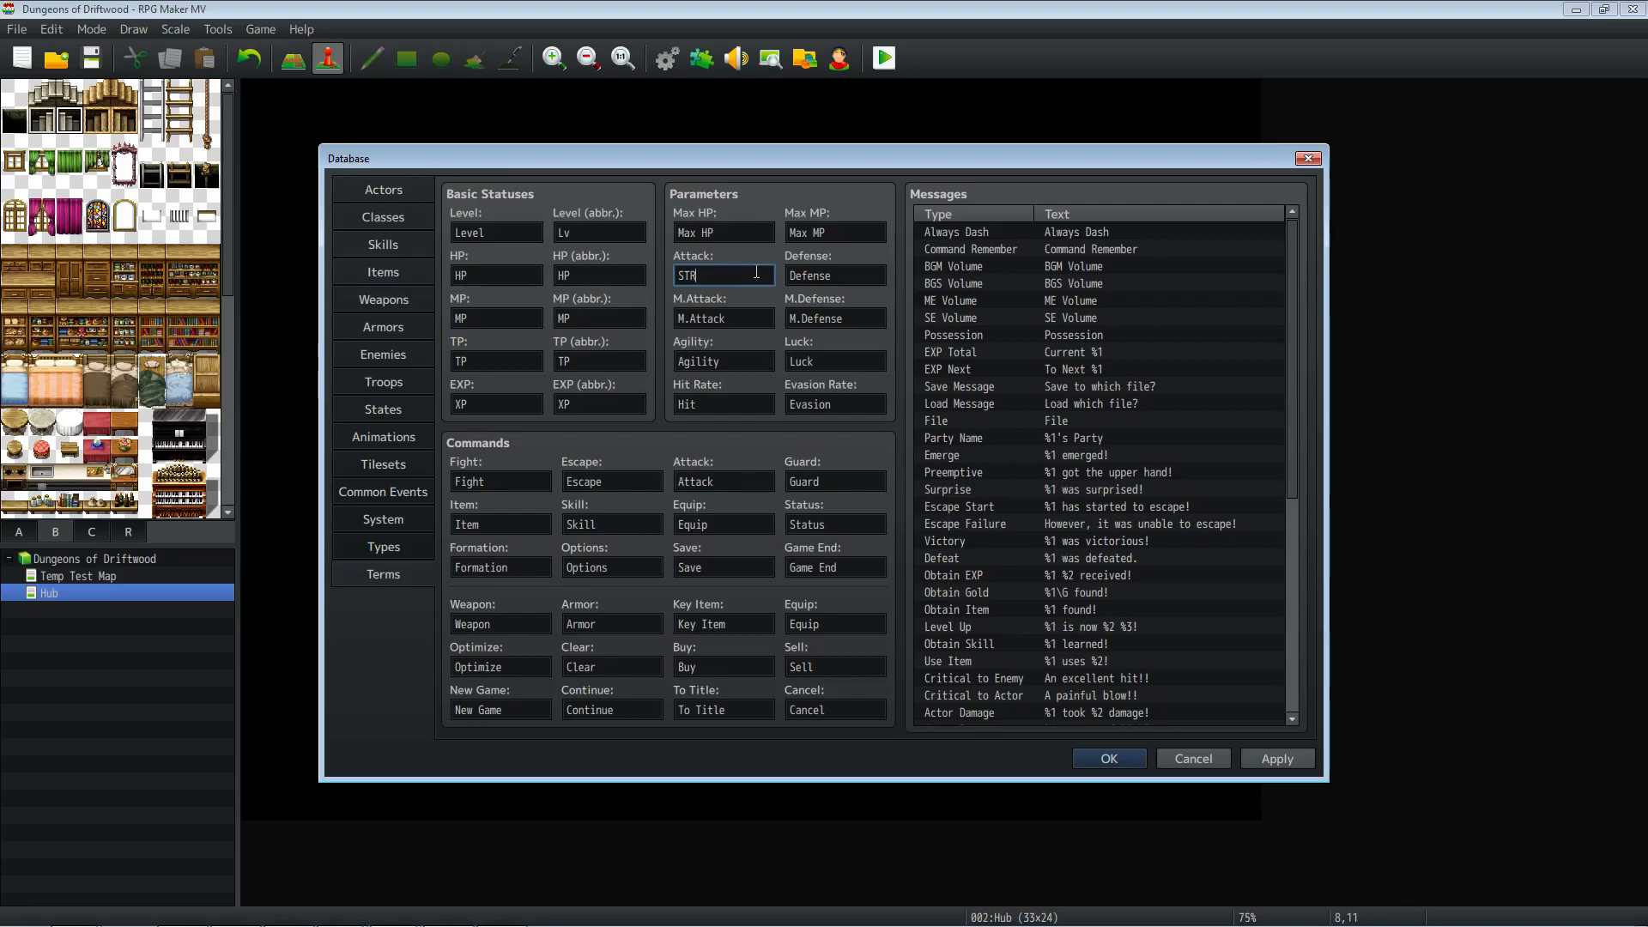
{"action": "key", "text": "BackSpace"}
{"action": "key", "text": "BackSpace"}
{"action": "type", "text": "trength"}
Step: Rename the Defense parameter to Vitality and the M.Attack parameter to Wisdom
{"action": "double_click", "coordinate": [859, 279]}
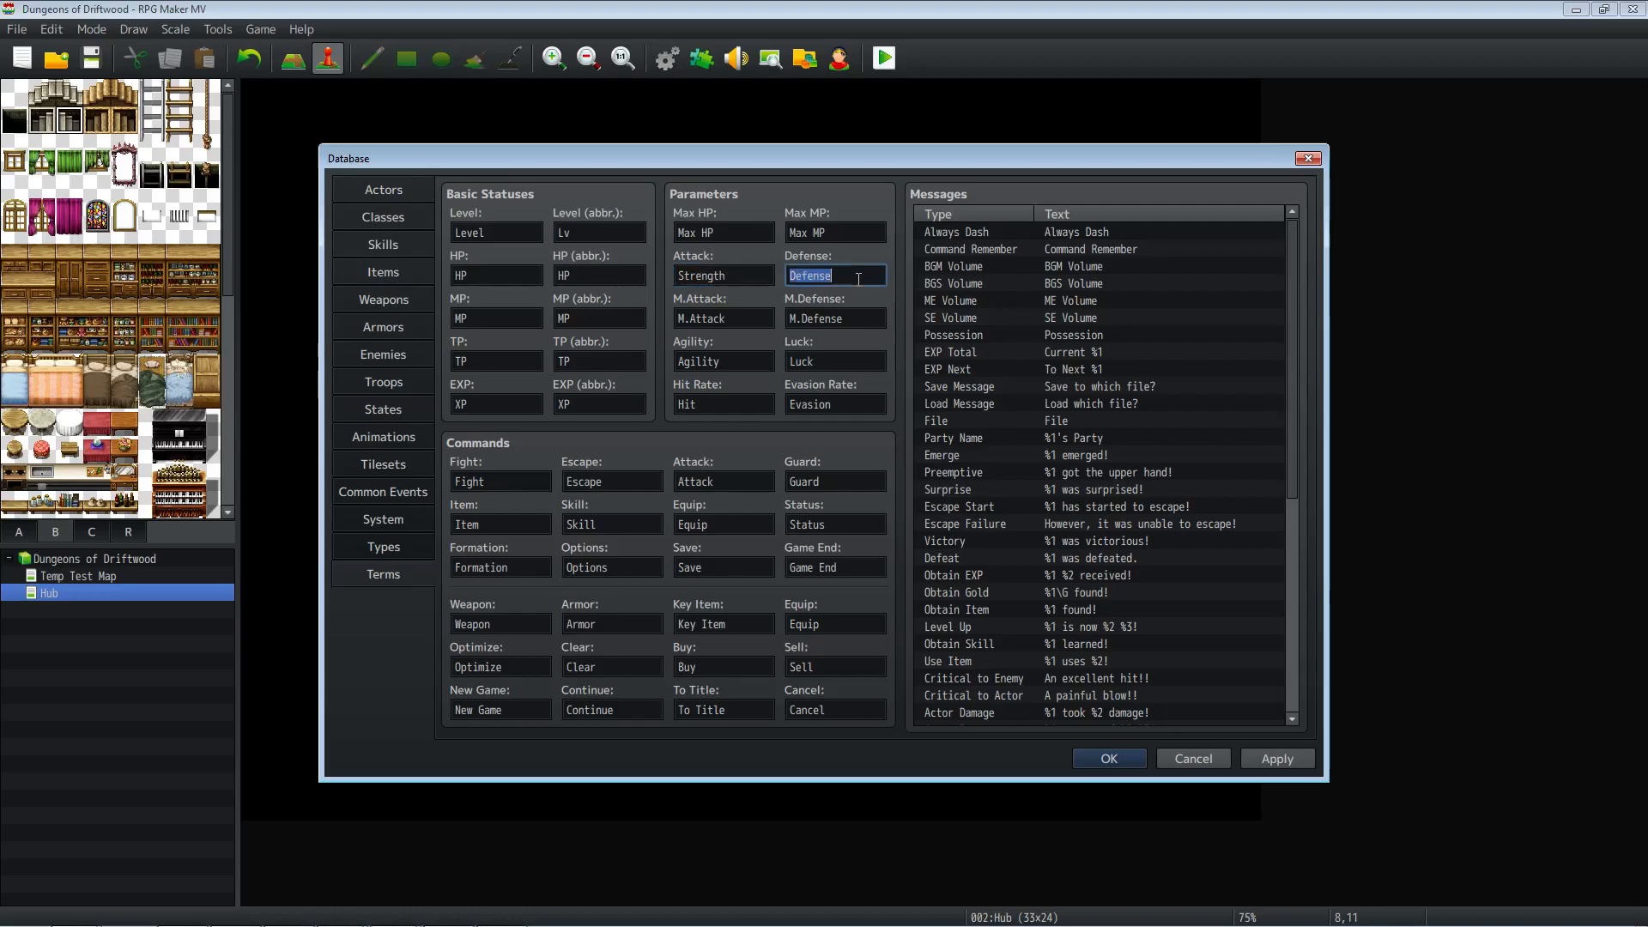
{"action": "type", "text": "Vitality"}
{"action": "double_click", "coordinate": [763, 319]}
{"action": "type", "text": "Wisdom"}
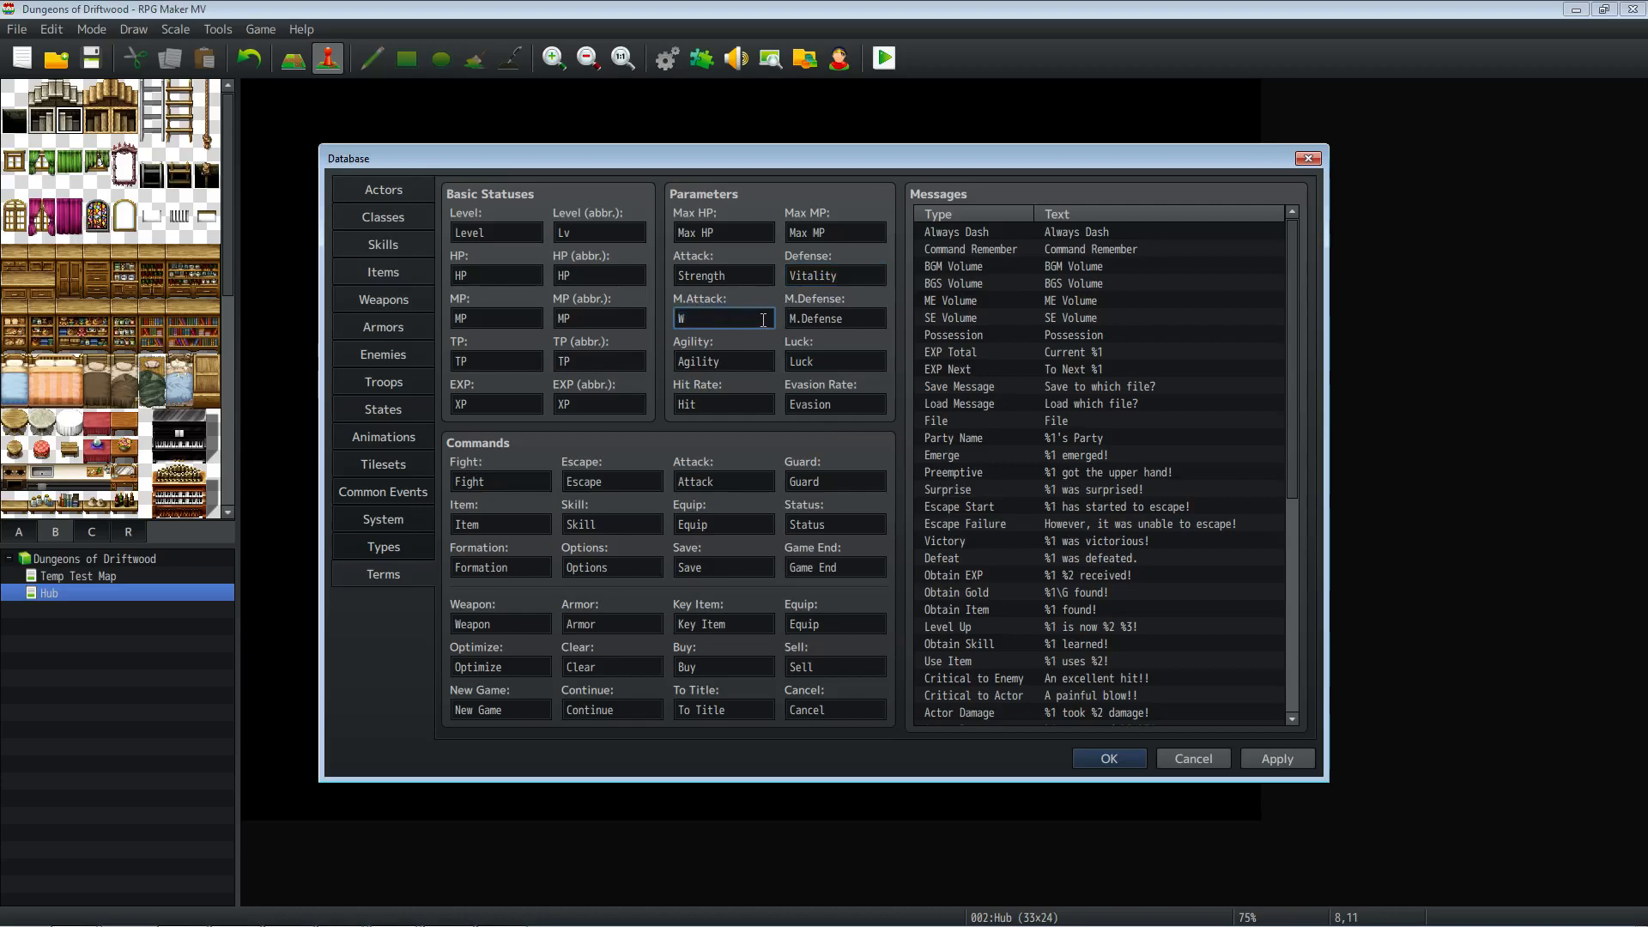
Step: Rename the M.Defense parameter to Willpower and the Agility parameter to Speed
{"action": "double_click", "coordinate": [803, 314]}
{"action": "type", "text": "Willpow"}
{"action": "key", "text": "BackSpace"}
{"action": "type", "text": "power"}
{"action": "double_click", "coordinate": [726, 357]}
{"action": "type", "text": "Speed"}
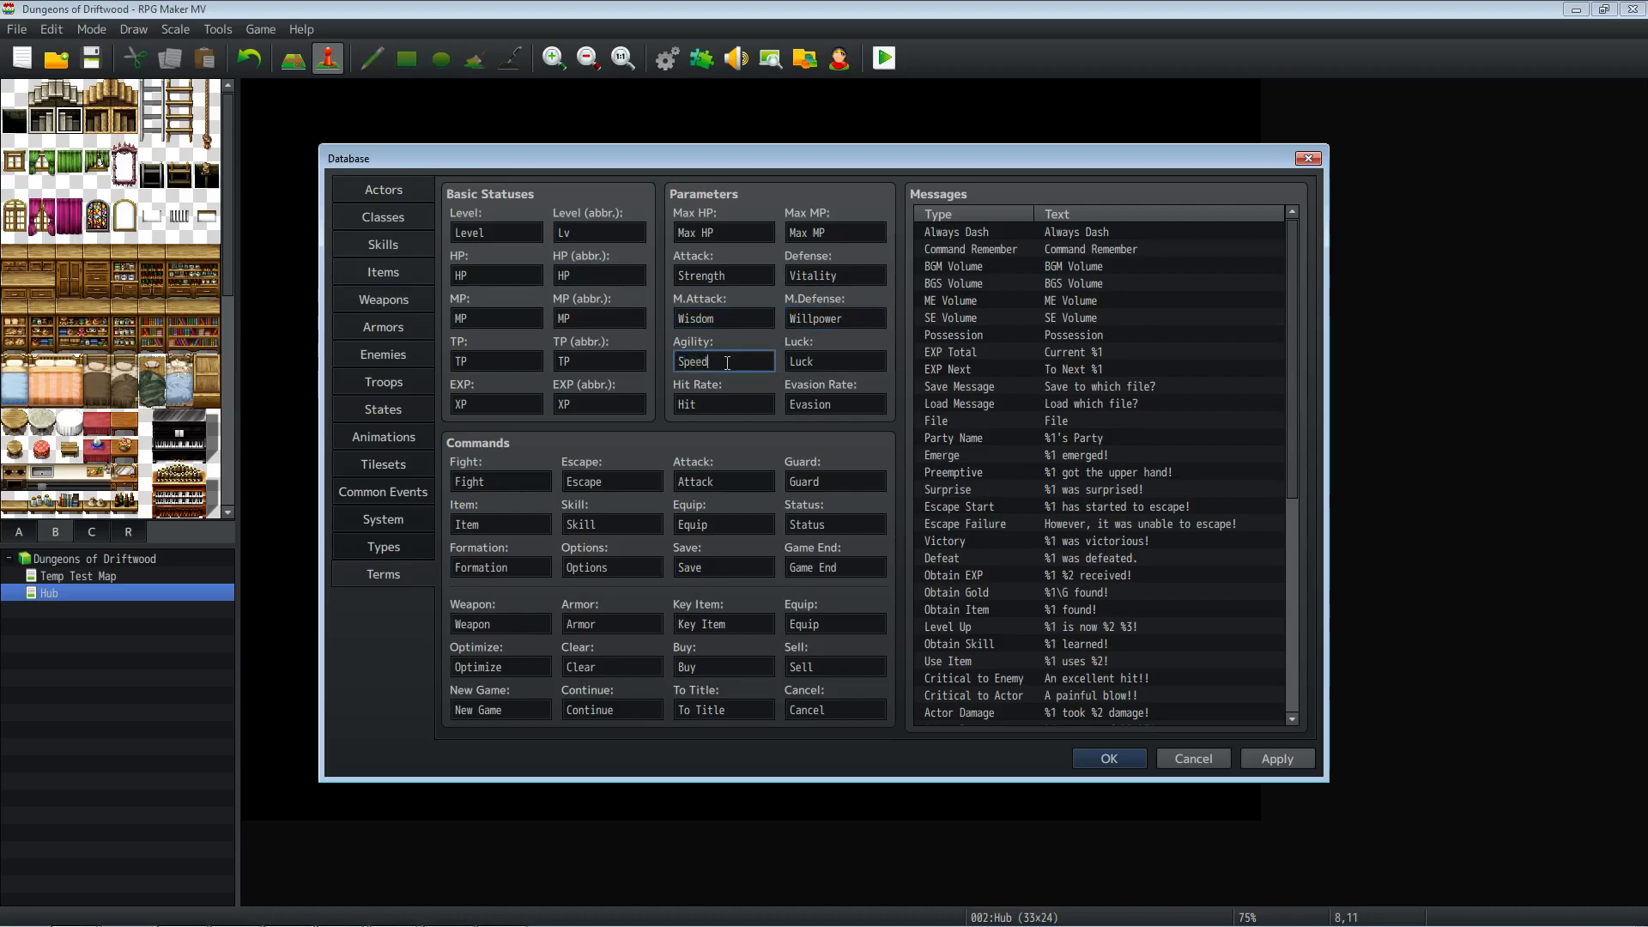
Step: Rename the Luck parameter to Chance and the Hit Rate parameter to Accuracy
{"action": "double_click", "coordinate": [841, 356]}
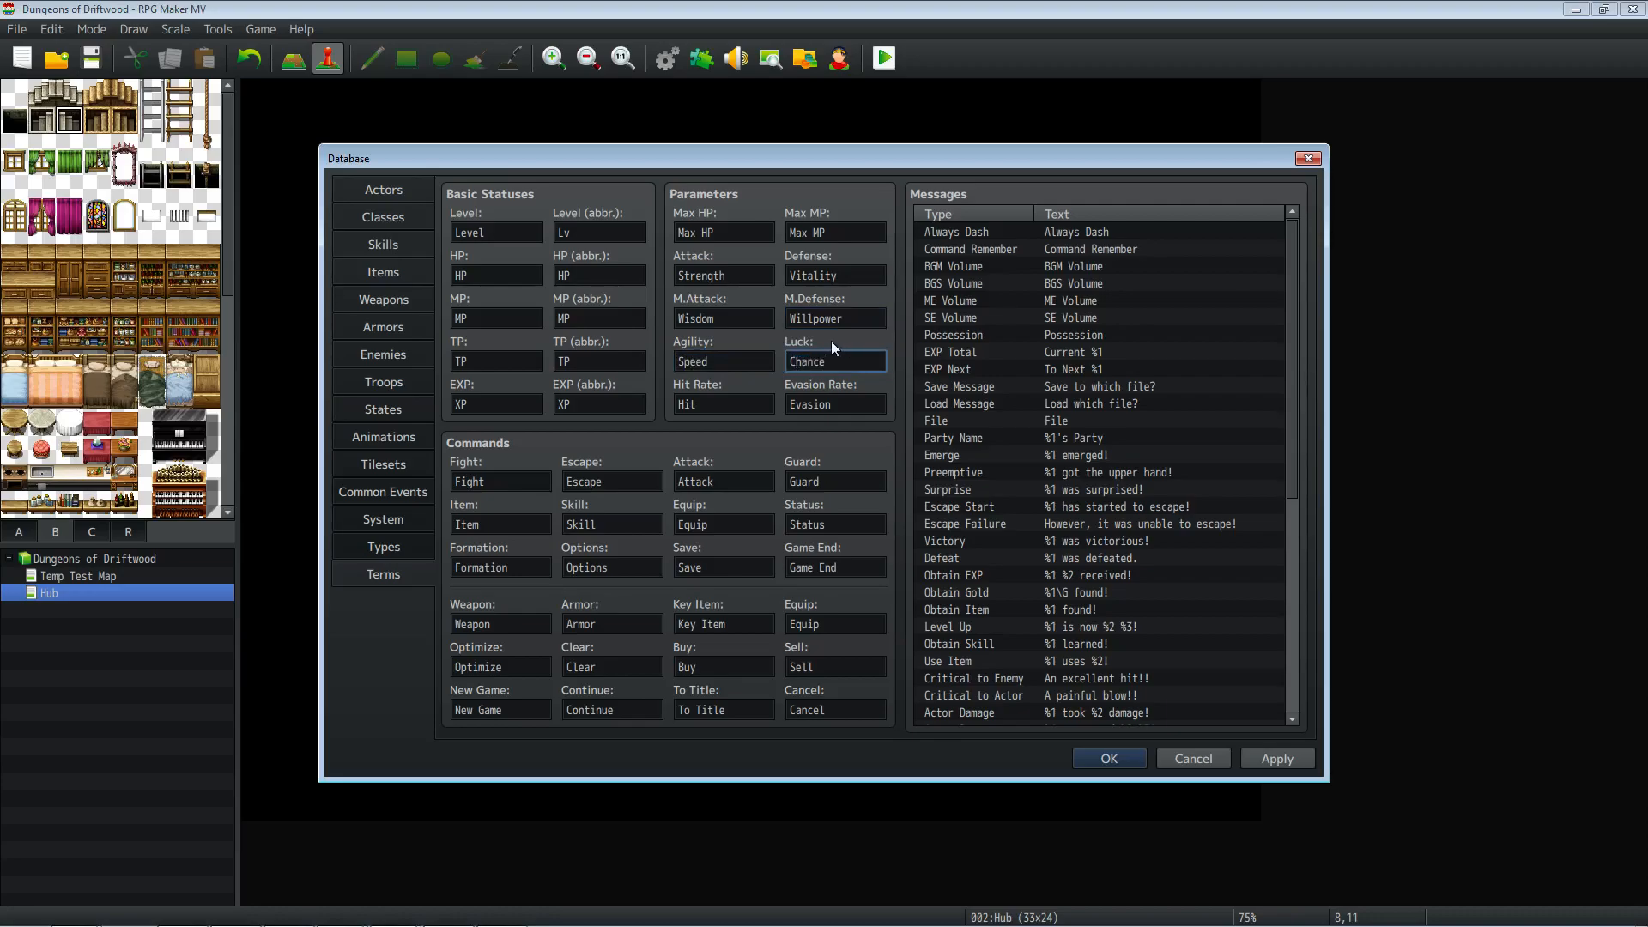
{"action": "double_click", "coordinate": [727, 407]}
{"action": "type", "text": "Accuracy"}
Step: Try Defend as the name of the Guard command and restore it to Guard
{"action": "double_click", "coordinate": [848, 400]}
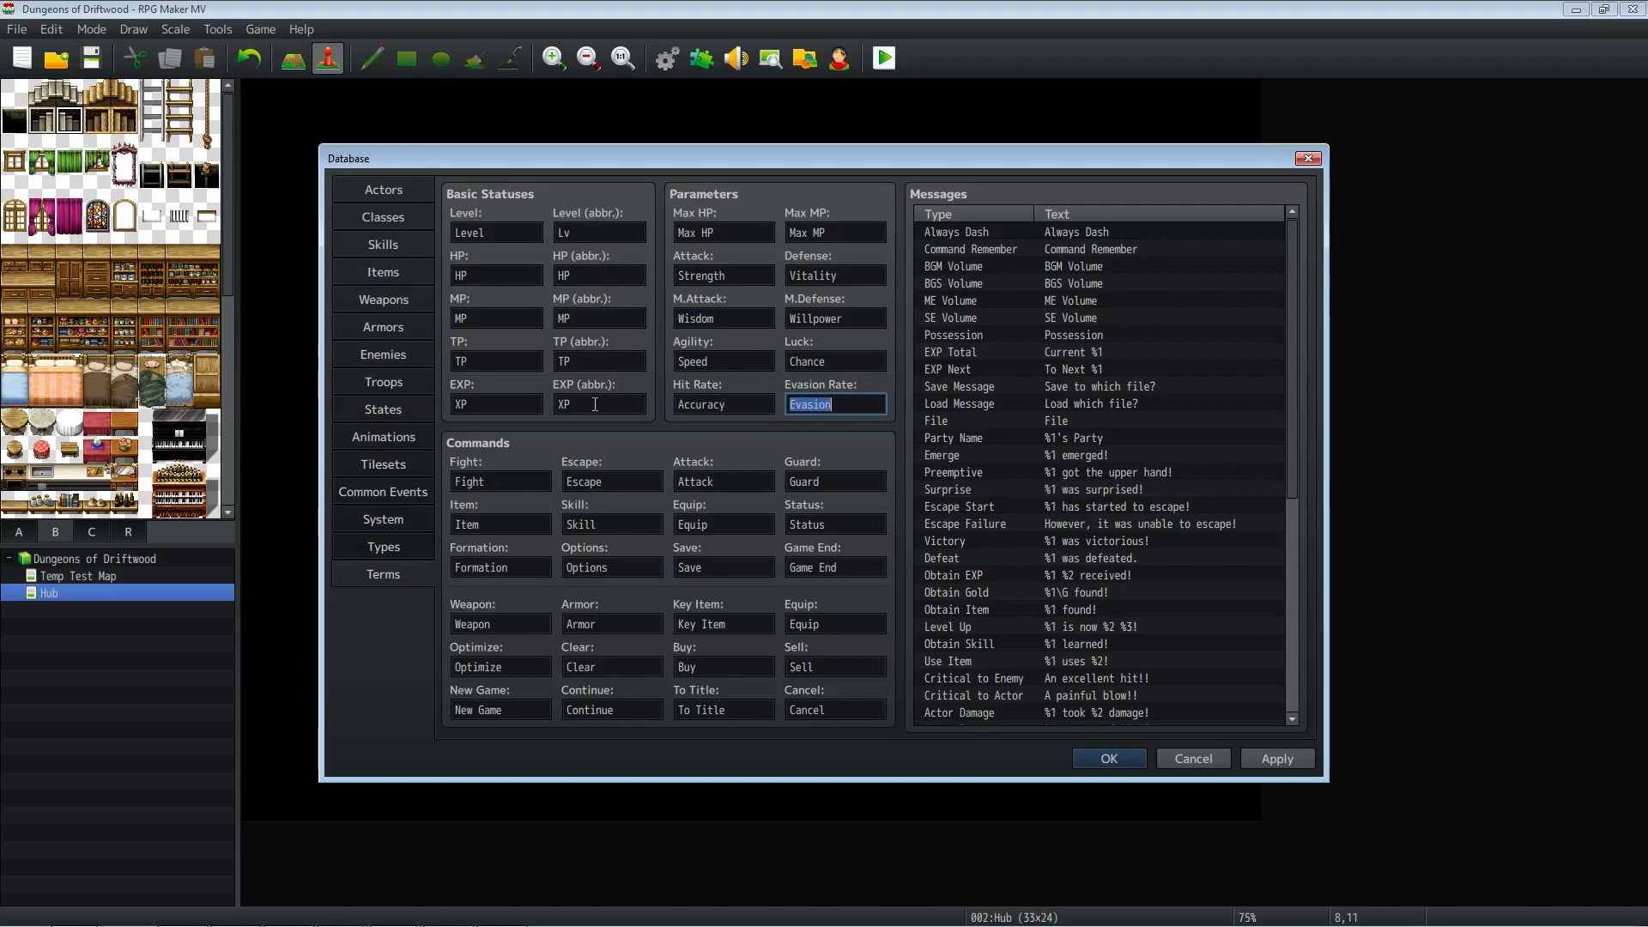
{"action": "key", "text": "Tab"}
{"action": "key", "text": "Tab"}
{"action": "key", "text": "Tab"}
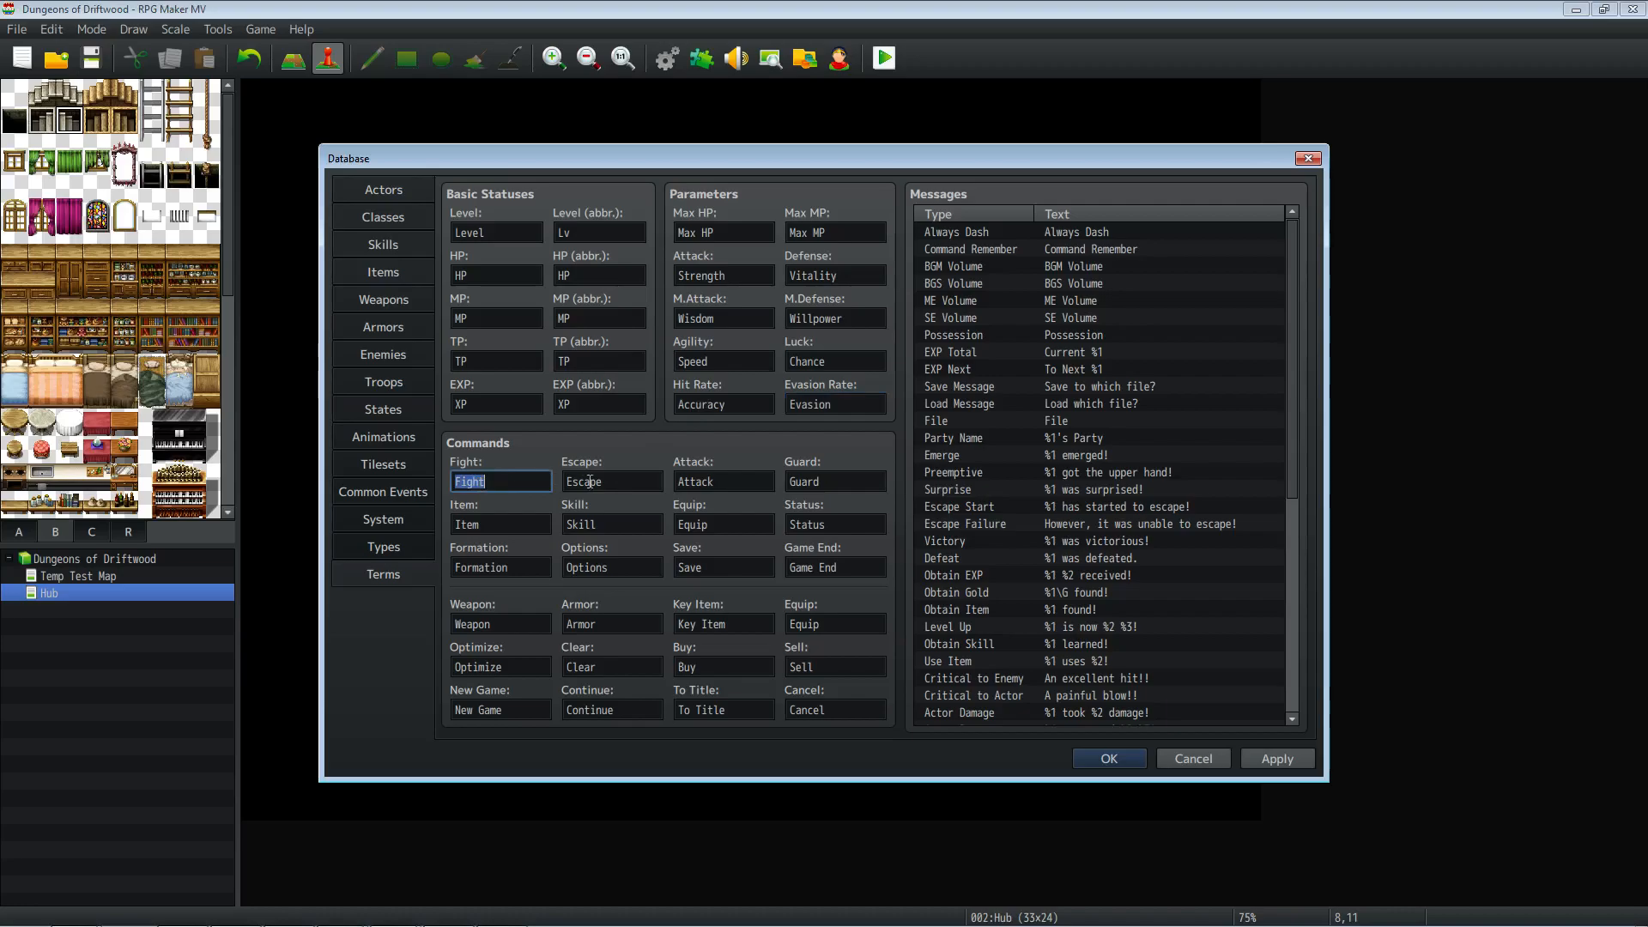
{"action": "key", "text": "Tab"}
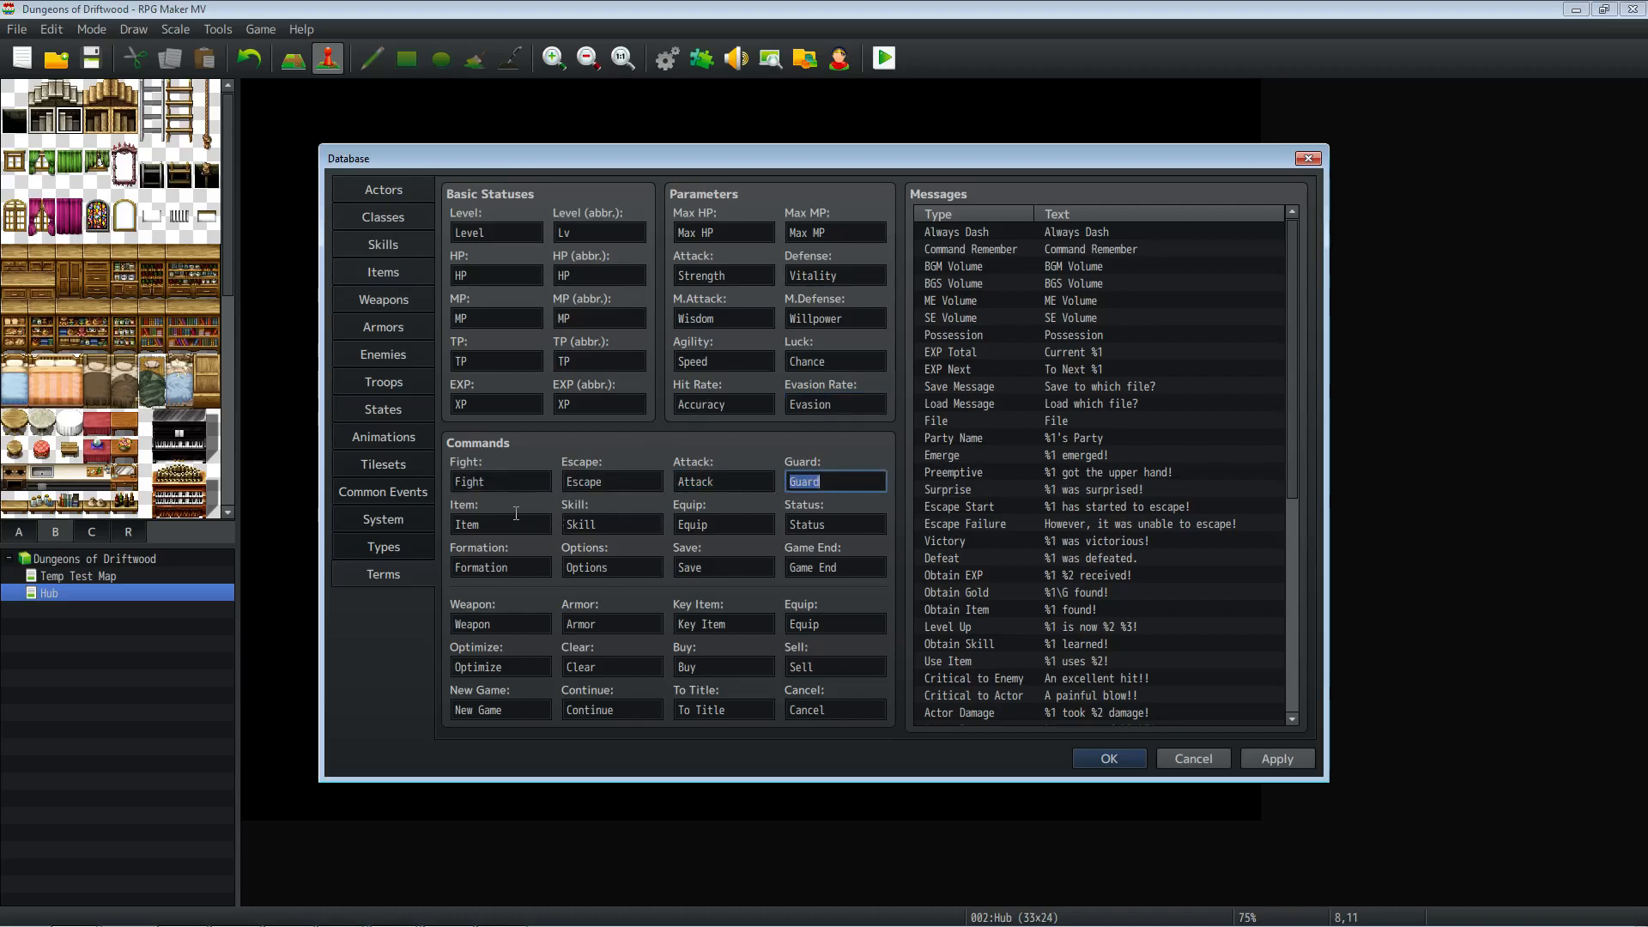
{"action": "type", "text": "Defend"}
{"action": "double_click", "coordinate": [815, 483]}
{"action": "type", "text": "Guard"}
{"action": "double_click", "coordinate": [865, 485]}
{"action": "left_click", "coordinate": [842, 485]}
Step: Rename the Game End command to End Game
{"action": "double_click", "coordinate": [704, 526]}
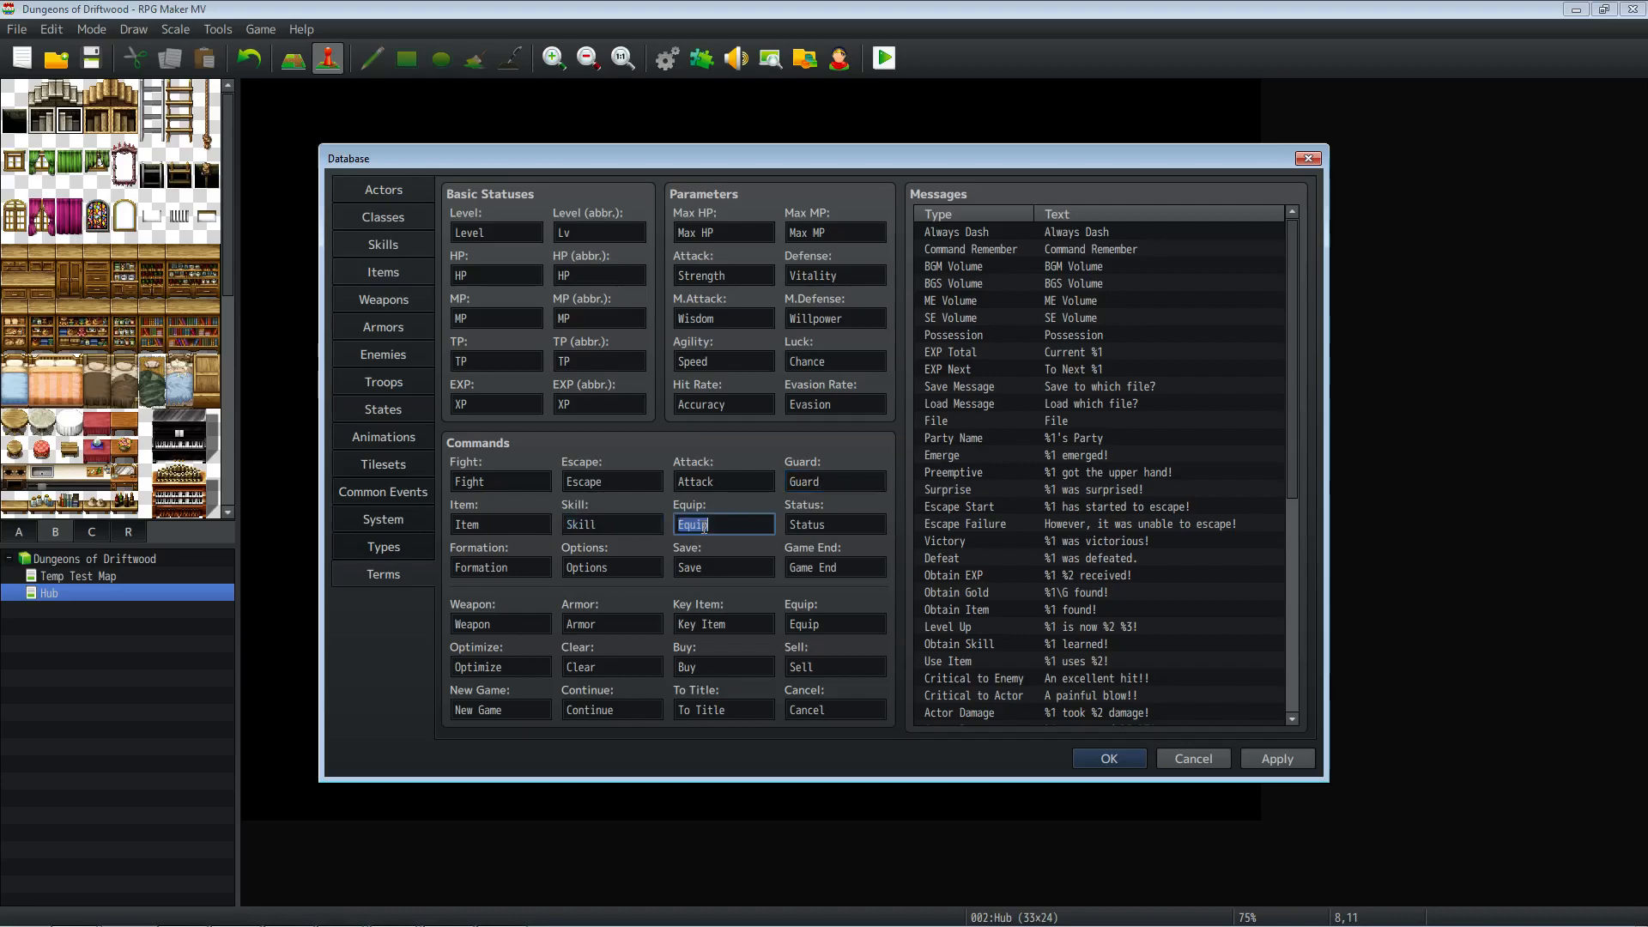
{"action": "key", "text": "Tab"}
{"action": "key", "text": "Tab"}
{"action": "key", "text": "Tab"}
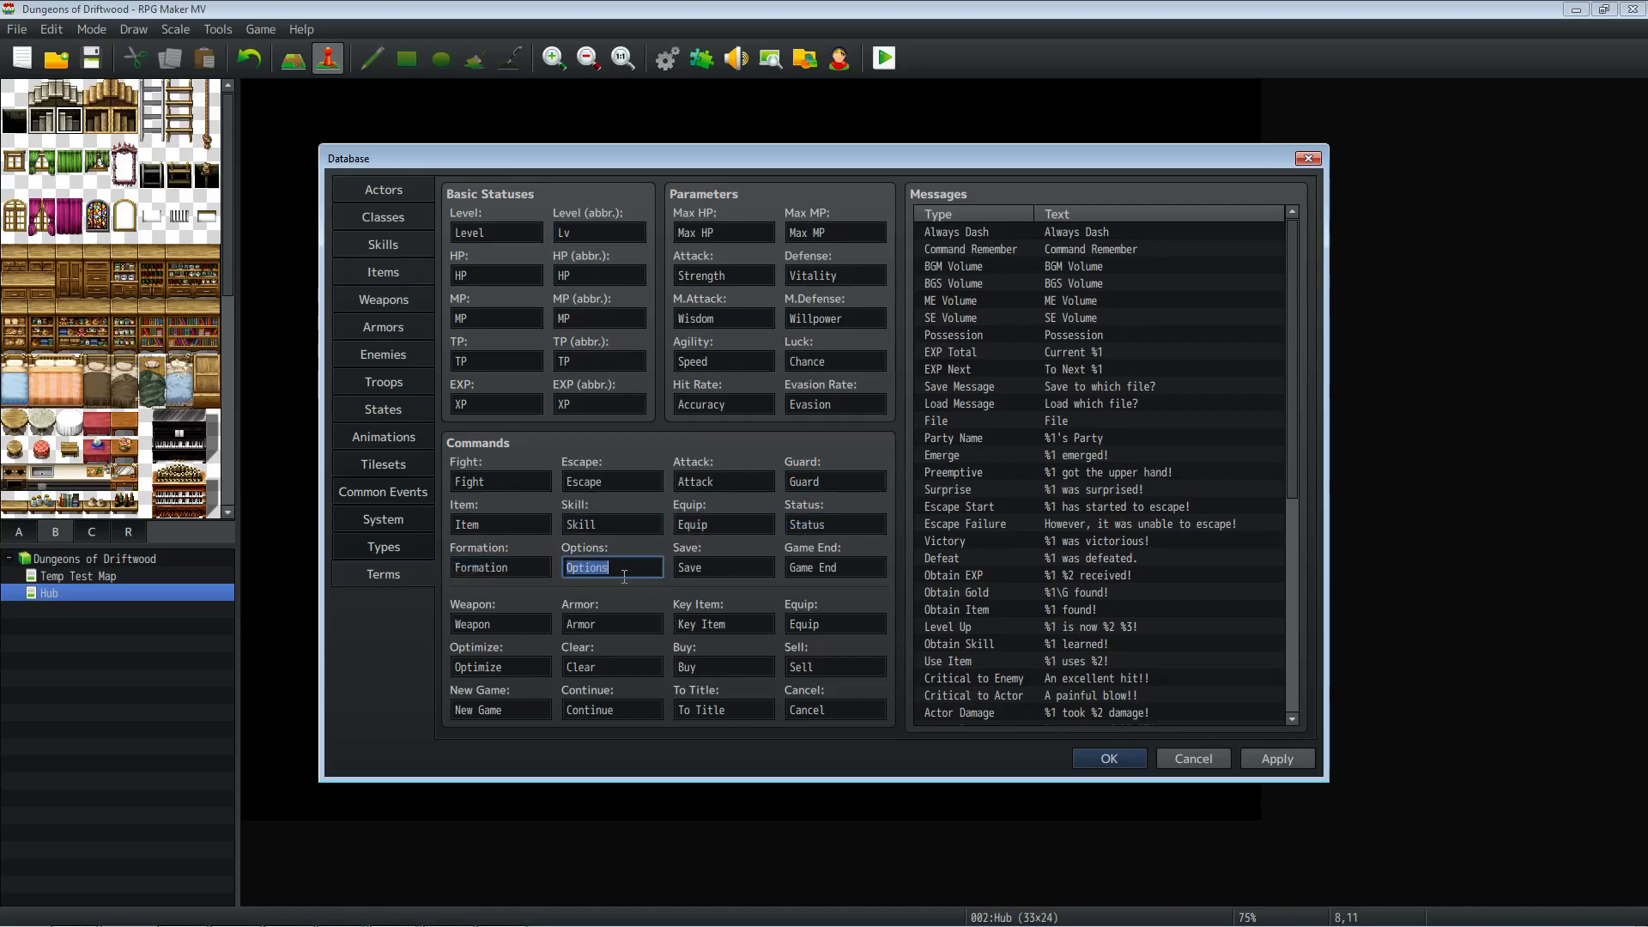
{"action": "key", "text": "Tab"}
{"action": "key", "text": "Tab"}
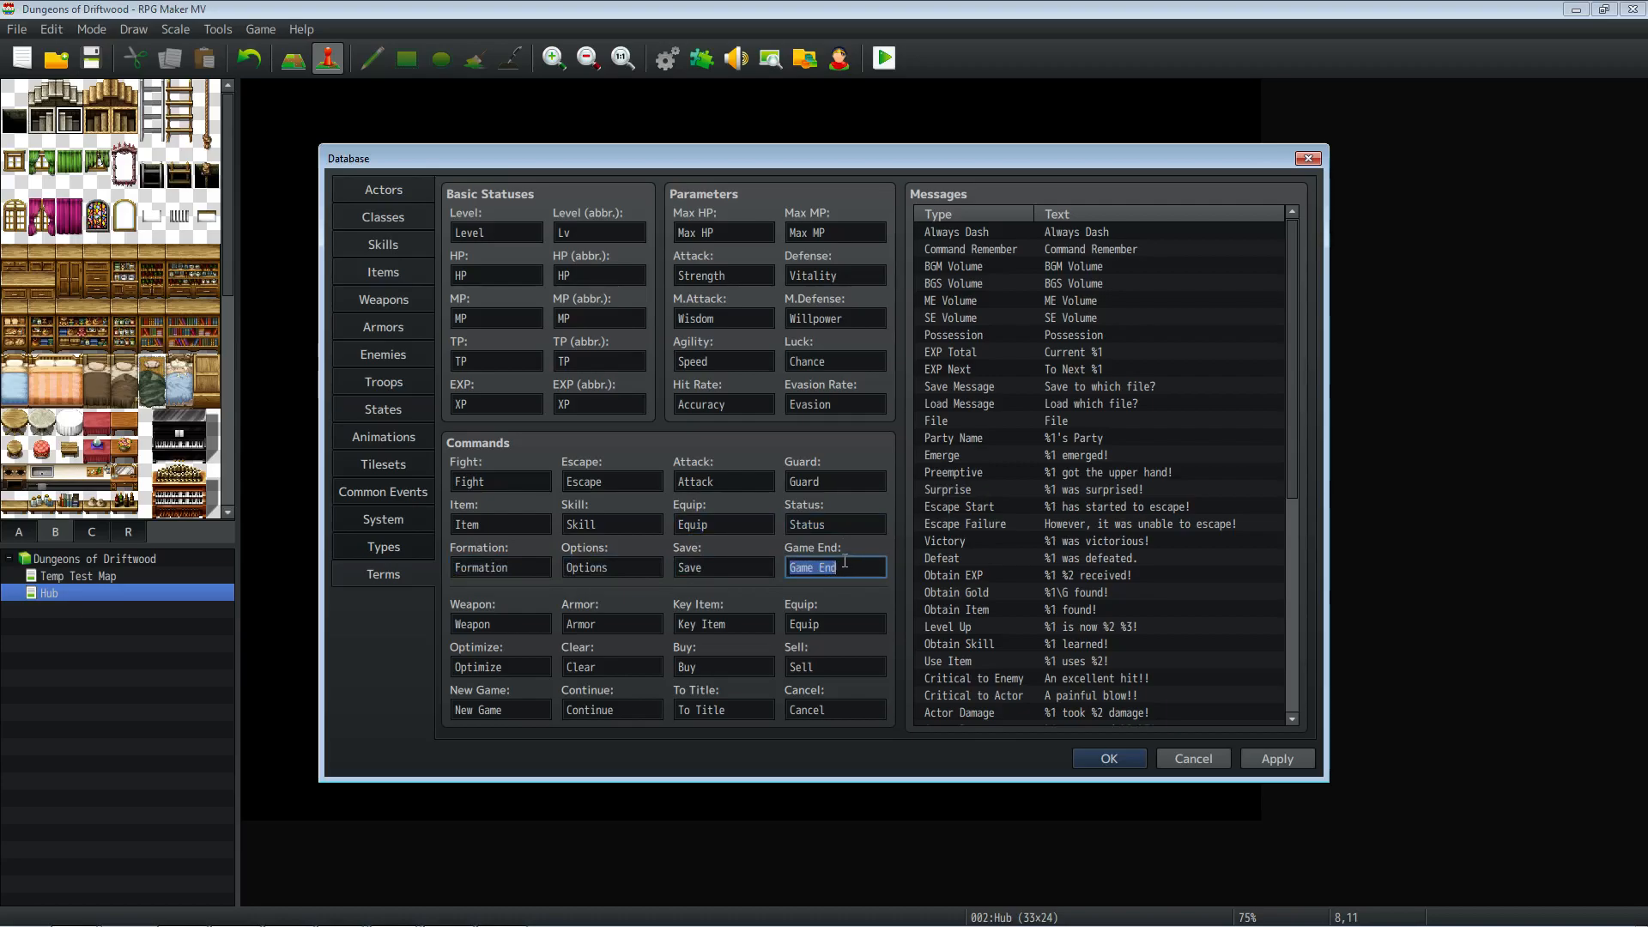
{"action": "type", "text": "End Game"}
Step: Rename the Continue command to Load
{"action": "double_click", "coordinate": [733, 567]}
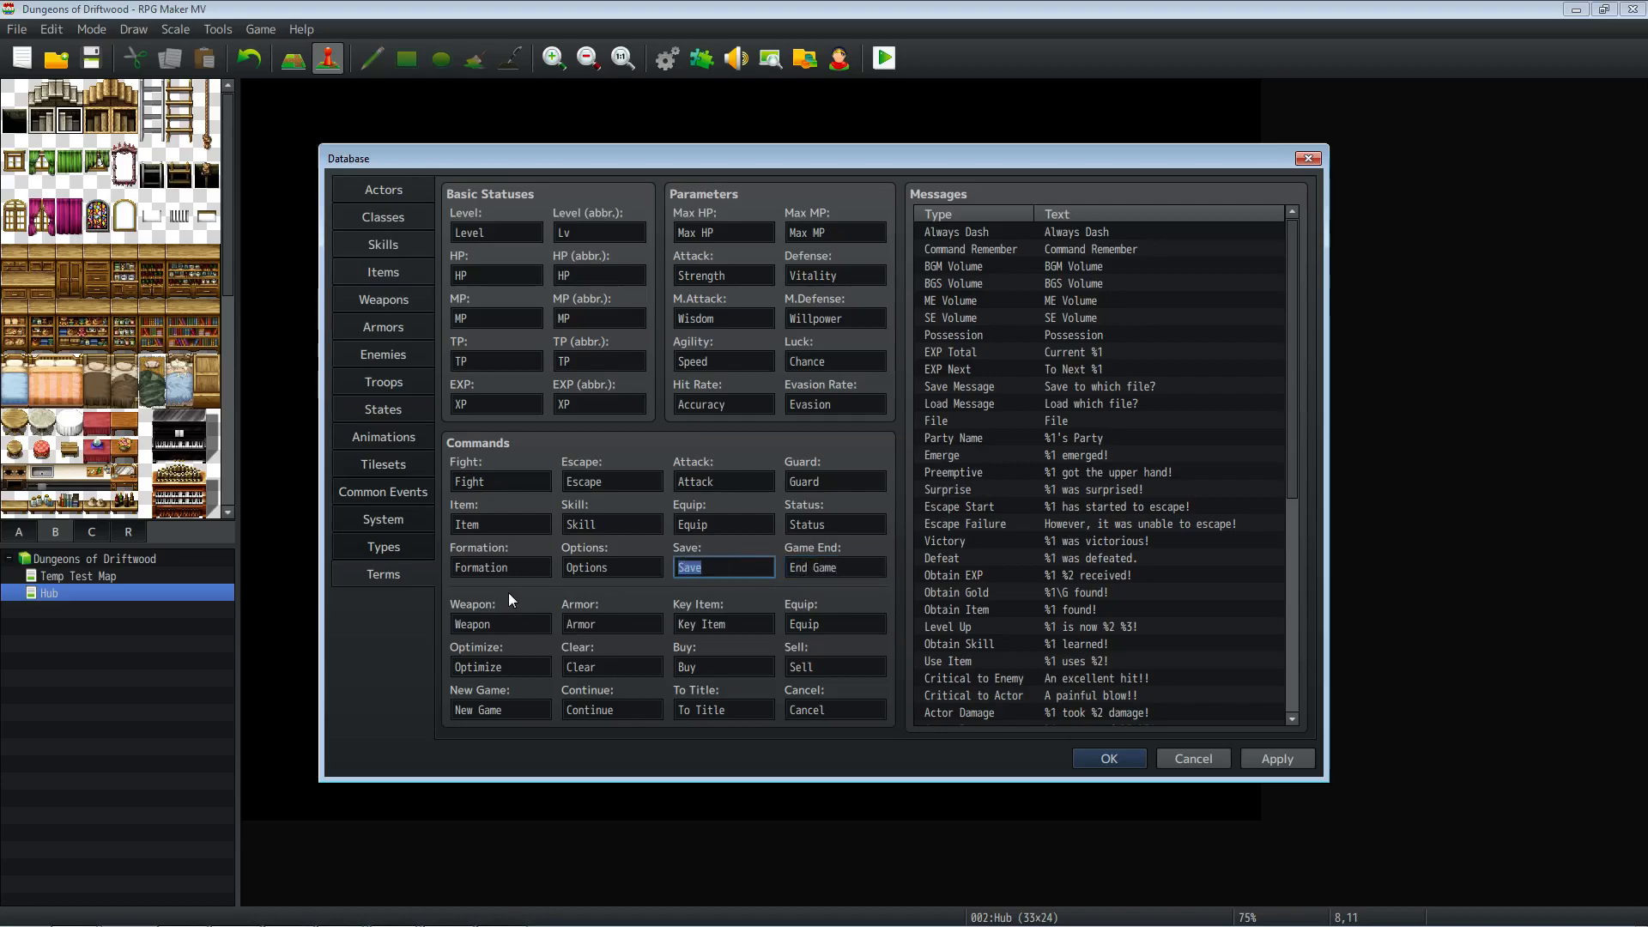
{"action": "double_click", "coordinate": [484, 631]}
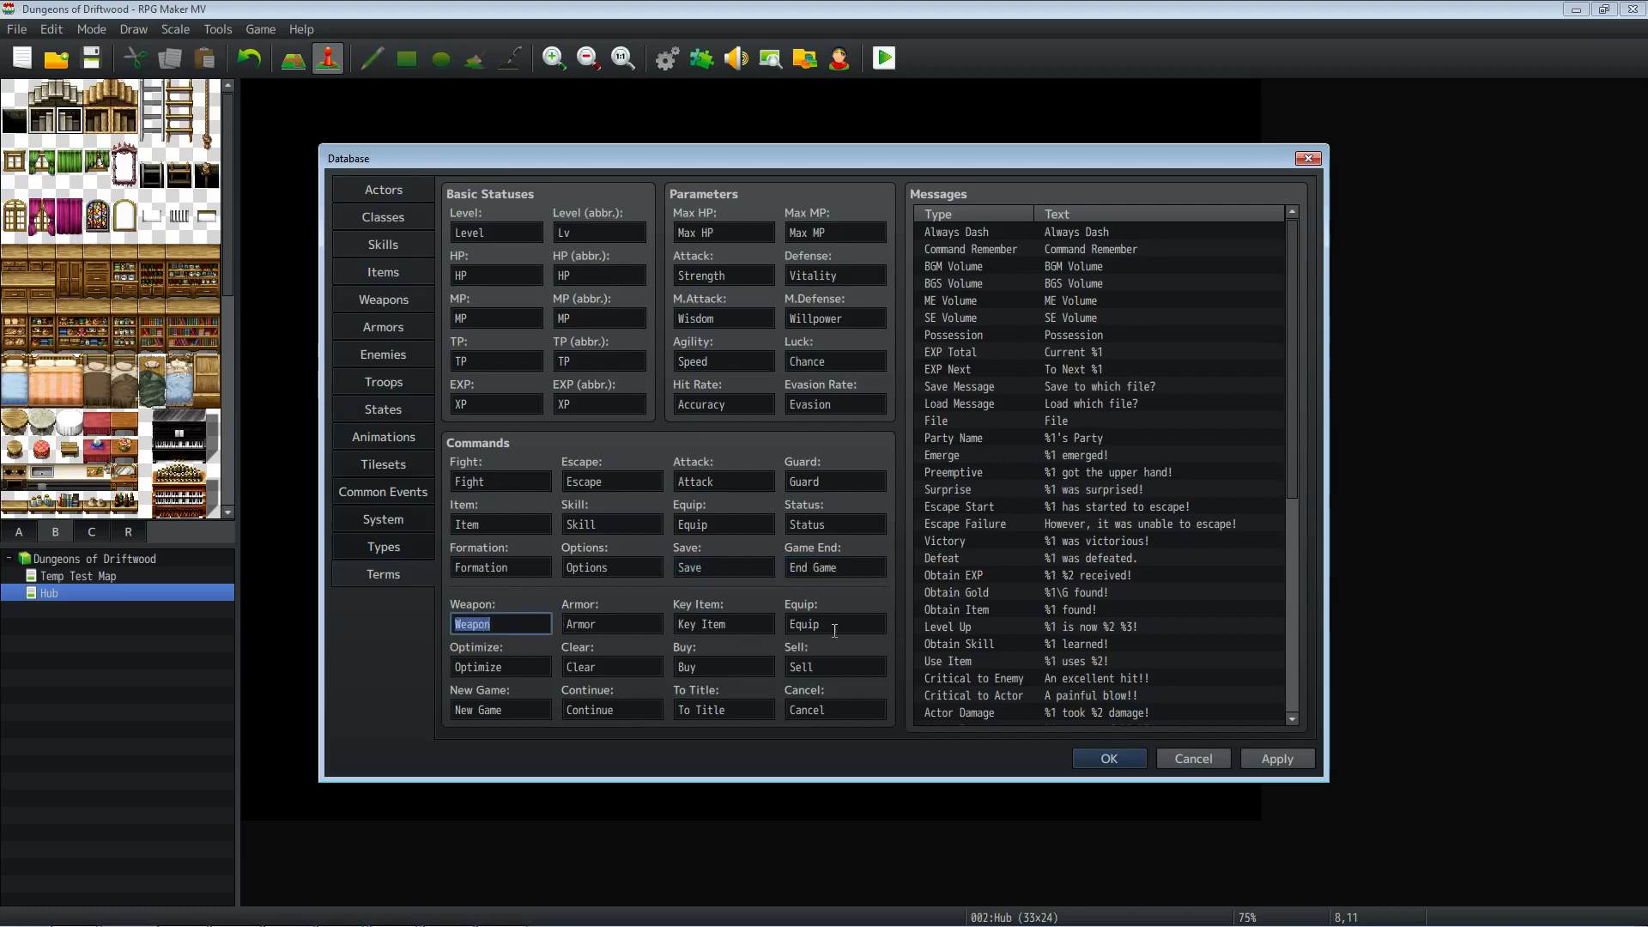
{"action": "left_click", "coordinate": [609, 667]}
{"action": "key", "text": "Tab"}
{"action": "key", "text": "Tab"}
{"action": "key", "text": "Tab"}
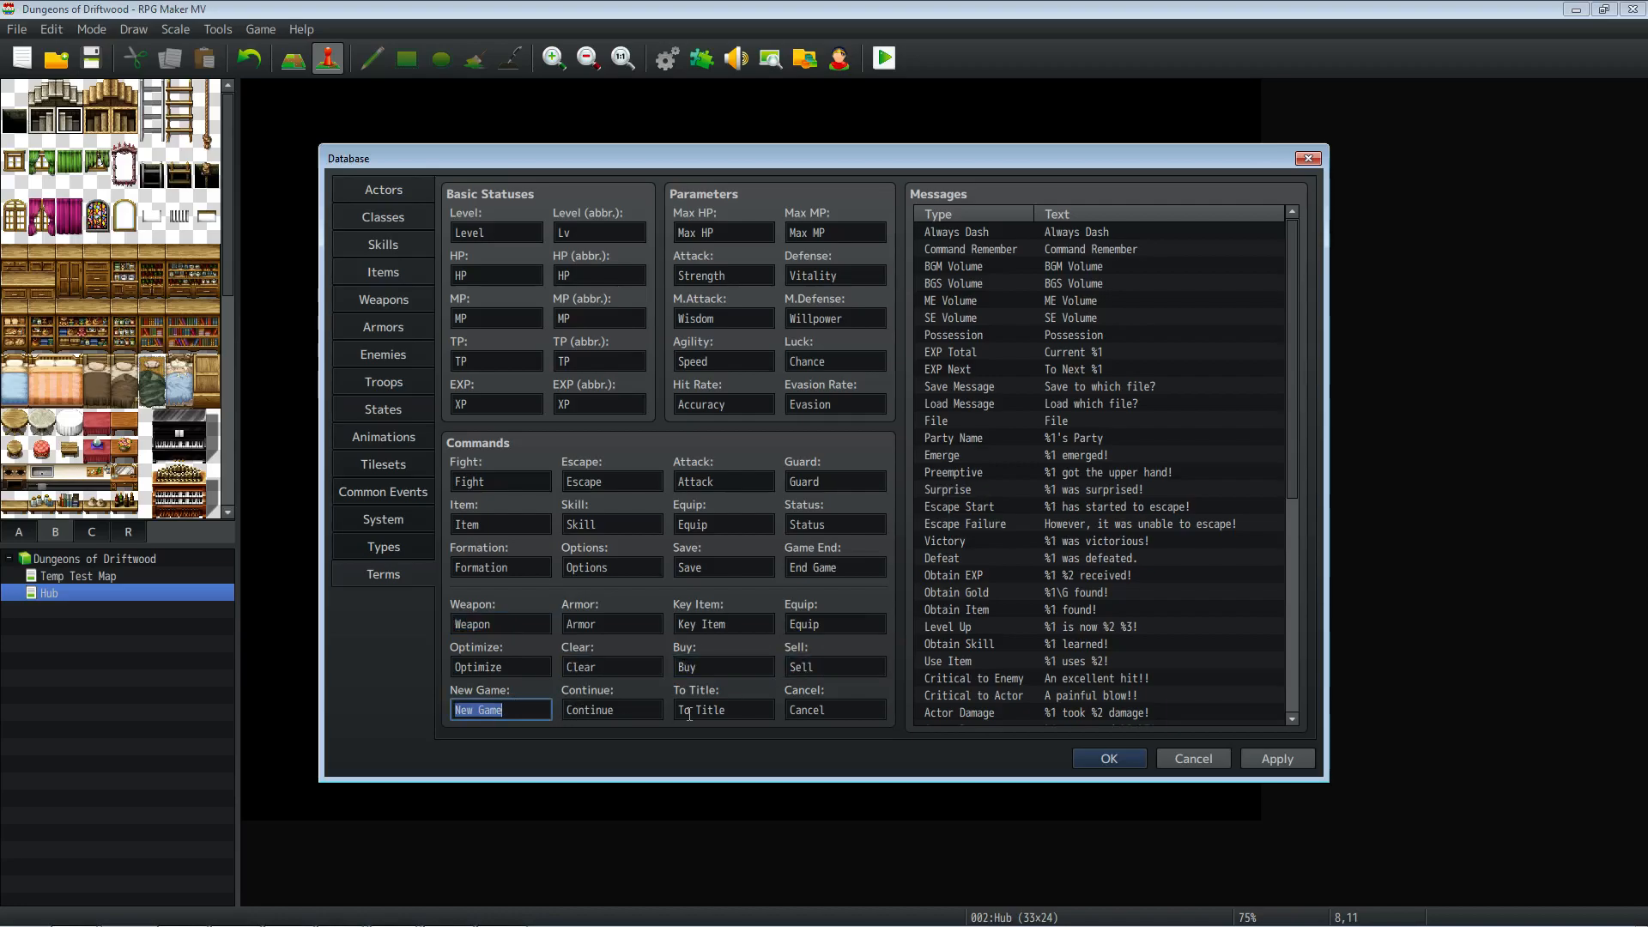
{"action": "key", "text": "Tab"}
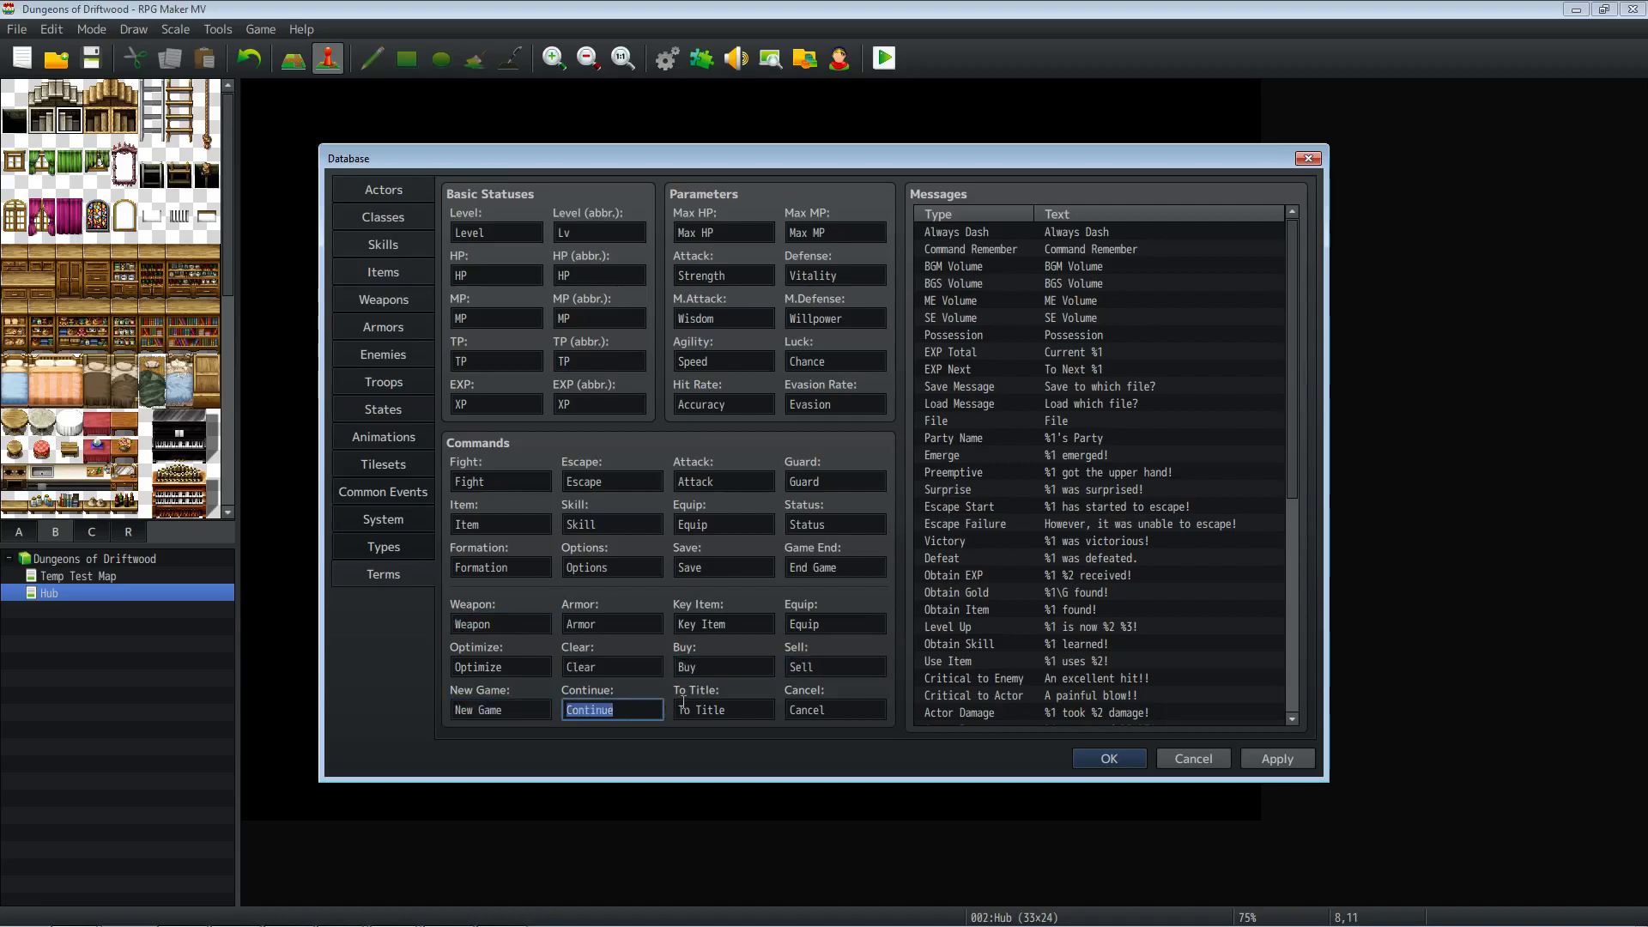
{"action": "type", "text": "Load"}
Step: Rename the To Title command to Exit
{"action": "key", "text": "Tab"}
{"action": "type", "text": "E"}
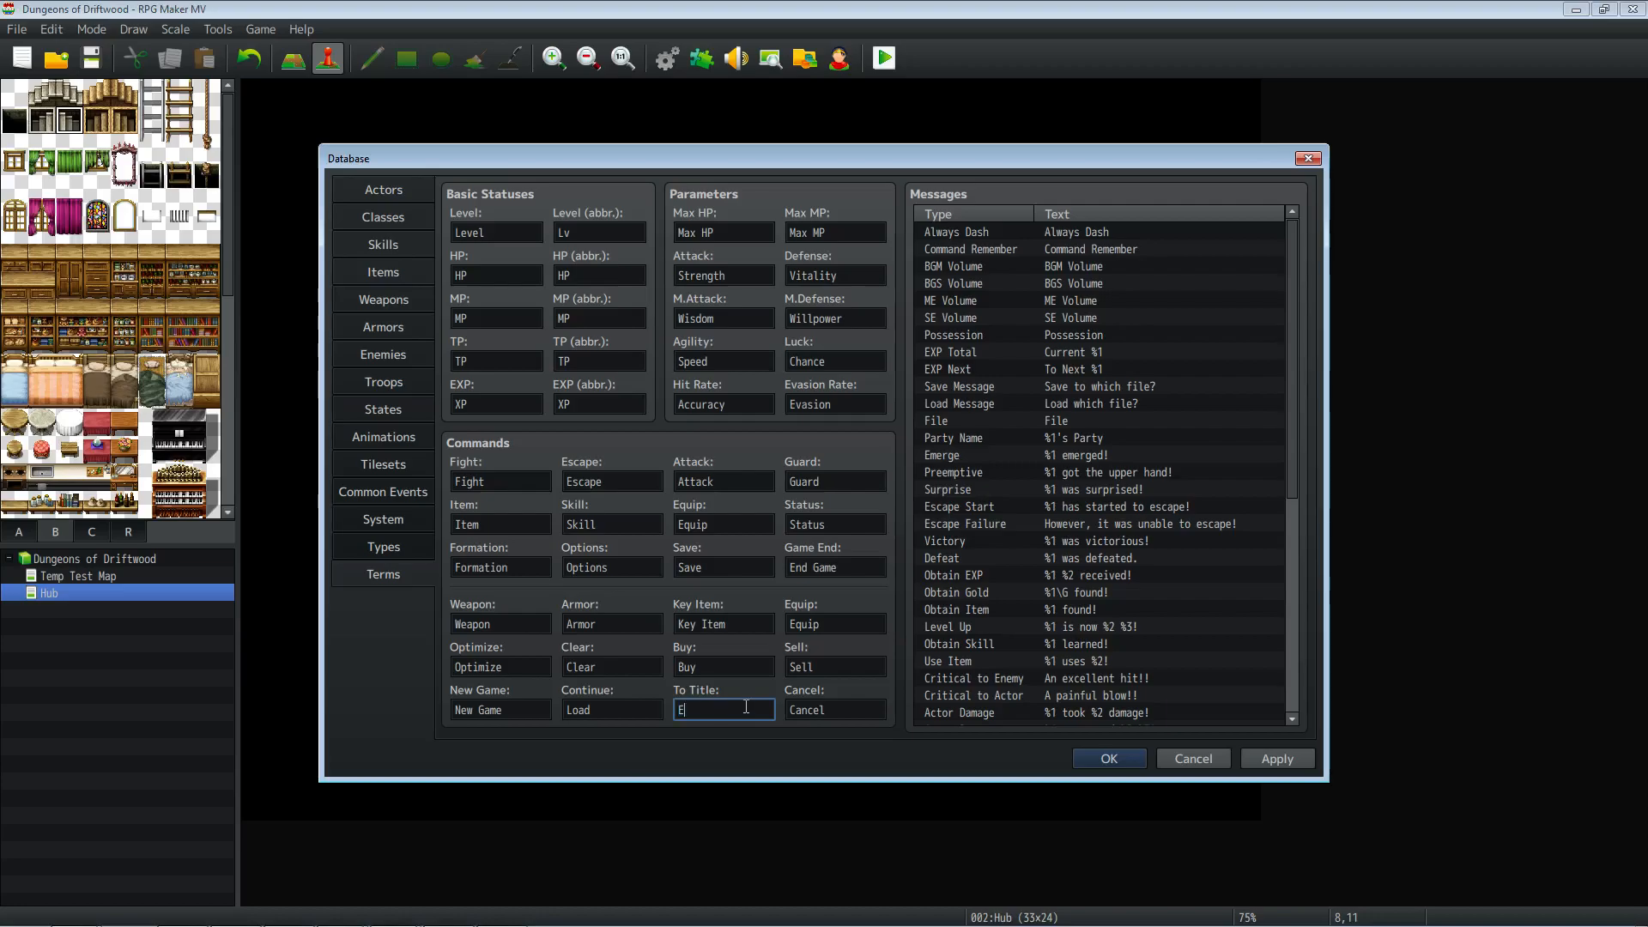
{"action": "type", "text": "xit"}
{"action": "key", "text": "BackSpace"}
{"action": "key", "text": "BackSpace"}
{"action": "key", "text": "BackSpace"}
{"action": "type", "text": "nd"}
{"action": "key", "text": "BackSpace"}
{"action": "key", "text": "BackSpace"}
{"action": "type", "text": "xi"}
Step: Rename the Cancel command to Back, and apply the term changes and close the database
{"action": "double_click", "coordinate": [842, 710]}
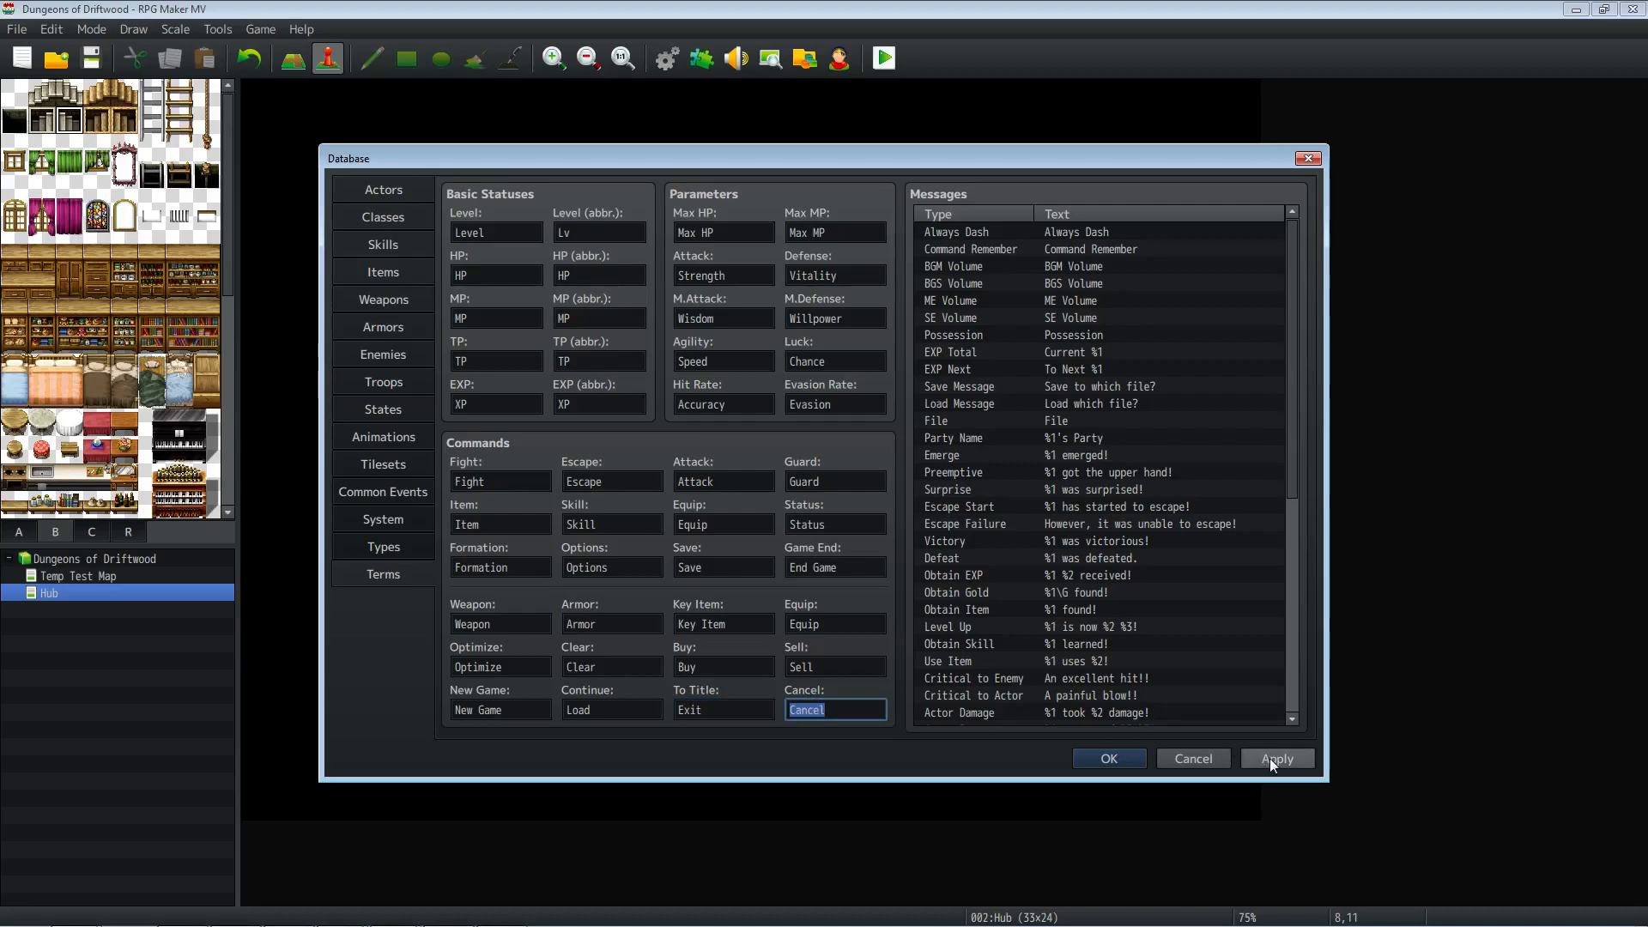
{"action": "left_click_drag", "start_coordinate": [848, 711], "coordinate": [742, 709]}
{"action": "type", "text": "Back"}
{"action": "left_click", "coordinate": [1265, 759]}
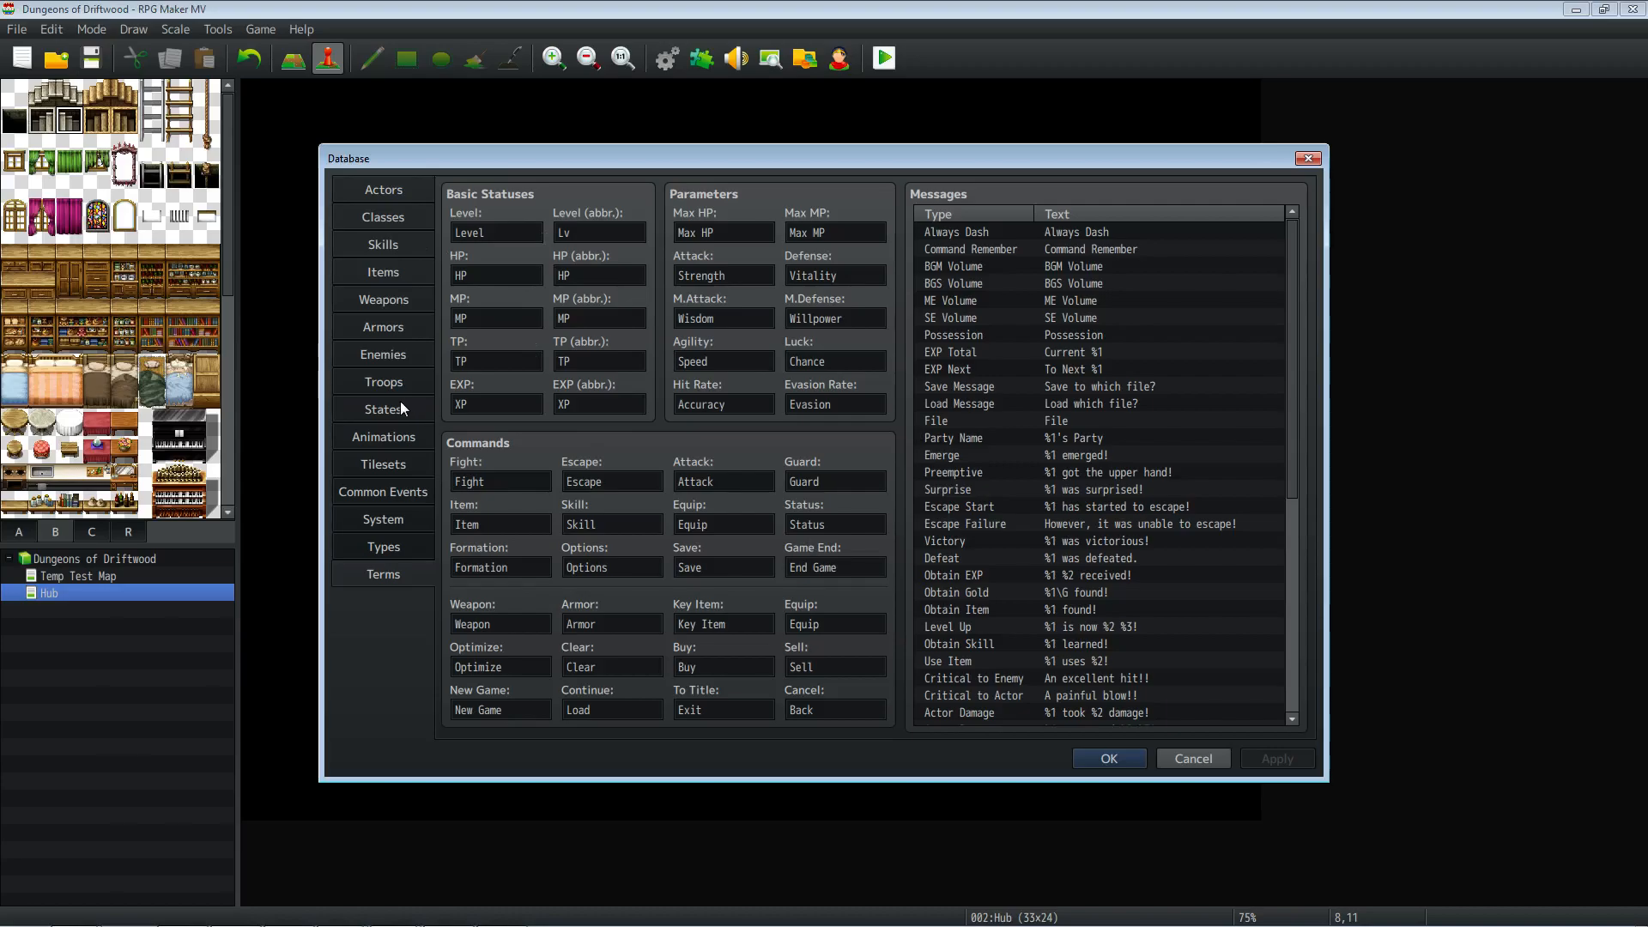
{"action": "left_click", "coordinate": [1103, 757]}
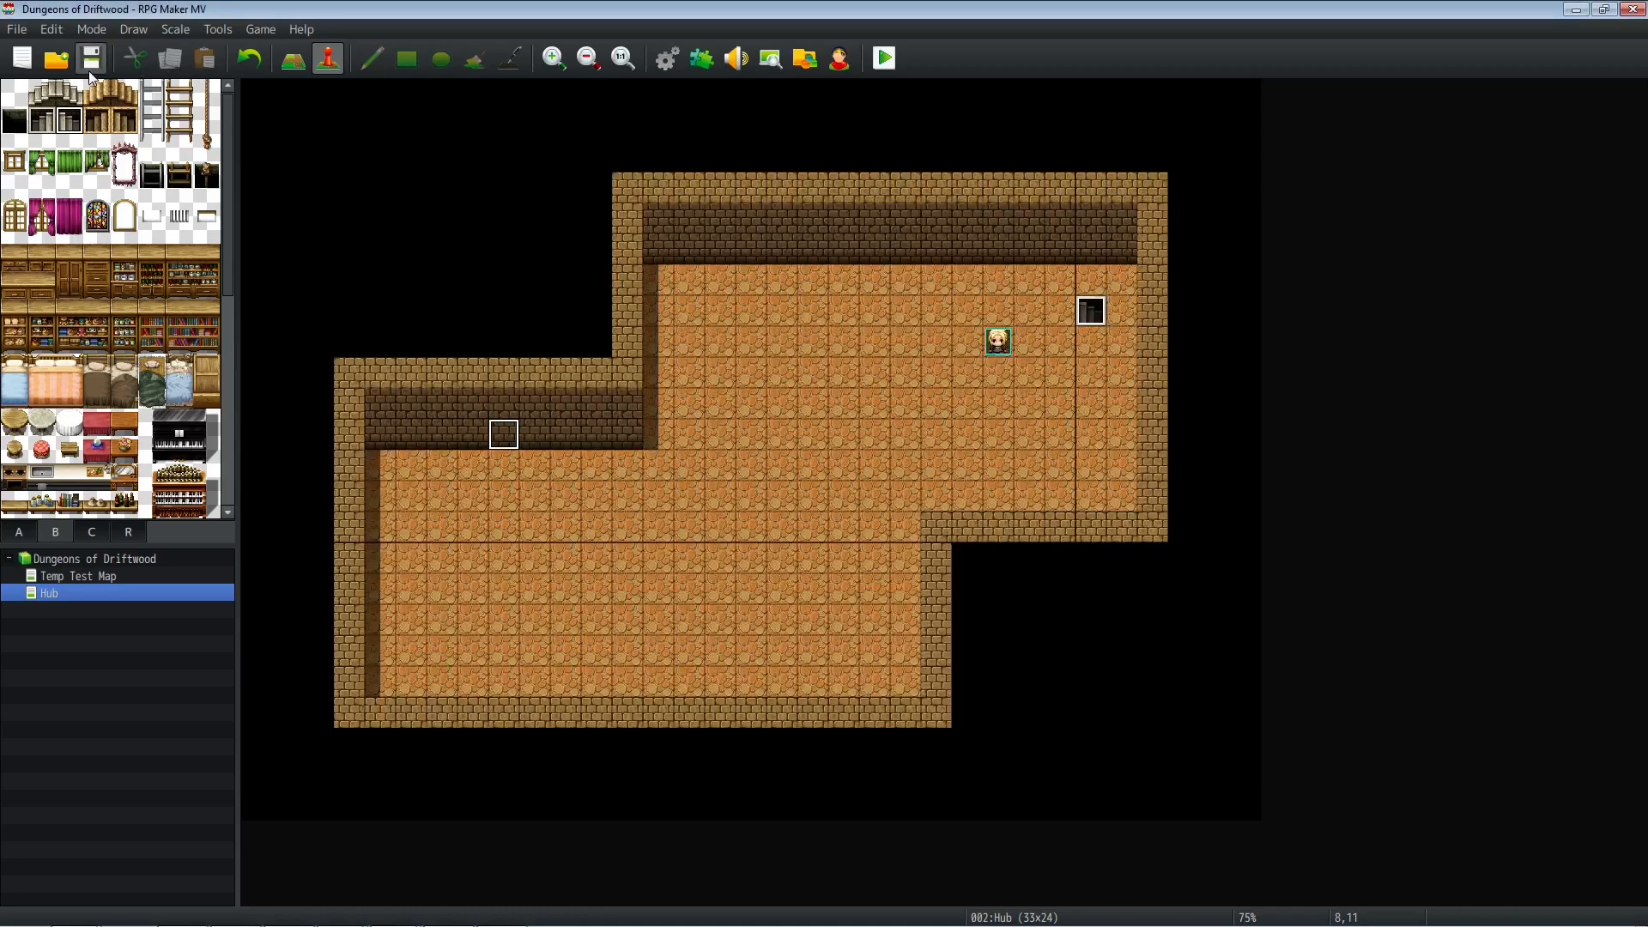
Step: Open the Plugin Manager, and switch to Firefox to return to the Yanfly Engine Plugins list
{"action": "left_click", "coordinate": [701, 58]}
{"action": "left_click", "coordinate": [697, 289]}
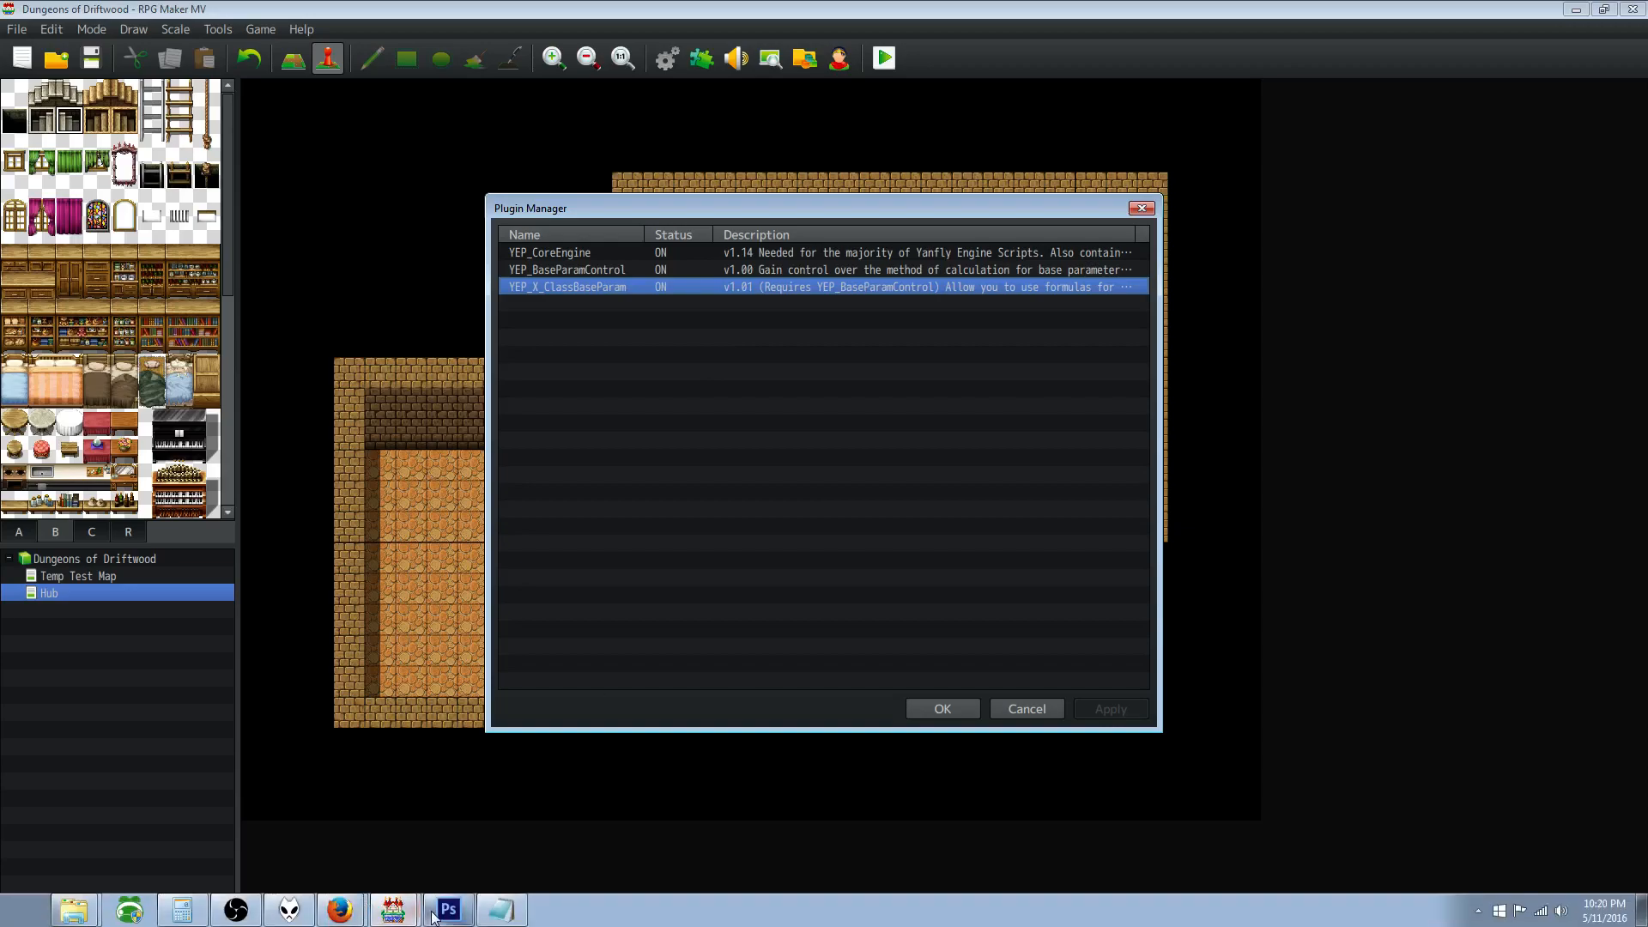
{"action": "left_click", "coordinate": [352, 917]}
{"action": "left_click", "coordinate": [312, 872]}
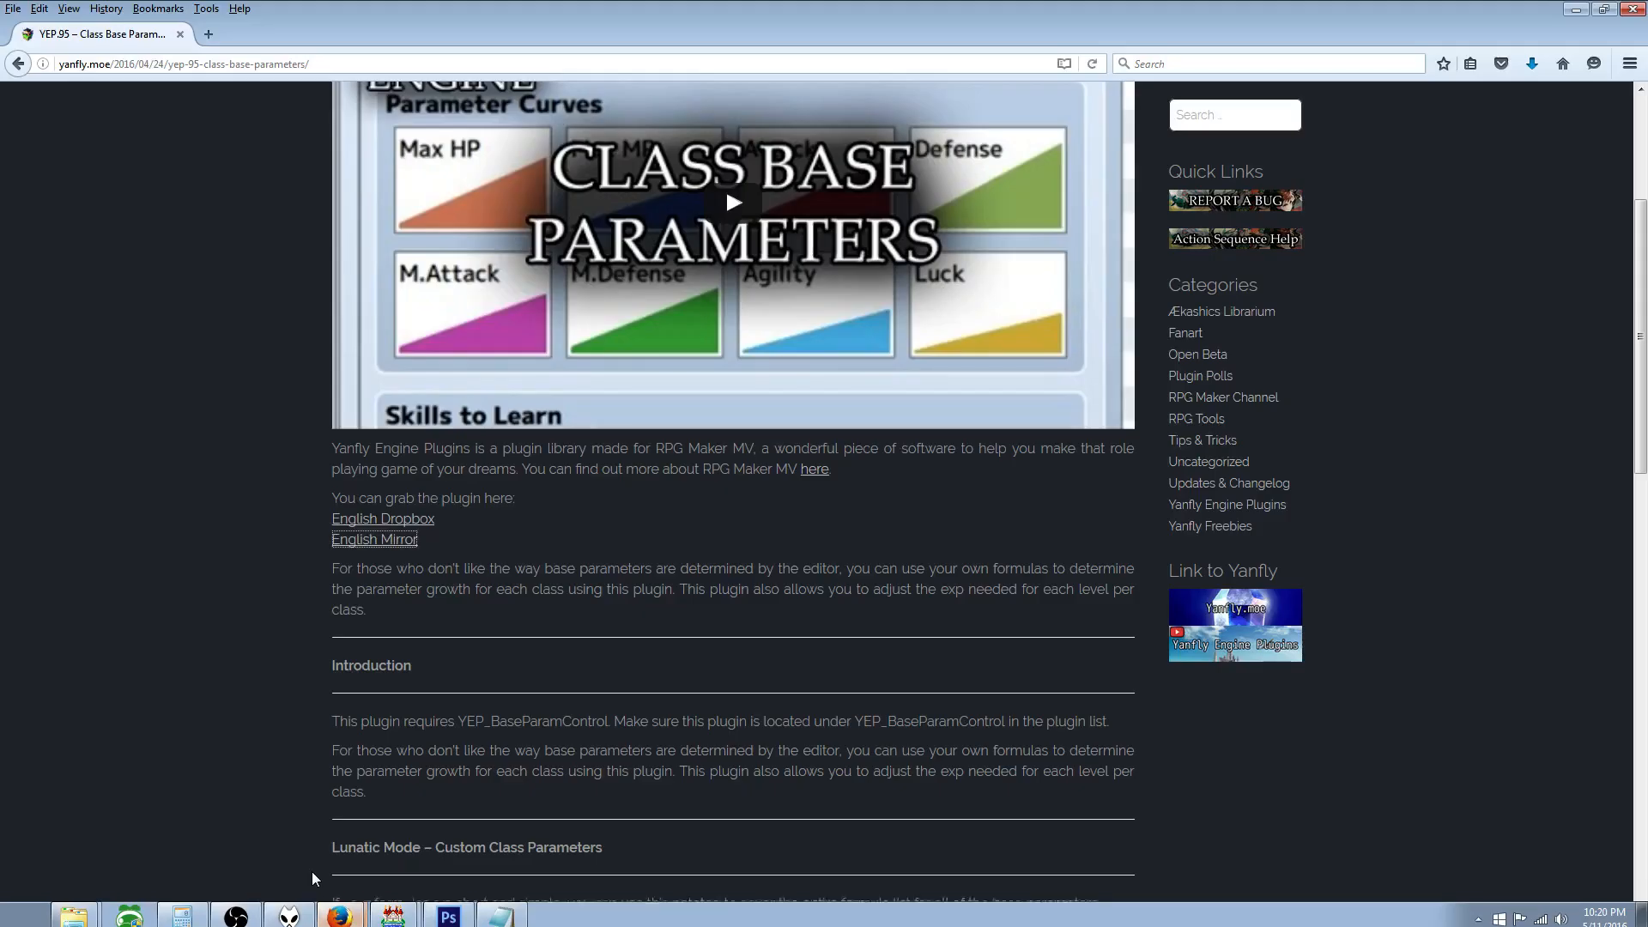
{"action": "left_click", "coordinate": [18, 63]}
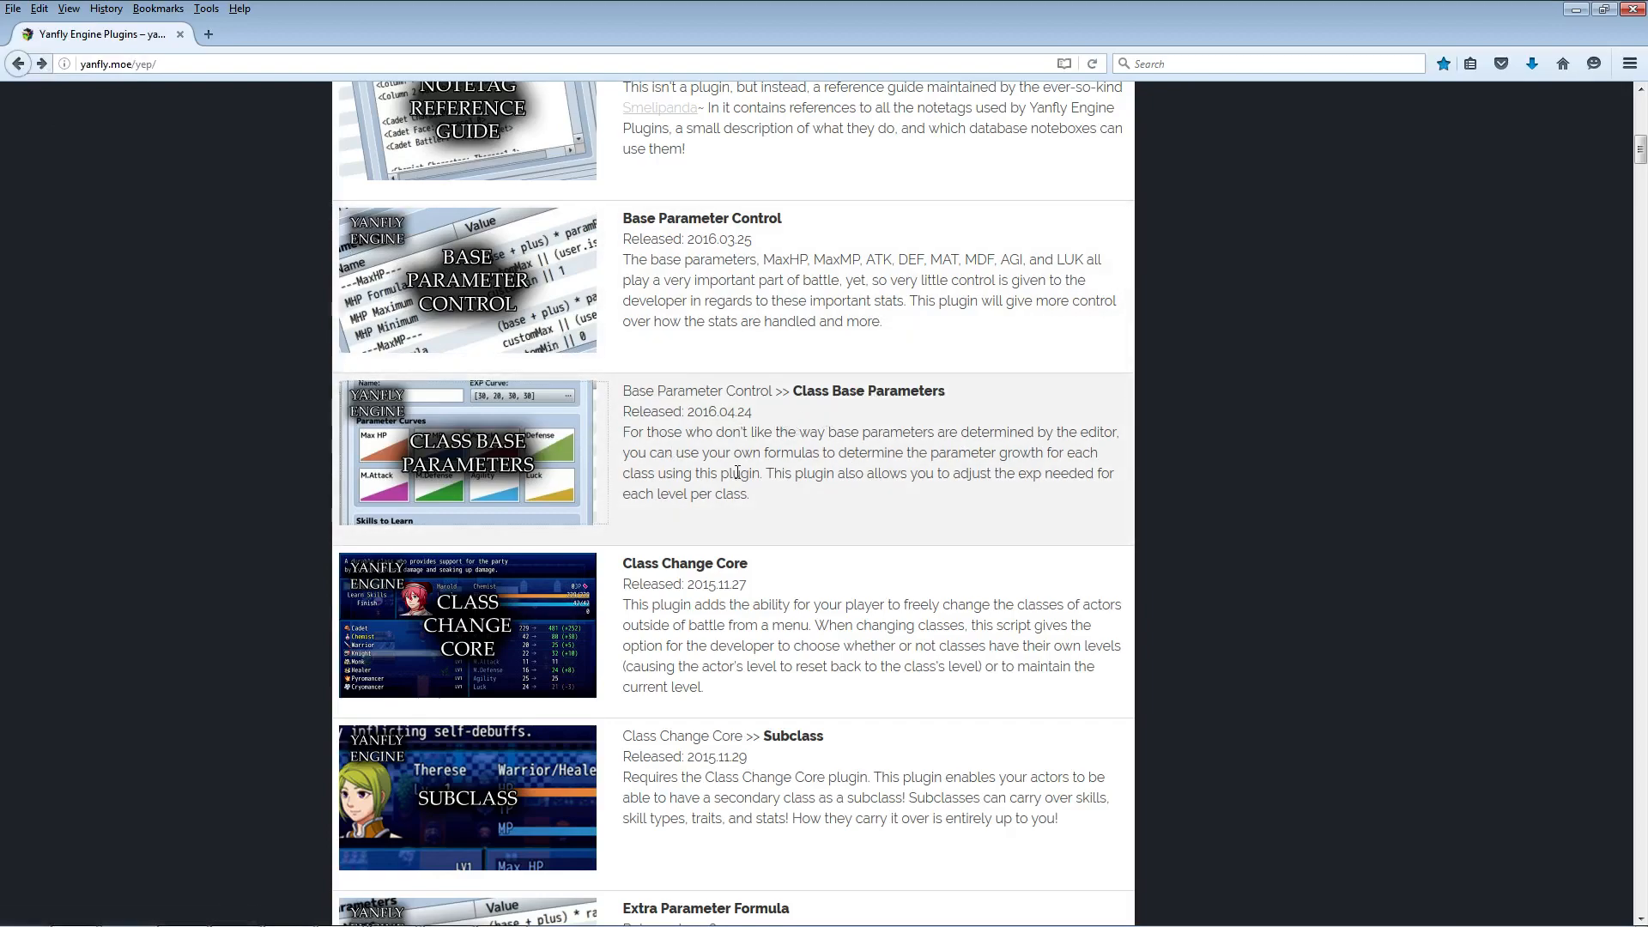
Step: Find the Extra Parameter Formula plugin in the Yanfly list and open its page
{"action": "scroll", "coordinate": [601, 464], "scroll_direction": "down", "scroll_amount": 4}
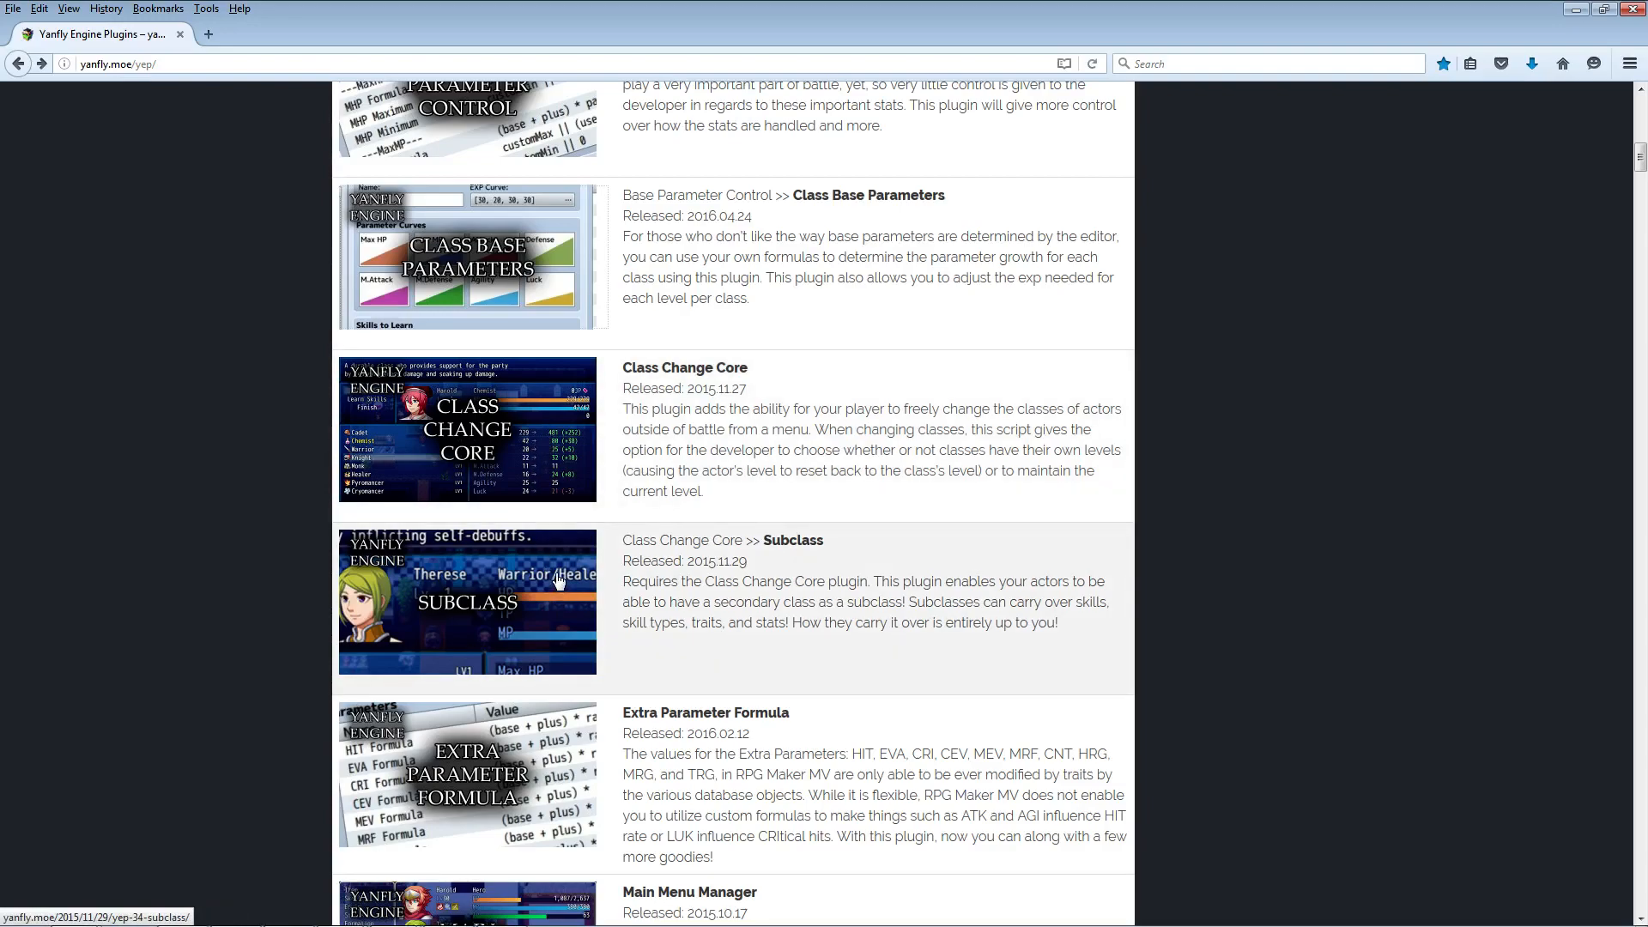
{"action": "scroll", "coordinate": [556, 590], "scroll_direction": "down", "scroll_amount": 2}
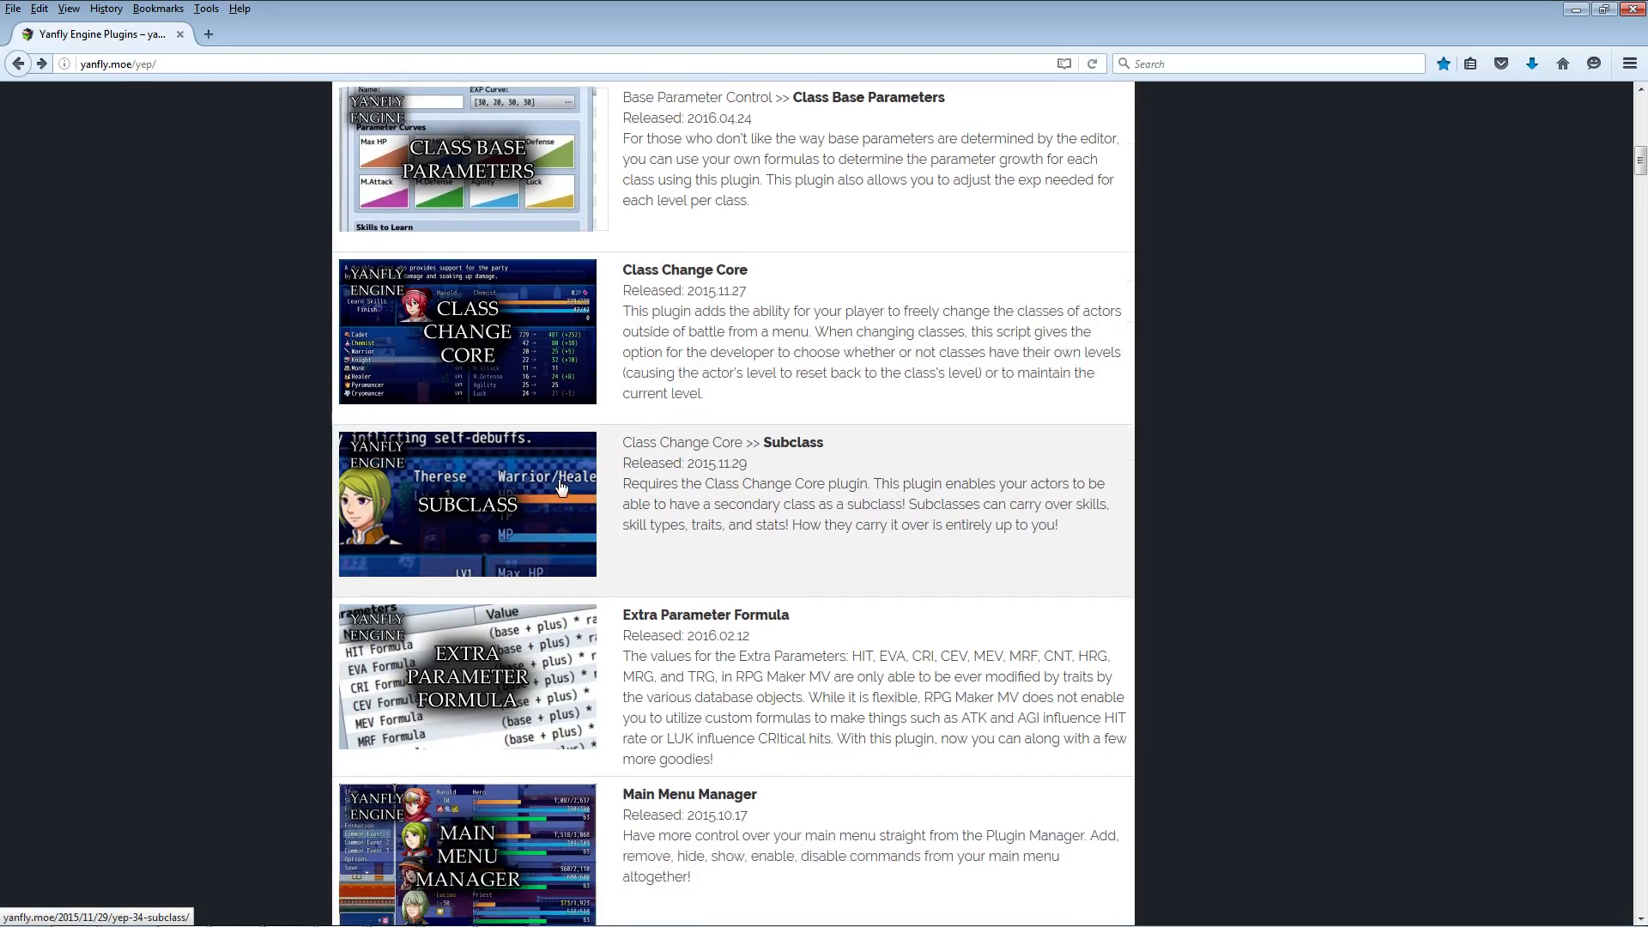
{"action": "scroll", "coordinate": [558, 485], "scroll_direction": "down", "scroll_amount": 3}
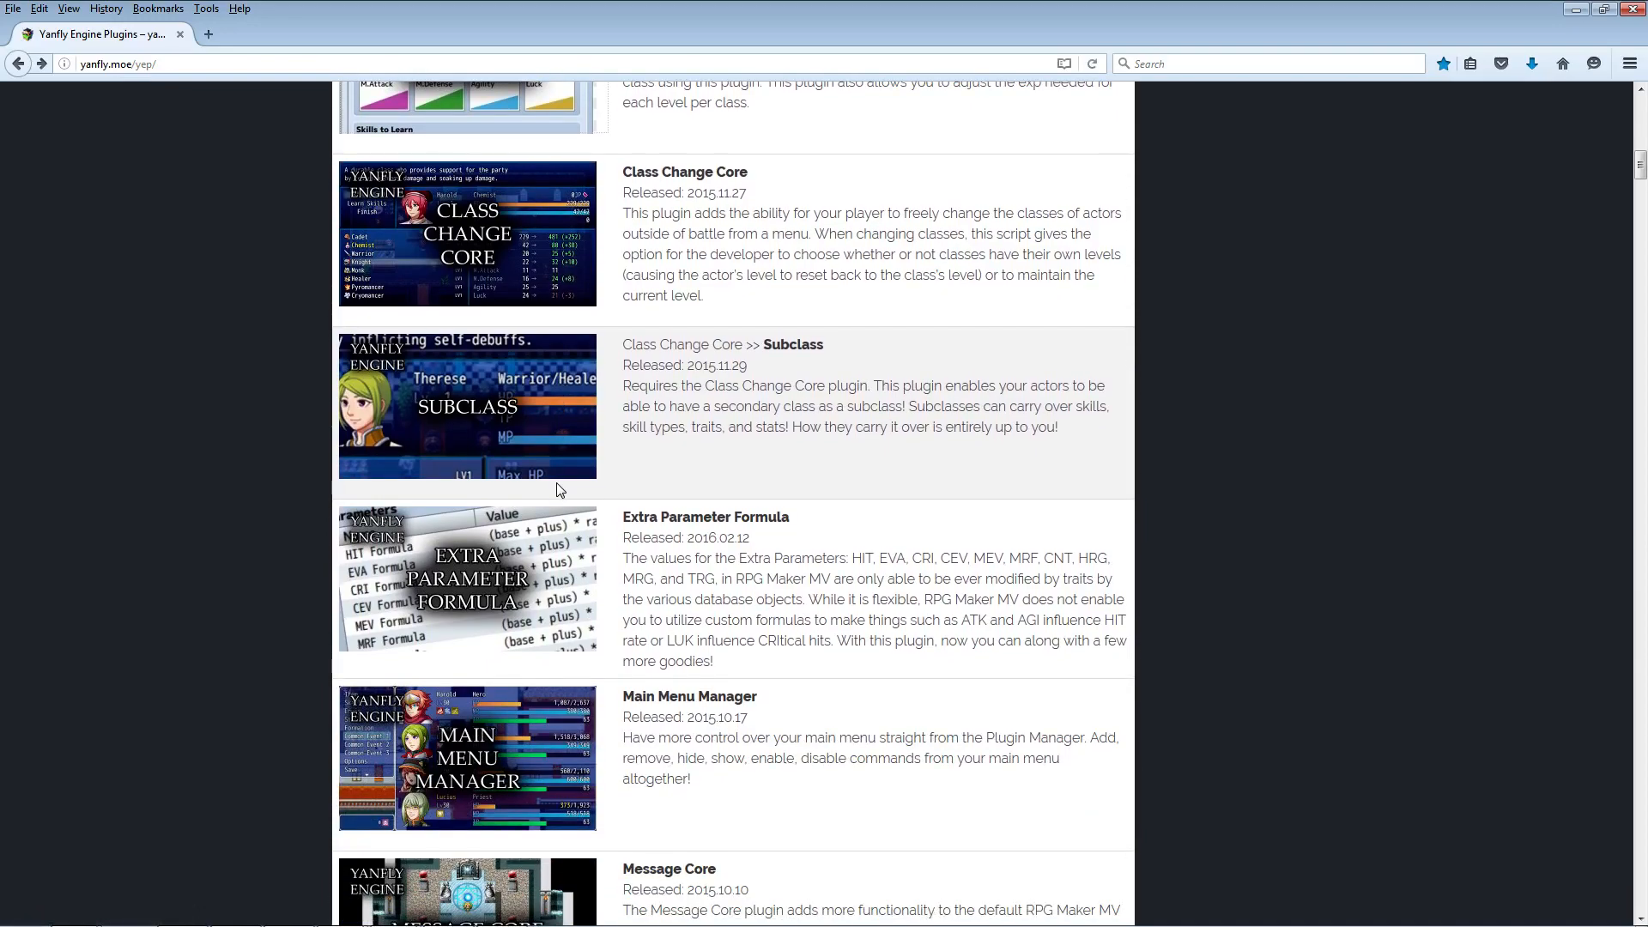
{"action": "scroll", "coordinate": [556, 488], "scroll_direction": "down", "scroll_amount": 1}
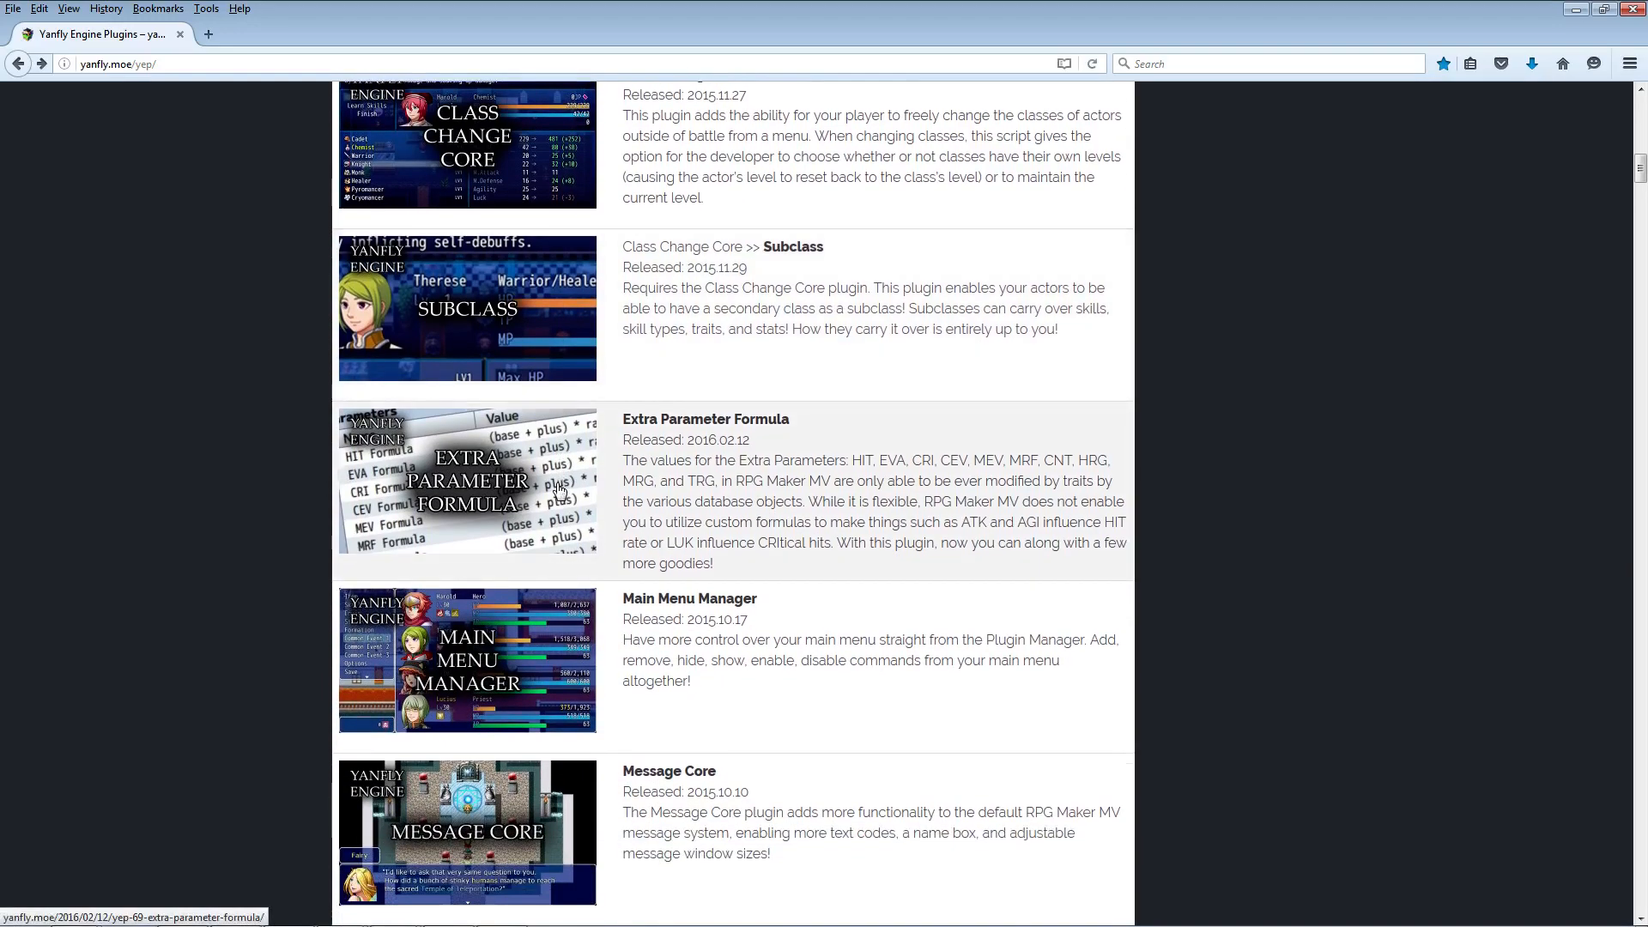
{"action": "scroll", "coordinate": [558, 489], "scroll_direction": "up", "scroll_amount": 6}
{"action": "scroll", "coordinate": [558, 489], "scroll_direction": "down", "scroll_amount": 2}
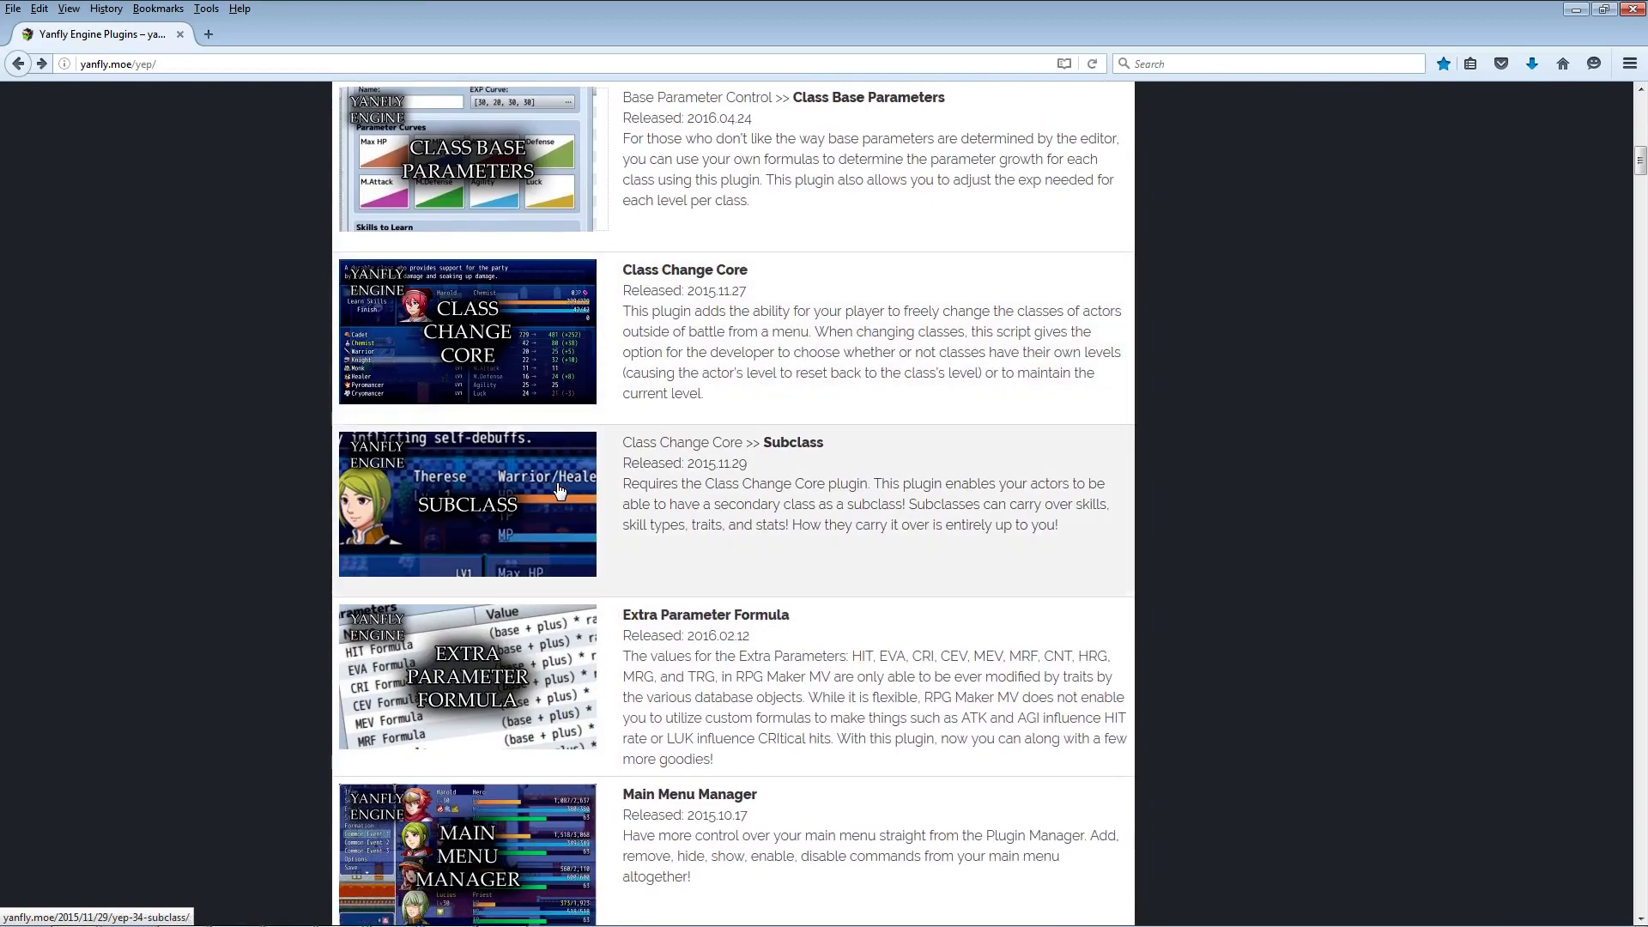
{"action": "scroll", "coordinate": [559, 490], "scroll_direction": "down", "scroll_amount": 3}
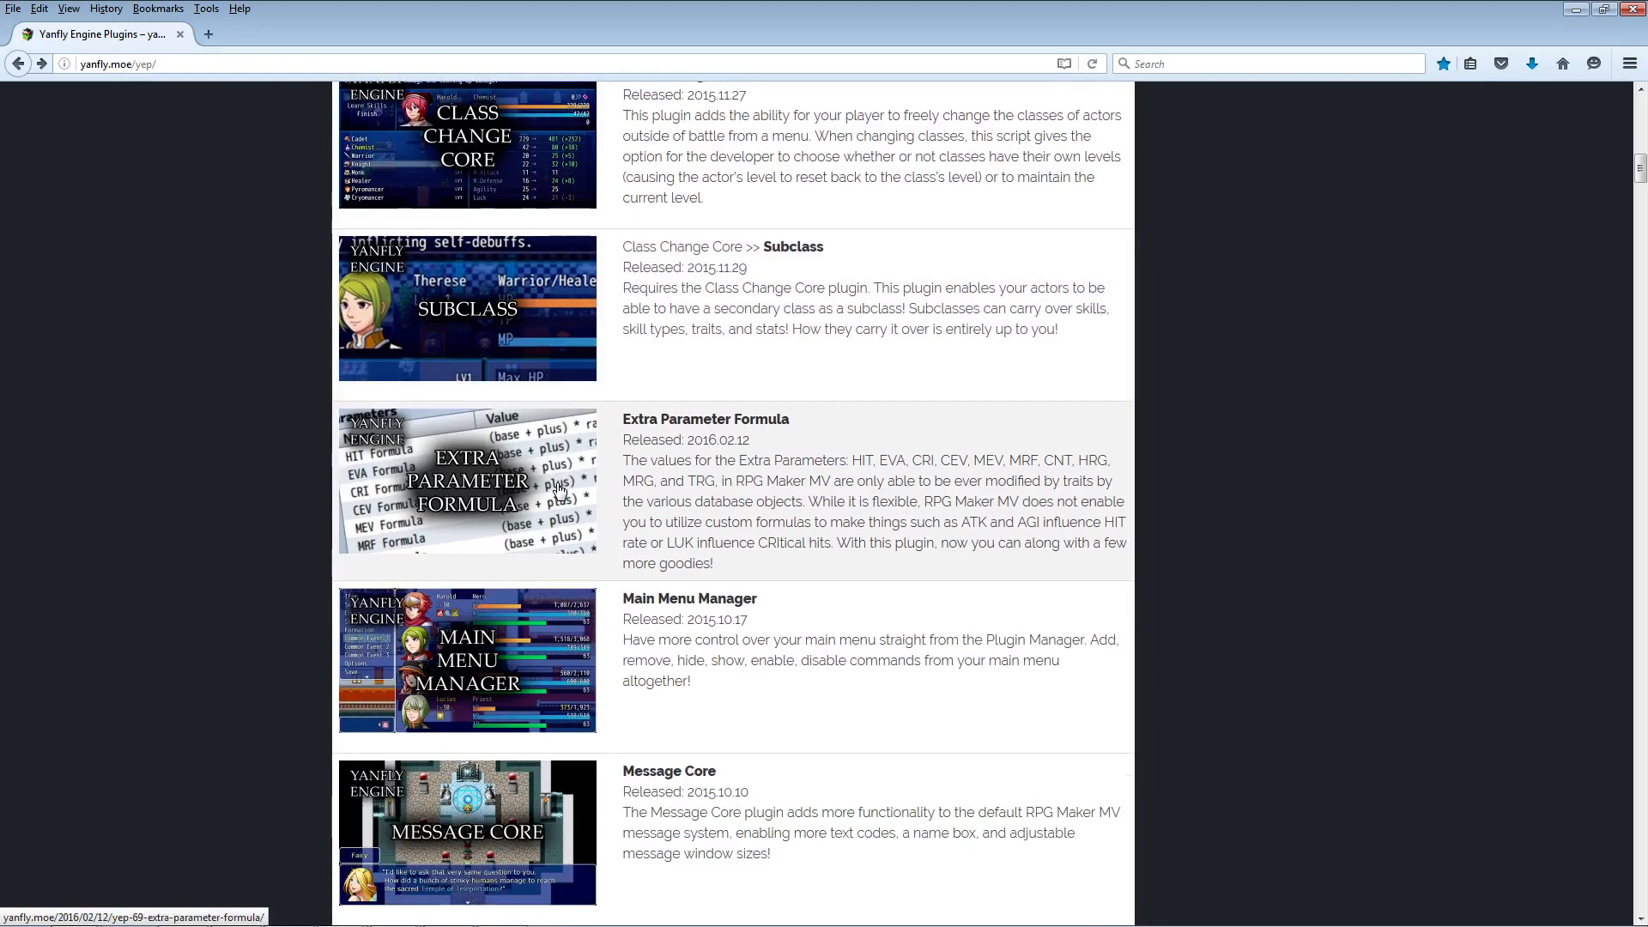
{"action": "left_click", "coordinate": [546, 485]}
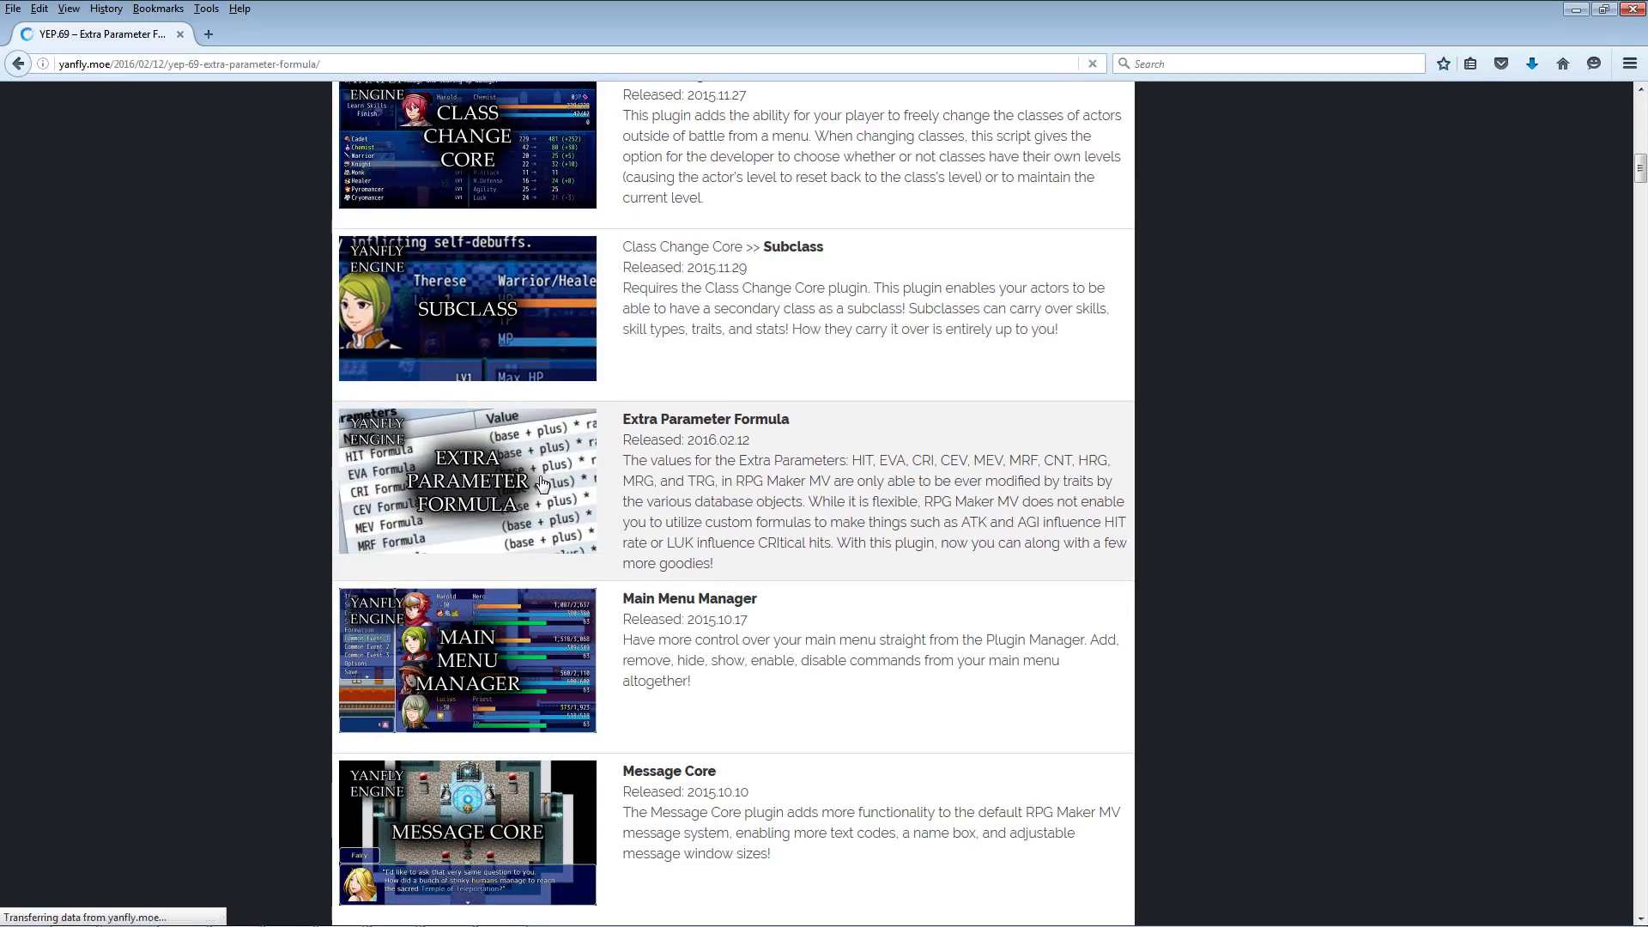
Step: Save the English Mirror copy of the plugin as YEP_ExtraParamFormula.js in the project's js/plugins folder
{"action": "scroll", "coordinate": [477, 498], "scroll_direction": "down", "scroll_amount": 6}
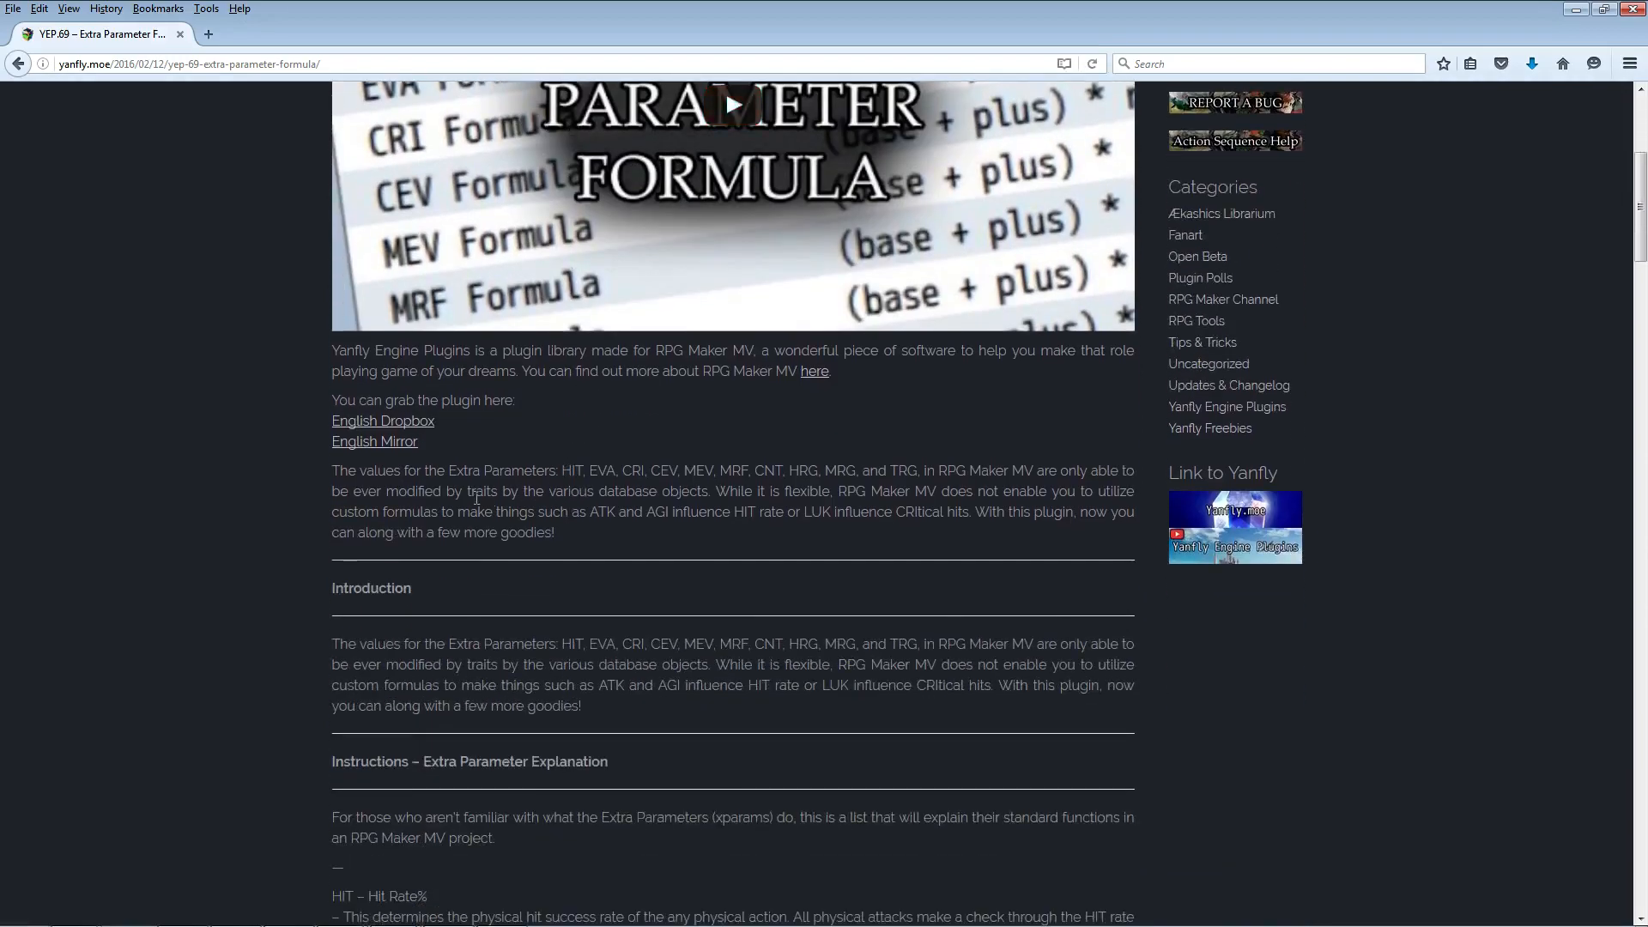
{"action": "right_click", "coordinate": [377, 441]}
{"action": "left_click", "coordinate": [442, 535]}
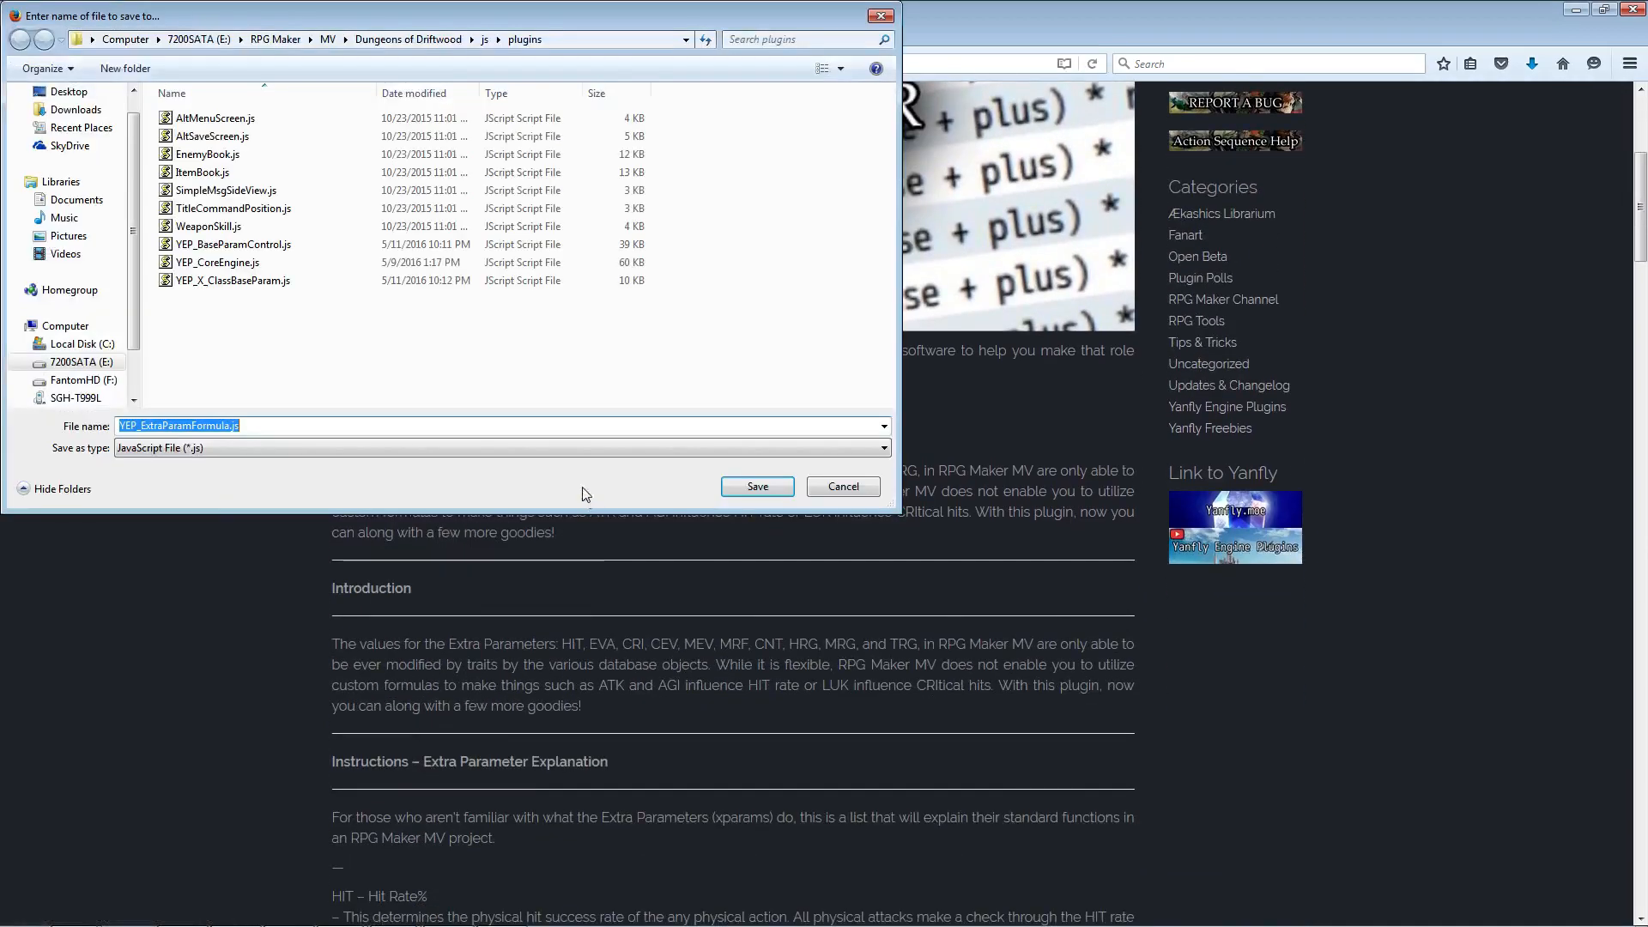
{"action": "left_click", "coordinate": [756, 487]}
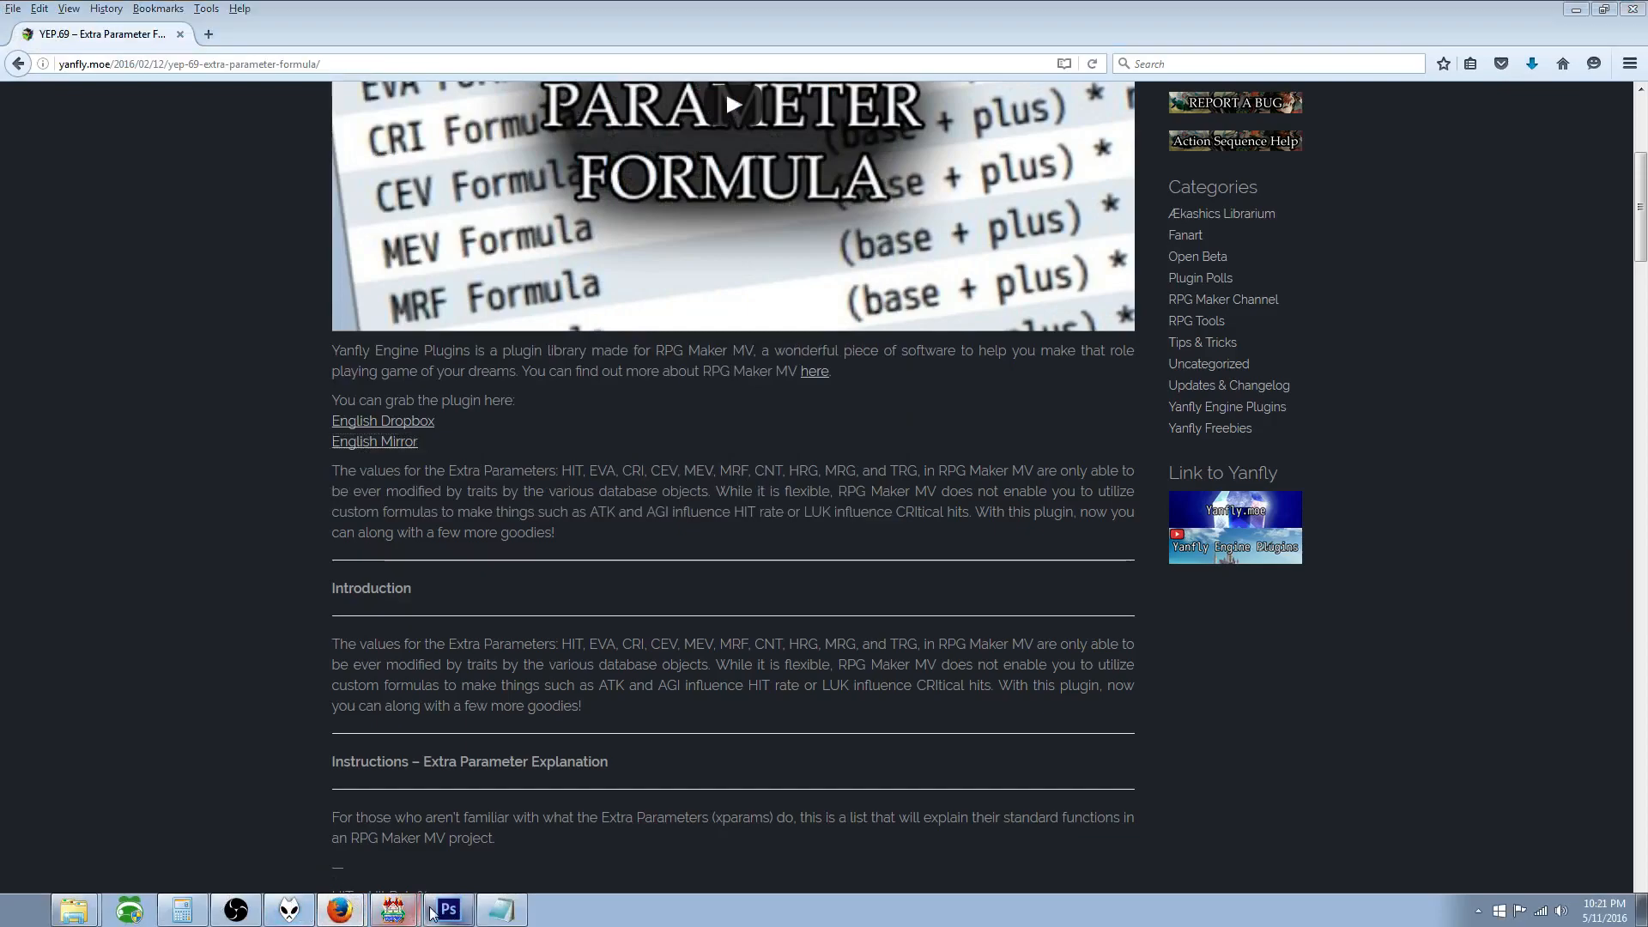
Step: Switch to RPG Maker MV and start a new plugin entry with YEP_ExtraParamFormula selected
{"action": "left_click", "coordinate": [371, 850]}
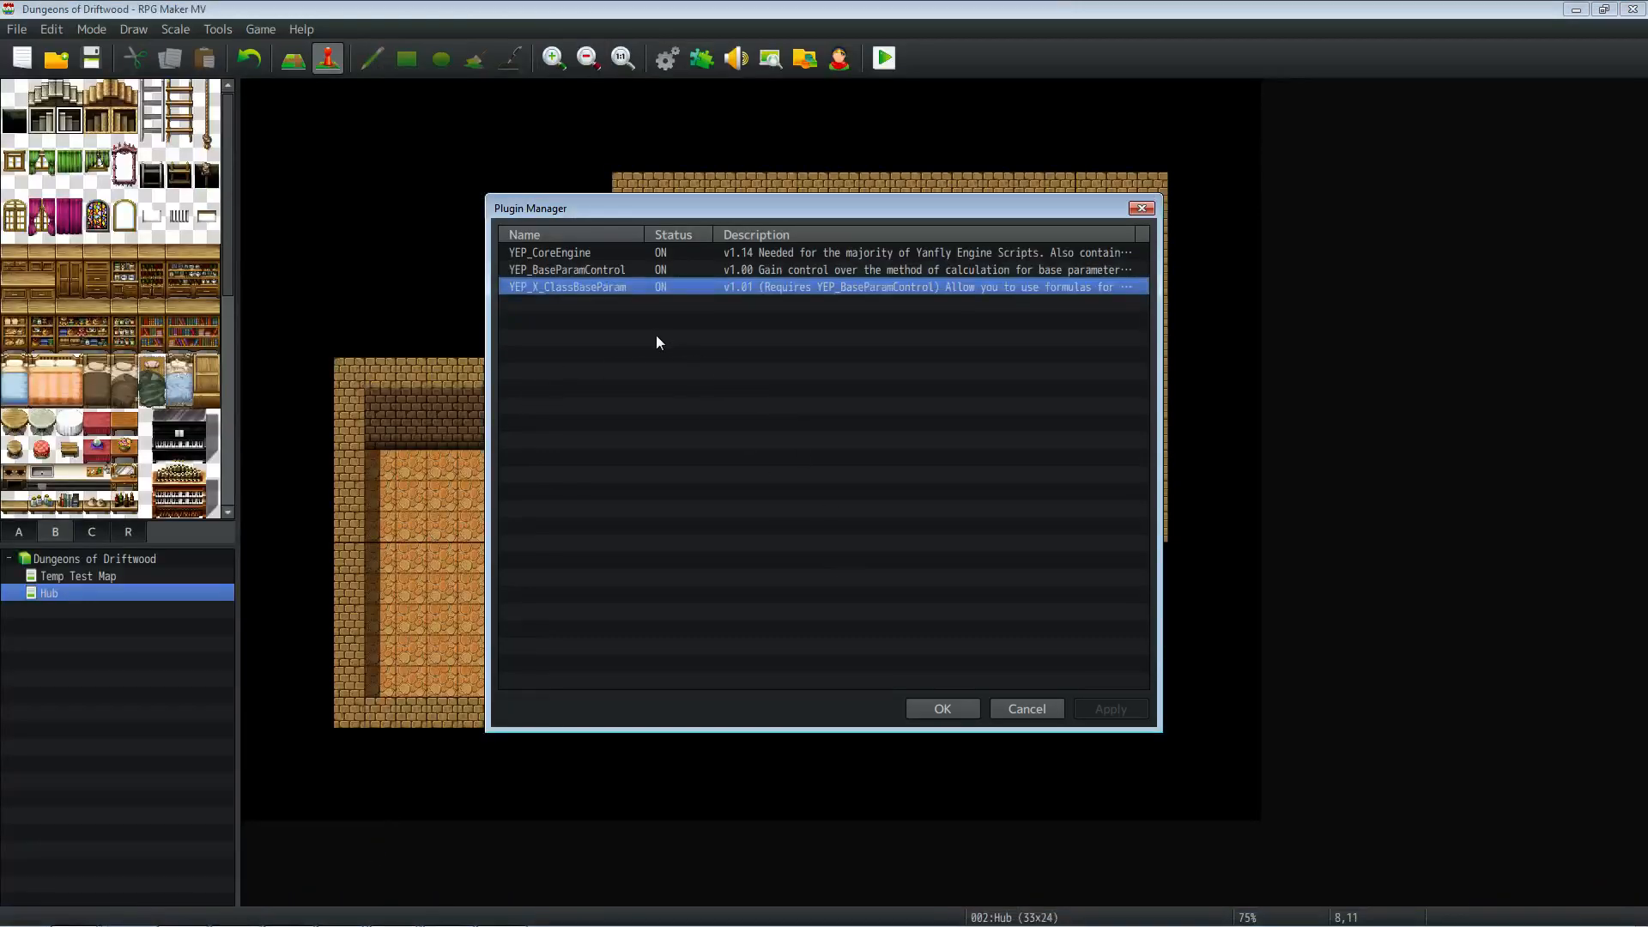
{"action": "double_click", "coordinate": [630, 301]}
{"action": "left_click", "coordinate": [735, 336]}
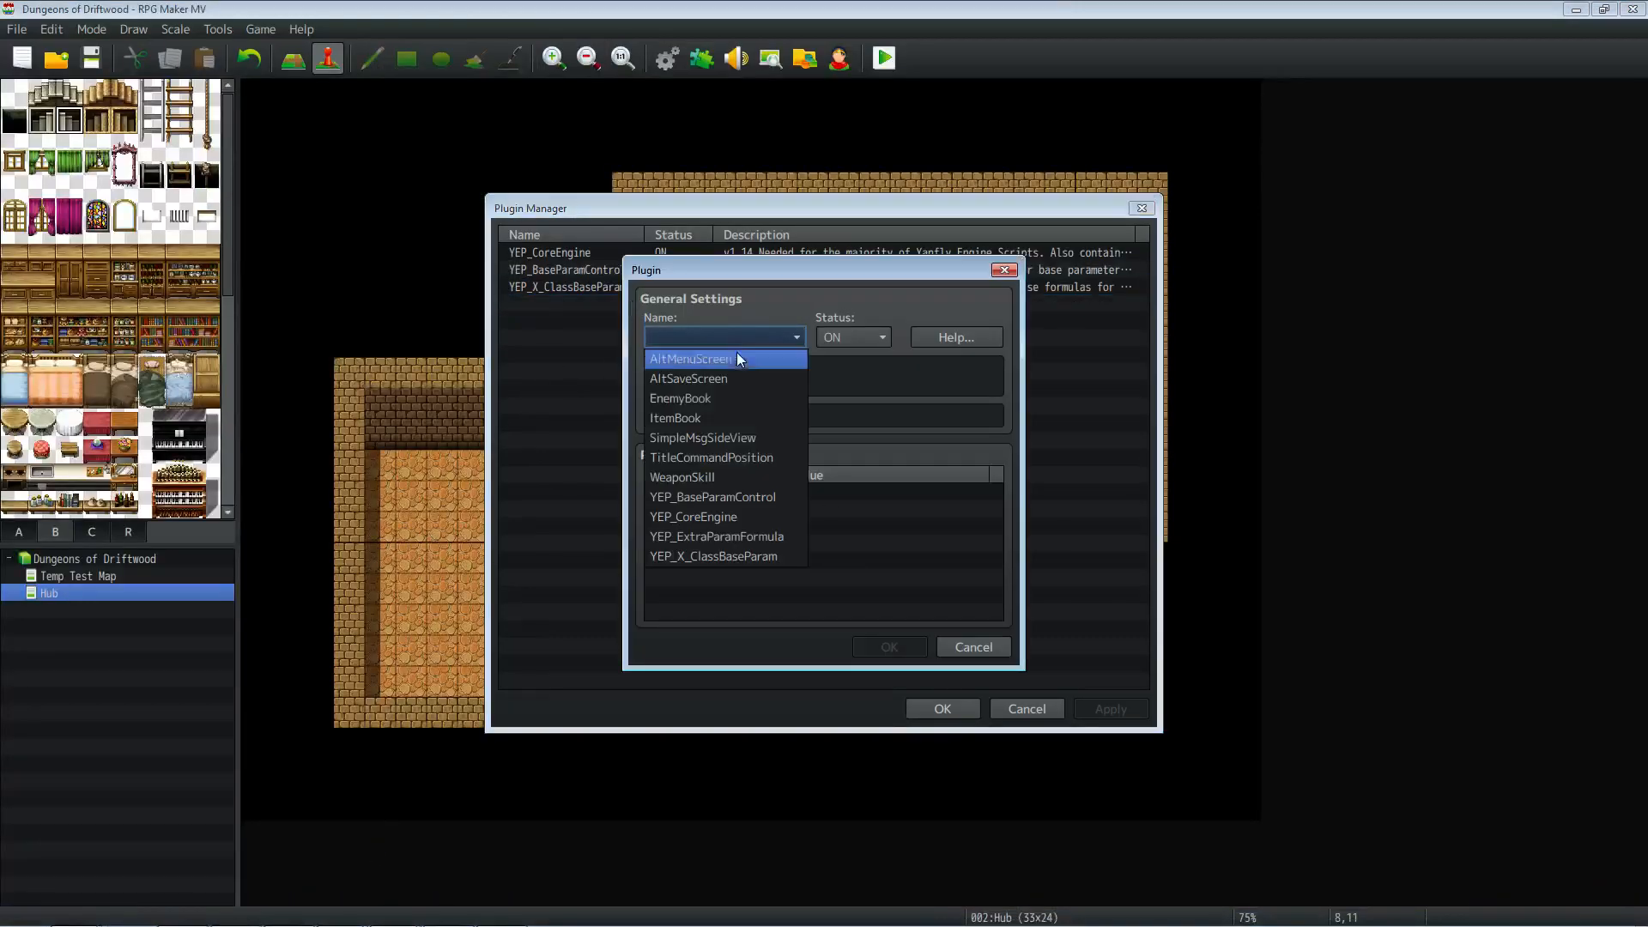
{"action": "left_click", "coordinate": [751, 538]}
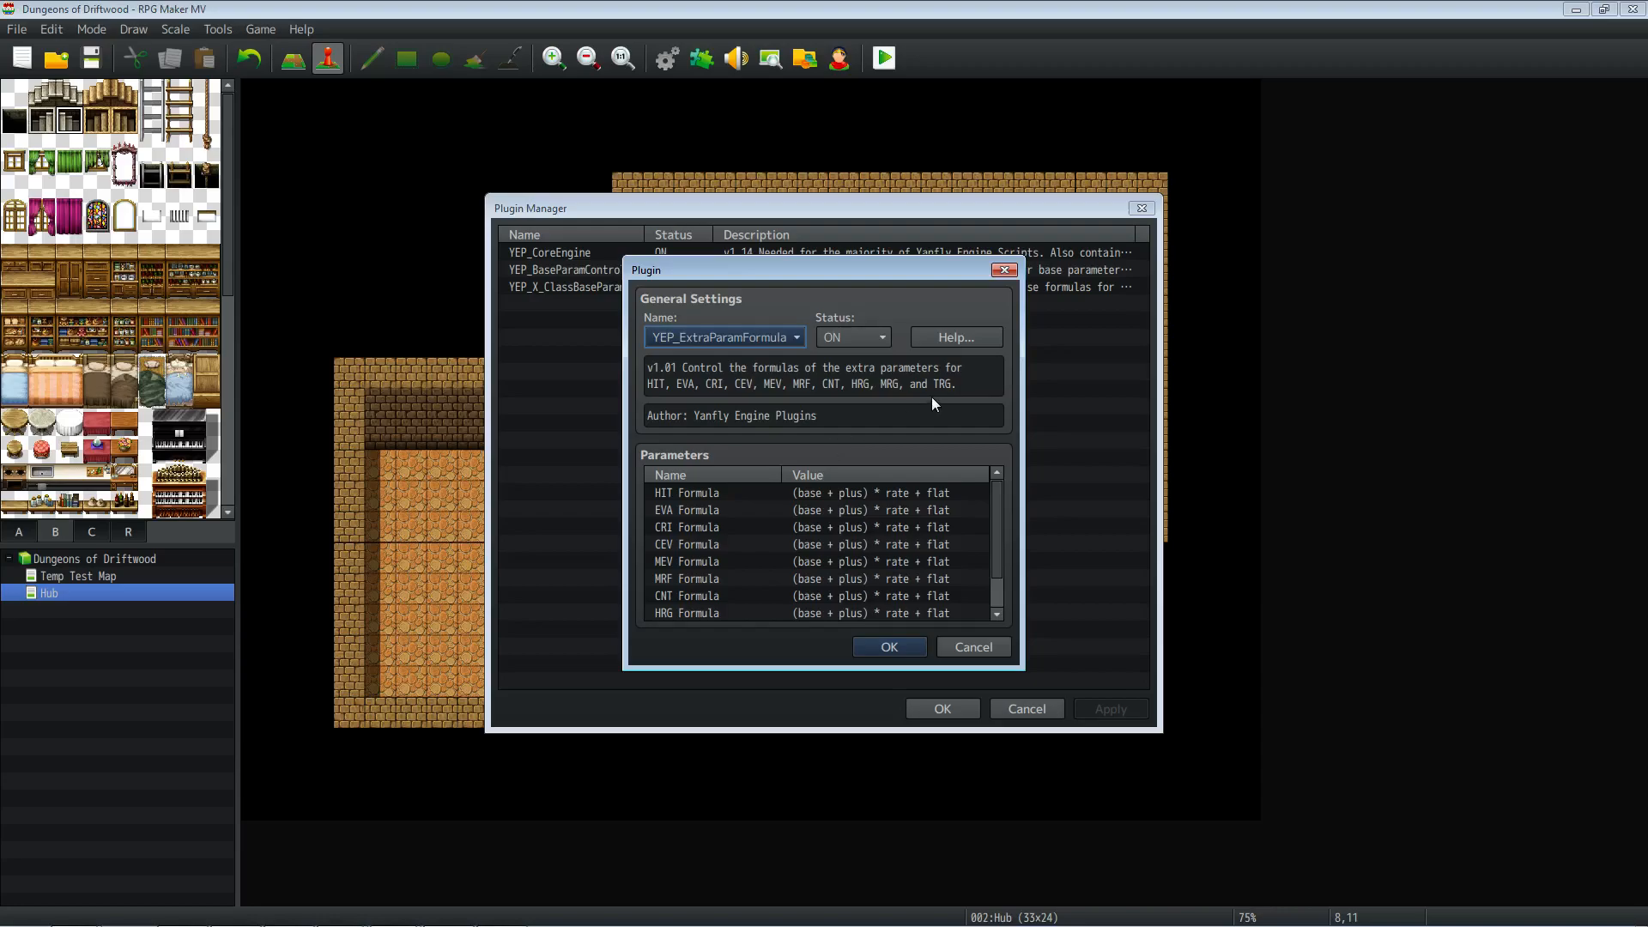
Step: Look through the plugin's extra parameter formulas, from HIT to TRG
{"action": "left_click", "coordinate": [922, 529]}
{"action": "scroll", "coordinate": [922, 523], "scroll_direction": "down", "scroll_amount": 1}
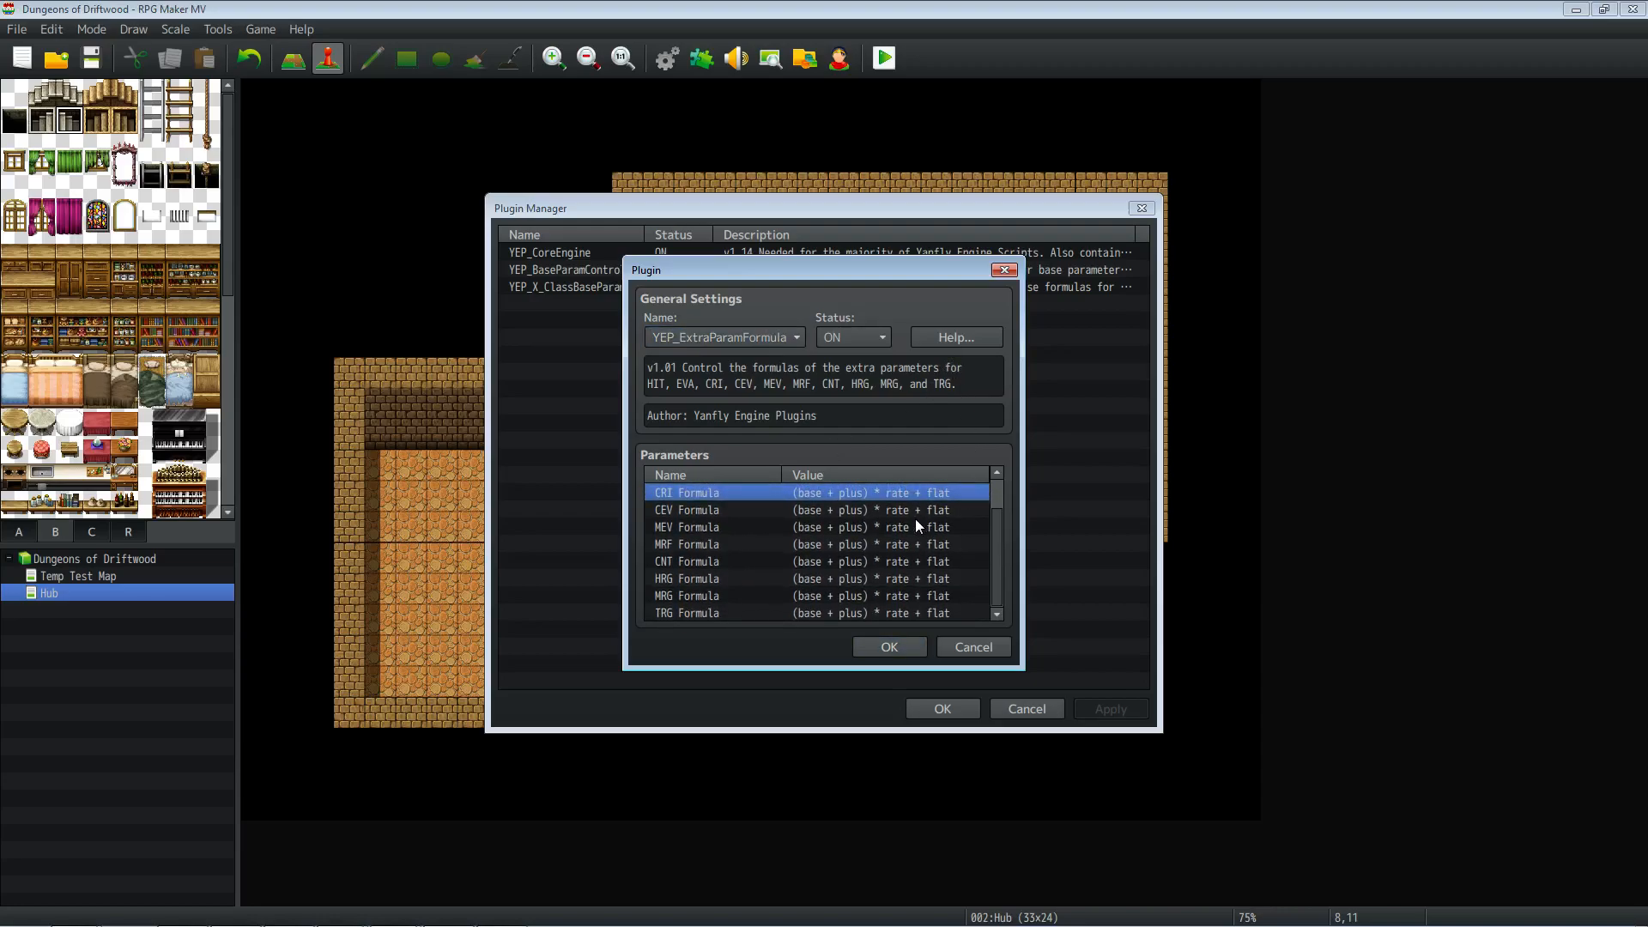
{"action": "scroll", "coordinate": [915, 518], "scroll_direction": "up", "scroll_amount": 1}
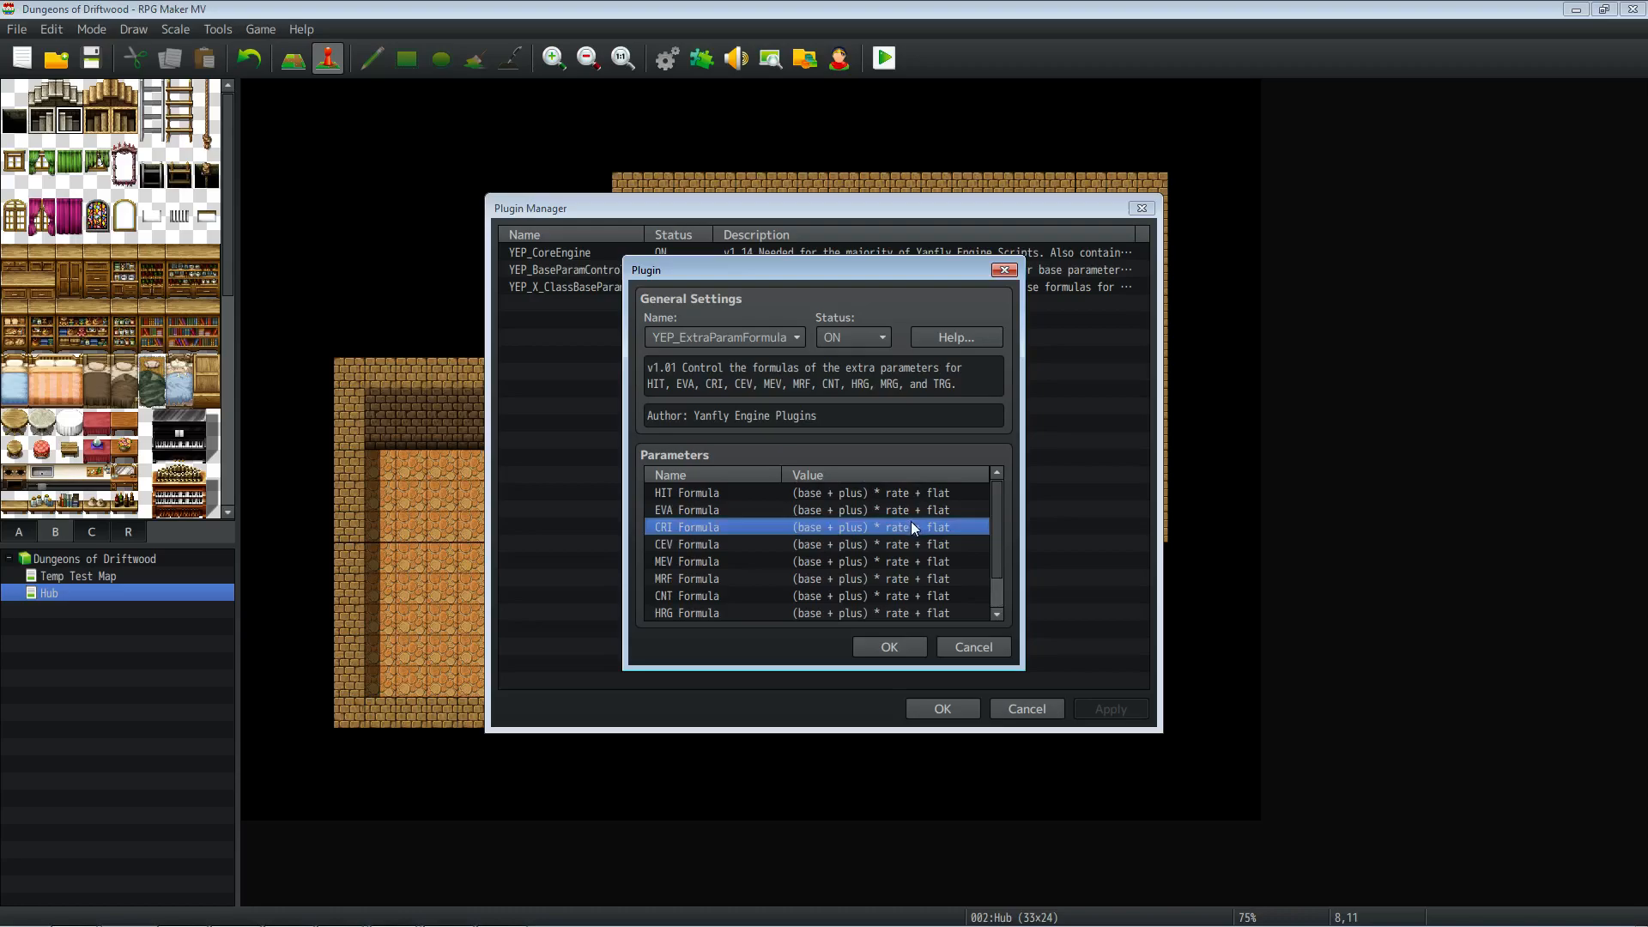
{"action": "scroll", "coordinate": [798, 541], "scroll_direction": "down", "scroll_amount": 1}
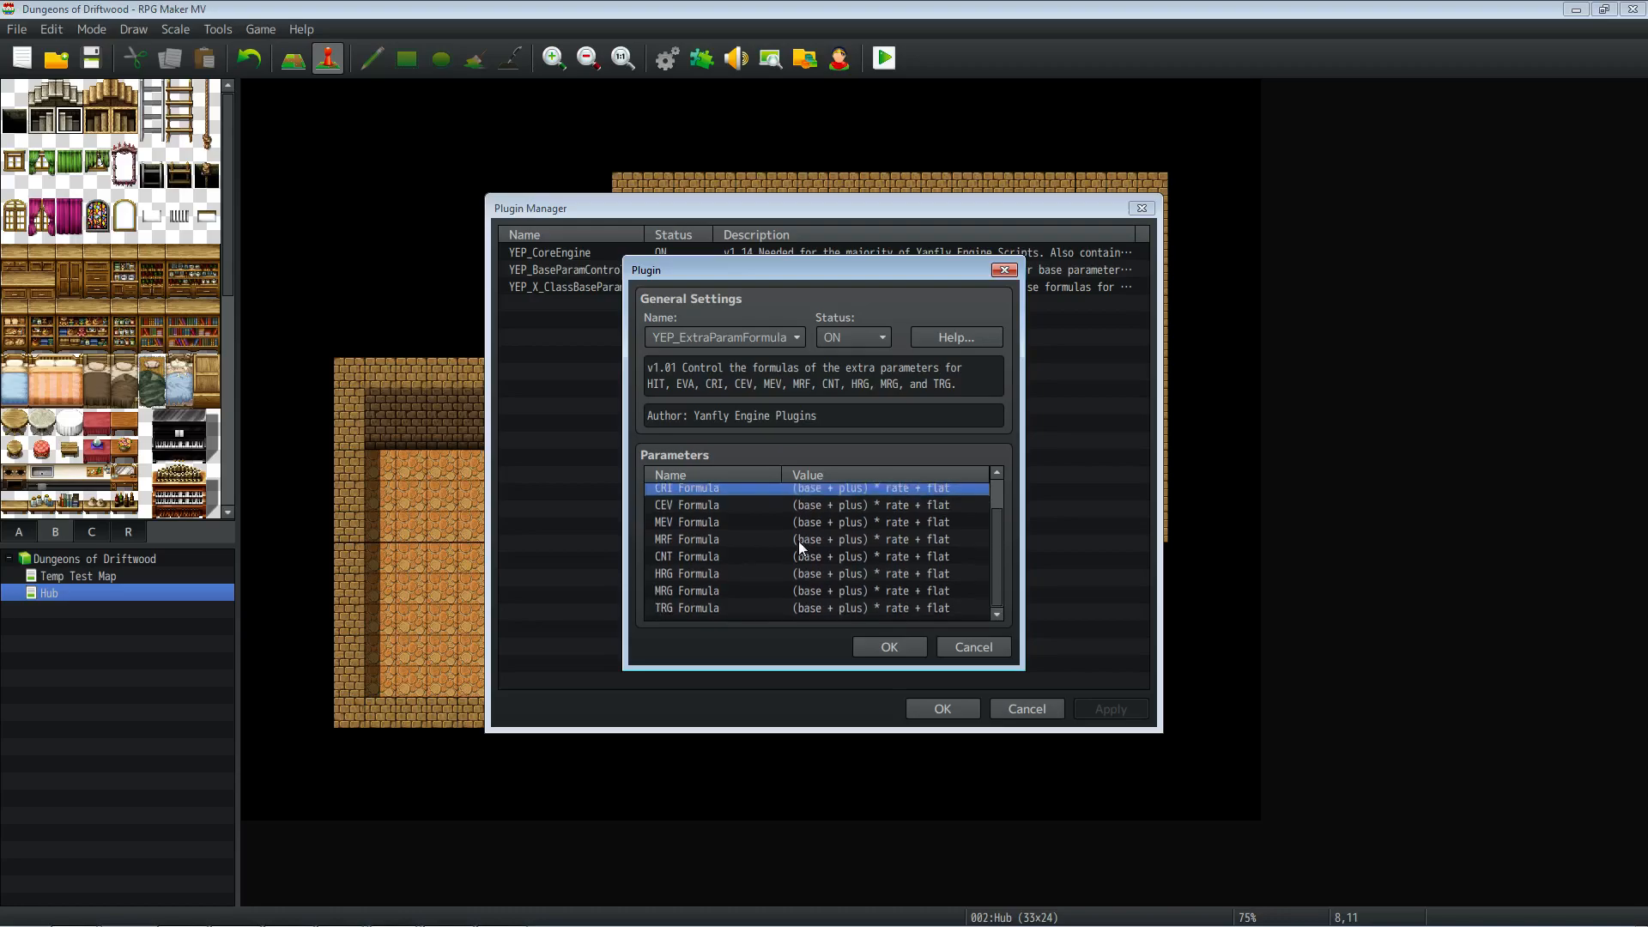
{"action": "left_click", "coordinate": [709, 549]}
{"action": "scroll", "coordinate": [728, 525], "scroll_direction": "up", "scroll_amount": 1}
{"action": "left_click", "coordinate": [714, 491]}
{"action": "left_click", "coordinate": [710, 506]}
{"action": "left_click", "coordinate": [709, 526]}
{"action": "left_click", "coordinate": [708, 542]}
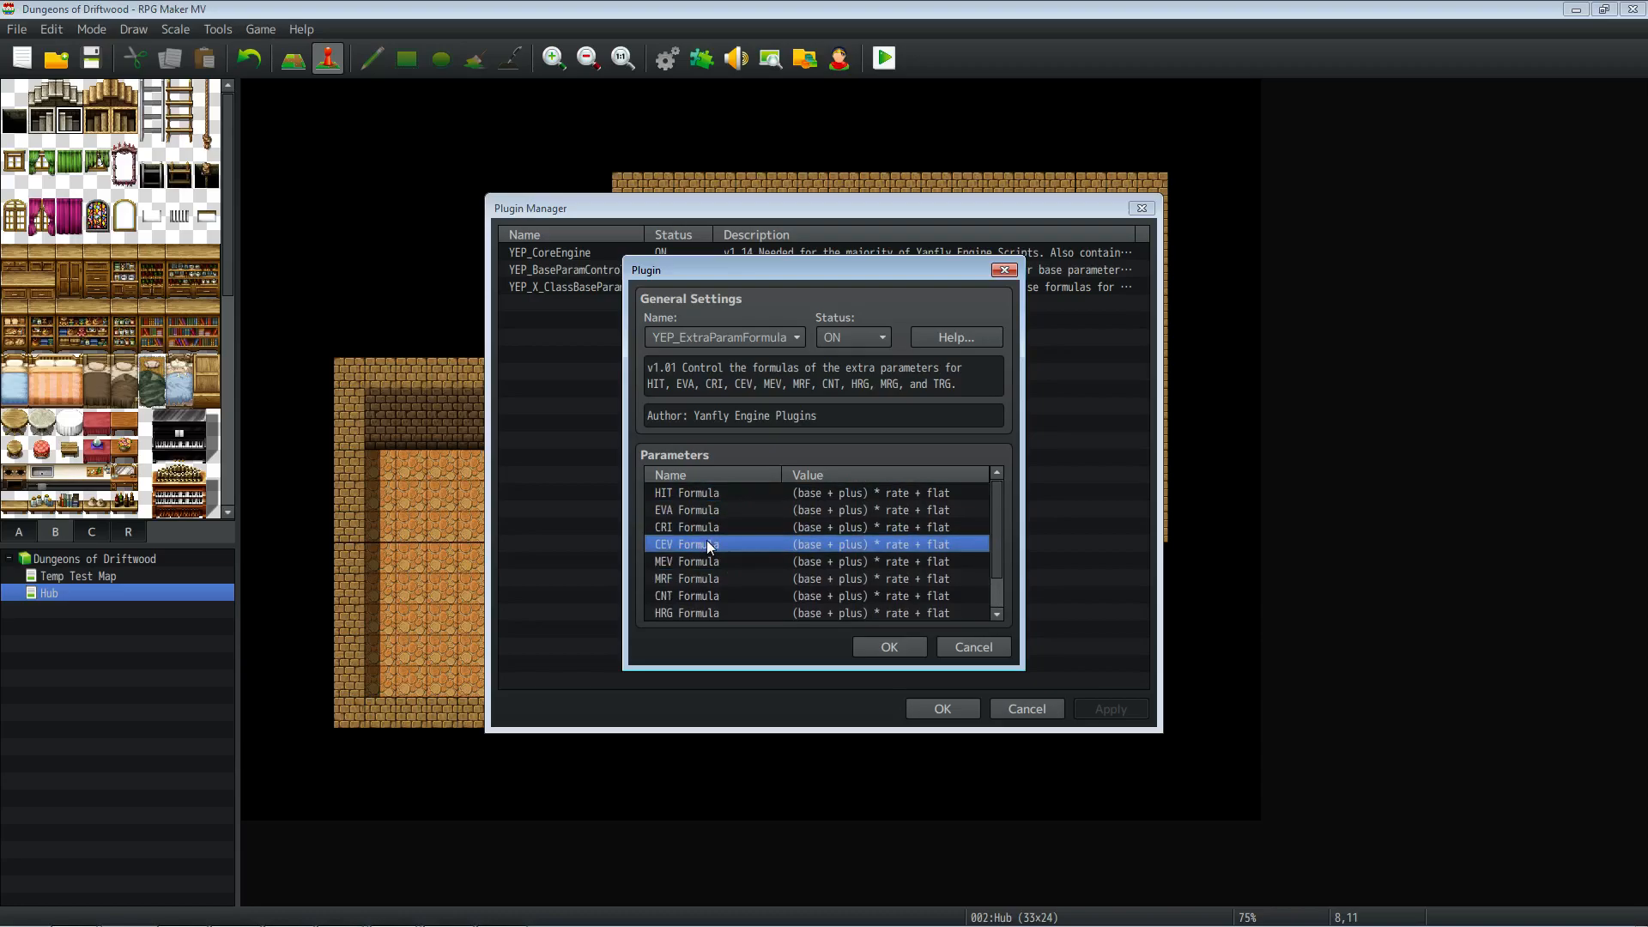
{"action": "left_click", "coordinate": [709, 563]}
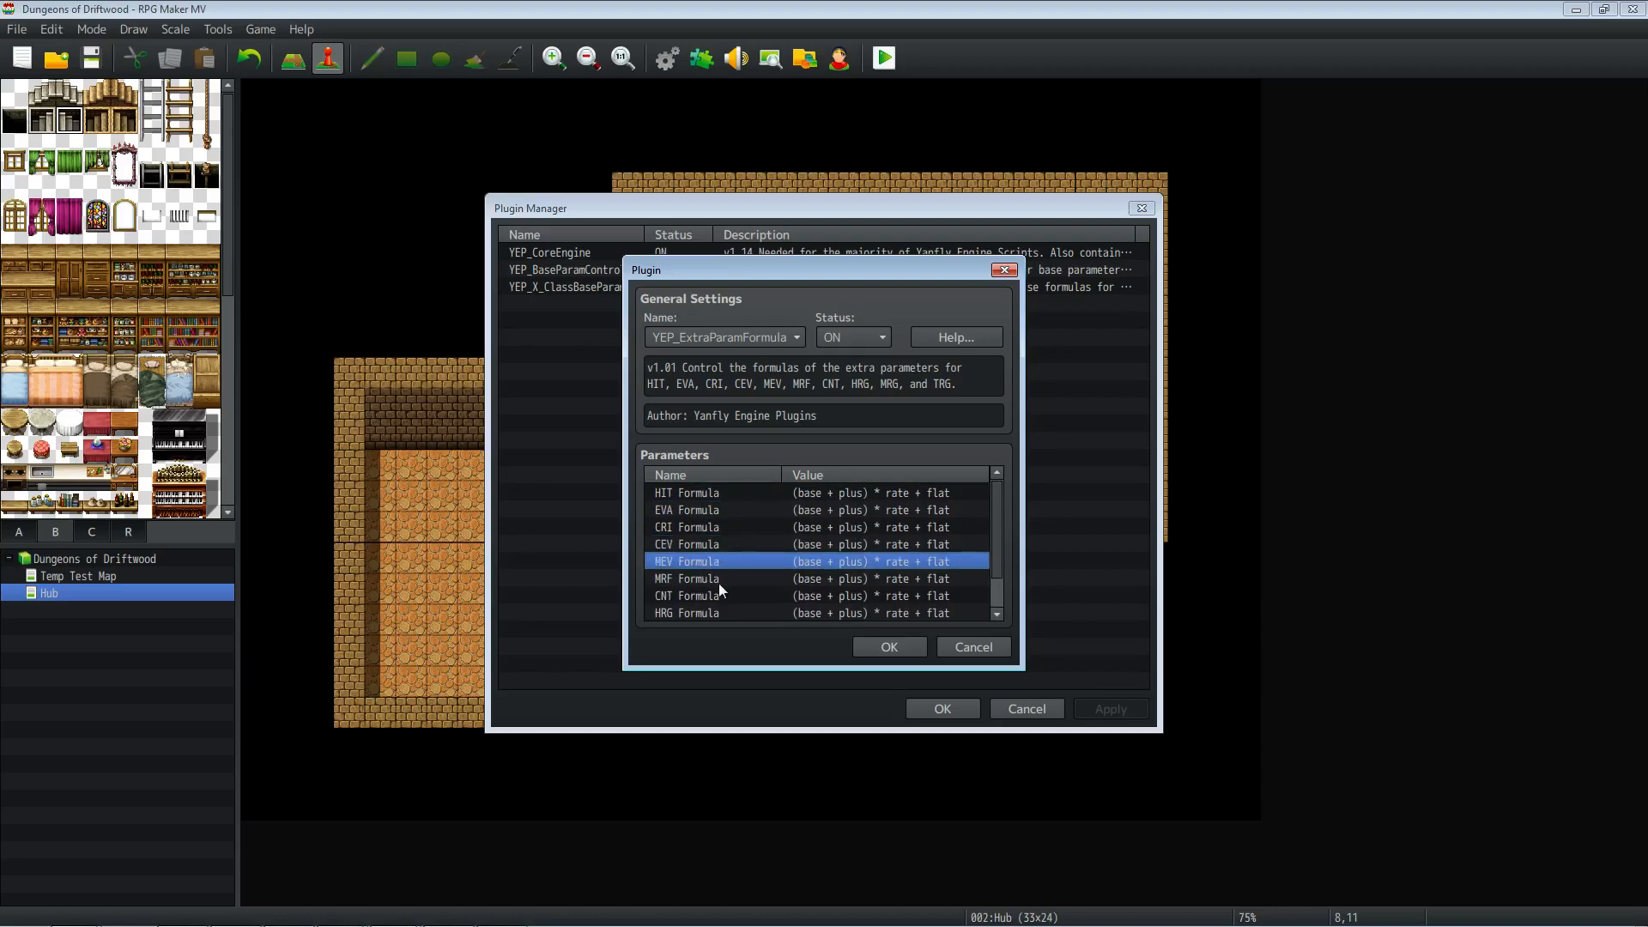
{"action": "left_click", "coordinate": [720, 581]}
Step: Read the descriptions of the CEV, MRF and CNT formula parameters, keeping their formulas
{"action": "double_click", "coordinate": [723, 544]}
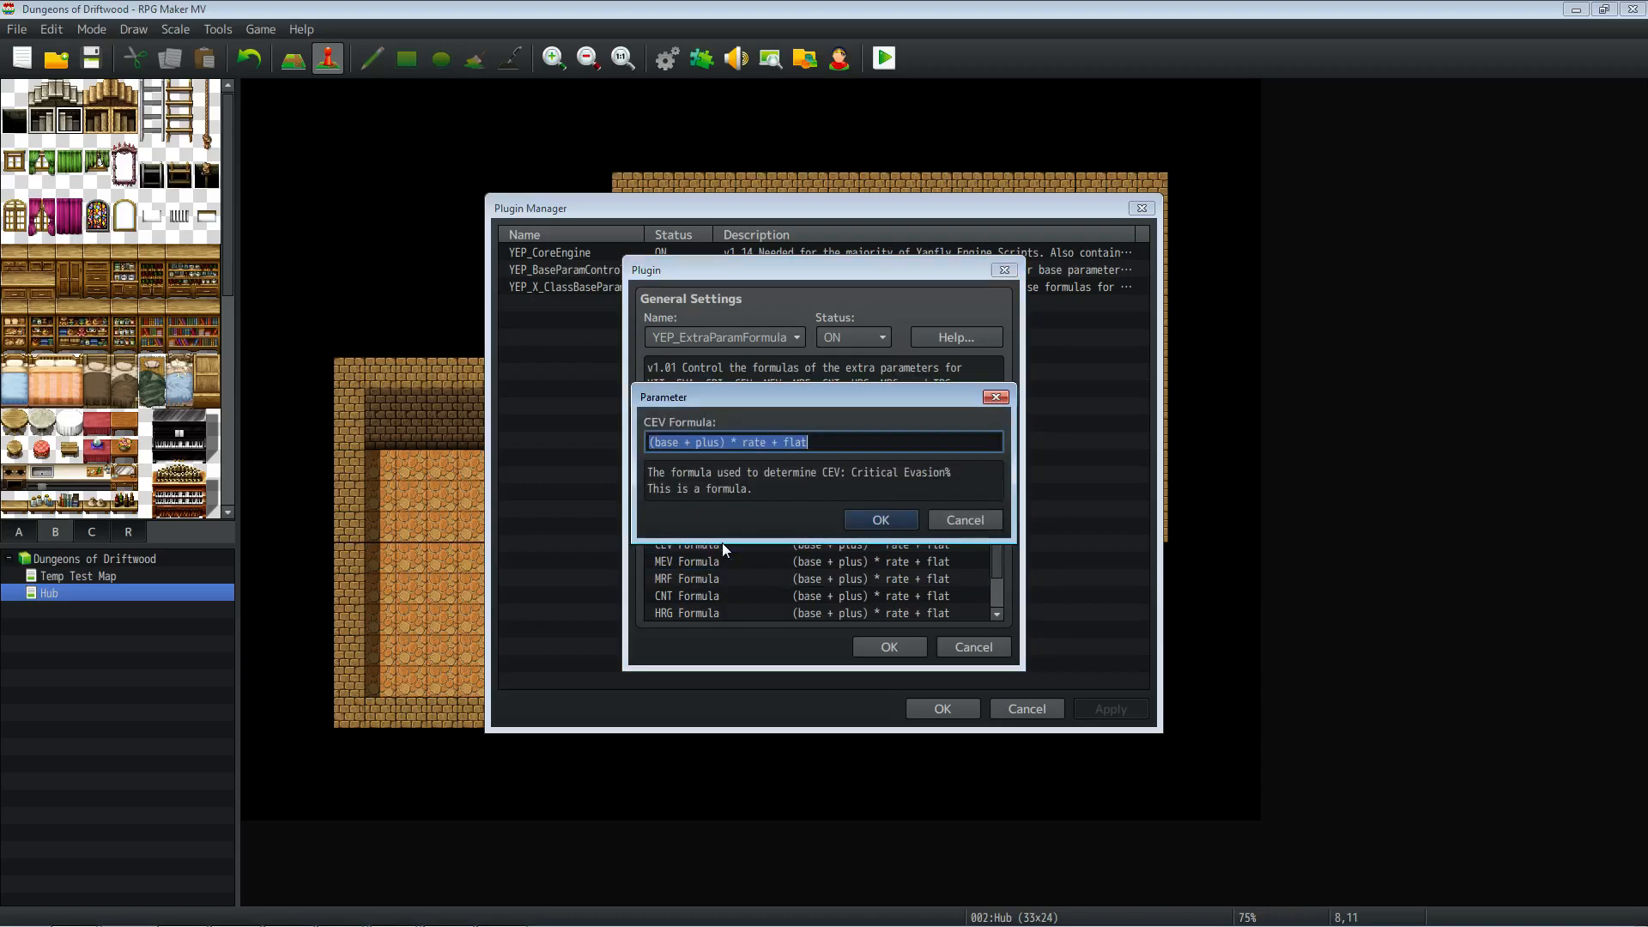
{"action": "left_click", "coordinate": [871, 523]}
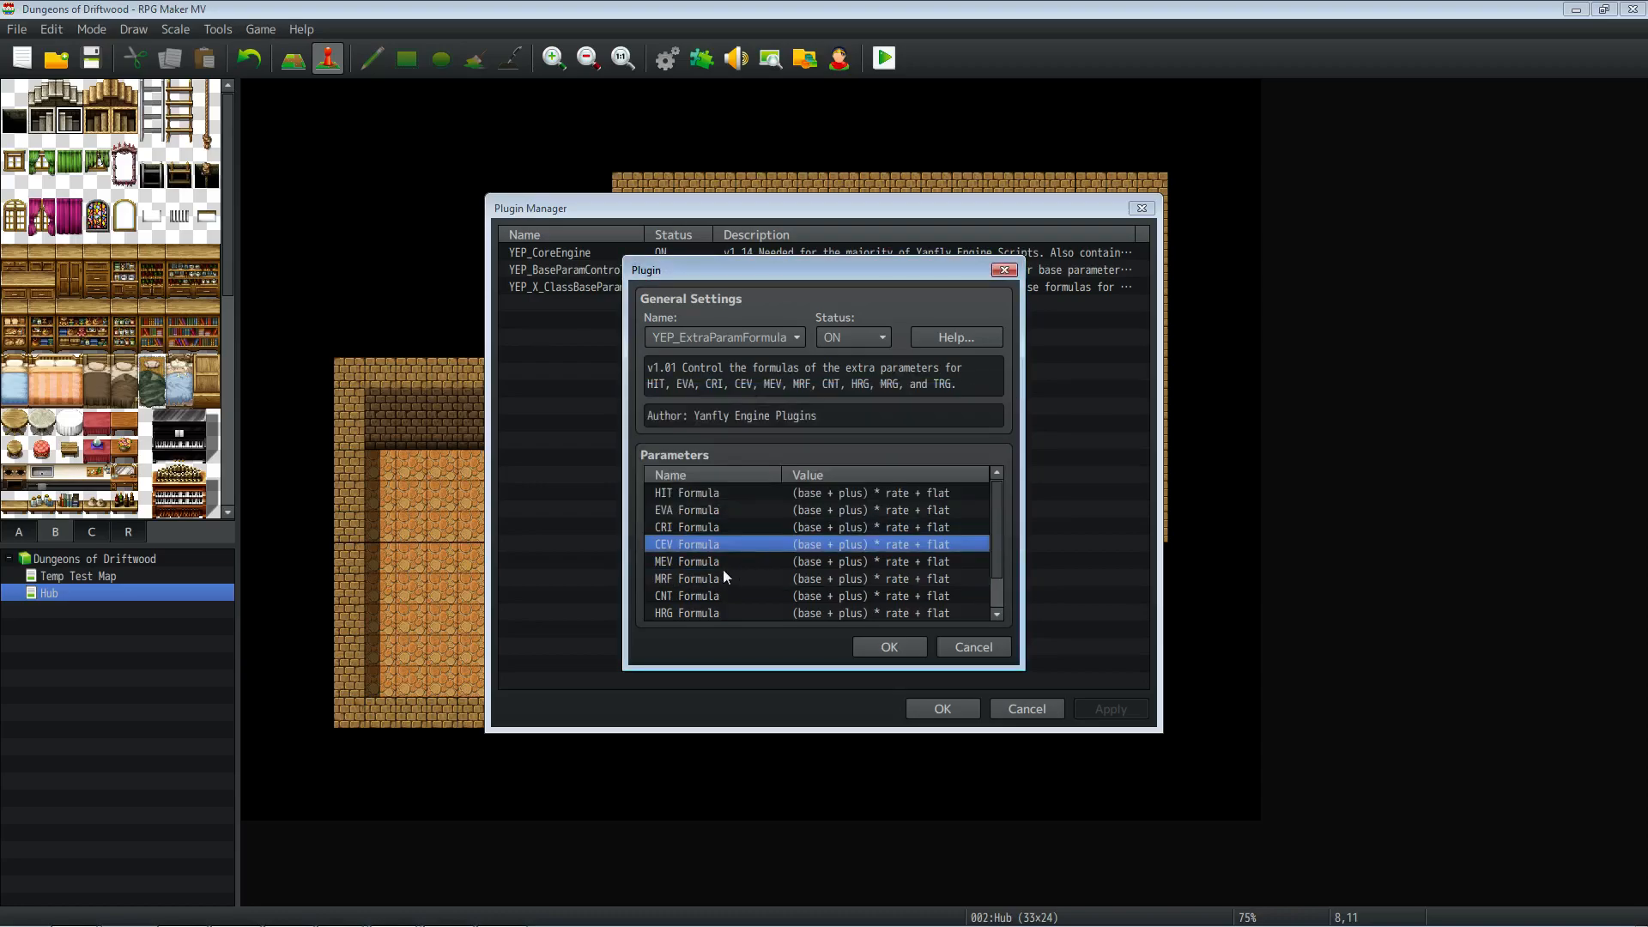
{"action": "left_click", "coordinate": [721, 581]}
{"action": "double_click", "coordinate": [703, 580]}
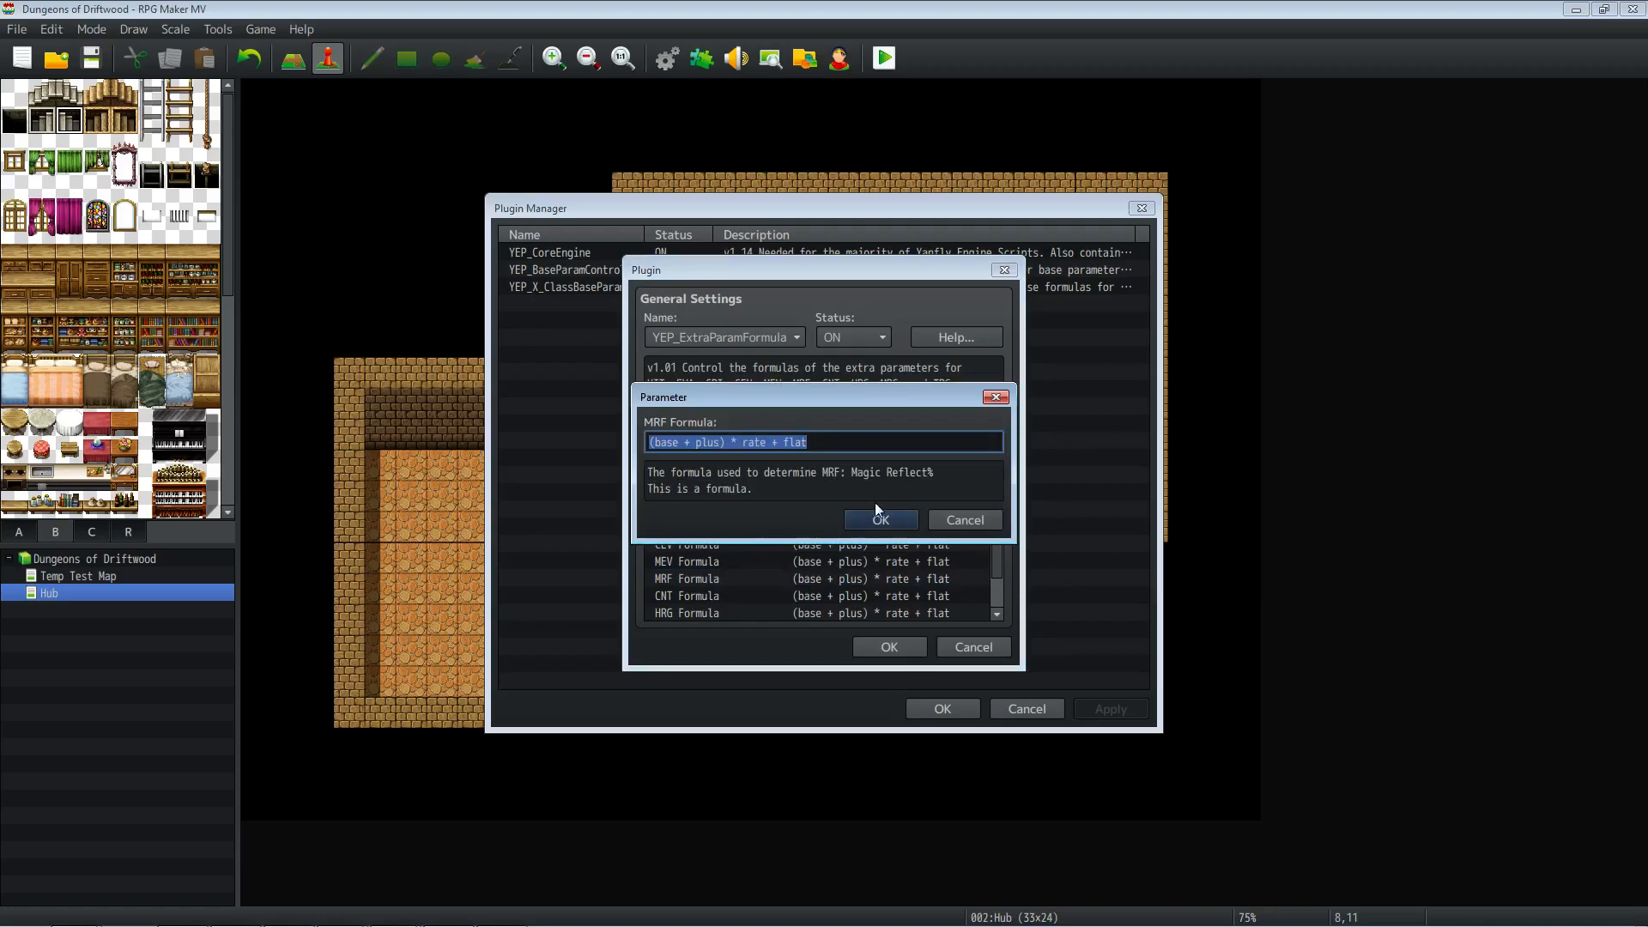
{"action": "left_click", "coordinate": [880, 520]}
{"action": "scroll", "coordinate": [694, 593], "scroll_direction": "down", "scroll_amount": 2}
{"action": "left_click", "coordinate": [698, 561]}
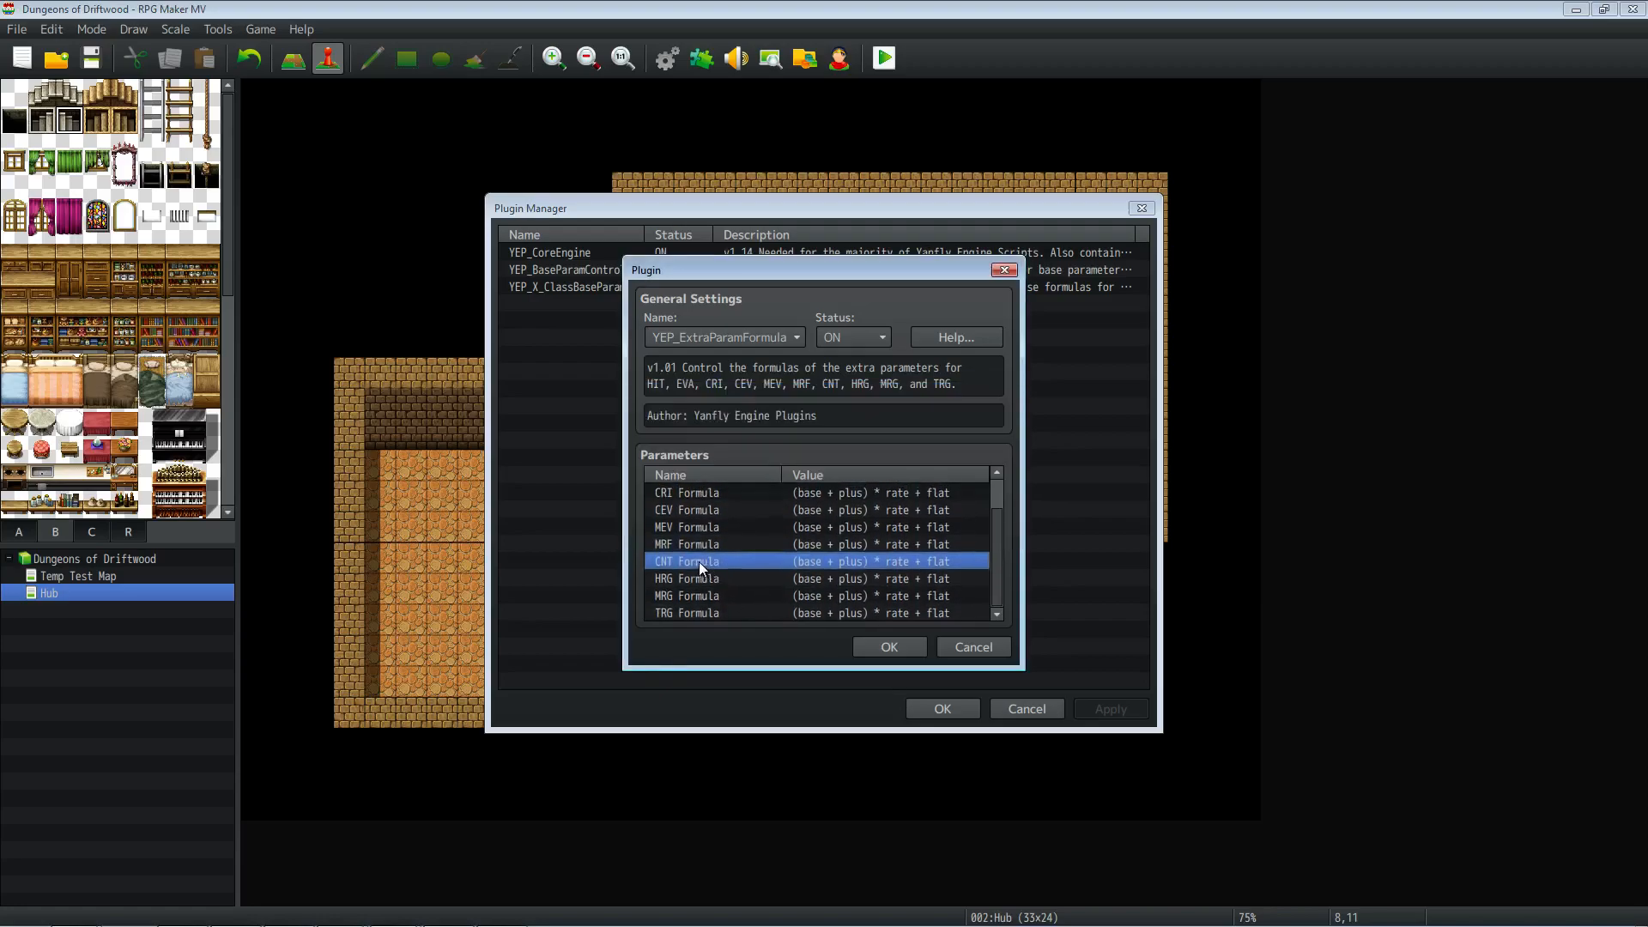
{"action": "double_click", "coordinate": [699, 561]}
{"action": "left_click", "coordinate": [881, 521]}
Step: Read the descriptions of the HRG, MRG and TRG formula parameters, keeping their formulas
{"action": "double_click", "coordinate": [740, 578]}
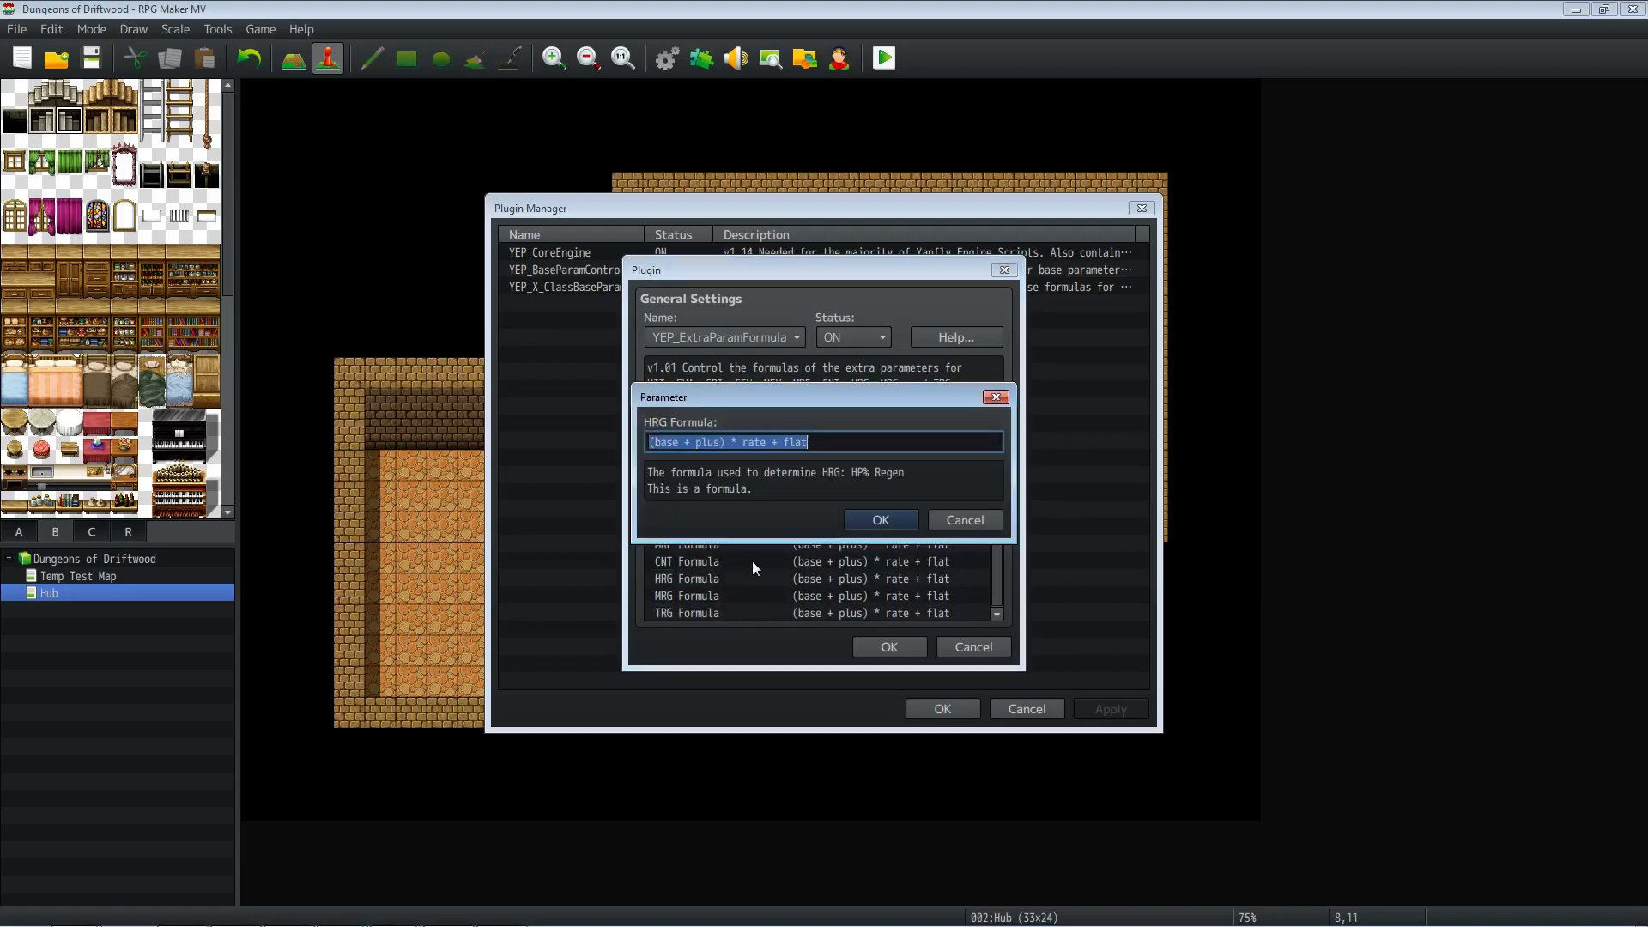
{"action": "left_click", "coordinate": [792, 479]}
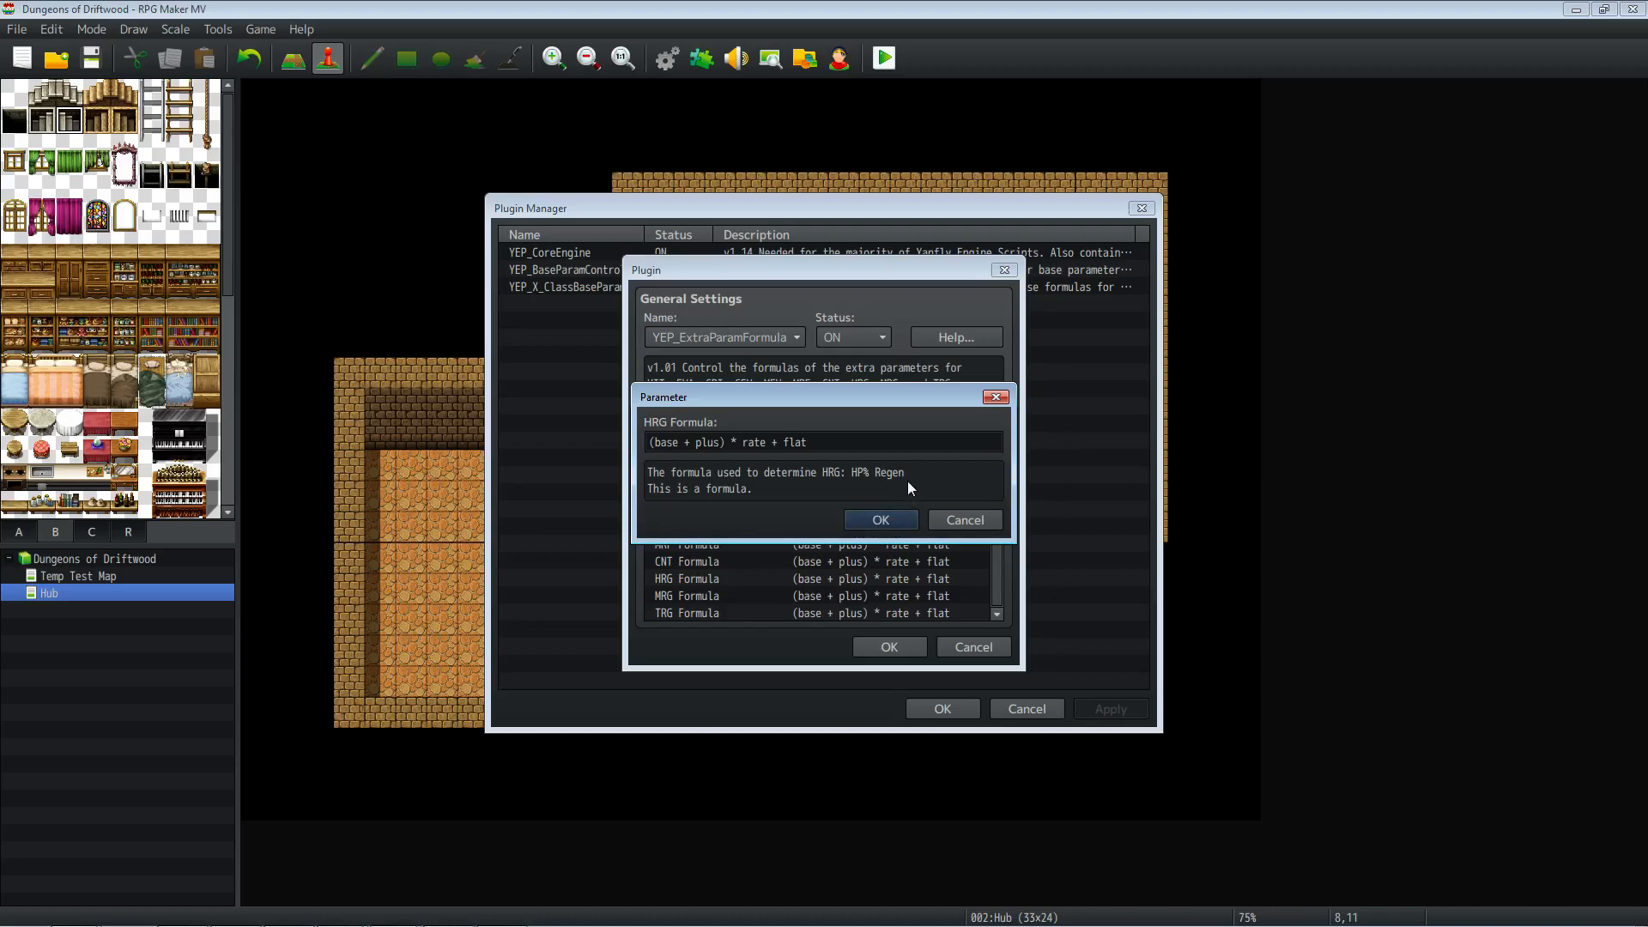
{"action": "left_click", "coordinate": [877, 519]}
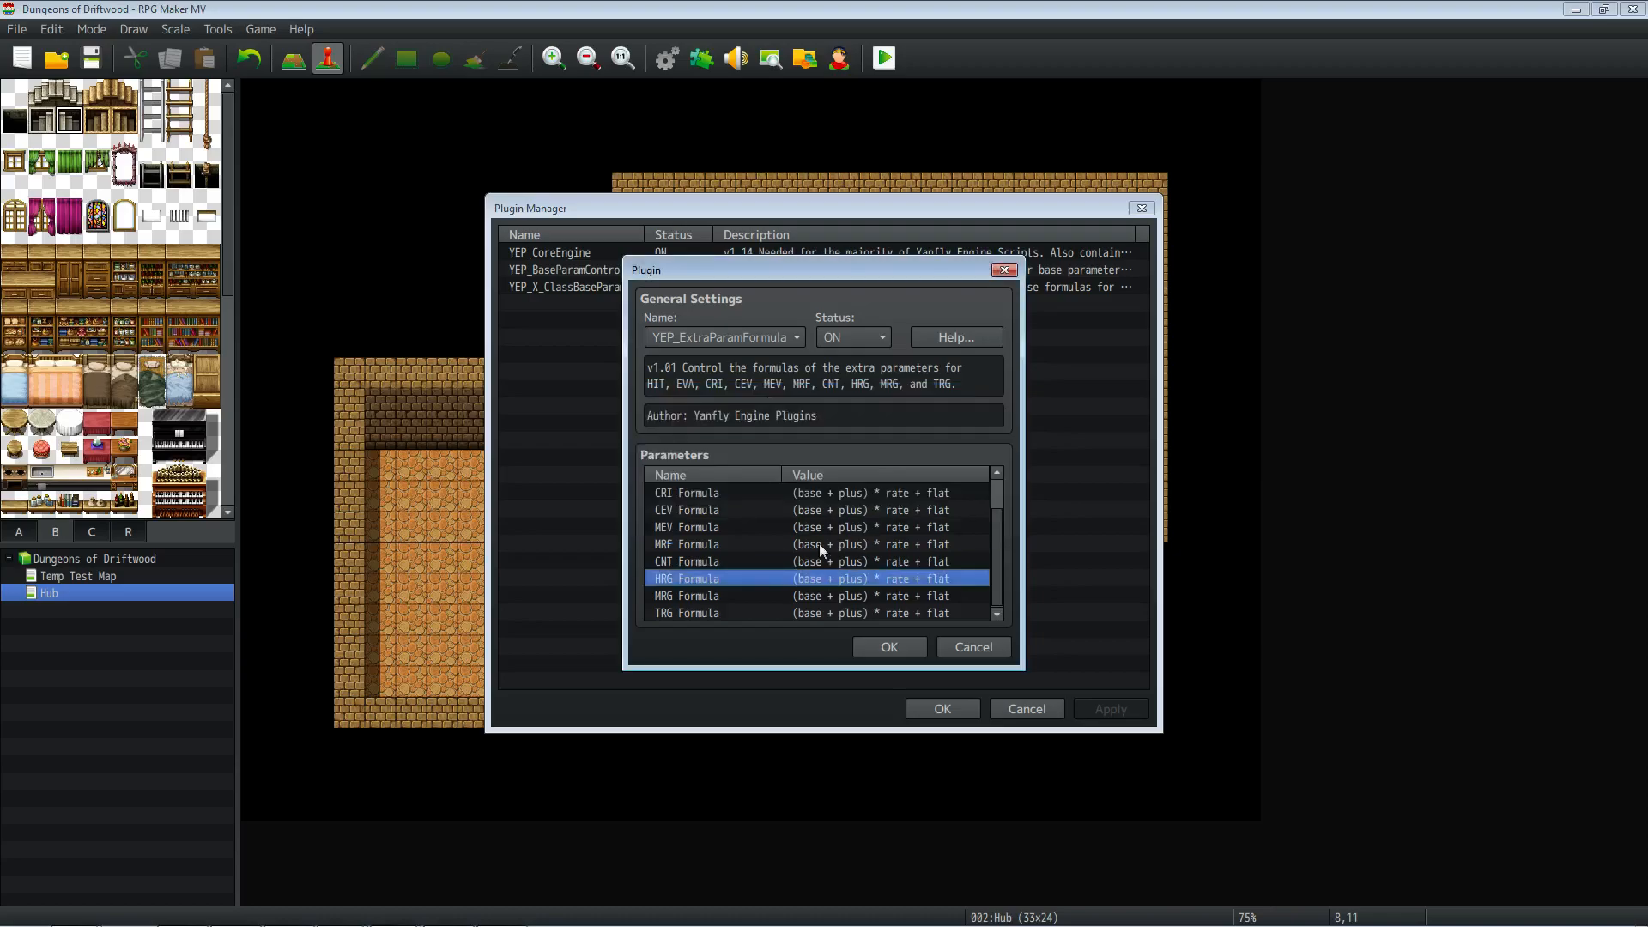
{"action": "double_click", "coordinate": [685, 594]}
{"action": "left_click", "coordinate": [883, 518]}
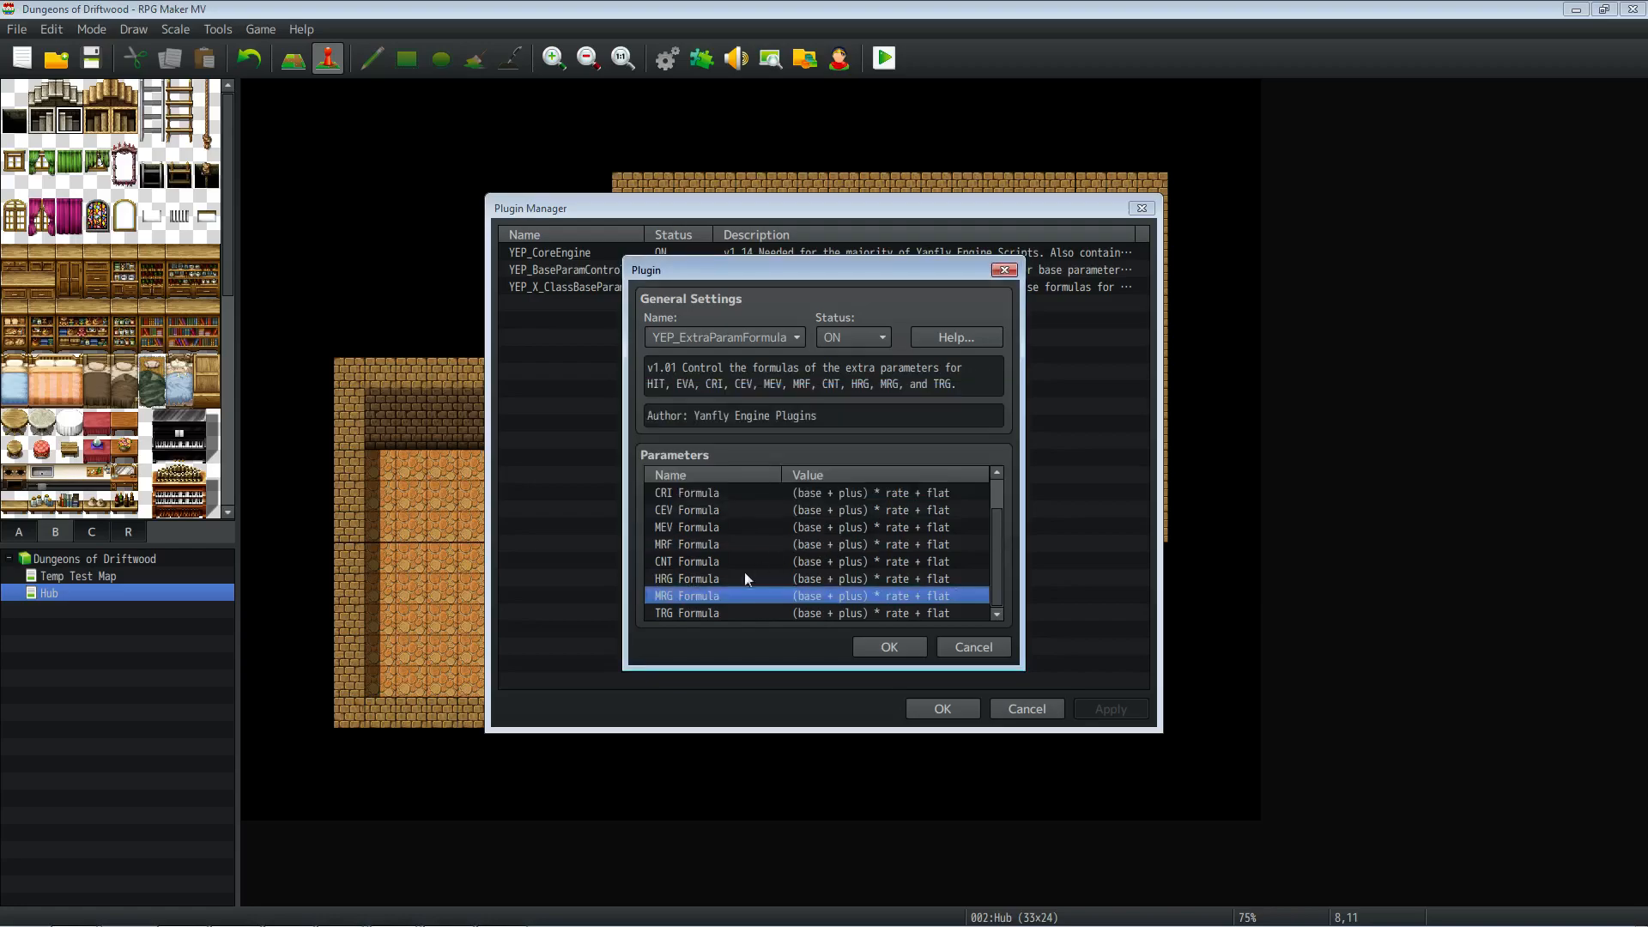
{"action": "double_click", "coordinate": [680, 614]}
{"action": "left_click", "coordinate": [866, 518]}
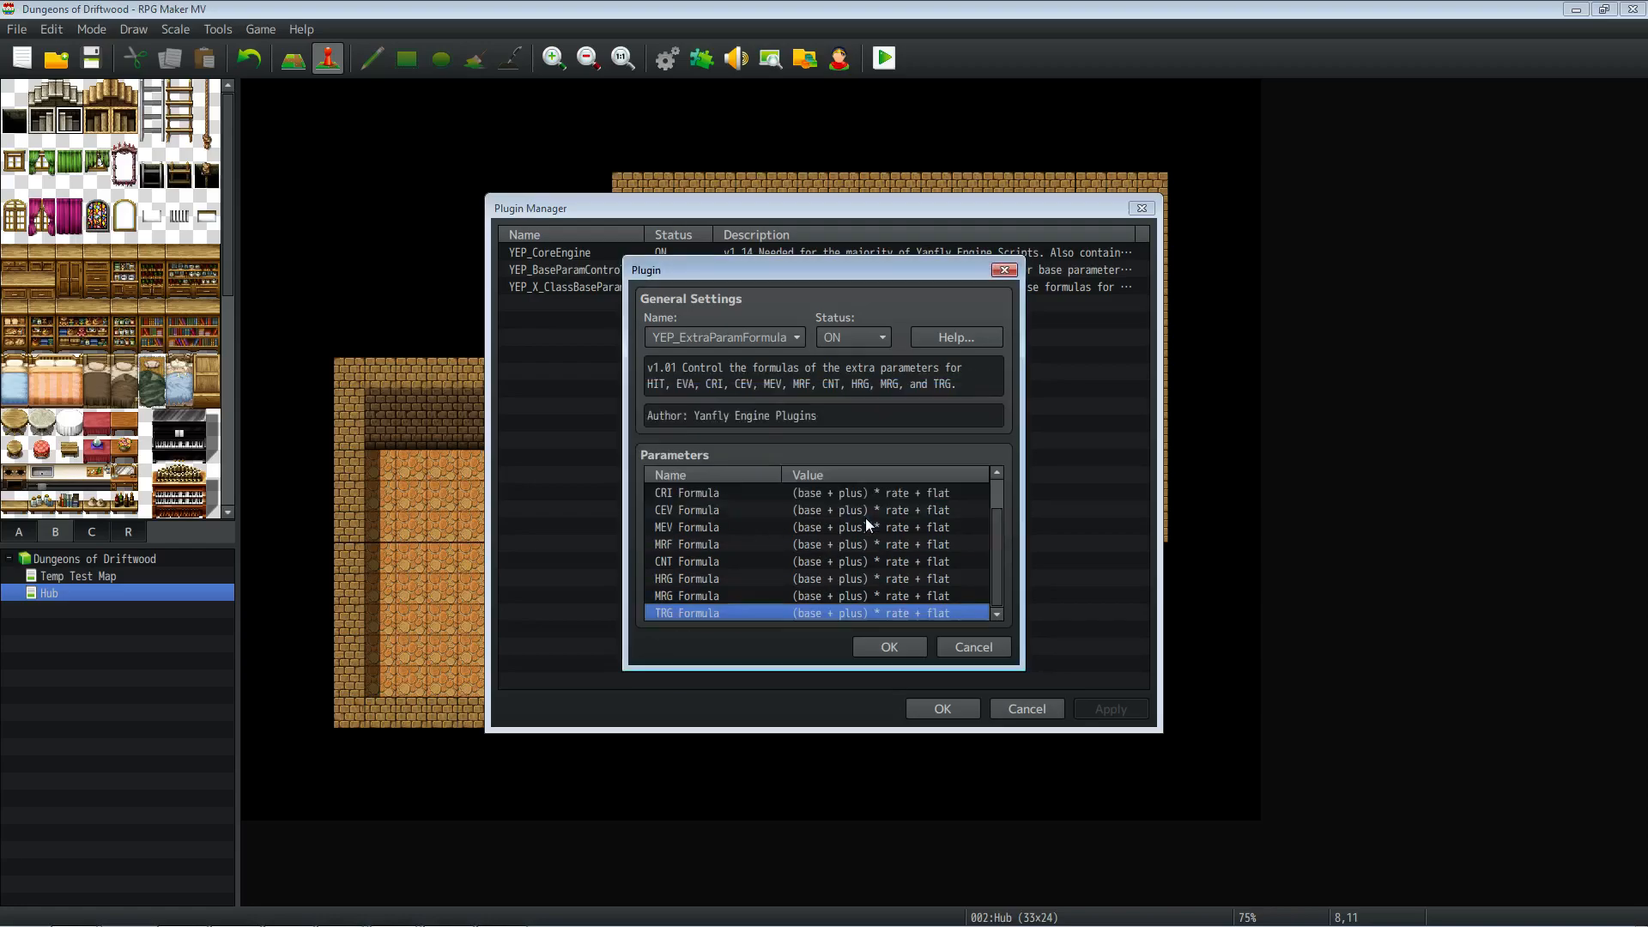
Step: Compare the HRG, MRG and TRG formula entries in the parameter list
{"action": "left_click_drag", "start_coordinate": [740, 578], "coordinate": [704, 594]}
{"action": "key", "text": "Down"}
{"action": "key", "text": "Up"}
{"action": "key", "text": "Up"}
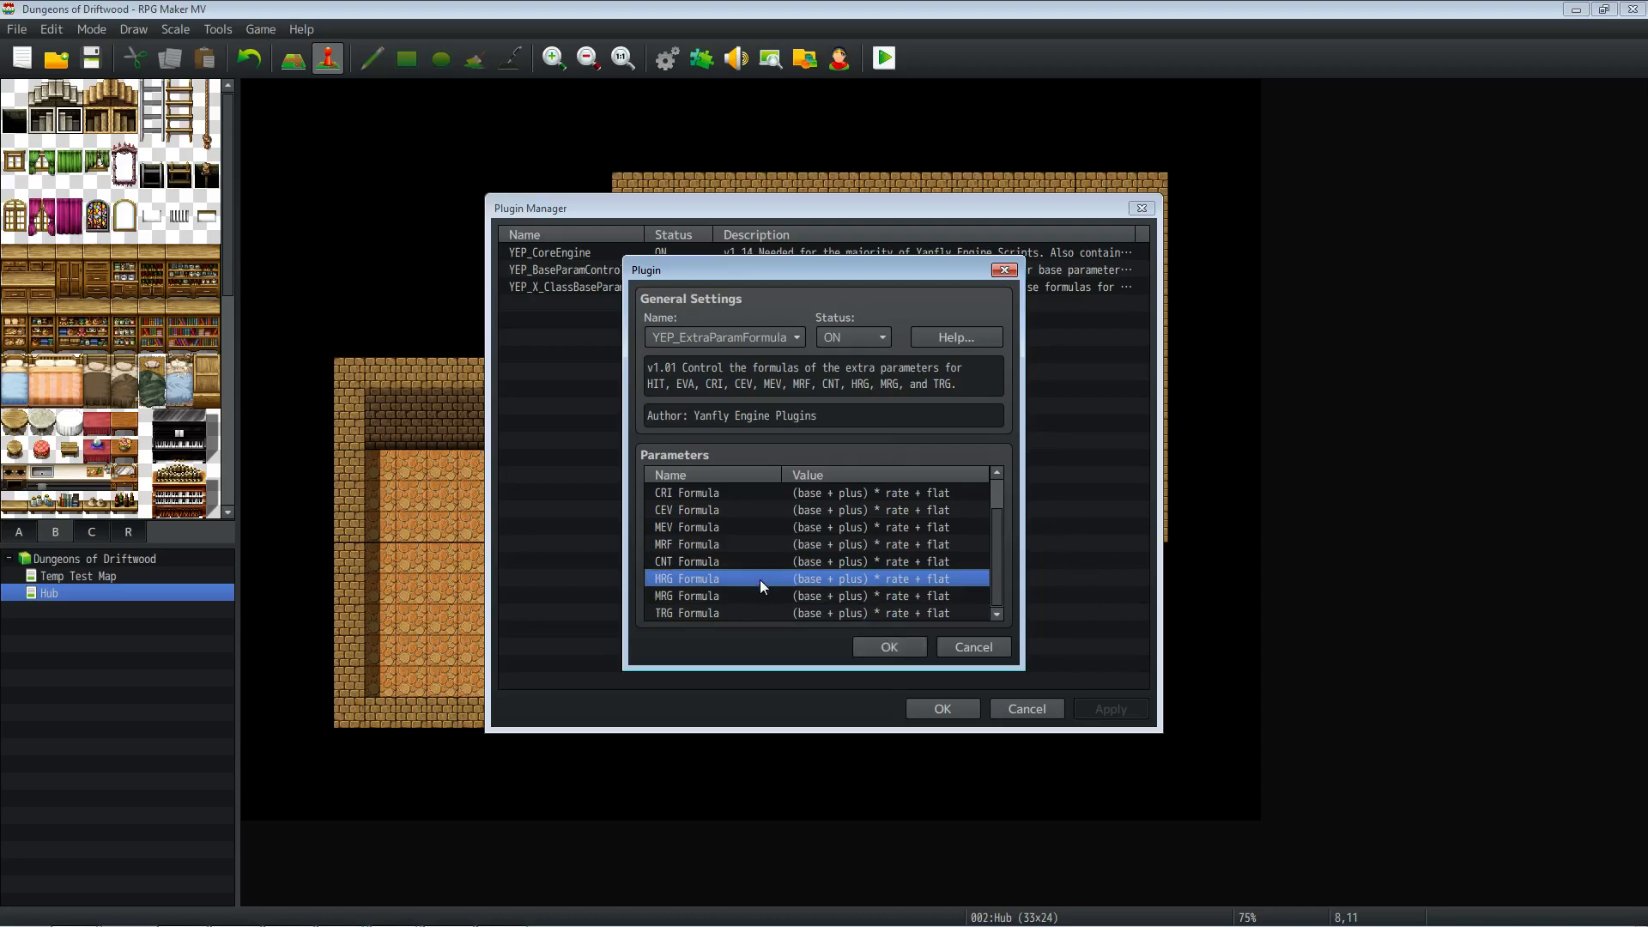
{"action": "key", "text": "Down"}
{"action": "key", "text": "Down"}
{"action": "key", "text": "Up"}
{"action": "key", "text": "Up"}
{"action": "key", "text": "Down"}
{"action": "key", "text": "Down"}
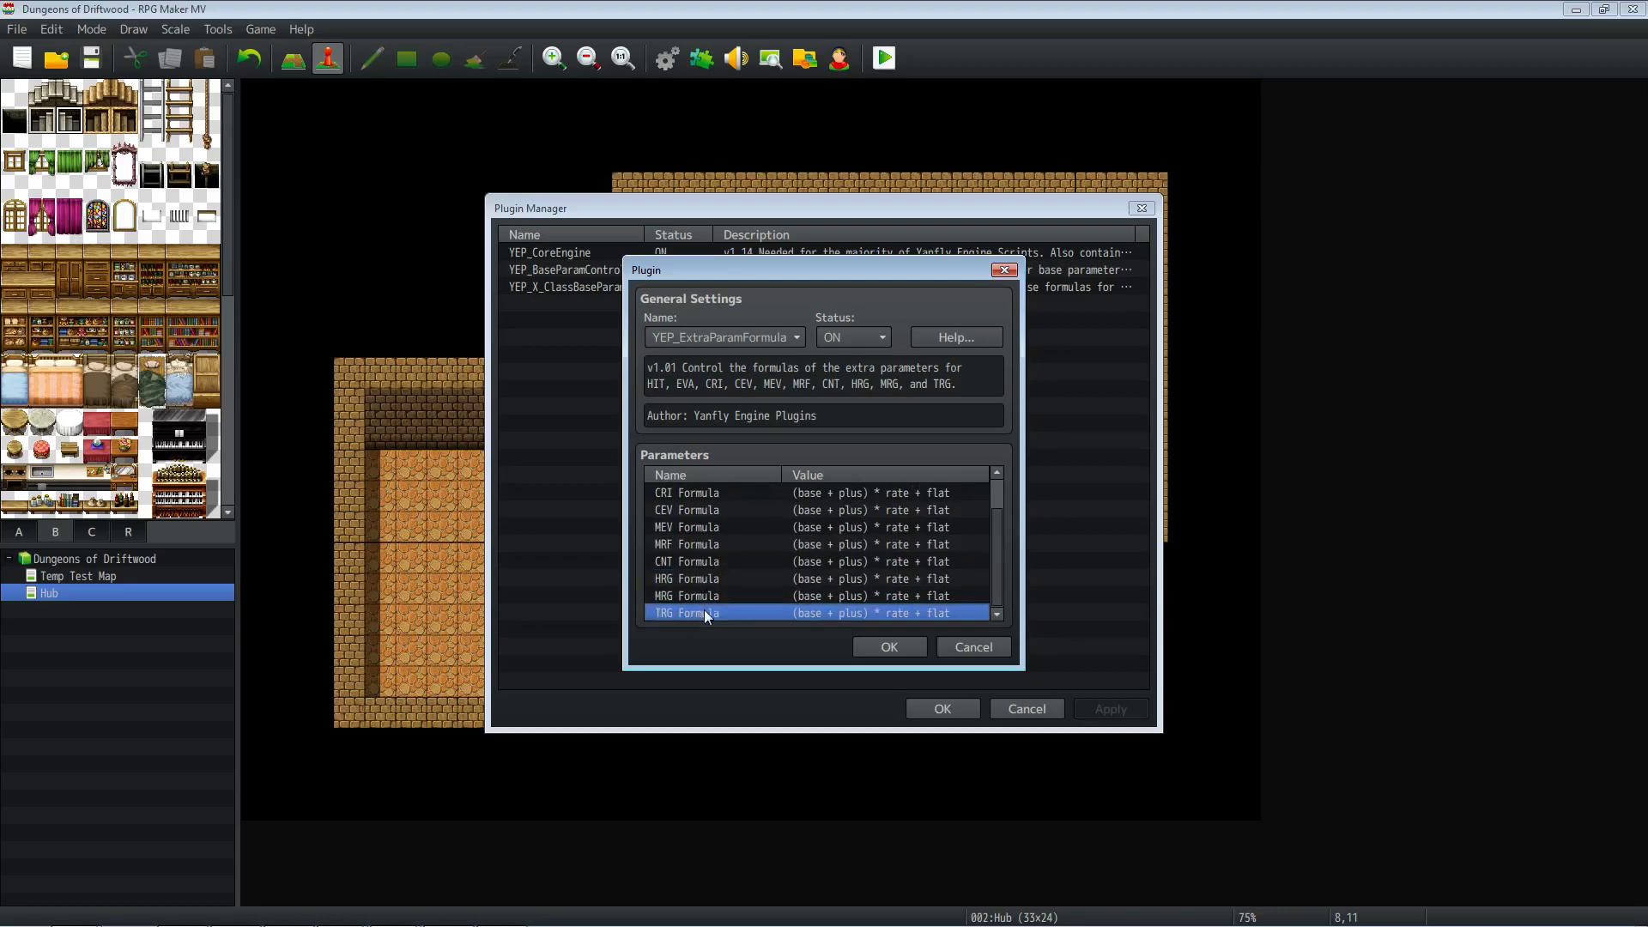
Step: Confirm the YEP_ExtraParamFormula entry with its default formulas and apply the plugin changes
{"action": "left_click", "coordinate": [890, 647]}
{"action": "left_click", "coordinate": [1119, 704]}
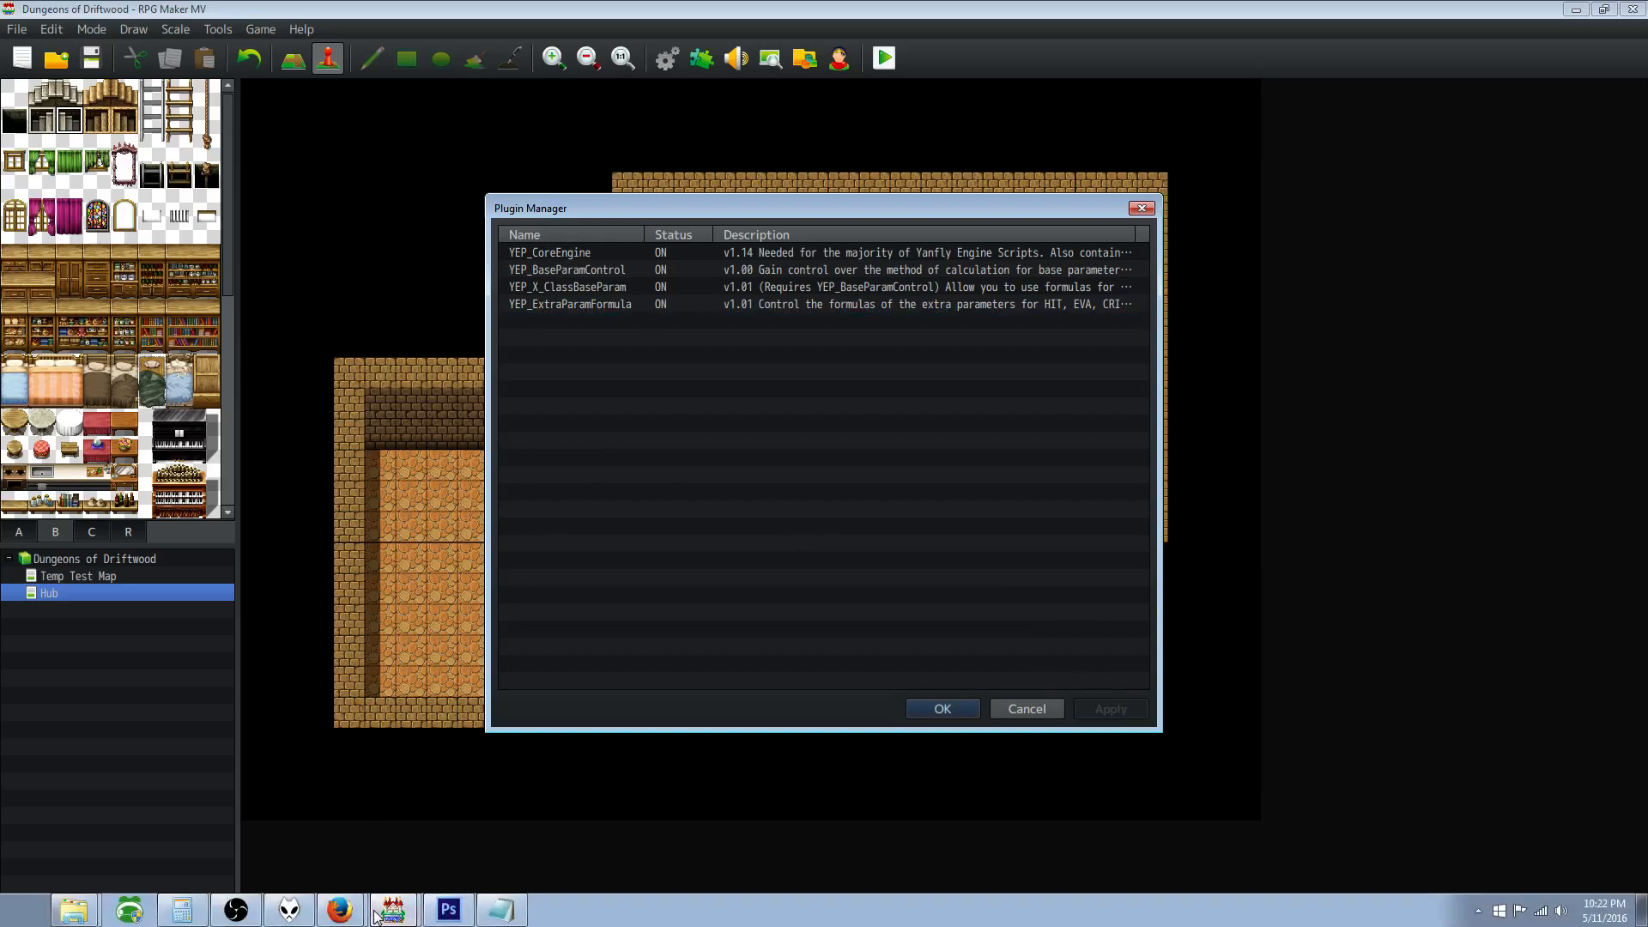
Step: Switch to Firefox, return to the Yanfly plugin list and open the Main Menu Manager page
{"action": "left_click", "coordinate": [328, 903]}
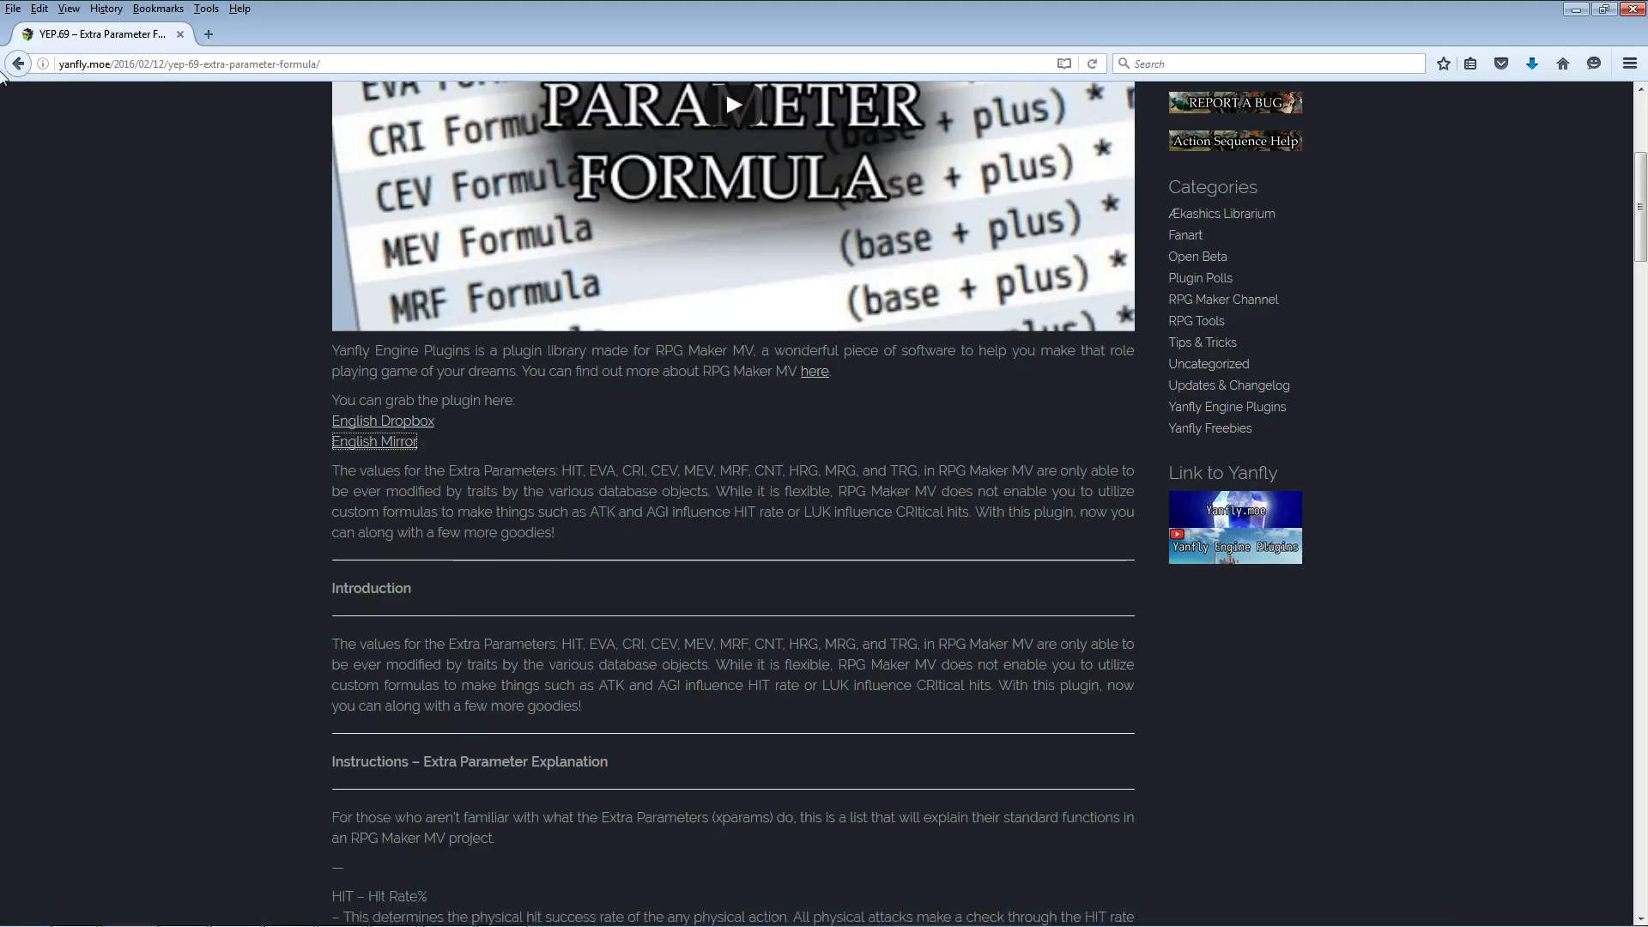
{"action": "left_click", "coordinate": [19, 66]}
{"action": "scroll", "coordinate": [718, 578], "scroll_direction": "down", "scroll_amount": 5}
{"action": "left_click", "coordinate": [516, 262]}
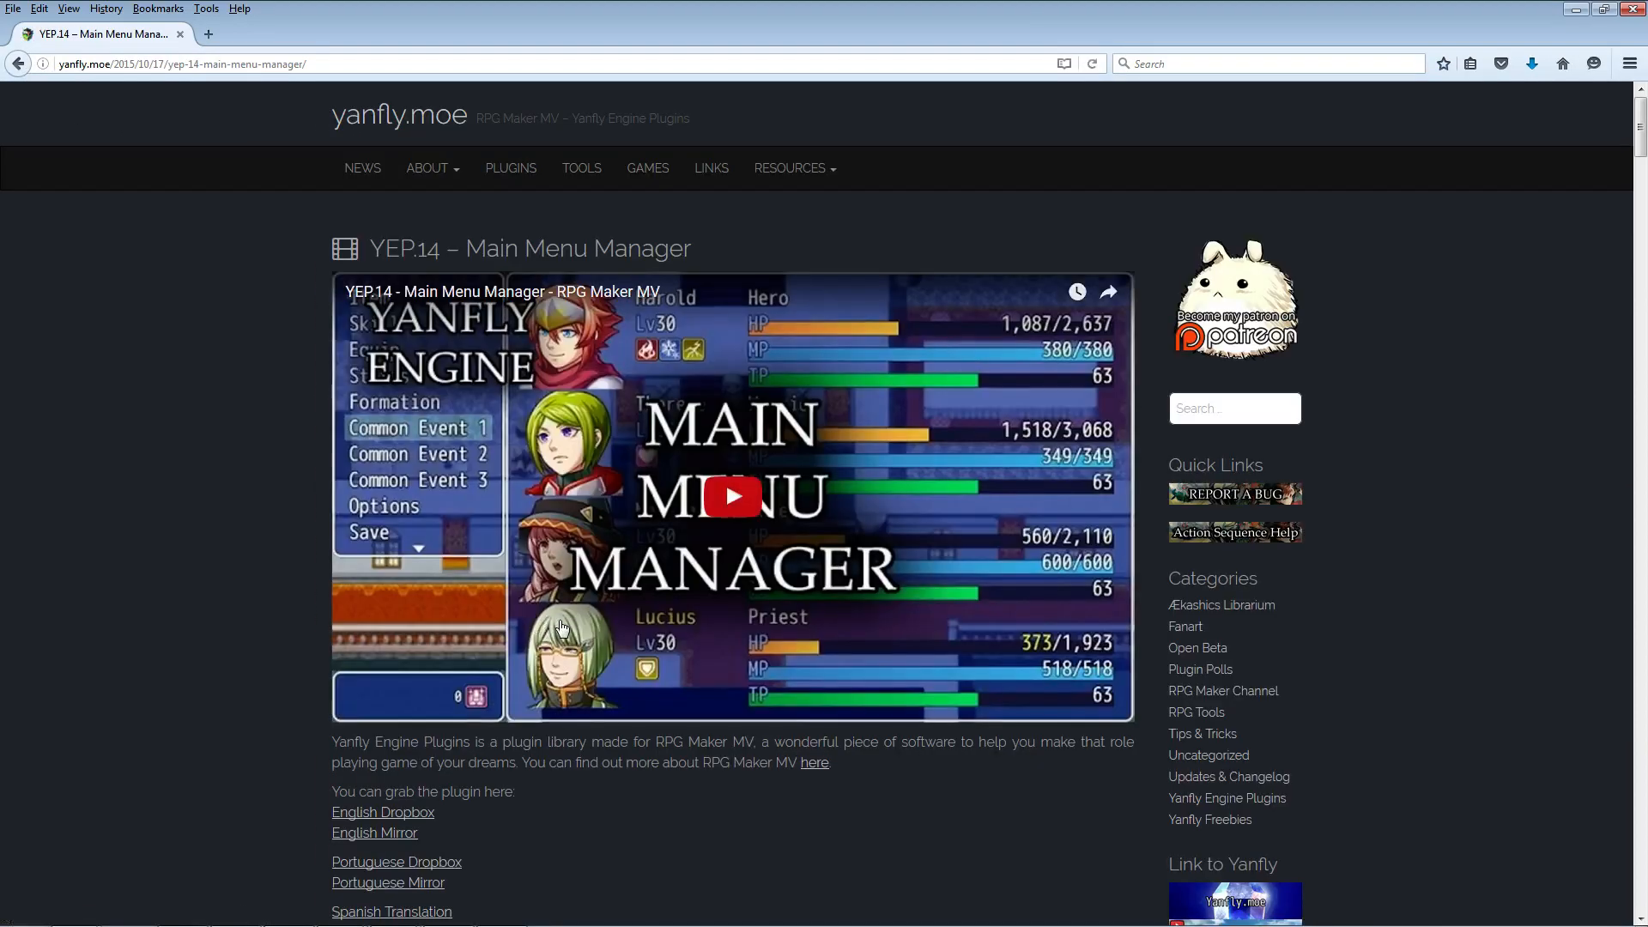
Step: Save the English Mirror copy of the Main Menu Manager plugin into the project's plugins folder
{"action": "scroll", "coordinate": [422, 577], "scroll_direction": "down", "scroll_amount": 4}
{"action": "right_click", "coordinate": [399, 537]}
{"action": "left_click", "coordinate": [494, 640]}
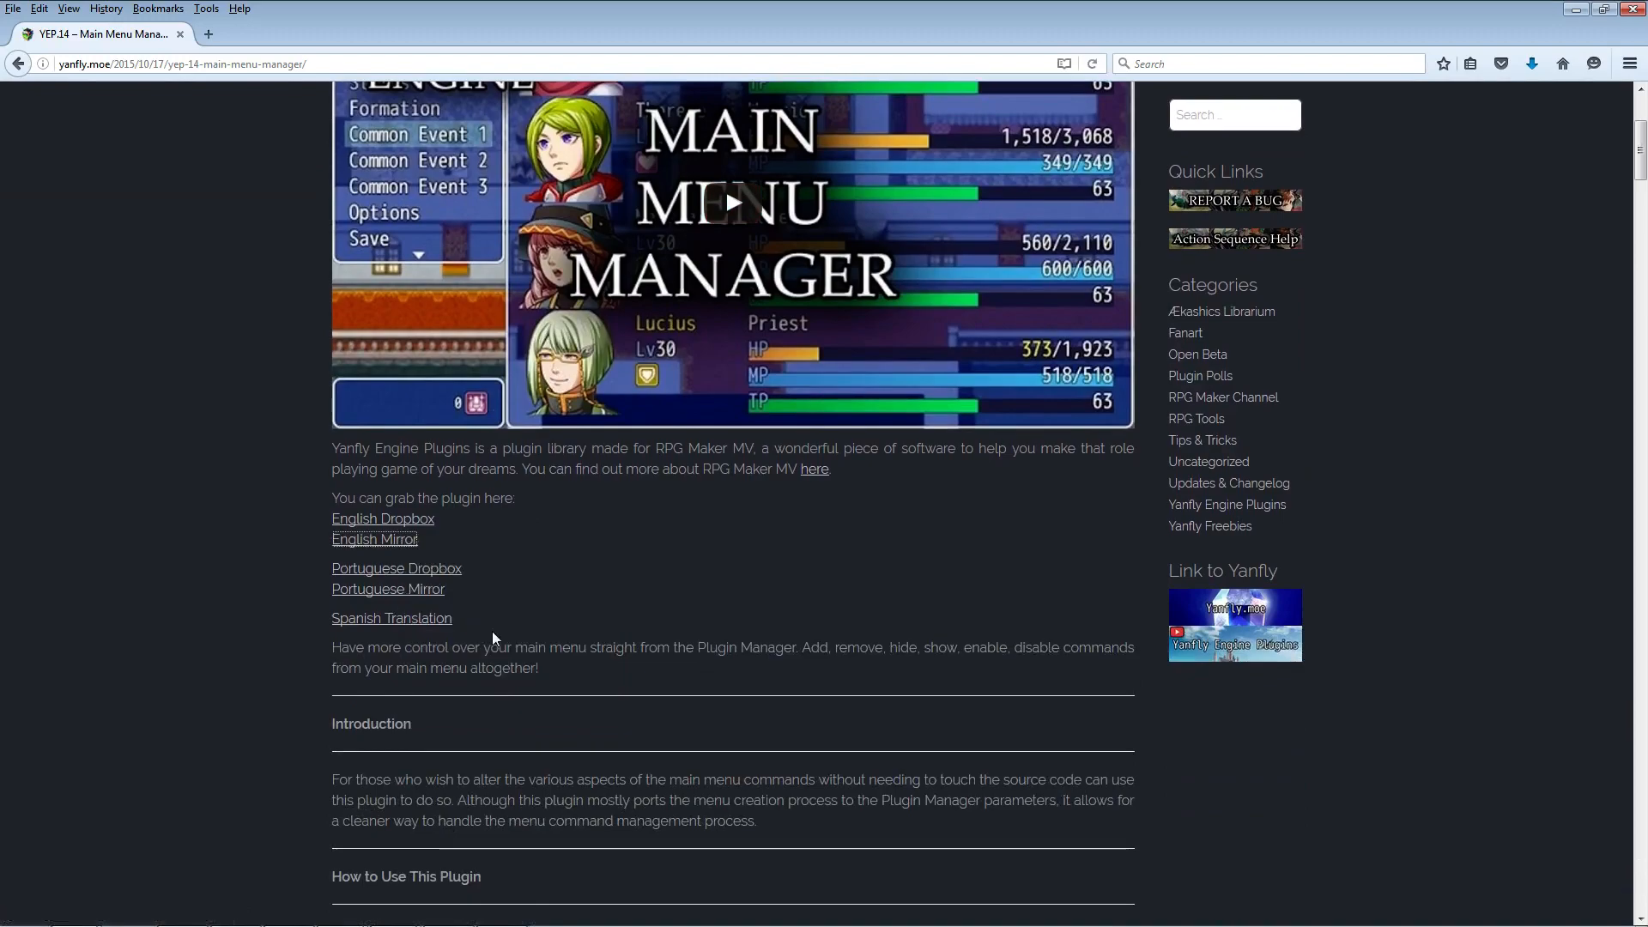
{"action": "left_click", "coordinate": [757, 486]}
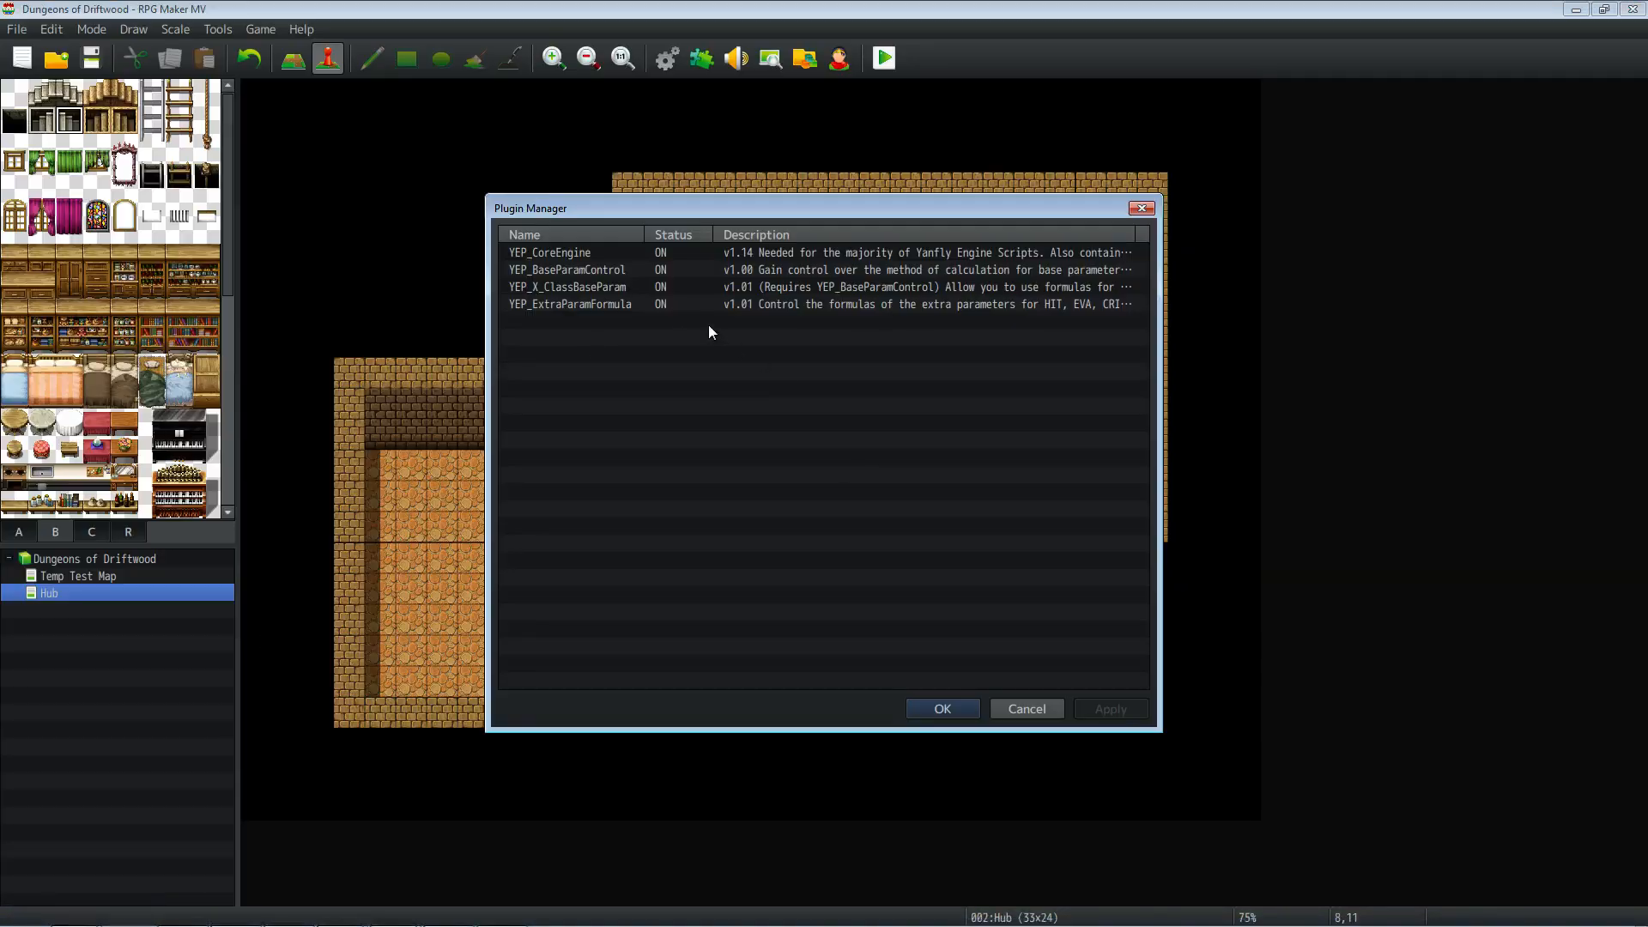
Step: Add the YEP_MainMenuManager plugin to the project with its default parameters
{"action": "double_click", "coordinate": [709, 324]}
{"action": "left_click", "coordinate": [717, 336]}
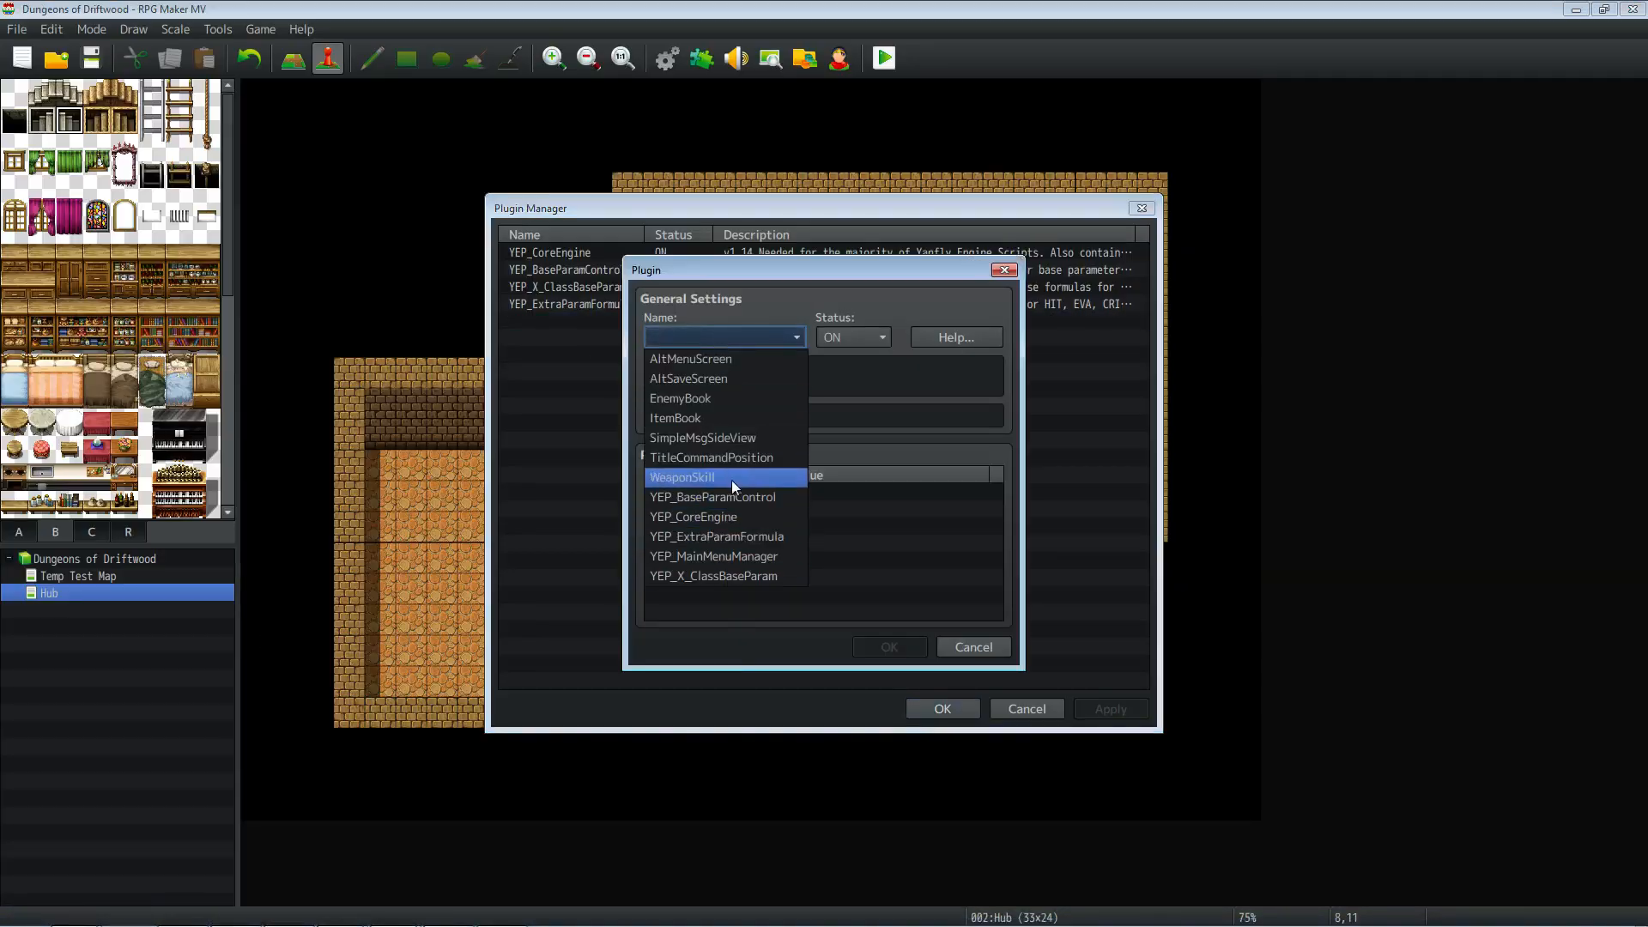
{"action": "left_click", "coordinate": [769, 557]}
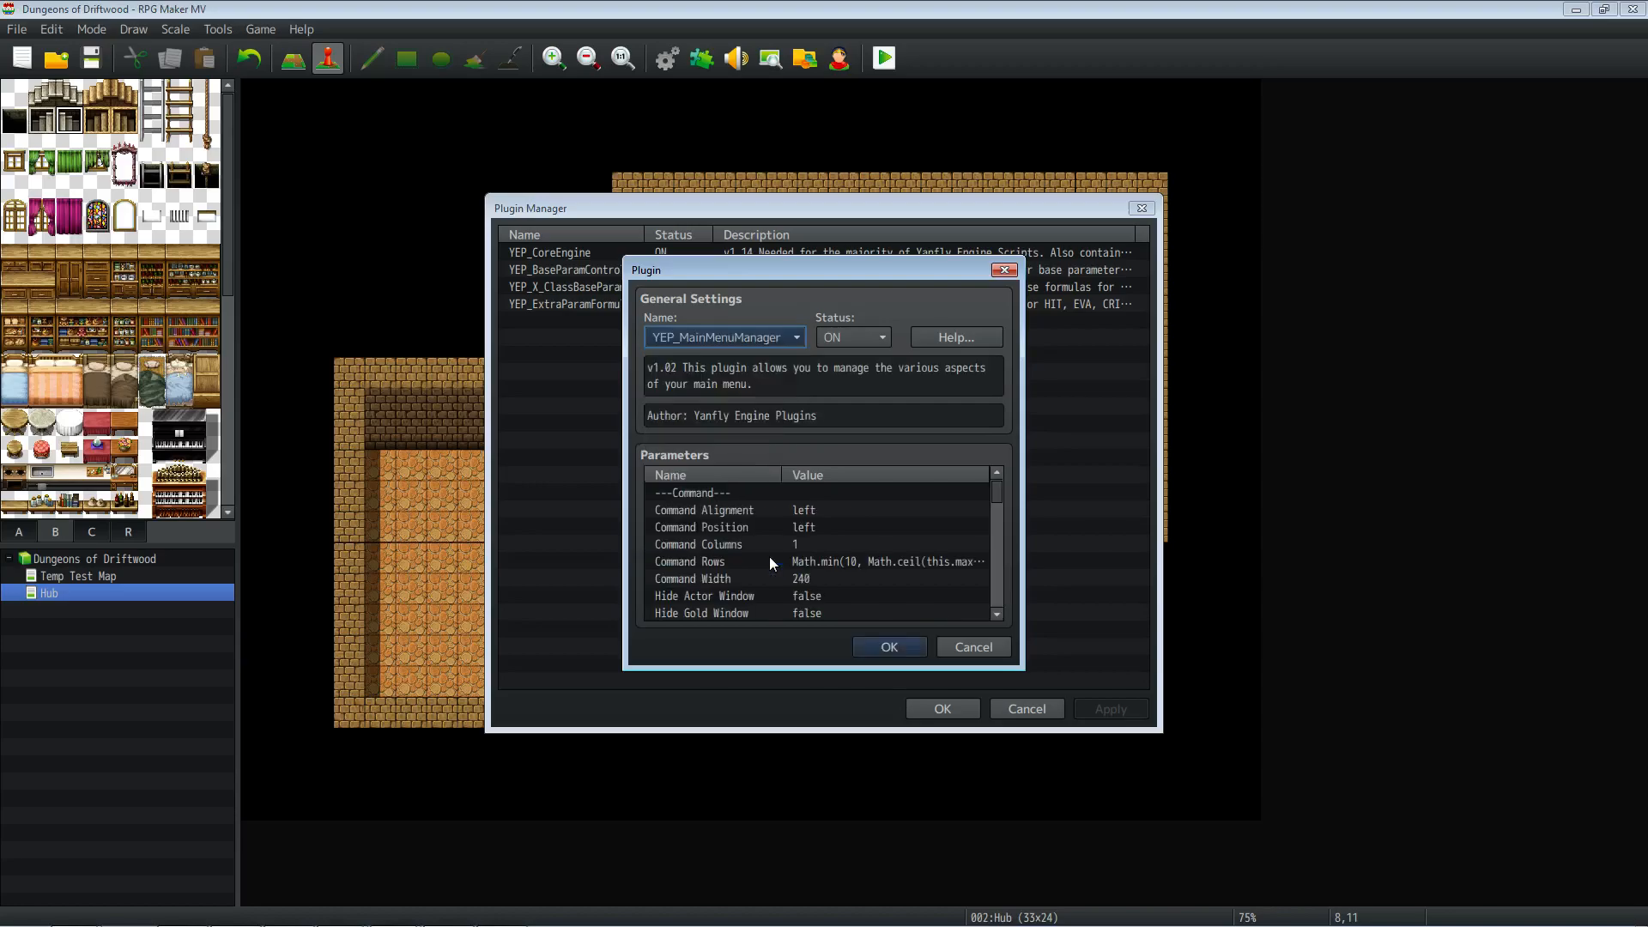
{"action": "left_click", "coordinate": [889, 645]}
Step: Reopen the YEP_MainMenuManager settings, look through the command and numbered menu parameters, and close them
{"action": "double_click", "coordinate": [640, 324]}
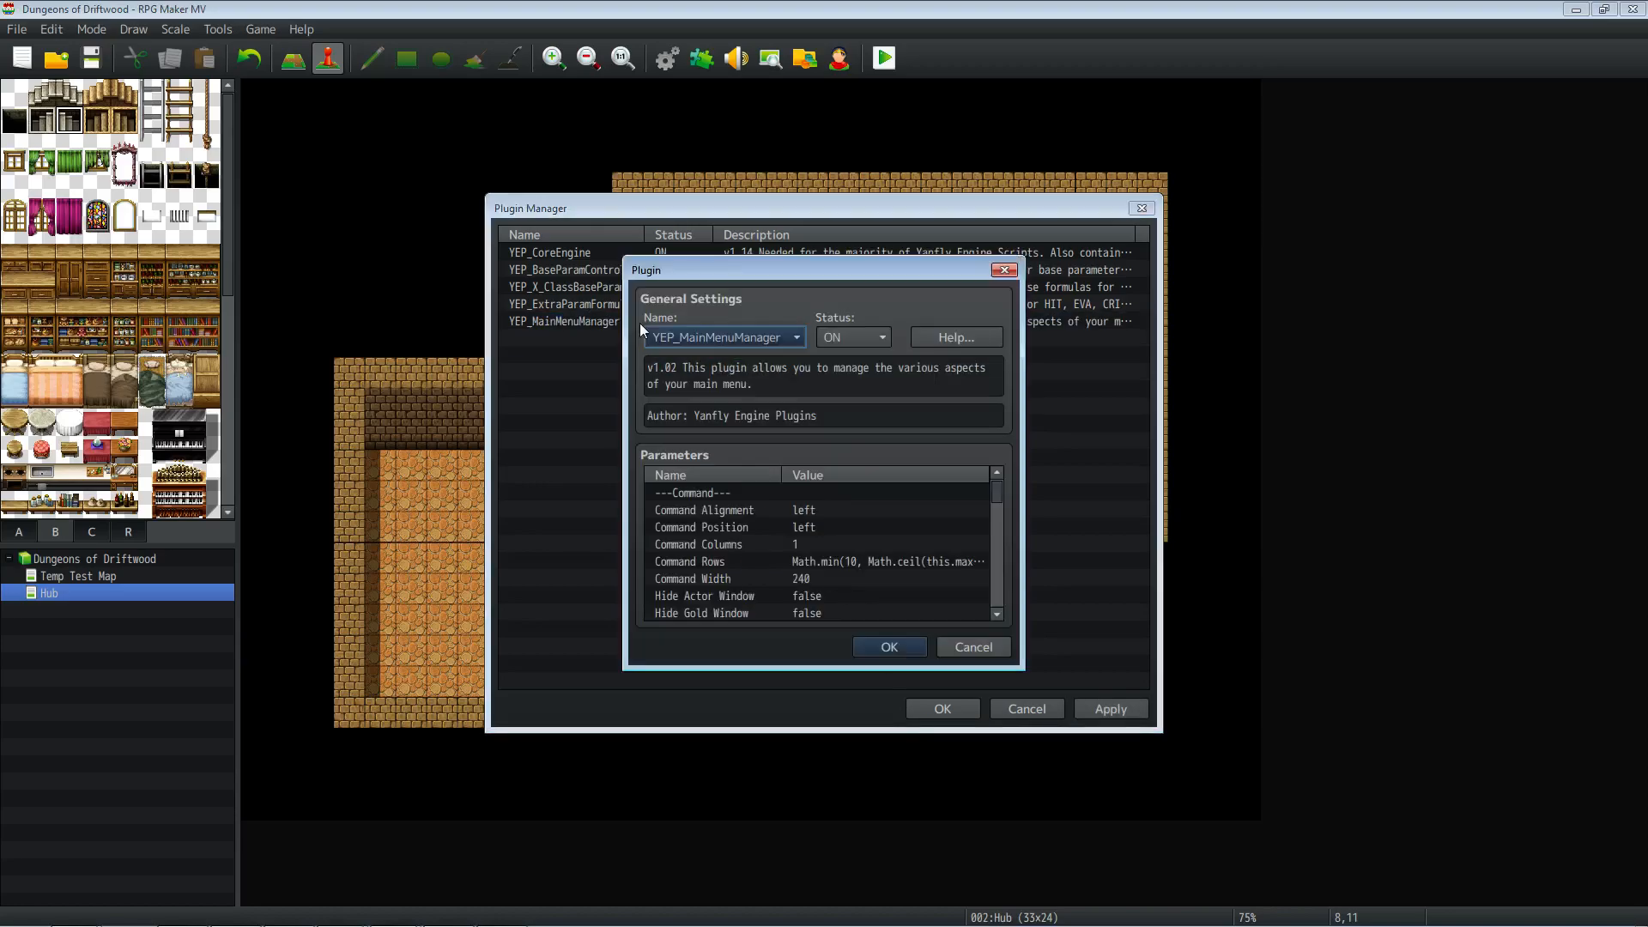
{"action": "scroll", "coordinate": [940, 495], "scroll_direction": "down", "scroll_amount": 4}
{"action": "scroll", "coordinate": [816, 538], "scroll_direction": "down", "scroll_amount": 10}
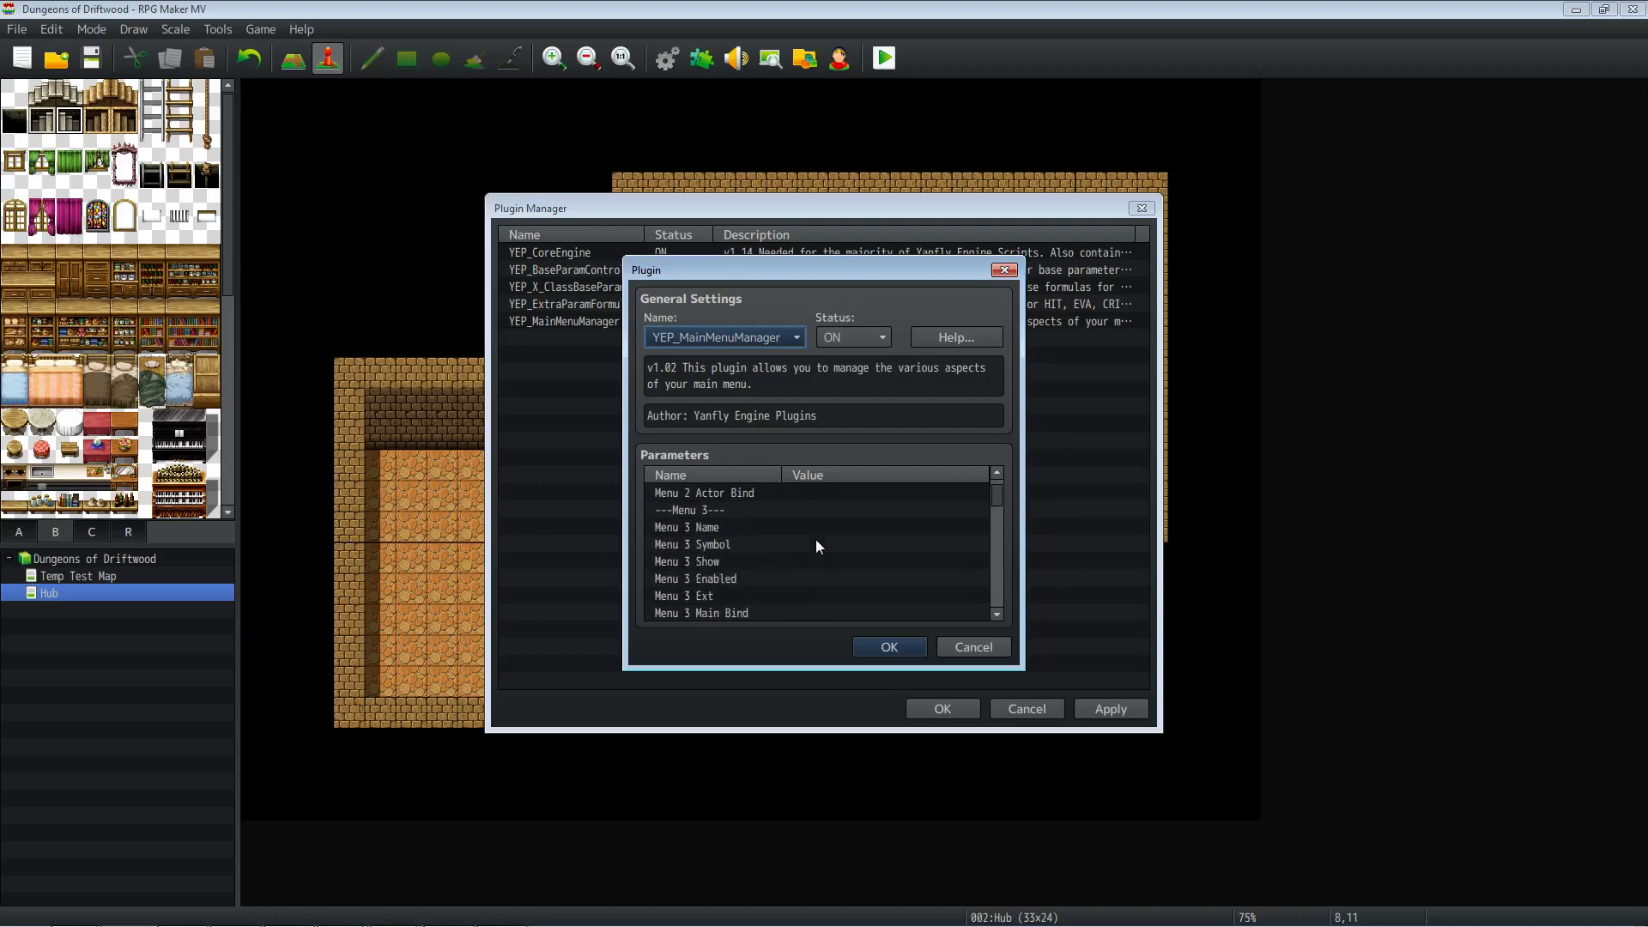
{"action": "scroll", "coordinate": [1001, 501], "scroll_direction": "down", "scroll_amount": 20}
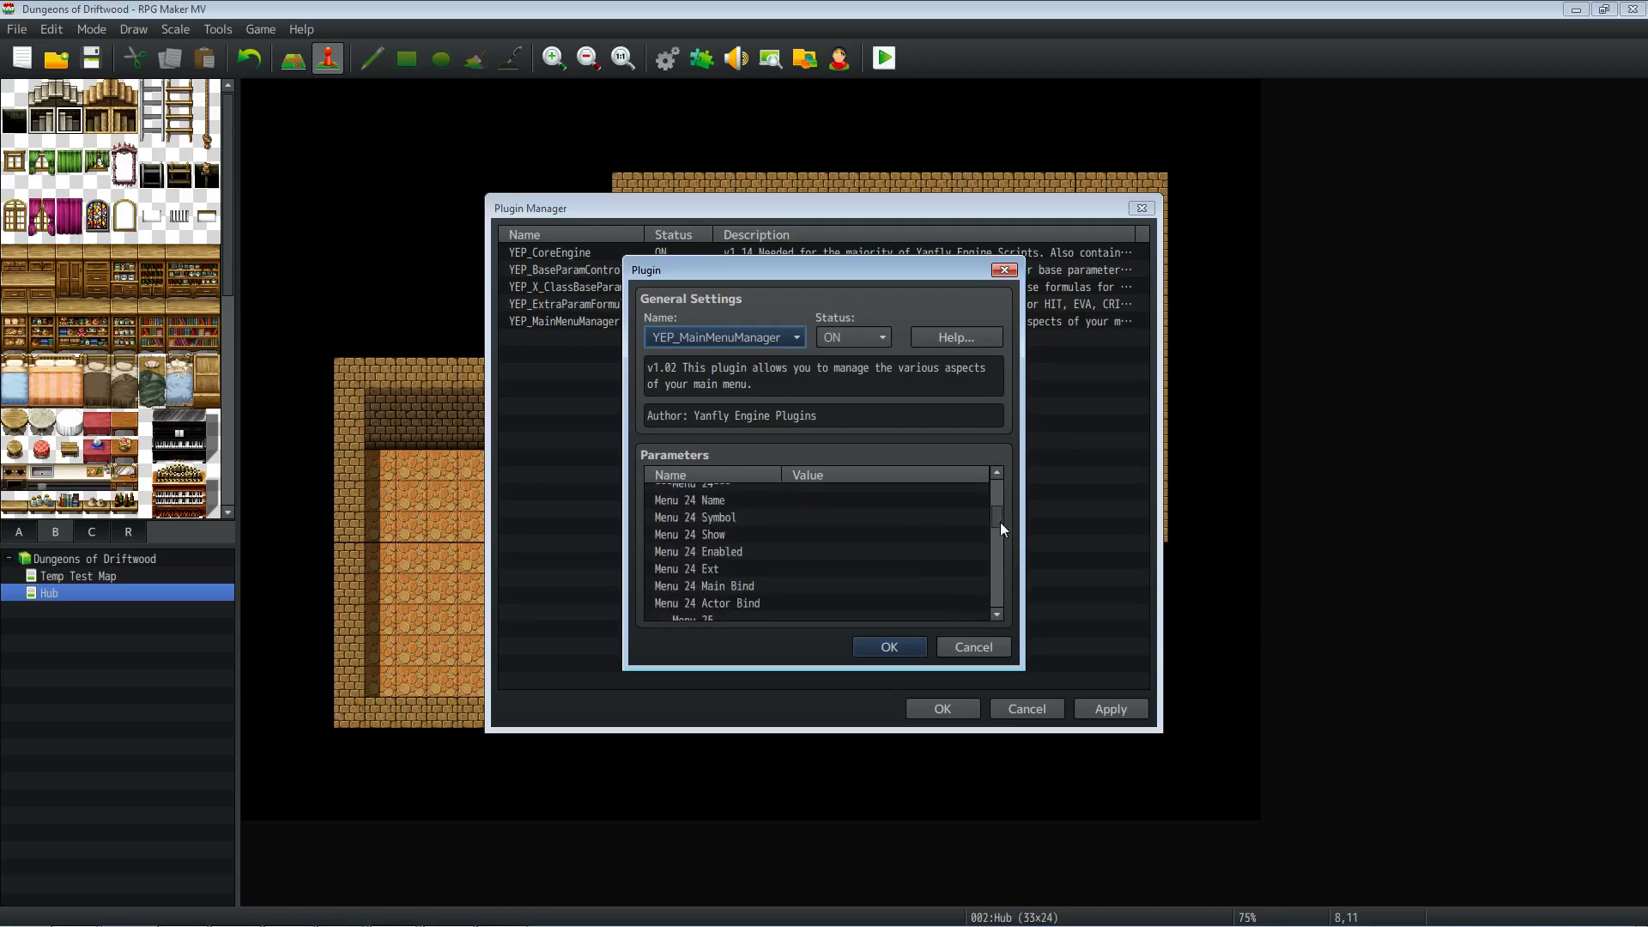
{"action": "left_click_drag", "start_coordinate": [999, 513], "coordinate": [977, 488]}
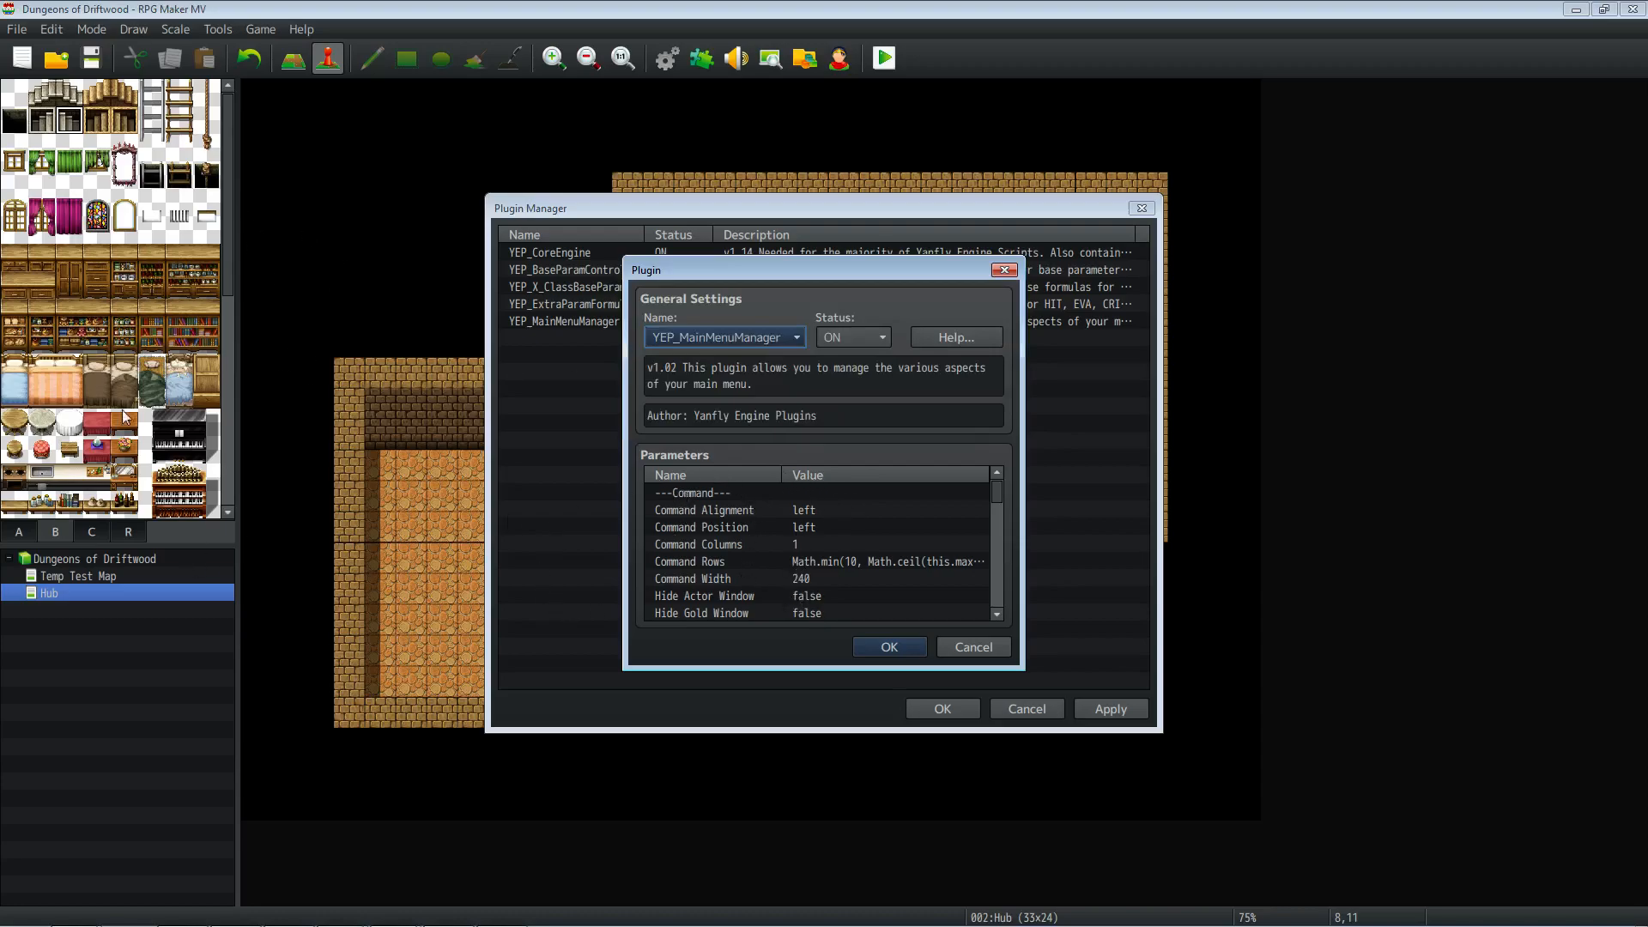
{"action": "left_click", "coordinate": [880, 646]}
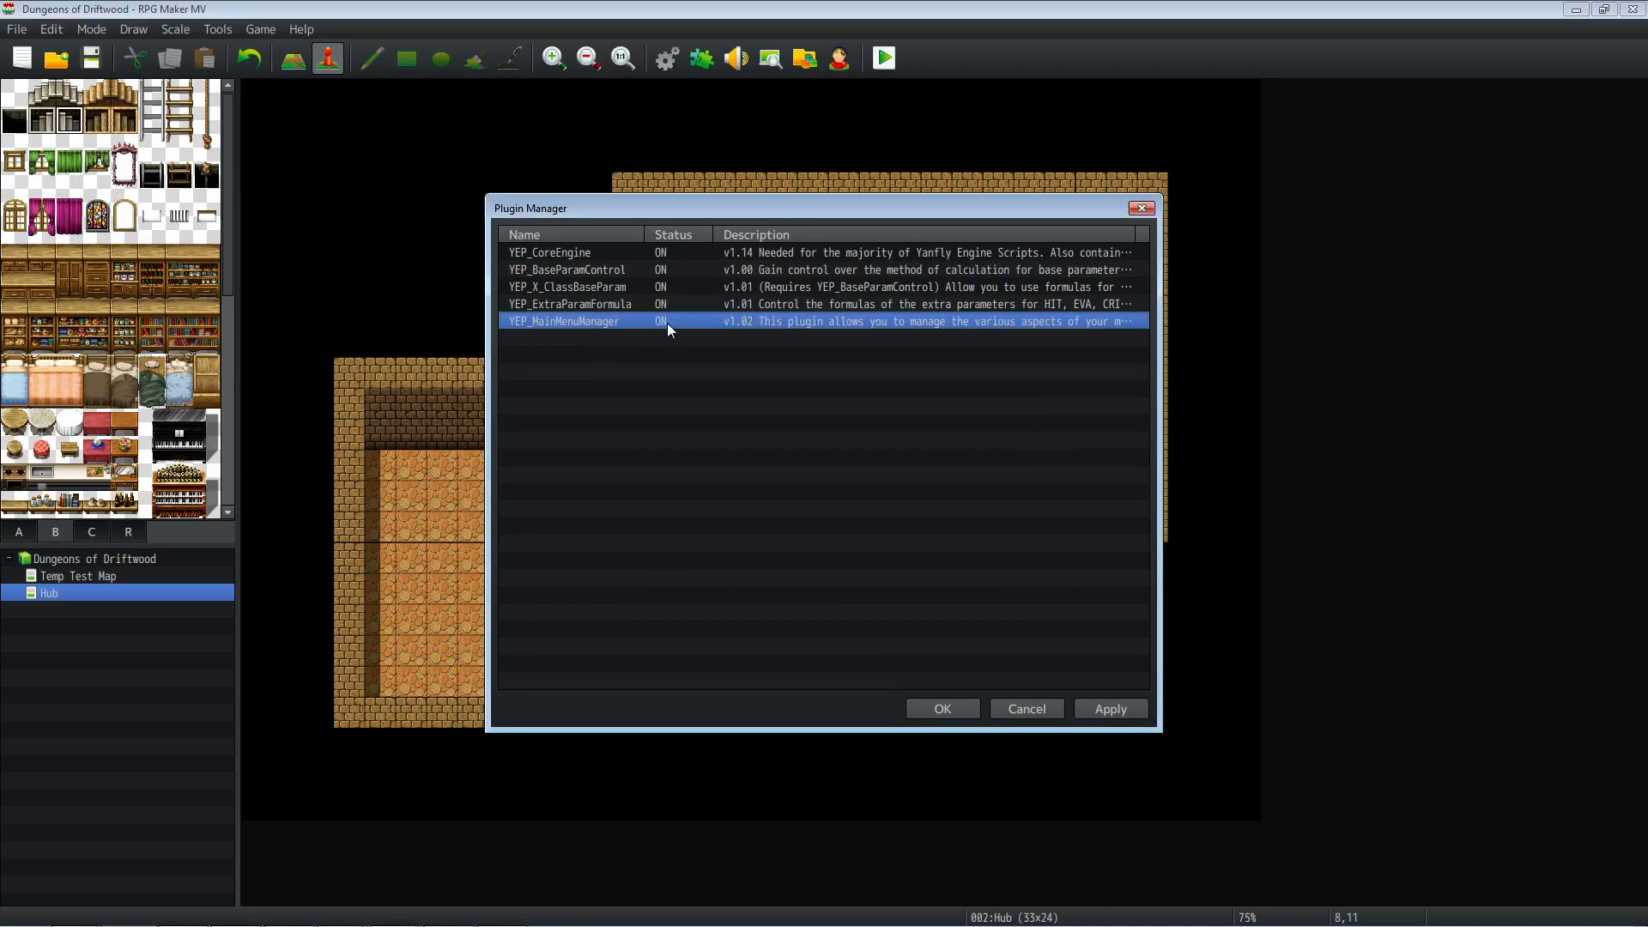
{"action": "mouse_move", "coordinate": [262, 922]}
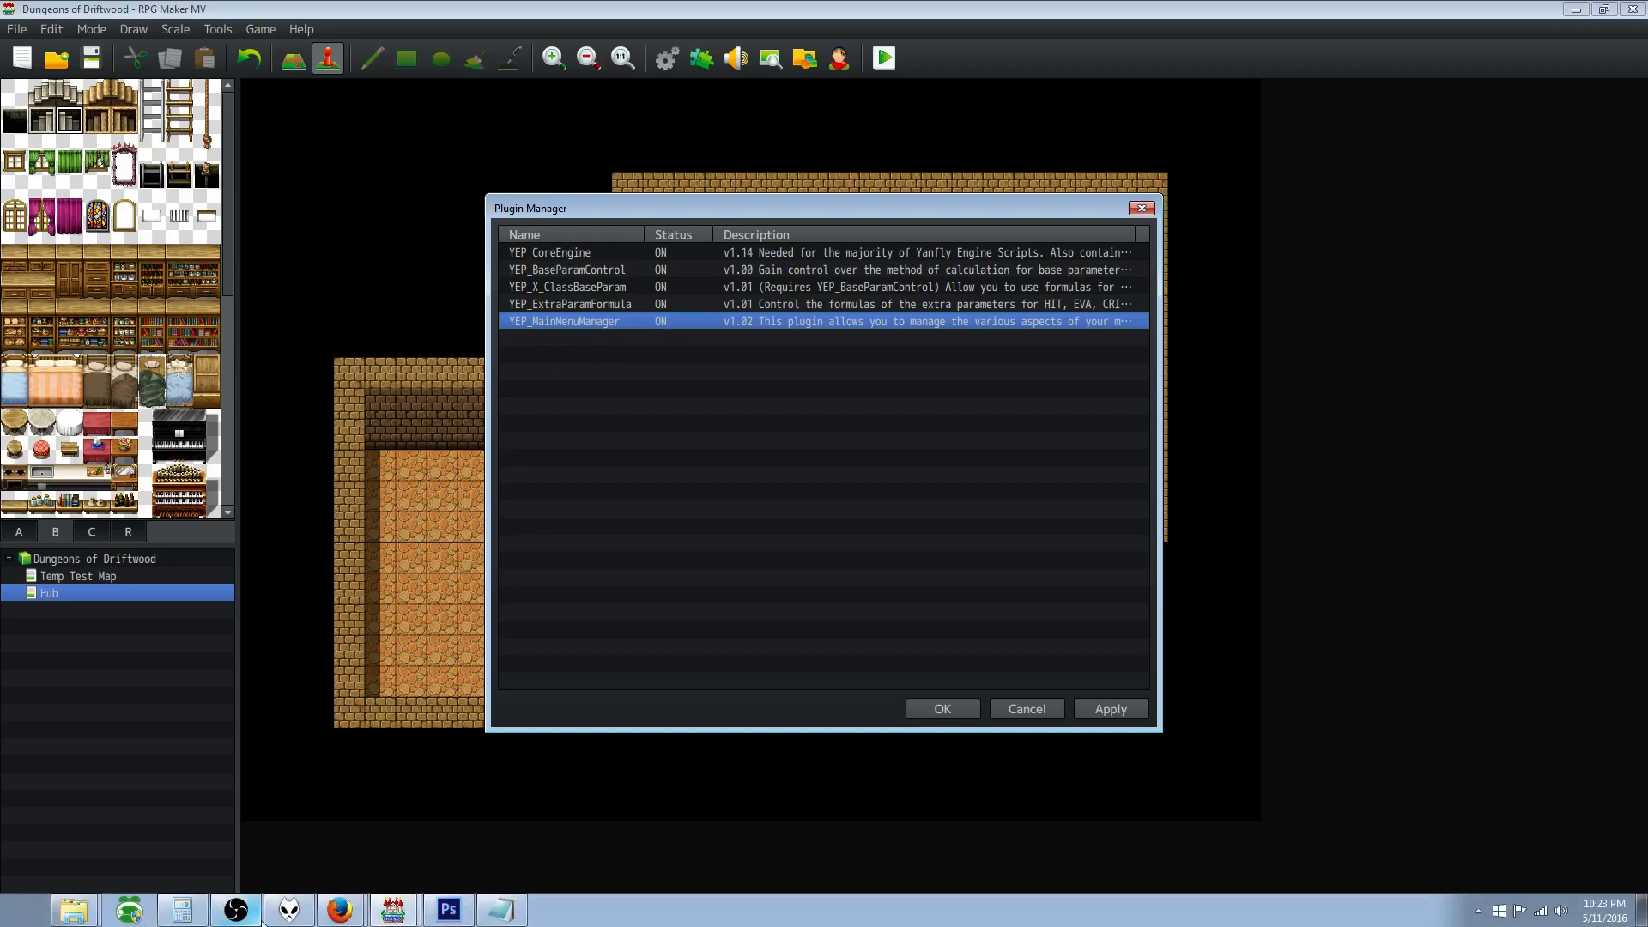
Step: Switch to Firefox, return to the Yanfly plugin list and open the Message Core page
{"action": "left_click", "coordinate": [339, 910]}
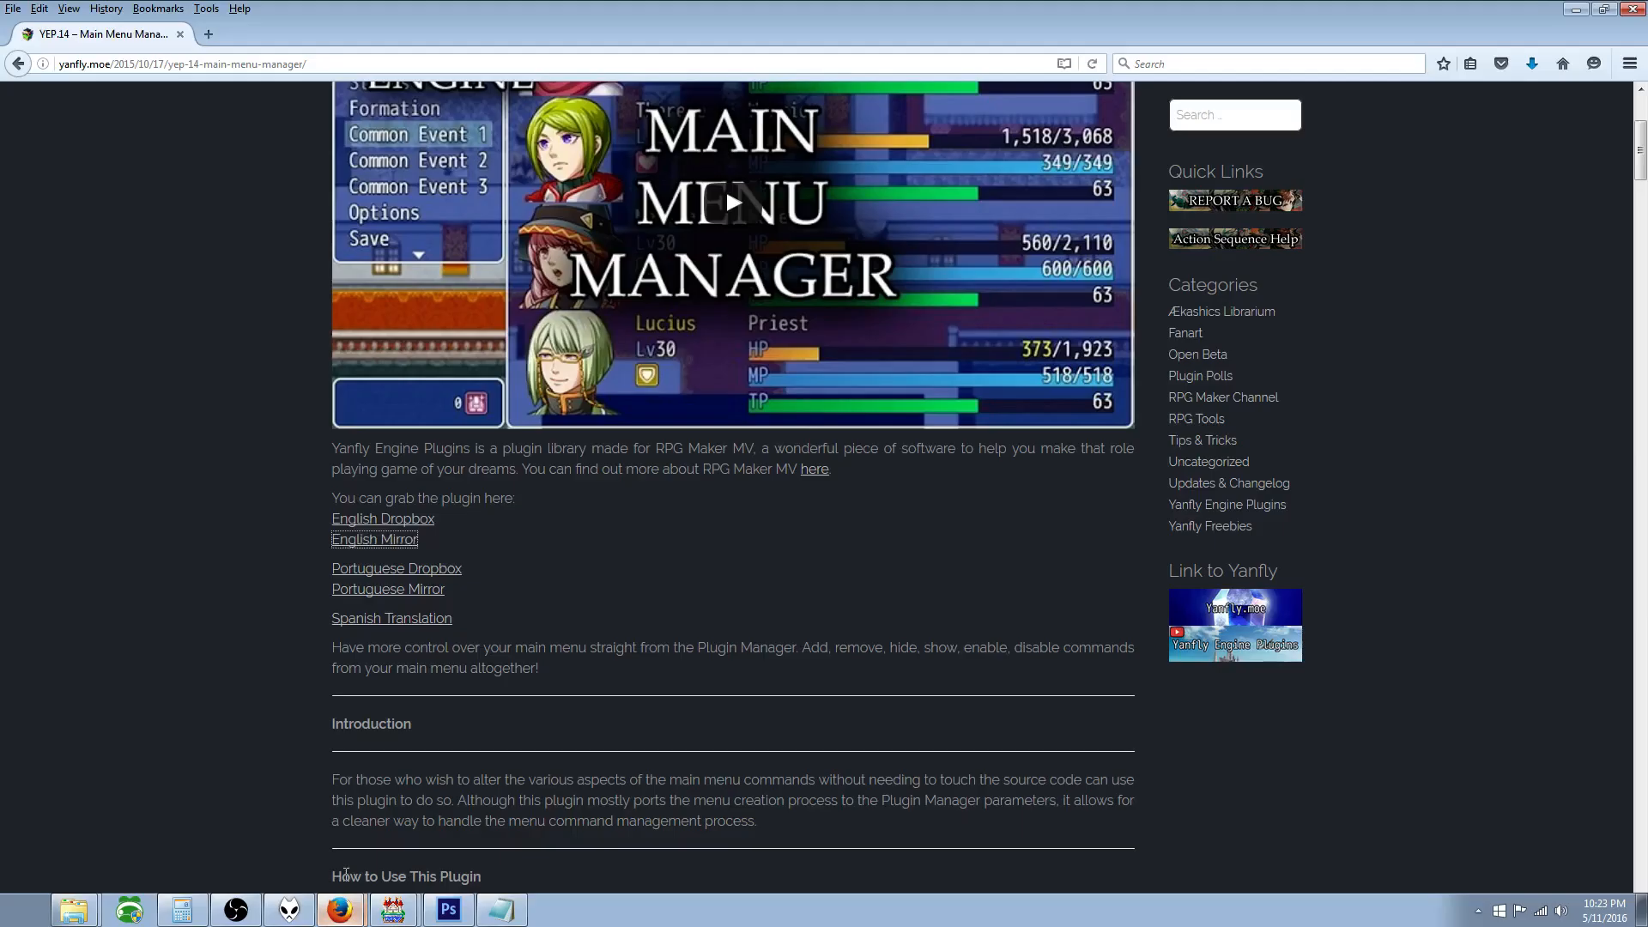
{"action": "left_click", "coordinate": [19, 65]}
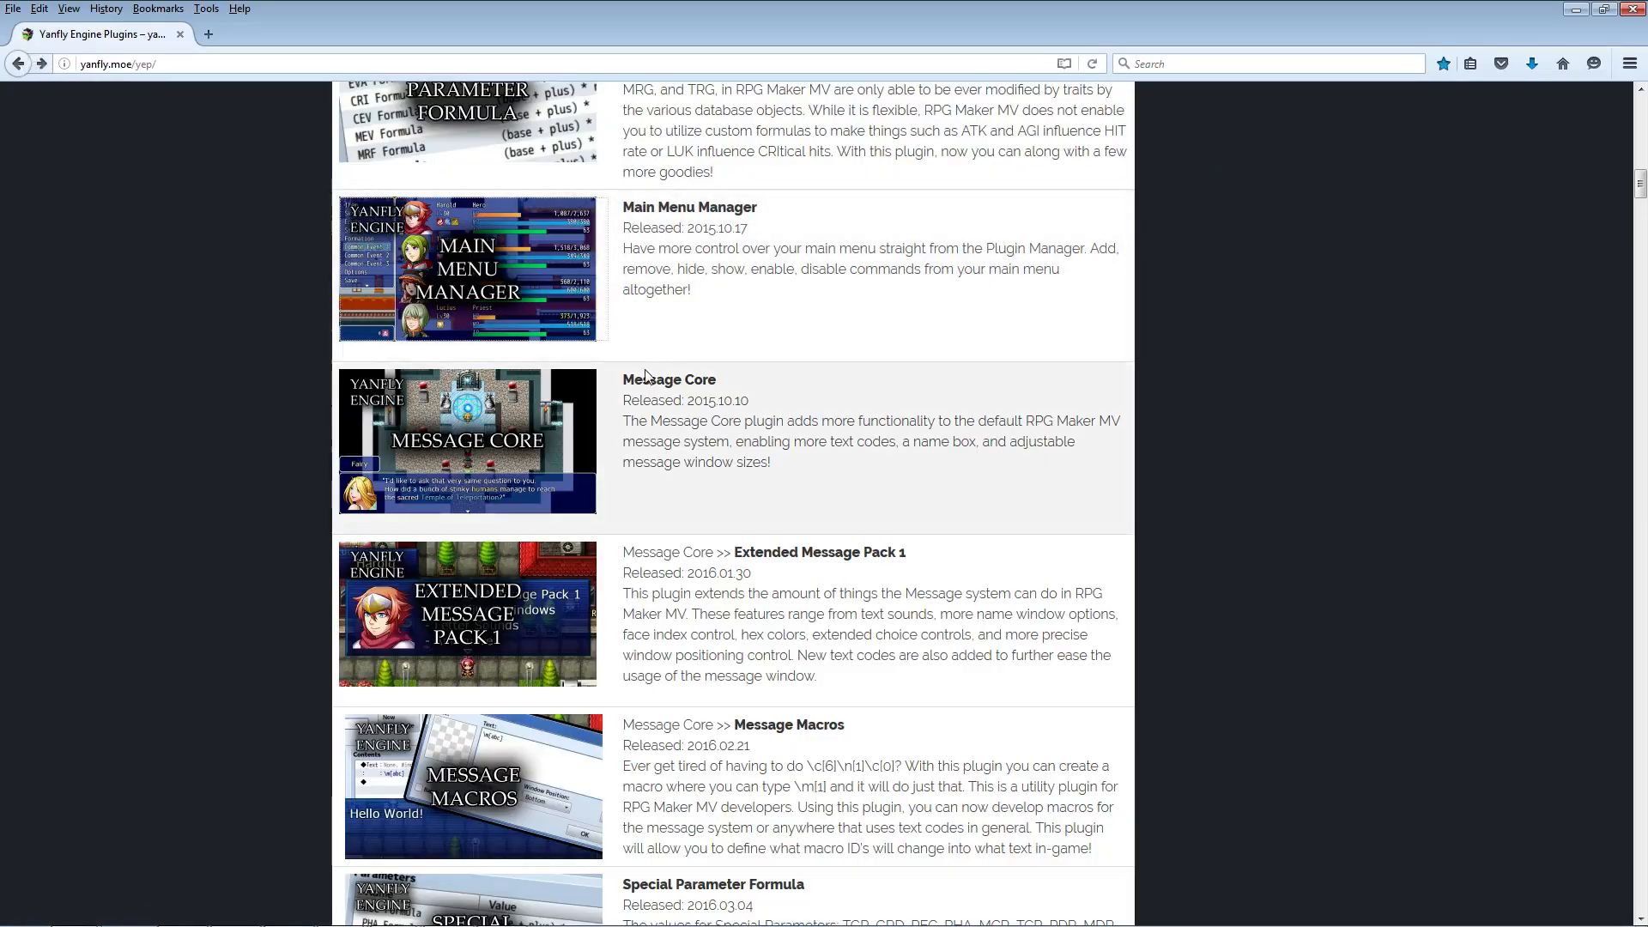
{"action": "left_click", "coordinate": [494, 443]}
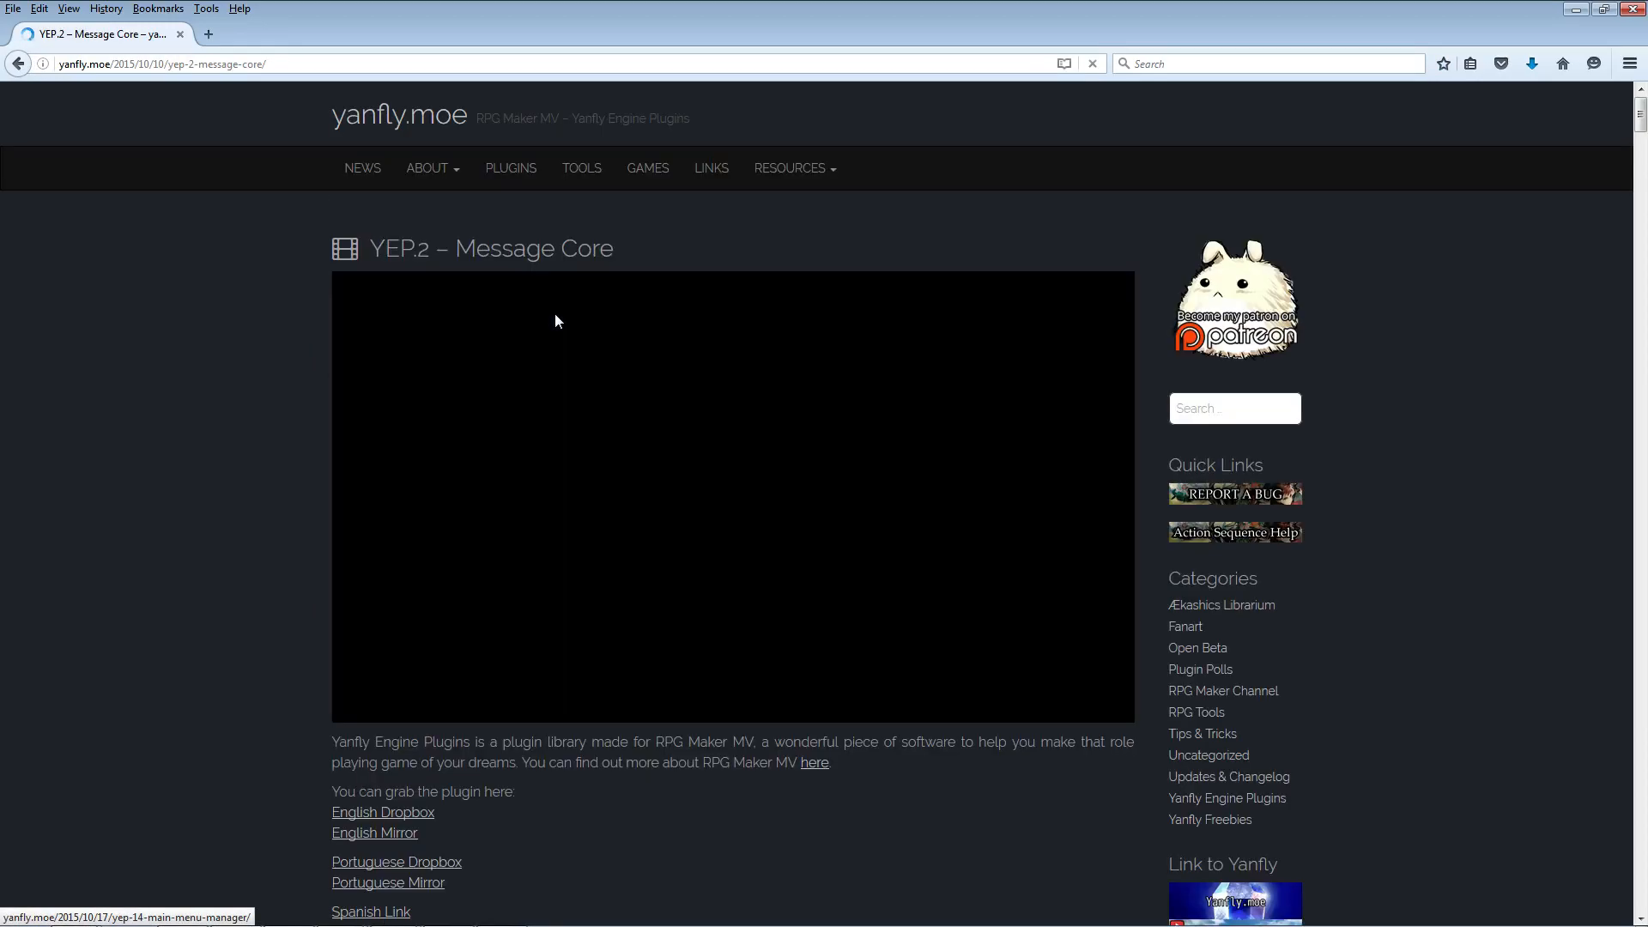
Step: Save the English Mirror copy of the Message Core plugin into the project's plugins folder
{"action": "scroll", "coordinate": [390, 444], "scroll_direction": "down", "scroll_amount": 5}
{"action": "right_click", "coordinate": [390, 444]}
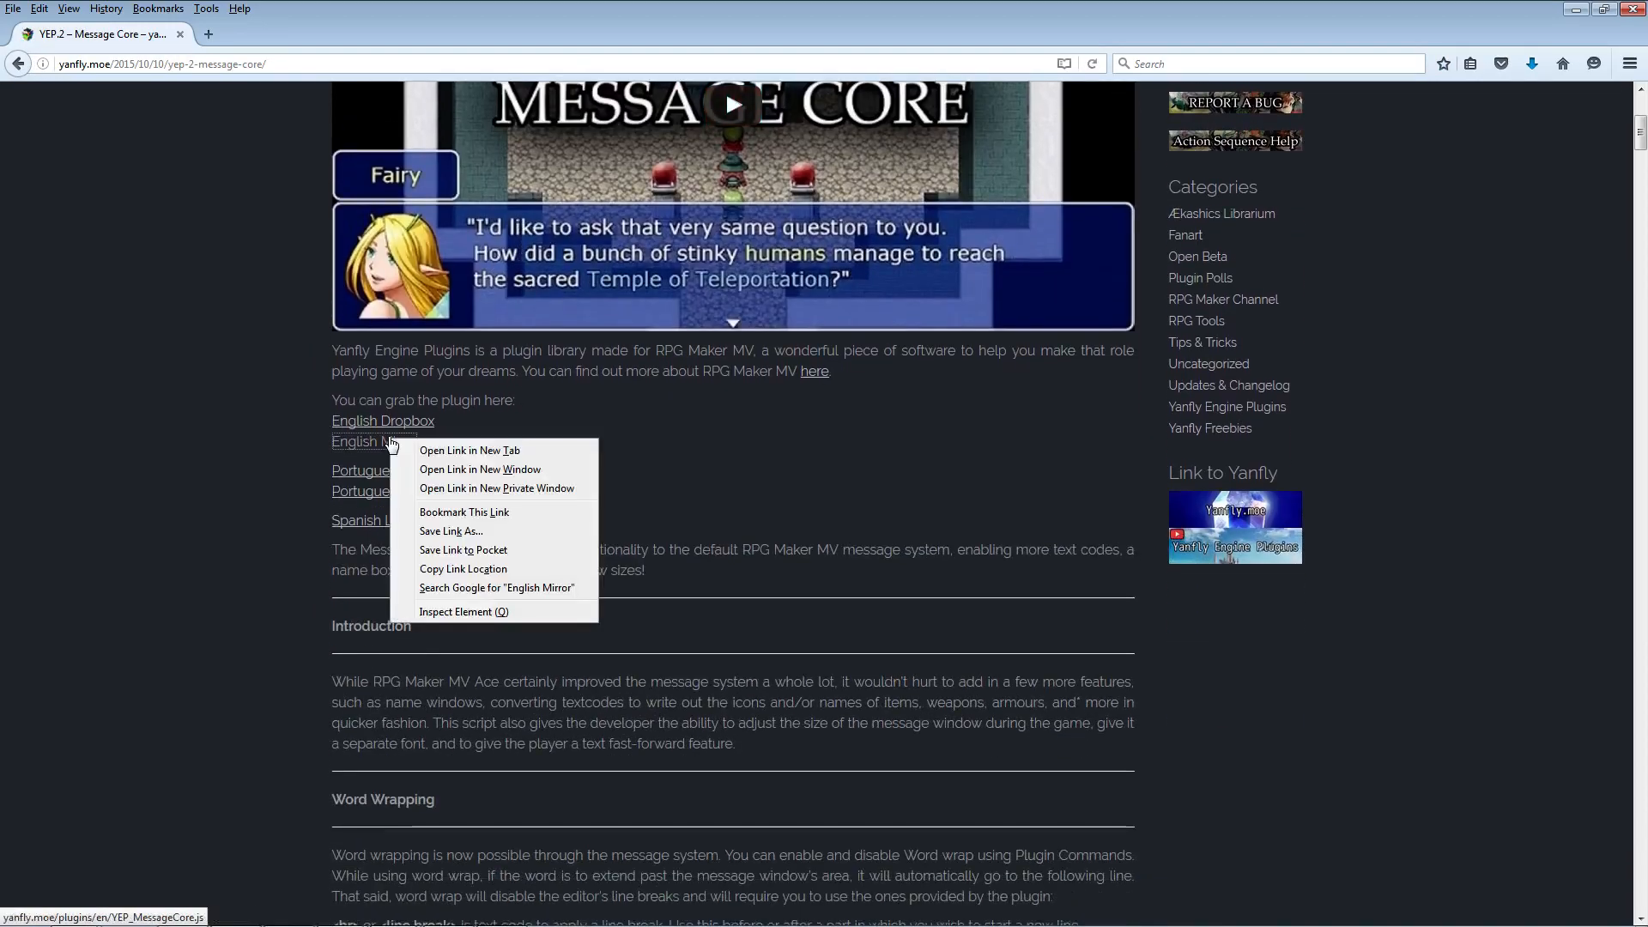
{"action": "left_click", "coordinate": [452, 528]}
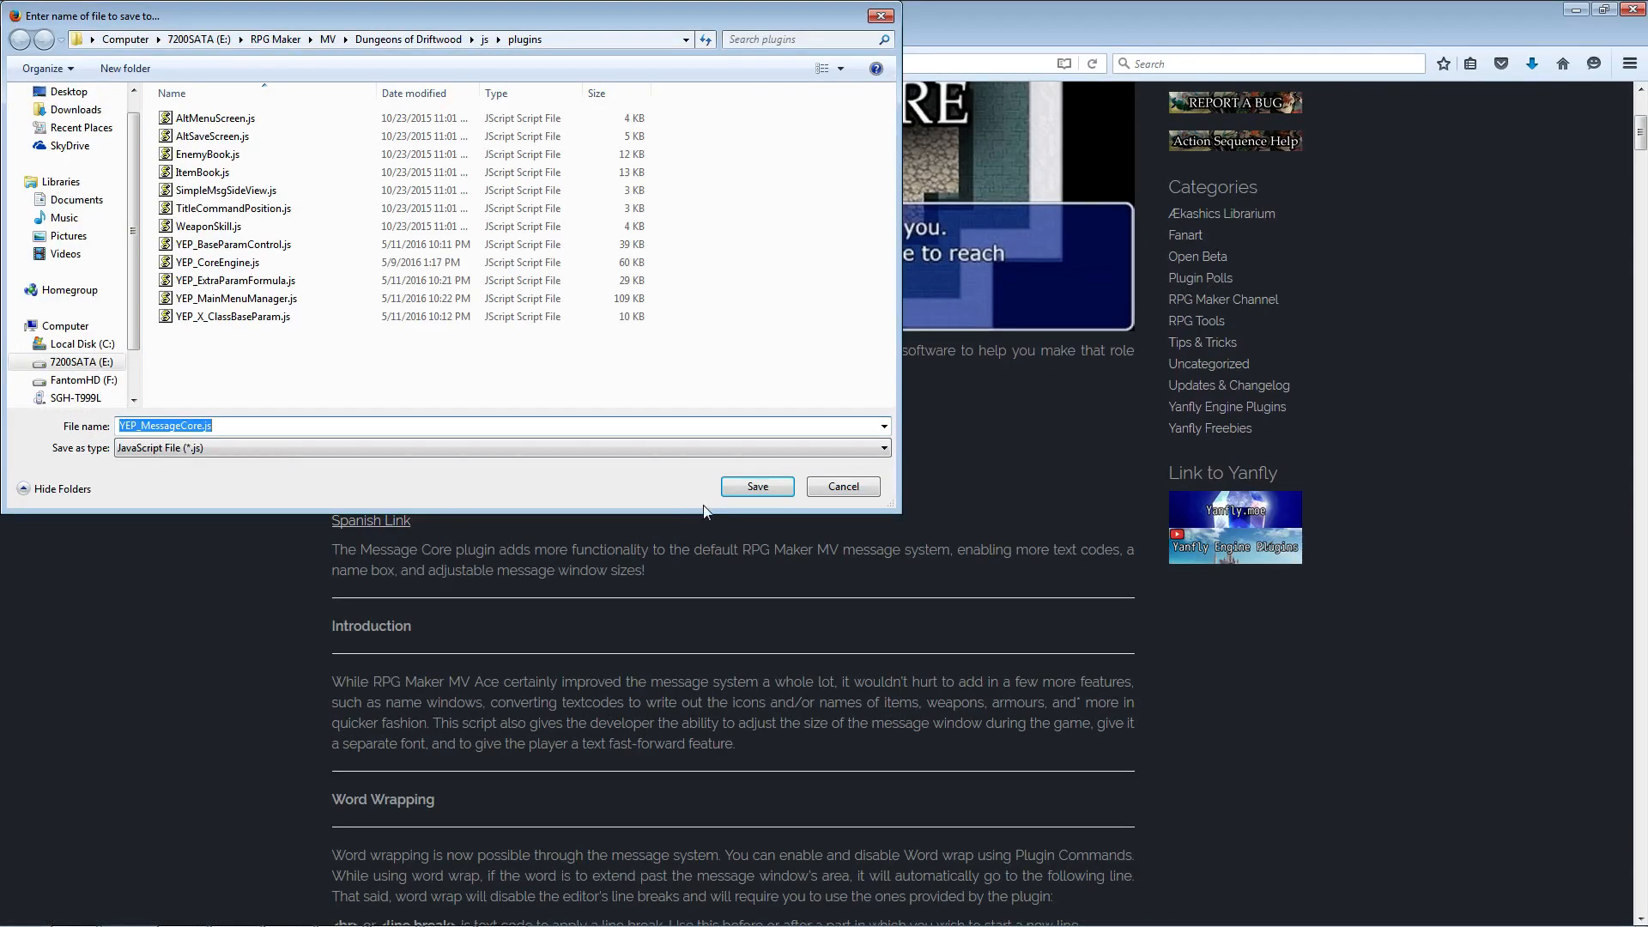
{"action": "left_click", "coordinate": [758, 487]}
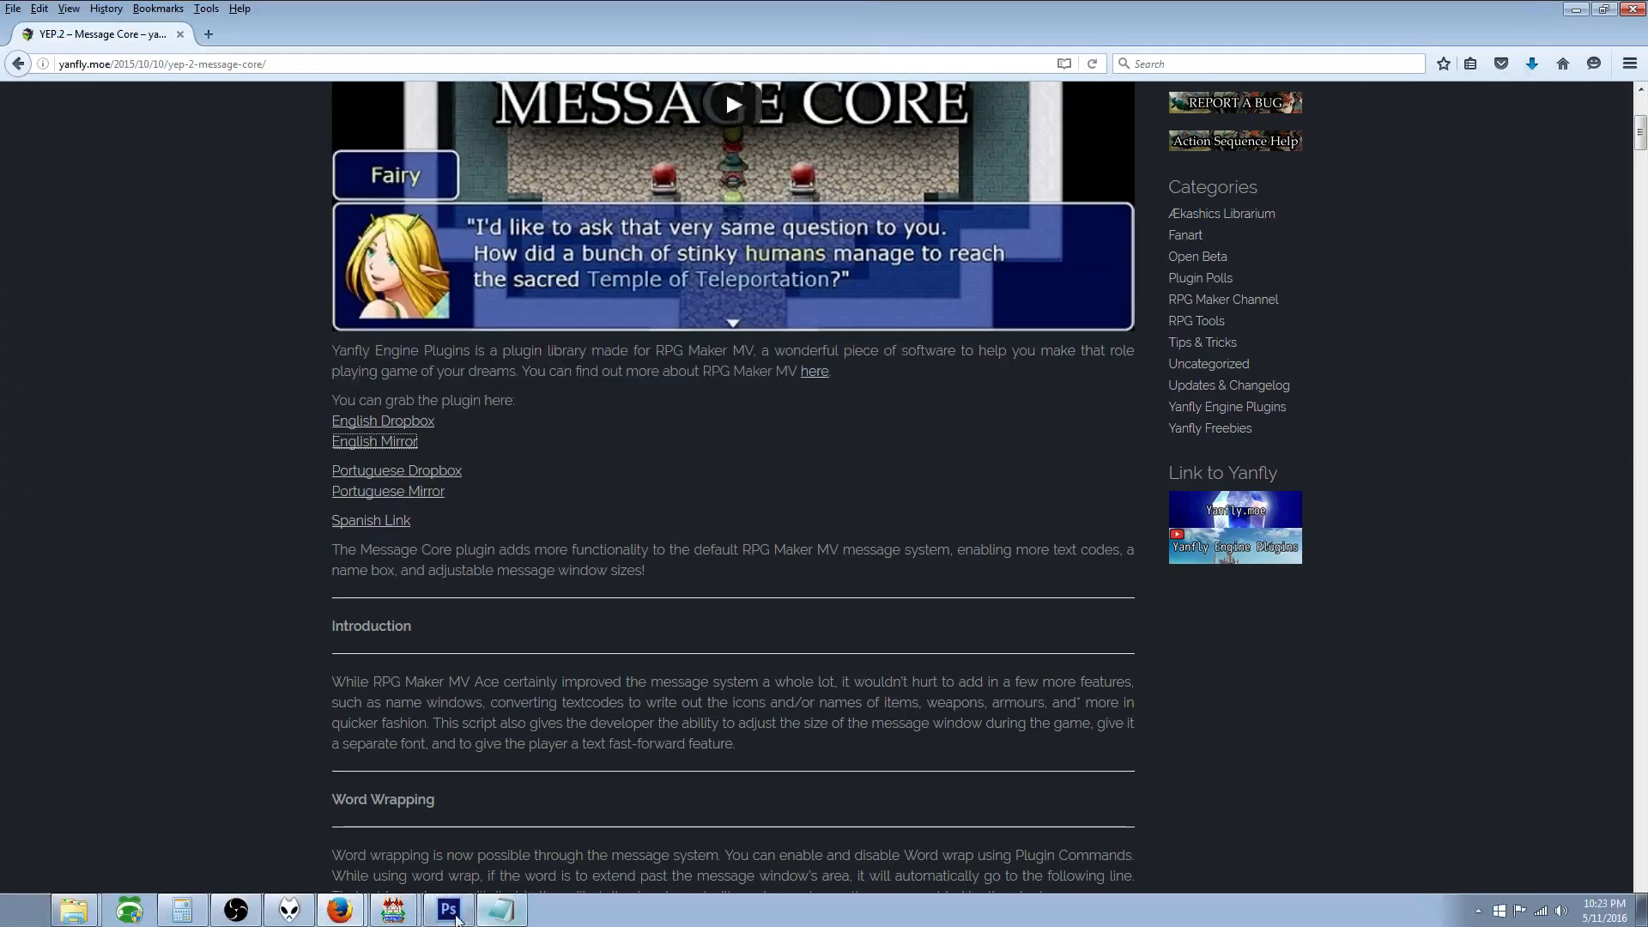
Step: Switch to RPG Maker MV and create a new plugin entry below YEP_MainMenuManager using YEP_MessageCore
{"action": "left_click", "coordinate": [394, 910]}
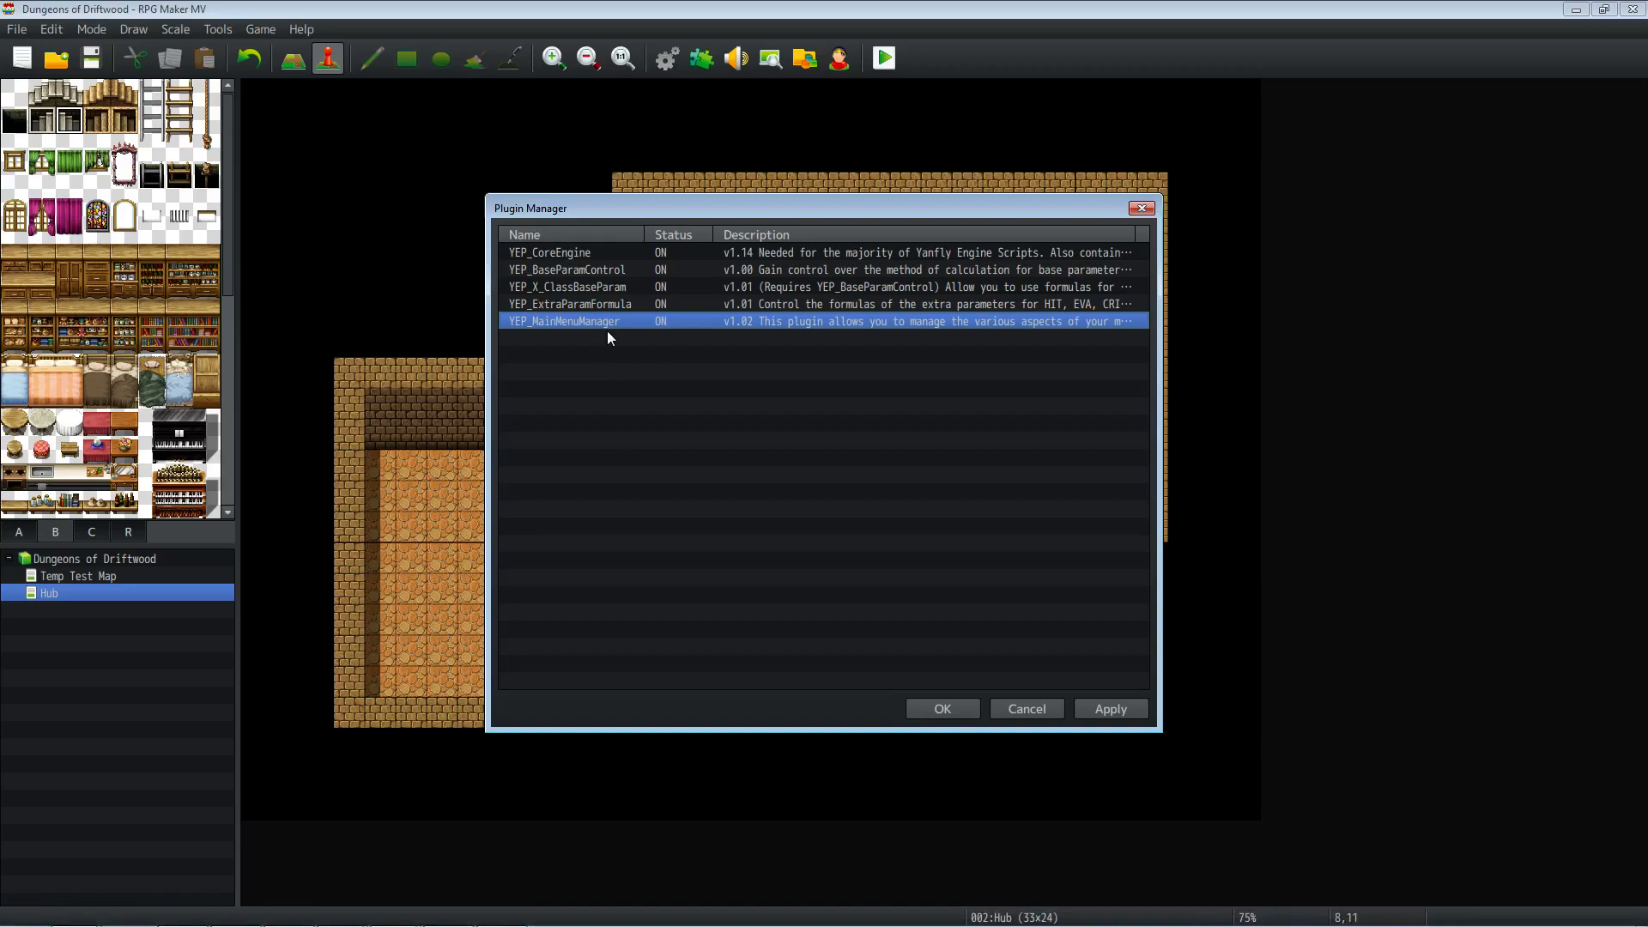
{"action": "left_click", "coordinate": [542, 348]}
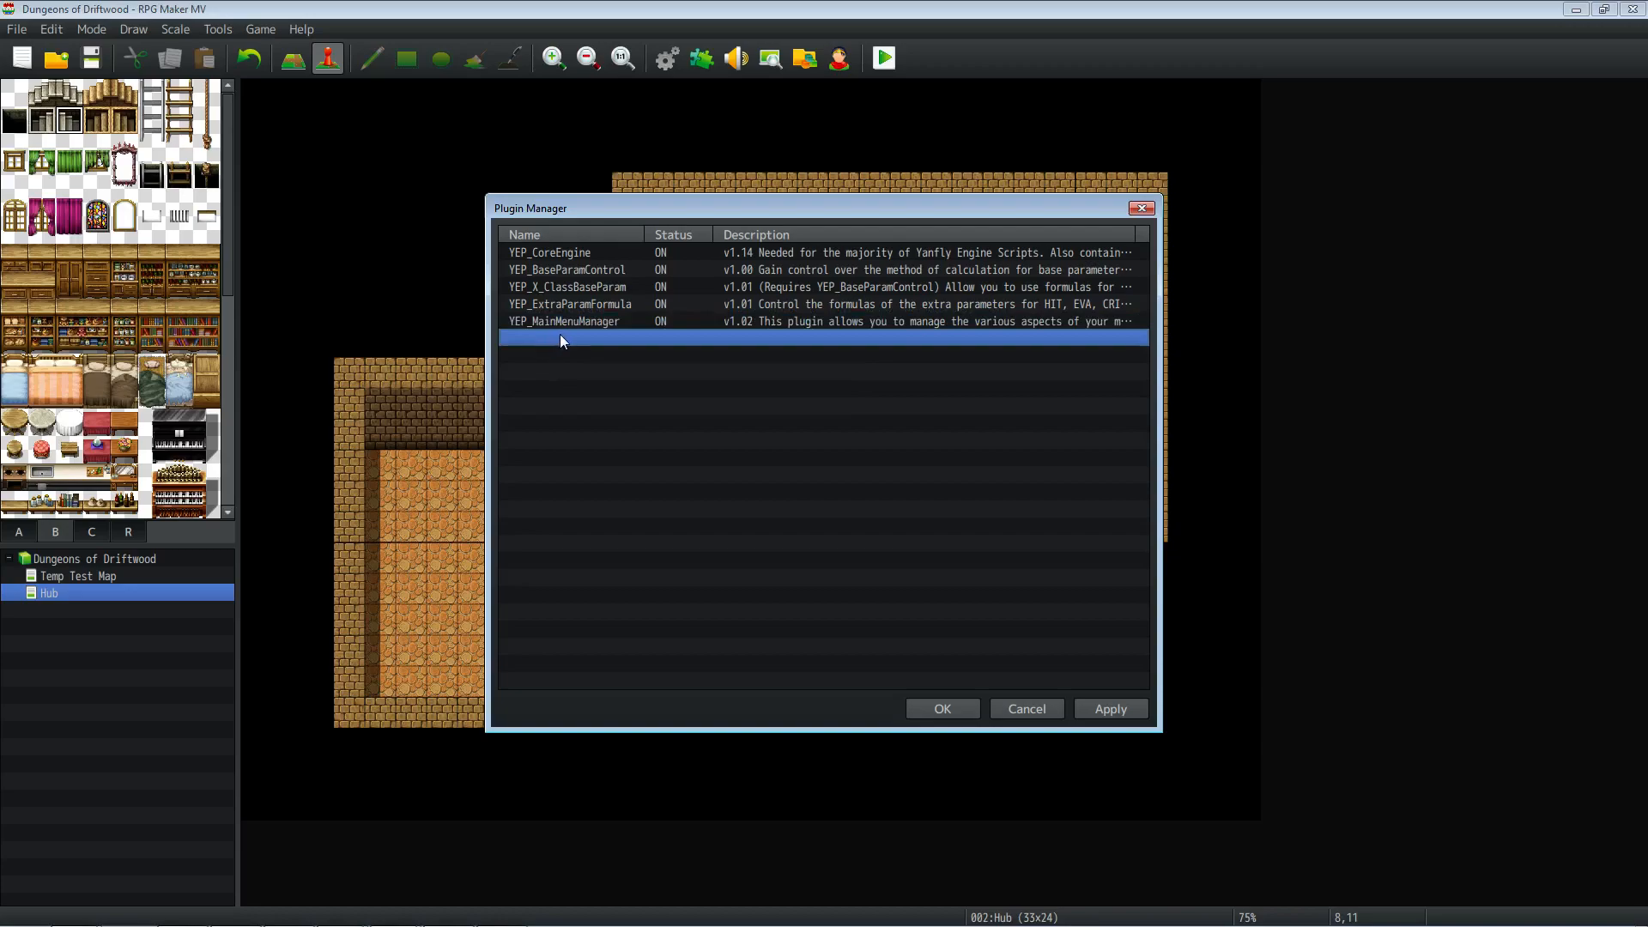
{"action": "double_click", "coordinate": [568, 343]}
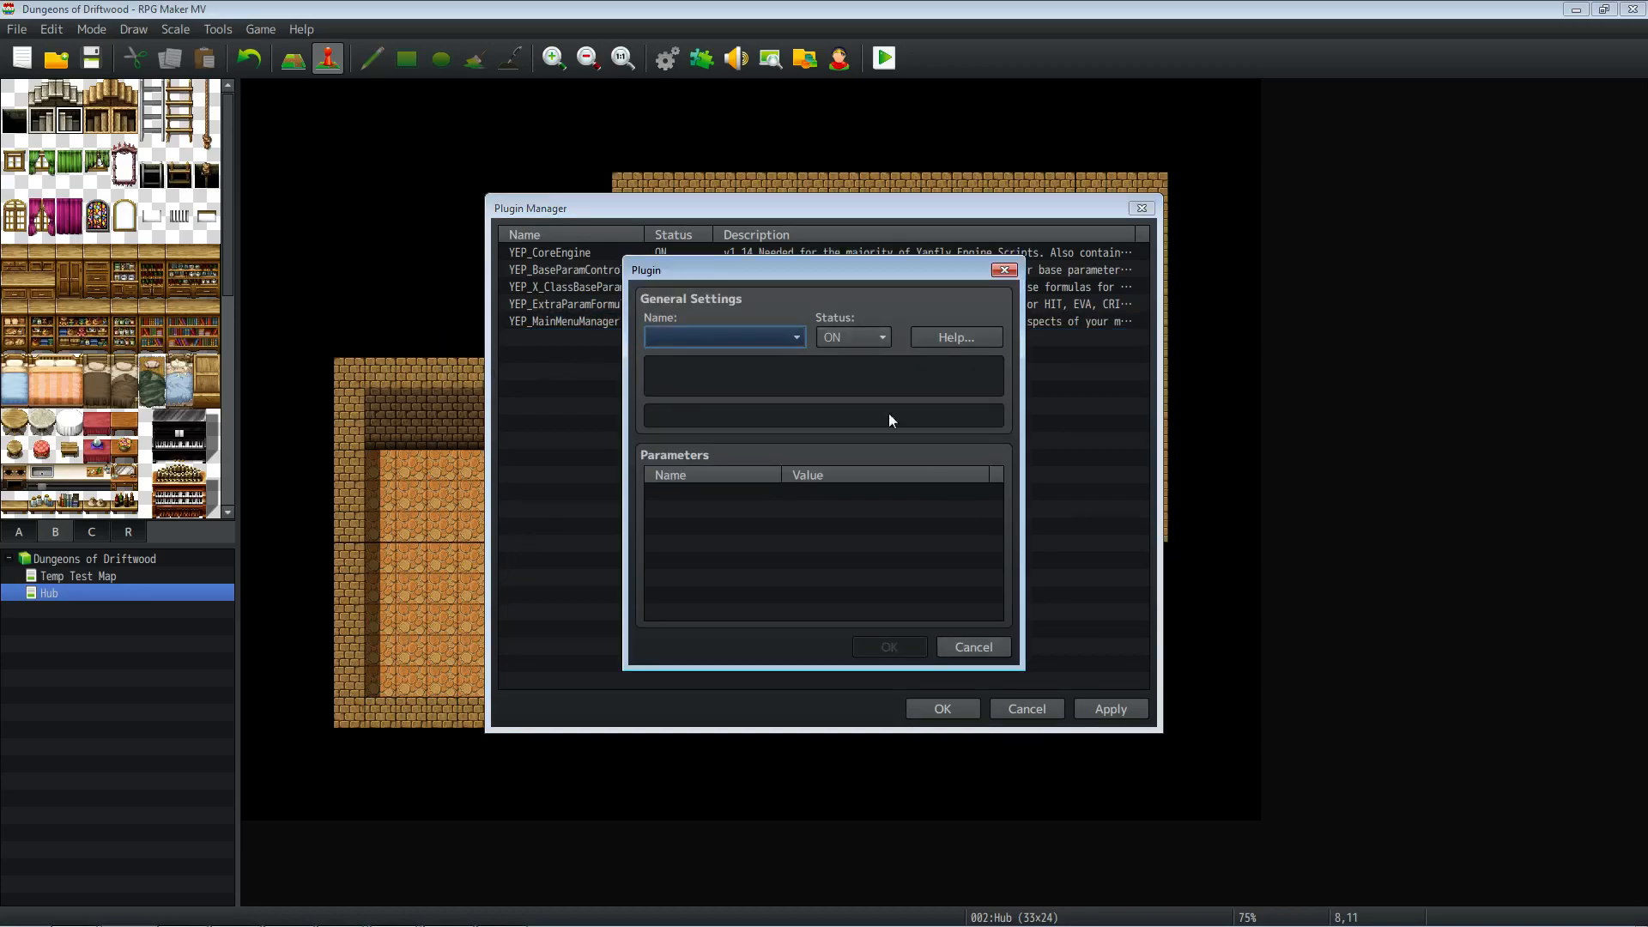
{"action": "left_click", "coordinate": [718, 340]}
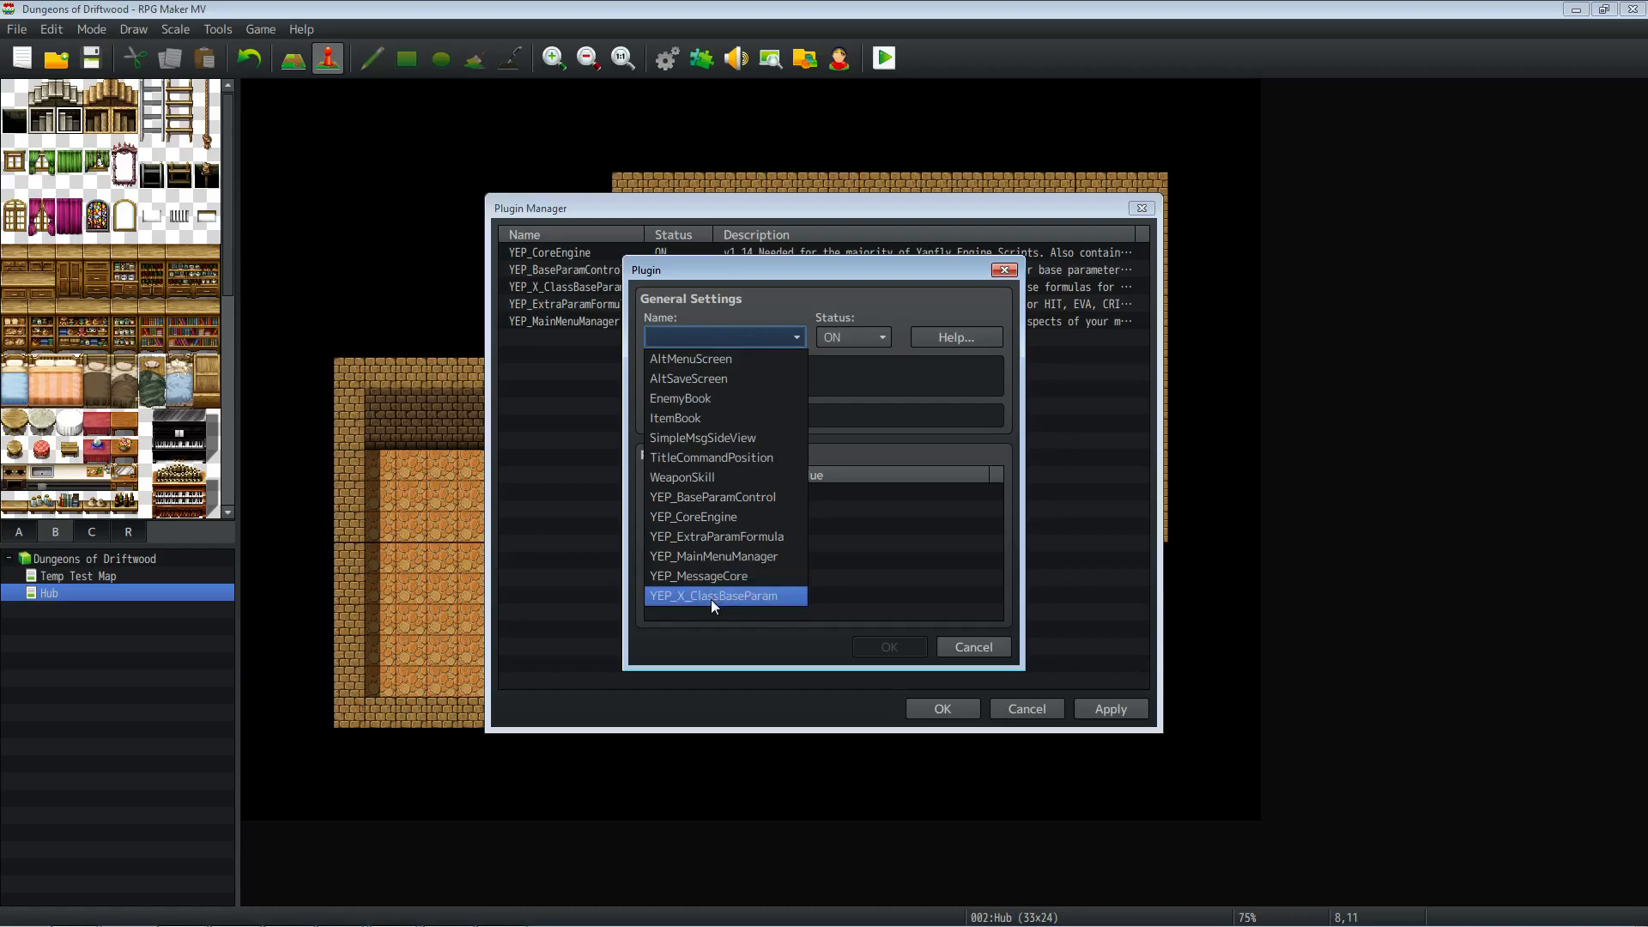
{"action": "left_click", "coordinate": [691, 576]}
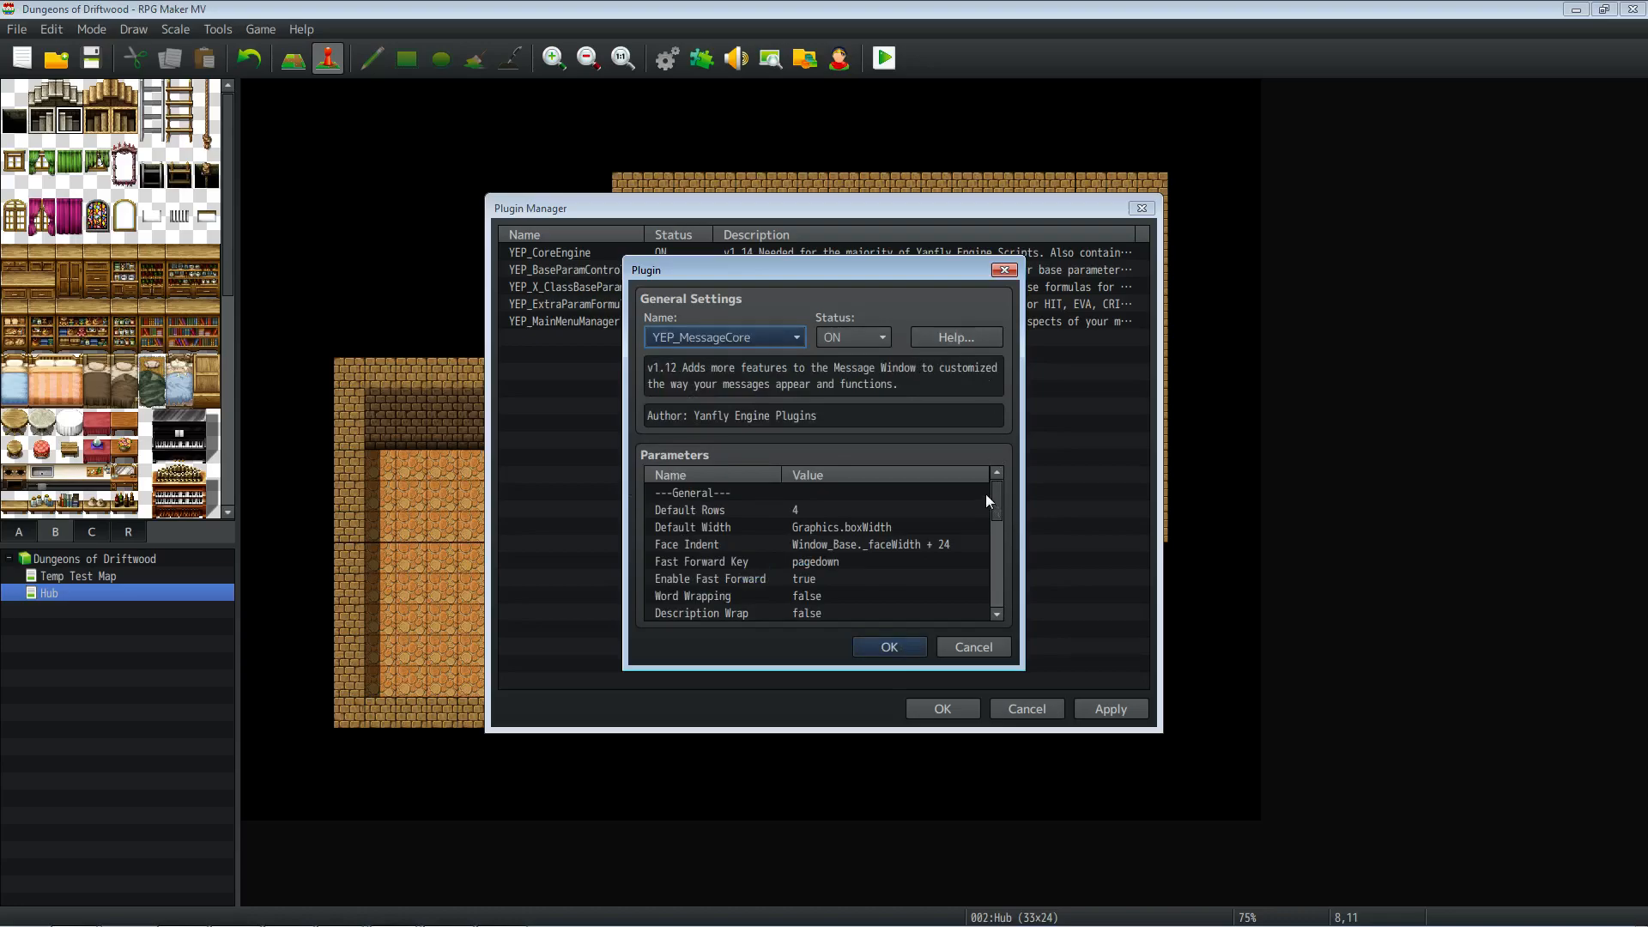
Step: Look through the general, font and name box parameters of YEP_MessageCore
{"action": "left_click_drag", "start_coordinate": [1000, 486], "coordinate": [816, 534]}
{"action": "left_click", "coordinate": [817, 535]}
{"action": "scroll", "coordinate": [806, 554], "scroll_direction": "down", "scroll_amount": 2}
{"action": "scroll", "coordinate": [850, 563], "scroll_direction": "up", "scroll_amount": 3}
{"action": "scroll", "coordinate": [855, 565], "scroll_direction": "up", "scroll_amount": 3}
{"action": "scroll", "coordinate": [848, 562], "scroll_direction": "down", "scroll_amount": 2}
{"action": "left_click", "coordinate": [827, 579]}
{"action": "scroll", "coordinate": [765, 580], "scroll_direction": "down", "scroll_amount": 4}
{"action": "scroll", "coordinate": [769, 570], "scroll_direction": "up", "scroll_amount": 1}
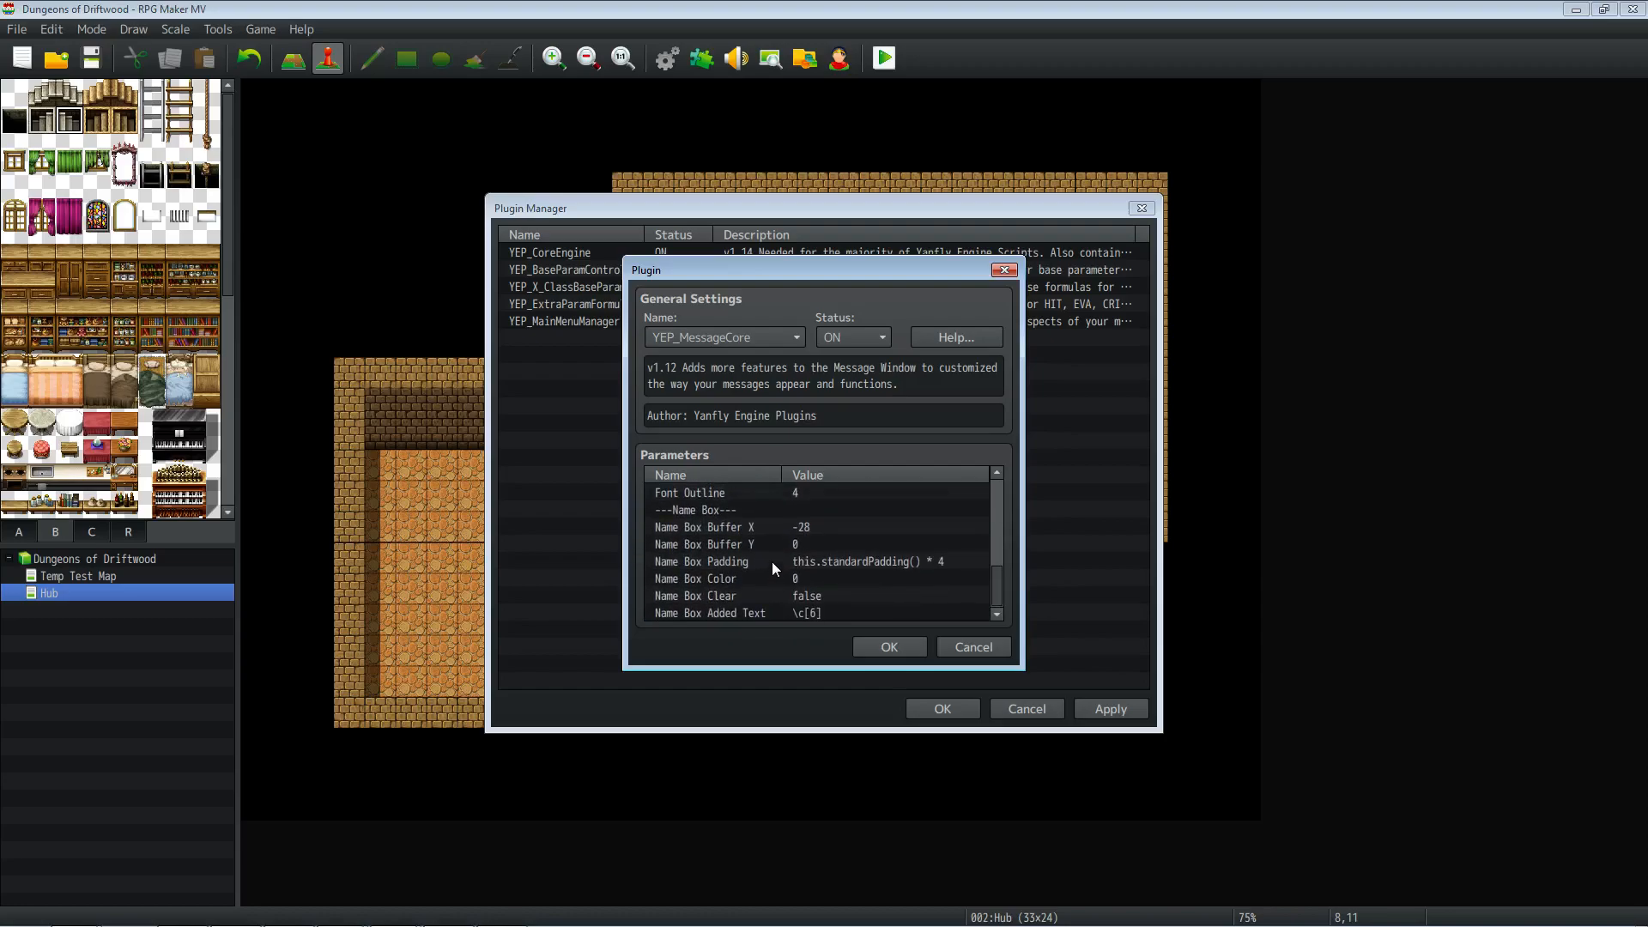
{"action": "scroll", "coordinate": [781, 550], "scroll_direction": "up", "scroll_amount": 2}
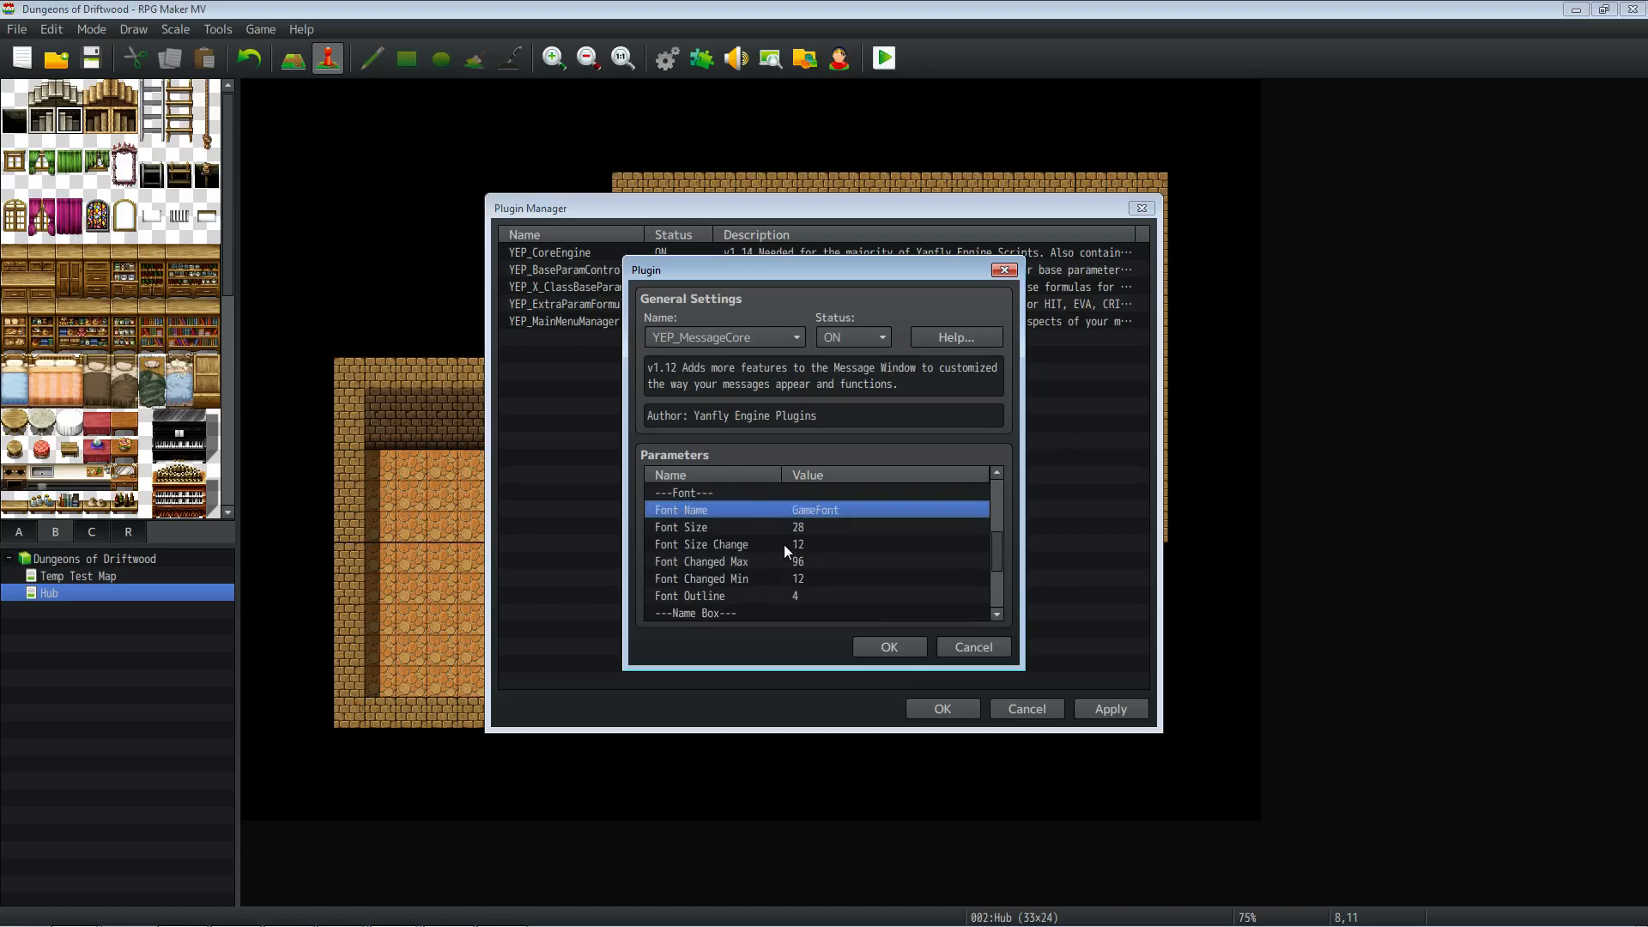
Step: Open the YEP_MessageCore help and read through its text codes for line breaks, fonts, actors, party members and names
{"action": "left_click", "coordinate": [946, 345]}
{"action": "scroll", "coordinate": [827, 496], "scroll_direction": "down", "scroll_amount": 10}
{"action": "scroll", "coordinate": [827, 496], "scroll_direction": "down", "scroll_amount": 3}
{"action": "left_click_drag", "start_coordinate": [598, 380], "coordinate": [945, 505]}
{"action": "left_click", "coordinate": [923, 407]}
{"action": "scroll", "coordinate": [923, 407], "scroll_direction": "down", "scroll_amount": 1}
{"action": "scroll", "coordinate": [923, 406], "scroll_direction": "down", "scroll_amount": 2}
{"action": "scroll", "coordinate": [889, 419], "scroll_direction": "down", "scroll_amount": 9}
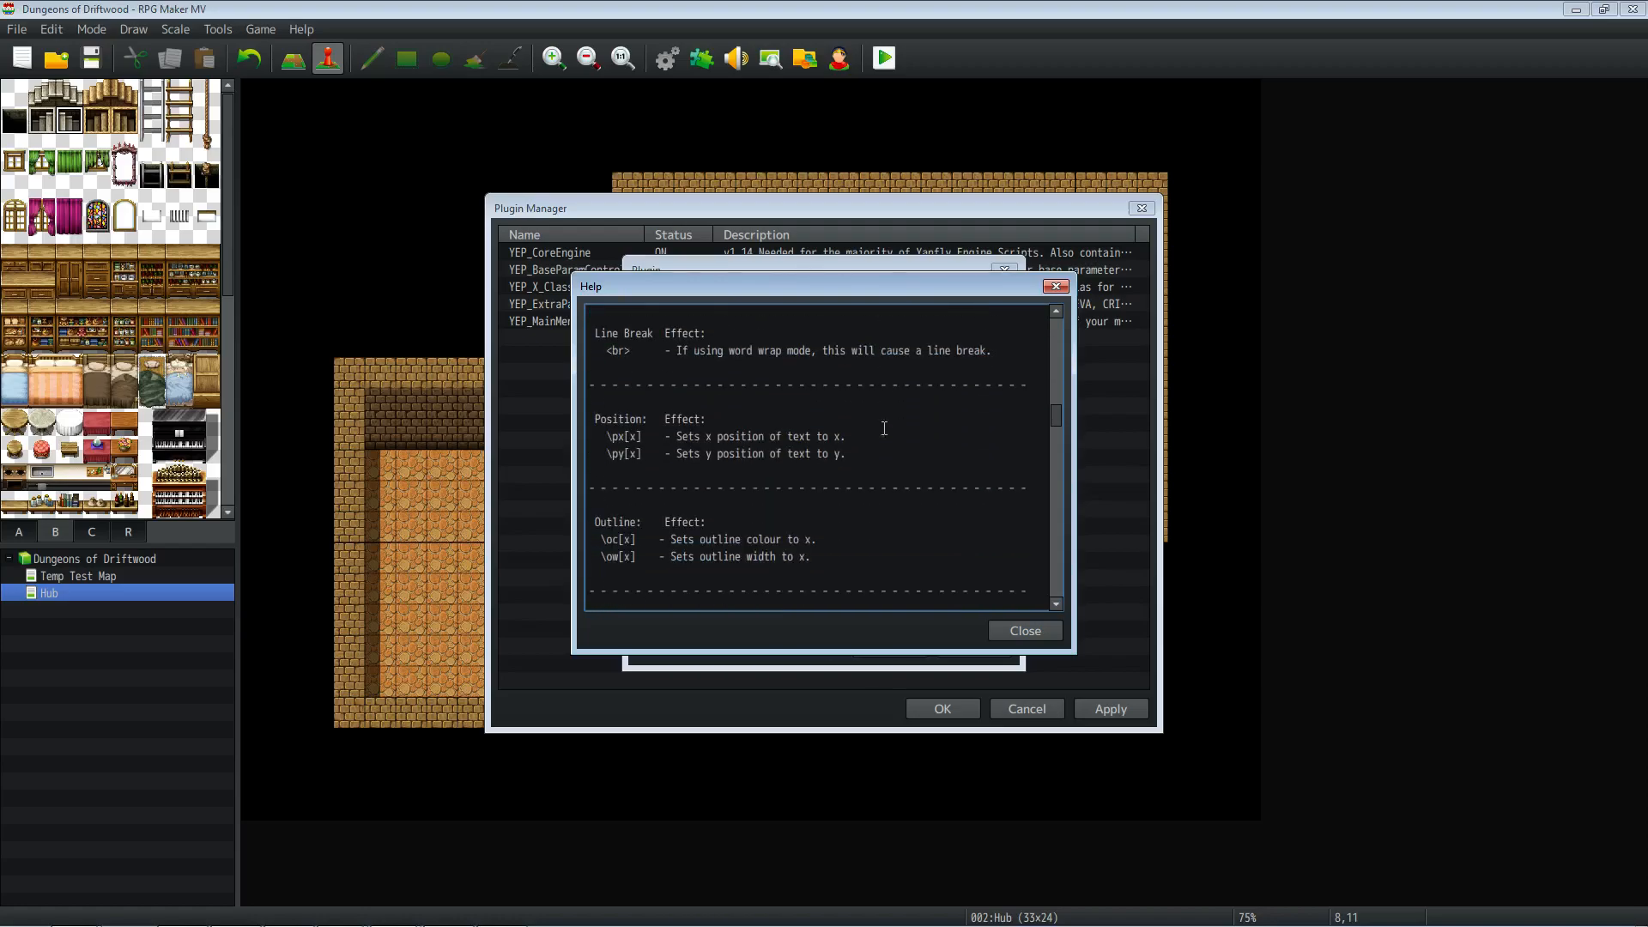
{"action": "scroll", "coordinate": [806, 464], "scroll_direction": "down", "scroll_amount": 1}
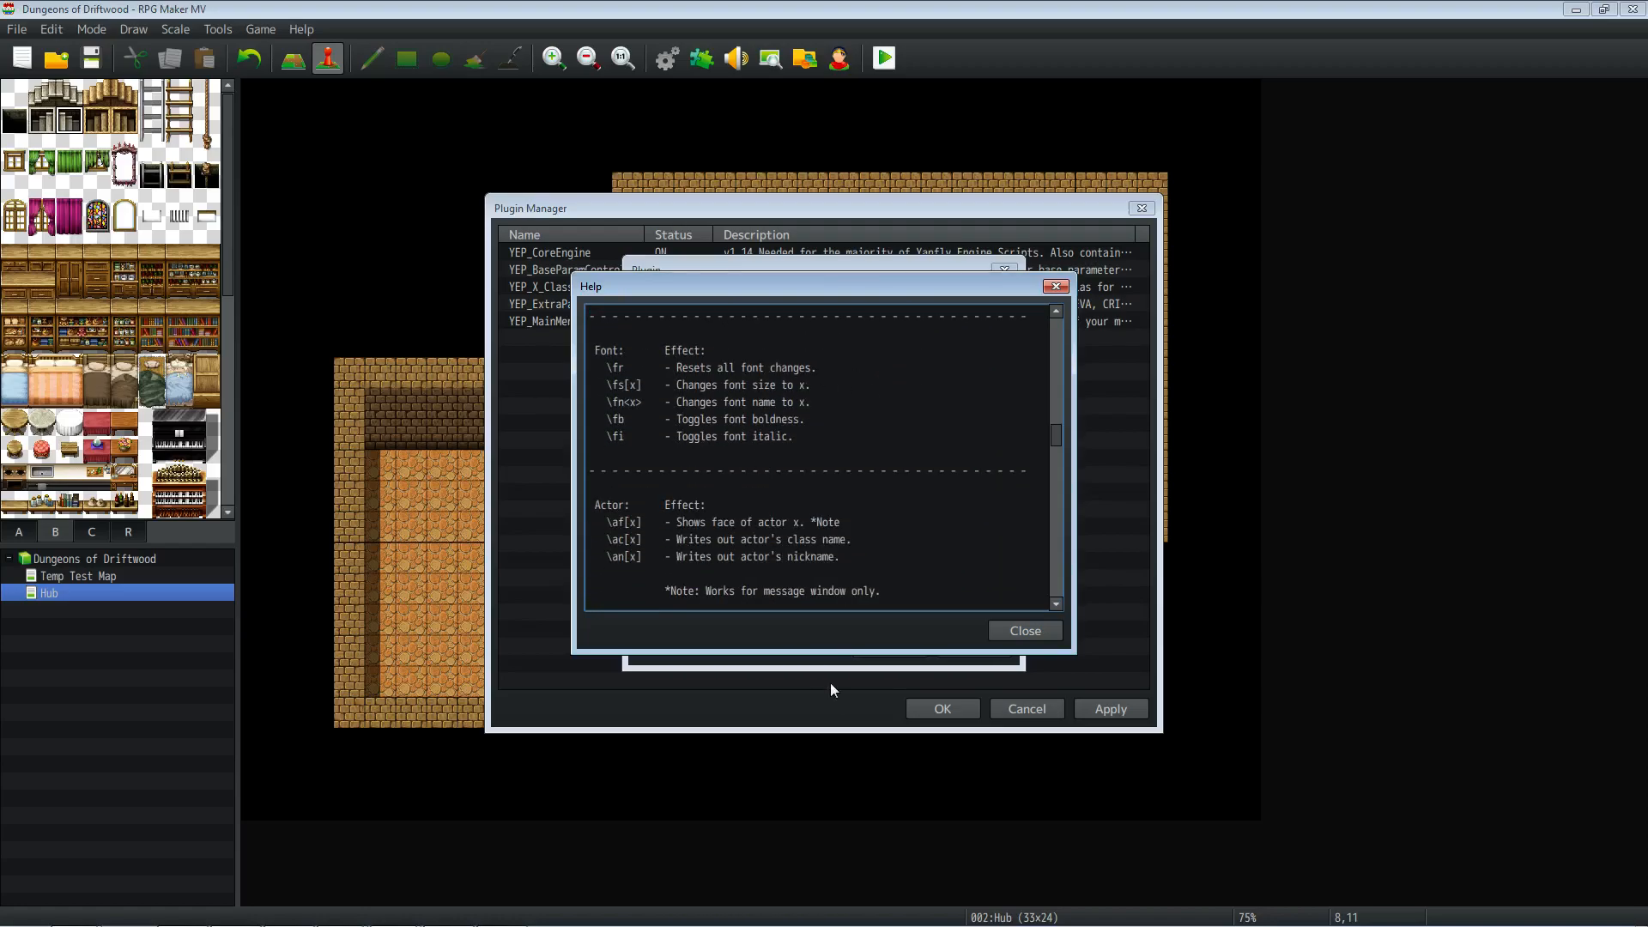
{"action": "scroll", "coordinate": [793, 483], "scroll_direction": "down", "scroll_amount": 2}
{"action": "scroll", "coordinate": [793, 482], "scroll_direction": "down", "scroll_amount": 5}
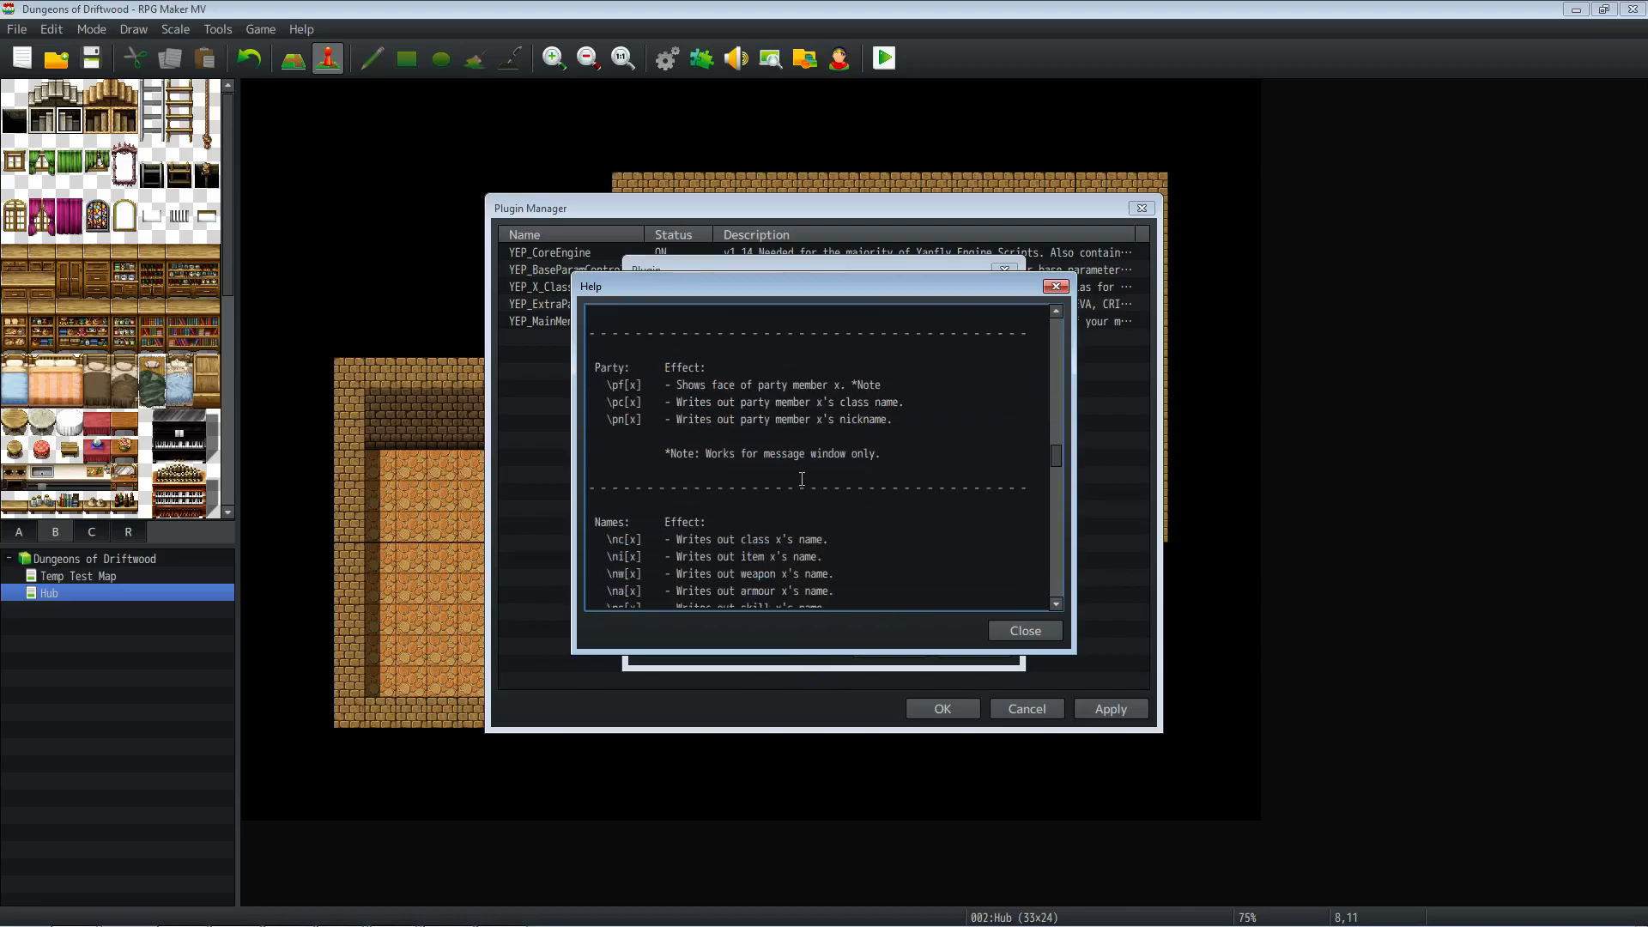
{"action": "scroll", "coordinate": [798, 479], "scroll_direction": "down", "scroll_amount": 2}
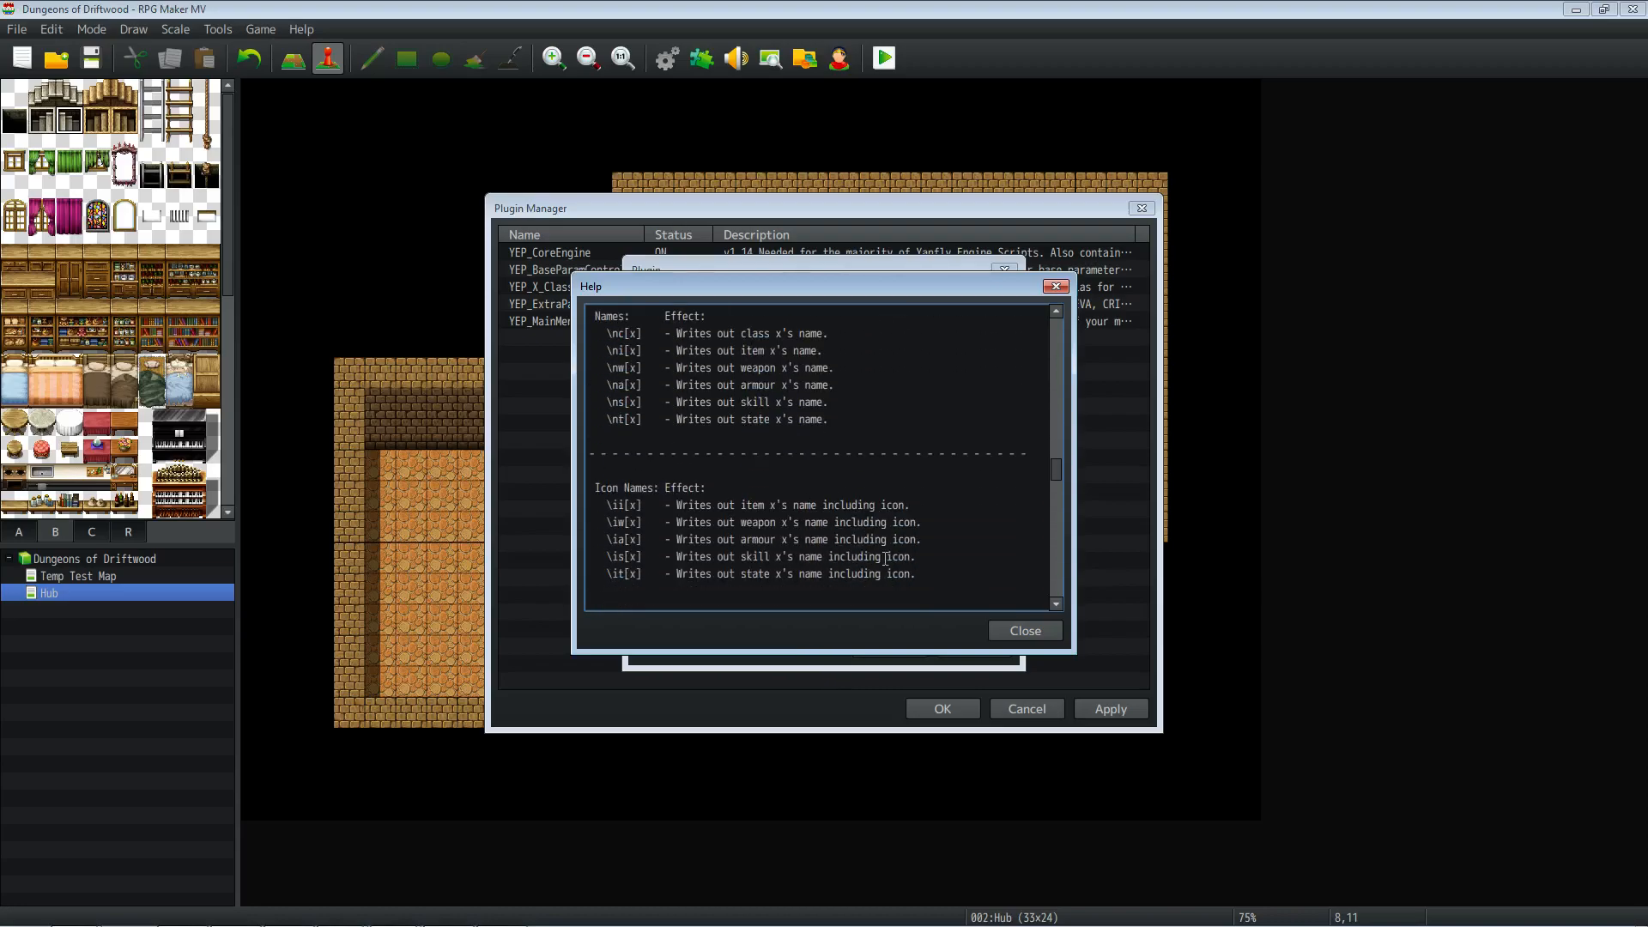
Step: Close the help, accept YEP_MessageCore with its default parameters and apply the plugin list changes
{"action": "left_click", "coordinate": [1010, 630]}
{"action": "left_click", "coordinate": [886, 645]}
{"action": "left_click", "coordinate": [1124, 712]}
Step: Switch to Firefox, return to the Yanfly plugin list and open the Extended Message Pack 1 page
{"action": "mouse_move", "coordinate": [232, 923]}
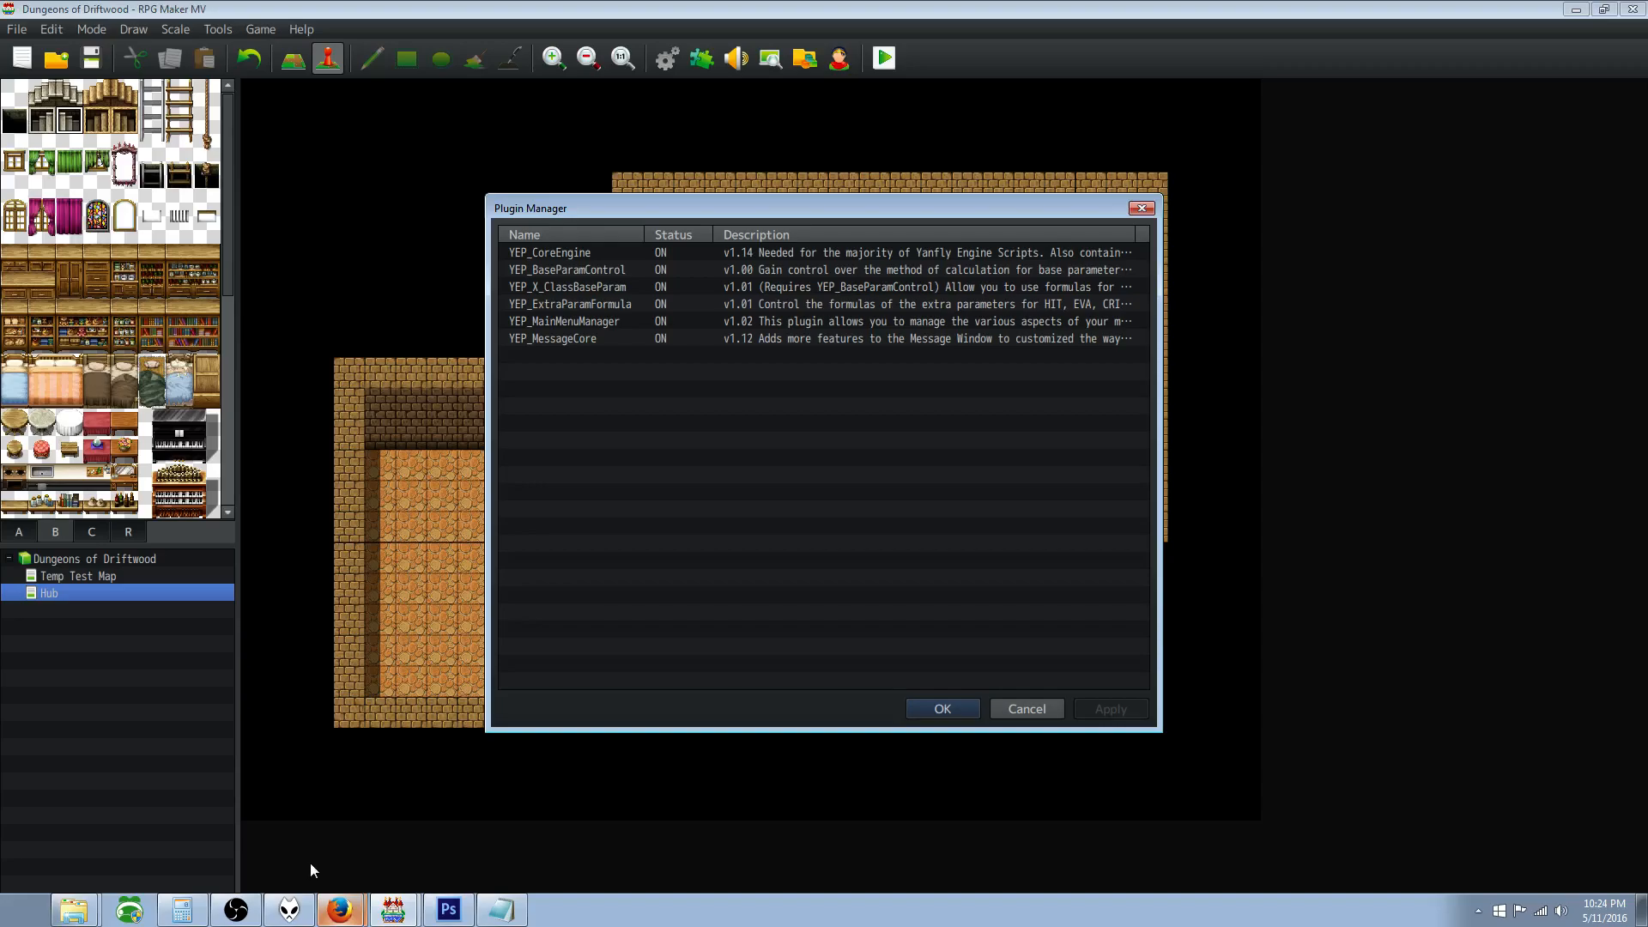
{"action": "key", "text": "alt+Tab"}
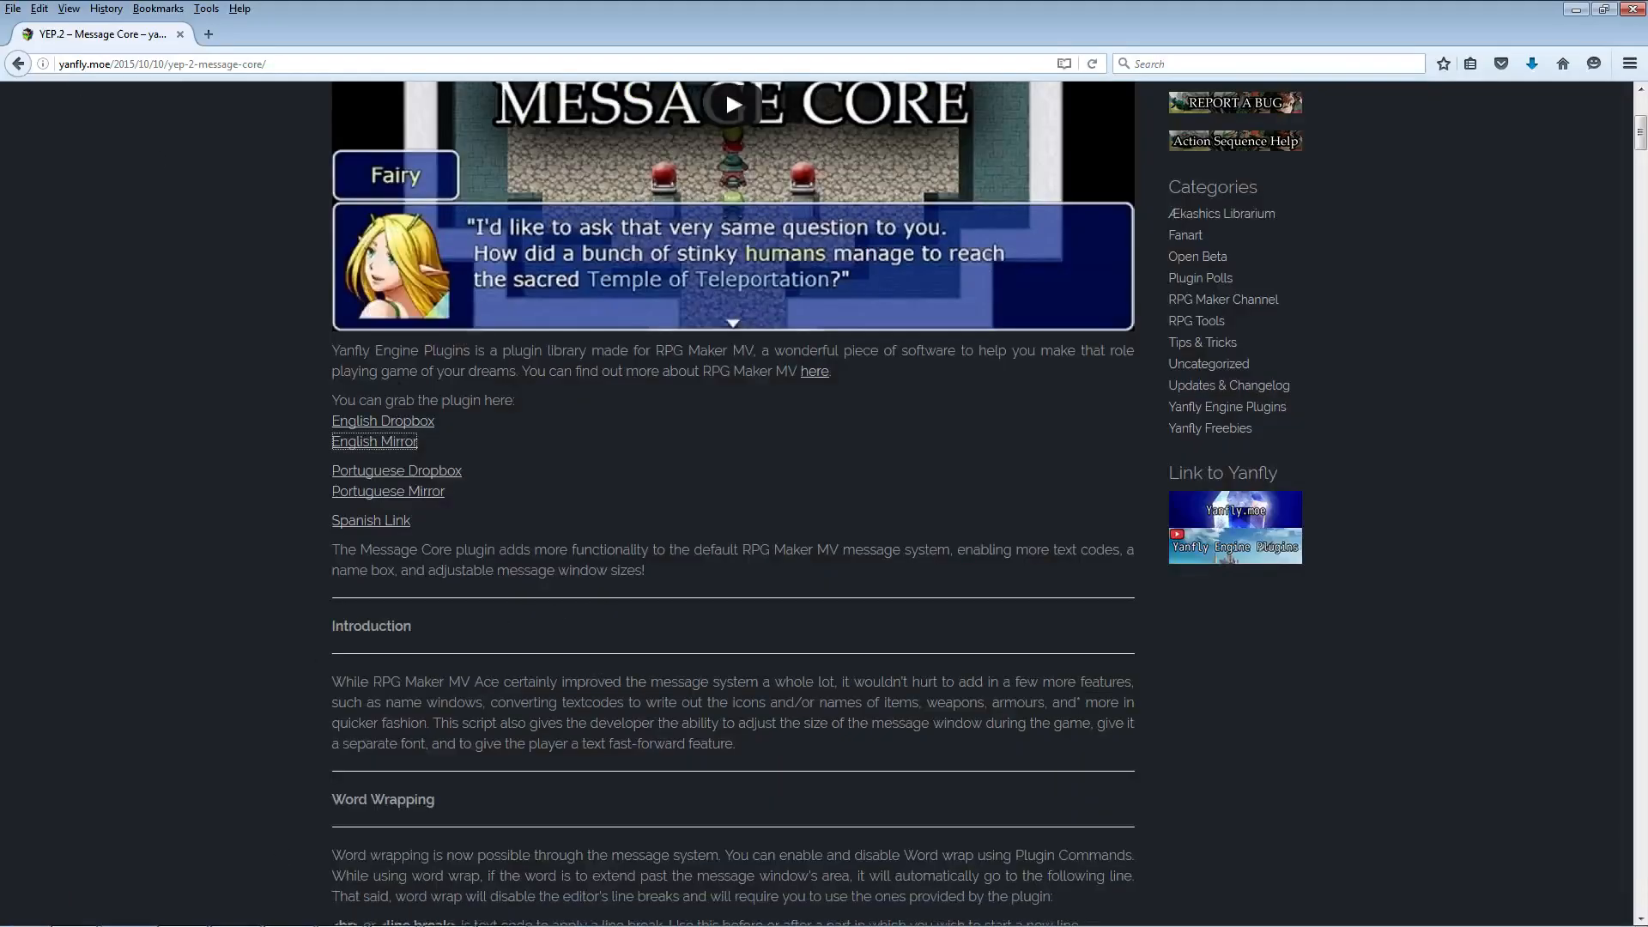
{"action": "left_click", "coordinate": [18, 64]}
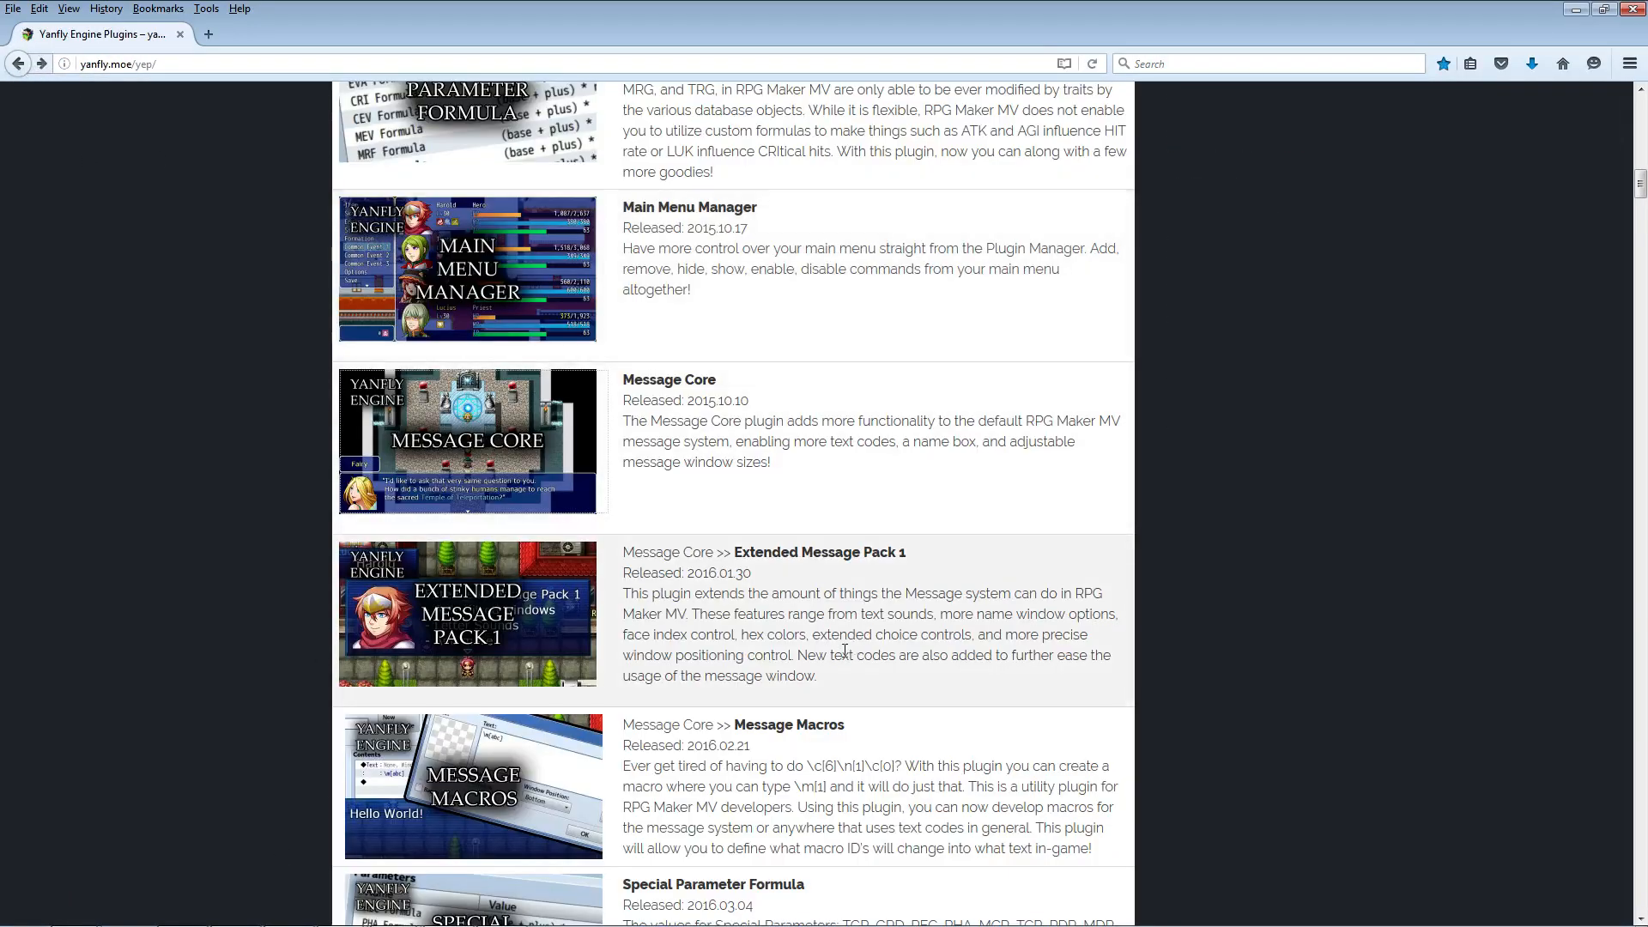
{"action": "scroll", "coordinate": [1295, 567], "scroll_direction": "down", "scroll_amount": 5}
{"action": "scroll", "coordinate": [513, 441], "scroll_direction": "up", "scroll_amount": 1}
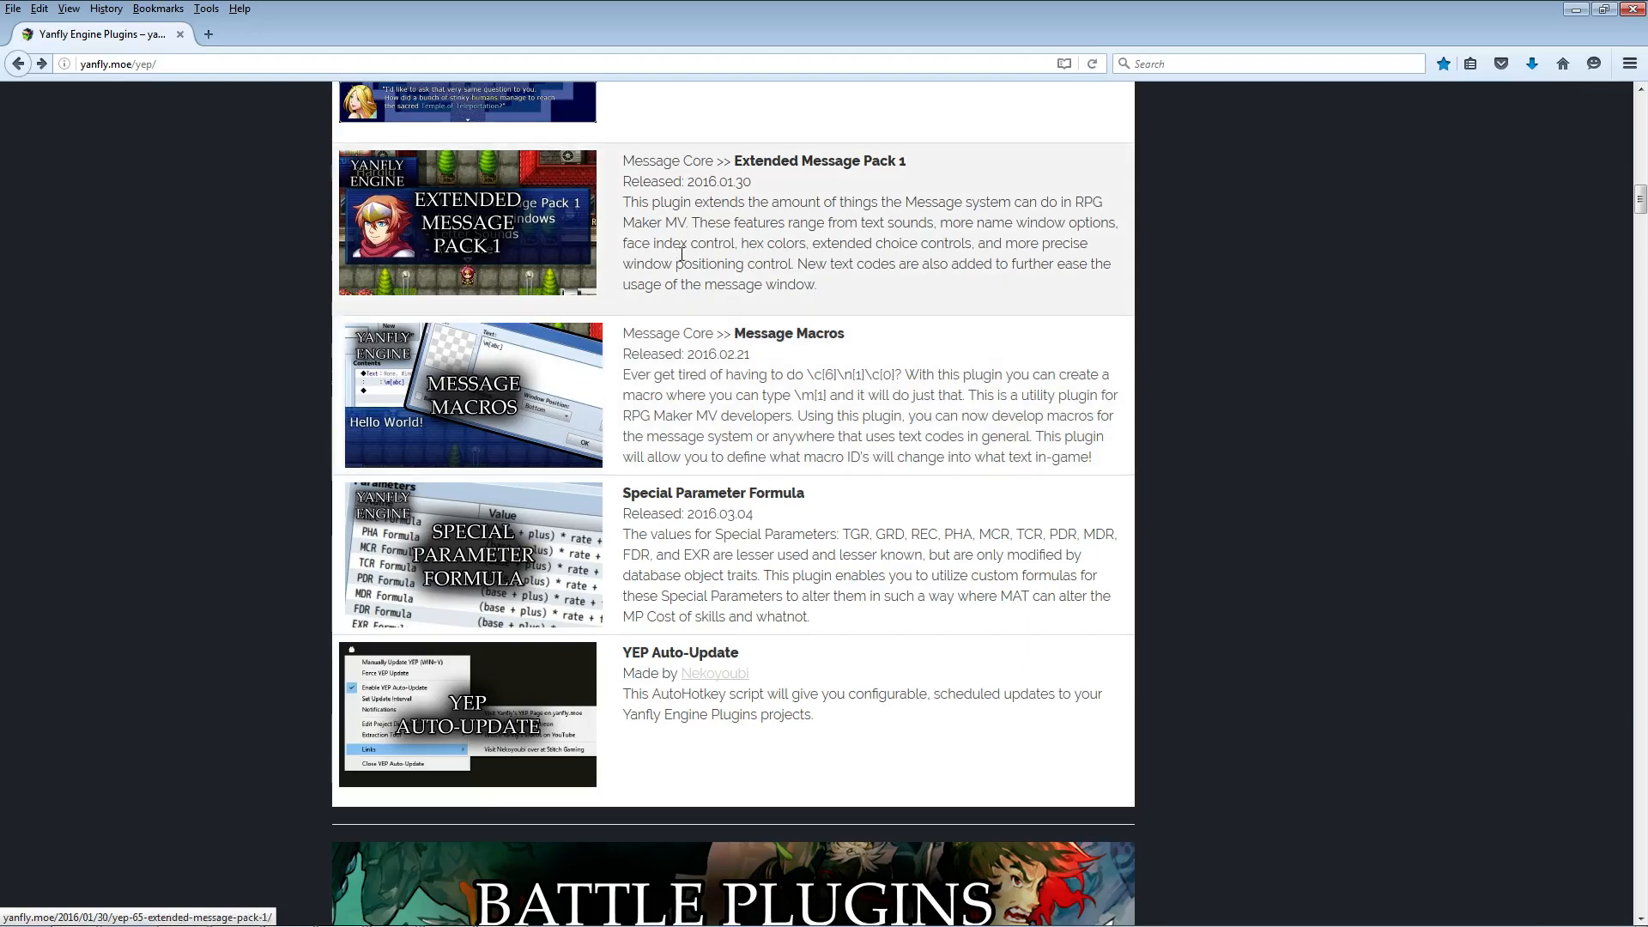
{"action": "scroll", "coordinate": [666, 258], "scroll_direction": "up", "scroll_amount": 2}
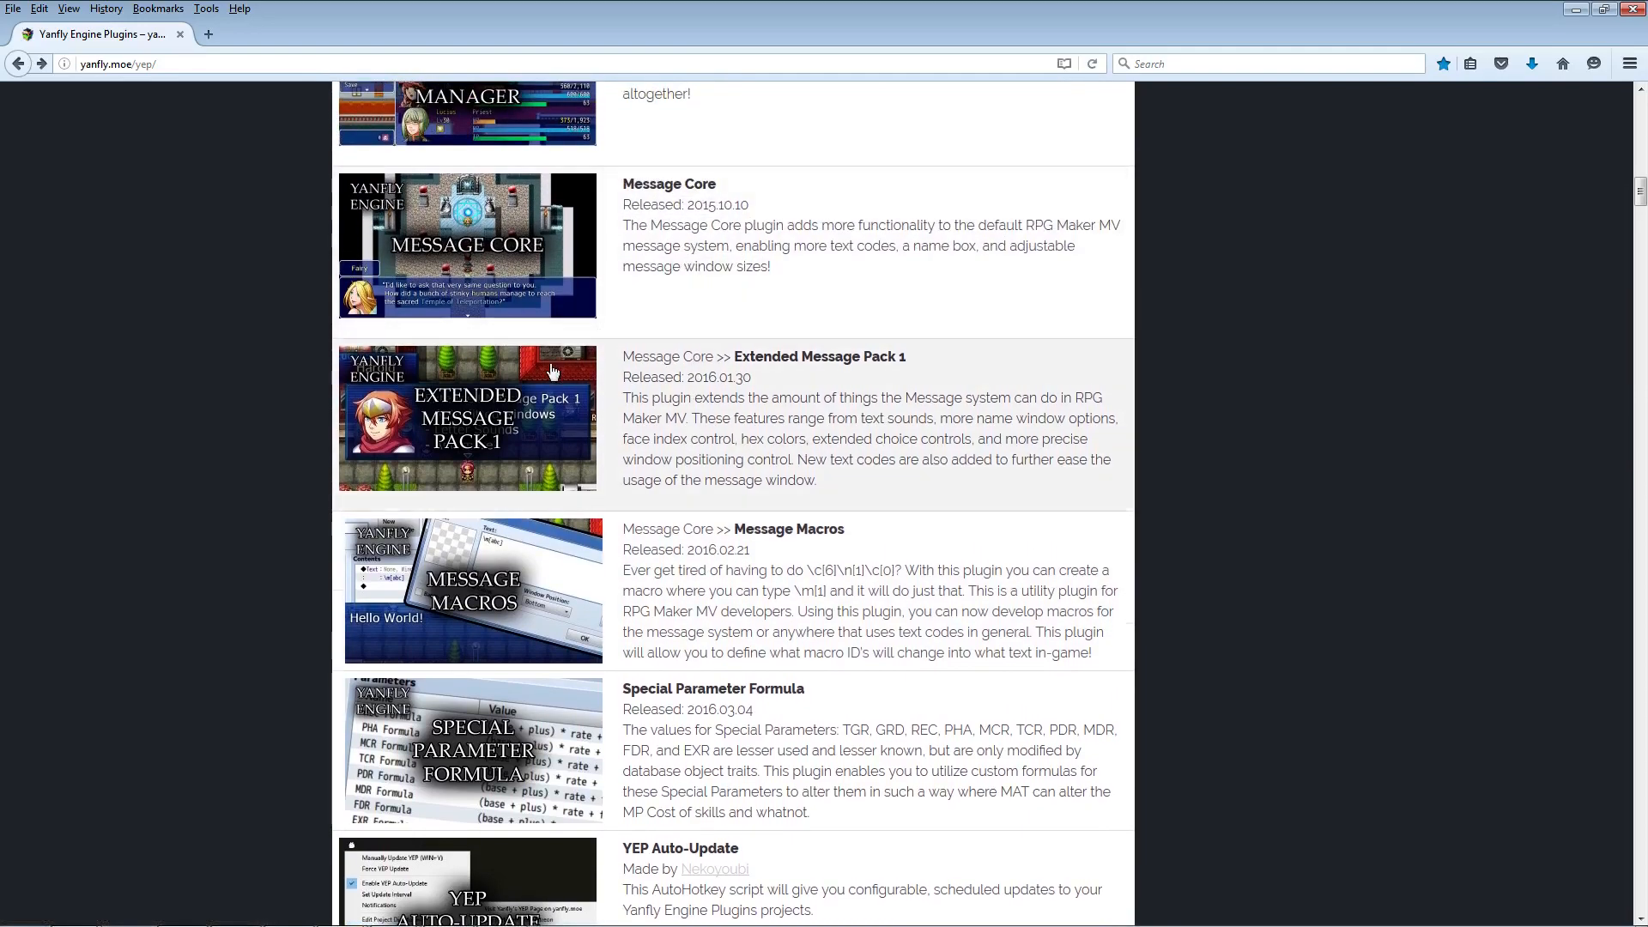
{"action": "left_click", "coordinate": [534, 401]}
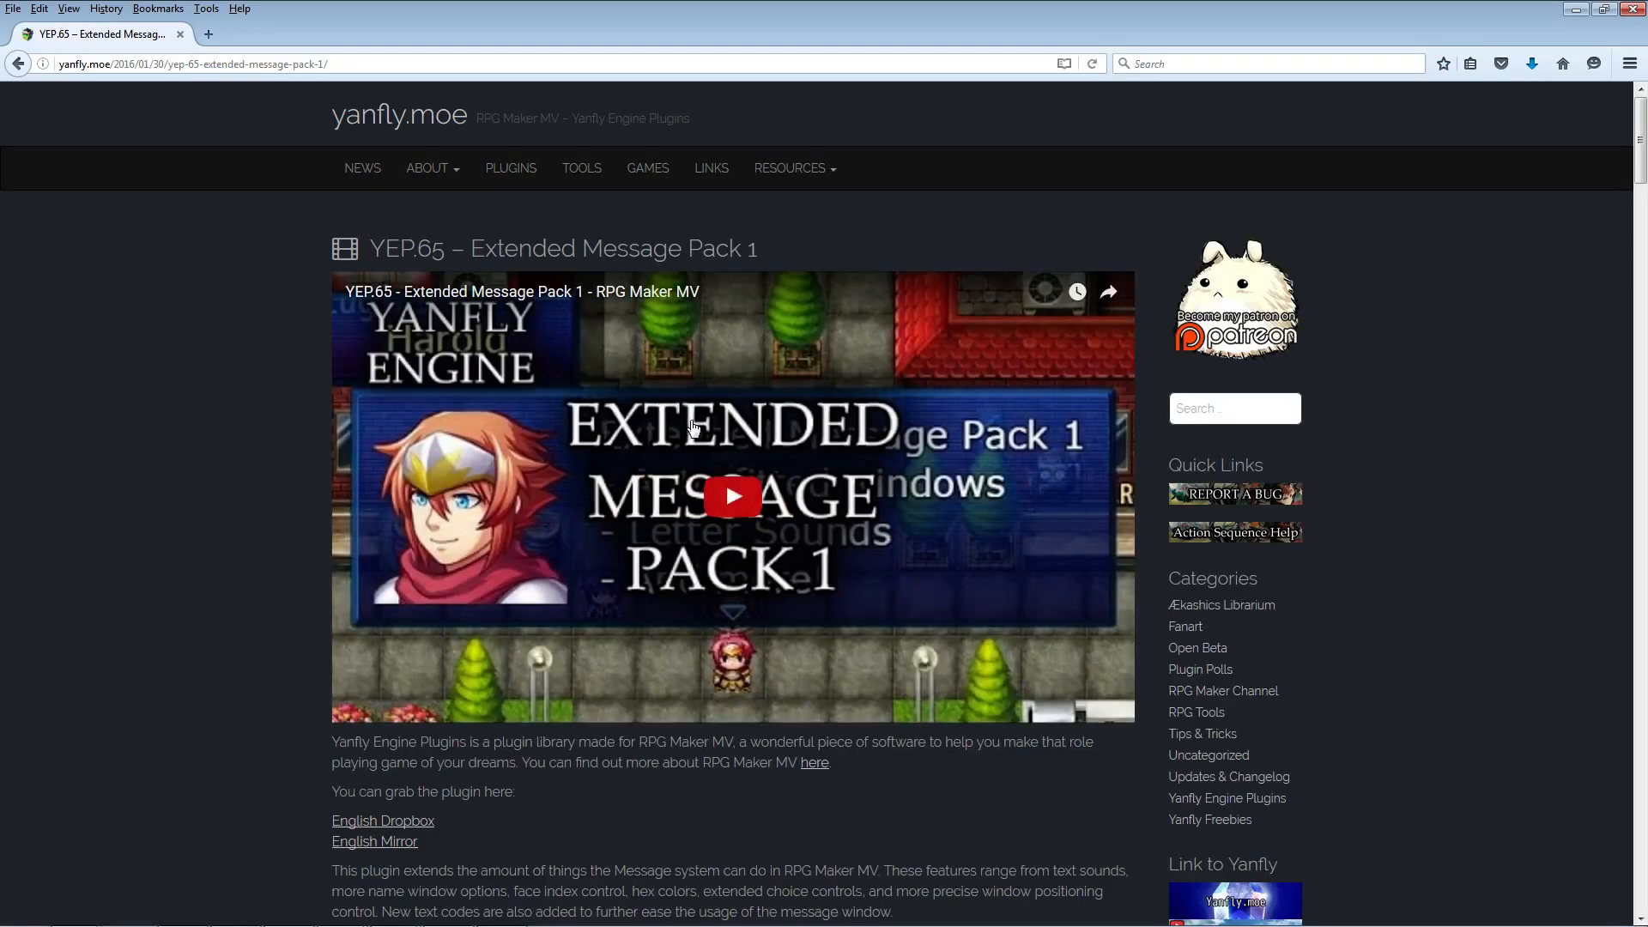
Step: Save the English Mirror copy of Extended Message Pack 1 into the project's plugins folder and go back to the plugin list
{"action": "scroll", "coordinate": [692, 424], "scroll_direction": "down", "scroll_amount": 5}
{"action": "right_click", "coordinate": [388, 353]}
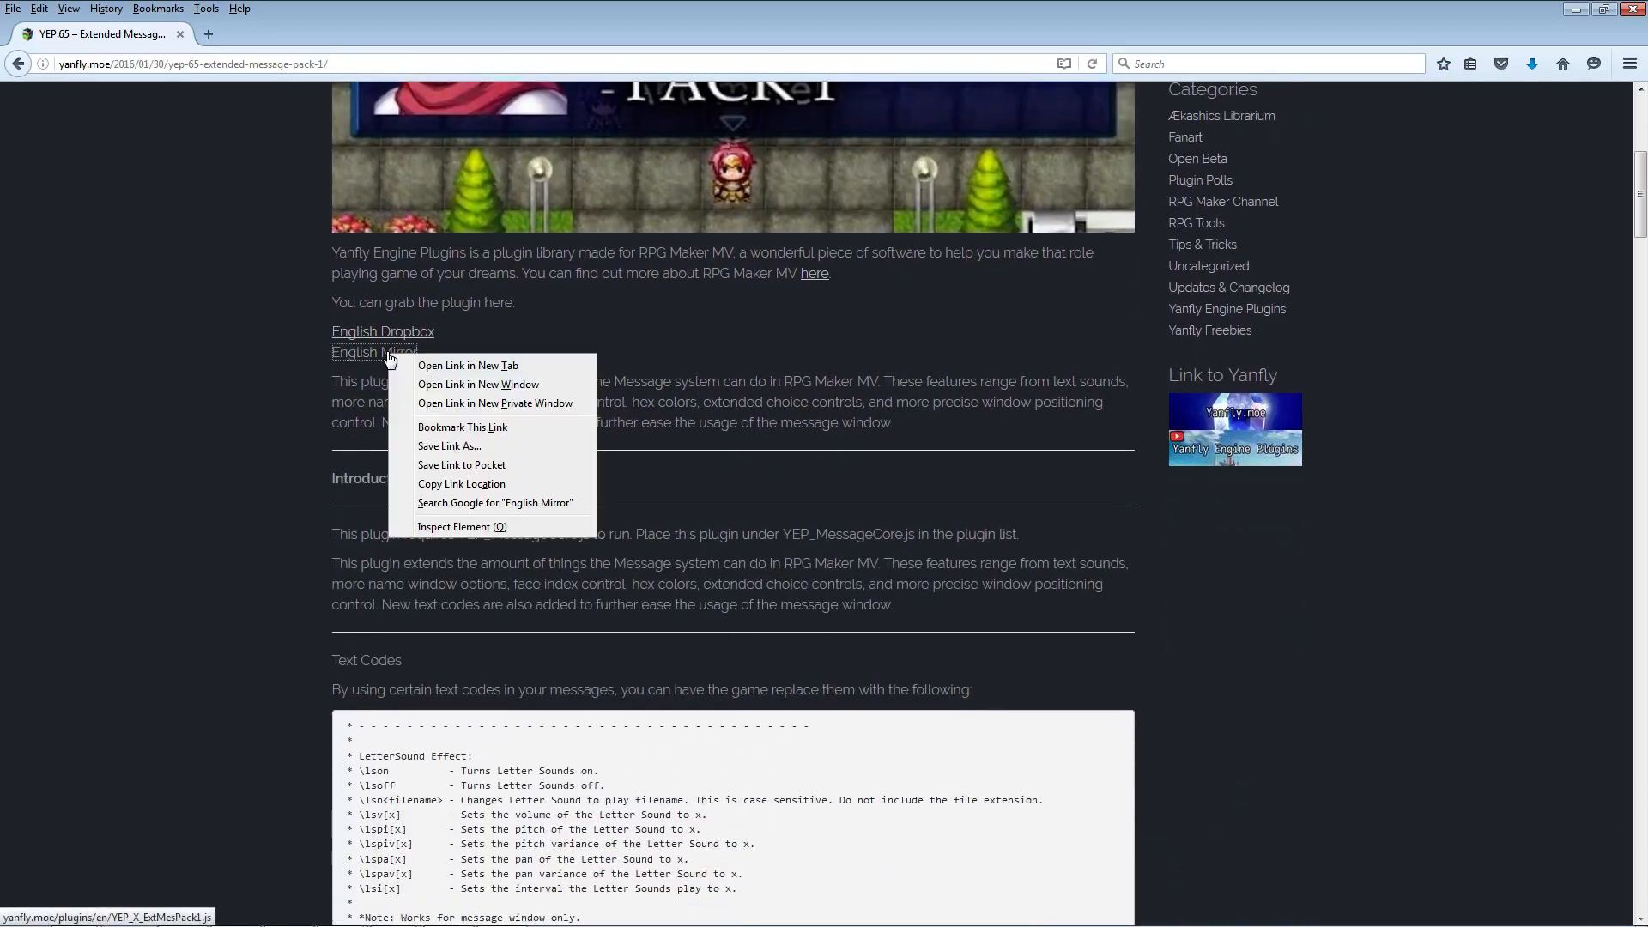
{"action": "left_click", "coordinate": [491, 448]}
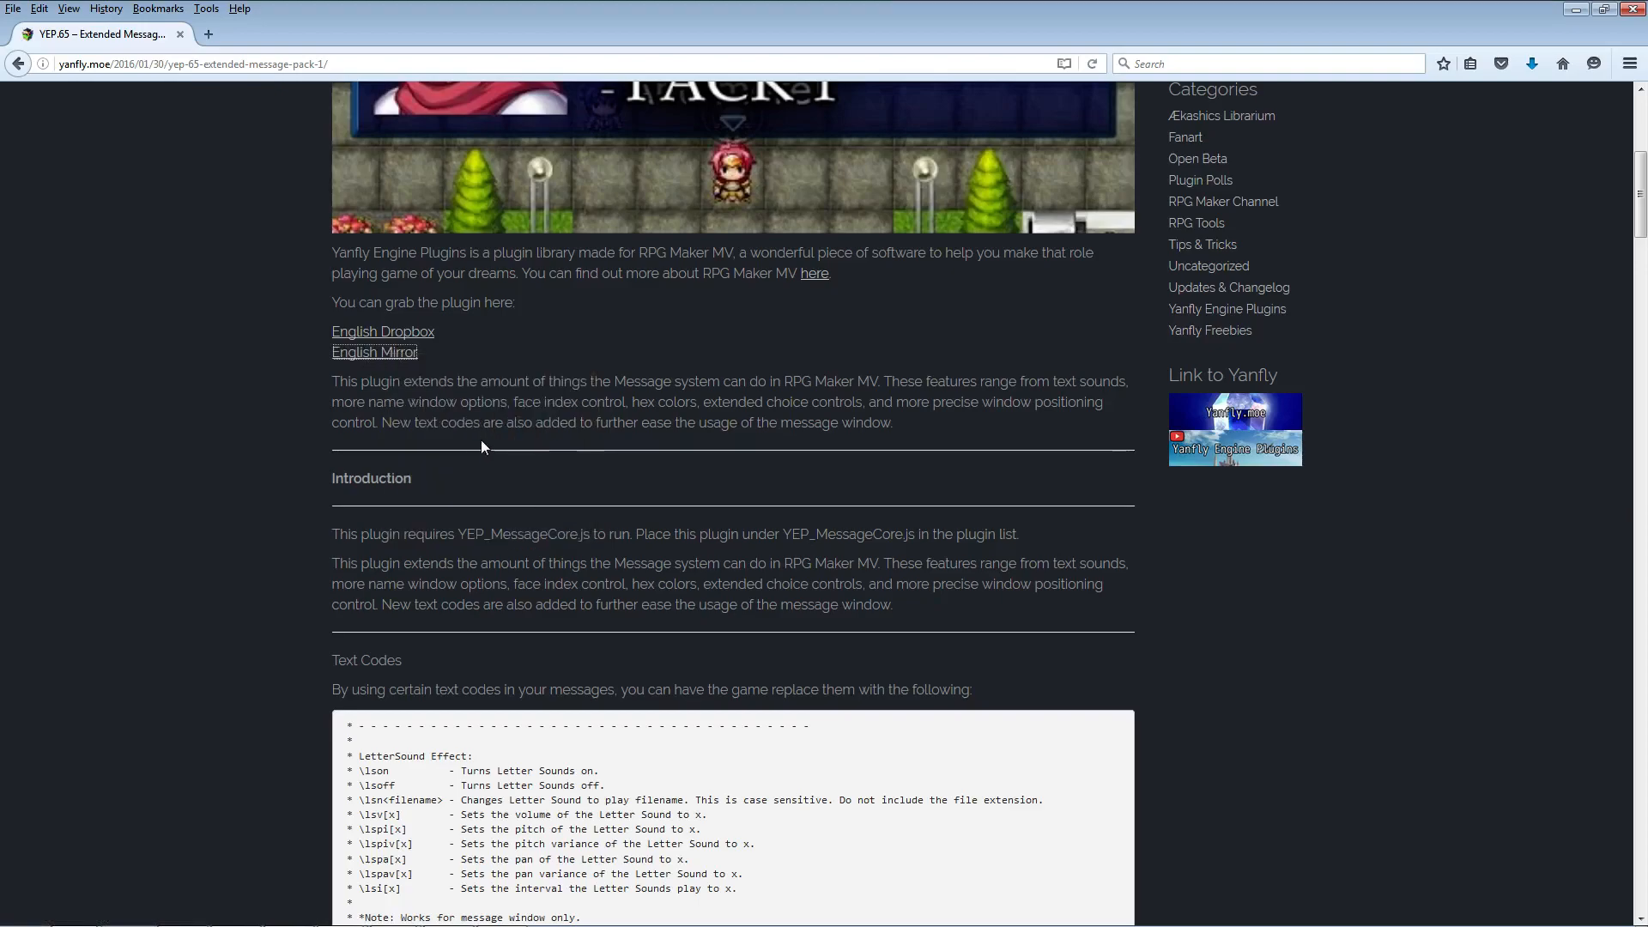
{"action": "left_click", "coordinate": [757, 491]}
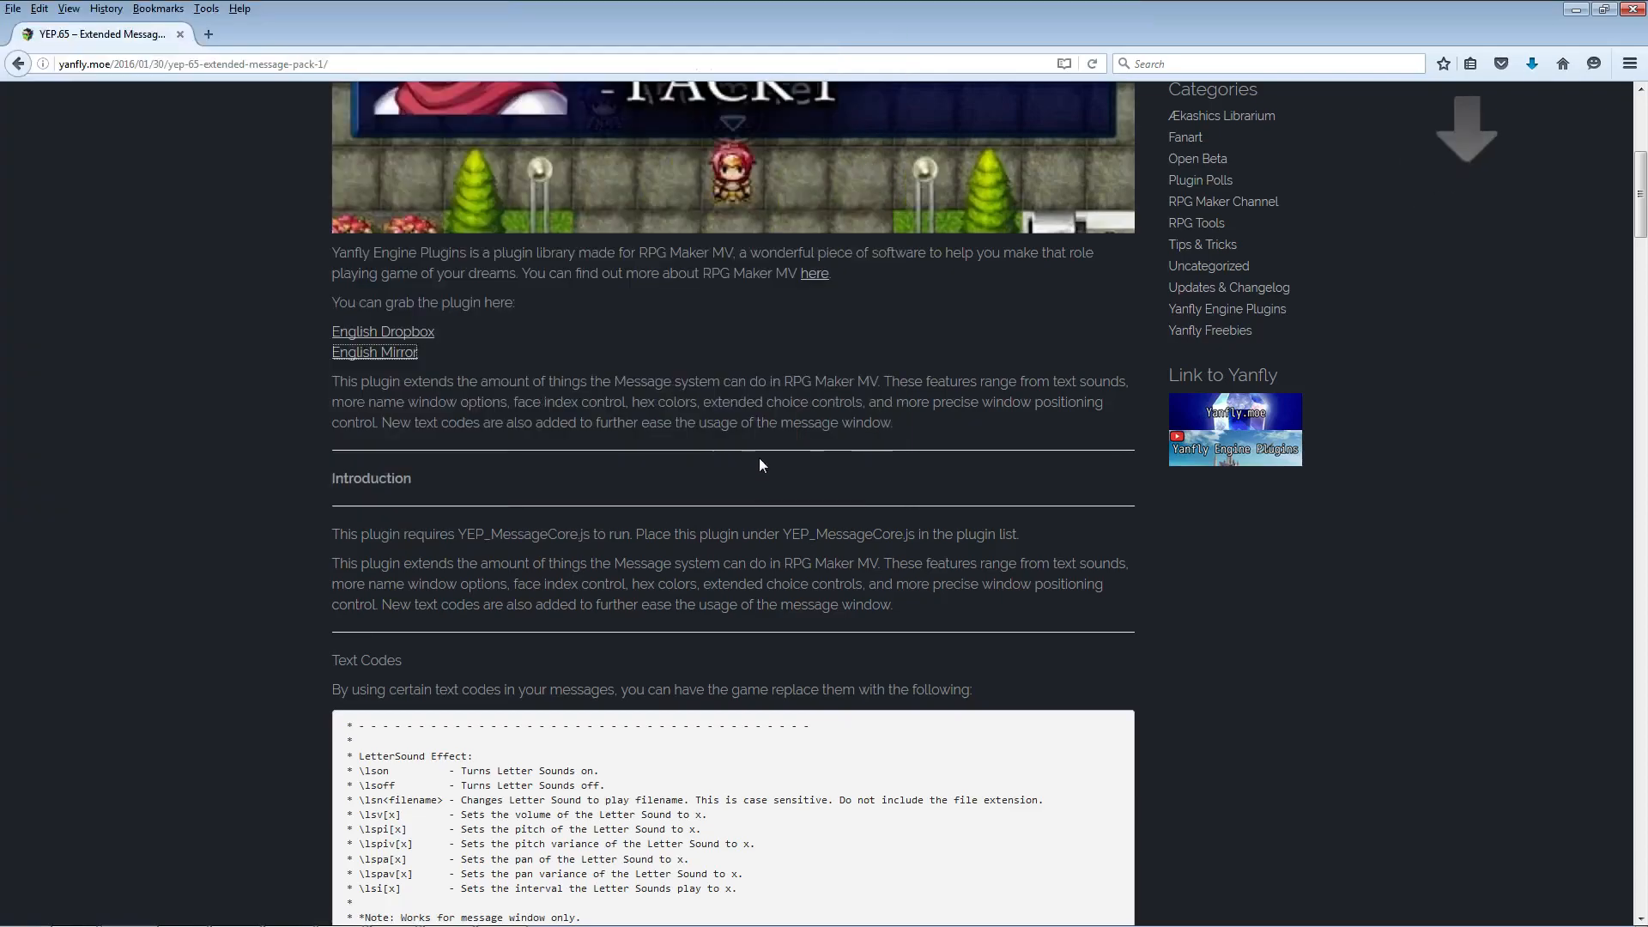
{"action": "key", "text": "alt+Left"}
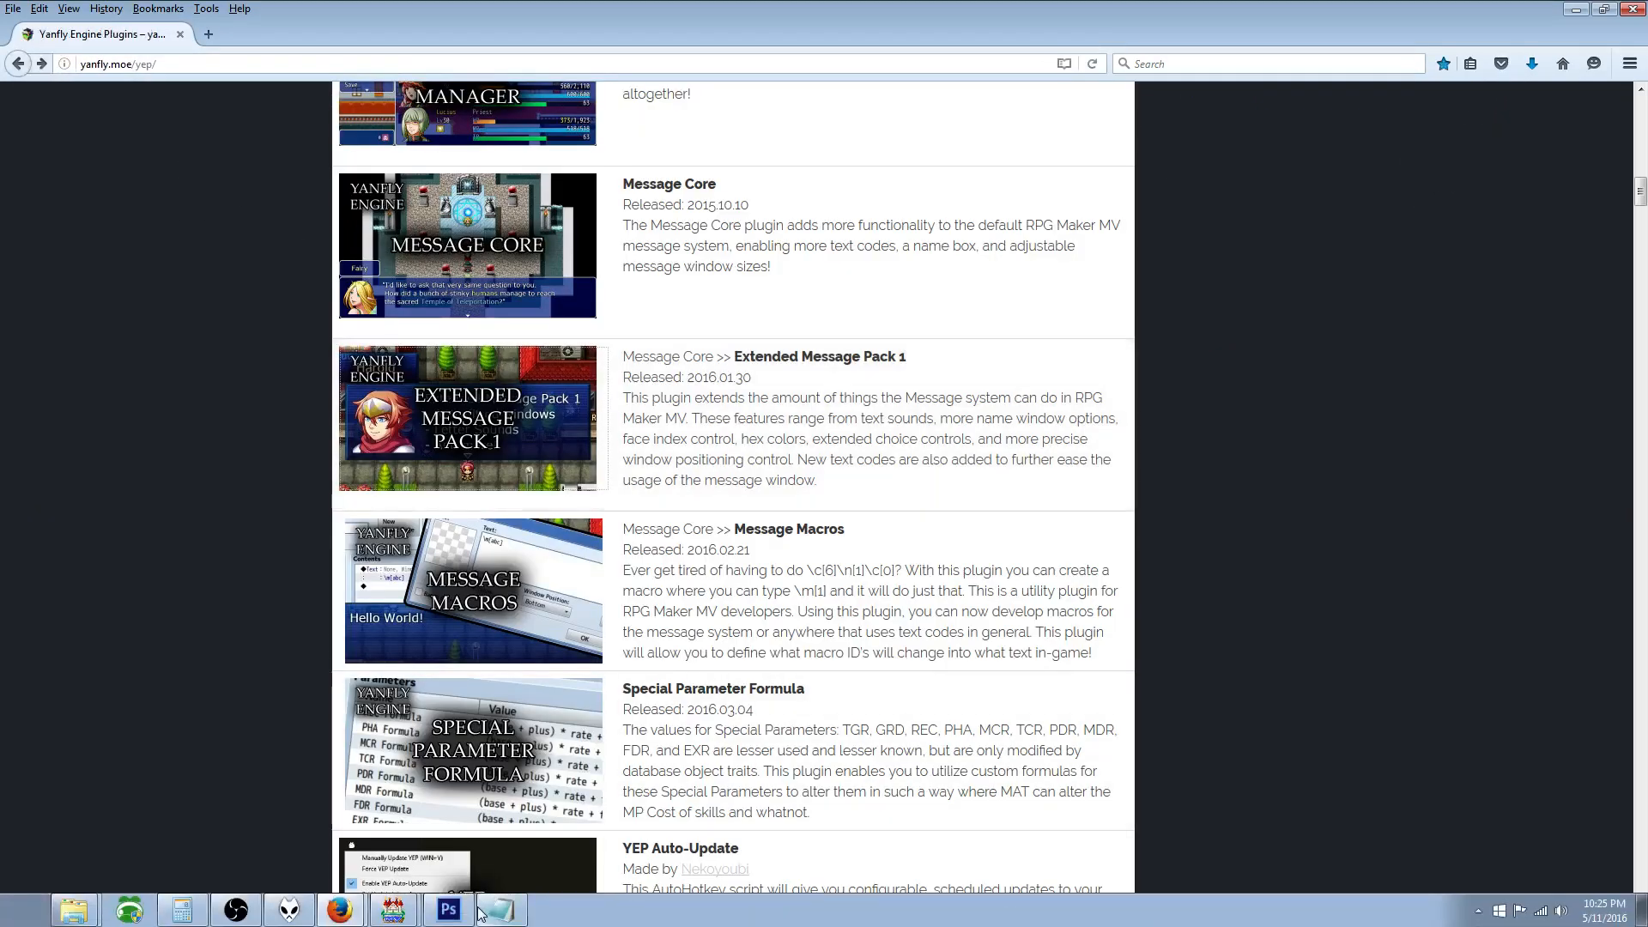
Step: Switch to RPG Maker MV and add the YEP_X_ExtMesPack1 plugin below YEP_MessageCore with its default parameters
{"action": "left_click", "coordinate": [393, 910]}
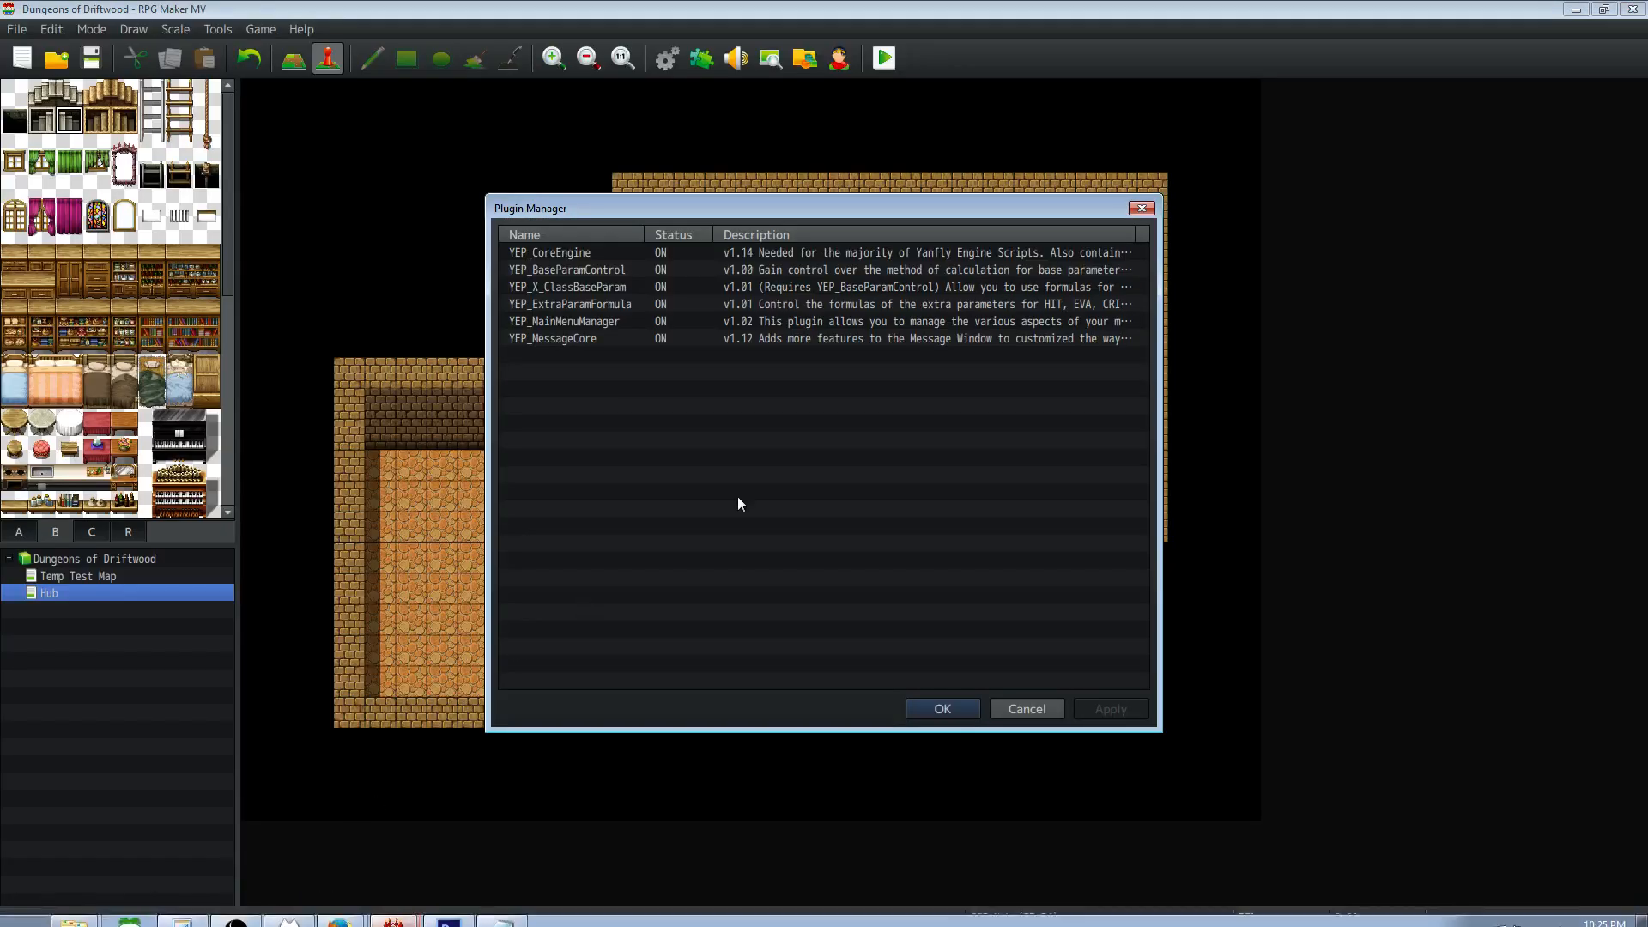
{"action": "double_click", "coordinate": [585, 357]}
{"action": "left_click", "coordinate": [755, 335]}
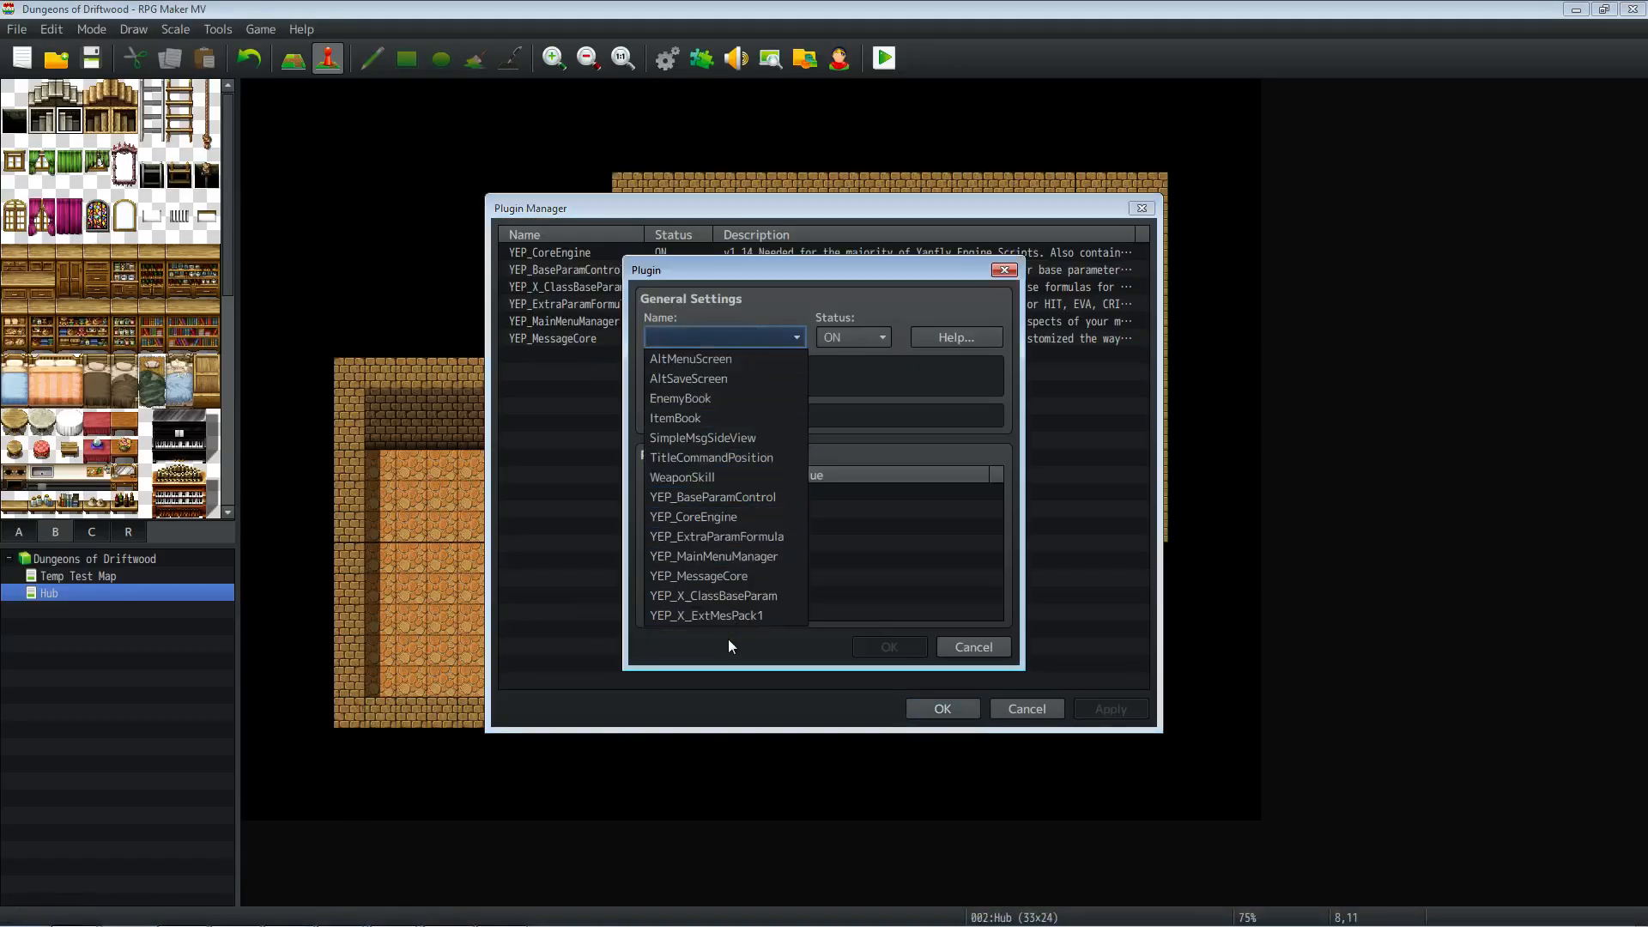
{"action": "left_click", "coordinate": [728, 617]}
{"action": "left_click", "coordinate": [890, 647]}
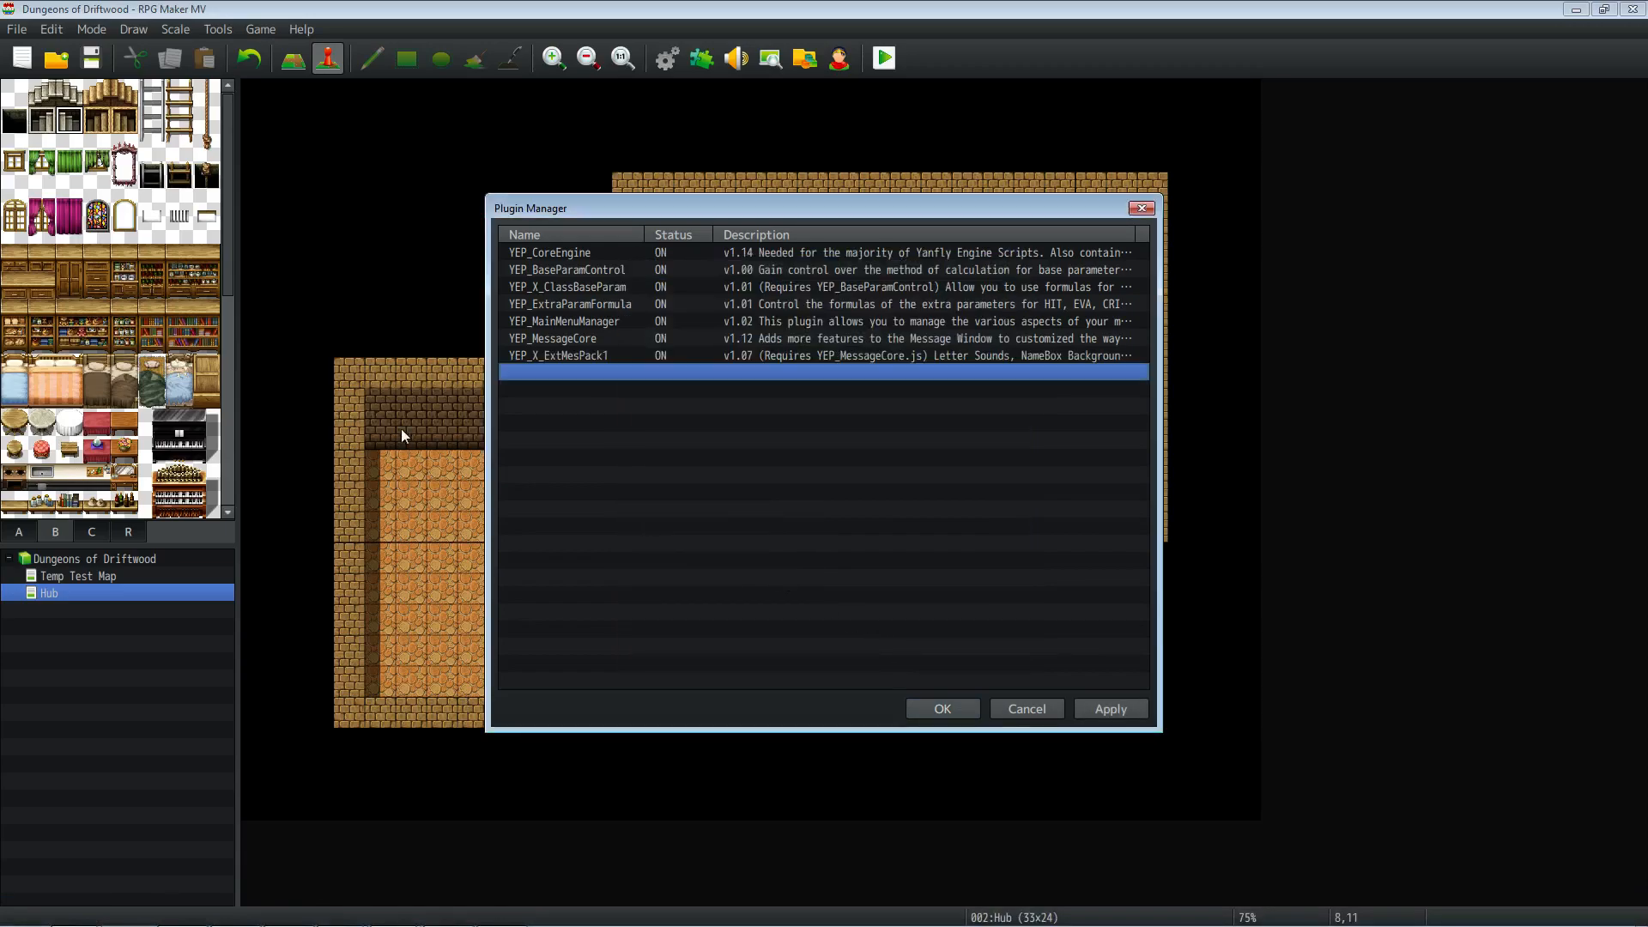
Step: Compare the list positions of YEP_X_ClassBaseParam and YEP_X_ExtMesPack1 with the base plugins they require
{"action": "left_click", "coordinate": [537, 290]}
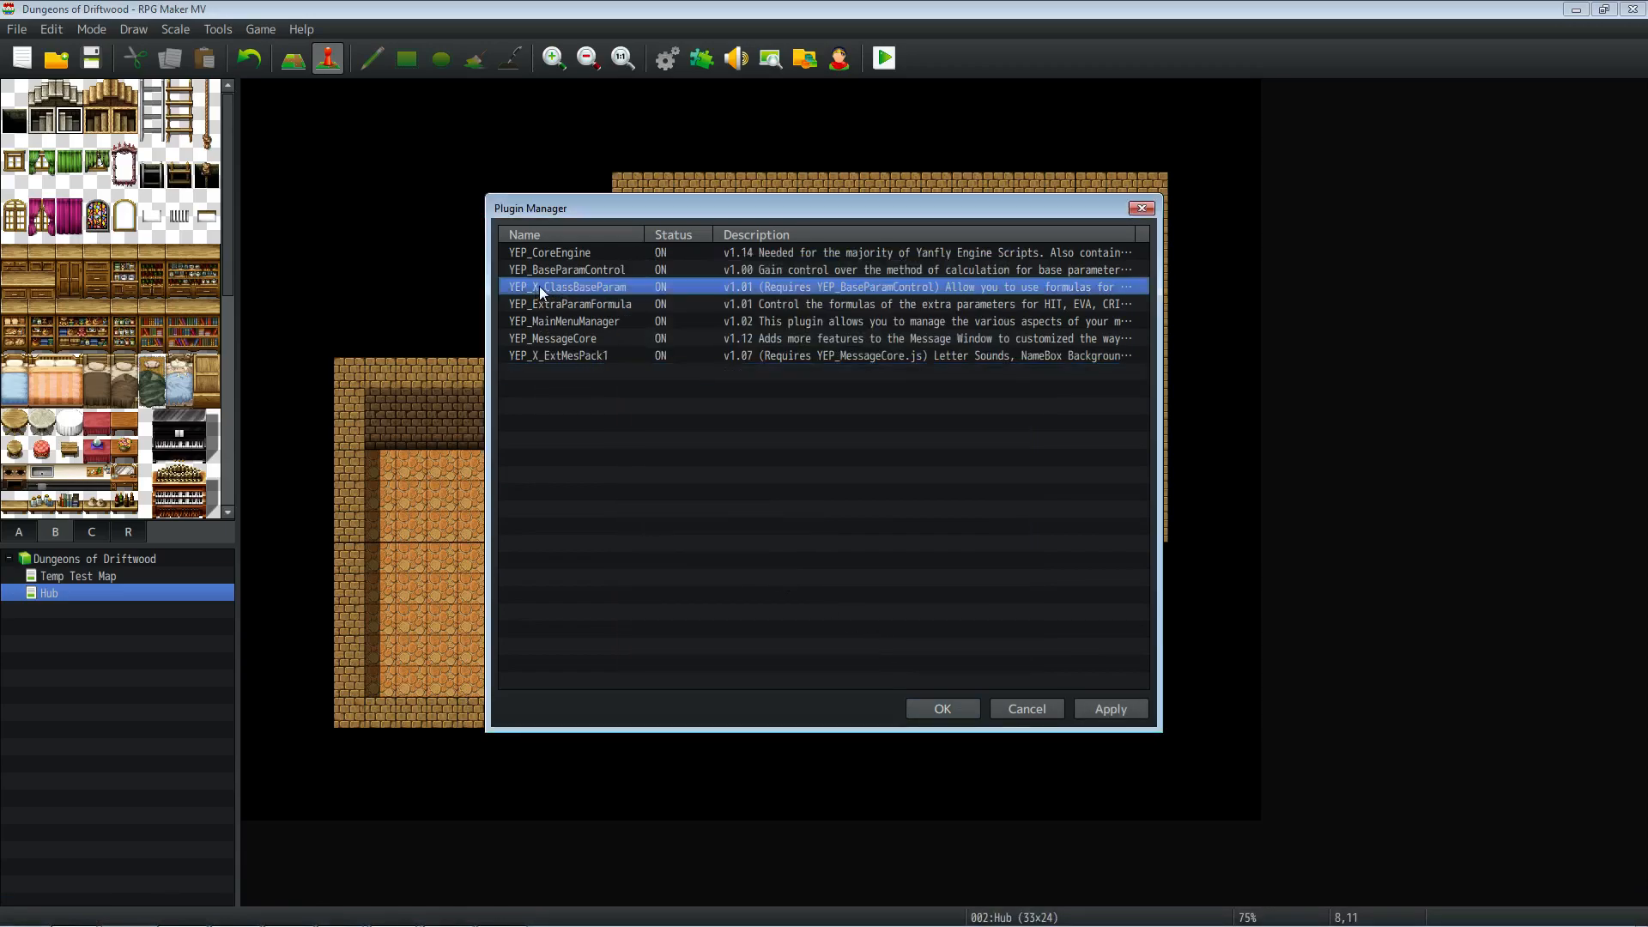
{"action": "left_click", "coordinate": [533, 358]}
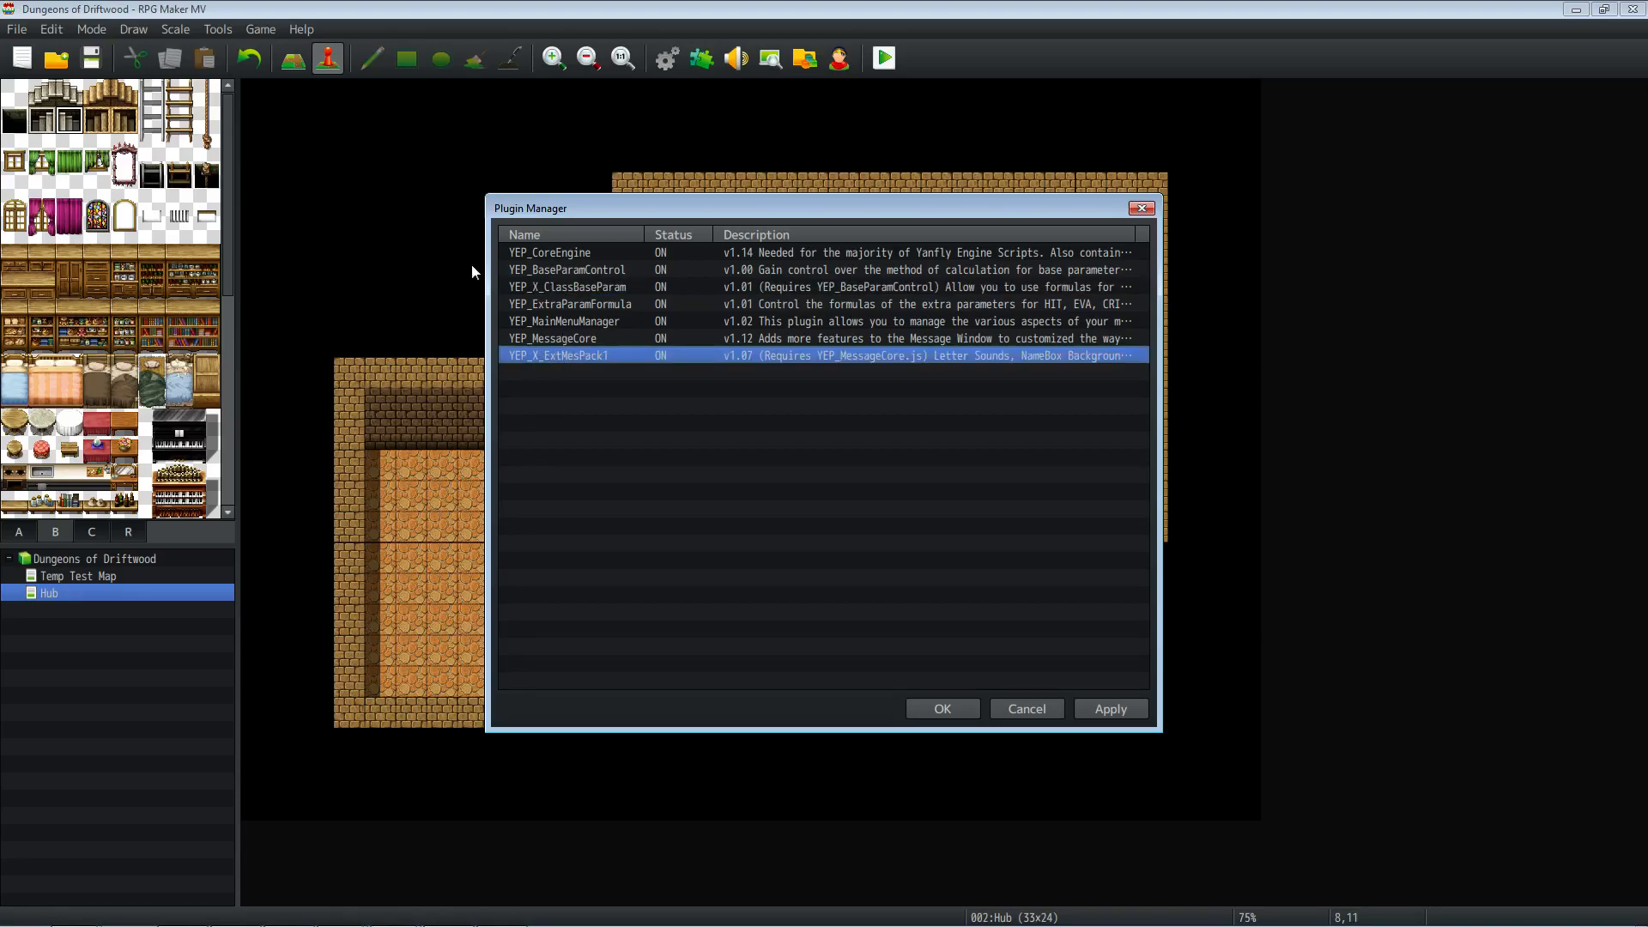
{"action": "left_click", "coordinate": [563, 337]}
{"action": "left_click", "coordinate": [553, 288]}
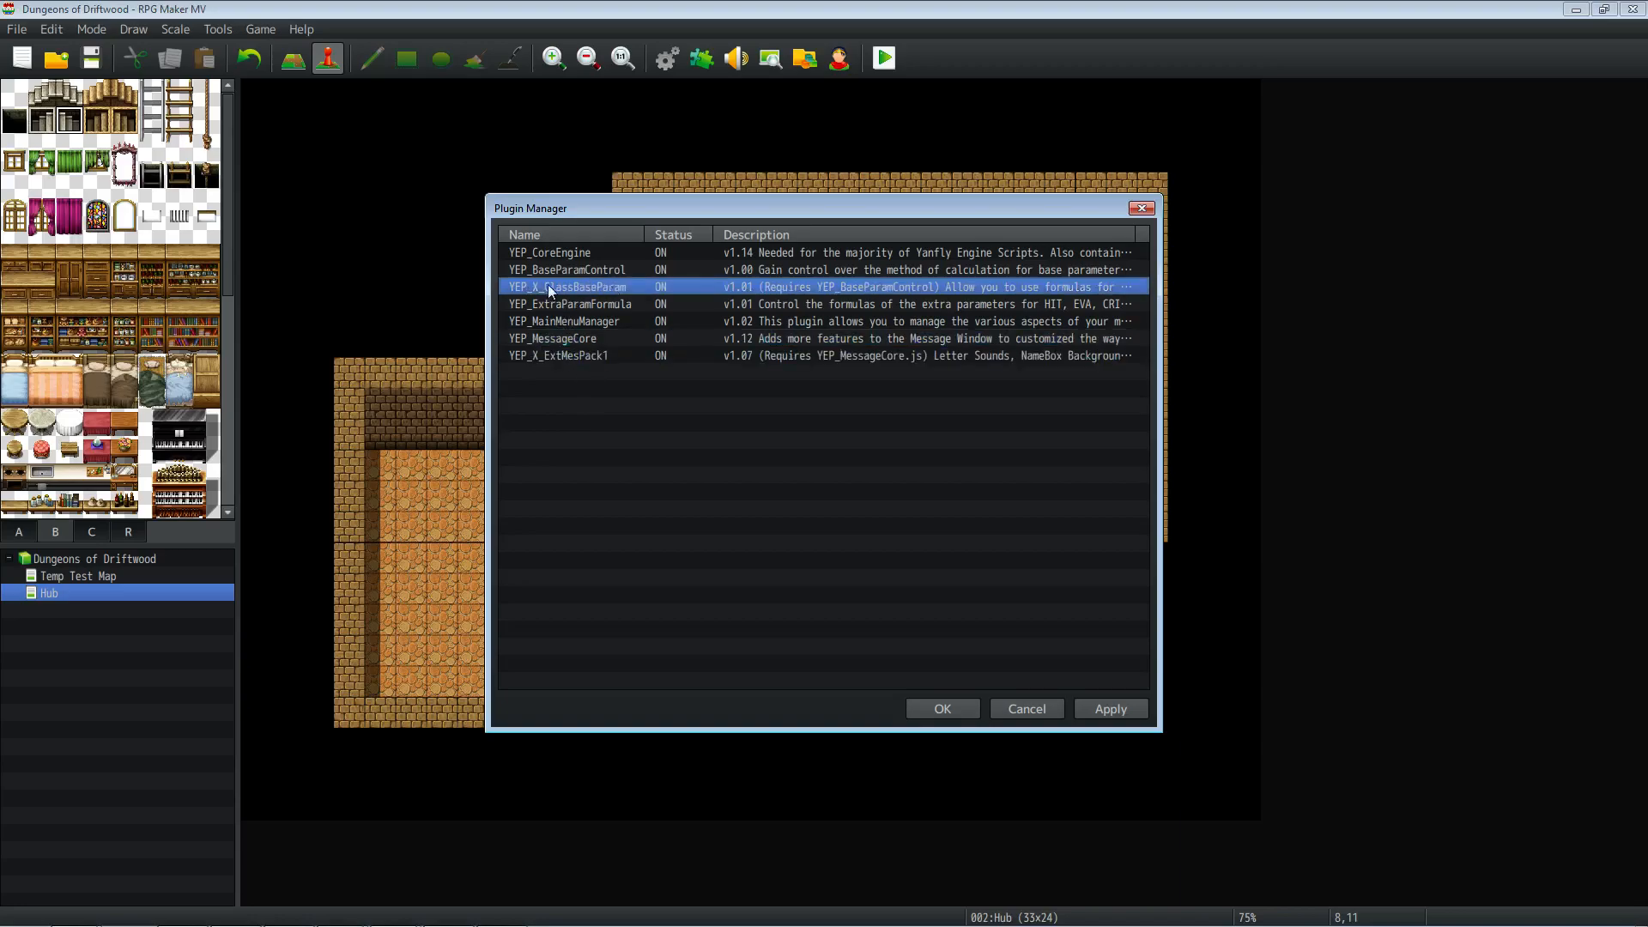
{"action": "left_click", "coordinate": [602, 272]}
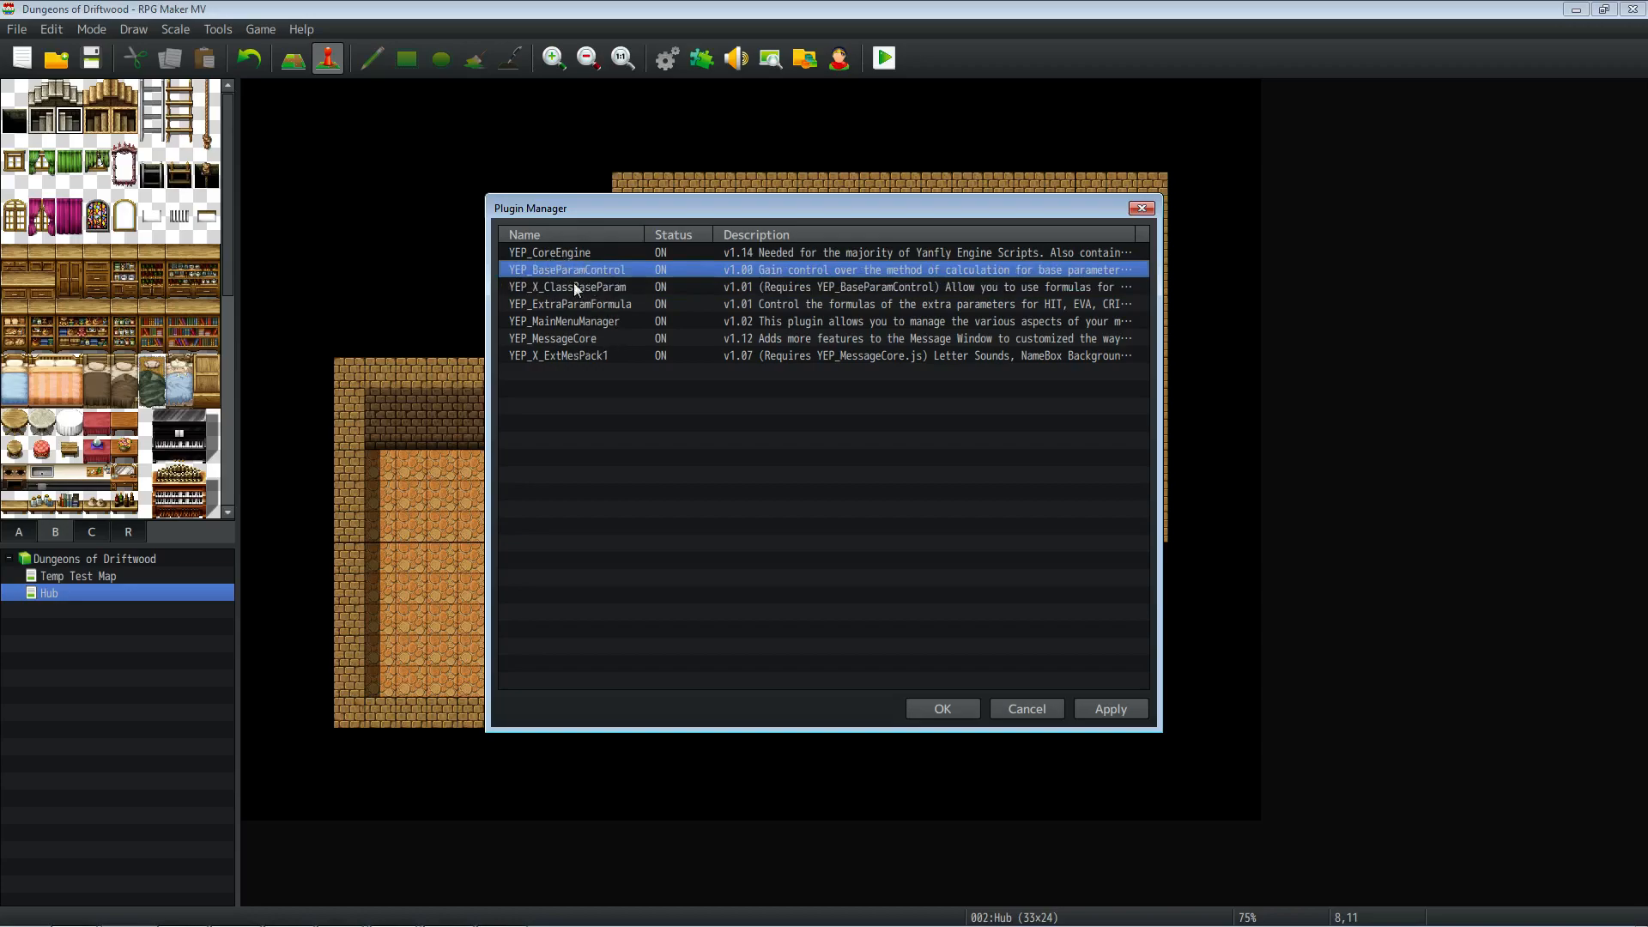
{"action": "left_click", "coordinate": [582, 354]}
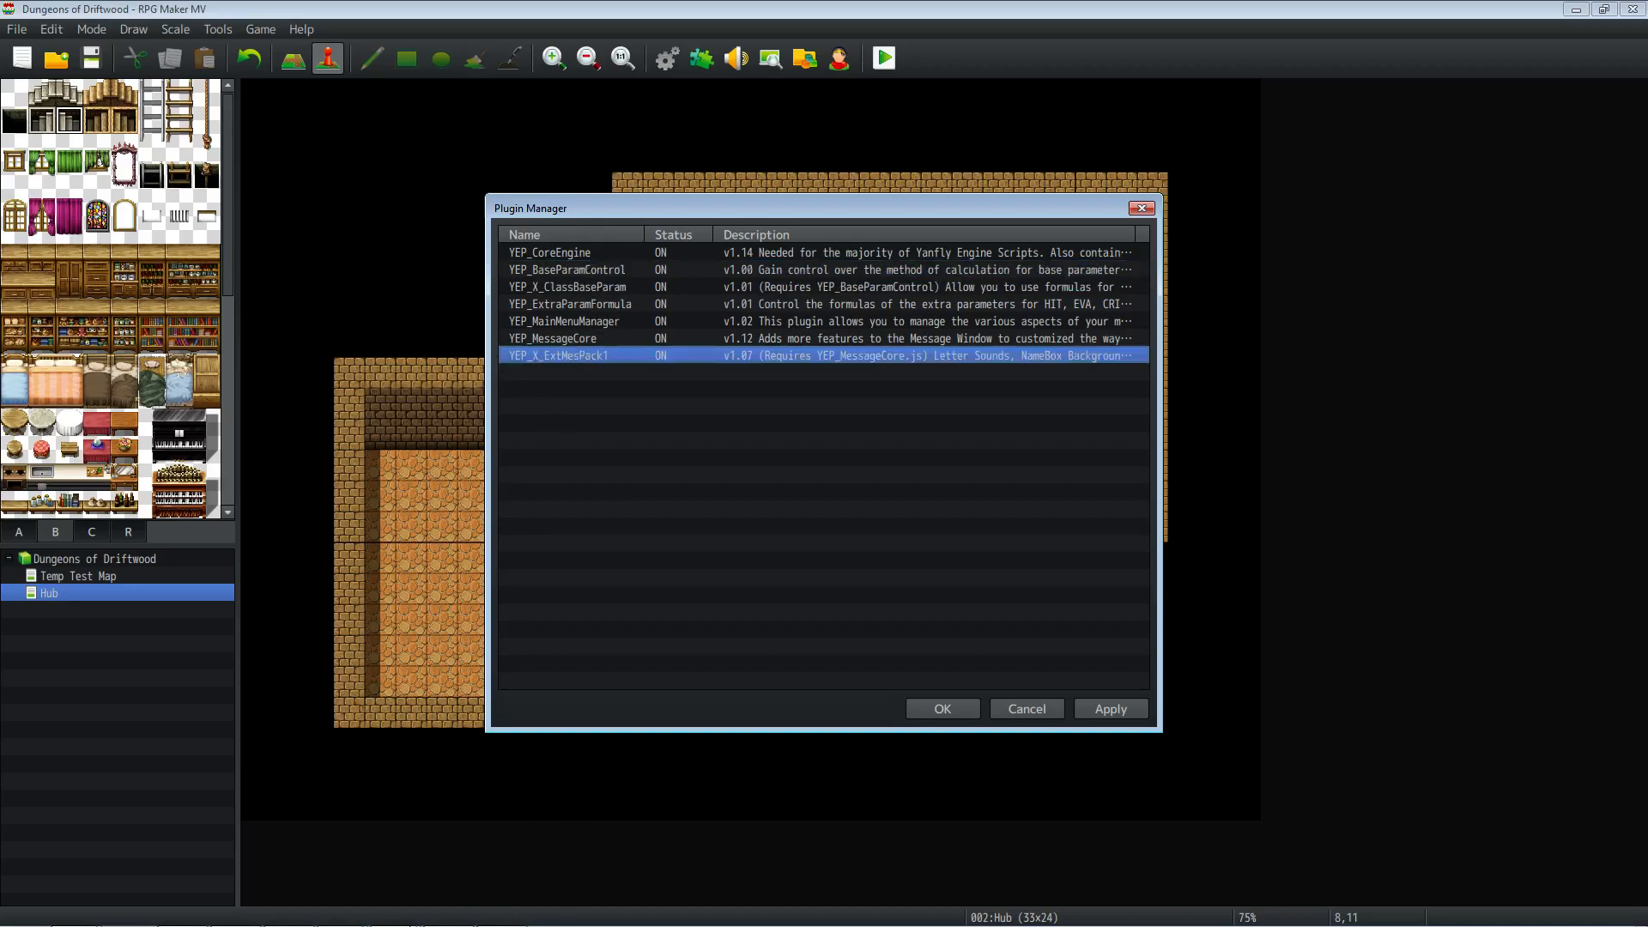
Step: Switch to Firefox and open the Special Parameter Formula page from the Yanfly plugin list
{"action": "mouse_move", "coordinate": [326, 919]}
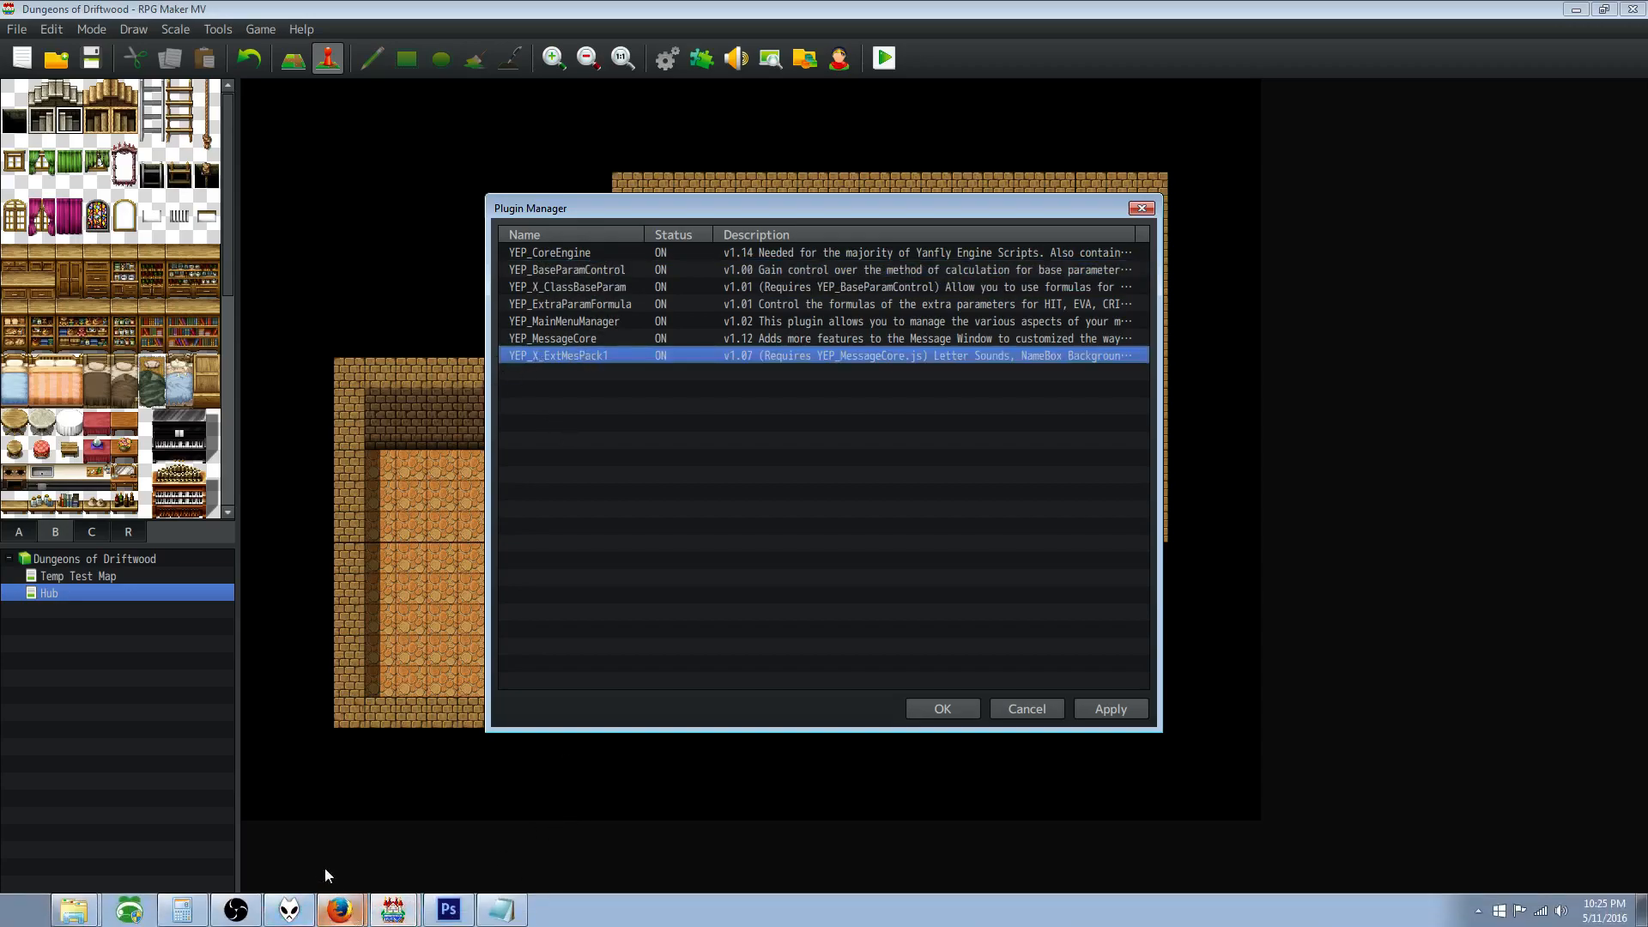
{"action": "key", "text": "alt+Tab"}
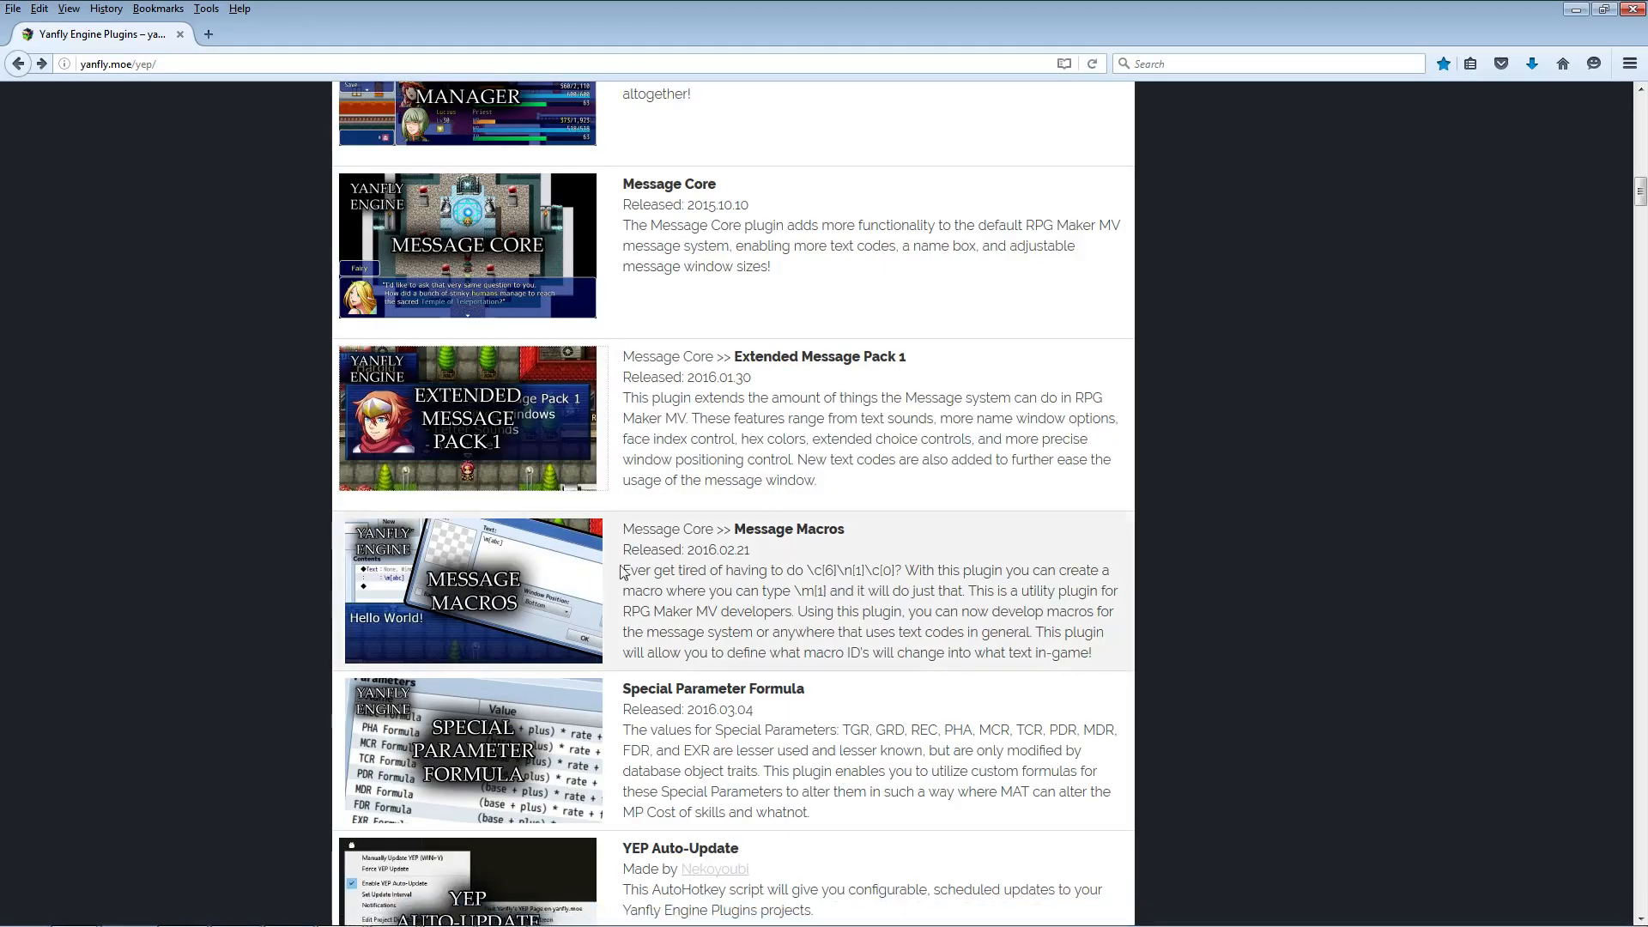
{"action": "scroll", "coordinate": [672, 569], "scroll_direction": "down", "scroll_amount": 1}
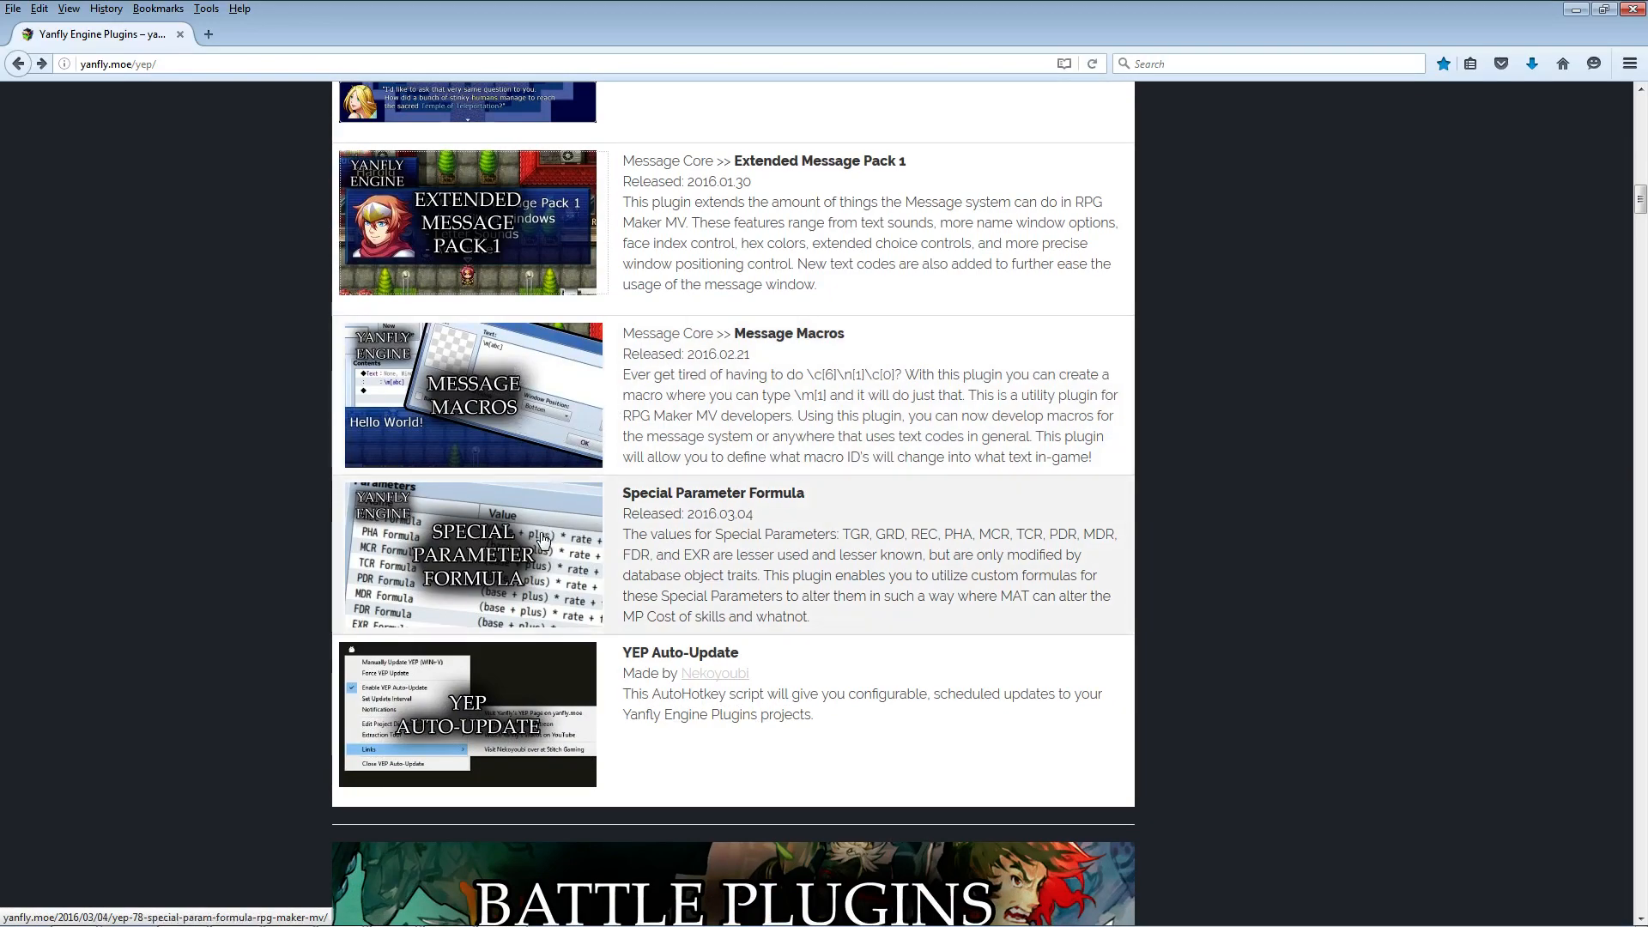
{"action": "scroll", "coordinate": [542, 540], "scroll_direction": "down", "scroll_amount": 3}
{"action": "left_click", "coordinate": [543, 539]}
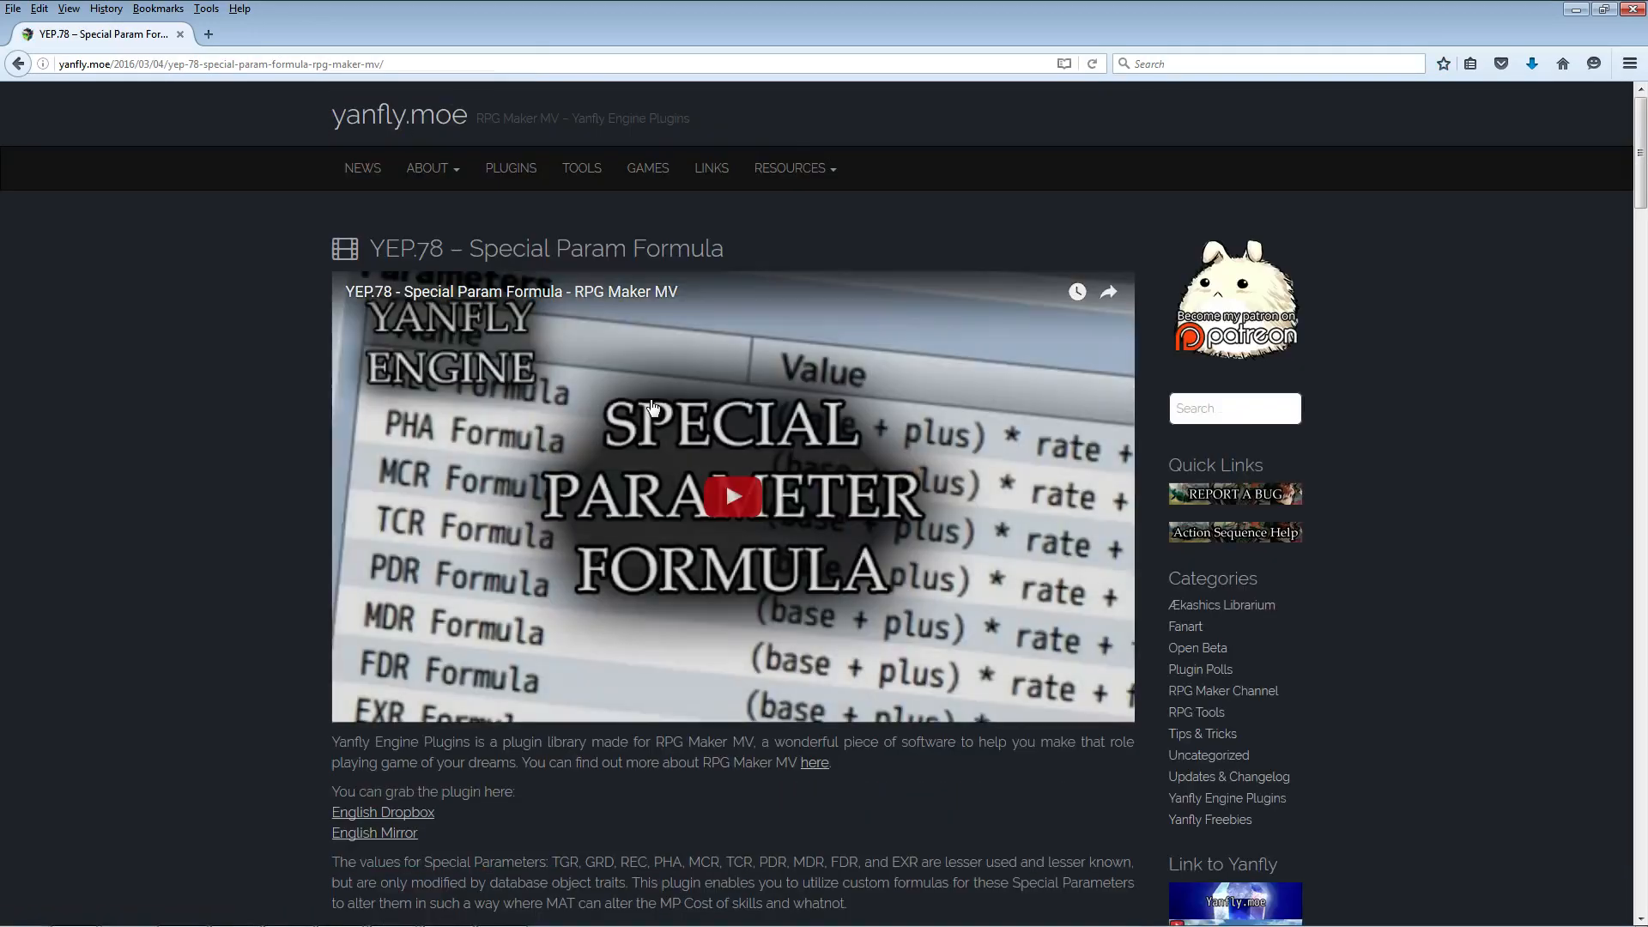
Step: Save the English Mirror copy of YEP_SpecialParamFormula.js into the project's plugins folder
{"action": "scroll", "coordinate": [599, 584], "scroll_direction": "down", "scroll_amount": 5}
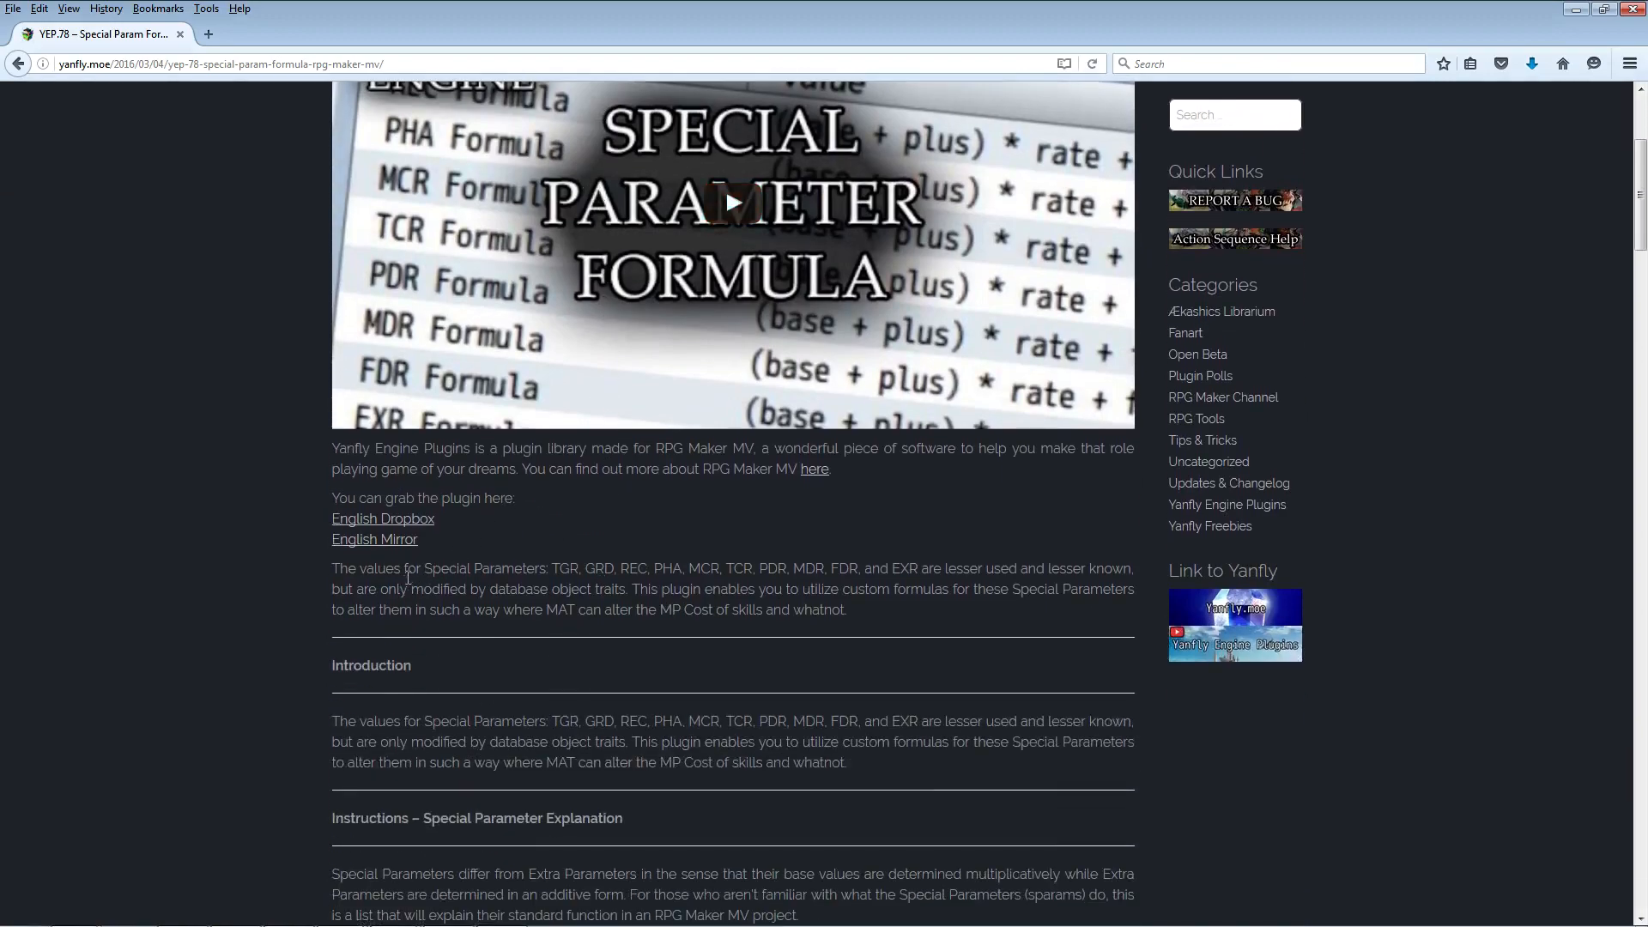
{"action": "right_click", "coordinate": [396, 540]}
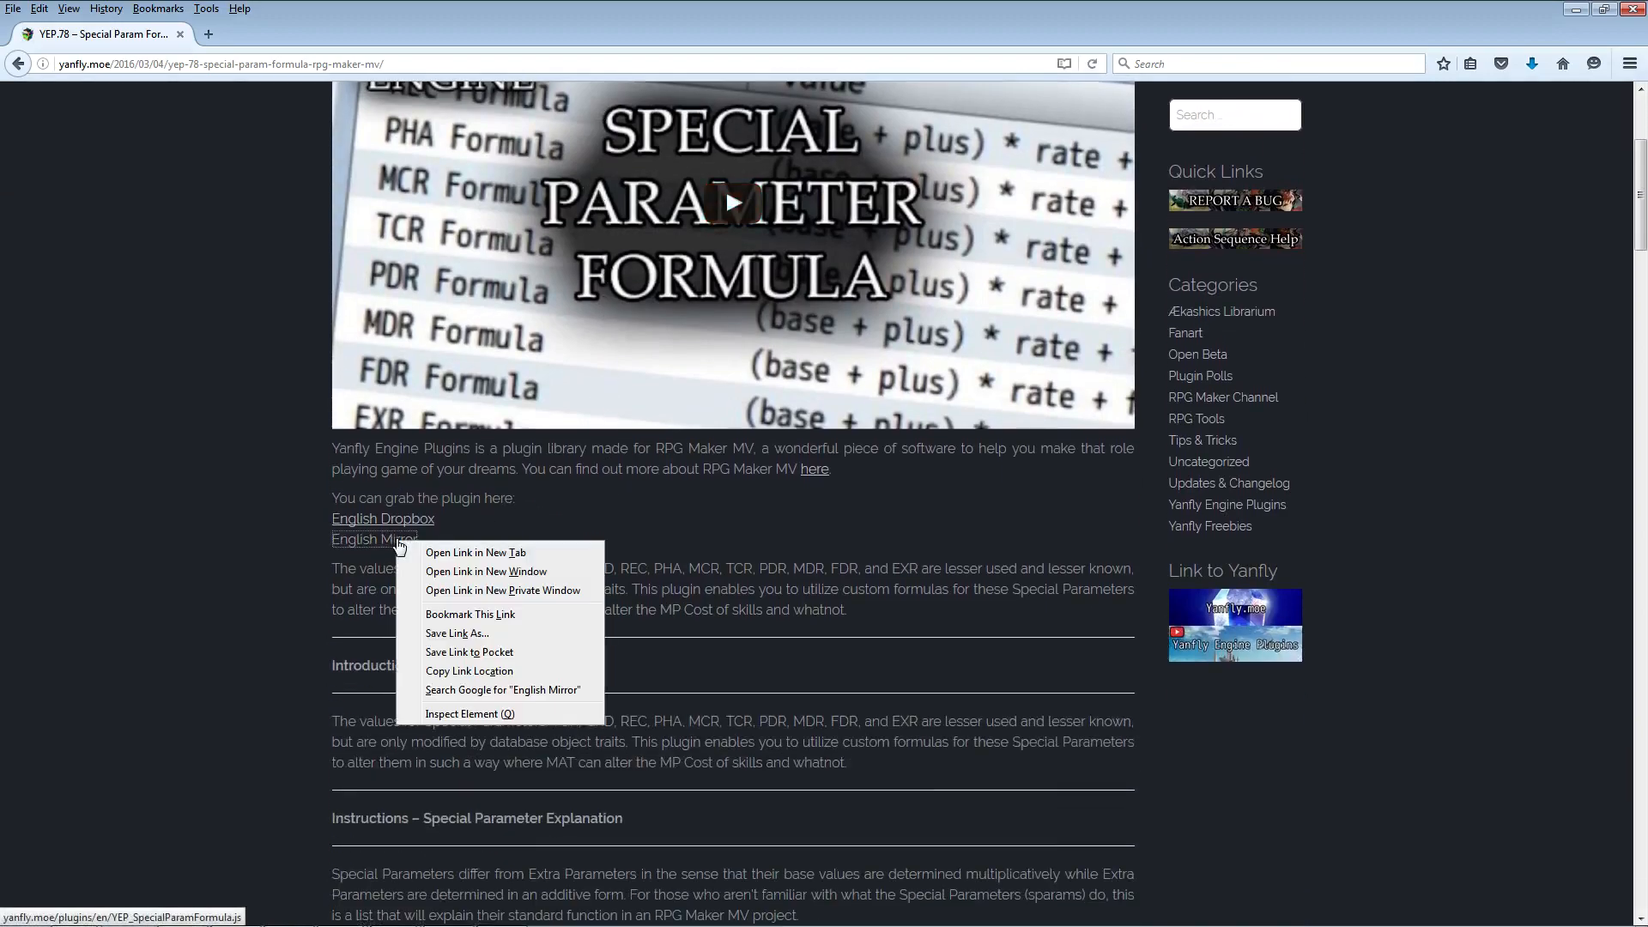
{"action": "left_click", "coordinate": [479, 634]}
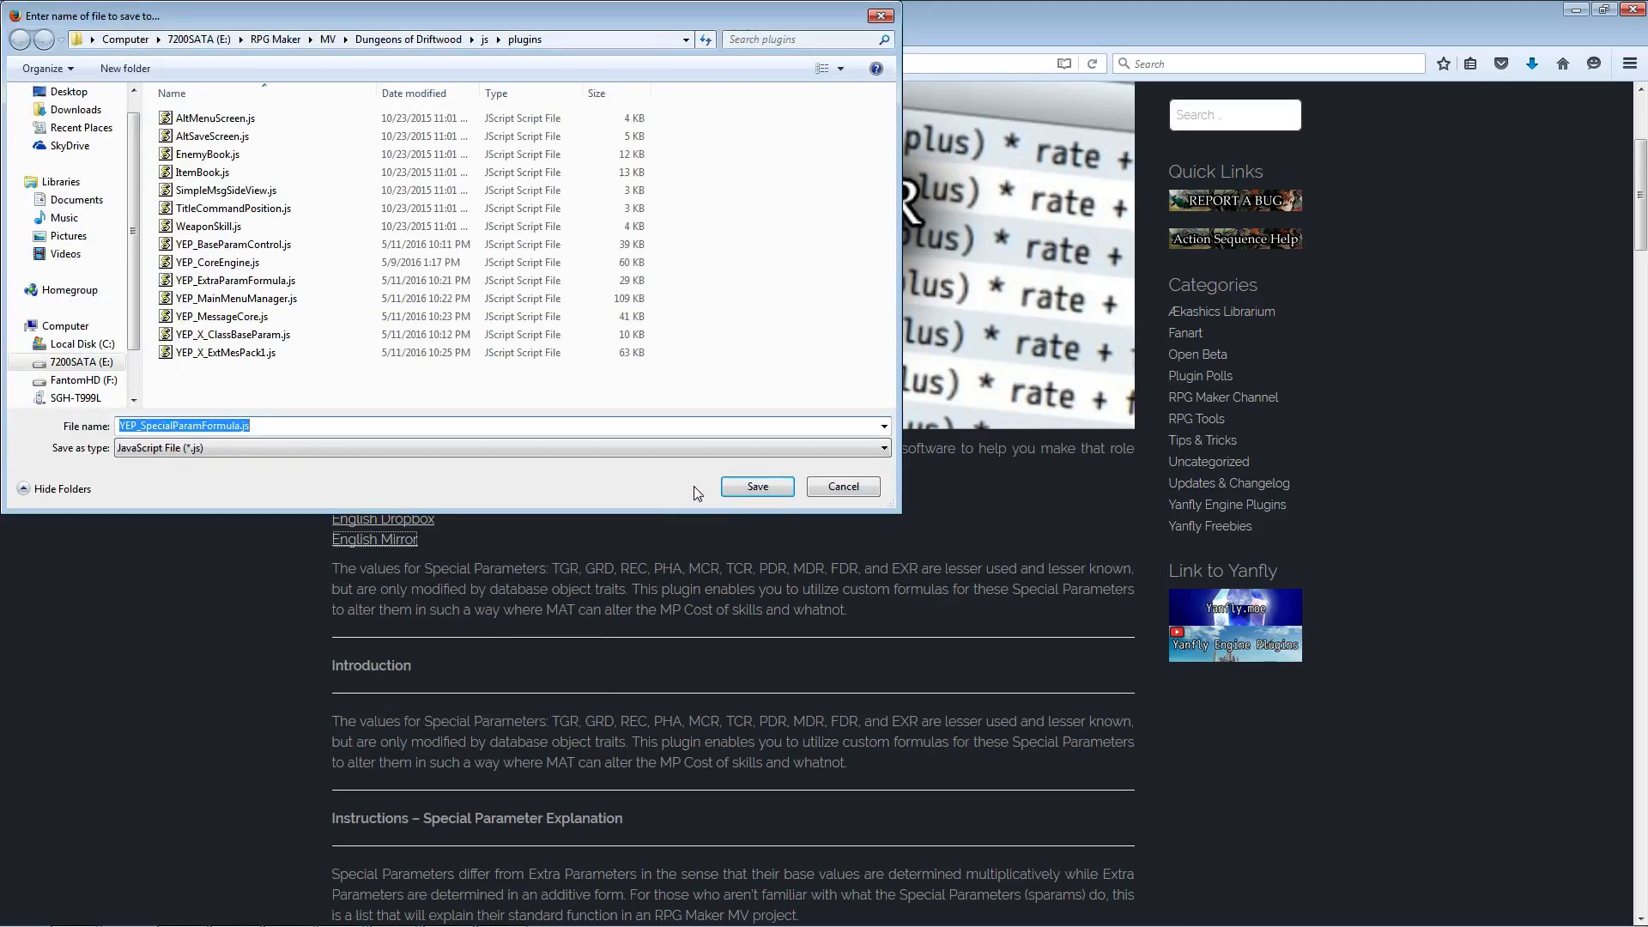
{"action": "left_click", "coordinate": [766, 489]}
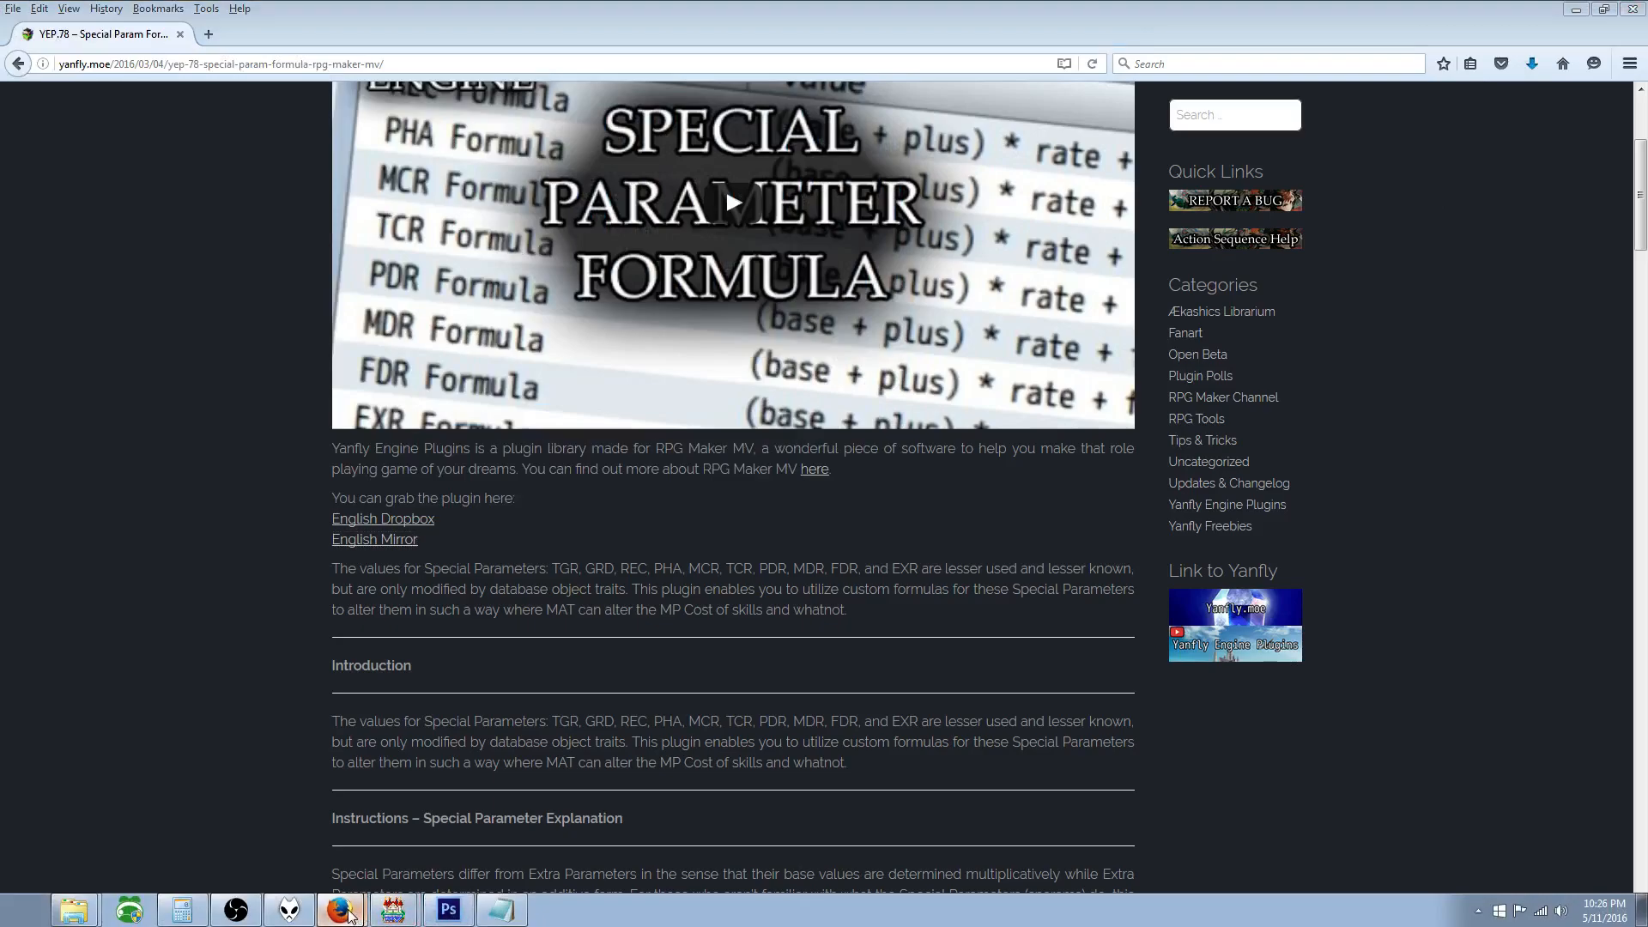
Step: Switch to RPG Maker MV and start a new plugin entry below YEP_X_ExtMesPack1 using YEP_SpecialParamFormula
{"action": "left_click", "coordinate": [393, 910]}
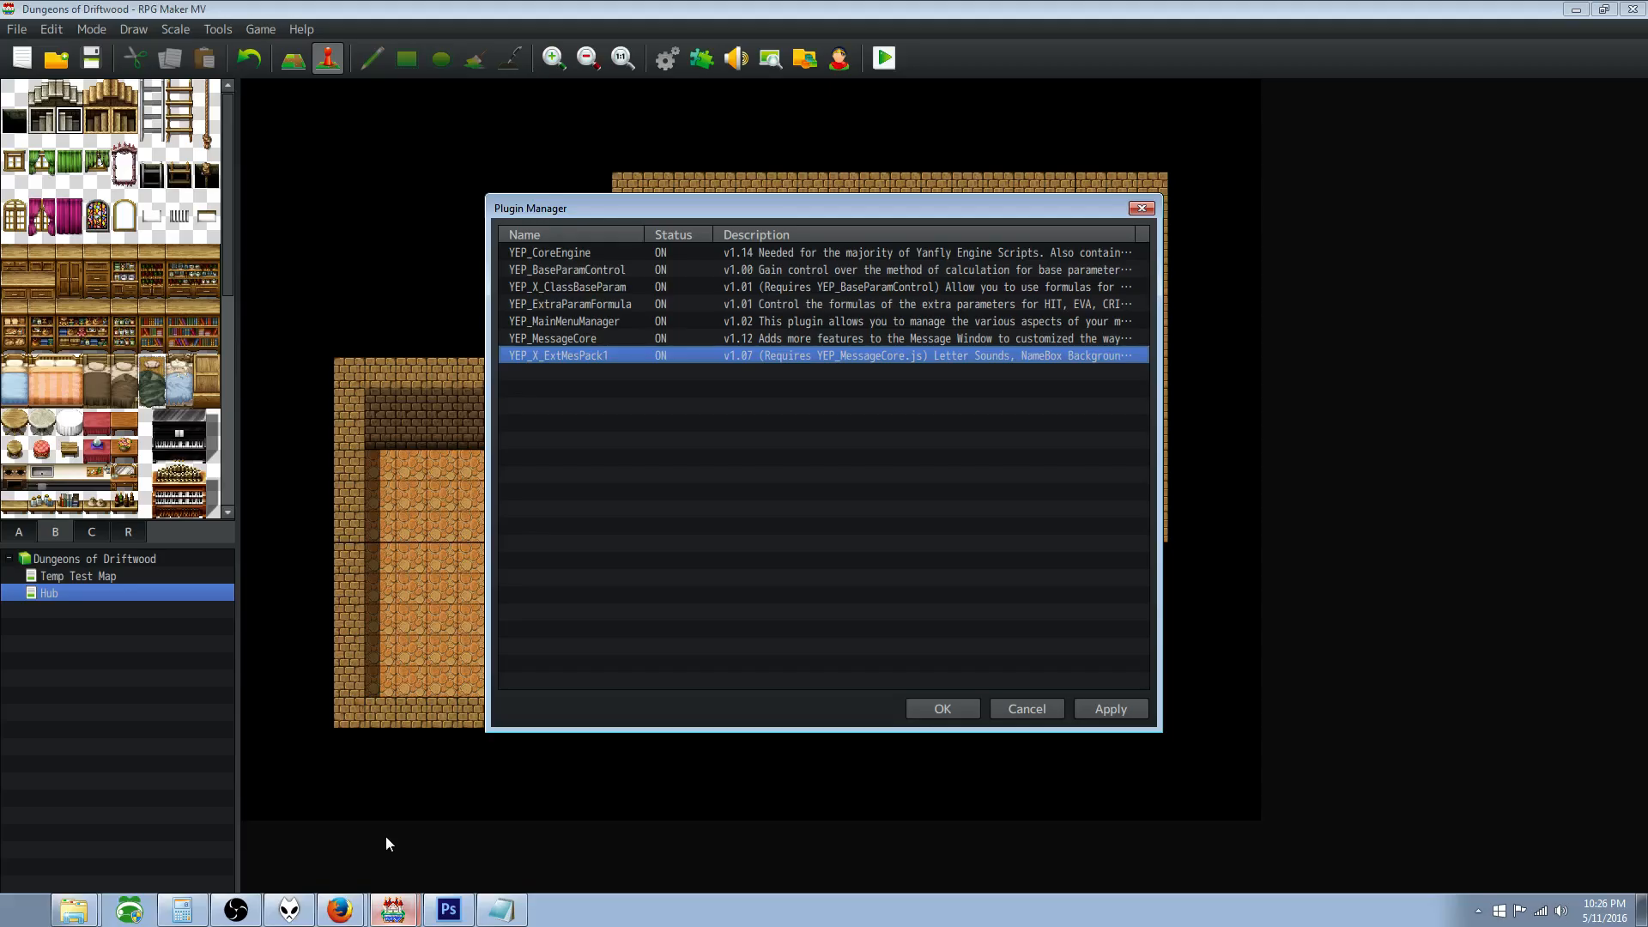
{"action": "double_click", "coordinate": [641, 380]}
{"action": "left_click", "coordinate": [747, 337]}
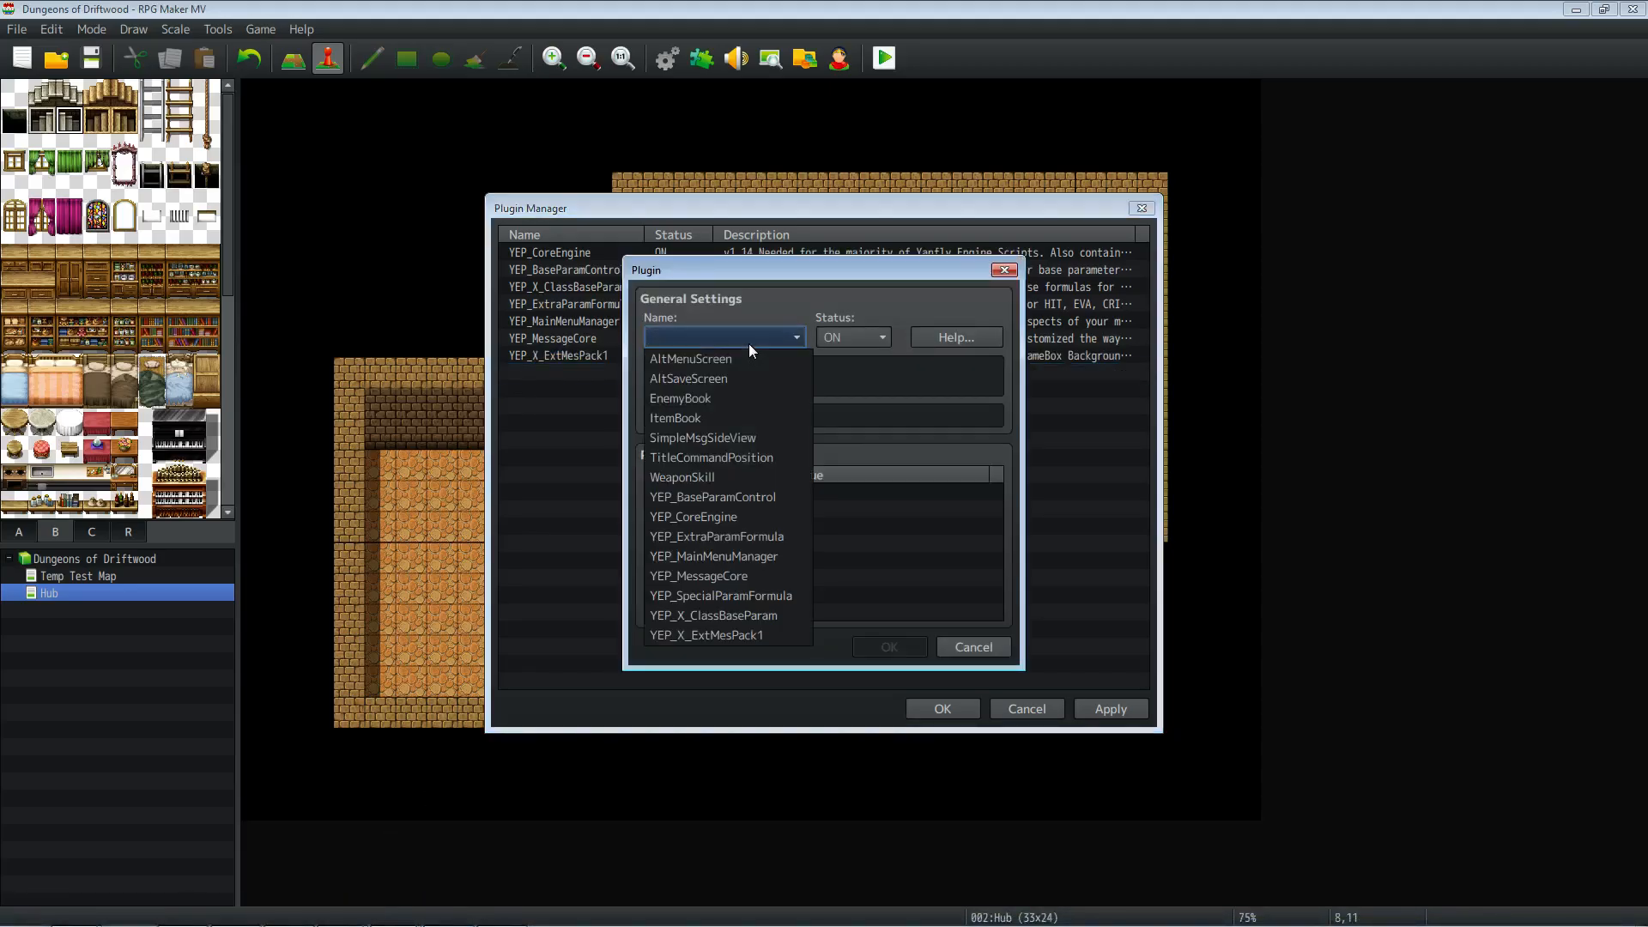
{"action": "left_click", "coordinate": [735, 594]}
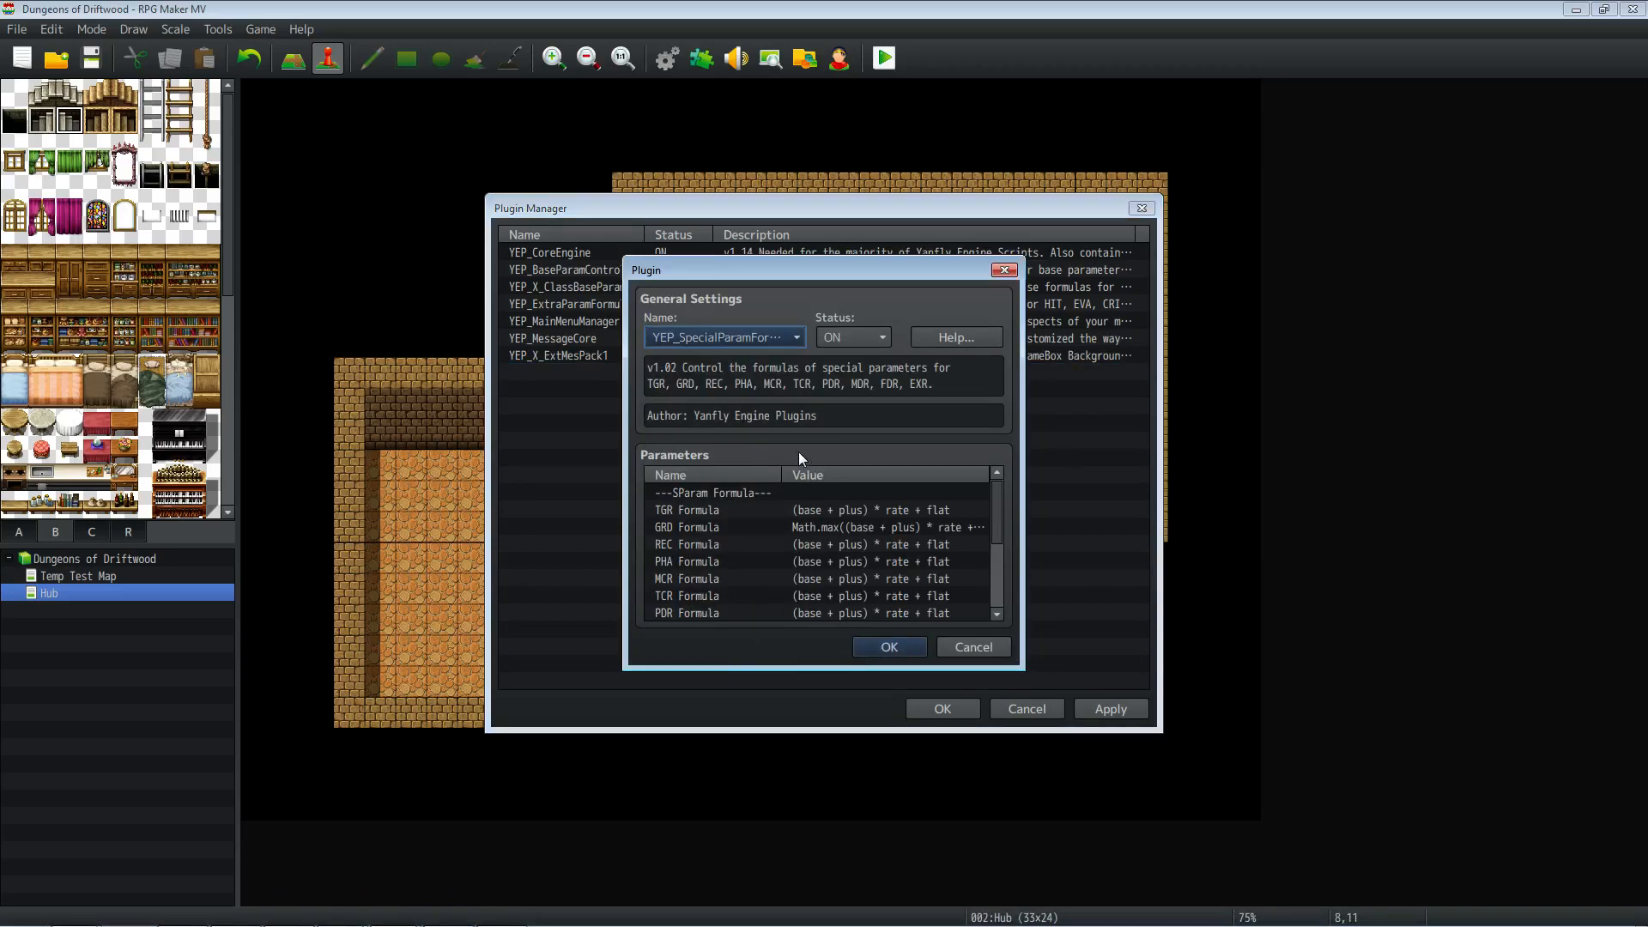
Step: Review the plugin's special parameter formulas, checking the descriptions of the PHA, MCR and PDR formulas
{"action": "left_click", "coordinate": [728, 520]}
{"action": "left_click", "coordinate": [698, 551]}
{"action": "scroll", "coordinate": [697, 551], "scroll_direction": "down", "scroll_amount": 1}
{"action": "left_click", "coordinate": [695, 529]}
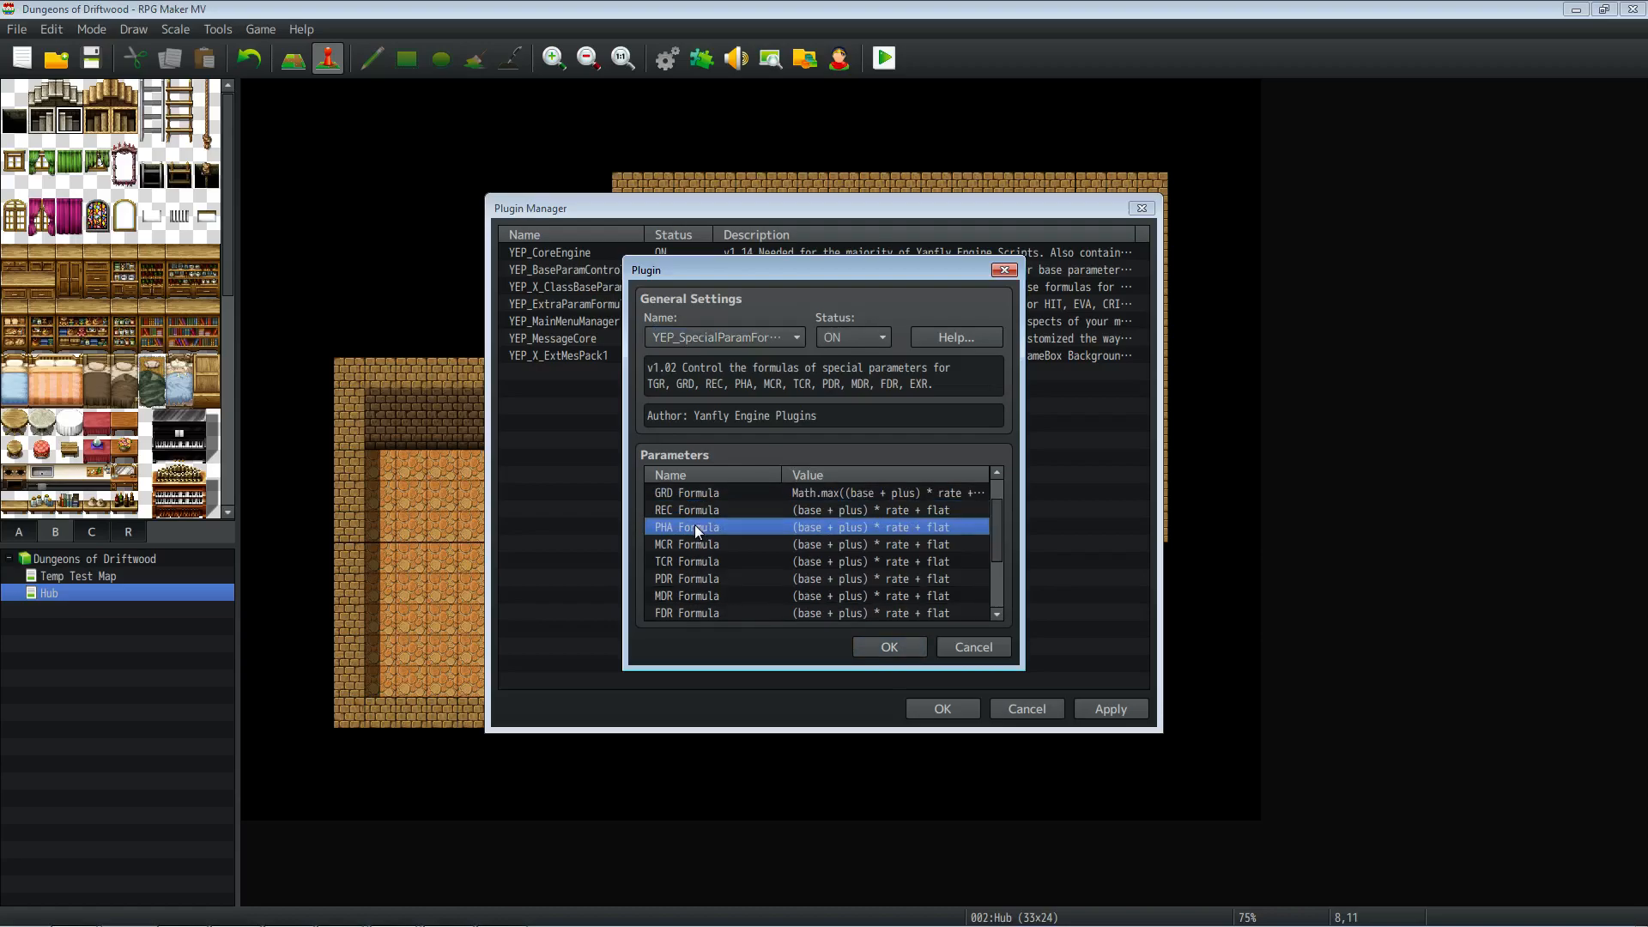
{"action": "double_click", "coordinate": [693, 523]}
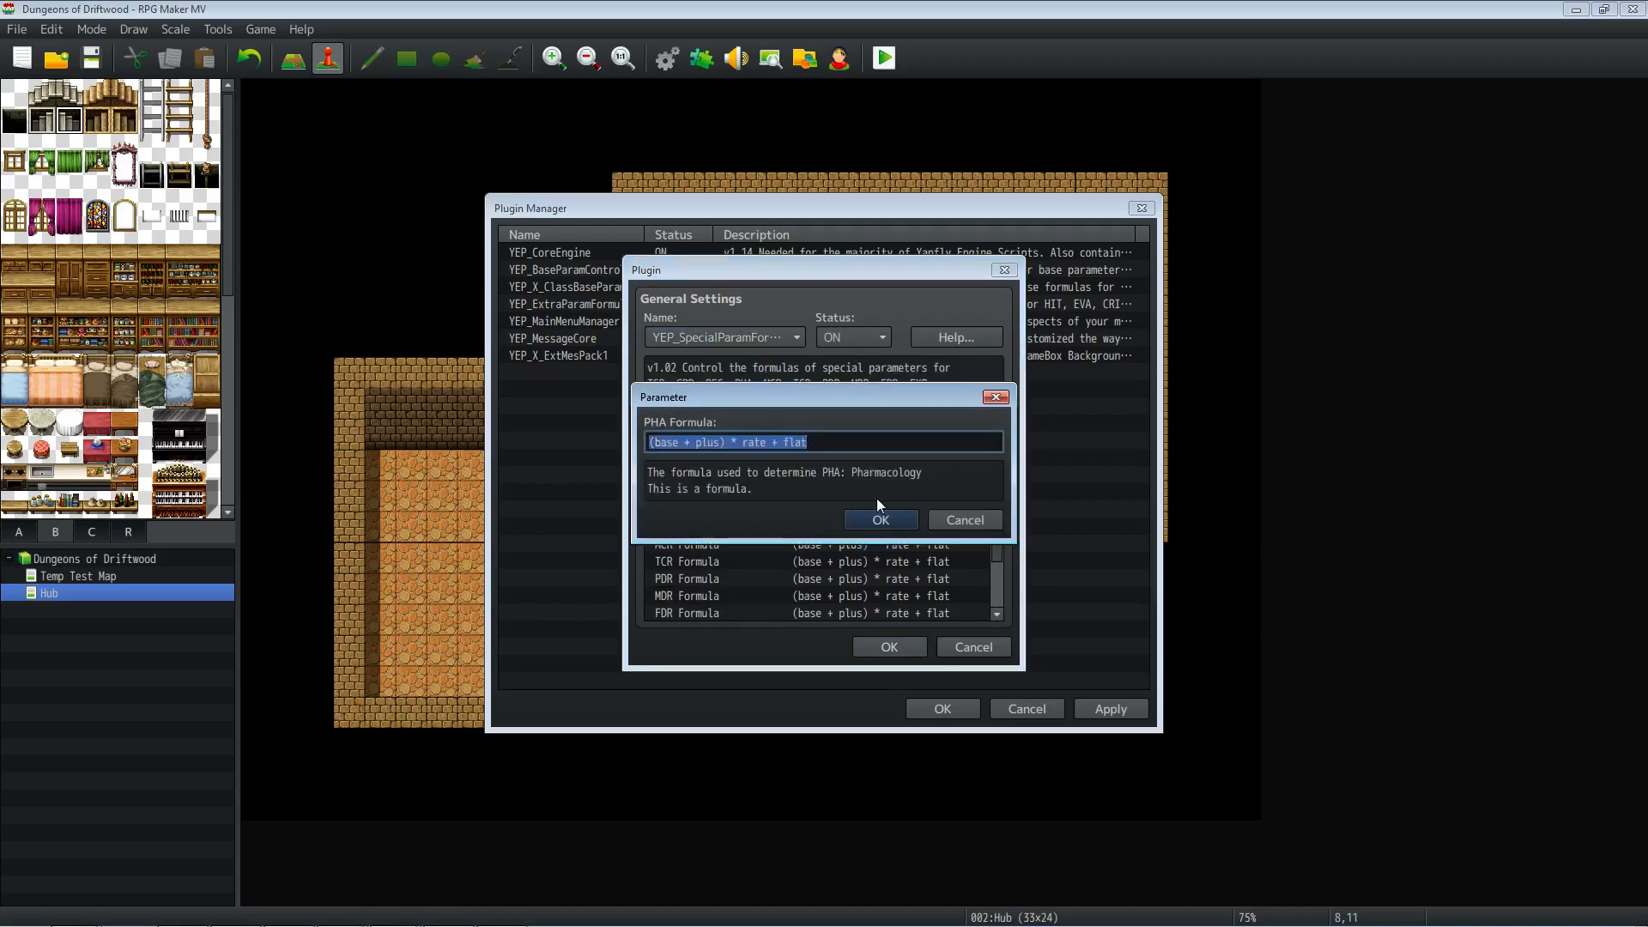
{"action": "left_click", "coordinate": [879, 520]}
{"action": "double_click", "coordinate": [697, 547]}
{"action": "key", "text": "Return"}
{"action": "left_click", "coordinate": [713, 559]}
{"action": "scroll", "coordinate": [711, 553], "scroll_direction": "down", "scroll_amount": 1}
{"action": "double_click", "coordinate": [685, 527]}
{"action": "left_click", "coordinate": [888, 527]}
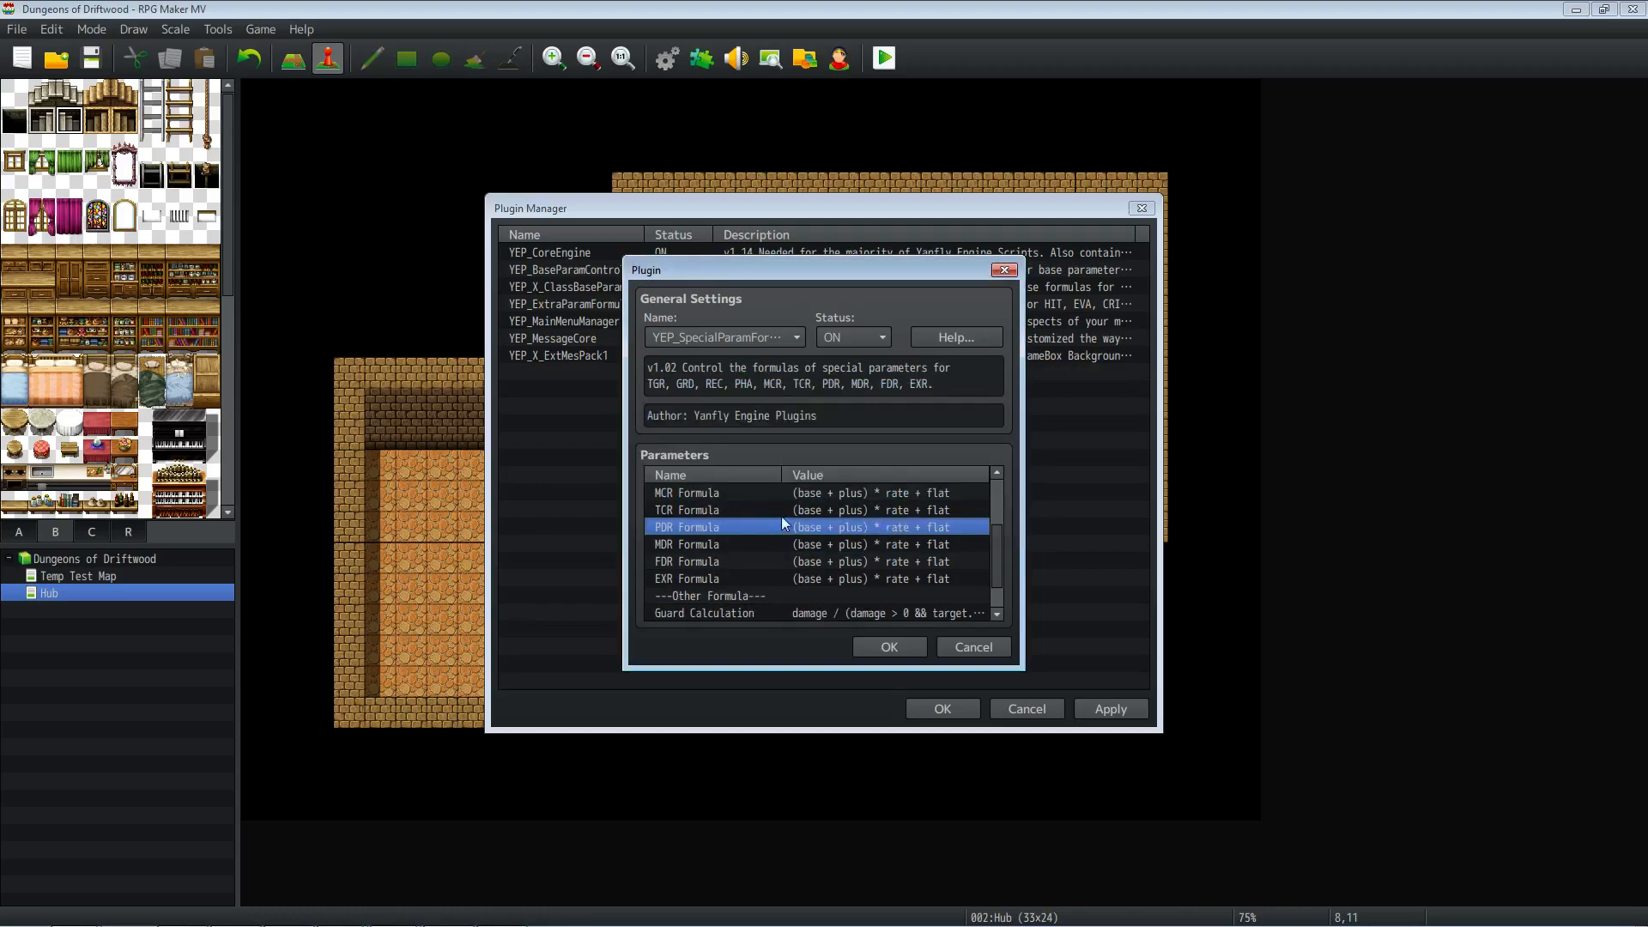
{"action": "double_click", "coordinate": [713, 529]}
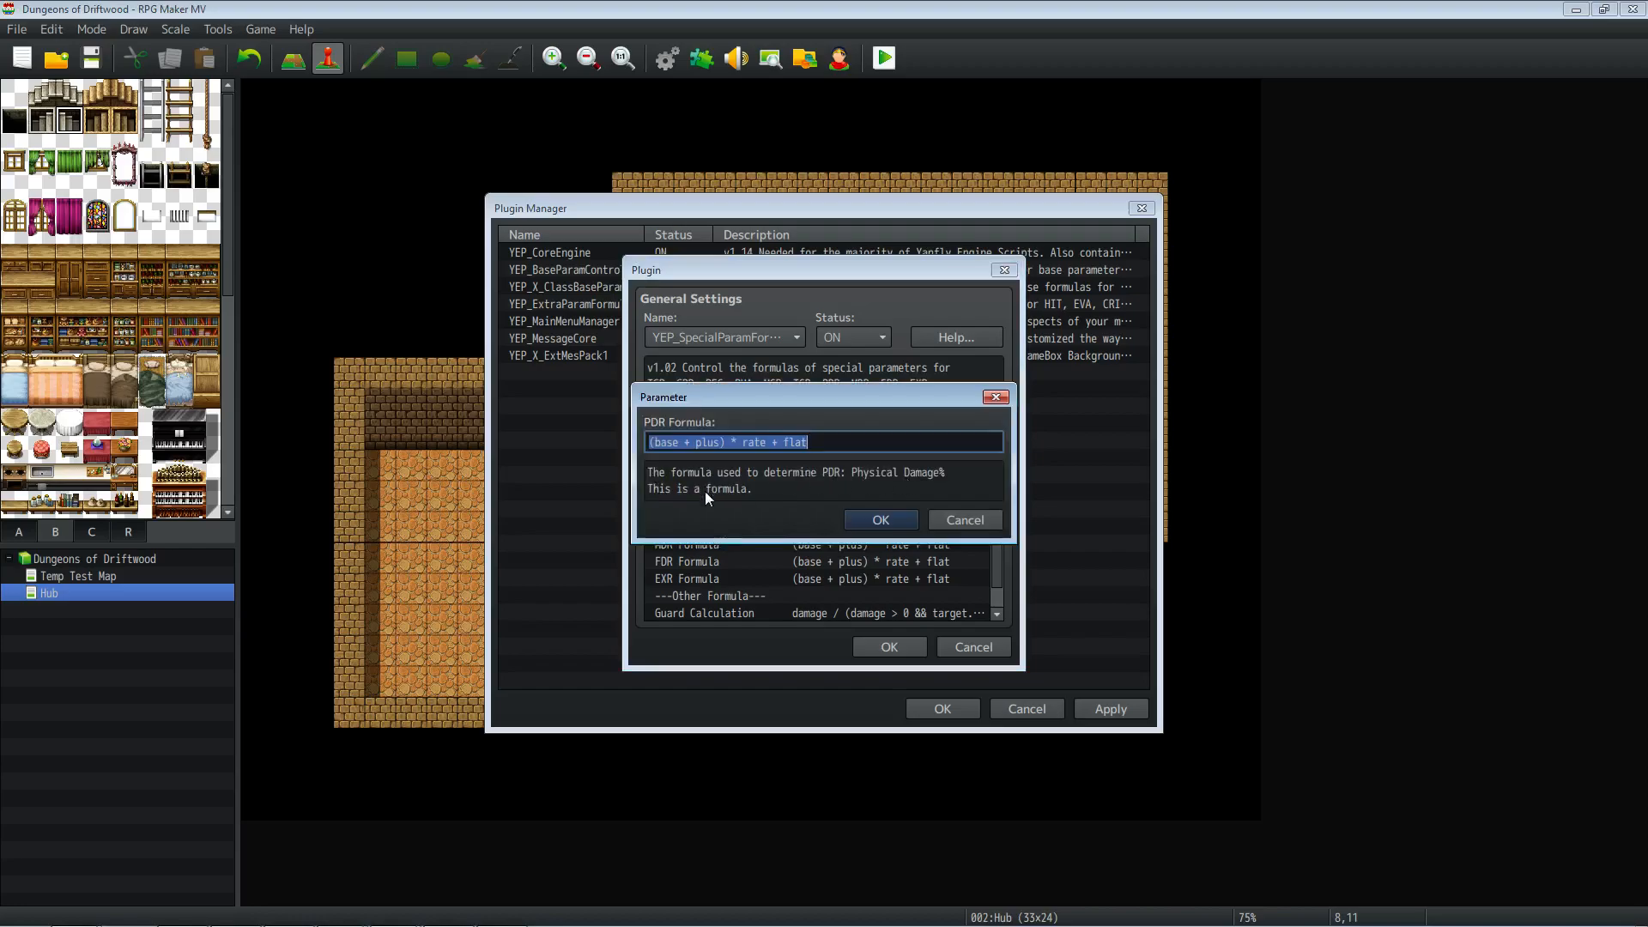
{"action": "left_click", "coordinate": [881, 520]}
Step: Check the descriptions of the MDR, FDR and EXR formulas, keeping their defaults
{"action": "left_click", "coordinate": [691, 546]}
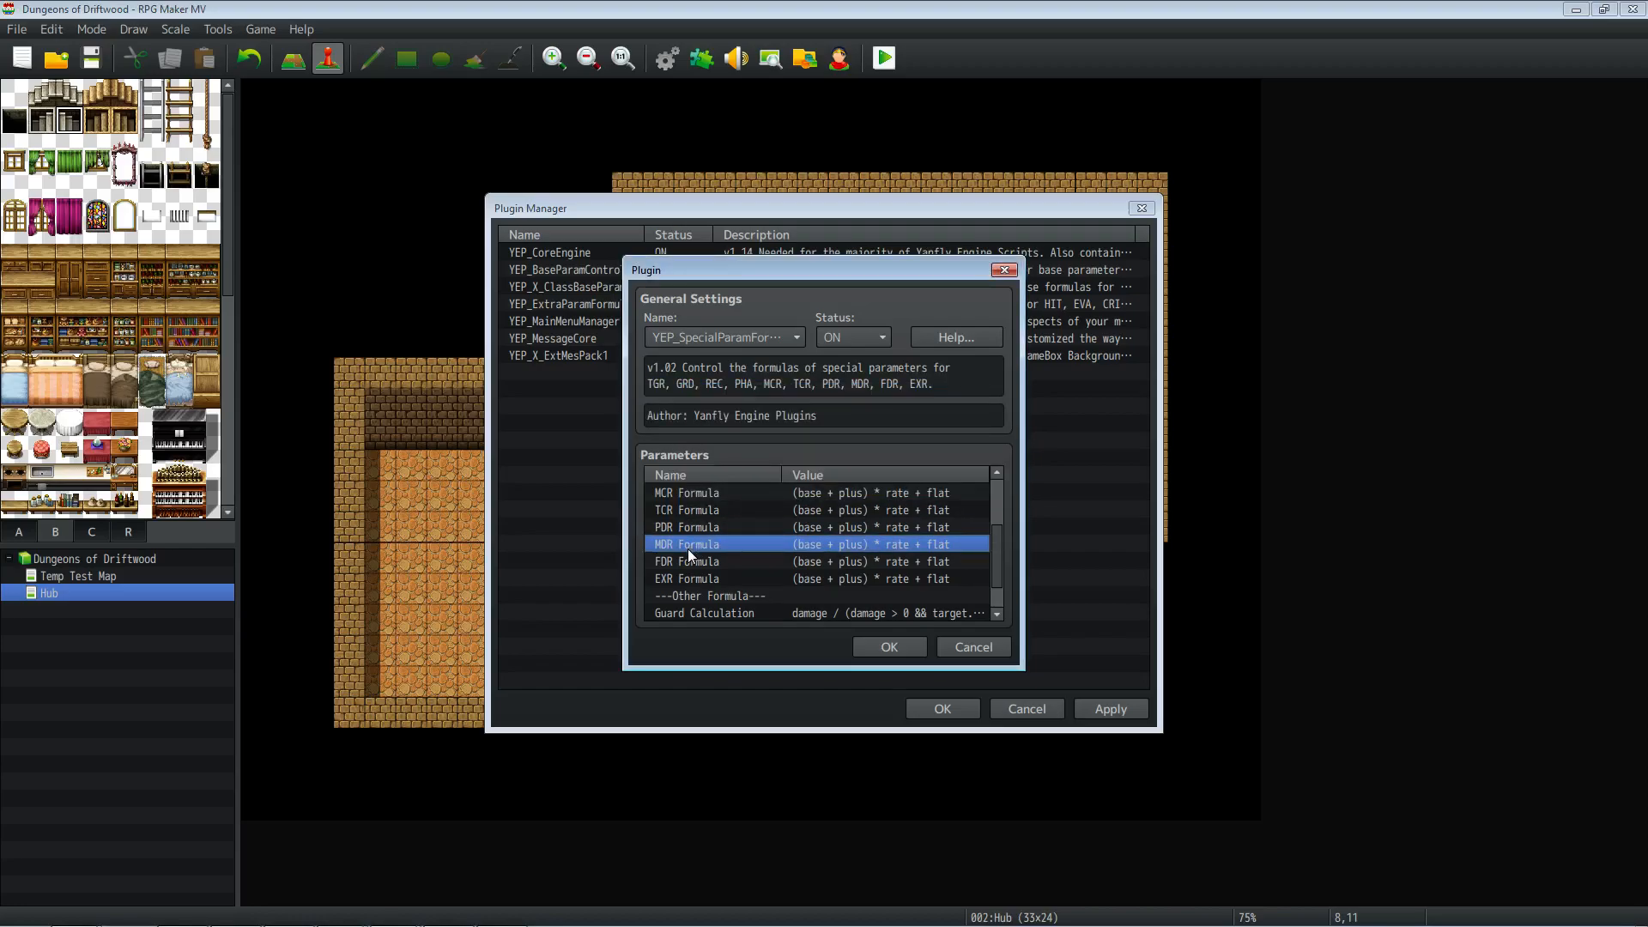
{"action": "double_click", "coordinate": [688, 548]}
{"action": "left_click", "coordinate": [904, 516]}
{"action": "left_click", "coordinate": [719, 560]}
{"action": "double_click", "coordinate": [719, 560]}
{"action": "left_click", "coordinate": [883, 518]}
{"action": "left_click", "coordinate": [690, 575]}
{"action": "double_click", "coordinate": [691, 577]}
{"action": "left_click", "coordinate": [876, 517]}
{"action": "scroll", "coordinate": [792, 525], "scroll_direction": "down", "scroll_amount": 1}
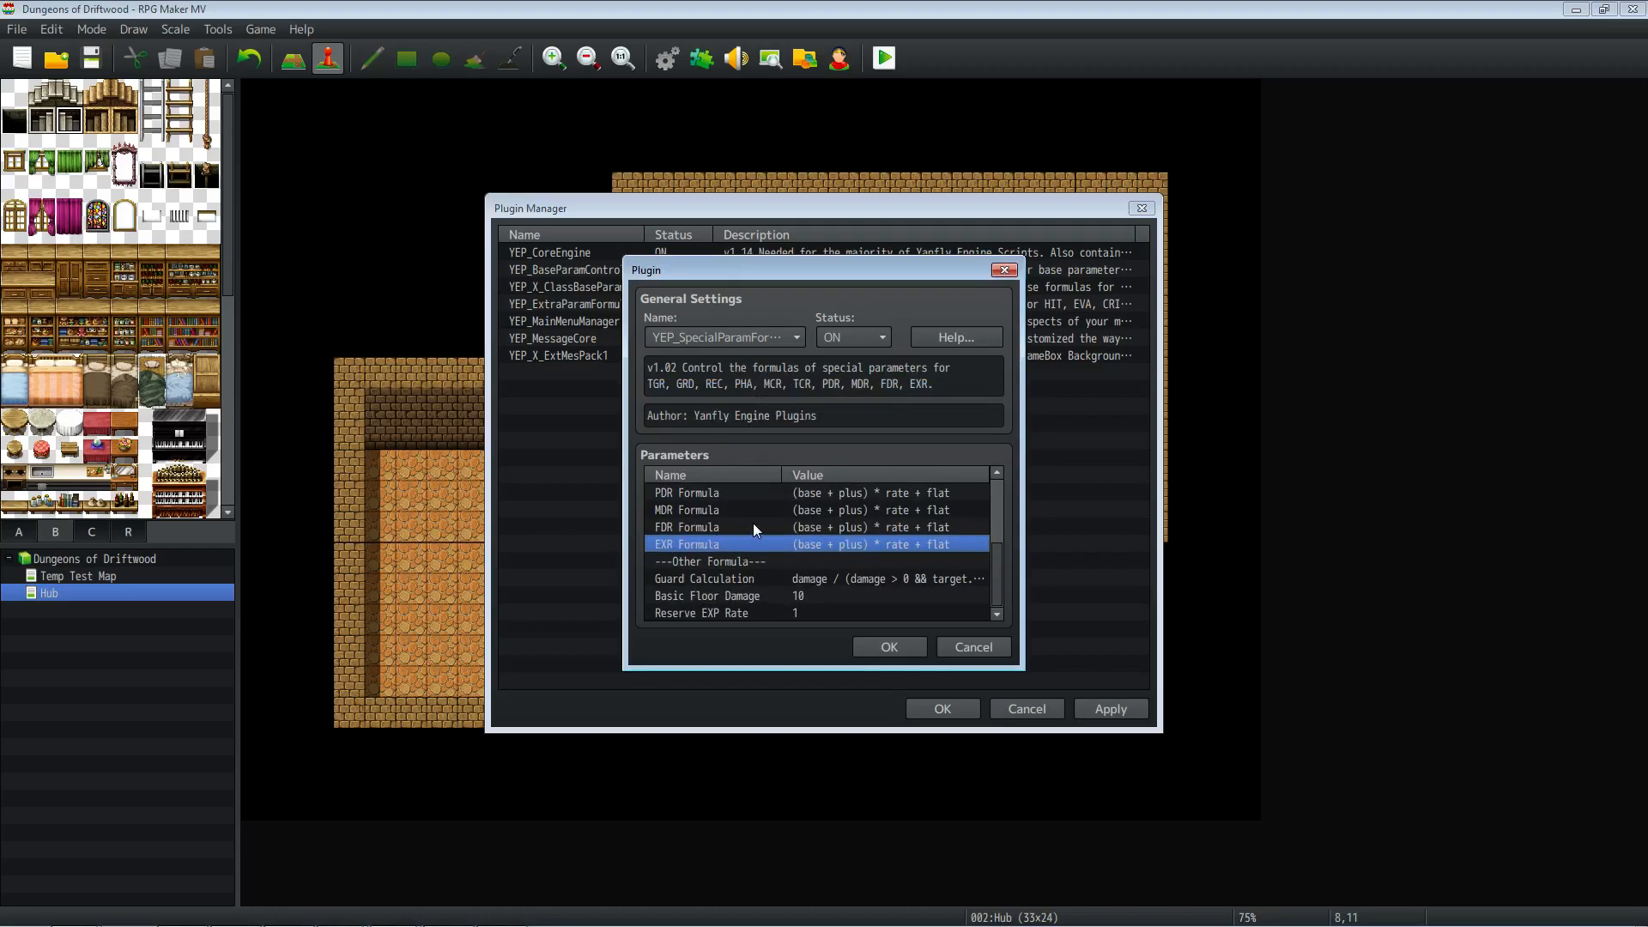
Step: Read through the full Guard Calculation formula and keep its default
{"action": "double_click", "coordinate": [738, 578]}
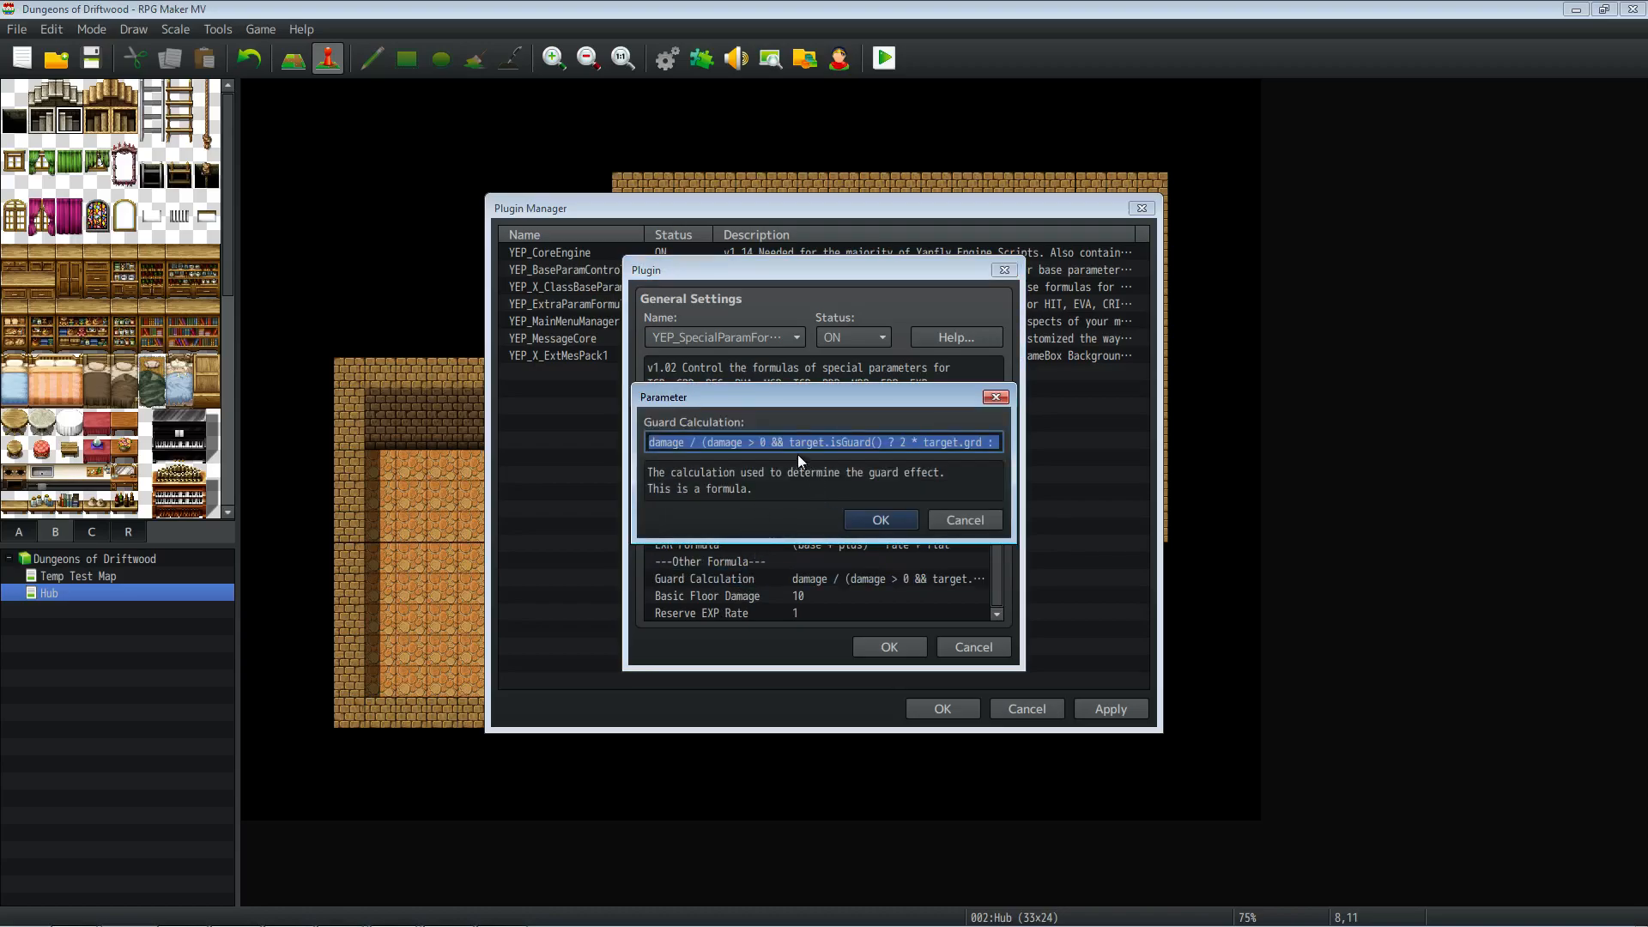
{"action": "left_click_drag", "start_coordinate": [903, 442], "coordinate": [1017, 453]}
{"action": "left_click_drag", "start_coordinate": [860, 442], "coordinate": [1003, 445]}
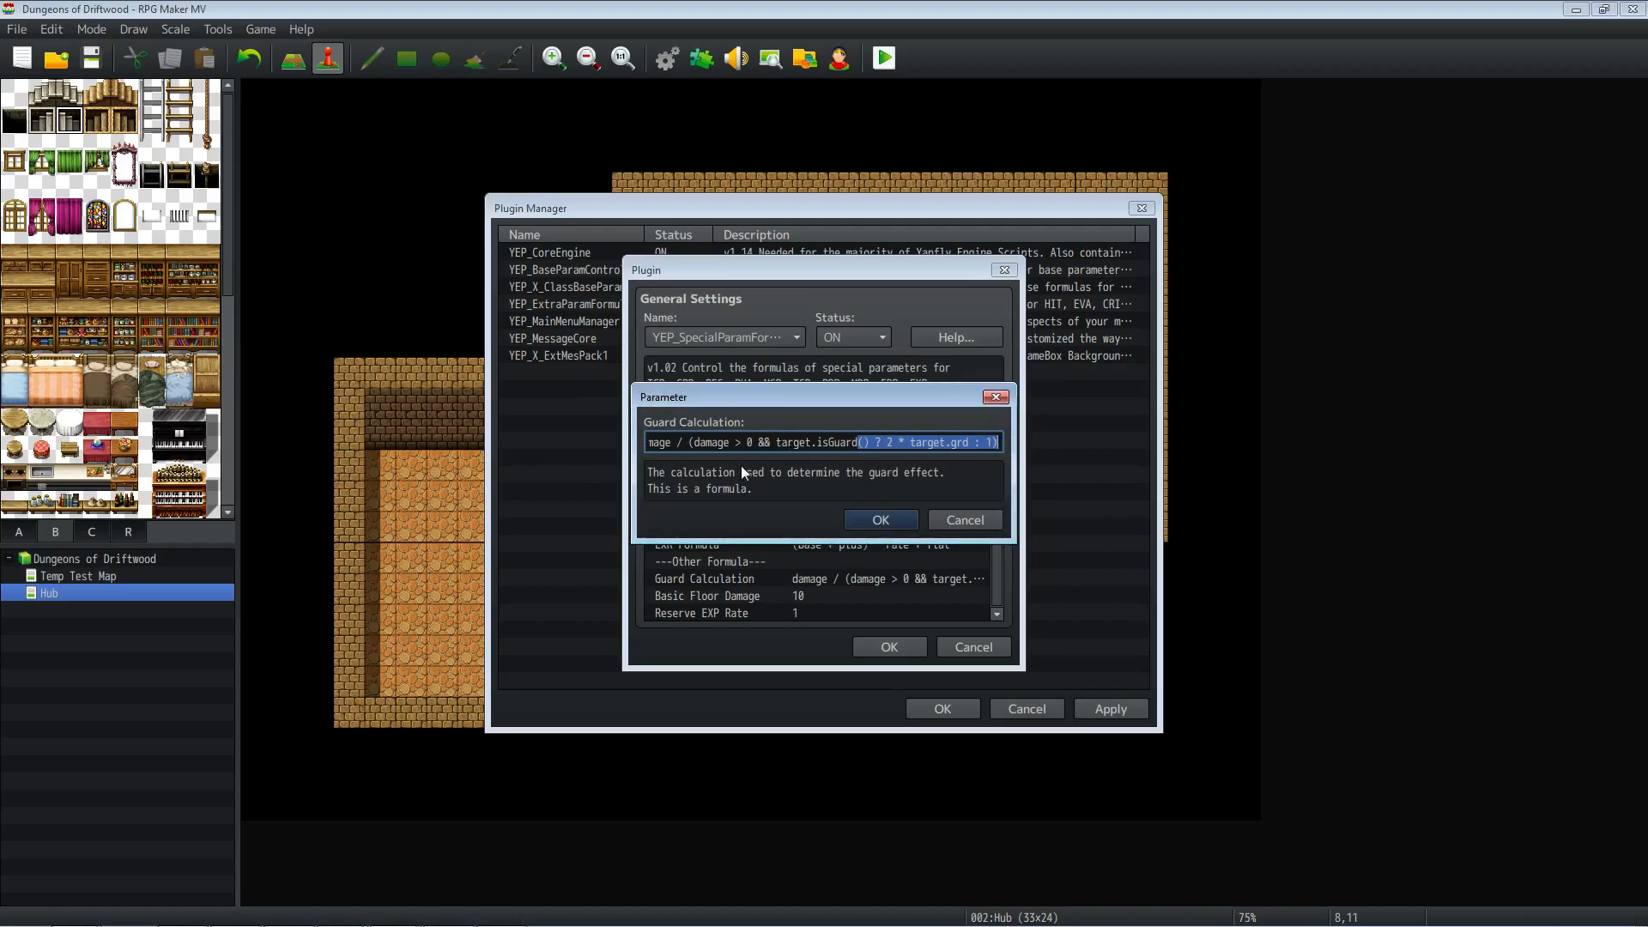
{"action": "left_click_drag", "start_coordinate": [840, 442], "coordinate": [587, 436]}
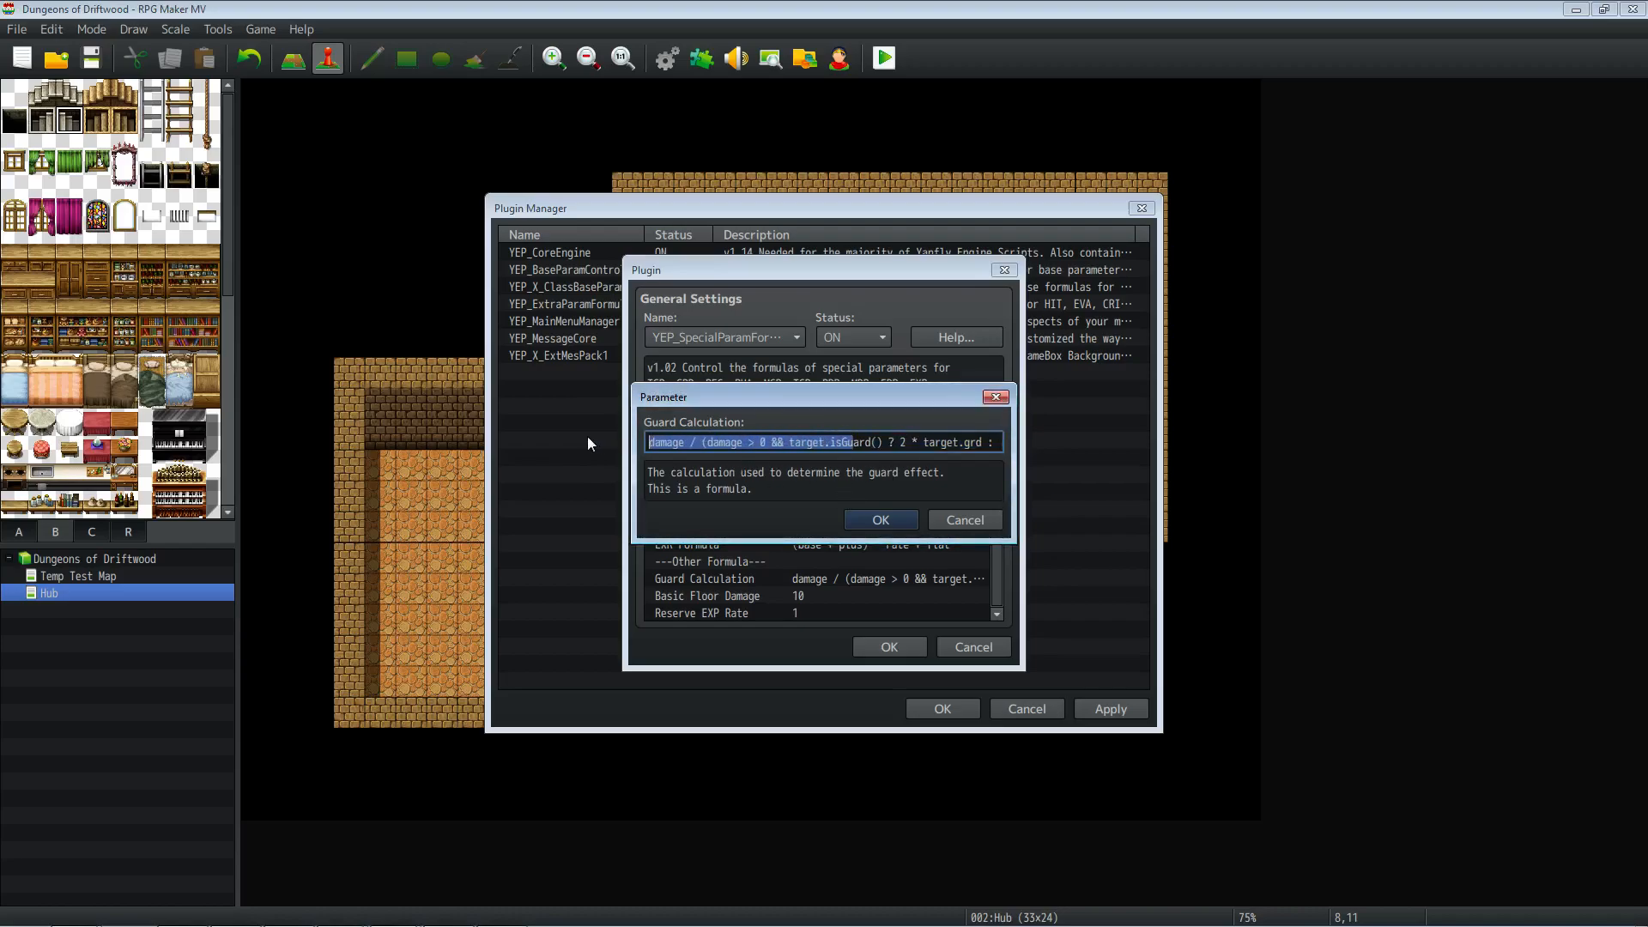
{"action": "left_click", "coordinate": [877, 520]}
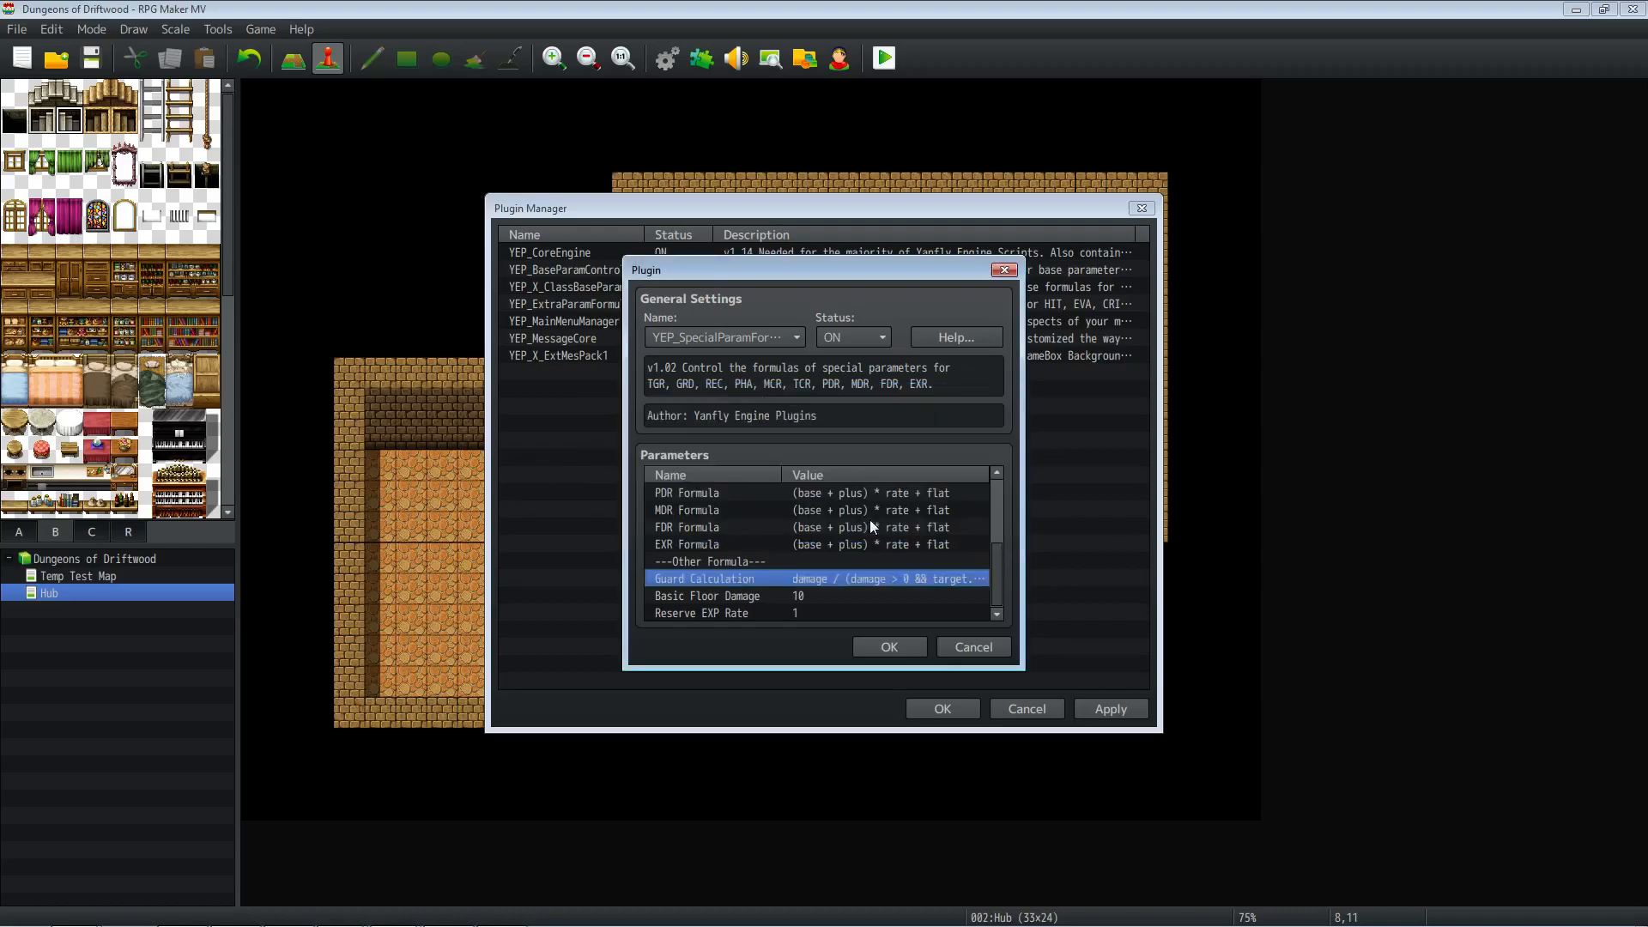
Step: Set the Reserve EXP Rate parameter of YEP_SpecialParamFormula to .5
{"action": "left_click", "coordinate": [801, 599]}
{"action": "left_click", "coordinate": [807, 615]}
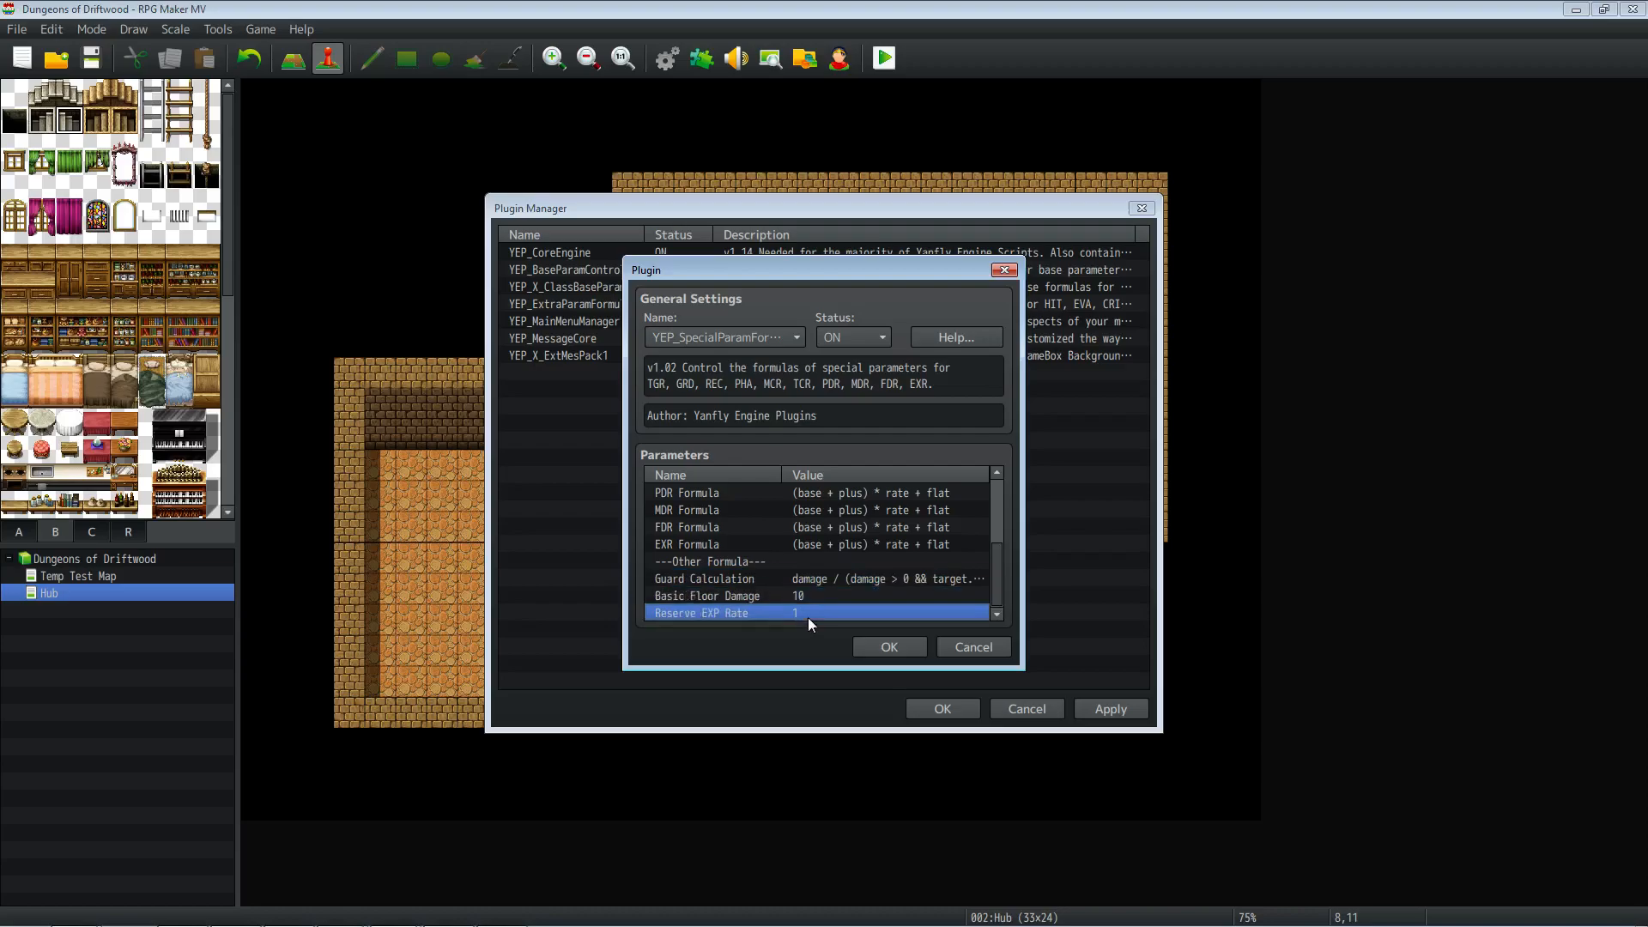
{"action": "double_click", "coordinate": [797, 611]}
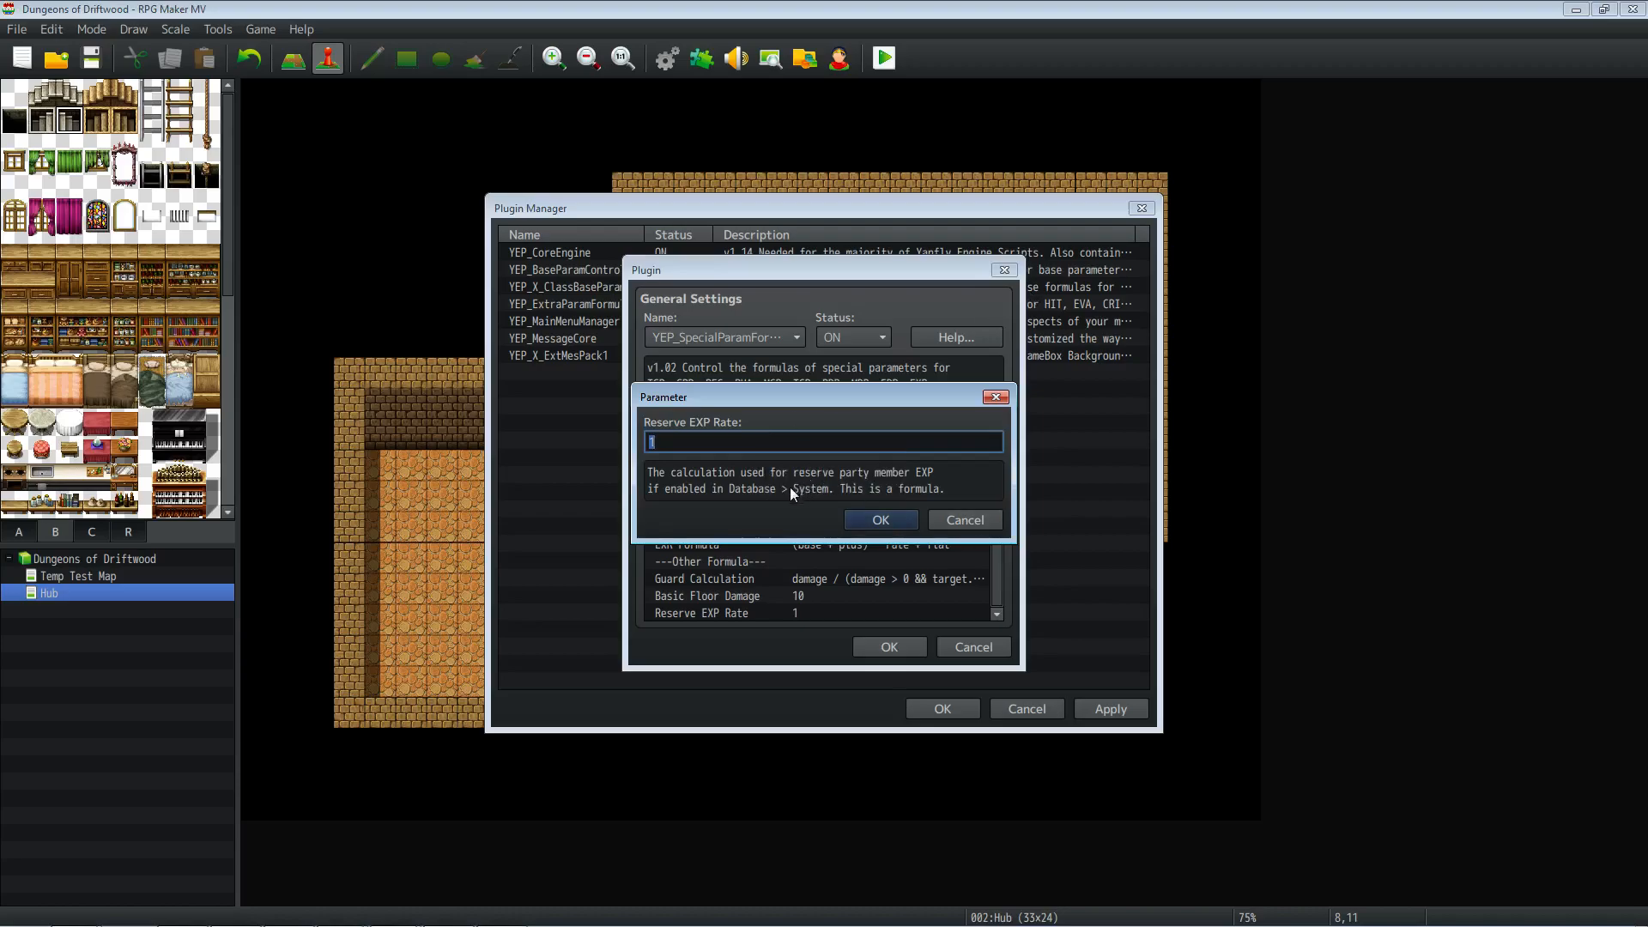
{"action": "left_click", "coordinate": [682, 440]}
{"action": "key", "text": "BackSpace"}
{"action": "type", "text": ".5"}
{"action": "left_click", "coordinate": [895, 515]}
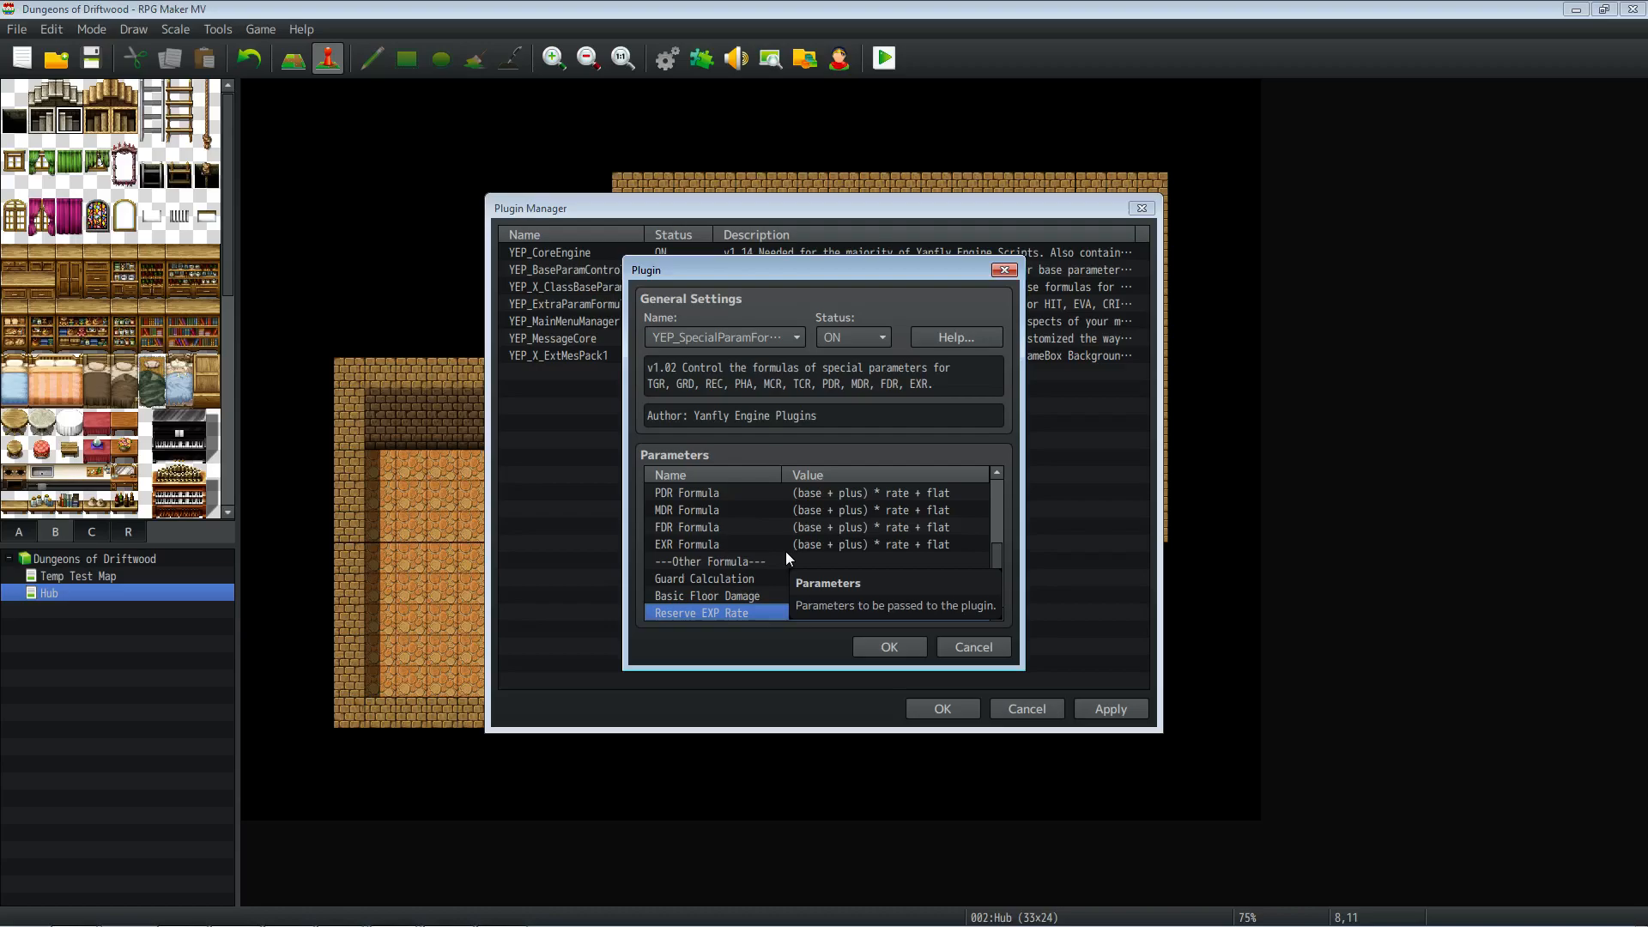
Step: Confirm the YEP_SpecialParamFormula entry and apply the updated plugin list
{"action": "left_click", "coordinate": [876, 649]}
{"action": "left_click", "coordinate": [659, 390]}
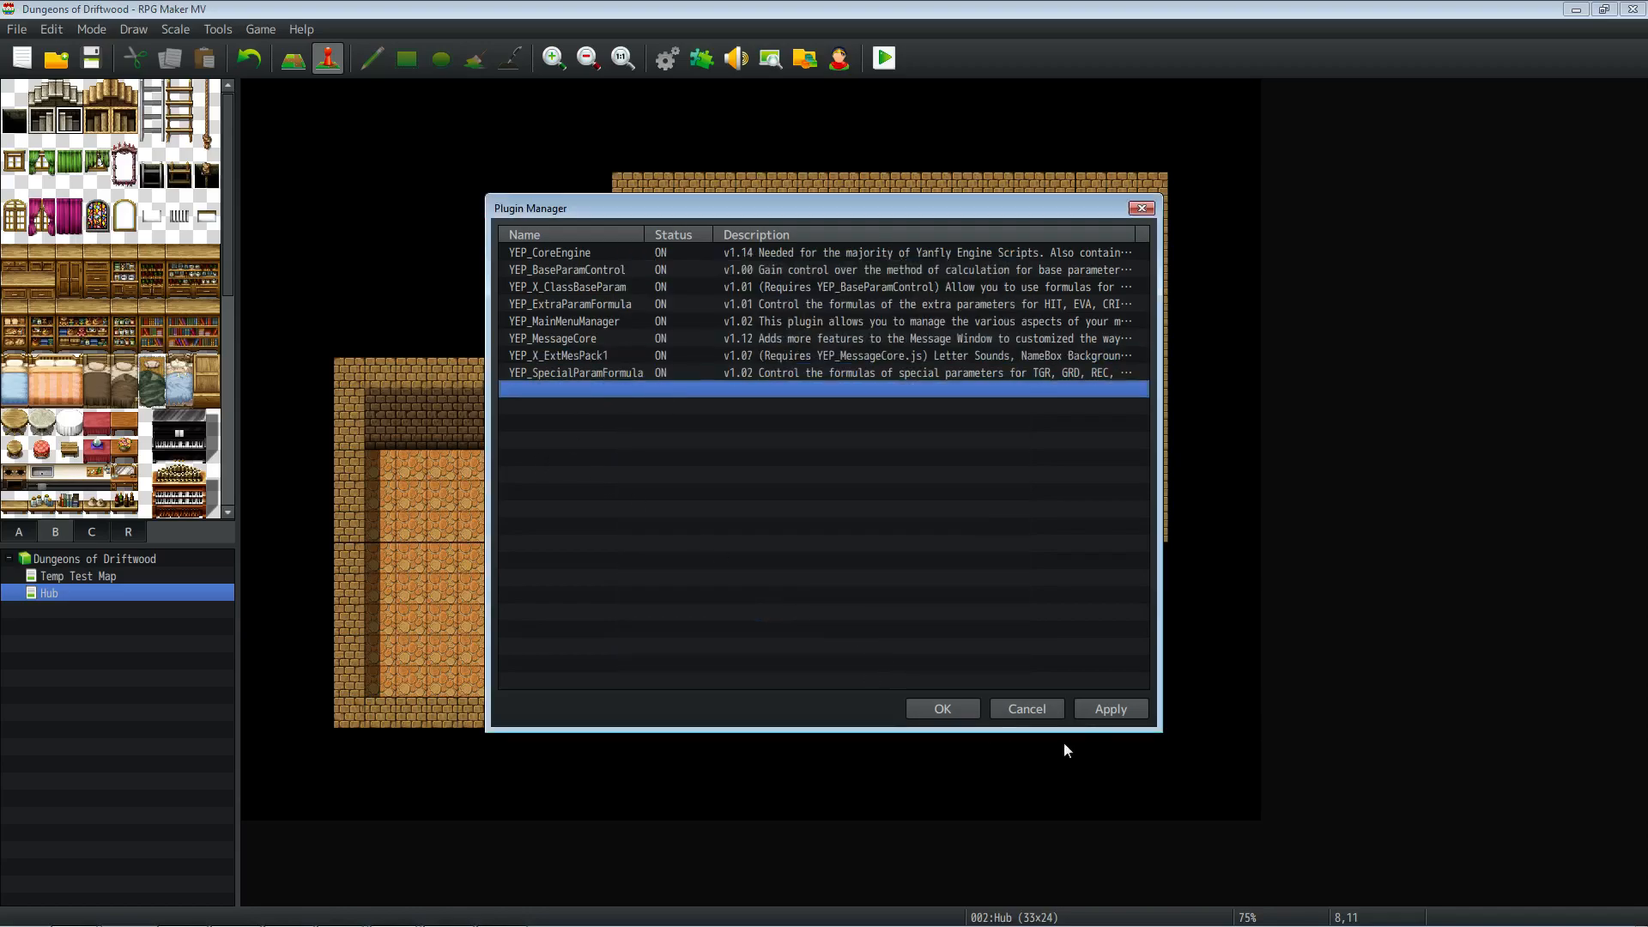
{"action": "left_click", "coordinate": [1092, 710]}
Step: Switch to Firefox, return to the Yanfly plugin list and open the Battle Engine Core page under Battle Plugins
{"action": "mouse_move", "coordinate": [292, 920]}
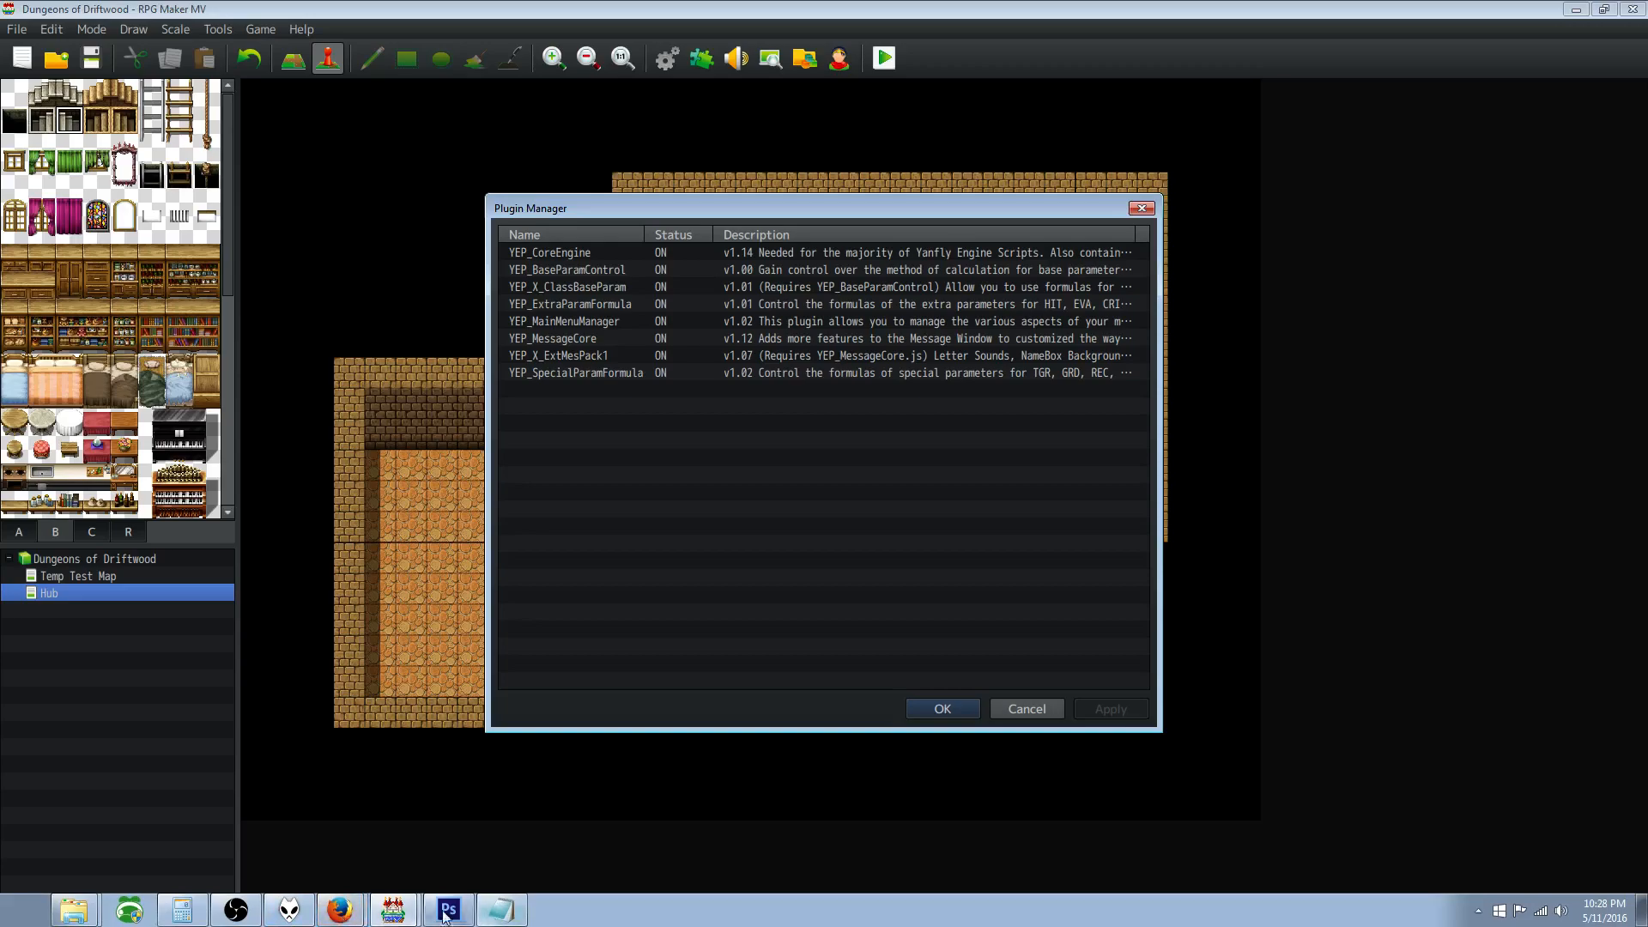
{"action": "left_click", "coordinate": [326, 874]}
{"action": "left_click", "coordinate": [18, 63]}
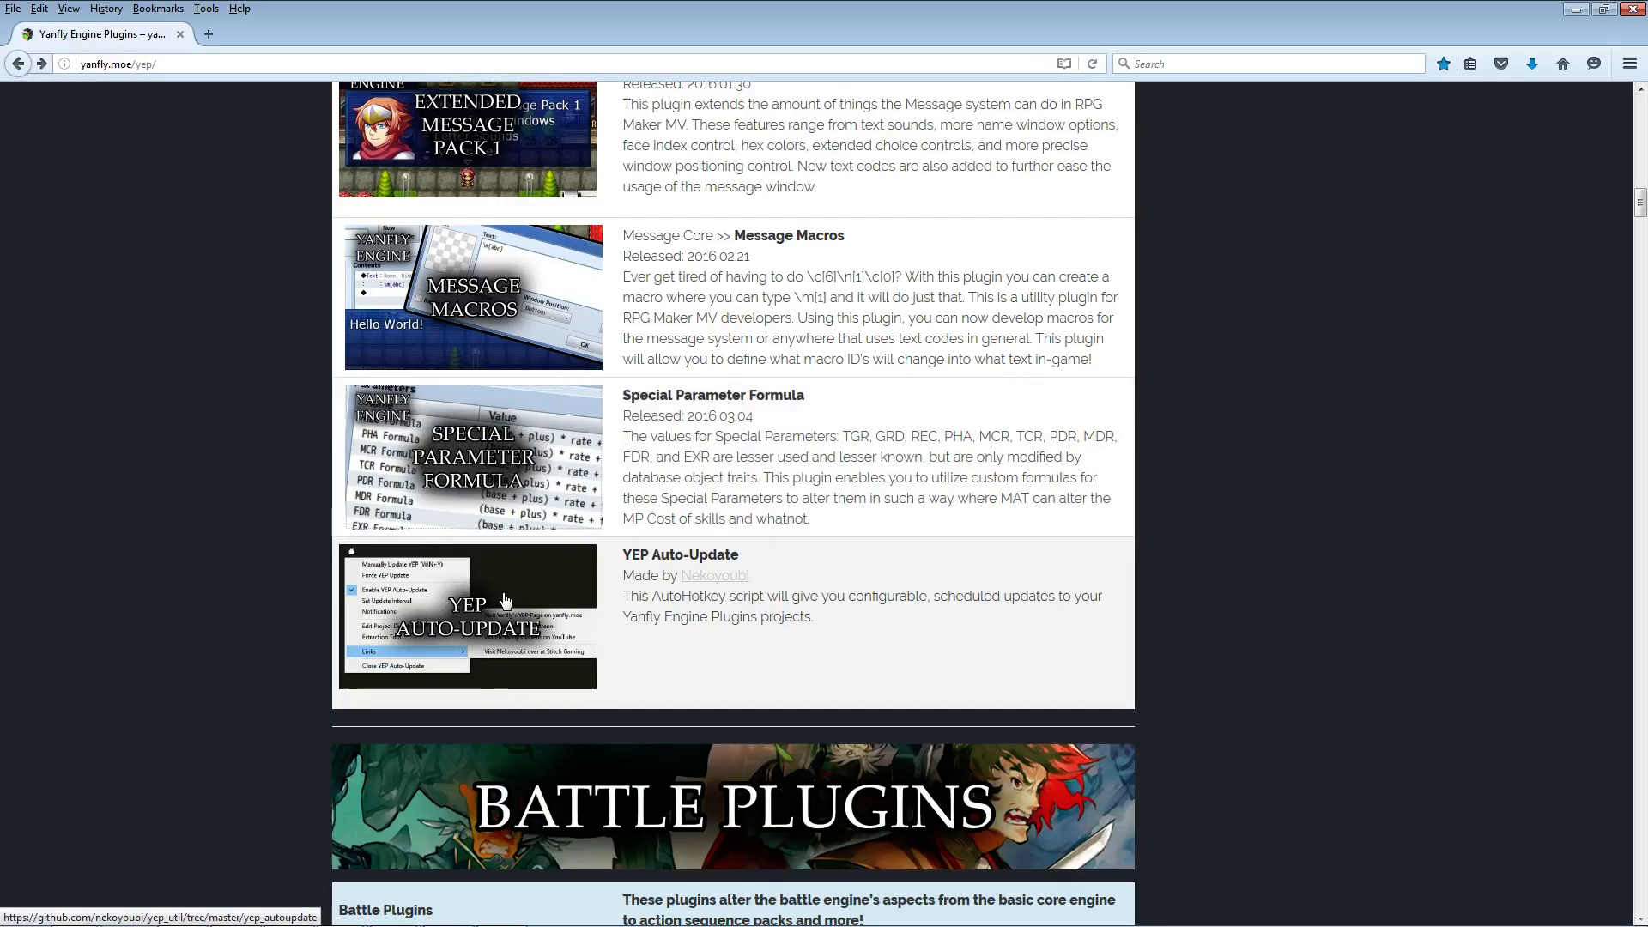
{"action": "scroll", "coordinate": [527, 583], "scroll_direction": "down", "scroll_amount": 3}
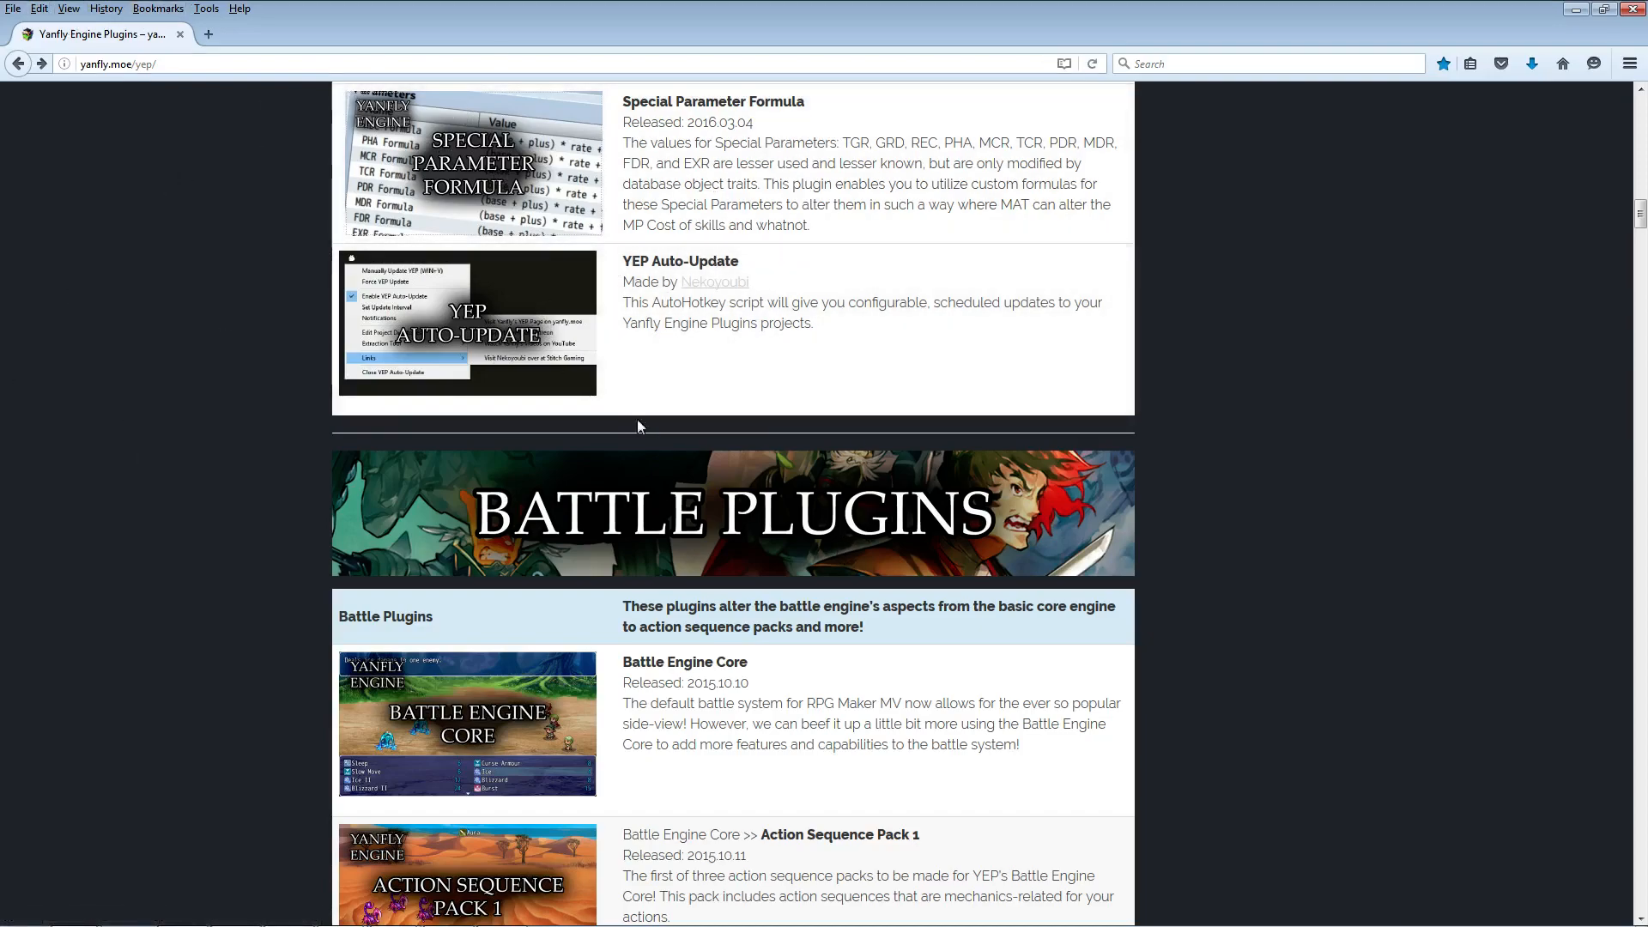
{"action": "scroll", "coordinate": [581, 681], "scroll_direction": "down", "scroll_amount": 1}
{"action": "scroll", "coordinate": [581, 681], "scroll_direction": "down", "scroll_amount": 2}
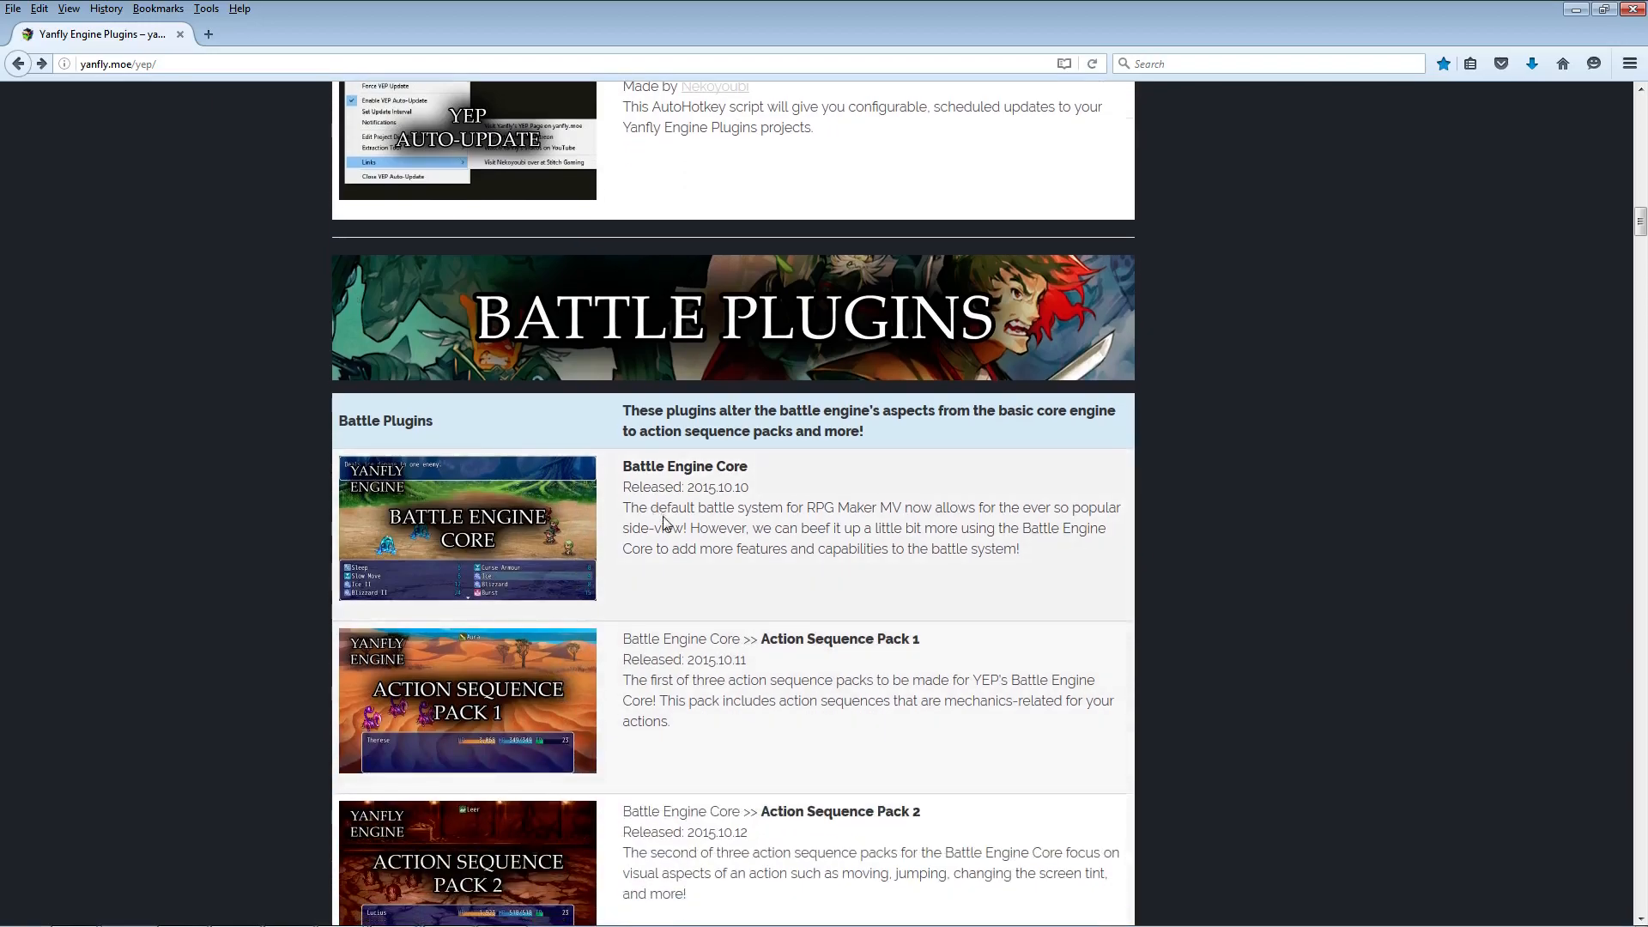
{"action": "scroll", "coordinate": [604, 485], "scroll_direction": "down", "scroll_amount": 2}
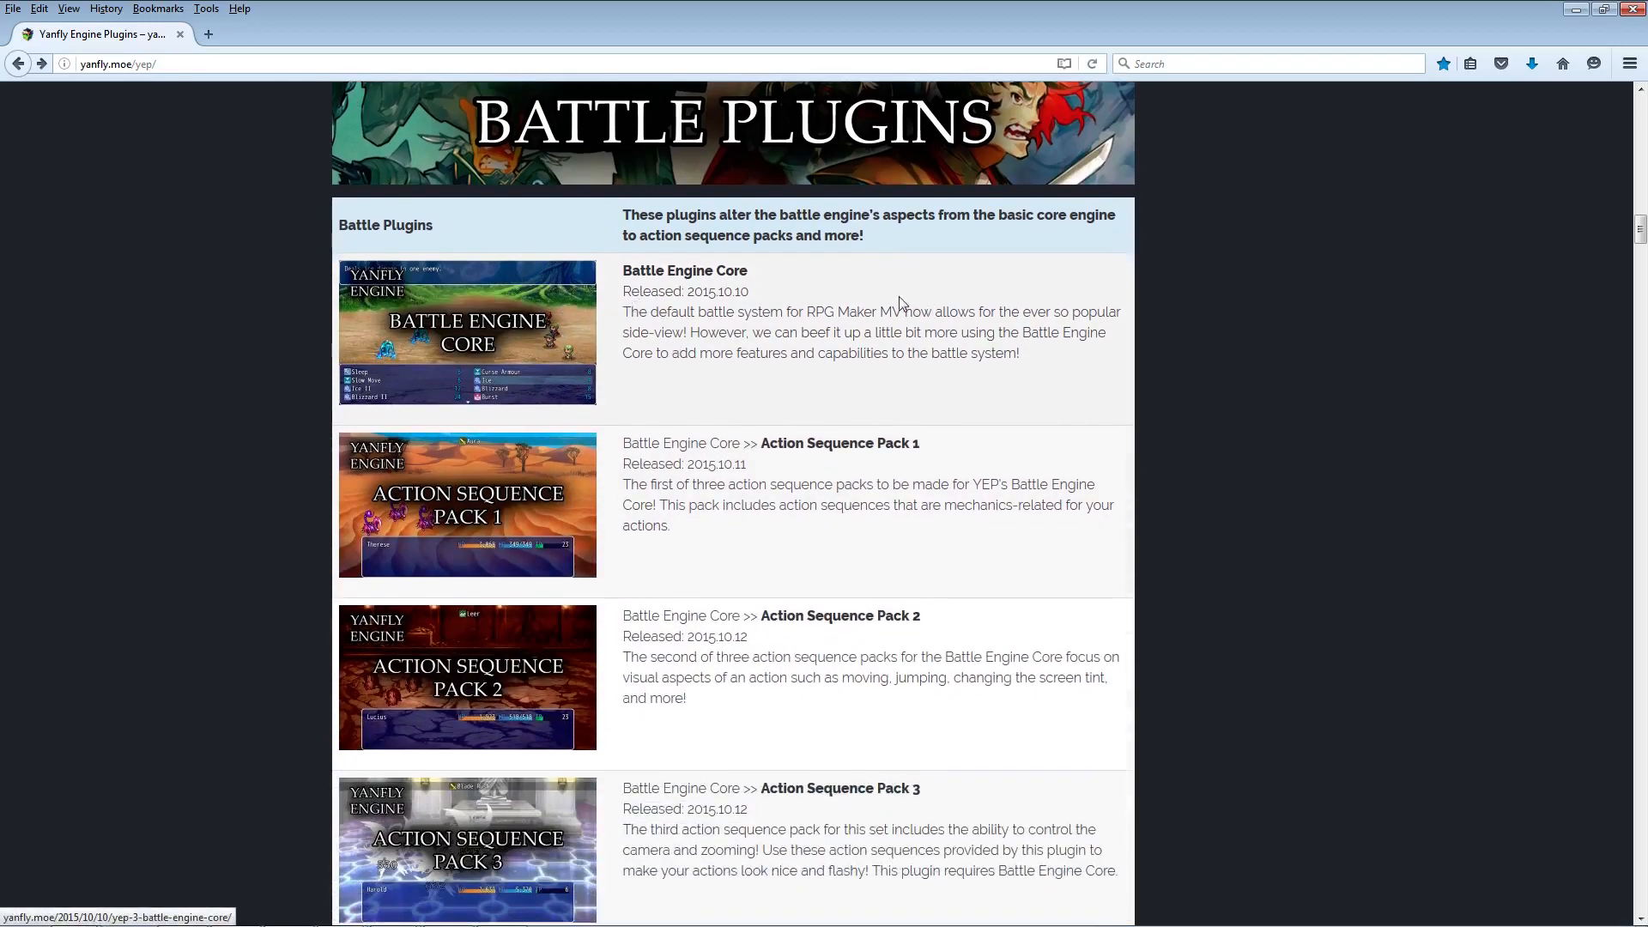
{"action": "left_click", "coordinate": [397, 326]}
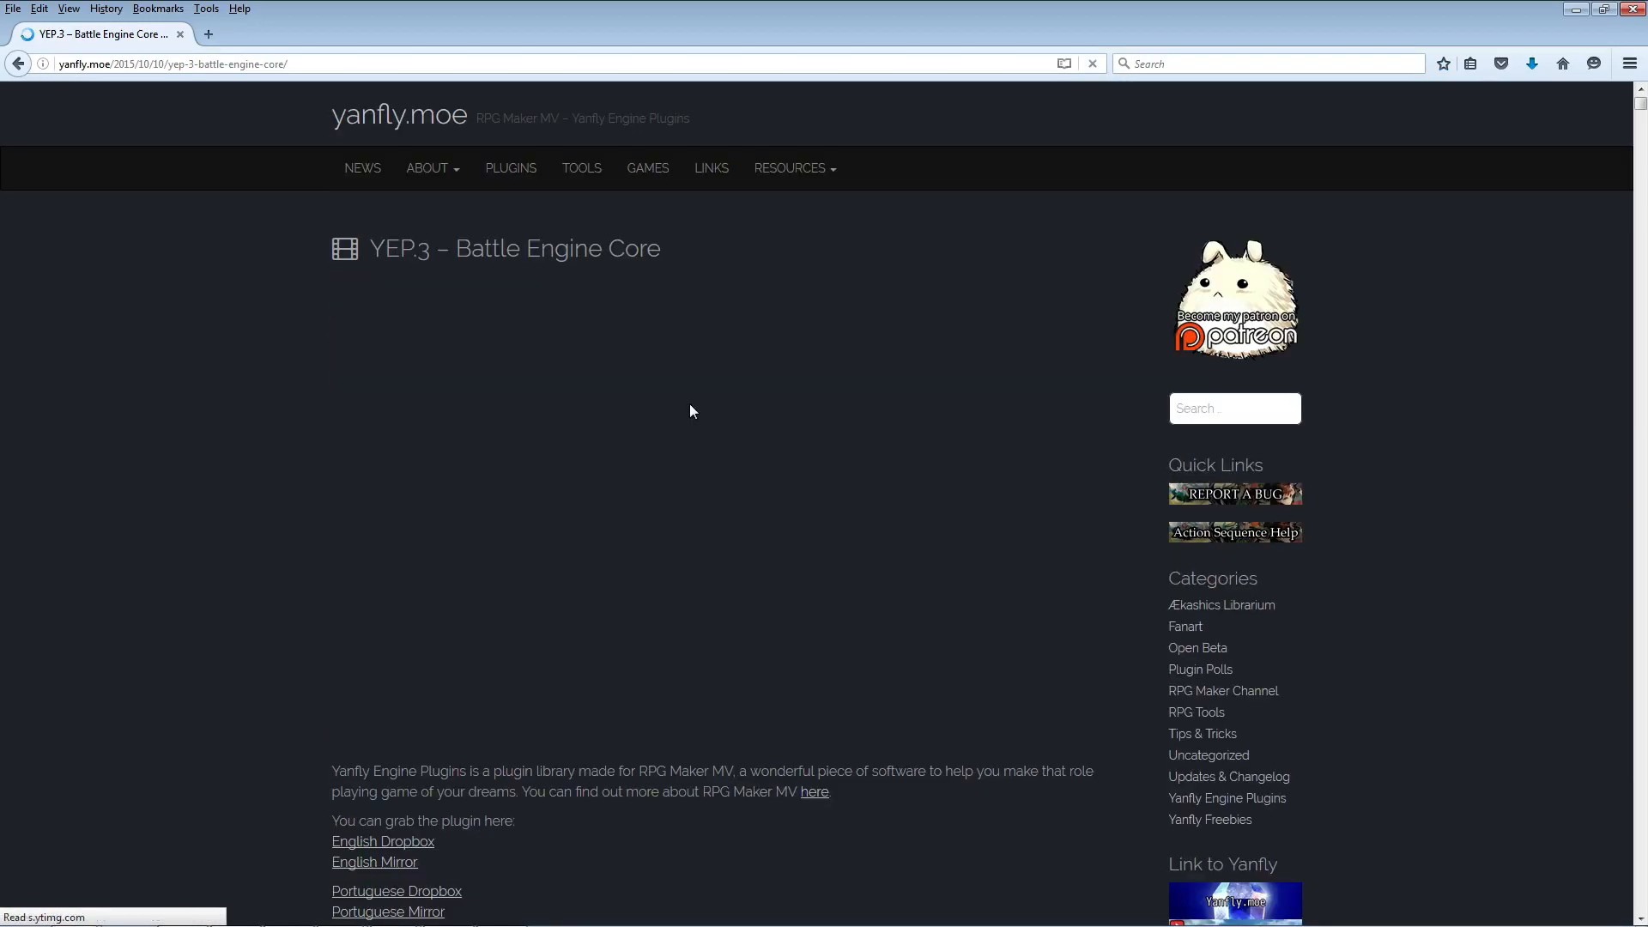
Step: Save the English Mirror copy of YEP_BattleEngineCore.js into the project's plugins folder
{"action": "scroll", "coordinate": [728, 524], "scroll_direction": "down", "scroll_amount": 3}
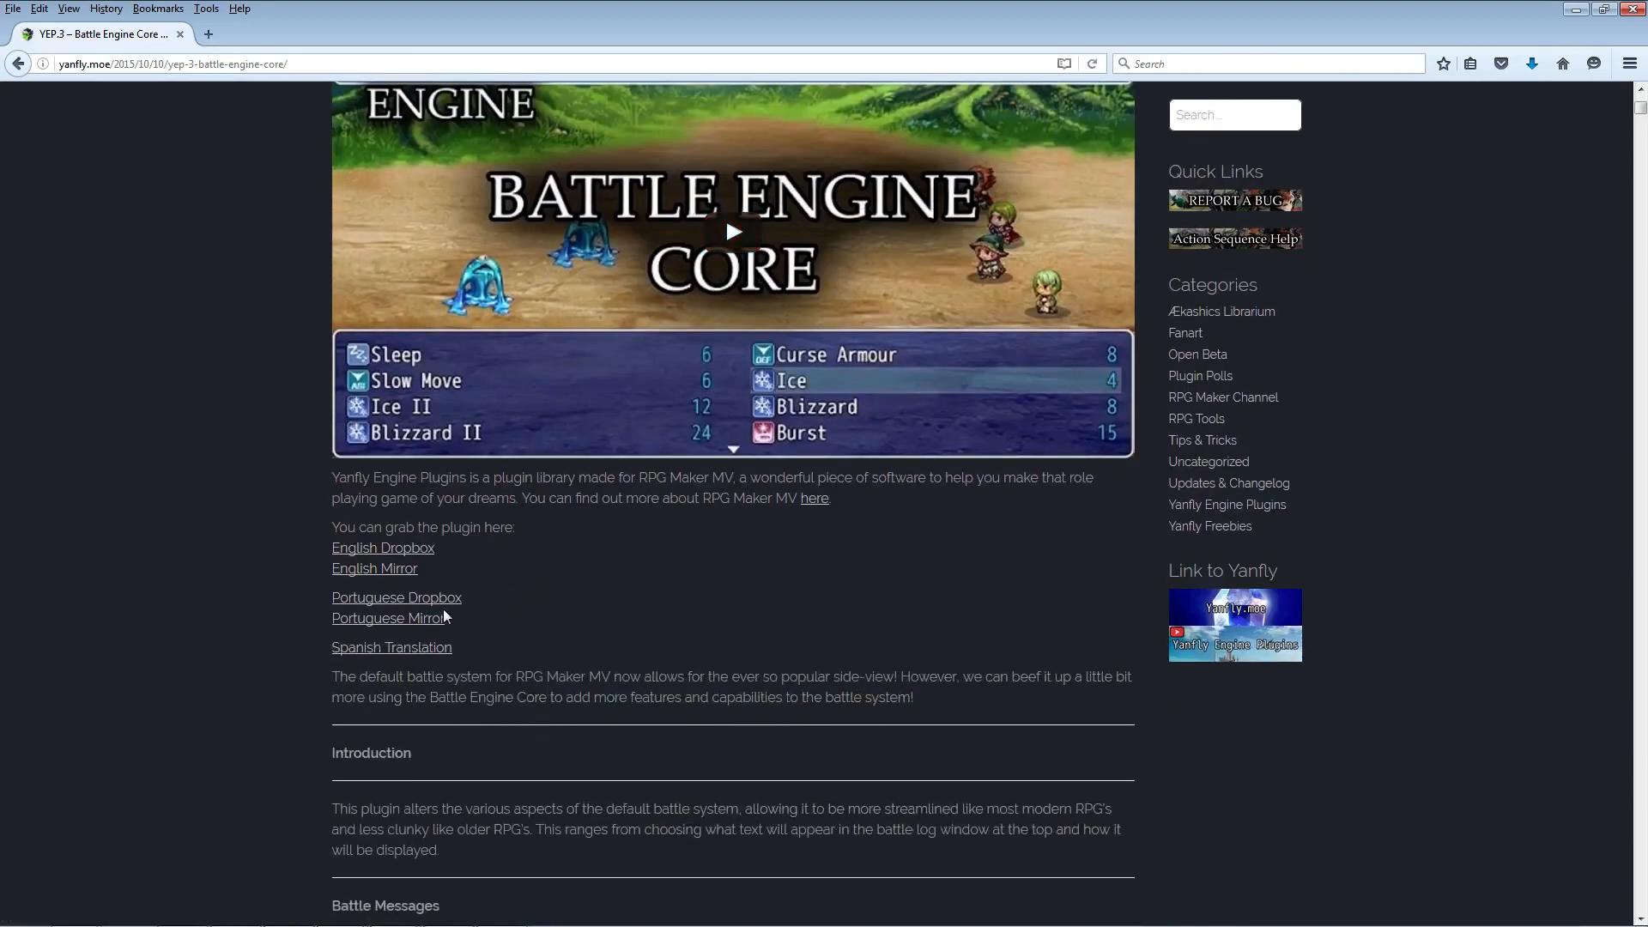
{"action": "right_click", "coordinate": [410, 570]}
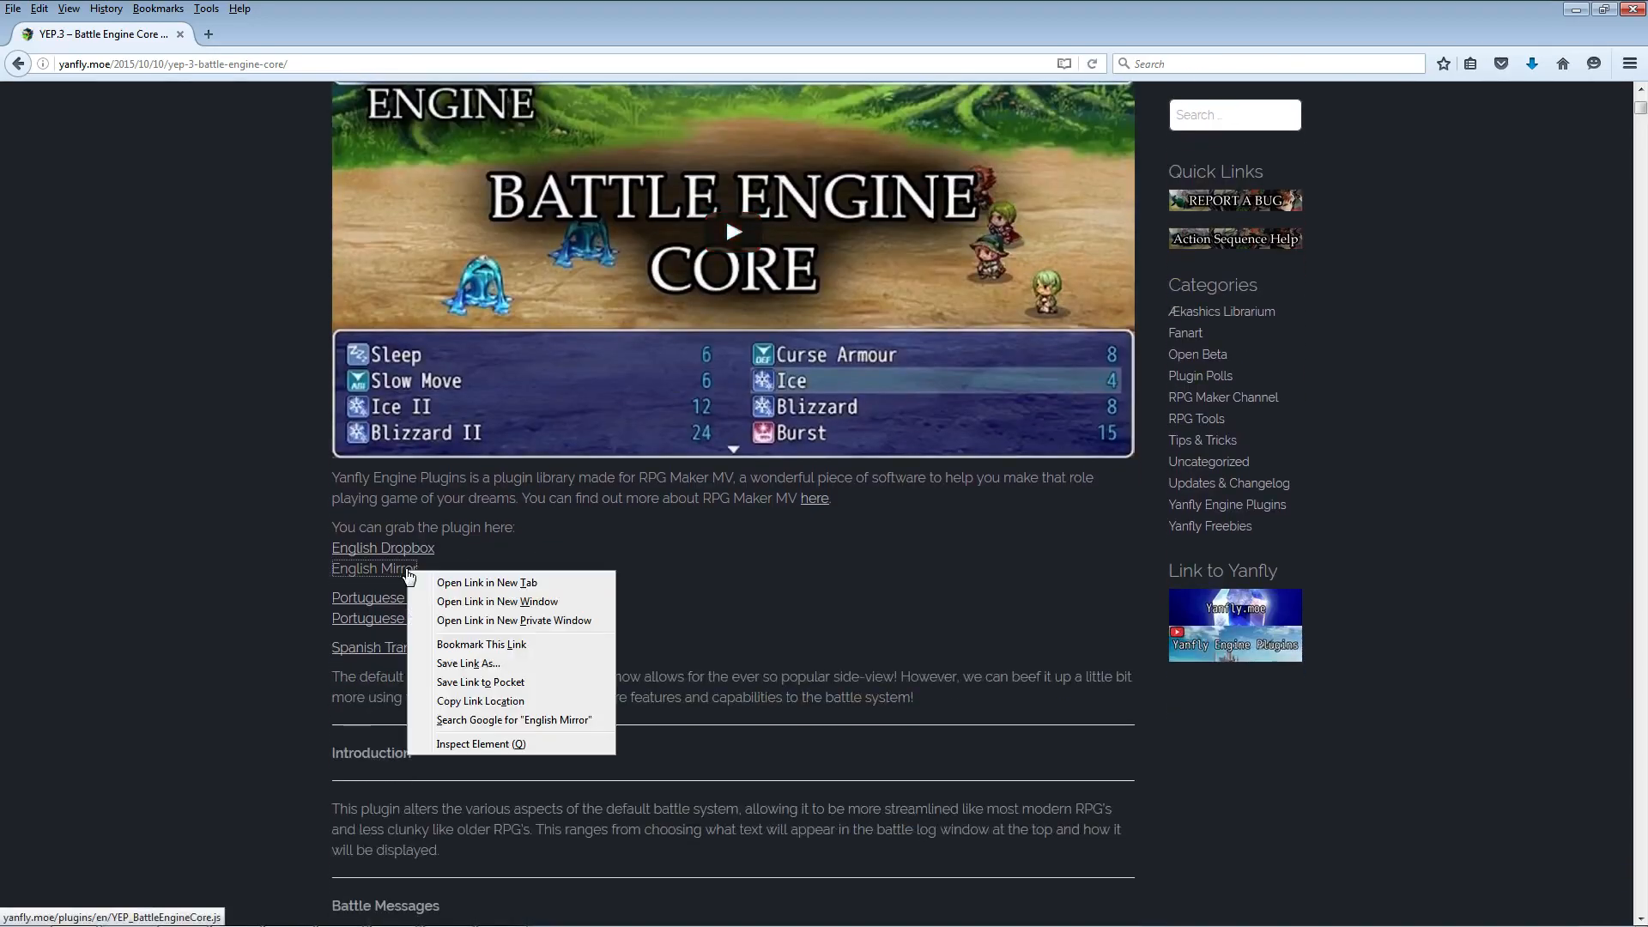
{"action": "left_click", "coordinate": [504, 664]}
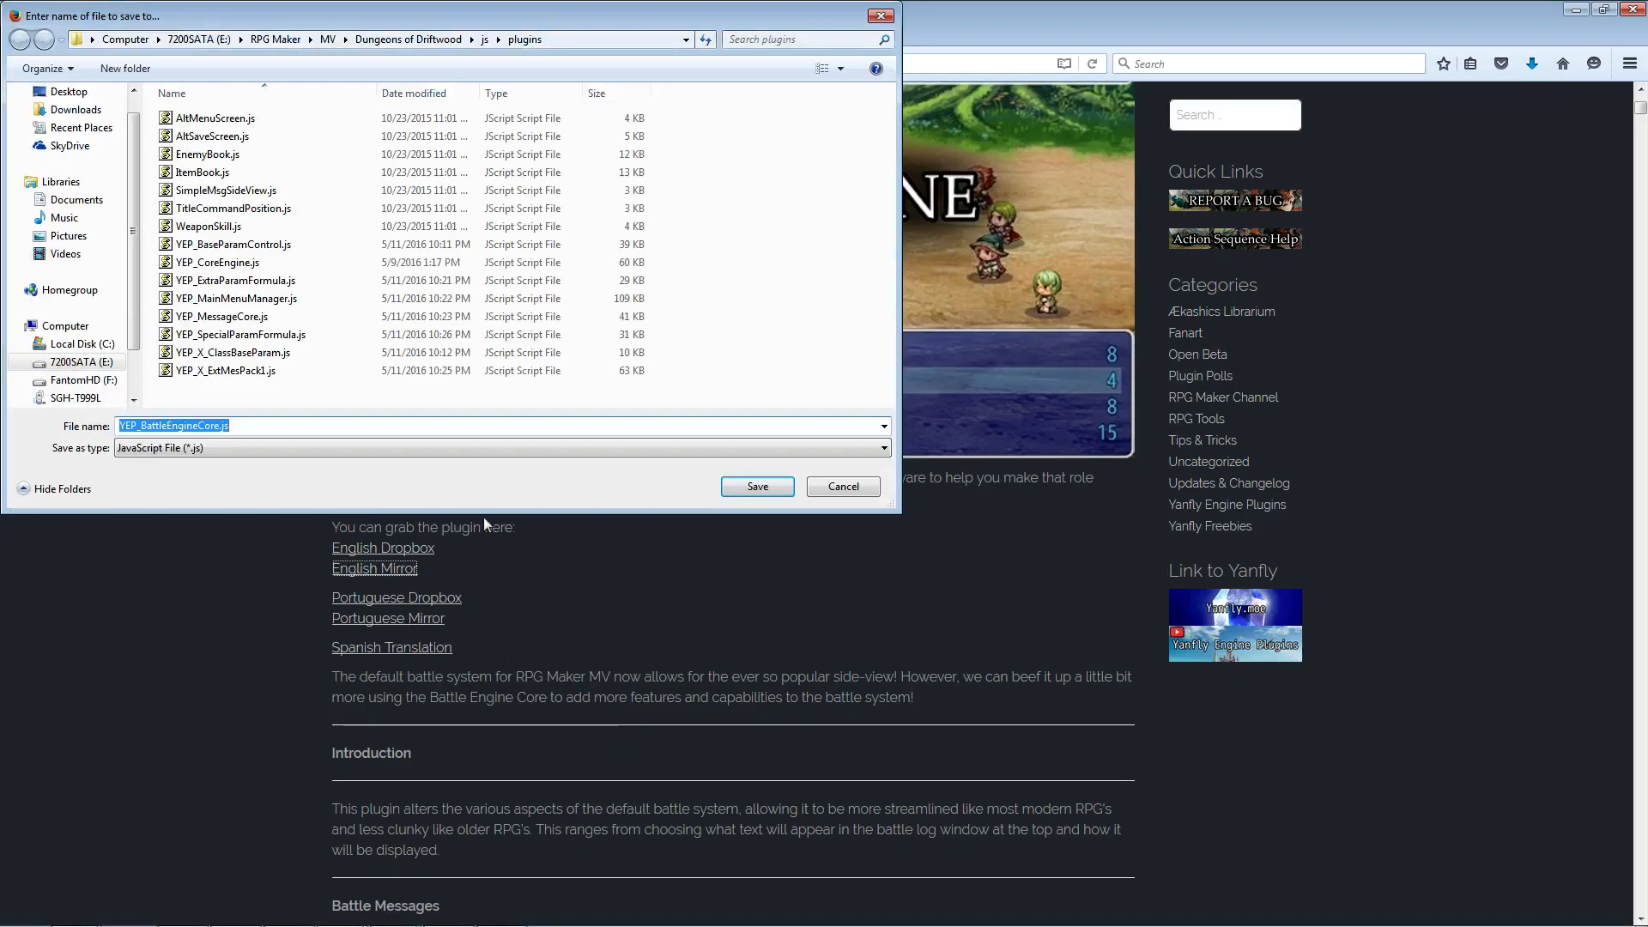
{"action": "left_click", "coordinate": [761, 487]}
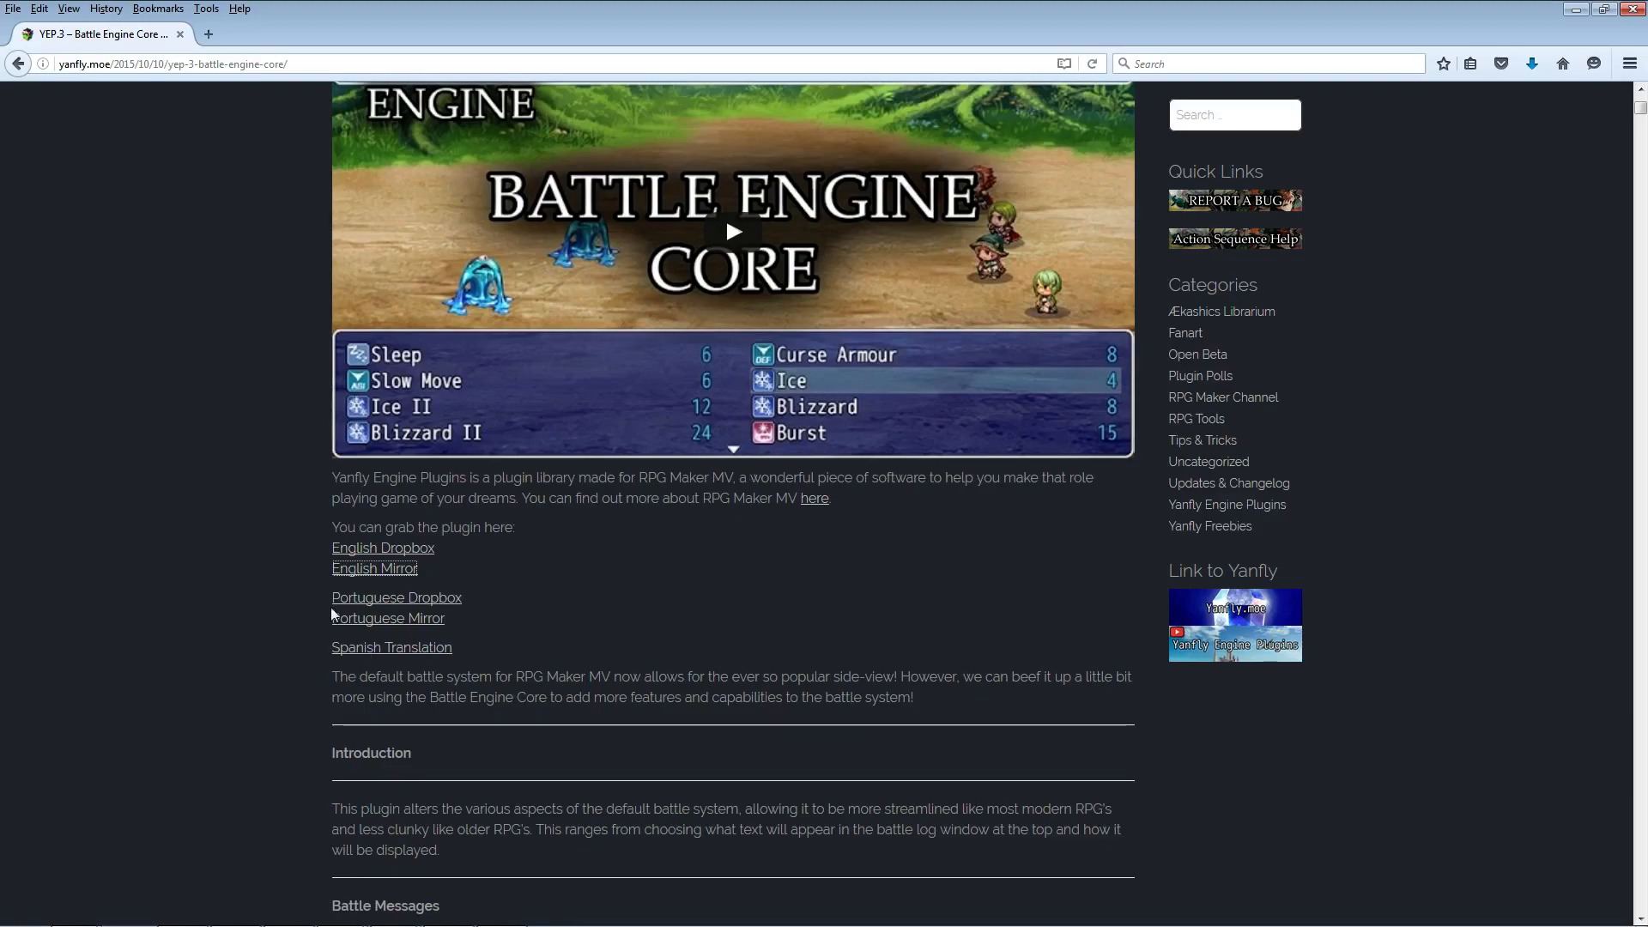
Step: Switch to RPG Maker MV and close the Plugin Manager without adding a plugin entry
{"action": "mouse_move", "coordinate": [426, 921]}
{"action": "left_click", "coordinate": [391, 911]}
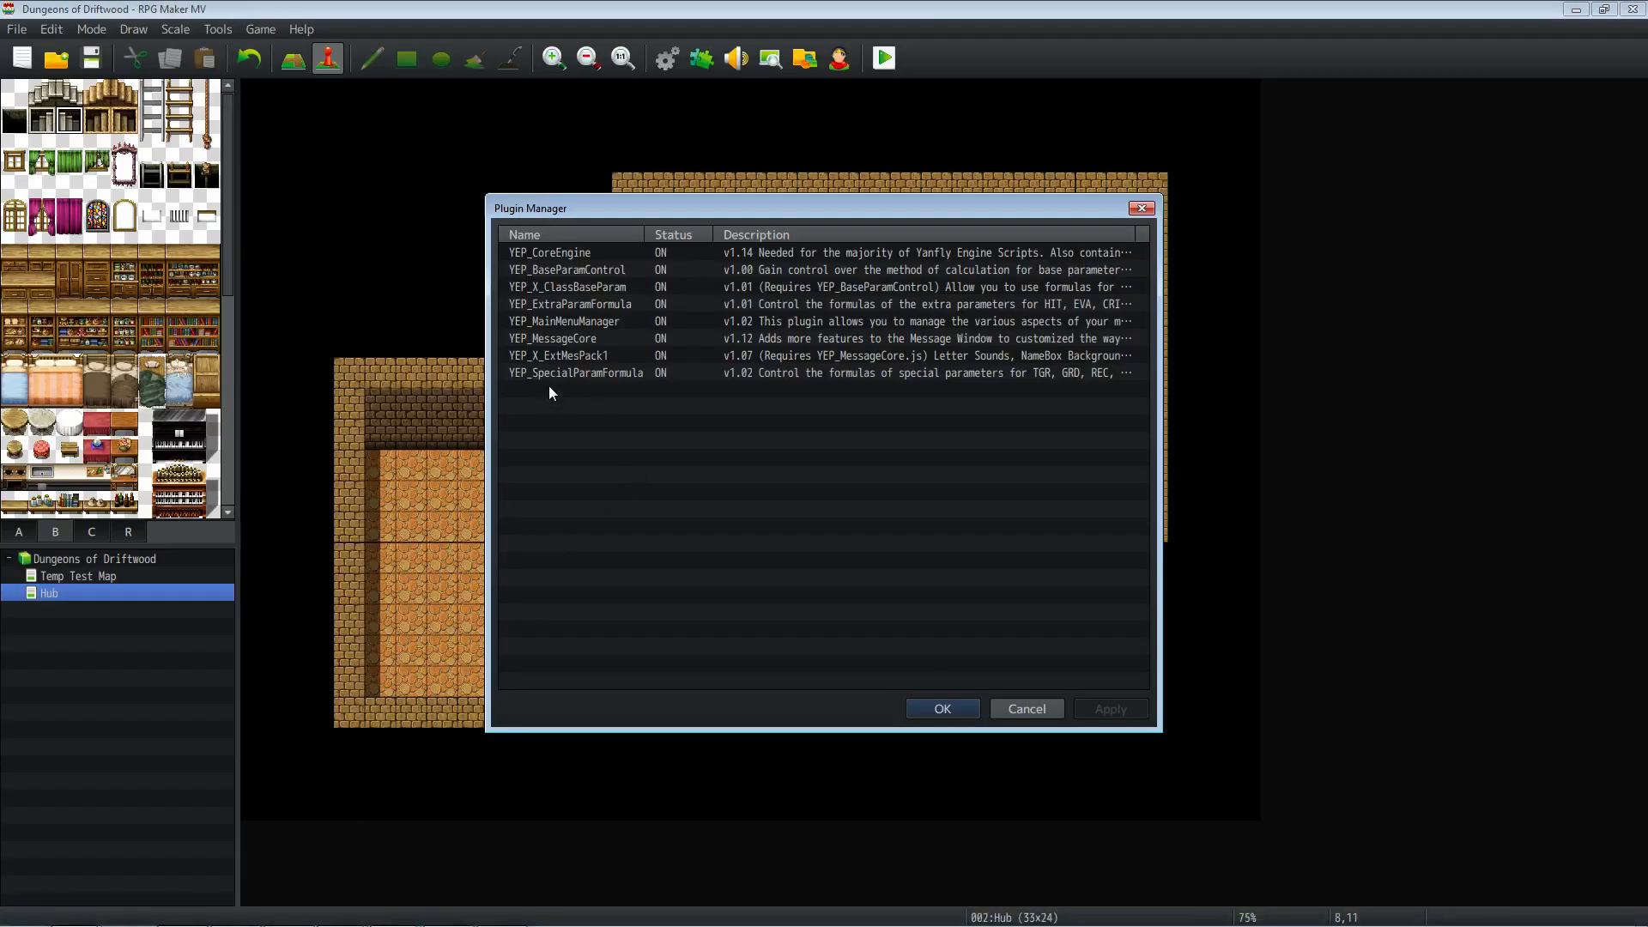
{"action": "double_click", "coordinate": [549, 385]}
{"action": "left_click", "coordinate": [960, 648]}
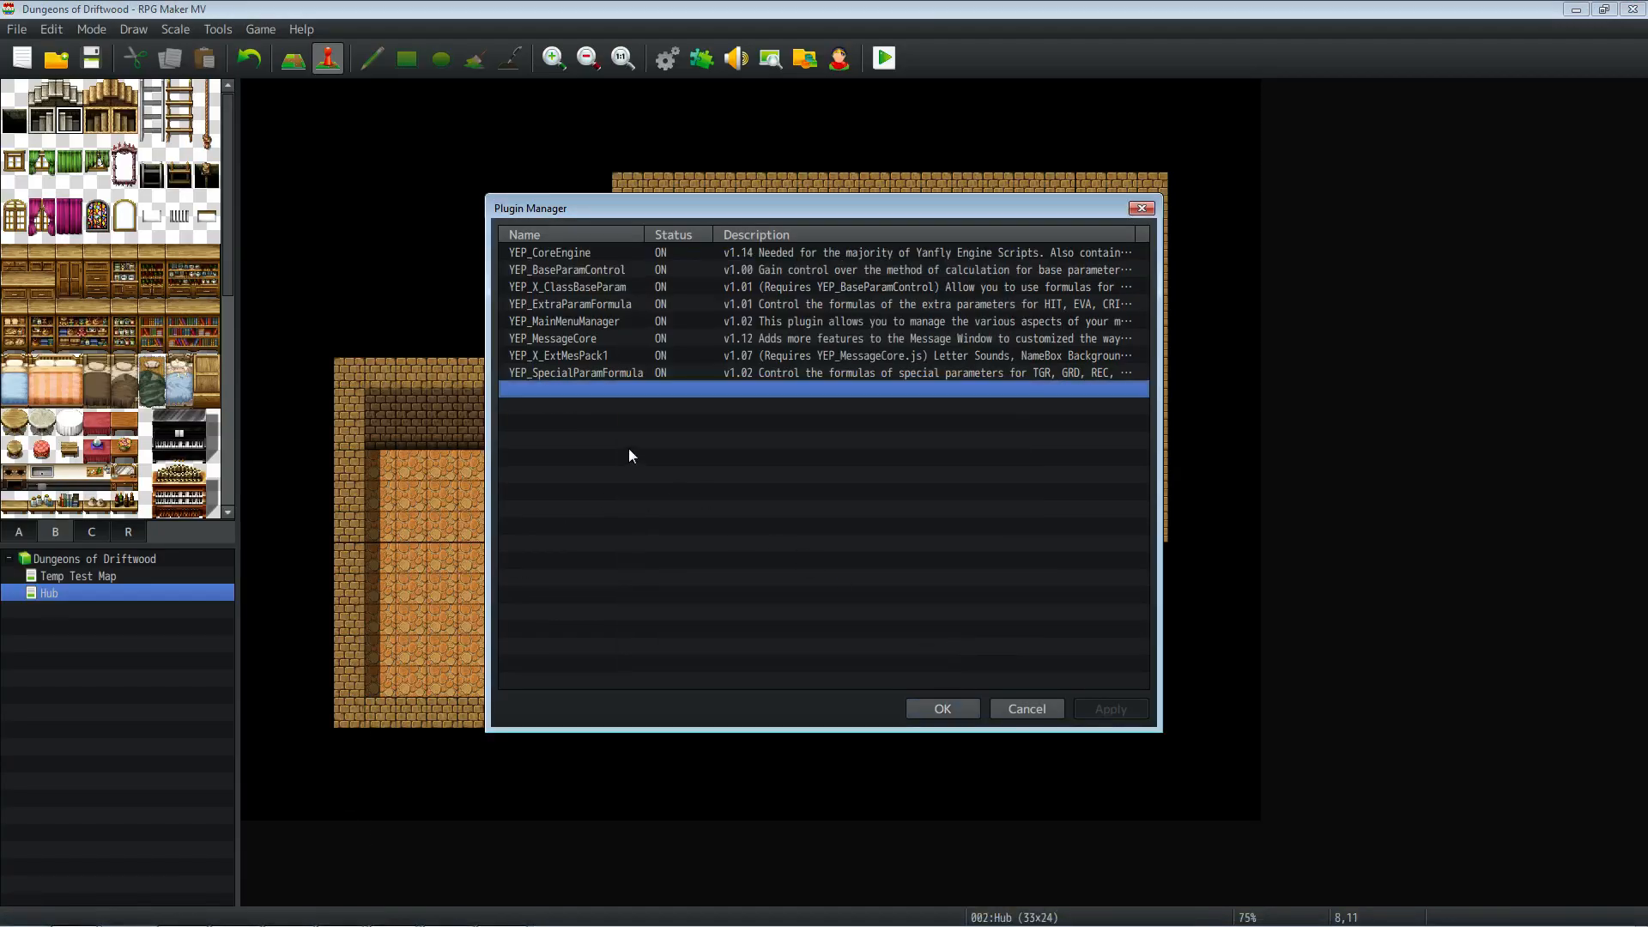
{"action": "left_click", "coordinate": [939, 707]}
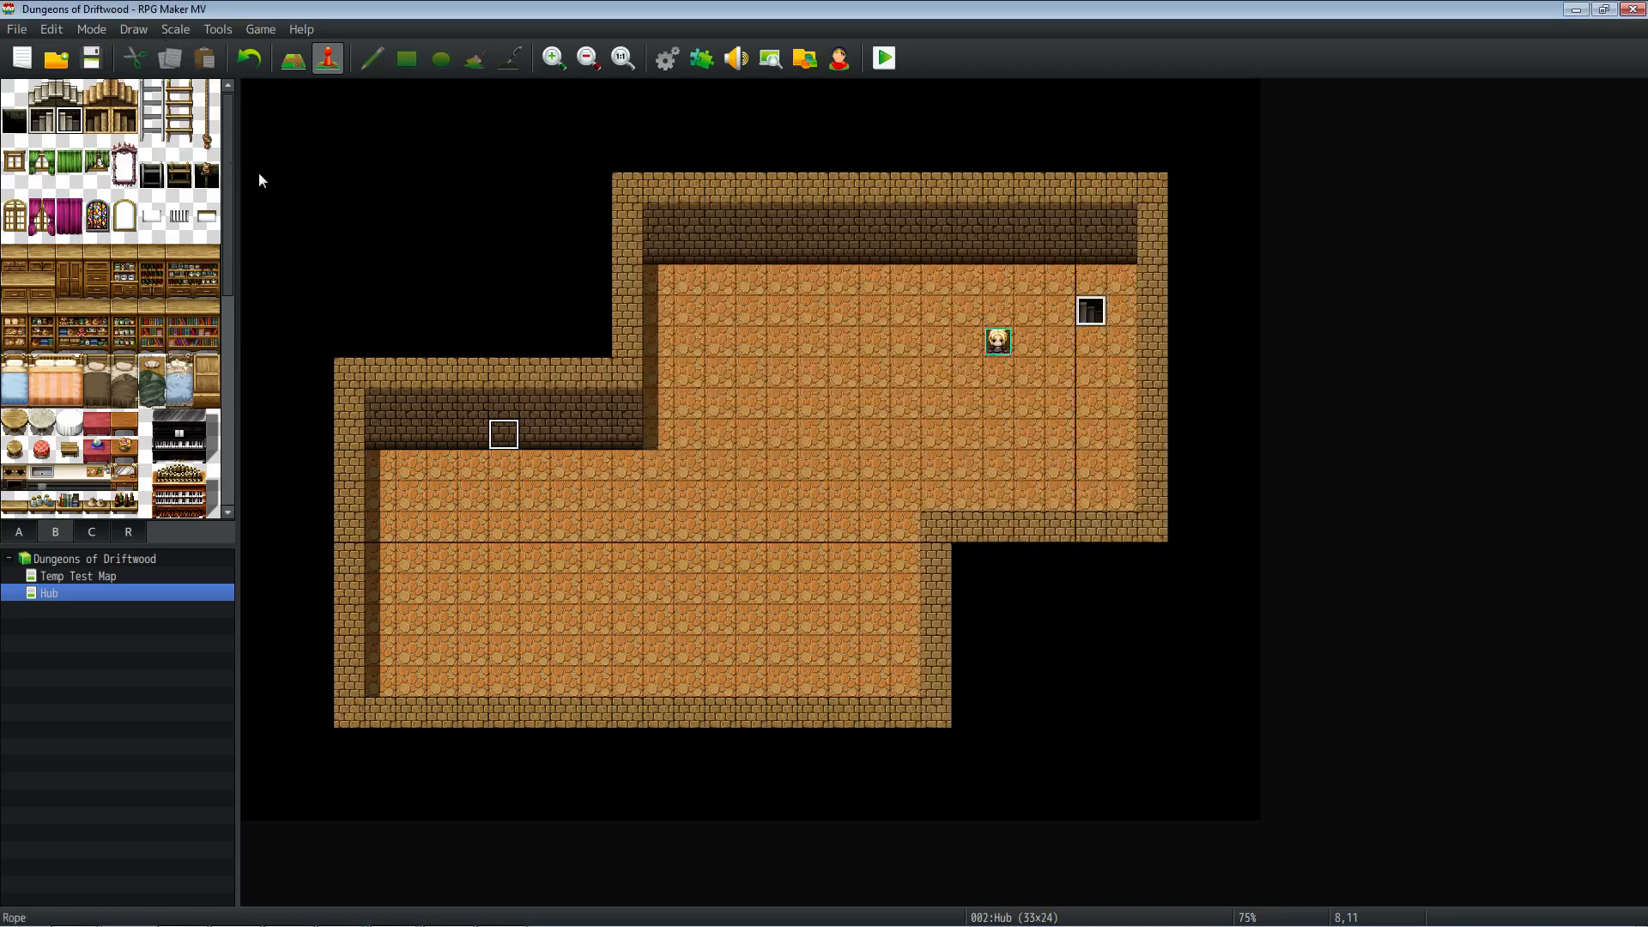
Step: In Windows Explorer, copy the dashed separator .js file from The Legend of Driftwood's js\plugins folder
{"action": "mouse_move", "coordinate": [206, 923]}
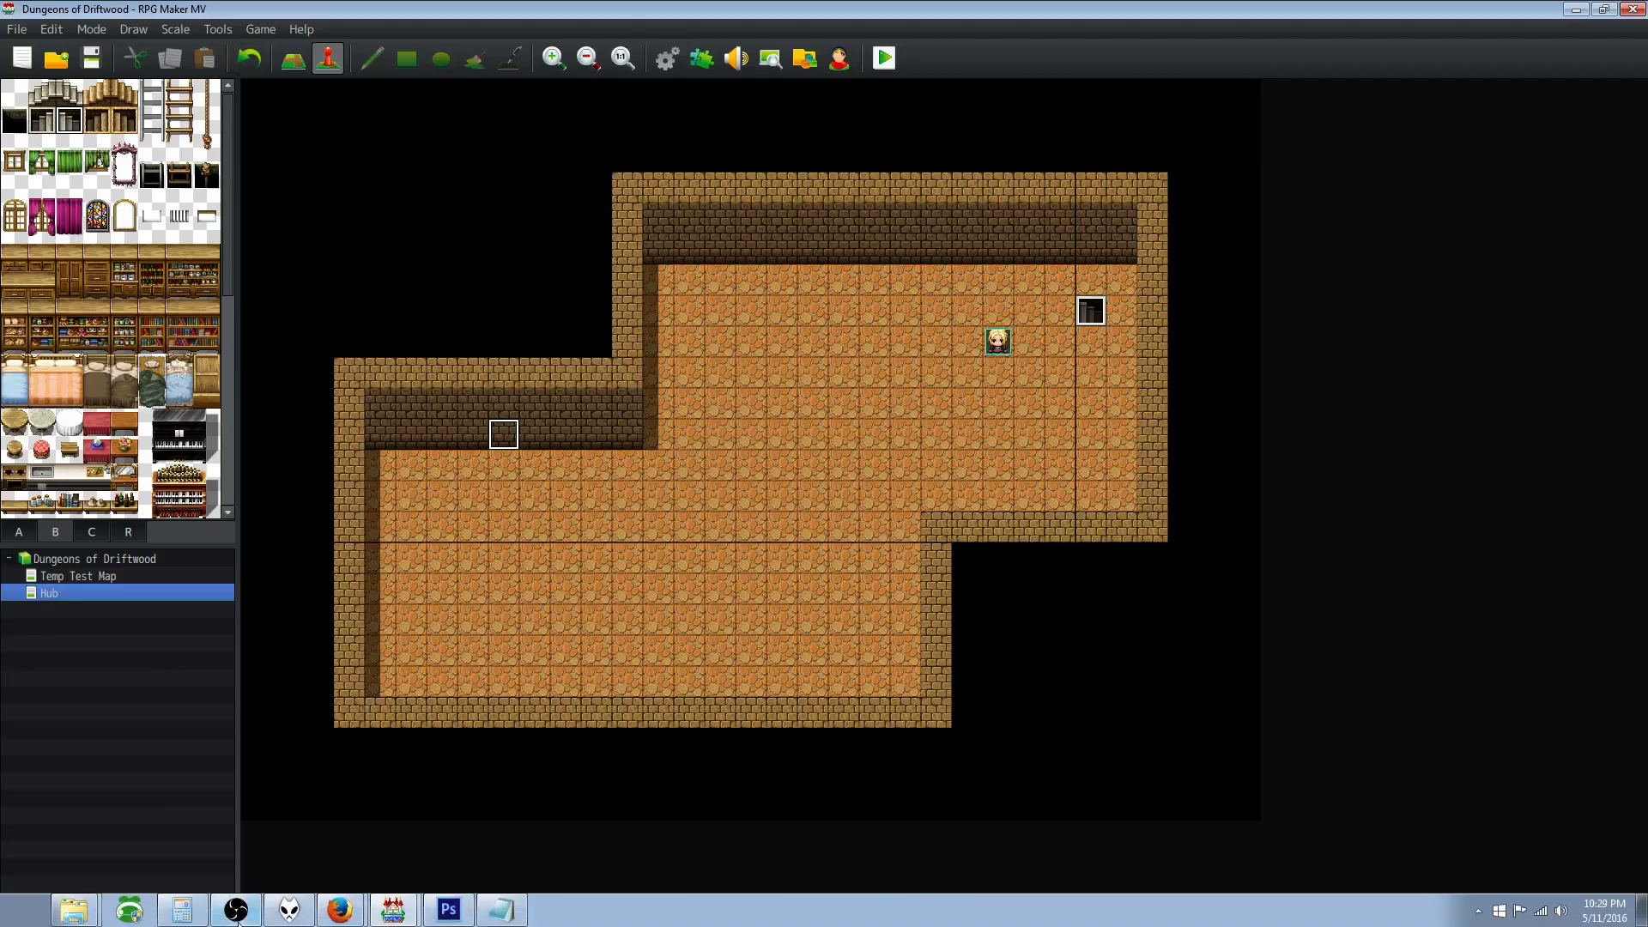
{"action": "left_click", "coordinate": [94, 904]}
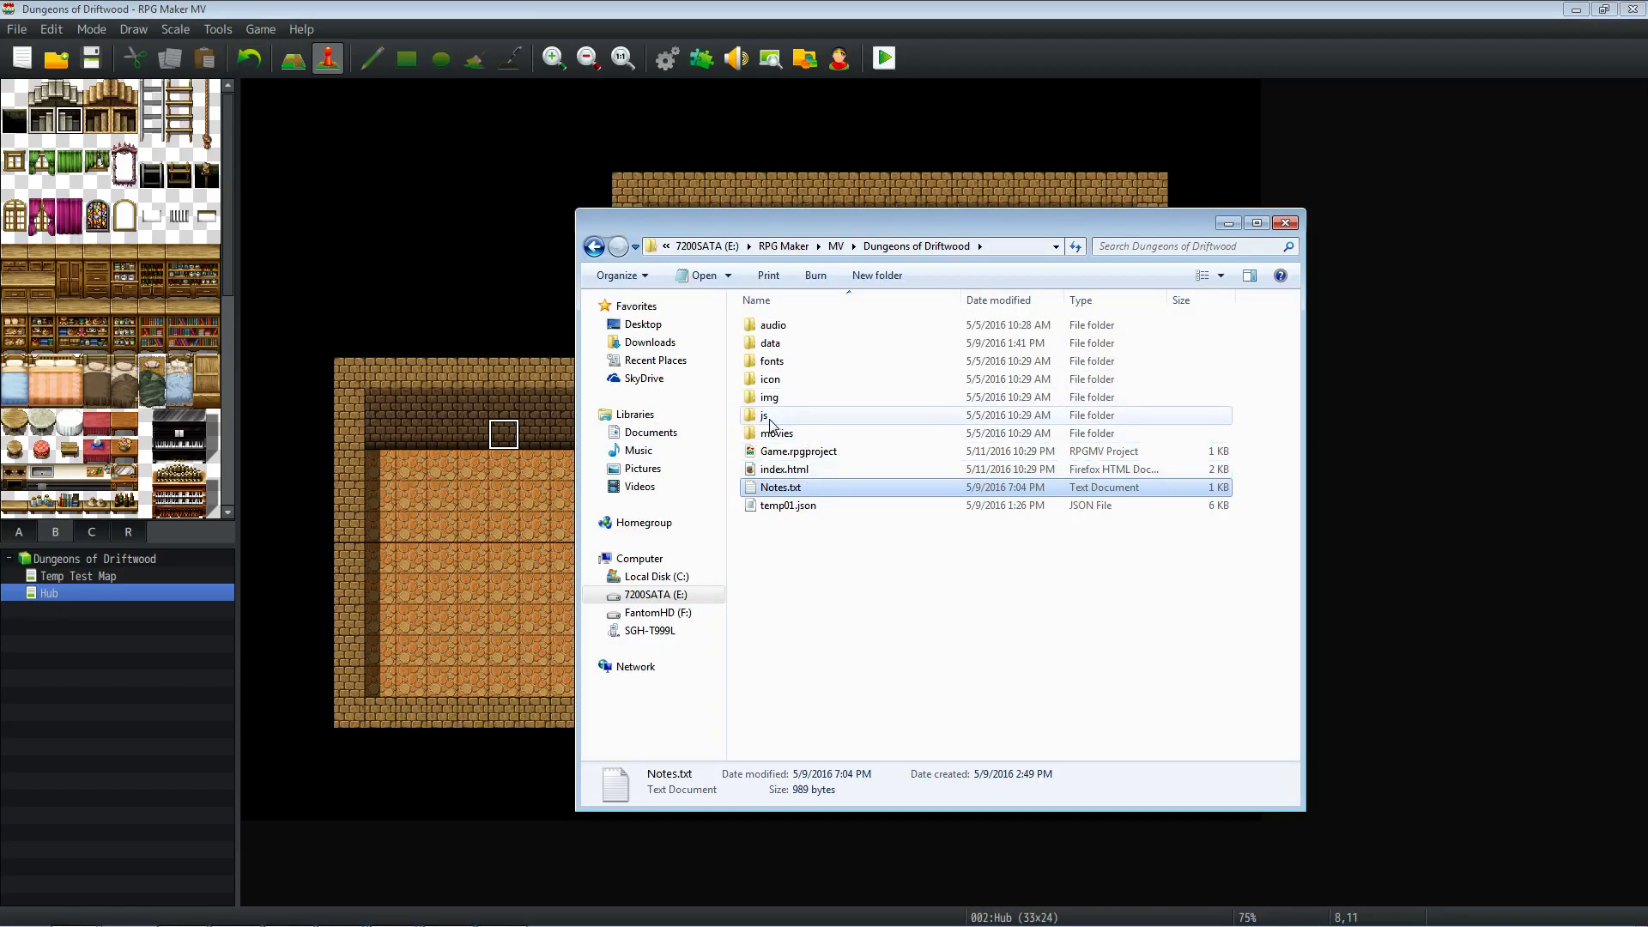
{"action": "left_click", "coordinate": [836, 247]}
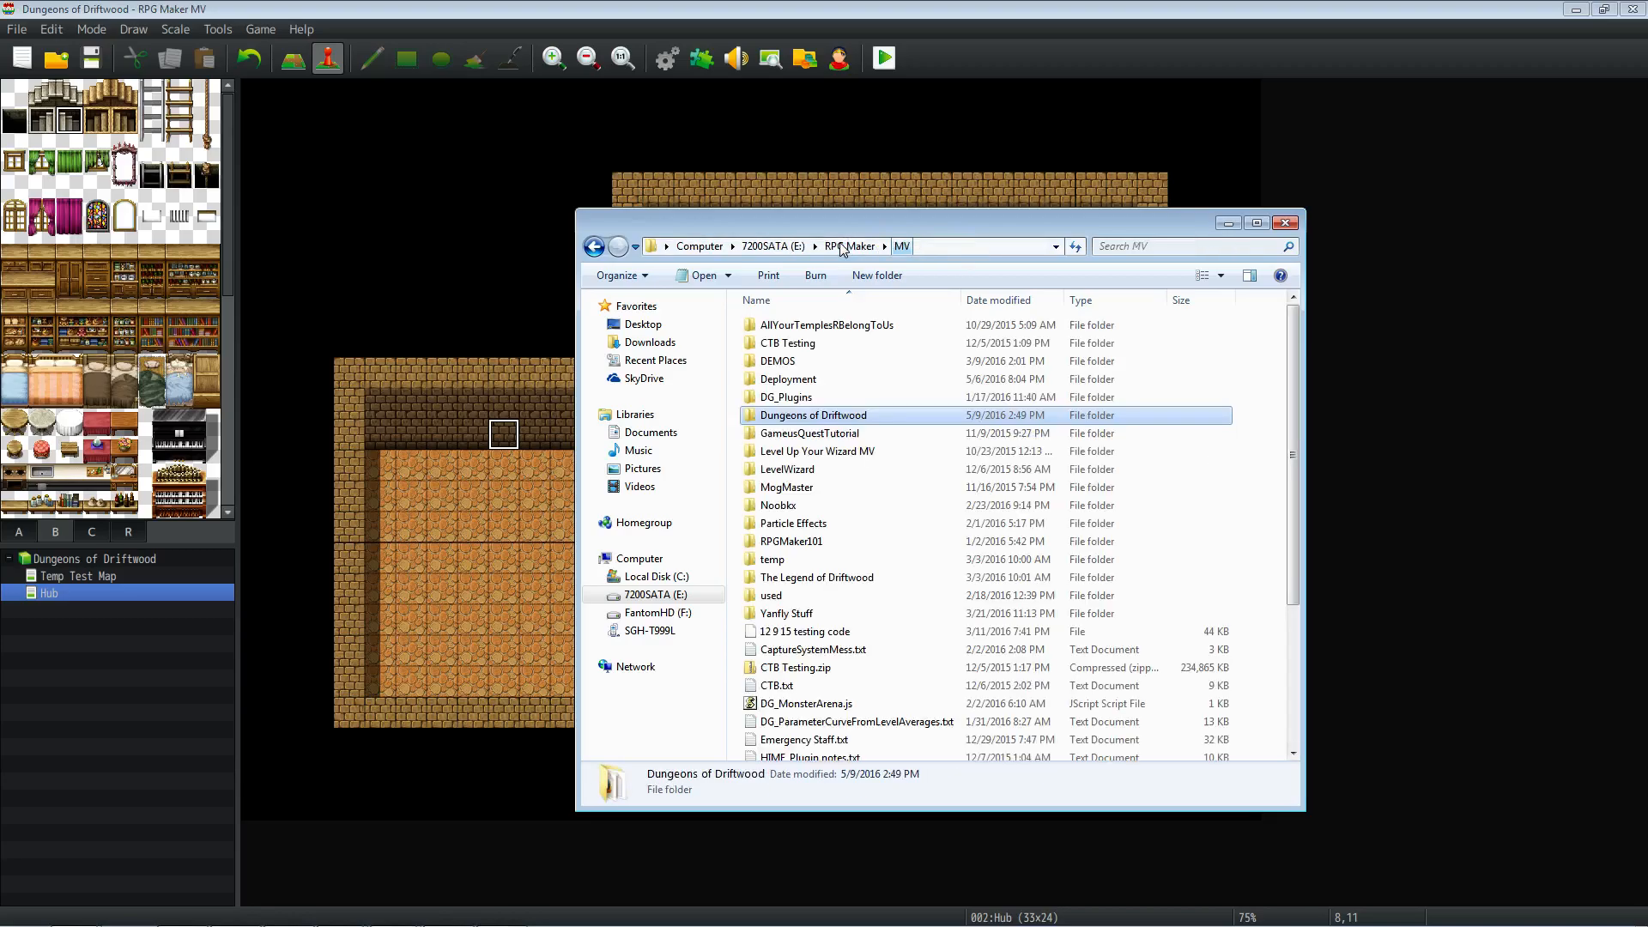
{"action": "double_click", "coordinate": [830, 578]}
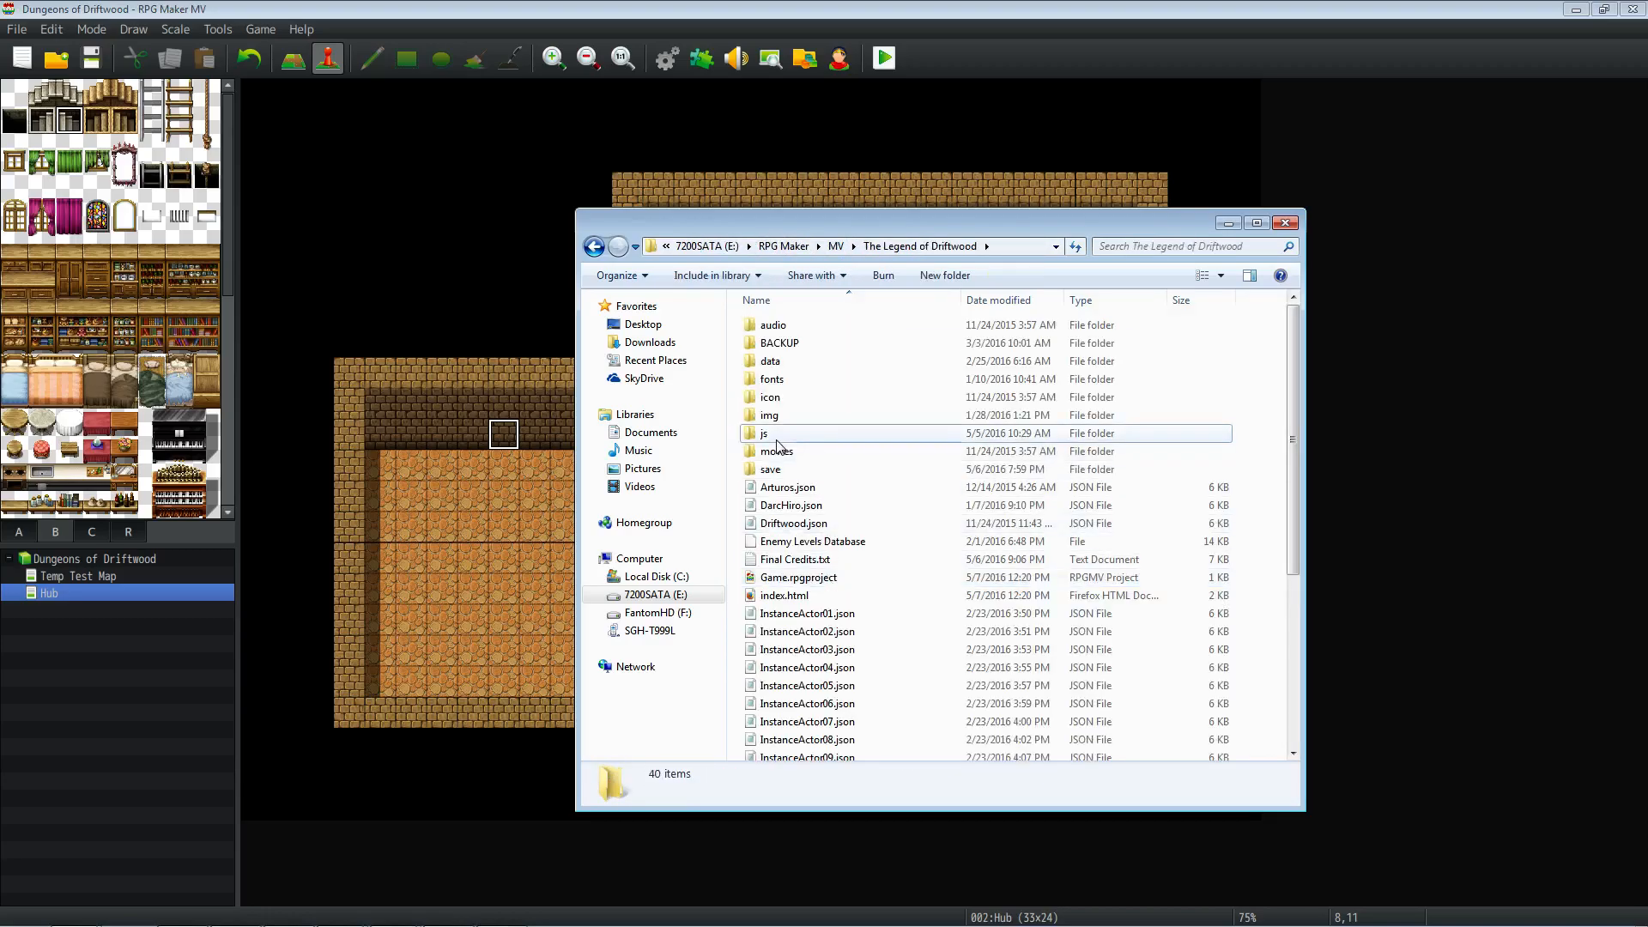
{"action": "double_click", "coordinate": [807, 438]}
{"action": "double_click", "coordinate": [791, 360]}
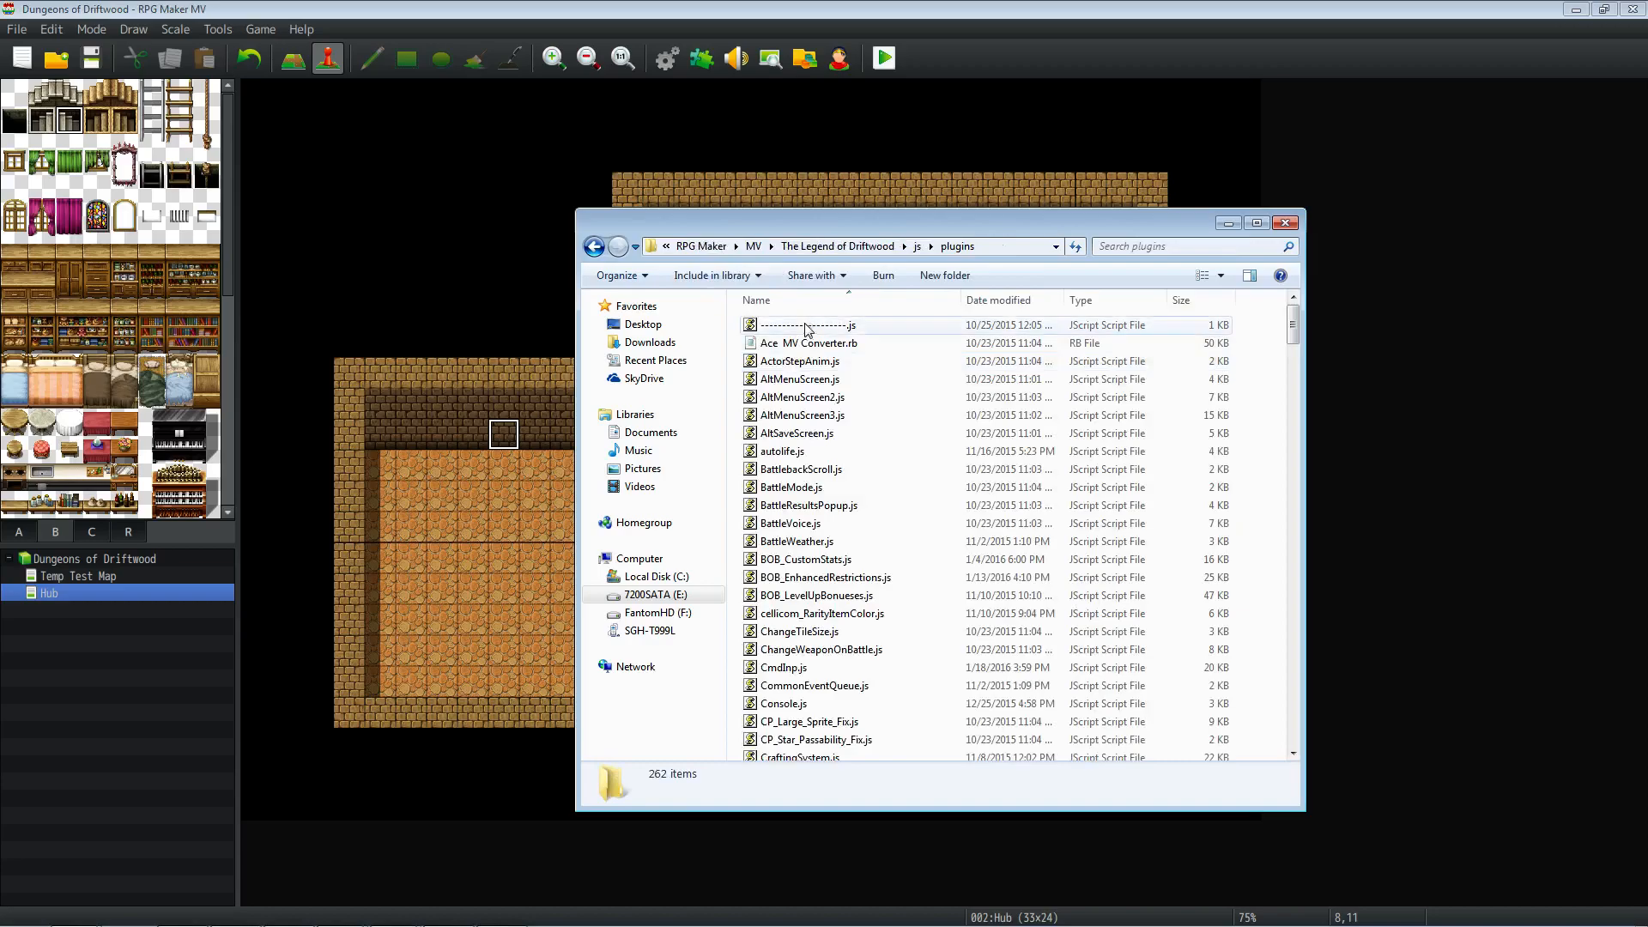
{"action": "right_click", "coordinate": [801, 324]}
{"action": "left_click", "coordinate": [868, 559]}
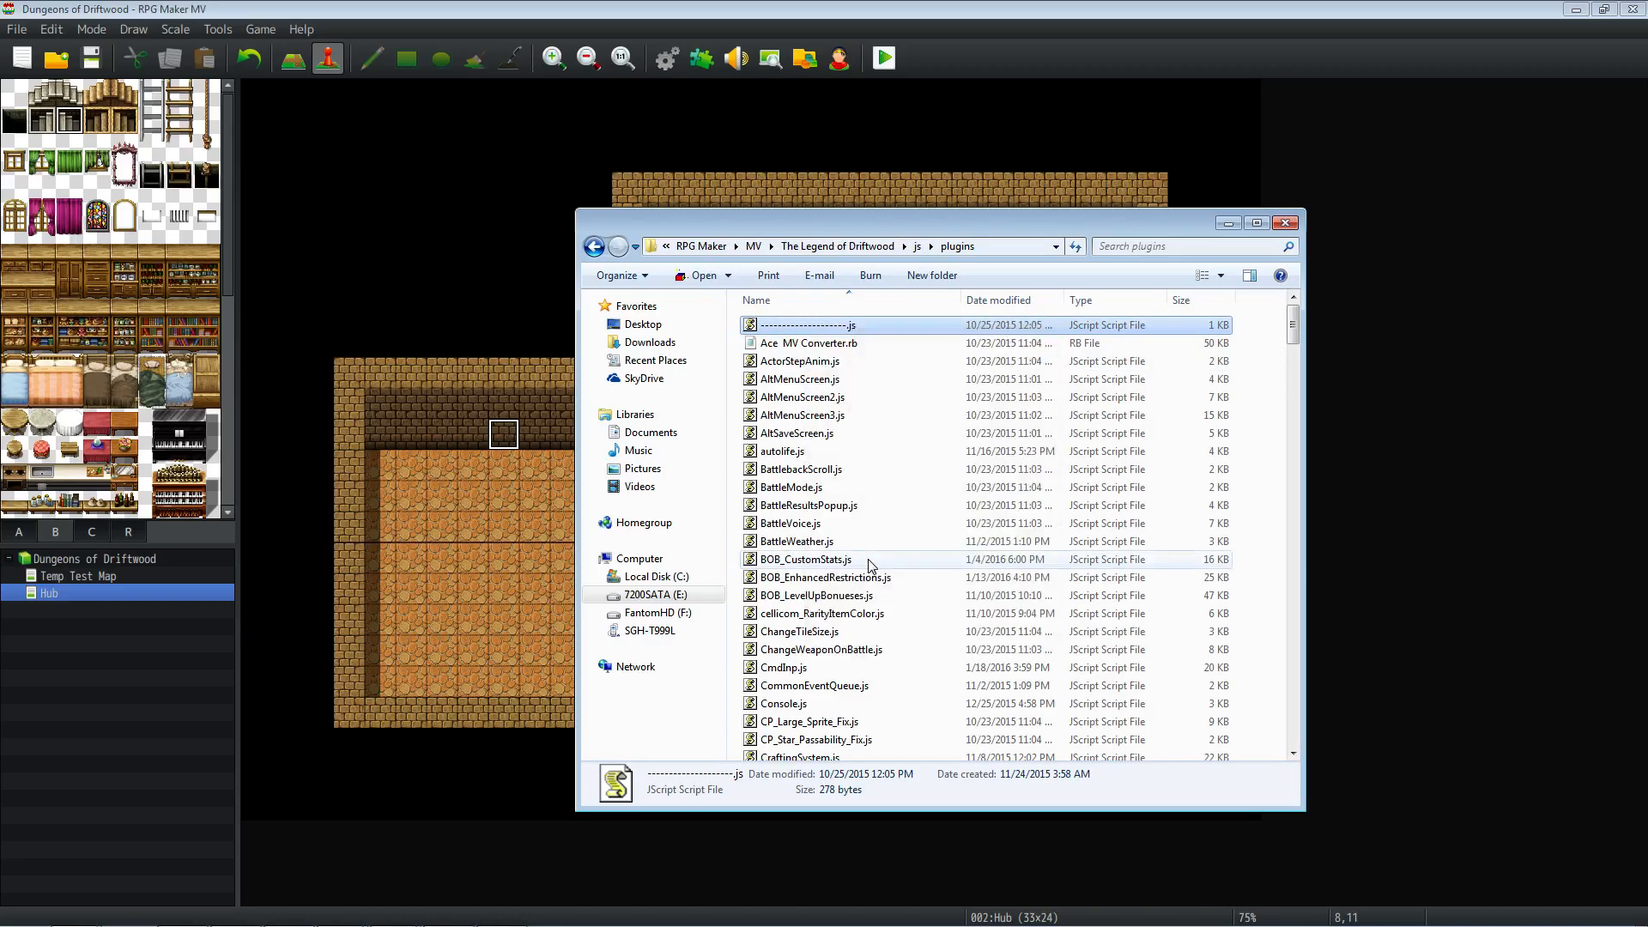
Step: Paste the separator file into the Dungeons of Driftwood js\plugins folder
{"action": "left_click", "coordinate": [754, 247]}
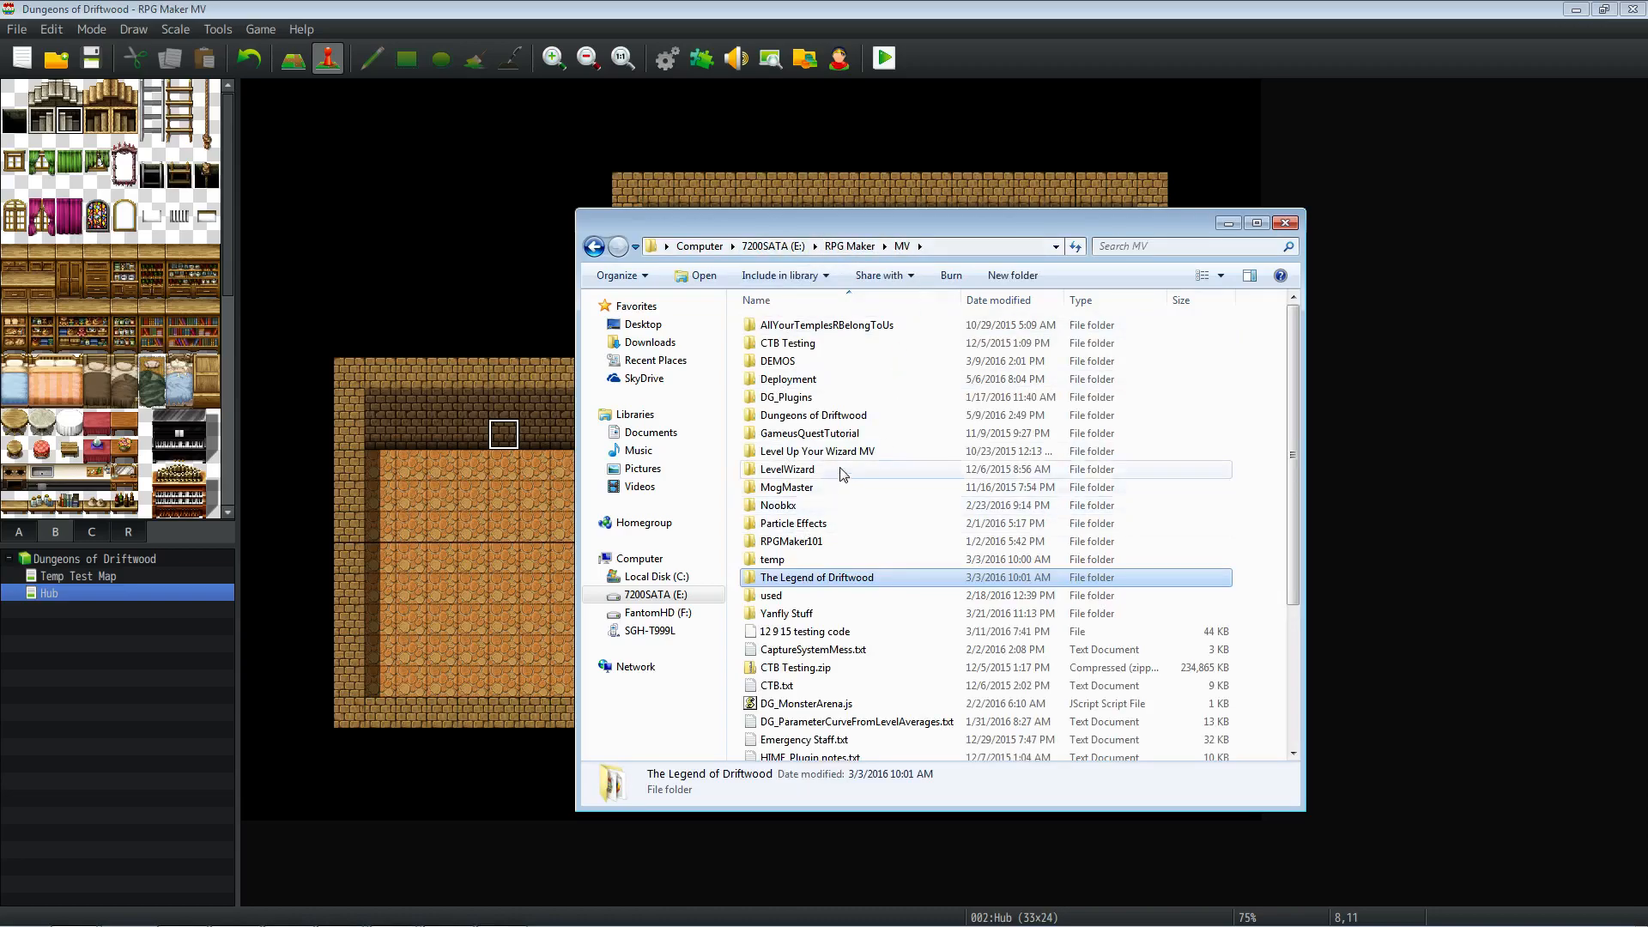
{"action": "double_click", "coordinate": [824, 415]}
{"action": "double_click", "coordinate": [764, 415]}
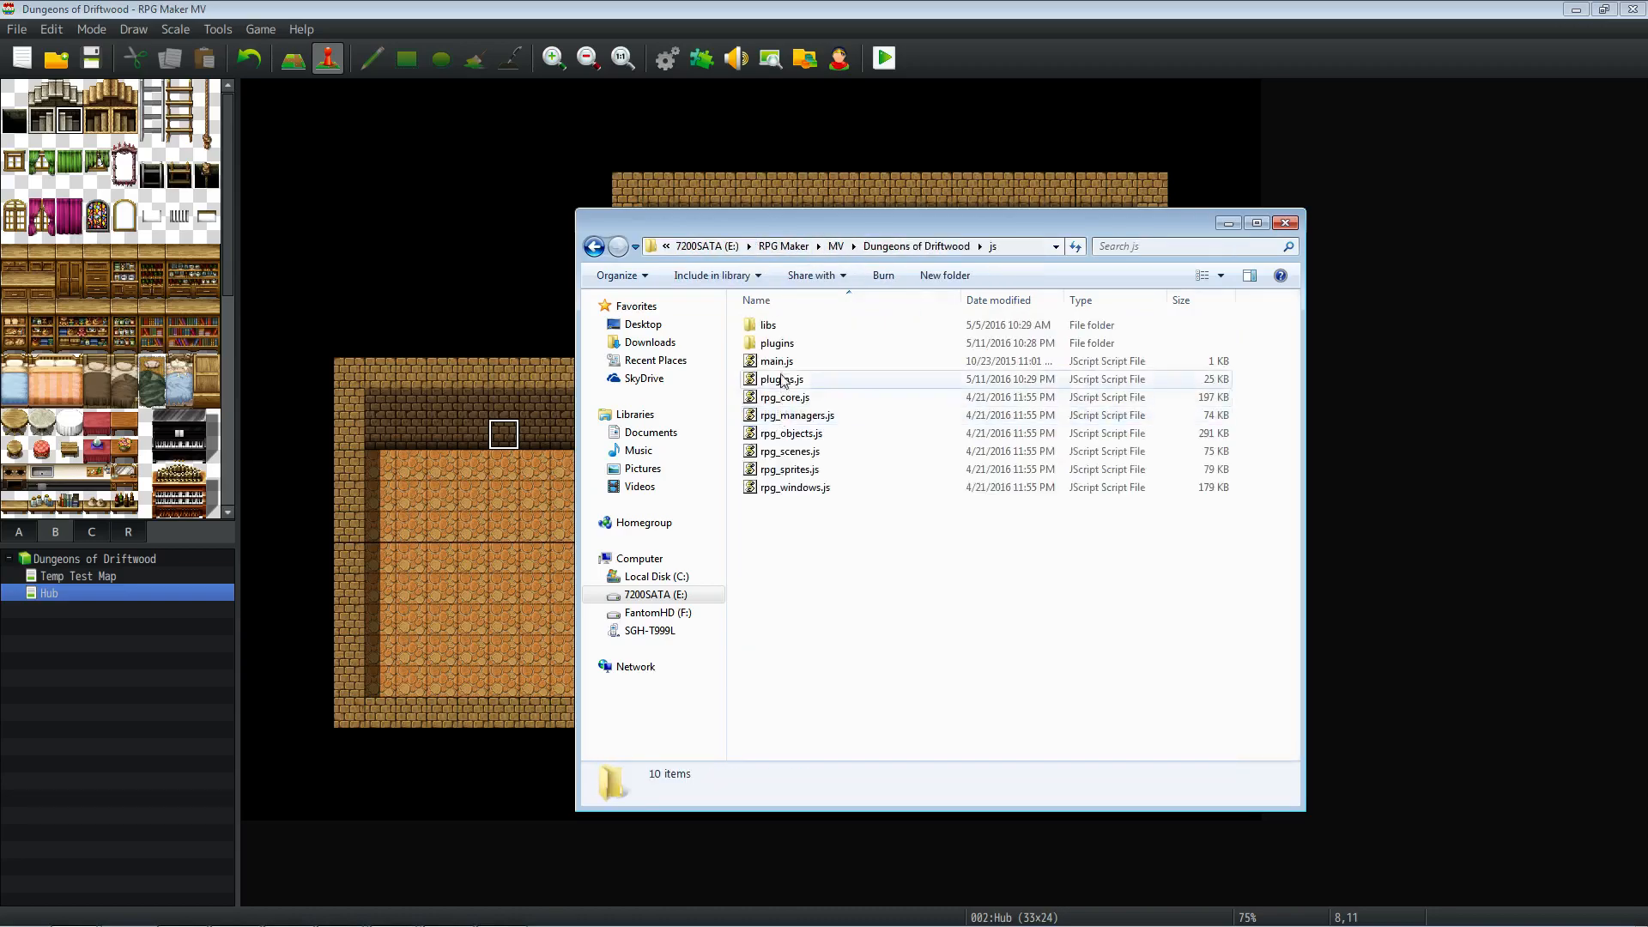
{"action": "double_click", "coordinate": [777, 343]}
{"action": "right_click", "coordinate": [831, 636]}
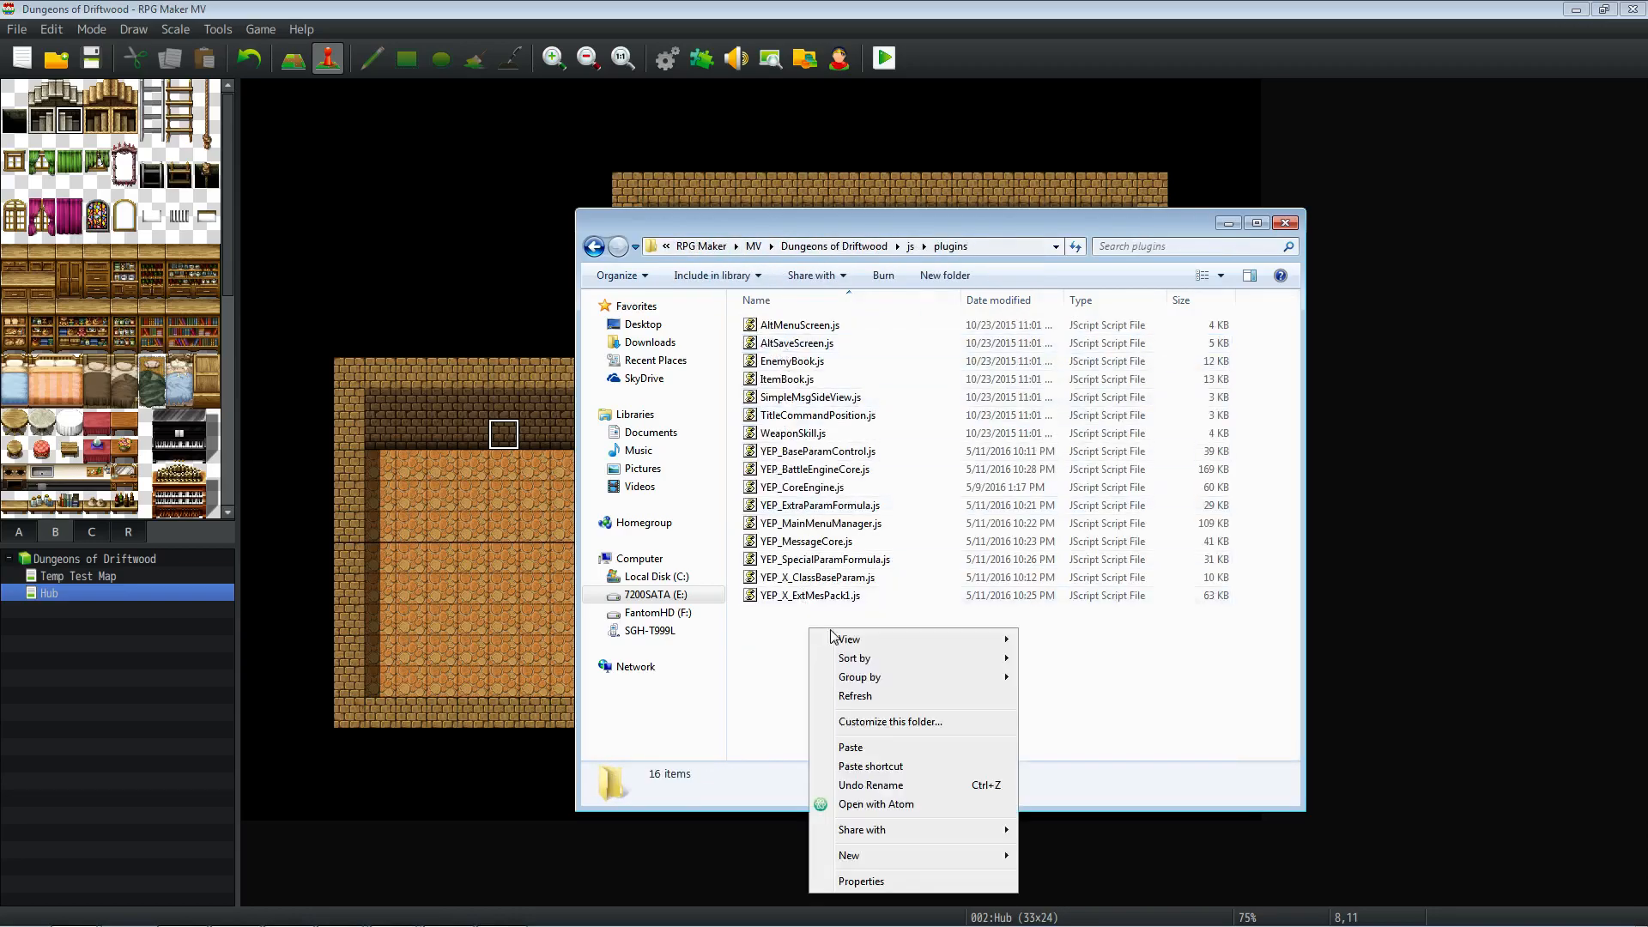
{"action": "left_click", "coordinate": [891, 750]}
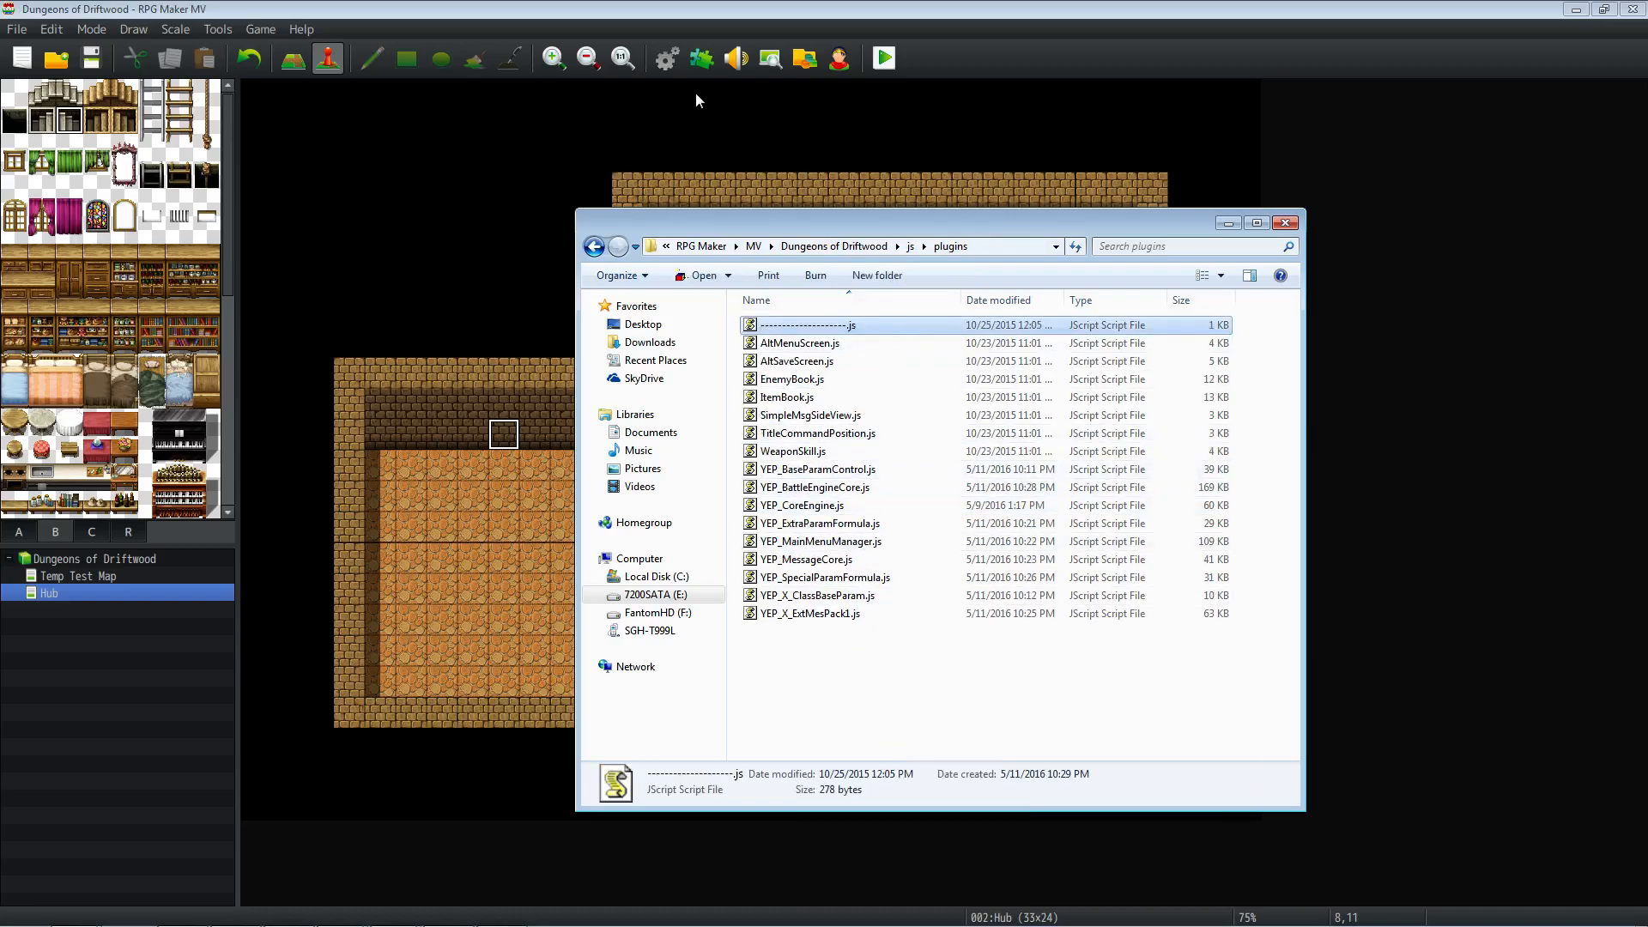
Step: Switch to RPG Maker MV, add the dashed separator plugin below YEP_SpecialParamFormula and set its status to OFF
{"action": "left_click", "coordinate": [702, 58]}
{"action": "double_click", "coordinate": [705, 388]}
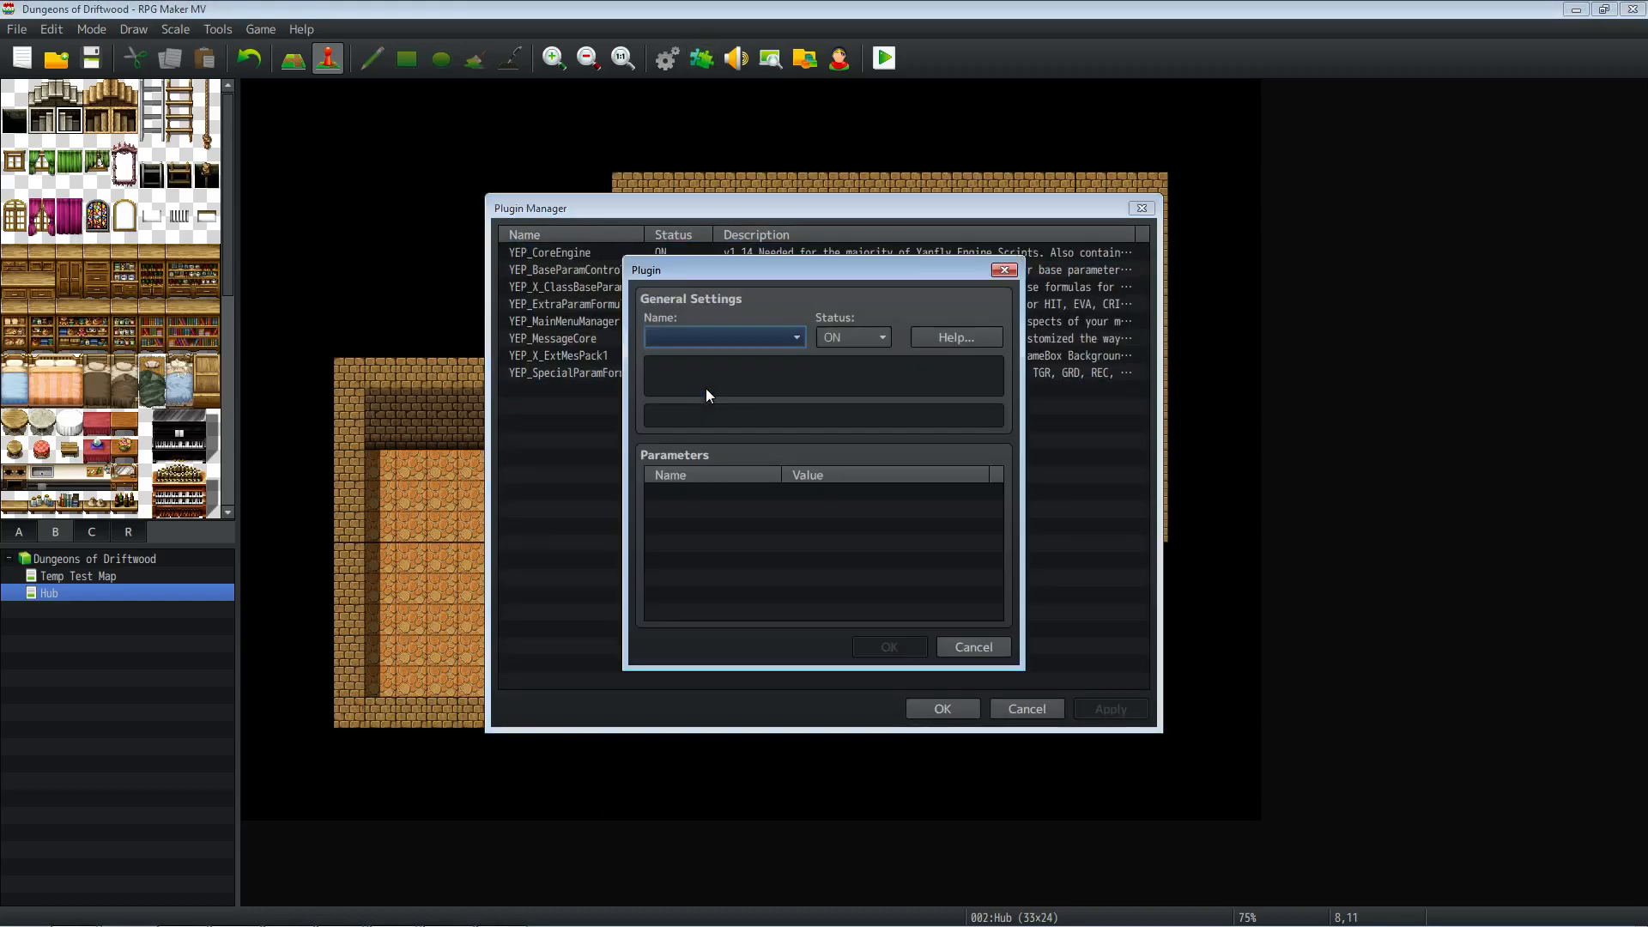
{"action": "left_click", "coordinate": [765, 336]}
{"action": "left_click", "coordinate": [729, 356]}
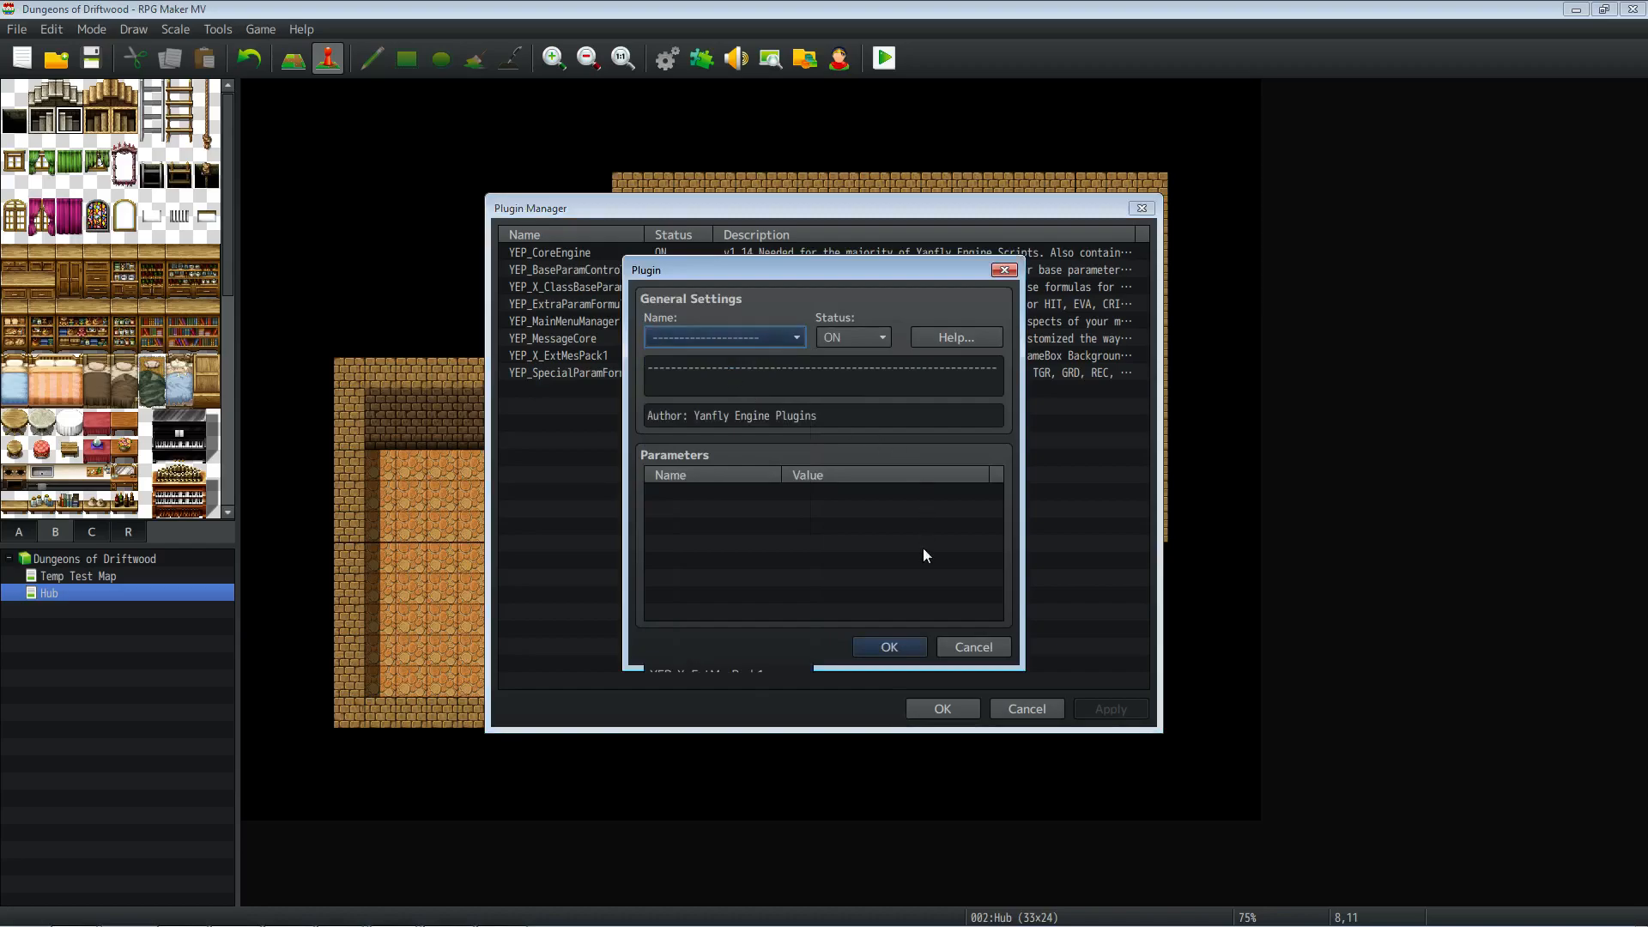
{"action": "left_click", "coordinate": [890, 649]}
{"action": "right_click", "coordinate": [679, 390]}
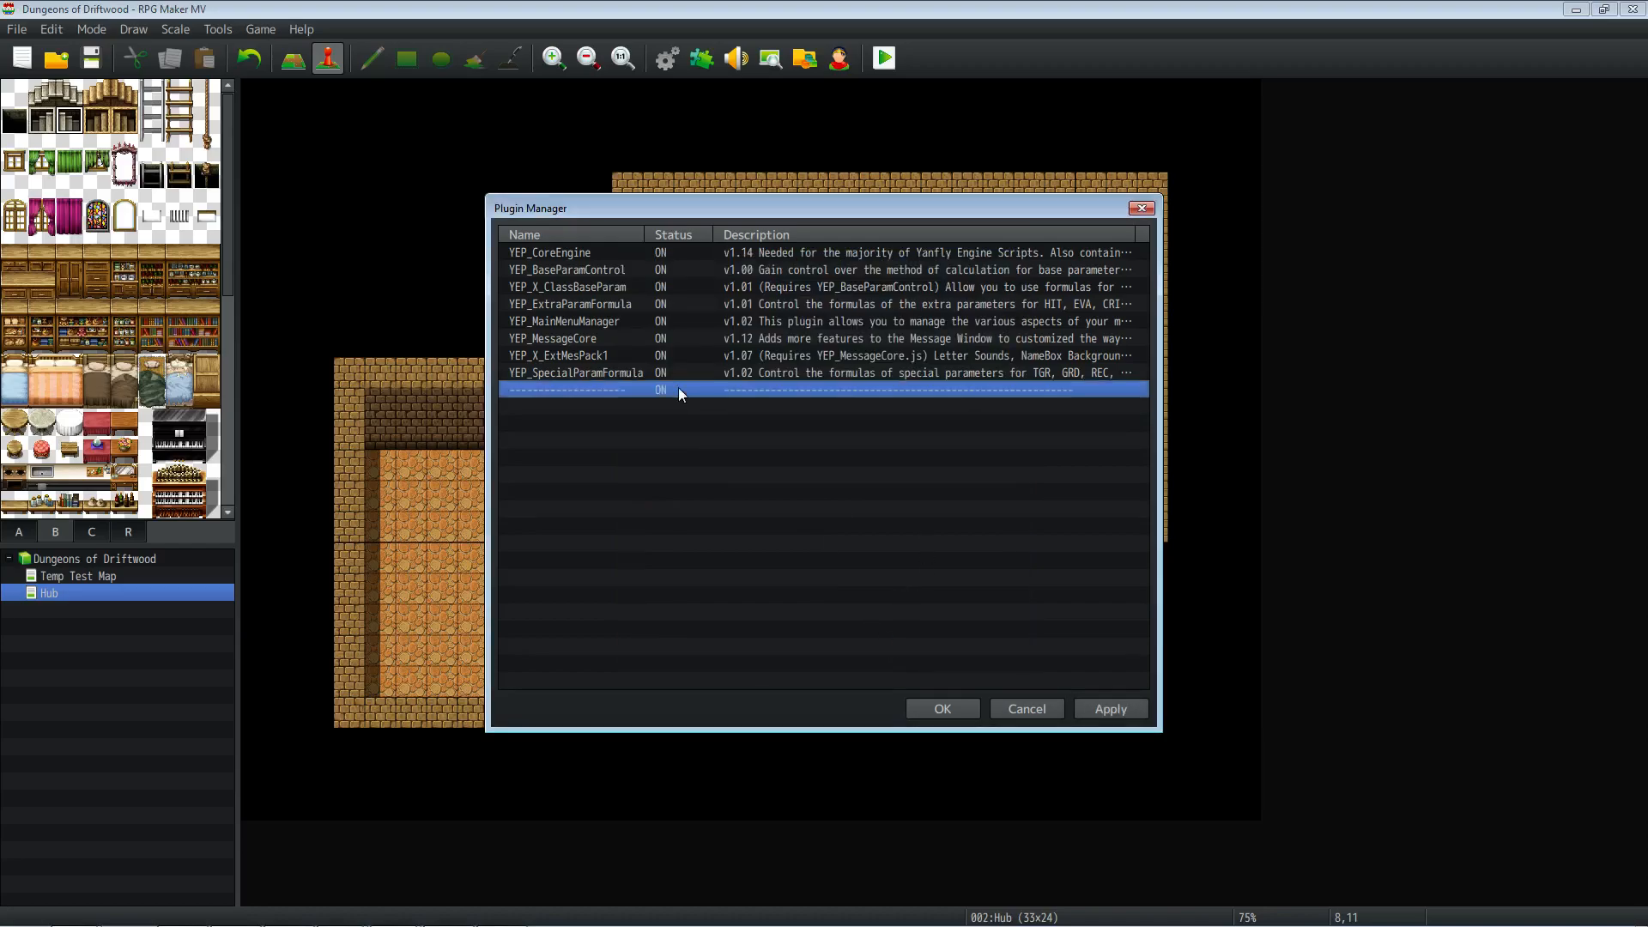
{"action": "left_click", "coordinate": [765, 549]}
{"action": "left_click", "coordinate": [559, 286]}
{"action": "left_click", "coordinate": [563, 253]}
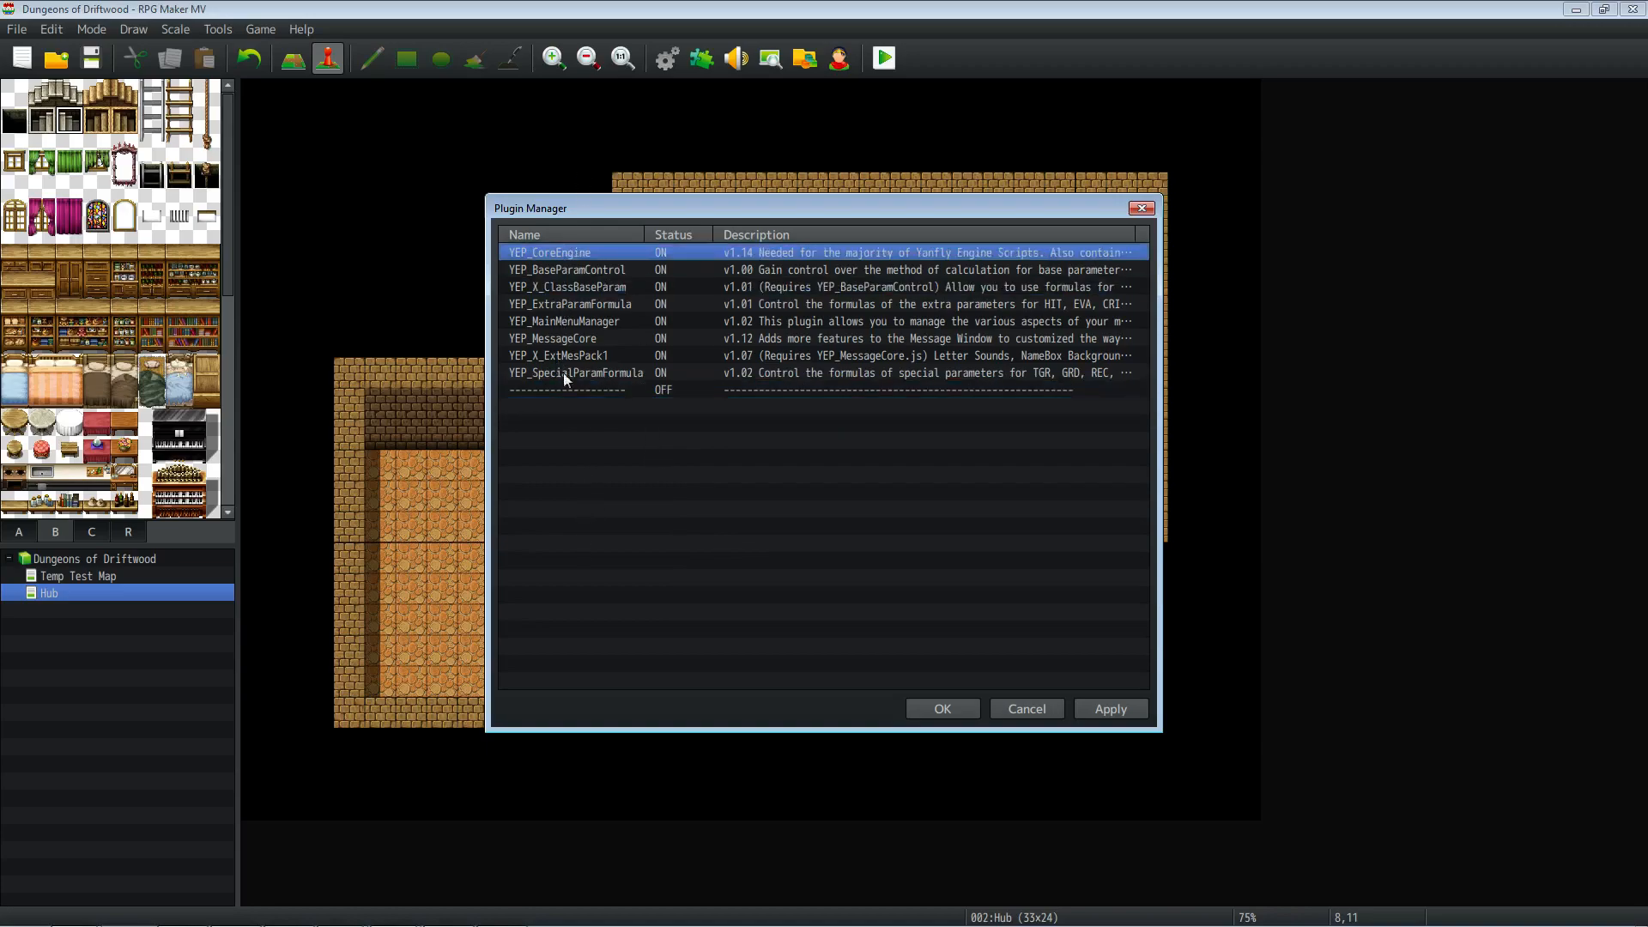
{"action": "left_click", "coordinate": [577, 407]}
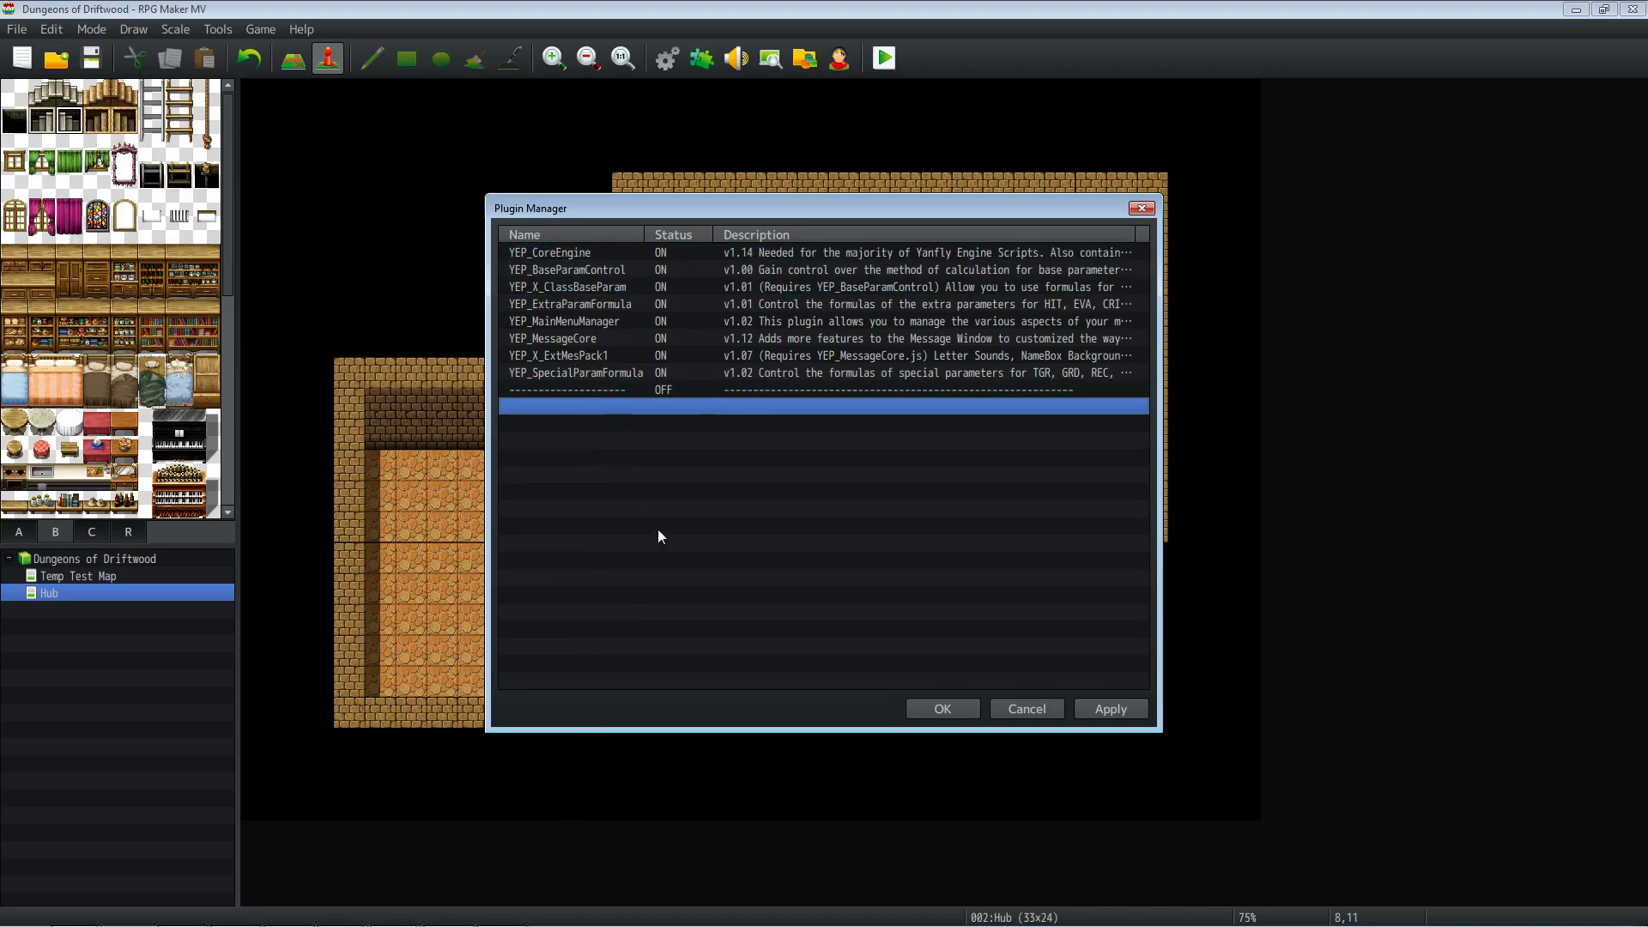
{"action": "mouse_move", "coordinate": [484, 882]}
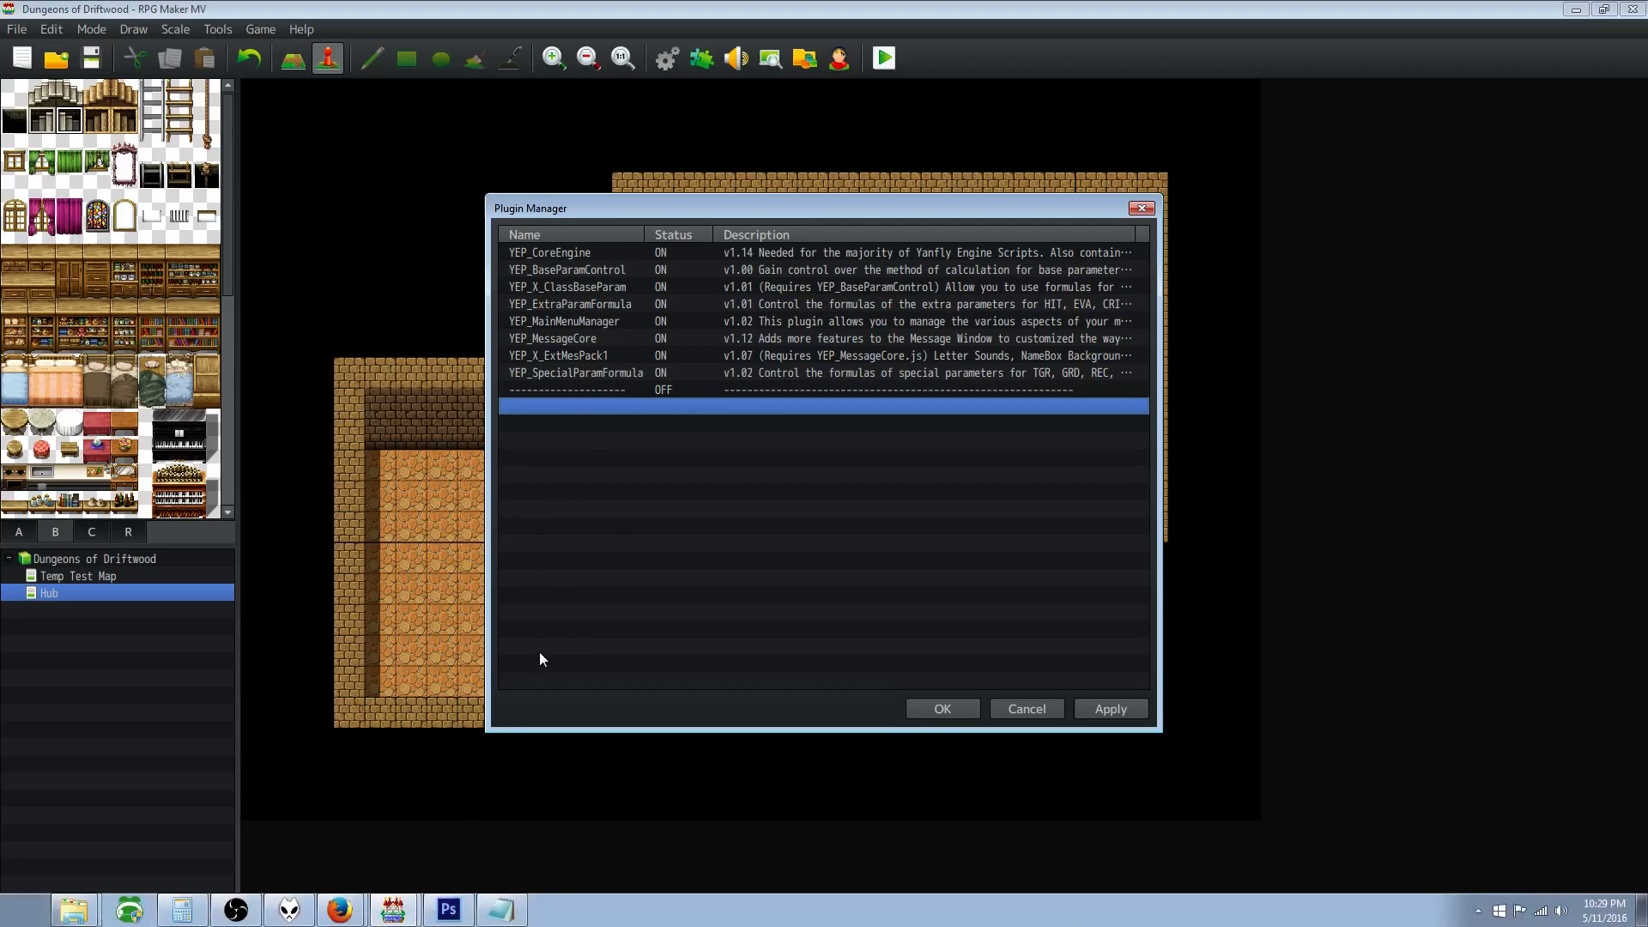
{"action": "left_click", "coordinate": [395, 910]}
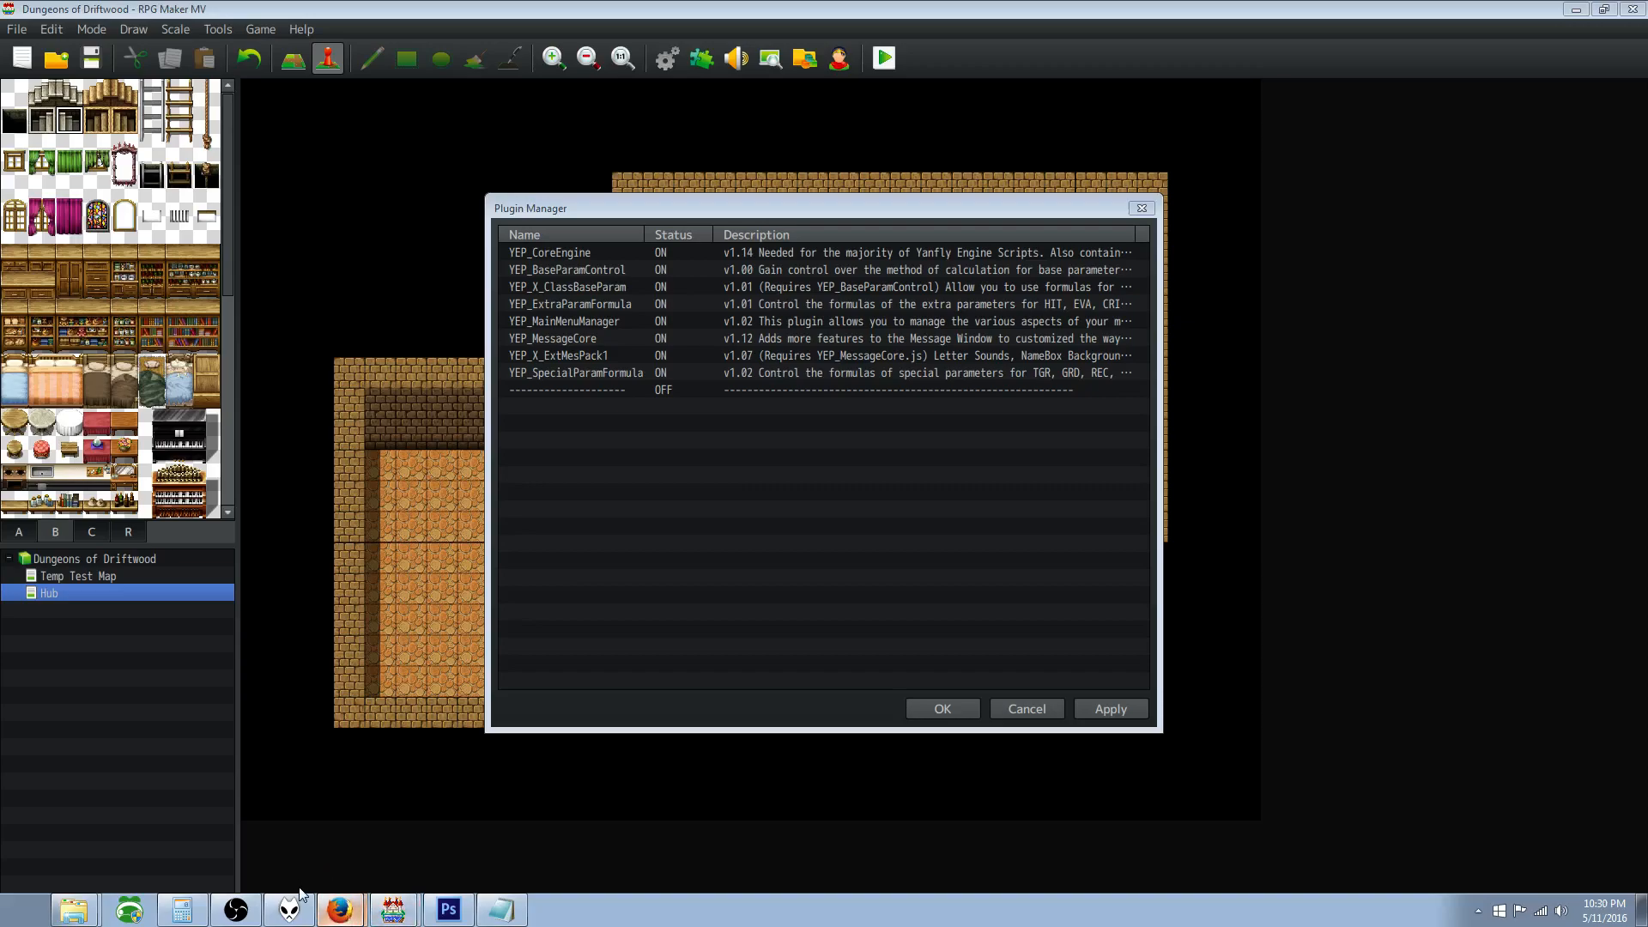
{"action": "left_click", "coordinate": [340, 910]}
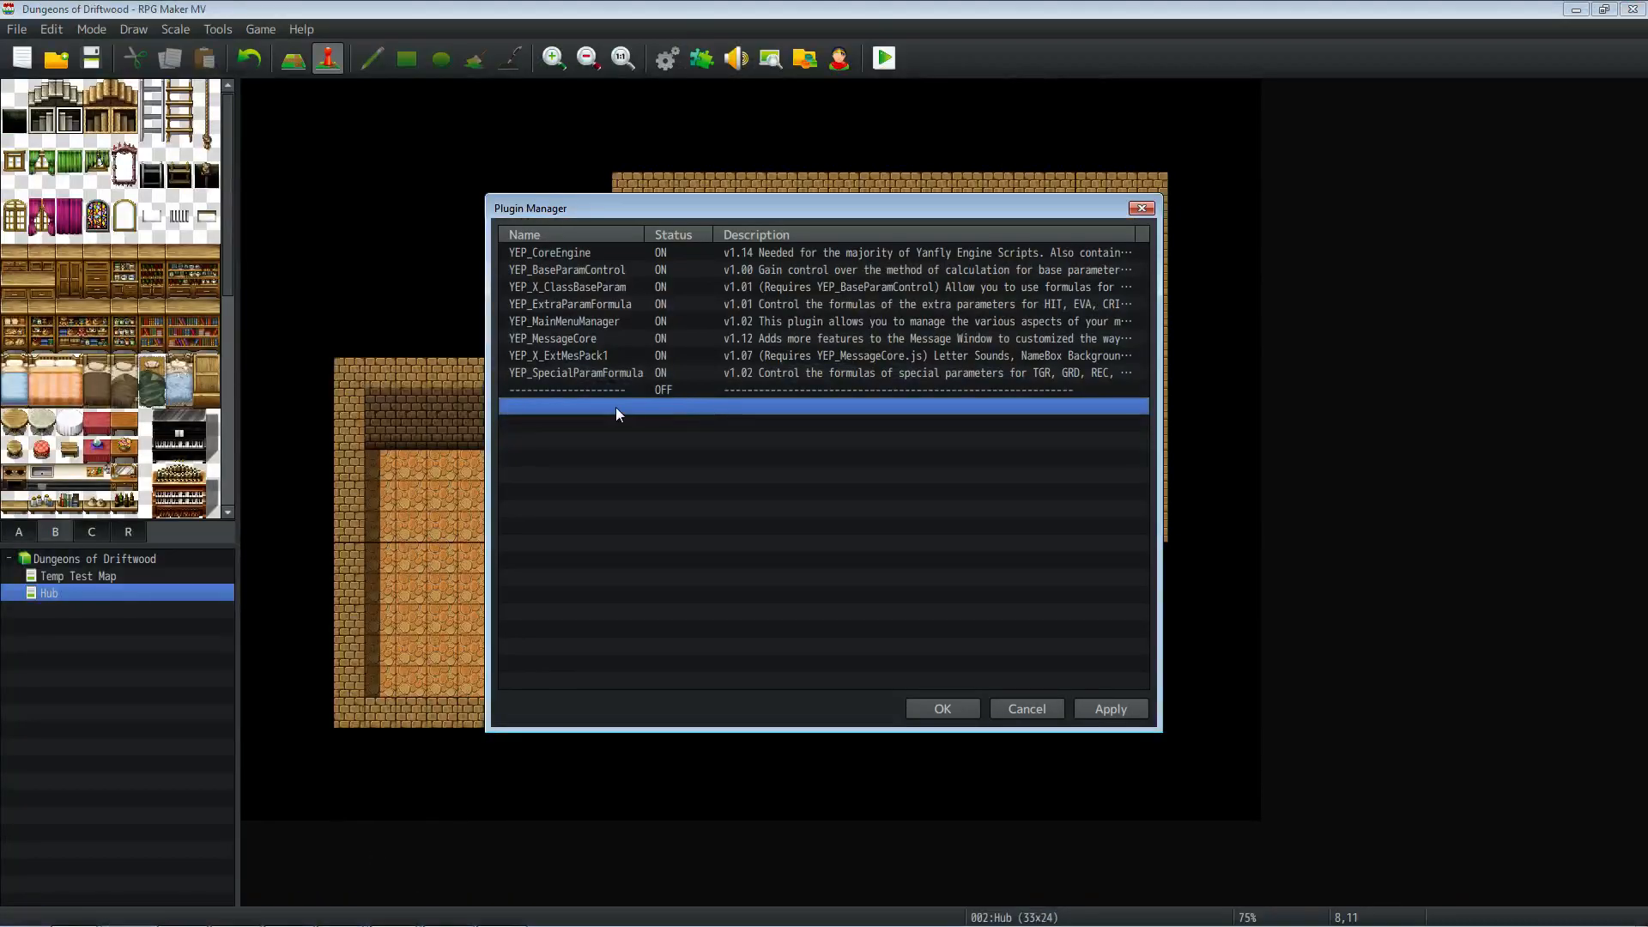
Step: Start a new plugin entry below the separator and choose YEP_BattleEngineCore for it
{"action": "double_click", "coordinate": [673, 391]}
{"action": "left_click", "coordinate": [767, 336]}
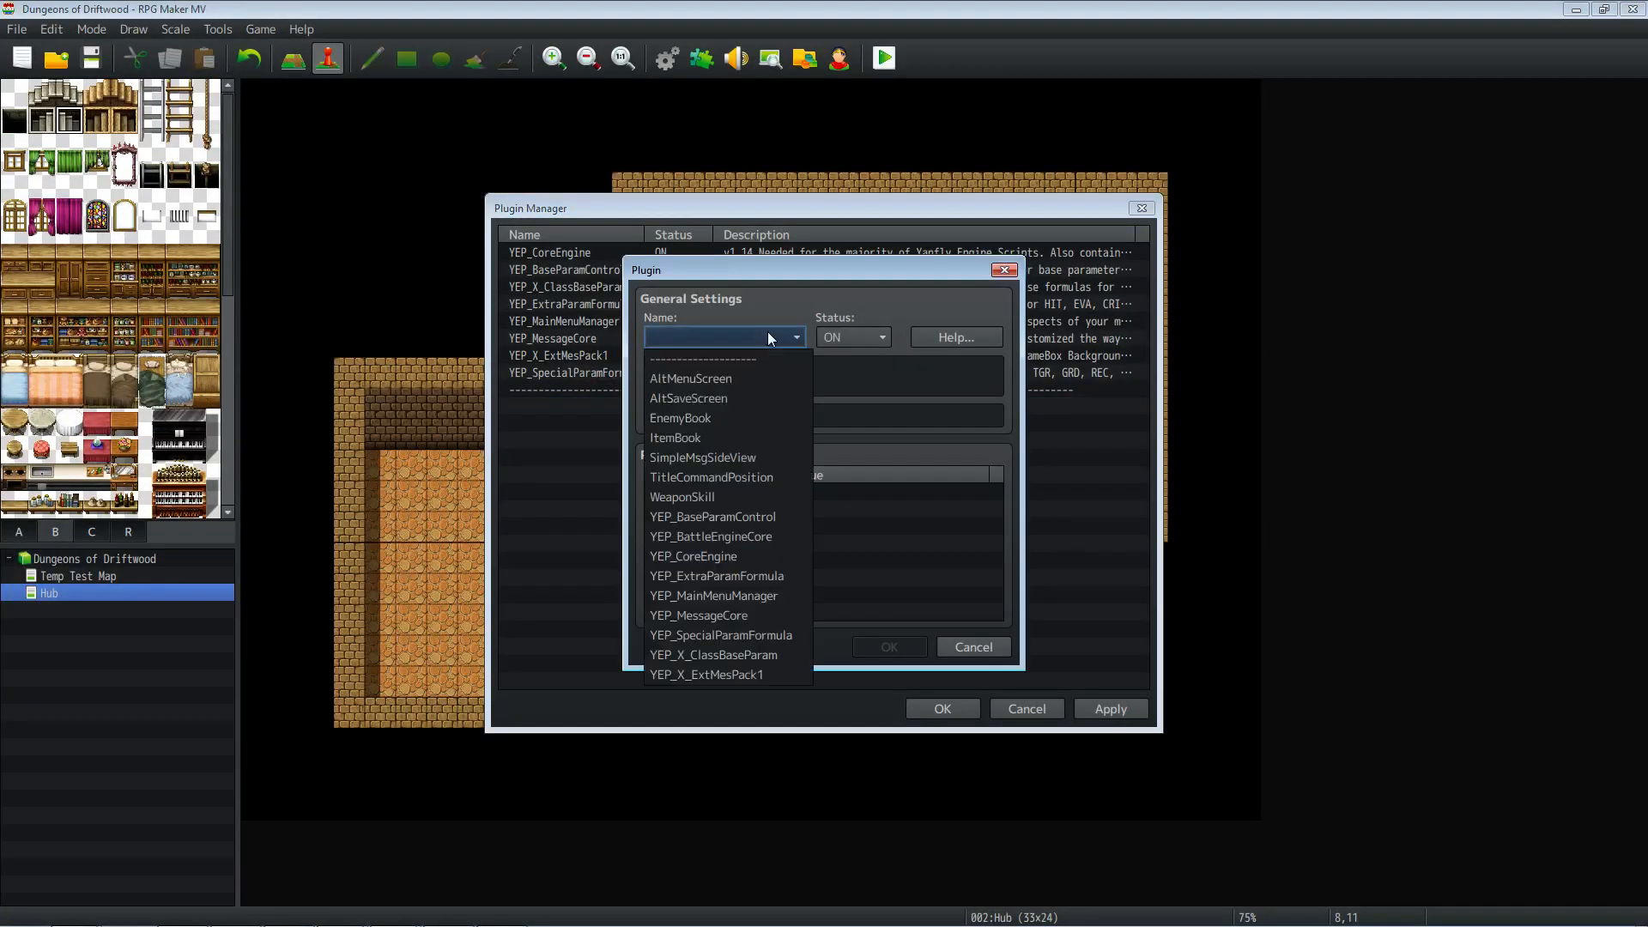
{"action": "left_click", "coordinate": [771, 538]}
Step: Look through the YEP_BattleEngineCore parameters, from the battle log text options back up to the General, Escape and Animation settings
{"action": "left_click_drag", "start_coordinate": [997, 491], "coordinate": [997, 604]}
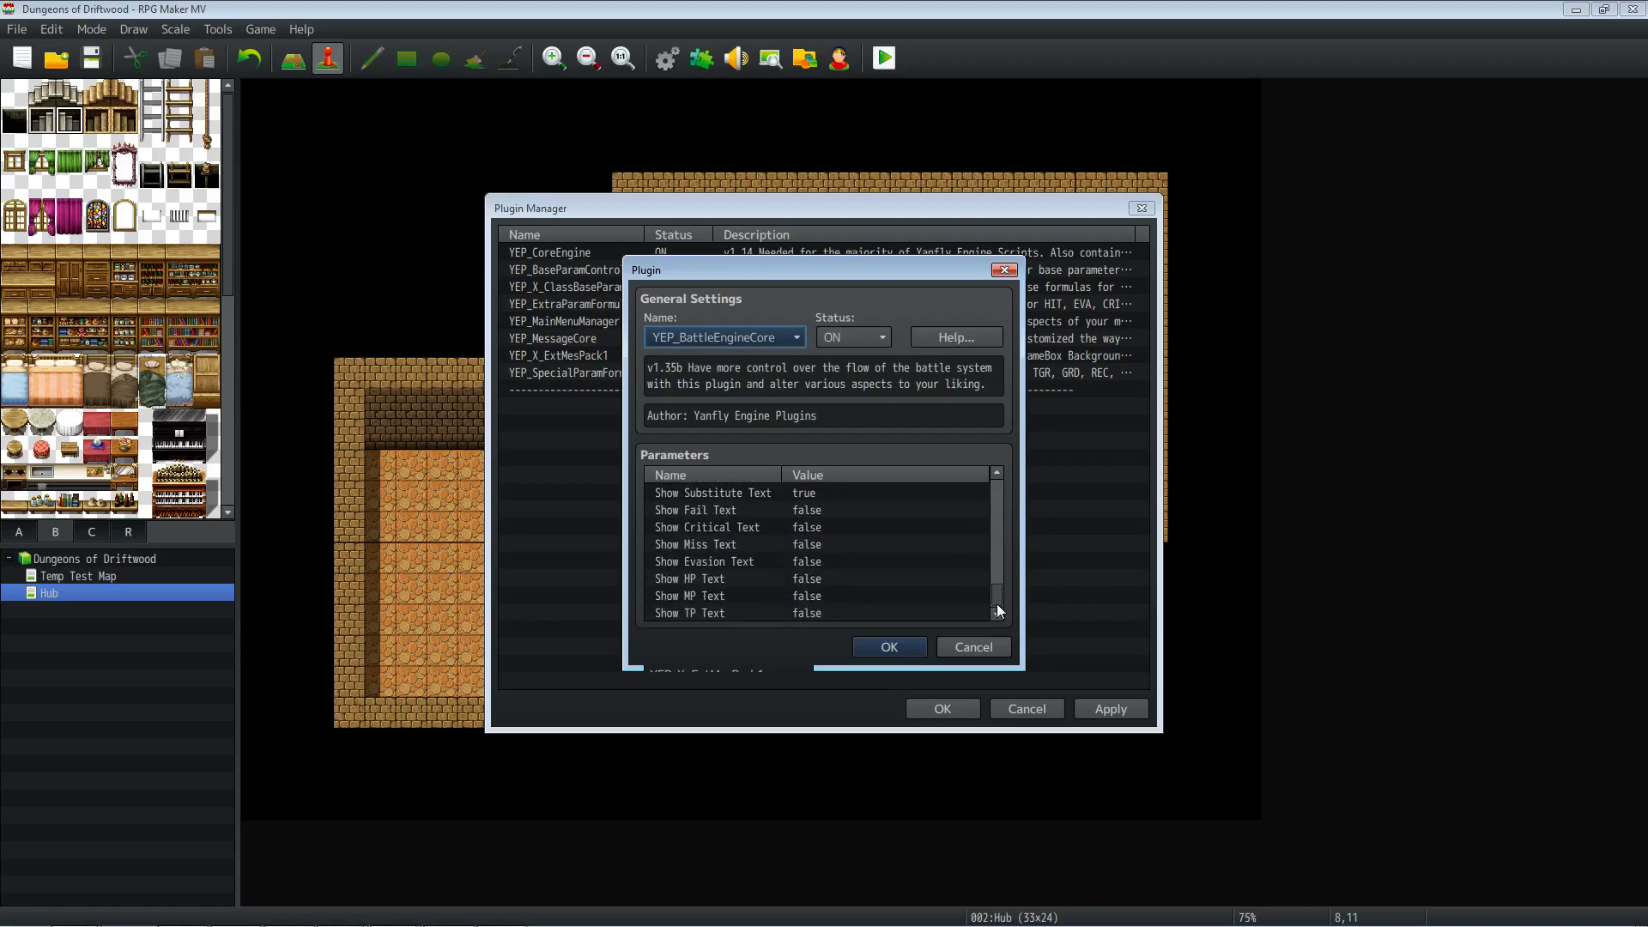
{"action": "scroll", "coordinate": [867, 570], "scroll_direction": "up", "scroll_amount": 5}
{"action": "scroll", "coordinate": [858, 565], "scroll_direction": "up", "scroll_amount": 8}
{"action": "scroll", "coordinate": [859, 564], "scroll_direction": "down", "scroll_amount": 2}
{"action": "scroll", "coordinate": [826, 514], "scroll_direction": "down", "scroll_amount": 1}
{"action": "scroll", "coordinate": [789, 558], "scroll_direction": "up", "scroll_amount": 10}
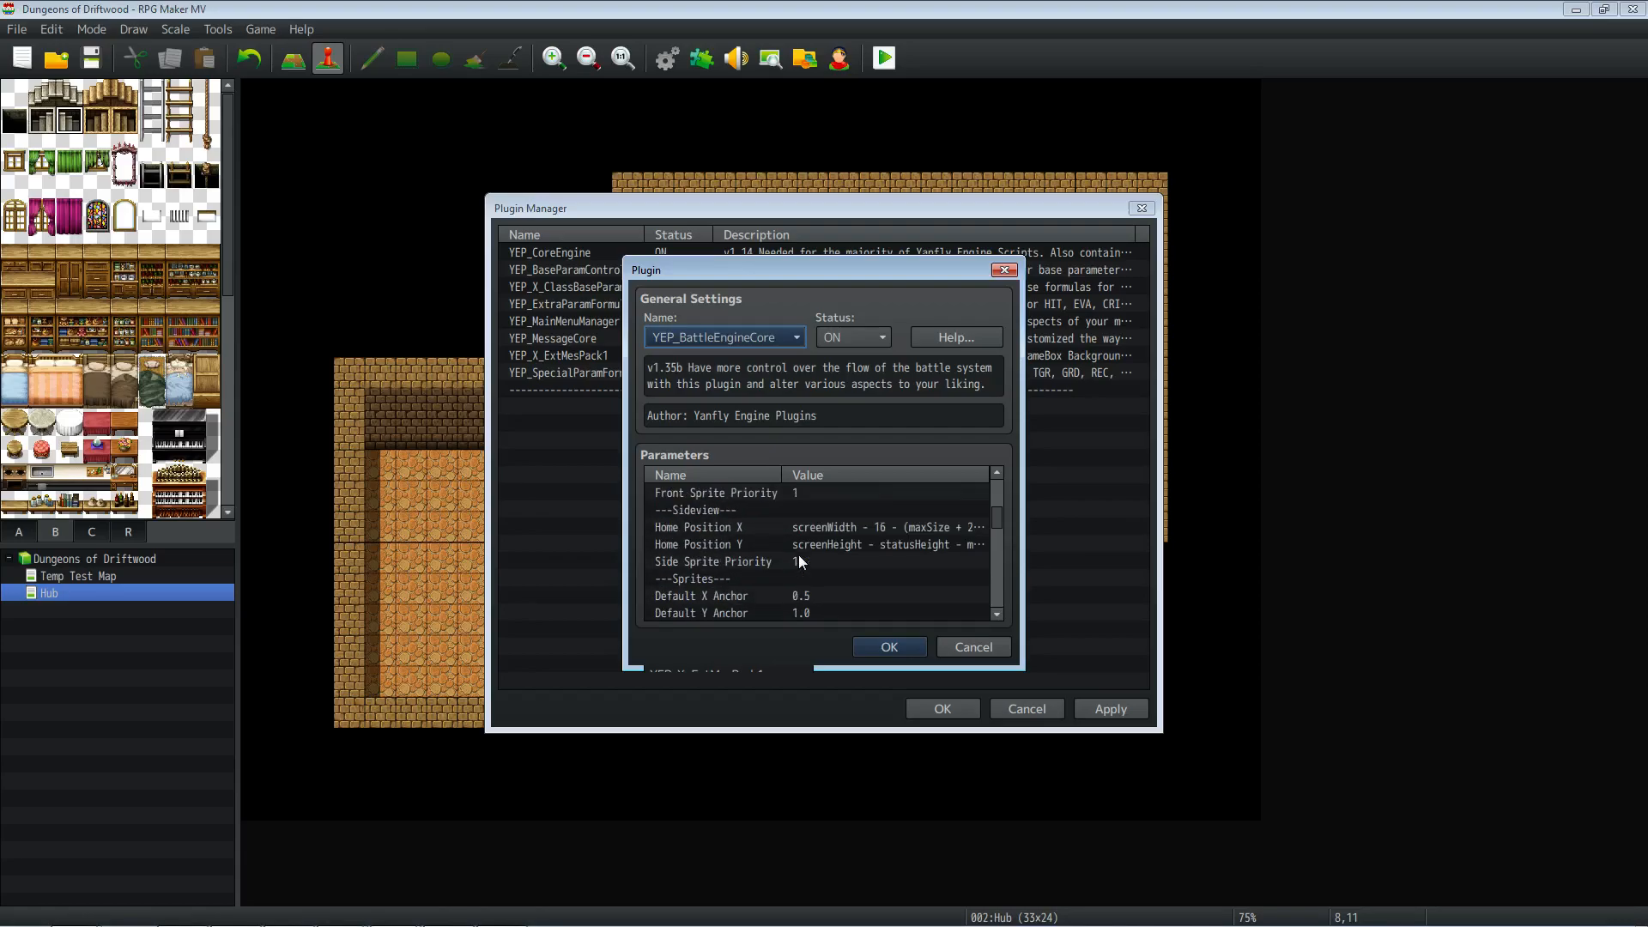
{"action": "scroll", "coordinate": [798, 559], "scroll_direction": "up", "scroll_amount": 3}
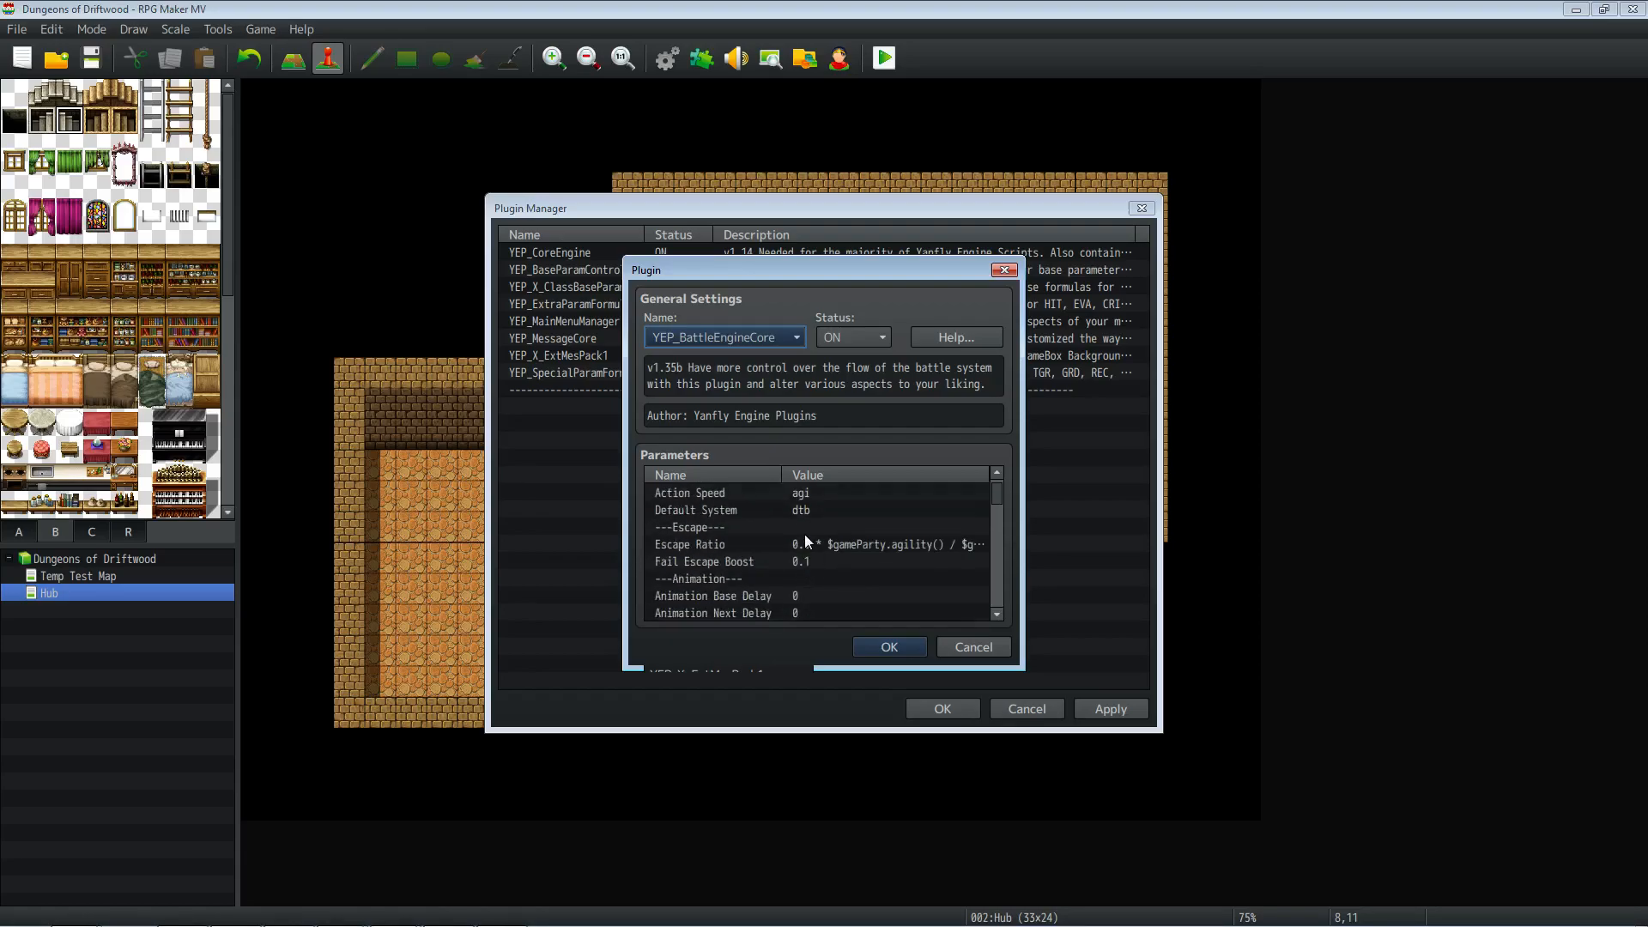
{"action": "left_click", "coordinate": [843, 513]}
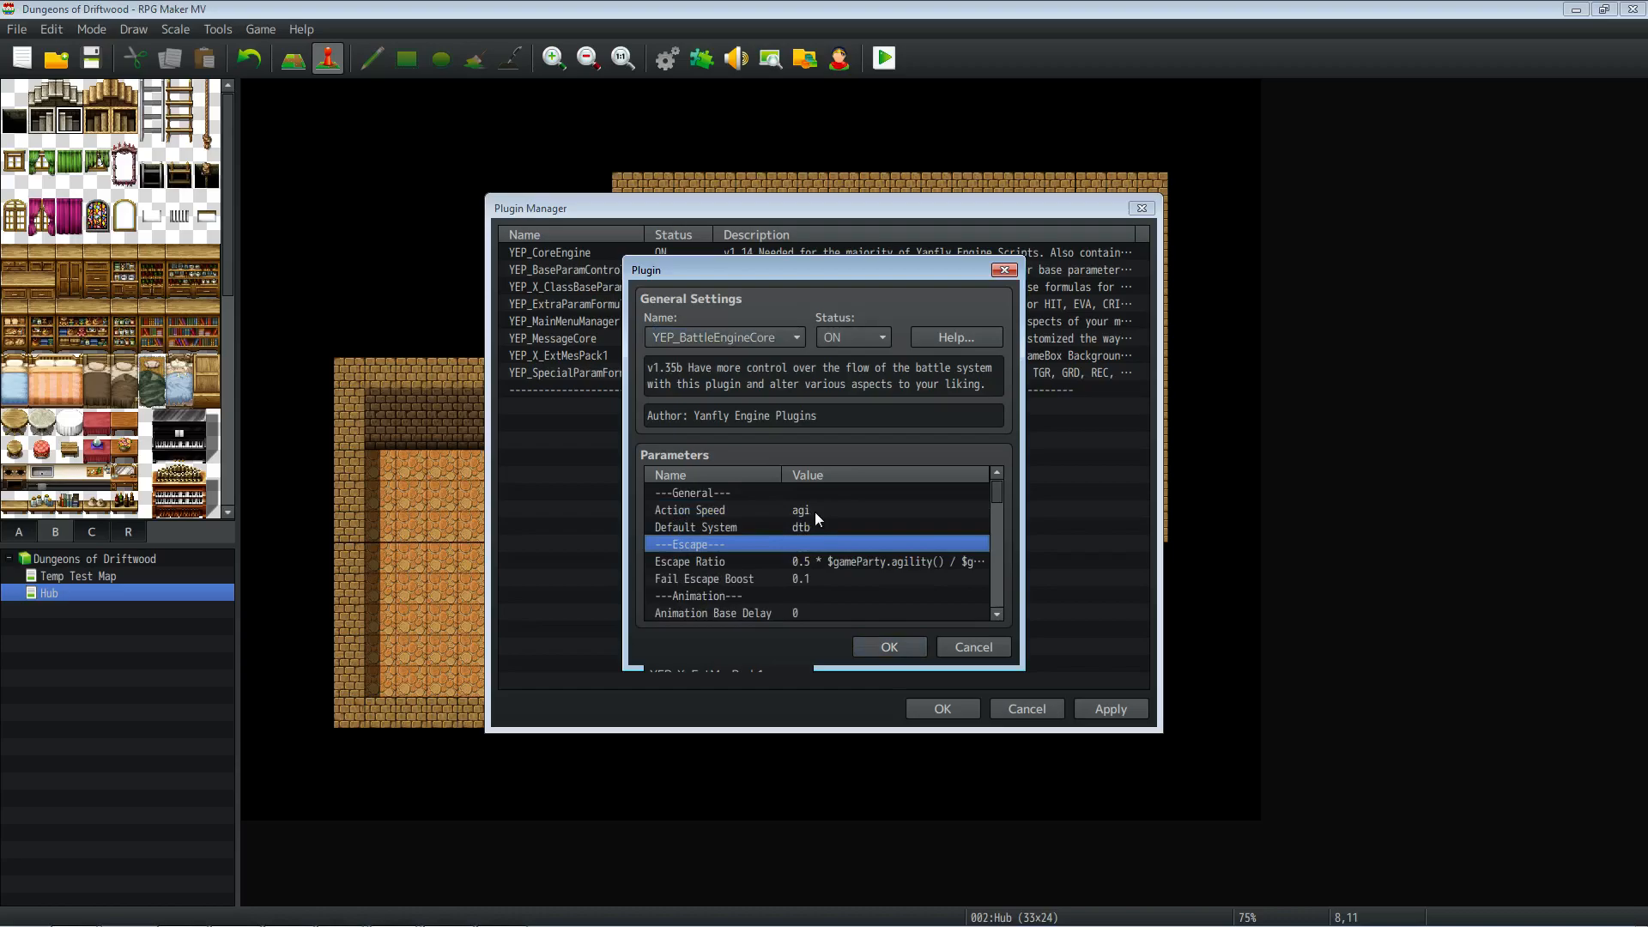
{"action": "scroll", "coordinate": [791, 568], "scroll_direction": "down", "scroll_amount": 2}
{"action": "scroll", "coordinate": [792, 568], "scroll_direction": "up", "scroll_amount": 2}
{"action": "scroll", "coordinate": [792, 566], "scroll_direction": "down", "scroll_amount": 2}
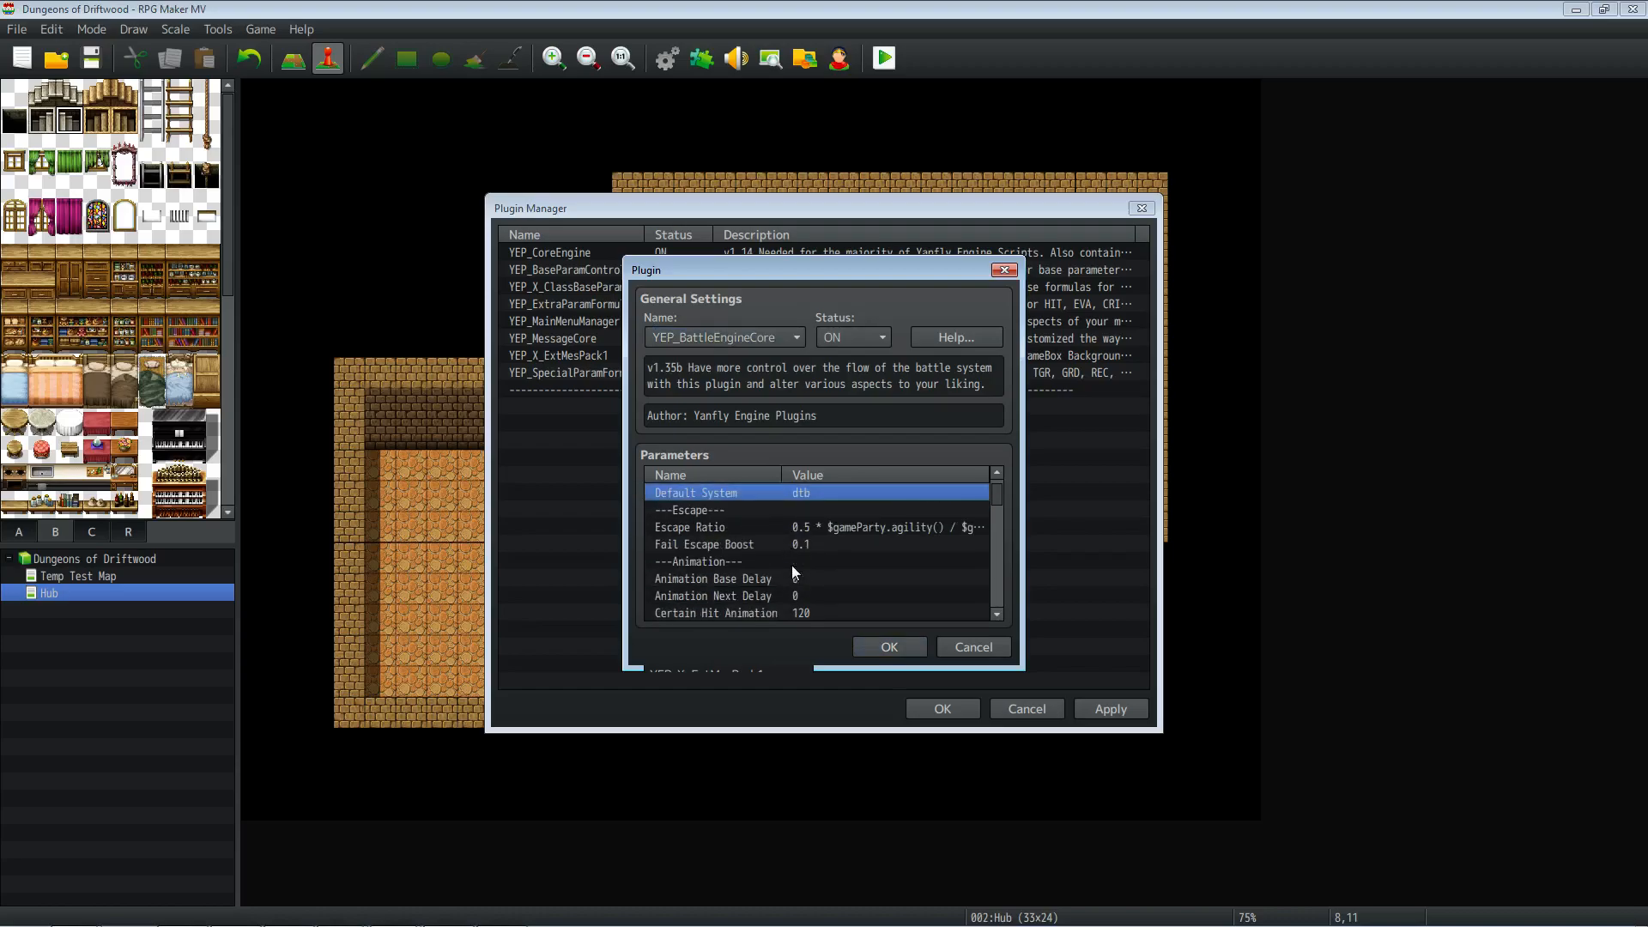
{"action": "scroll", "coordinate": [792, 565], "scroll_direction": "up", "scroll_amount": 2}
{"action": "scroll", "coordinate": [791, 565], "scroll_direction": "up", "scroll_amount": 1}
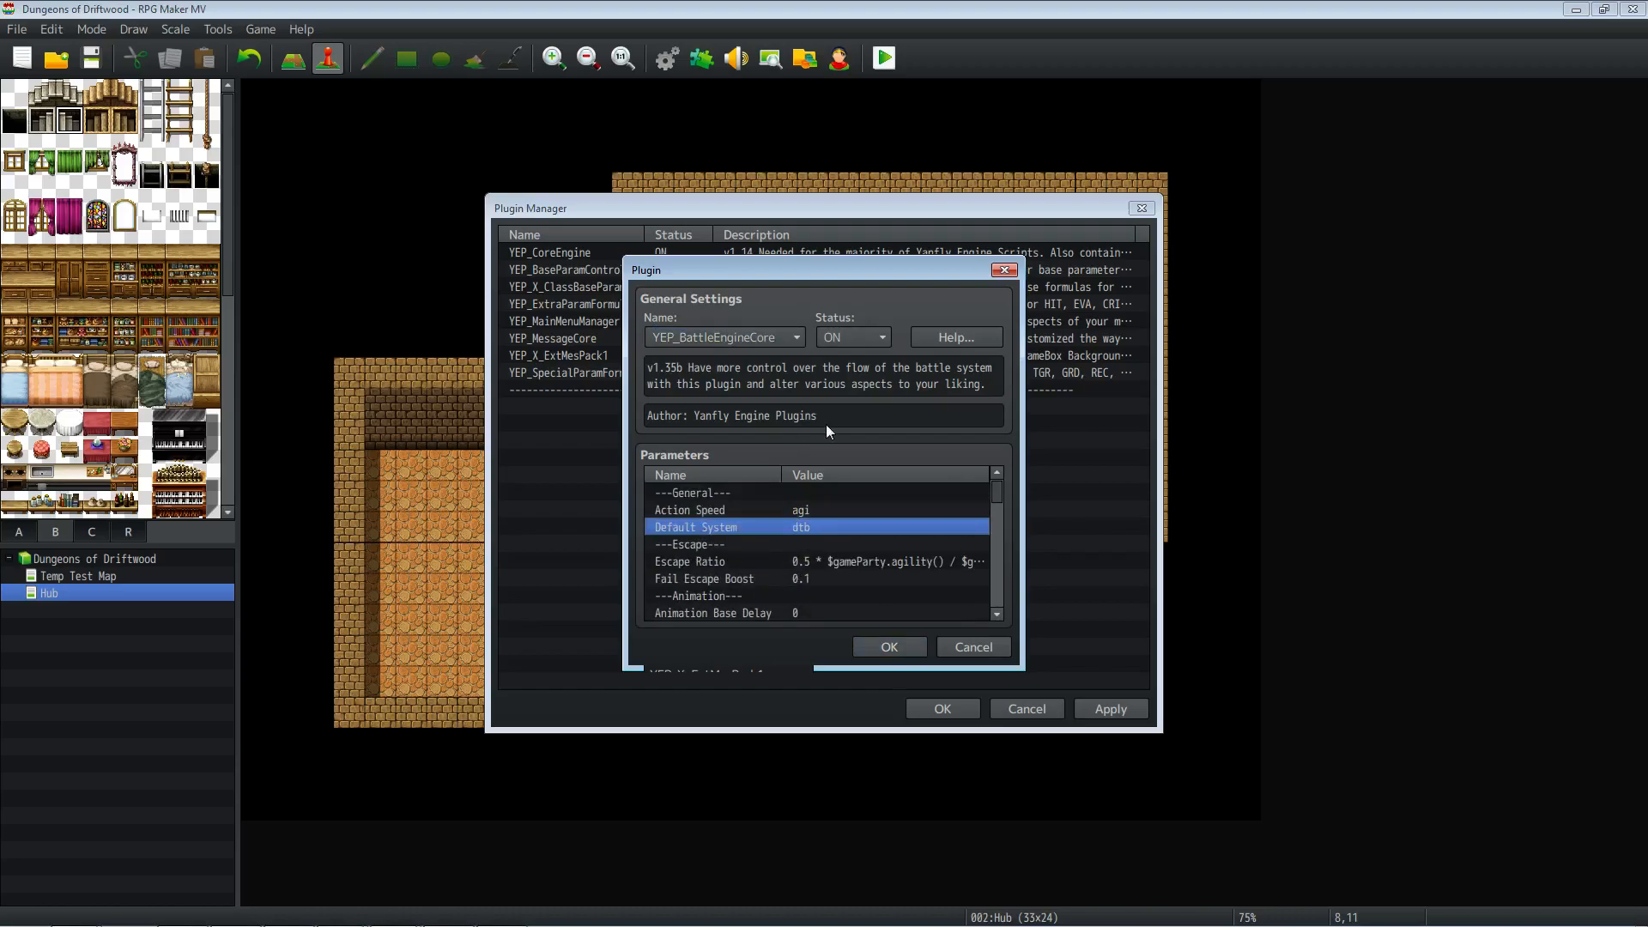
Step: Change the multiplier in the Escape Ratio formula to 0.8, keeping the party and troop agility terms
{"action": "double_click", "coordinate": [831, 562]}
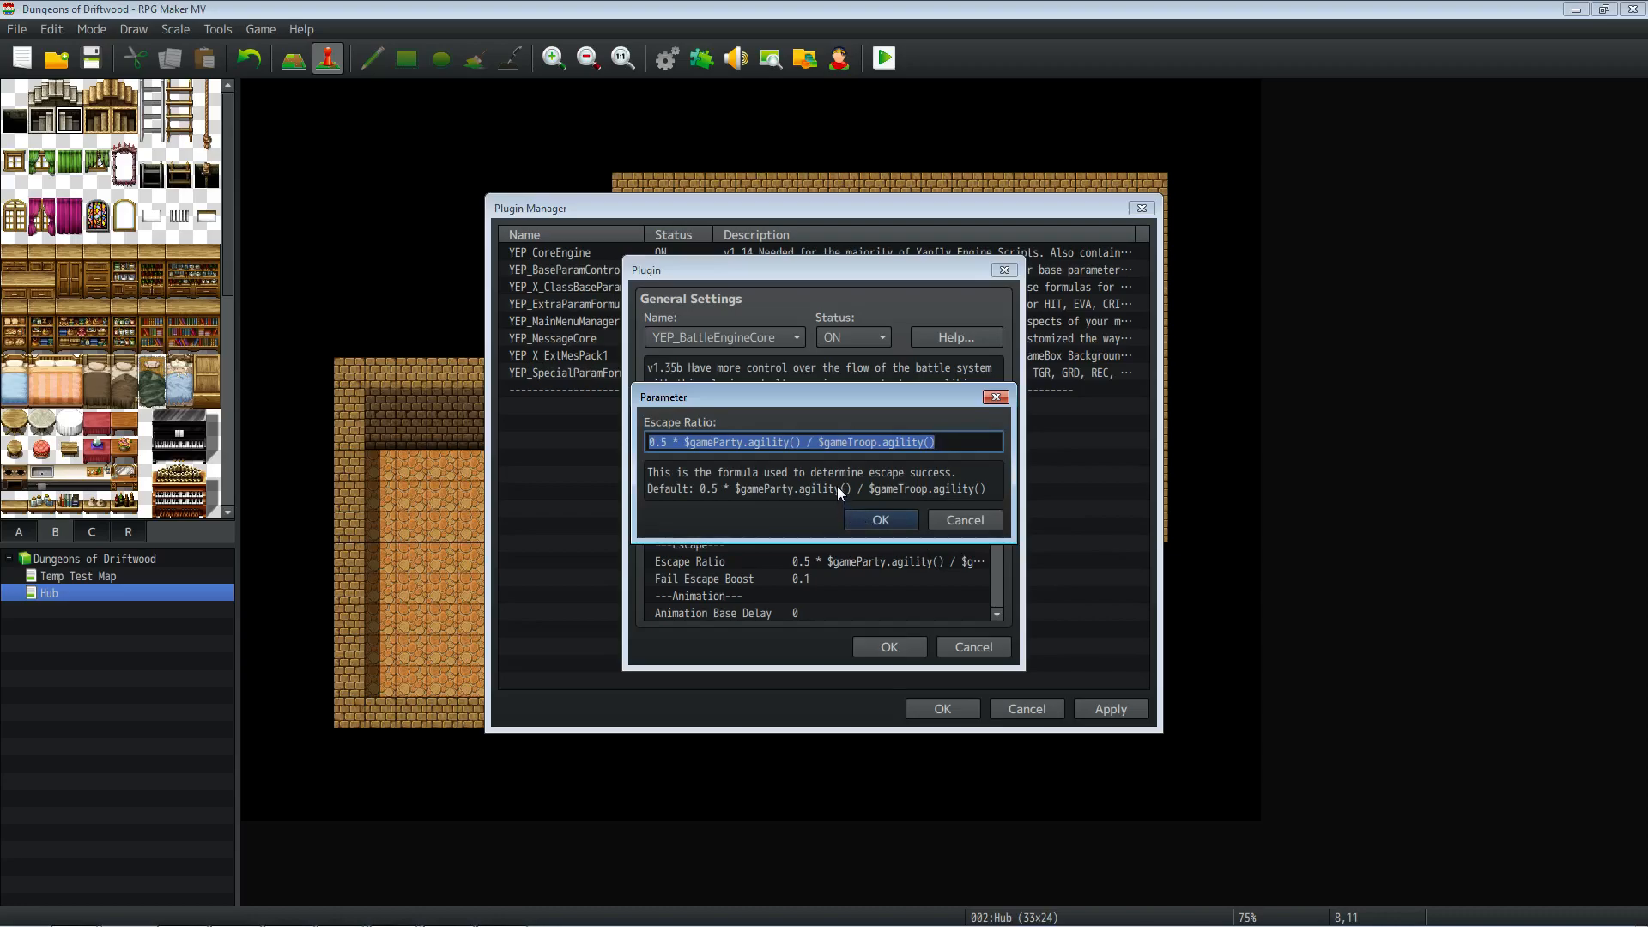
{"action": "left_click", "coordinate": [876, 520]}
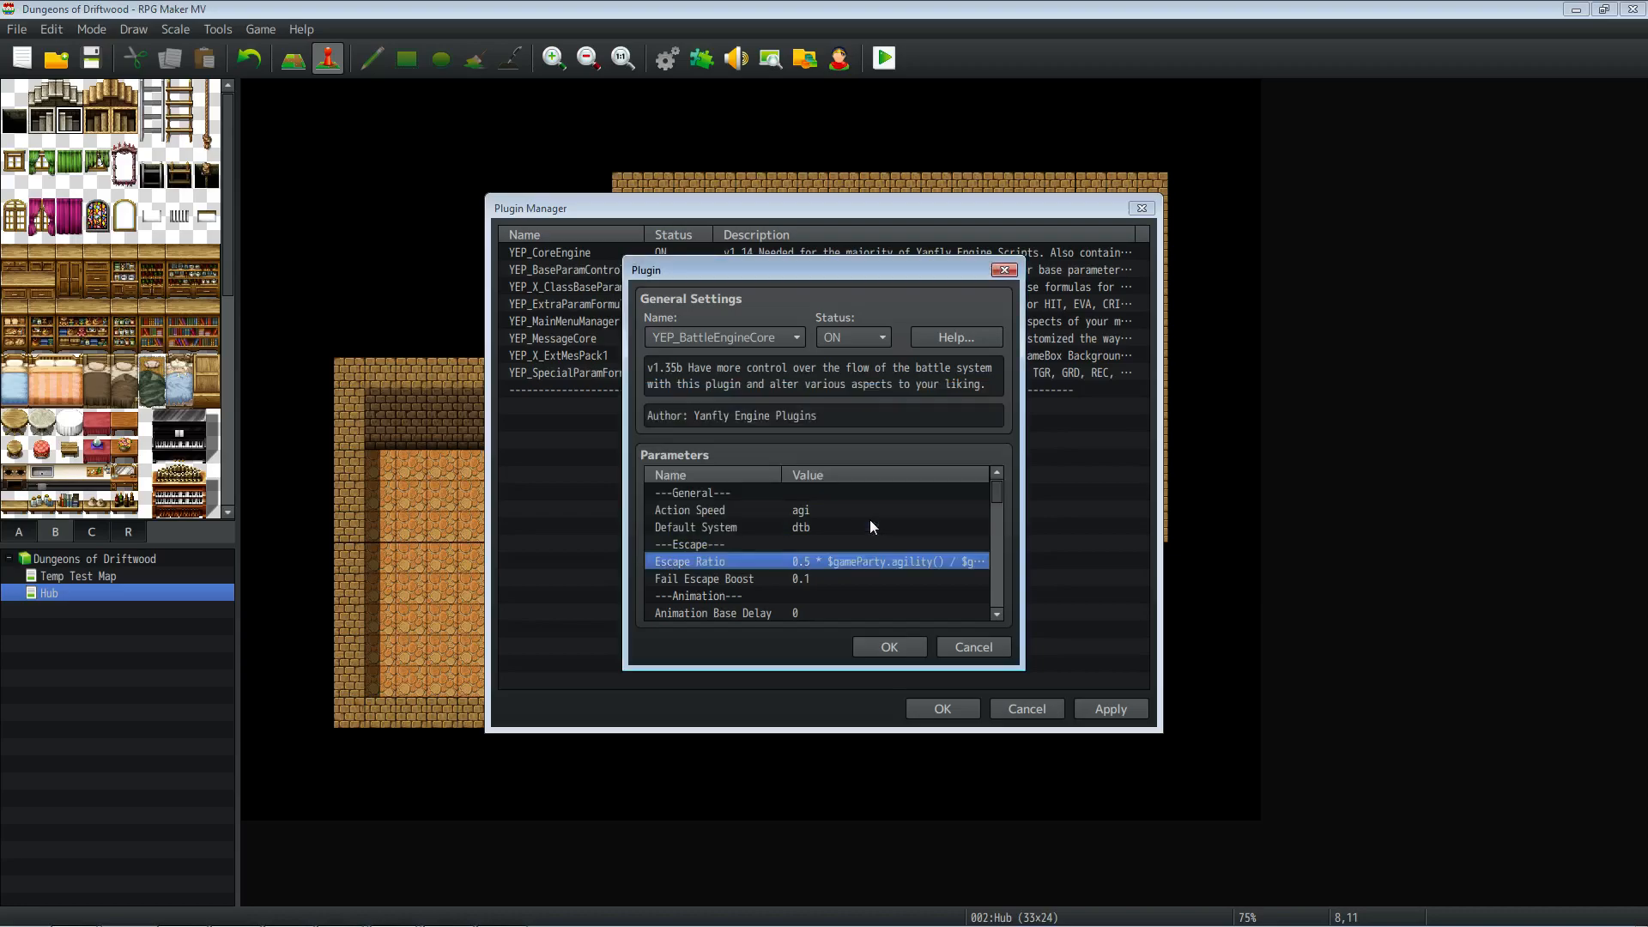
{"action": "double_click", "coordinate": [848, 569]}
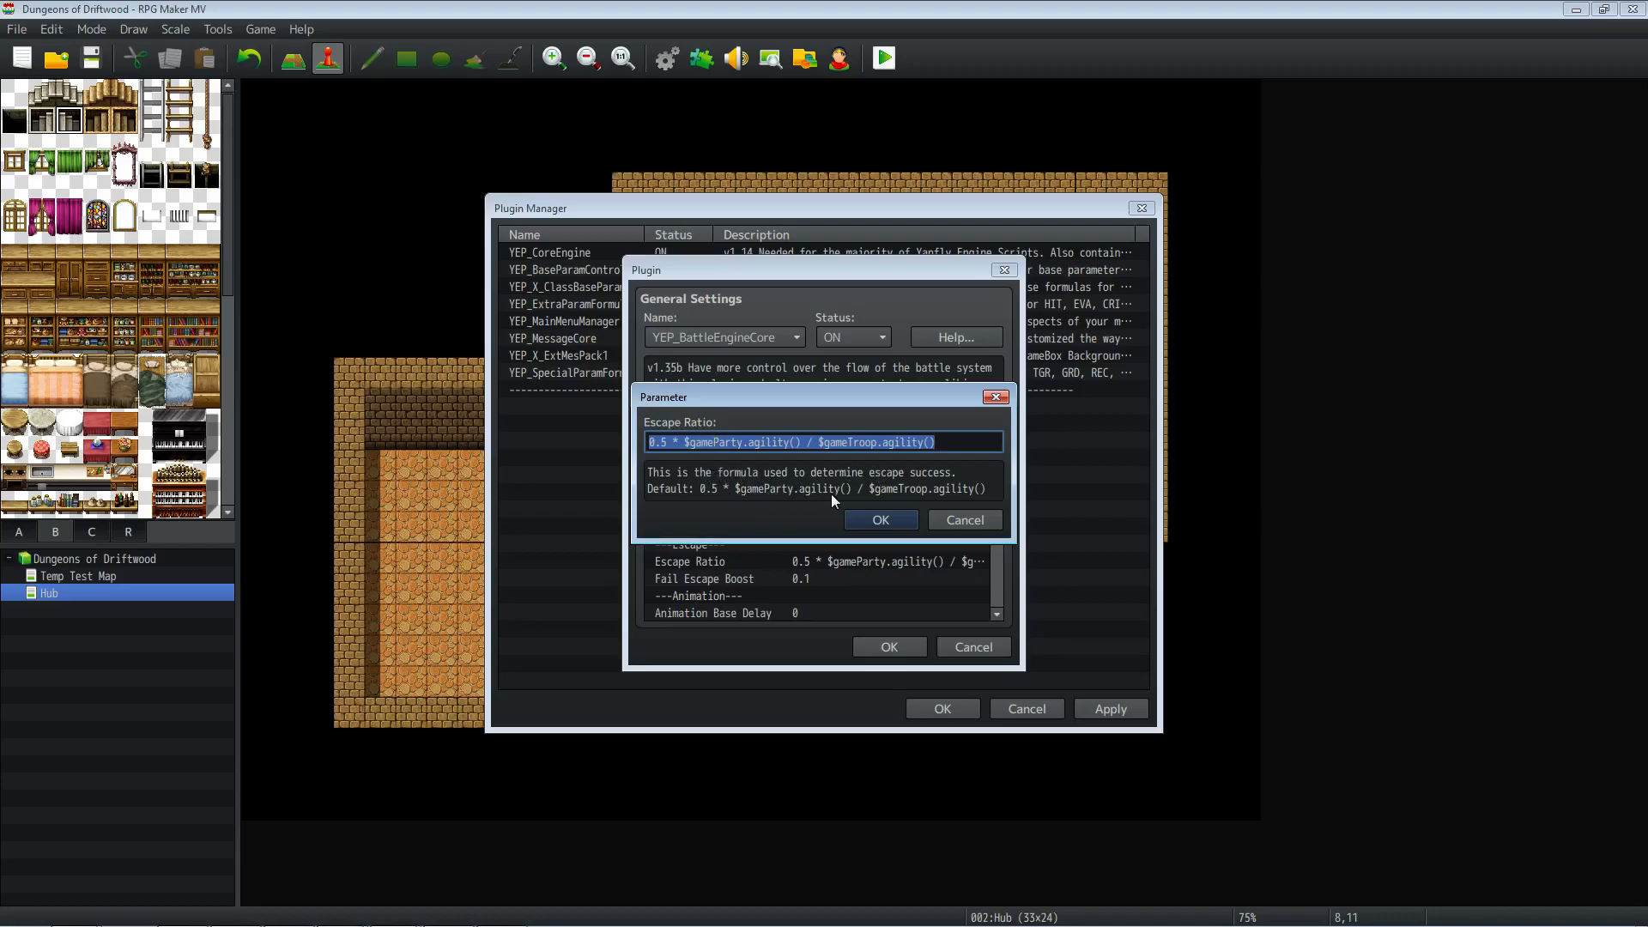
{"action": "left_click", "coordinate": [667, 436]}
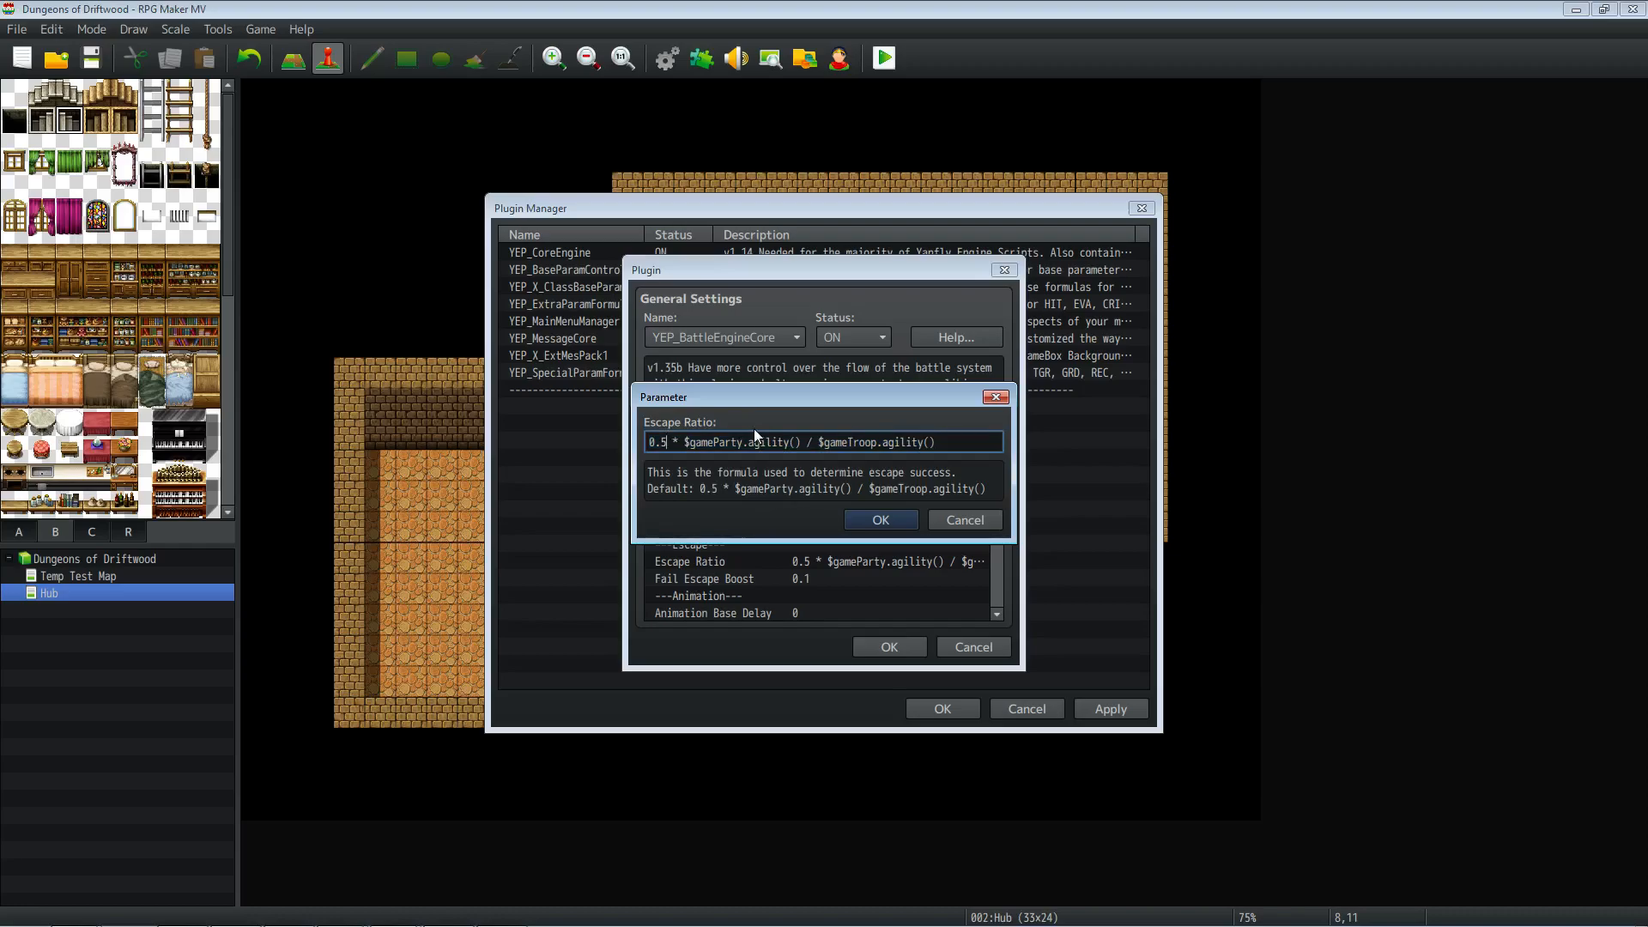
{"action": "key", "text": "BackSpace"}
{"action": "type", "text": "8"}
Step: Examine the party agility and troop agility terms of the Escape Ratio formula
{"action": "left_click_drag", "start_coordinate": [667, 442], "coordinate": [815, 444]}
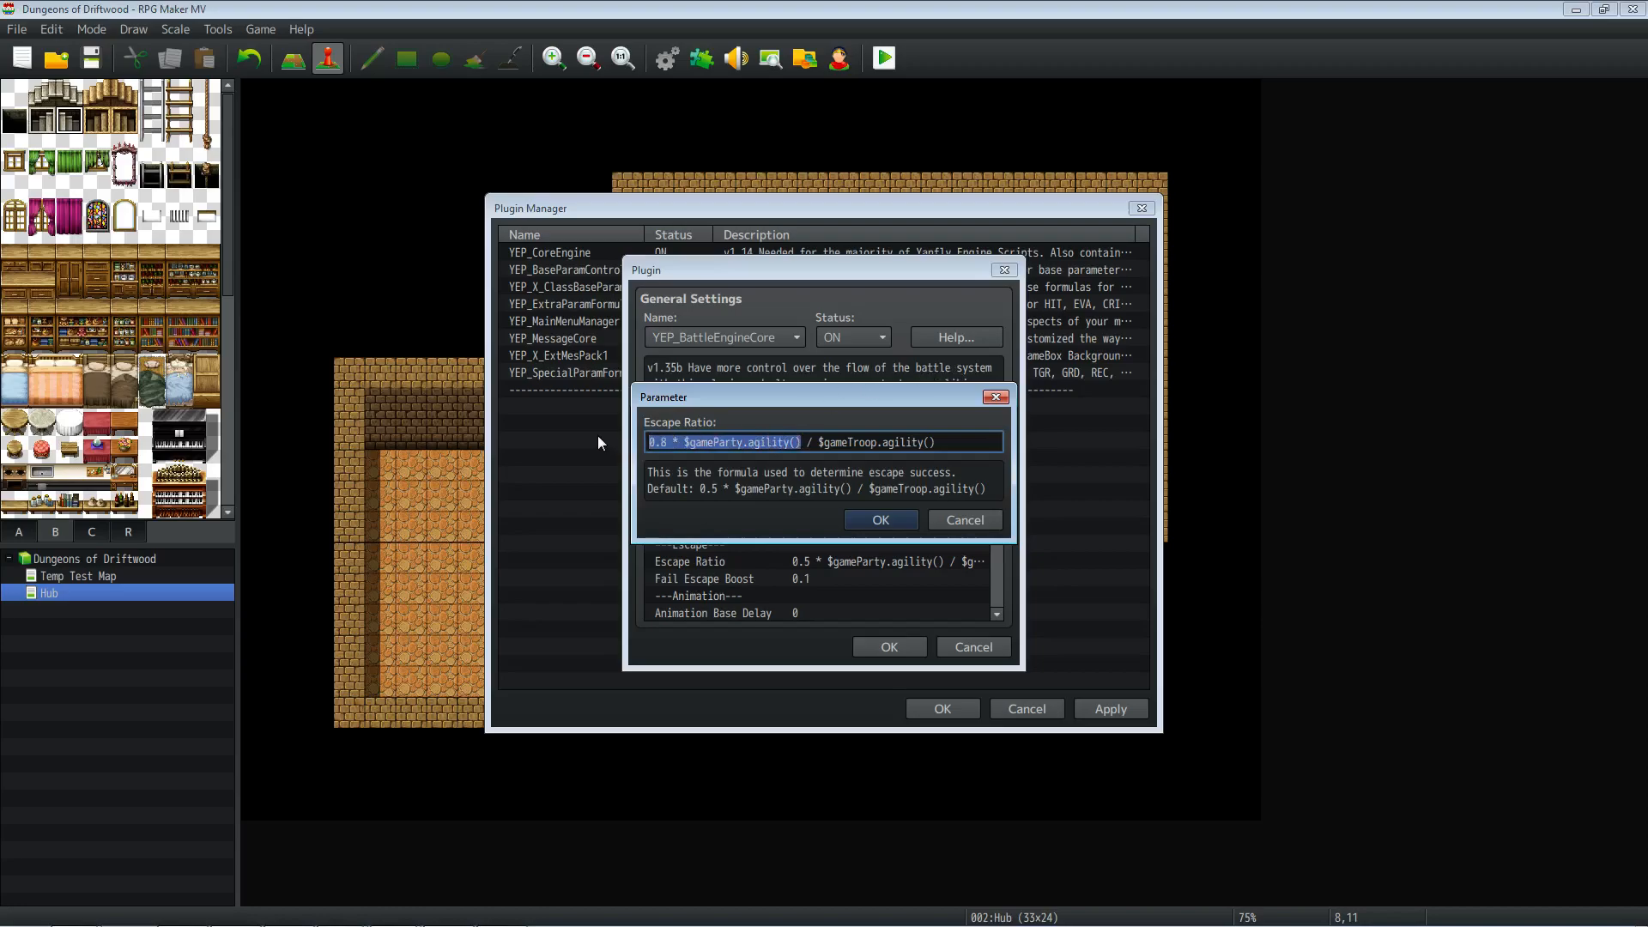
{"action": "left_click", "coordinate": [815, 443]}
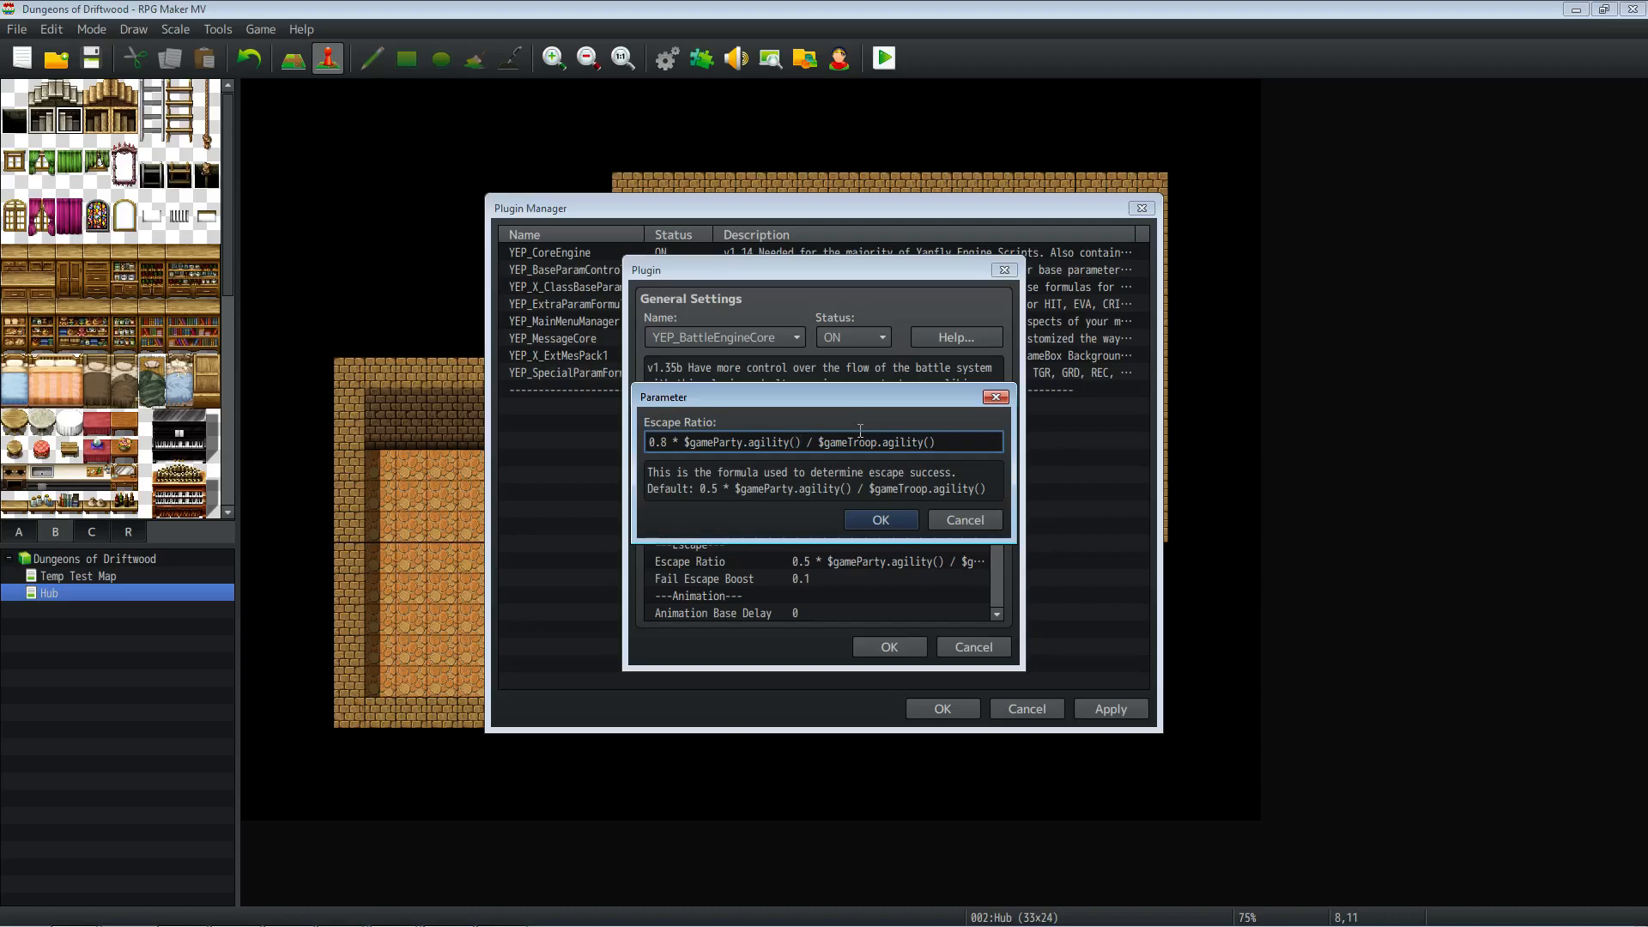
{"action": "left_click_drag", "start_coordinate": [770, 443], "coordinate": [842, 443]}
{"action": "left_click", "coordinate": [724, 443]}
{"action": "left_click_drag", "start_coordinate": [724, 443], "coordinate": [885, 440]}
{"action": "left_click", "coordinate": [739, 441]}
{"action": "left_click_drag", "start_coordinate": [759, 443], "coordinate": [486, 447]}
{"action": "left_click_drag", "start_coordinate": [685, 443], "coordinate": [714, 441]}
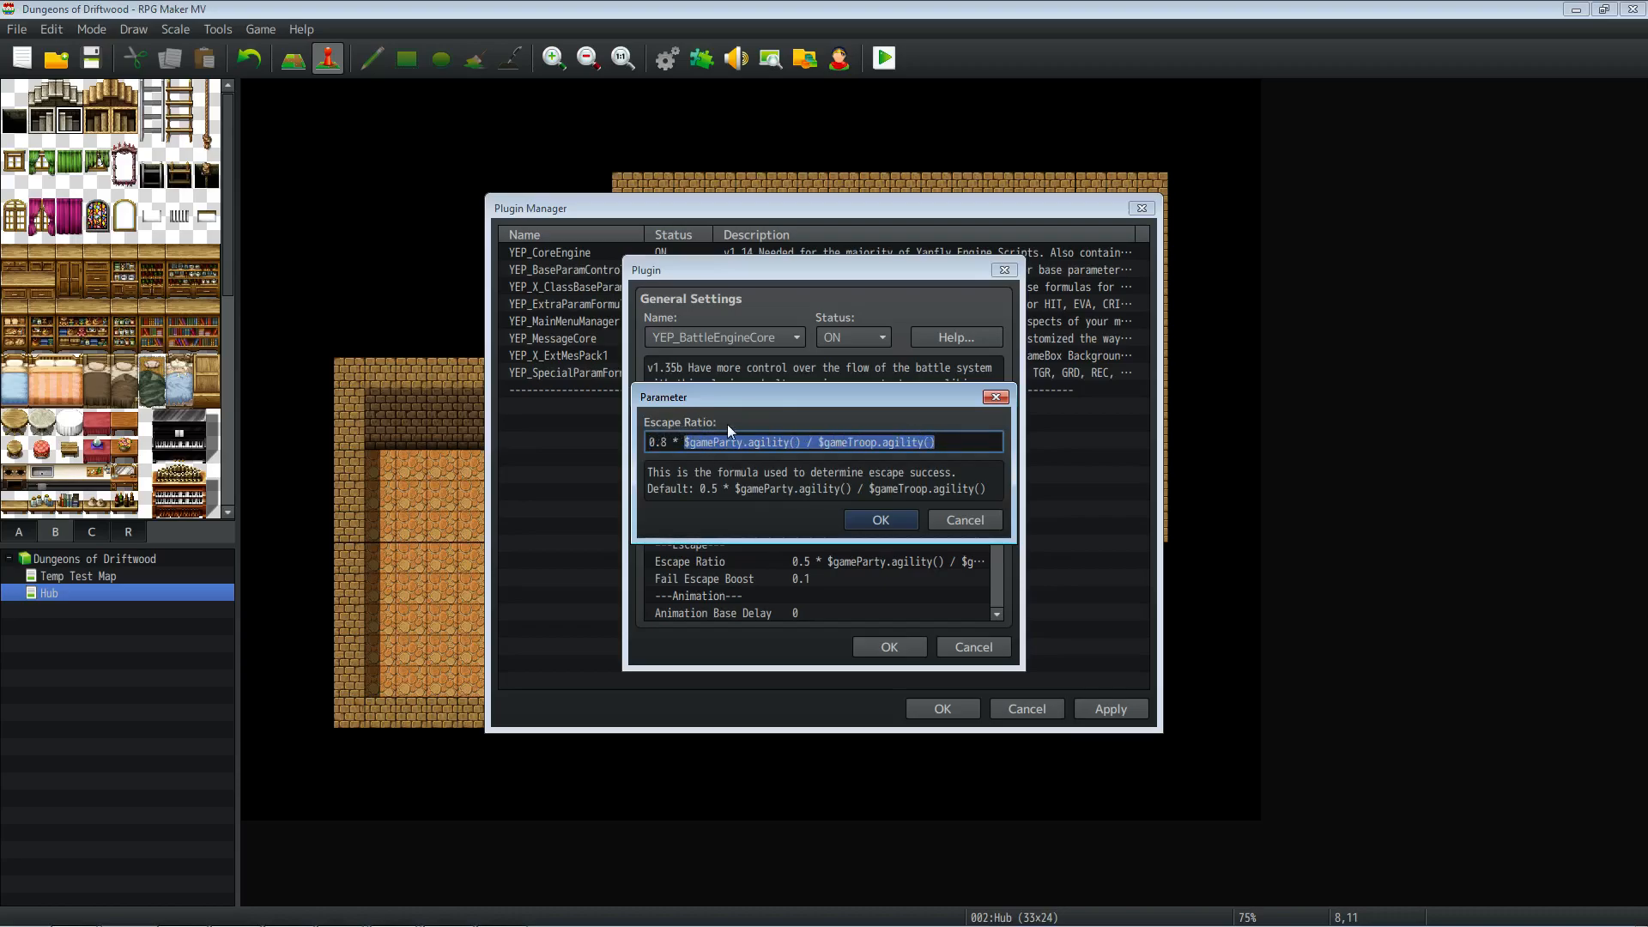
Step: Try enclosing the 0.8 multiplier and party agility term of the Escape Ratio formula in parentheses
{"action": "left_click", "coordinate": [799, 440]}
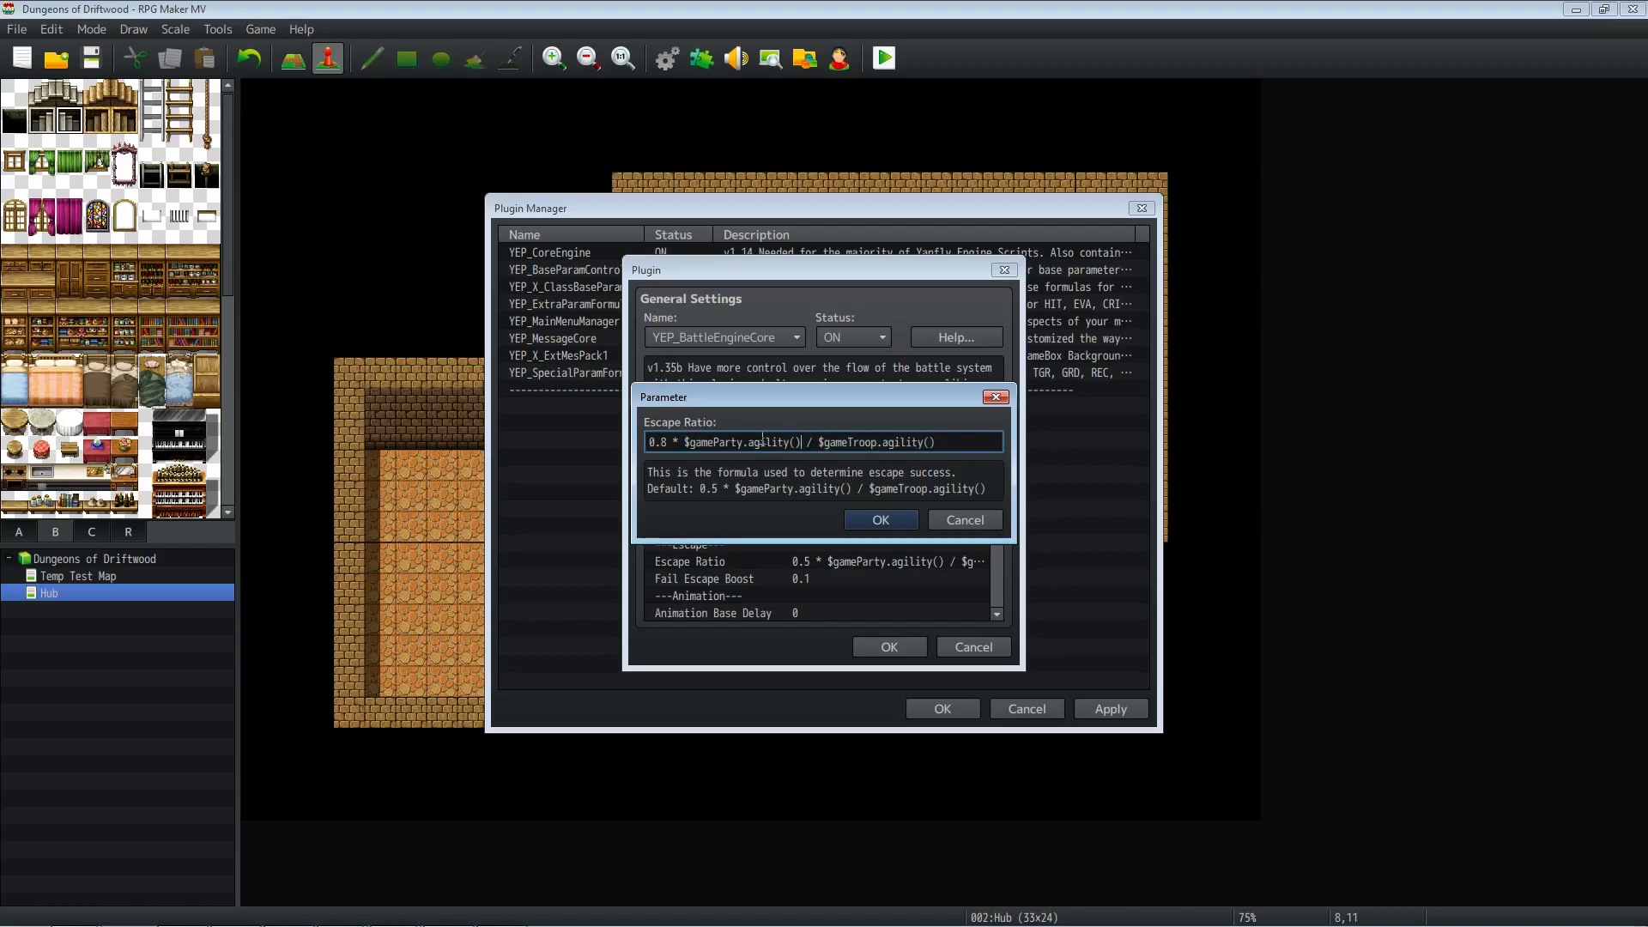
{"action": "type", "text": ")"}
{"action": "type", "text": "("}
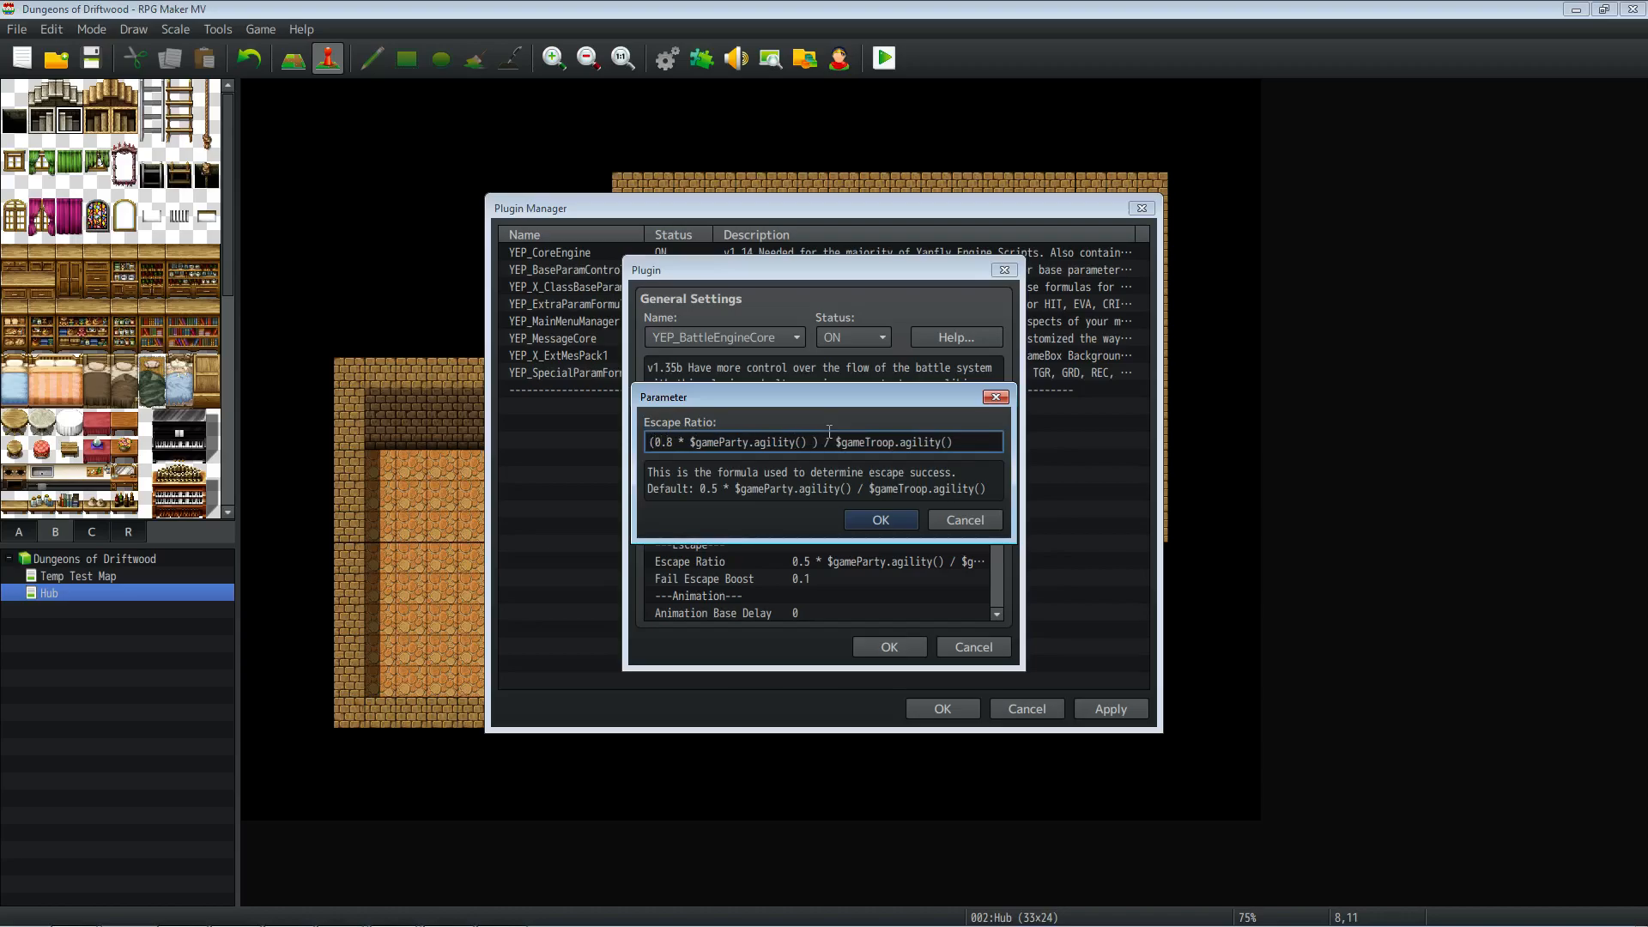
{"action": "key", "text": "BackSpace"}
{"action": "left_click_drag", "start_coordinate": [812, 442], "coordinate": [574, 457]}
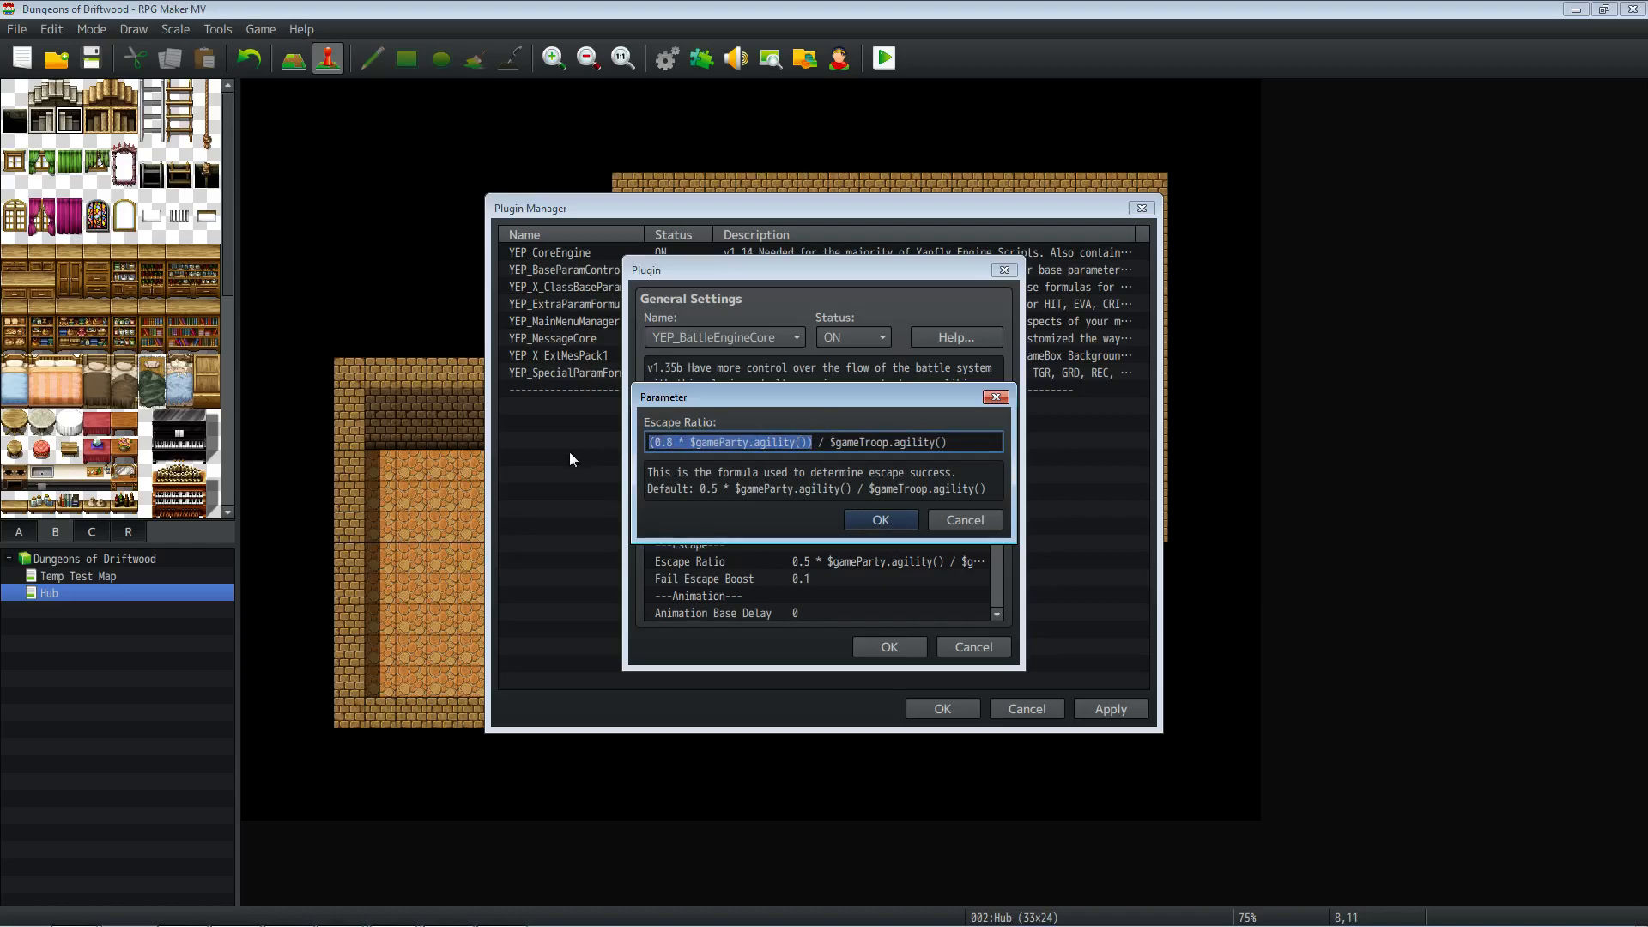
{"action": "left_click", "coordinate": [815, 442]}
{"action": "key", "text": "BackSpace"}
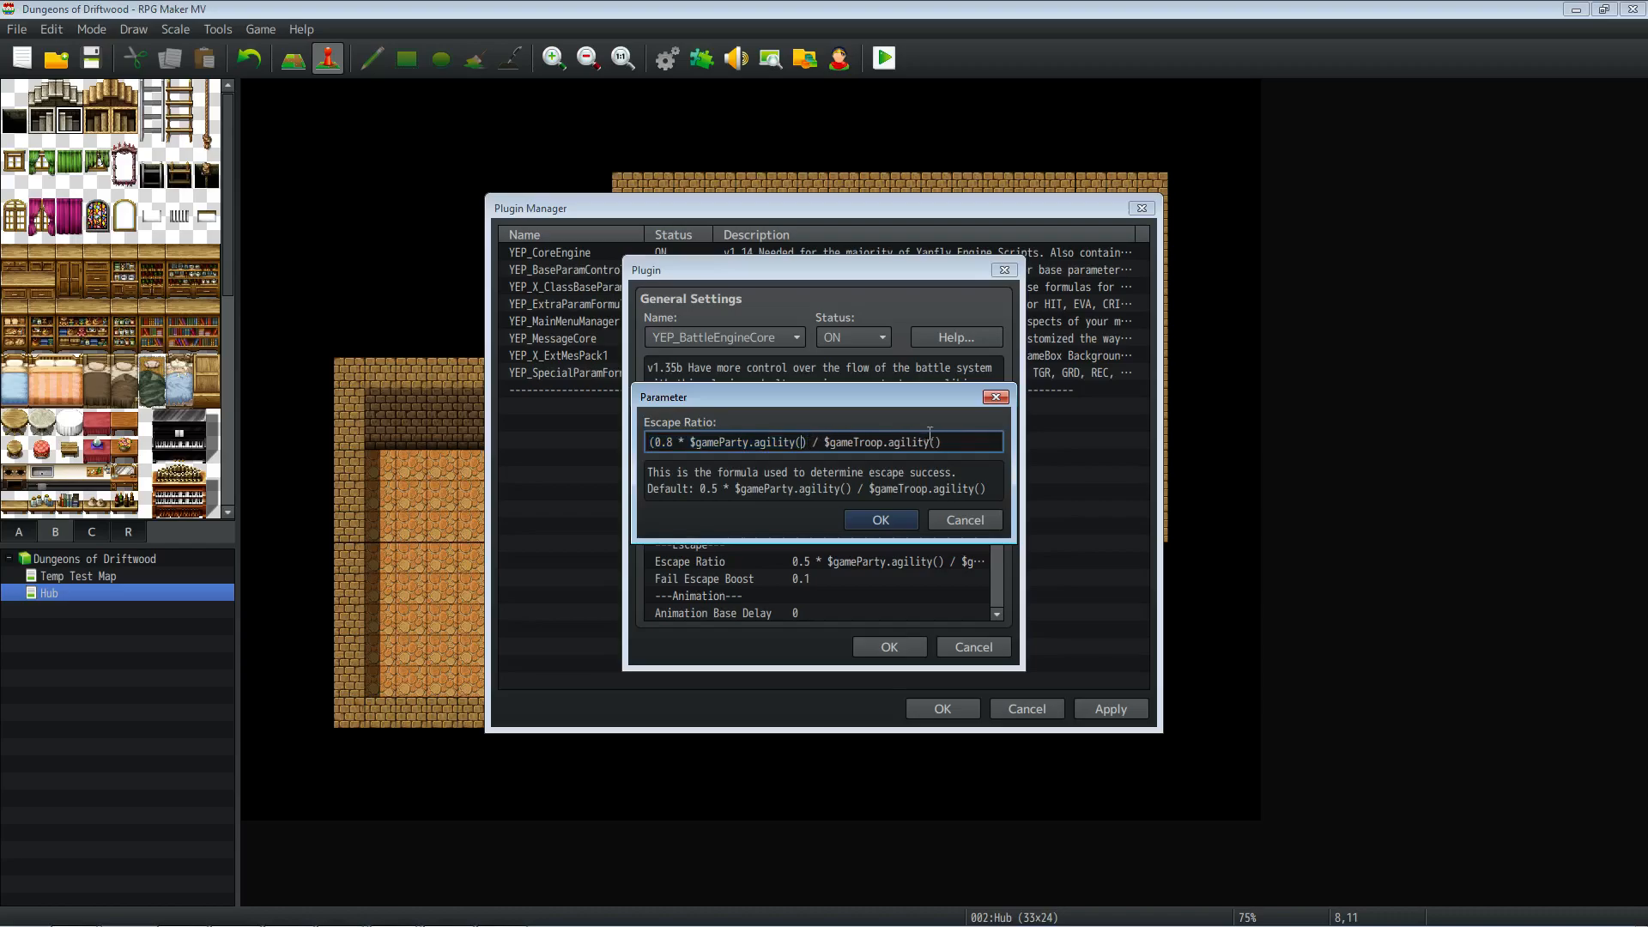
{"action": "key", "text": "BackSpace"}
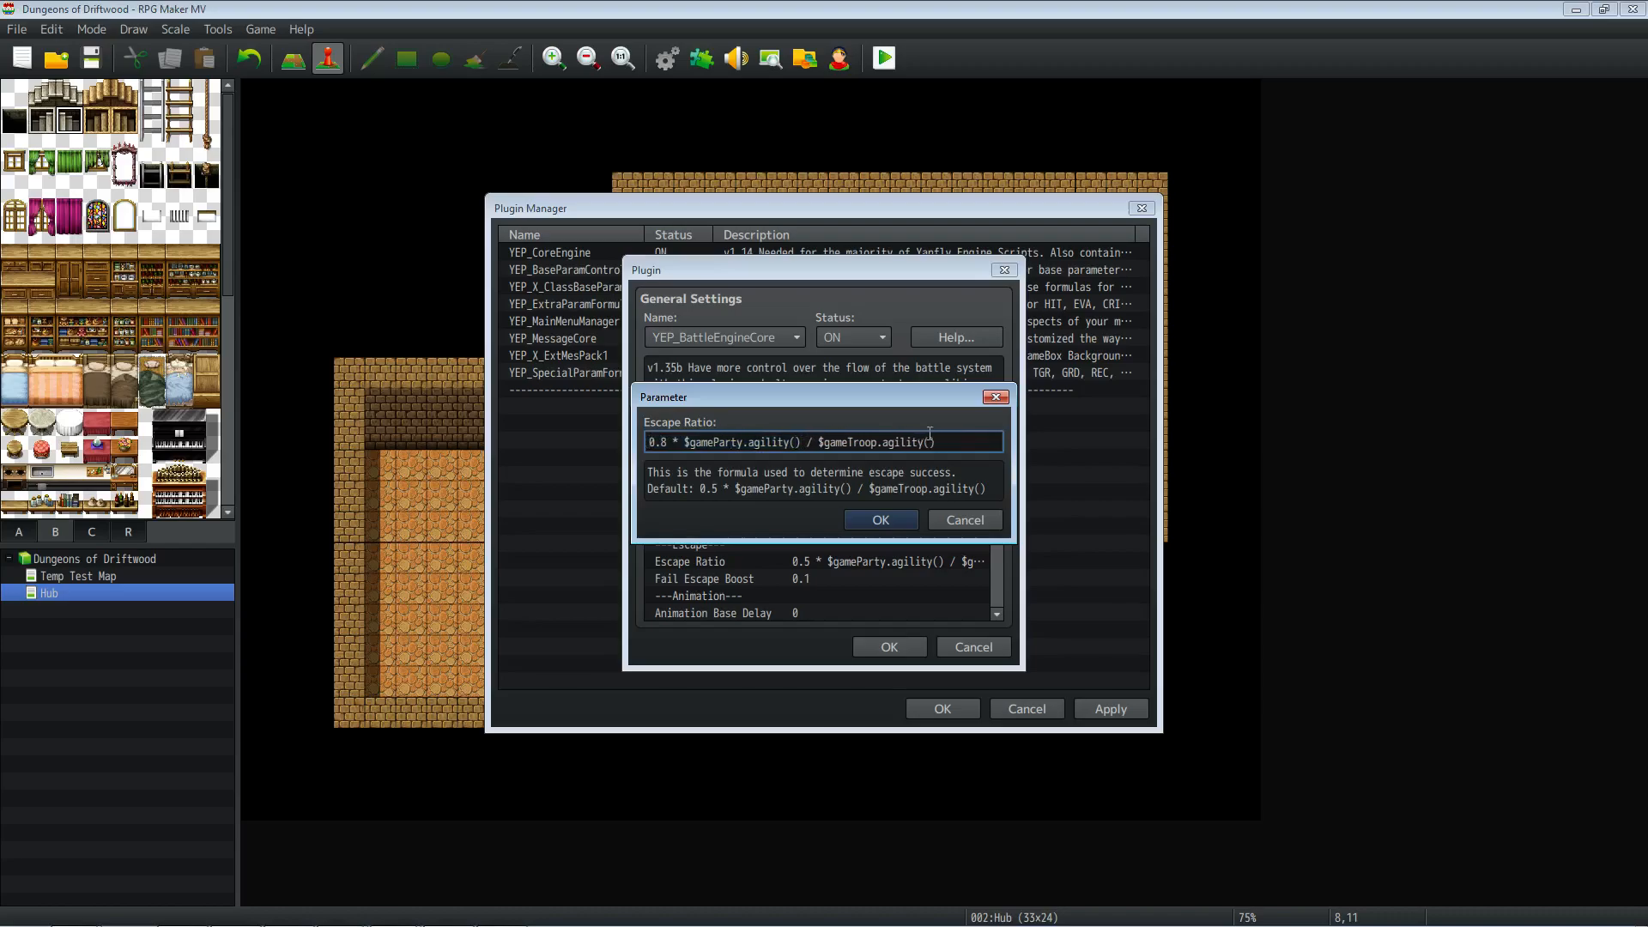
{"action": "left_click", "coordinate": [891, 518]}
Step: Set the Fail Escape Boost parameter of YEP_BattleEngineCore to 0.2
{"action": "left_click", "coordinate": [896, 600]}
{"action": "scroll", "coordinate": [896, 591], "scroll_direction": "down", "scroll_amount": 1}
{"action": "scroll", "coordinate": [837, 532], "scroll_direction": "down", "scroll_amount": 1}
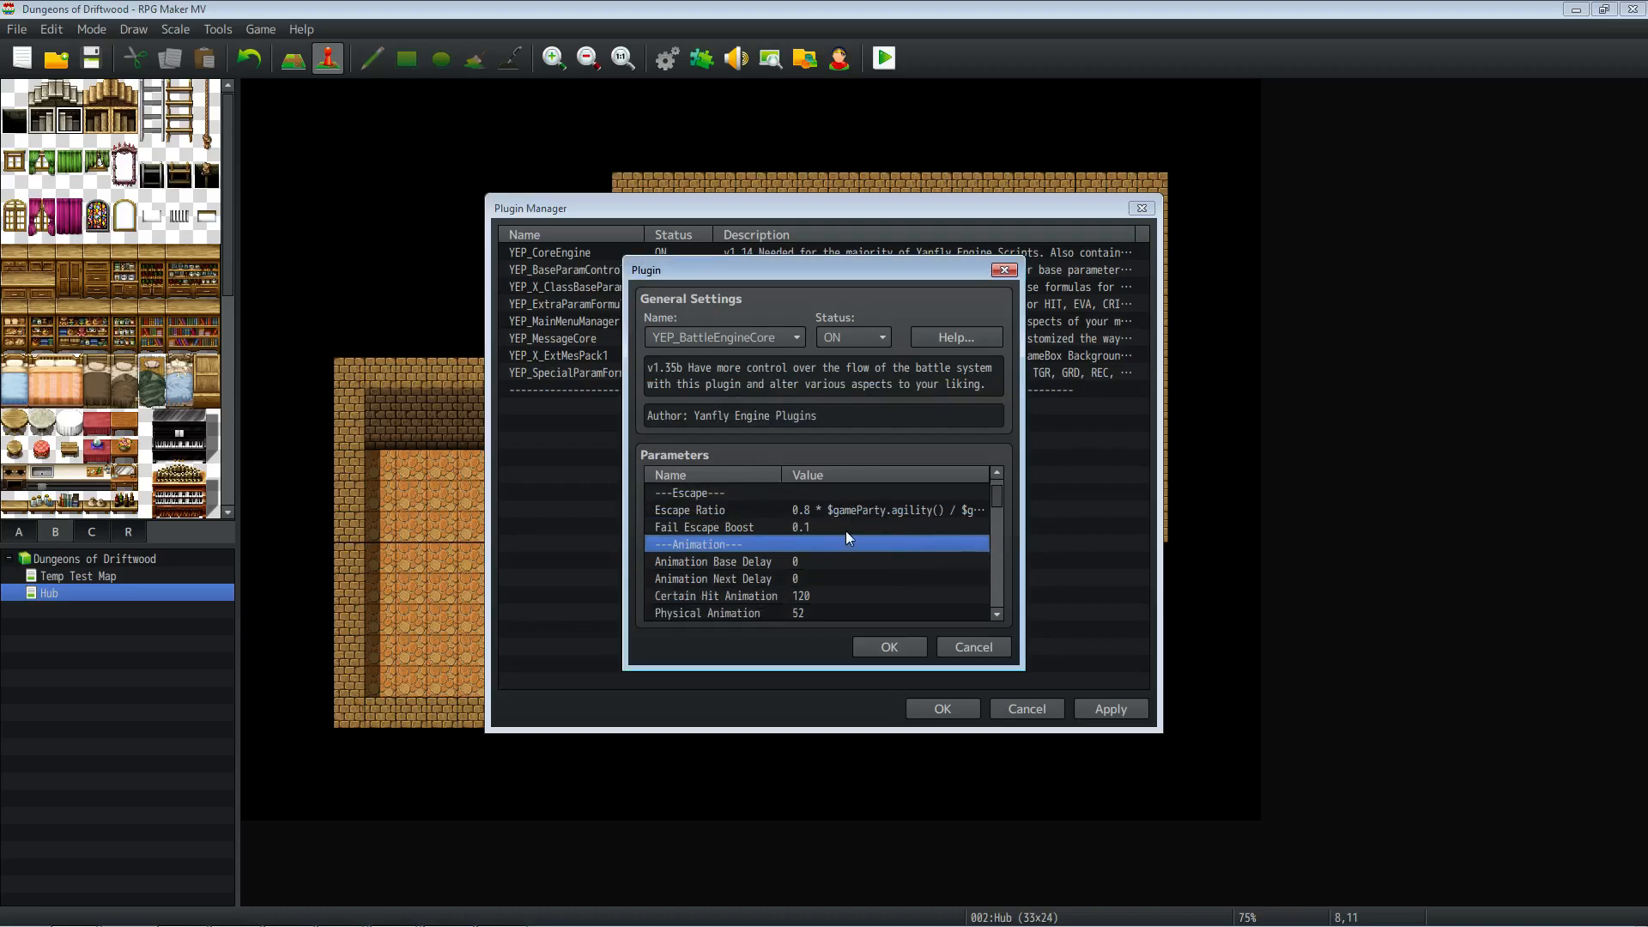
{"action": "left_click", "coordinate": [847, 529]}
{"action": "double_click", "coordinate": [840, 526]}
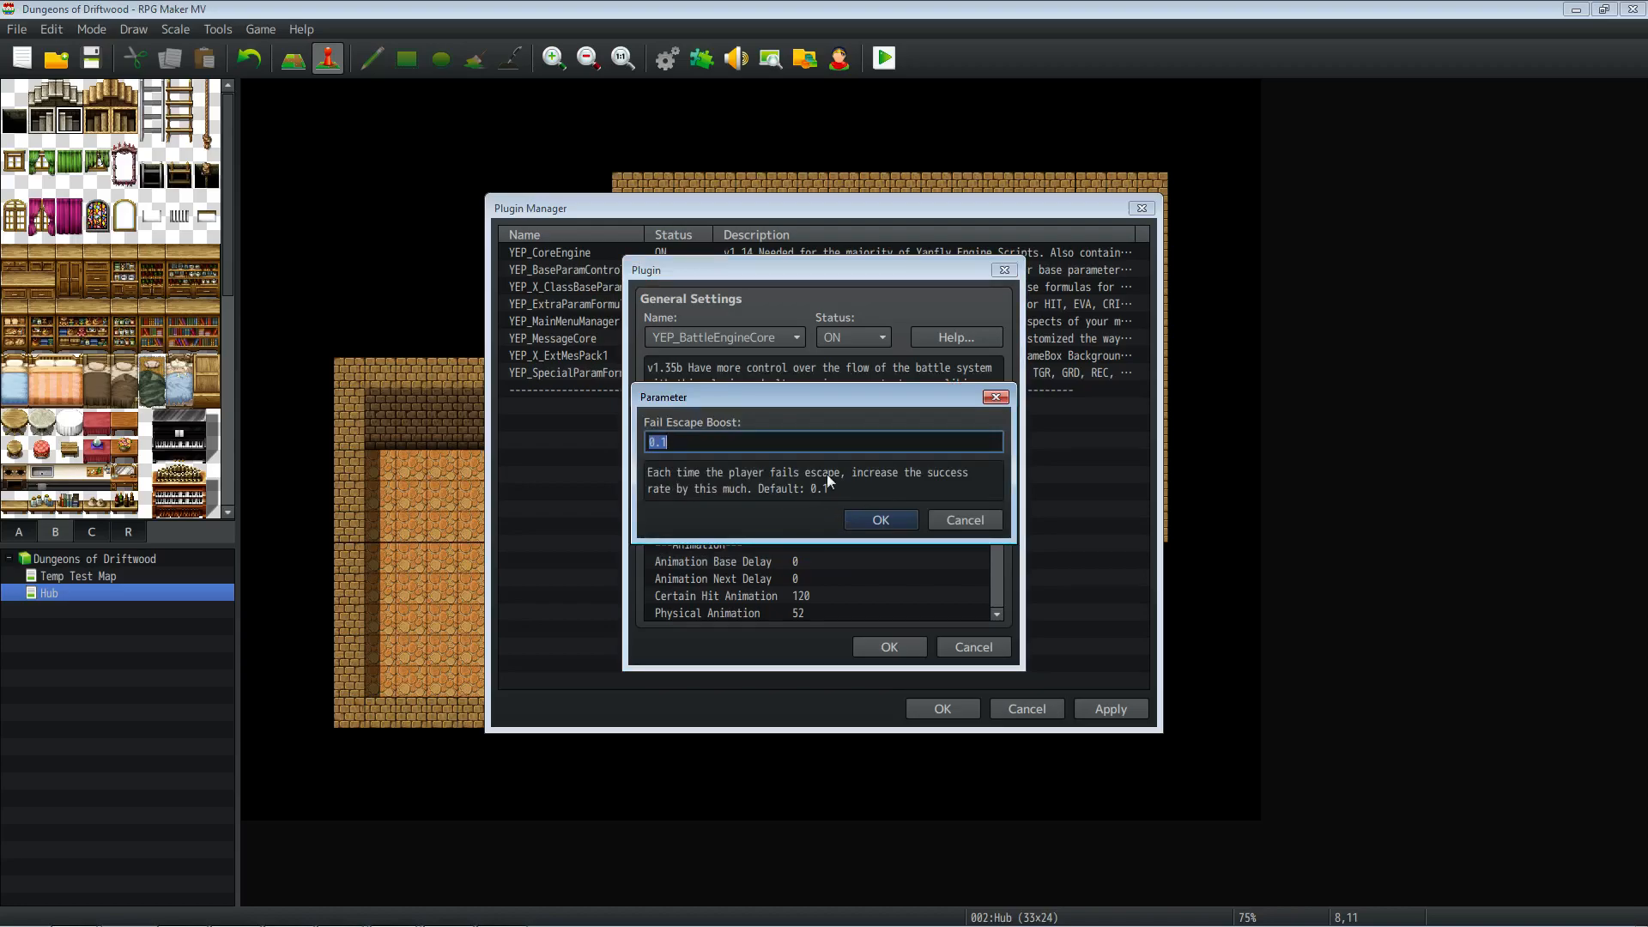
{"action": "left_click", "coordinate": [708, 442]}
{"action": "left_click", "coordinate": [867, 518]}
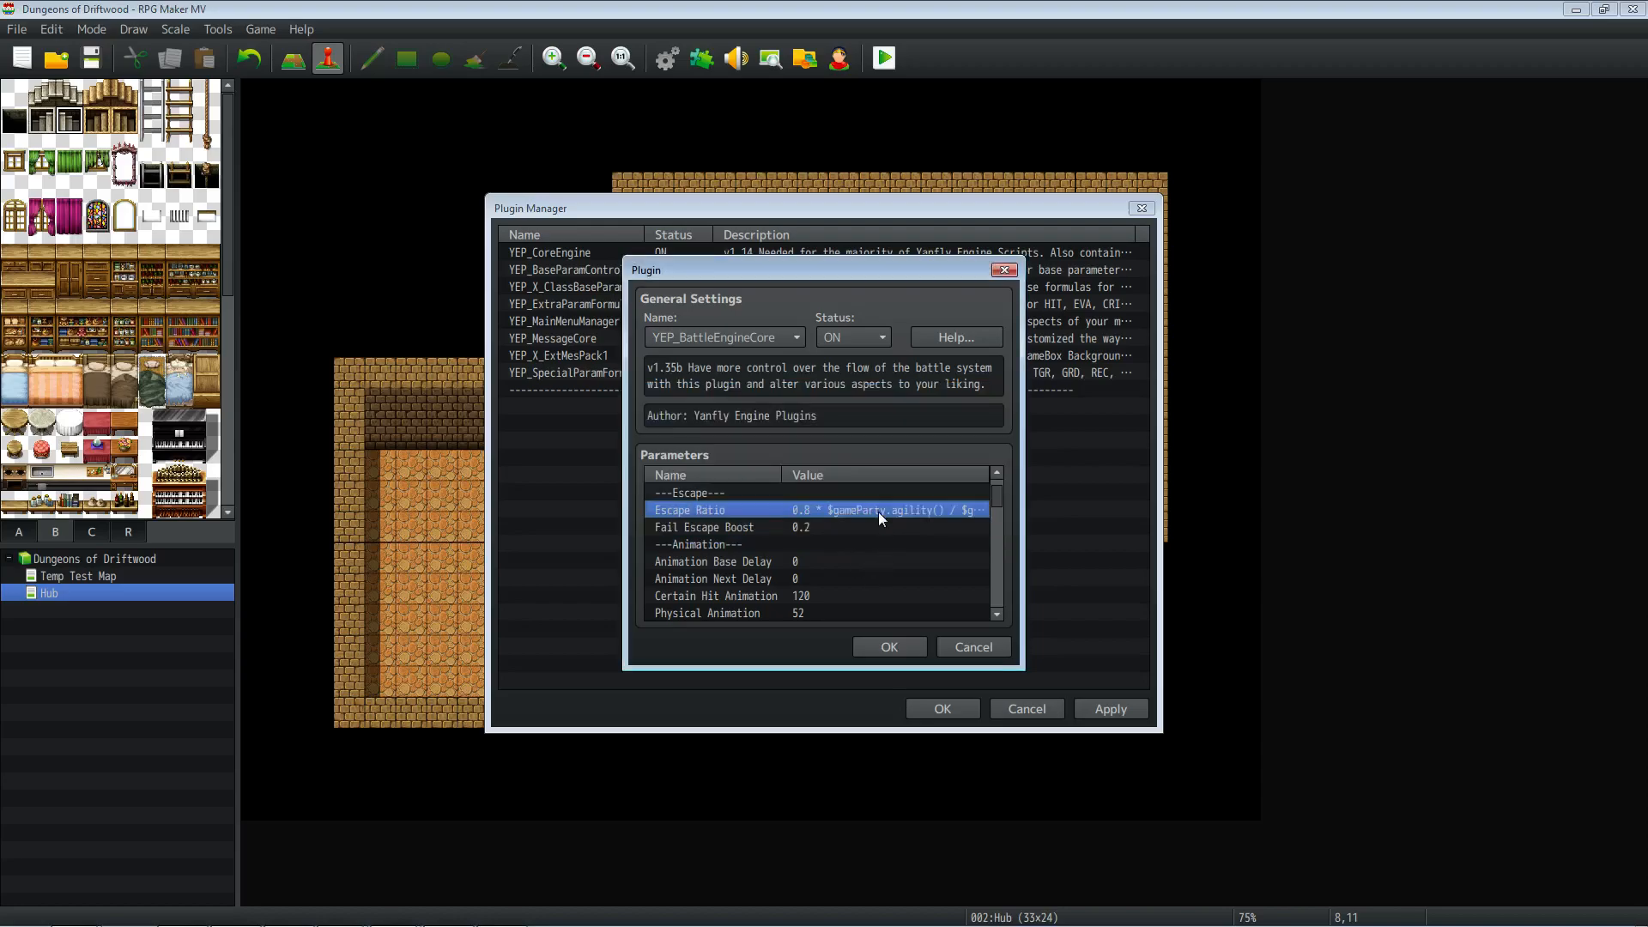
Step: Change the multiplier in the Escape Ratio formula to 0.7
{"action": "double_click", "coordinate": [878, 511]}
{"action": "left_click", "coordinate": [732, 434]}
{"action": "key", "text": "BackSpace"}
{"action": "type", "text": "7"}
{"action": "left_click", "coordinate": [882, 517]}
Step: Look through the remaining YEP_BattleEngineCore parameters, from the Animation settings down to the battle log text options
{"action": "left_click", "coordinate": [809, 543]}
{"action": "scroll", "coordinate": [791, 548], "scroll_direction": "down", "scroll_amount": 1}
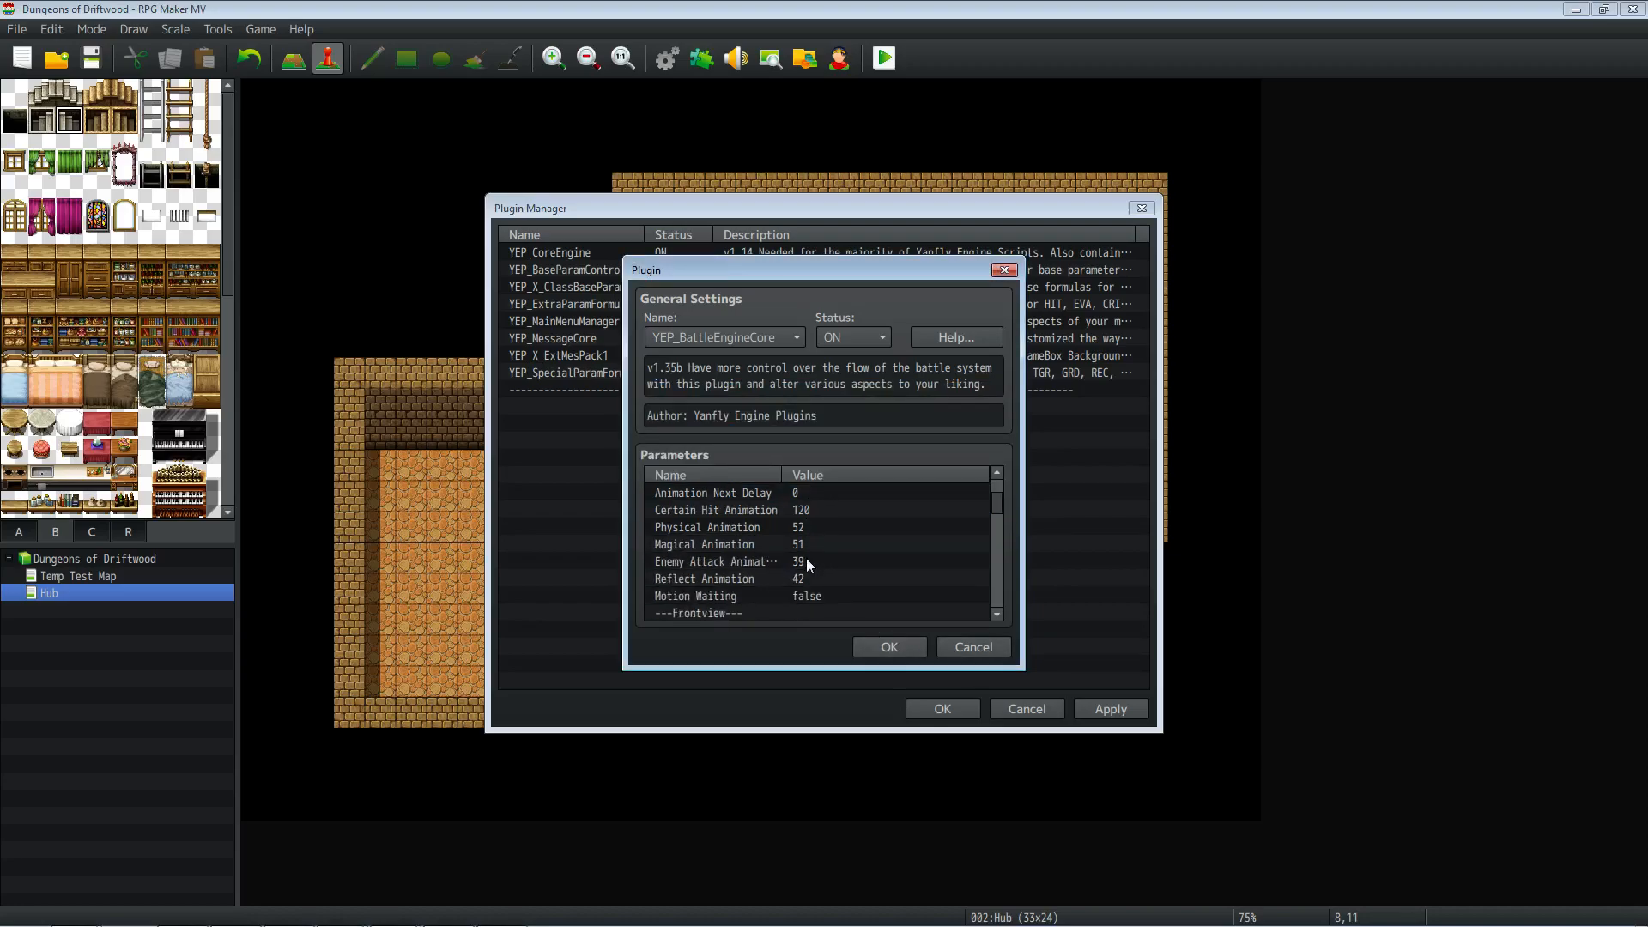
{"action": "scroll", "coordinate": [806, 513], "scroll_direction": "up", "scroll_amount": 1}
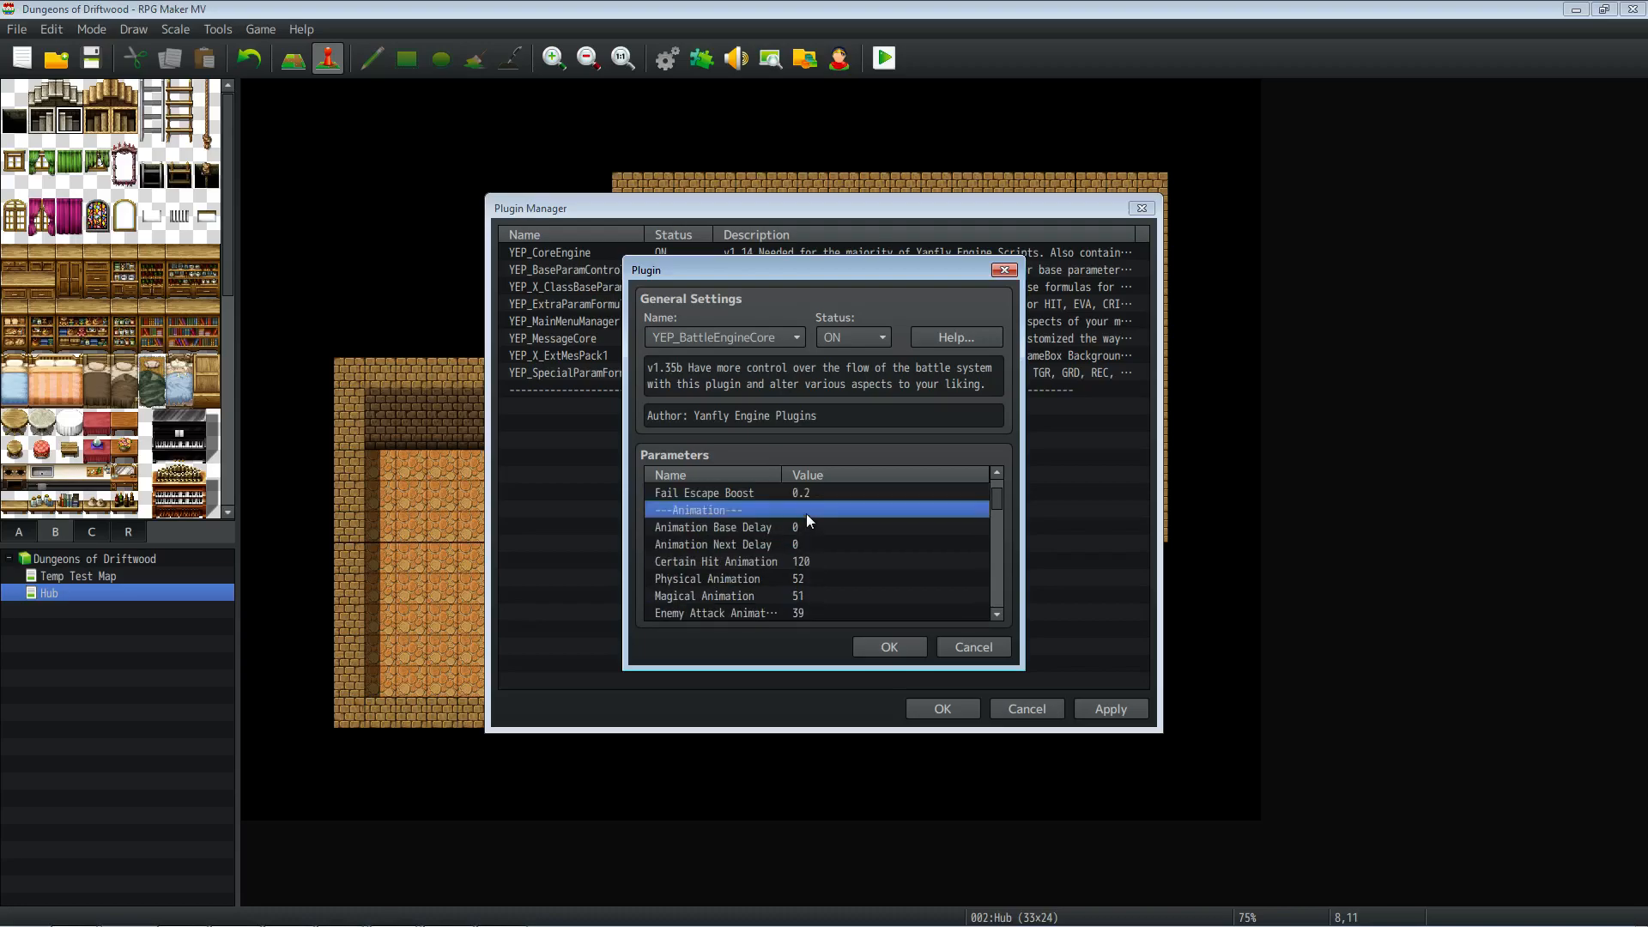
{"action": "left_click", "coordinate": [800, 528]}
{"action": "scroll", "coordinate": [802, 570], "scroll_direction": "down", "scroll_amount": 4}
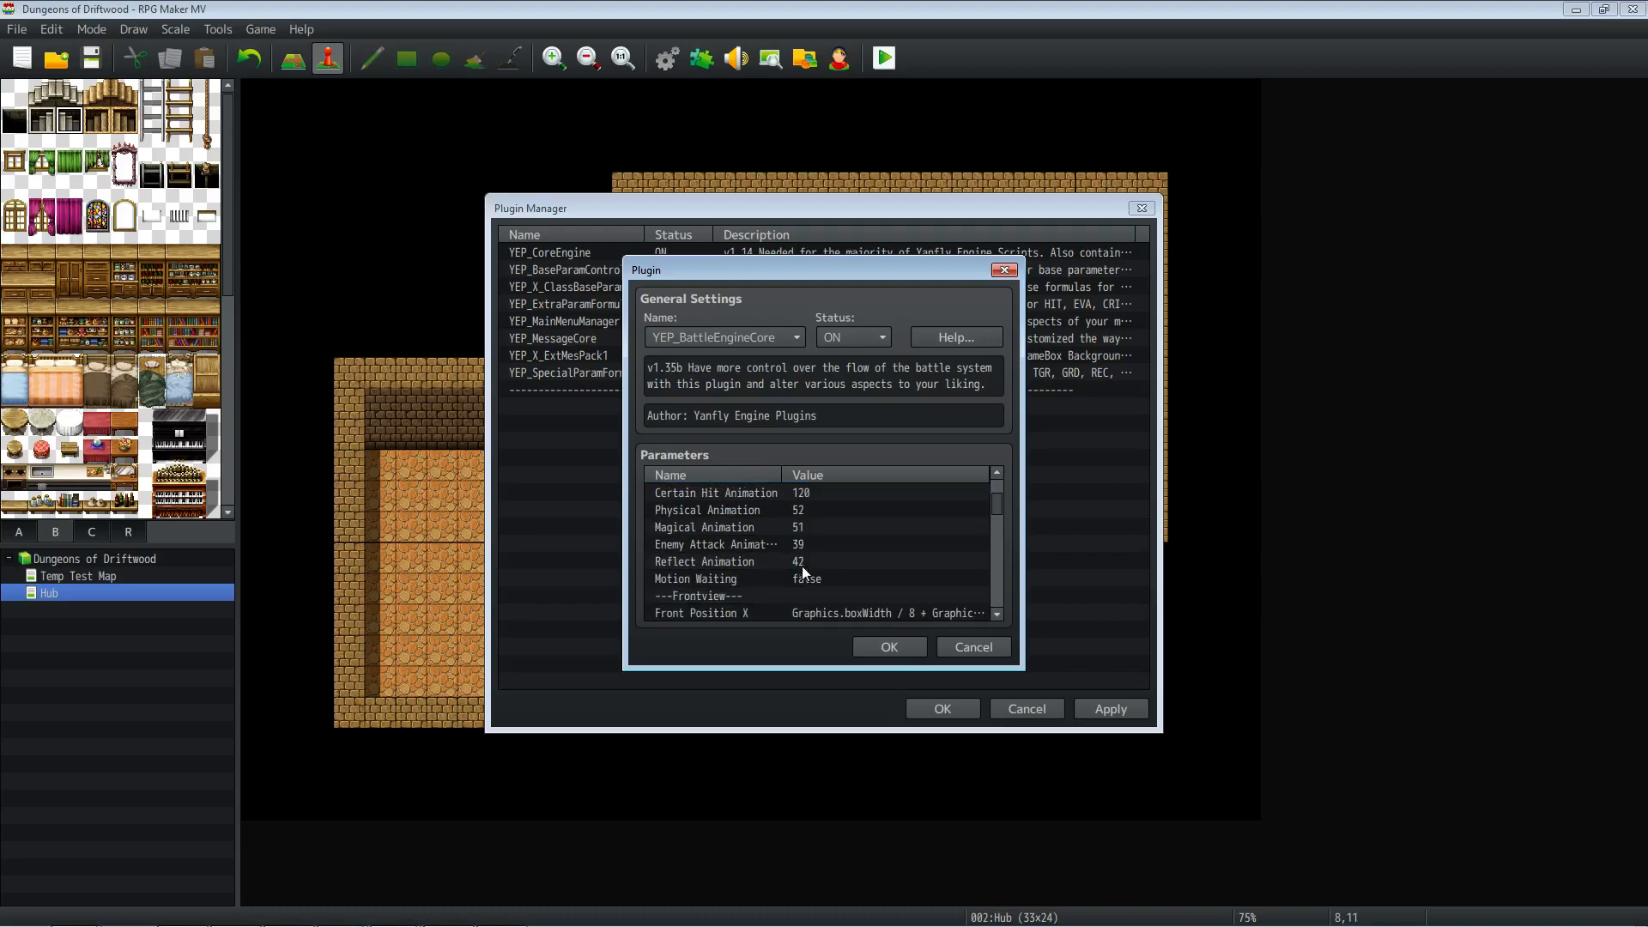
{"action": "scroll", "coordinate": [802, 565], "scroll_direction": "down", "scroll_amount": 4}
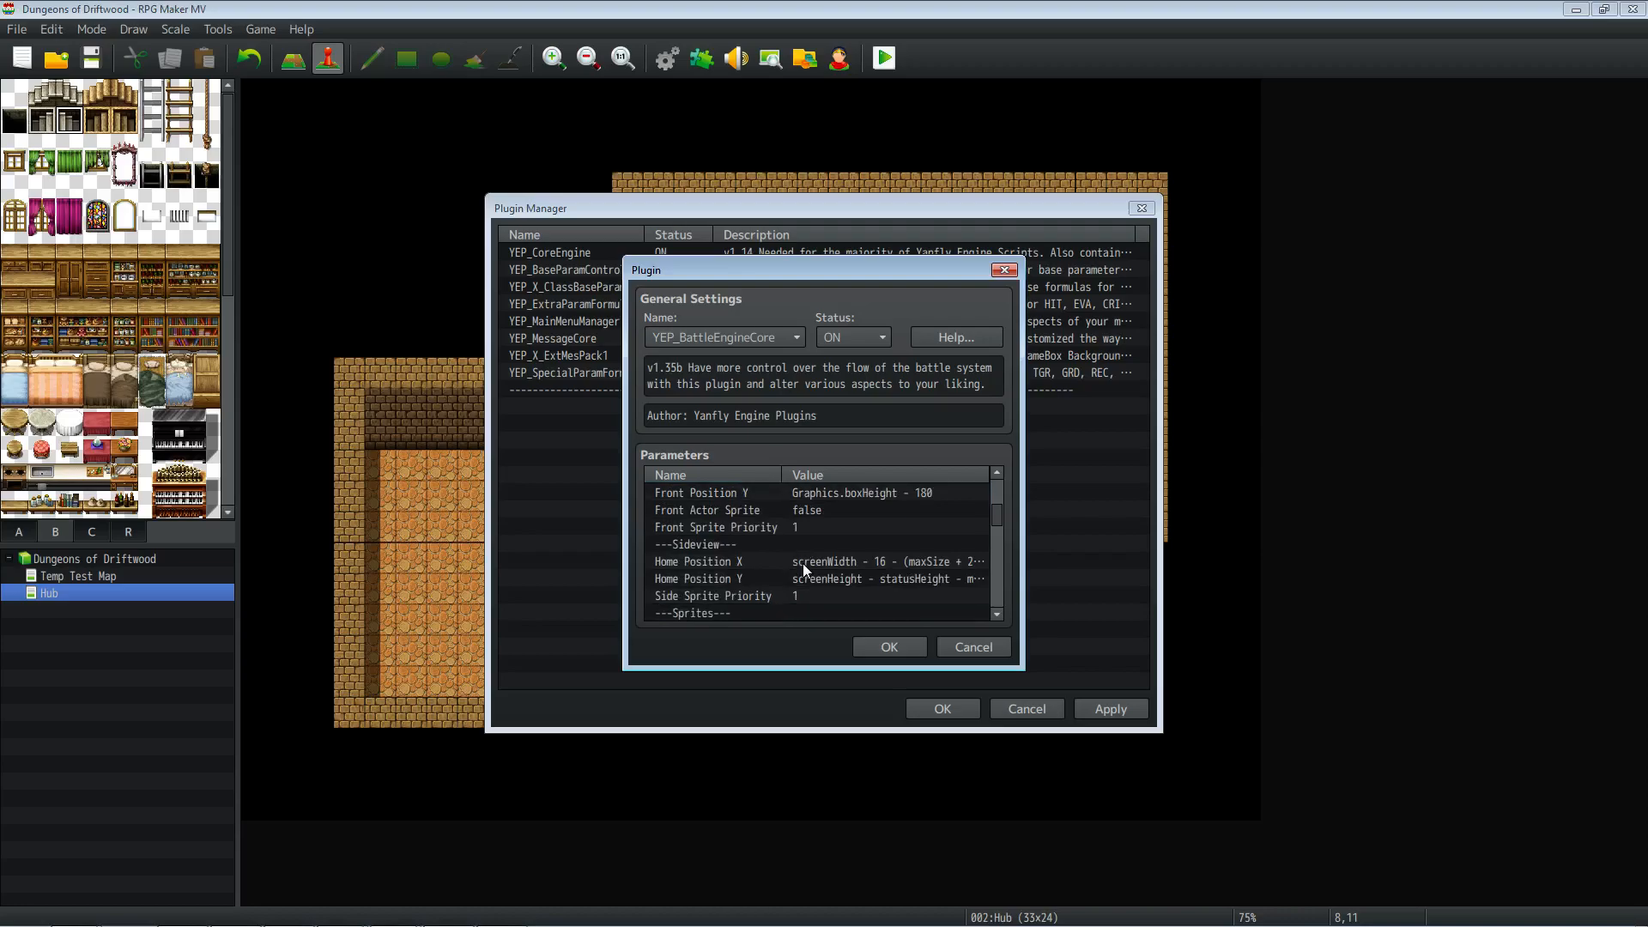
{"action": "scroll", "coordinate": [802, 563], "scroll_direction": "down", "scroll_amount": 3}
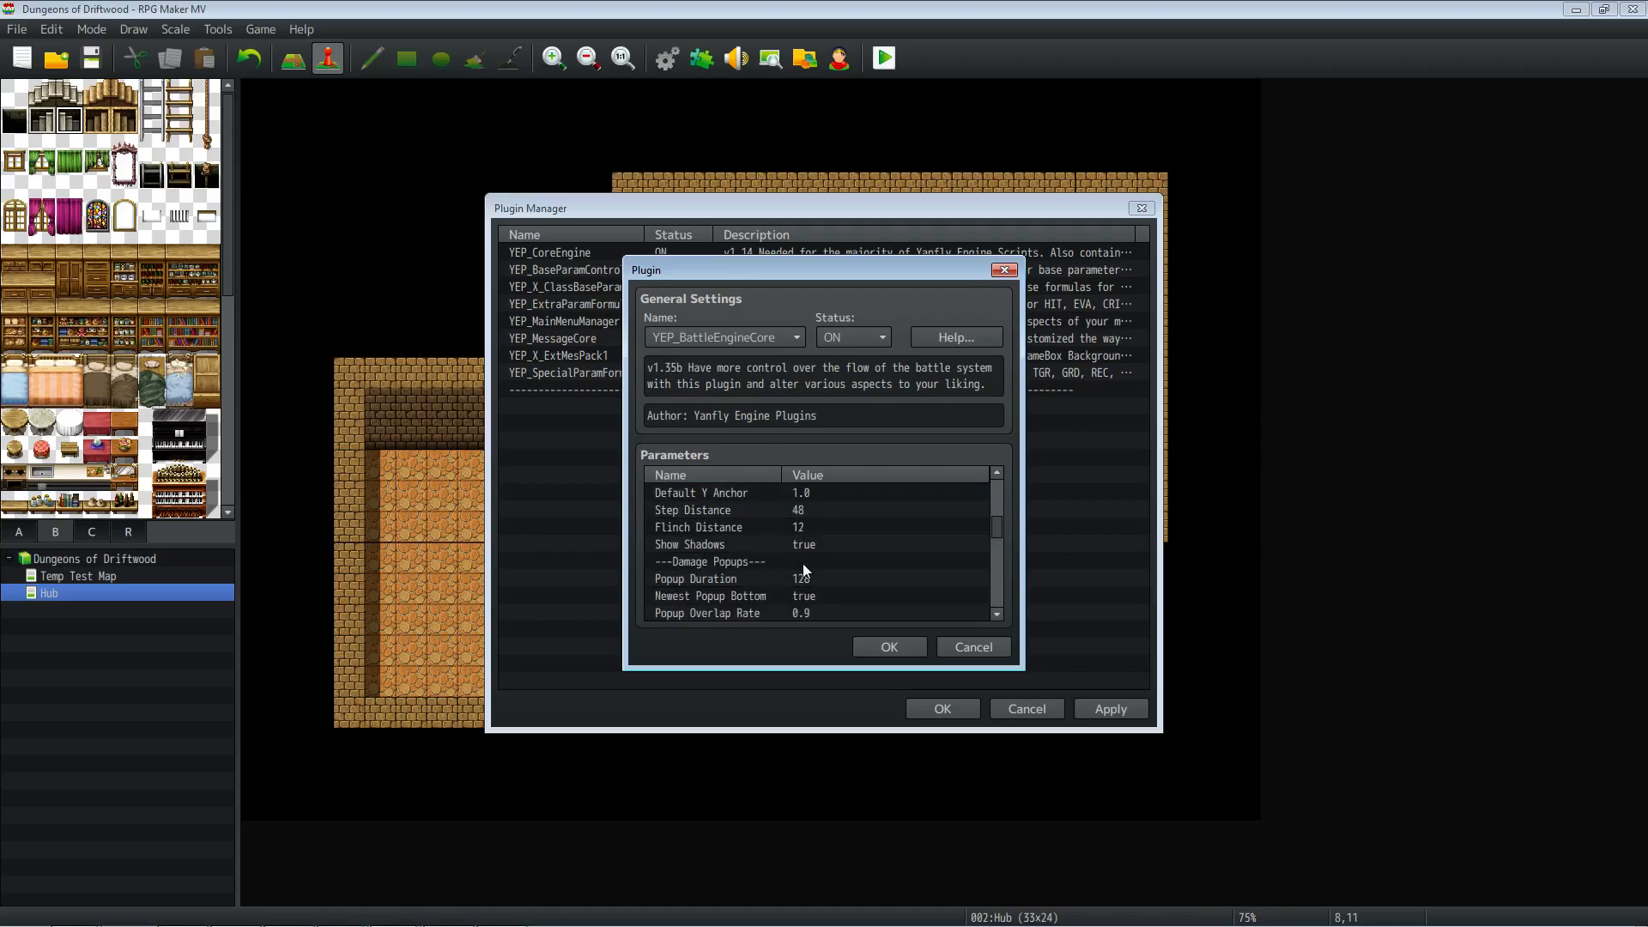
{"action": "scroll", "coordinate": [802, 563], "scroll_direction": "down", "scroll_amount": 3}
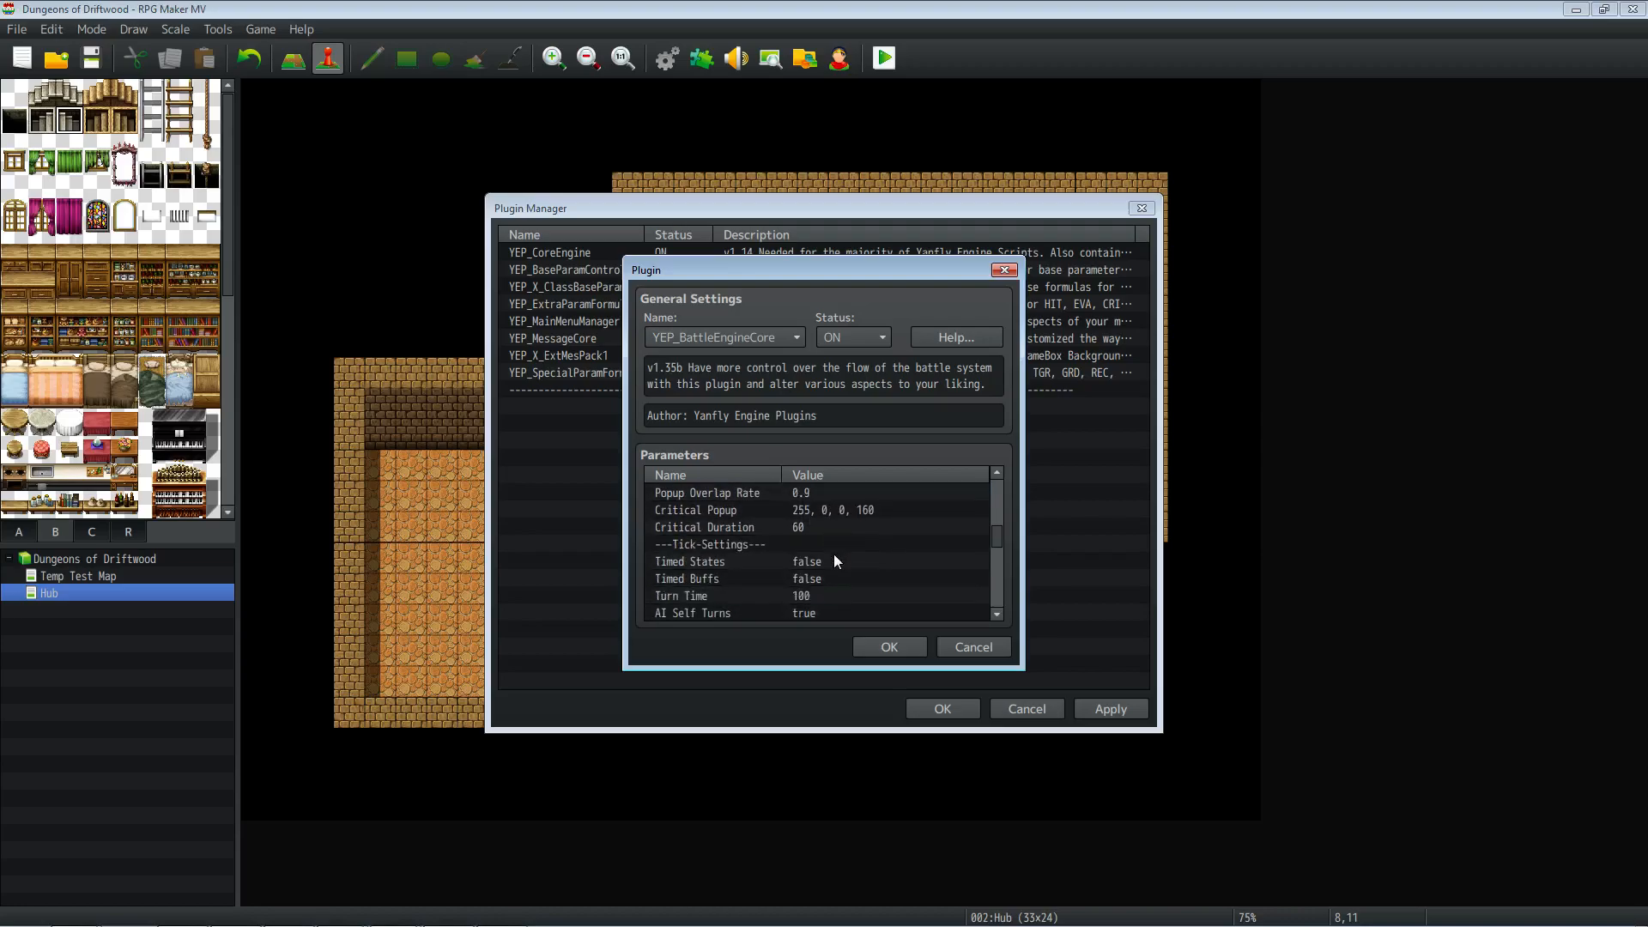
{"action": "scroll", "coordinate": [837, 539], "scroll_direction": "down", "scroll_amount": 5}
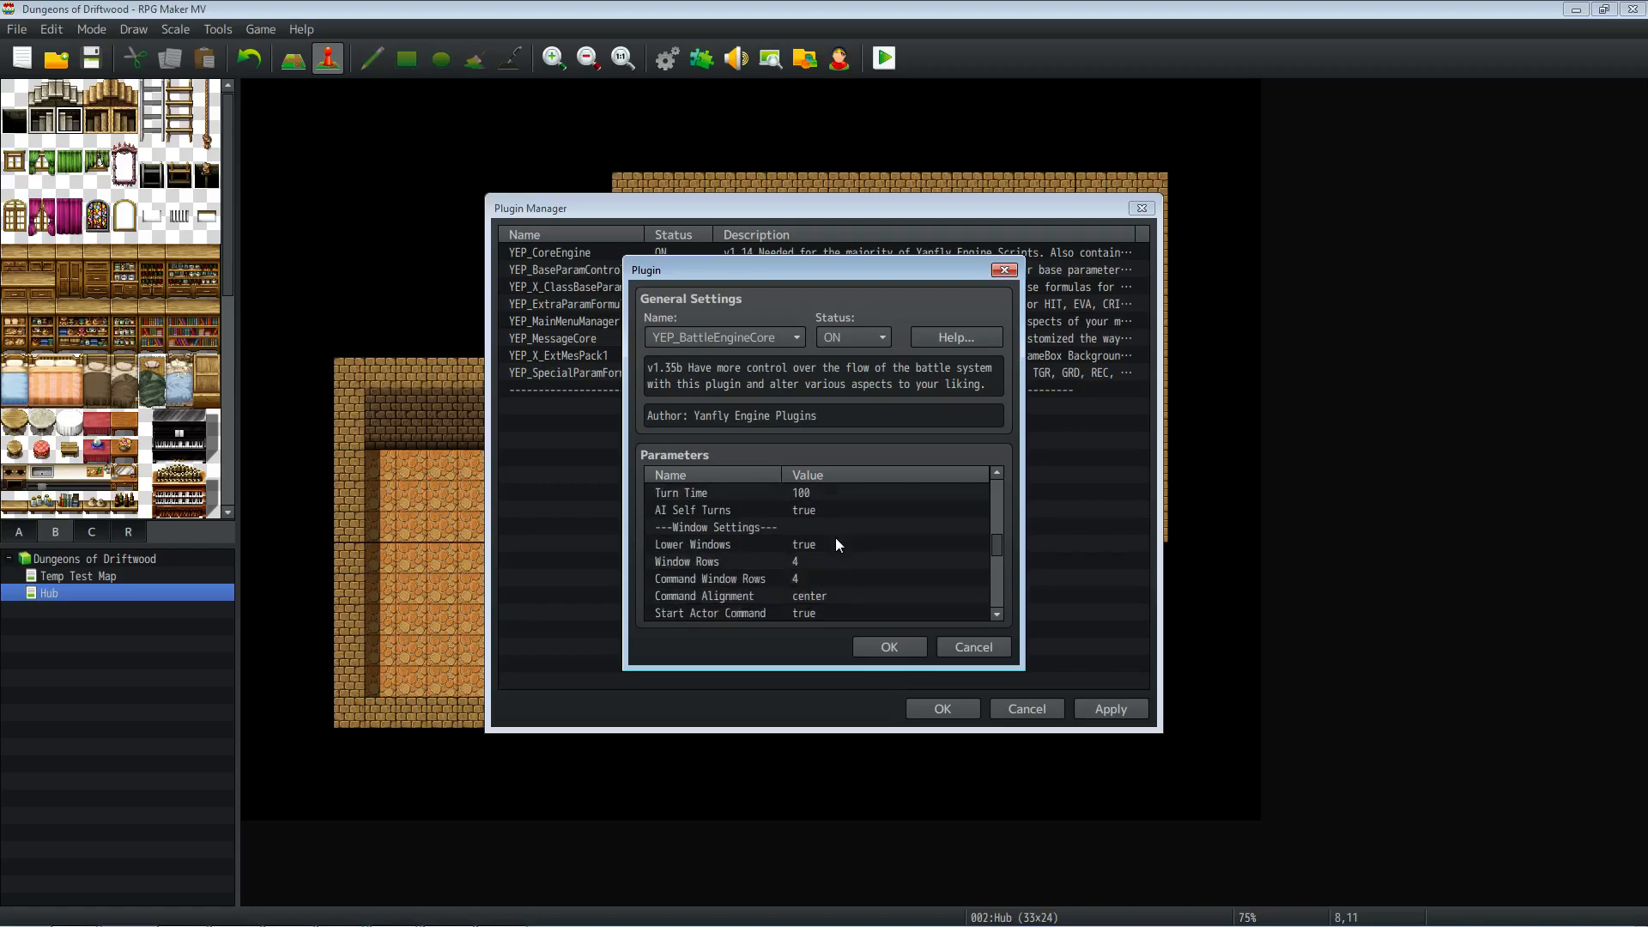
{"action": "scroll", "coordinate": [837, 539], "scroll_direction": "down", "scroll_amount": 6}
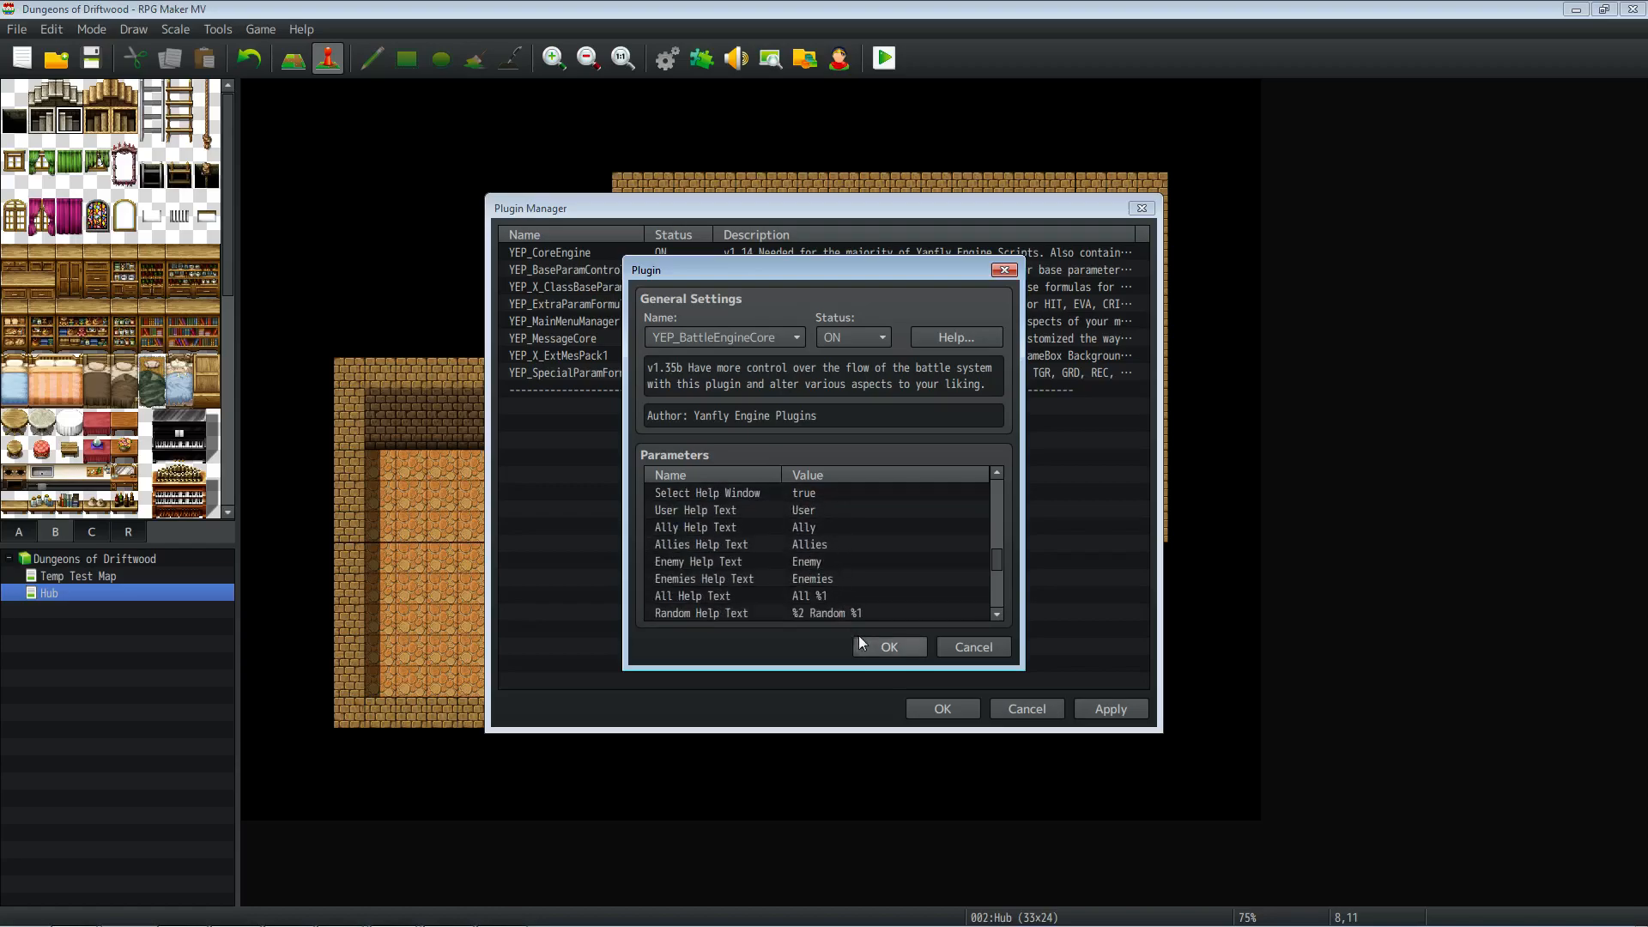
{"action": "scroll", "coordinate": [872, 585], "scroll_direction": "down", "scroll_amount": 6}
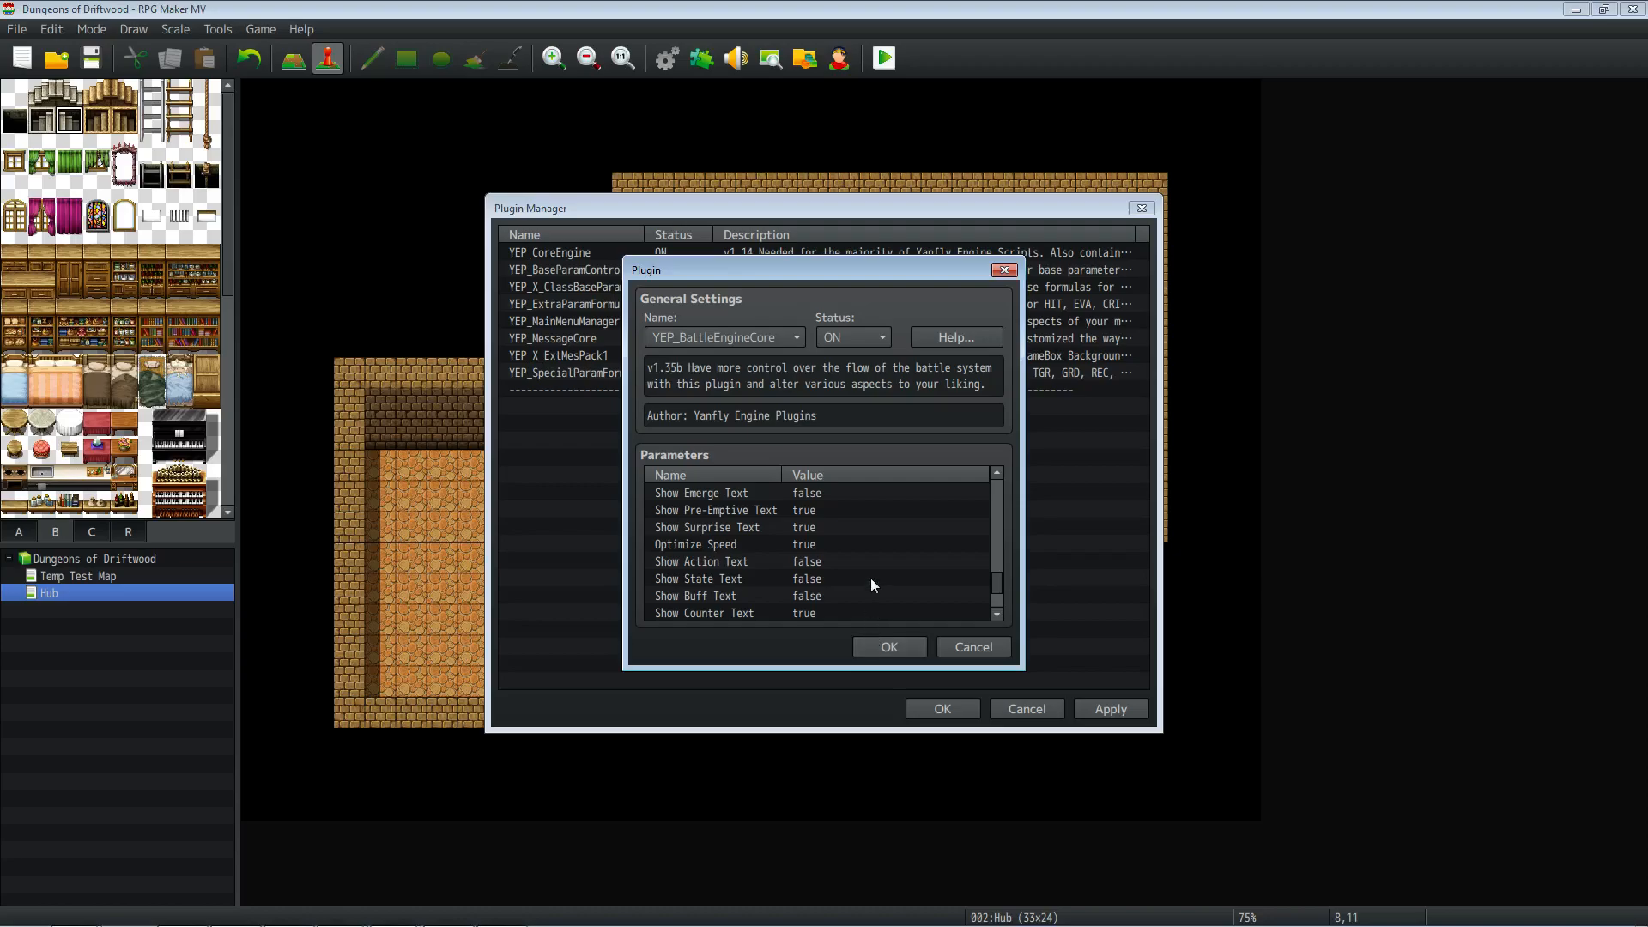
Step: Accept the YEP_BattleEngineCore settings and apply the plugin list changes
{"action": "left_click", "coordinate": [876, 646]}
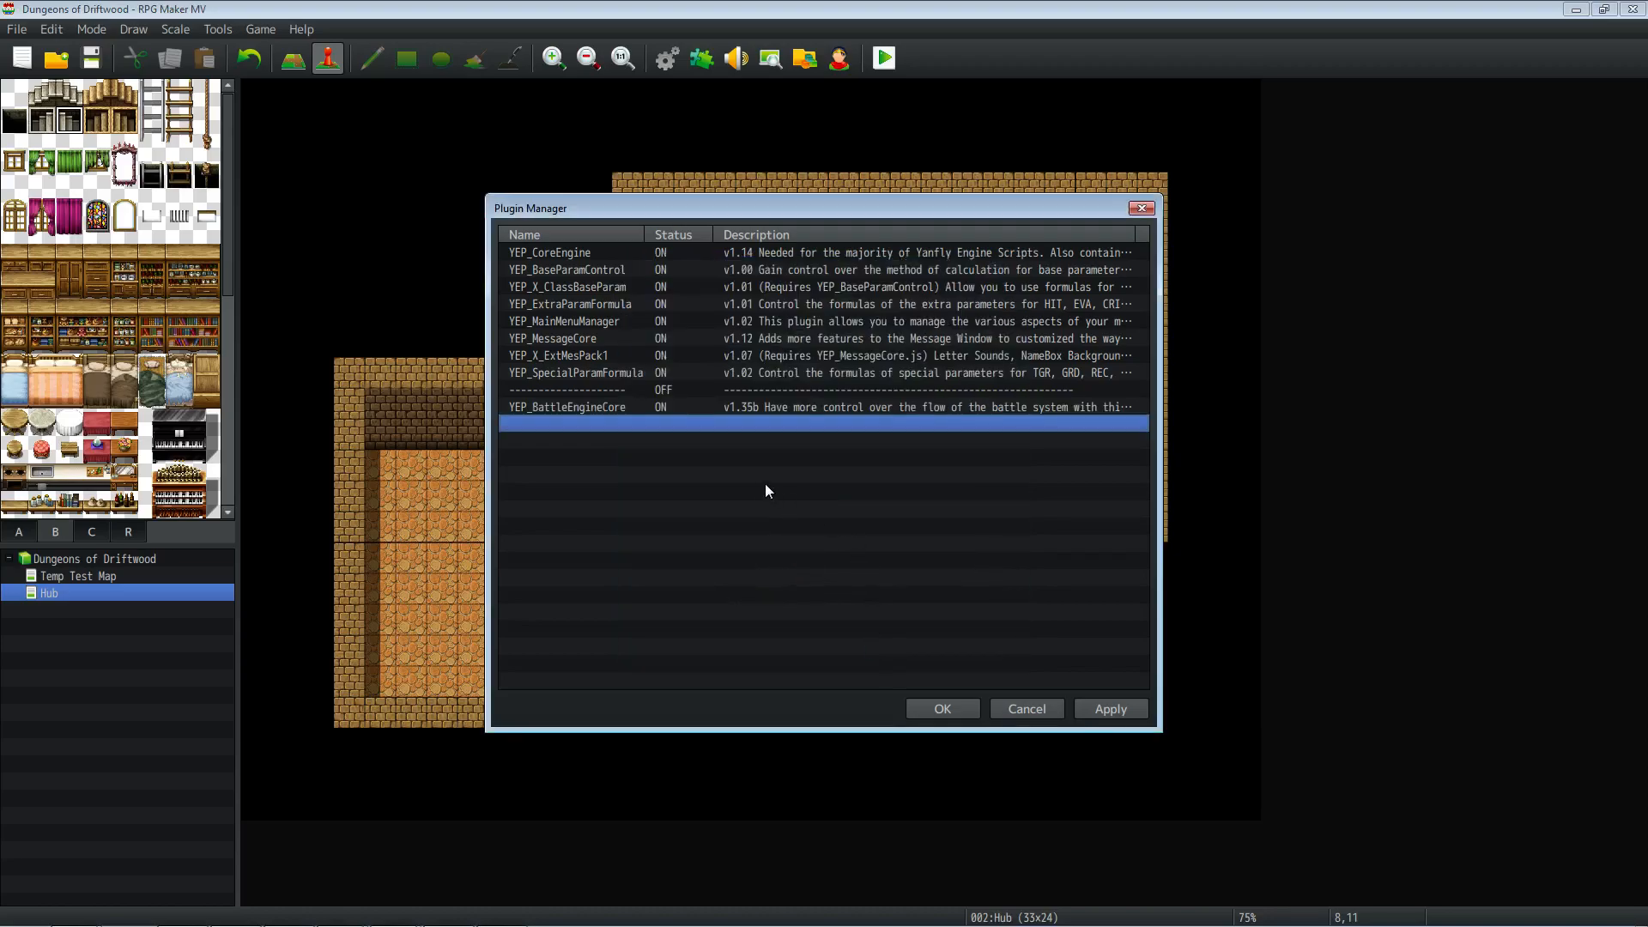
{"action": "left_click", "coordinate": [1117, 710]}
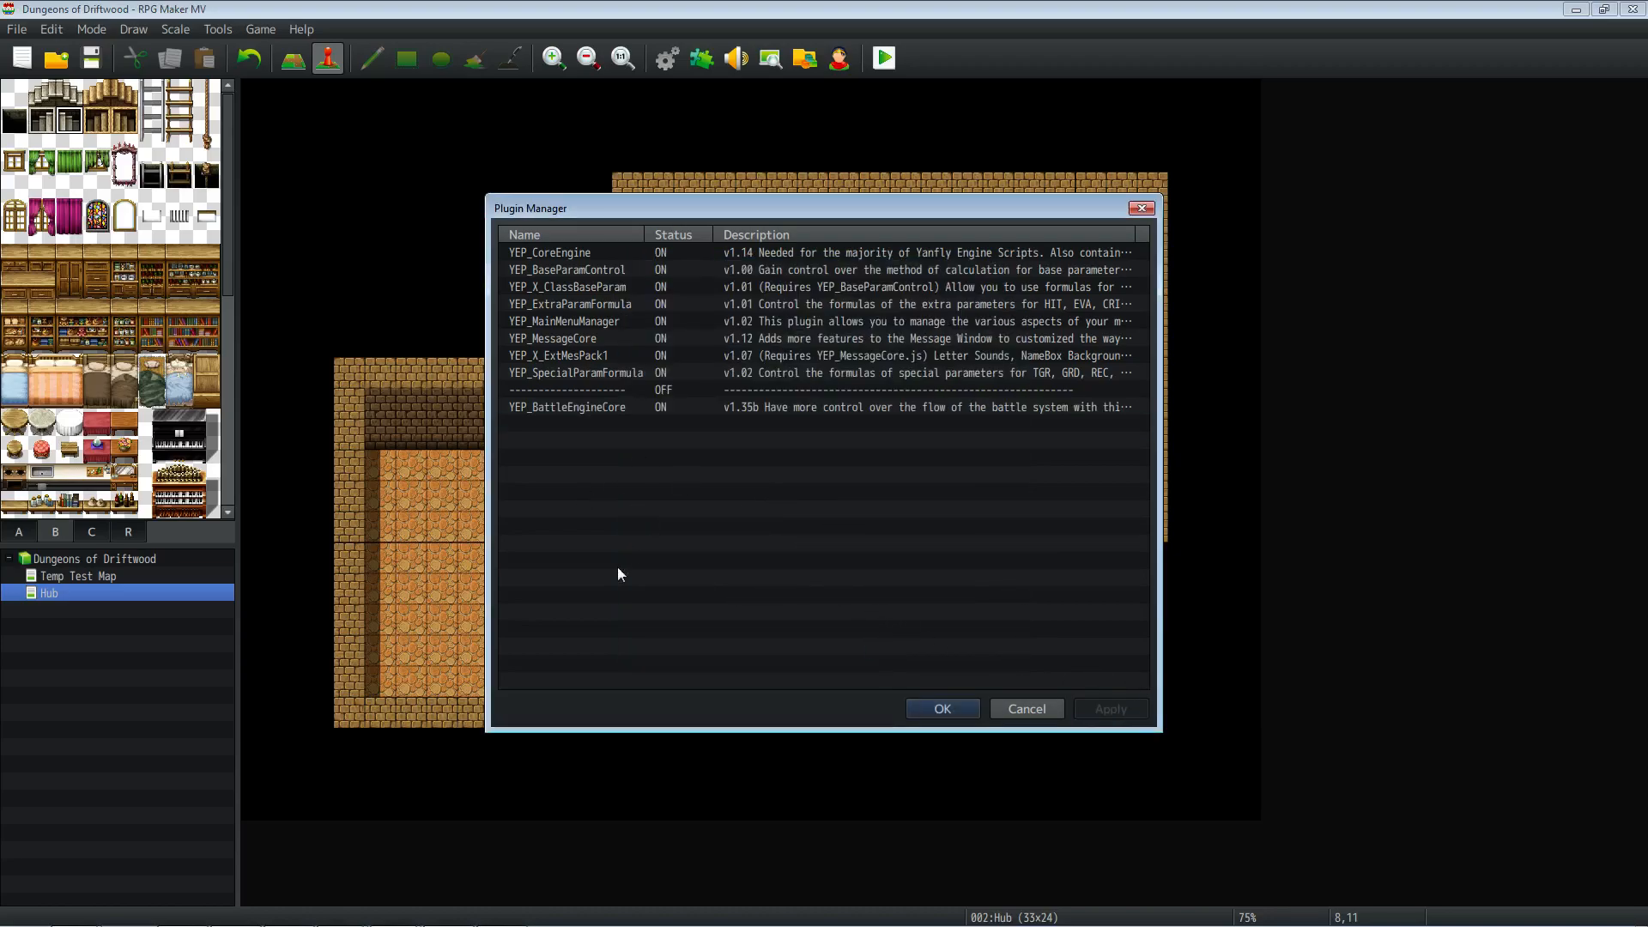
Step: Switch to Firefox, return to Yanfly's plugin list and open the Action Sequence Pack 1 page
{"action": "mouse_move", "coordinate": [352, 918]}
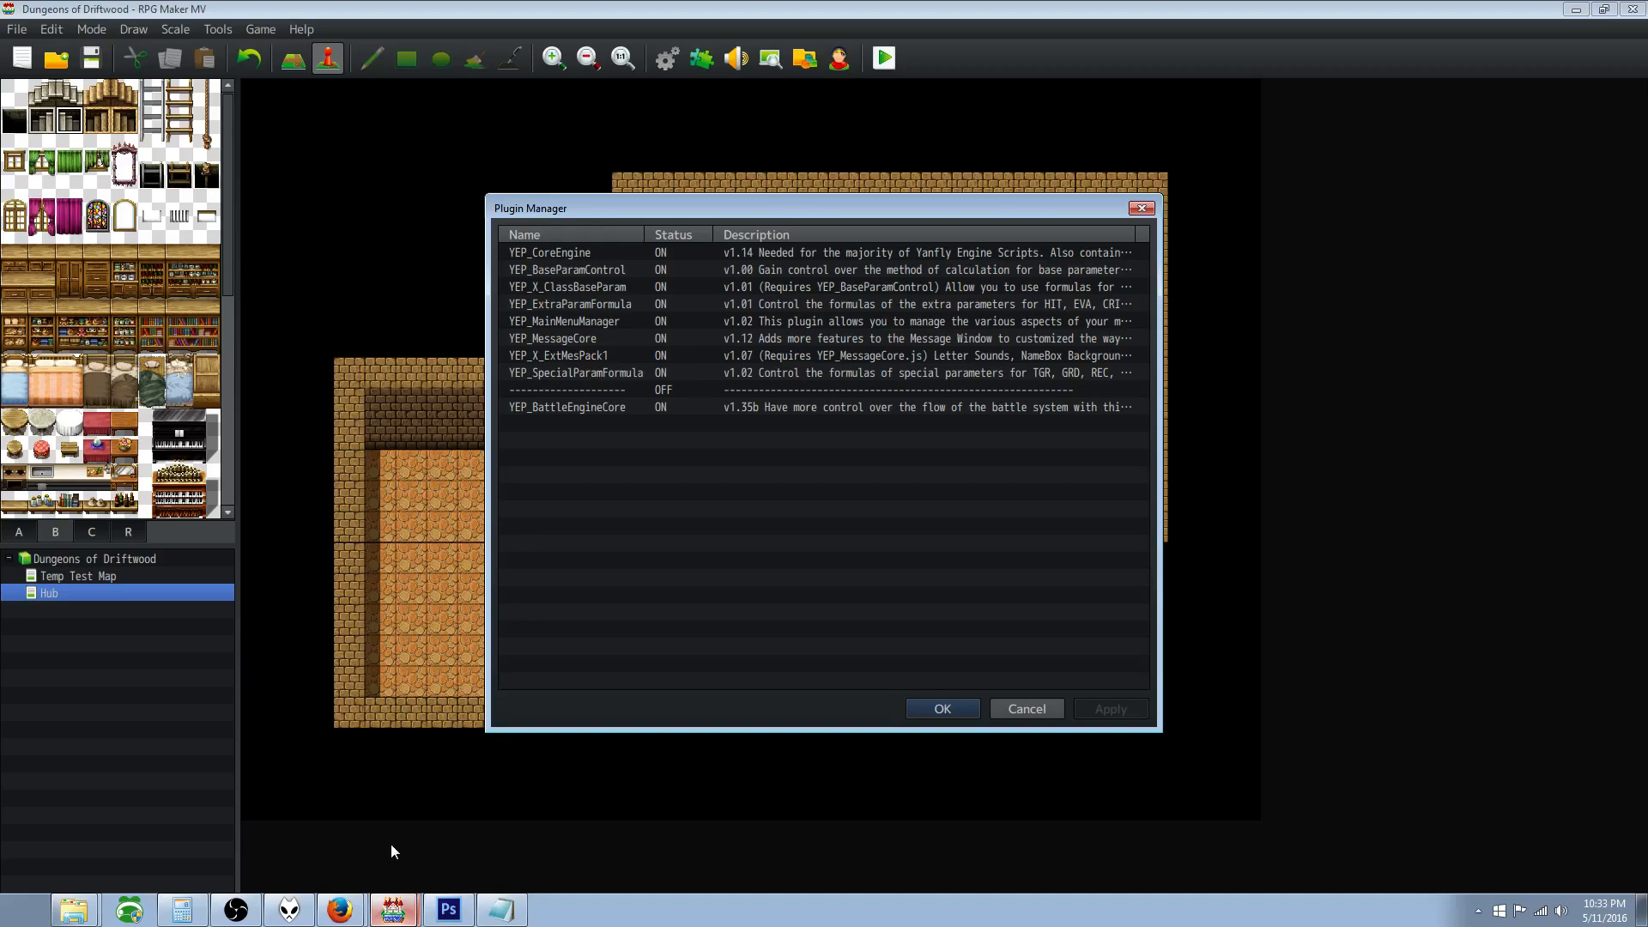
{"action": "left_click", "coordinate": [339, 910]}
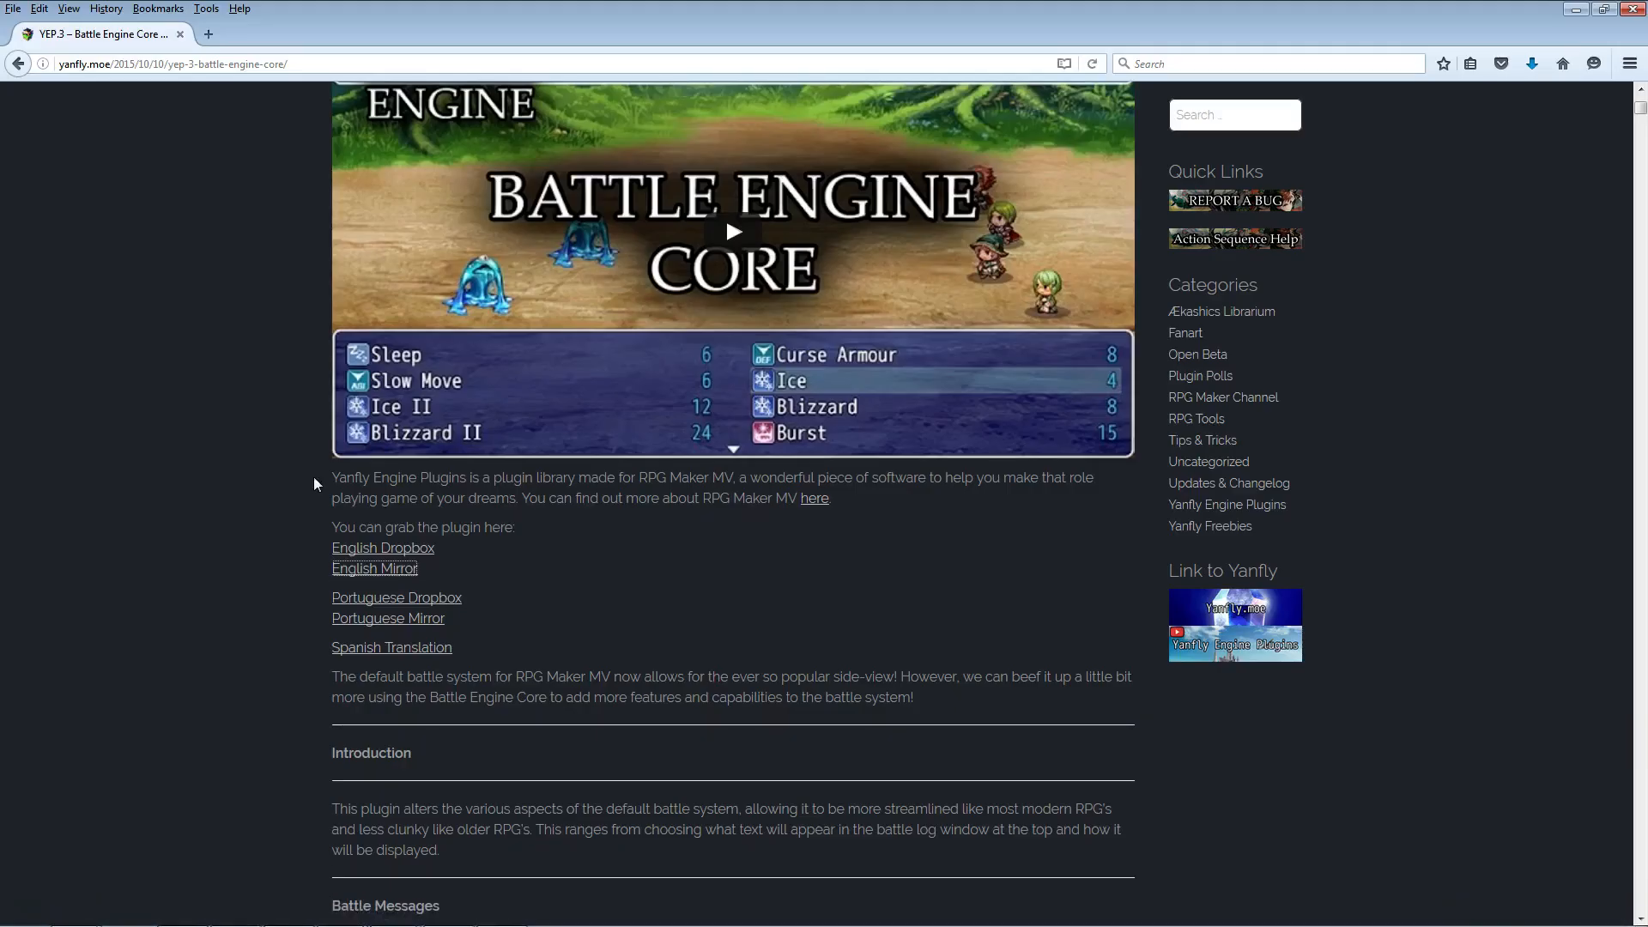
{"action": "left_click", "coordinate": [16, 64]}
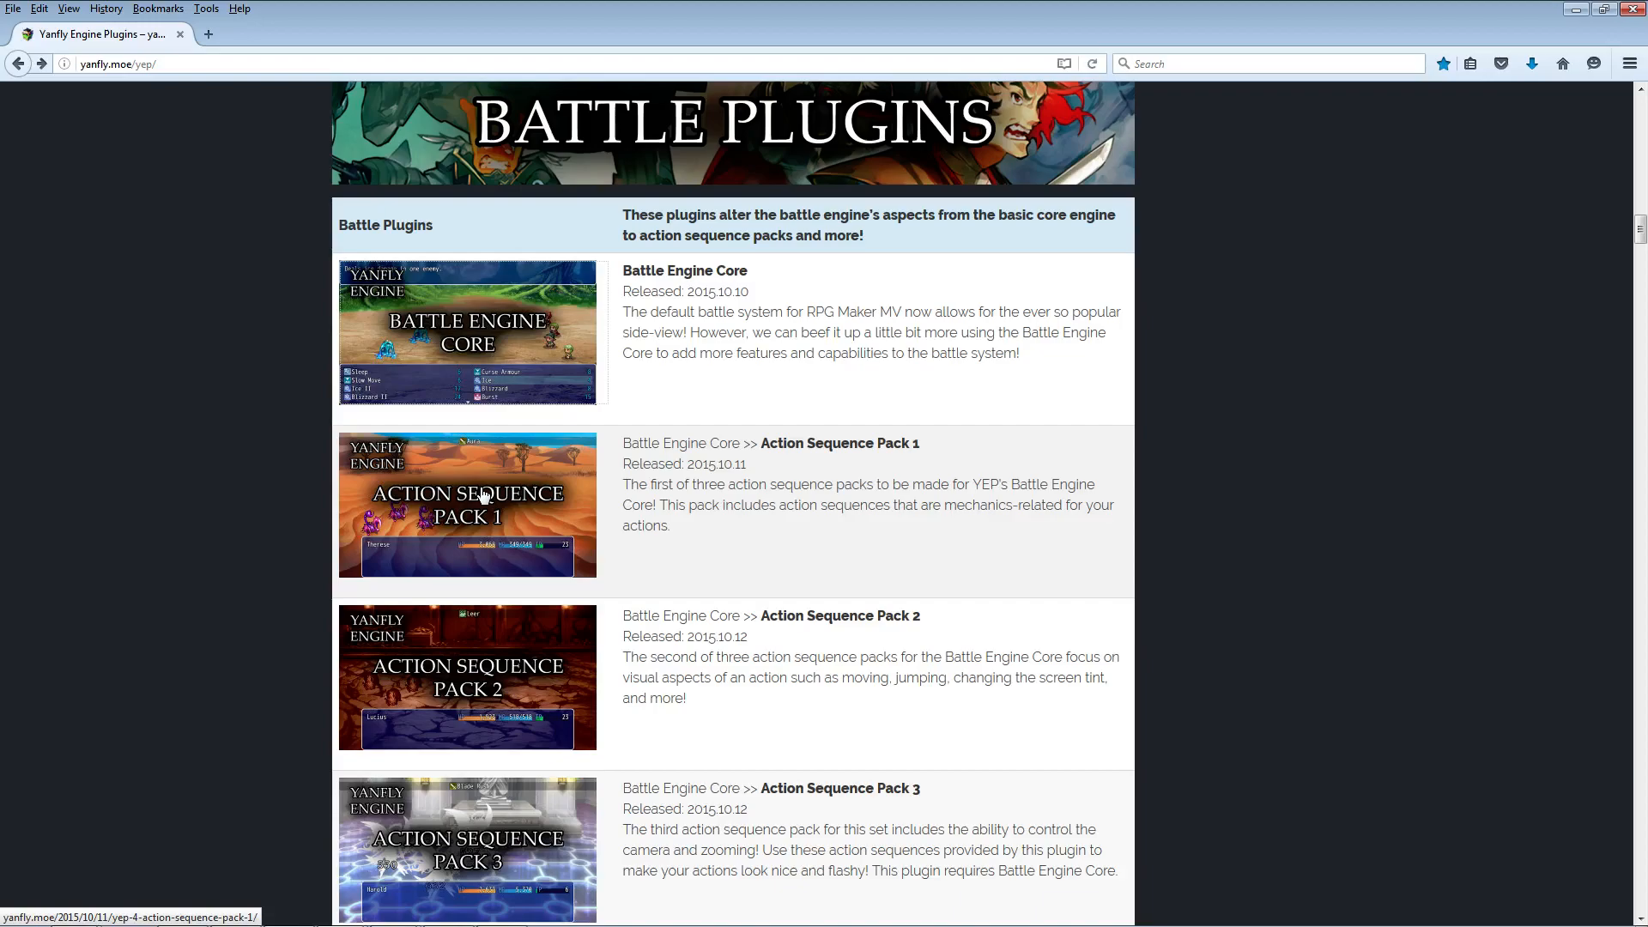
{"action": "left_click", "coordinate": [534, 504]}
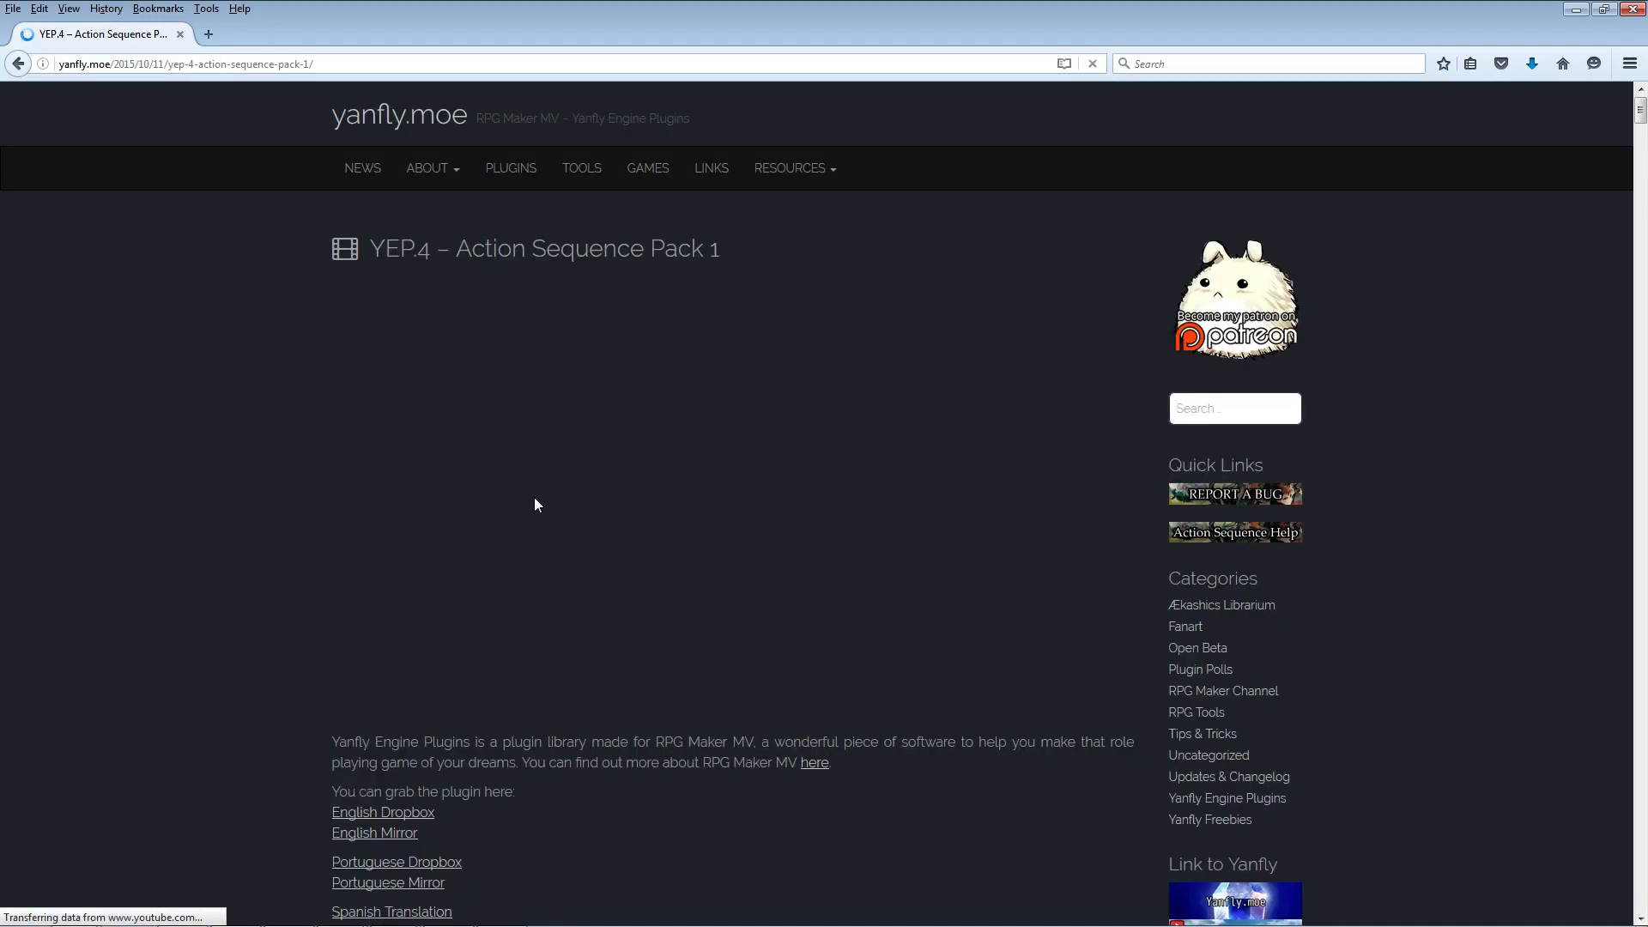
Step: Save the English Mirror download of Action Sequence Pack 1 as YEP_X_ActSeqPack1.js in the project's js/plugins folder
{"action": "scroll", "coordinate": [544, 720], "scroll_direction": "down", "scroll_amount": 4}
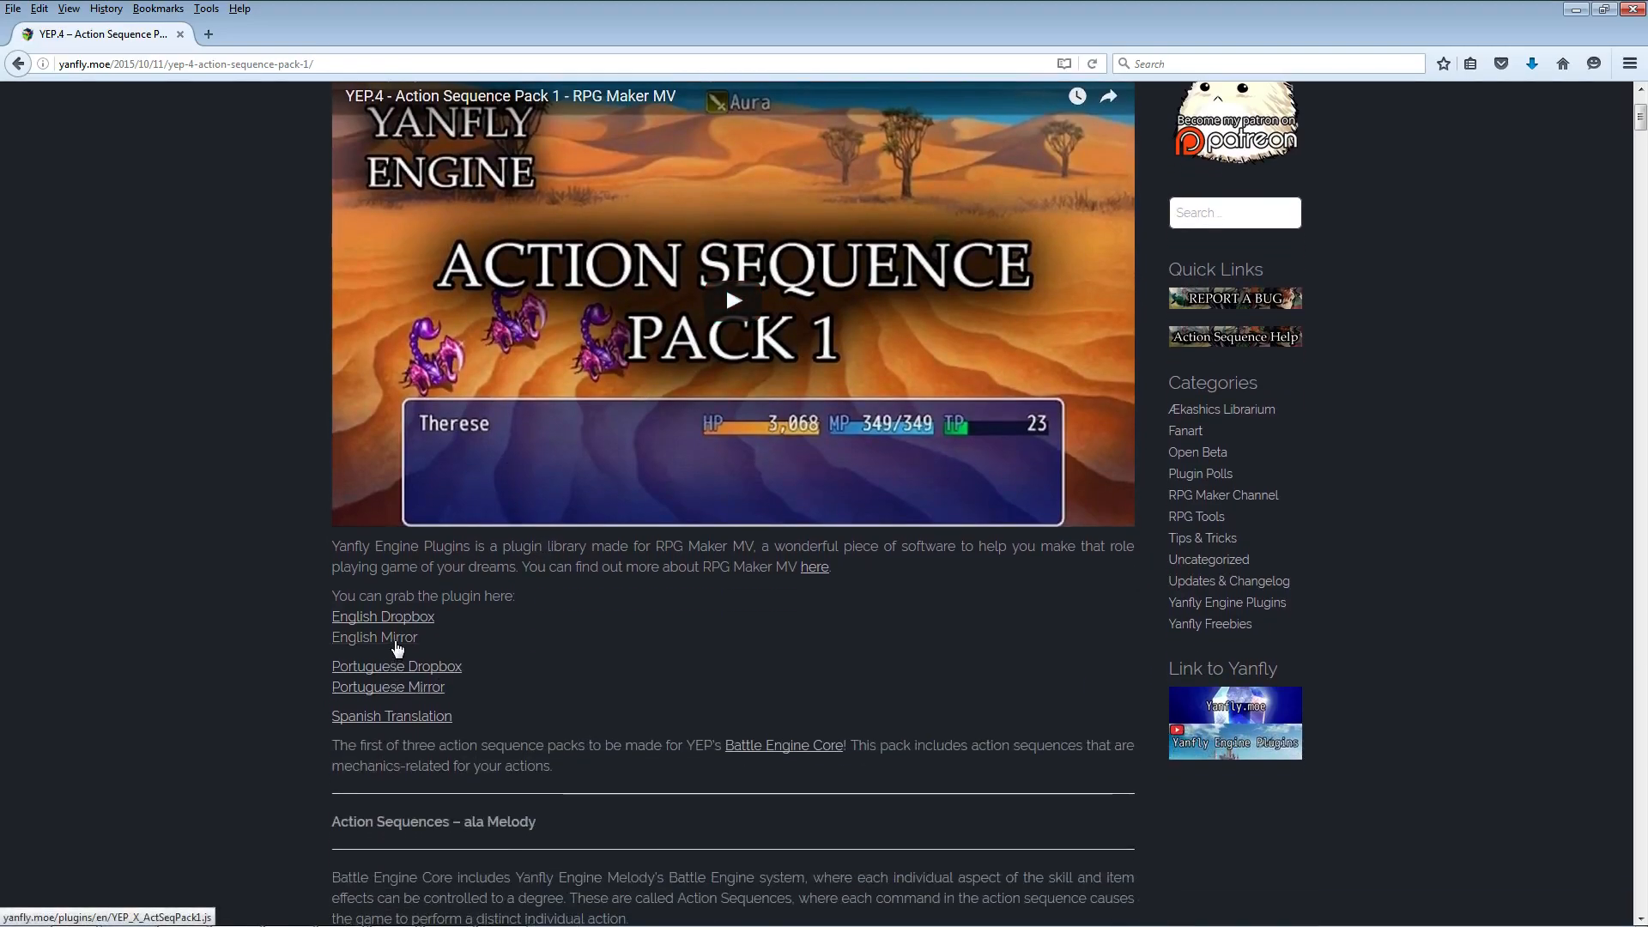
{"action": "right_click", "coordinate": [398, 648]}
{"action": "left_click", "coordinate": [477, 730]}
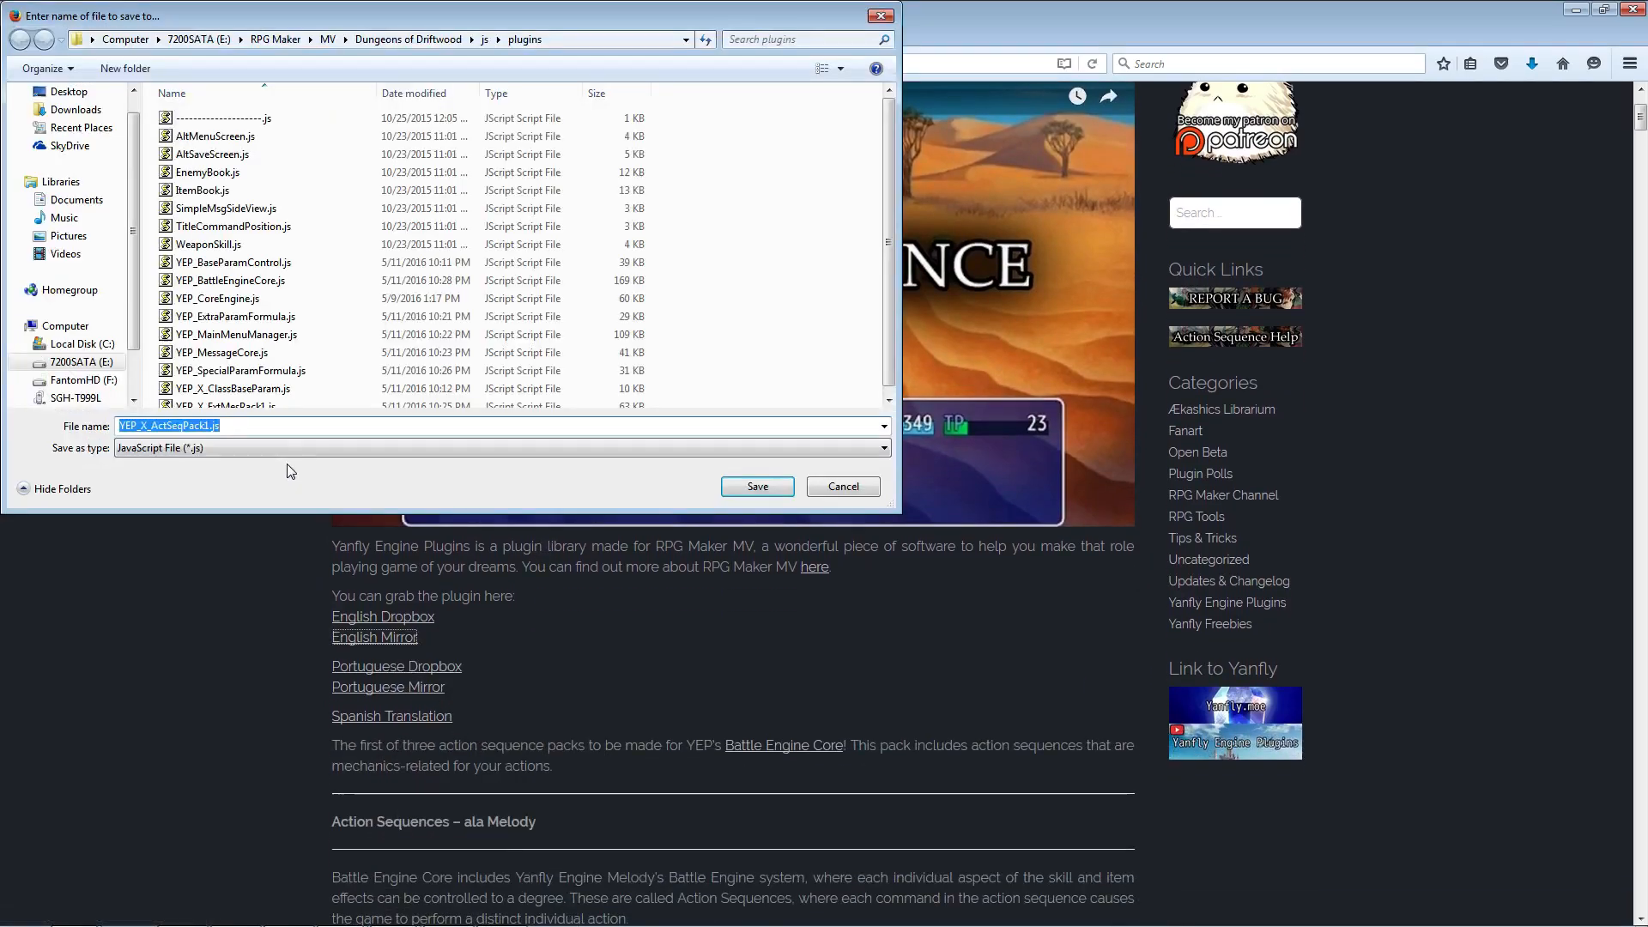
{"action": "left_click", "coordinate": [744, 488]}
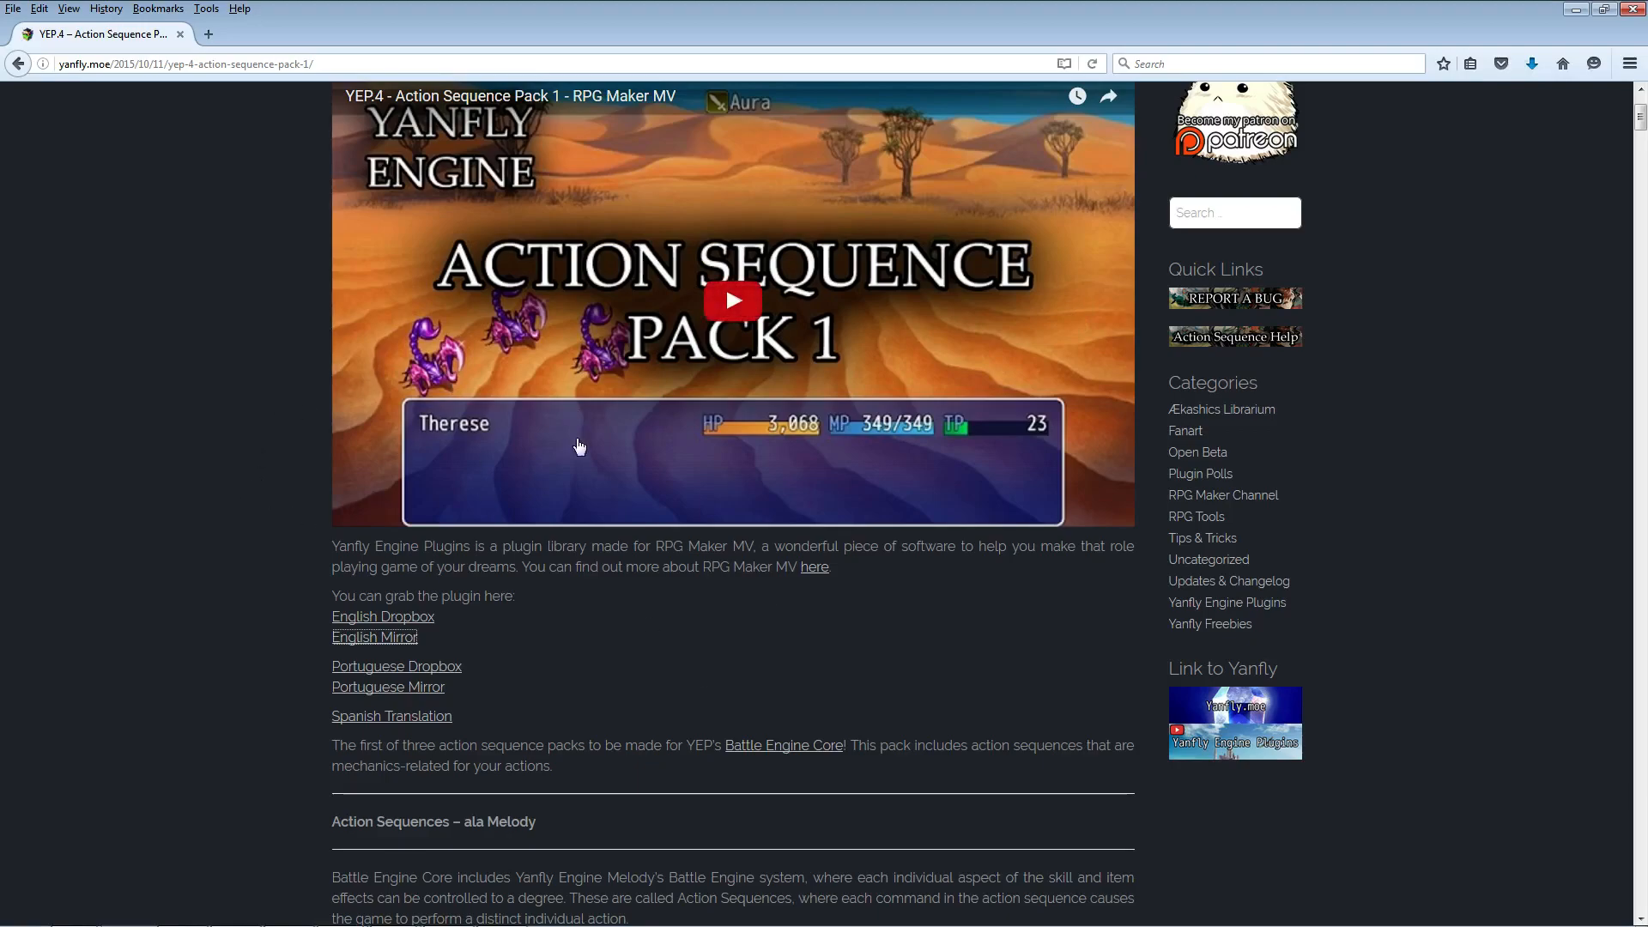
{"action": "scroll", "coordinate": [578, 413], "scroll_direction": "up", "scroll_amount": 3}
{"action": "scroll", "coordinate": [579, 409], "scroll_direction": "down", "scroll_amount": 3}
{"action": "scroll", "coordinate": [574, 405], "scroll_direction": "up", "scroll_amount": 2}
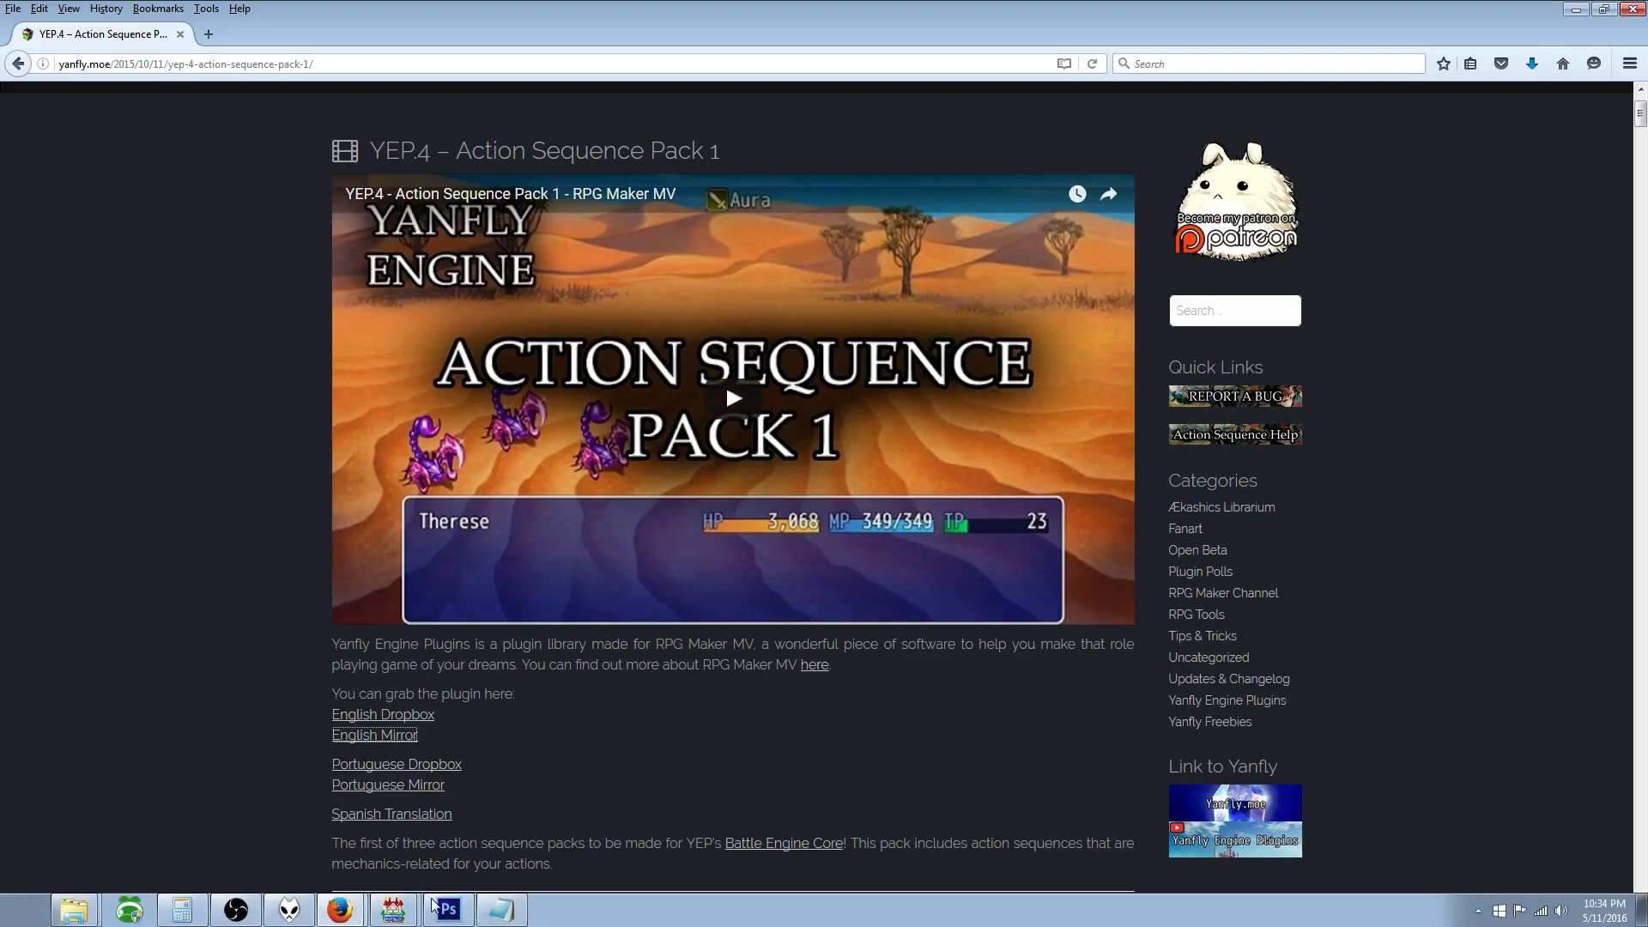
Step: Switch back to RPG Maker MV, add YEP_X_ActSeqPack1 below YEP_BattleEngineCore, and apply the plugin list
{"action": "left_click", "coordinate": [408, 917]}
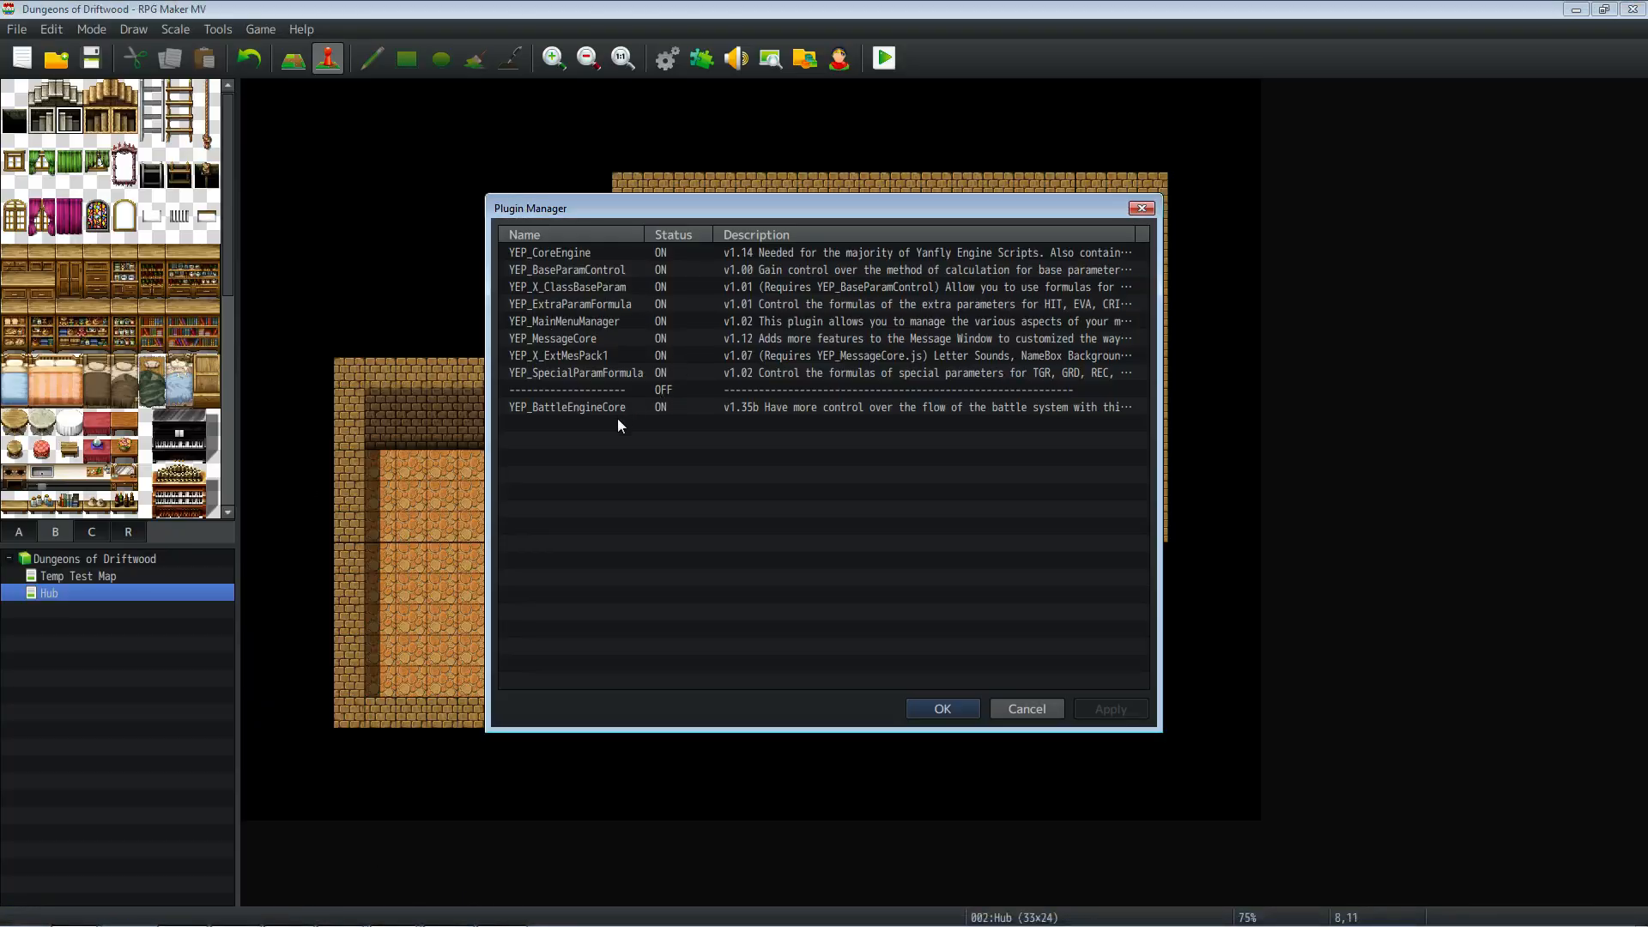
{"action": "double_click", "coordinate": [618, 417]}
{"action": "left_click", "coordinate": [719, 337]}
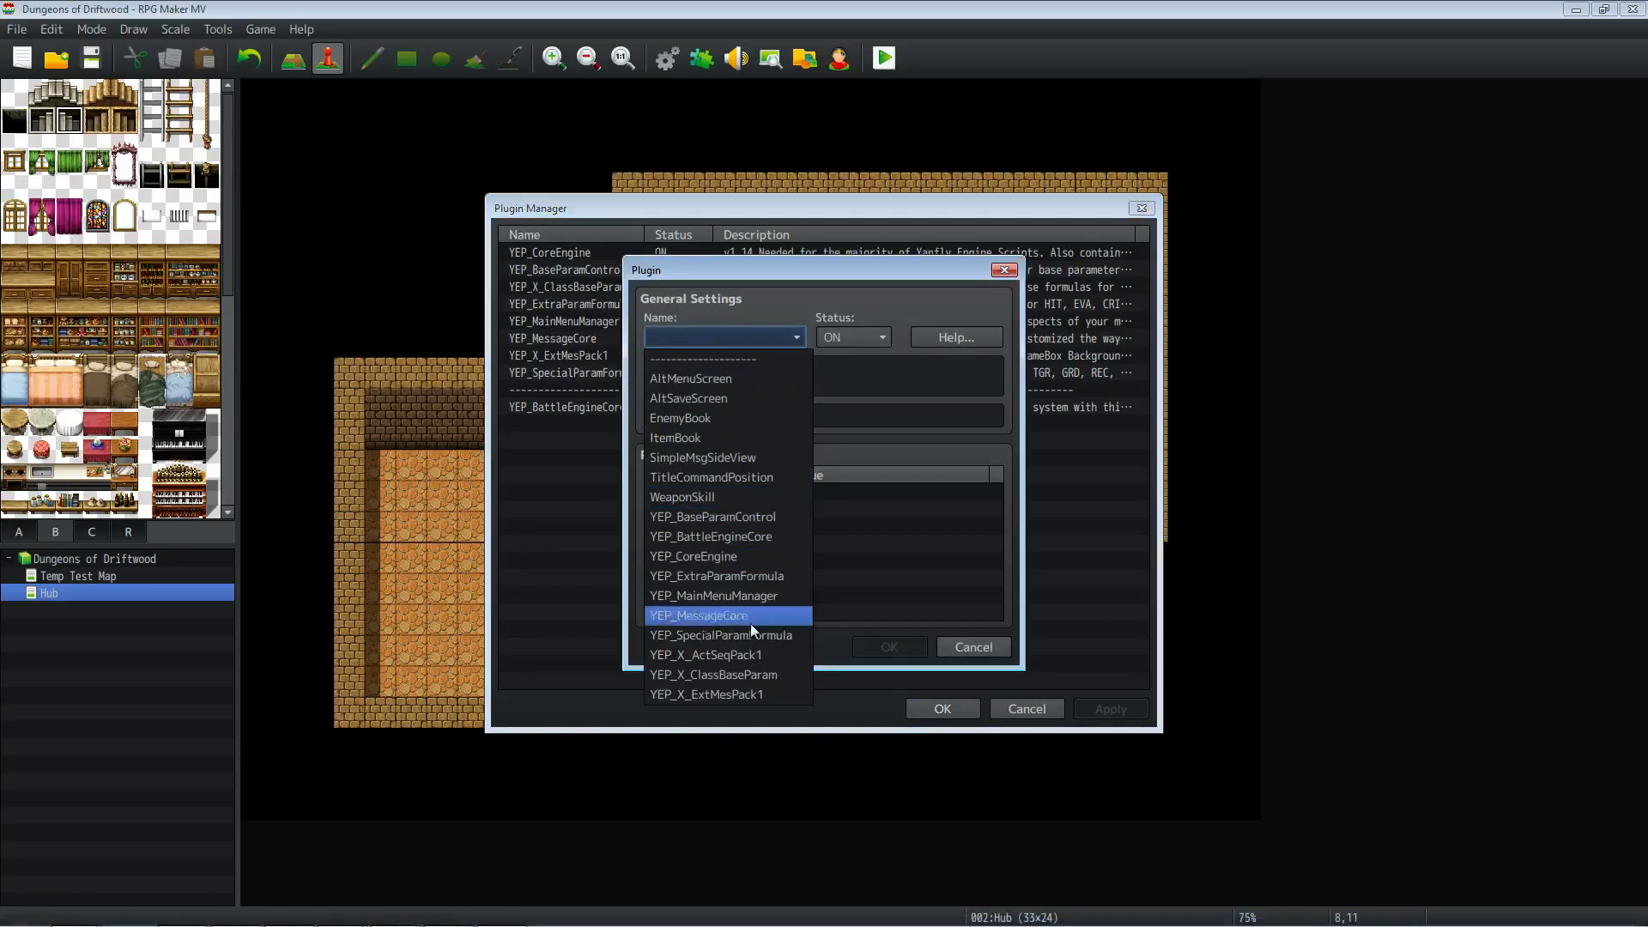
{"action": "left_click", "coordinate": [758, 656]}
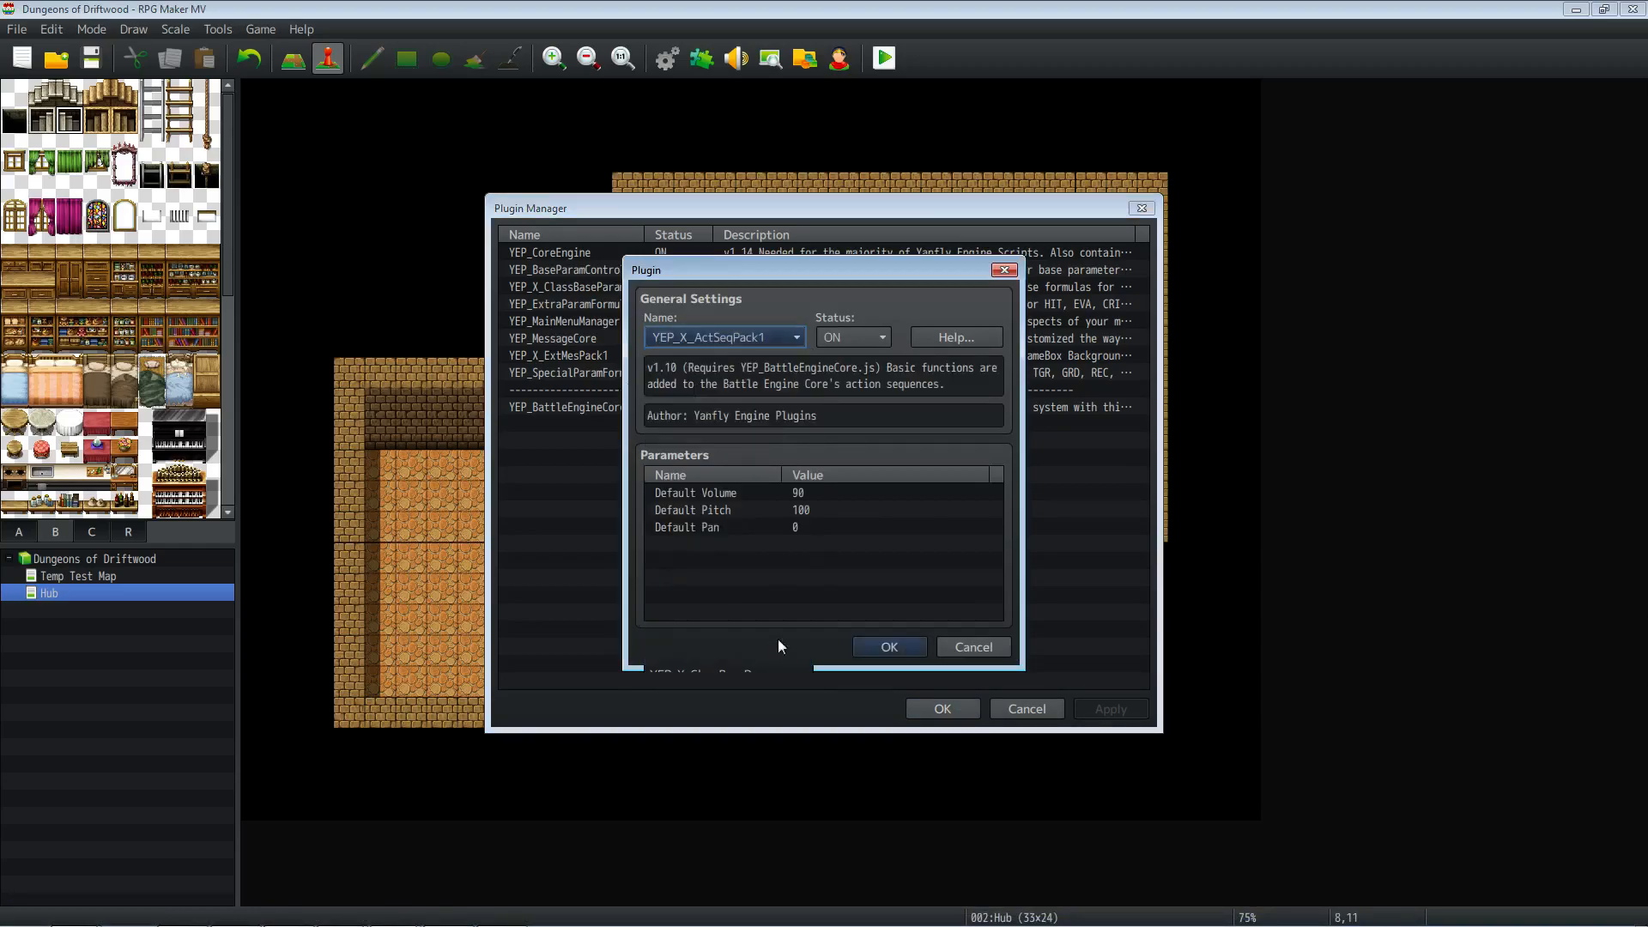
{"action": "left_click", "coordinate": [876, 647]}
{"action": "left_click", "coordinate": [1138, 712]}
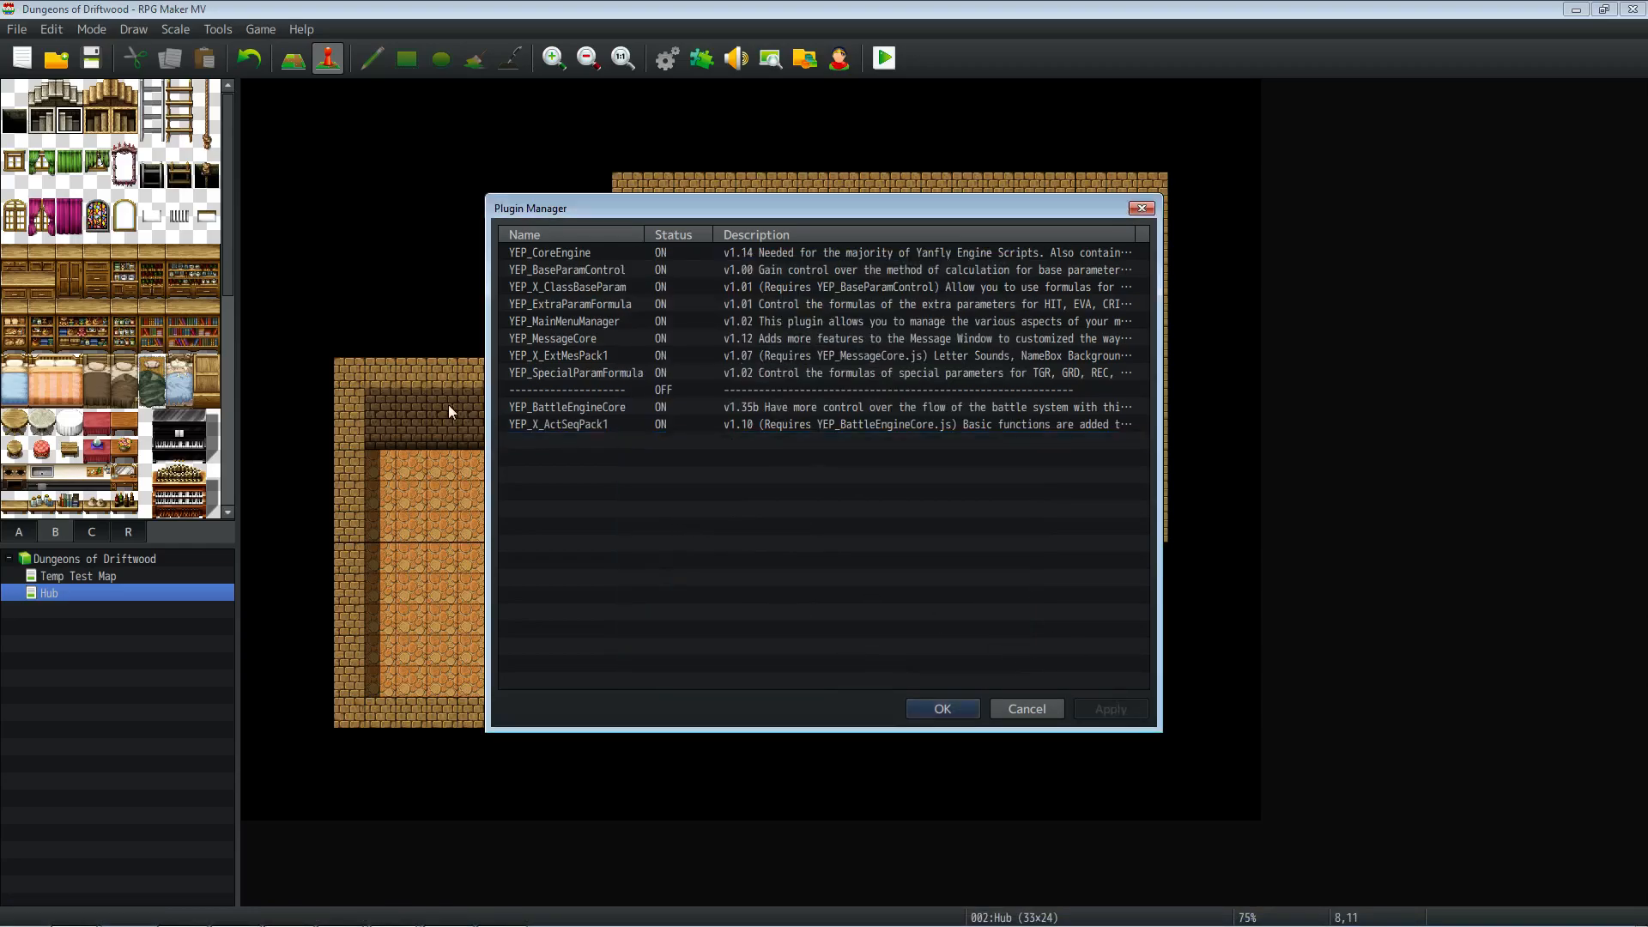
Step: Skim the YEP_X_ActSeqPack1 help text, from the introduction through the collapse, item gain, immortal and motion wait commands
{"action": "double_click", "coordinate": [597, 432]}
{"action": "left_click", "coordinate": [966, 322]}
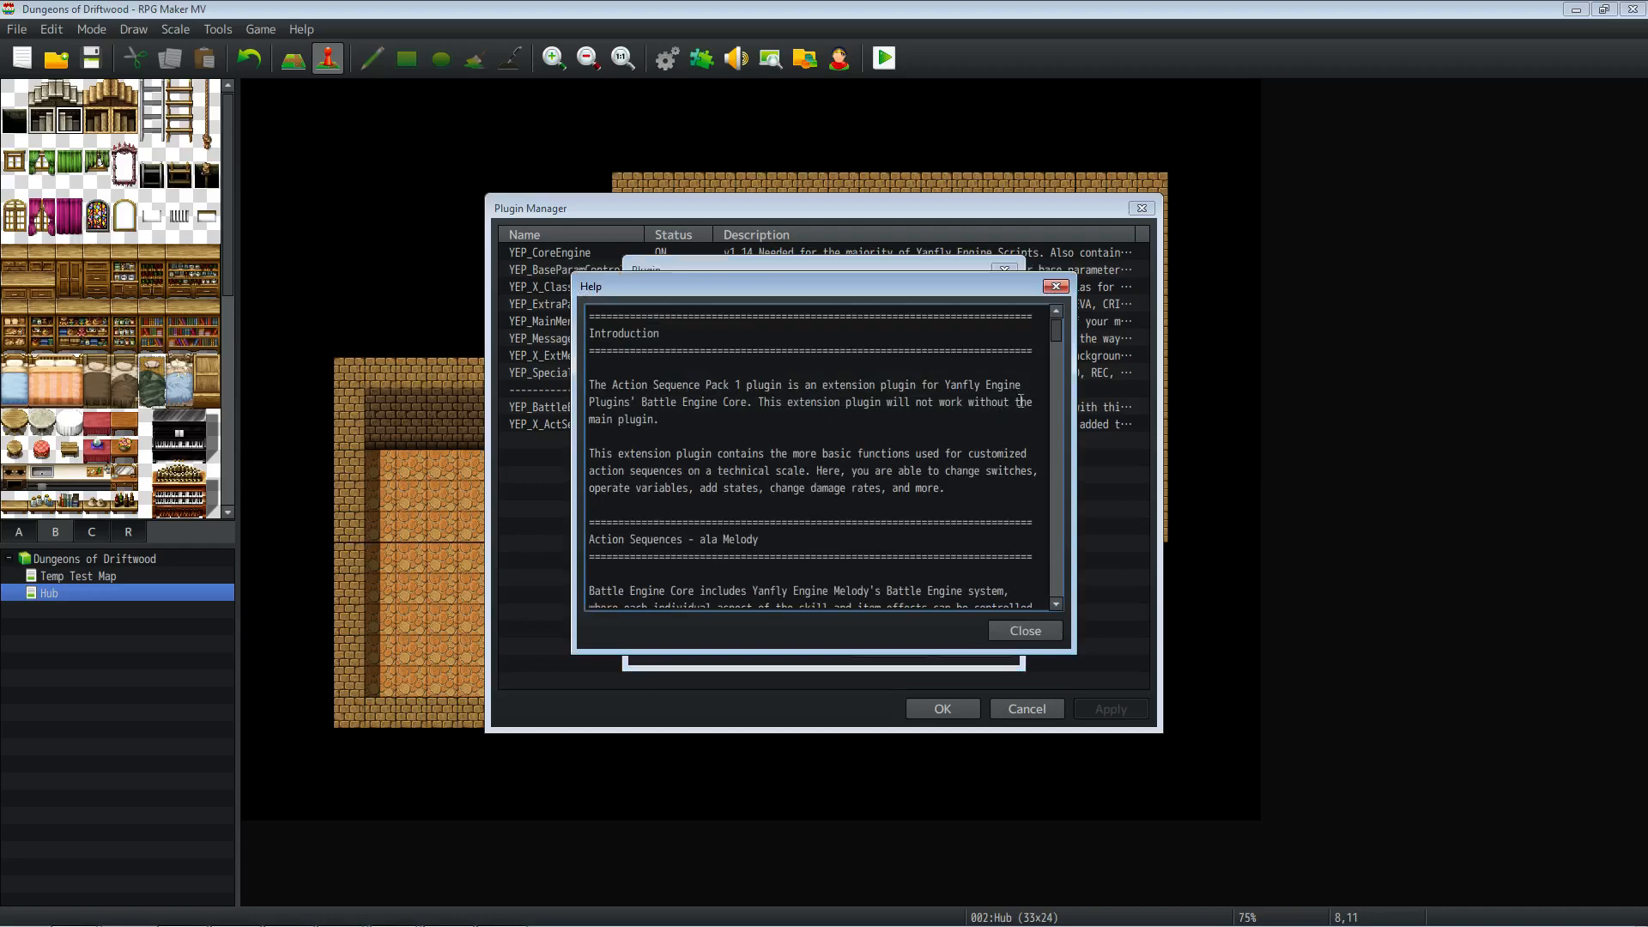
{"action": "left_click_drag", "start_coordinate": [1052, 335], "coordinate": [1054, 436]}
{"action": "scroll", "coordinate": [920, 433], "scroll_direction": "down", "scroll_amount": 10}
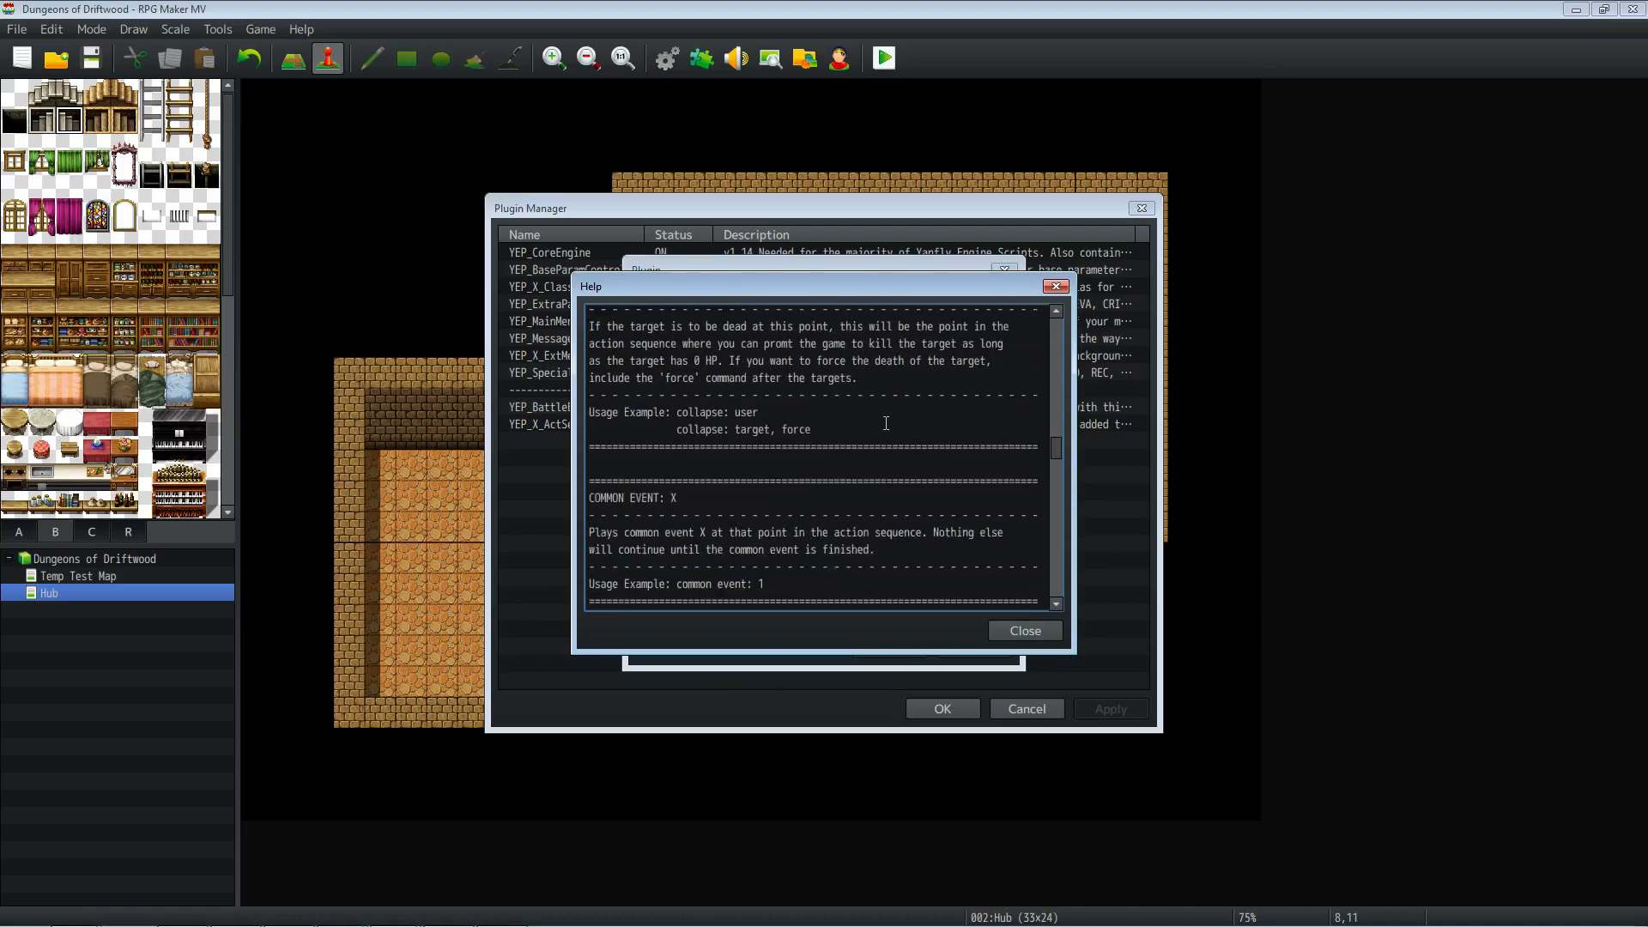
{"action": "scroll", "coordinate": [883, 420], "scroll_direction": "down", "scroll_amount": 12}
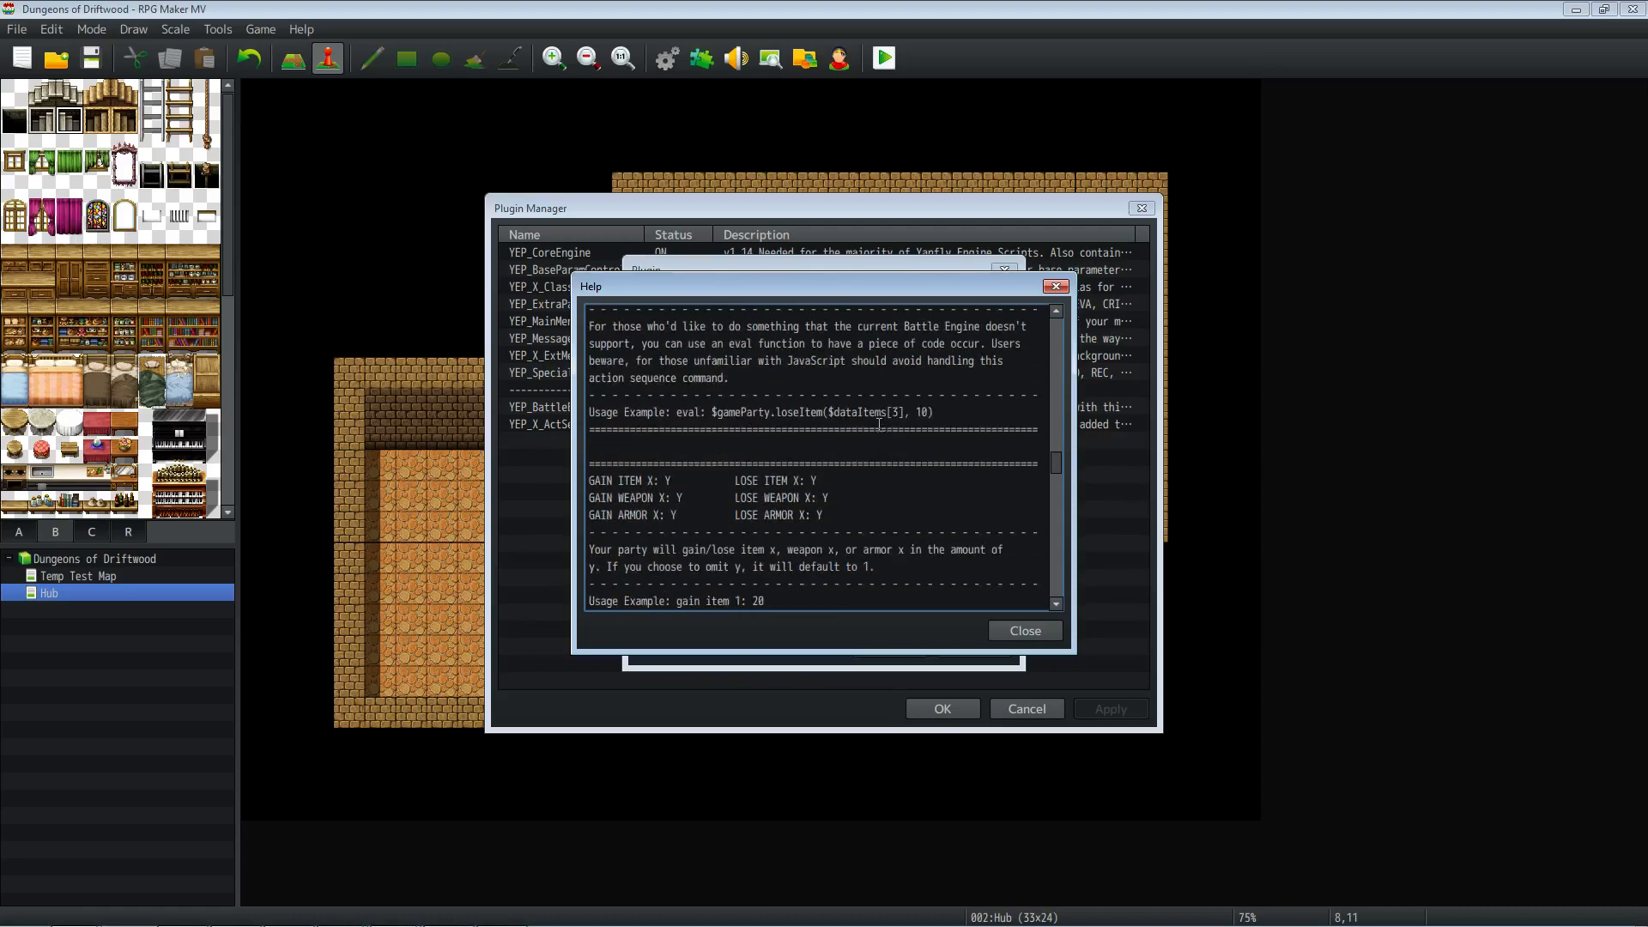
{"action": "scroll", "coordinate": [874, 416], "scroll_direction": "down", "scroll_amount": 12}
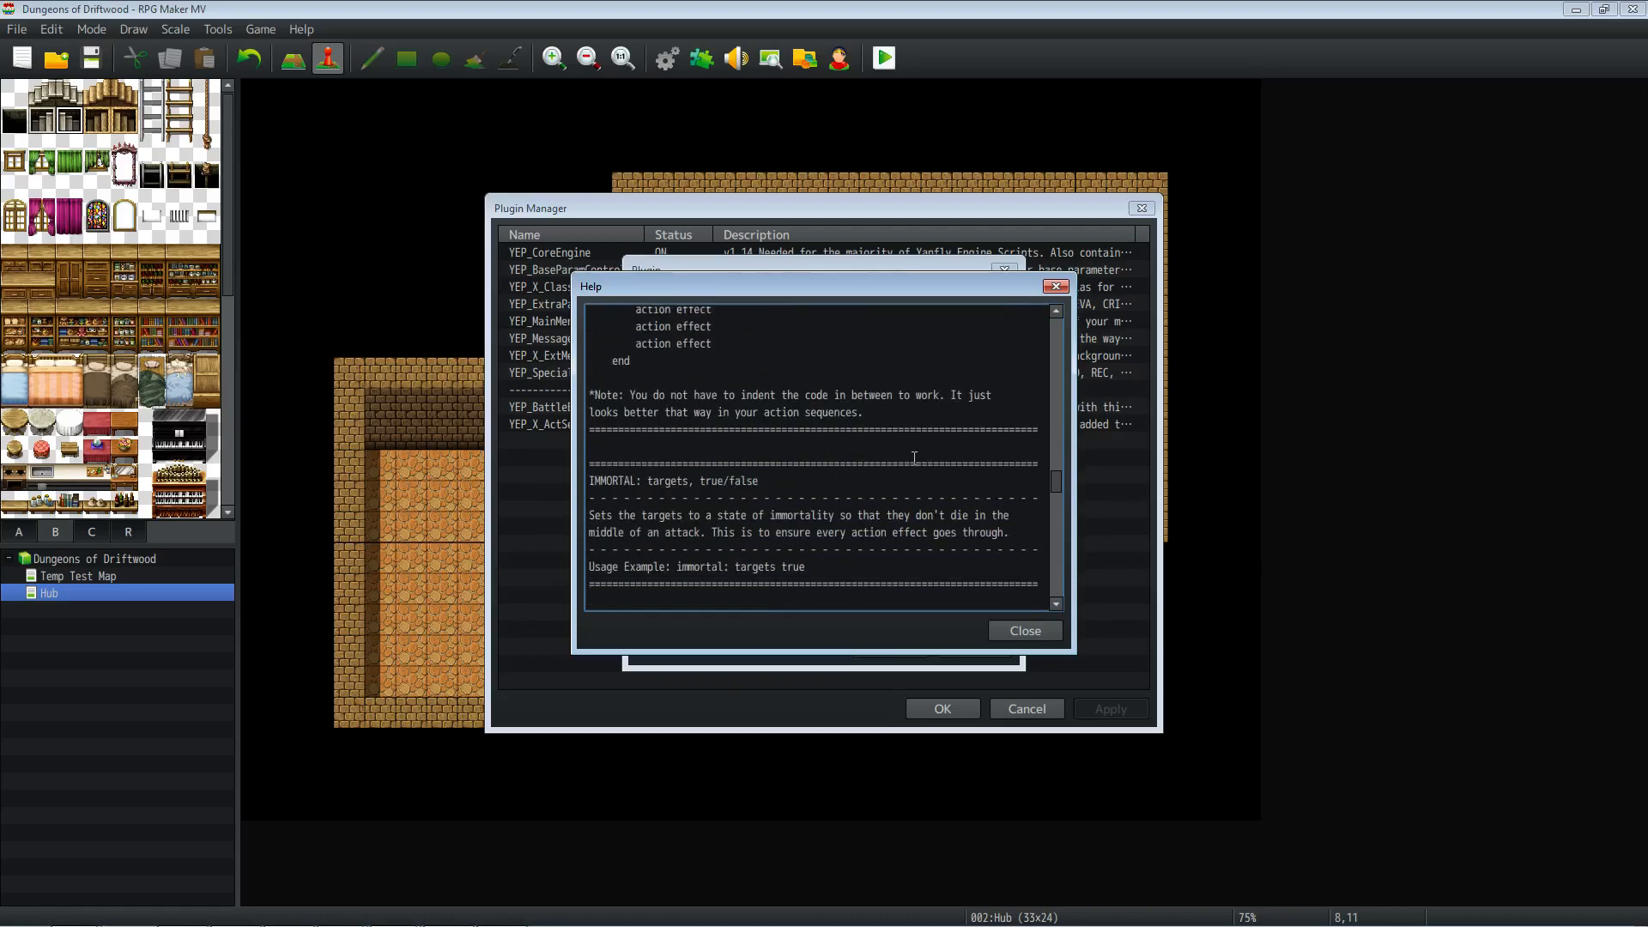
{"action": "scroll", "coordinate": [903, 459], "scroll_direction": "down", "scroll_amount": 12}
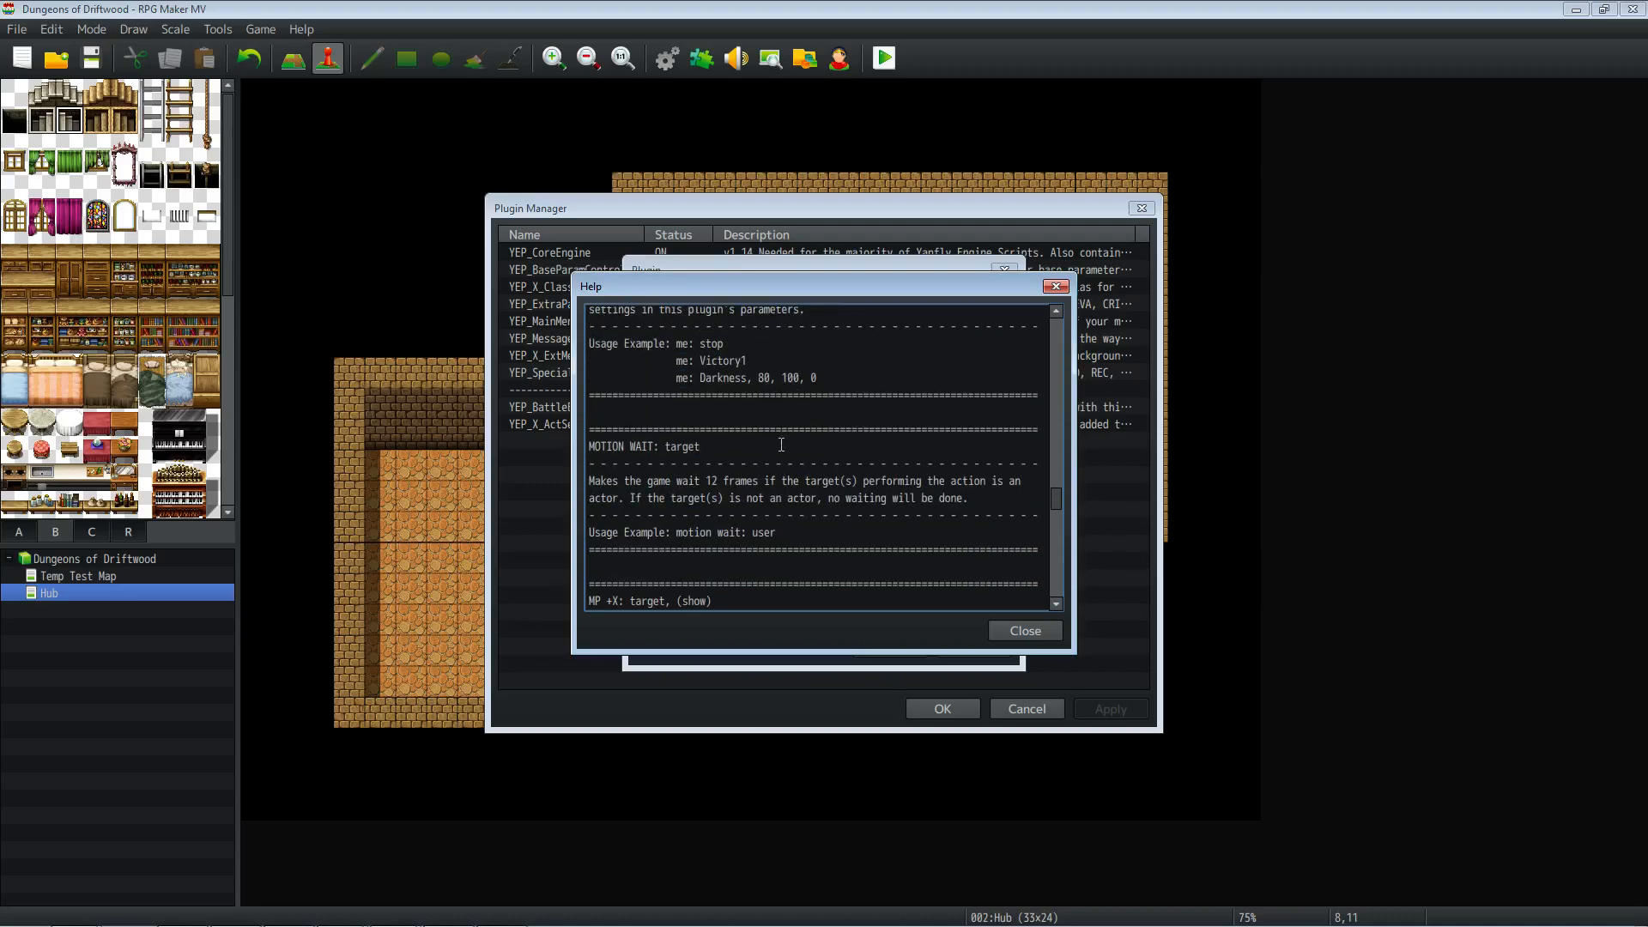
{"action": "scroll", "coordinate": [893, 558], "scroll_direction": "down", "scroll_amount": 3}
{"action": "left_click", "coordinate": [1028, 635]}
{"action": "left_click", "coordinate": [898, 649]}
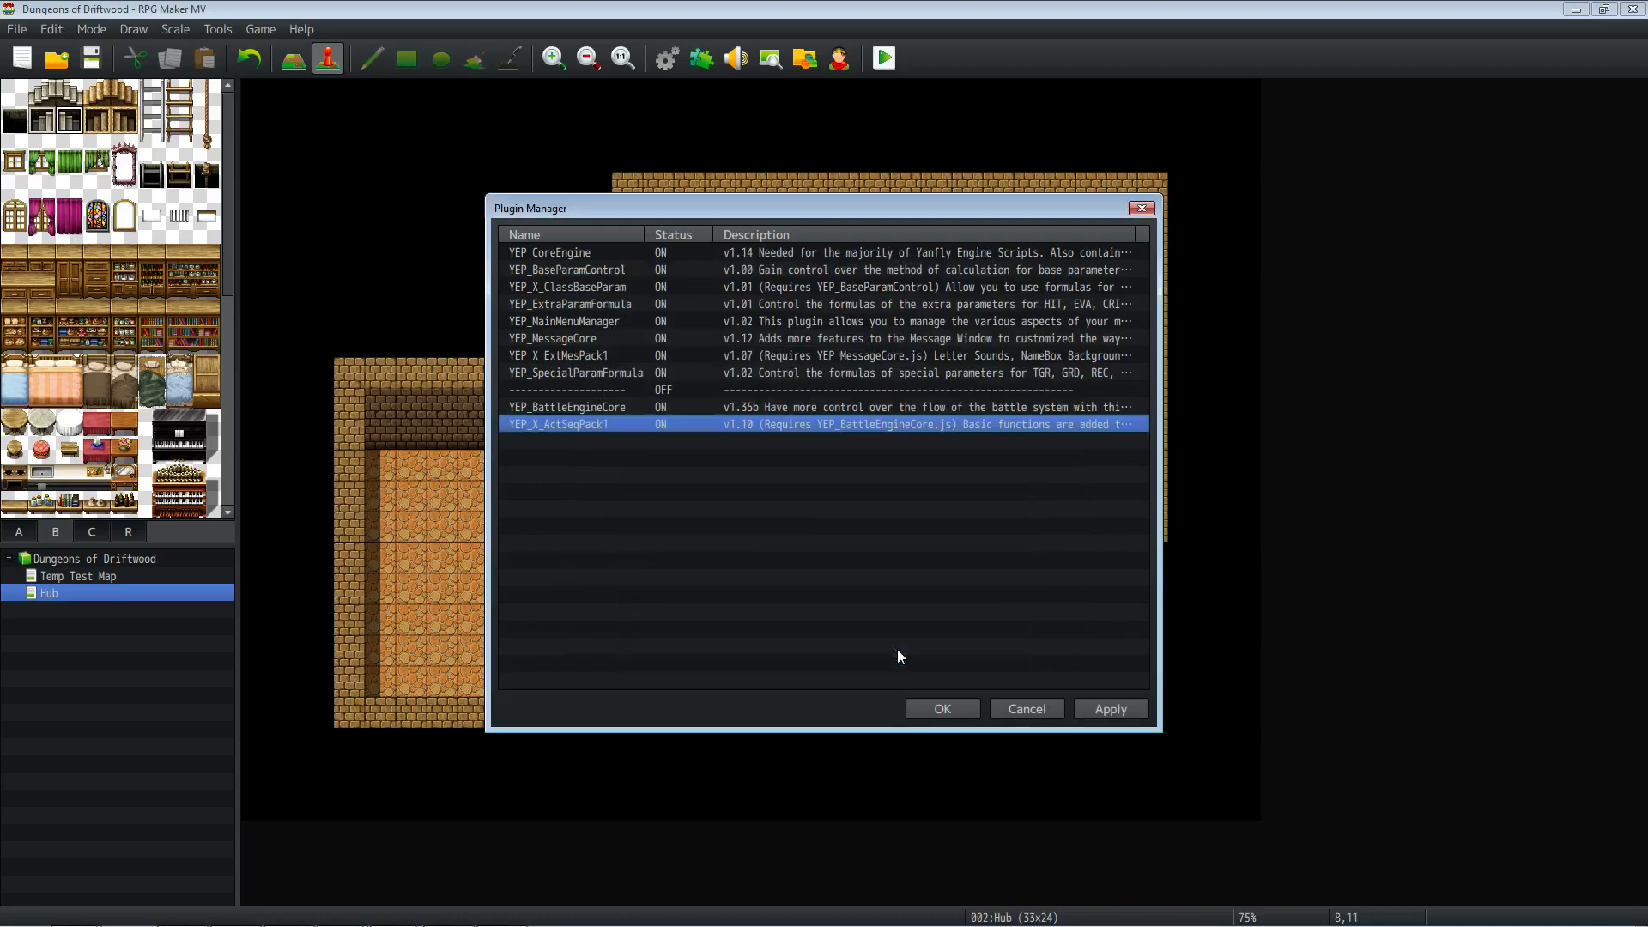
Step: Reopen the YEP_X_ActSeqPack1 help and read about the five action sequence types, their notetags and target typing
{"action": "double_click", "coordinate": [565, 425]}
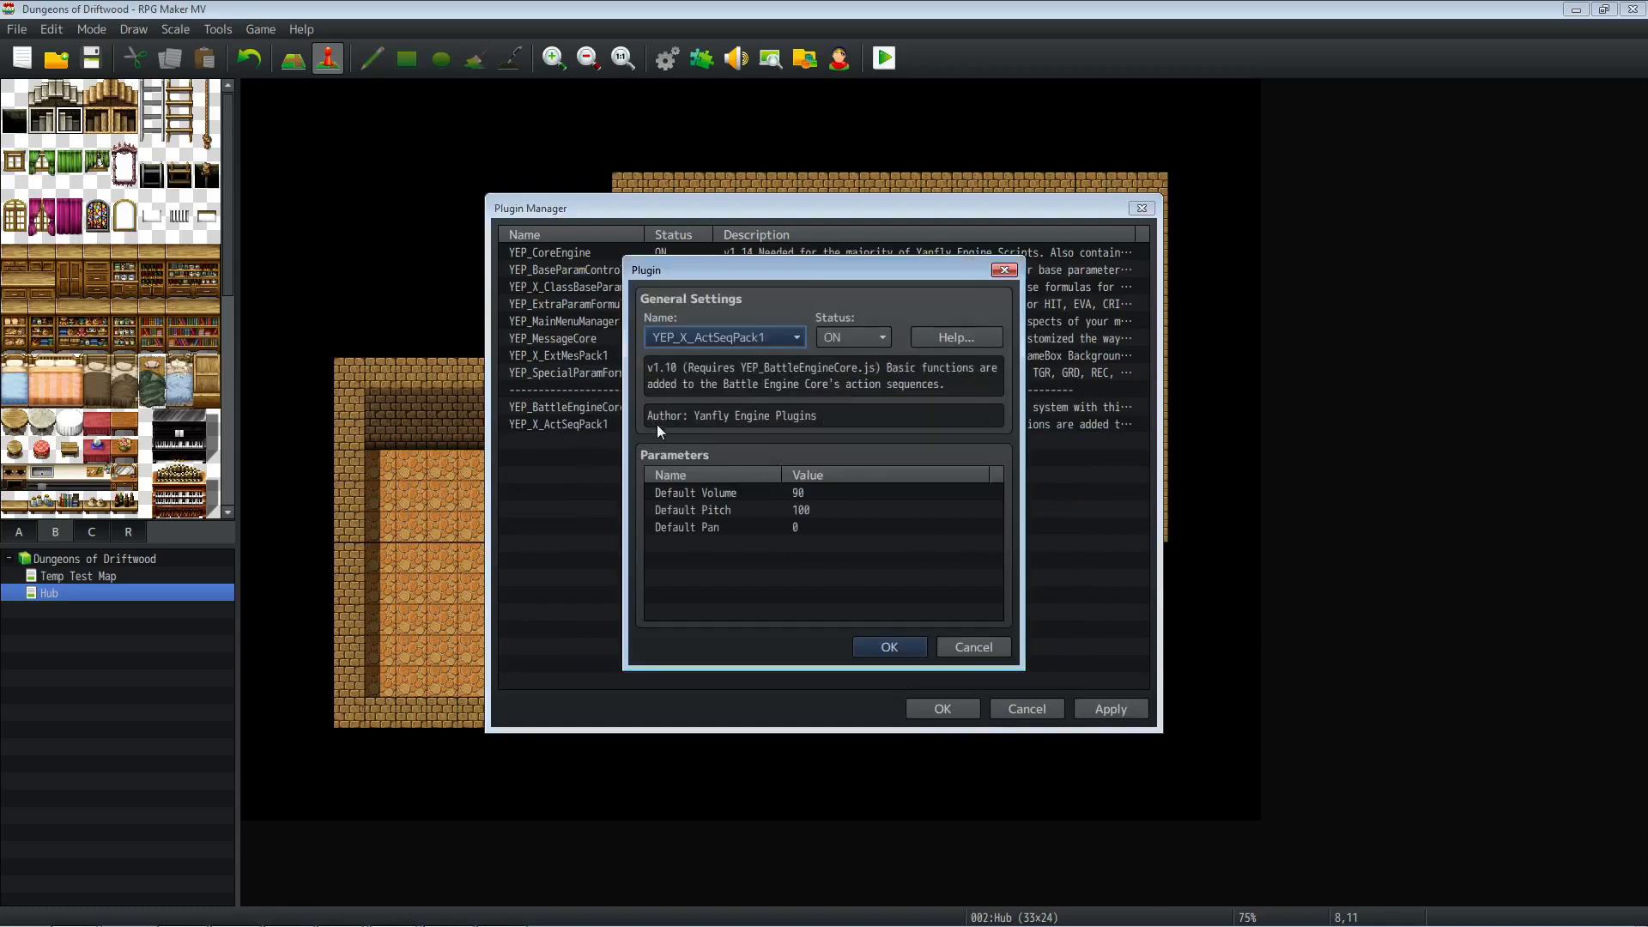
{"action": "left_click", "coordinate": [944, 337]}
{"action": "scroll", "coordinate": [852, 451], "scroll_direction": "down", "scroll_amount": 5}
{"action": "scroll", "coordinate": [853, 451], "scroll_direction": "down", "scroll_amount": 4}
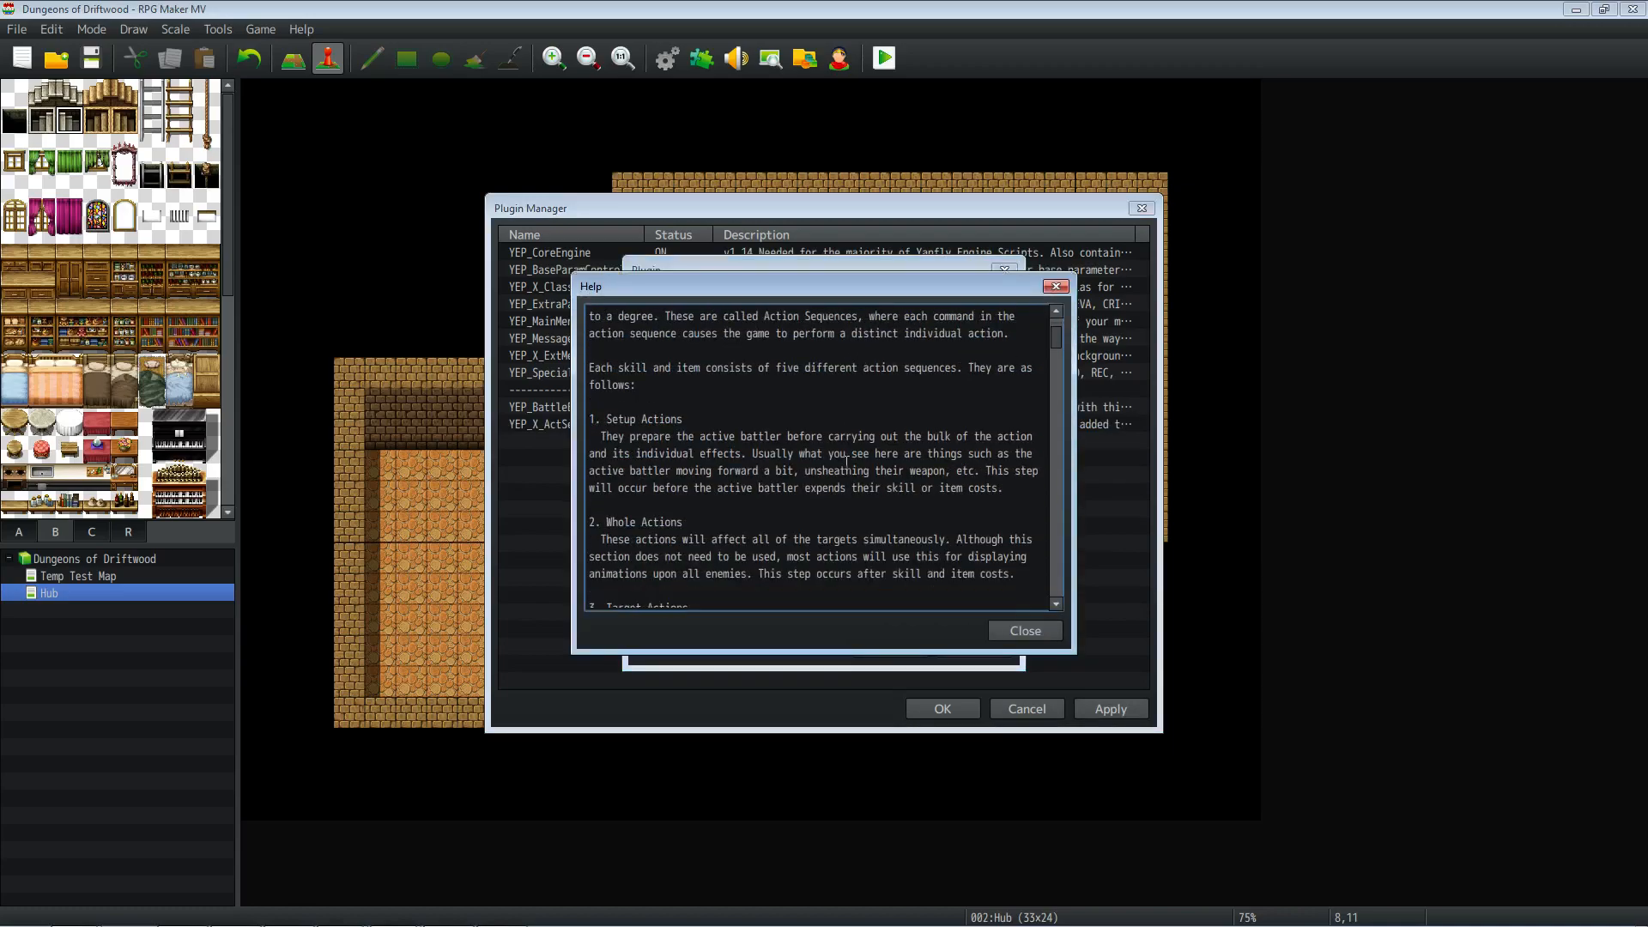
{"action": "scroll", "coordinate": [838, 460], "scroll_direction": "down", "scroll_amount": 6}
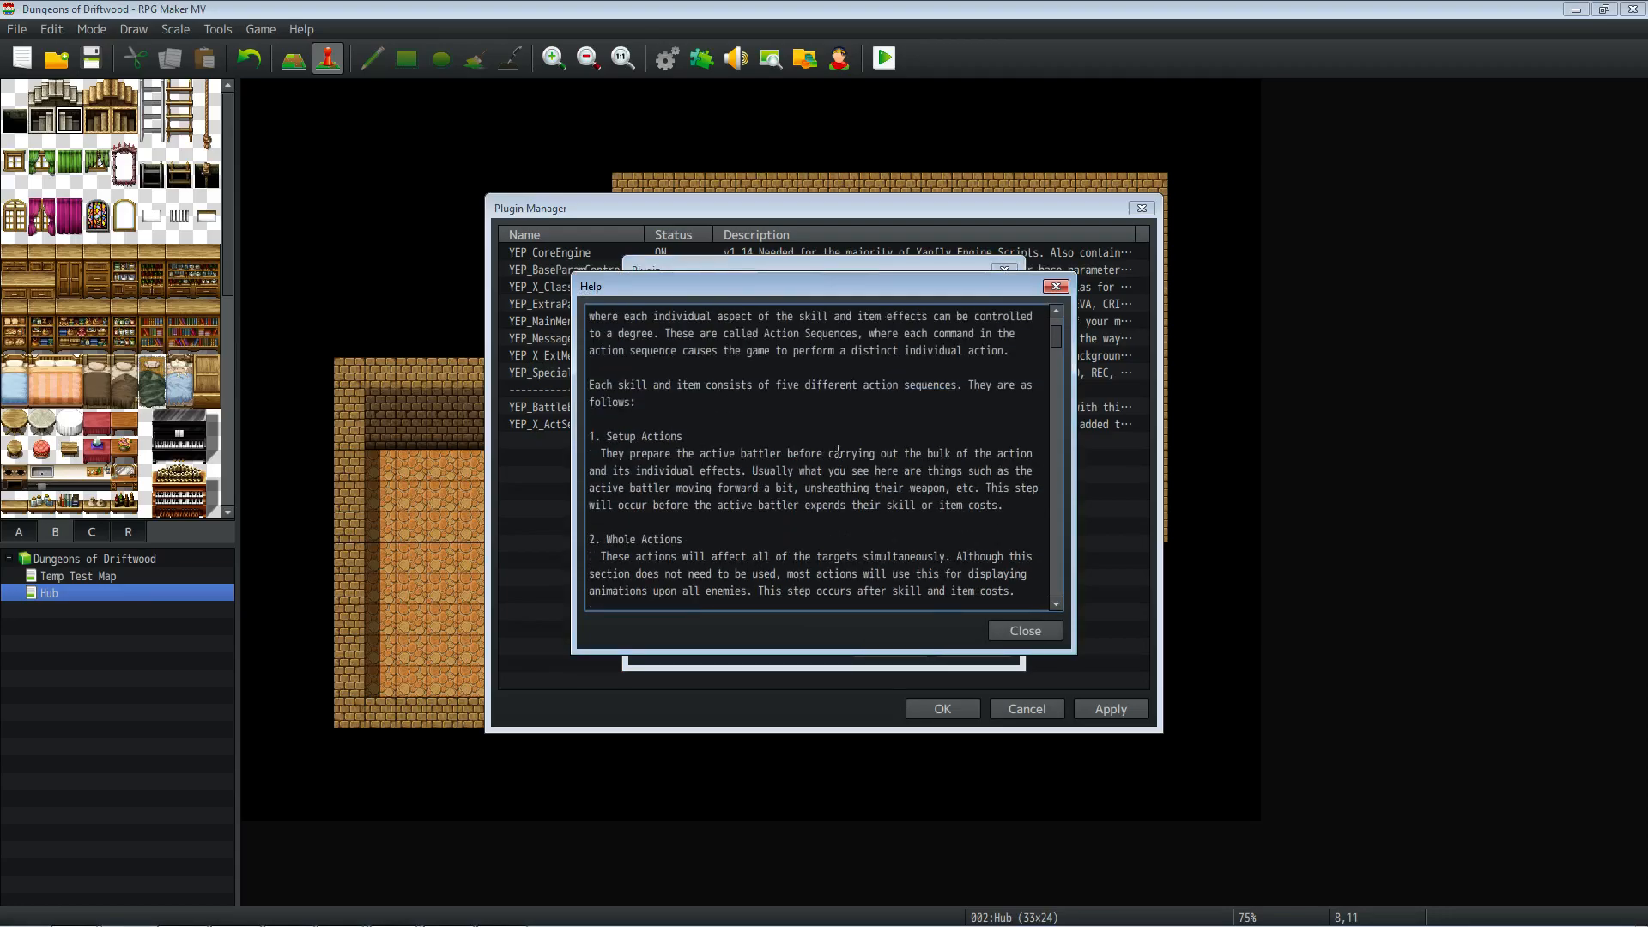
{"action": "scroll", "coordinate": [755, 438], "scroll_direction": "down", "scroll_amount": 12}
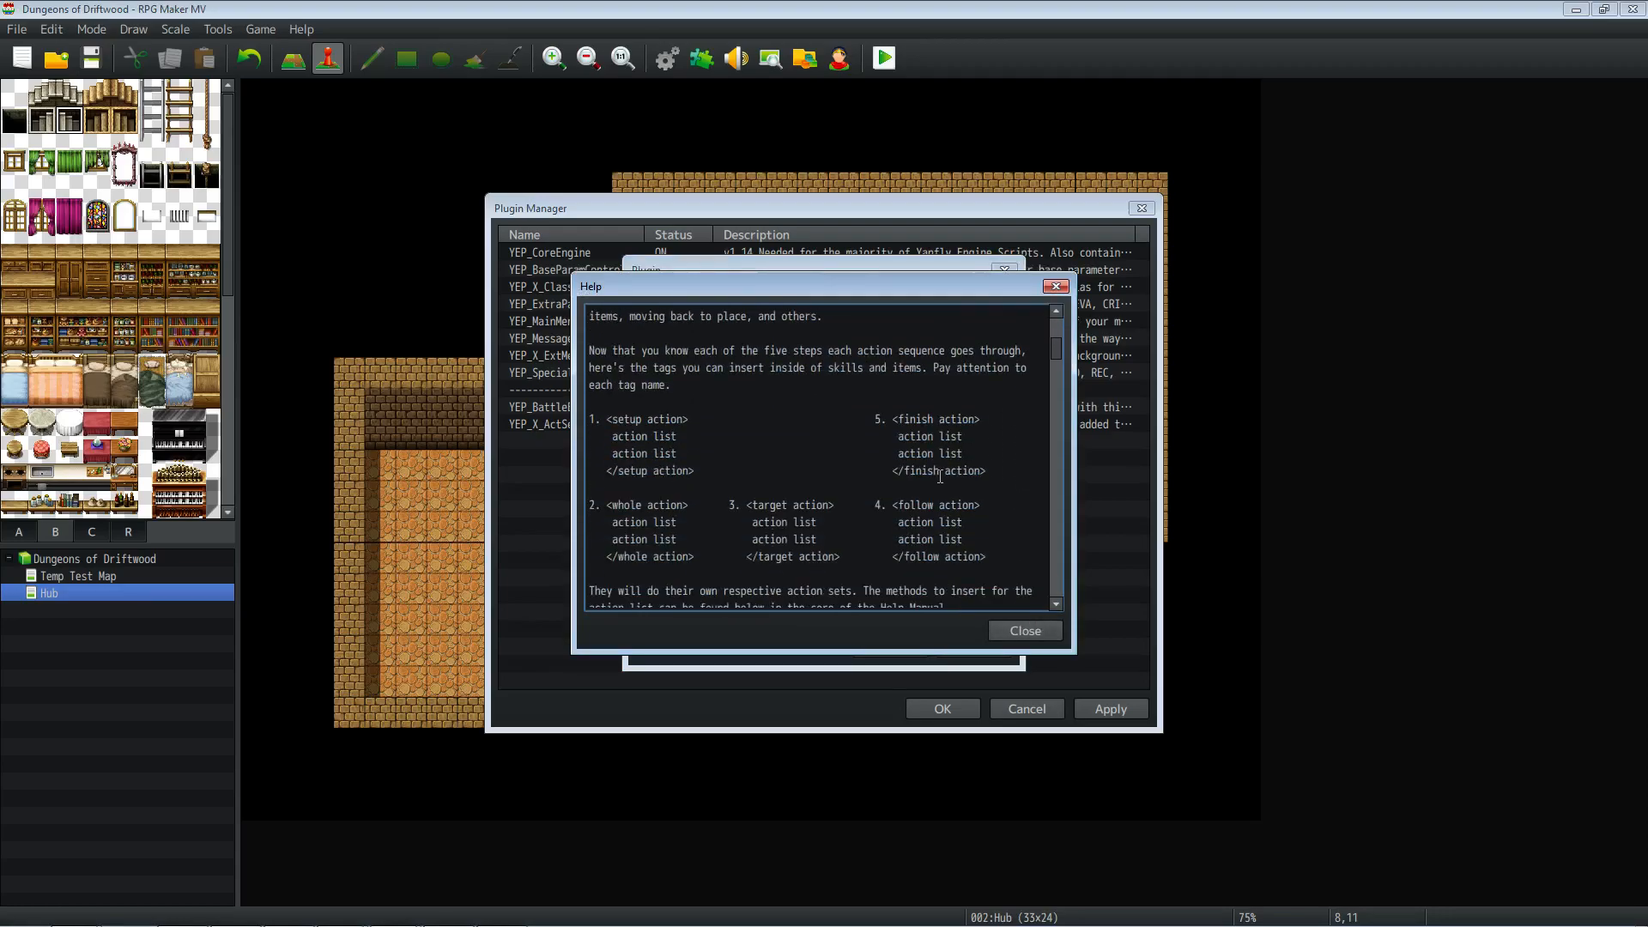
{"action": "scroll", "coordinate": [755, 438], "scroll_direction": "down", "scroll_amount": 12}
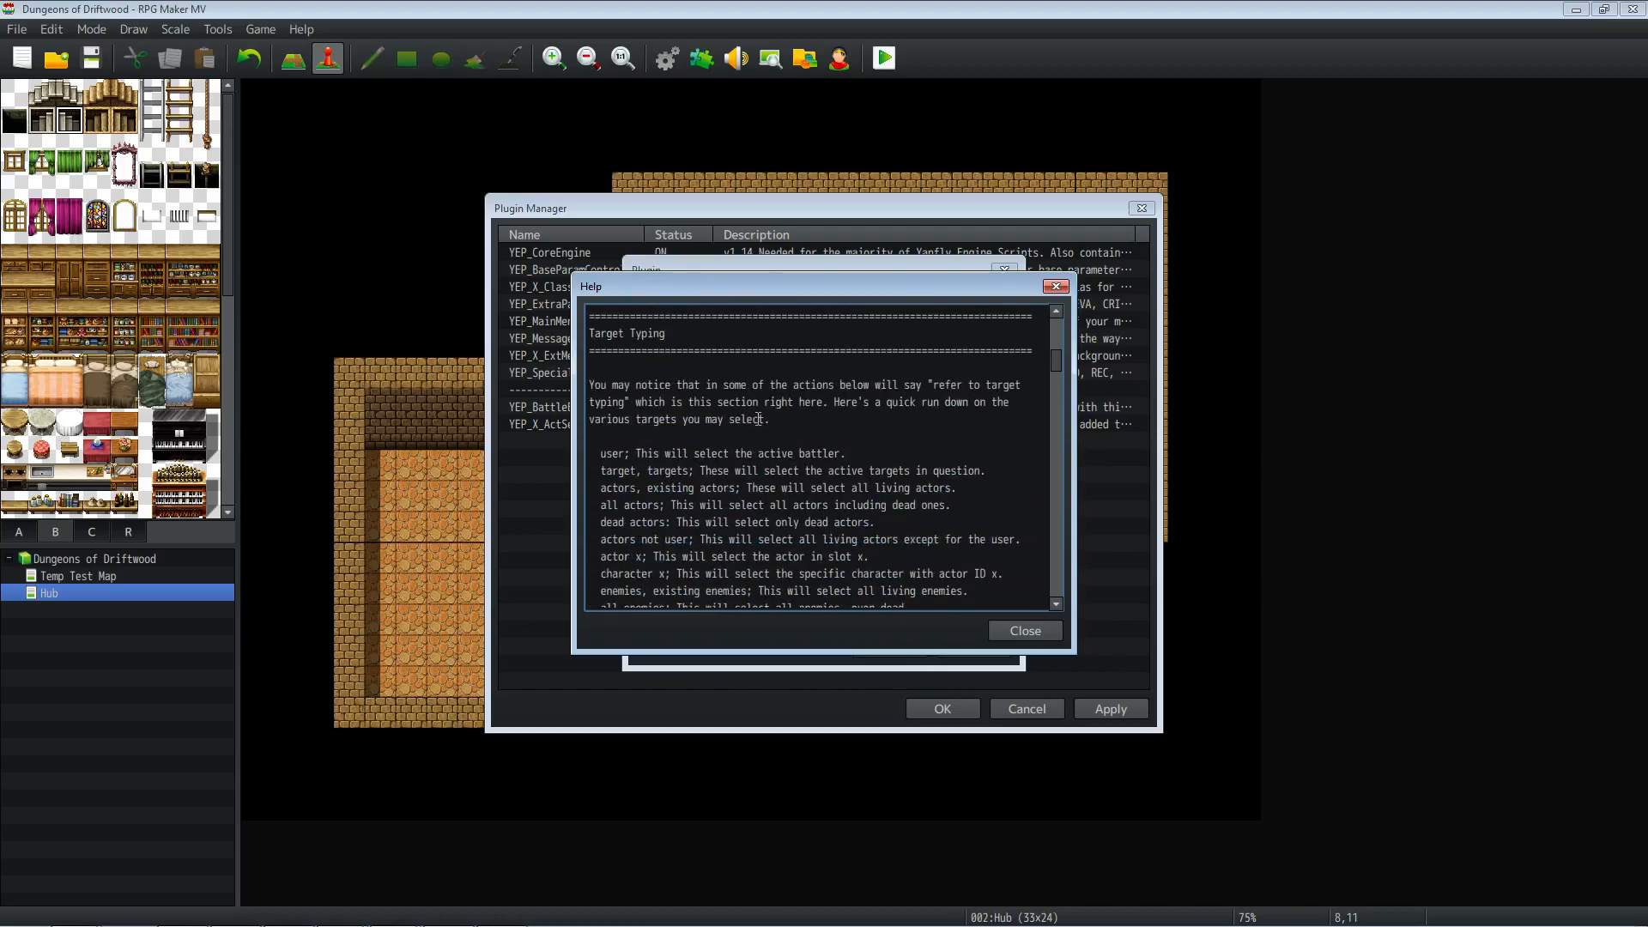
{"action": "scroll", "coordinate": [748, 461], "scroll_direction": "down", "scroll_amount": 5}
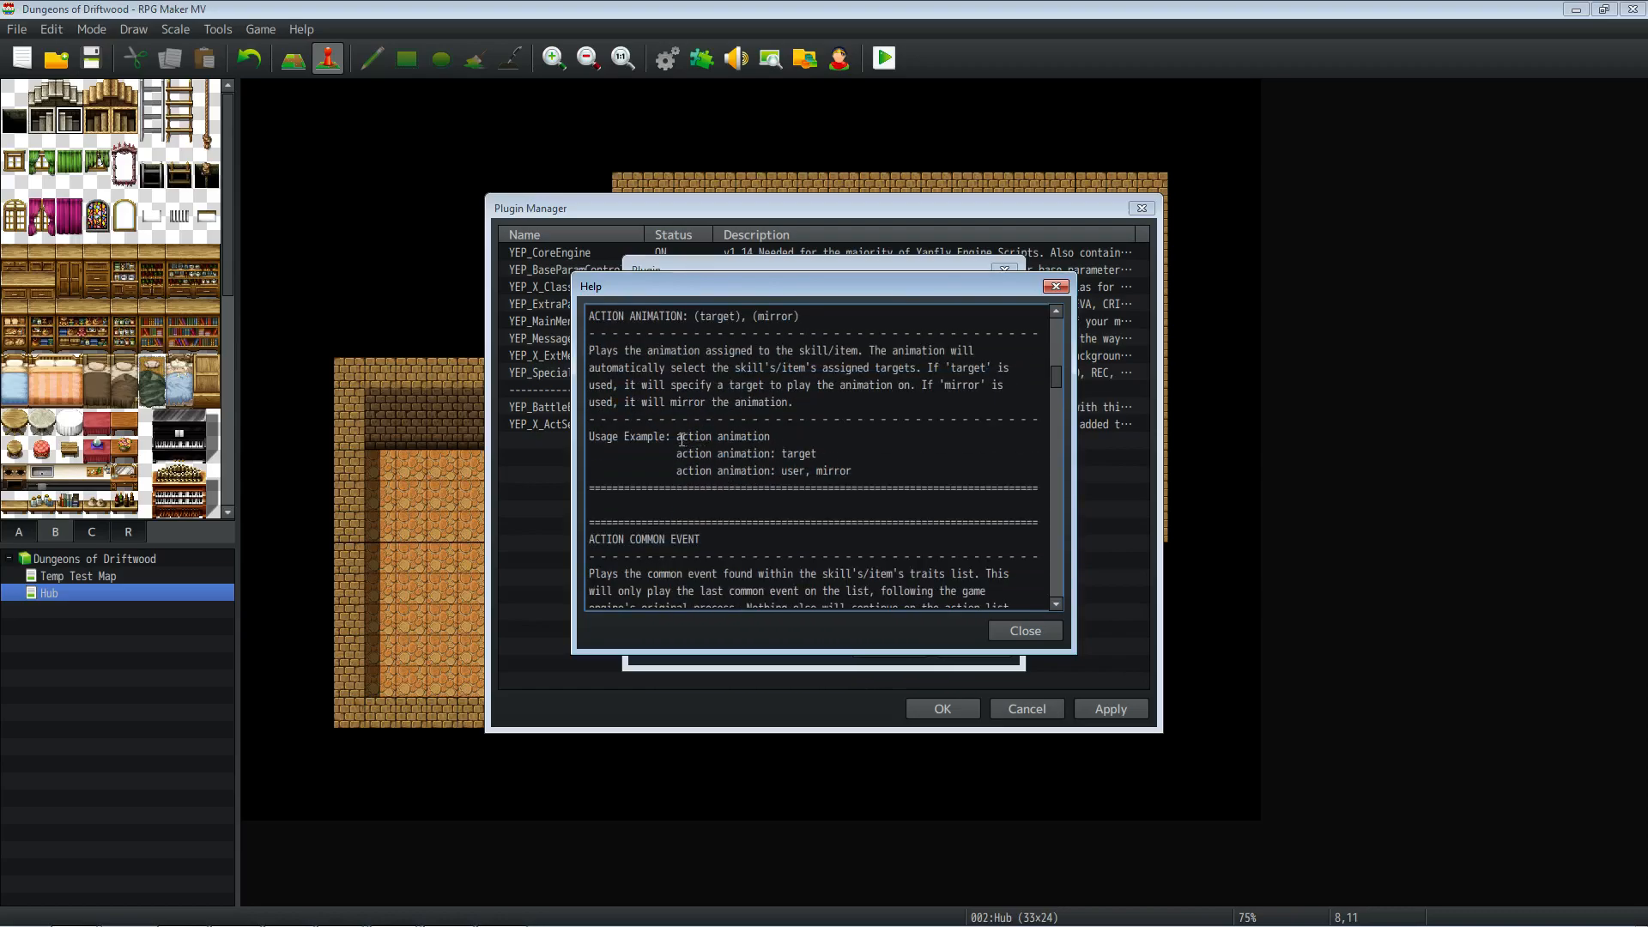
Step: Examine the action animation usage examples and the action common event entry in the help text
{"action": "left_click_drag", "start_coordinate": [677, 438], "coordinate": [783, 442]}
{"action": "left_click_drag", "start_coordinate": [683, 453], "coordinate": [631, 455]}
{"action": "left_click_drag", "start_coordinate": [765, 453], "coordinate": [854, 473]}
{"action": "left_click", "coordinate": [807, 473]}
{"action": "scroll", "coordinate": [819, 437], "scroll_direction": "down", "scroll_amount": 2}
{"action": "scroll", "coordinate": [818, 437], "scroll_direction": "down", "scroll_amount": 10}
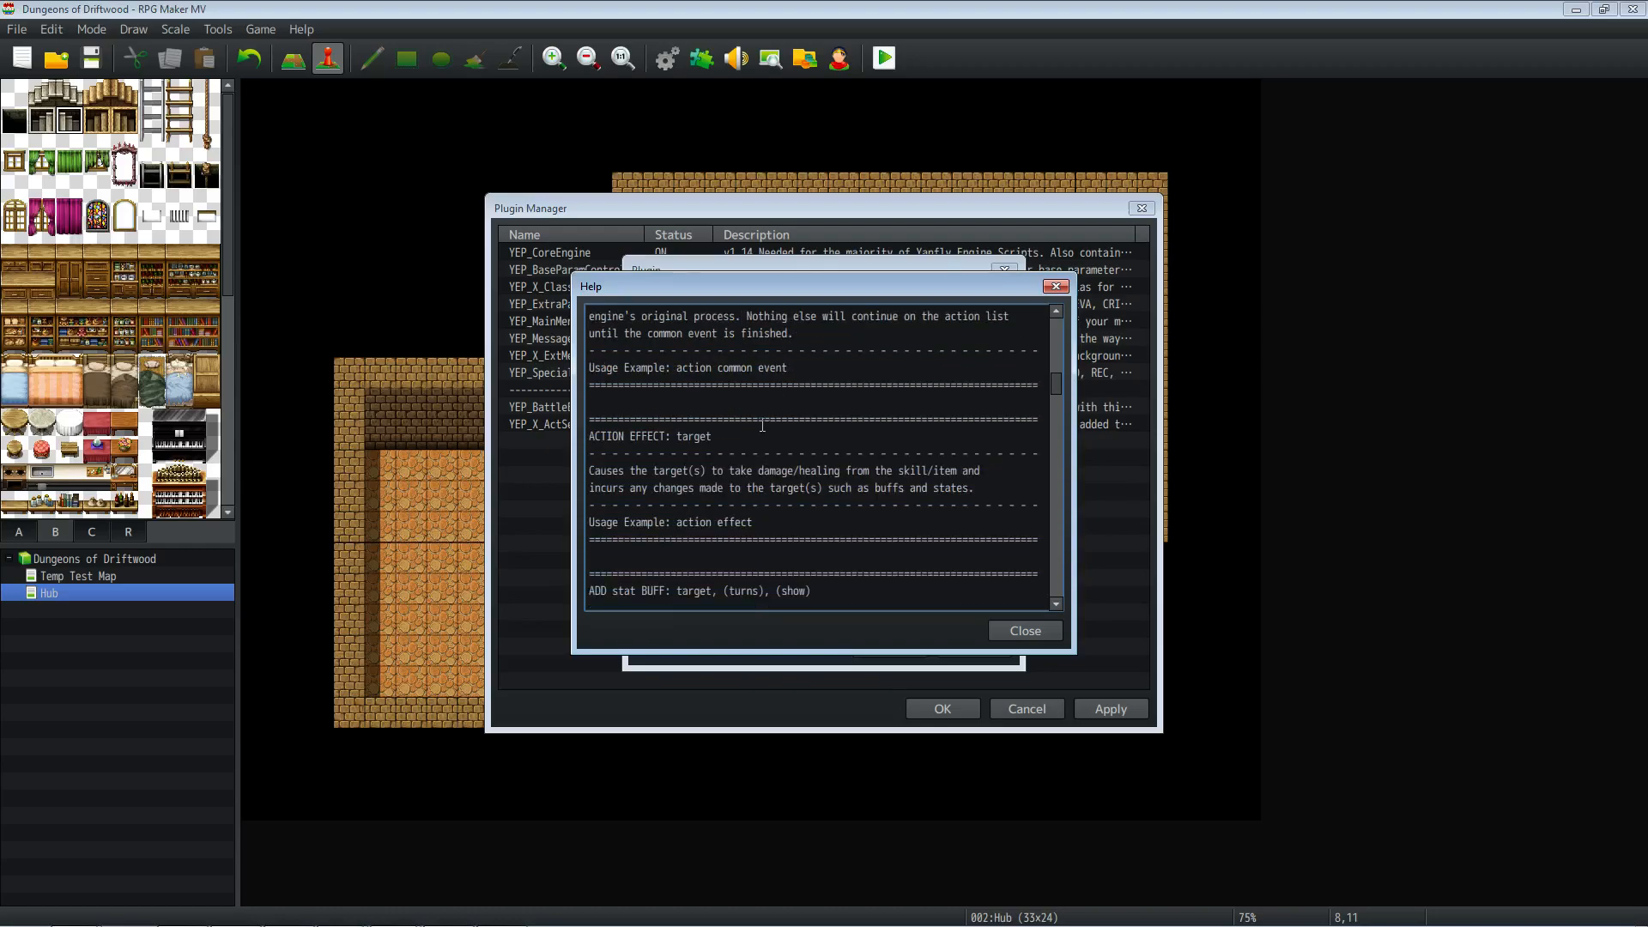
Step: Examine the help entries and usage examples for adding stat buffs and debuffs to a target
{"action": "scroll", "coordinate": [721, 444], "scroll_direction": "down", "scroll_amount": 3}
{"action": "left_click_drag", "start_coordinate": [724, 453], "coordinate": [661, 419]}
{"action": "scroll", "coordinate": [842, 456], "scroll_direction": "down", "scroll_amount": 1}
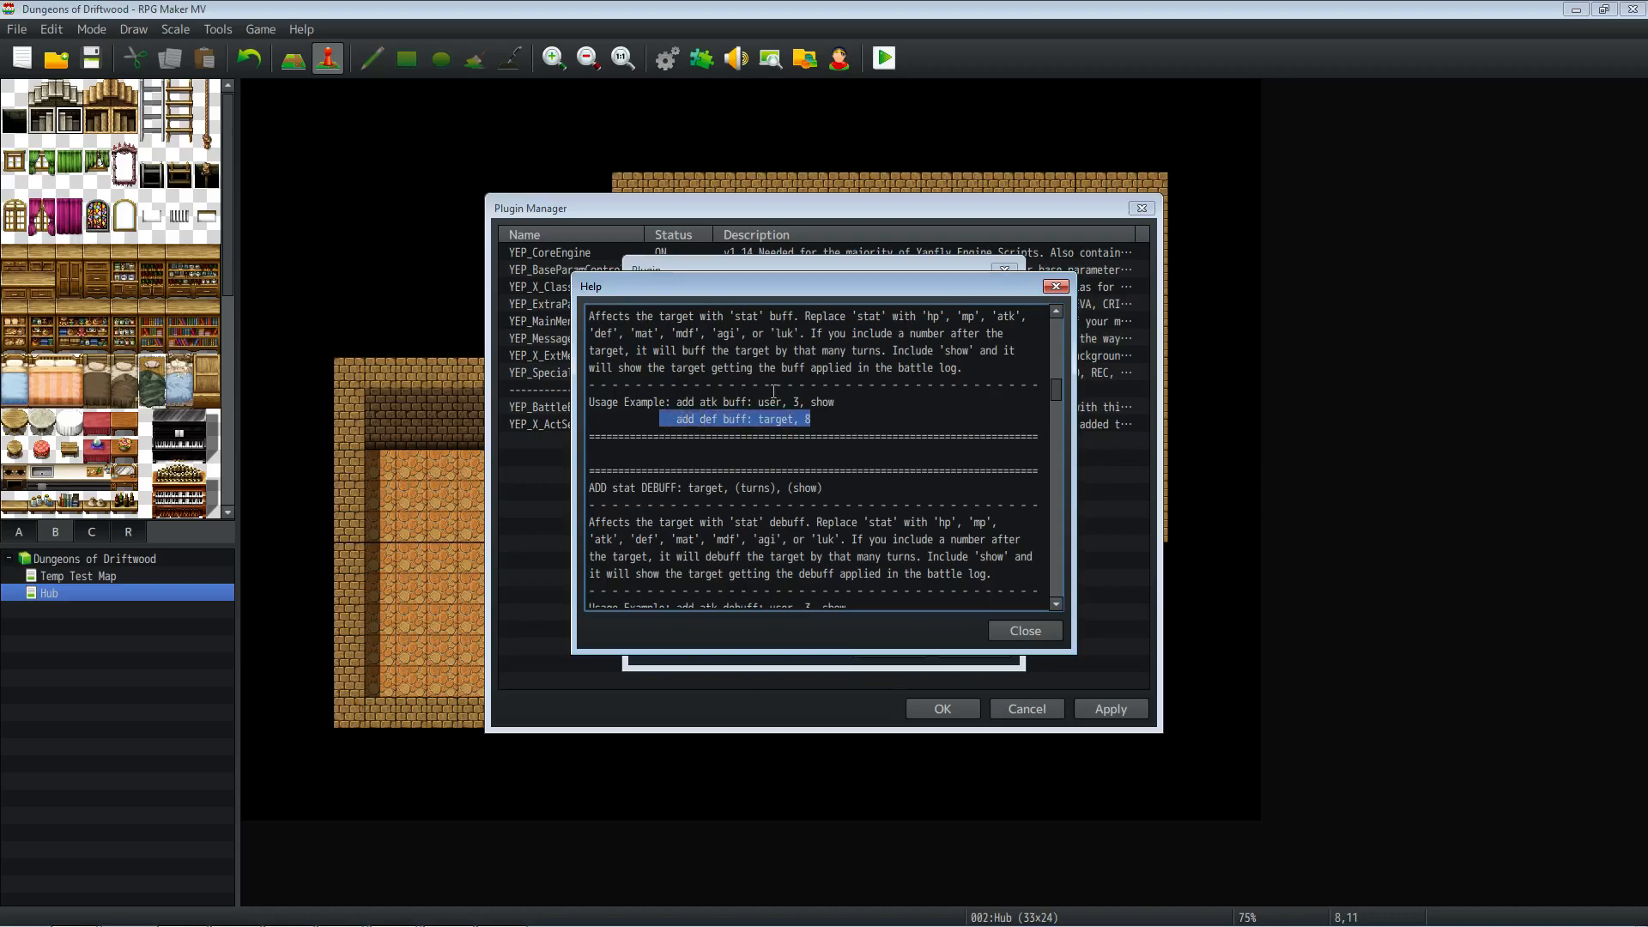
{"action": "left_click", "coordinate": [876, 504]}
{"action": "scroll", "coordinate": [871, 501], "scroll_direction": "down", "scroll_amount": 3}
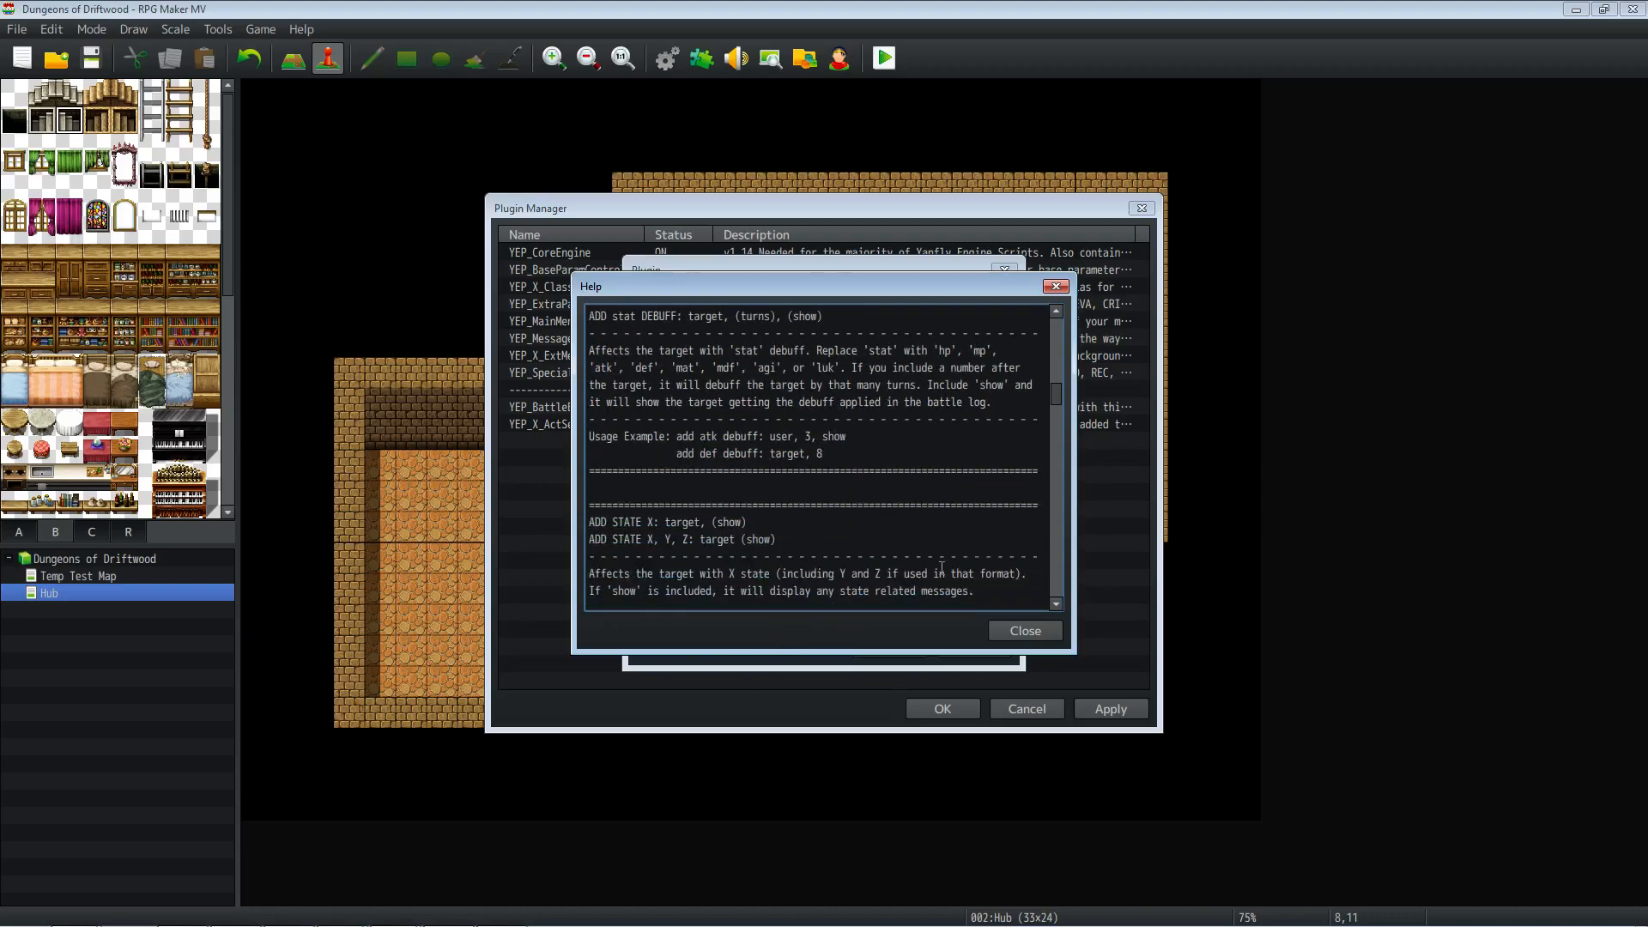
Step: Close the help, accept the YEP_X_ActSeqPack1 settings and confirm the plugin list
{"action": "left_click", "coordinate": [1022, 631]}
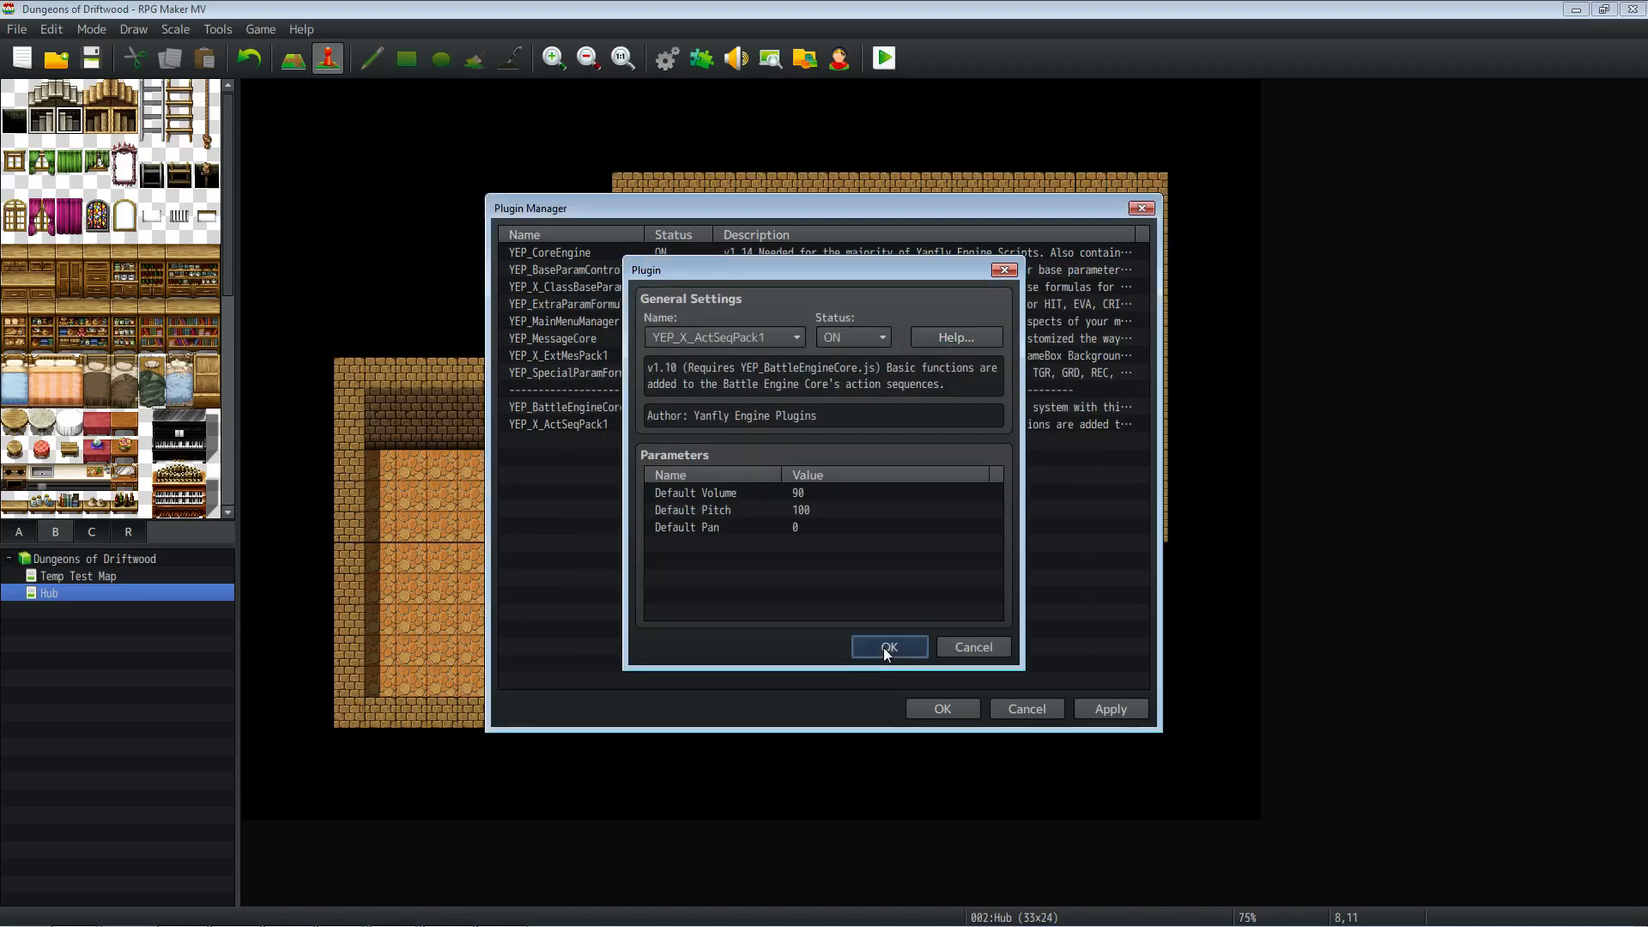
{"action": "left_click", "coordinate": [885, 649]}
{"action": "left_click", "coordinate": [942, 708]}
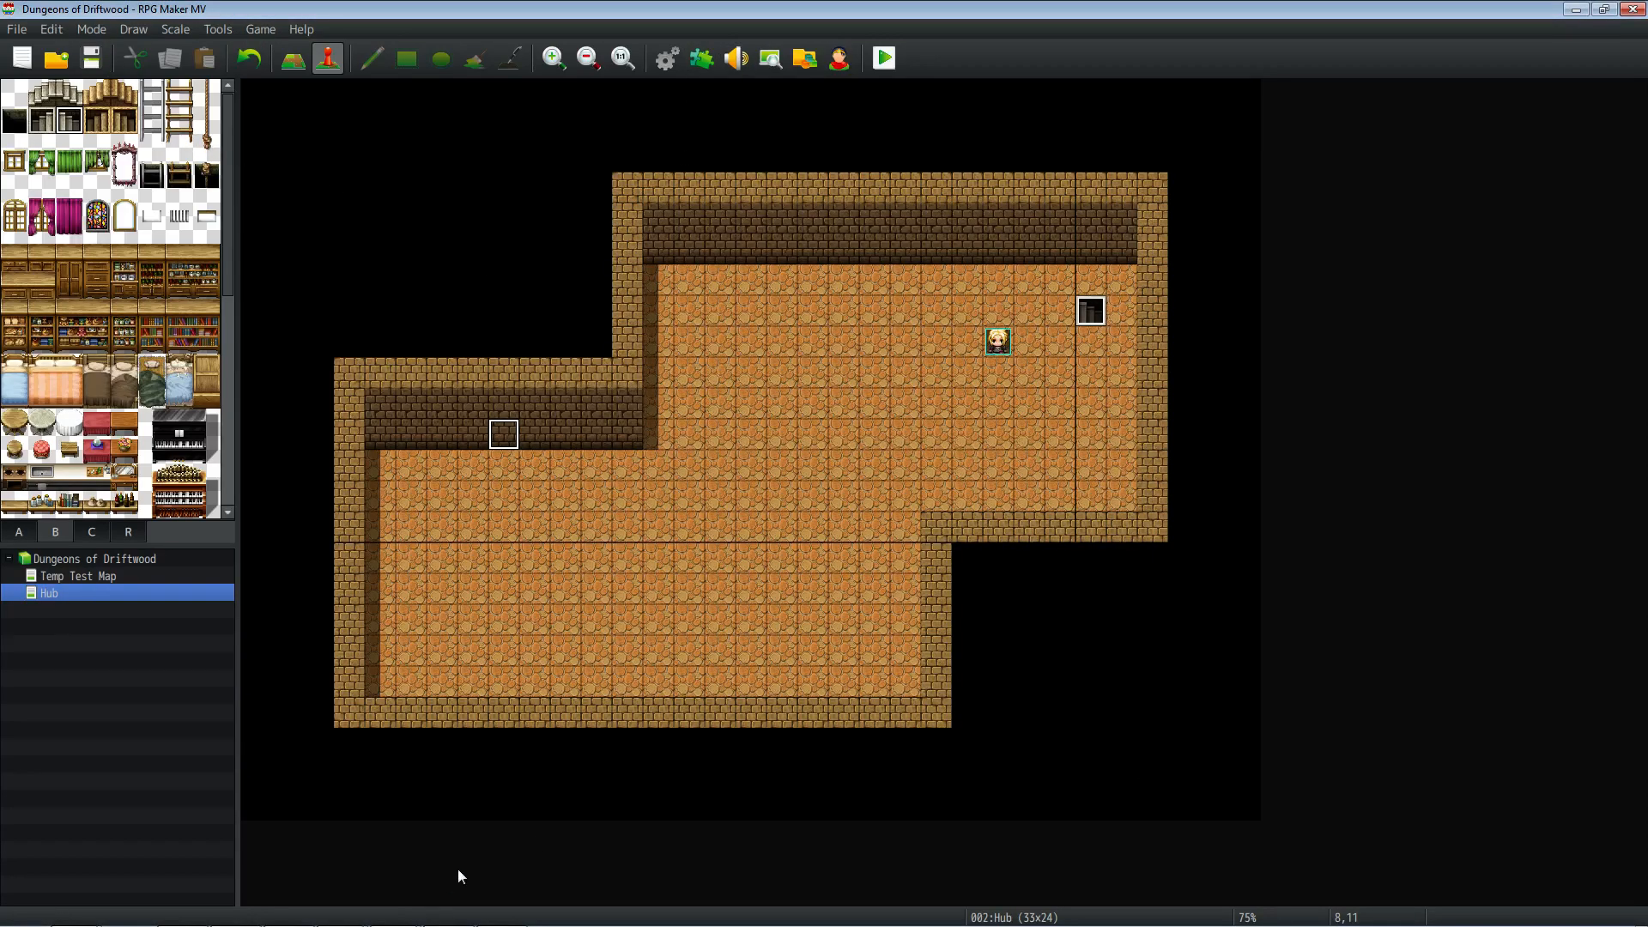
Step: Switch to Firefox, return to Yanfly's plugin list and open the Action Sequence Pack 2 page
{"action": "left_click", "coordinate": [340, 912]}
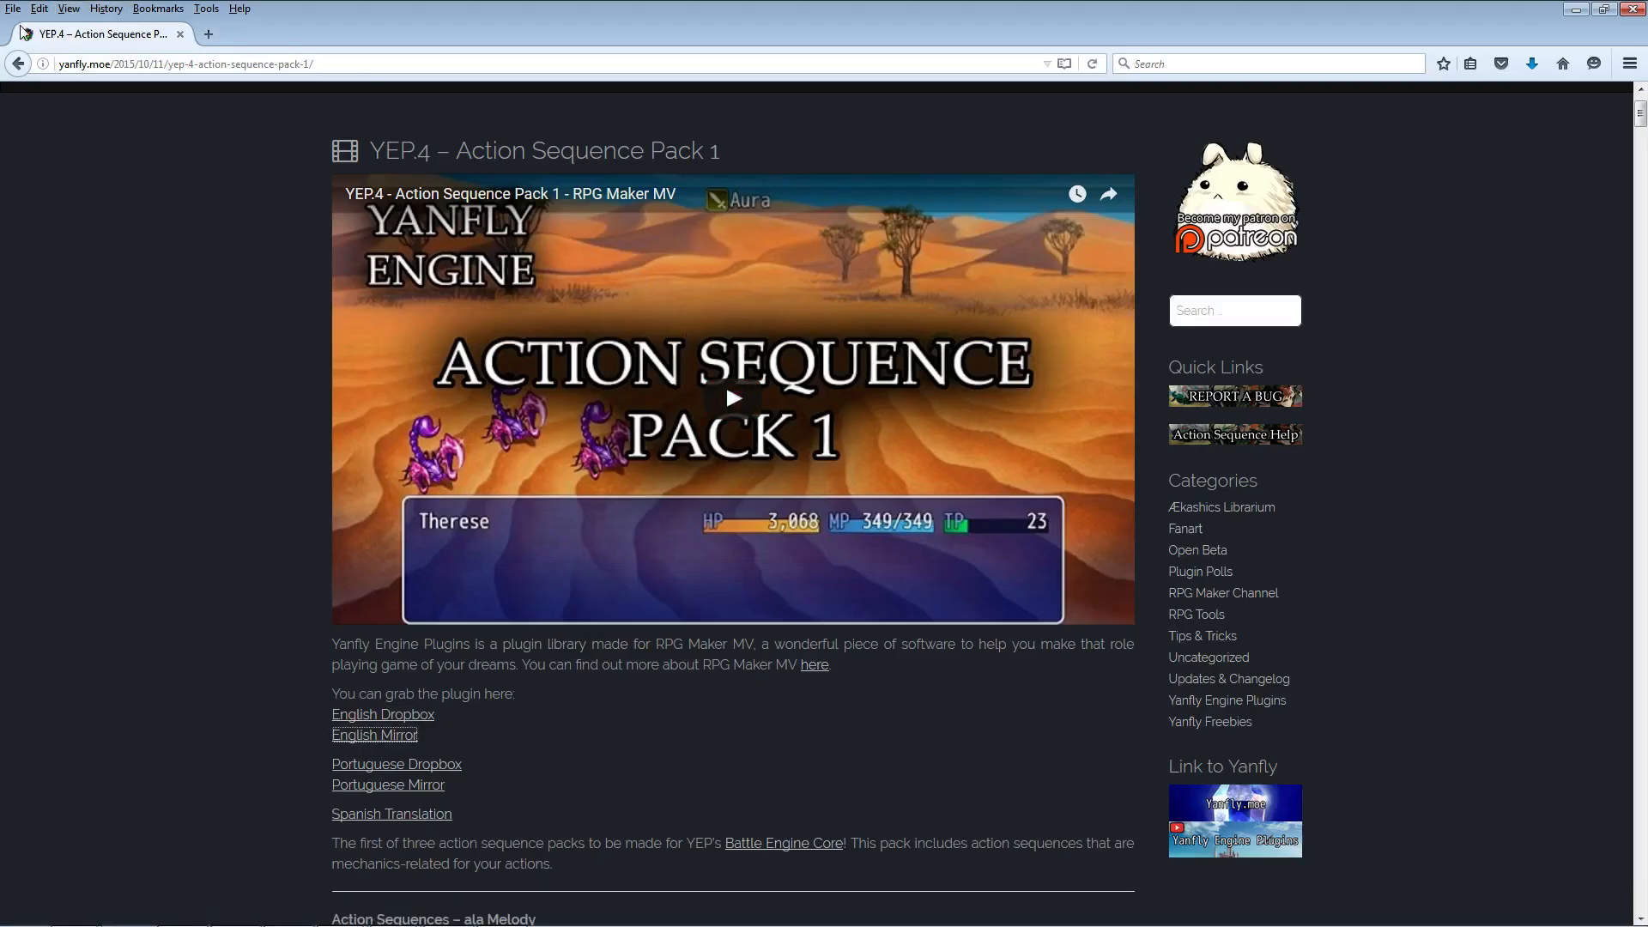
{"action": "left_click", "coordinate": [17, 62]}
{"action": "scroll", "coordinate": [695, 672], "scroll_direction": "down", "scroll_amount": 5}
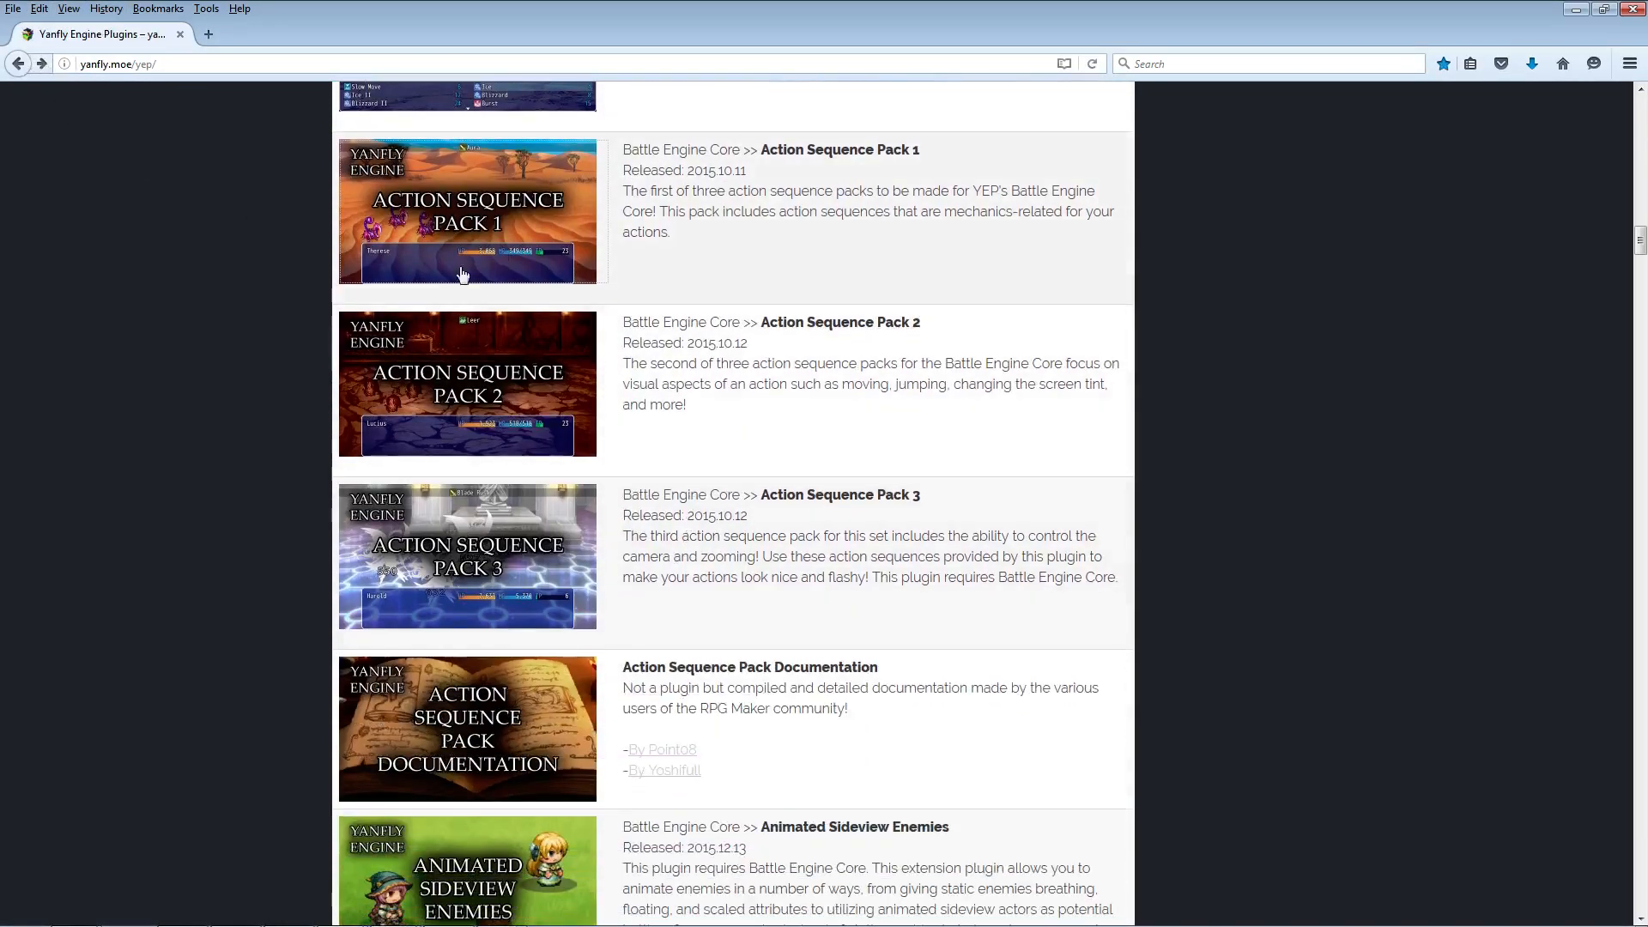
{"action": "left_click", "coordinate": [510, 375]}
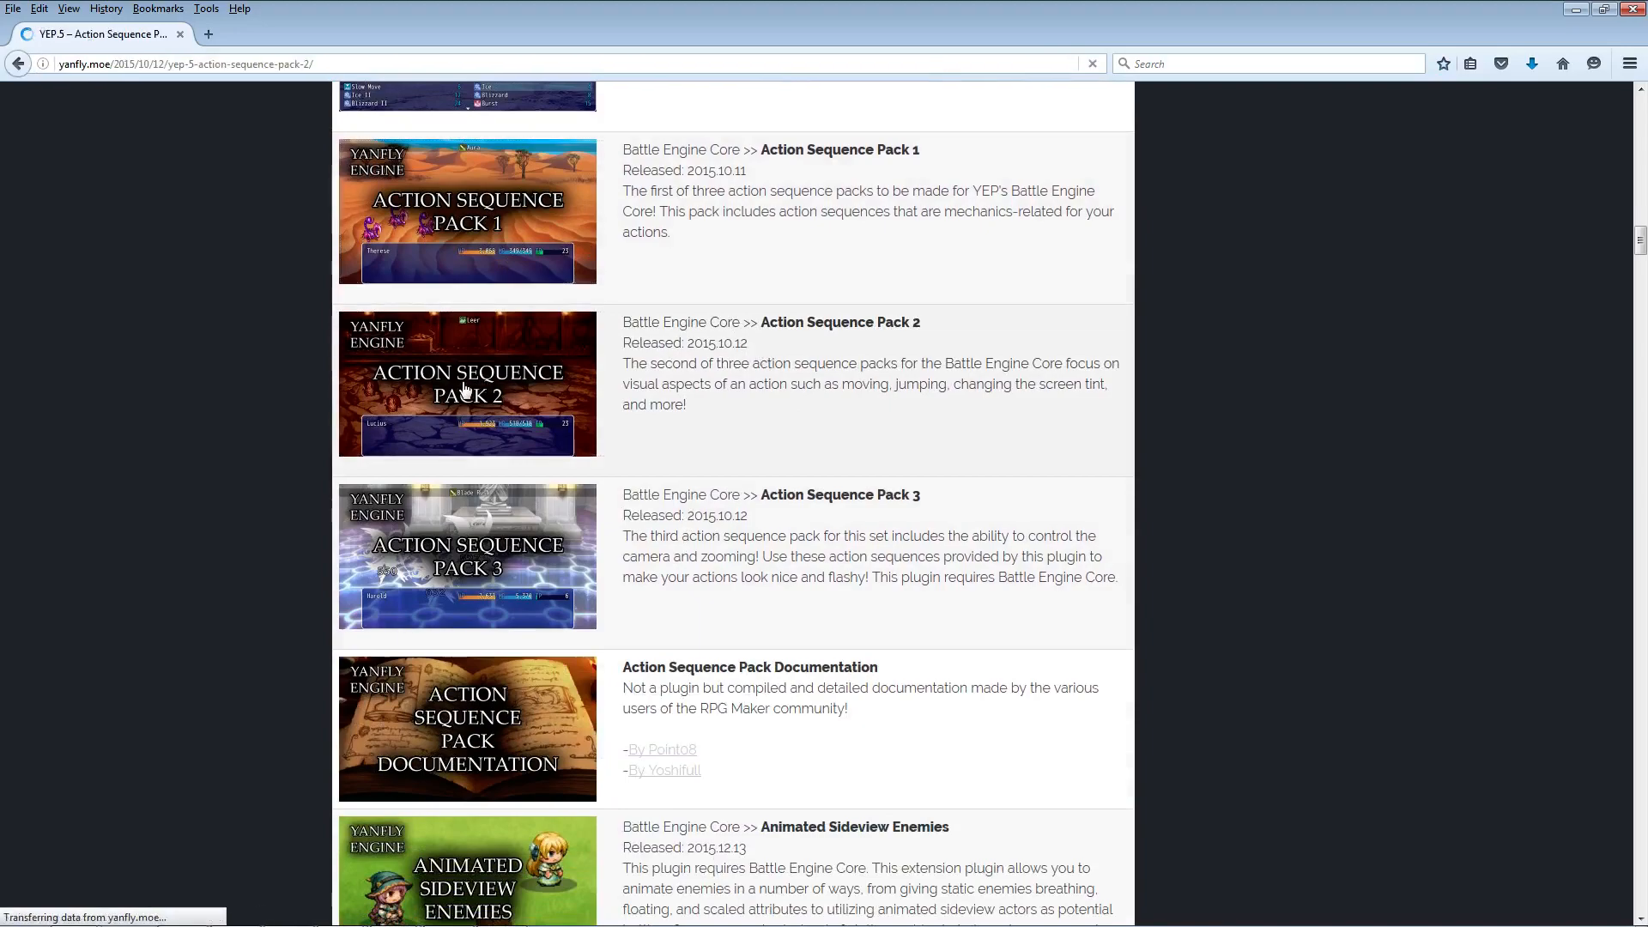
Step: Save the English Mirror download of Action Sequence Pack 2 as YEP_X_ActSeqPack2.js in the project's js/plugins folder
{"action": "scroll", "coordinate": [455, 623], "scroll_direction": "down", "scroll_amount": 3}
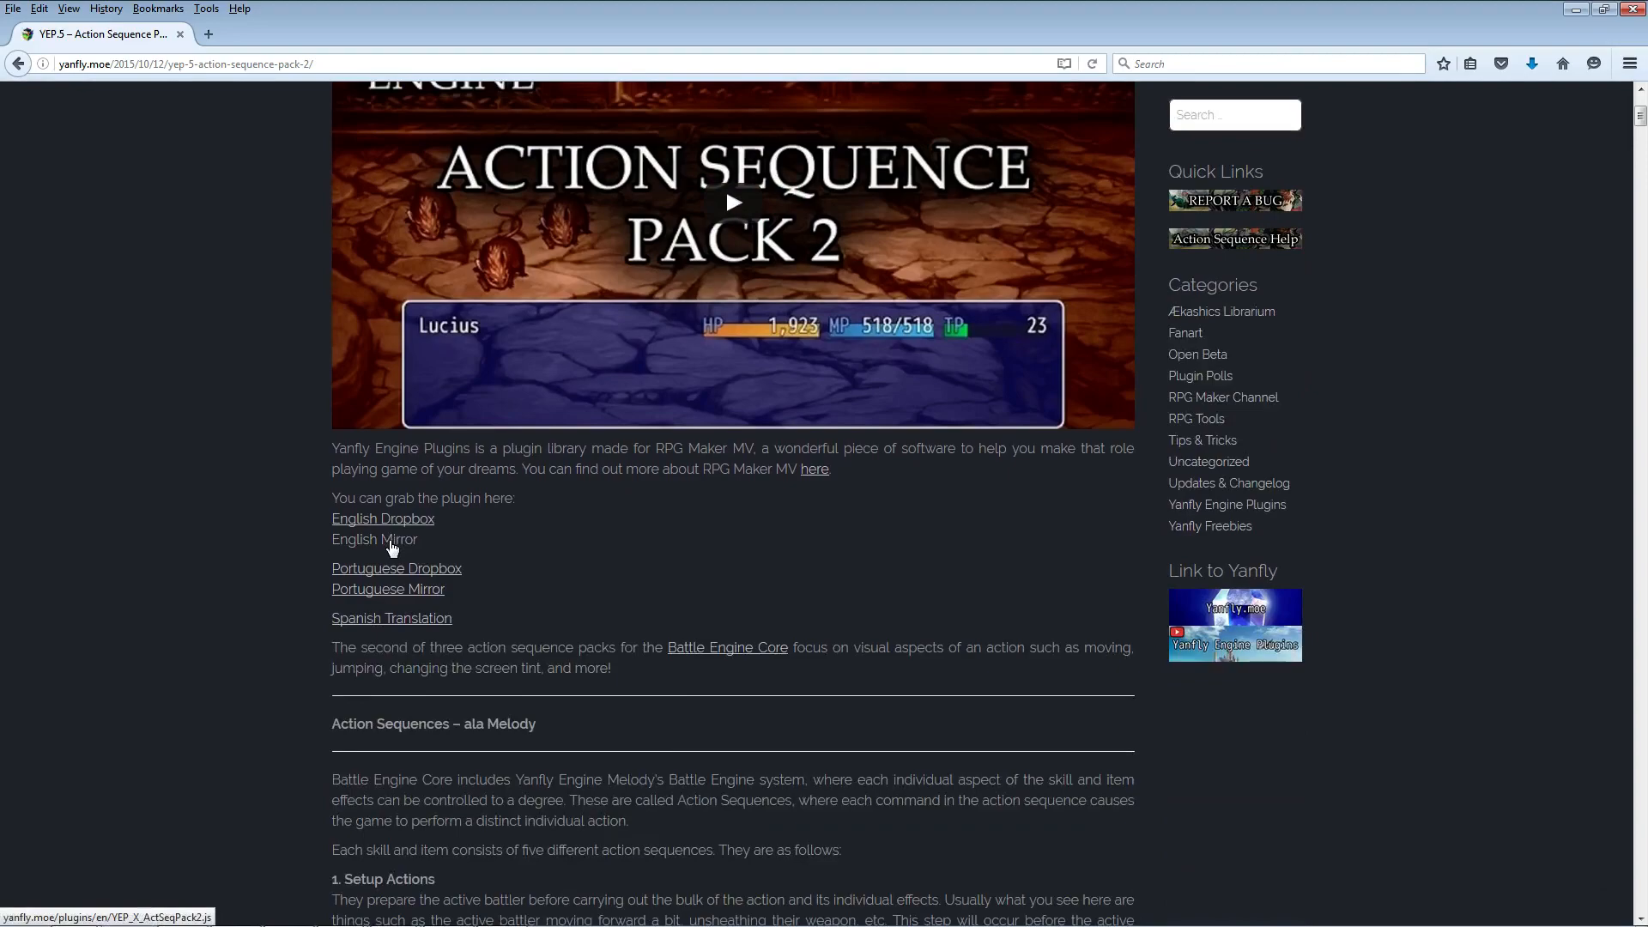
{"action": "right_click", "coordinate": [390, 547]}
{"action": "left_click", "coordinate": [462, 633]}
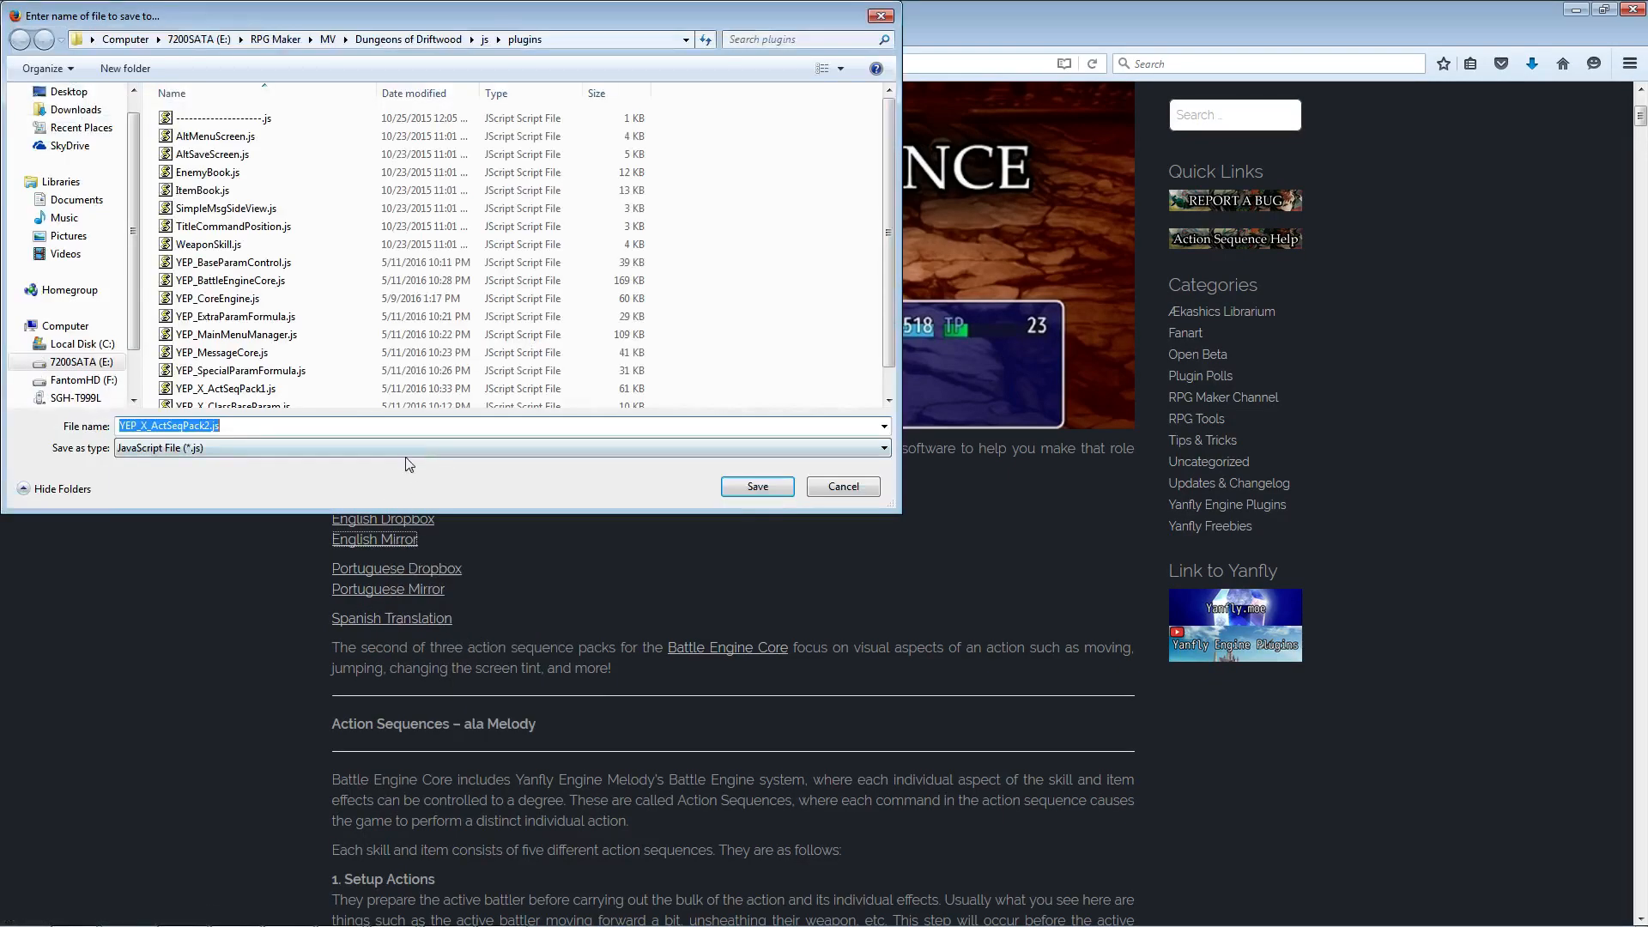
{"action": "left_click", "coordinate": [757, 486]}
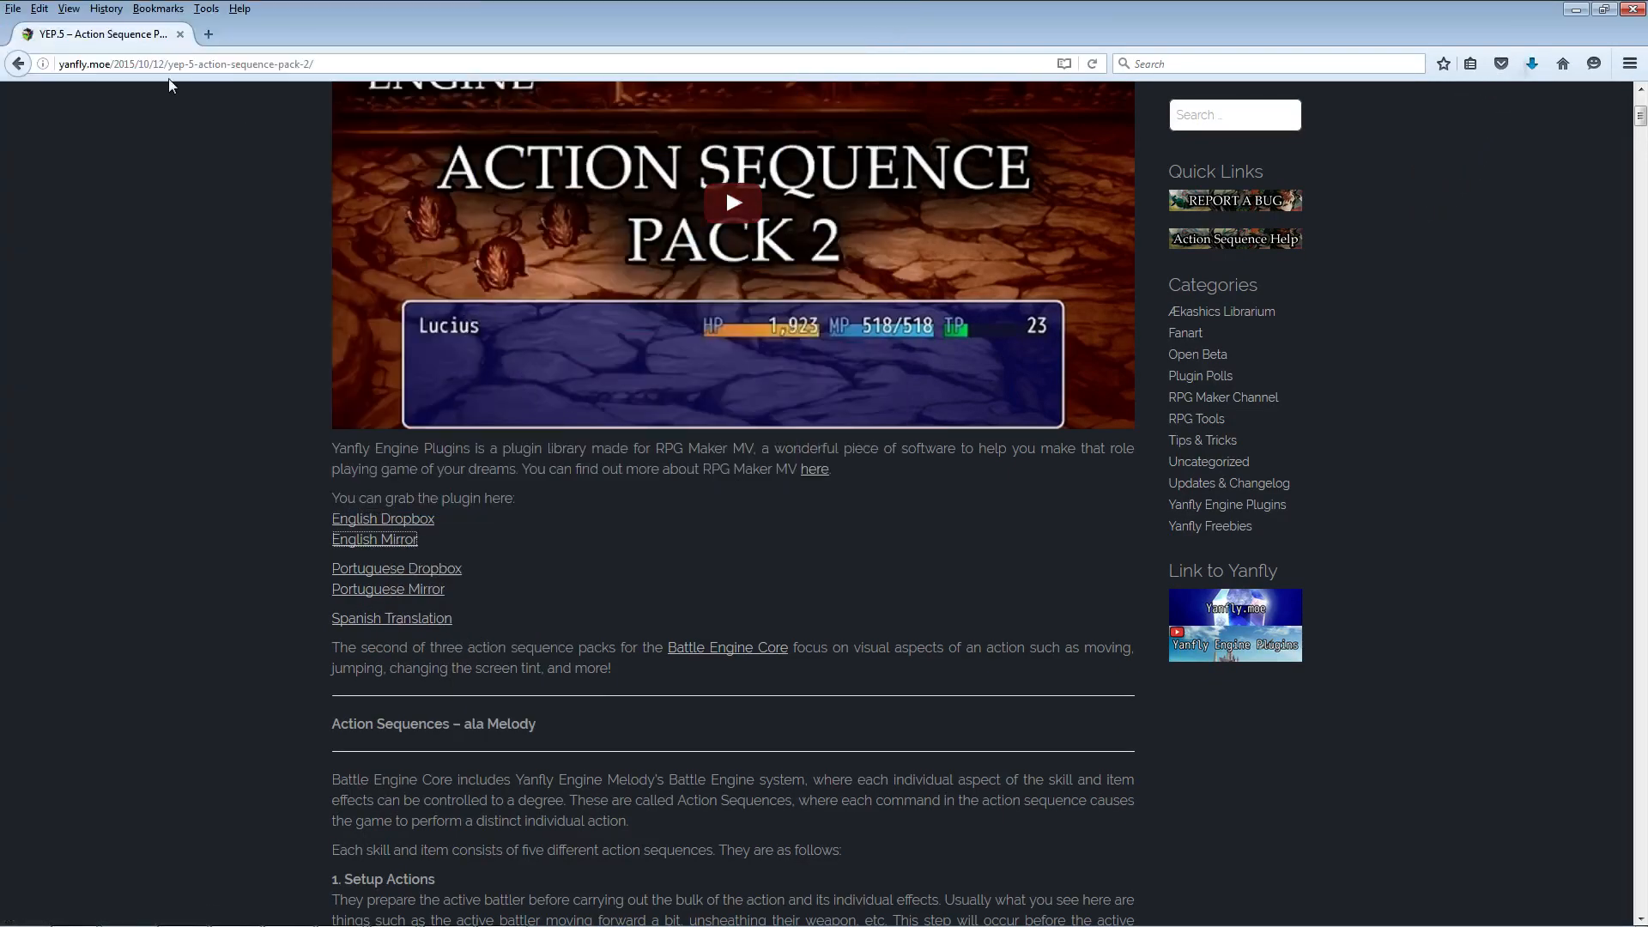
Step: Switch back to RPG Maker MV and choose YEP_X_ActSeqPack2 for a new plugin entry below YEP_X_ActSeqPack1
{"action": "mouse_move", "coordinate": [445, 923]}
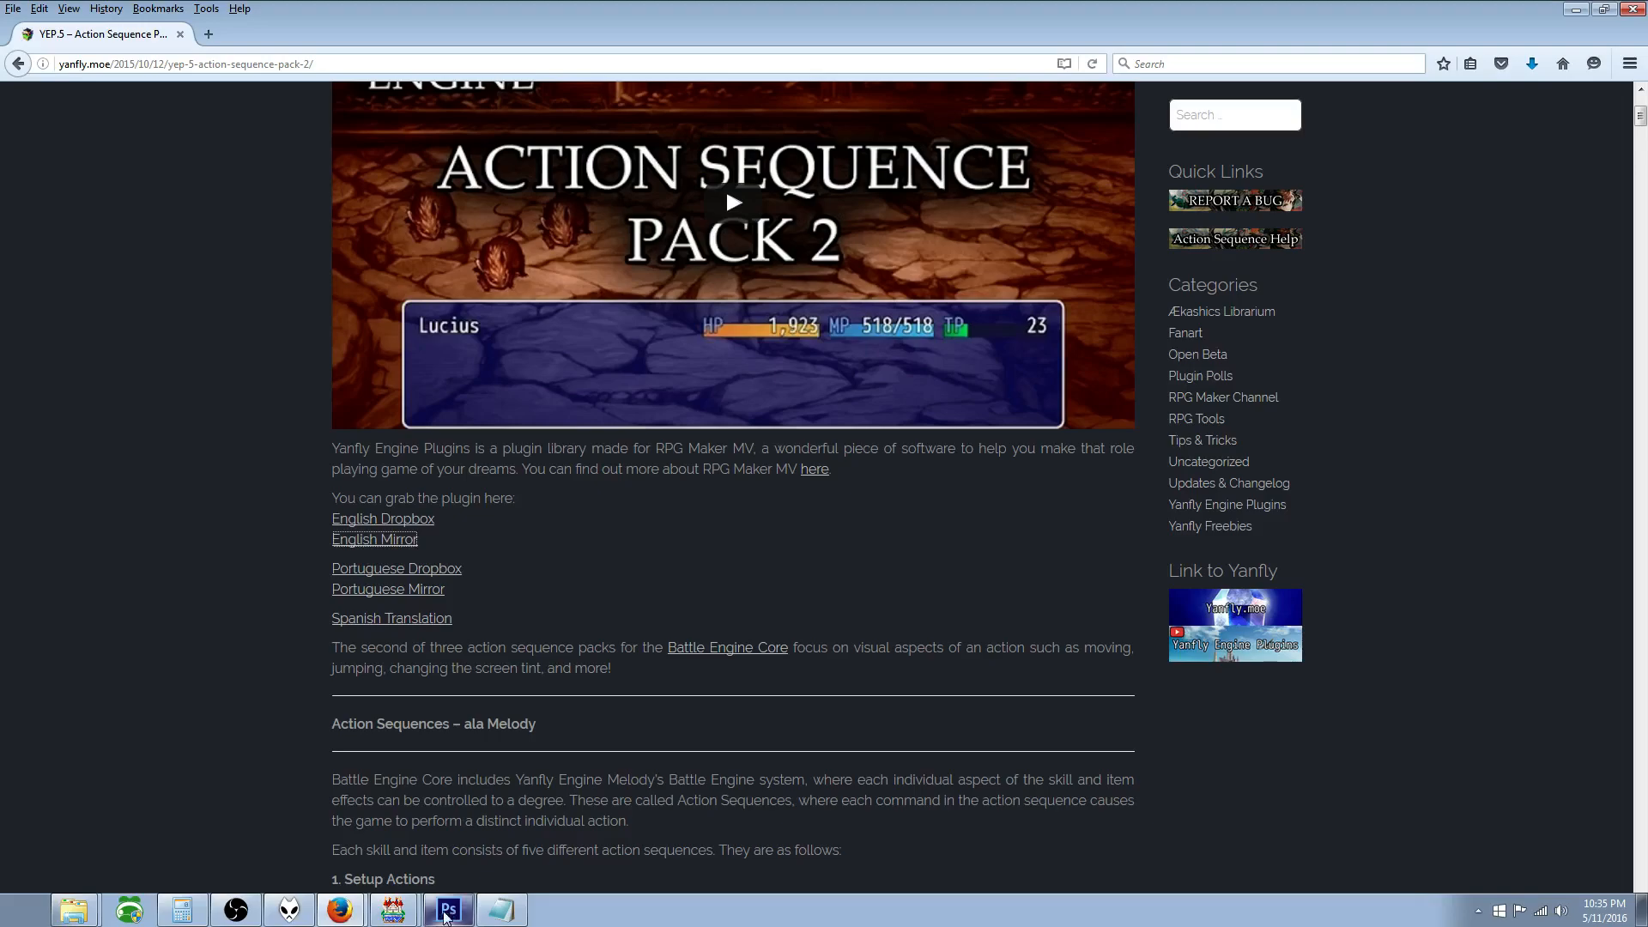
{"action": "left_click", "coordinate": [396, 908]}
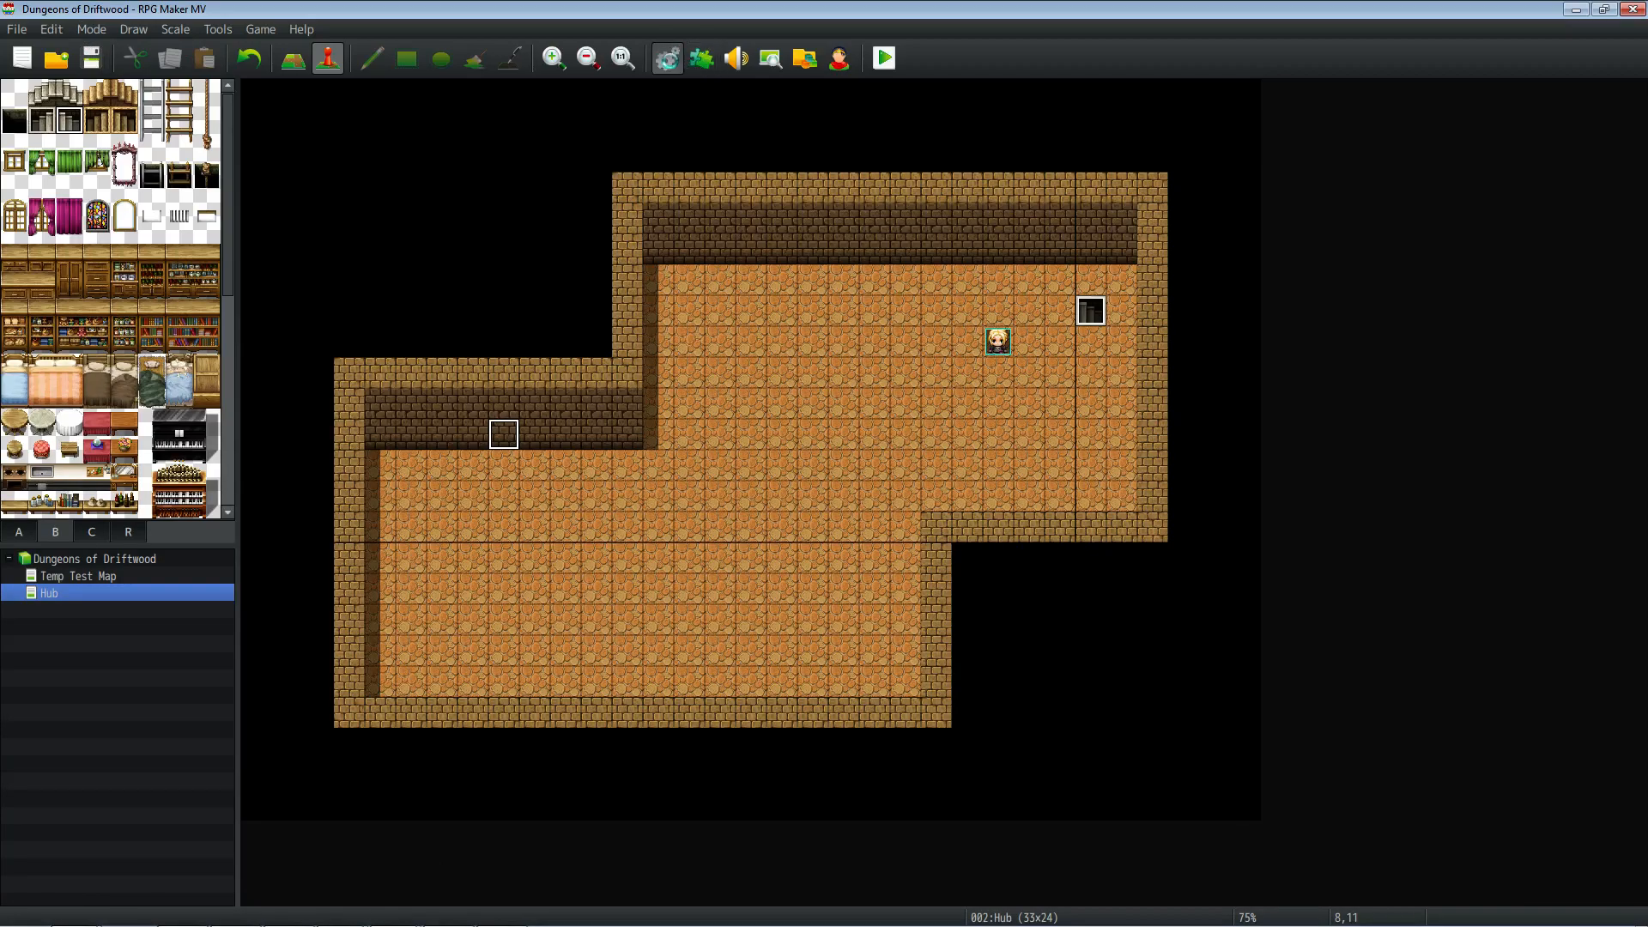
{"action": "key", "text": "F9"}
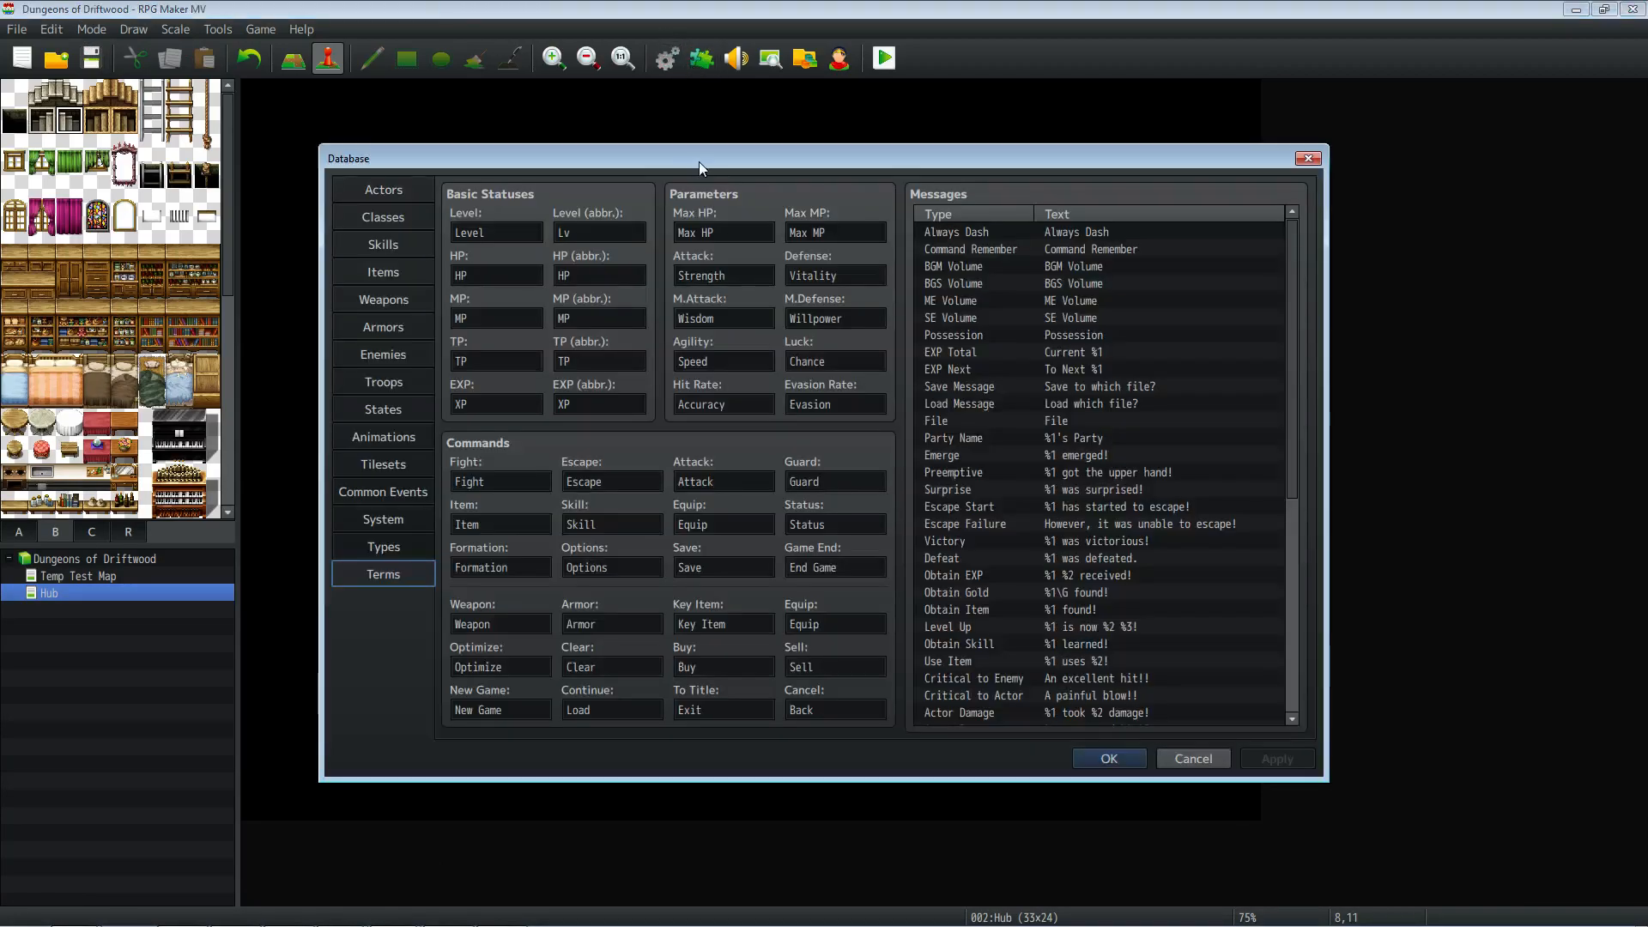
{"action": "left_click", "coordinate": [1085, 751]}
{"action": "left_click", "coordinate": [701, 58]}
{"action": "left_click", "coordinate": [586, 441]}
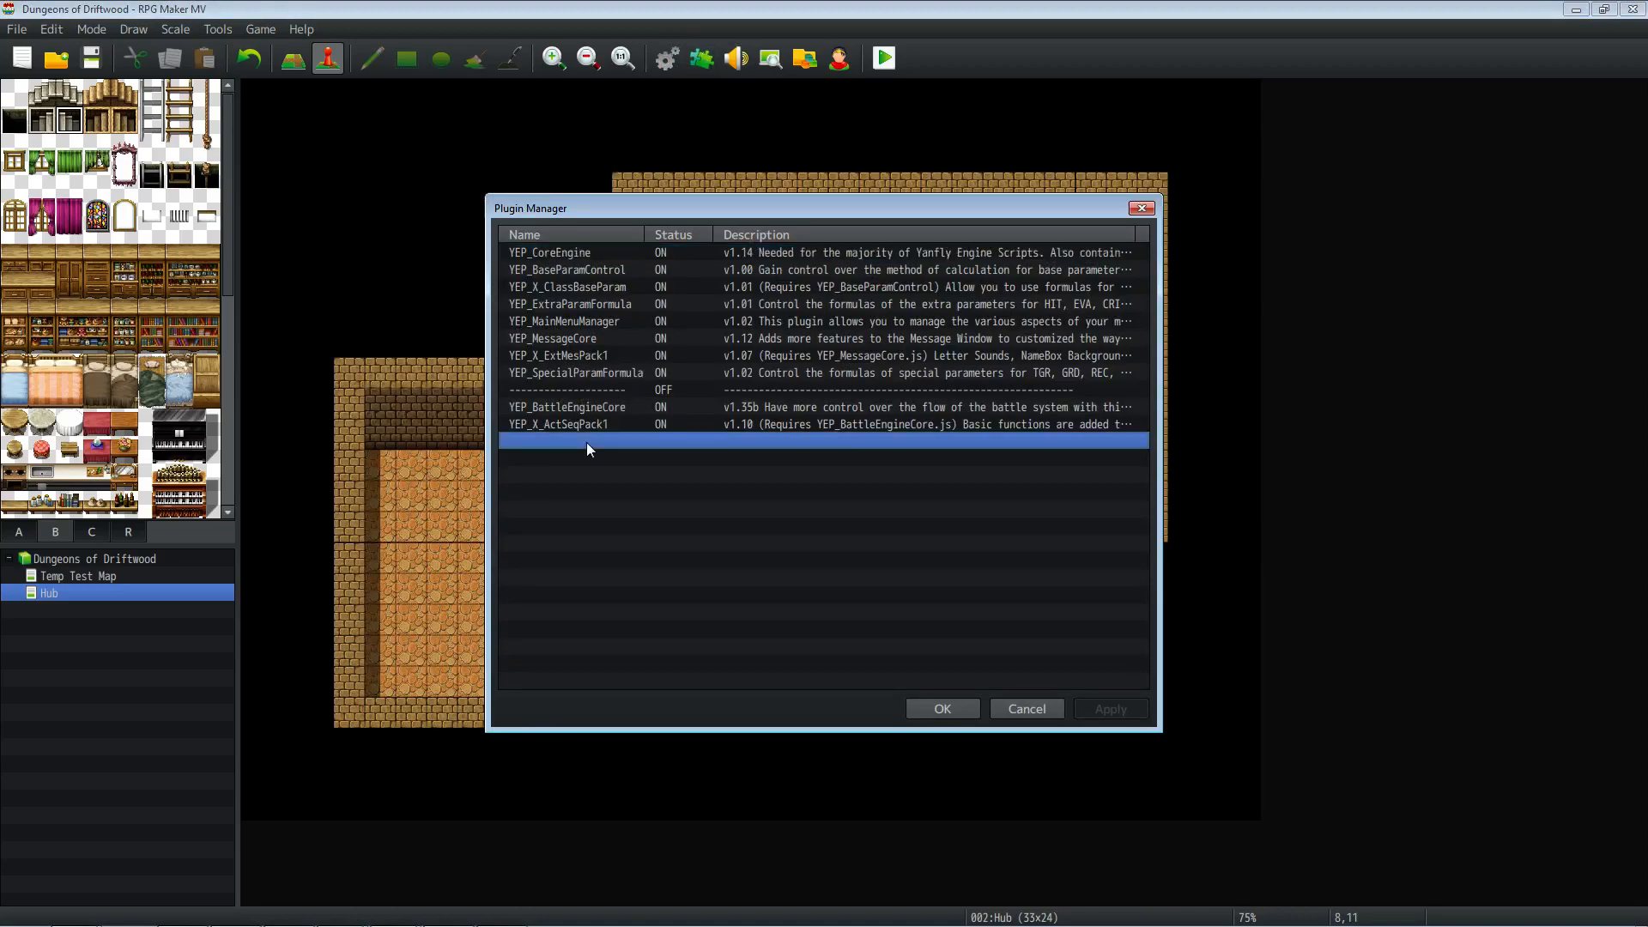
{"action": "double_click", "coordinate": [585, 441]}
{"action": "left_click", "coordinate": [783, 338]}
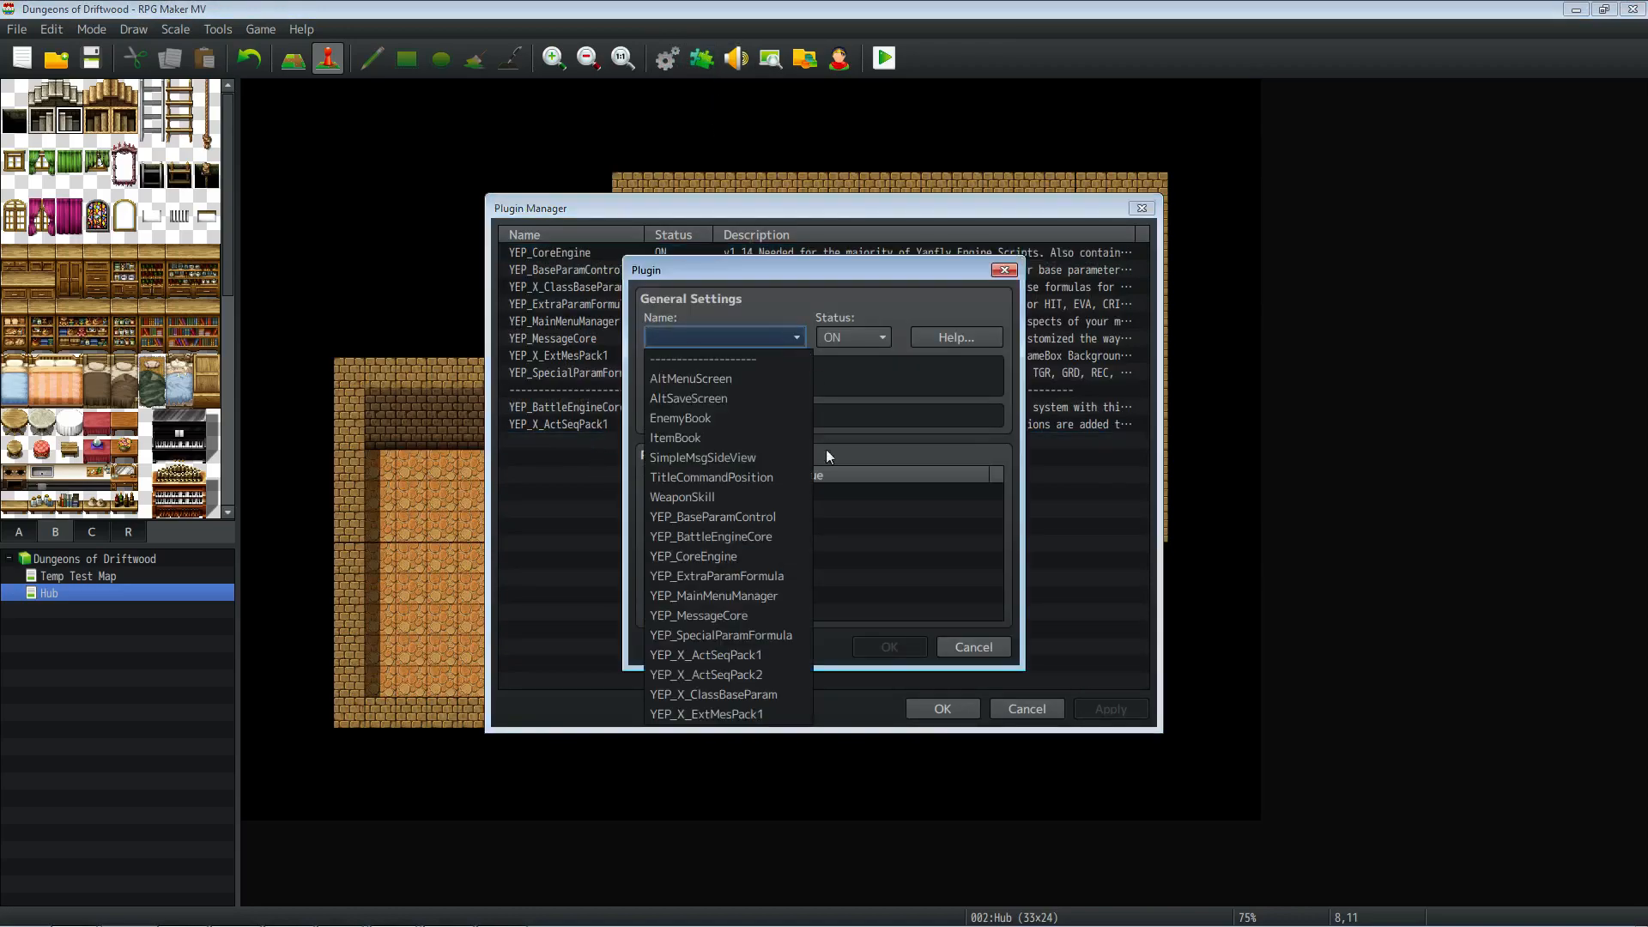
{"action": "left_click", "coordinate": [770, 675]}
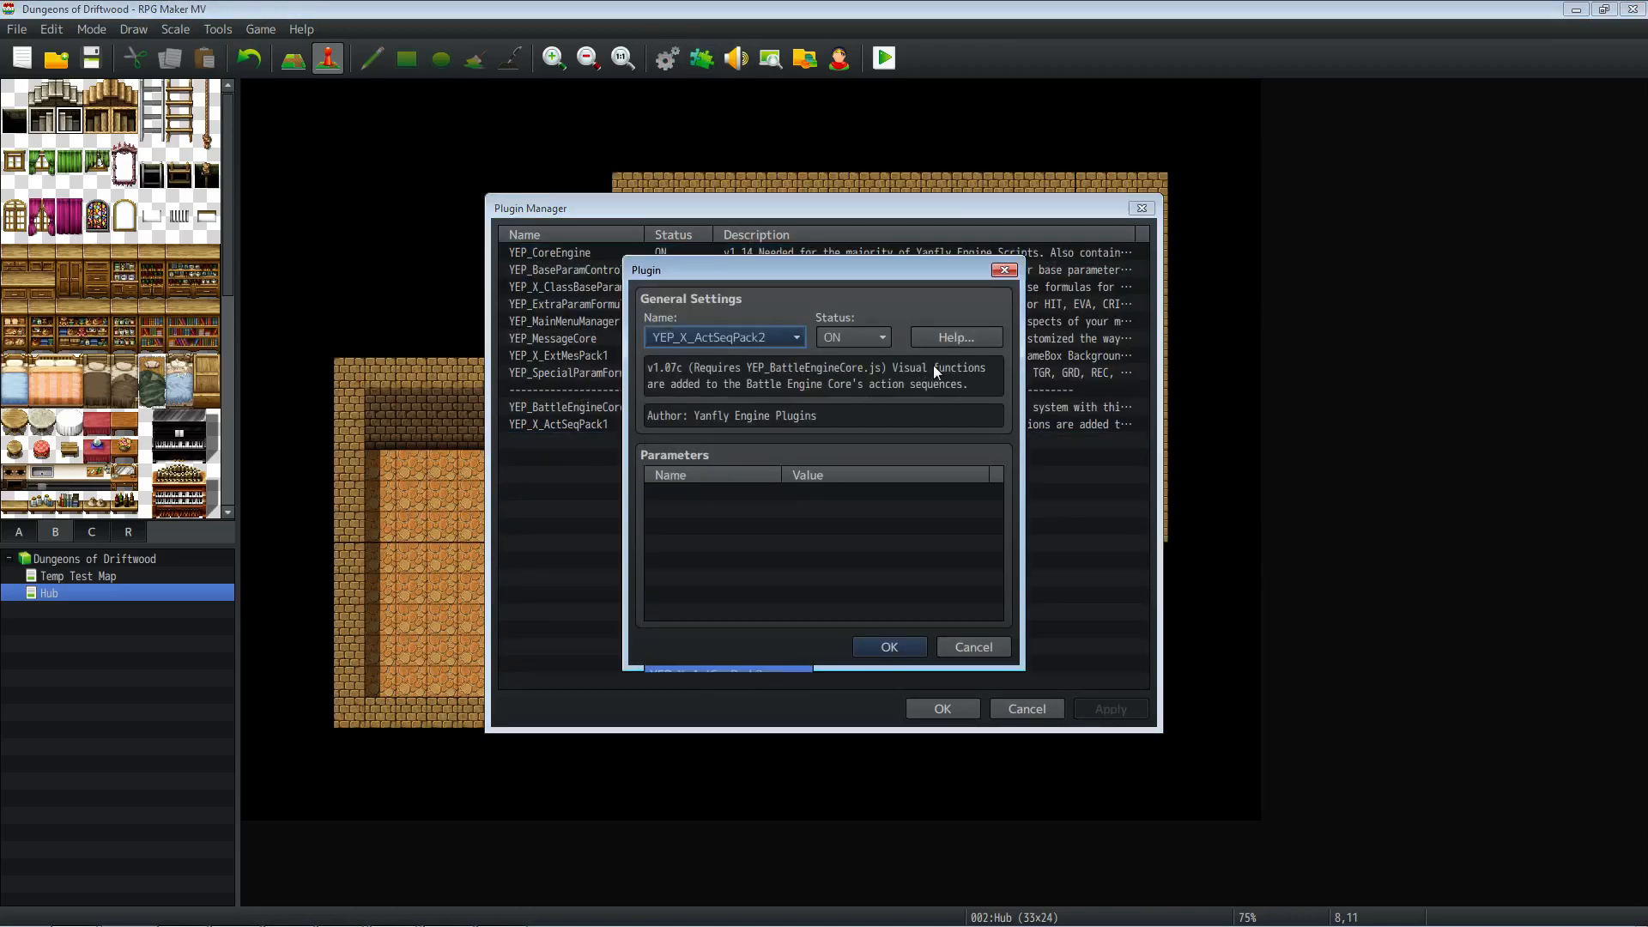
Step: Skim the YEP_X_ActSeqPack2 help text through the target typing section to the start of the action list
{"action": "left_click", "coordinate": [952, 340]}
{"action": "scroll", "coordinate": [709, 496], "scroll_direction": "down", "scroll_amount": 6}
{"action": "scroll", "coordinate": [709, 497], "scroll_direction": "down", "scroll_amount": 5}
{"action": "left_click_drag", "start_coordinate": [1057, 352], "coordinate": [1060, 379]}
{"action": "scroll", "coordinate": [898, 409], "scroll_direction": "up", "scroll_amount": 2}
{"action": "scroll", "coordinate": [816, 491], "scroll_direction": "down", "scroll_amount": 10}
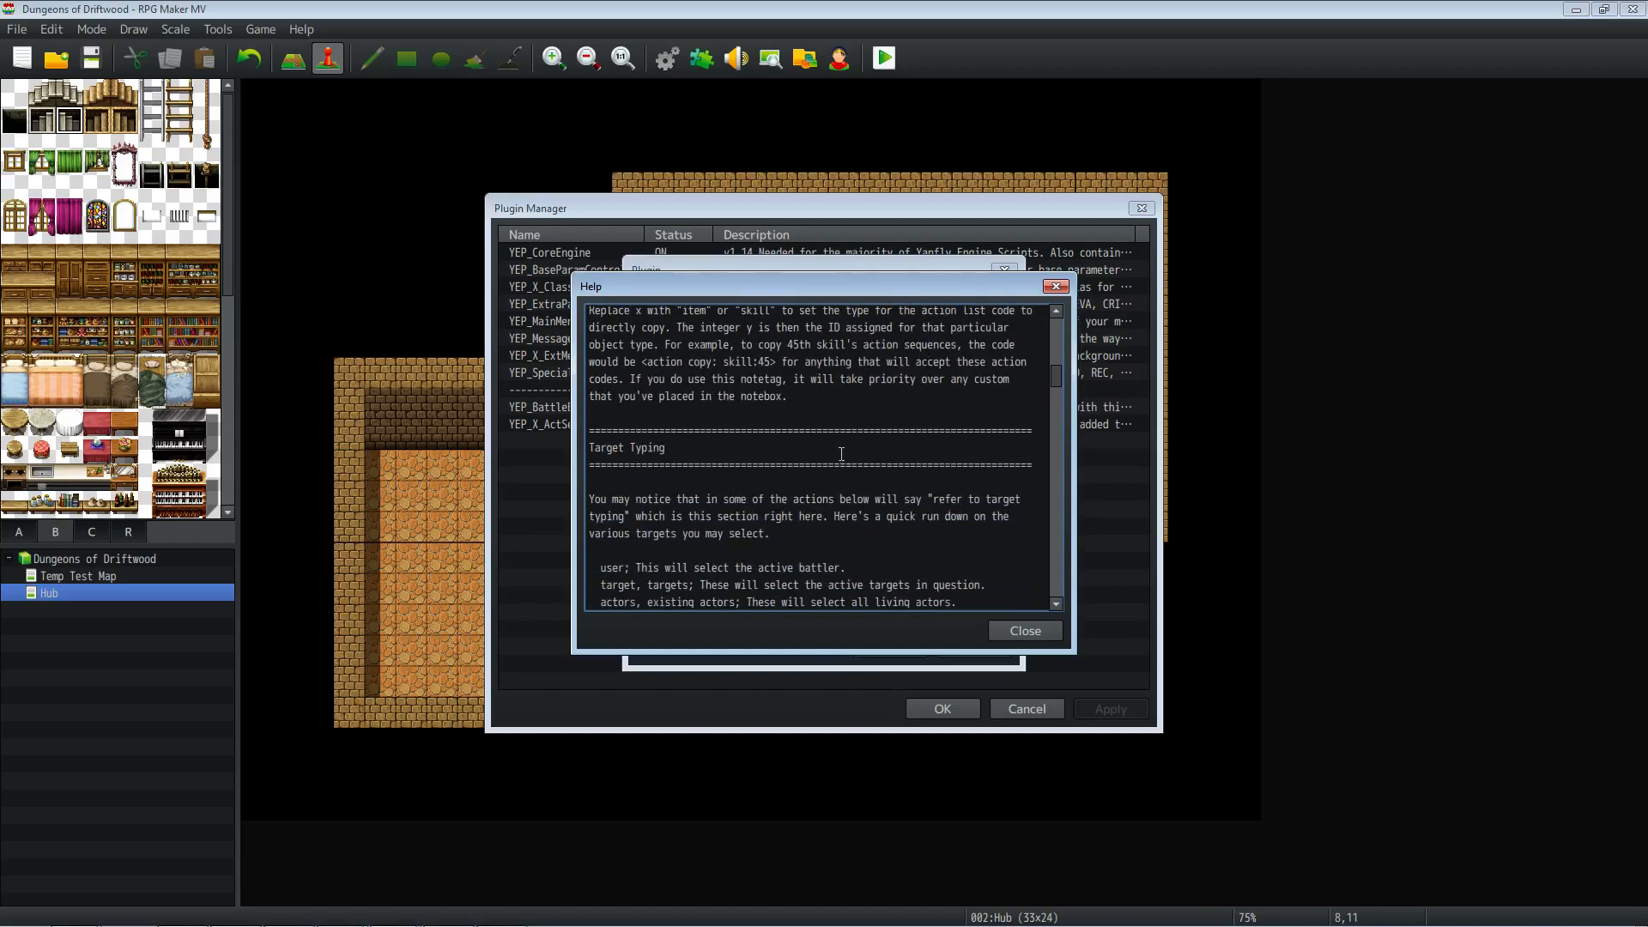
{"action": "scroll", "coordinate": [815, 491], "scroll_direction": "down", "scroll_amount": 10}
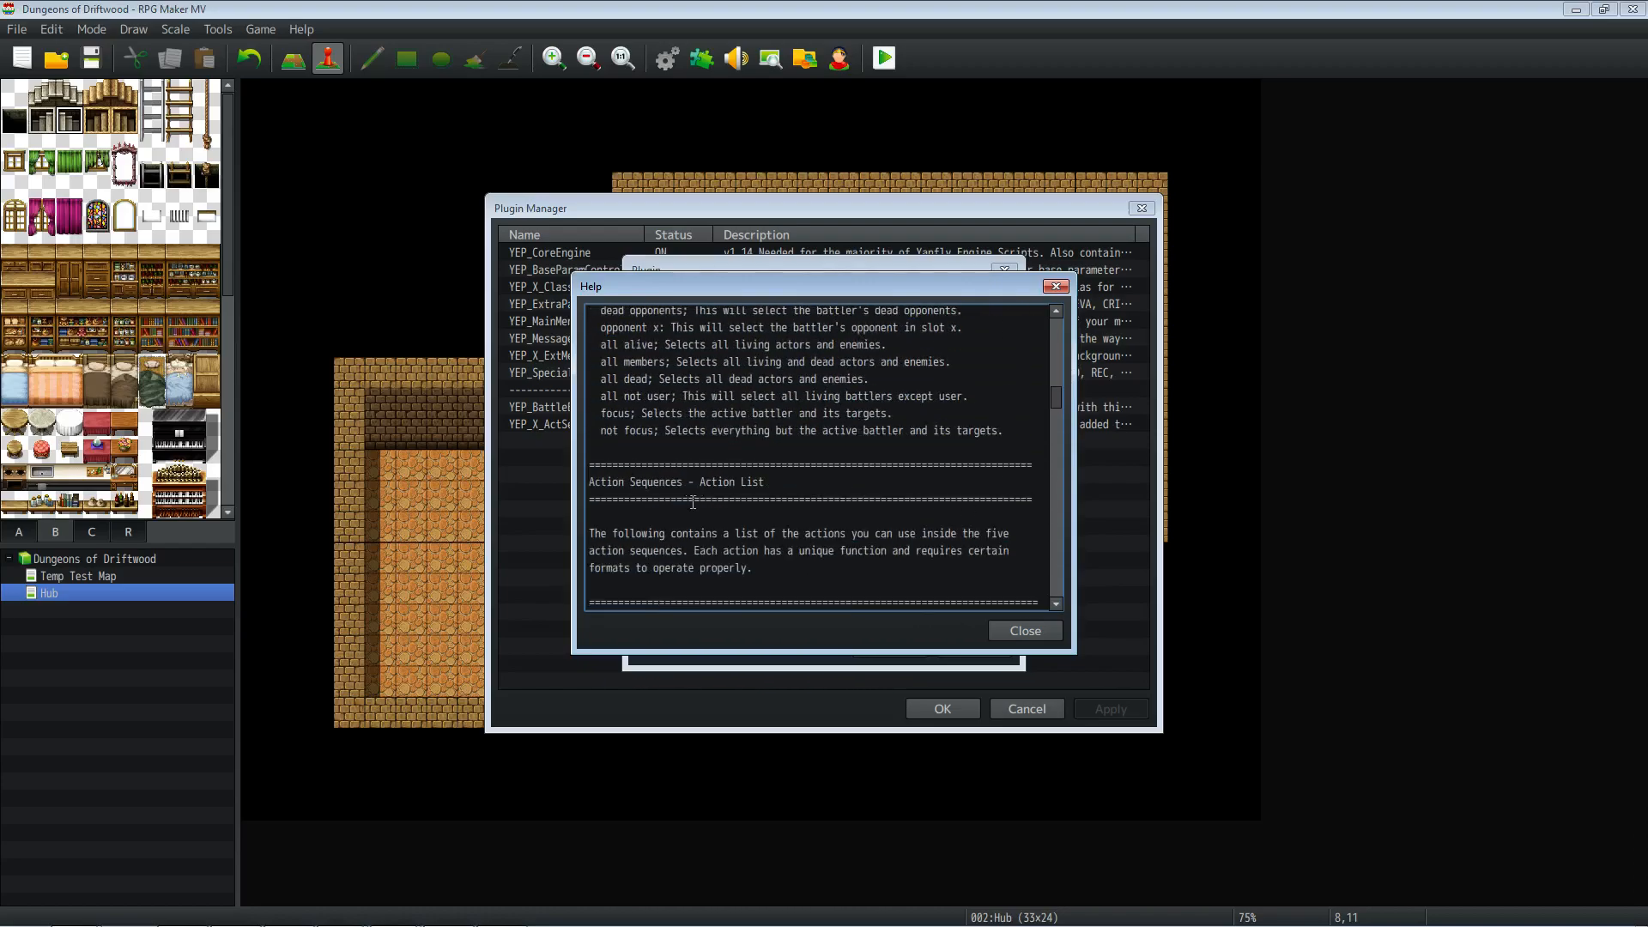
Step: Close the help, accept the YEP_X_ActSeqPack2 entry and apply the plugin list changes
{"action": "left_click", "coordinate": [1018, 629]}
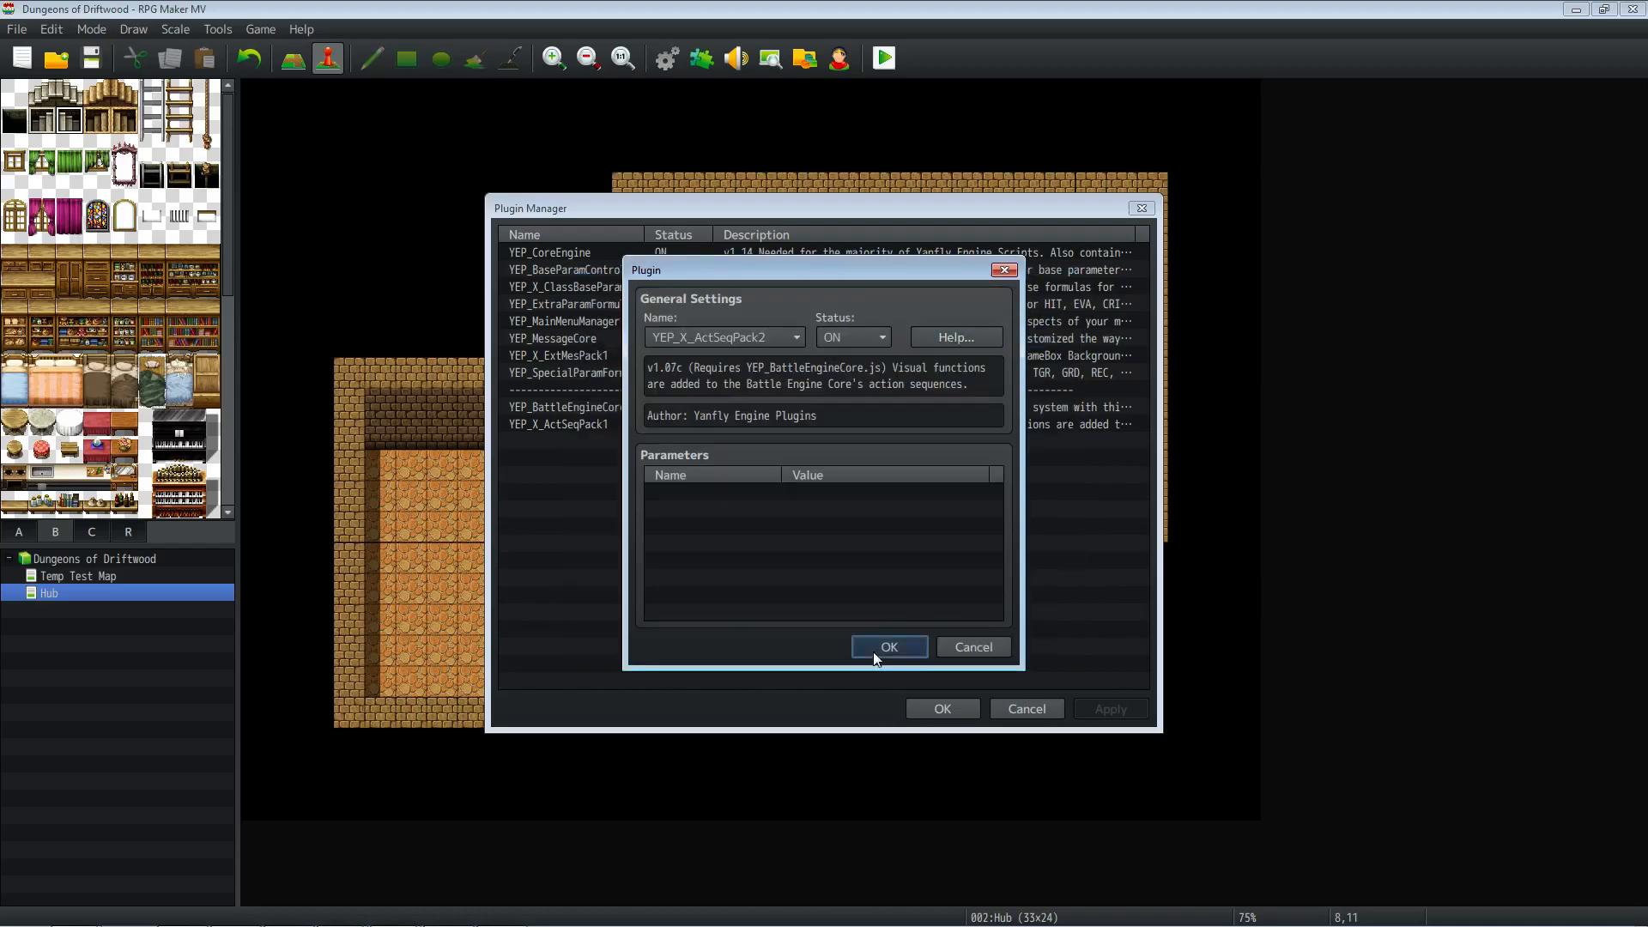
{"action": "left_click", "coordinate": [875, 650]}
{"action": "left_click", "coordinate": [1113, 709]}
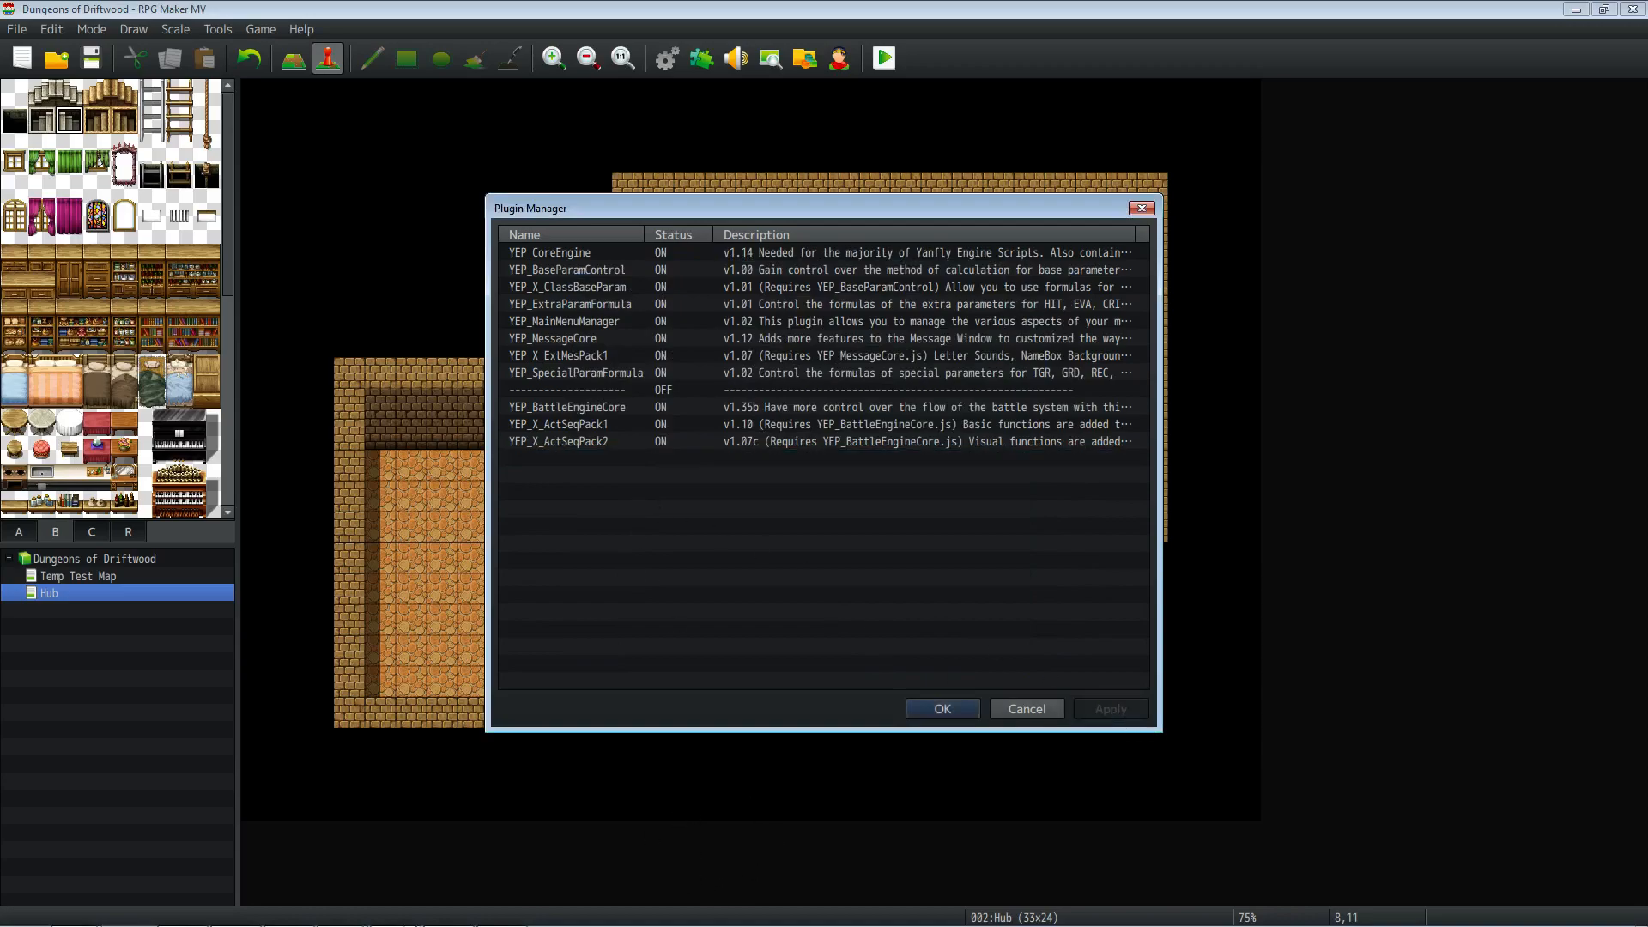
Step: Switch to Firefox, return to Yanfly's plugin list and open the Action Sequence Pack 3 page
{"action": "mouse_move", "coordinate": [284, 919]}
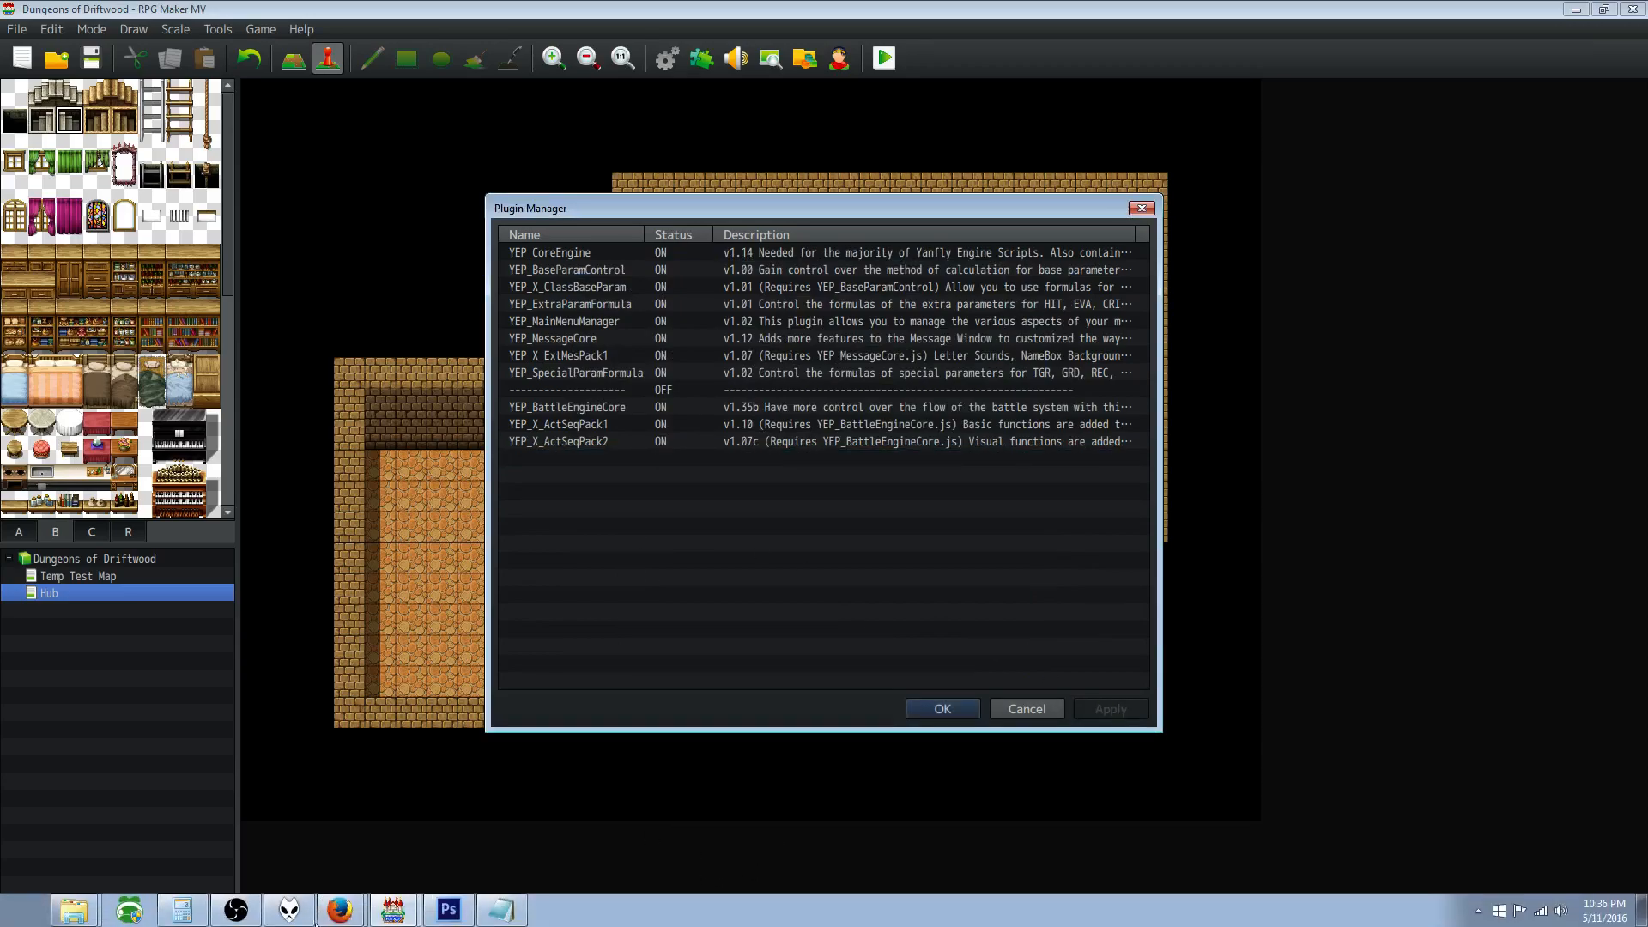
{"action": "left_click", "coordinate": [339, 910]}
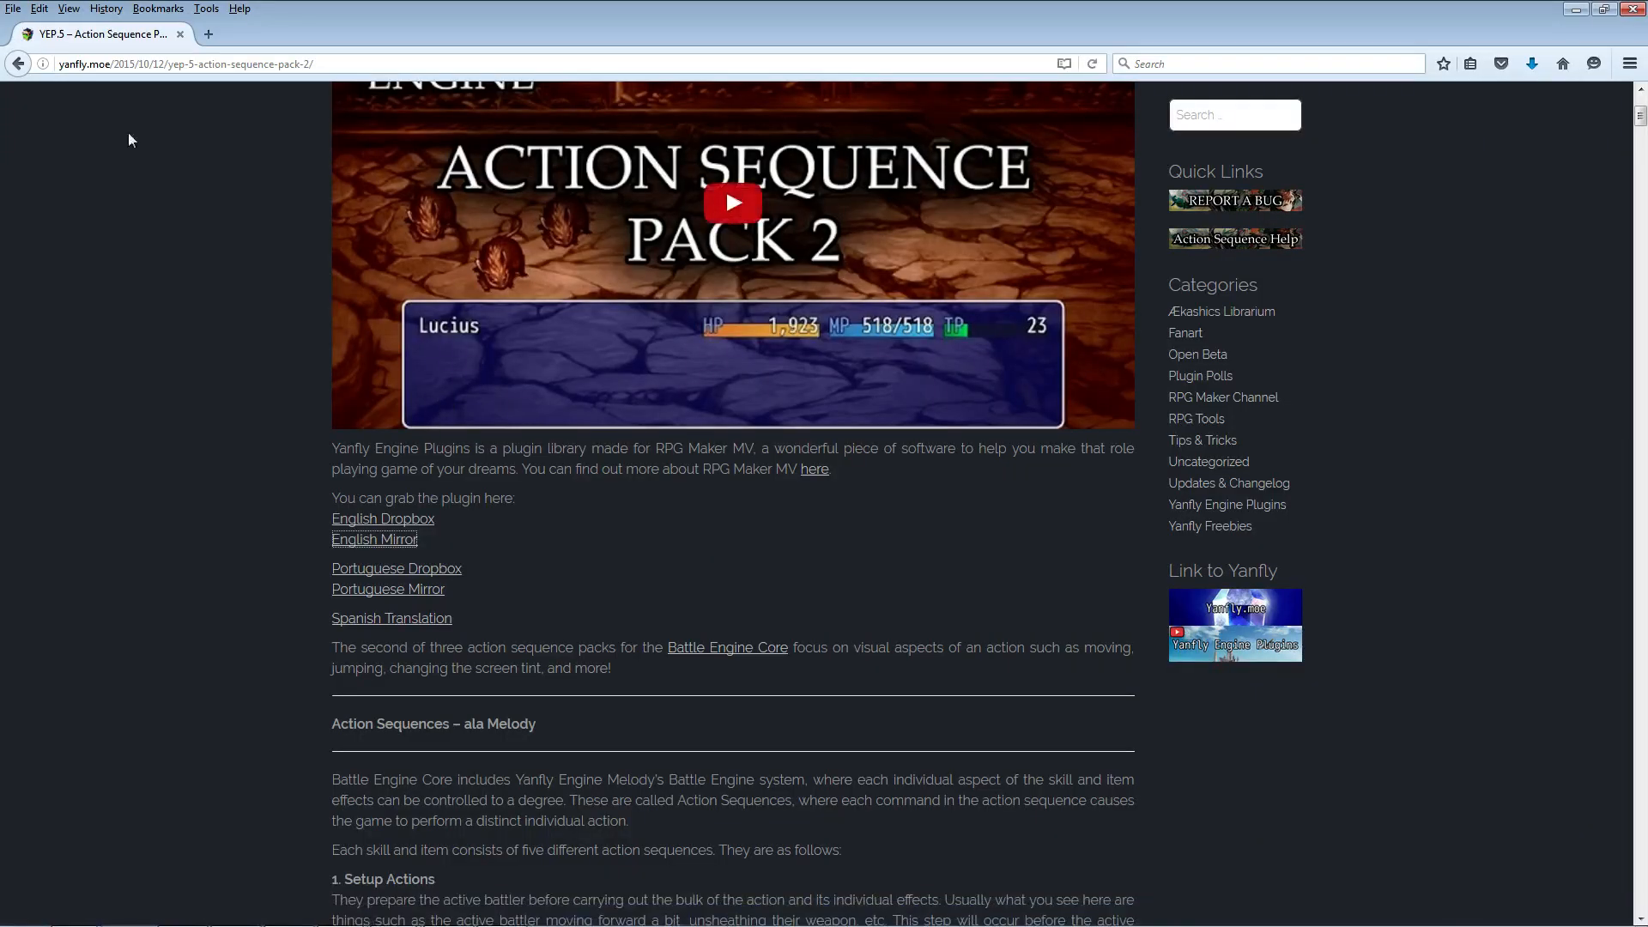
{"action": "left_click", "coordinate": [17, 65]}
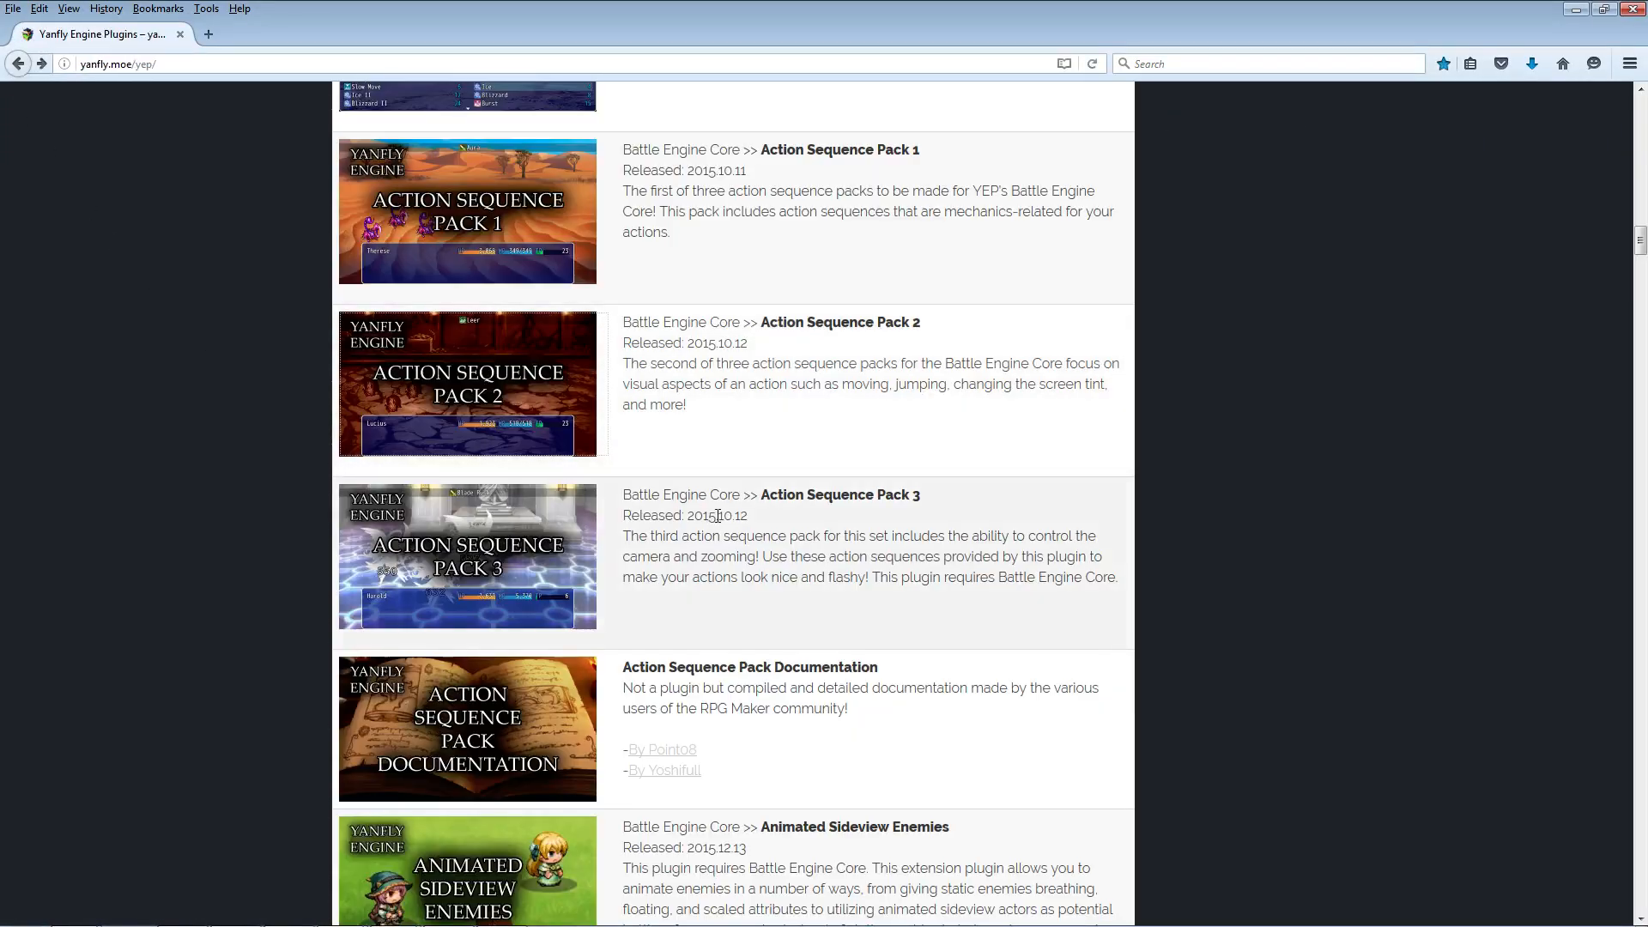
{"action": "scroll", "coordinate": [725, 515], "scroll_direction": "down", "scroll_amount": 3}
{"action": "left_click", "coordinate": [468, 295]}
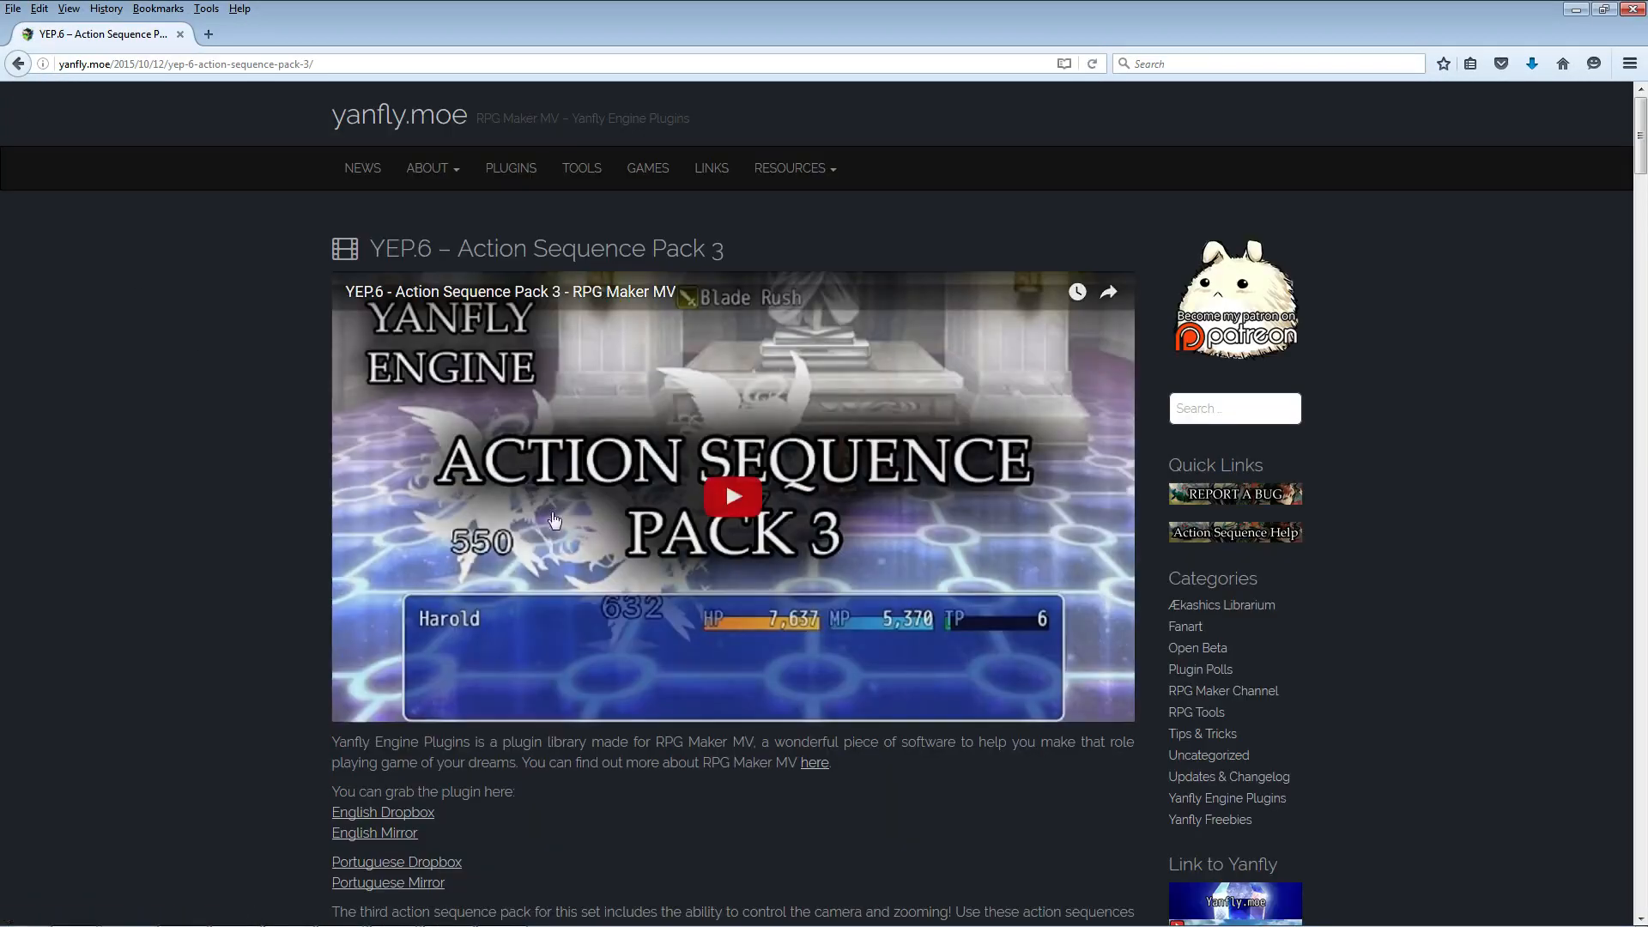
Step: Save the English Mirror download of Action Sequence Pack 3
{"action": "right_click", "coordinate": [393, 839]}
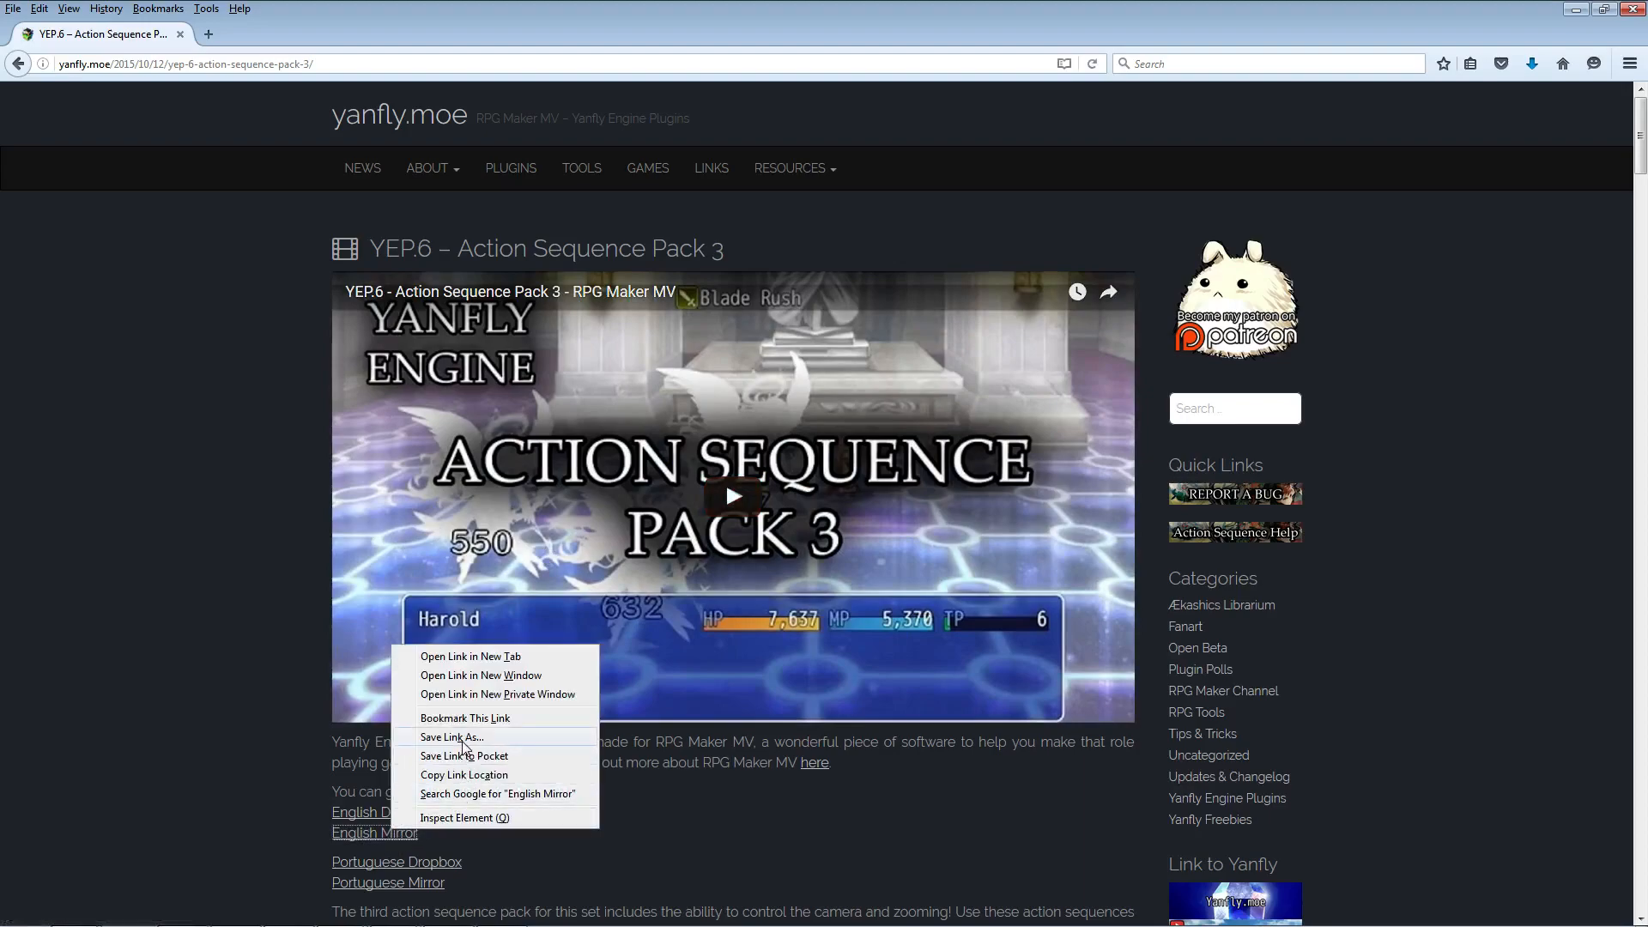
Step: Save the Action Sequence Pack 3 plugin from its English Mirror link
{"action": "left_click", "coordinate": [468, 740]}
{"action": "left_click", "coordinate": [757, 486]}
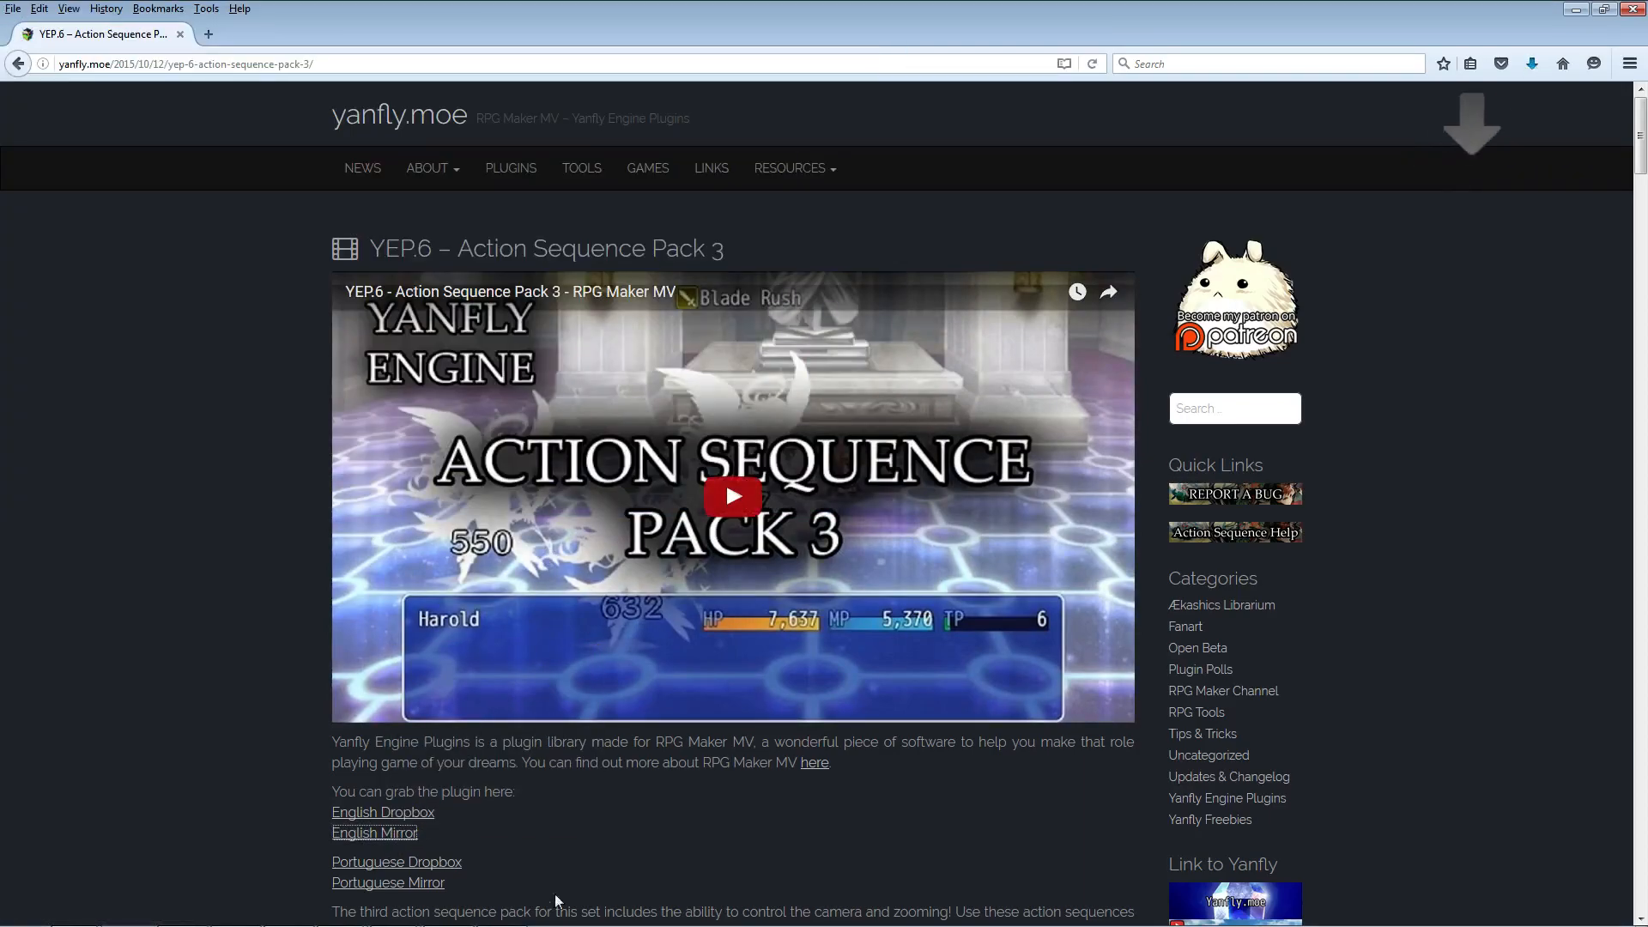
Step: Switch to RPG Maker MV, add the YEP_X_ActSeqPack3 plugin below YEP_X_ActSeqPack2 and apply the change
{"action": "left_click", "coordinate": [401, 917]}
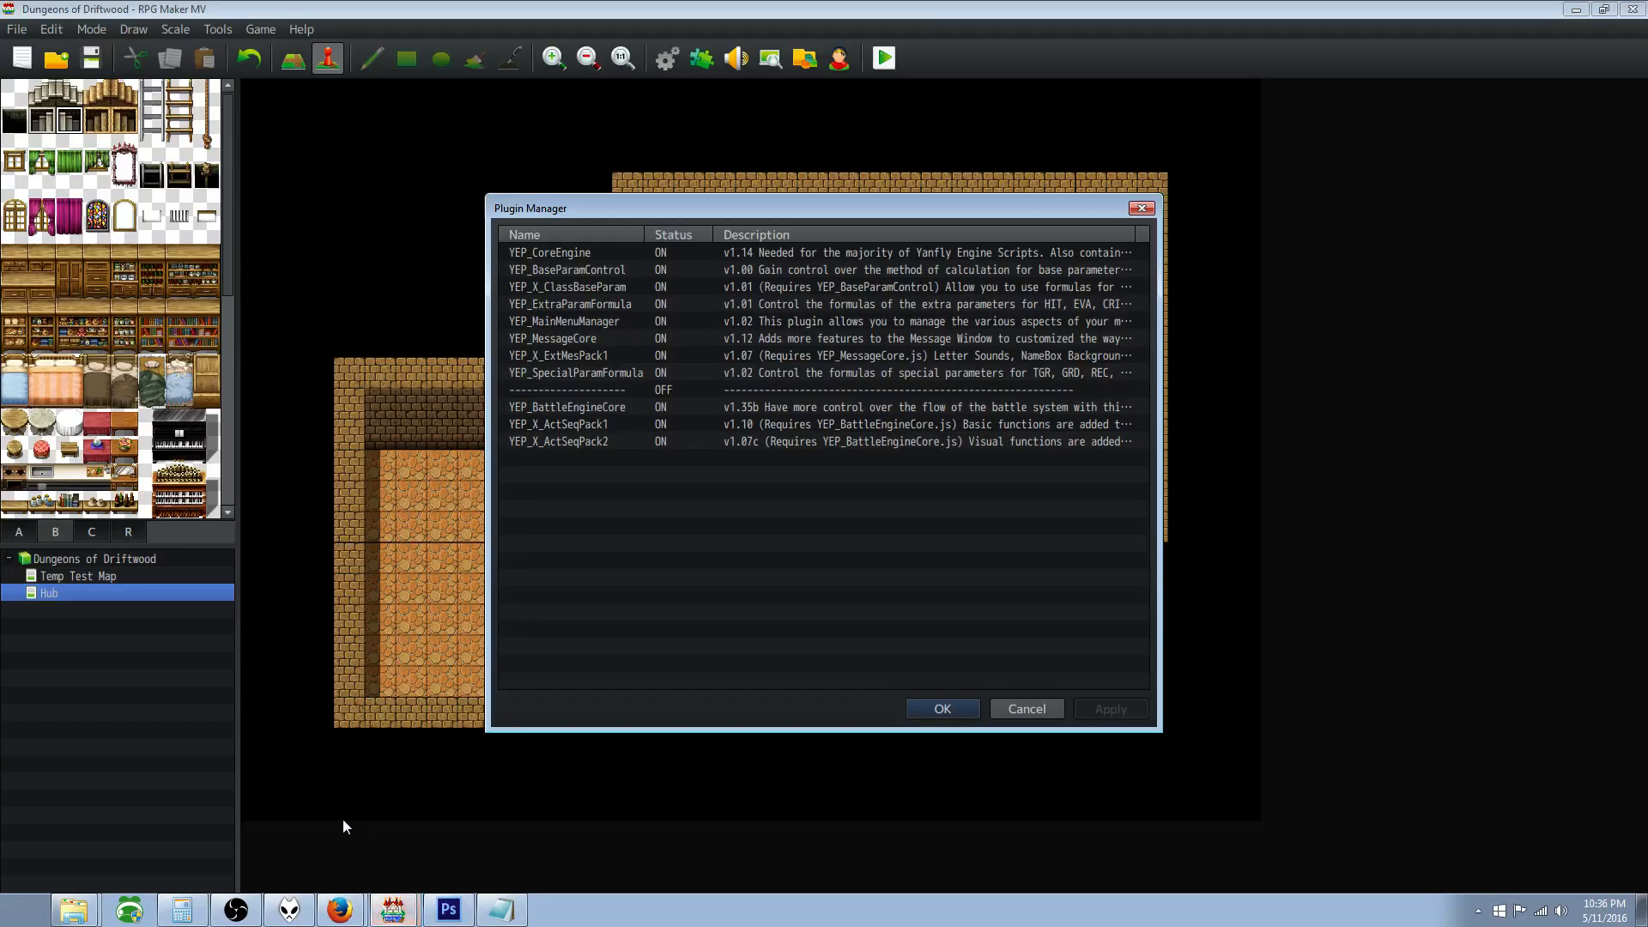
{"action": "double_click", "coordinate": [580, 456]}
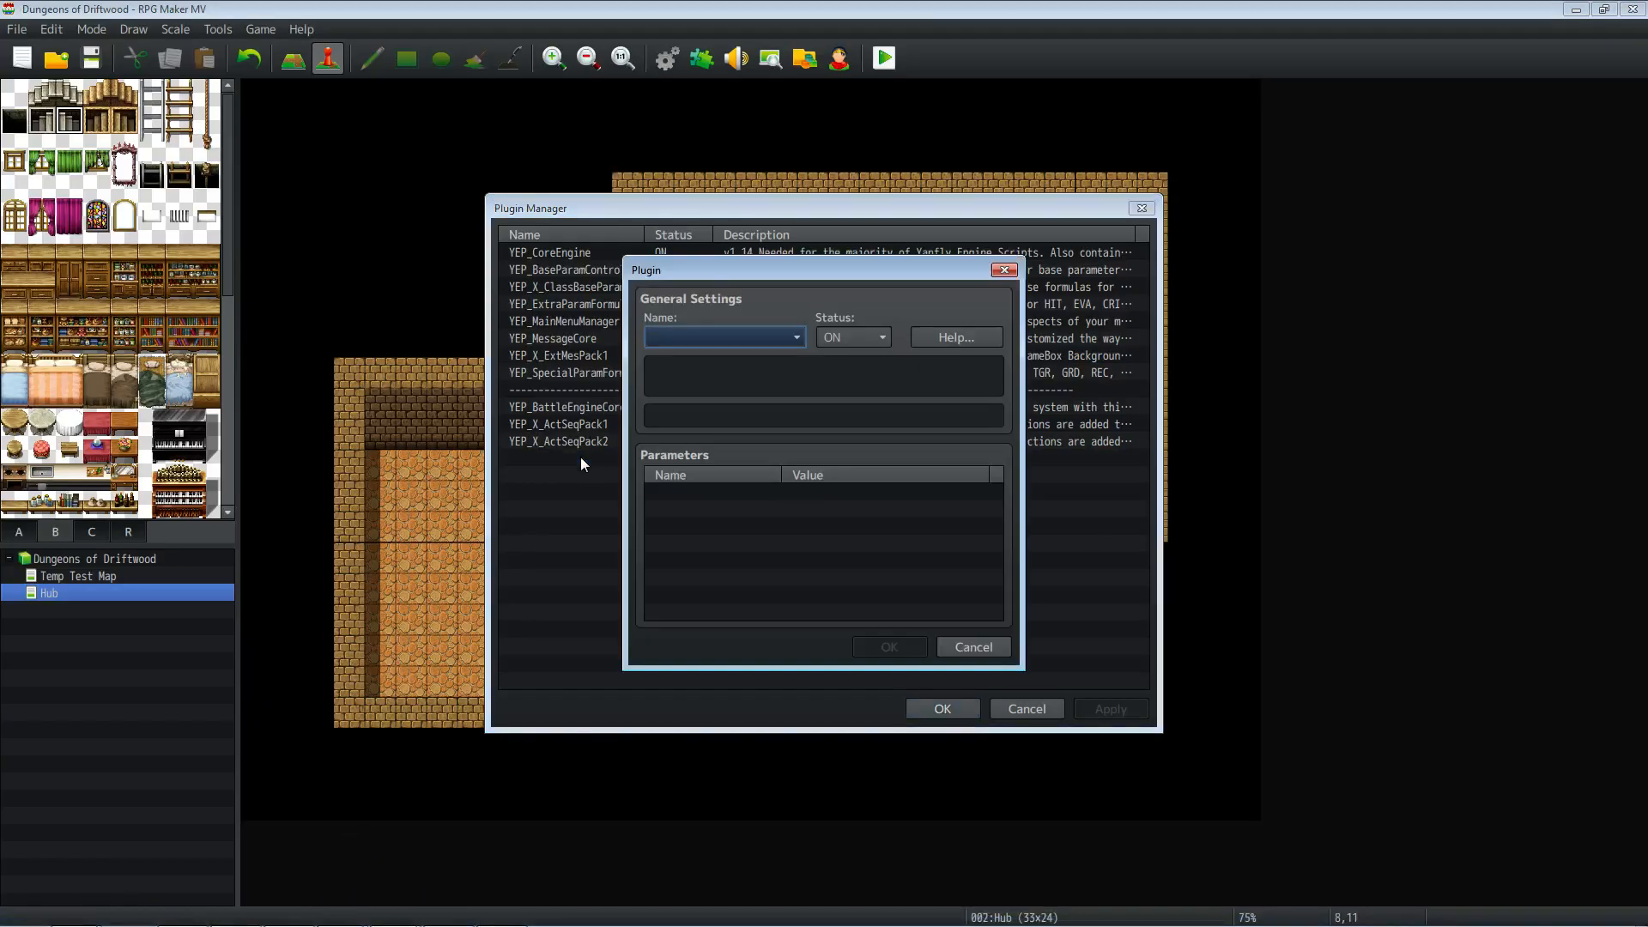
{"action": "left_click", "coordinate": [718, 341]}
{"action": "left_click", "coordinate": [734, 693]}
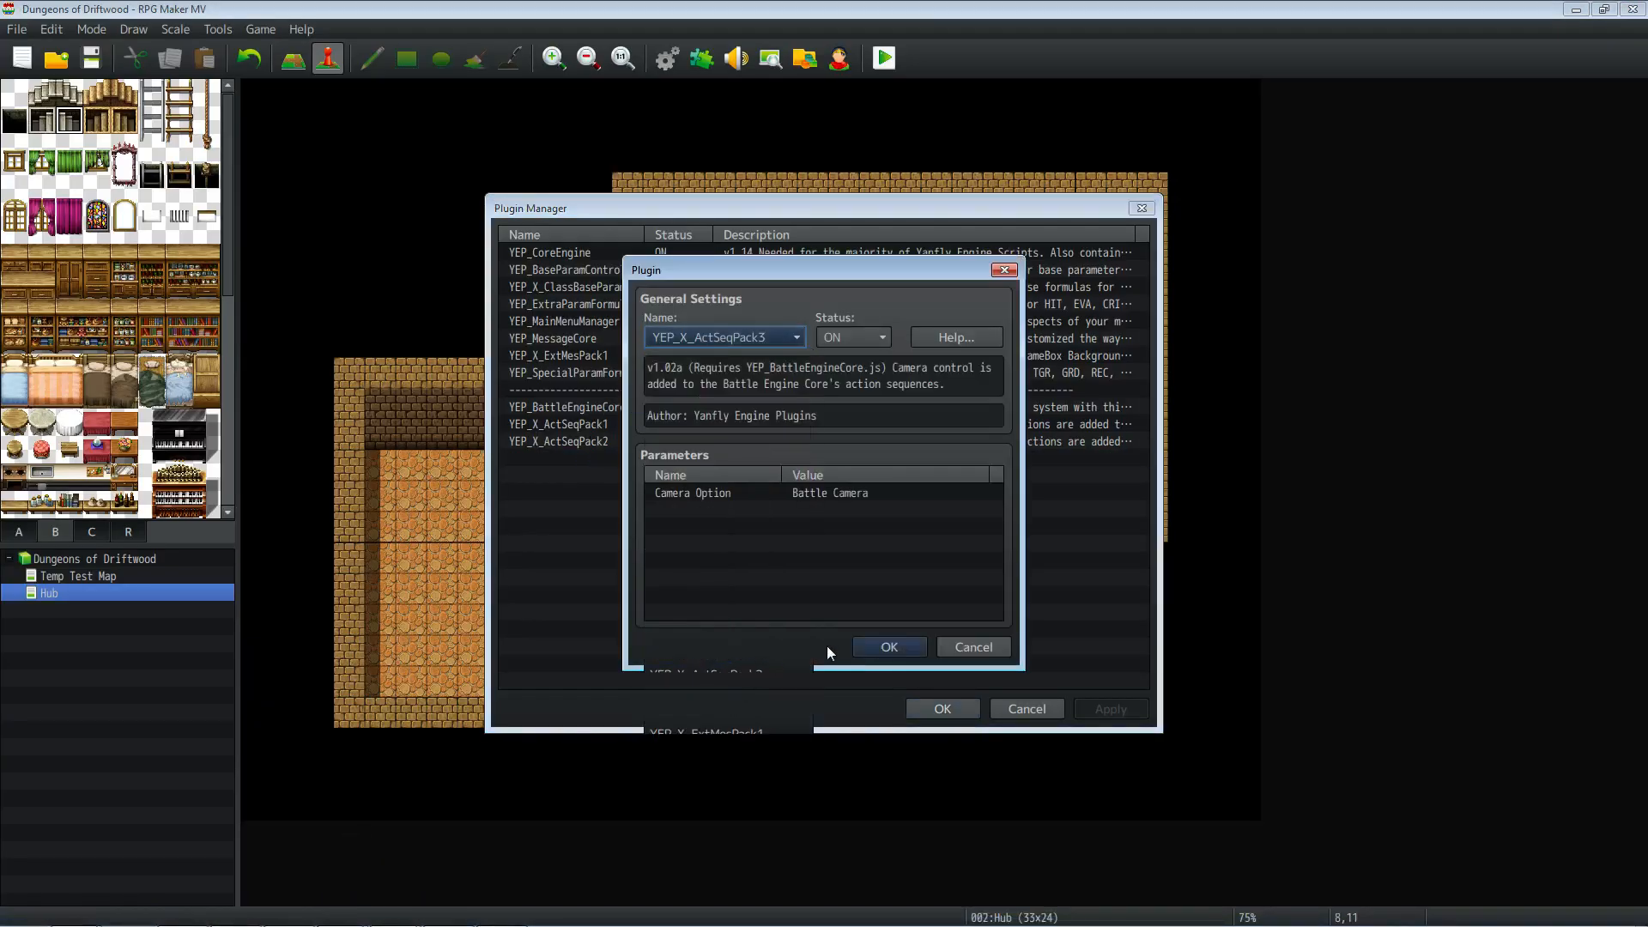
{"action": "left_click", "coordinate": [866, 645]}
{"action": "left_click", "coordinate": [1106, 712]}
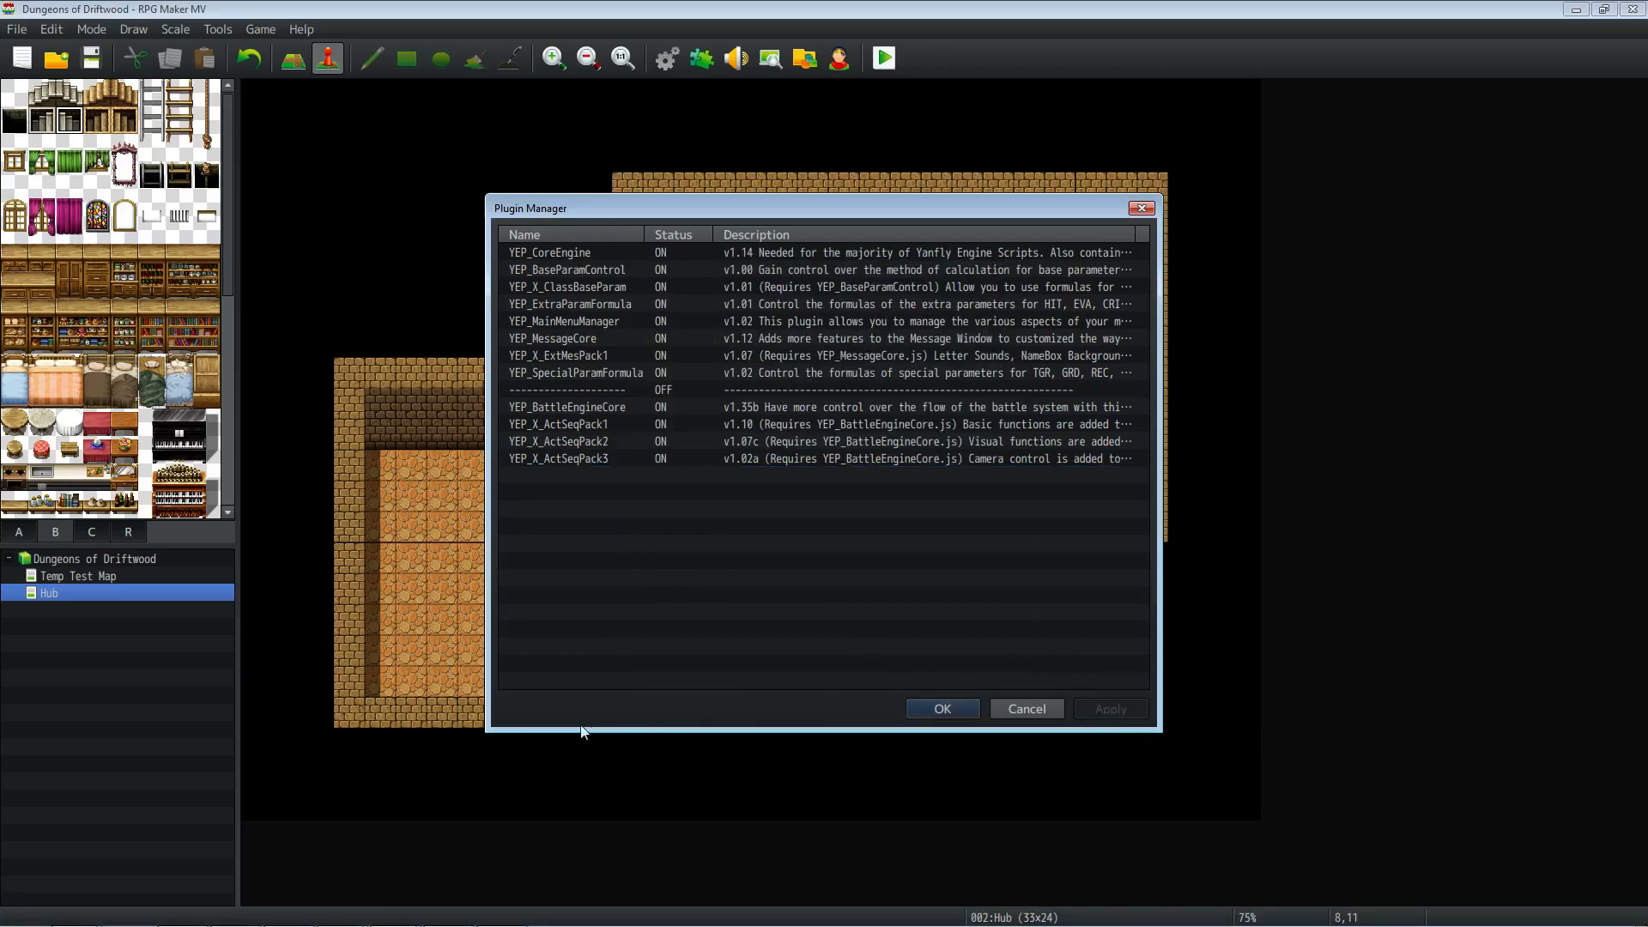
Step: Switch to Firefox, return to the Yanfly plugin list and open the Animated Sideview Enemies page
{"action": "mouse_move", "coordinate": [425, 923]}
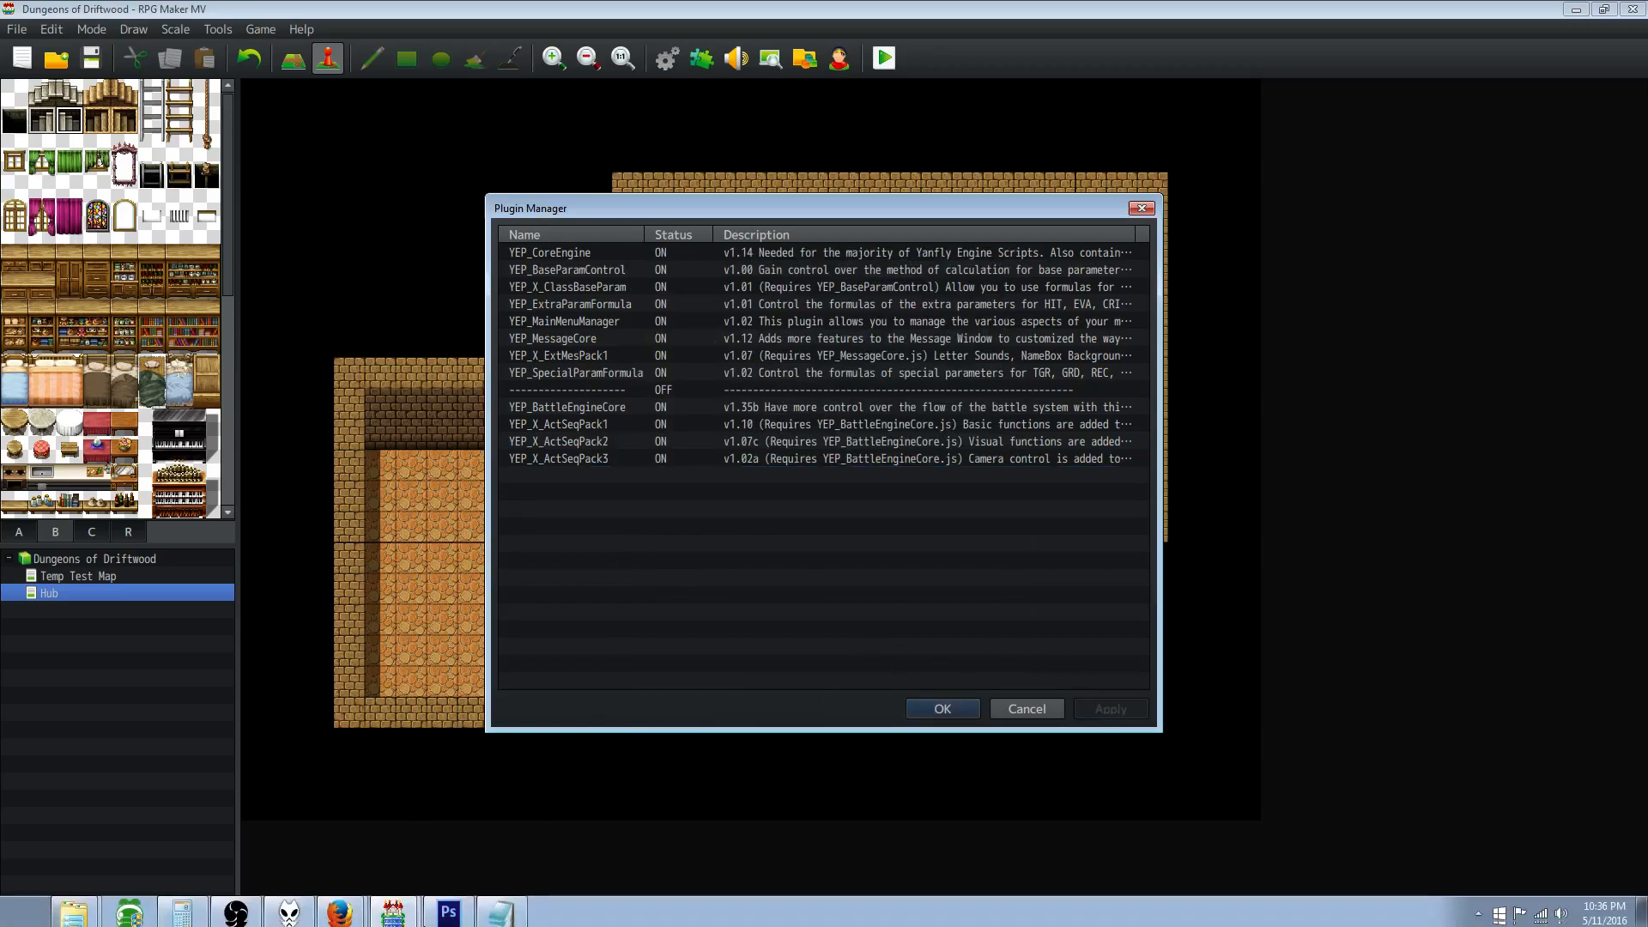
{"action": "left_click", "coordinate": [339, 910]}
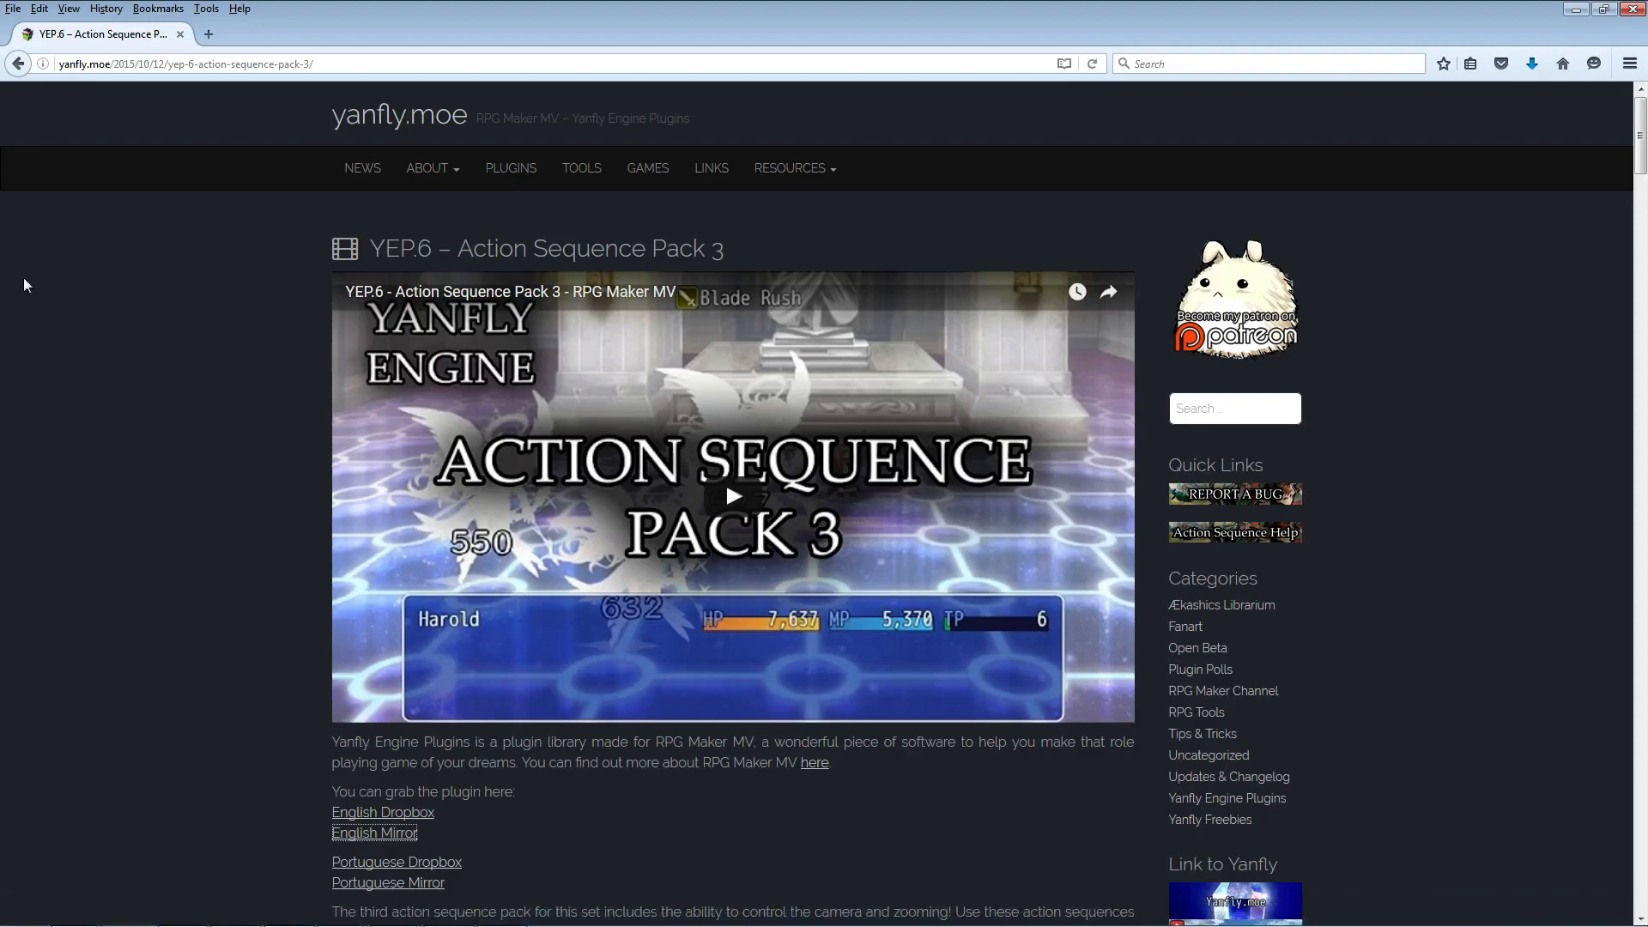
{"action": "left_click", "coordinate": [18, 64]}
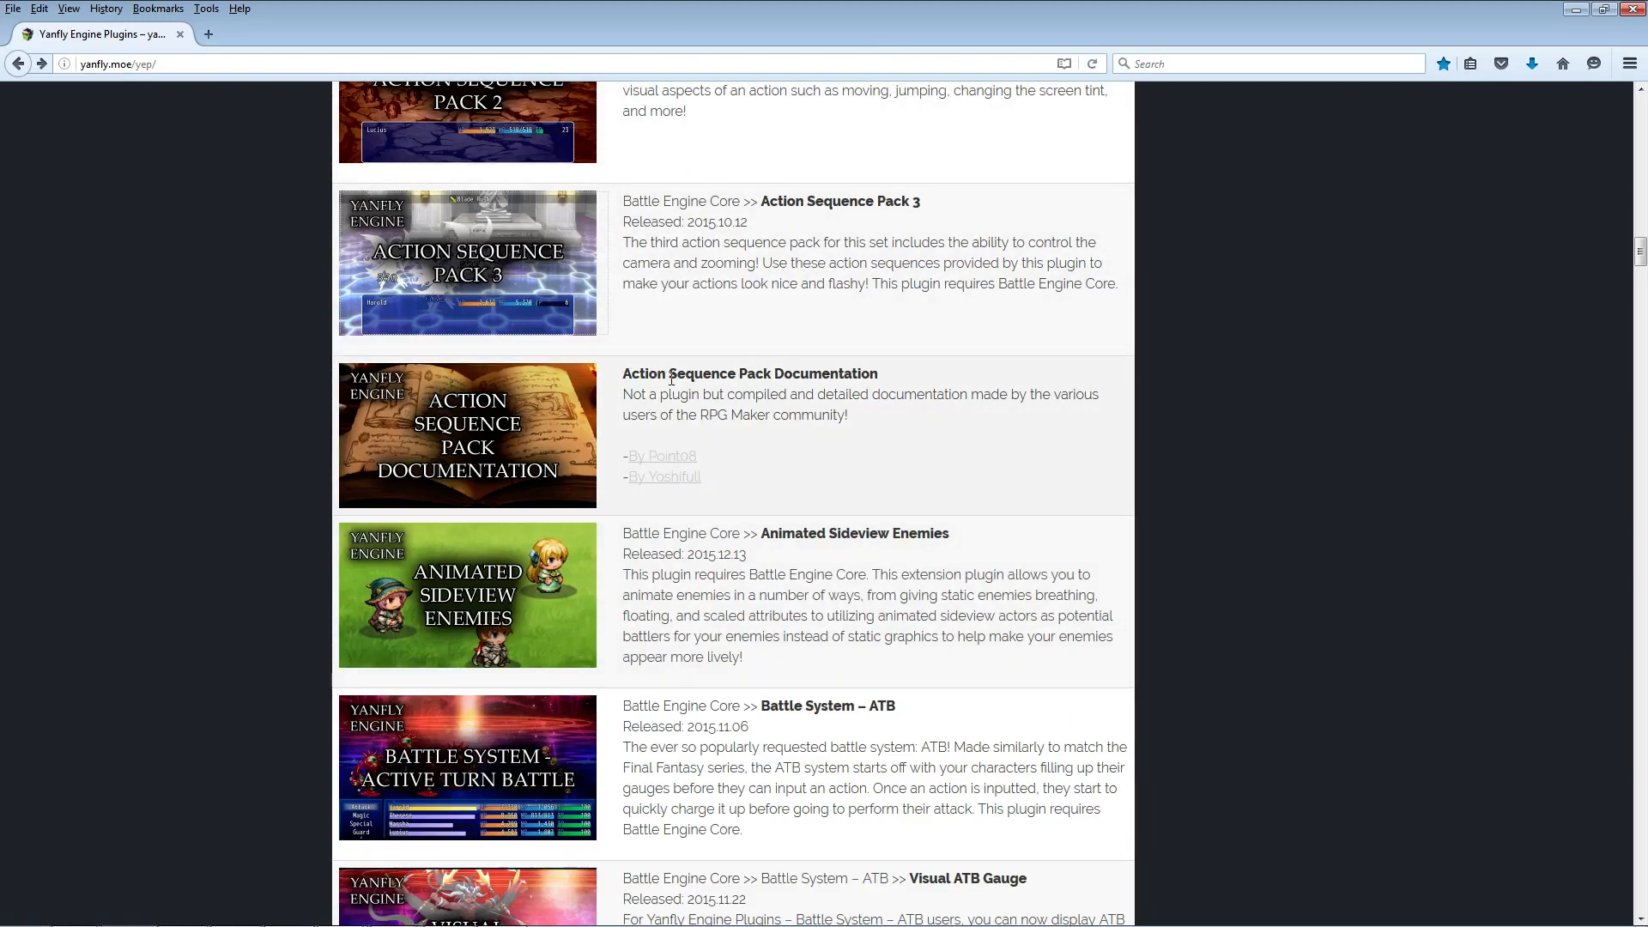
{"action": "scroll", "coordinate": [682, 378], "scroll_direction": "down", "scroll_amount": 3}
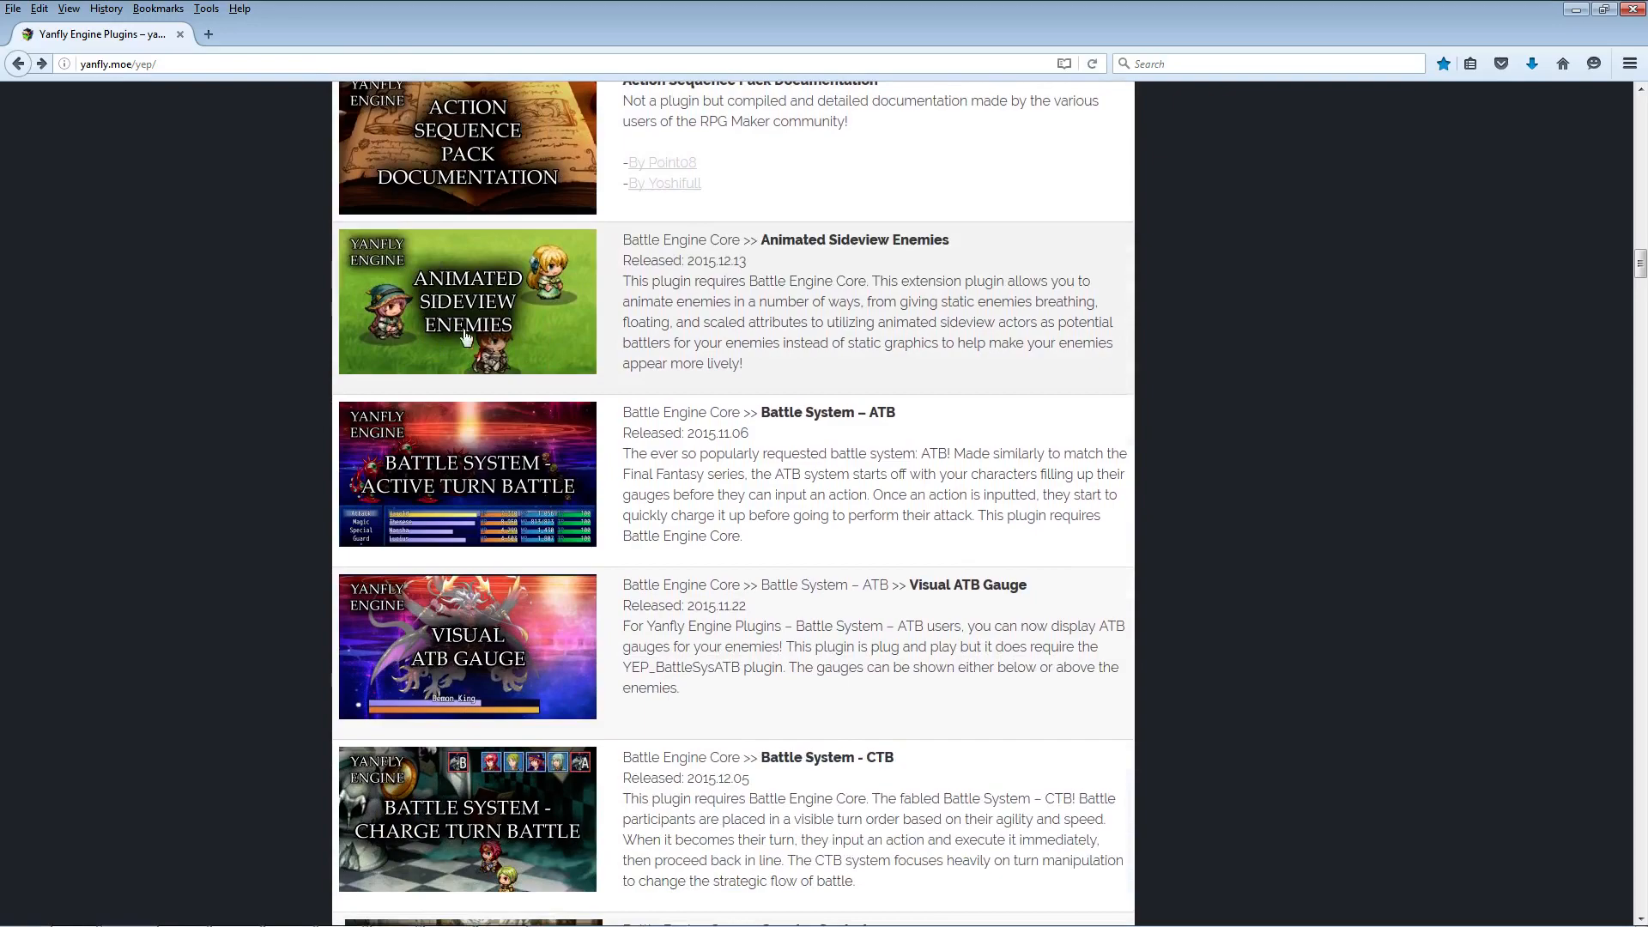
{"action": "left_click", "coordinate": [487, 328]}
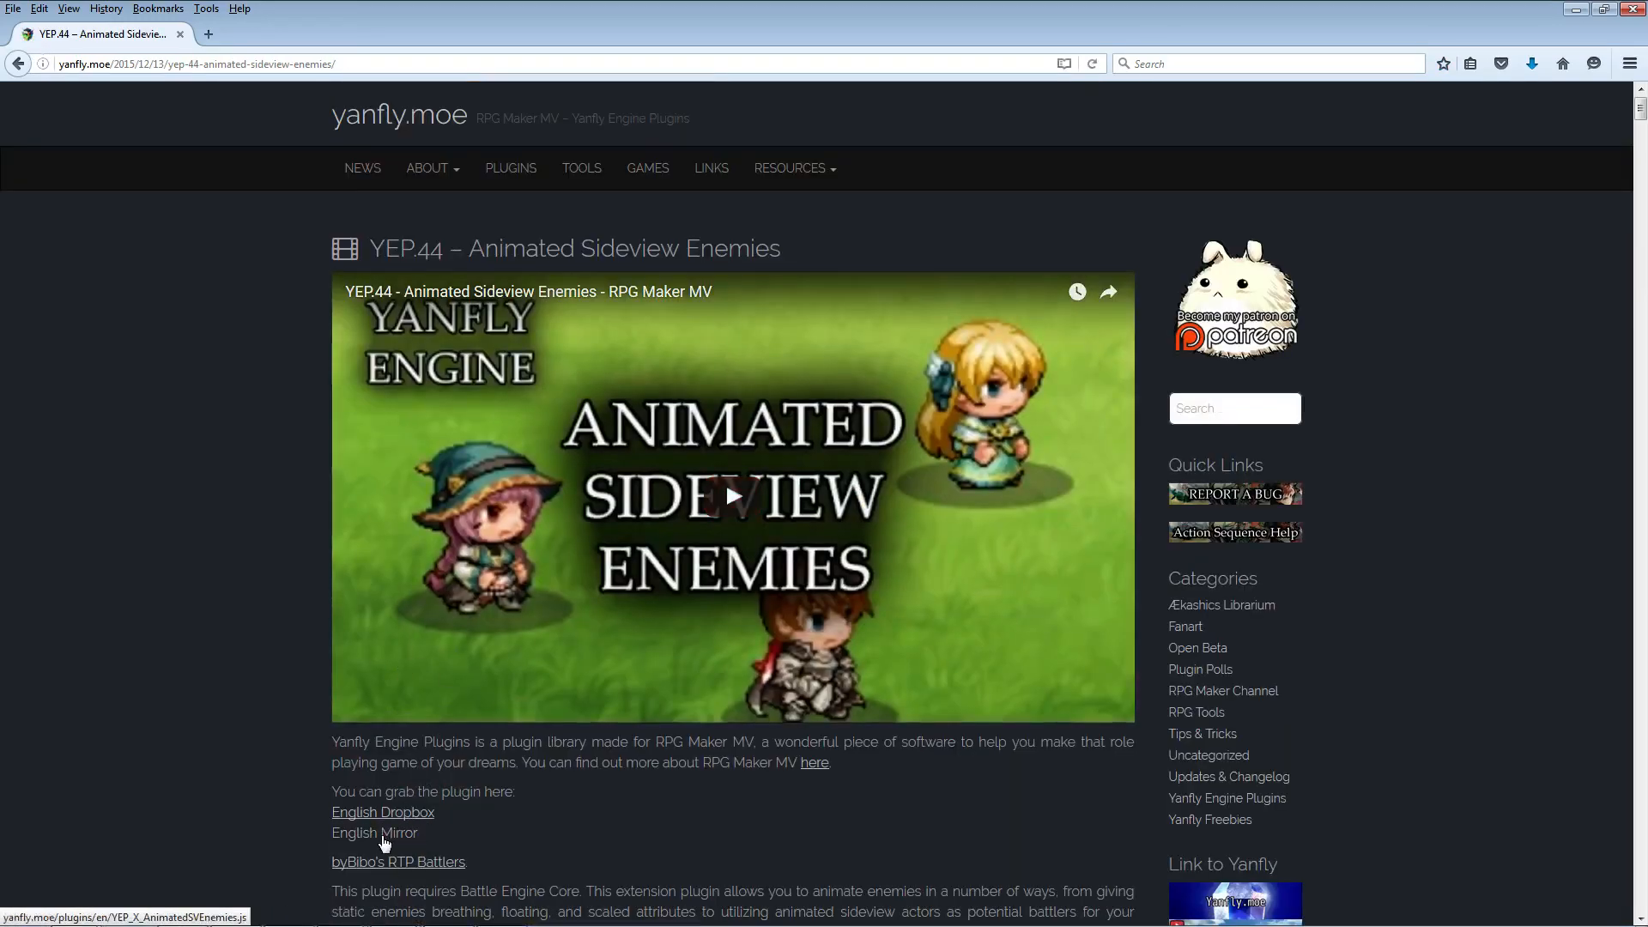
Step: Save YEP_X_AnimatedSVEnemies.js from the English Mirror link into the Dungeons of Driftwood js/plugins folder
{"action": "right_click", "coordinate": [384, 832]}
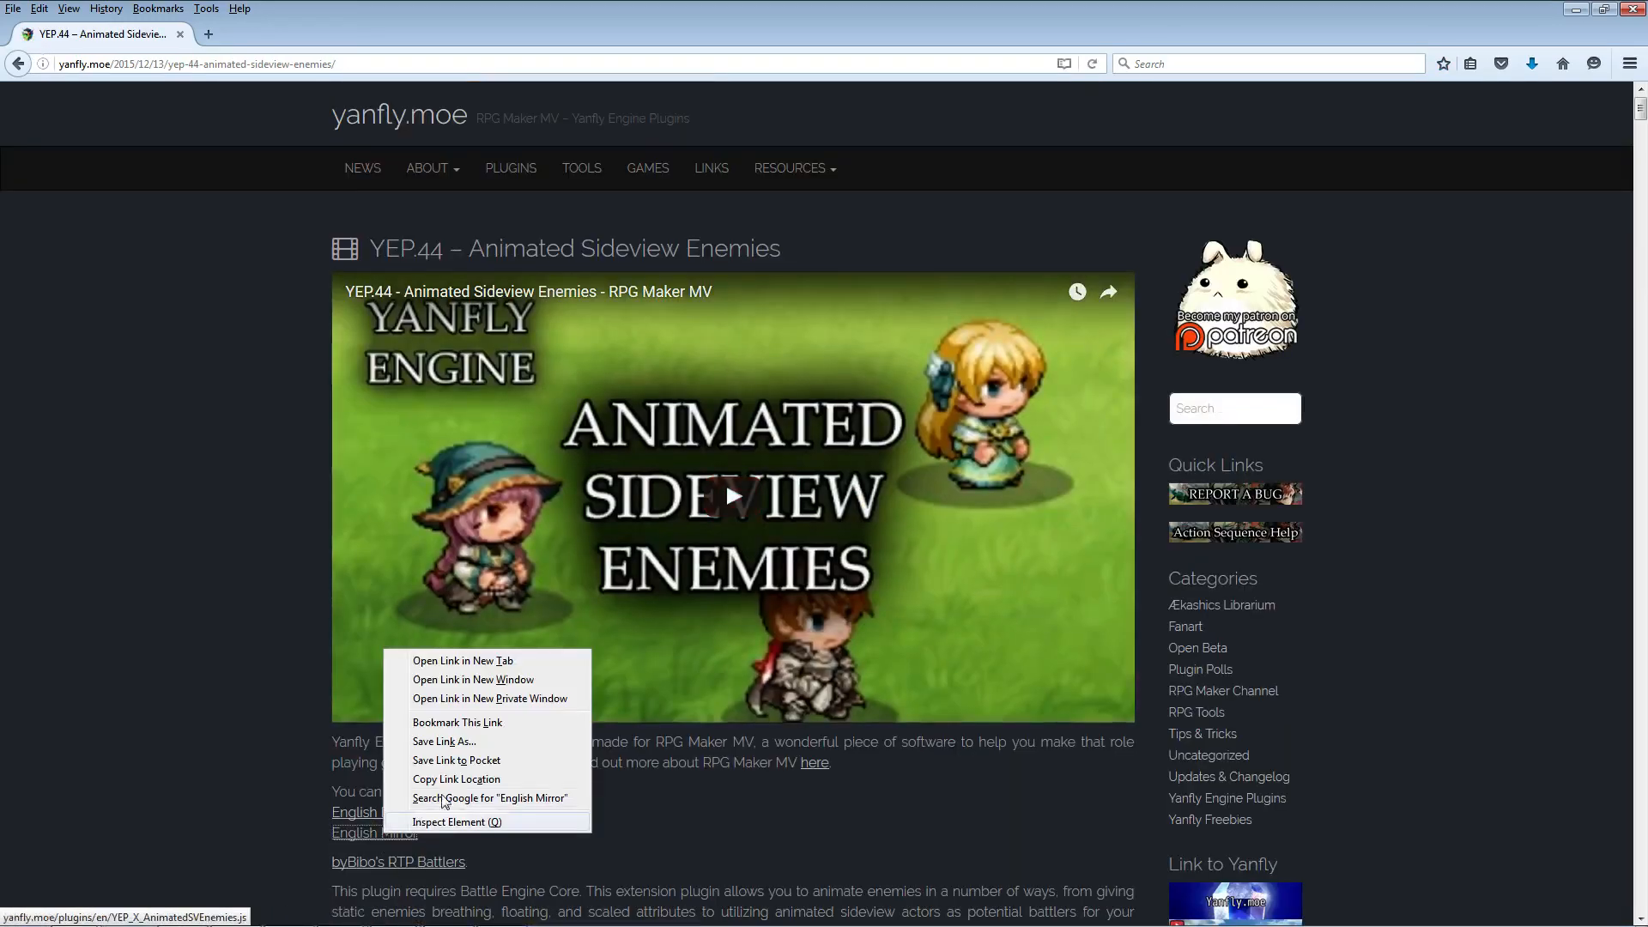
{"action": "left_click", "coordinate": [443, 741]}
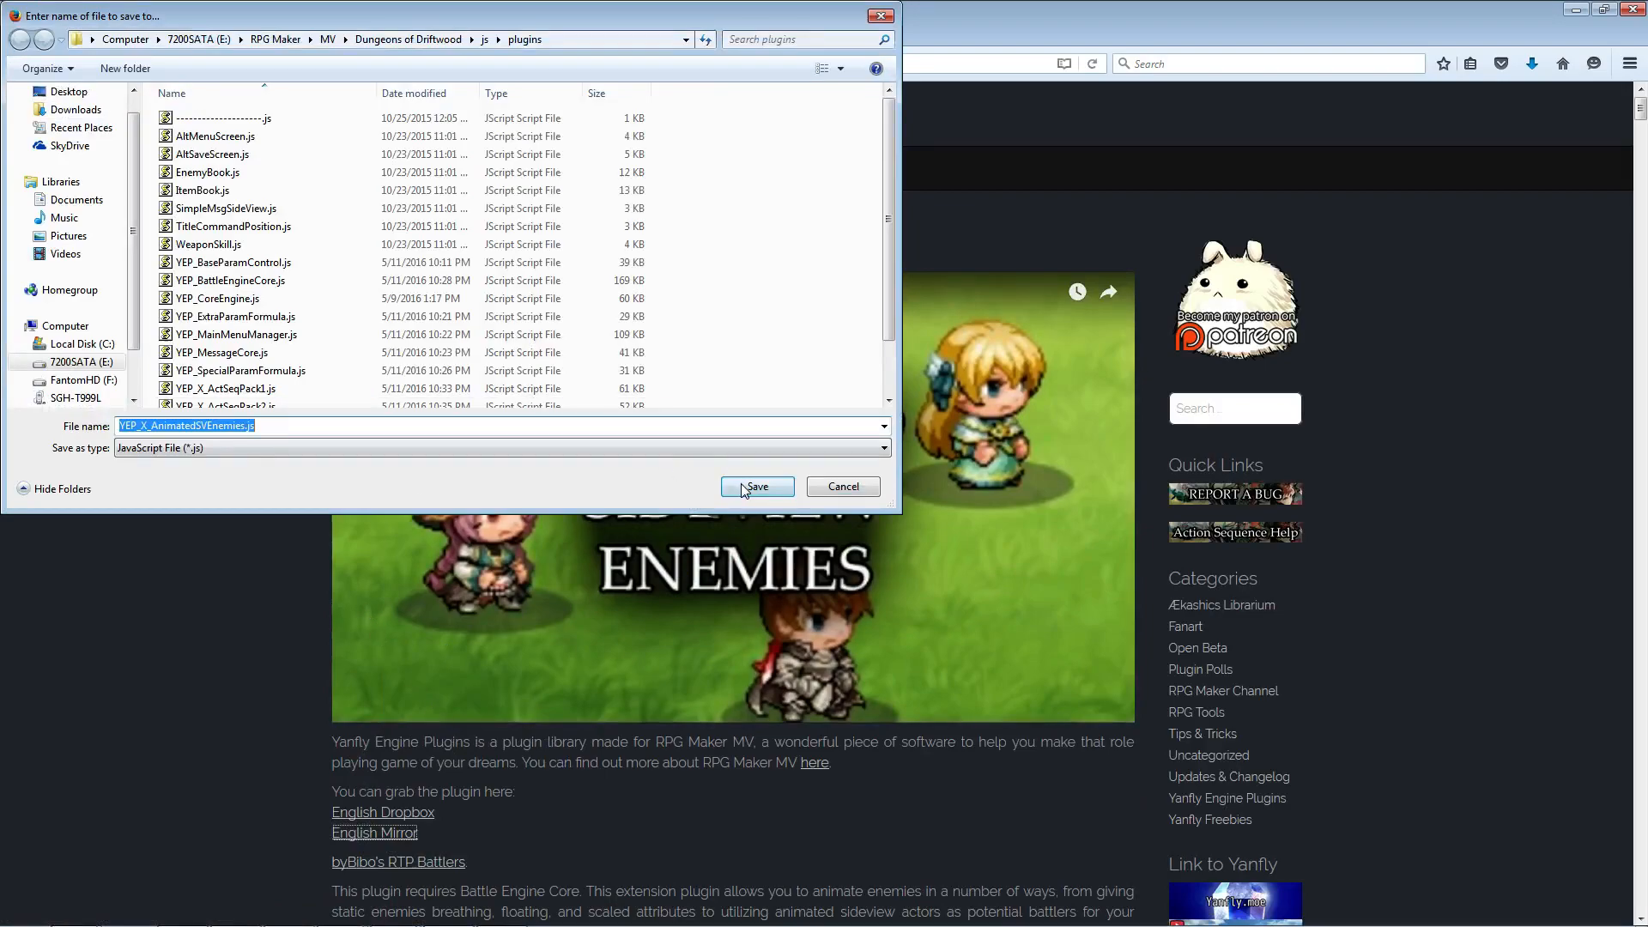
{"action": "left_click", "coordinate": [743, 488]}
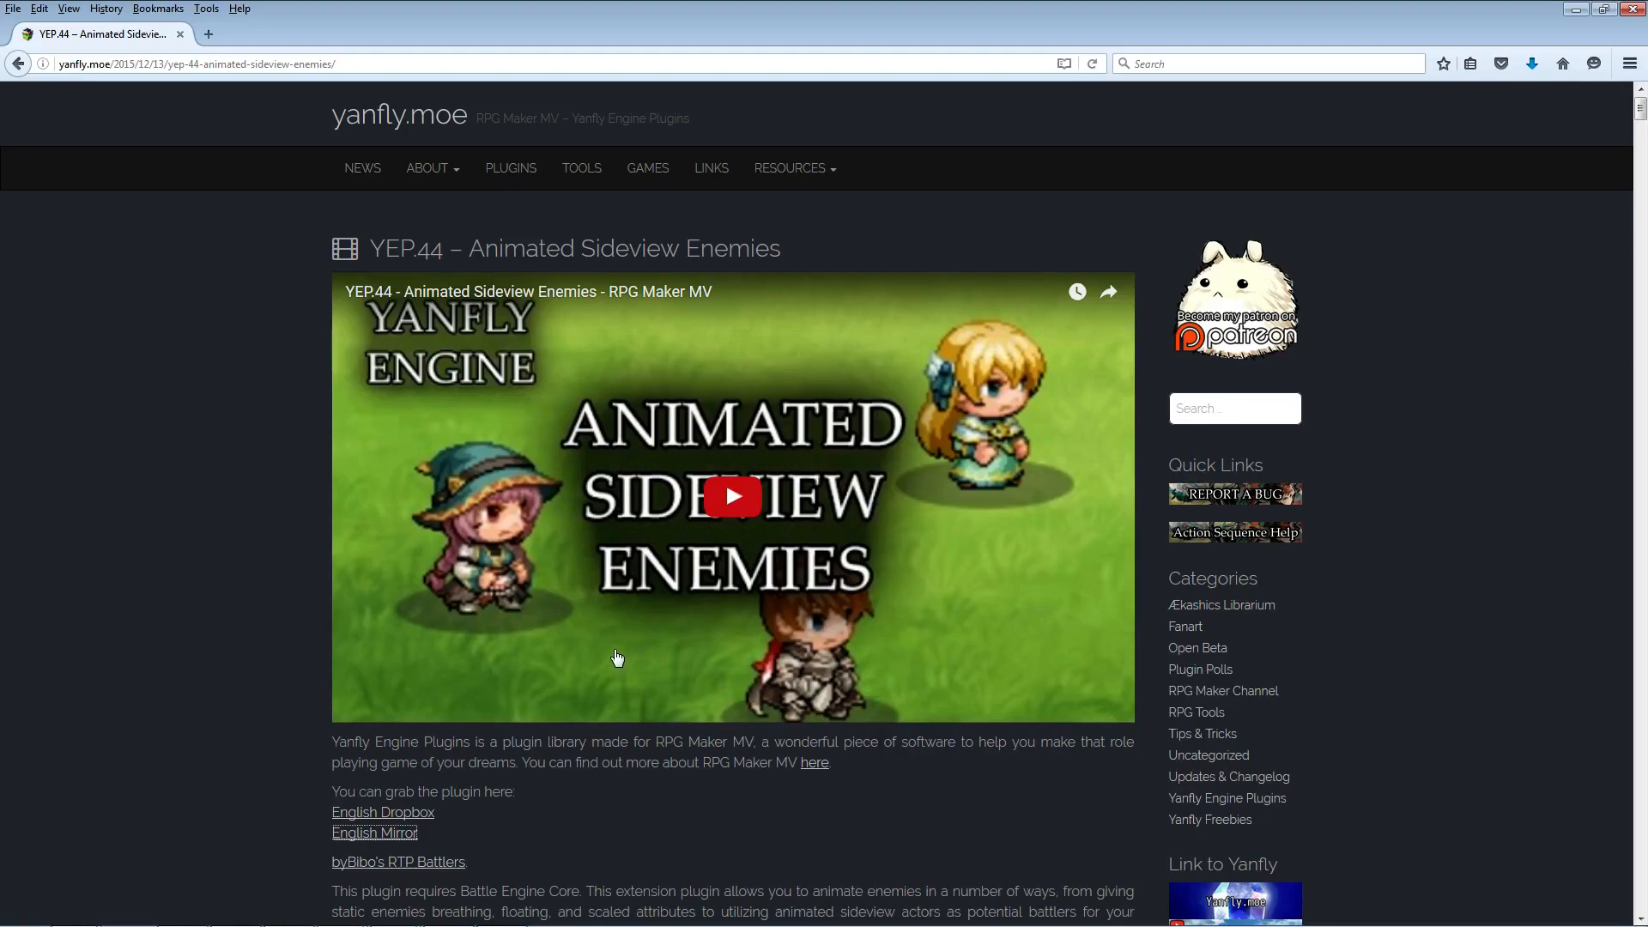
Step: Read the Animated Sideview Enemies documentation, examining the breathing, floating, scaling, sideview battler, weapon and motion notetags
{"action": "scroll", "coordinate": [616, 659], "scroll_direction": "down", "scroll_amount": 5}
{"action": "scroll", "coordinate": [345, 429], "scroll_direction": "down", "scroll_amount": 2}
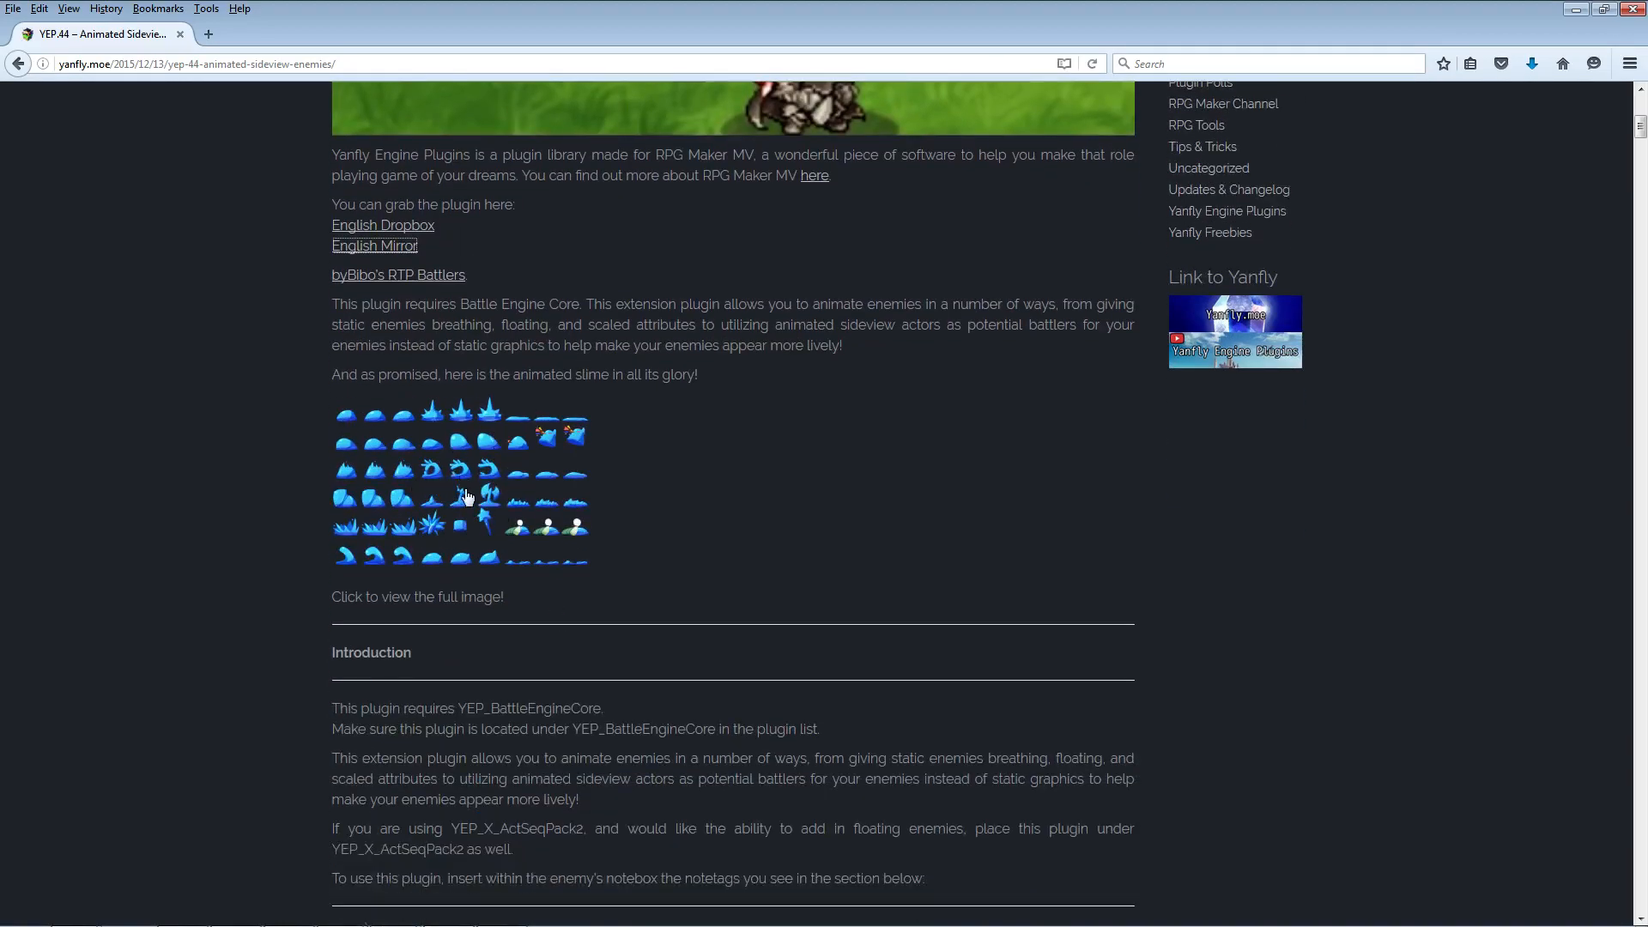
{"action": "scroll", "coordinate": [465, 490], "scroll_direction": "down", "scroll_amount": 12}
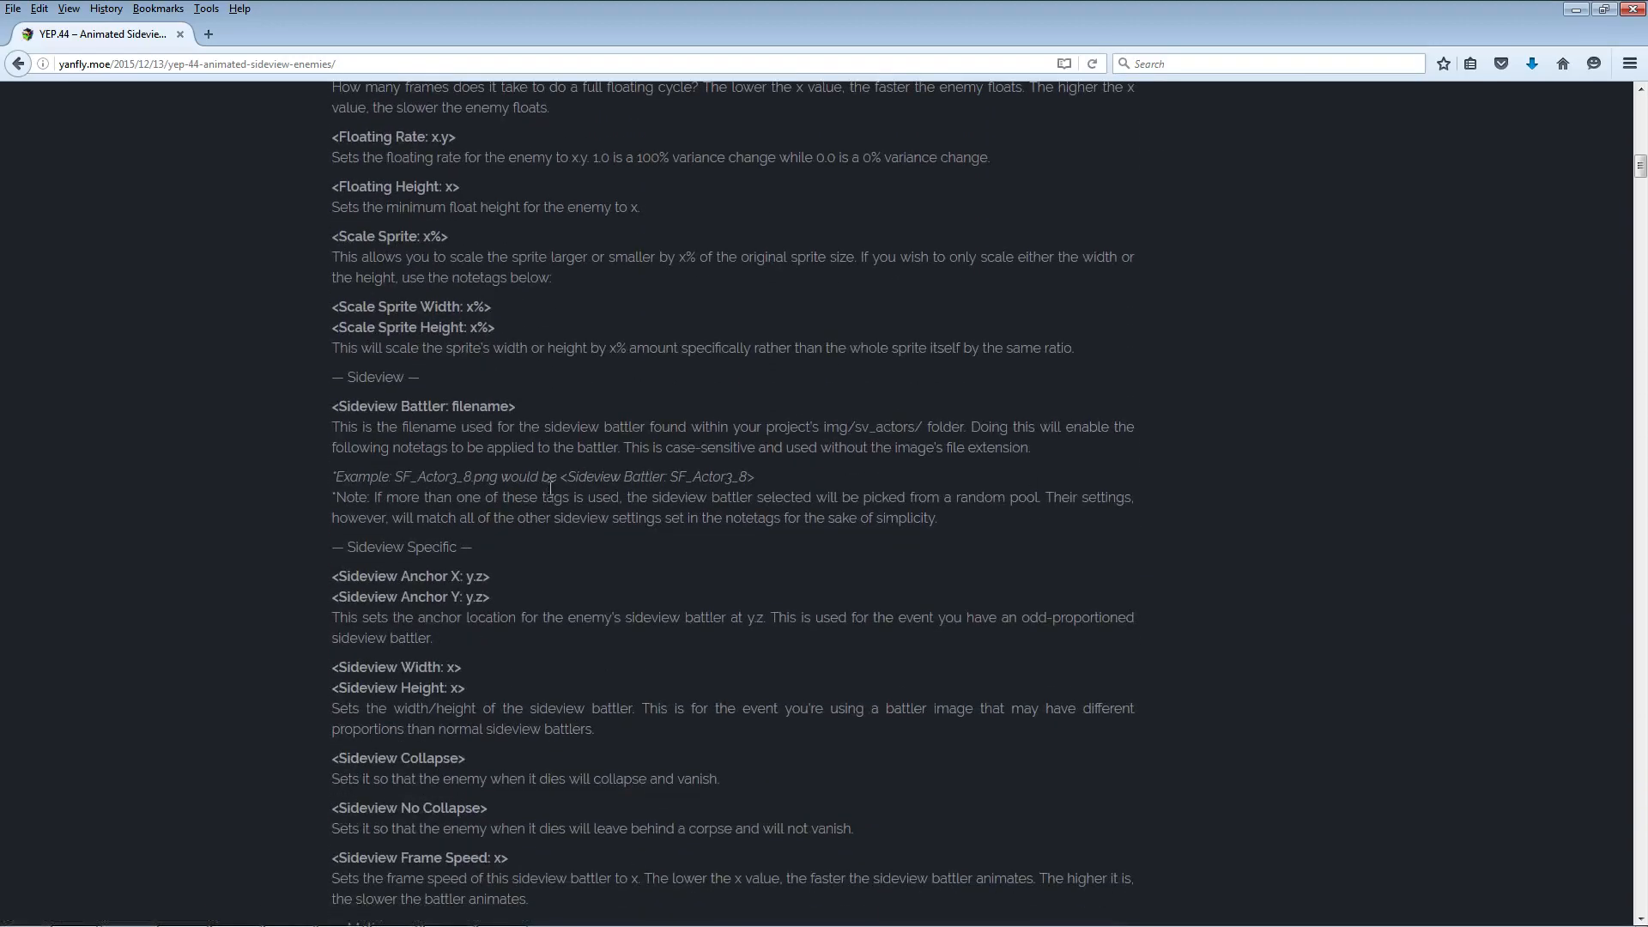
{"action": "scroll", "coordinate": [549, 486], "scroll_direction": "down", "scroll_amount": 13}
{"action": "scroll", "coordinate": [548, 486], "scroll_direction": "up", "scroll_amount": 15}
{"action": "scroll", "coordinate": [549, 492], "scroll_direction": "up", "scroll_amount": 5}
{"action": "scroll", "coordinate": [507, 431], "scroll_direction": "down", "scroll_amount": 15}
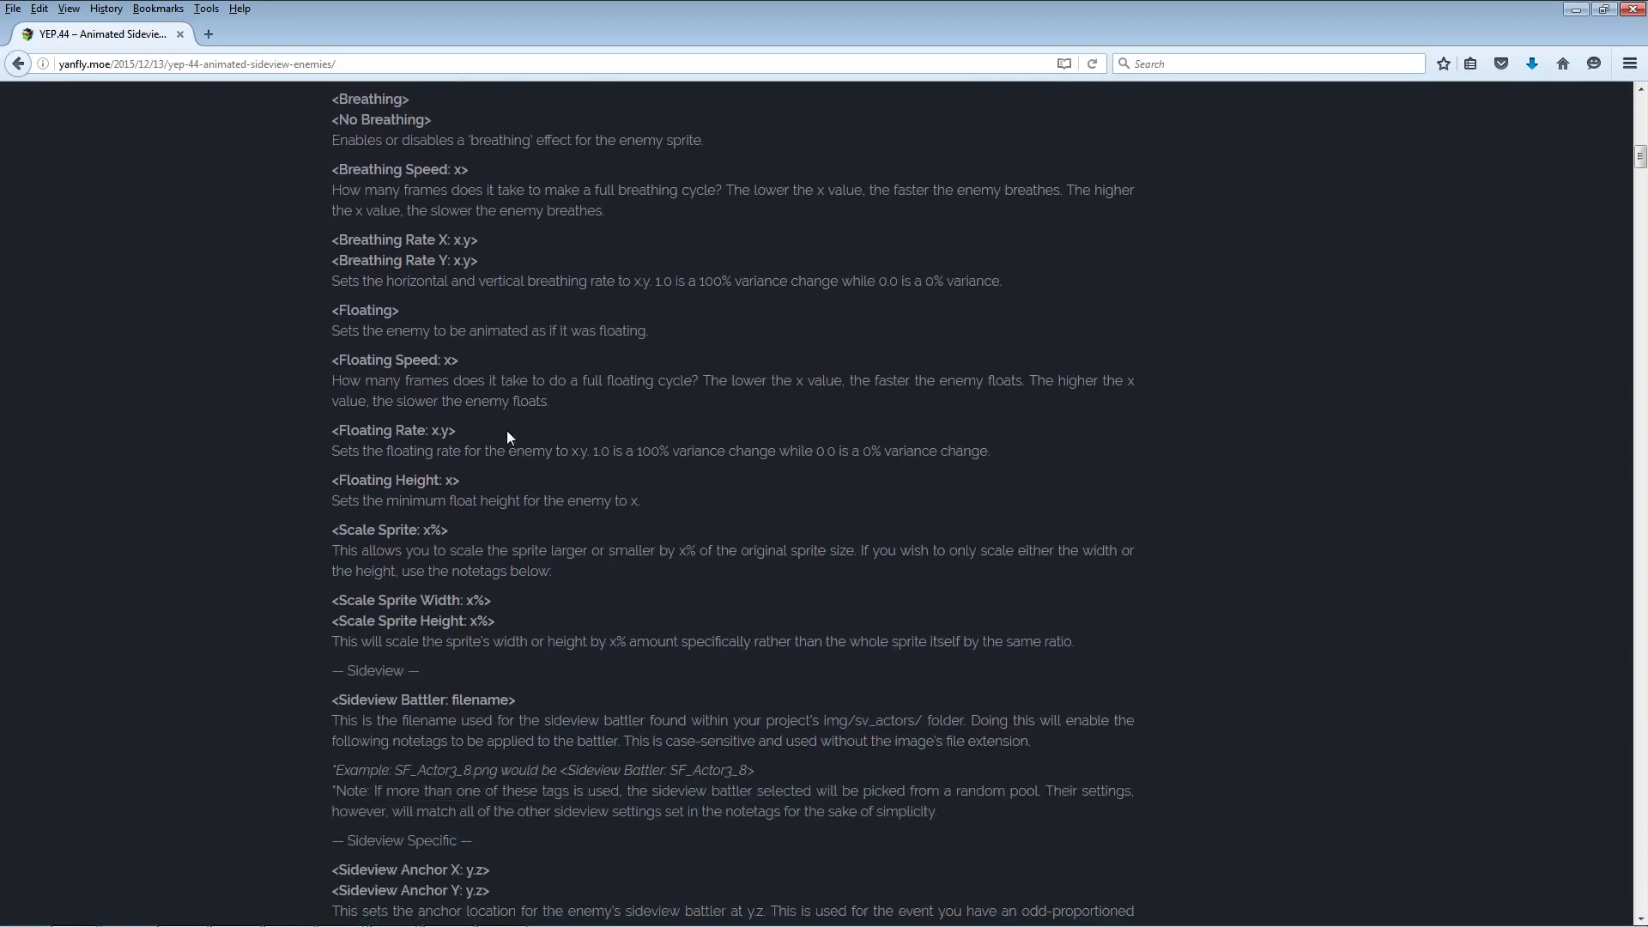
{"action": "scroll", "coordinate": [501, 432], "scroll_direction": "down", "scroll_amount": 1}
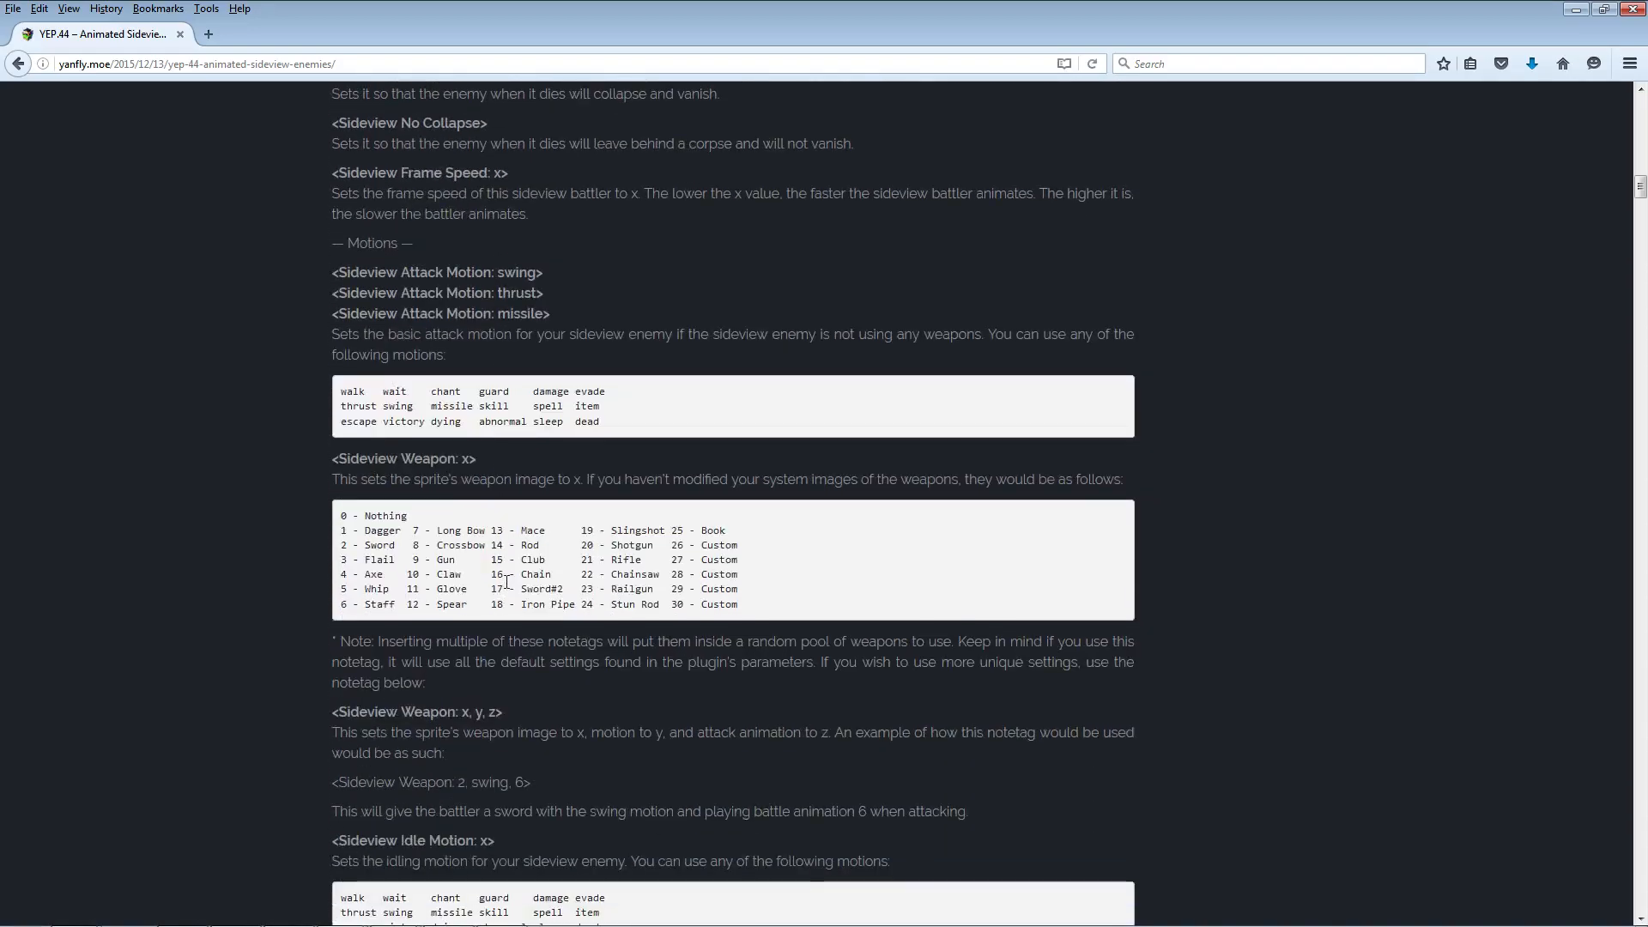
{"action": "scroll", "coordinate": [505, 575], "scroll_direction": "down", "scroll_amount": 3}
{"action": "scroll", "coordinate": [389, 313], "scroll_direction": "down", "scroll_amount": 5}
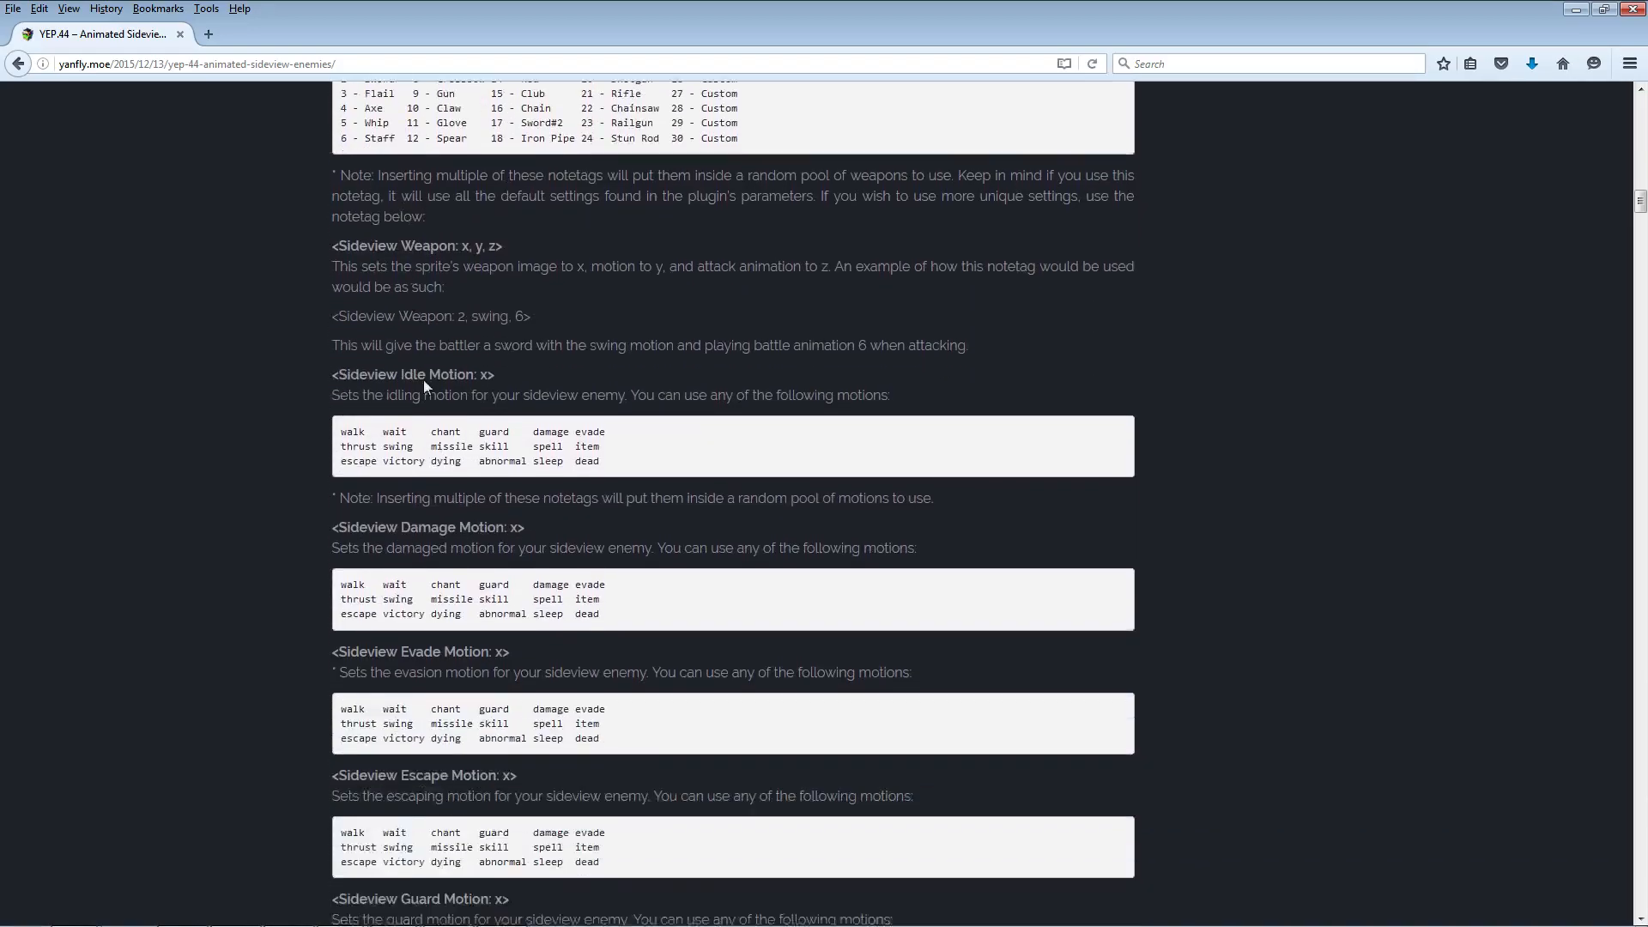
{"action": "scroll", "coordinate": [412, 361], "scroll_direction": "up", "scroll_amount": 8}
{"action": "scroll", "coordinate": [430, 397], "scroll_direction": "down", "scroll_amount": 3}
{"action": "scroll", "coordinate": [429, 394], "scroll_direction": "down", "scroll_amount": 11}
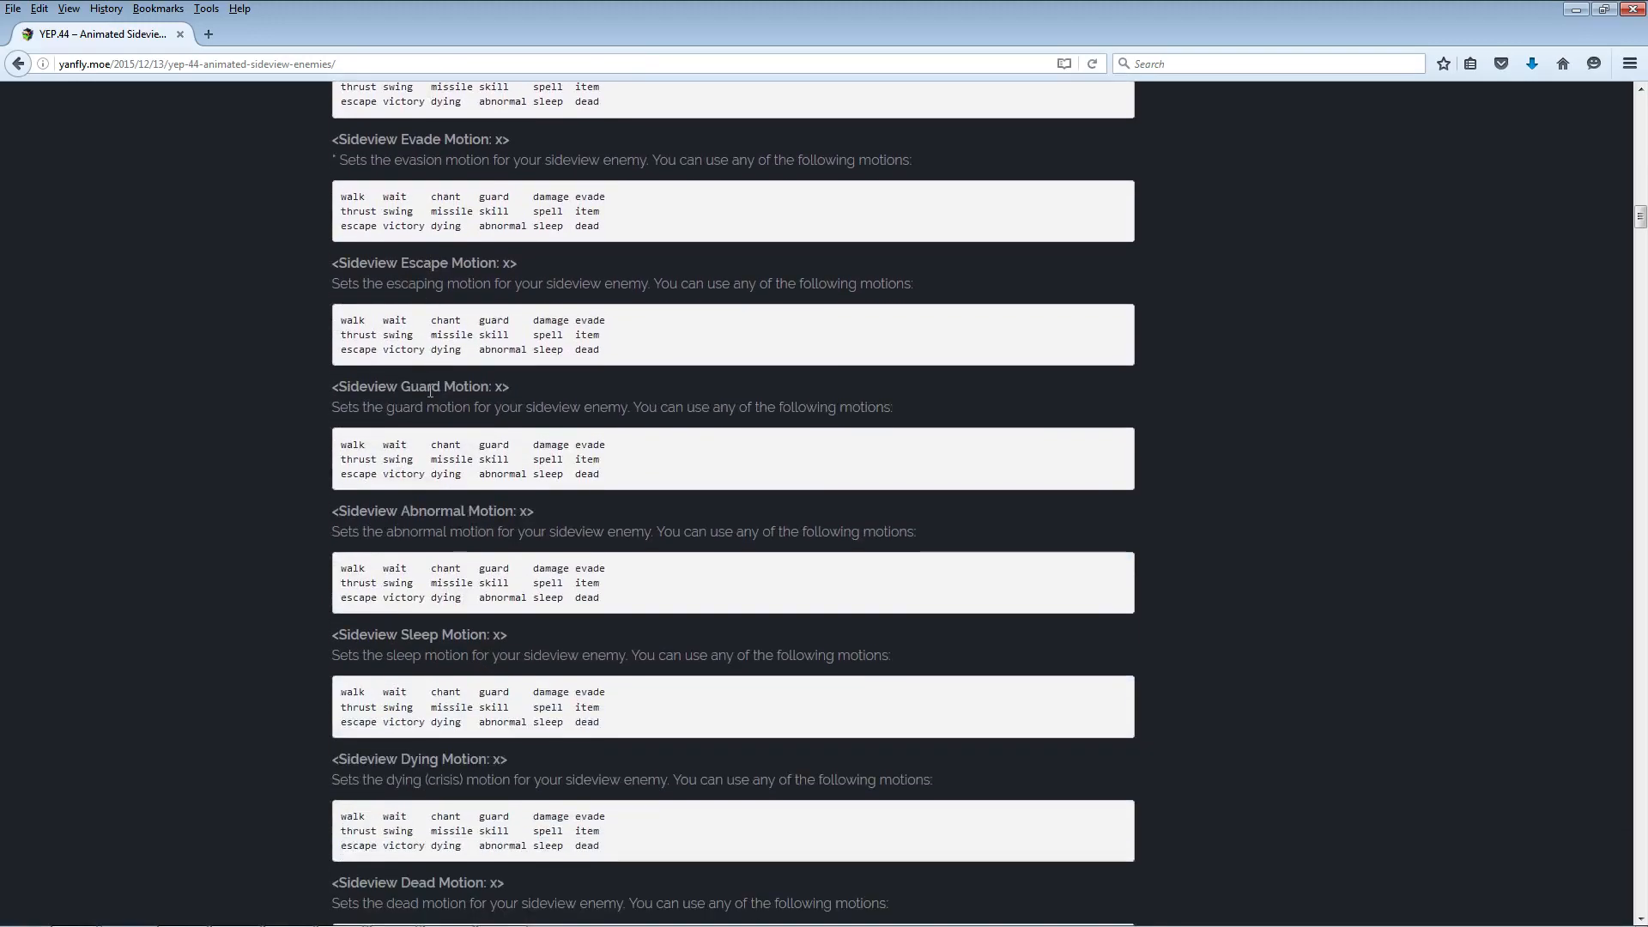
{"action": "left_click_drag", "start_coordinate": [663, 468], "coordinate": [445, 414]}
{"action": "left_click", "coordinate": [591, 418]}
{"action": "scroll", "coordinate": [591, 418], "scroll_direction": "down", "scroll_amount": 4}
{"action": "scroll", "coordinate": [583, 414], "scroll_direction": "up", "scroll_amount": 1}
{"action": "scroll", "coordinate": [580, 412], "scroll_direction": "down", "scroll_amount": 5}
{"action": "scroll", "coordinate": [581, 412], "scroll_direction": "up", "scroll_amount": 4}
{"action": "scroll", "coordinate": [580, 412], "scroll_direction": "up", "scroll_amount": 20}
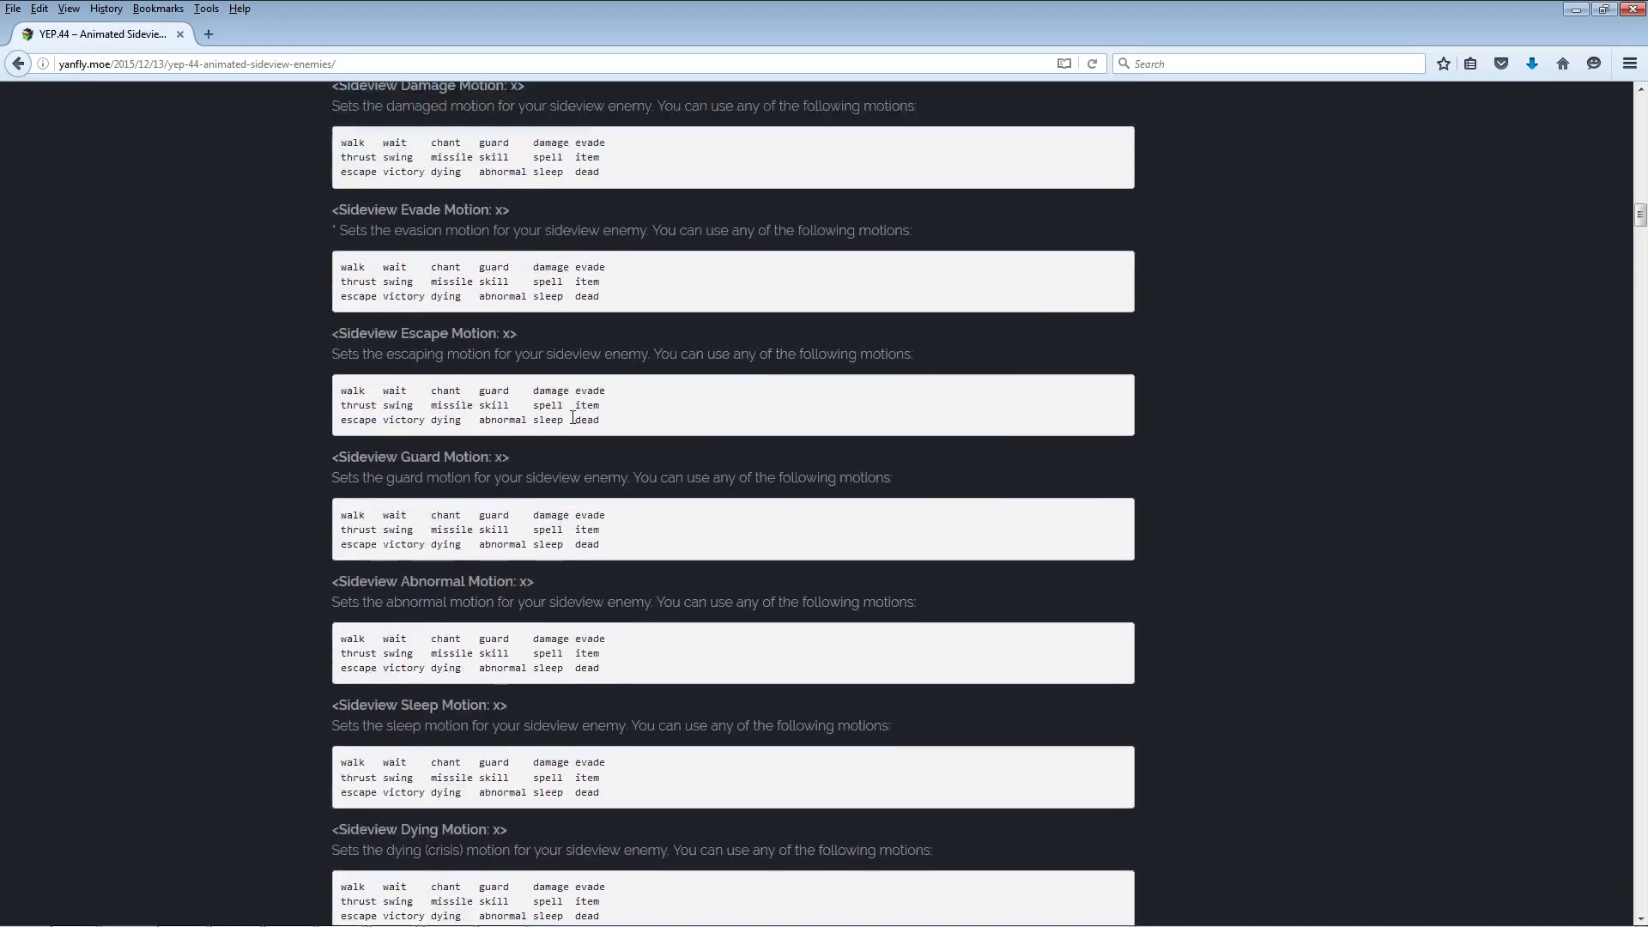
{"action": "scroll", "coordinate": [562, 435], "scroll_direction": "up", "scroll_amount": 1}
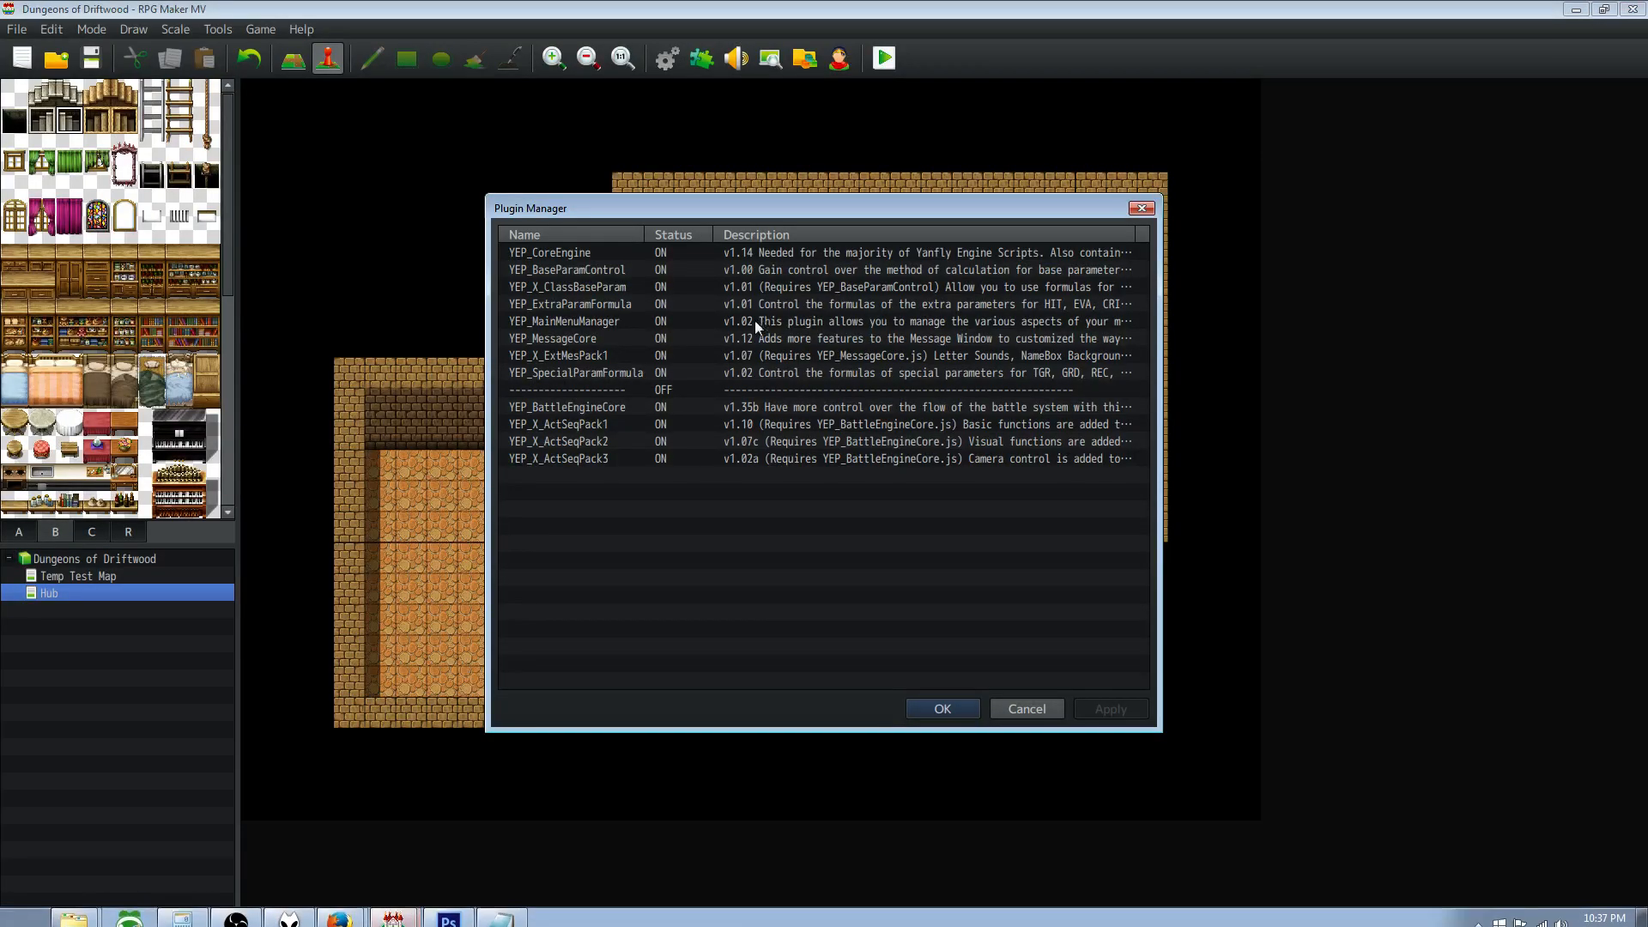
Step: In RPG Maker MV, add the YEP_X_AnimatedSVEnemies plugin below YEP_X_ActSeqPack3 with its default parameters and apply the change
{"action": "double_click", "coordinate": [585, 476]}
{"action": "left_click", "coordinate": [799, 338]}
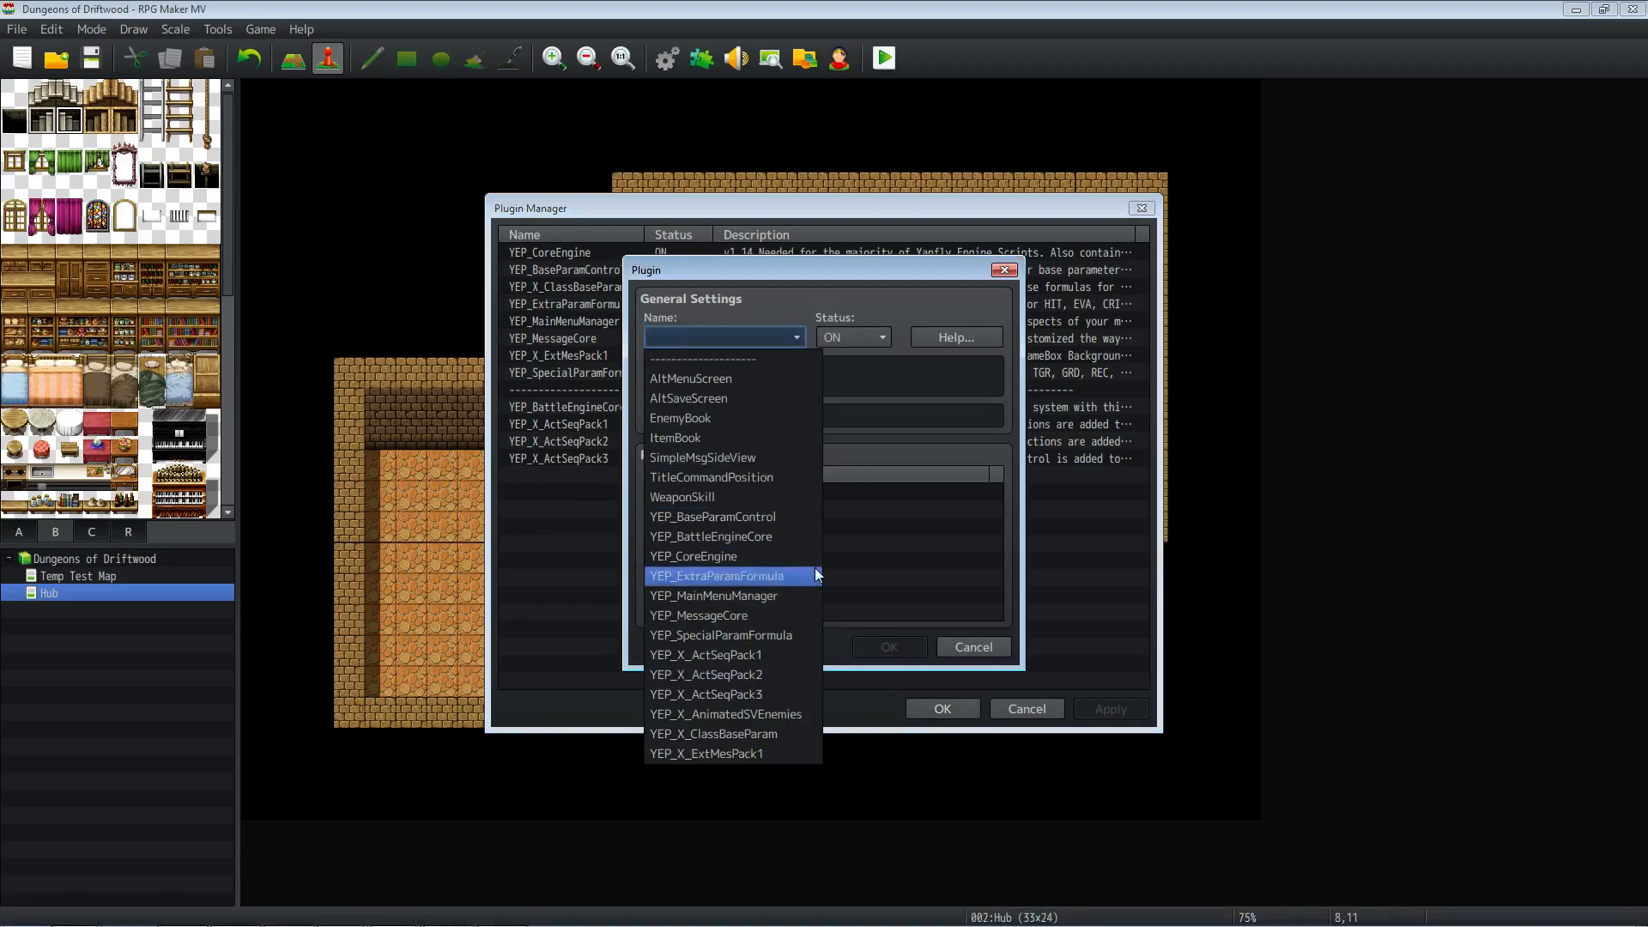
{"action": "left_click", "coordinate": [761, 715]}
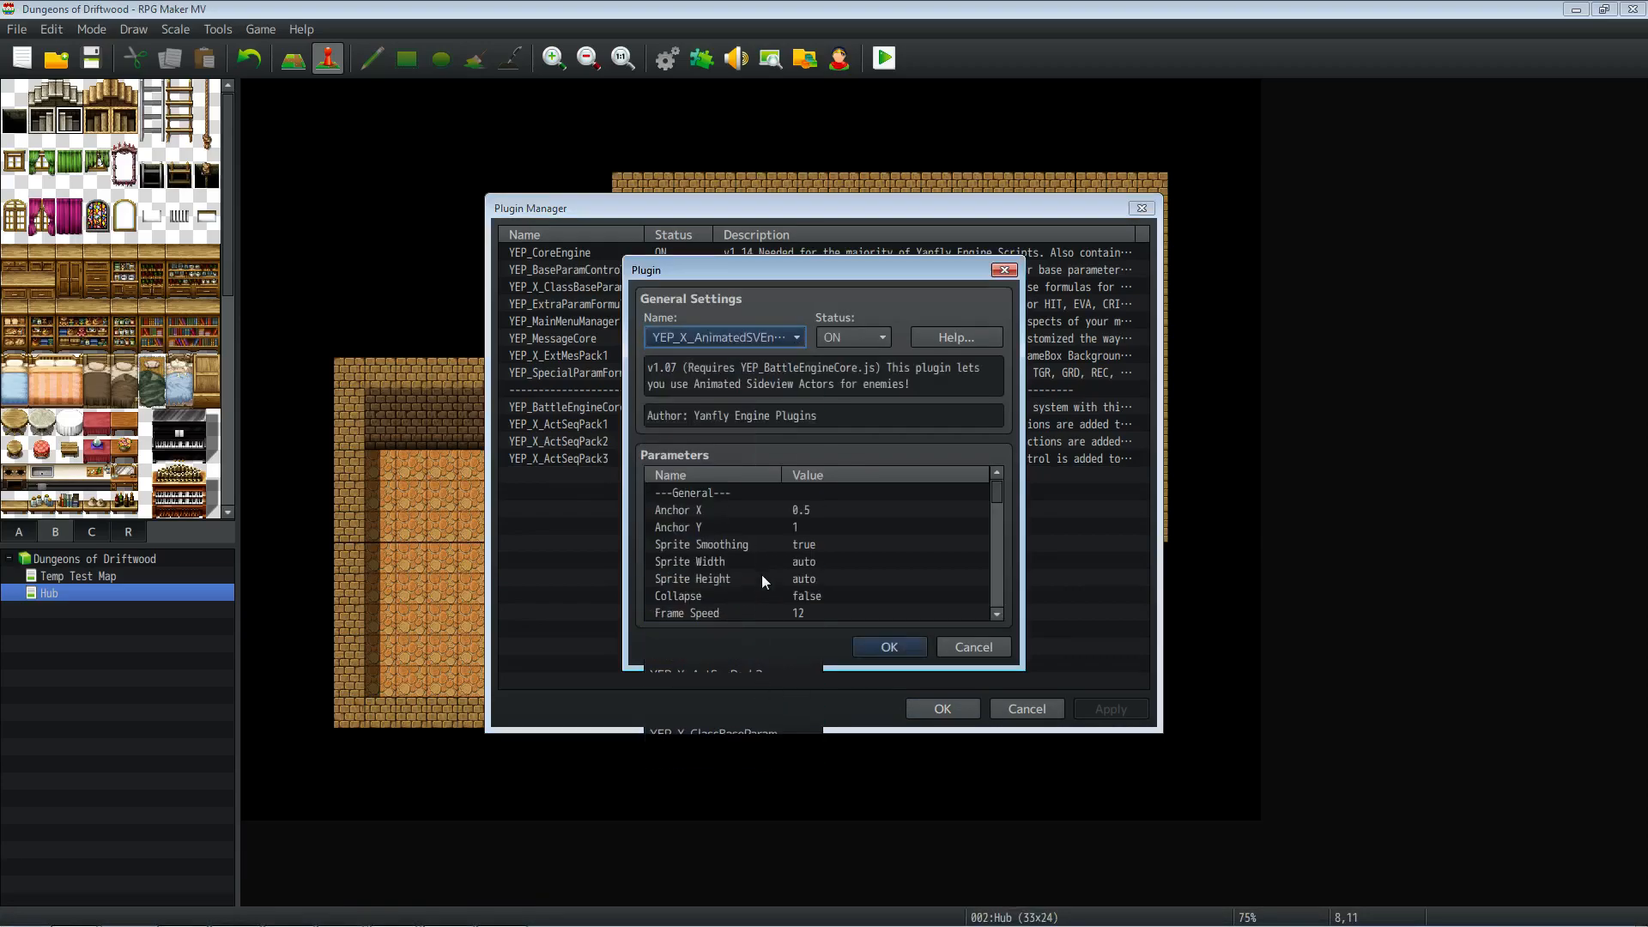
{"action": "left_click", "coordinate": [888, 649]}
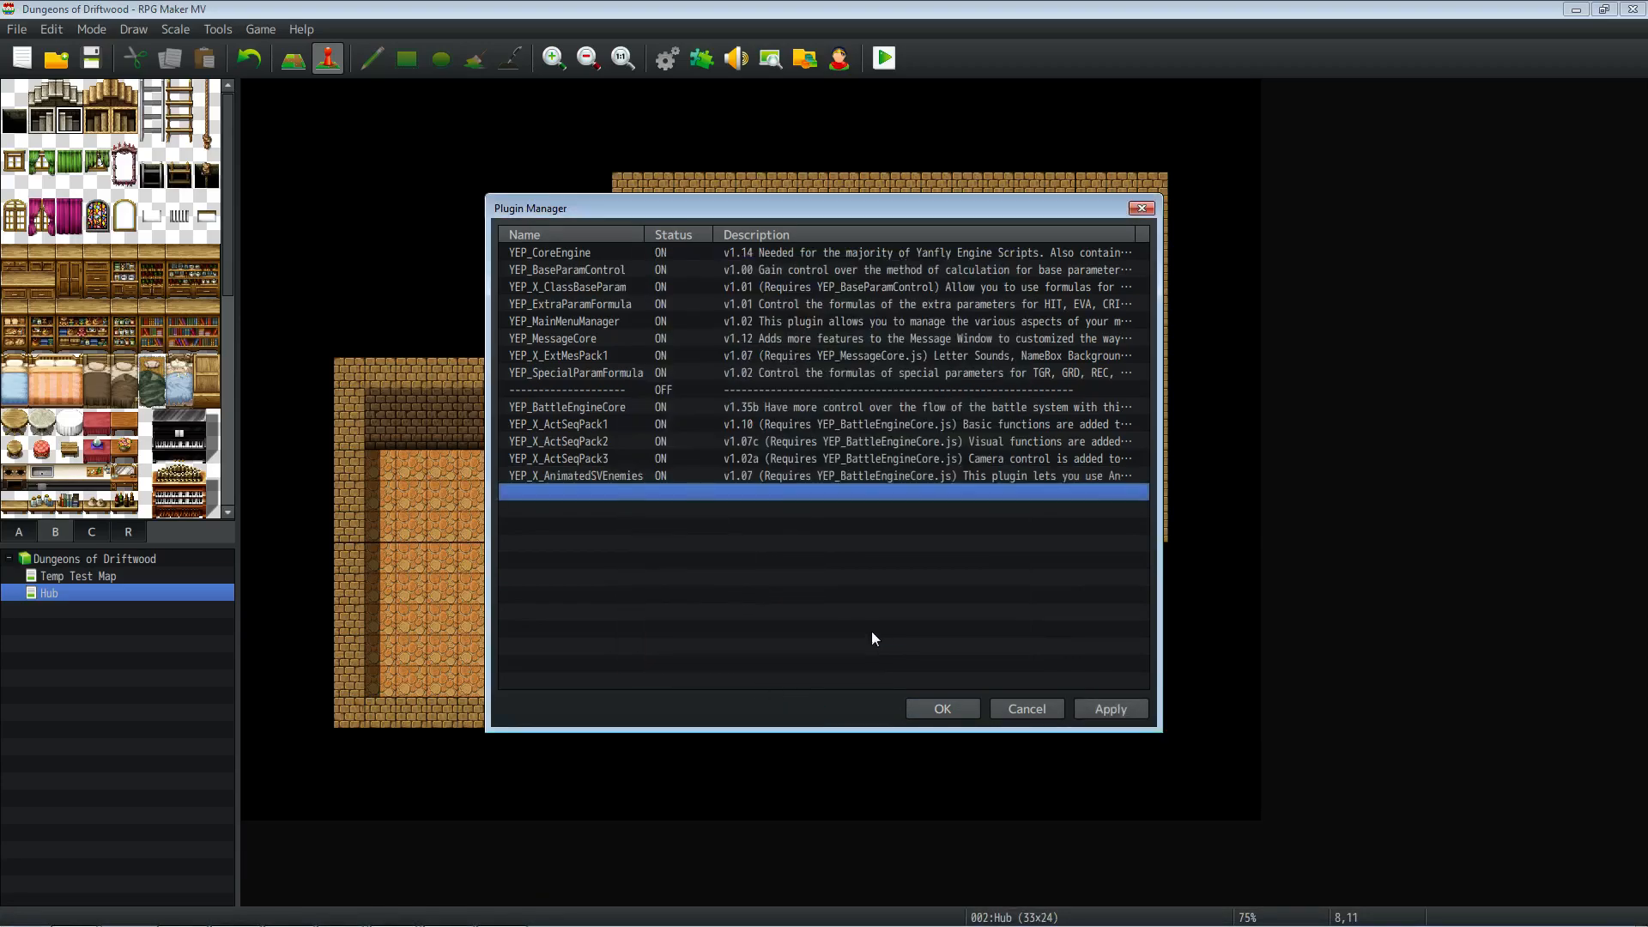
{"action": "left_click", "coordinate": [1101, 709]}
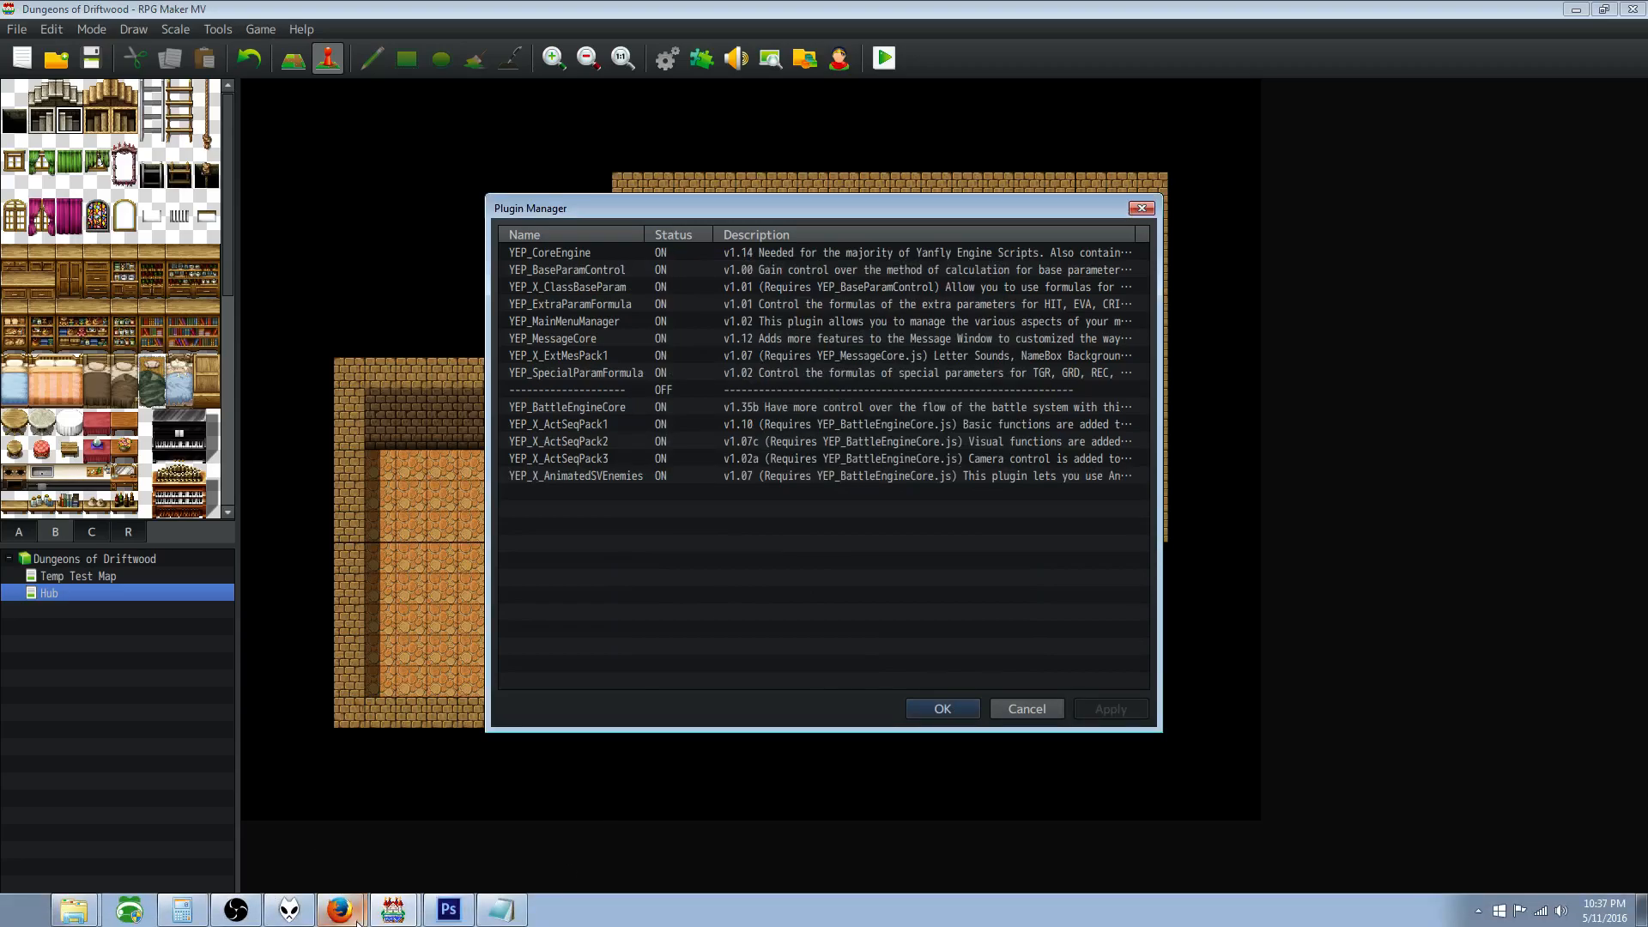
Step: Switch to Firefox, return to the Yanfly plugin list and open the Battle System - CTB page
{"action": "left_click", "coordinate": [339, 908]}
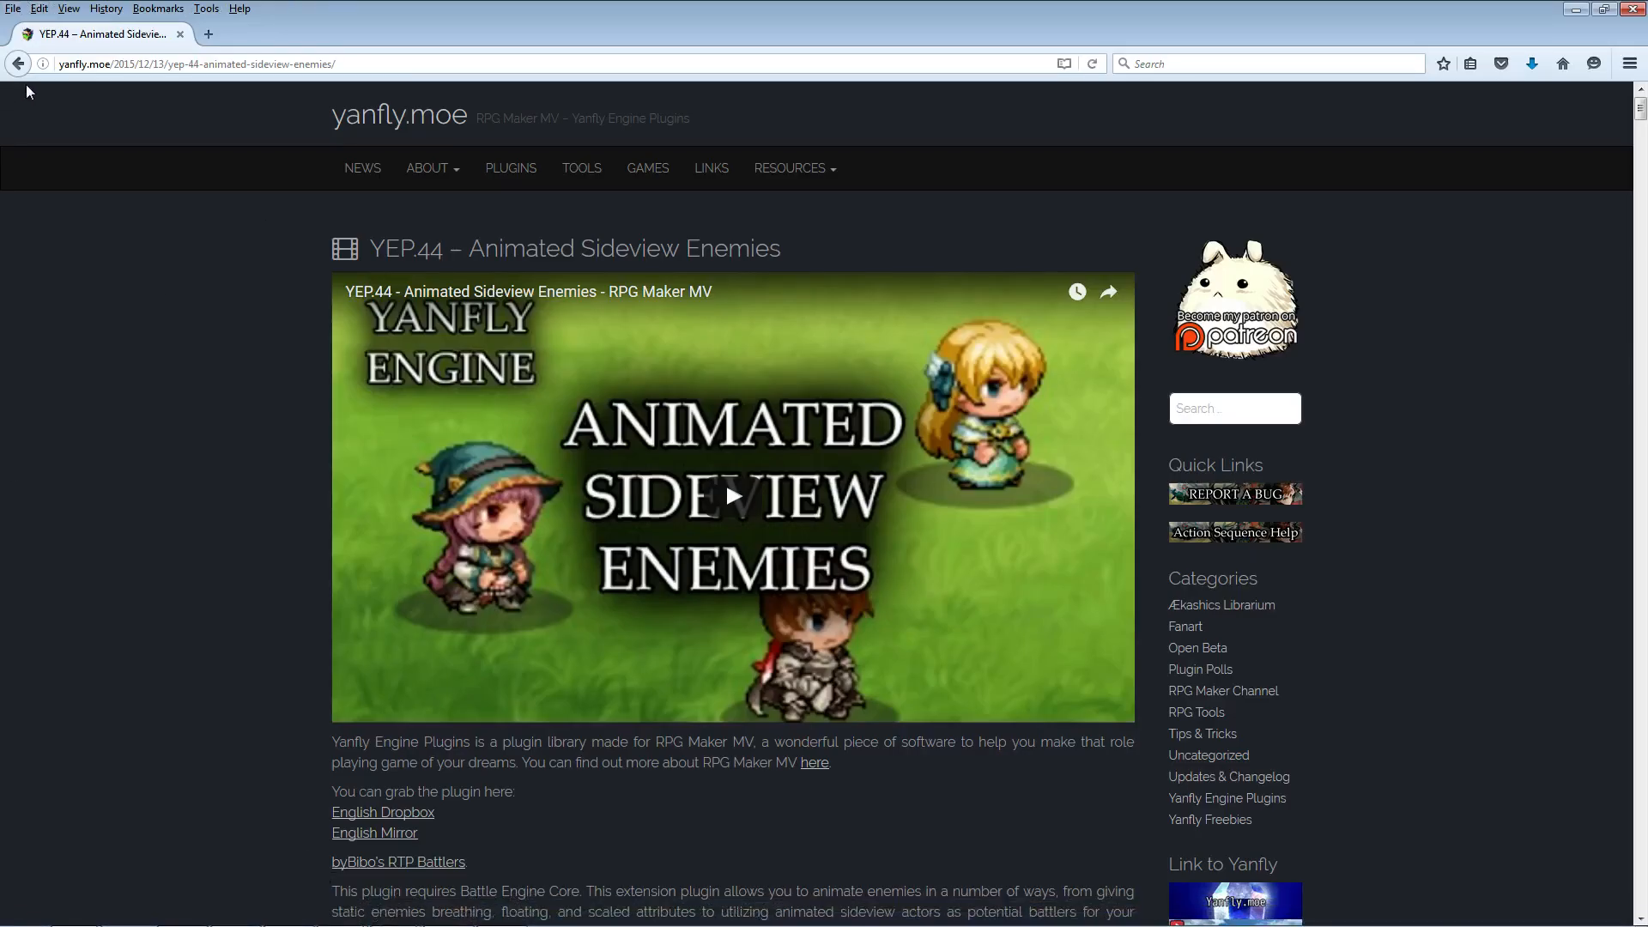
{"action": "left_click", "coordinate": [18, 64]}
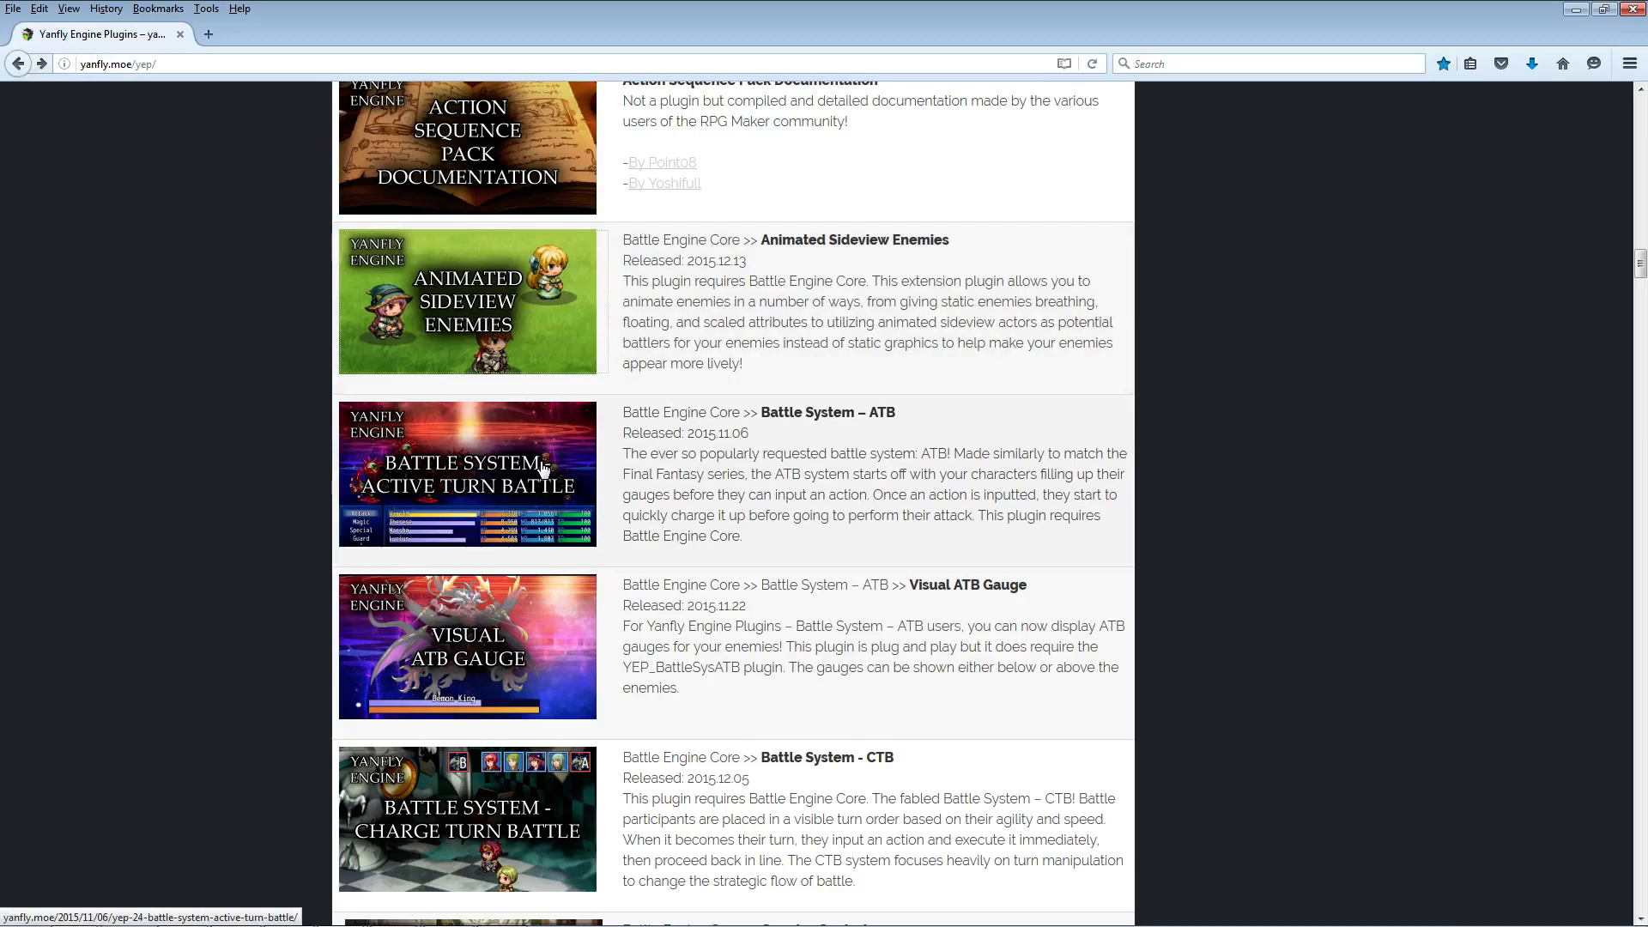
{"action": "scroll", "coordinate": [543, 468], "scroll_direction": "down", "scroll_amount": 2}
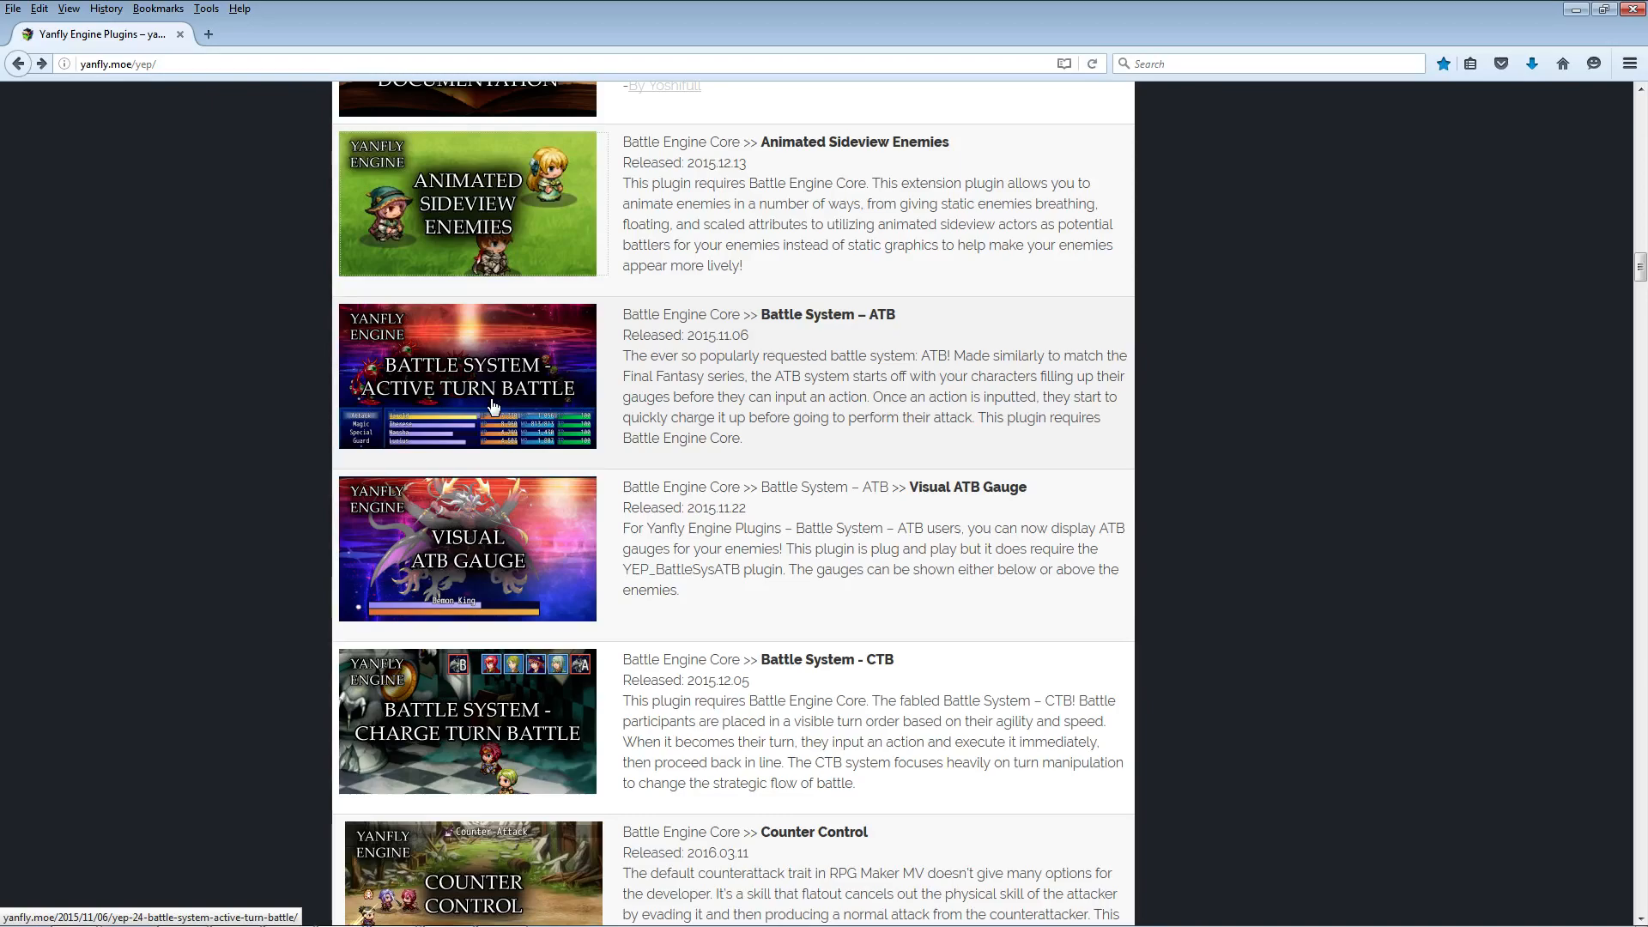
{"action": "scroll", "coordinate": [494, 406], "scroll_direction": "down", "scroll_amount": 2}
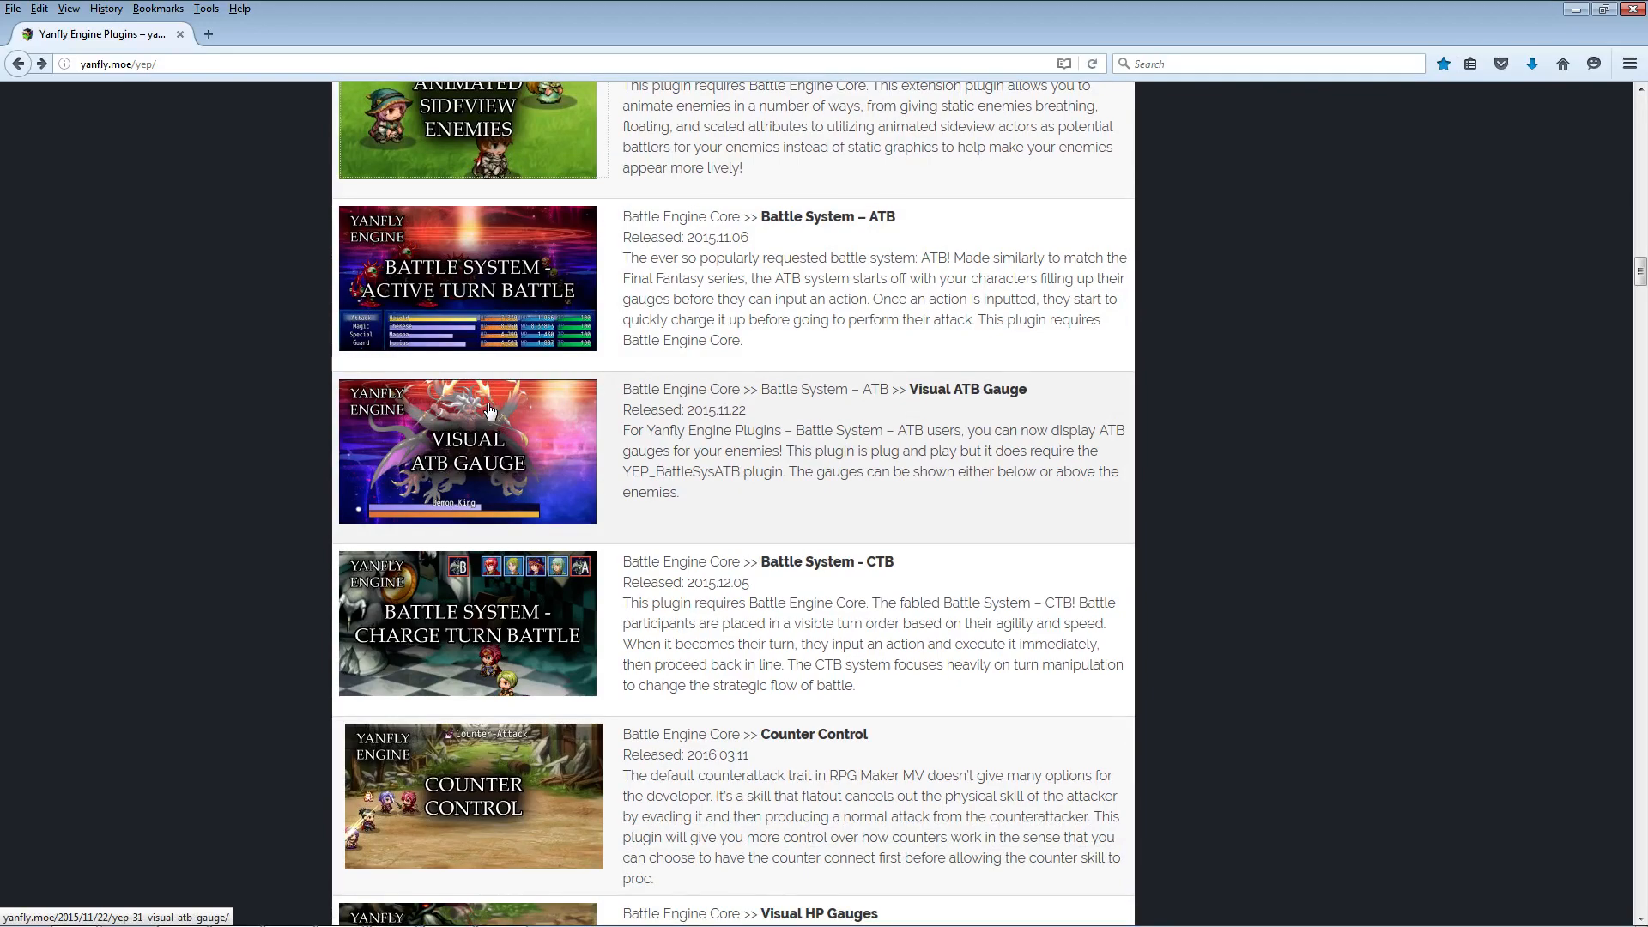
{"action": "scroll", "coordinate": [489, 411], "scroll_direction": "down", "scroll_amount": 2}
{"action": "scroll", "coordinate": [507, 481], "scroll_direction": "down", "scroll_amount": 2}
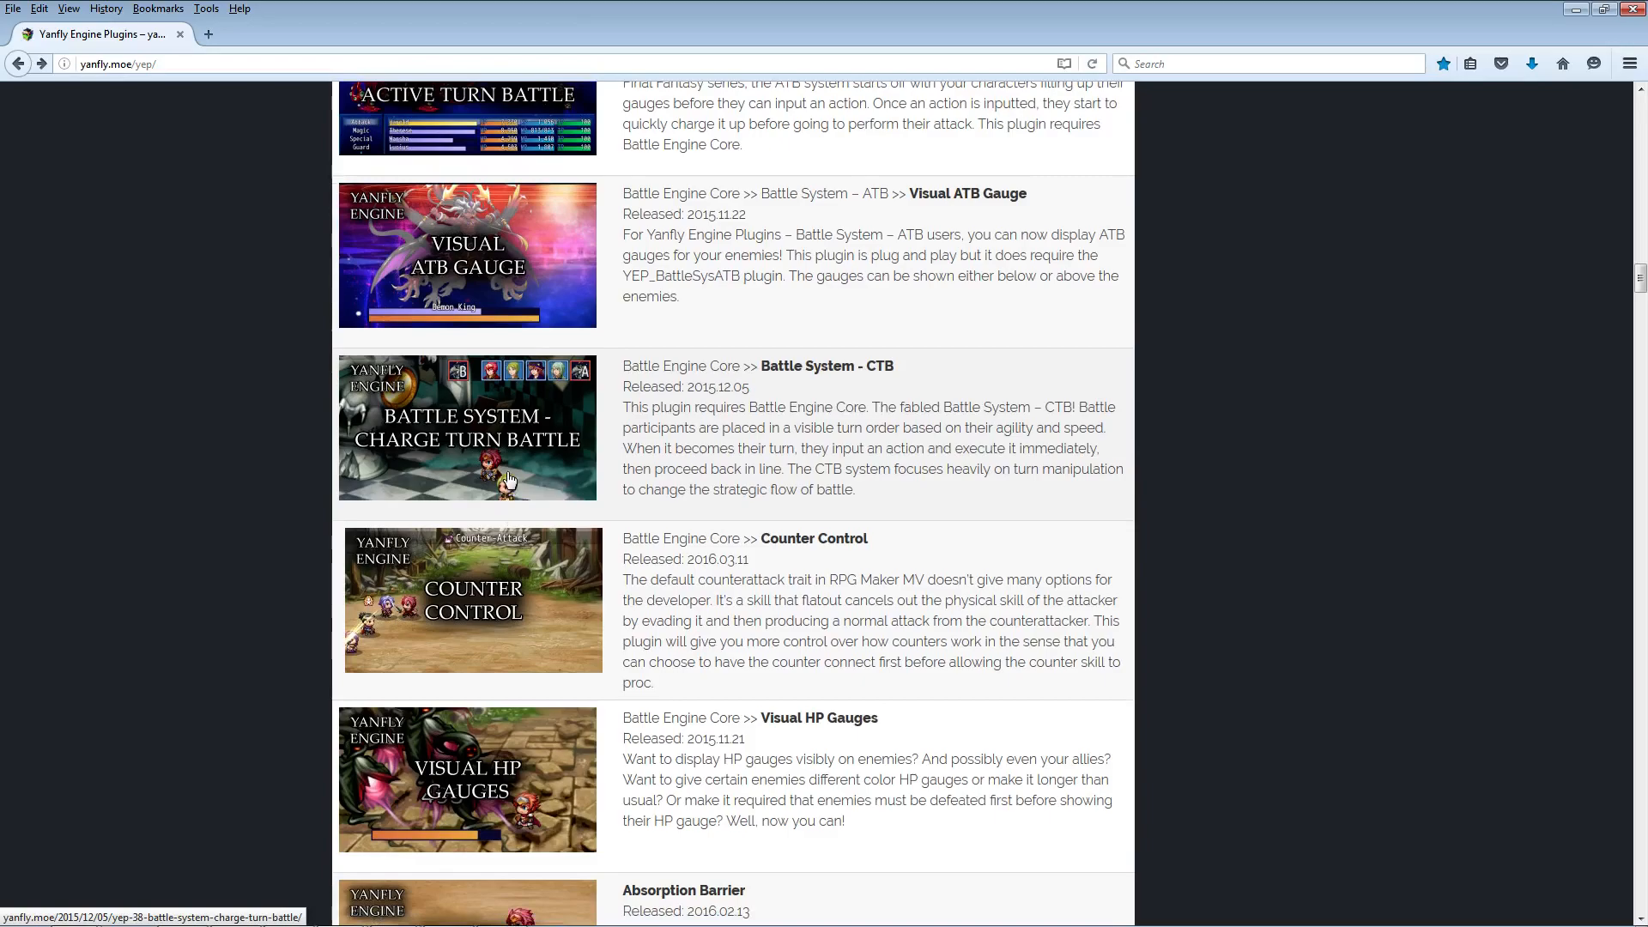
{"action": "left_click", "coordinate": [510, 472]}
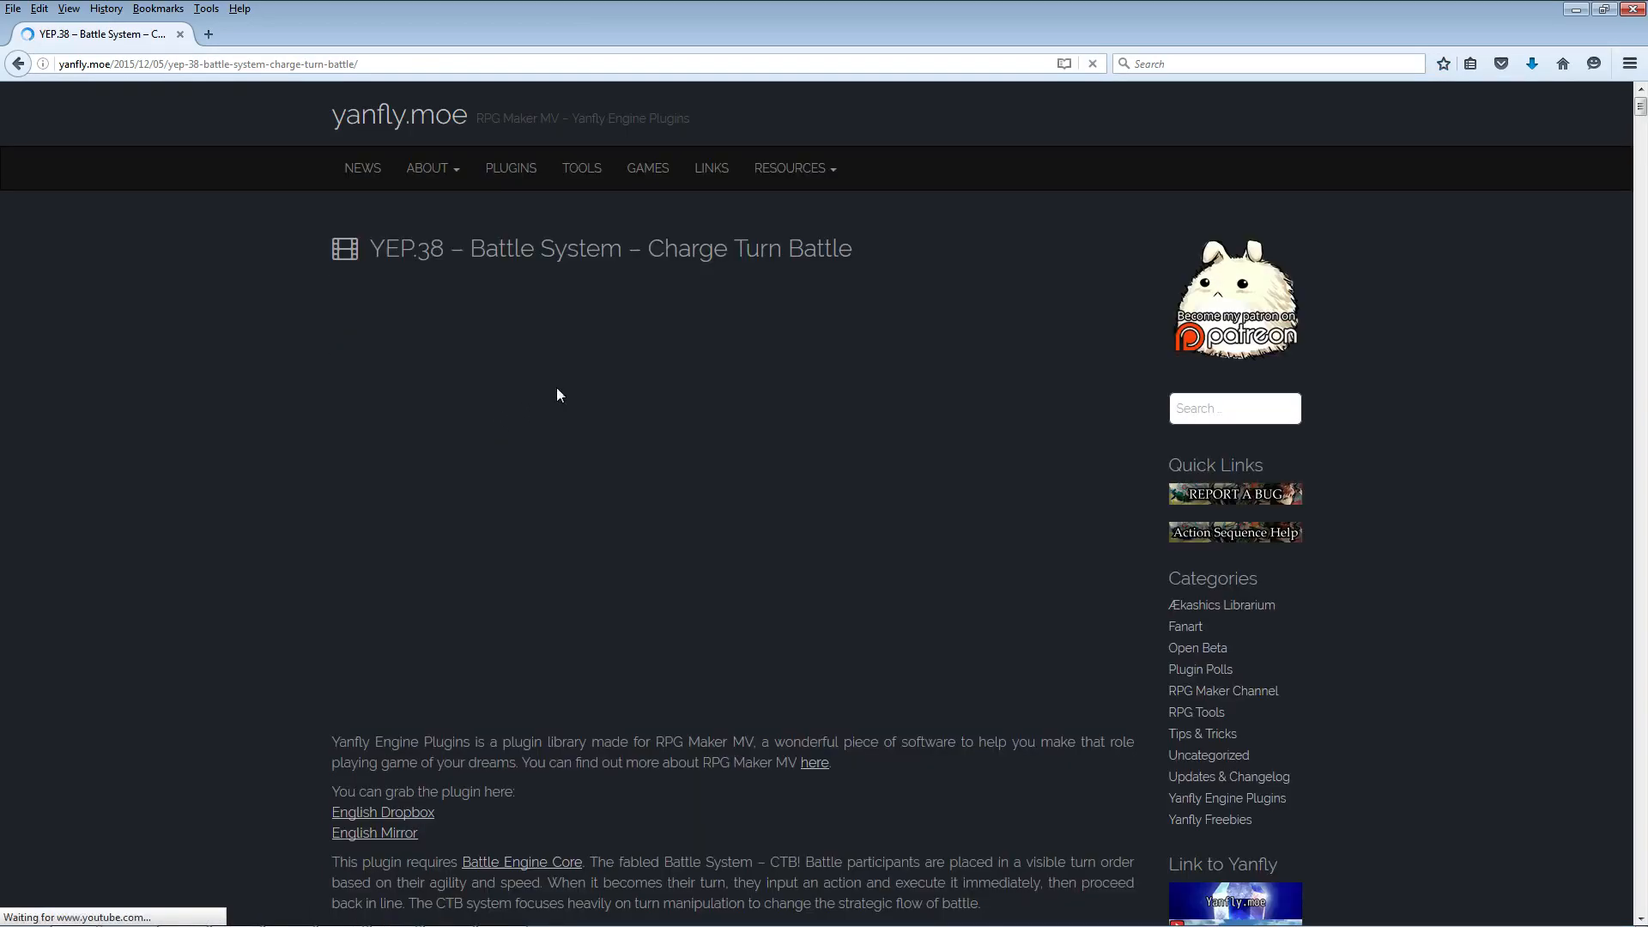
Step: Save YEP_X_BattleSysCTB.js from the English Mirror link into the project's js/plugins folder
{"action": "scroll", "coordinate": [388, 574], "scroll_direction": "down", "scroll_amount": 6}
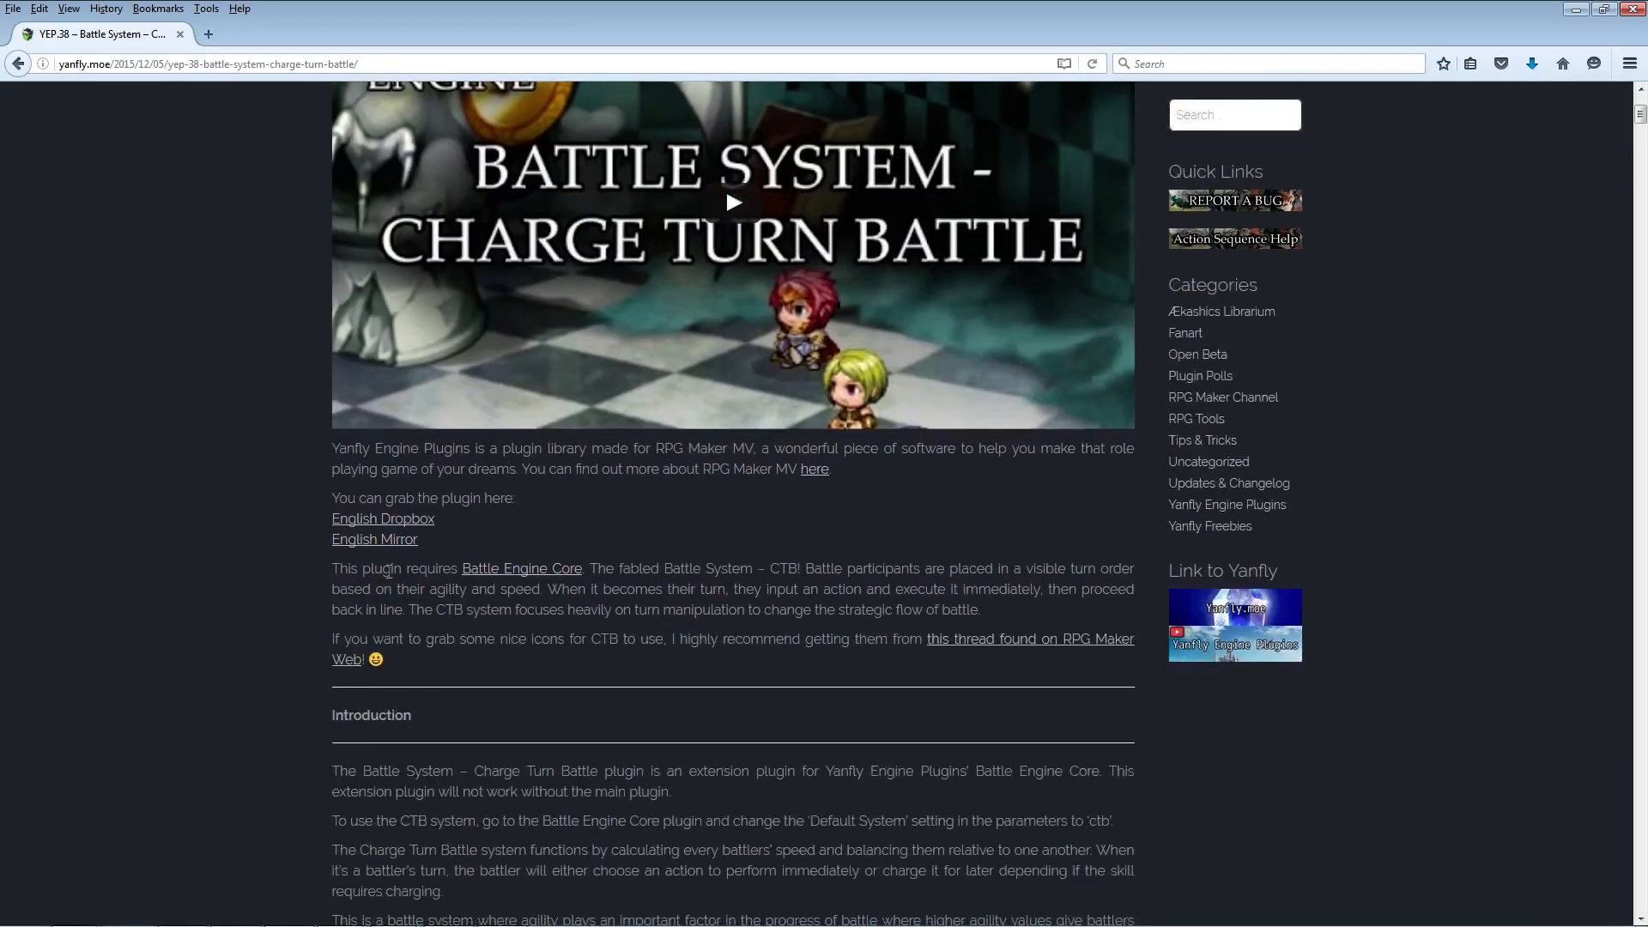
{"action": "right_click", "coordinate": [382, 540]}
{"action": "left_click", "coordinate": [473, 642]}
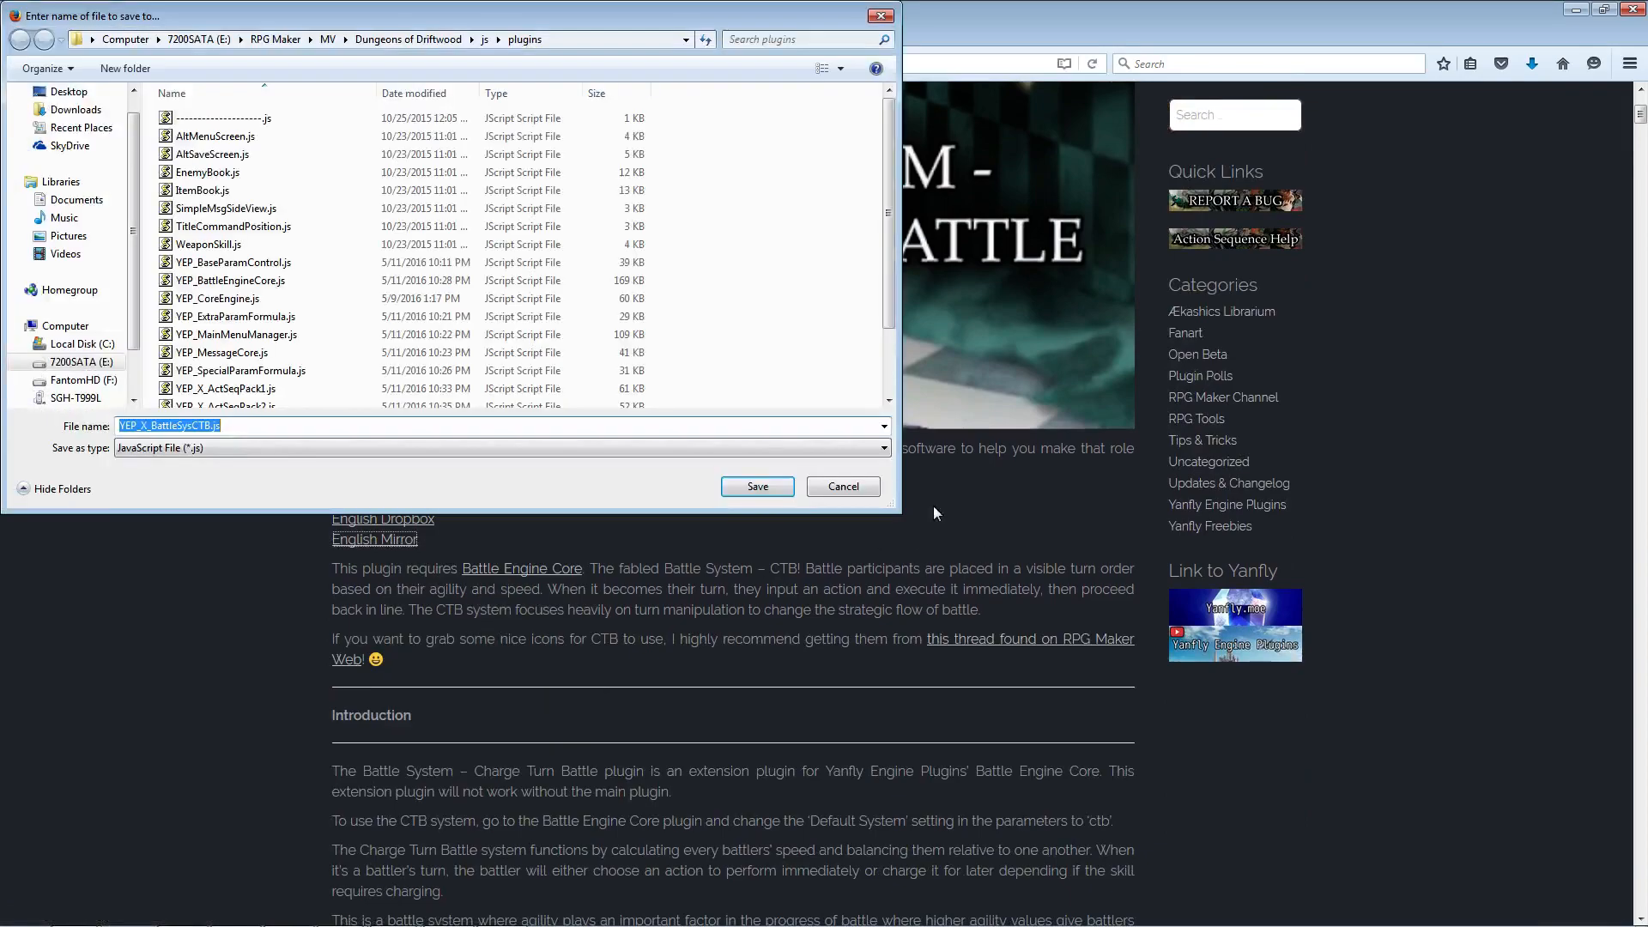
{"action": "left_click", "coordinate": [740, 493]}
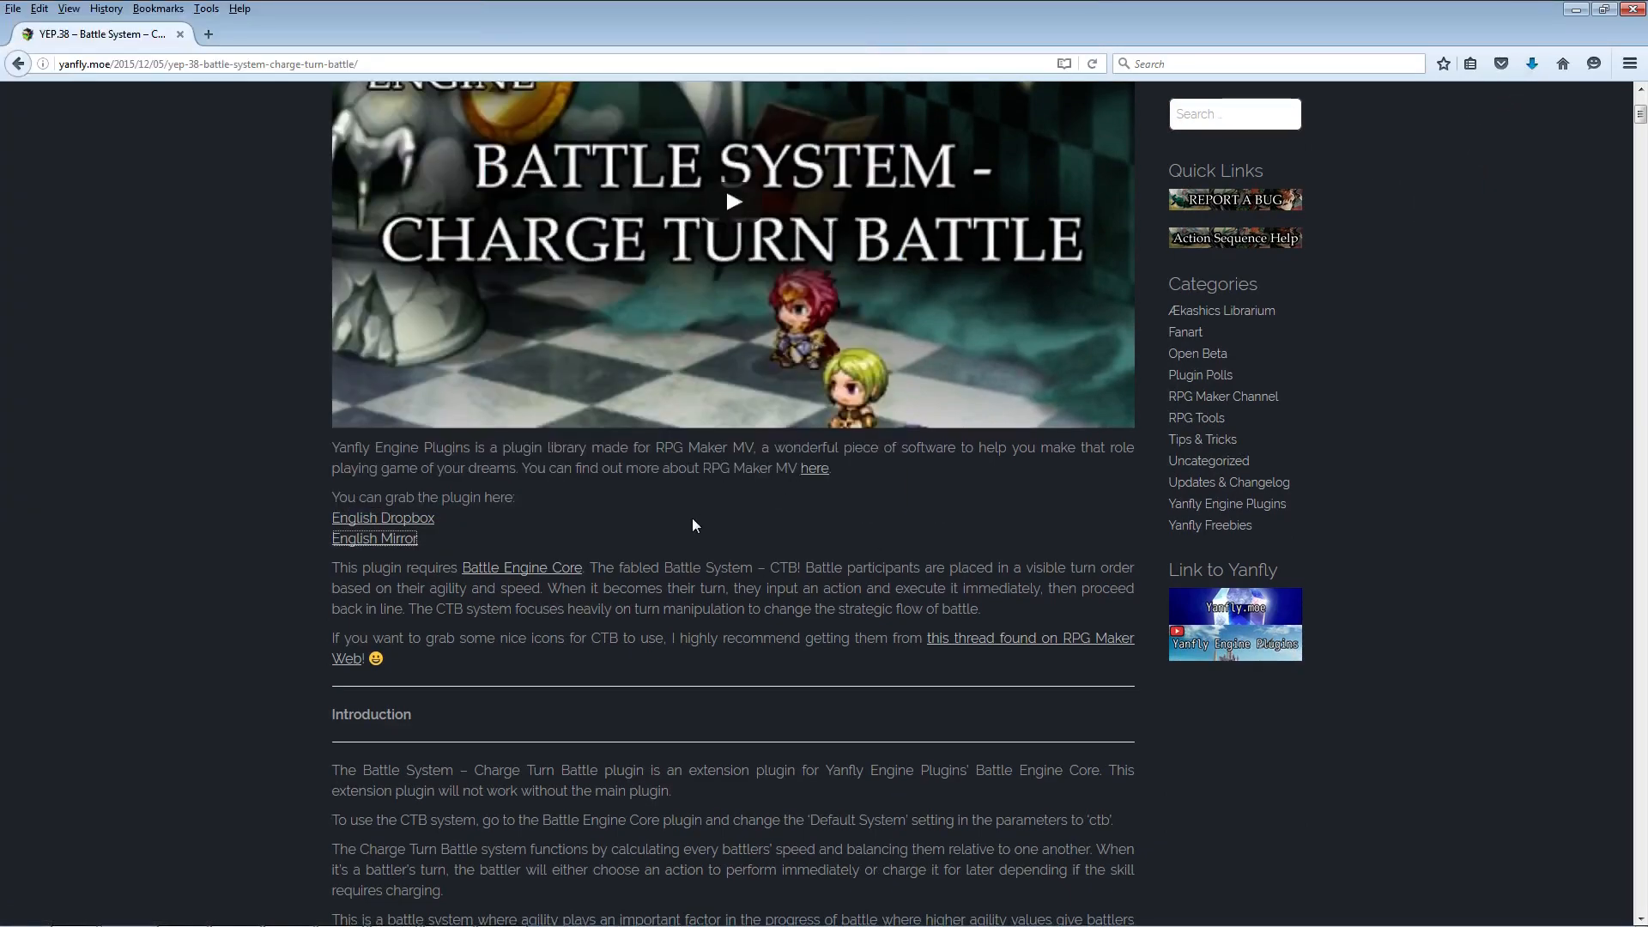
Step: Check the CTB page's introduction, switch to RPG Maker MV and add YEP_X_BattleSysCTB with default parameters below YEP_X_AnimatedSVEnemies
{"action": "scroll", "coordinate": [679, 519], "scroll_direction": "down", "scroll_amount": 8}
{"action": "scroll", "coordinate": [674, 526], "scroll_direction": "down", "scroll_amount": 5}
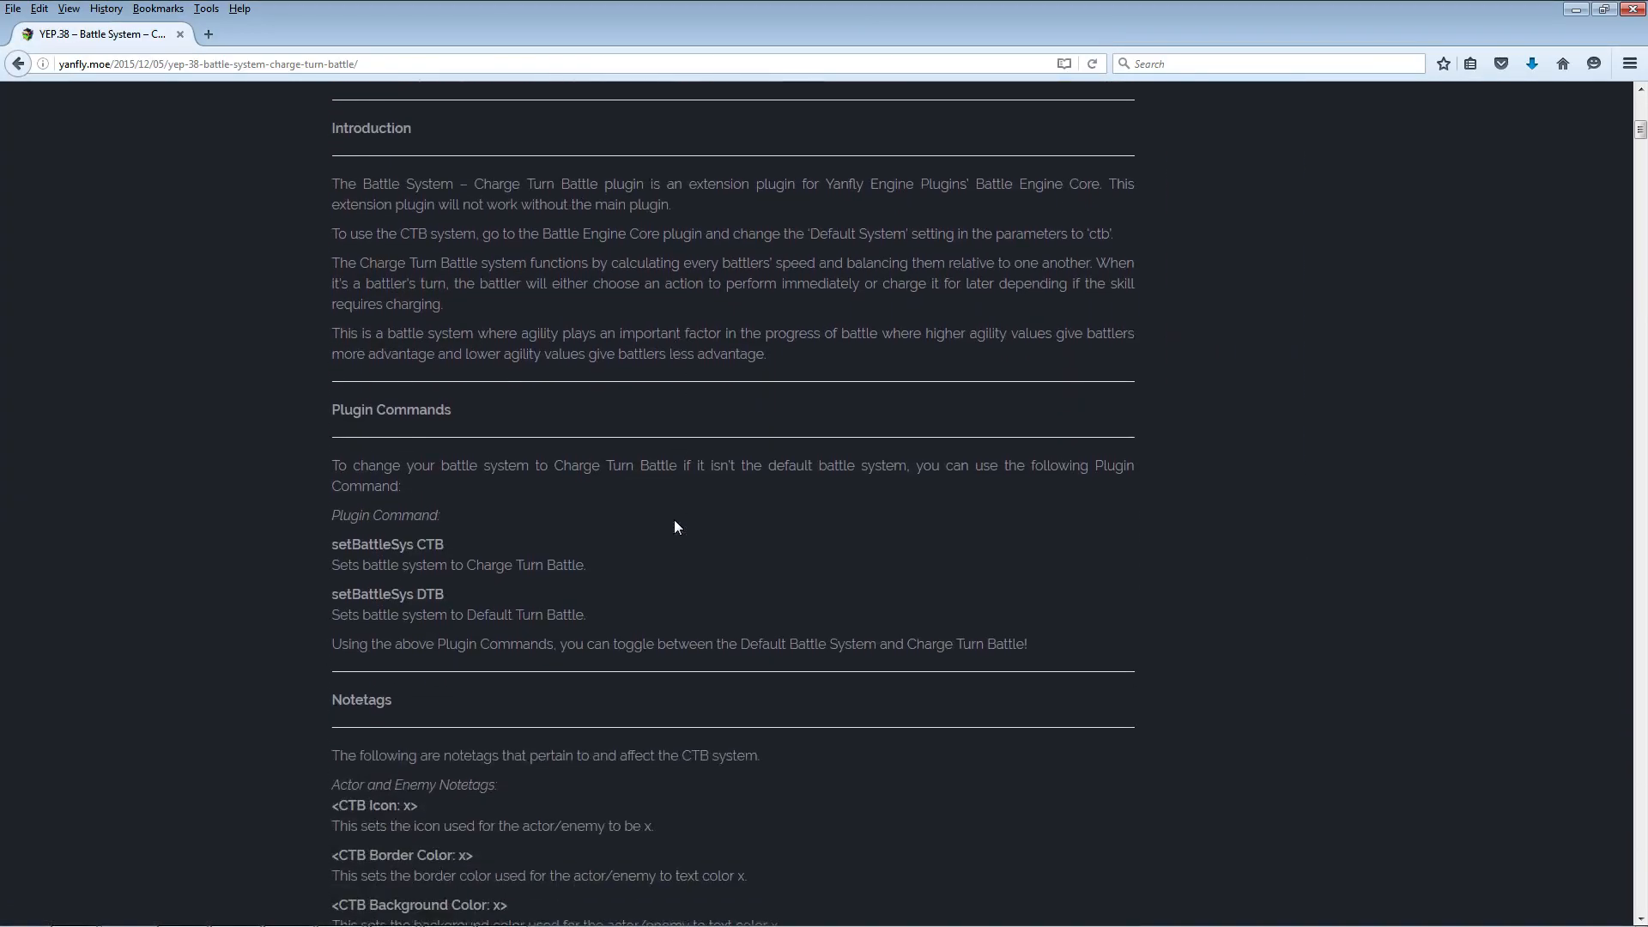
{"action": "scroll", "coordinate": [675, 526], "scroll_direction": "up", "scroll_amount": 9}
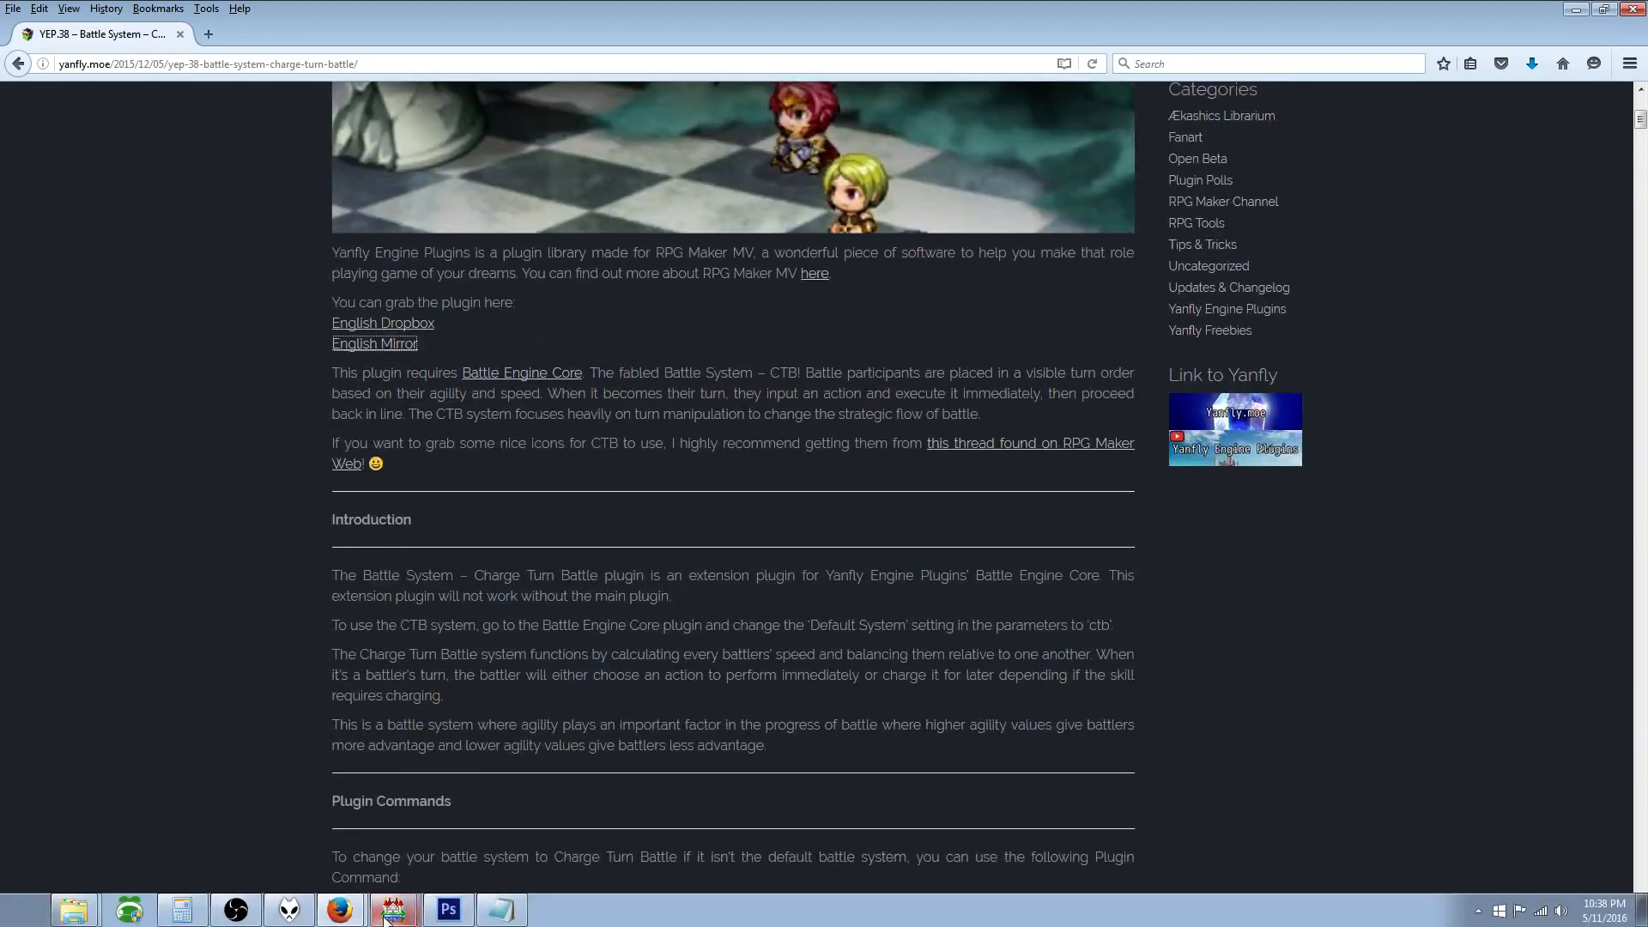
{"action": "left_click", "coordinate": [394, 910]}
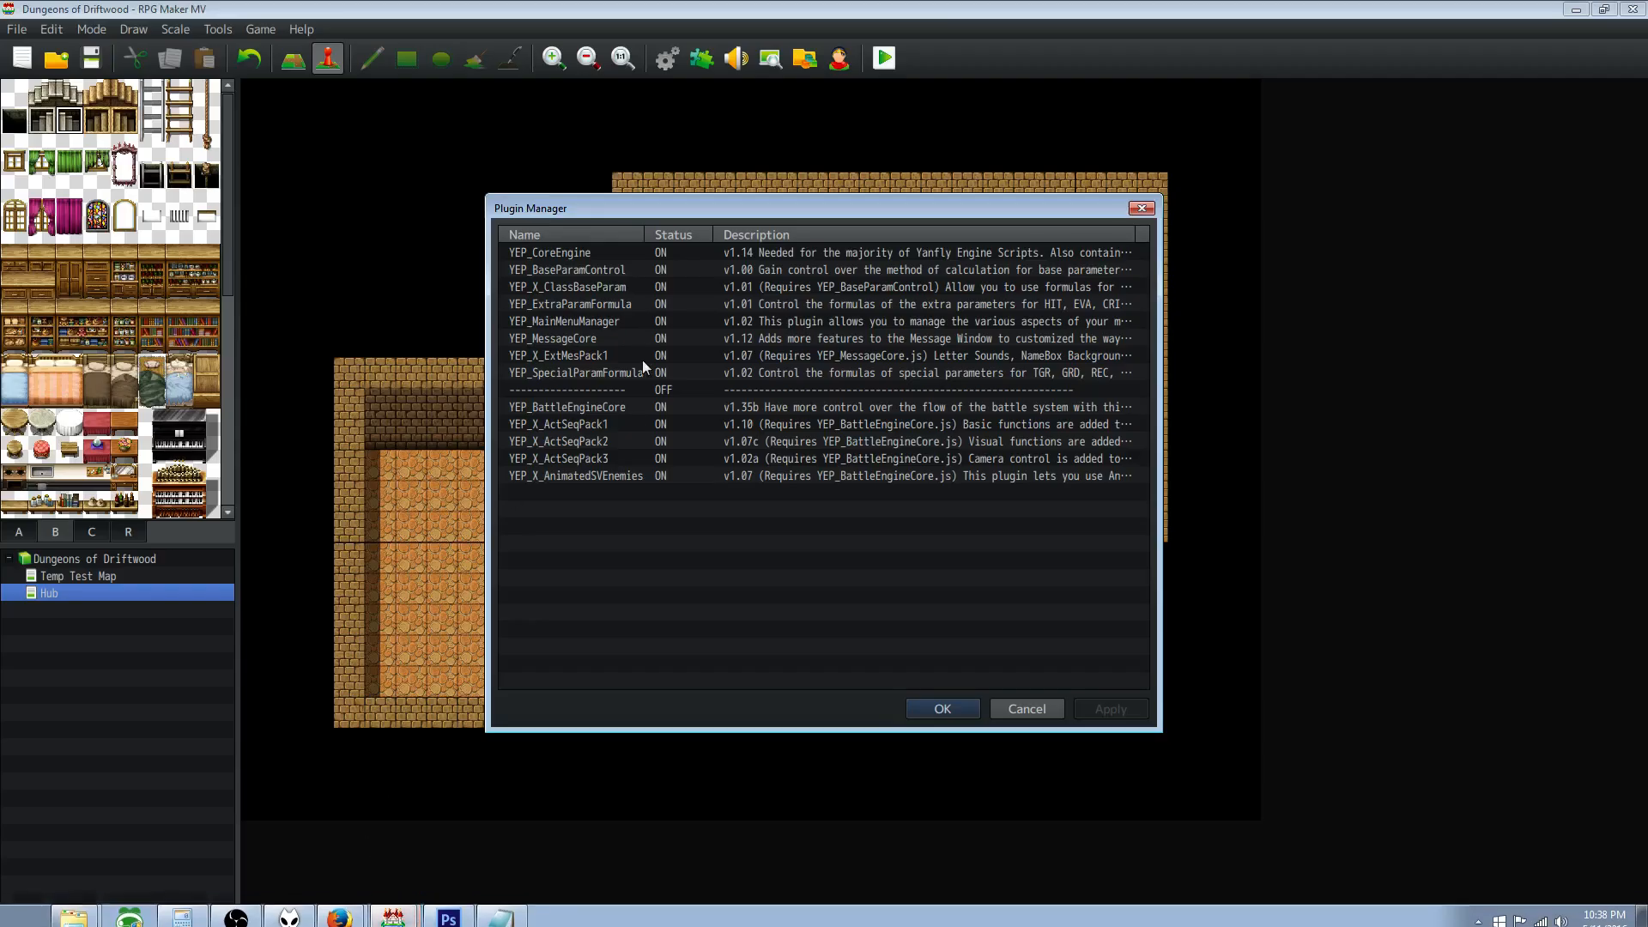
{"action": "double_click", "coordinate": [570, 497]}
{"action": "left_click", "coordinate": [740, 342]}
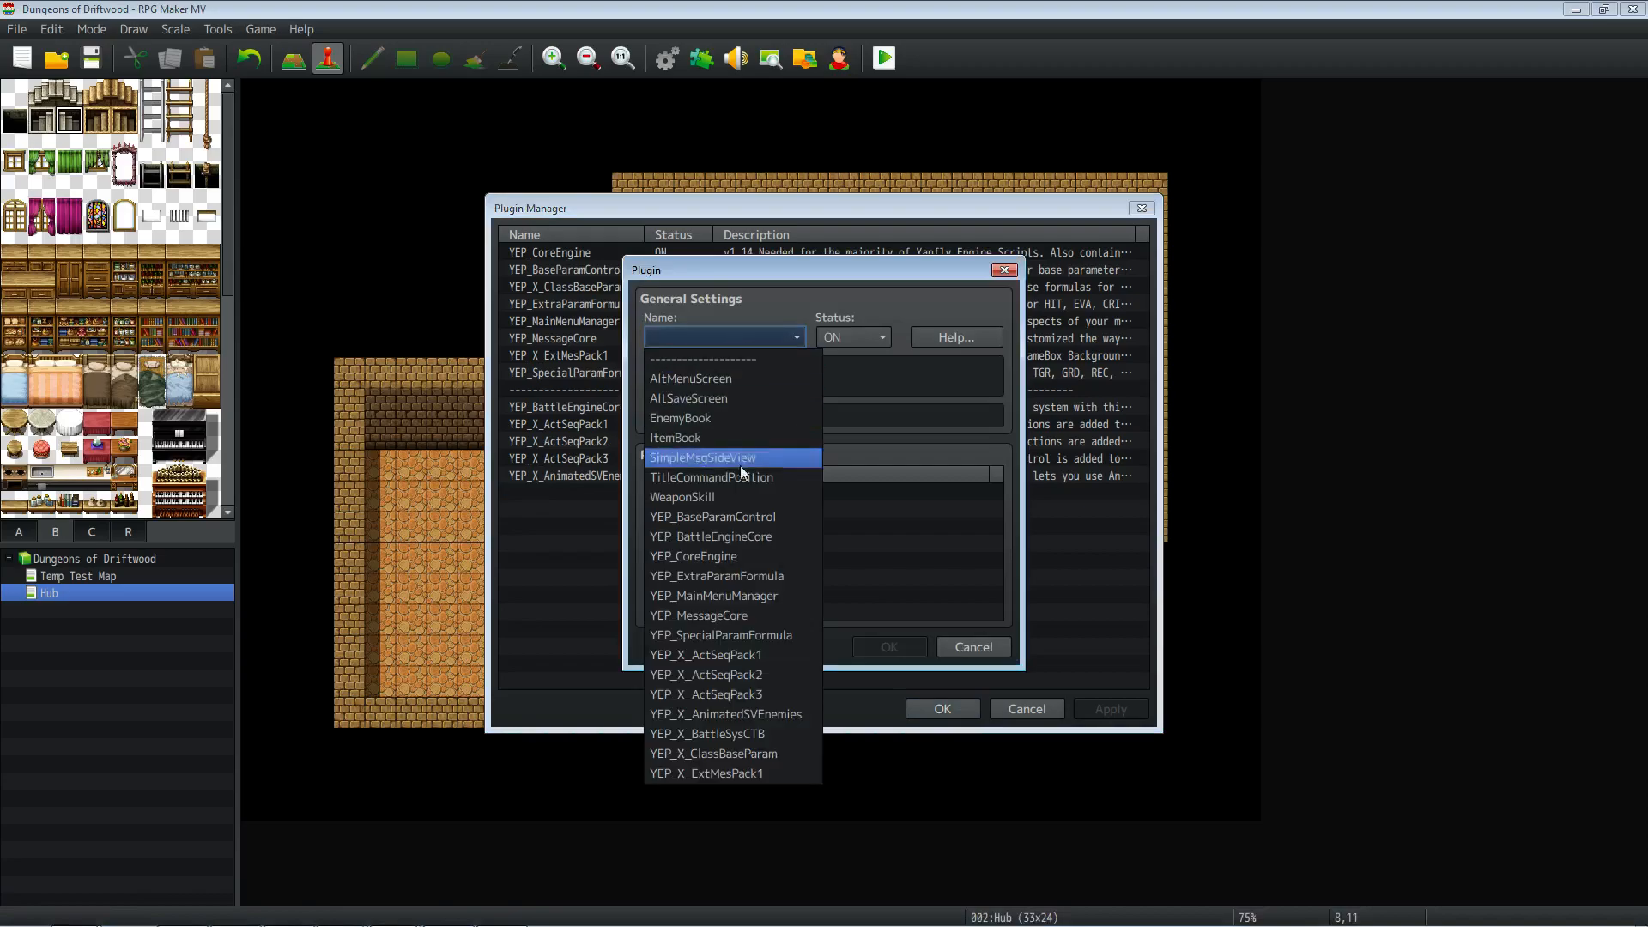
{"action": "left_click", "coordinate": [768, 733]}
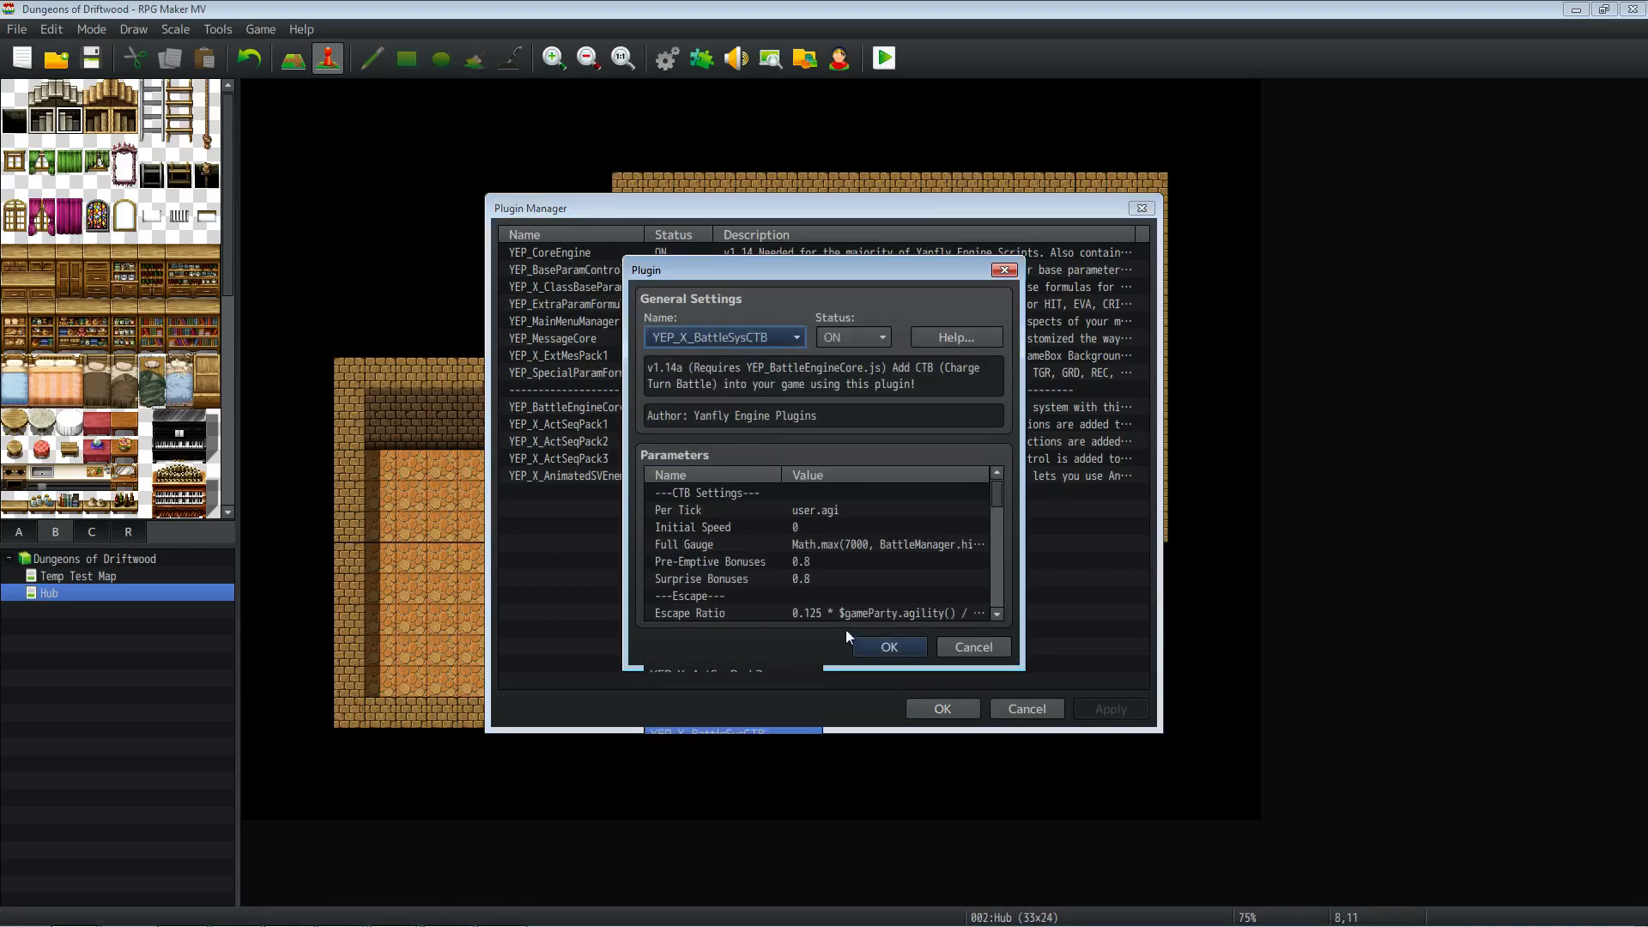
{"action": "left_click", "coordinate": [872, 644]}
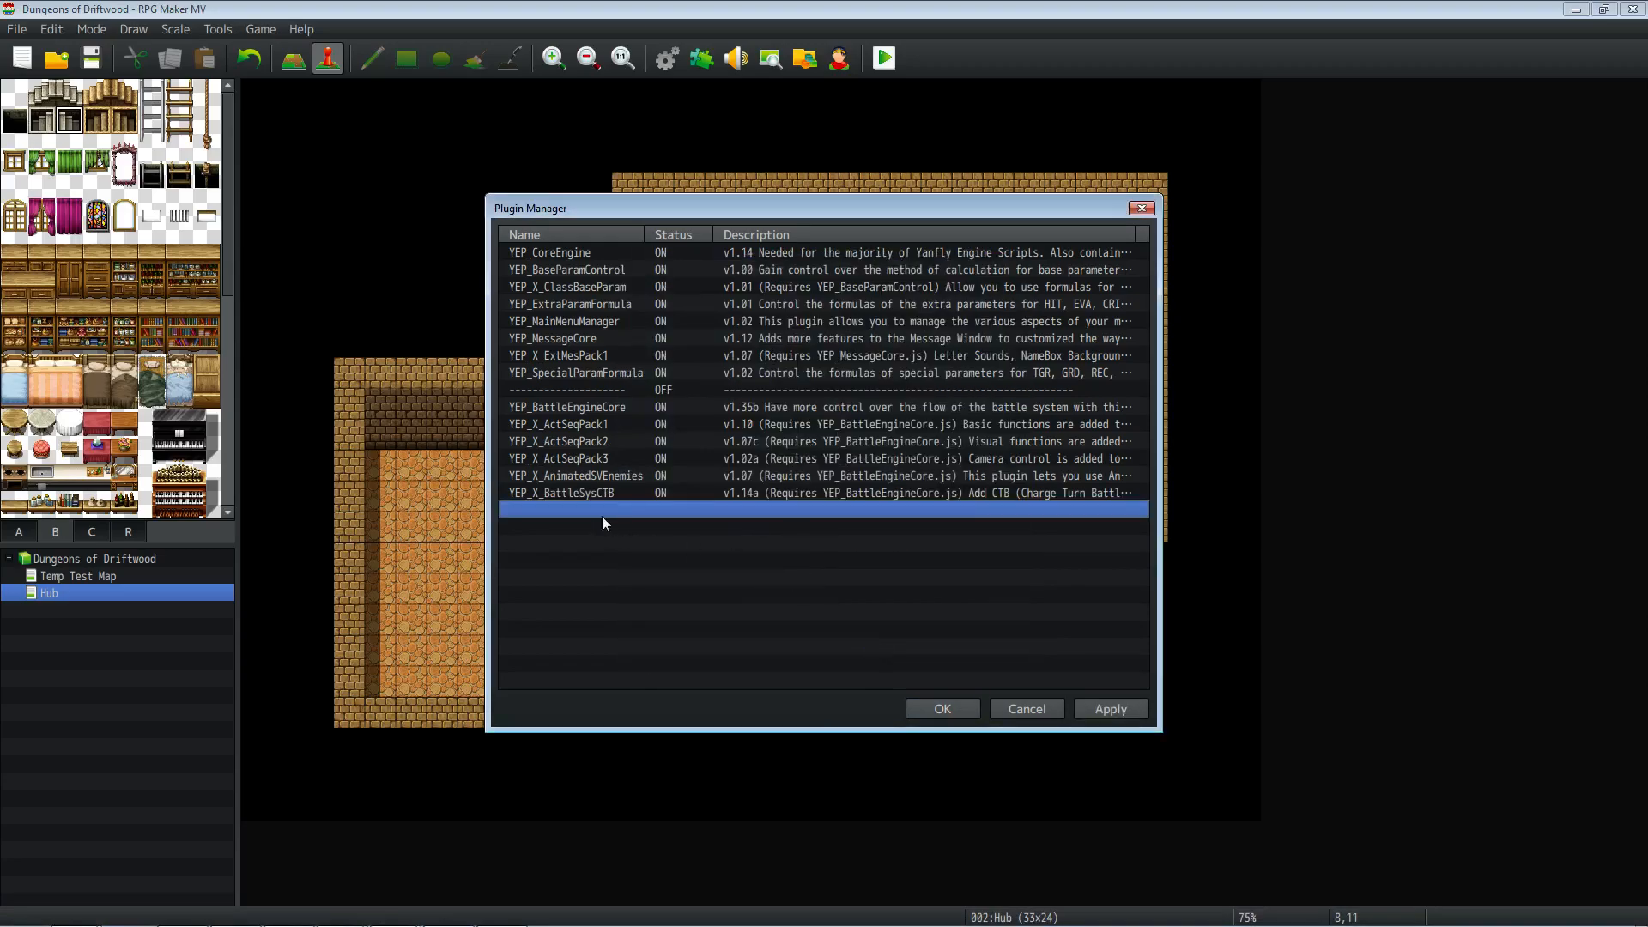
Step: Set the Default System parameter of the YEP_BattleEngineCore plugin to ctb
{"action": "double_click", "coordinate": [582, 407]}
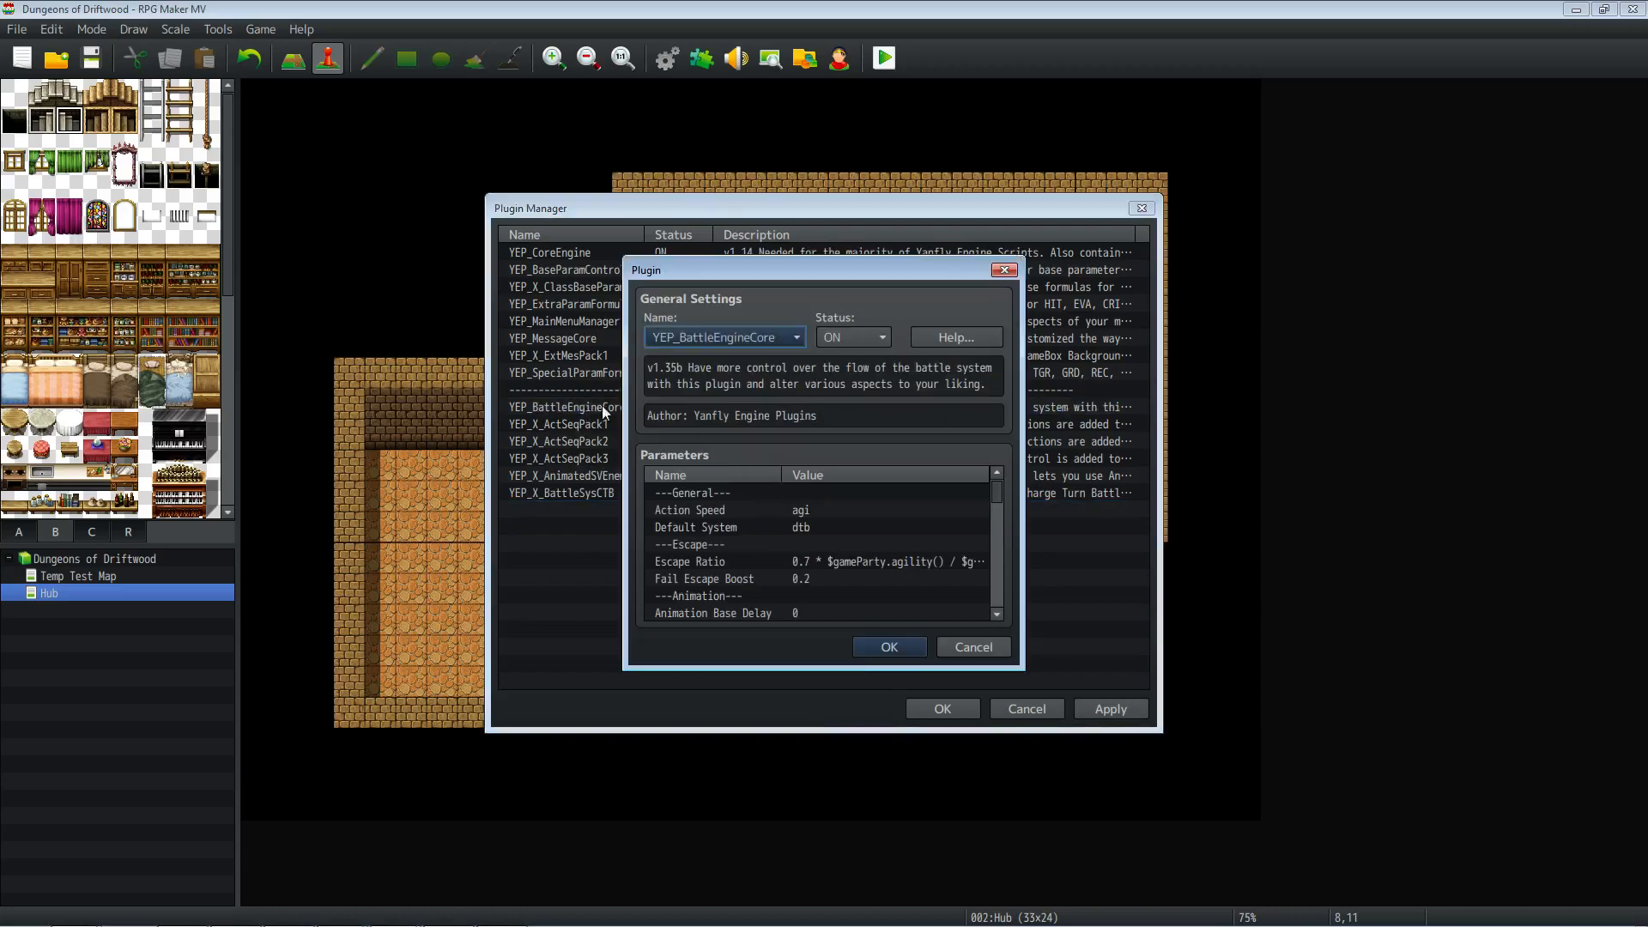
{"action": "double_click", "coordinate": [806, 527]}
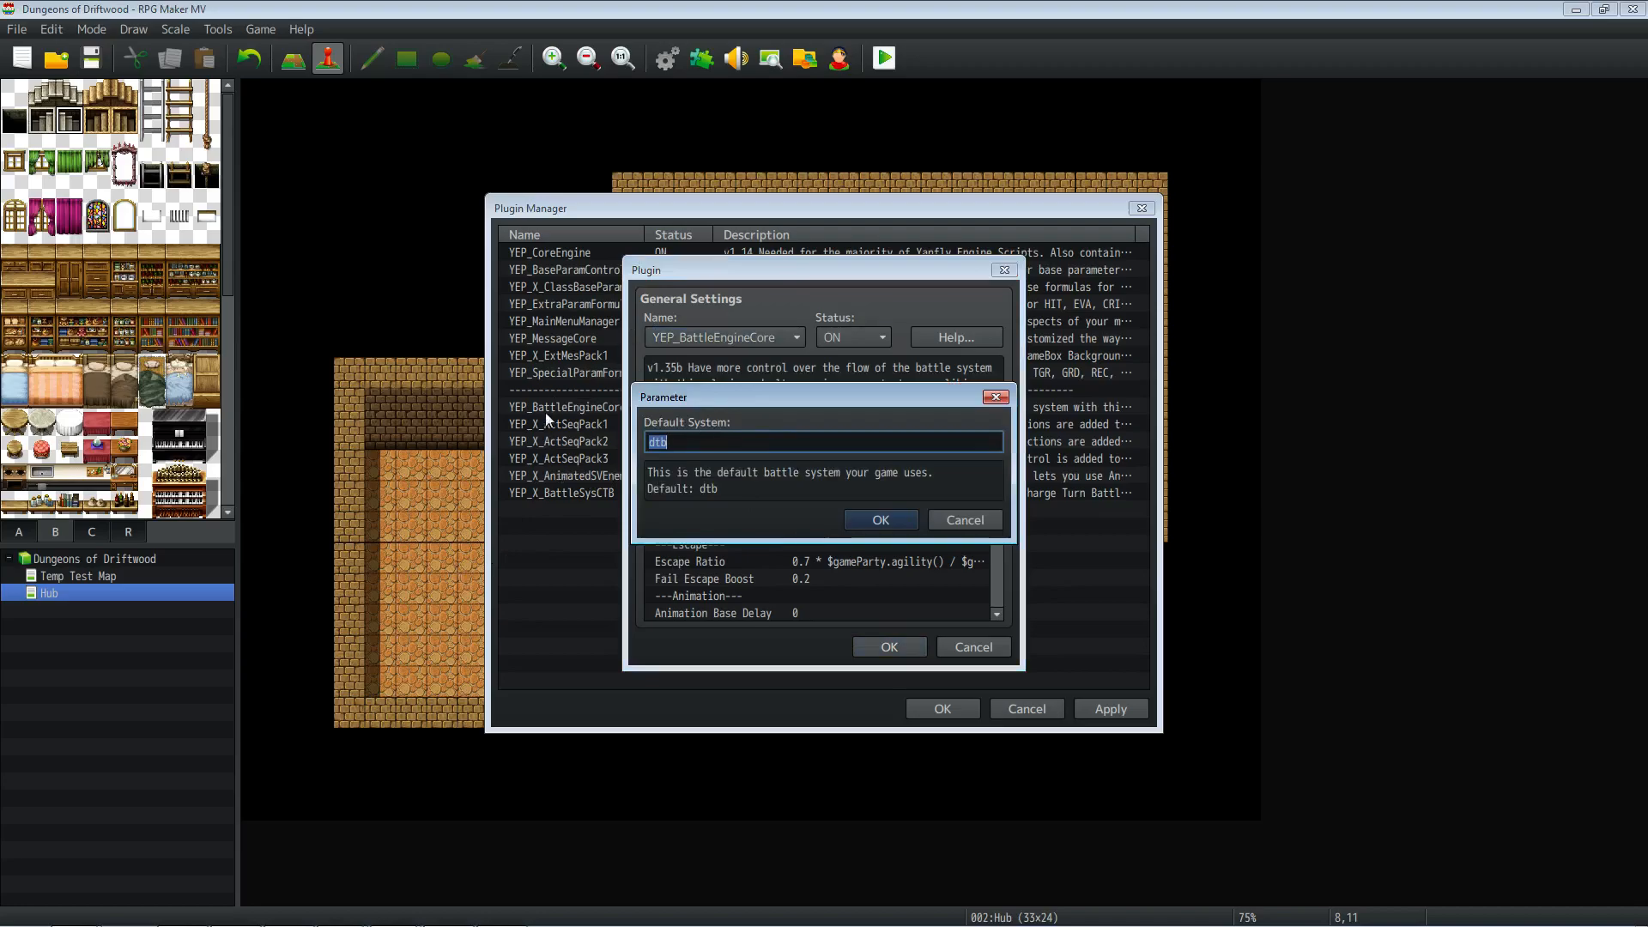
{"action": "left_click_drag", "start_coordinate": [708, 395], "coordinate": [702, 443]}
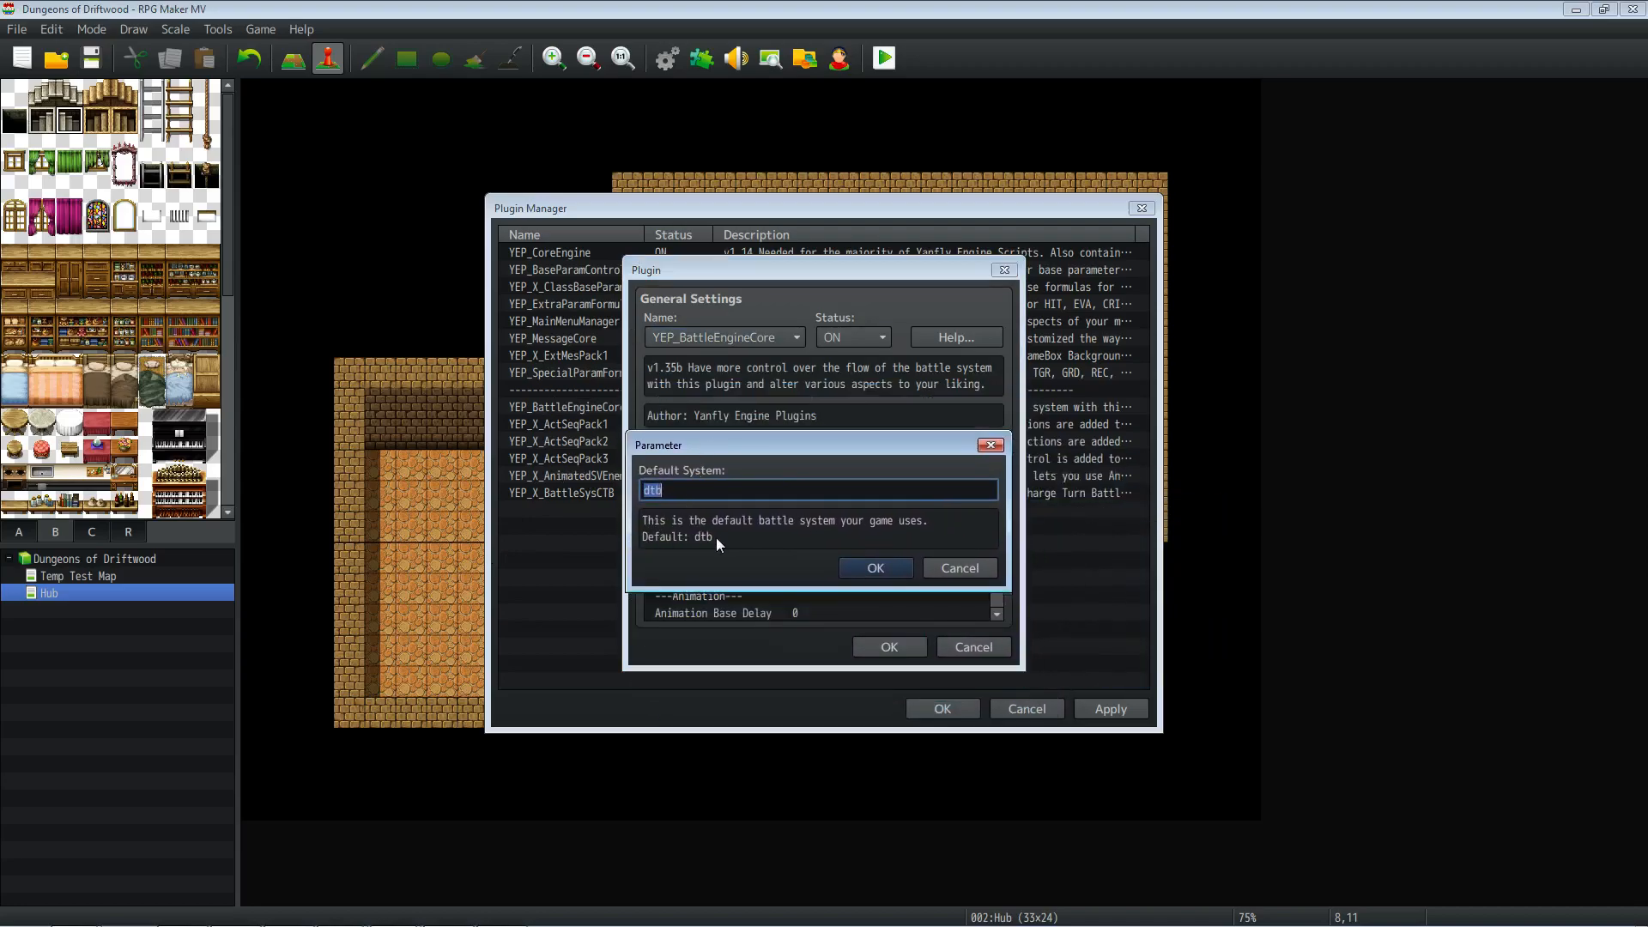
{"action": "type", "text": "ctb"}
{"action": "left_click", "coordinate": [869, 568]}
{"action": "left_click", "coordinate": [882, 646]}
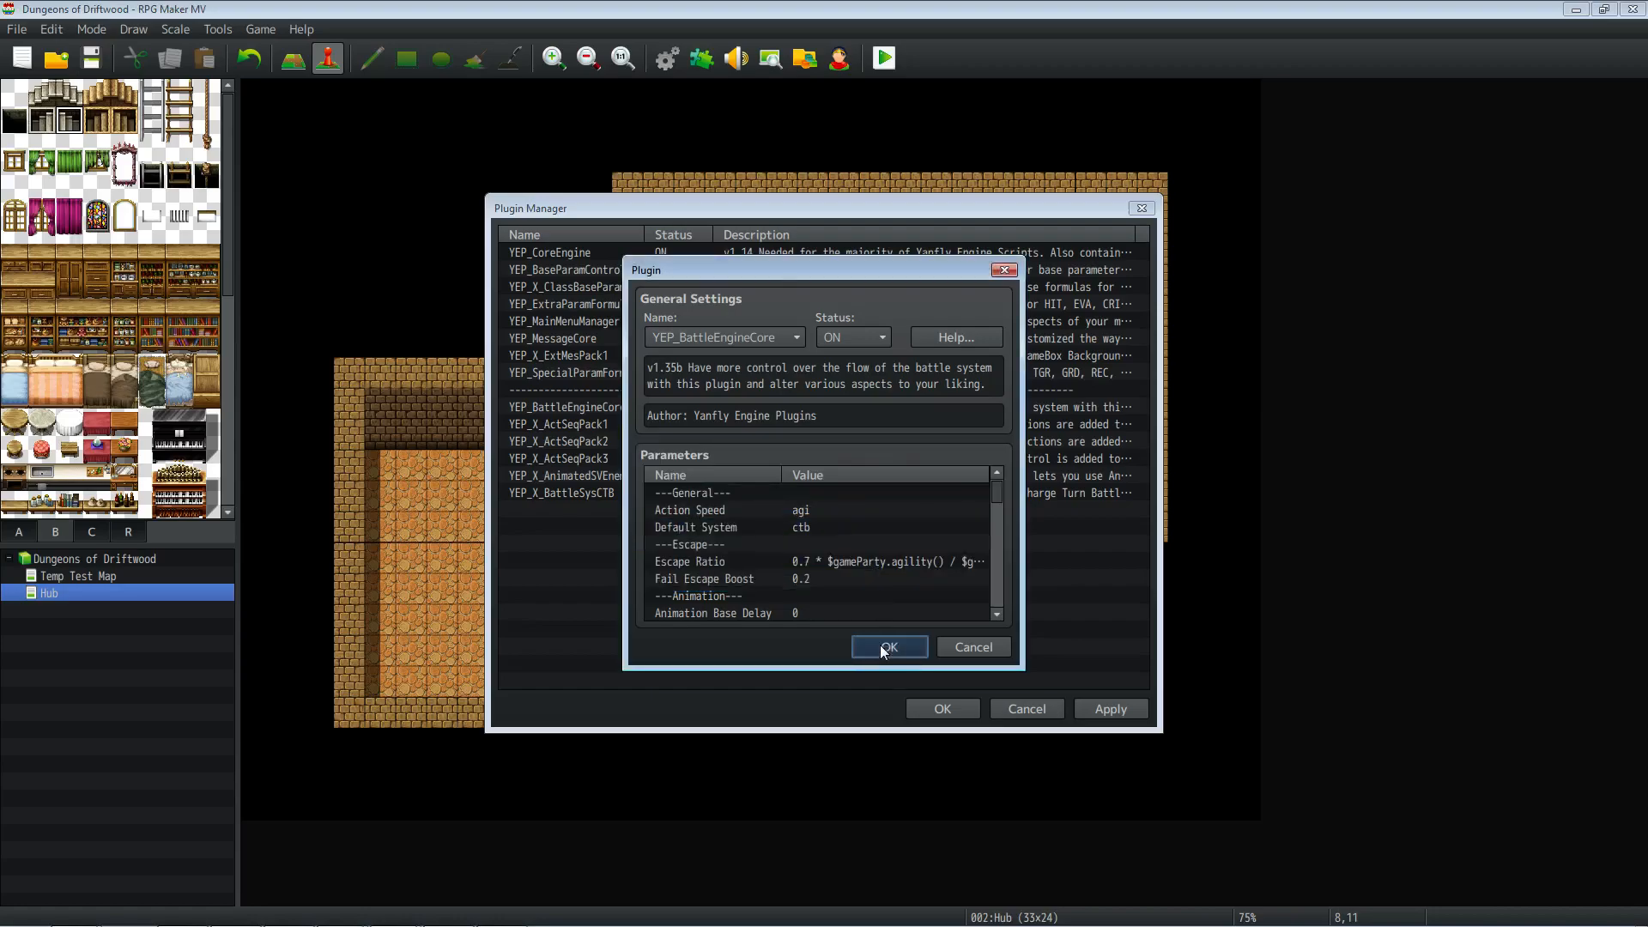
Step: Review the YEP_X_BattleSysCTB parameters down to the turn order settings and commit the changes in the Plugin Manager
{"action": "double_click", "coordinate": [672, 492]}
{"action": "scroll", "coordinate": [748, 509], "scroll_direction": "down", "scroll_amount": 3}
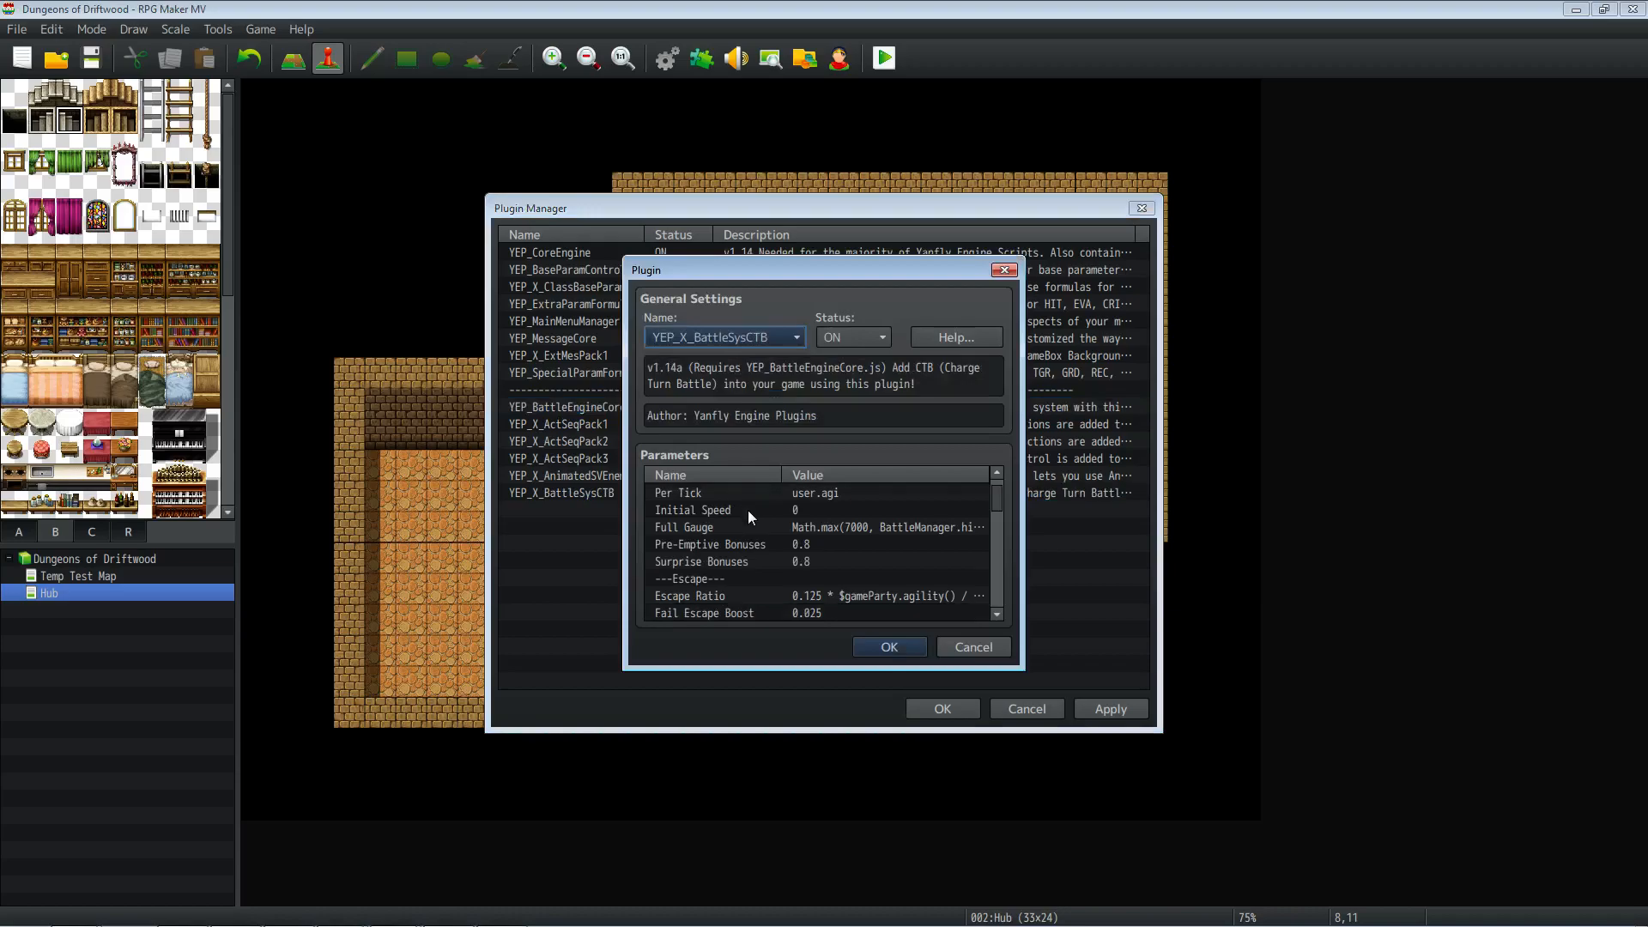
{"action": "scroll", "coordinate": [749, 510], "scroll_direction": "up", "scroll_amount": 2}
{"action": "scroll", "coordinate": [818, 566], "scroll_direction": "down", "scroll_amount": 2}
{"action": "scroll", "coordinate": [817, 565], "scroll_direction": "up", "scroll_amount": 3}
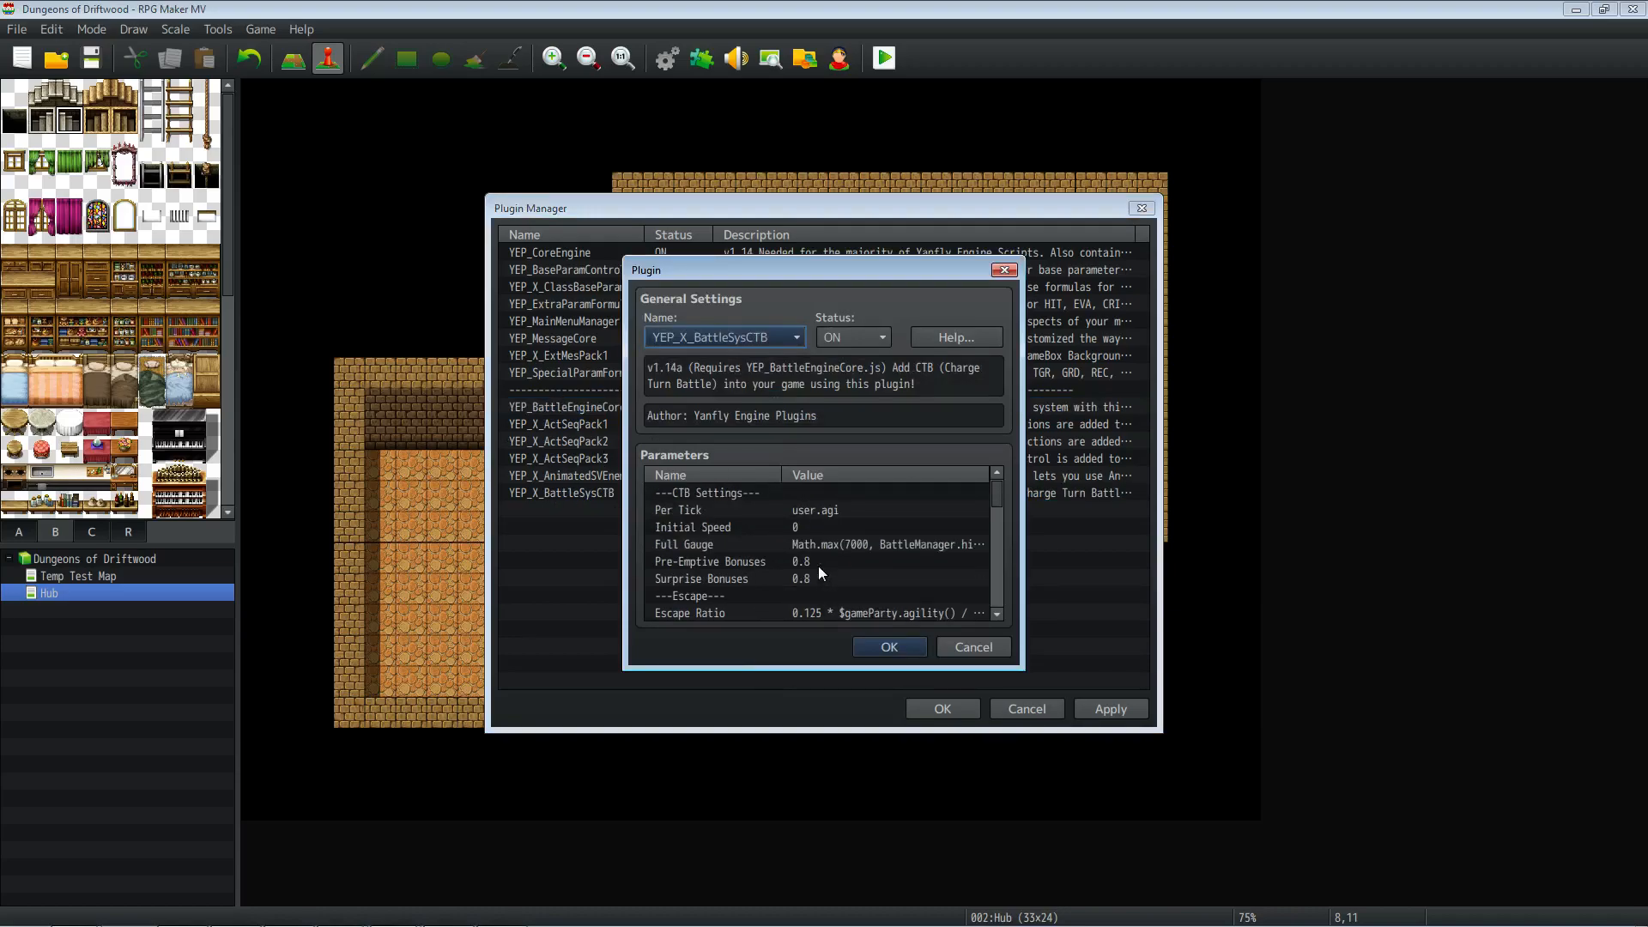
{"action": "scroll", "coordinate": [818, 565], "scroll_direction": "down", "scroll_amount": 3}
{"action": "scroll", "coordinate": [818, 567], "scroll_direction": "down", "scroll_amount": 5}
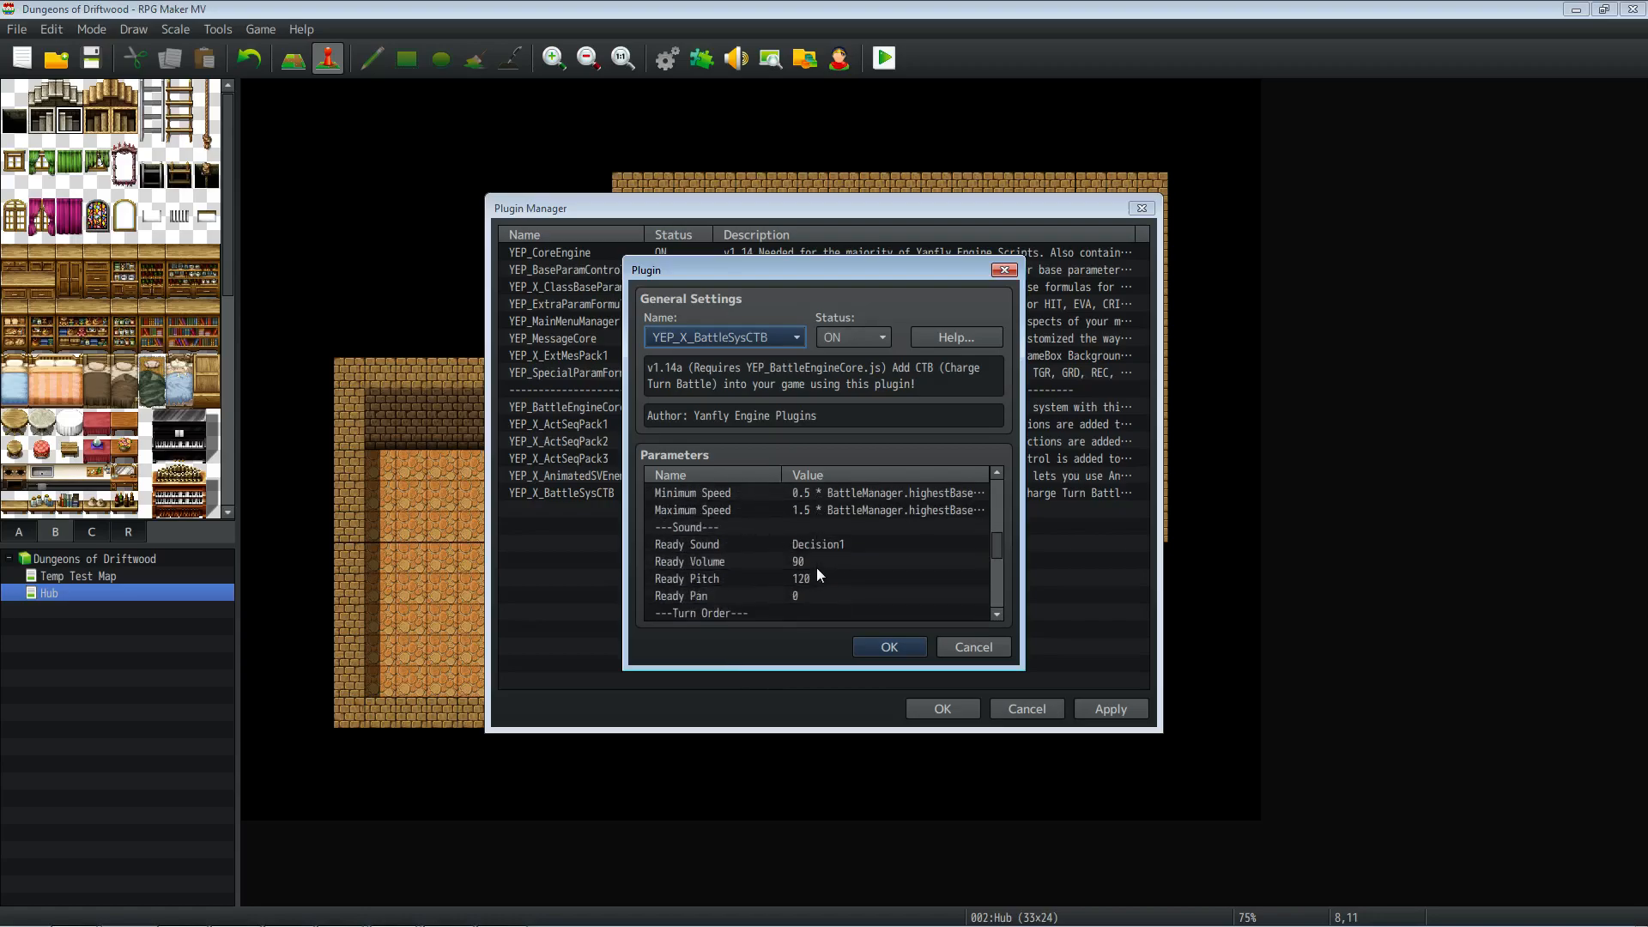
{"action": "scroll", "coordinate": [816, 568], "scroll_direction": "down", "scroll_amount": 4}
{"action": "scroll", "coordinate": [815, 570], "scroll_direction": "down", "scroll_amount": 1}
{"action": "left_click", "coordinate": [890, 647]}
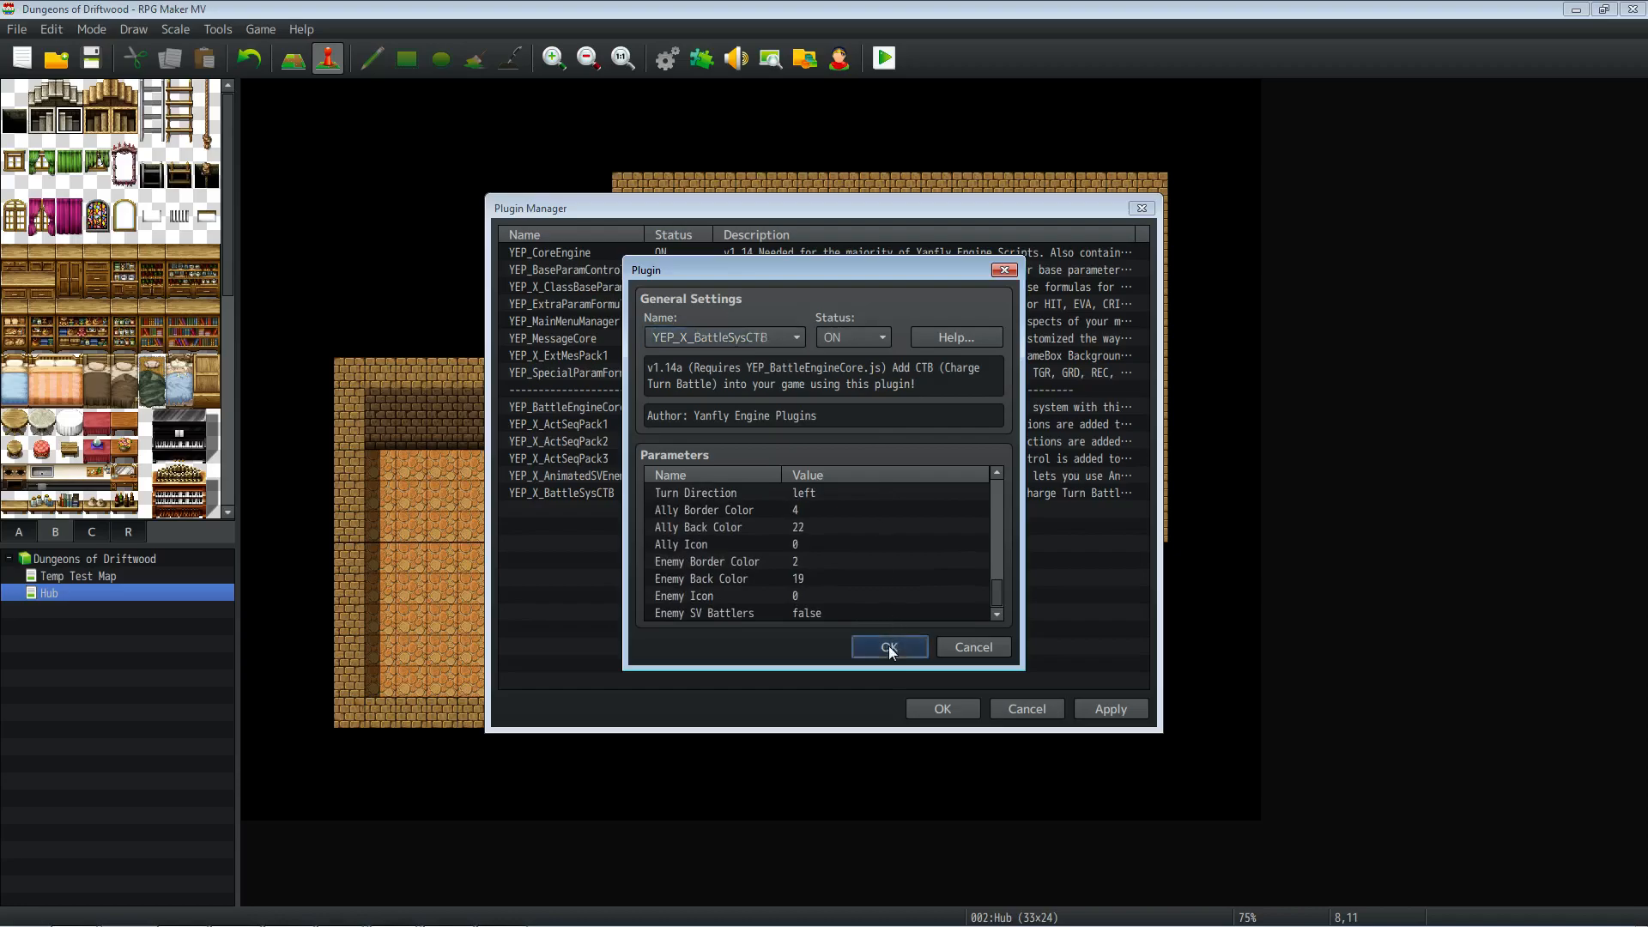
{"action": "left_click", "coordinate": [1085, 709]}
{"action": "left_click", "coordinate": [953, 709]}
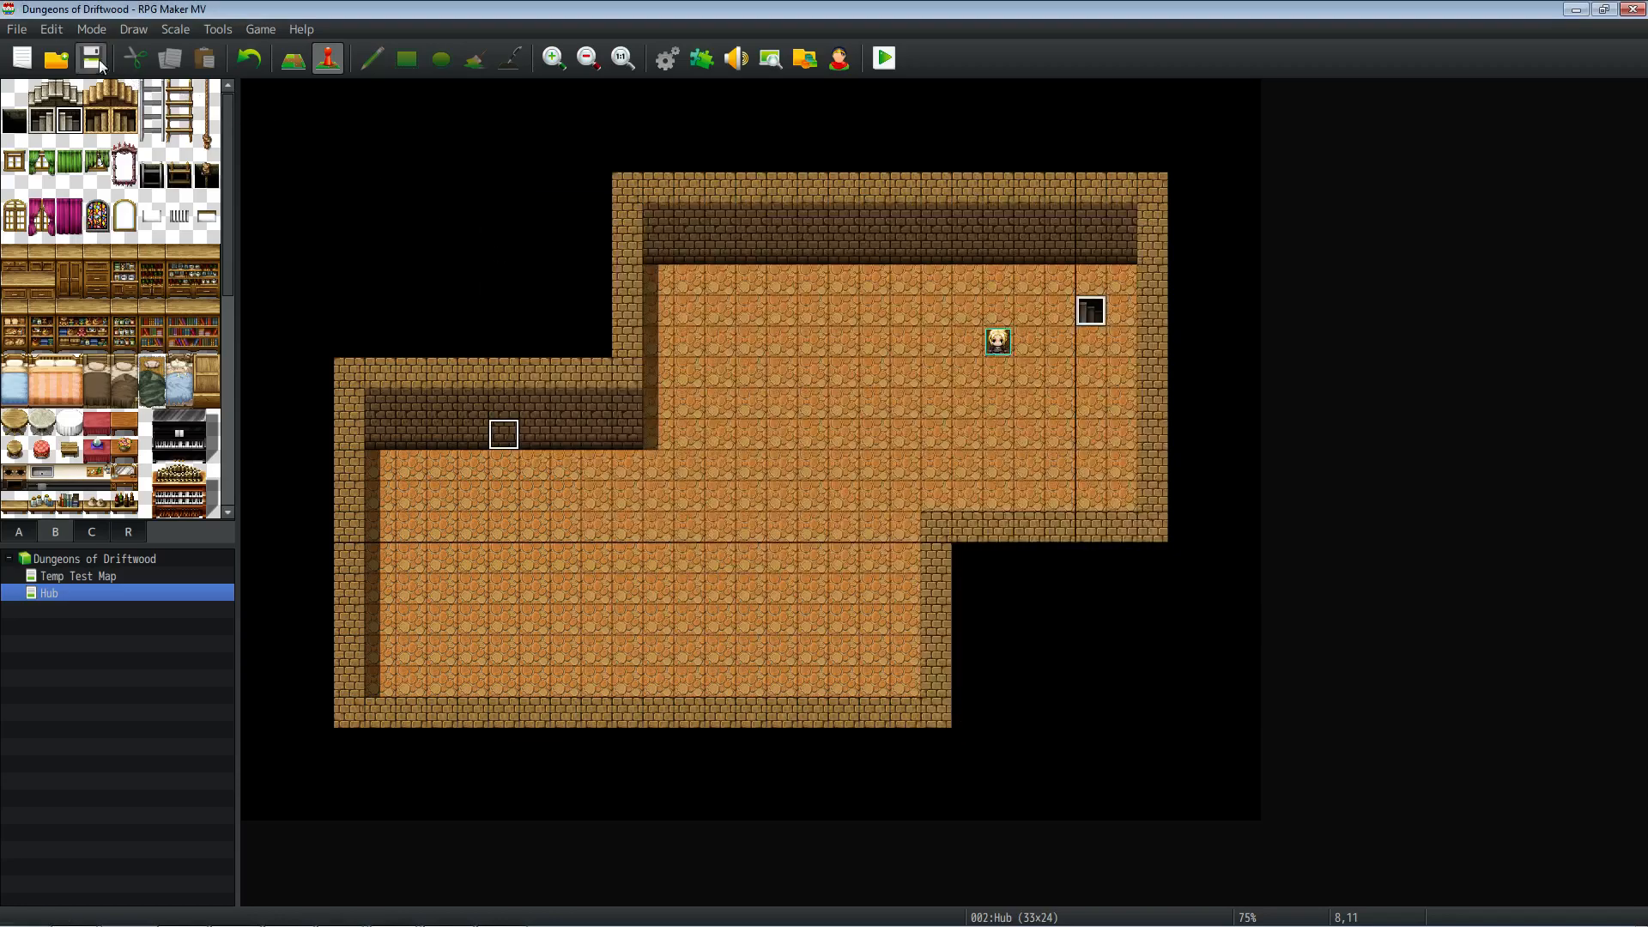
Step: Switch to Firefox, return to the Yanfly plugin list and open the Counter Control page
{"action": "mouse_move", "coordinate": [357, 924]}
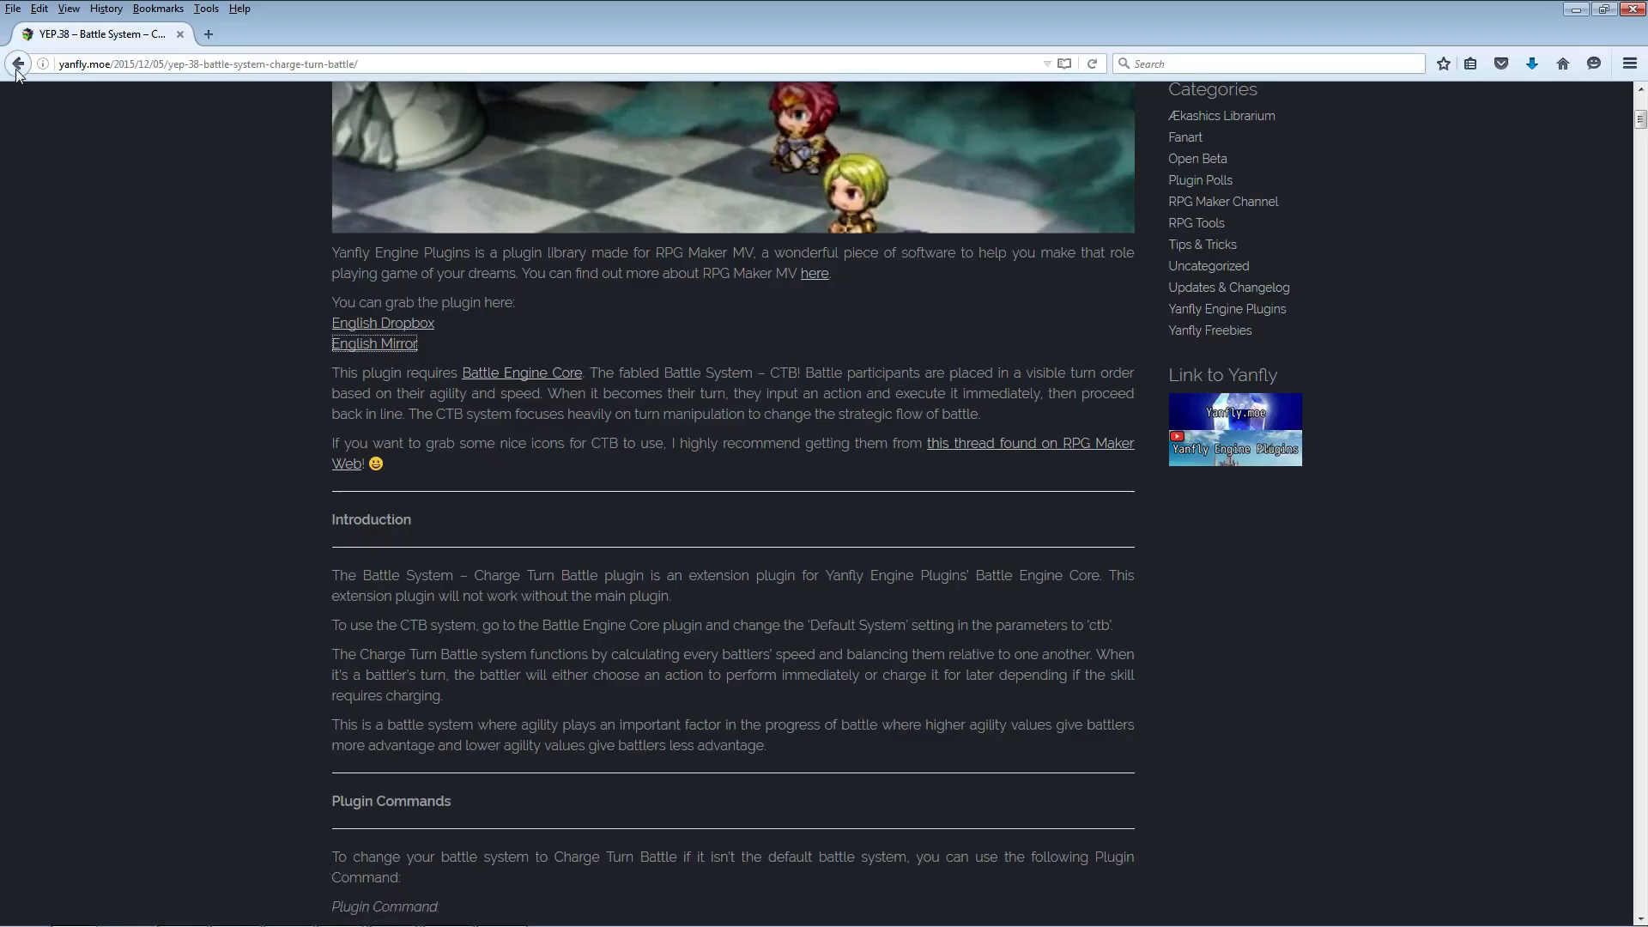
{"action": "left_click", "coordinate": [18, 63]}
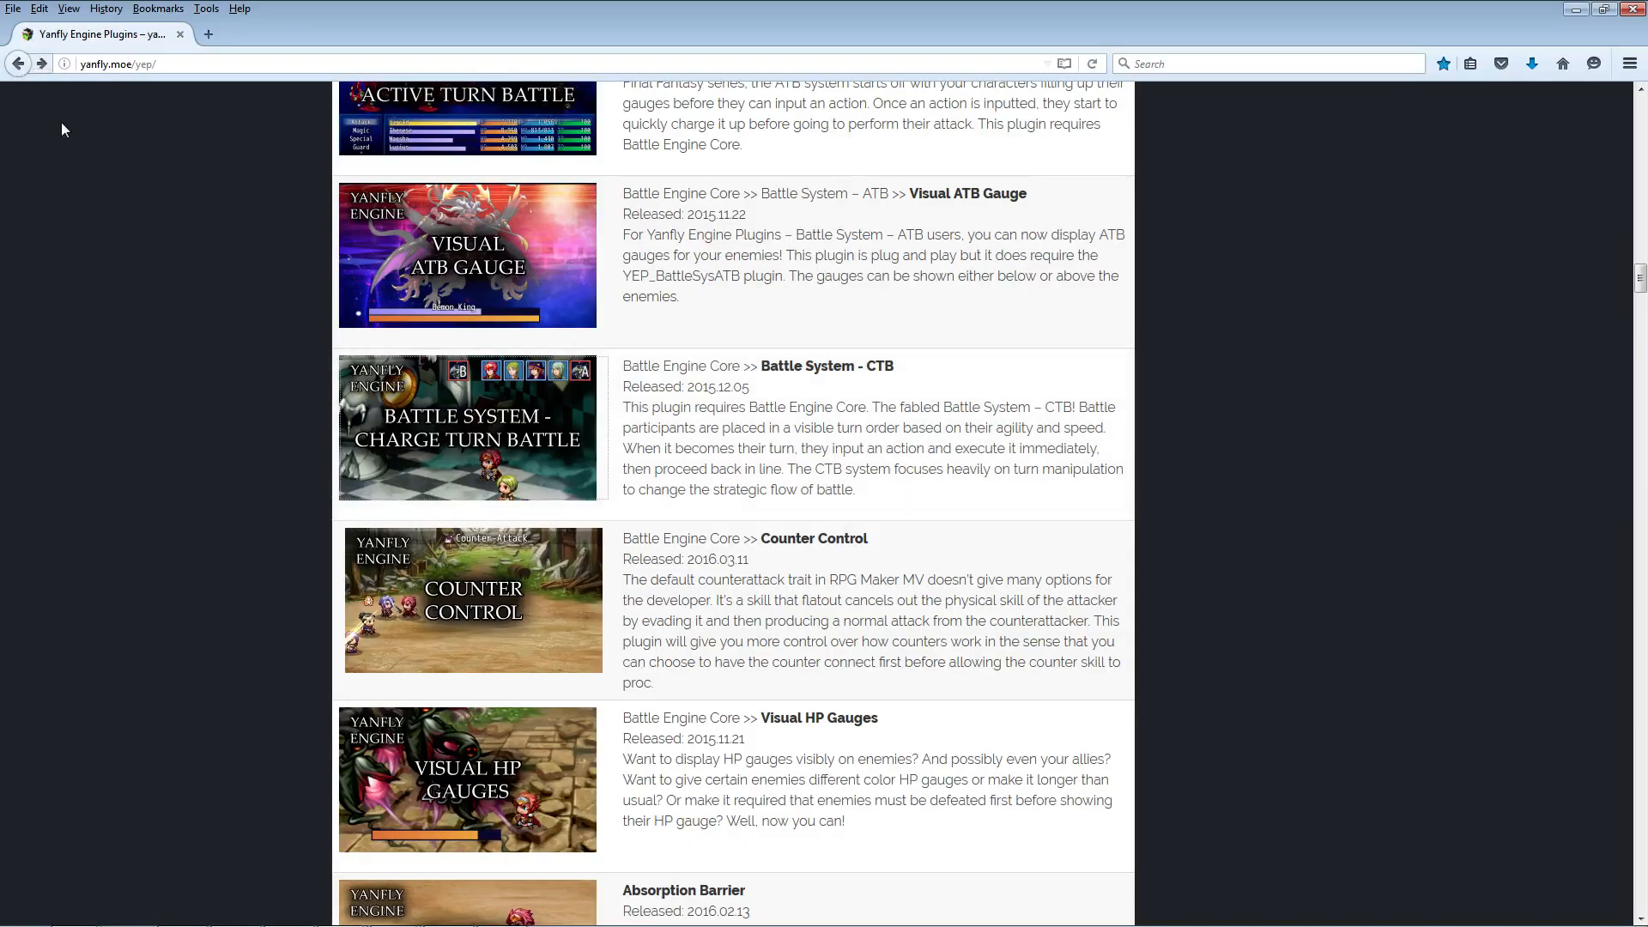
{"action": "scroll", "coordinate": [455, 378], "scroll_direction": "down", "scroll_amount": 3}
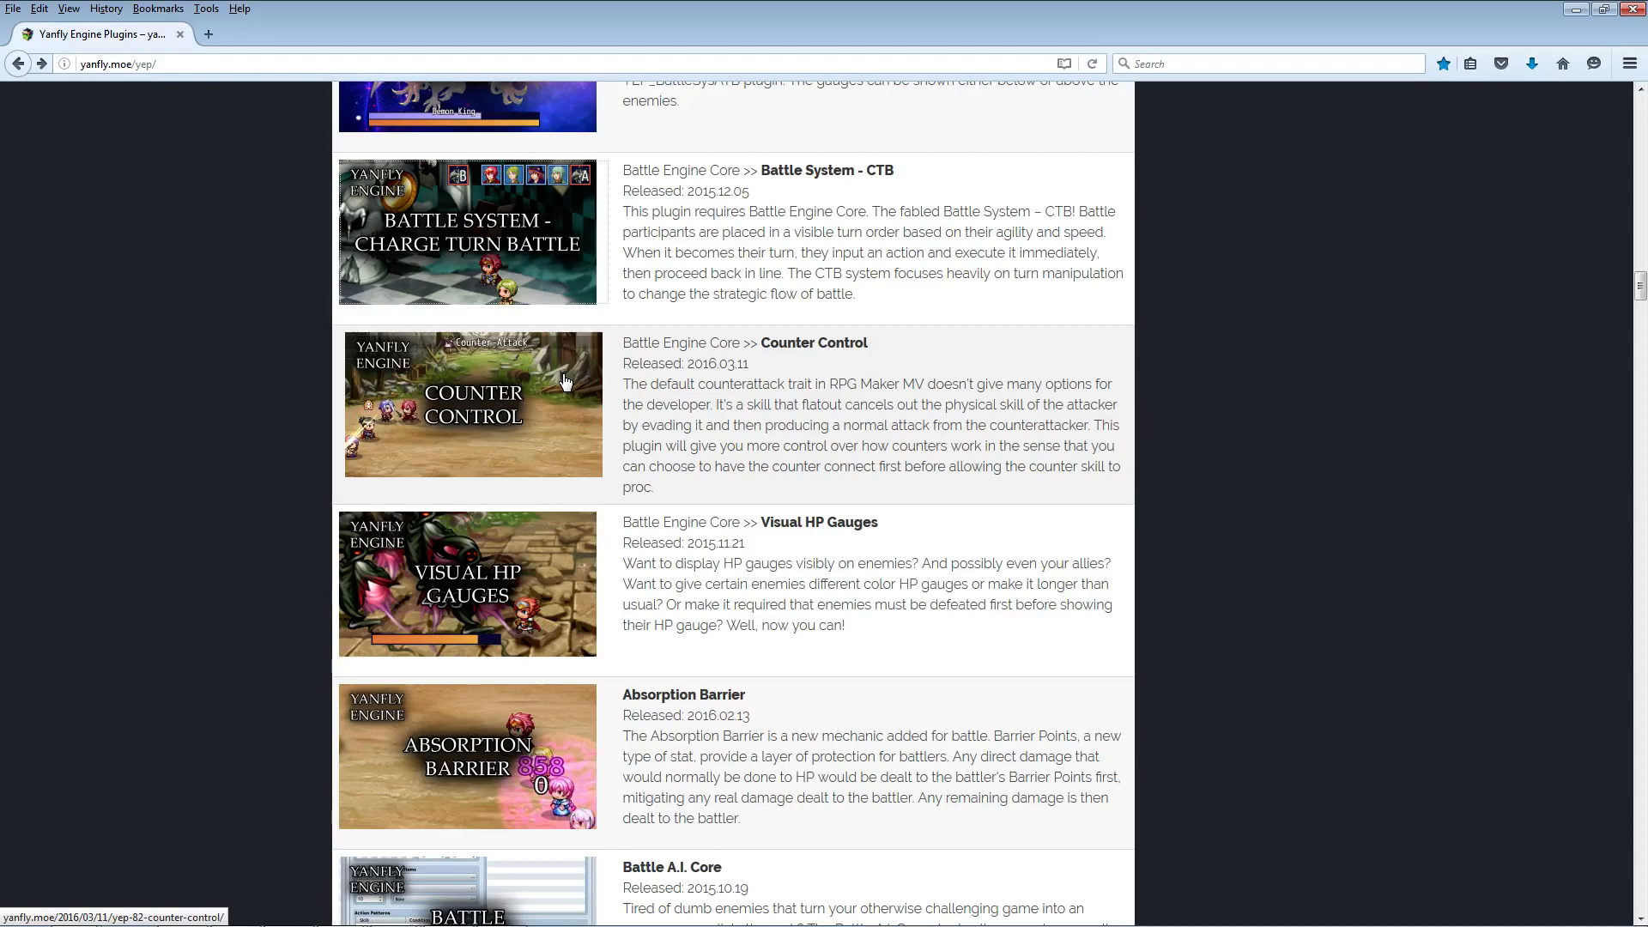
{"action": "left_click", "coordinate": [564, 381]}
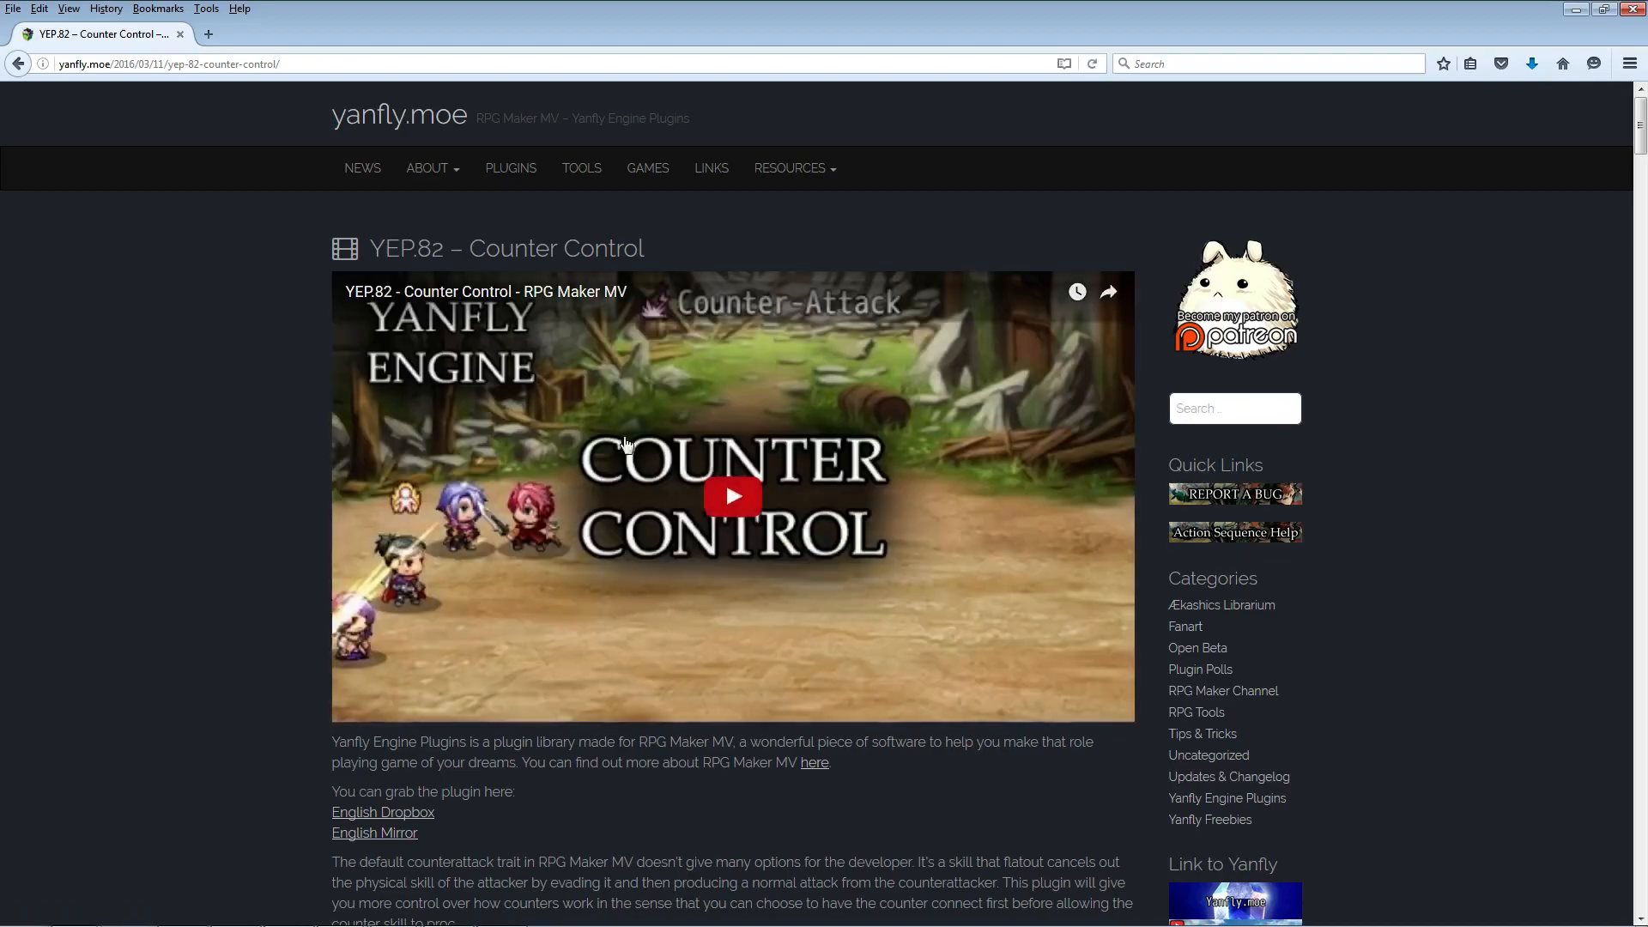
Step: Save the Counter Control plugin file from the English Mirror link into the project's js/plugins folder
{"action": "scroll", "coordinate": [678, 459], "scroll_direction": "down", "scroll_amount": 2}
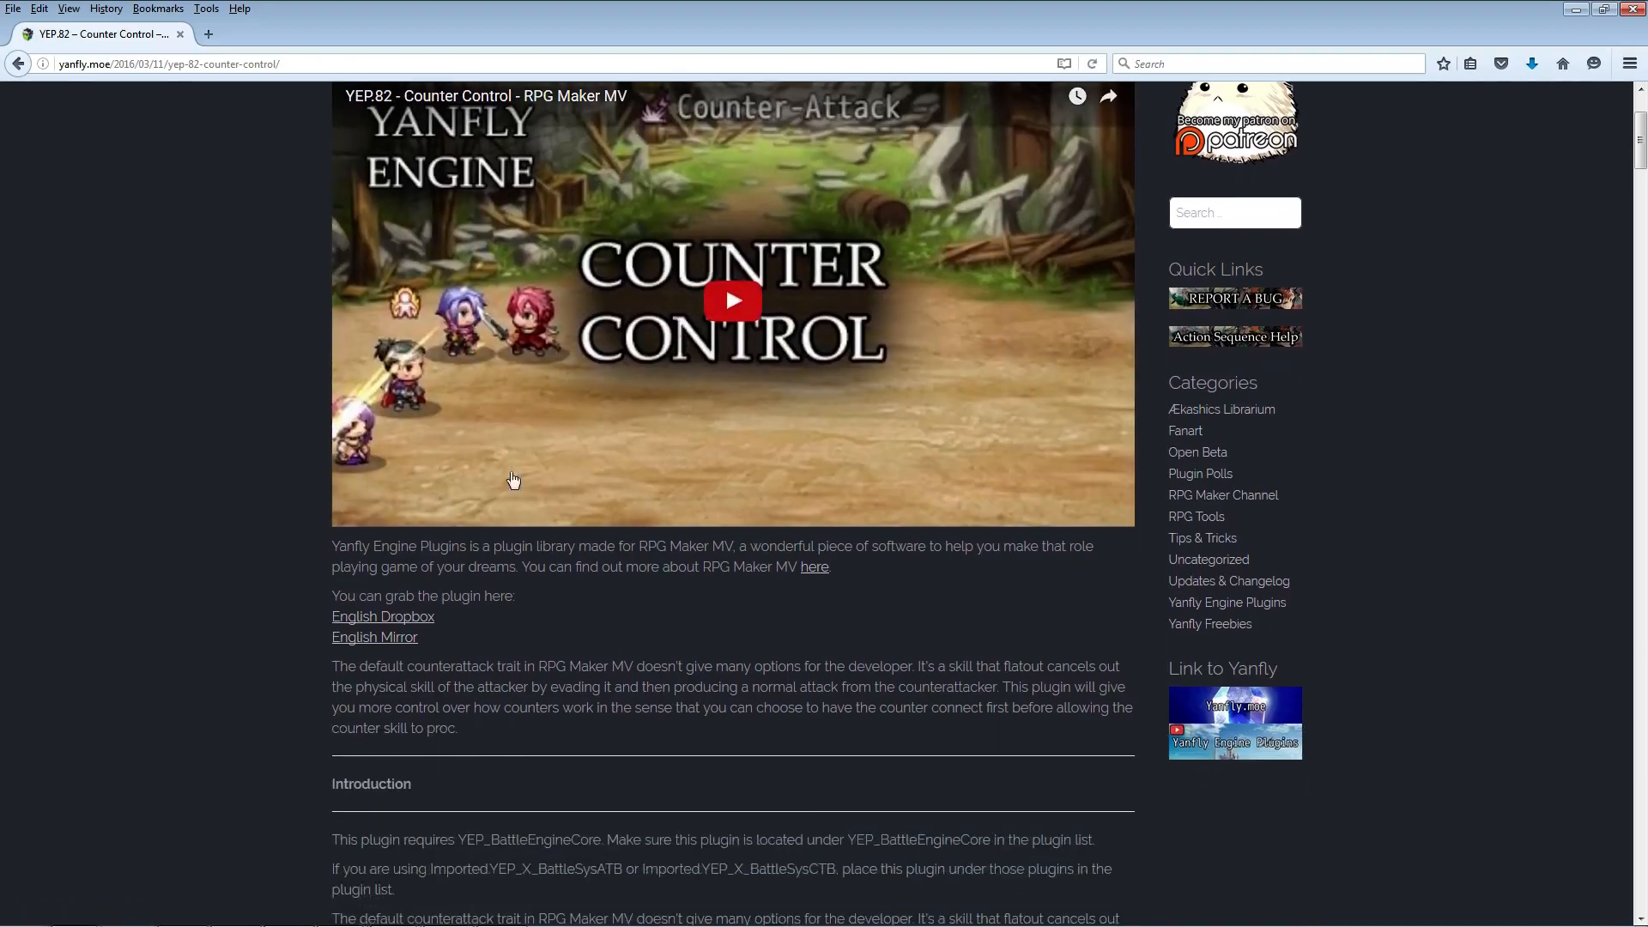
{"action": "right_click", "coordinate": [378, 639]}
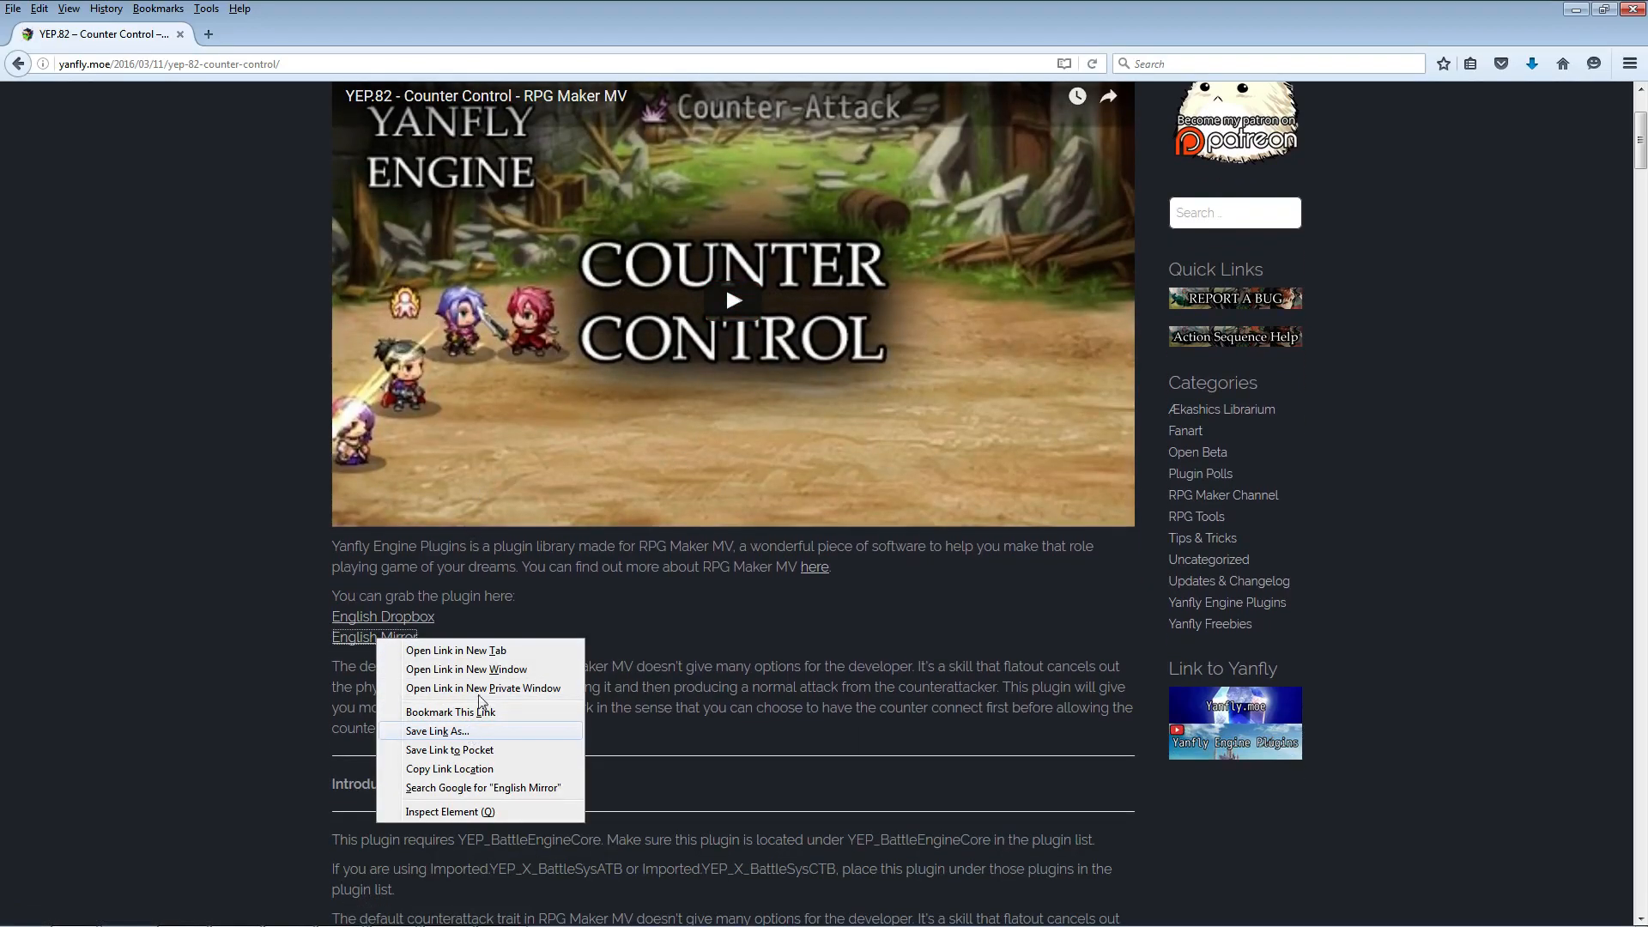
{"action": "left_click", "coordinate": [438, 731]}
{"action": "left_click", "coordinate": [744, 483]}
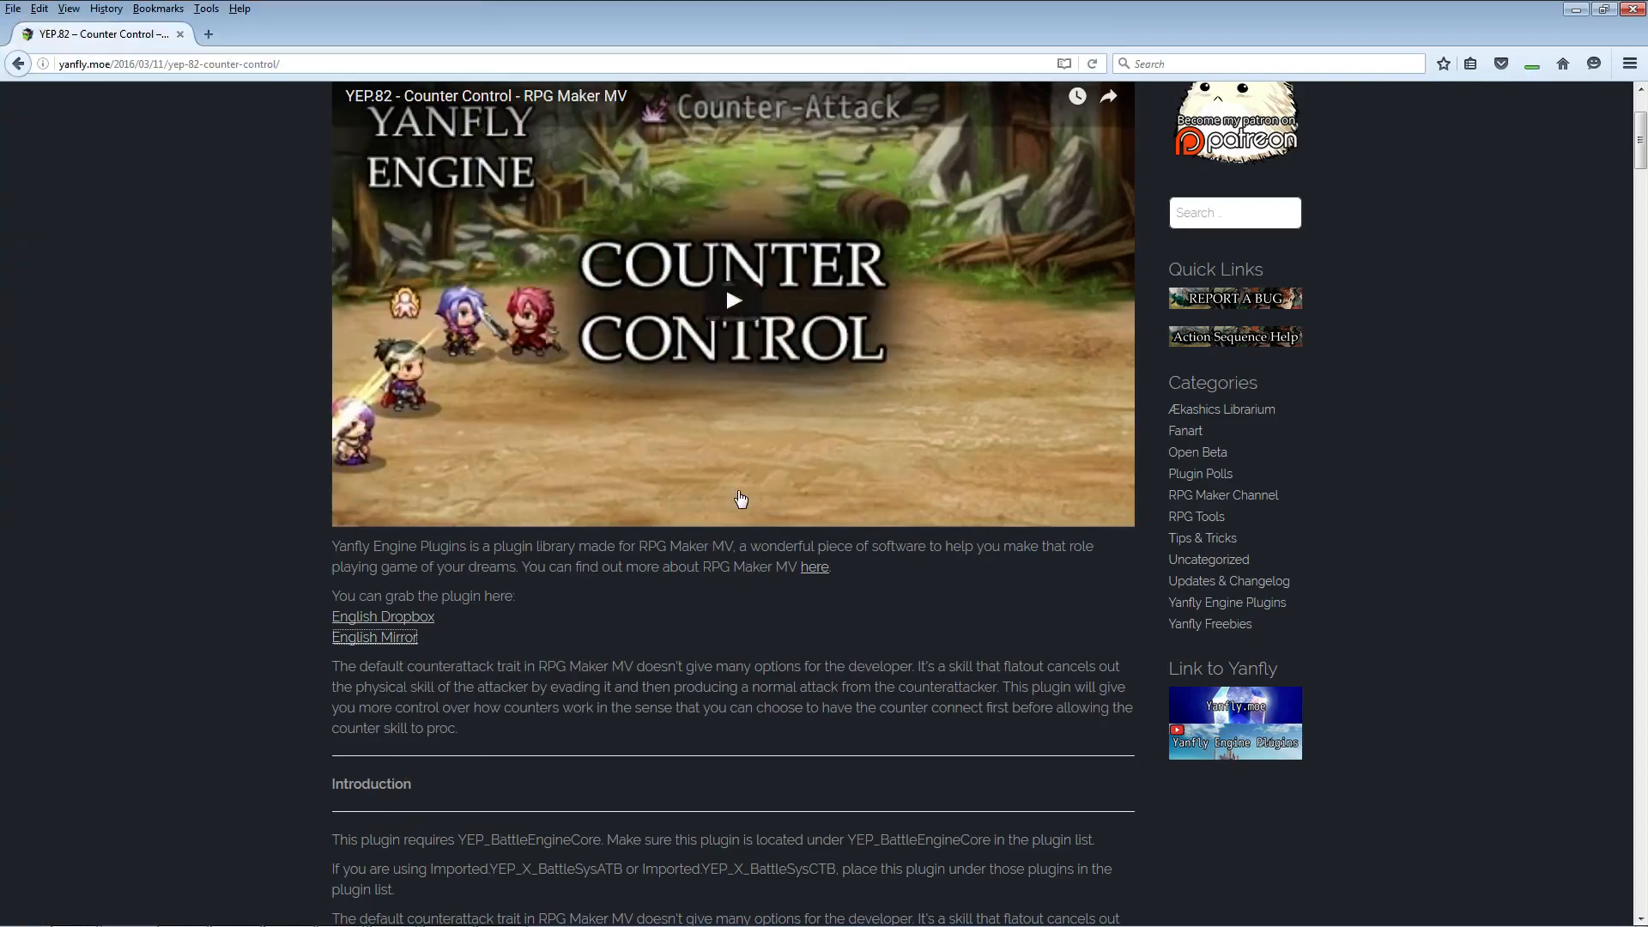
Step: Switch to RPG Maker MV and choose YEP_X_CounterControl for a new Plugin Manager entry below YEP_X_BattleSysCTB
{"action": "mouse_move", "coordinate": [395, 919]}
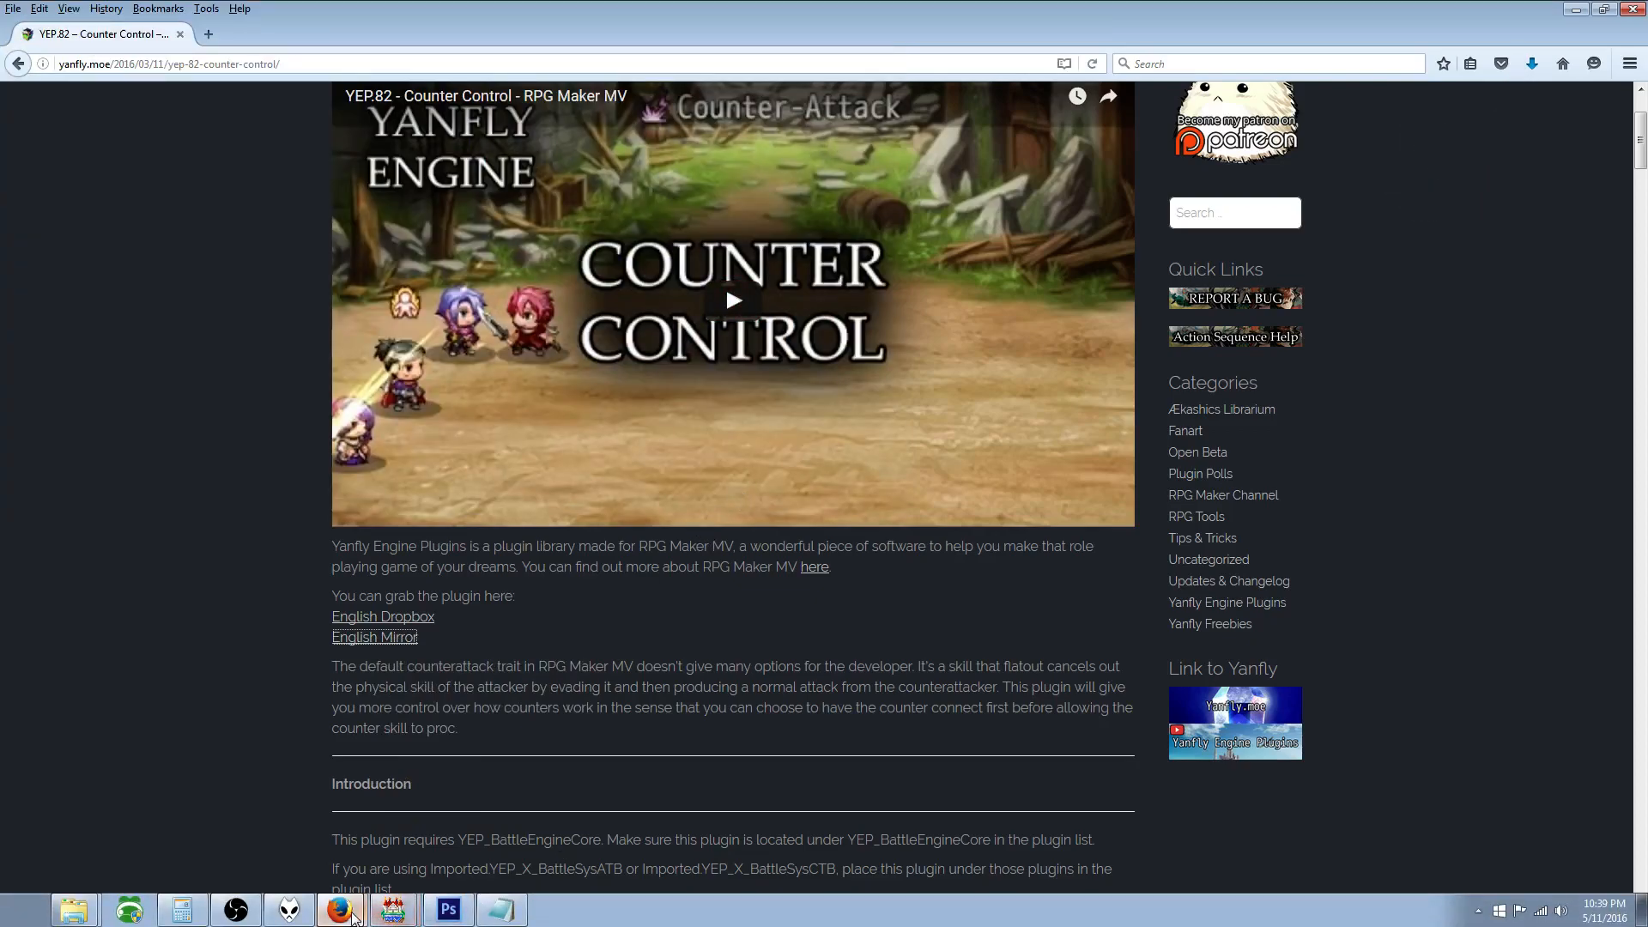
{"action": "left_click", "coordinate": [400, 913]}
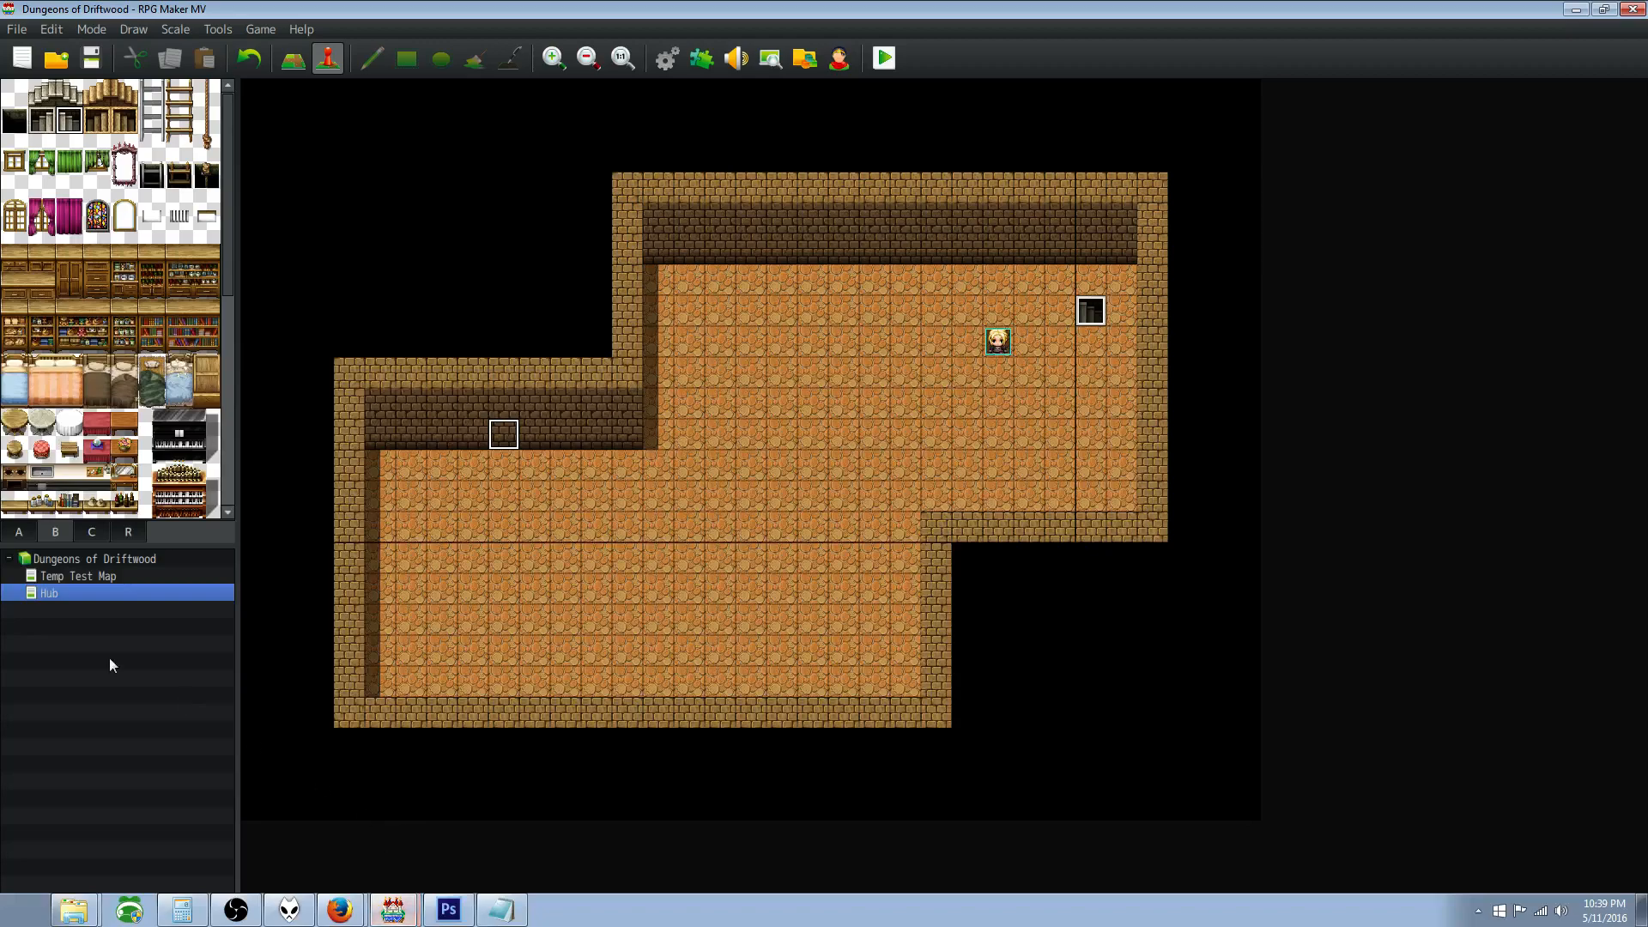
{"action": "left_click", "coordinate": [683, 58]}
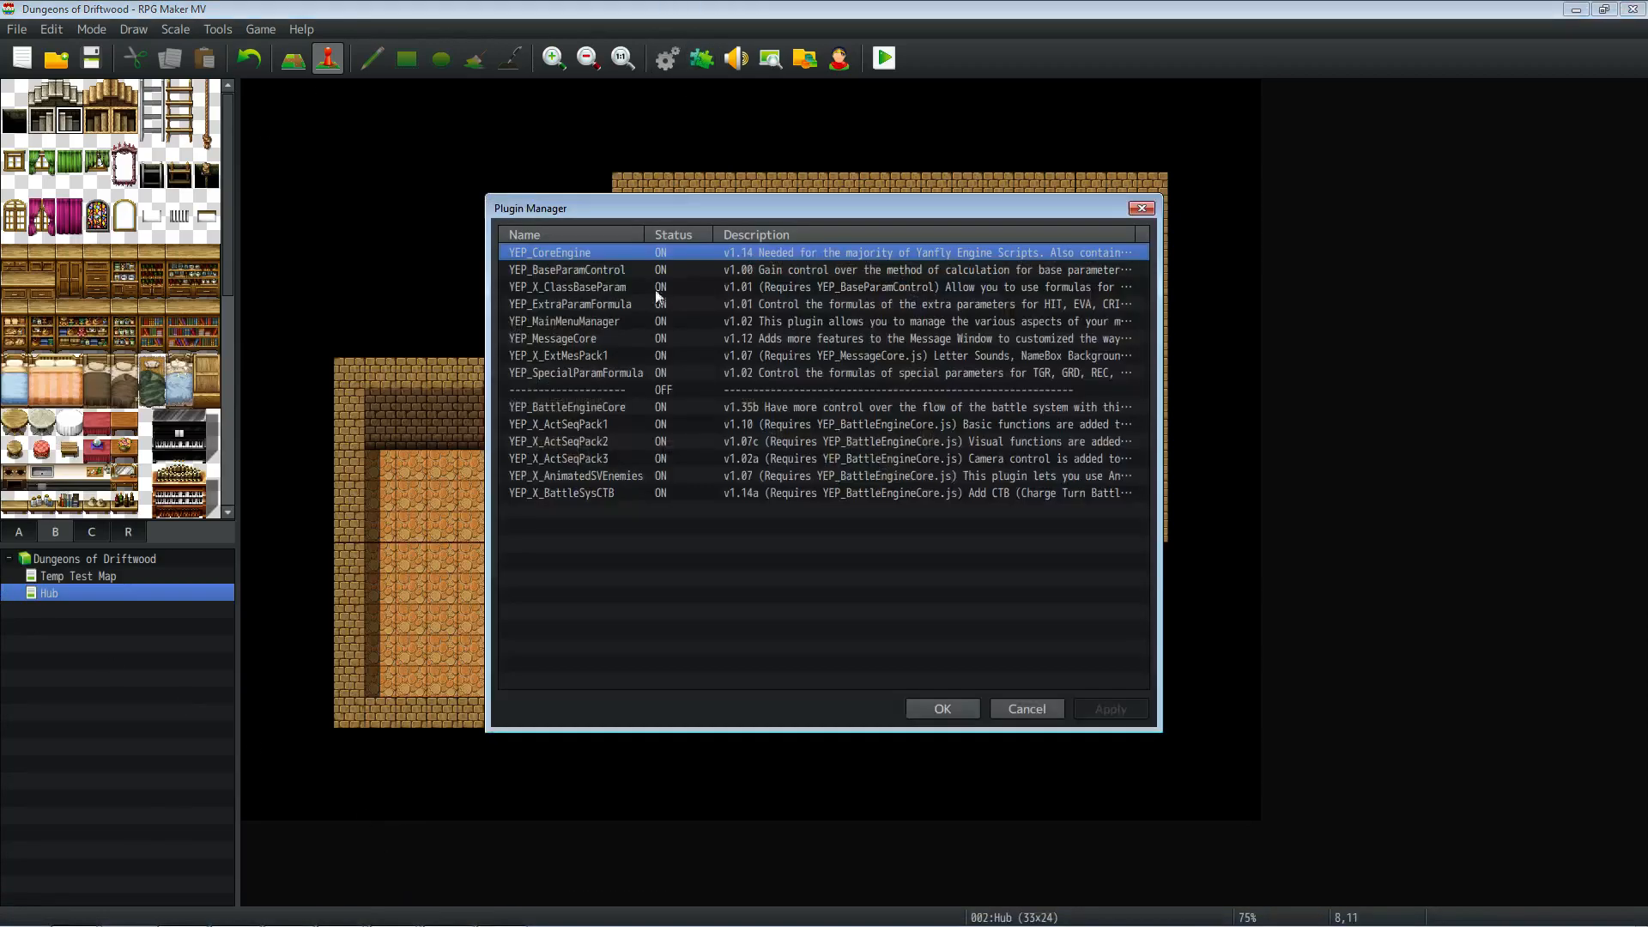
{"action": "double_click", "coordinate": [610, 507]}
{"action": "left_click", "coordinate": [795, 340]}
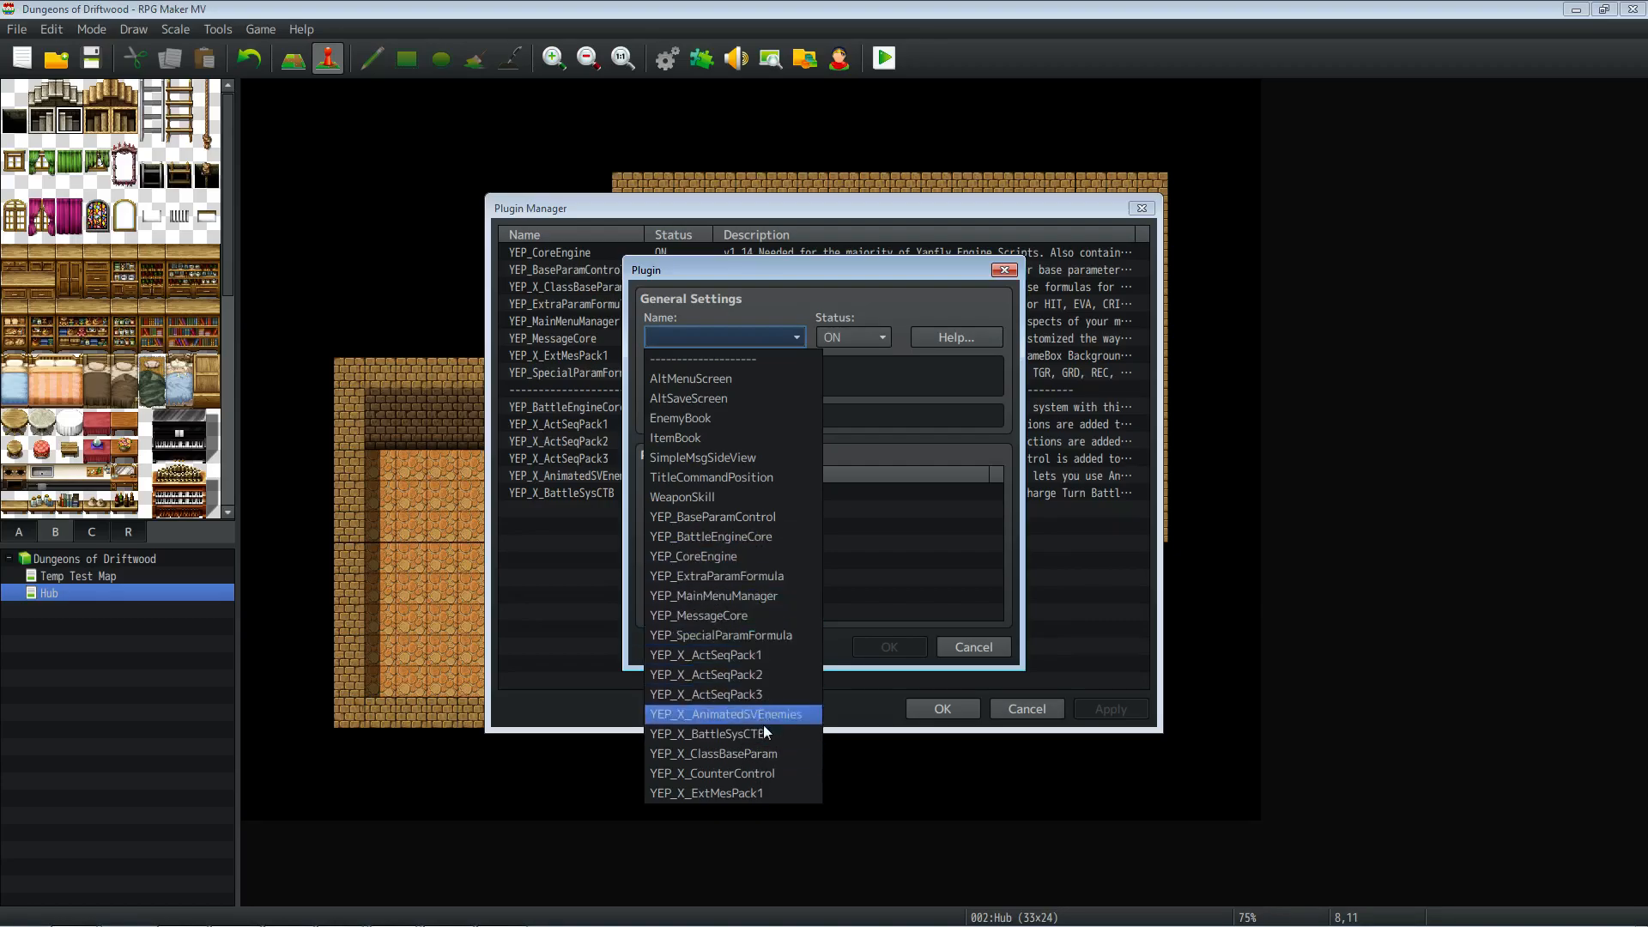
{"action": "left_click", "coordinate": [766, 774]}
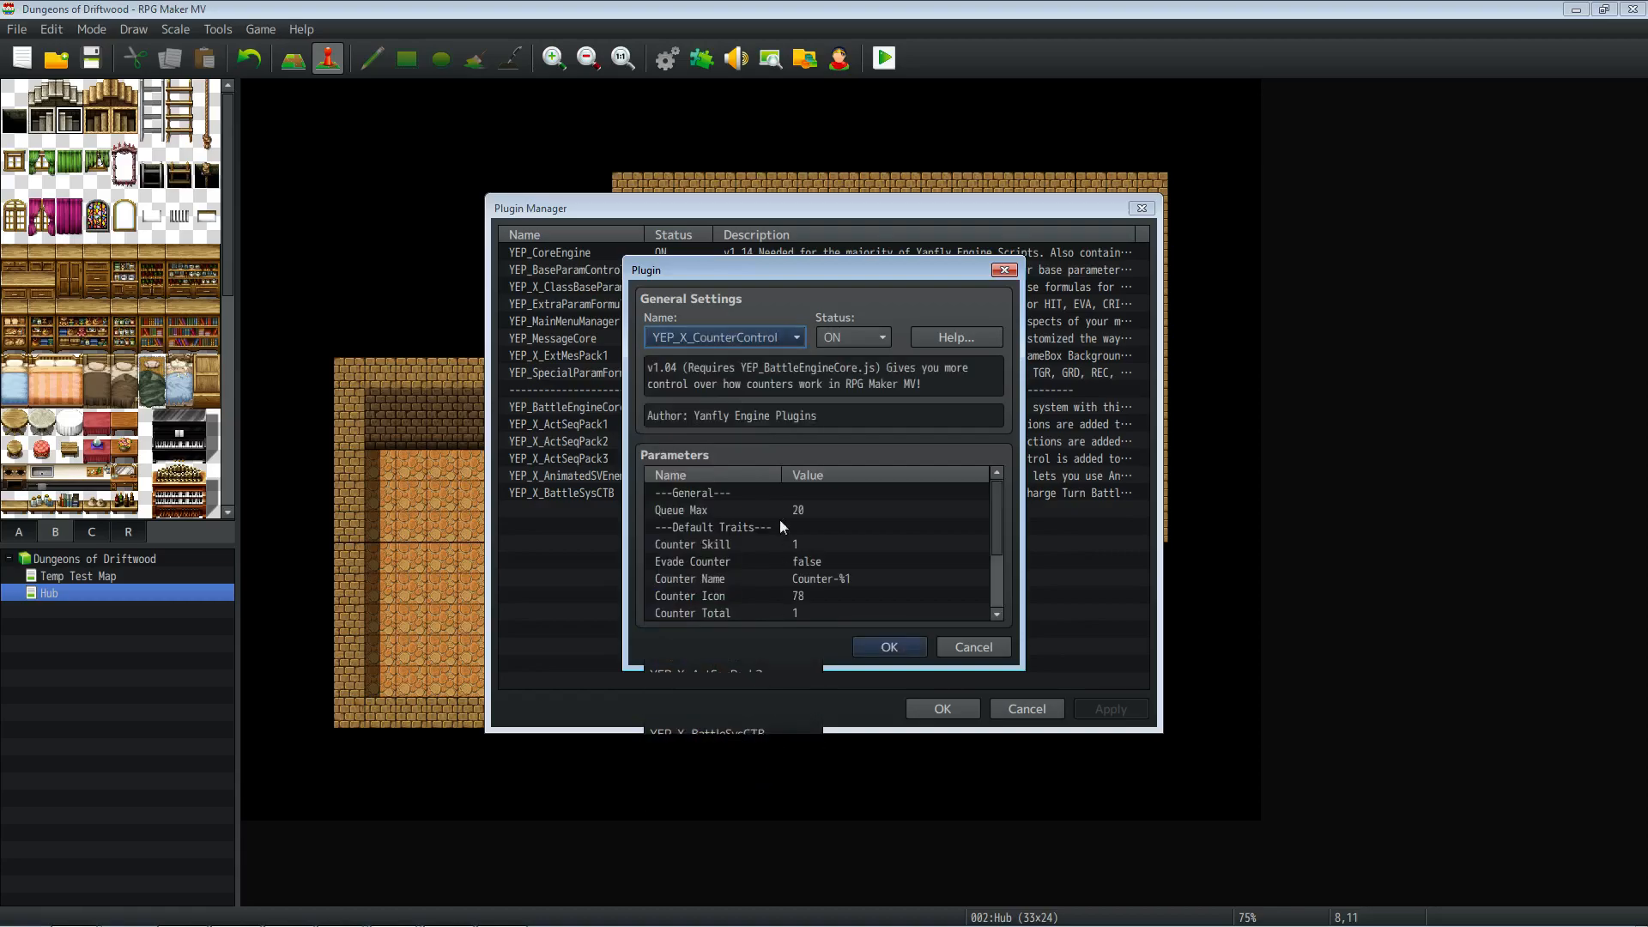
Step: Open the YEP_X_CounterControl help and read how advanced counters work and how counter skills are prioritized
{"action": "left_click", "coordinate": [953, 339]}
{"action": "scroll", "coordinate": [706, 446], "scroll_direction": "down", "scroll_amount": 10}
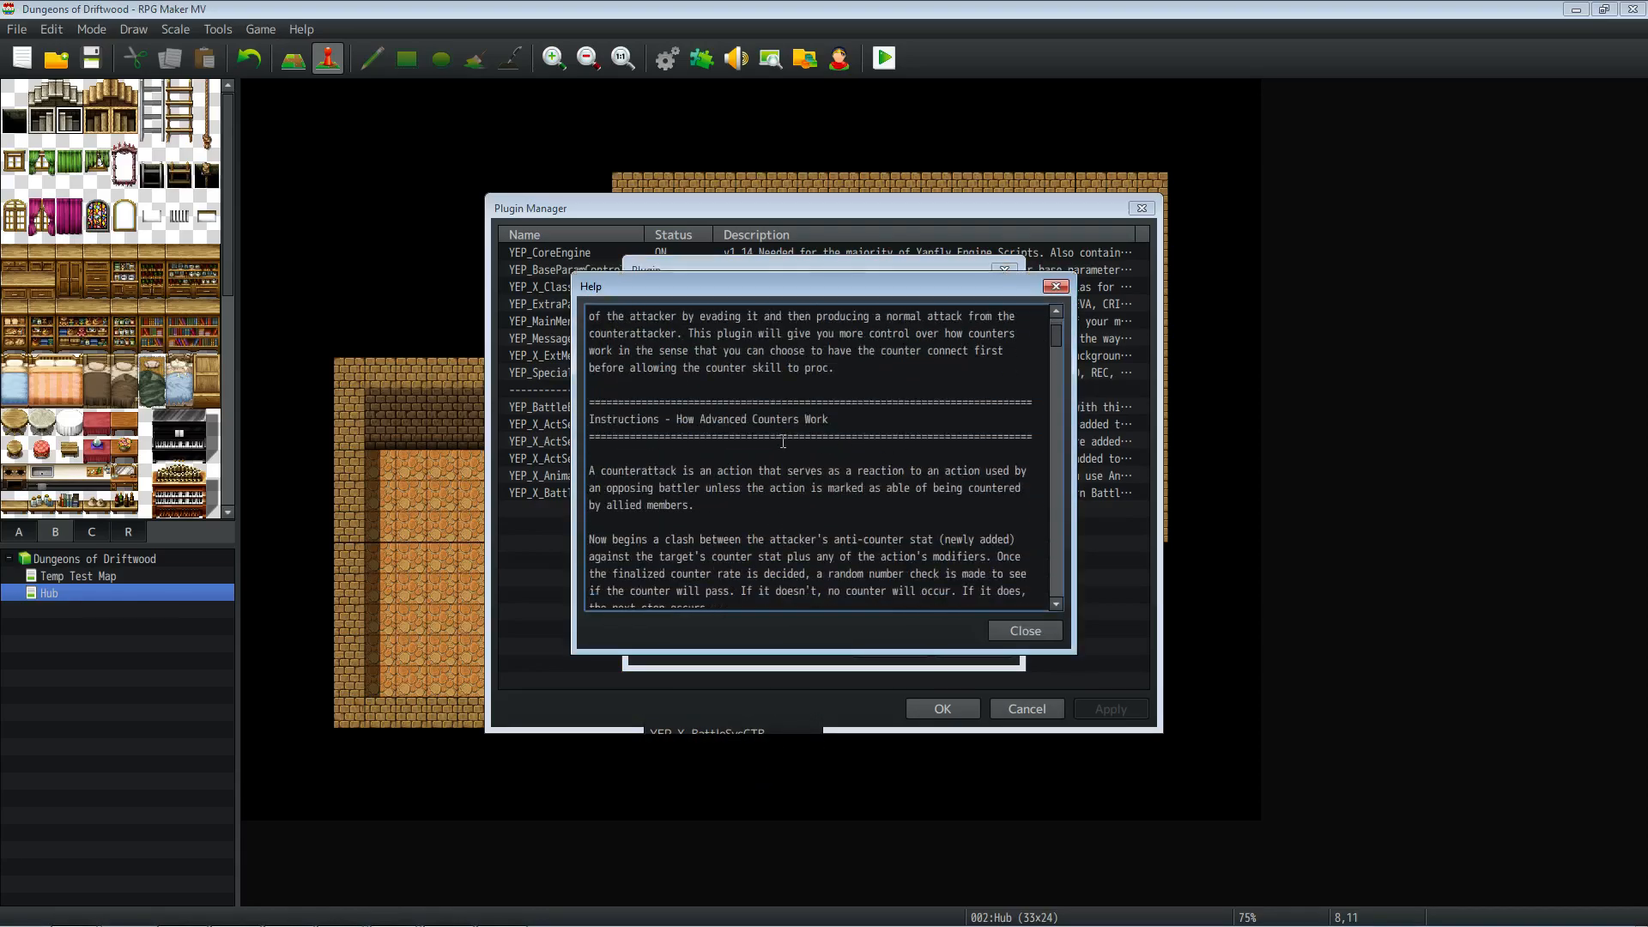
{"action": "scroll", "coordinate": [706, 446], "scroll_direction": "down", "scroll_amount": 6}
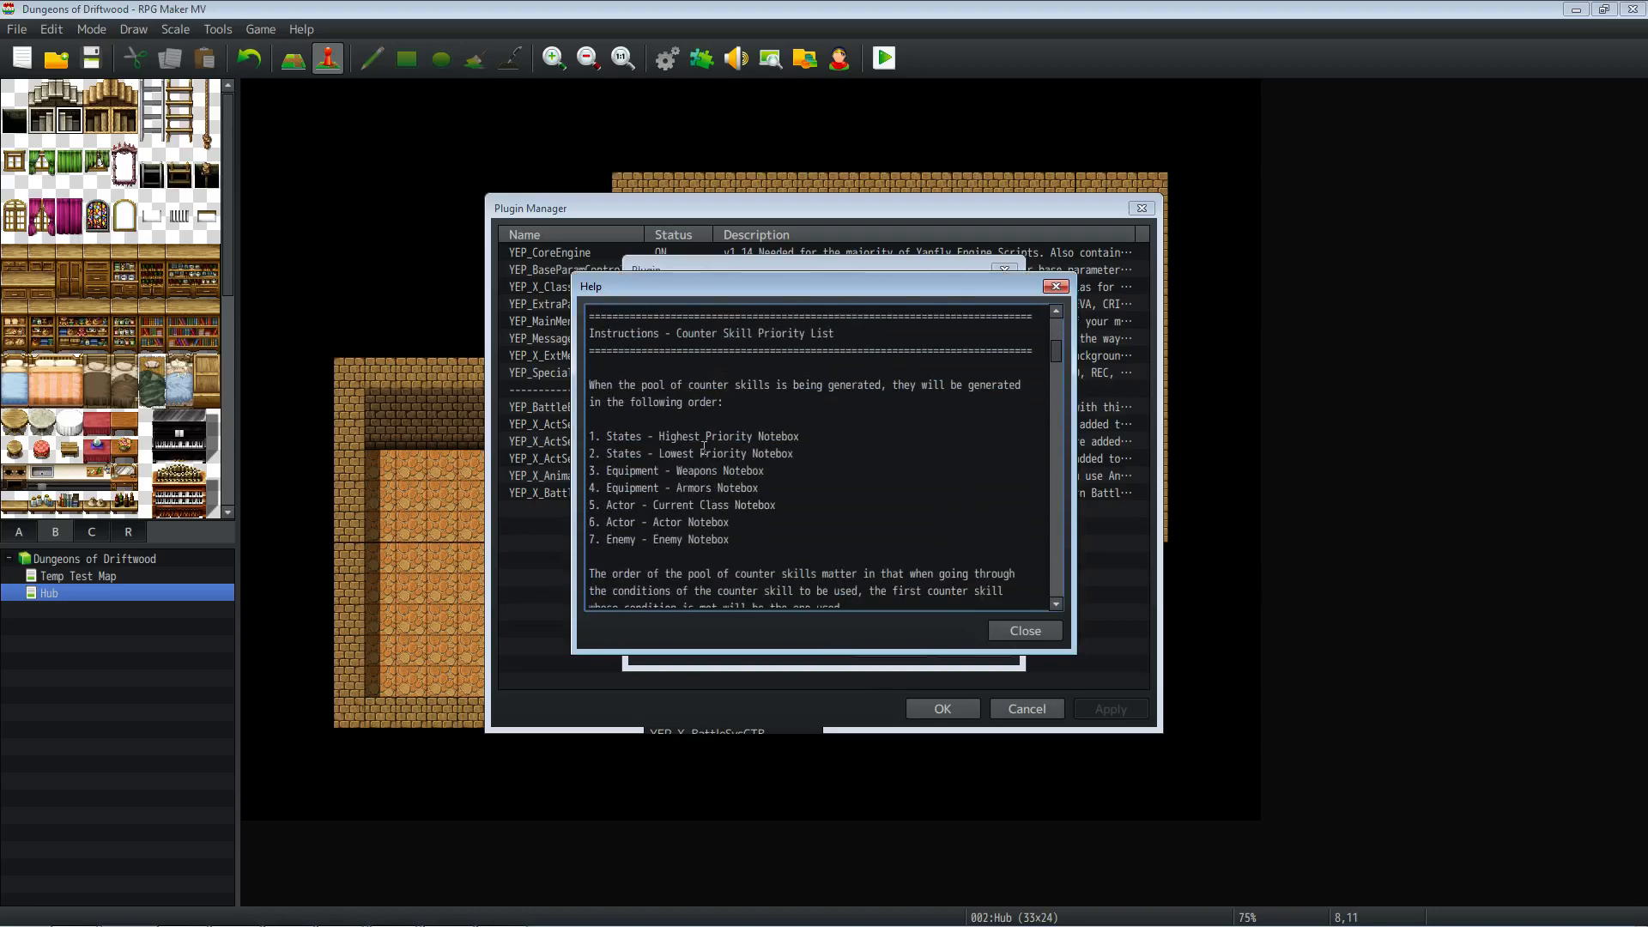
{"action": "scroll", "coordinate": [643, 445], "scroll_direction": "down", "scroll_amount": 1}
{"action": "scroll", "coordinate": [643, 446], "scroll_direction": "down", "scroll_amount": 7}
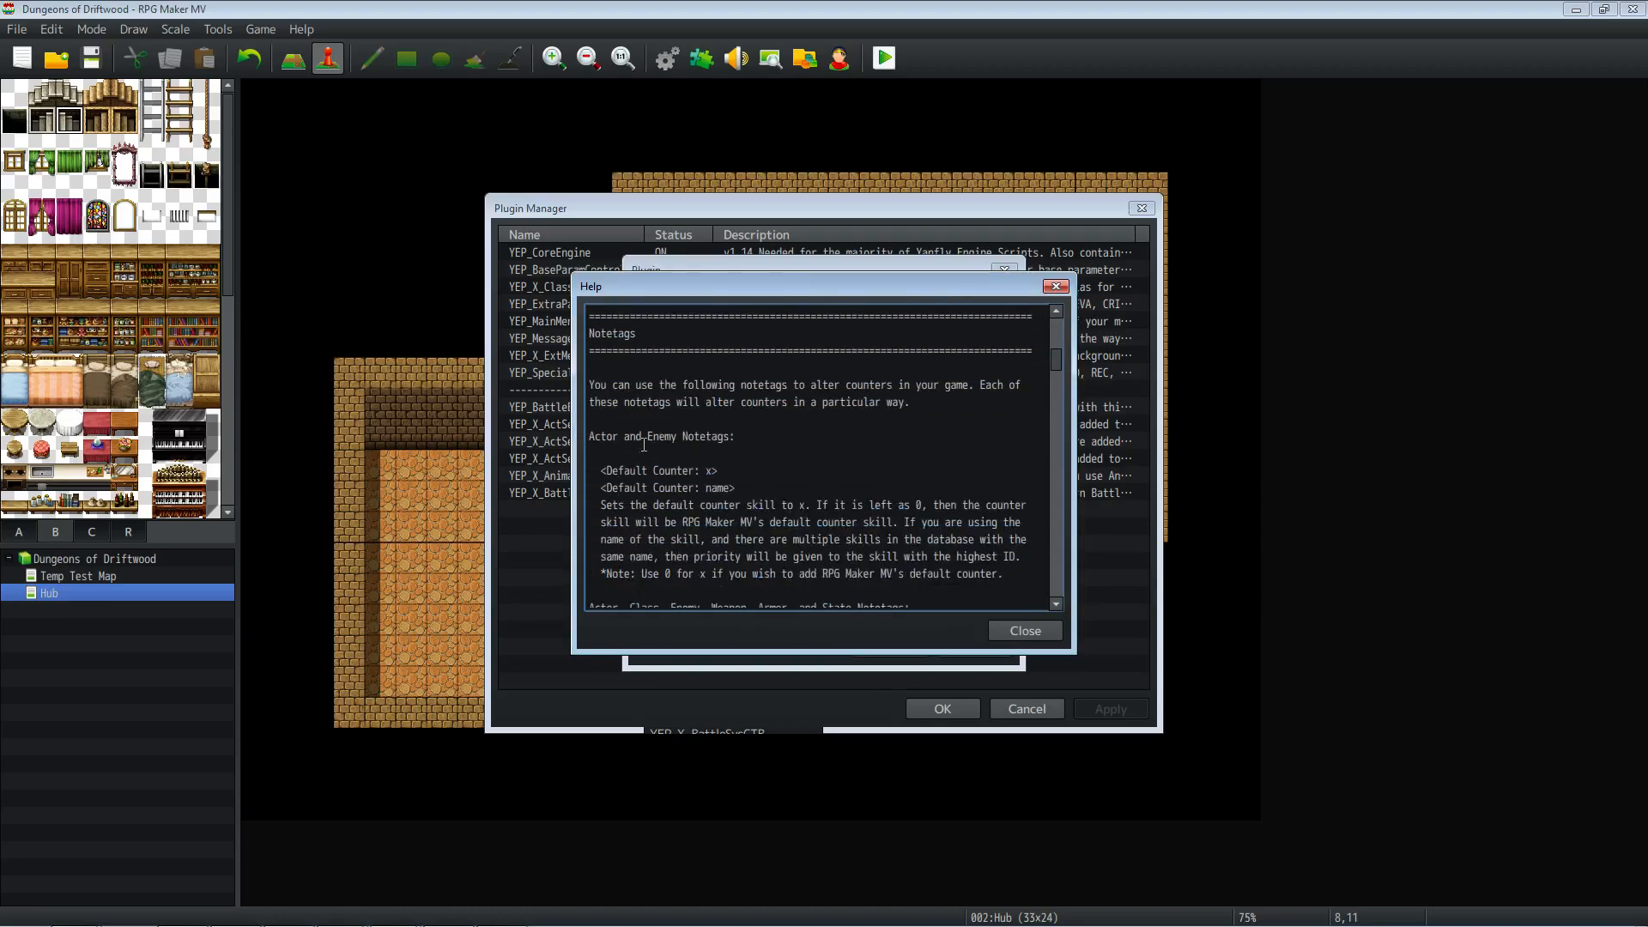
Step: Read the YEP_X_CounterControl help on default counters, counter skills, counter totals, target counters, evade and hit counters, and counter conditions
{"action": "scroll", "coordinate": [647, 421], "scroll_direction": "down", "scroll_amount": 5}
{"action": "scroll", "coordinate": [649, 393], "scroll_direction": "down", "scroll_amount": 1}
{"action": "scroll", "coordinate": [650, 393], "scroll_direction": "up", "scroll_amount": 2}
{"action": "left_click_drag", "start_coordinate": [649, 380], "coordinate": [740, 423]}
{"action": "left_click", "coordinate": [716, 435]}
{"action": "scroll", "coordinate": [687, 396], "scroll_direction": "up", "scroll_amount": 1}
{"action": "scroll", "coordinate": [681, 401], "scroll_direction": "down", "scroll_amount": 3}
{"action": "scroll", "coordinate": [680, 404], "scroll_direction": "down", "scroll_amount": 1}
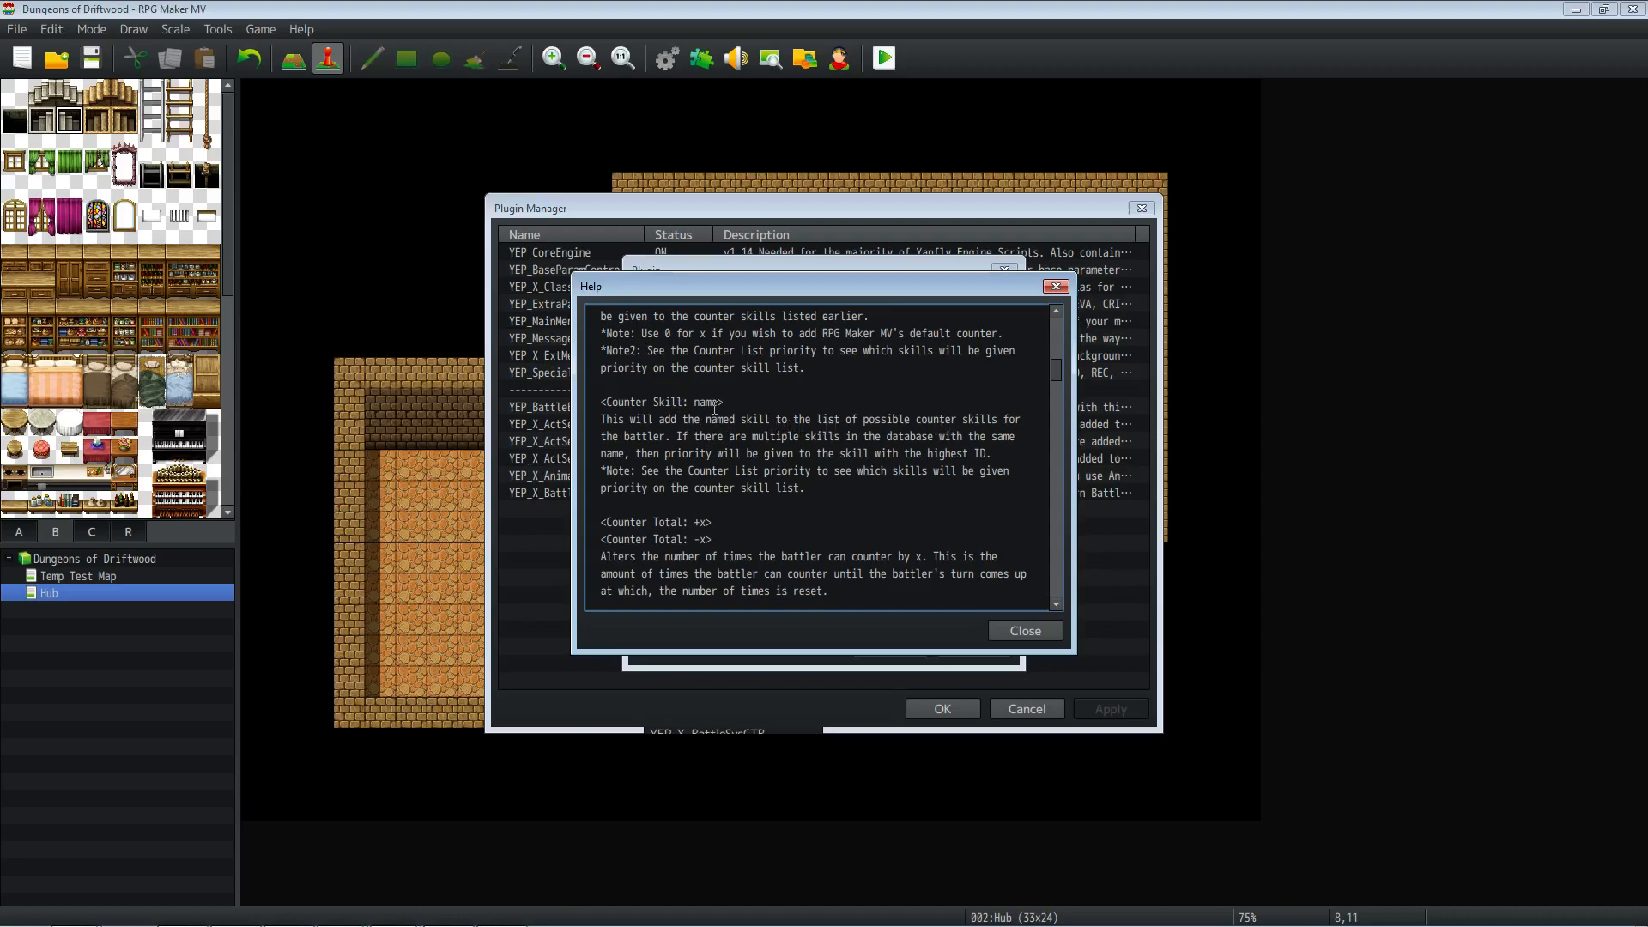
{"action": "left_click_drag", "start_coordinate": [725, 402], "coordinate": [609, 401]}
{"action": "scroll", "coordinate": [690, 418], "scroll_direction": "down", "scroll_amount": 2}
{"action": "scroll", "coordinate": [689, 418], "scroll_direction": "down", "scroll_amount": 5}
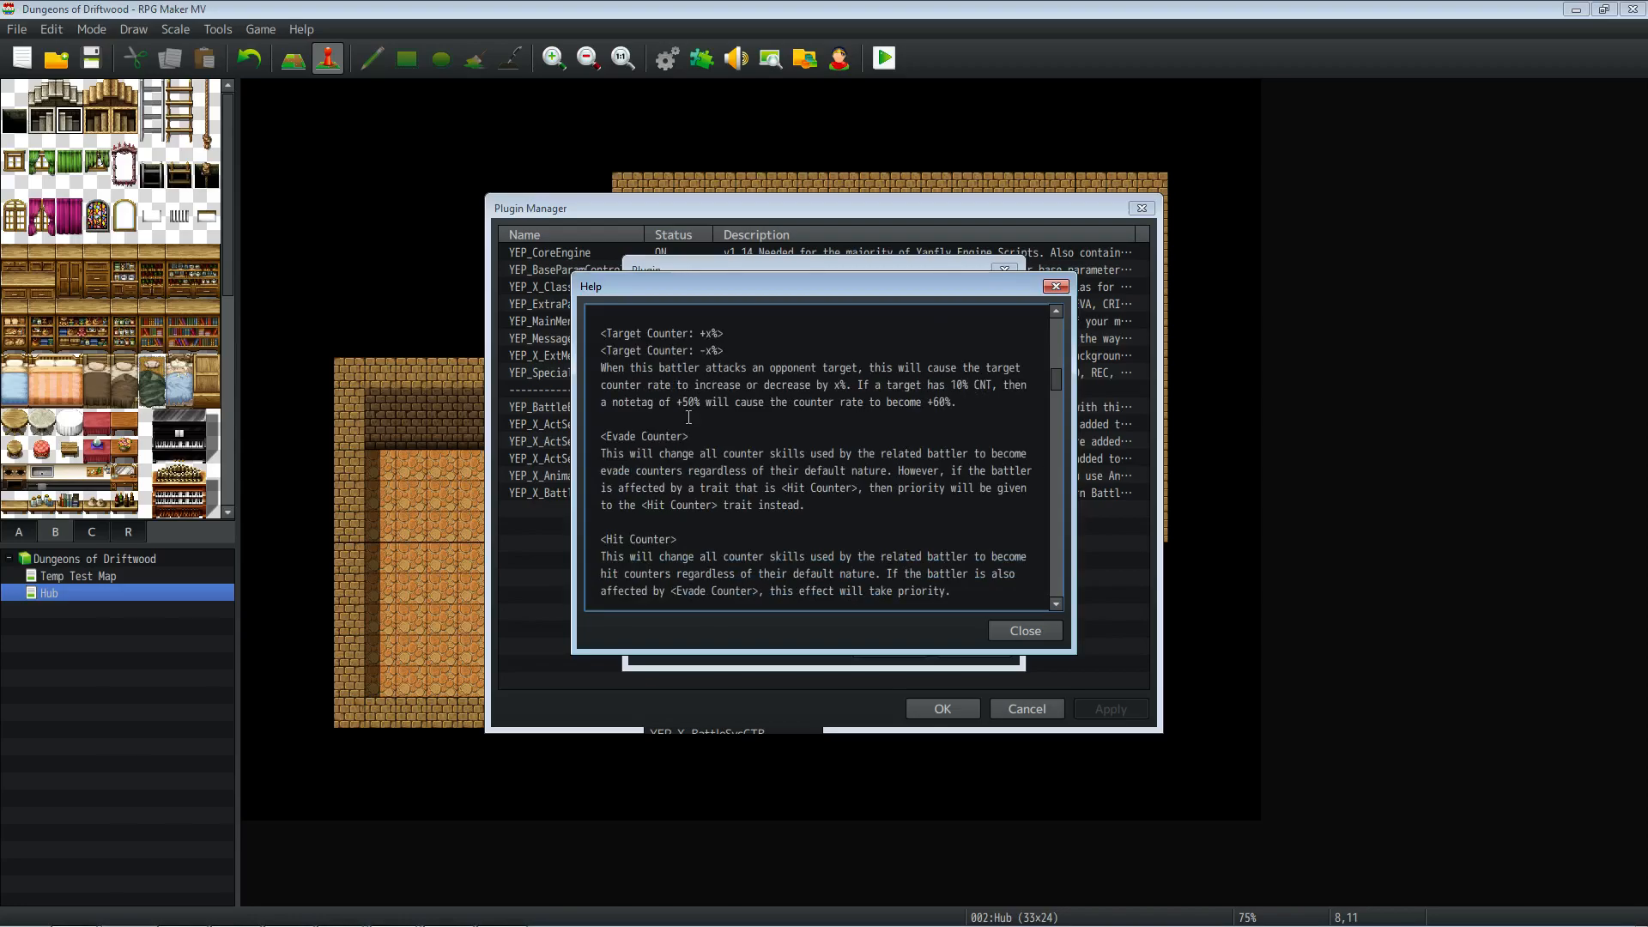
{"action": "scroll", "coordinate": [688, 418], "scroll_direction": "down", "scroll_amount": 6}
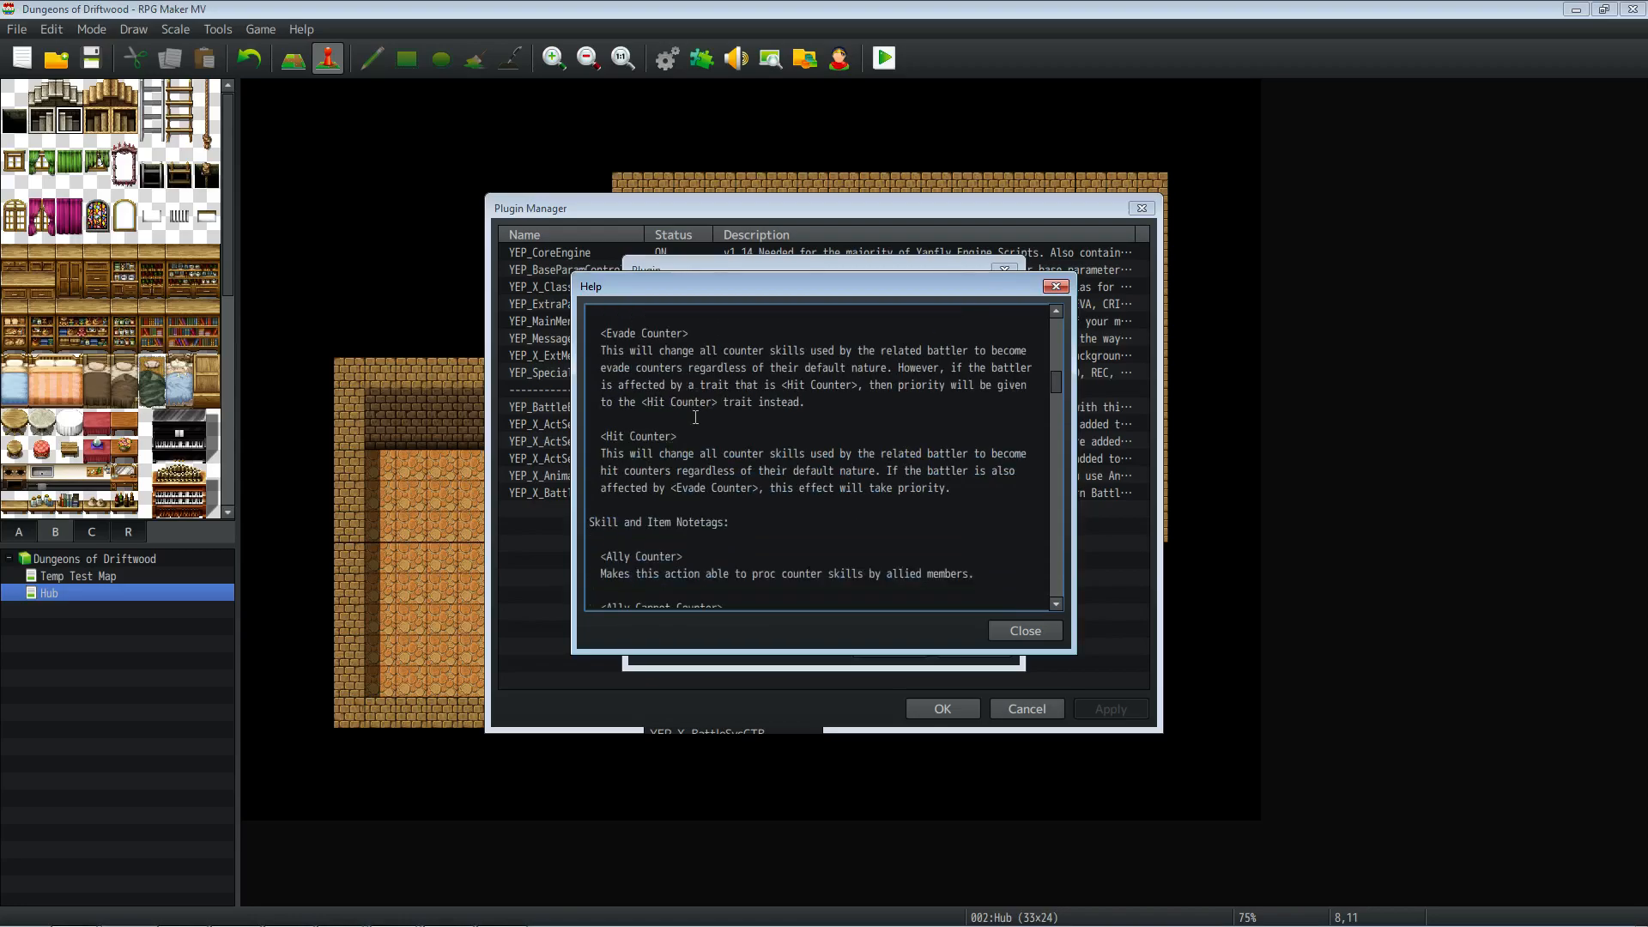
{"action": "scroll", "coordinate": [696, 417], "scroll_direction": "down", "scroll_amount": 10}
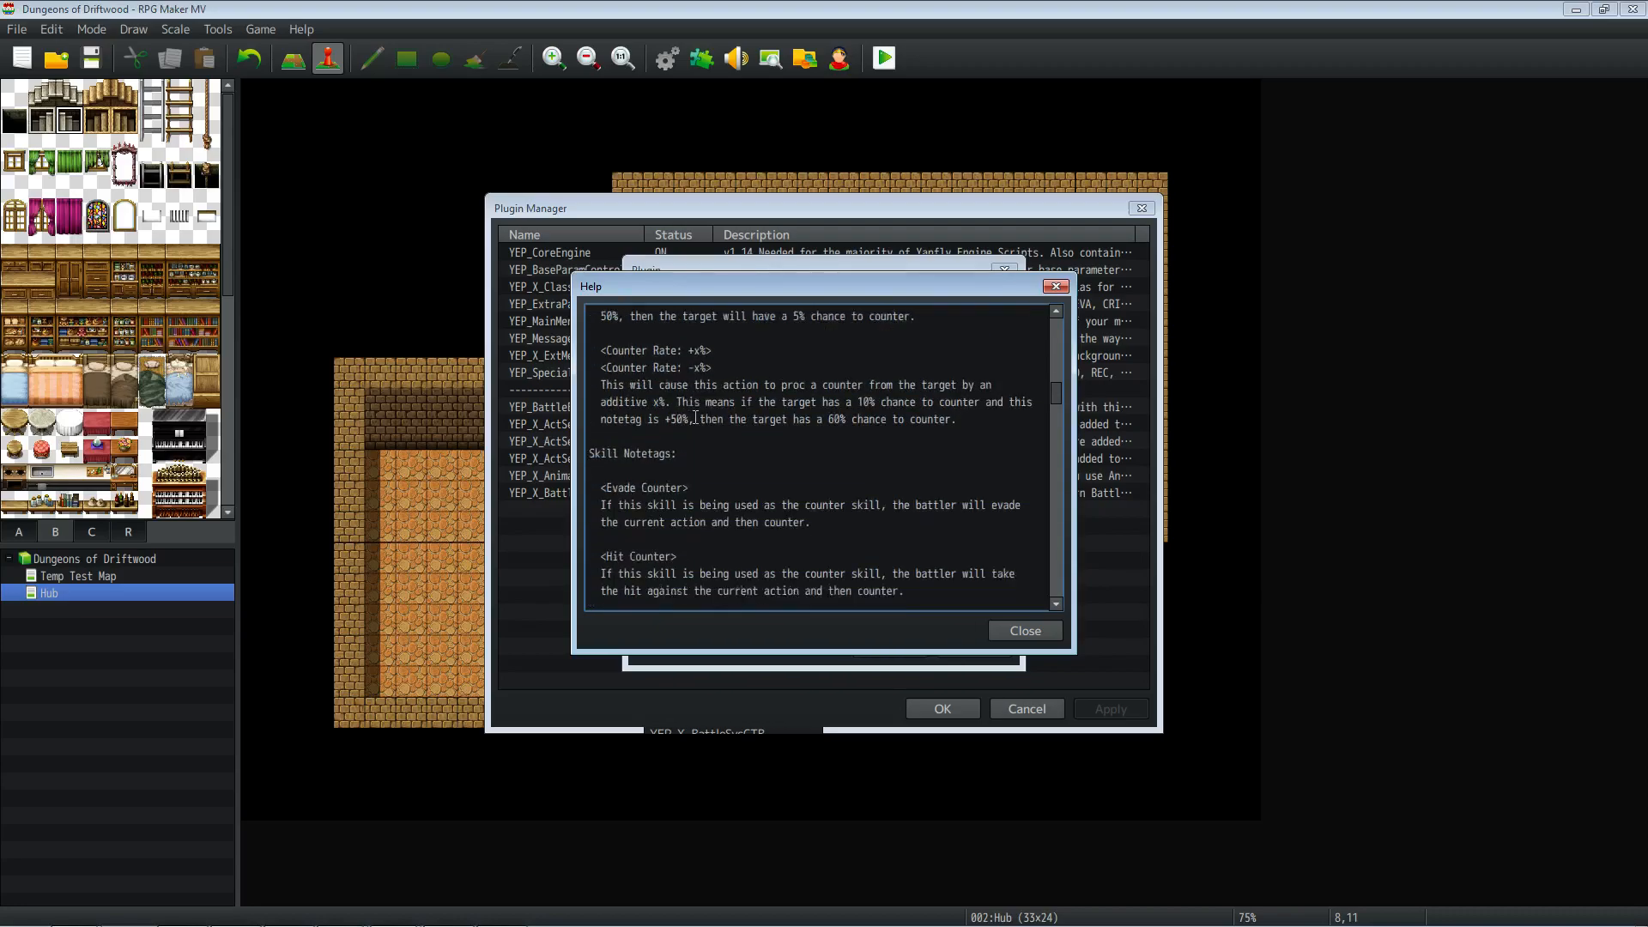
{"action": "scroll", "coordinate": [695, 419], "scroll_direction": "down", "scroll_amount": 2}
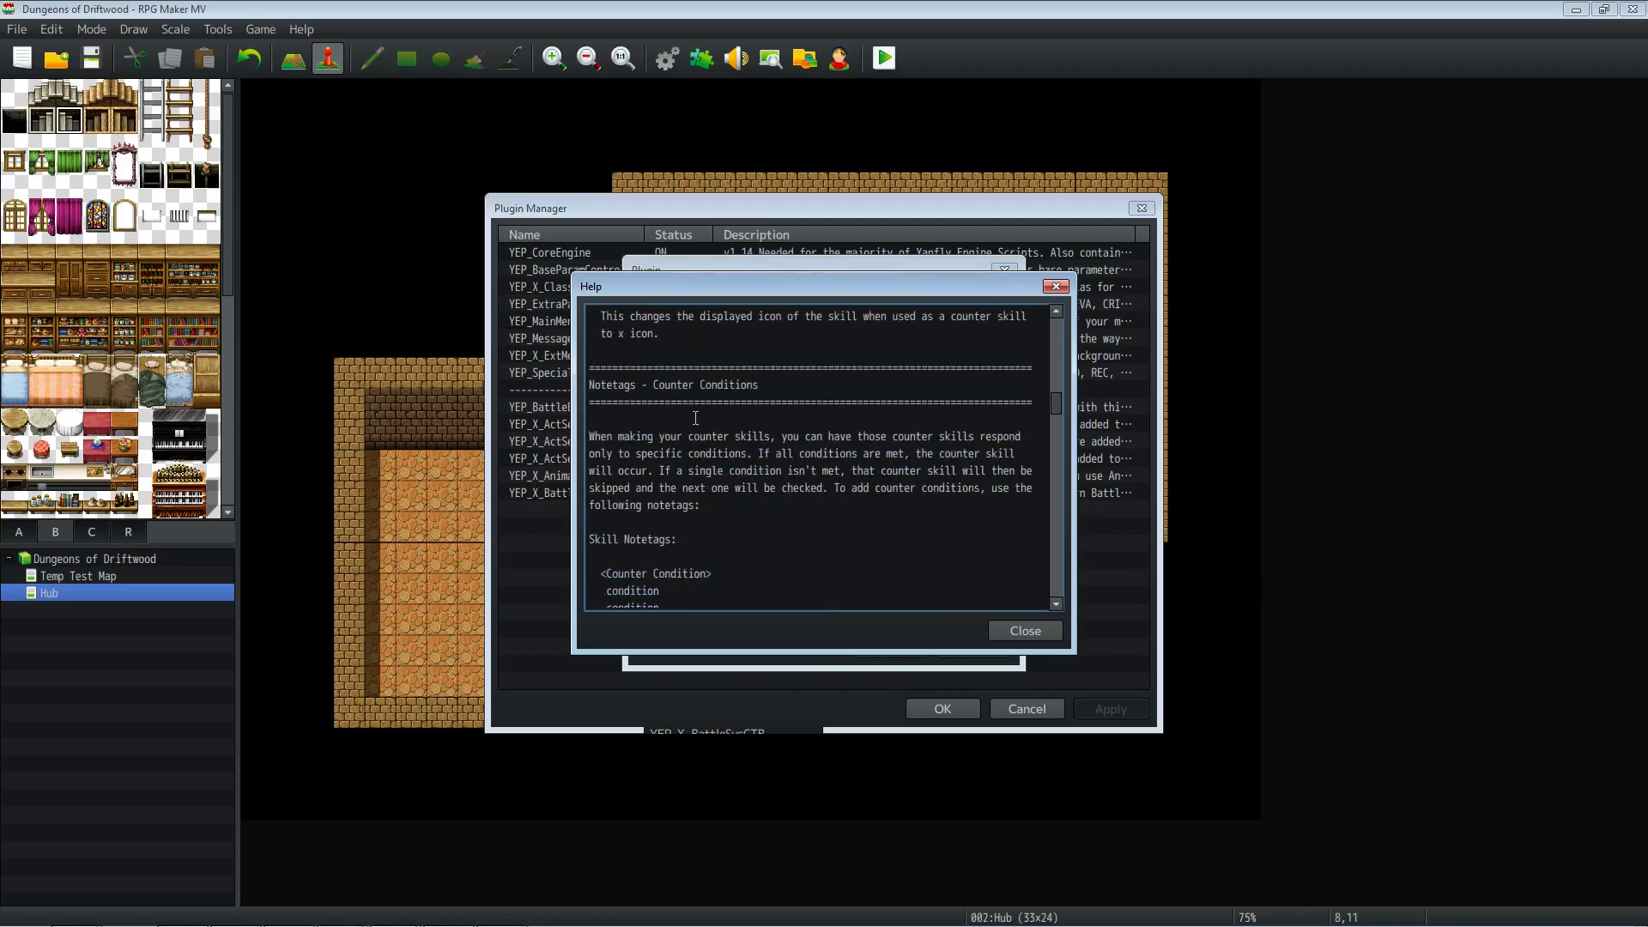
{"action": "scroll", "coordinate": [696, 418], "scroll_direction": "down", "scroll_amount": 8}
{"action": "scroll", "coordinate": [856, 469], "scroll_direction": "down", "scroll_amount": 4}
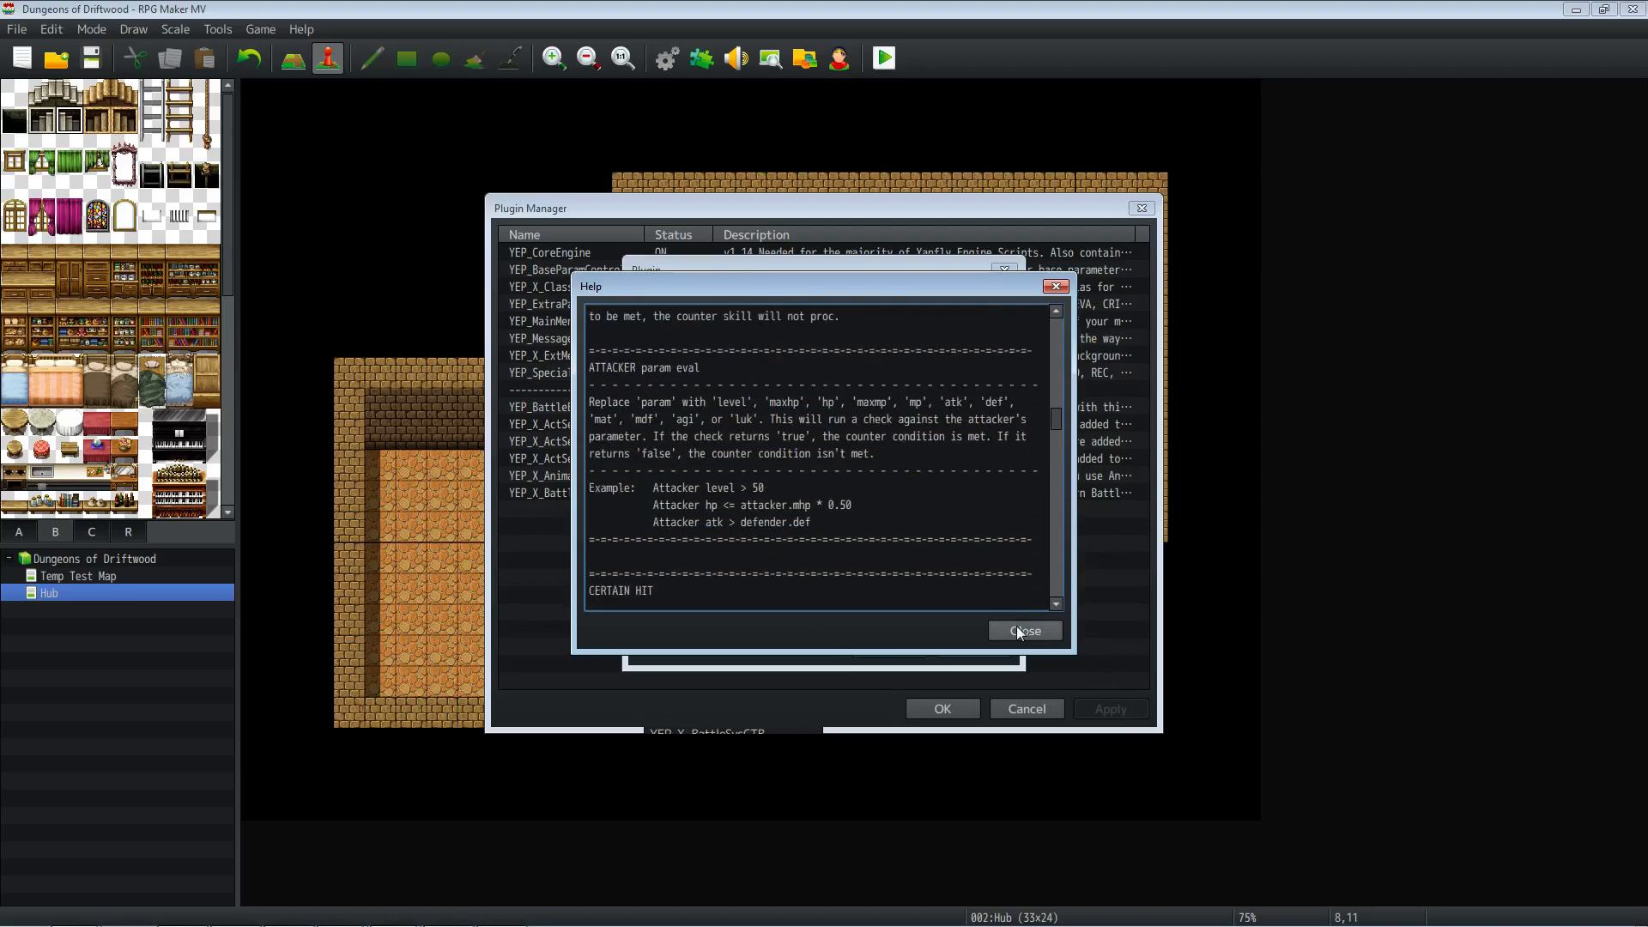
Step: Close the help, add YEP_X_CounterControl with its default parameters and apply the plugin list
{"action": "left_click", "coordinate": [1020, 632]}
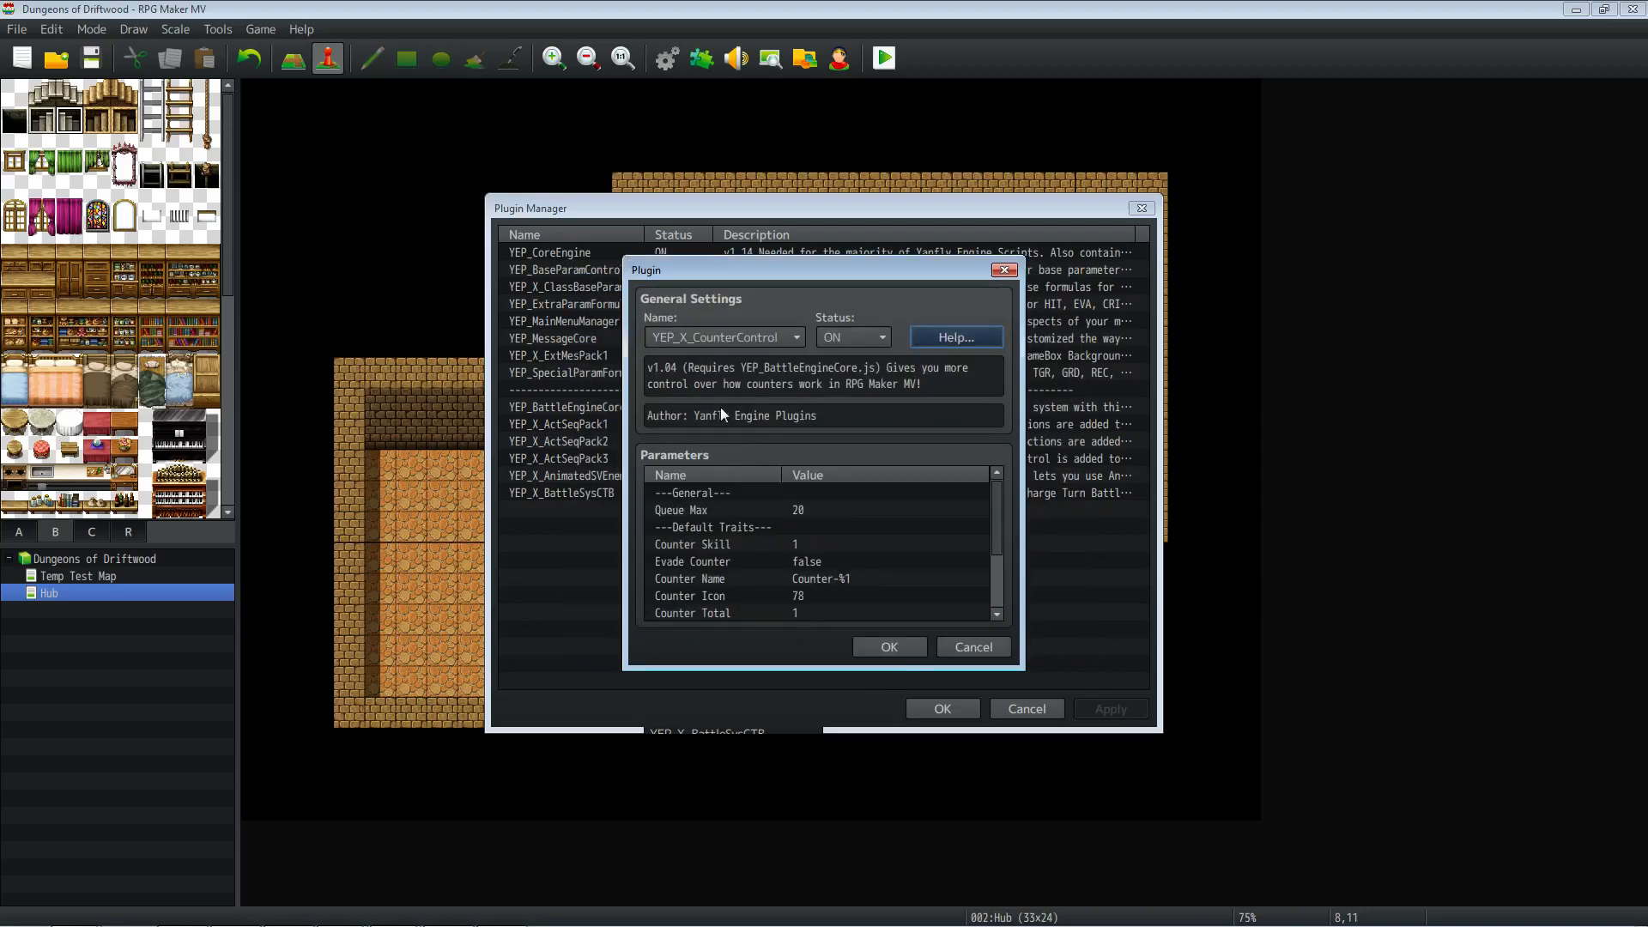
{"action": "left_click", "coordinate": [886, 647]}
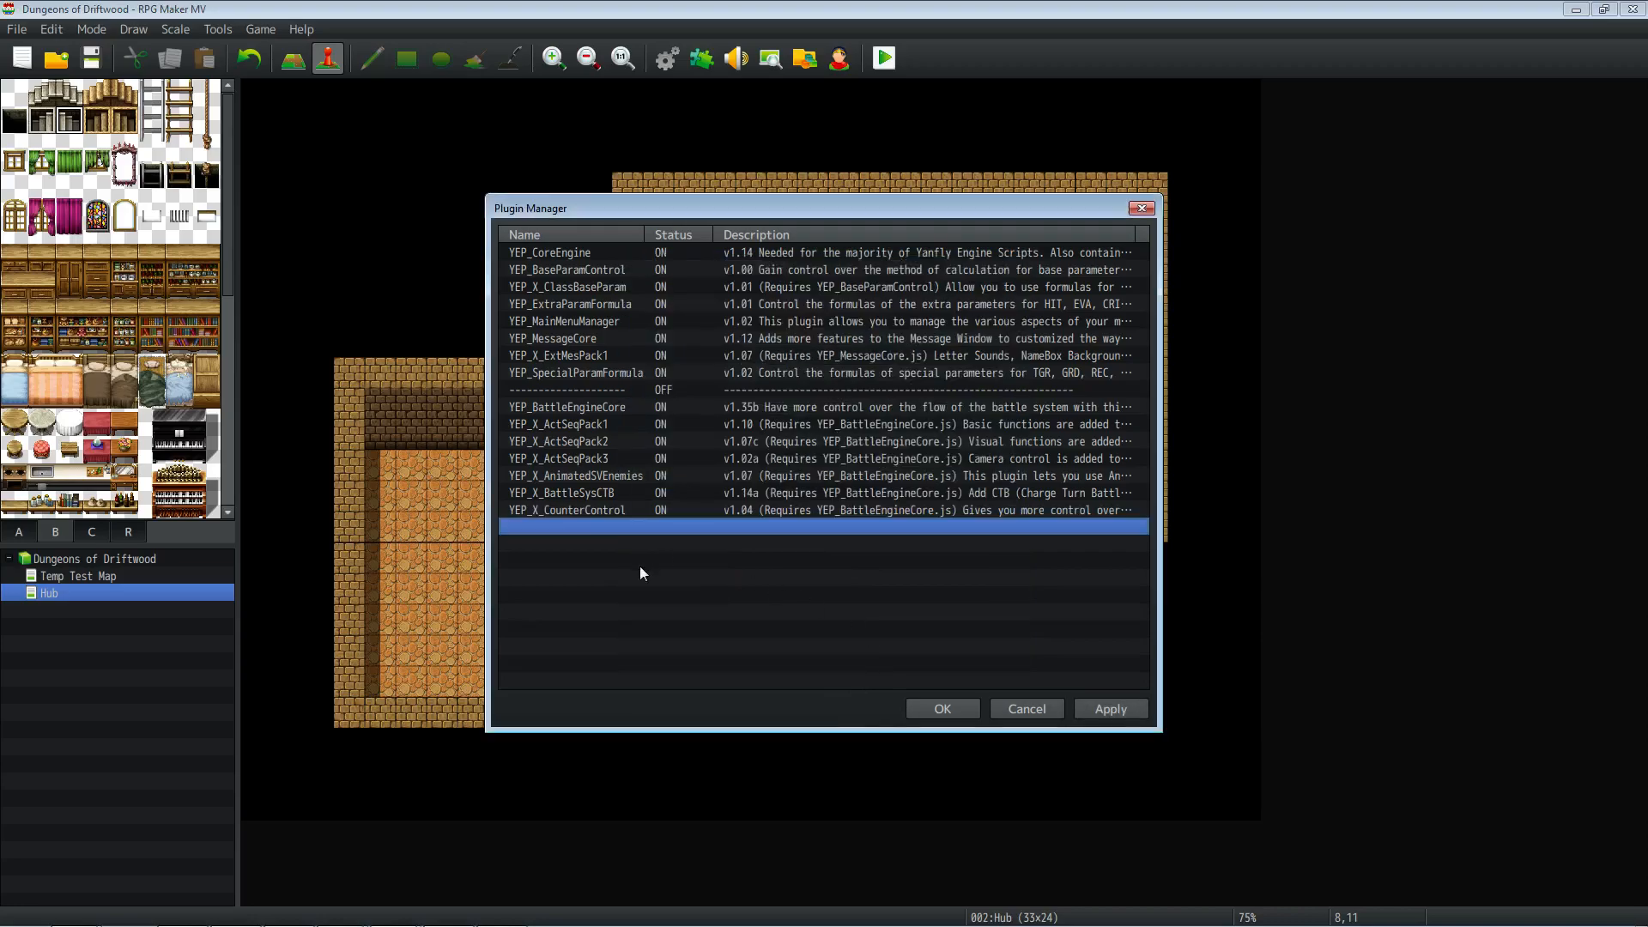
{"action": "left_click", "coordinate": [1110, 709]}
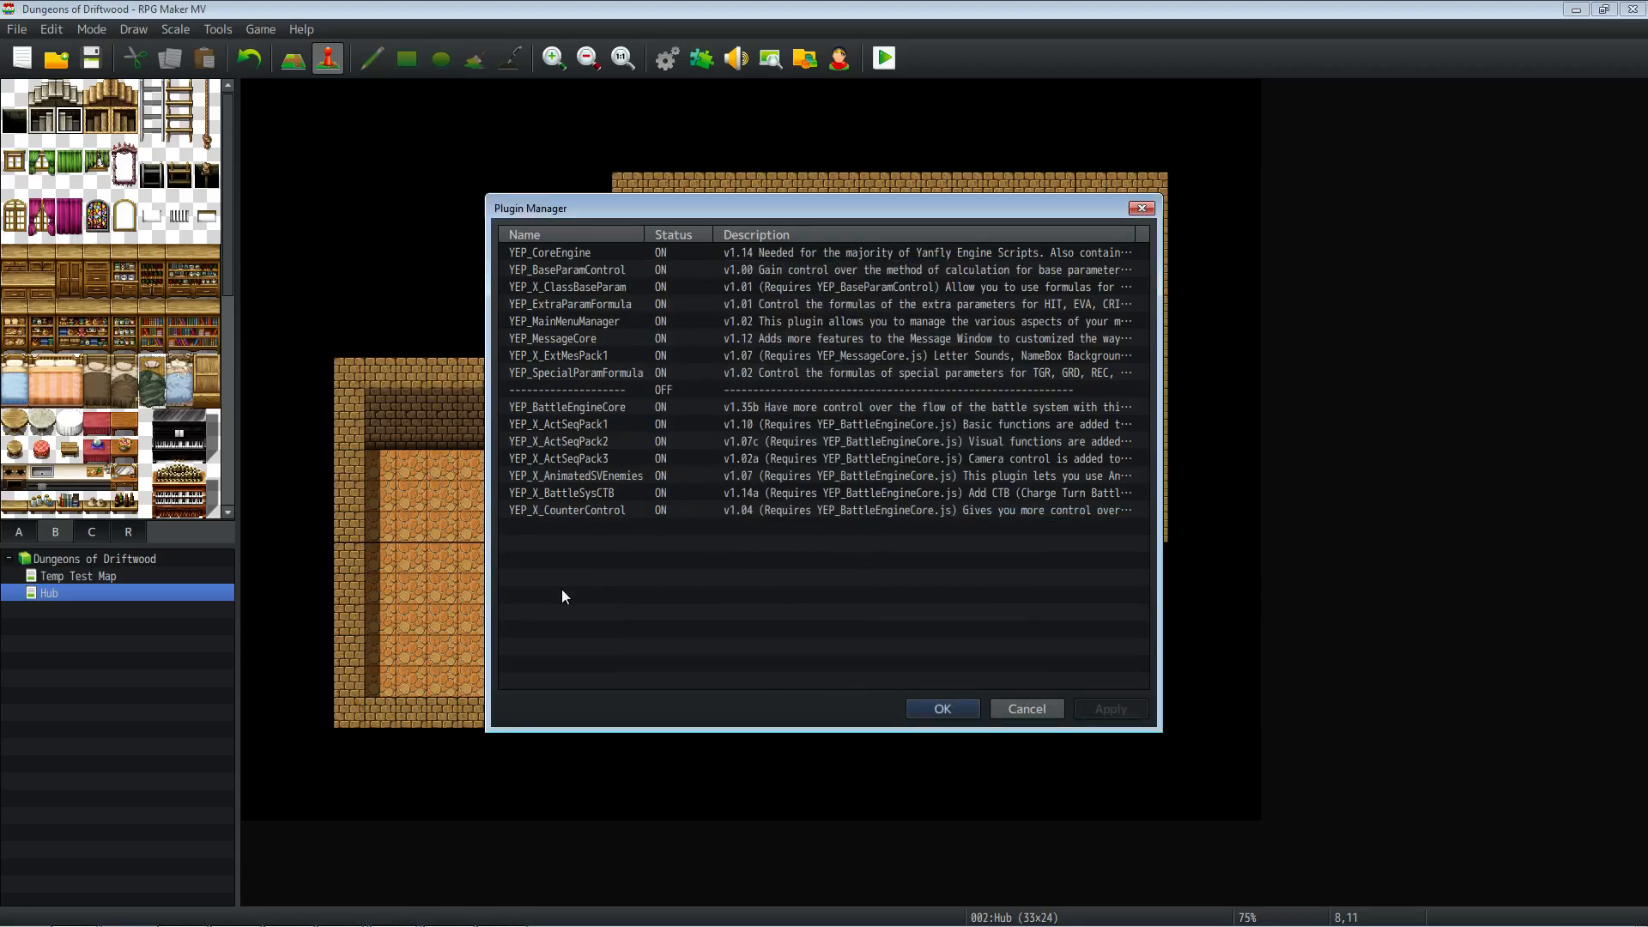
Step: Switch to Firefox, return to the Yanfly plugin list and open the Visual HP Gauges page
{"action": "mouse_move", "coordinate": [206, 920]}
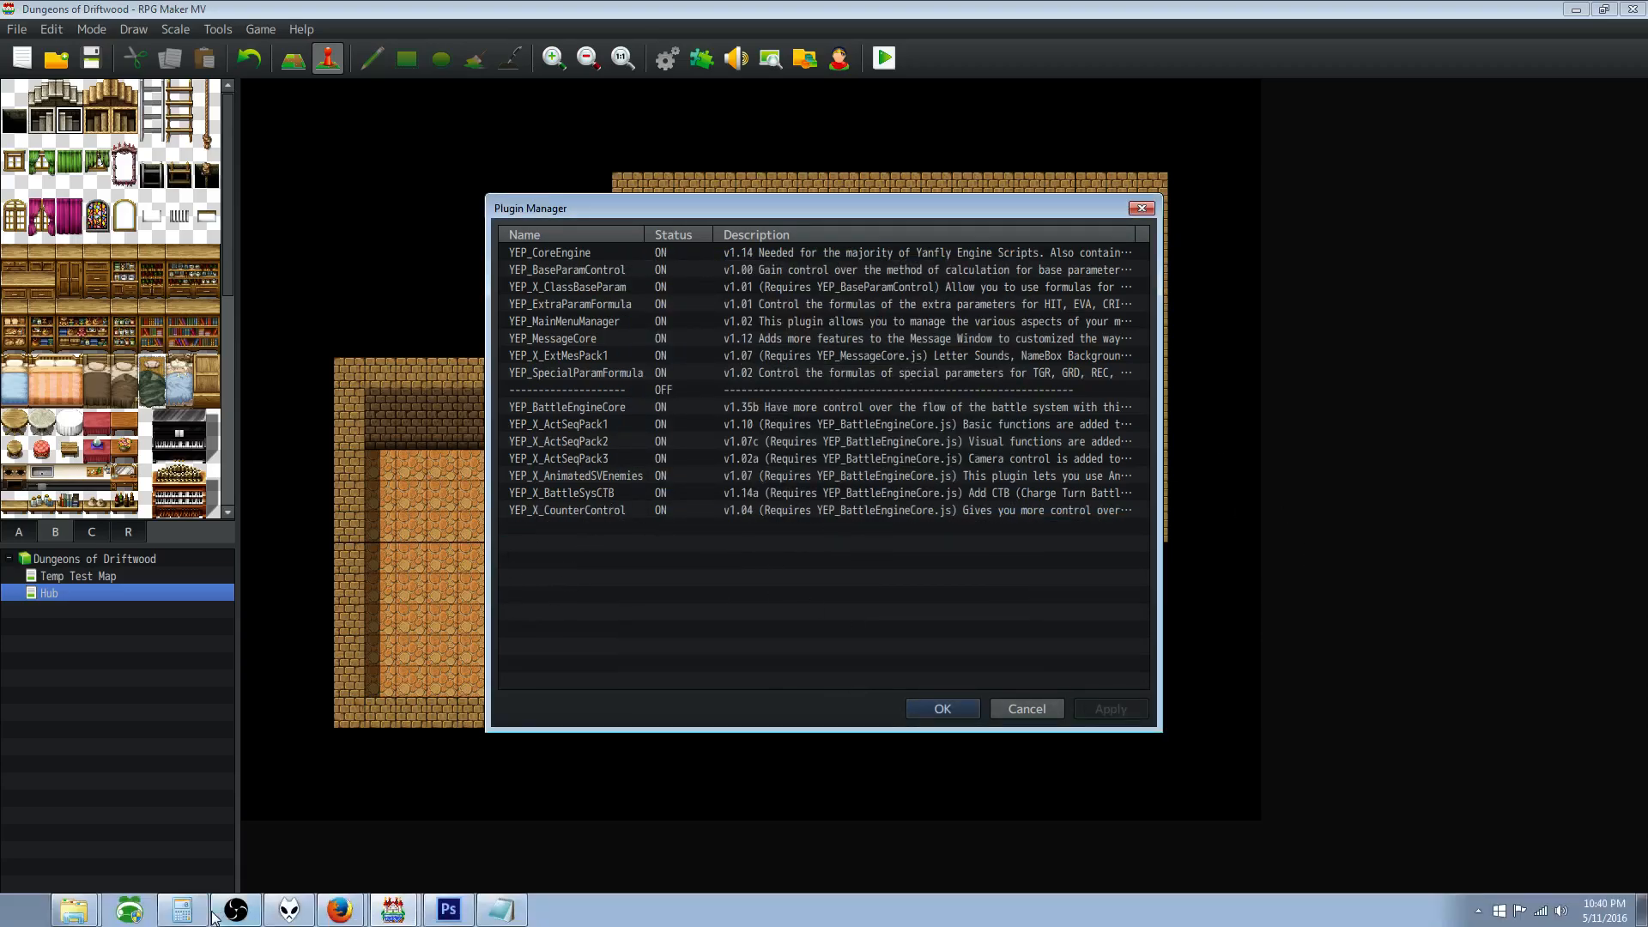
{"action": "left_click", "coordinate": [337, 913]}
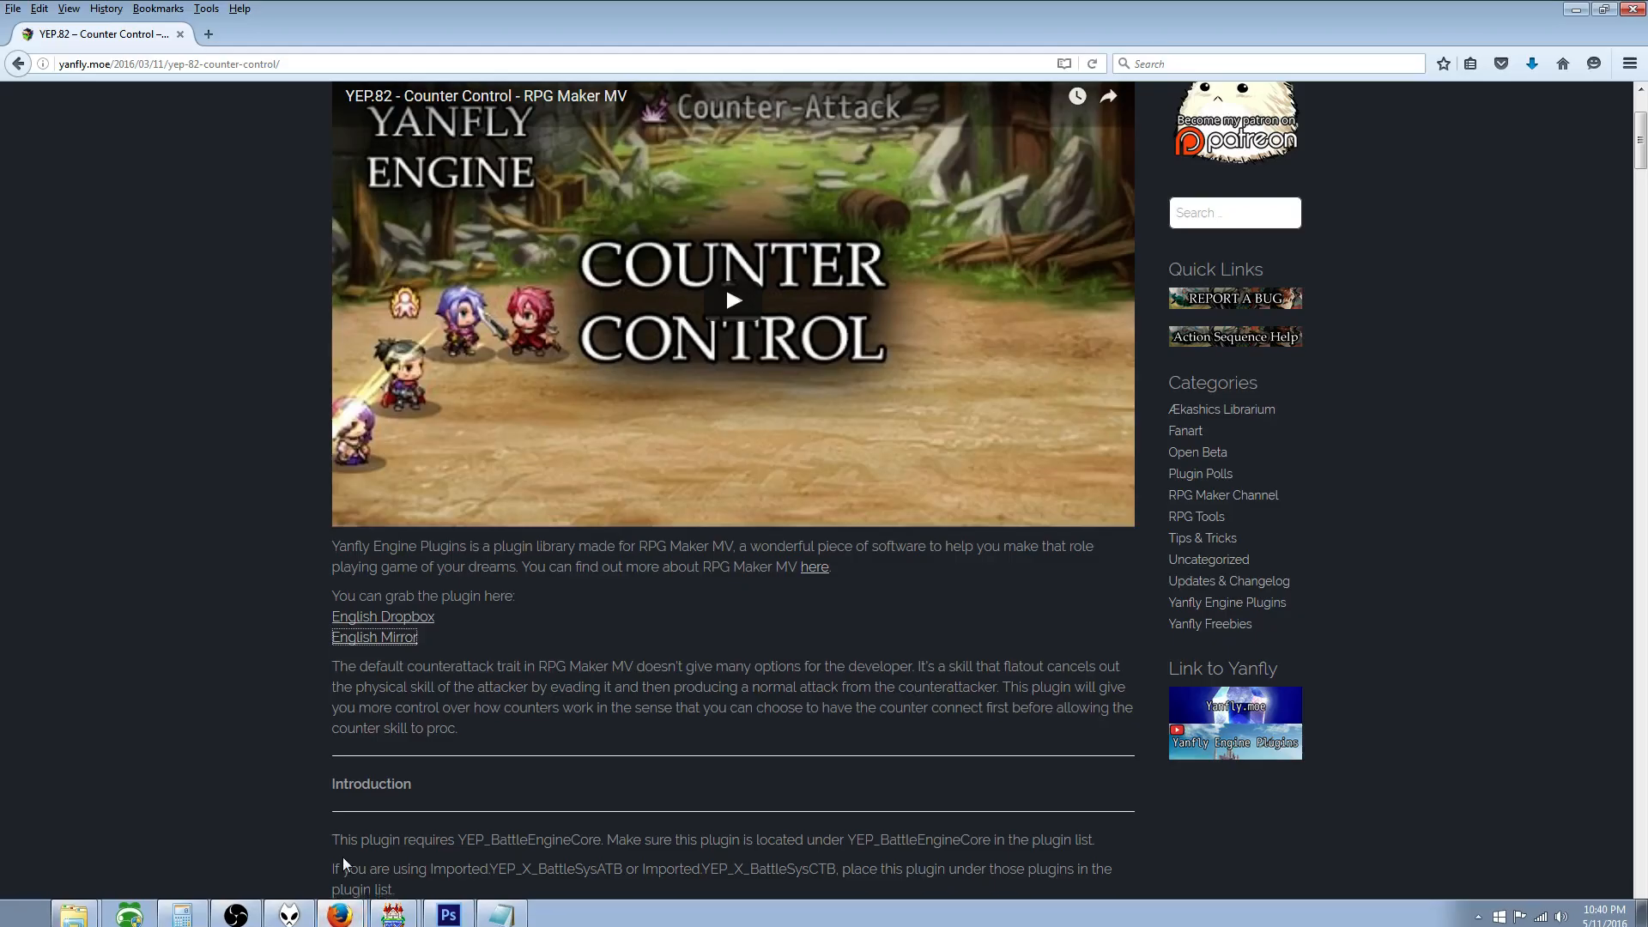
{"action": "left_click", "coordinate": [19, 65]}
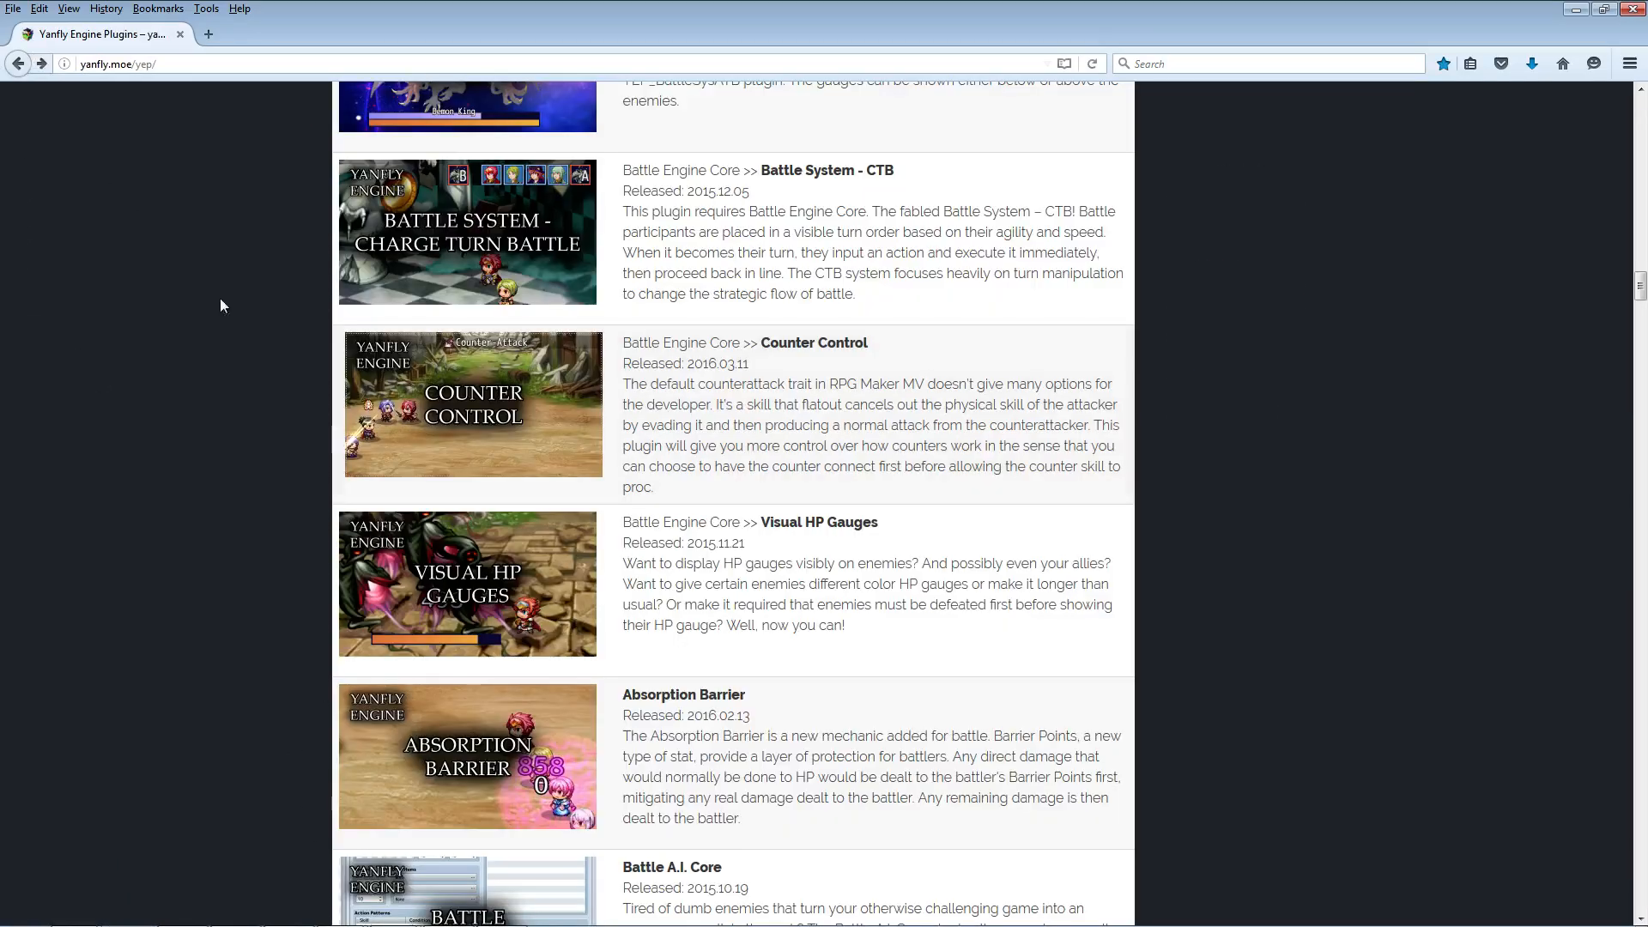
{"action": "scroll", "coordinate": [587, 569], "scroll_direction": "down", "scroll_amount": 2}
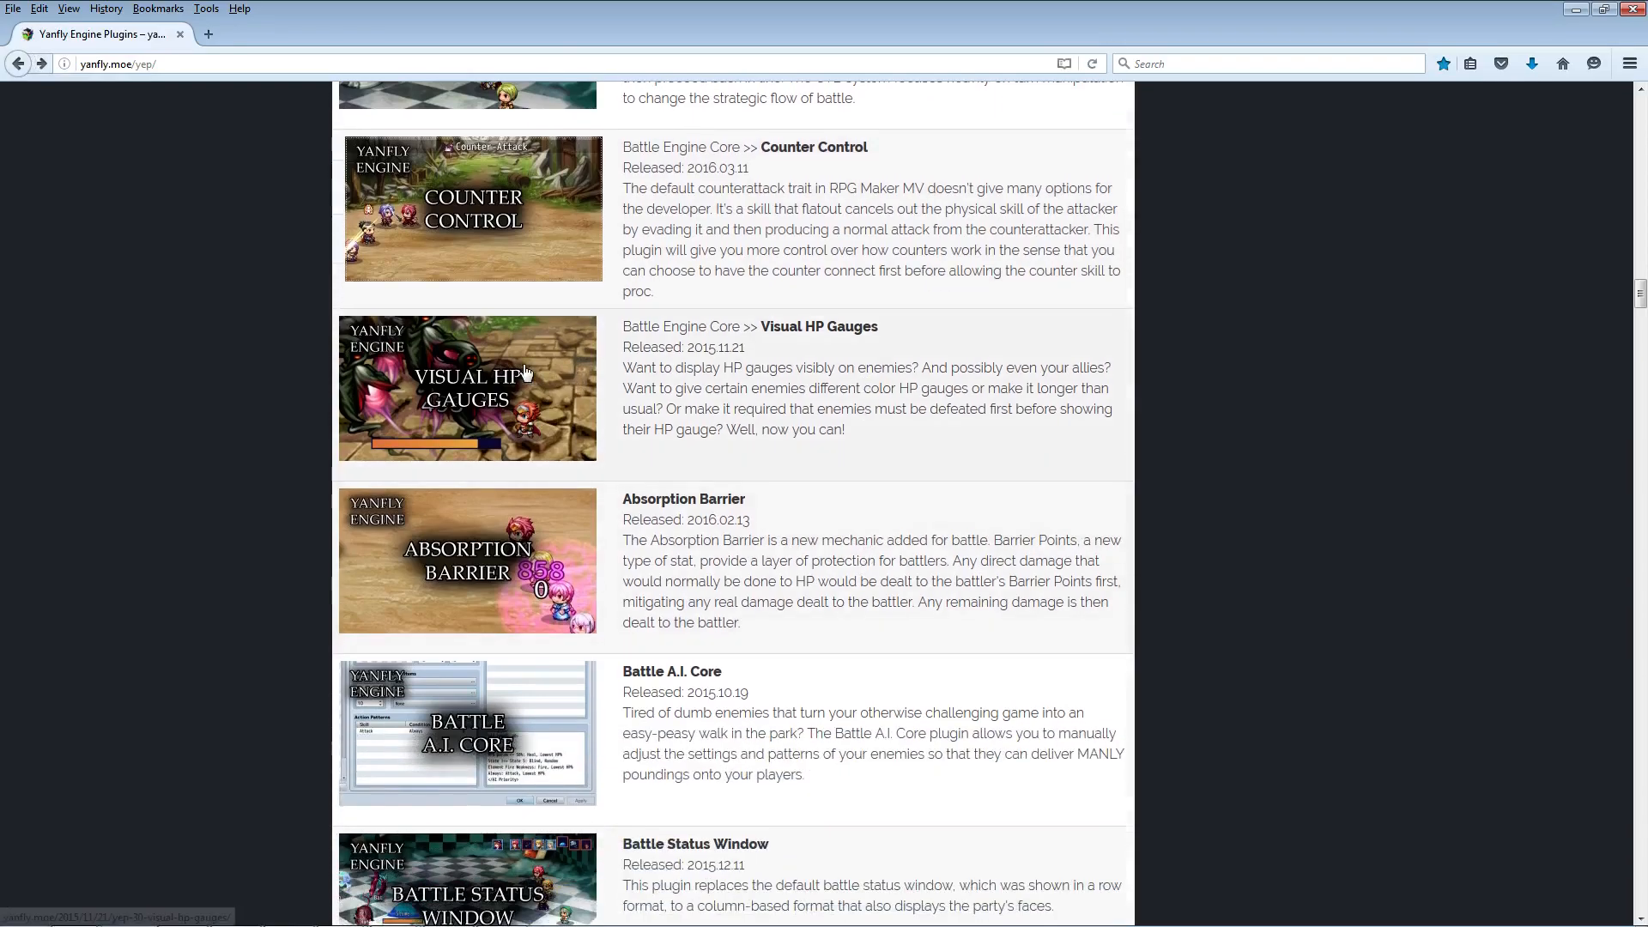
{"action": "left_click", "coordinate": [539, 394]}
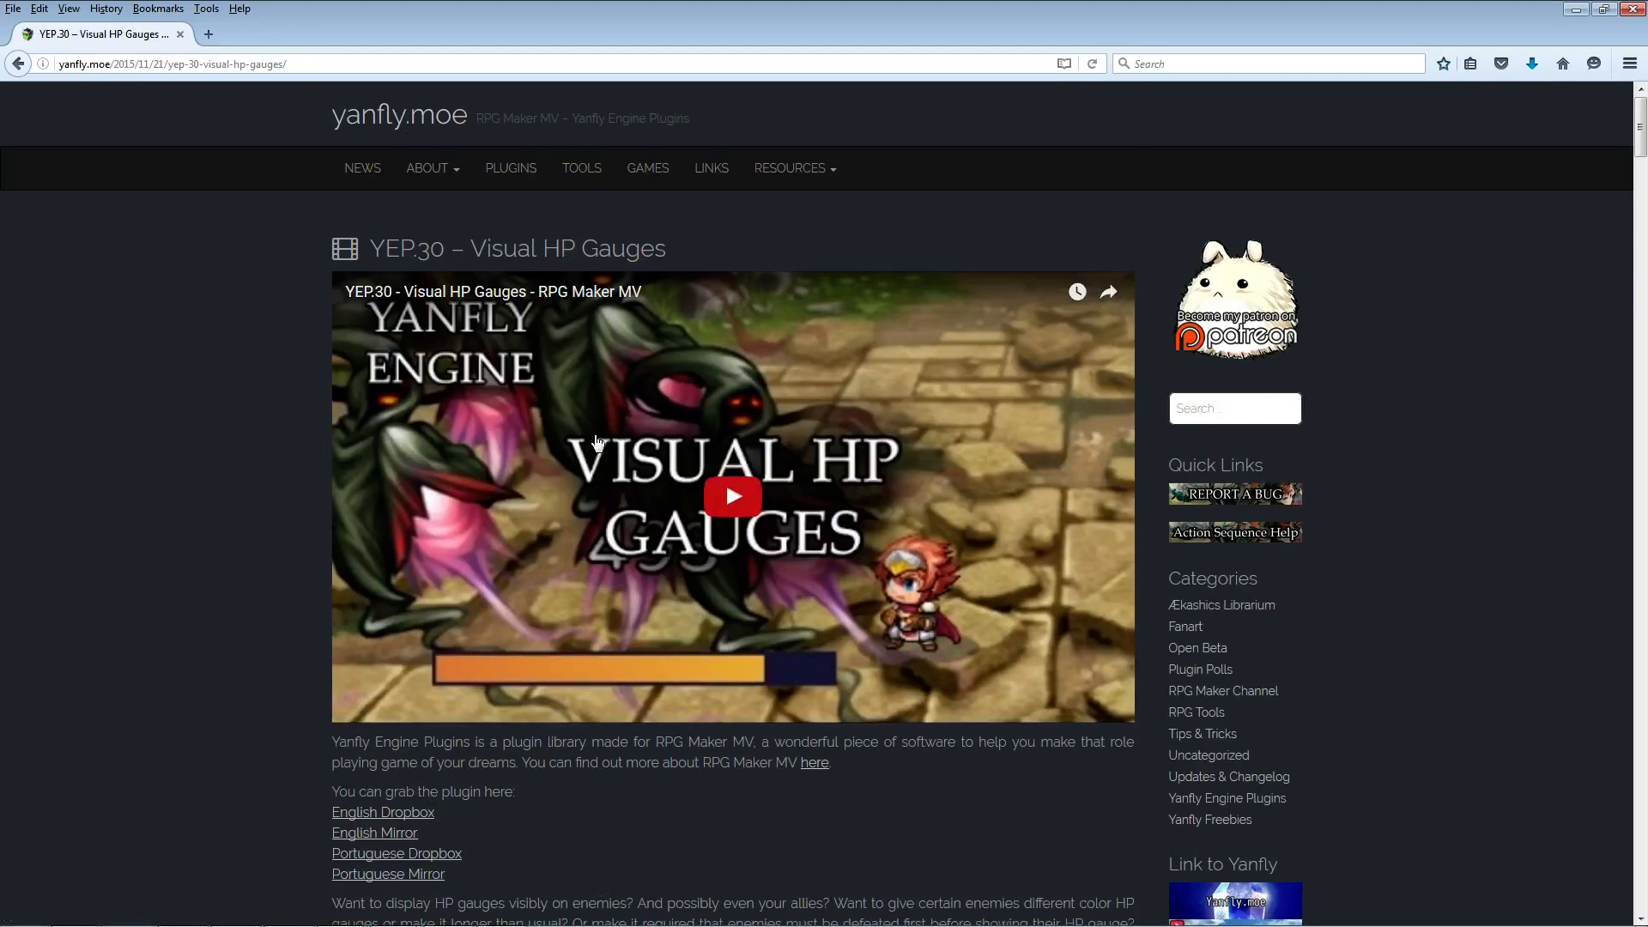
Step: Save YEP_X_VisualHpGauge.js from the English Mirror link into the project's js/plugins folder
{"action": "scroll", "coordinate": [465, 459], "scroll_direction": "down", "scroll_amount": 4}
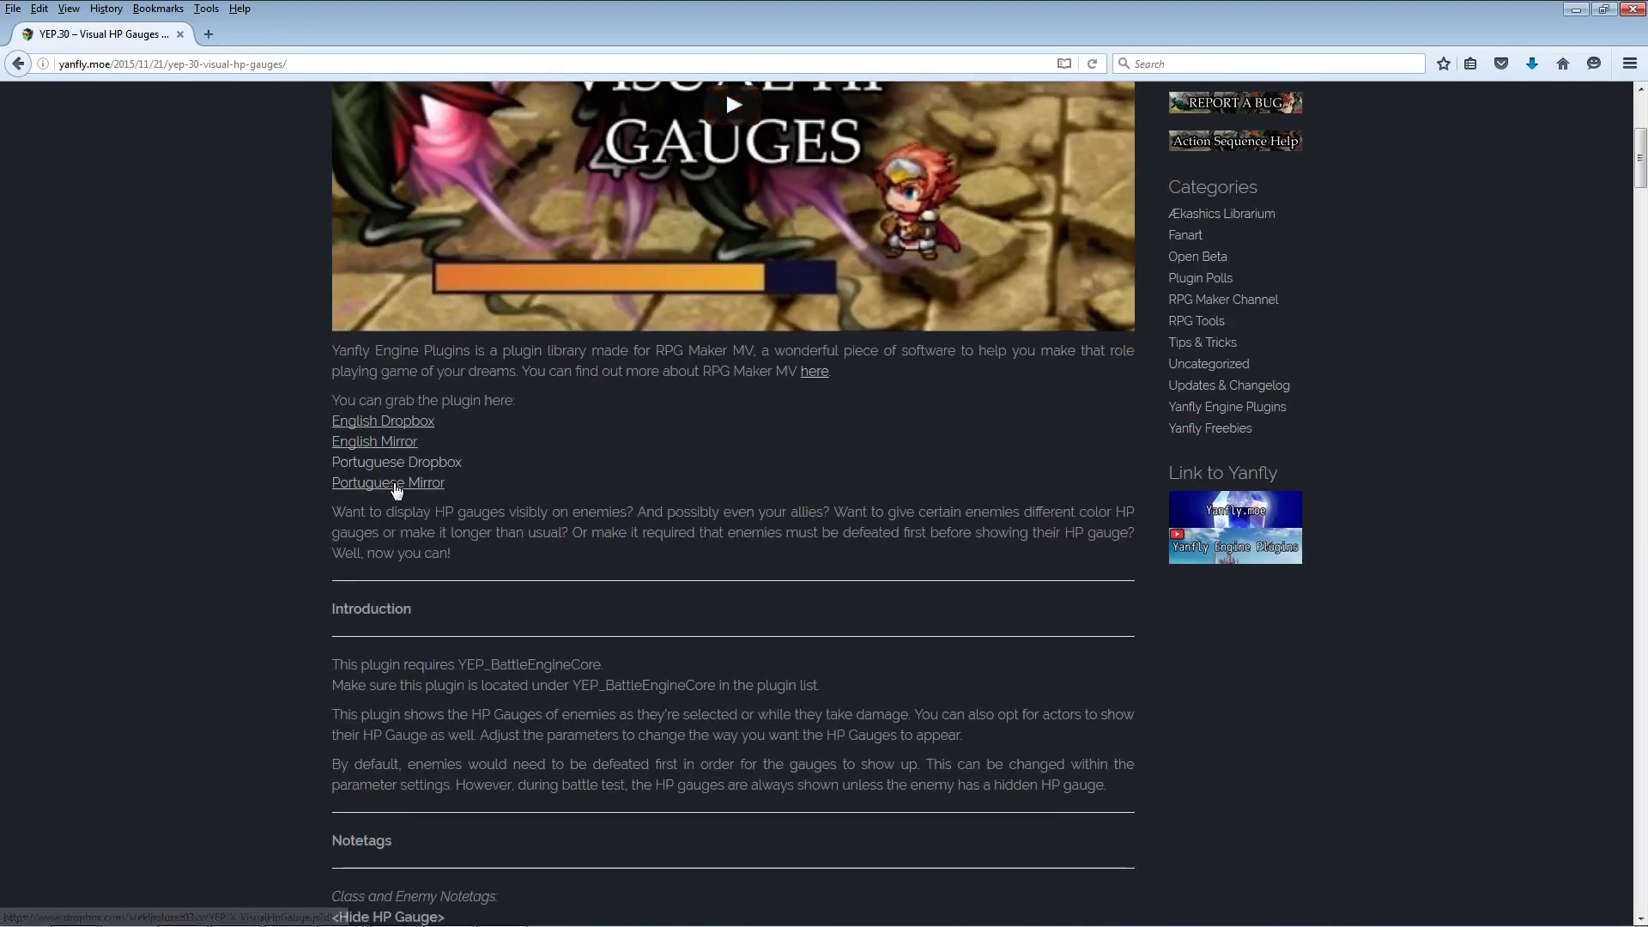
{"action": "right_click", "coordinate": [394, 445]}
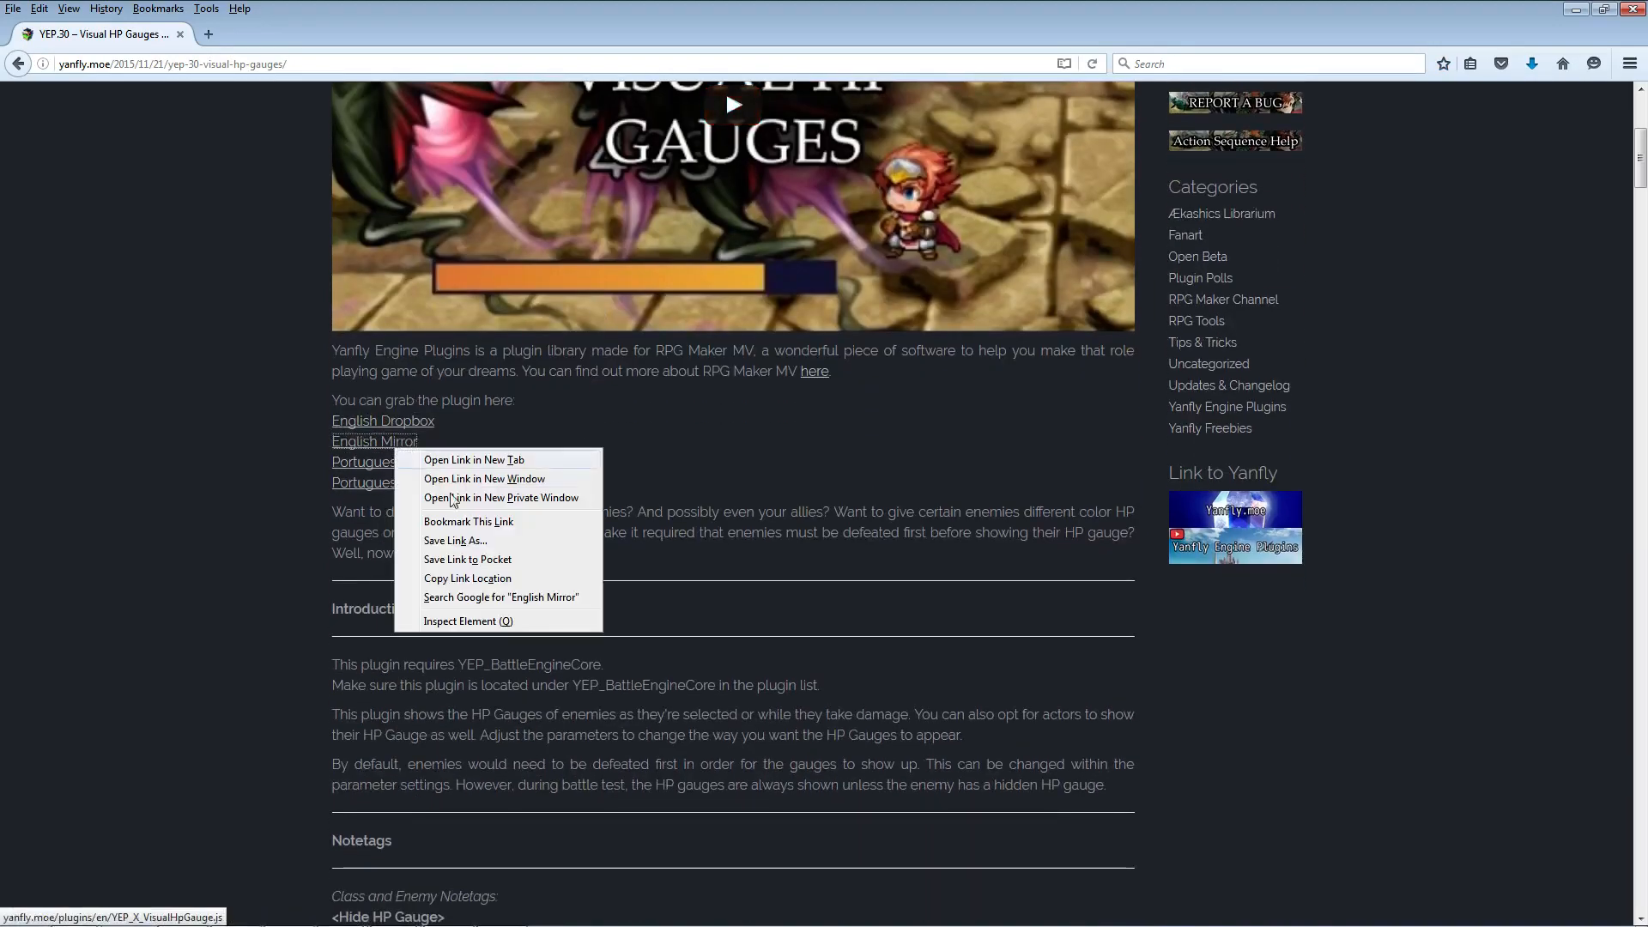
{"action": "left_click", "coordinate": [459, 540]}
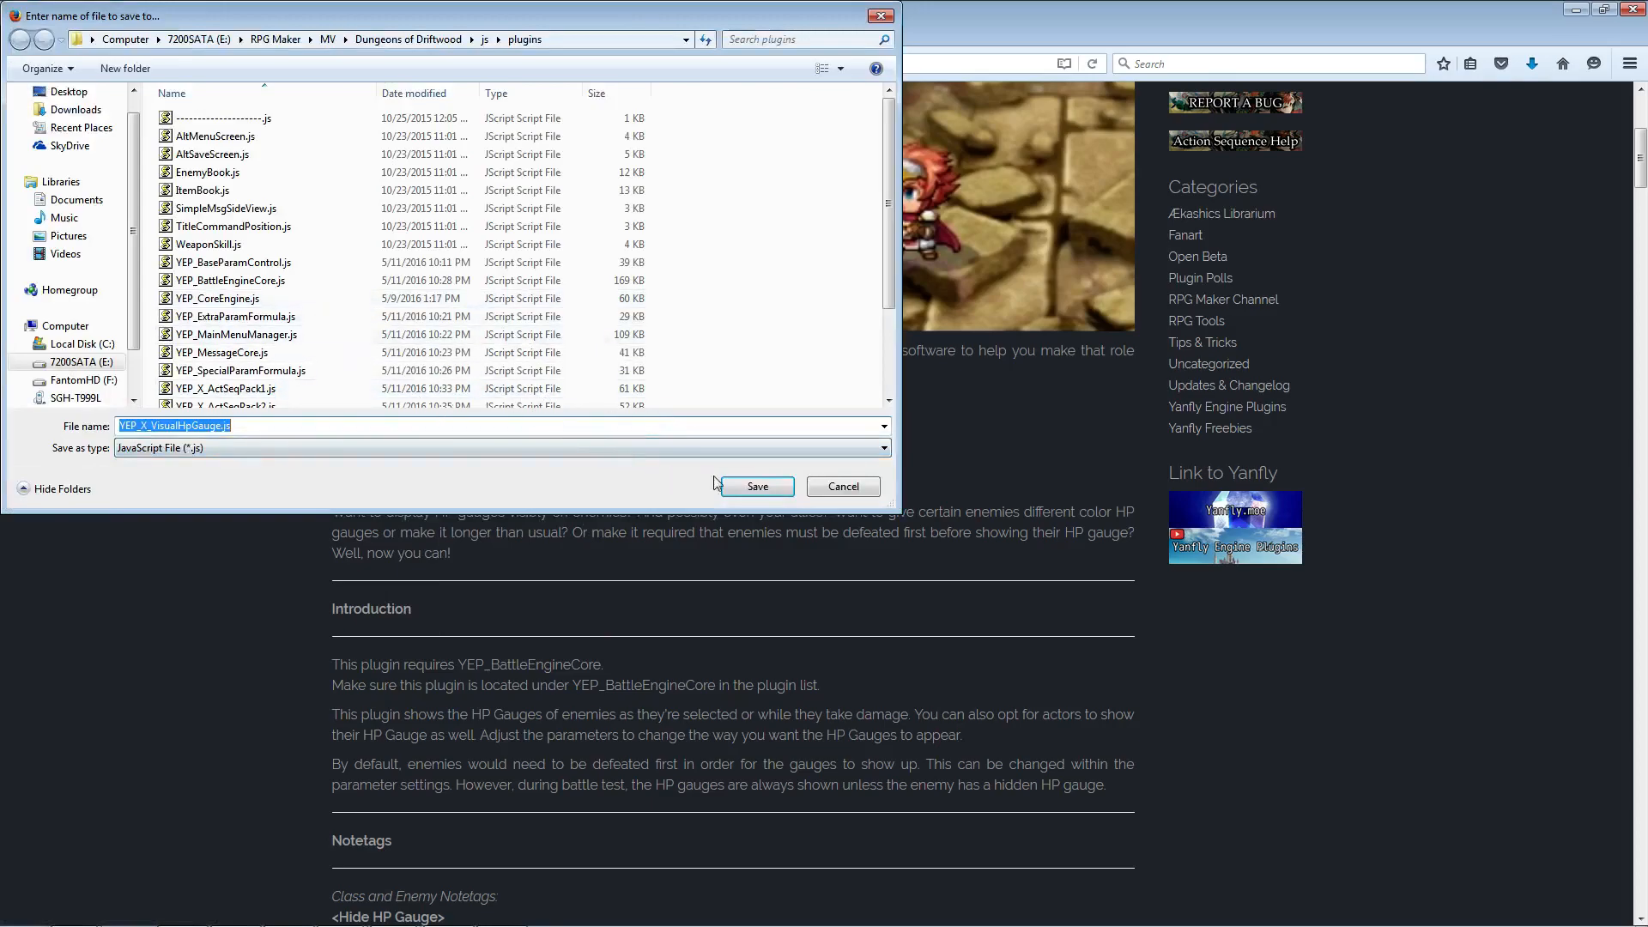
{"action": "left_click", "coordinate": [766, 486]}
Step: Switch to RPG Maker MV and choose YEP_X_VisualHpGauge for a new Plugin Manager entry below YEP_X_CounterControl
{"action": "mouse_move", "coordinate": [397, 923]}
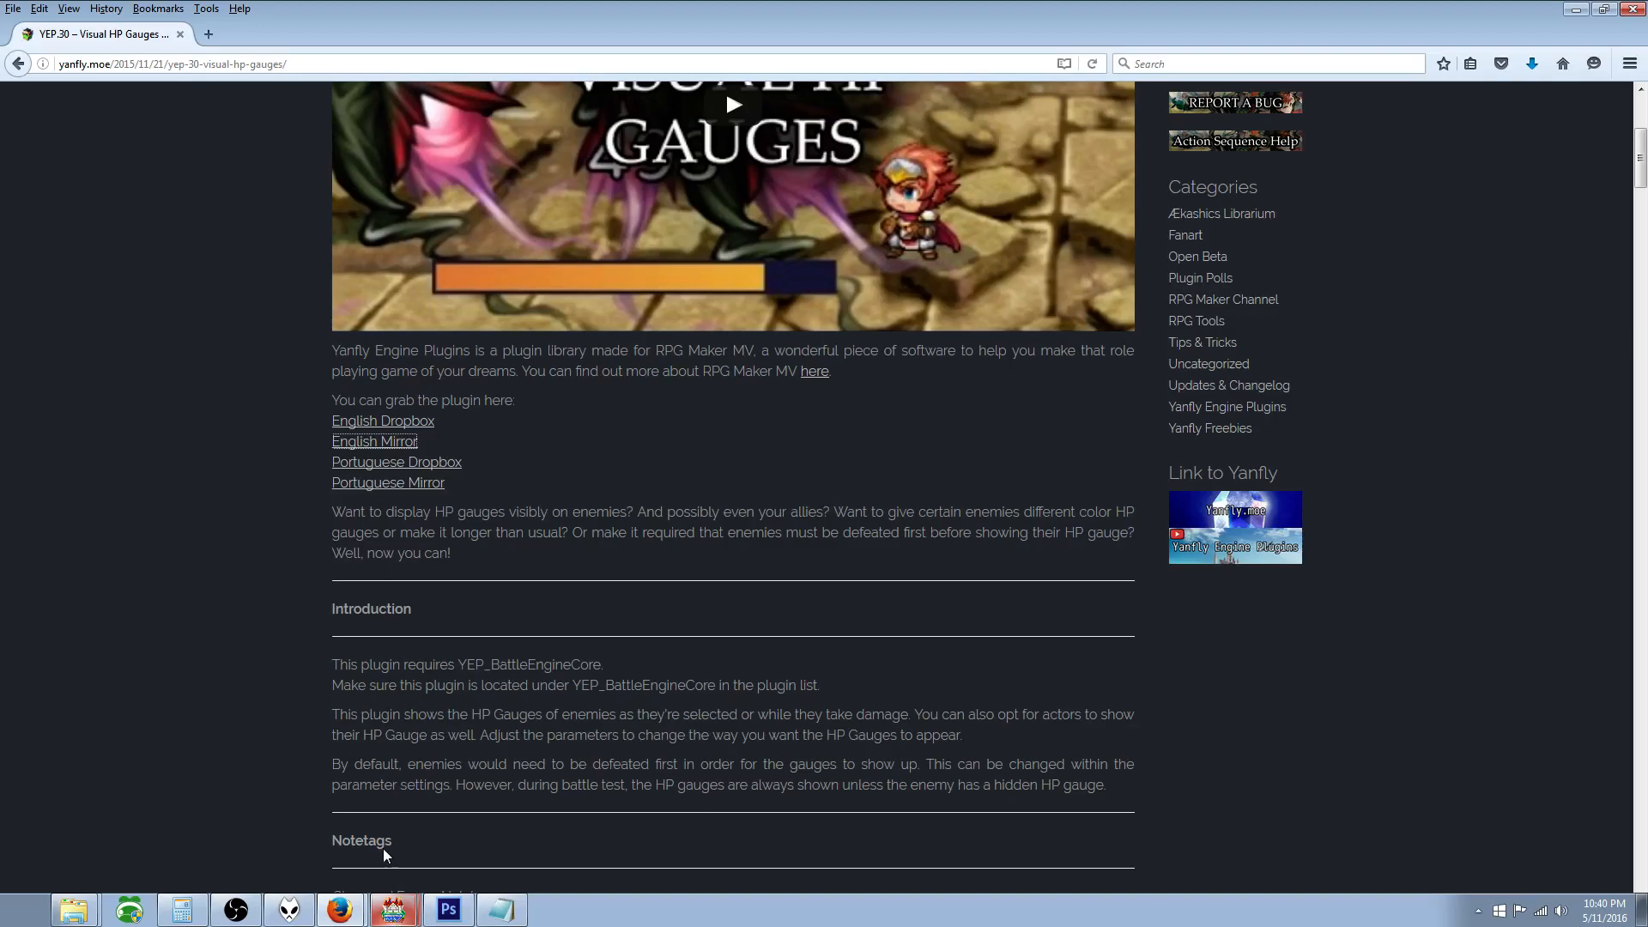
{"action": "key", "text": "alt+Tab"}
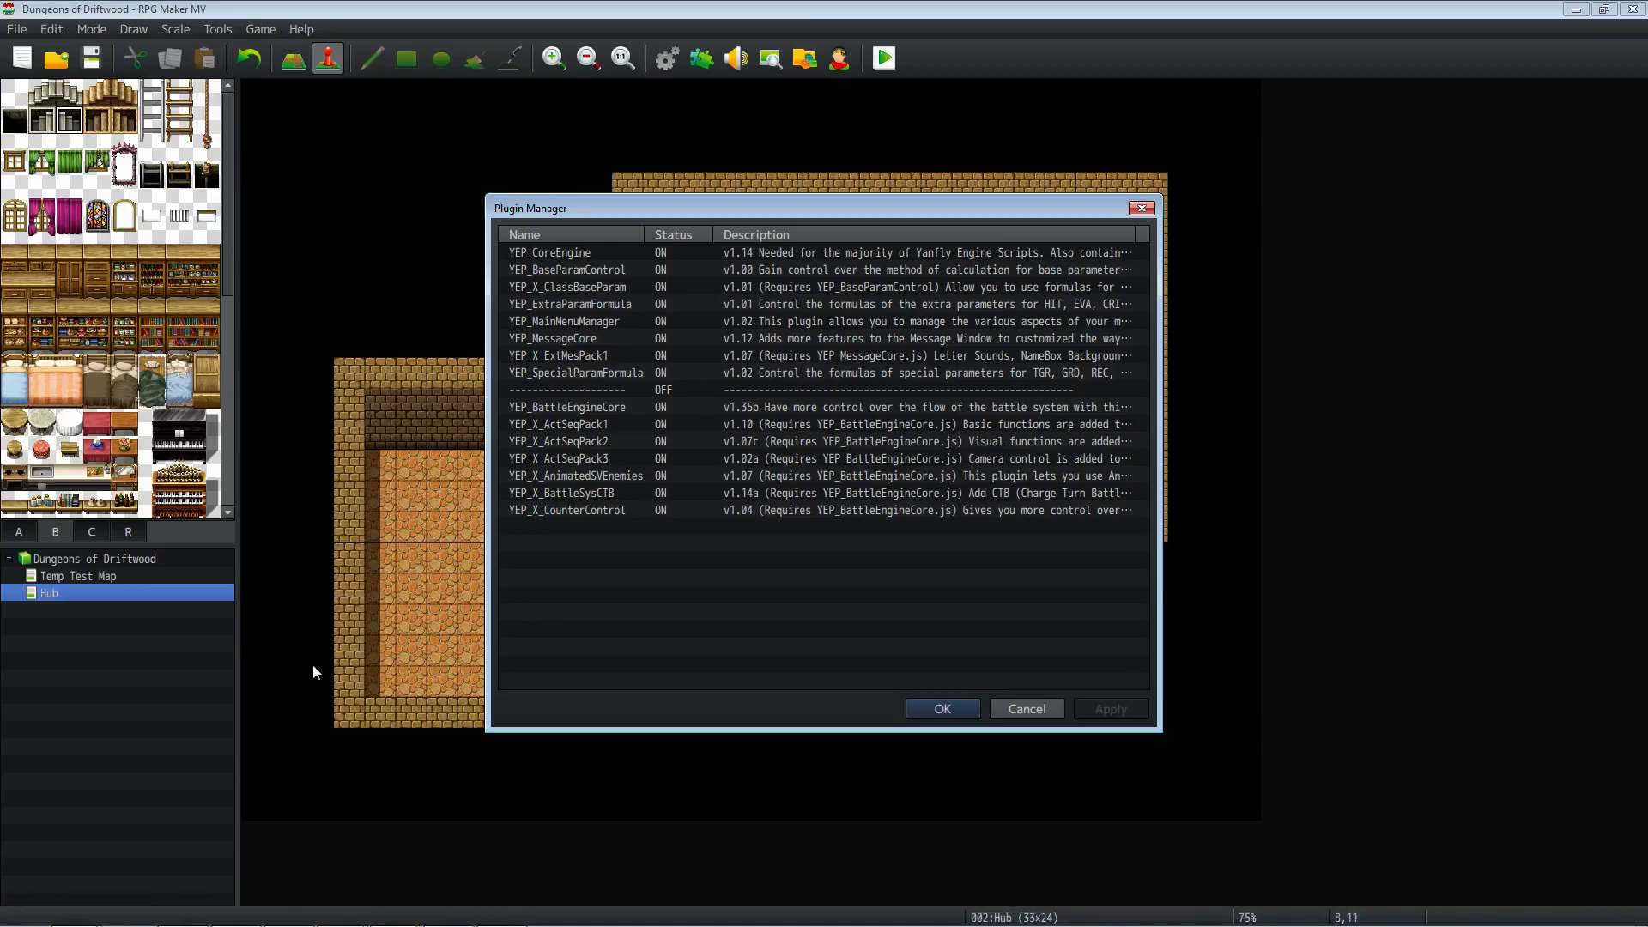
{"action": "double_click", "coordinate": [535, 529]}
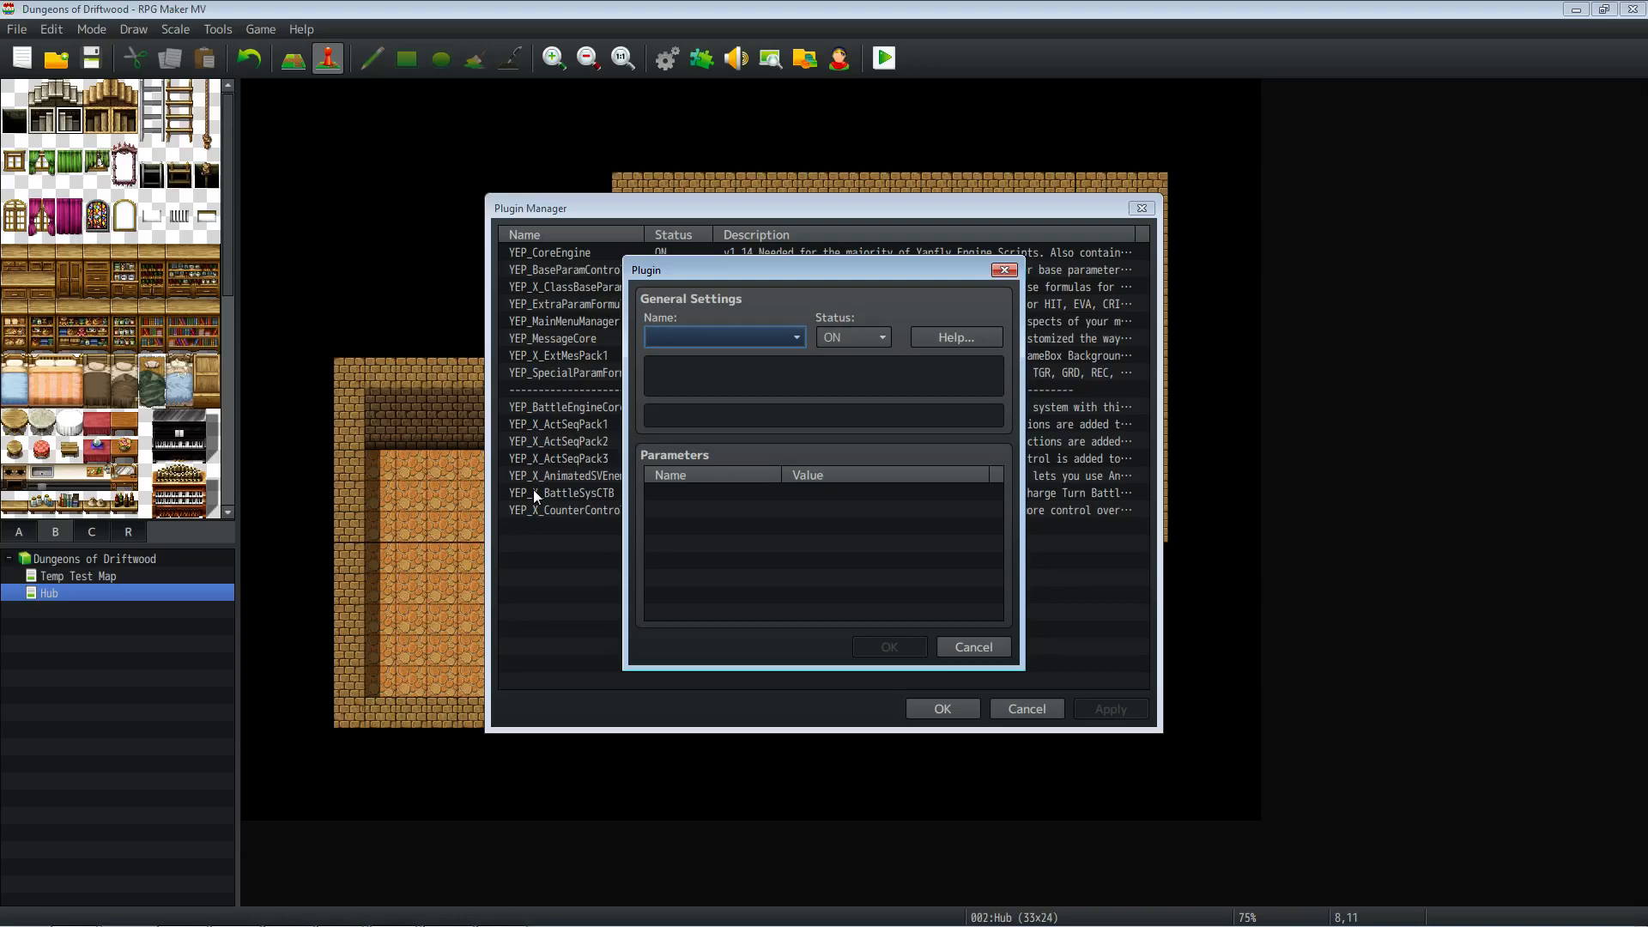
{"action": "left_click", "coordinate": [790, 337]}
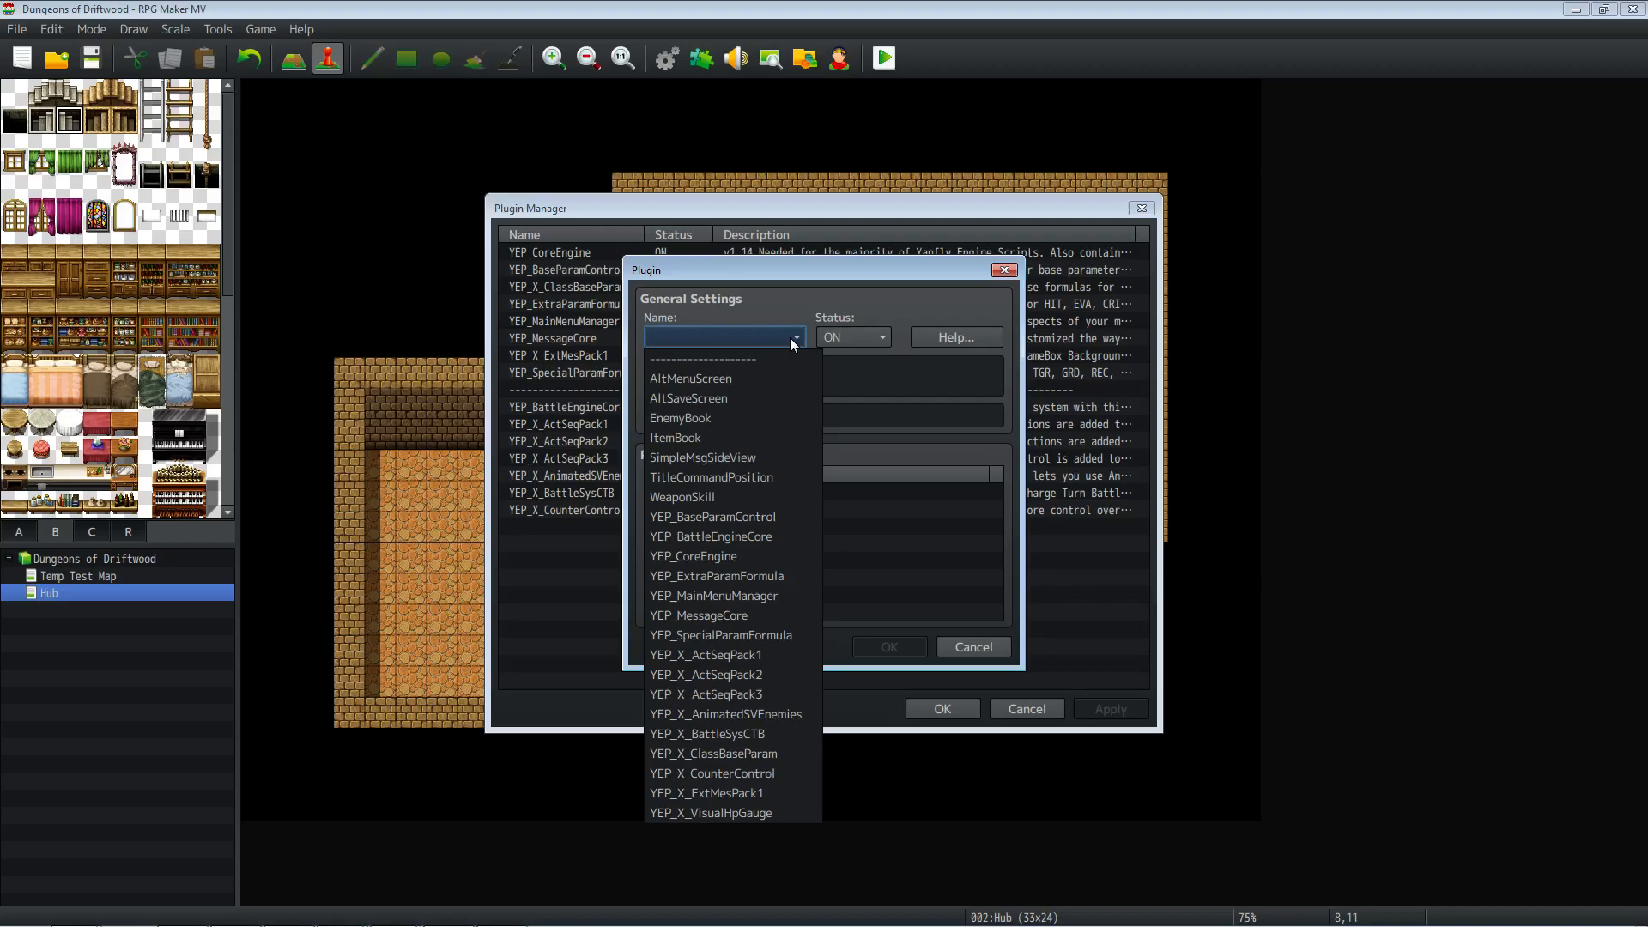
{"action": "left_click", "coordinate": [752, 813]}
Step: Review the YEP_X_VisualHpGauge parameters, add the plugin with its default values and apply the plugin list
{"action": "scroll", "coordinate": [844, 496], "scroll_direction": "down", "scroll_amount": 5}
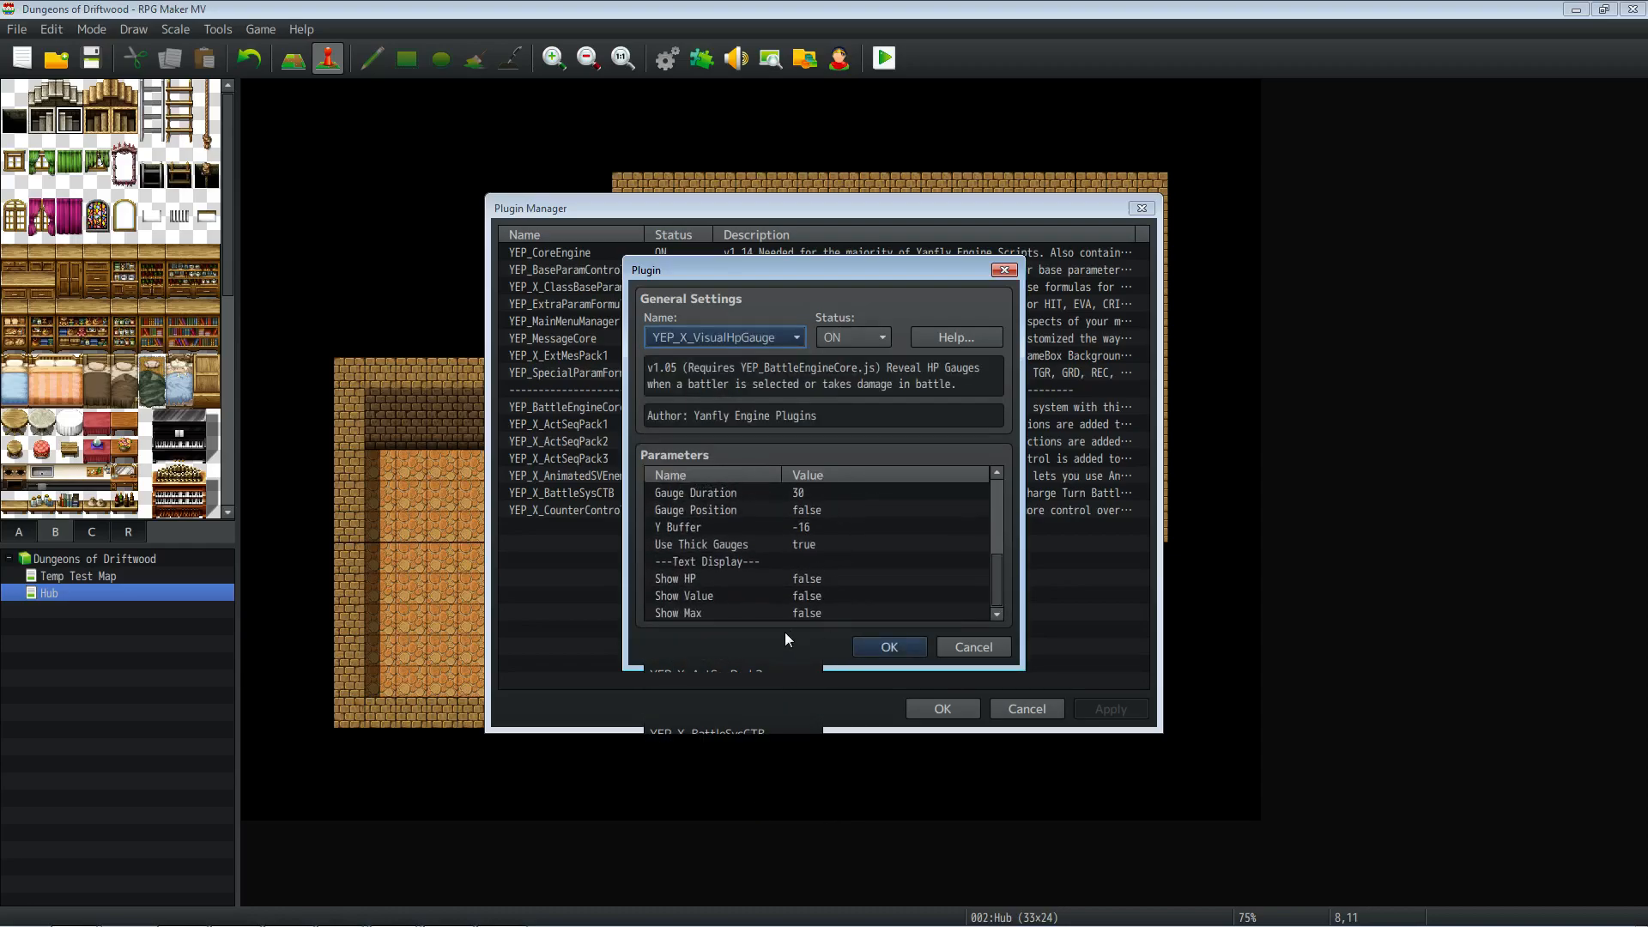
{"action": "scroll", "coordinate": [759, 558], "scroll_direction": "up", "scroll_amount": 5}
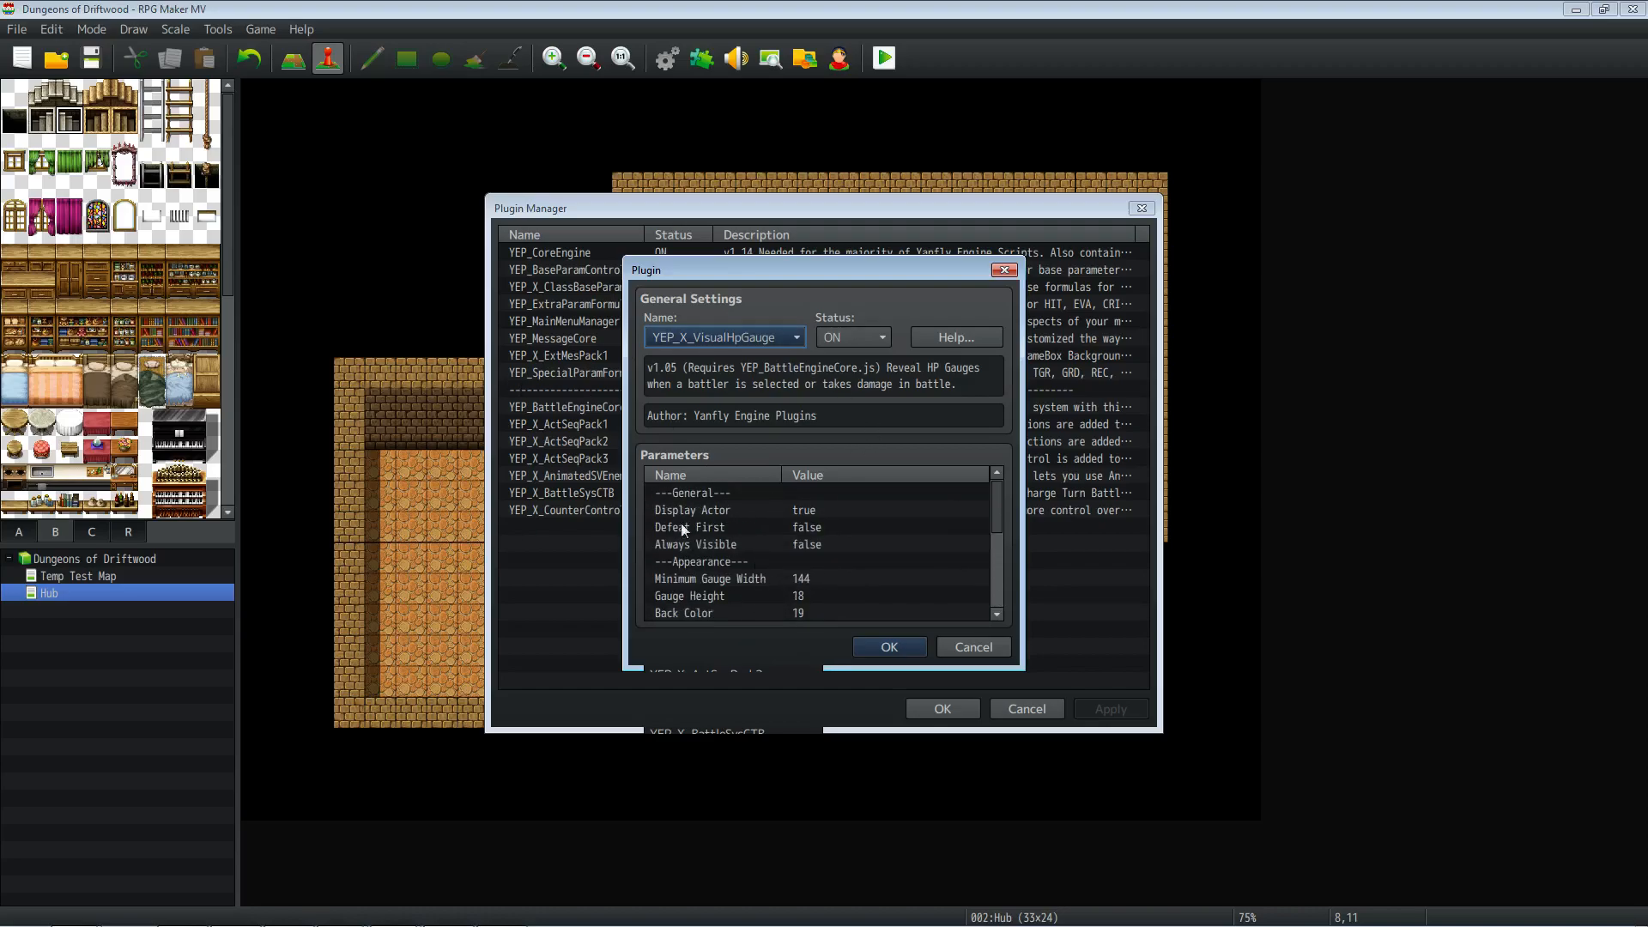
{"action": "left_click", "coordinate": [764, 542]}
{"action": "scroll", "coordinate": [769, 515], "scroll_direction": "down", "scroll_amount": 1}
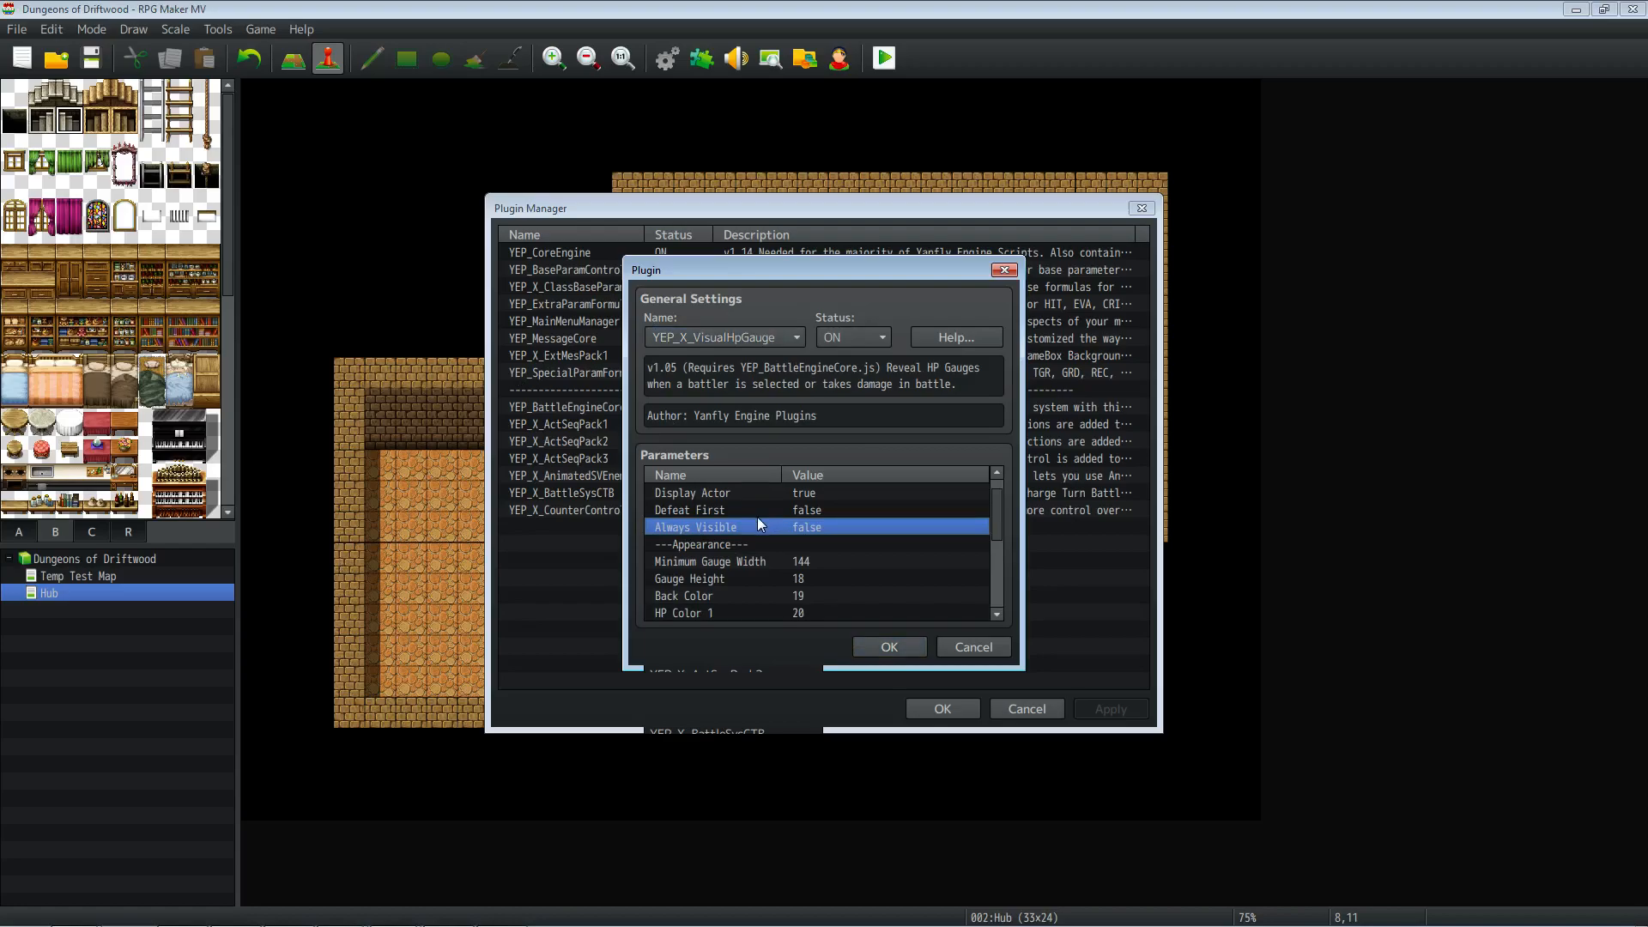
{"action": "scroll", "coordinate": [757, 516], "scroll_direction": "down", "scroll_amount": 8}
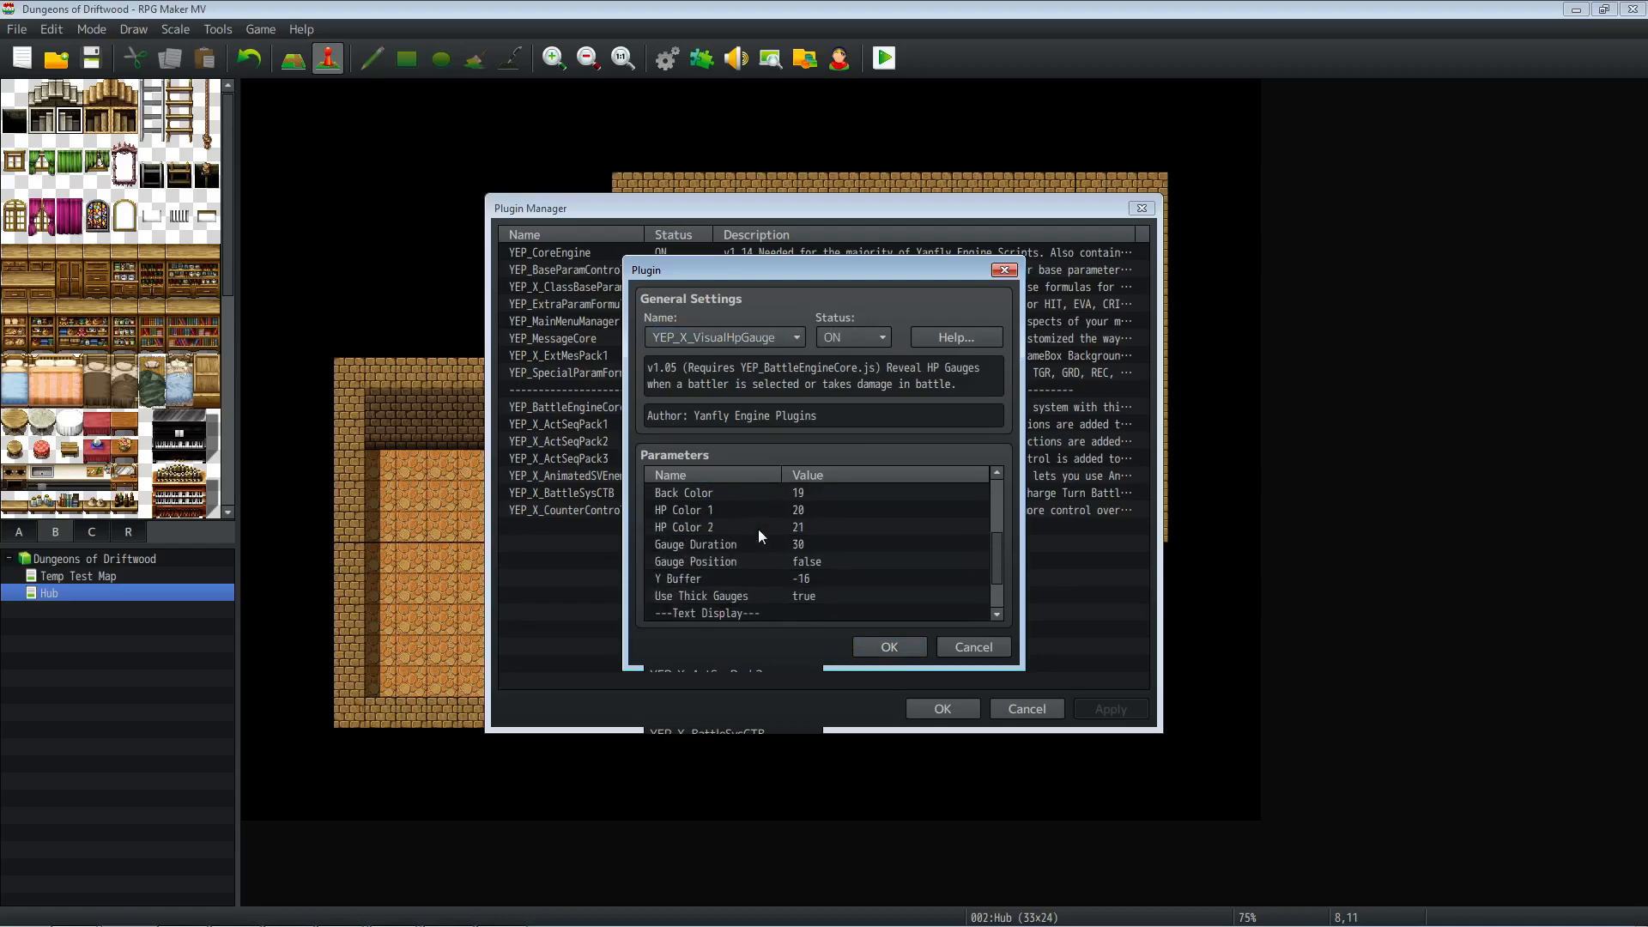
{"action": "scroll", "coordinate": [781, 515], "scroll_direction": "down", "scroll_amount": 2}
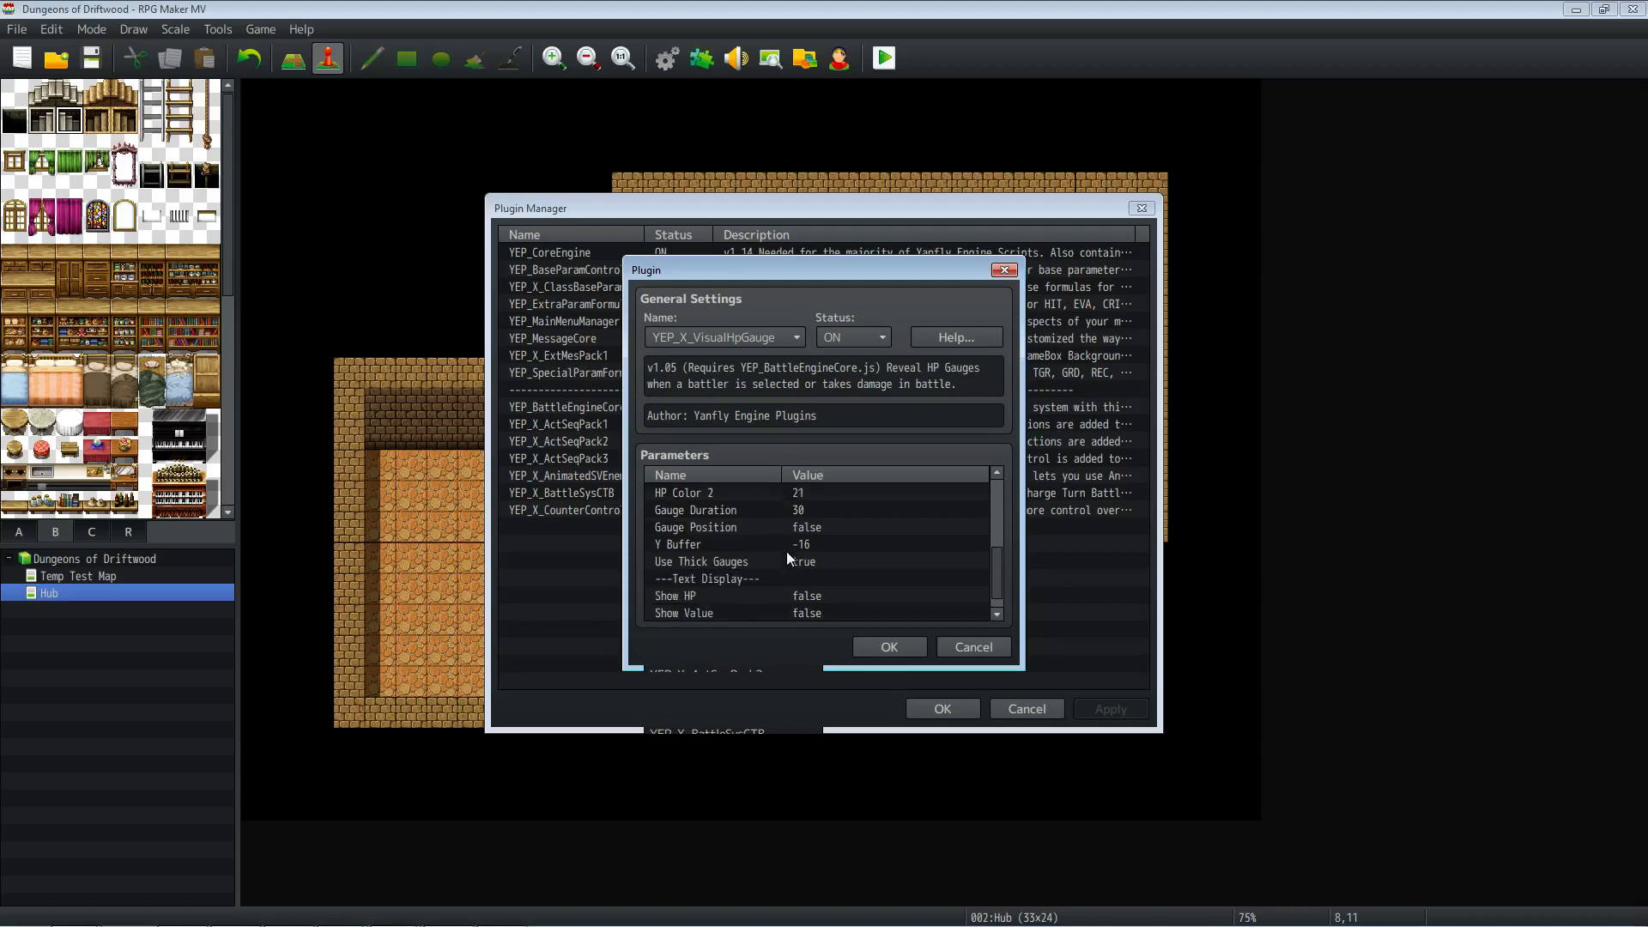
{"action": "left_click", "coordinate": [891, 646]}
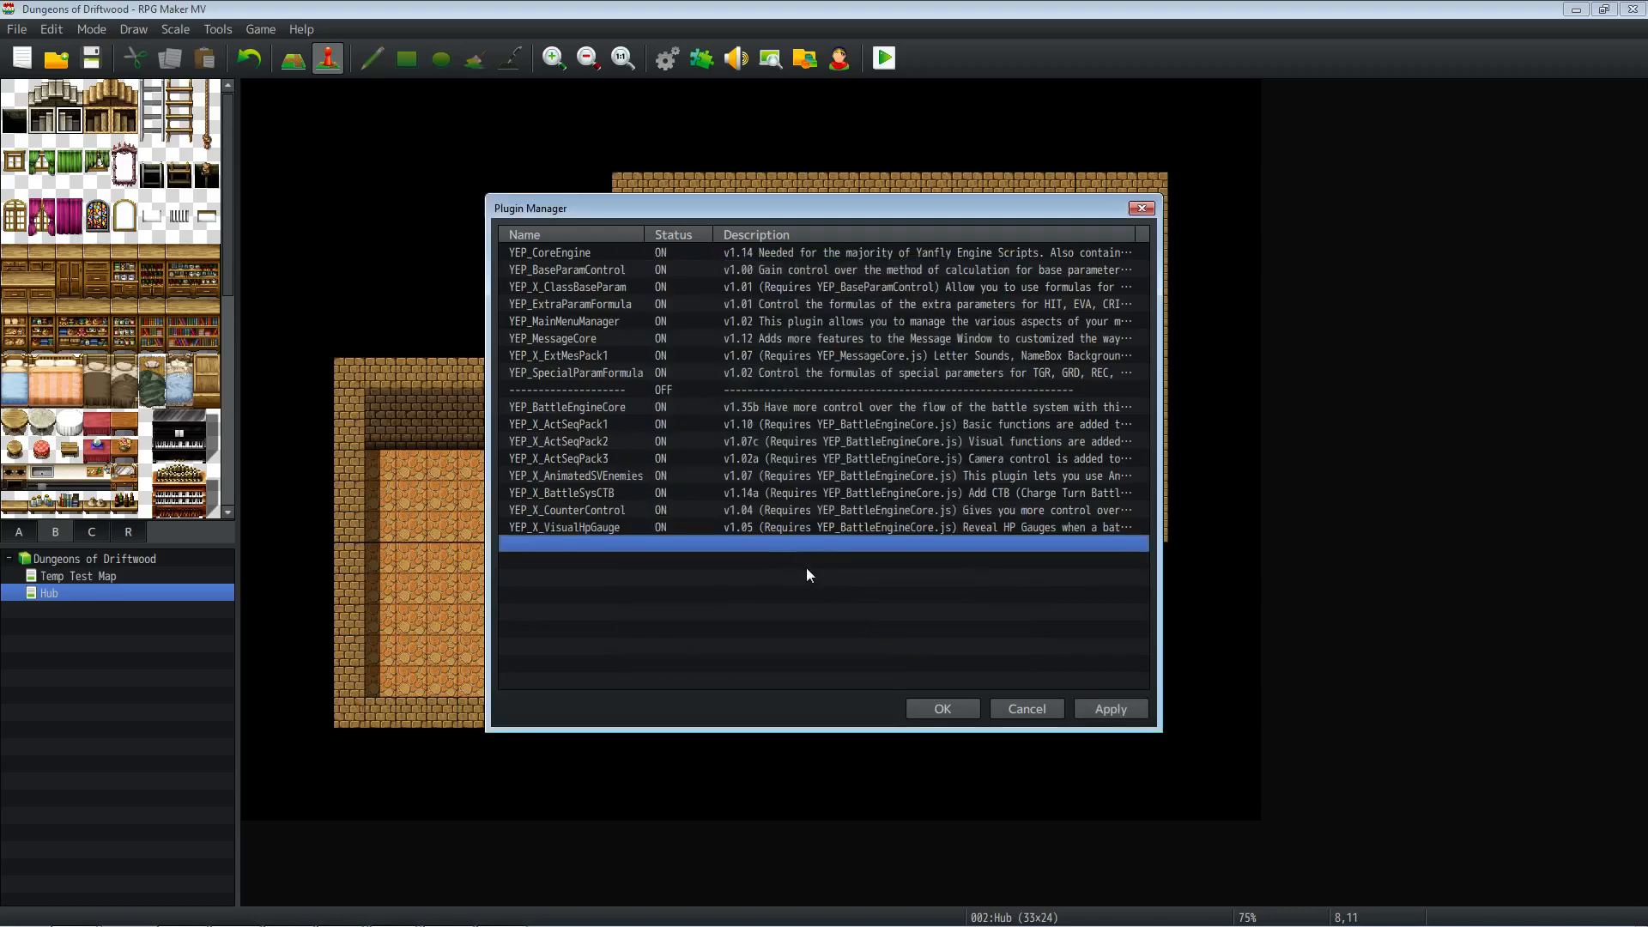
{"action": "left_click", "coordinate": [1105, 713]}
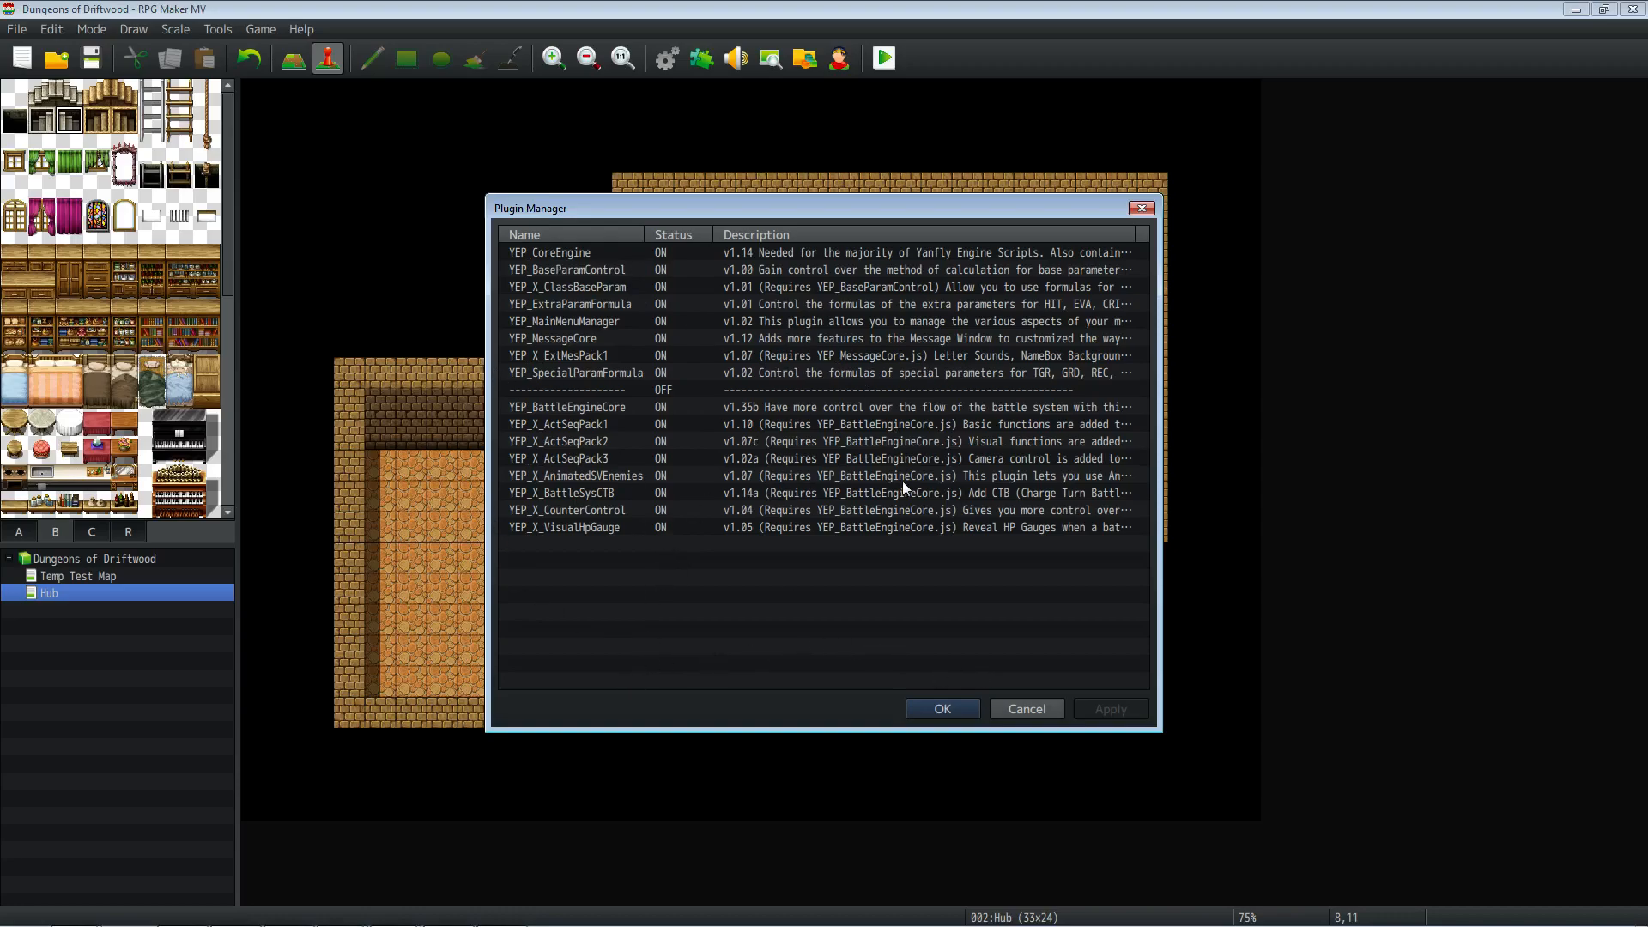
Step: Switch to Firefox, return to the Yanfly plugin list and open the Battle A.I. Core page
{"action": "mouse_move", "coordinate": [353, 918]}
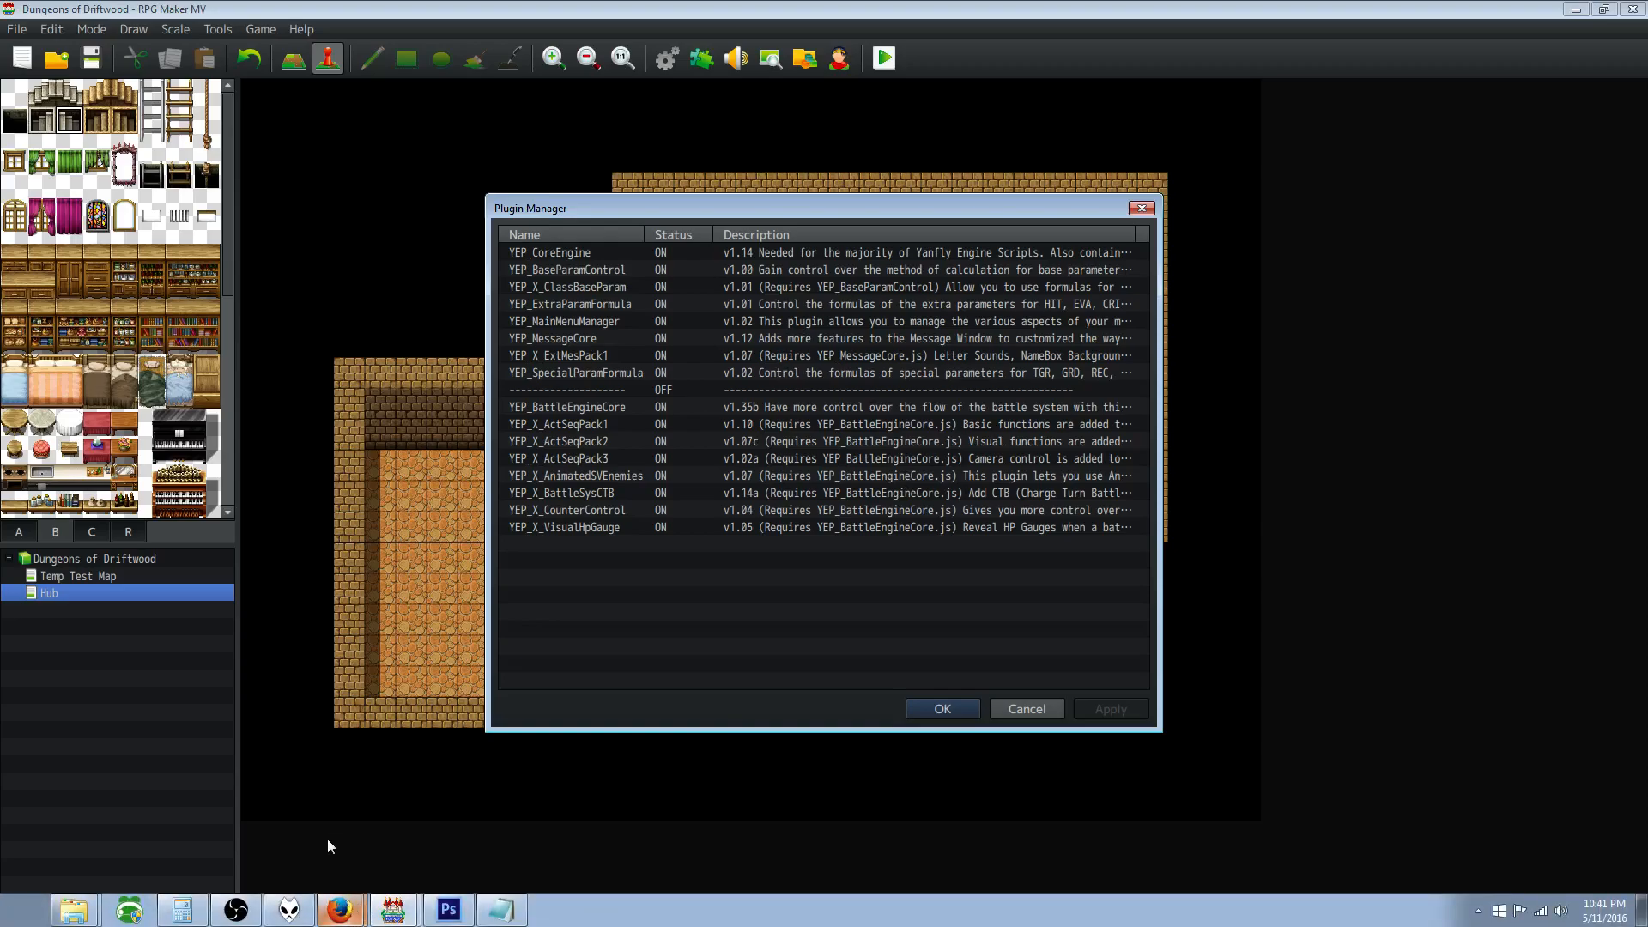
{"action": "left_click", "coordinate": [340, 909]}
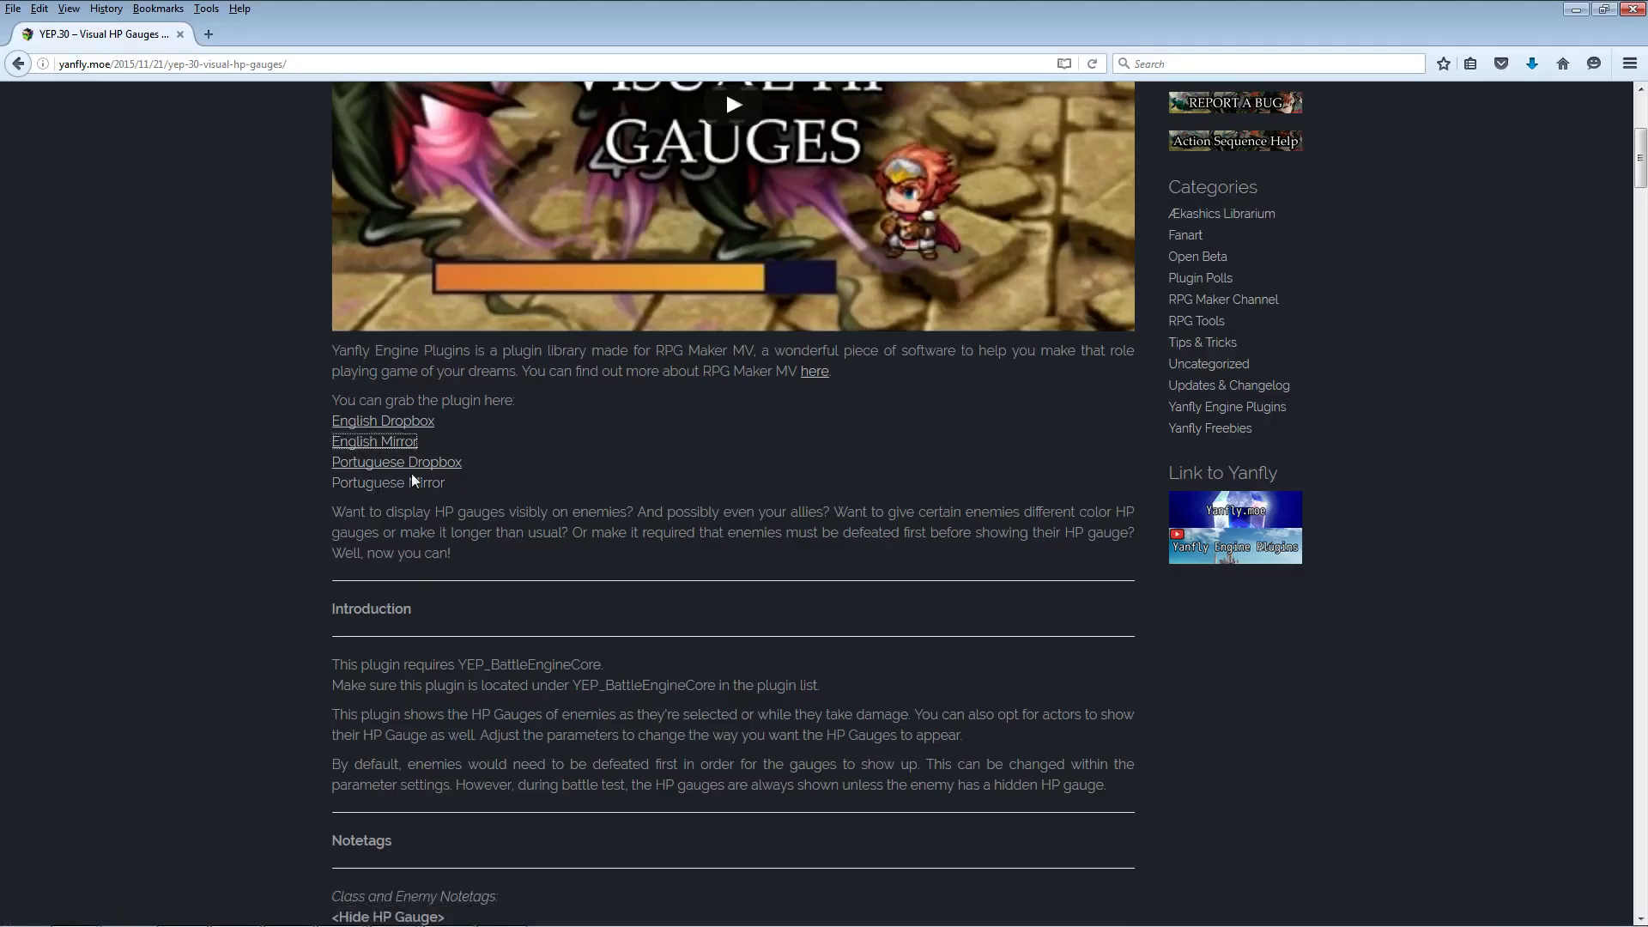
{"action": "left_click", "coordinate": [18, 64]}
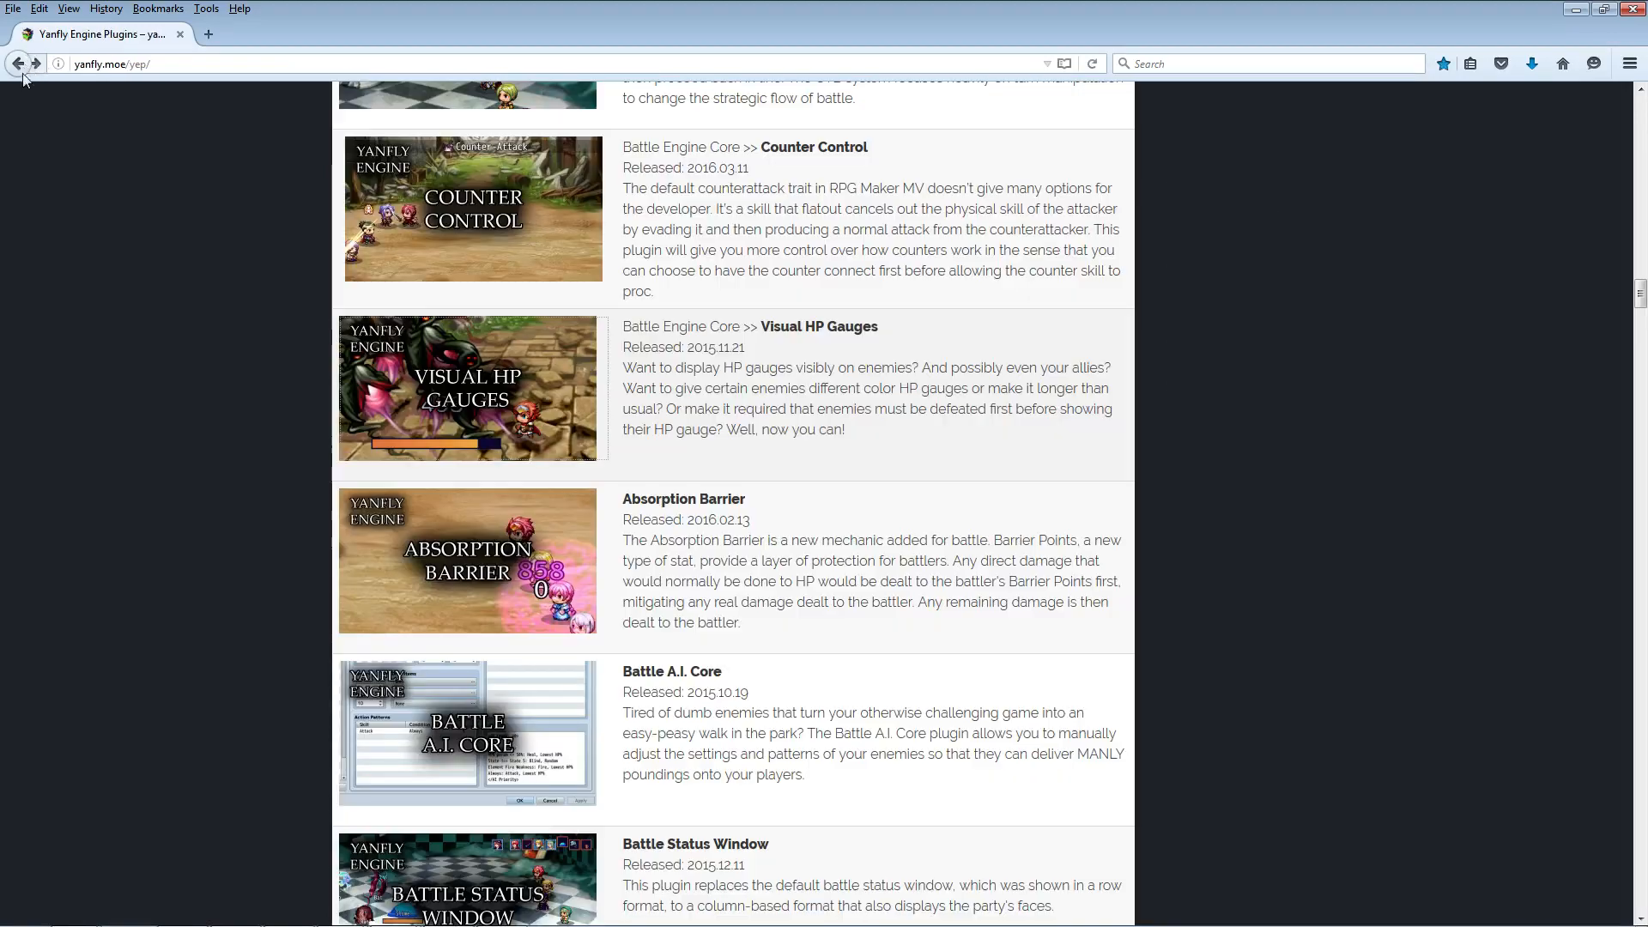
{"action": "scroll", "coordinate": [584, 438], "scroll_direction": "down", "scroll_amount": 3}
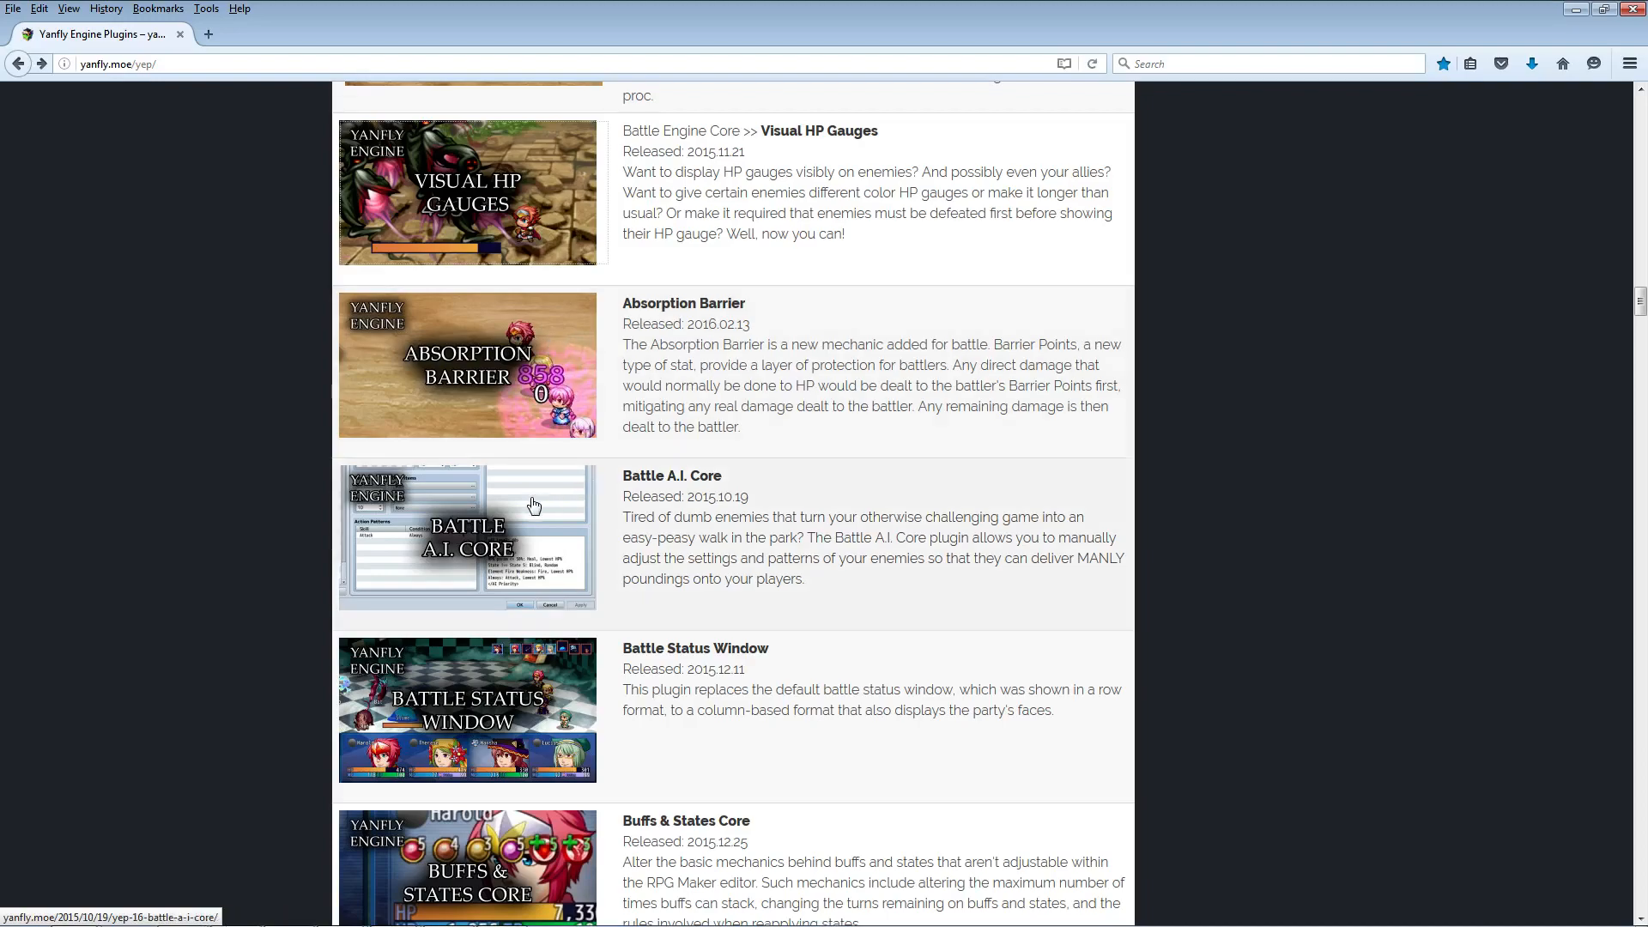
{"action": "scroll", "coordinate": [534, 490], "scroll_direction": "down", "scroll_amount": 2}
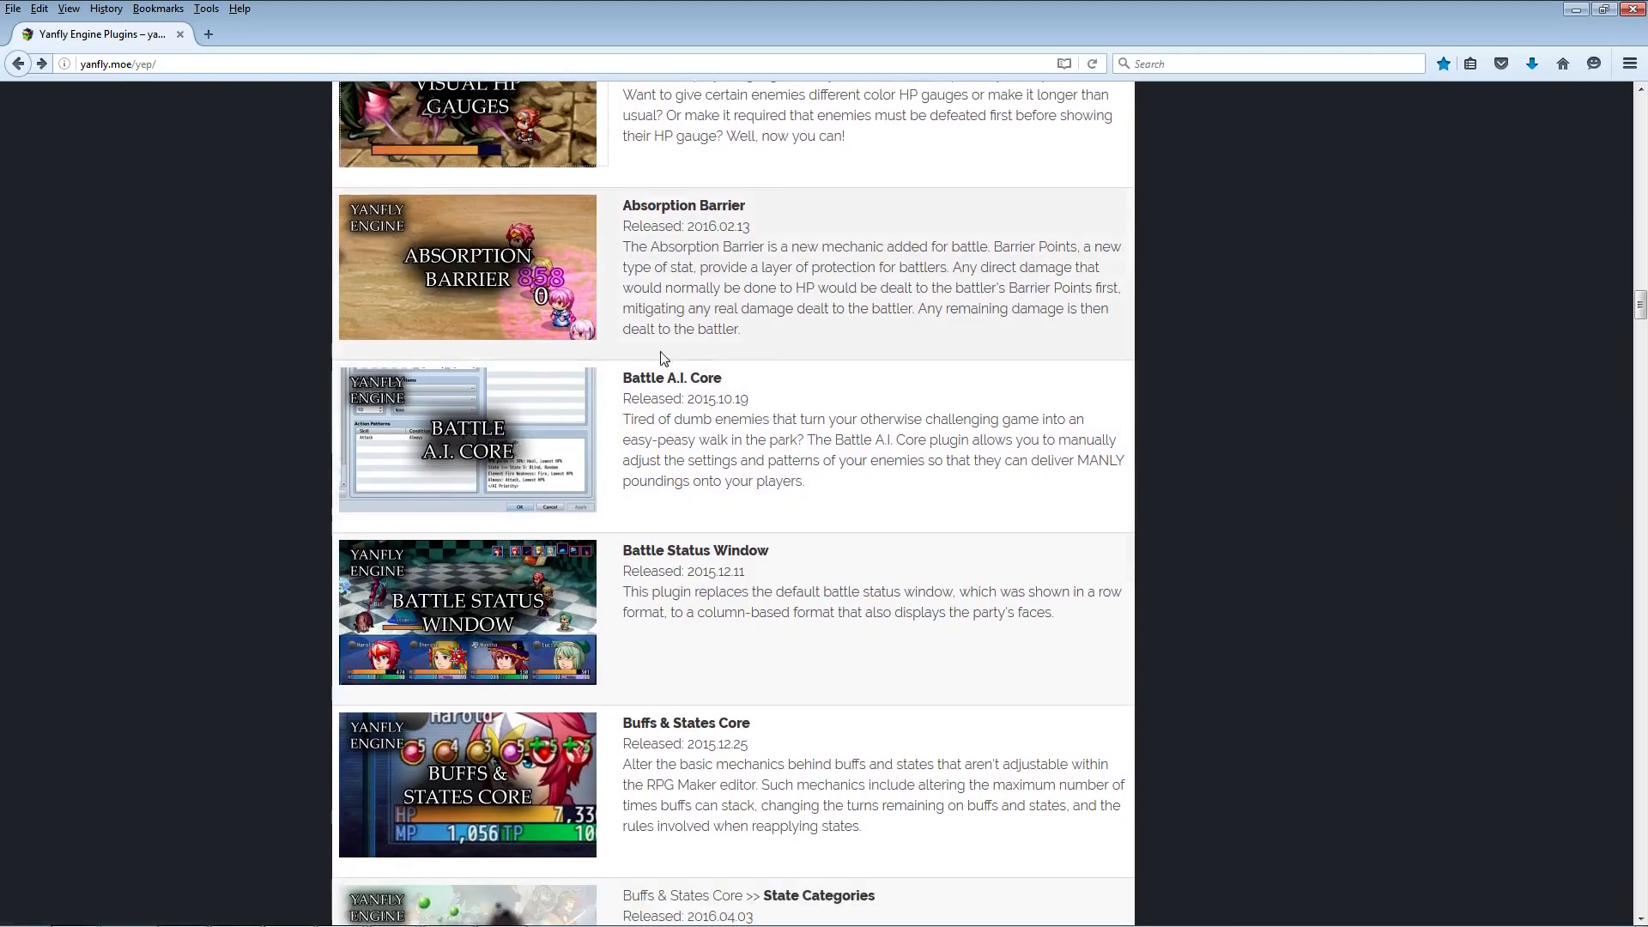
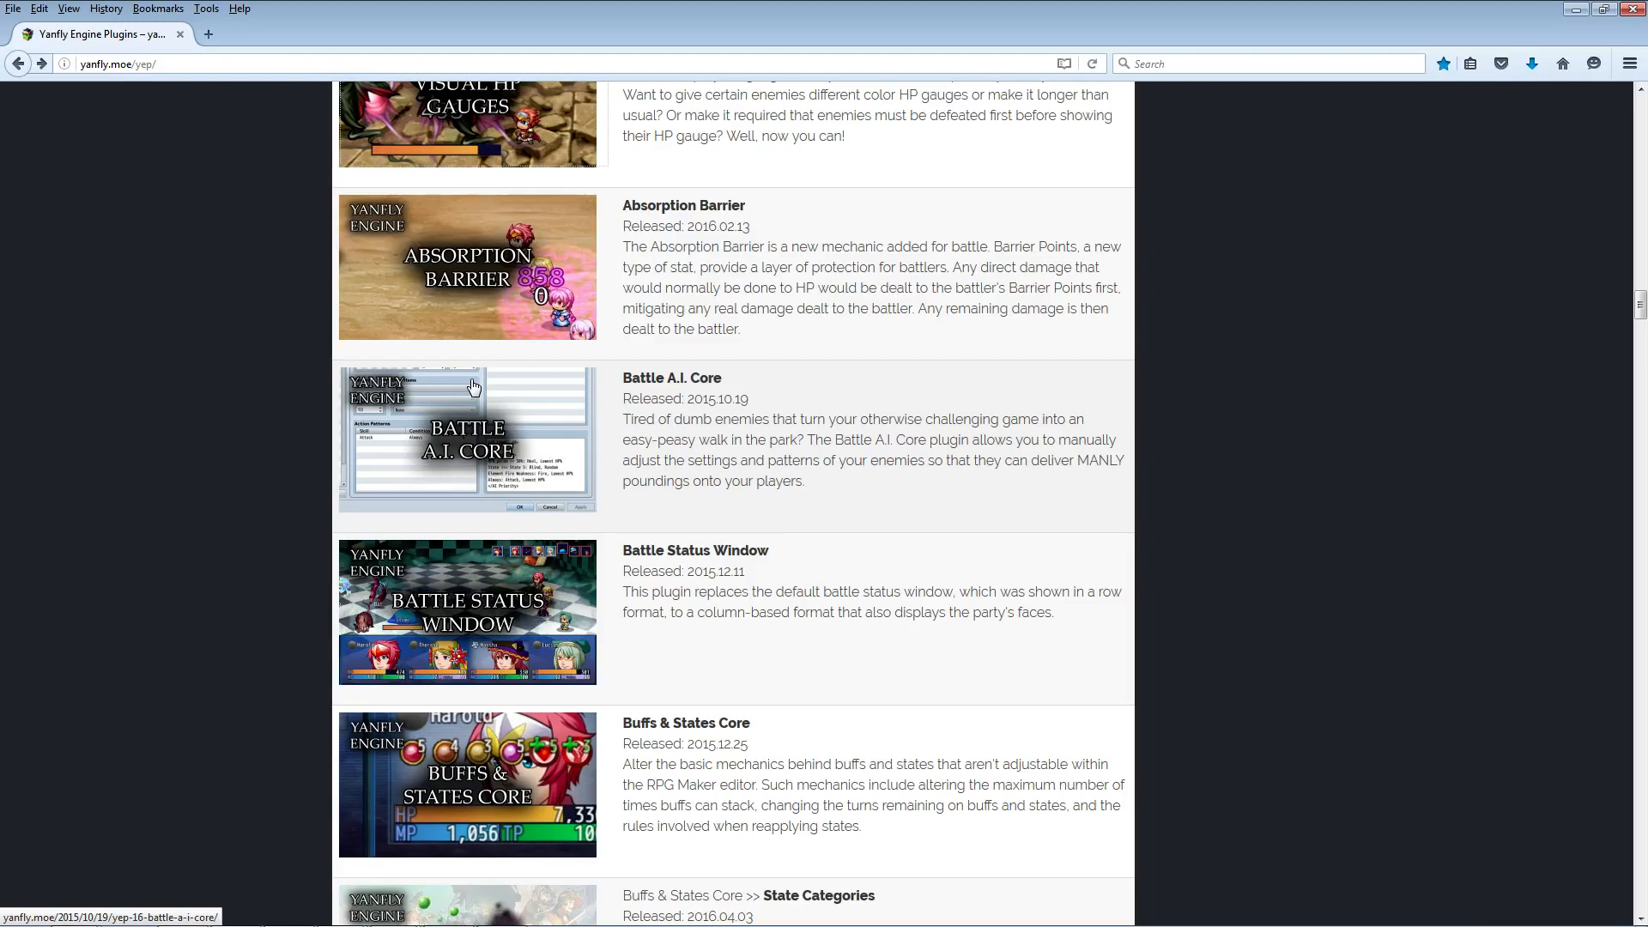
{"action": "left_click", "coordinate": [488, 442]}
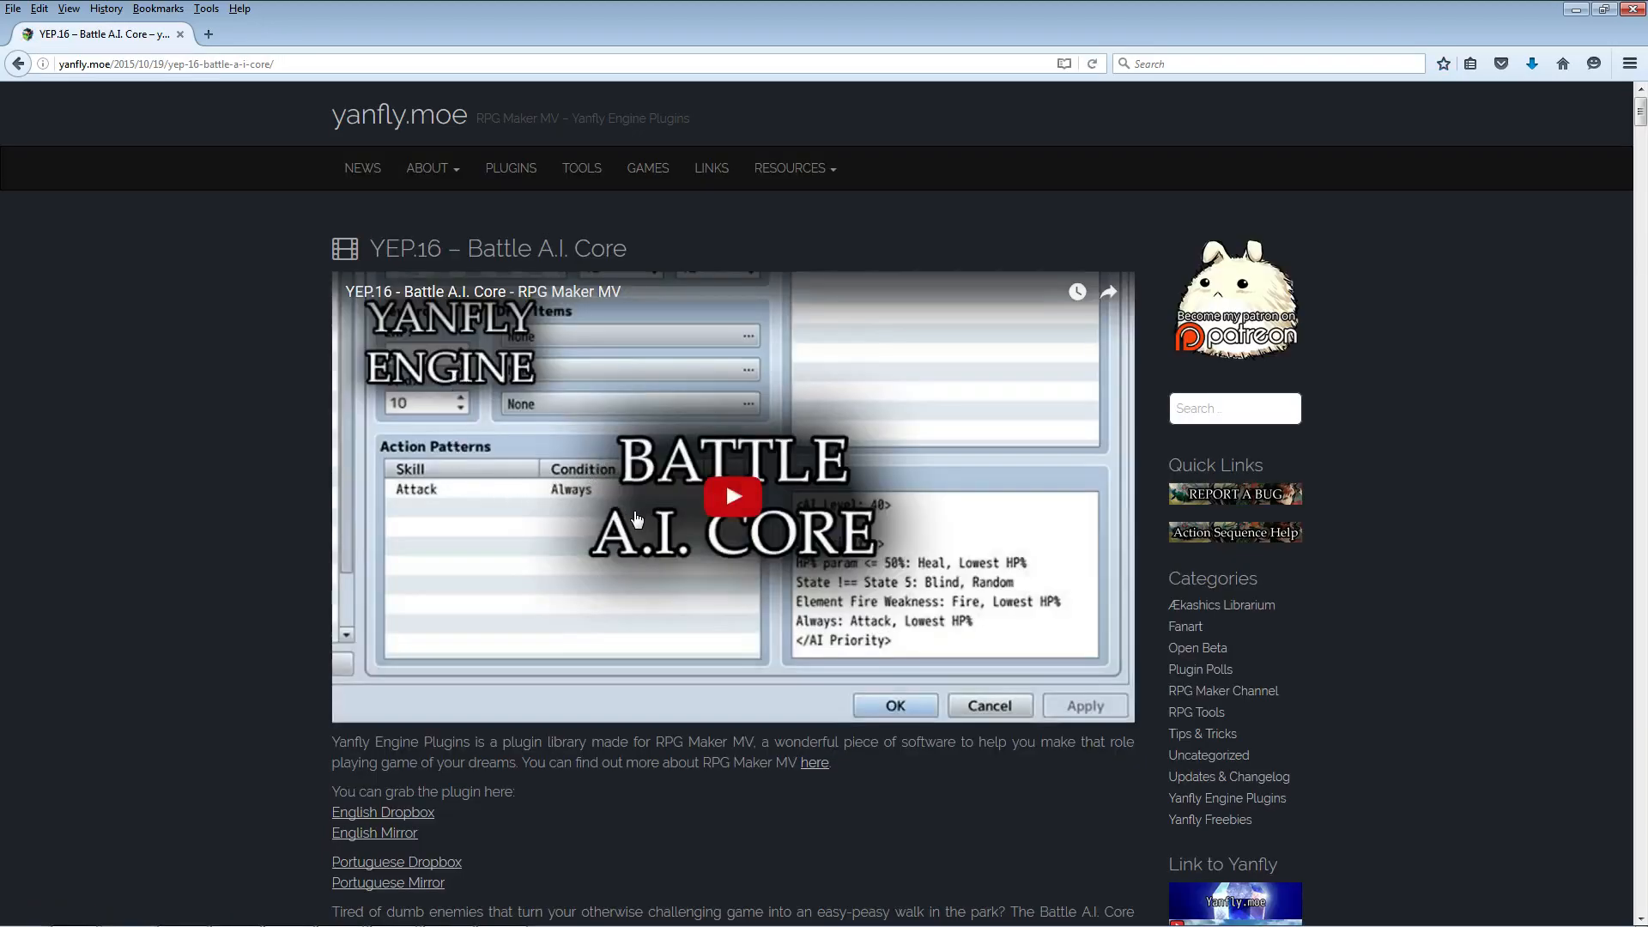
Step: Save YEP_BattleAICore.js from the English Mirror link into the project's js/plugins folder
{"action": "scroll", "coordinate": [471, 765], "scroll_direction": "down", "scroll_amount": 2}
{"action": "right_click", "coordinate": [400, 737]}
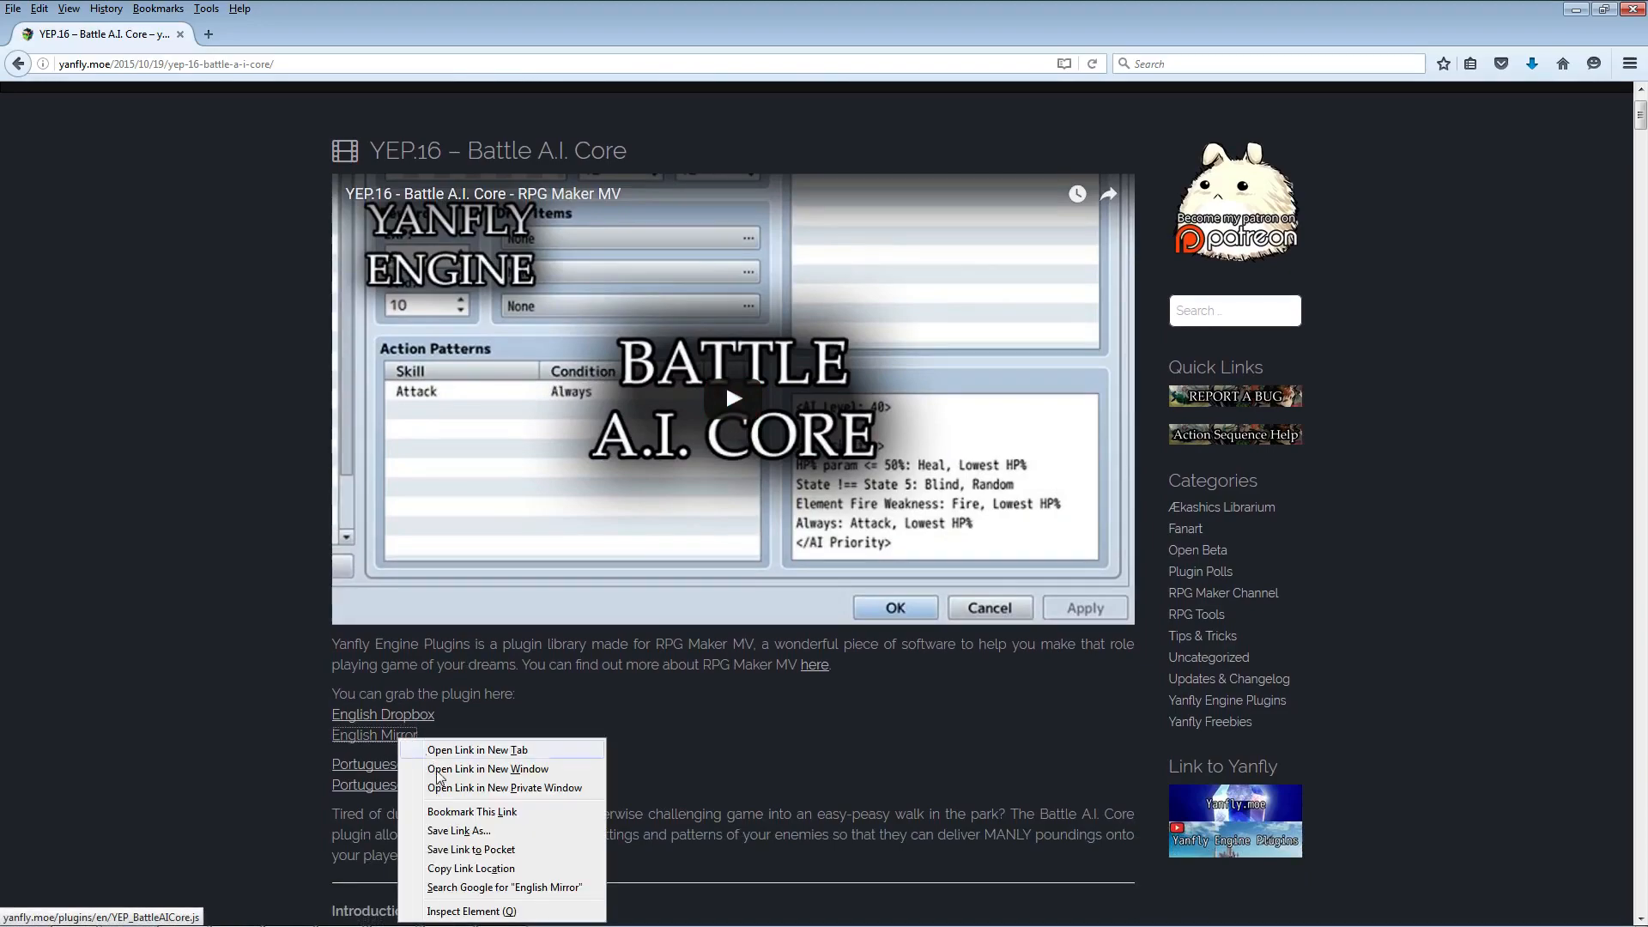
{"action": "left_click", "coordinate": [478, 831]}
{"action": "left_click", "coordinate": [757, 491]}
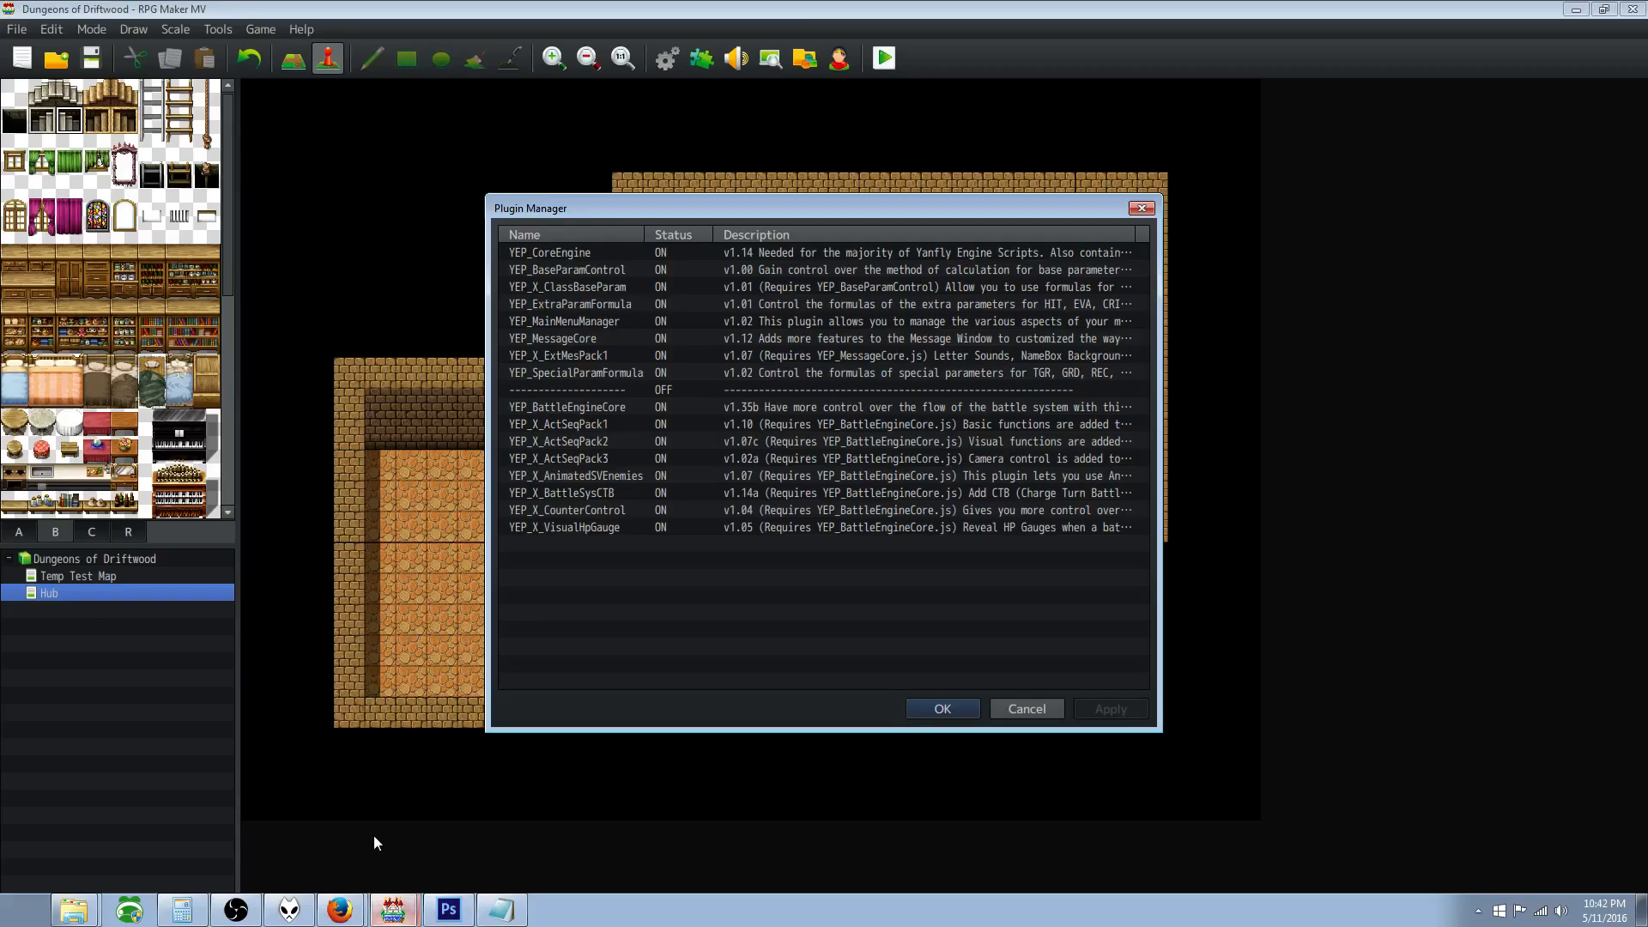
Step: Switch to RPG Maker MV and choose YEP_BattleAICore for a new Plugin Manager entry below YEP_X_VisualHpGauge
{"action": "double_click", "coordinate": [592, 541]}
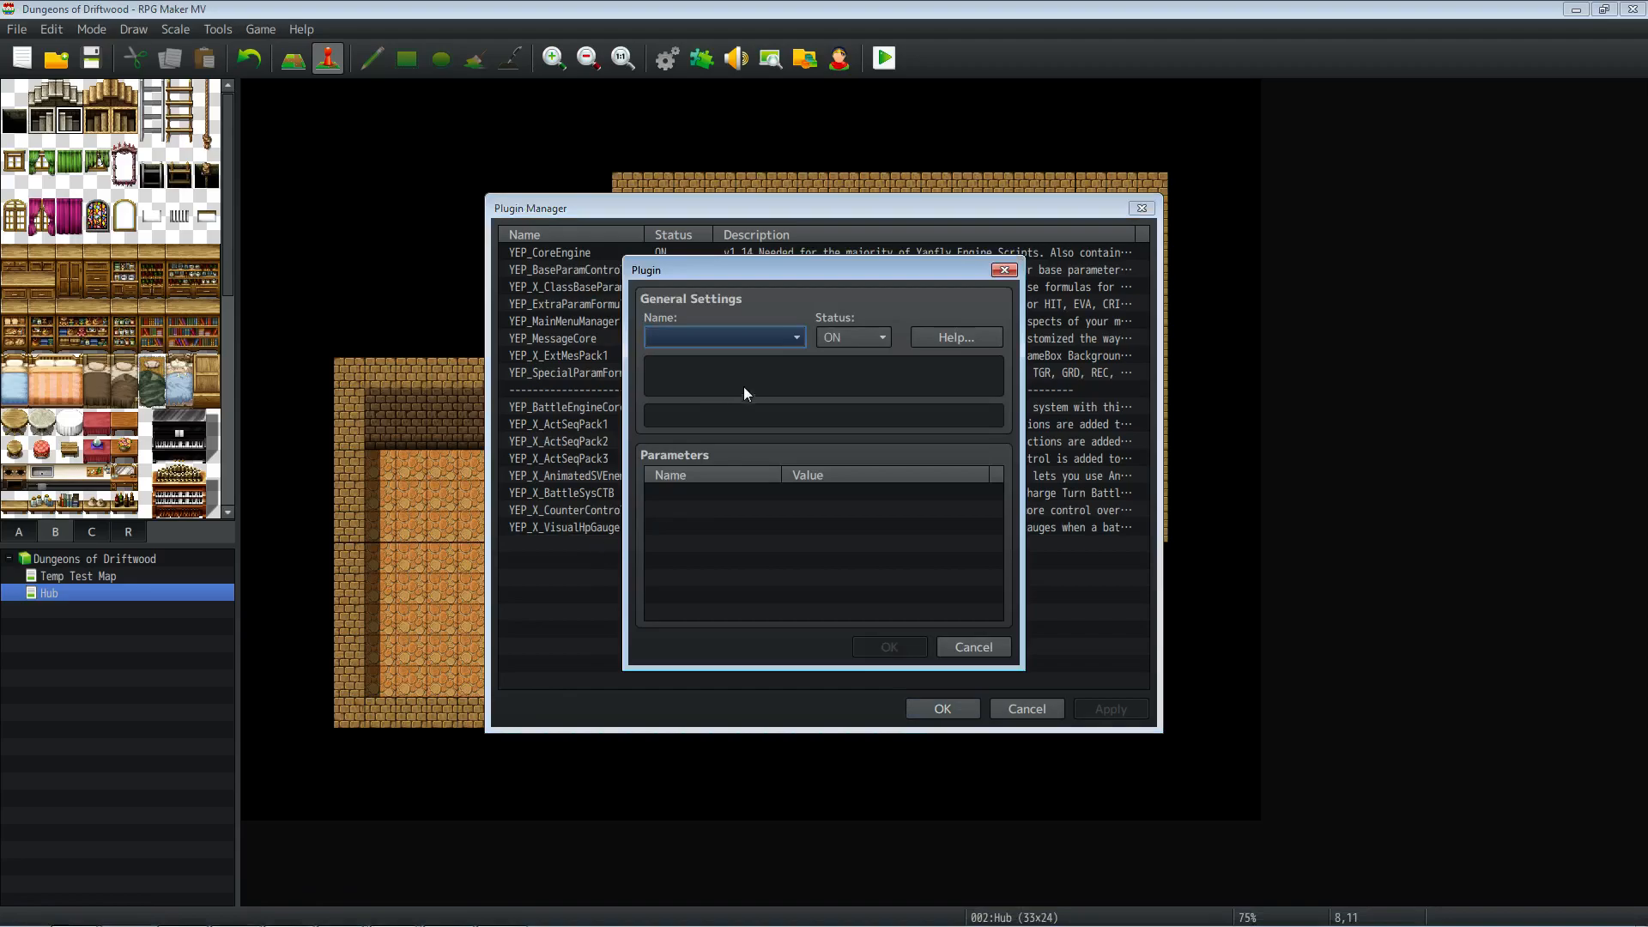
{"action": "left_click", "coordinate": [755, 339]}
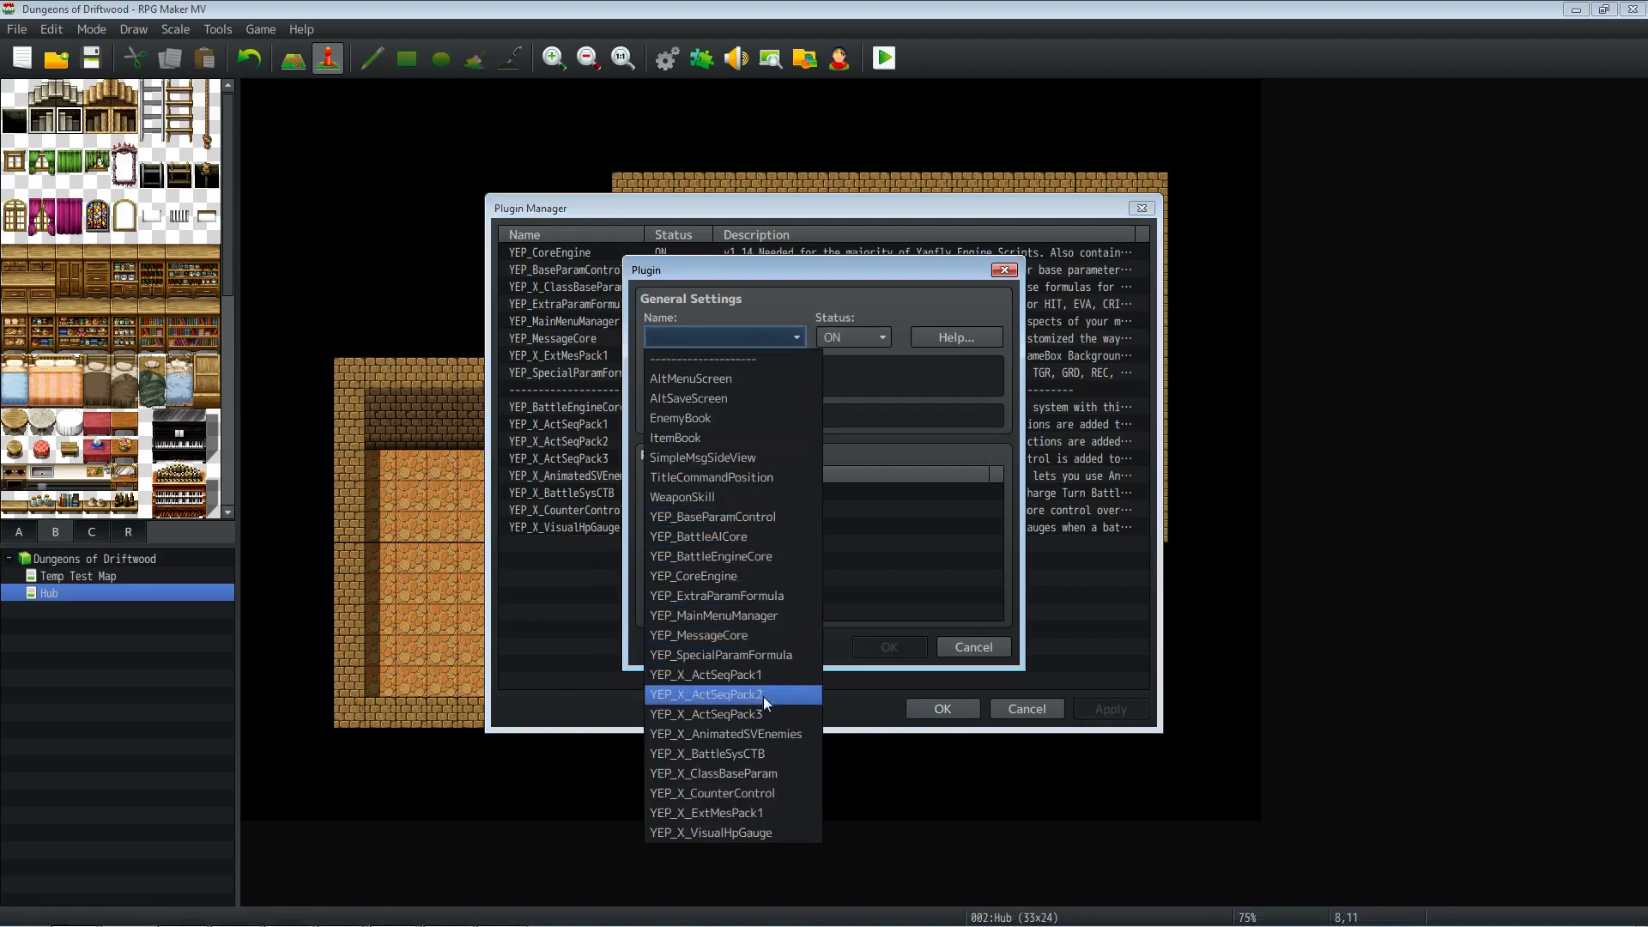
{"action": "left_click", "coordinate": [740, 538]}
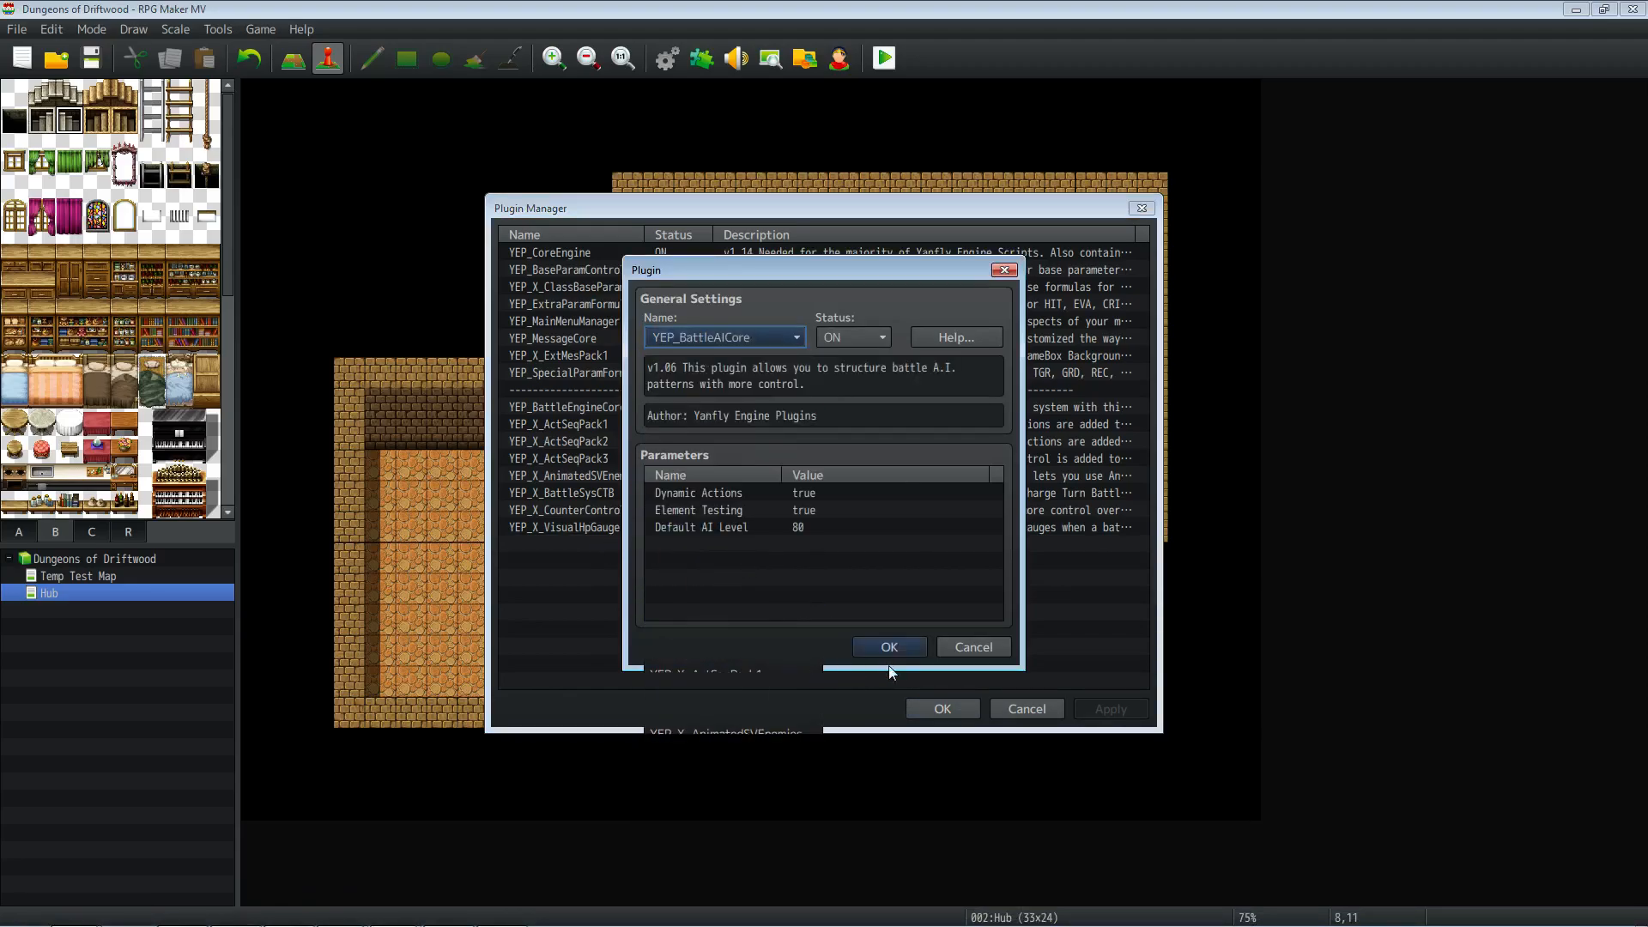
Step: Read the YEP_BattleAICore help on its parameters, Enemy AI Level, Enemy AI Priority and Conditions
{"action": "left_click", "coordinate": [771, 496]}
{"action": "left_click", "coordinate": [946, 341]}
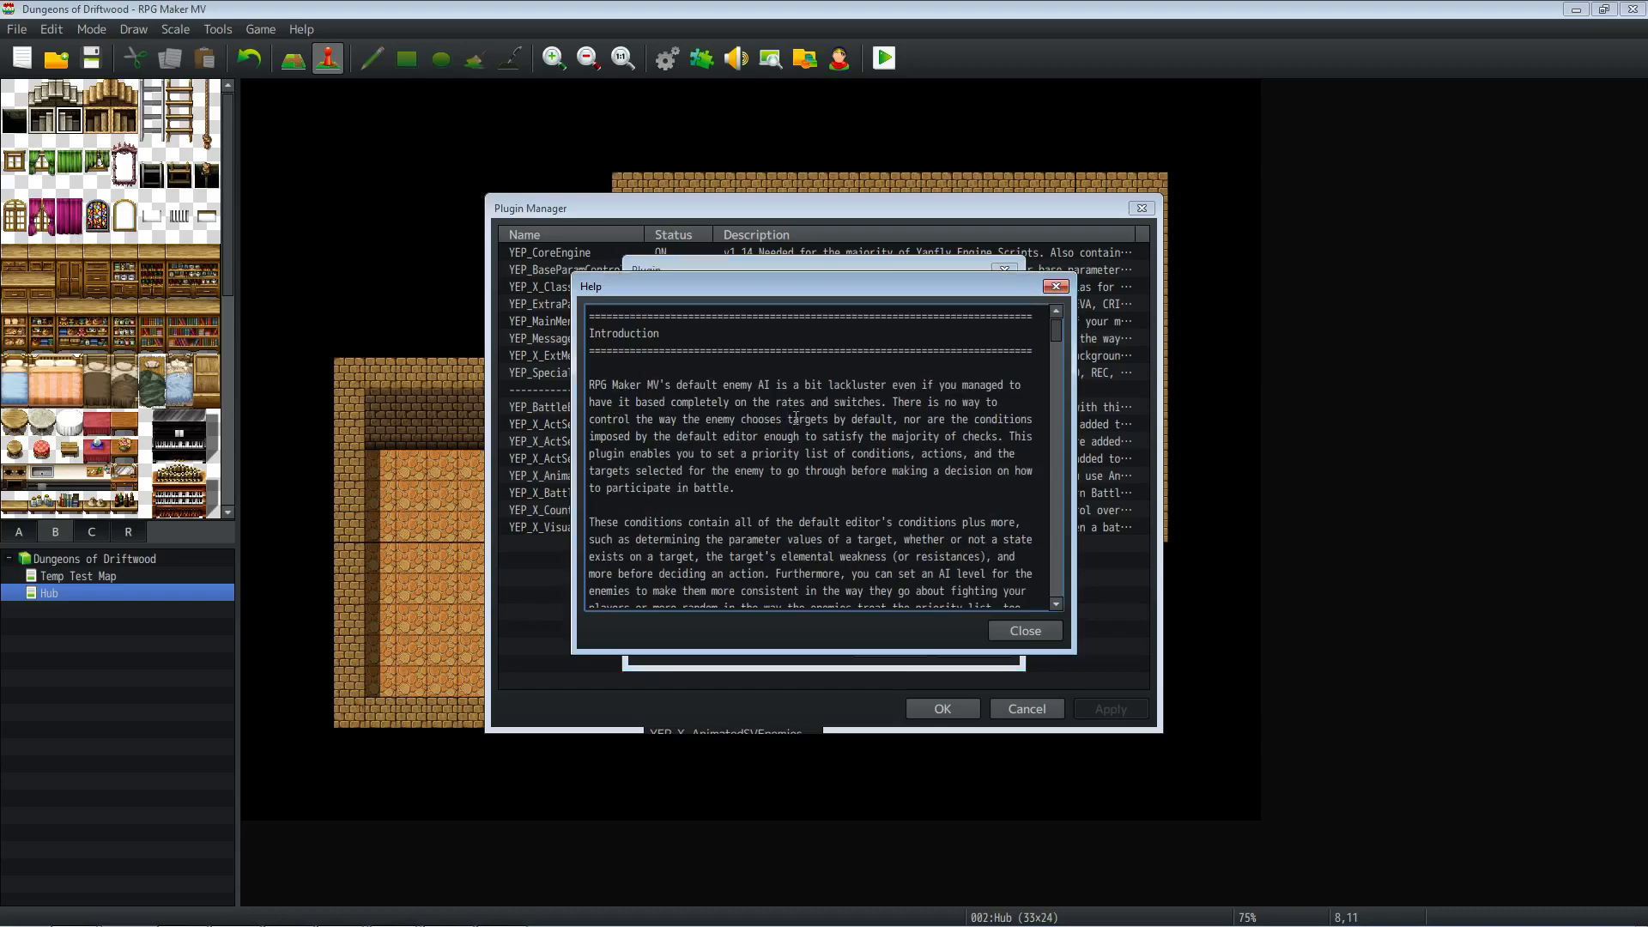
{"action": "scroll", "coordinate": [846, 455], "scroll_direction": "down", "scroll_amount": 5}
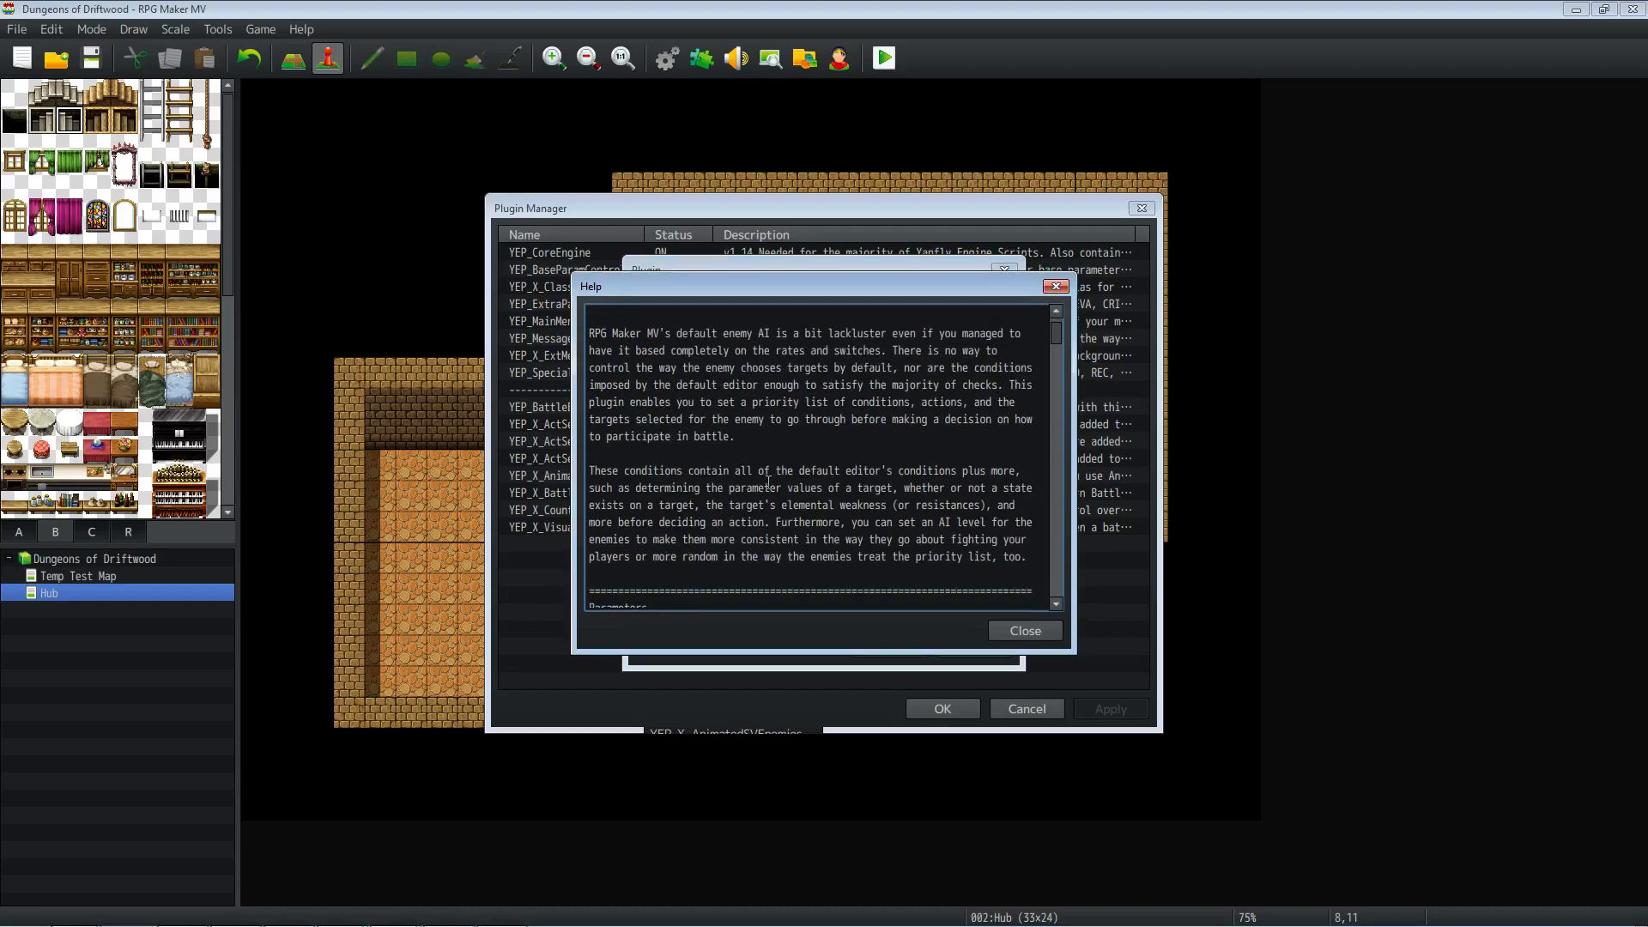
{"action": "scroll", "coordinate": [719, 451], "scroll_direction": "down", "scroll_amount": 7}
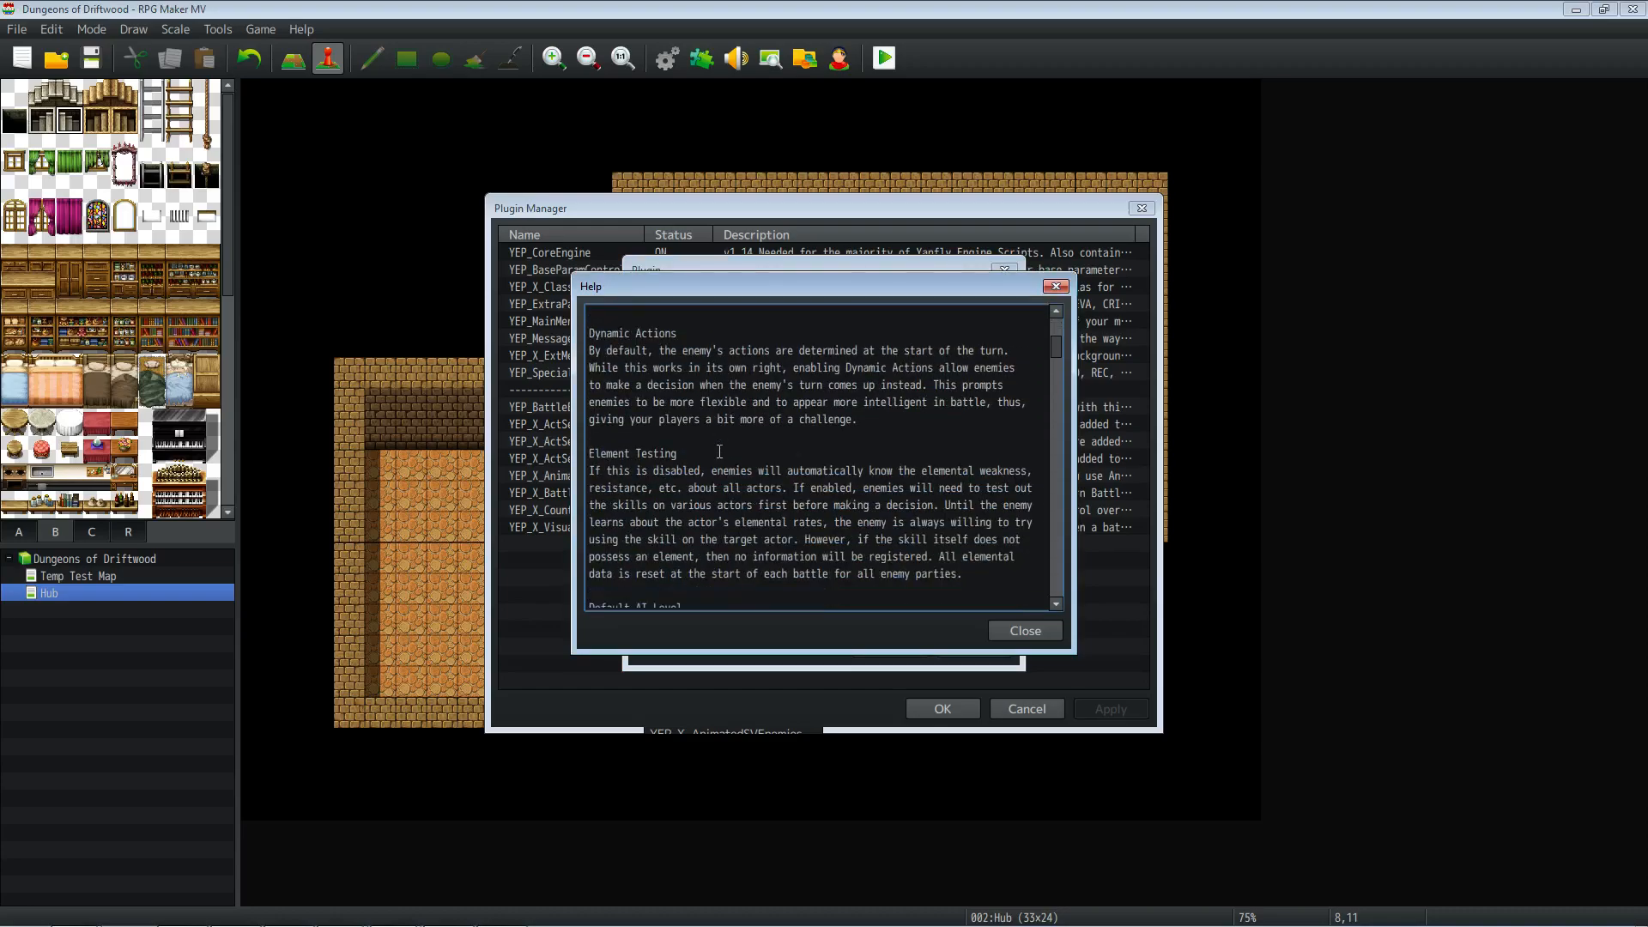
{"action": "scroll", "coordinate": [719, 450], "scroll_direction": "down", "scroll_amount": 6}
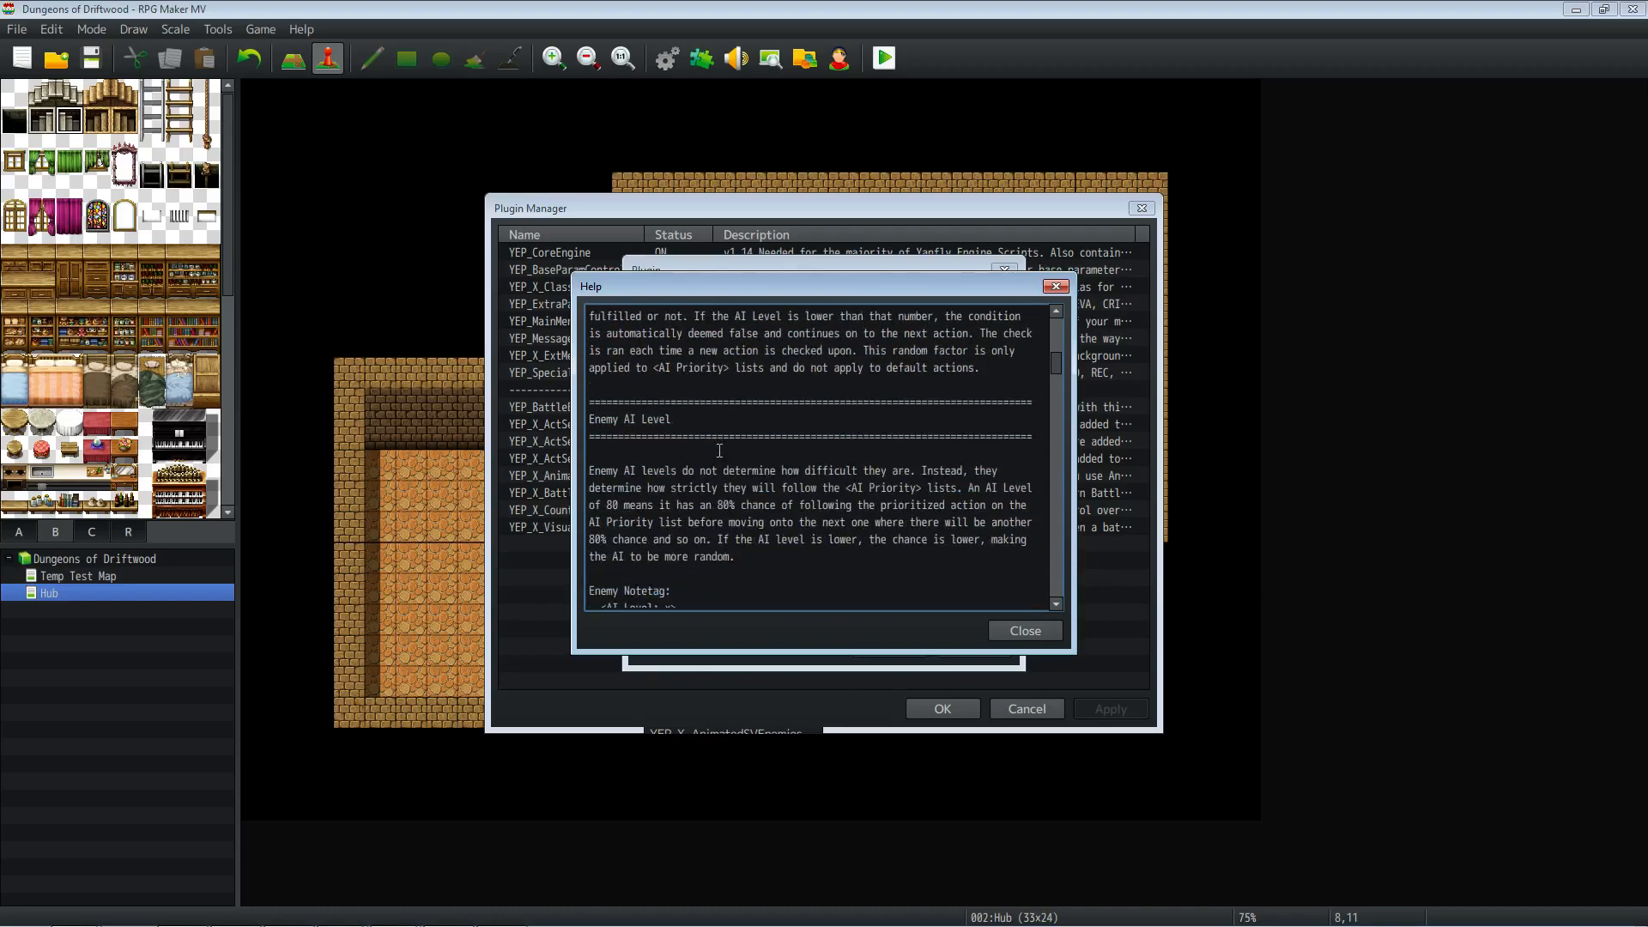
{"action": "scroll", "coordinate": [943, 512], "scroll_direction": "down", "scroll_amount": 7}
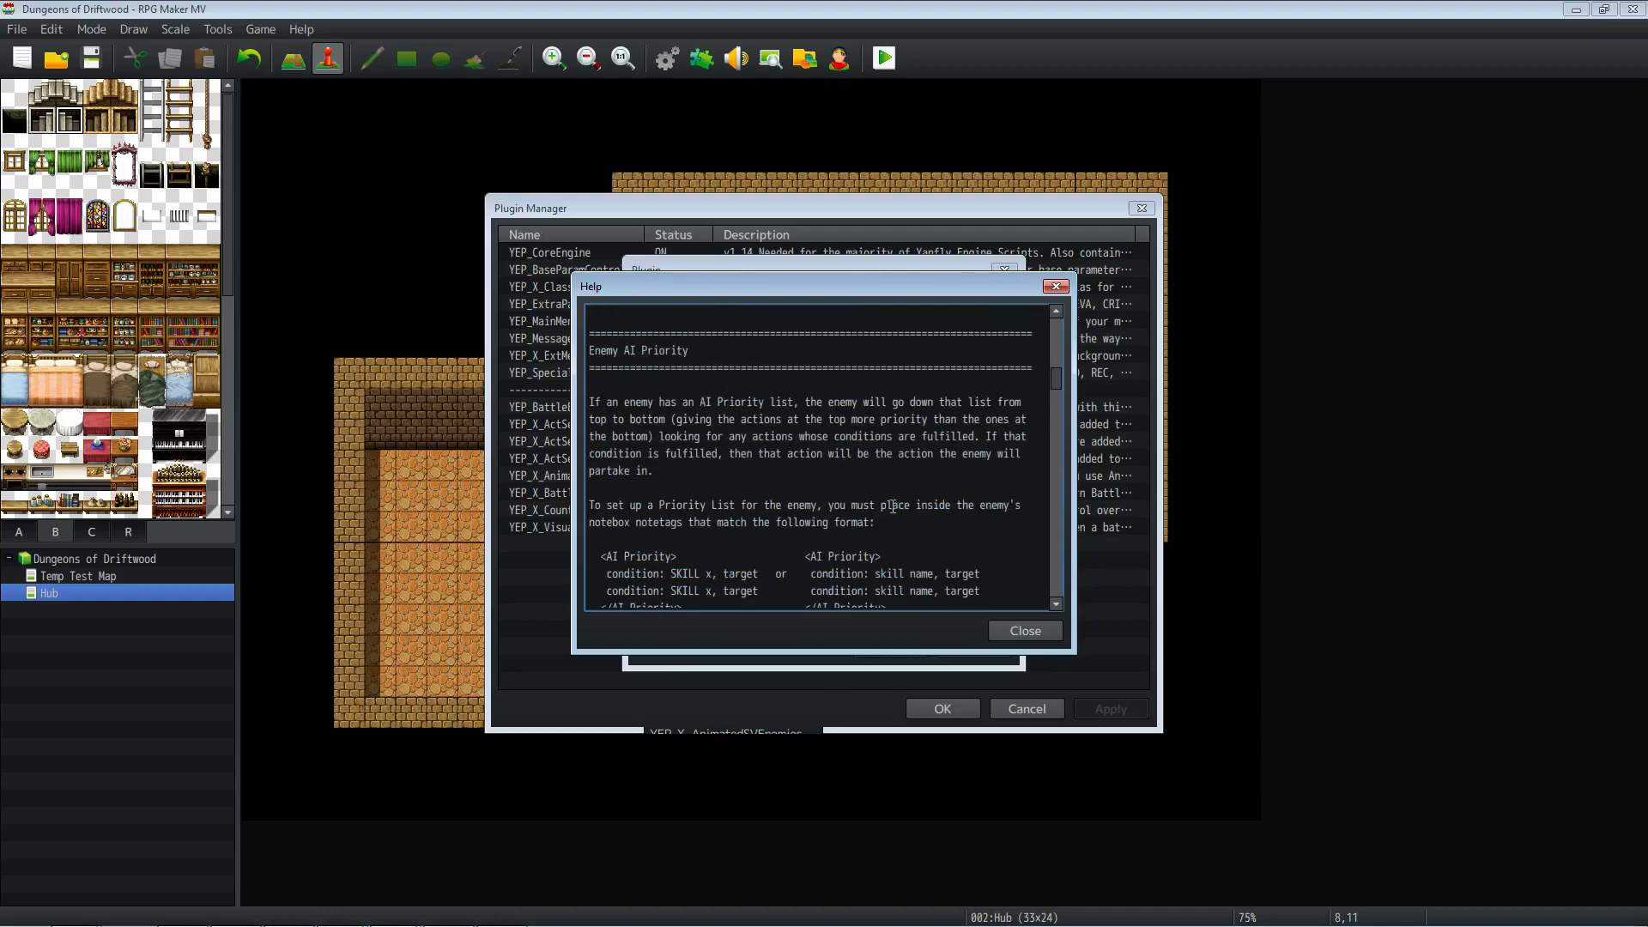
{"action": "scroll", "coordinate": [881, 491], "scroll_direction": "down", "scroll_amount": 1}
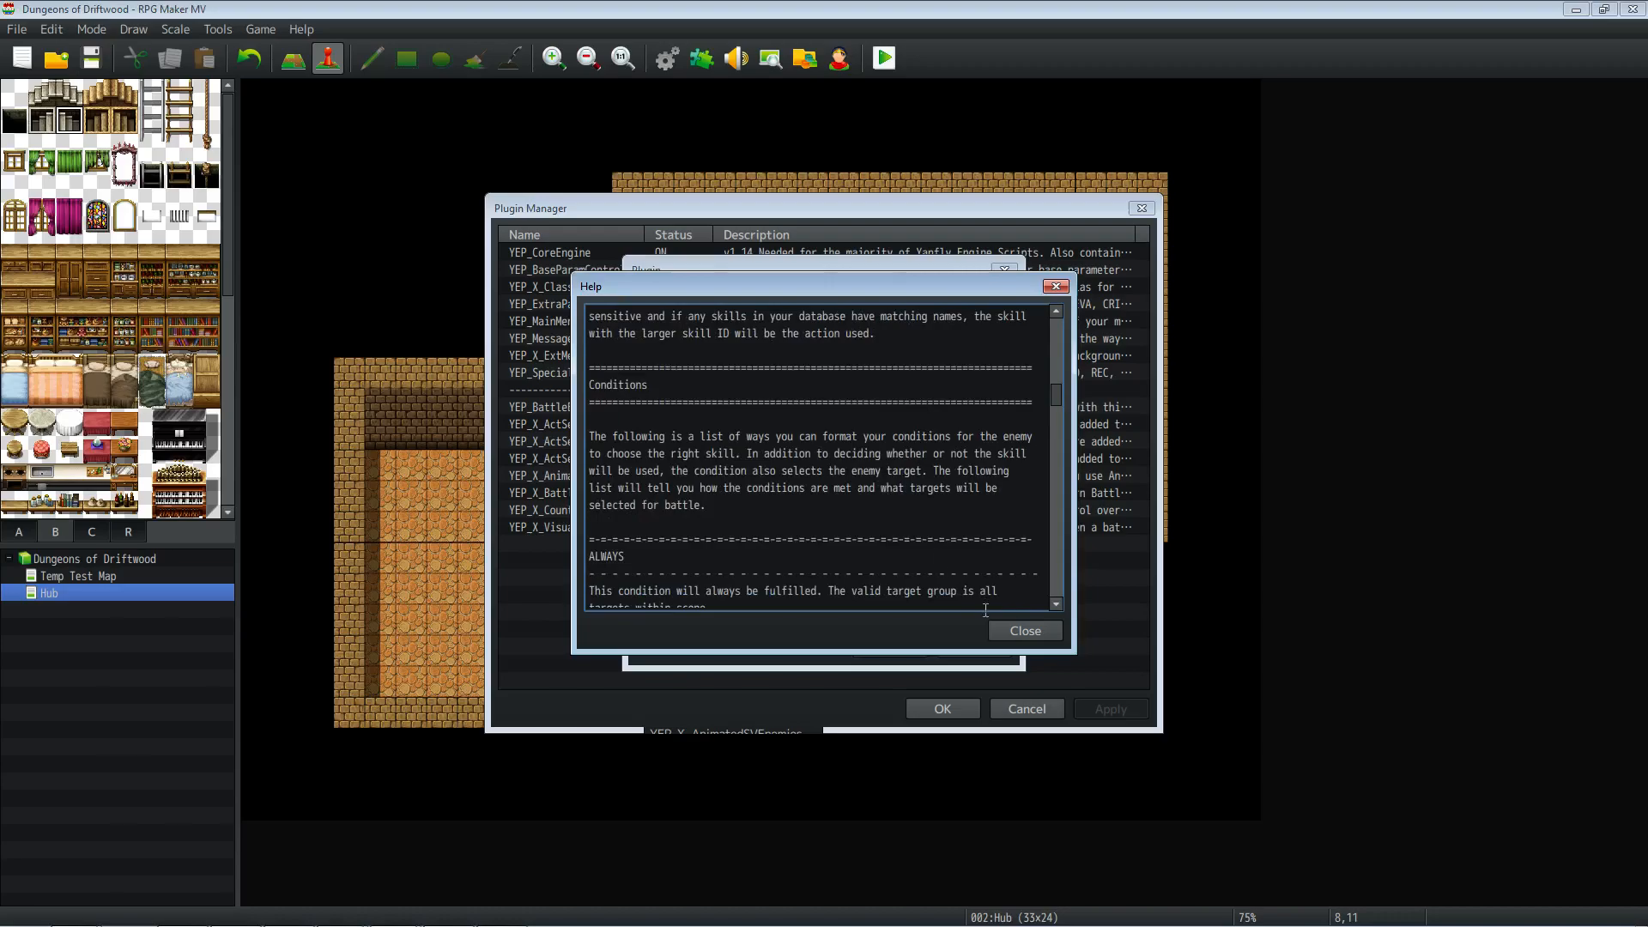
{"action": "left_click", "coordinate": [1025, 630]}
Step: Add YEP_BattleAICore with its default parameter values and apply the plugin list
{"action": "left_click", "coordinate": [883, 645]}
{"action": "left_click", "coordinate": [595, 545]}
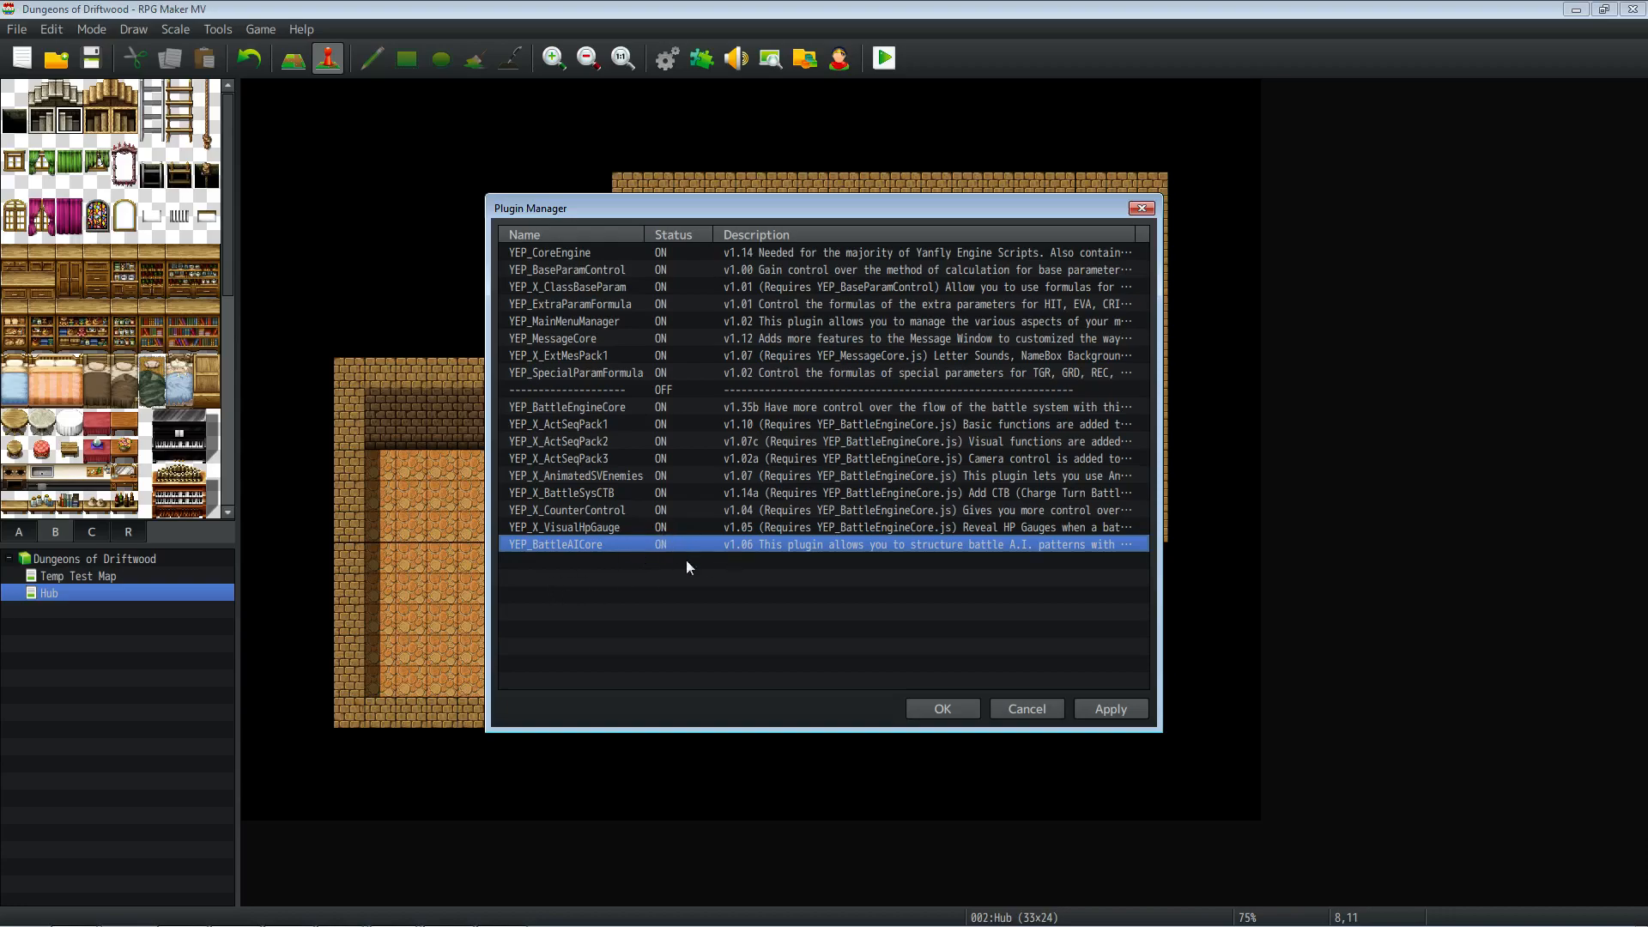
{"action": "left_click", "coordinate": [1123, 712]}
Step: Switch to Firefox, return to the Yanfly plugin list and open the Battle Status Window page
{"action": "mouse_move", "coordinate": [223, 923]}
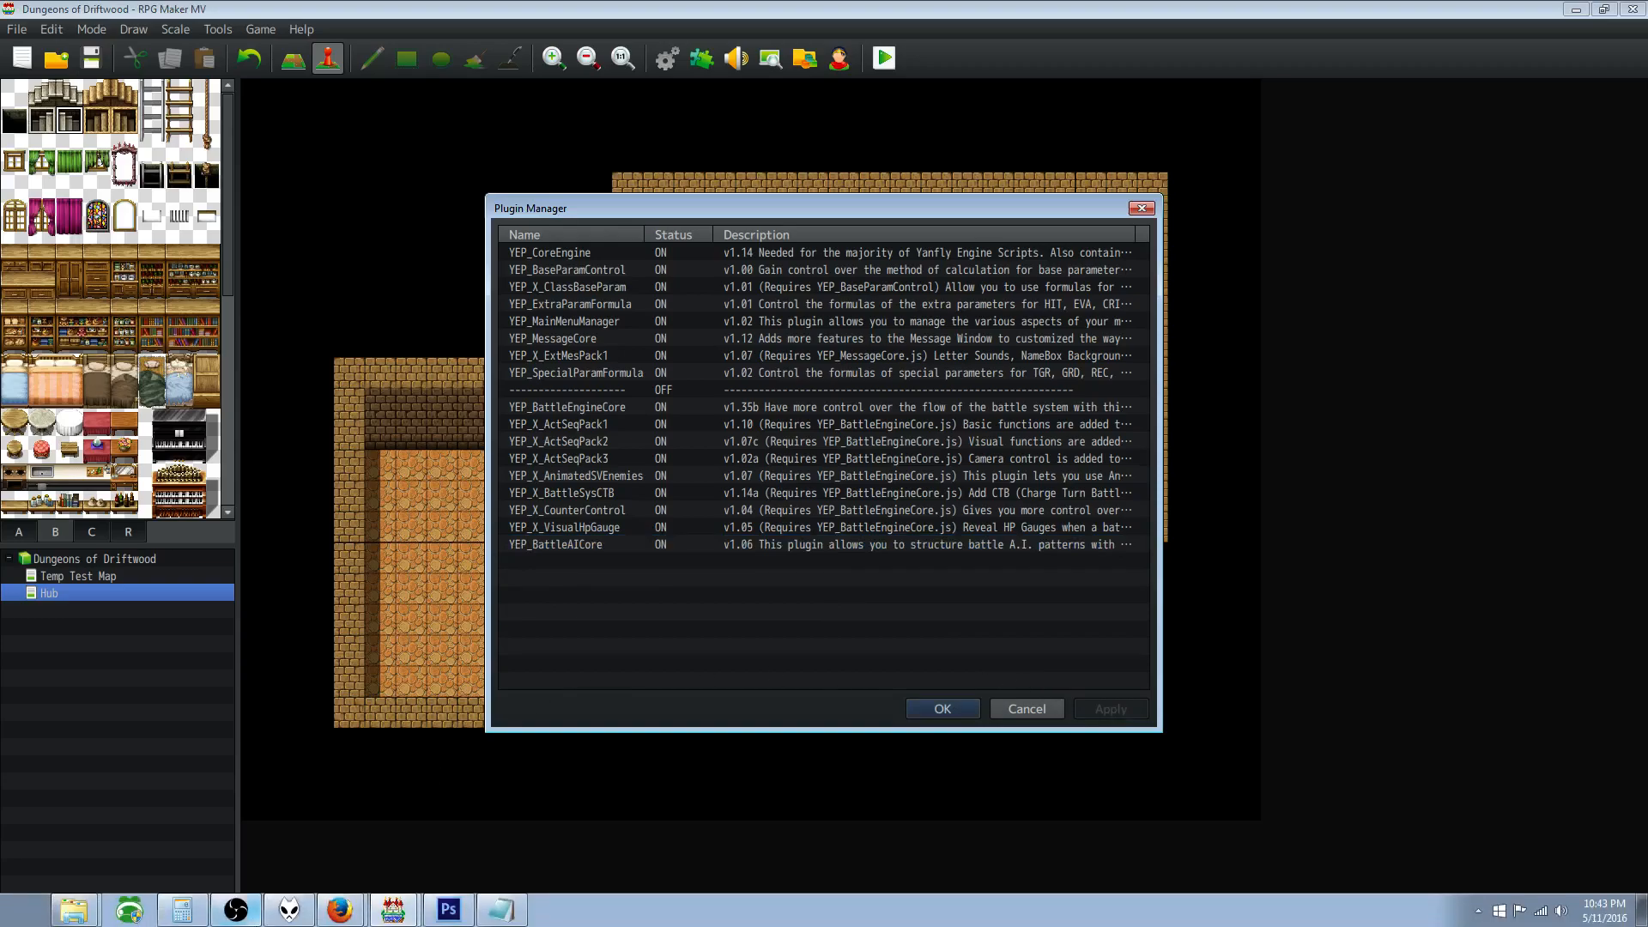
{"action": "left_click", "coordinate": [335, 910]}
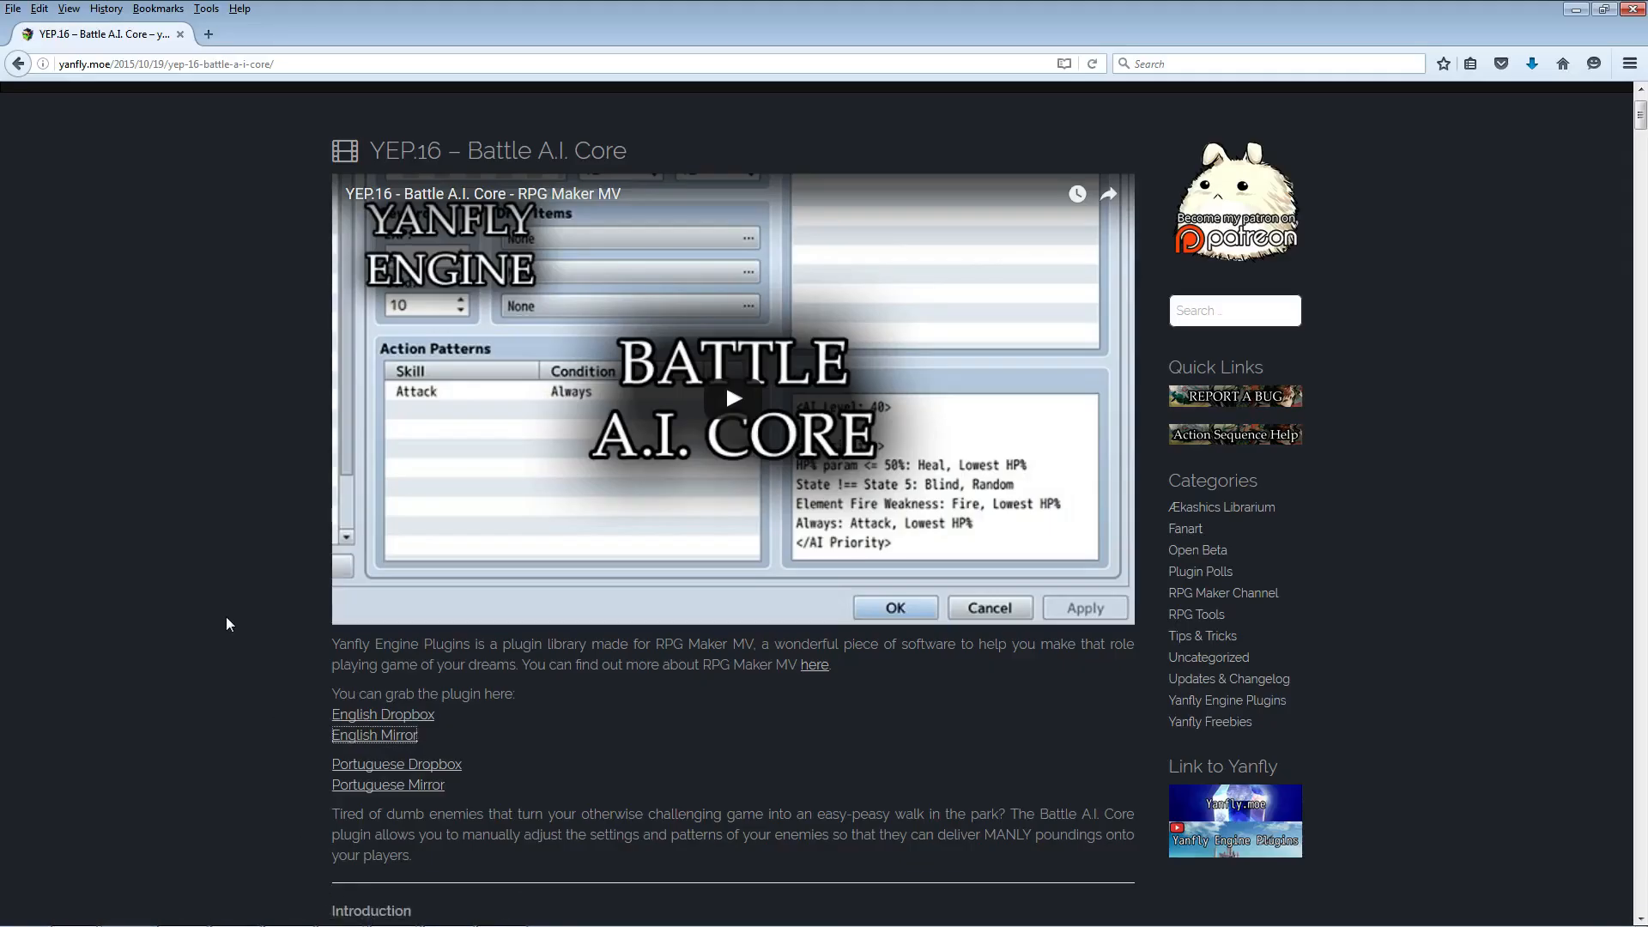
{"action": "left_click", "coordinate": [18, 63]}
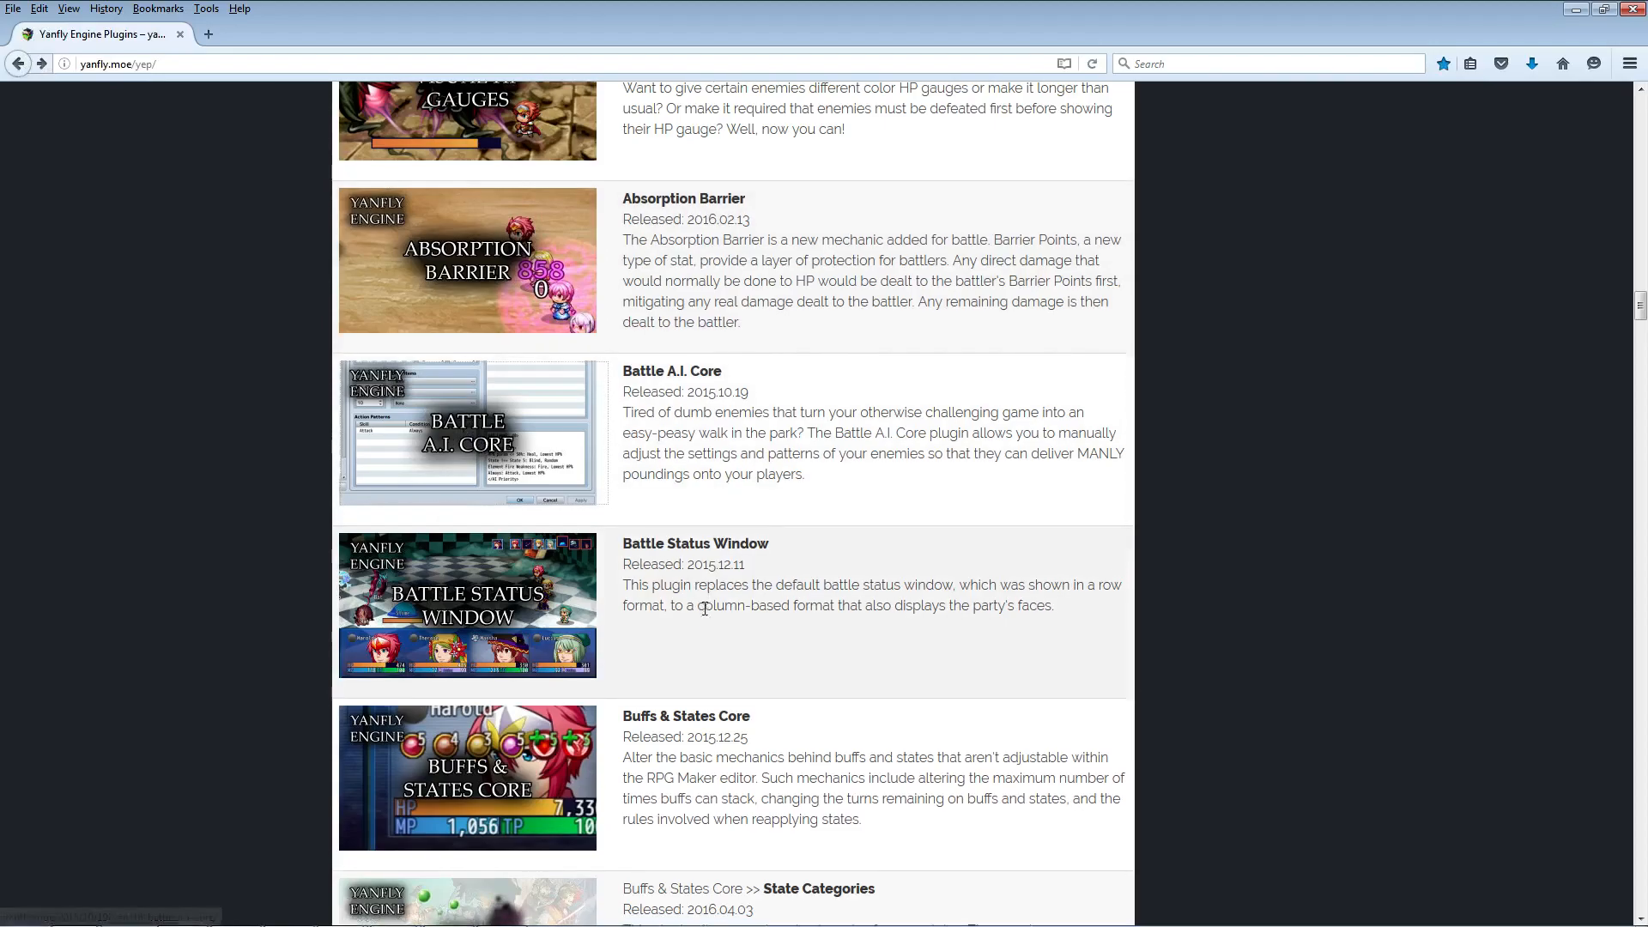
{"action": "scroll", "coordinate": [515, 490], "scroll_direction": "down", "scroll_amount": 2}
{"action": "left_click", "coordinate": [525, 503]}
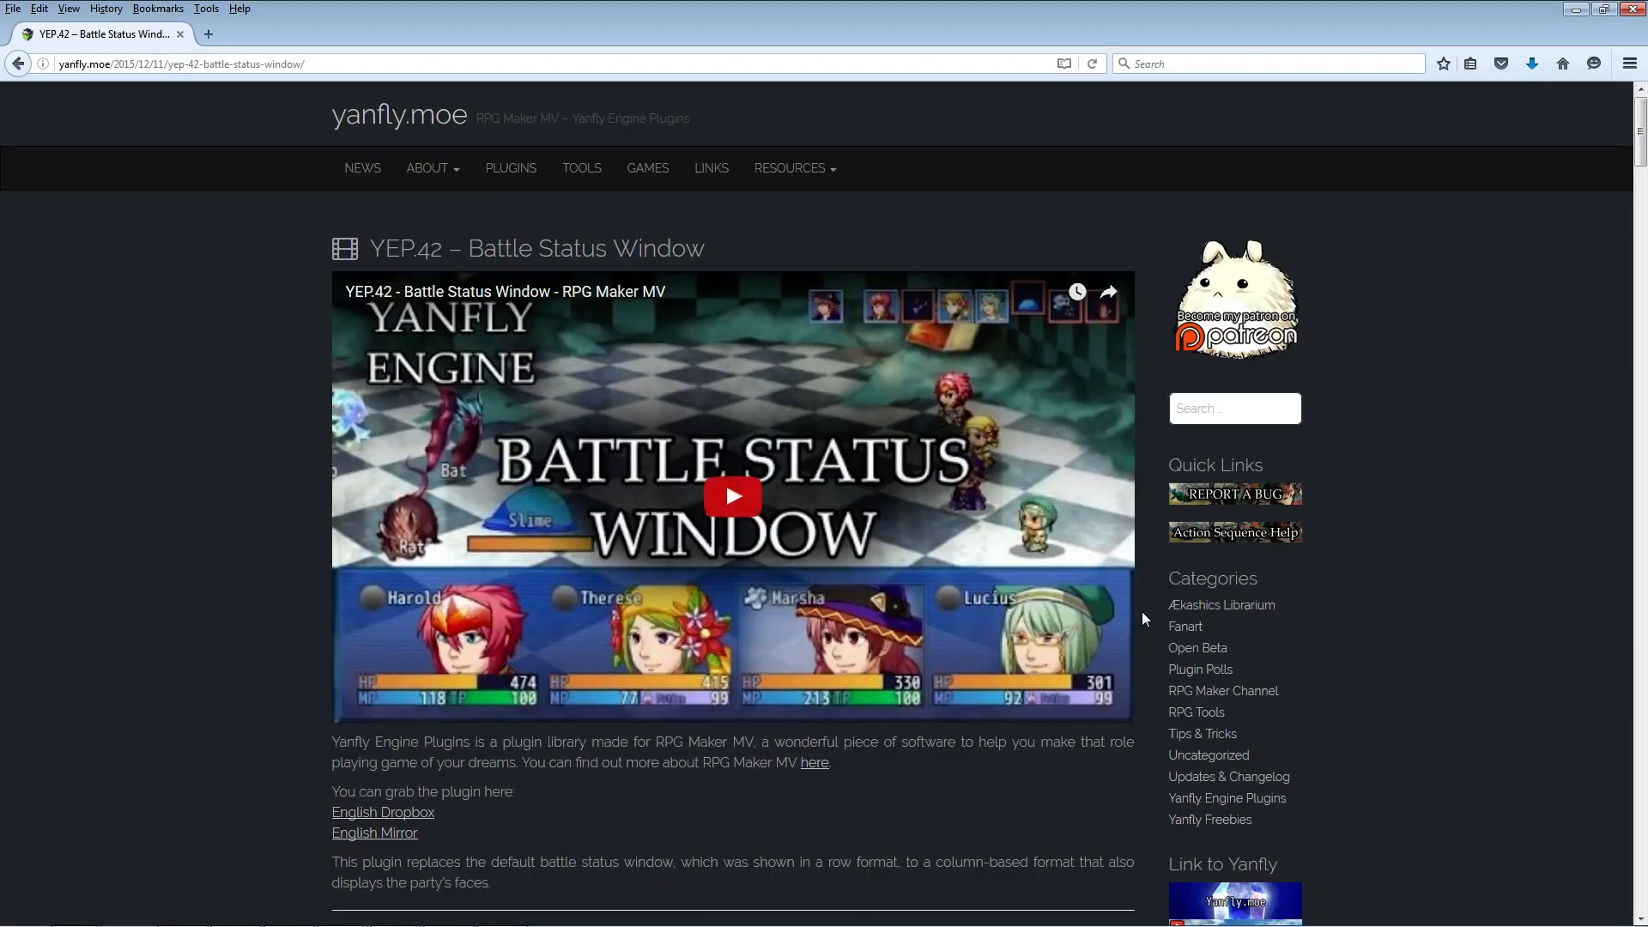
Step: Save YEP_BattleStatusWindow.js from the English Mirror link into the project's js/plugins folder
{"action": "scroll", "coordinate": [391, 663], "scroll_direction": "down", "scroll_amount": 2}
{"action": "right_click", "coordinate": [395, 636]}
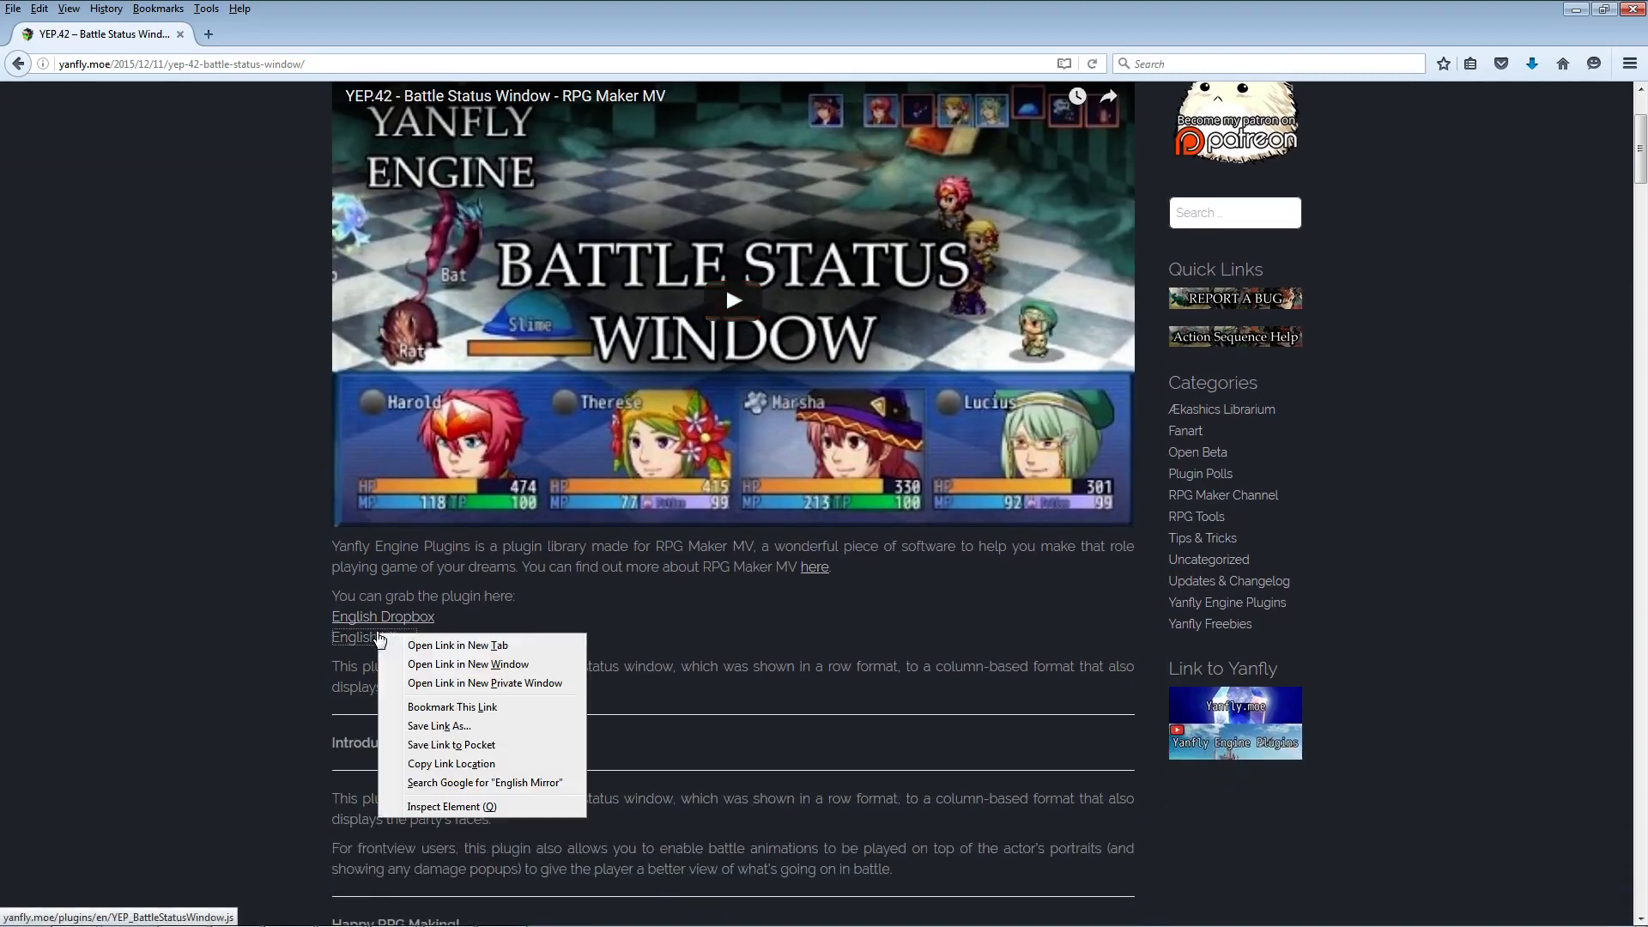
{"action": "left_click", "coordinate": [472, 727]}
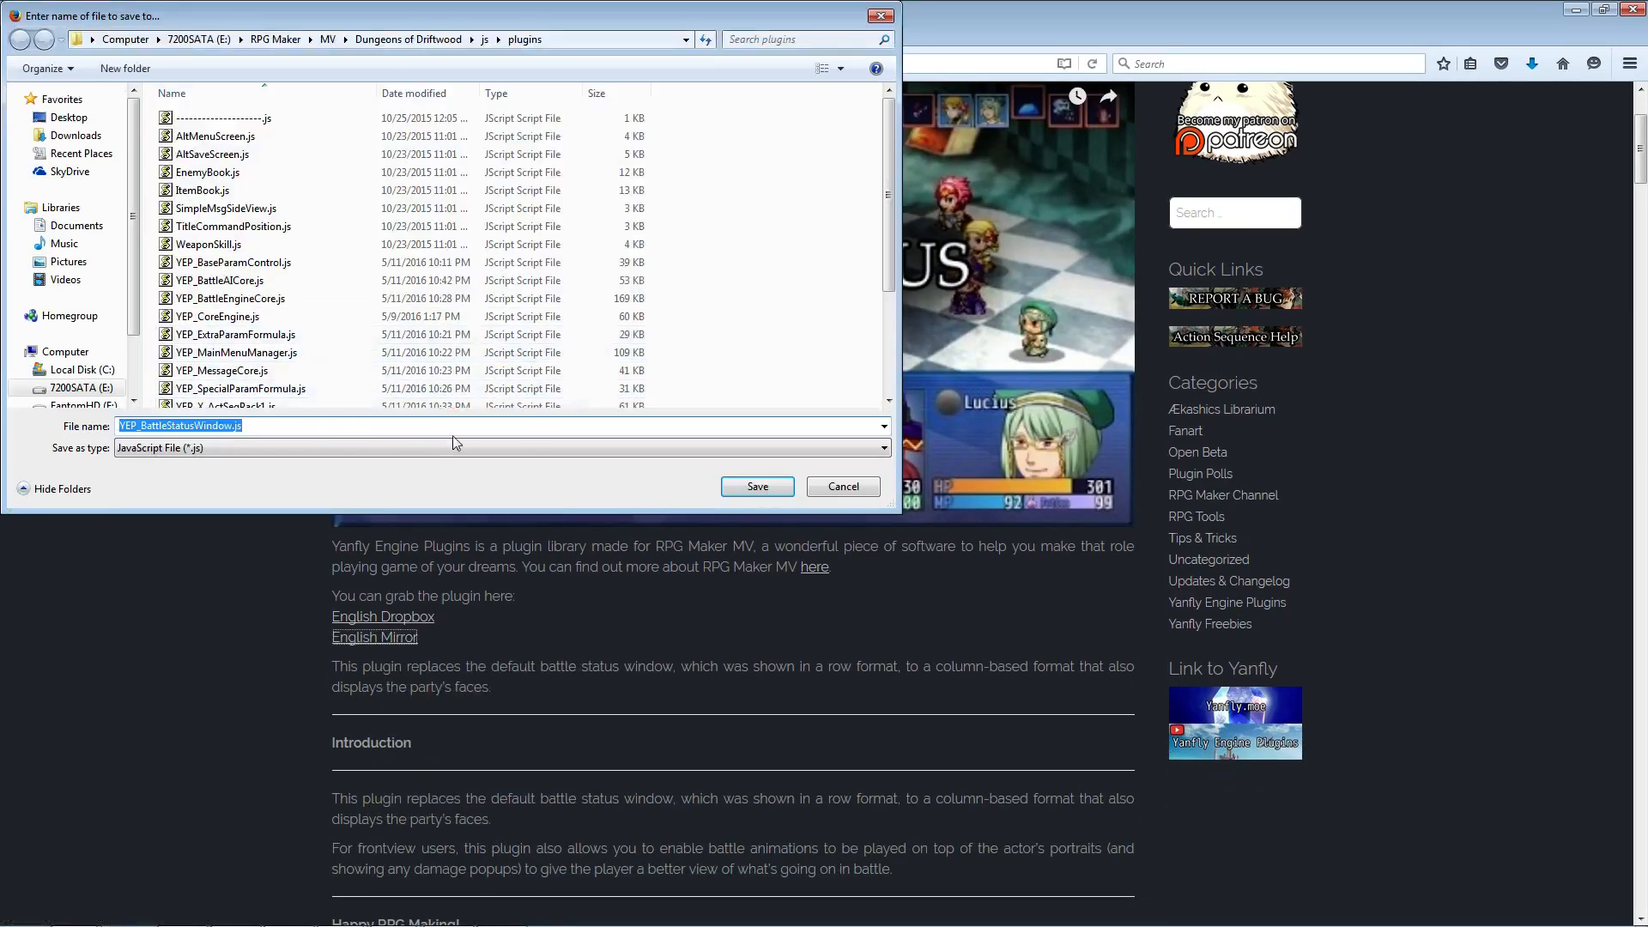
{"action": "left_click", "coordinate": [758, 486]}
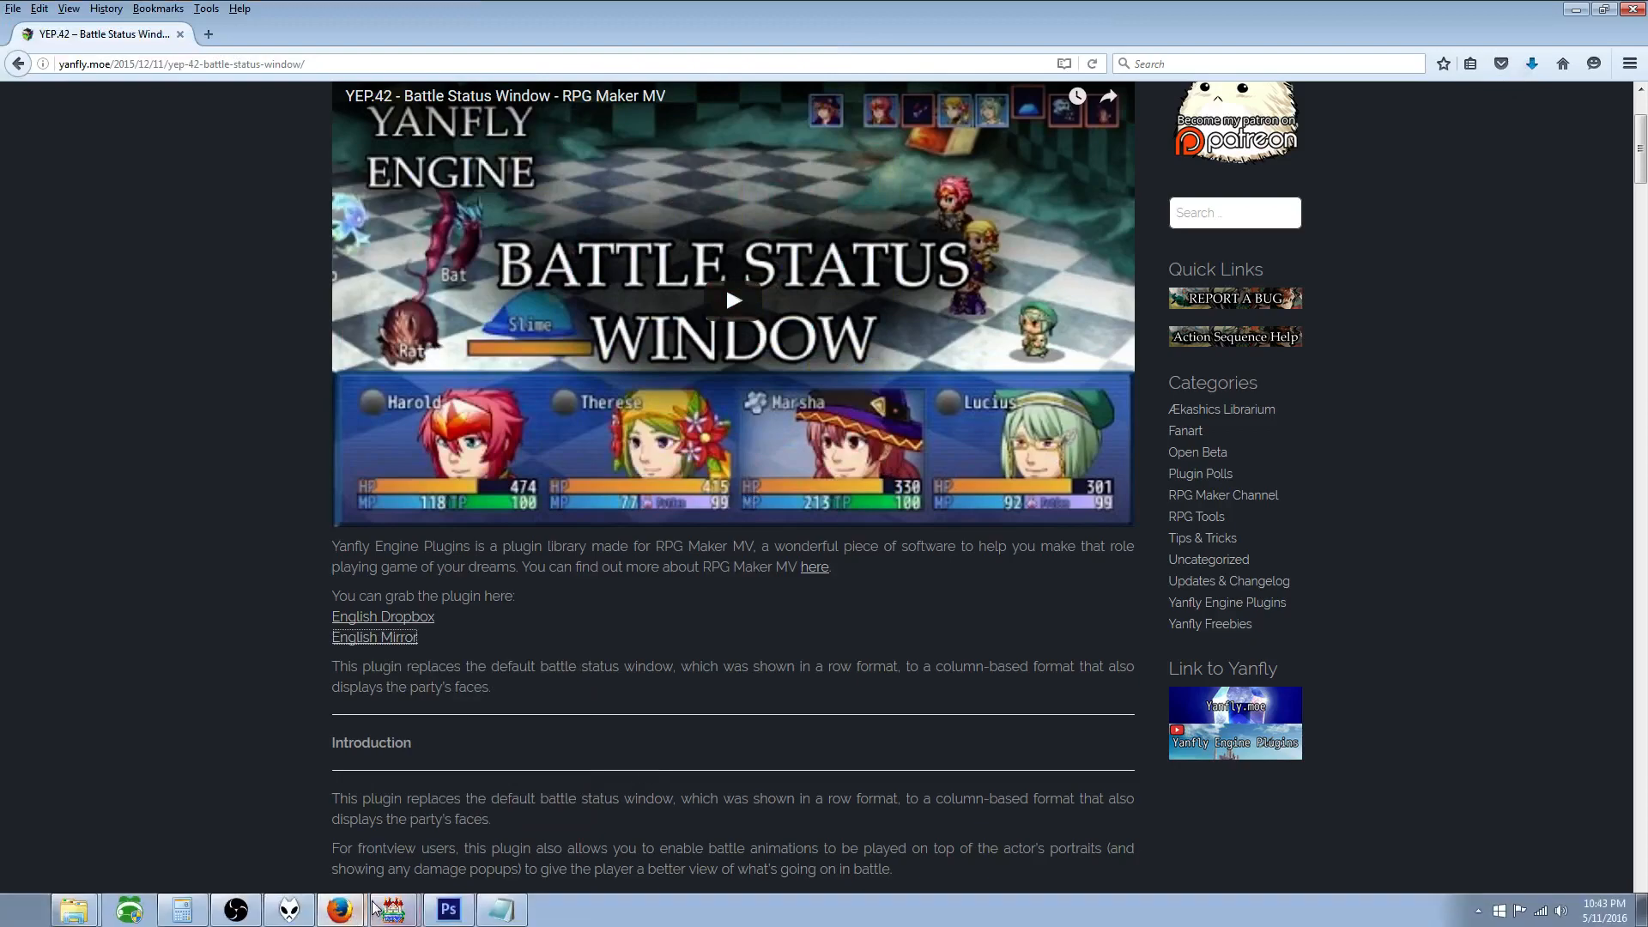
Step: Switch to RPG Maker MV and choose YEP_BattleStatusWindow for a new Plugin Manager entry below YEP_BattleAICore
{"action": "left_click", "coordinate": [393, 910]}
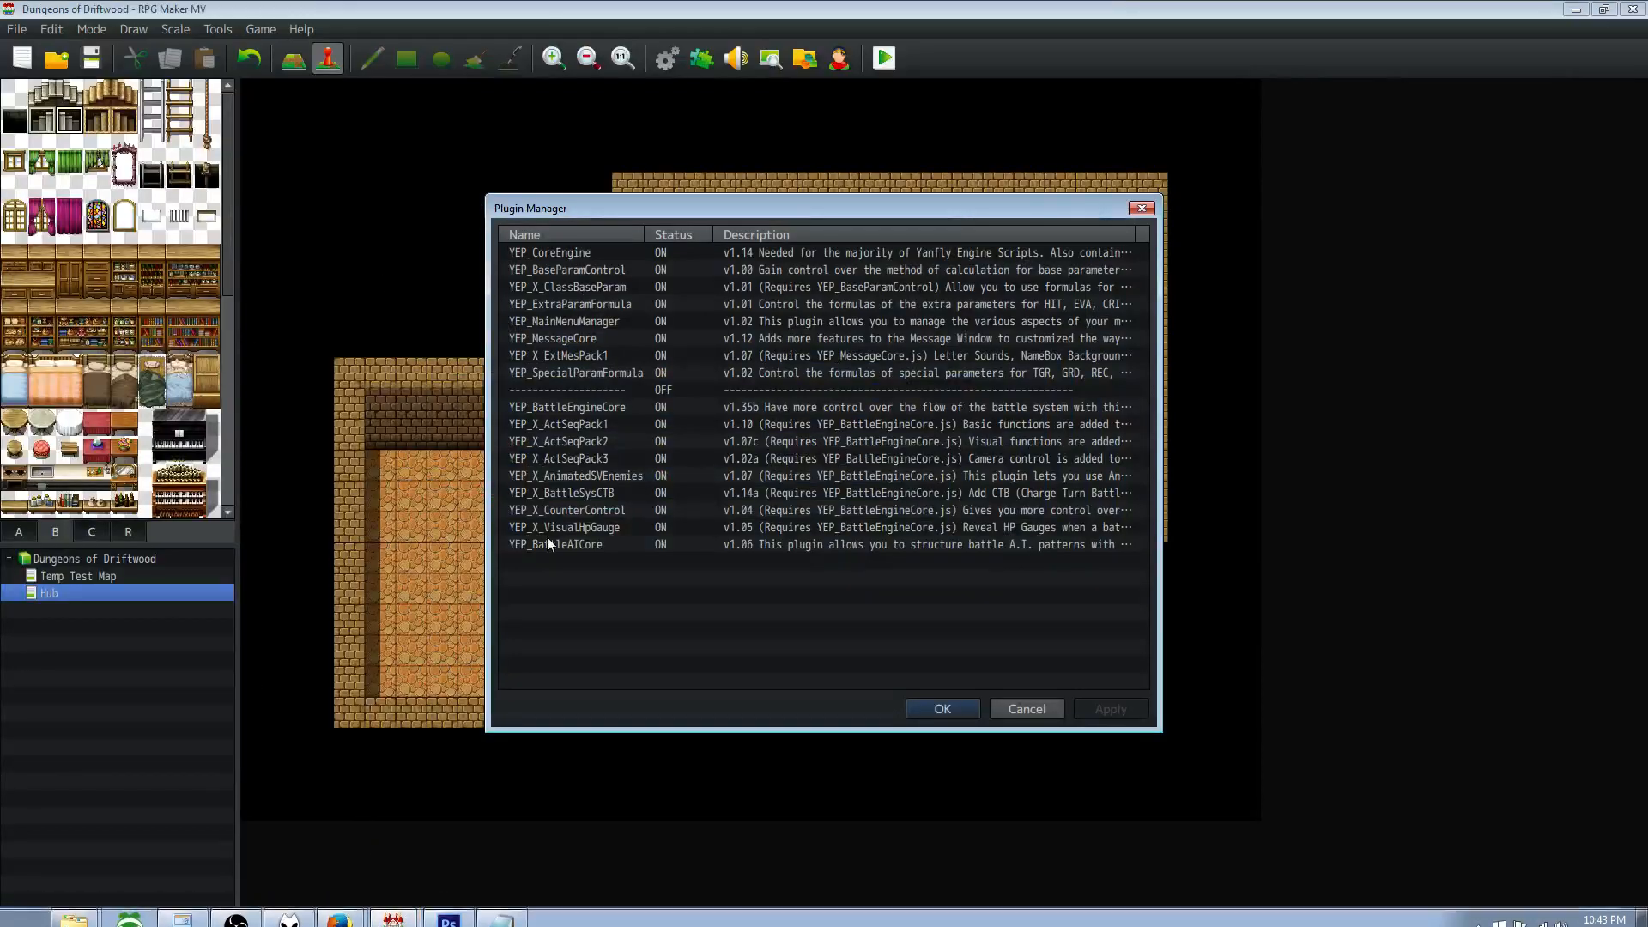
{"action": "double_click", "coordinate": [551, 562]}
{"action": "left_click", "coordinate": [770, 337]}
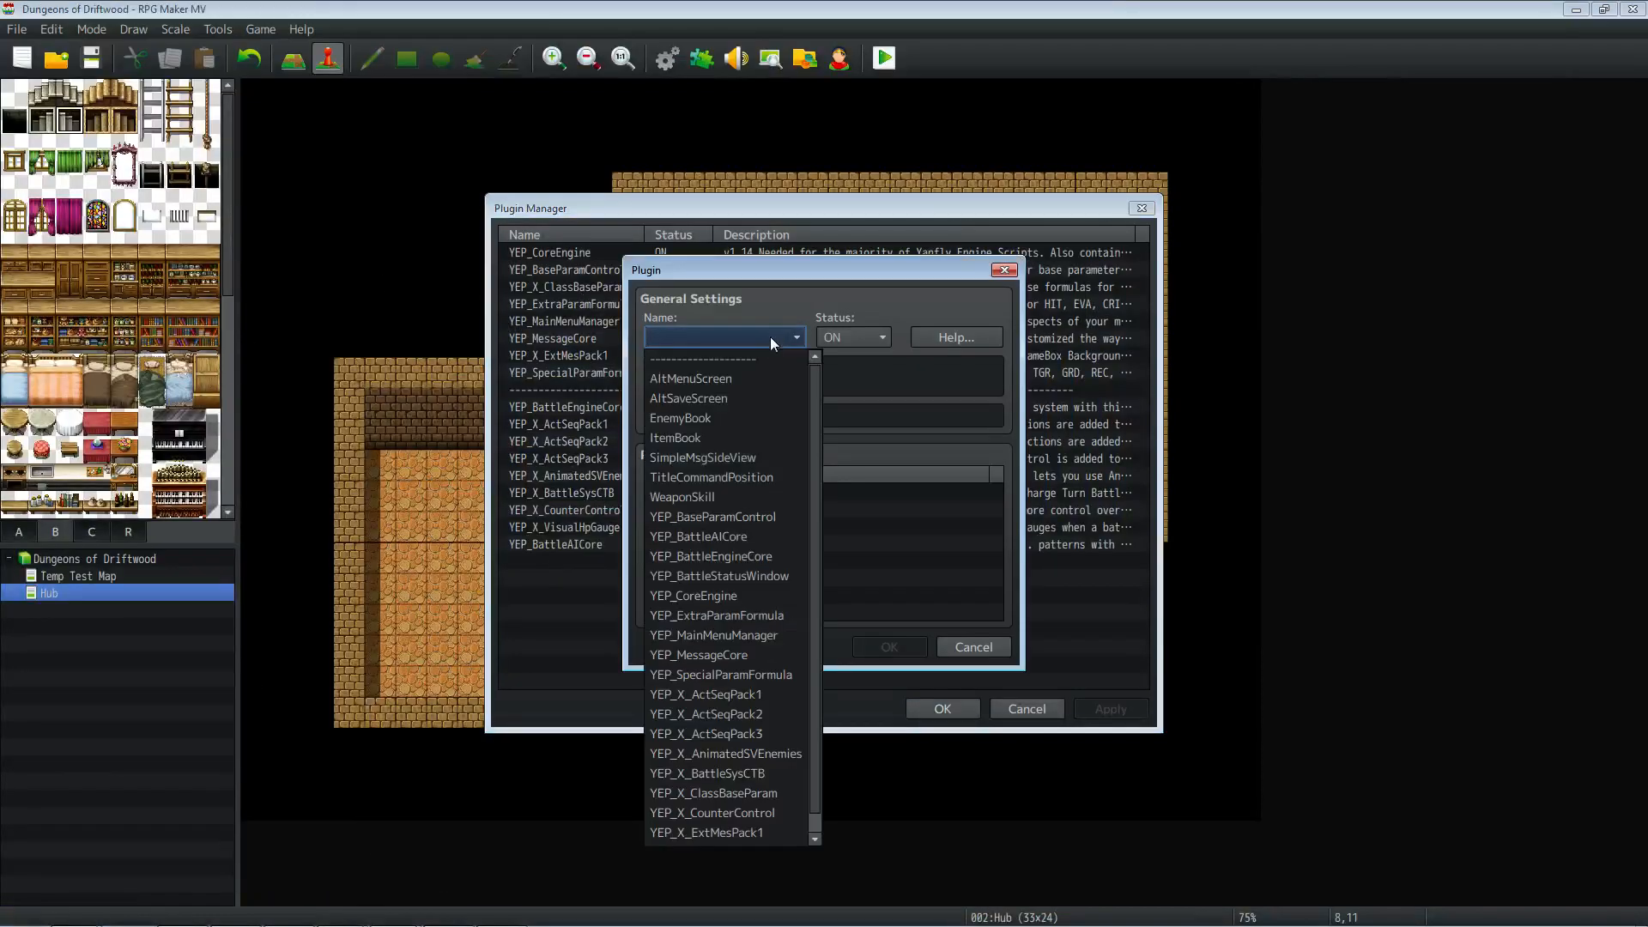
{"action": "left_click", "coordinate": [744, 580]}
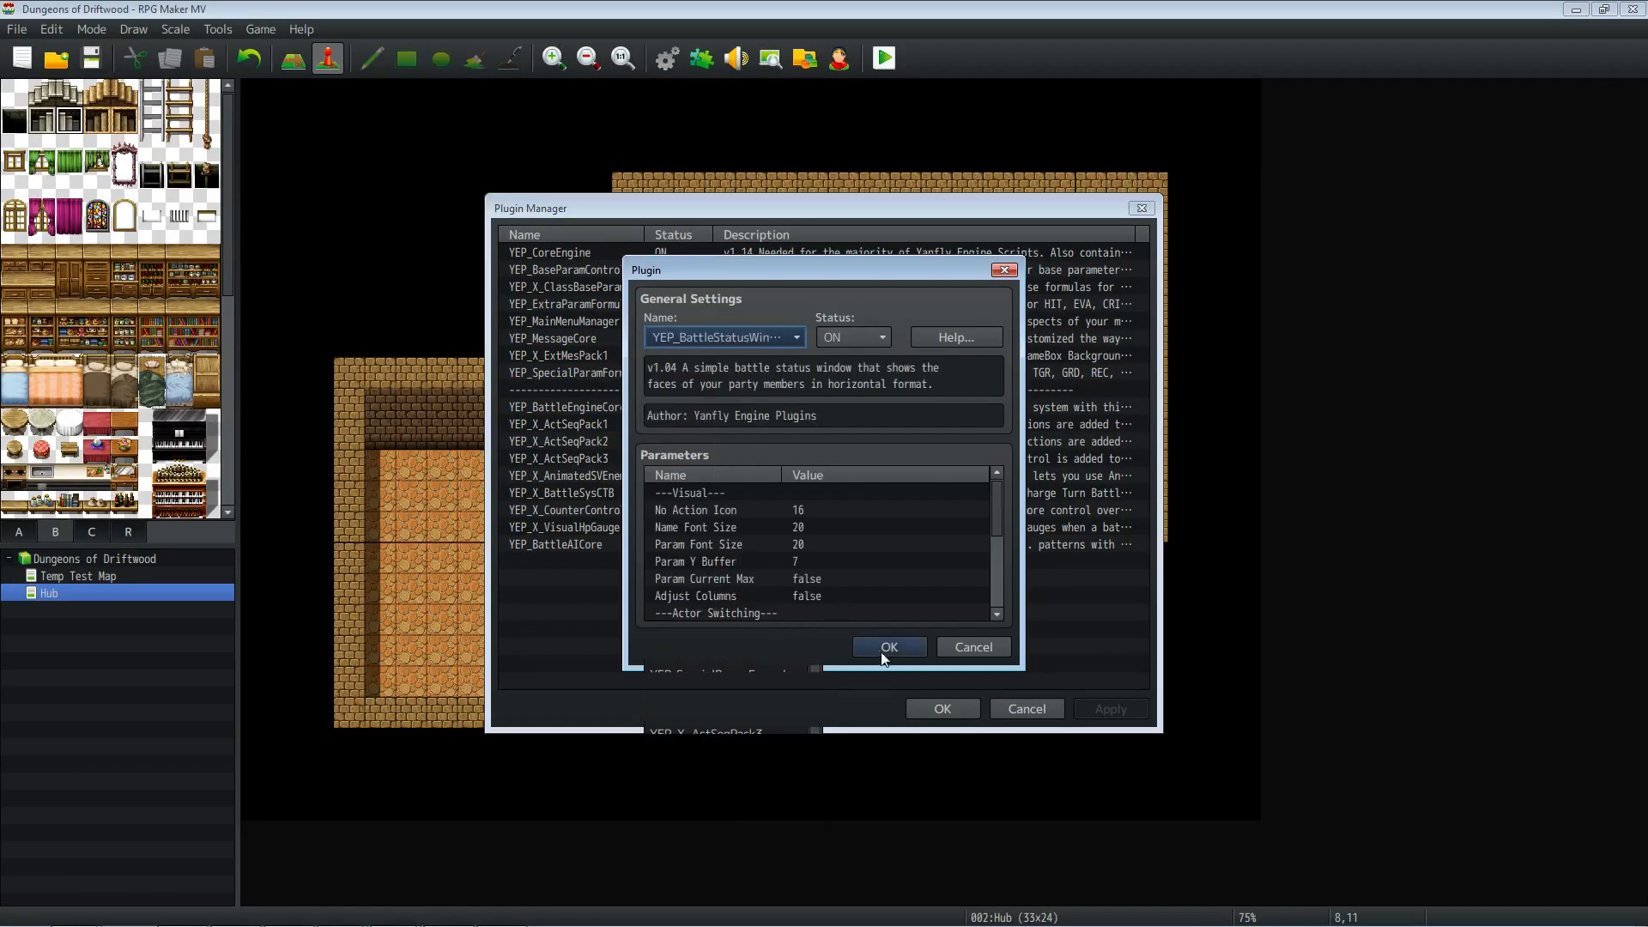
Step: Review the YEP_BattleStatusWindow parameters, add the plugin with its default values and apply the plugin list
{"action": "scroll", "coordinate": [775, 558], "scroll_direction": "down", "scroll_amount": 4}
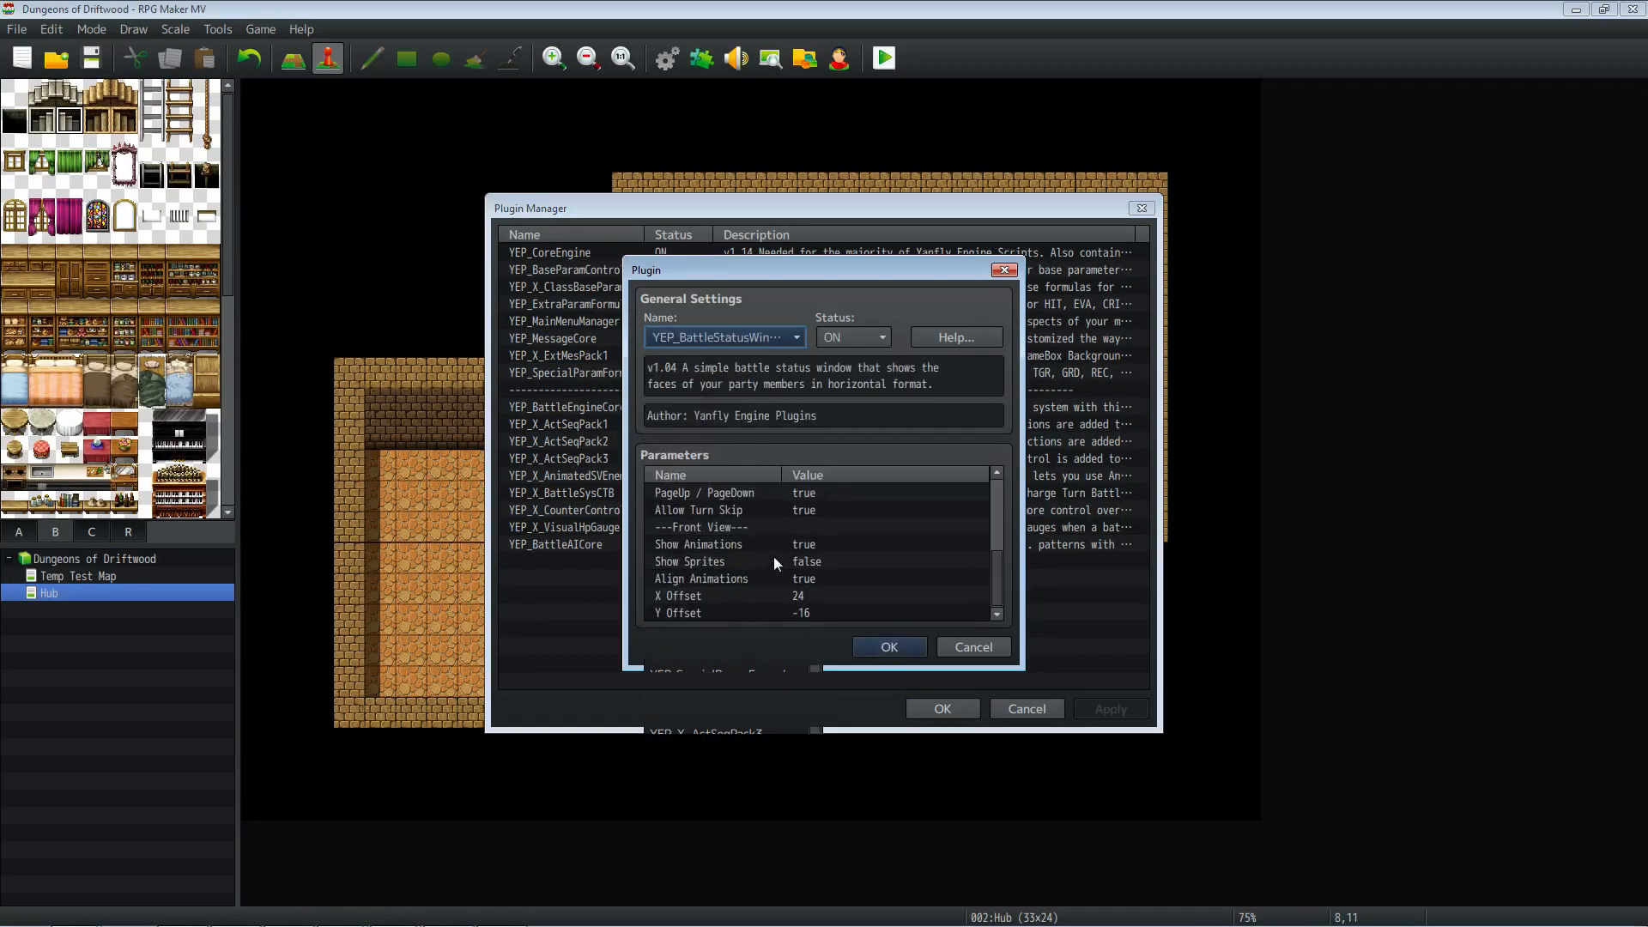
{"action": "scroll", "coordinate": [774, 556], "scroll_direction": "up", "scroll_amount": 4}
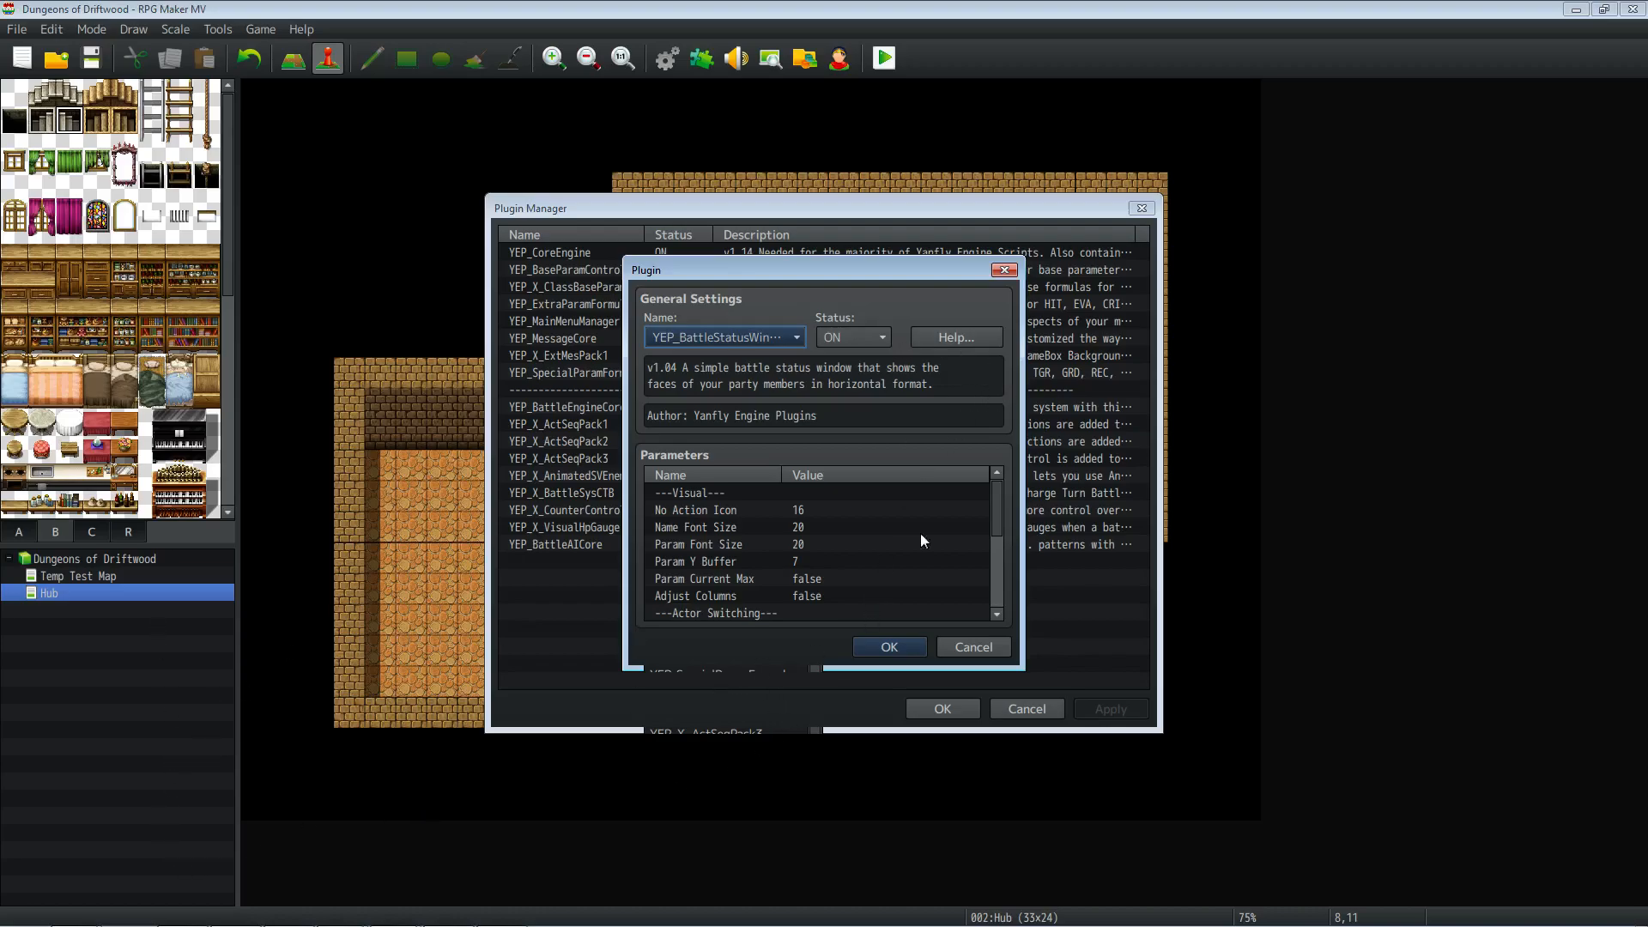
{"action": "scroll", "coordinate": [873, 559], "scroll_direction": "down", "scroll_amount": 5}
{"action": "left_click", "coordinate": [888, 648]}
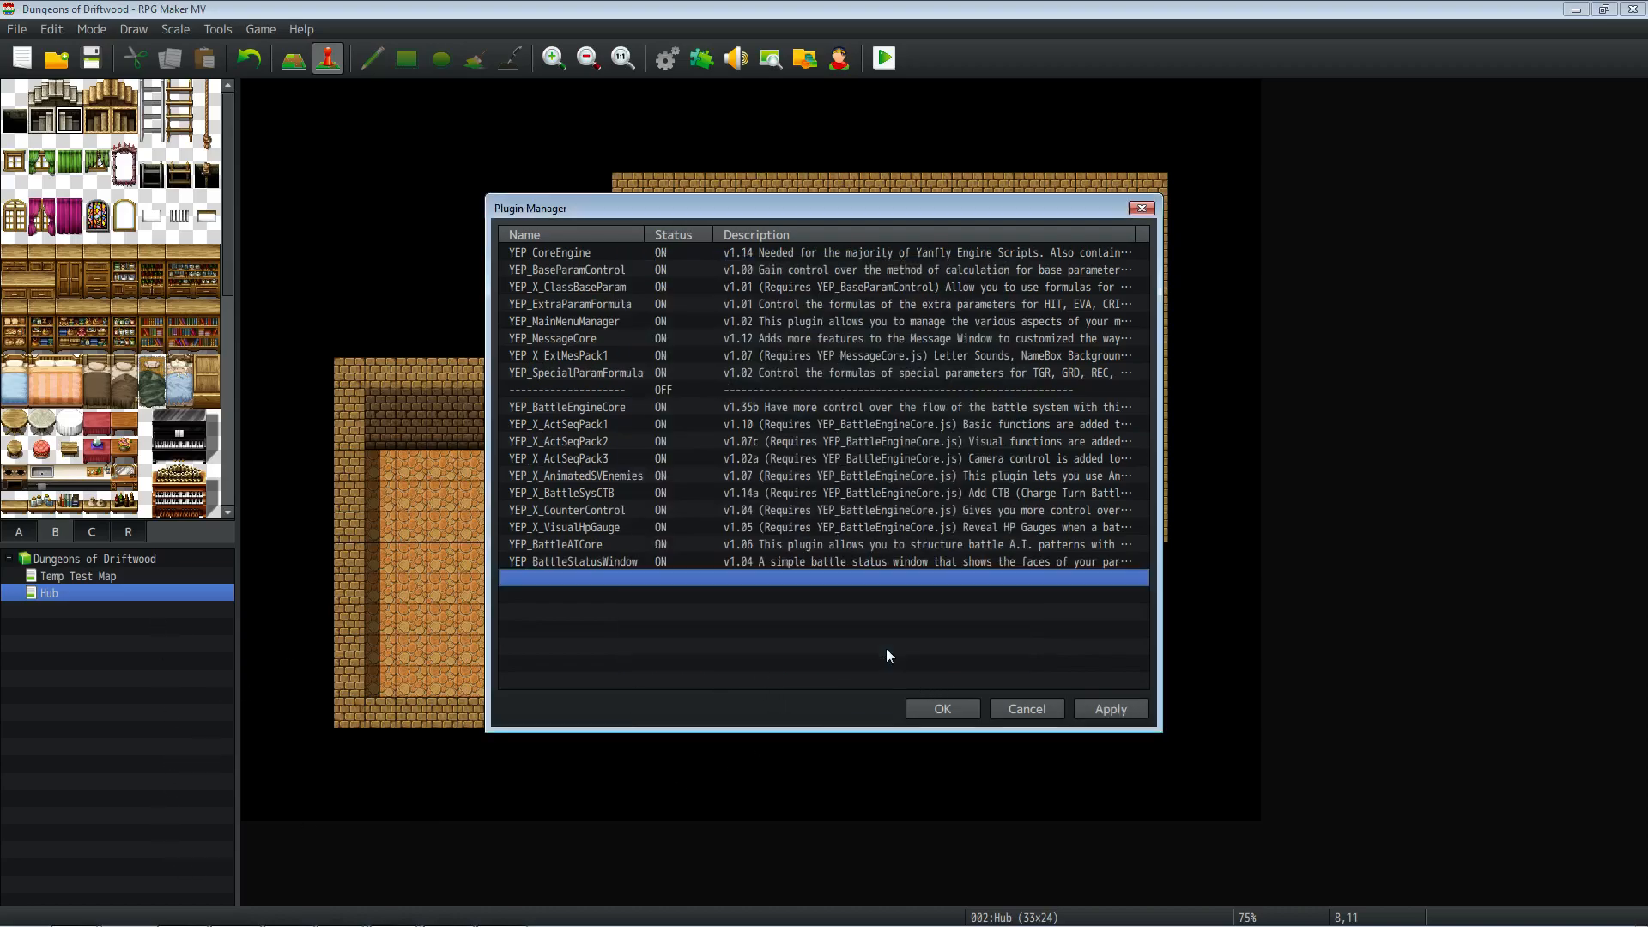
{"action": "left_click", "coordinate": [1113, 708]}
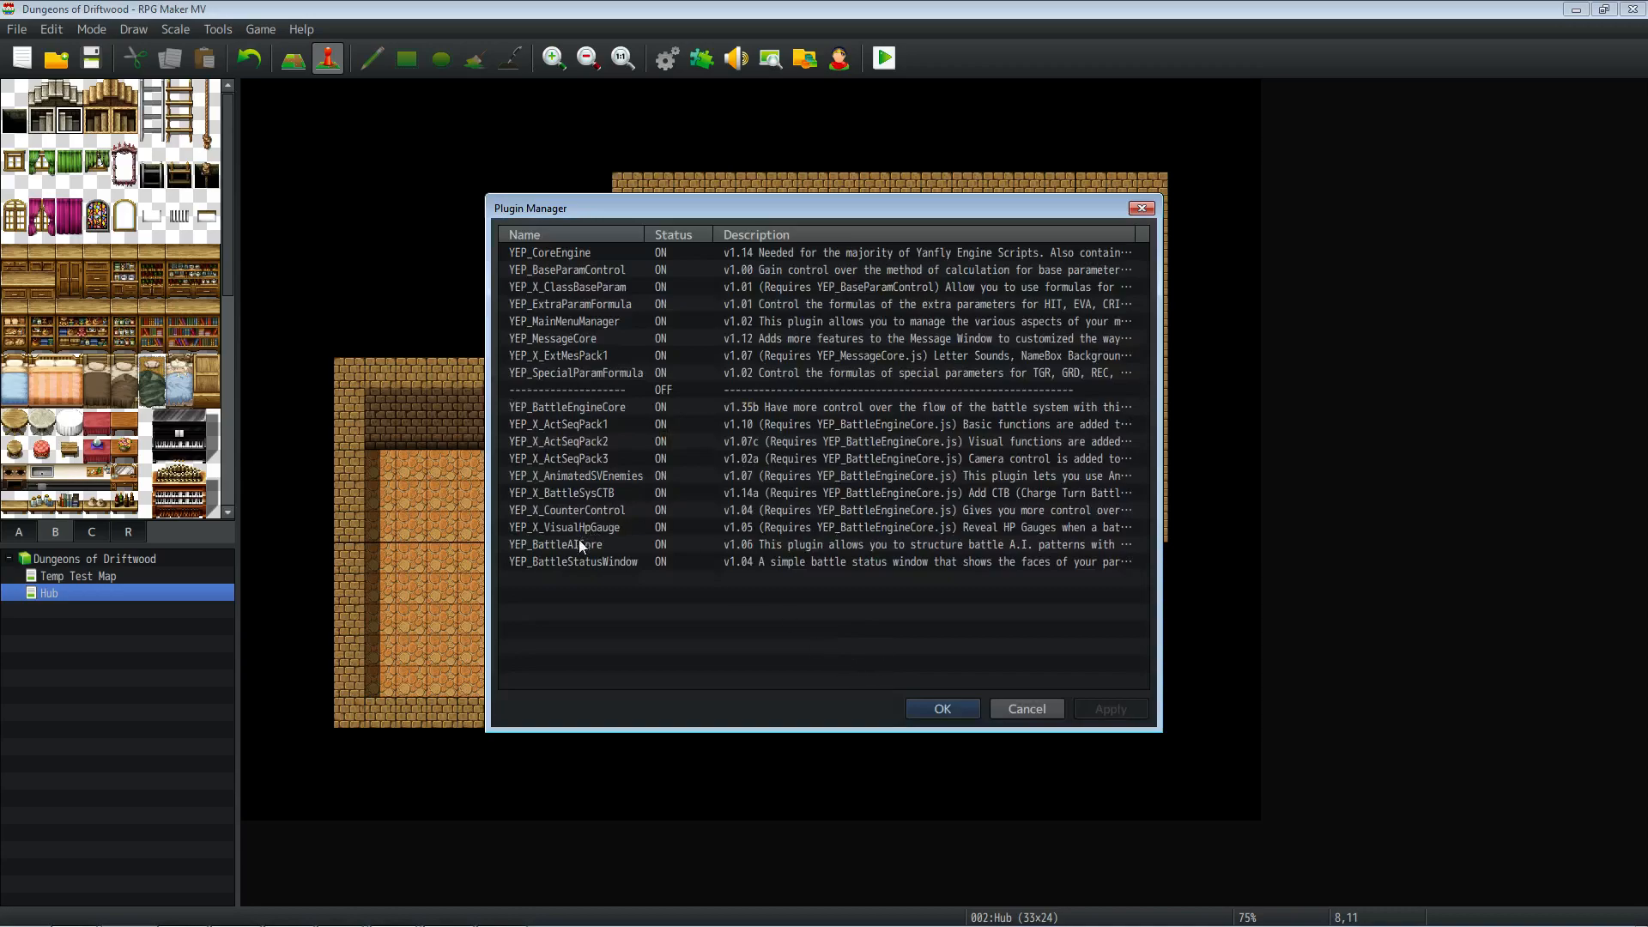
{"action": "left_click", "coordinate": [582, 563]}
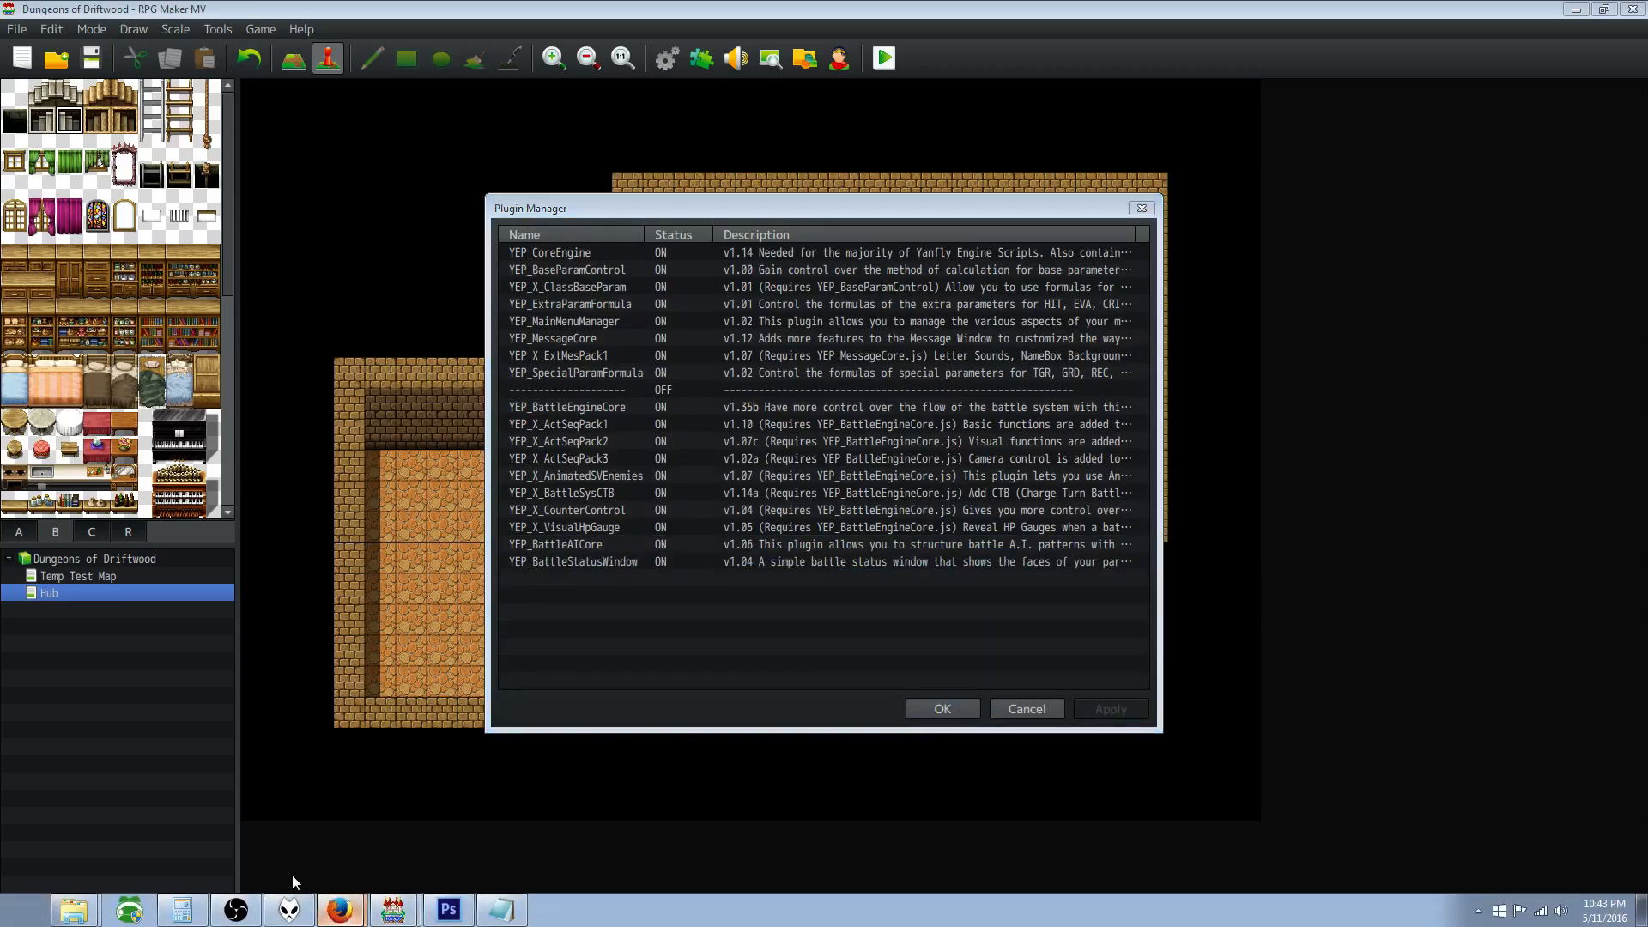
Step: Switch to Firefox, return to the Yanfly plugin list and open the Buffs & States Core page
{"action": "left_click", "coordinate": [339, 910]}
{"action": "left_click", "coordinate": [18, 63]}
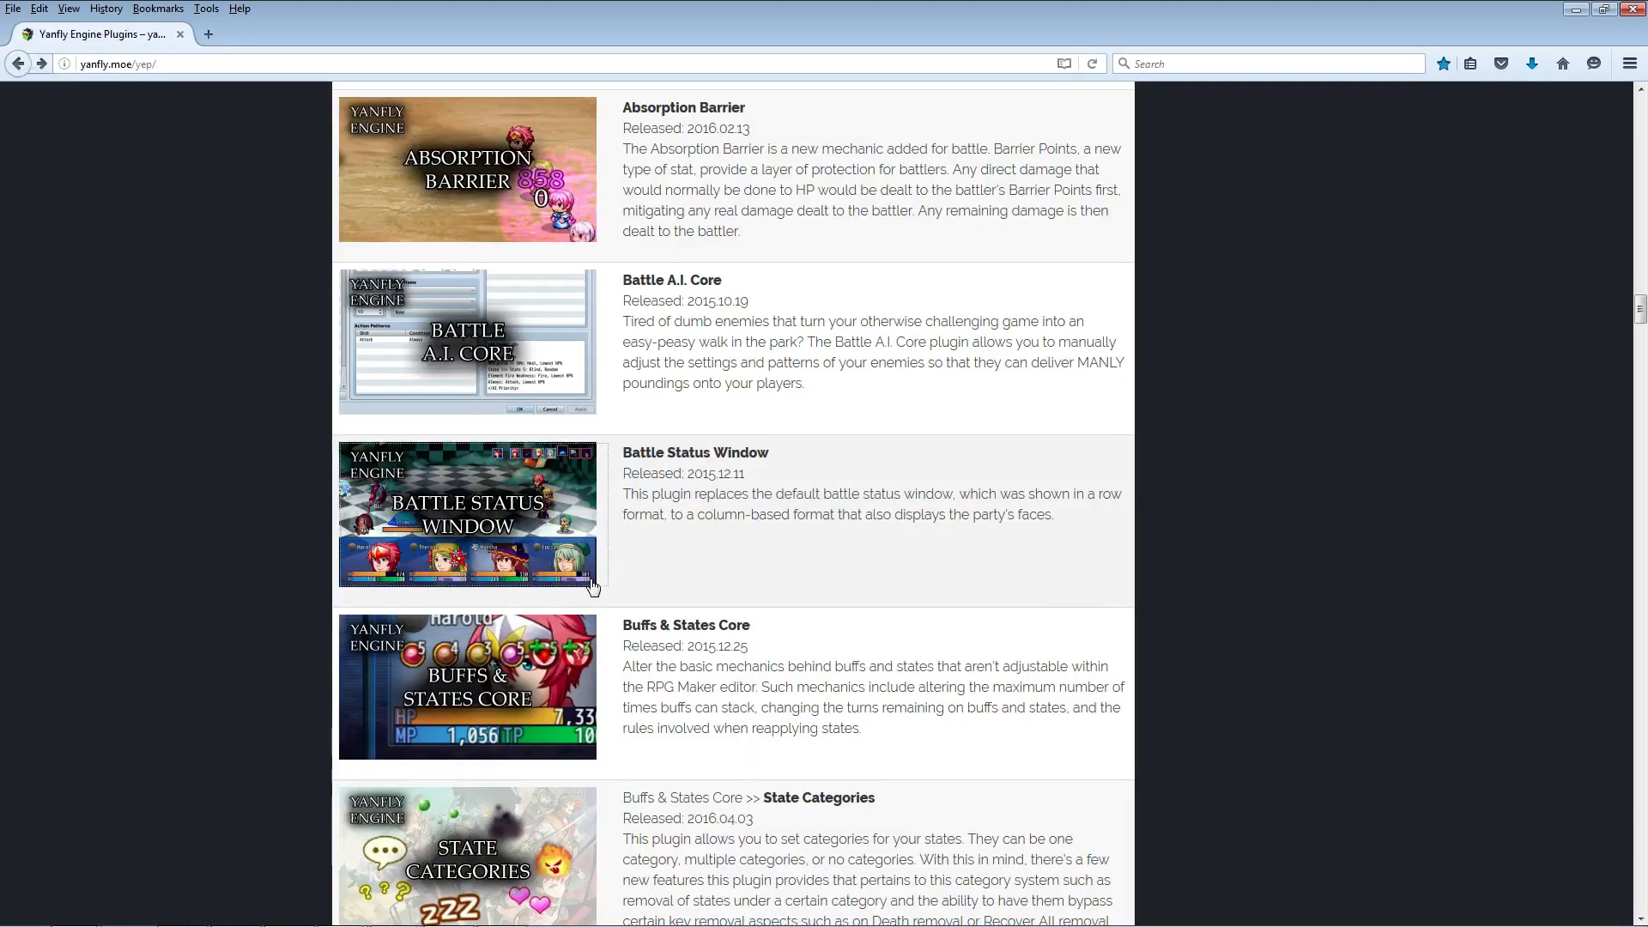
{"action": "scroll", "coordinate": [564, 406], "scroll_direction": "down", "scroll_amount": 3}
{"action": "left_click", "coordinate": [564, 406]}
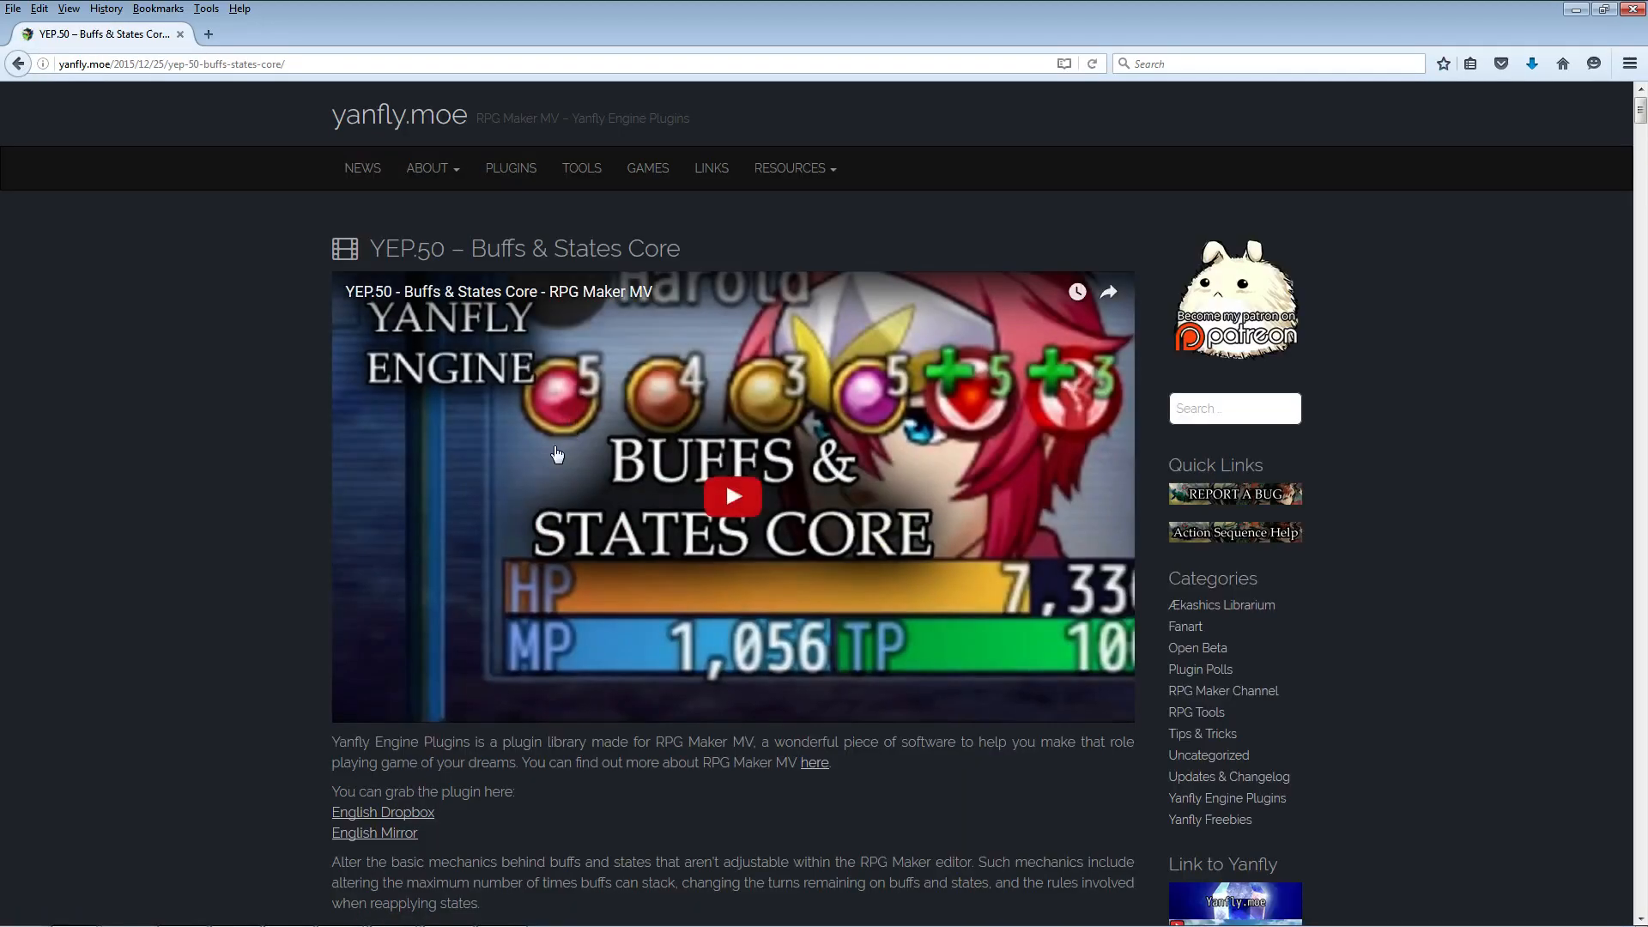
Step: Save YEP_BuffsStatesCore.js from the English Mirror link into the project's js/plugins folder
{"action": "scroll", "coordinate": [532, 475], "scroll_direction": "down", "scroll_amount": 3}
{"action": "right_click", "coordinate": [404, 541]}
{"action": "left_click", "coordinate": [467, 633]}
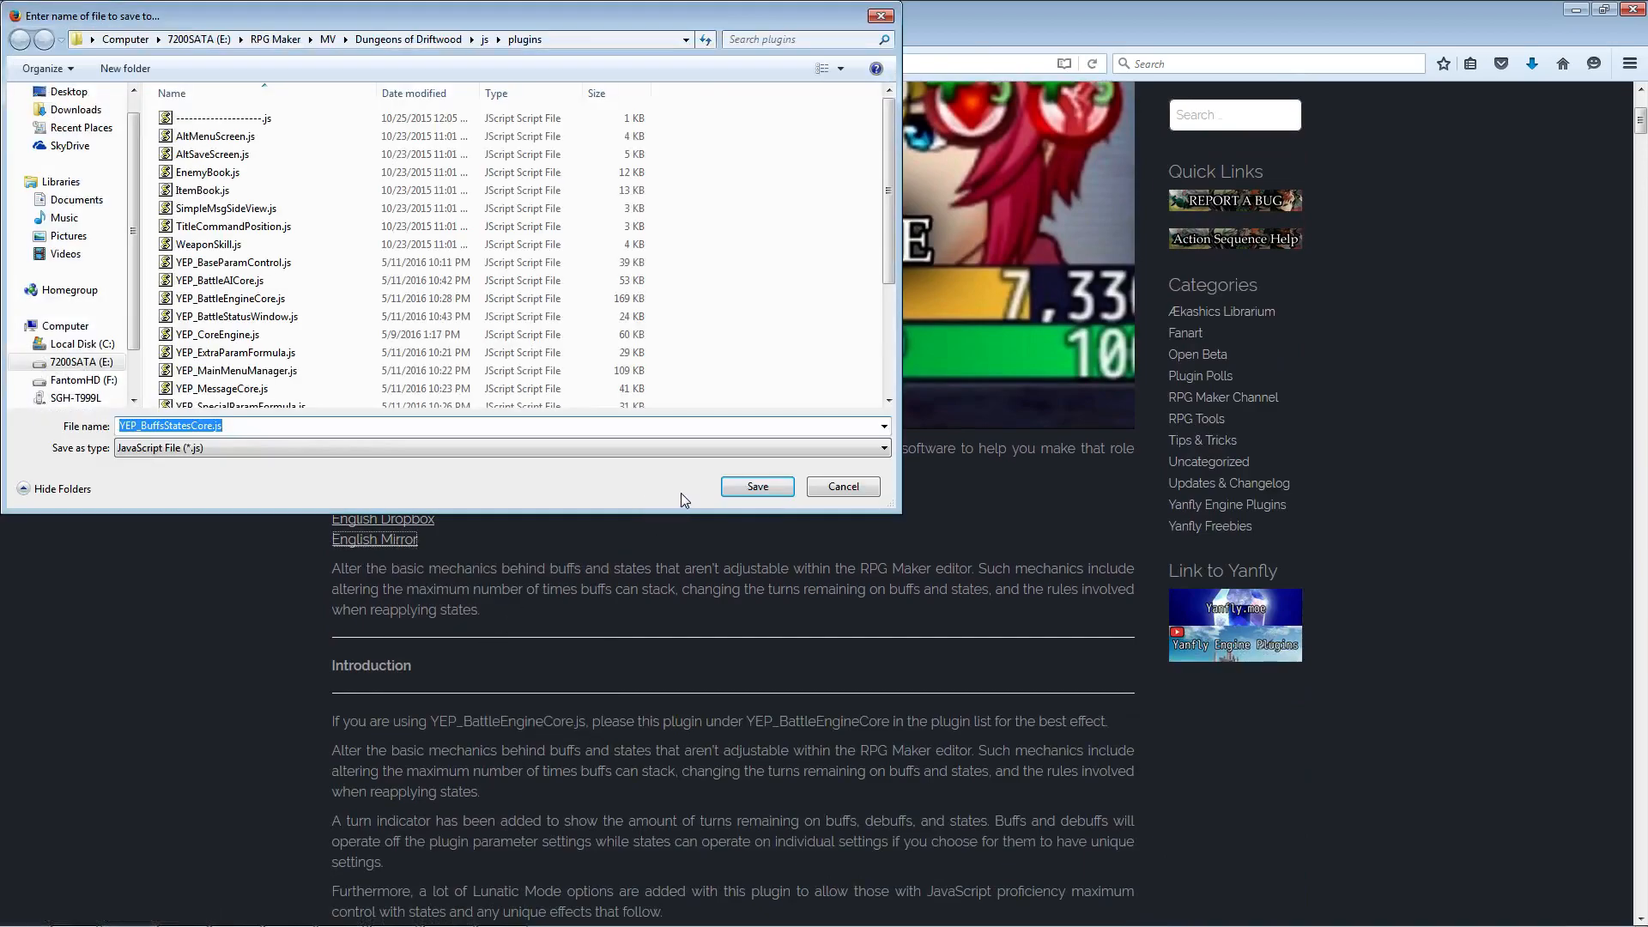
{"action": "left_click", "coordinate": [757, 487]}
{"action": "scroll", "coordinate": [716, 485], "scroll_direction": "up", "scroll_amount": 3}
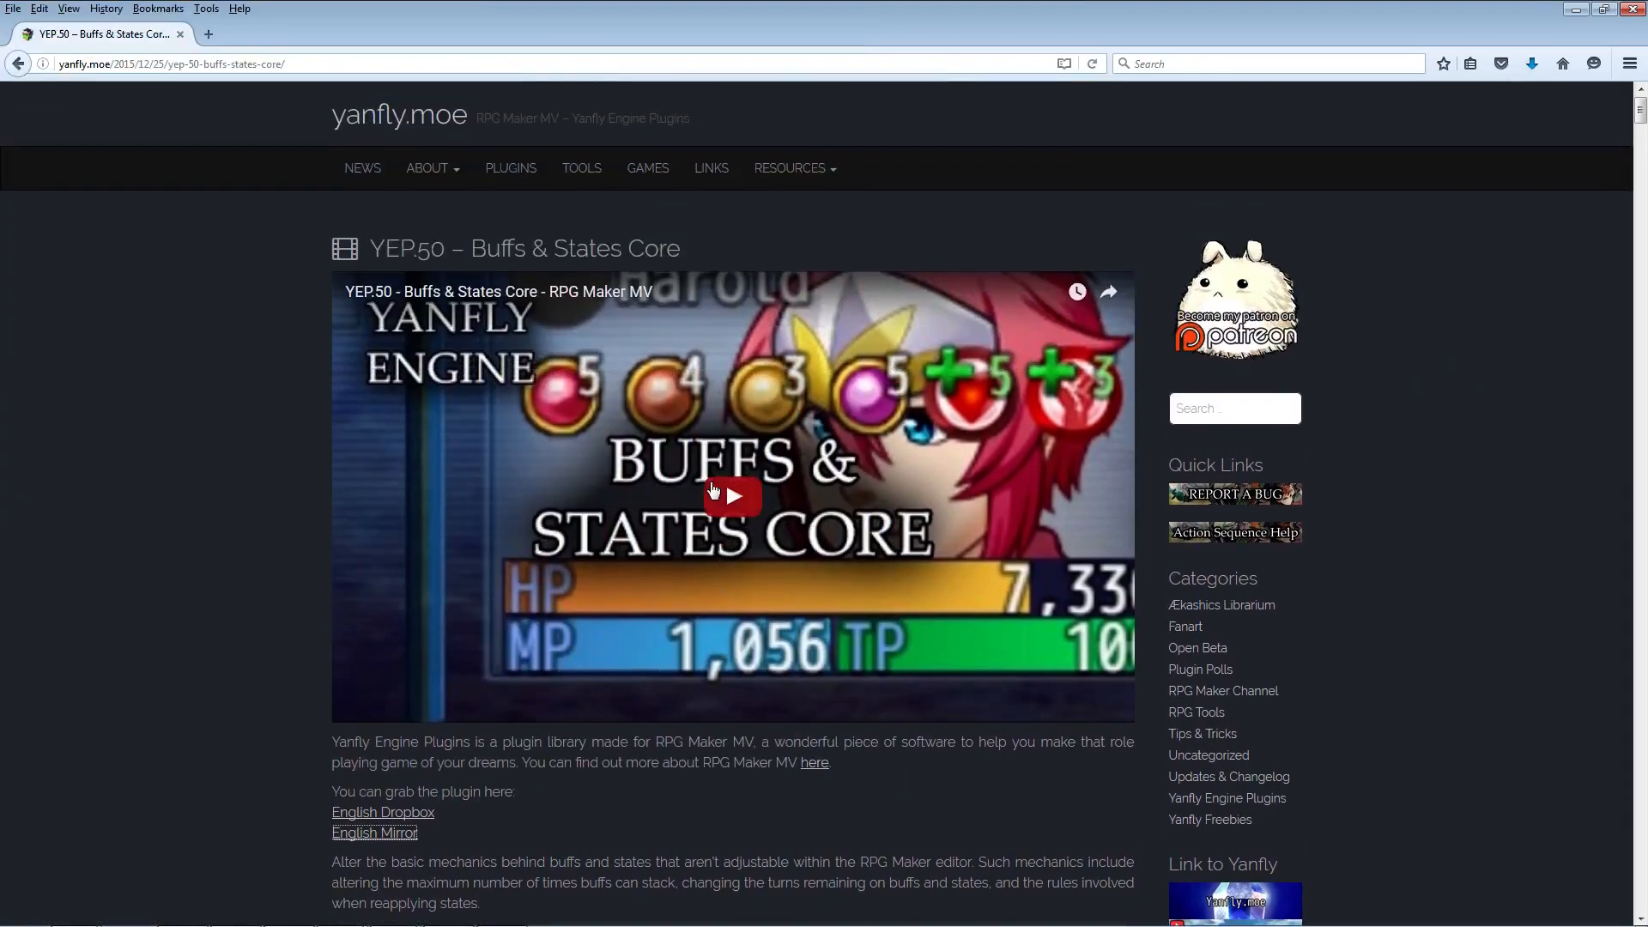
{"action": "scroll", "coordinate": [718, 509], "scroll_direction": "down", "scroll_amount": 1}
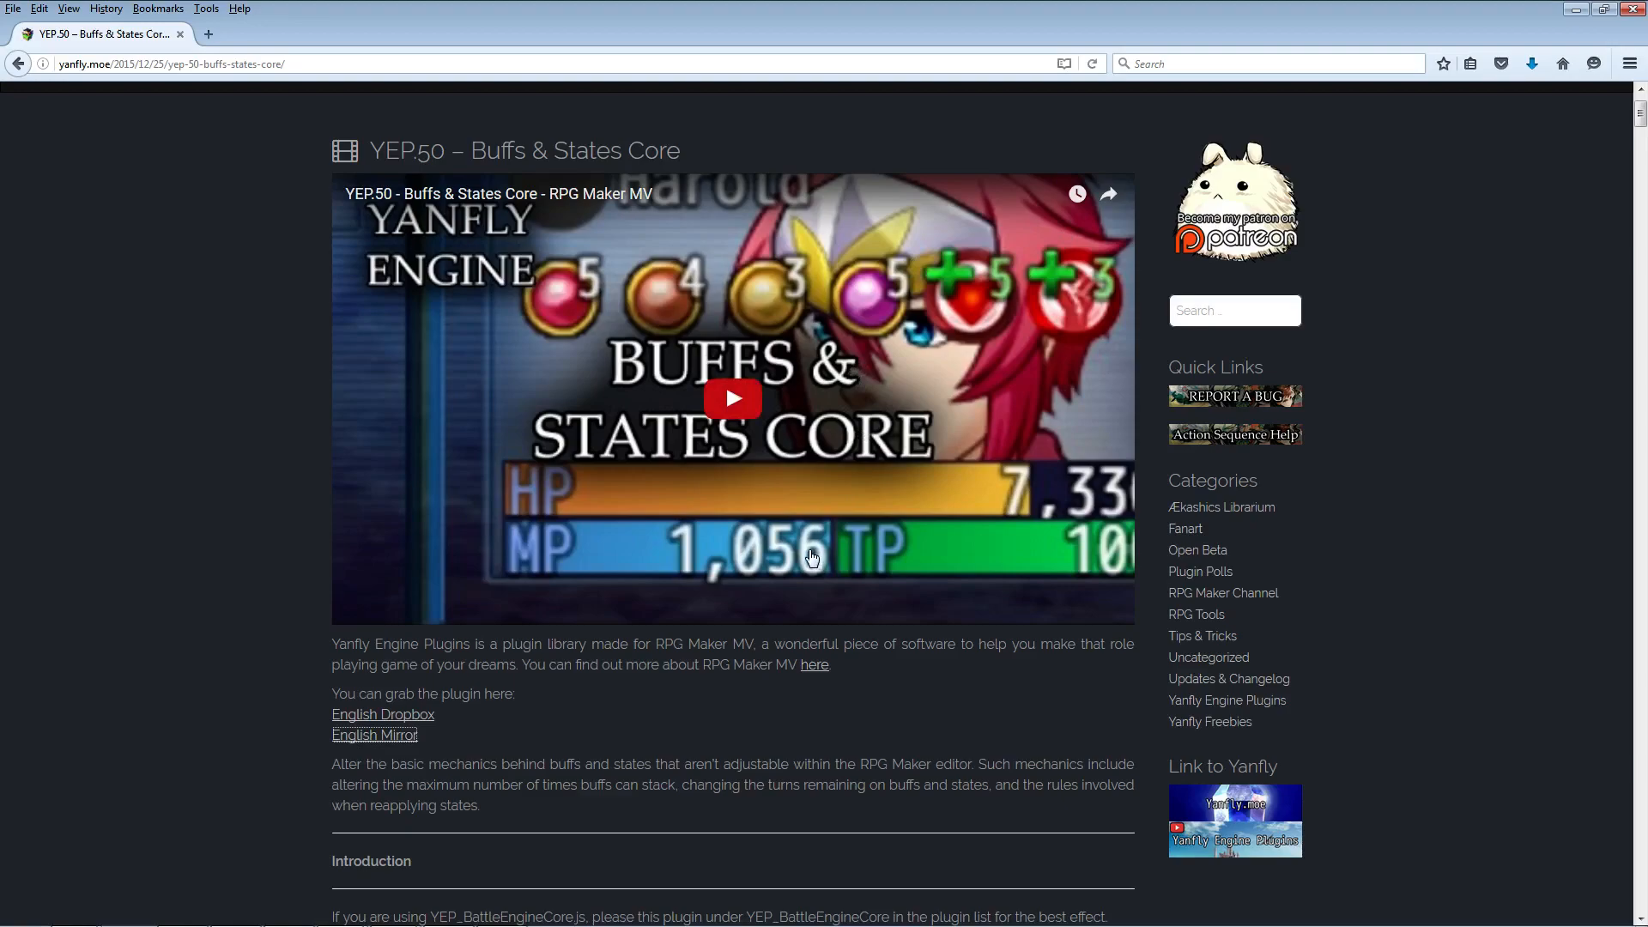
Step: Switch to RPG Maker MV and choose YEP_BuffsStatesCore for a new Plugin Manager entry below YEP_BattleStatusWindow
{"action": "mouse_move", "coordinate": [551, 908]}
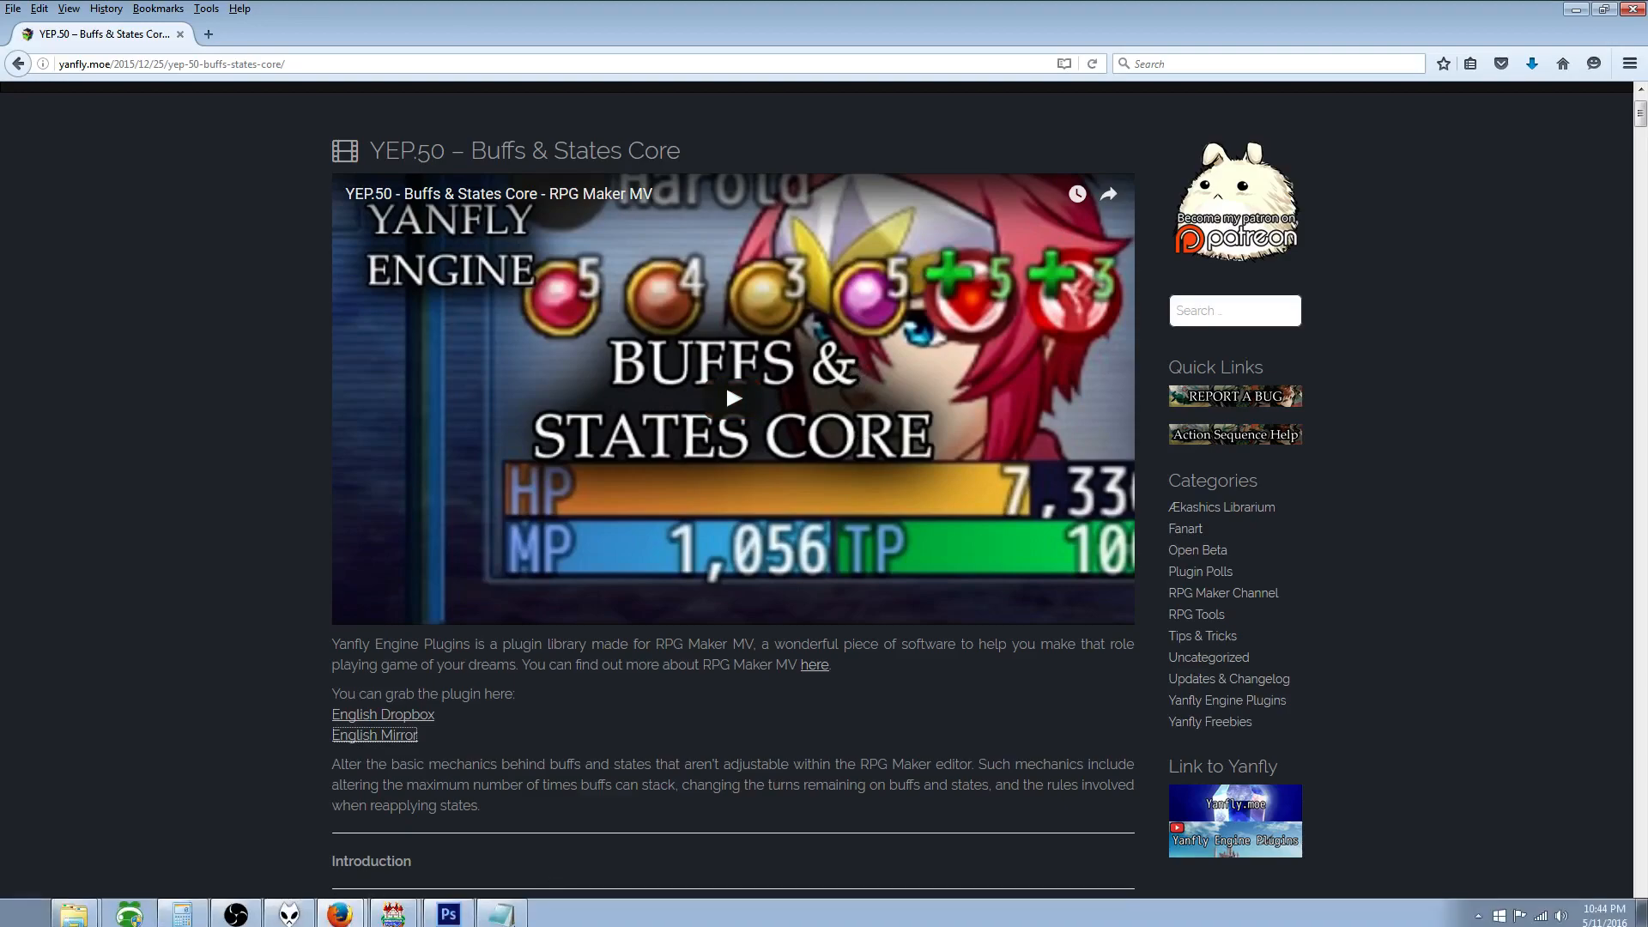
{"action": "left_click", "coordinate": [393, 910]}
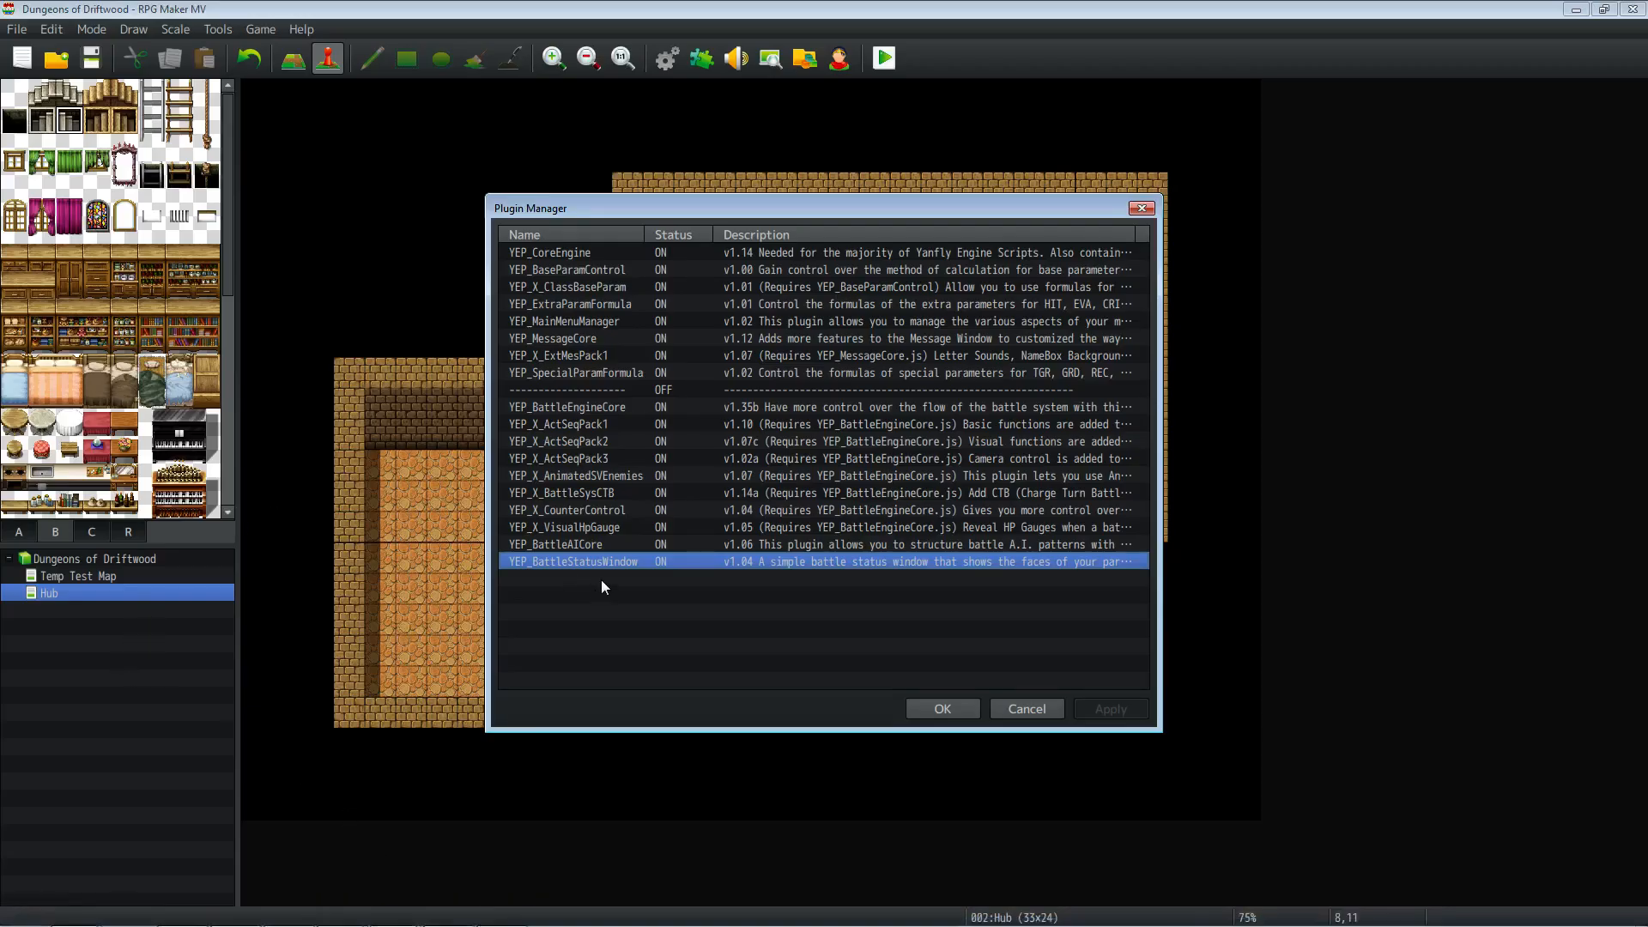
{"action": "double_click", "coordinate": [601, 579]}
{"action": "left_click", "coordinate": [729, 336]}
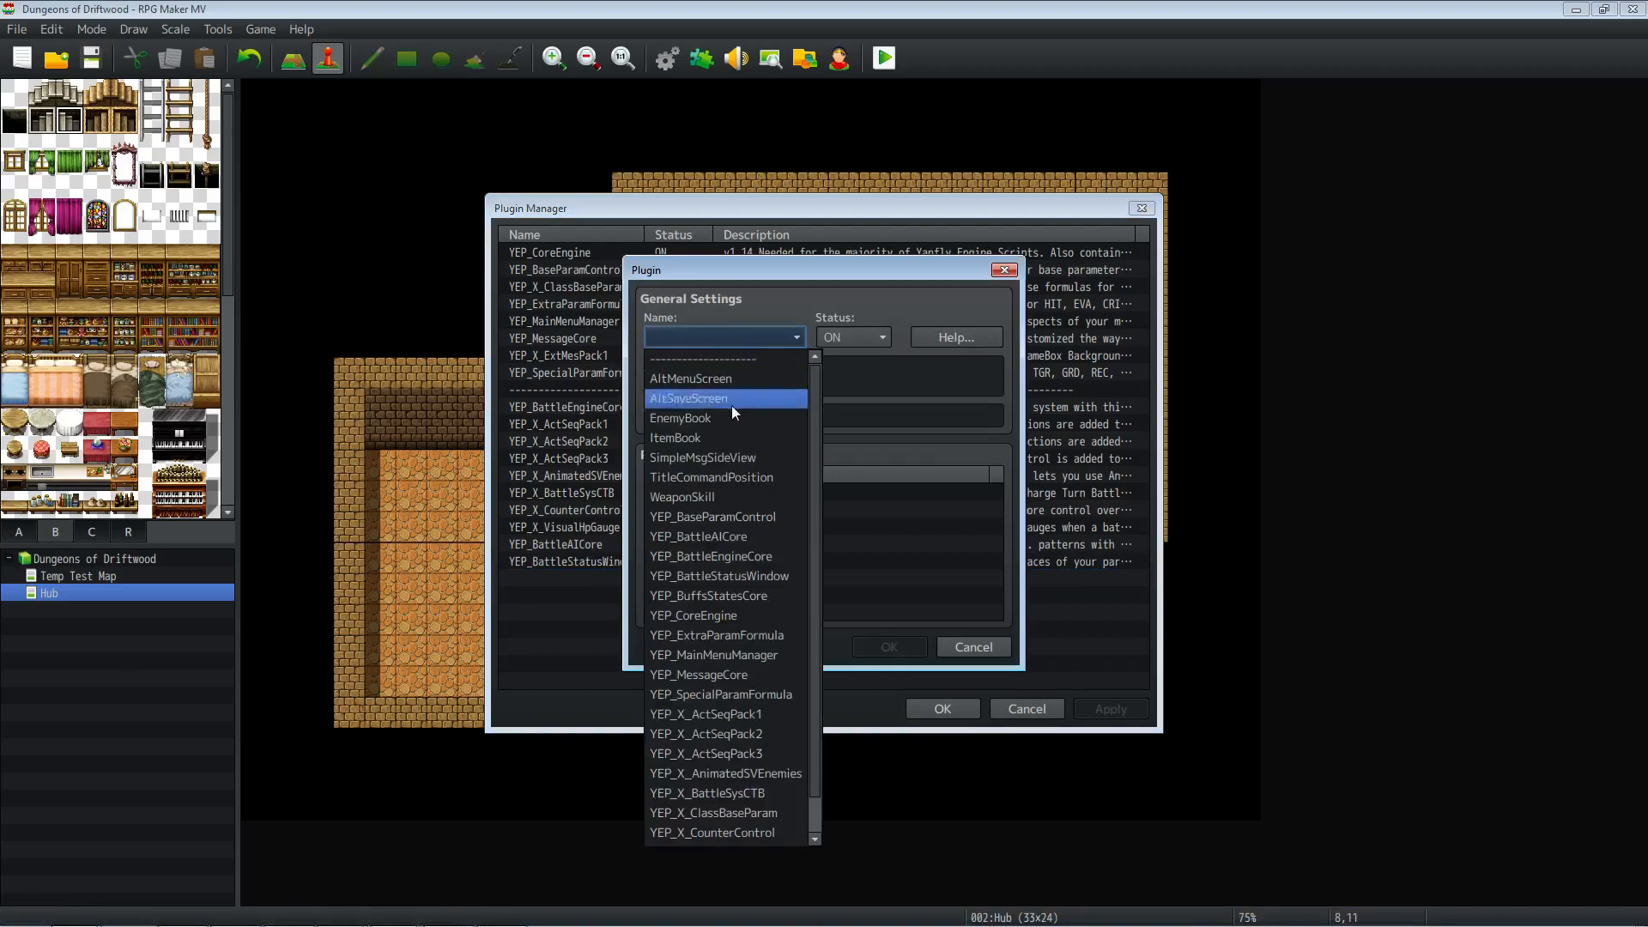
{"action": "left_click", "coordinate": [743, 595]}
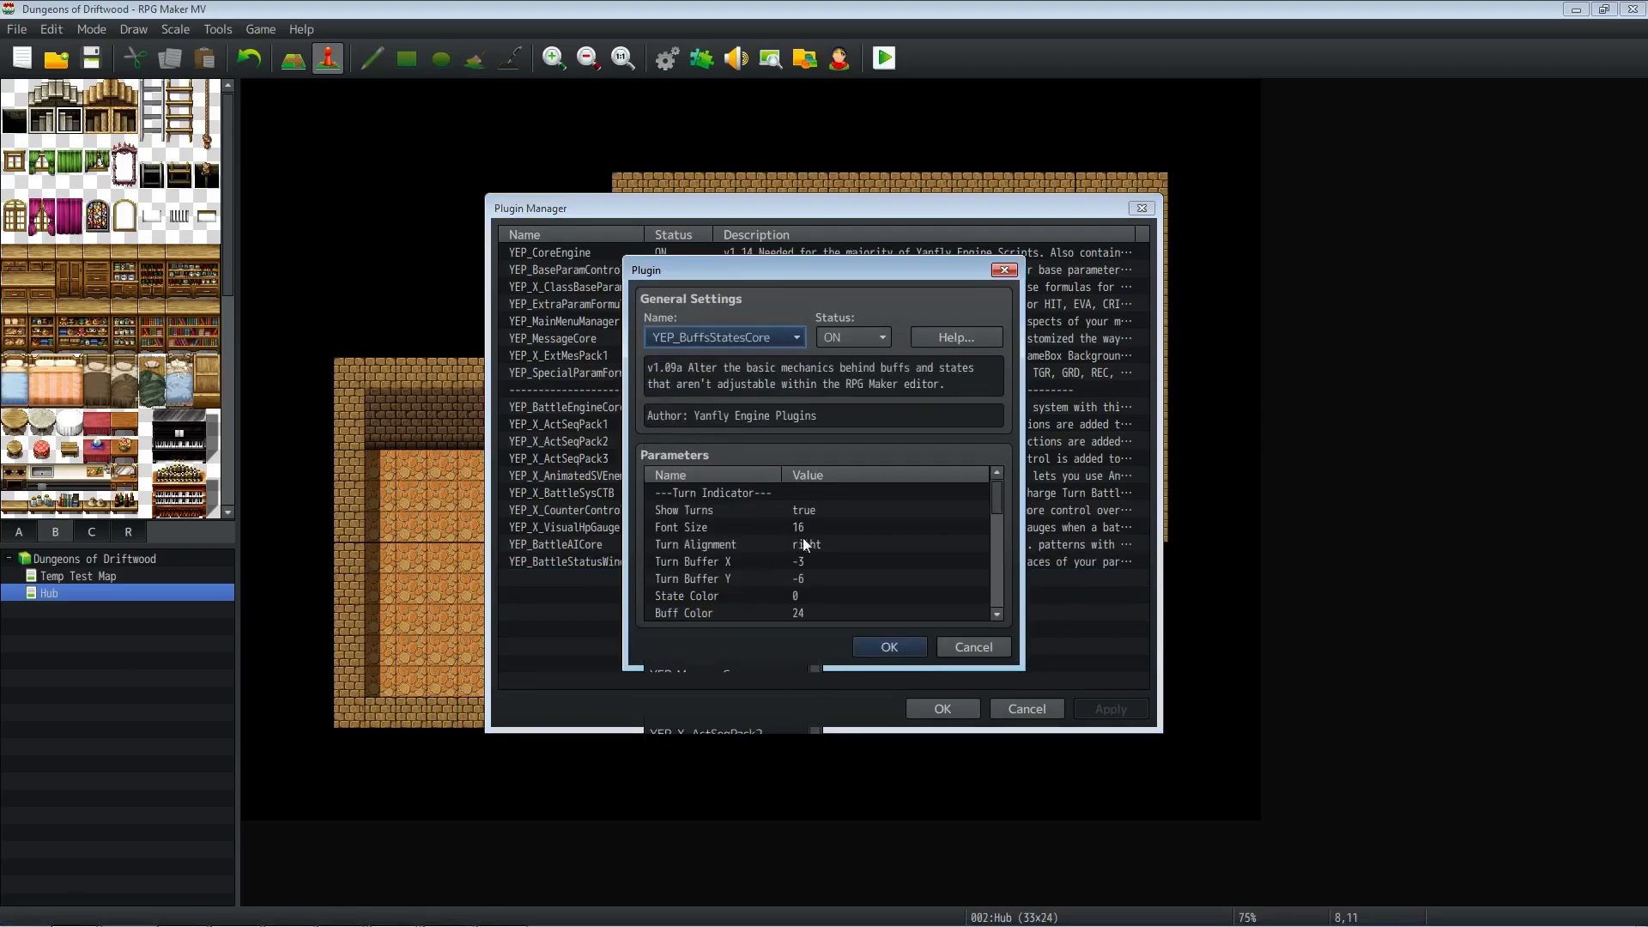
Step: Review the YEP_BuffsStatesCore help, add the plugin with its default values and apply the plugin list
{"action": "left_click", "coordinate": [945, 336]}
{"action": "left_click_drag", "start_coordinate": [1057, 320], "coordinate": [1055, 575]}
{"action": "scroll", "coordinate": [969, 578], "scroll_direction": "down", "scroll_amount": 2}
{"action": "left_click", "coordinate": [1025, 630]}
{"action": "left_click", "coordinate": [864, 646]}
{"action": "left_click", "coordinate": [1120, 711]}
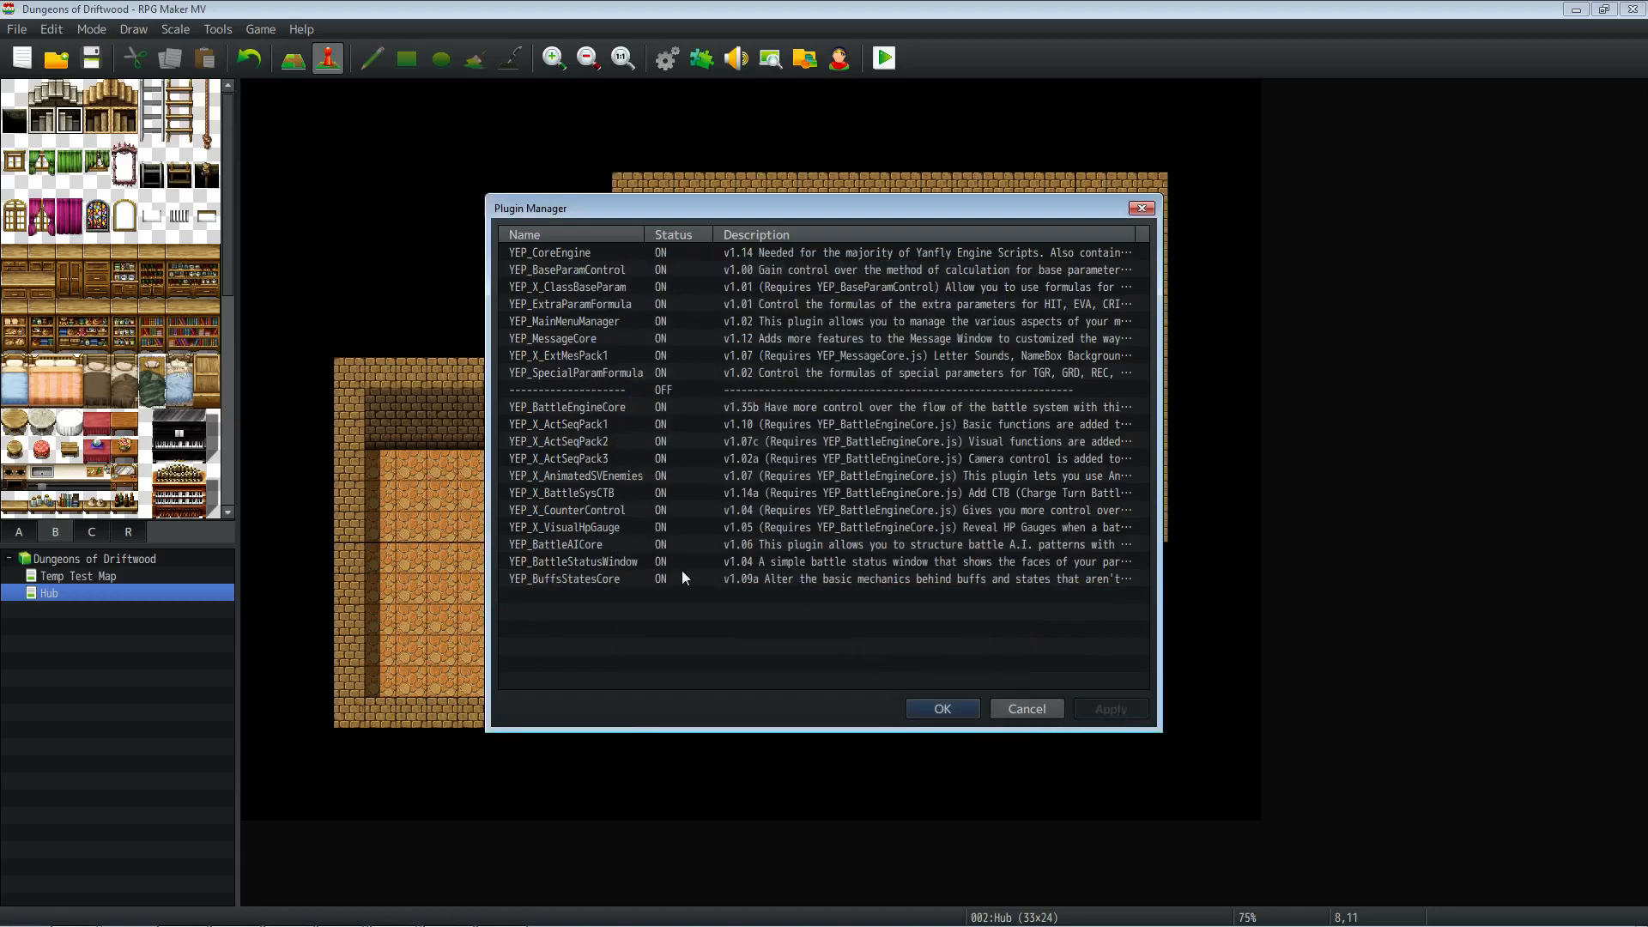
{"action": "left_click", "coordinate": [613, 582]}
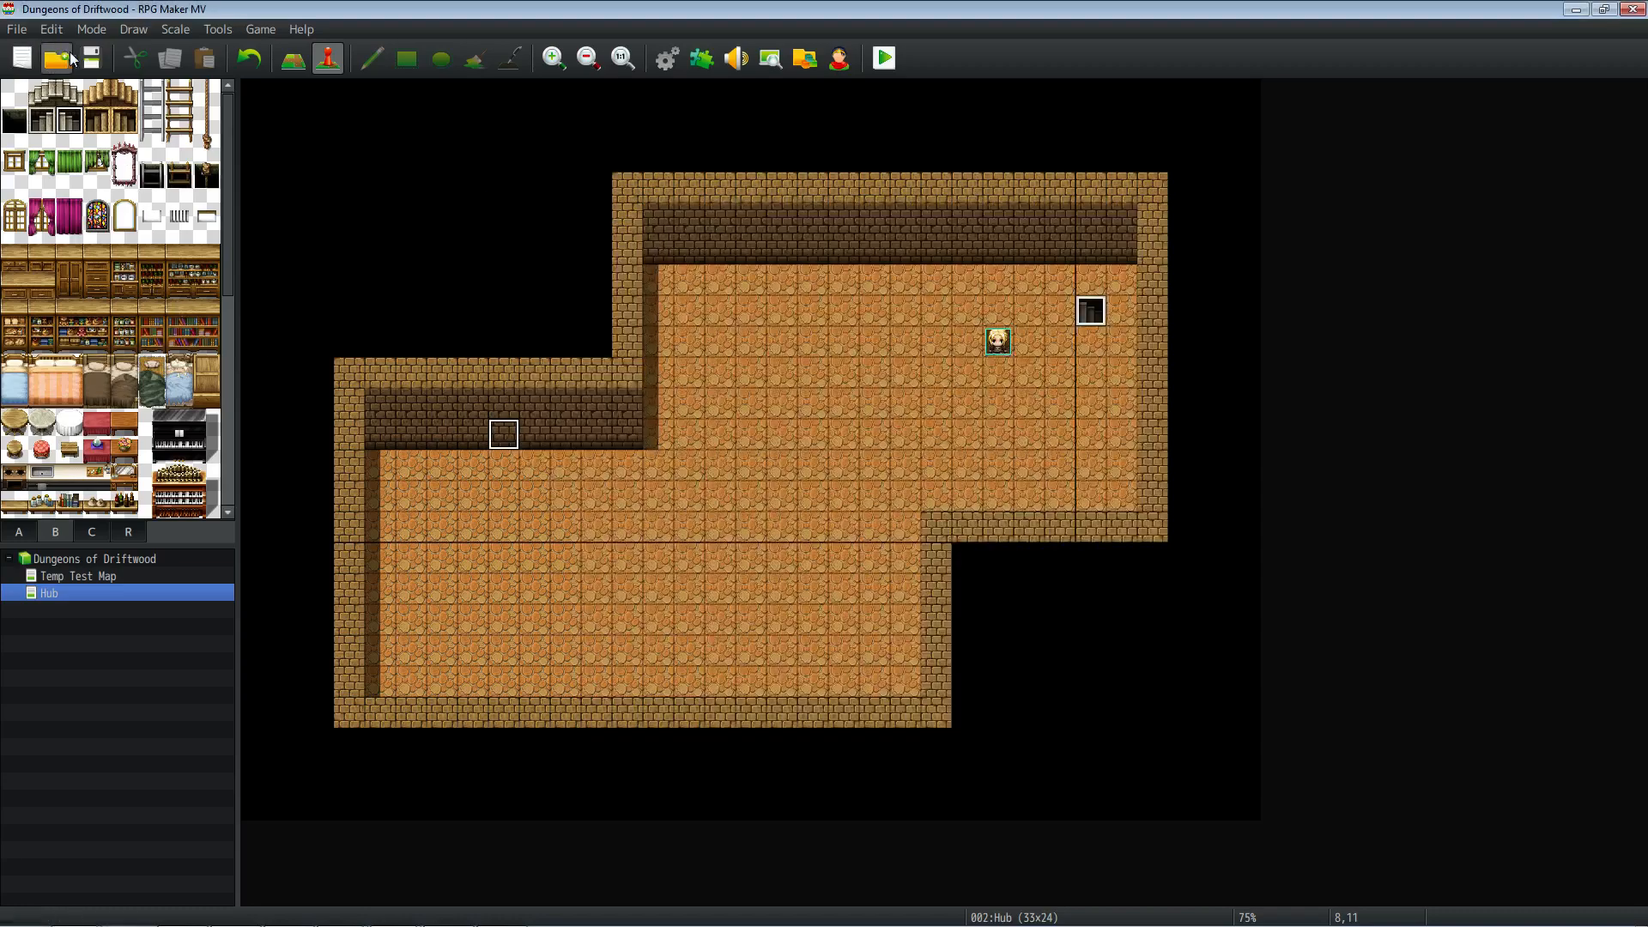
Step: Switch to Firefox, return to the Yanfly plugin list and open the State Categories page
{"action": "left_click", "coordinate": [340, 910]}
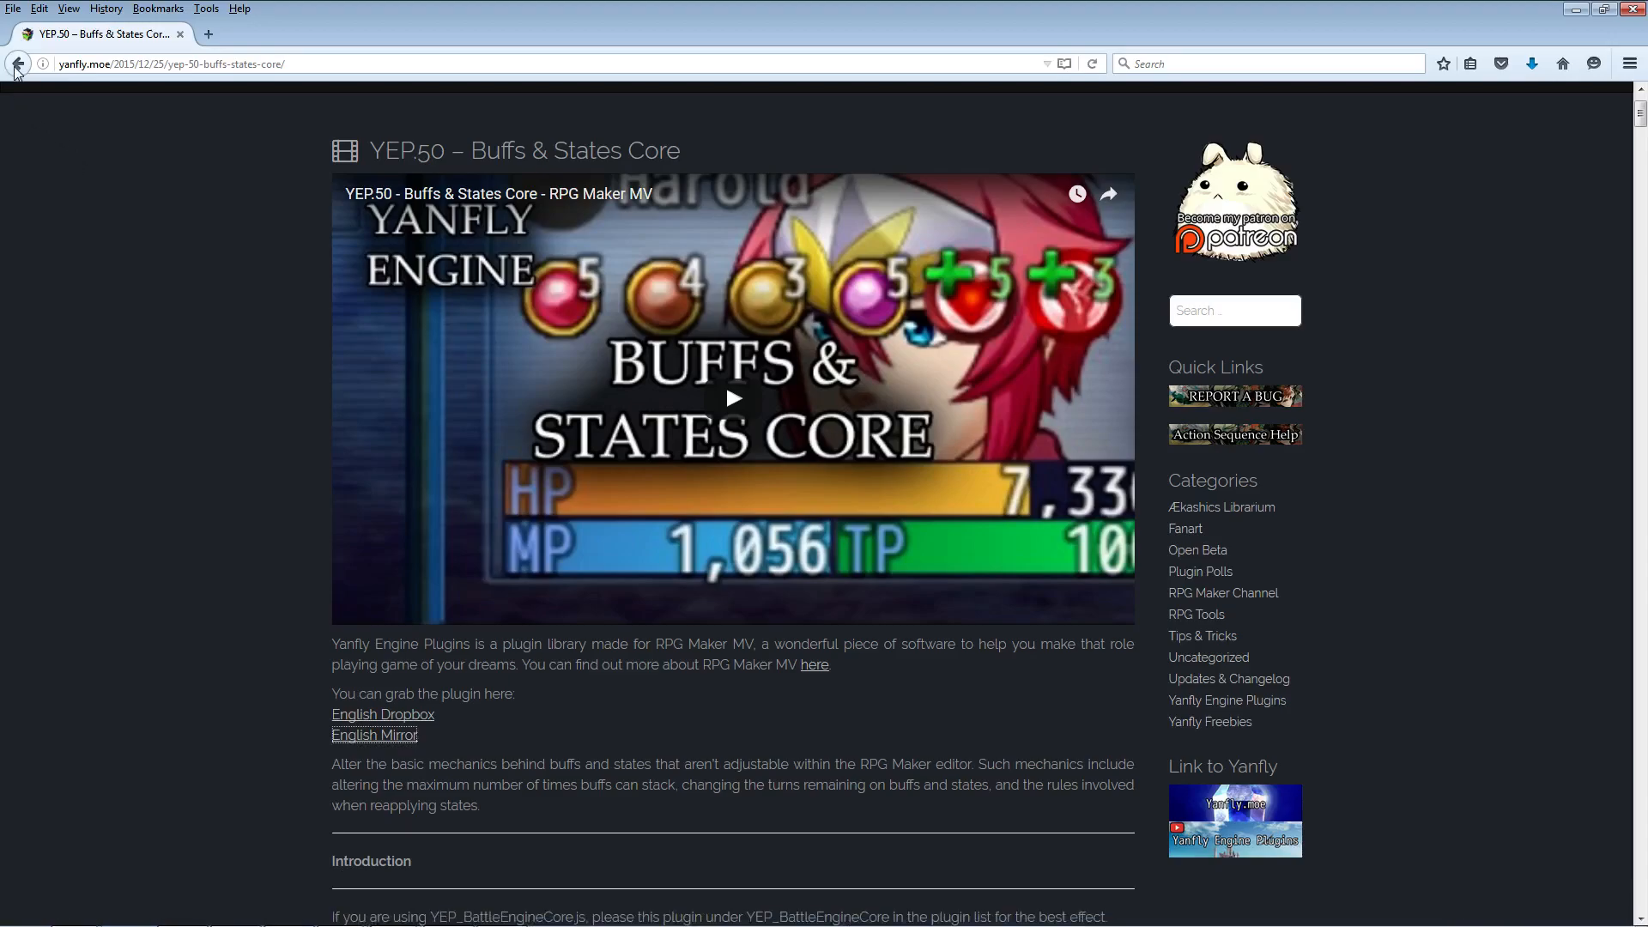
{"action": "key", "text": "alt+Left"}
{"action": "scroll", "coordinate": [536, 450], "scroll_direction": "down", "scroll_amount": 2}
{"action": "left_click", "coordinate": [535, 450]}
{"action": "scroll", "coordinate": [521, 446], "scroll_direction": "down", "scroll_amount": 3}
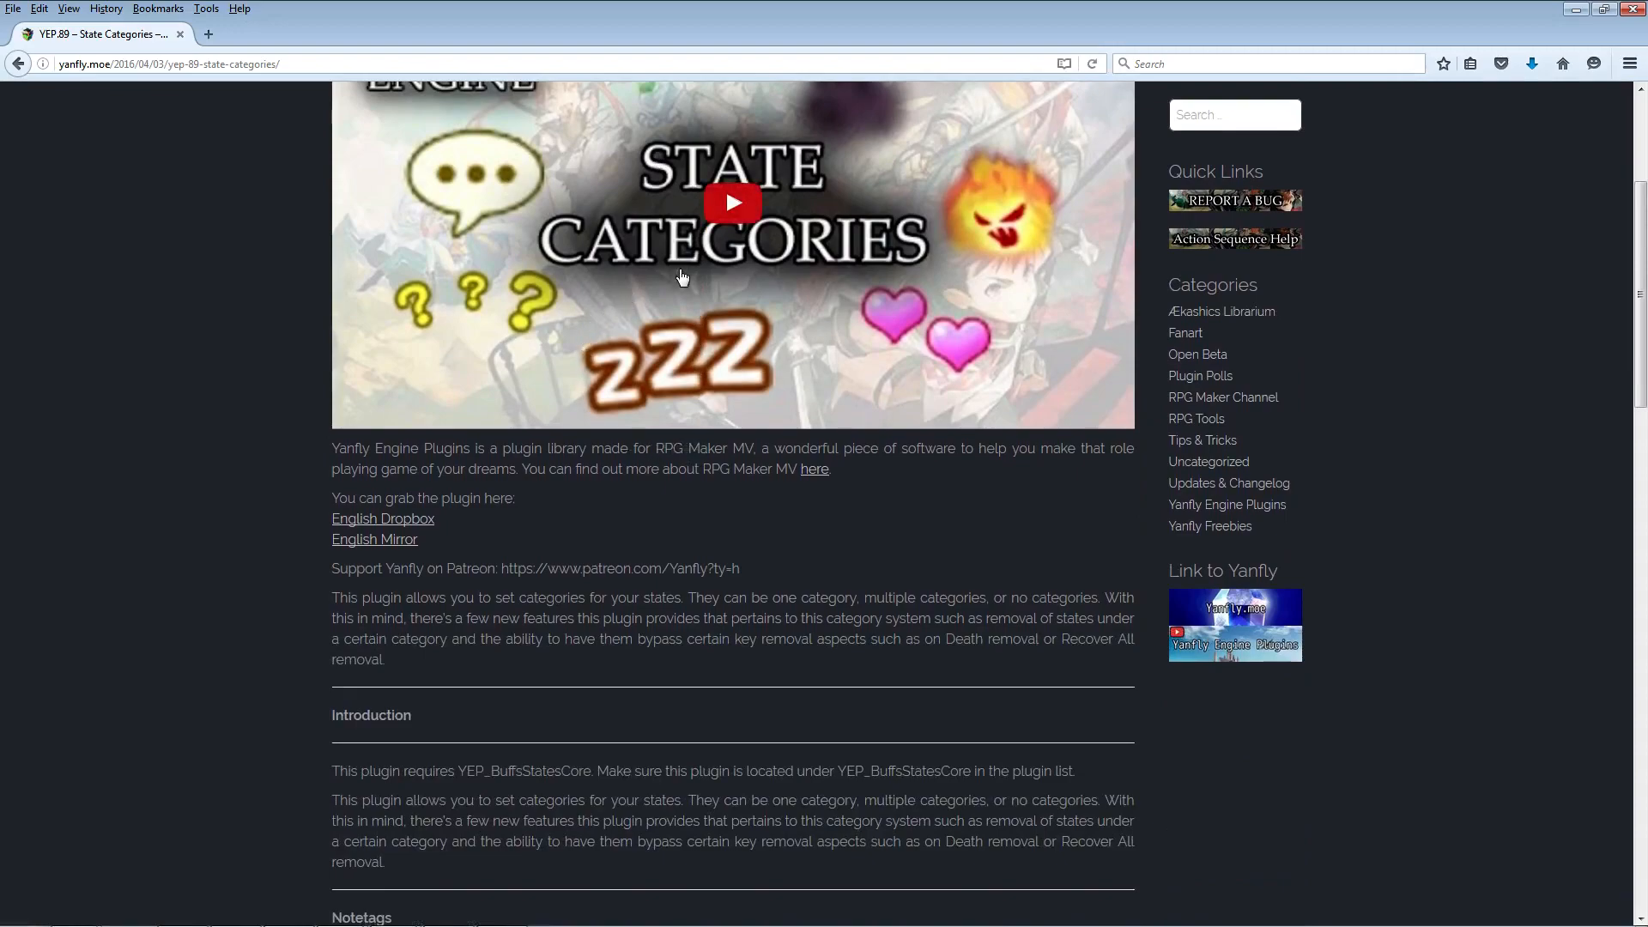
Step: Save YEP_X_StateCategories.js from the English Mirror link into the project's plugins folder
{"action": "scroll", "coordinate": [656, 451], "scroll_direction": "up", "scroll_amount": 4}
{"action": "scroll", "coordinate": [364, 552], "scroll_direction": "down", "scroll_amount": 4}
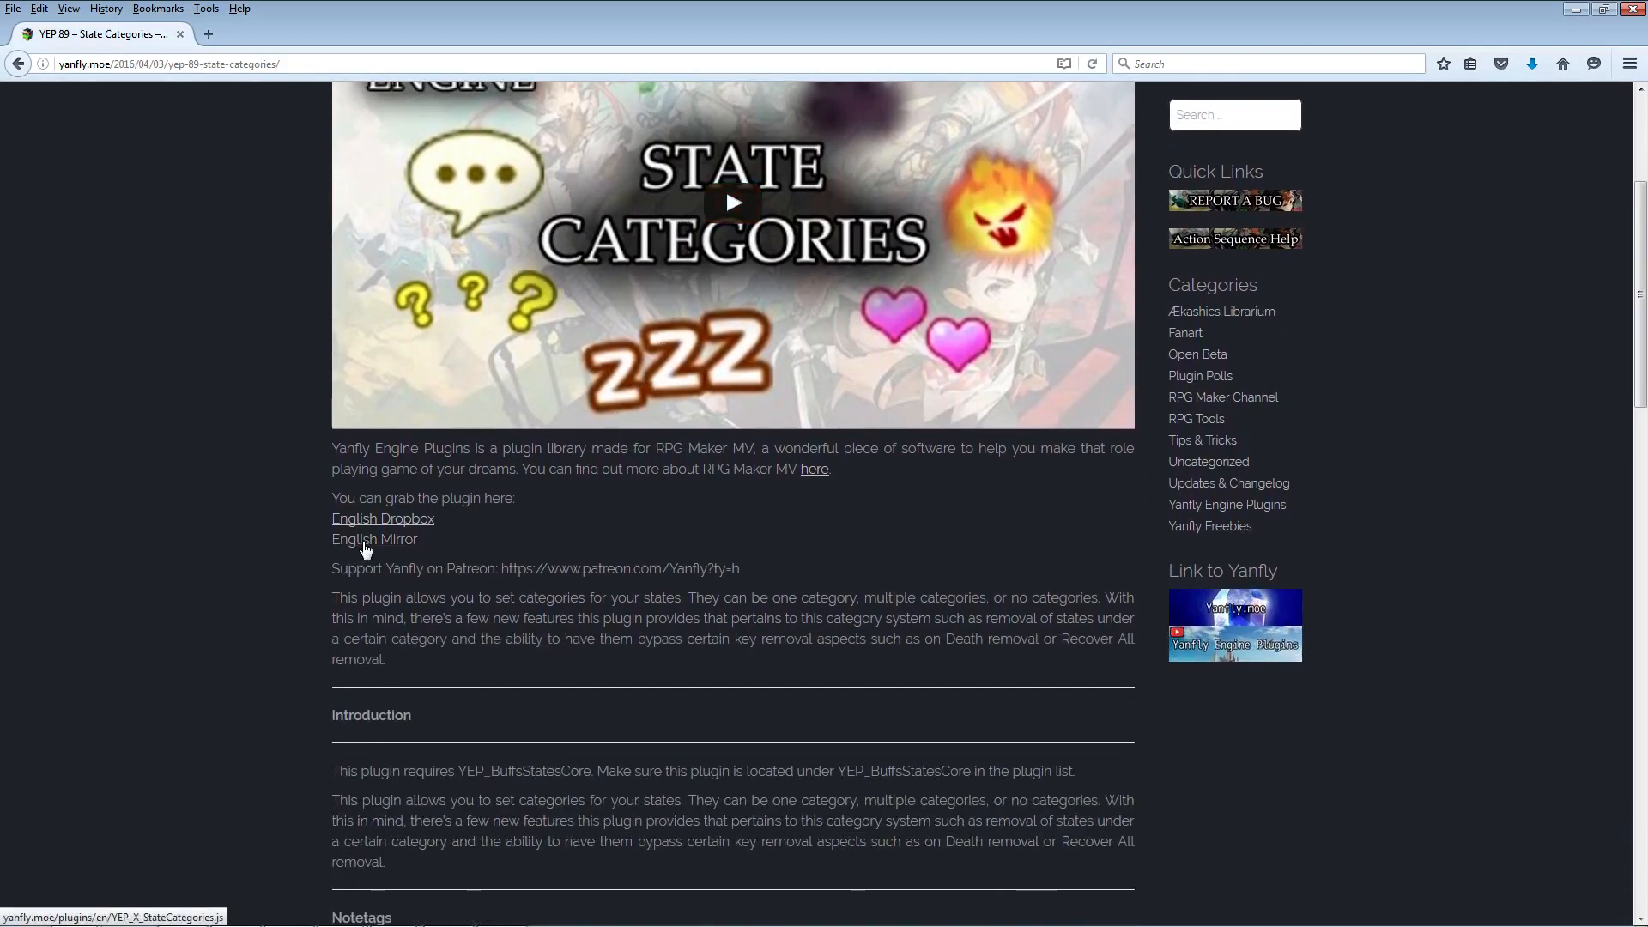
{"action": "scroll", "coordinate": [364, 547], "scroll_direction": "down", "scroll_amount": 2}
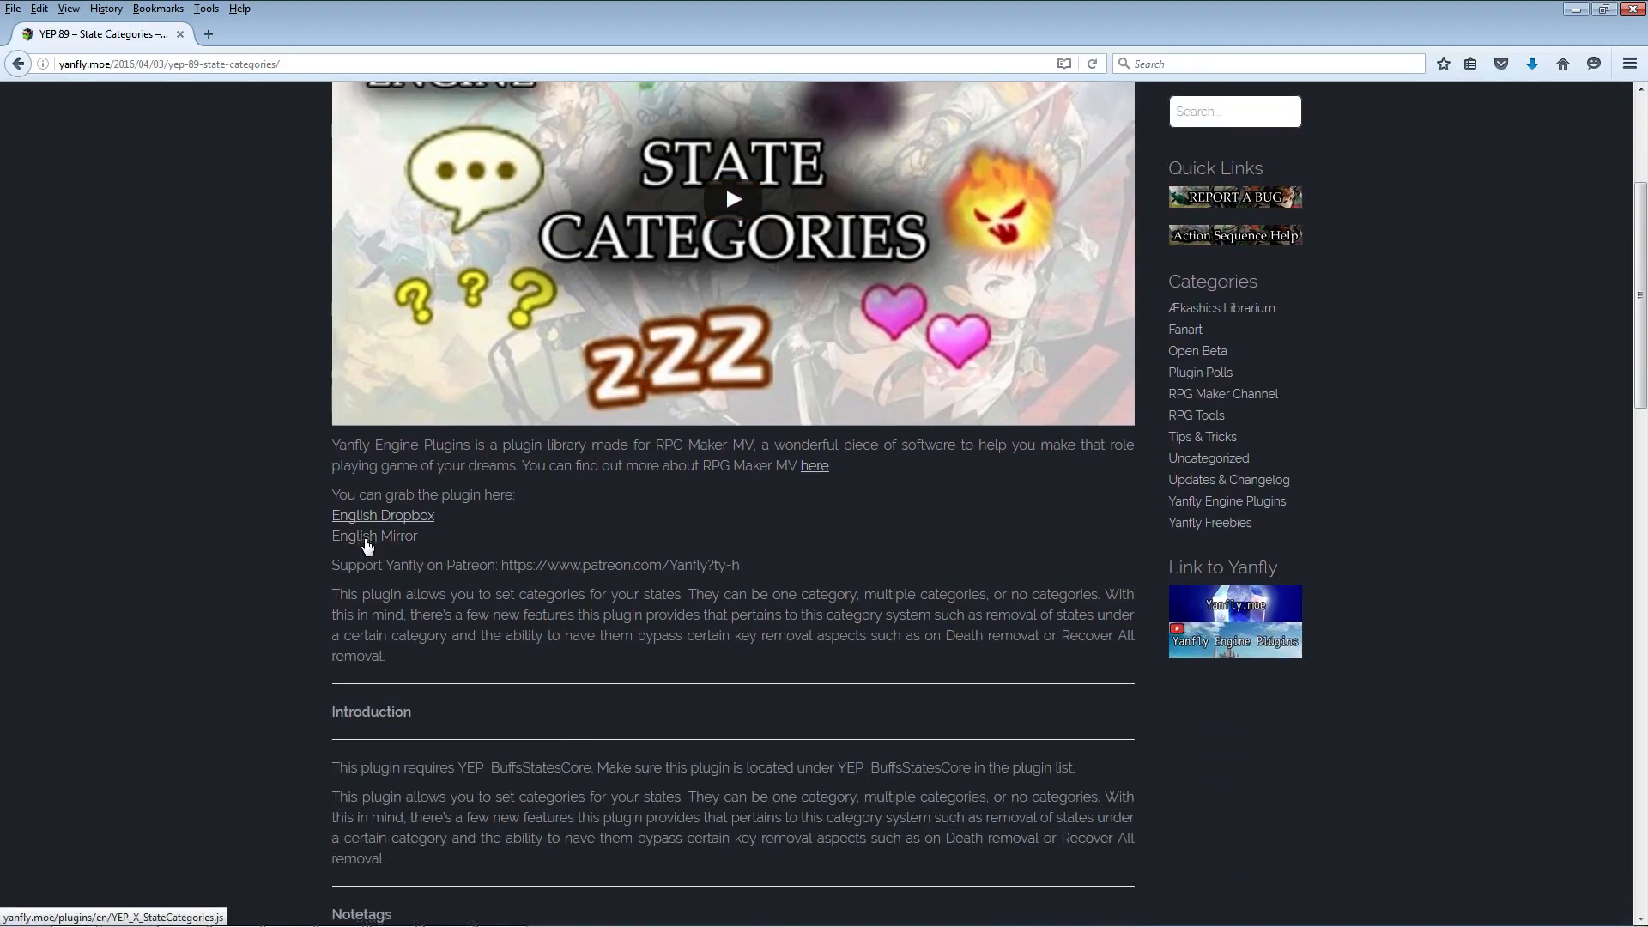
{"action": "scroll", "coordinate": [364, 545], "scroll_direction": "up", "scroll_amount": 2}
{"action": "right_click", "coordinate": [364, 541]}
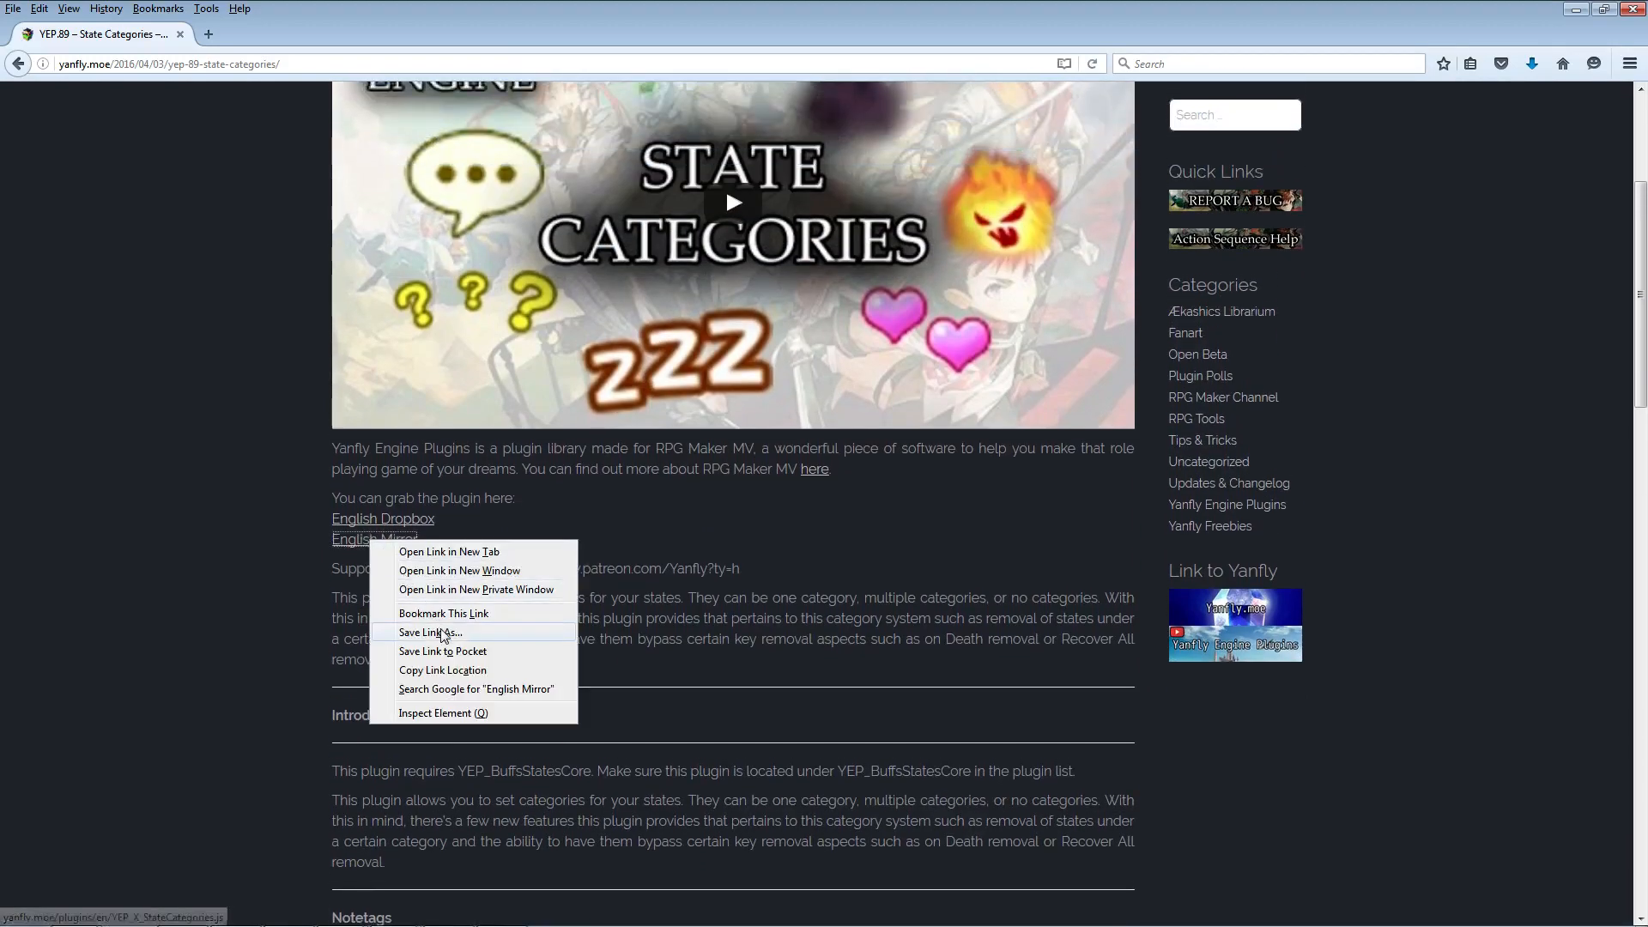
{"action": "left_click", "coordinate": [440, 633]}
{"action": "left_click", "coordinate": [762, 482]}
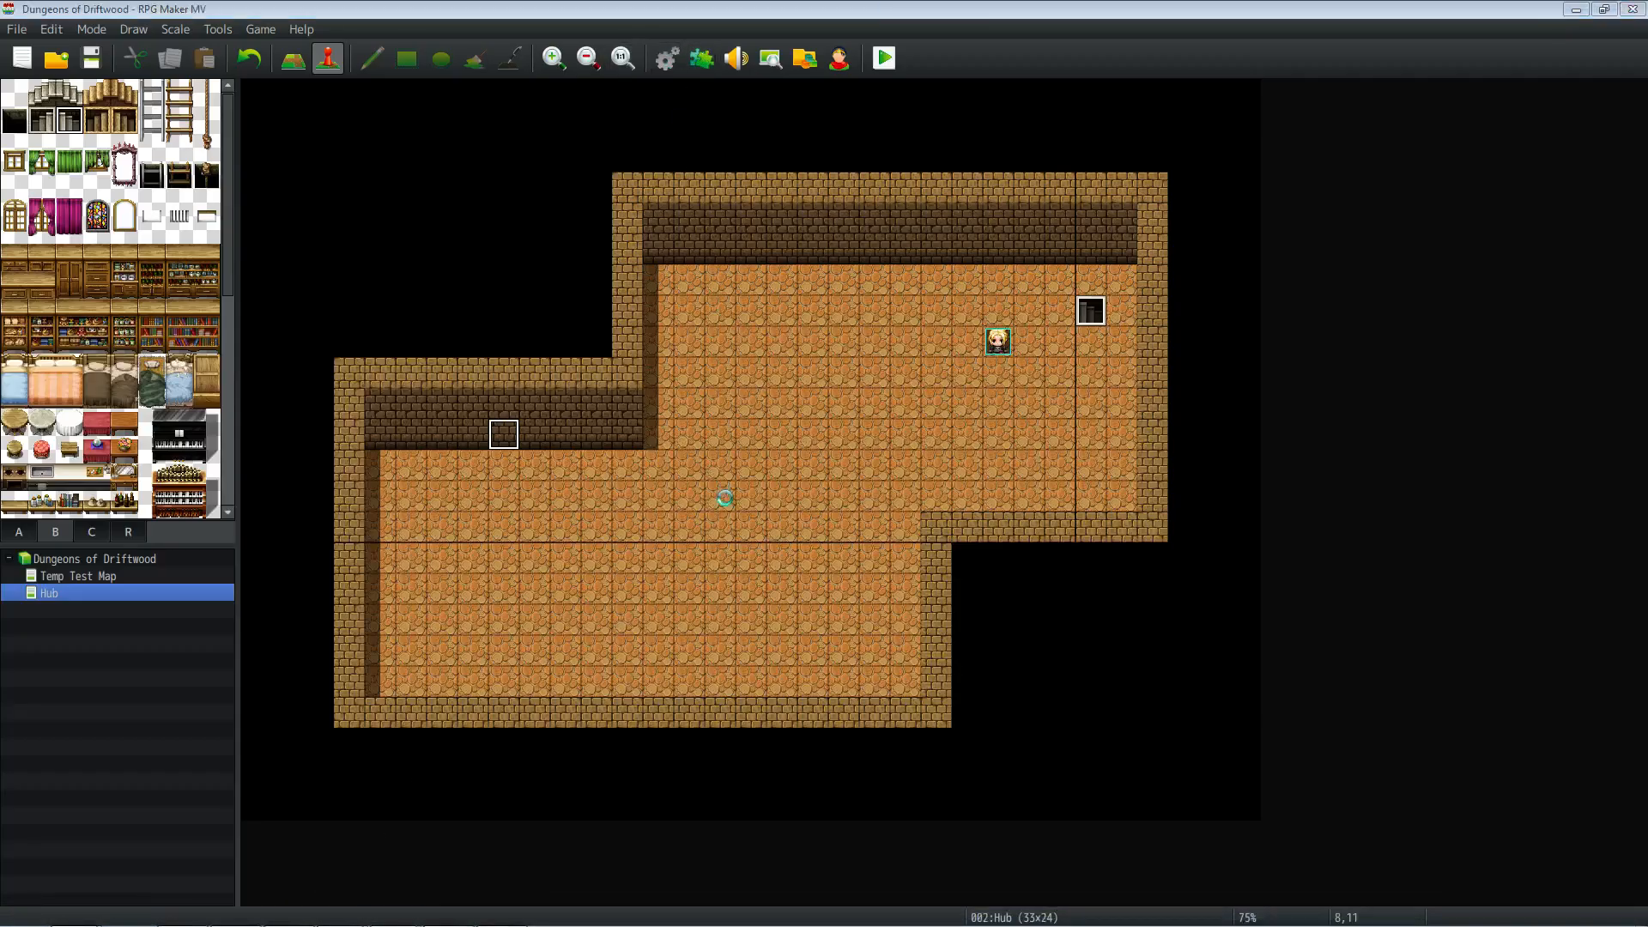
Step: Switch to RPG Maker MV, look through the database's Armors, Enemies and States settings, and close the database
{"action": "key", "text": "F9"}
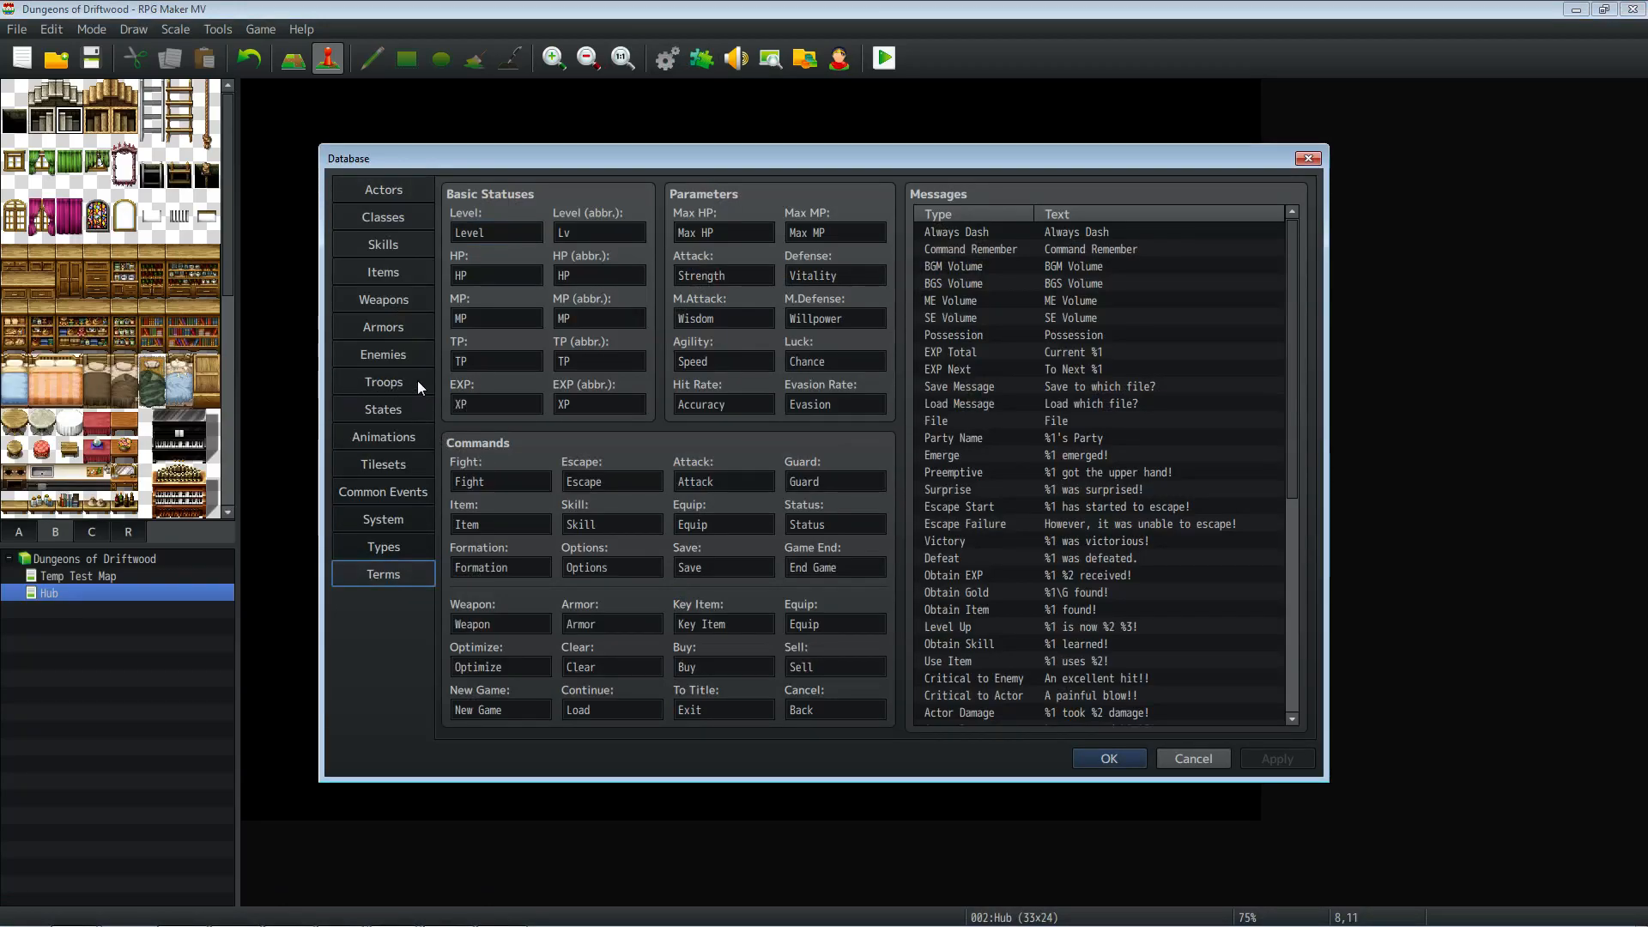
{"action": "left_click", "coordinate": [406, 252]}
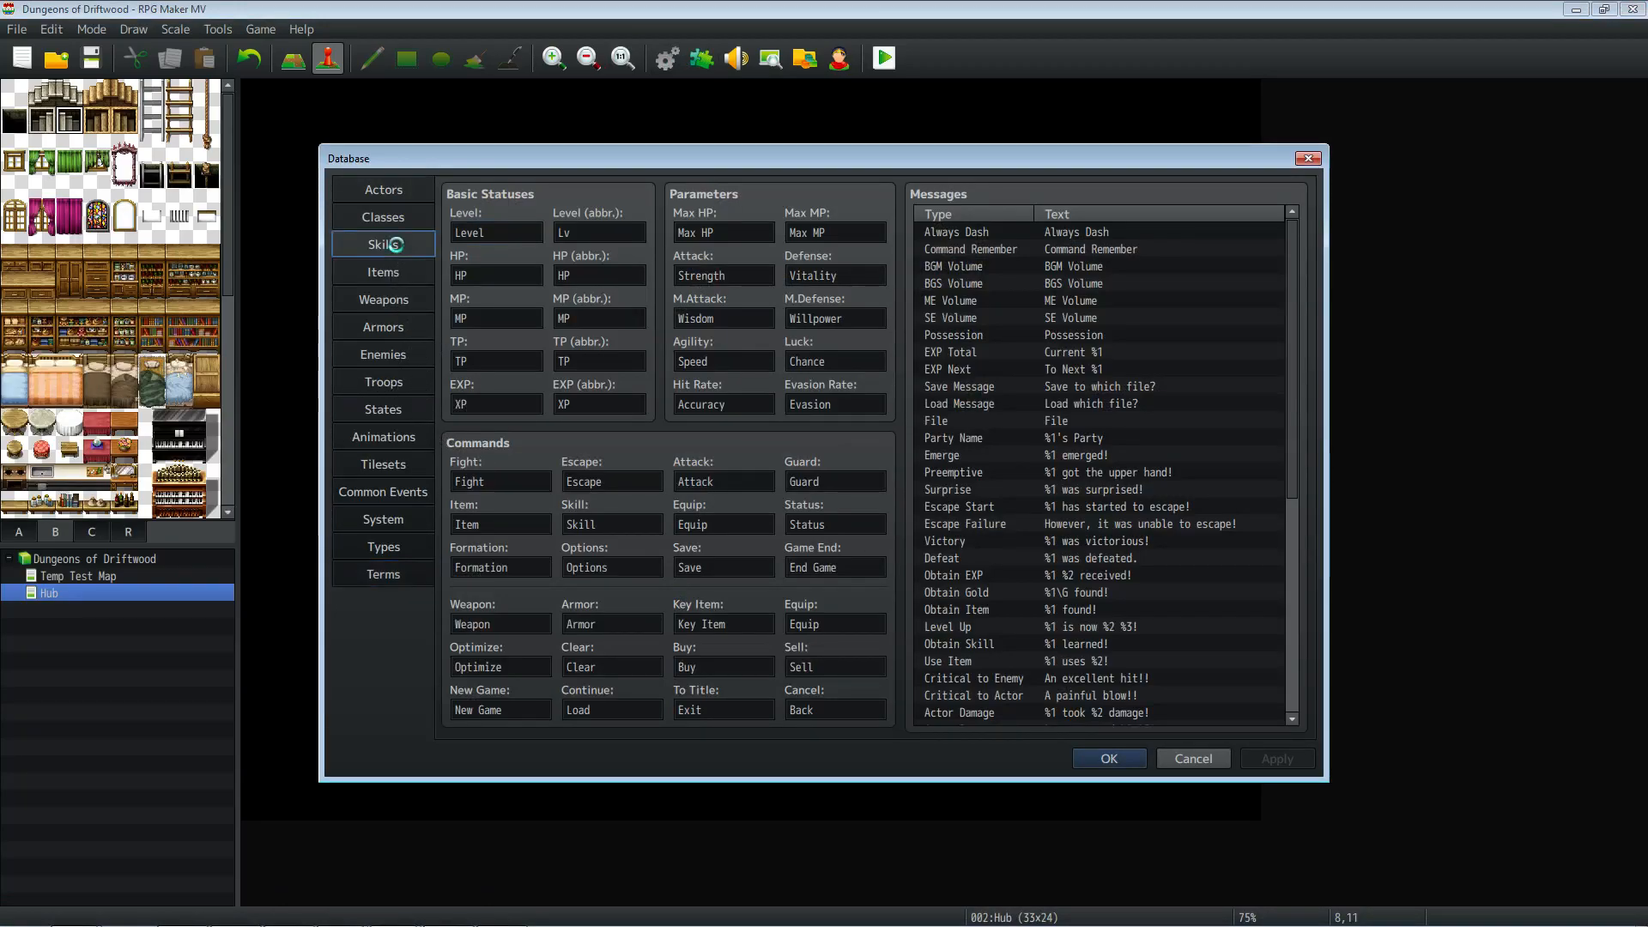
{"action": "left_click", "coordinate": [405, 325]}
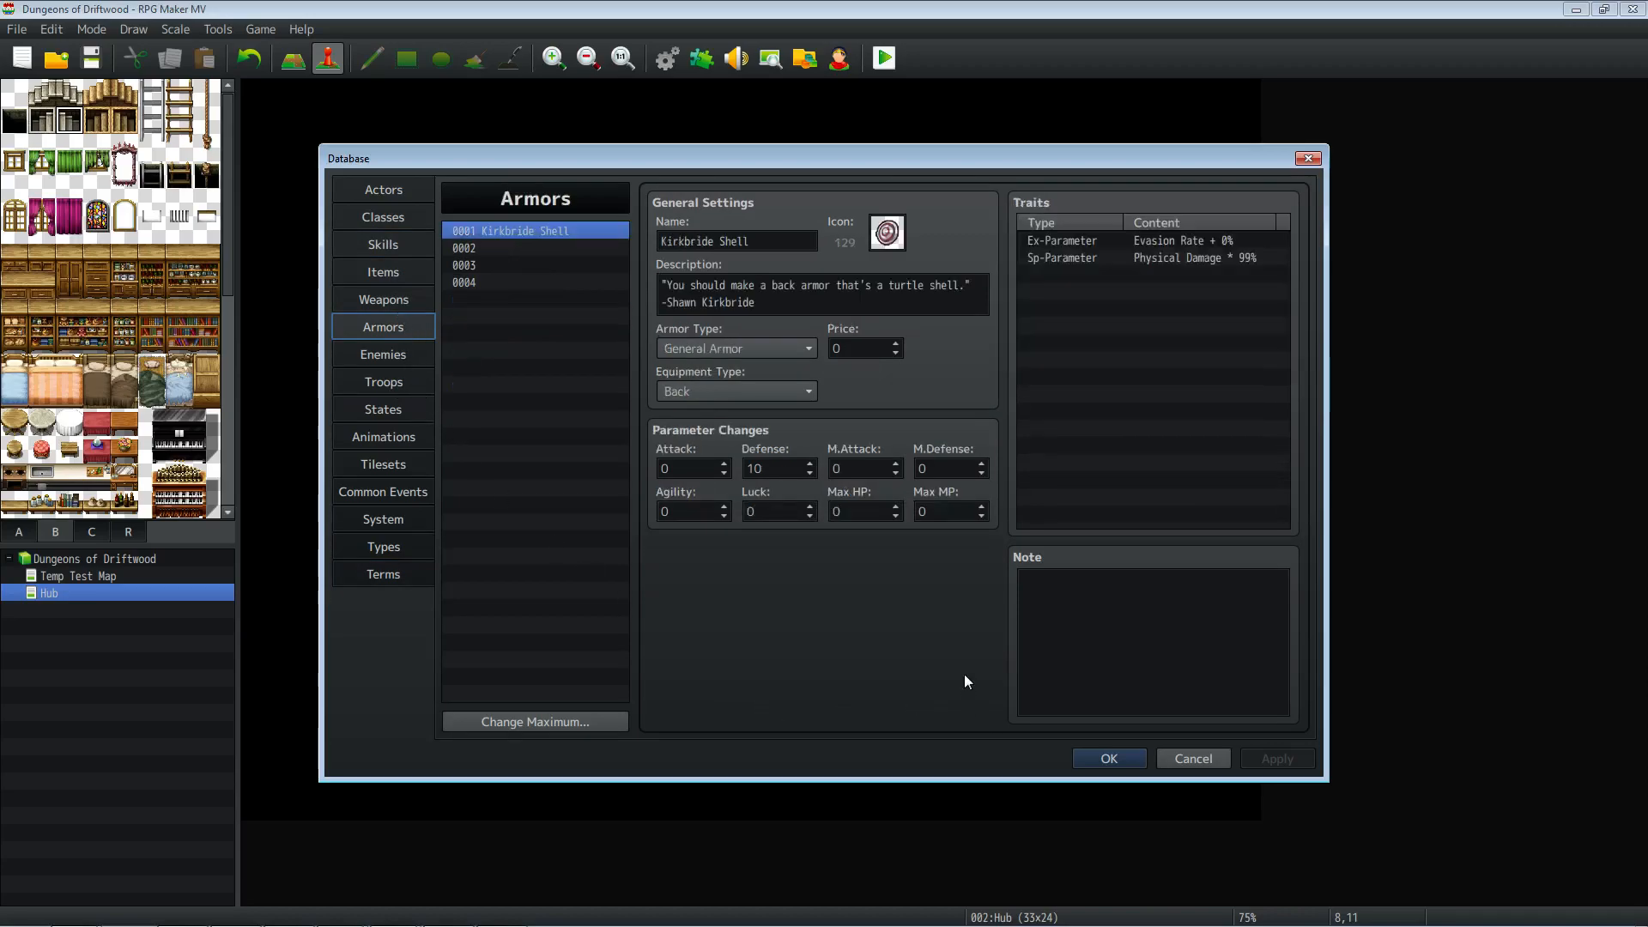
{"action": "left_click", "coordinate": [376, 354]}
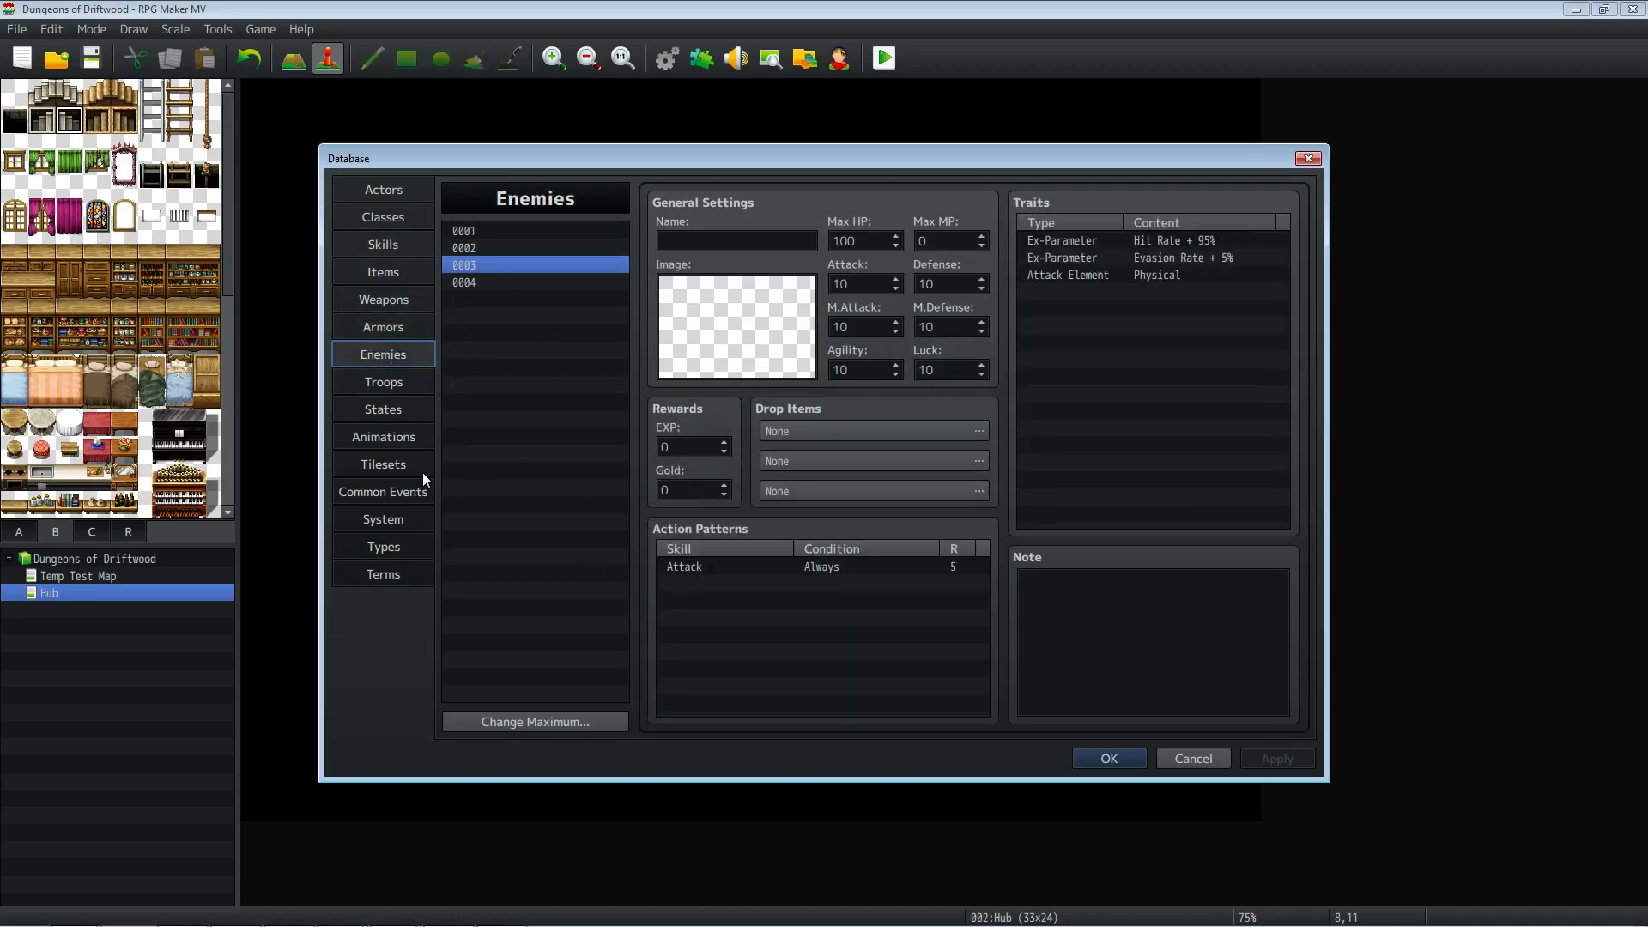
{"action": "left_click", "coordinate": [408, 417]}
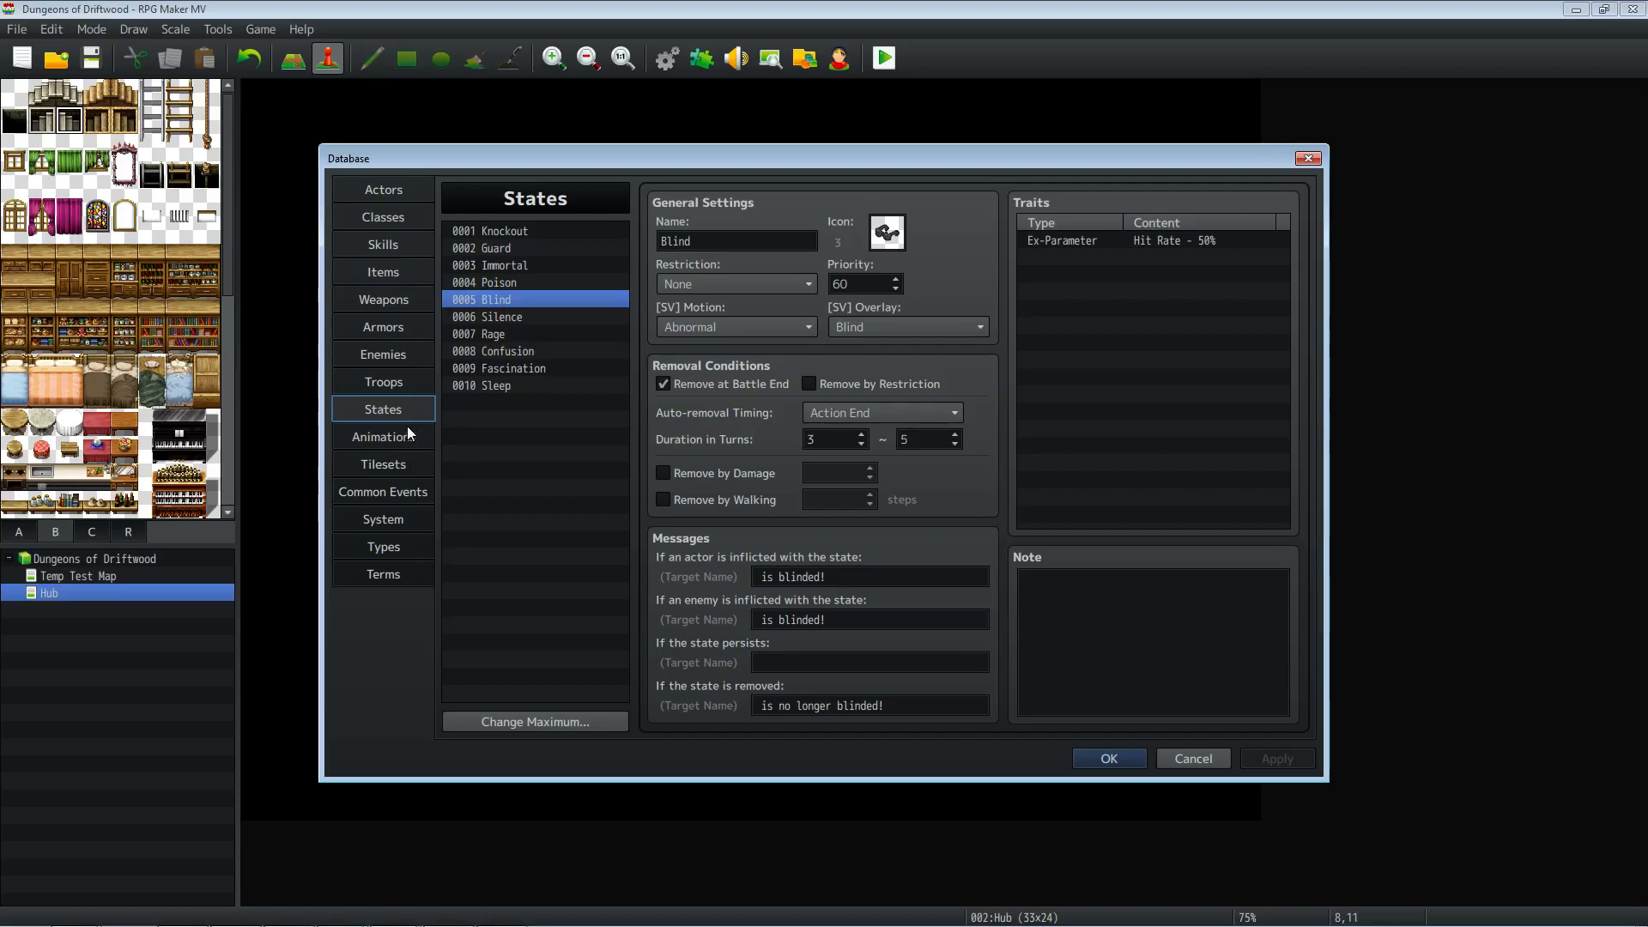
{"action": "left_click", "coordinate": [407, 426]}
{"action": "left_click", "coordinate": [1071, 761]}
Step: Add YEP_X_StateCategories to the Plugin Manager list below YEP_BuffsStatesCore
{"action": "left_click", "coordinate": [713, 64]}
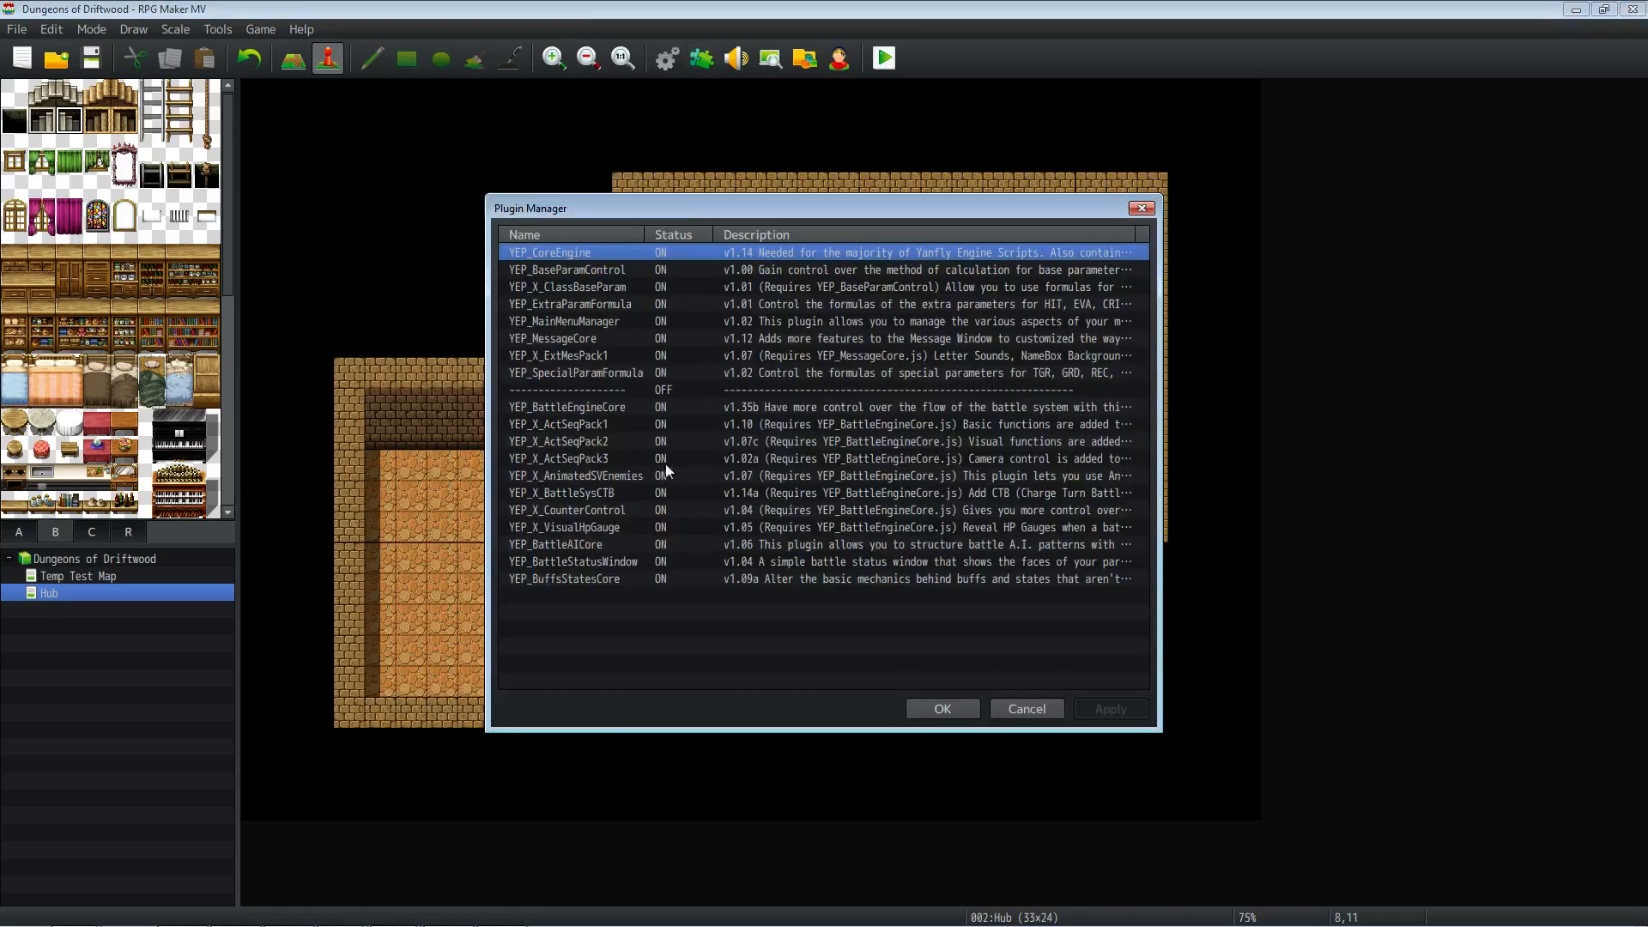
{"action": "double_click", "coordinate": [594, 596]}
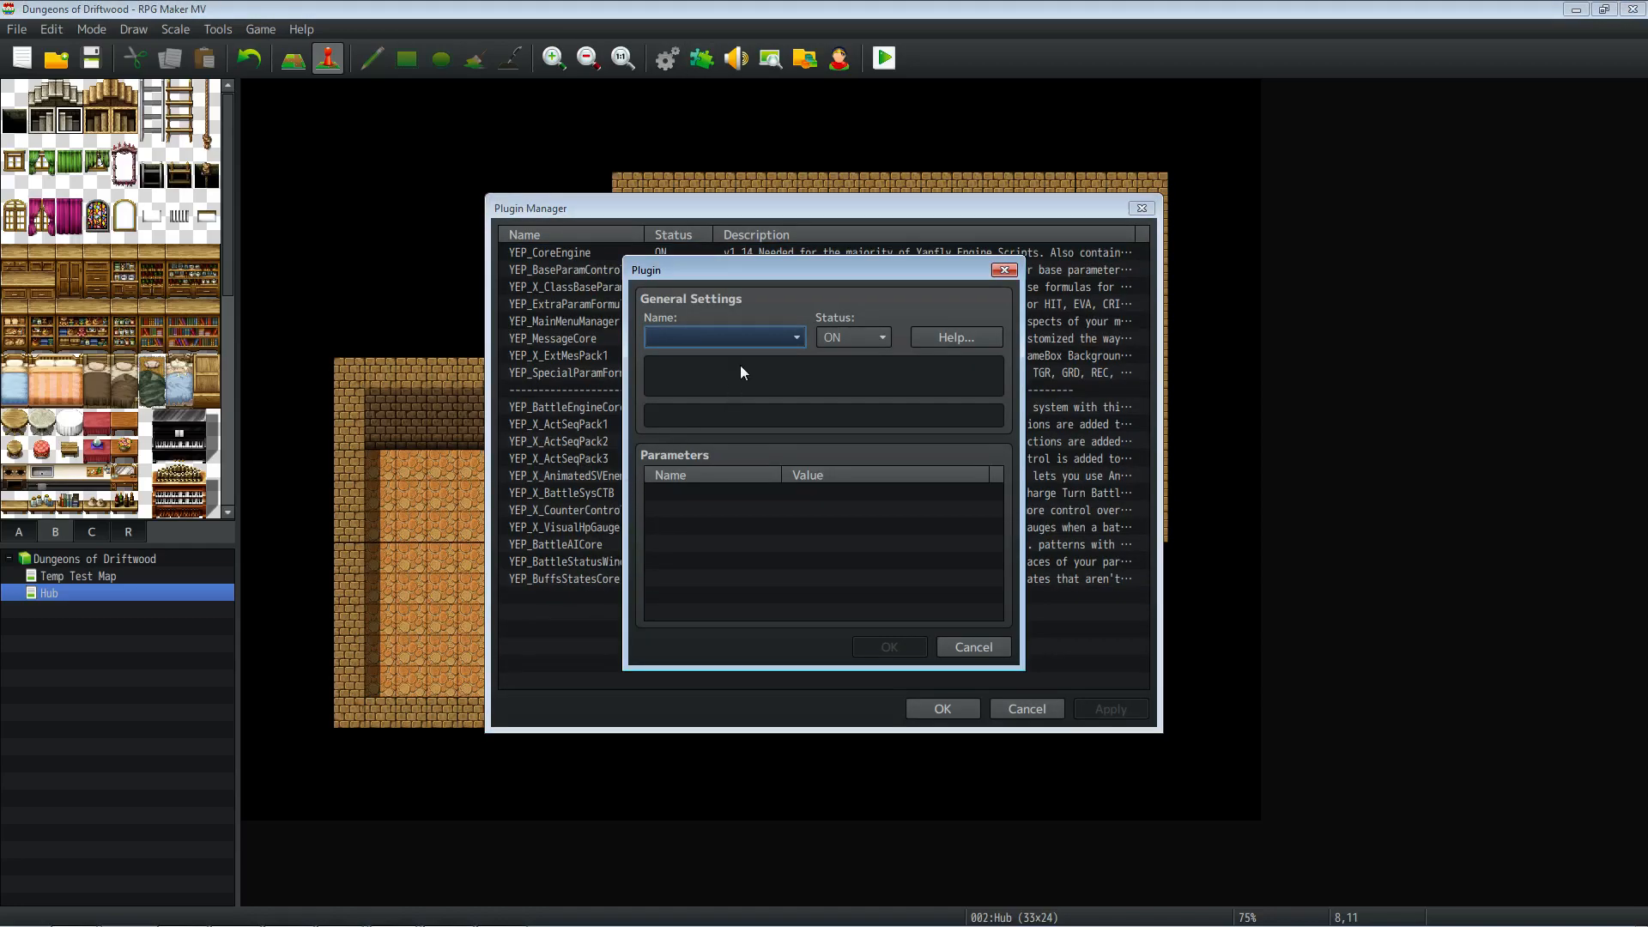
{"action": "left_click", "coordinate": [754, 334]}
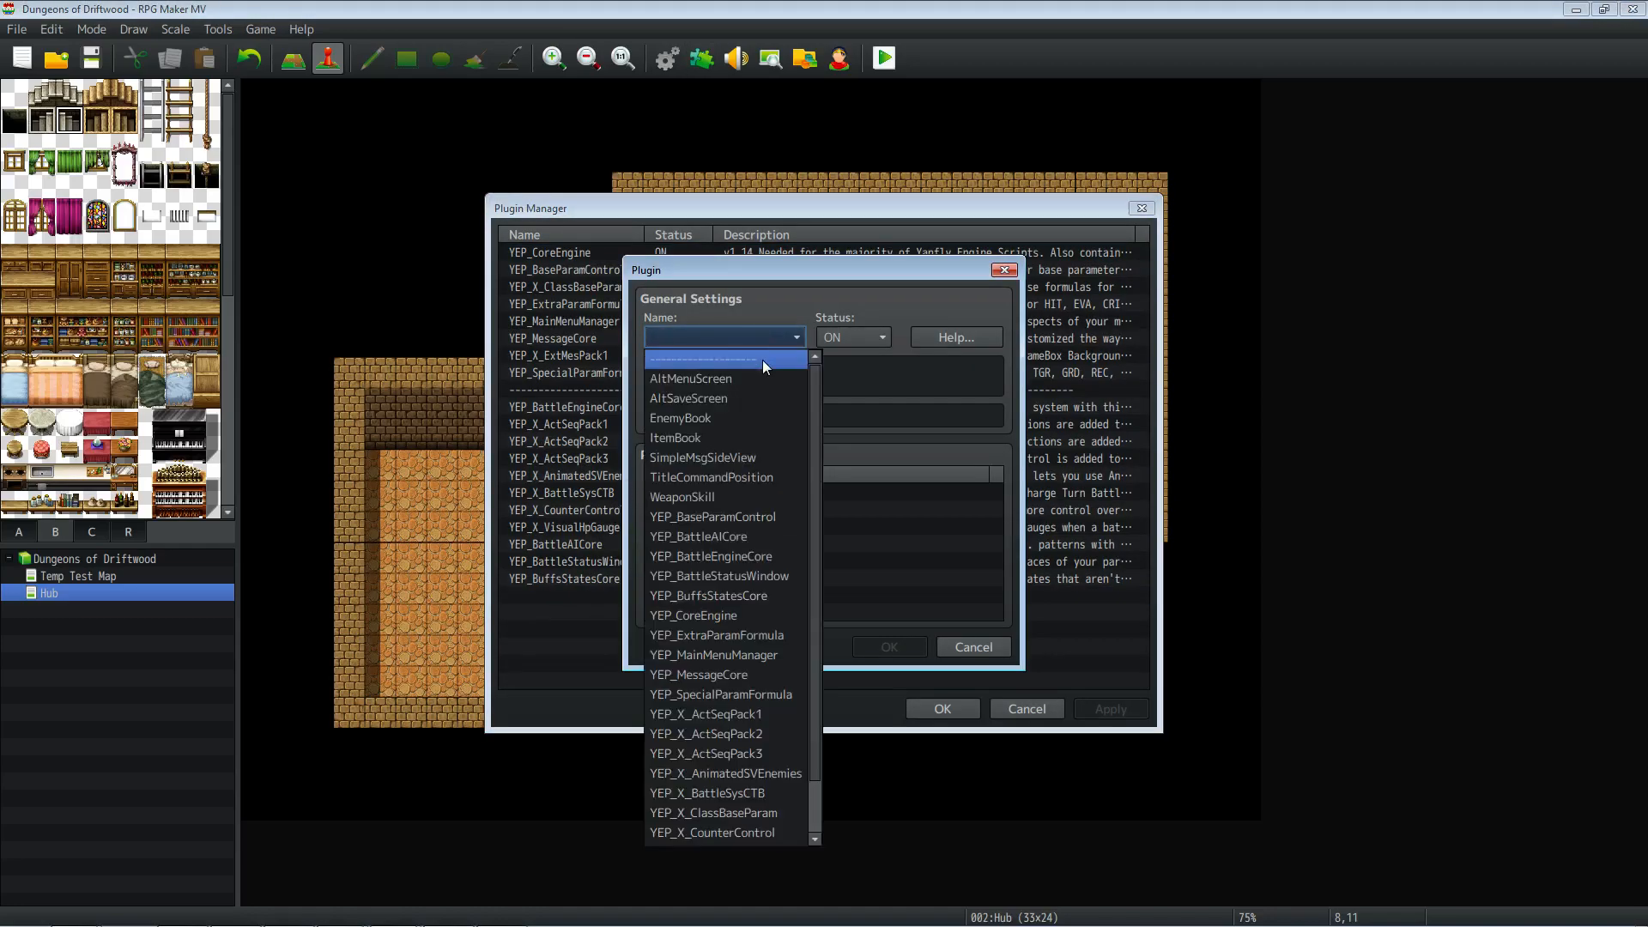
{"action": "scroll", "coordinate": [764, 362], "scroll_direction": "down", "scroll_amount": 1}
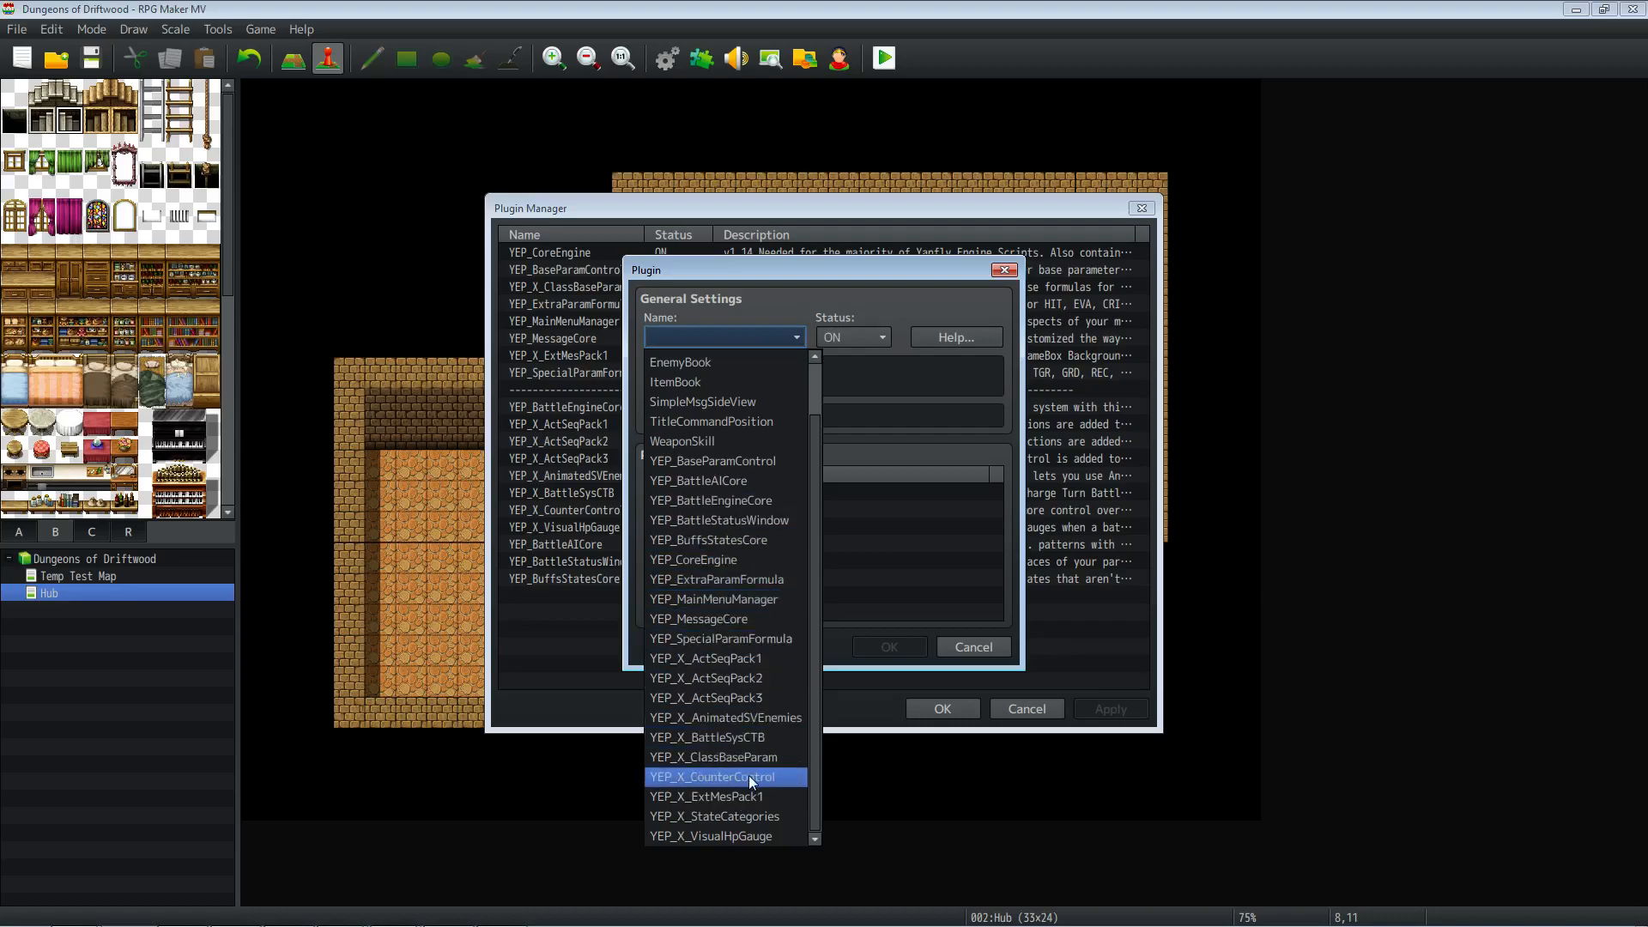
{"action": "left_click", "coordinate": [750, 816]}
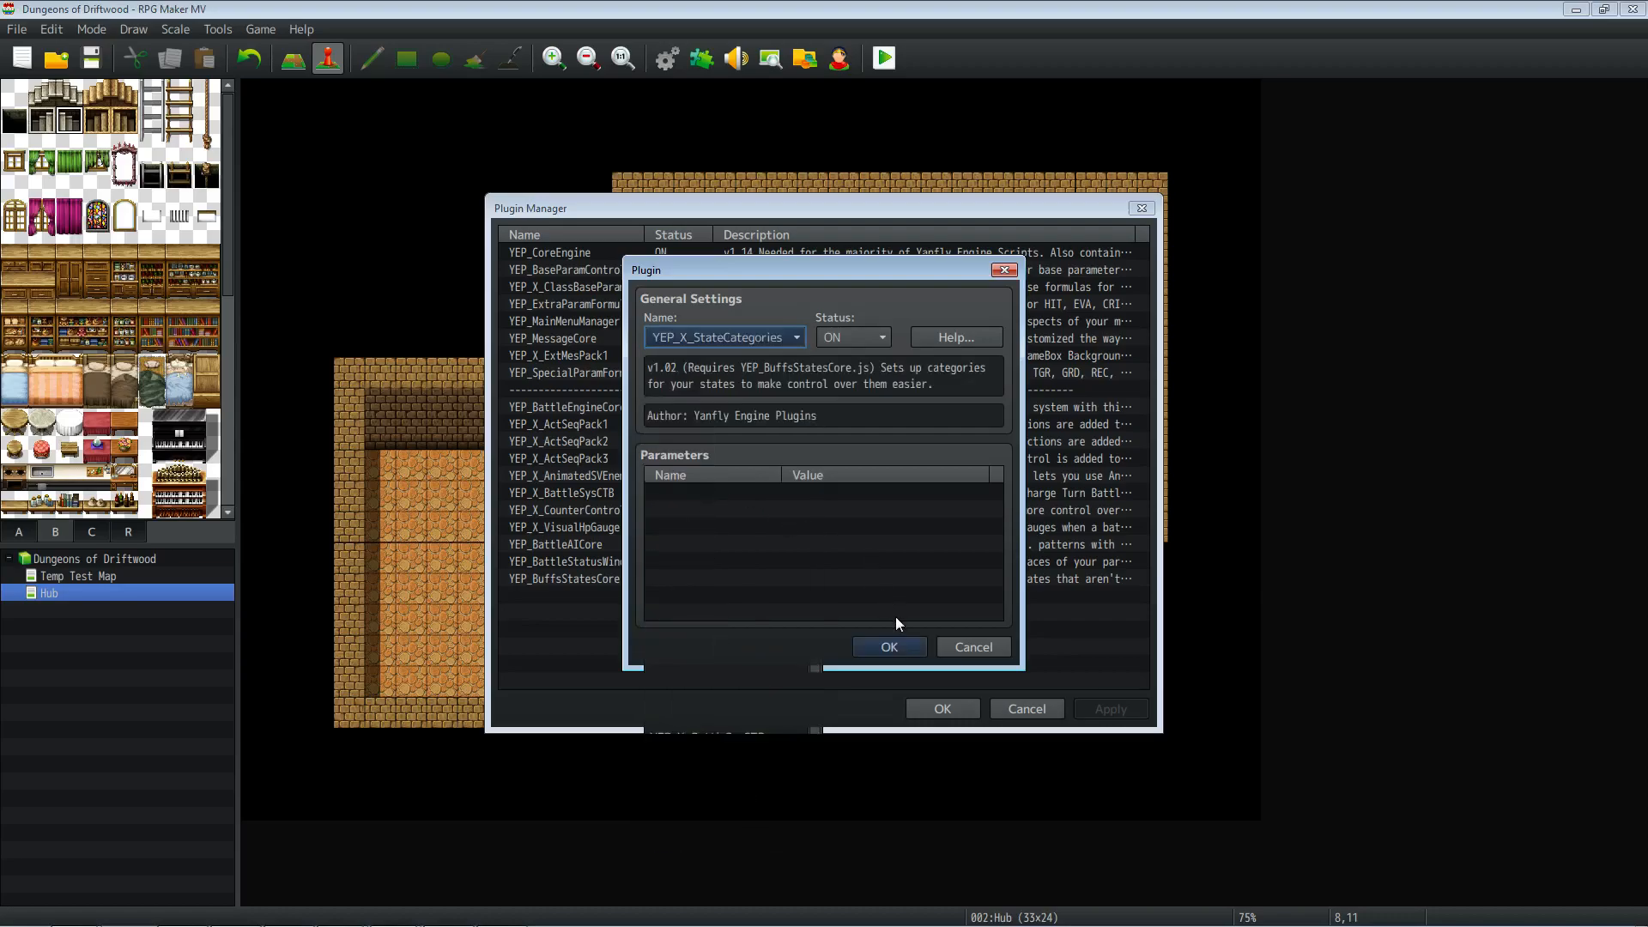
{"action": "left_click", "coordinate": [889, 644]}
Step: Read the YEP_X_StateCategories help from the introduction and notetags through the JavaScript functions to the changelog
{"action": "double_click", "coordinate": [611, 595]}
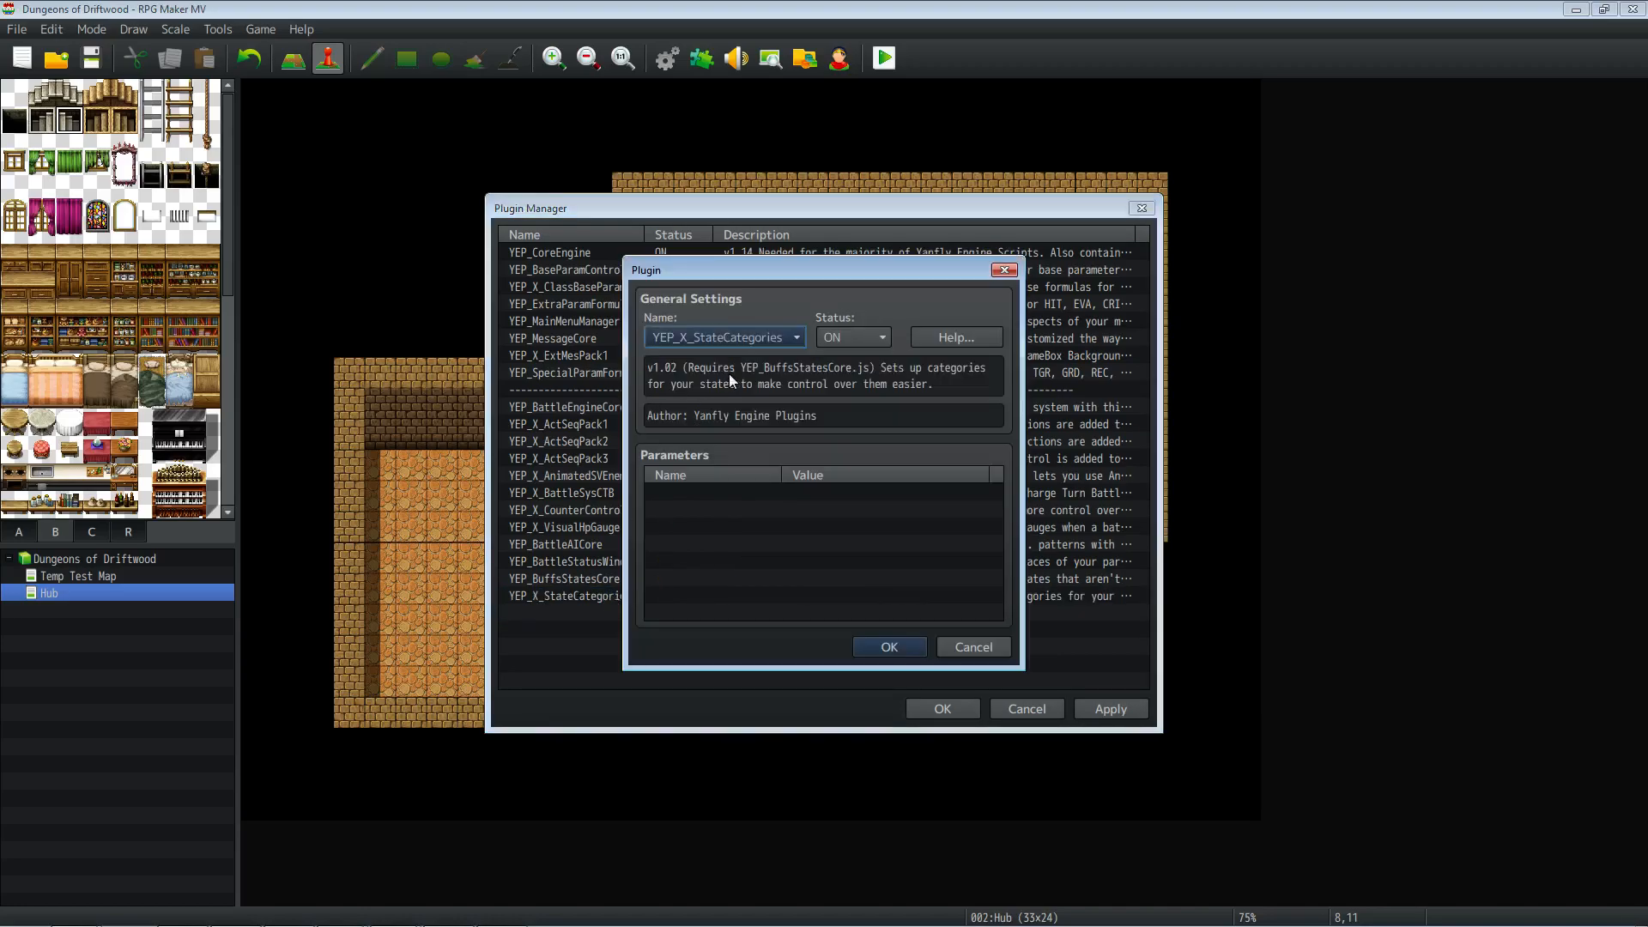
{"action": "left_click", "coordinate": [940, 341]}
{"action": "scroll", "coordinate": [834, 459], "scroll_direction": "down", "scroll_amount": 8}
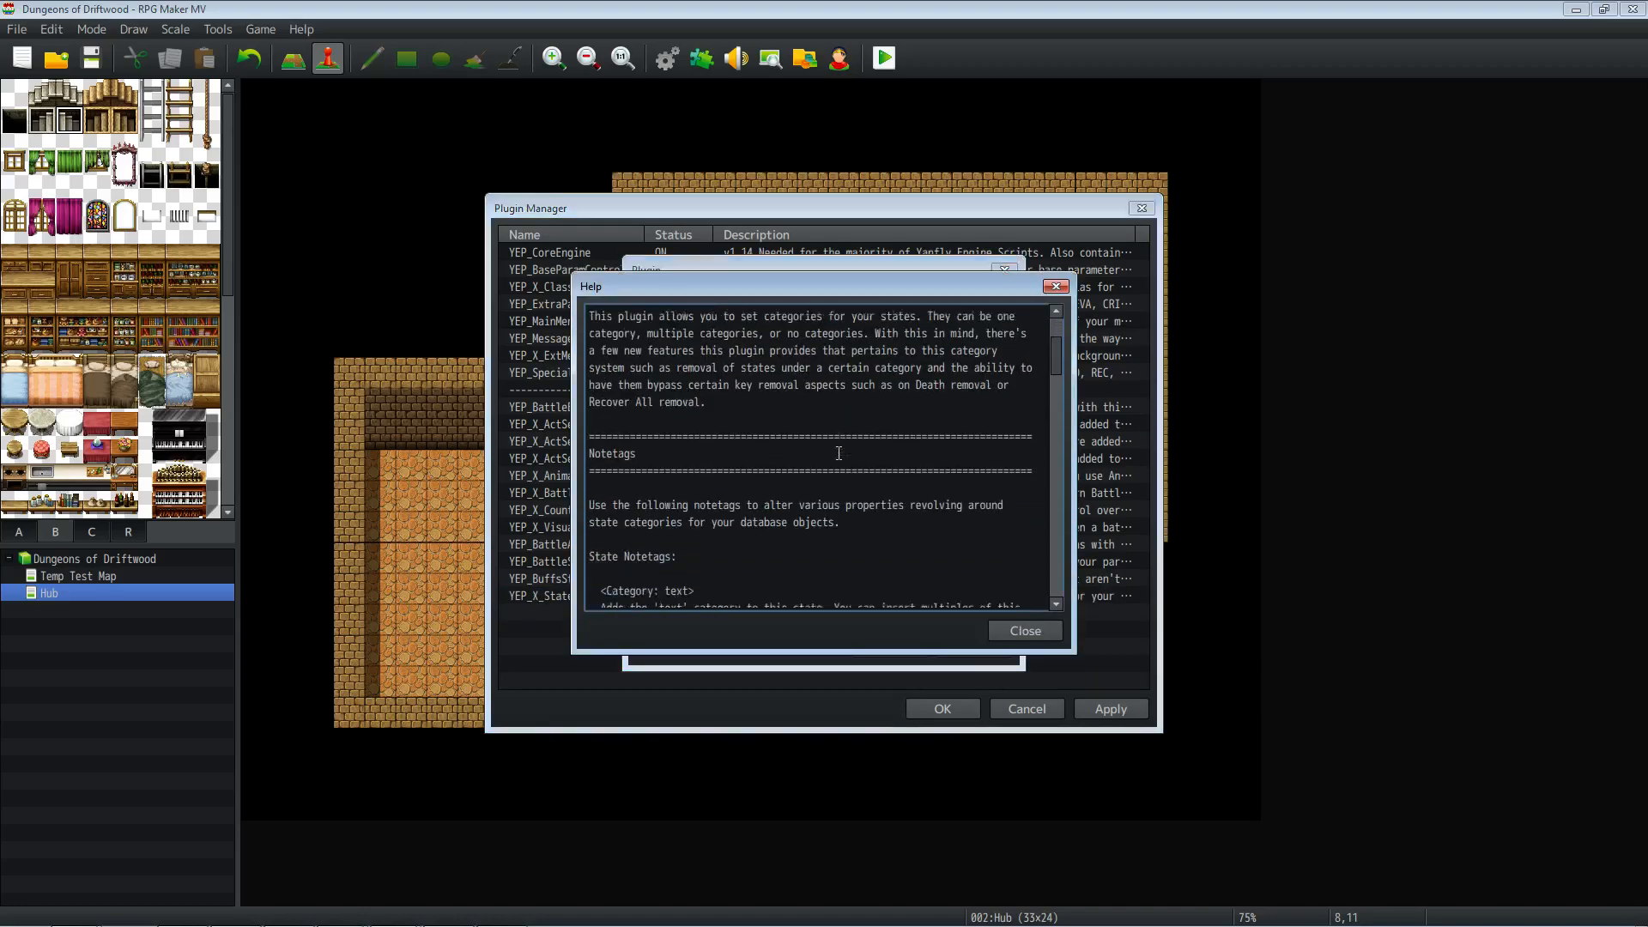
{"action": "scroll", "coordinate": [712, 433], "scroll_direction": "down", "scroll_amount": 2}
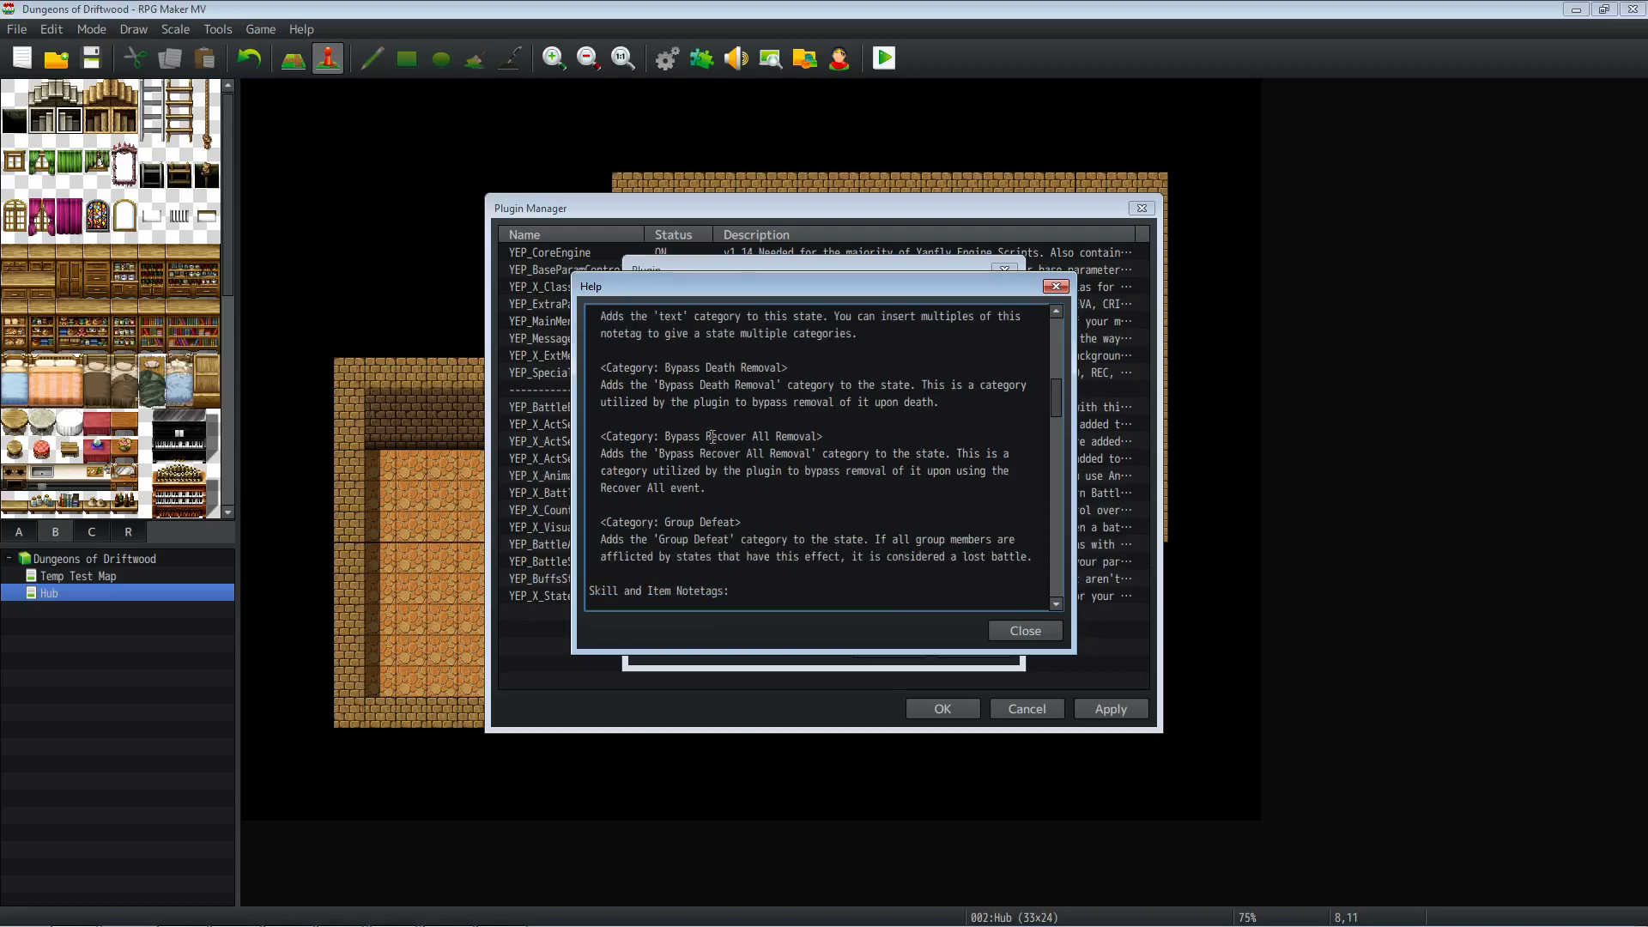
{"action": "left_click_drag", "start_coordinate": [853, 440], "coordinate": [592, 426]}
{"action": "left_click", "coordinate": [690, 475]}
{"action": "scroll", "coordinate": [854, 412], "scroll_direction": "down", "scroll_amount": 5}
{"action": "scroll", "coordinate": [854, 412], "scroll_direction": "down", "scroll_amount": 3}
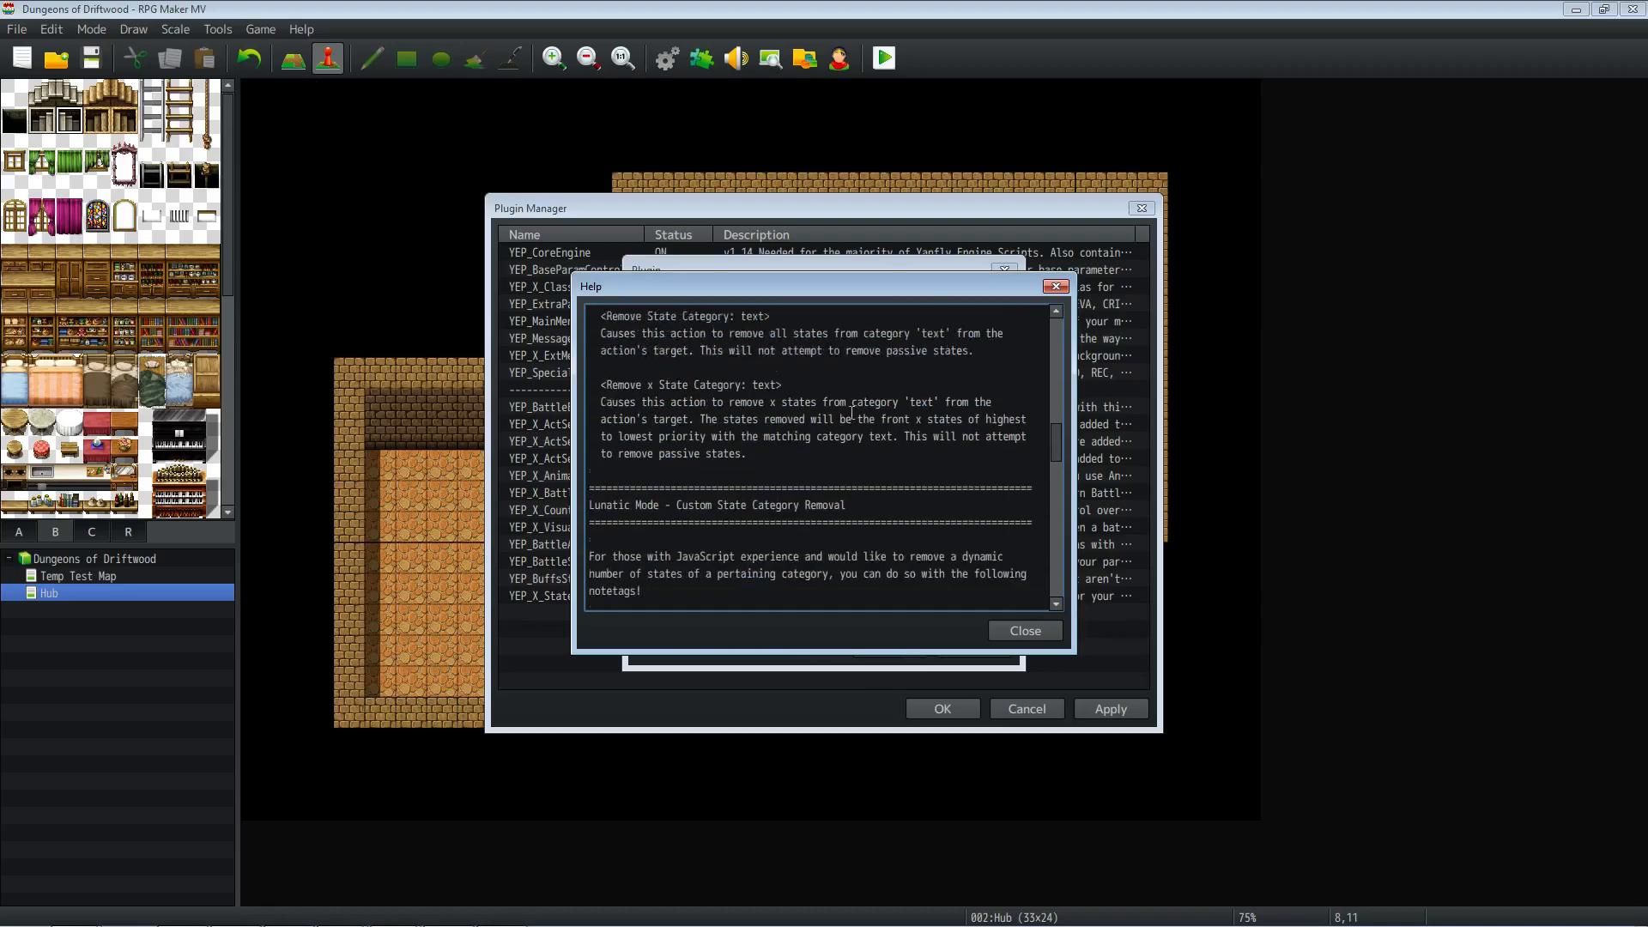
{"action": "scroll", "coordinate": [851, 414], "scroll_direction": "up", "scroll_amount": 1}
{"action": "scroll", "coordinate": [850, 414], "scroll_direction": "down", "scroll_amount": 1}
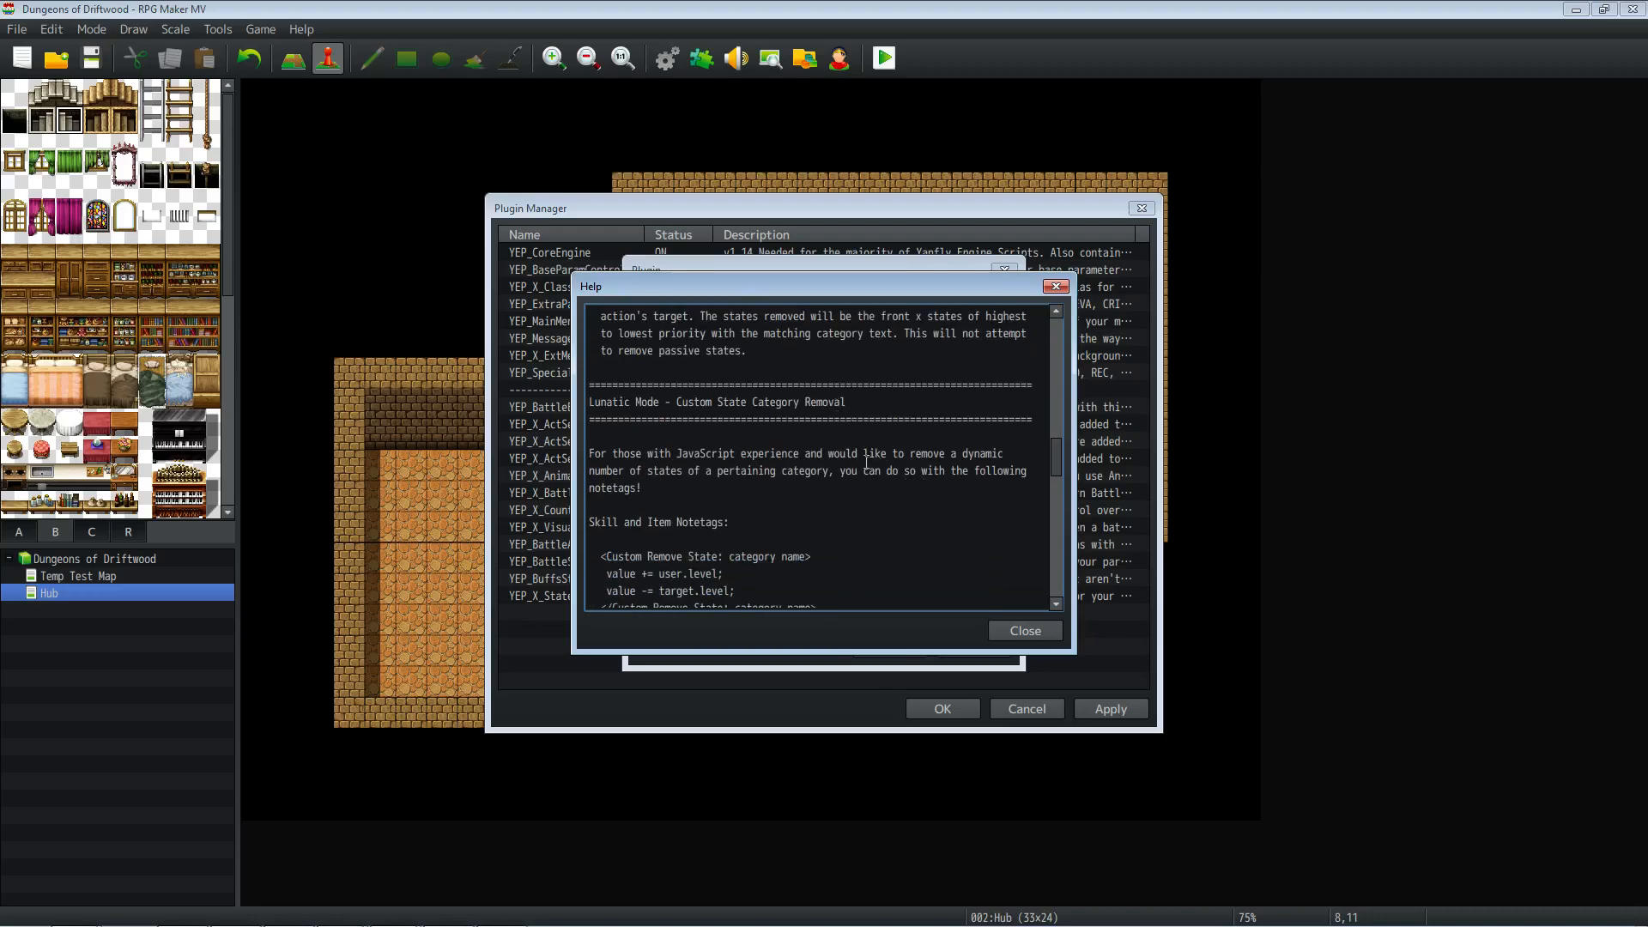
{"action": "scroll", "coordinate": [863, 463], "scroll_direction": "down", "scroll_amount": 3}
{"action": "scroll", "coordinate": [828, 470], "scroll_direction": "down", "scroll_amount": 1}
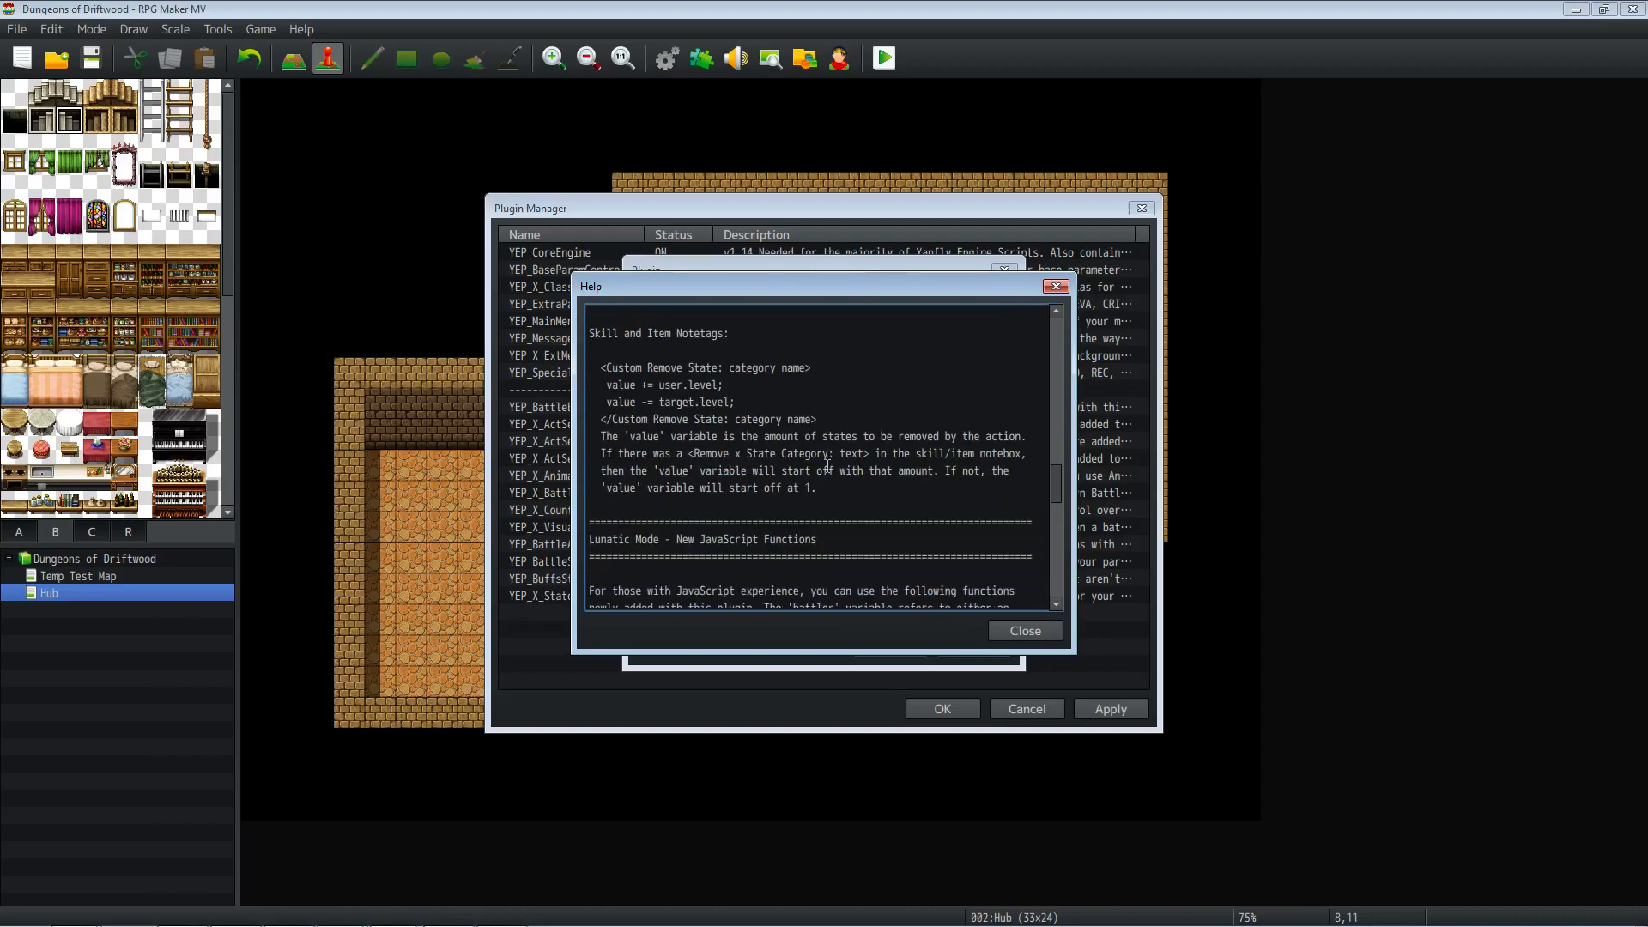
{"action": "scroll", "coordinate": [828, 466], "scroll_direction": "down", "scroll_amount": 6}
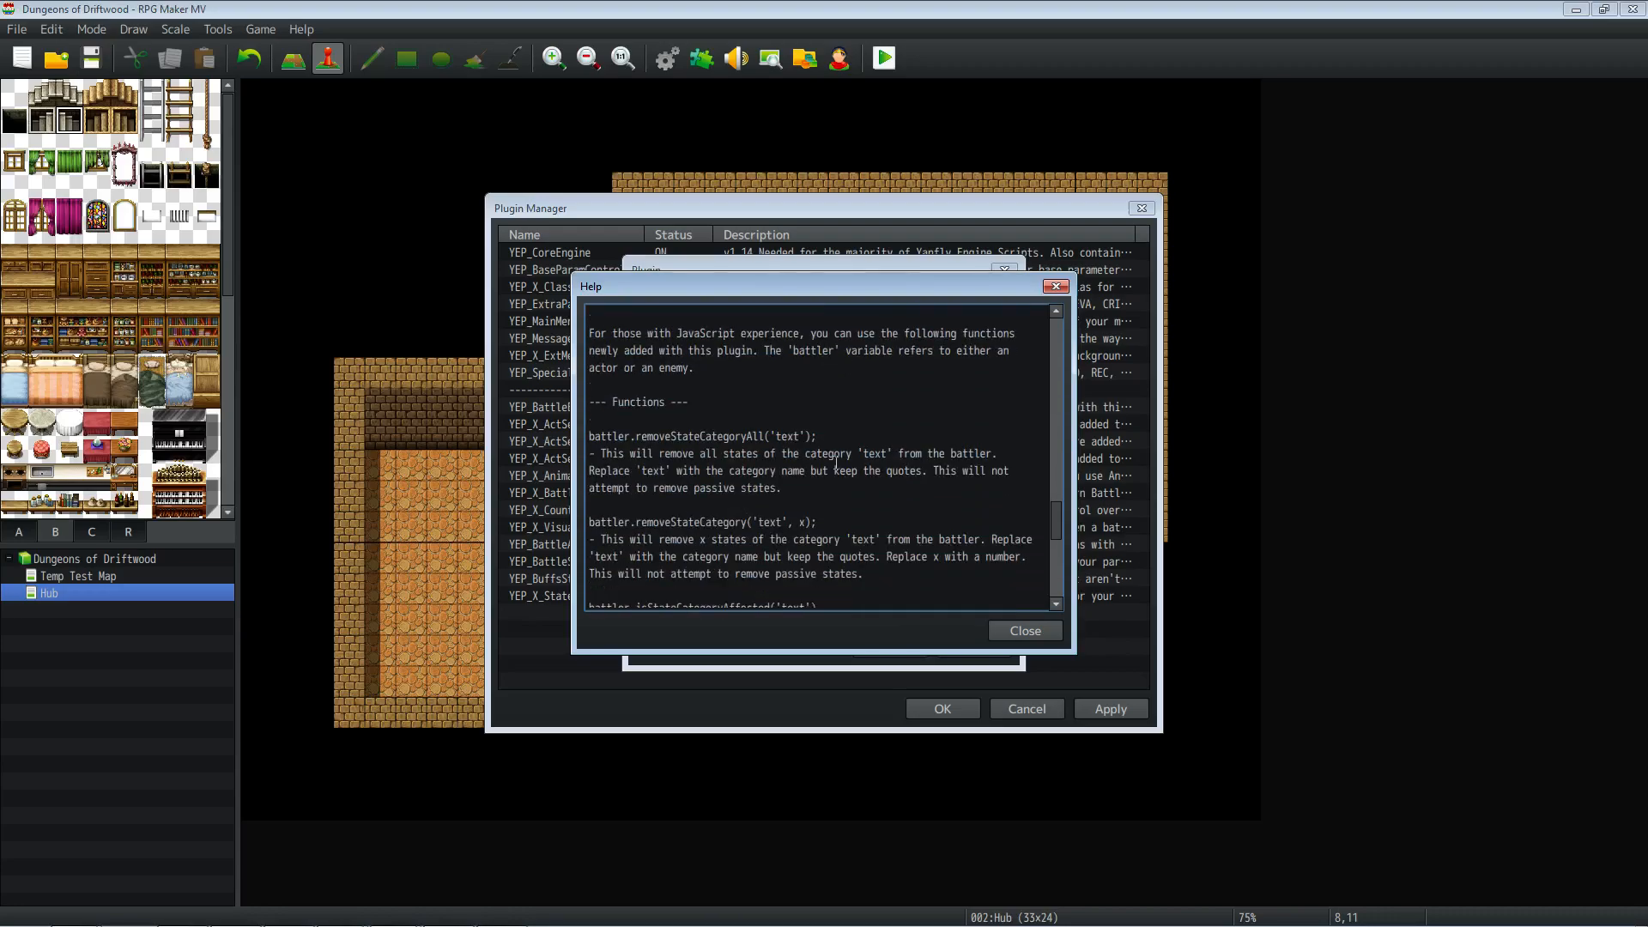
{"action": "scroll", "coordinate": [836, 464], "scroll_direction": "down", "scroll_amount": 7}
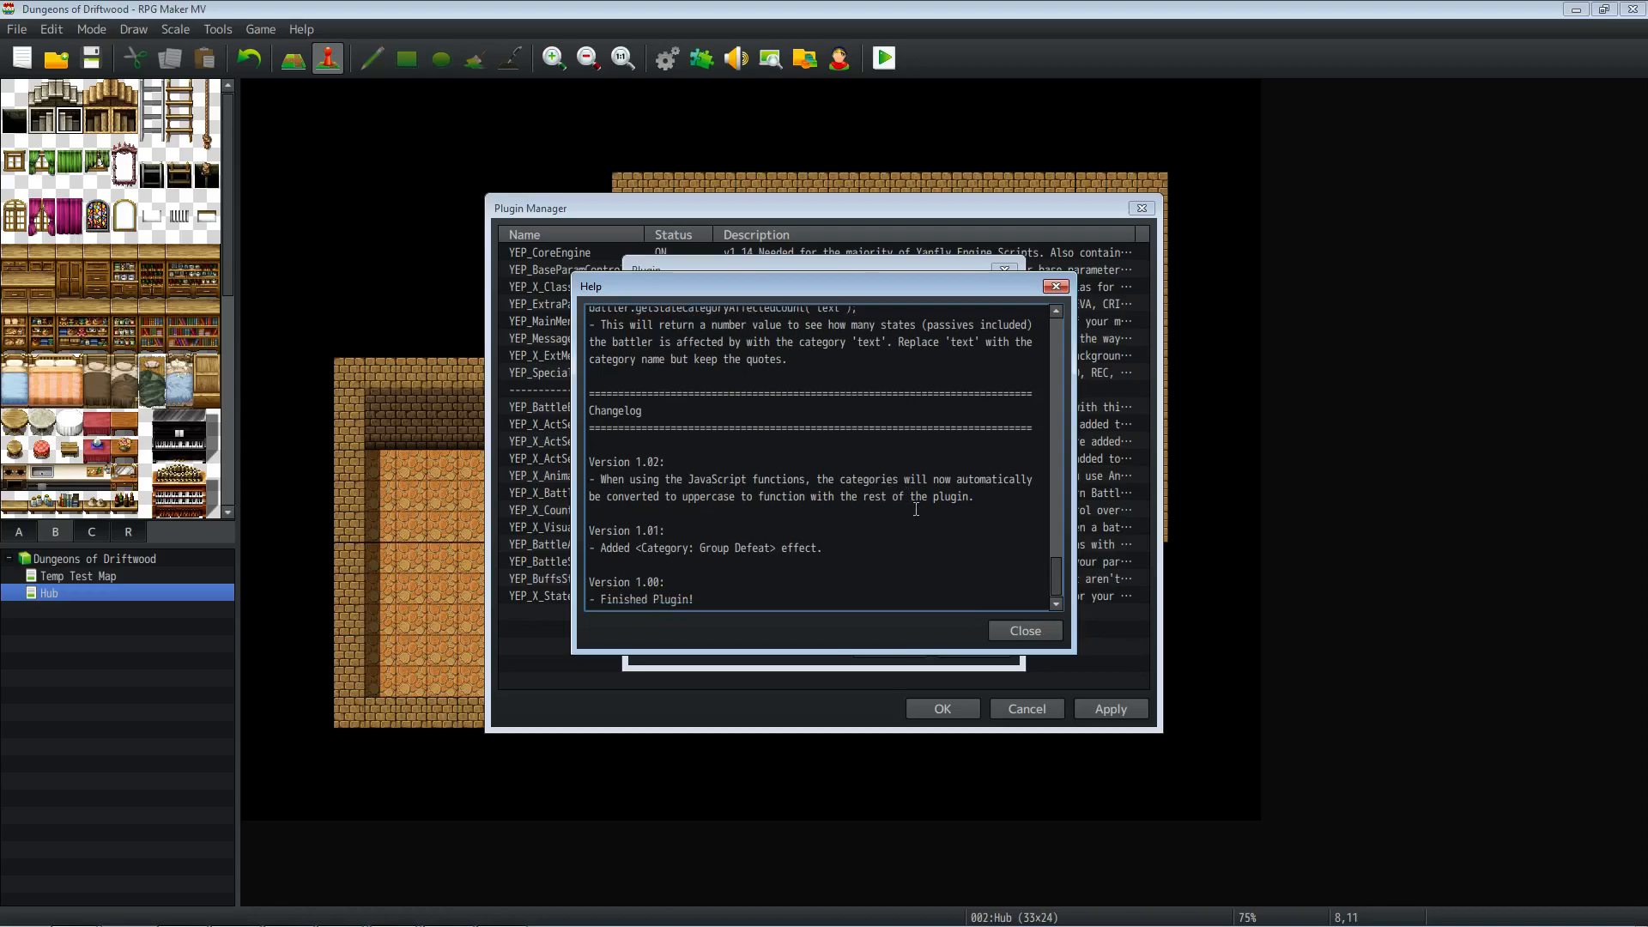
{"action": "left_click", "coordinate": [1021, 629]}
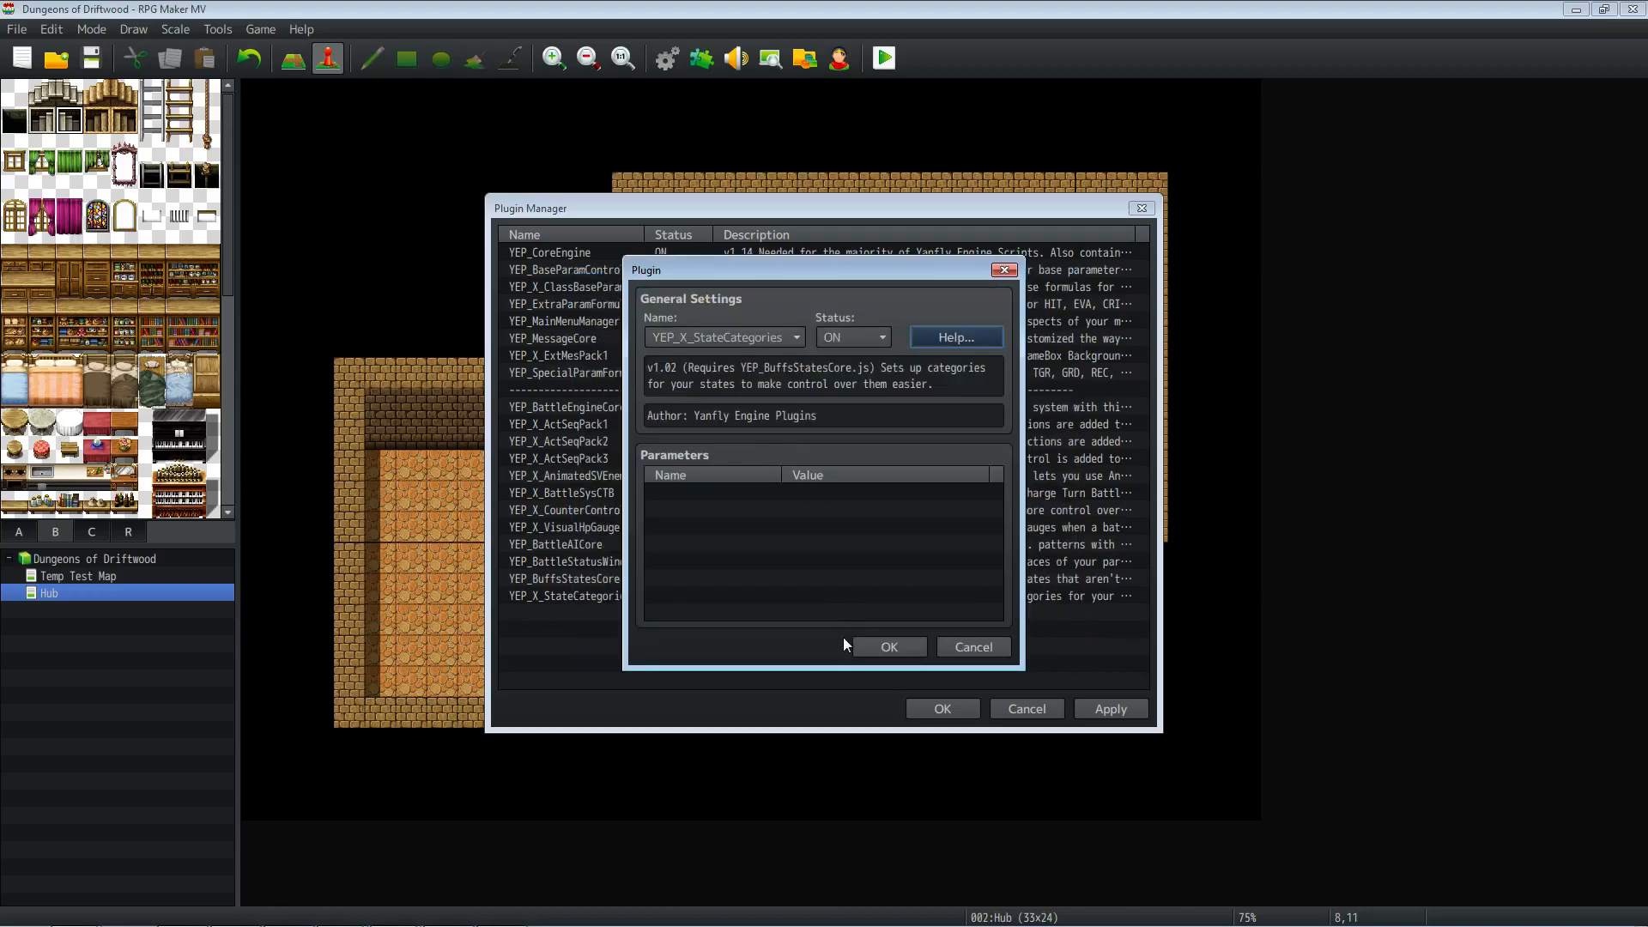
Step: Reopen the YEP_X_StateCategories help and examine the State Notetags, especially Bypass Death Removal and Bypass Recover All Removal
{"action": "left_click", "coordinate": [955, 337]}
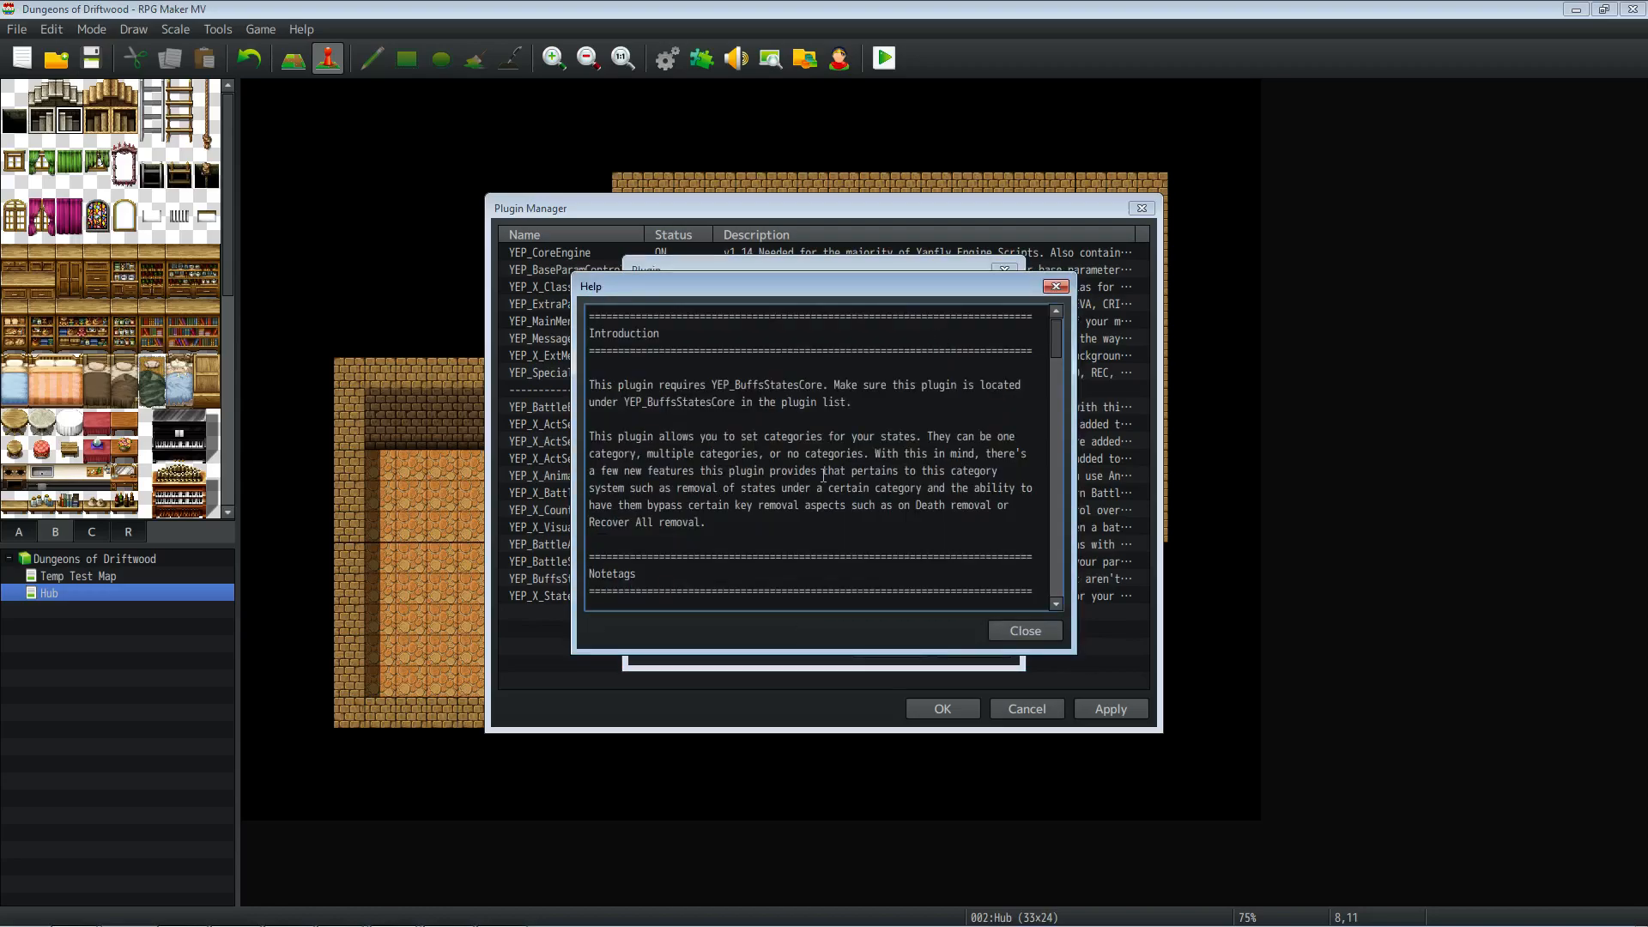
{"action": "scroll", "coordinate": [786, 484], "scroll_direction": "down", "scroll_amount": 7}
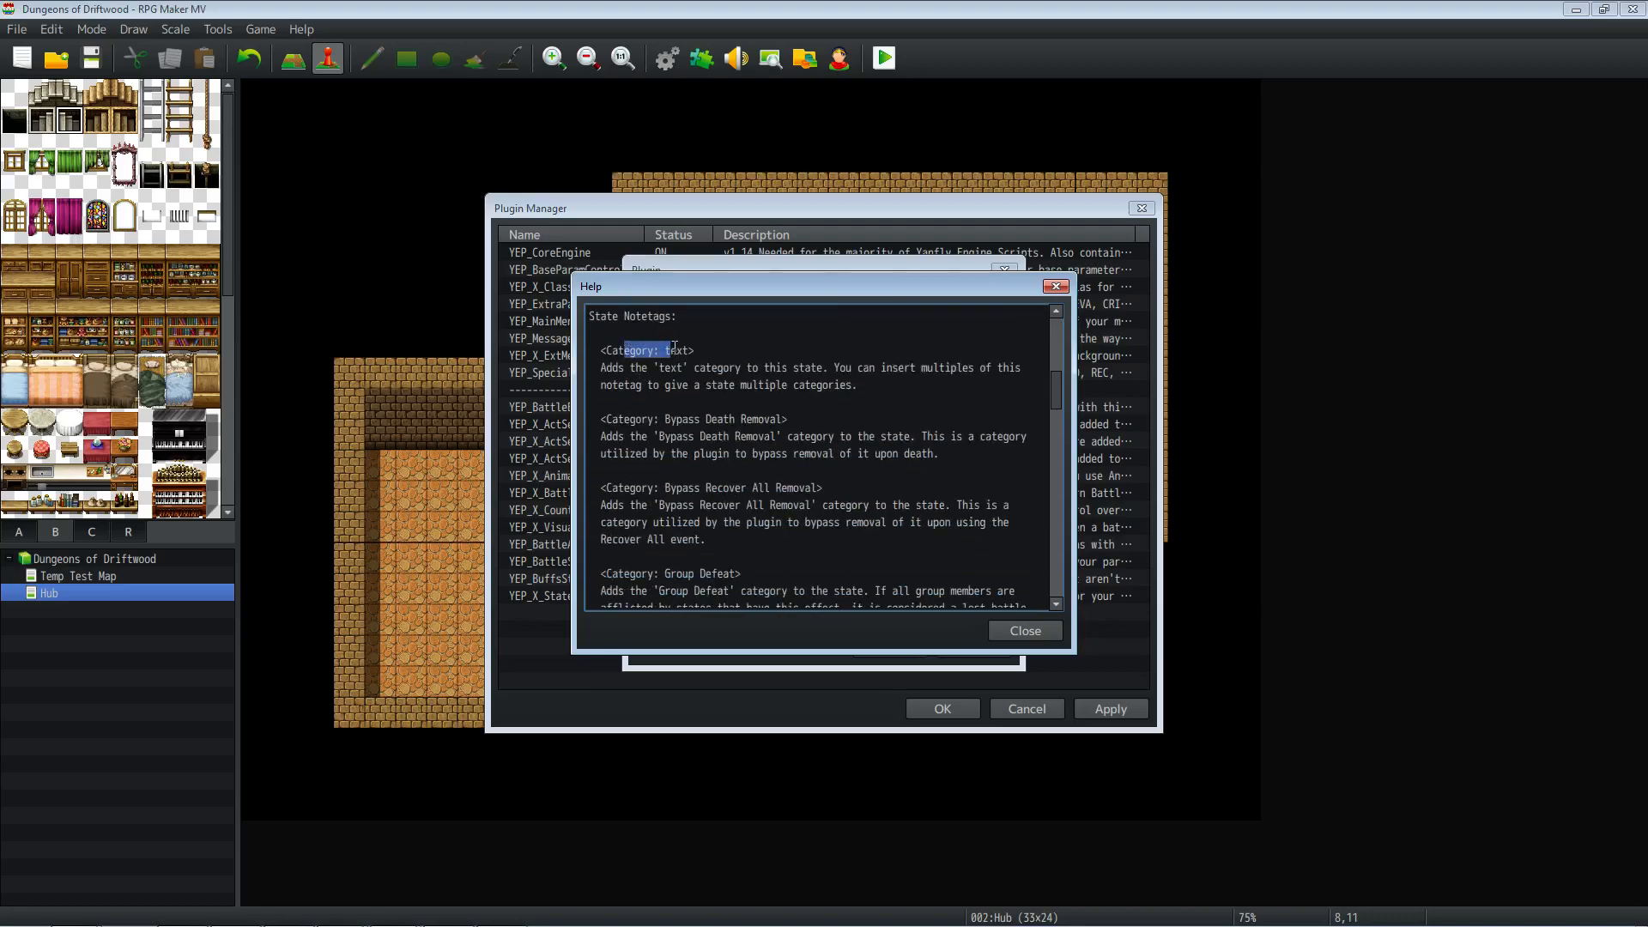
{"action": "left_click_drag", "start_coordinate": [642, 419], "coordinate": [677, 419]}
{"action": "left_click_drag", "start_coordinate": [811, 488], "coordinate": [601, 485]}
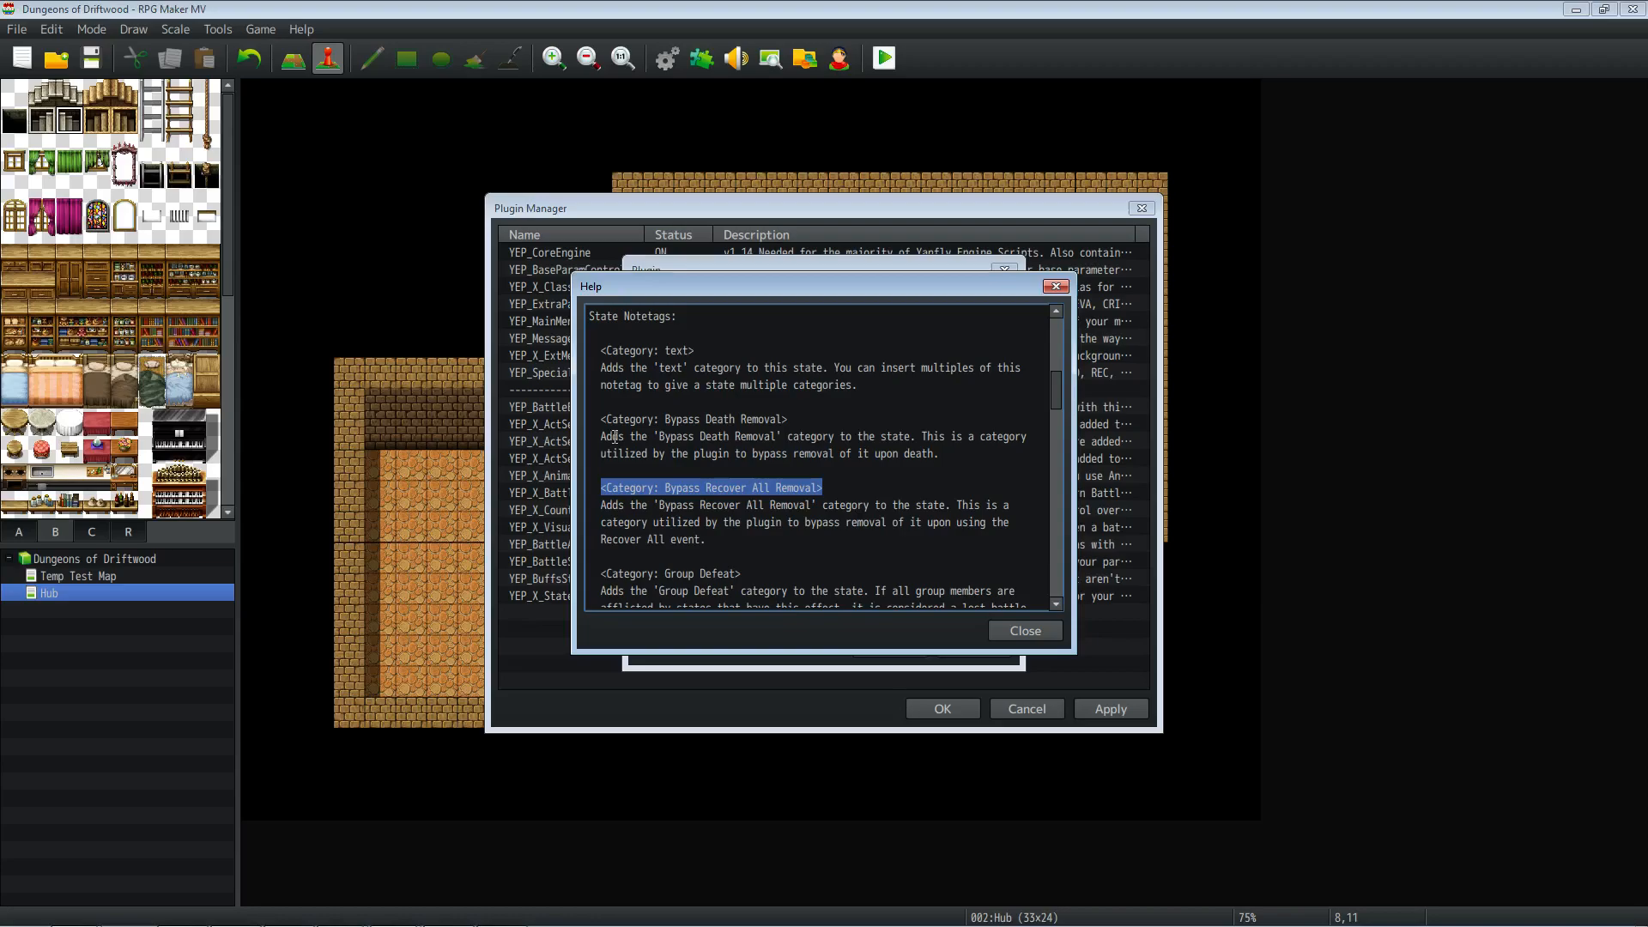
{"action": "left_click_drag", "start_coordinate": [822, 488], "coordinate": [694, 488]}
{"action": "left_click", "coordinate": [713, 526]}
{"action": "scroll", "coordinate": [712, 525], "scroll_direction": "down", "scroll_amount": 4}
{"action": "left_click", "coordinate": [1025, 631]}
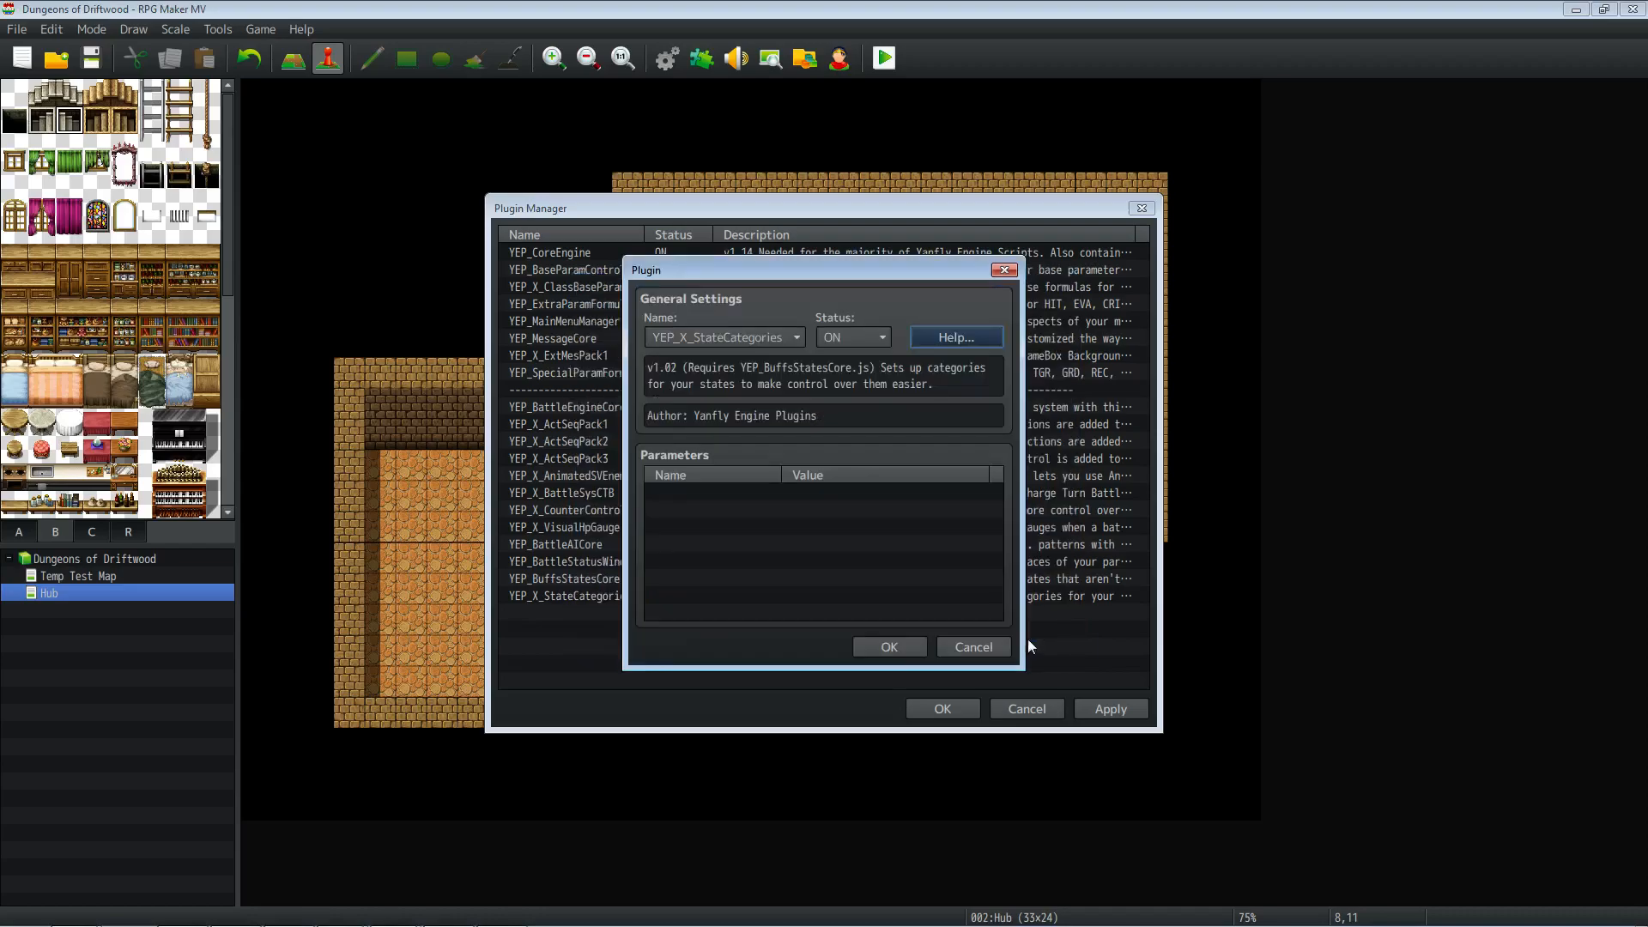
Step: Confirm the YEP_X_StateCategories plugin settings and apply the Plugin Manager changes
{"action": "left_click", "coordinate": [877, 648]}
{"action": "left_click", "coordinate": [1107, 709]}
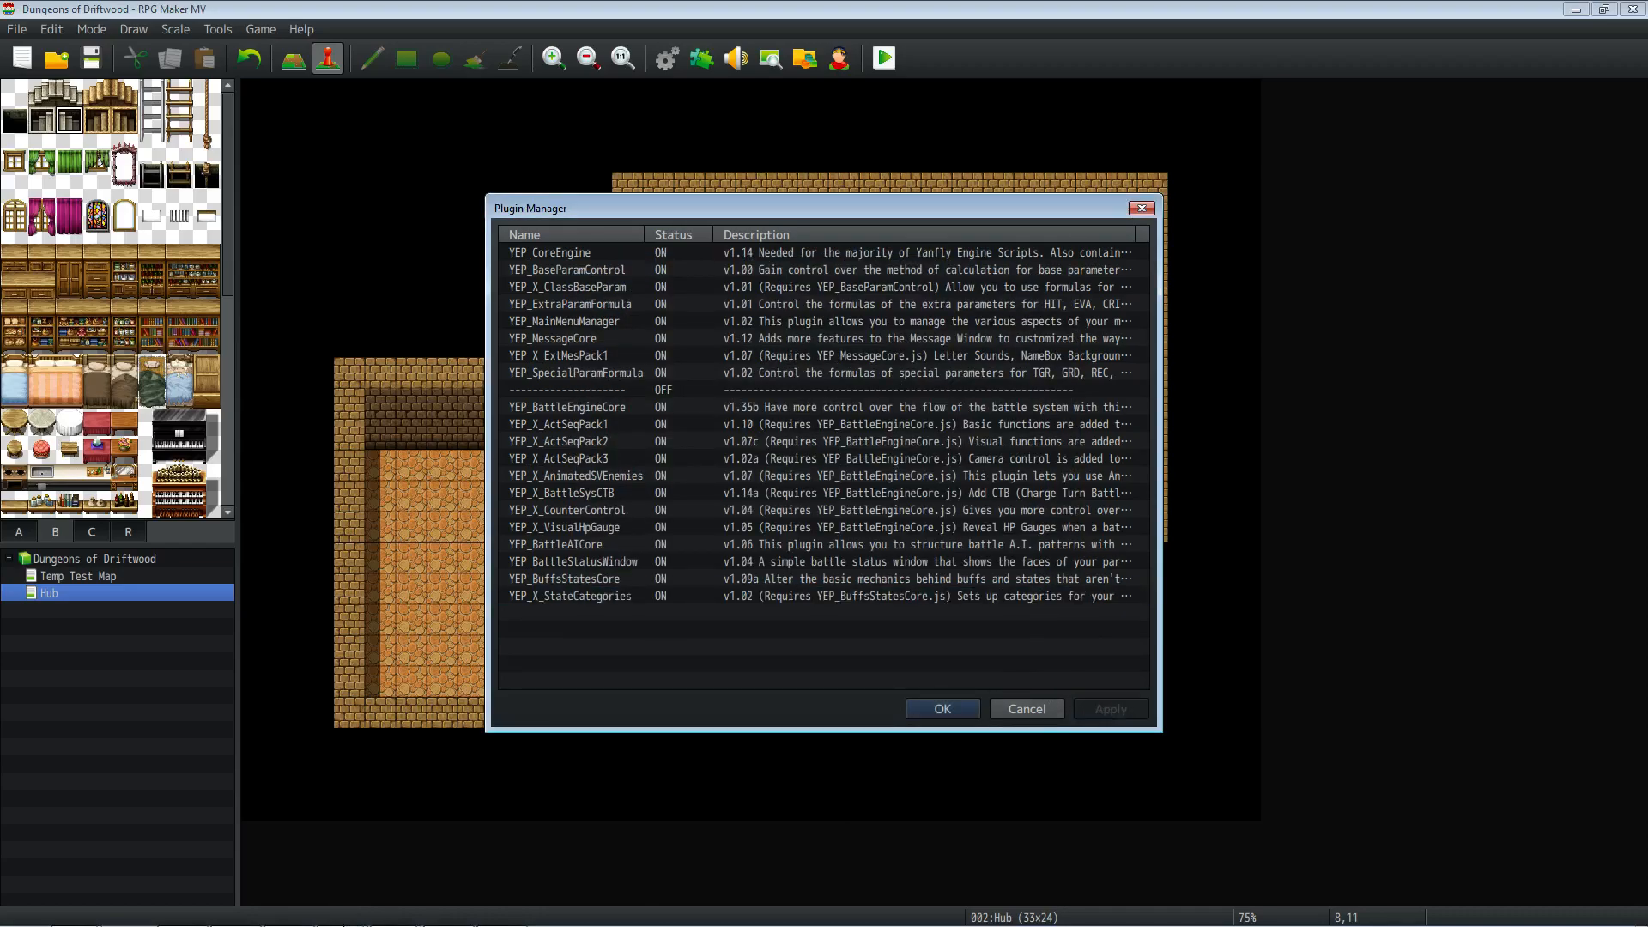
Step: Switch to Firefox, return to the Yanfly plugin list and open the Tick-Based Regen plugin page
{"action": "mouse_move", "coordinate": [345, 920]}
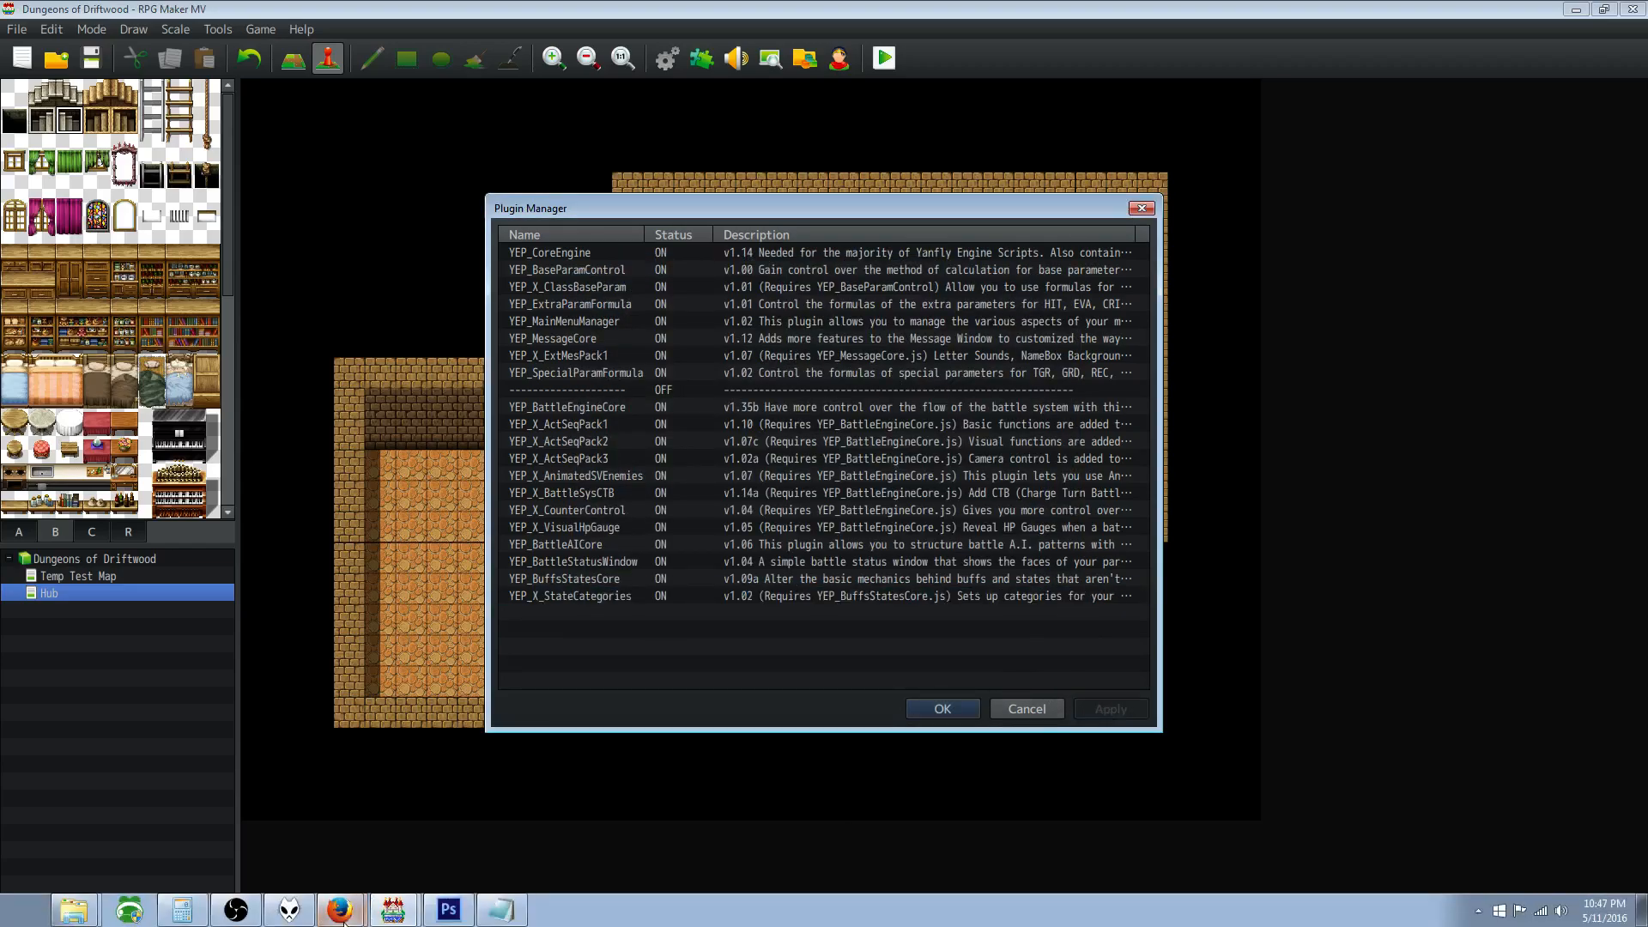
{"action": "left_click", "coordinate": [323, 872]}
{"action": "left_click", "coordinate": [17, 64]}
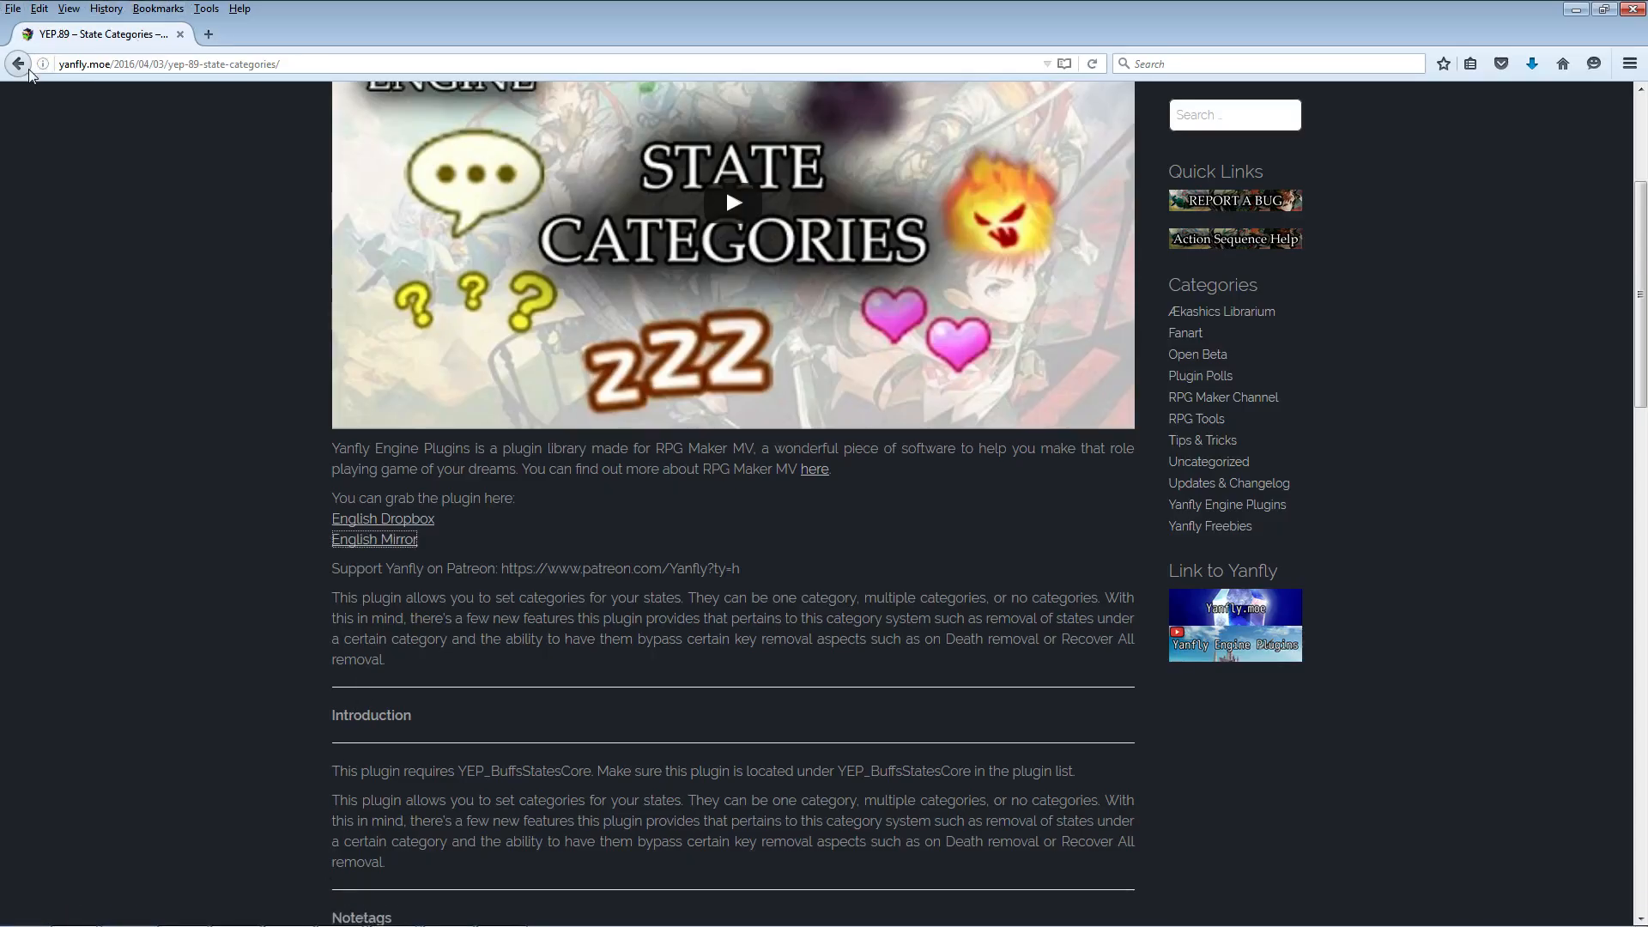
{"action": "scroll", "coordinate": [553, 554], "scroll_direction": "down", "scroll_amount": 2}
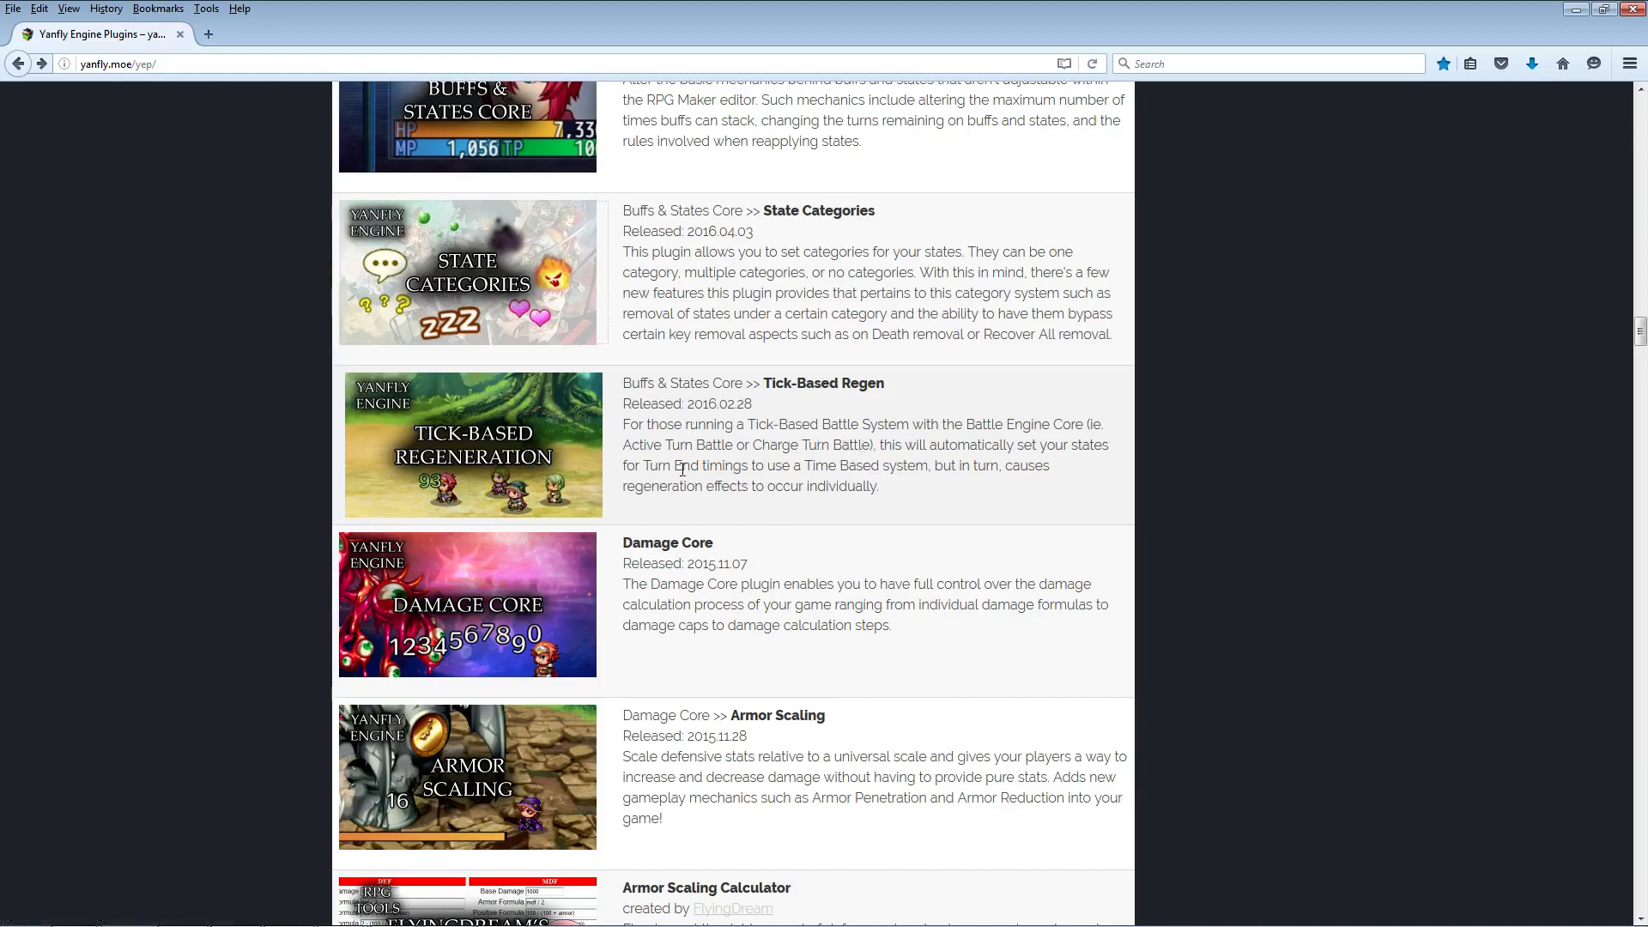
{"action": "left_click", "coordinate": [487, 455]}
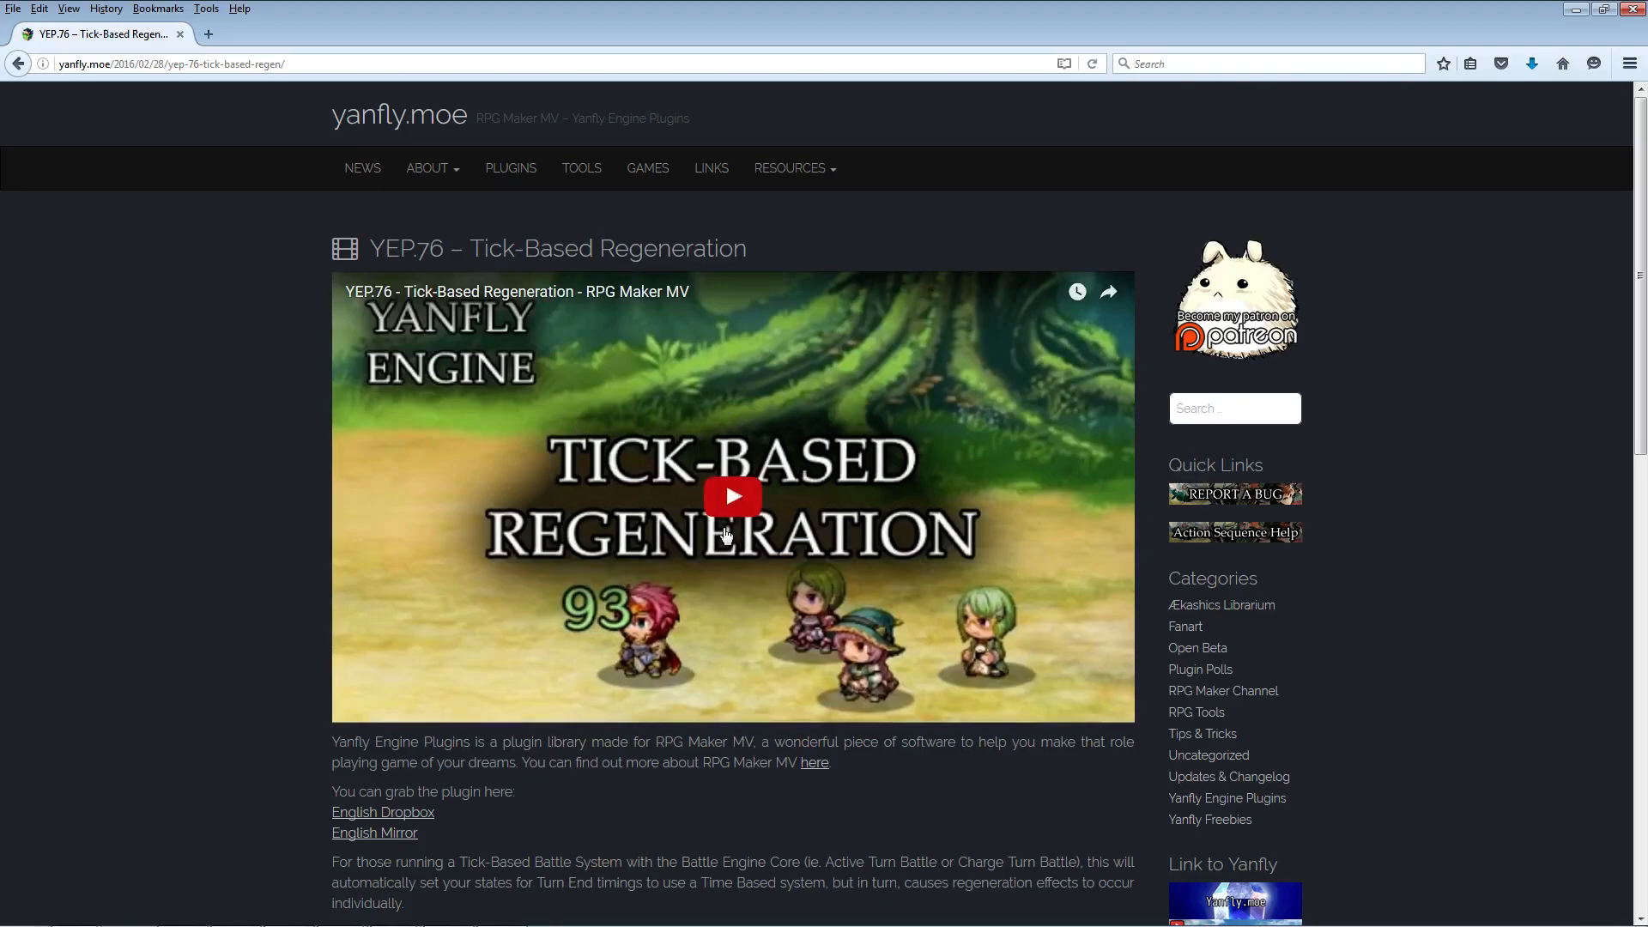
Step: Save the English Mirror download of Tick-Based Regeneration as YEP_X_TickBasedRegen.js in the project's js/plugins folder
{"action": "scroll", "coordinate": [568, 517], "scroll_direction": "down", "scroll_amount": 4}
{"action": "scroll", "coordinate": [571, 498], "scroll_direction": "down", "scroll_amount": 5}
{"action": "scroll", "coordinate": [568, 494], "scroll_direction": "up", "scroll_amount": 10}
{"action": "scroll", "coordinate": [395, 644], "scroll_direction": "down", "scroll_amount": 2}
{"action": "right_click", "coordinate": [388, 640]}
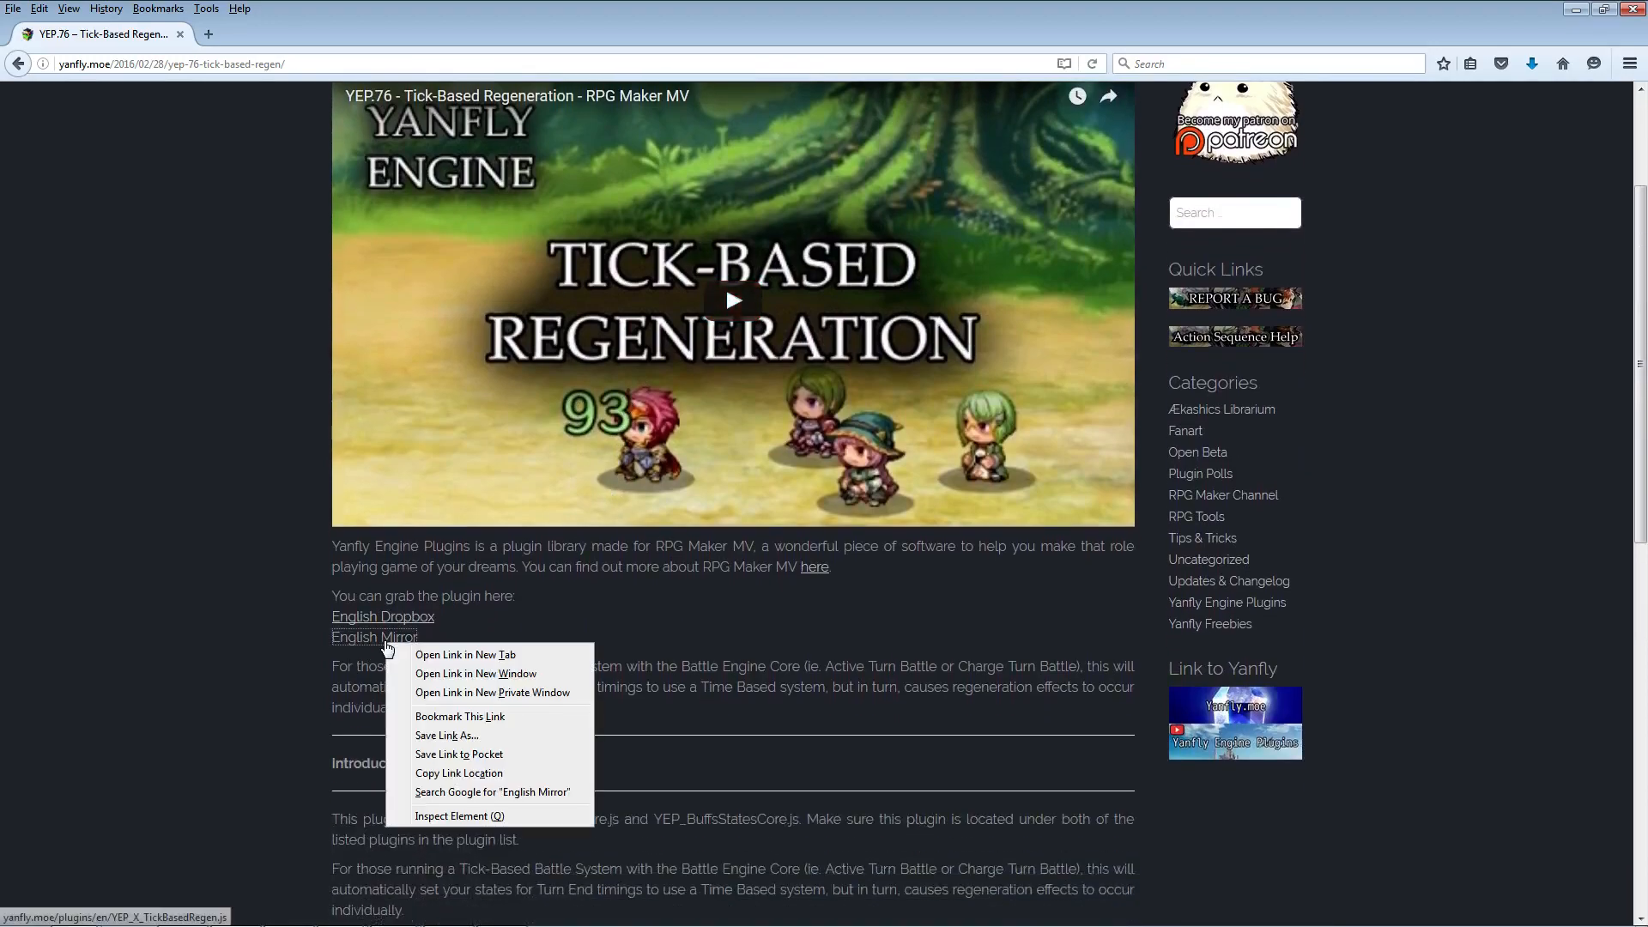
{"action": "left_click", "coordinate": [463, 736]}
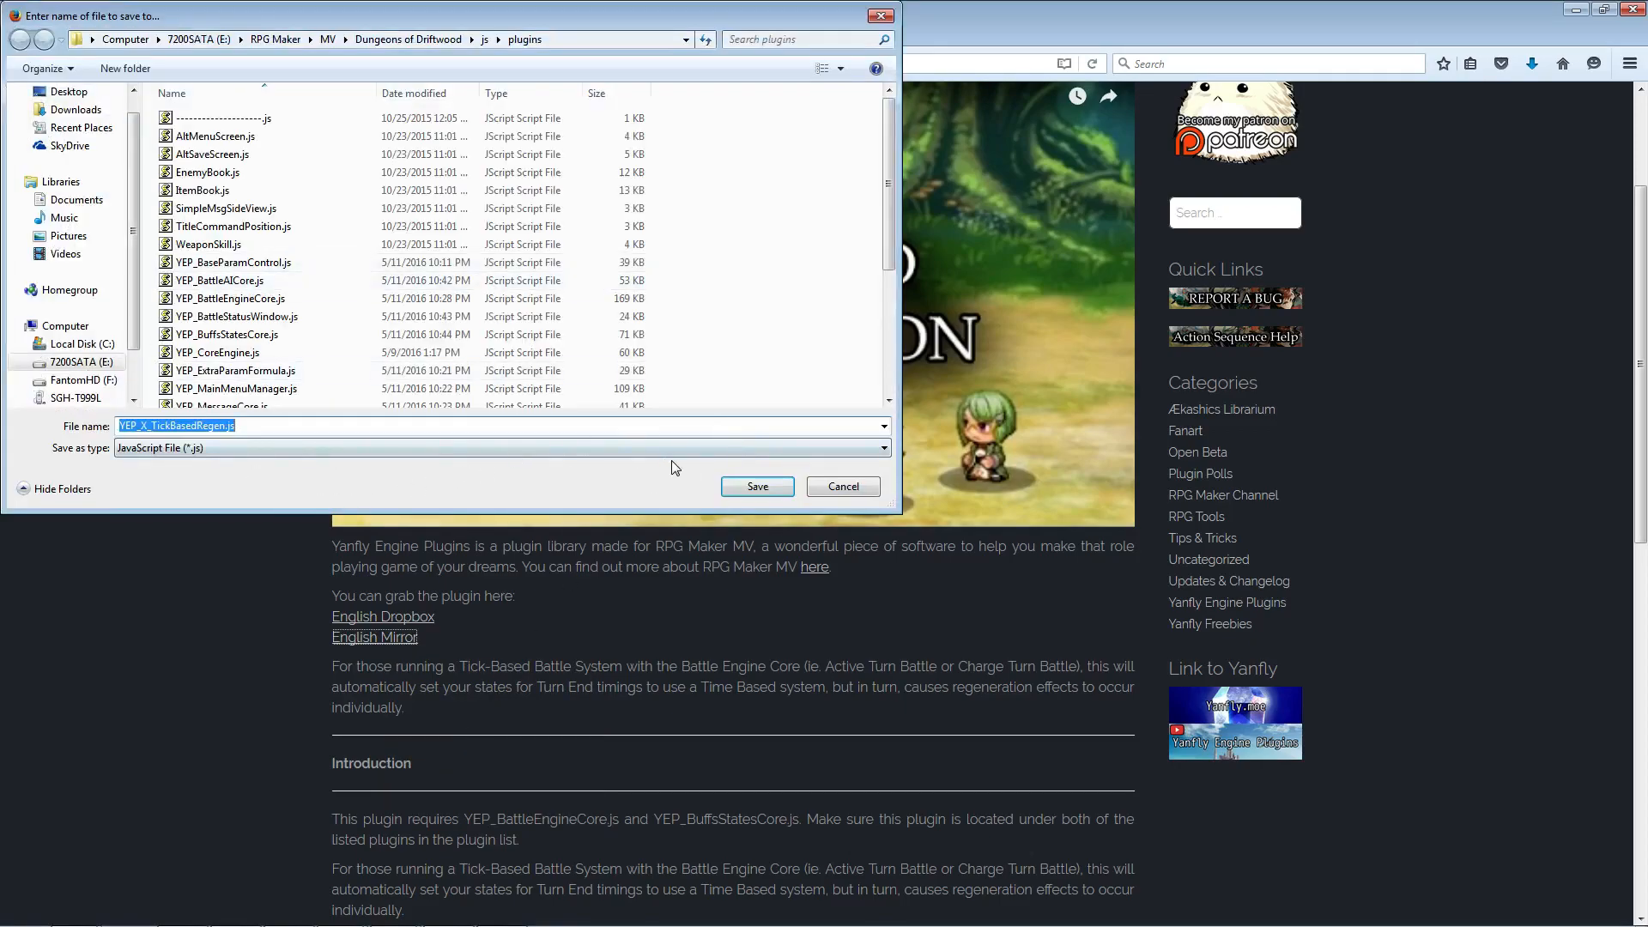
{"action": "left_click", "coordinate": [752, 484]}
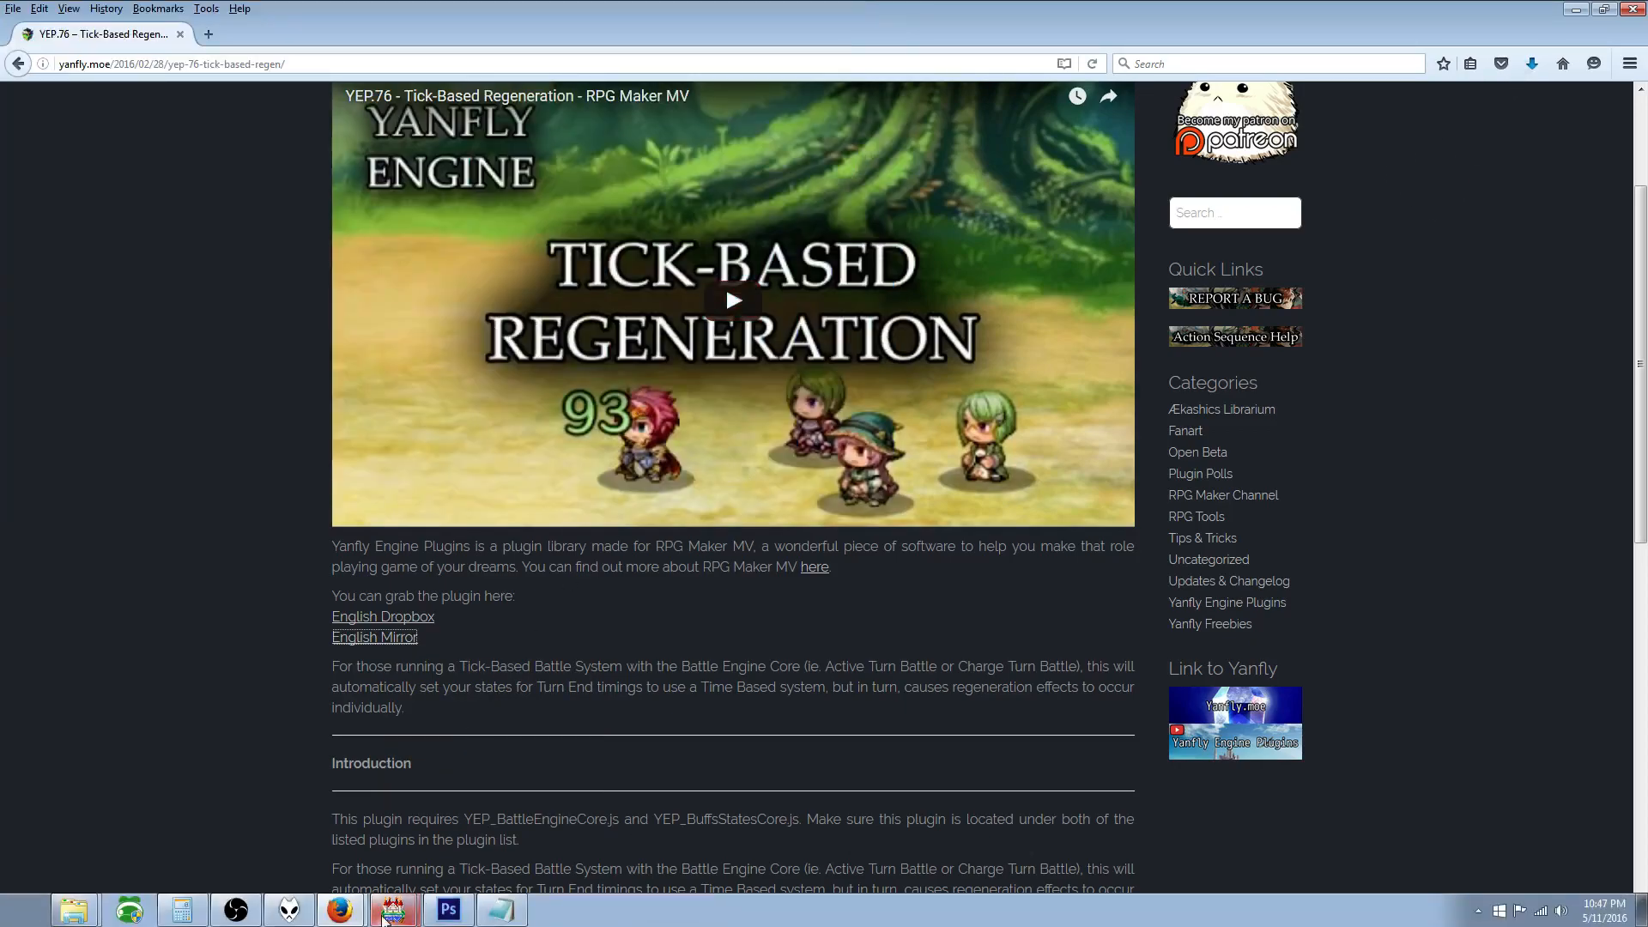
Step: Switch to RPG Maker MV and add YEP_X_TickBasedRegen to the Plugin Manager list below YEP_X_StateCategories
{"action": "left_click", "coordinate": [393, 909]}
{"action": "double_click", "coordinate": [574, 615]}
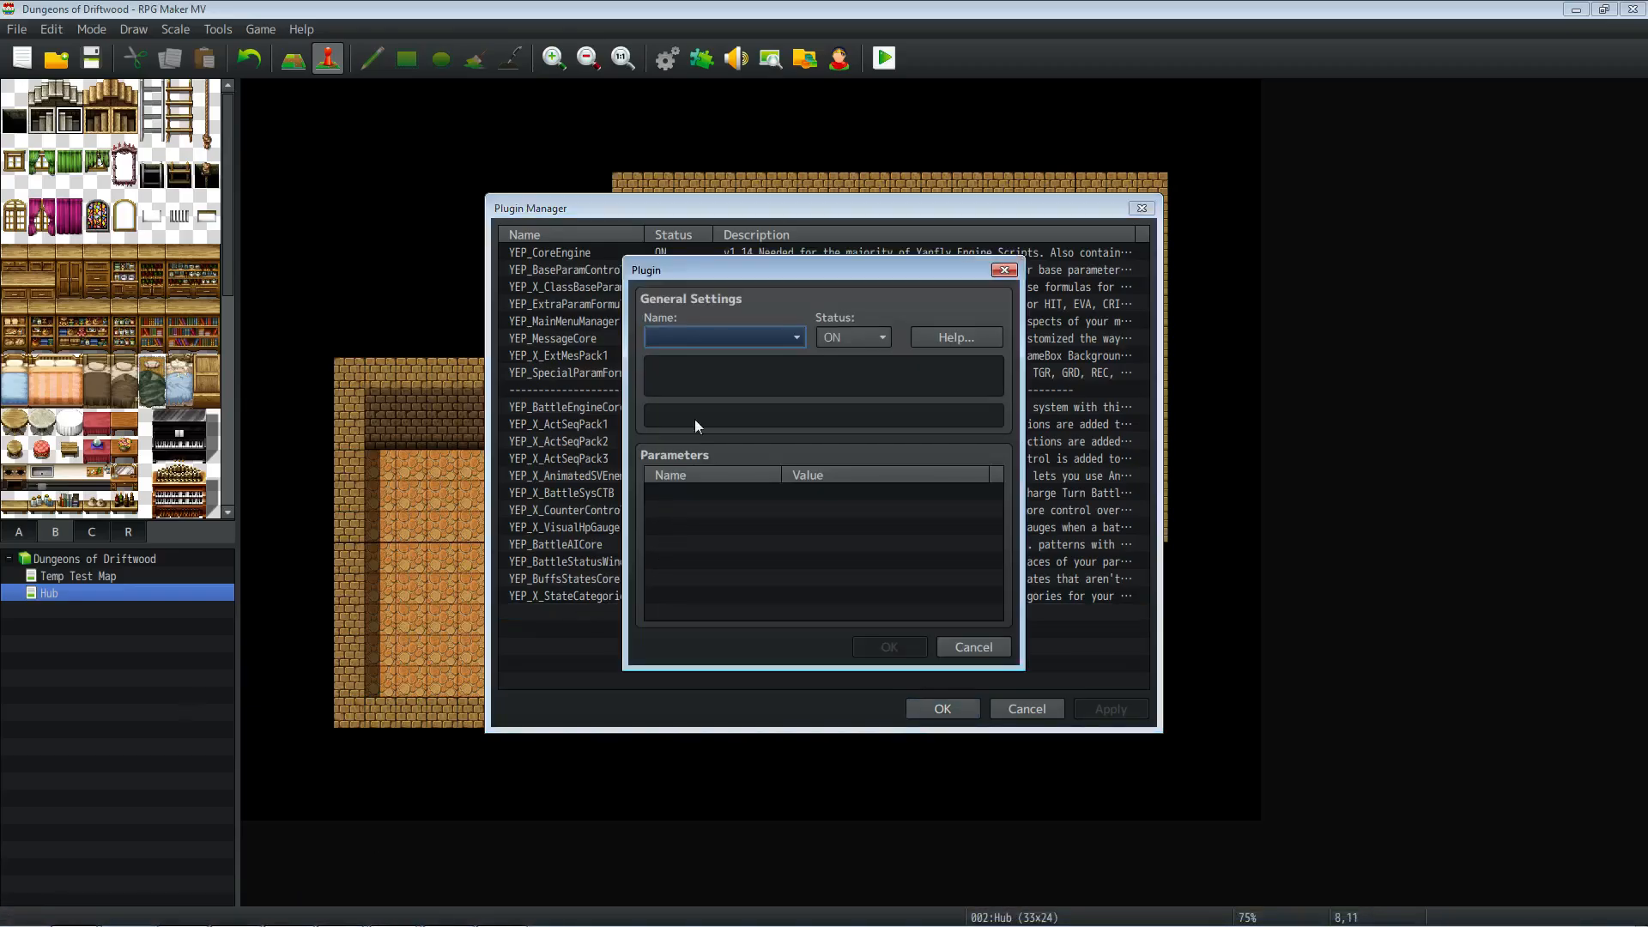
{"action": "left_click", "coordinate": [723, 337]}
{"action": "scroll", "coordinate": [763, 656], "scroll_direction": "down", "scroll_amount": 1}
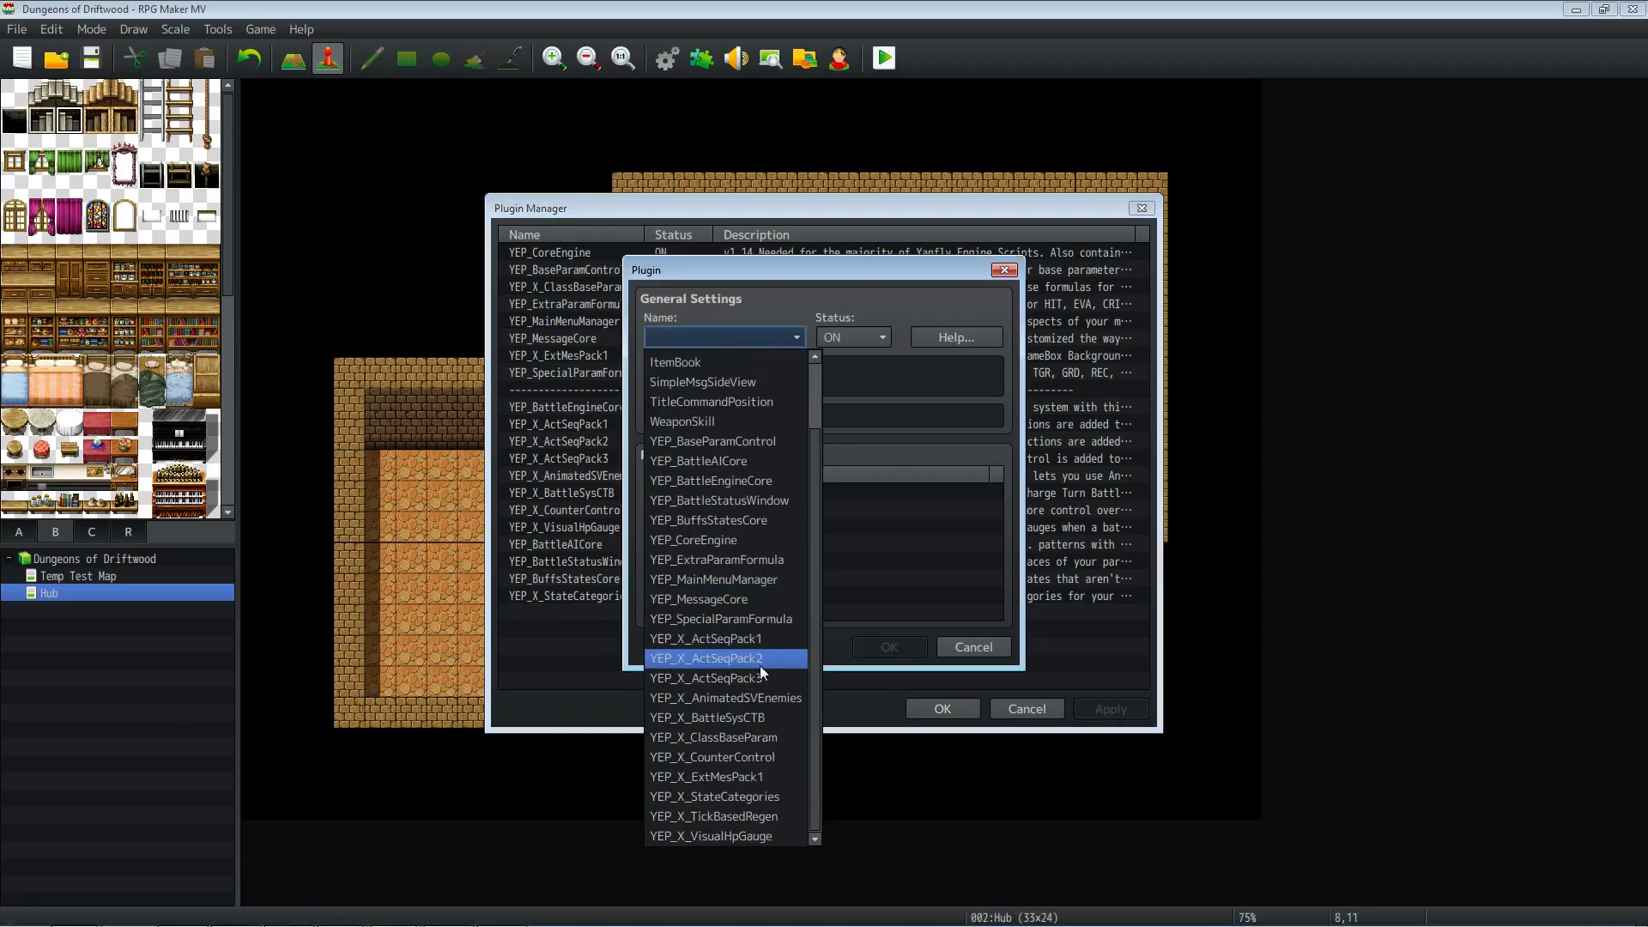
{"action": "left_click", "coordinate": [737, 818]}
{"action": "left_click", "coordinate": [891, 648]}
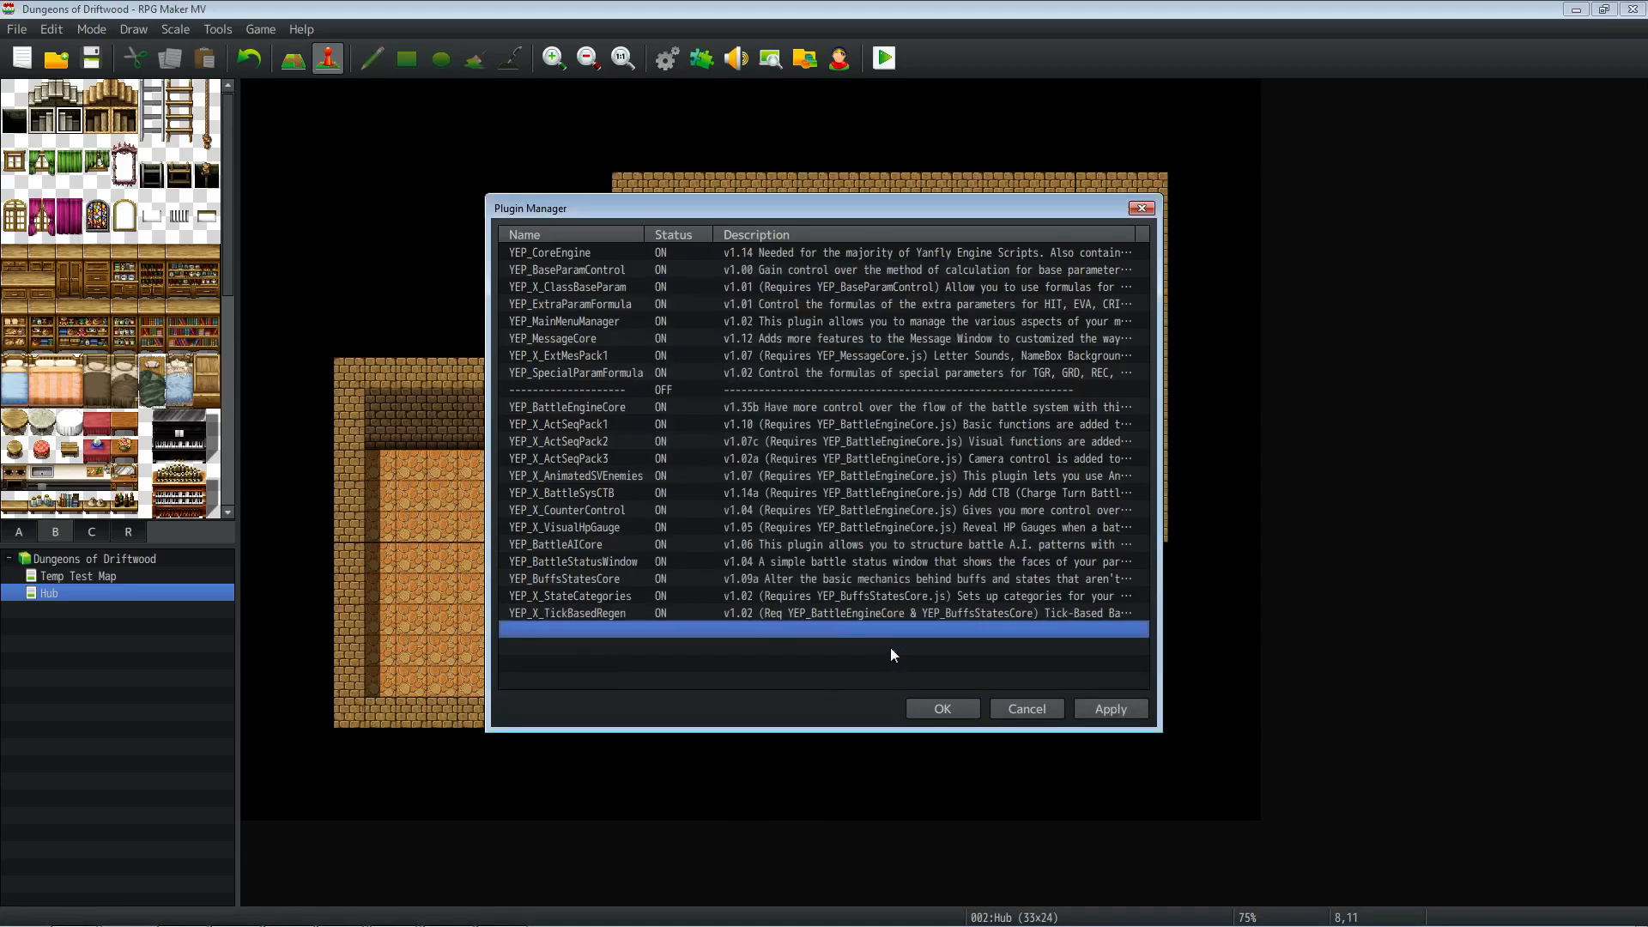
Step: Read the YEP_X_TickBasedRegen help, covering its plugin requirements, how state regeneration works and the changelog
{"action": "left_click", "coordinate": [637, 616]}
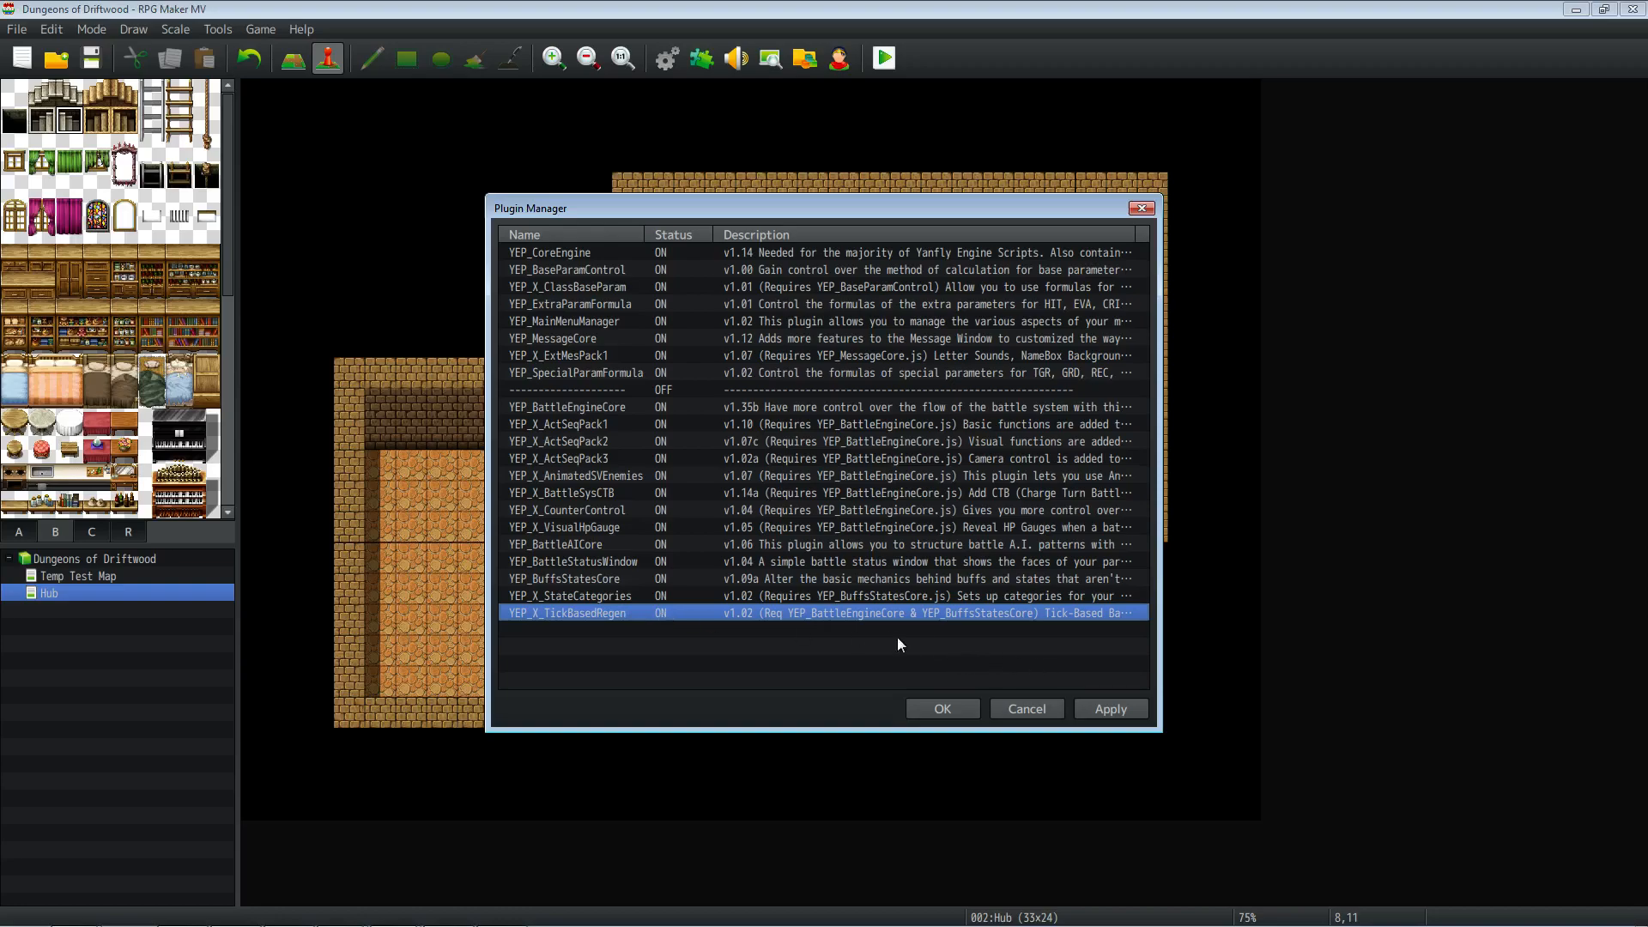
{"action": "double_click", "coordinate": [882, 613]}
{"action": "left_click", "coordinate": [955, 337]}
{"action": "scroll", "coordinate": [982, 512], "scroll_direction": "down", "scroll_amount": 5}
{"action": "scroll", "coordinate": [982, 512], "scroll_direction": "down", "scroll_amount": 5}
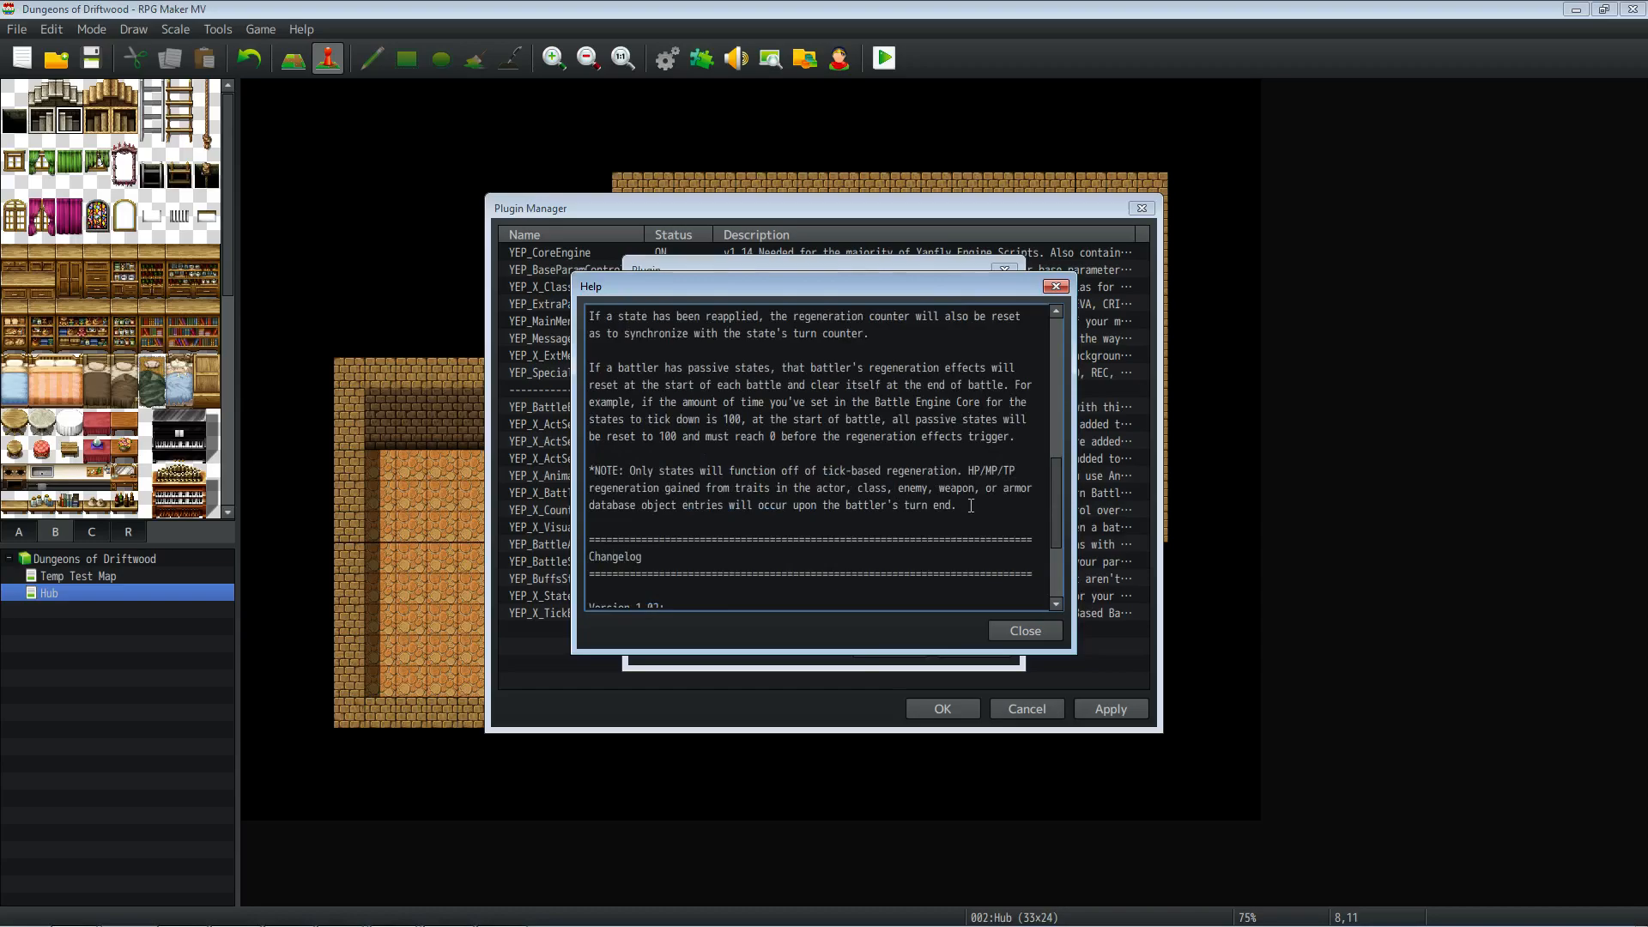
{"action": "scroll", "coordinate": [949, 531], "scroll_direction": "up", "scroll_amount": 7}
{"action": "scroll", "coordinate": [949, 530], "scroll_direction": "up", "scroll_amount": 5}
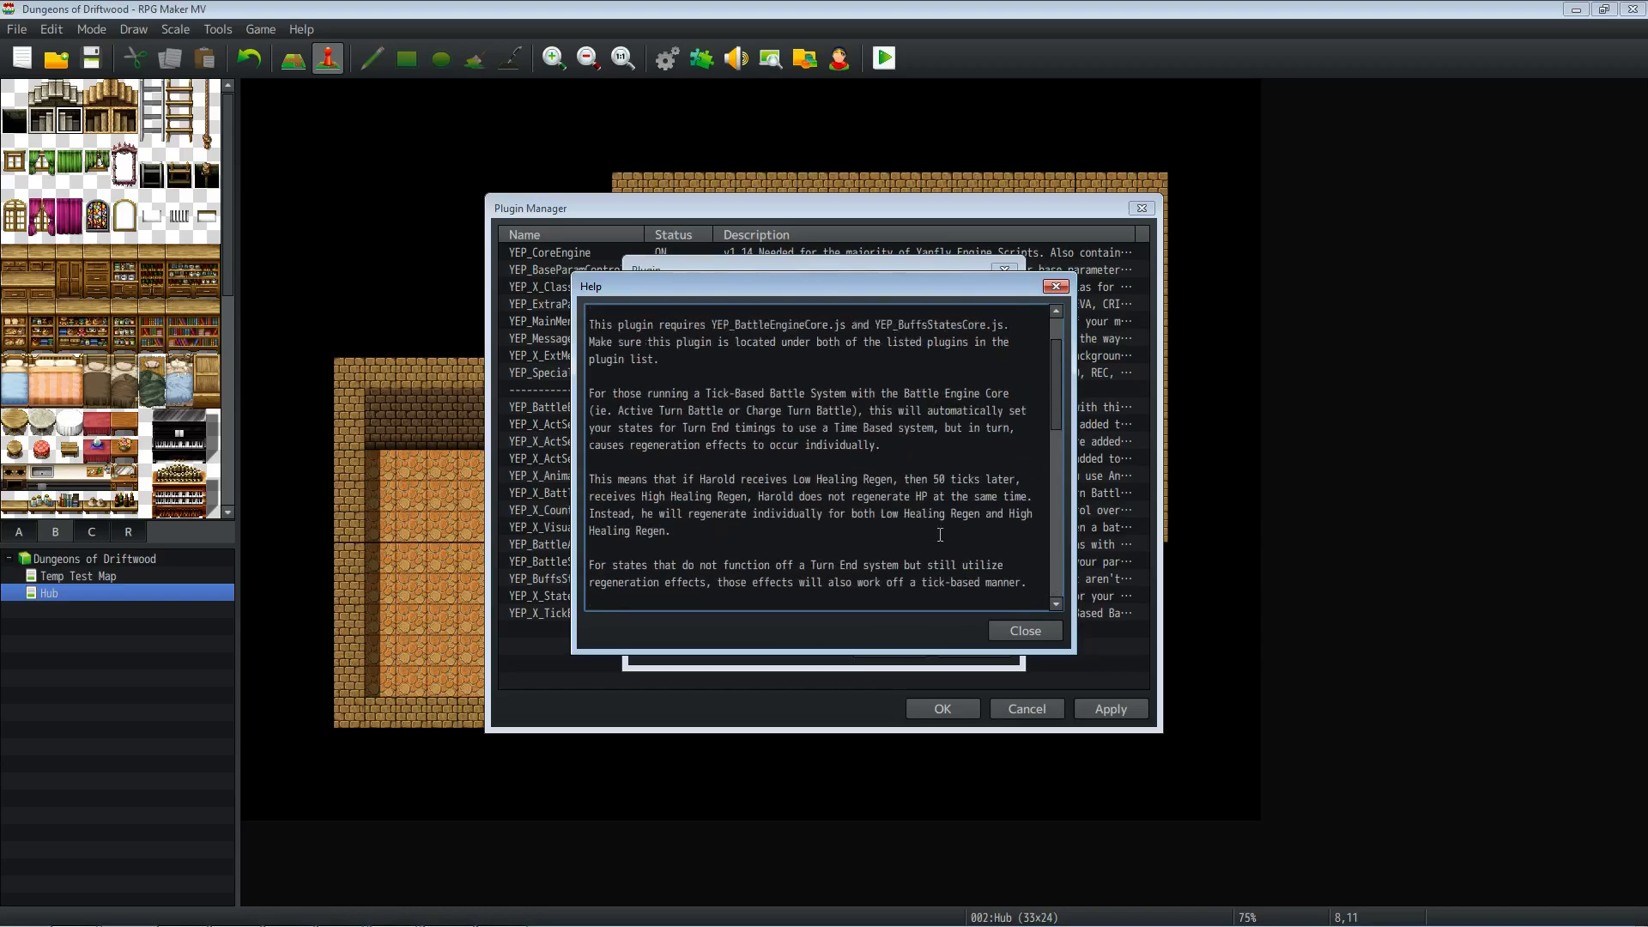
{"action": "left_click", "coordinate": [1025, 631]}
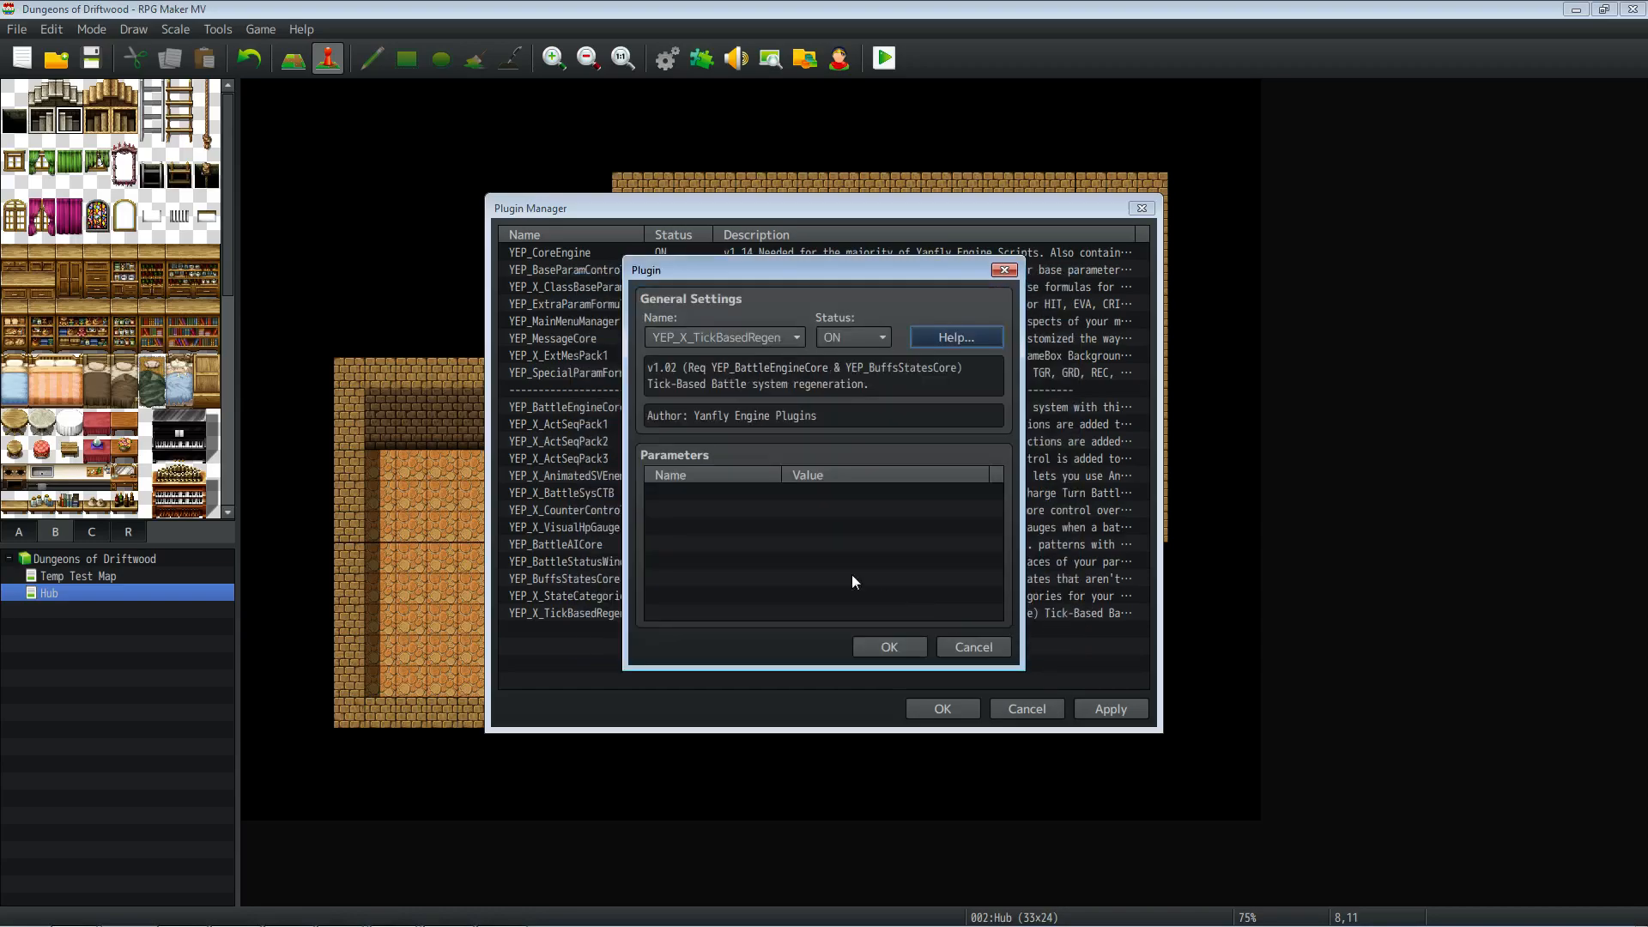
Step: Confirm the YEP_X_TickBasedRegen settings, apply the plugin list changes and select the empty row below it
{"action": "left_click", "coordinate": [888, 644]}
{"action": "left_click", "coordinate": [1111, 712]}
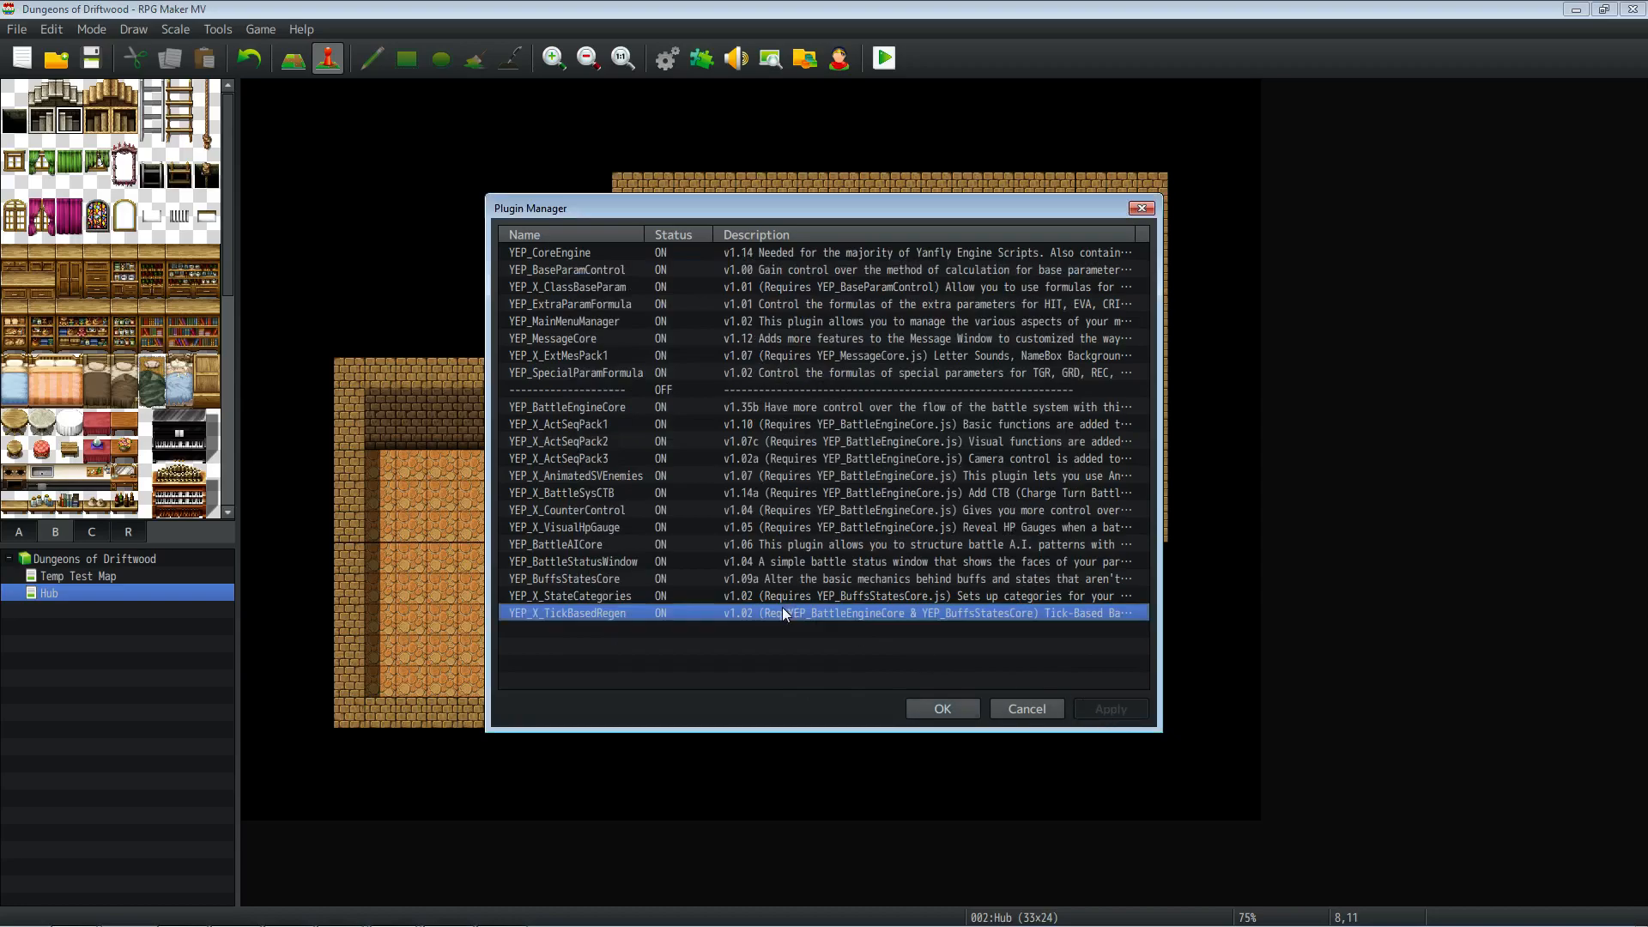
{"action": "left_click", "coordinate": [755, 631]}
Step: Switch to Firefox, go back to the Yanfly plugin list and open the Damage Core page
{"action": "mouse_move", "coordinate": [407, 914]}
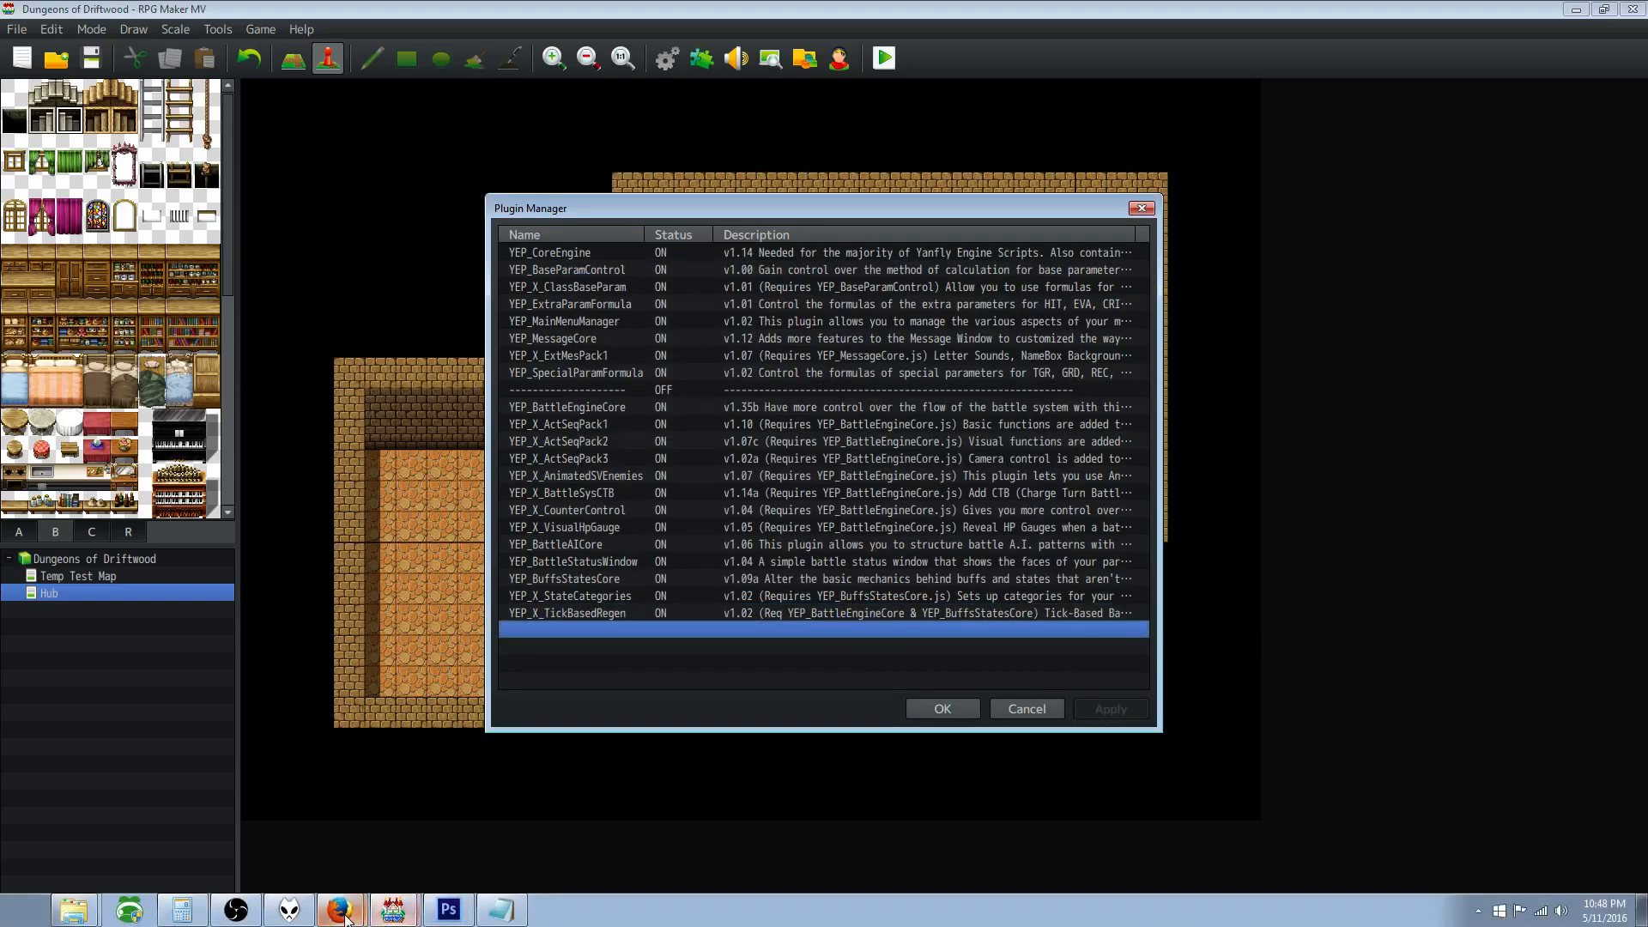
{"action": "left_click", "coordinate": [340, 910]}
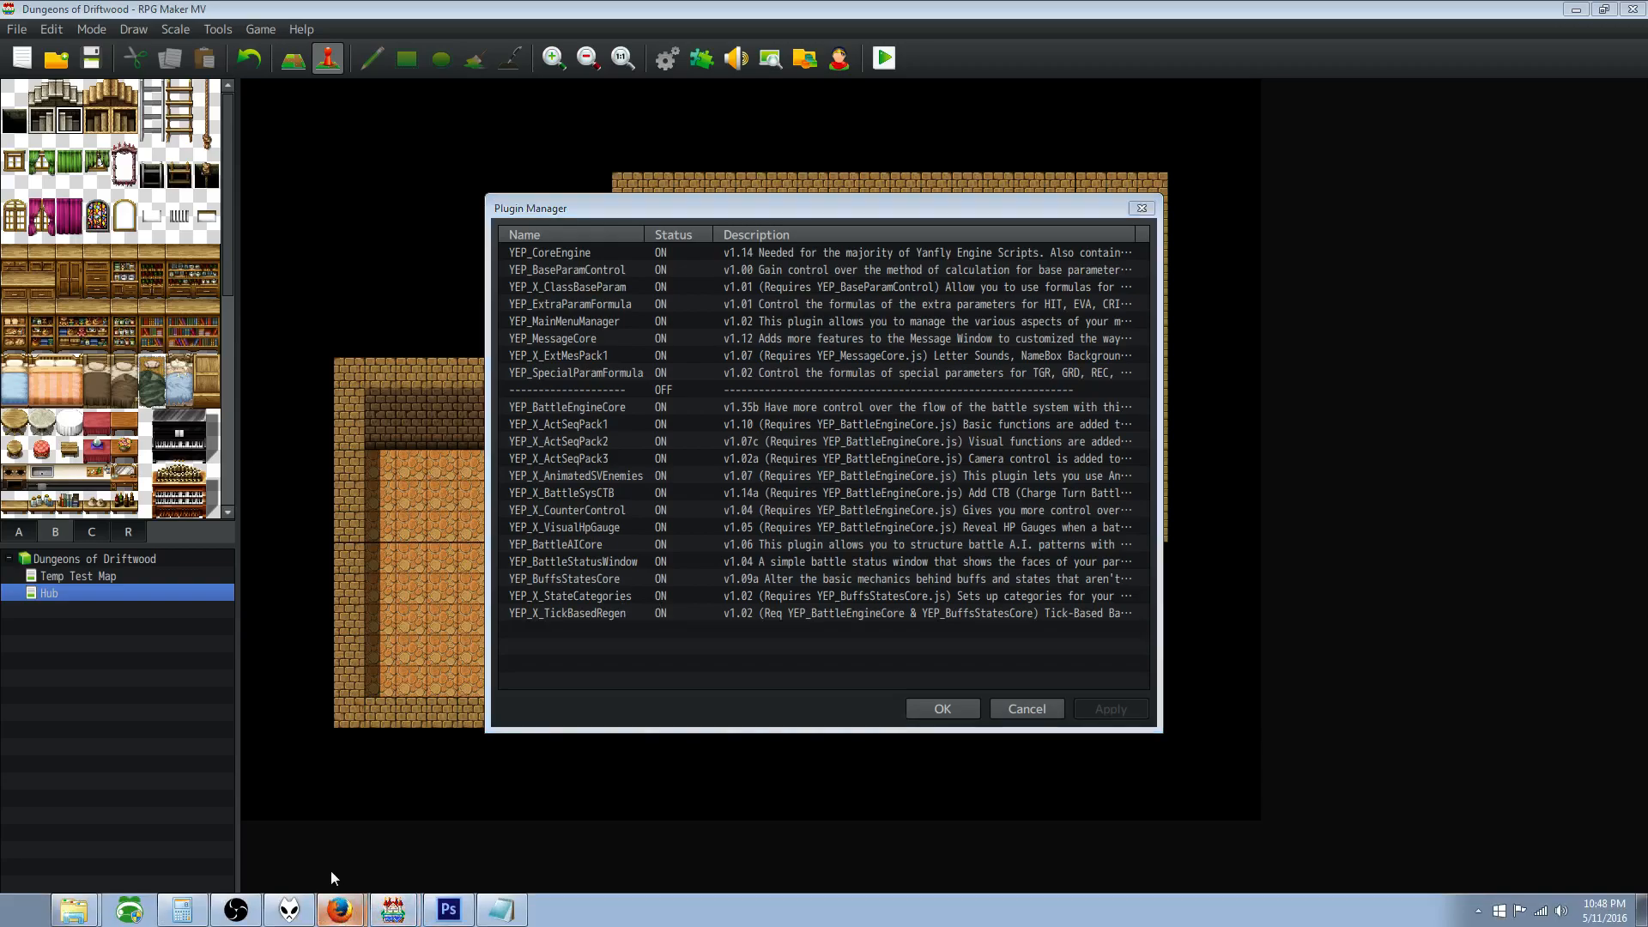
{"action": "left_click", "coordinate": [19, 65]}
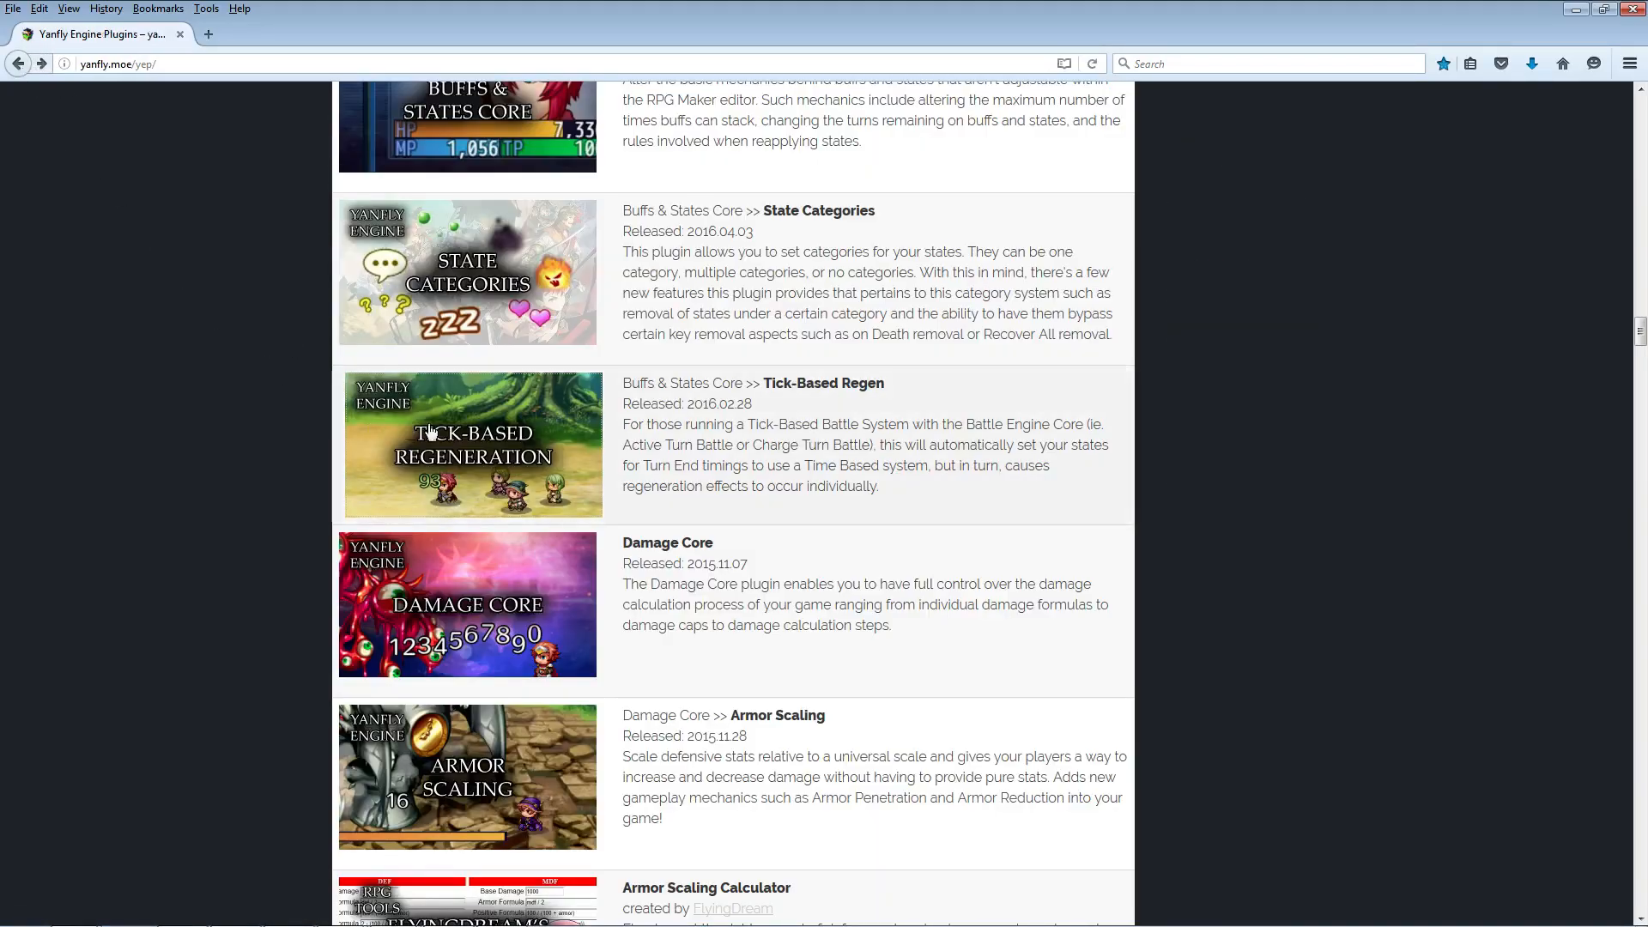
{"action": "scroll", "coordinate": [648, 396], "scroll_direction": "down", "scroll_amount": 2}
{"action": "left_click", "coordinate": [517, 378]}
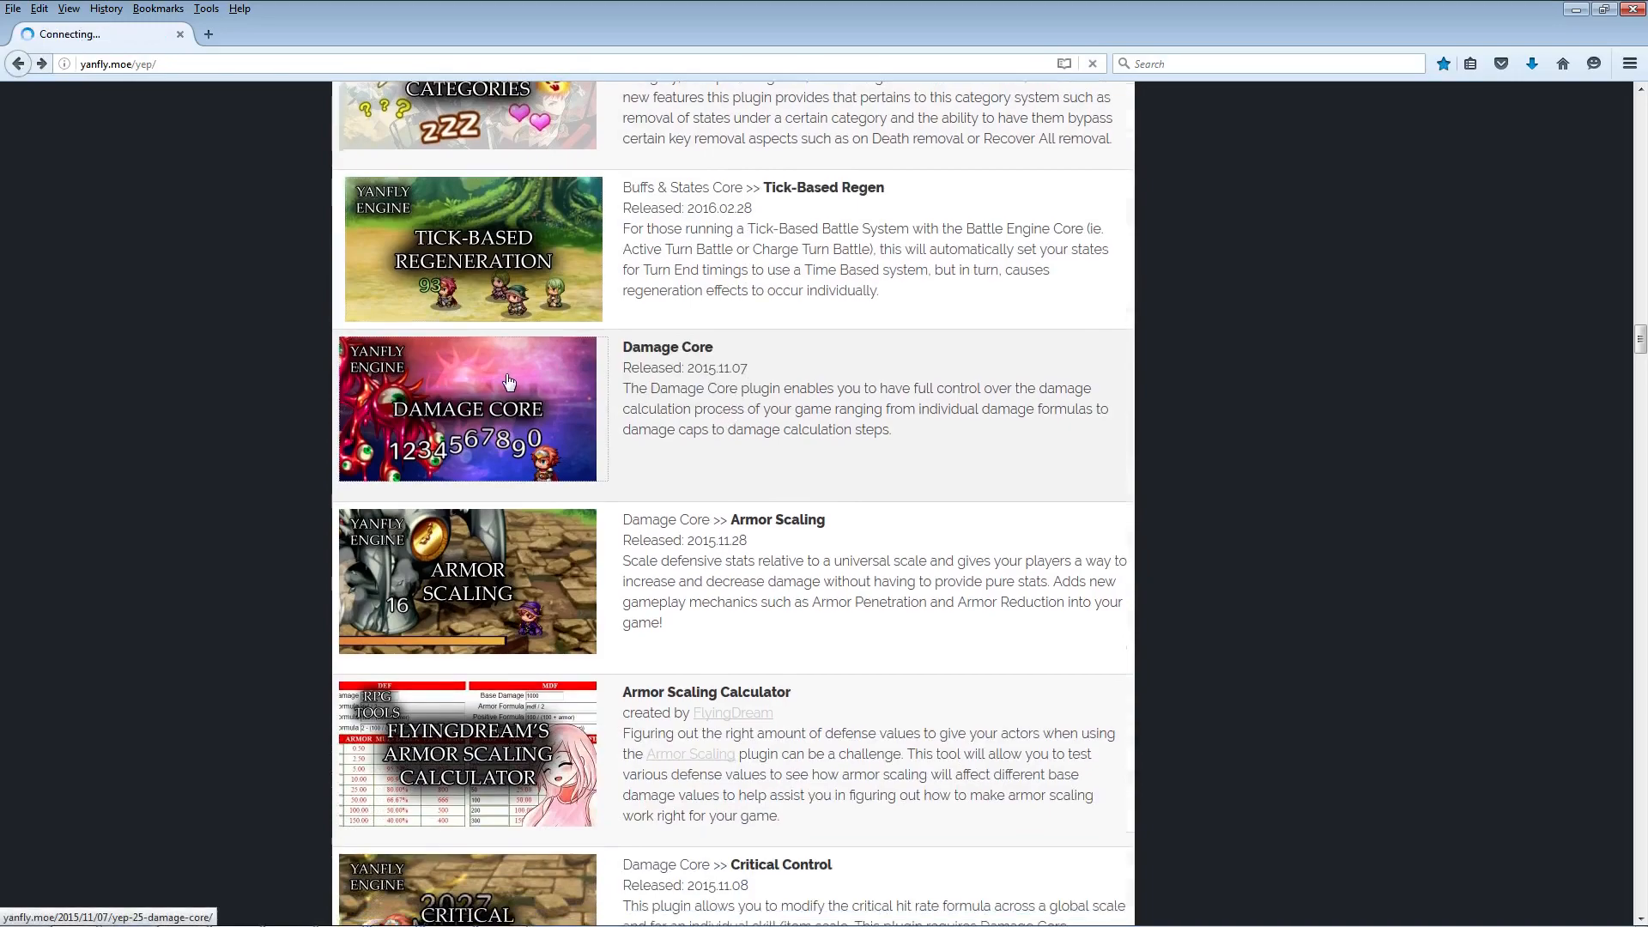
Step: Save the English Mirror download as YEP_DamageCore.js in the project's js/plugins folder and return to the plugin list page
{"action": "scroll", "coordinate": [482, 747], "scroll_direction": "down", "scroll_amount": 2}
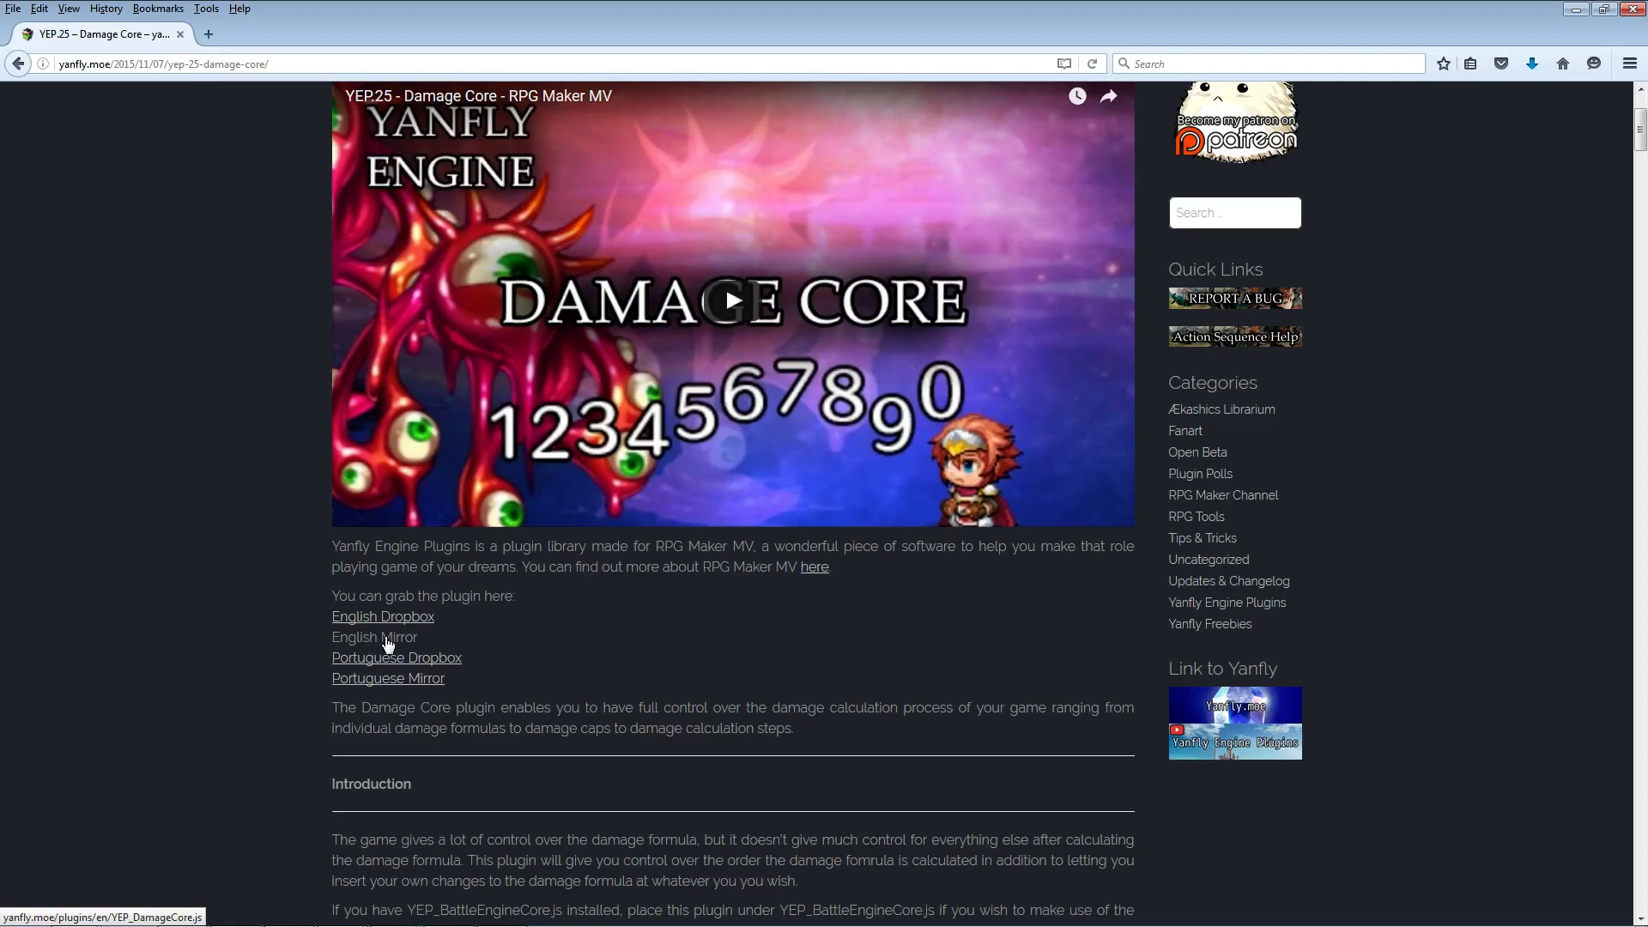
{"action": "right_click", "coordinate": [378, 642]}
{"action": "left_click", "coordinate": [477, 724]}
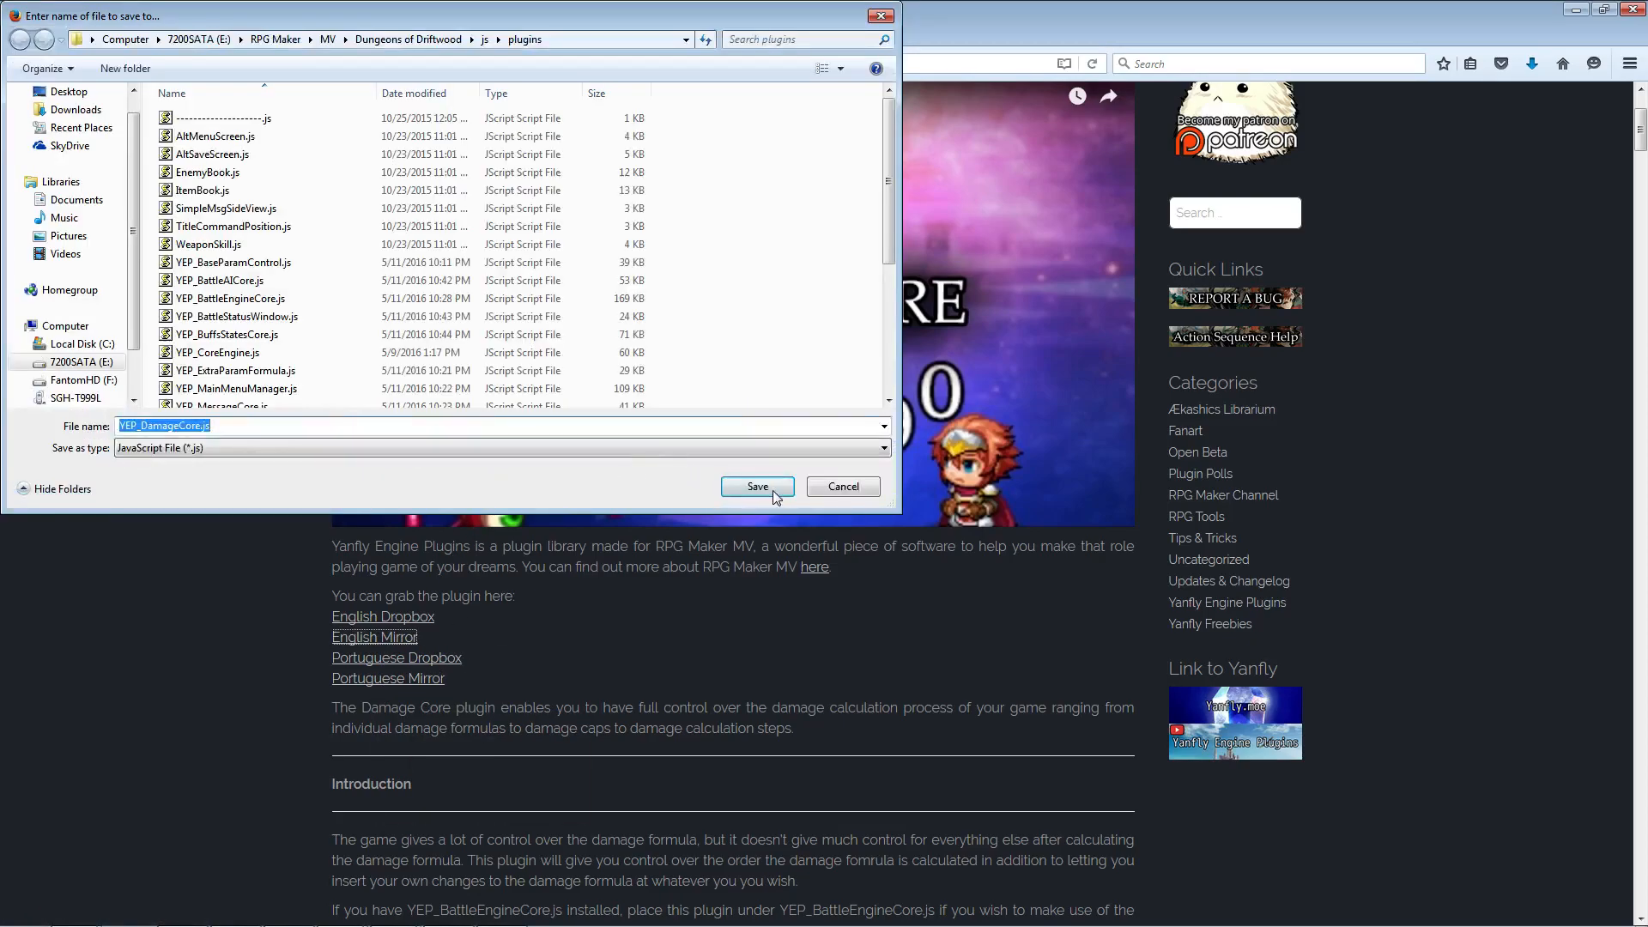
{"action": "left_click", "coordinate": [760, 487]}
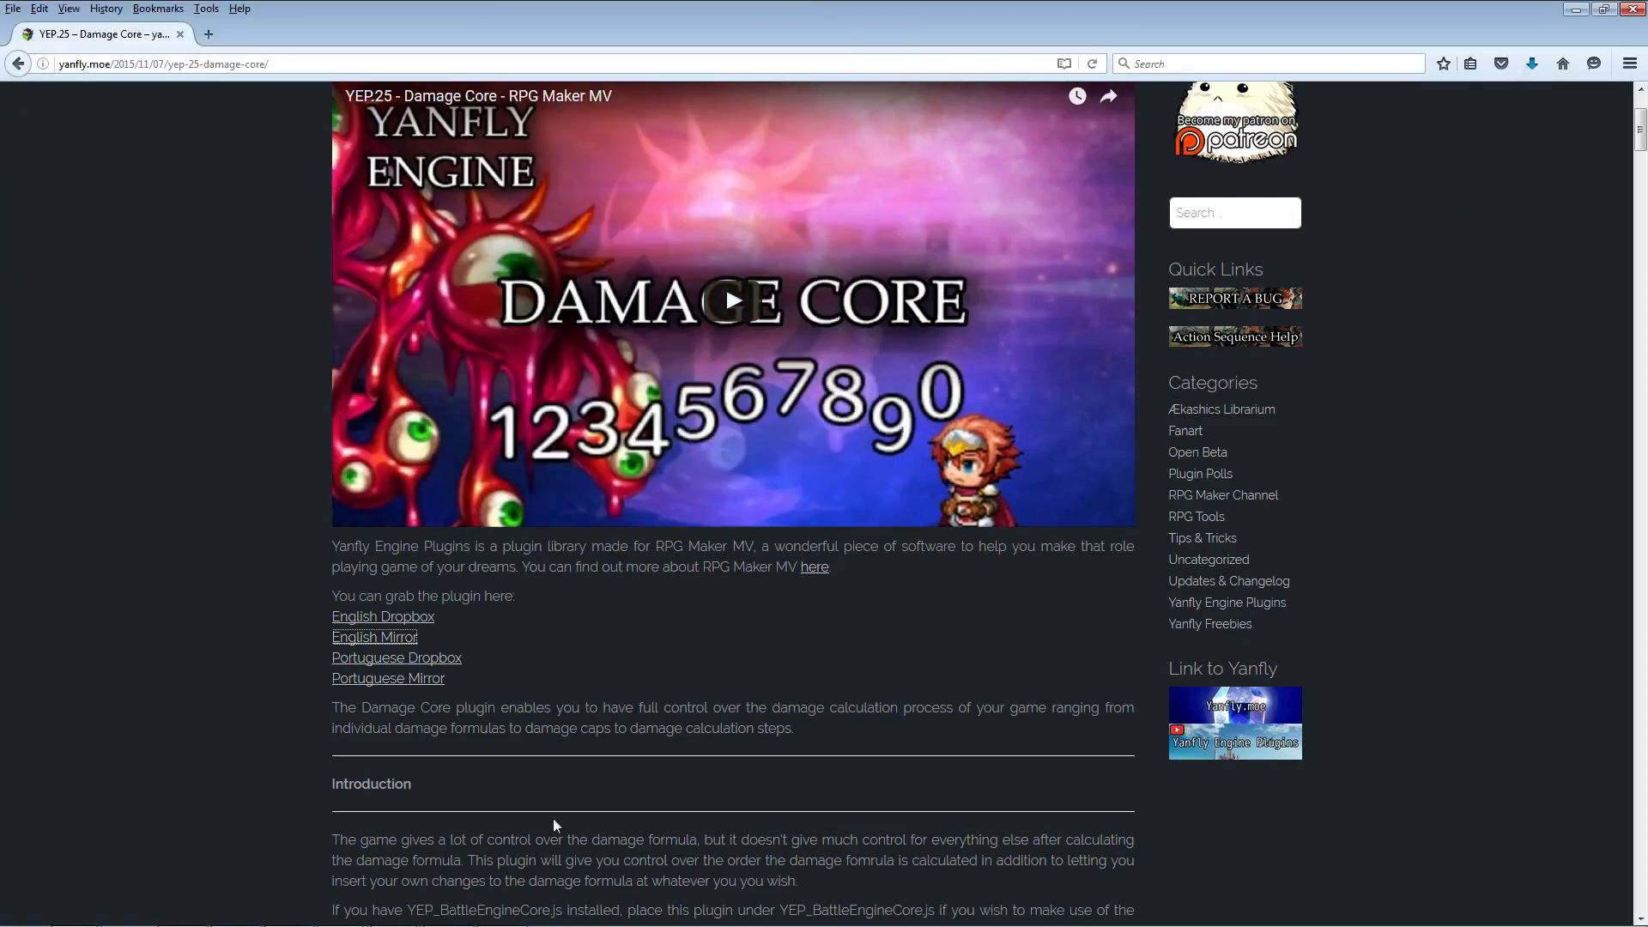
{"action": "key", "text": "alt+Left"}
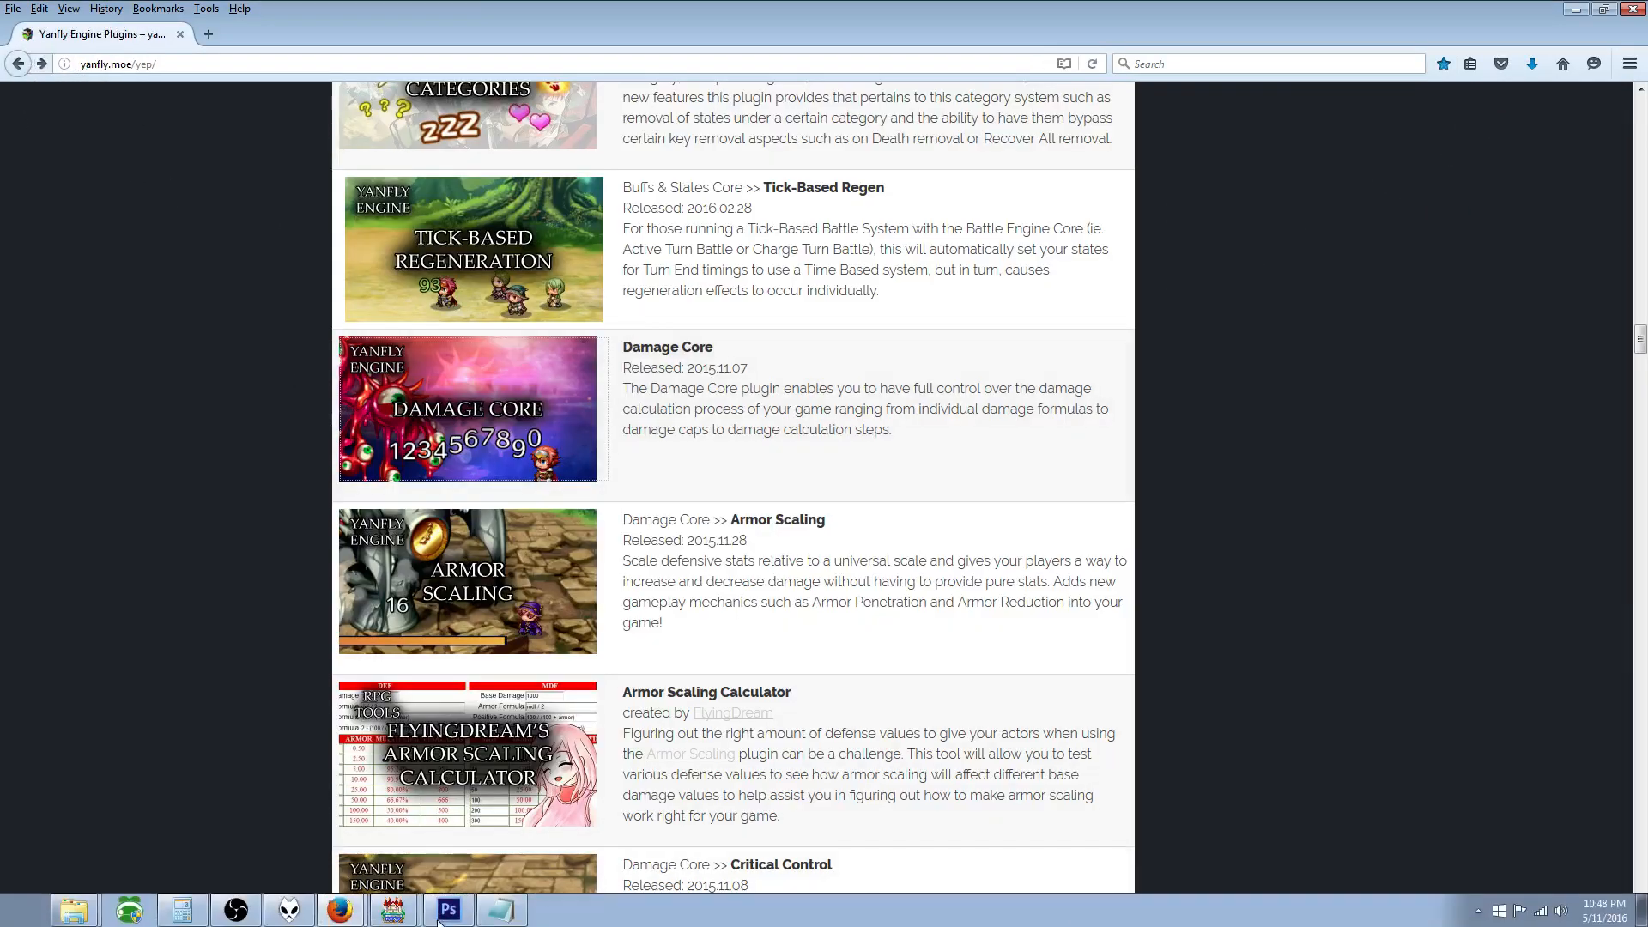
Step: Switch to RPG Maker MV and choose YEP_DamageCore for a new plugin entry below YEP_X_TickBasedRegen
{"action": "left_click", "coordinate": [393, 910]}
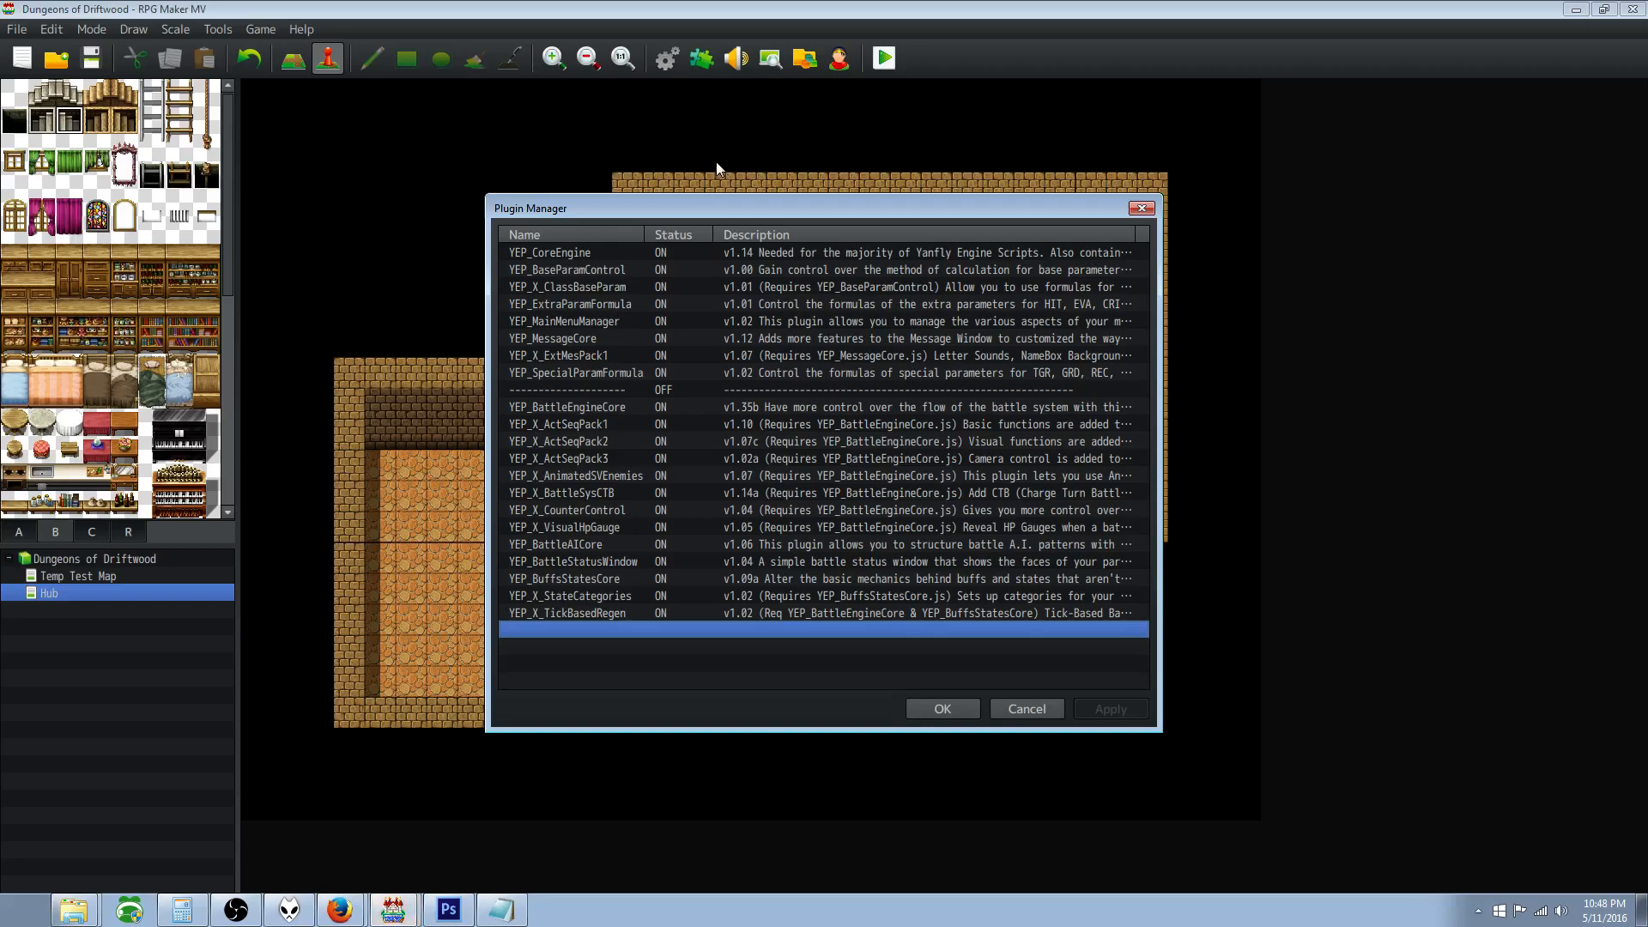
{"action": "double_click", "coordinate": [606, 630]}
{"action": "left_click", "coordinate": [736, 333]}
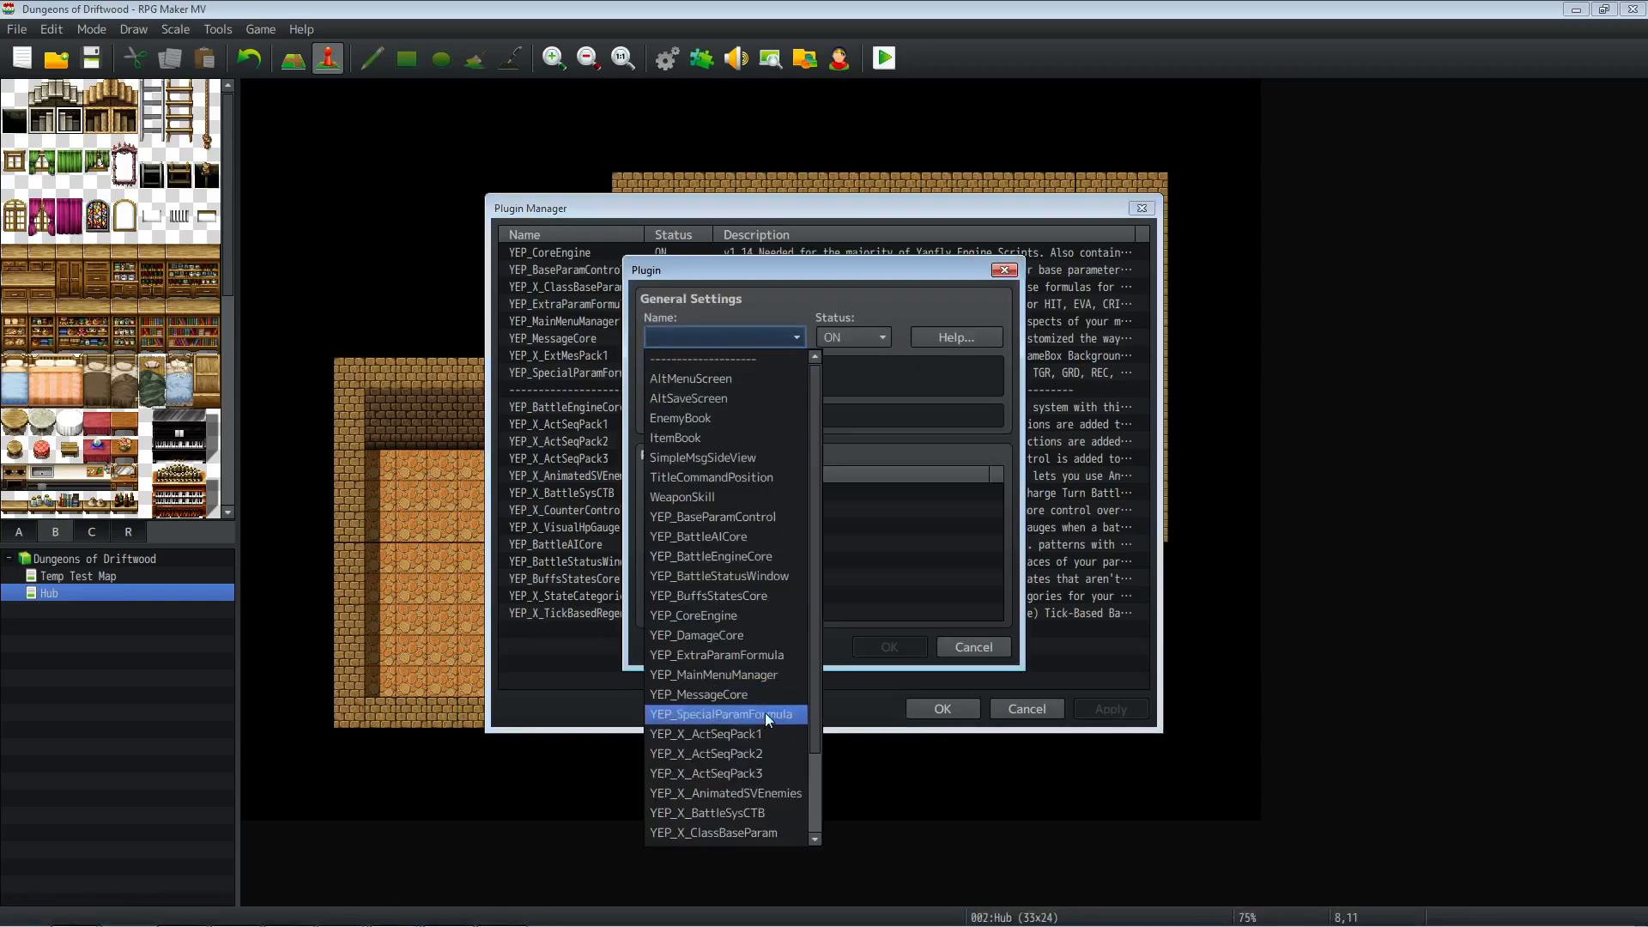
{"action": "left_click", "coordinate": [717, 635]}
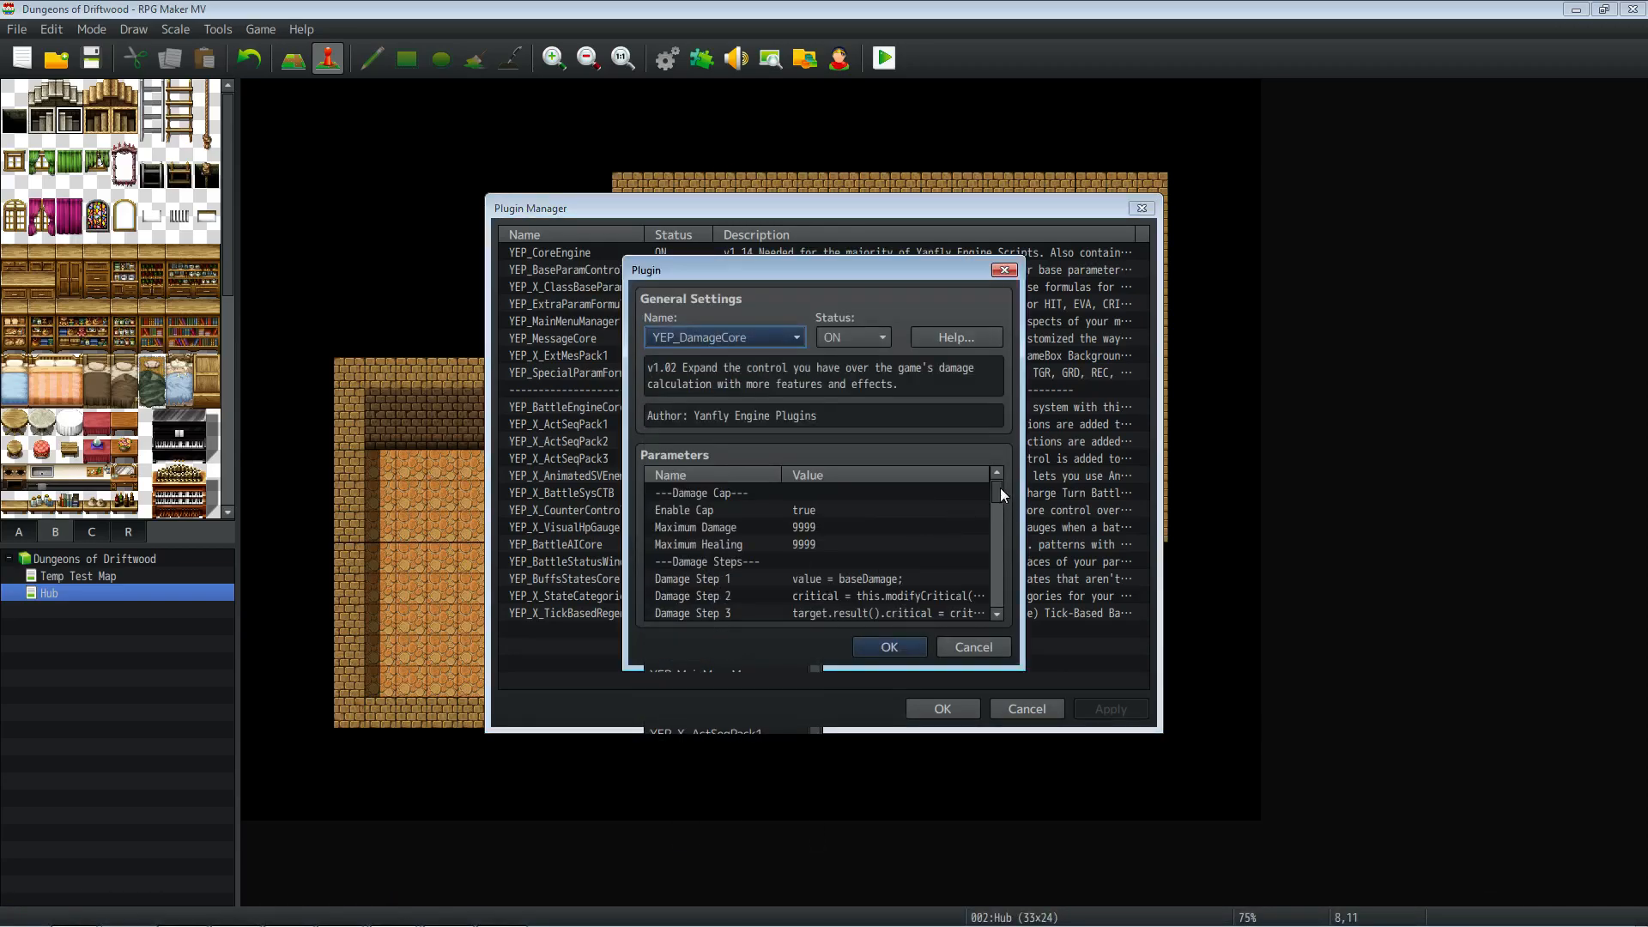
Step: Review the Damage Core parameters, from the damage cap settings through the list of damage steps
{"action": "scroll", "coordinate": [997, 487], "scroll_direction": "down", "scroll_amount": 1}
{"action": "left_click", "coordinate": [843, 513]}
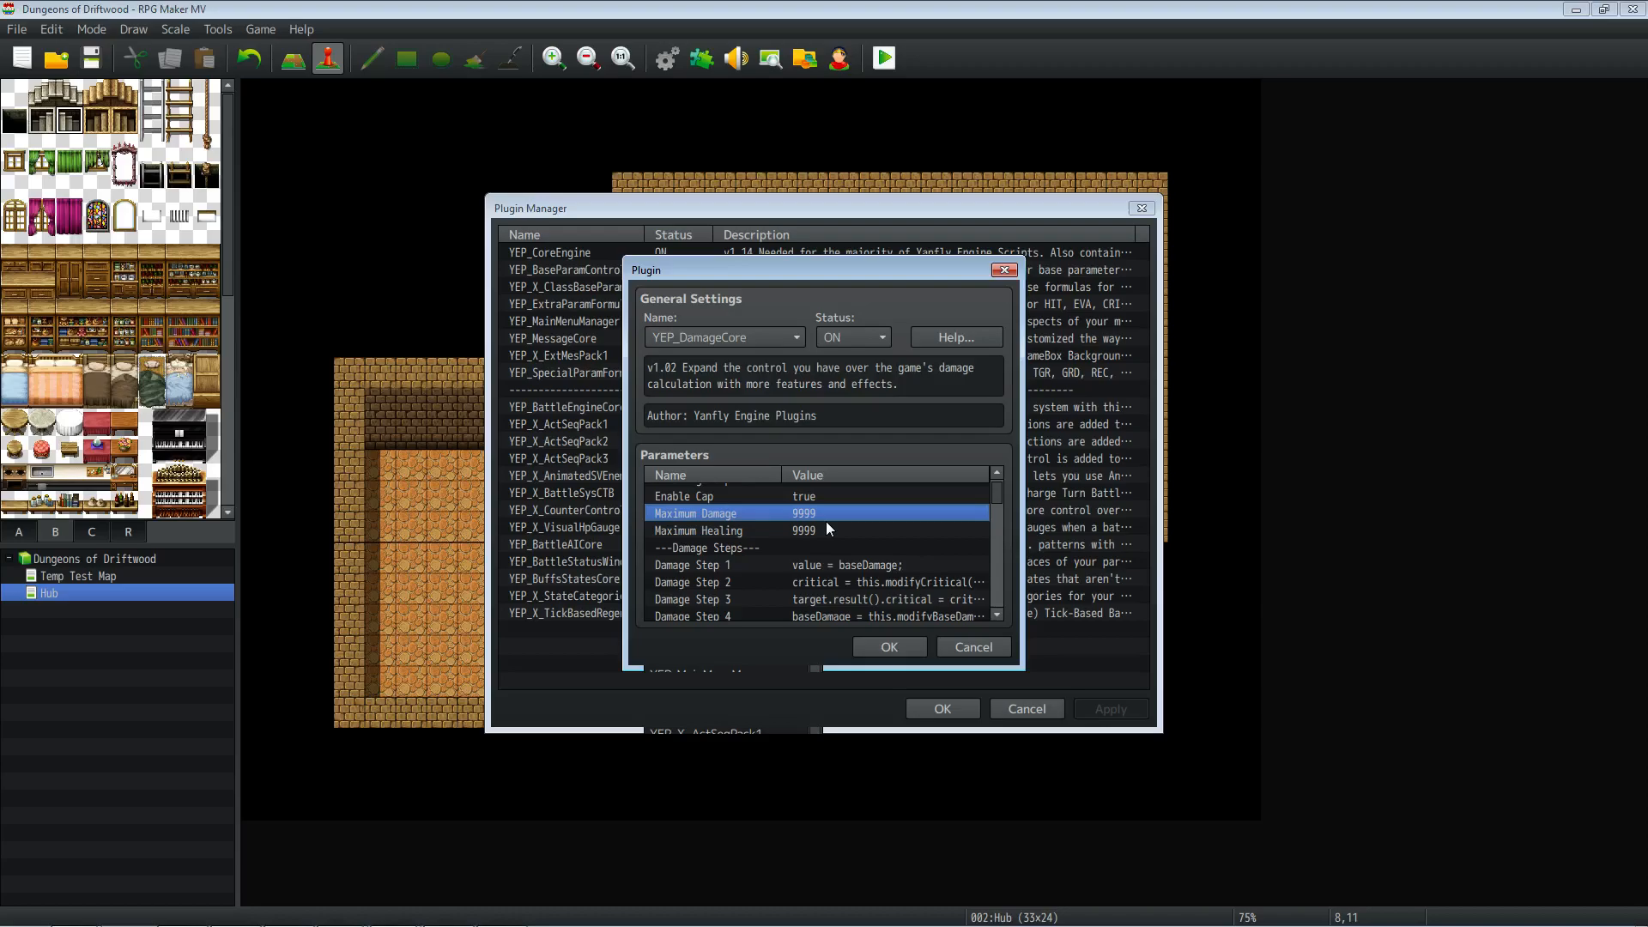
{"action": "scroll", "coordinate": [826, 522], "scroll_direction": "down", "scroll_amount": 5}
{"action": "scroll", "coordinate": [821, 536], "scroll_direction": "down", "scroll_amount": 6}
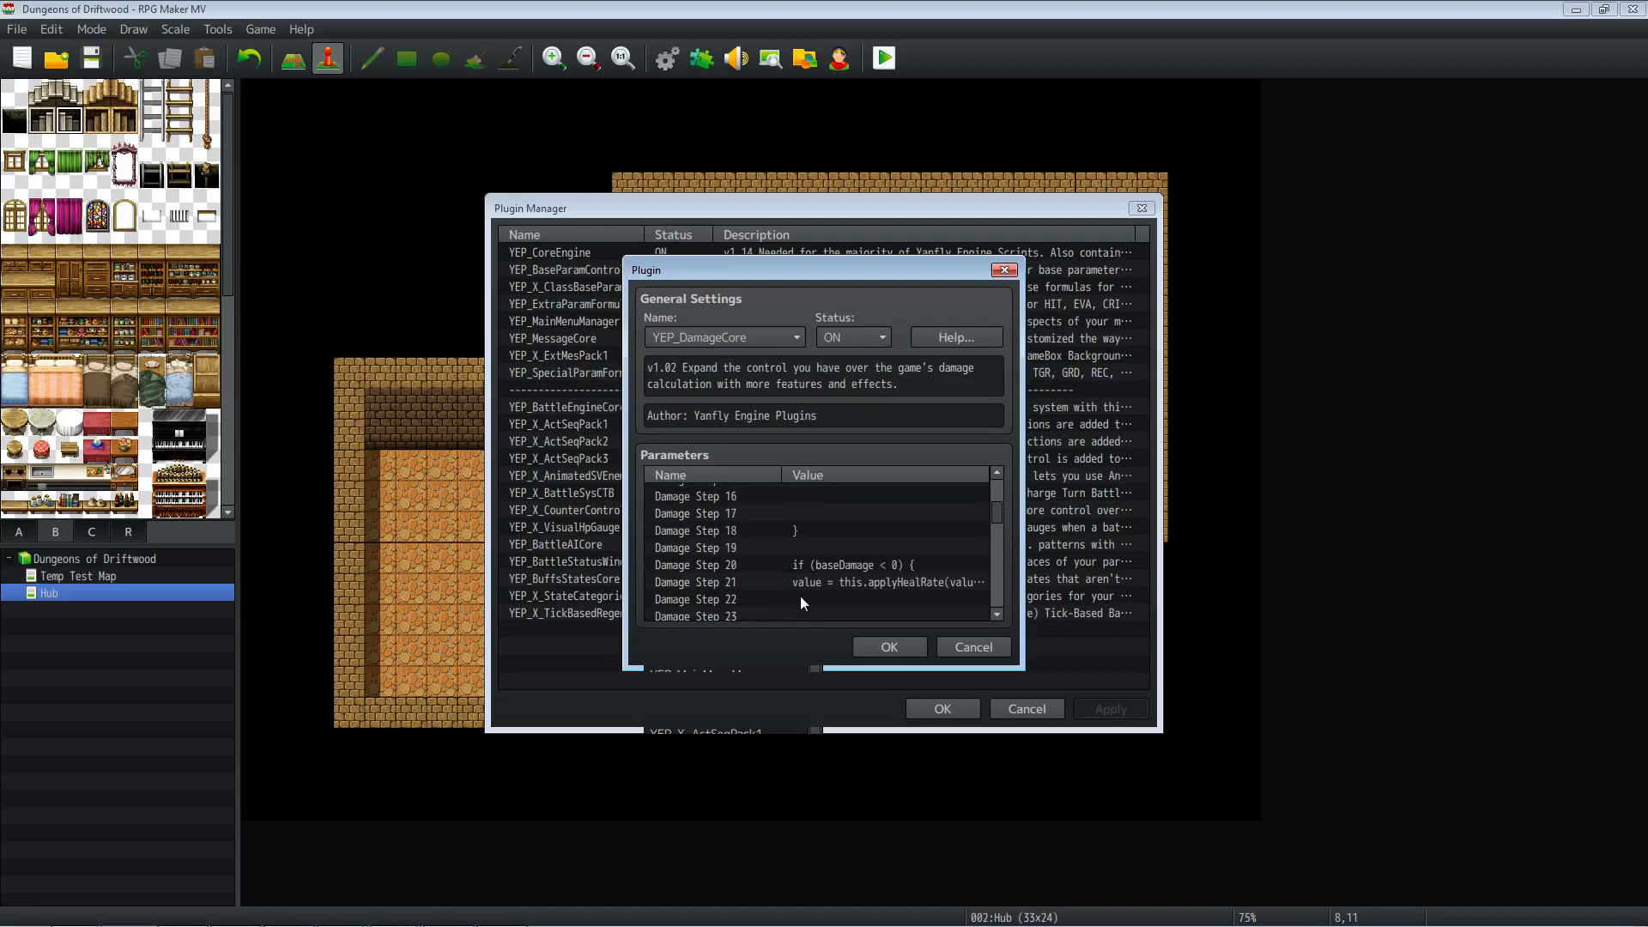
{"action": "scroll", "coordinate": [771, 553], "scroll_direction": "down", "scroll_amount": 10}
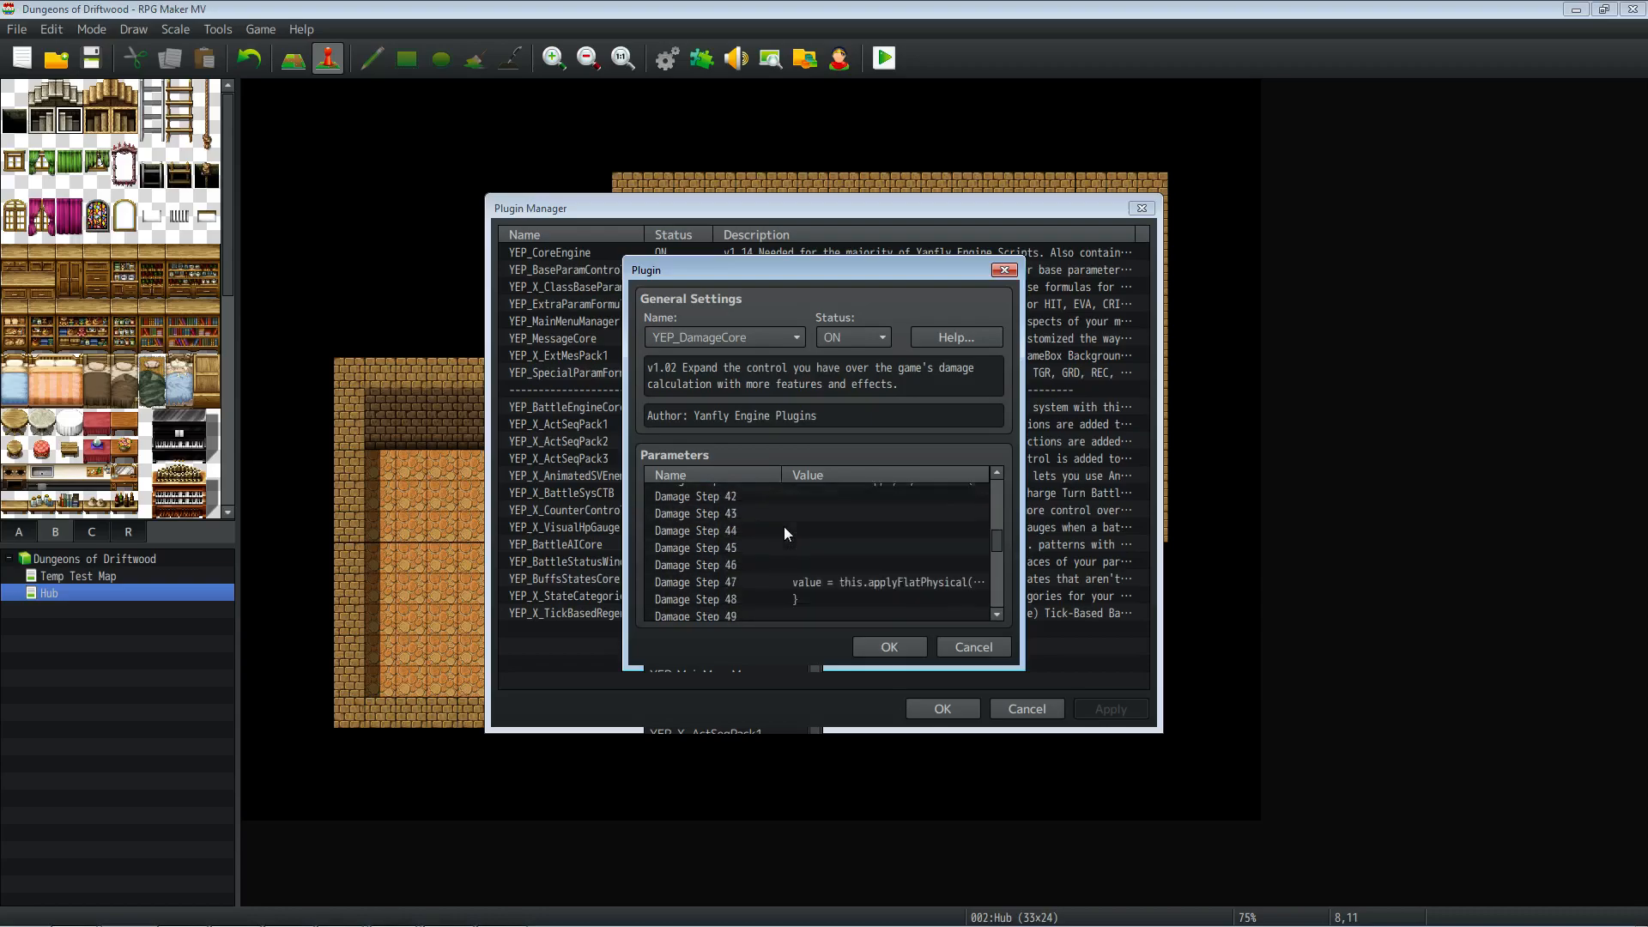
{"action": "scroll", "coordinate": [811, 514], "scroll_direction": "down", "scroll_amount": 5}
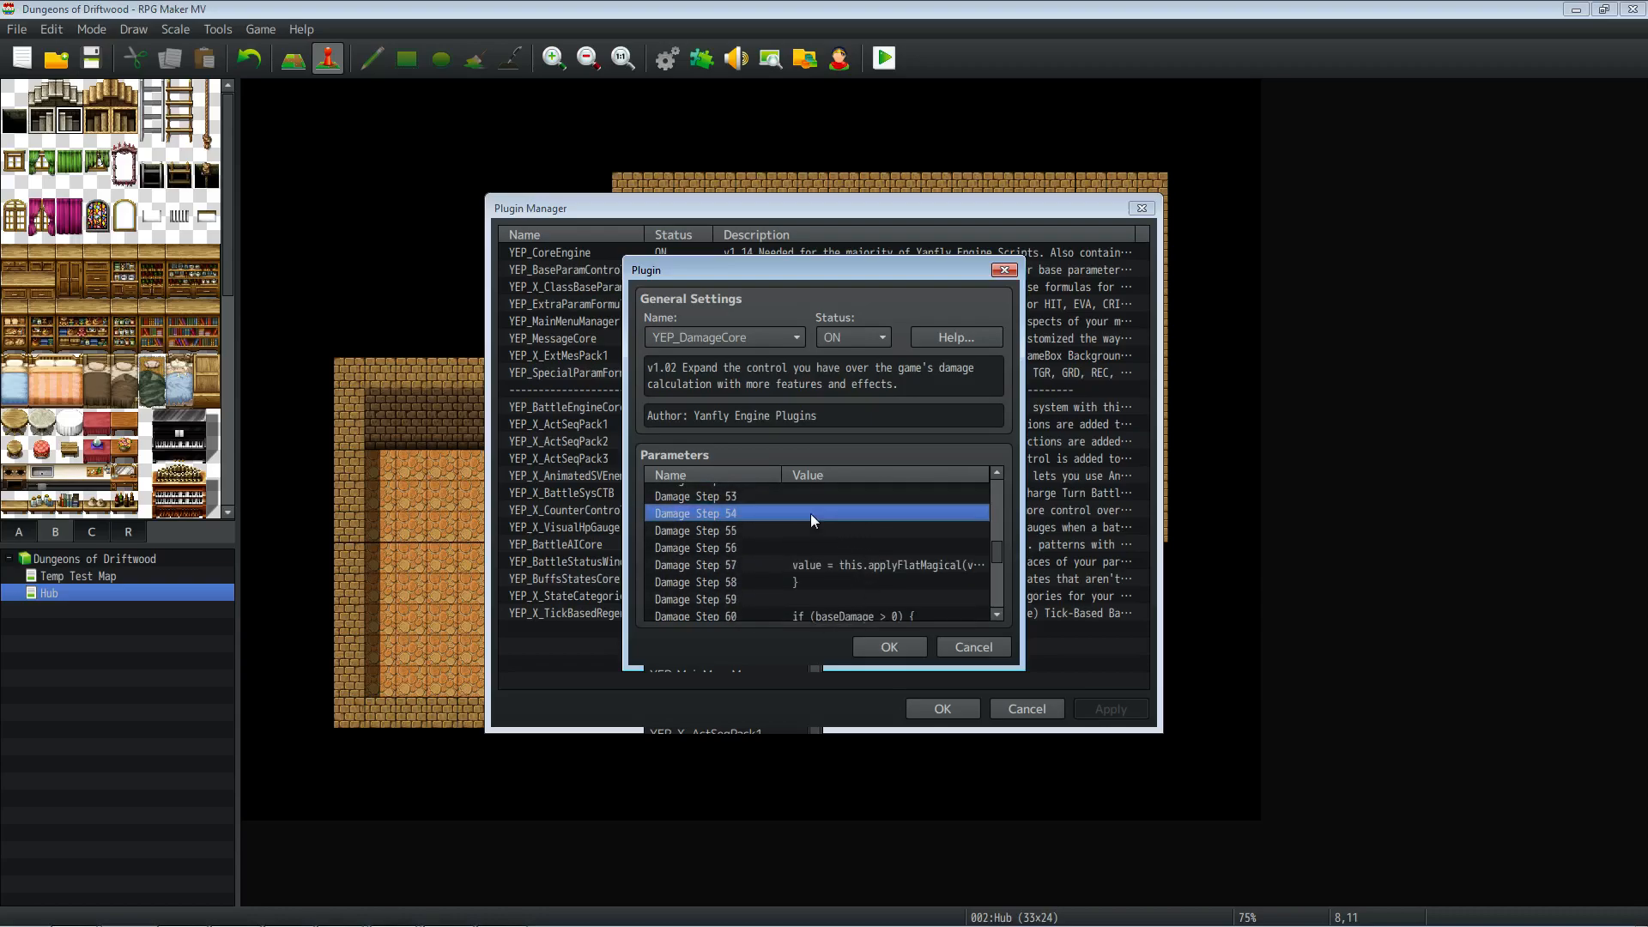
{"action": "scroll", "coordinate": [779, 513], "scroll_direction": "down", "scroll_amount": 7}
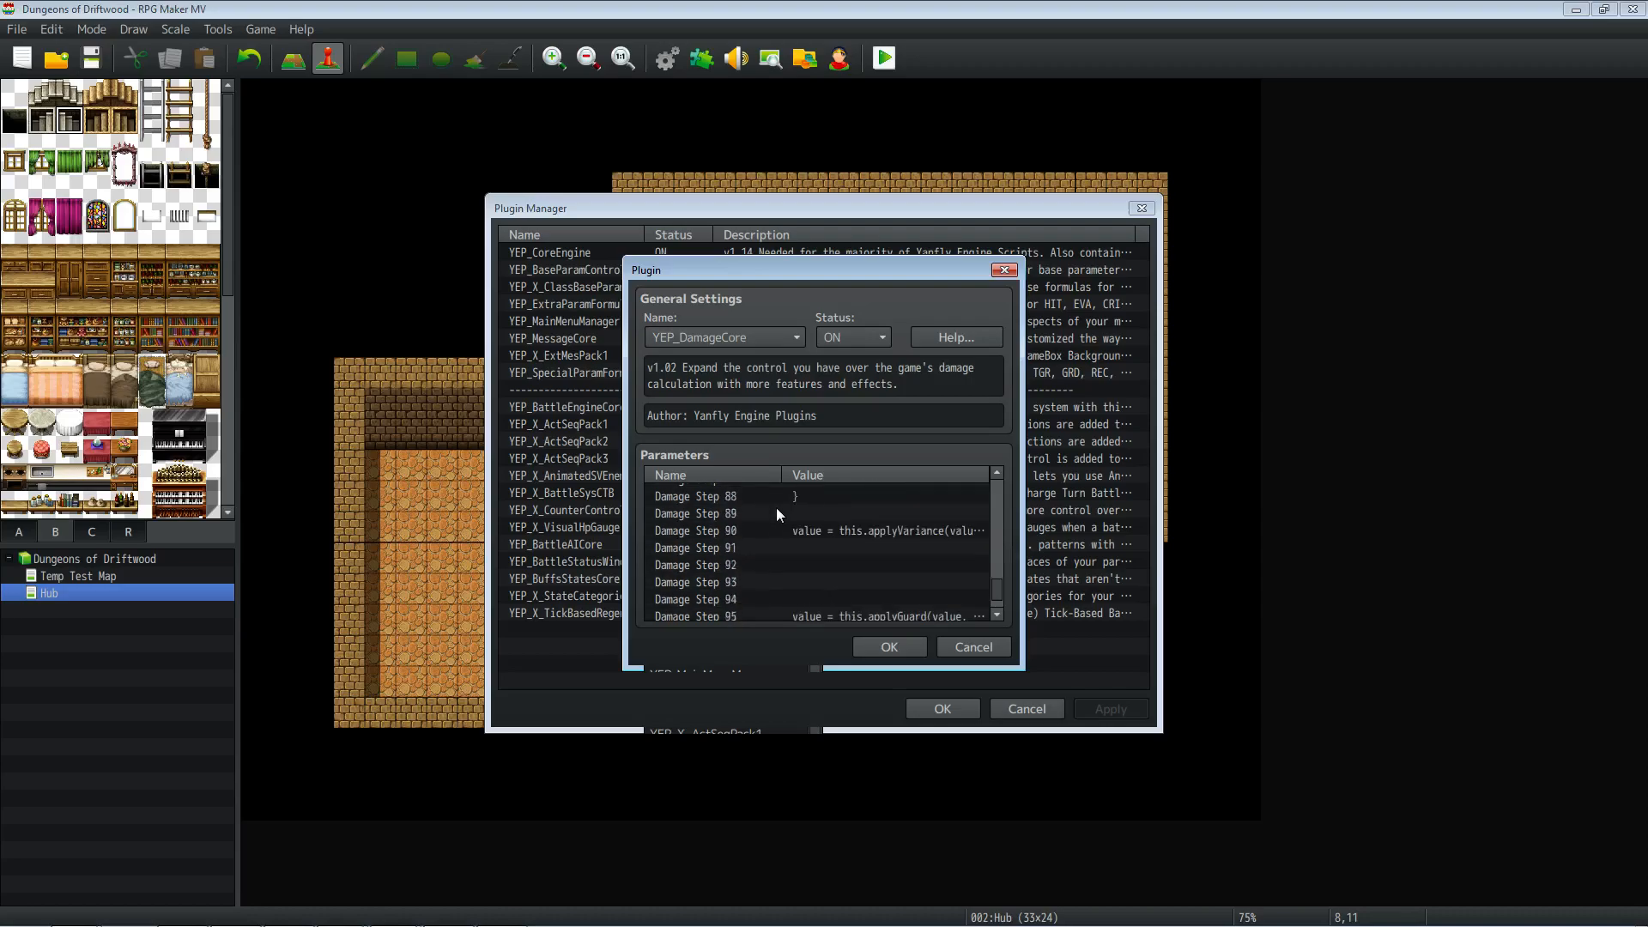
{"action": "left_click", "coordinate": [816, 577]}
{"action": "scroll", "coordinate": [827, 539], "scroll_direction": "up", "scroll_amount": 12}
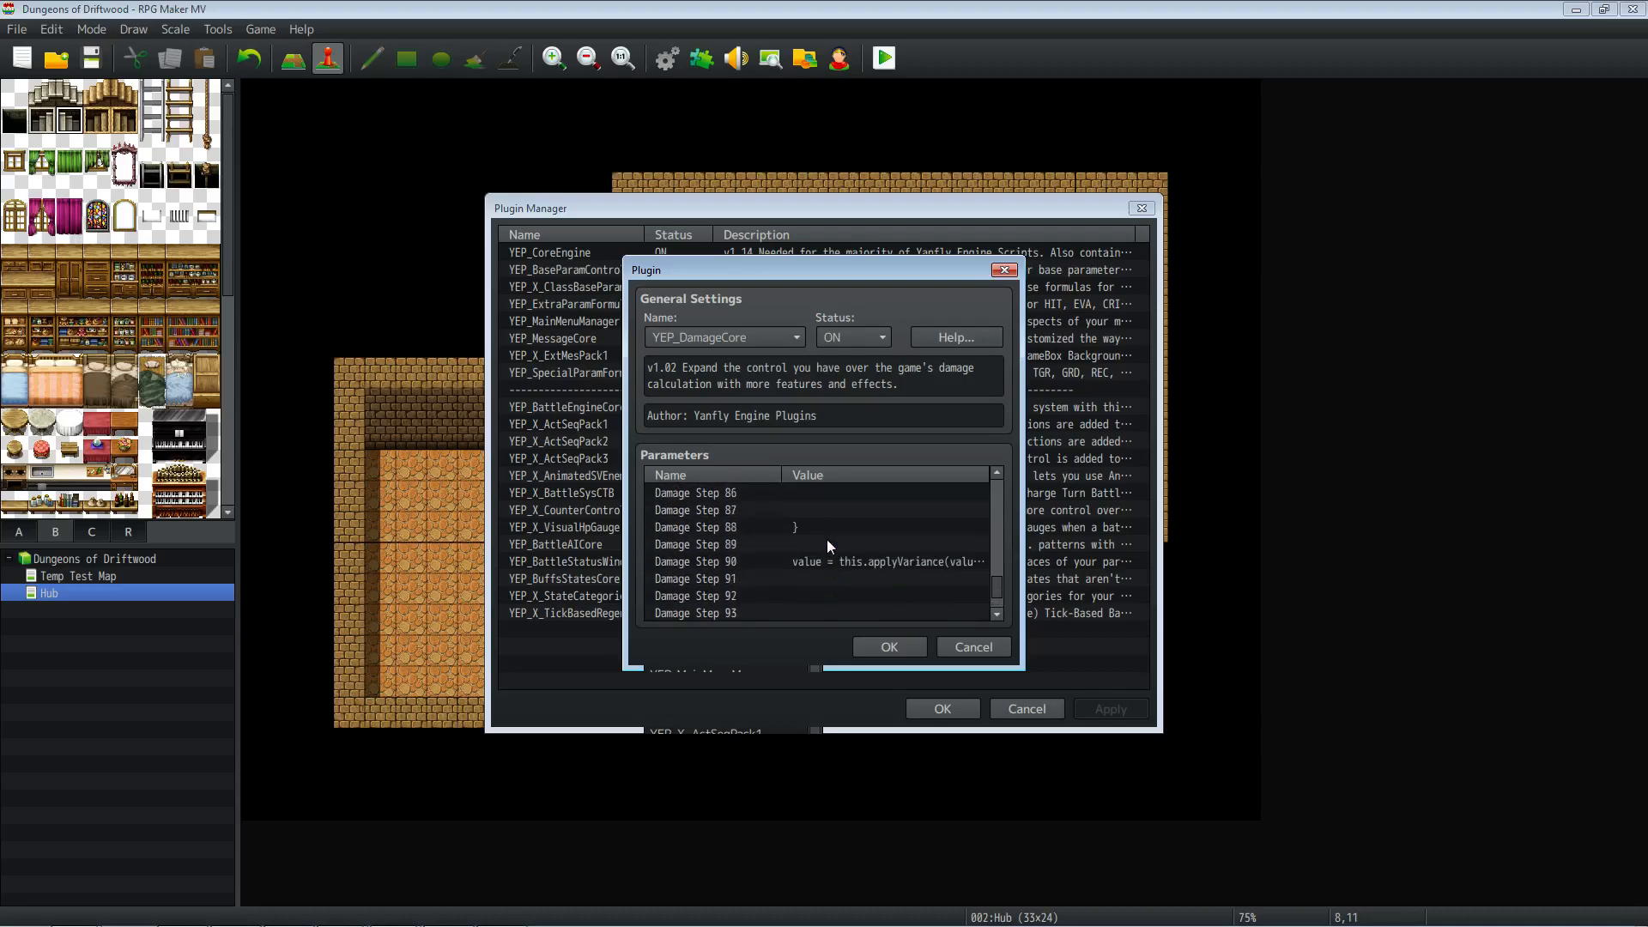
{"action": "scroll", "coordinate": [820, 553], "scroll_direction": "up", "scroll_amount": 11}
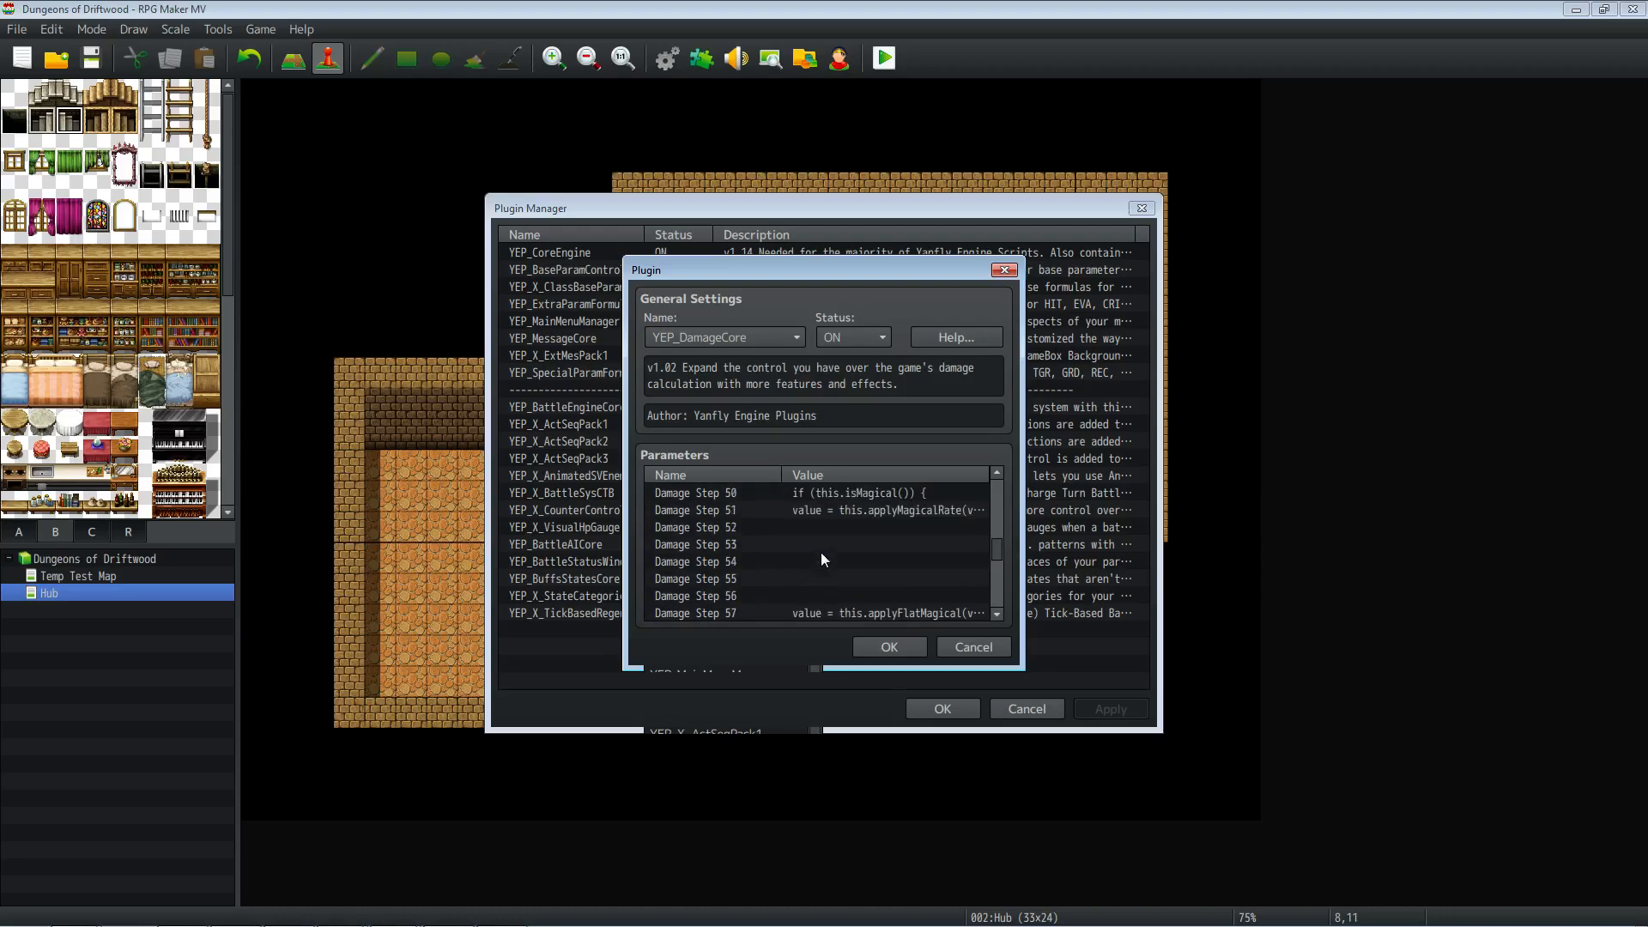
{"action": "scroll", "coordinate": [815, 559], "scroll_direction": "up", "scroll_amount": 8}
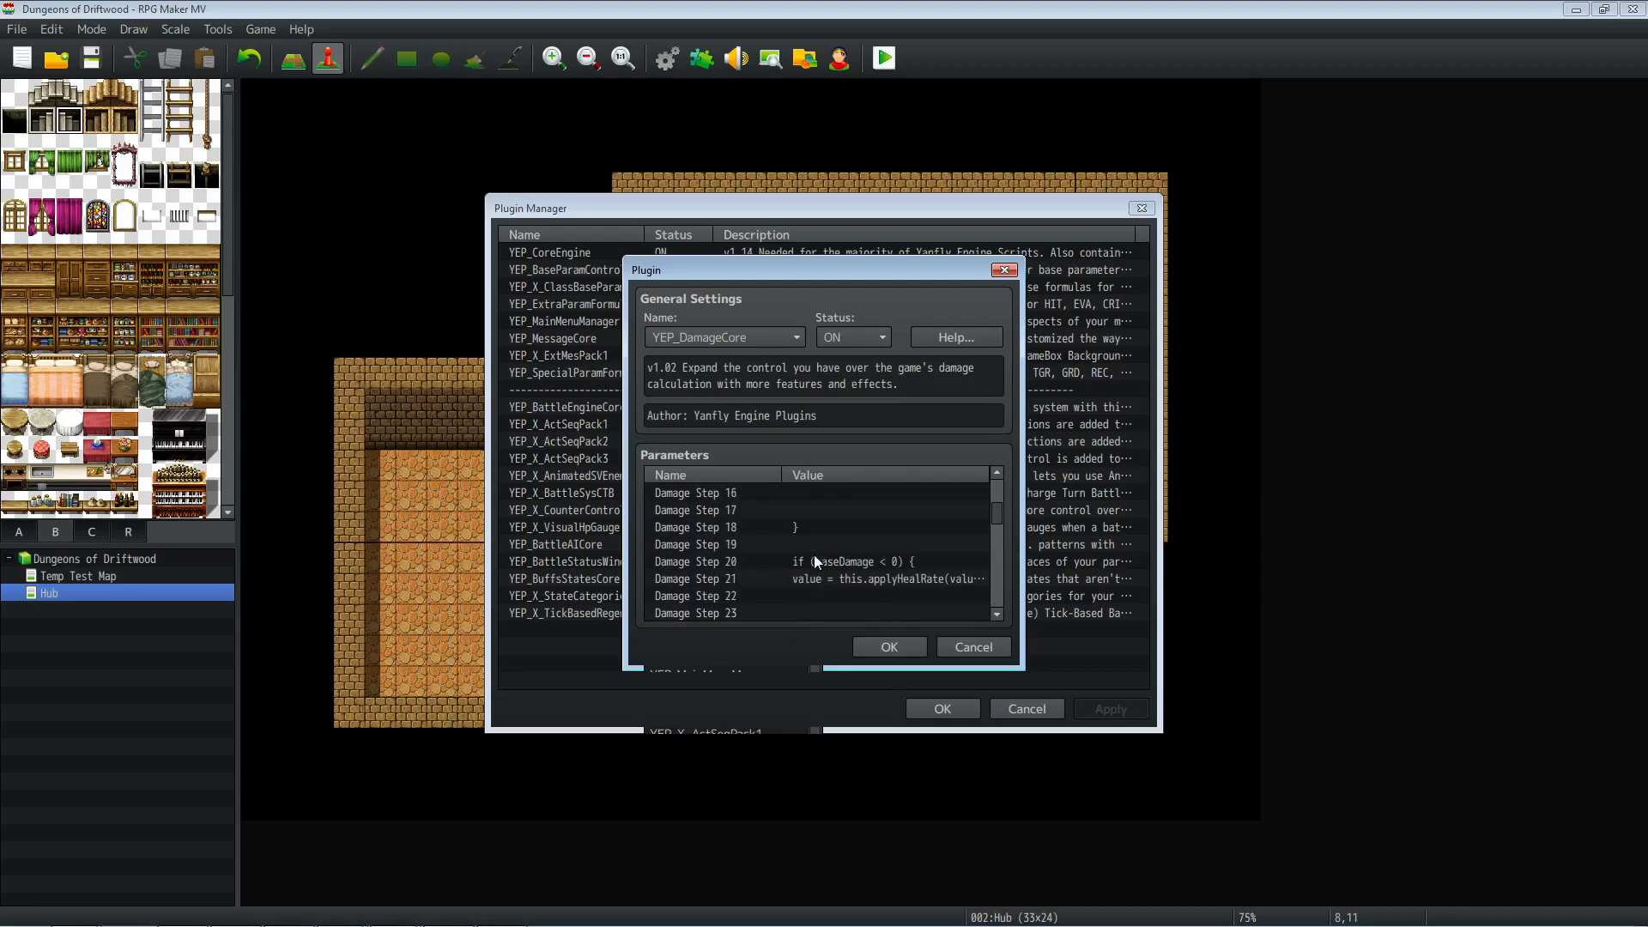
{"action": "scroll", "coordinate": [809, 556], "scroll_direction": "down", "scroll_amount": 5}
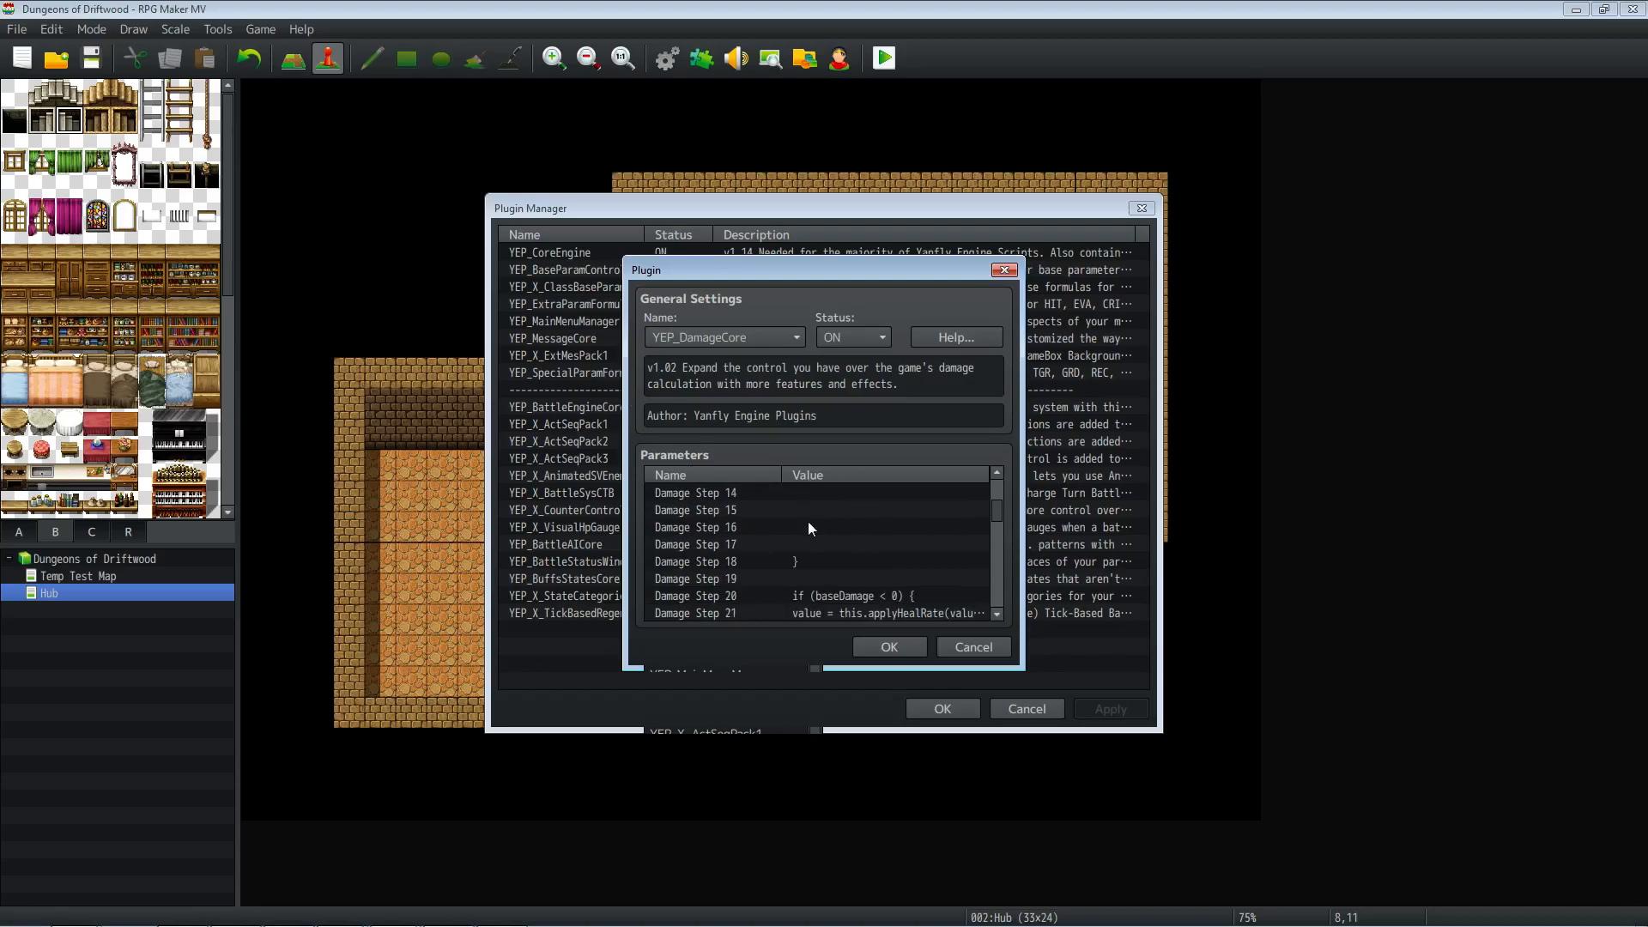
{"action": "scroll", "coordinate": [811, 533], "scroll_direction": "down", "scroll_amount": 4}
Step: Add the YEP_DamageCore entry with its default parameters and apply the plugin list changes
{"action": "left_click", "coordinate": [893, 648]}
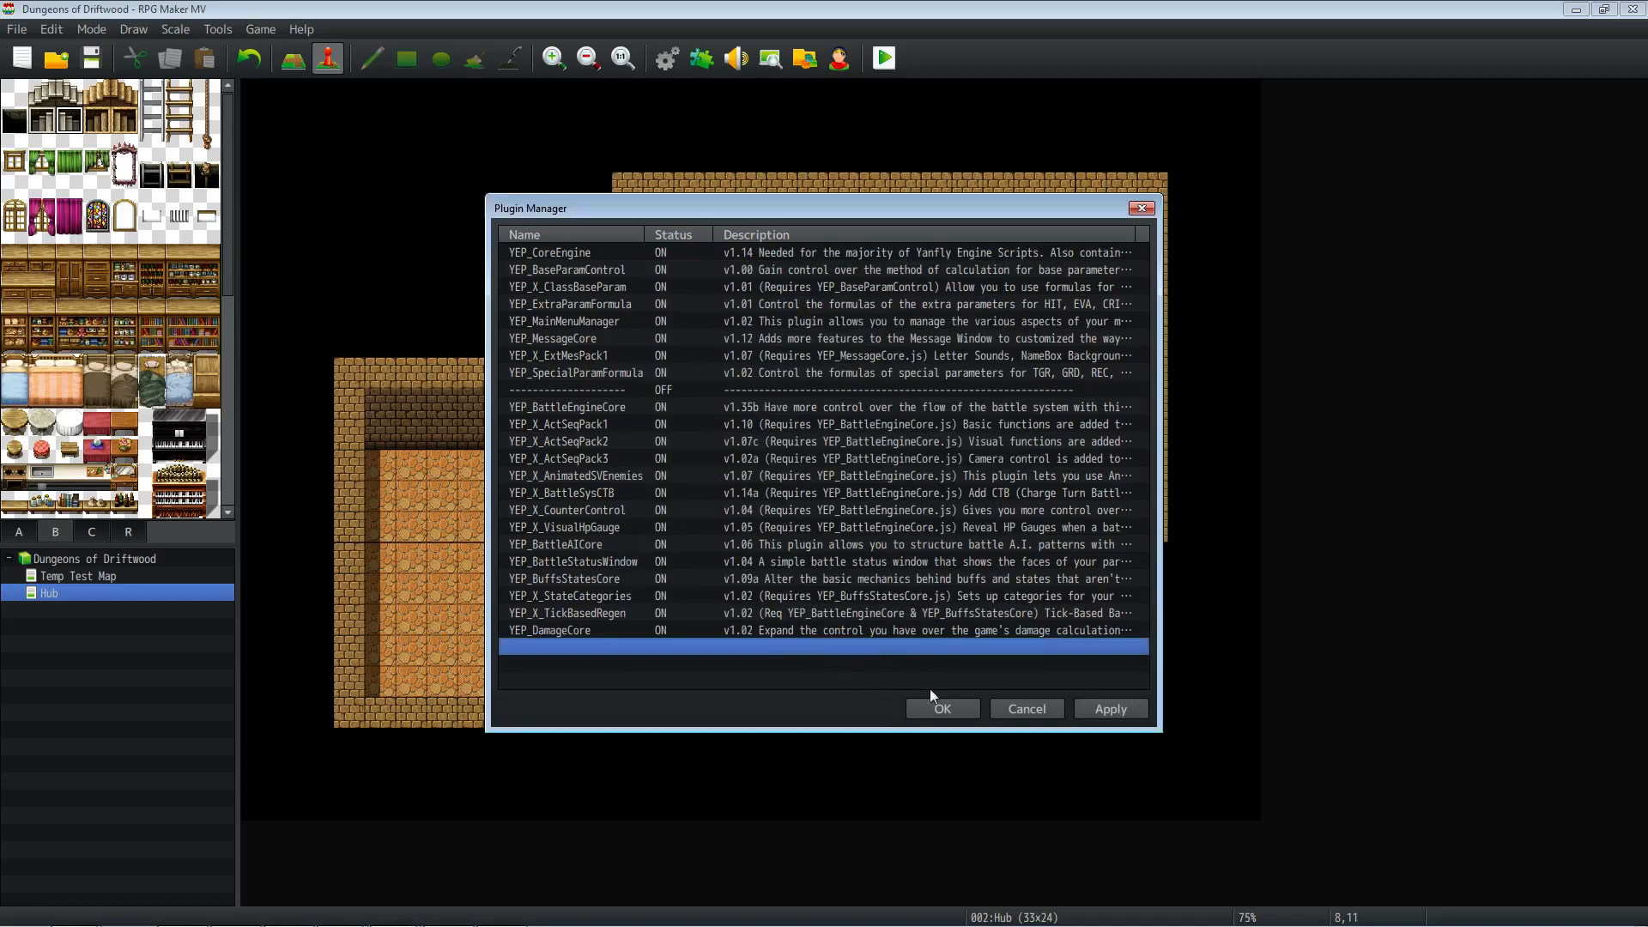
{"action": "left_click", "coordinate": [1111, 708]}
Step: Reopen the YEP_DamageCore entry, read its help text on the introduction and notetags, and return to the plugin list
{"action": "double_click", "coordinate": [610, 630]}
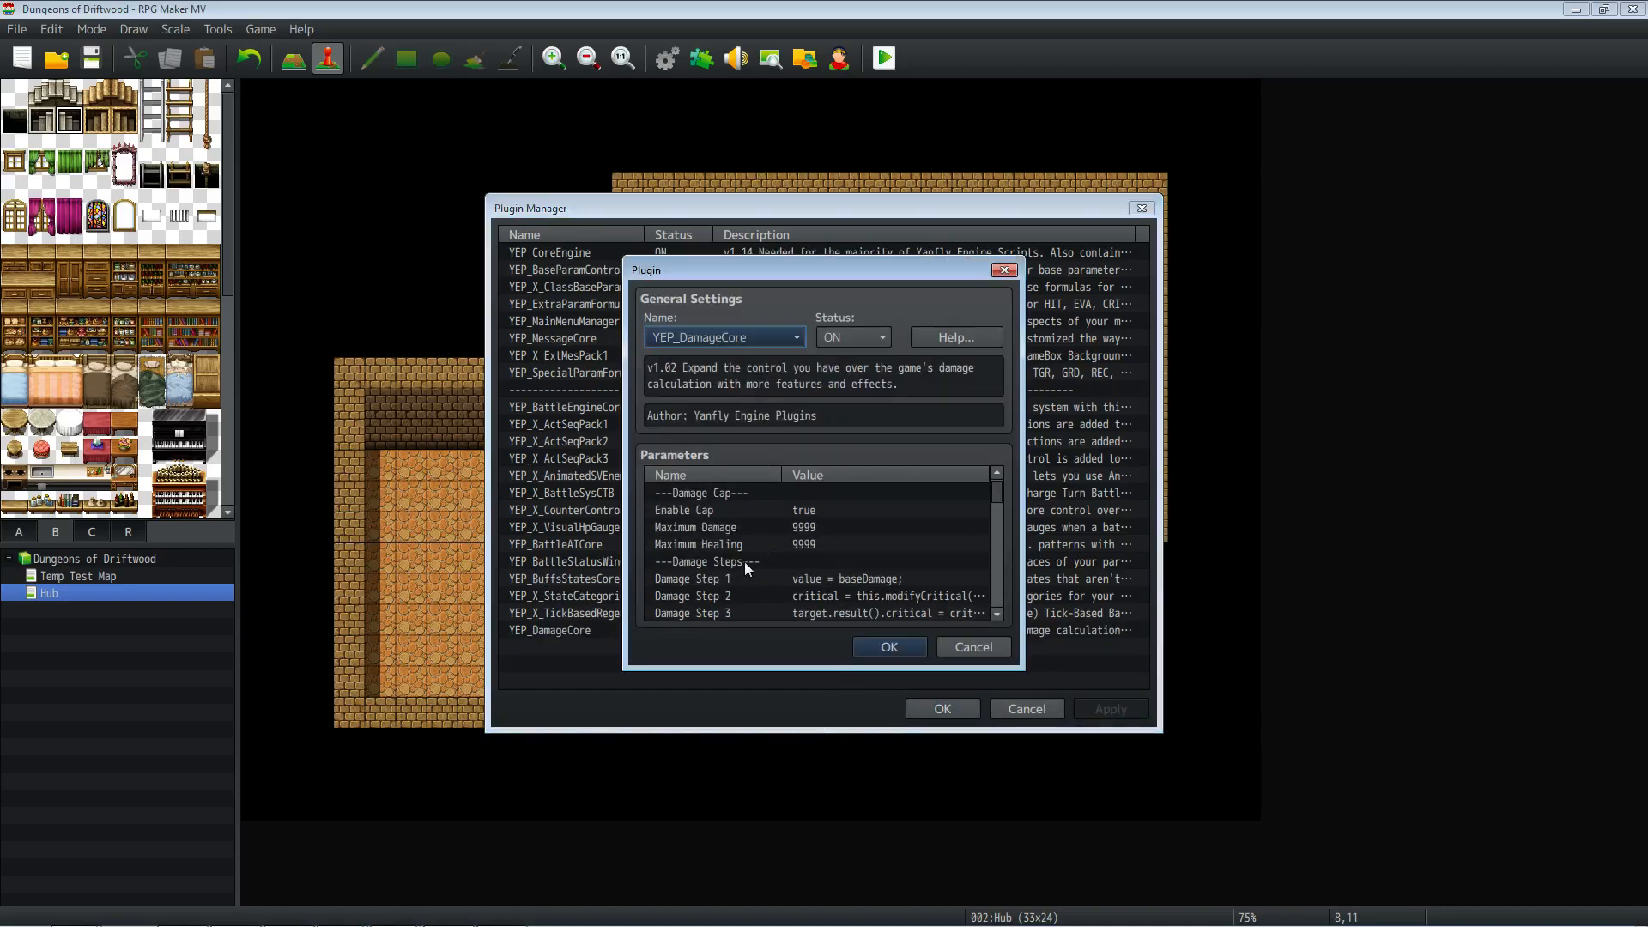
{"action": "left_click", "coordinate": [738, 527]}
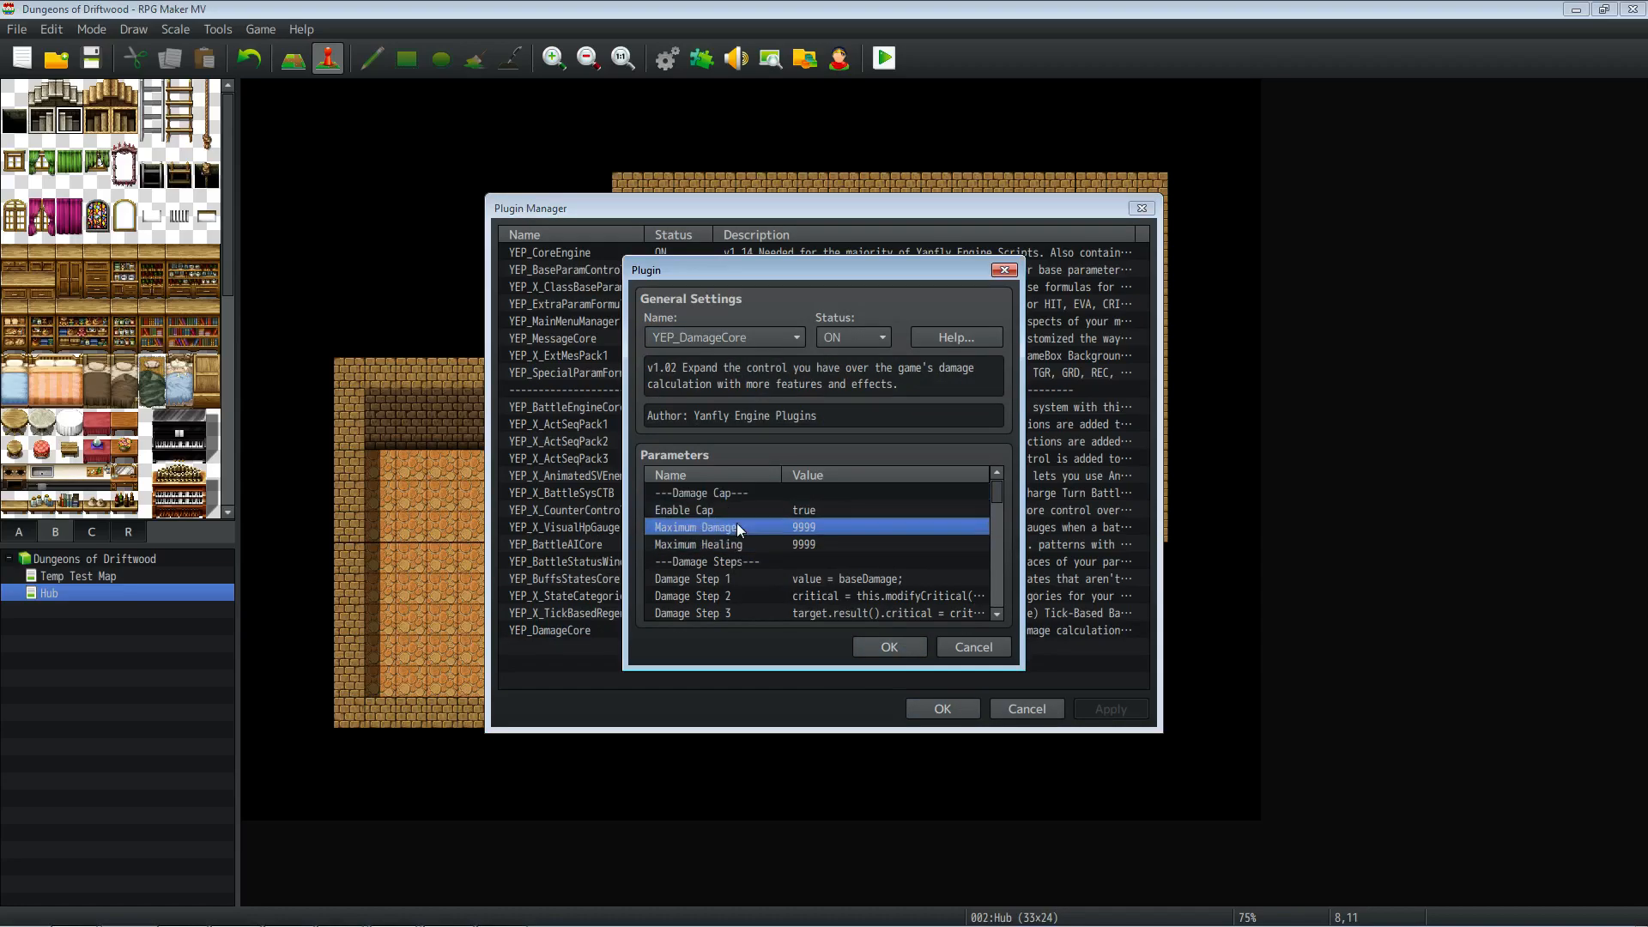
{"action": "scroll", "coordinate": [927, 550], "scroll_direction": "down", "scroll_amount": 5}
{"action": "left_click", "coordinate": [976, 342]}
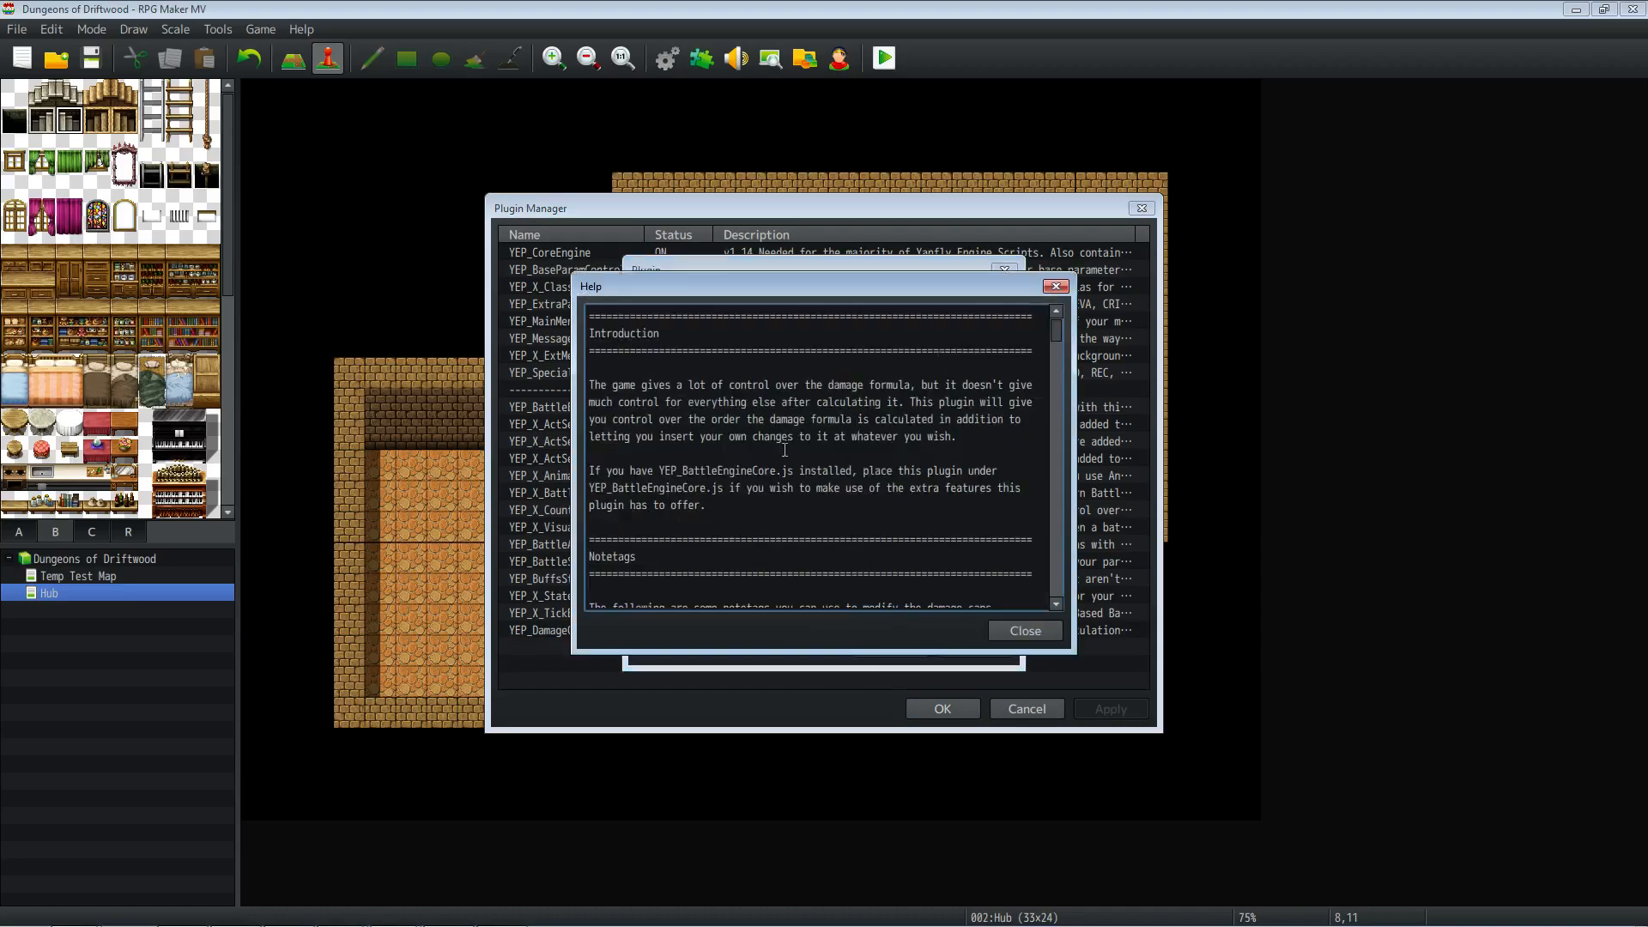
{"action": "scroll", "coordinate": [755, 503], "scroll_direction": "down", "scroll_amount": 5}
{"action": "left_click_drag", "start_coordinate": [714, 419], "coordinate": [548, 412]}
{"action": "scroll", "coordinate": [653, 429], "scroll_direction": "down", "scroll_amount": 2}
{"action": "left_click_drag", "start_coordinate": [718, 436], "coordinate": [589, 453]}
{"action": "scroll", "coordinate": [694, 461], "scroll_direction": "down", "scroll_amount": 2}
{"action": "scroll", "coordinate": [704, 478], "scroll_direction": "down", "scroll_amount": 2}
{"action": "left_click", "coordinate": [1035, 633]}
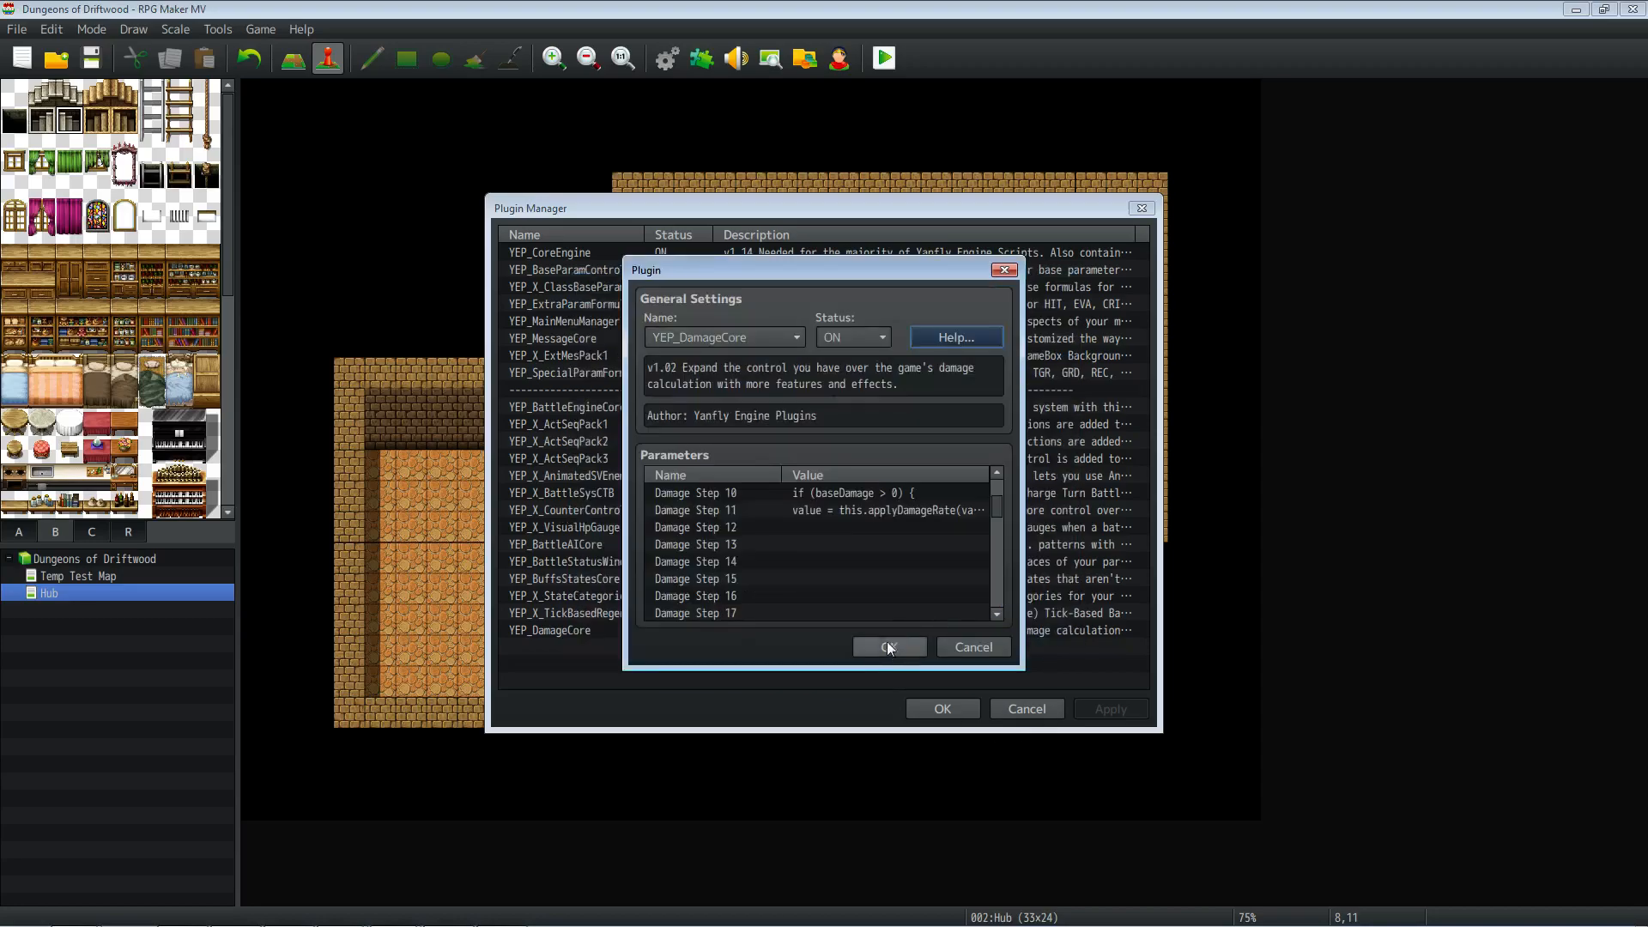
{"action": "left_click", "coordinate": [889, 637]}
{"action": "left_click", "coordinate": [1124, 712]}
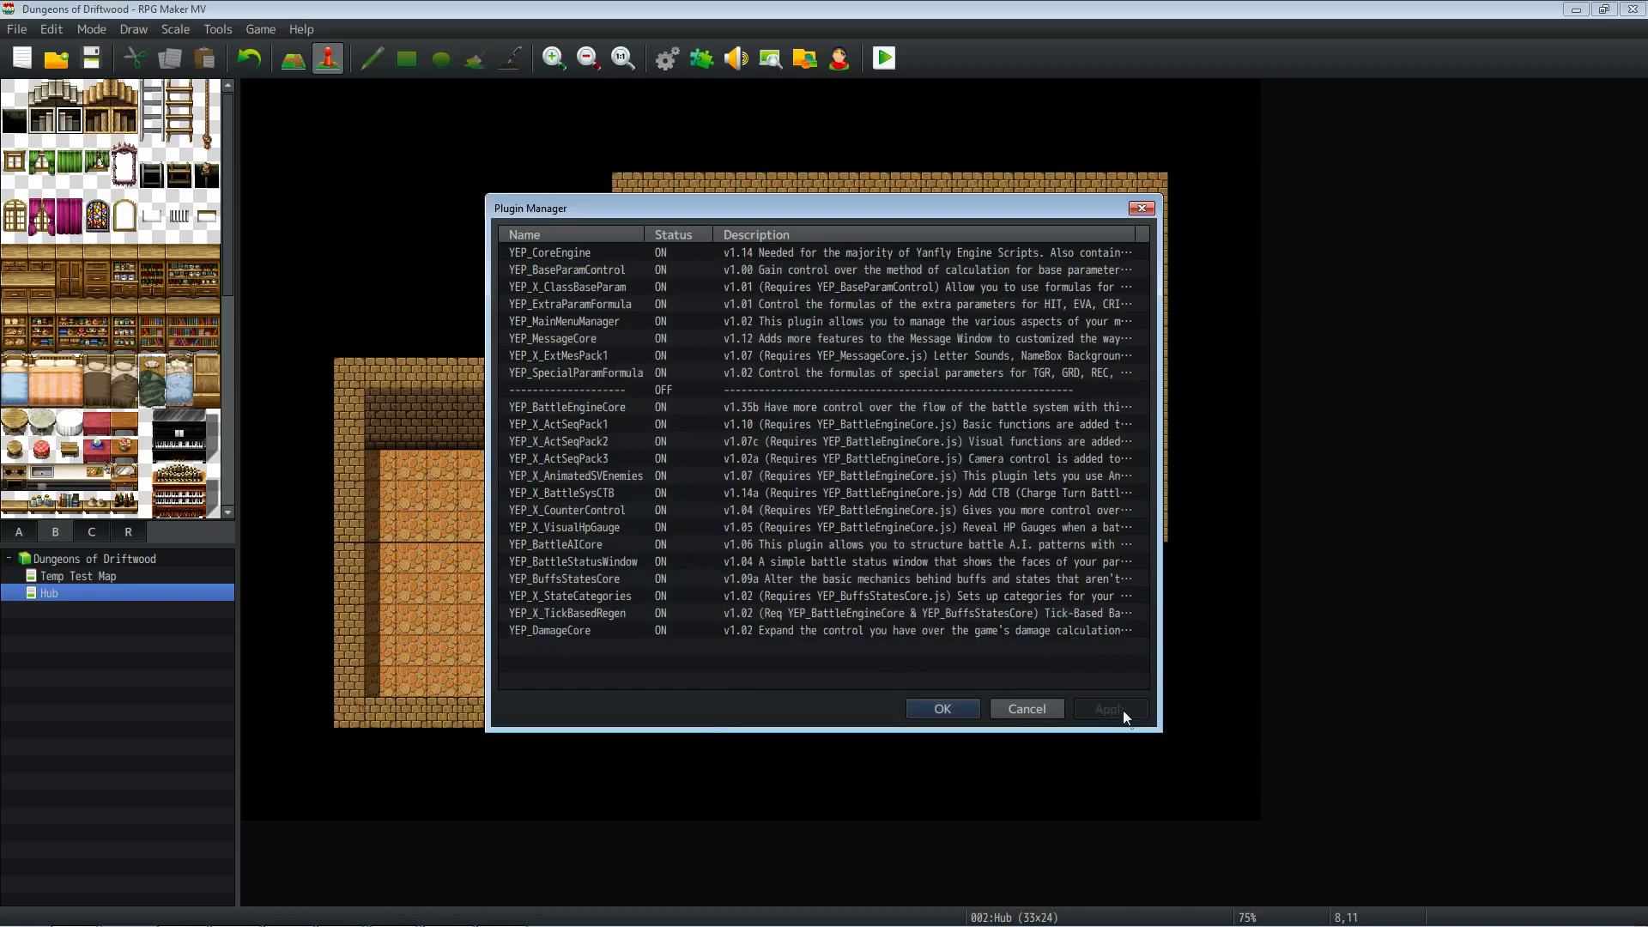
{"action": "left_click", "coordinate": [637, 631]}
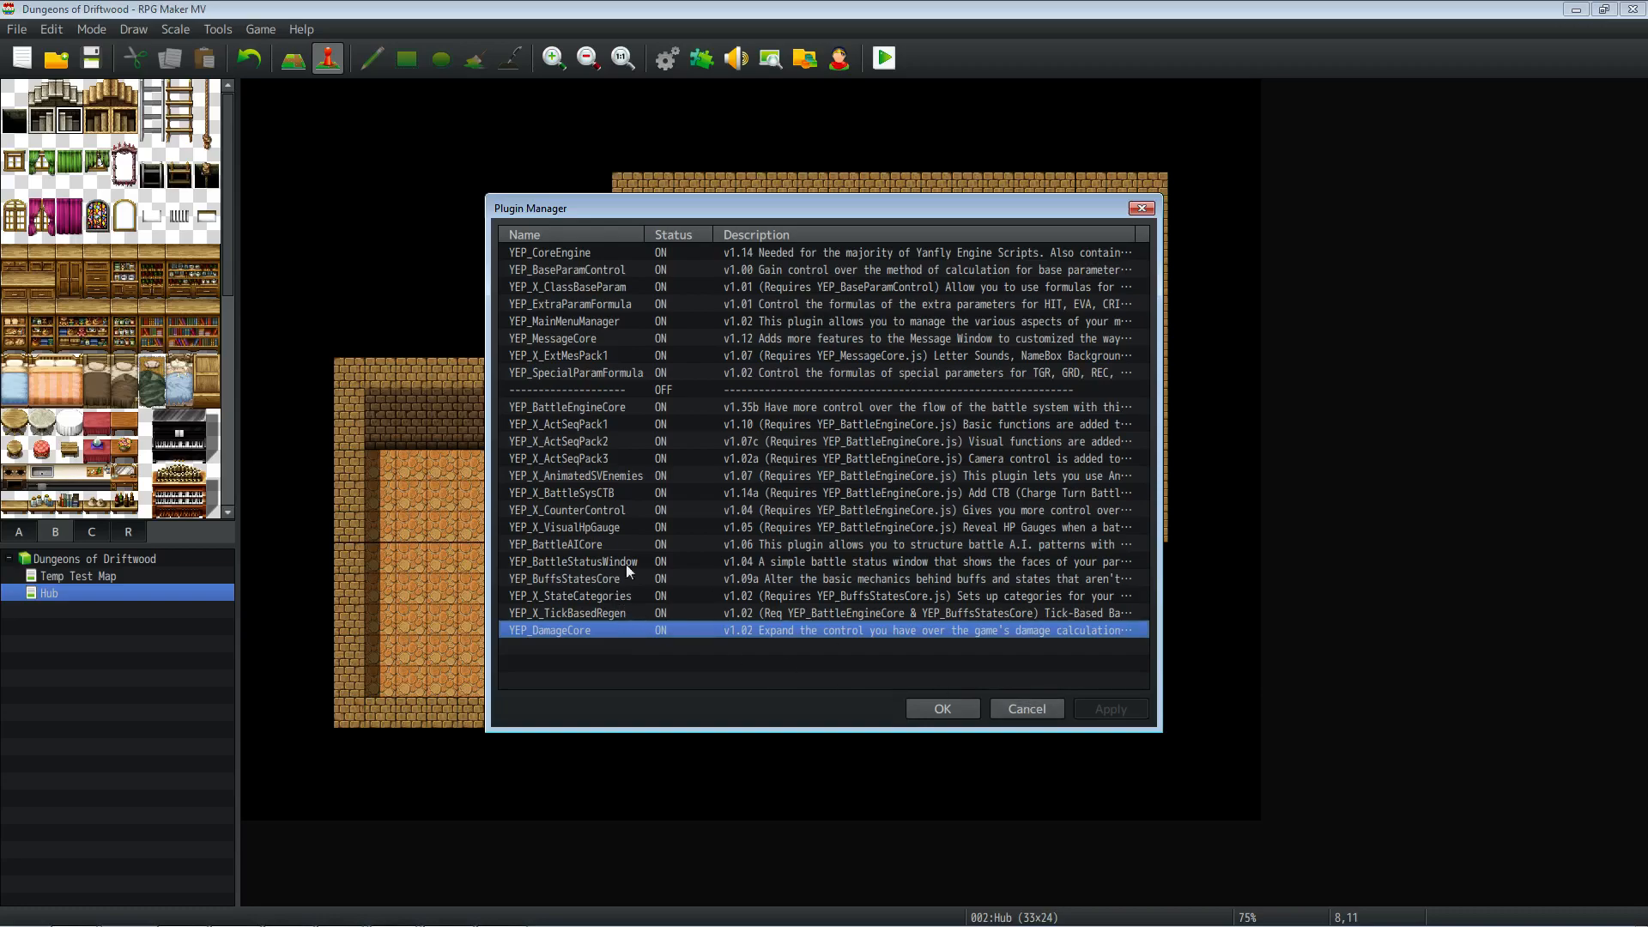
Step: Switch to Firefox and open the Armor Scaling page from the Yanfly plugin list
{"action": "mouse_move", "coordinate": [403, 915]}
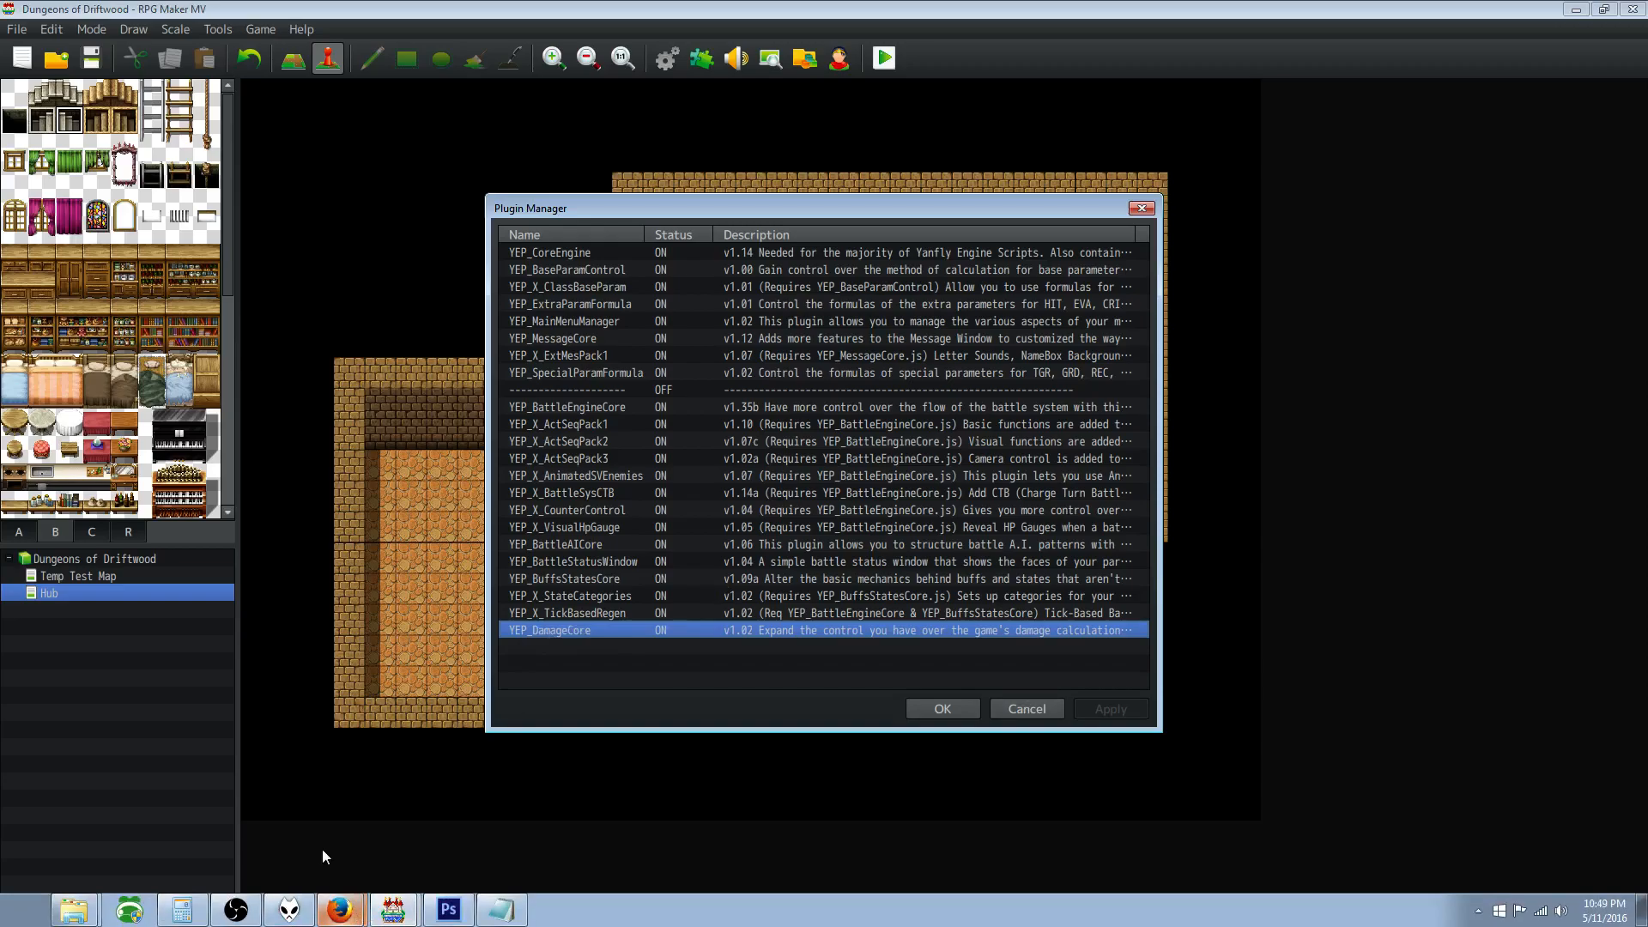
{"action": "left_click", "coordinate": [319, 872]}
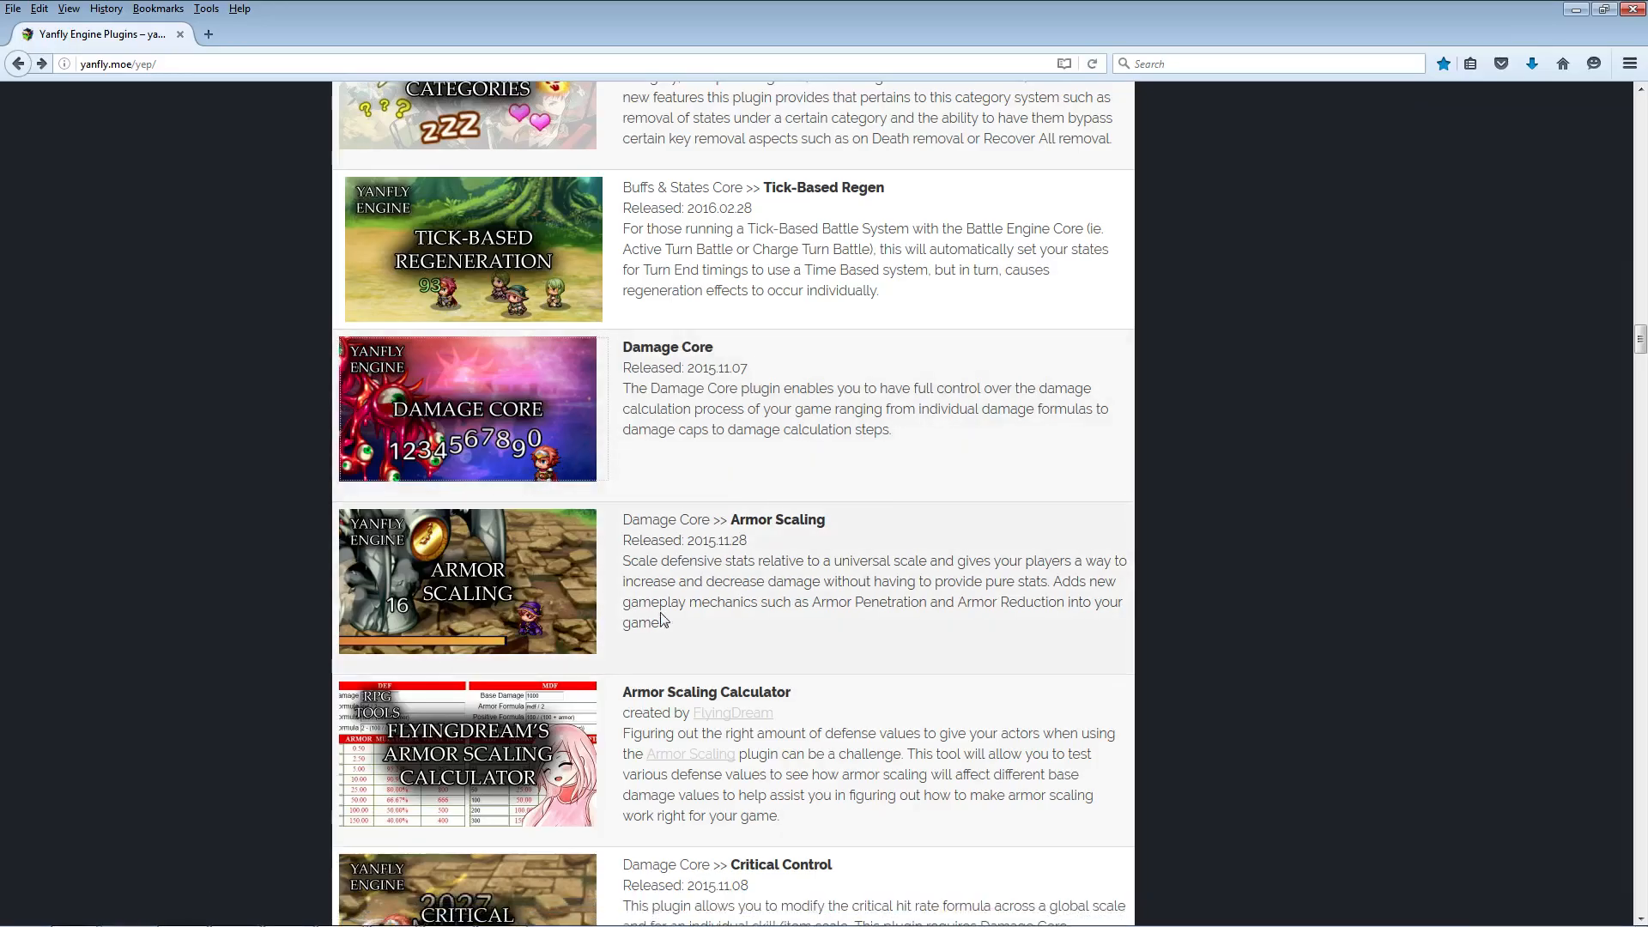
{"action": "scroll", "coordinate": [661, 623], "scroll_direction": "down", "scroll_amount": 3}
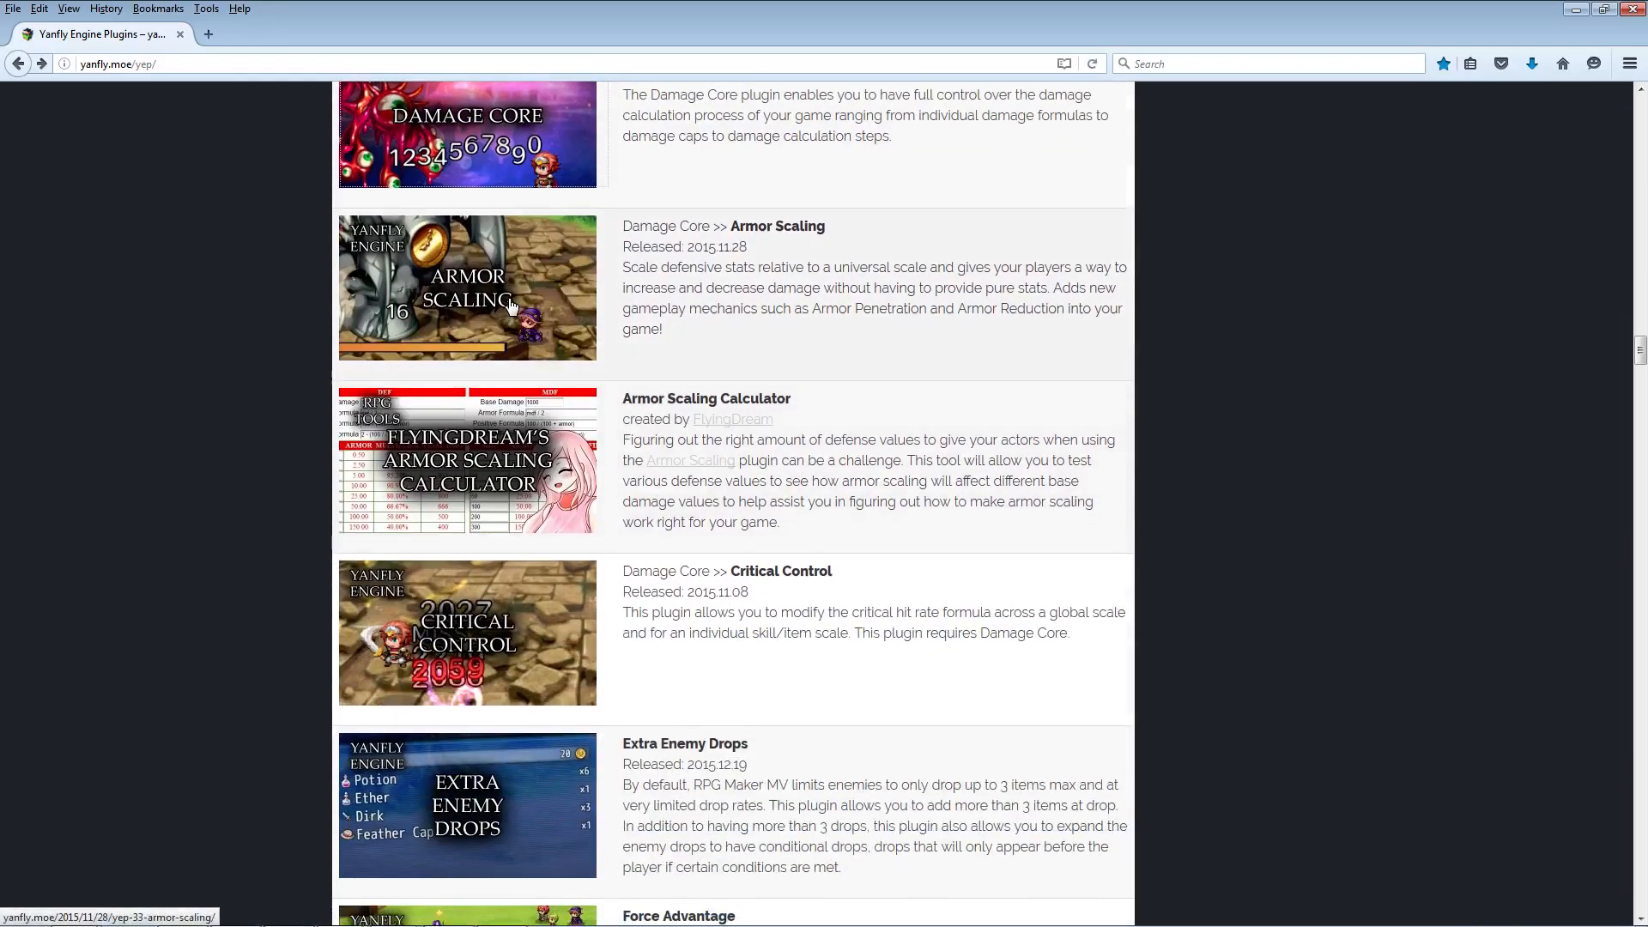
{"action": "left_click", "coordinate": [512, 306]}
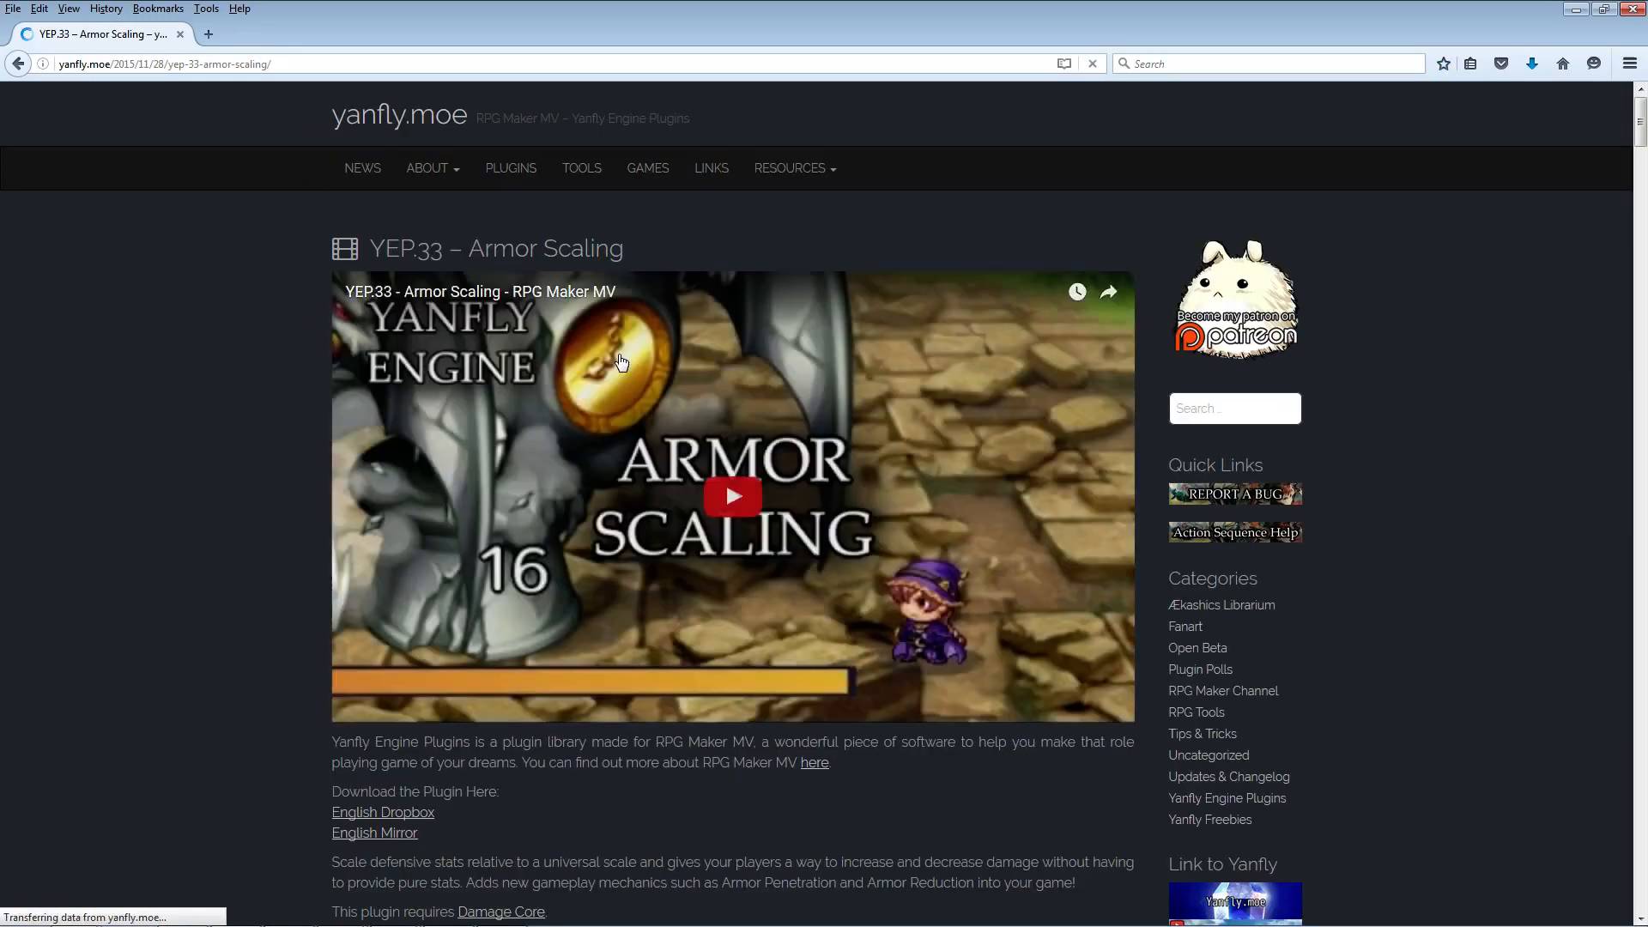
Step: Save the English Mirror download as YEP_X_ArmorScaling.js in the project's js/plugins folder
{"action": "right_click", "coordinate": [383, 831]}
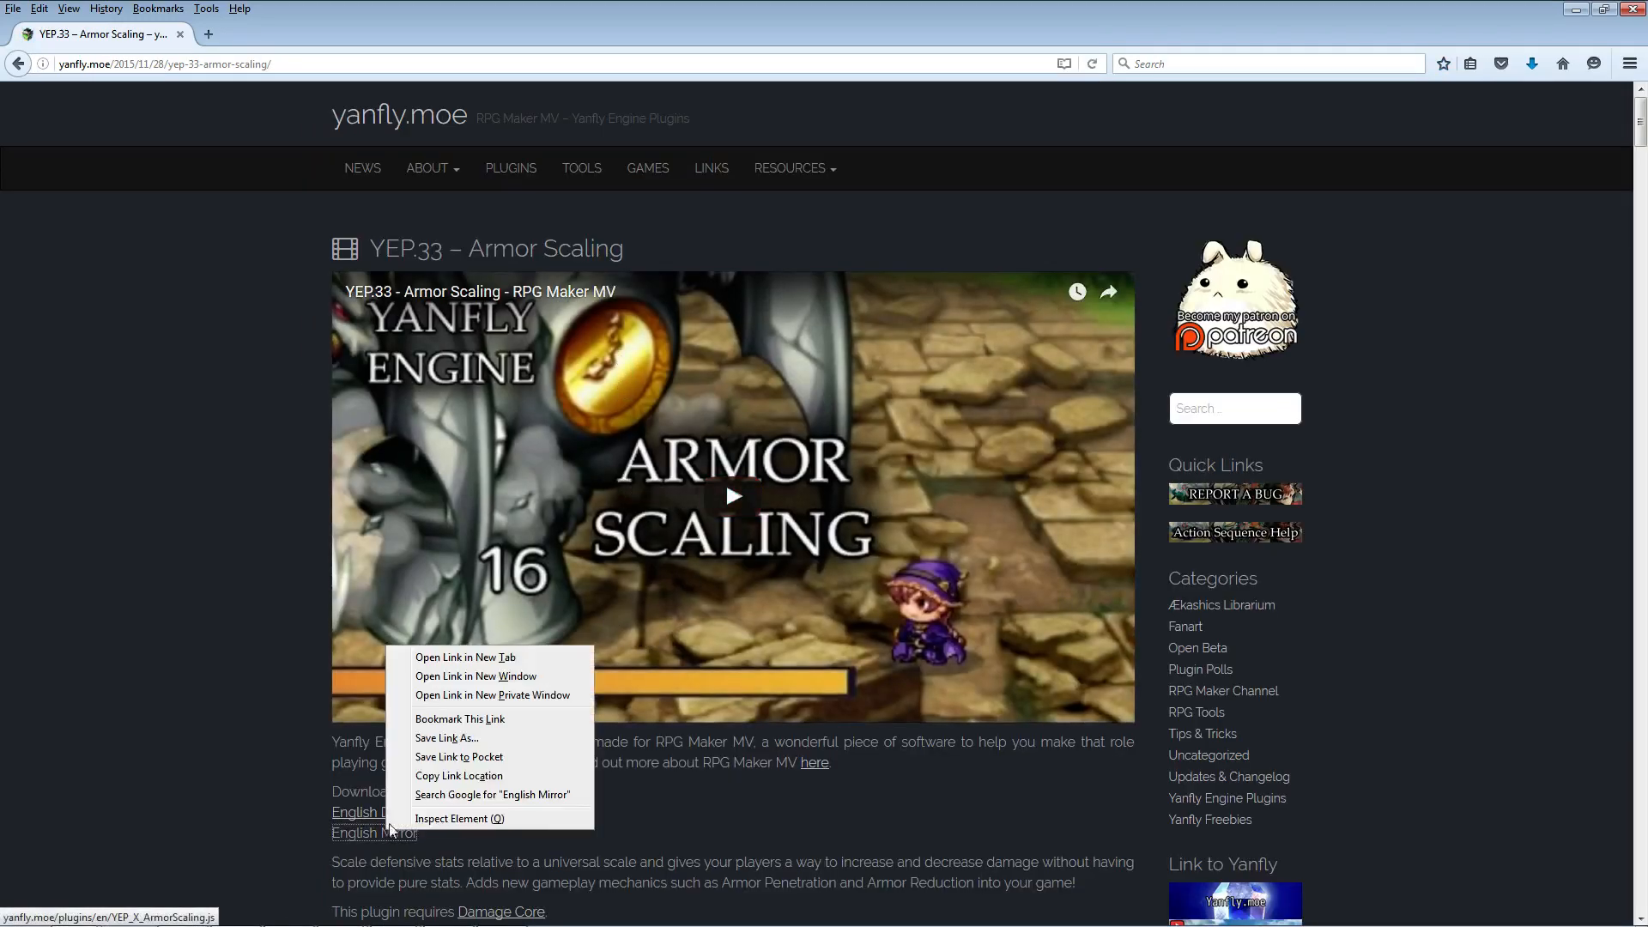
{"action": "left_click", "coordinate": [472, 739]}
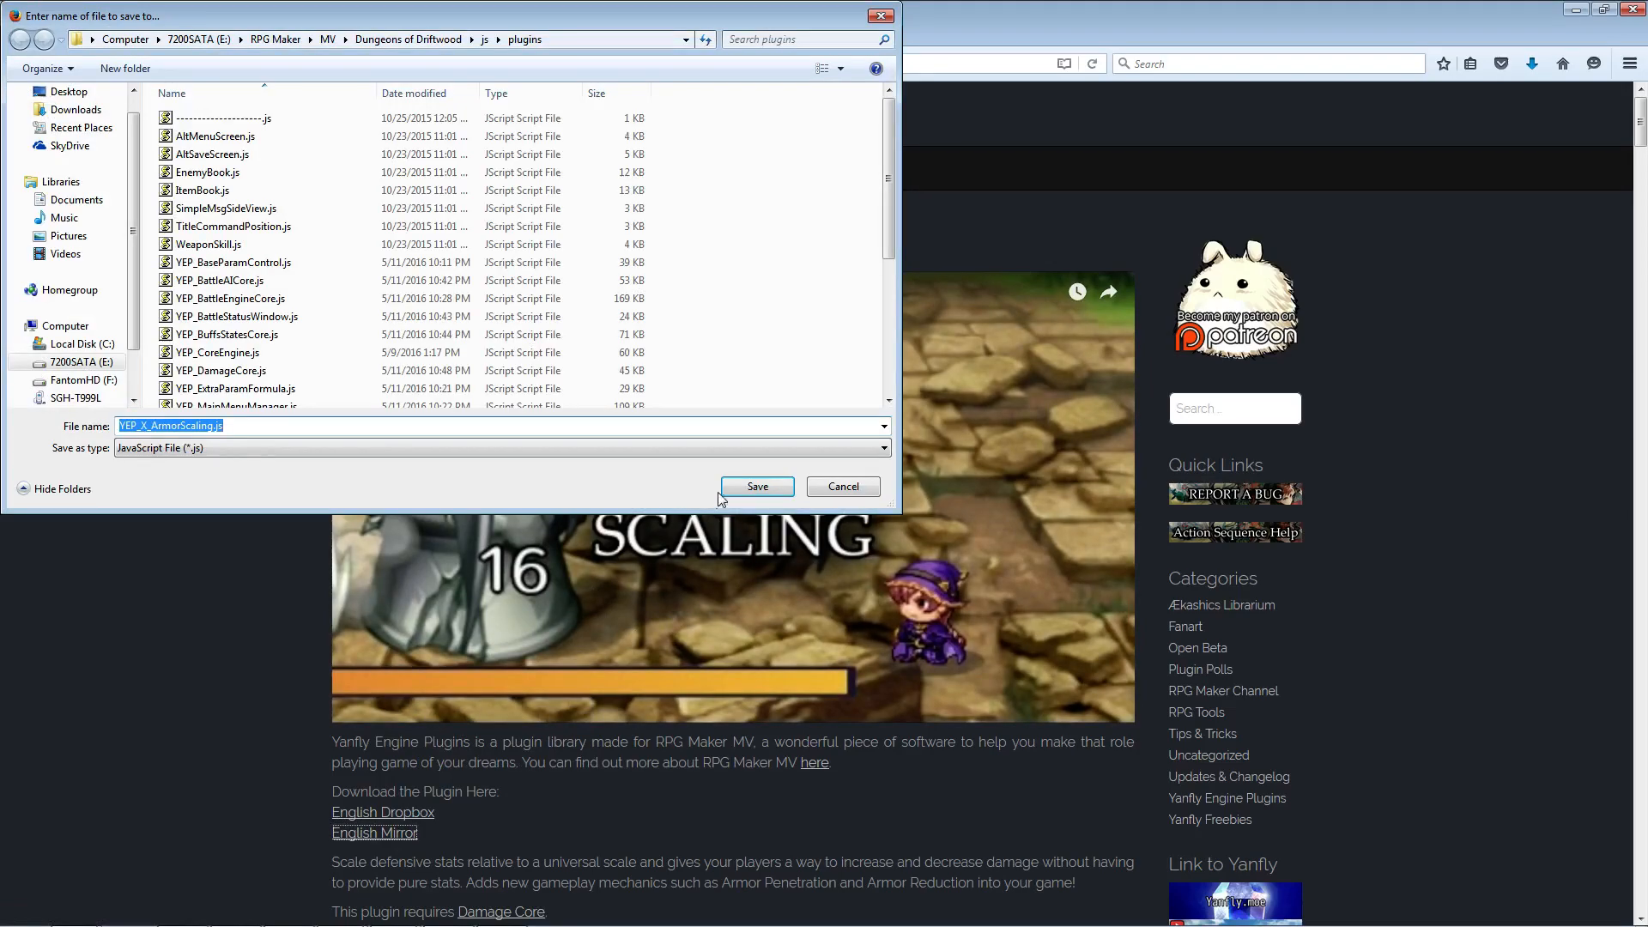
{"action": "left_click", "coordinate": [728, 486]}
Step: Read the Armor Scaling introduction, the positive and negative armor formulas and the damage table
{"action": "scroll", "coordinate": [716, 481], "scroll_direction": "down", "scroll_amount": 5}
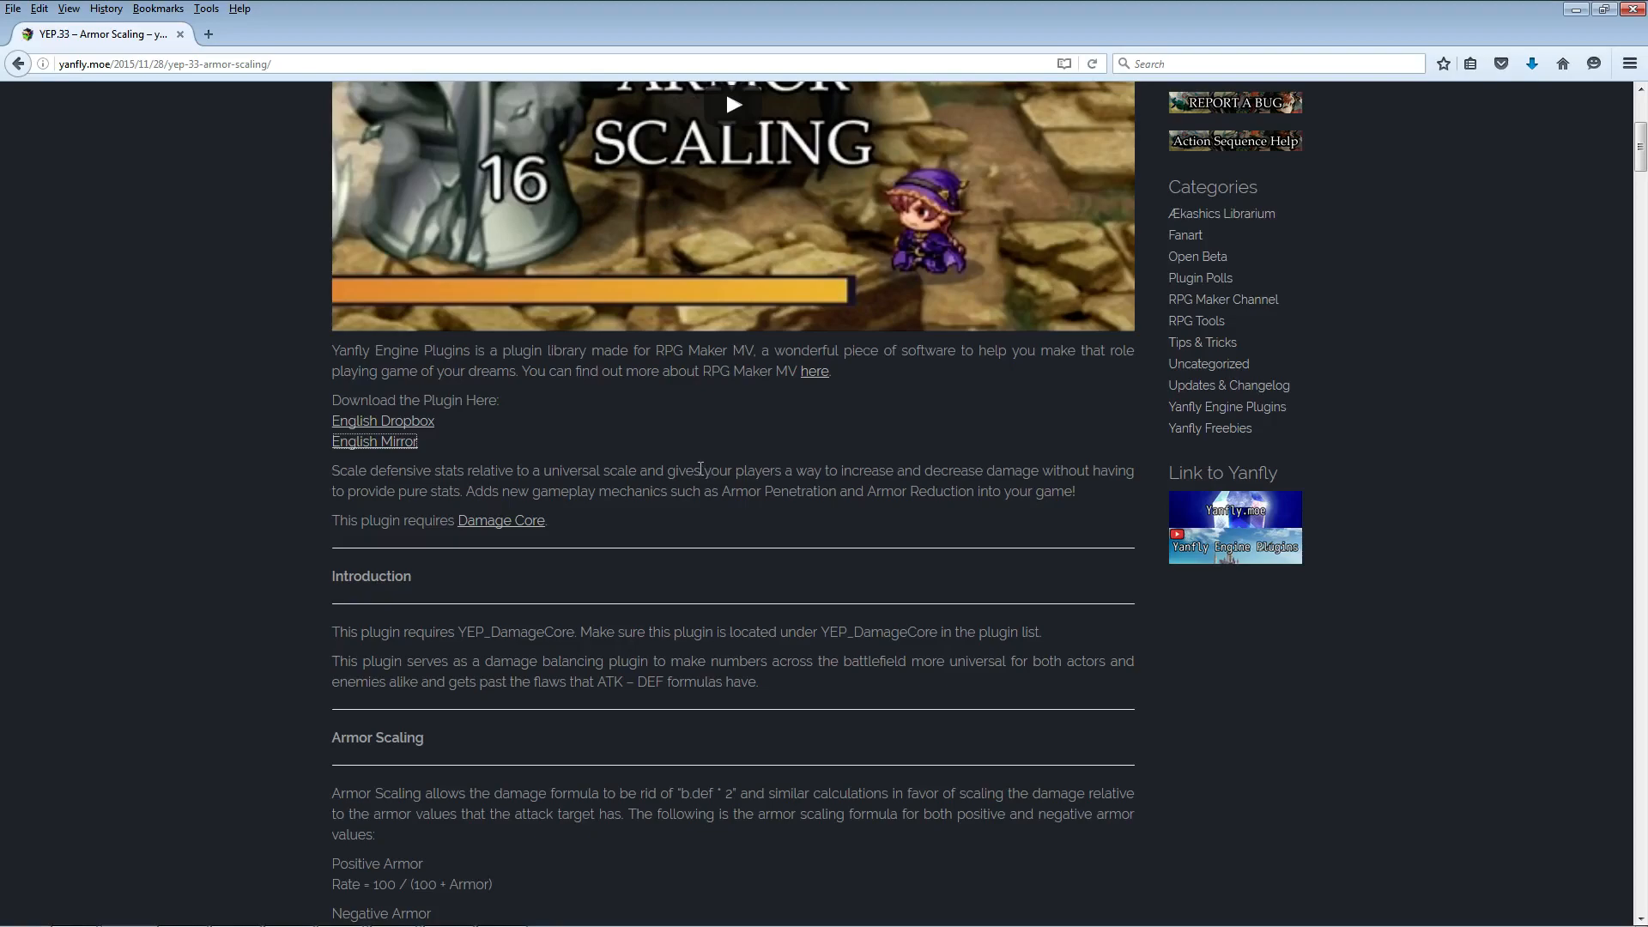
{"action": "scroll", "coordinate": [700, 468], "scroll_direction": "down", "scroll_amount": 5}
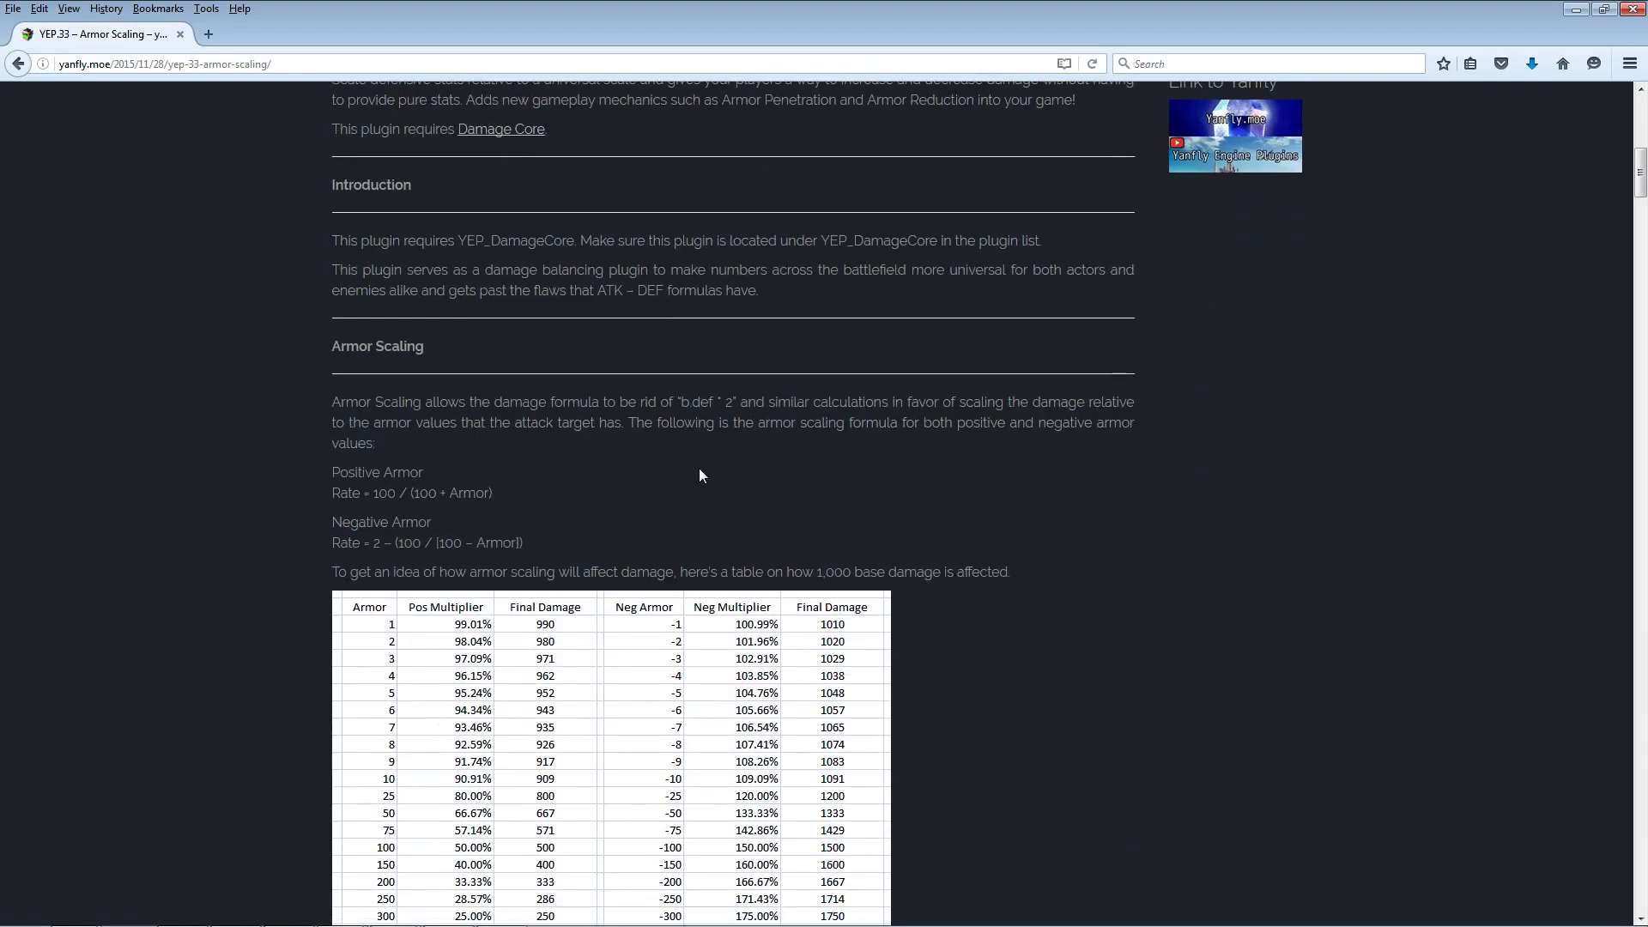
{"action": "scroll", "coordinate": [699, 475], "scroll_direction": "down", "scroll_amount": 4}
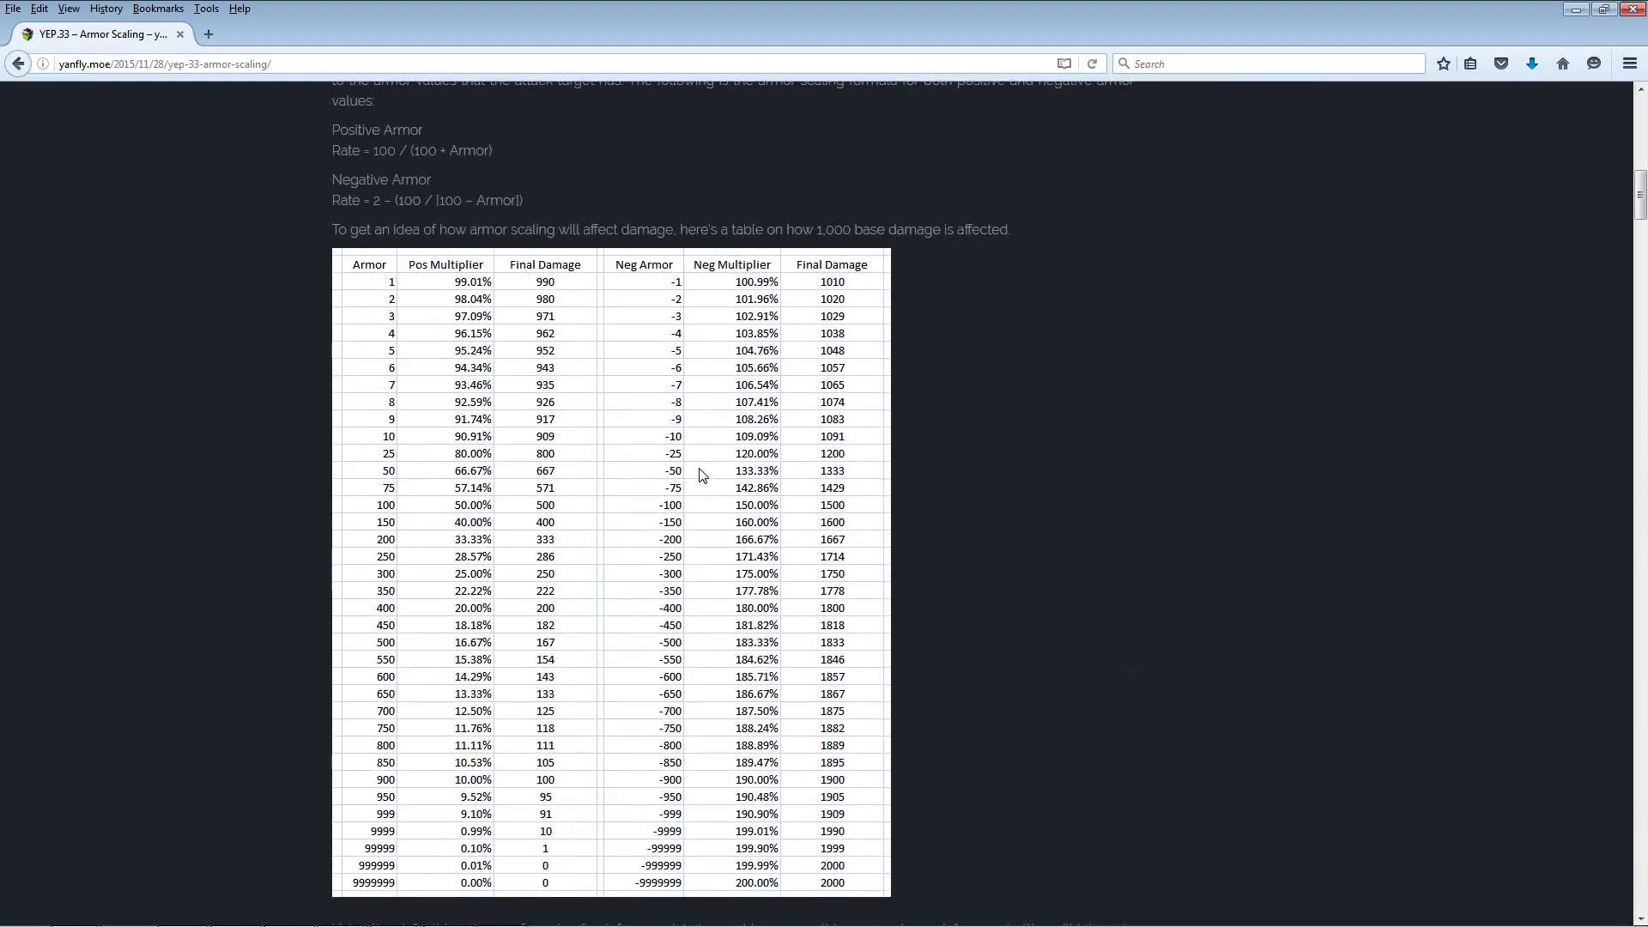
{"action": "scroll", "coordinate": [699, 476], "scroll_direction": "up", "scroll_amount": 9}
{"action": "scroll", "coordinate": [700, 469], "scroll_direction": "up", "scroll_amount": 3}
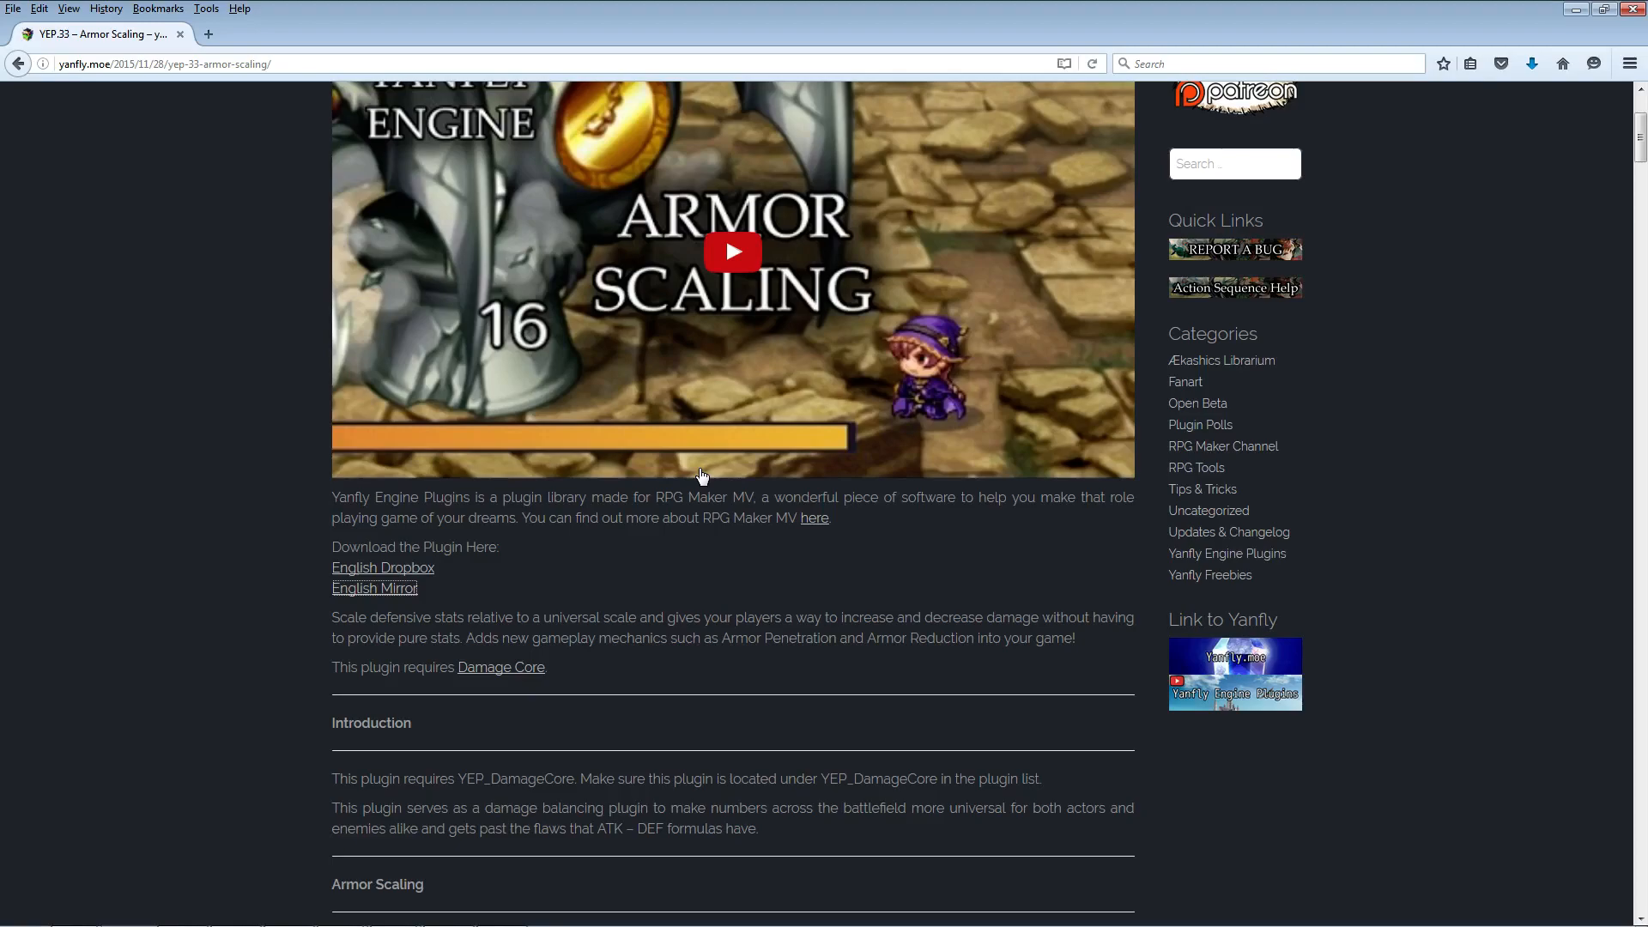
{"action": "scroll", "coordinate": [701, 475], "scroll_direction": "down", "scroll_amount": 17}
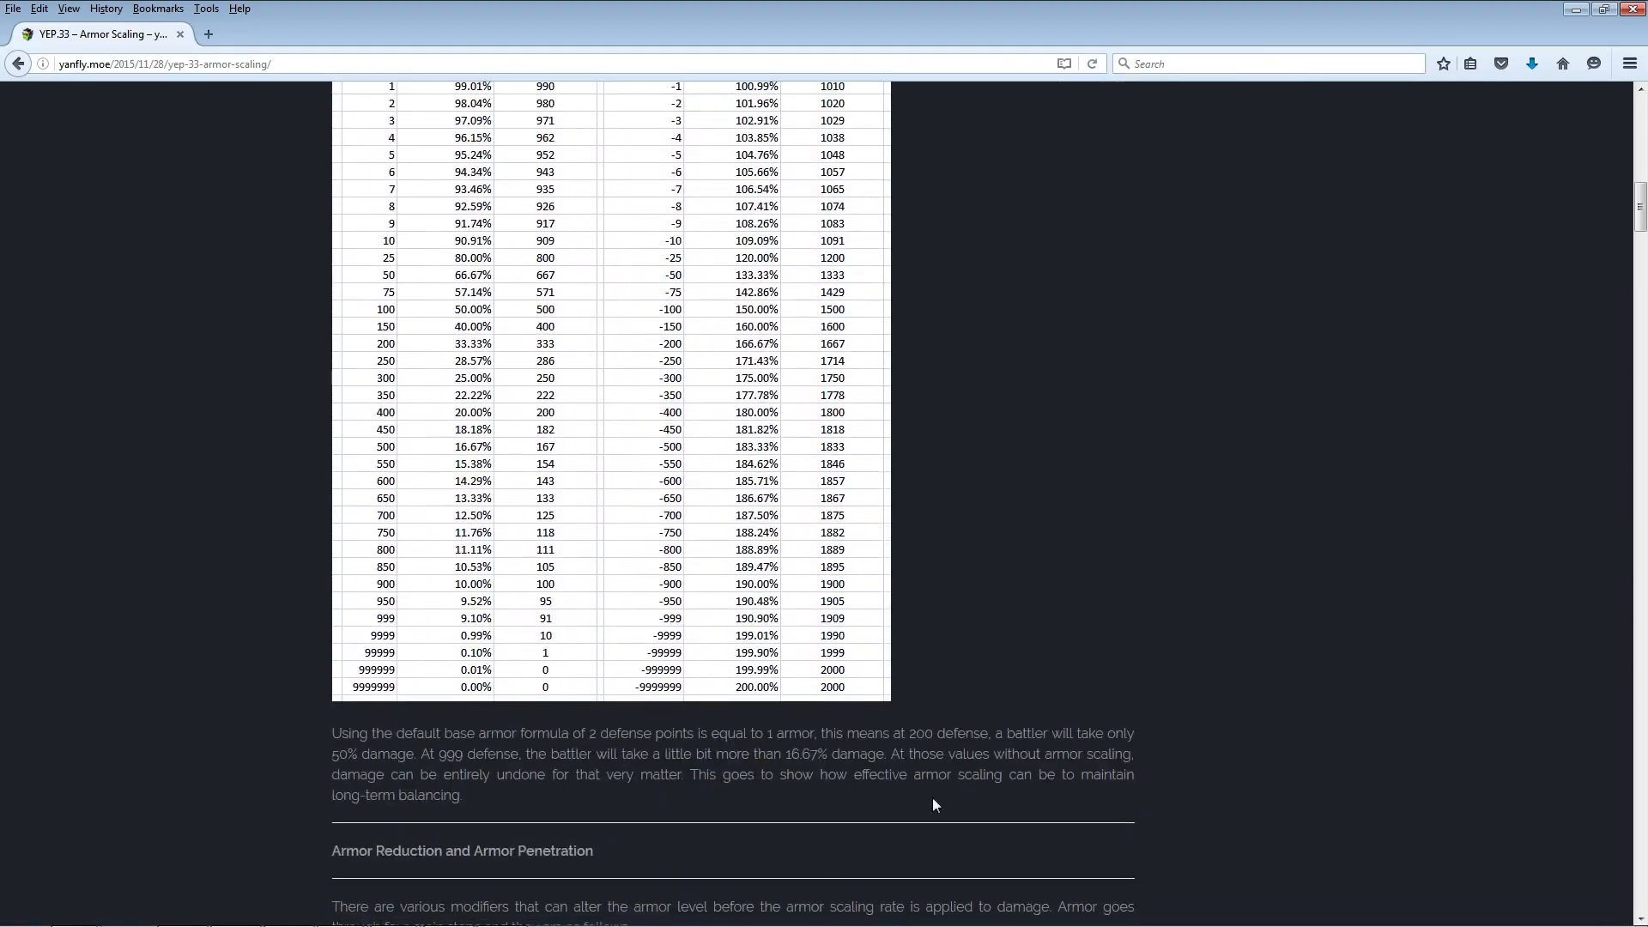
{"action": "scroll", "coordinate": [519, 776], "scroll_direction": "up", "scroll_amount": 18}
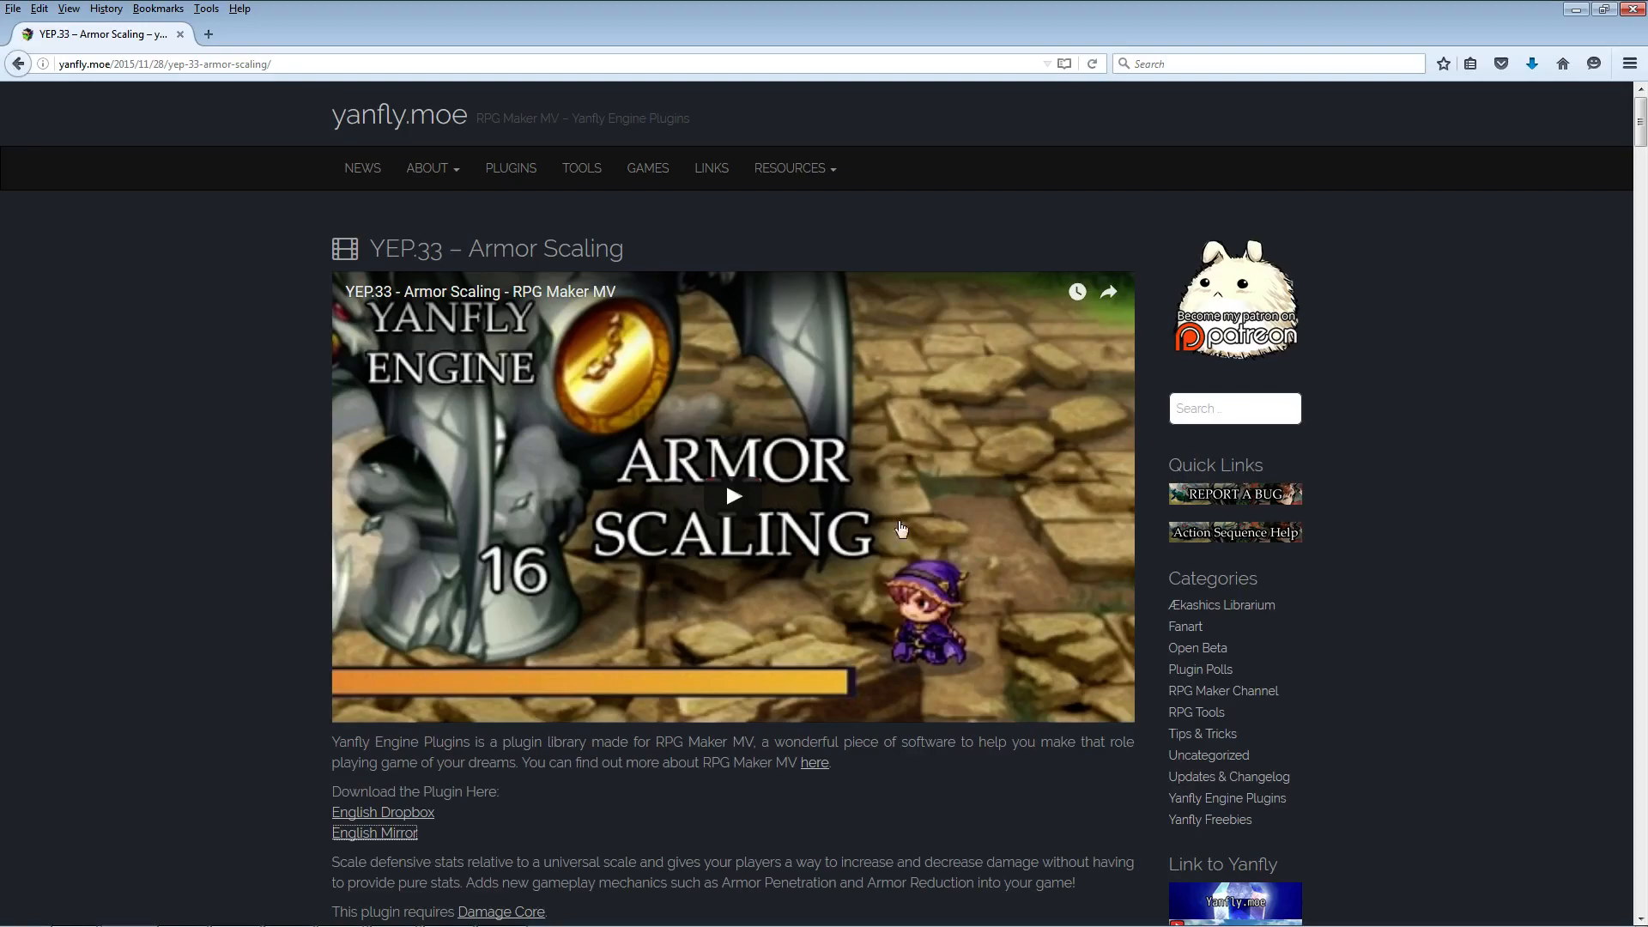
Step: Switch to RPG Maker MV, add YEP_X_ArmorScaling with default parameters below YEP_DamageCore and apply the plugin list changes
{"action": "mouse_move", "coordinate": [398, 914]}
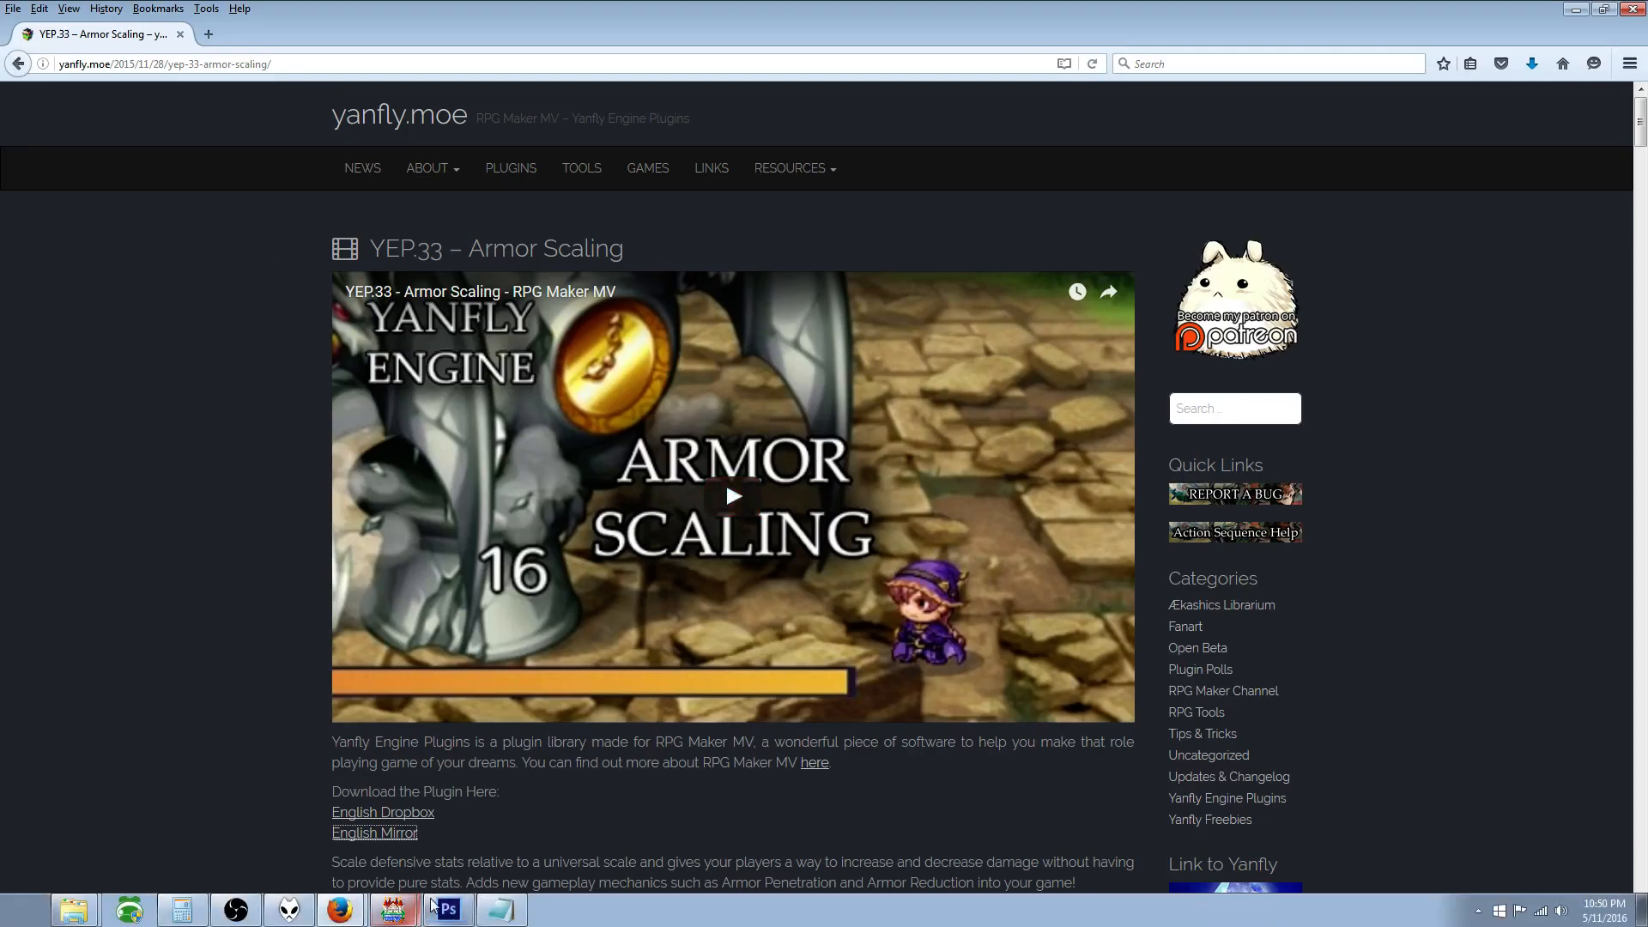
{"action": "left_click", "coordinate": [394, 910]}
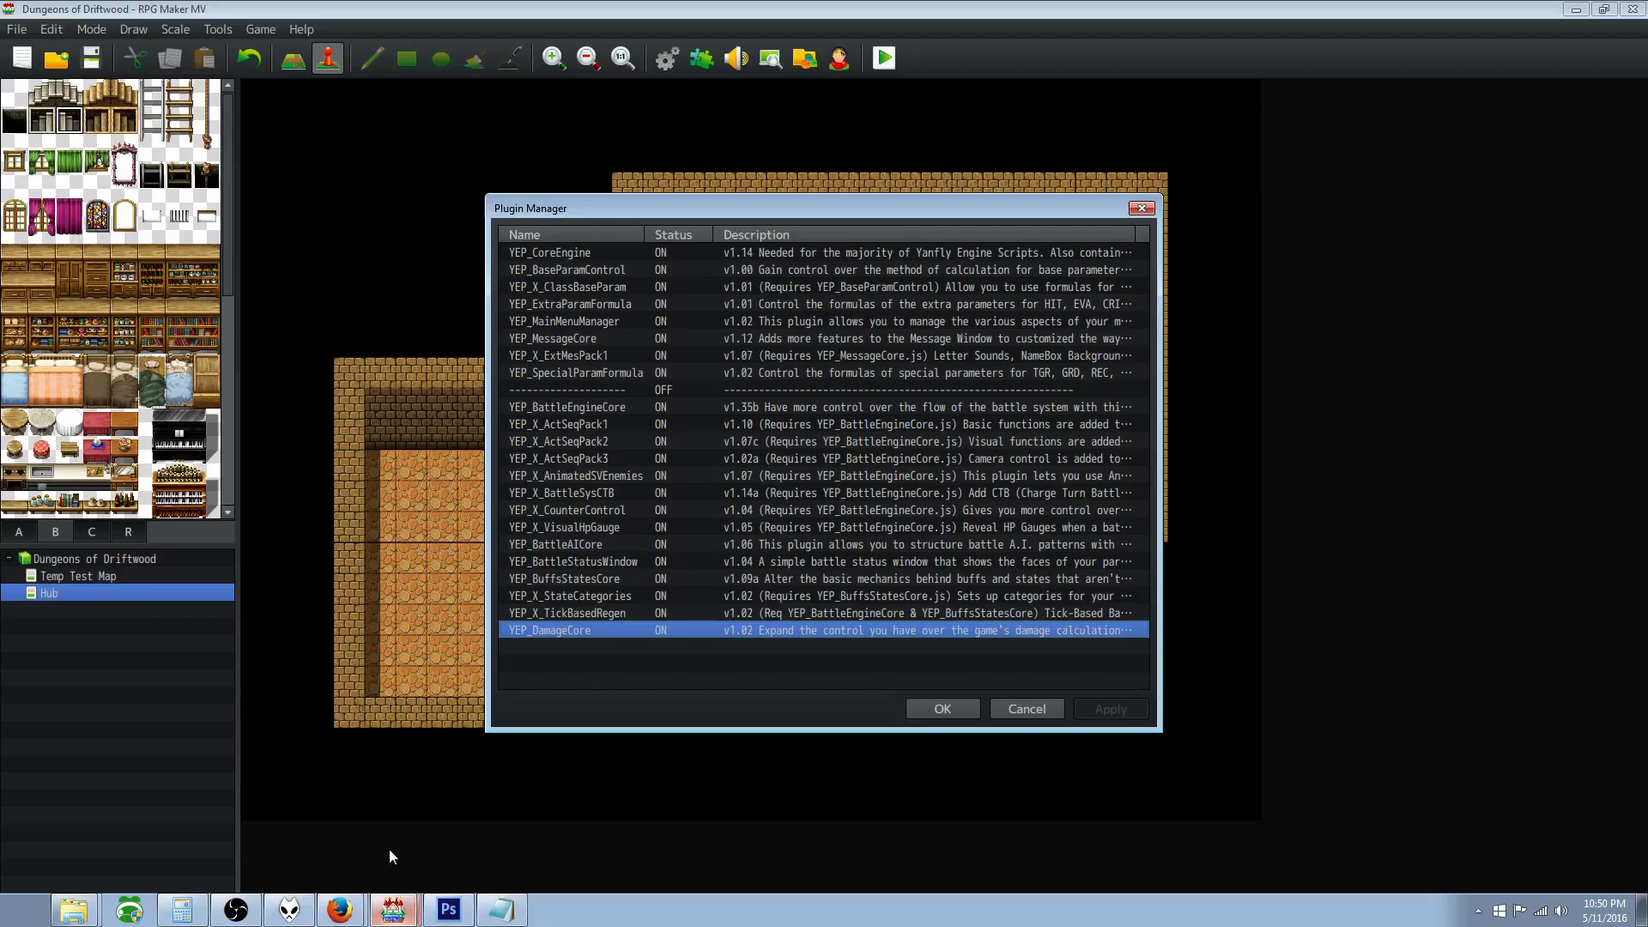
{"action": "double_click", "coordinate": [562, 650]}
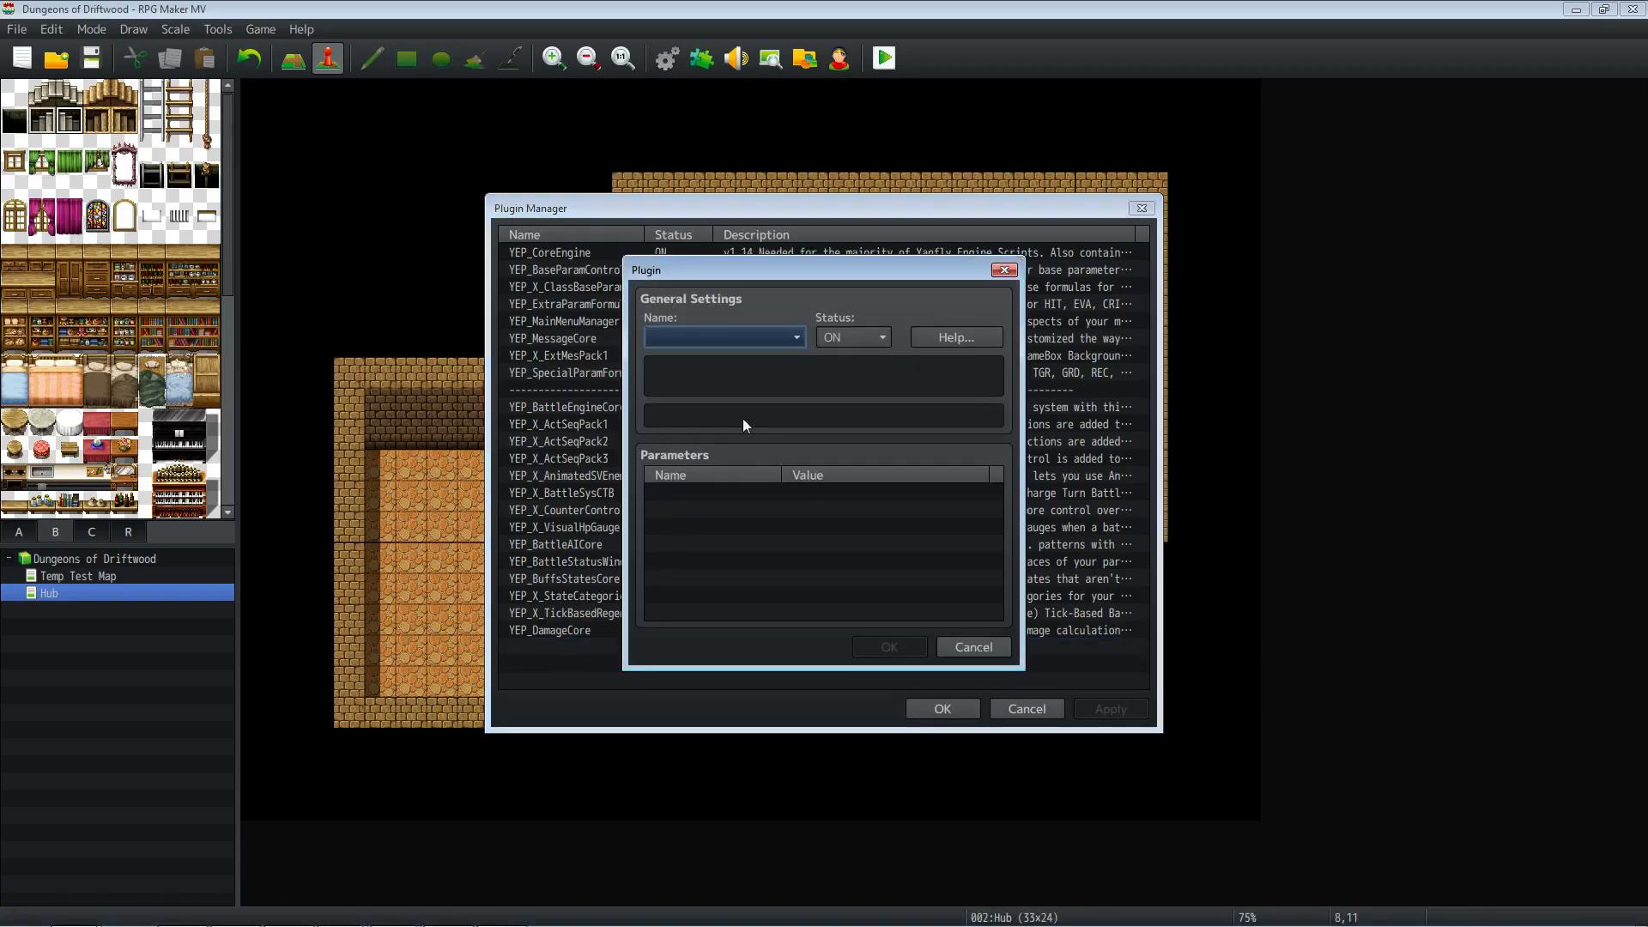
{"action": "left_click", "coordinate": [714, 337]}
{"action": "scroll", "coordinate": [754, 554], "scroll_direction": "down", "scroll_amount": 2}
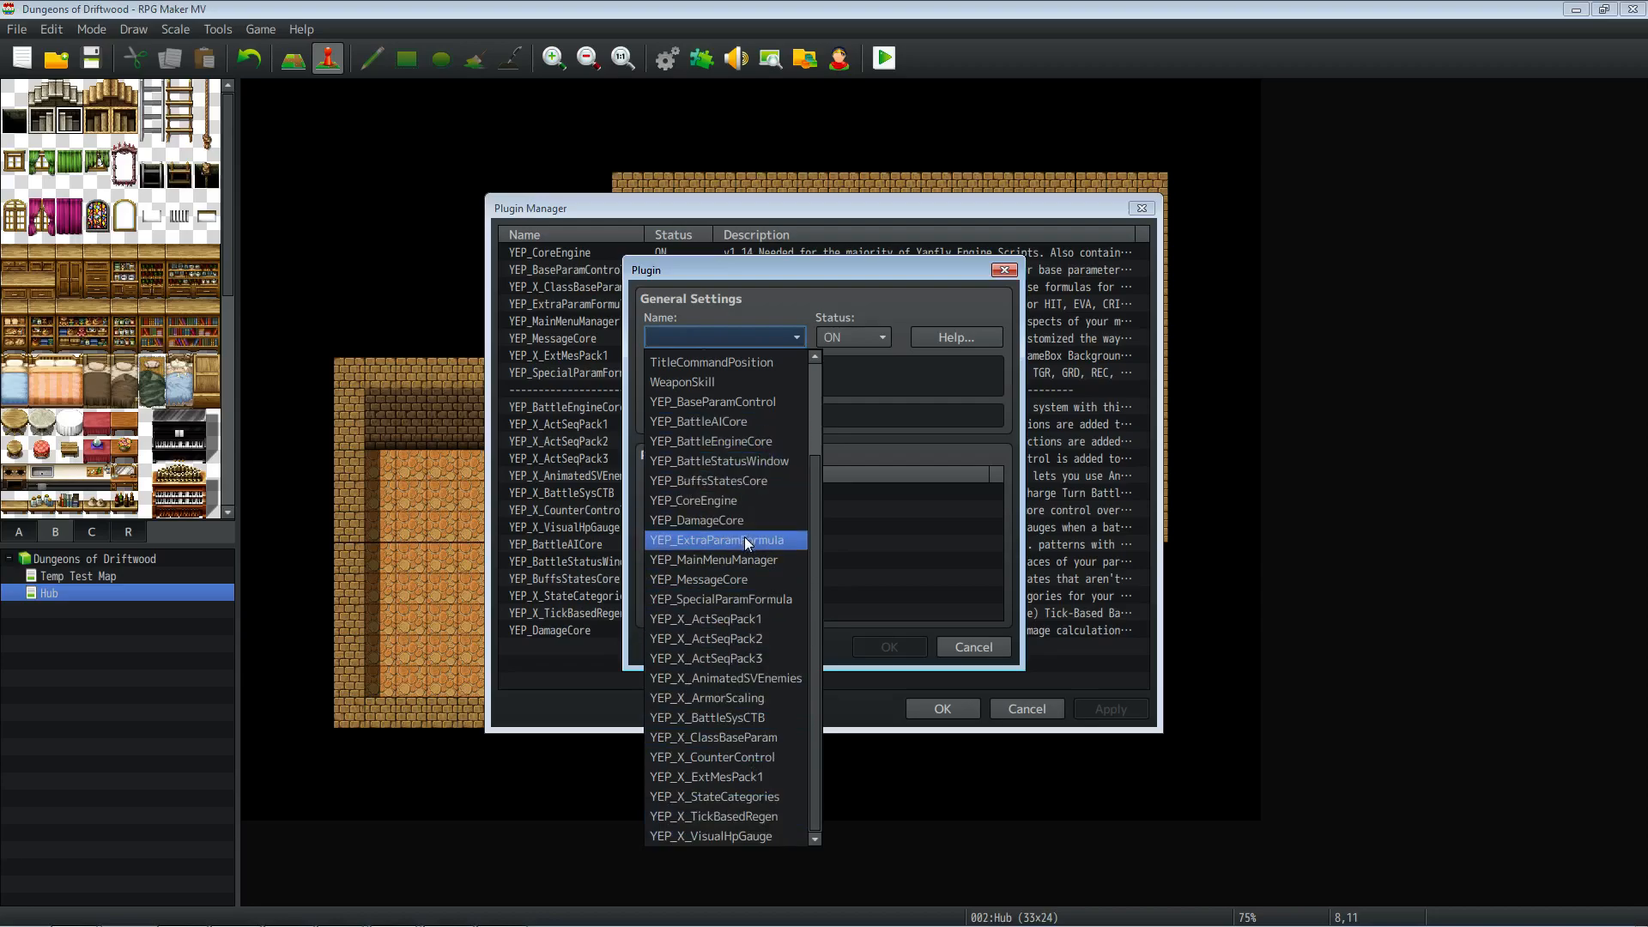
{"action": "left_click", "coordinate": [742, 698]}
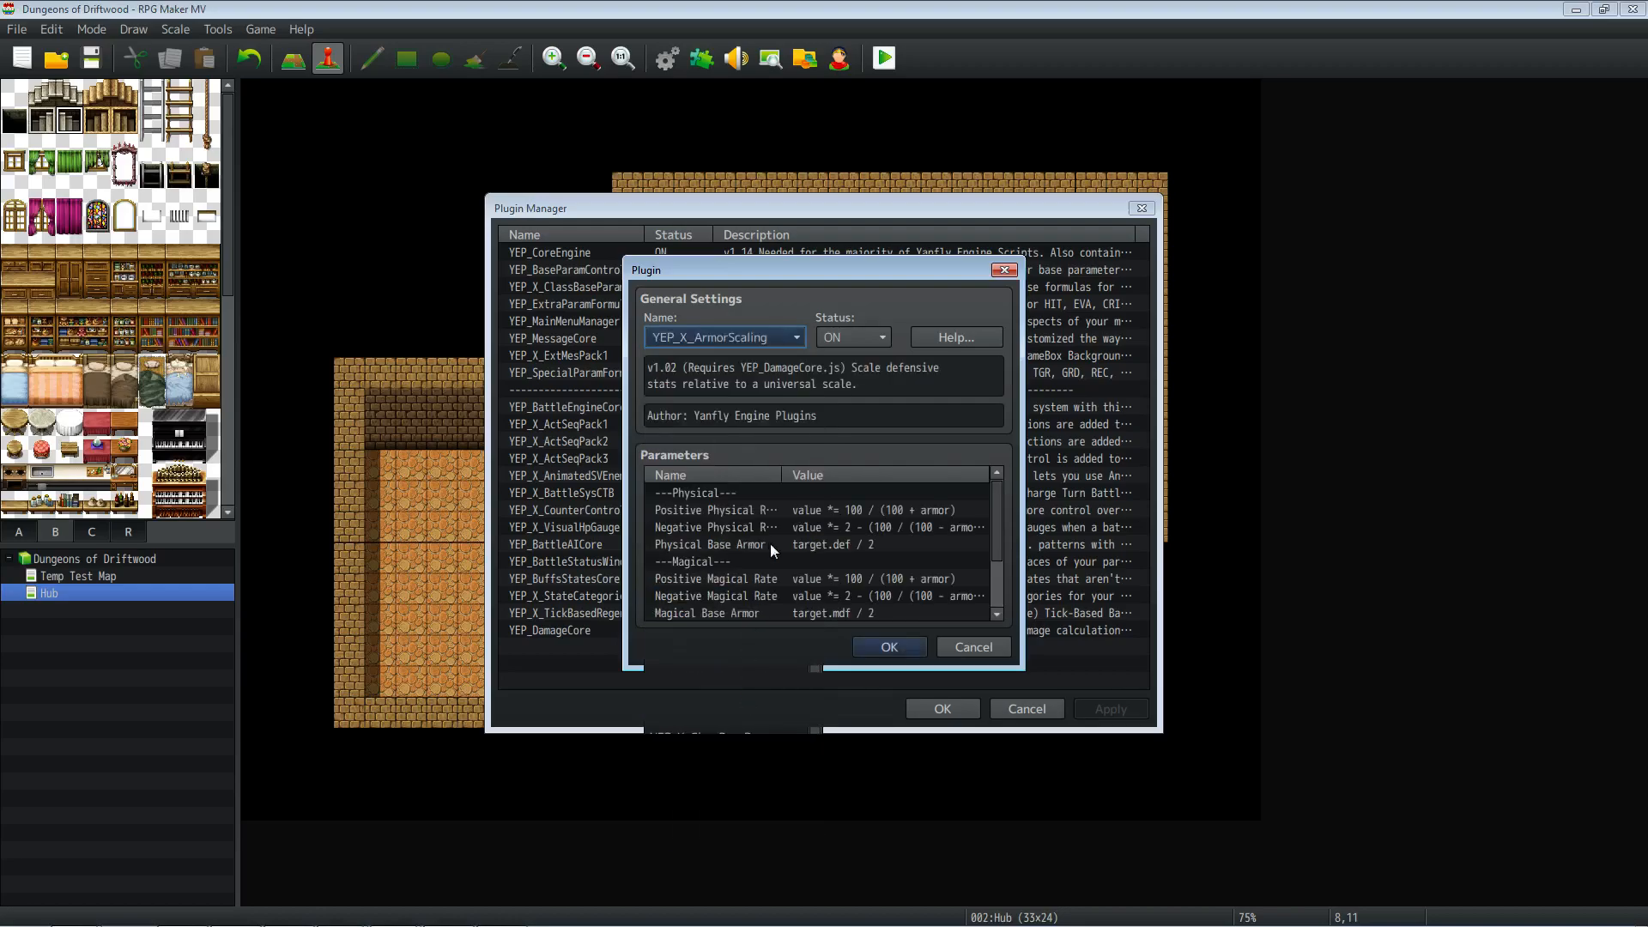
{"action": "left_click", "coordinate": [878, 649]}
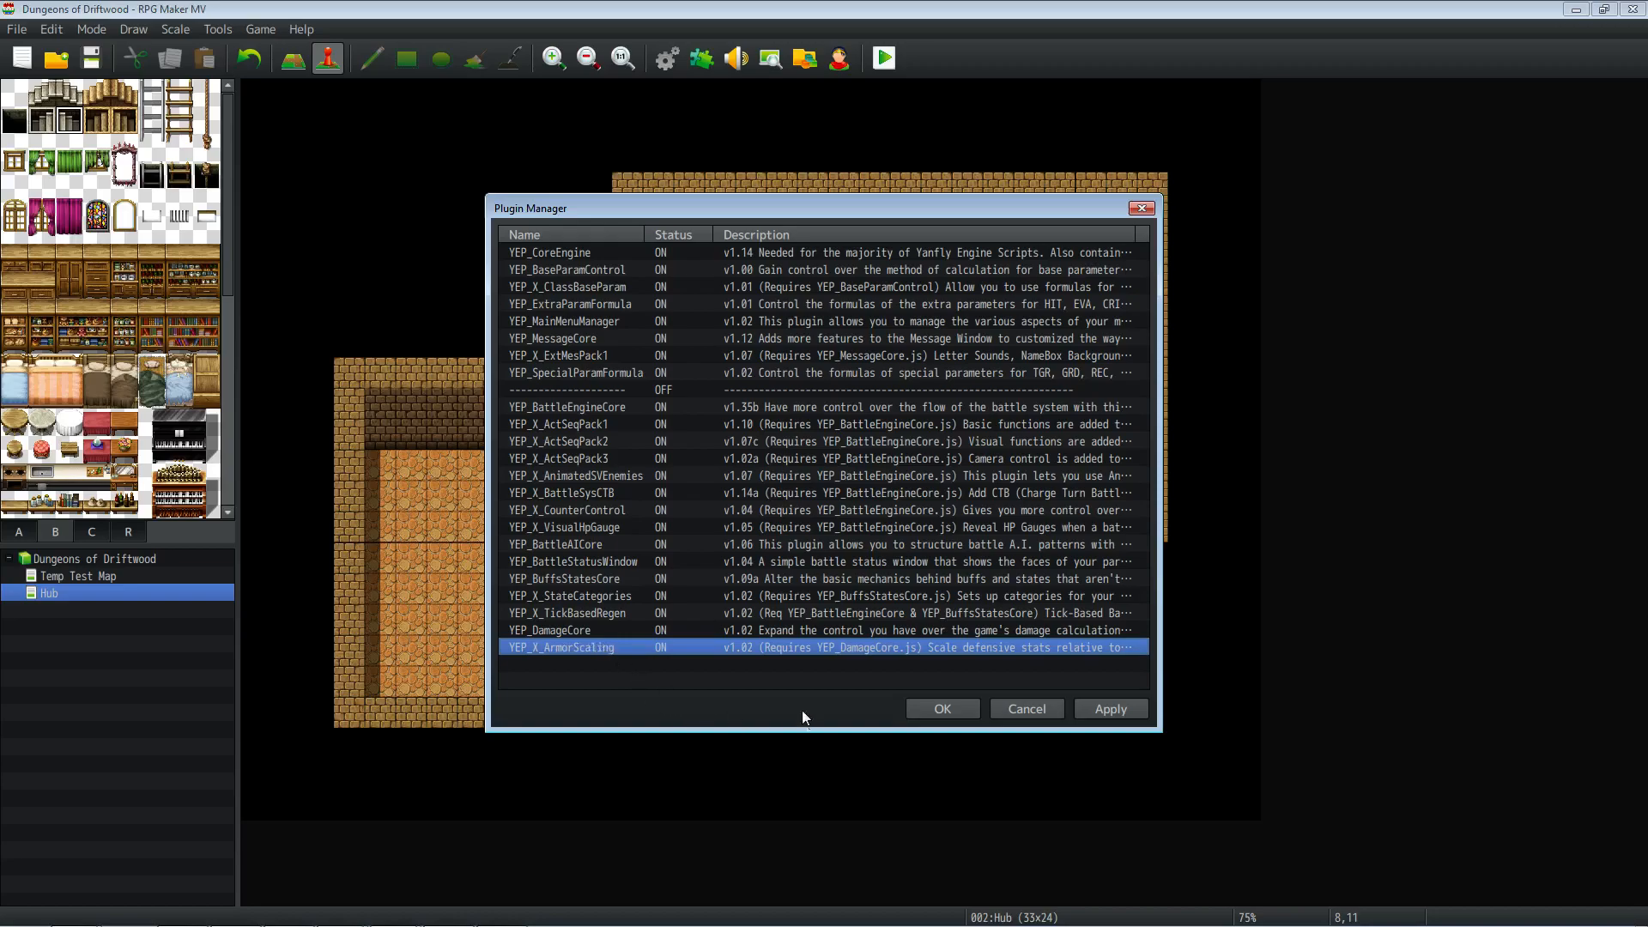
{"action": "left_click", "coordinate": [1109, 709]}
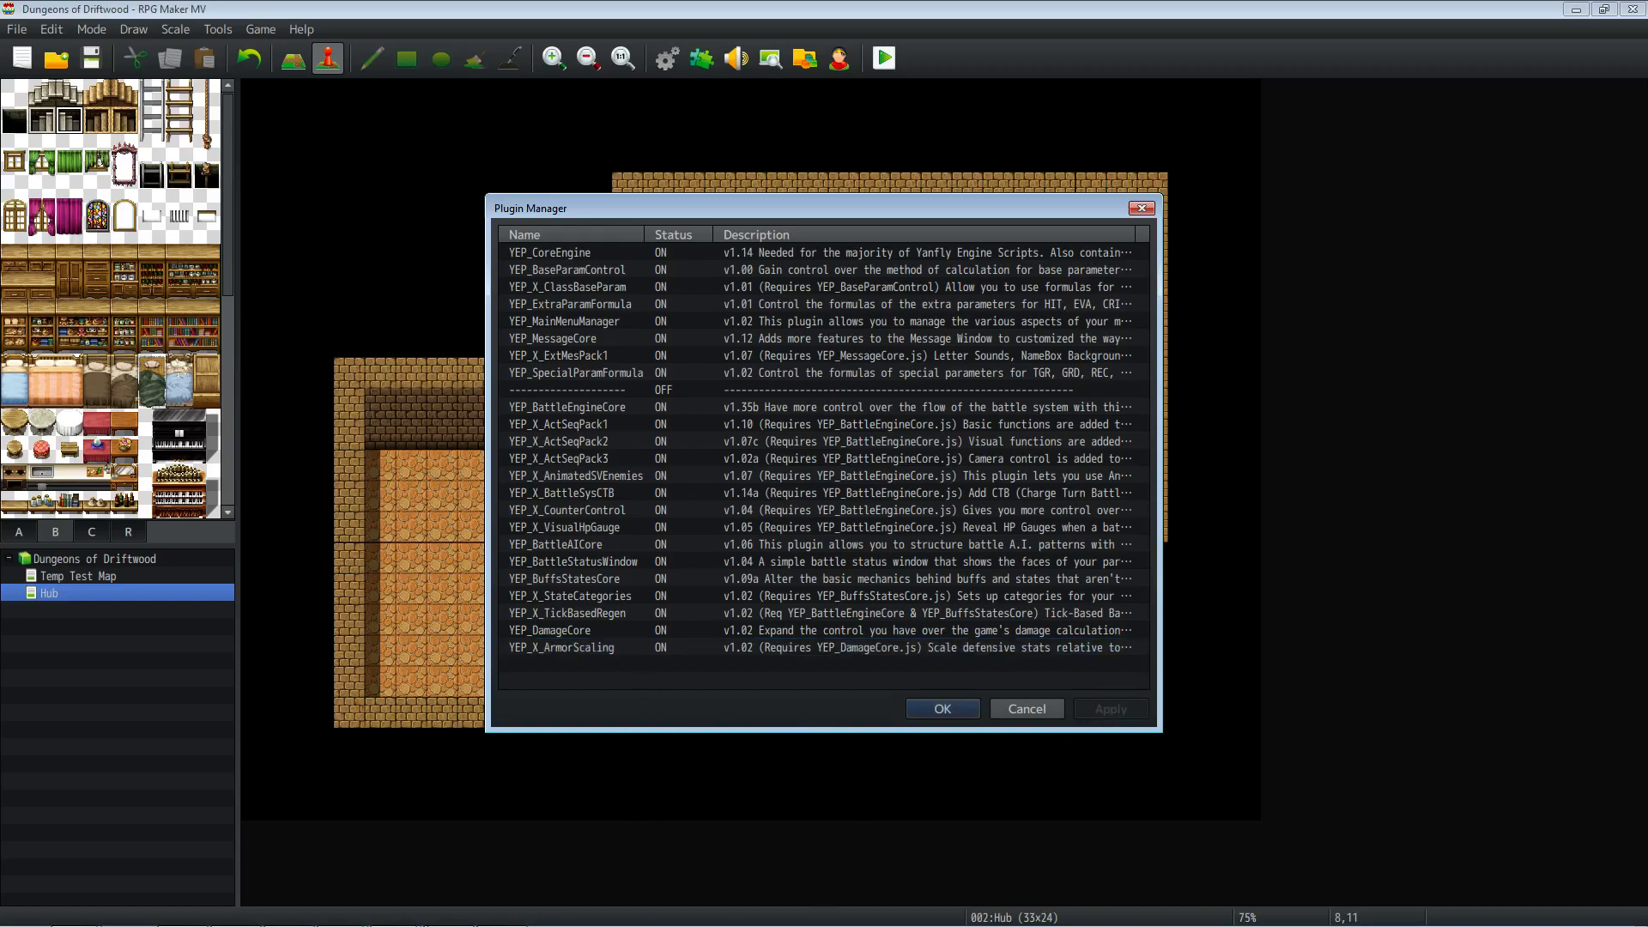
Step: Switch to Firefox, return to the Yanfly plugin list and open the Critical Control page
{"action": "left_click", "coordinate": [526, 865]}
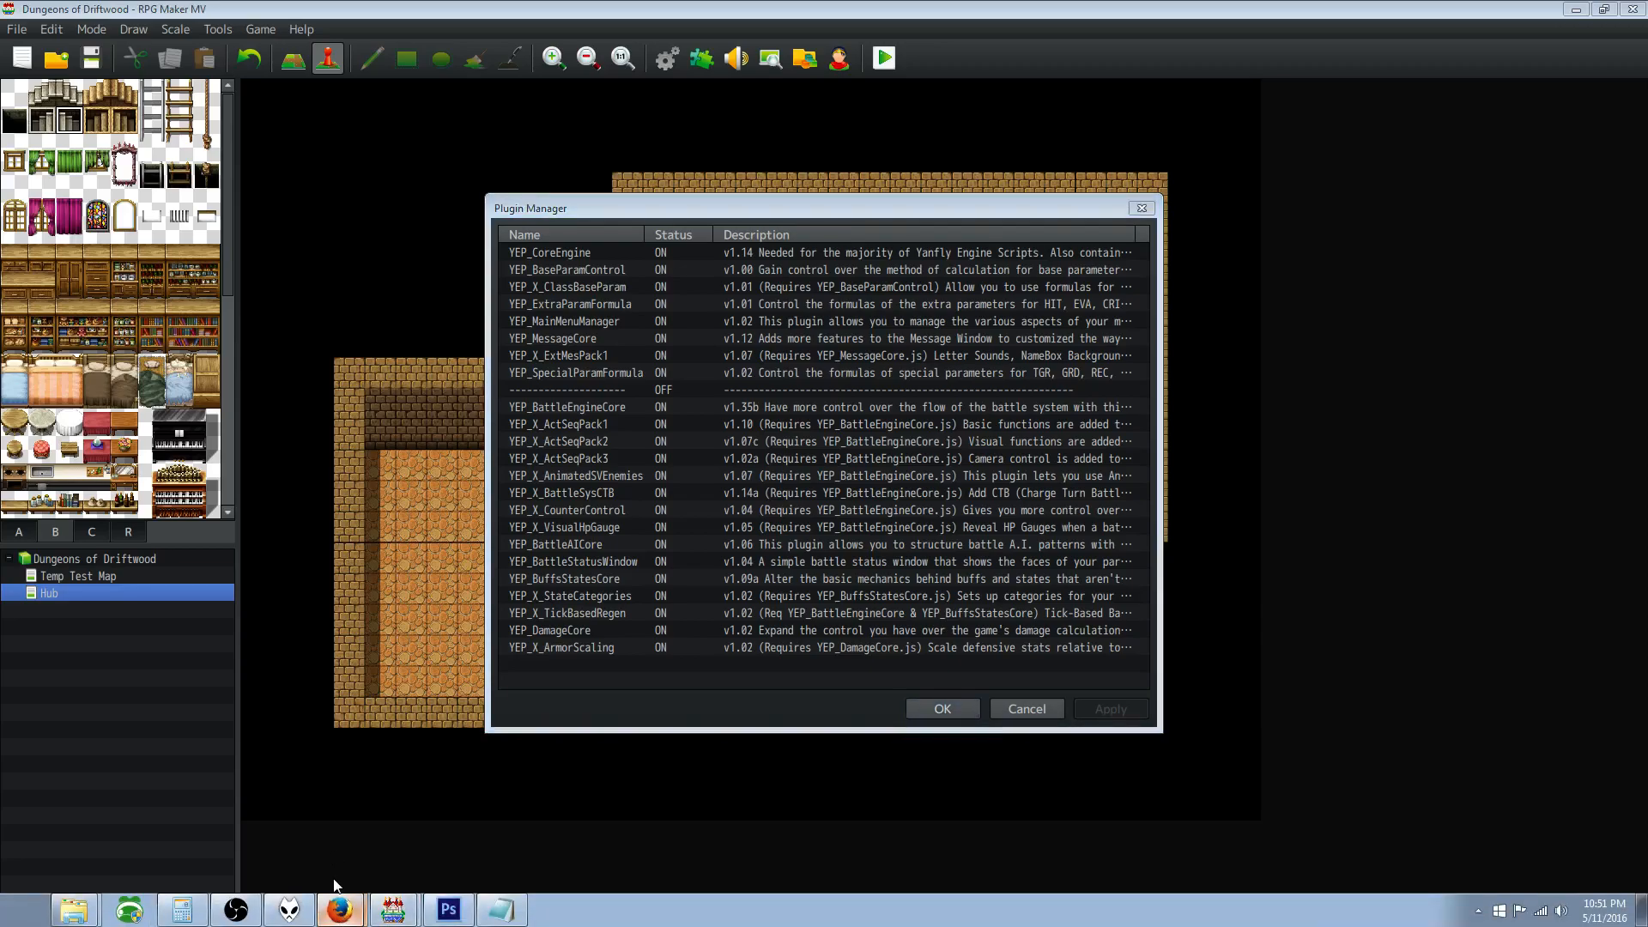
{"action": "left_click", "coordinate": [339, 909]}
{"action": "key", "text": "alt+Left"}
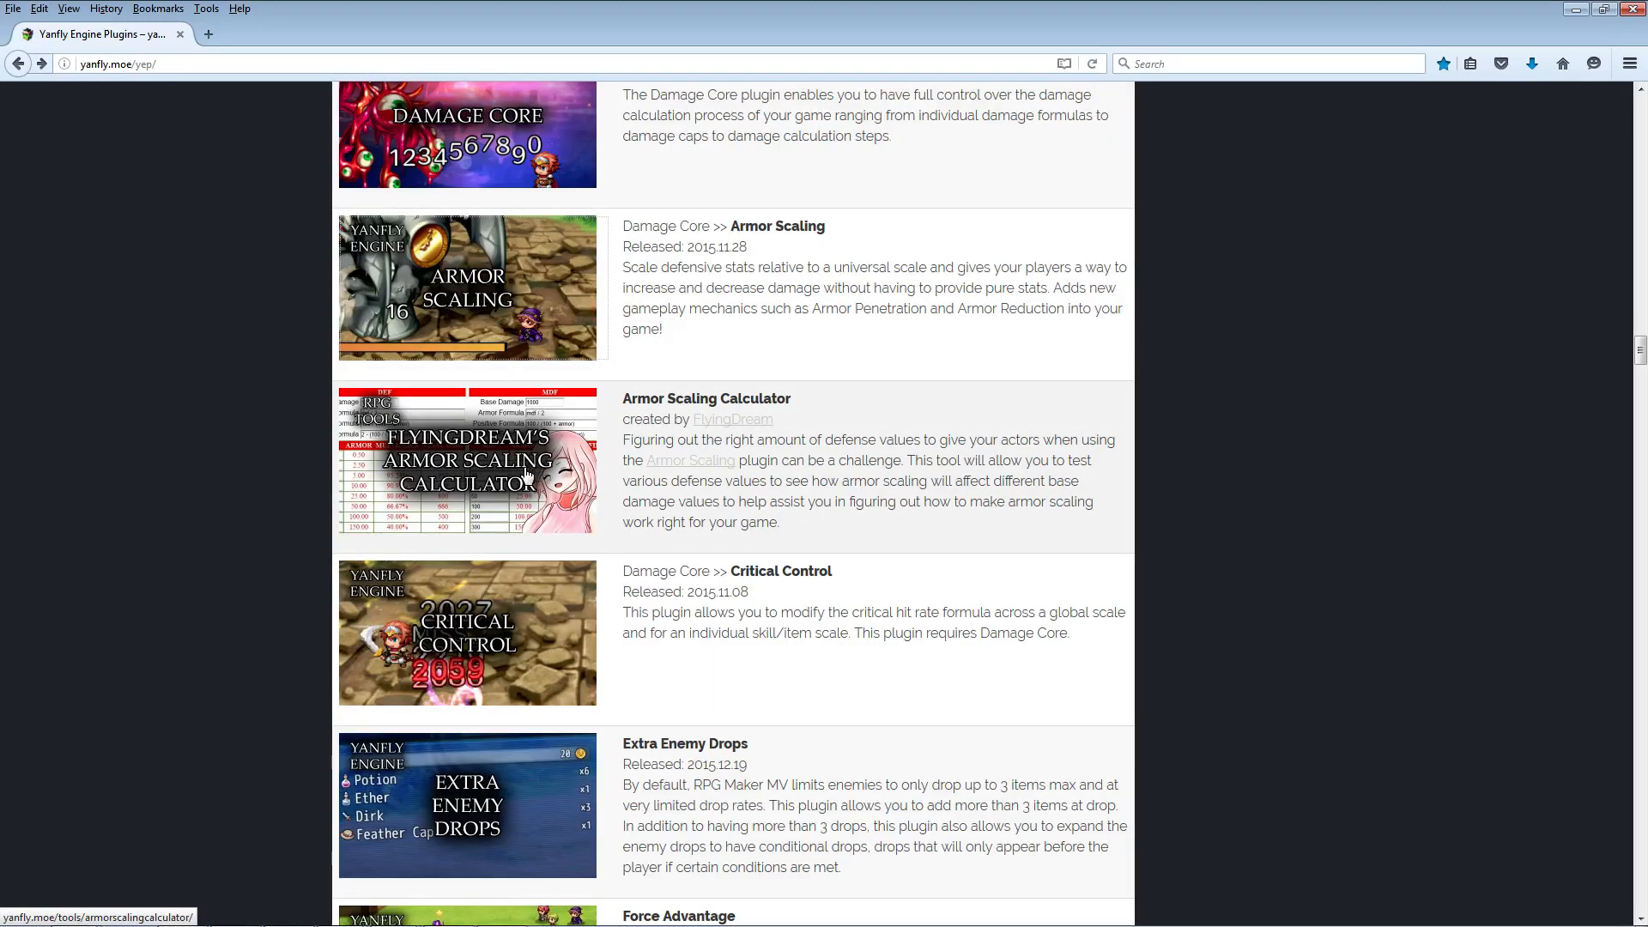
{"action": "scroll", "coordinate": [536, 429], "scroll_direction": "down", "scroll_amount": 2}
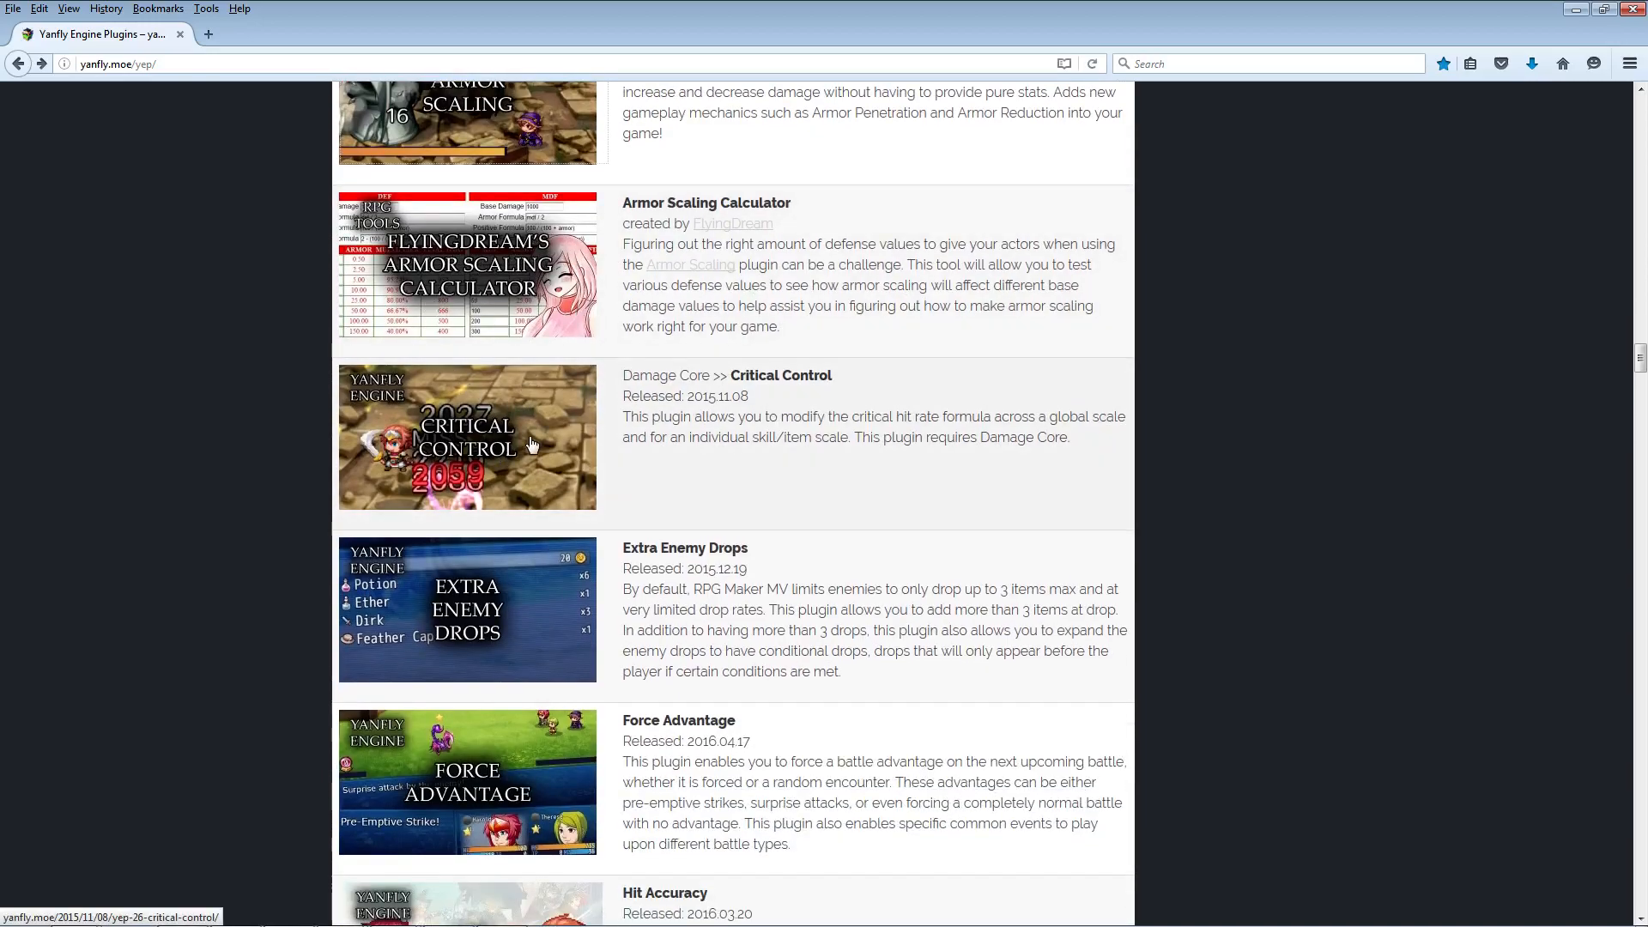
{"action": "scroll", "coordinate": [520, 451], "scroll_direction": "down", "scroll_amount": 2}
{"action": "scroll", "coordinate": [506, 462], "scroll_direction": "up", "scroll_amount": 2}
{"action": "left_click", "coordinate": [505, 464]}
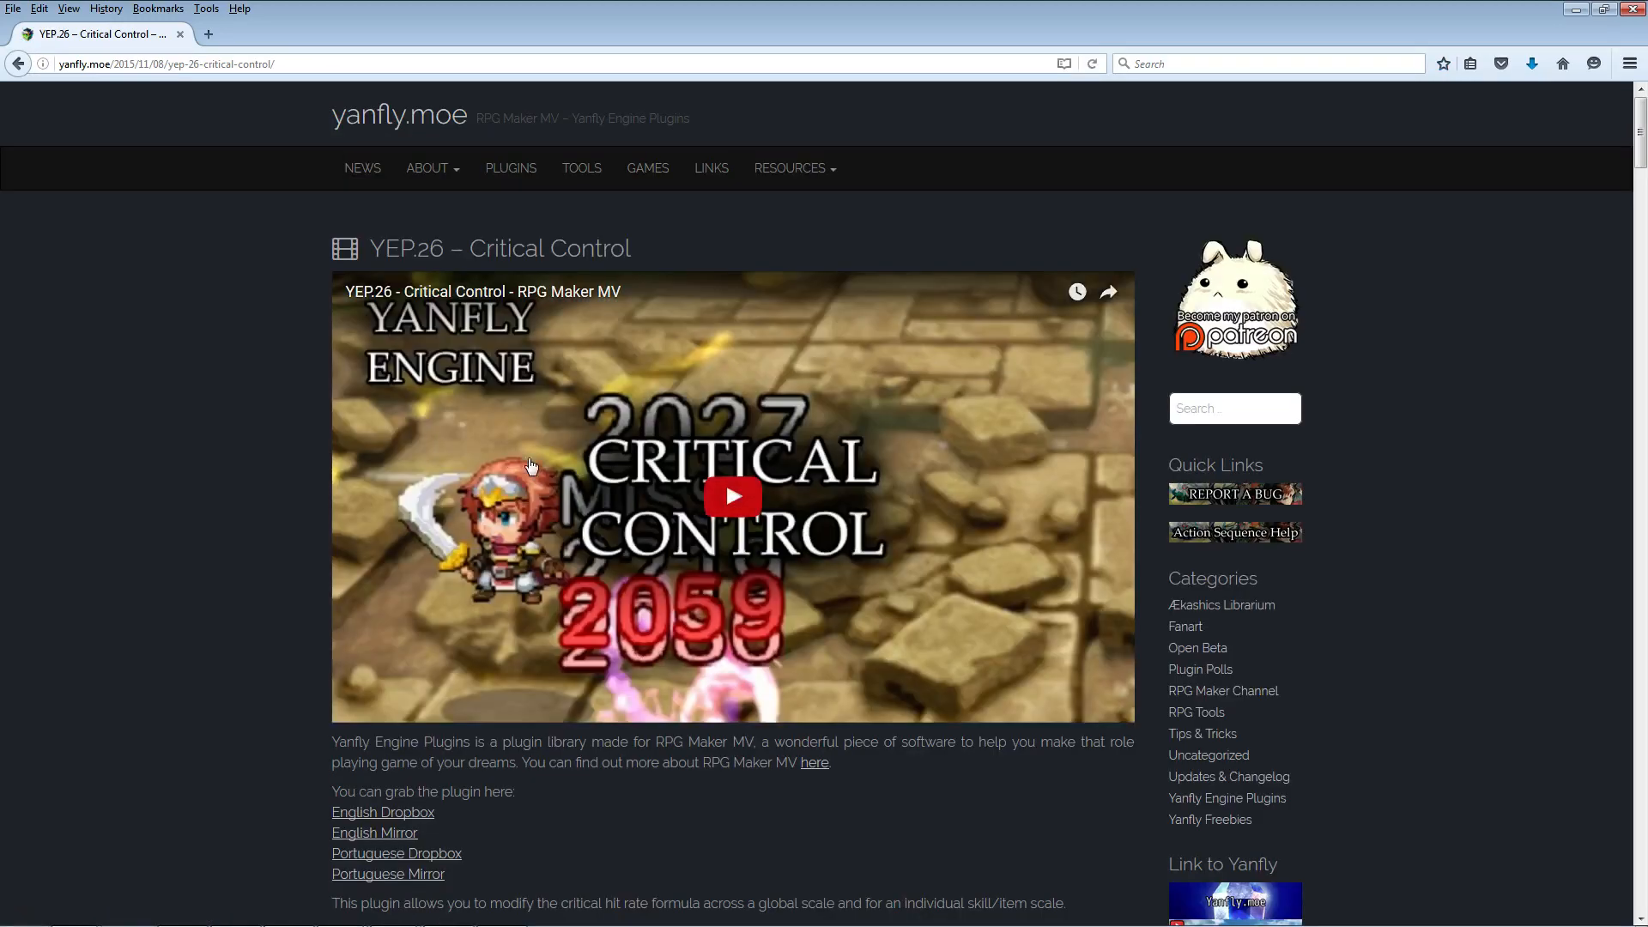
Step: Save the English Mirror download as YEP_X_CriticalControl.js in the project's js/plugins folder
{"action": "right_click", "coordinate": [409, 835]}
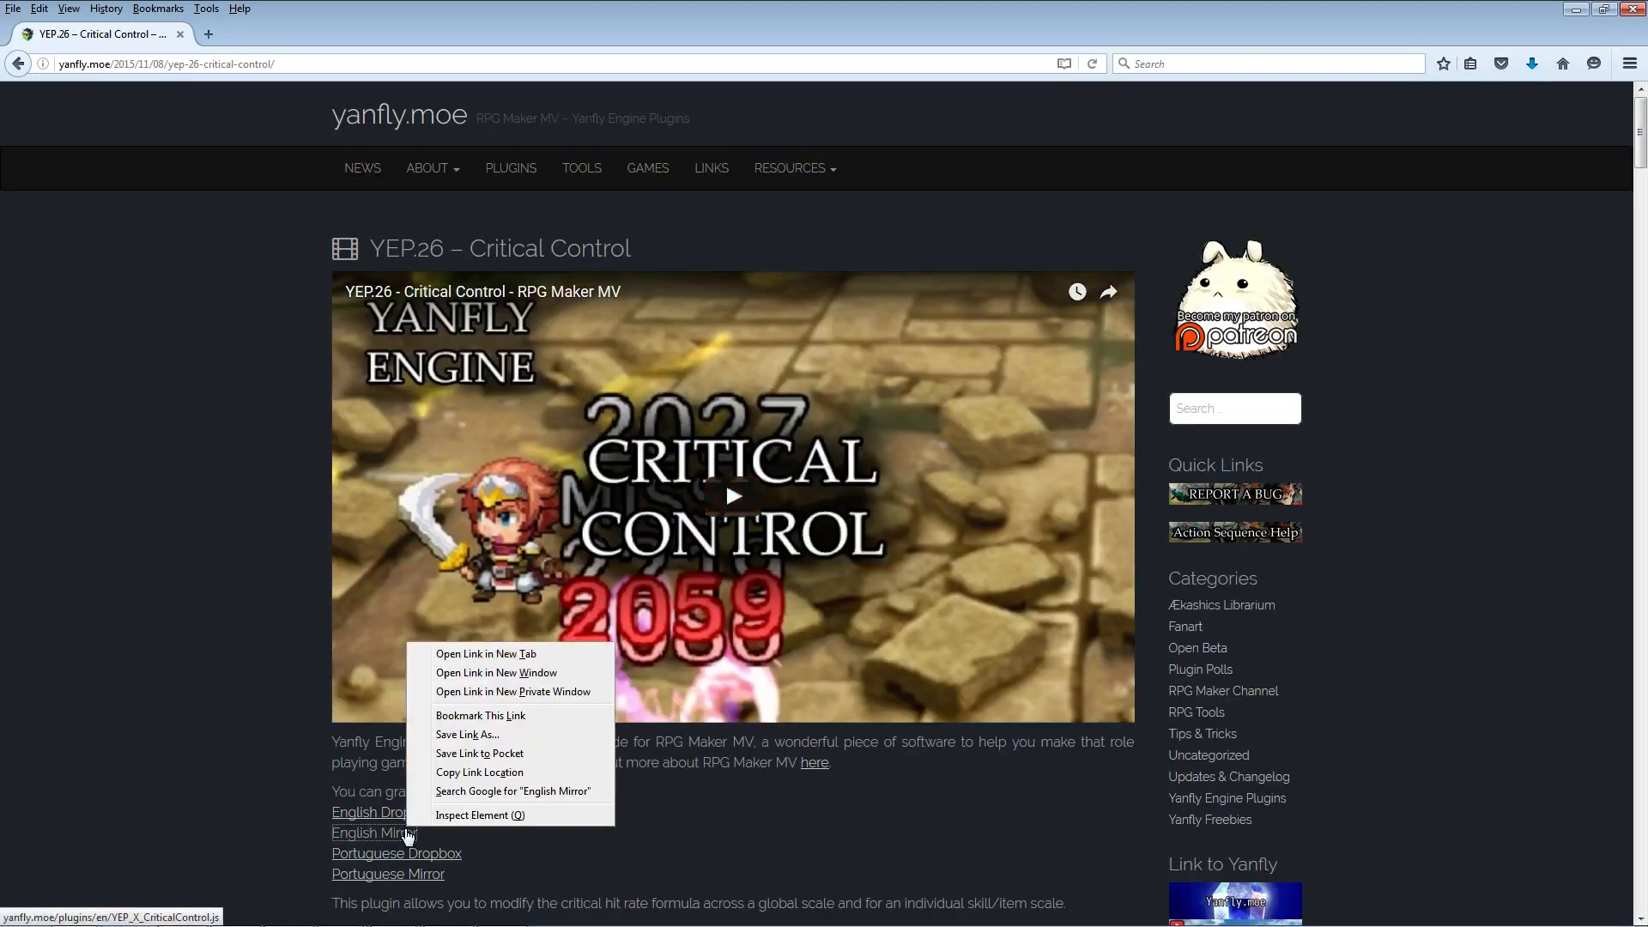
{"action": "left_click", "coordinate": [505, 734]}
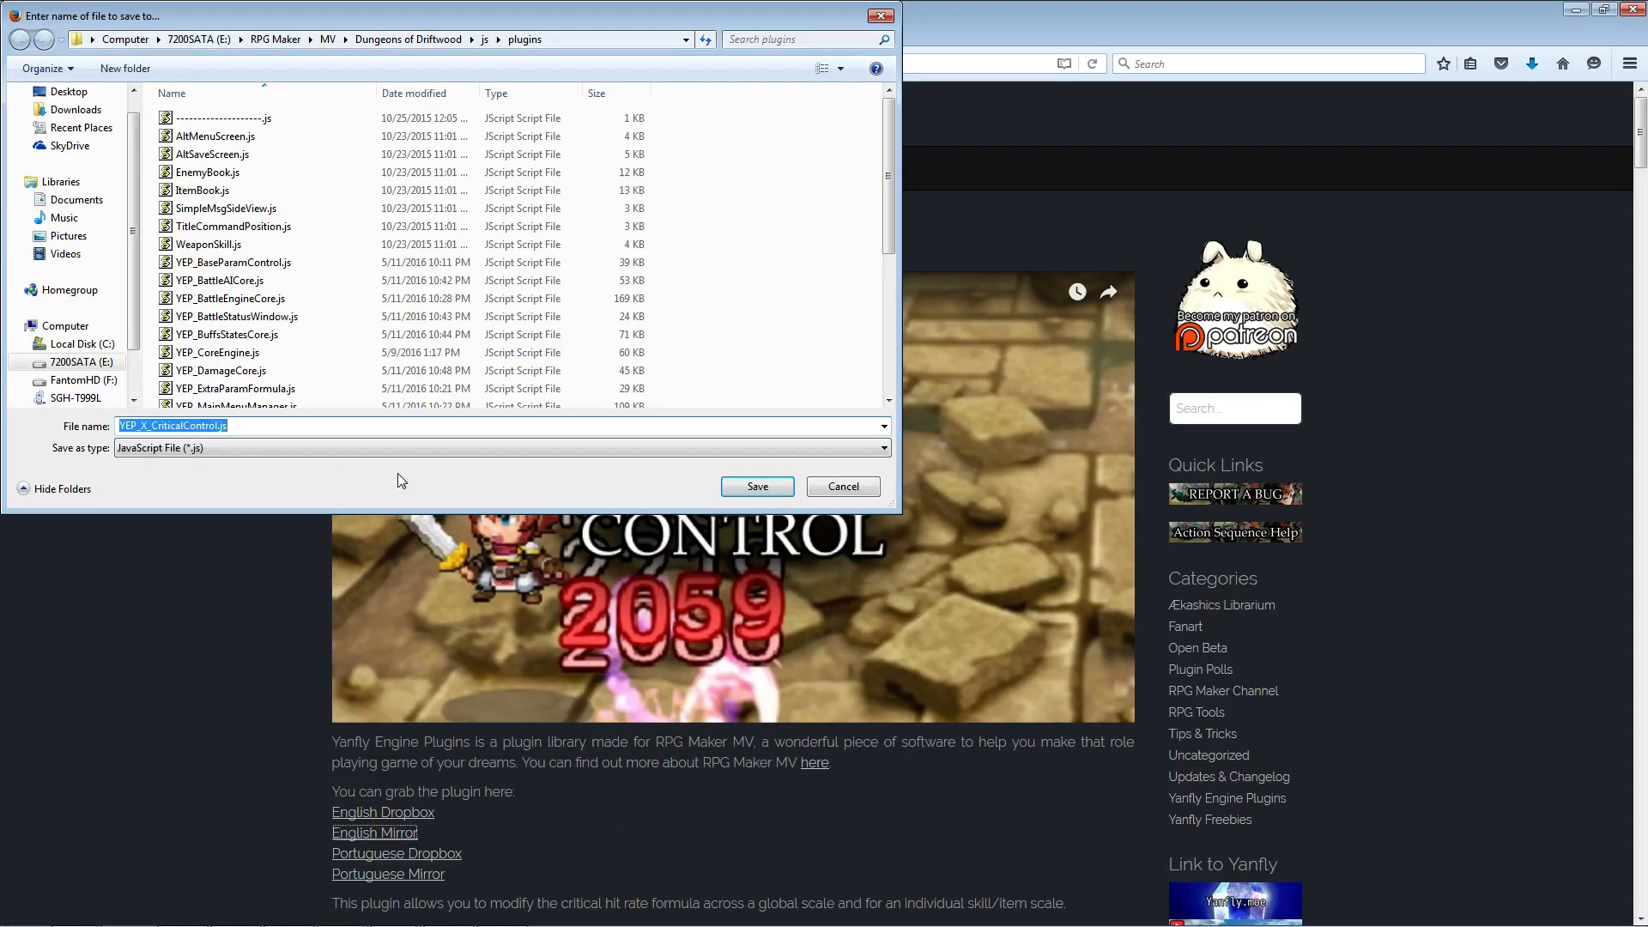
{"action": "left_click", "coordinate": [753, 486]}
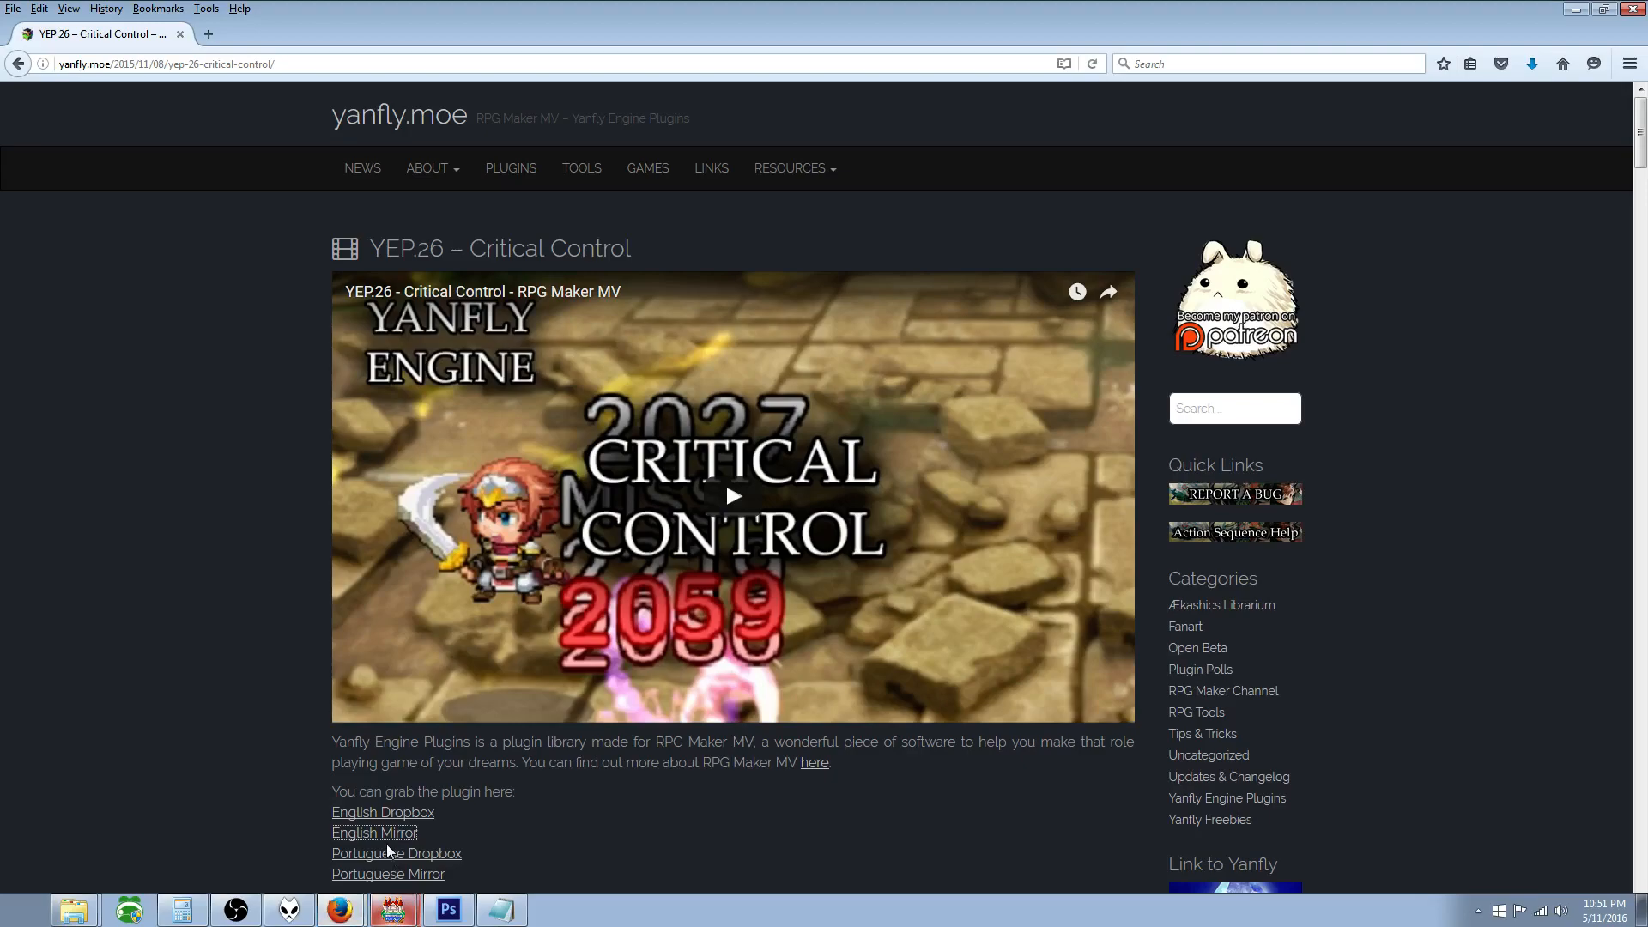
Step: Switch to RPG Maker MV and add YEP_X_CriticalControl with default parameters below YEP_X_ArmorScaling
{"action": "left_click", "coordinate": [394, 910]}
{"action": "double_click", "coordinate": [586, 665]}
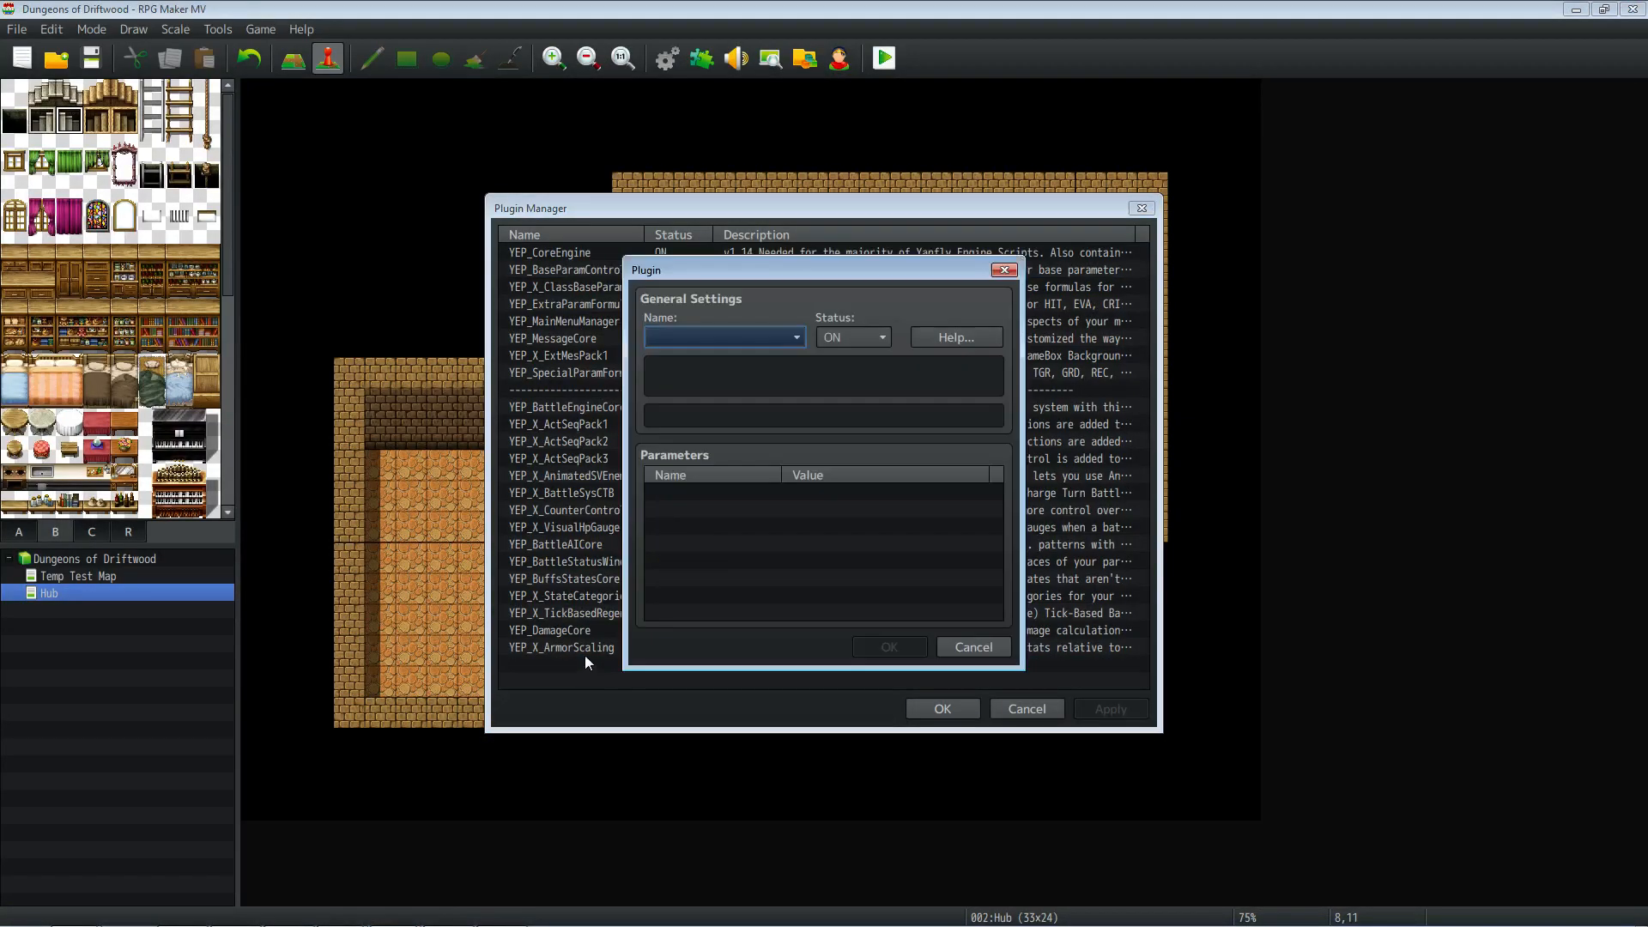
{"action": "left_click", "coordinate": [726, 334]}
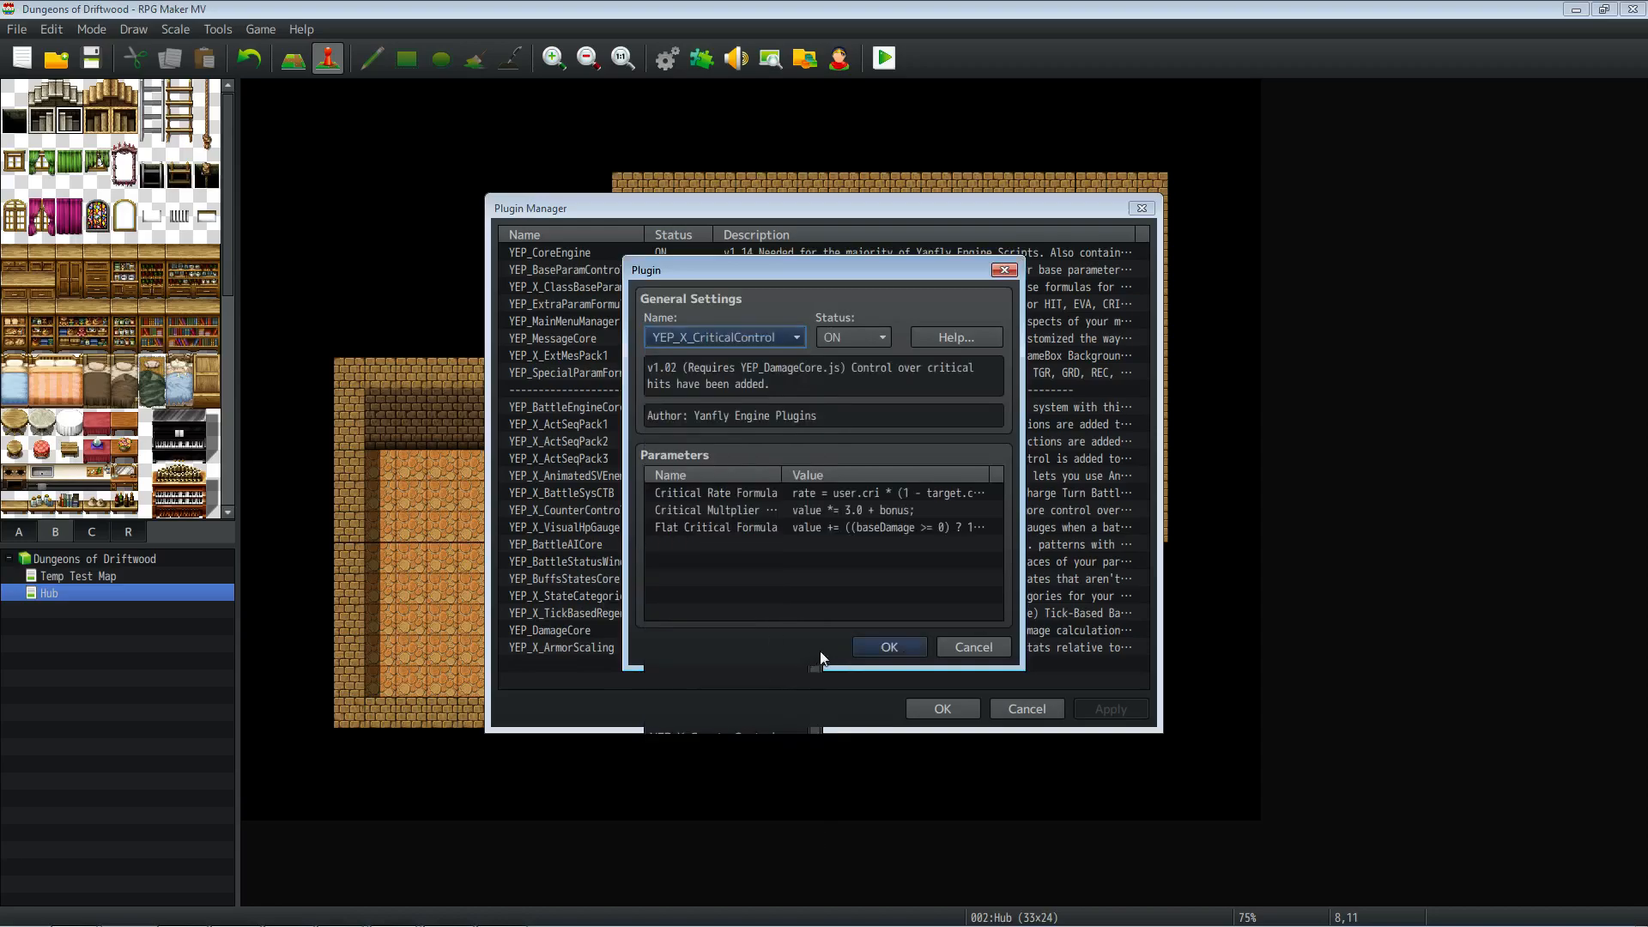
{"action": "left_click", "coordinate": [883, 642]}
Step: Examine the YEP_X_CriticalControl parameters and read its help on the critical rate, multiplier and flat critical notetags
{"action": "double_click", "coordinate": [1018, 667]}
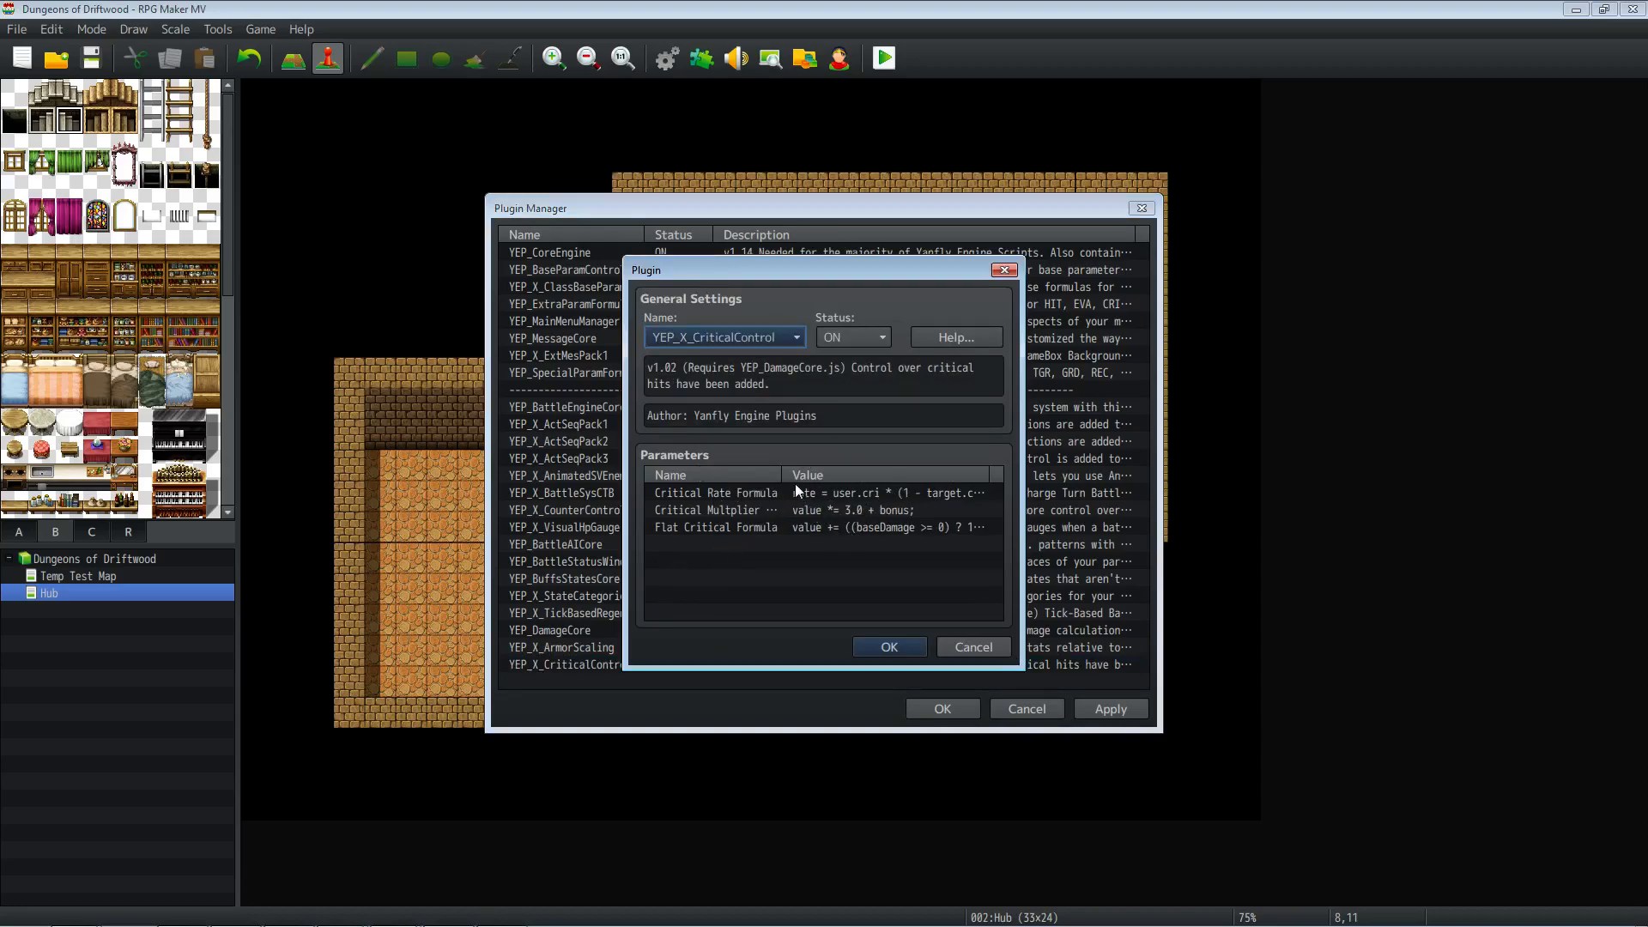
{"action": "left_click", "coordinate": [884, 529]}
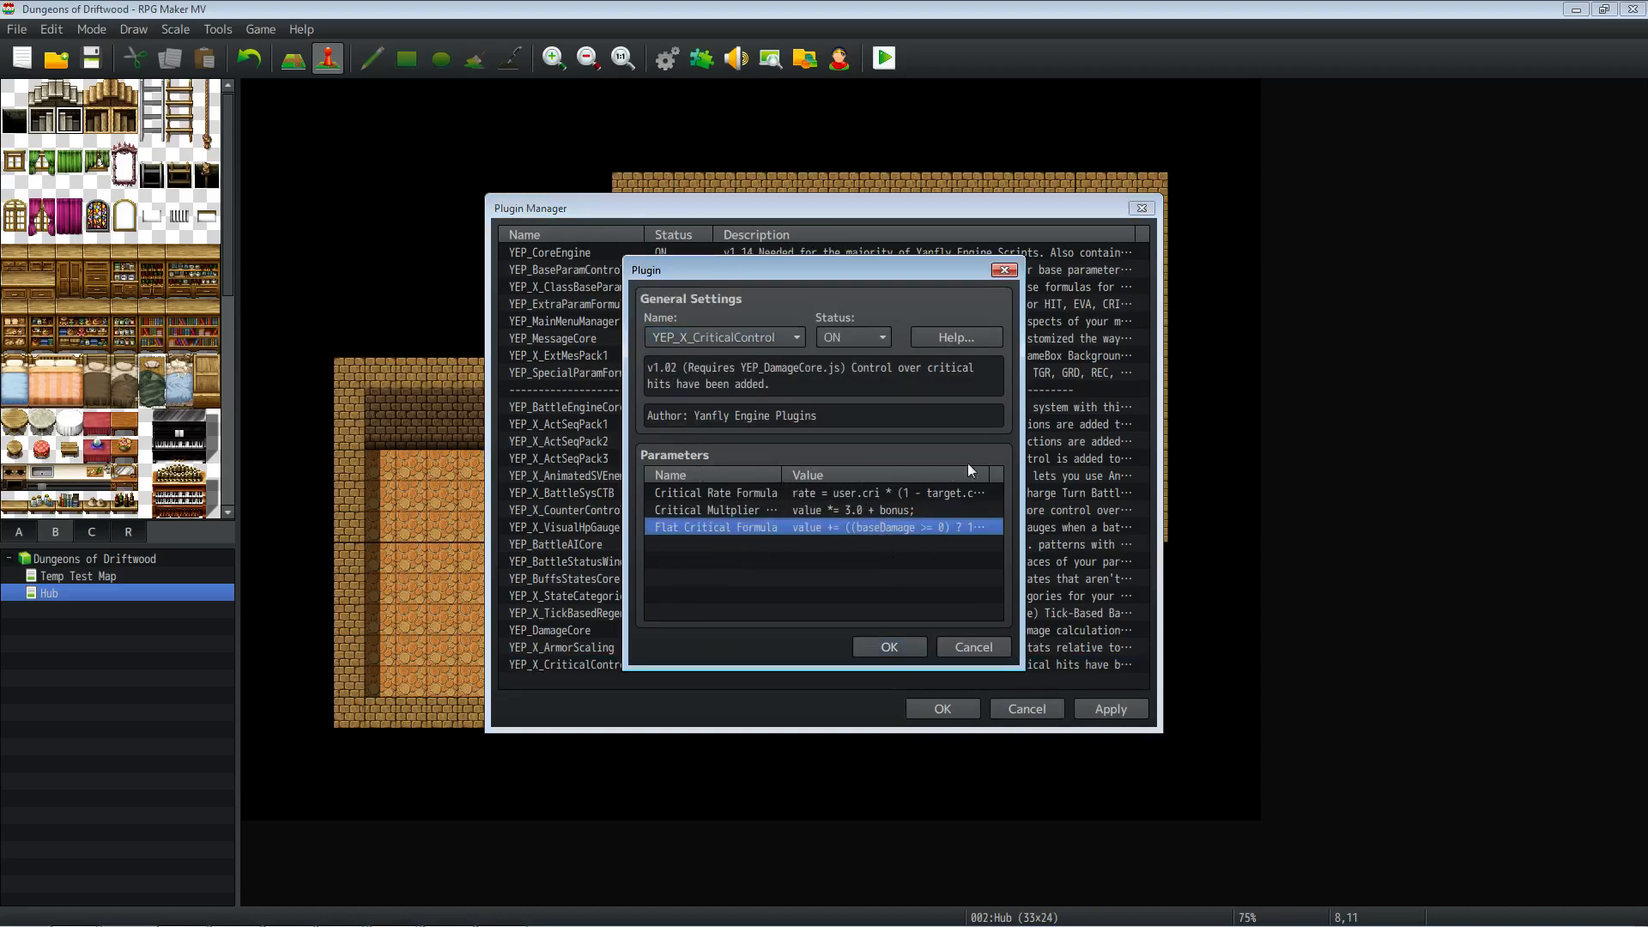
{"action": "left_click", "coordinate": [956, 339]}
{"action": "scroll", "coordinate": [681, 542], "scroll_direction": "down", "scroll_amount": 2}
{"action": "left_click_drag", "start_coordinate": [613, 488], "coordinate": [713, 488]}
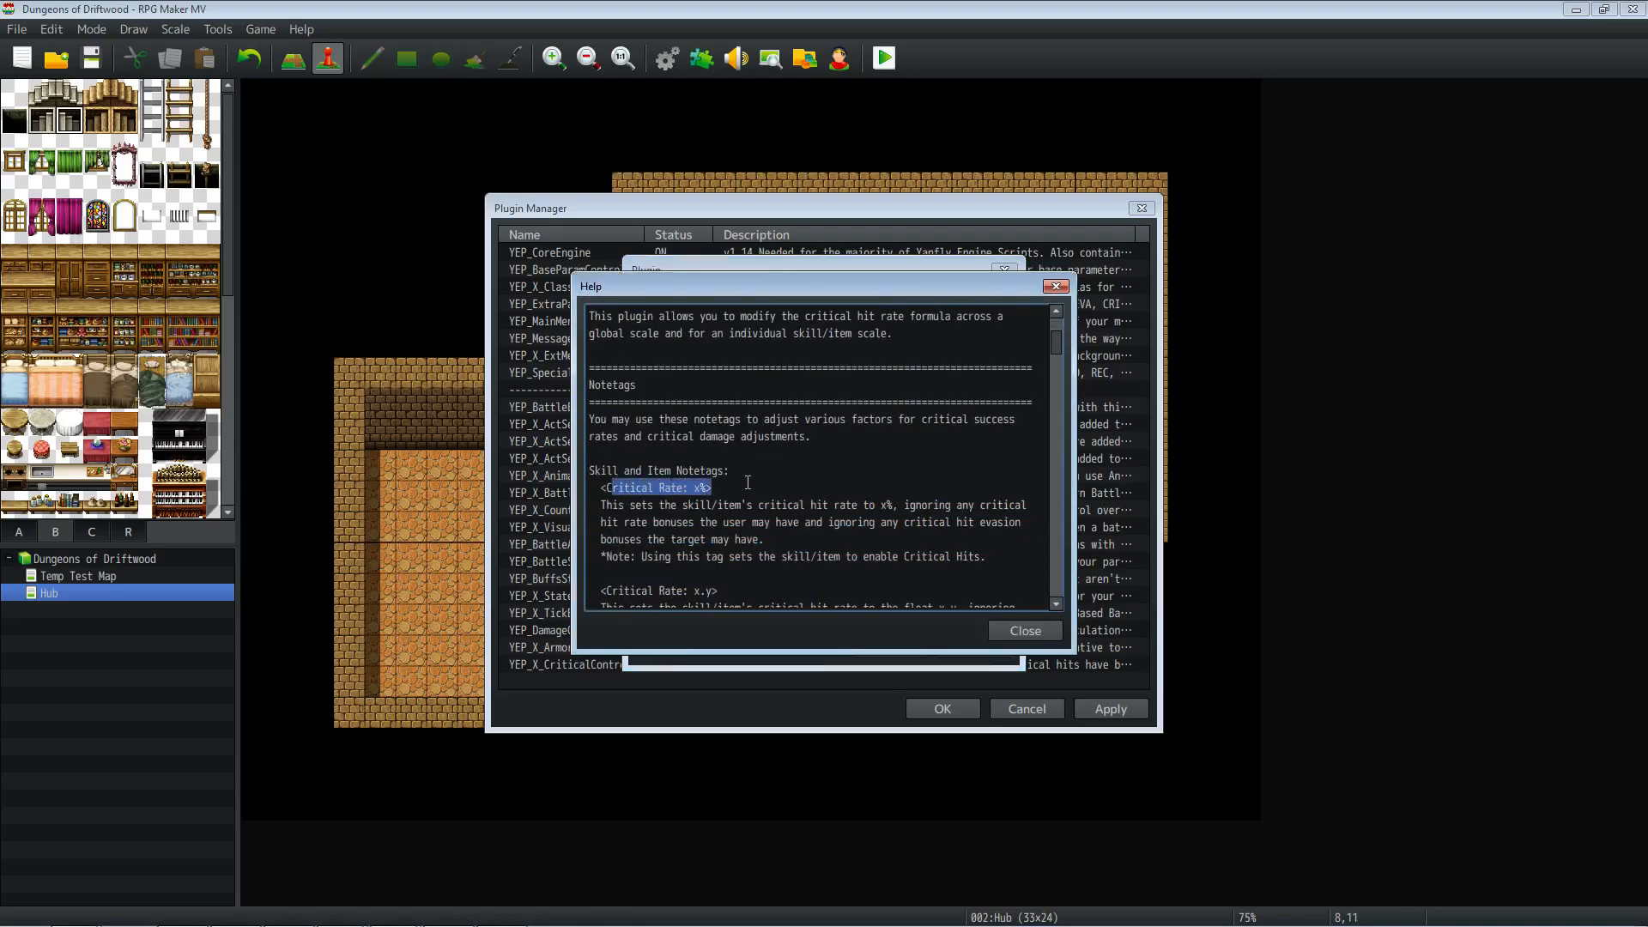
{"action": "scroll", "coordinate": [740, 507], "scroll_direction": "down", "scroll_amount": 1}
{"action": "left_click_drag", "start_coordinate": [620, 516], "coordinate": [700, 539]}
{"action": "scroll", "coordinate": [694, 517], "scroll_direction": "down", "scroll_amount": 3}
{"action": "scroll", "coordinate": [746, 539], "scroll_direction": "down", "scroll_amount": 2}
{"action": "left_click", "coordinate": [608, 510]}
{"action": "scroll", "coordinate": [744, 527], "scroll_direction": "down", "scroll_amount": 2}
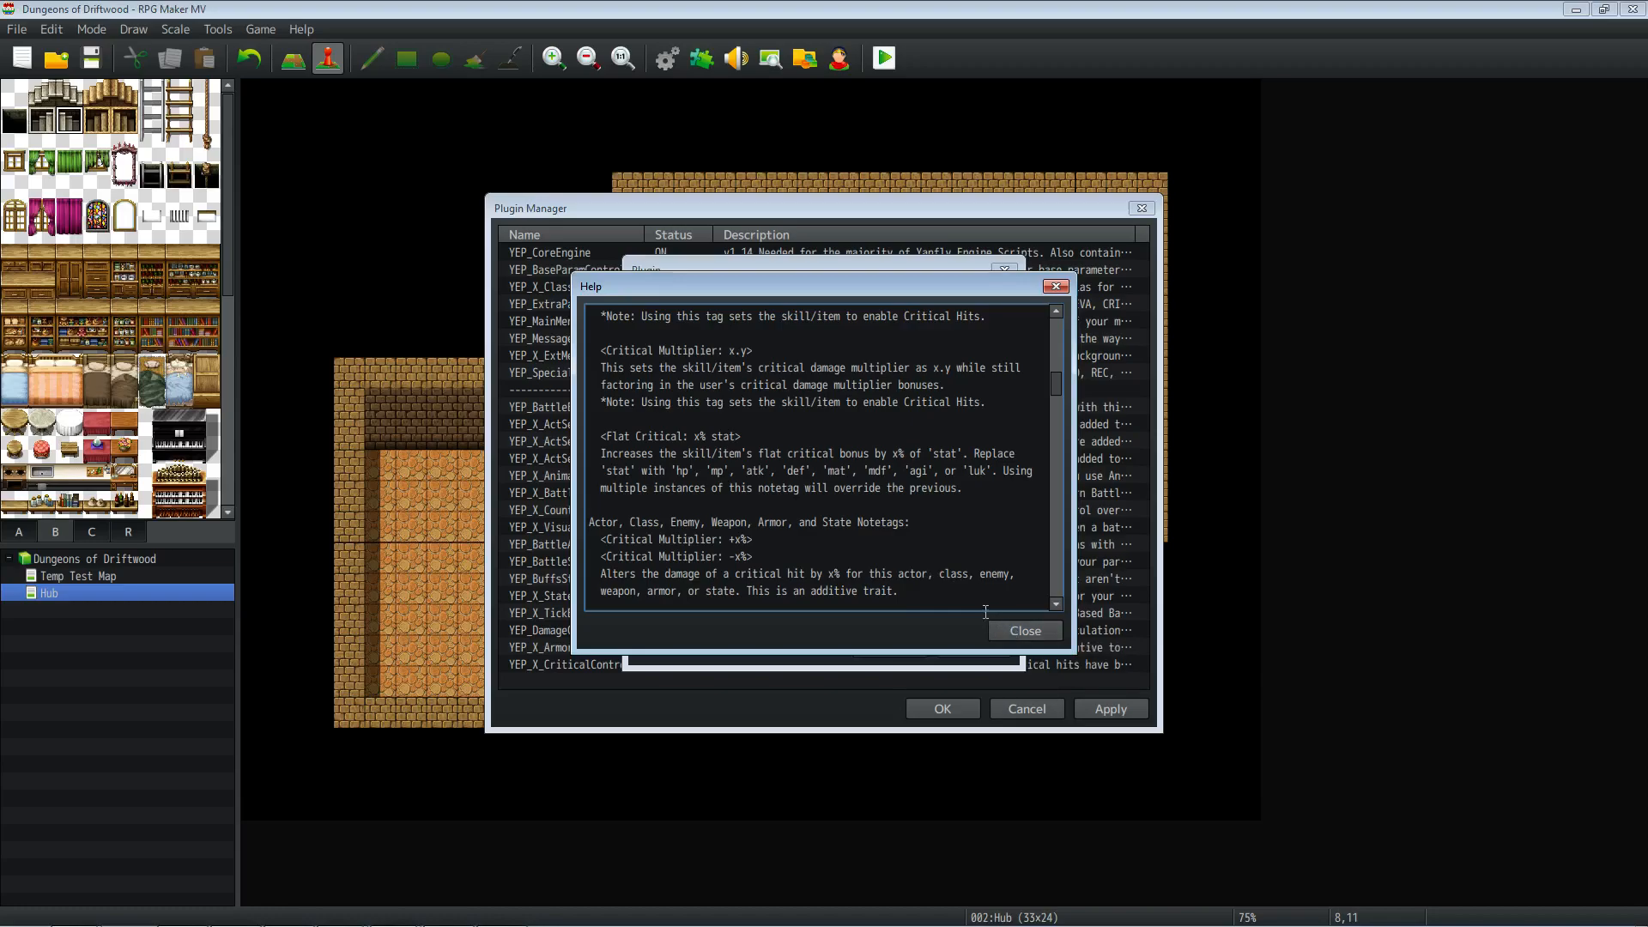
{"action": "key", "text": "Escape"}
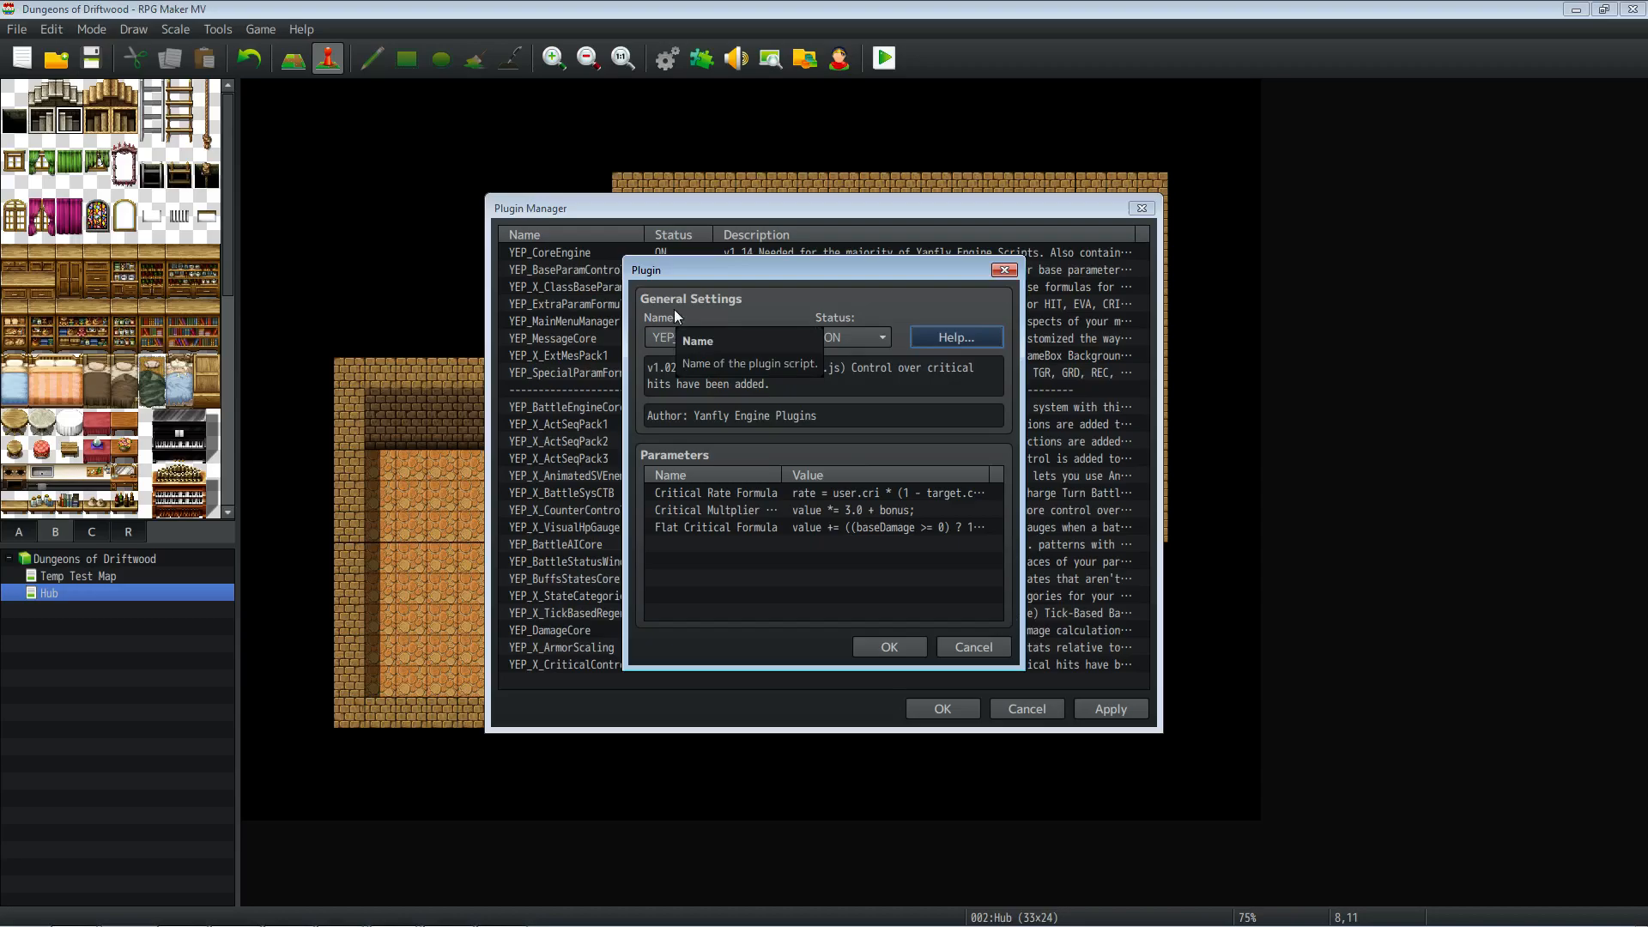
Step: Accept the YEP_X_CriticalControl settings and apply the plugin list changes
{"action": "left_click", "coordinate": [893, 646]}
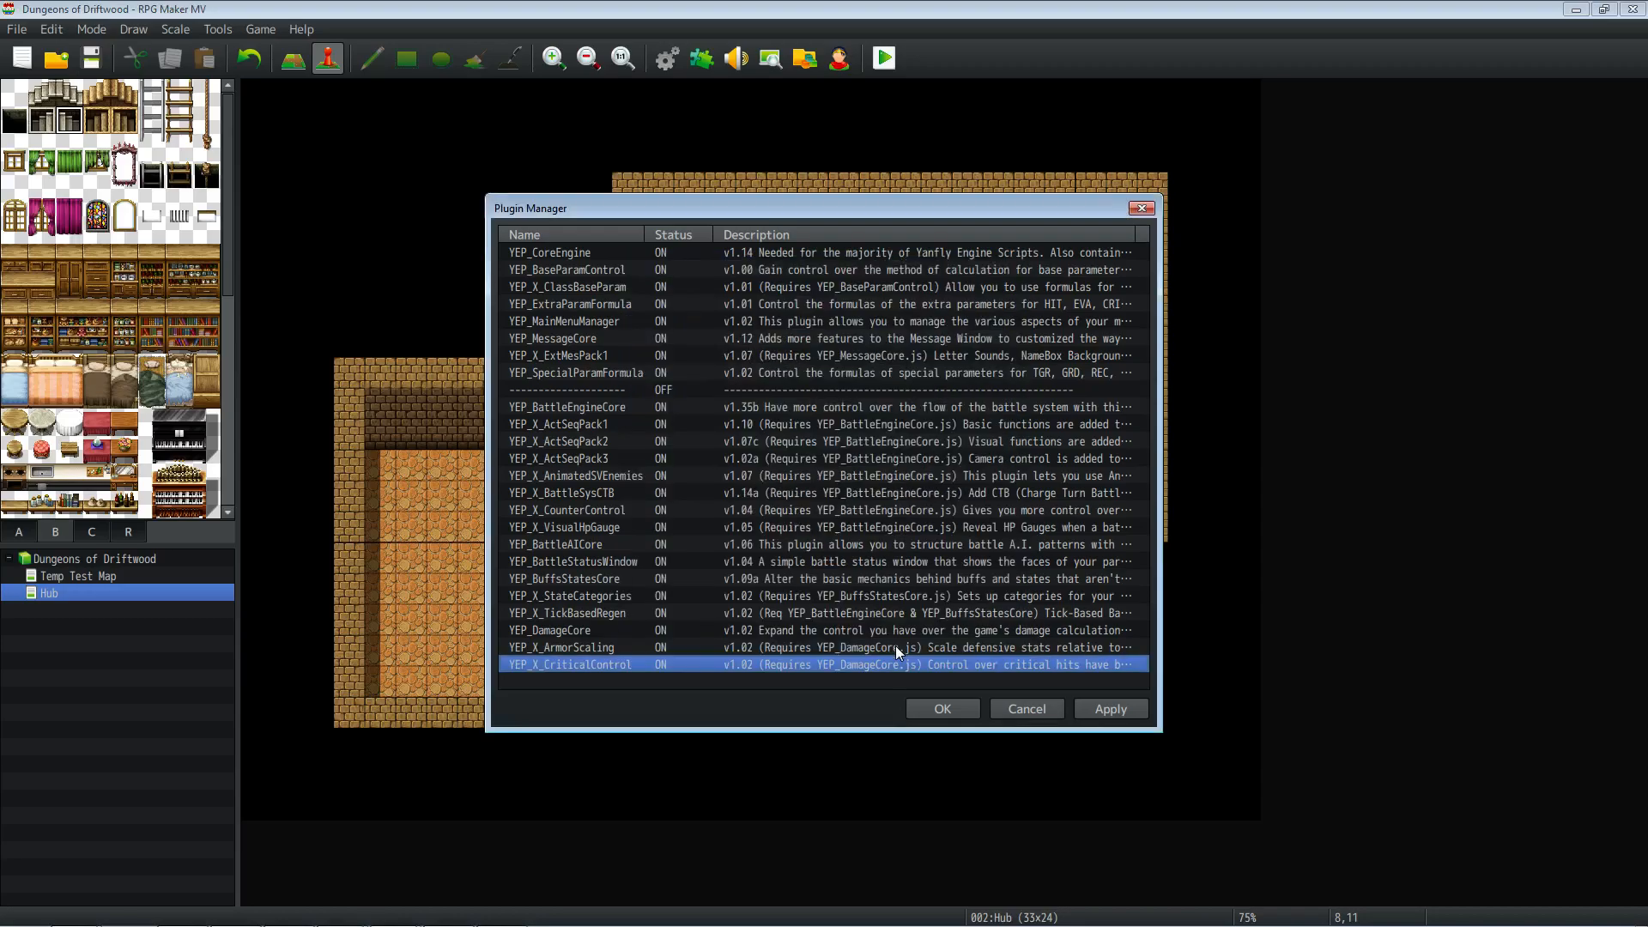
{"action": "left_click", "coordinate": [1114, 709]}
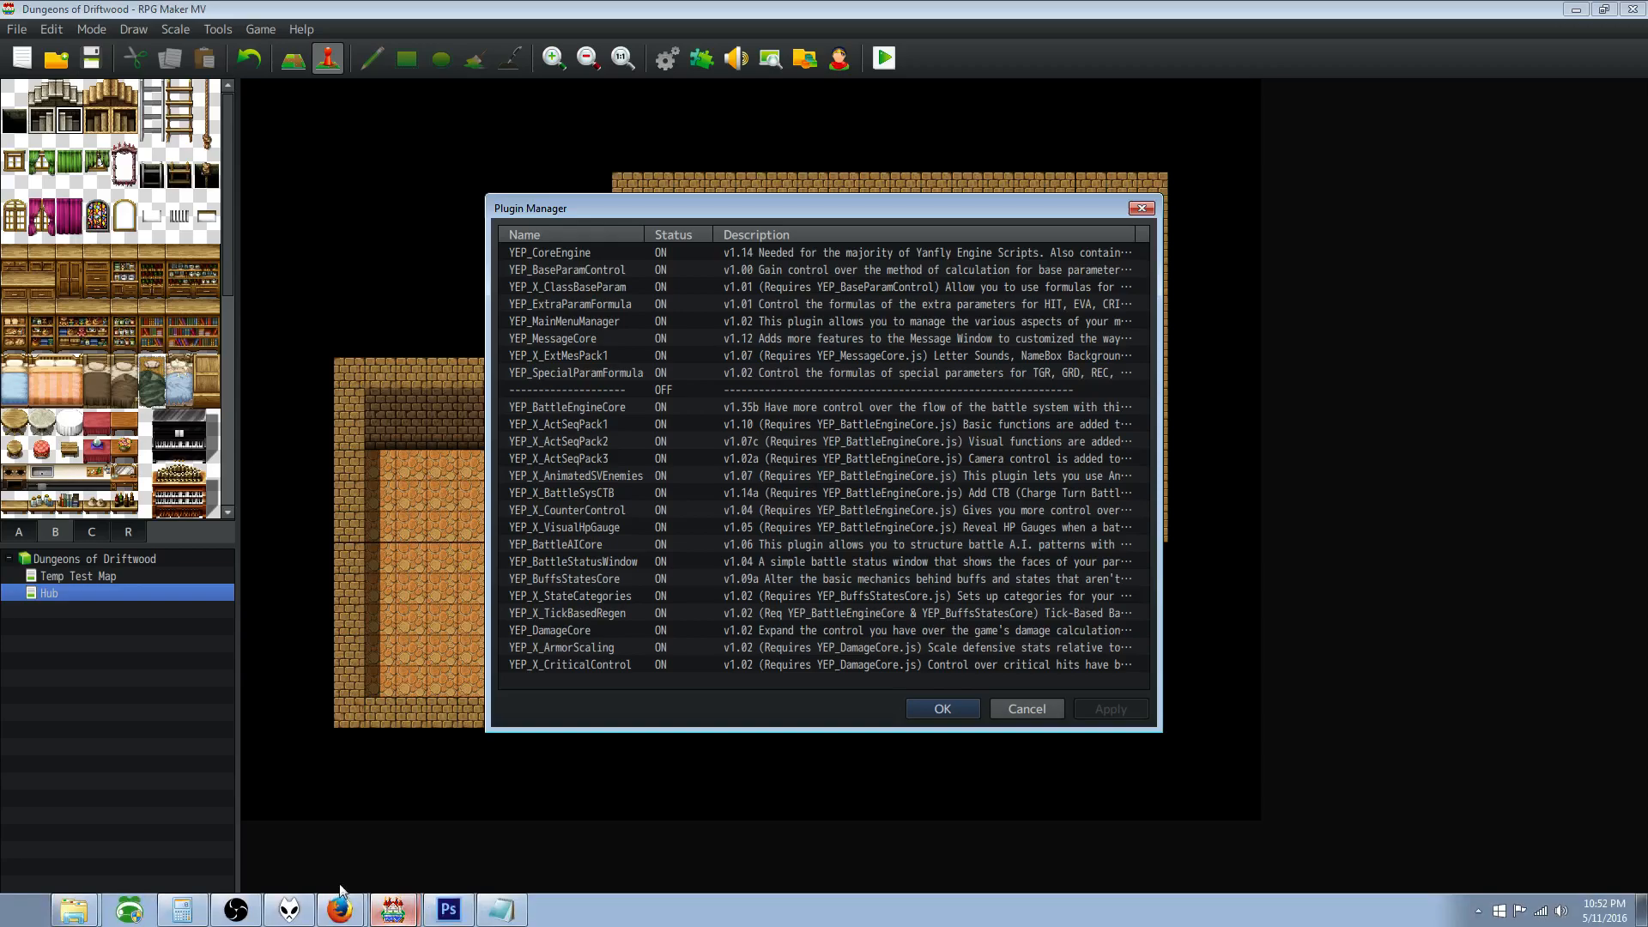
Step: Switch to Firefox, go back to the Yanfly plugin list and open the Extra Enemy Drops page
{"action": "left_click", "coordinate": [339, 910]}
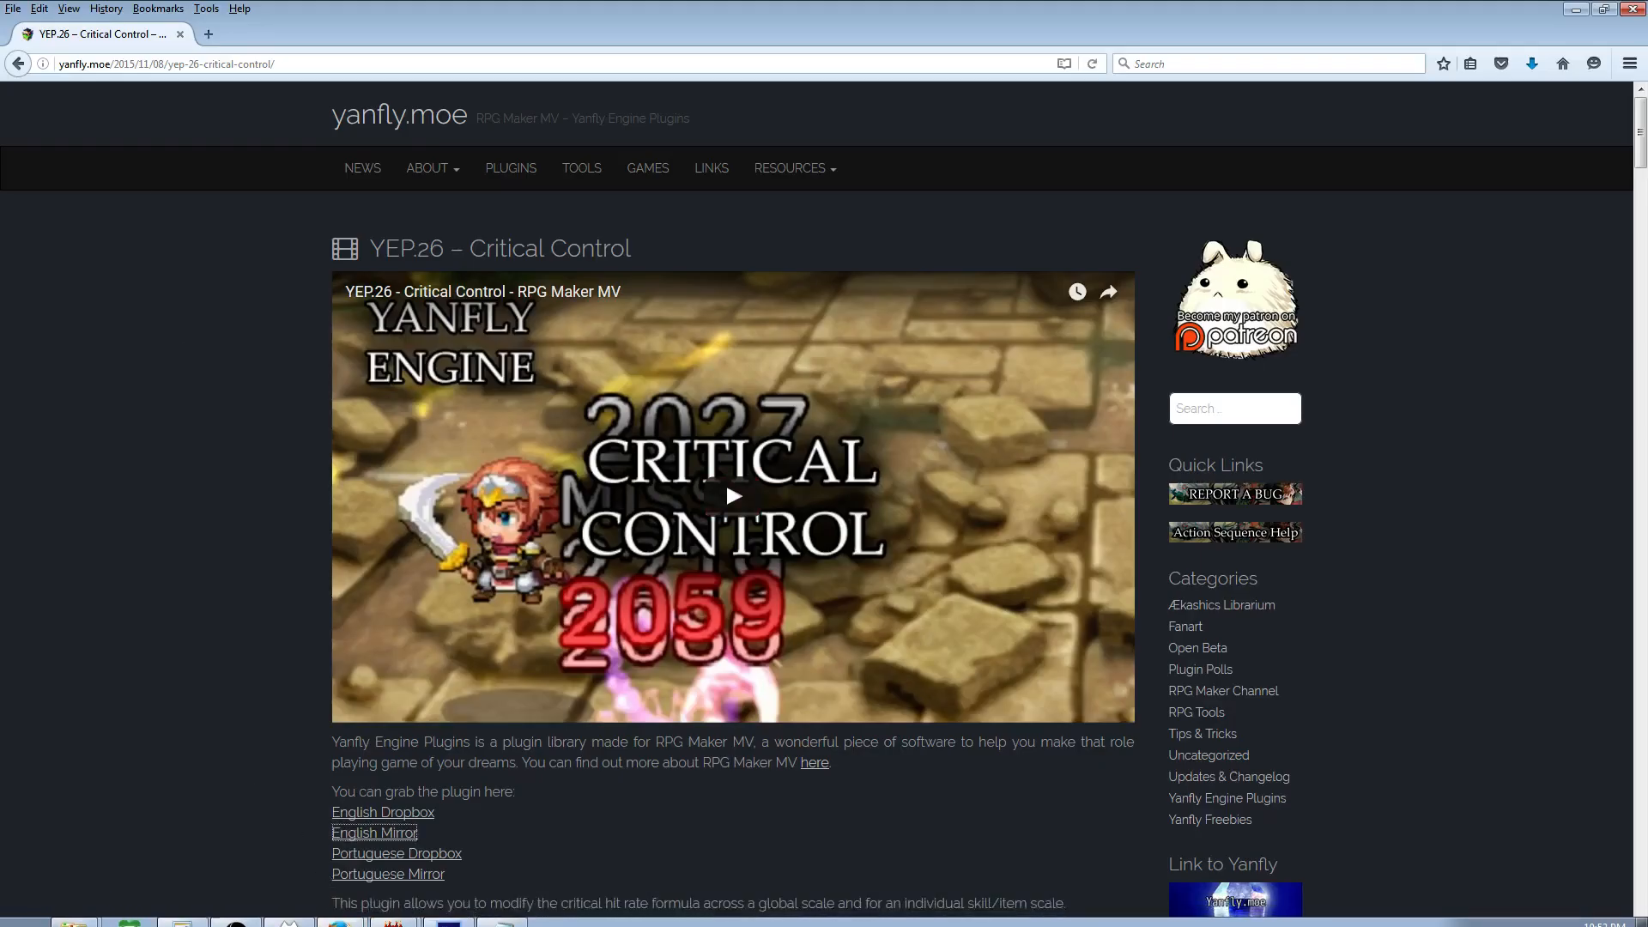
{"action": "left_click", "coordinate": [18, 63]}
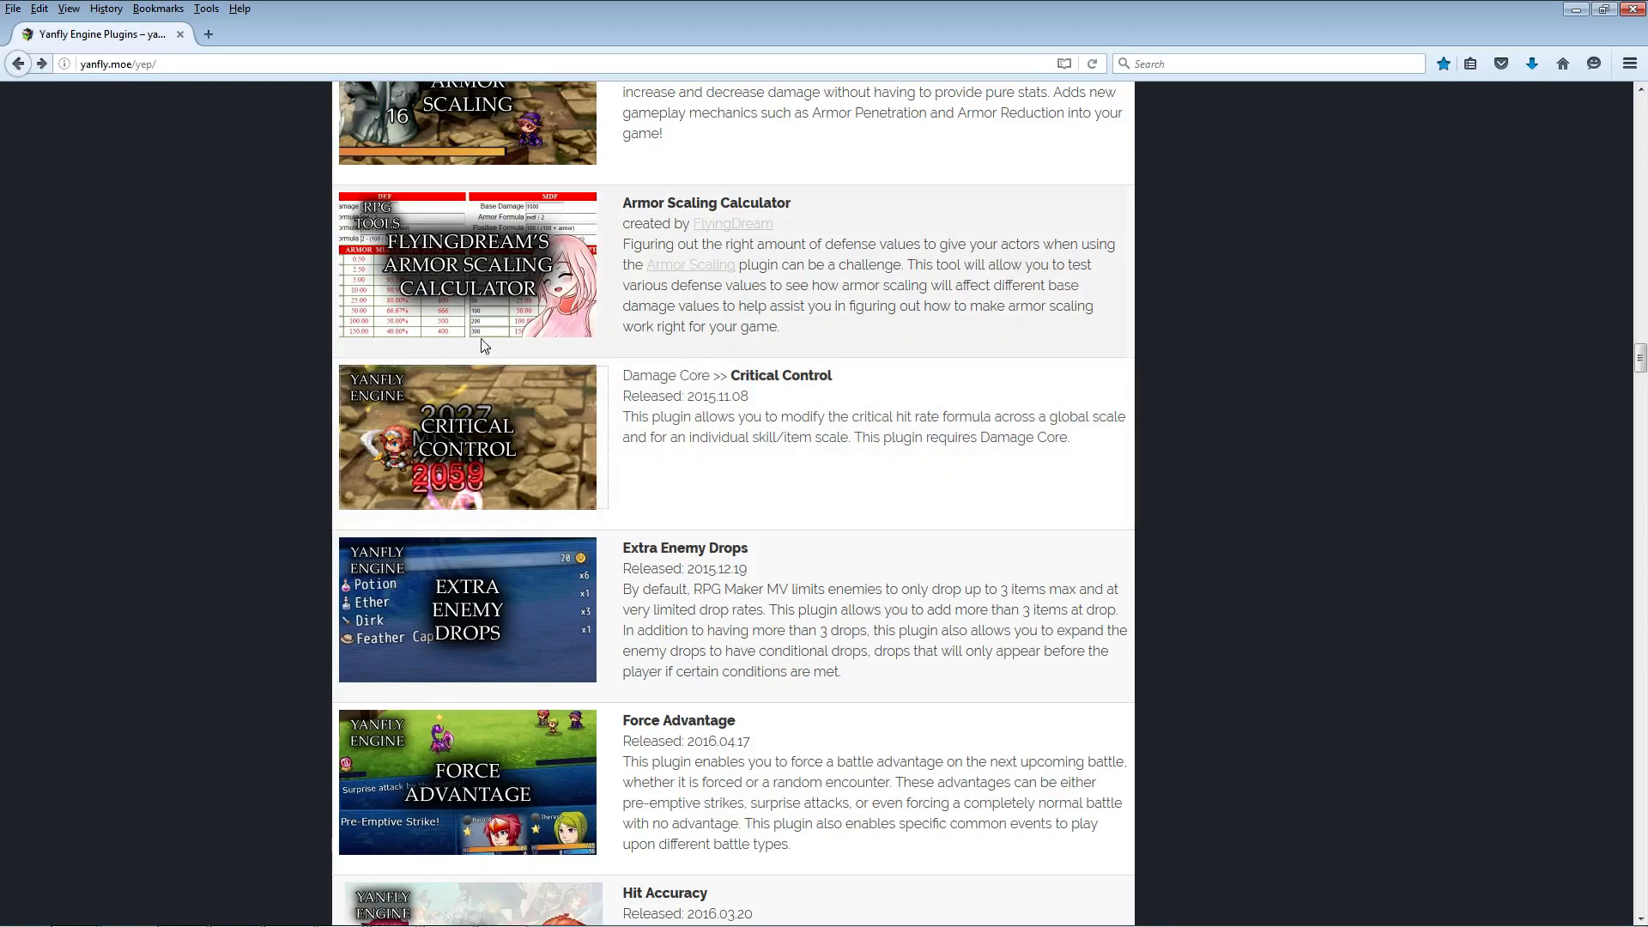
{"action": "scroll", "coordinate": [702, 515], "scroll_direction": "down", "scroll_amount": 1}
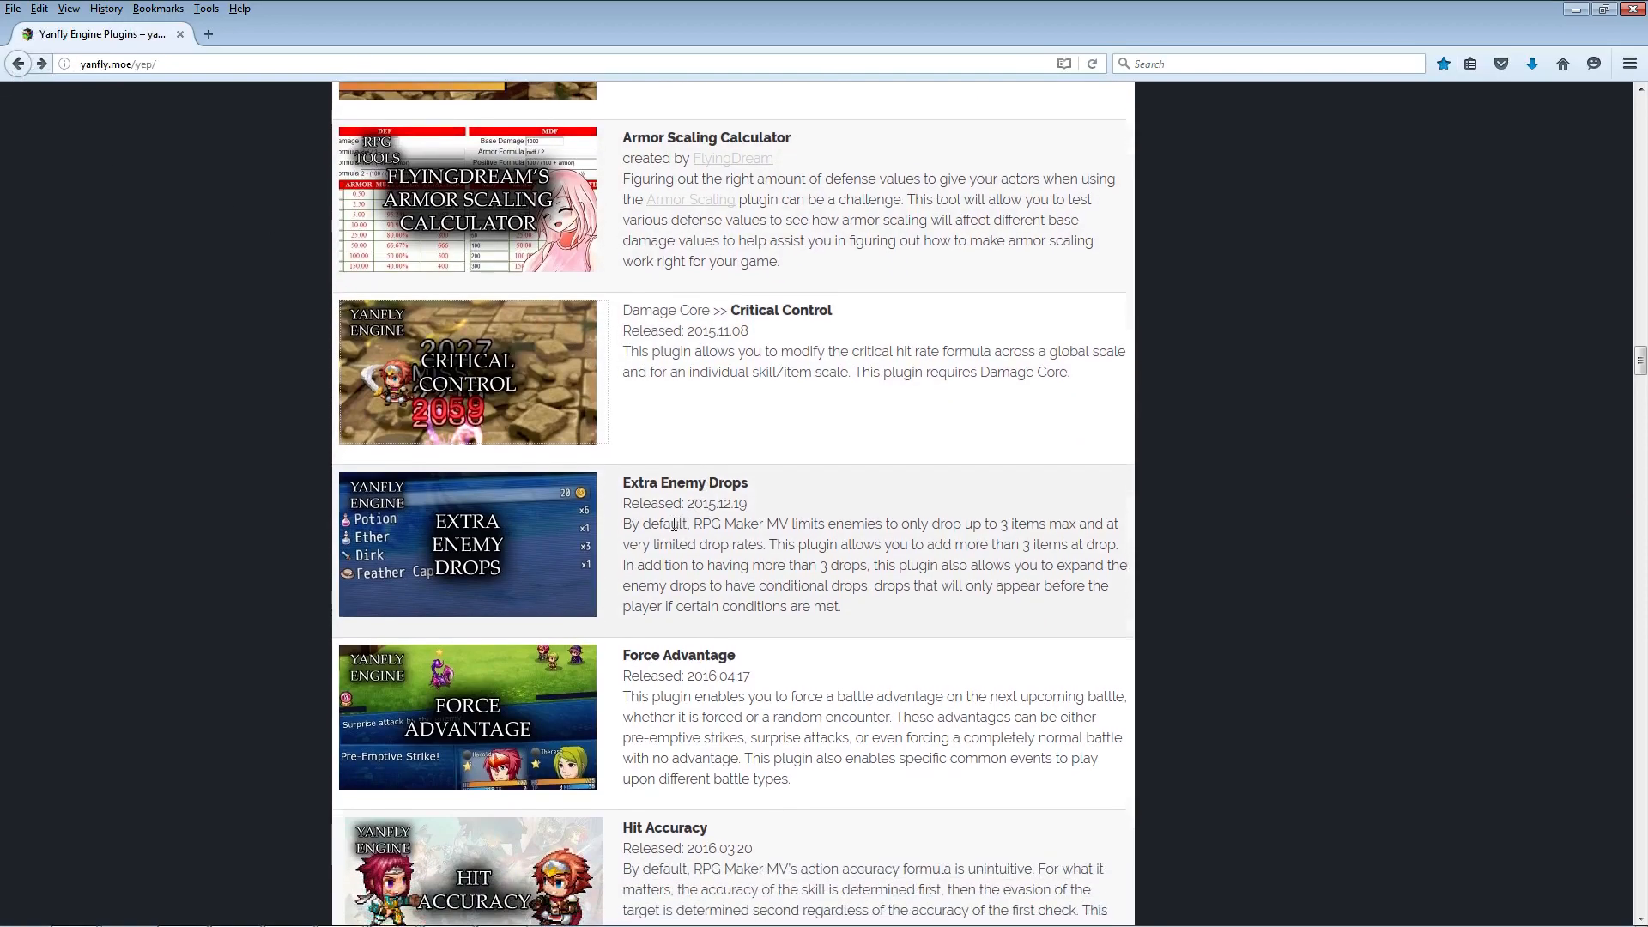
{"action": "scroll", "coordinate": [537, 522], "scroll_direction": "down", "scroll_amount": 1}
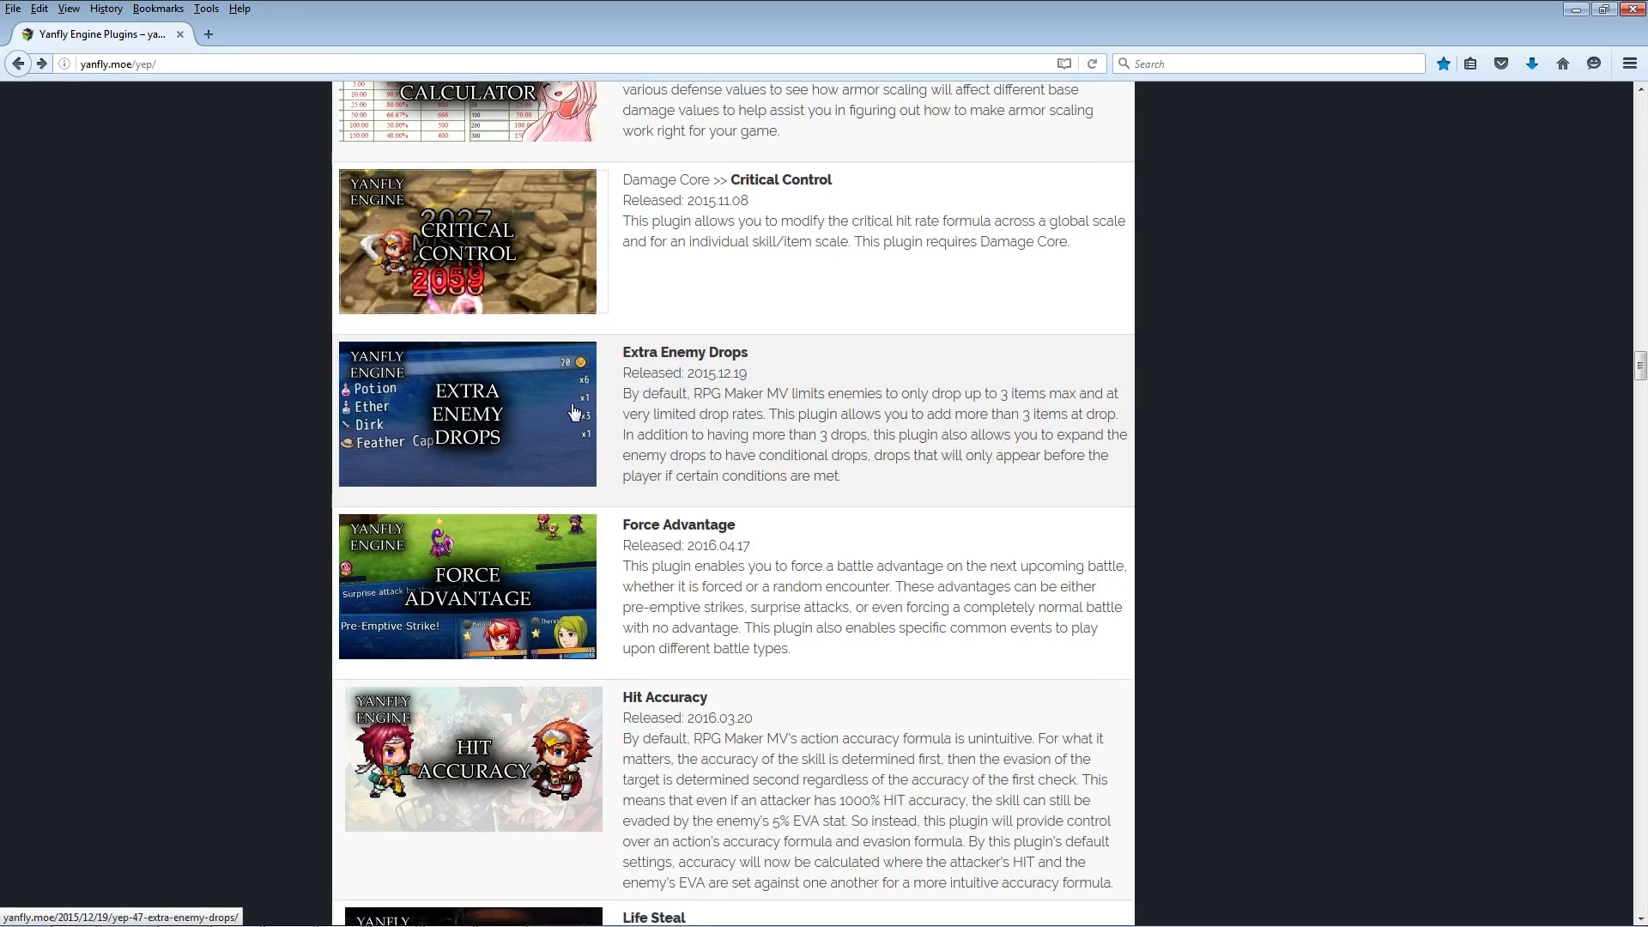
{"action": "left_click", "coordinate": [455, 411]}
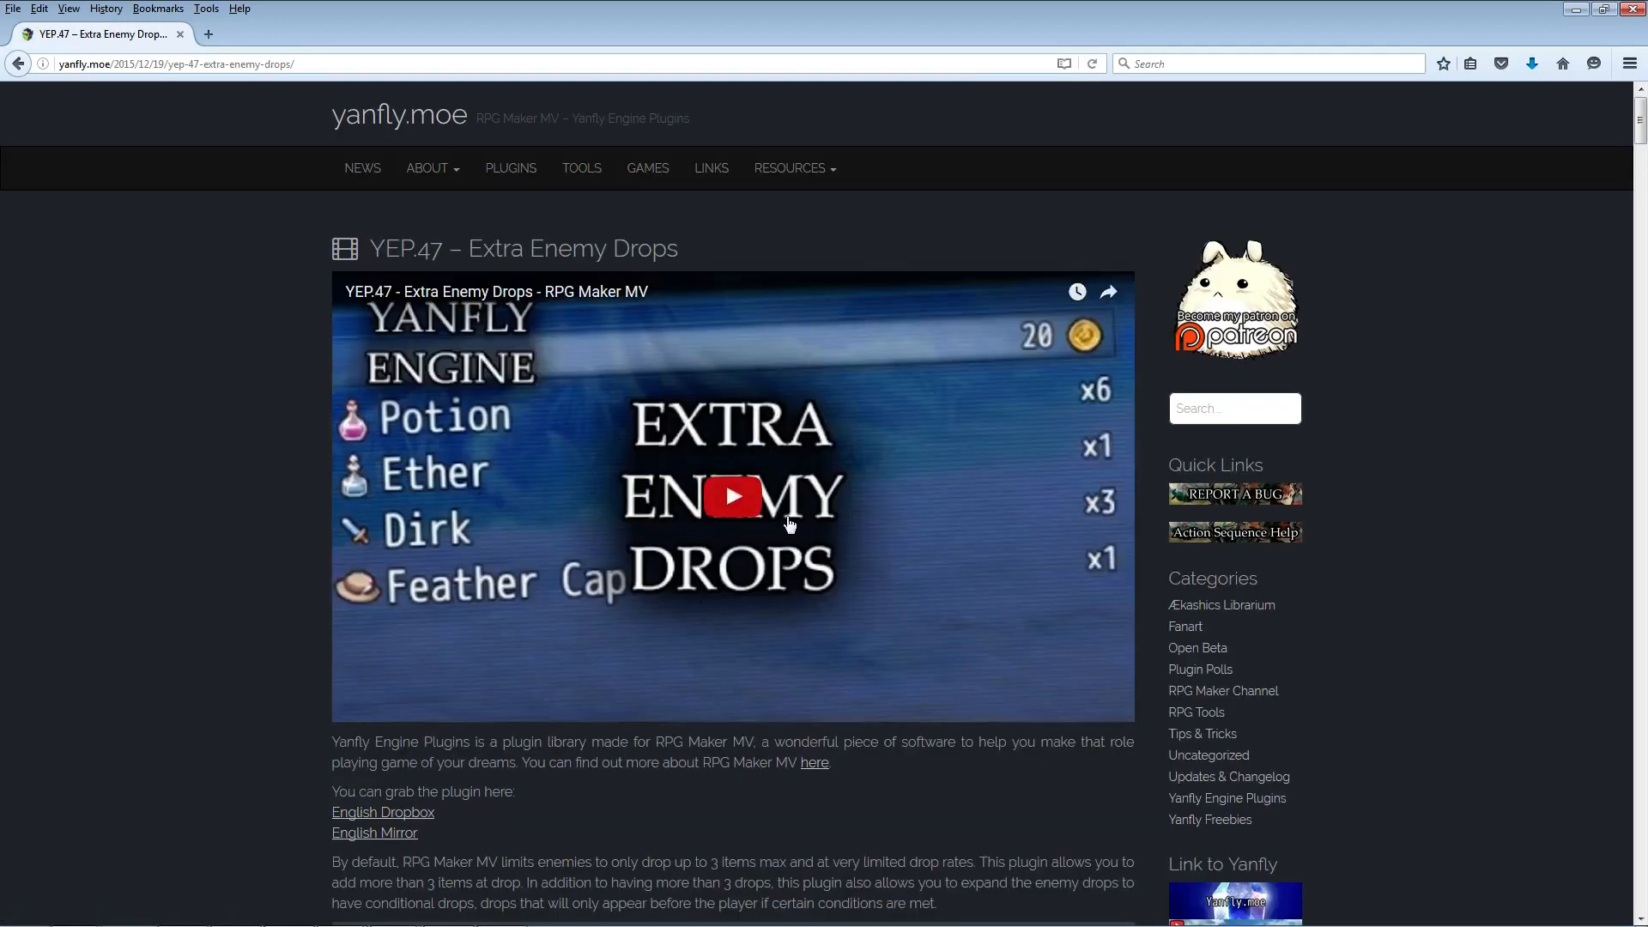
Step: Save the English Mirror download as YEP_ExtraEnemyDrops.js in the project's js/plugins folder and return to the plugin list
{"action": "scroll", "coordinate": [572, 541], "scroll_direction": "down", "scroll_amount": 2}
{"action": "right_click", "coordinate": [395, 649]}
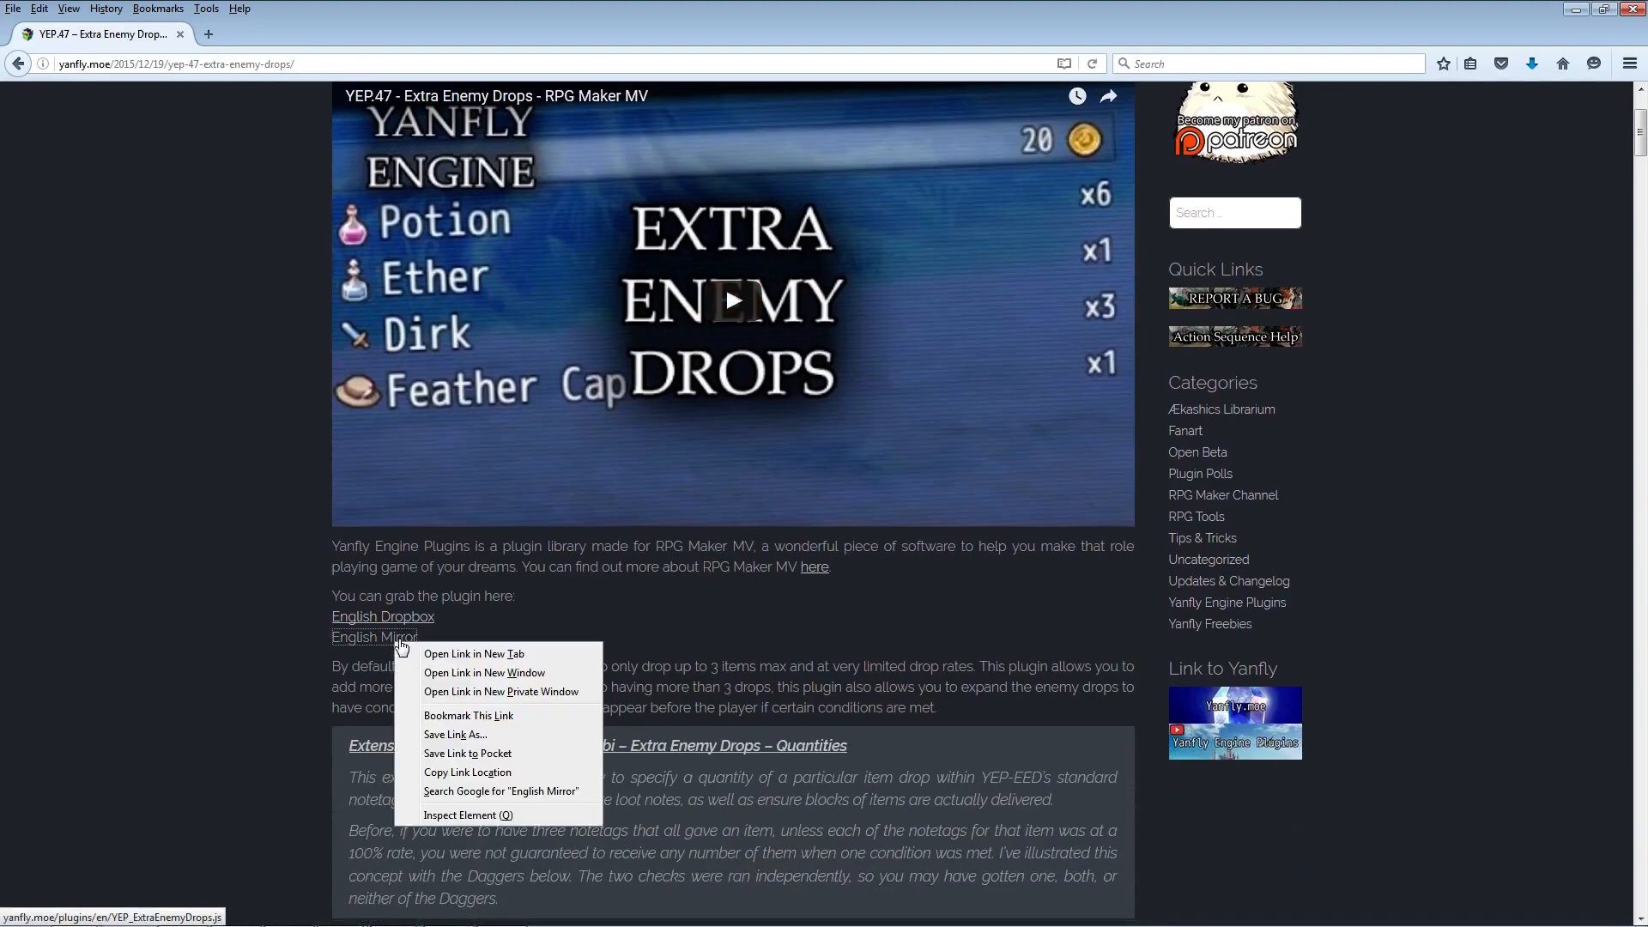
{"action": "left_click", "coordinate": [503, 740]}
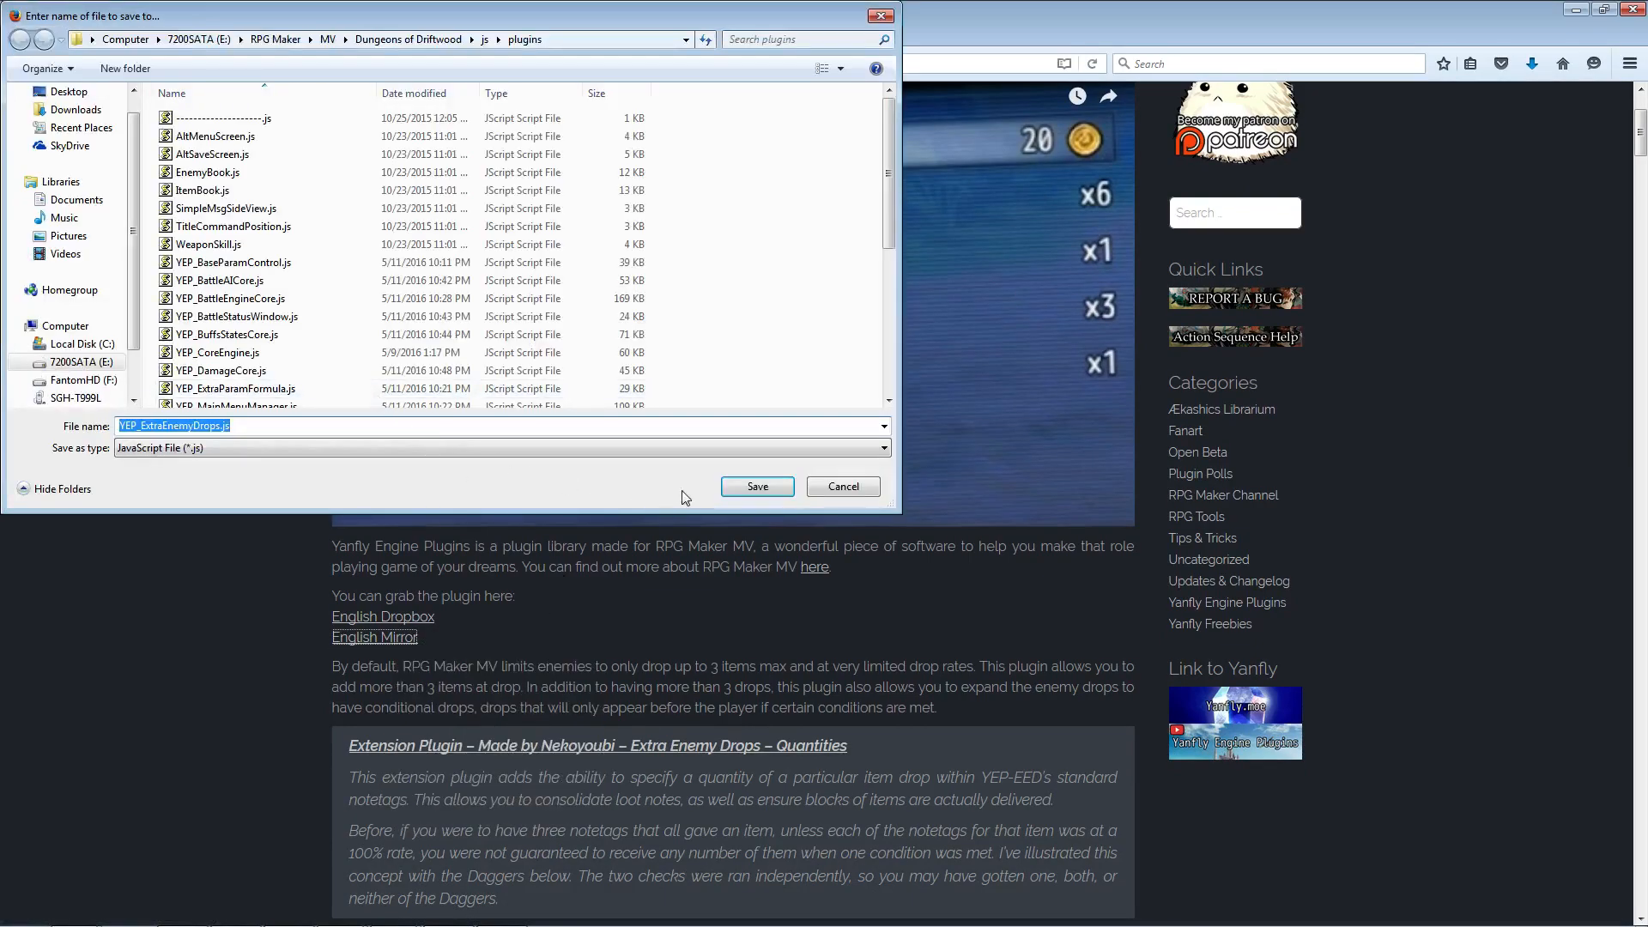
{"action": "left_click", "coordinate": [771, 481]}
{"action": "key", "text": "alt+Left"}
{"action": "scroll", "coordinate": [542, 655], "scroll_direction": "down", "scroll_amount": 4}
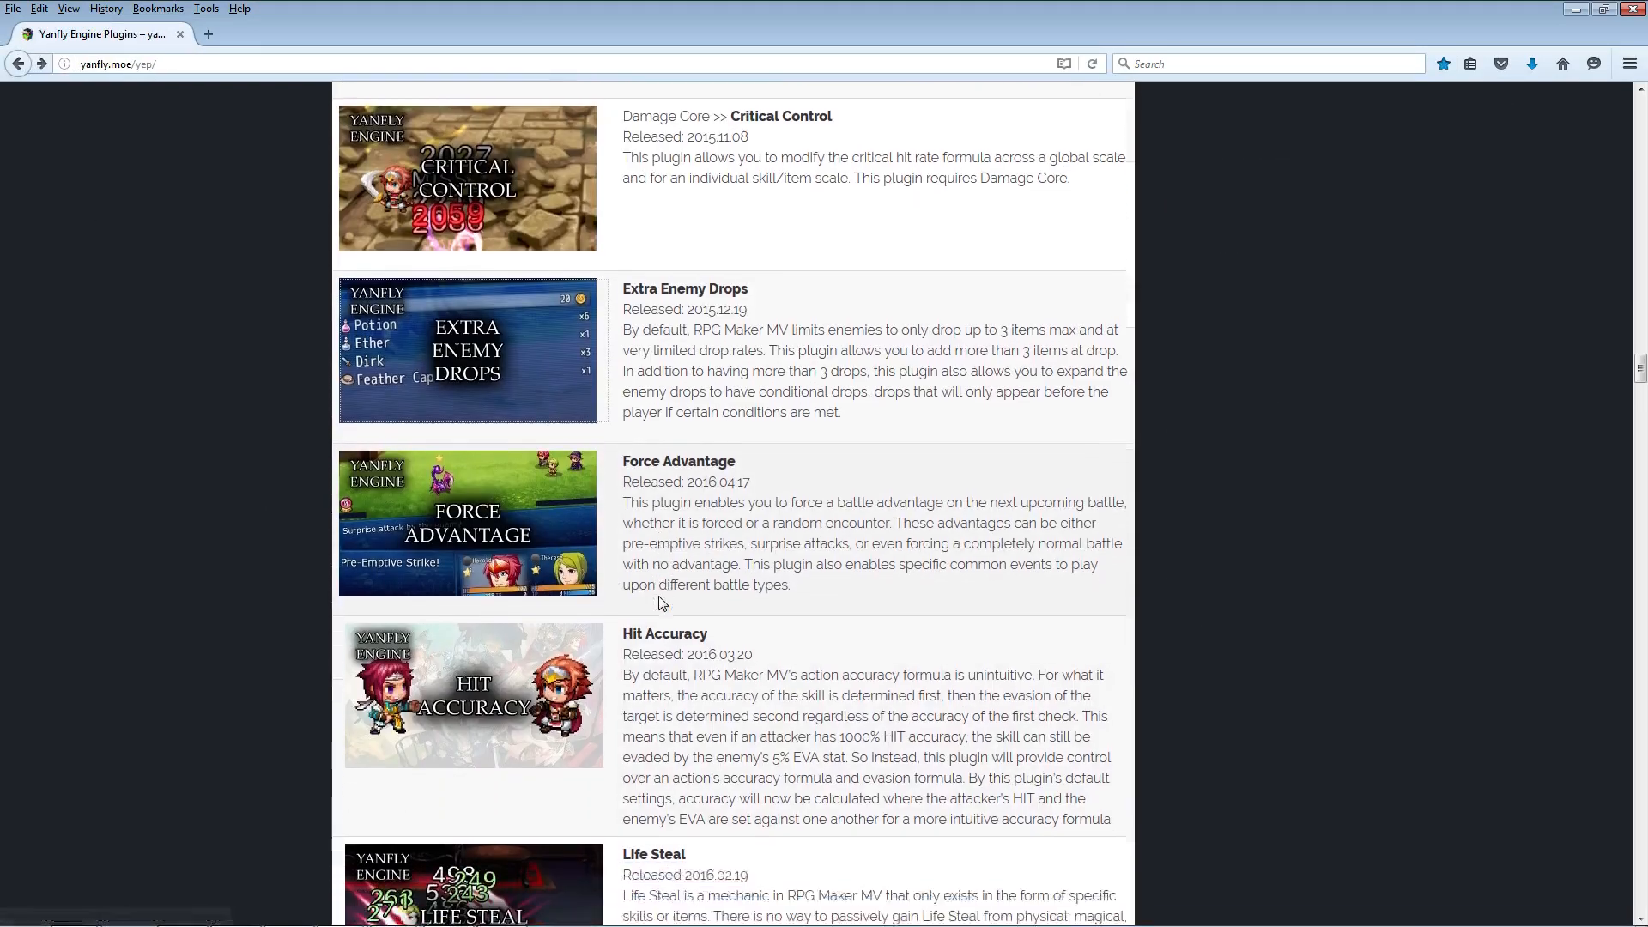
Step: Switch to RPG Maker MV and add YEP_ExtraEnemyDrops below YEP_X_CriticalControl
{"action": "left_click", "coordinate": [373, 915]}
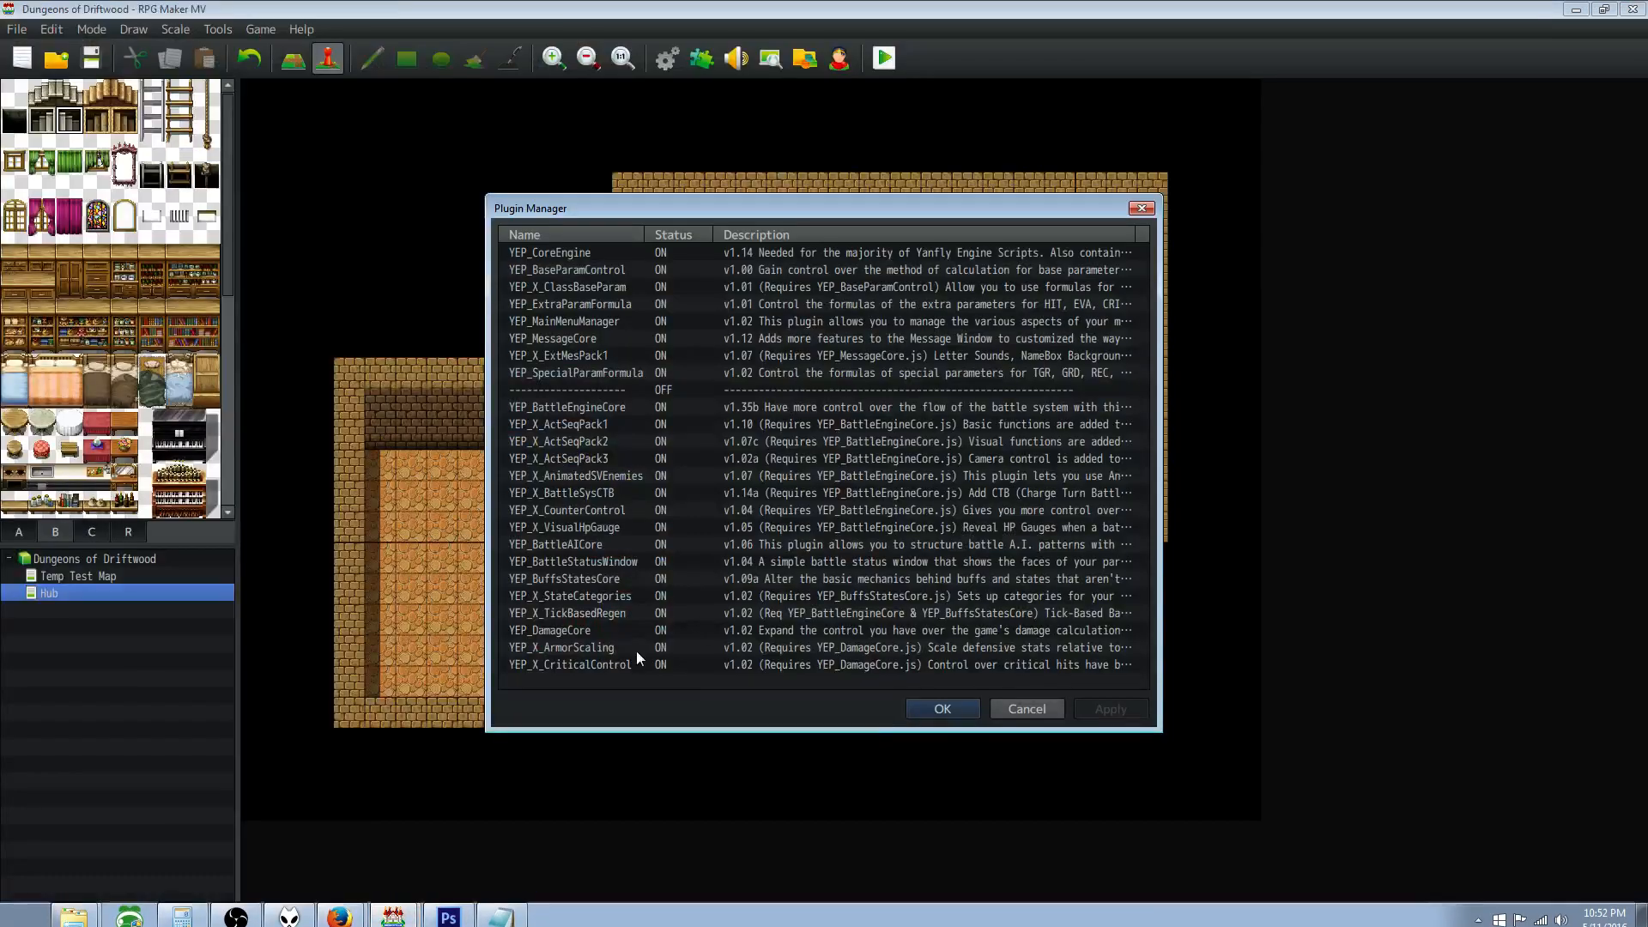
{"action": "double_click", "coordinate": [577, 677]}
{"action": "left_click", "coordinate": [725, 338]}
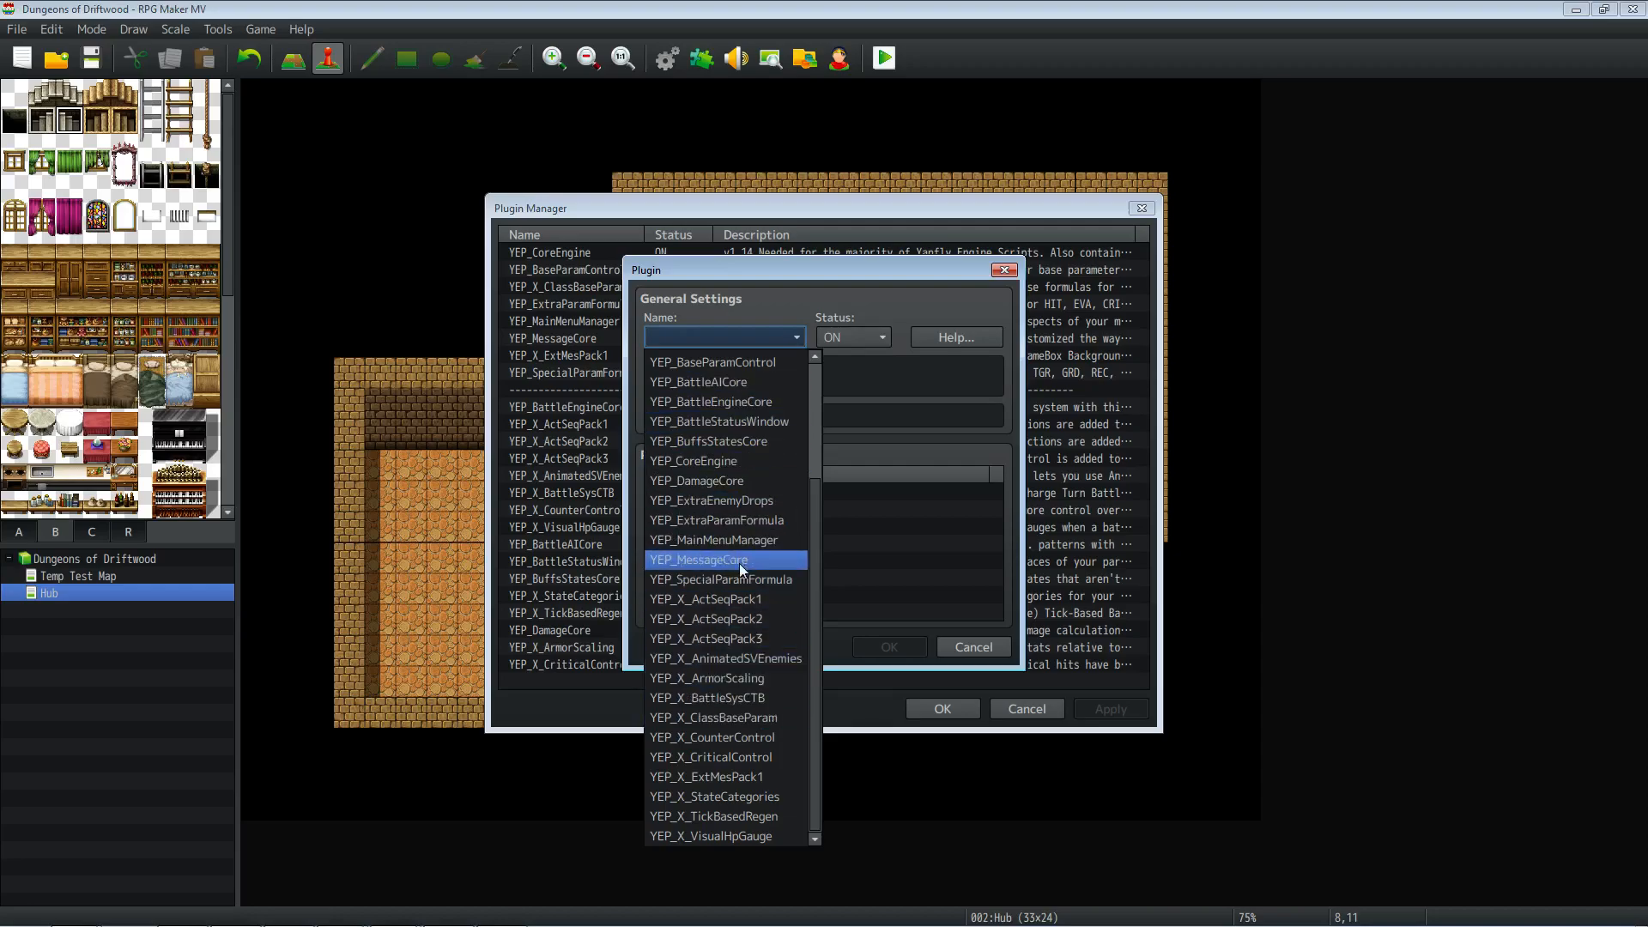
{"action": "left_click", "coordinate": [736, 498]}
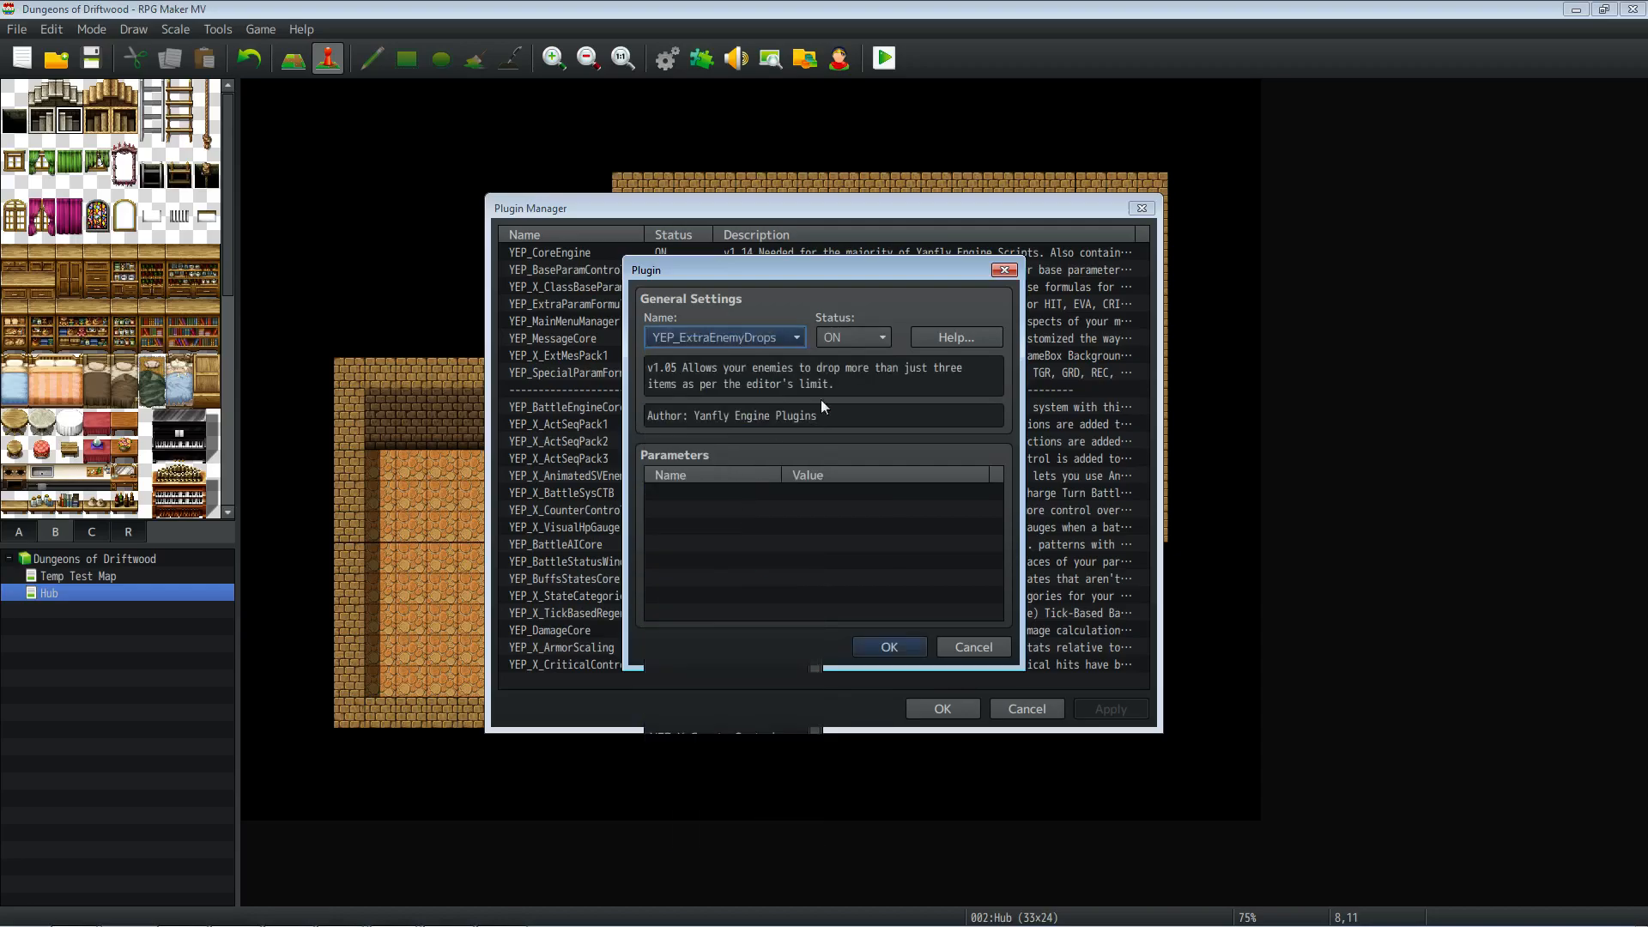
{"action": "left_click", "coordinate": [879, 640]}
Step: Read the YEP_ExtraEnemyDrops help on defining named item drops with the Enemy Drops notetag
{"action": "double_click", "coordinate": [606, 666]}
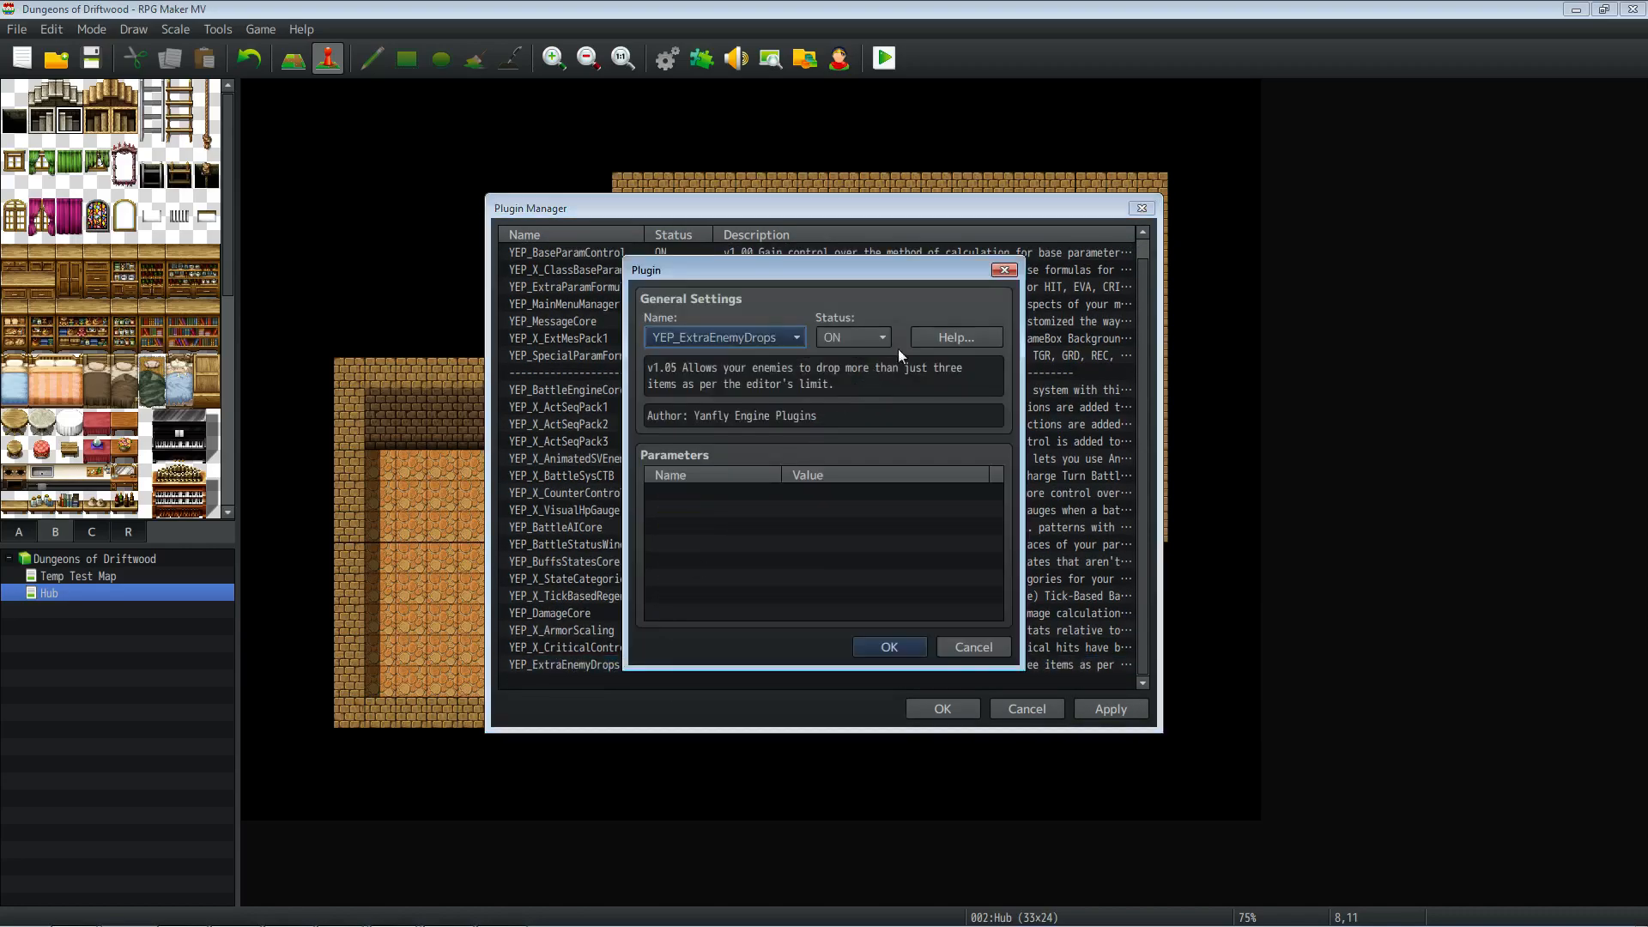
{"action": "left_click", "coordinate": [945, 338]}
{"action": "scroll", "coordinate": [1048, 337], "scroll_direction": "down", "scroll_amount": 10}
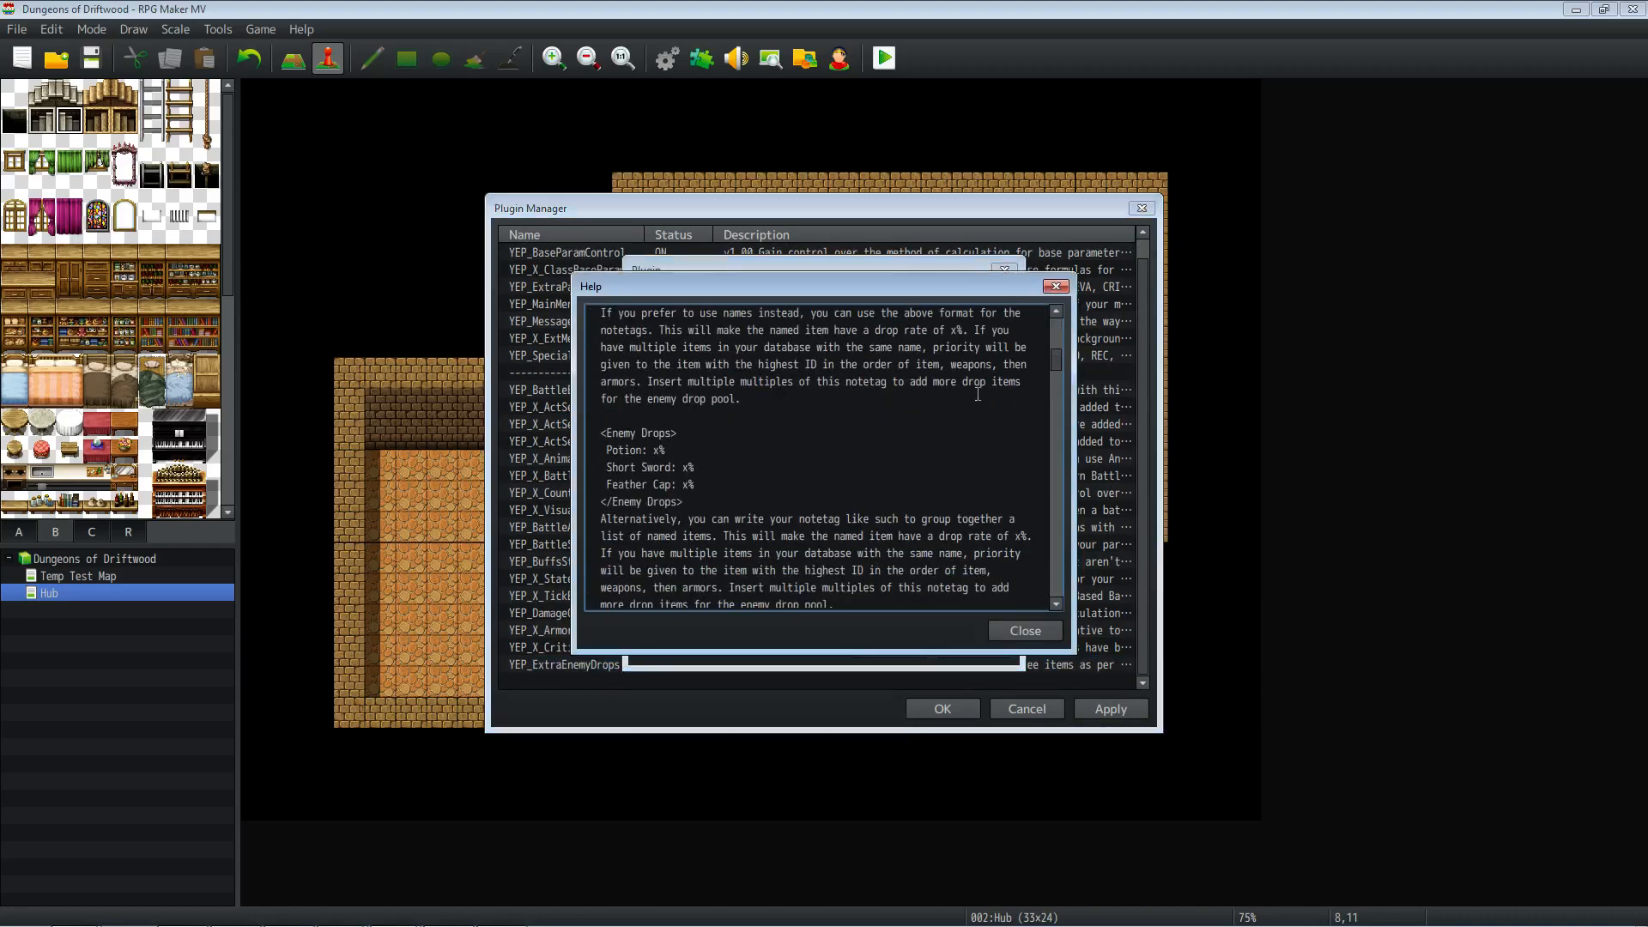
{"action": "left_click_drag", "start_coordinate": [703, 436], "coordinate": [859, 611]}
{"action": "left_click", "coordinate": [666, 448]}
{"action": "left_click", "coordinate": [729, 475]}
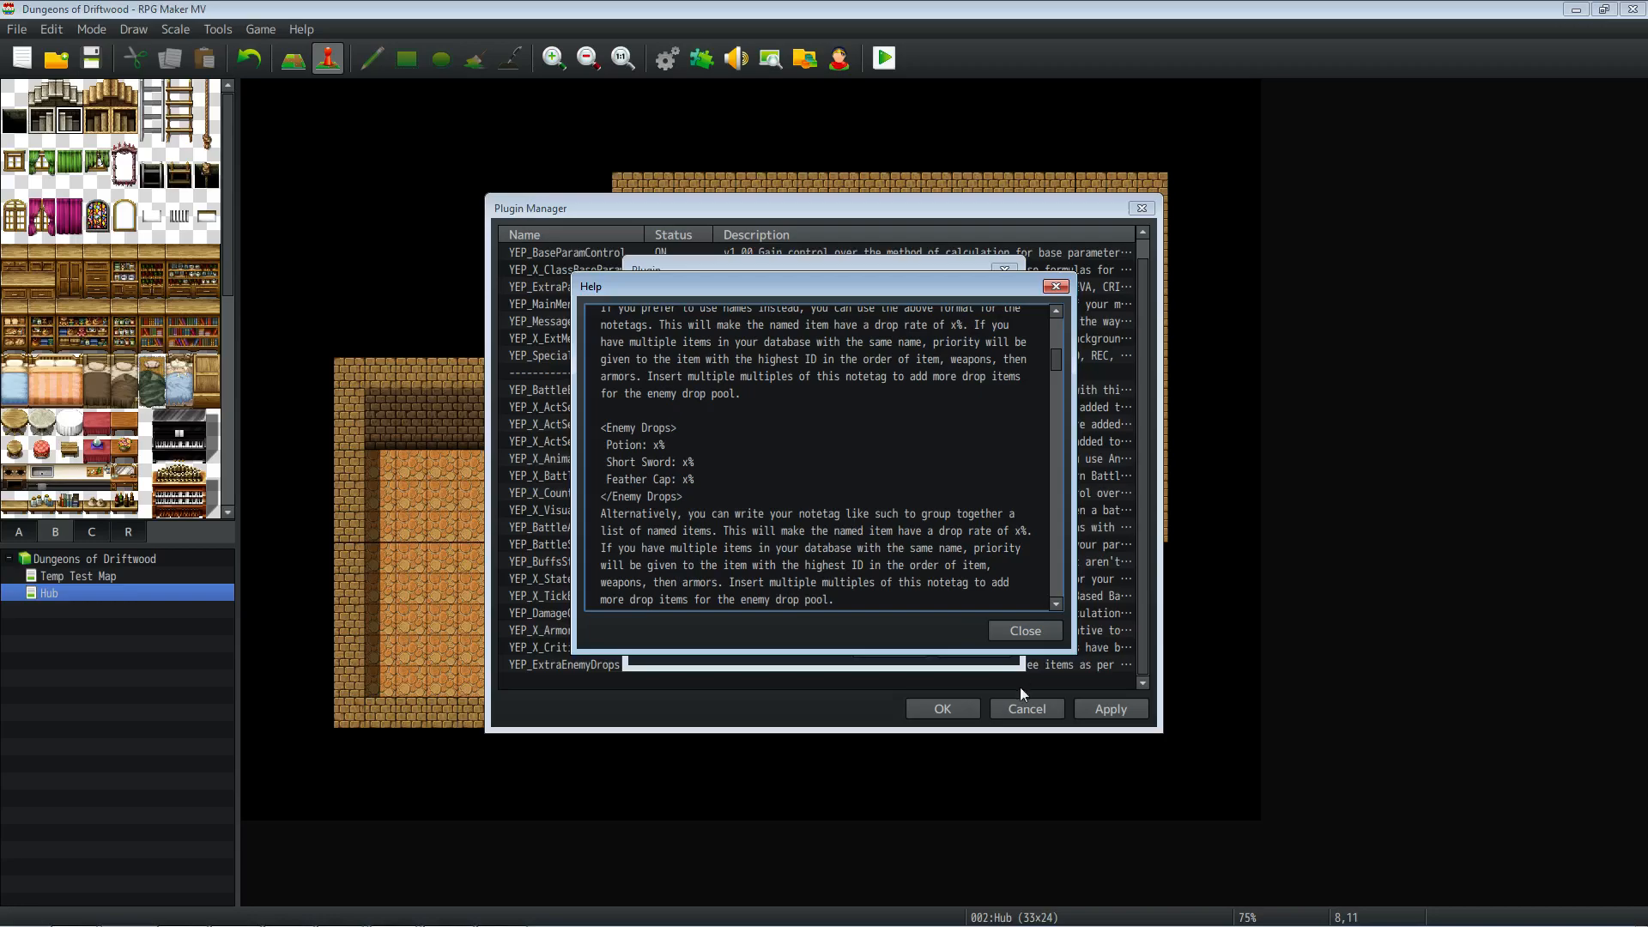
{"action": "left_click", "coordinate": [1011, 630]}
Step: Accept the YEP_ExtraEnemyDrops settings, apply the plugin list changes and close the Plugin Manager
{"action": "left_click", "coordinate": [876, 650]}
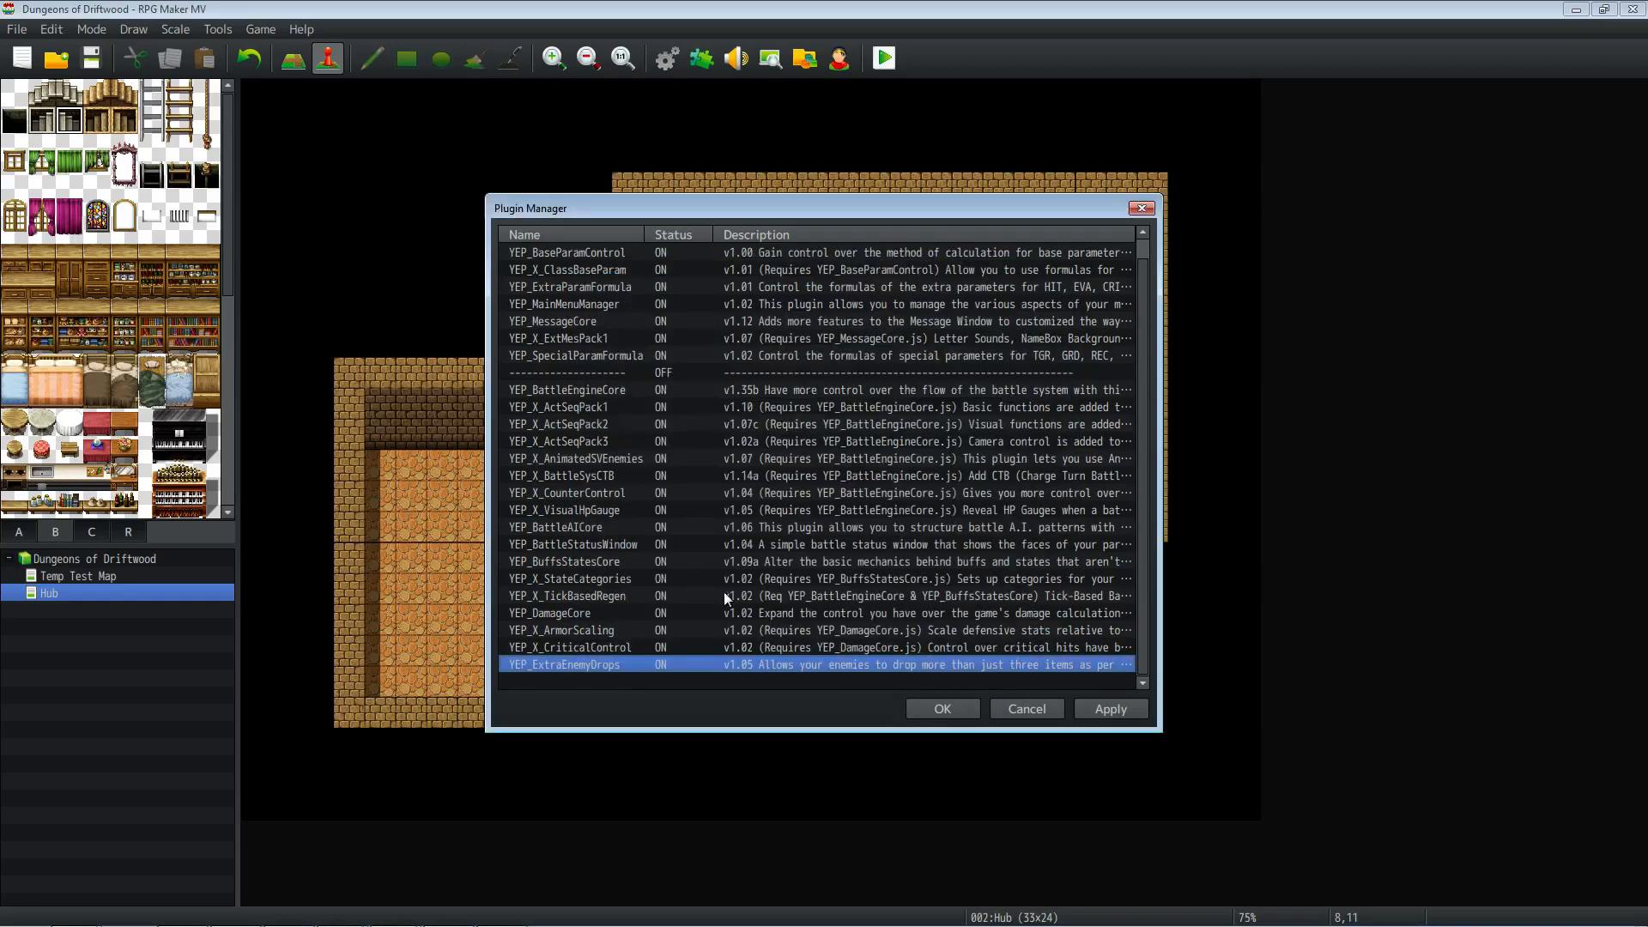
{"action": "left_click", "coordinate": [1111, 708]}
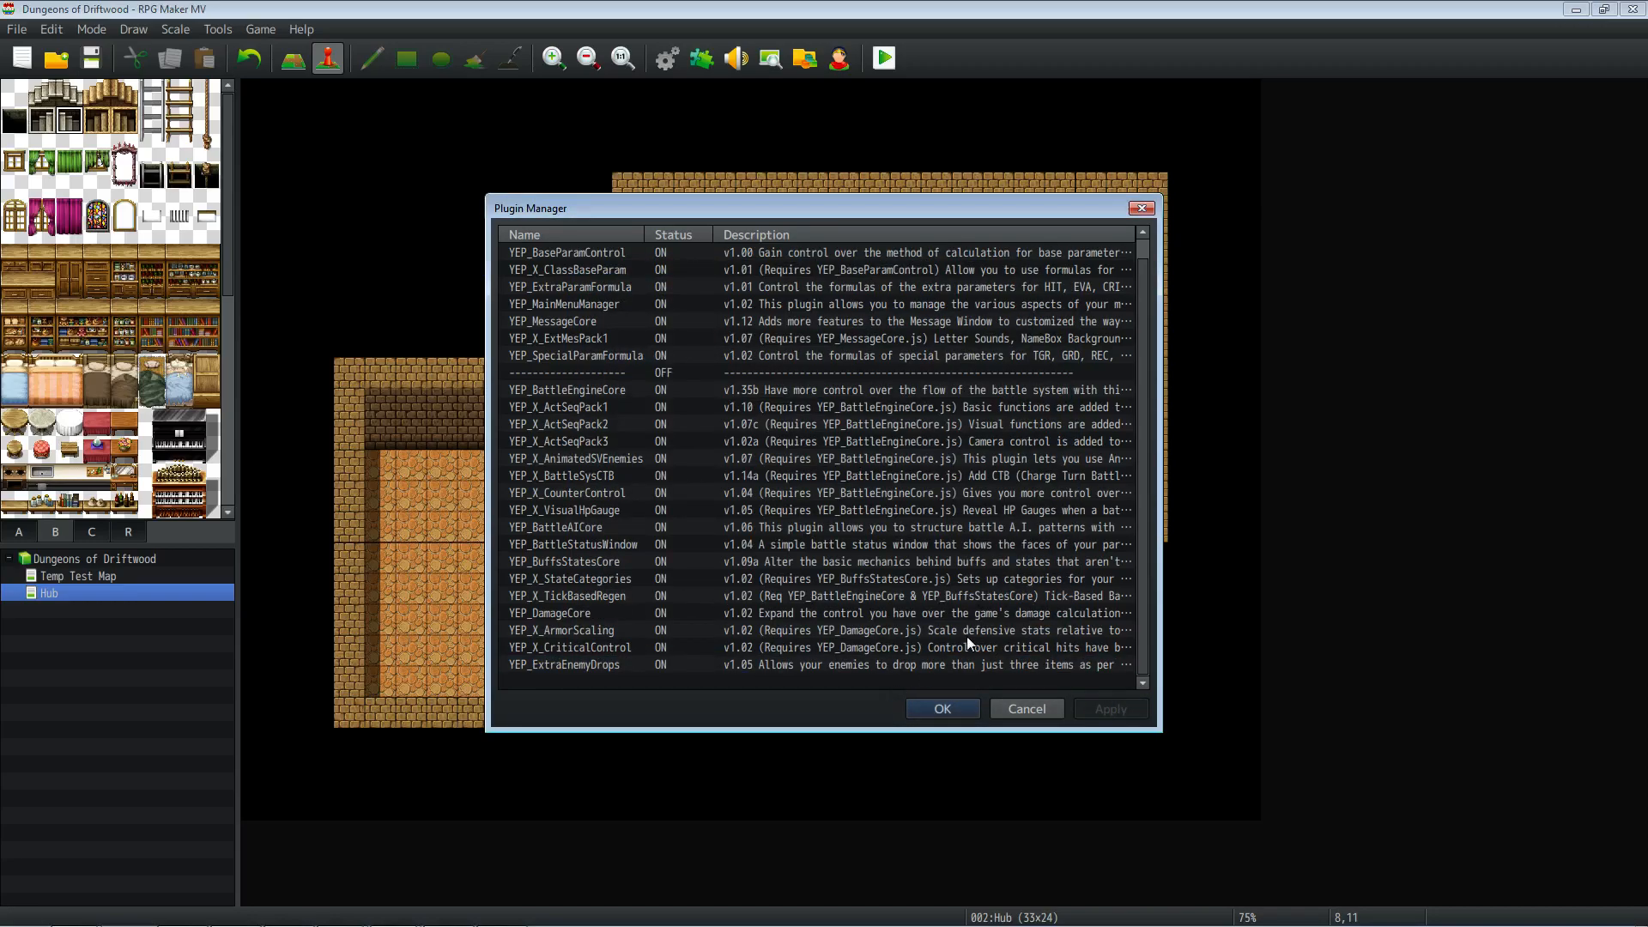
{"action": "left_click", "coordinate": [930, 709]}
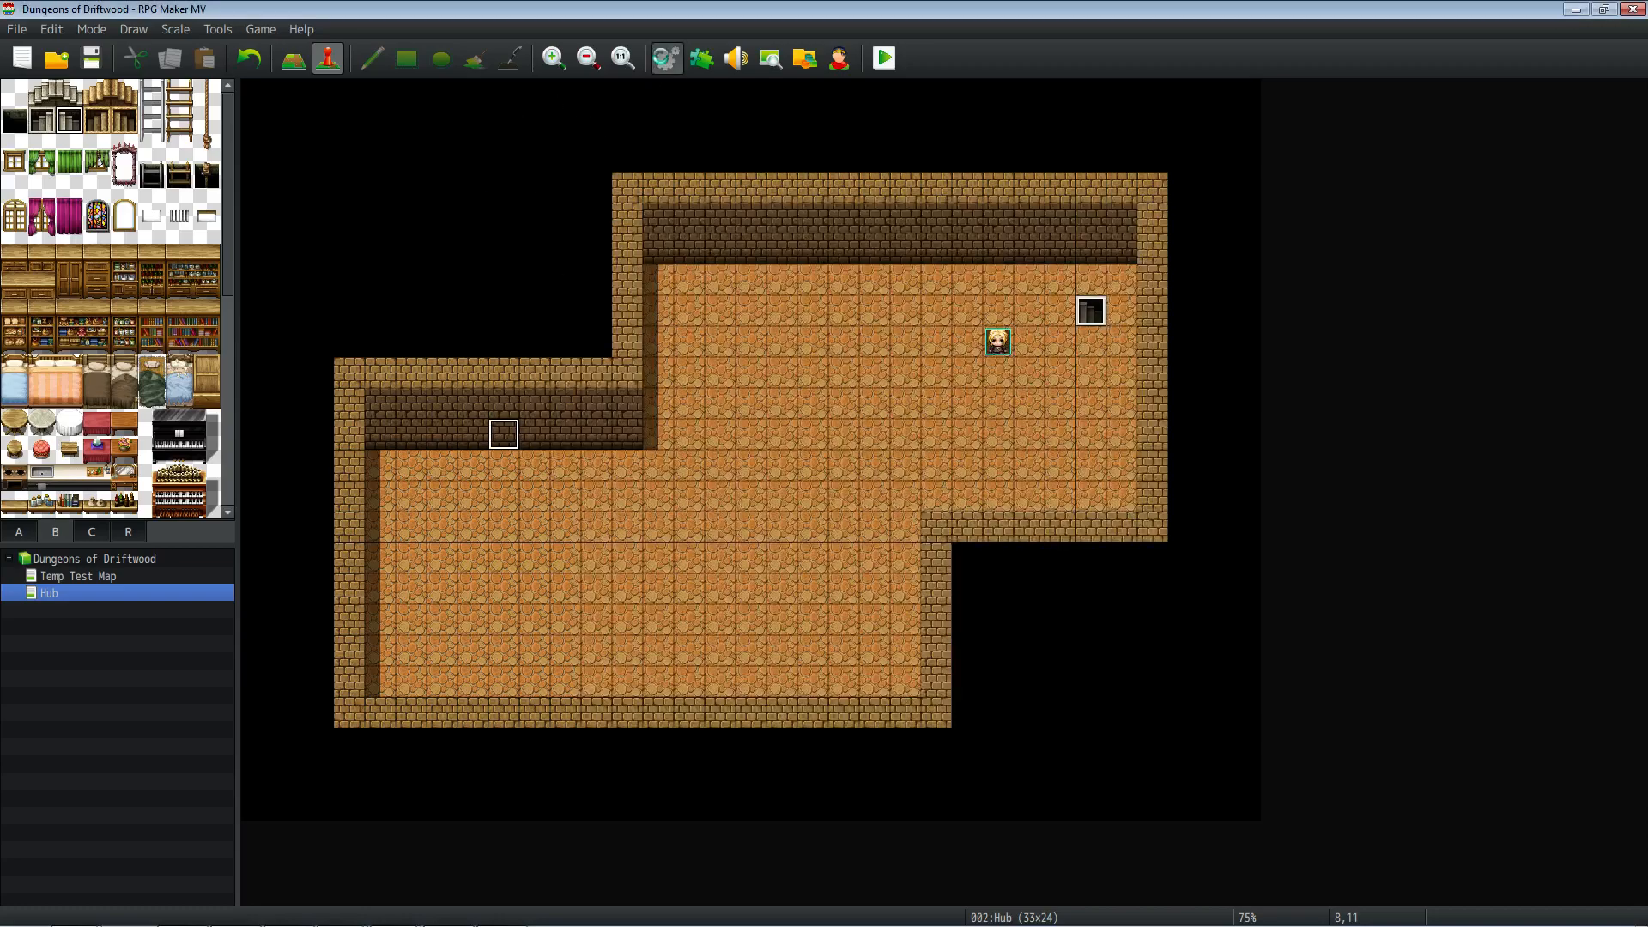
Step: Open the Database's Enemies section and enter <enemy drops> in the note of enemy 0003
{"action": "left_click", "coordinate": [667, 58]}
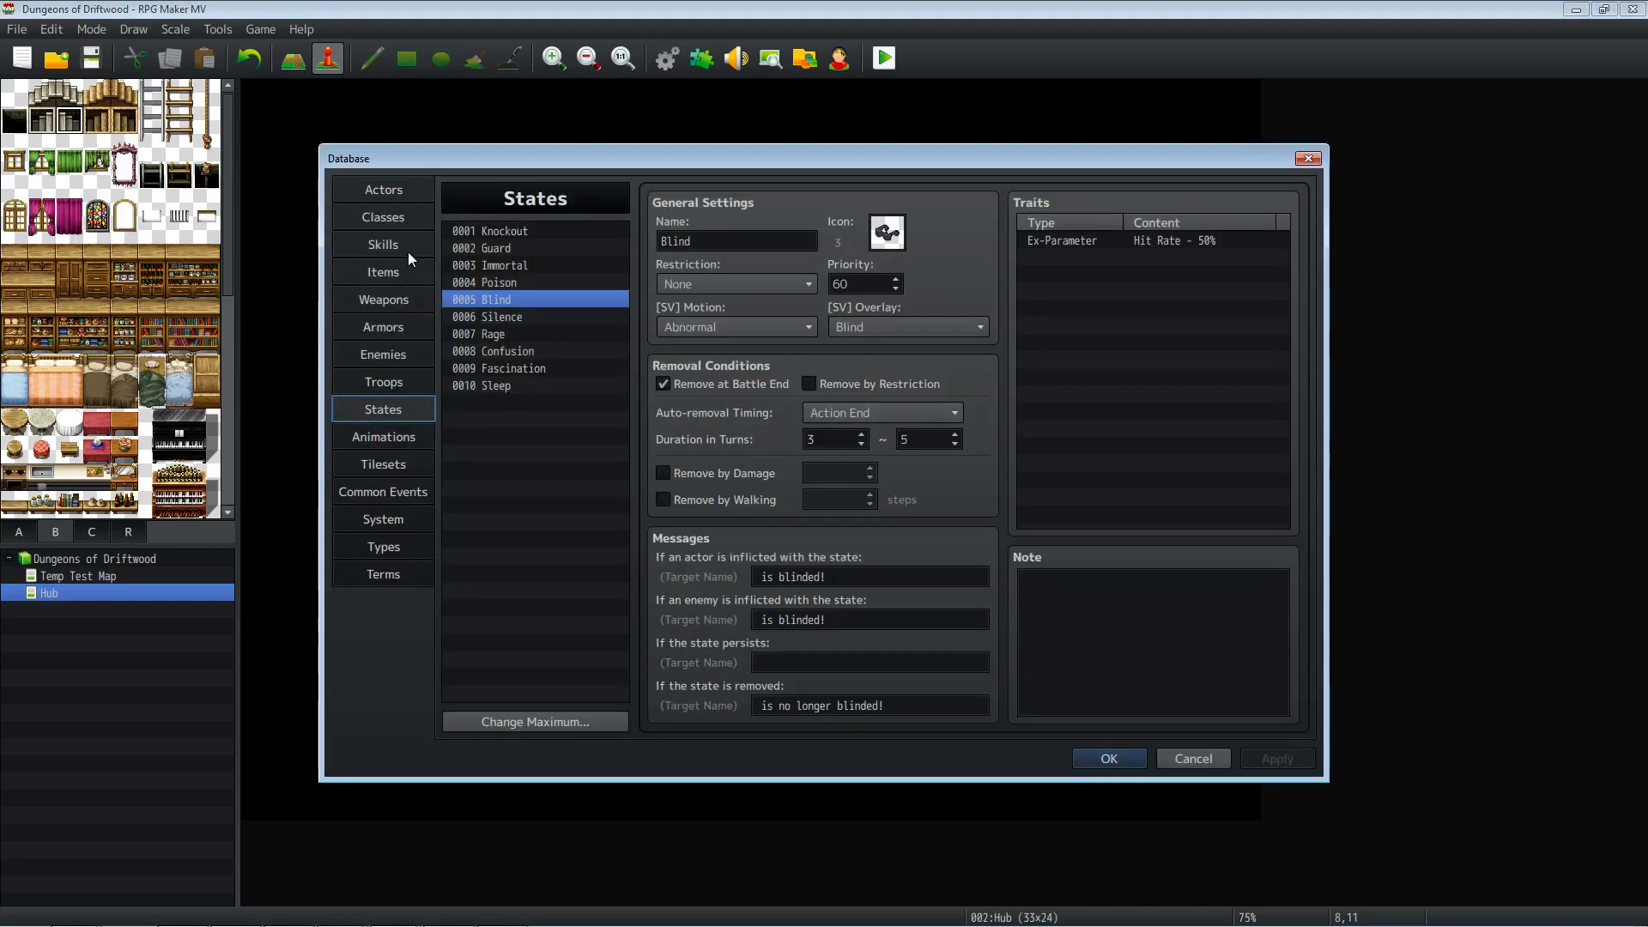
{"action": "left_click", "coordinate": [401, 300]}
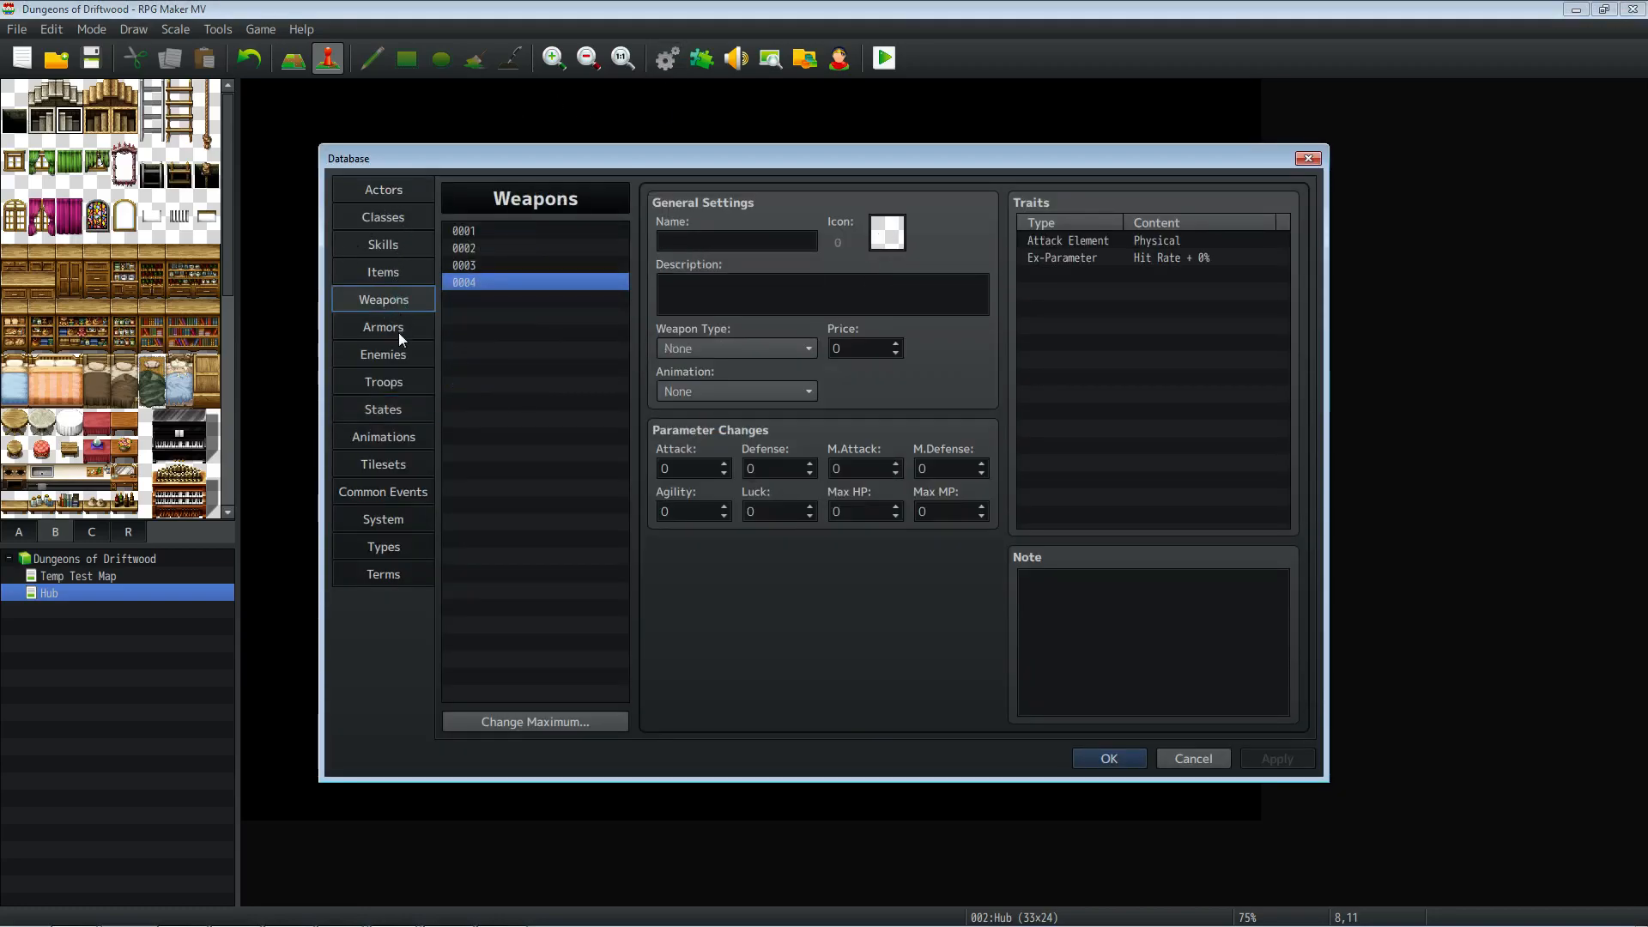
{"action": "left_click", "coordinate": [397, 329]}
{"action": "left_click", "coordinate": [391, 357]}
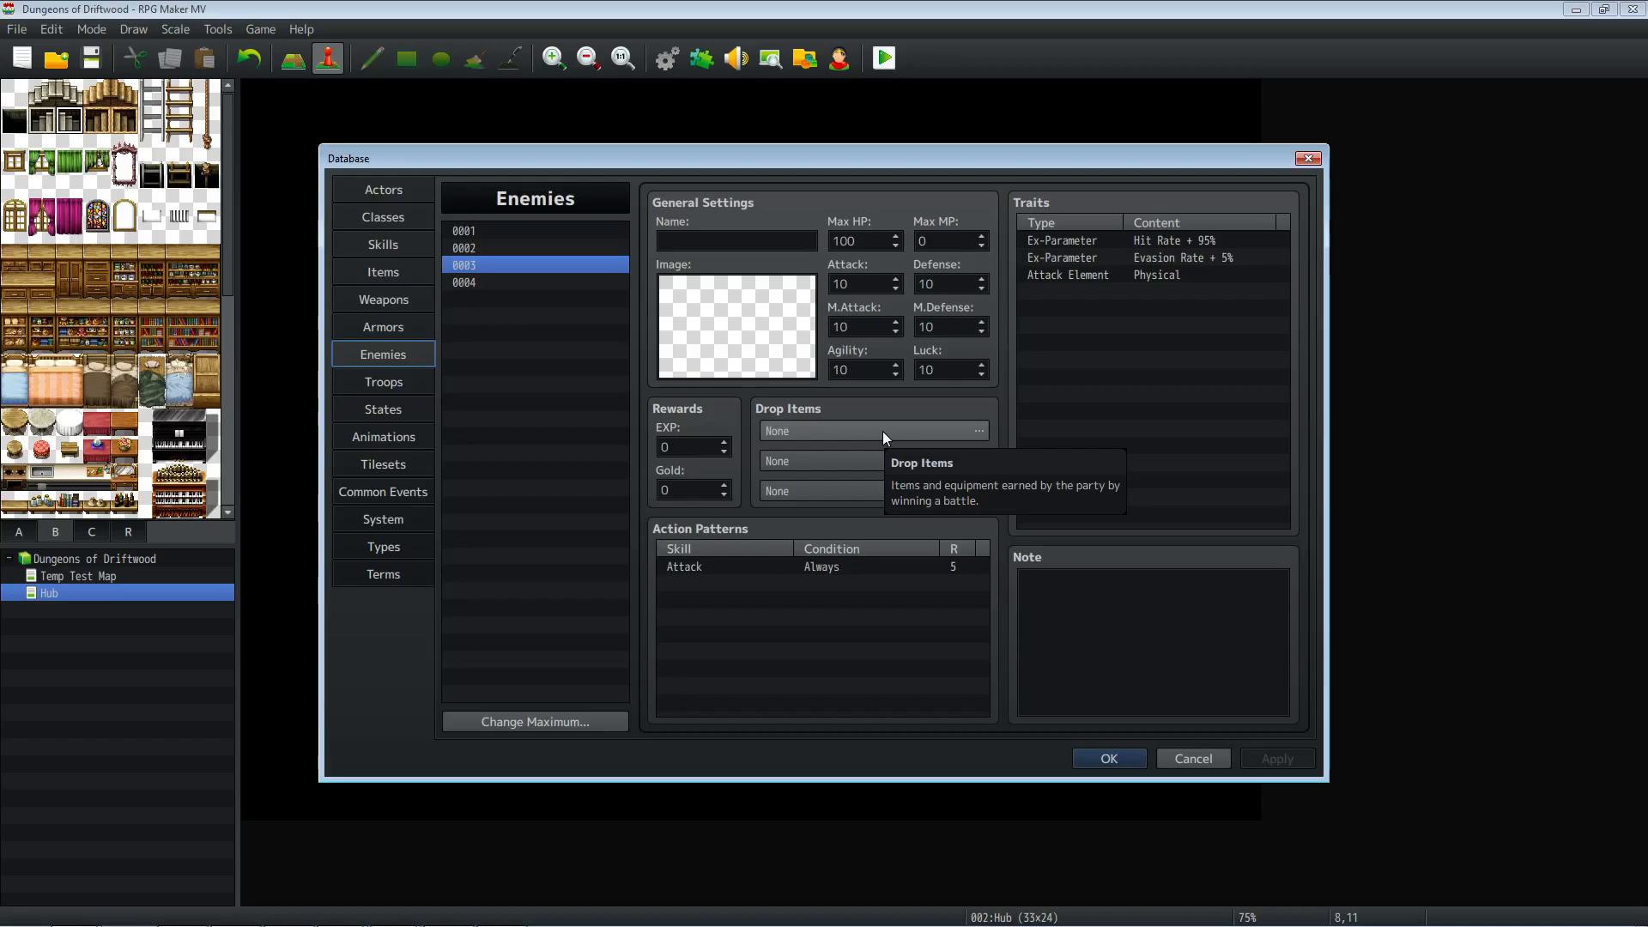
{"action": "left_click", "coordinate": [1128, 603]}
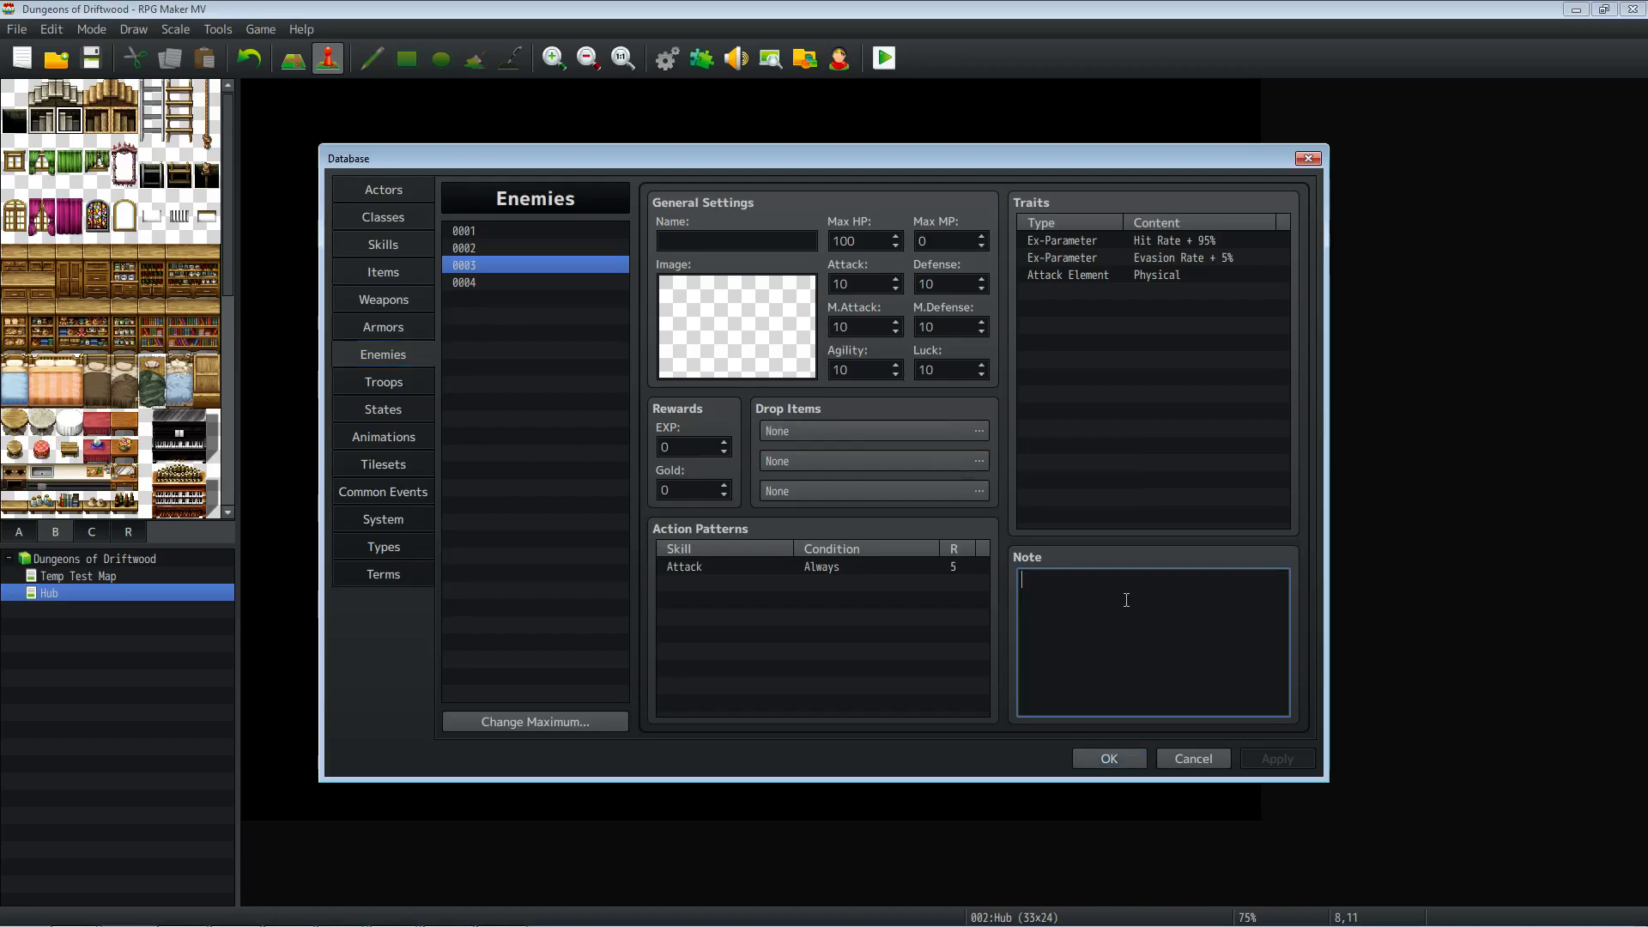
{"action": "type", "text": "<enemy drops>"}
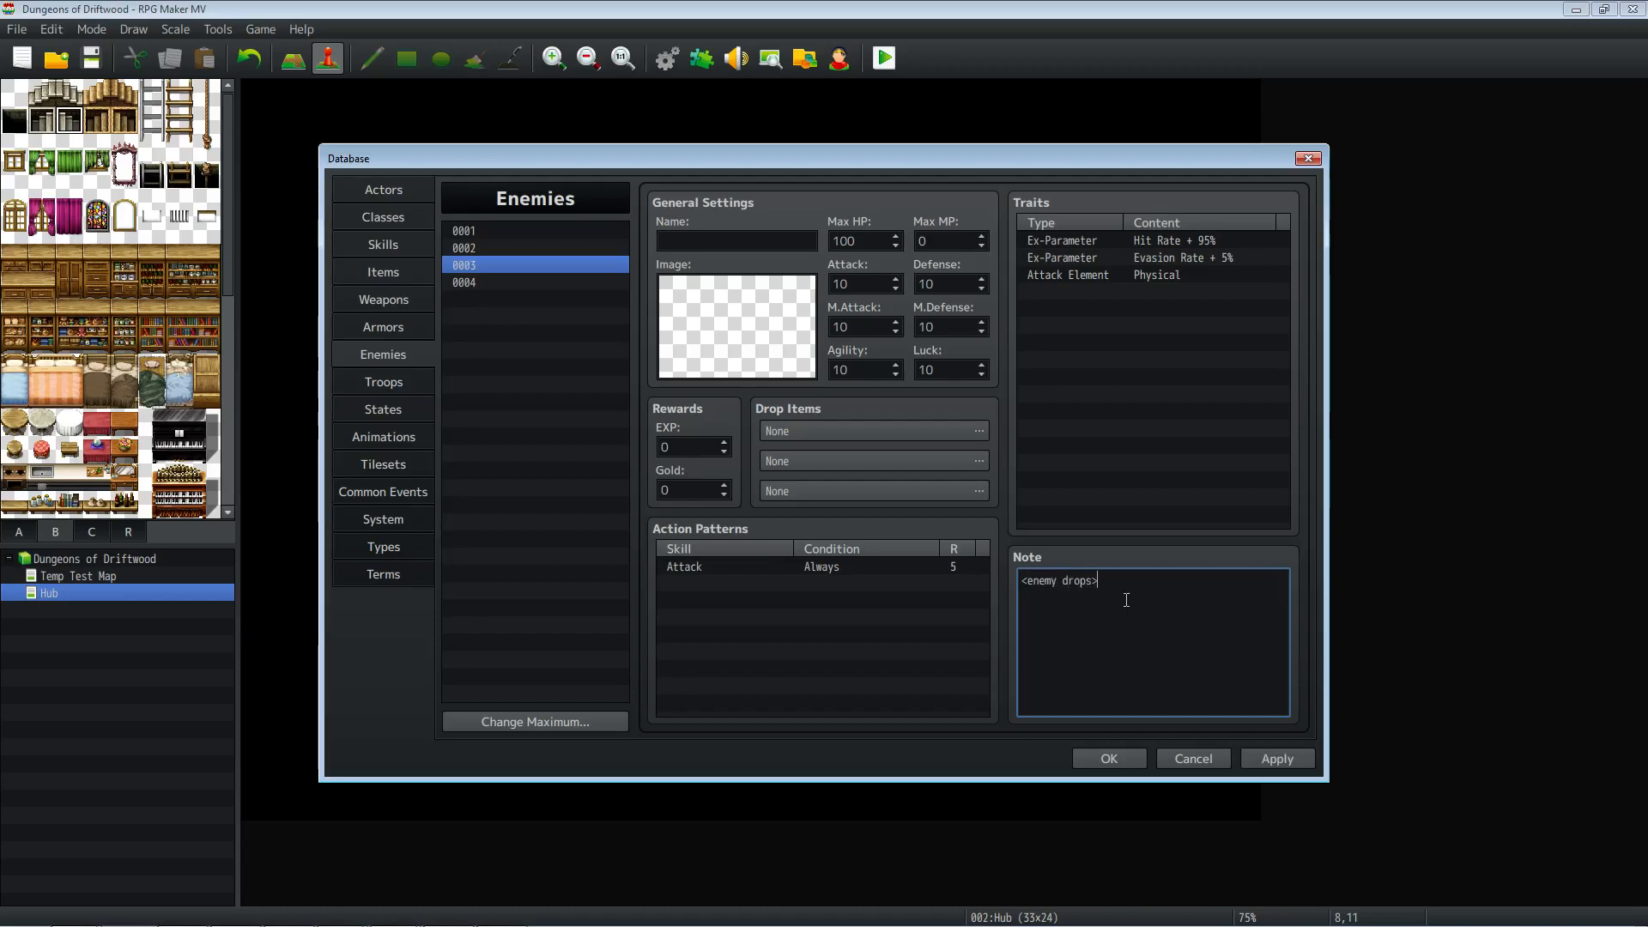
Step: Clear the notetag from enemy 0003's note, select enemy 0001 and close the Database
{"action": "left_click_drag", "start_coordinate": [1127, 600], "coordinate": [1002, 576]}
{"action": "key", "text": "BackSpace"}
{"action": "left_click", "coordinate": [499, 230]}
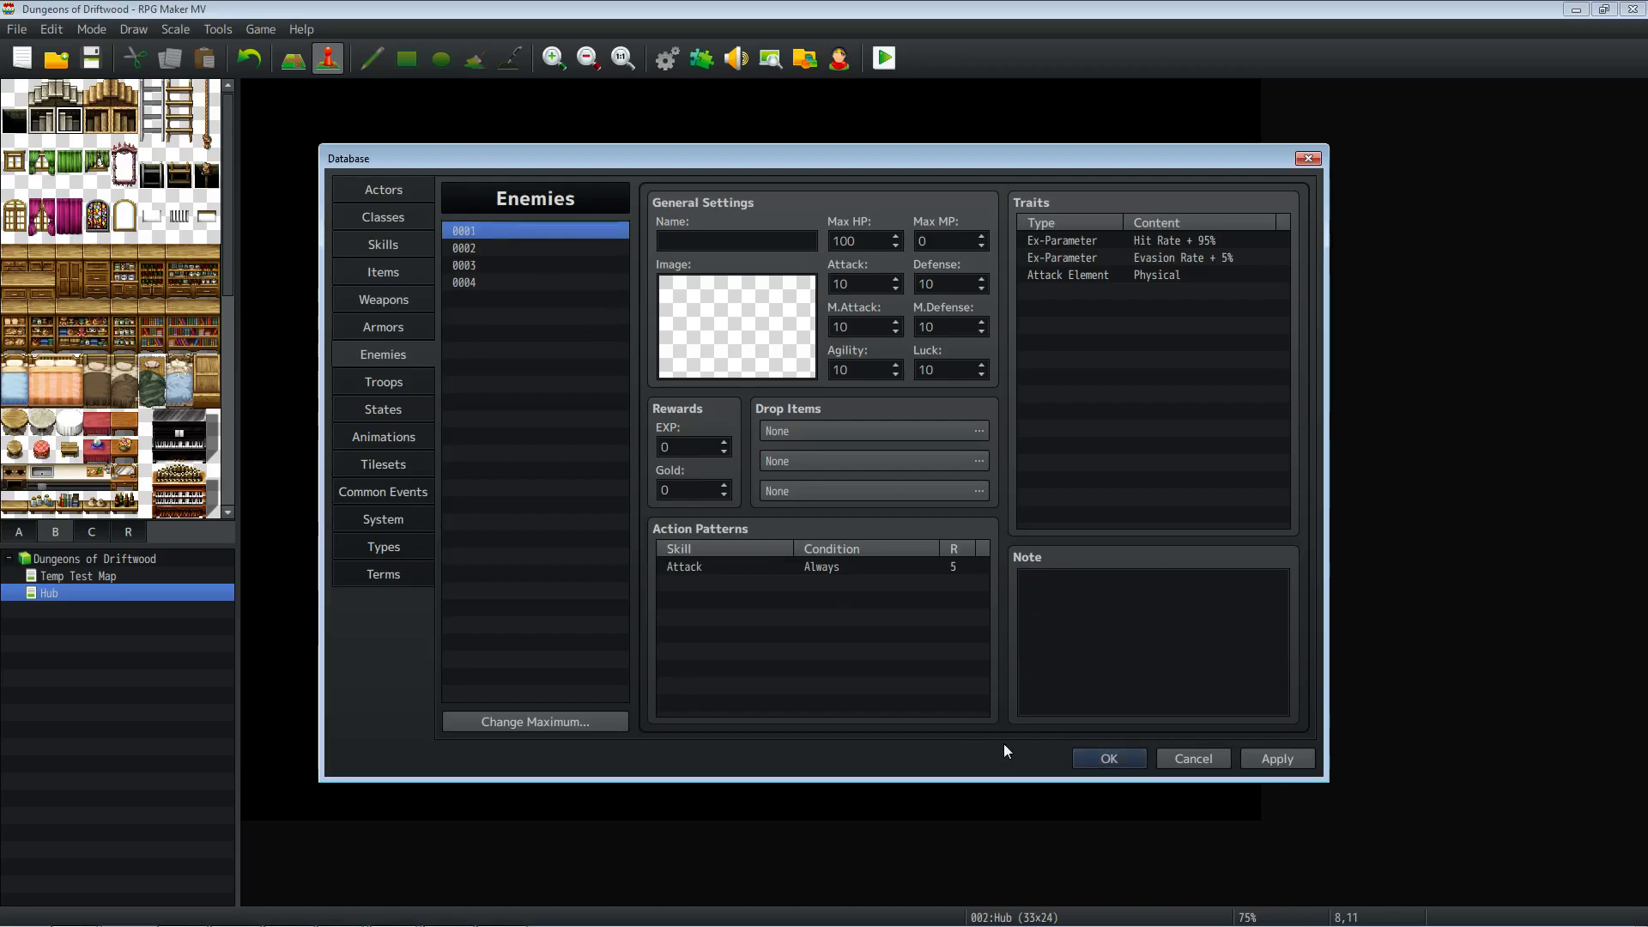
{"action": "left_click", "coordinate": [1109, 759]}
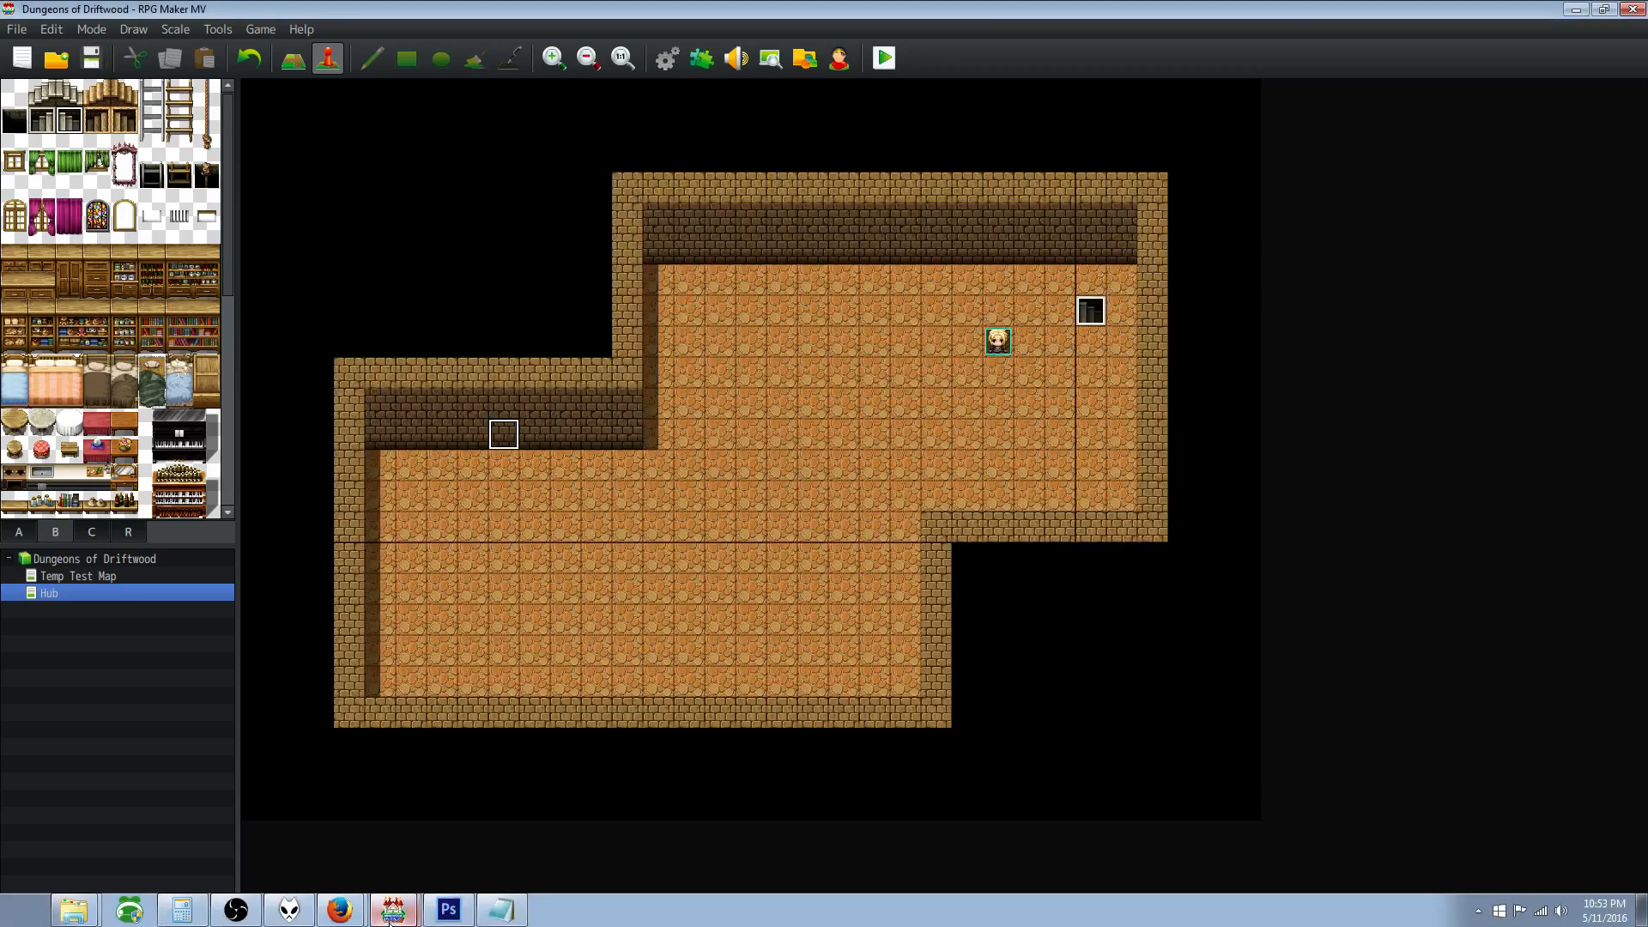
Step: Open the Plugin Manager and bring up the enemy notetags section of the YEP_ExtraEnemyDrops help
{"action": "left_click", "coordinate": [691, 60]}
{"action": "left_click", "coordinate": [705, 604]}
{"action": "scroll", "coordinate": [701, 567], "scroll_direction": "down", "scroll_amount": 1}
{"action": "scroll", "coordinate": [670, 614], "scroll_direction": "up", "scroll_amount": 1}
{"action": "double_click", "coordinate": [630, 663]}
{"action": "left_click", "coordinate": [955, 336]}
{"action": "scroll", "coordinate": [684, 472], "scroll_direction": "down", "scroll_amount": 5}
{"action": "scroll", "coordinate": [684, 471], "scroll_direction": "down", "scroll_amount": 1}
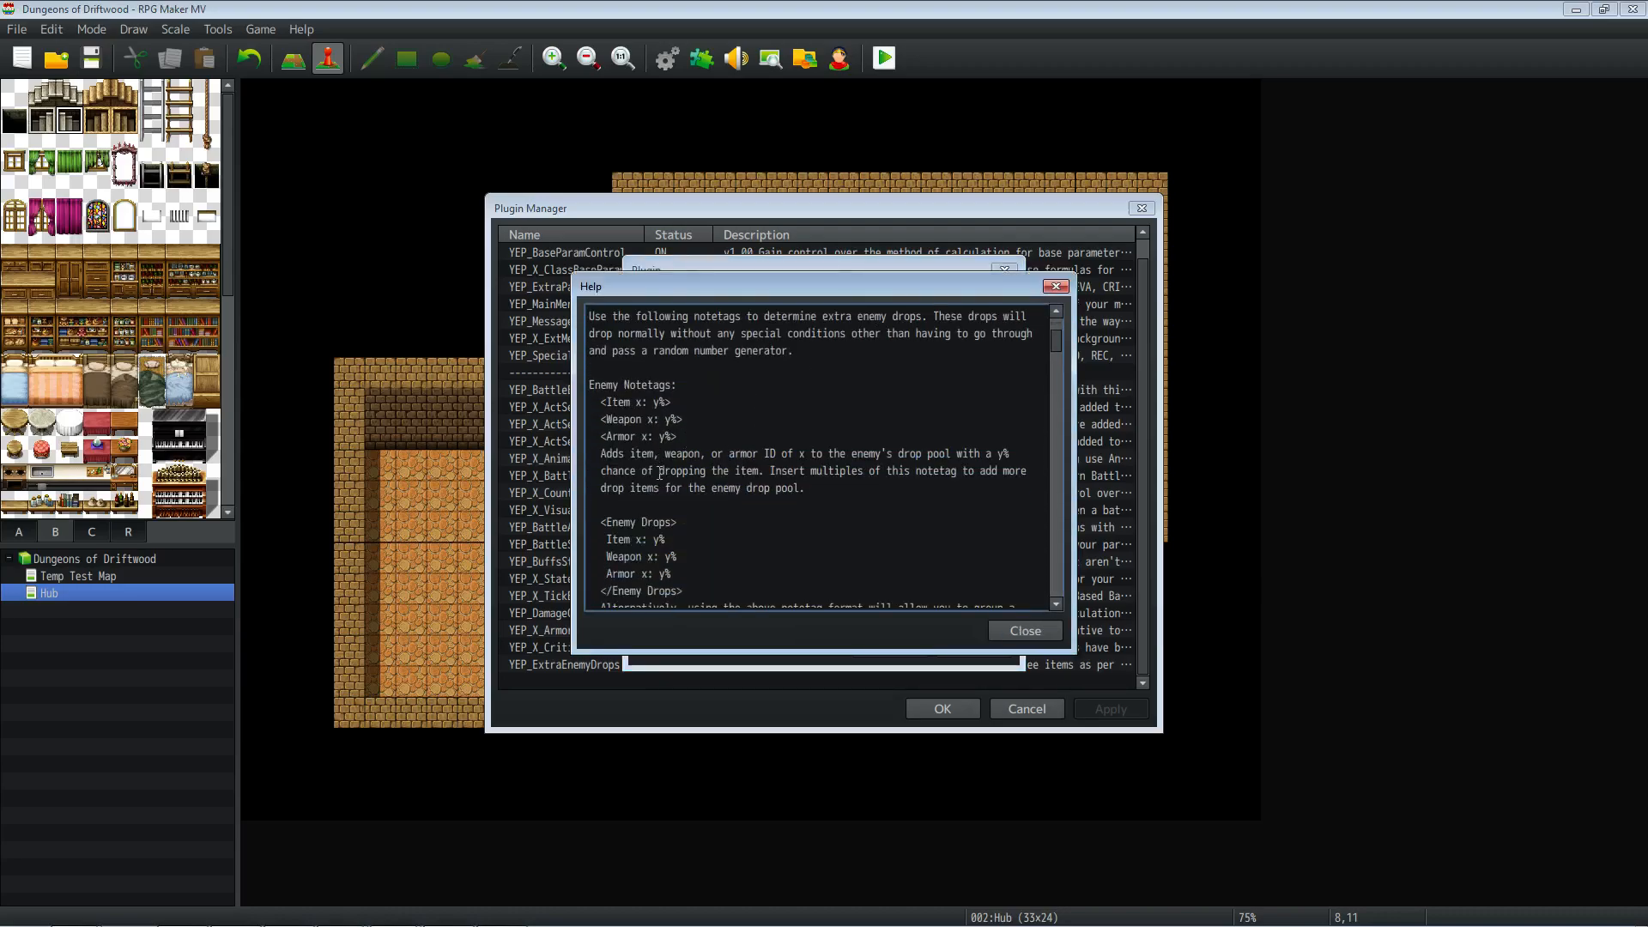
Step: Examine the <Enemy Drops> notetag format in the help and close the help, plugin settings and Plugin Manager
{"action": "left_click_drag", "start_coordinate": [694, 524], "coordinate": [589, 525]}
{"action": "scroll", "coordinate": [589, 524], "scroll_direction": "down", "scroll_amount": 1}
{"action": "left_click", "coordinate": [644, 487]}
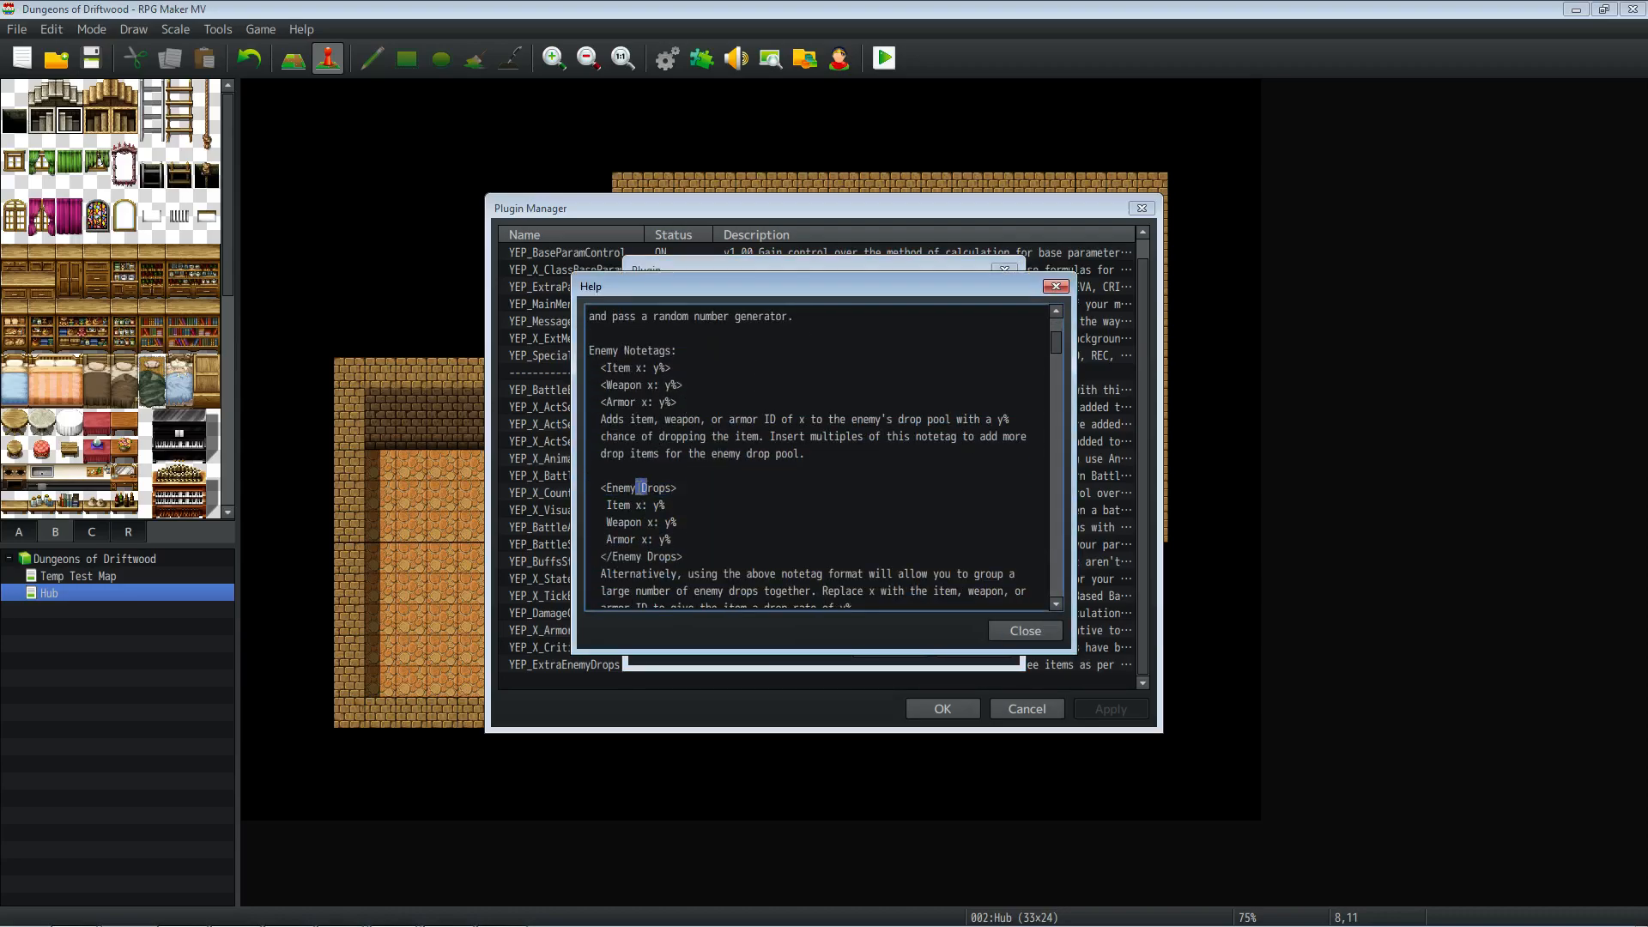
{"action": "left_click", "coordinate": [644, 487]}
{"action": "left_click_drag", "start_coordinate": [681, 493], "coordinate": [625, 490]}
{"action": "left_click", "coordinate": [642, 483]}
{"action": "left_click", "coordinate": [682, 491]}
{"action": "left_click", "coordinate": [1026, 630]}
{"action": "left_click", "coordinate": [913, 640]}
{"action": "left_click", "coordinate": [949, 711]}
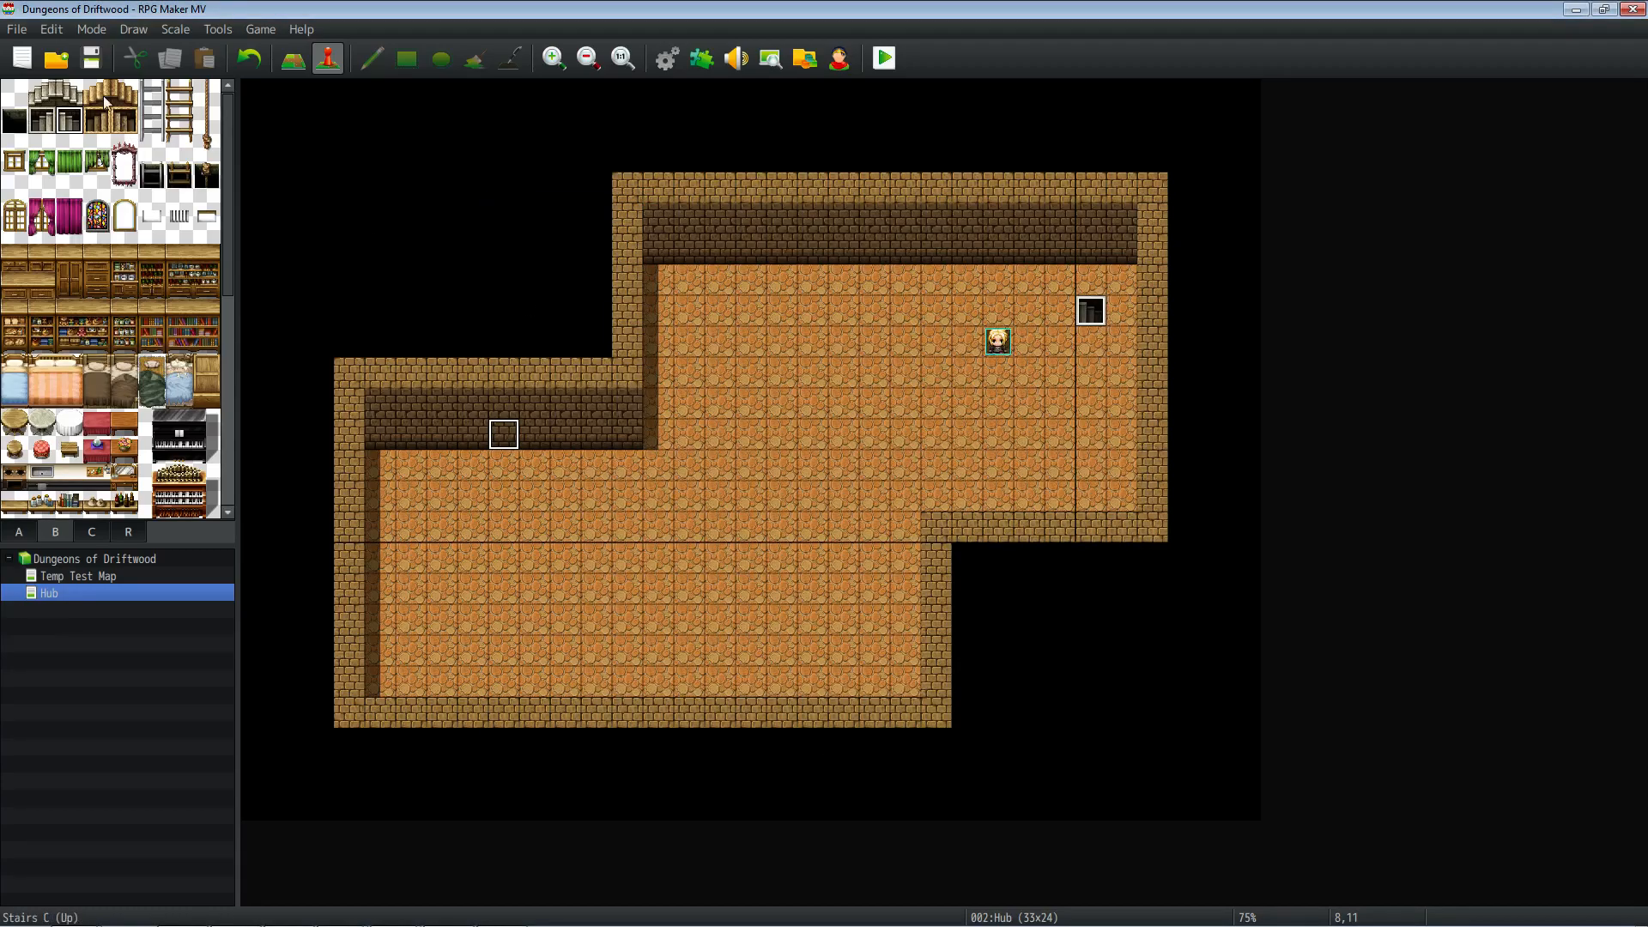
Step: Switch to Firefox and open the Force Advantage plugin page, finding its download links
{"action": "mouse_move", "coordinate": [369, 923]}
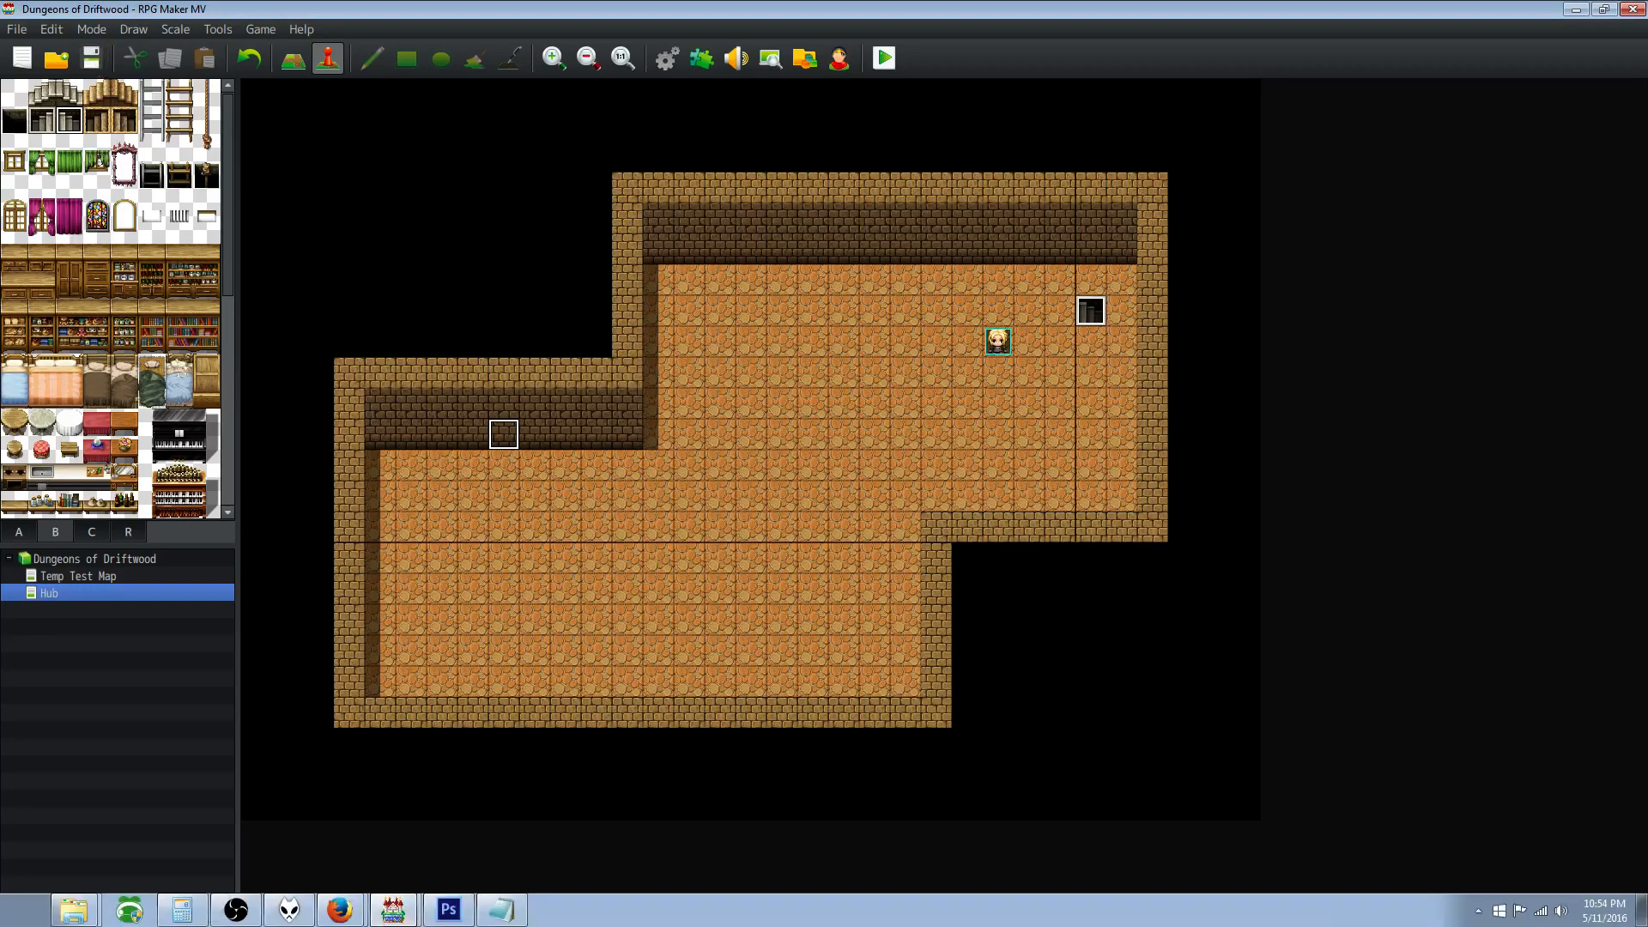
{"action": "left_click", "coordinate": [339, 911]}
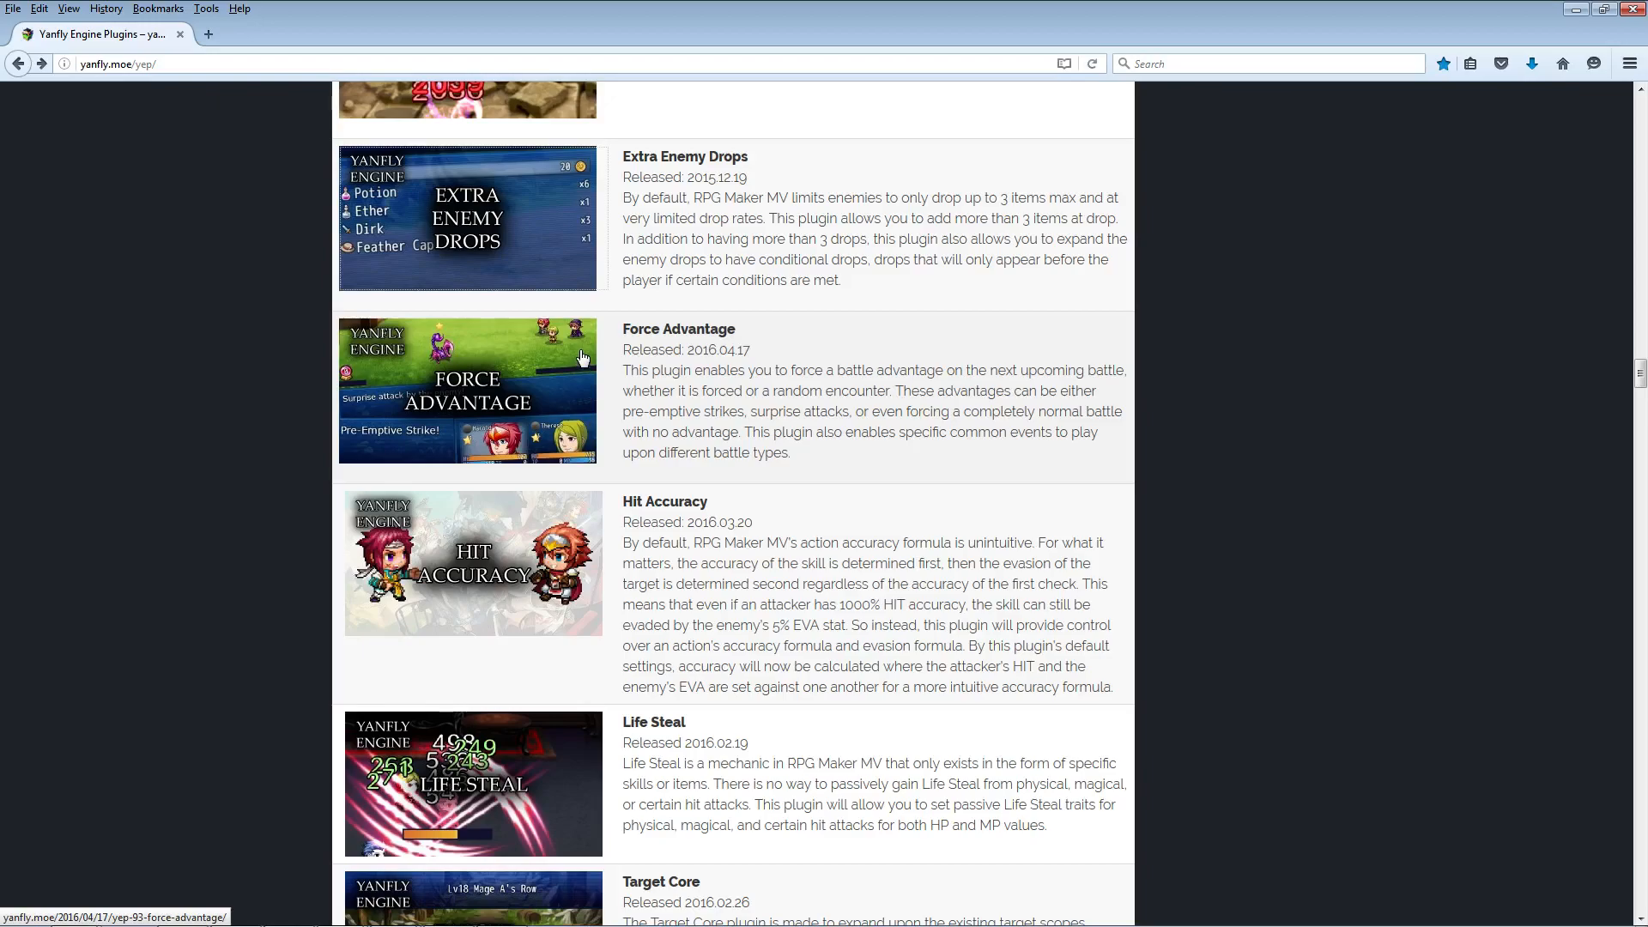
{"action": "left_click", "coordinate": [480, 391]}
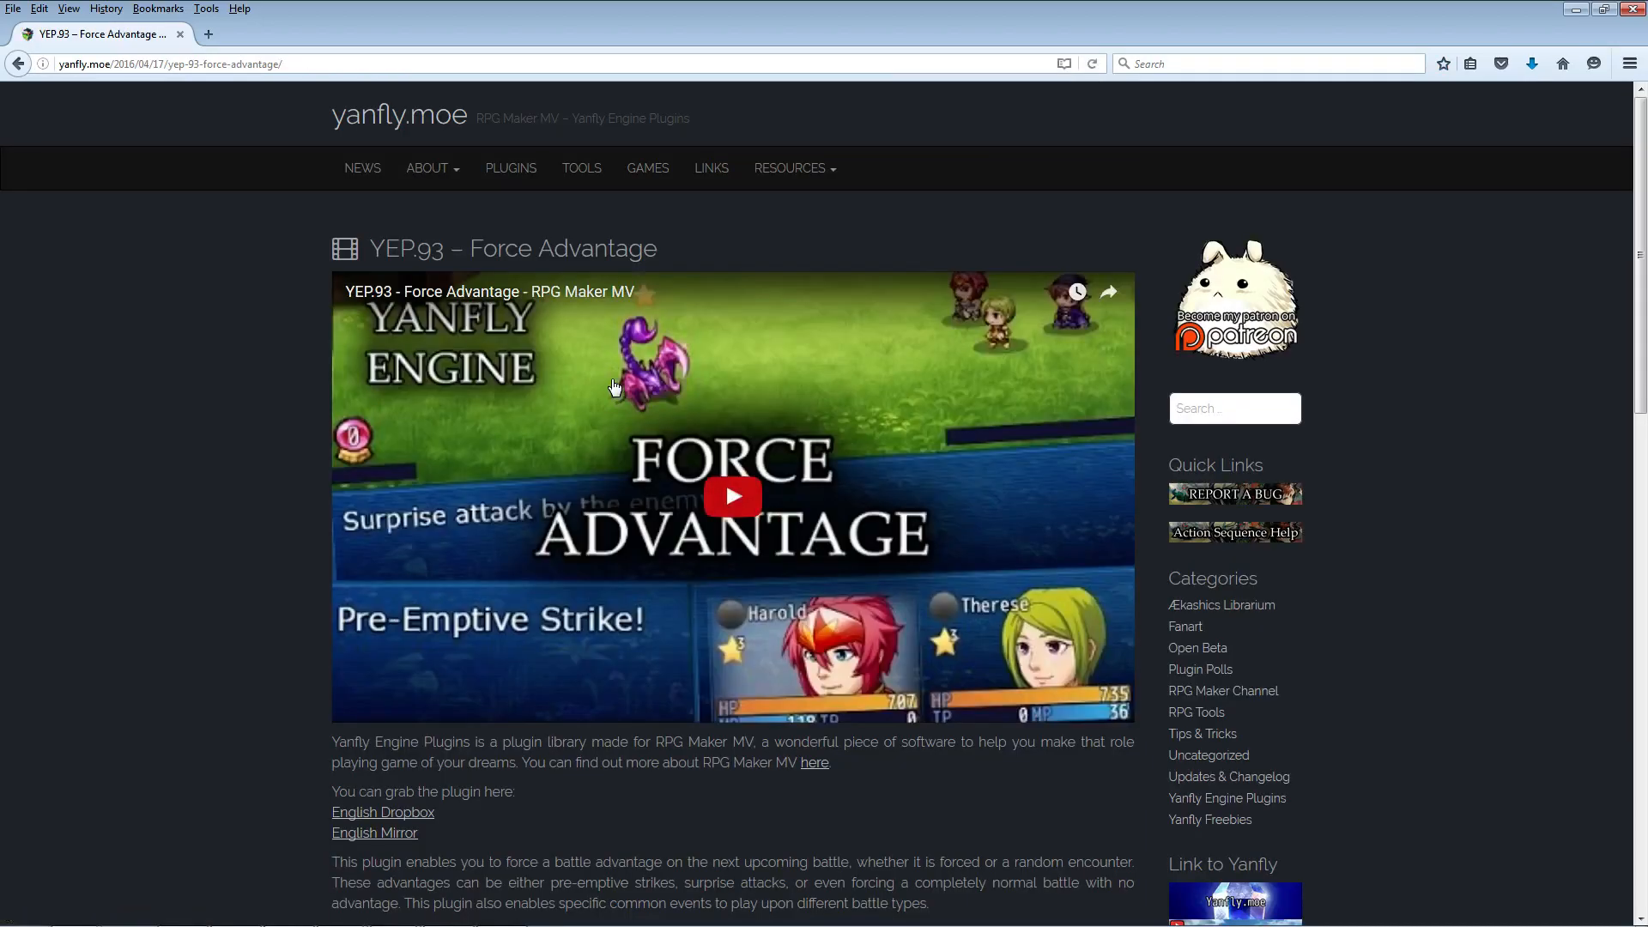
{"action": "scroll", "coordinate": [613, 391], "scroll_direction": "down", "scroll_amount": 5}
{"action": "scroll", "coordinate": [613, 391], "scroll_direction": "up", "scroll_amount": 5}
{"action": "scroll", "coordinate": [613, 391], "scroll_direction": "down", "scroll_amount": 3}
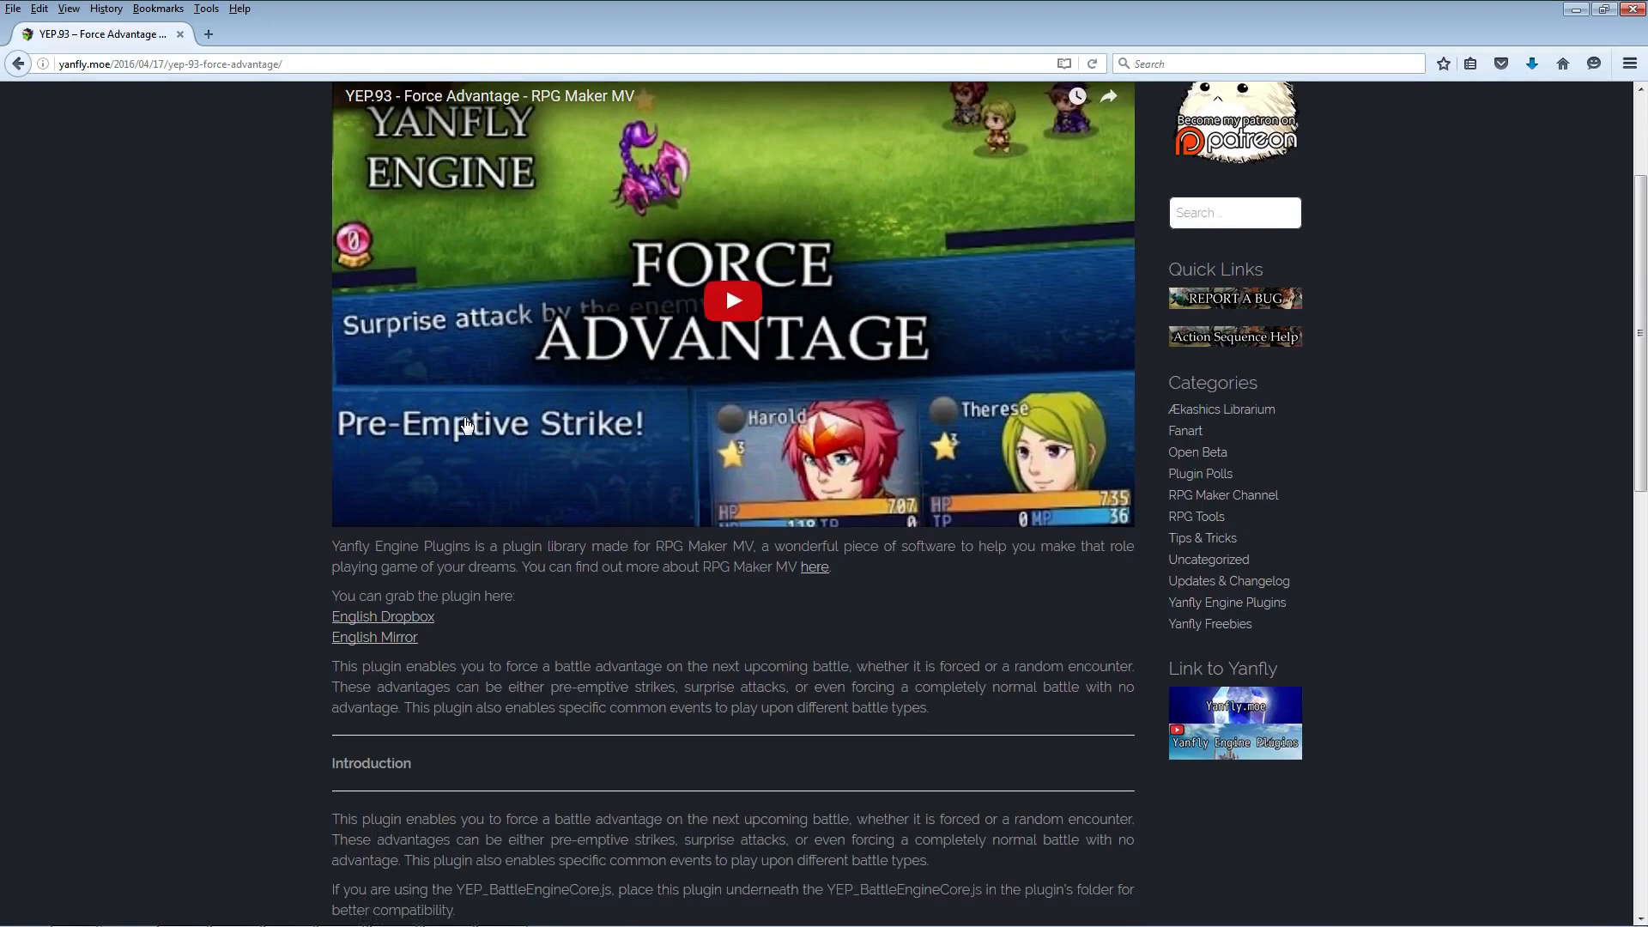
Step: Save the English Mirror download of Force Advantage as YEP_ForceAdvantage.js
{"action": "right_click", "coordinate": [398, 642]}
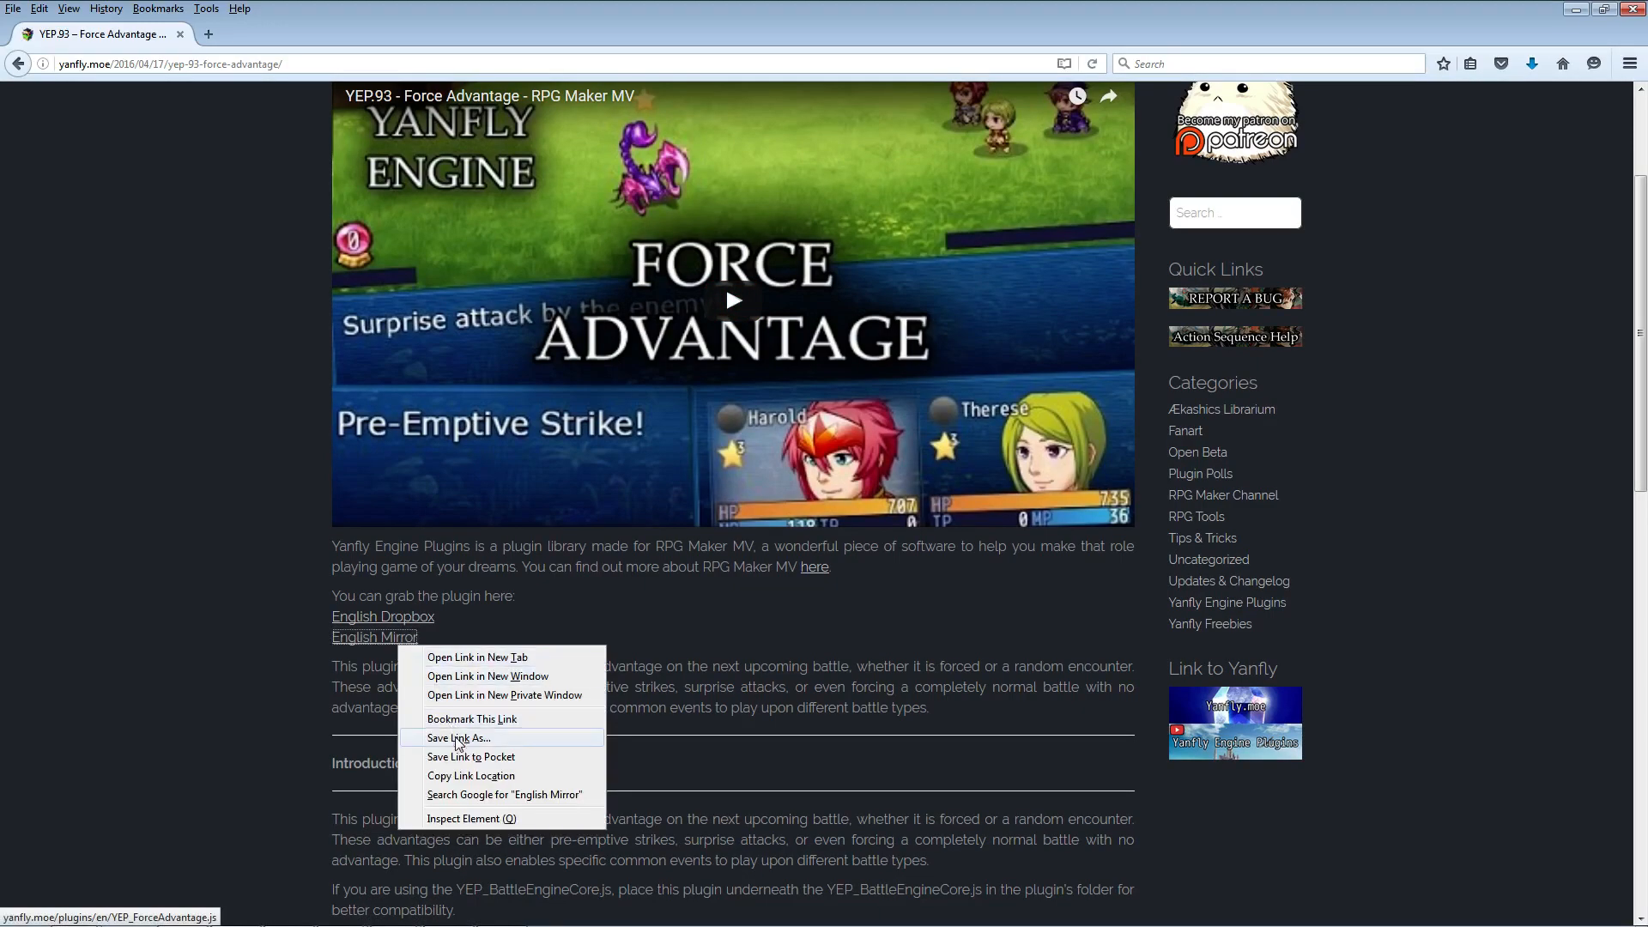
{"action": "left_click", "coordinate": [458, 739]}
{"action": "left_click", "coordinate": [744, 496]}
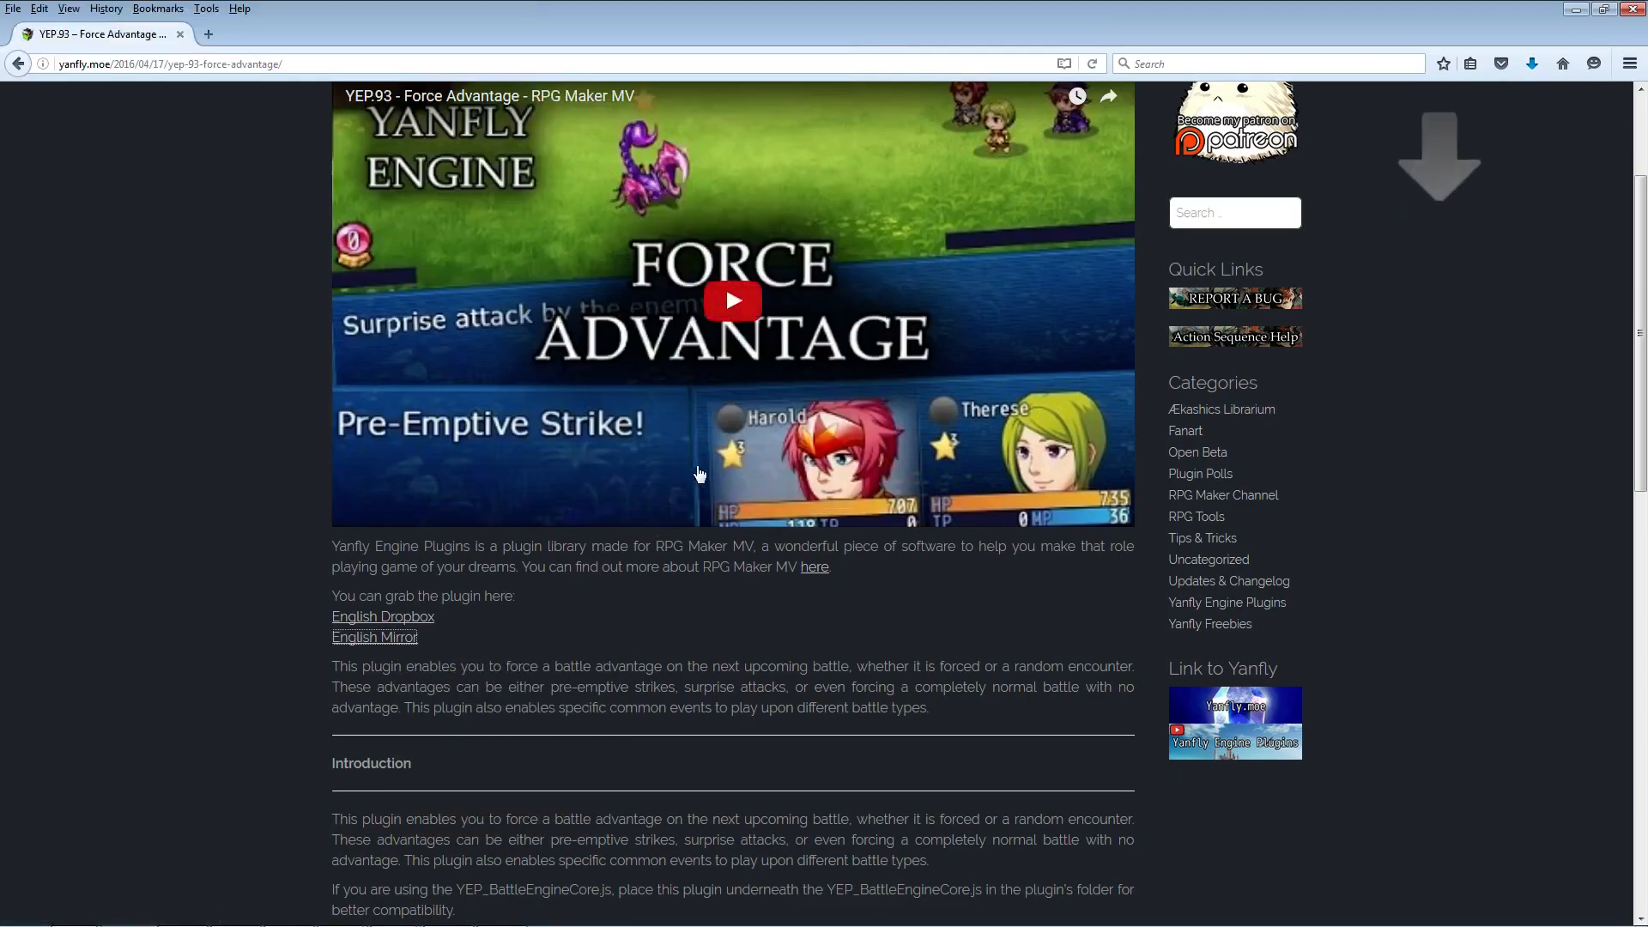
{"action": "scroll", "coordinate": [722, 412], "scroll_direction": "up", "scroll_amount": 4}
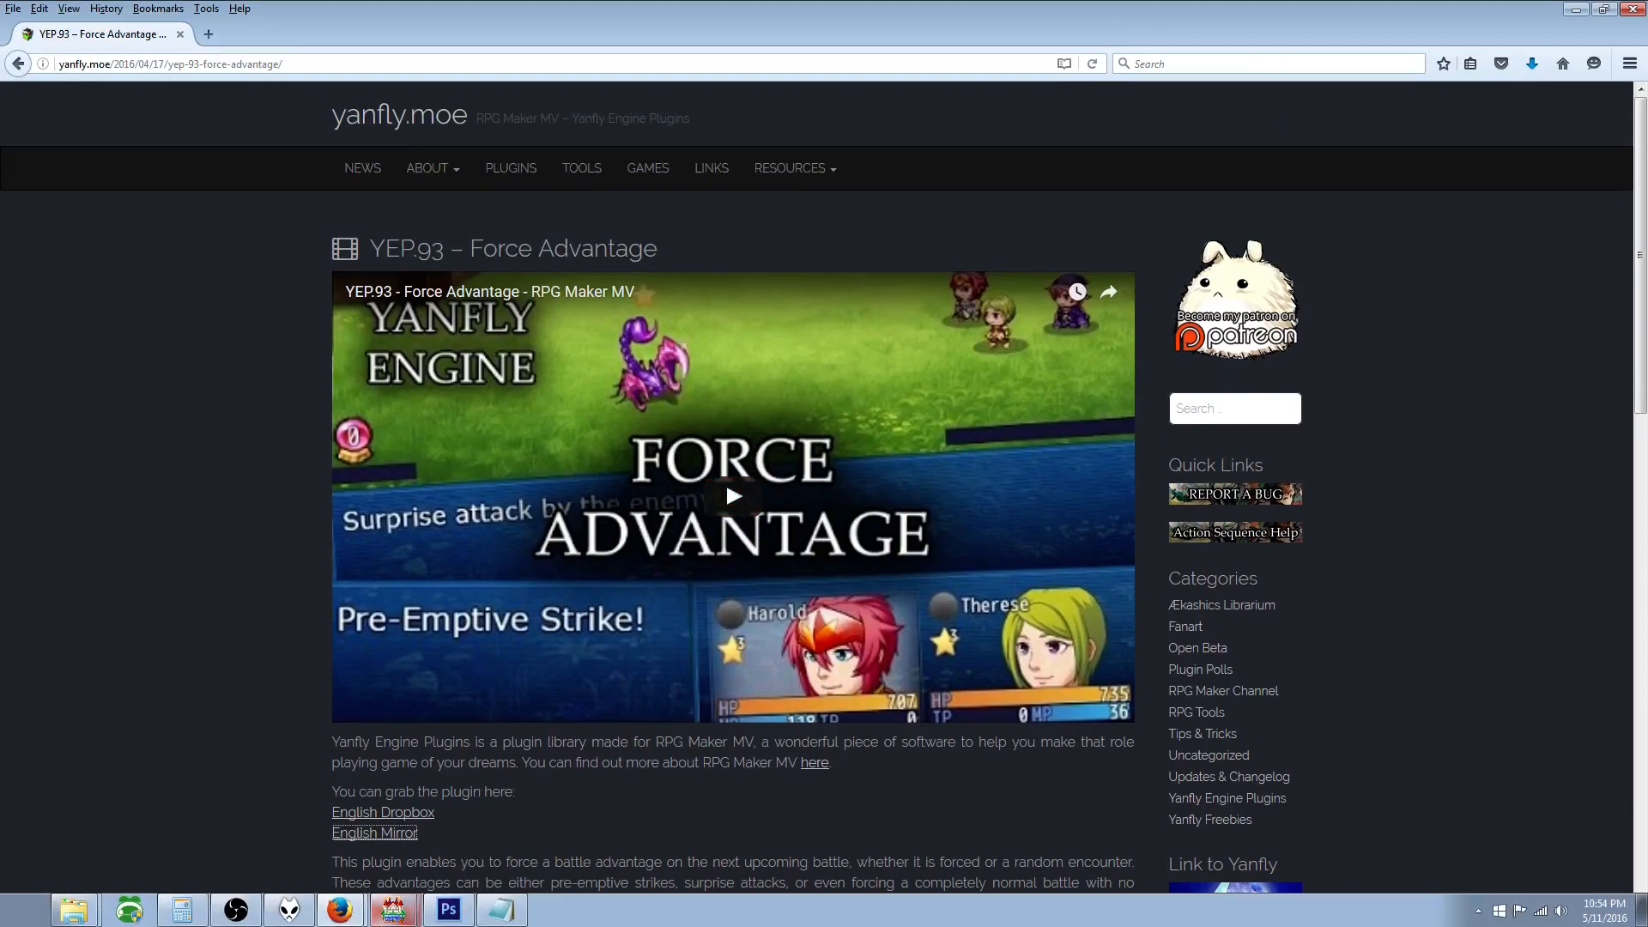
Step: Switch to RPG Maker MV and add YEP_ForceAdvantage below YEP_ExtraEnemyDrops in the Plugin Manager
{"action": "left_click", "coordinate": [395, 911]}
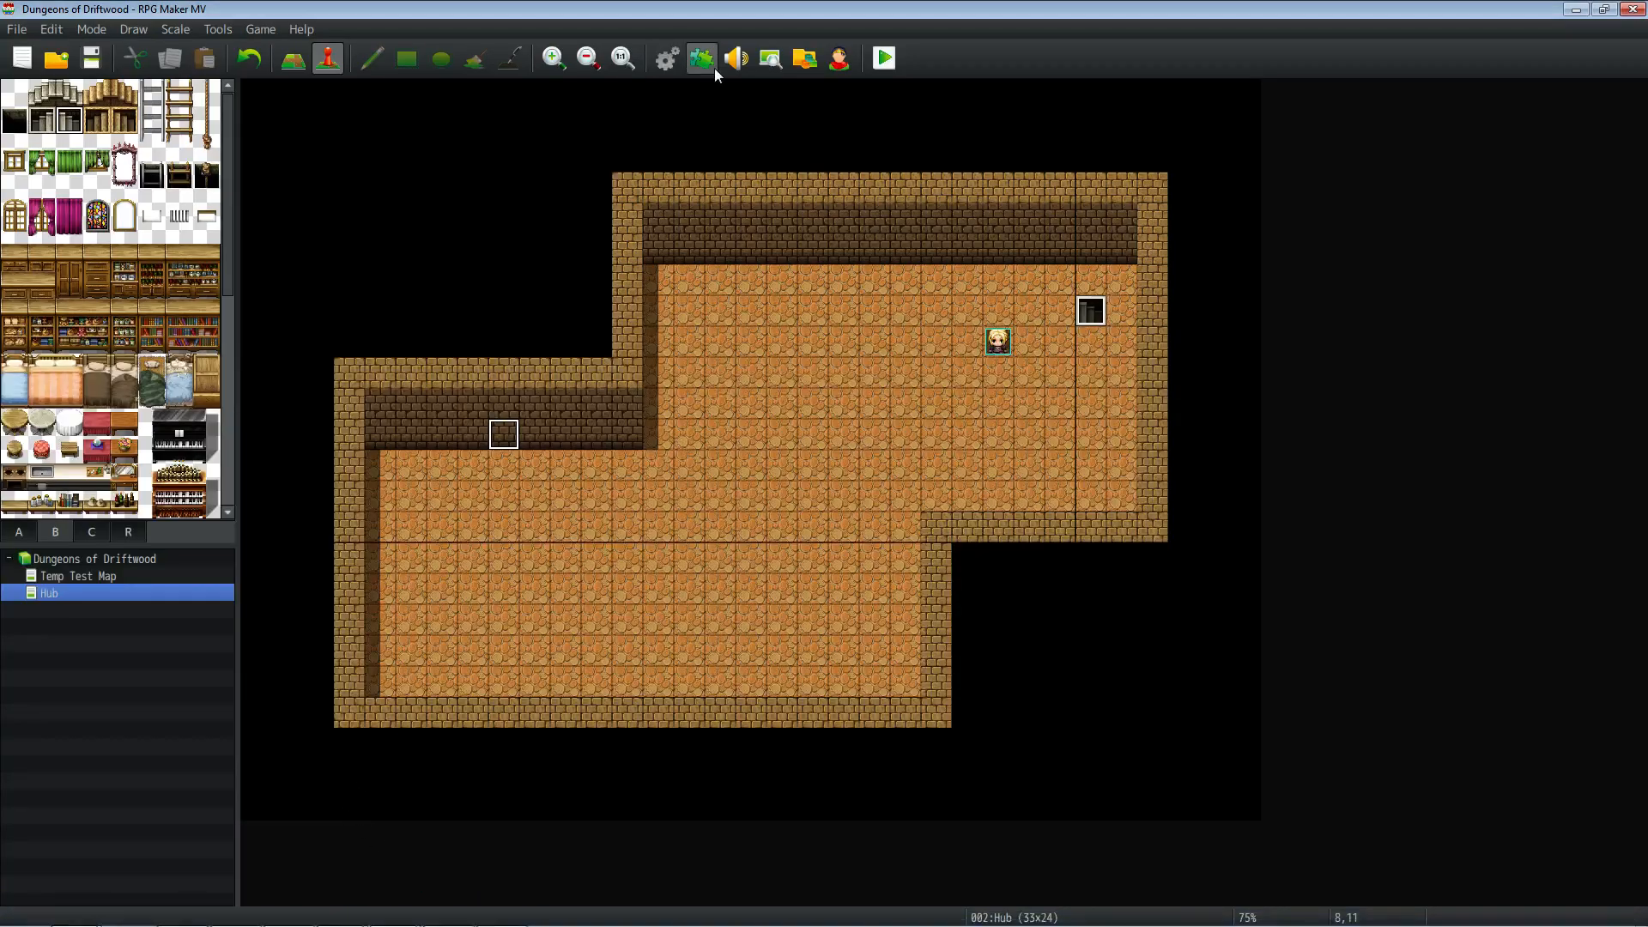
{"action": "left_click", "coordinate": [703, 58]}
{"action": "scroll", "coordinate": [599, 612], "scroll_direction": "down", "scroll_amount": 1}
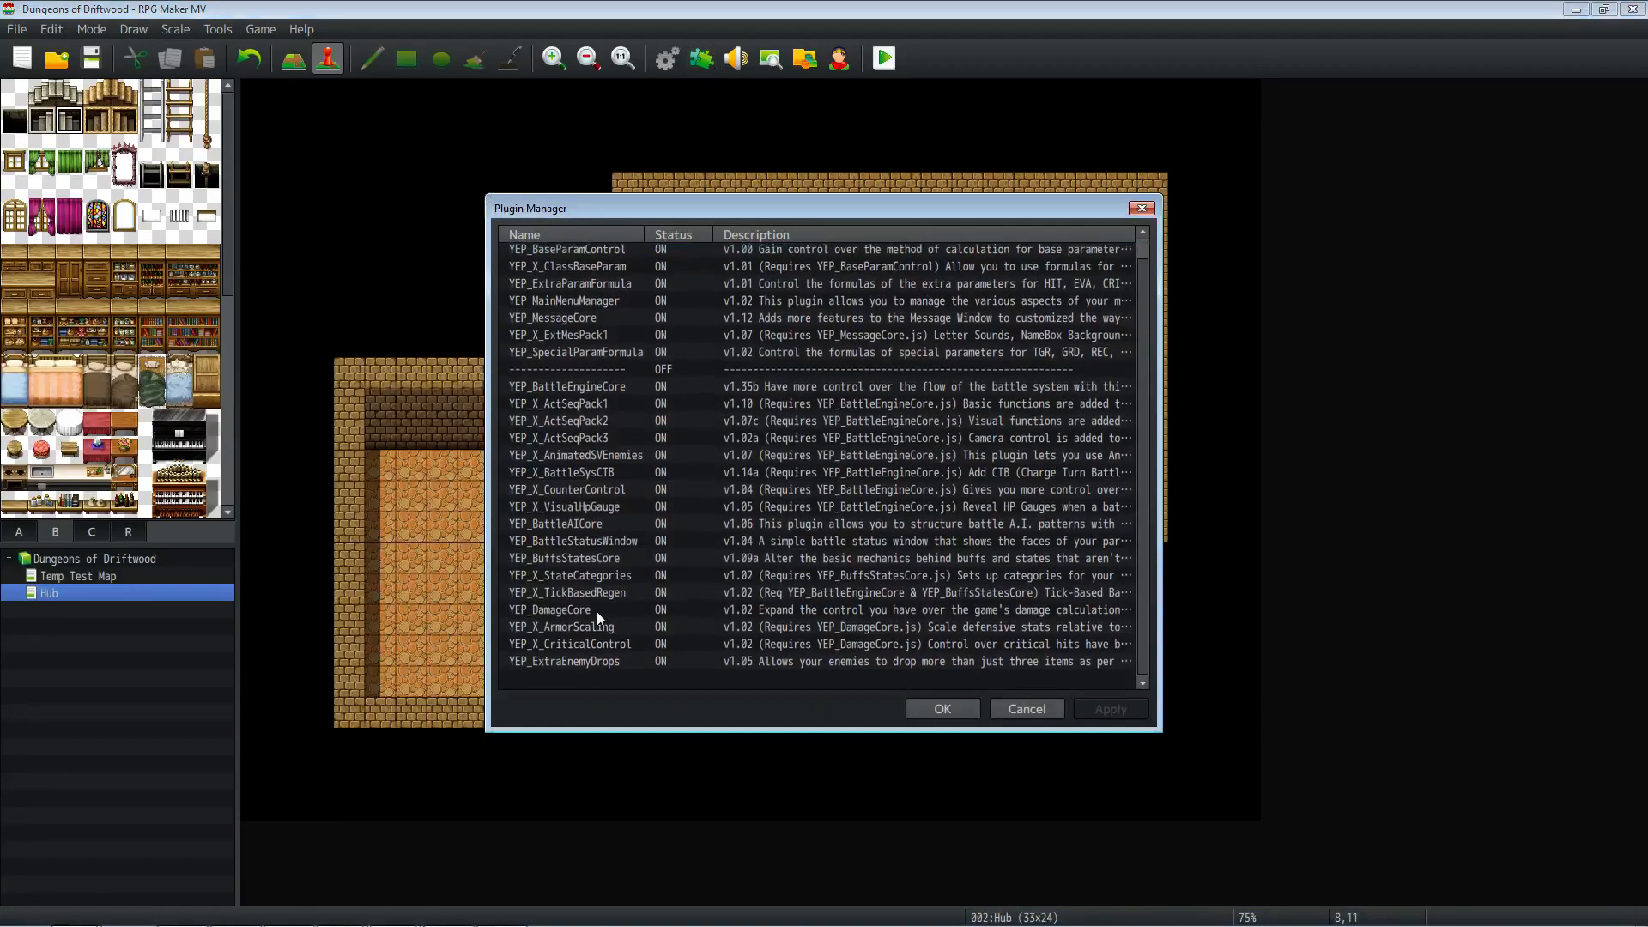
{"action": "double_click", "coordinate": [558, 682]}
{"action": "left_click", "coordinate": [749, 337]}
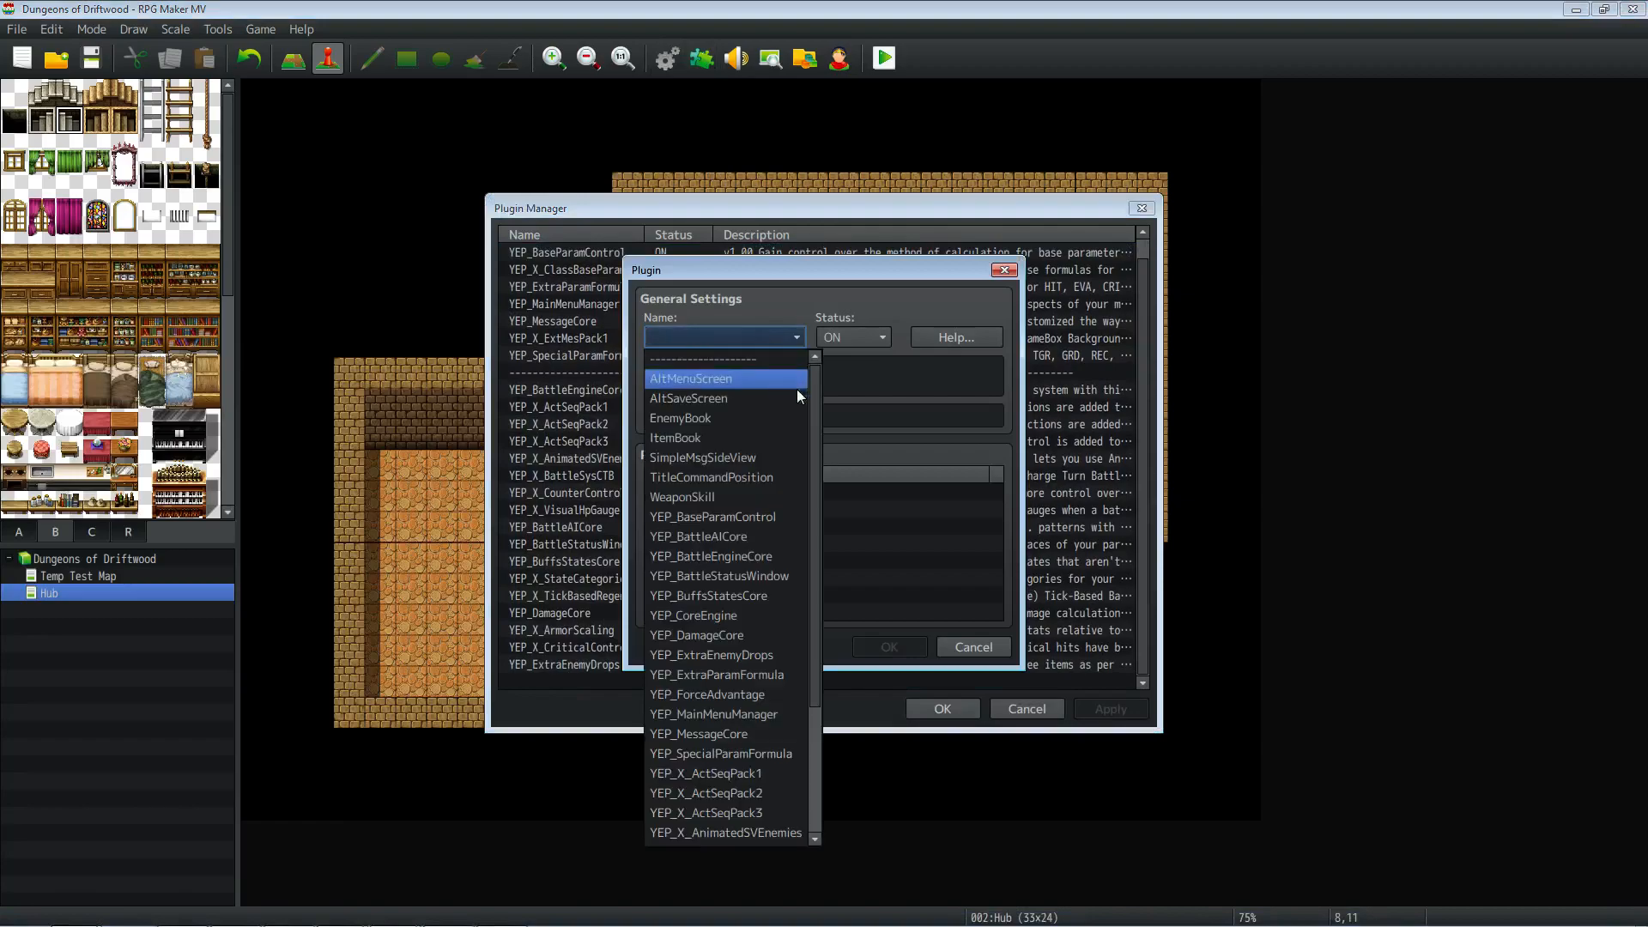
{"action": "scroll", "coordinate": [714, 717], "scroll_direction": "down", "scroll_amount": 3}
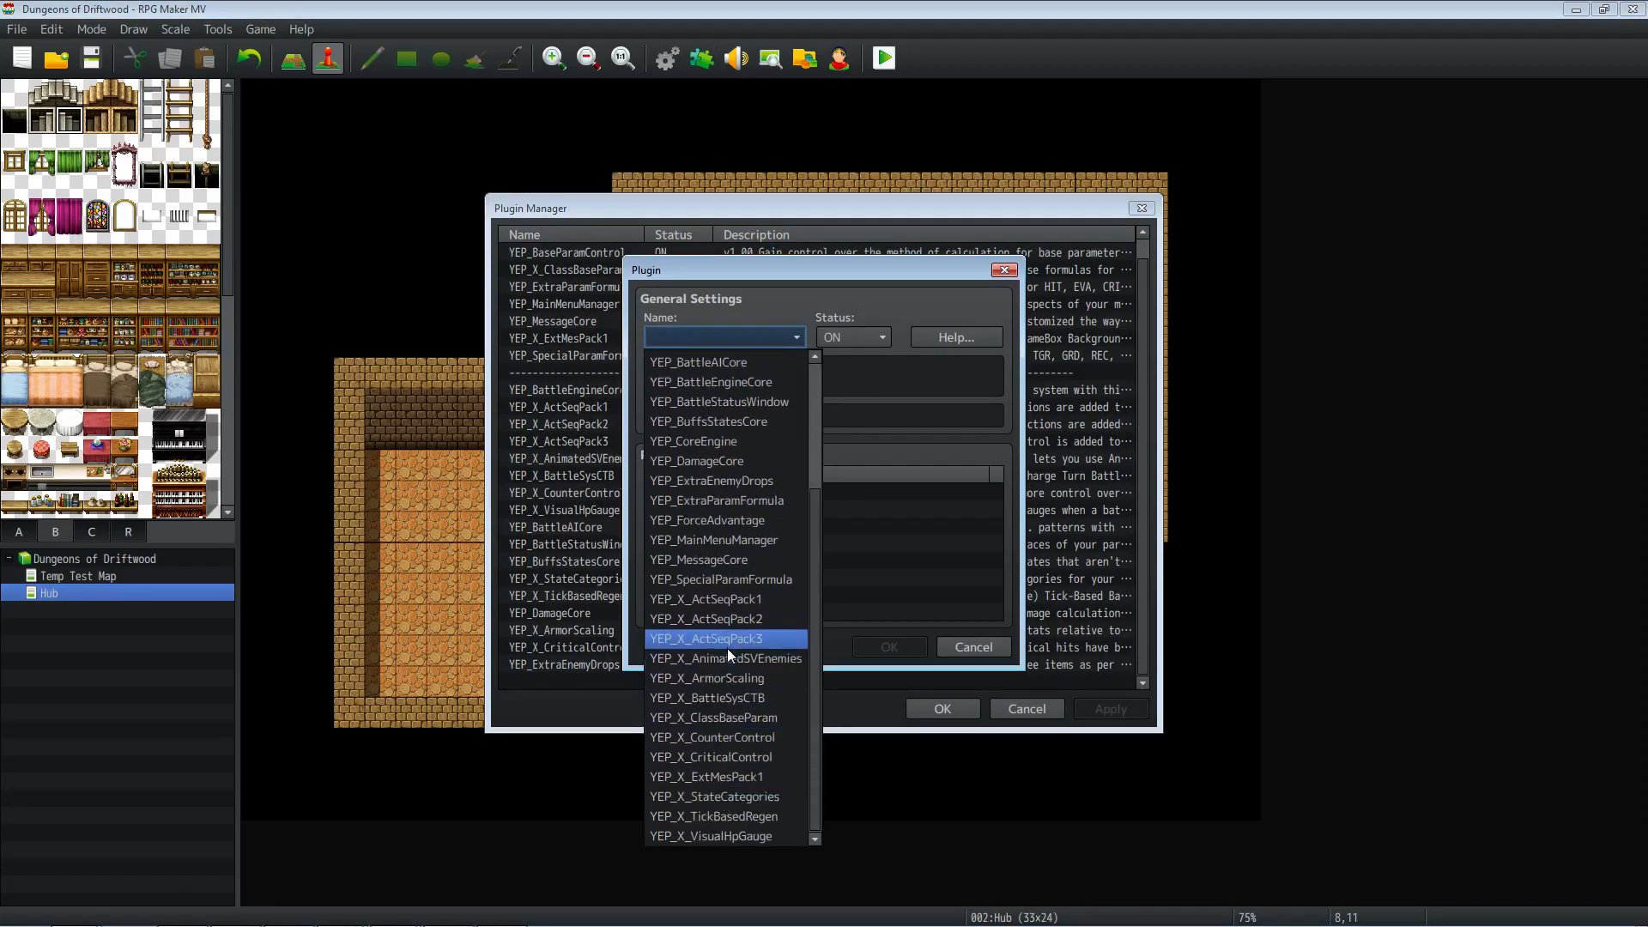
{"action": "scroll", "coordinate": [729, 548], "scroll_direction": "up", "scroll_amount": 3}
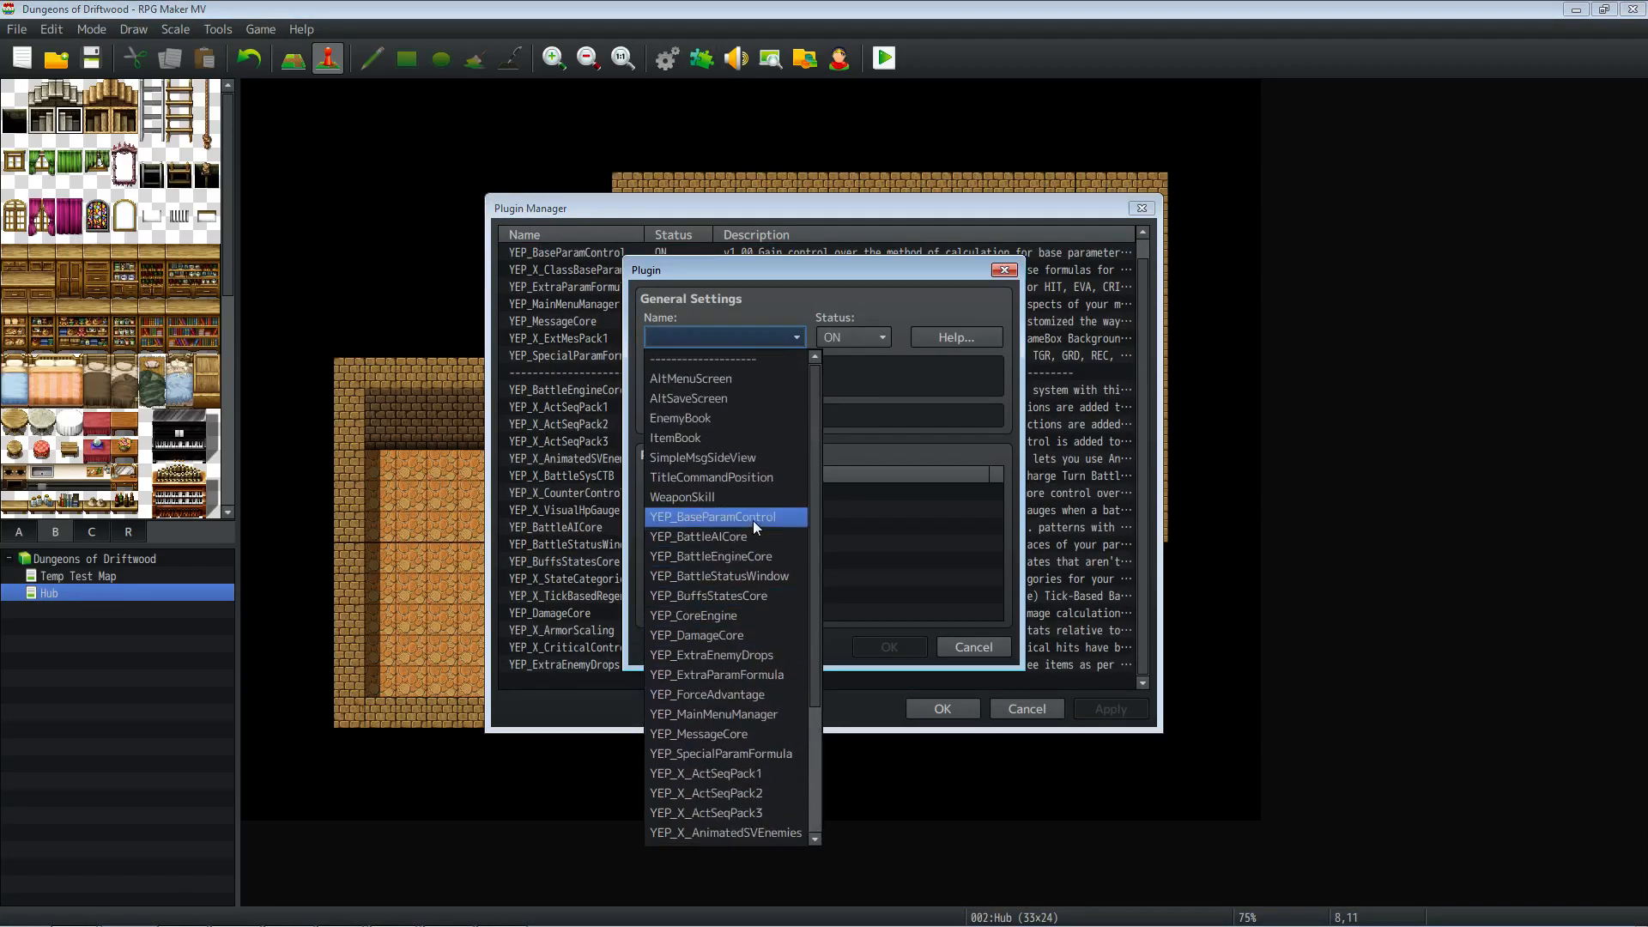
{"action": "left_click", "coordinate": [743, 693]}
Step: Open the YEP_ForceAdvantage help and look through its Plugin Commands section
{"action": "left_click", "coordinate": [954, 337]}
{"action": "scroll", "coordinate": [845, 420], "scroll_direction": "down", "scroll_amount": 6}
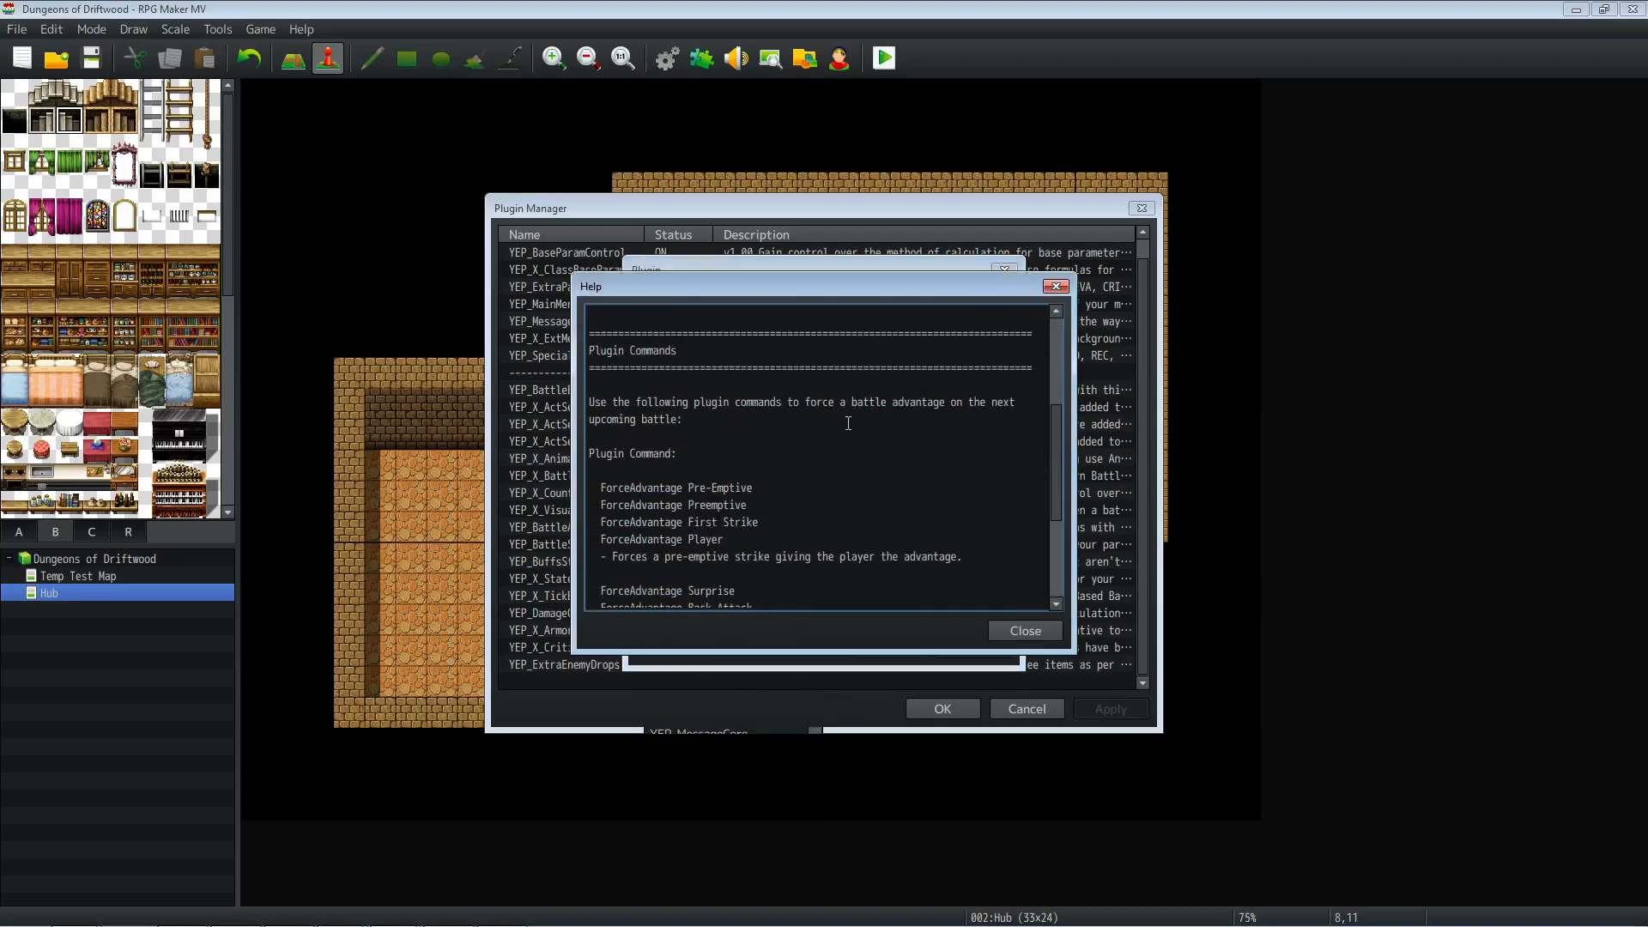
{"action": "scroll", "coordinate": [834, 441], "scroll_direction": "up", "scroll_amount": 6}
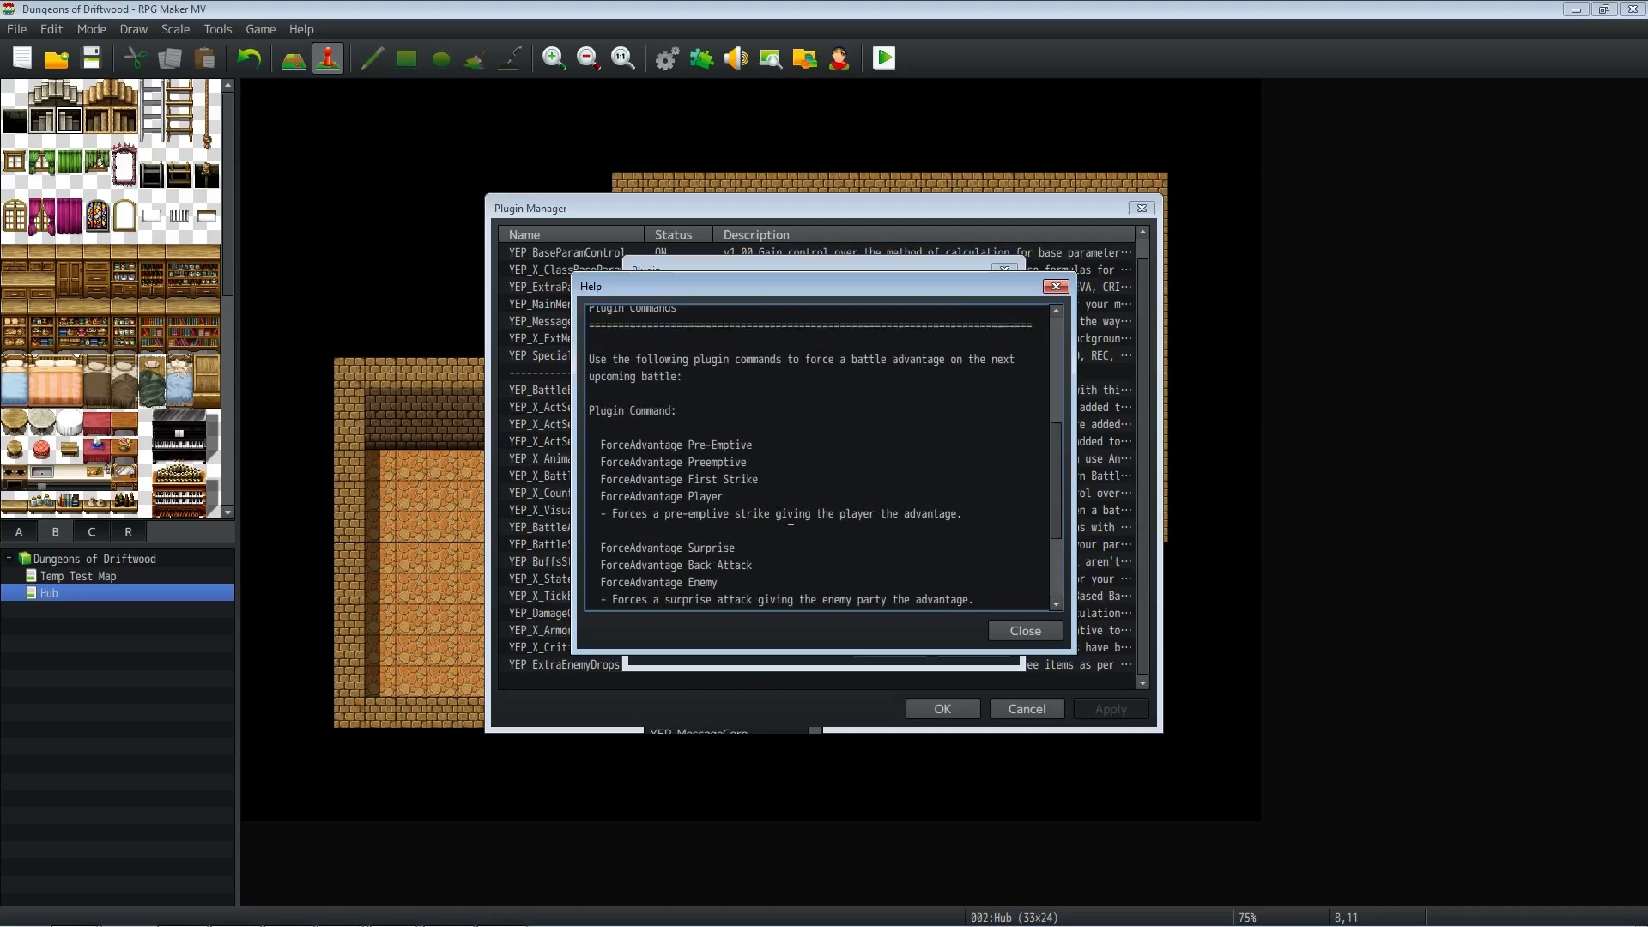
{"action": "scroll", "coordinate": [789, 513], "scroll_direction": "down", "scroll_amount": 4}
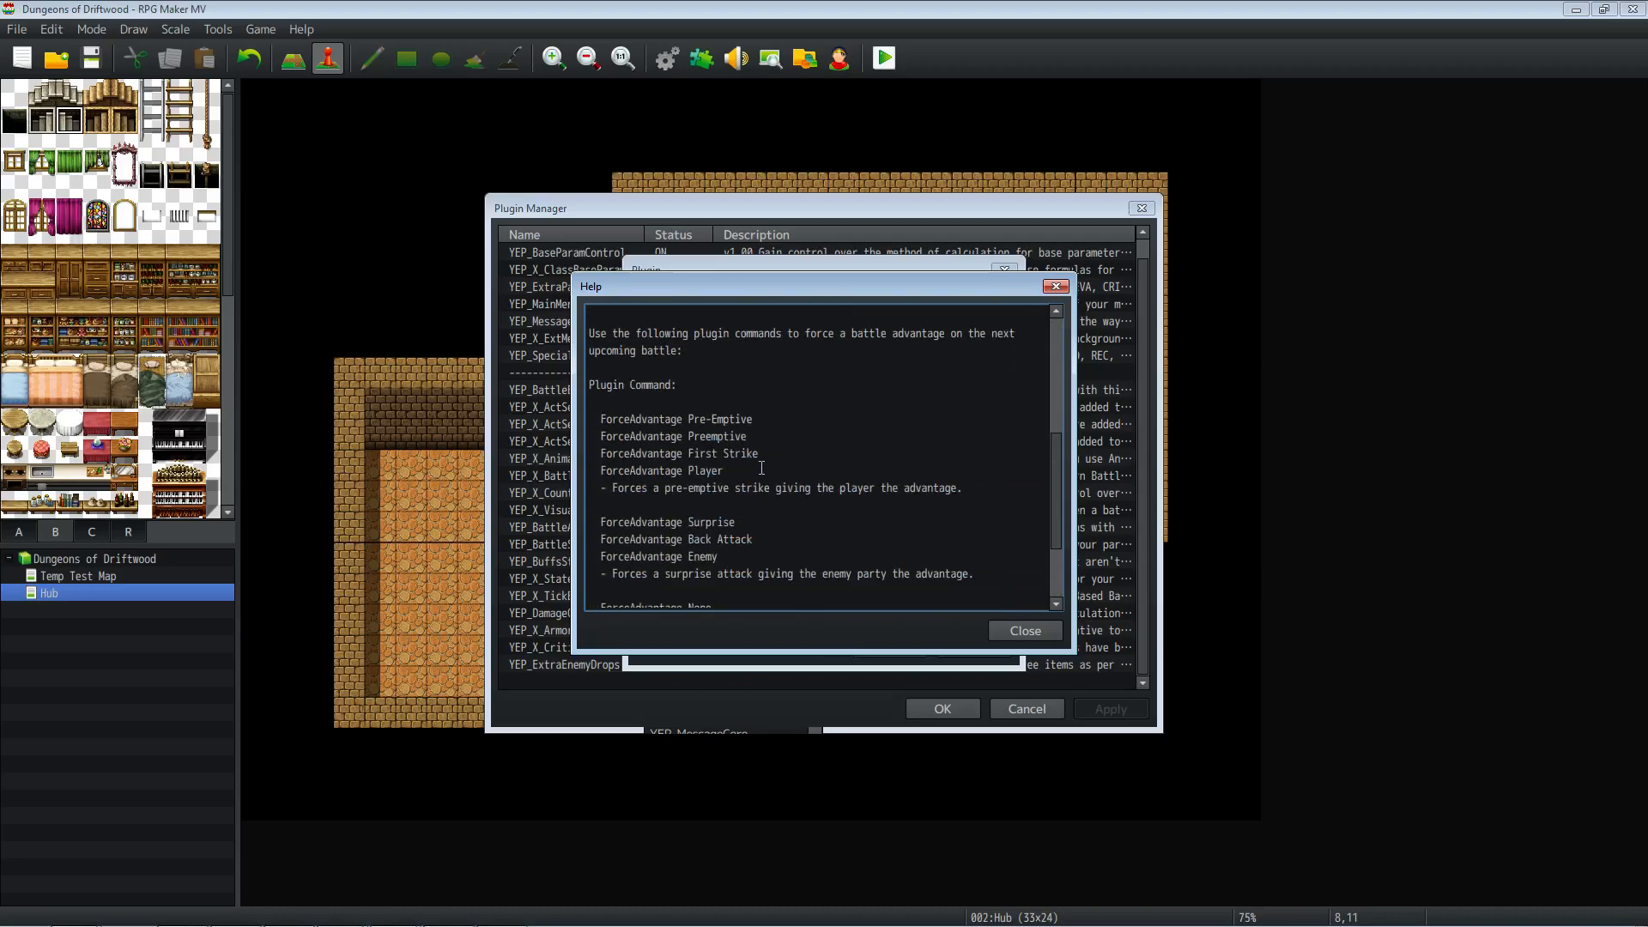
Step: Examine the ForceAdvantage plugin commands for pre-emptive, surprise, neutral and cleared battle advantages
{"action": "left_click_drag", "start_coordinate": [753, 369], "coordinate": [593, 367]}
{"action": "left_click", "coordinate": [765, 371]}
{"action": "left_click_drag", "start_coordinate": [745, 372], "coordinate": [688, 396]}
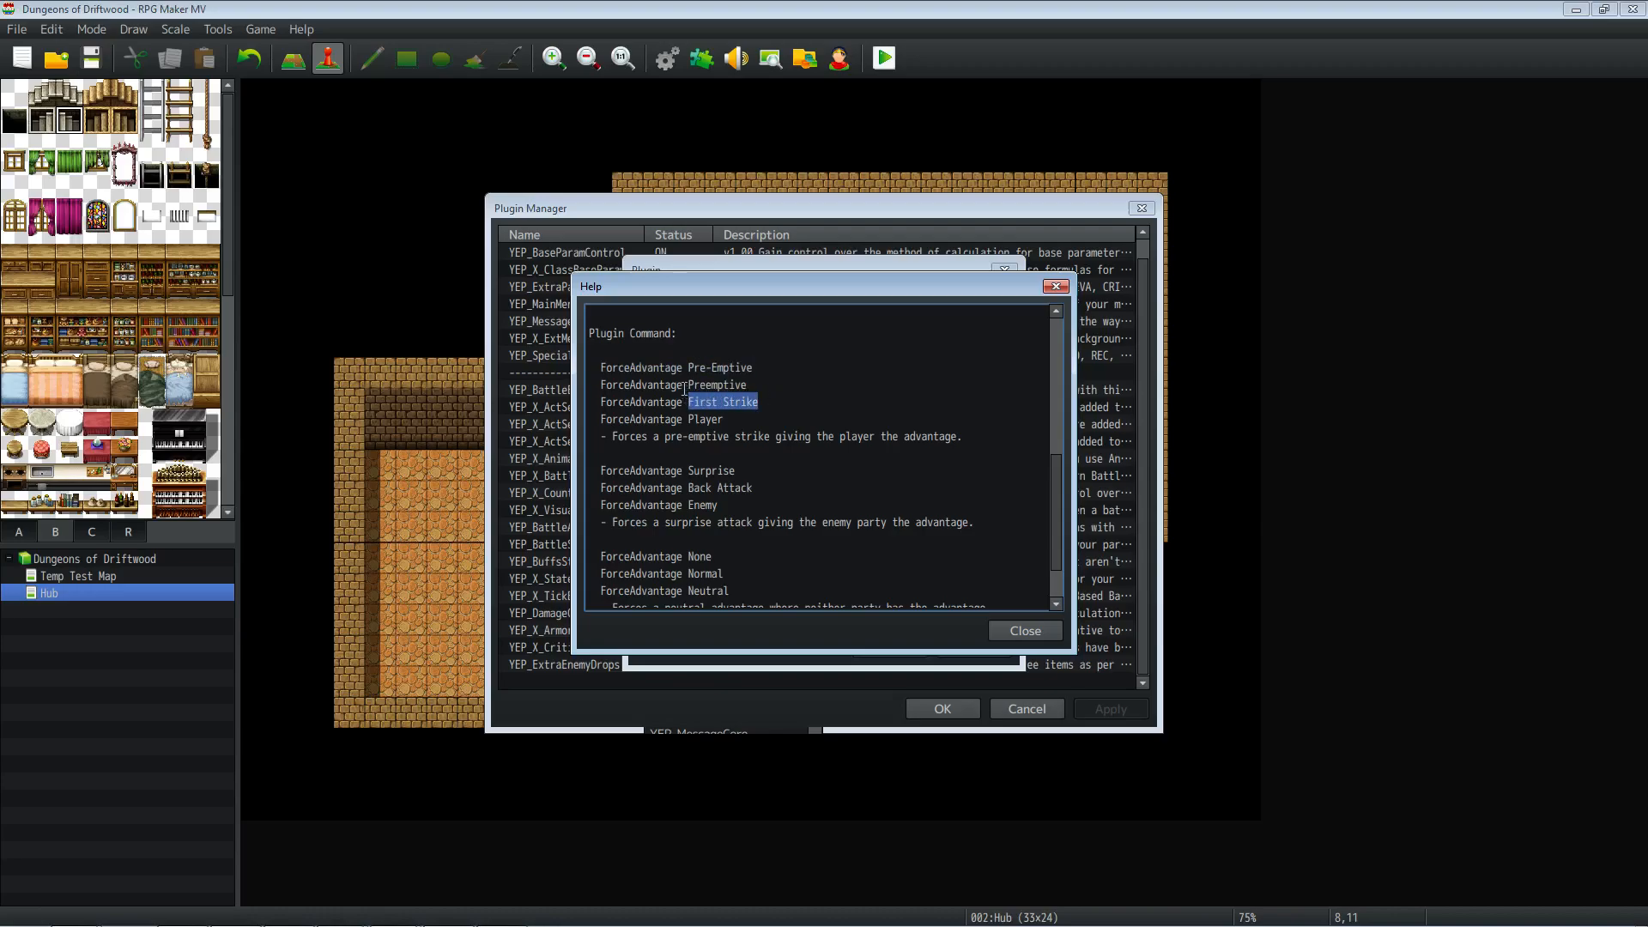
{"action": "left_click_drag", "start_coordinate": [775, 421], "coordinate": [523, 342]}
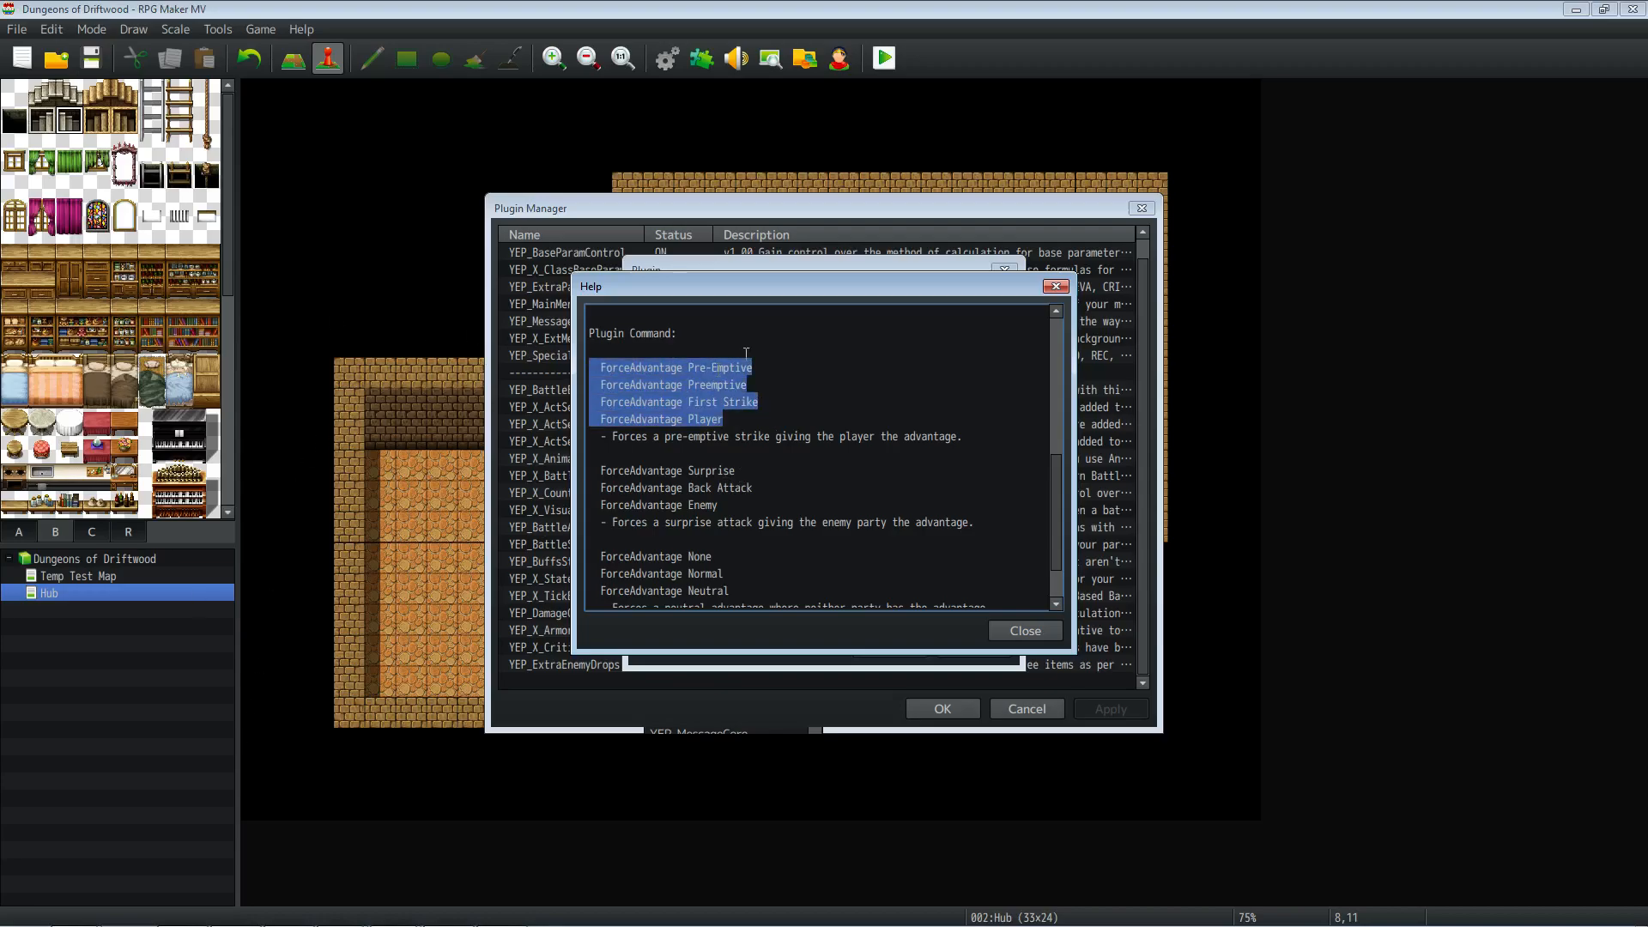
{"action": "left_click", "coordinate": [759, 404]}
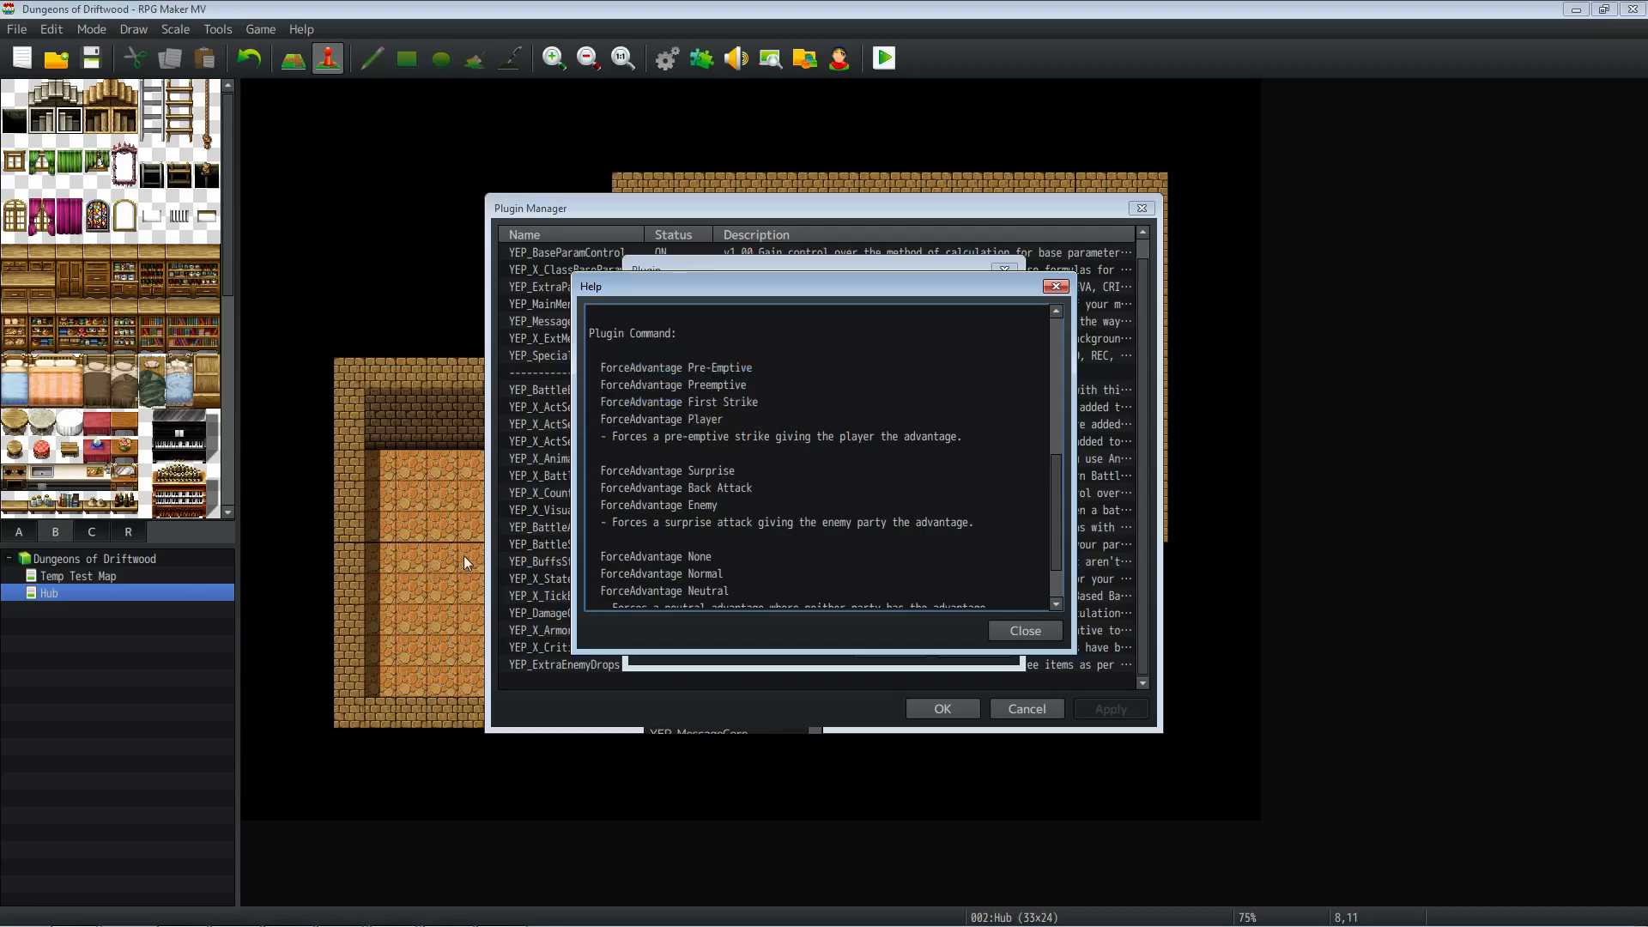
{"action": "mouse_move", "coordinate": [589, 366]}
{"action": "left_mouse_down"}
{"action": "mouse_move", "coordinate": [612, 366]}
{"action": "mouse_move", "coordinate": [595, 367]}
{"action": "left_mouse_up"}
{"action": "left_click_drag", "start_coordinate": [755, 368], "coordinate": [596, 368]}
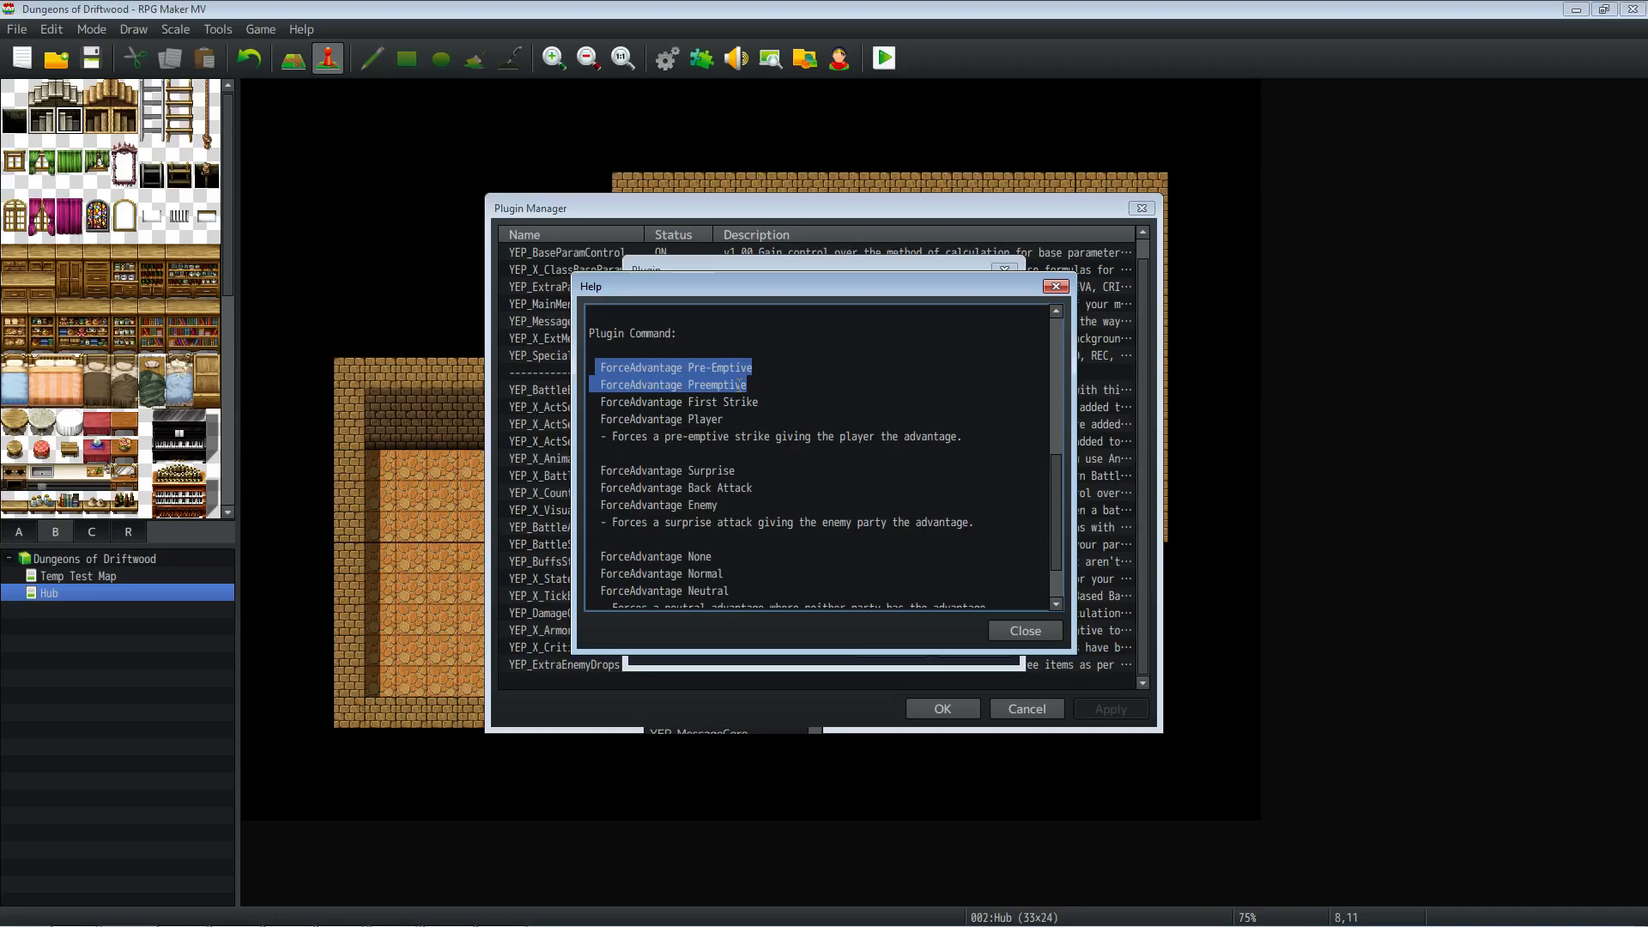
{"action": "left_click_drag", "start_coordinate": [740, 385], "coordinate": [759, 403]}
{"action": "left_click_drag", "start_coordinate": [601, 385], "coordinate": [560, 402]}
{"action": "left_click", "coordinate": [817, 409]}
{"action": "scroll", "coordinate": [785, 424], "scroll_direction": "down", "scroll_amount": 2}
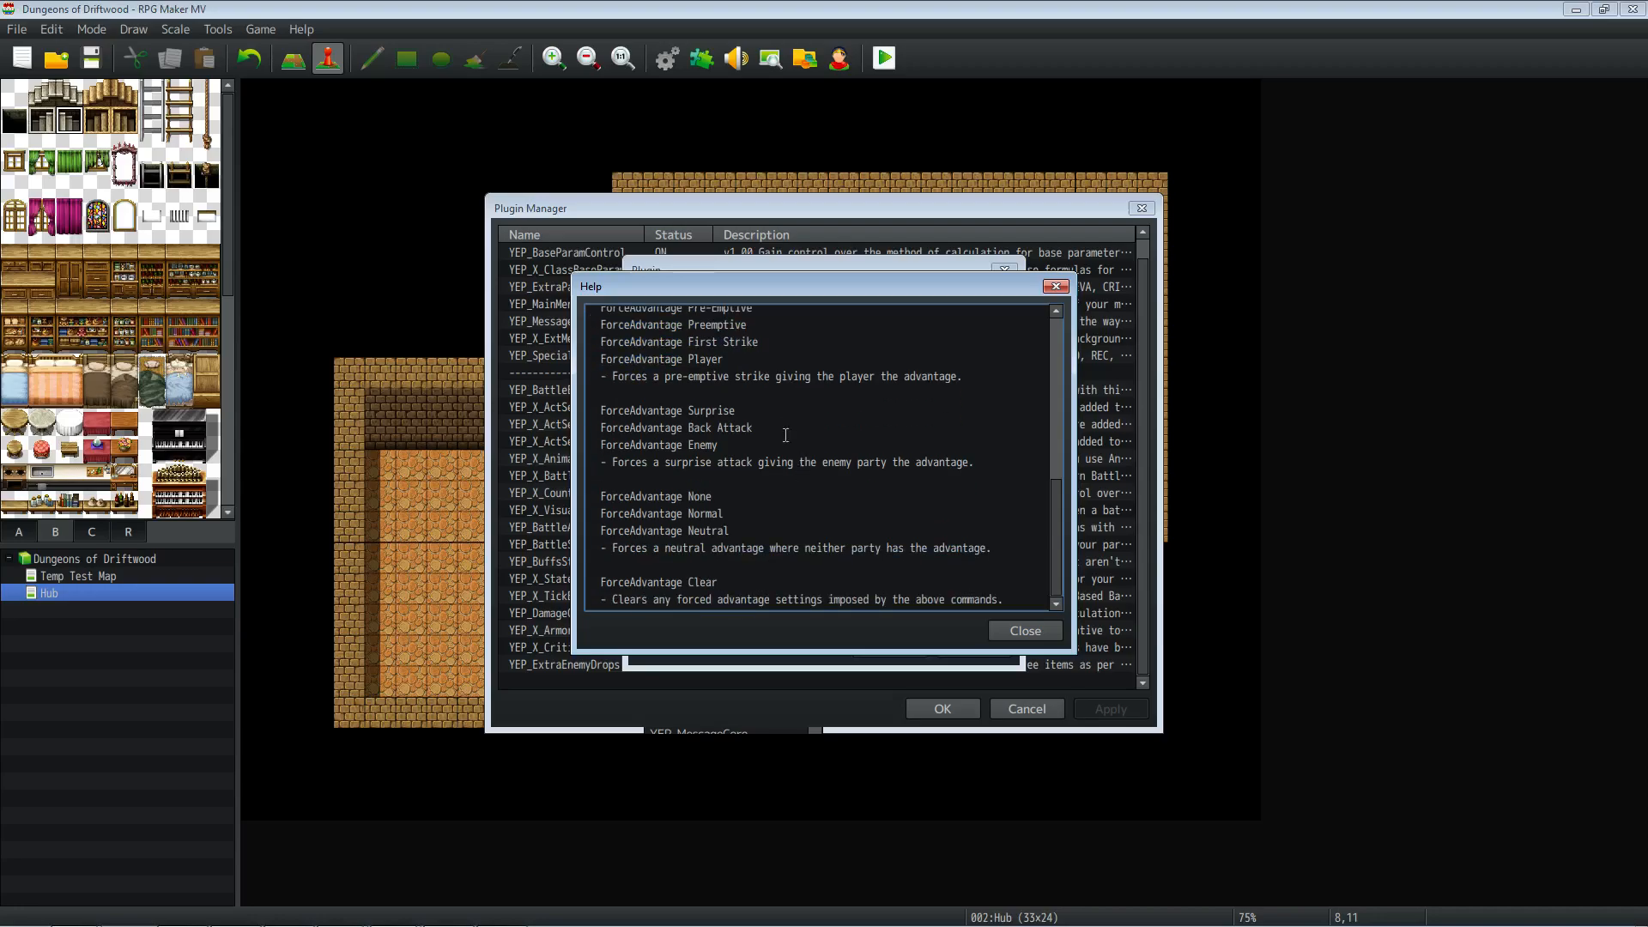
Step: Close the help, accept the YEP_ForceAdvantage settings and apply the plugin list changes
{"action": "left_click", "coordinate": [1001, 632]}
{"action": "left_click", "coordinate": [880, 649]}
{"action": "scroll", "coordinate": [759, 553], "scroll_direction": "down", "scroll_amount": 2}
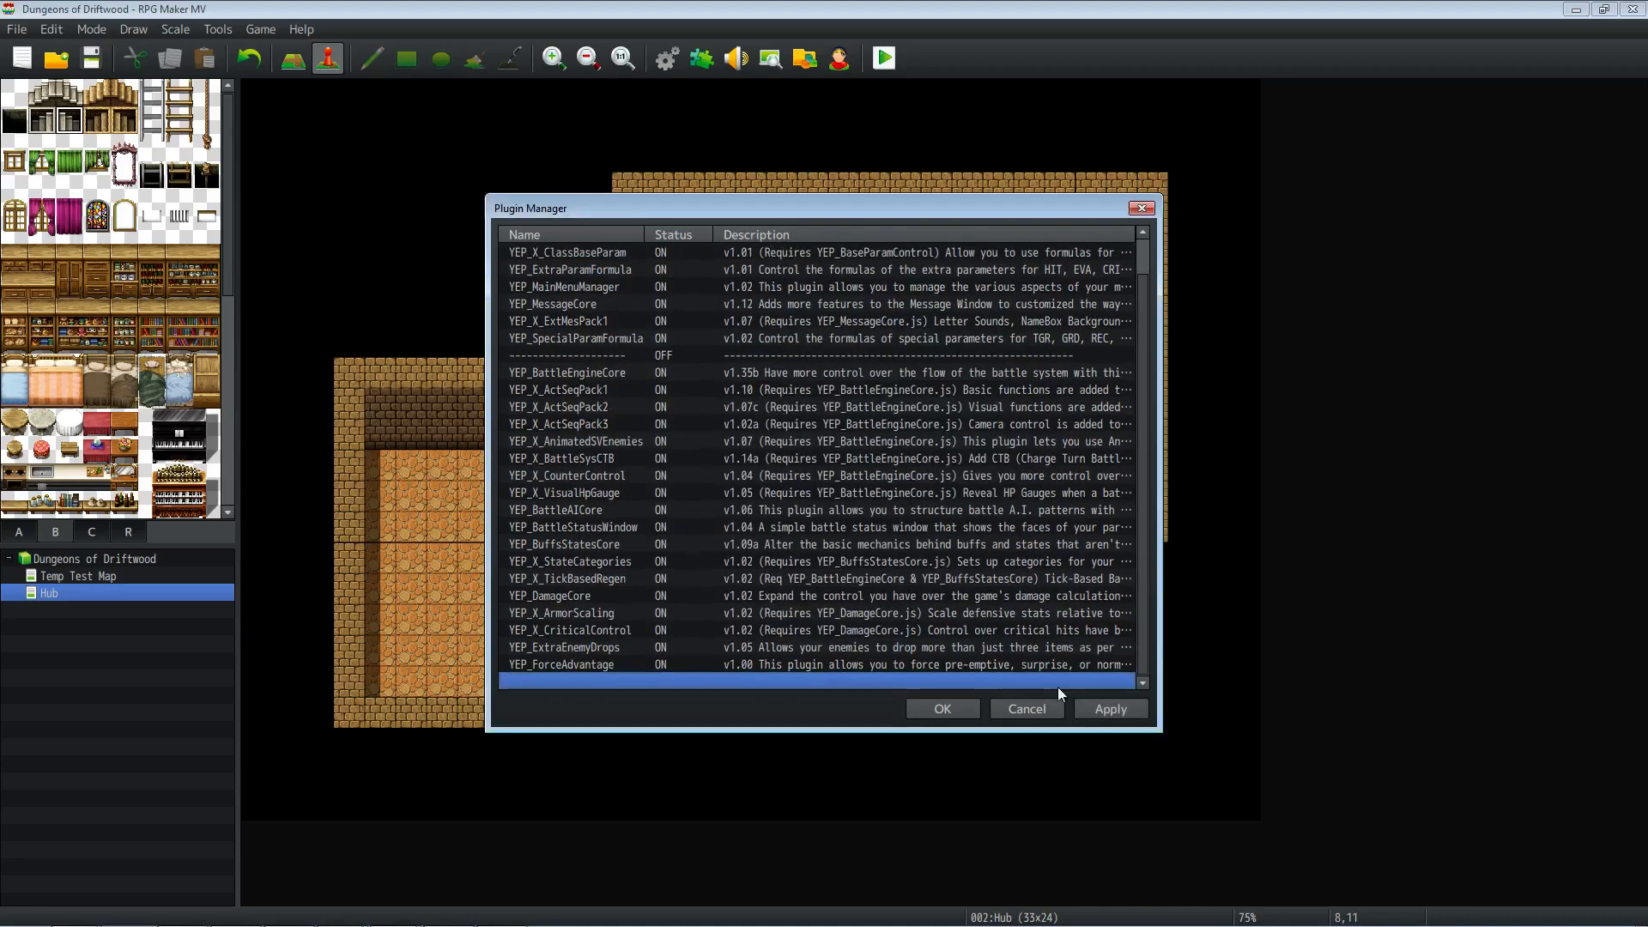
{"action": "left_click", "coordinate": [1078, 713]}
Step: Switch to Firefox, return to the plugin list and open the Hit Accuracy plugin page
{"action": "mouse_move", "coordinate": [408, 916]}
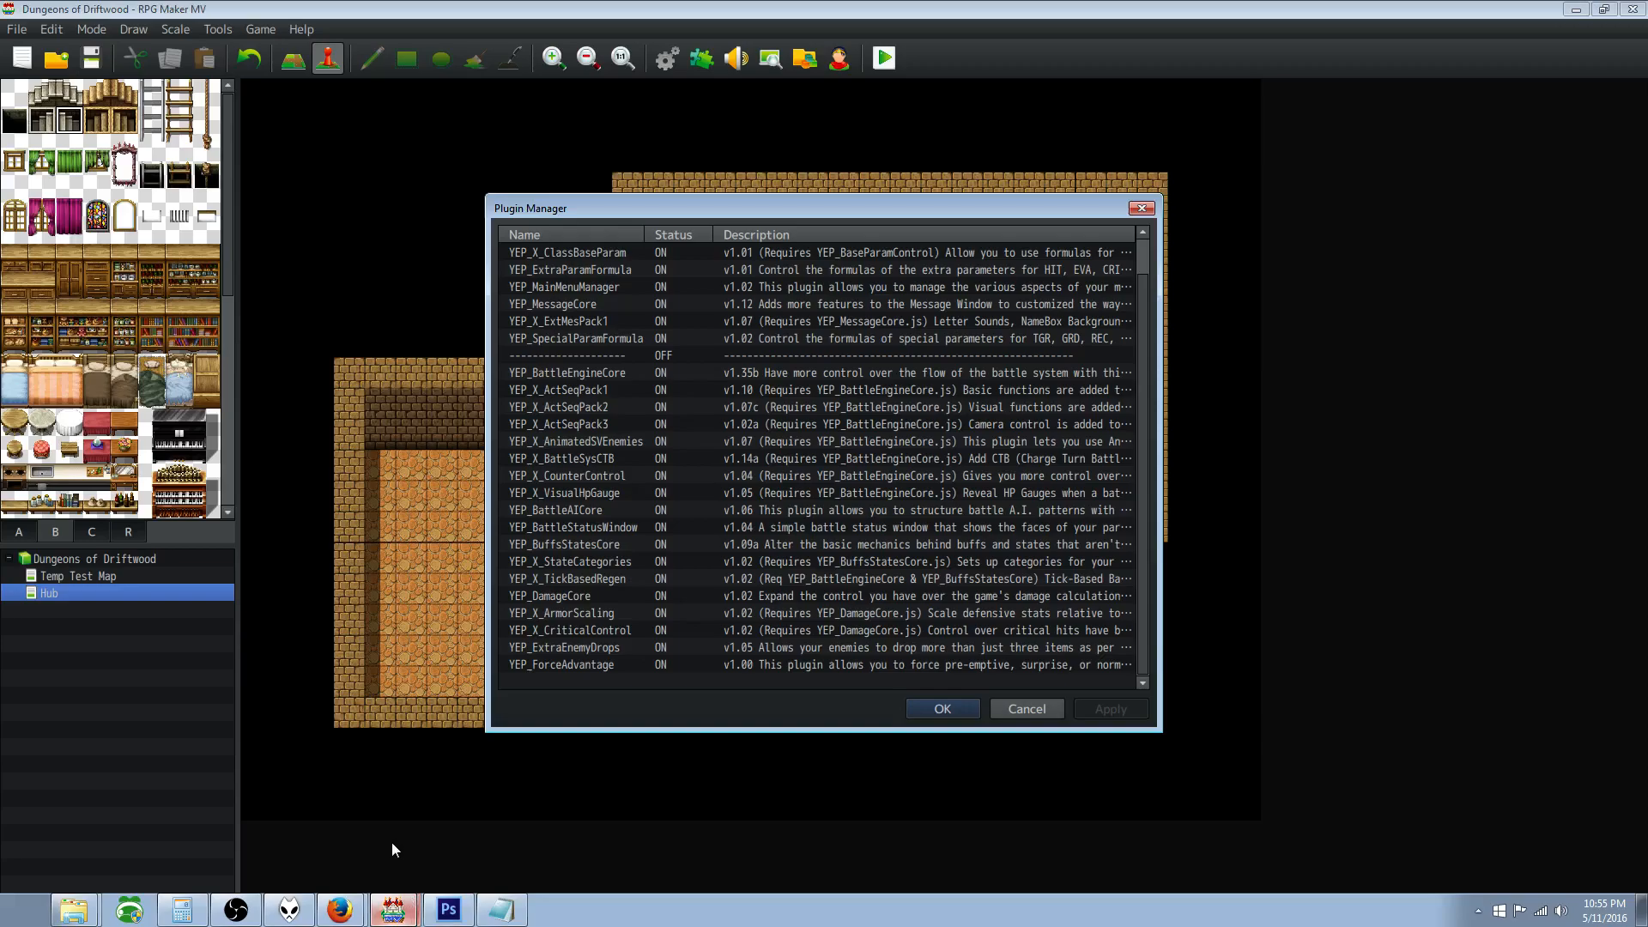
{"action": "left_click", "coordinate": [339, 910]}
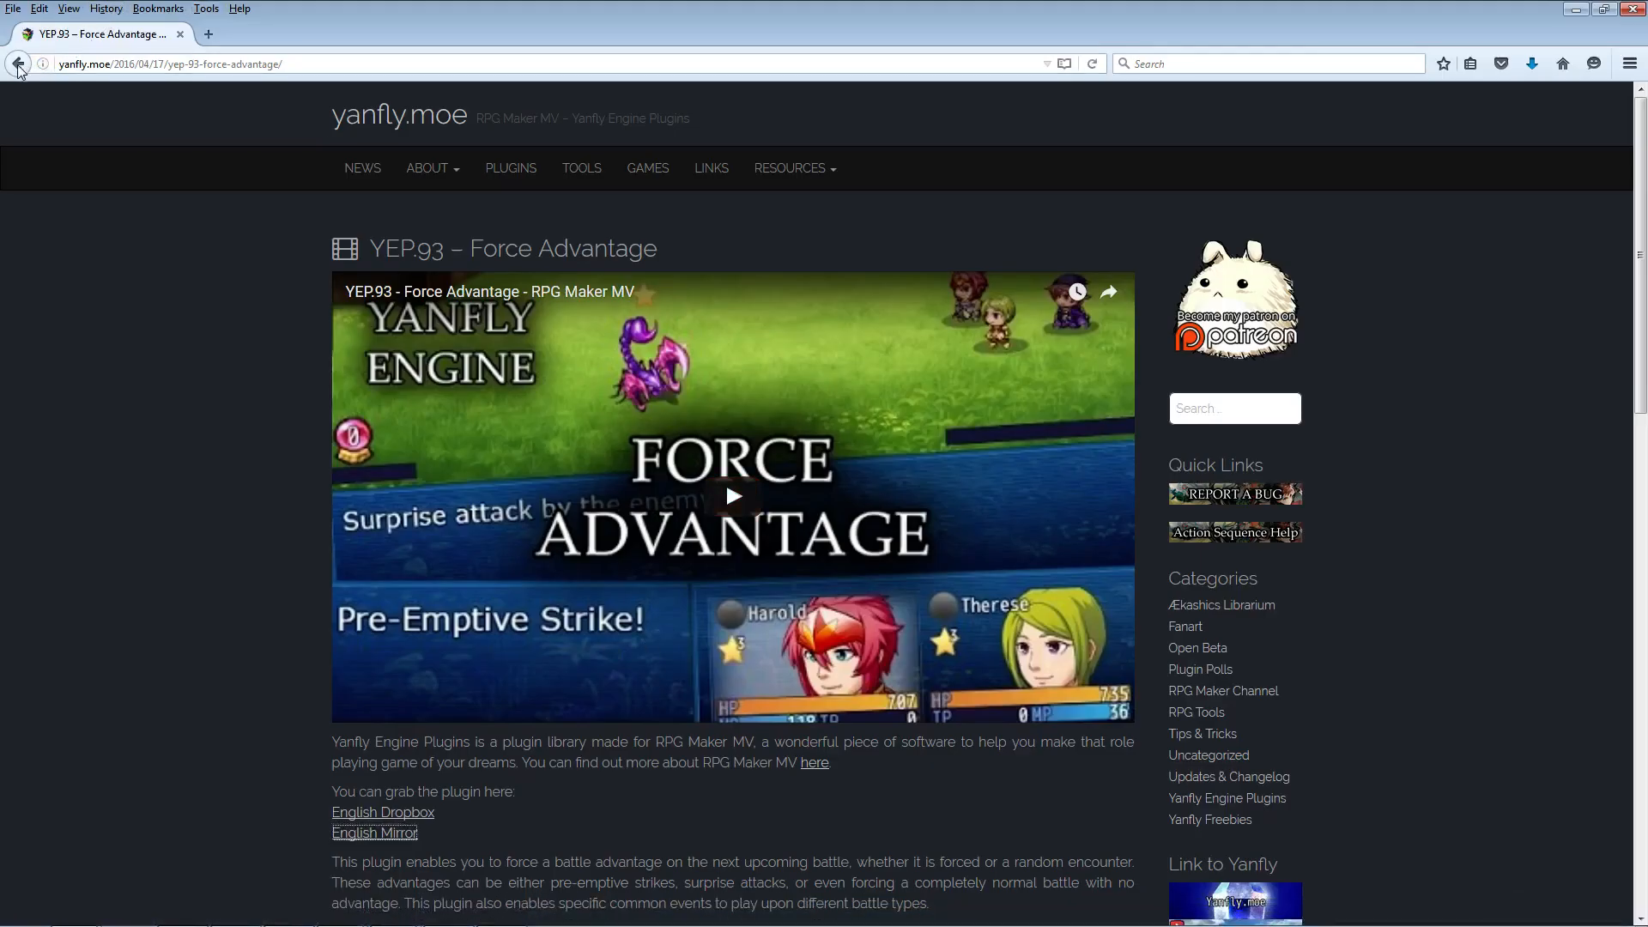
{"action": "left_click", "coordinate": [18, 63]}
{"action": "scroll", "coordinate": [471, 383], "scroll_direction": "down", "scroll_amount": 2}
{"action": "left_click", "coordinate": [546, 344]}
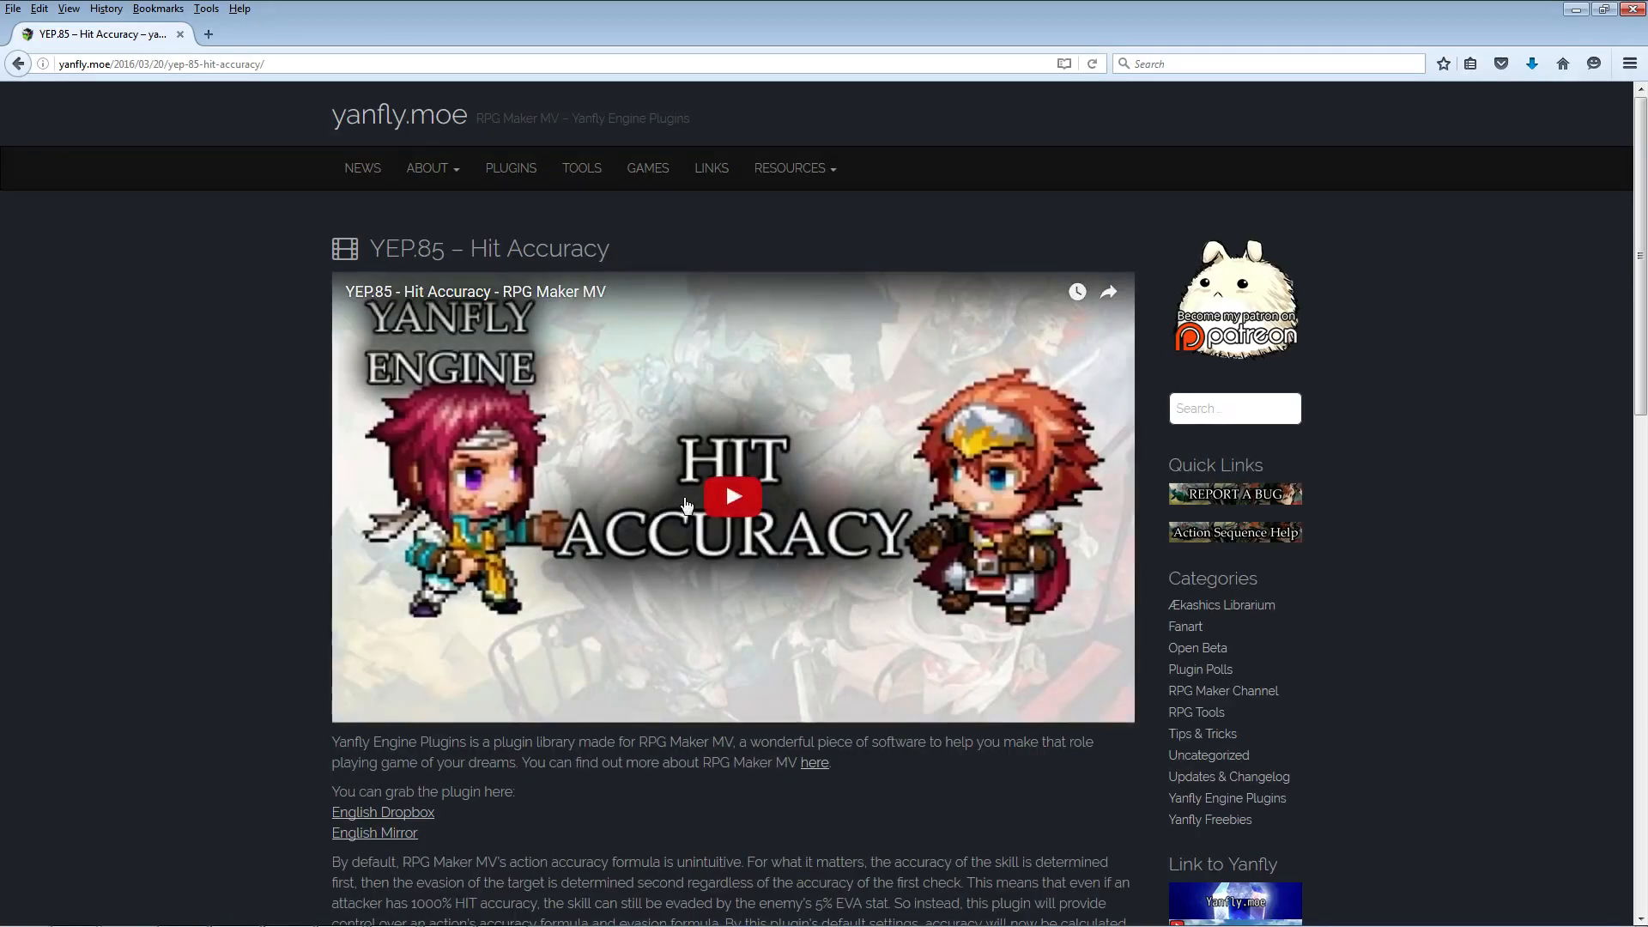
Step: Save YEP_HitAccuracy.js from the page's English Mirror link into the project's plugins folder
{"action": "scroll", "coordinate": [696, 520], "scroll_direction": "down", "scroll_amount": 2}
{"action": "scroll", "coordinate": [696, 520], "scroll_direction": "down", "scroll_amount": 4}
{"action": "right_click", "coordinate": [397, 445]}
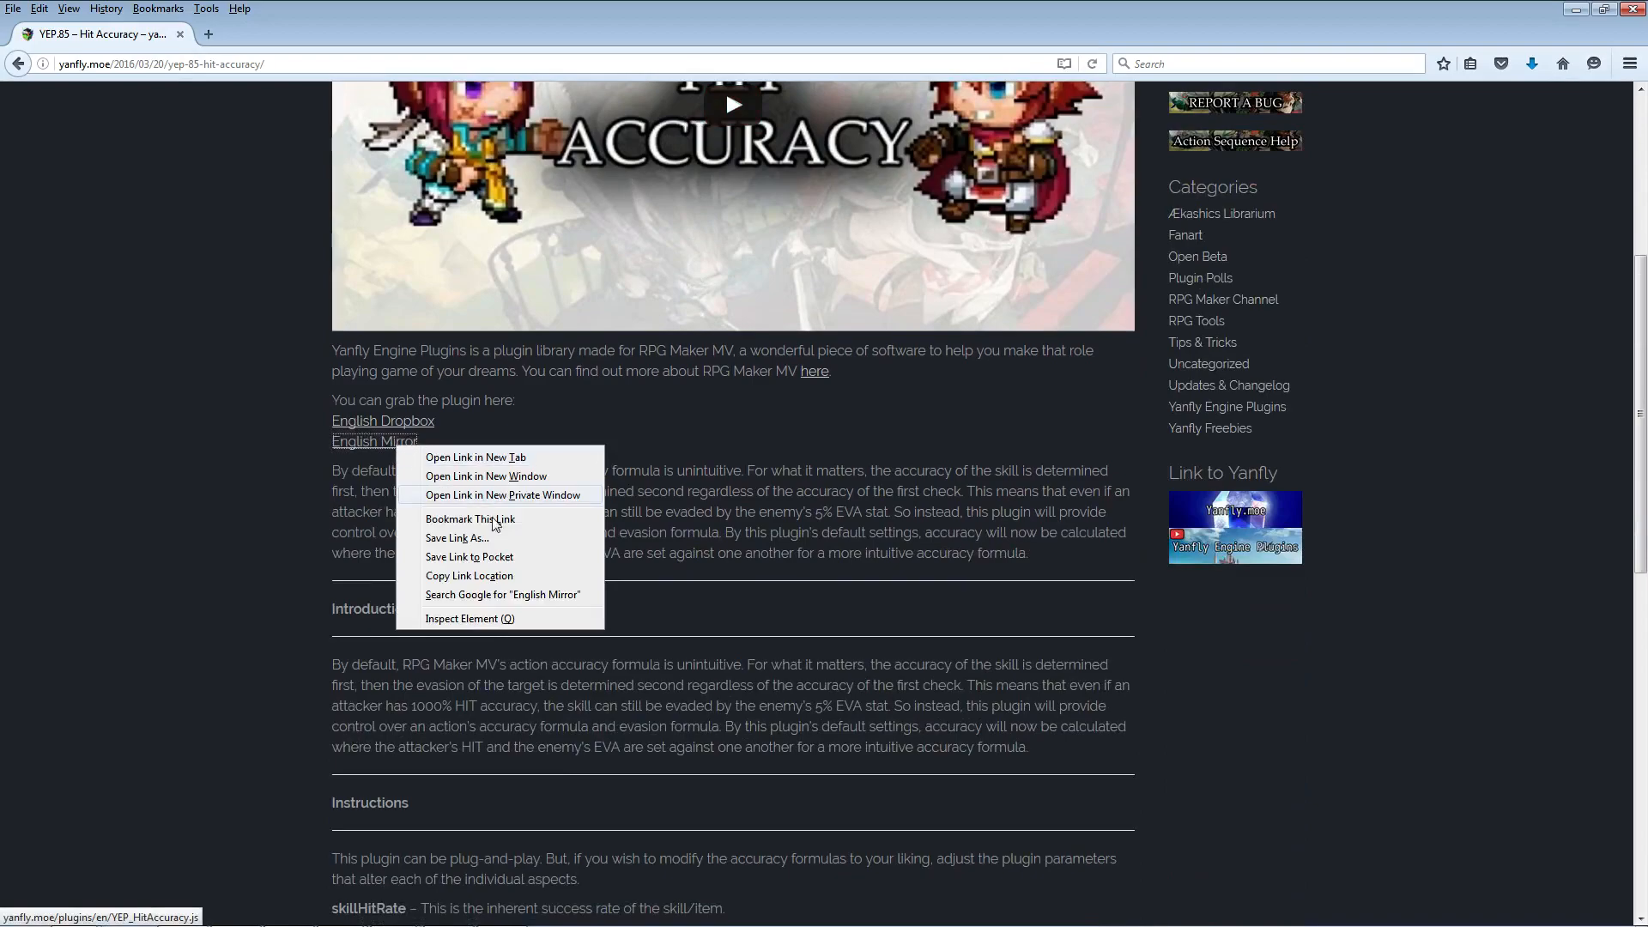
{"action": "left_click", "coordinate": [457, 538]}
{"action": "left_click", "coordinate": [738, 489]}
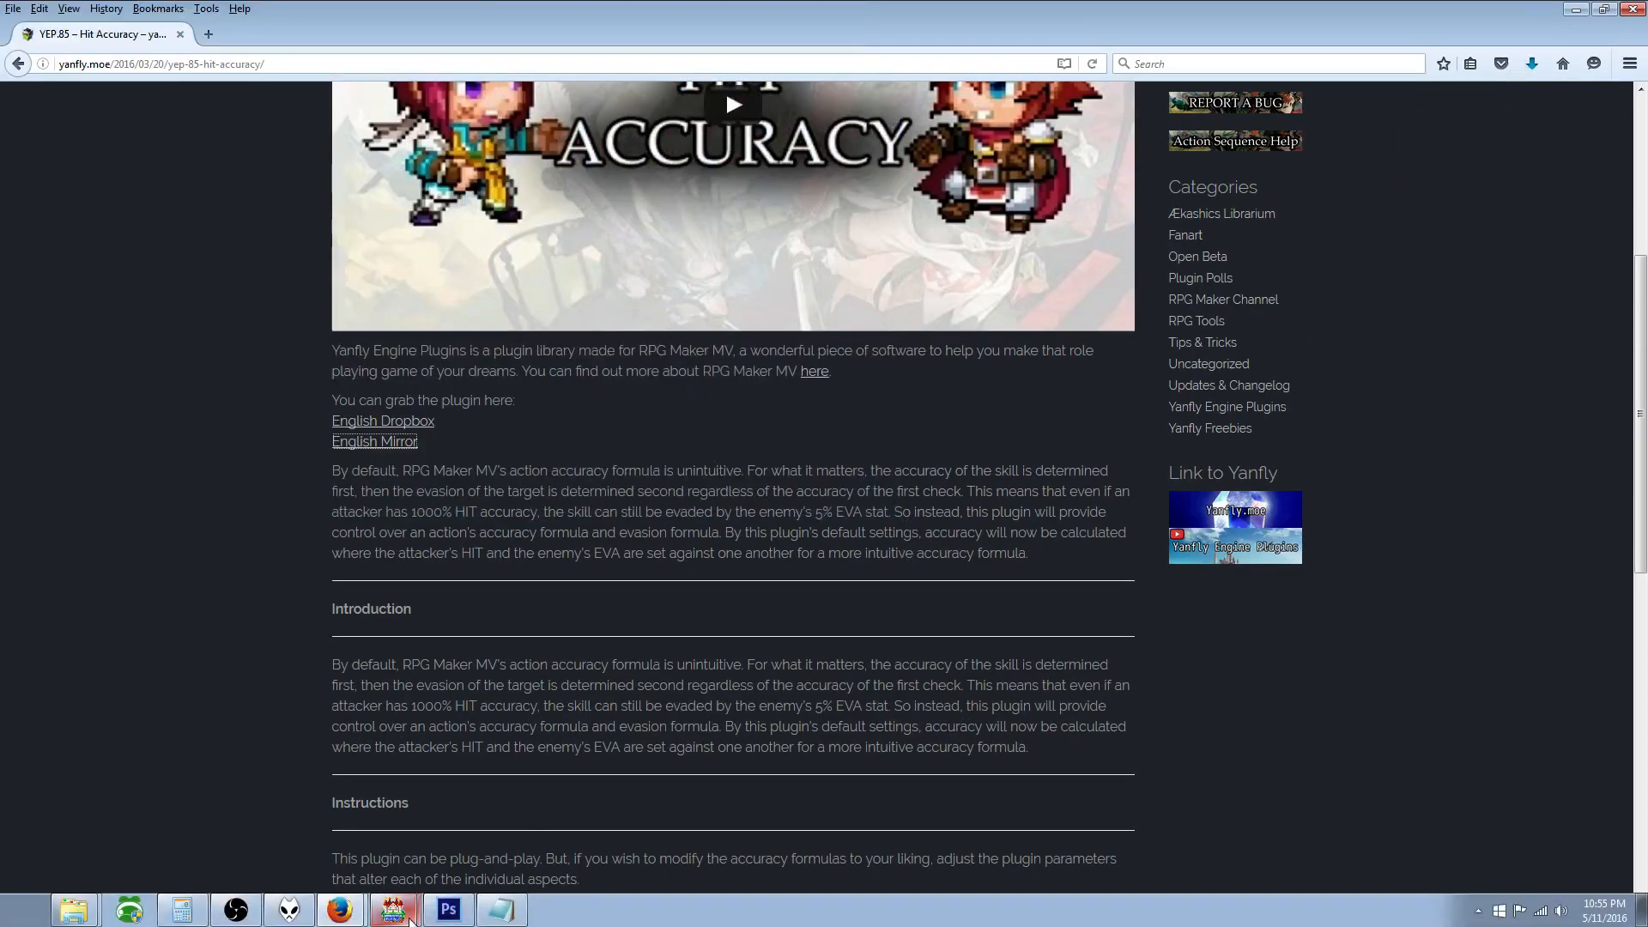
Step: Switch to RPG Maker MV and choose YEP_HitAccuracy for a new entry after YEP_ForceAdvantage in the plugin list
{"action": "key", "text": "alt+Tab"}
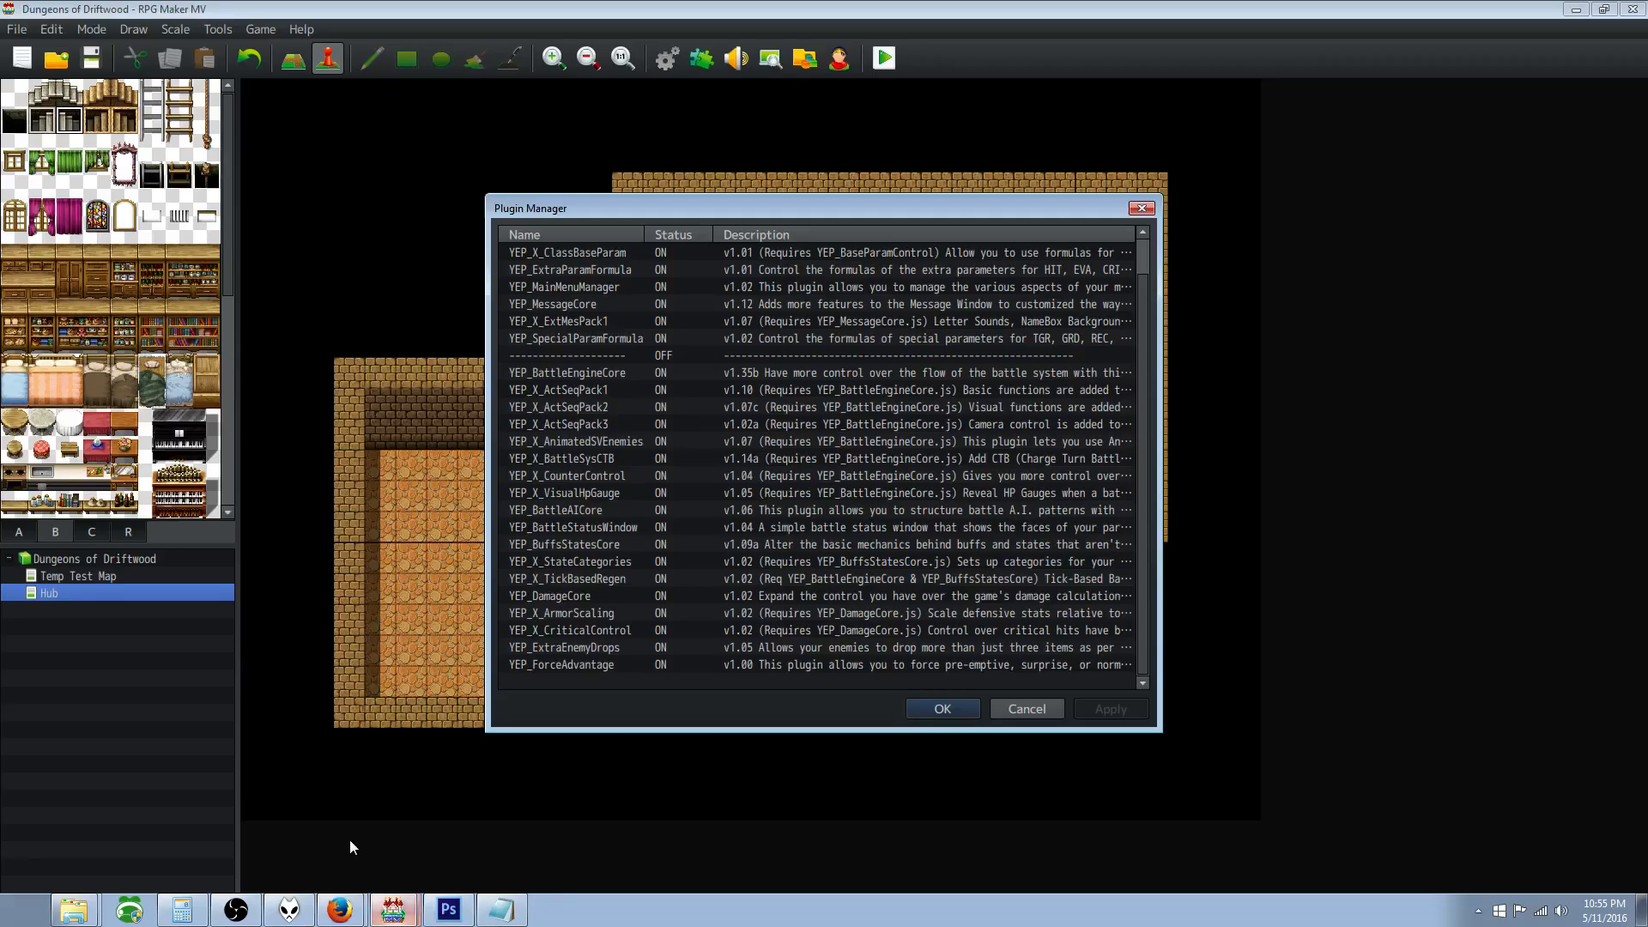
{"action": "double_click", "coordinate": [580, 681]}
{"action": "left_click", "coordinate": [713, 338]}
{"action": "scroll", "coordinate": [742, 547], "scroll_direction": "down", "scroll_amount": 3}
{"action": "scroll", "coordinate": [688, 523], "scroll_direction": "up", "scroll_amount": 3}
{"action": "scroll", "coordinate": [721, 558], "scroll_direction": "down", "scroll_amount": 1}
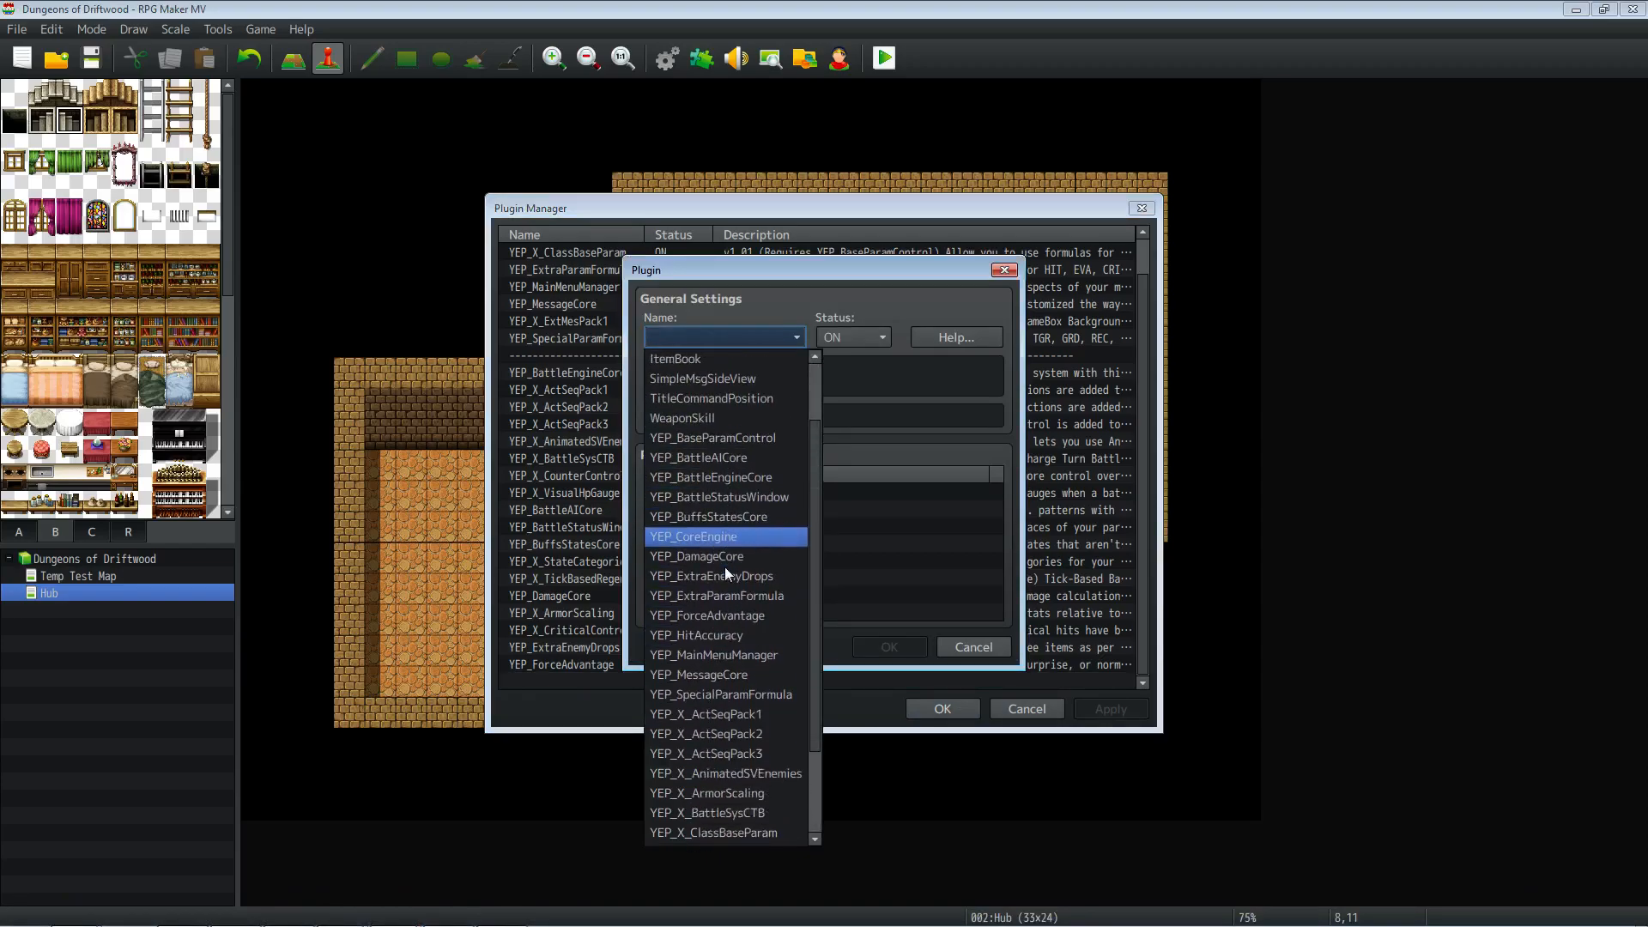
{"action": "left_click", "coordinate": [728, 634]}
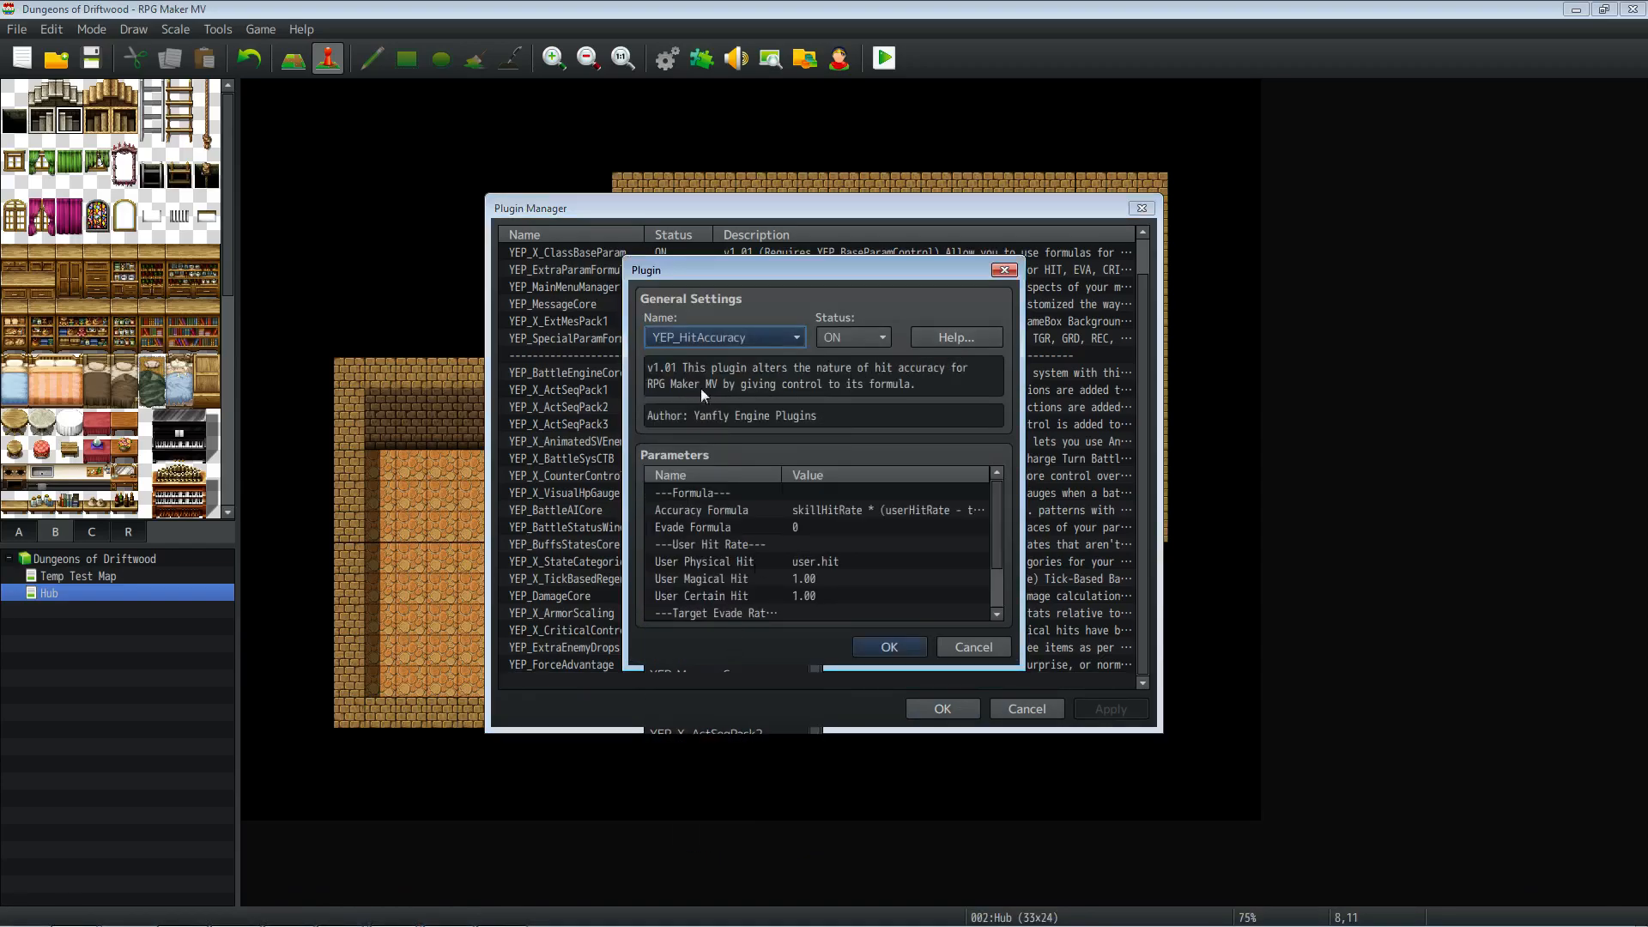
Step: Examine the YEP_HitAccuracy accuracy formula and its user hit rate and target evade rate parameters
{"action": "left_click", "coordinate": [807, 509]}
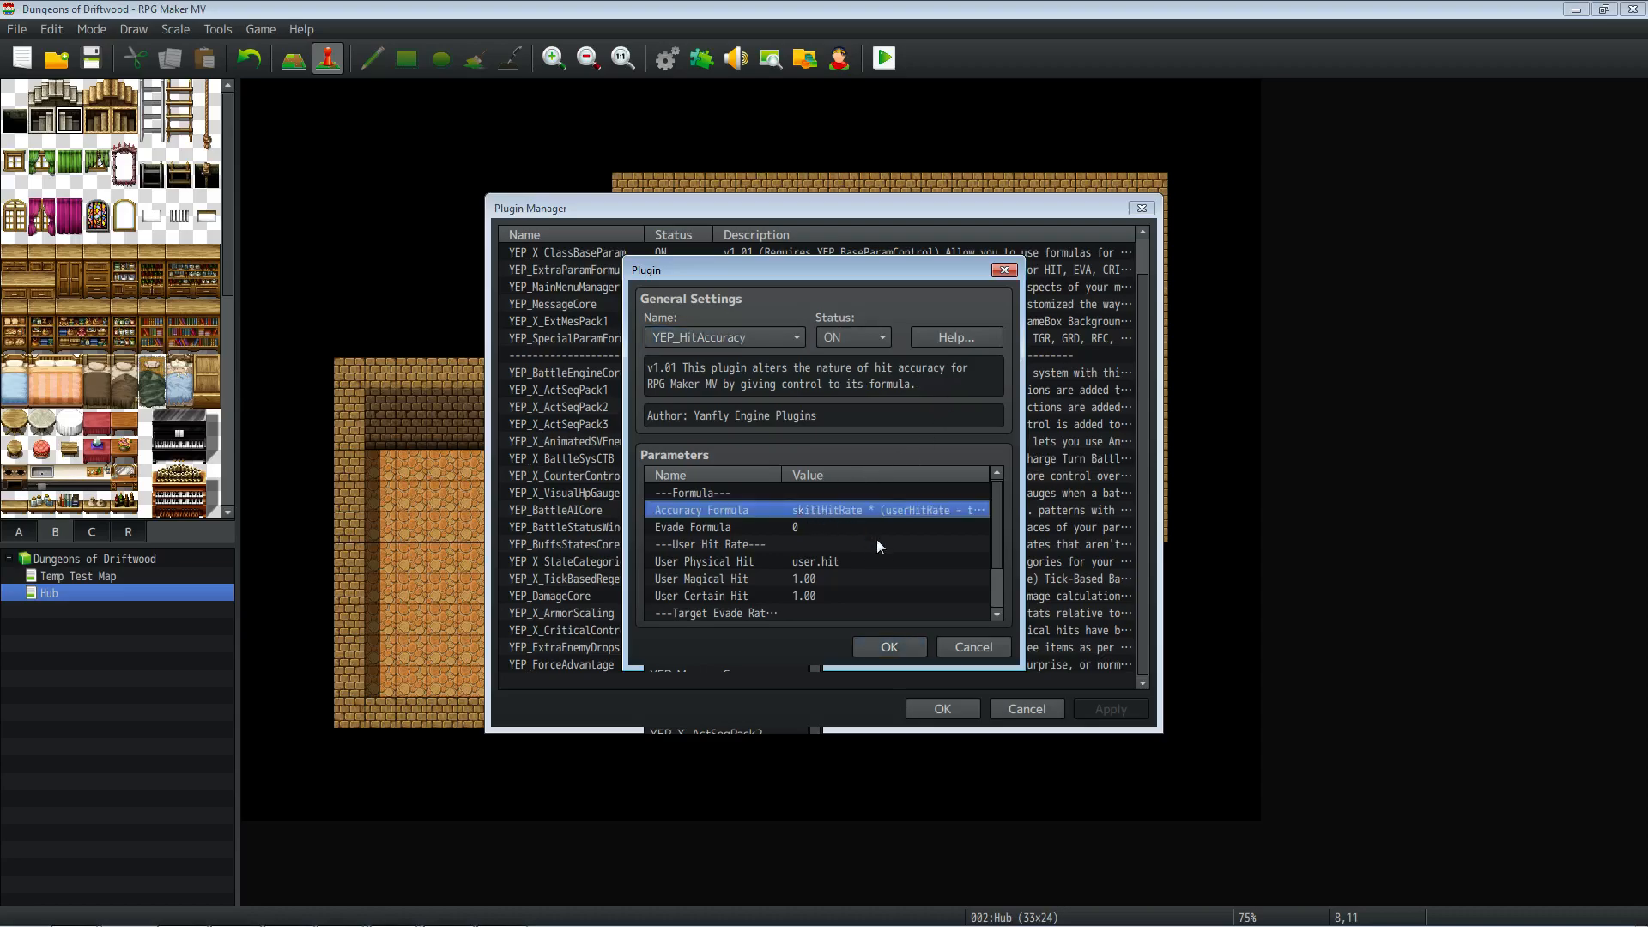
{"action": "double_click", "coordinate": [875, 512]}
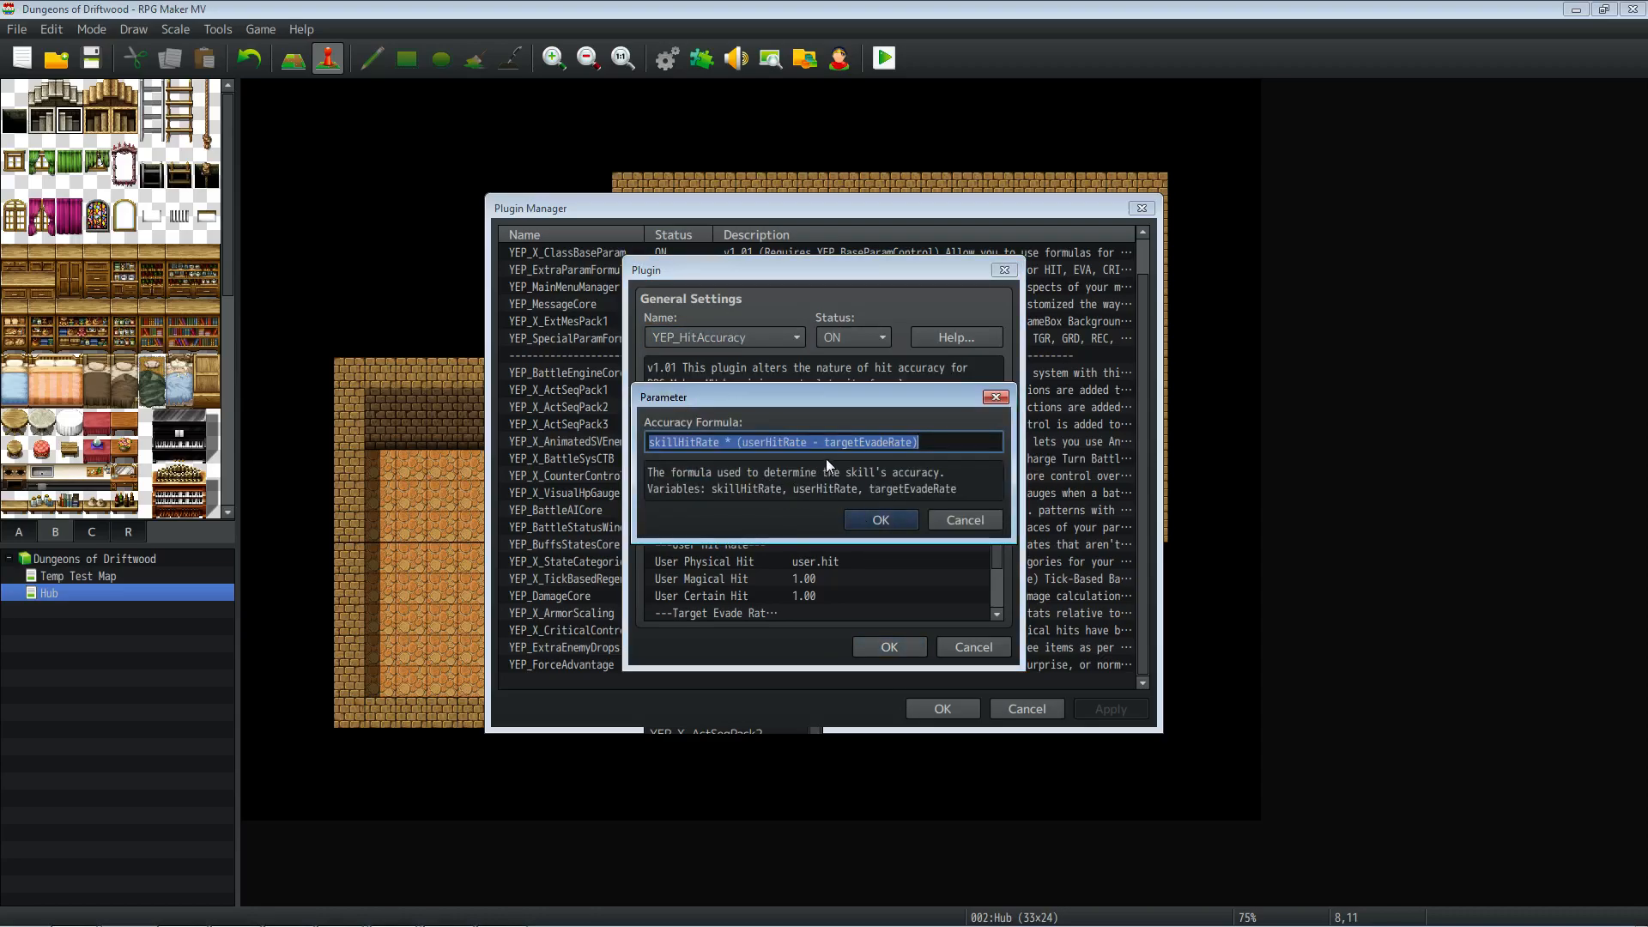
{"action": "left_click", "coordinate": [857, 515]}
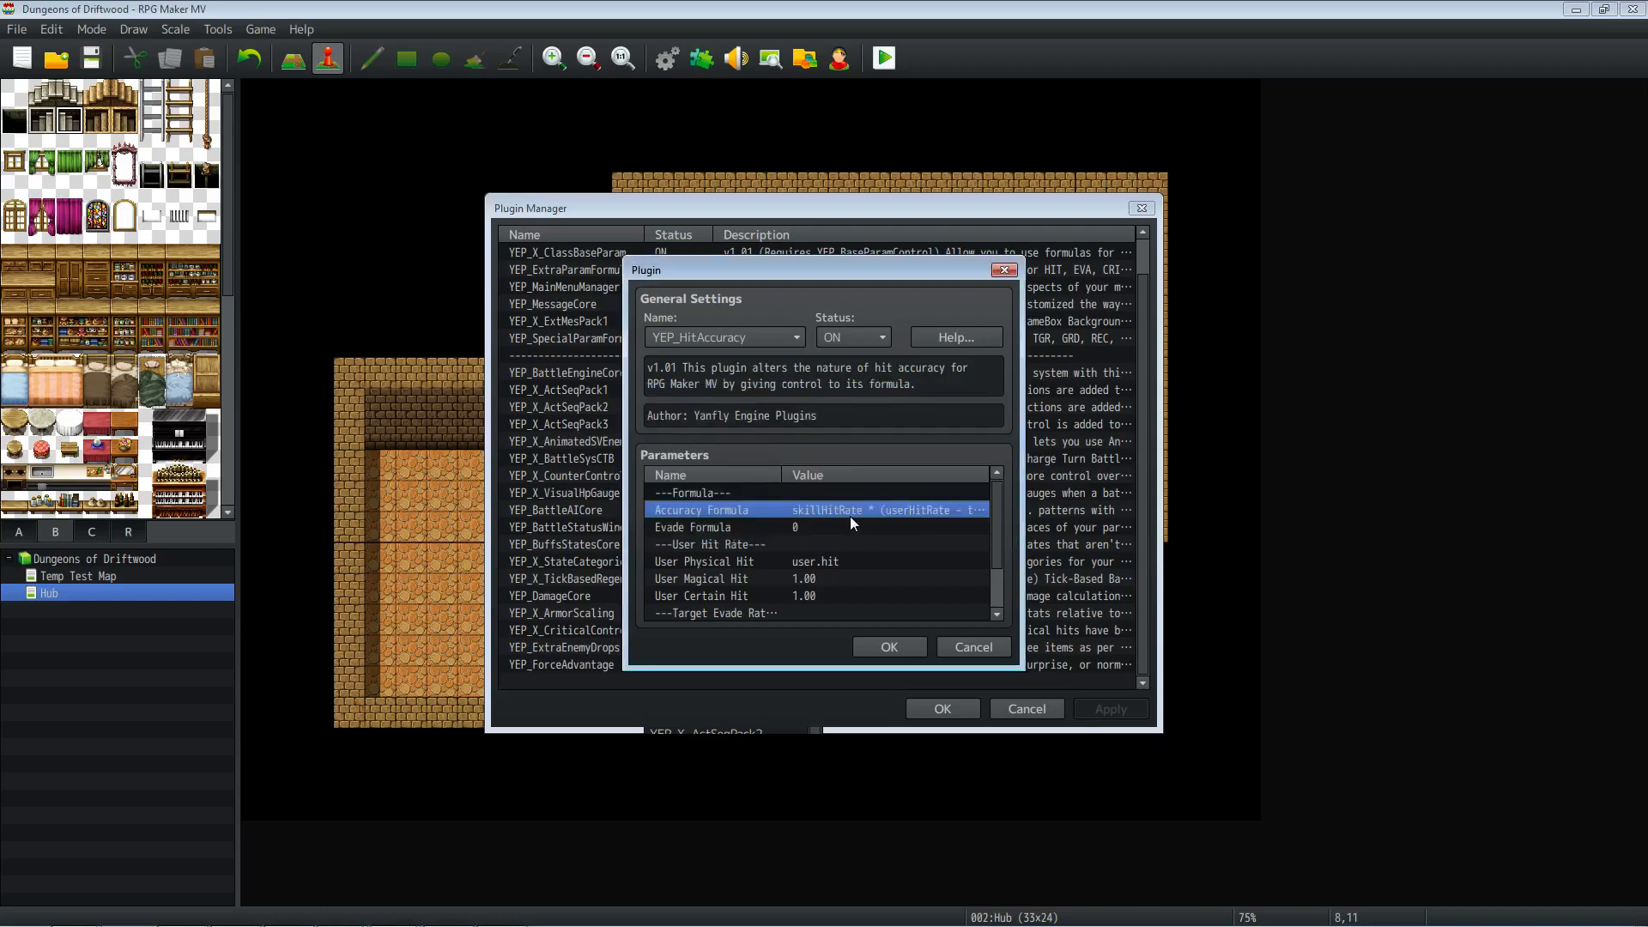
{"action": "scroll", "coordinate": [807, 525], "scroll_direction": "down", "scroll_amount": 3}
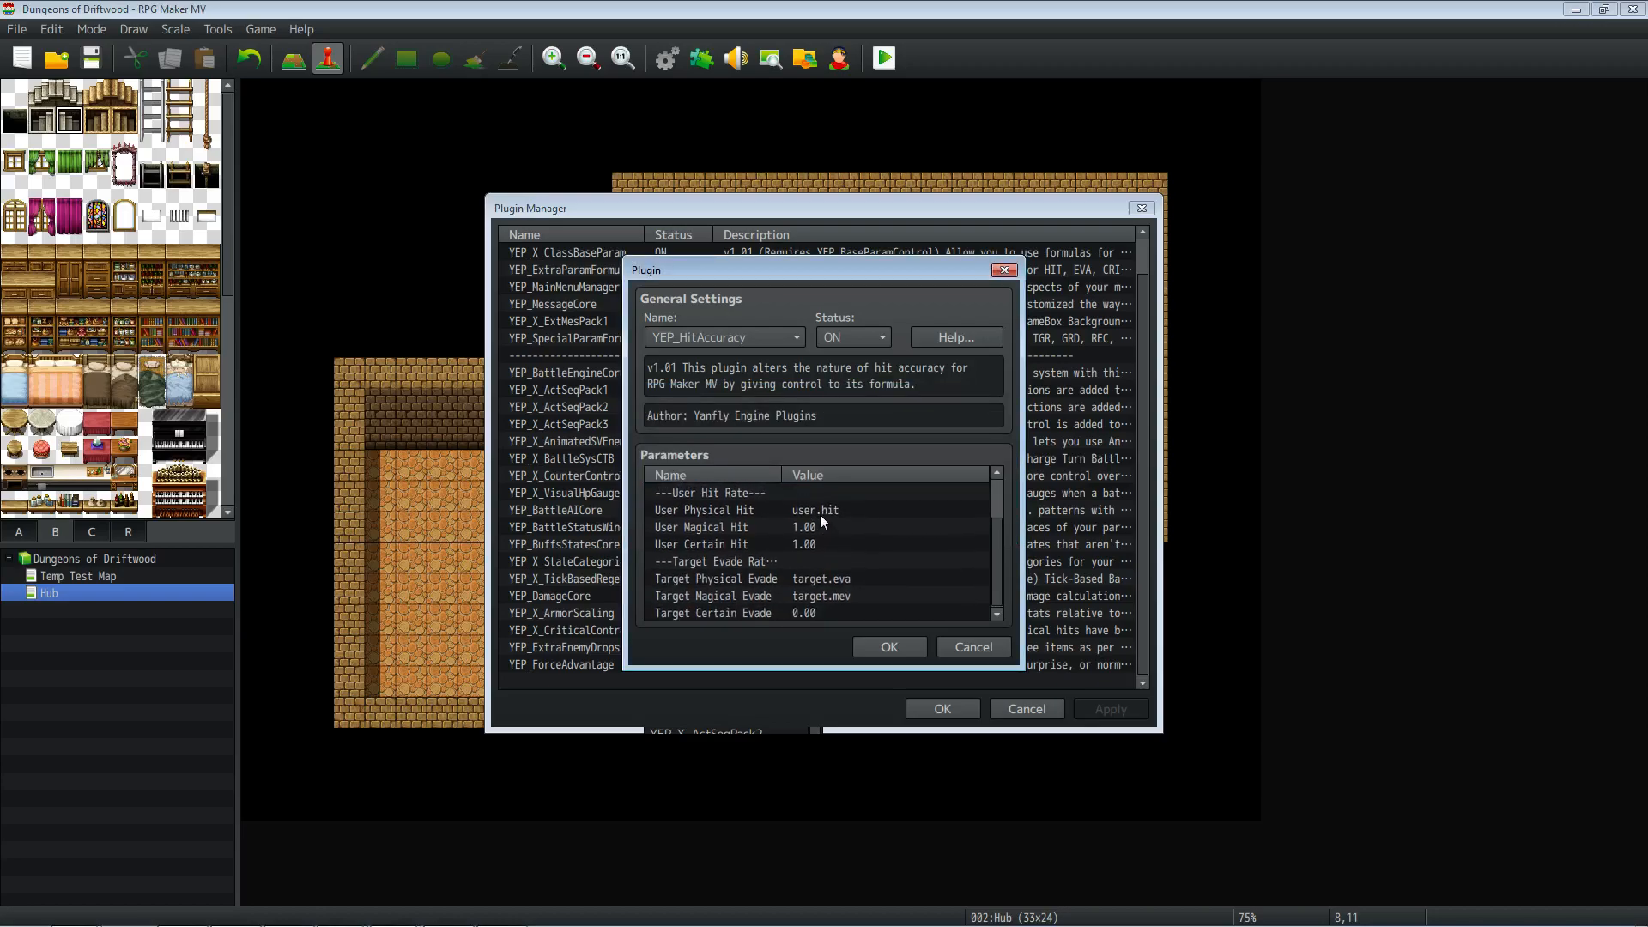
{"action": "left_click", "coordinate": [814, 525]}
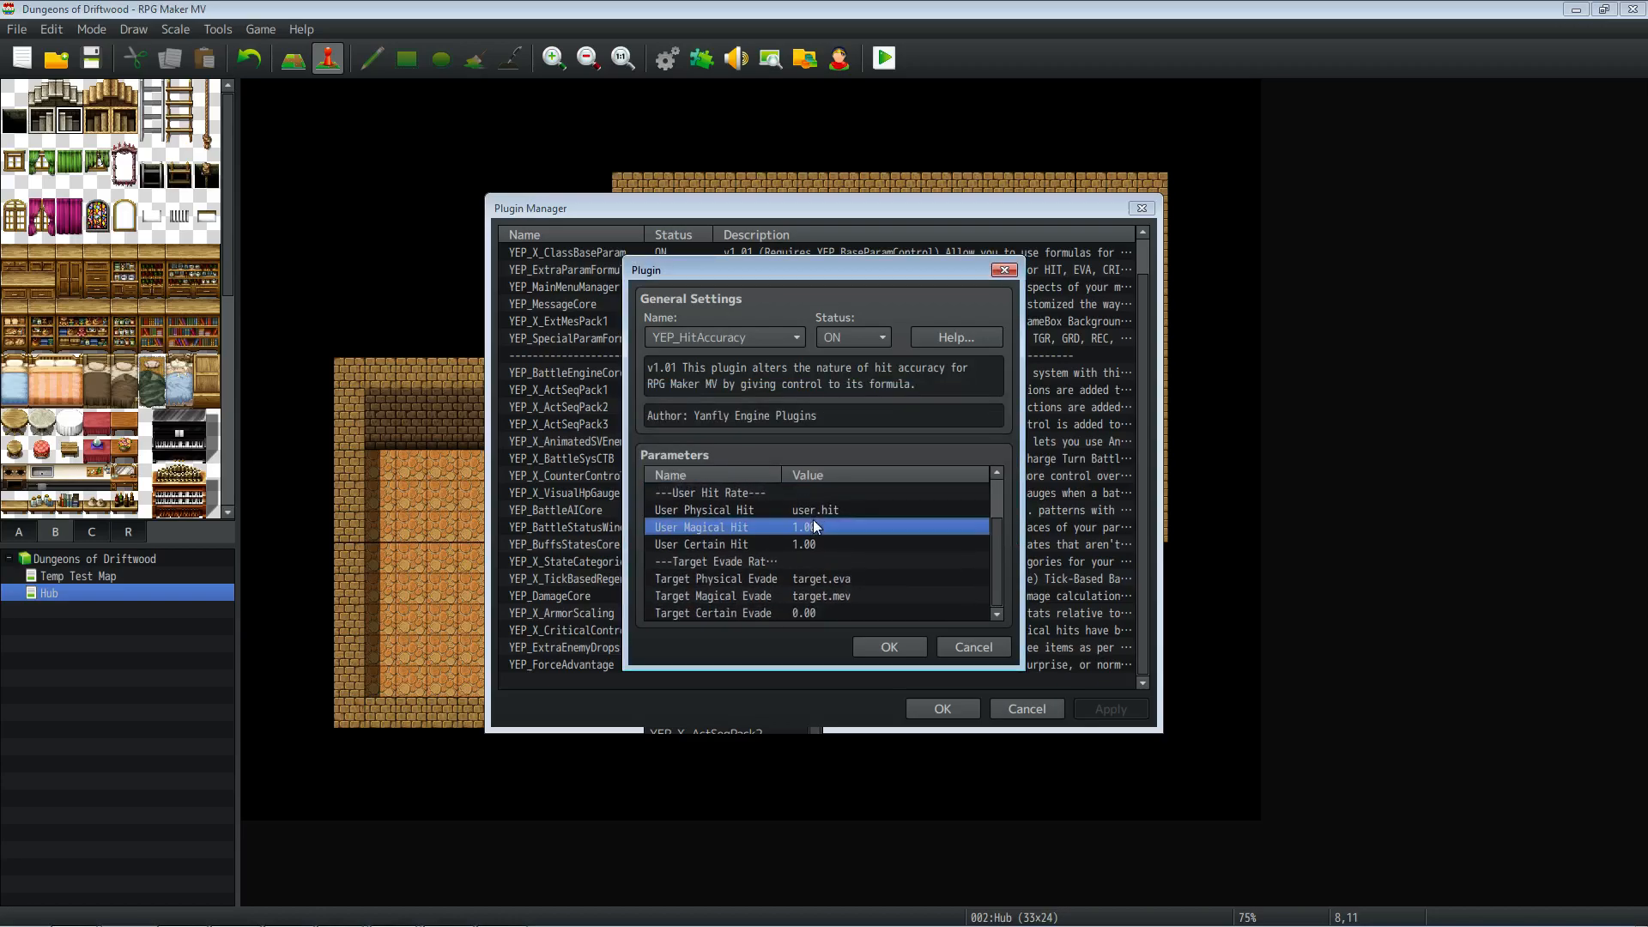
{"action": "left_click", "coordinate": [826, 577]}
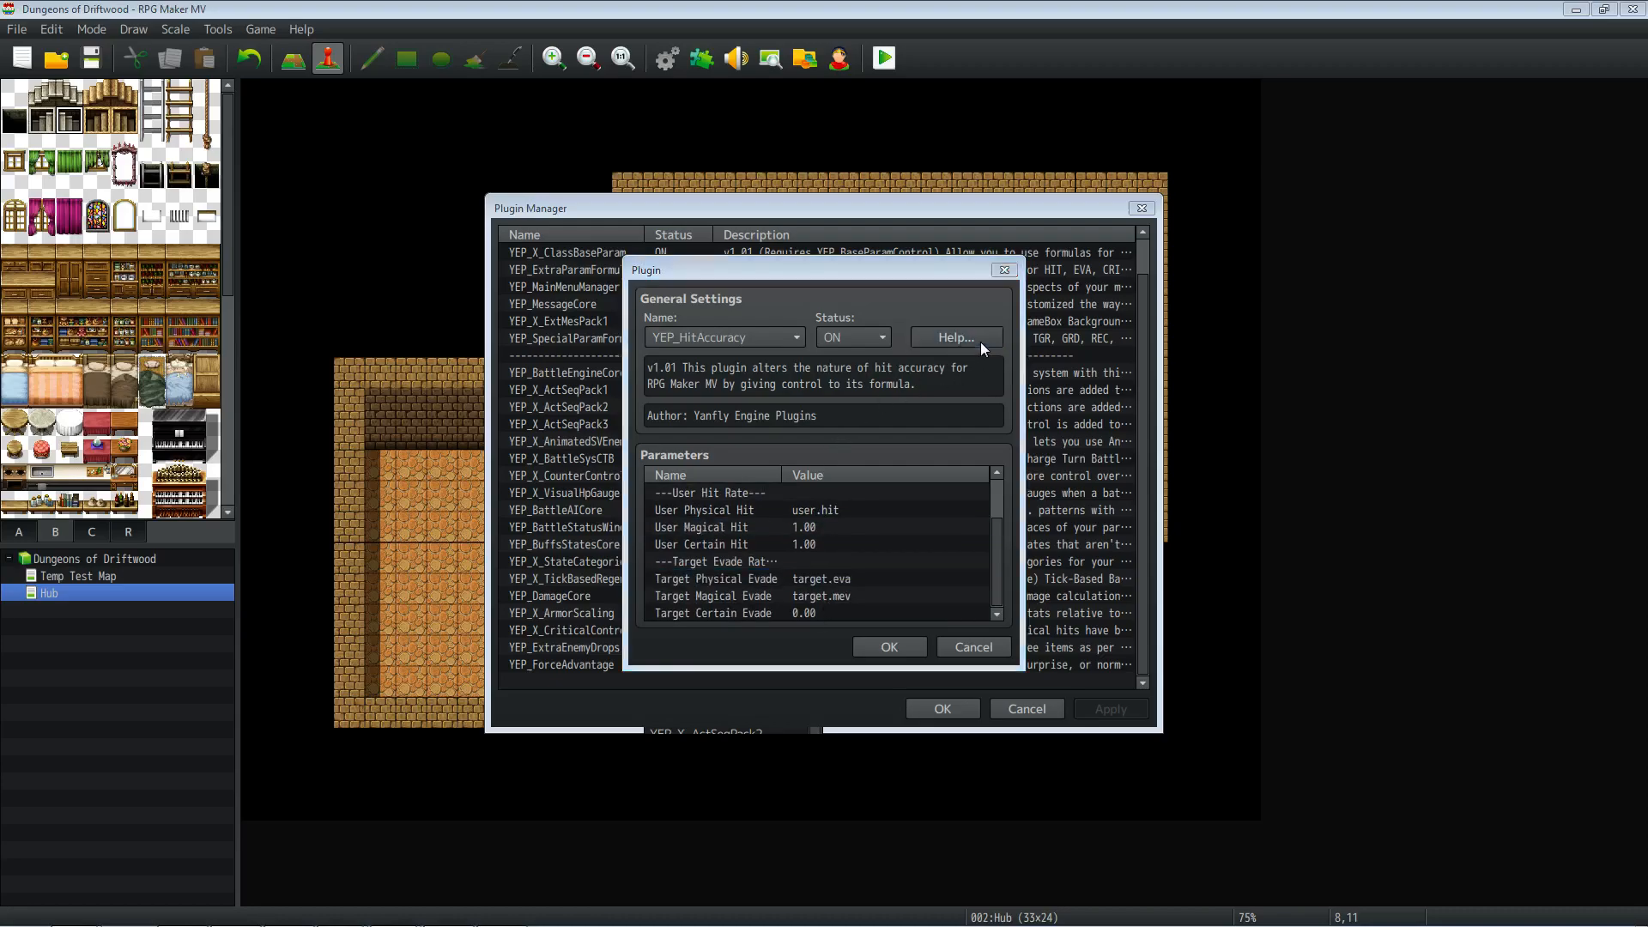
Step: Open the YEP_HitAccuracy help and read its Introduction and Instructions sections
{"action": "left_click", "coordinate": [978, 340]}
{"action": "left_click_drag", "start_coordinate": [1051, 362], "coordinate": [1053, 468]}
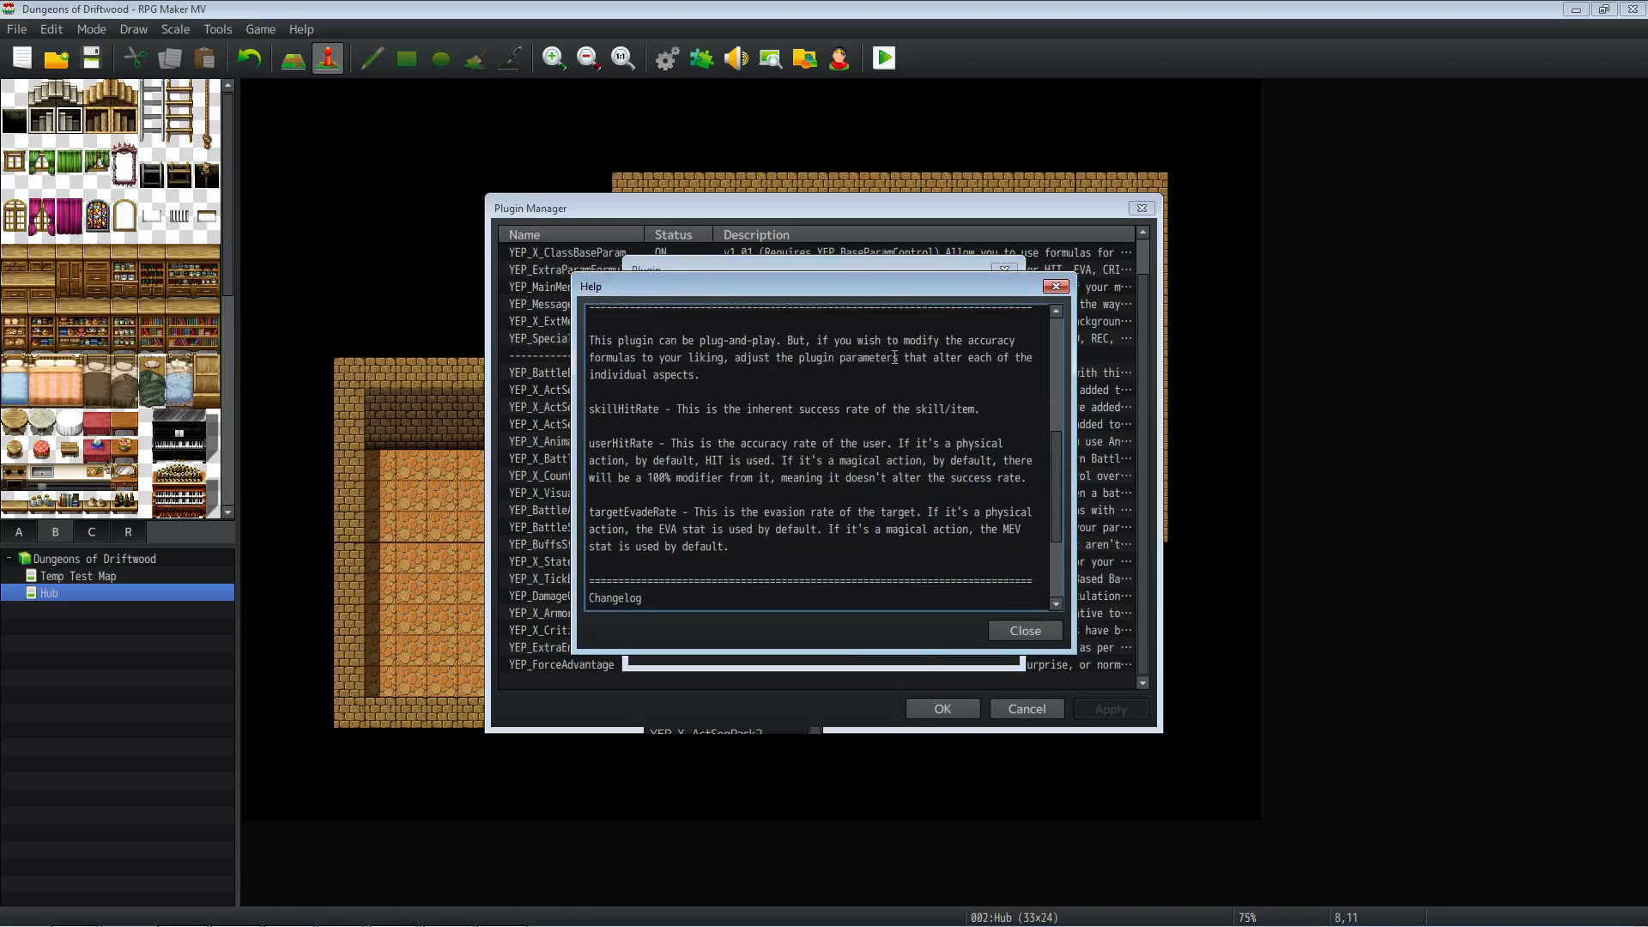
{"action": "scroll", "coordinate": [682, 424], "scroll_direction": "down", "scroll_amount": 2}
{"action": "scroll", "coordinate": [670, 455], "scroll_direction": "up", "scroll_amount": 5}
{"action": "scroll", "coordinate": [666, 463], "scroll_direction": "up", "scroll_amount": 2}
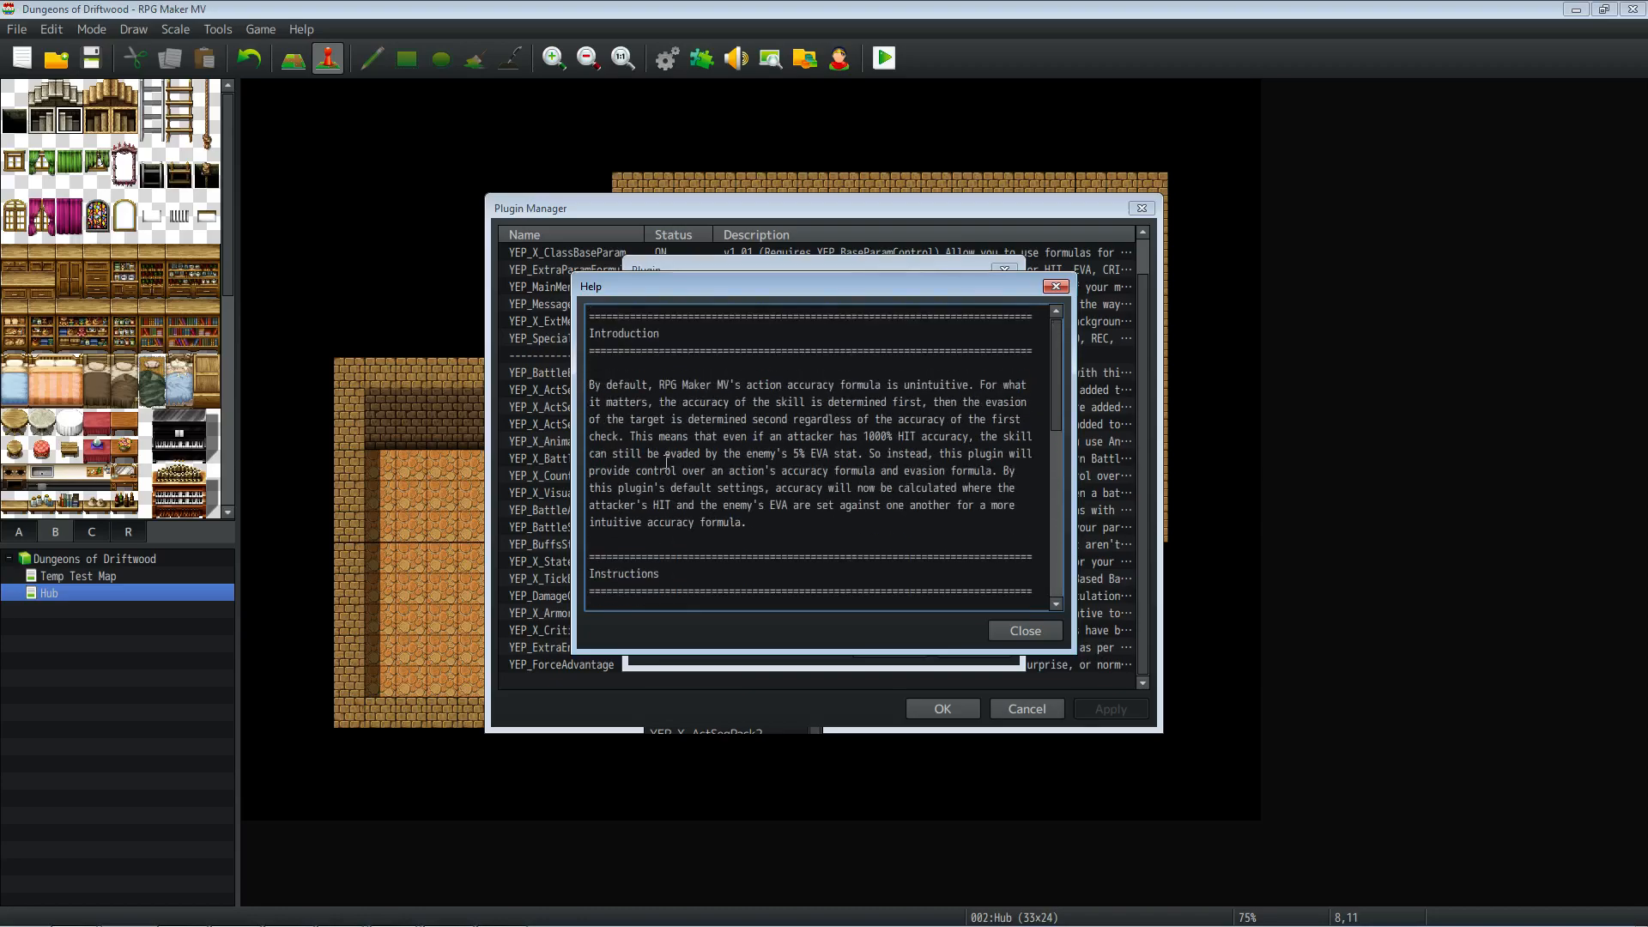
Step: Close the help, accept the YEP_HitAccuracy settings and confirm the plugin list changes
{"action": "left_click", "coordinate": [1000, 627]}
{"action": "left_click", "coordinate": [912, 646]}
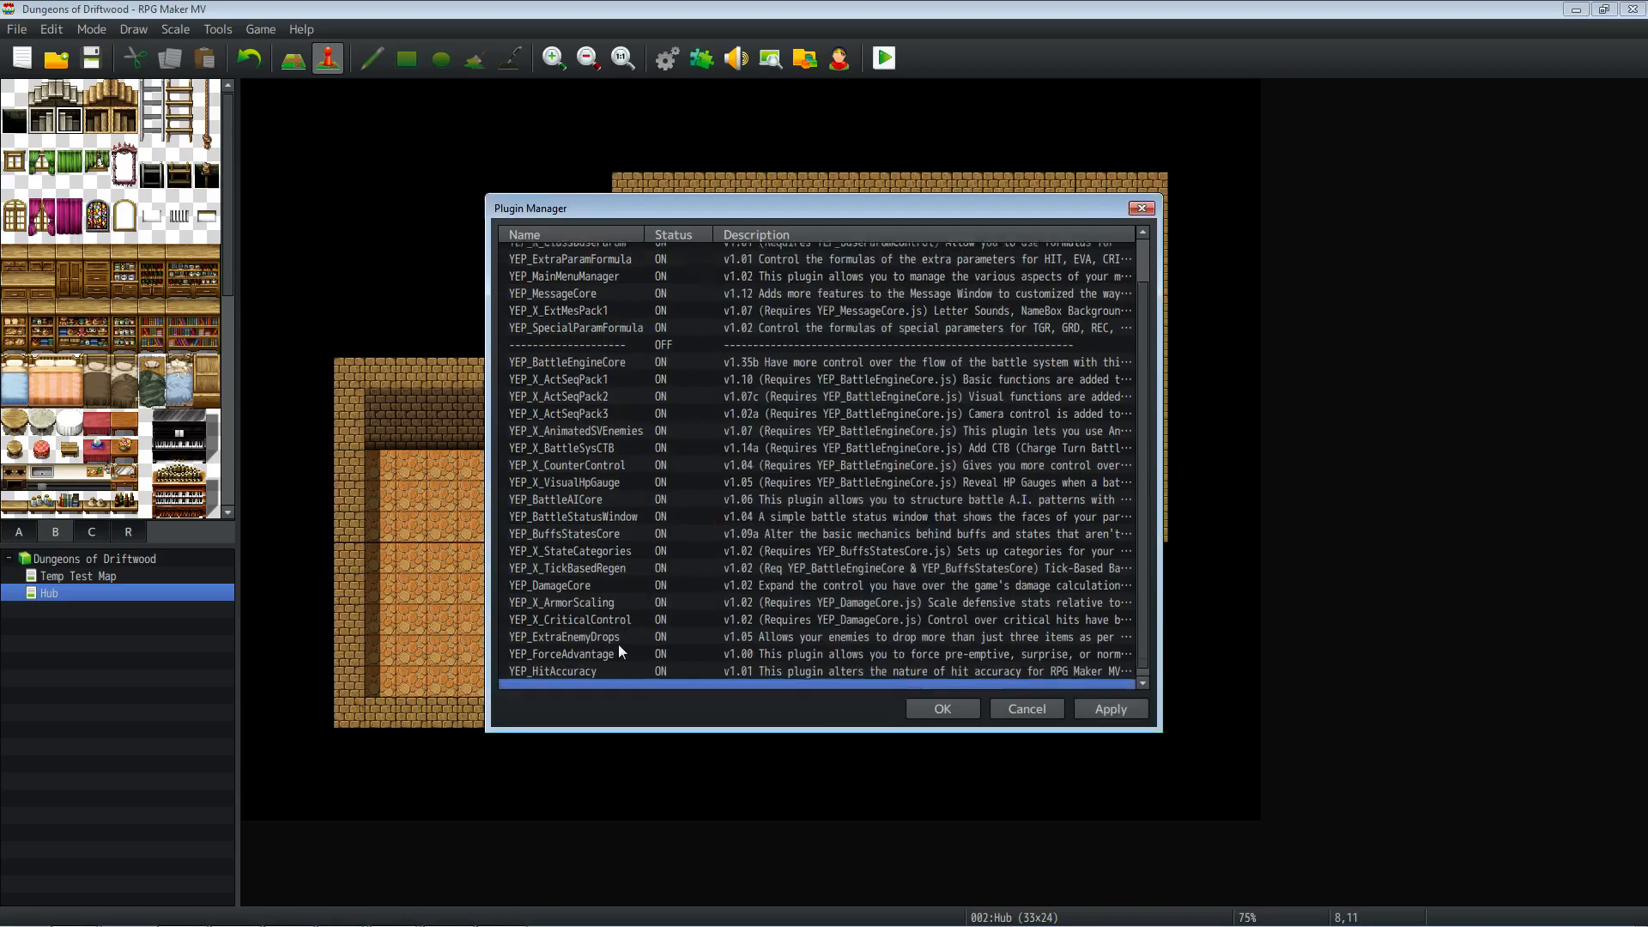
{"action": "left_click", "coordinate": [645, 663]}
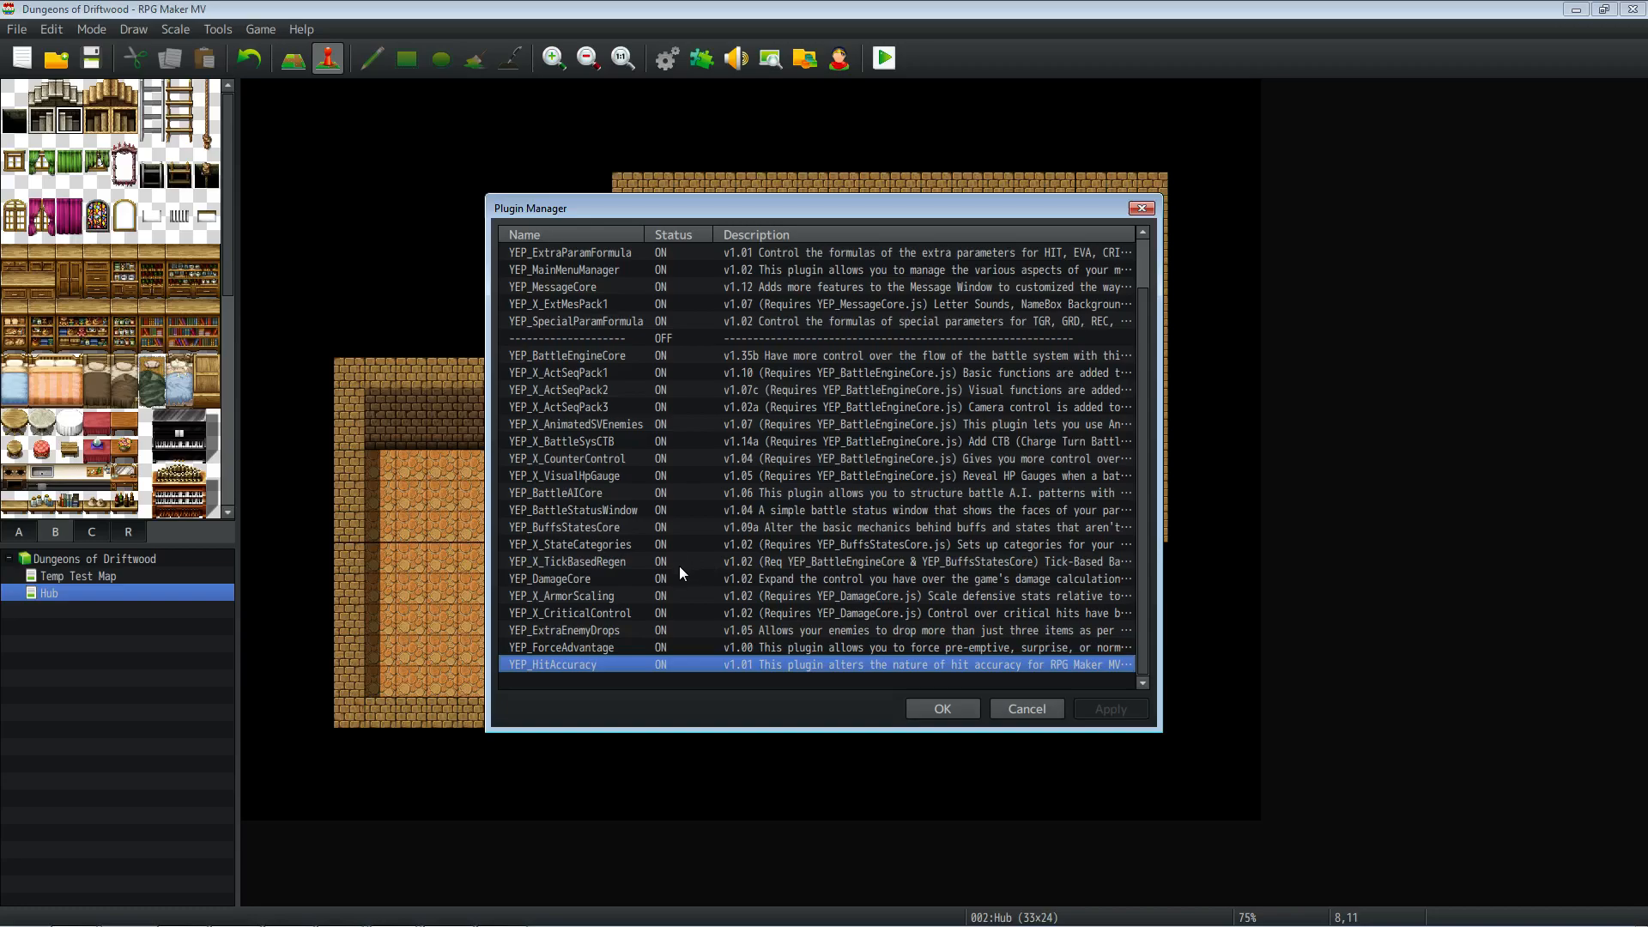
{"action": "left_click", "coordinate": [934, 718]}
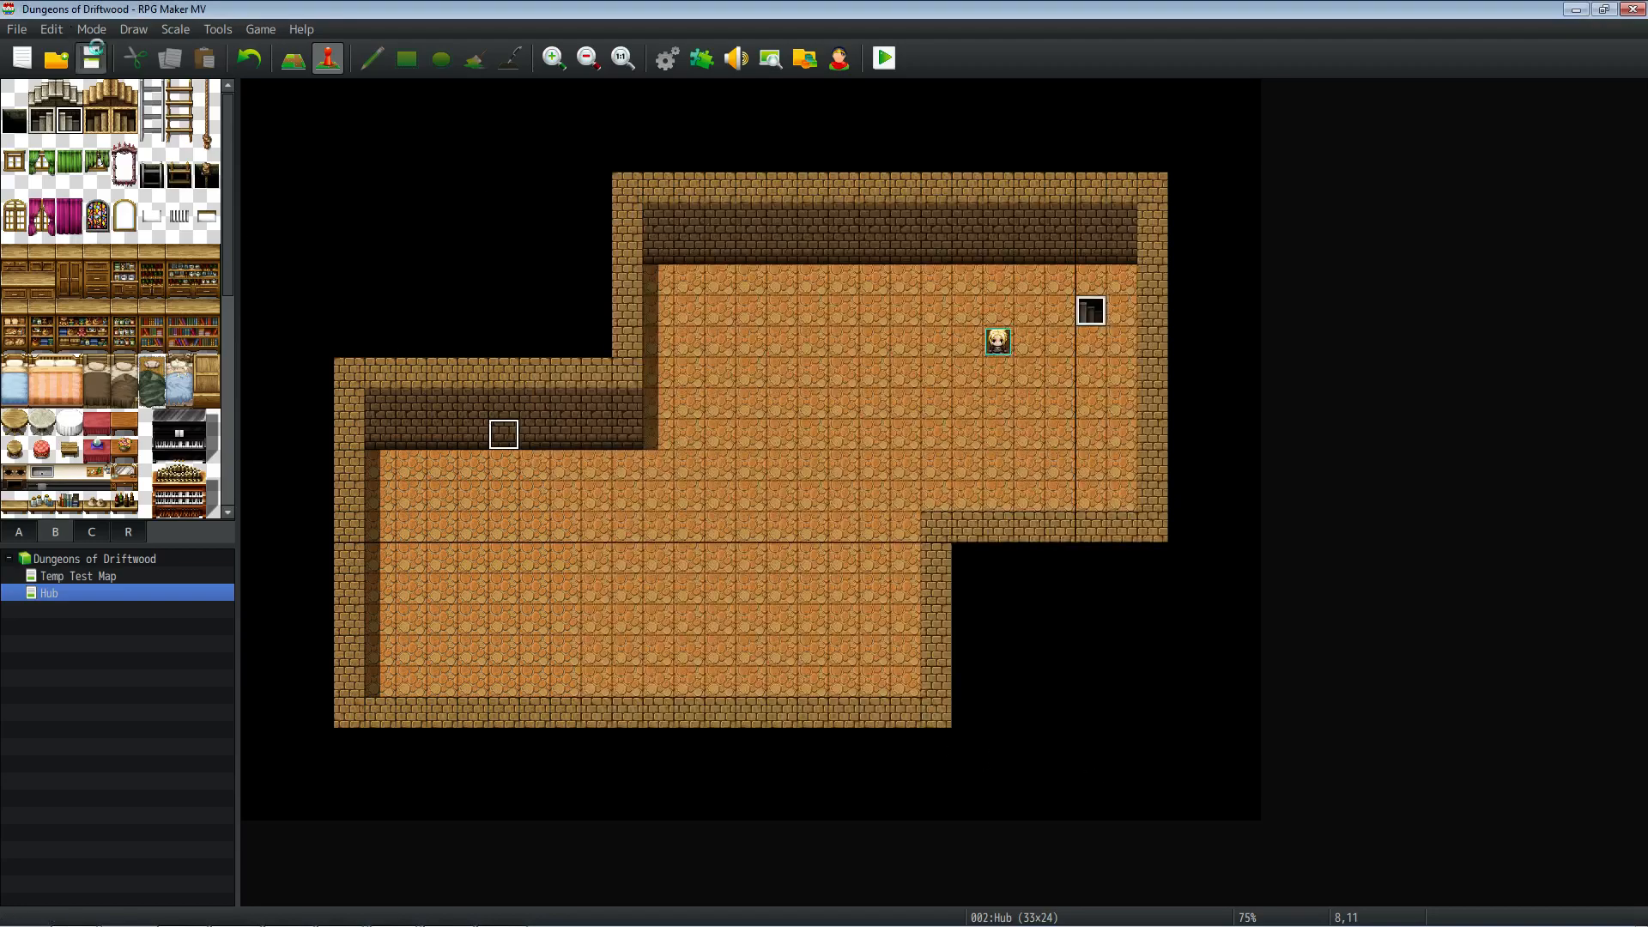
Step: Switch to Firefox, return to the plugin list and open the Life Steal plugin page
{"action": "mouse_move", "coordinate": [383, 859]}
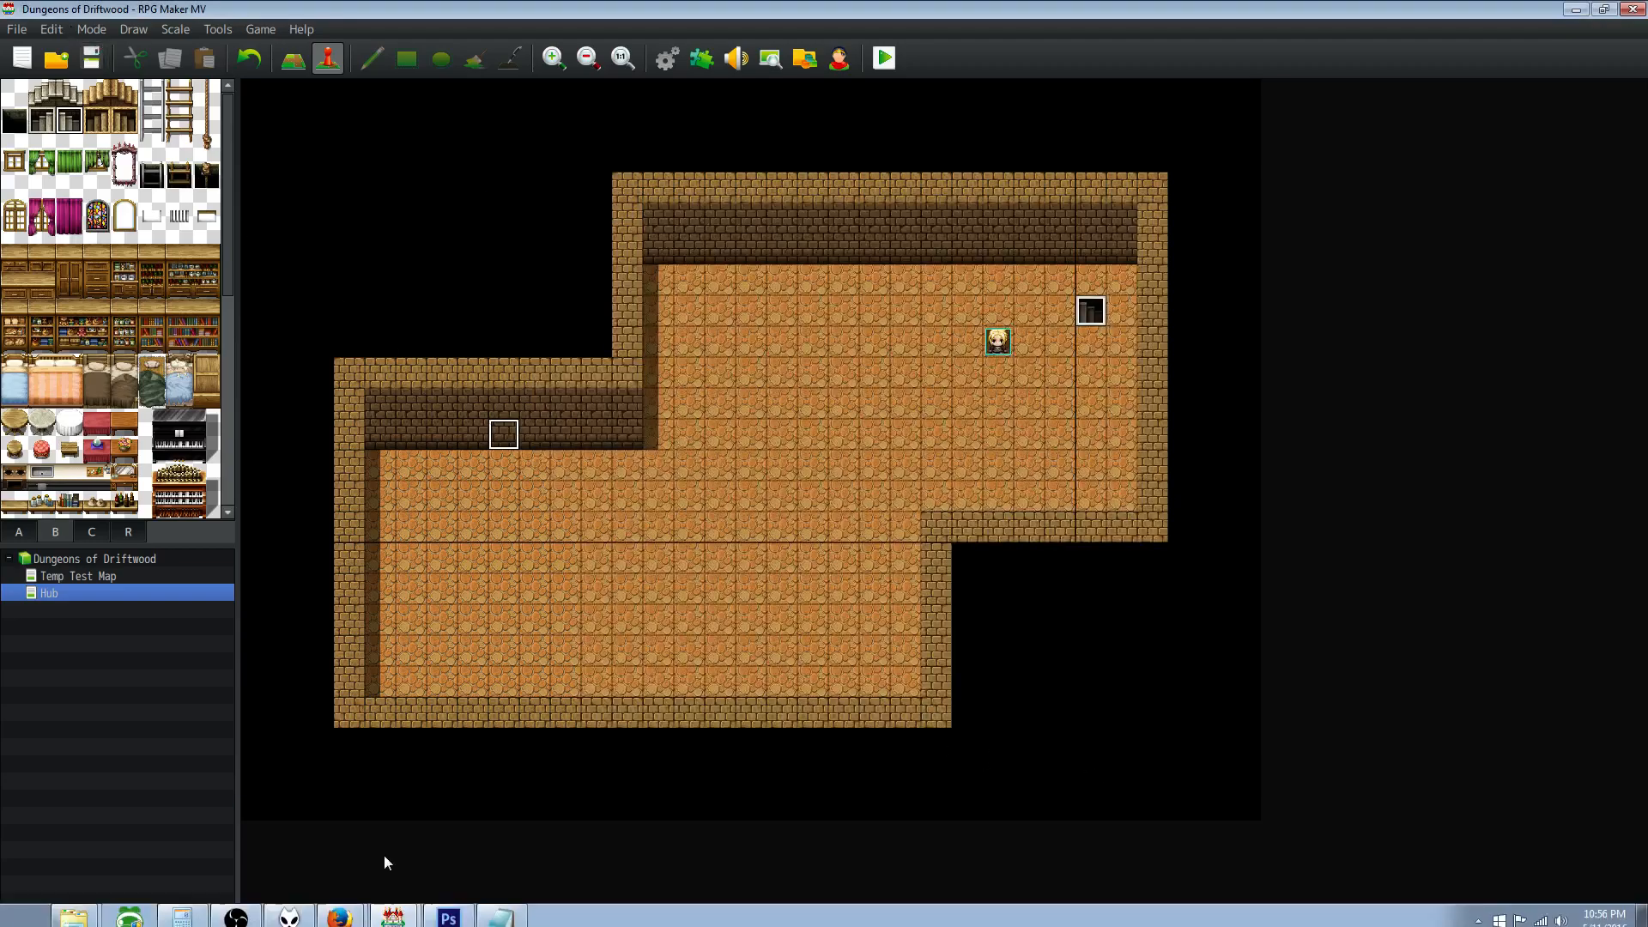
{"action": "left_click", "coordinate": [339, 910]}
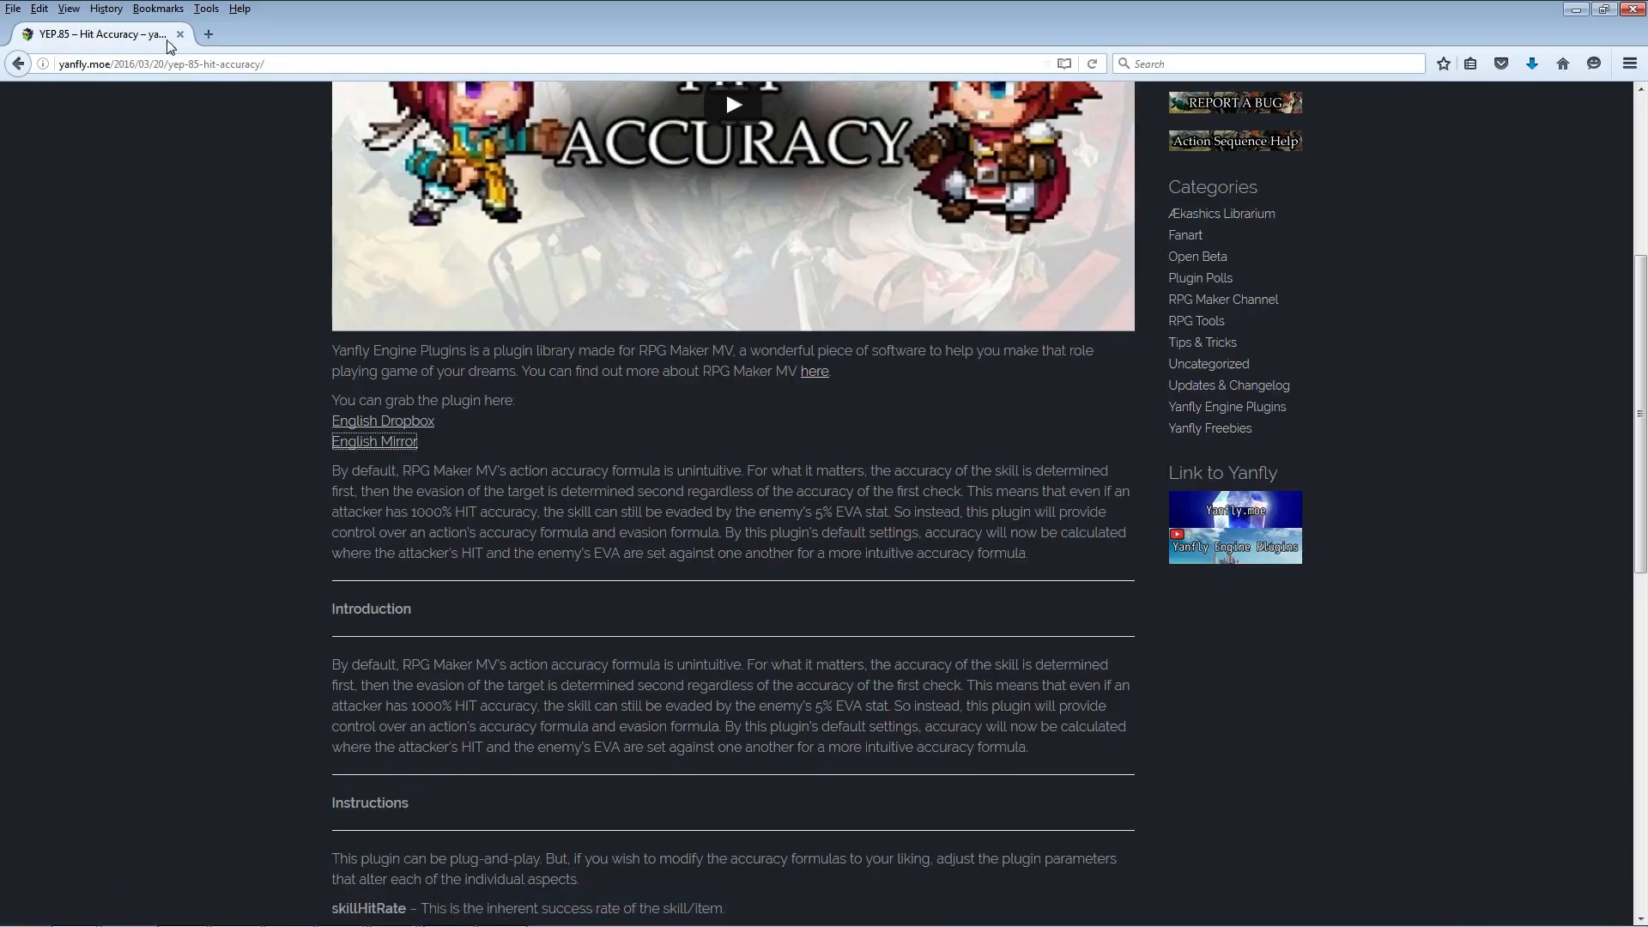
{"action": "left_click", "coordinate": [18, 63]}
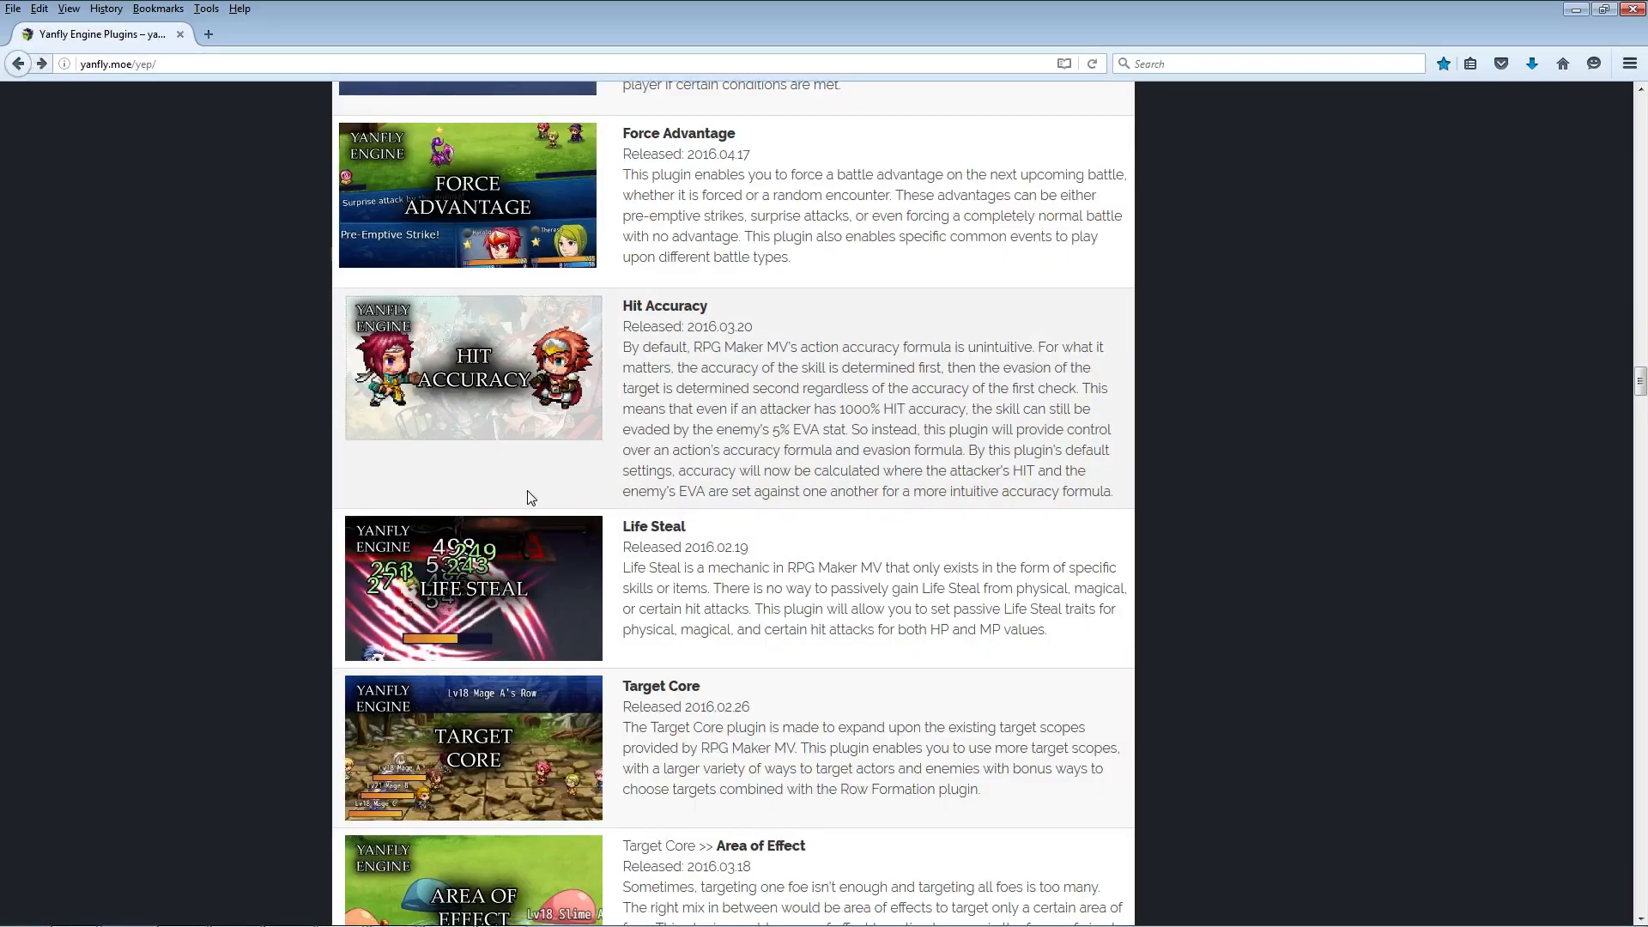
{"action": "scroll", "coordinate": [541, 498], "scroll_direction": "down", "scroll_amount": 2}
{"action": "left_click", "coordinate": [520, 384]}
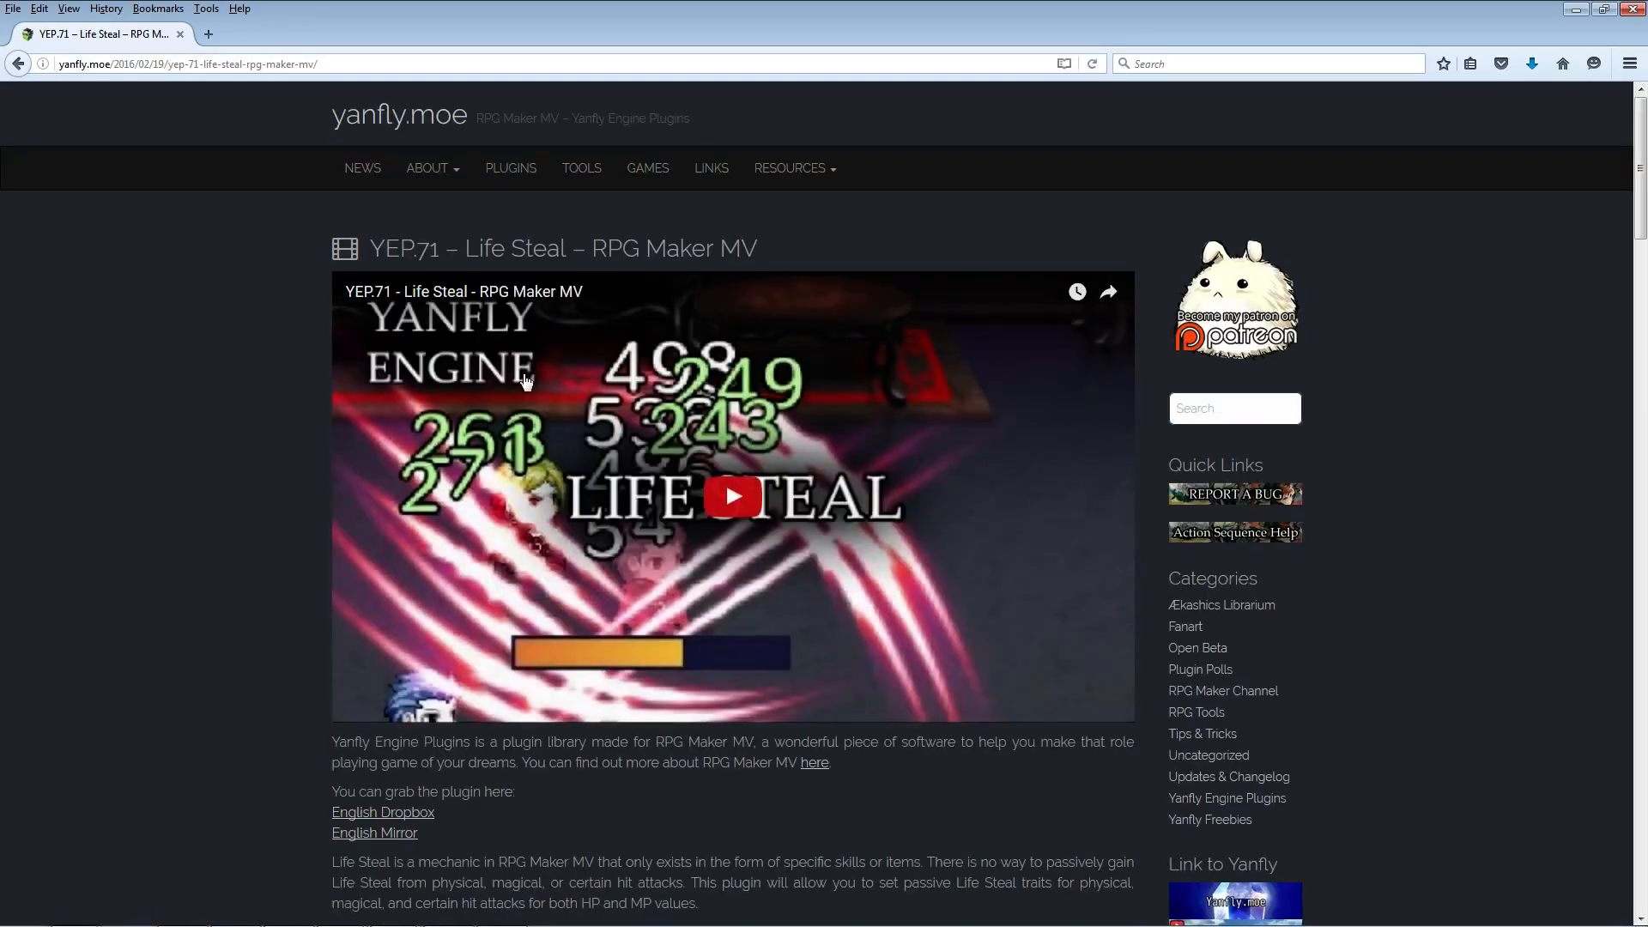
Step: Save YEP_LifeSteal.js from the English Mirror link into the Dungeons of Driftwood js\plugins folder
{"action": "scroll", "coordinate": [642, 609], "scroll_direction": "down", "scroll_amount": 4}
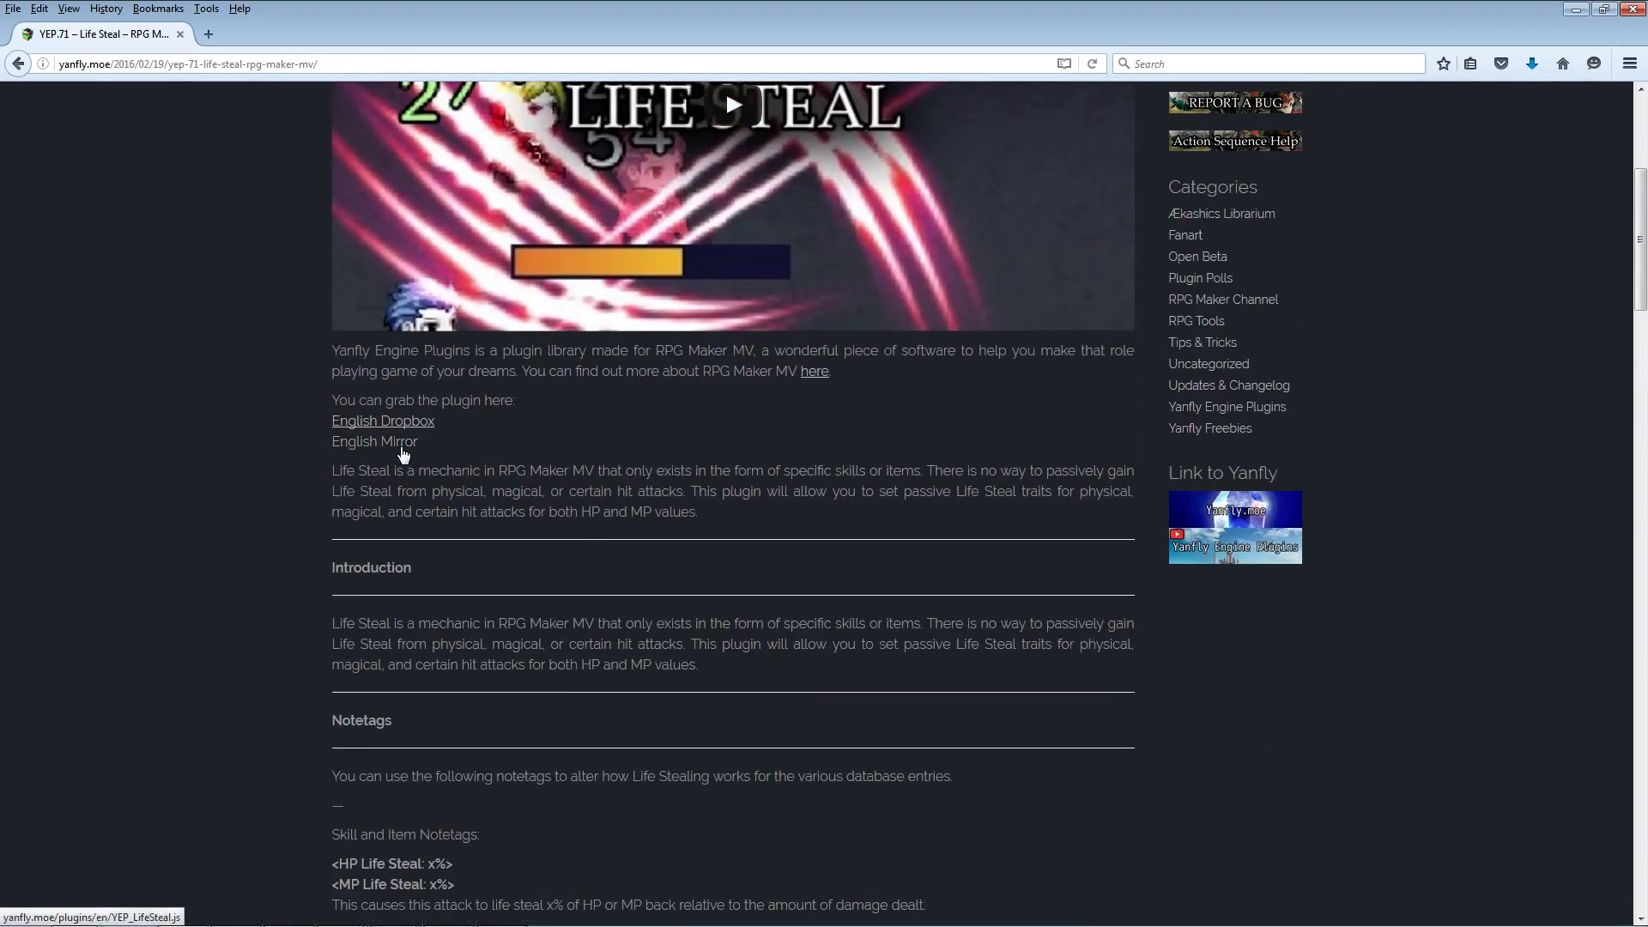
{"action": "scroll", "coordinate": [421, 454], "scroll_direction": "up", "scroll_amount": 2}
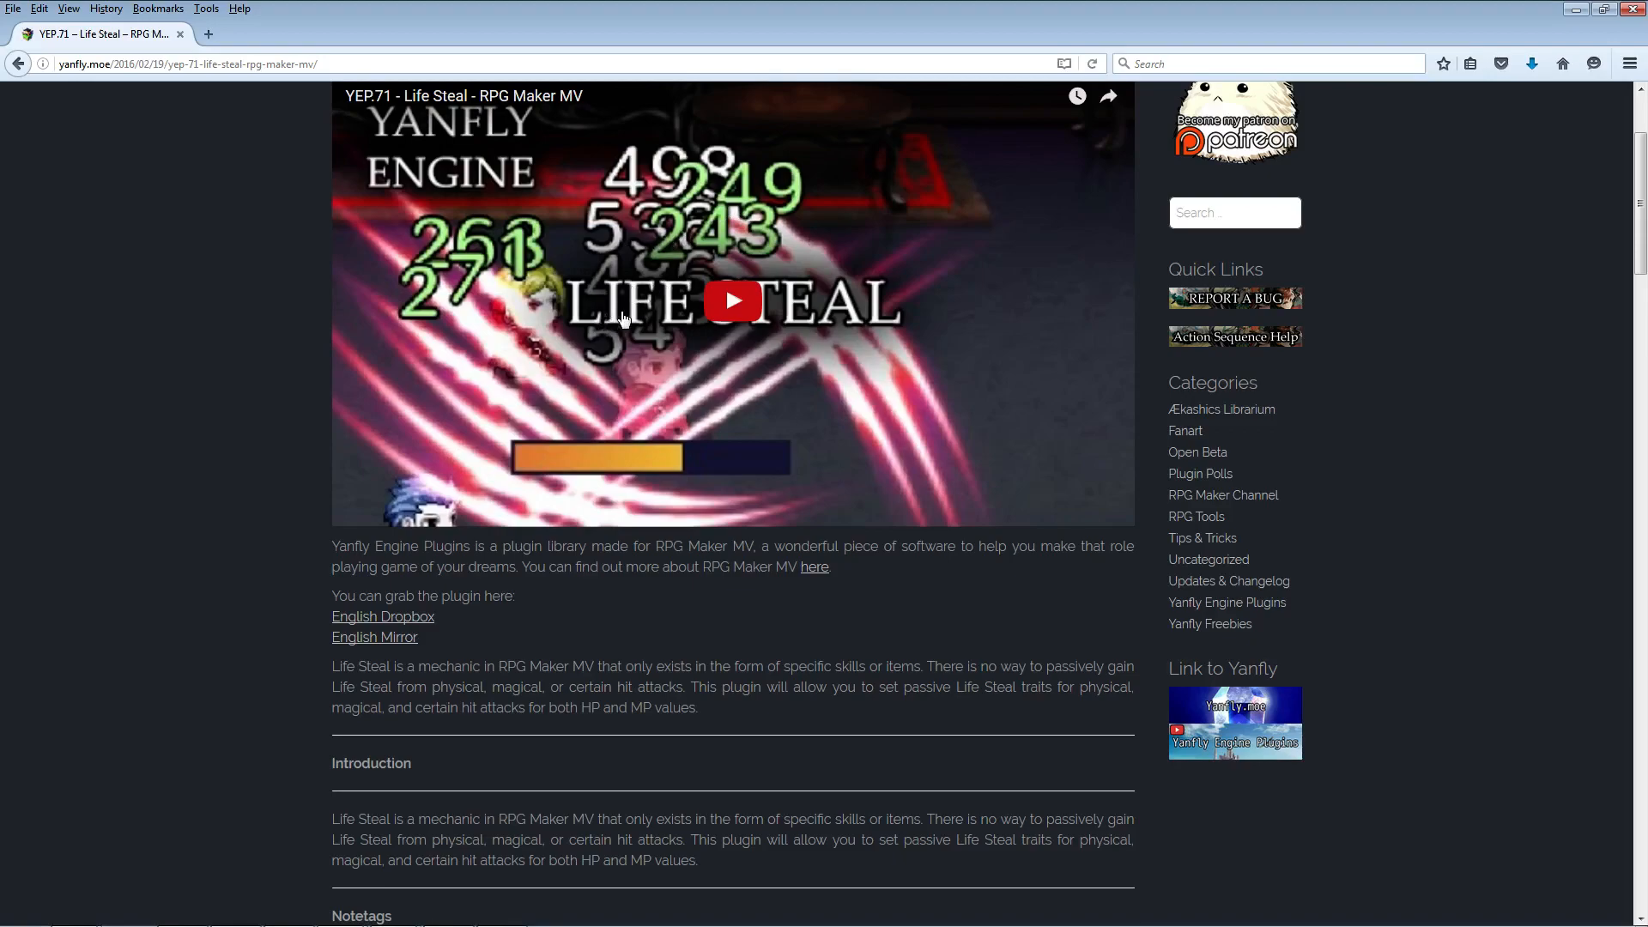
{"action": "scroll", "coordinate": [783, 361], "scroll_direction": "up", "scroll_amount": 2}
{"action": "scroll", "coordinate": [783, 361], "scroll_direction": "down", "scroll_amount": 2}
{"action": "left_click", "coordinate": [405, 643]}
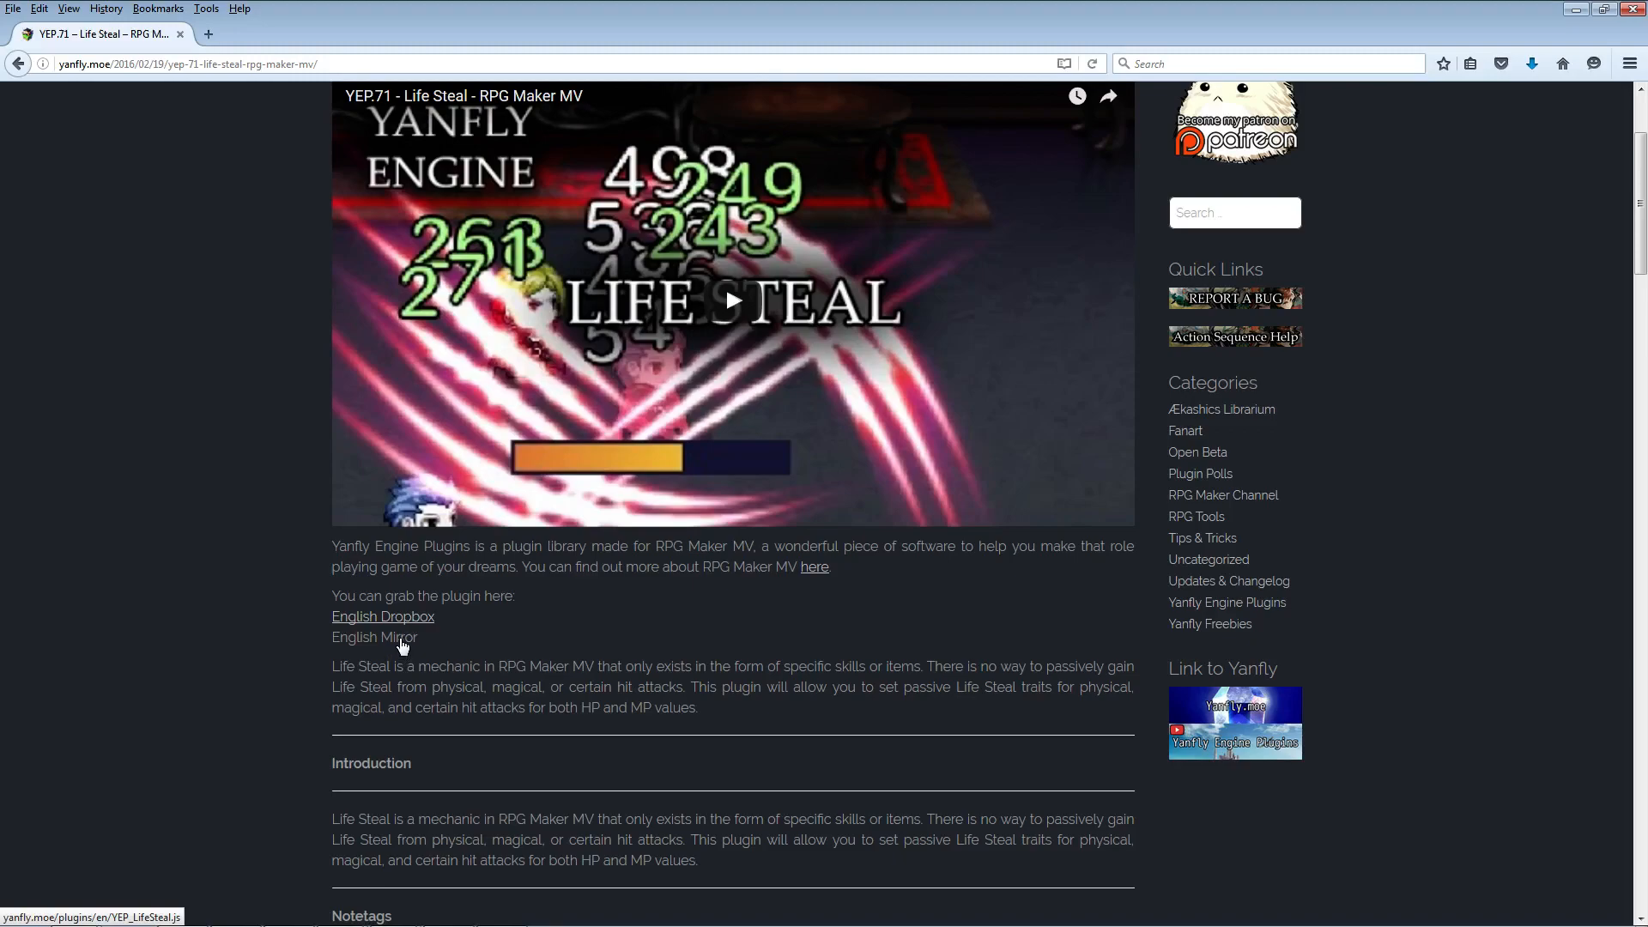
{"action": "right_click", "coordinate": [402, 640]}
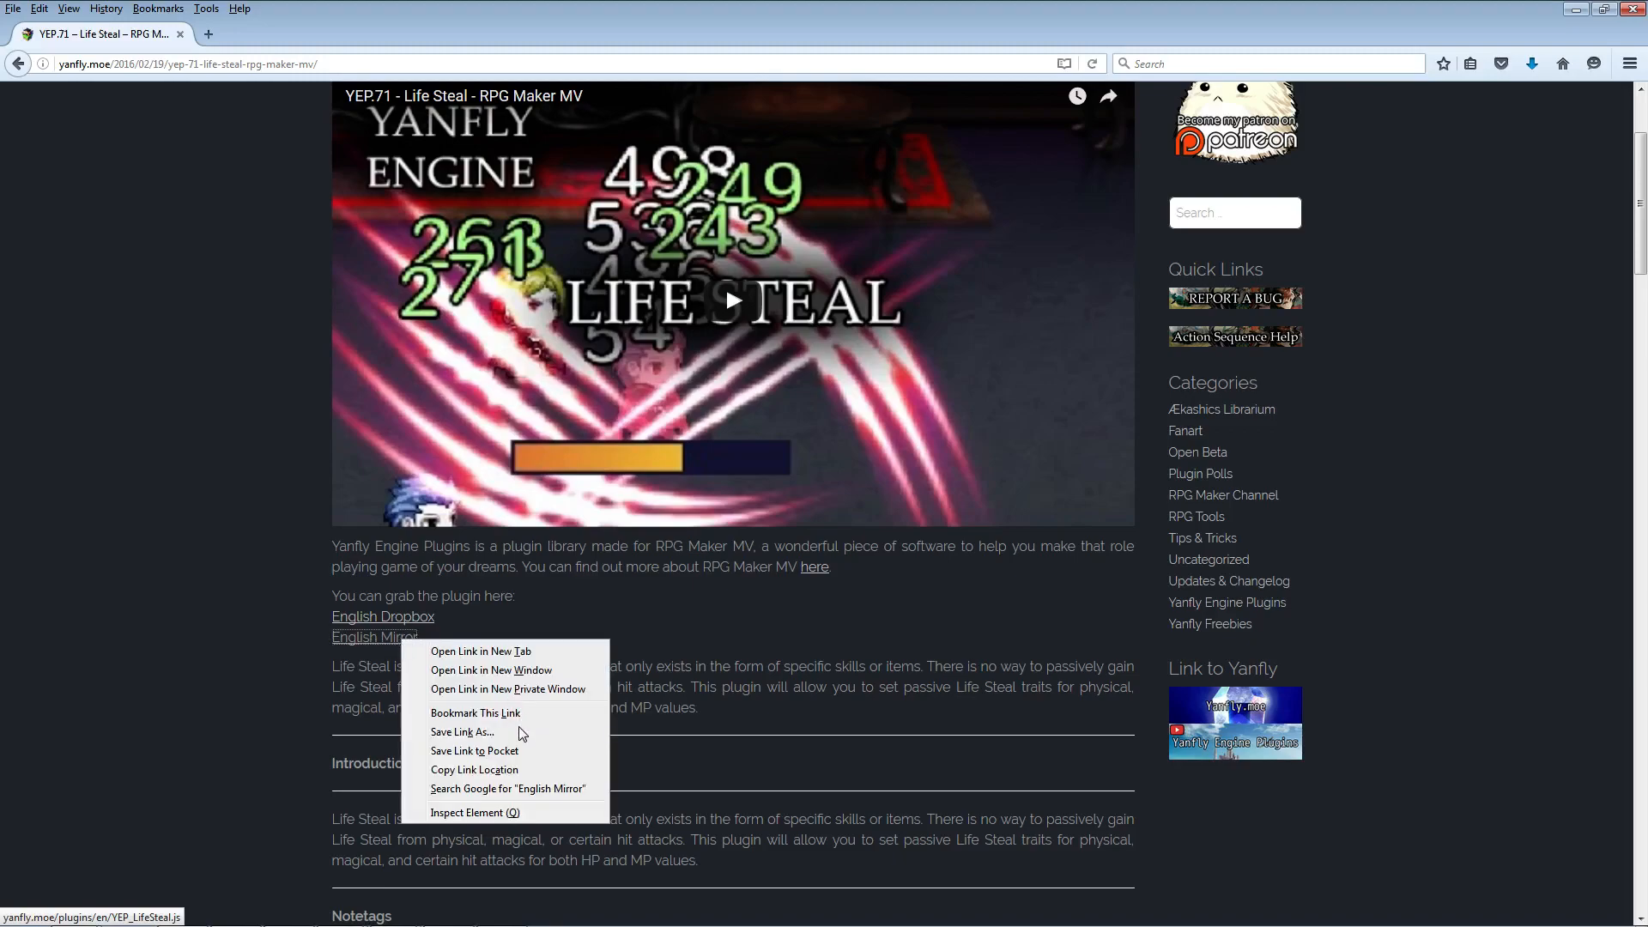
{"action": "left_click", "coordinate": [472, 735]}
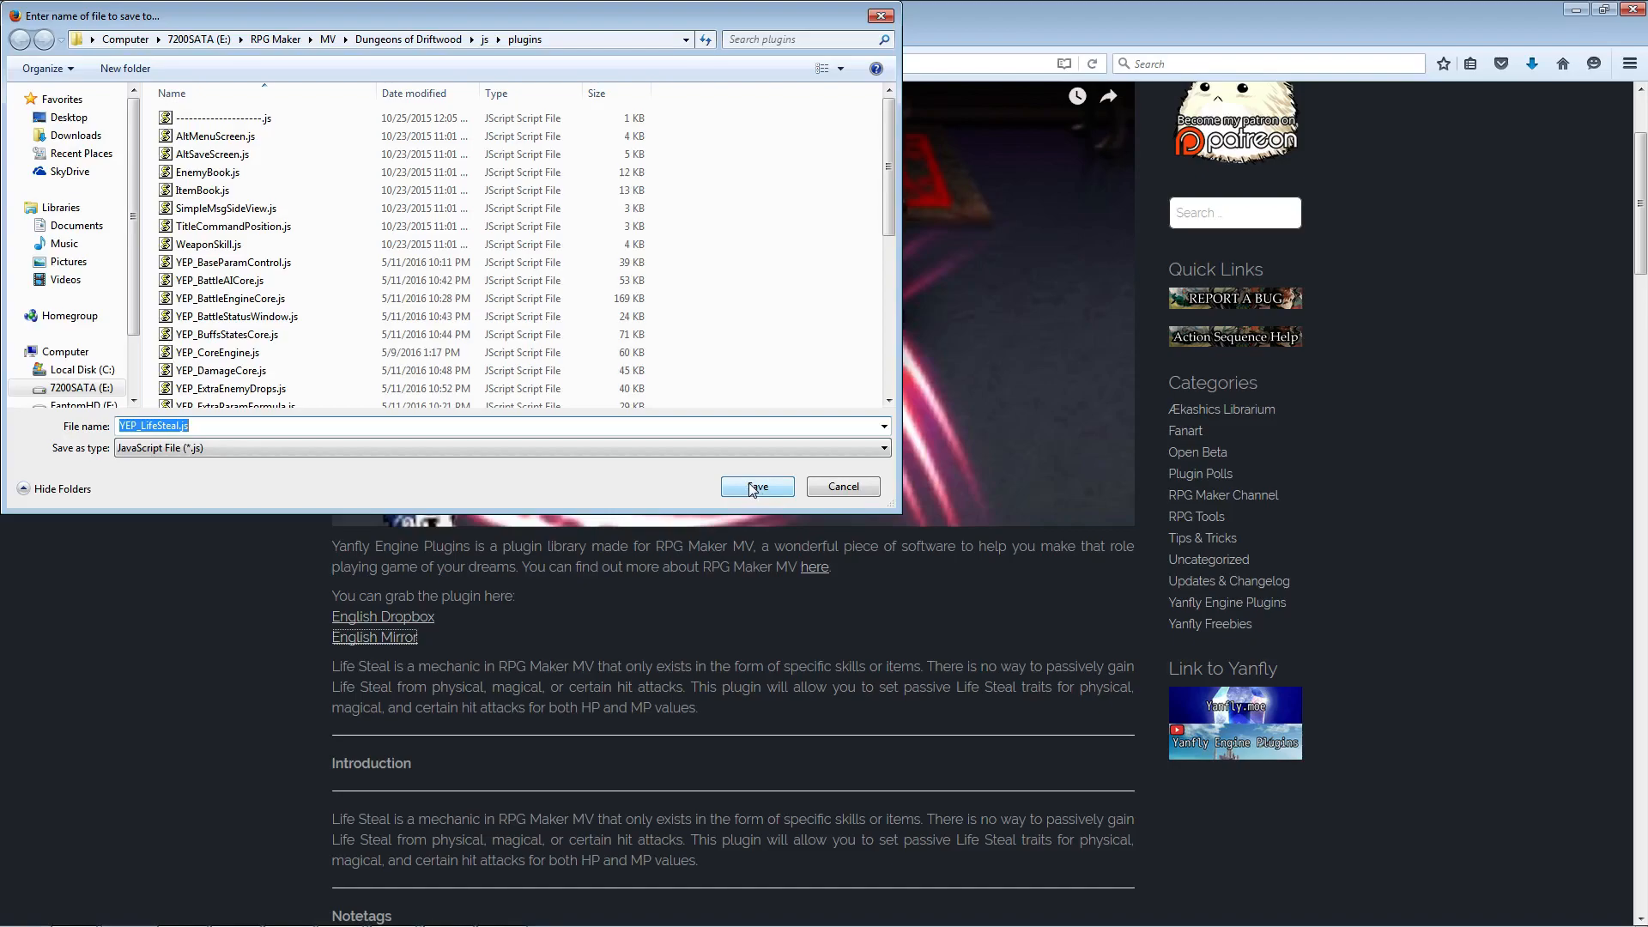
{"action": "left_click", "coordinate": [752, 487]}
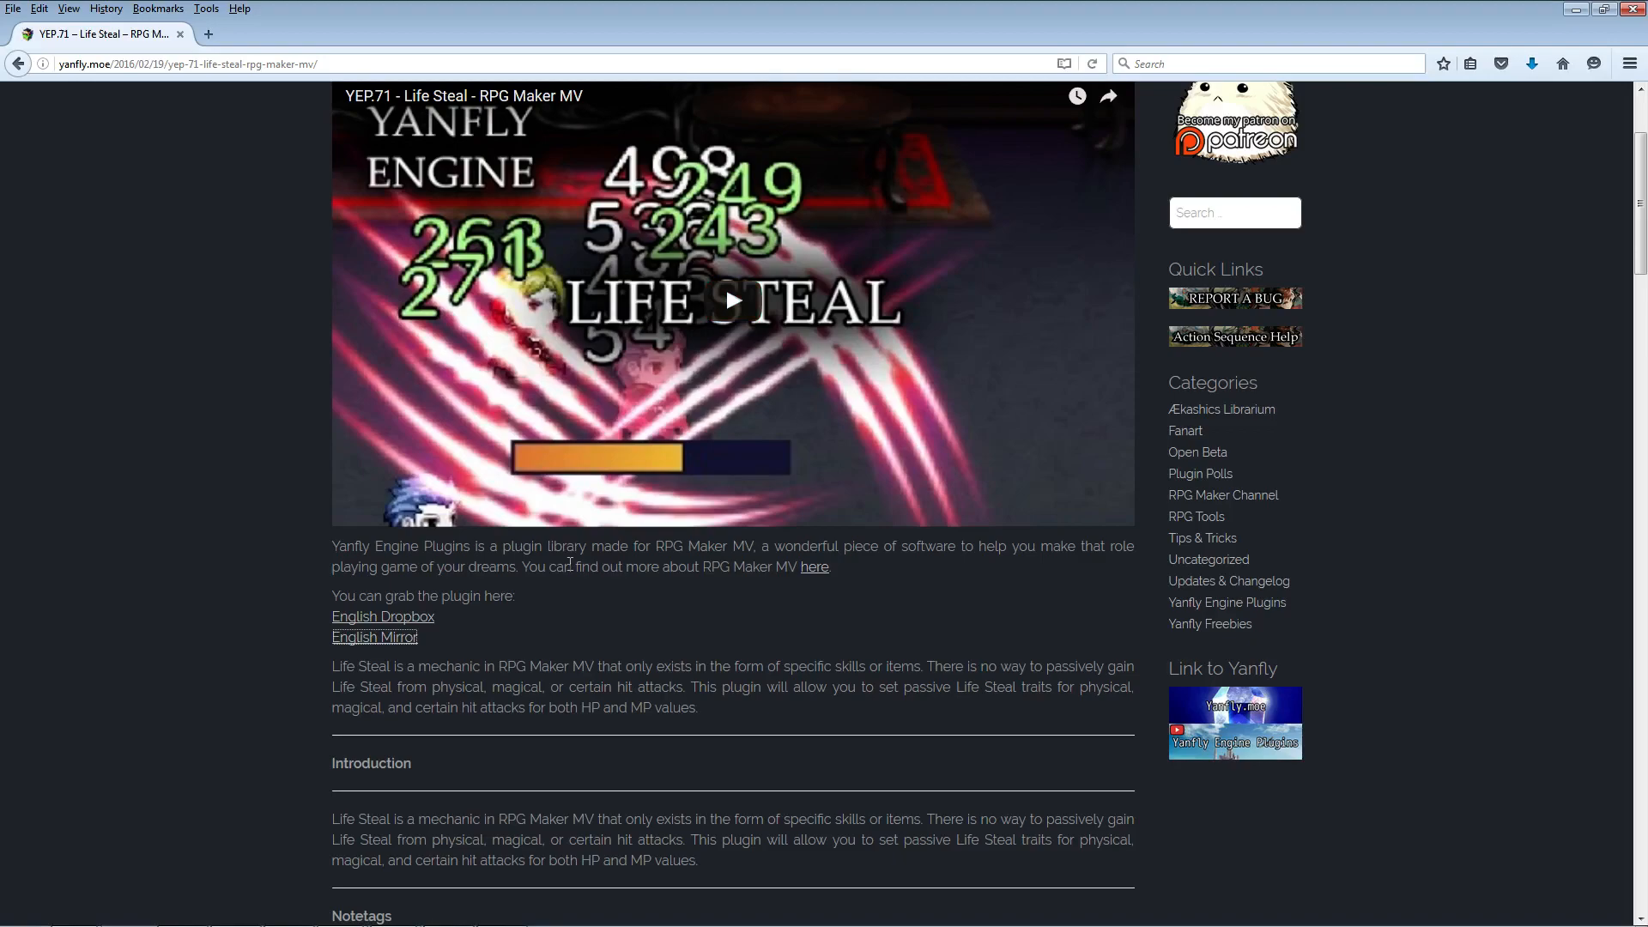
{"action": "scroll", "coordinate": [567, 567], "scroll_direction": "down", "scroll_amount": 3}
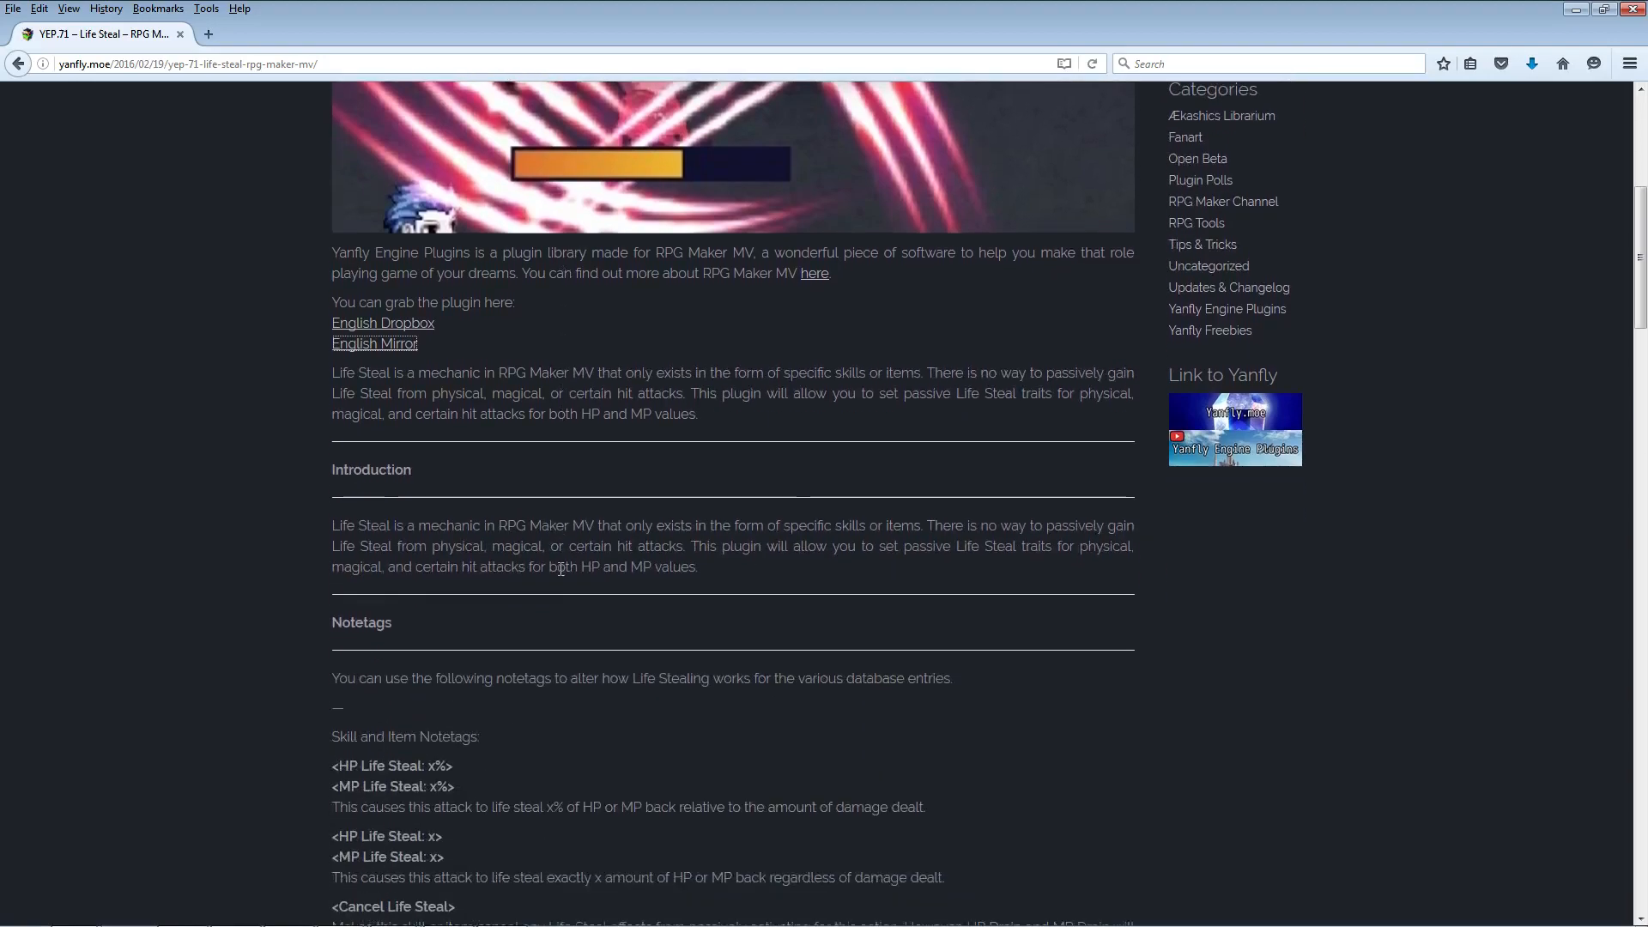
{"action": "scroll", "coordinate": [561, 569], "scroll_direction": "up", "scroll_amount": 5}
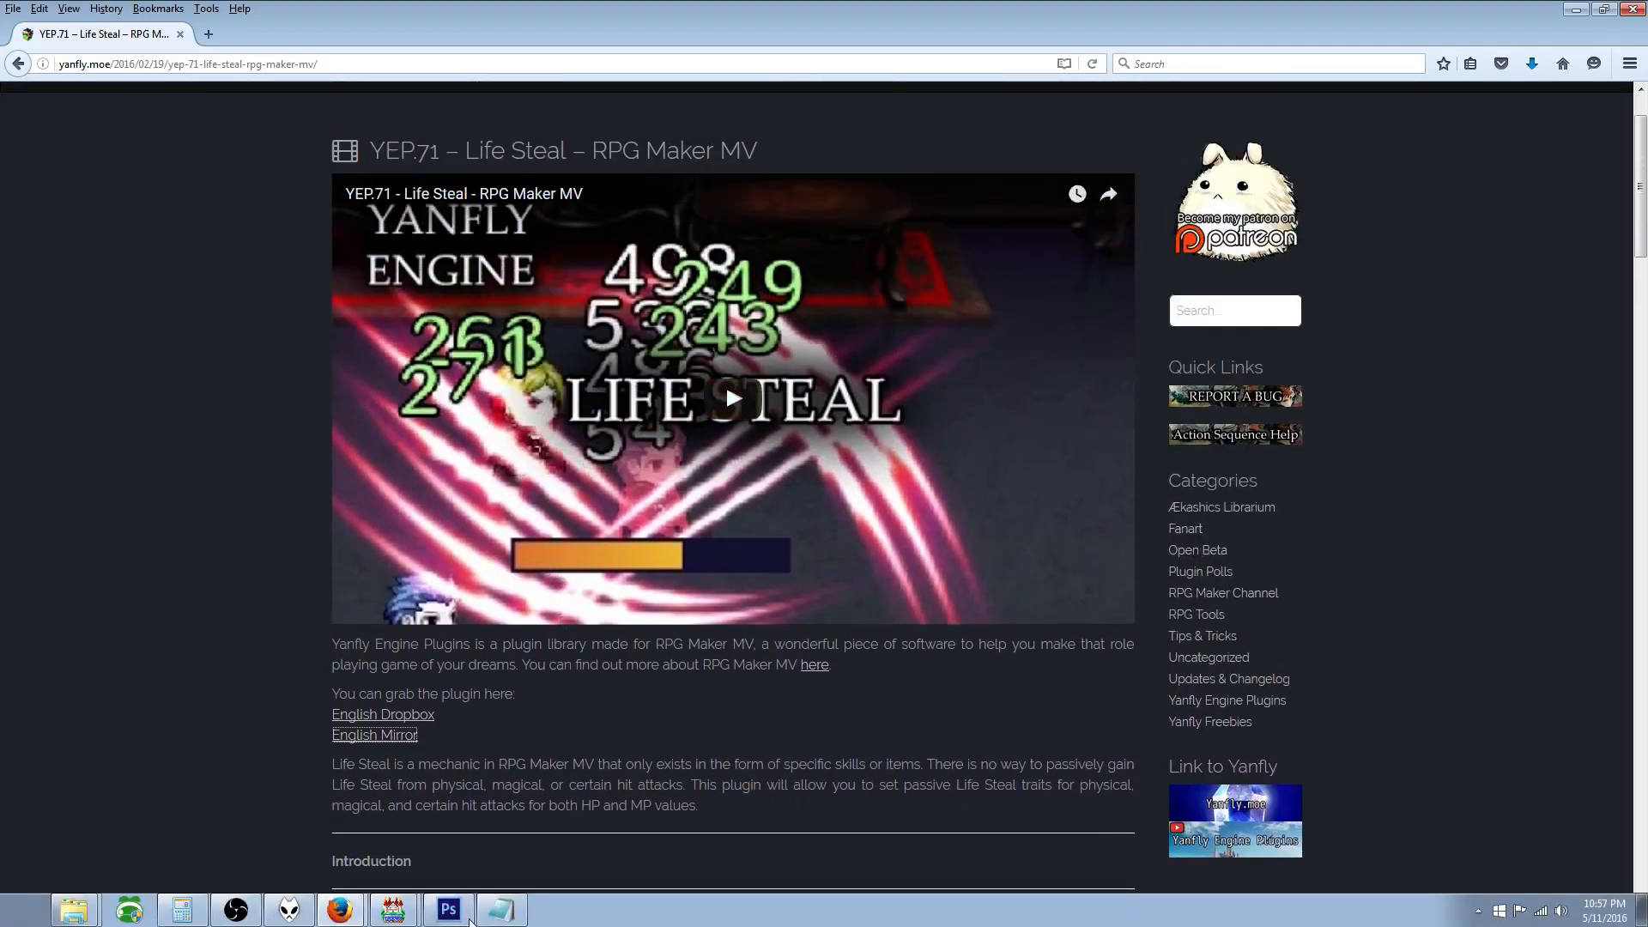
Step: Switch to RPG Maker MV, open the Plugin Manager and choose YEP_LifeSteal for a new entry after YEP_HitAccuracy
{"action": "left_click", "coordinate": [352, 846]}
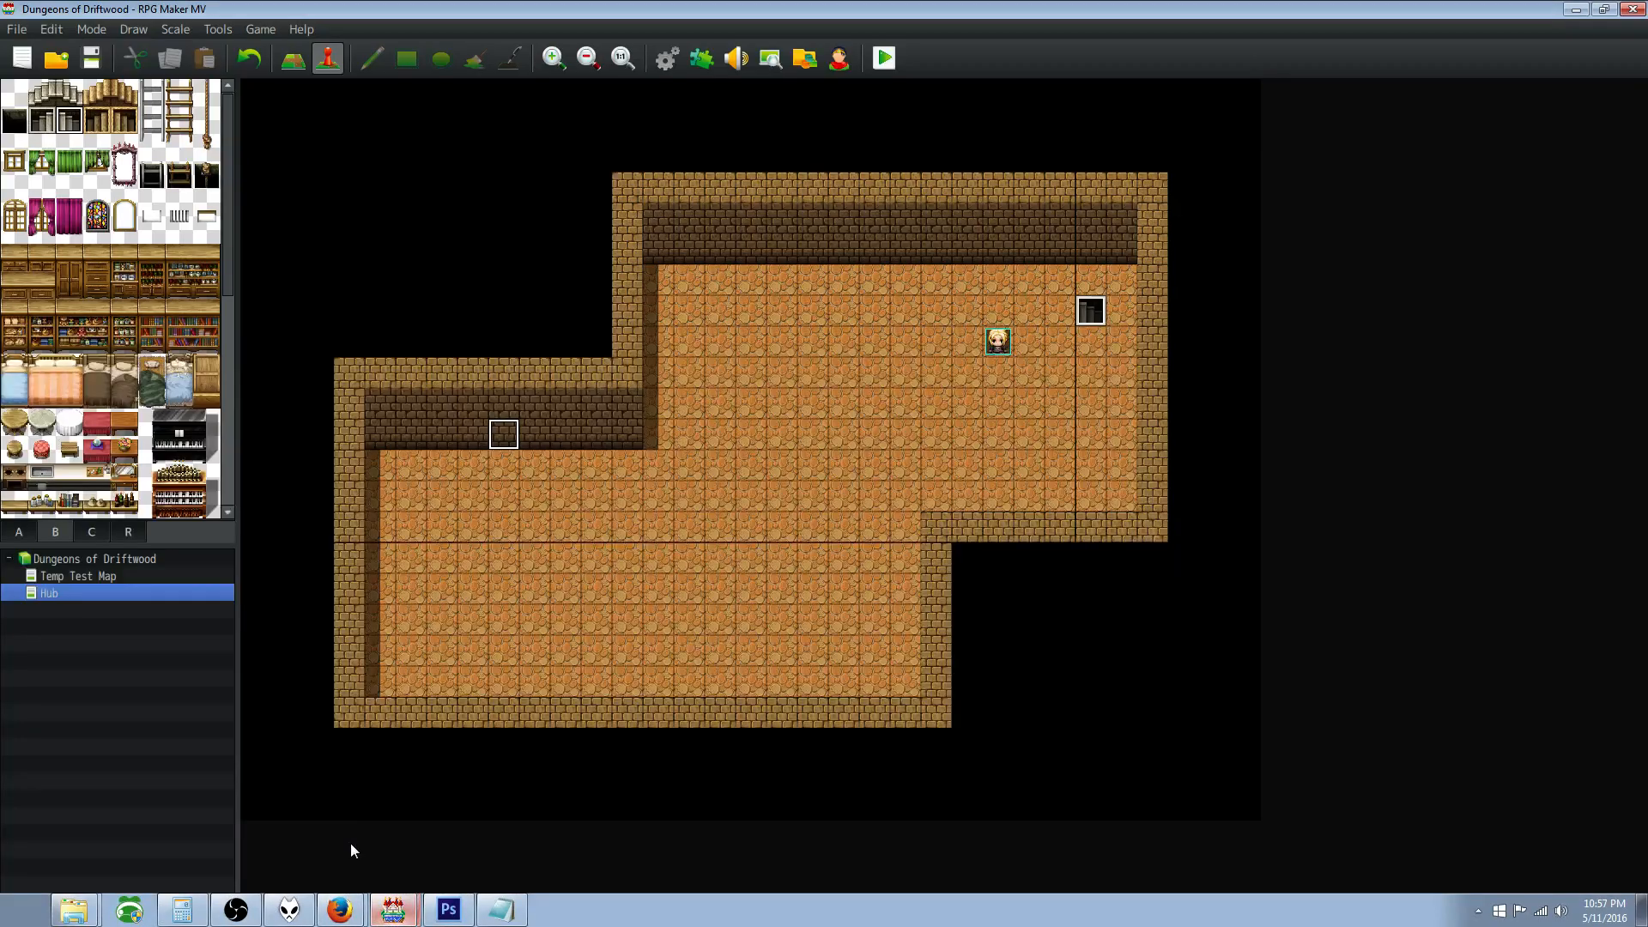
{"action": "left_click", "coordinate": [700, 59]}
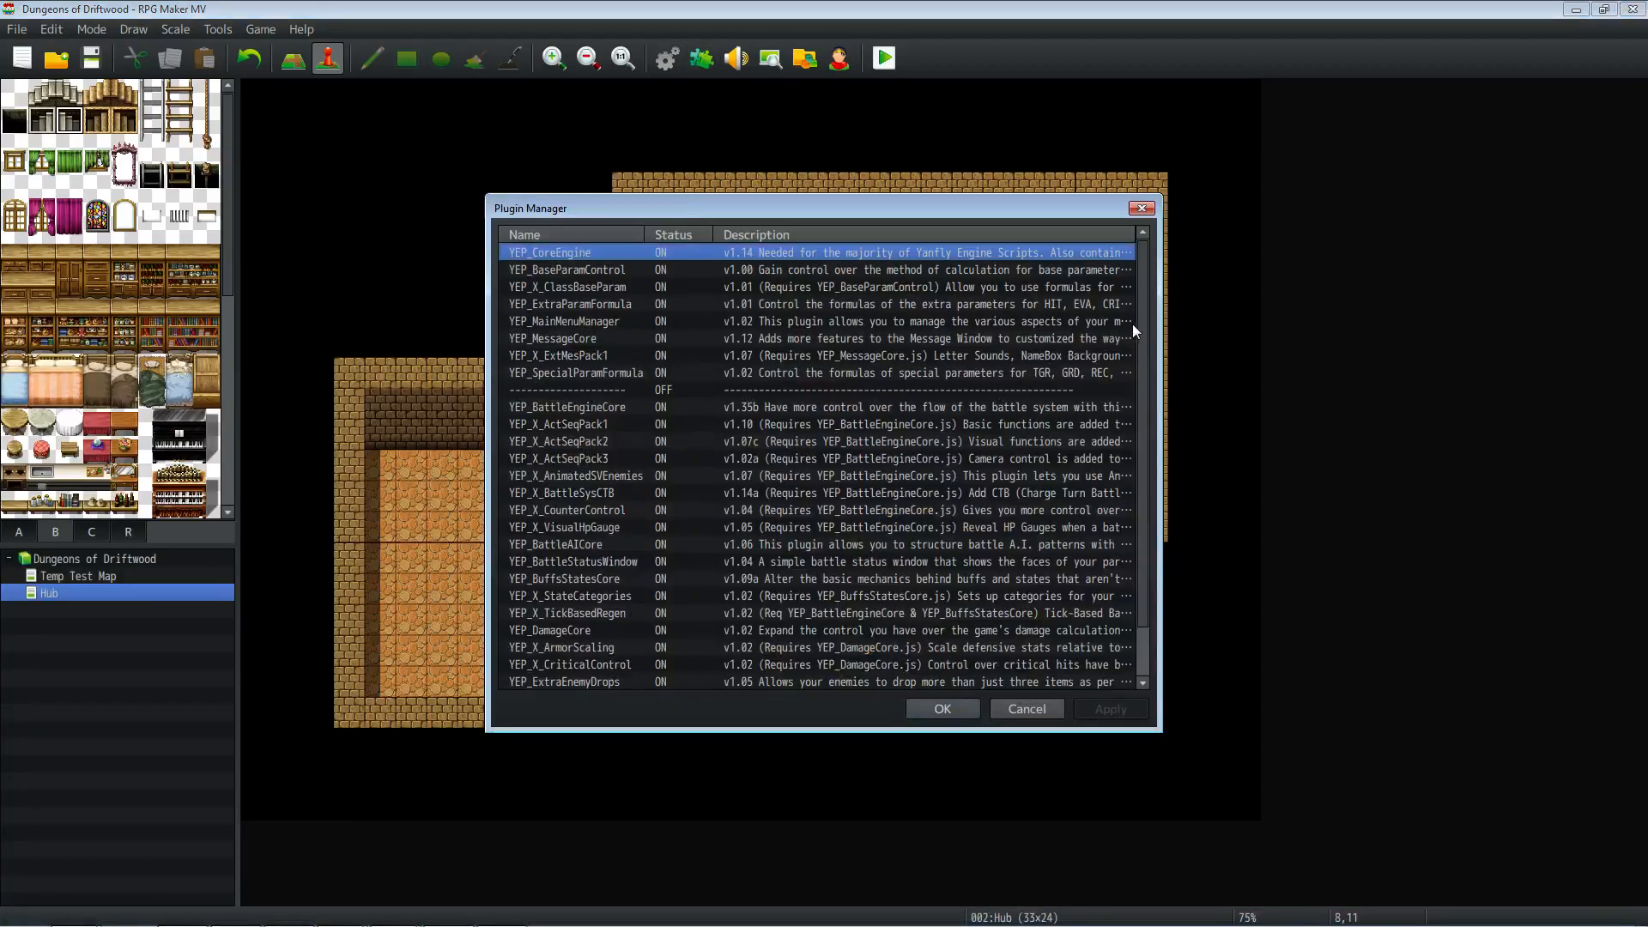
{"action": "scroll", "coordinate": [1145, 455], "scroll_direction": "down", "scroll_amount": 1}
{"action": "double_click", "coordinate": [692, 678]}
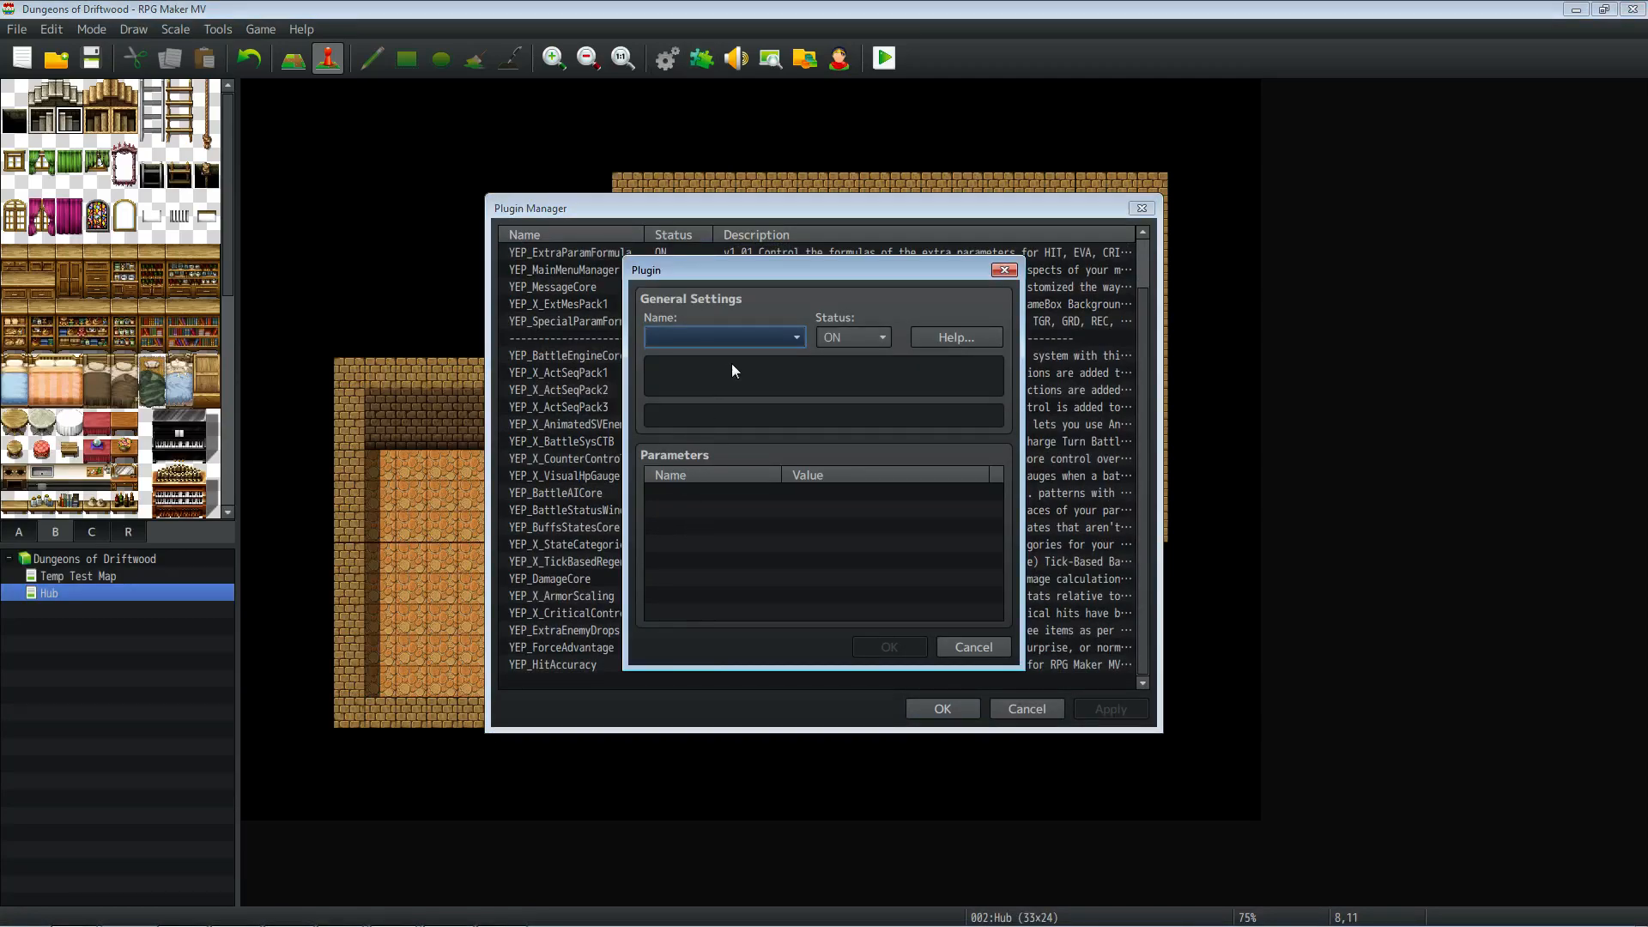
{"action": "left_click", "coordinate": [754, 336]}
{"action": "scroll", "coordinate": [713, 746], "scroll_direction": "down", "scroll_amount": 4}
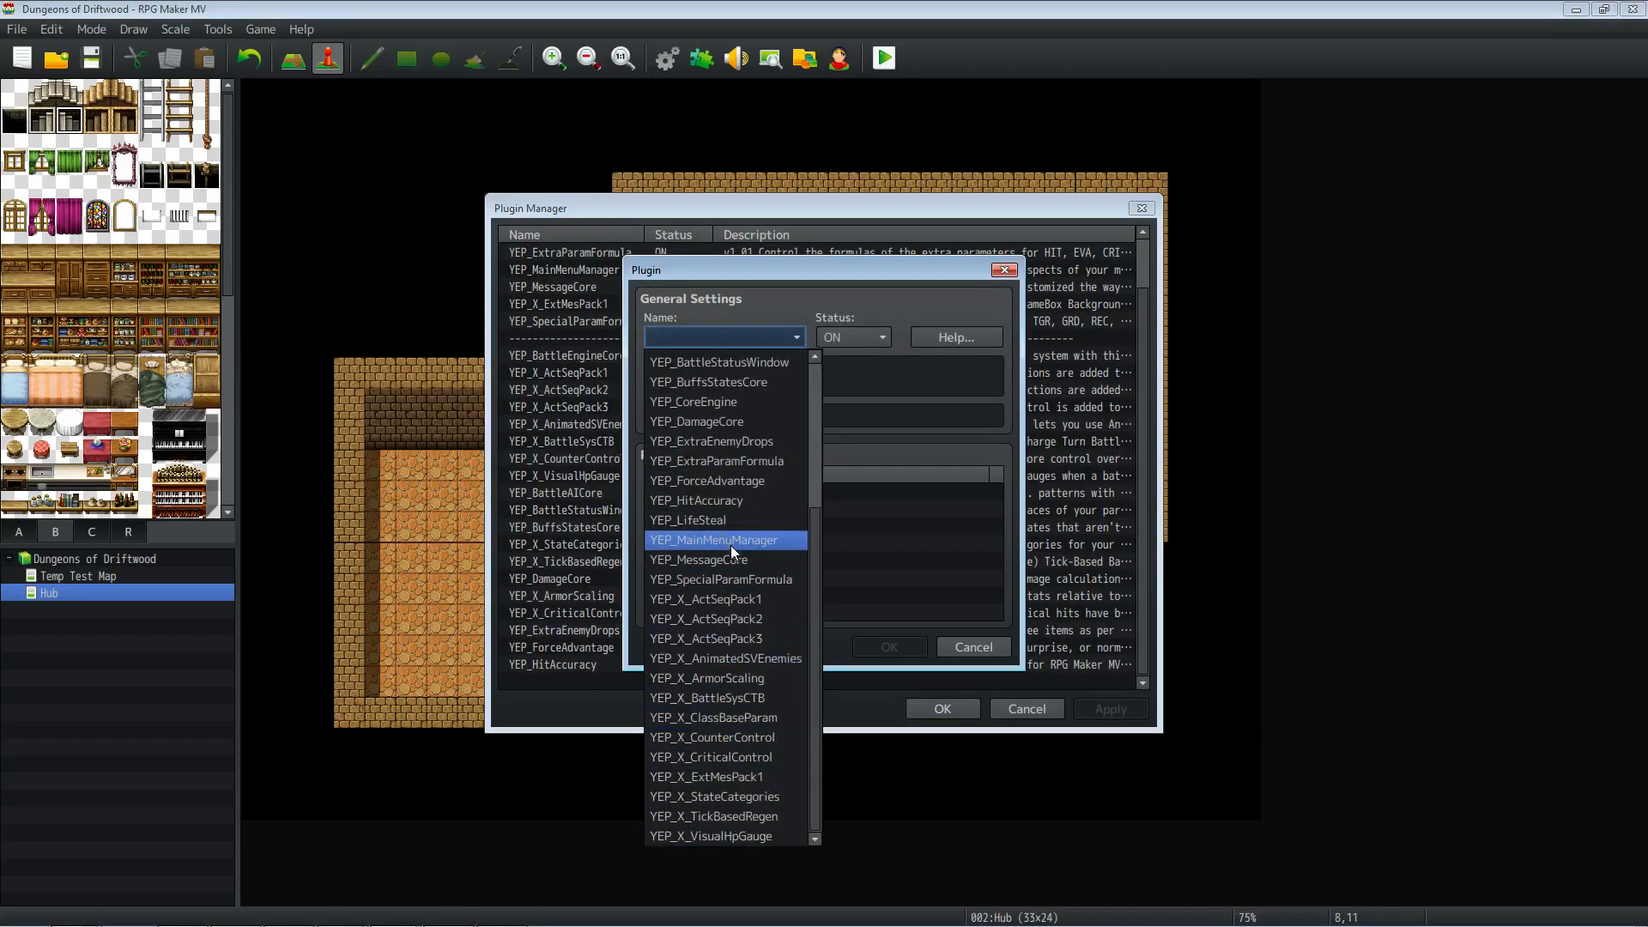
{"action": "left_click", "coordinate": [728, 521]}
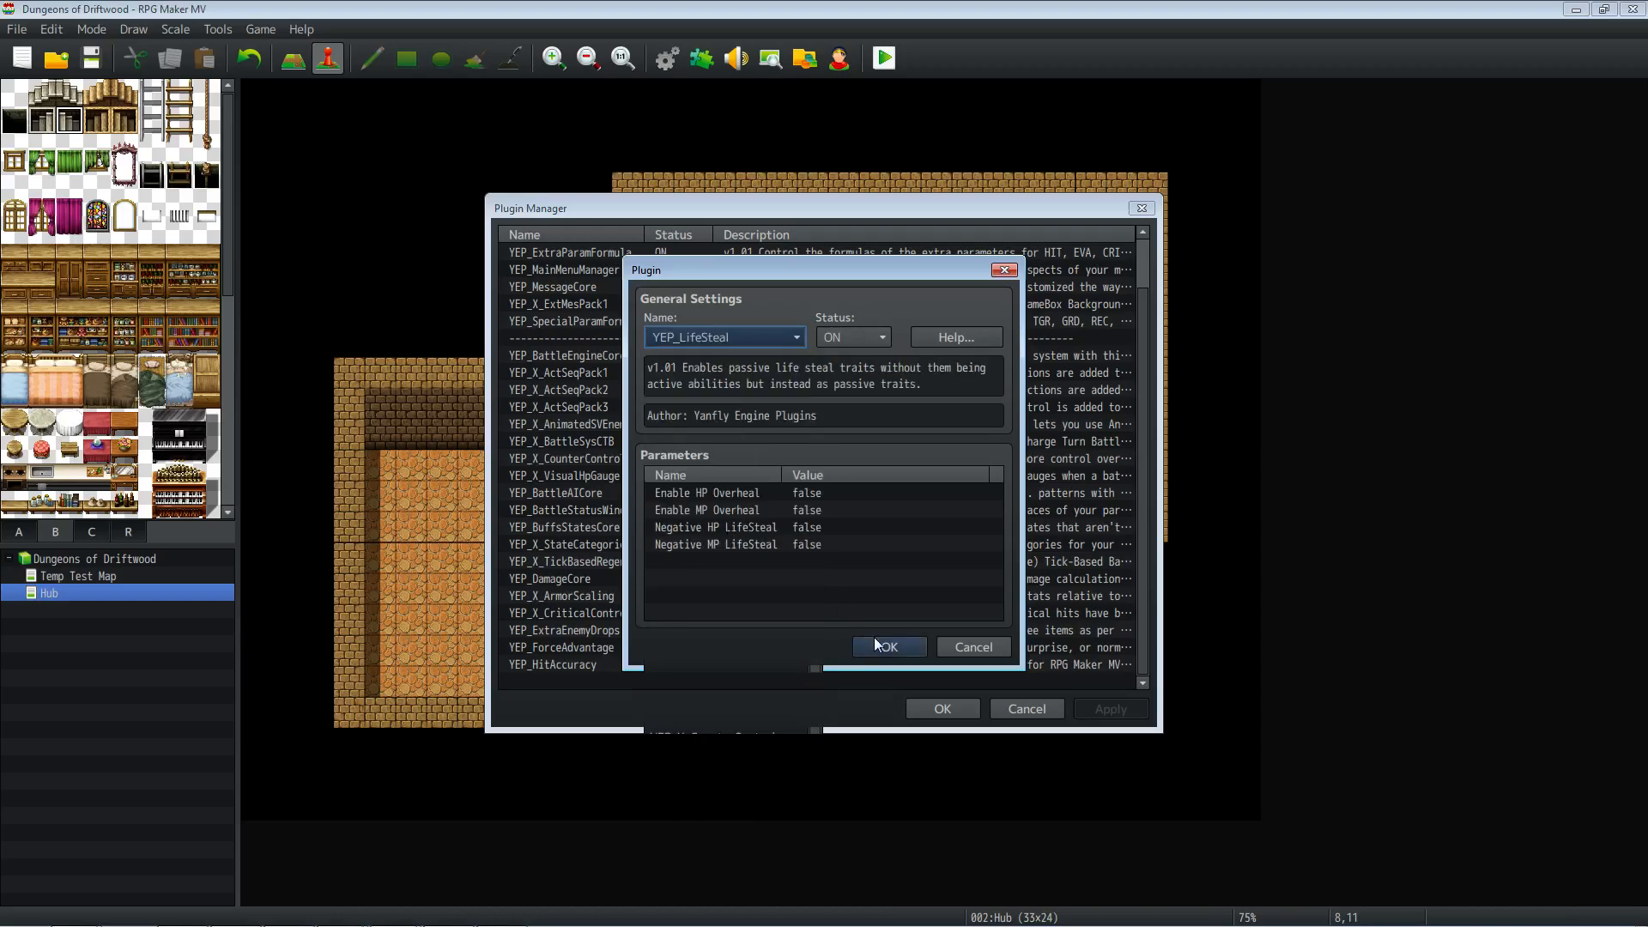
Step: Look through the YEP_LifeSteal help, accept the plugin's settings and apply the plugin list changes
{"action": "left_click", "coordinate": [949, 339]}
{"action": "scroll", "coordinate": [974, 500], "scroll_direction": "down", "scroll_amount": 2}
{"action": "left_click", "coordinate": [1018, 631]}
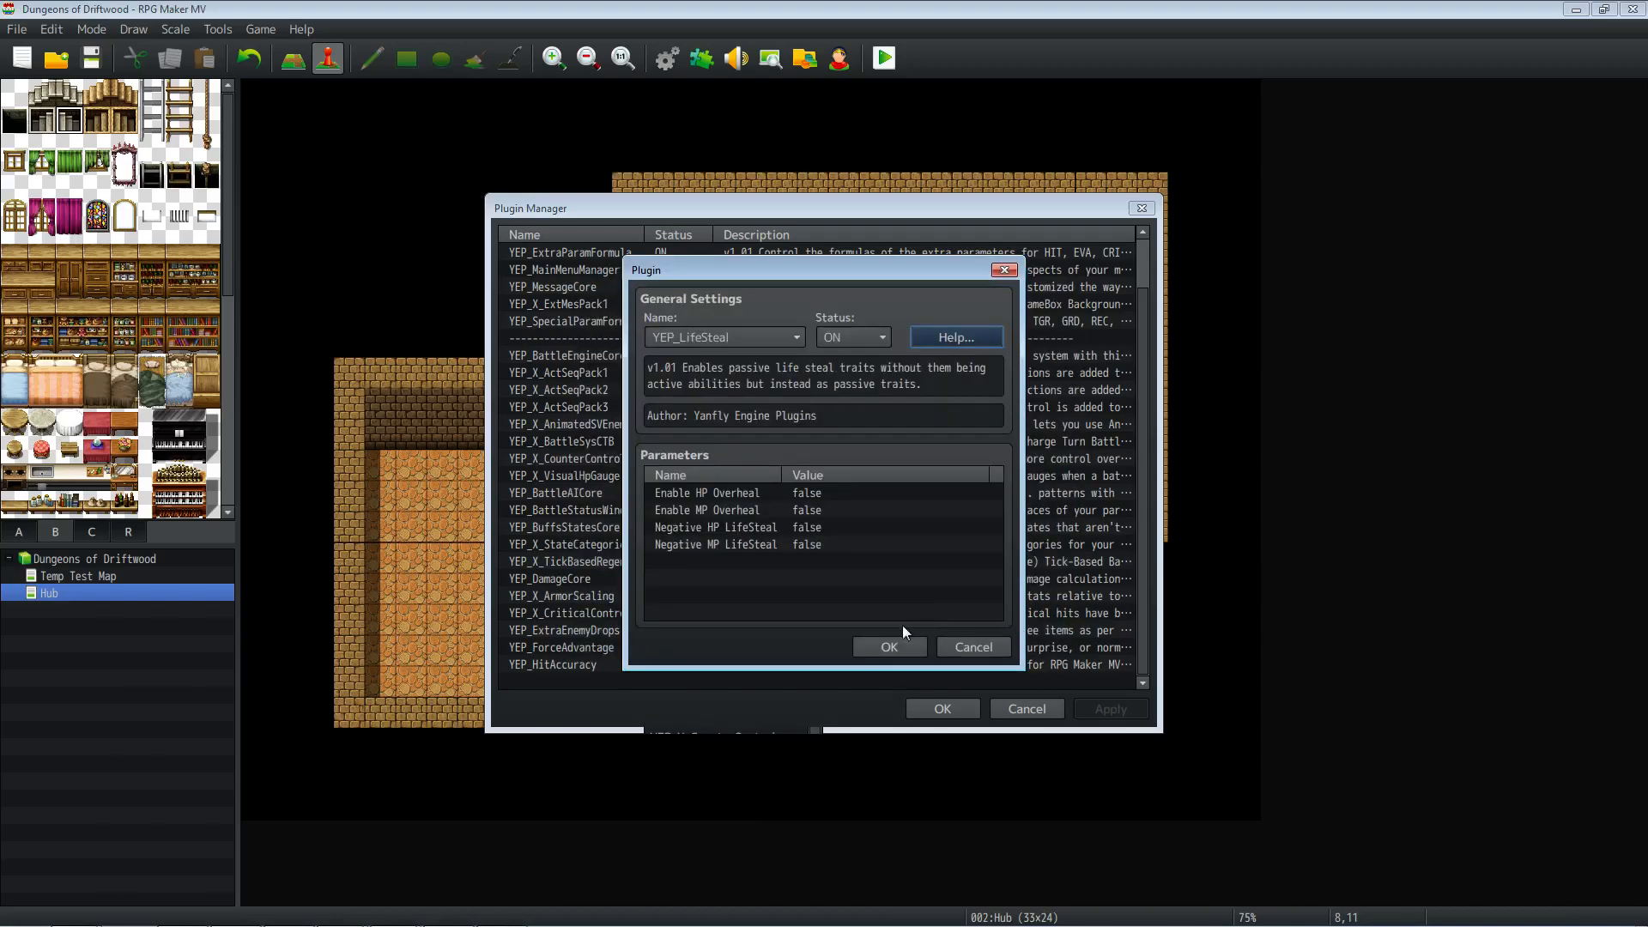
{"action": "left_click", "coordinate": [872, 646]}
{"action": "left_click", "coordinate": [1117, 710]}
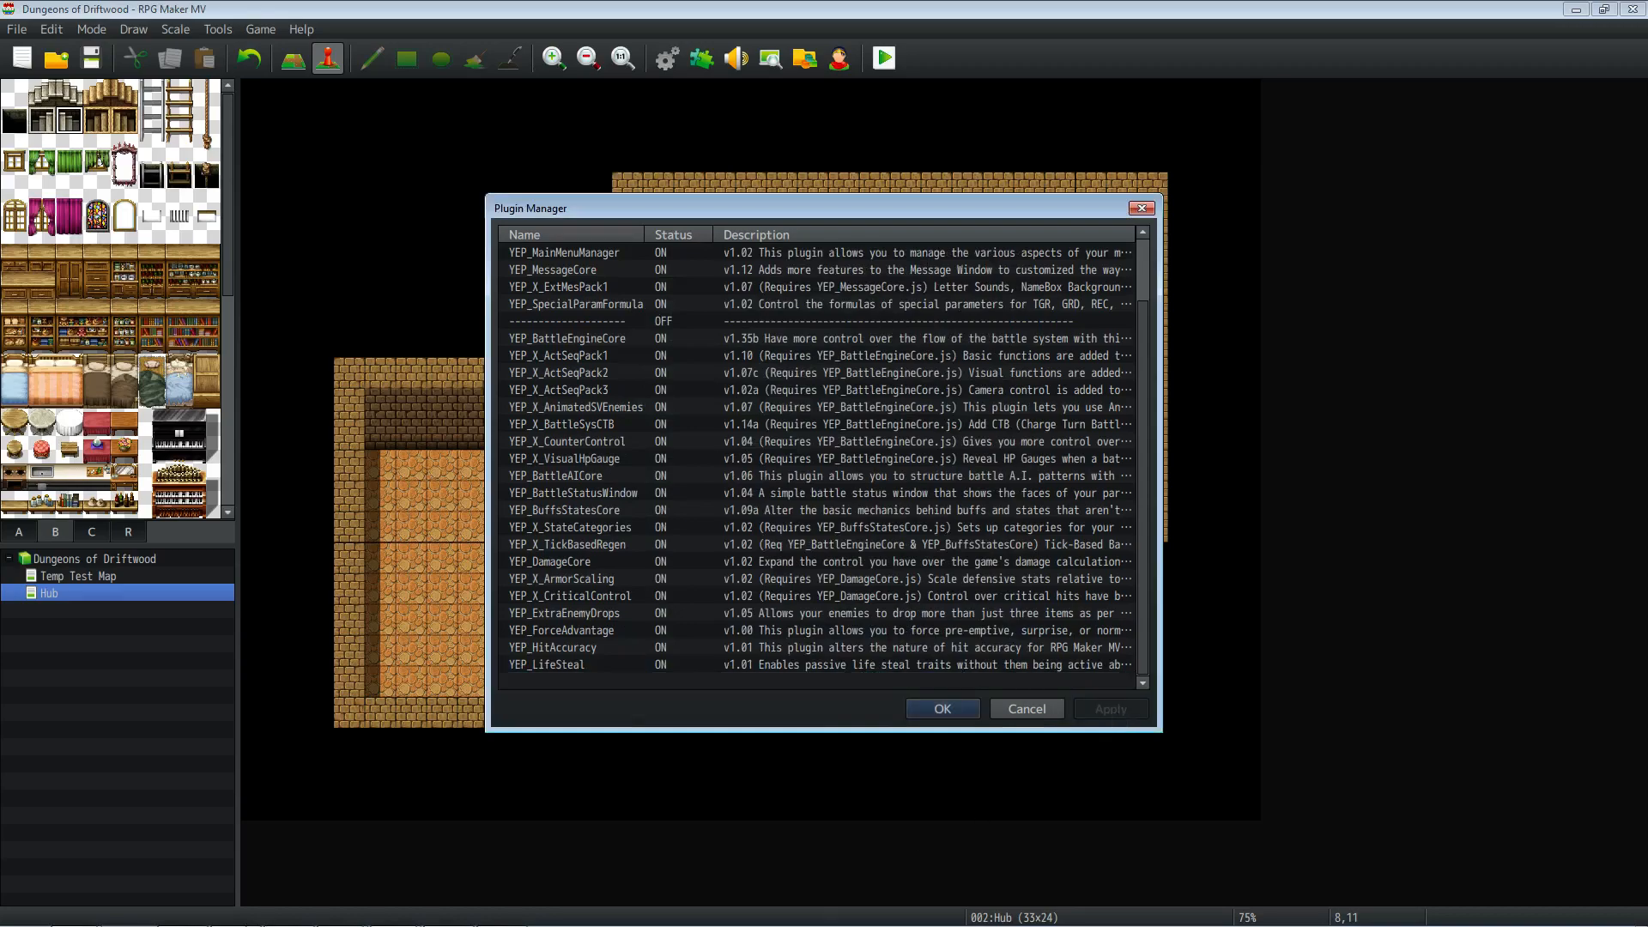
Step: Switch to Firefox, return to the plugin list and open the Target Core plugin page
{"action": "mouse_move", "coordinate": [279, 918]}
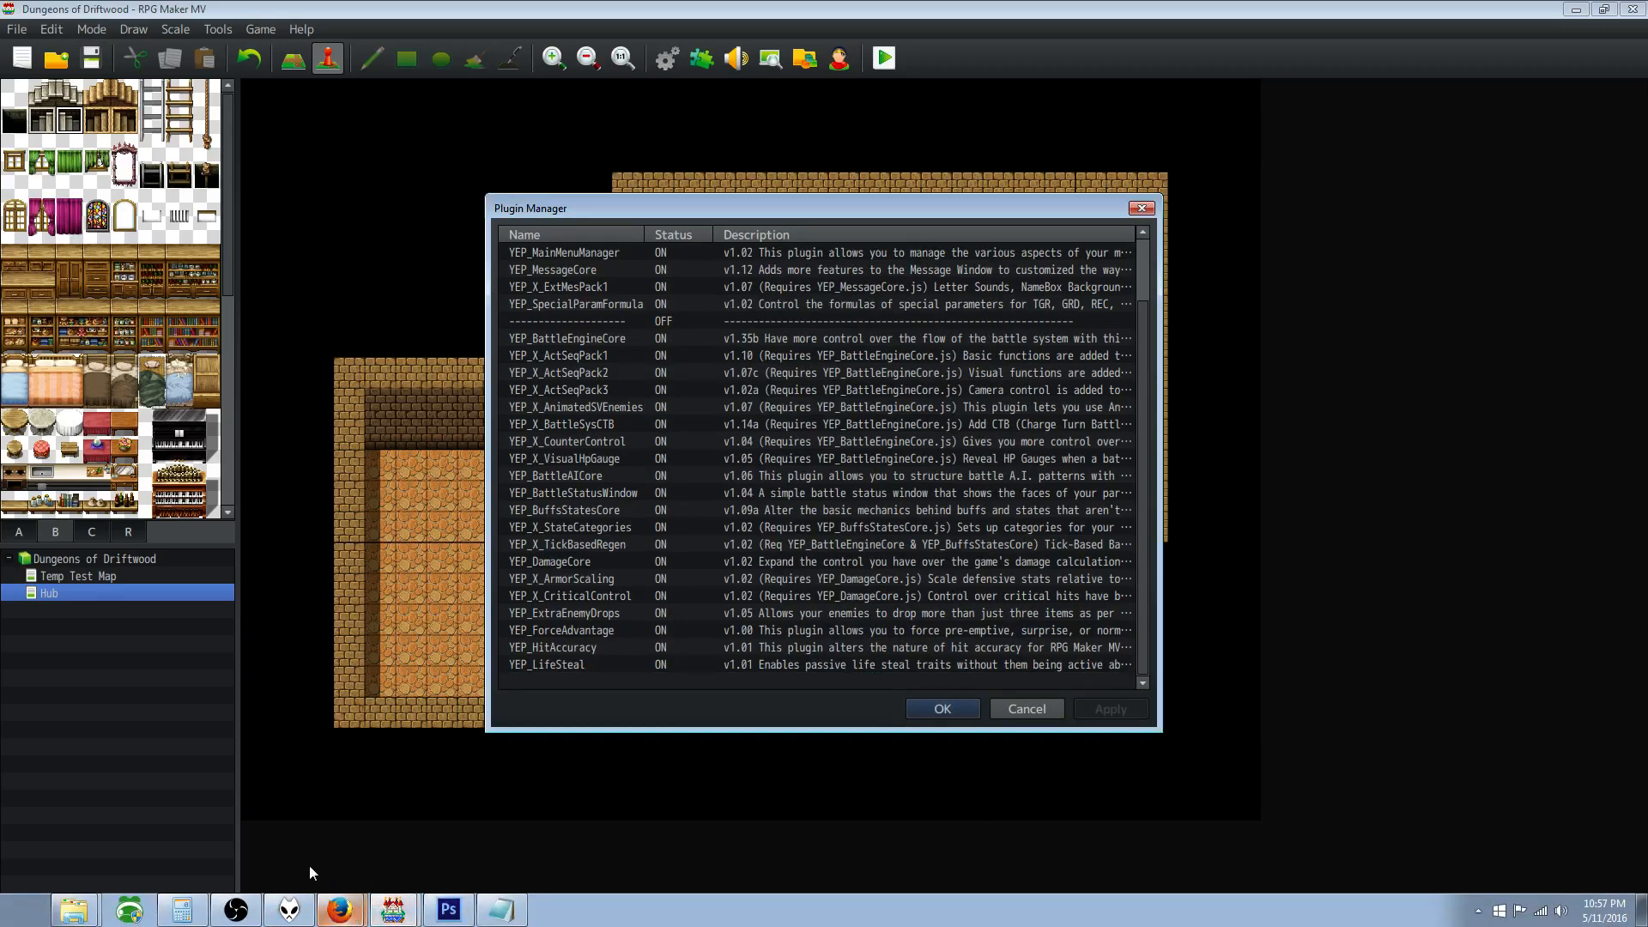
{"action": "left_click", "coordinate": [339, 910]}
{"action": "left_click", "coordinate": [18, 64]}
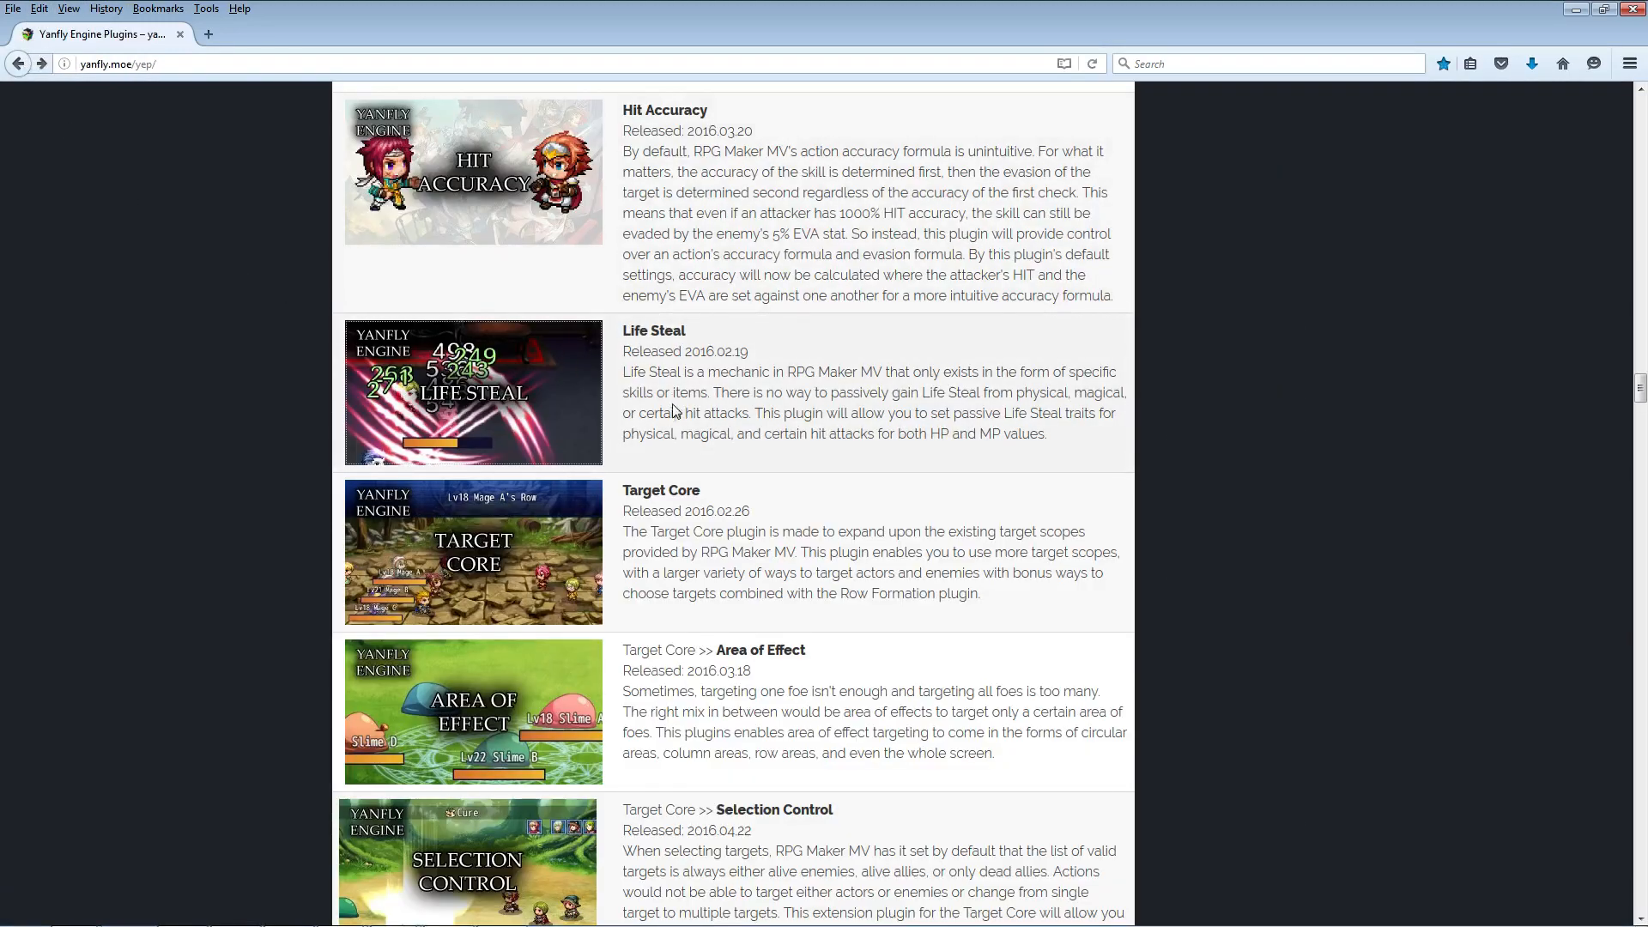
{"action": "scroll", "coordinate": [598, 407], "scroll_direction": "down", "scroll_amount": 3}
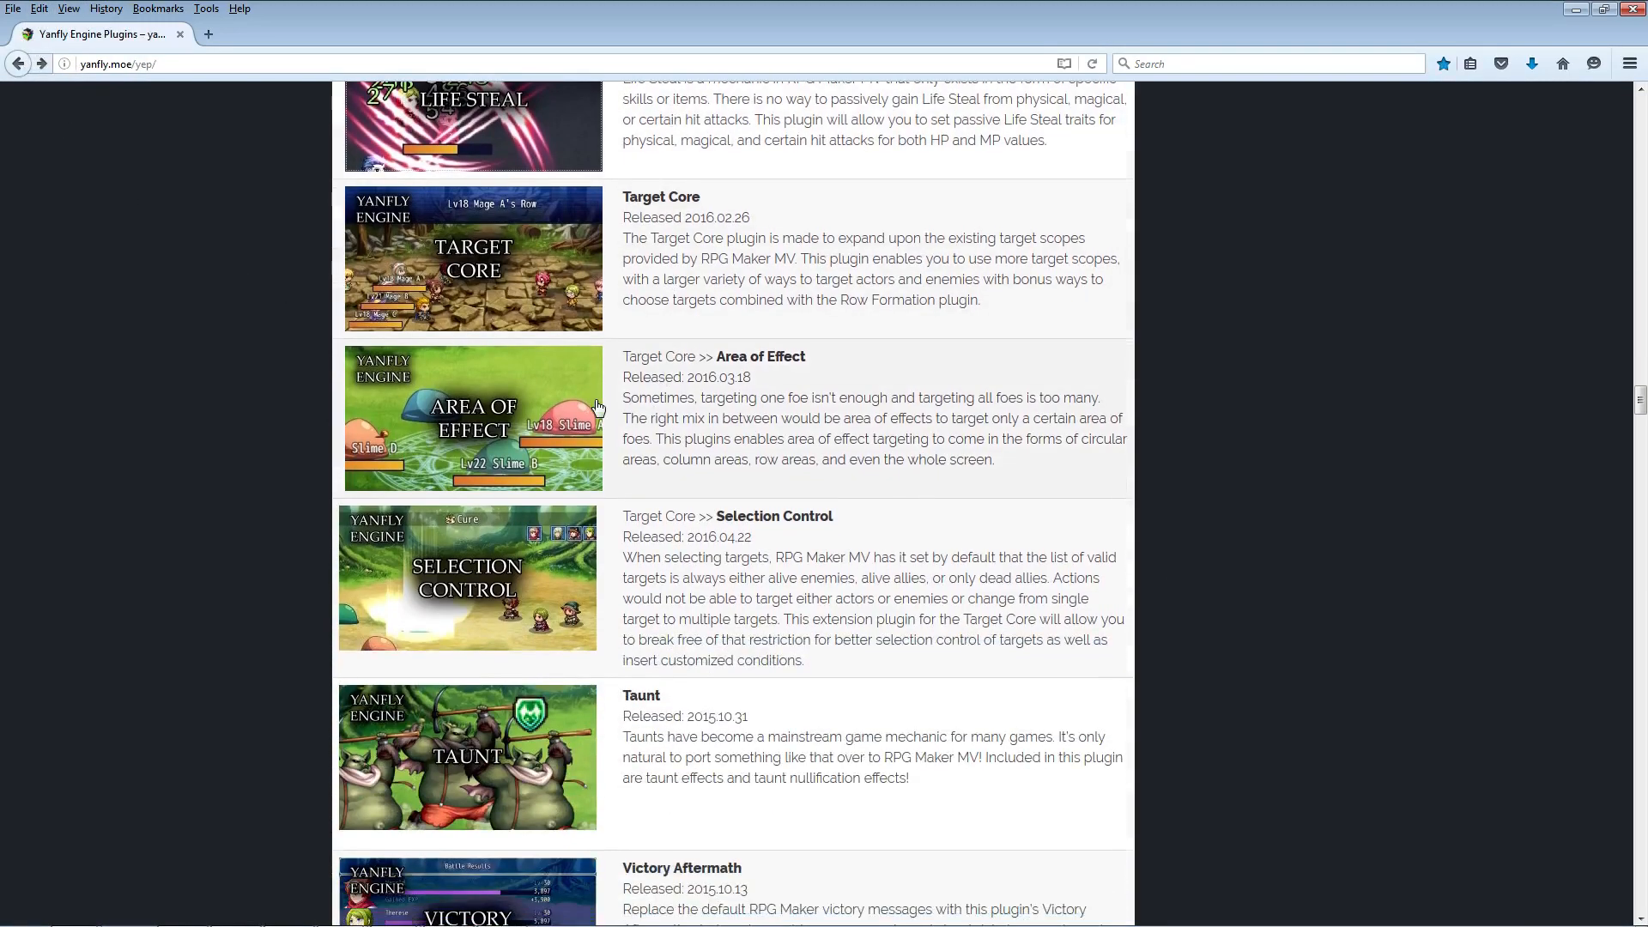
{"action": "right_click", "coordinate": [517, 259]}
{"action": "left_click", "coordinate": [471, 263]}
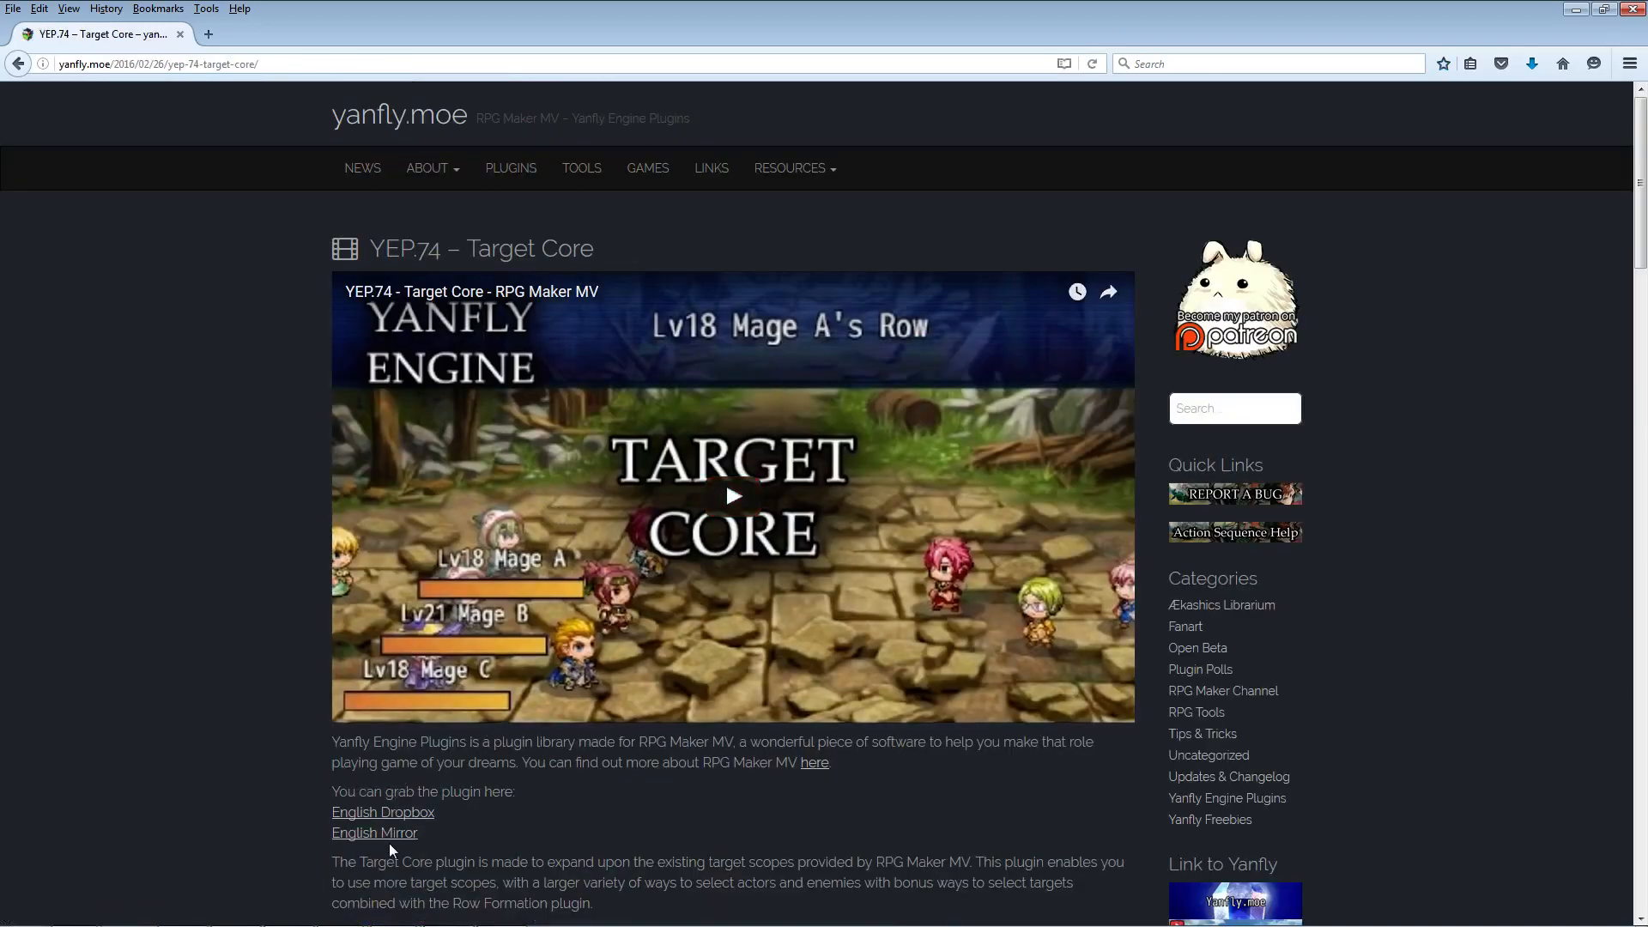
Step: Save YEP_TargetCore.js from the English Mirror link into the Dungeons of Driftwood js\plugins folder
{"action": "right_click", "coordinate": [392, 831]}
{"action": "left_click", "coordinate": [481, 733]}
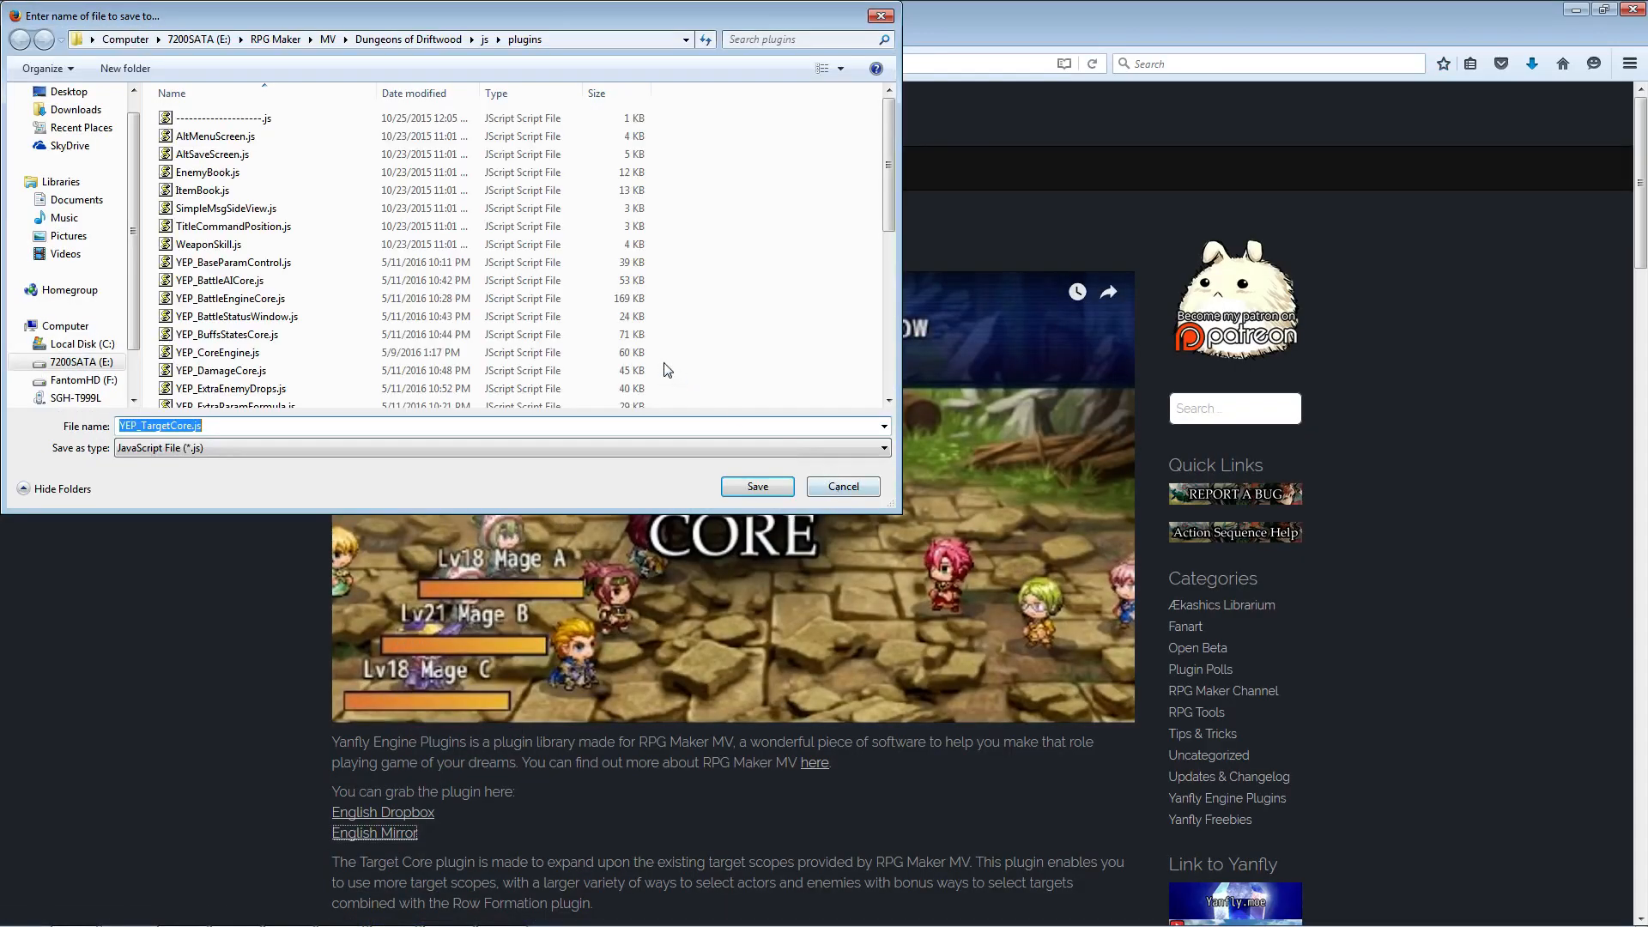
{"action": "left_click", "coordinate": [757, 486]}
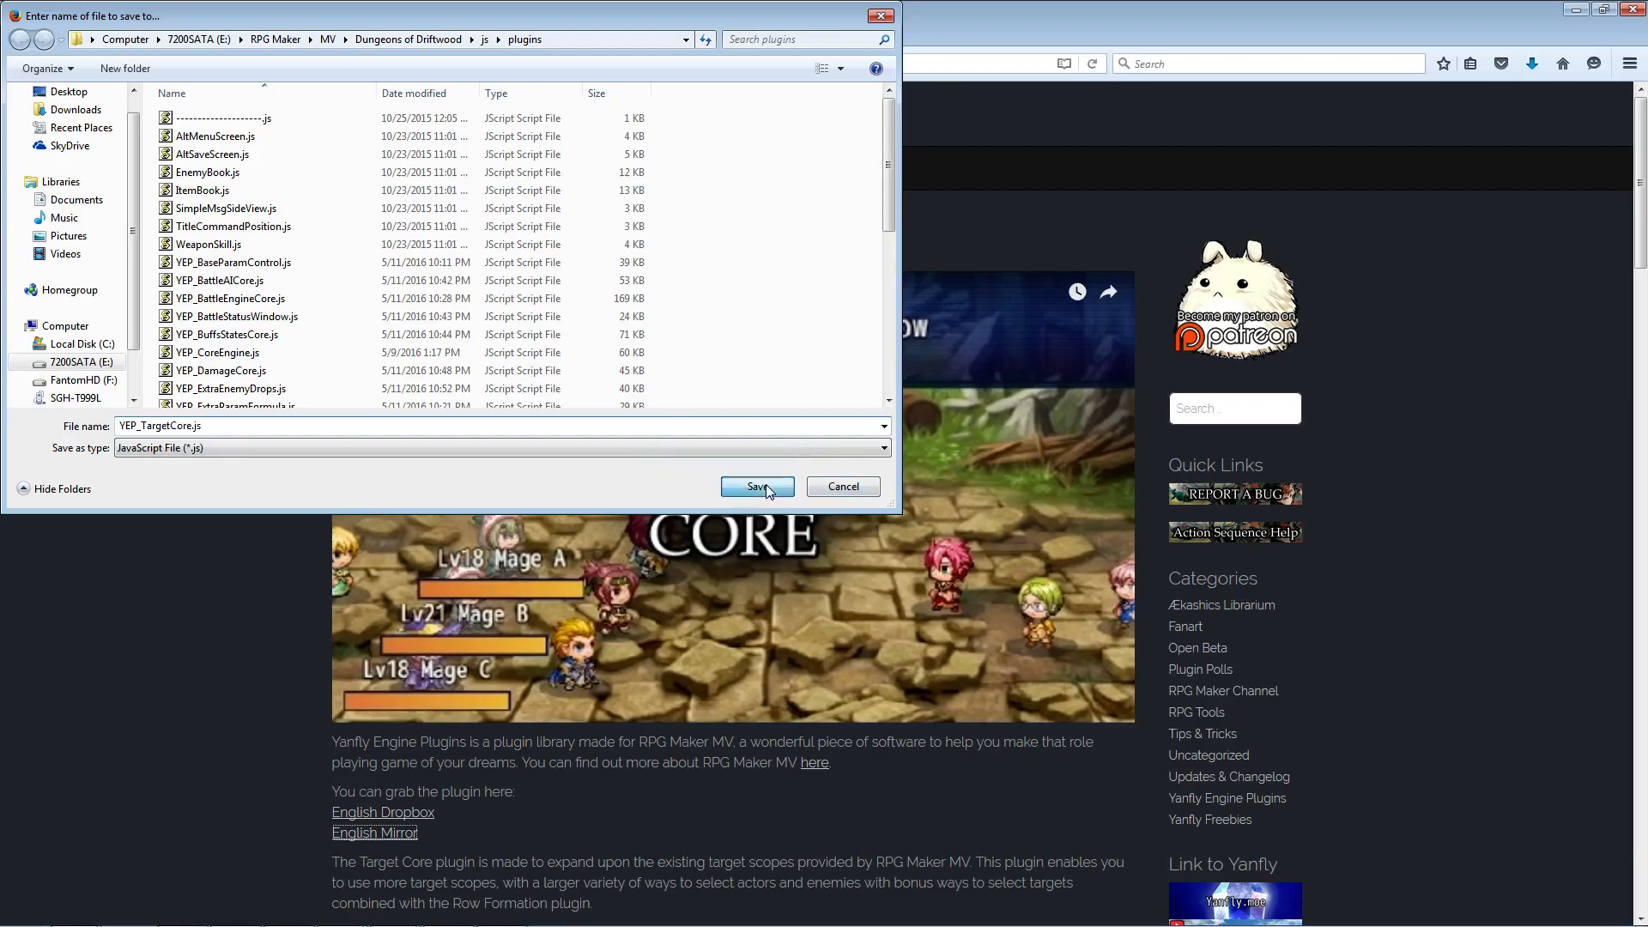
Step: Read through the Target Core page's introduction, its skill and item notetags, and the row-targeting requirements
{"action": "scroll", "coordinate": [664, 627], "scroll_direction": "down", "scroll_amount": 5}
{"action": "scroll", "coordinate": [616, 617], "scroll_direction": "down", "scroll_amount": 5}
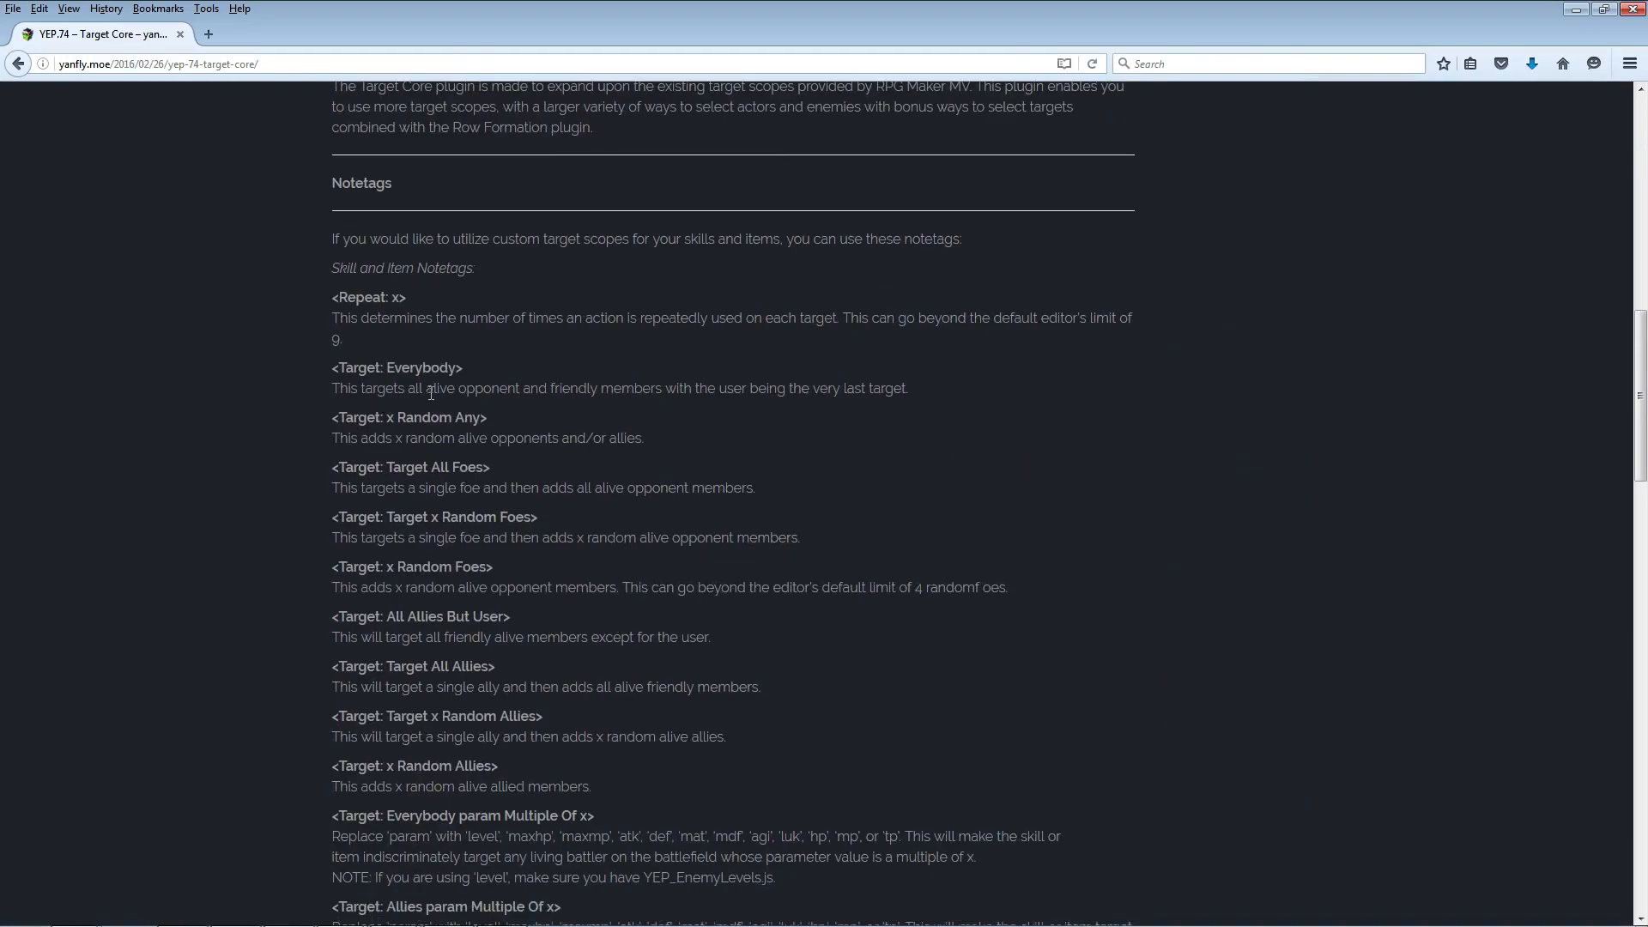
{"action": "scroll", "coordinate": [429, 393], "scroll_direction": "down", "scroll_amount": 3}
{"action": "scroll", "coordinate": [466, 493], "scroll_direction": "down", "scroll_amount": 5}
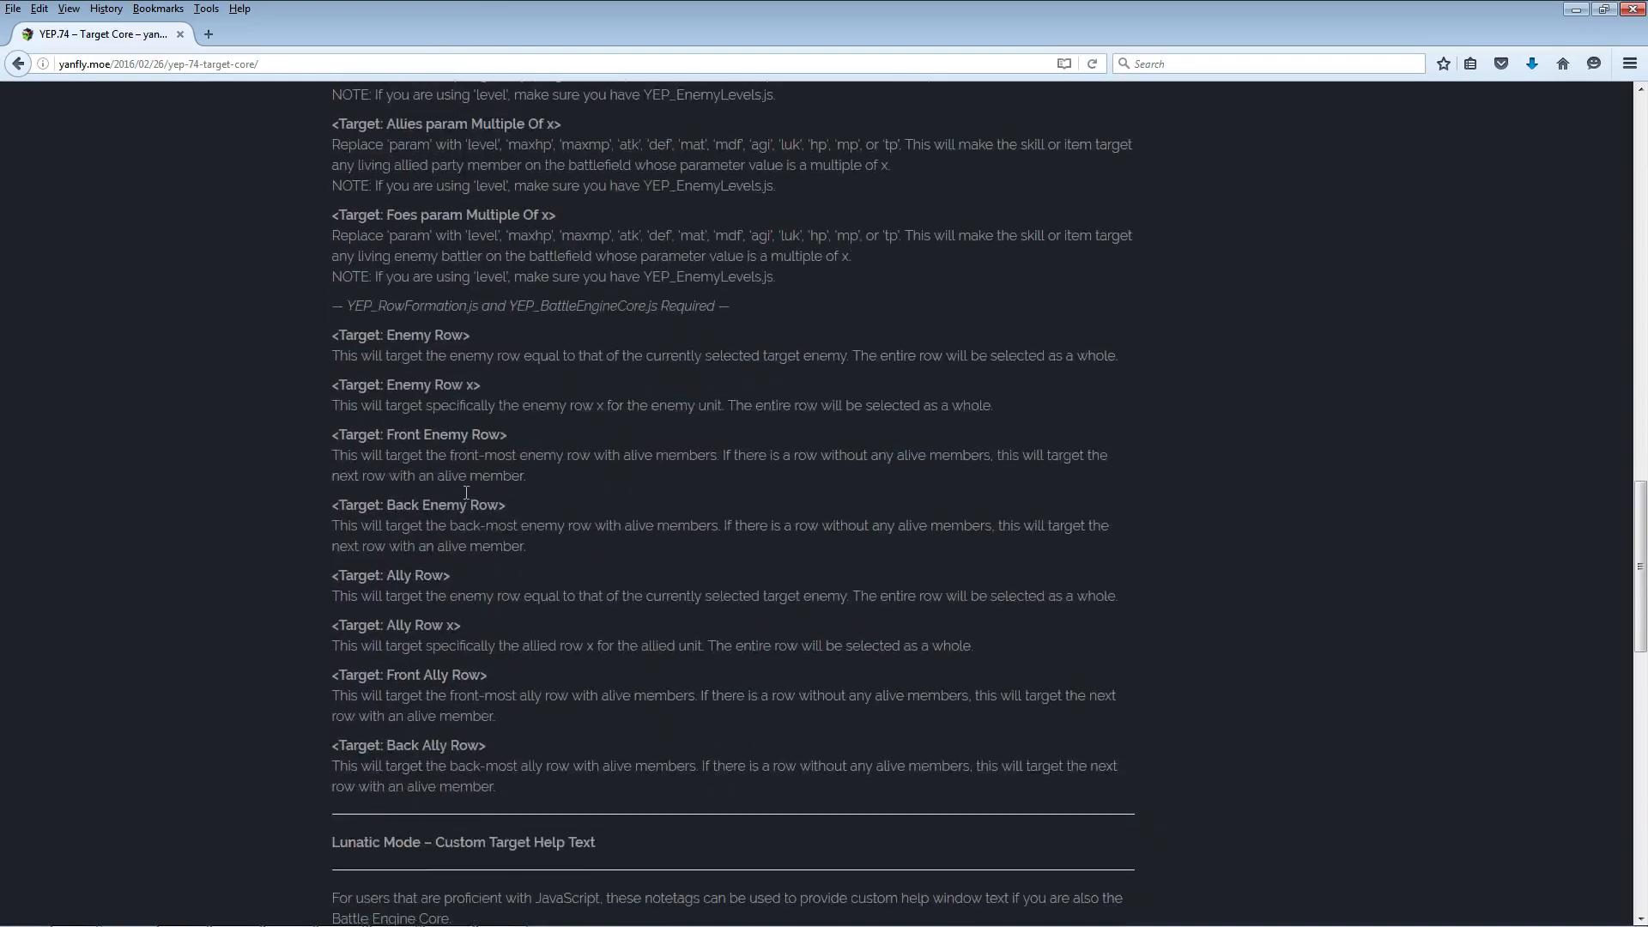
{"action": "scroll", "coordinate": [465, 497], "scroll_direction": "down", "scroll_amount": 4}
{"action": "scroll", "coordinate": [468, 496], "scroll_direction": "up", "scroll_amount": 20}
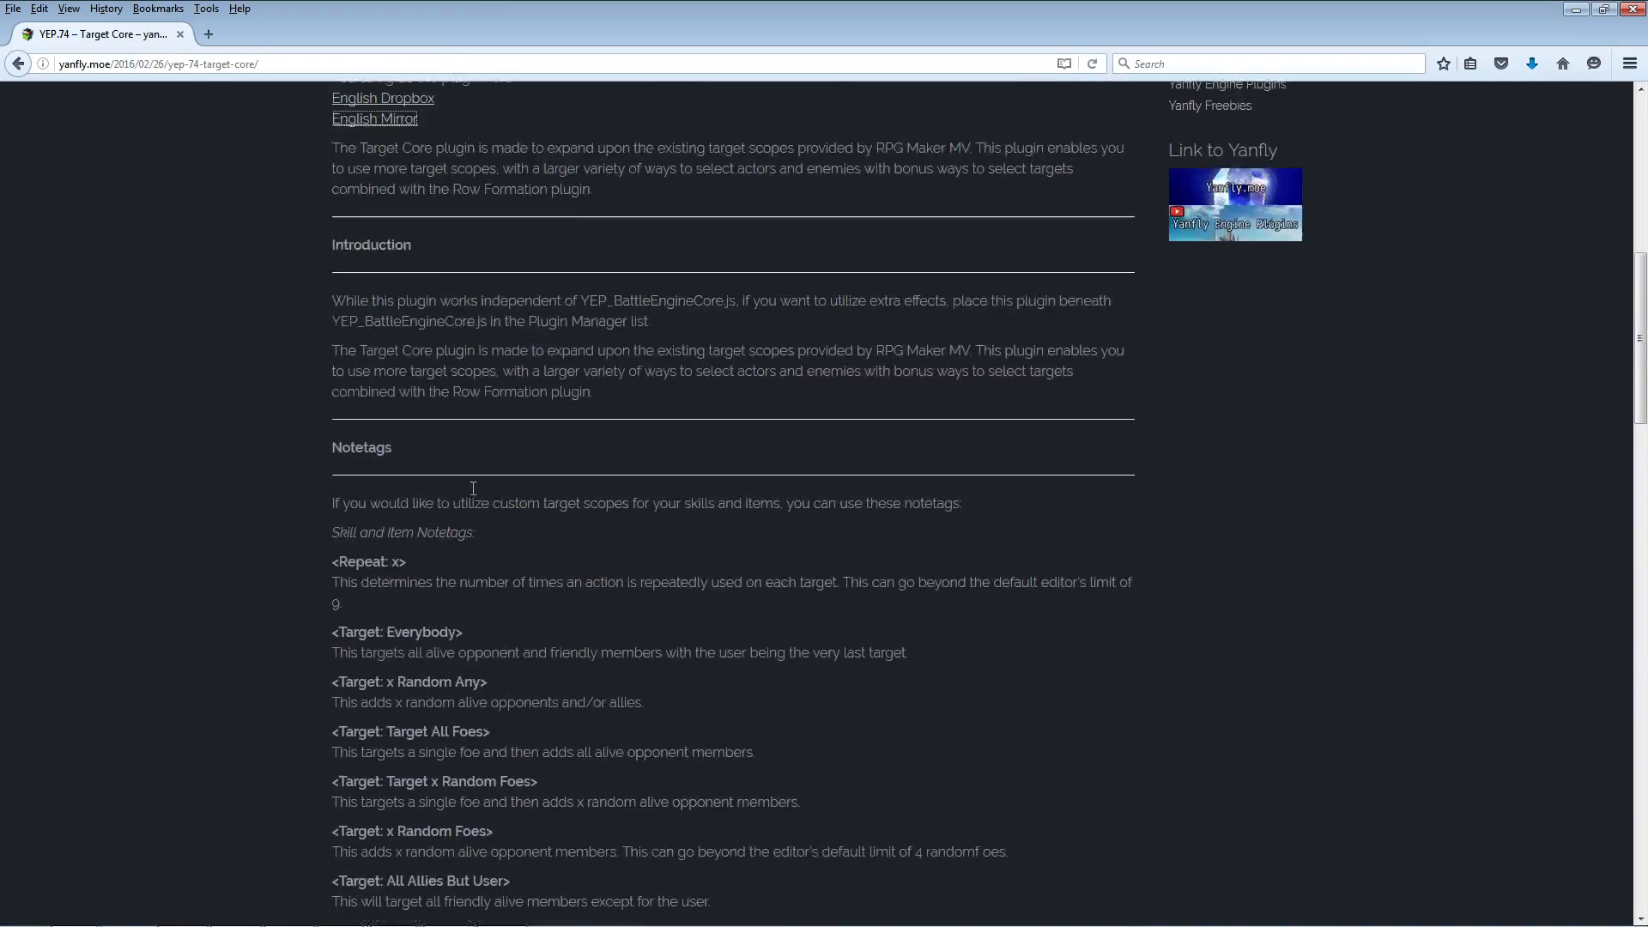
{"action": "scroll", "coordinate": [476, 496], "scroll_direction": "up", "scroll_amount": 1}
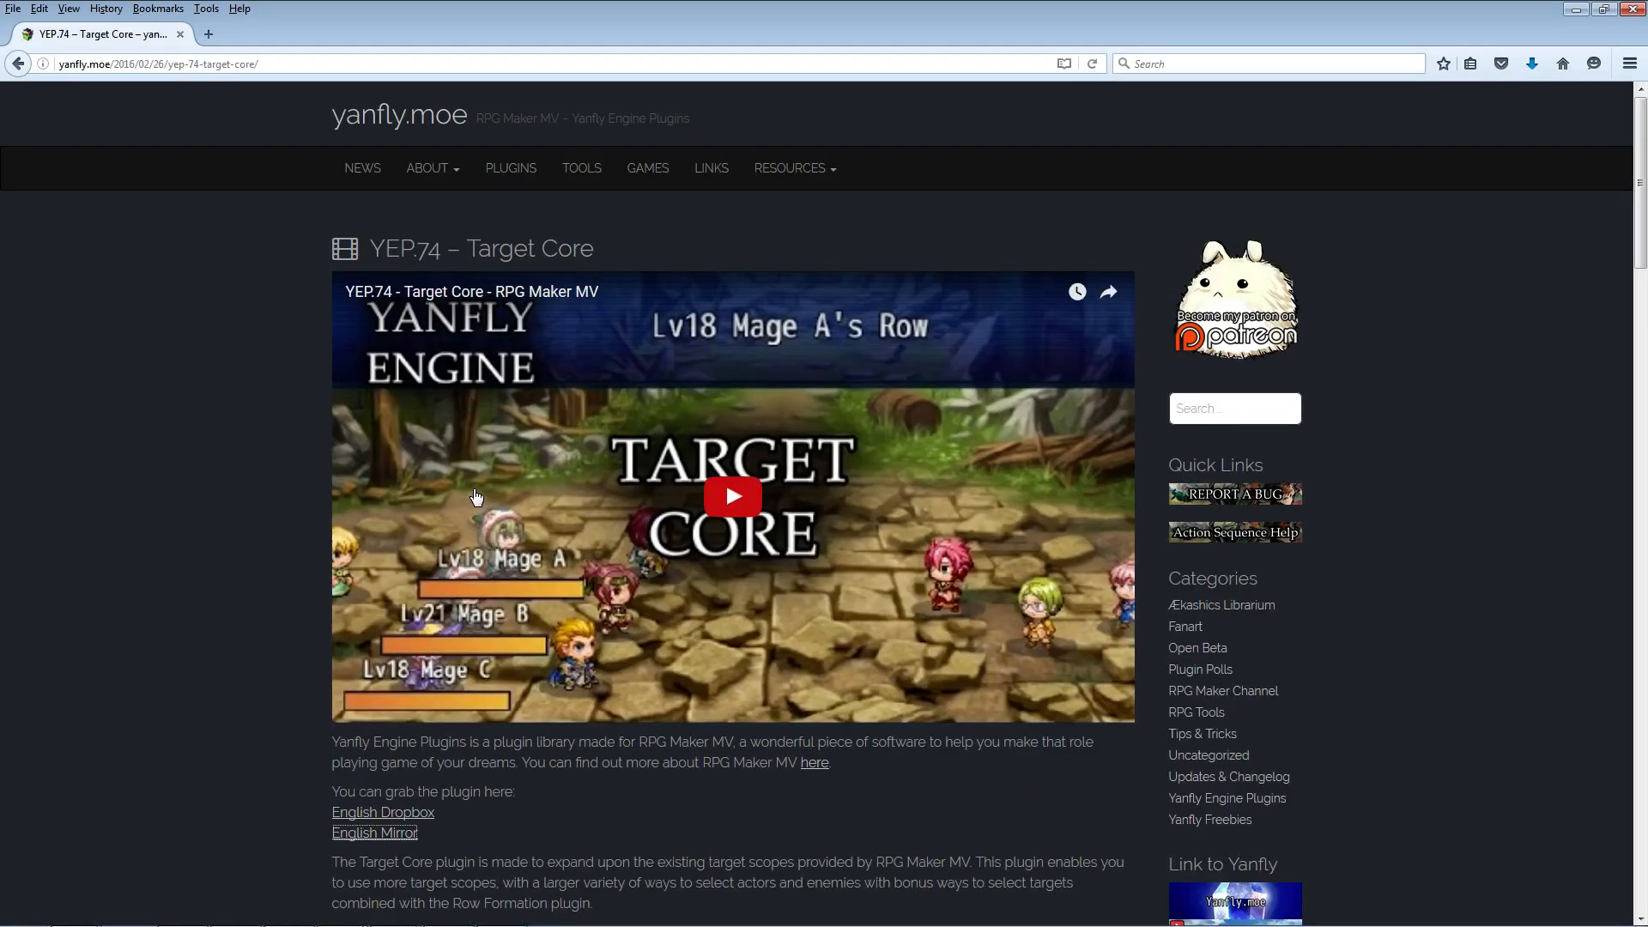
{"action": "scroll", "coordinate": [476, 496], "scroll_direction": "down", "scroll_amount": 1}
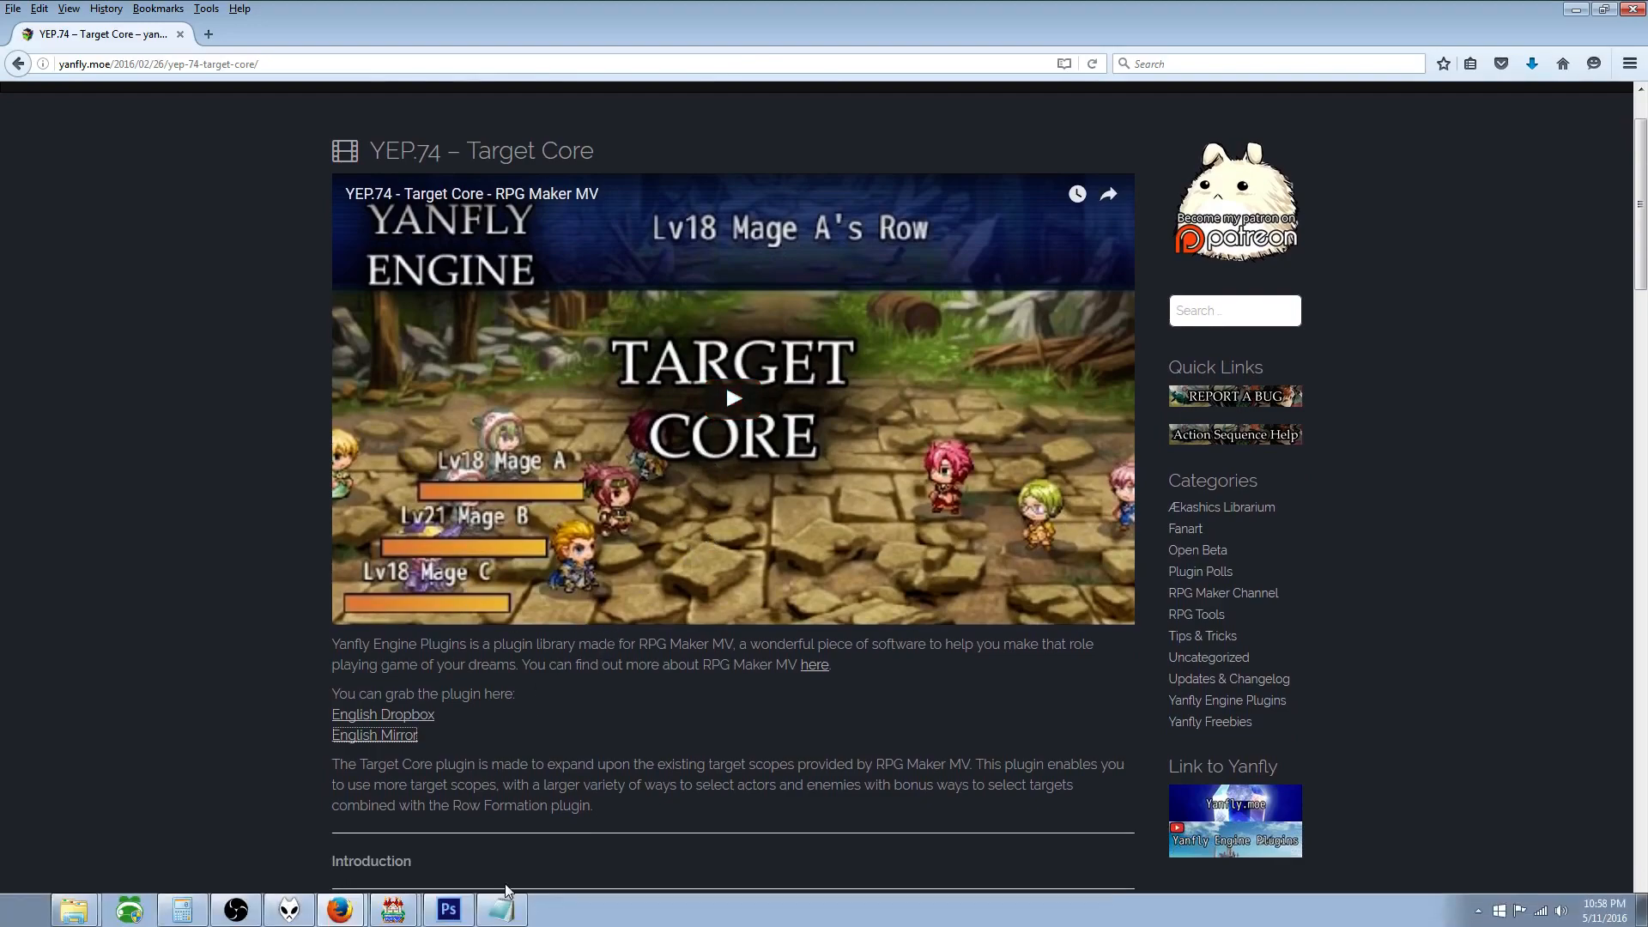
Step: Switch to RPG Maker MV and add YEP_TargetCore with its default parameters as a new plugin entry after YEP_LifeSteal
{"action": "left_click", "coordinate": [409, 912]}
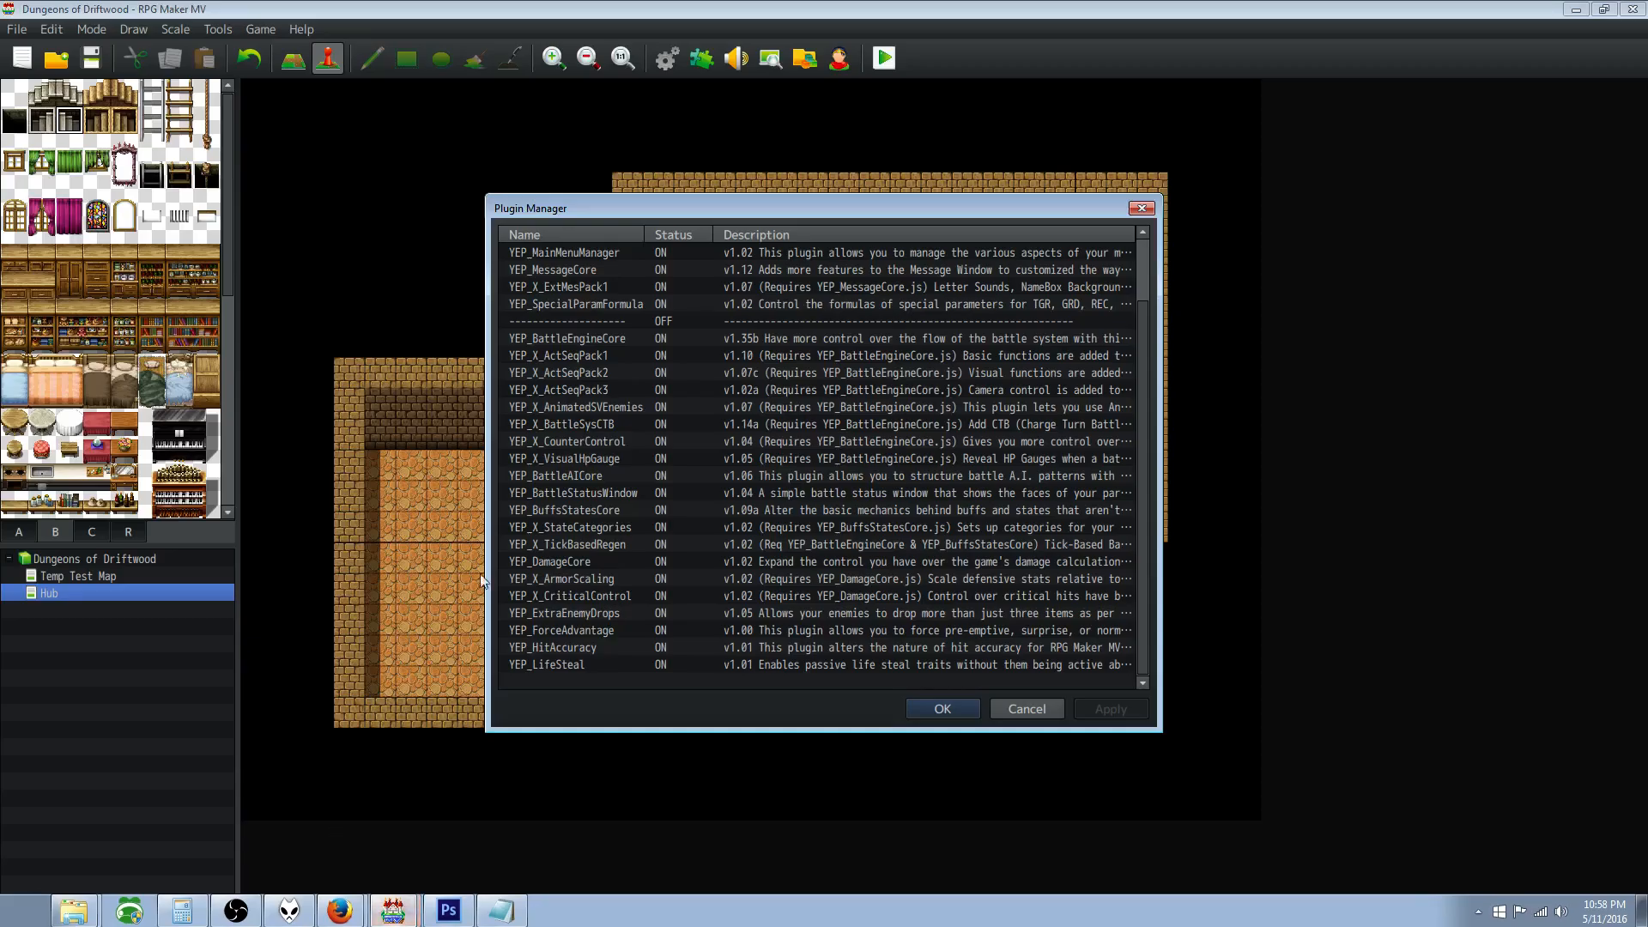
{"action": "left_click", "coordinate": [599, 682]}
{"action": "double_click", "coordinate": [599, 682]}
{"action": "left_click", "coordinate": [738, 343]}
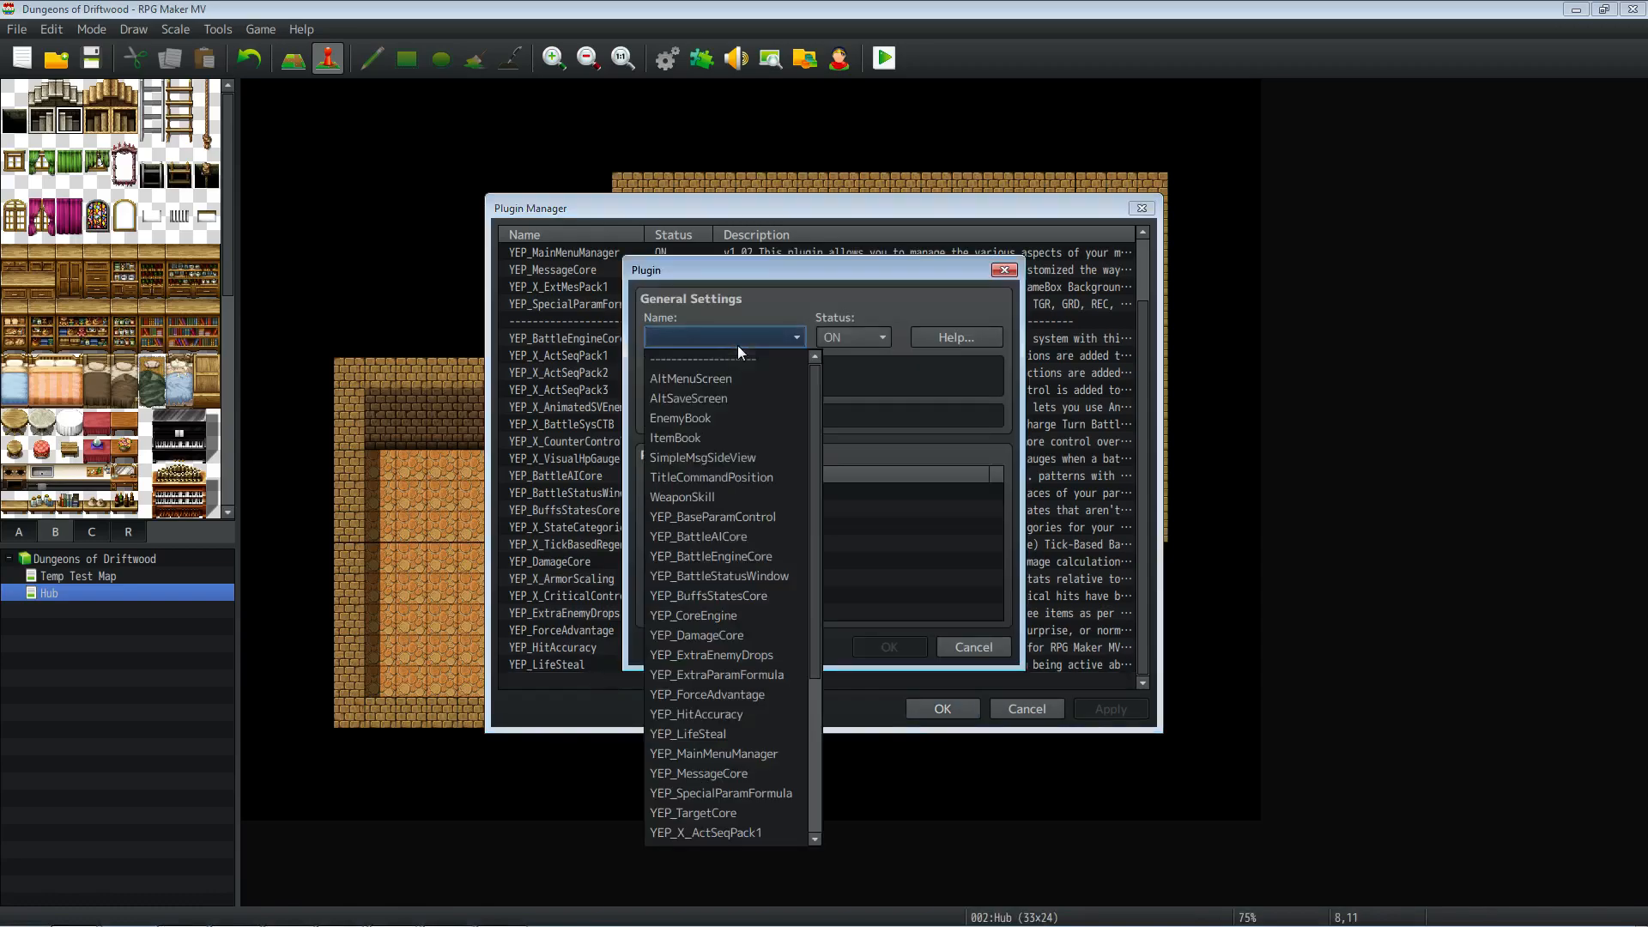
{"action": "scroll", "coordinate": [817, 438], "scroll_direction": "down", "scroll_amount": 2}
{"action": "left_click", "coordinate": [838, 672]}
{"action": "left_click", "coordinate": [726, 337]}
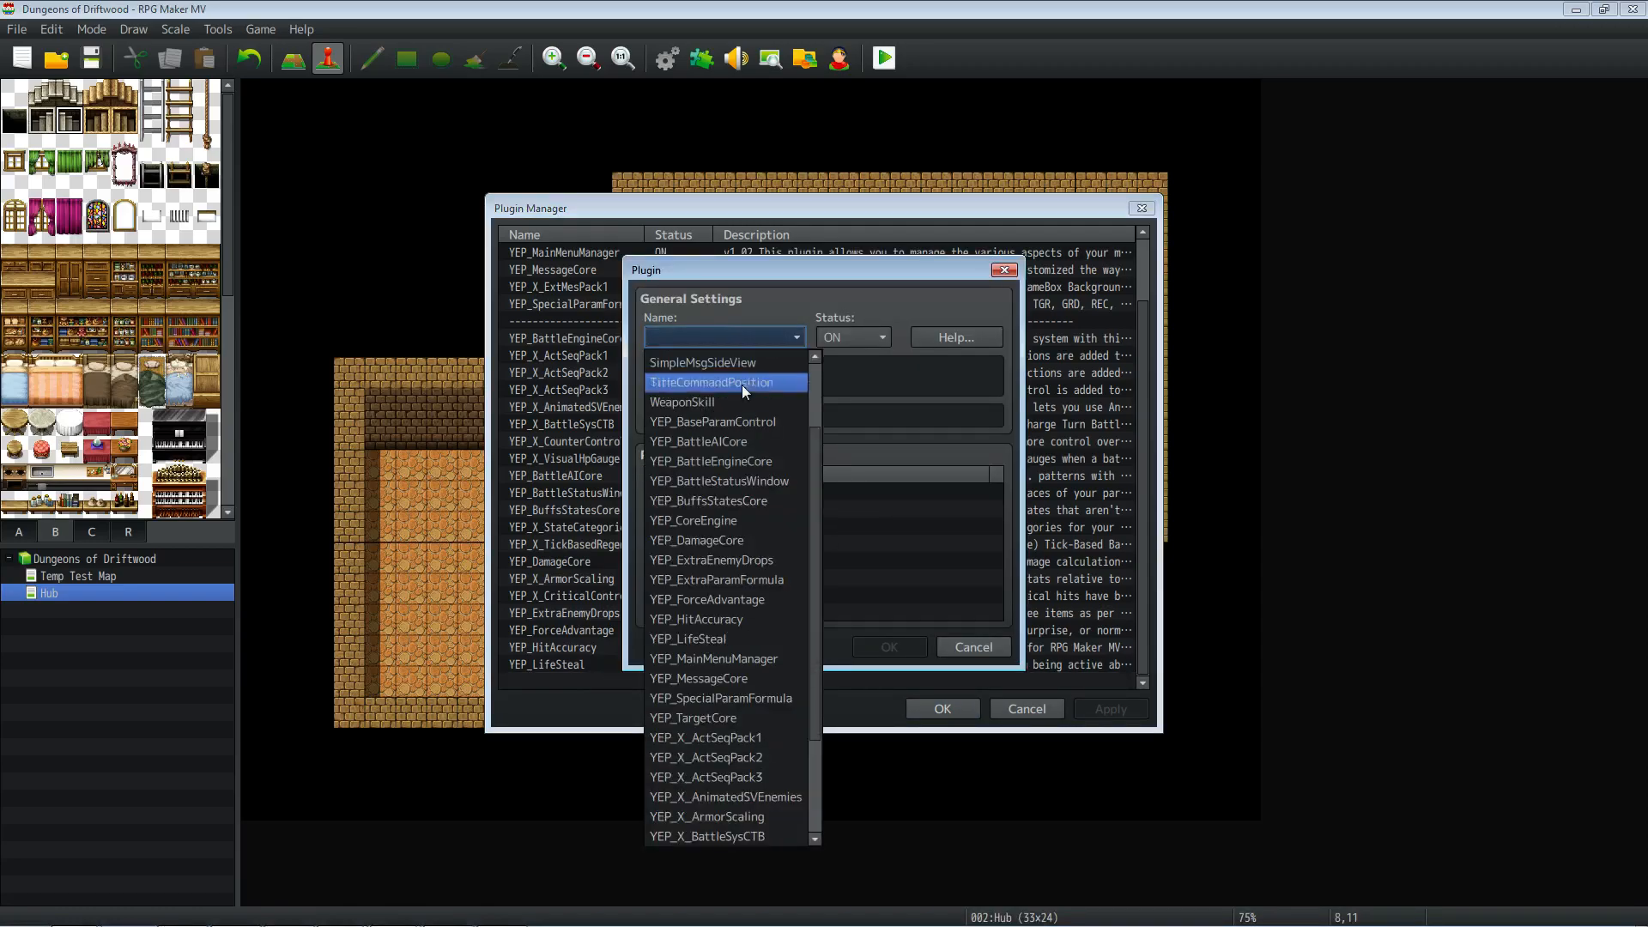
{"action": "left_click", "coordinate": [735, 719]}
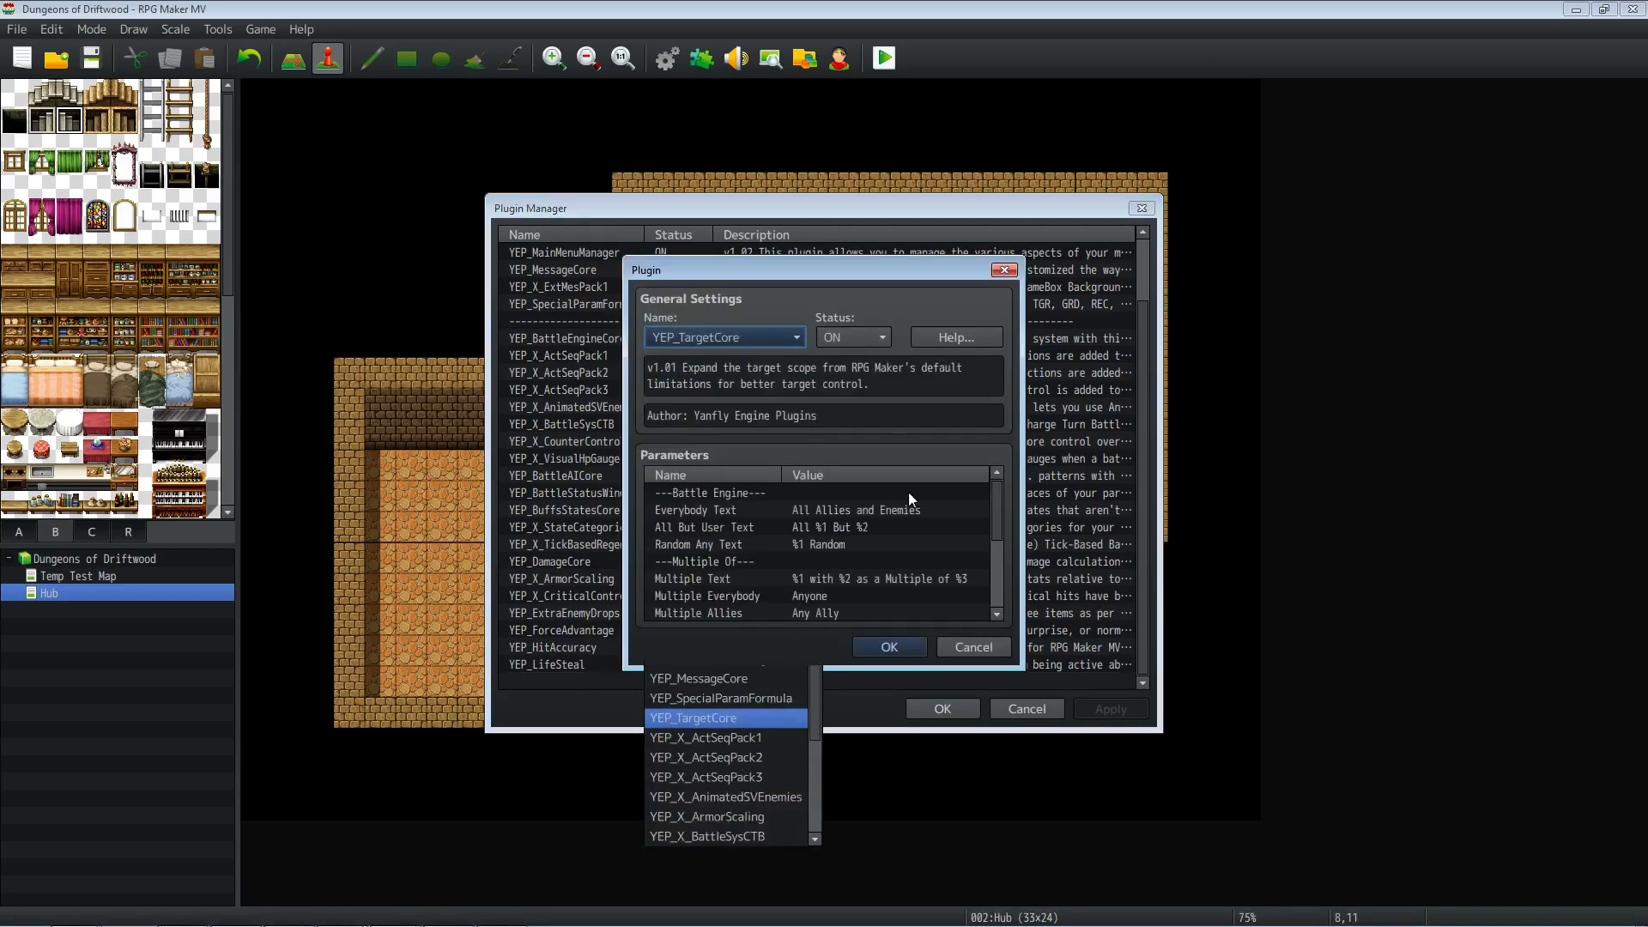
{"action": "left_click", "coordinate": [888, 647]}
Step: Apply the plugin list changes, close the Plugin Manager and save the project
{"action": "left_click", "coordinate": [1095, 707]}
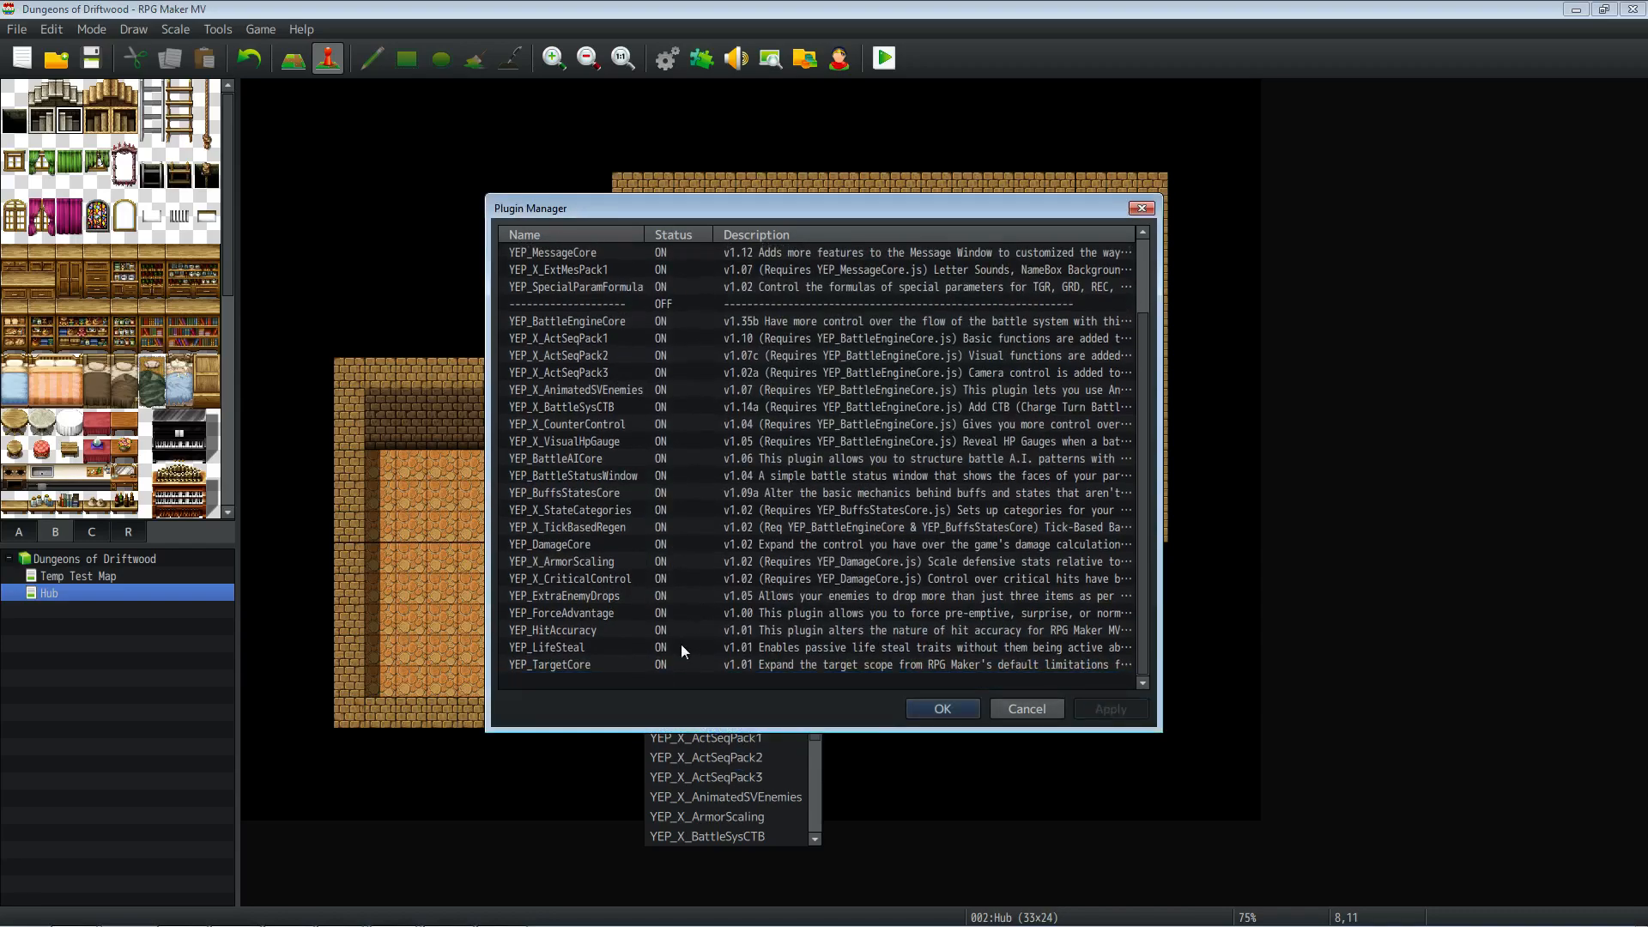
{"action": "left_click", "coordinate": [919, 706]}
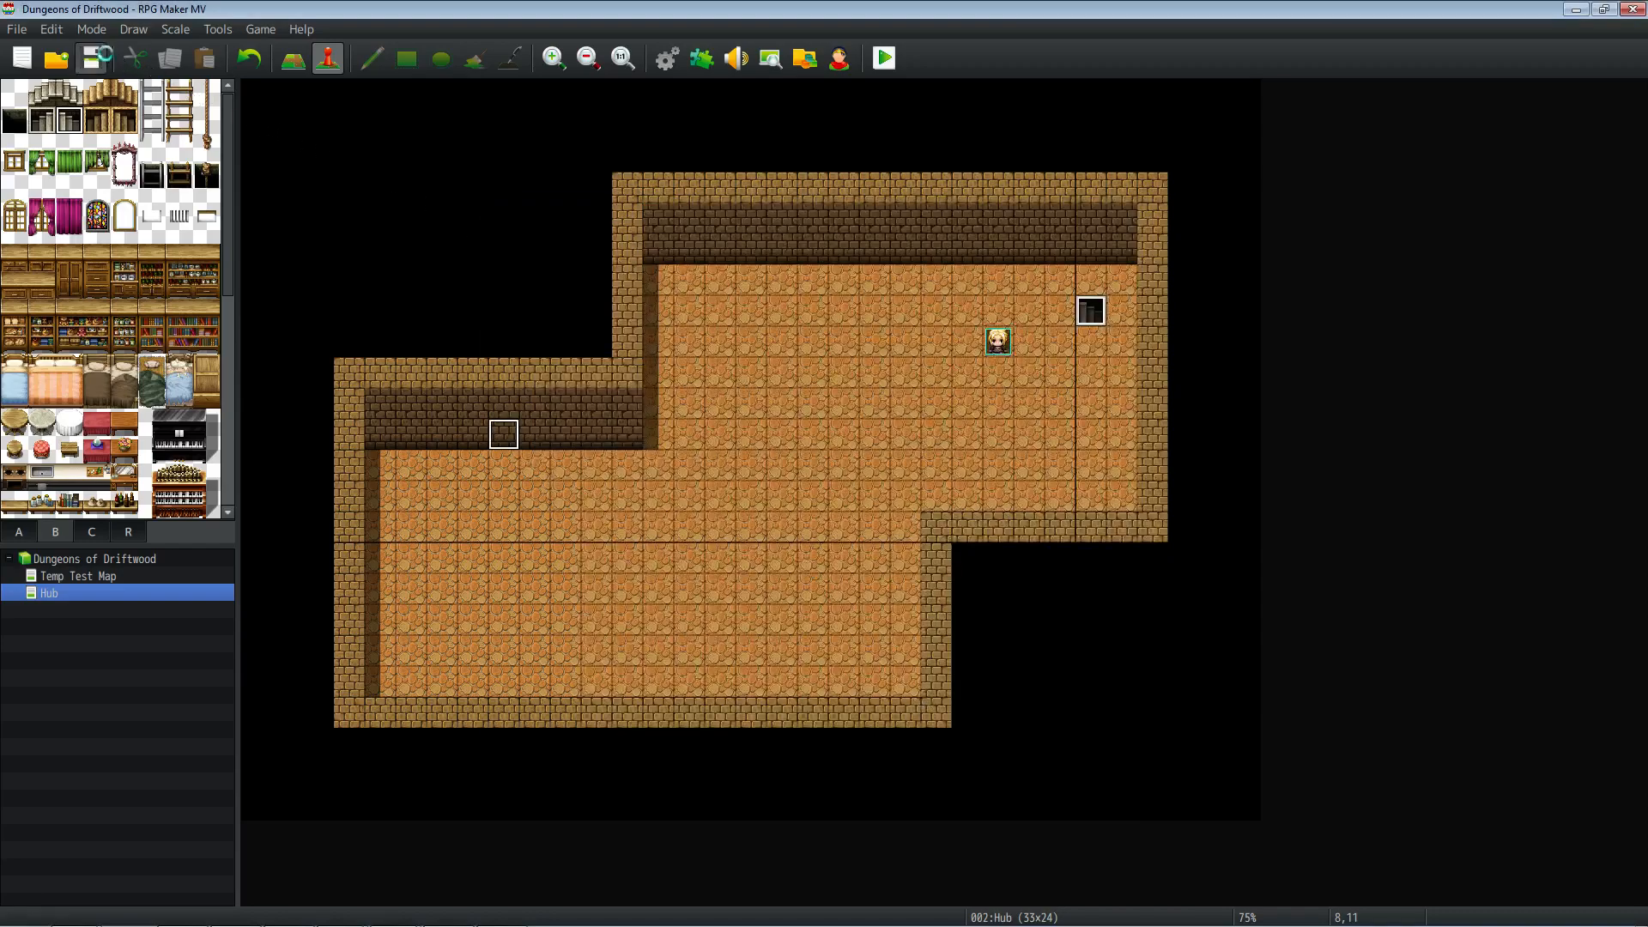
{"action": "left_click", "coordinate": [91, 58]}
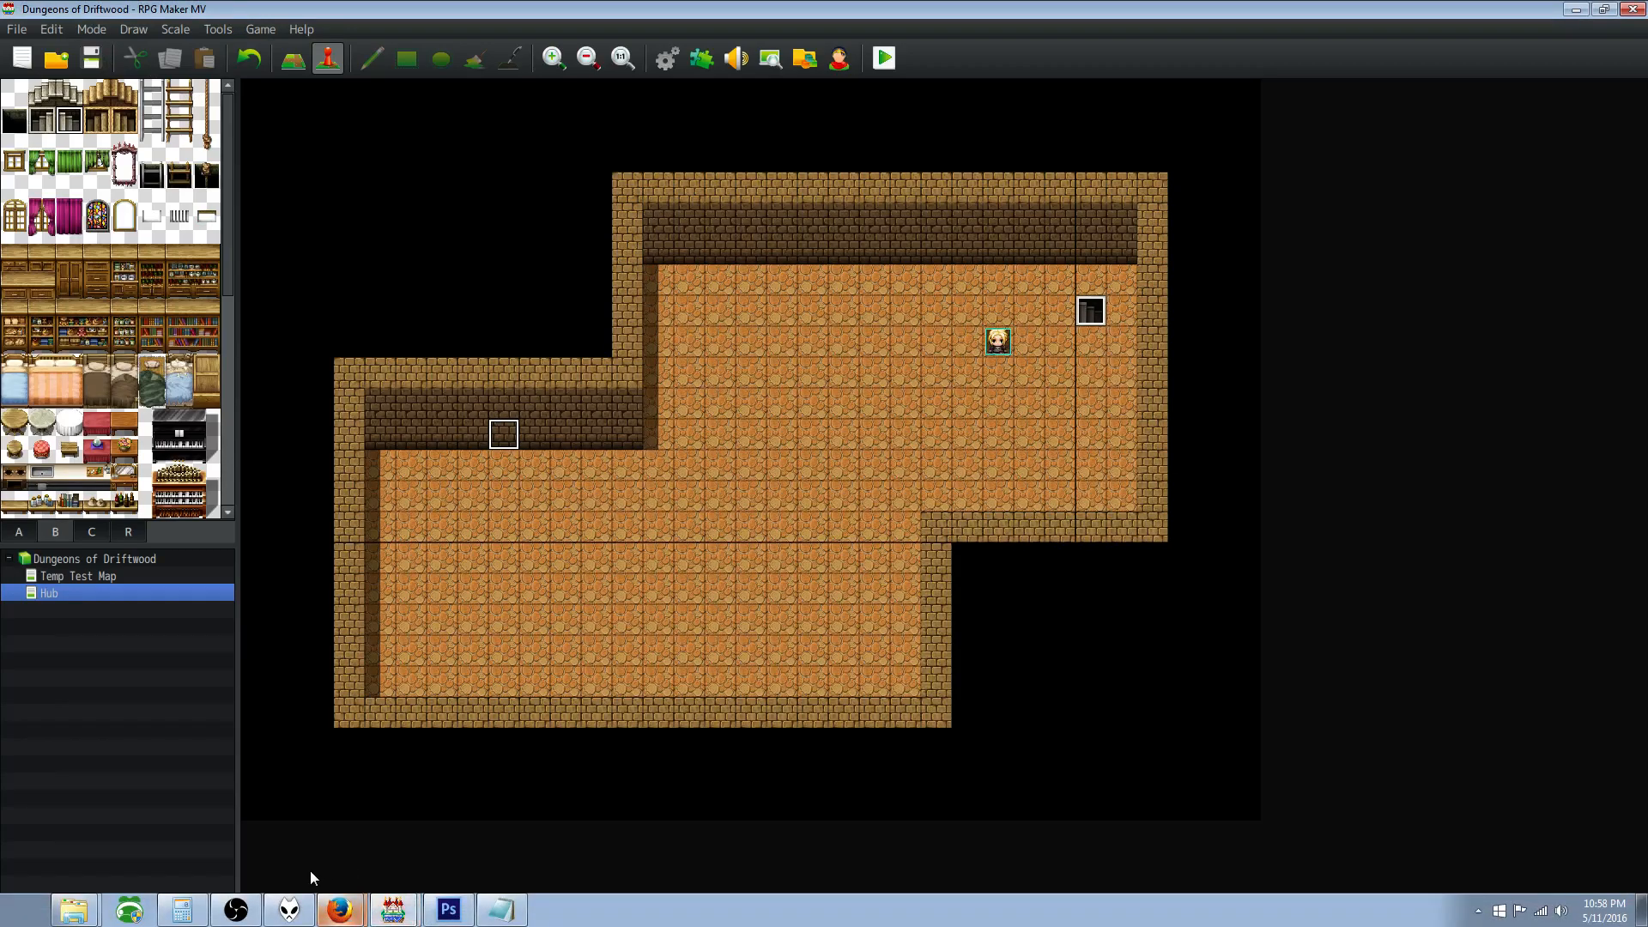
Step: Switch to Firefox and look over the Target Core plugin page again
{"action": "left_click", "coordinate": [339, 910]}
{"action": "scroll", "coordinate": [788, 533], "scroll_direction": "down", "scroll_amount": 5}
{"action": "scroll", "coordinate": [773, 528], "scroll_direction": "up", "scroll_amount": 10}
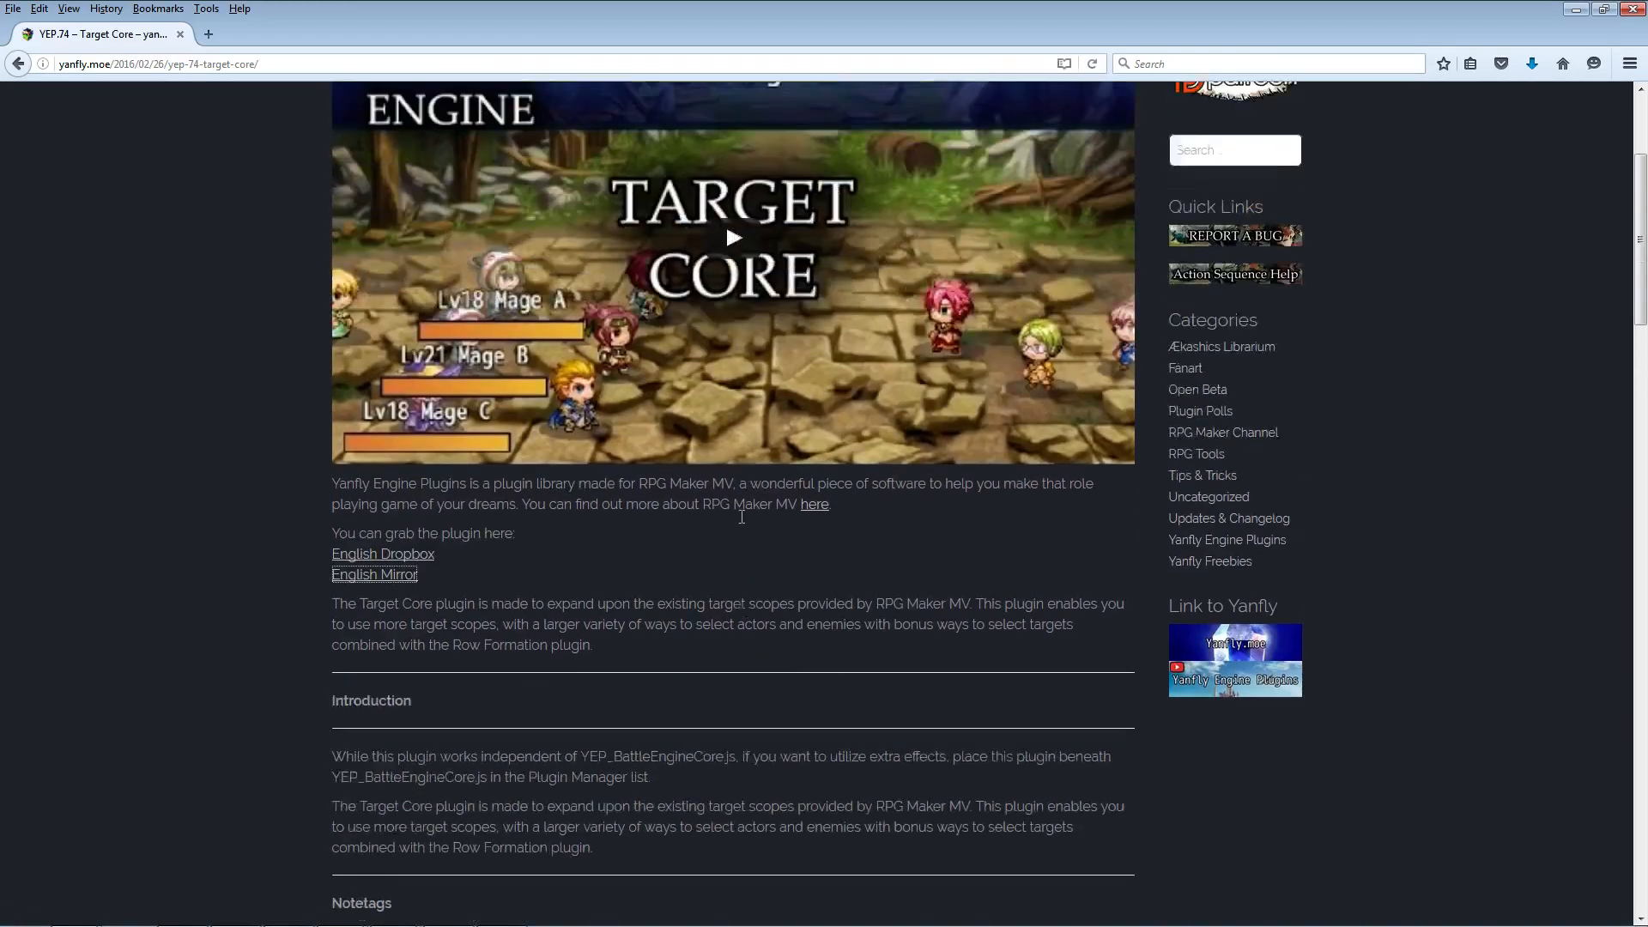
Step: Open the Area of Effect plugin page on yanfly.moe and save YEP_X_AreaOfEffect.js from the English Mirror into the project's js/plugins folder
{"action": "left_click", "coordinate": [18, 65]}
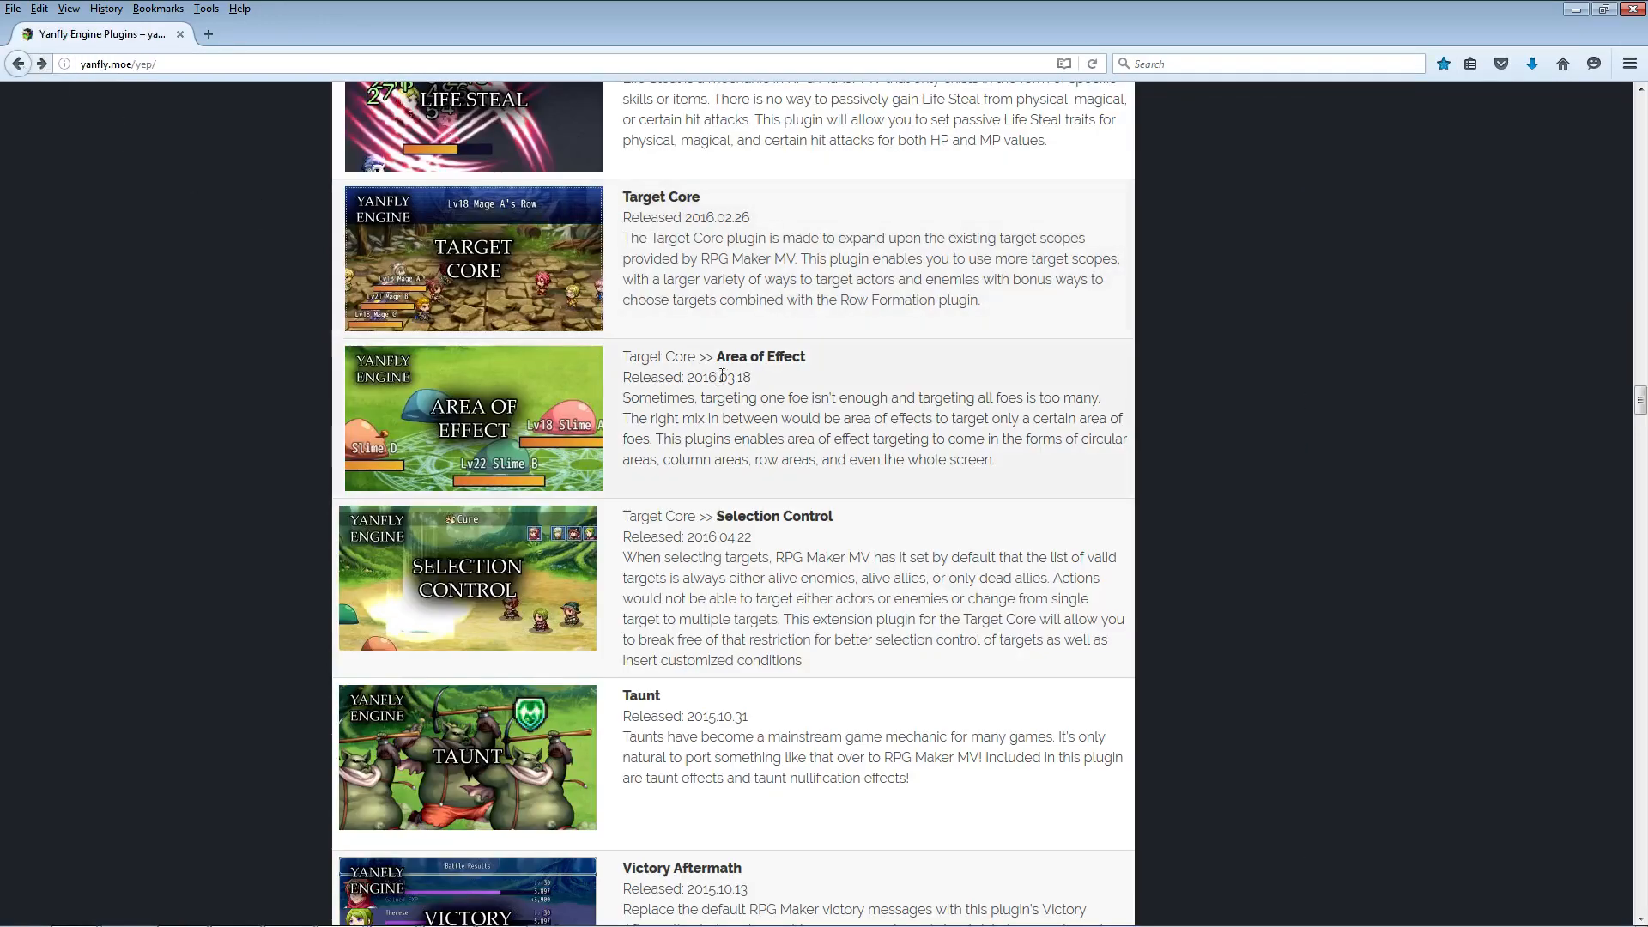
{"action": "left_click", "coordinate": [515, 416]}
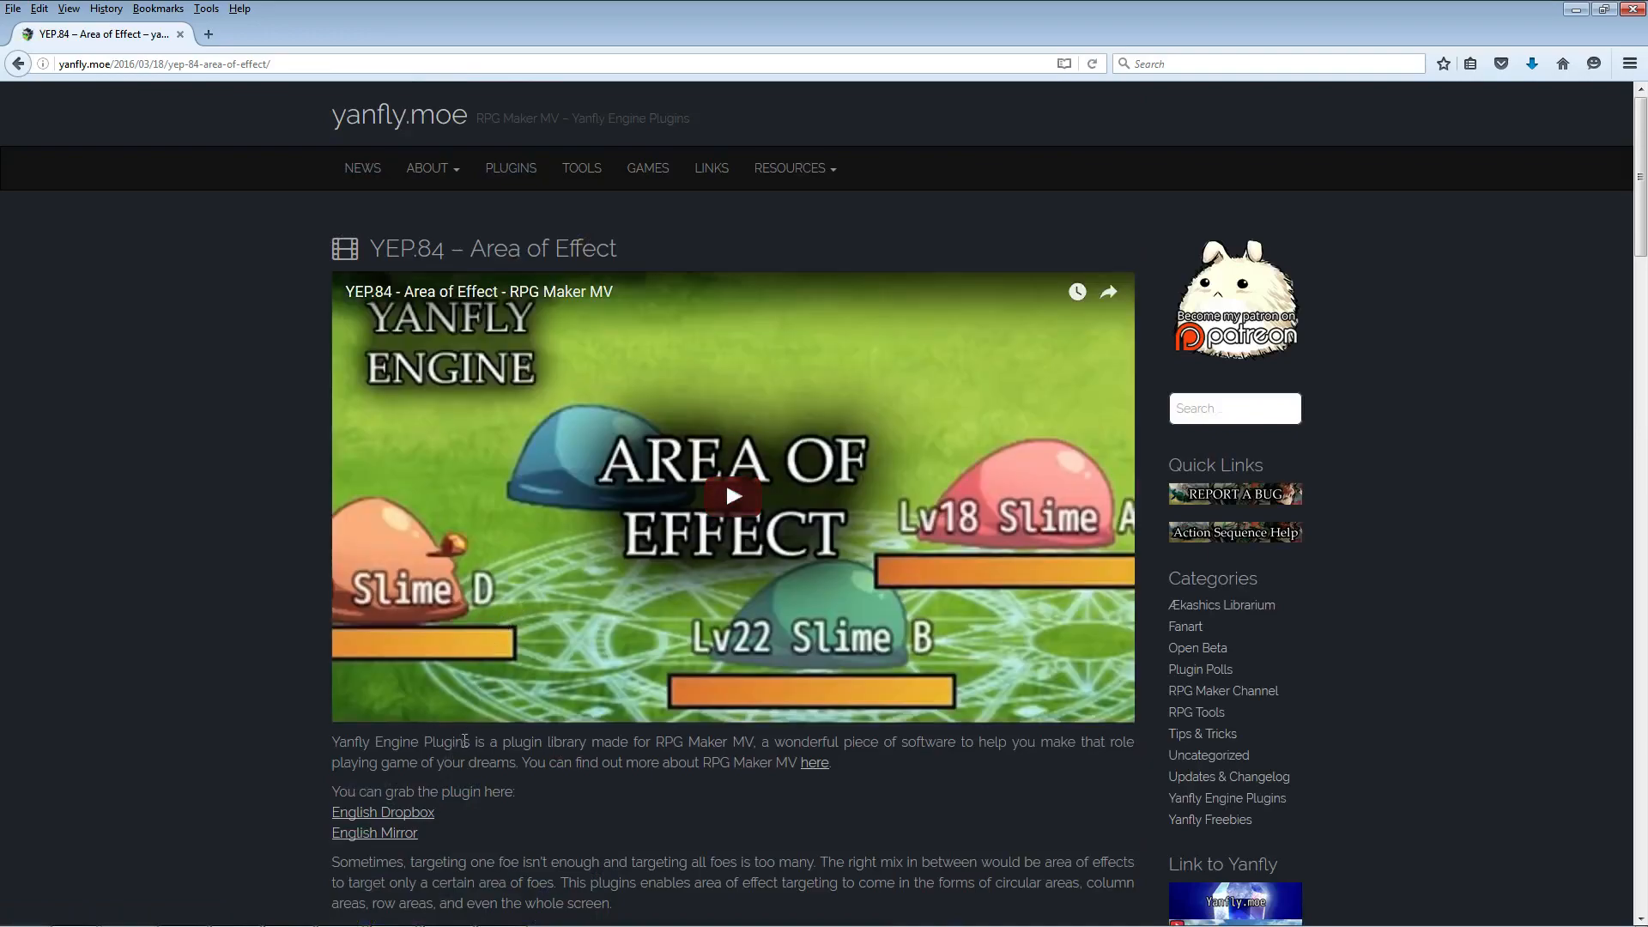
{"action": "scroll", "coordinate": [587, 644], "scroll_direction": "down", "scroll_amount": 2}
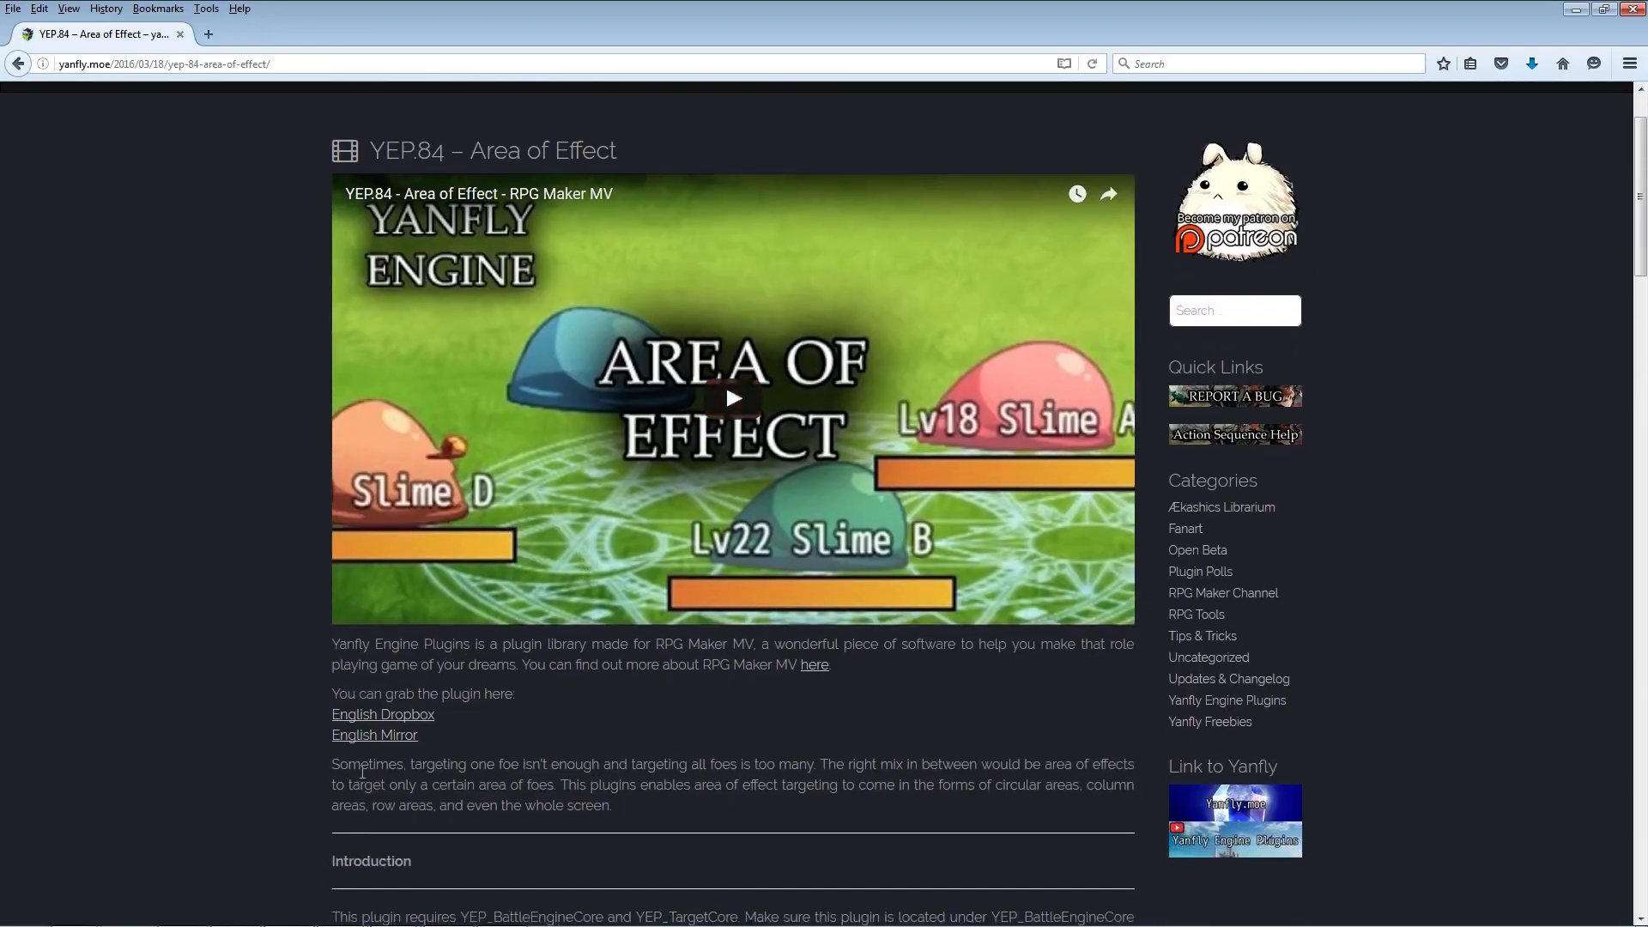
{"action": "right_click", "coordinate": [404, 742]}
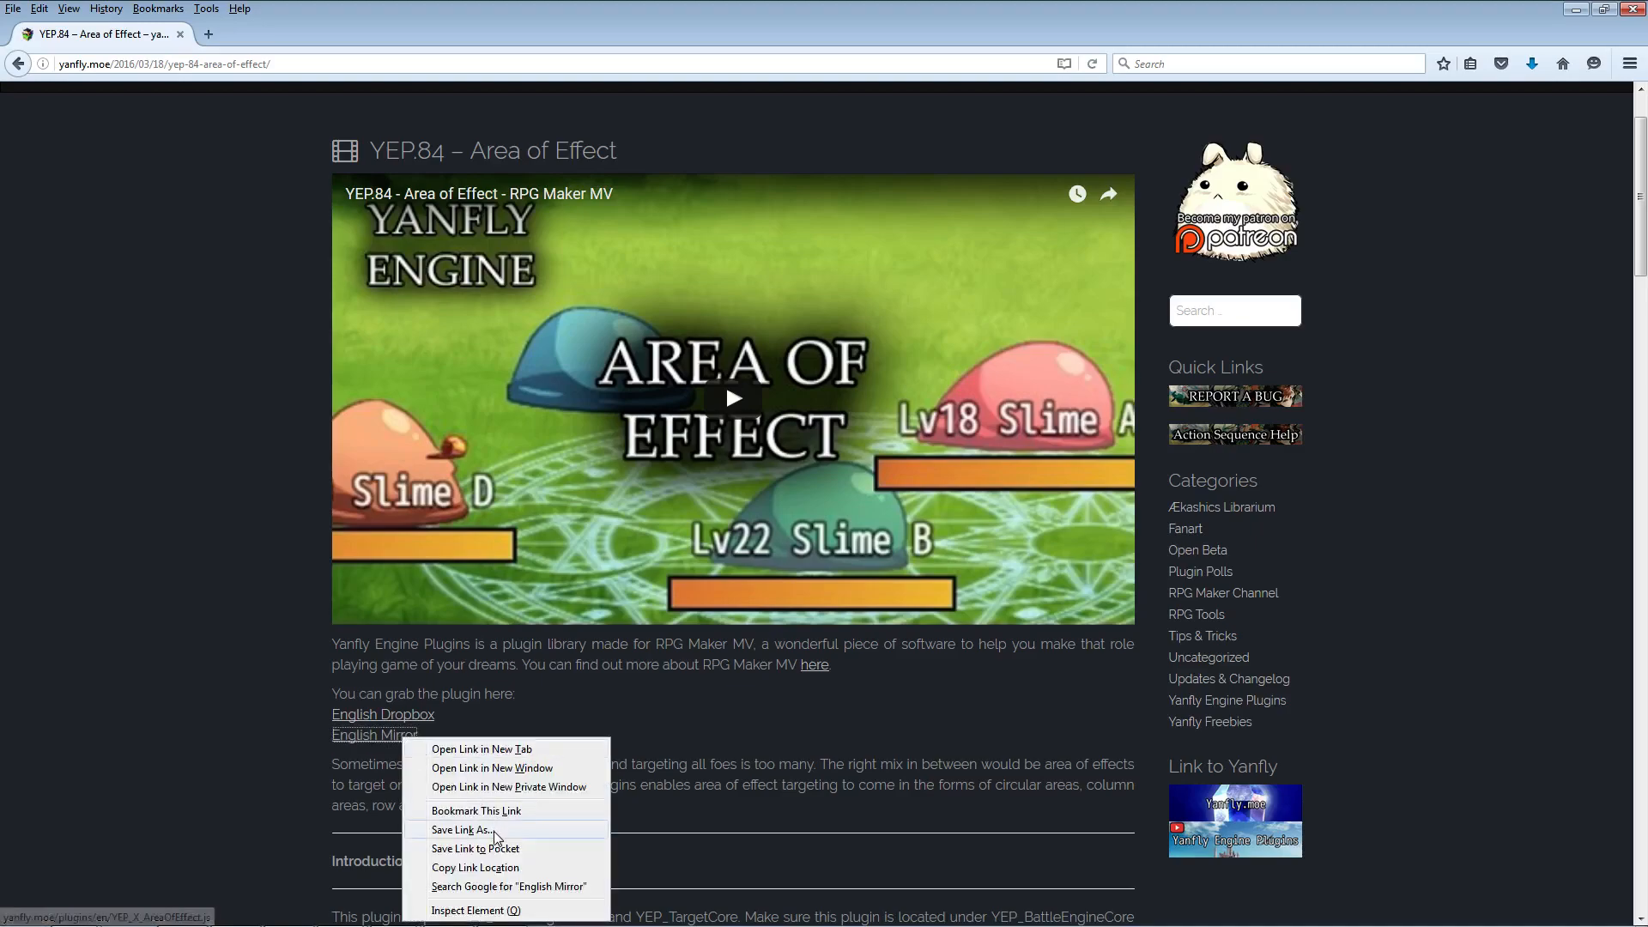
{"action": "left_click", "coordinate": [496, 837]}
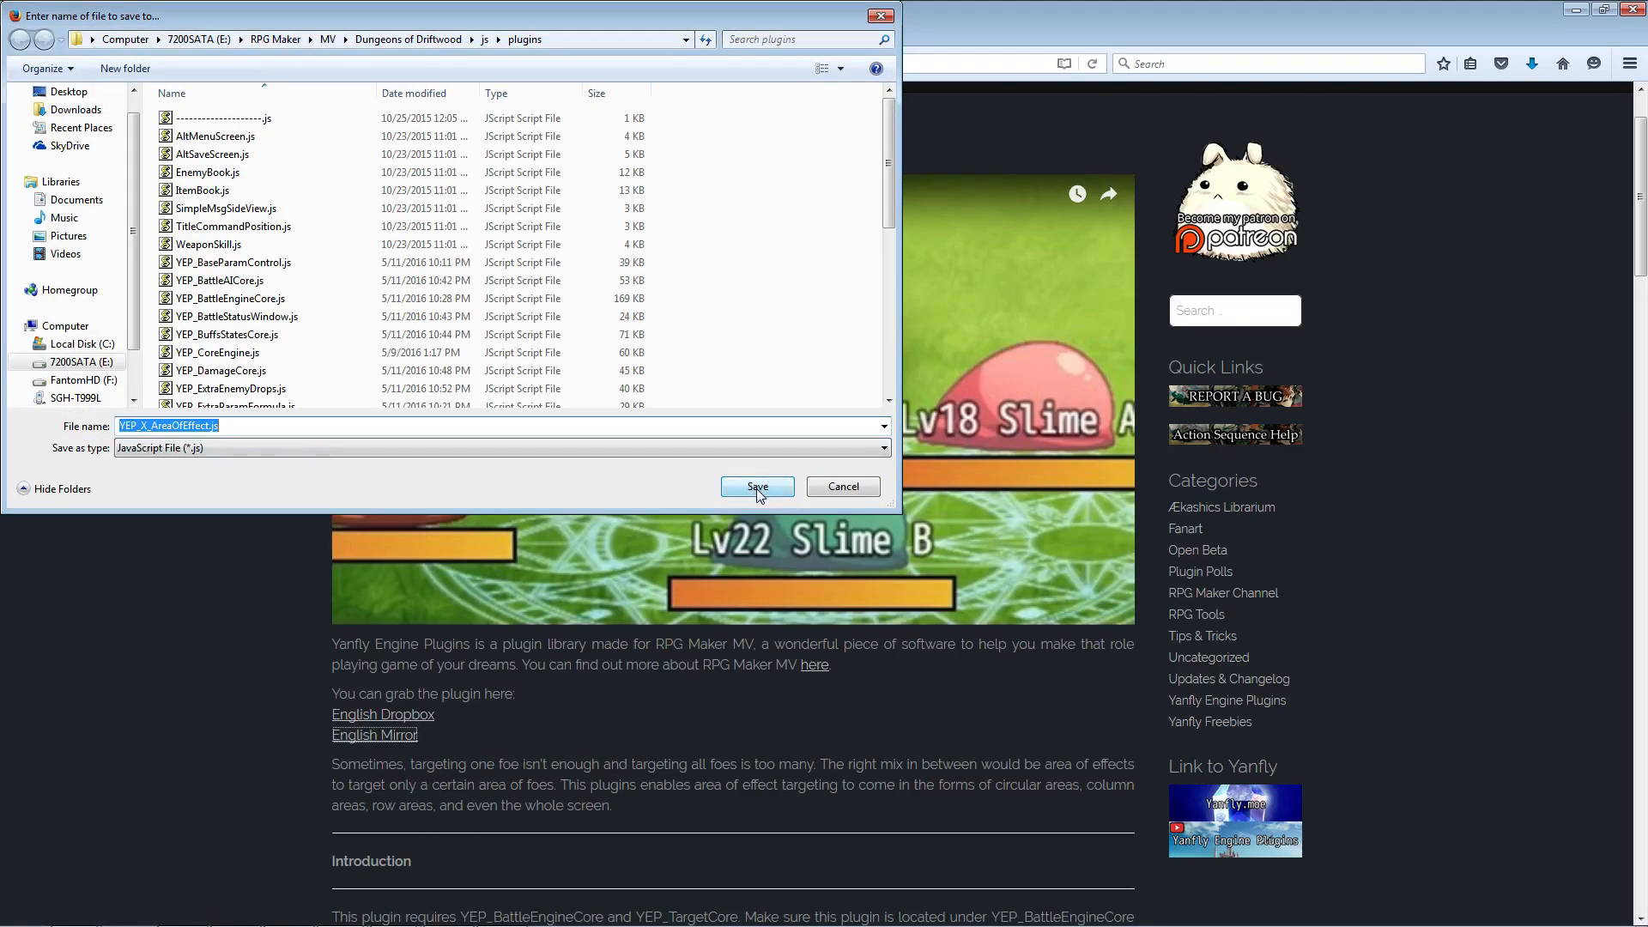
{"action": "left_click", "coordinate": [758, 487]}
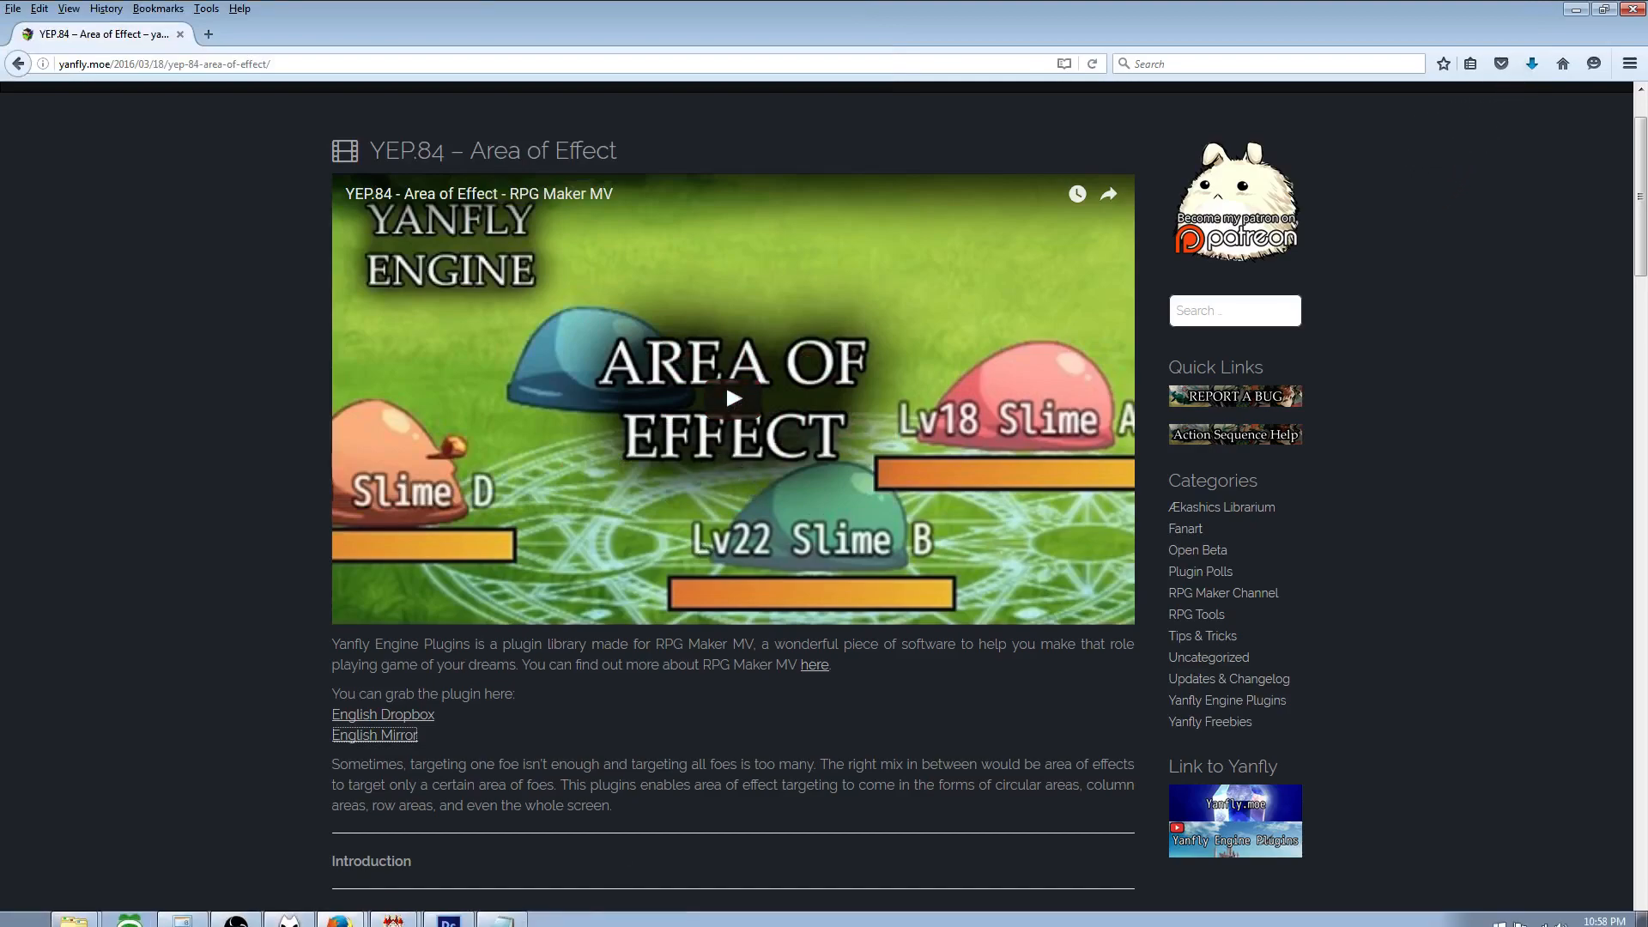
Step: Switch to RPG Maker MV and choose YEP_X_AreaOfEffect for a new Plugin Manager entry below YEP_TargetCore
{"action": "left_click", "coordinate": [393, 910]}
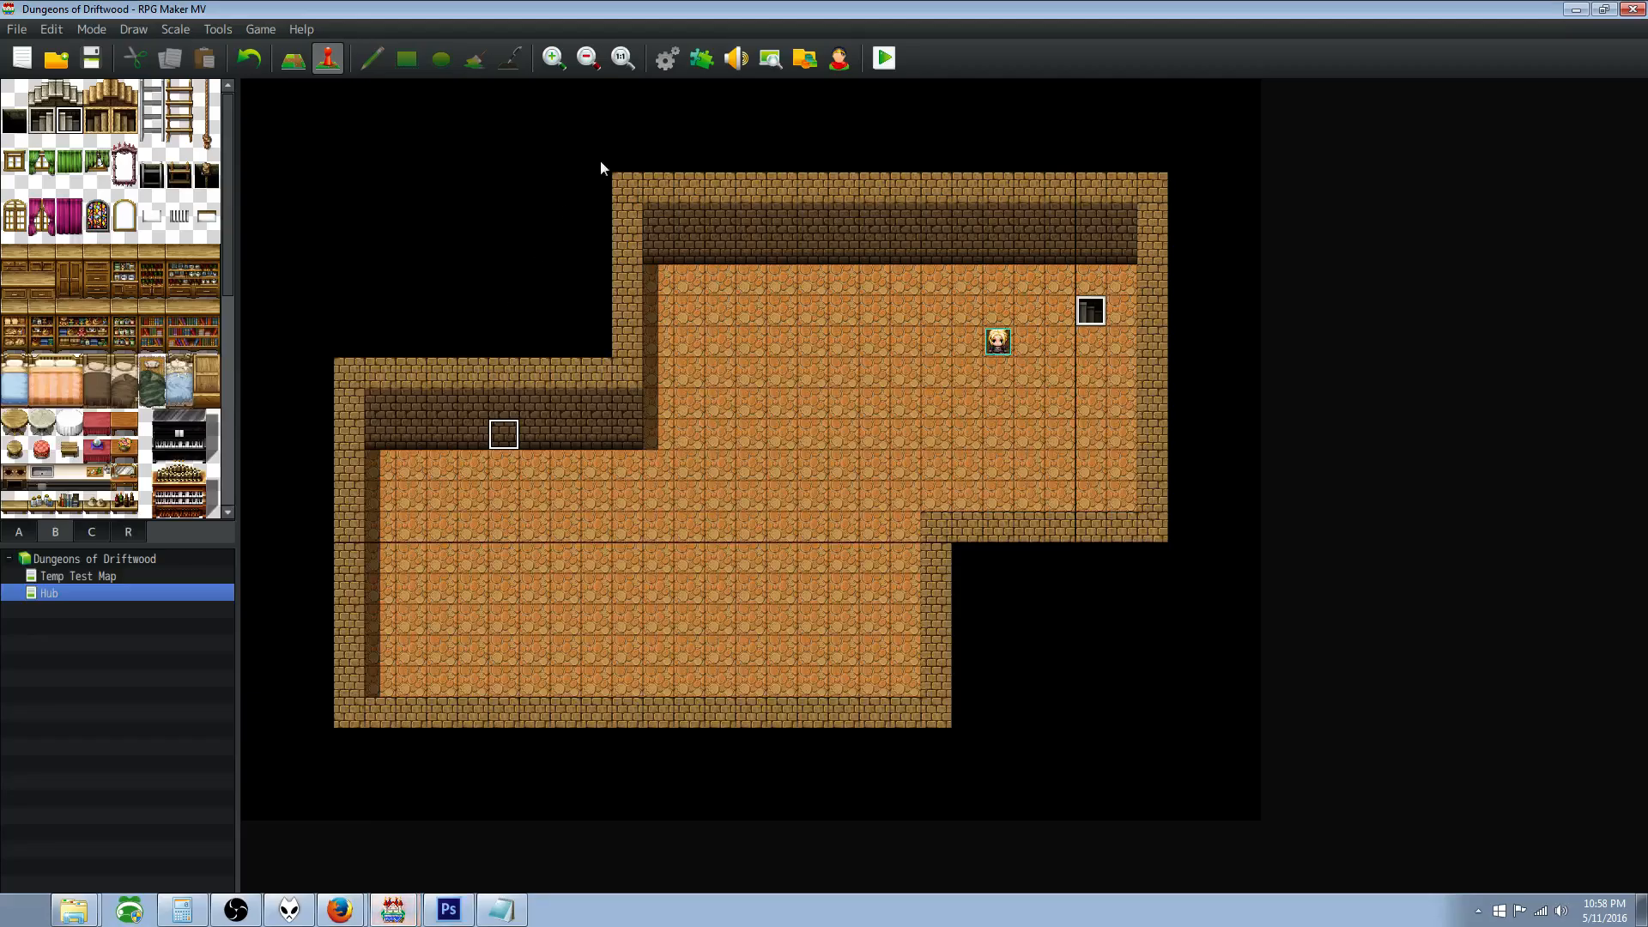
{"action": "left_click", "coordinate": [702, 58]}
{"action": "scroll", "coordinate": [646, 554], "scroll_direction": "down", "scroll_amount": 2}
{"action": "double_click", "coordinate": [585, 678]}
{"action": "left_click", "coordinate": [739, 337]}
{"action": "scroll", "coordinate": [779, 595], "scroll_direction": "down", "scroll_amount": 4}
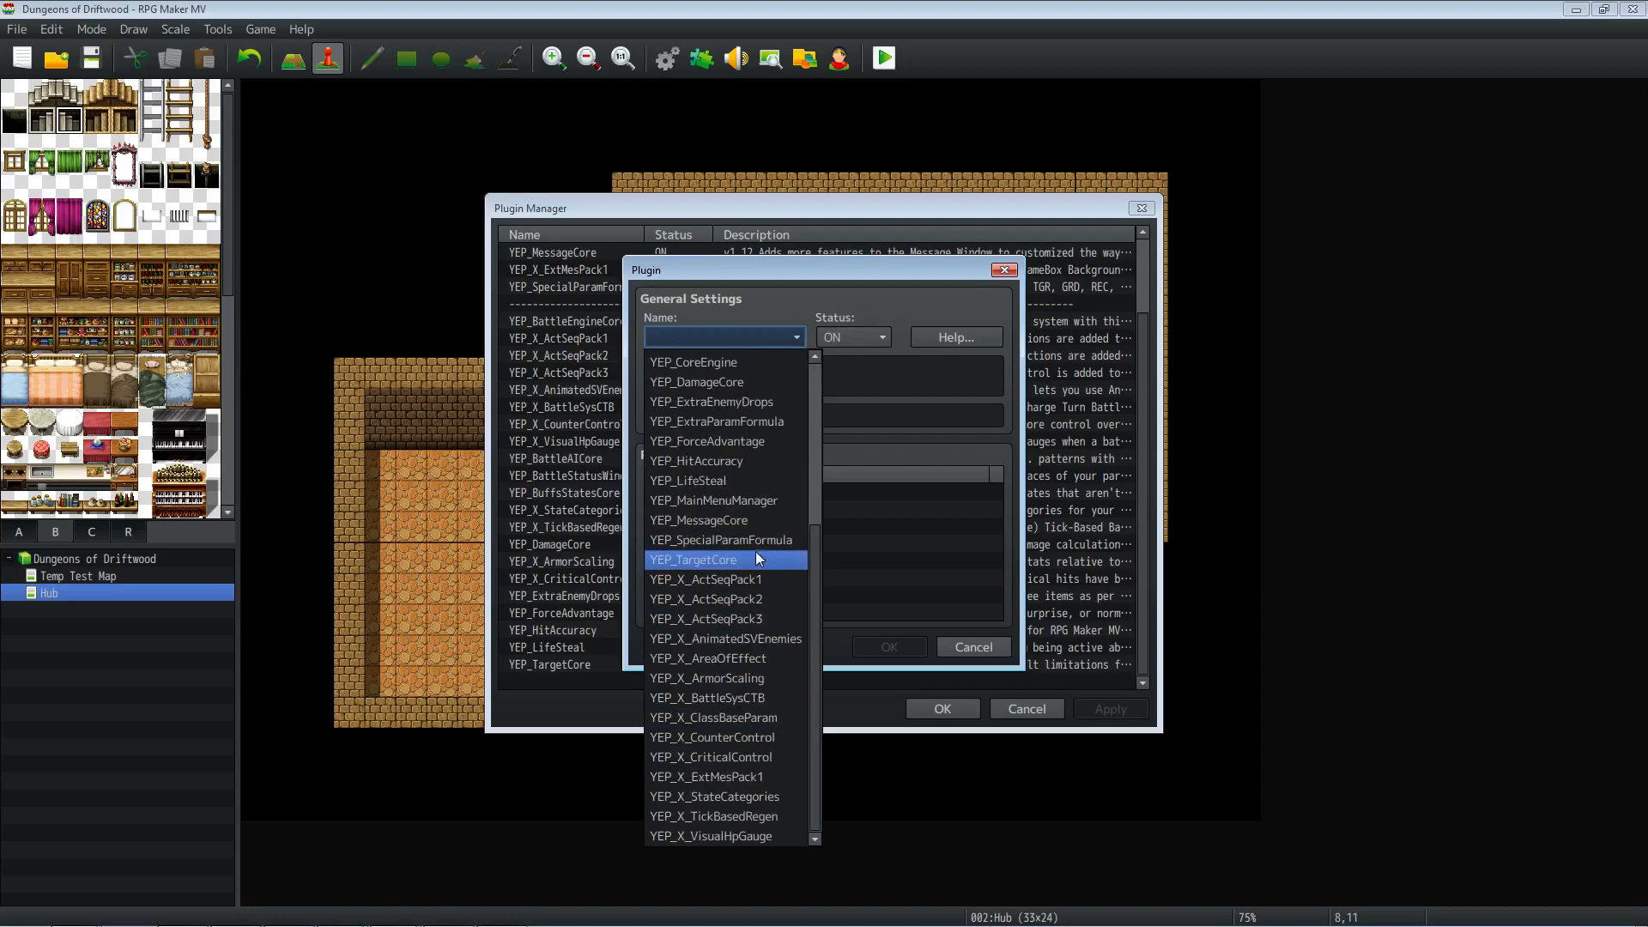
{"action": "scroll", "coordinate": [749, 430], "scroll_direction": "up", "scroll_amount": 1}
{"action": "scroll", "coordinate": [748, 429], "scroll_direction": "down", "scroll_amount": 1}
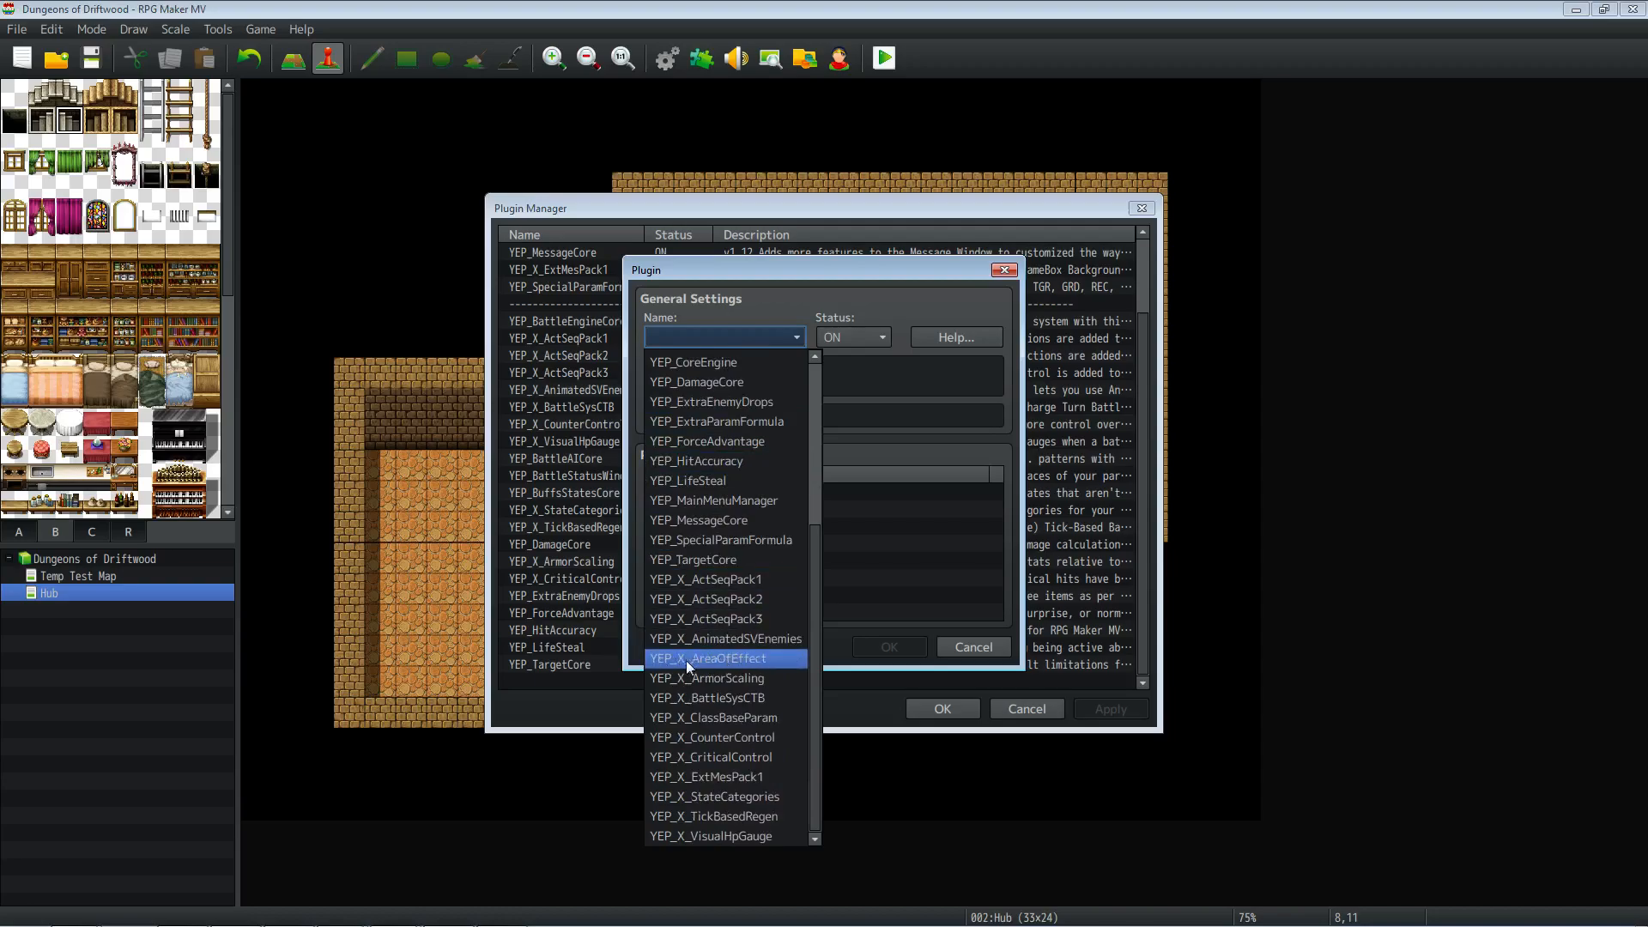
{"action": "left_click", "coordinate": [710, 646]}
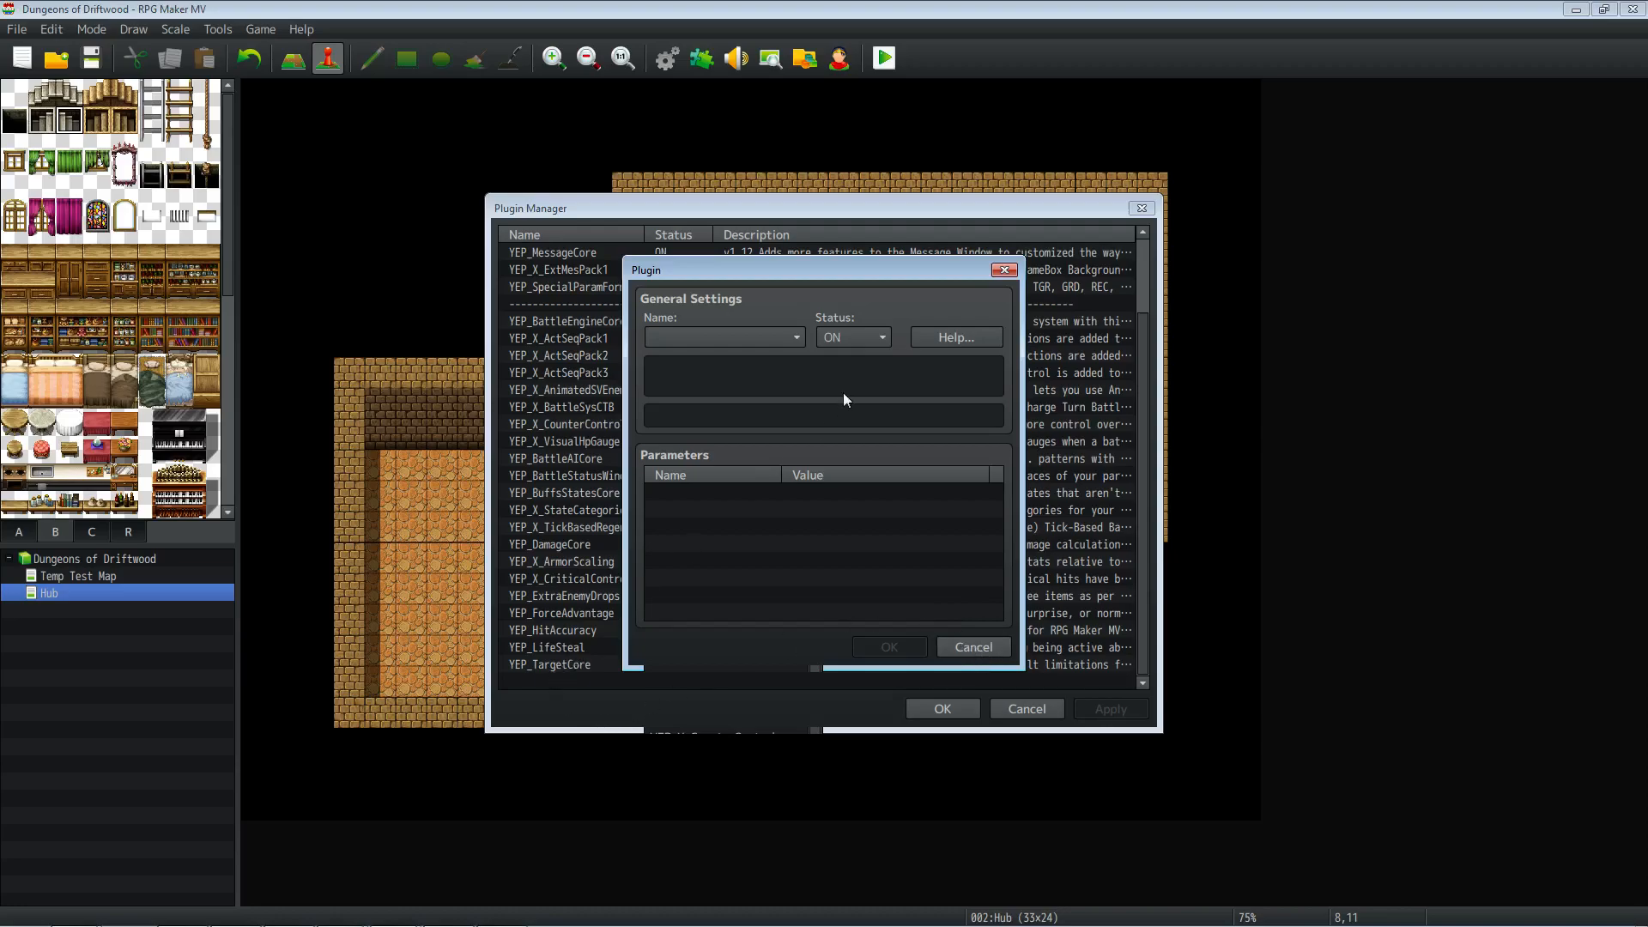
{"action": "left_click", "coordinate": [752, 337]}
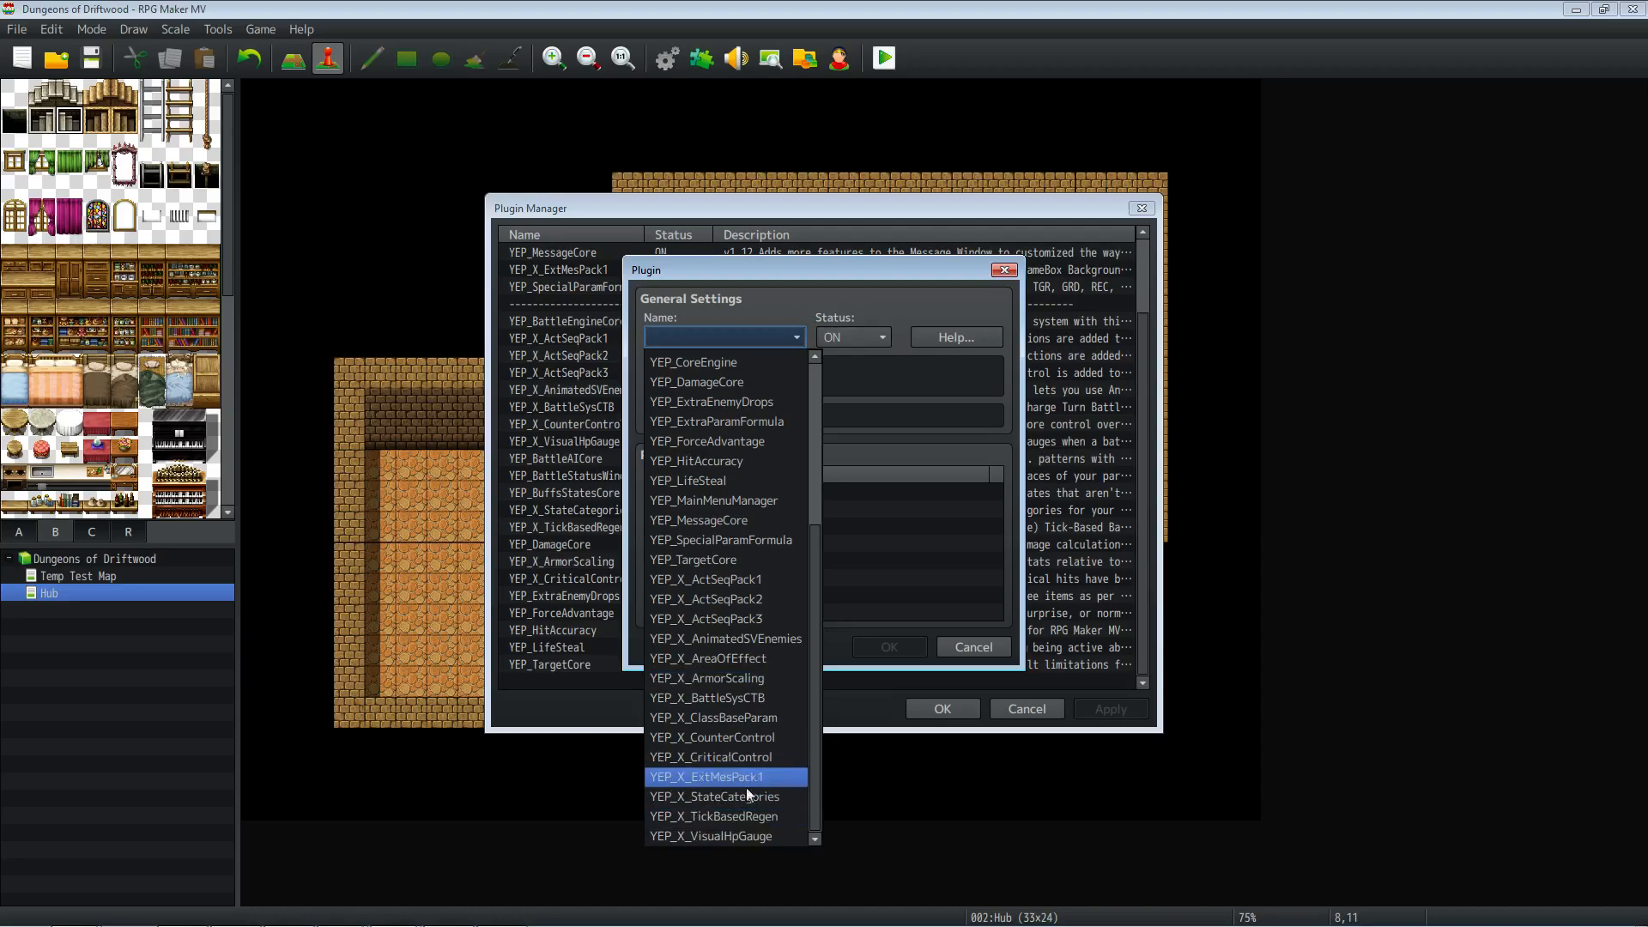
{"action": "left_click", "coordinate": [722, 659]}
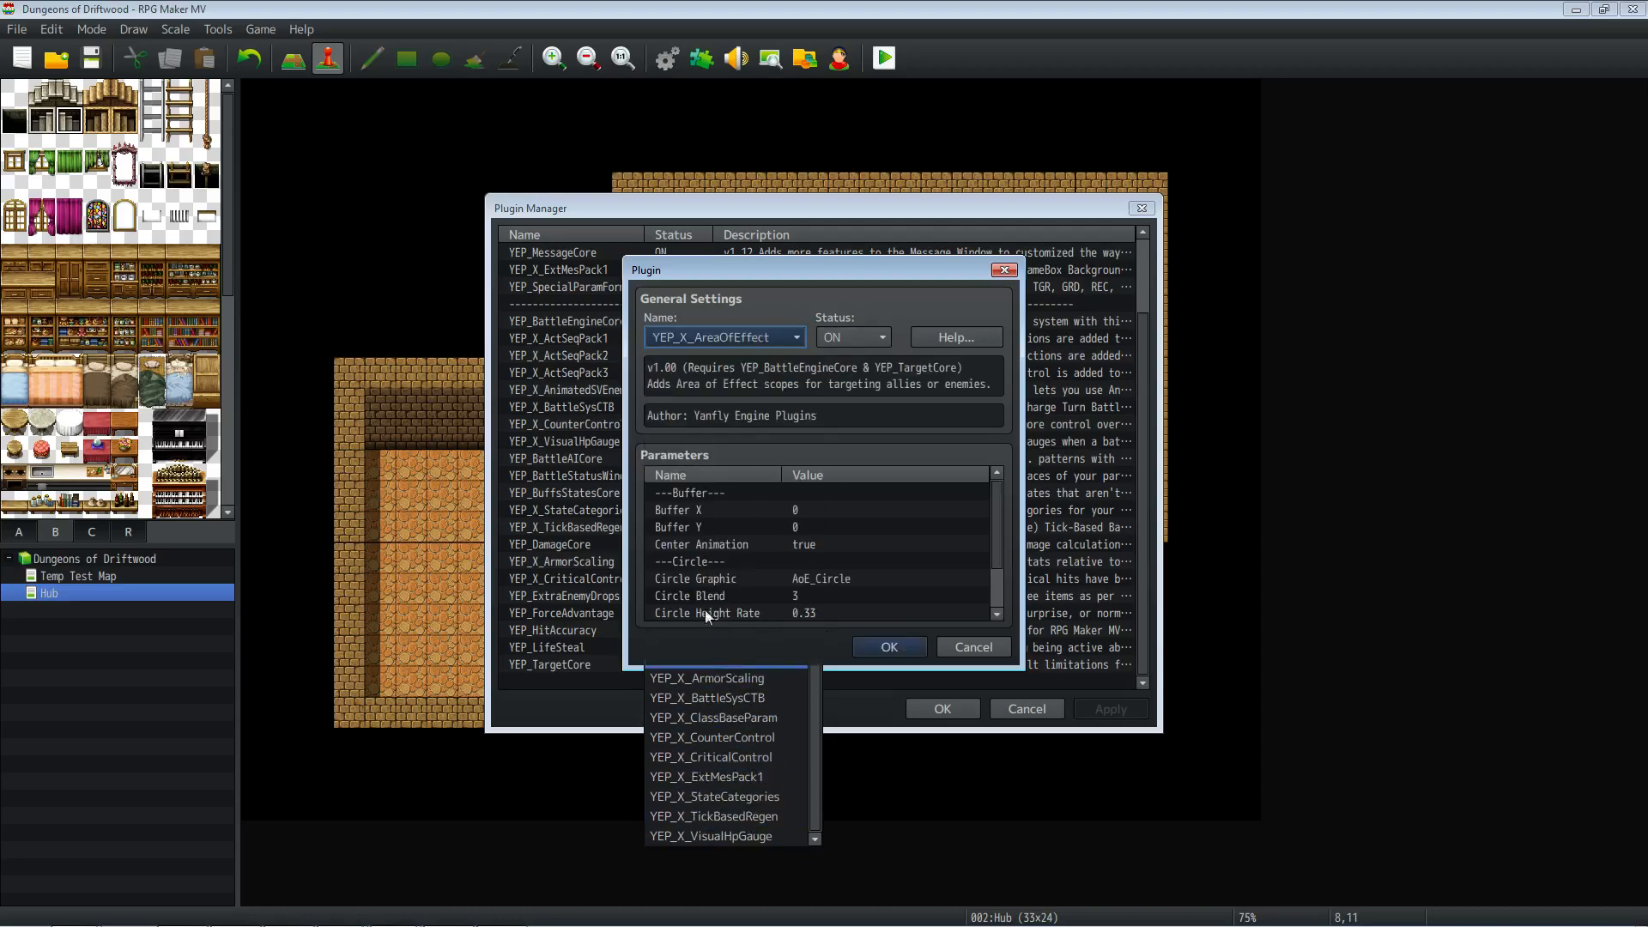
Step: Read the YEP_X_AreaOfEffect help, examining the area of effect instructions and the AOE Circle Scope notetags for skills and items
{"action": "left_click", "coordinate": [945, 336]}
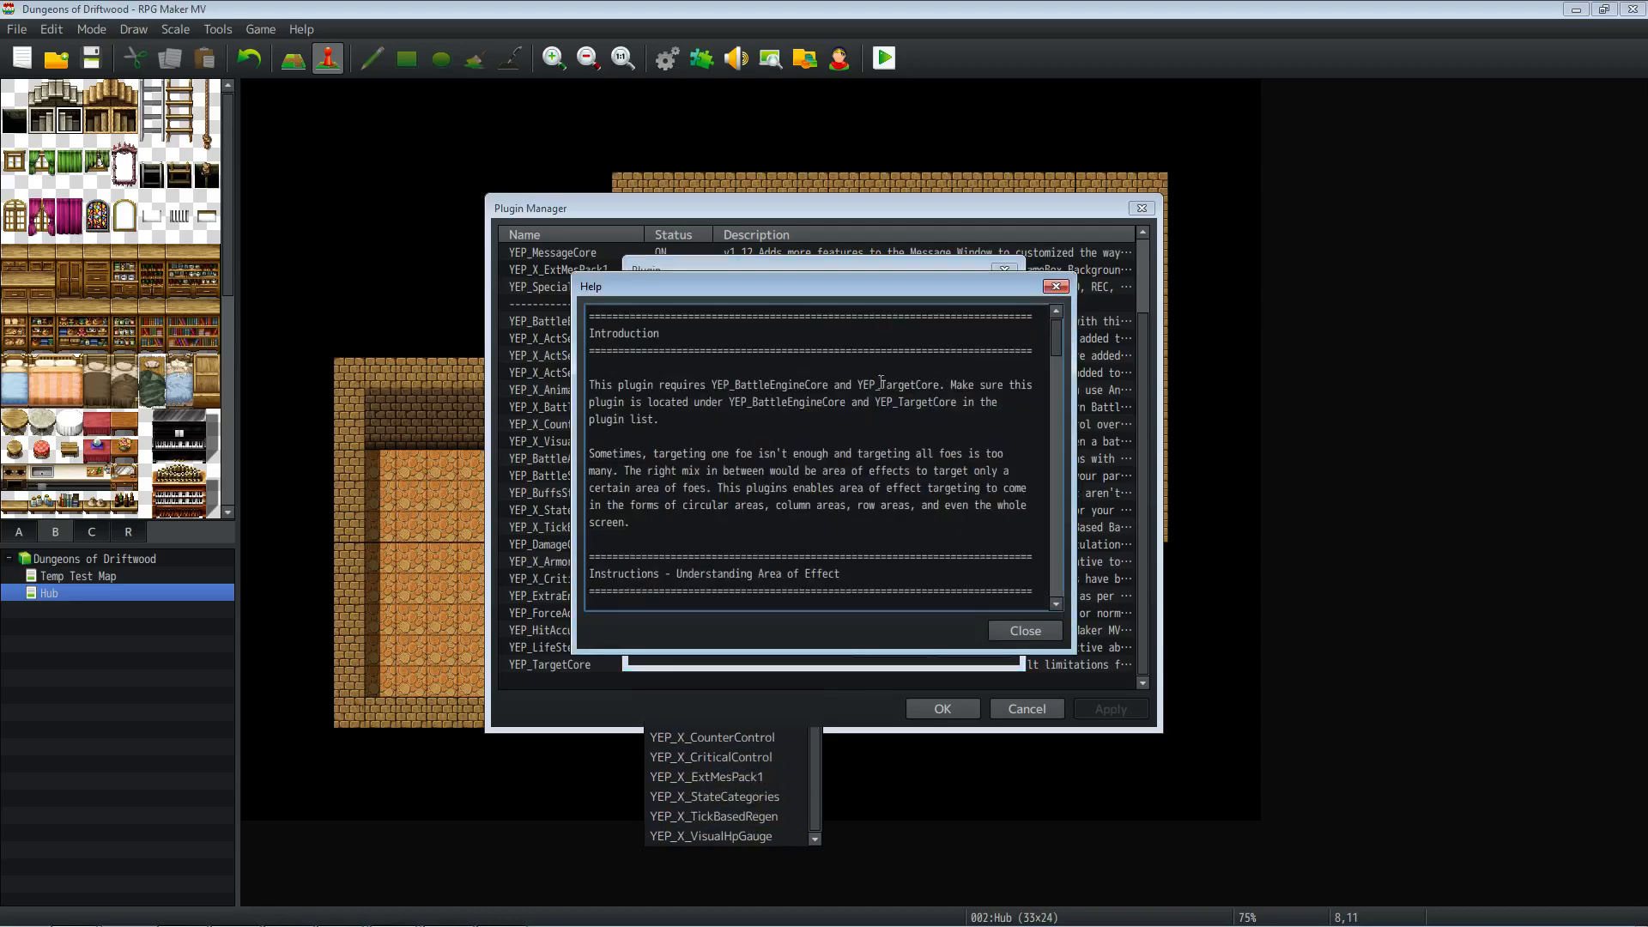
{"action": "scroll", "coordinate": [782, 474], "scroll_direction": "down", "scroll_amount": 7}
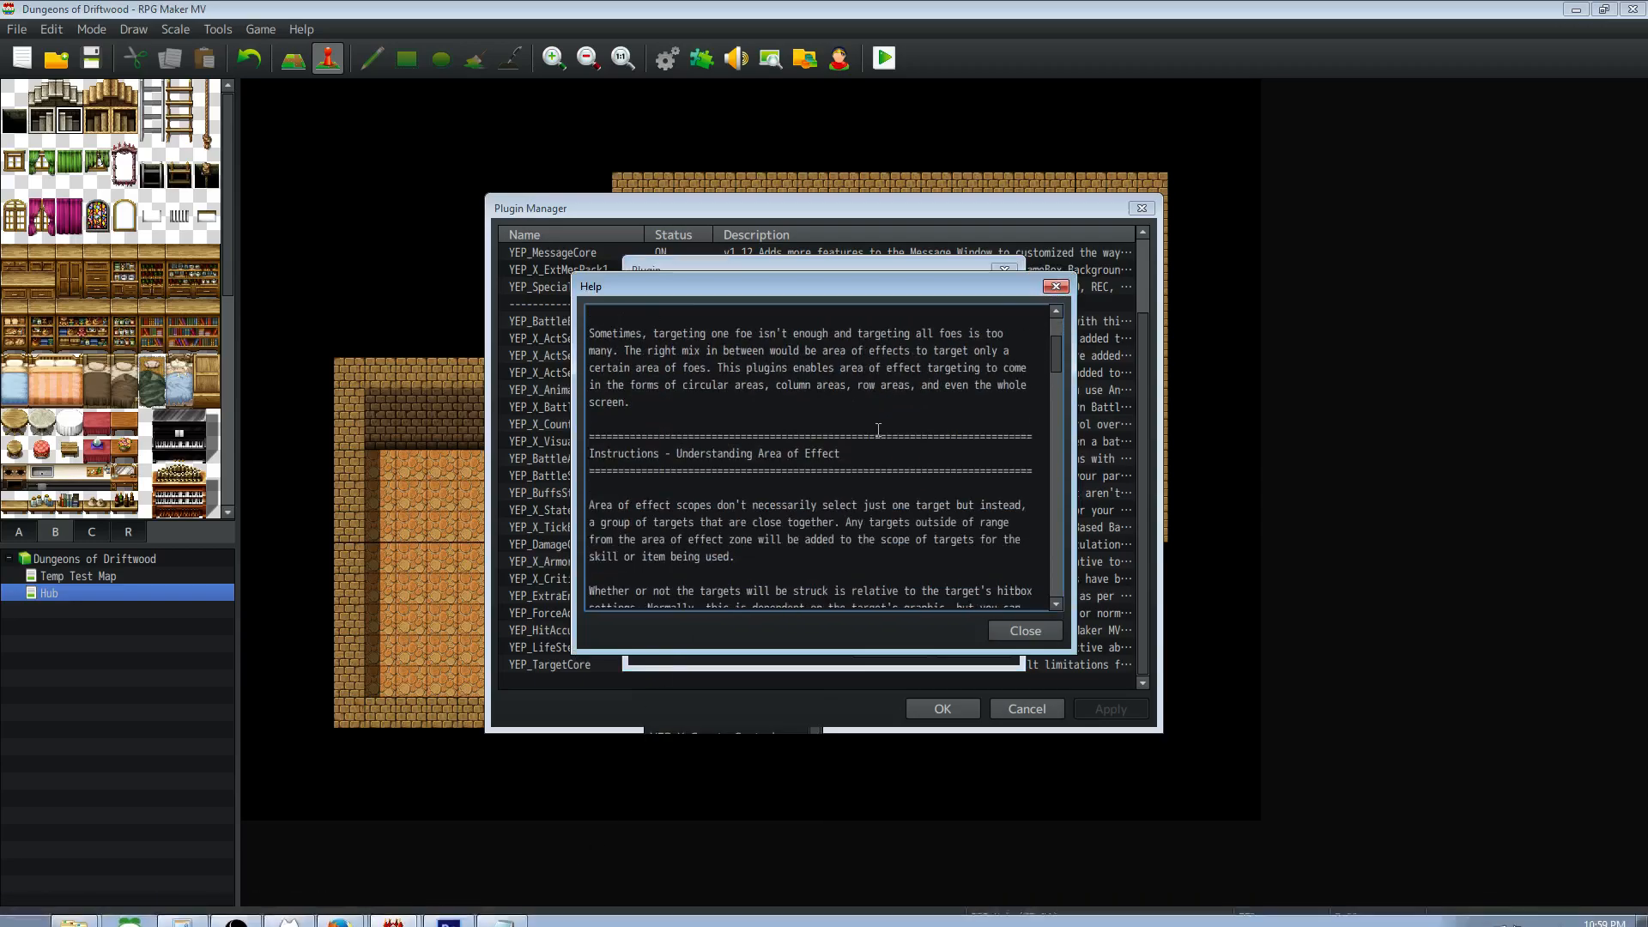
{"action": "scroll", "coordinate": [764, 489], "scroll_direction": "down", "scroll_amount": 4}
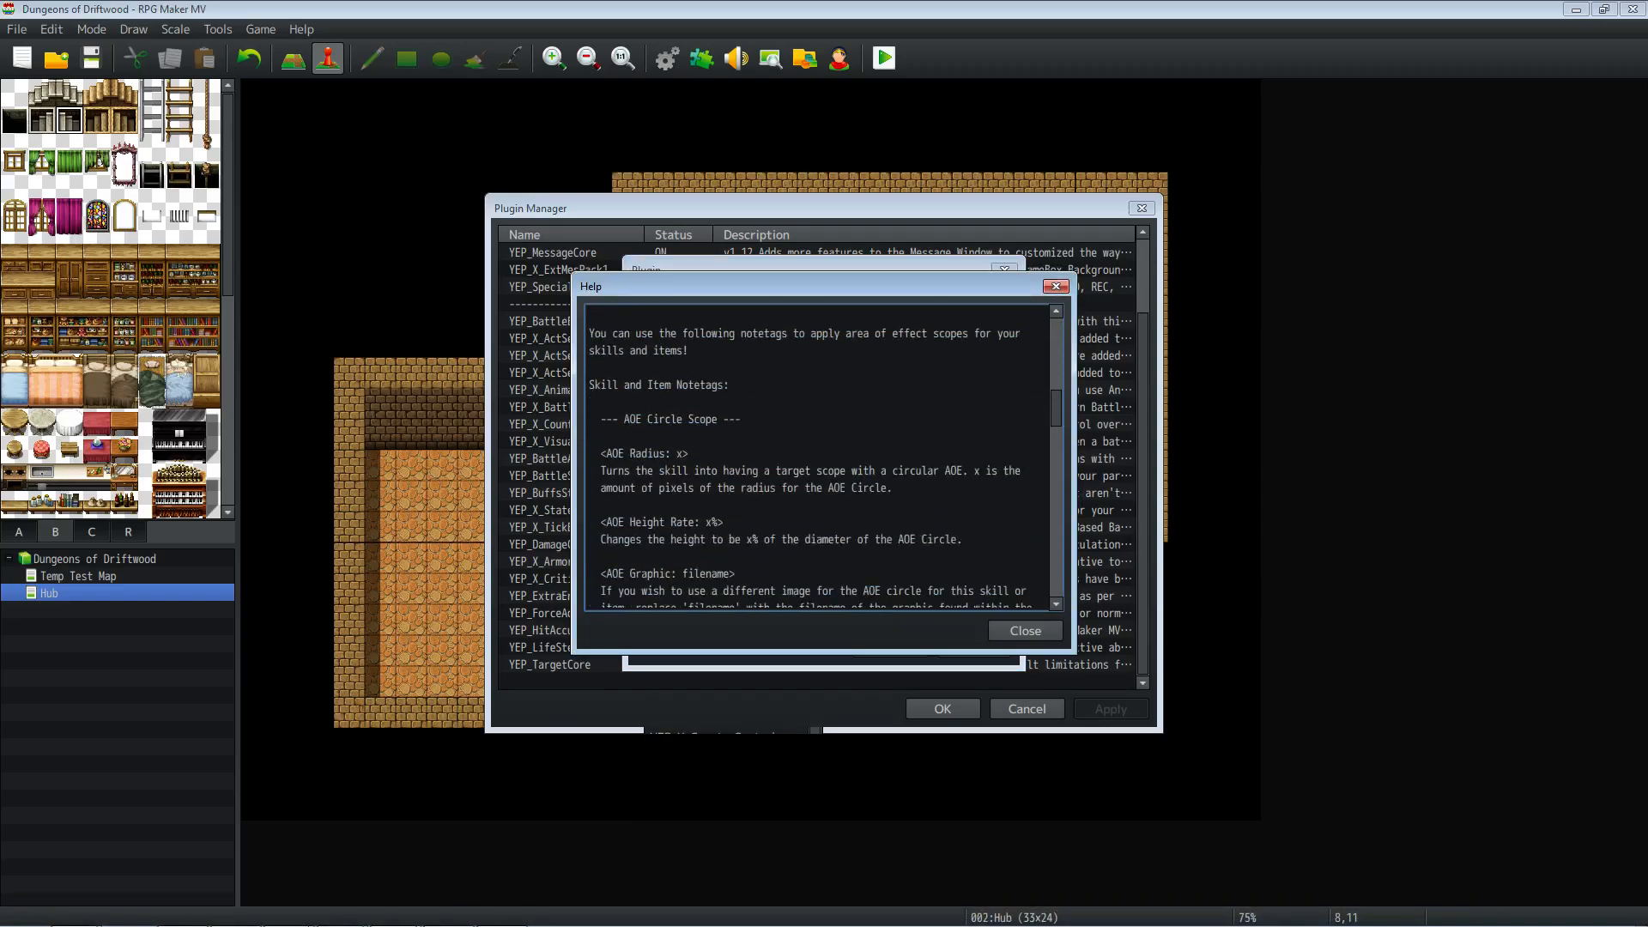
{"action": "mouse_move", "coordinate": [369, 924]}
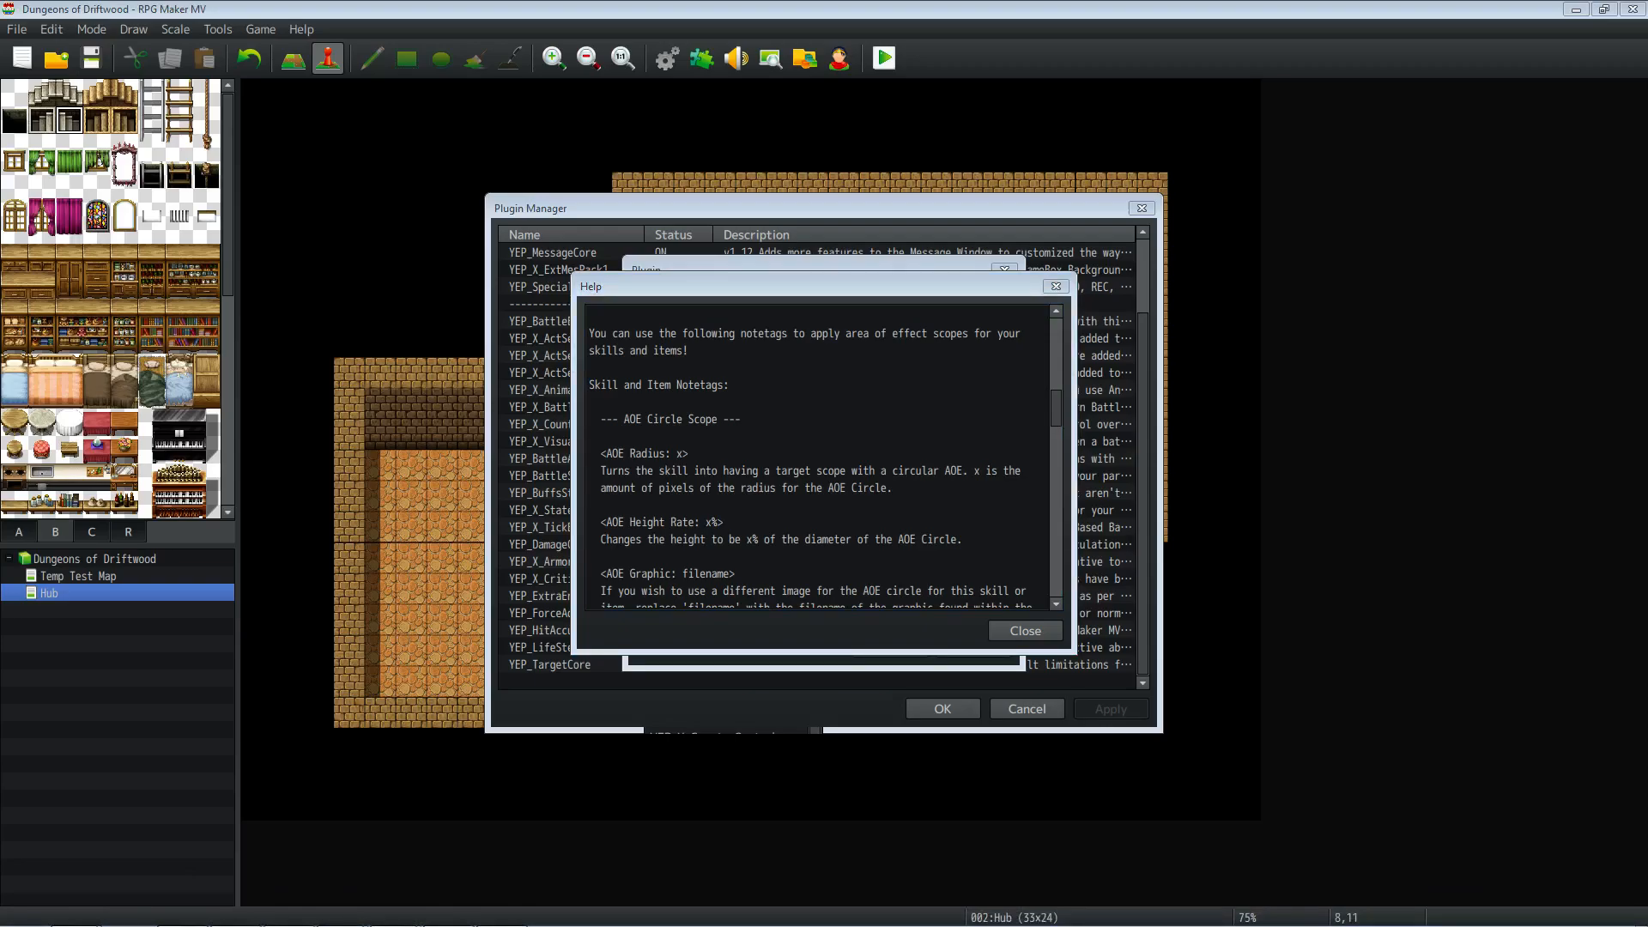
{"action": "left_click_drag", "start_coordinate": [794, 470], "coordinate": [791, 488]}
{"action": "scroll", "coordinate": [867, 508], "scroll_direction": "down", "scroll_amount": 2}
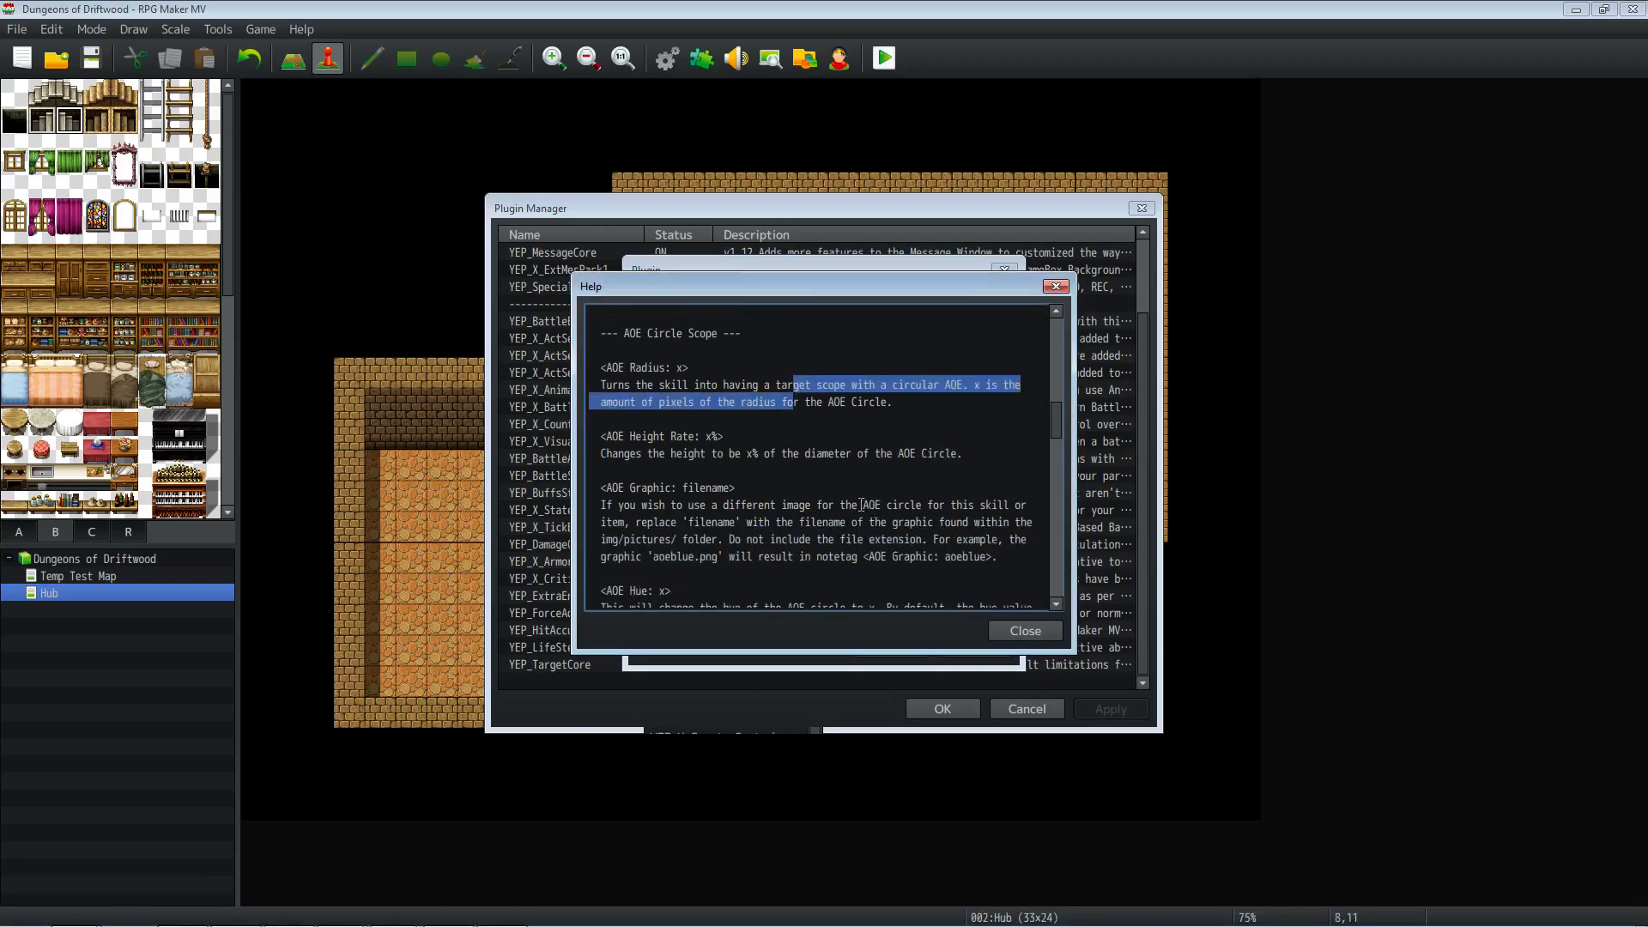
{"action": "left_click", "coordinate": [661, 386]}
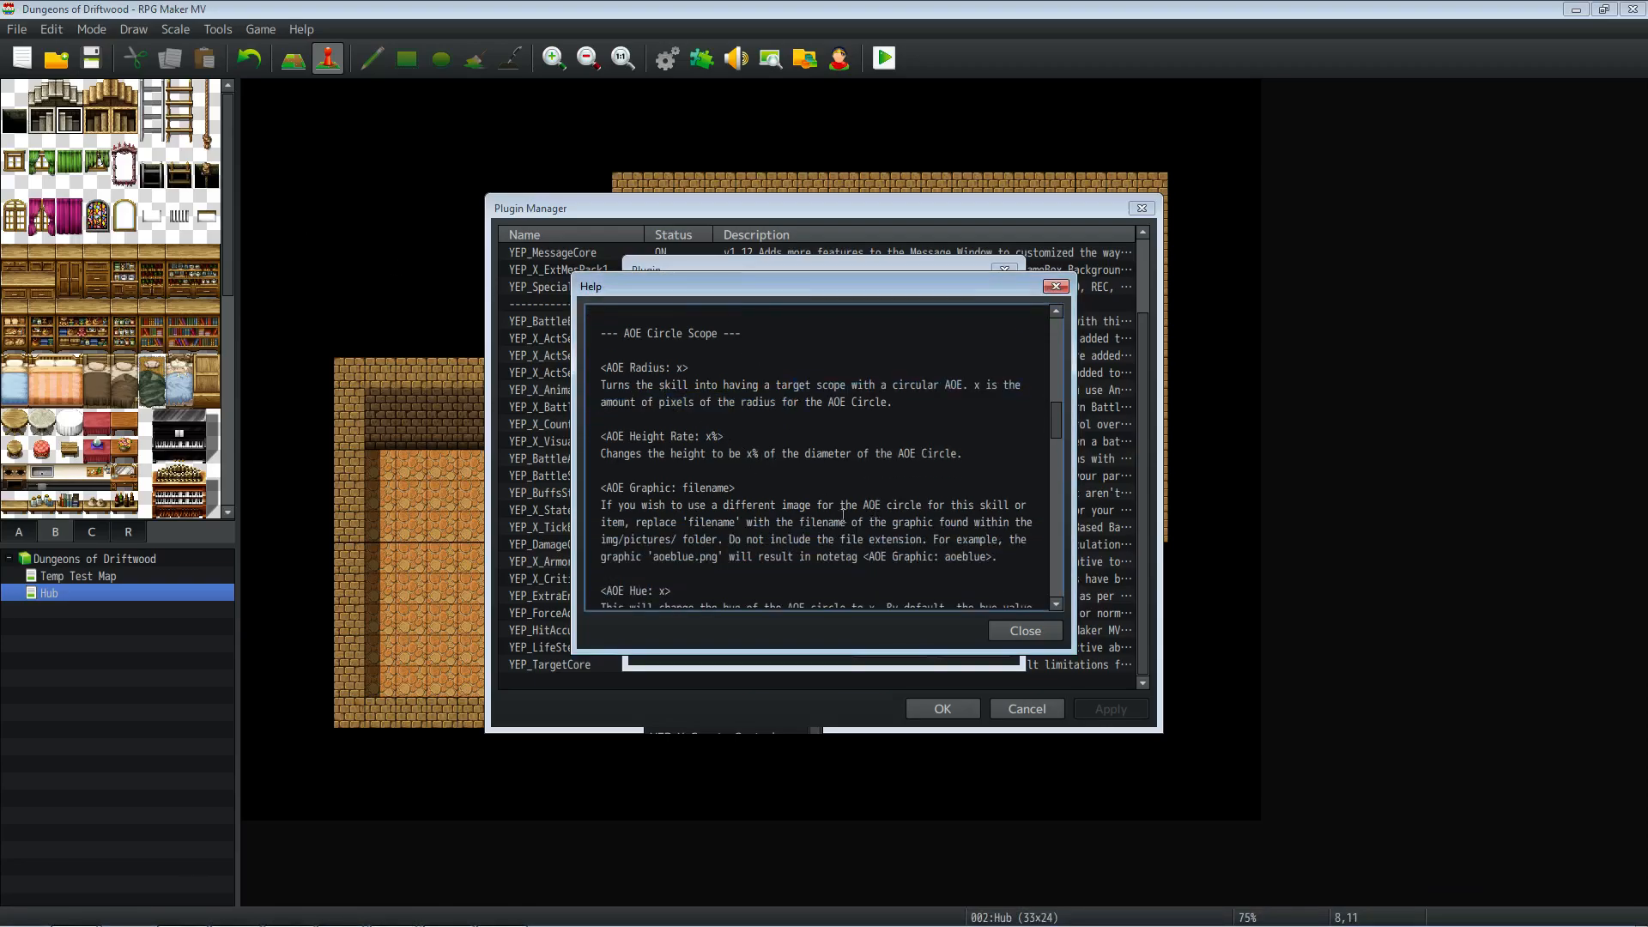
{"action": "left_click", "coordinate": [1024, 631]}
Step: Confirm the YEP_X_AreaOfEffect entry, set its status to OFF and apply the plugin changes
{"action": "left_click", "coordinate": [895, 593]}
{"action": "scroll", "coordinate": [884, 591], "scroll_direction": "down", "scroll_amount": 1}
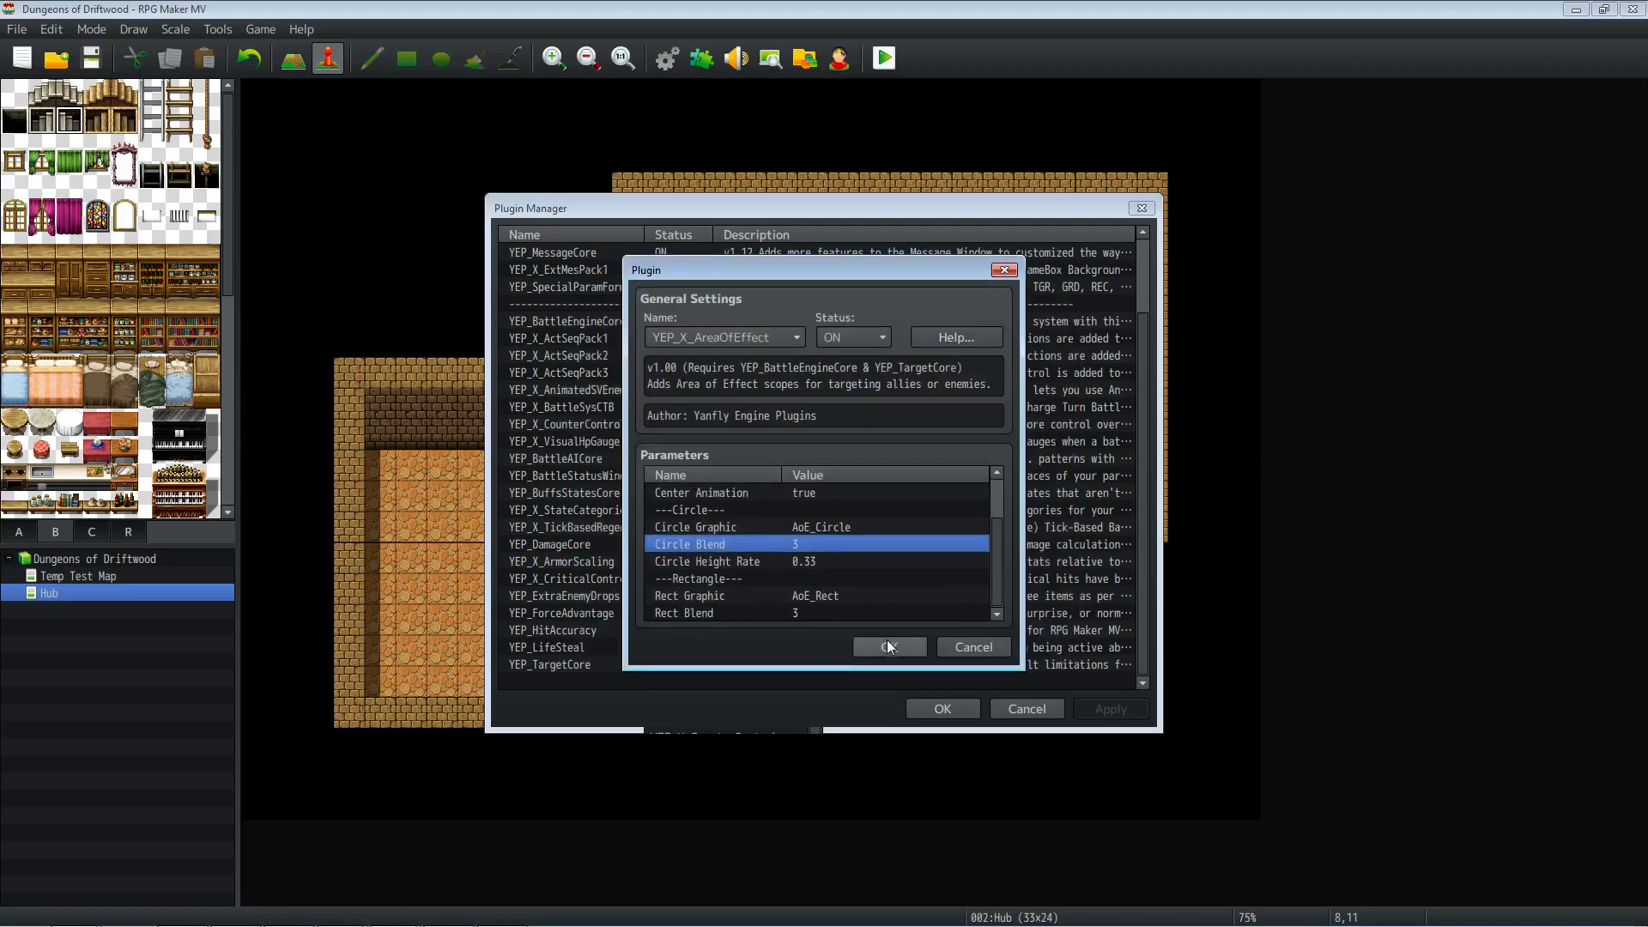
{"action": "left_click", "coordinate": [888, 646]}
{"action": "scroll", "coordinate": [605, 637], "scroll_direction": "down", "scroll_amount": 1}
{"action": "right_click", "coordinate": [591, 665]}
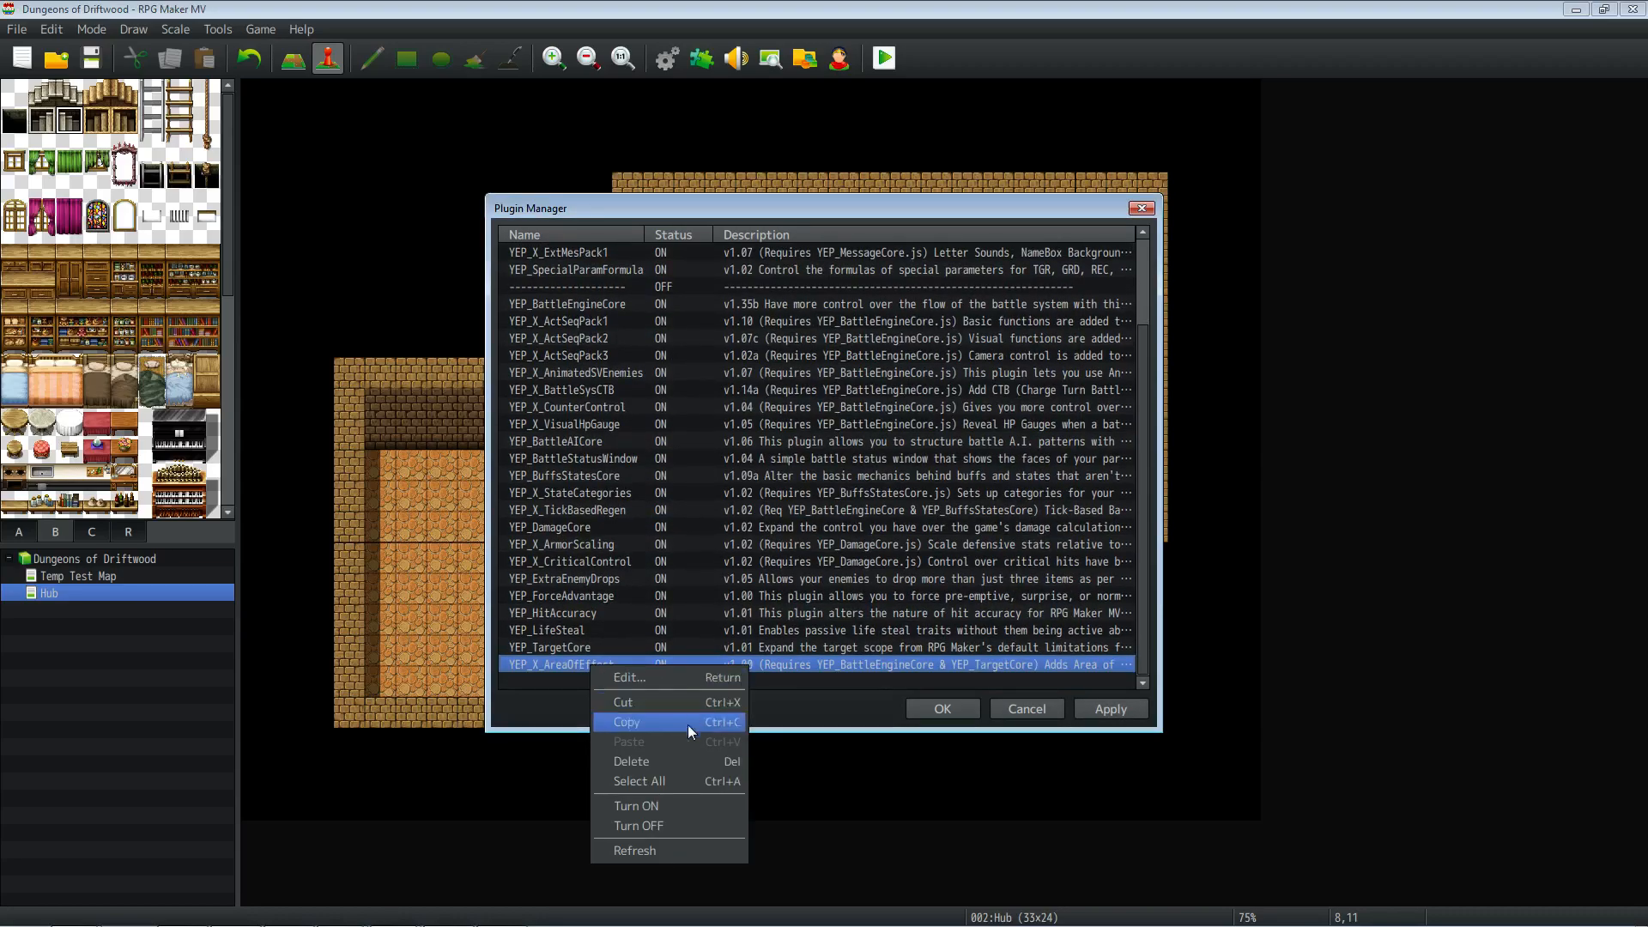
{"action": "left_click", "coordinate": [672, 823]}
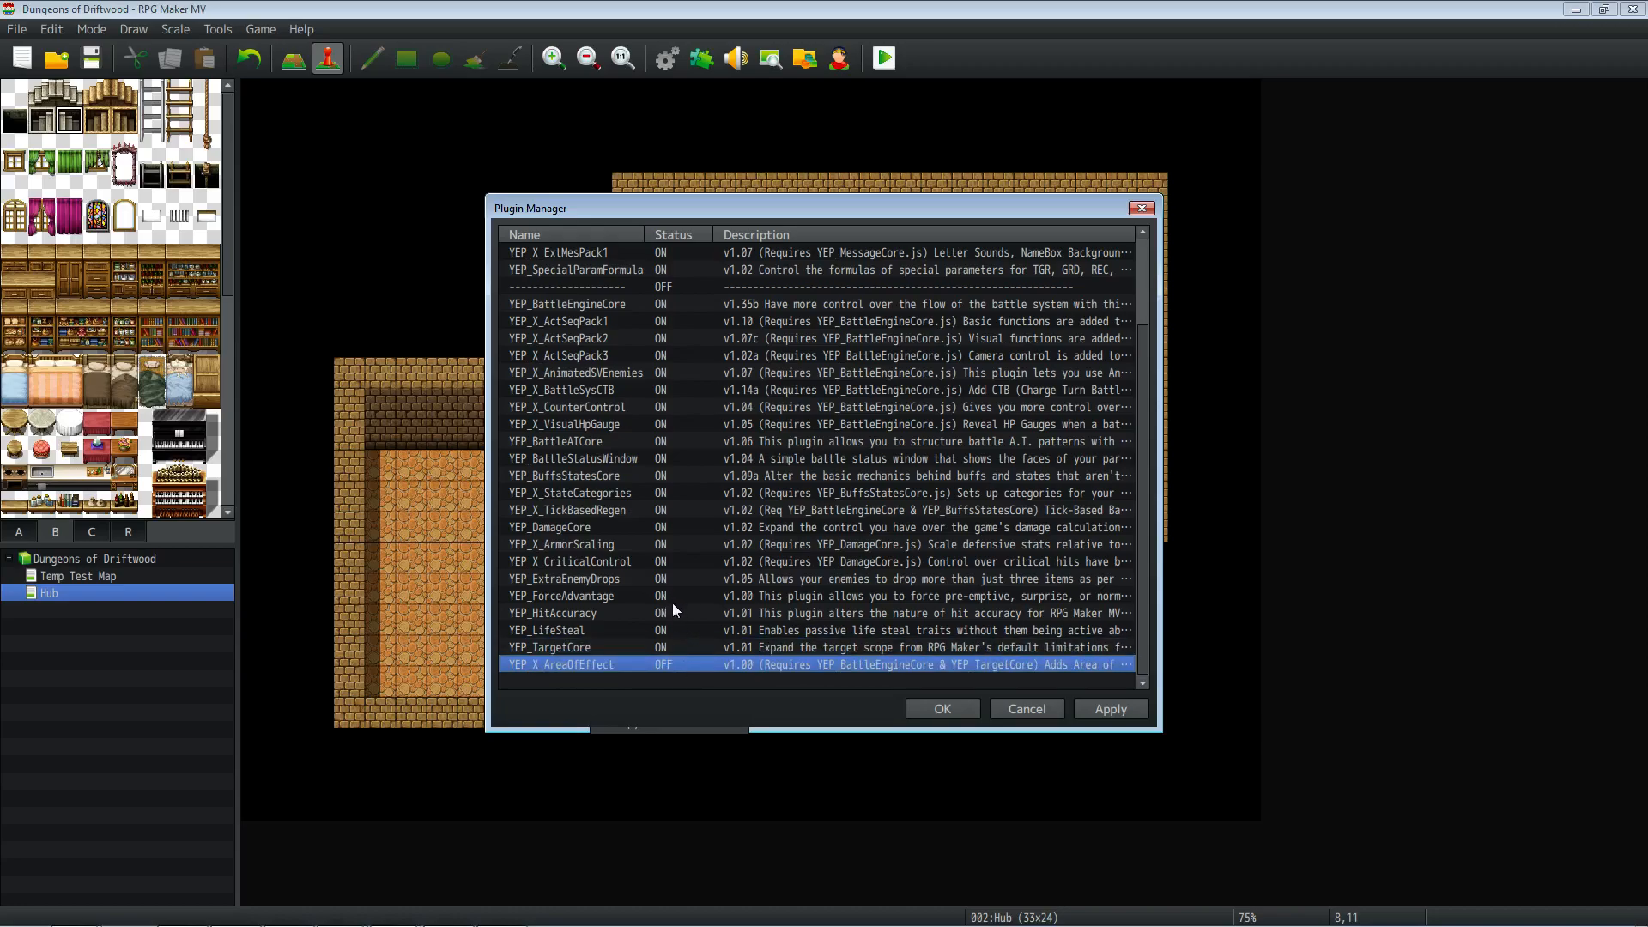
{"action": "left_click", "coordinate": [1096, 707]}
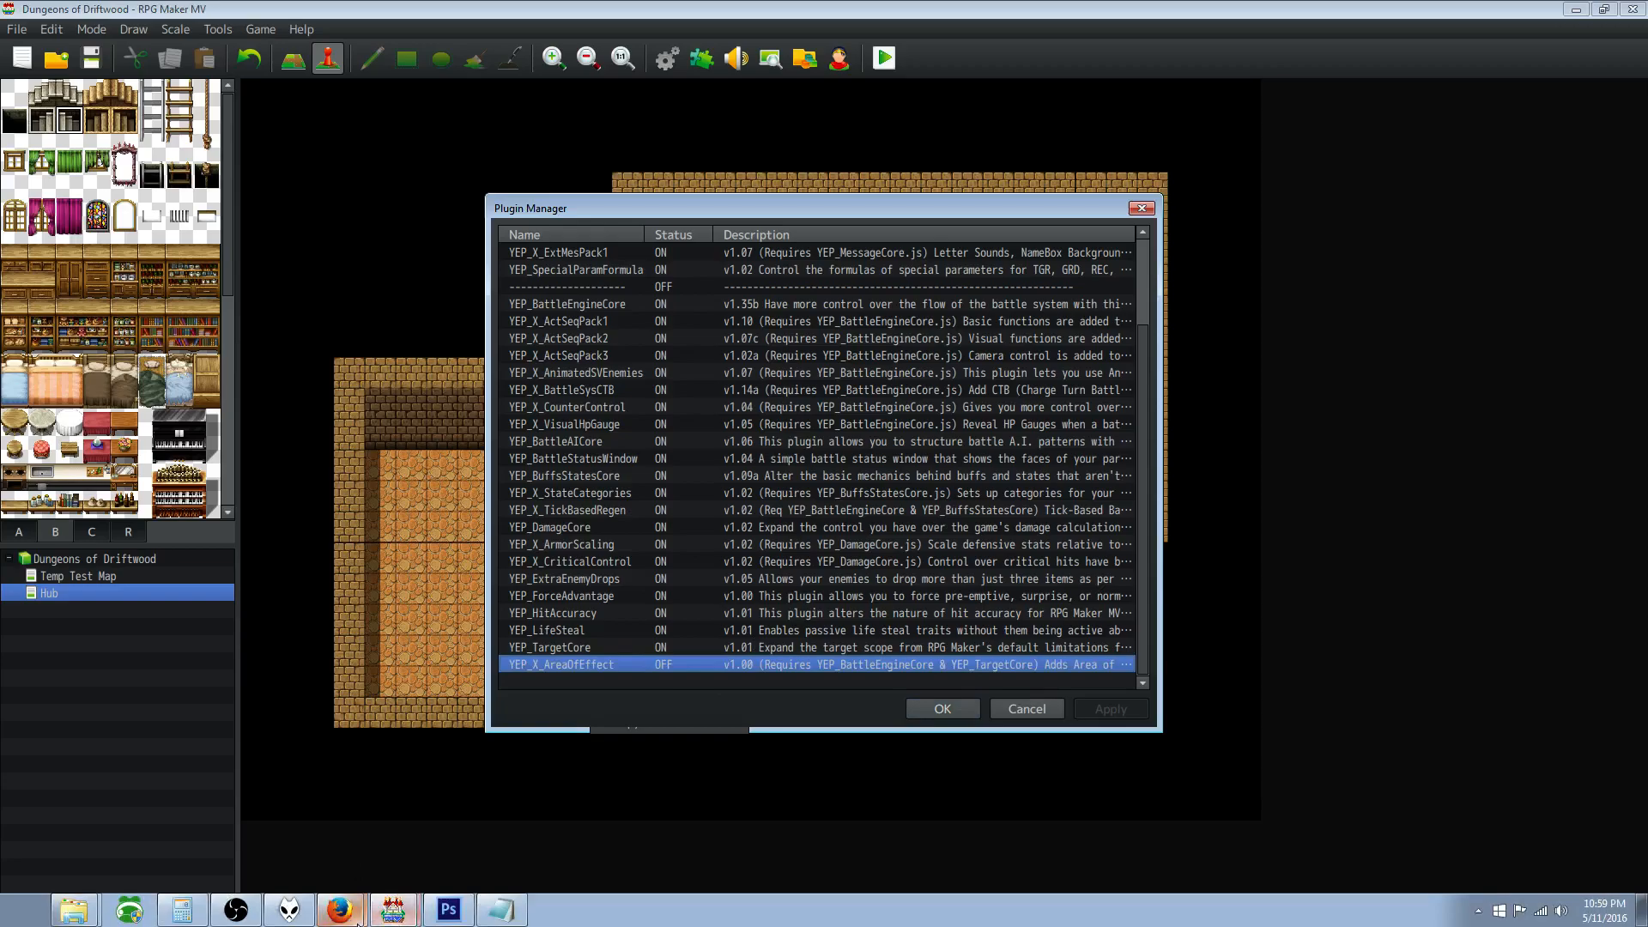
Step: Switch to Firefox, open the Selection Control plugin page and save YEP_X_SelectionControl.js from the English Mirror into the js/plugins folder
{"action": "left_click", "coordinate": [322, 870]}
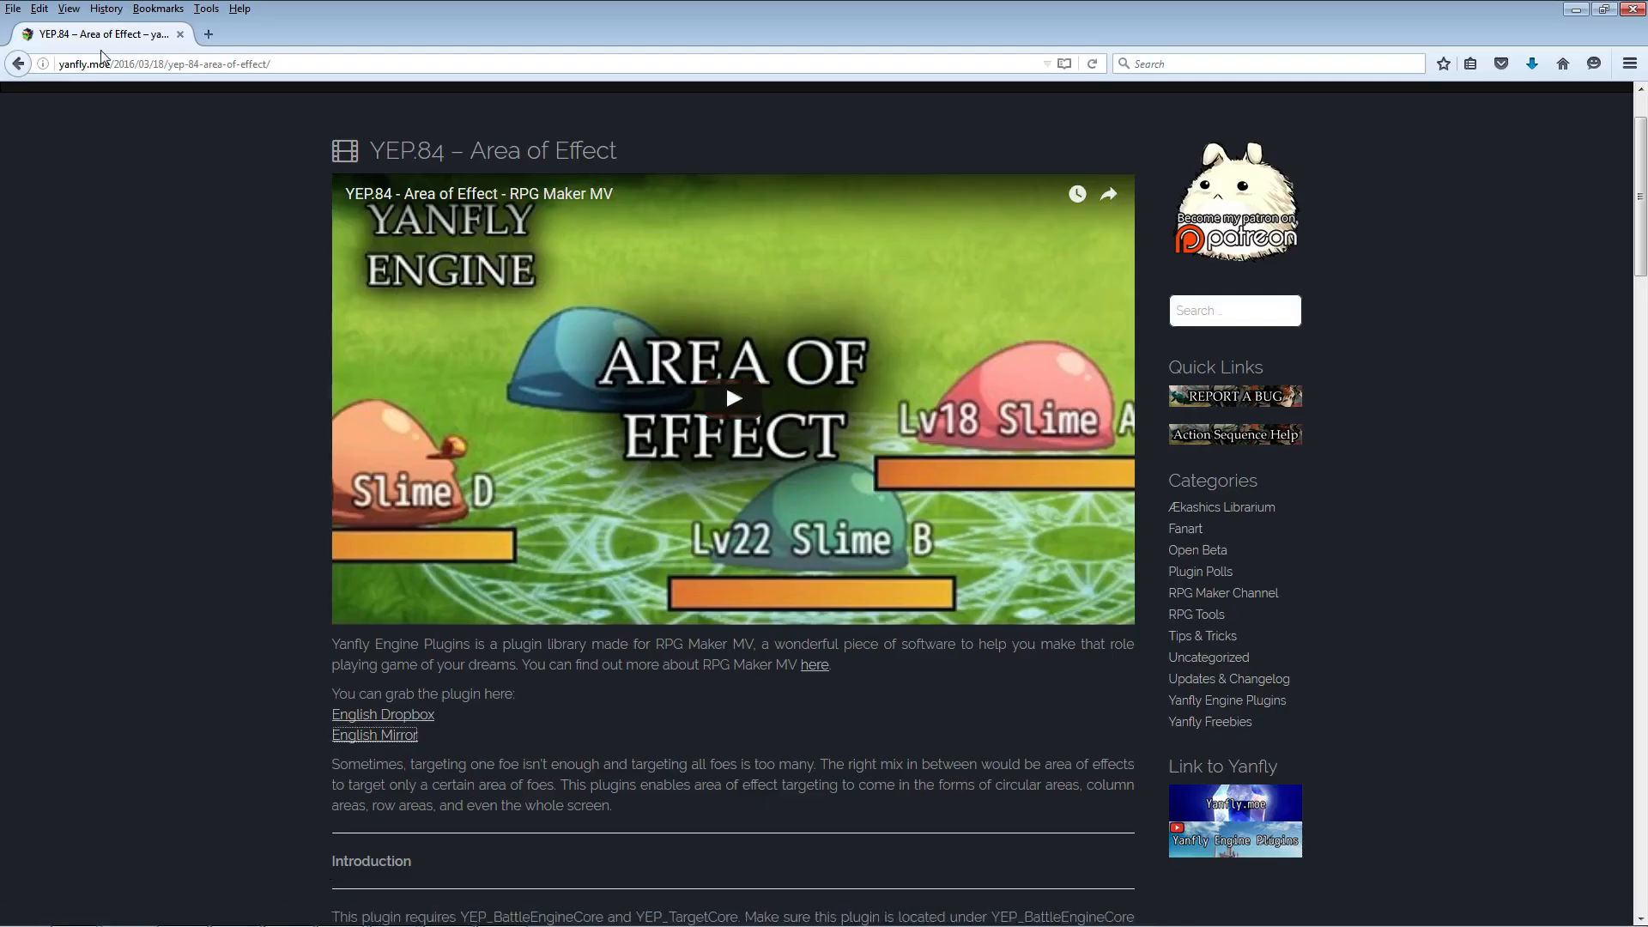
{"action": "left_click", "coordinate": [19, 67]}
{"action": "scroll", "coordinate": [712, 507], "scroll_direction": "down", "scroll_amount": 3}
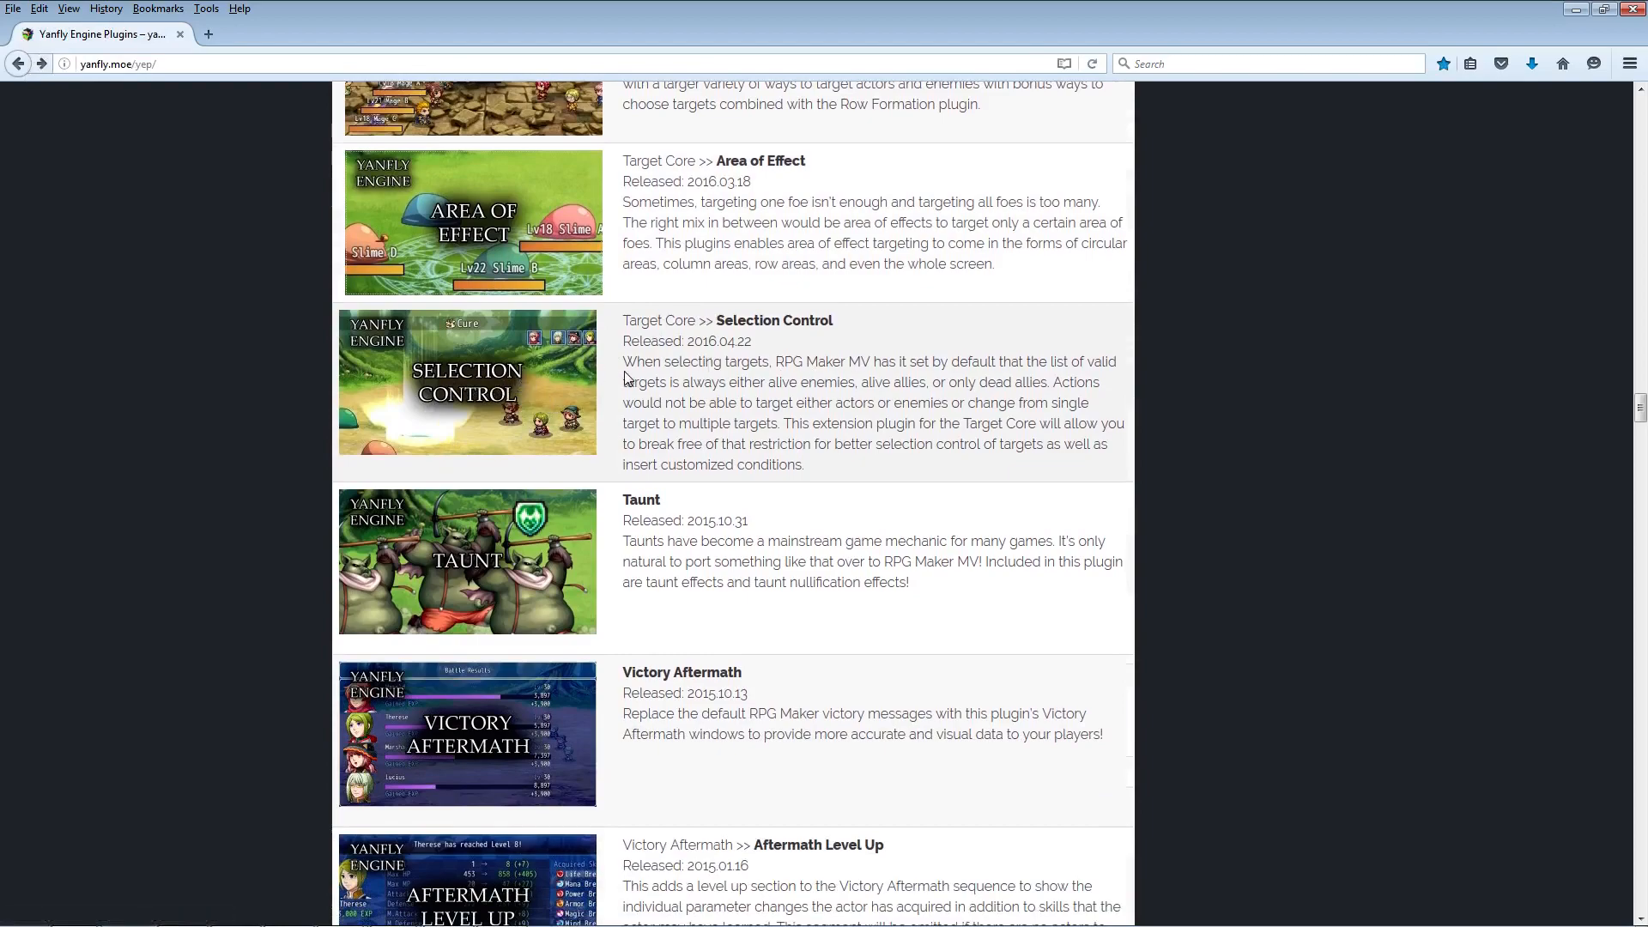
{"action": "left_click", "coordinate": [527, 404]}
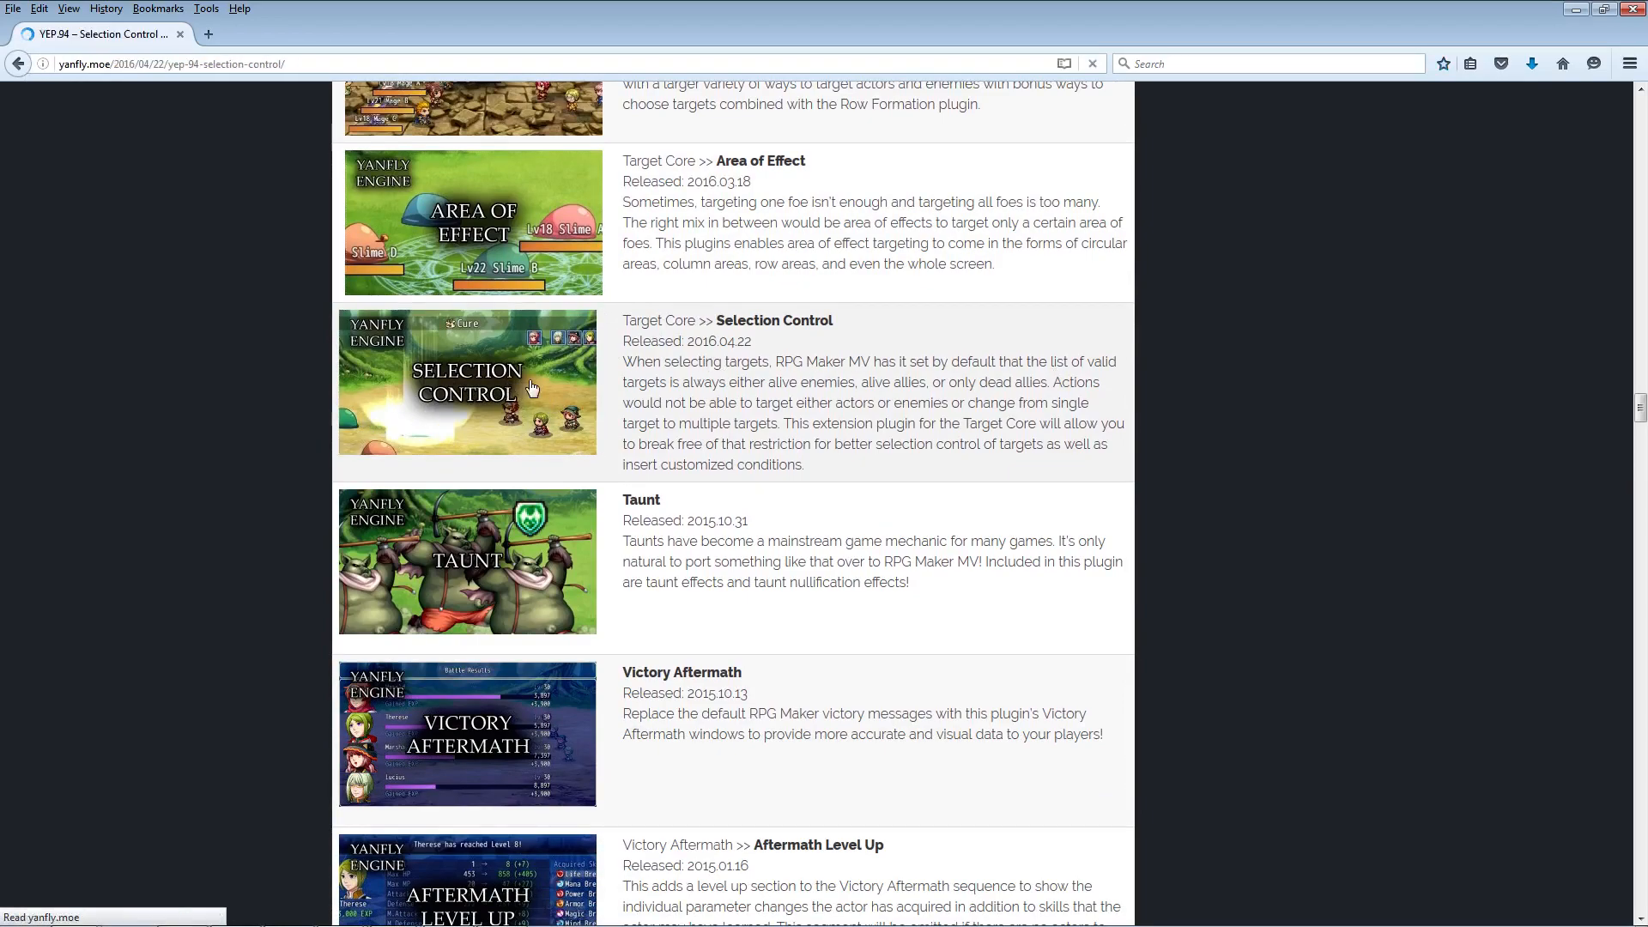
{"action": "scroll", "coordinate": [567, 423], "scroll_direction": "down", "scroll_amount": 3}
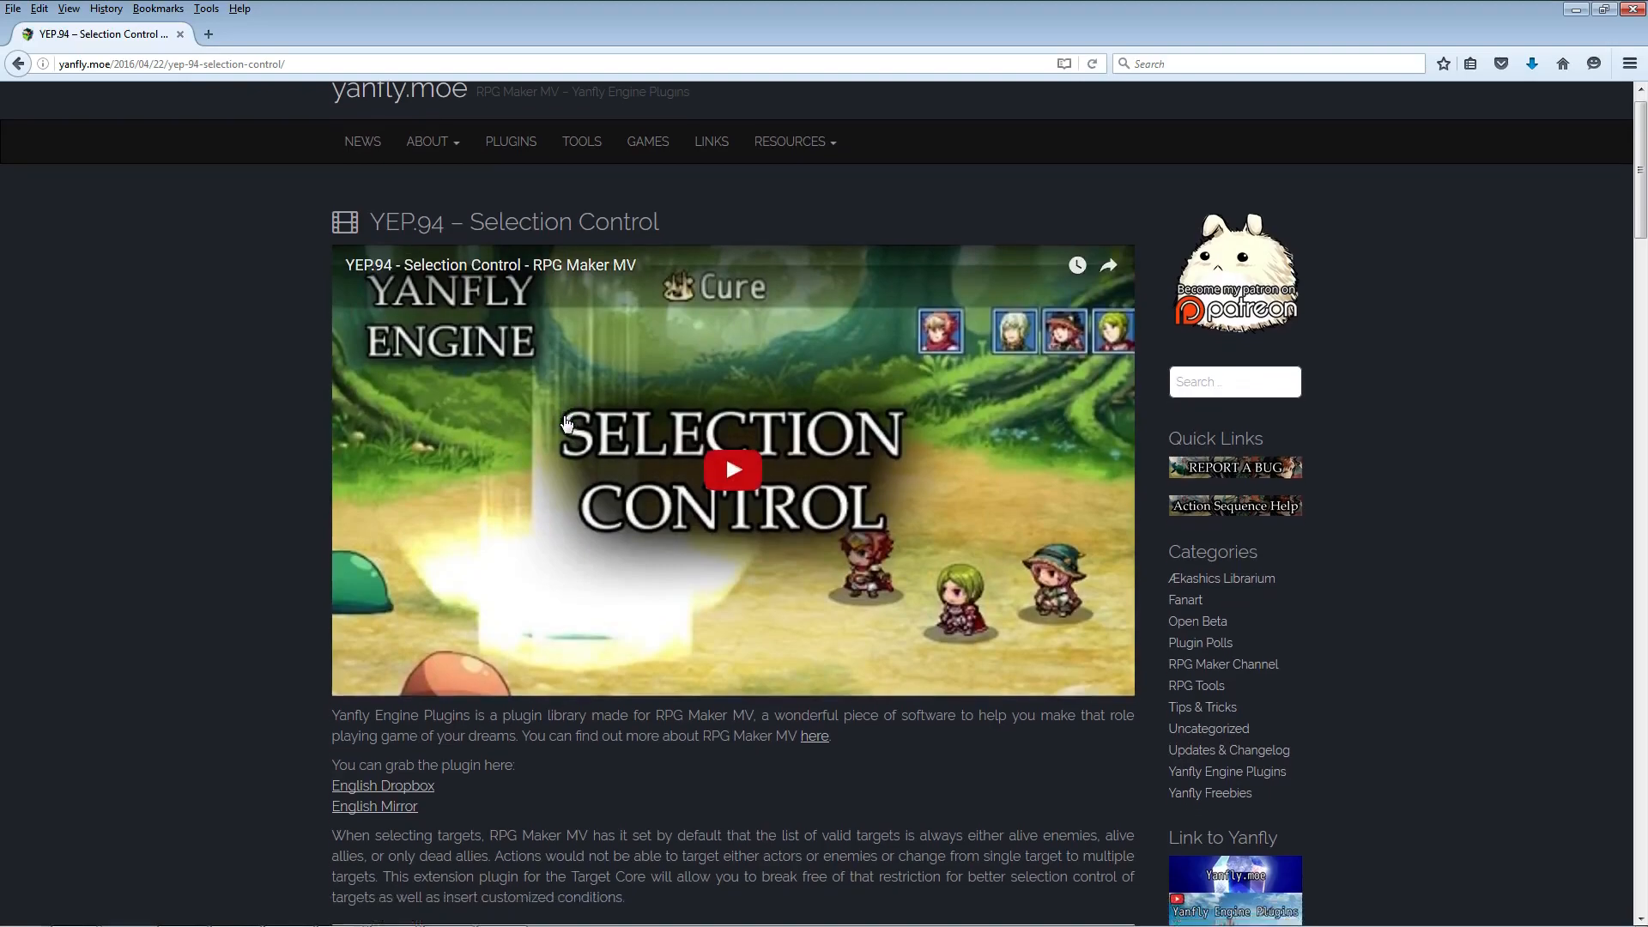
{"action": "scroll", "coordinate": [684, 439], "scroll_direction": "up", "scroll_amount": 3}
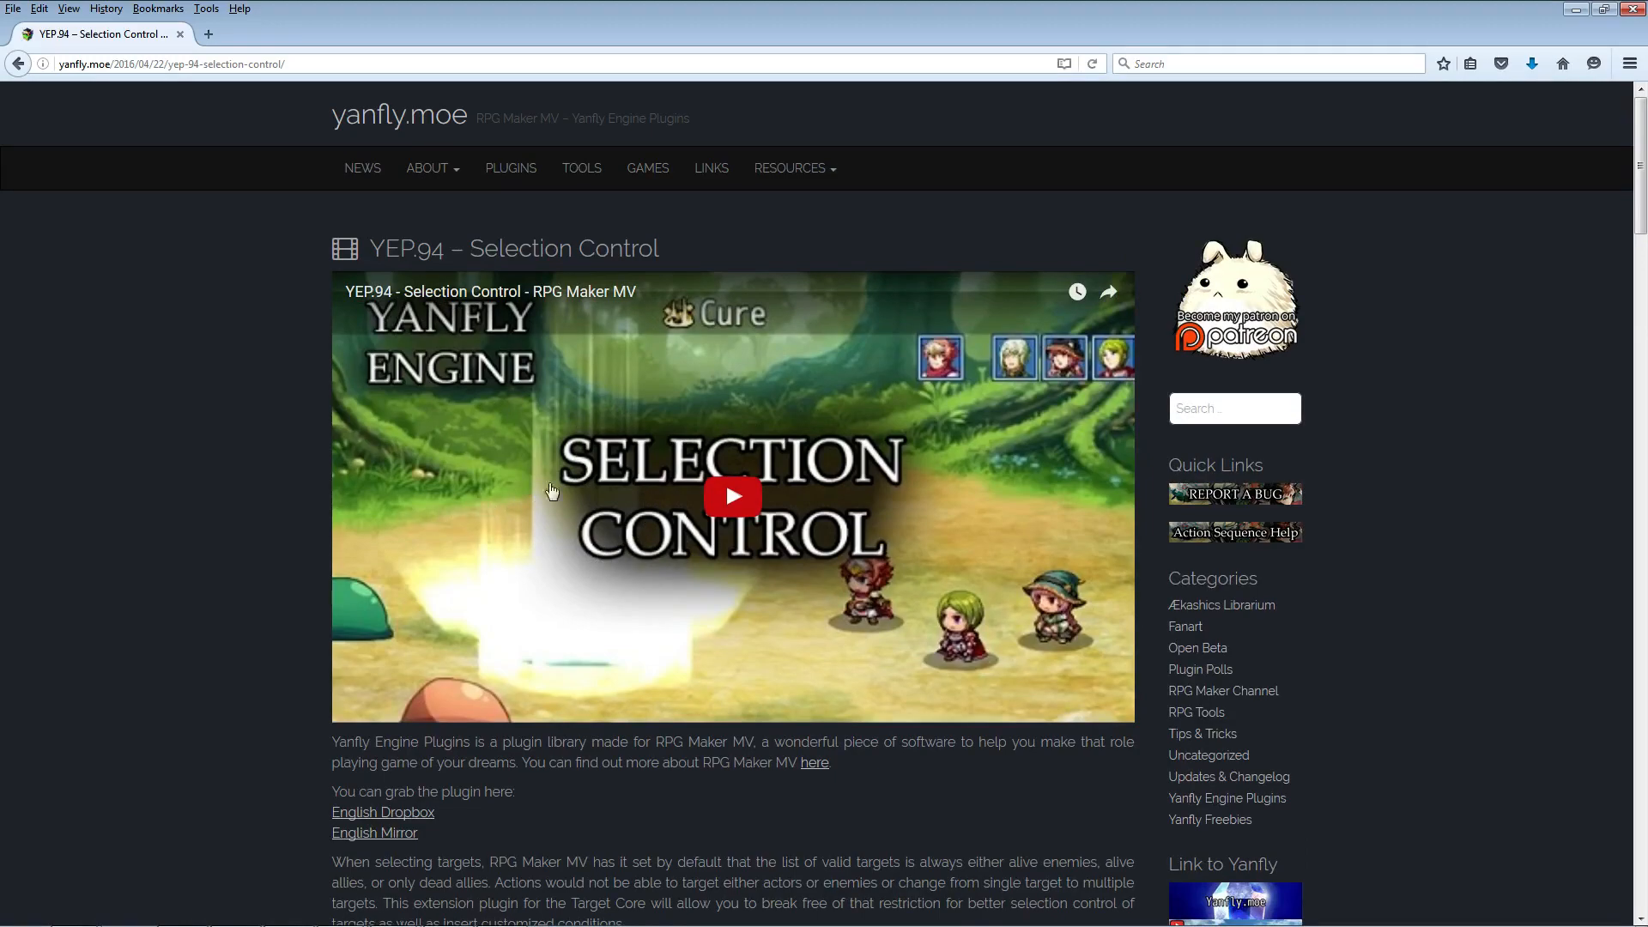
{"action": "scroll", "coordinate": [395, 562], "scroll_direction": "down", "scroll_amount": 3}
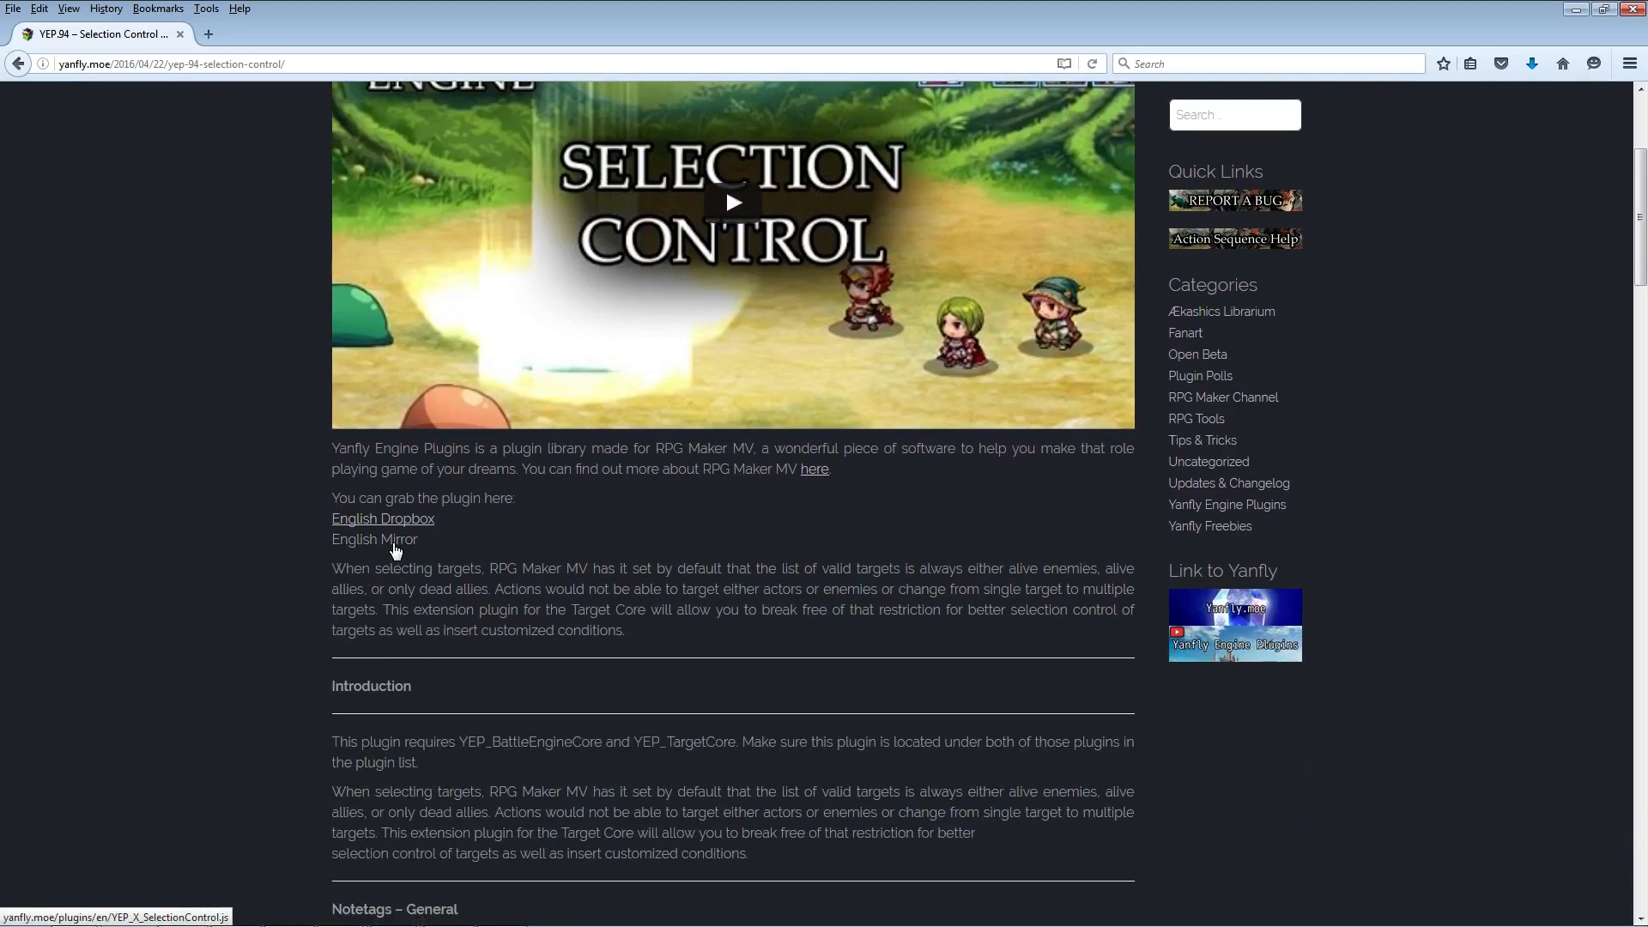
{"action": "right_click", "coordinate": [396, 551]}
{"action": "left_click", "coordinate": [469, 642]}
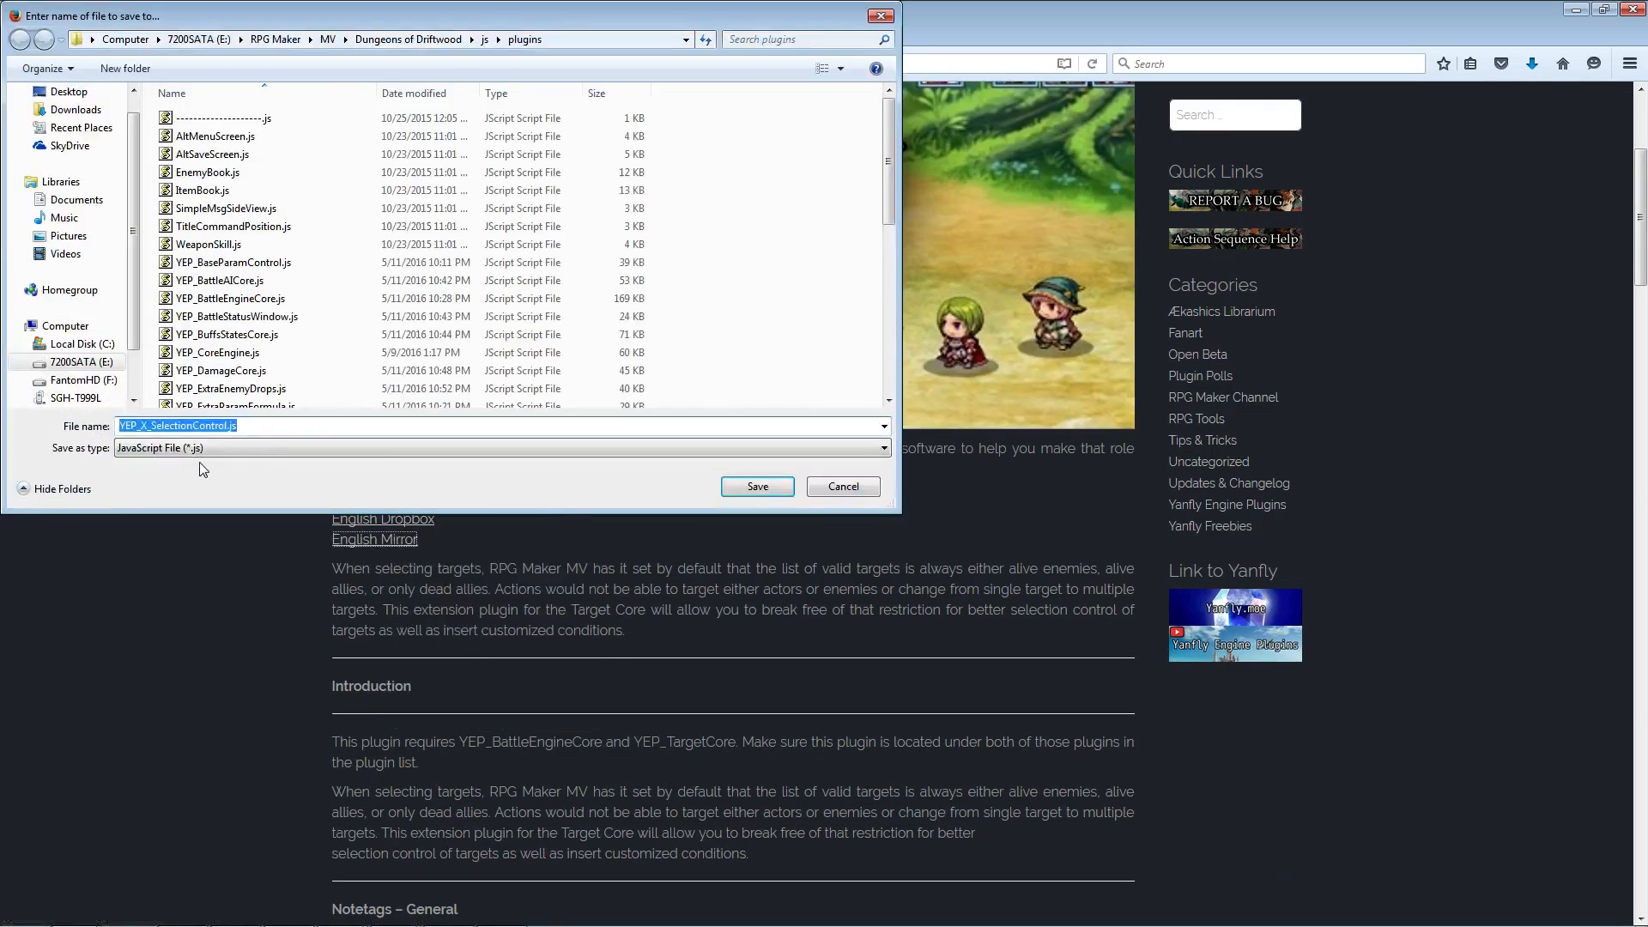
{"action": "left_click", "coordinate": [749, 487]}
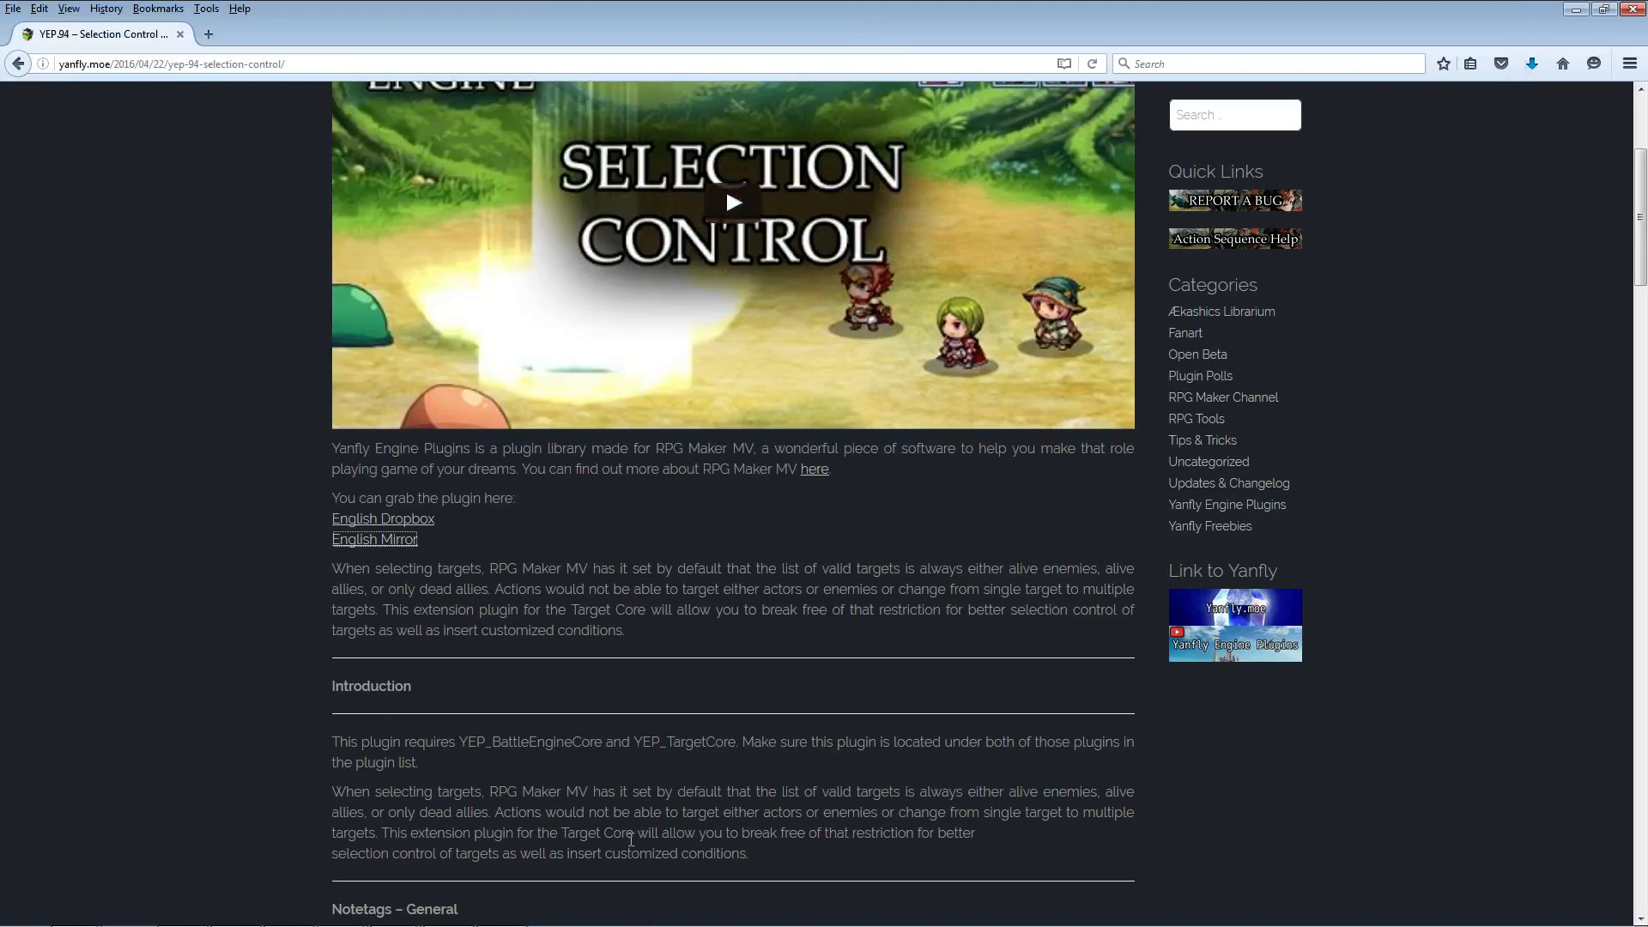
Step: Switch to RPG Maker MV and add YEP_X_SelectionControl to the Plugin Manager below YEP_X_AreaOfEffect
{"action": "left_click", "coordinate": [393, 913]}
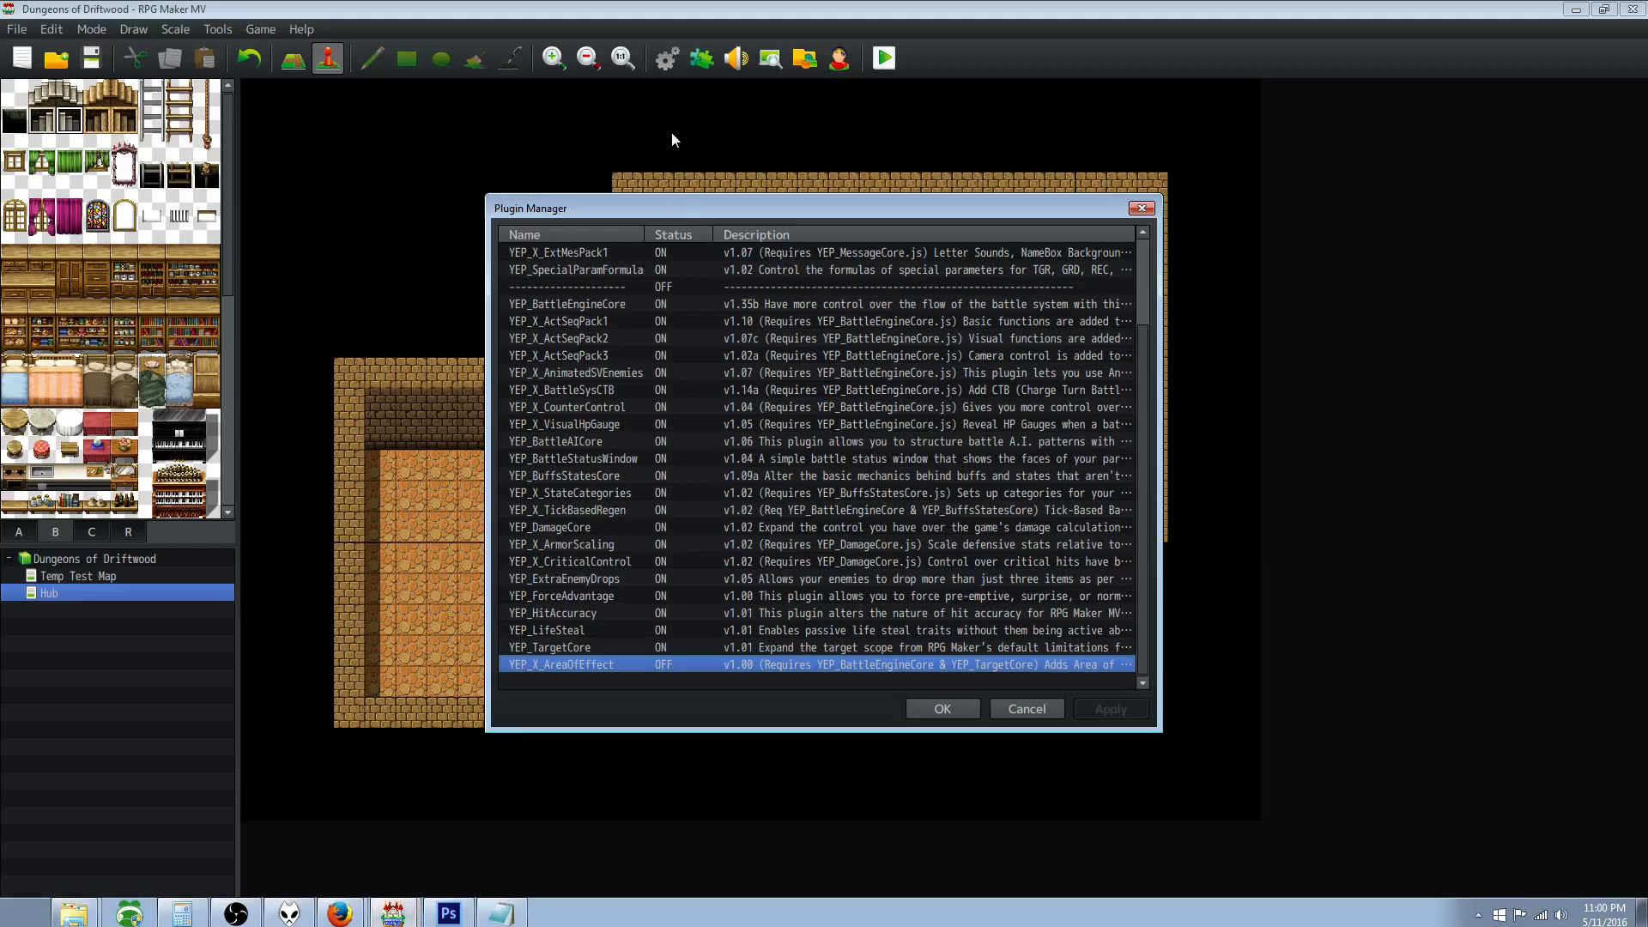
{"action": "double_click", "coordinate": [649, 673]}
{"action": "left_click", "coordinate": [690, 337]}
{"action": "scroll", "coordinate": [728, 606], "scroll_direction": "down", "scroll_amount": 5}
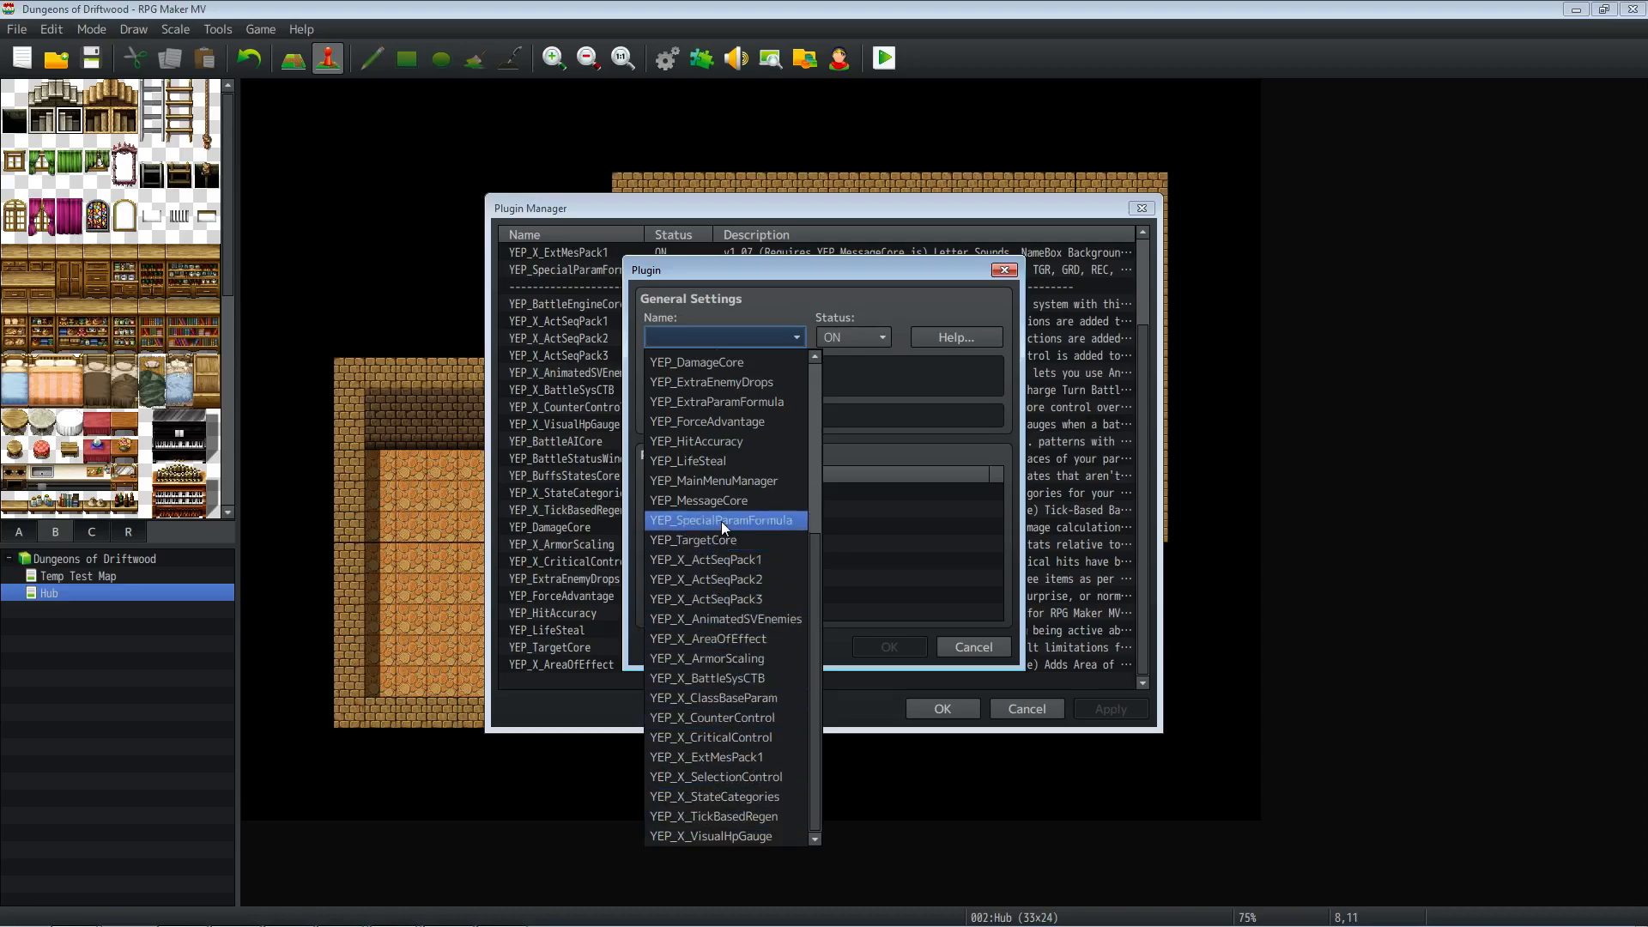
{"action": "left_click", "coordinate": [581, 683]}
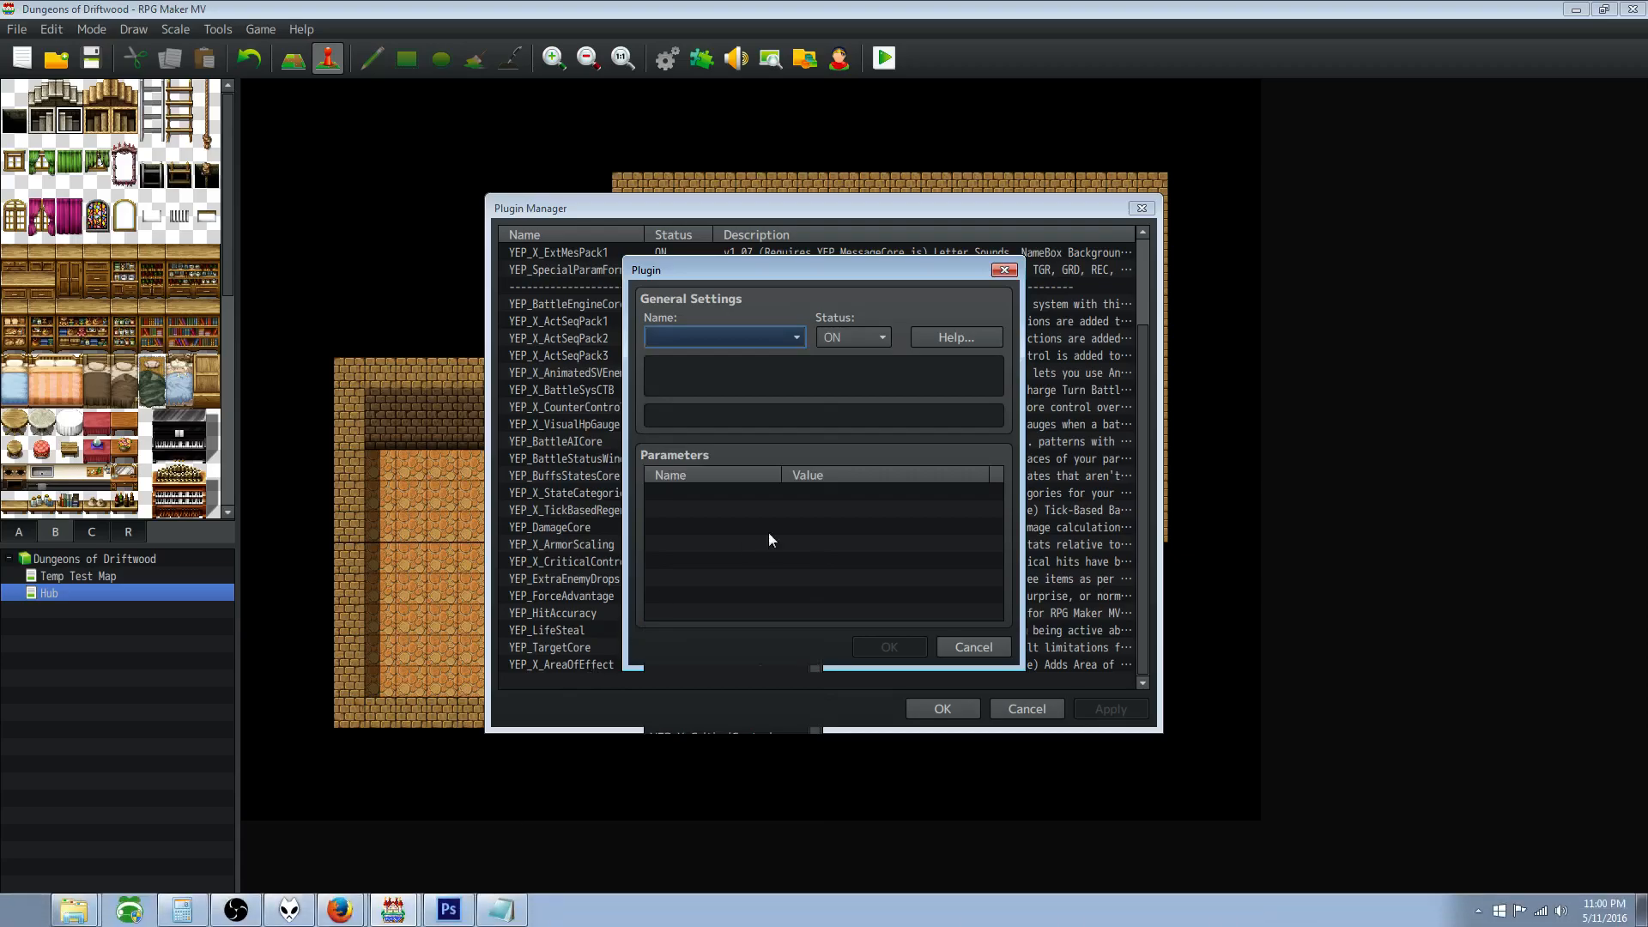
{"action": "left_click", "coordinate": [347, 917]}
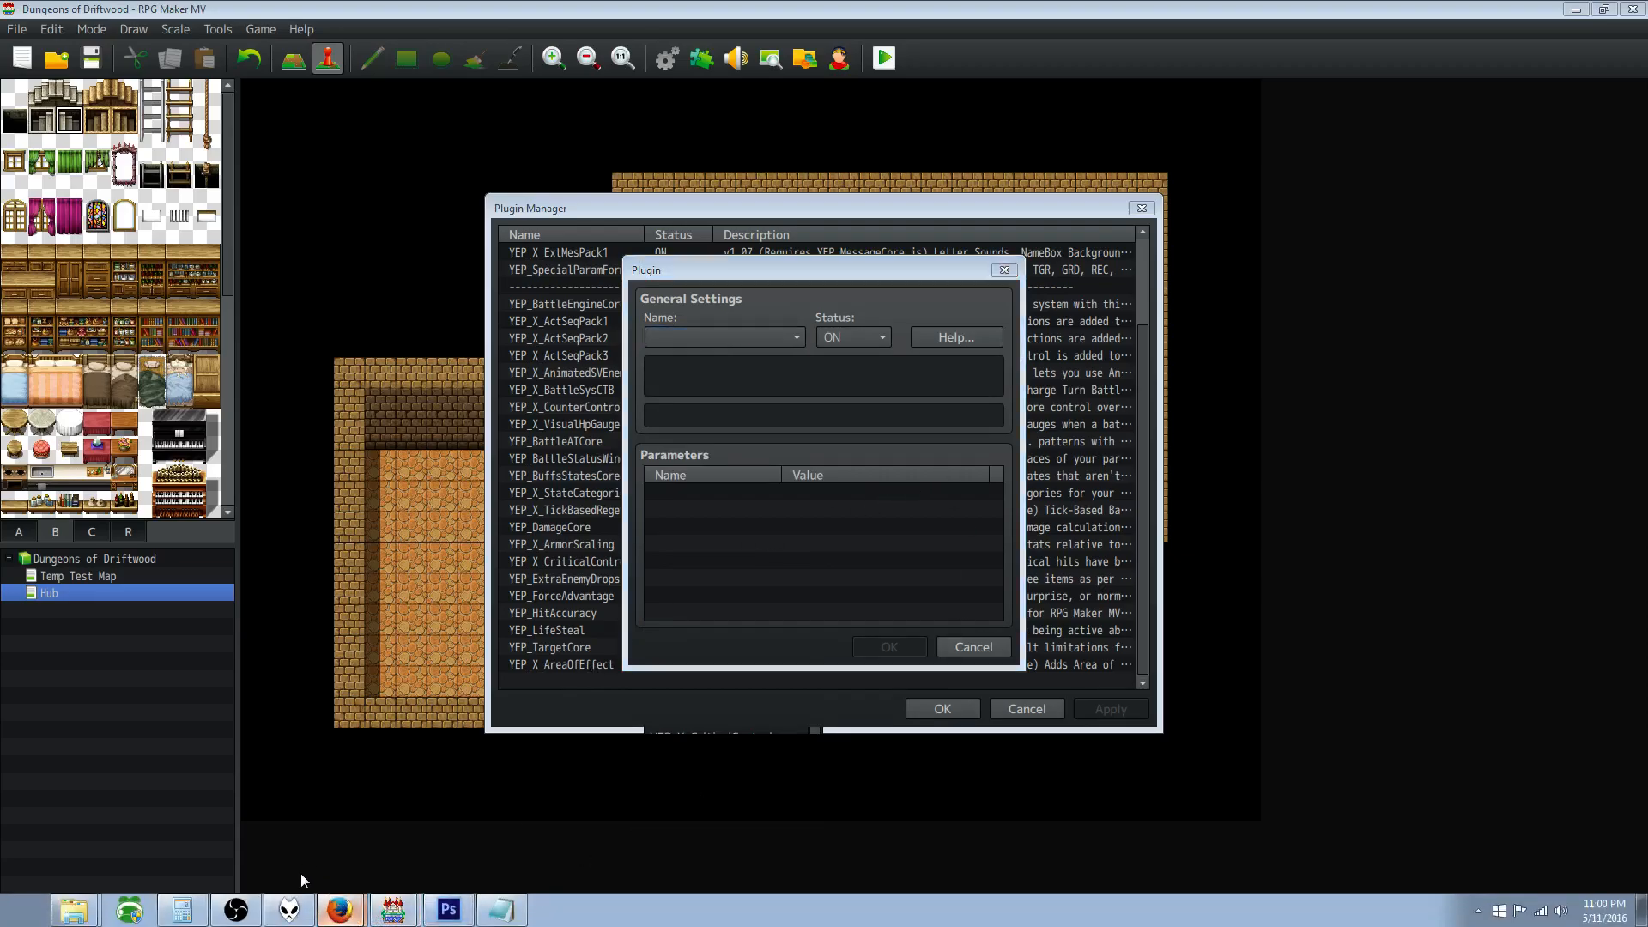
{"action": "left_click", "coordinate": [734, 343]}
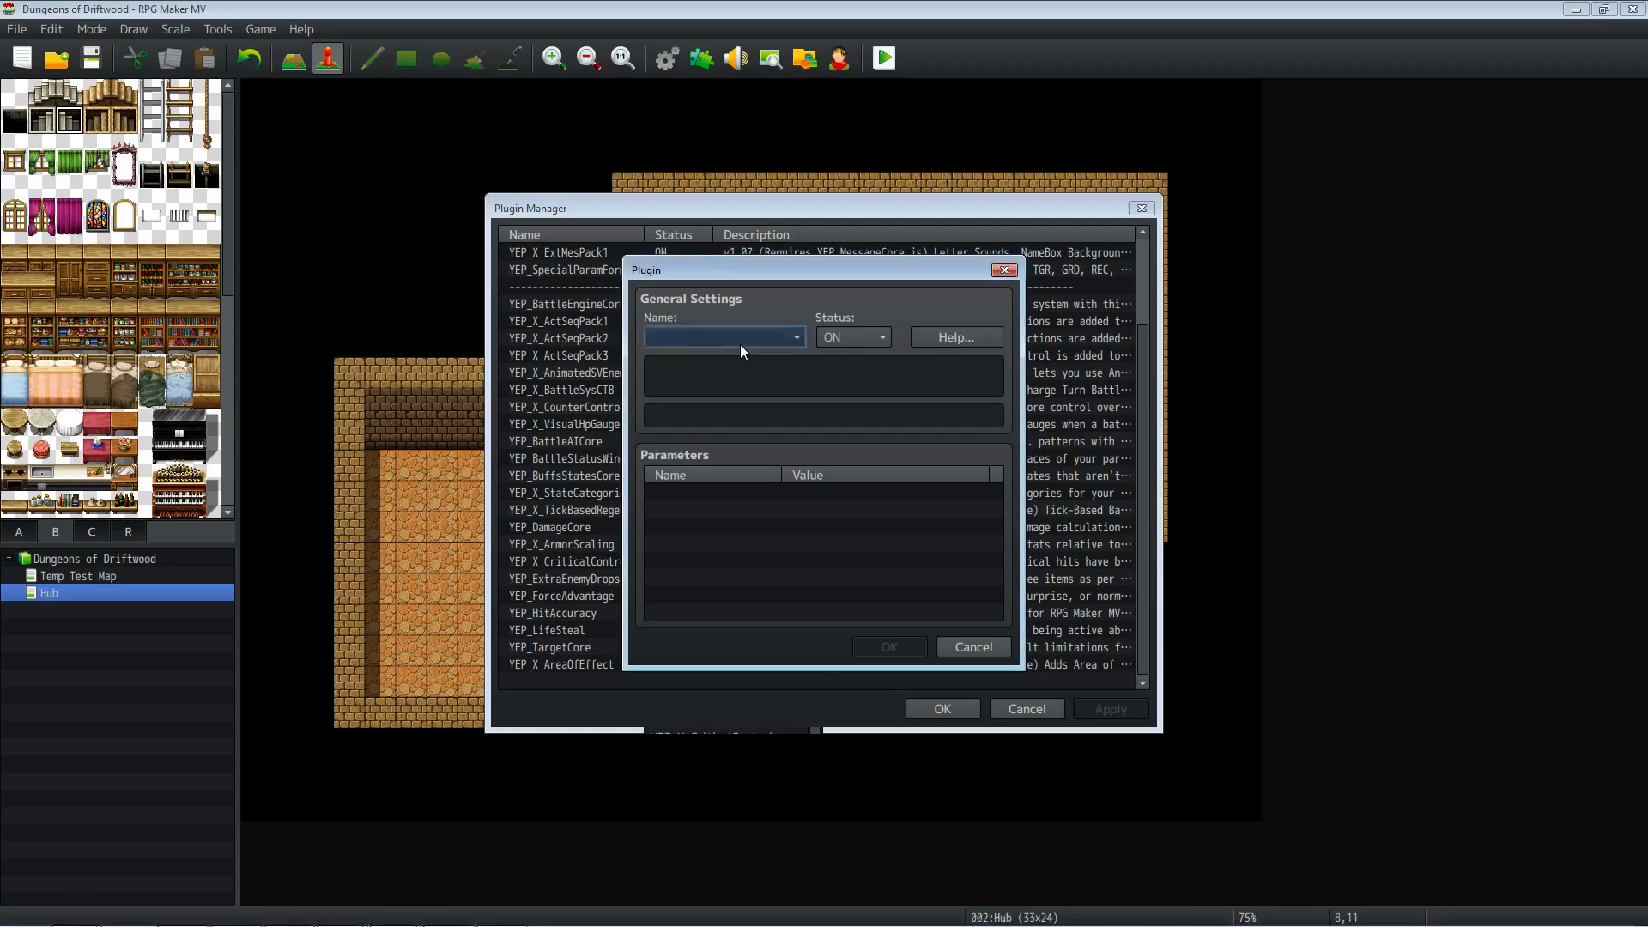
{"action": "left_click", "coordinate": [740, 344]}
{"action": "scroll", "coordinate": [765, 537], "scroll_direction": "up", "scroll_amount": 1}
{"action": "scroll", "coordinate": [761, 529], "scroll_direction": "down", "scroll_amount": 1}
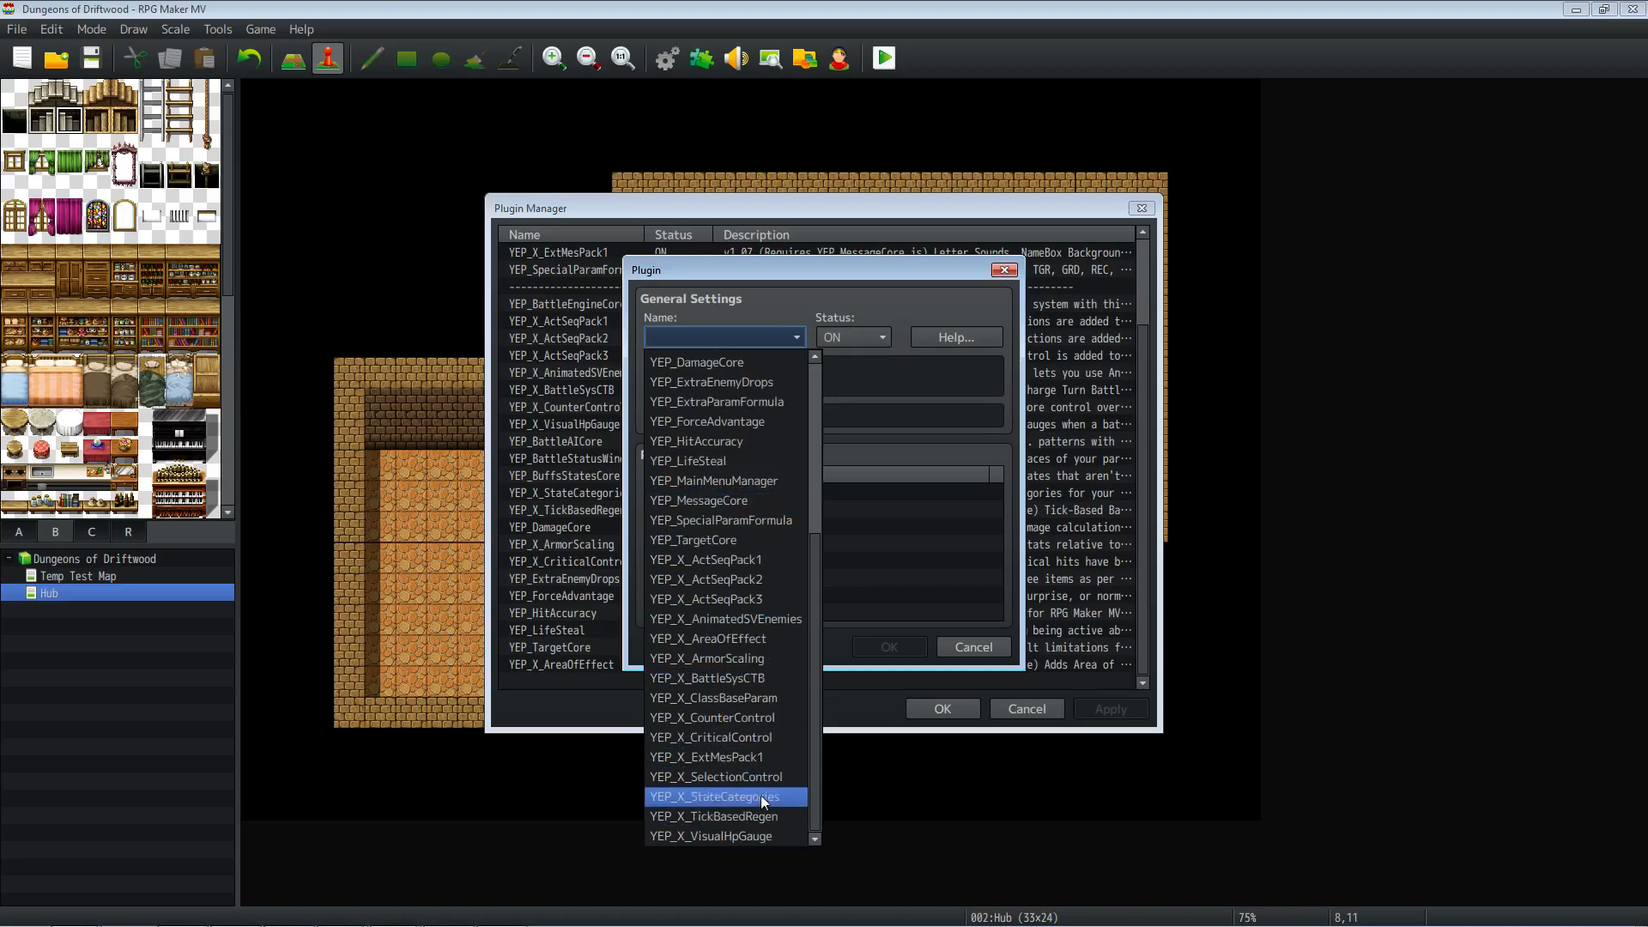
{"action": "left_click", "coordinate": [764, 777]}
{"action": "left_click", "coordinate": [894, 645]}
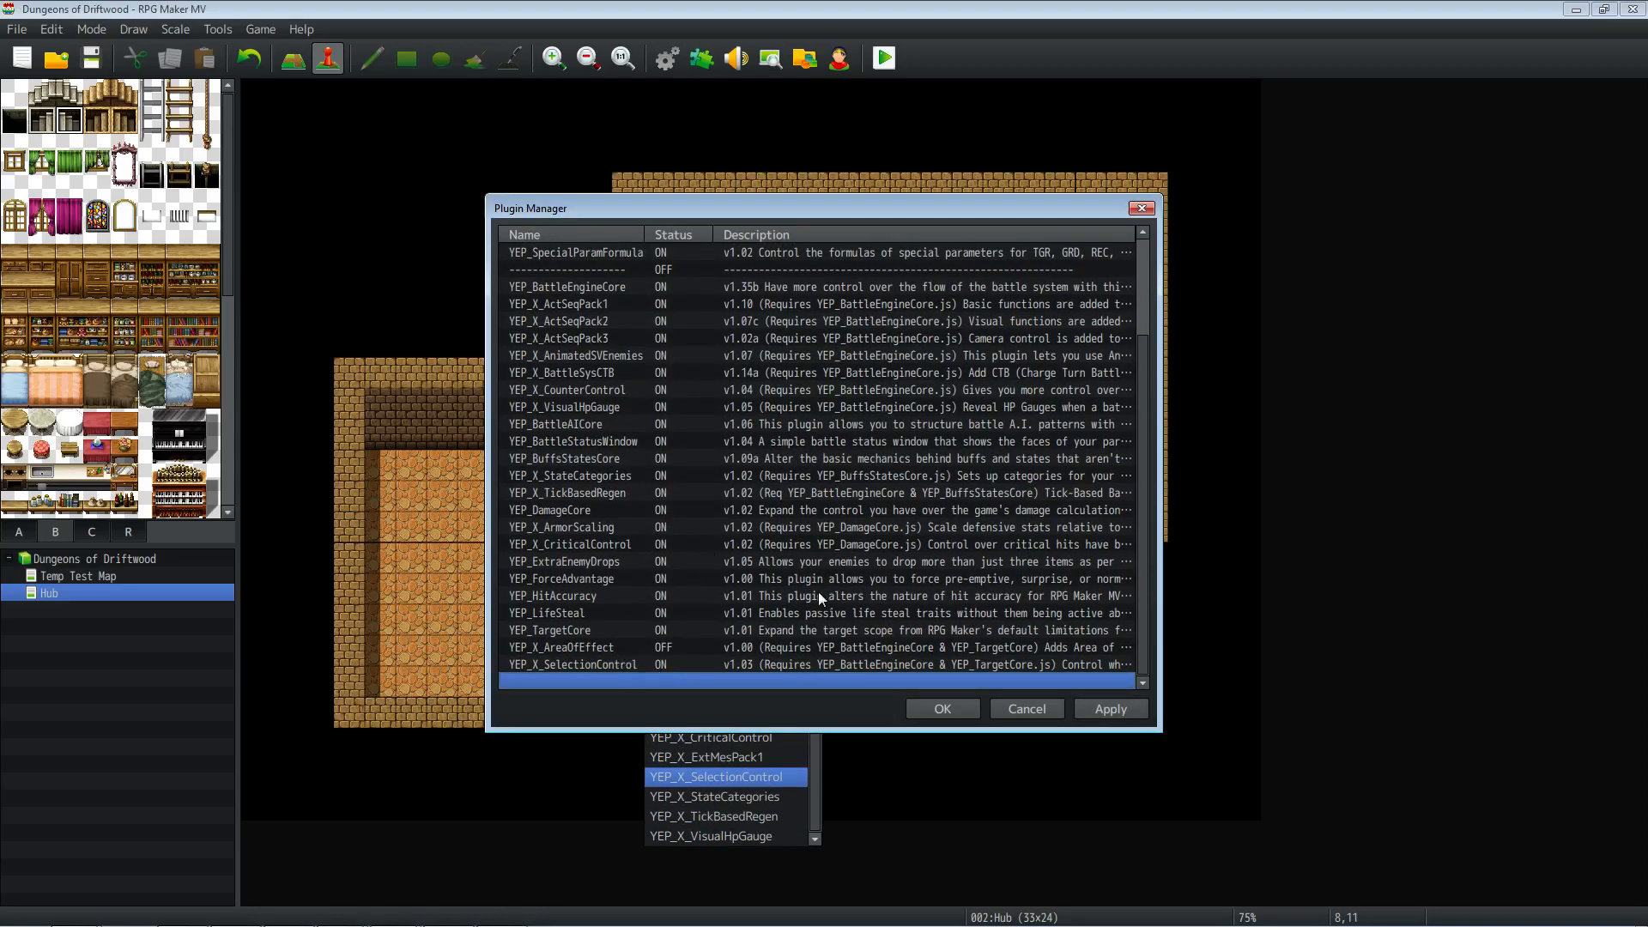
Step: Apply the plugin changes, close the Plugin Manager and reopen it
{"action": "left_click", "coordinate": [1110, 709]}
{"action": "left_click", "coordinate": [942, 709]}
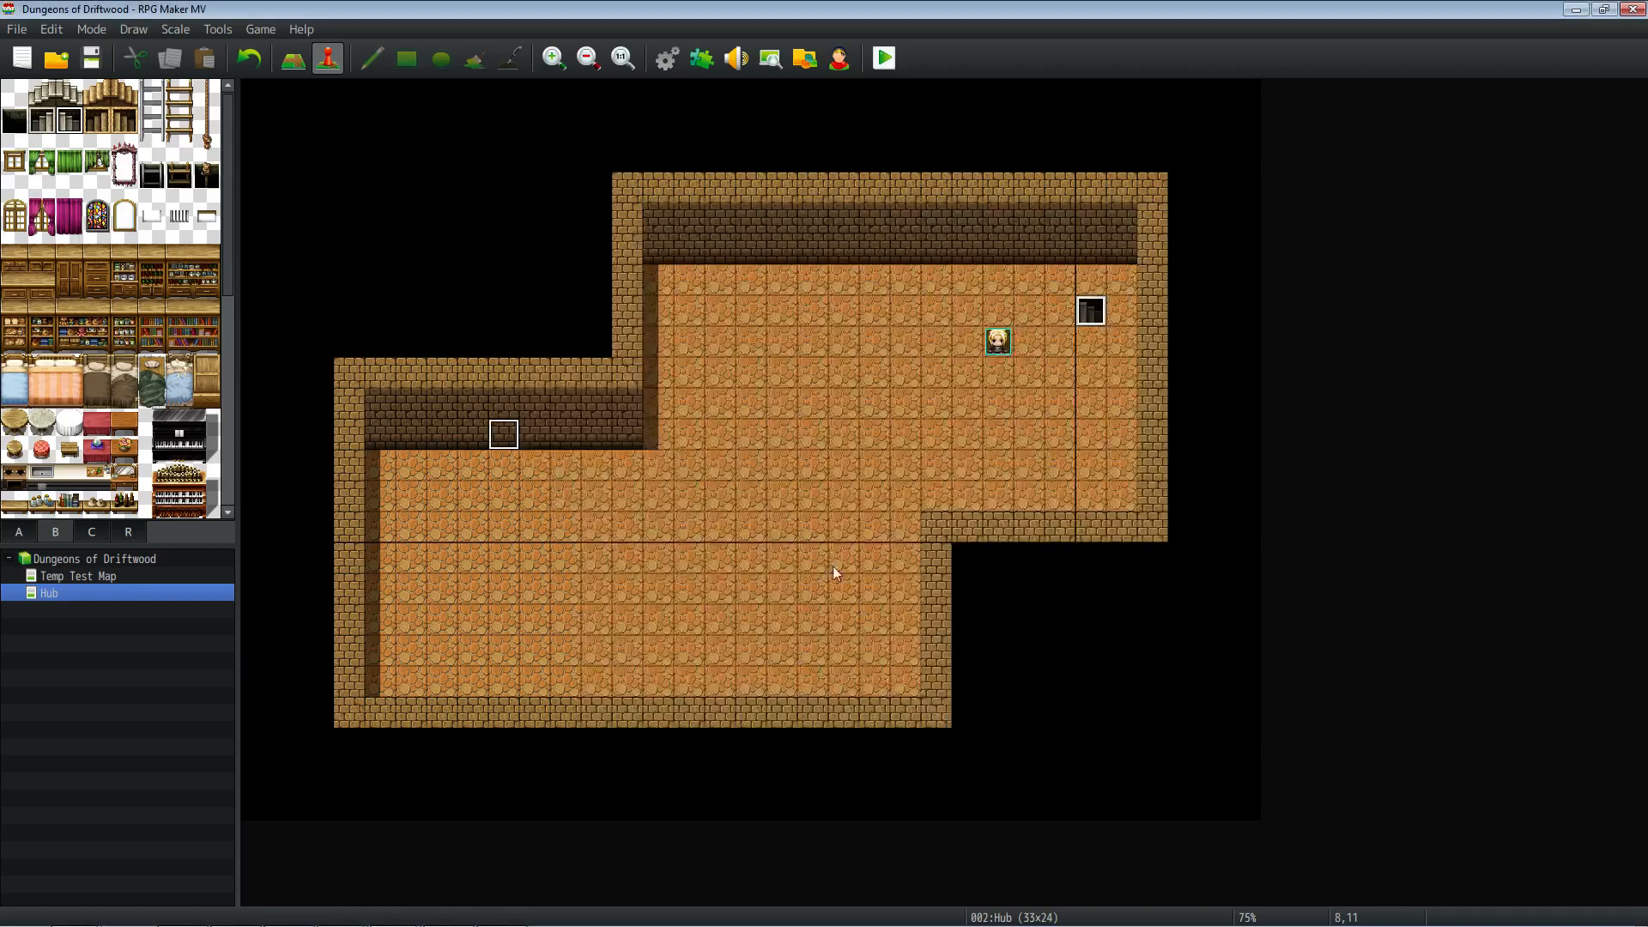
{"action": "left_click", "coordinate": [702, 57]}
Step: Switch to Firefox, return to the Yanfly plugin list and open the Victory Aftermath page
{"action": "mouse_move", "coordinate": [355, 922]}
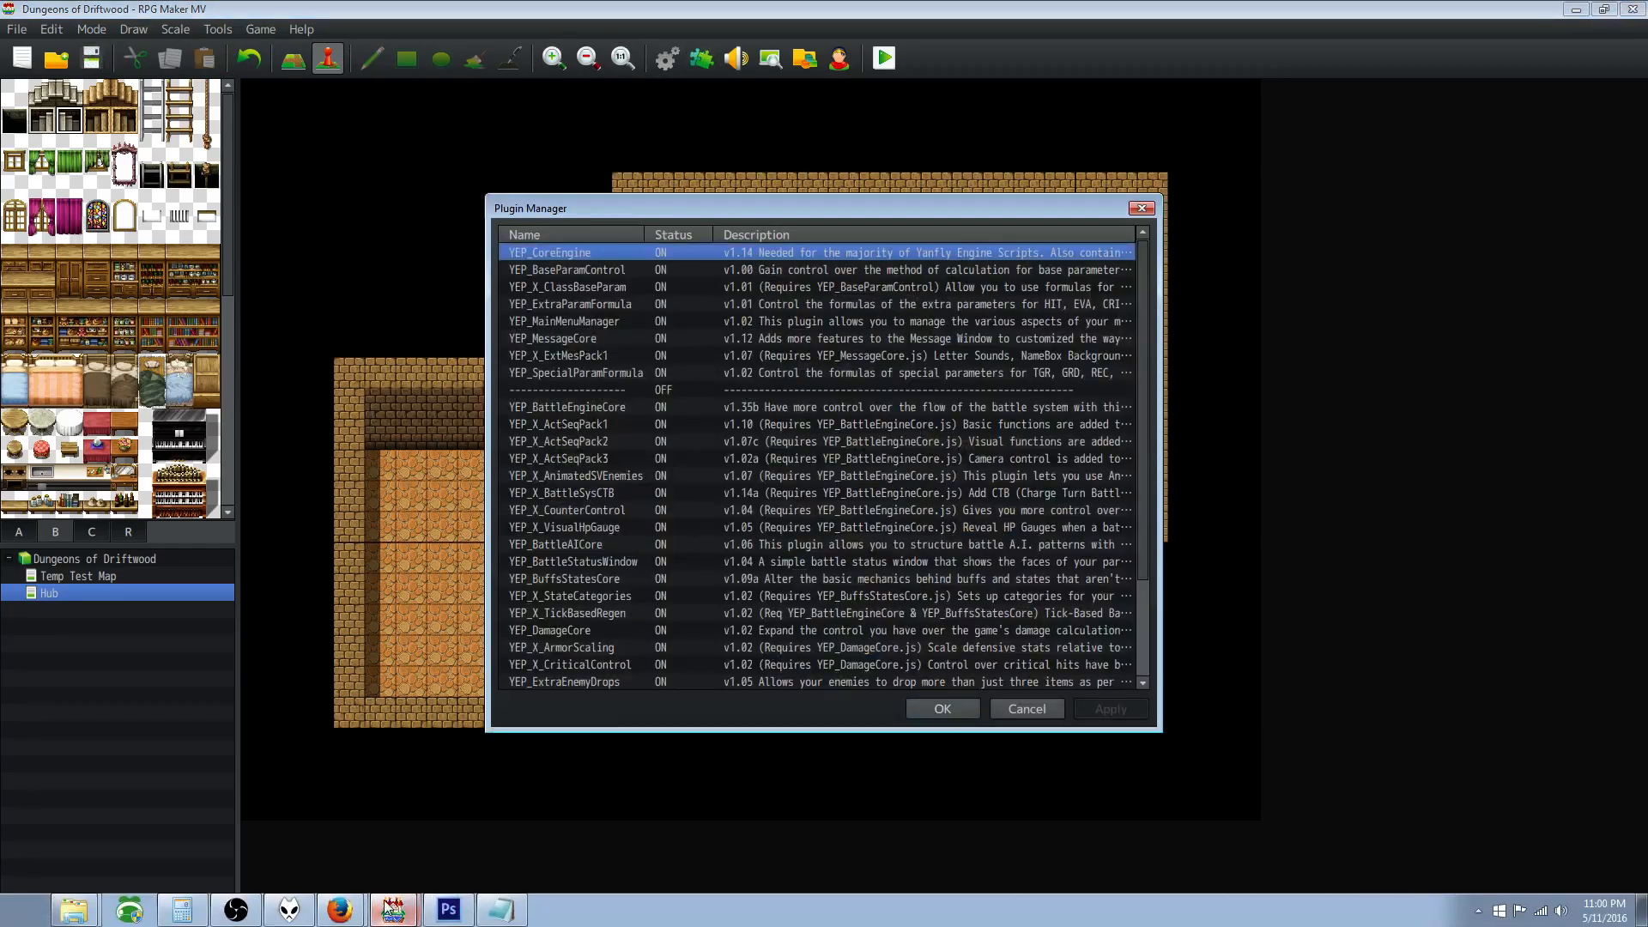
{"action": "left_click", "coordinate": [339, 908]}
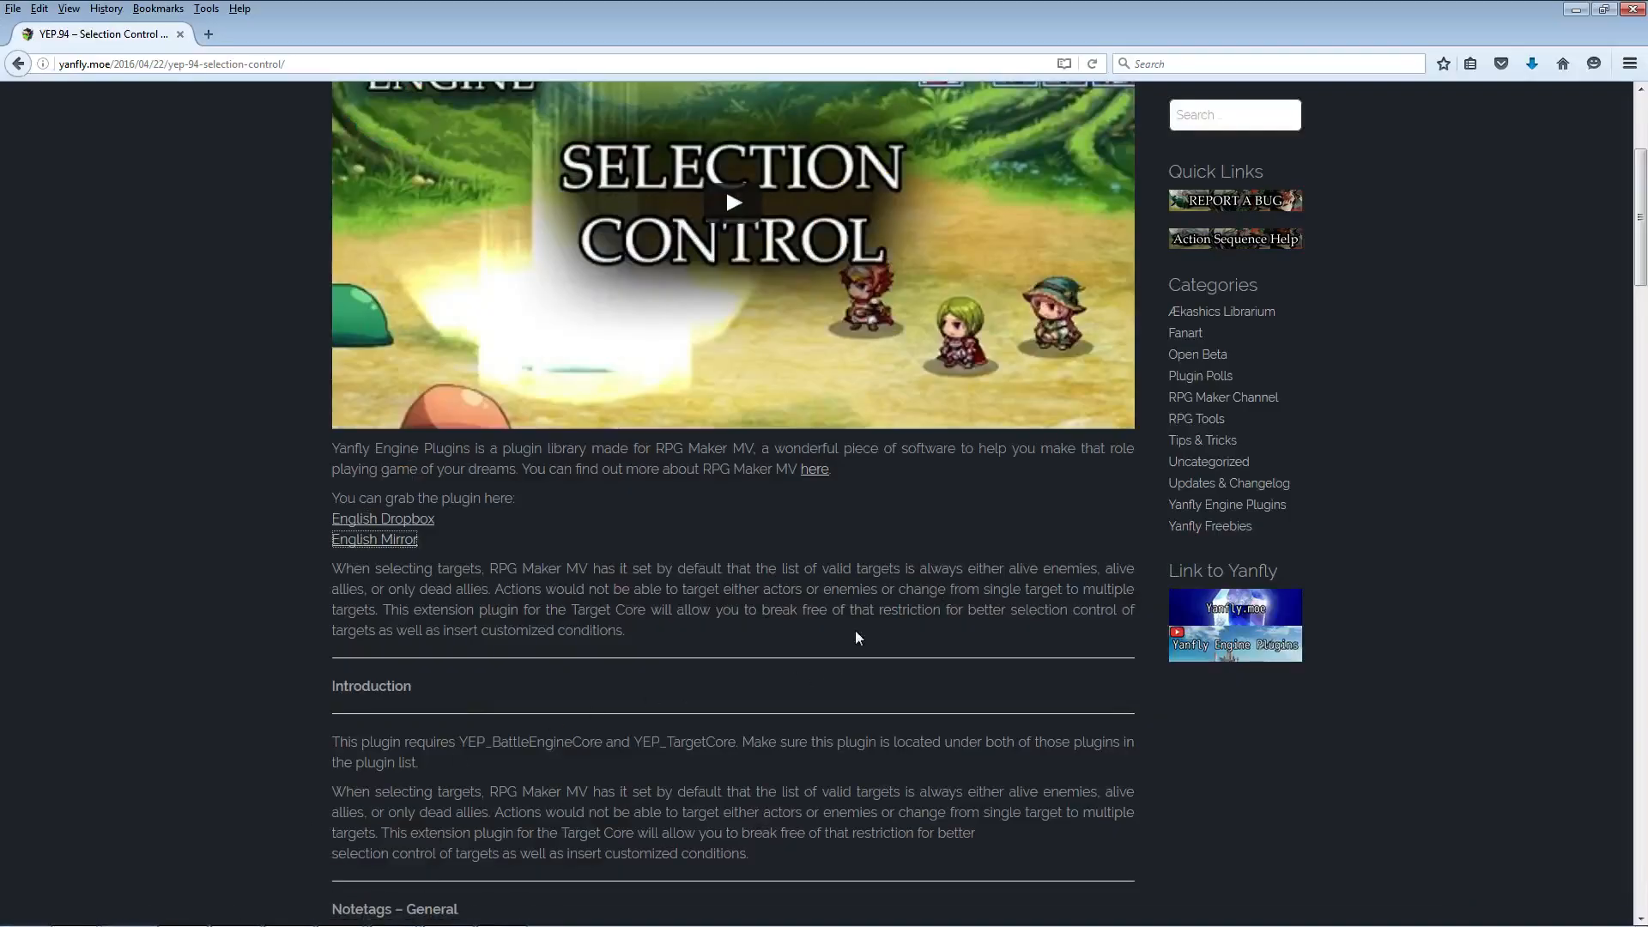
{"action": "left_click", "coordinate": [18, 63]}
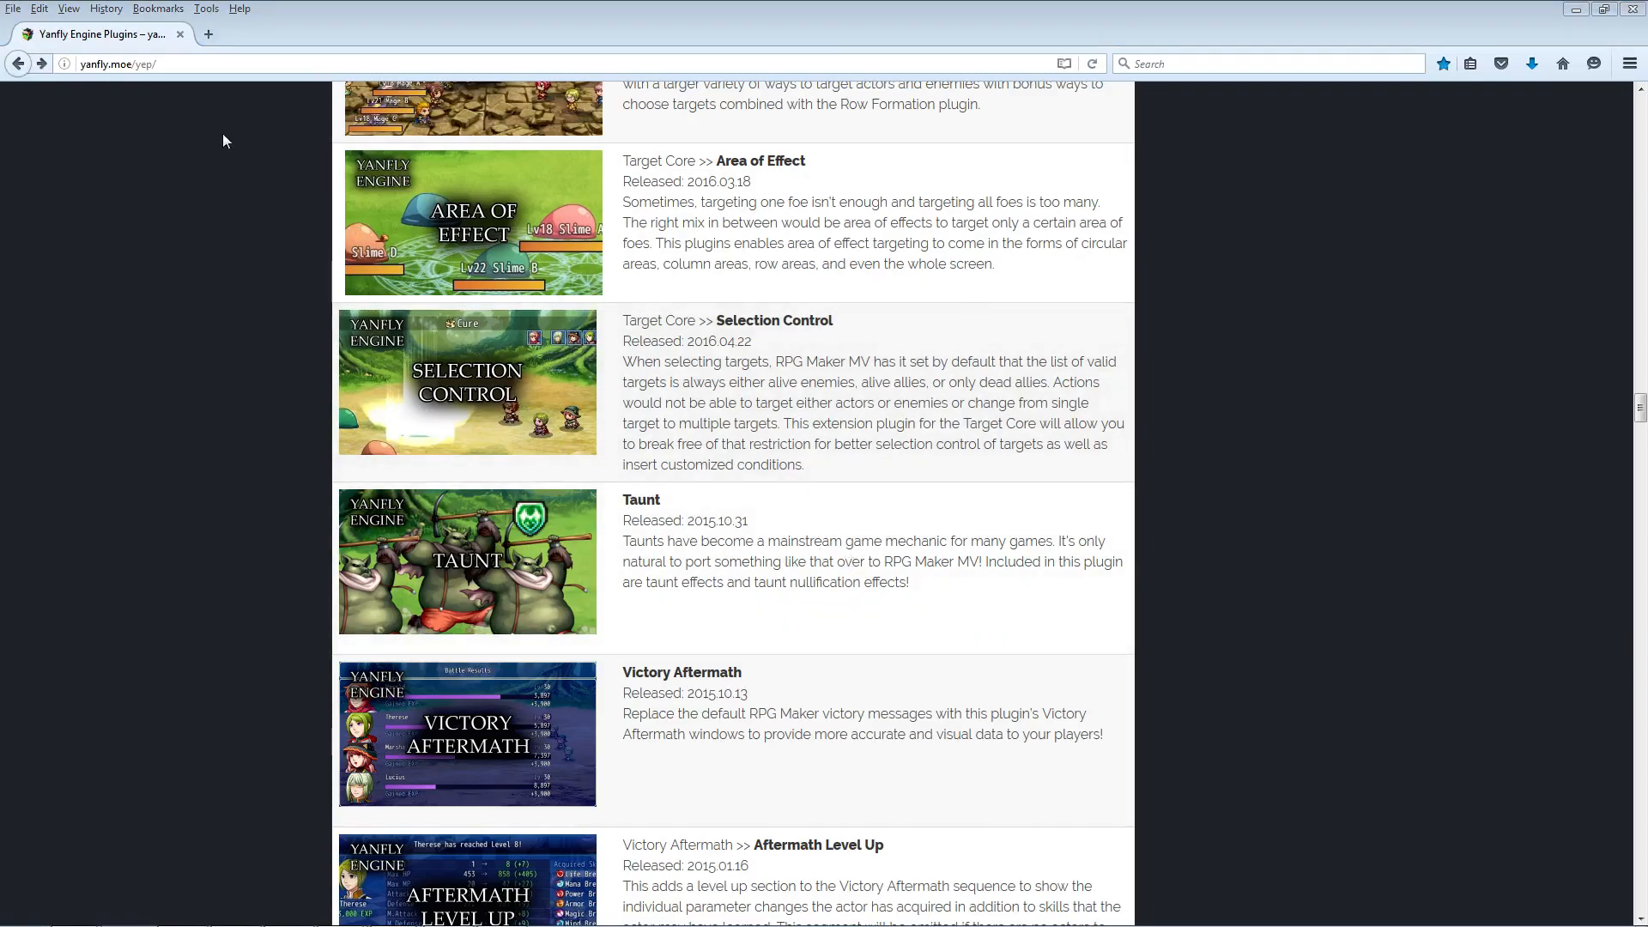
{"action": "scroll", "coordinate": [563, 218], "scroll_direction": "down", "scroll_amount": 3}
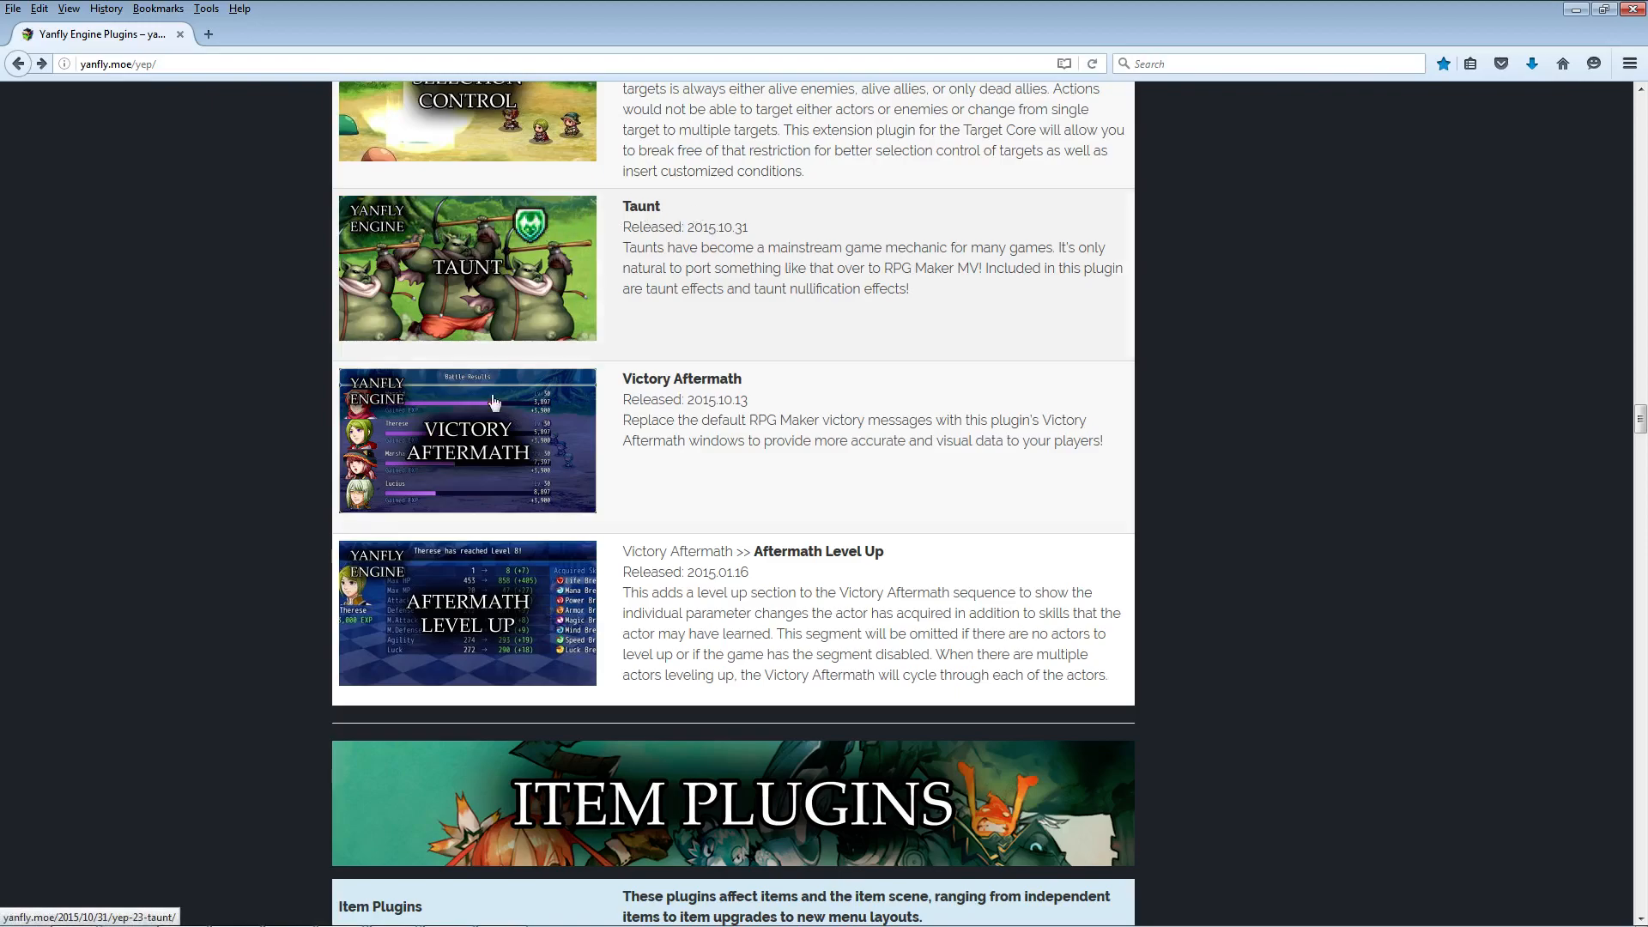
{"action": "scroll", "coordinate": [318, 249], "scroll_direction": "down", "scroll_amount": 2}
{"action": "scroll", "coordinate": [451, 258], "scroll_direction": "up", "scroll_amount": 2}
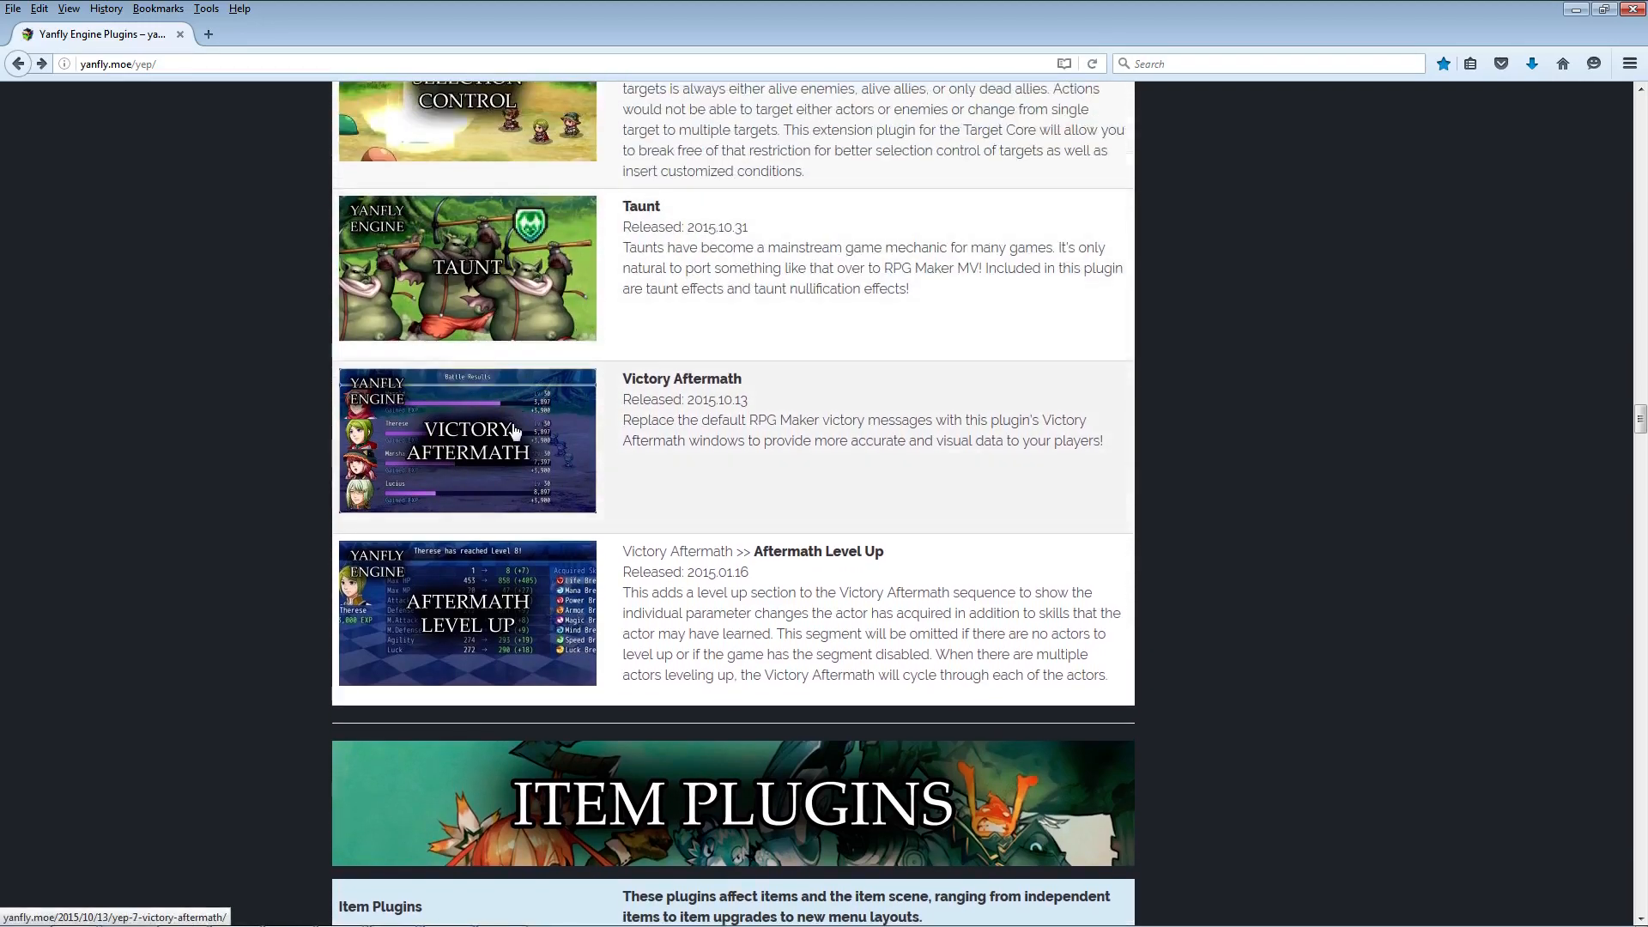
{"action": "left_click", "coordinate": [520, 435]}
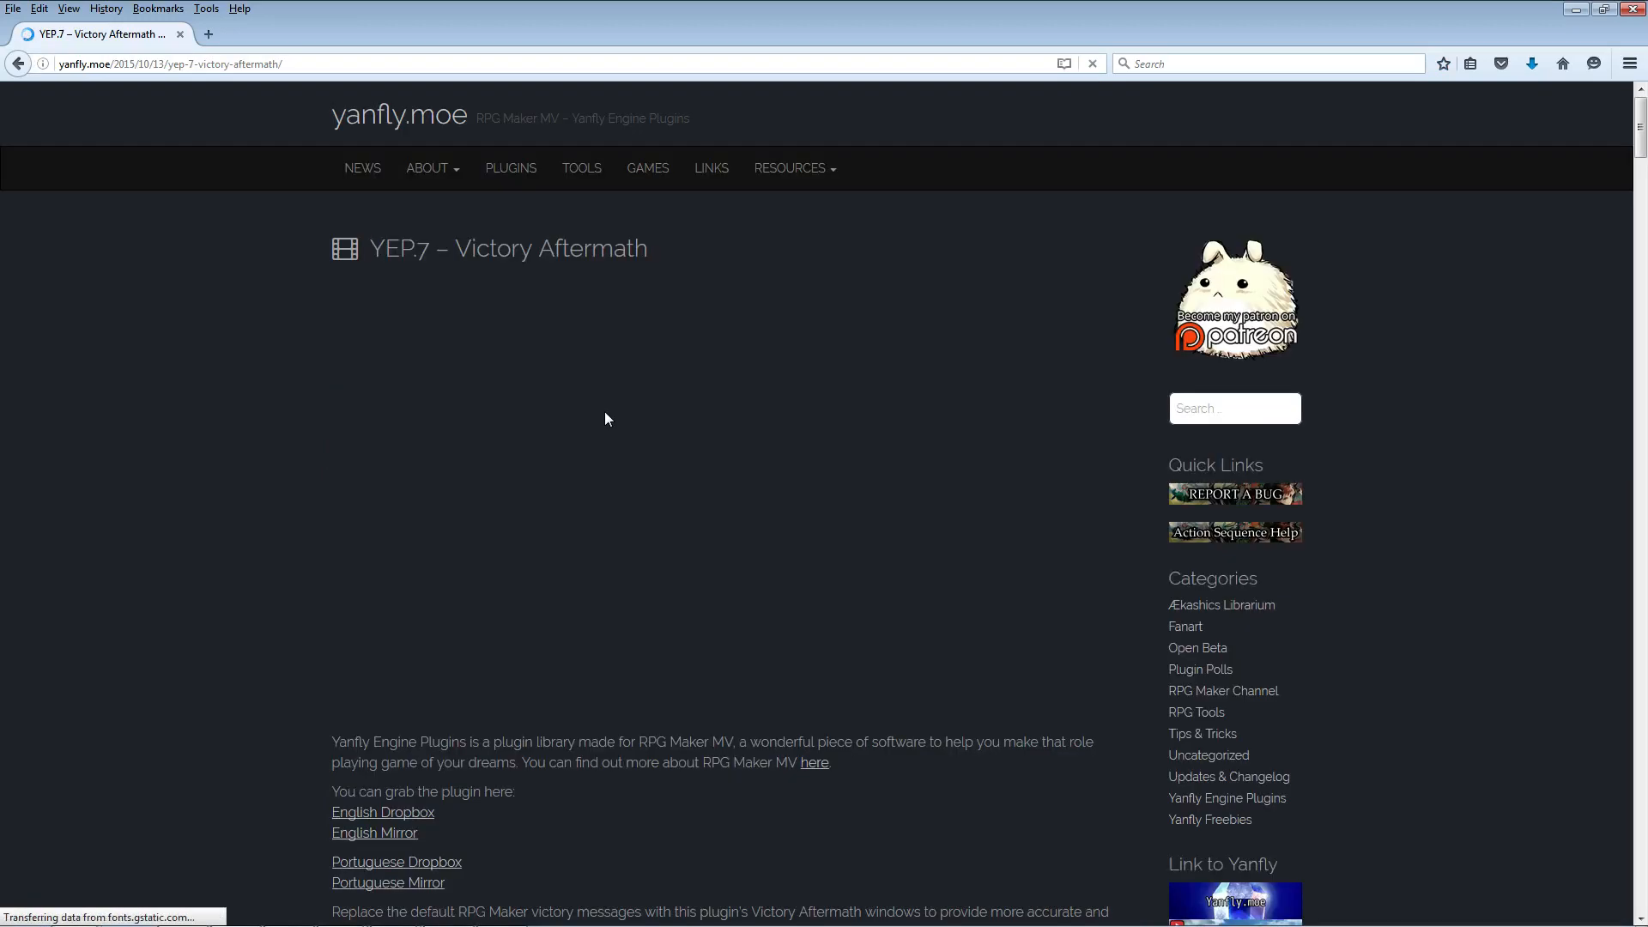
Step: Save YEP_VictoryAftermath.js from the English Mirror into the project's js/plugins folder
{"action": "right_click", "coordinate": [395, 841]}
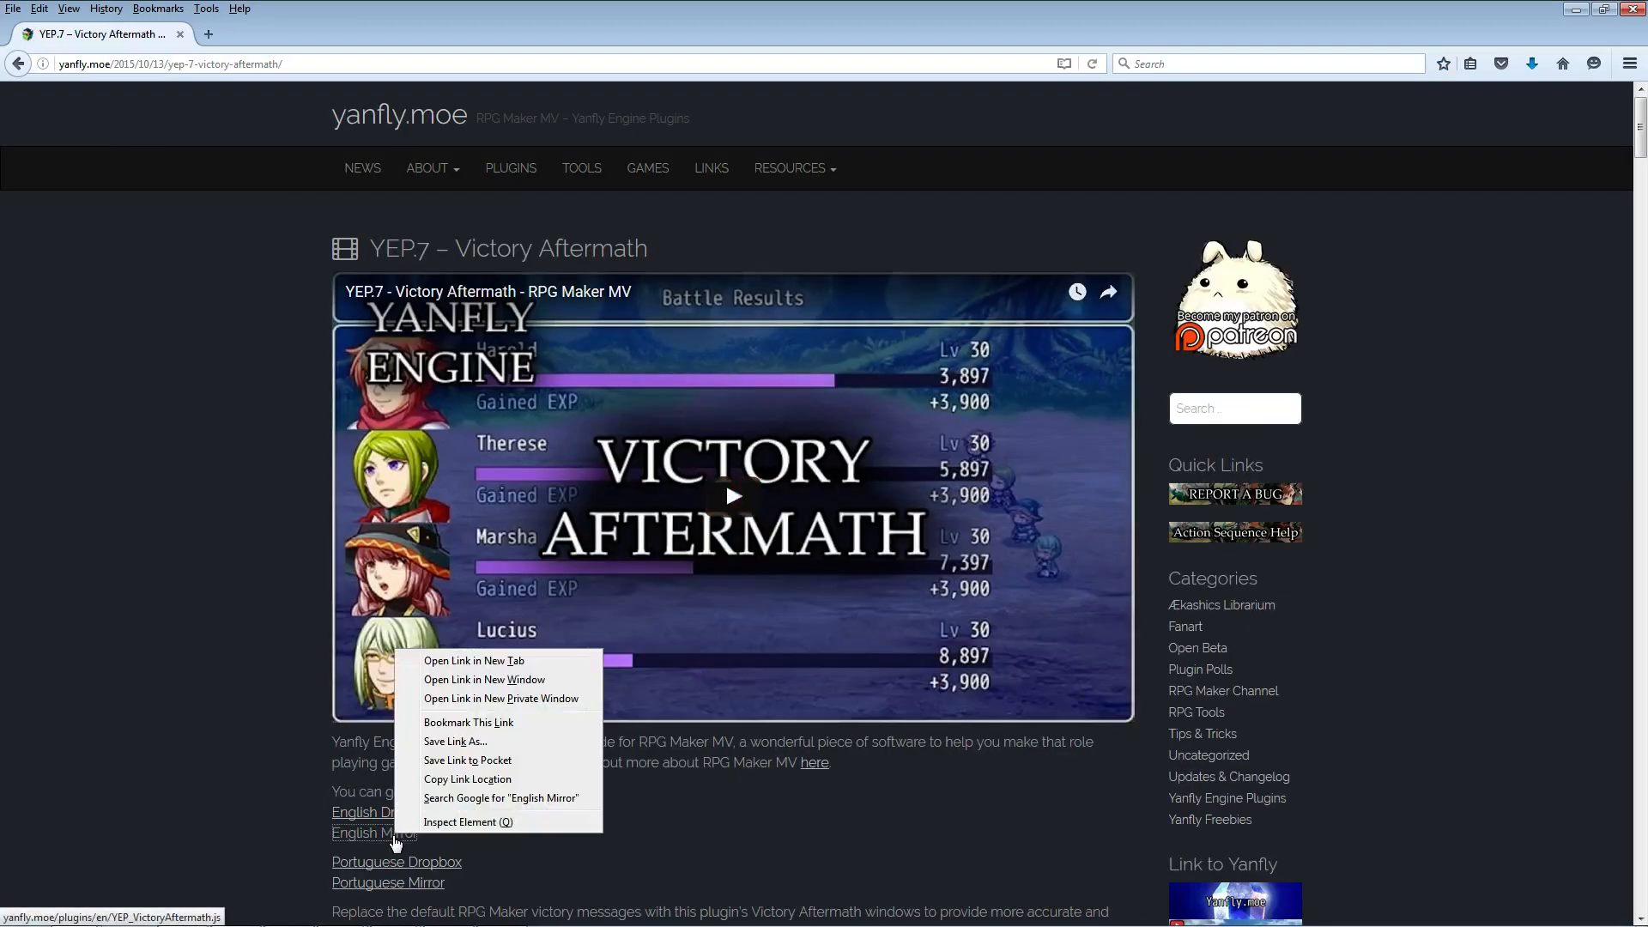
{"action": "left_click", "coordinate": [462, 742]}
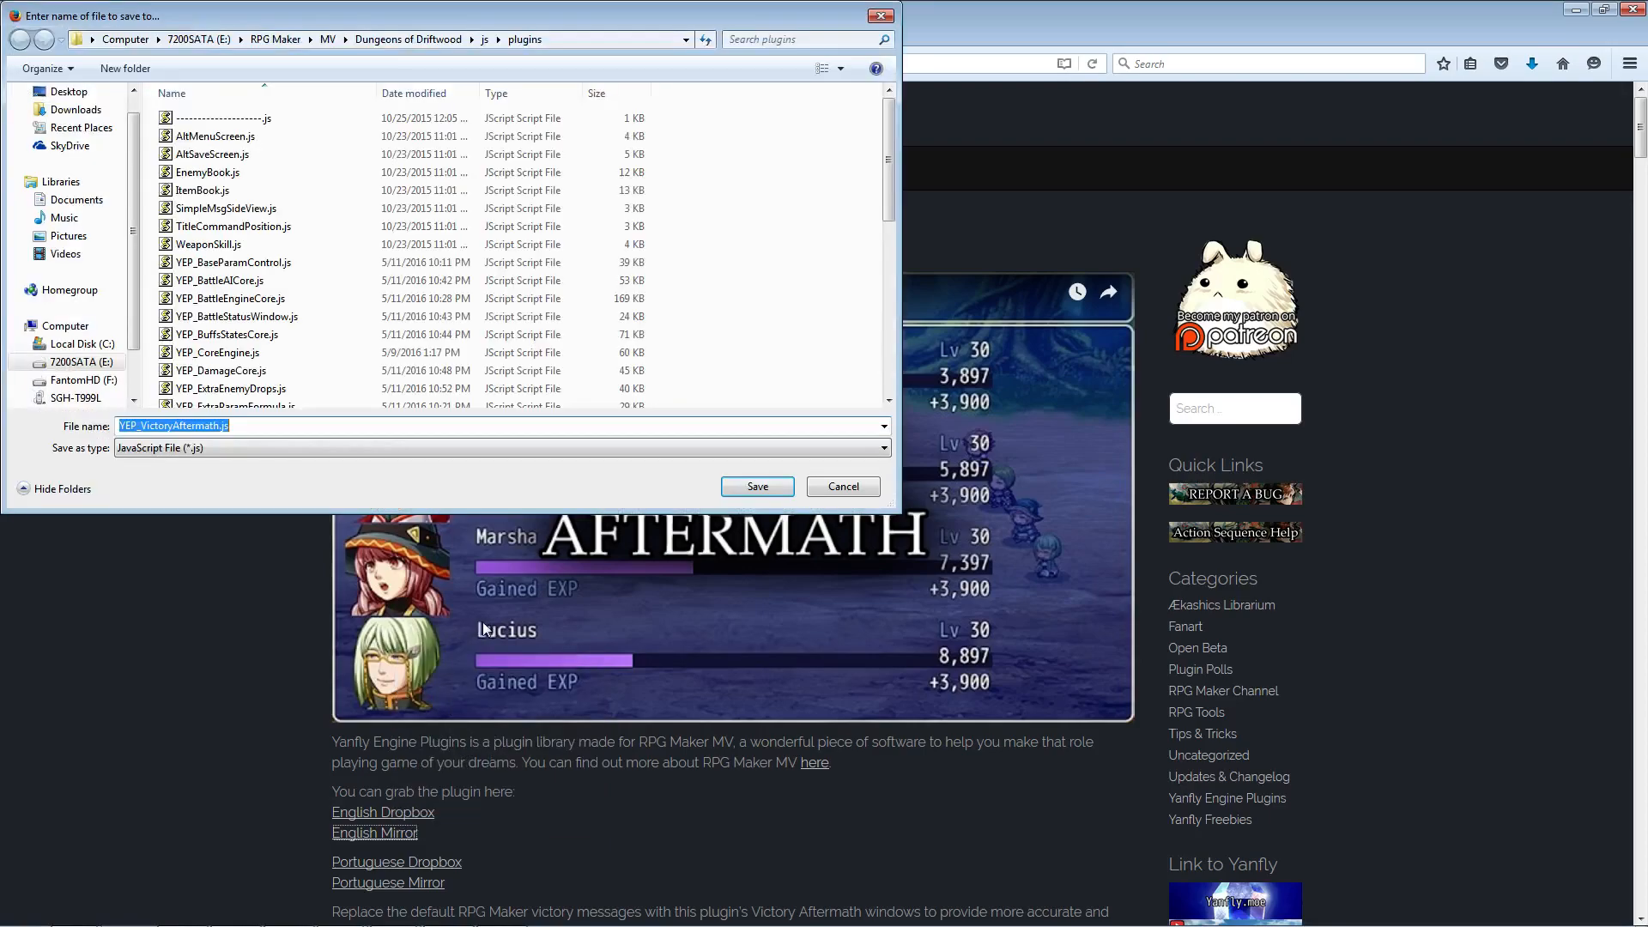
{"action": "left_click", "coordinate": [757, 487]}
Step: Switch to RPG Maker MV and open a new Plugin Manager entry below YEP_X_SelectionControl
{"action": "mouse_move", "coordinate": [404, 920]}
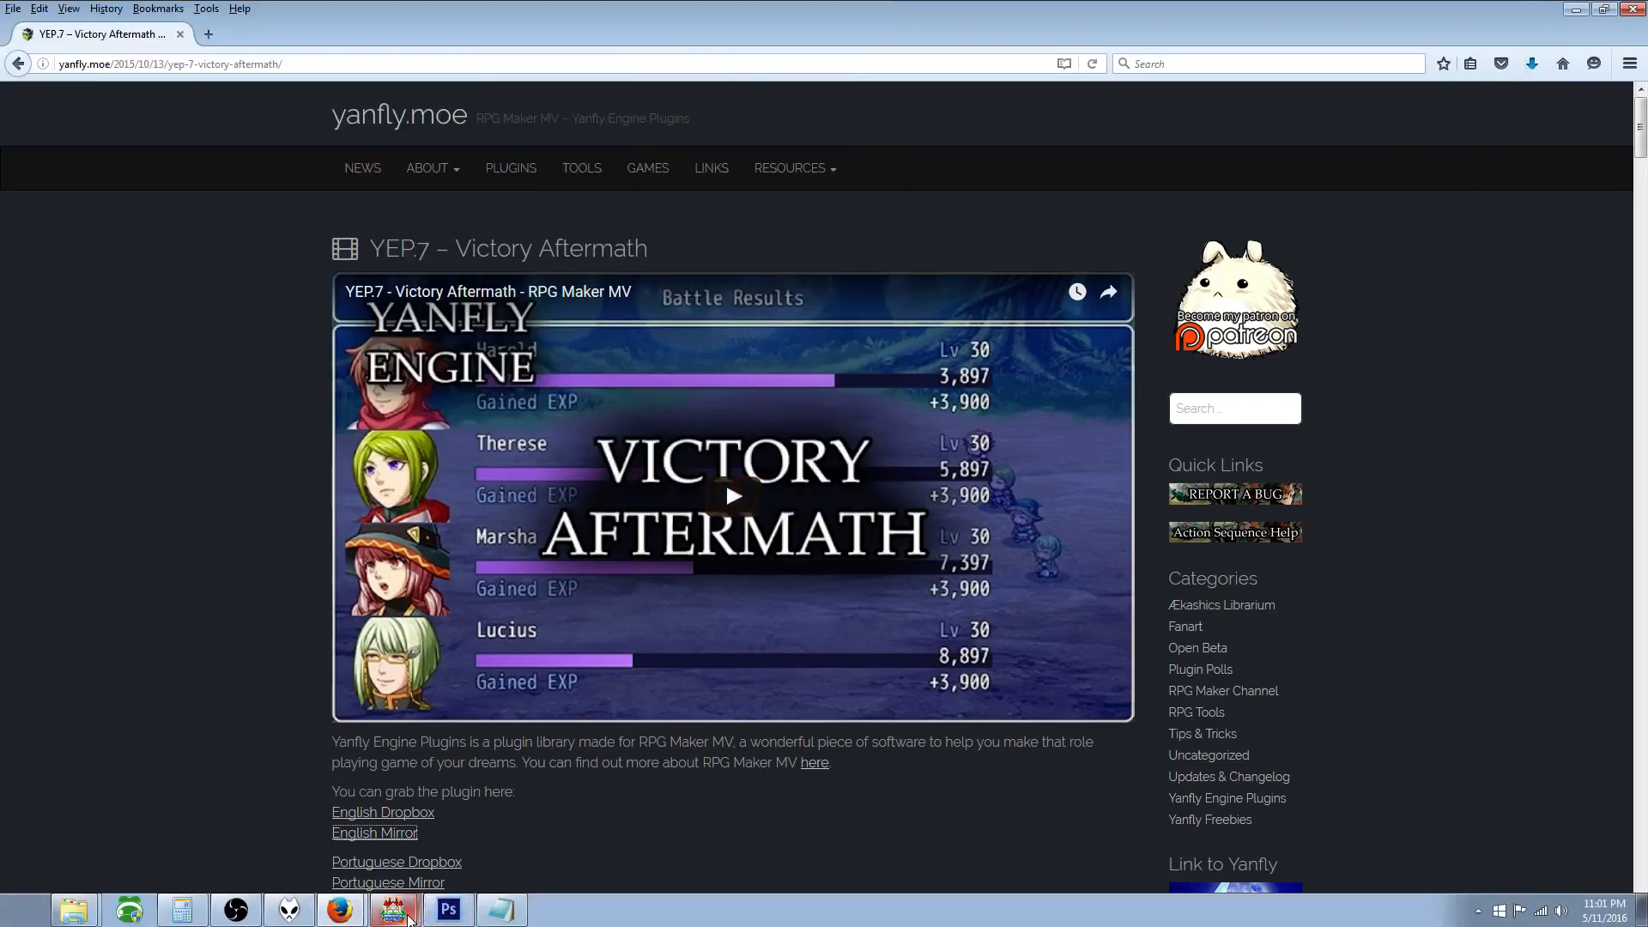
{"action": "left_click", "coordinate": [387, 843]}
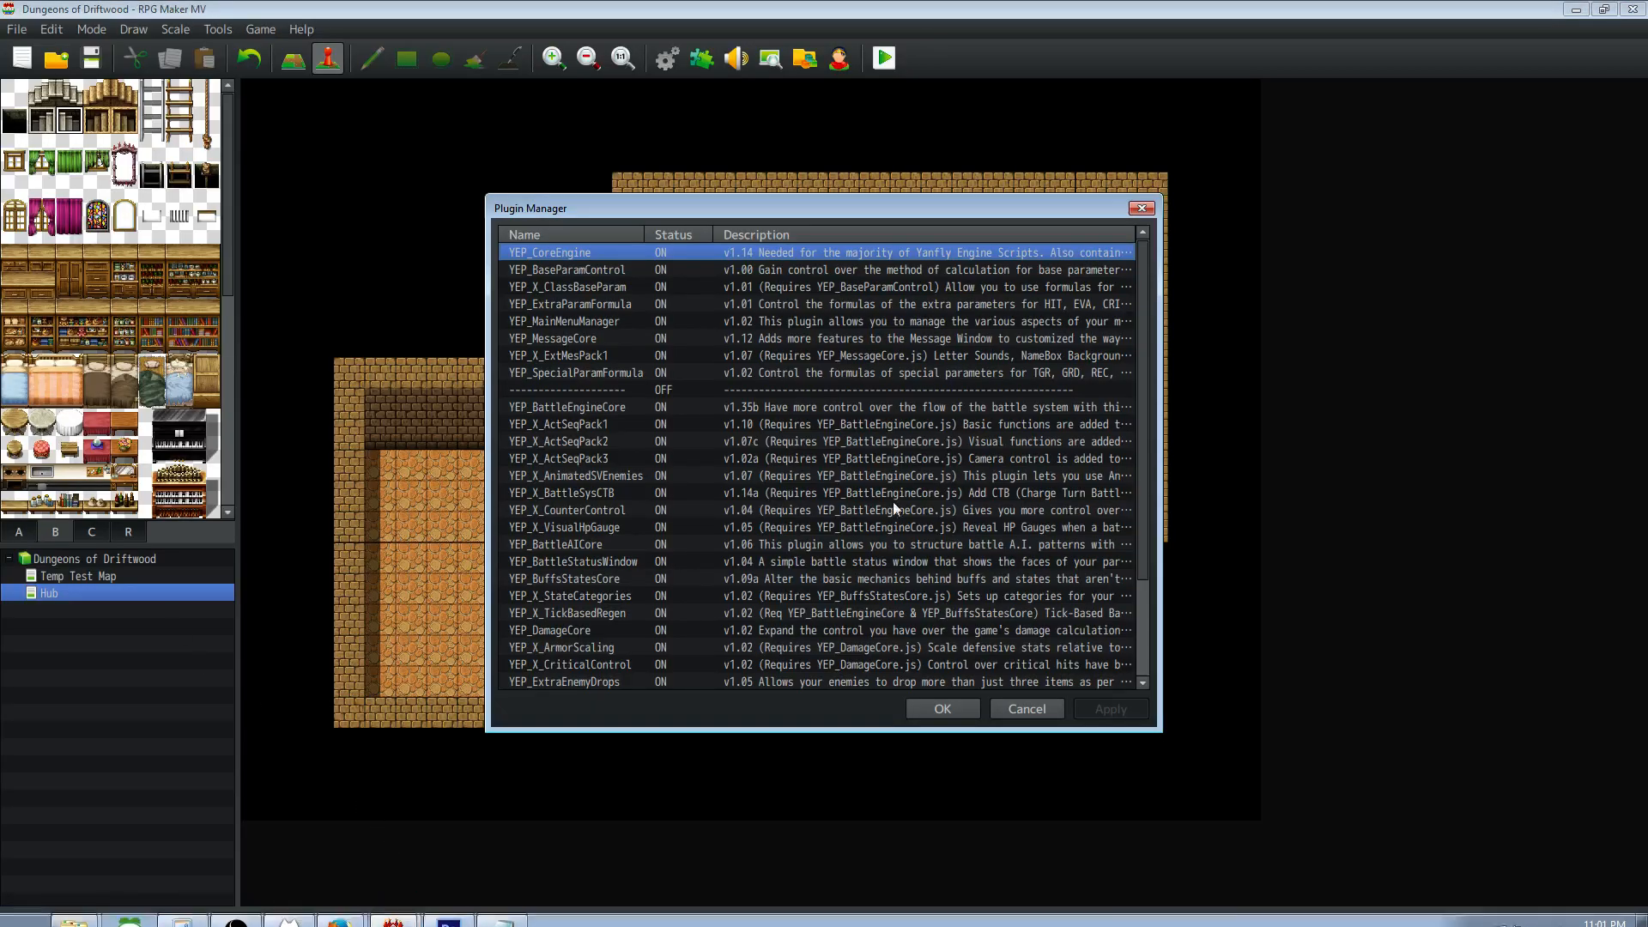
{"action": "scroll", "coordinate": [592, 661], "scroll_direction": "down", "scroll_amount": 3}
{"action": "double_click", "coordinate": [575, 676]}
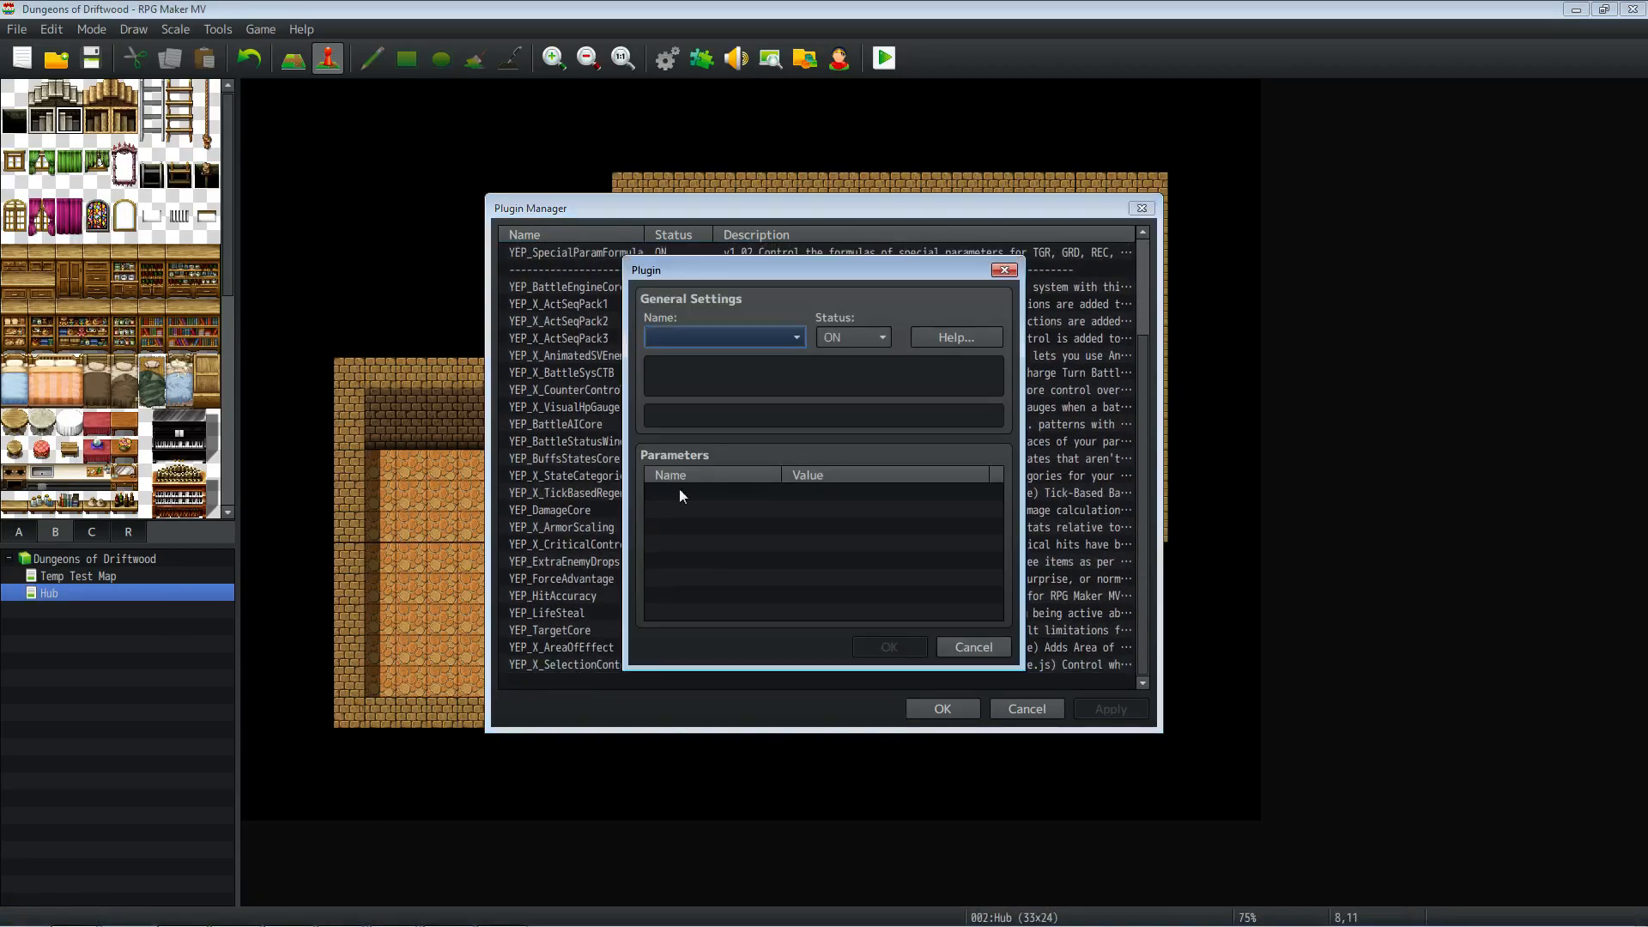
Step: Choose YEP_VictoryAftermath for the new entry, confirm it and apply the plugin changes
{"action": "left_click", "coordinate": [730, 341]}
{"action": "scroll", "coordinate": [815, 457], "scroll_direction": "down", "scroll_amount": 2}
{"action": "left_click_drag", "start_coordinate": [815, 457], "coordinate": [812, 549]}
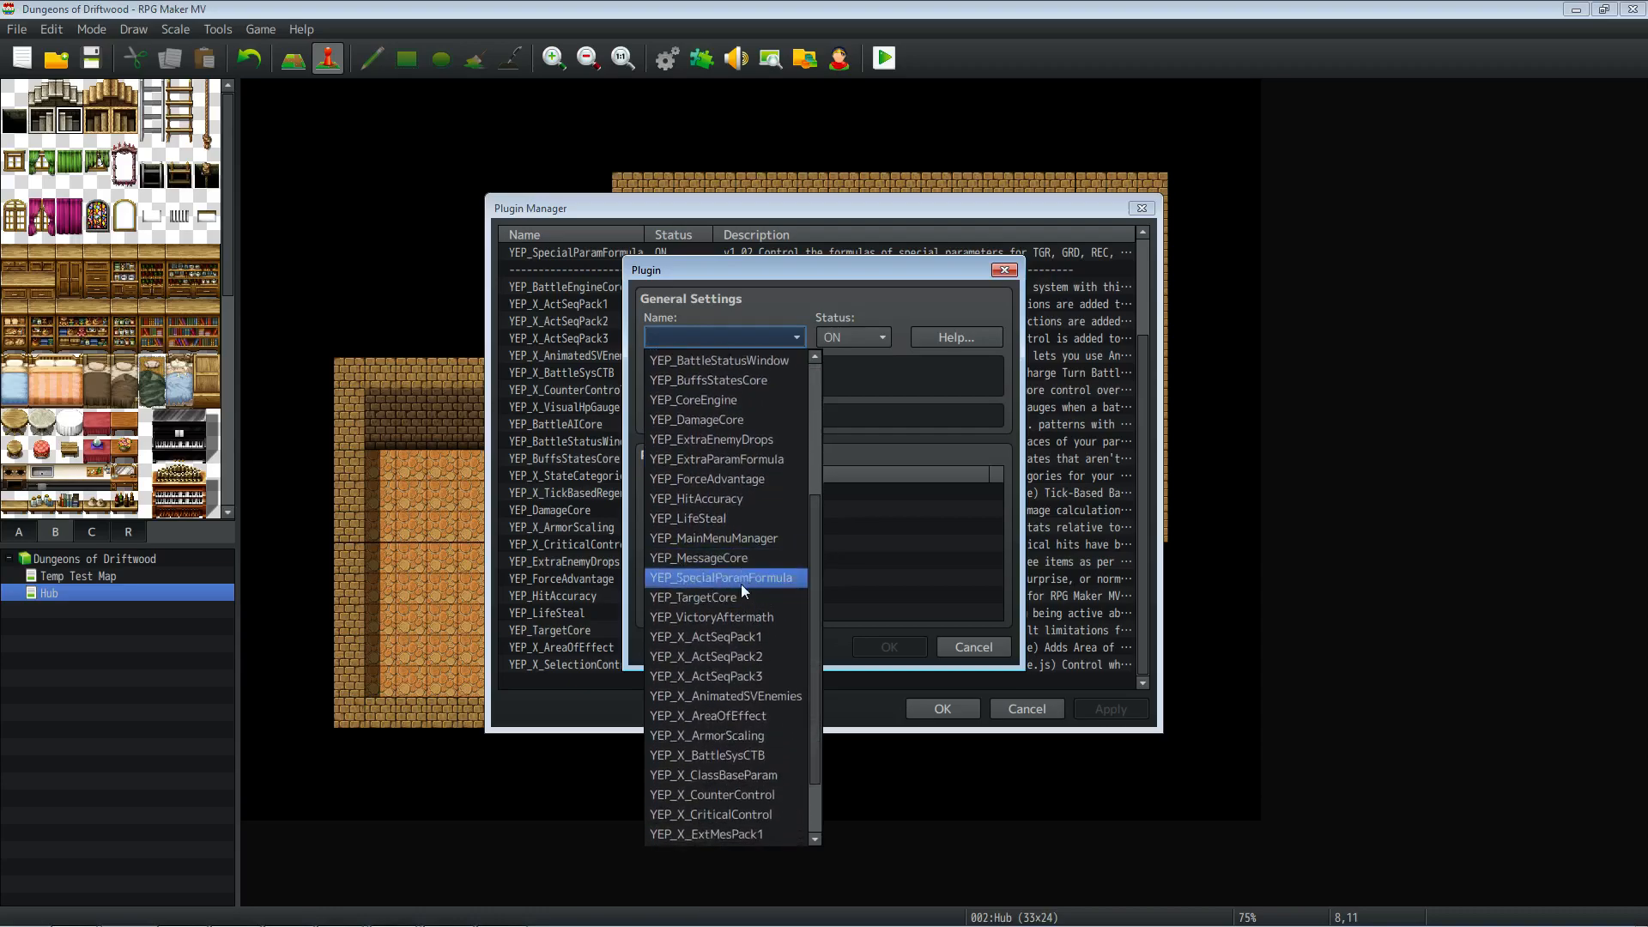
{"action": "scroll", "coordinate": [740, 446], "scroll_direction": "up", "scroll_amount": 1}
{"action": "scroll", "coordinate": [740, 447], "scroll_direction": "up", "scroll_amount": 1}
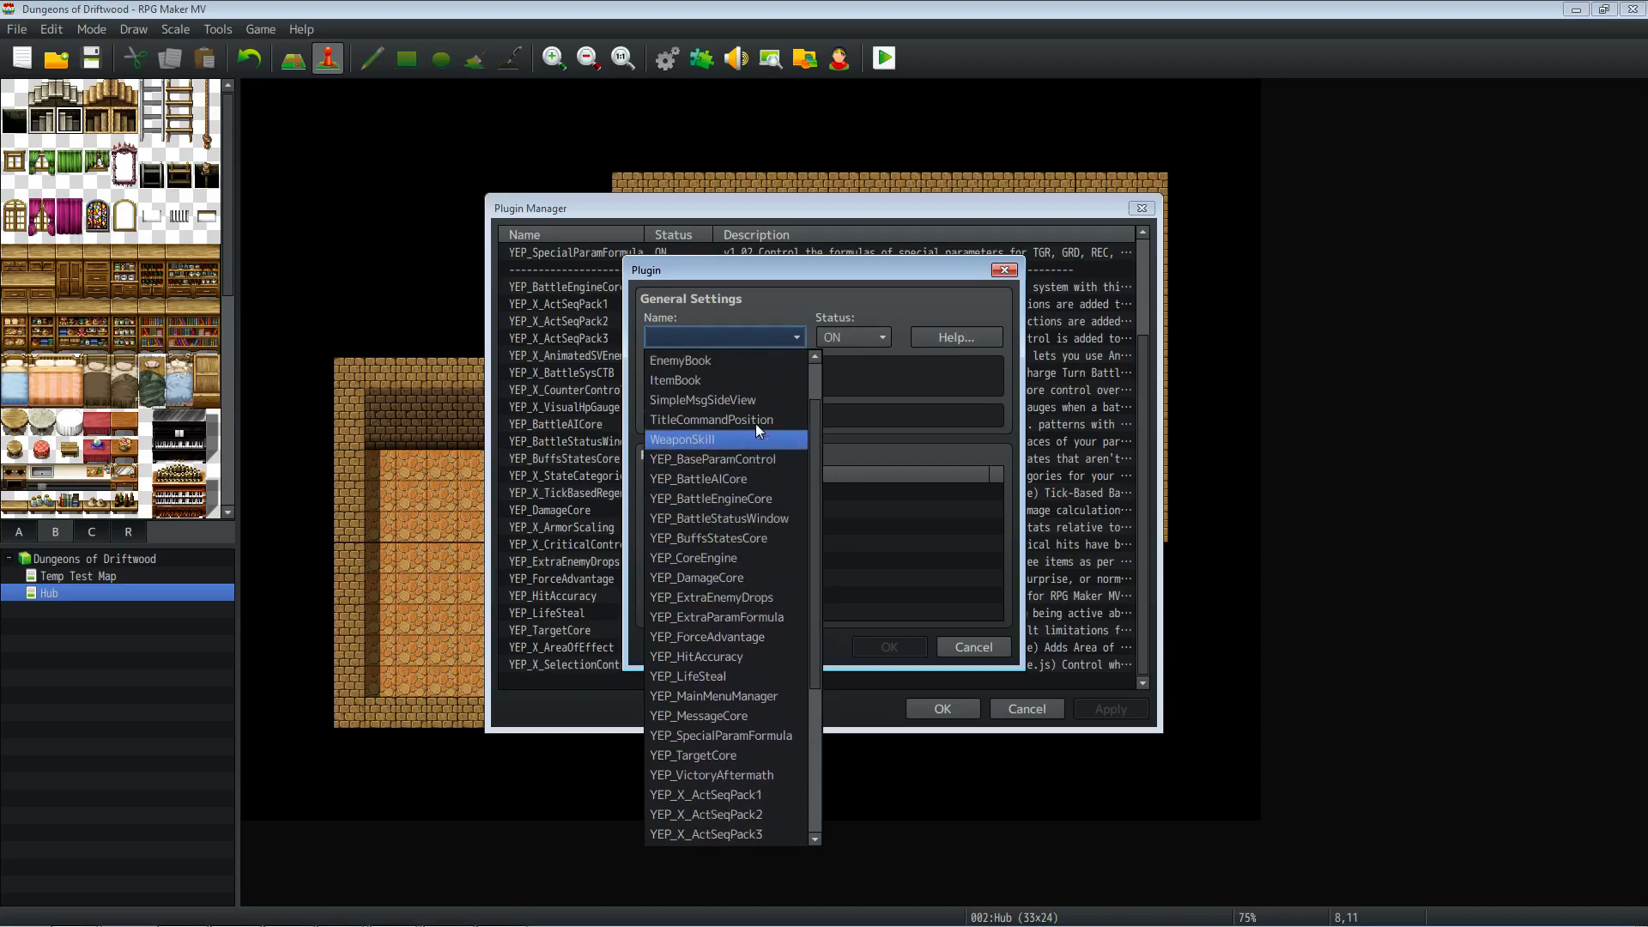
{"action": "scroll", "coordinate": [750, 506], "scroll_direction": "down", "scroll_amount": 4}
{"action": "mouse_move", "coordinate": [334, 916]}
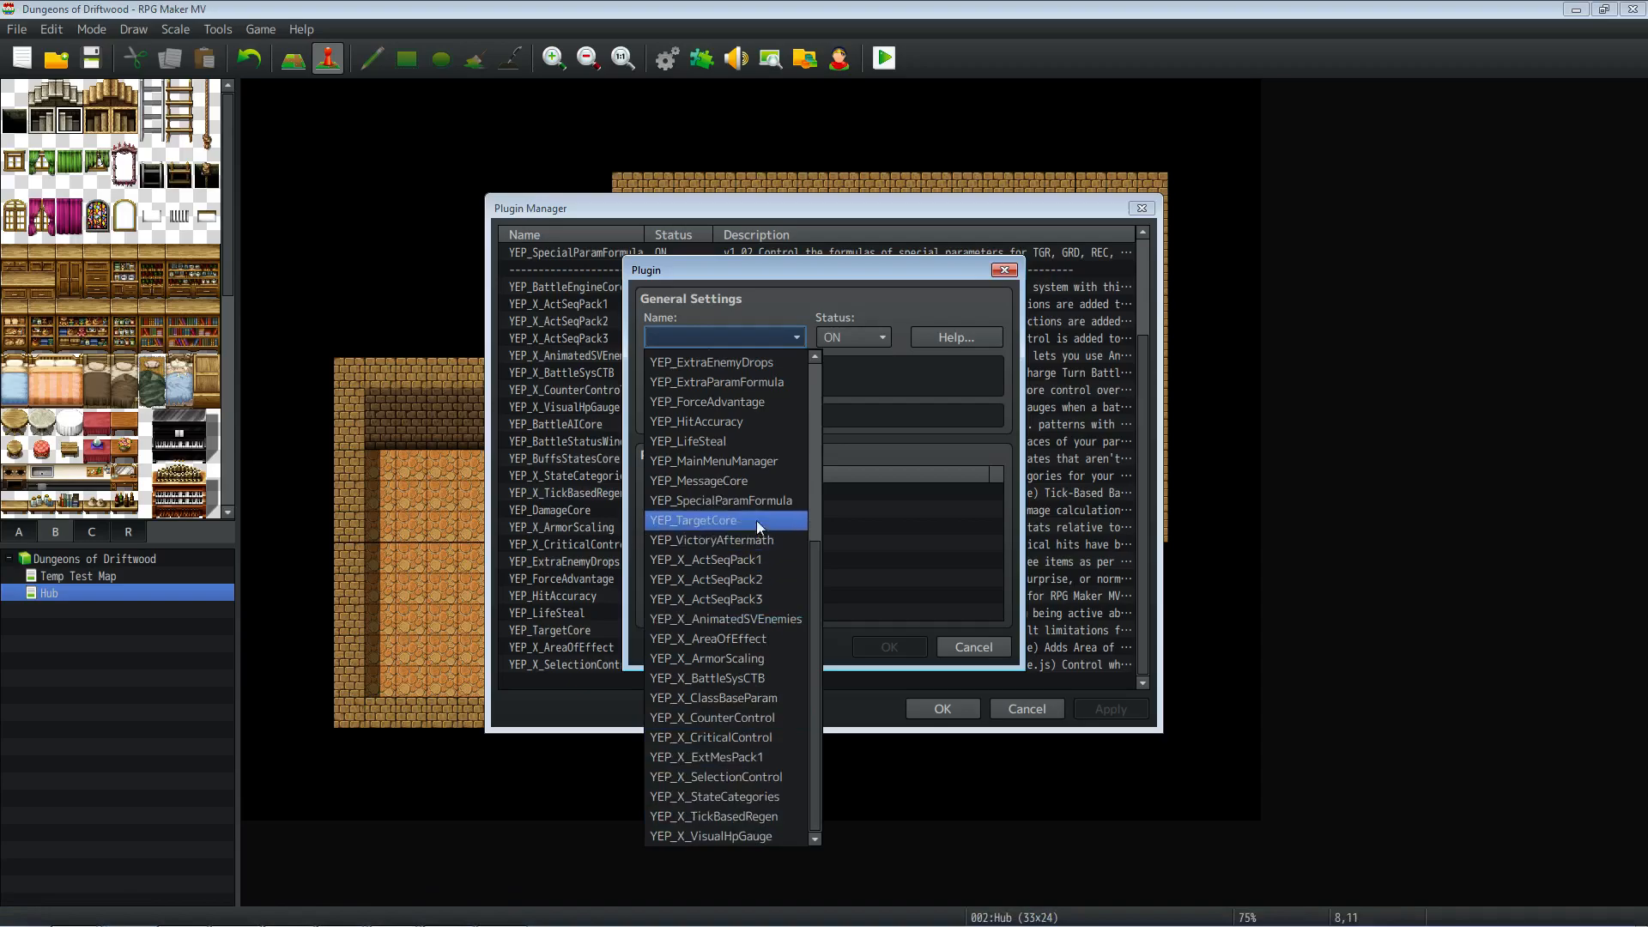
{"action": "scroll", "coordinate": [764, 409], "scroll_direction": "up", "scroll_amount": 2}
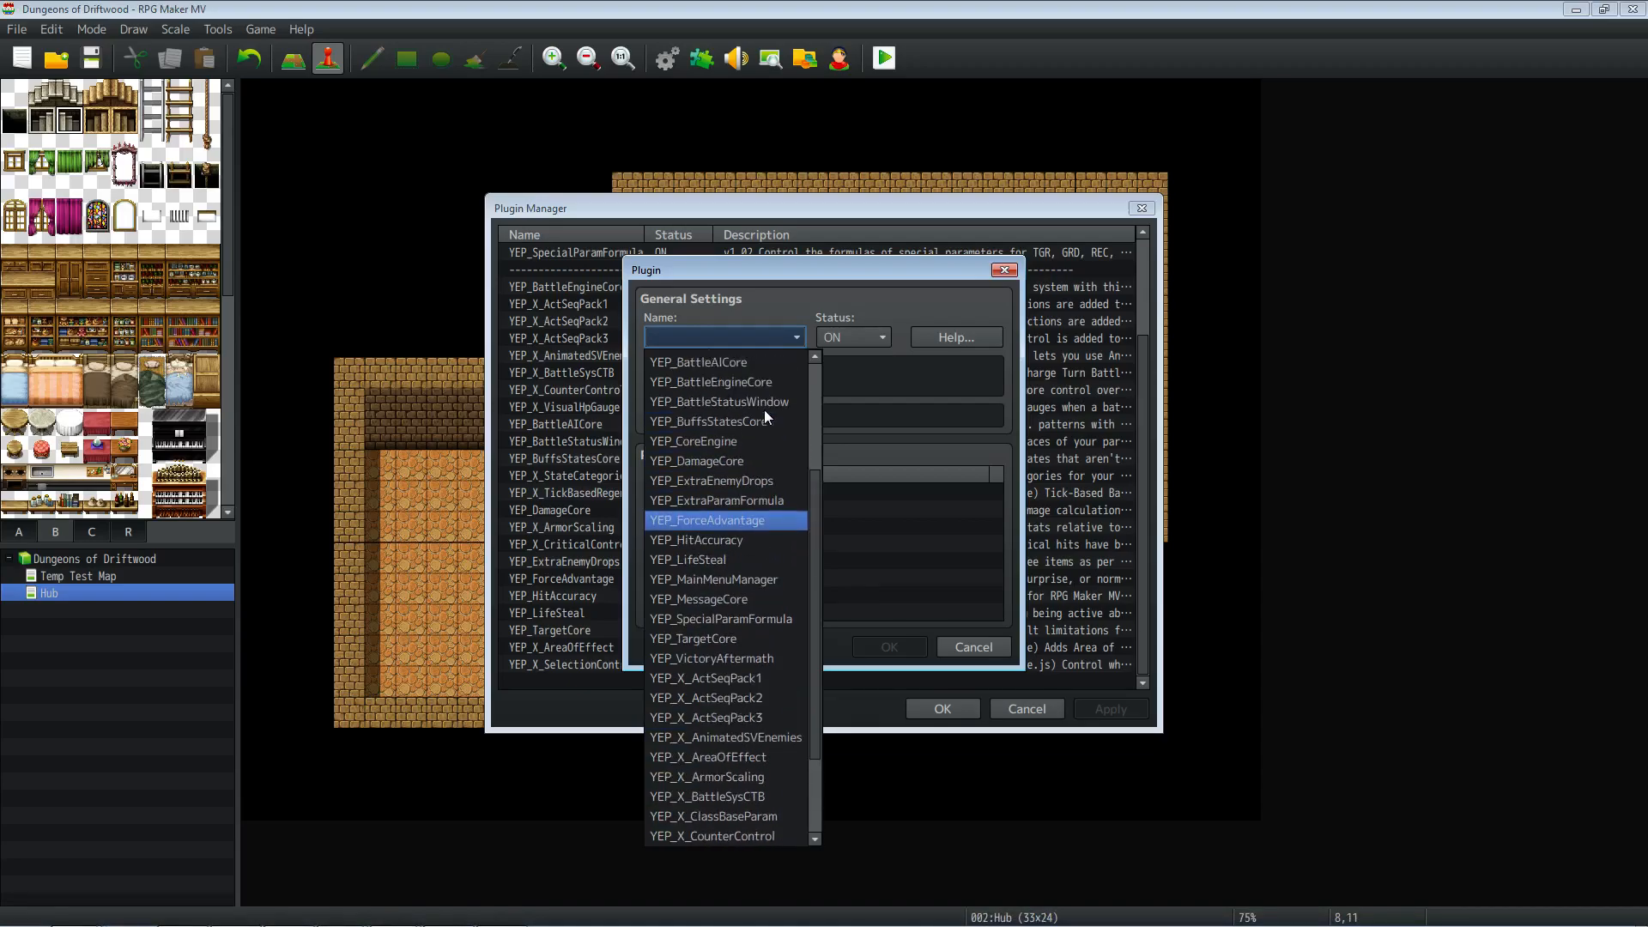
{"action": "scroll", "coordinate": [764, 421], "scroll_direction": "down", "scroll_amount": 2}
{"action": "left_click", "coordinate": [724, 506]}
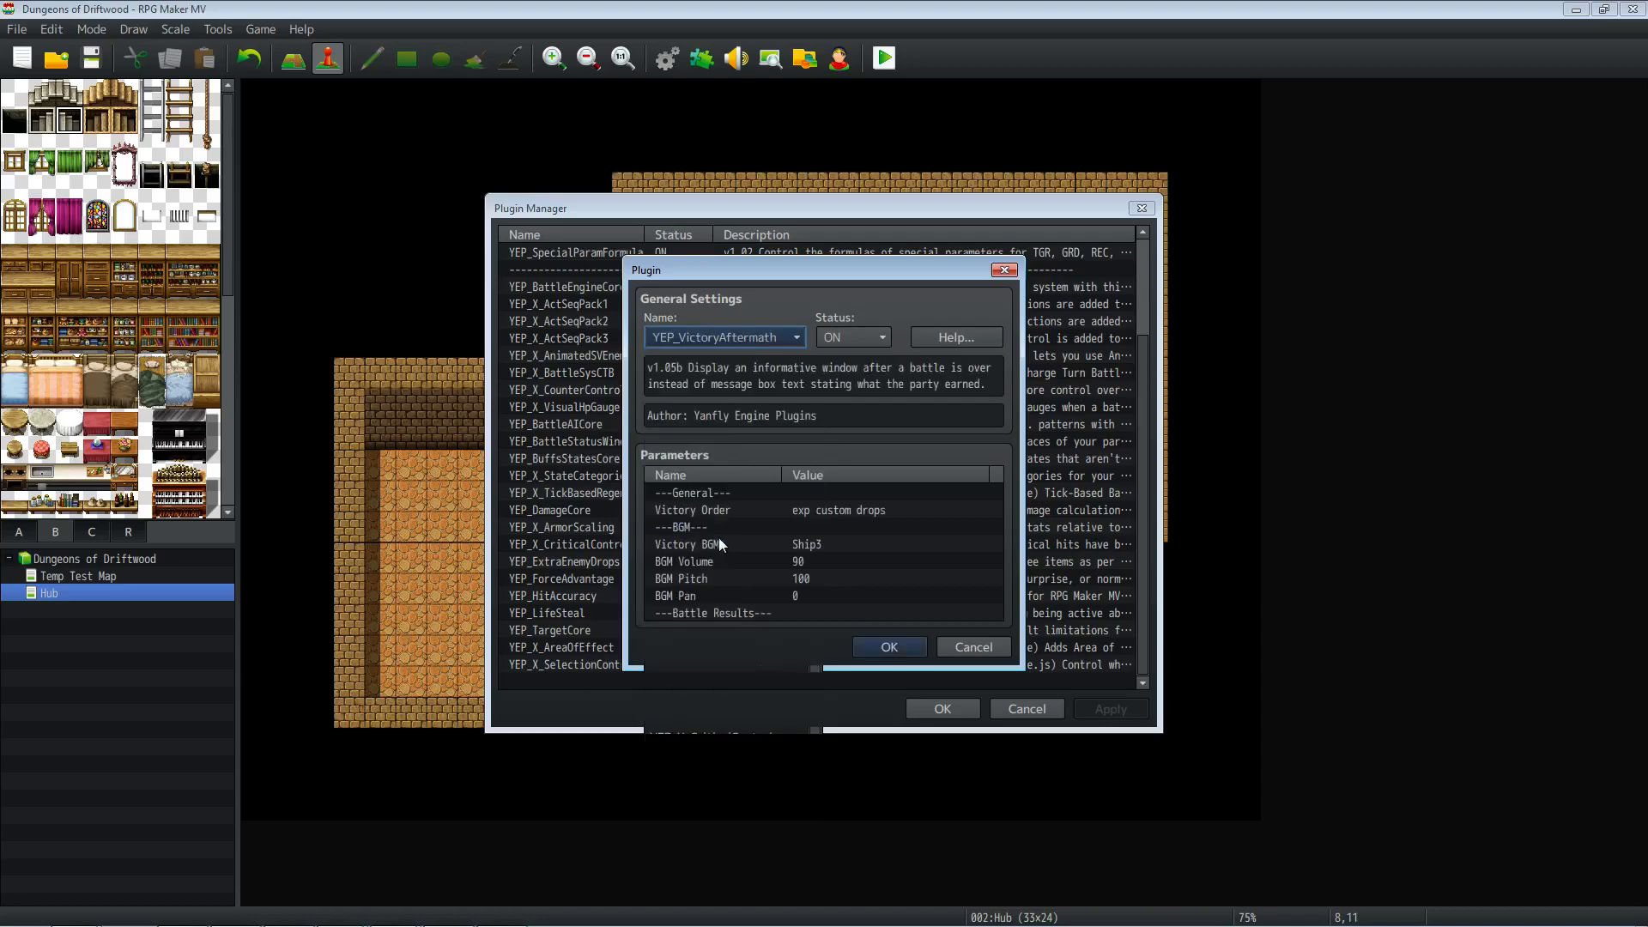
{"action": "left_click", "coordinate": [902, 649]}
{"action": "left_click", "coordinate": [1092, 712]}
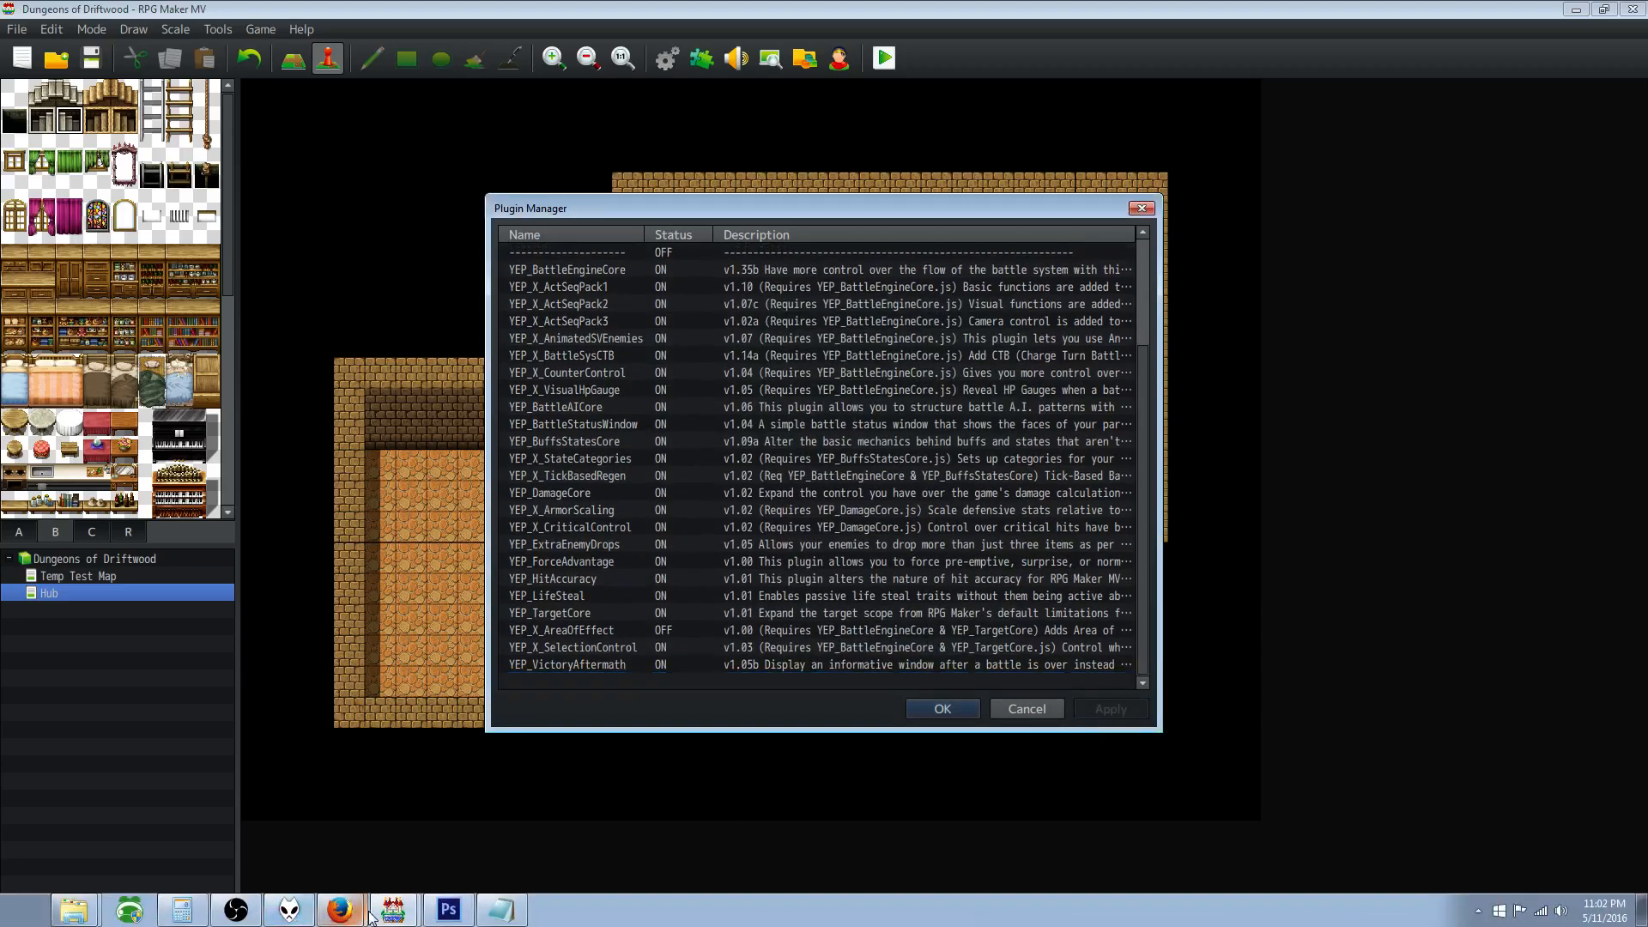
Step: Switch to Firefox, go back to the plugin list and open the Aftermath Level Up page
{"action": "left_click", "coordinate": [328, 872]}
{"action": "left_click", "coordinate": [17, 64]}
{"action": "scroll", "coordinate": [495, 442], "scroll_direction": "down", "scroll_amount": 3}
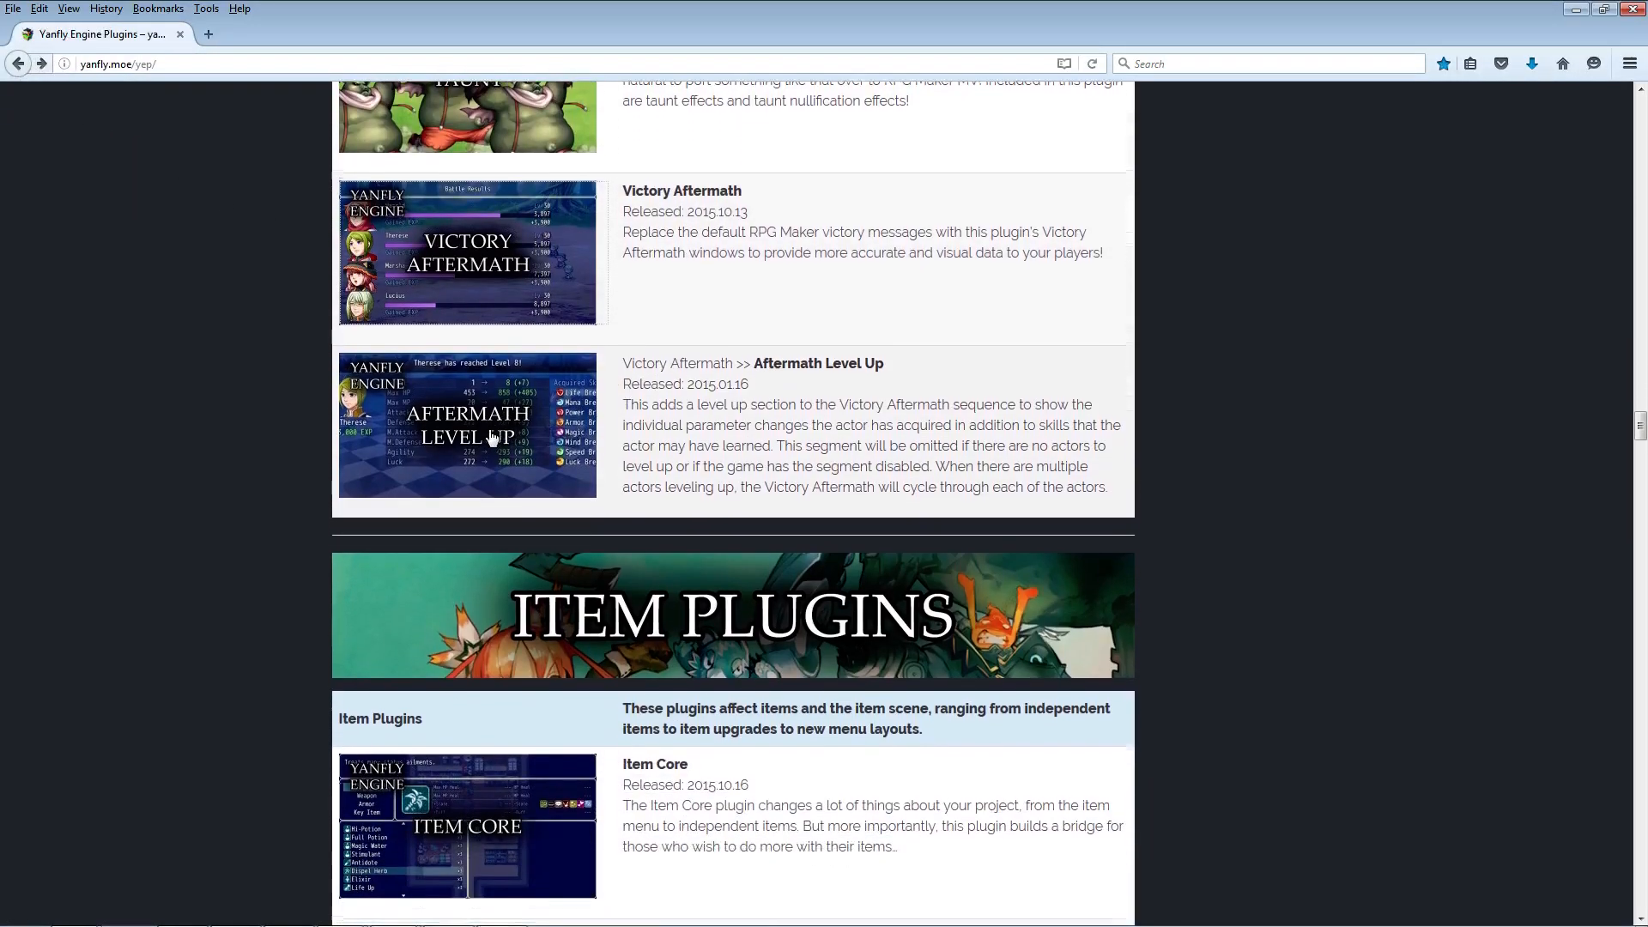
{"action": "left_click", "coordinate": [527, 413]}
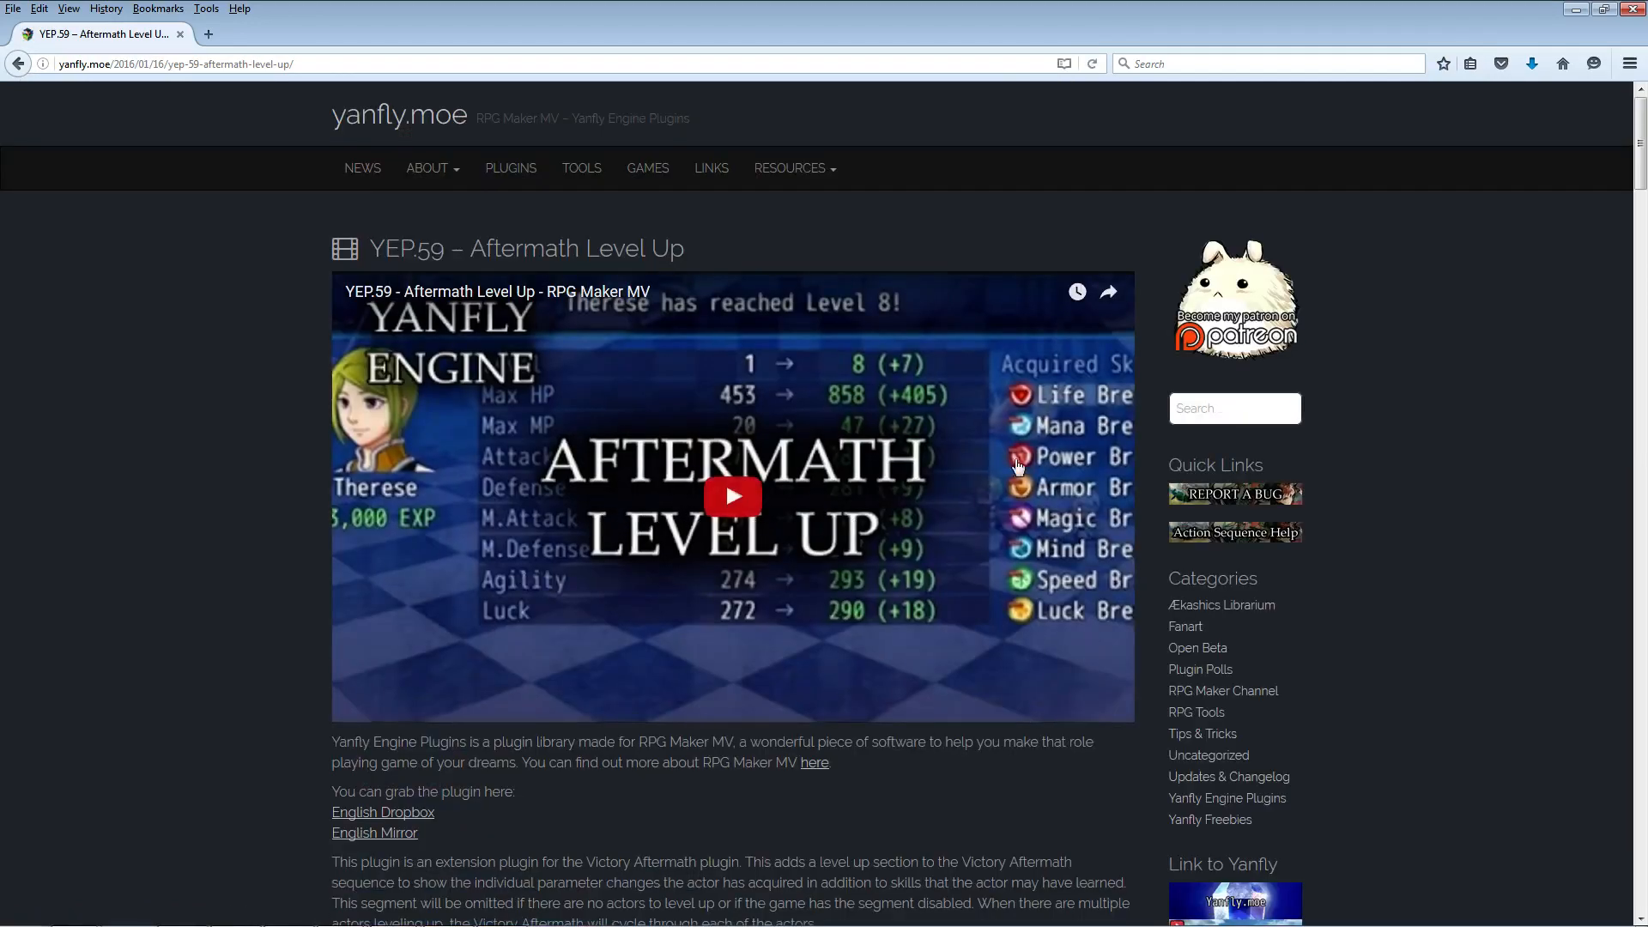
Step: Save the YEP_X_AftermathLevelUp plugin from the English Mirror into the js/plugins folder
{"action": "scroll", "coordinate": [839, 478], "scroll_direction": "down", "scroll_amount": 2}
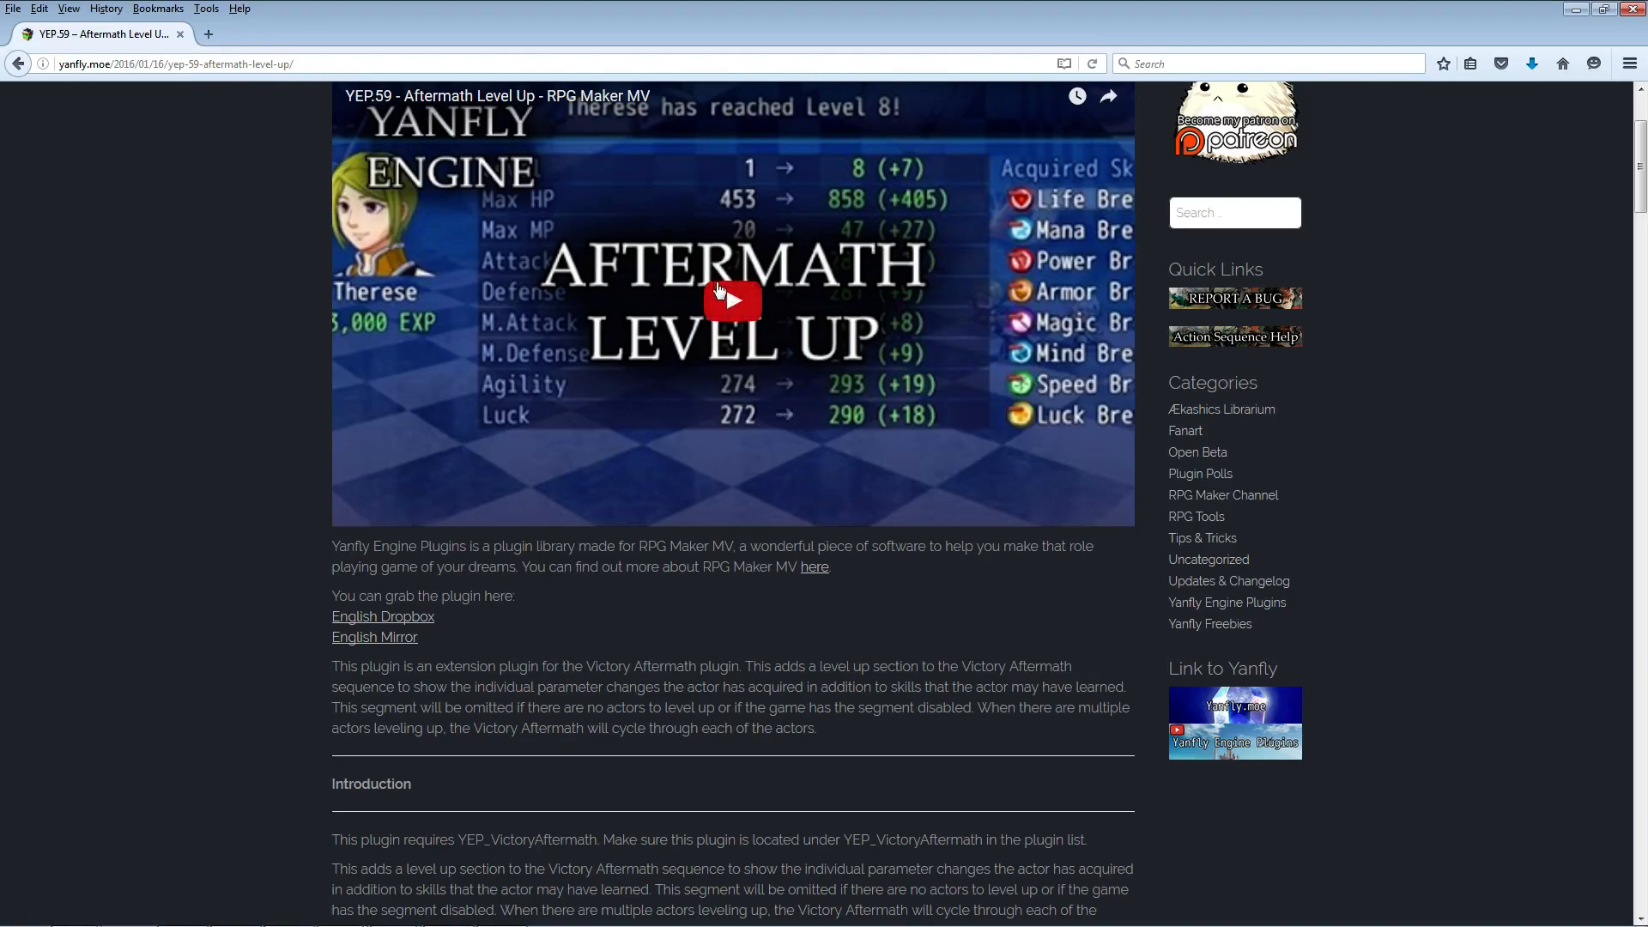
{"action": "right_click", "coordinate": [384, 642]}
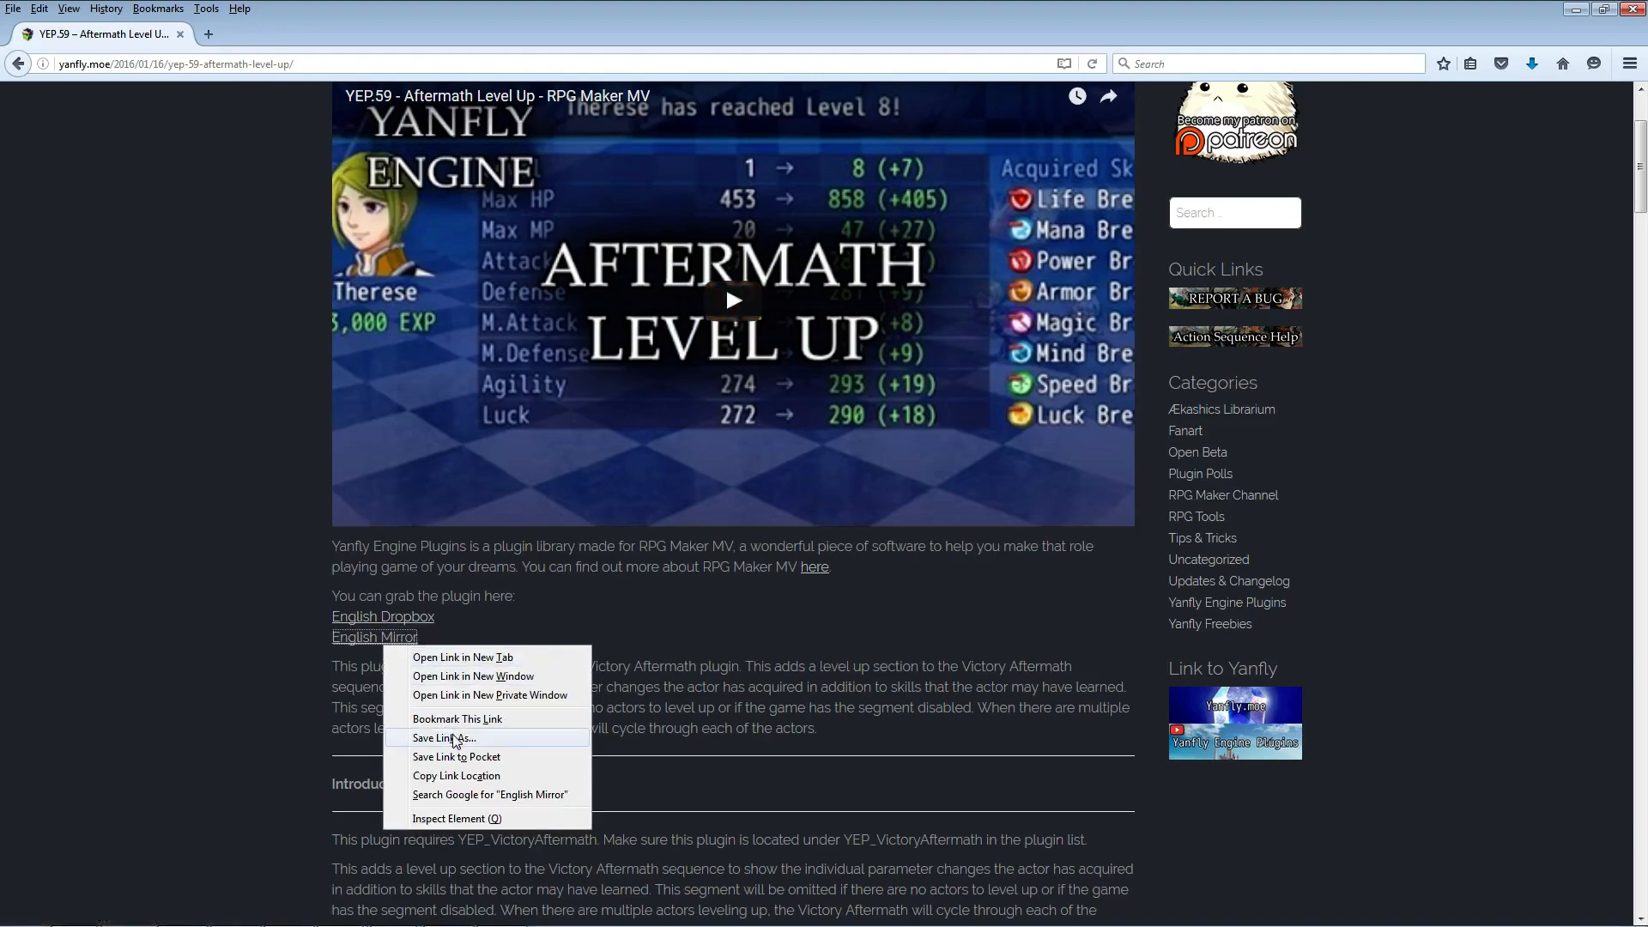
{"action": "left_click", "coordinate": [455, 739]}
{"action": "left_click", "coordinate": [759, 486]}
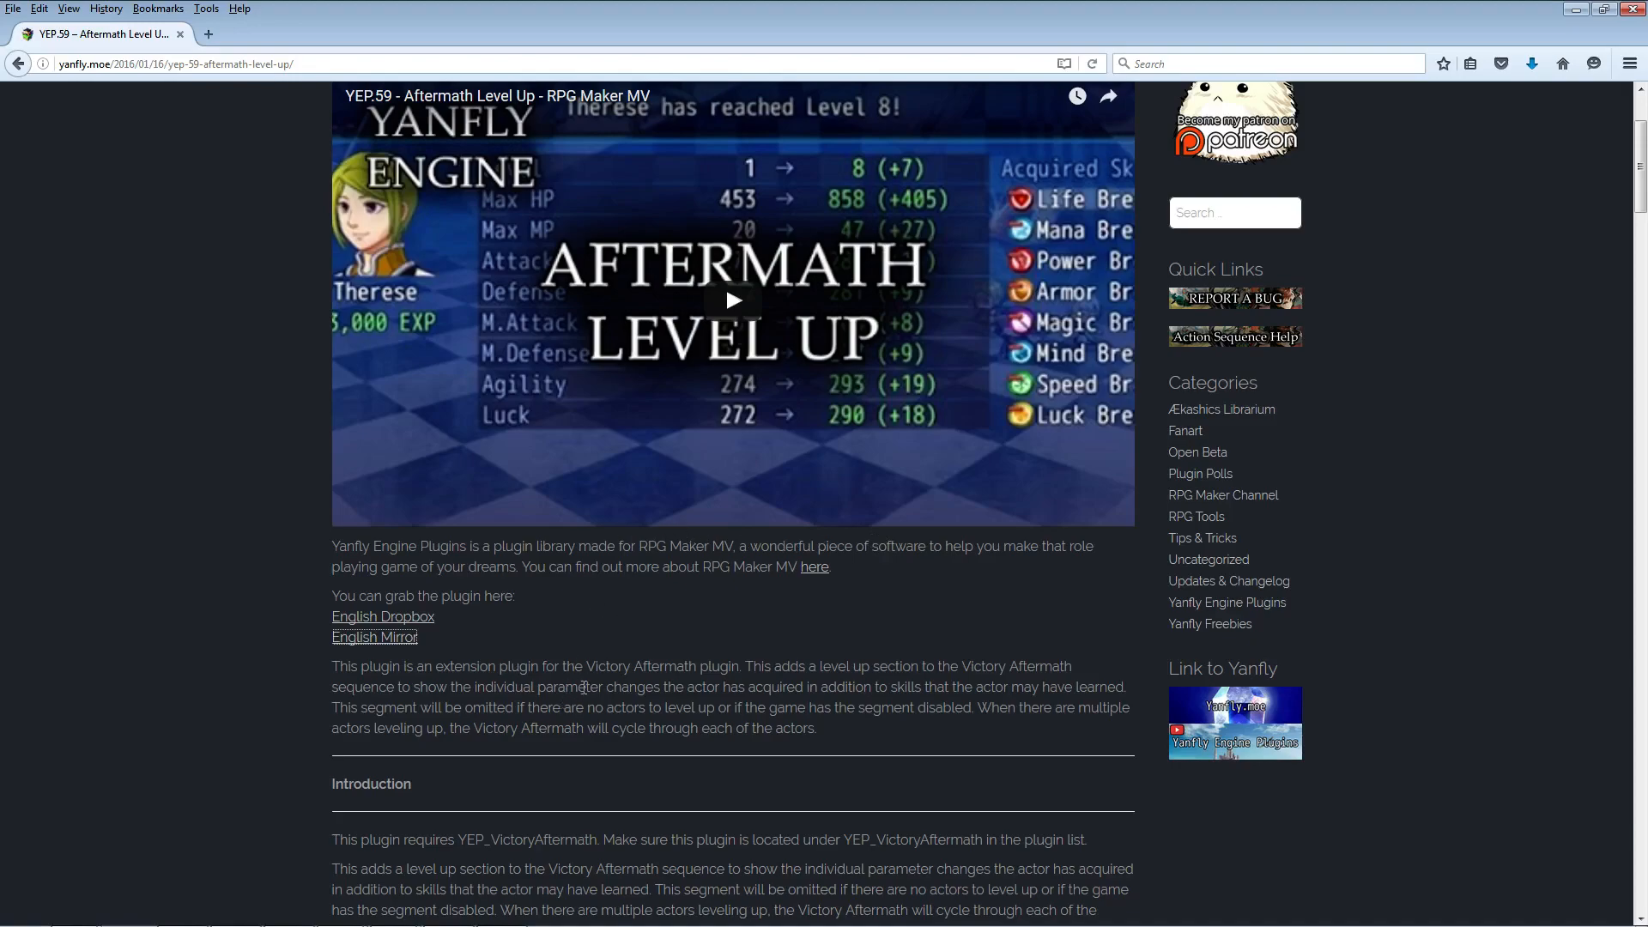
Step: Look over the introduction and instructions on the Aftermath Level Up page, and return to the plugin list
{"action": "scroll", "coordinate": [515, 657], "scroll_direction": "down", "scroll_amount": 2}
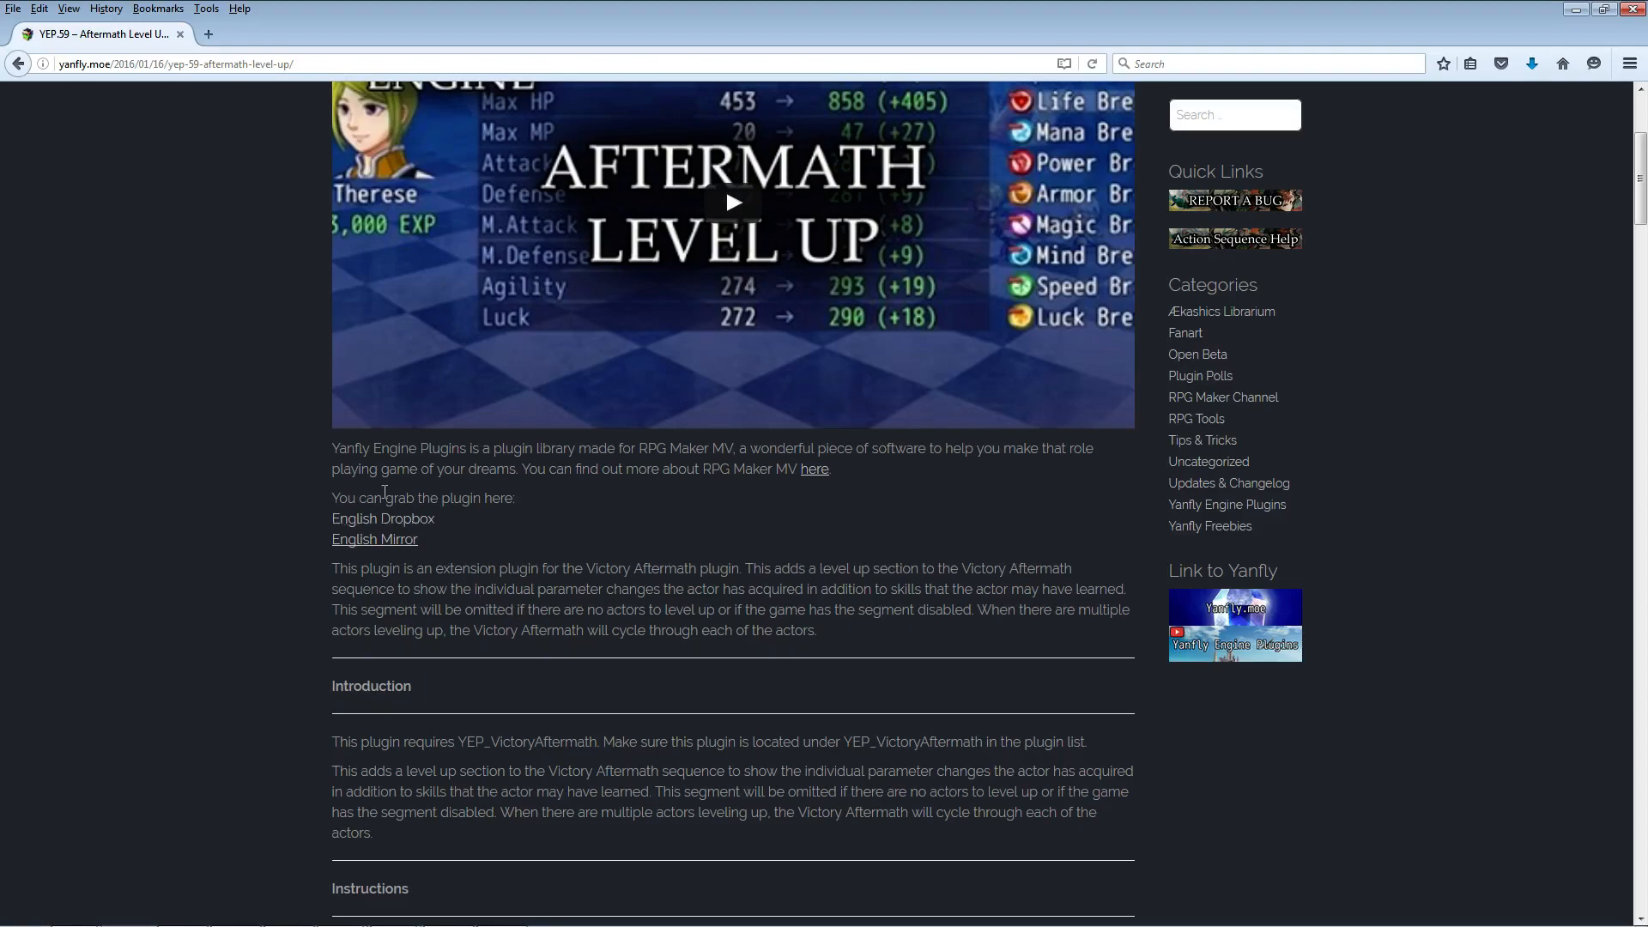
{"action": "scroll", "coordinate": [682, 425], "scroll_direction": "down", "scroll_amount": 5}
{"action": "scroll", "coordinate": [676, 423], "scroll_direction": "up", "scroll_amount": 1}
{"action": "scroll", "coordinate": [675, 423], "scroll_direction": "up", "scroll_amount": 5}
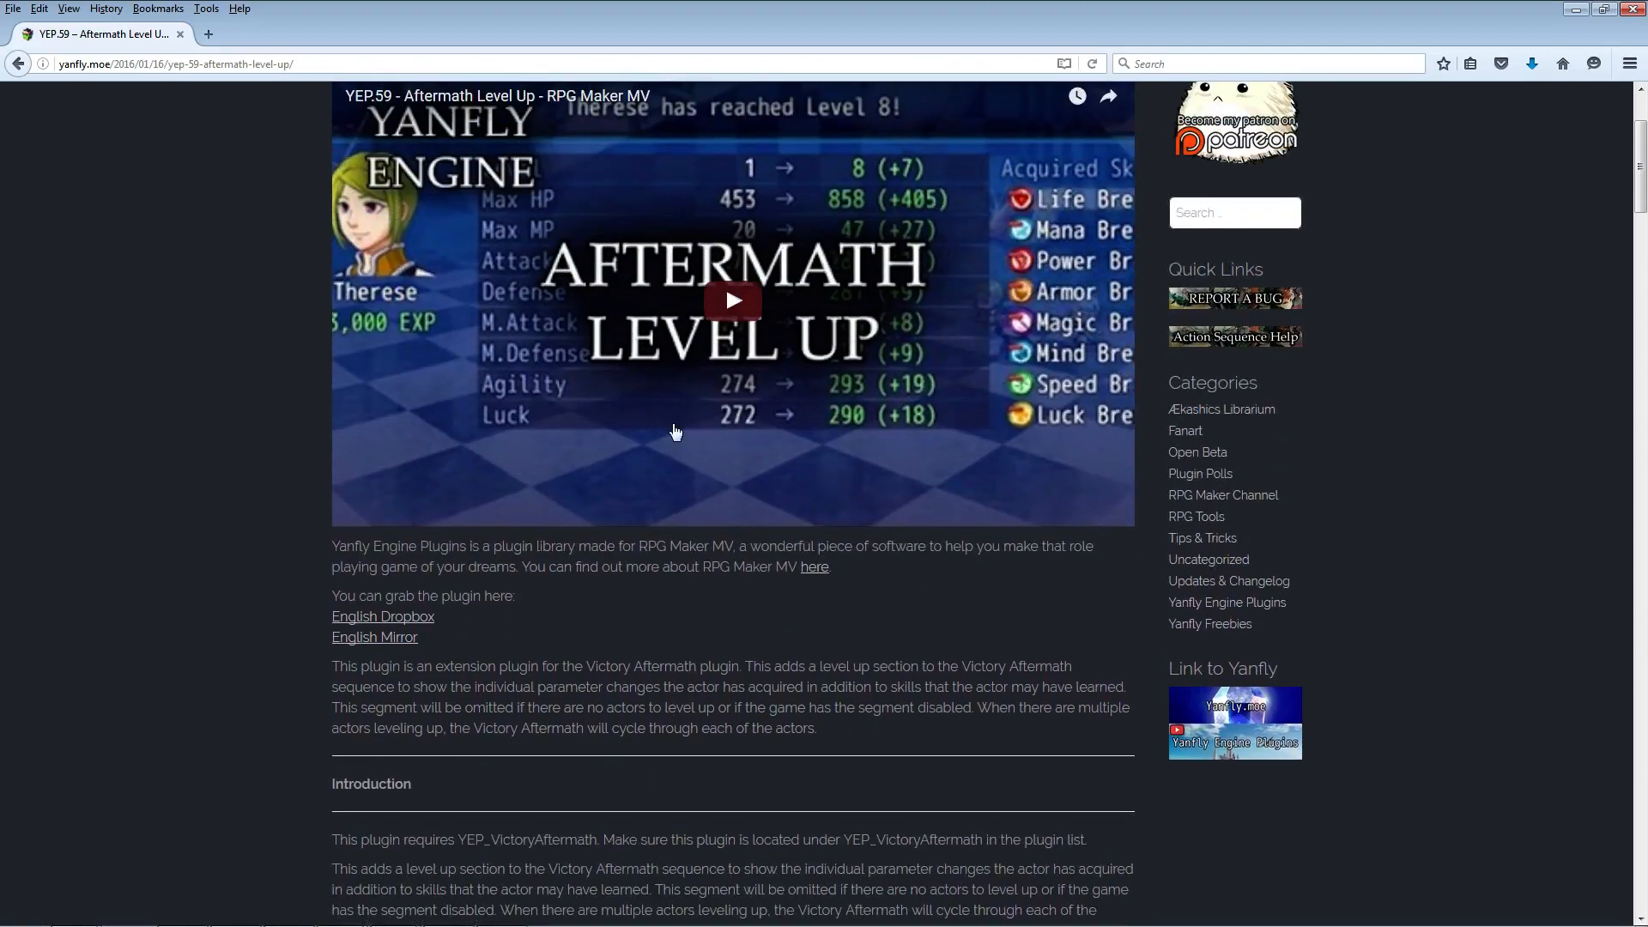
{"action": "left_click", "coordinate": [18, 64]}
Step: Switch to RPG Maker MV, start a new plugin entry below YEP_VictoryAftermath and look through the available plugin names
{"action": "mouse_move", "coordinate": [404, 920]}
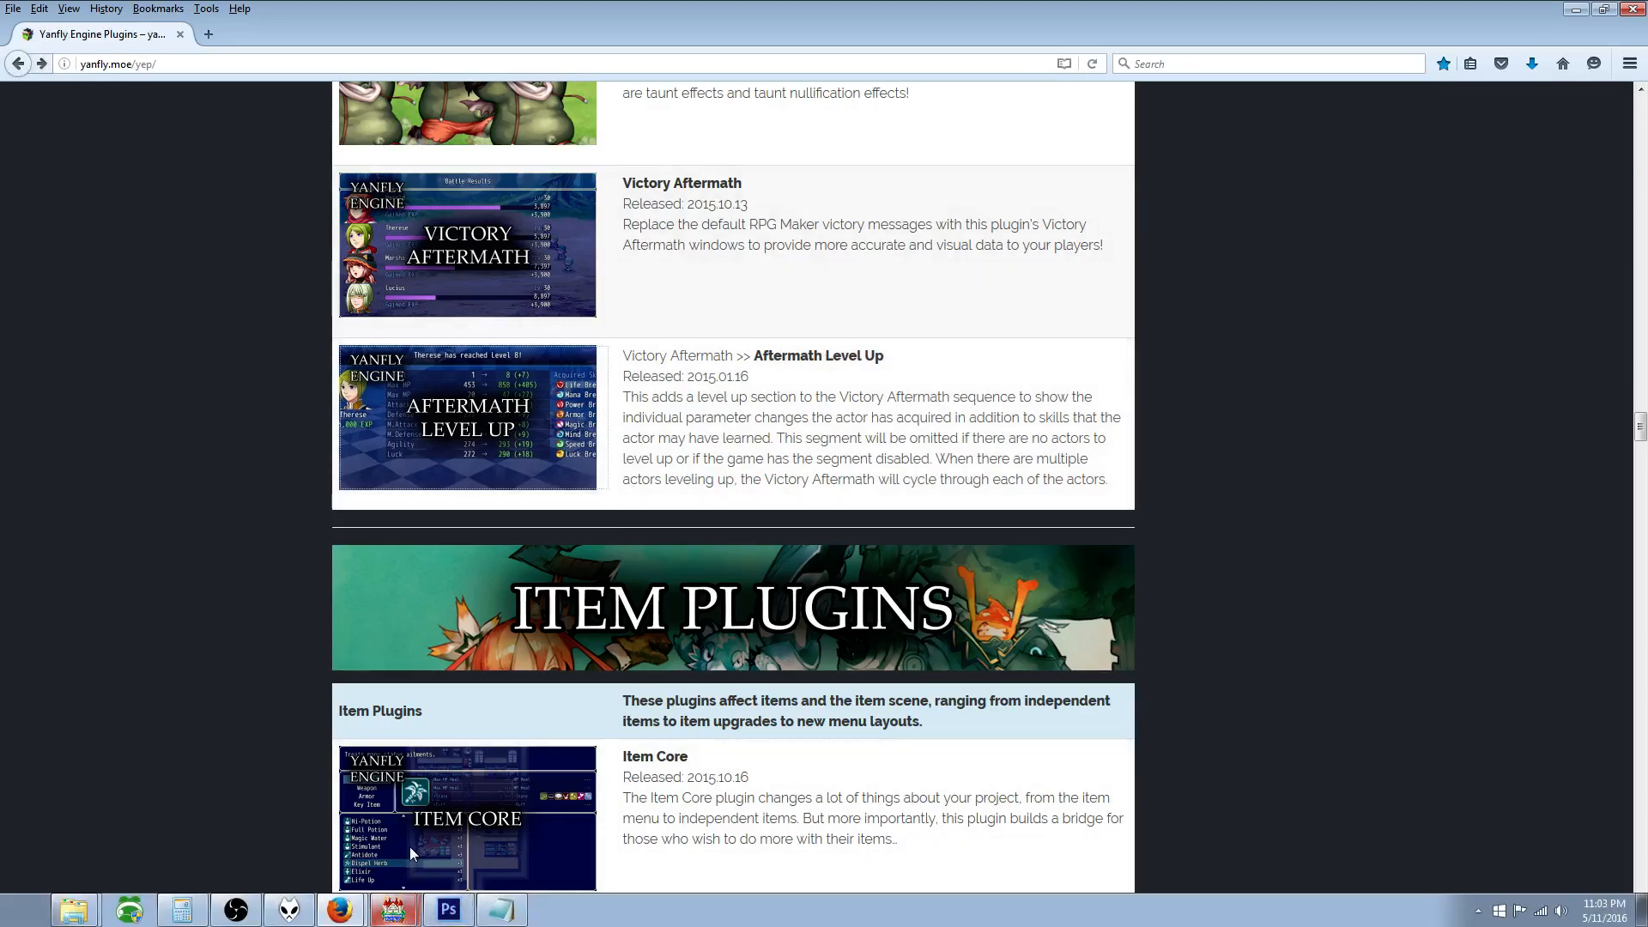
{"action": "left_click", "coordinate": [404, 914]}
{"action": "double_click", "coordinate": [625, 678]}
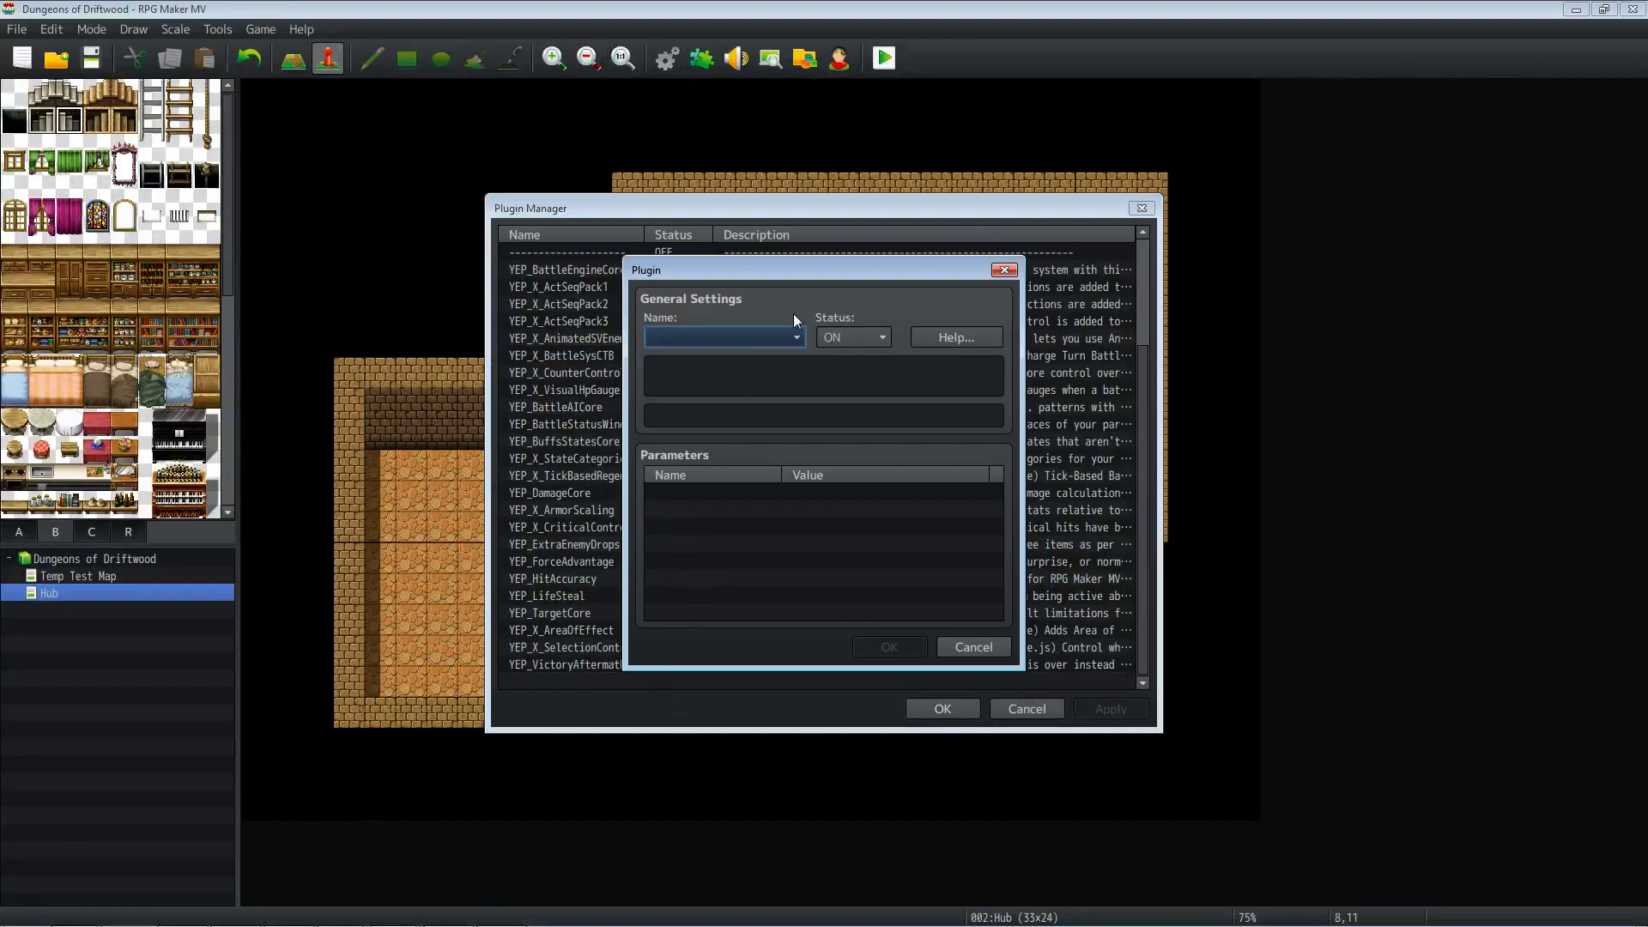
{"action": "left_click", "coordinate": [764, 337]}
{"action": "left_click_drag", "start_coordinate": [818, 469], "coordinate": [822, 699]}
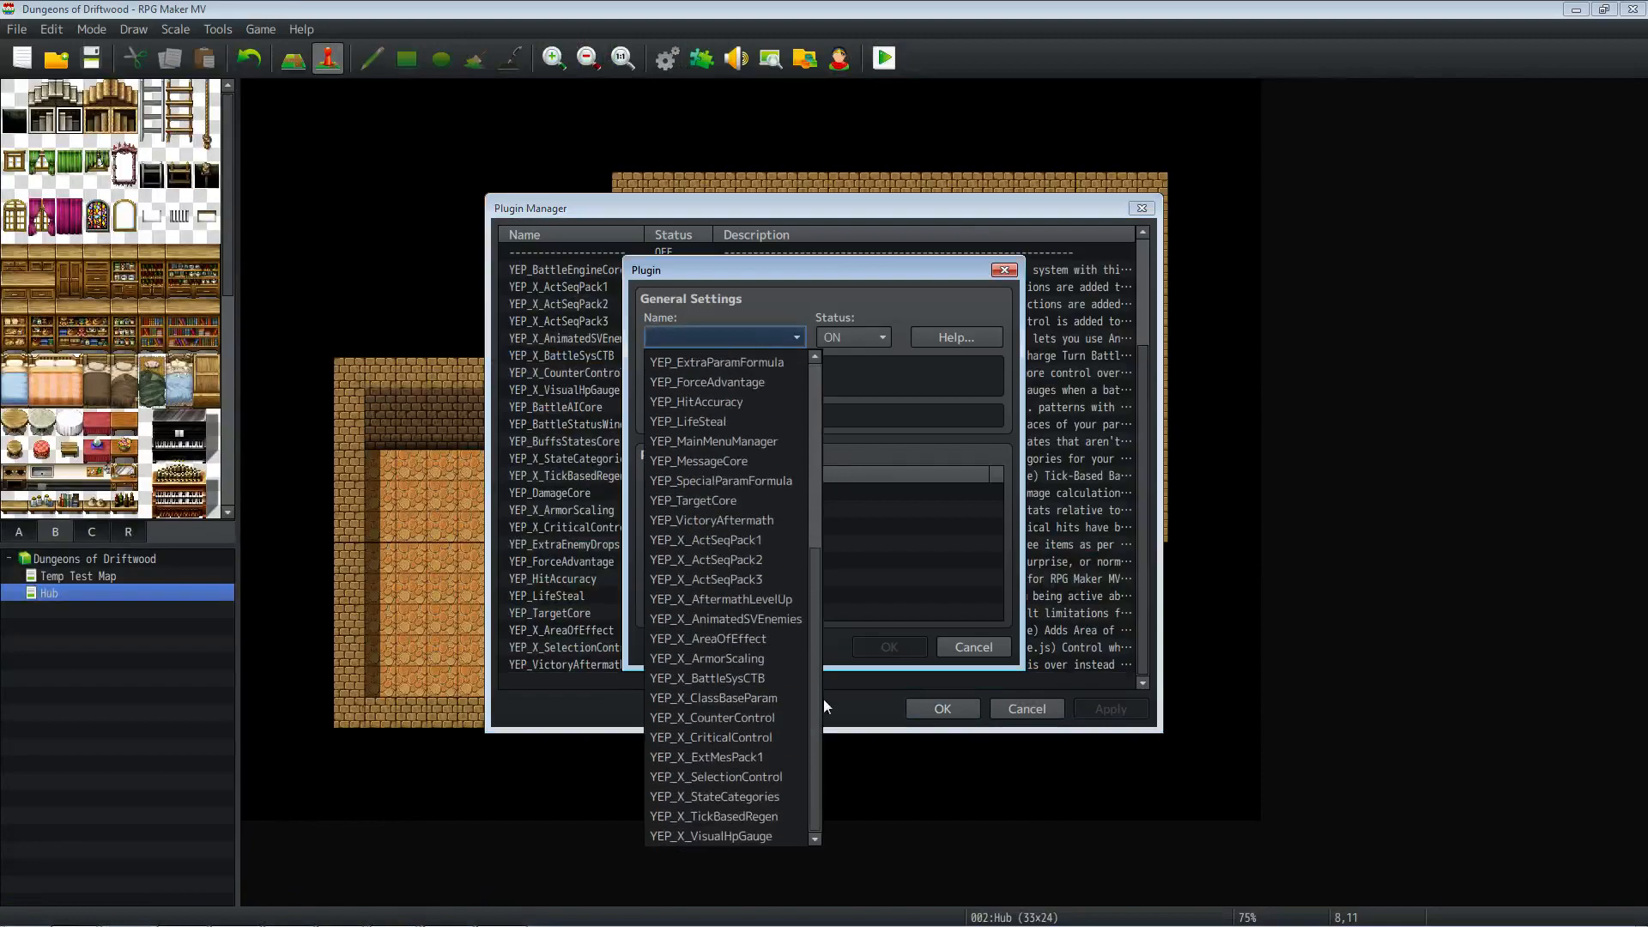
{"action": "left_click", "coordinate": [822, 699]}
{"action": "left_click", "coordinate": [801, 340]}
{"action": "scroll", "coordinate": [801, 451], "scroll_direction": "down", "scroll_amount": 3}
{"action": "mouse_move", "coordinate": [341, 918]}
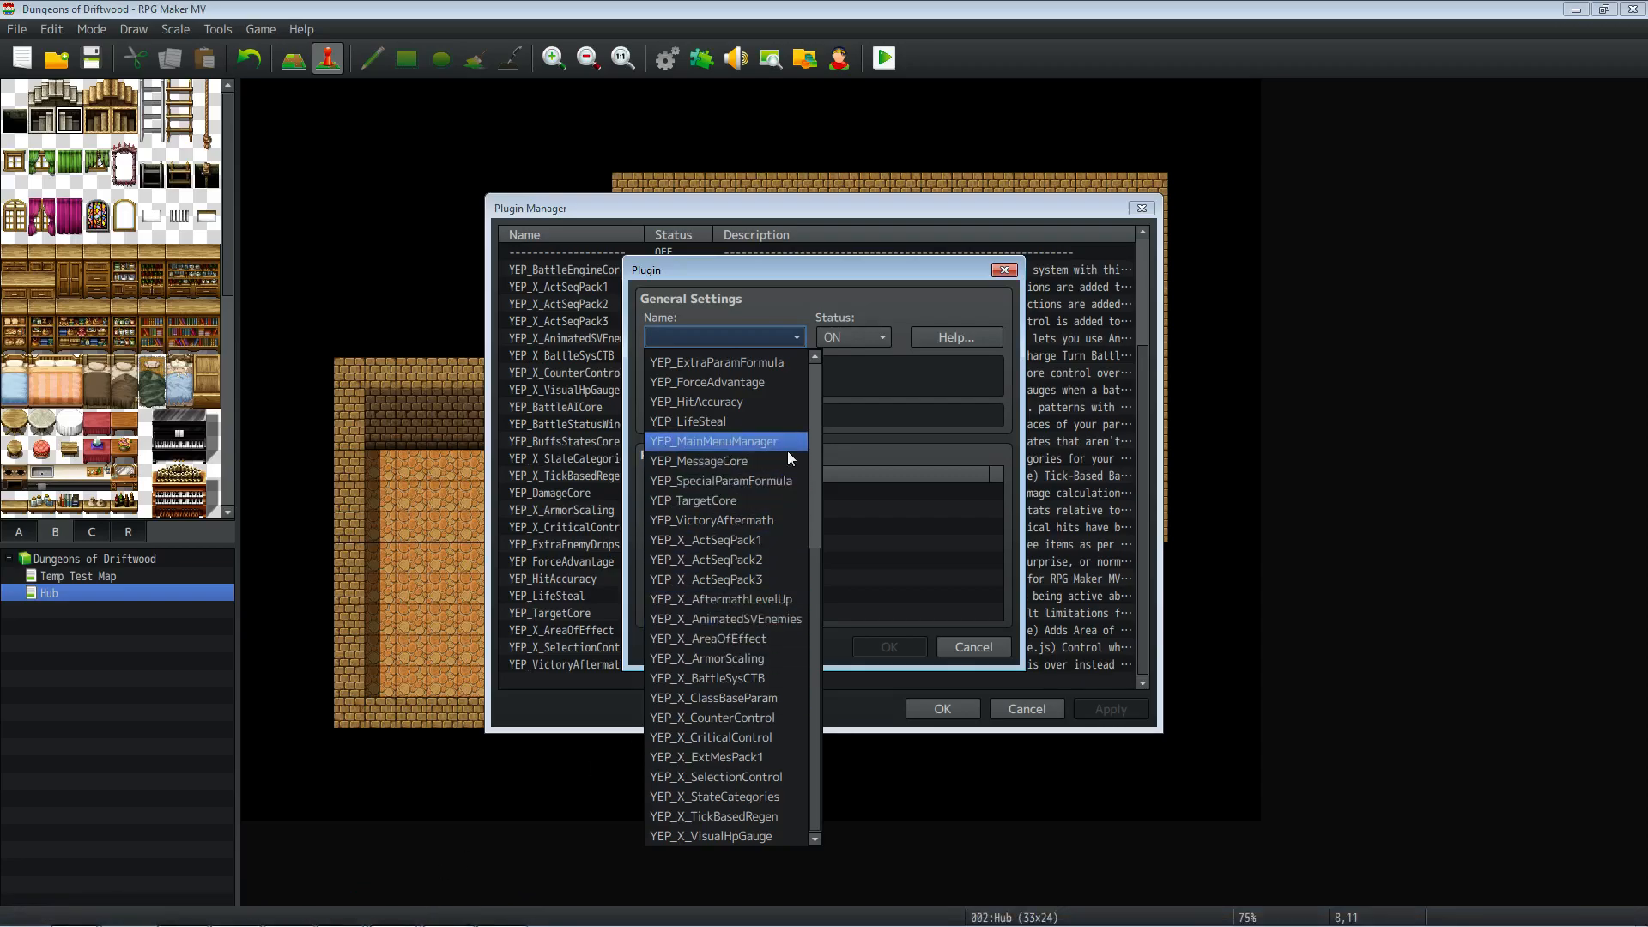
{"action": "scroll", "coordinate": [786, 450], "scroll_direction": "up", "scroll_amount": 1}
{"action": "scroll", "coordinate": [831, 675], "scroll_direction": "down", "scroll_amount": 1}
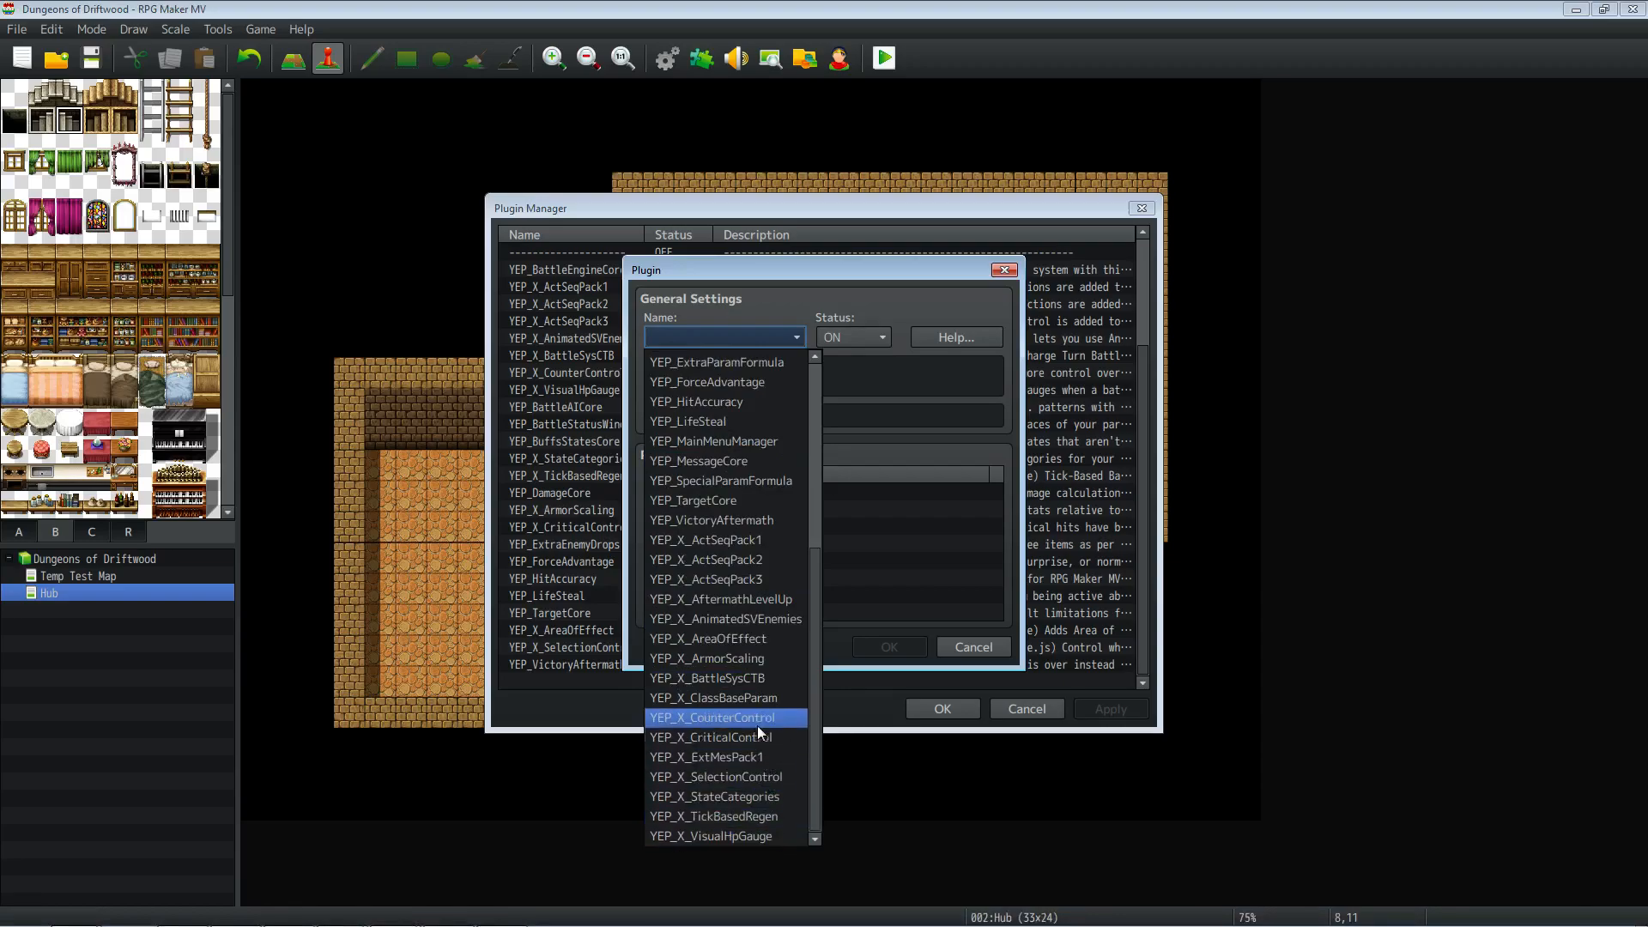
Step: Check the plugin's name on the Yanfly list page, choose YEP_X_AftermathLevelUp for the new entry and confirm it
{"action": "left_click", "coordinate": [336, 907]}
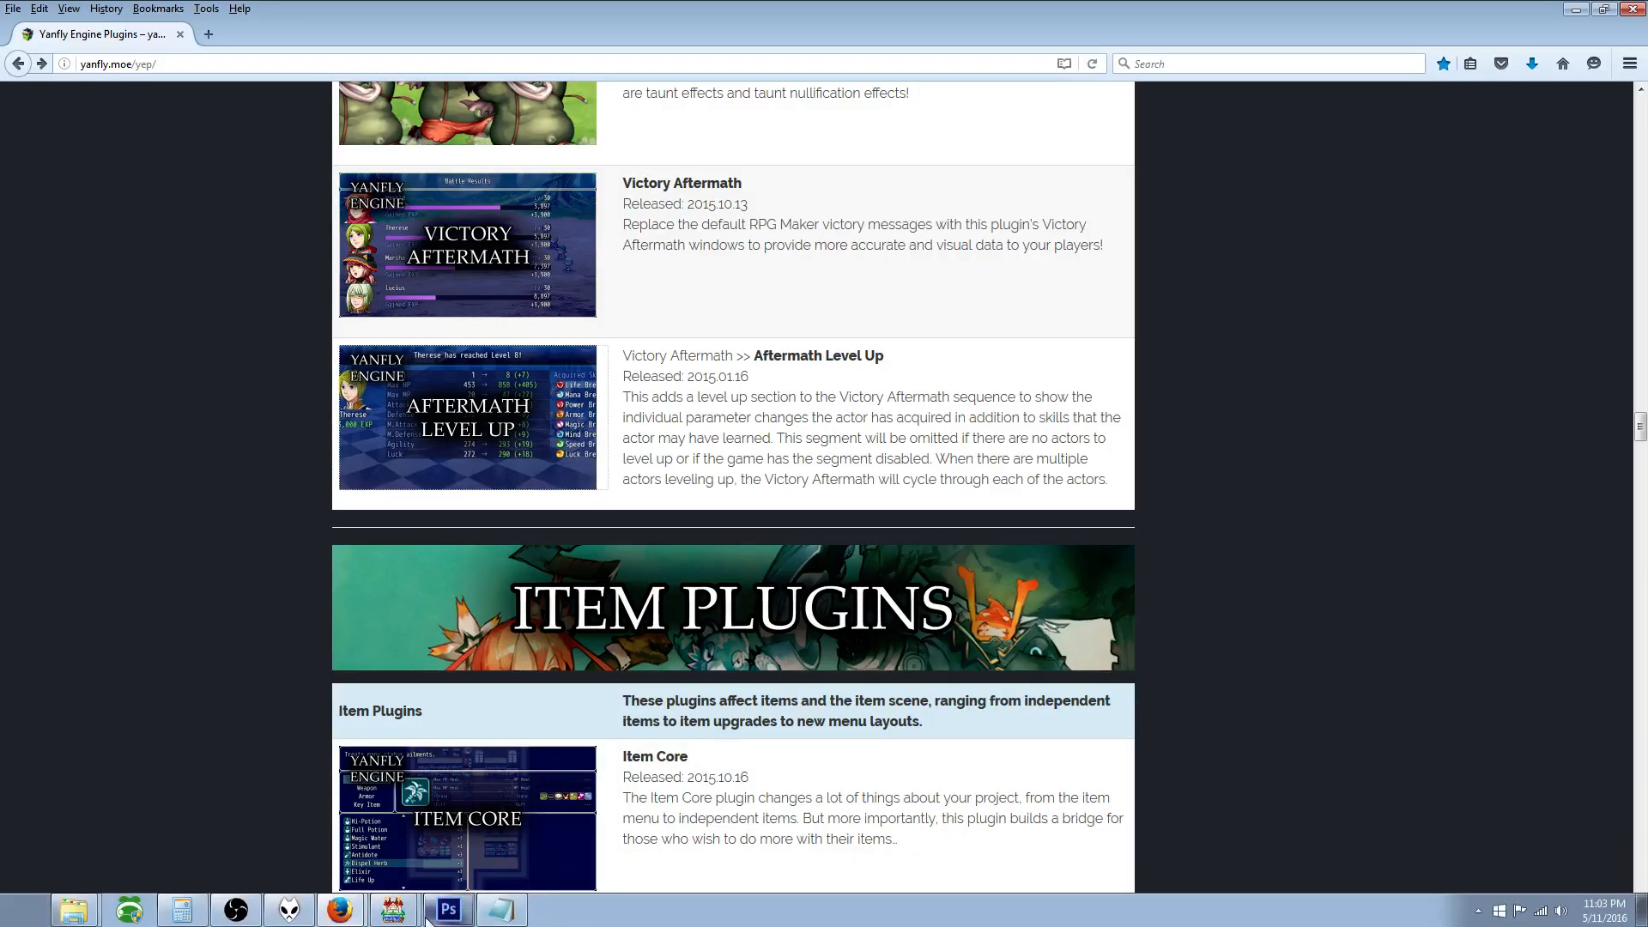
{"action": "left_click", "coordinate": [394, 910]}
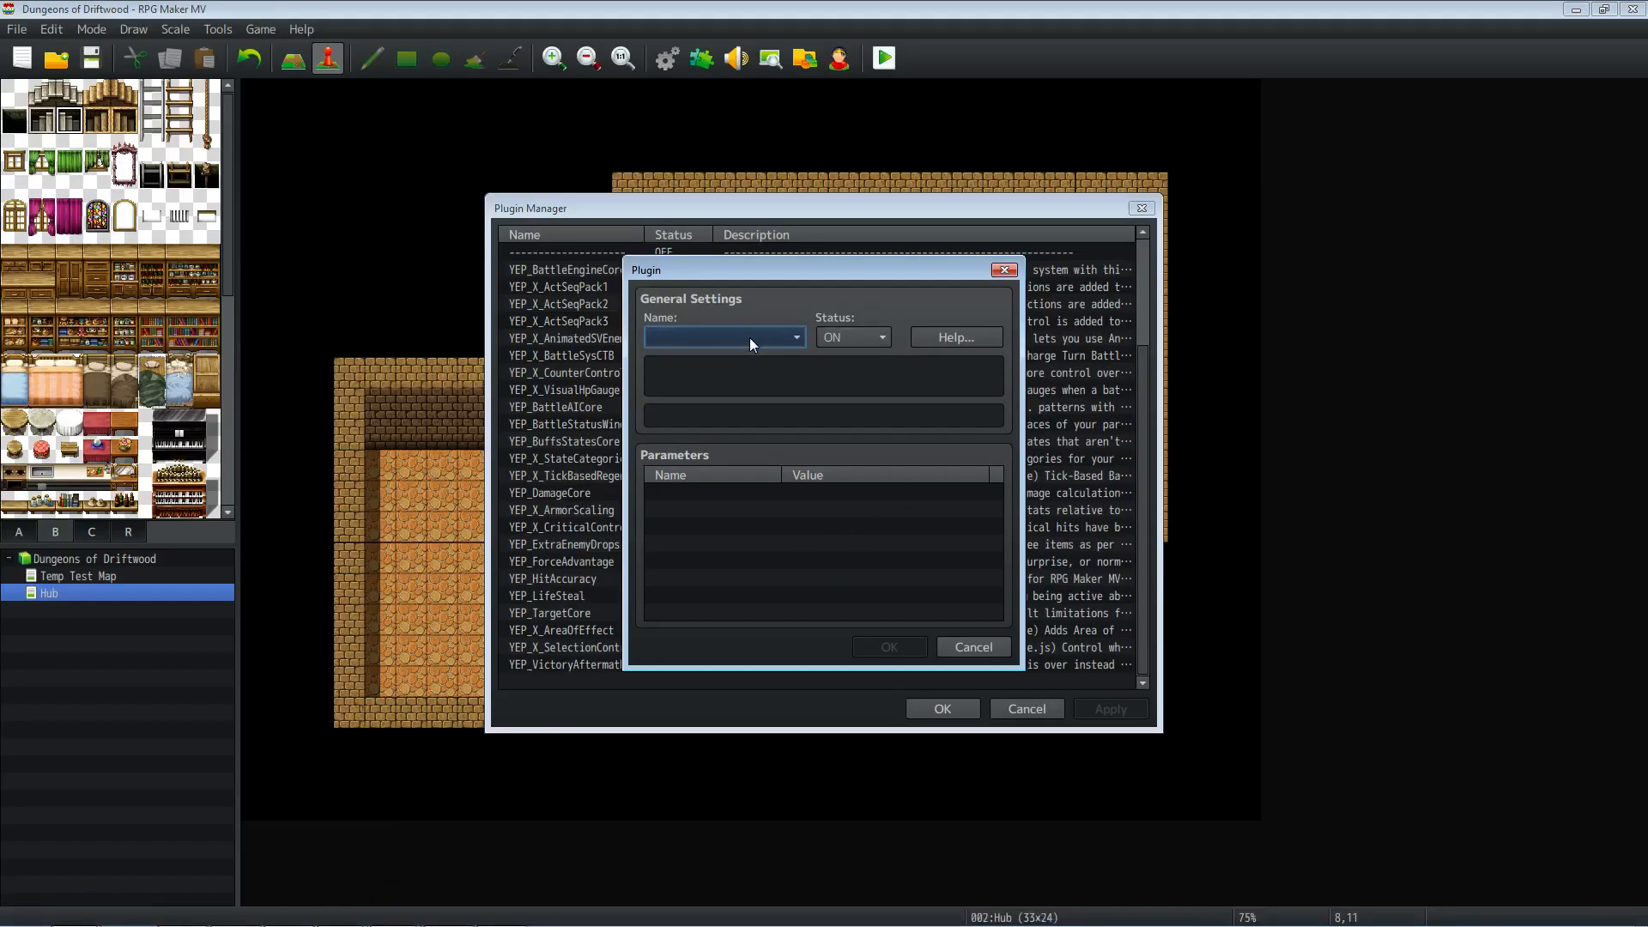
{"action": "left_click", "coordinate": [751, 338]}
{"action": "left_click_drag", "start_coordinate": [817, 491], "coordinate": [817, 677]}
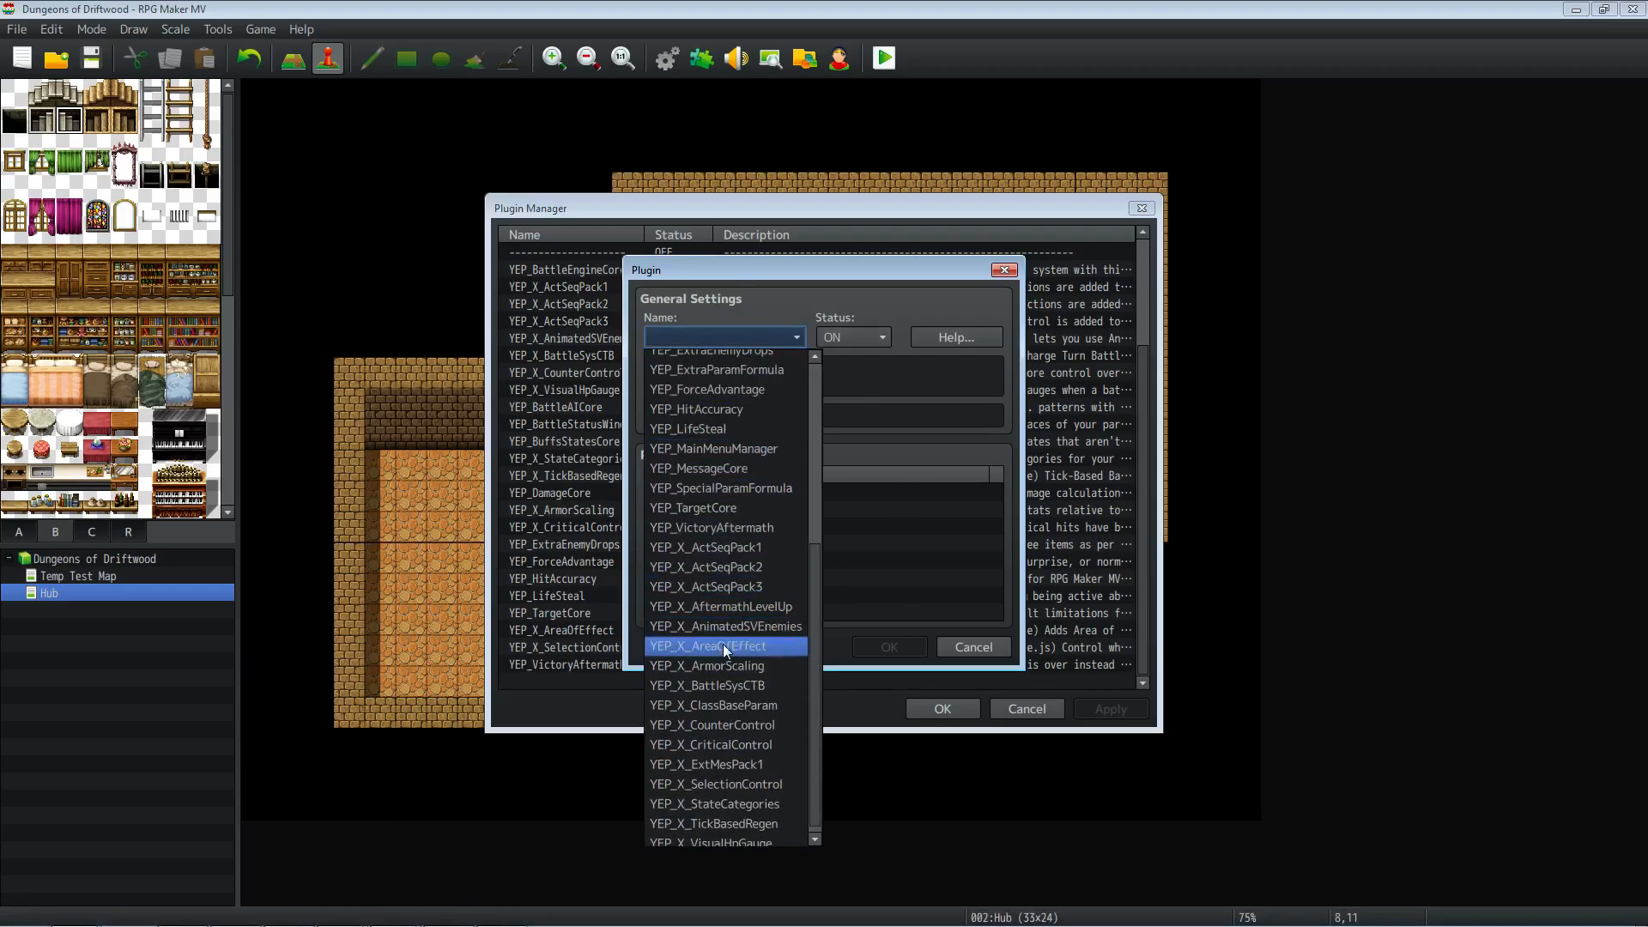
{"action": "left_click", "coordinate": [723, 606]}
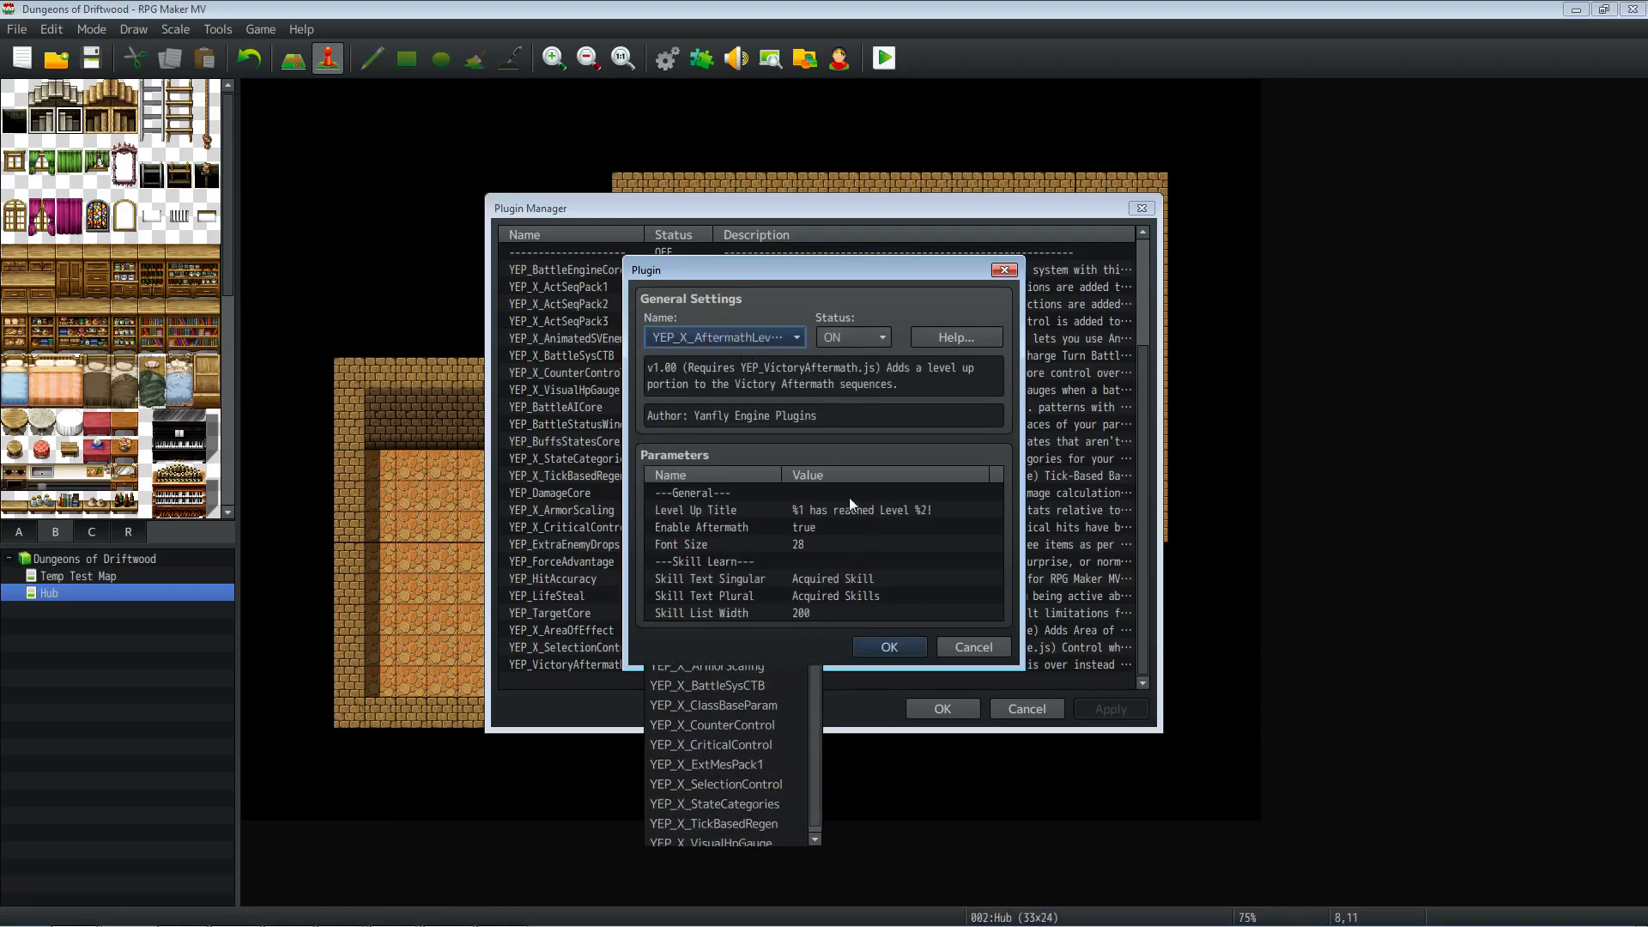
{"action": "left_click", "coordinate": [884, 644]}
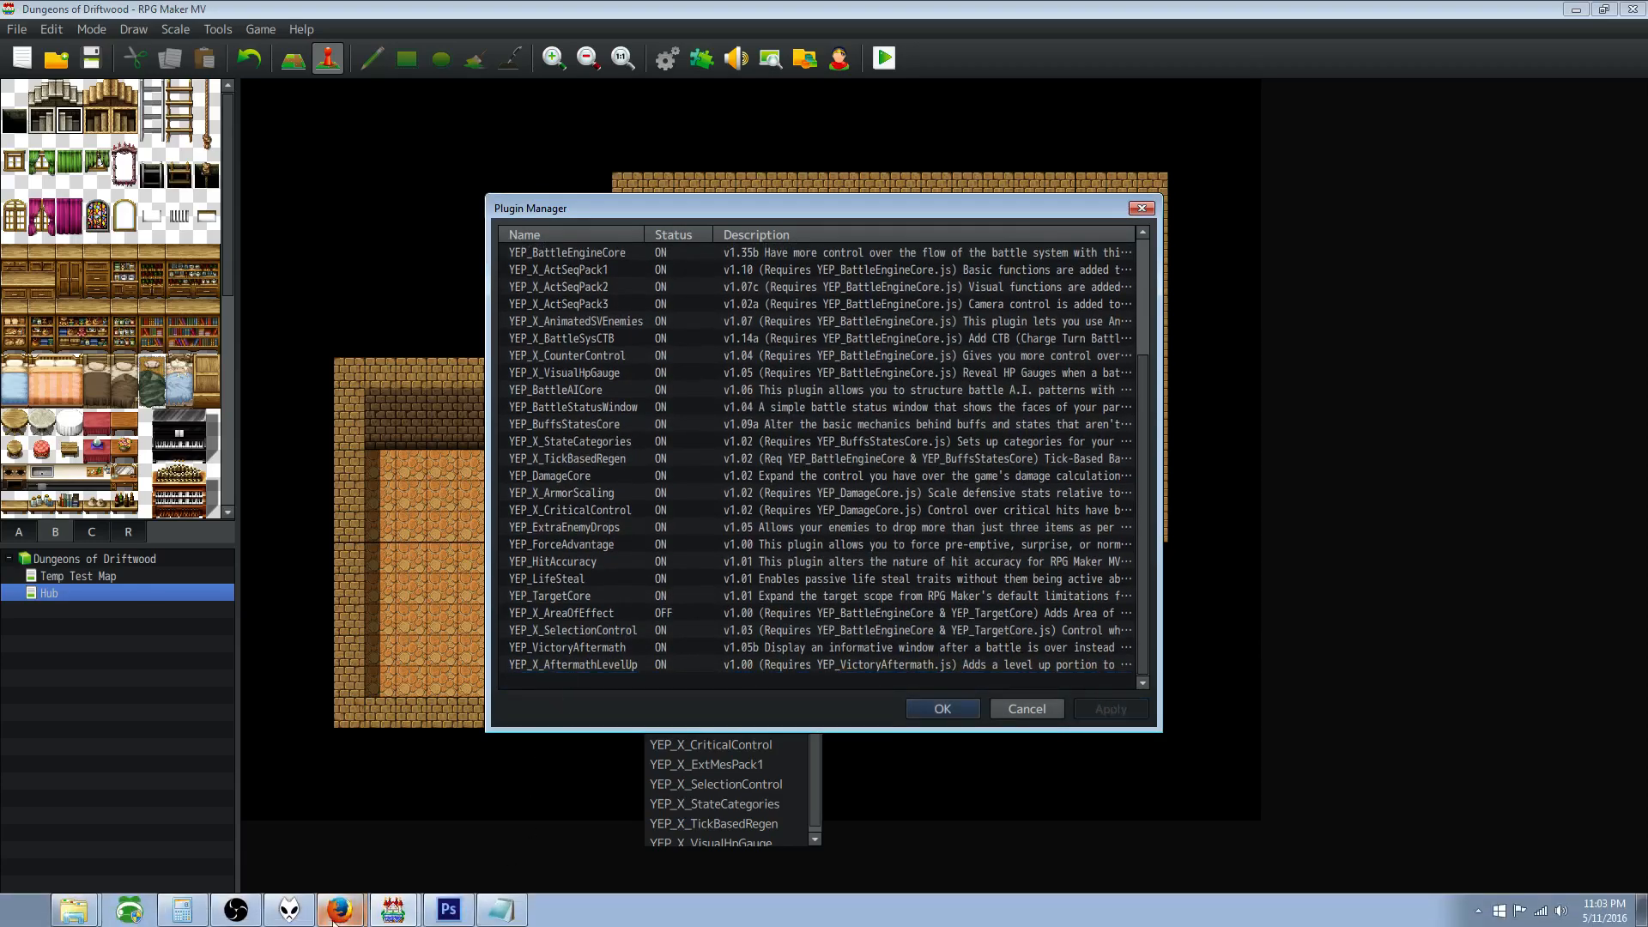
Step: Switch to Firefox and review the battle plugins on the list page, from Battle Engine Core through to the item plugins section
{"action": "left_click", "coordinate": [339, 910]}
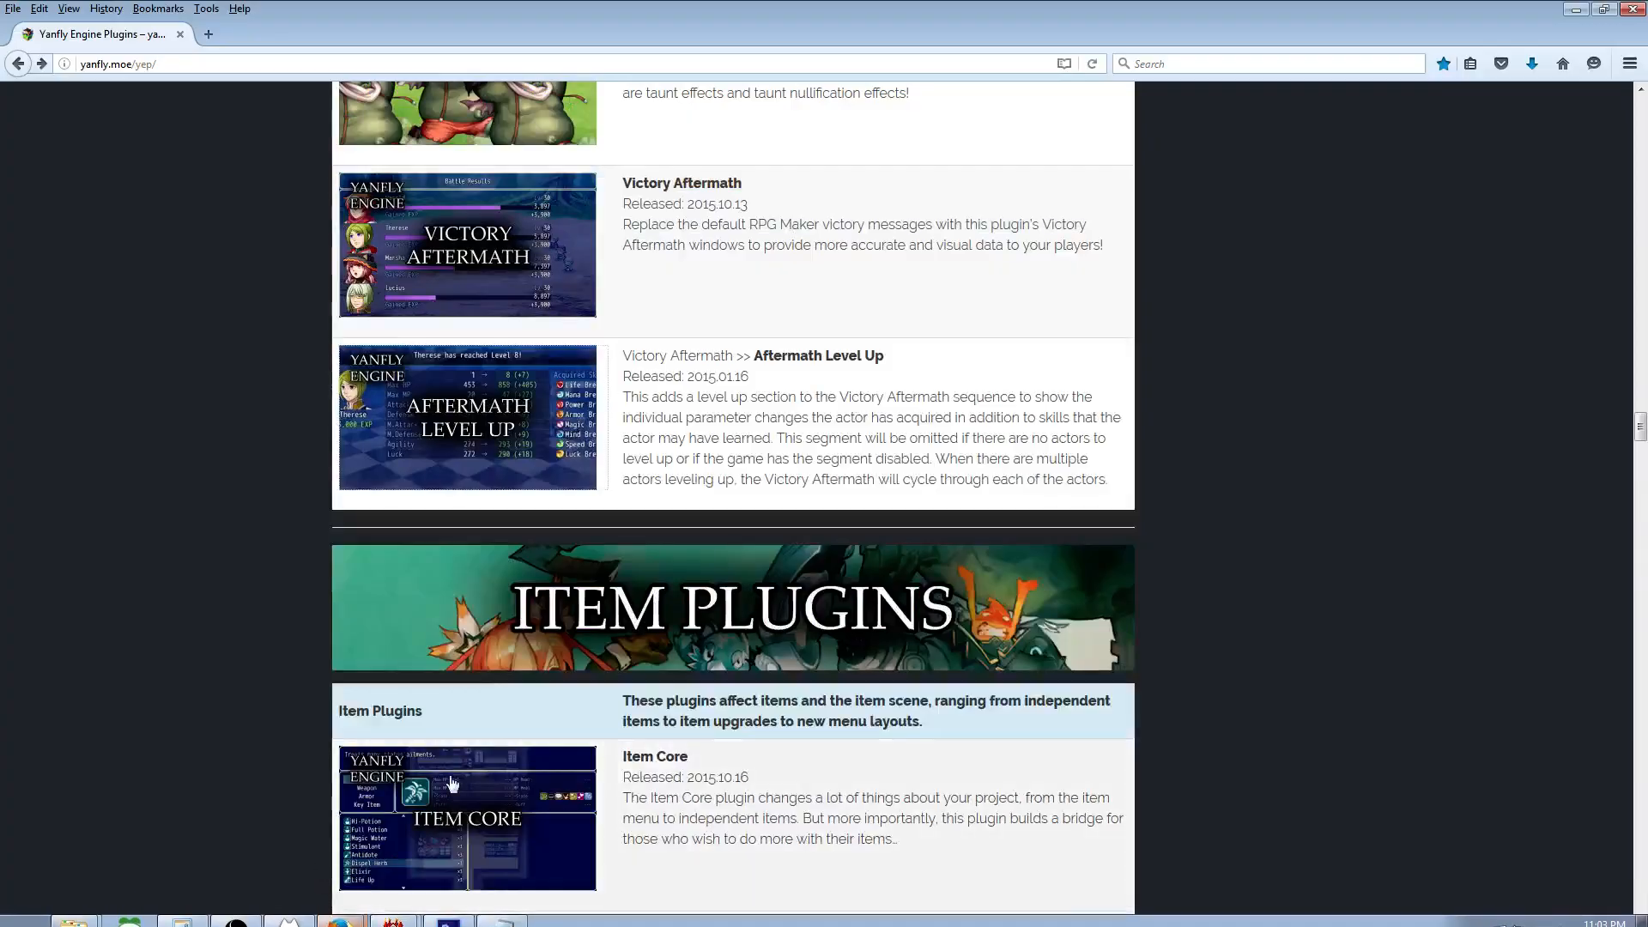
{"action": "scroll", "coordinate": [720, 641], "scroll_direction": "down", "scroll_amount": 5}
{"action": "scroll", "coordinate": [696, 631], "scroll_direction": "up", "scroll_amount": 7}
{"action": "scroll", "coordinate": [696, 631], "scroll_direction": "up", "scroll_amount": 20}
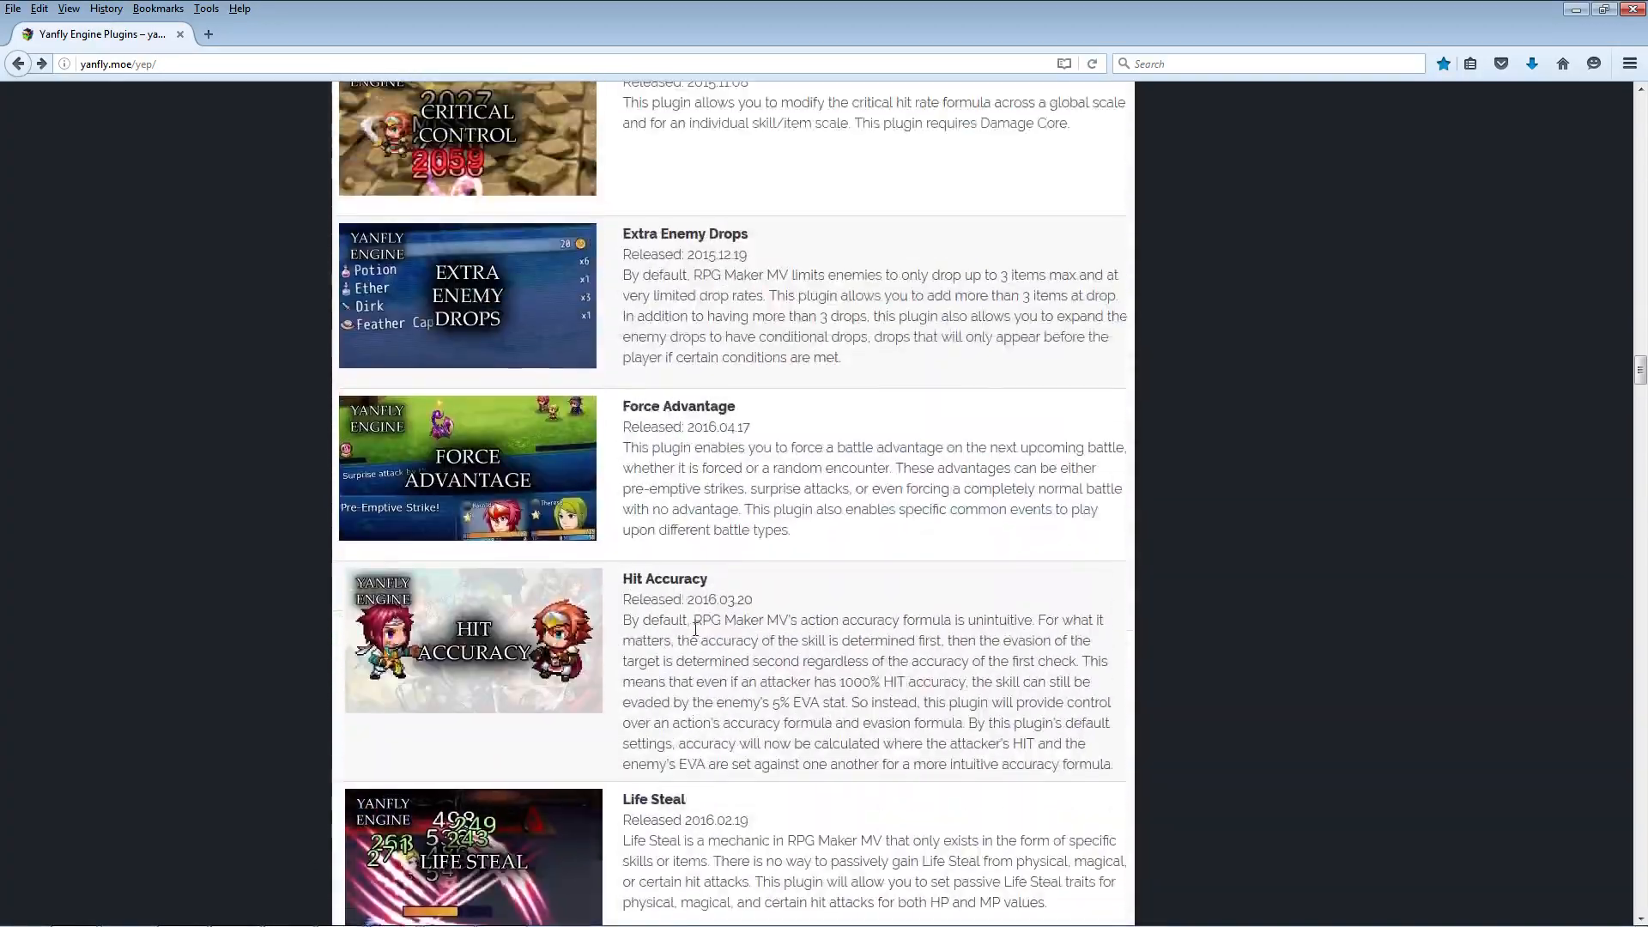
{"action": "scroll", "coordinate": [692, 628], "scroll_direction": "up", "scroll_amount": 15}
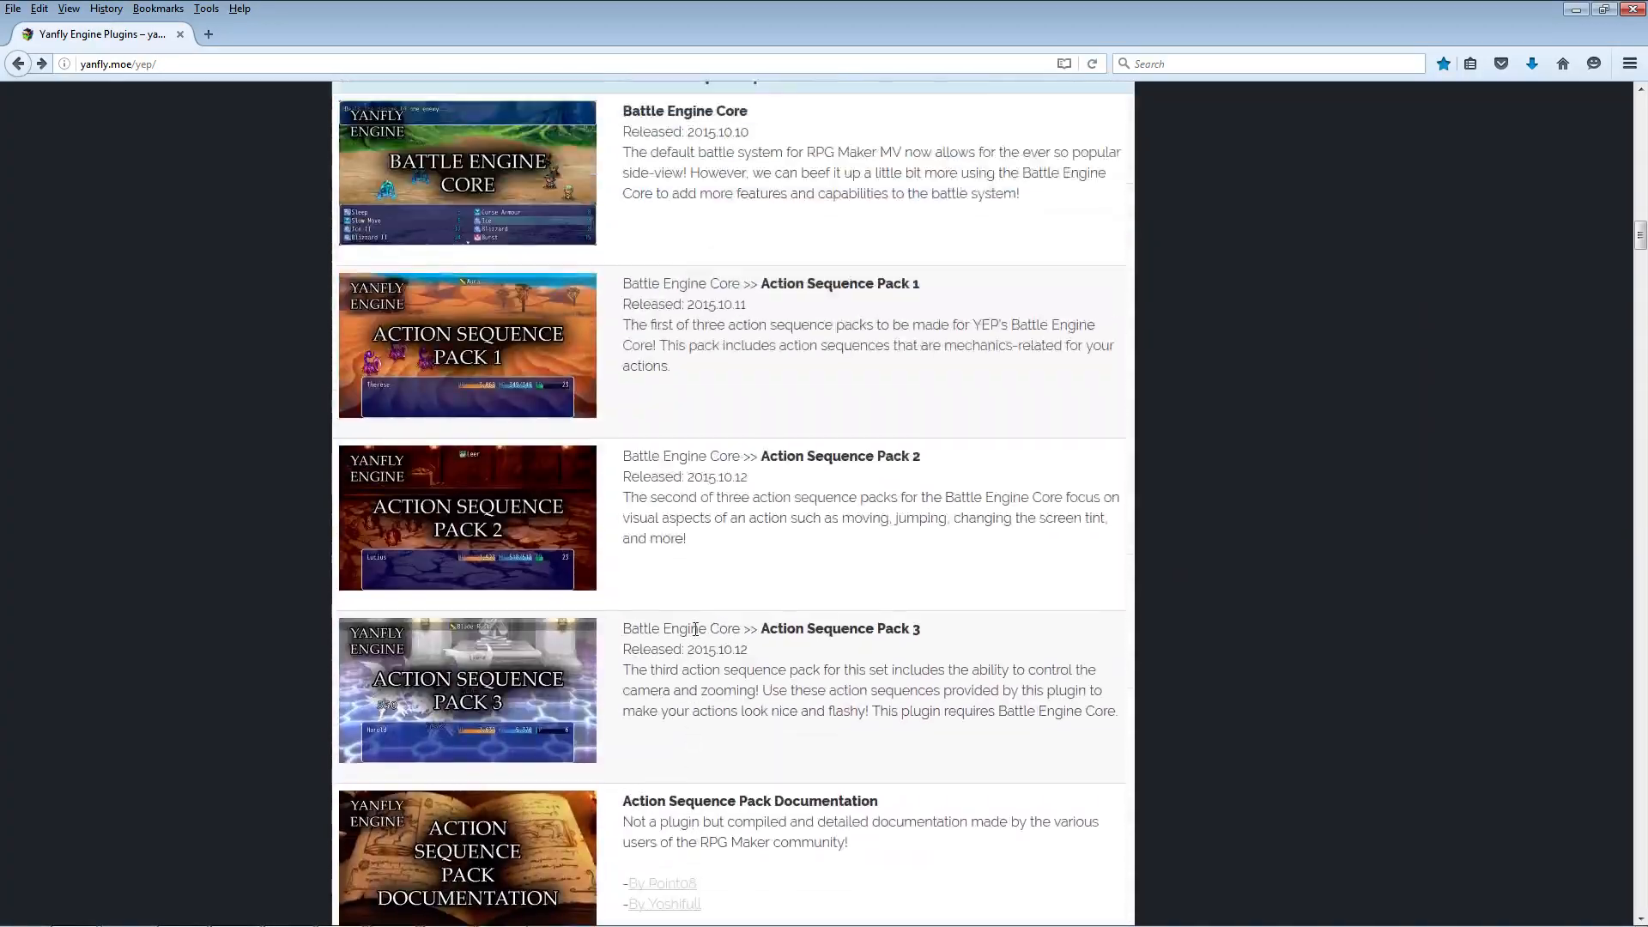
{"action": "scroll", "coordinate": [688, 644], "scroll_direction": "down", "scroll_amount": 15}
{"action": "scroll", "coordinate": [692, 645], "scroll_direction": "down", "scroll_amount": 20}
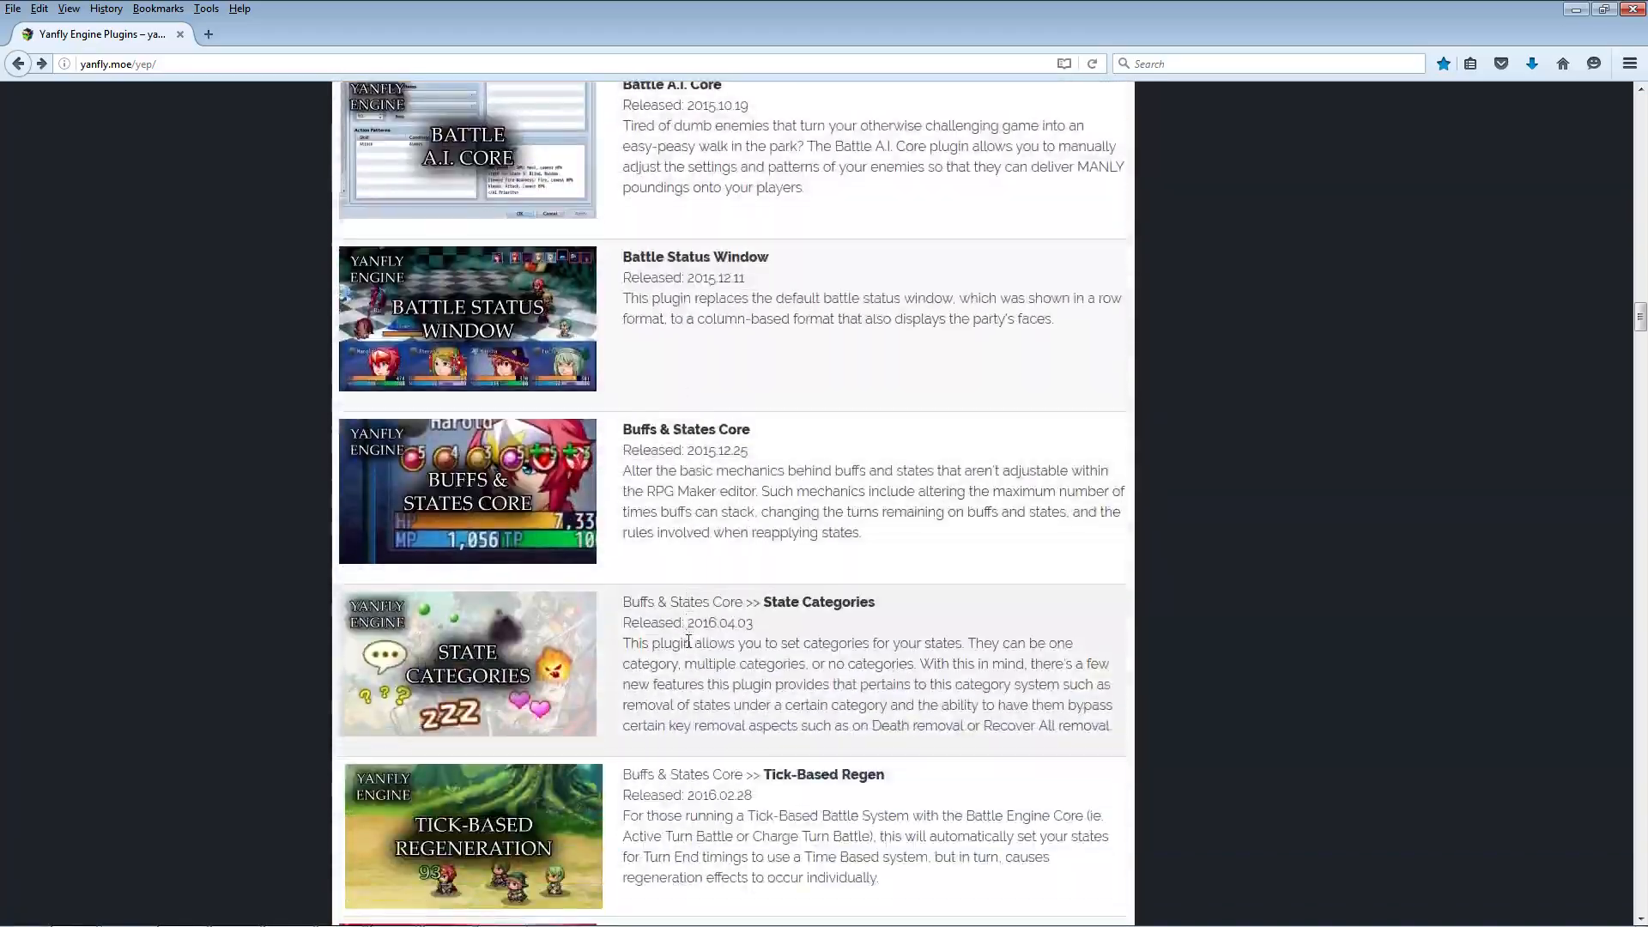
{"action": "scroll", "coordinate": [685, 625], "scroll_direction": "up", "scroll_amount": 10}
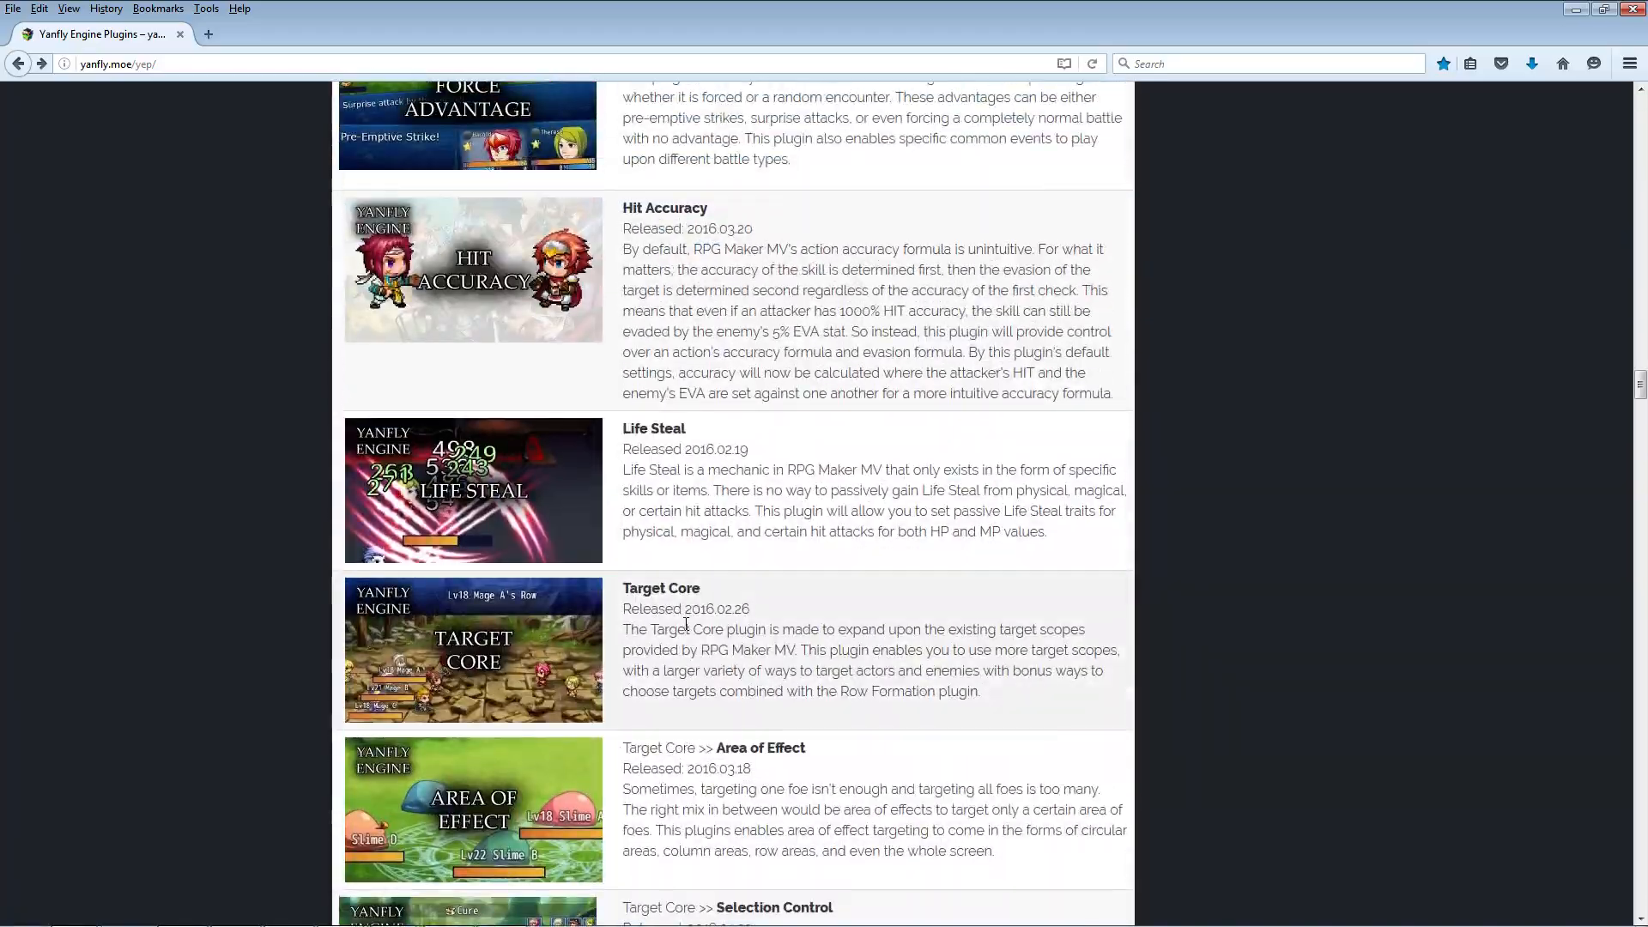
{"action": "scroll", "coordinate": [689, 621], "scroll_direction": "down", "scroll_amount": 15}
{"action": "scroll", "coordinate": [691, 618], "scroll_direction": "down", "scroll_amount": 5}
{"action": "scroll", "coordinate": [690, 625], "scroll_direction": "up", "scroll_amount": 2}
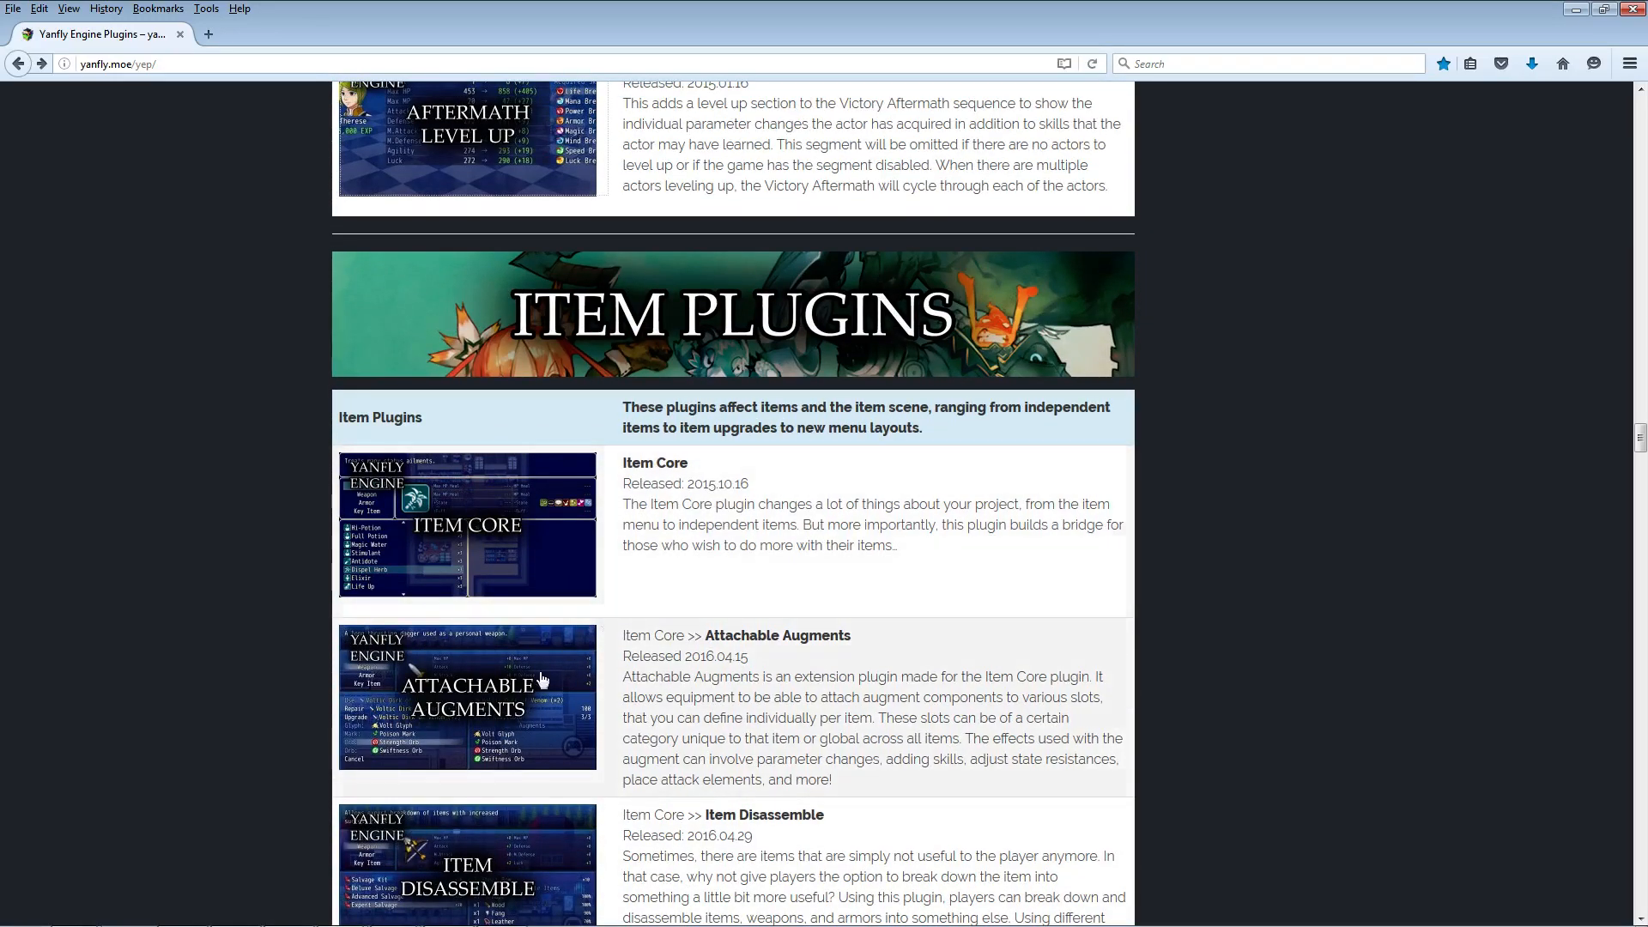
Step: In RPG Maker MV, copy the dashed divider entry above YEP_BattleEngineCore, paste it below YEP_X_AftermathLevelUp and apply the plugin changes
{"action": "mouse_move", "coordinate": [449, 922]}
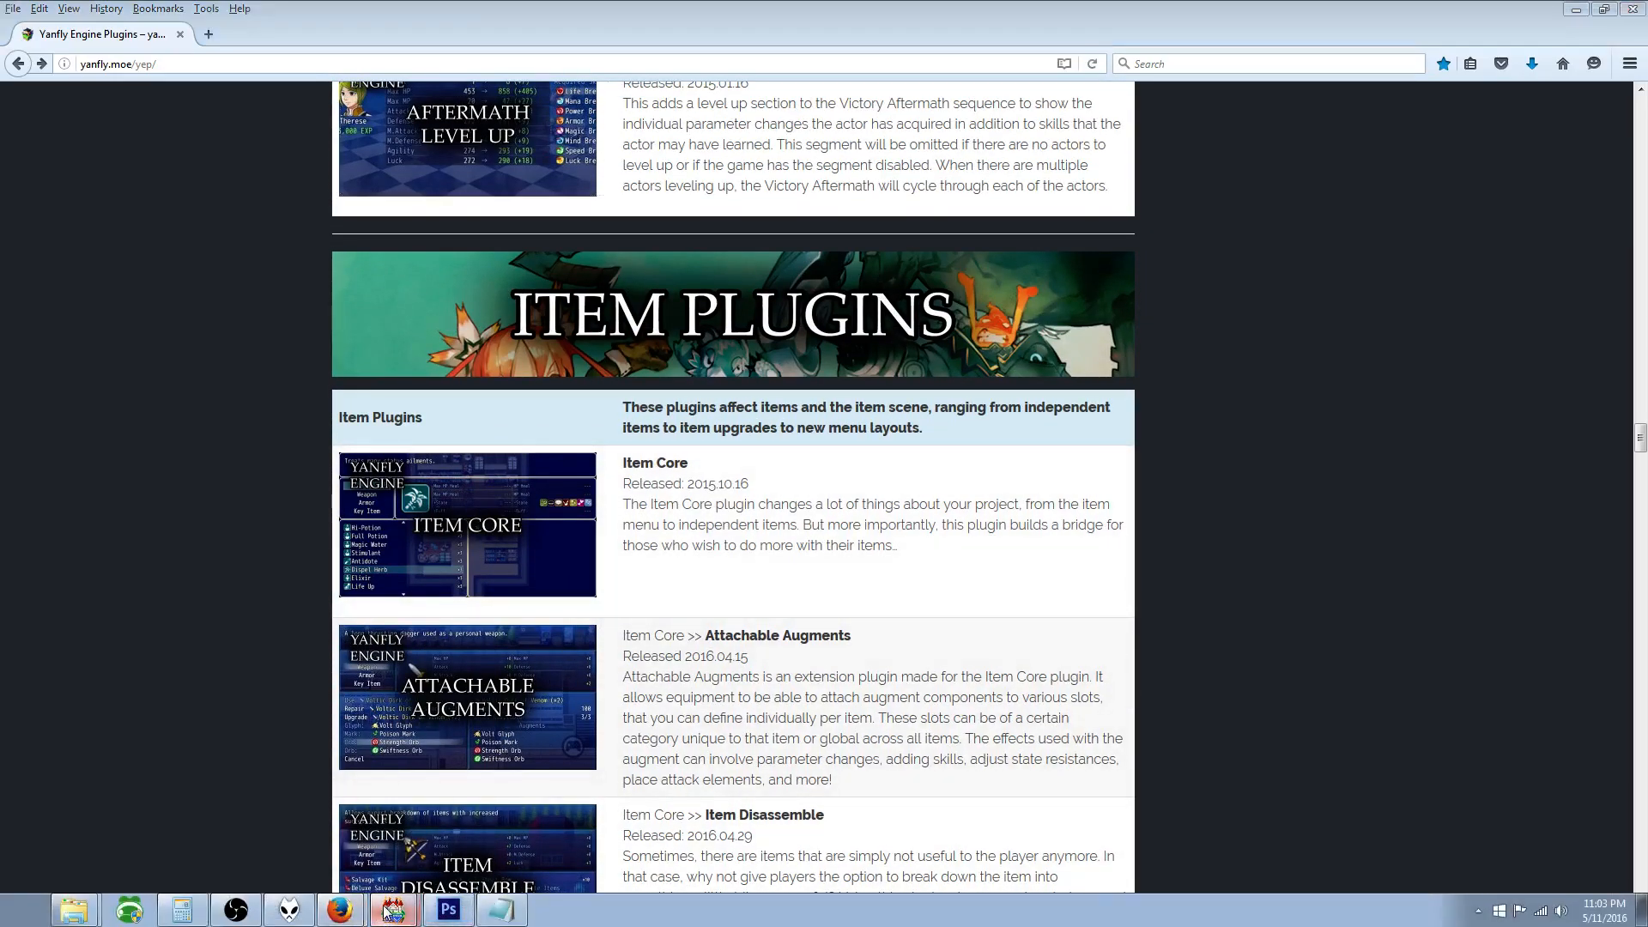
{"action": "left_click", "coordinate": [349, 843]}
{"action": "scroll", "coordinate": [663, 520], "scroll_direction": "up", "scroll_amount": 3}
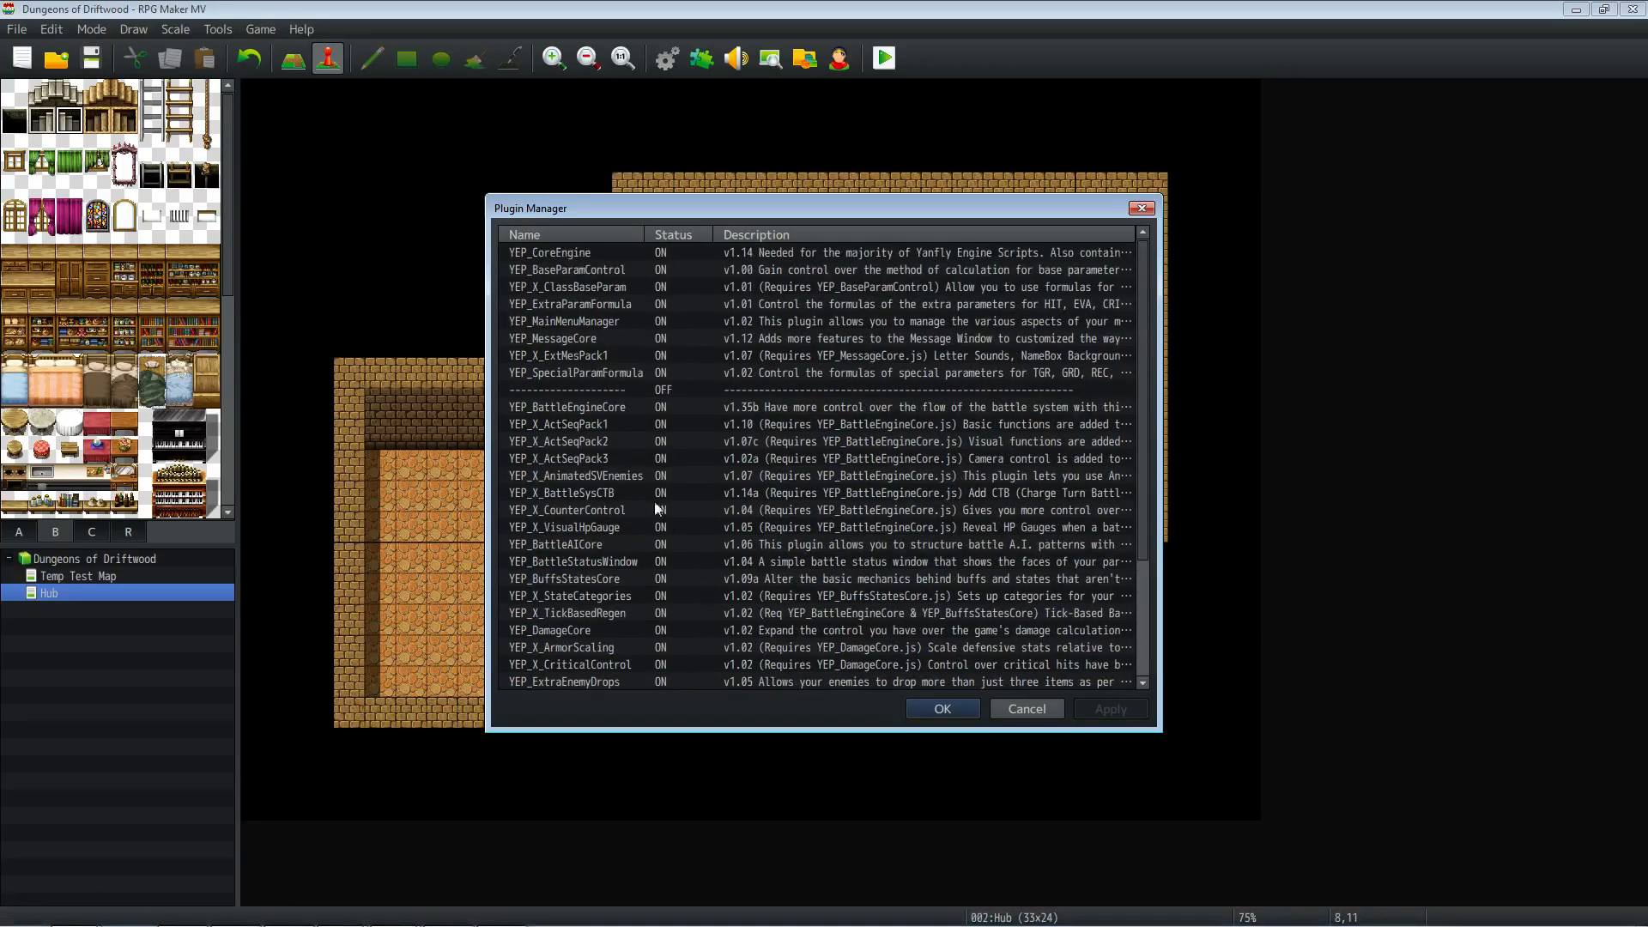
{"action": "right_click", "coordinate": [557, 388]}
{"action": "left_click", "coordinate": [596, 424]}
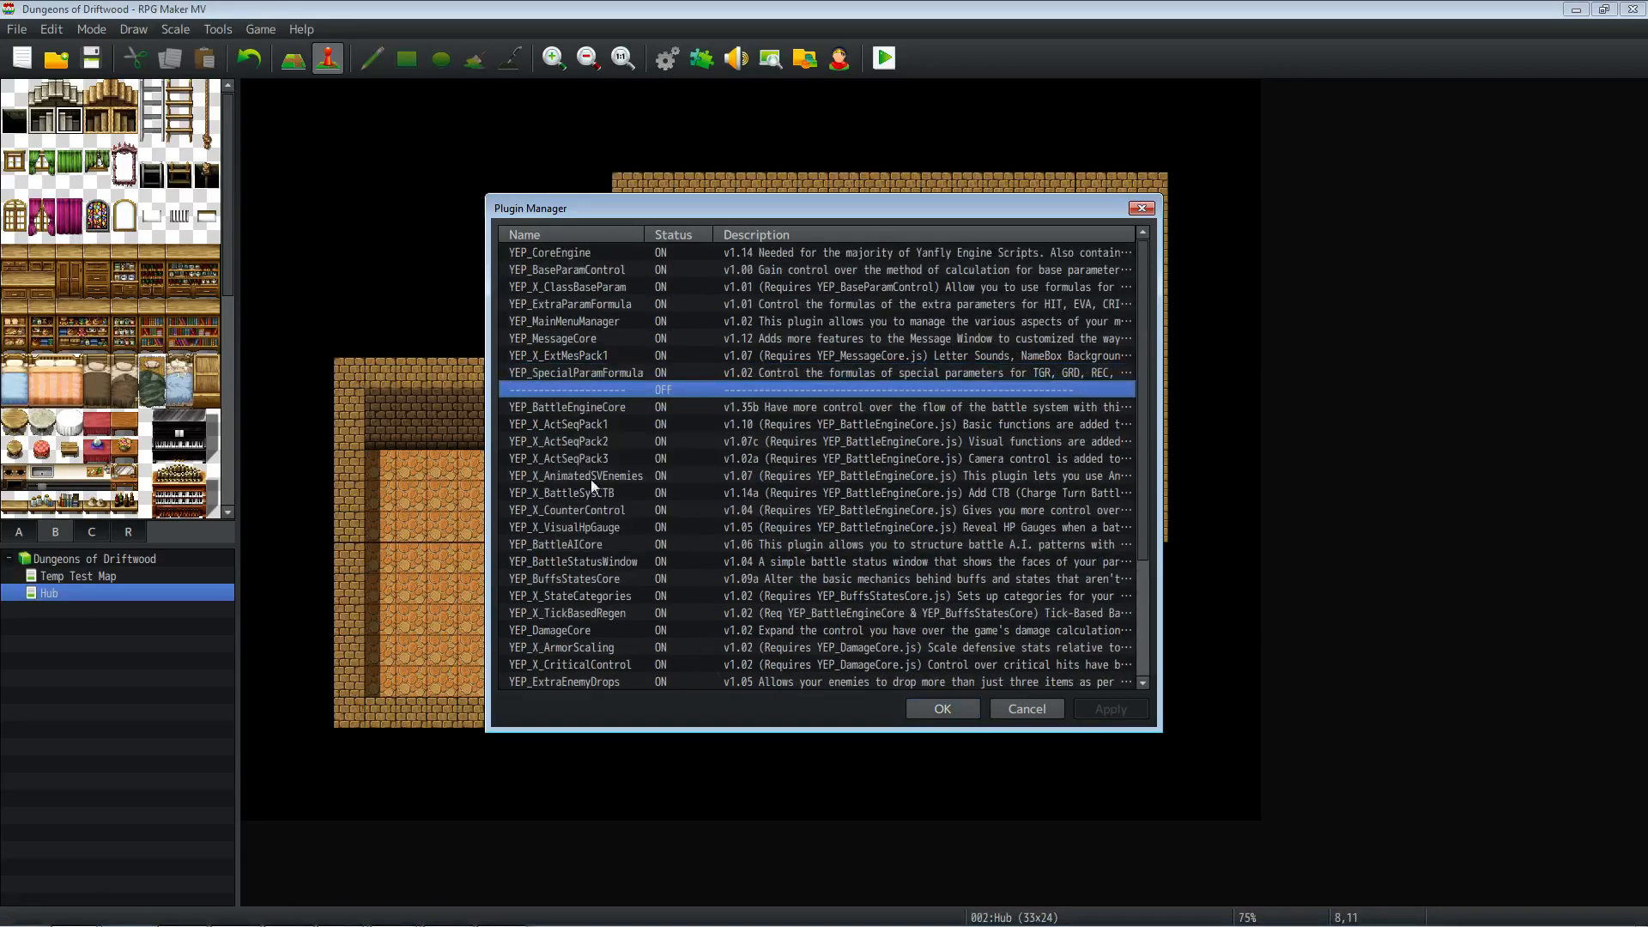
{"action": "scroll", "coordinate": [601, 515], "scroll_direction": "down", "scroll_amount": 5}
{"action": "right_click", "coordinate": [605, 683]}
{"action": "left_click", "coordinate": [654, 755]}
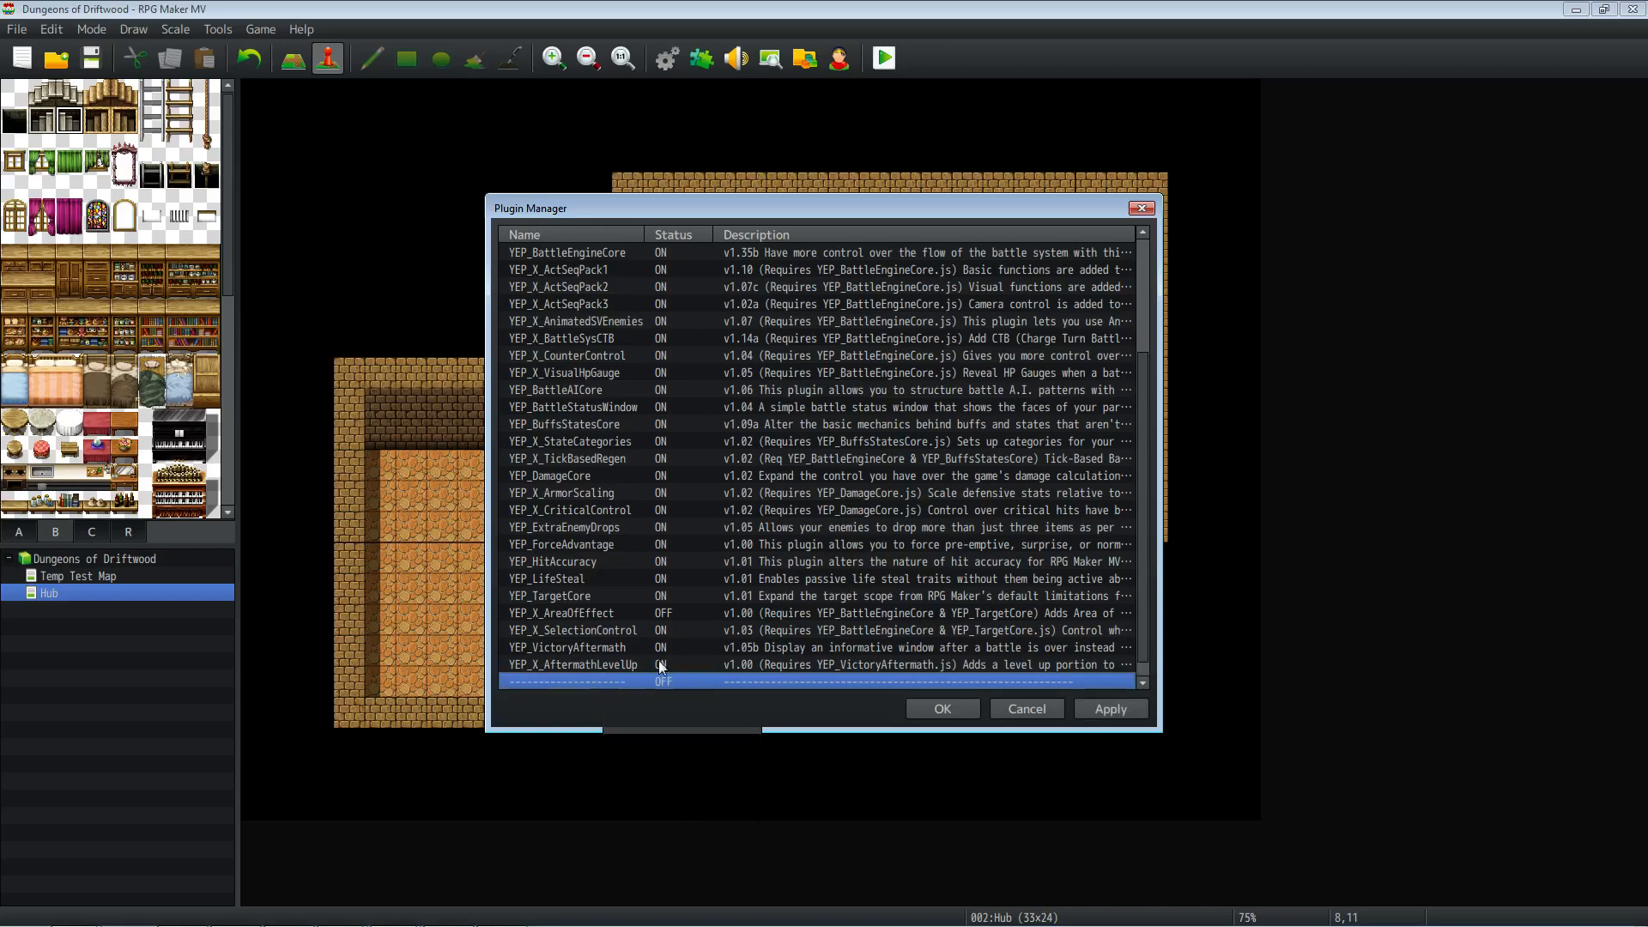
{"action": "left_click", "coordinate": [1099, 708]}
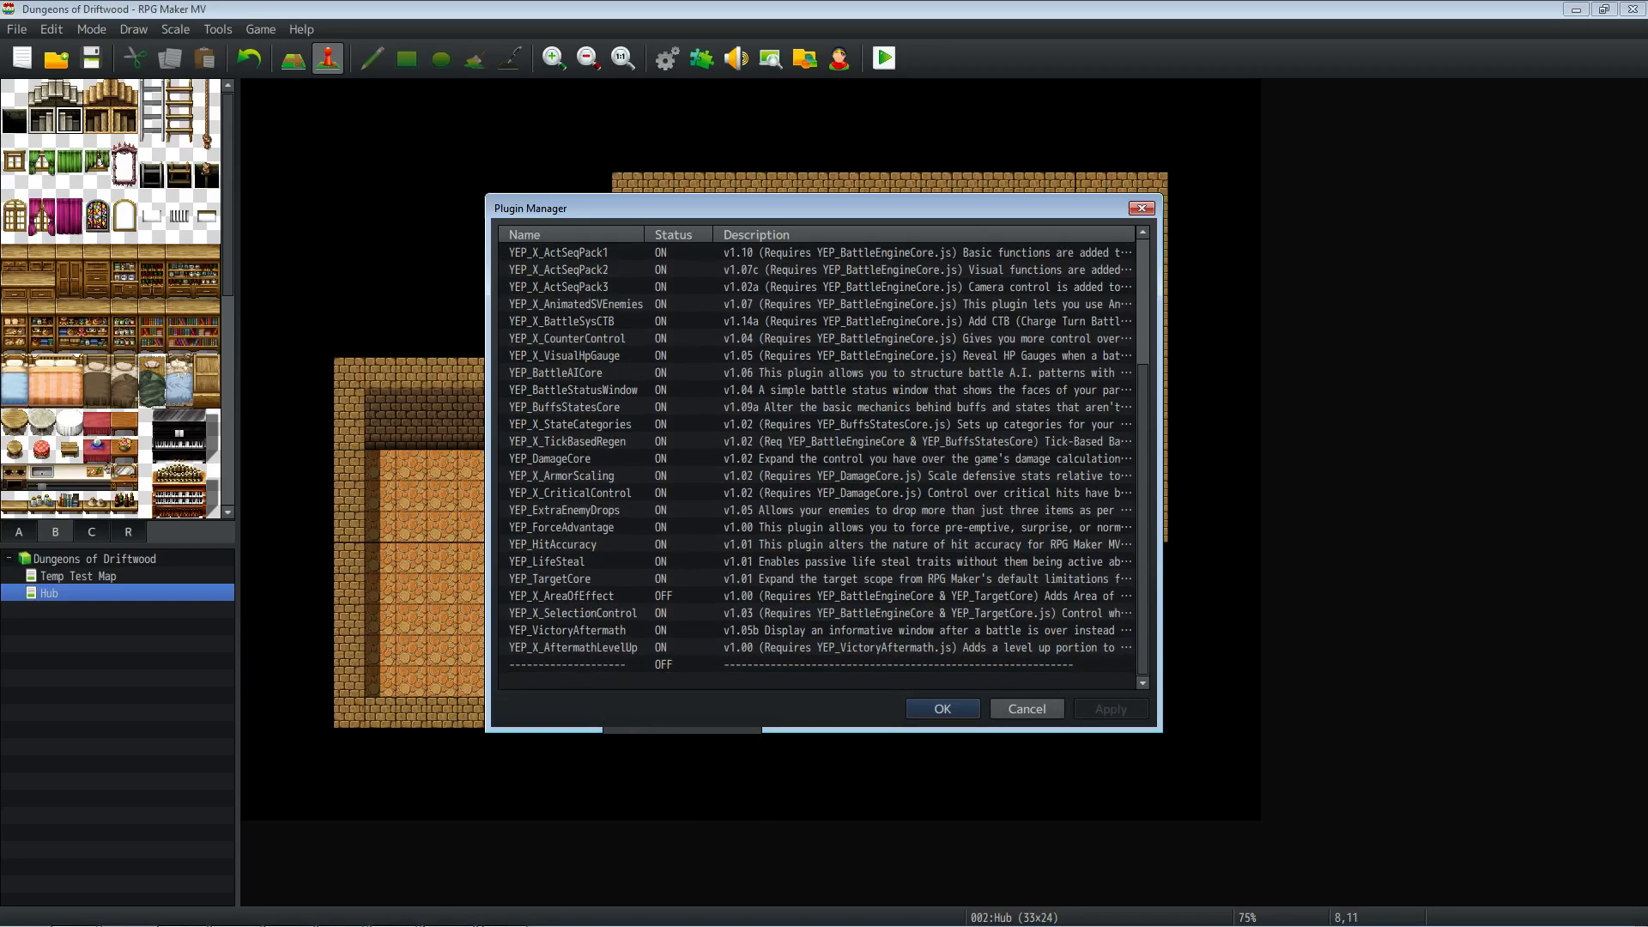
Step: Switch to Firefox and open the Item Core page from the item plugins section
{"action": "mouse_move", "coordinate": [390, 917]}
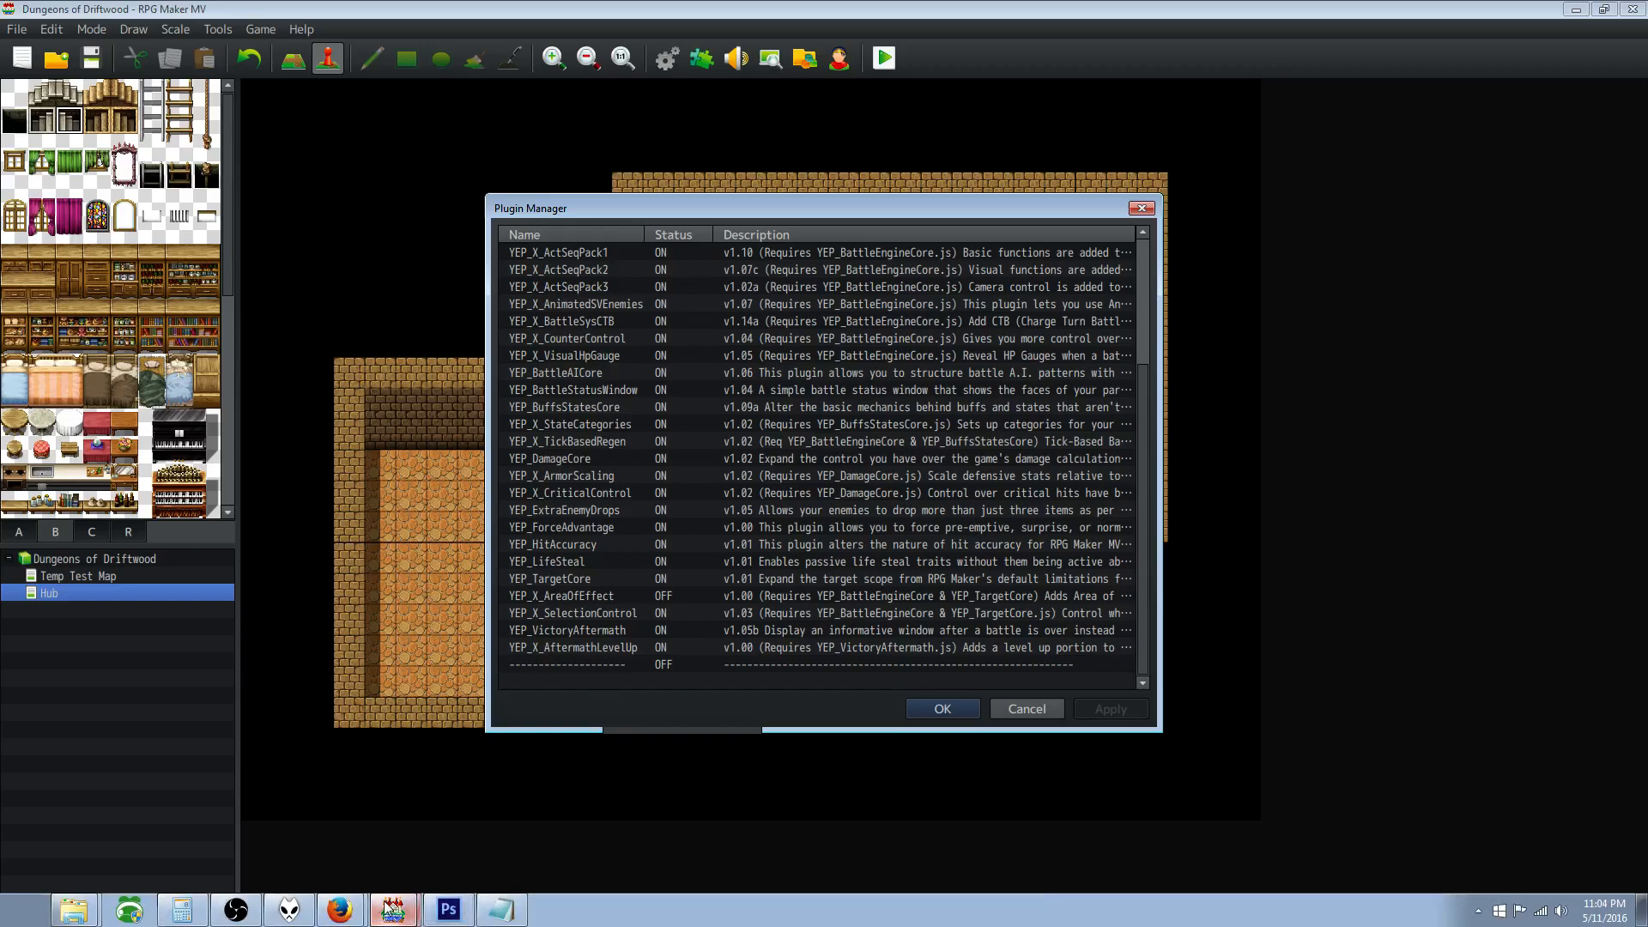
{"action": "left_click", "coordinate": [333, 915]}
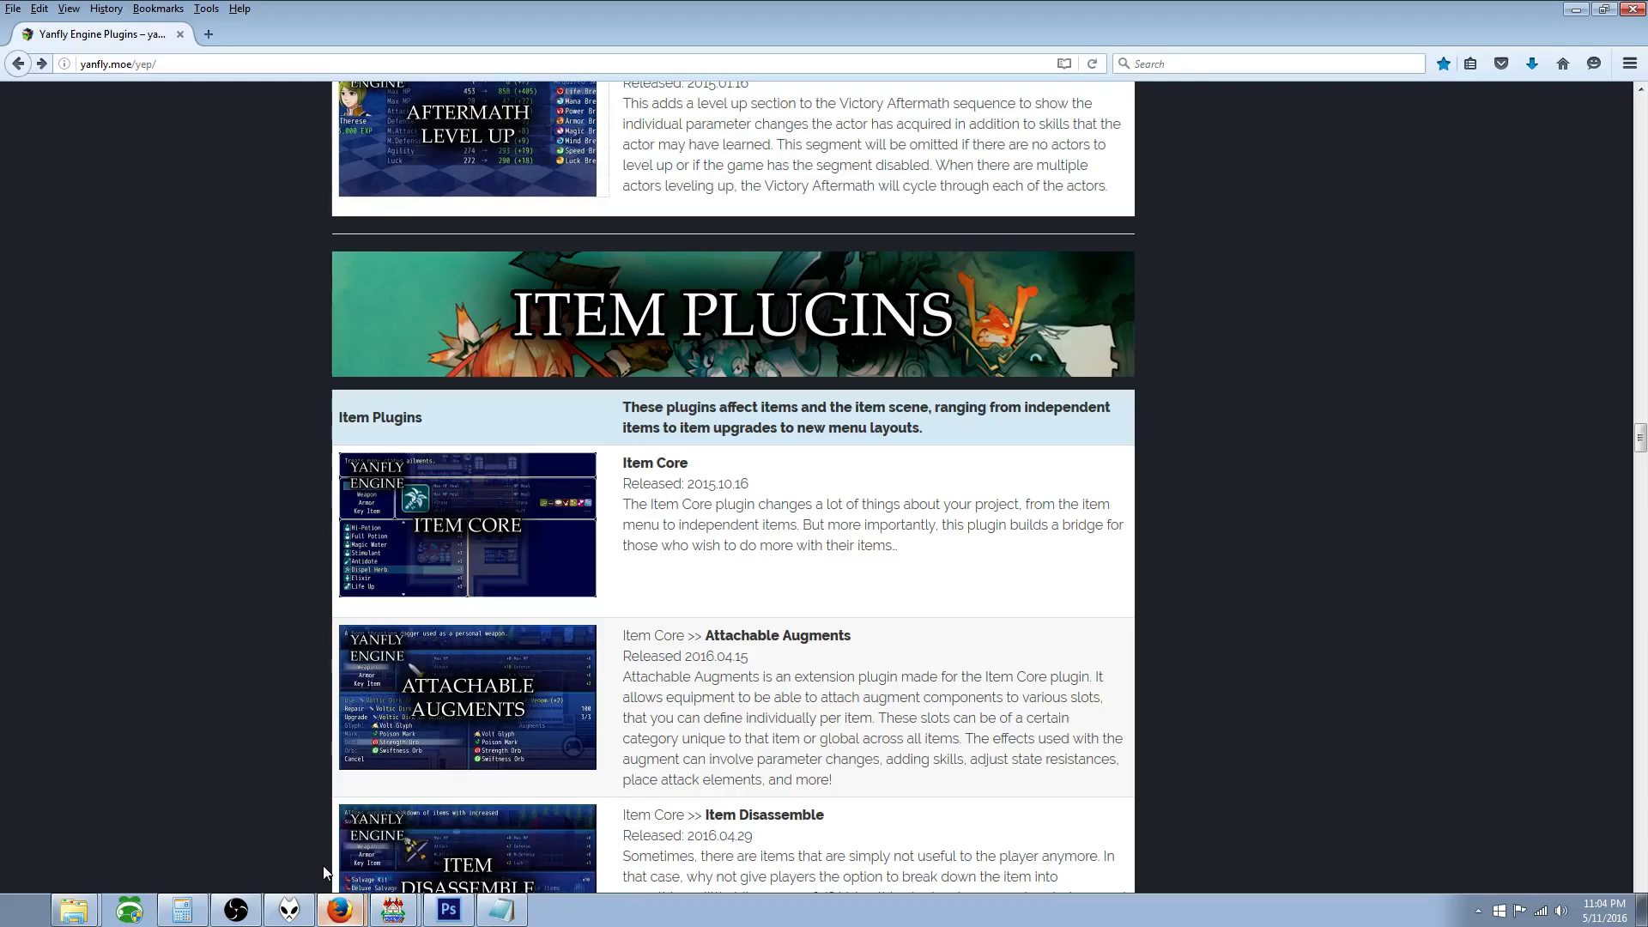
{"action": "scroll", "coordinate": [463, 601], "scroll_direction": "down", "scroll_amount": 4}
{"action": "scroll", "coordinate": [453, 344], "scroll_direction": "up", "scroll_amount": 2}
{"action": "left_click", "coordinate": [453, 333]}
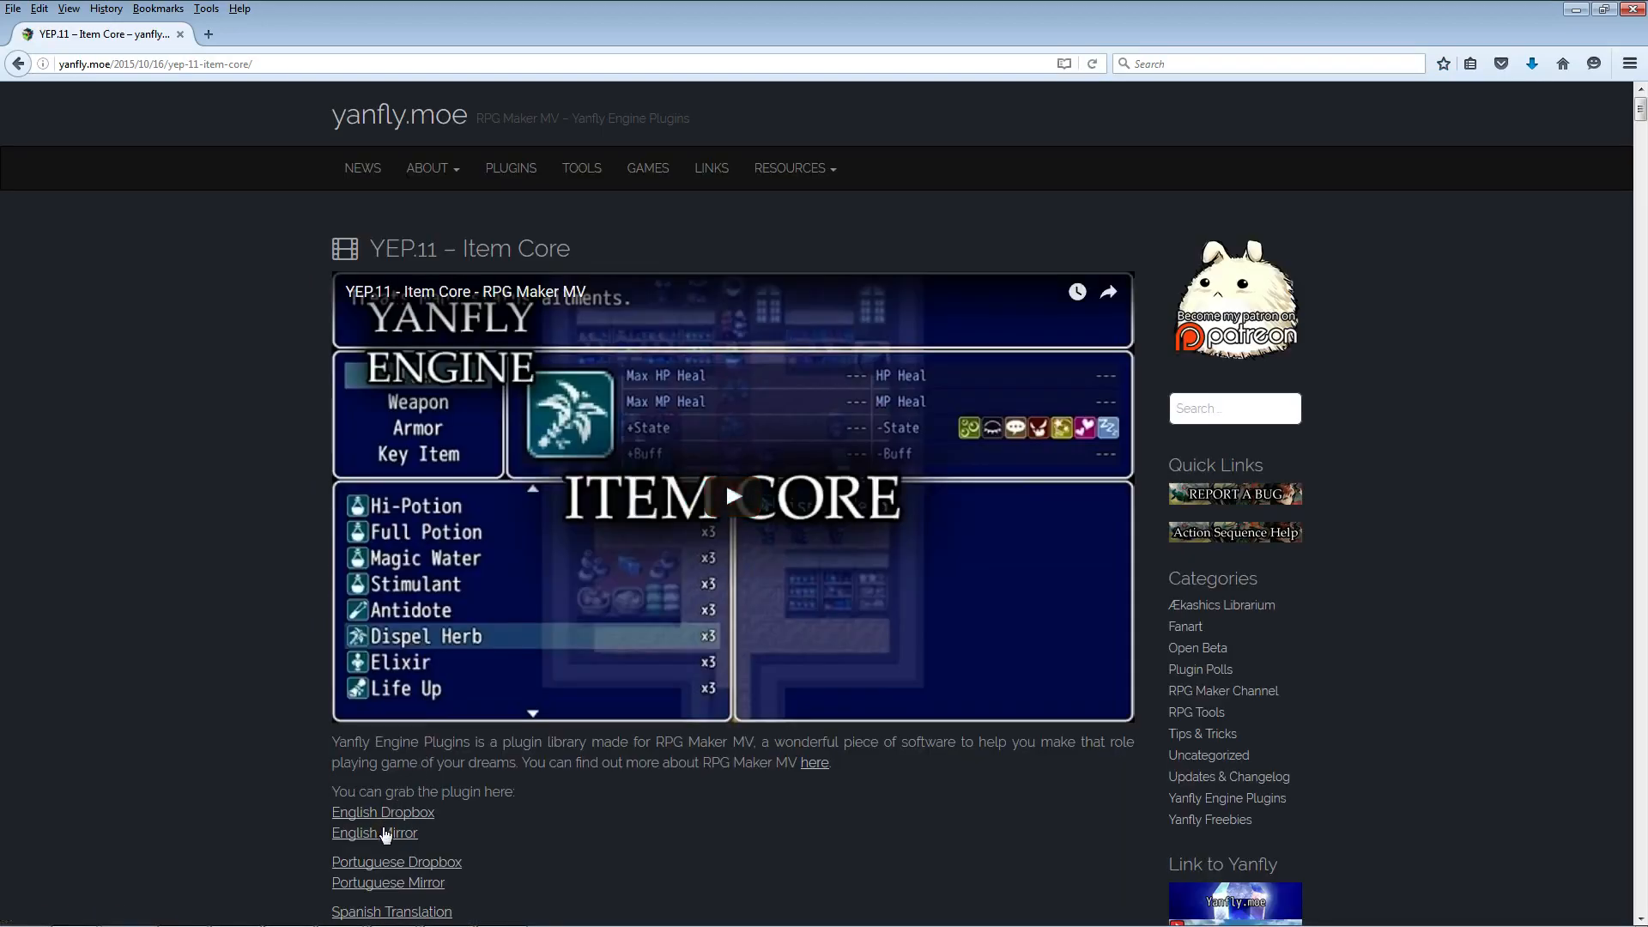
Step: Save YEP_ItemCore.js from the English Mirror into the project's js/plugins folder
{"action": "right_click", "coordinate": [386, 833]}
{"action": "left_click", "coordinate": [455, 746]}
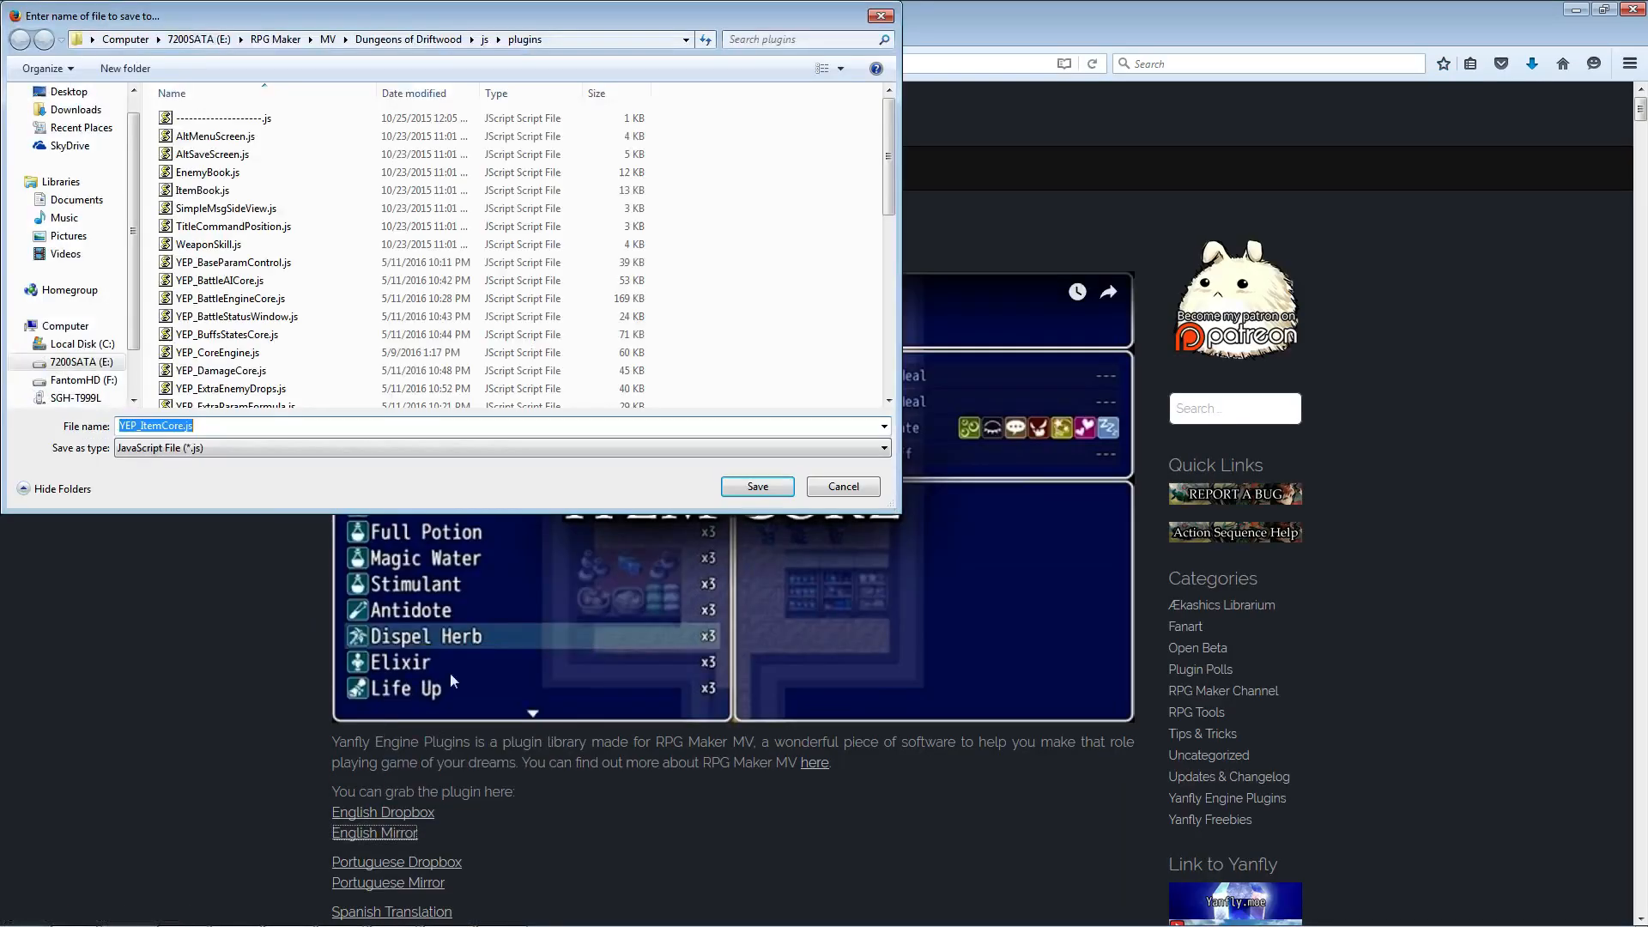
{"action": "left_click", "coordinate": [755, 486]}
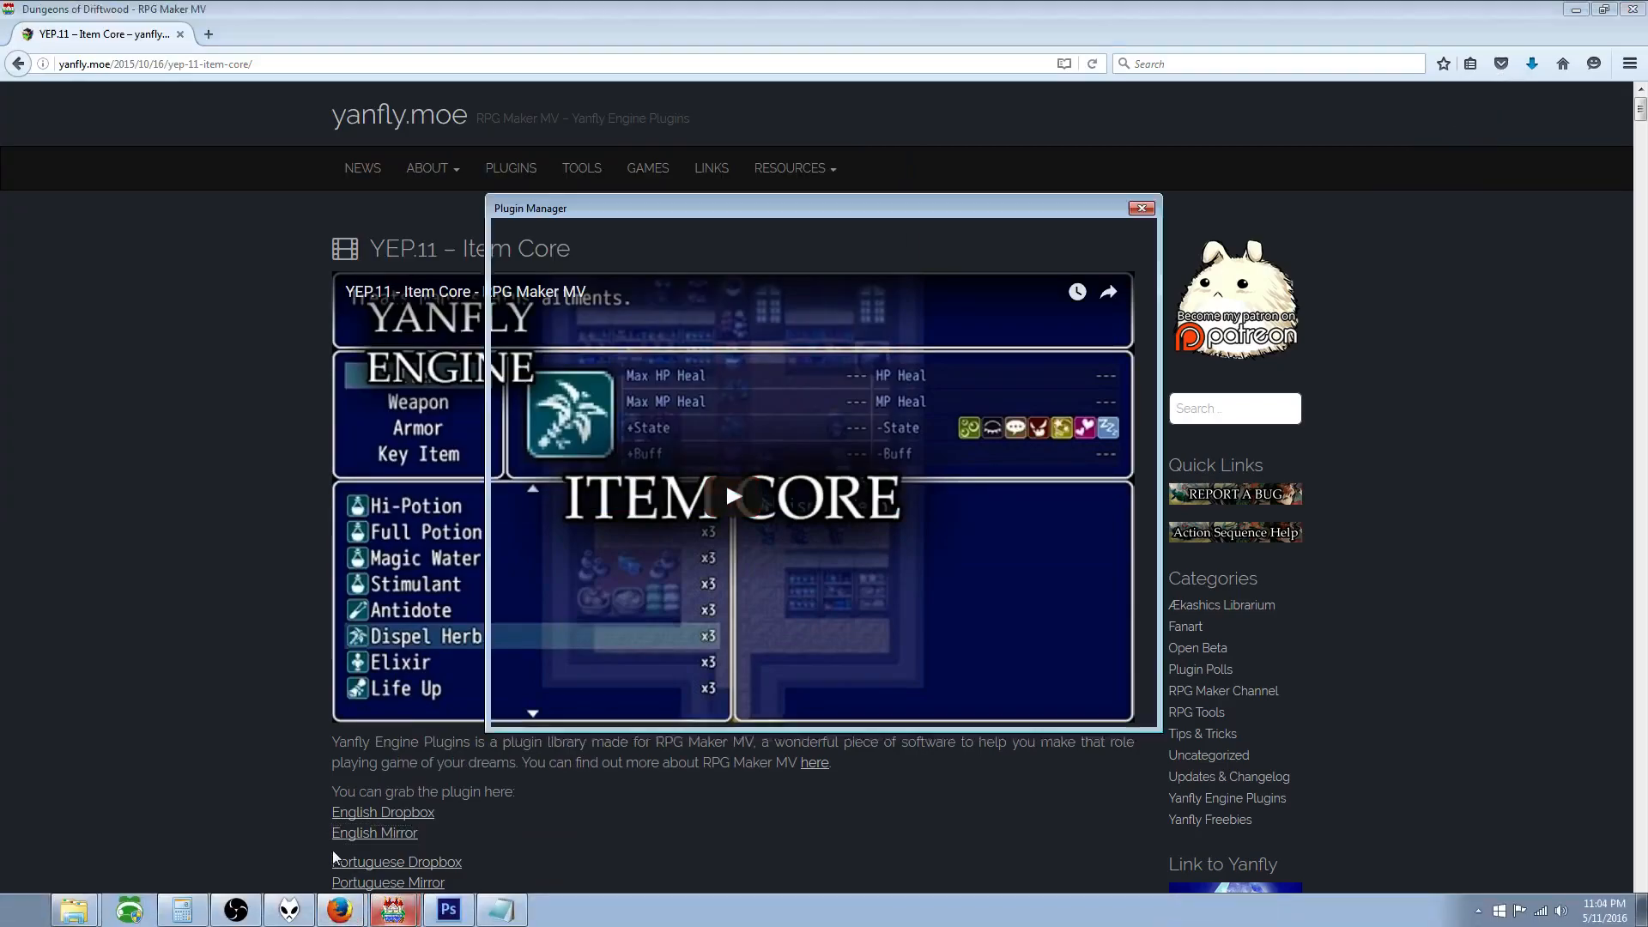
Step: Switch to RPG Maker MV and add YEP_ItemCore as a new plugin entry below the last divider
{"action": "left_click", "coordinate": [393, 910]}
{"action": "double_click", "coordinate": [594, 677]}
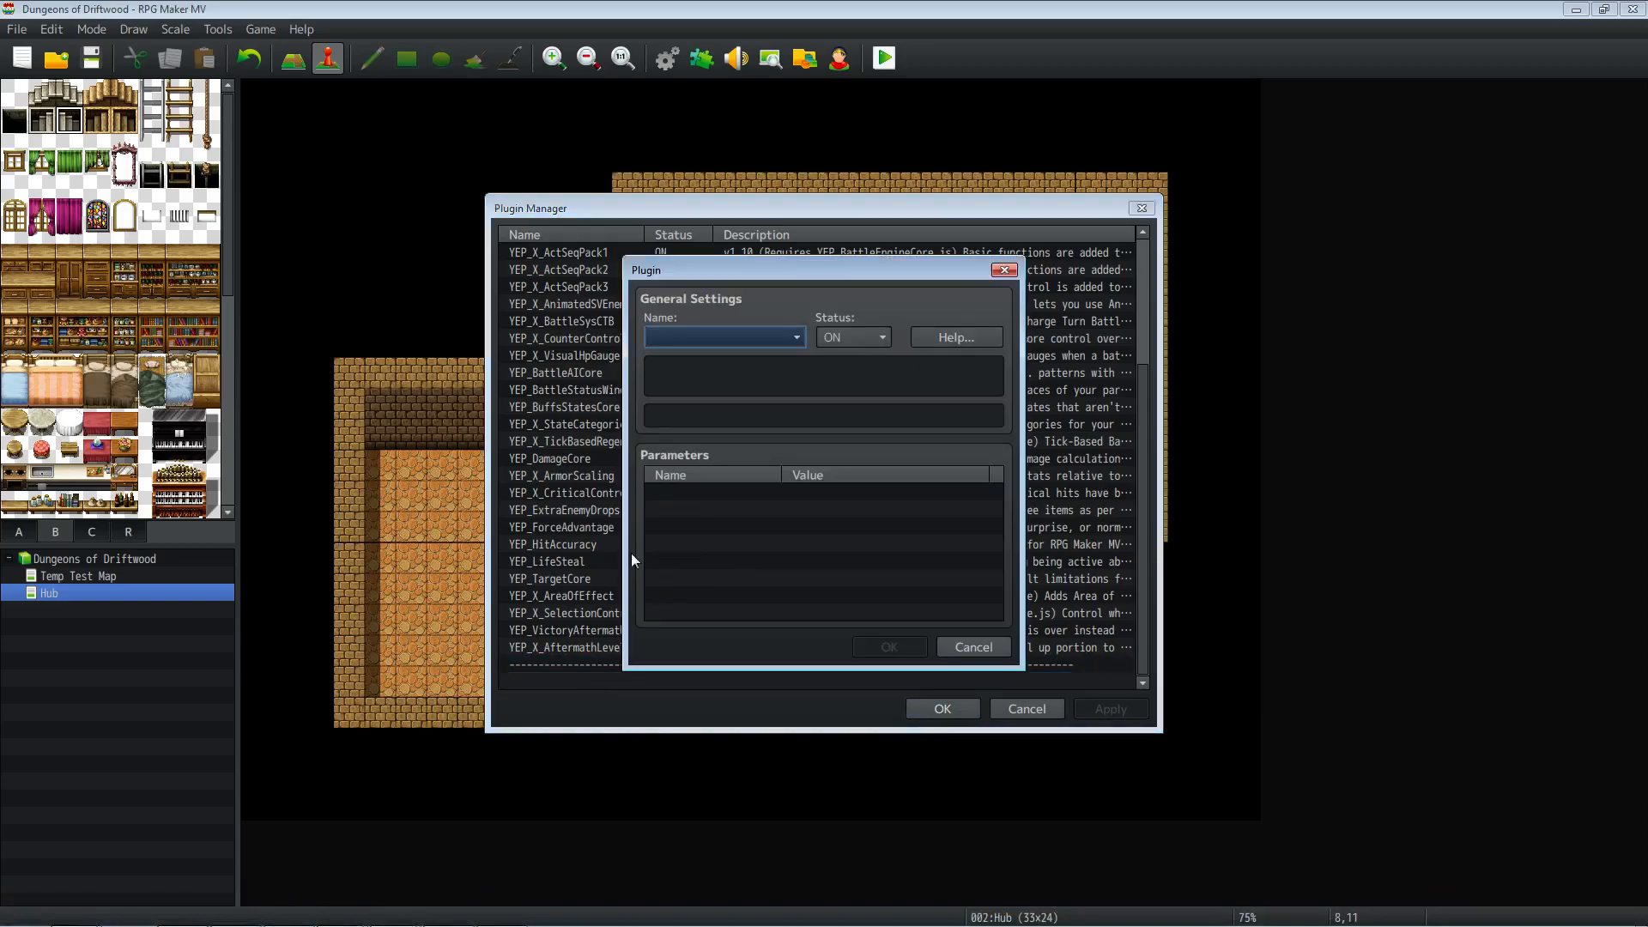
{"action": "left_click", "coordinate": [711, 347]}
{"action": "scroll", "coordinate": [740, 429], "scroll_direction": "down", "scroll_amount": 2}
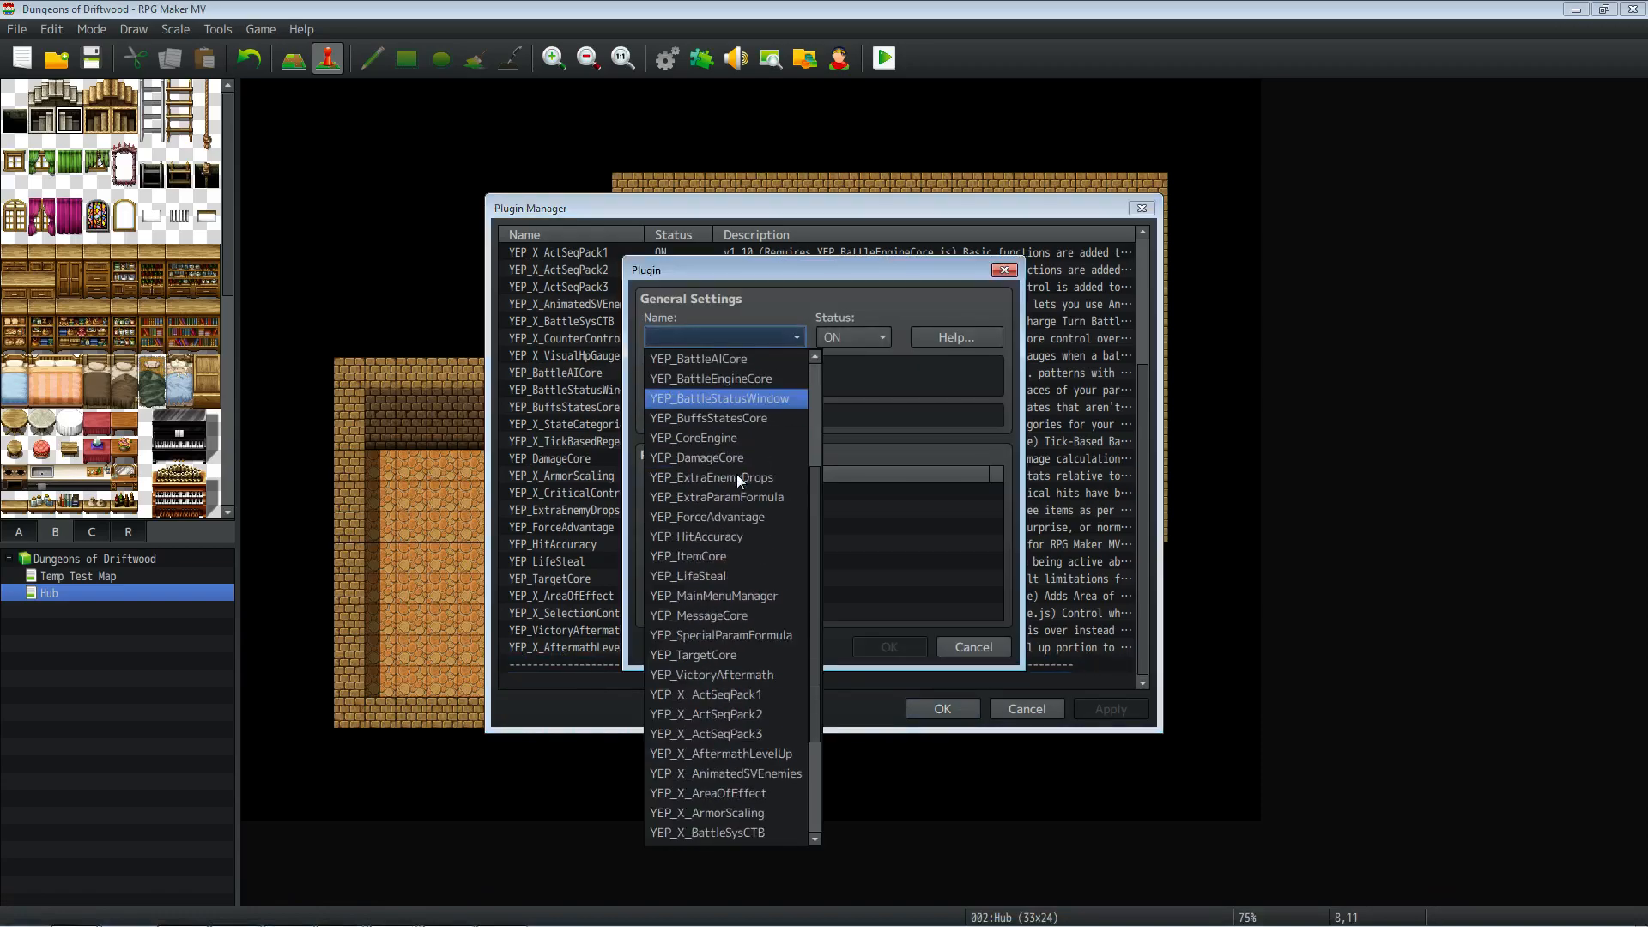
{"action": "left_click", "coordinate": [701, 557]}
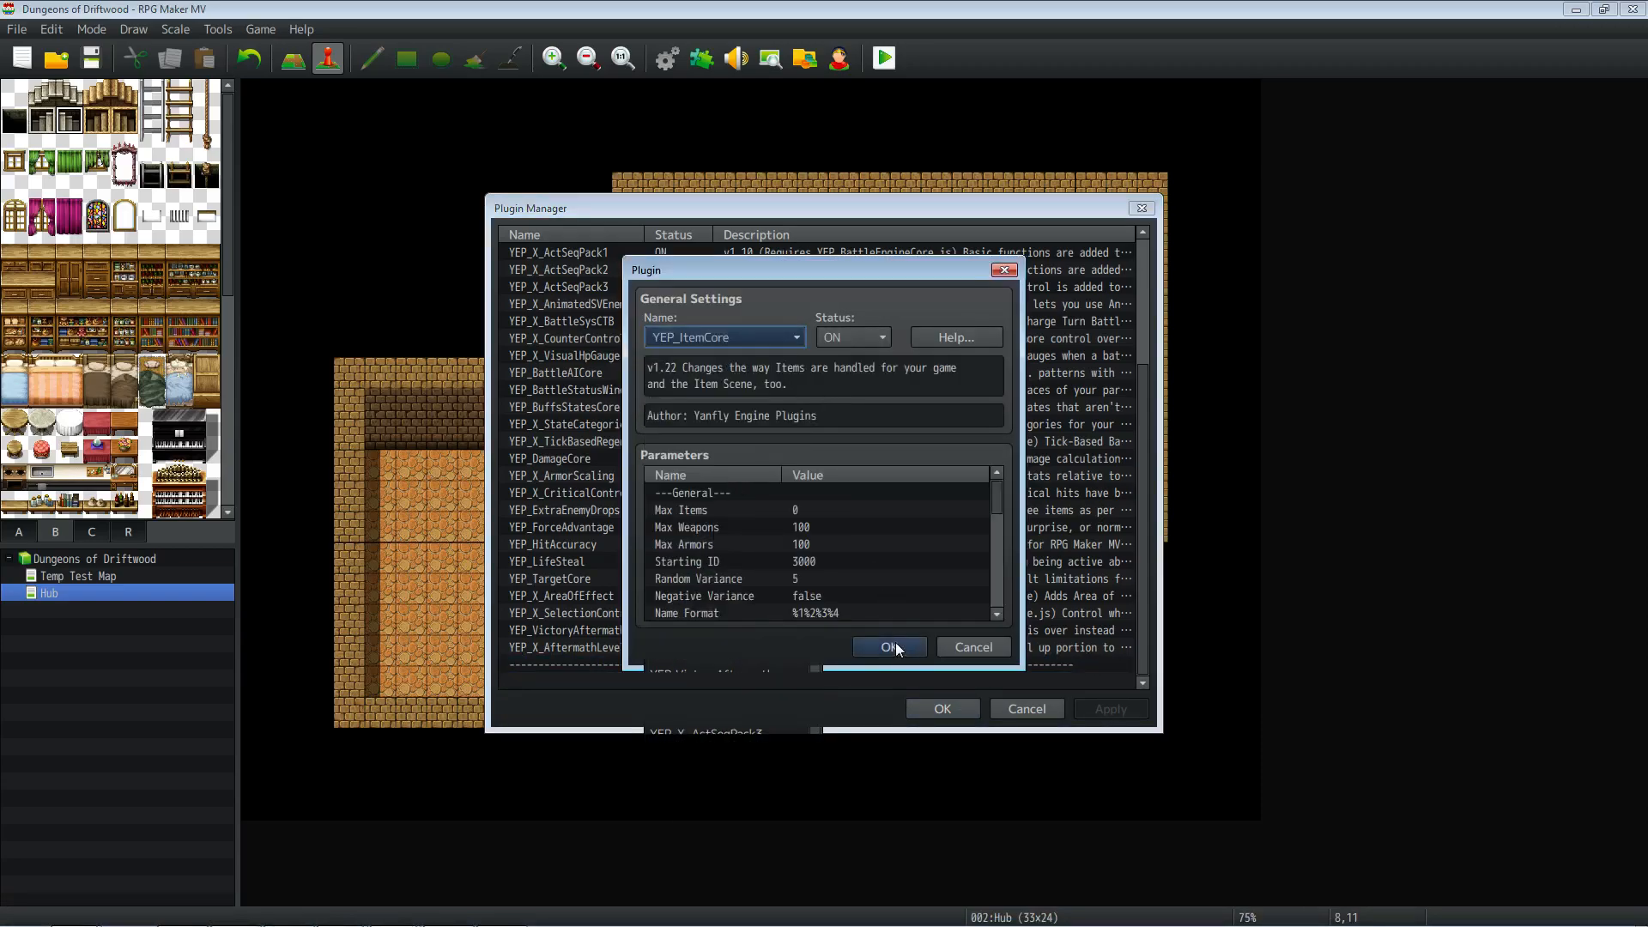
{"action": "left_click", "coordinate": [890, 647]}
Step: Reopen the YEP_ItemCore entry and set its Random Variance parameter to 3
{"action": "double_click", "coordinate": [610, 665]}
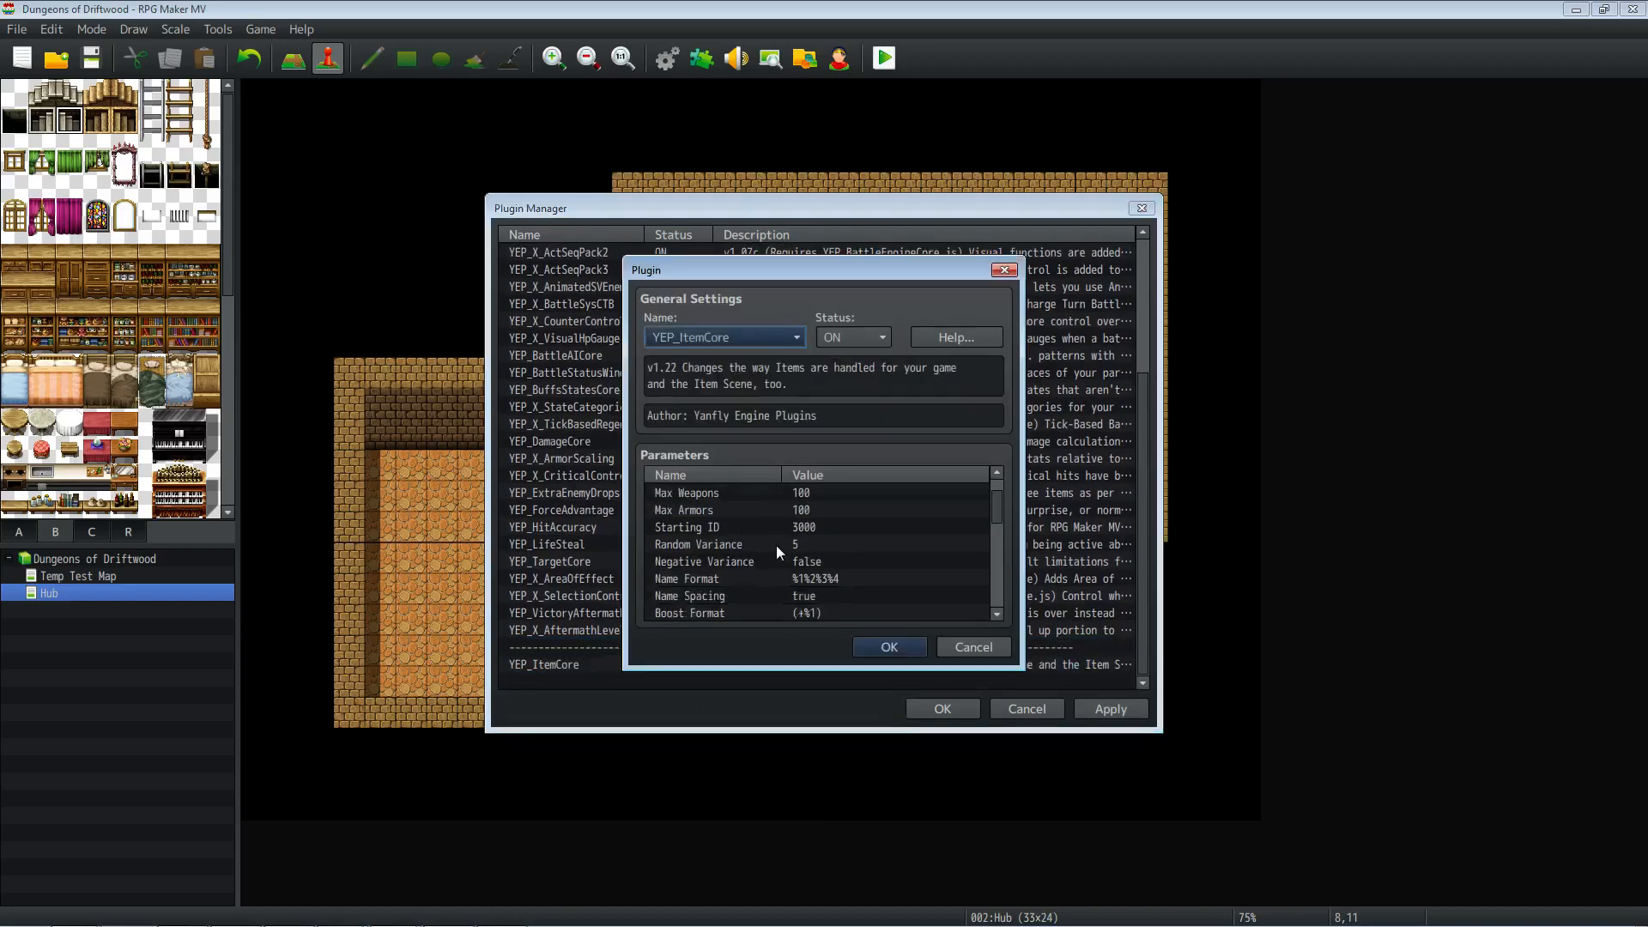
{"action": "double_click", "coordinate": [786, 560]}
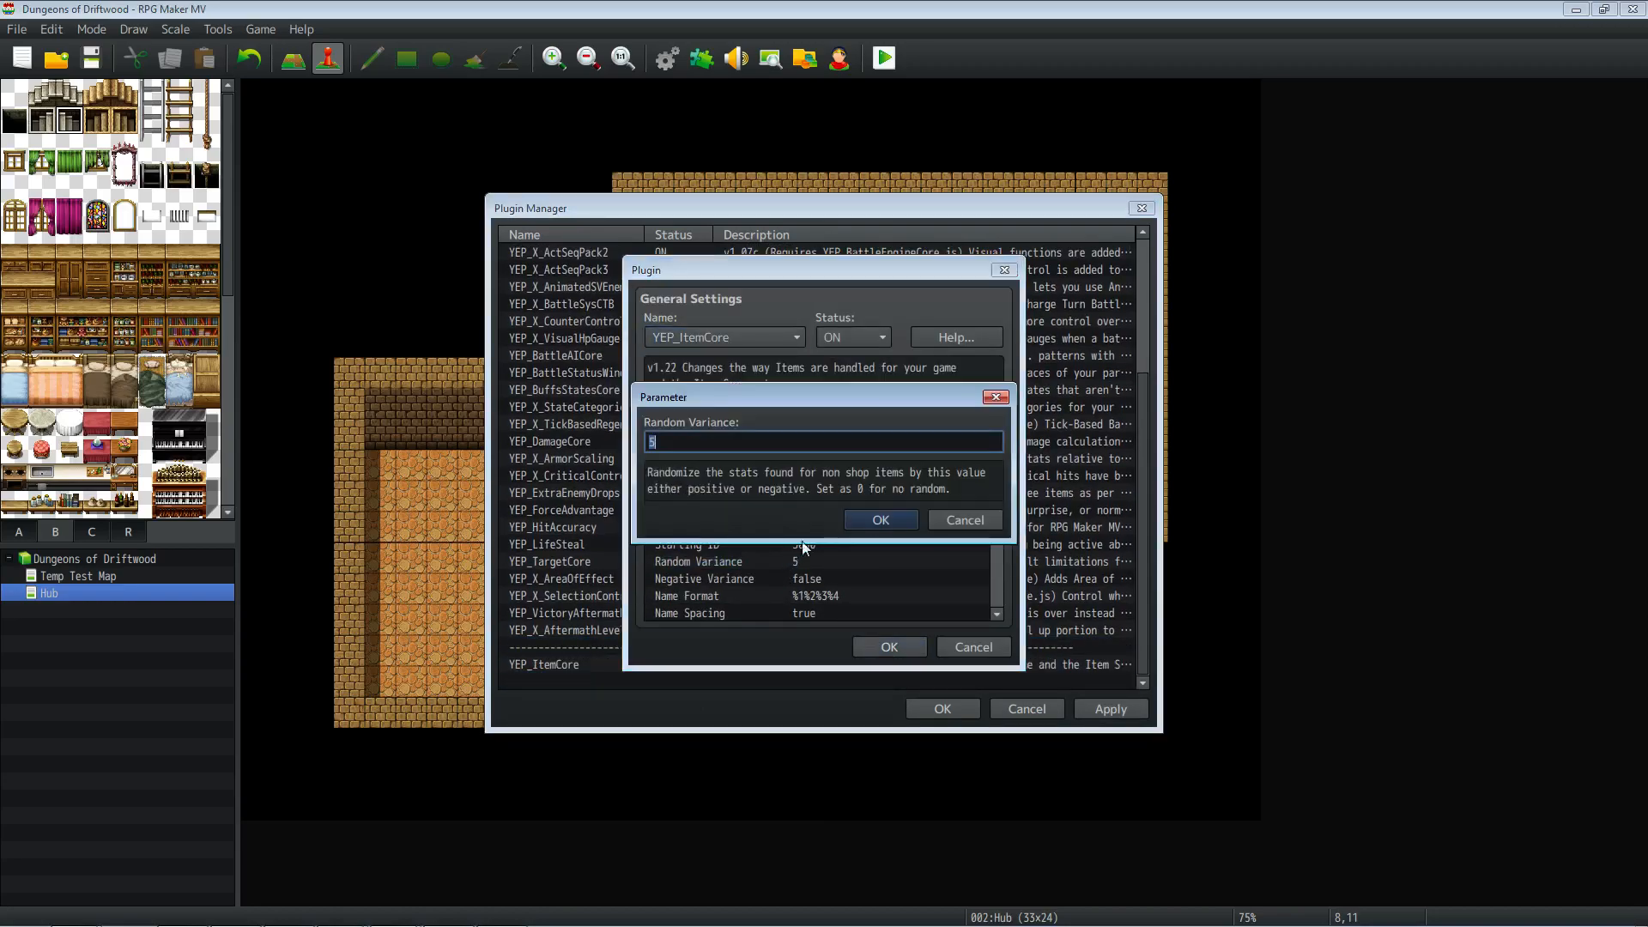
{"action": "type", "text": "3"}
{"action": "left_click", "coordinate": [851, 519]}
Step: Set the Negative Variance parameter of YEP_ItemCore to true, and select the Random Variance parameter
{"action": "scroll", "coordinate": [849, 517], "scroll_direction": "down", "scroll_amount": 1}
{"action": "left_click", "coordinate": [807, 563]}
{"action": "double_click", "coordinate": [807, 563]}
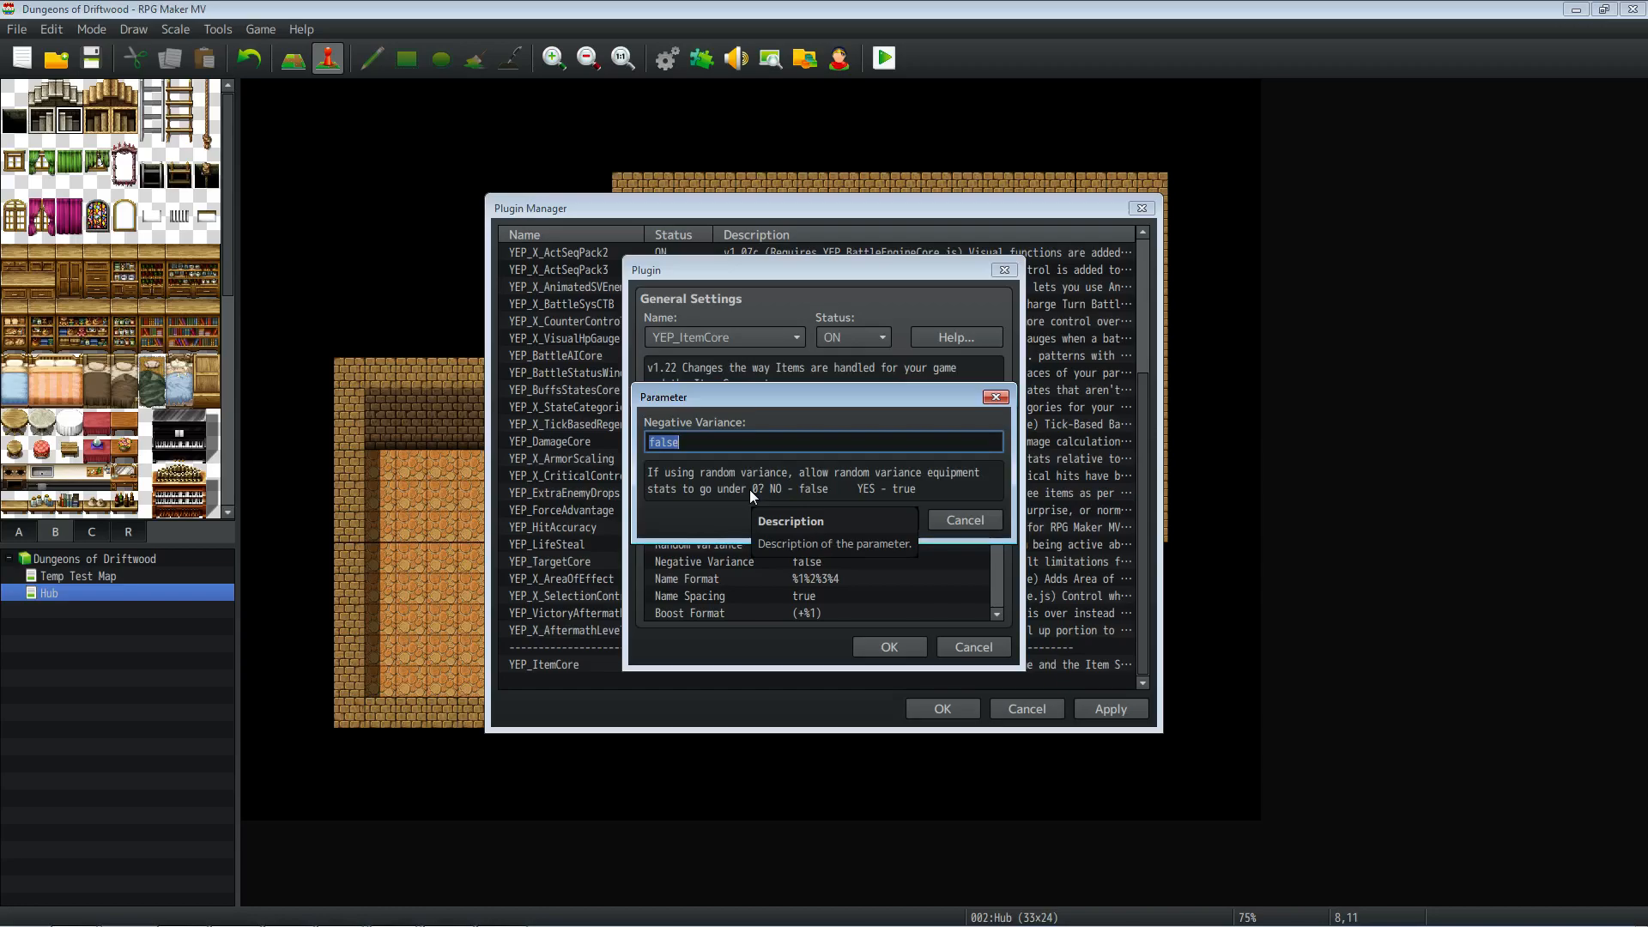
{"action": "type", "text": "true"}
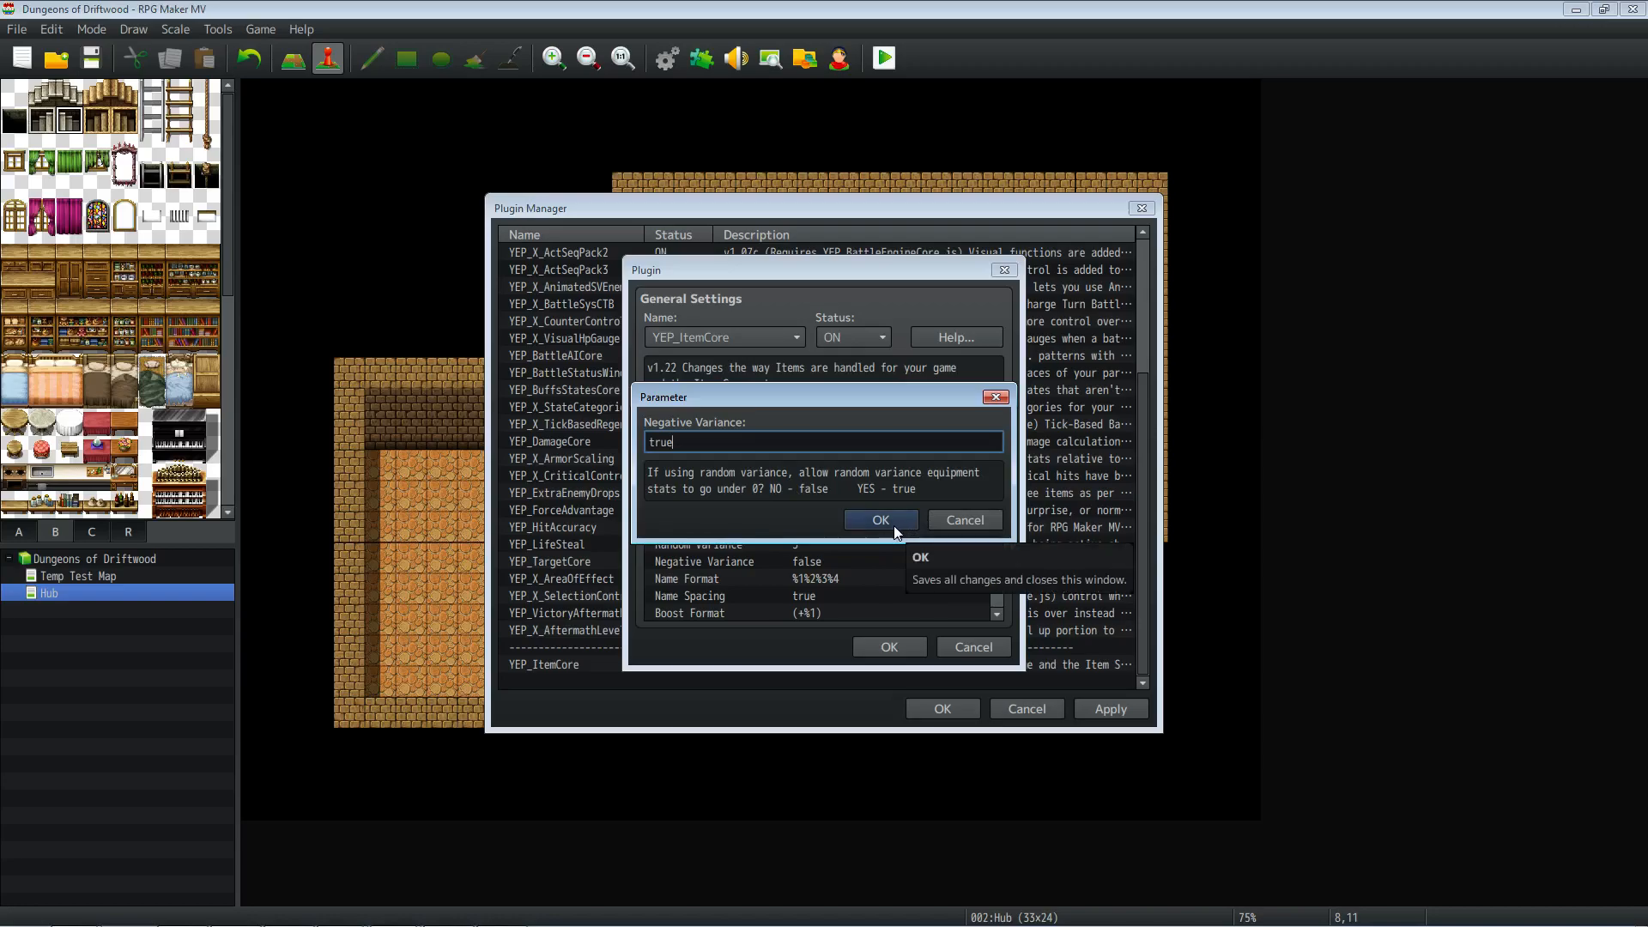
{"action": "left_click", "coordinate": [867, 517]}
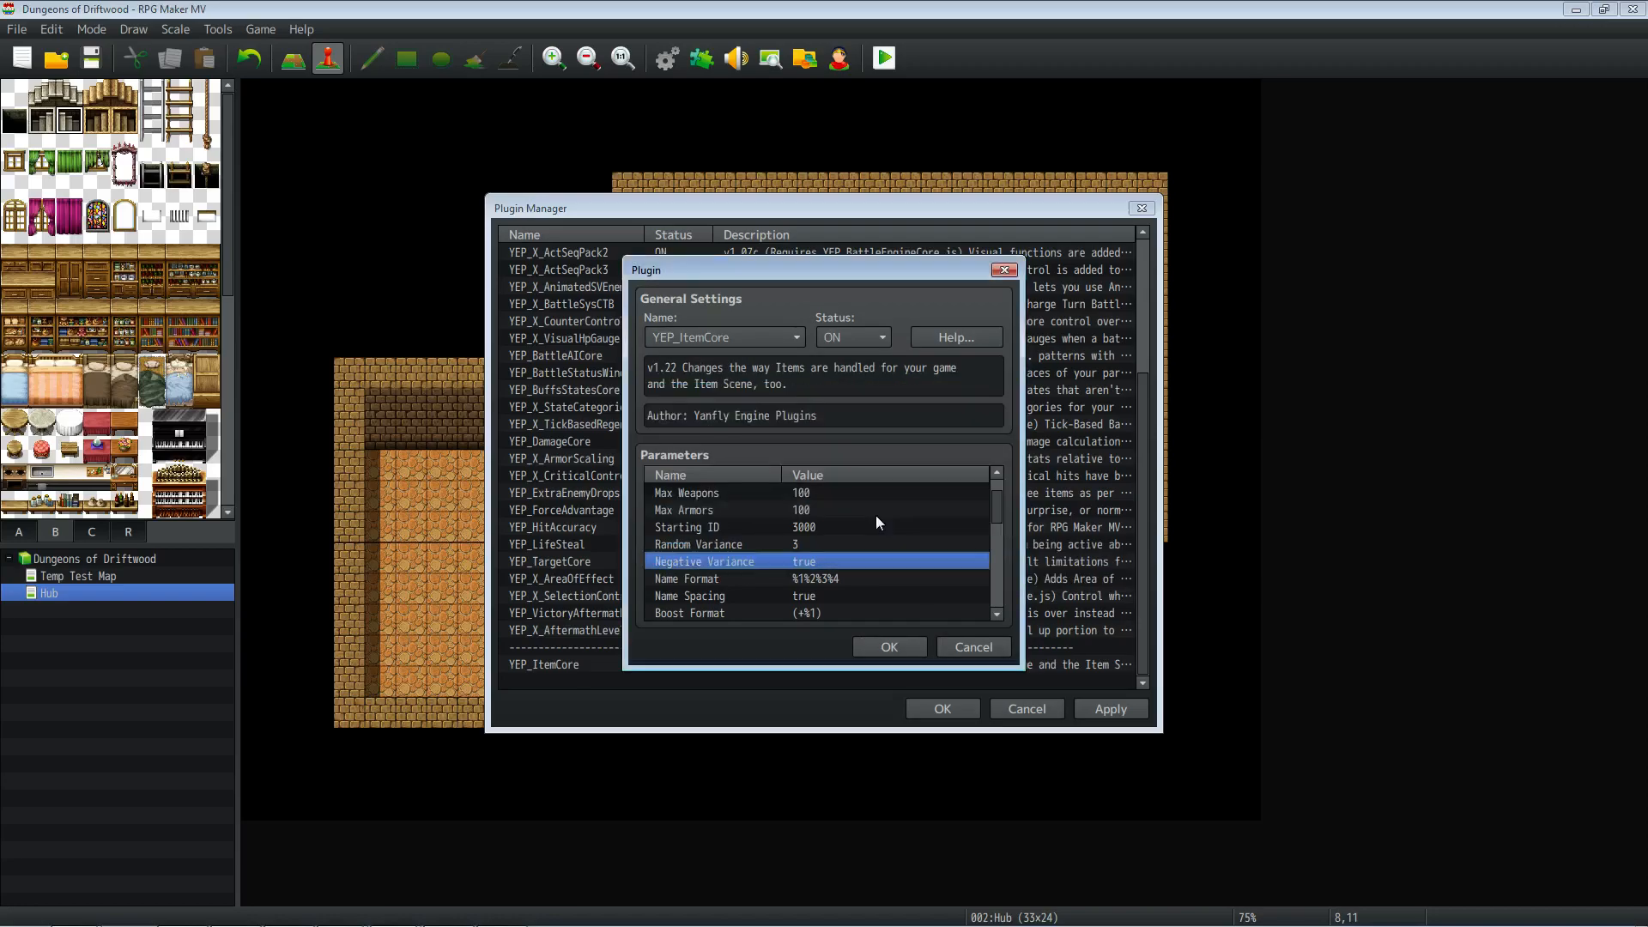
{"action": "left_click", "coordinate": [725, 544]}
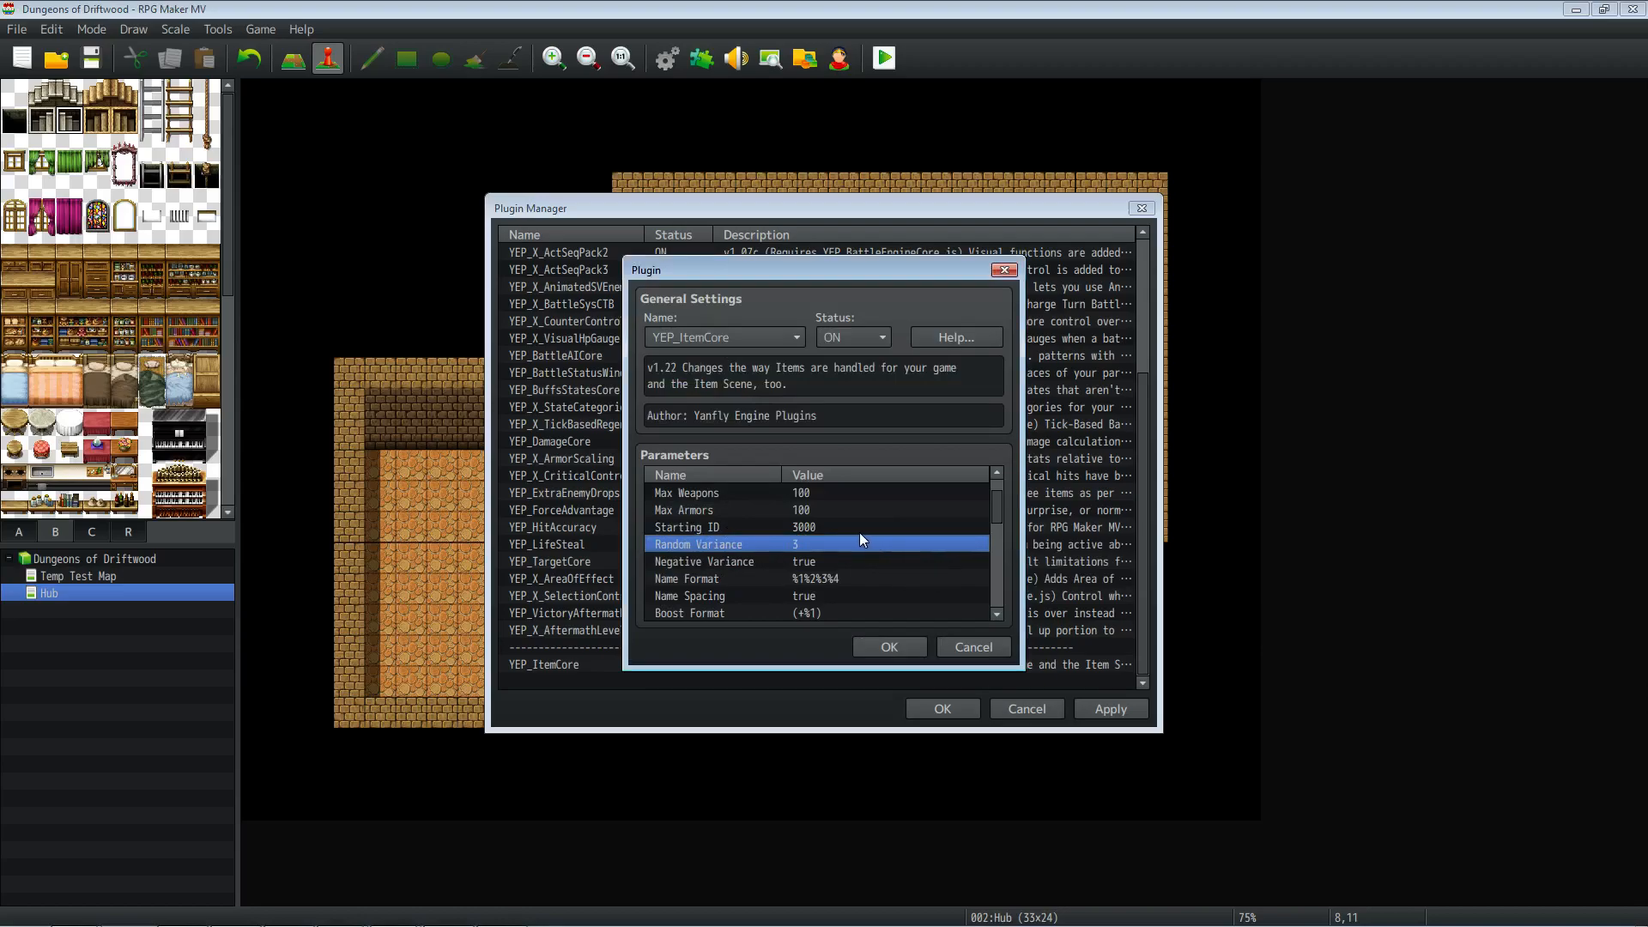
Step: Set both the Max Weapons and Max Armors parameters of YEP_ItemCore to 300
{"action": "double_click", "coordinate": [774, 486]}
{"action": "type", "text": "300"}
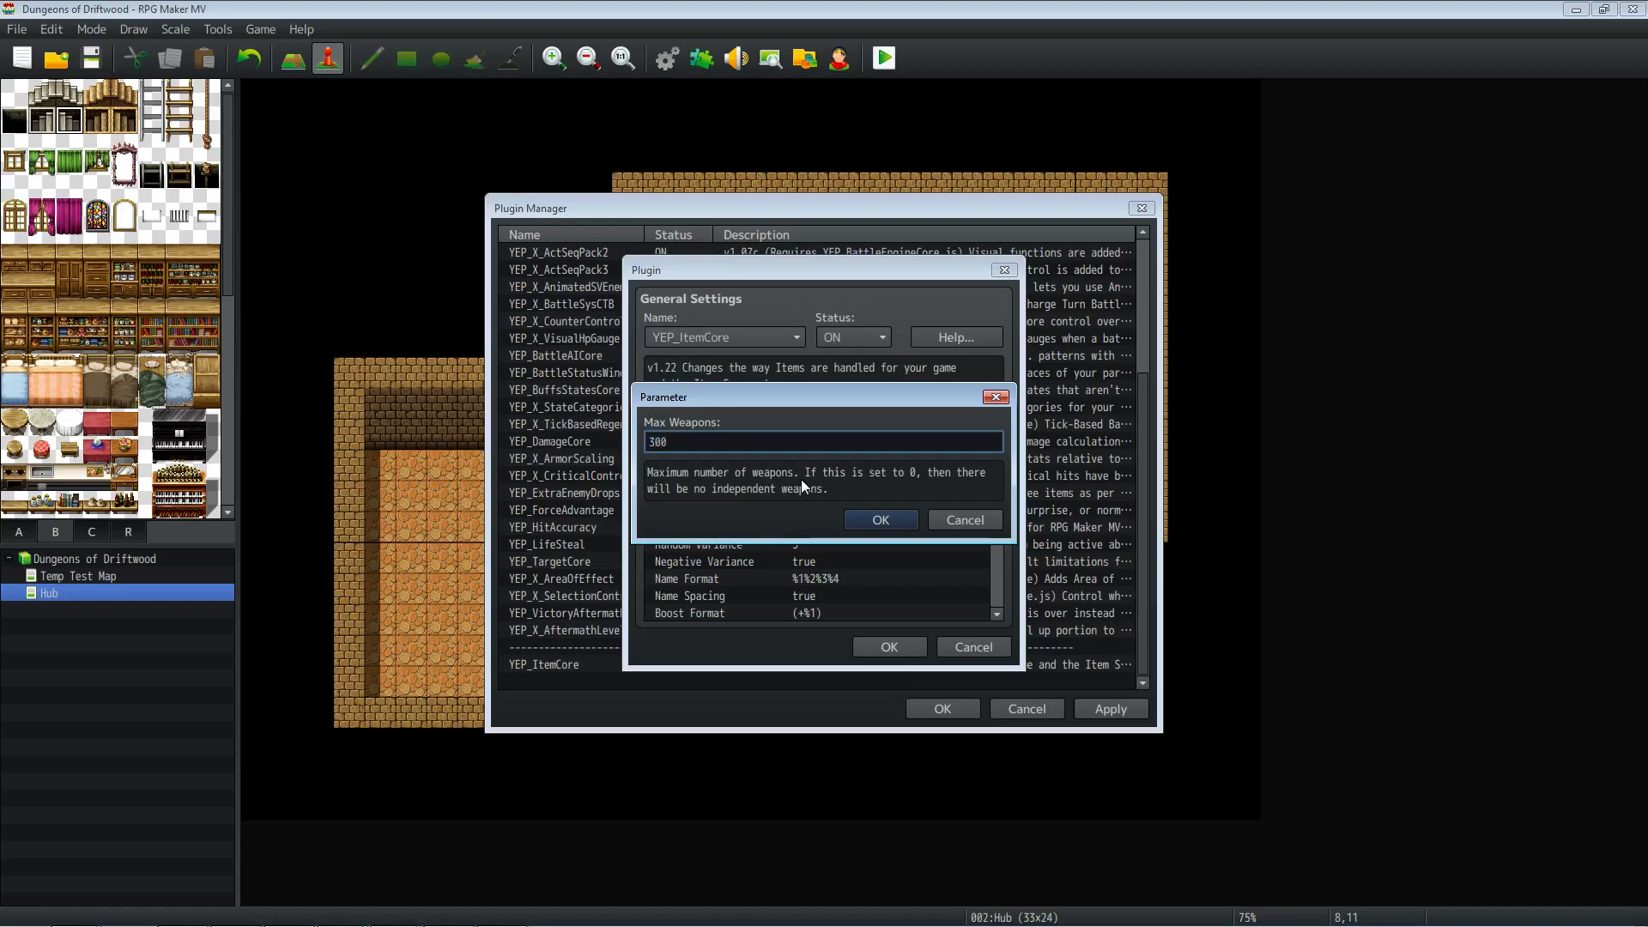
{"action": "key", "text": "Return"}
{"action": "double_click", "coordinate": [811, 510]}
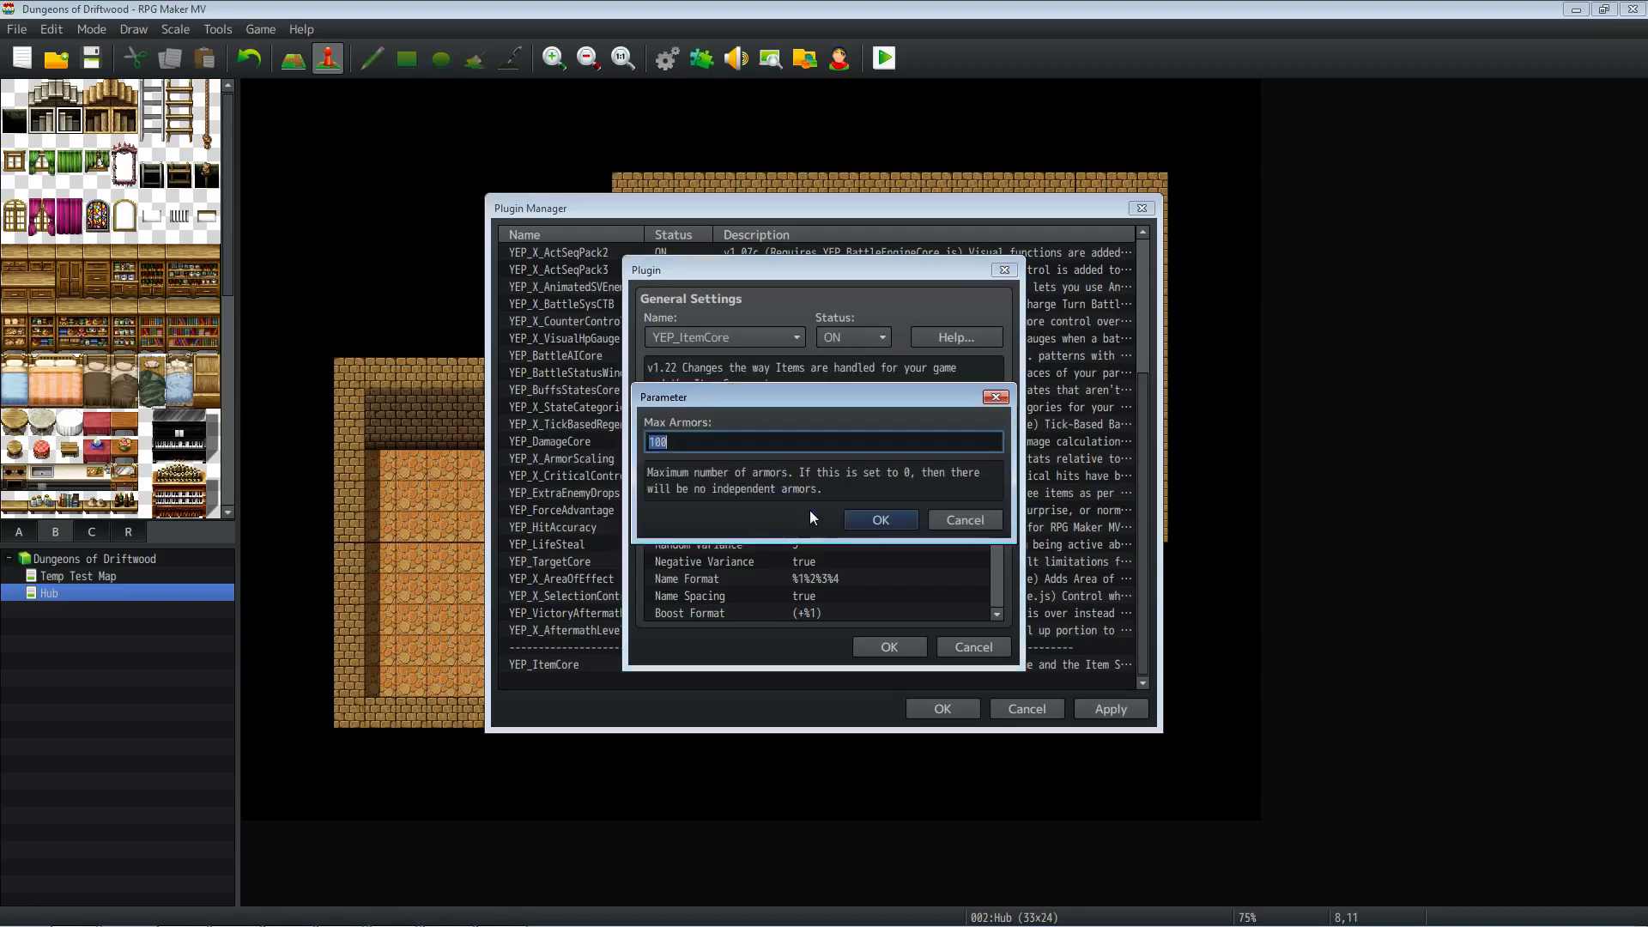
{"action": "type", "text": "300"}
{"action": "left_click", "coordinate": [891, 517]}
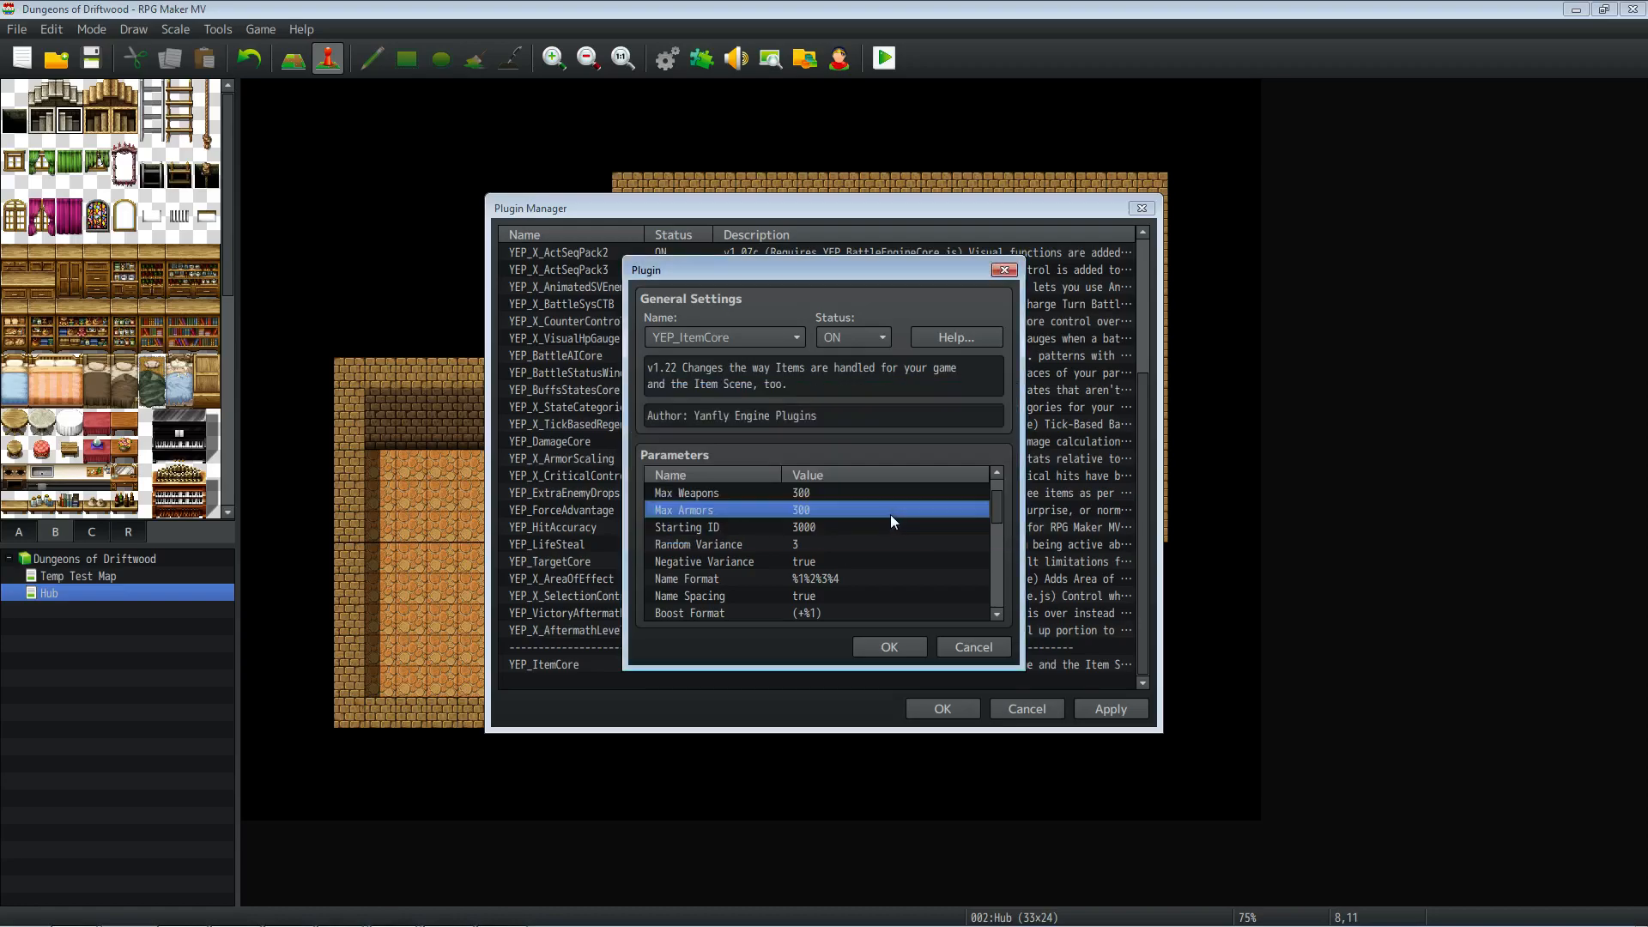
Step: Set the Maximum Icons parameter in the Item Scene section of YEP_ItemCore to 8
{"action": "scroll", "coordinate": [794, 515], "scroll_direction": "down", "scroll_amount": 1}
{"action": "scroll", "coordinate": [797, 506], "scroll_direction": "down", "scroll_amount": 1}
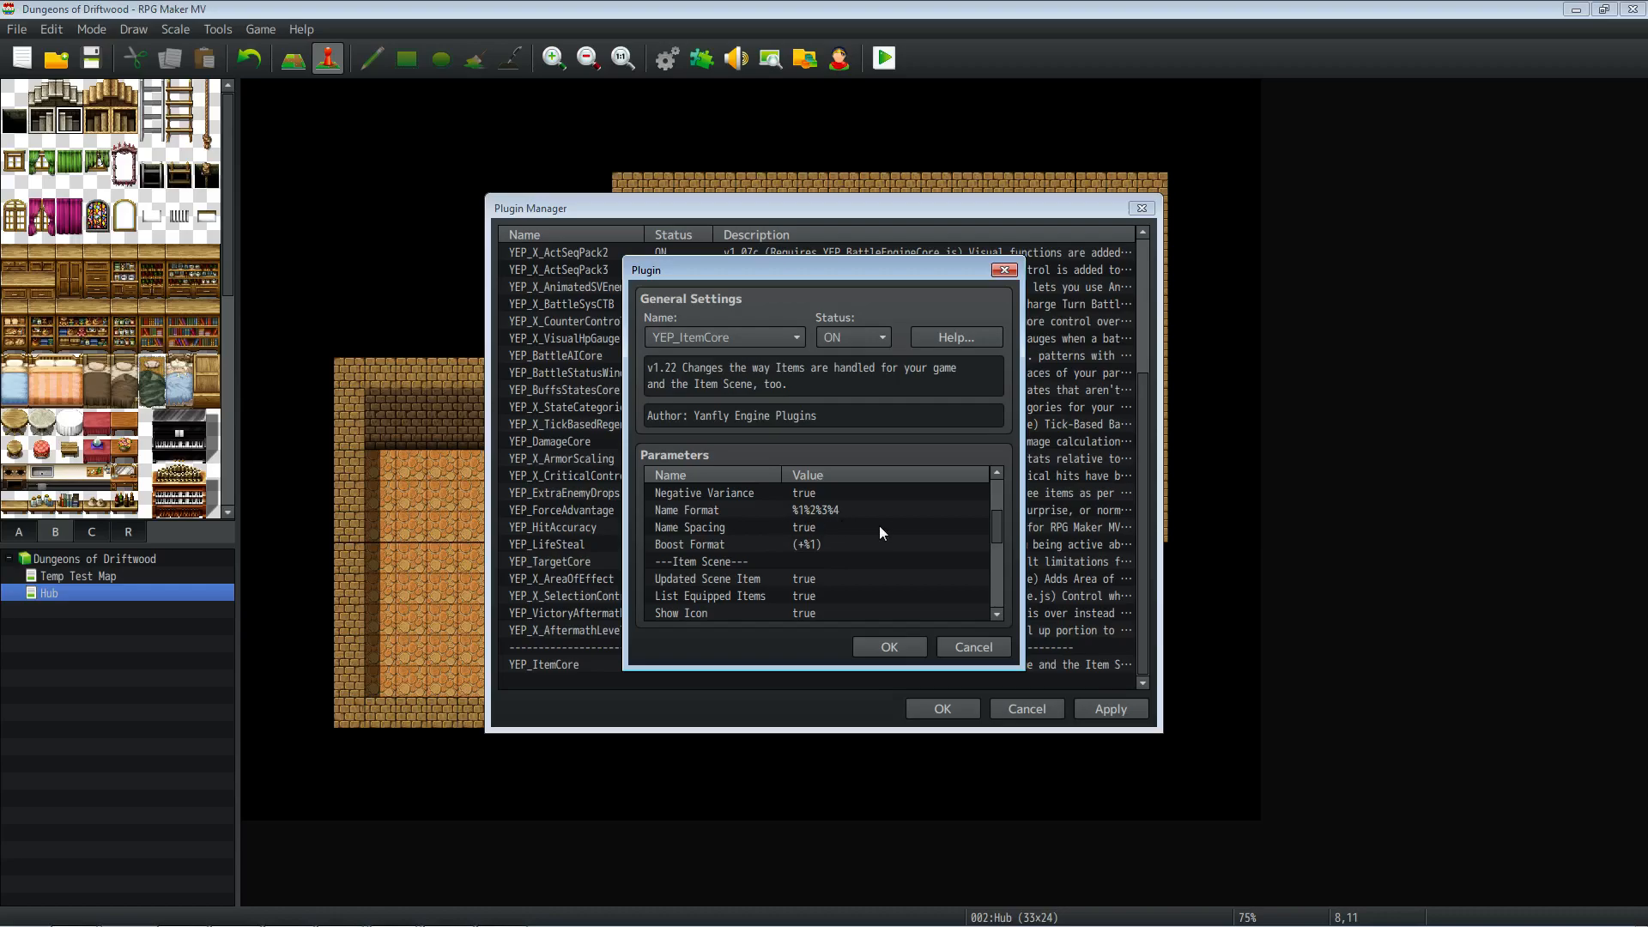
{"action": "left_click", "coordinate": [814, 539]}
{"action": "scroll", "coordinate": [814, 539], "scroll_direction": "down", "scroll_amount": 2}
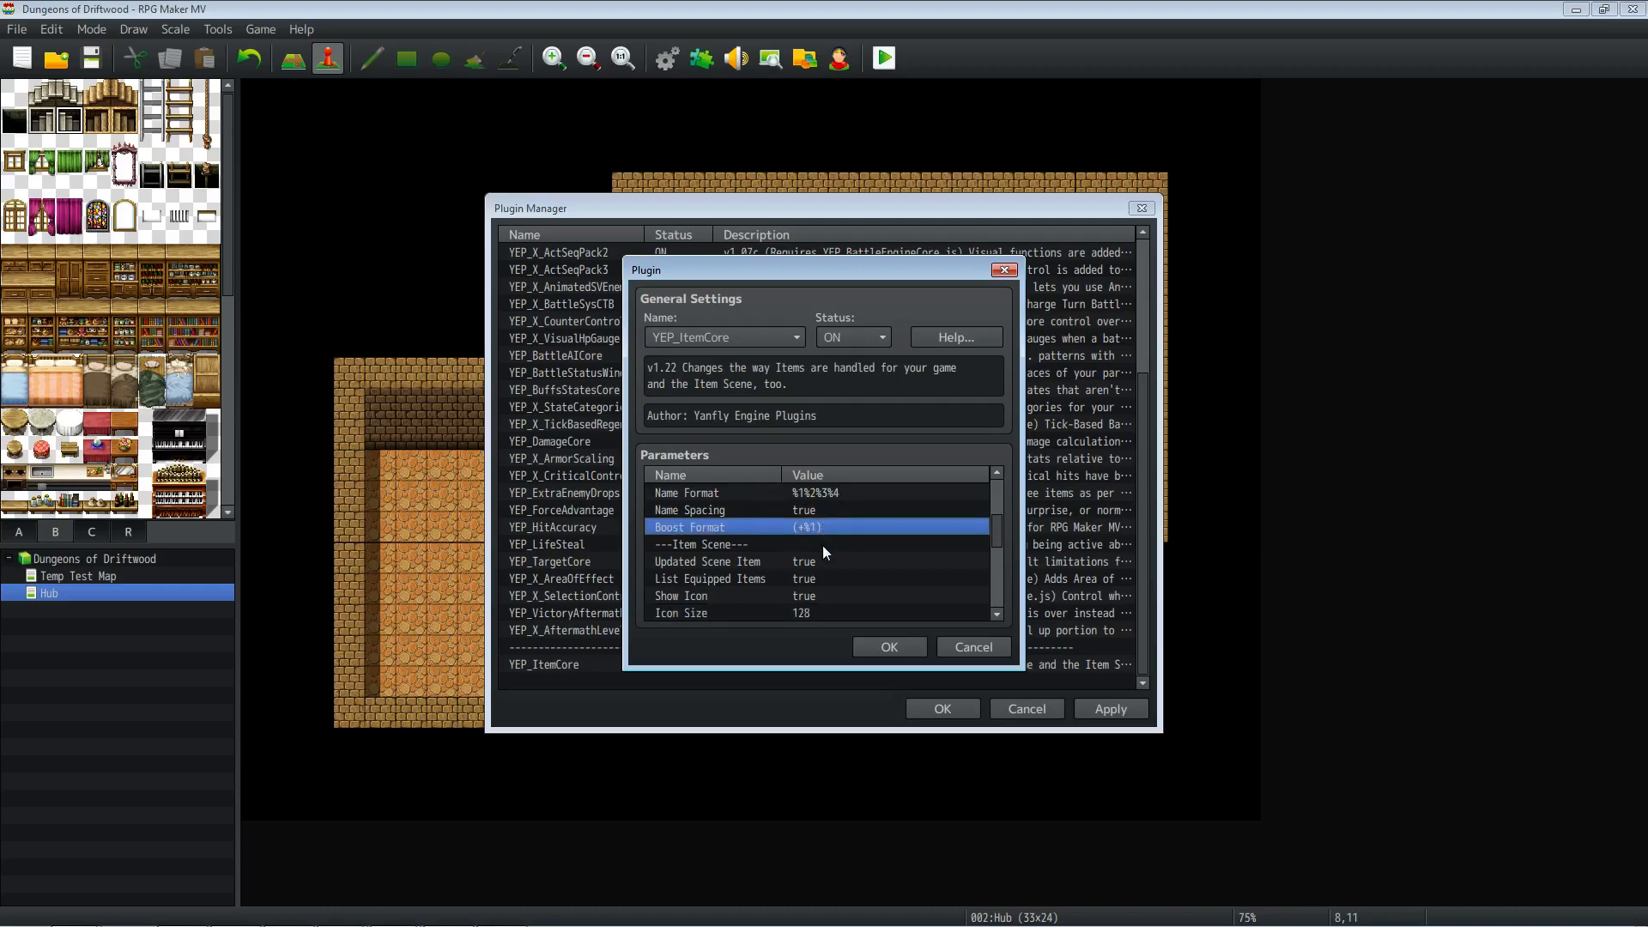
{"action": "scroll", "coordinate": [793, 554], "scroll_direction": "down", "scroll_amount": 3}
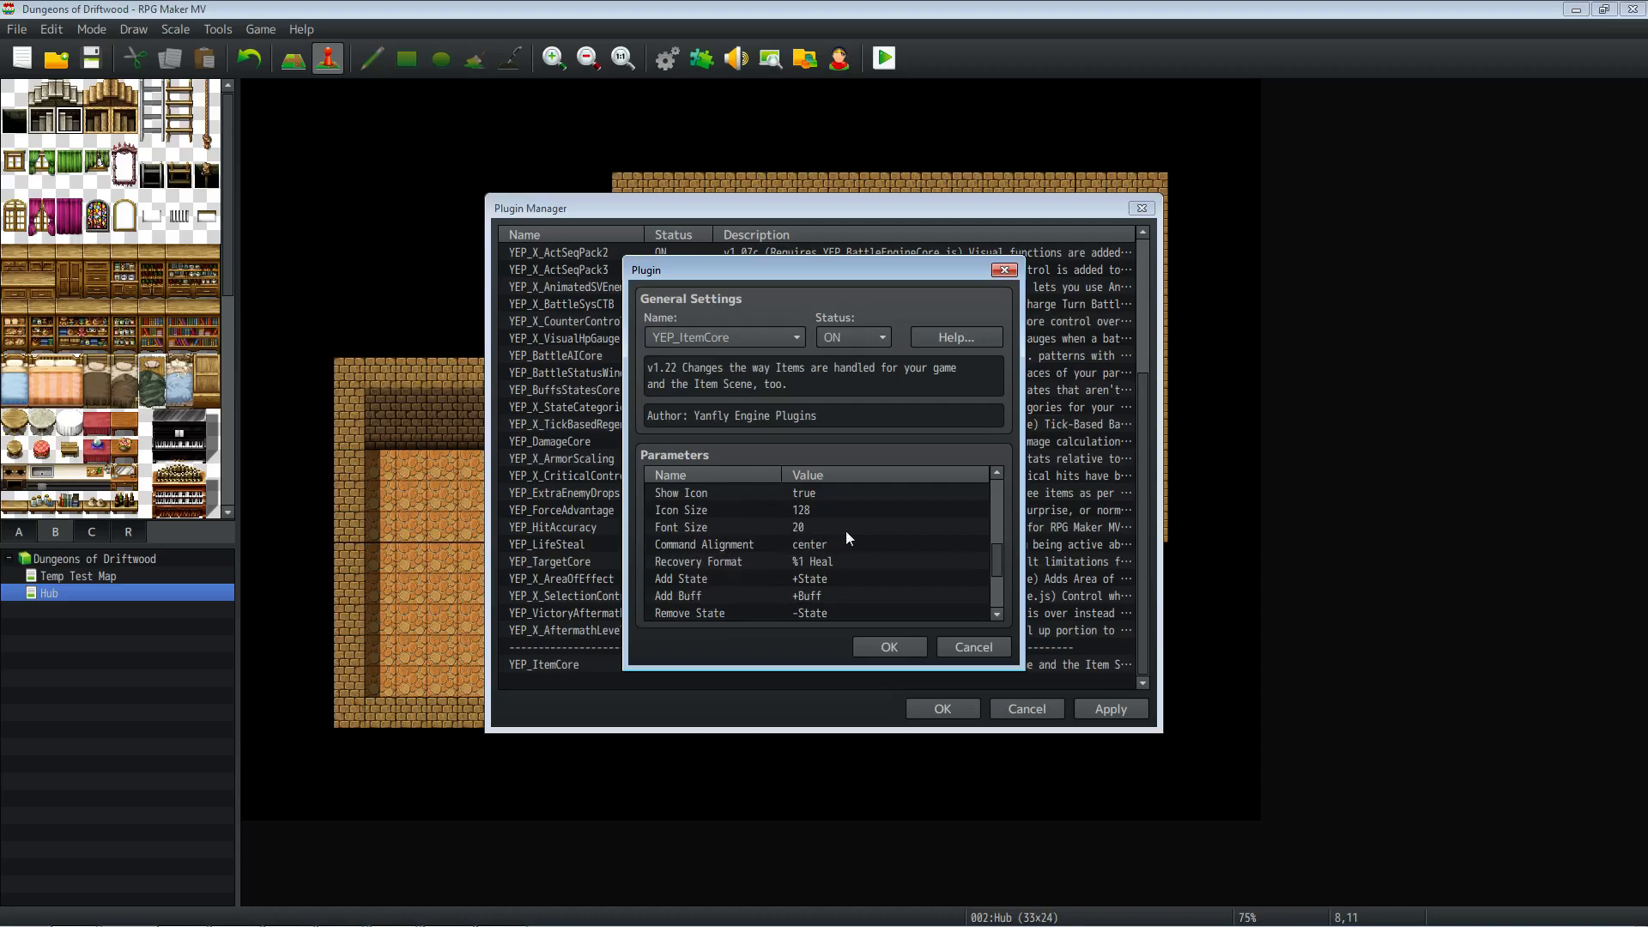
{"action": "left_click", "coordinate": [826, 543]}
{"action": "scroll", "coordinate": [826, 543], "scroll_direction": "down", "scroll_amount": 2}
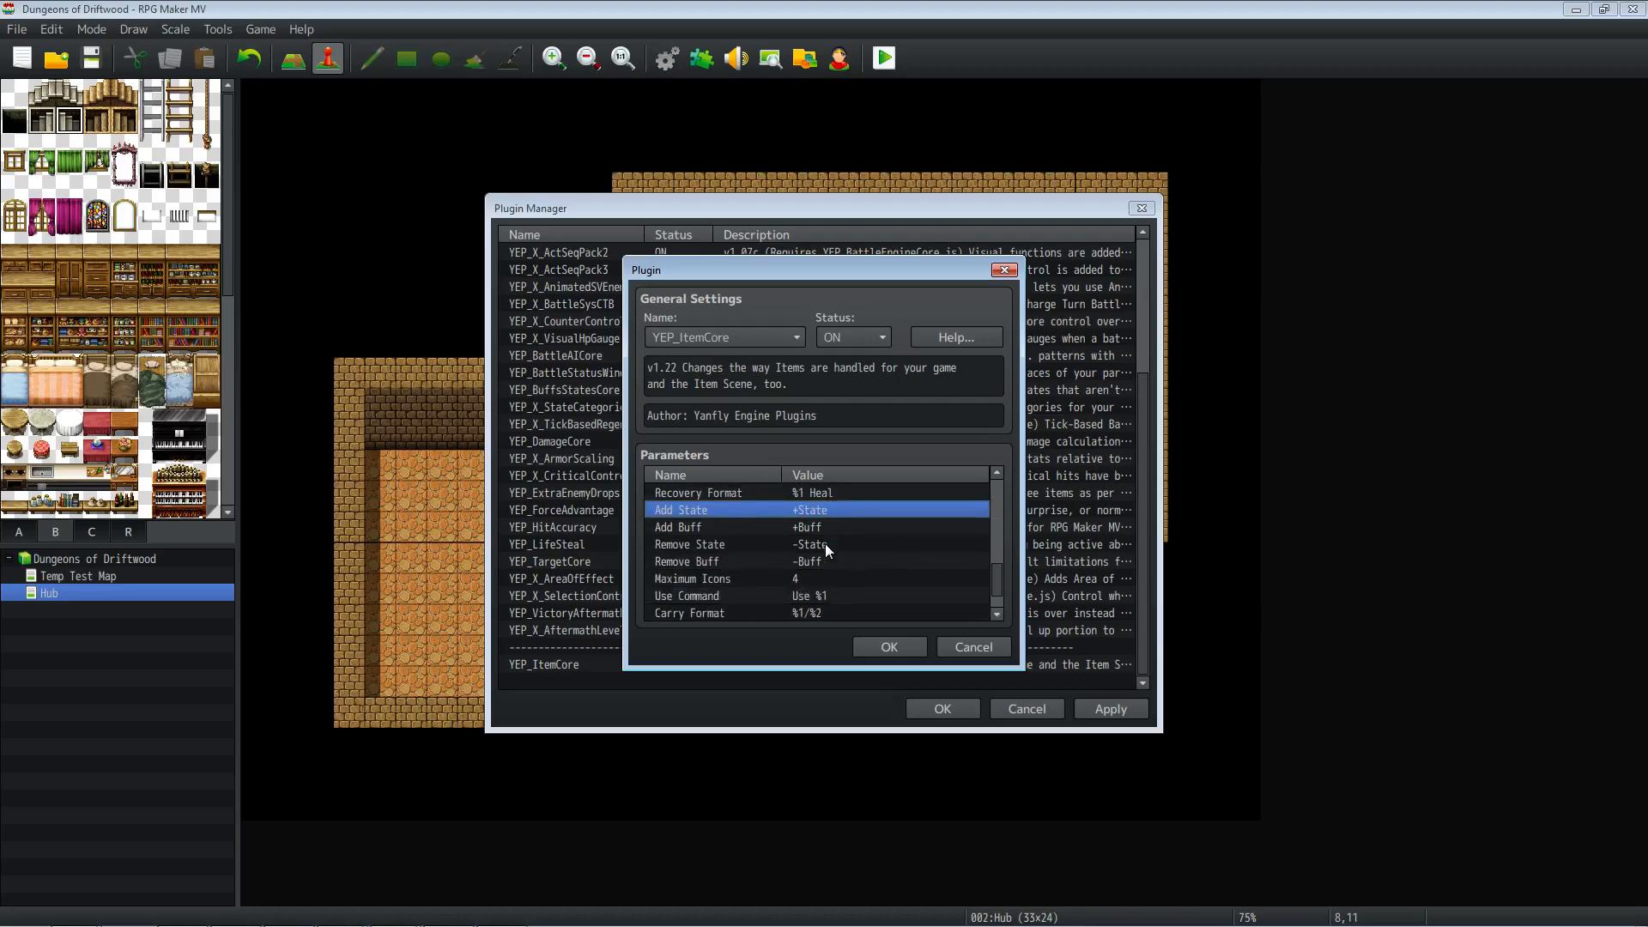
{"action": "double_click", "coordinate": [810, 562]}
{"action": "type", "text": "8"}
{"action": "left_click", "coordinate": [833, 510]}
Step: Keep Midgame Note Parsing at false, then confirm the YEP_ItemCore settings and apply the Plugin Manager changes
{"action": "scroll", "coordinate": [762, 533], "scroll_direction": "down", "scroll_amount": 1}
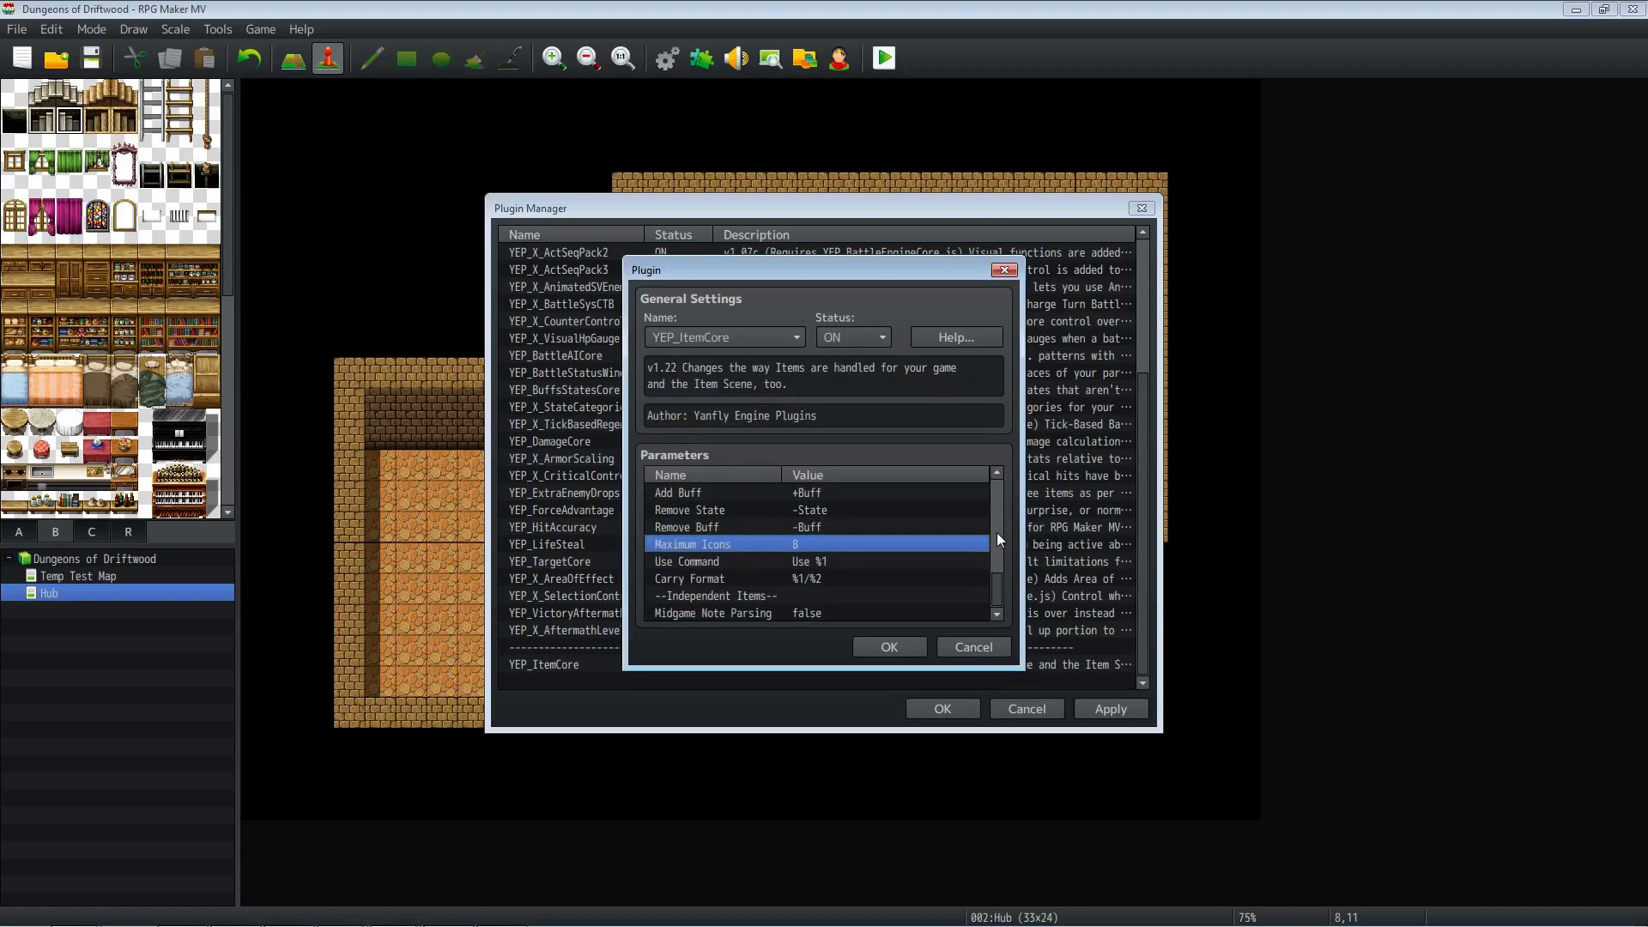
{"action": "left_click", "coordinate": [731, 613]}
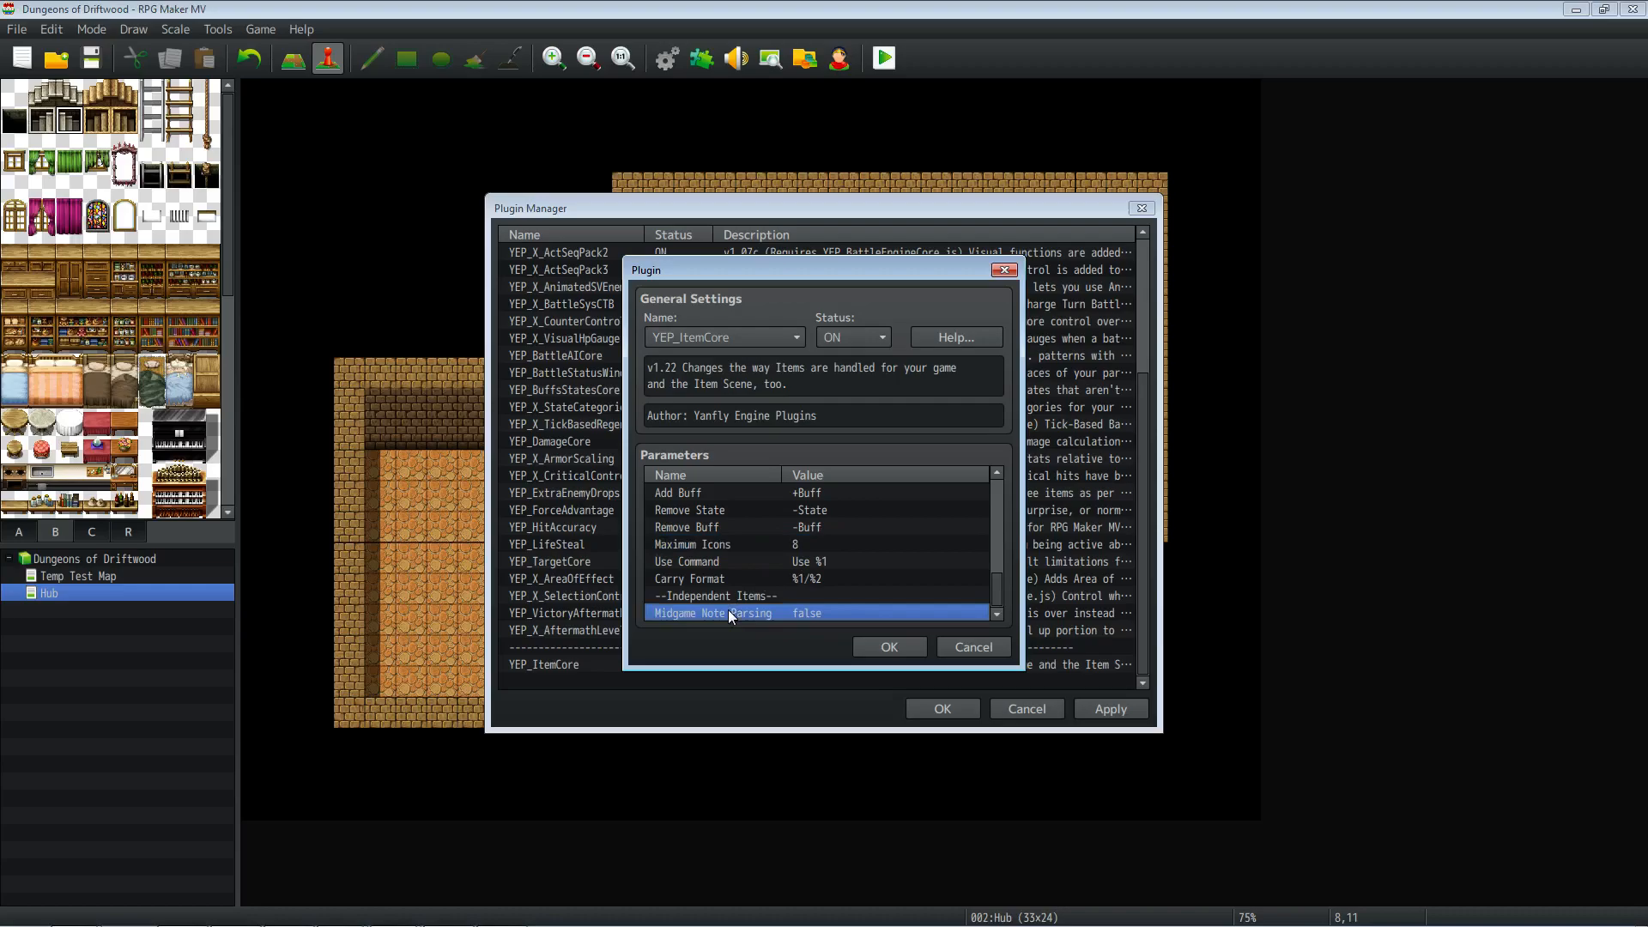
{"action": "double_click", "coordinate": [726, 613]}
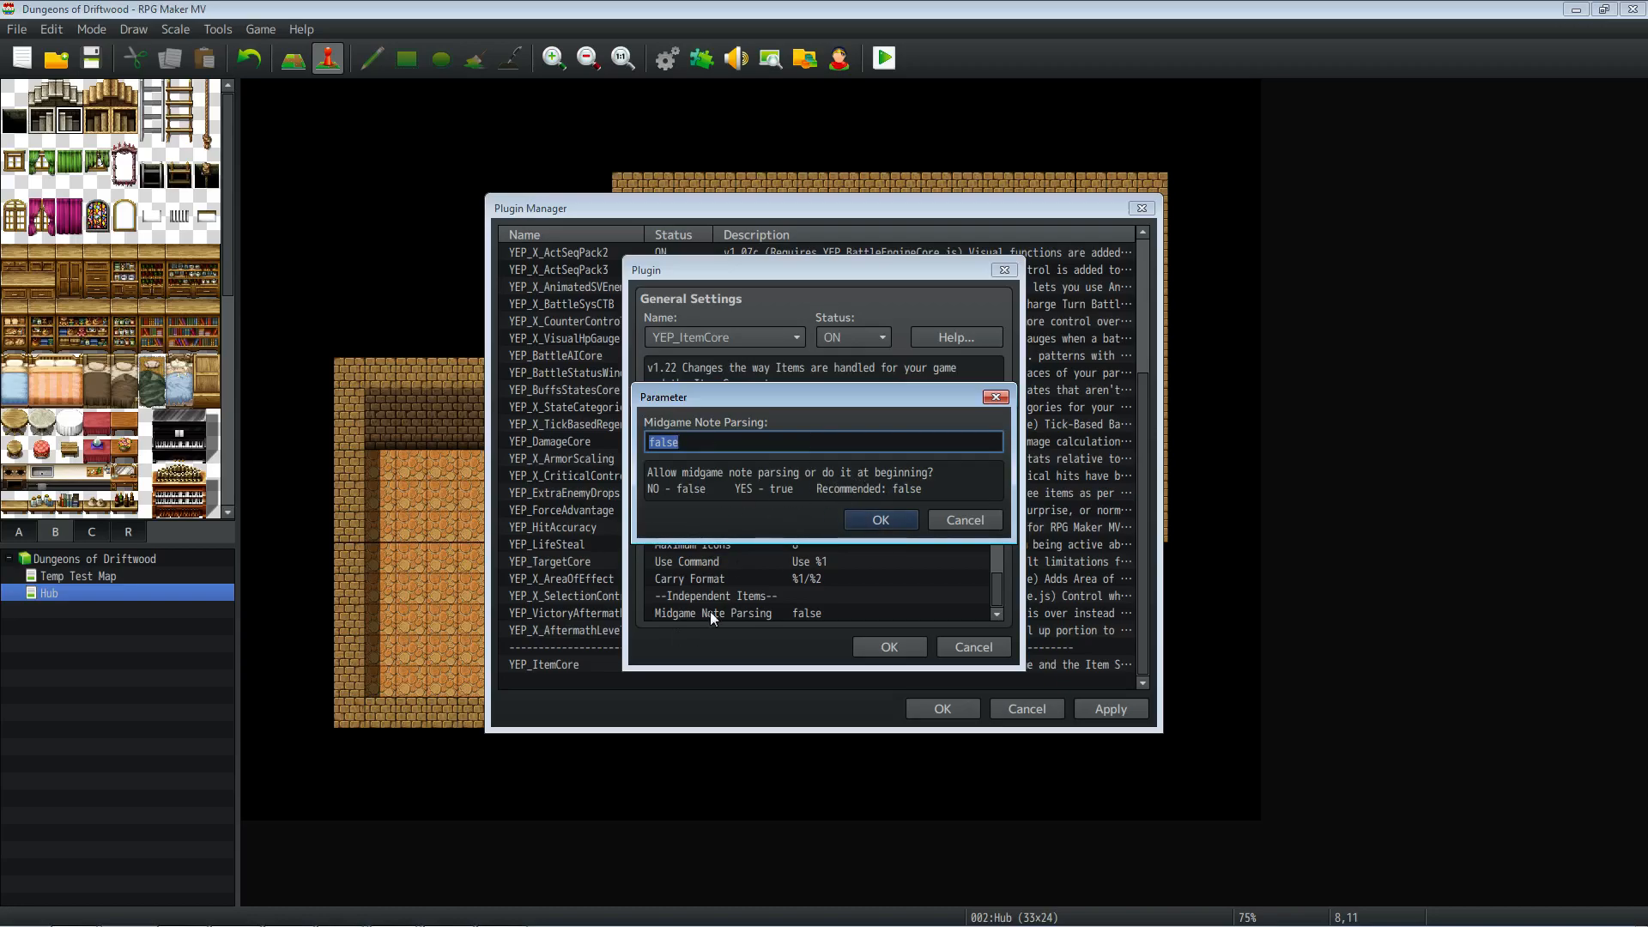
{"action": "left_click", "coordinate": [878, 518]}
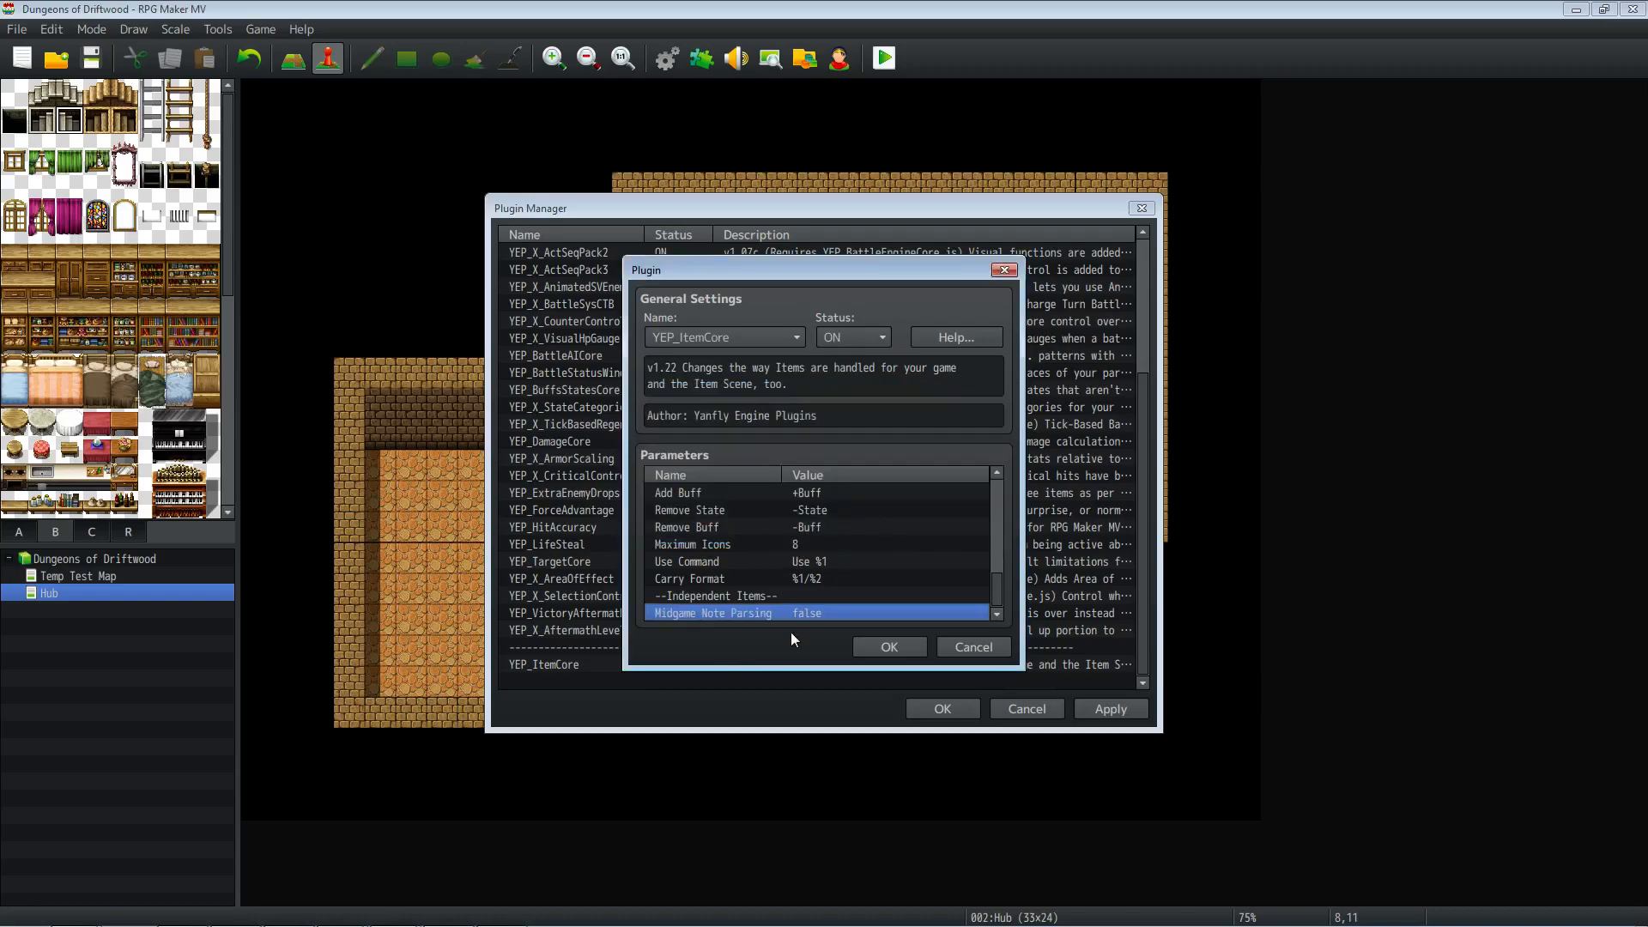
{"action": "left_click", "coordinate": [891, 648]}
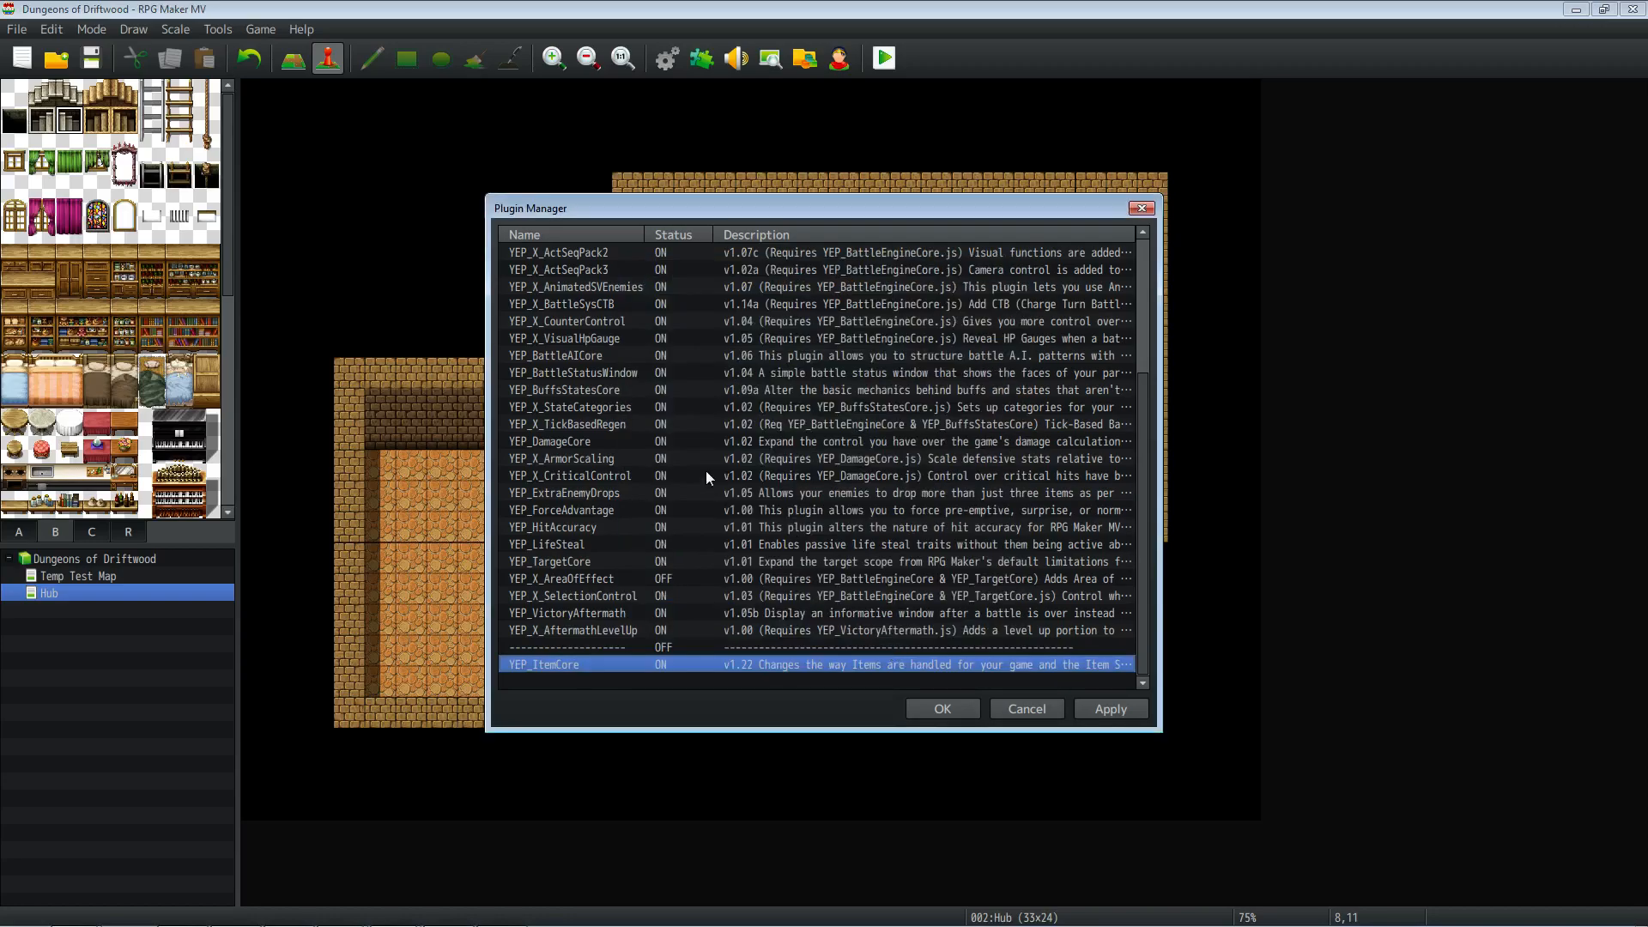
{"action": "left_click", "coordinate": [1117, 707]}
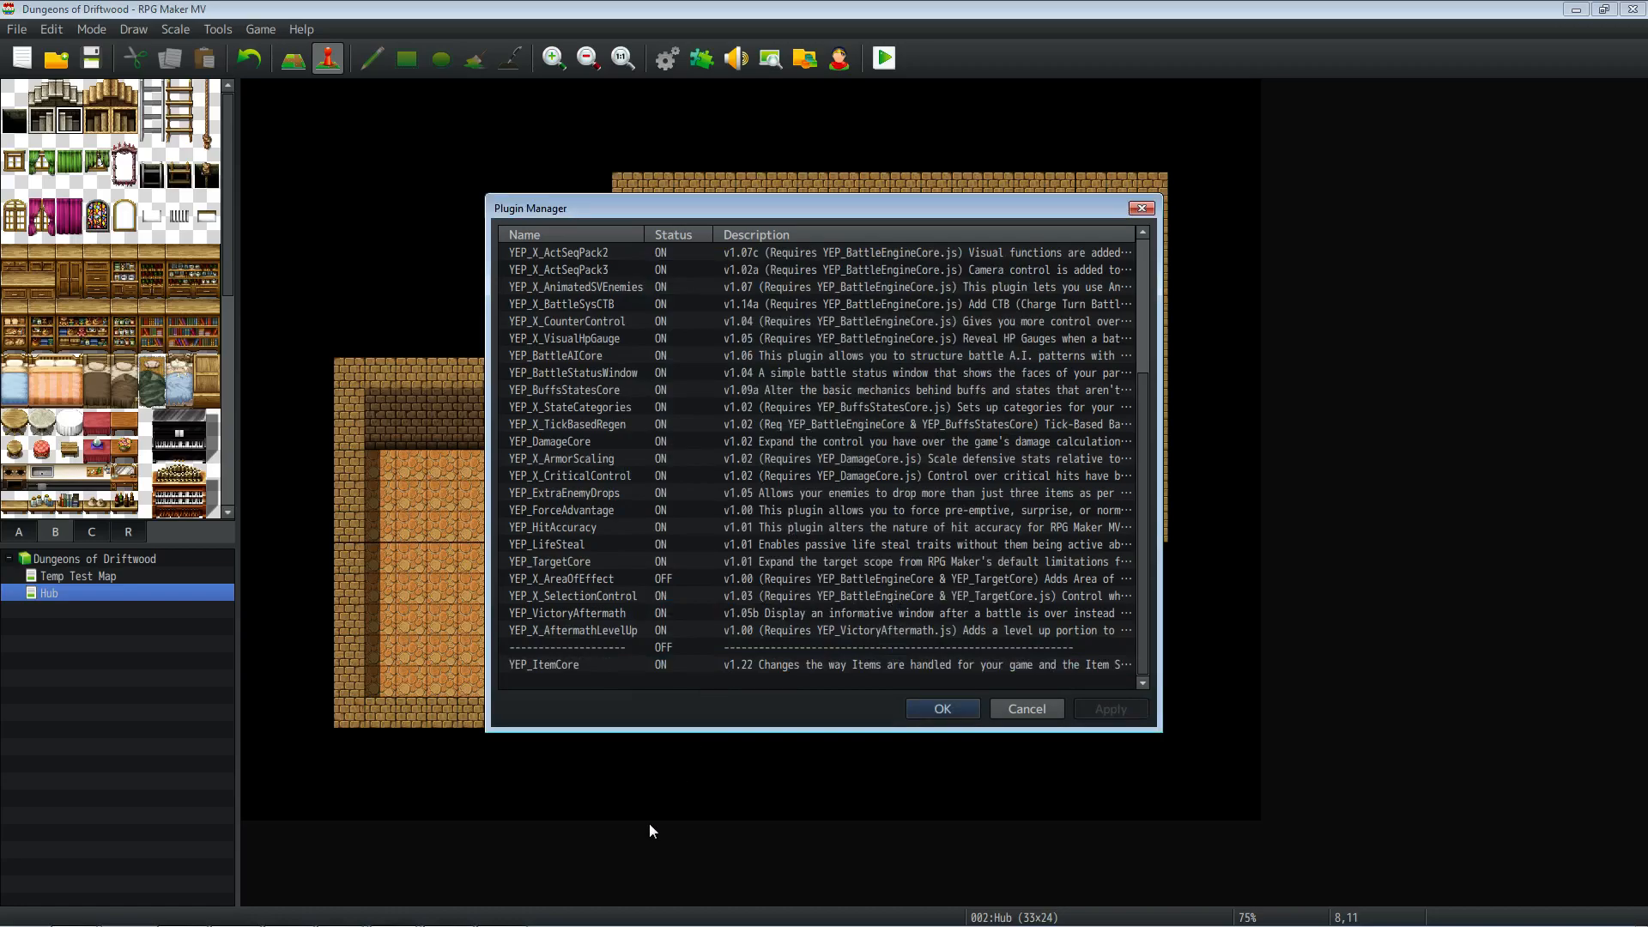
Step: Switch to Firefox, return to the Yanfly plugin list and open the Attachable Augments page under Item Plugins
{"action": "mouse_move", "coordinate": [442, 923]}
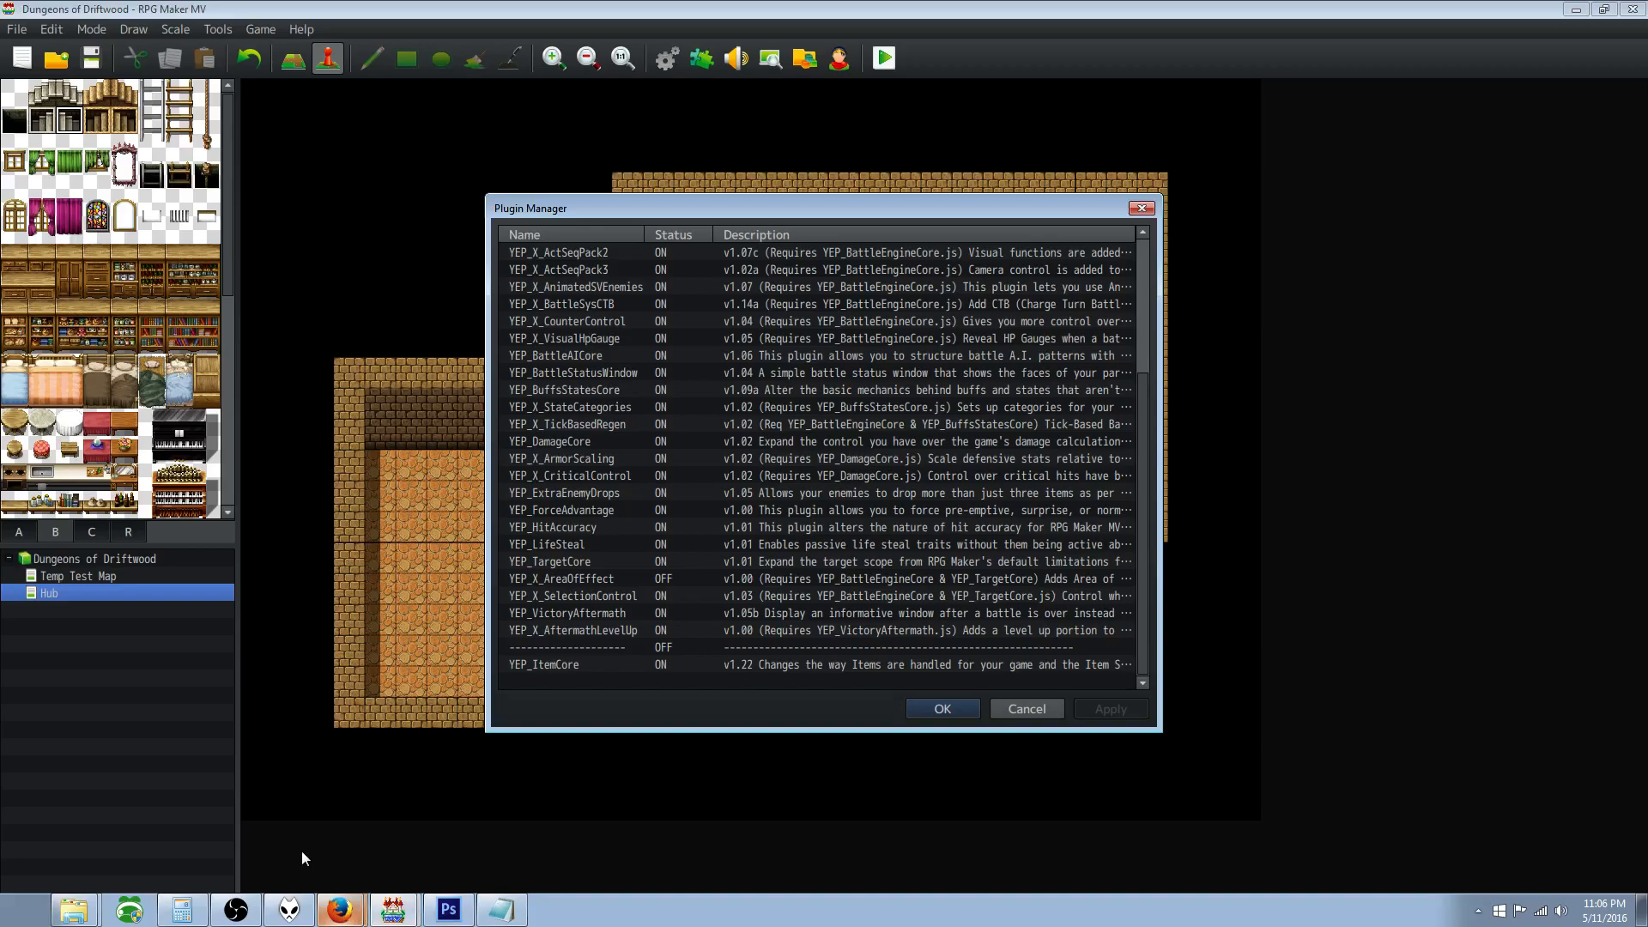
{"action": "left_click", "coordinate": [340, 910]}
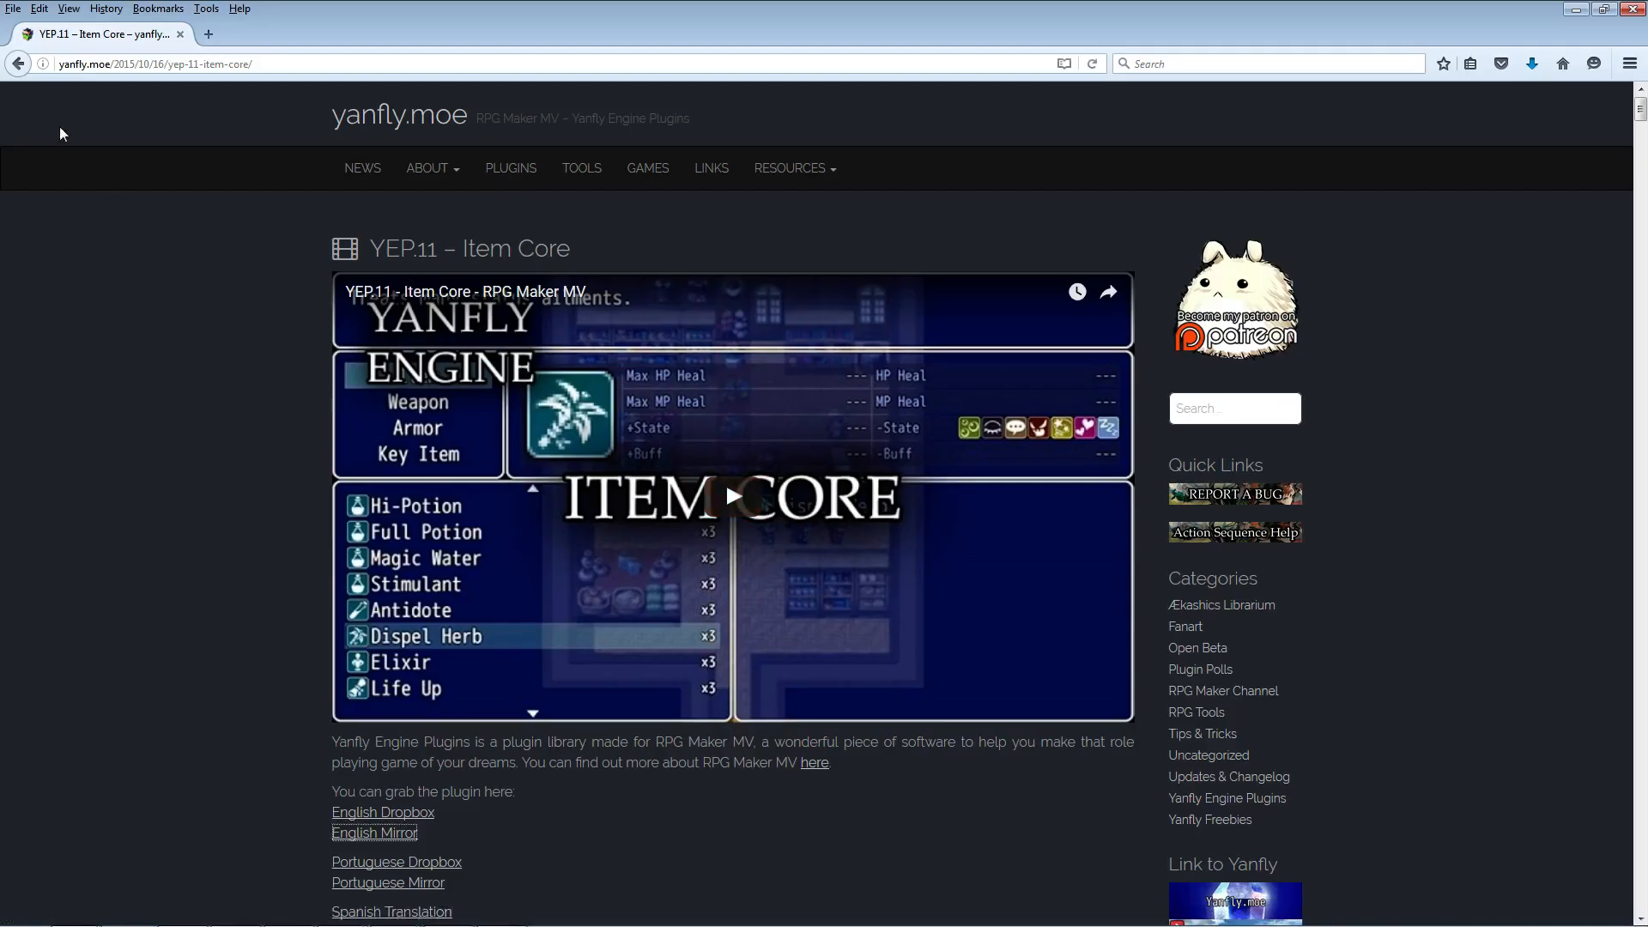
{"action": "left_click", "coordinate": [18, 64]}
{"action": "scroll", "coordinate": [521, 458], "scroll_direction": "down", "scroll_amount": 7}
{"action": "scroll", "coordinate": [543, 479], "scroll_direction": "down", "scroll_amount": 20}
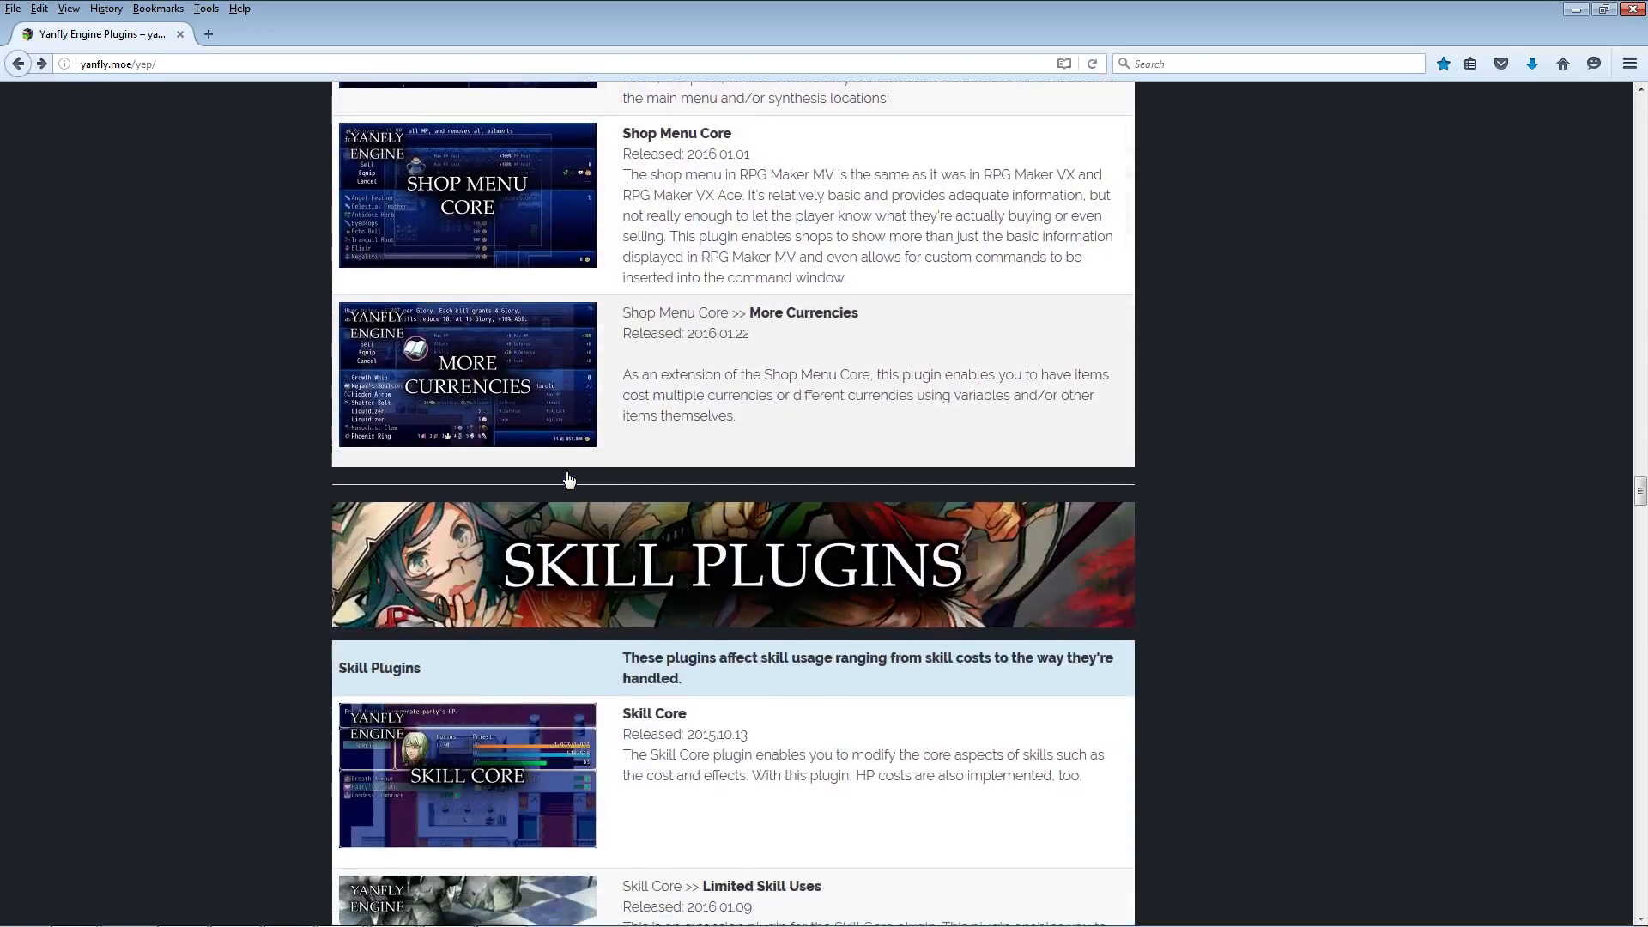
{"action": "scroll", "coordinate": [571, 478], "scroll_direction": "down", "scroll_amount": 10}
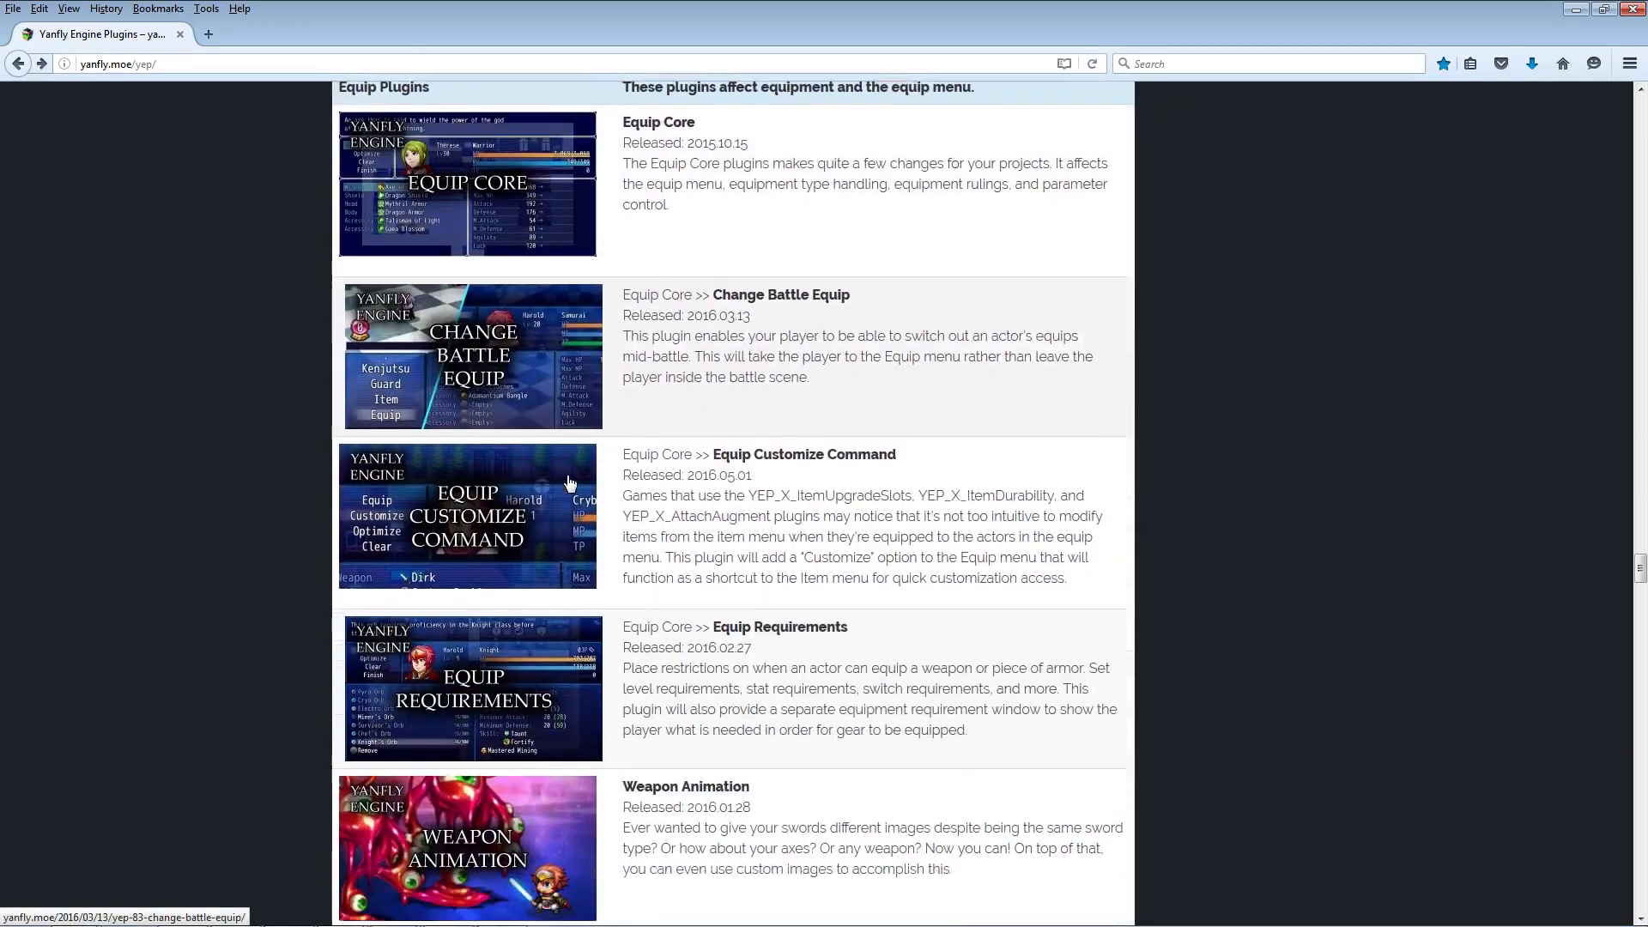
{"action": "scroll", "coordinate": [571, 480], "scroll_direction": "up", "scroll_amount": 17}
{"action": "scroll", "coordinate": [571, 483], "scroll_direction": "up", "scroll_amount": 20}
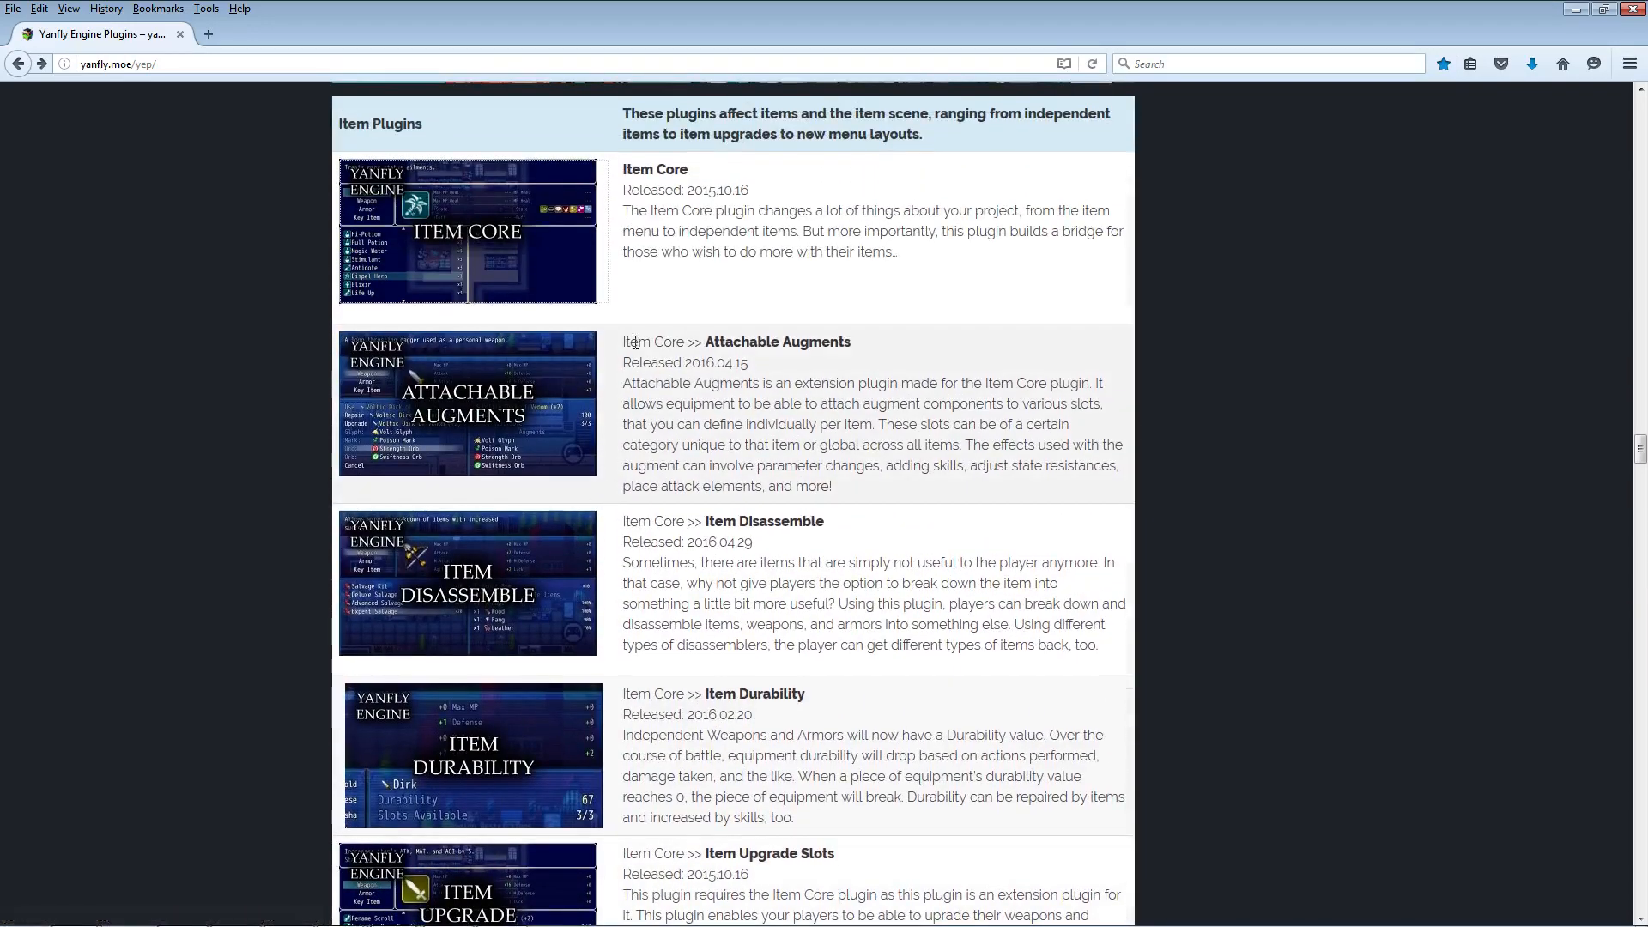
{"action": "scroll", "coordinate": [517, 395], "scroll_direction": "up", "scroll_amount": 2}
{"action": "scroll", "coordinate": [517, 395], "scroll_direction": "down", "scroll_amount": 4}
{"action": "left_click", "coordinate": [515, 206]}
{"action": "scroll", "coordinate": [566, 534], "scroll_direction": "down", "scroll_amount": 2}
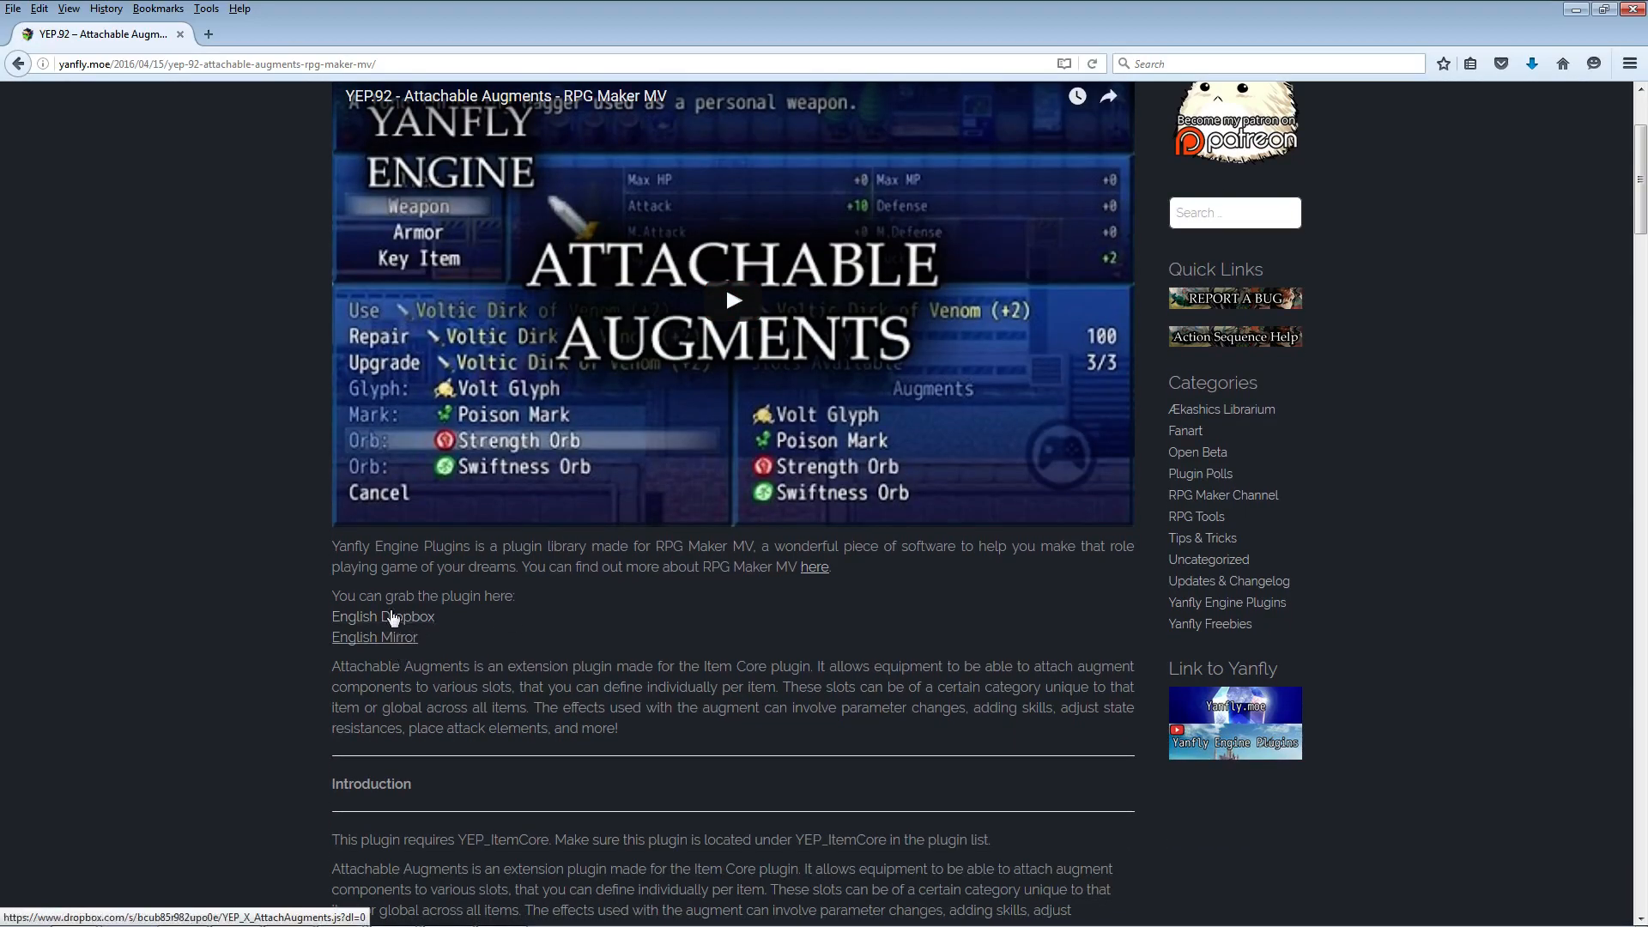
Step: Save YEP_X_AttachAugments.js from the English Mirror into the project's plugins folder
{"action": "right_click", "coordinate": [379, 639]}
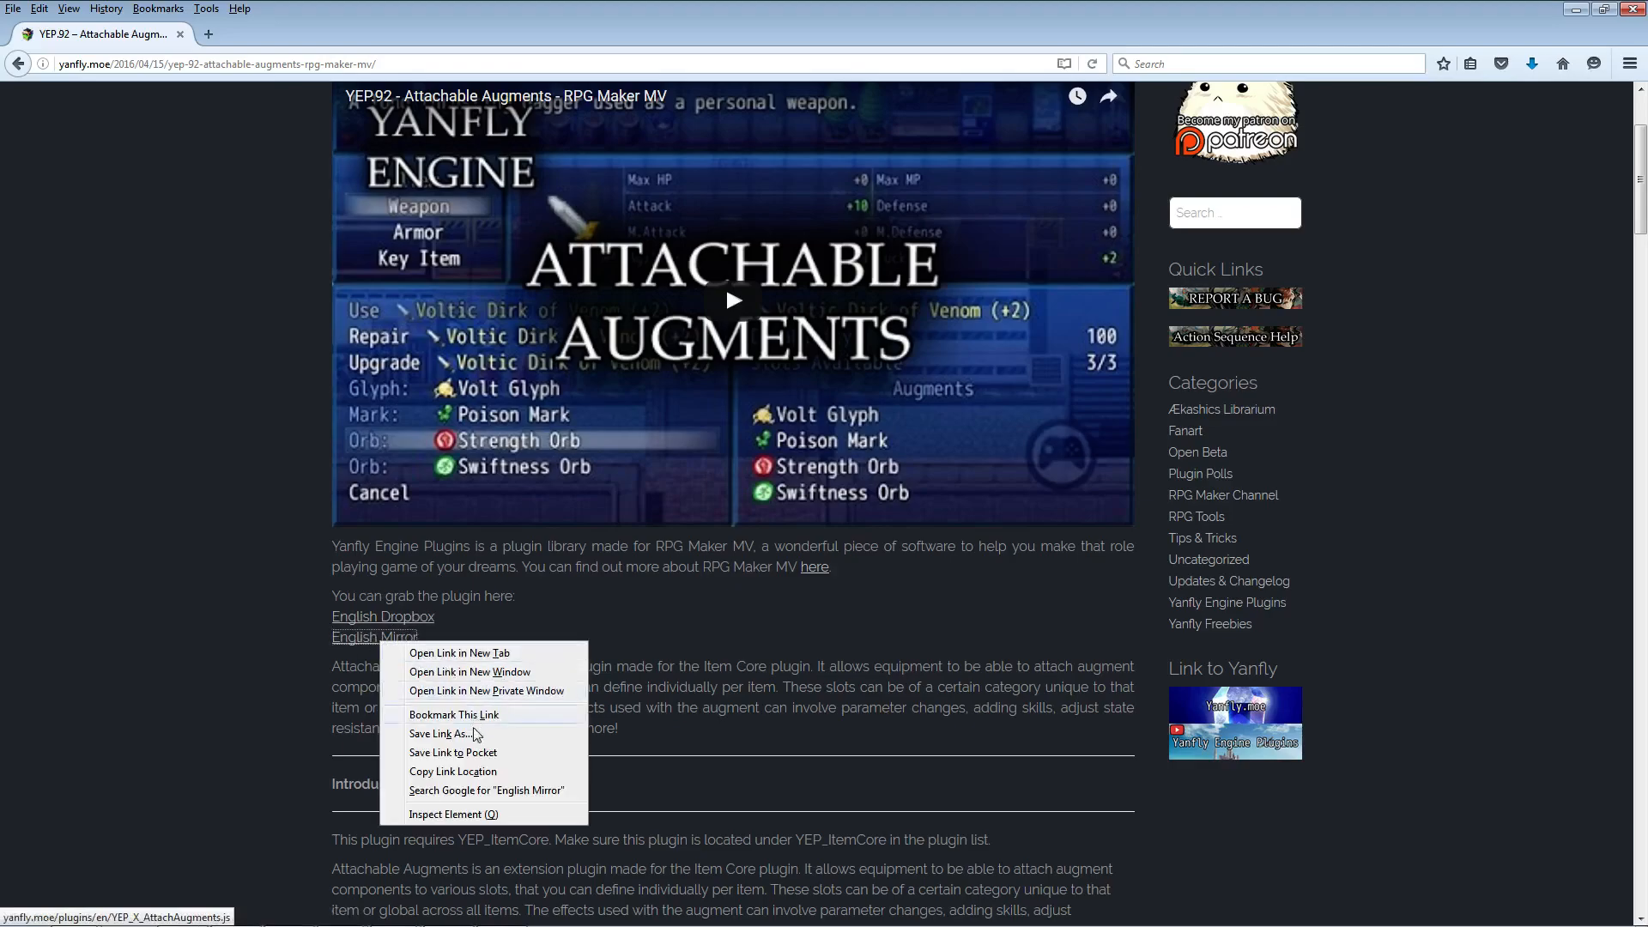
{"action": "left_click", "coordinate": [481, 725]}
{"action": "left_click", "coordinate": [760, 485]}
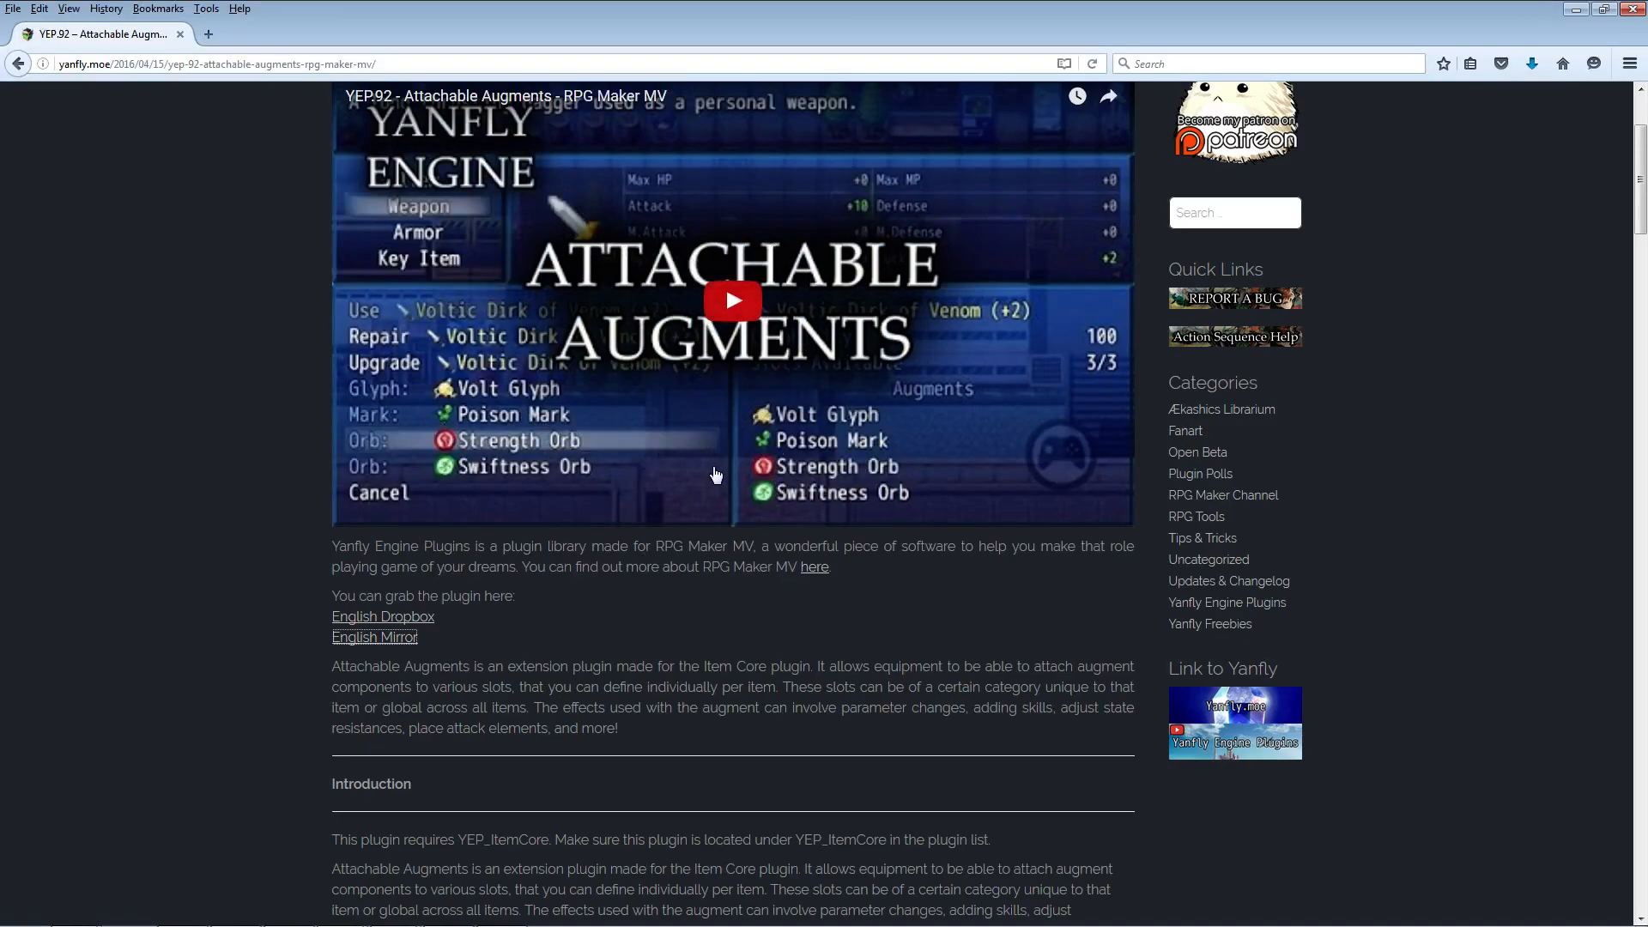
Step: Switch to RPG Maker MV and add YEP_X_AttachAugments as a new plugin entry below YEP_ItemCore
{"action": "mouse_move", "coordinate": [377, 919]}
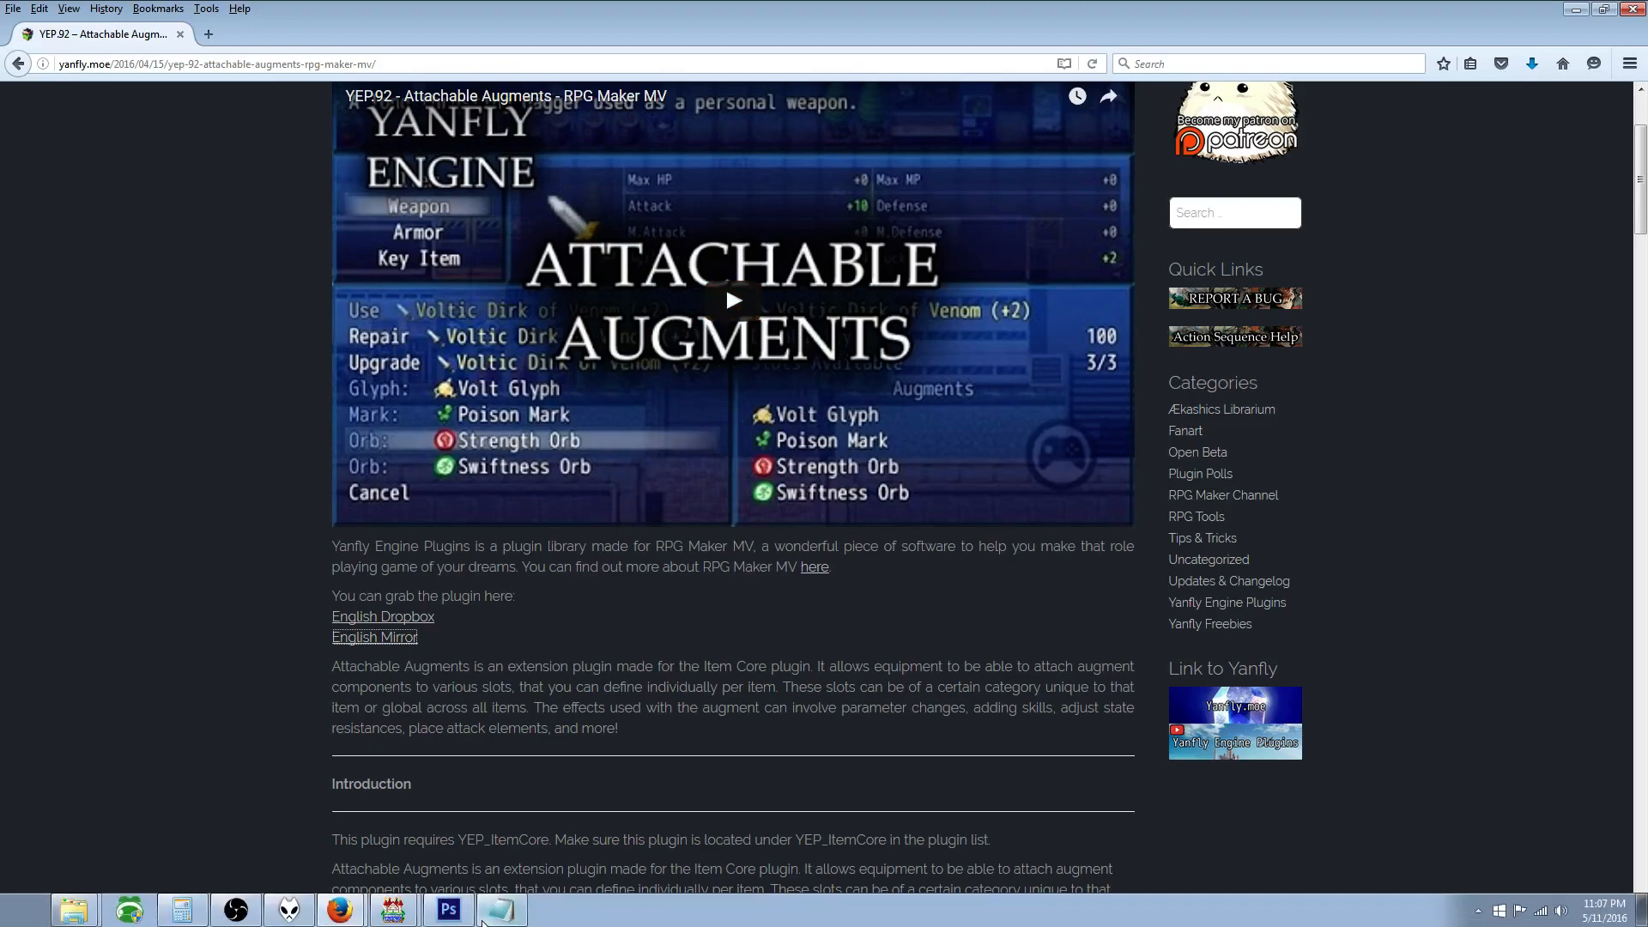
{"action": "left_click", "coordinate": [393, 910]}
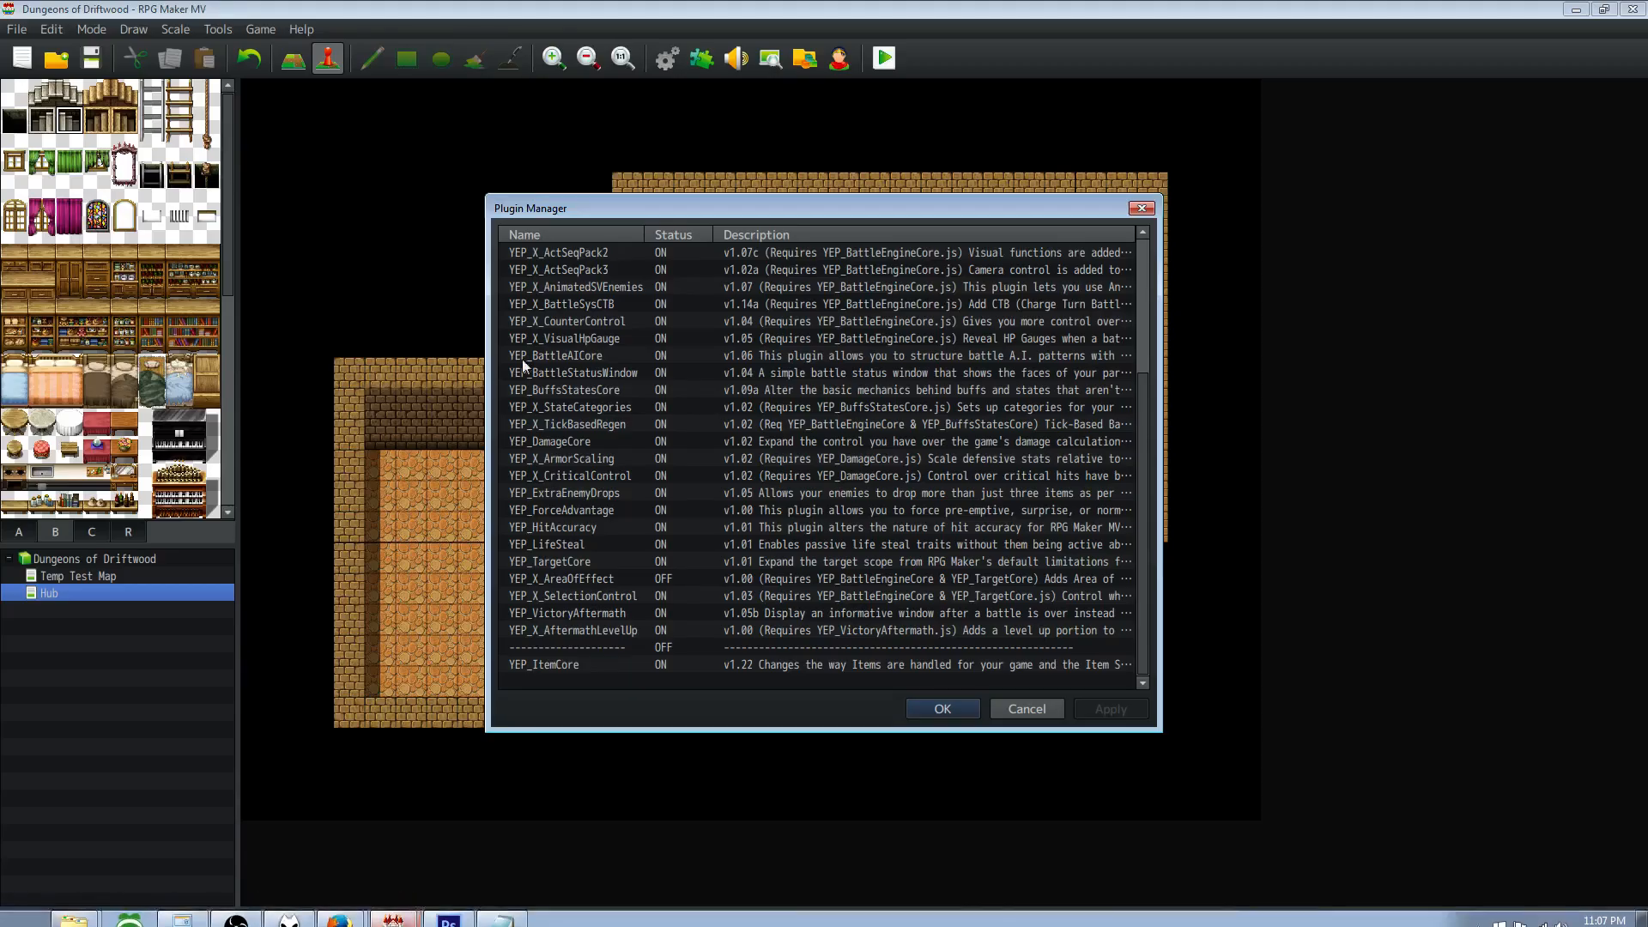
{"action": "double_click", "coordinate": [584, 678]}
{"action": "left_click", "coordinate": [755, 337]}
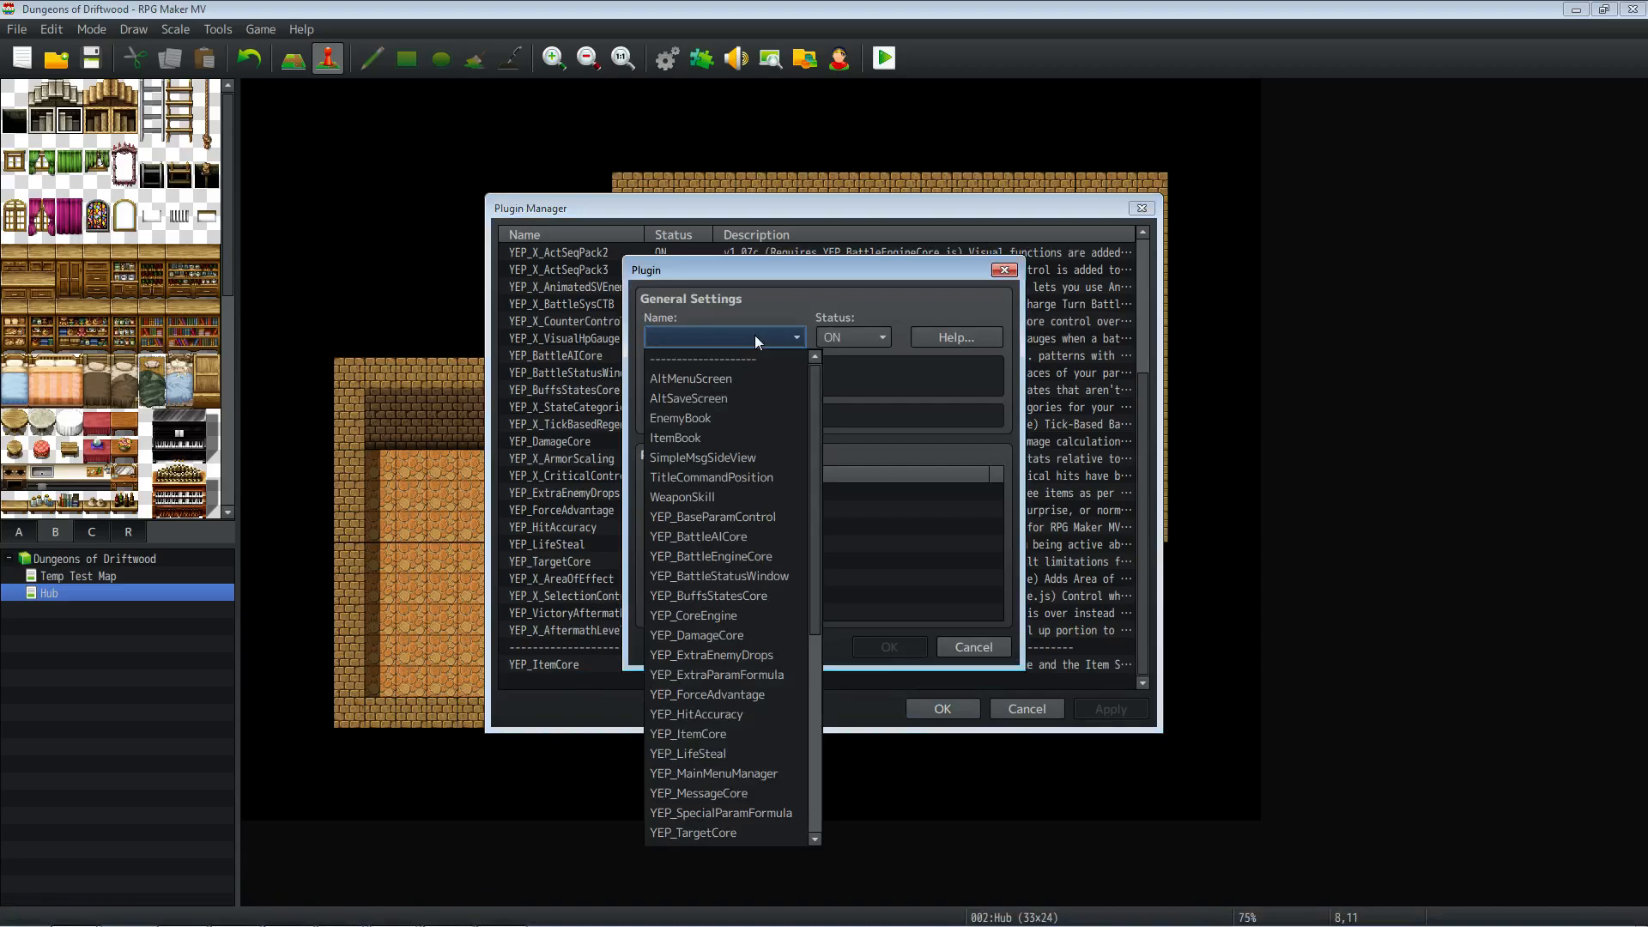
{"action": "scroll", "coordinate": [764, 445], "scroll_direction": "down", "scroll_amount": 3}
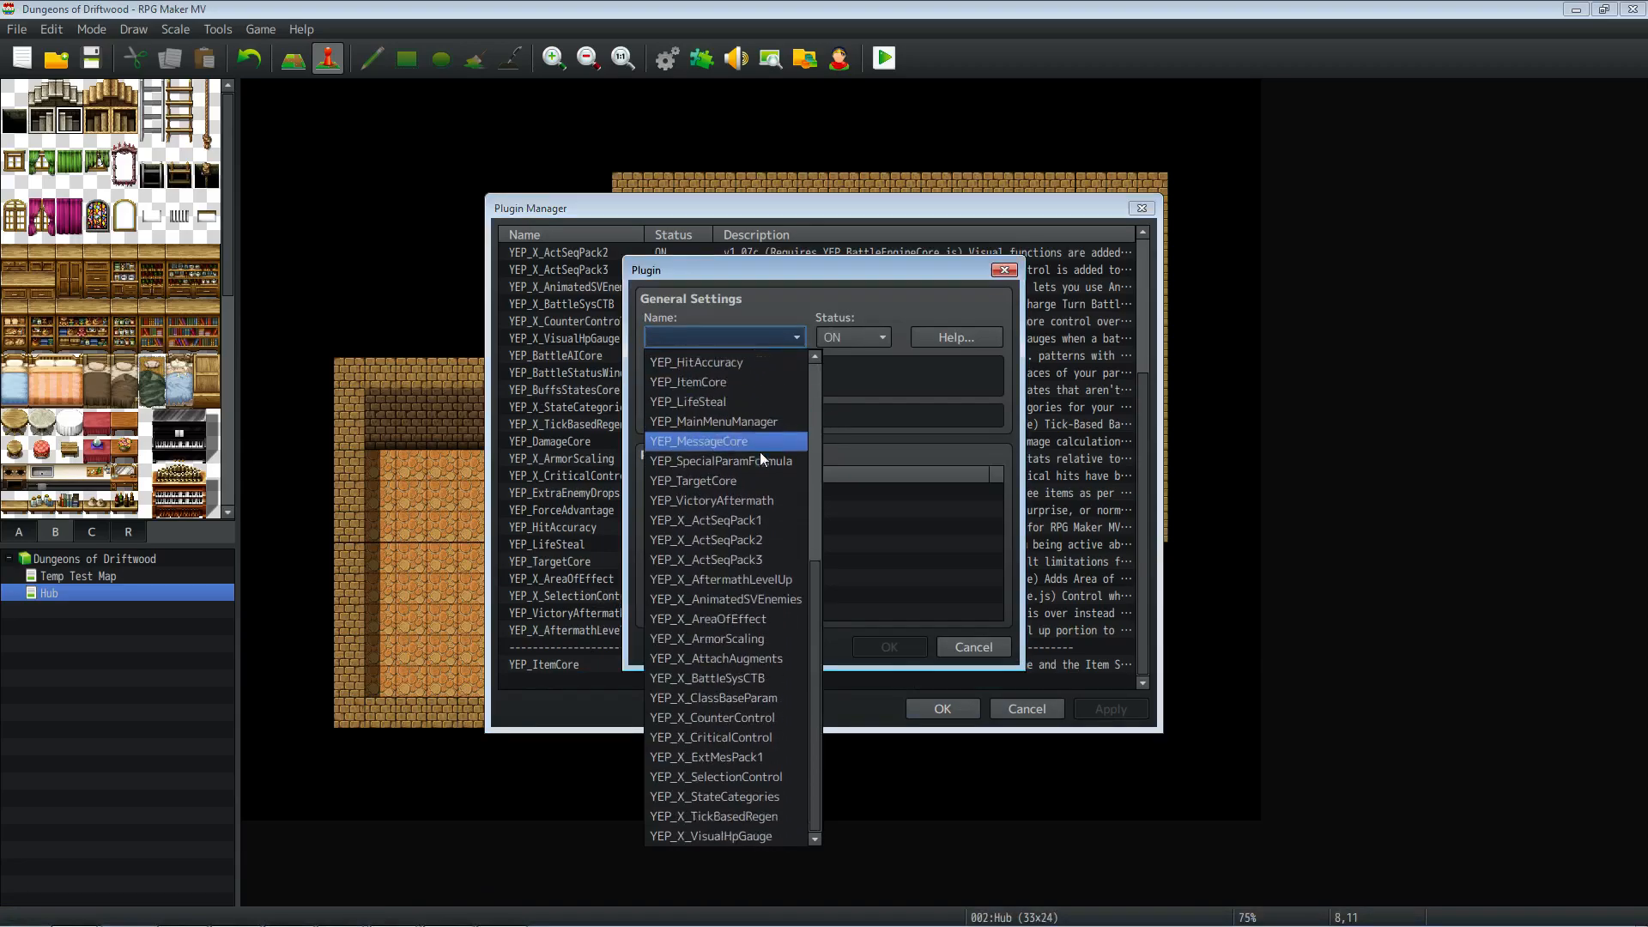
{"action": "scroll", "coordinate": [709, 591], "scroll_direction": "up", "scroll_amount": 2}
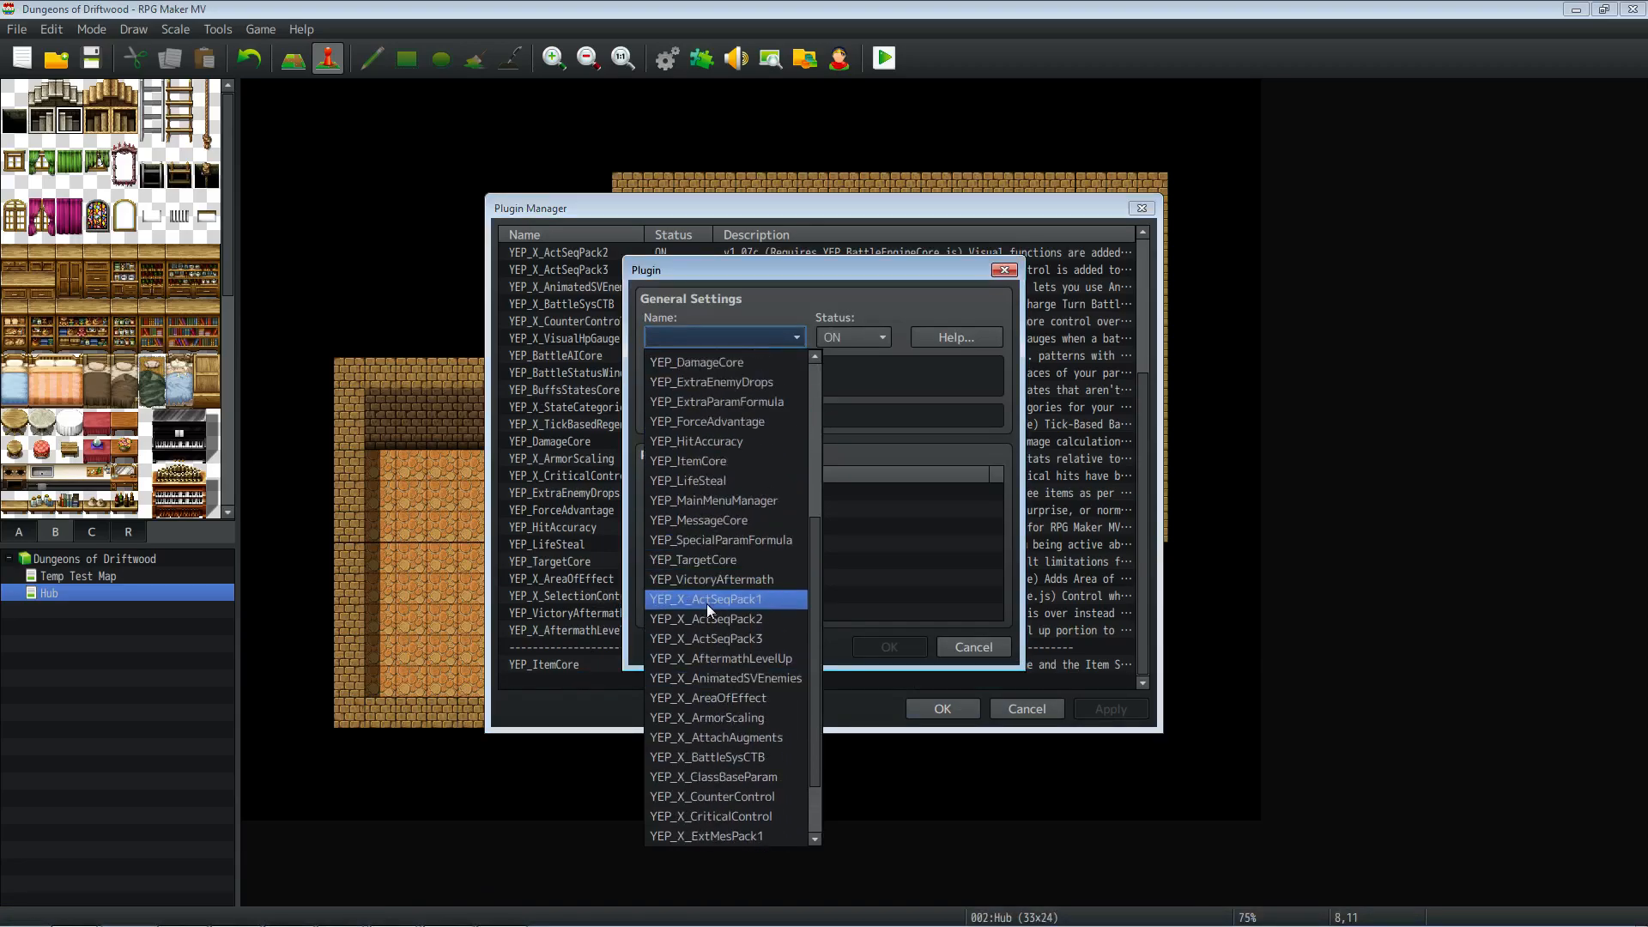
{"action": "scroll", "coordinate": [714, 527], "scroll_direction": "up", "scroll_amount": 2}
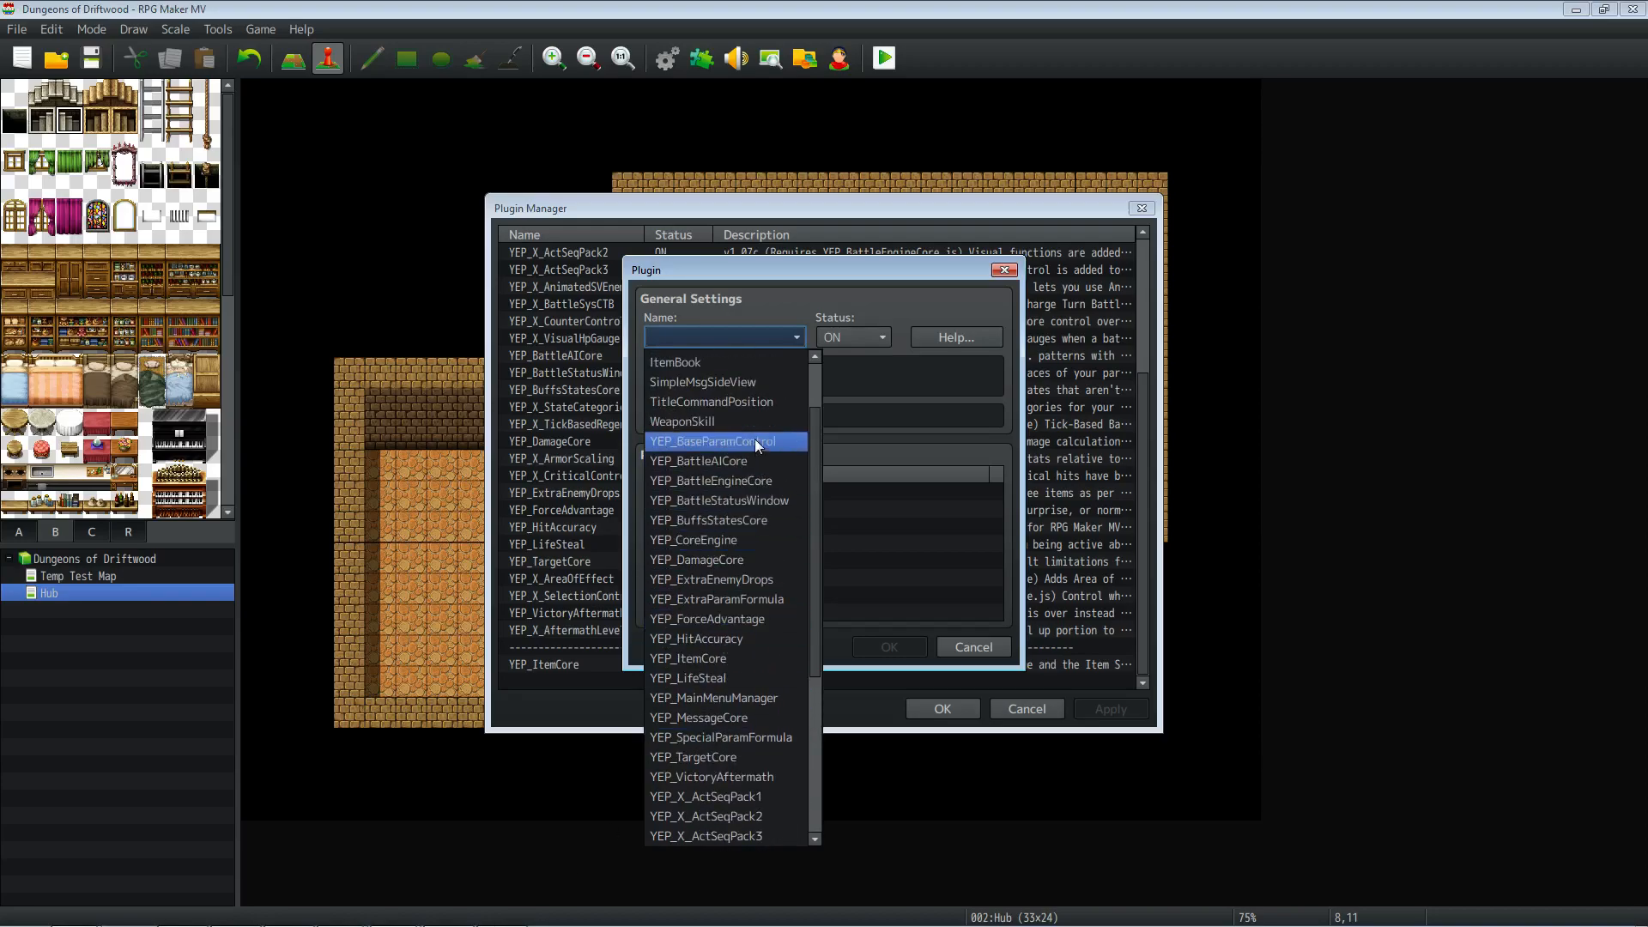
{"action": "scroll", "coordinate": [708, 434], "scroll_direction": "up", "scroll_amount": 2}
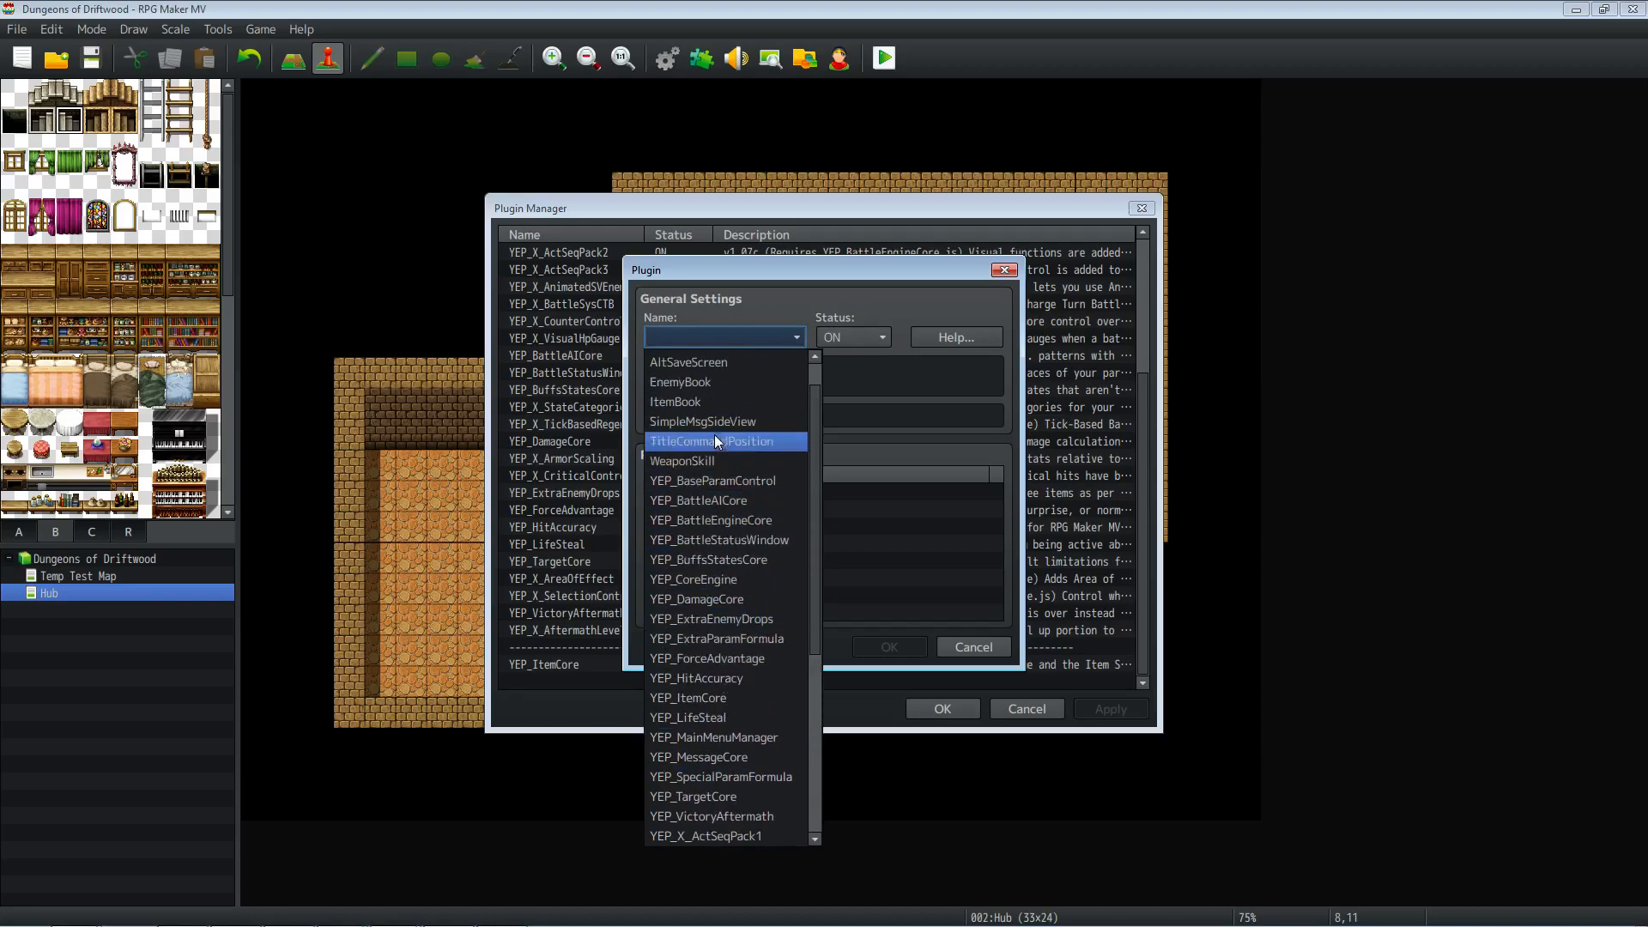
{"action": "scroll", "coordinate": [751, 528], "scroll_direction": "down", "scroll_amount": 3}
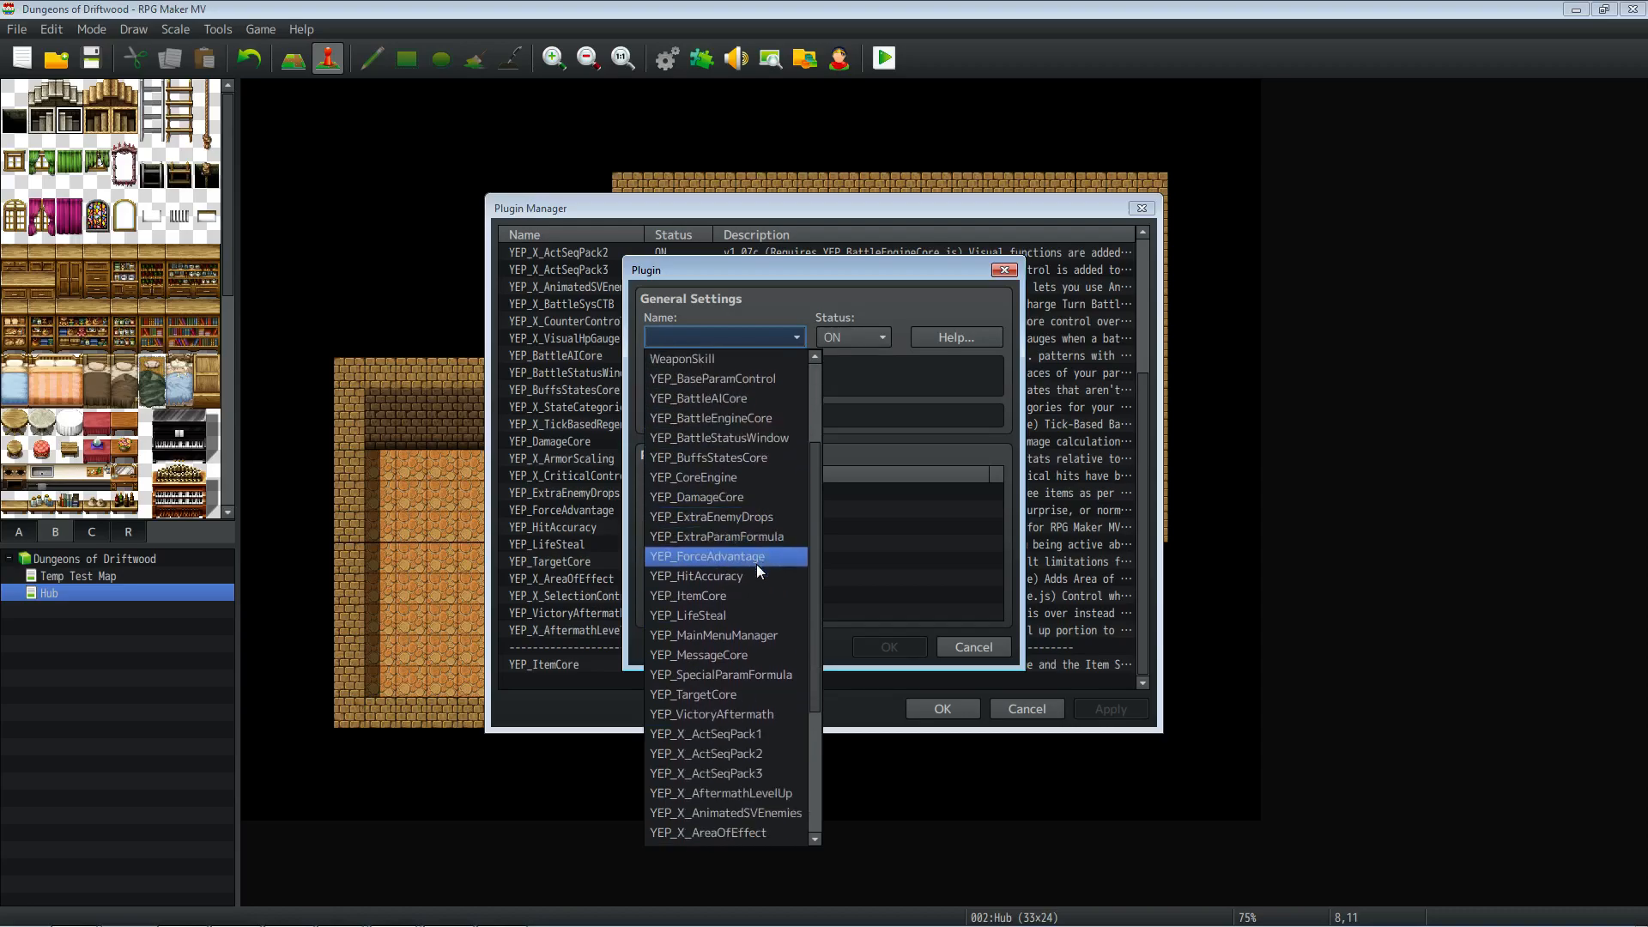
{"action": "mouse_move", "coordinate": [410, 919]}
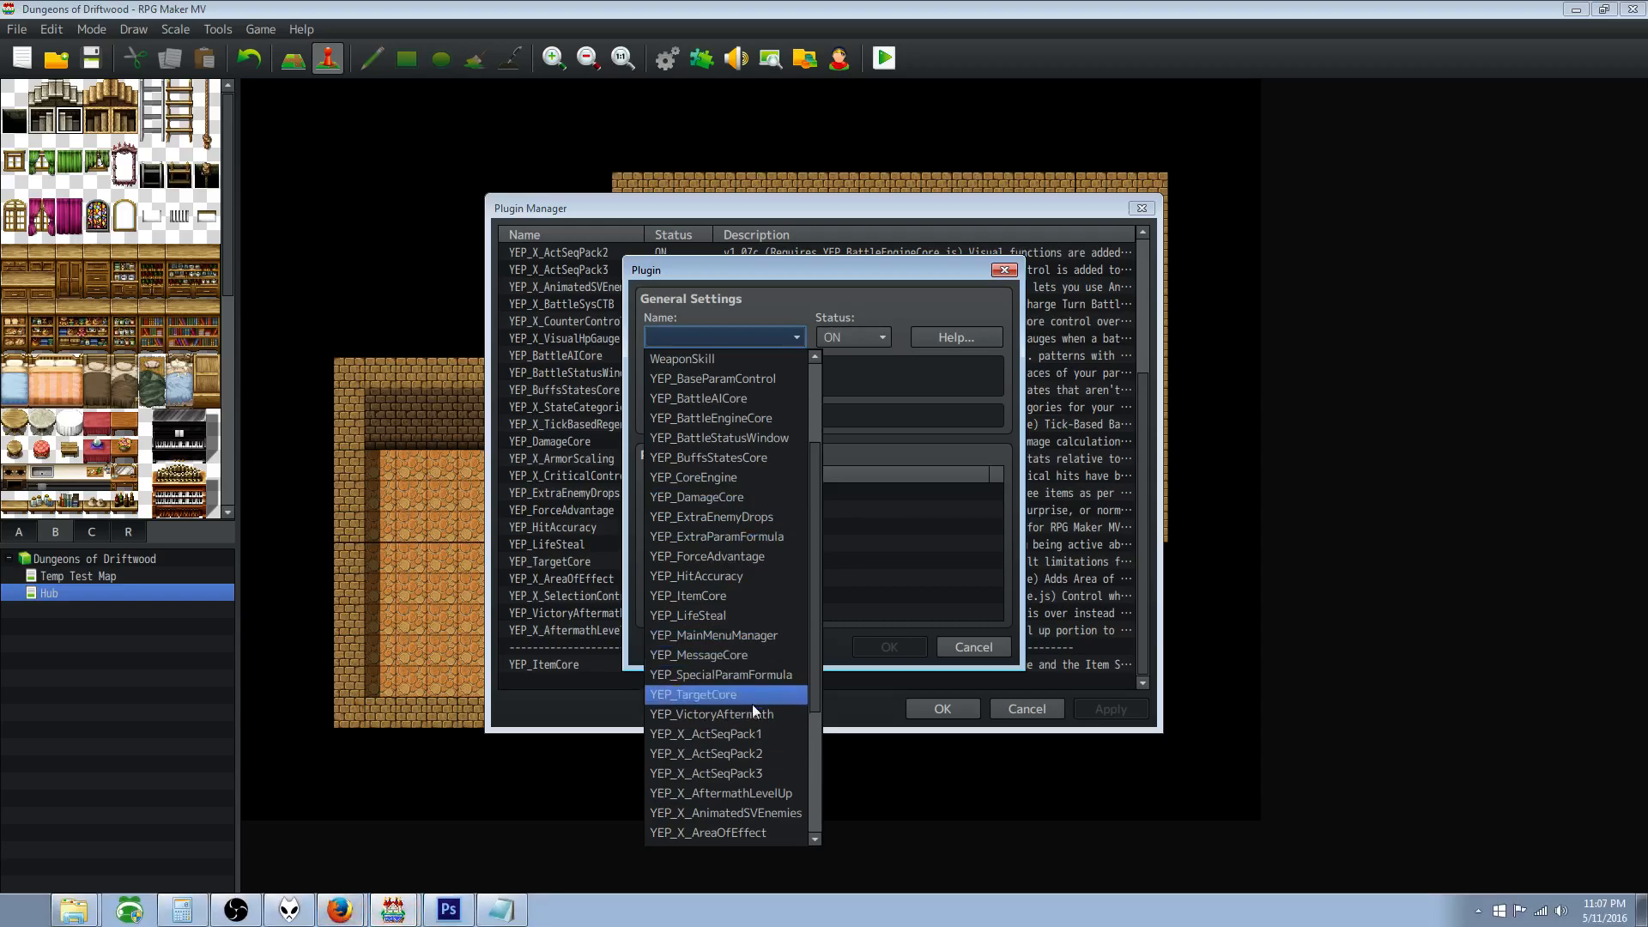
{"action": "left_click_drag", "start_coordinate": [814, 690], "coordinate": [815, 824]}
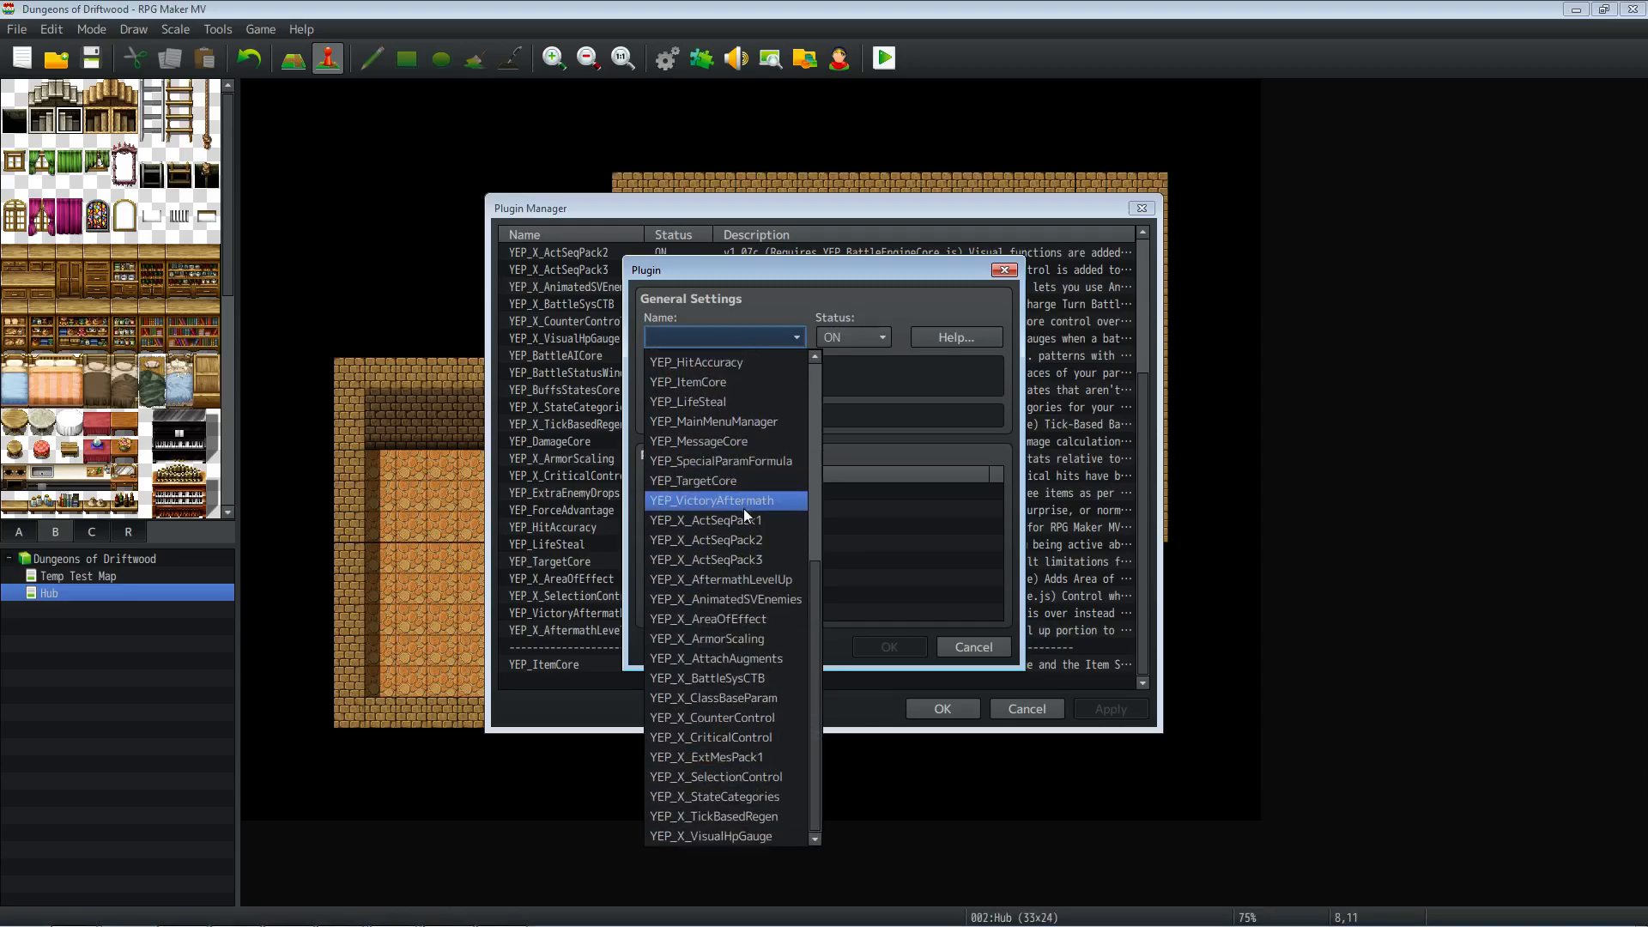
{"action": "scroll", "coordinate": [743, 507], "scroll_direction": "up", "scroll_amount": 1}
{"action": "scroll", "coordinate": [738, 398], "scroll_direction": "up", "scroll_amount": 3}
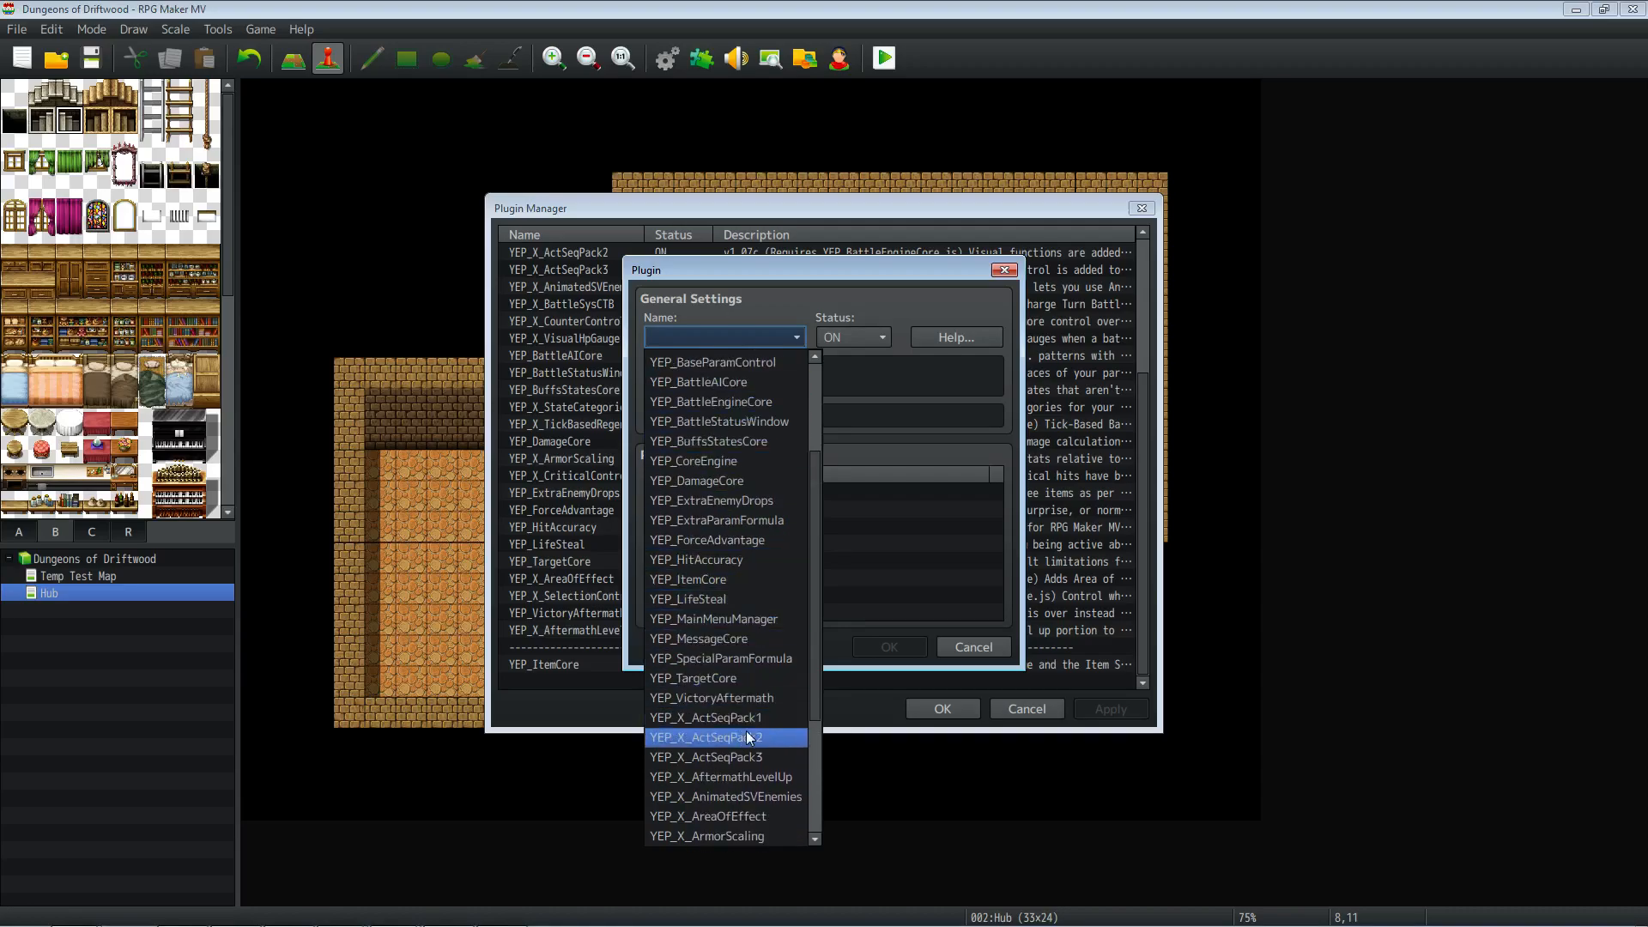
{"action": "scroll", "coordinate": [755, 805], "scroll_direction": "down", "scroll_amount": 2}
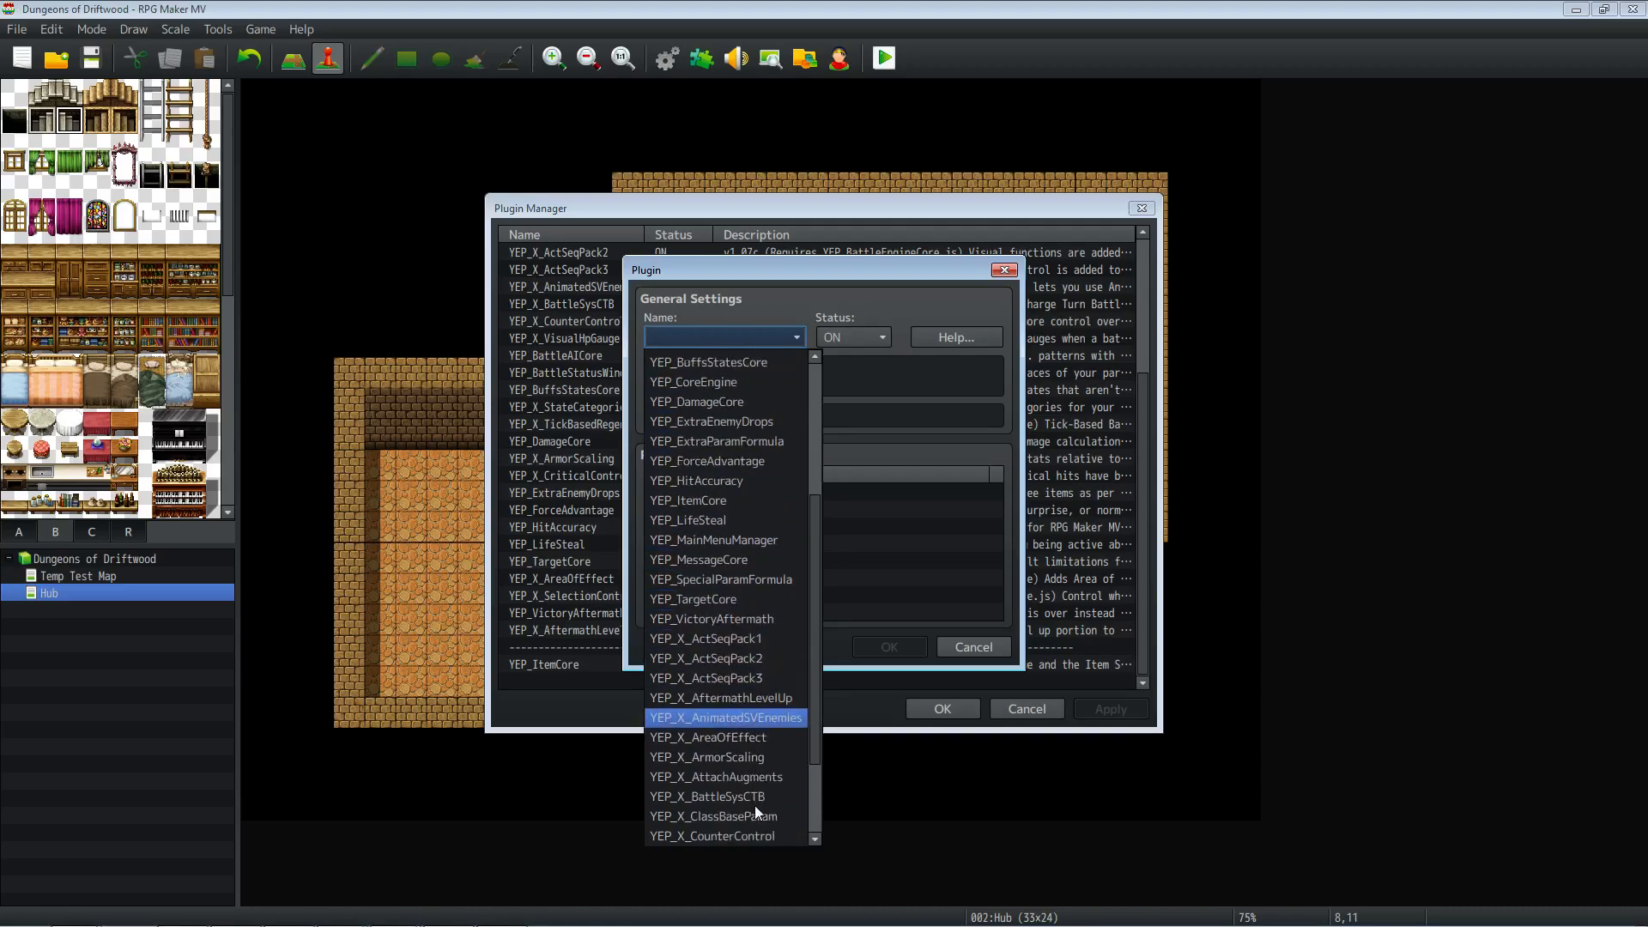
{"action": "left_click", "coordinate": [757, 762]}
{"action": "left_click", "coordinate": [906, 645]}
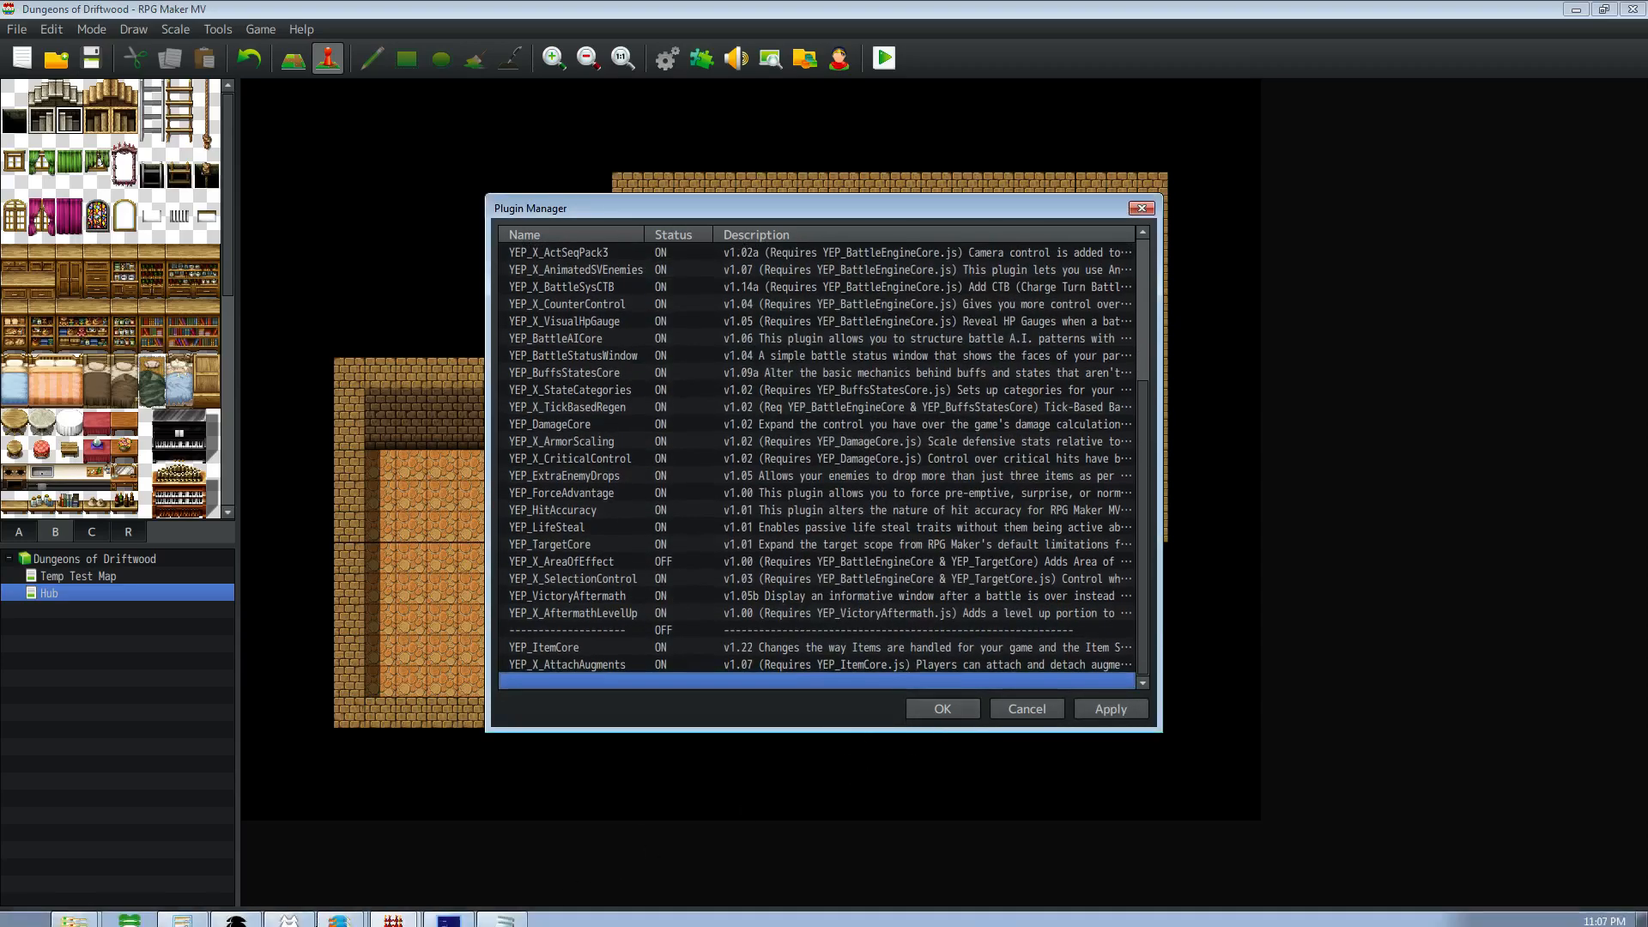
Step: Switch to Firefox, return to the Yanfly plugin list and open the Item Disassemble page
{"action": "left_click", "coordinate": [343, 912]}
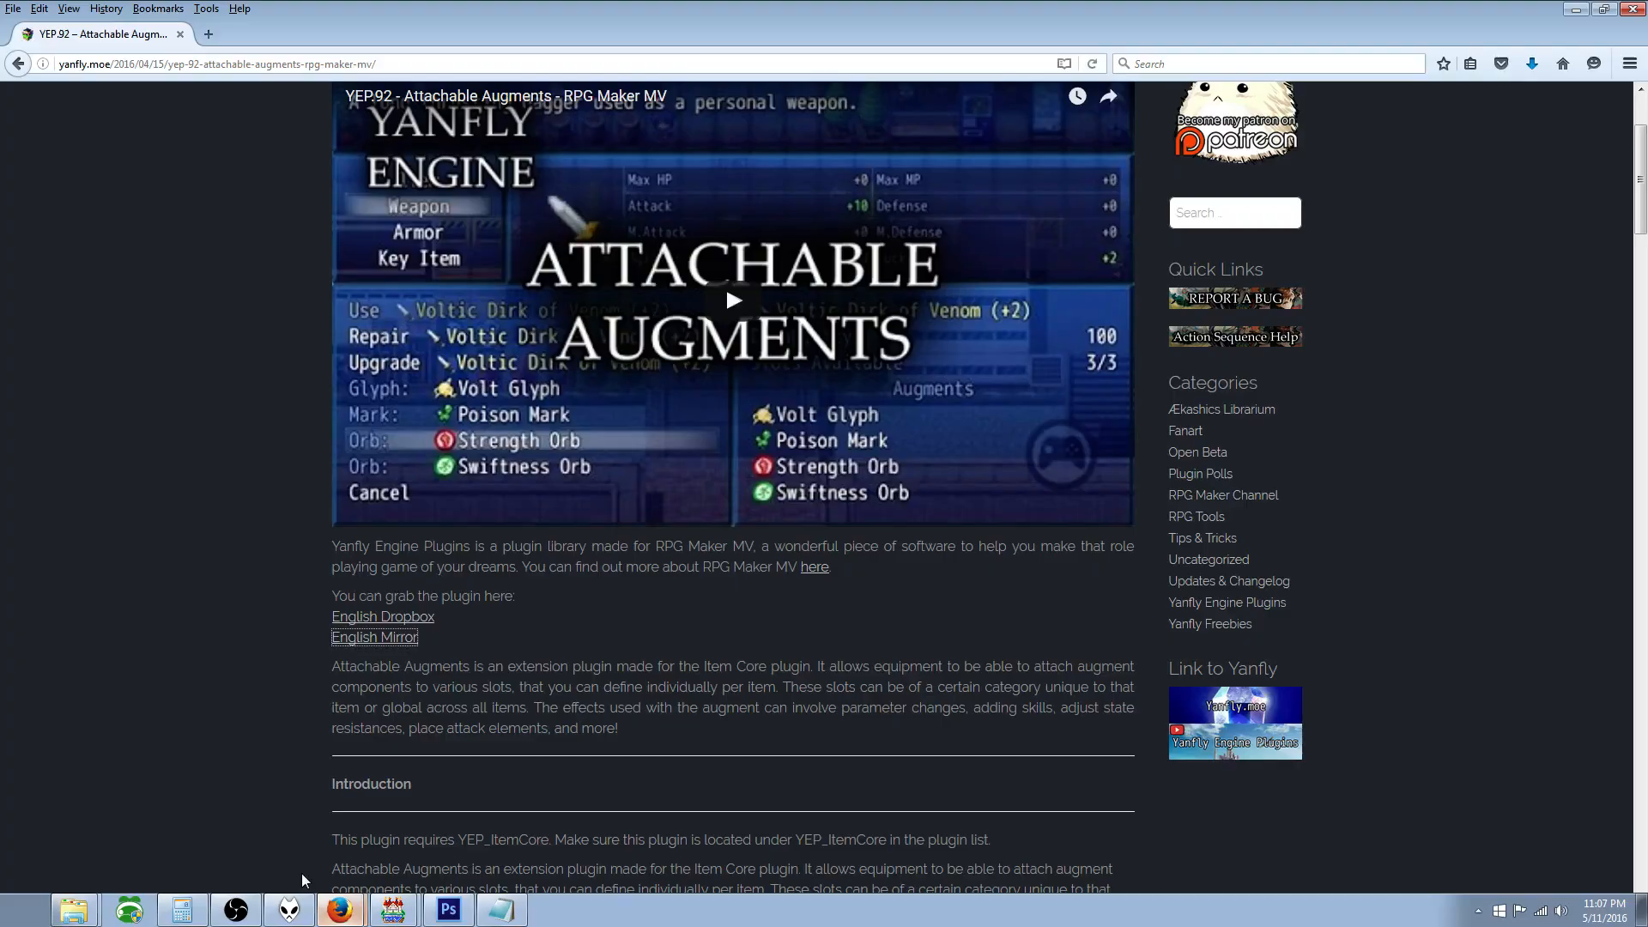
{"action": "left_click", "coordinate": [17, 63]}
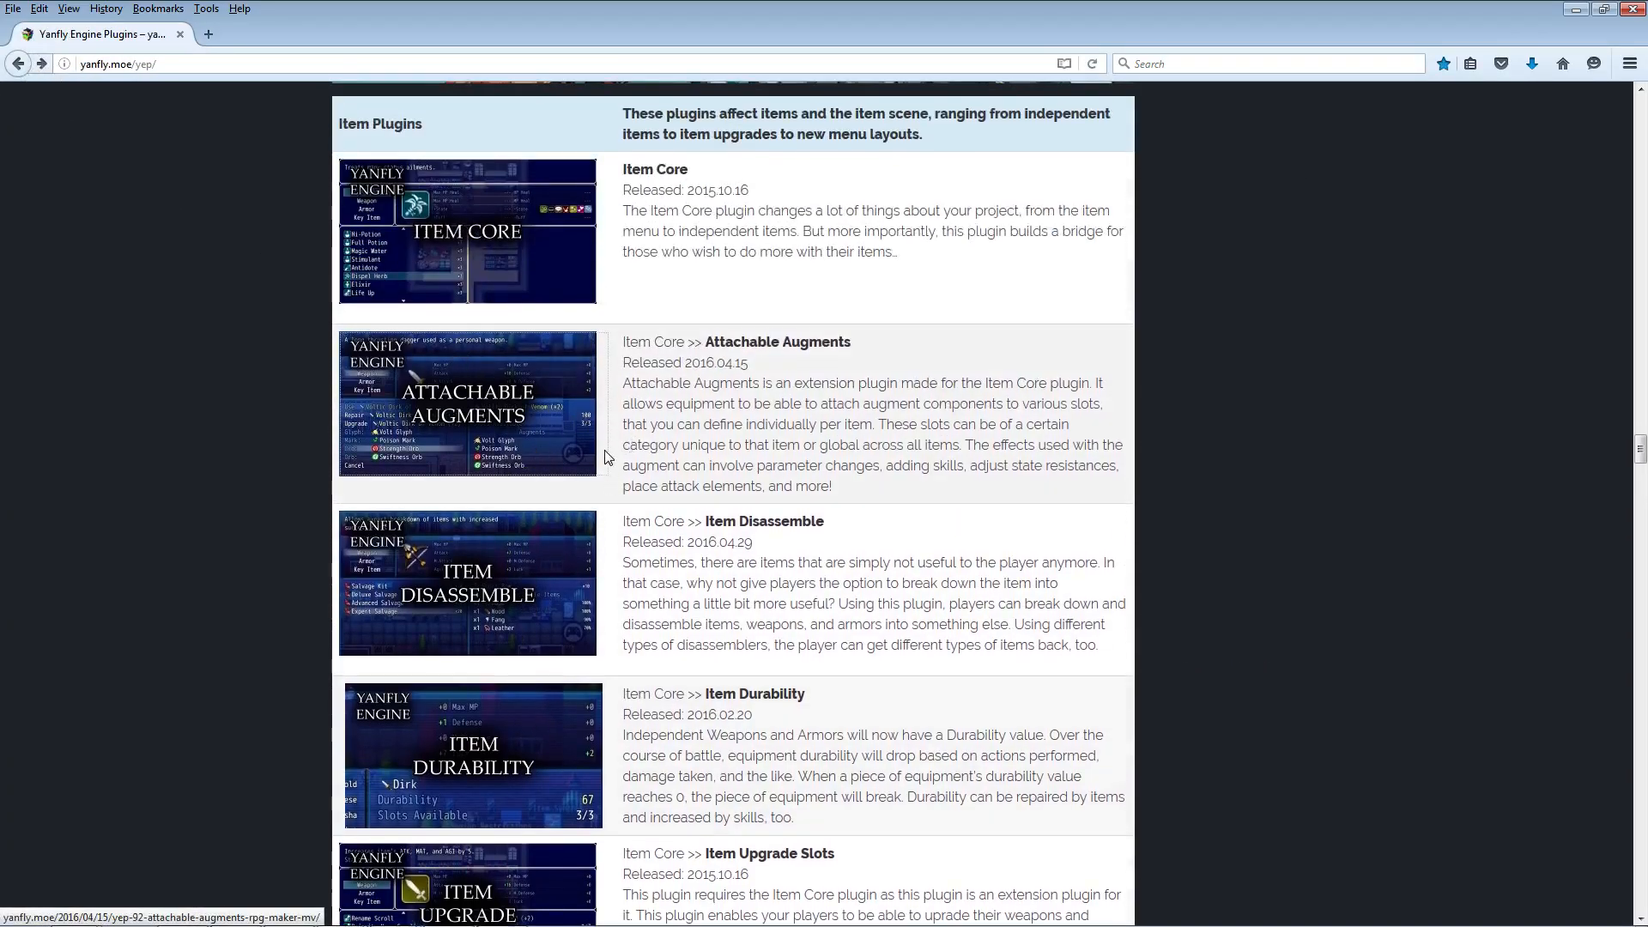
{"action": "scroll", "coordinate": [555, 461], "scroll_direction": "down", "scroll_amount": 2}
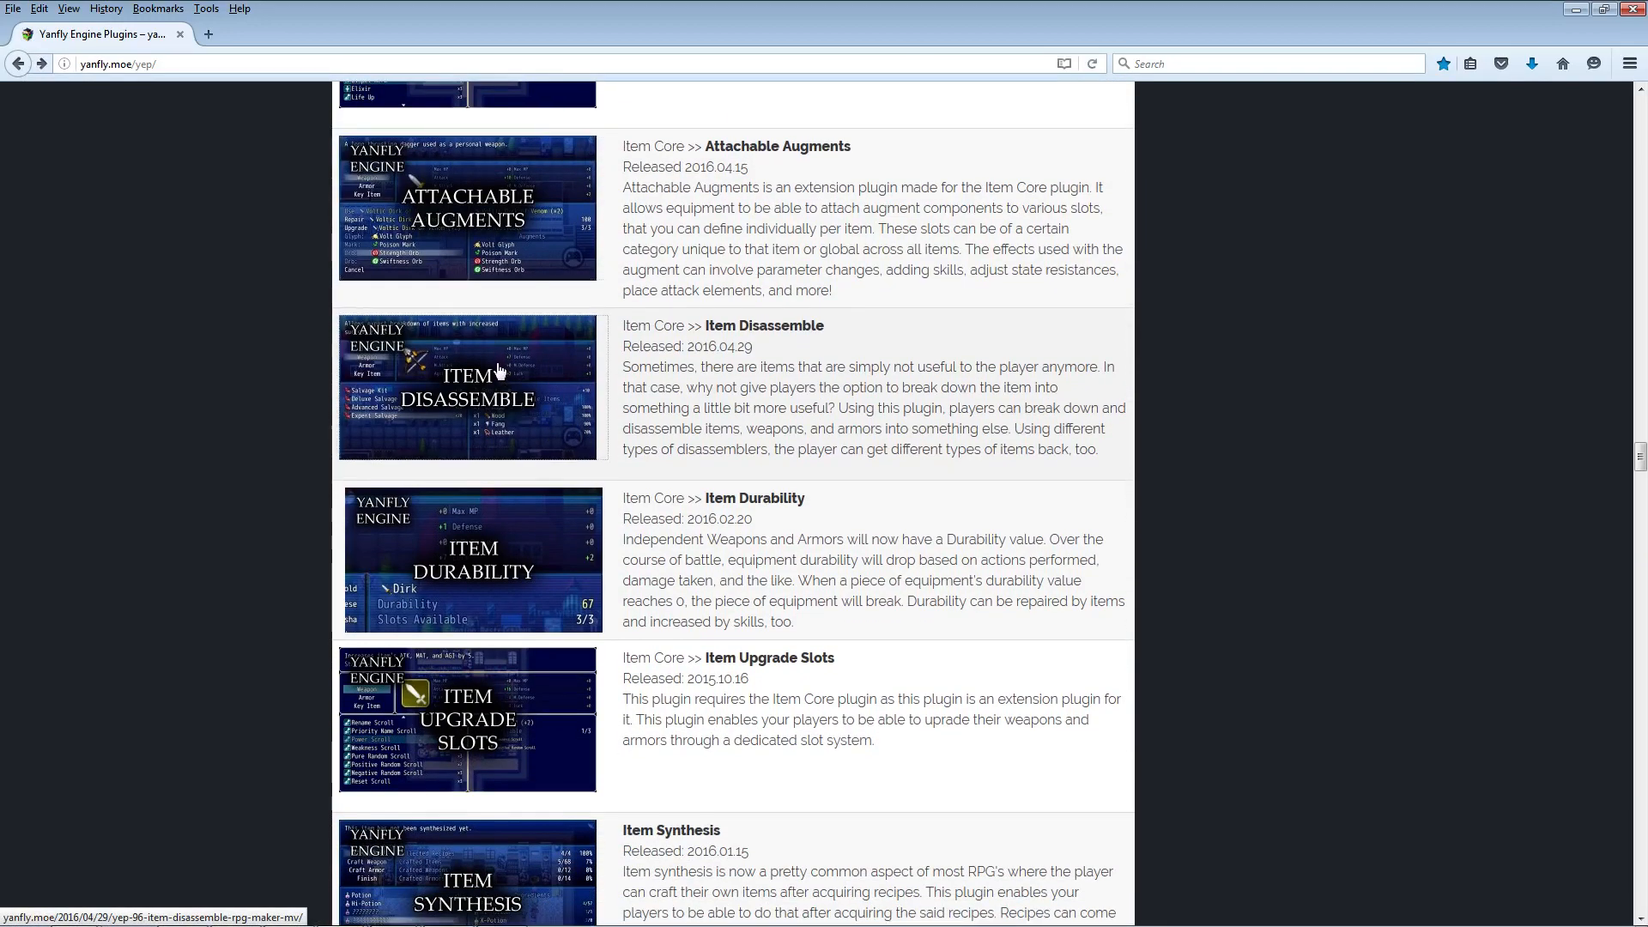
{"action": "left_click", "coordinate": [556, 461]}
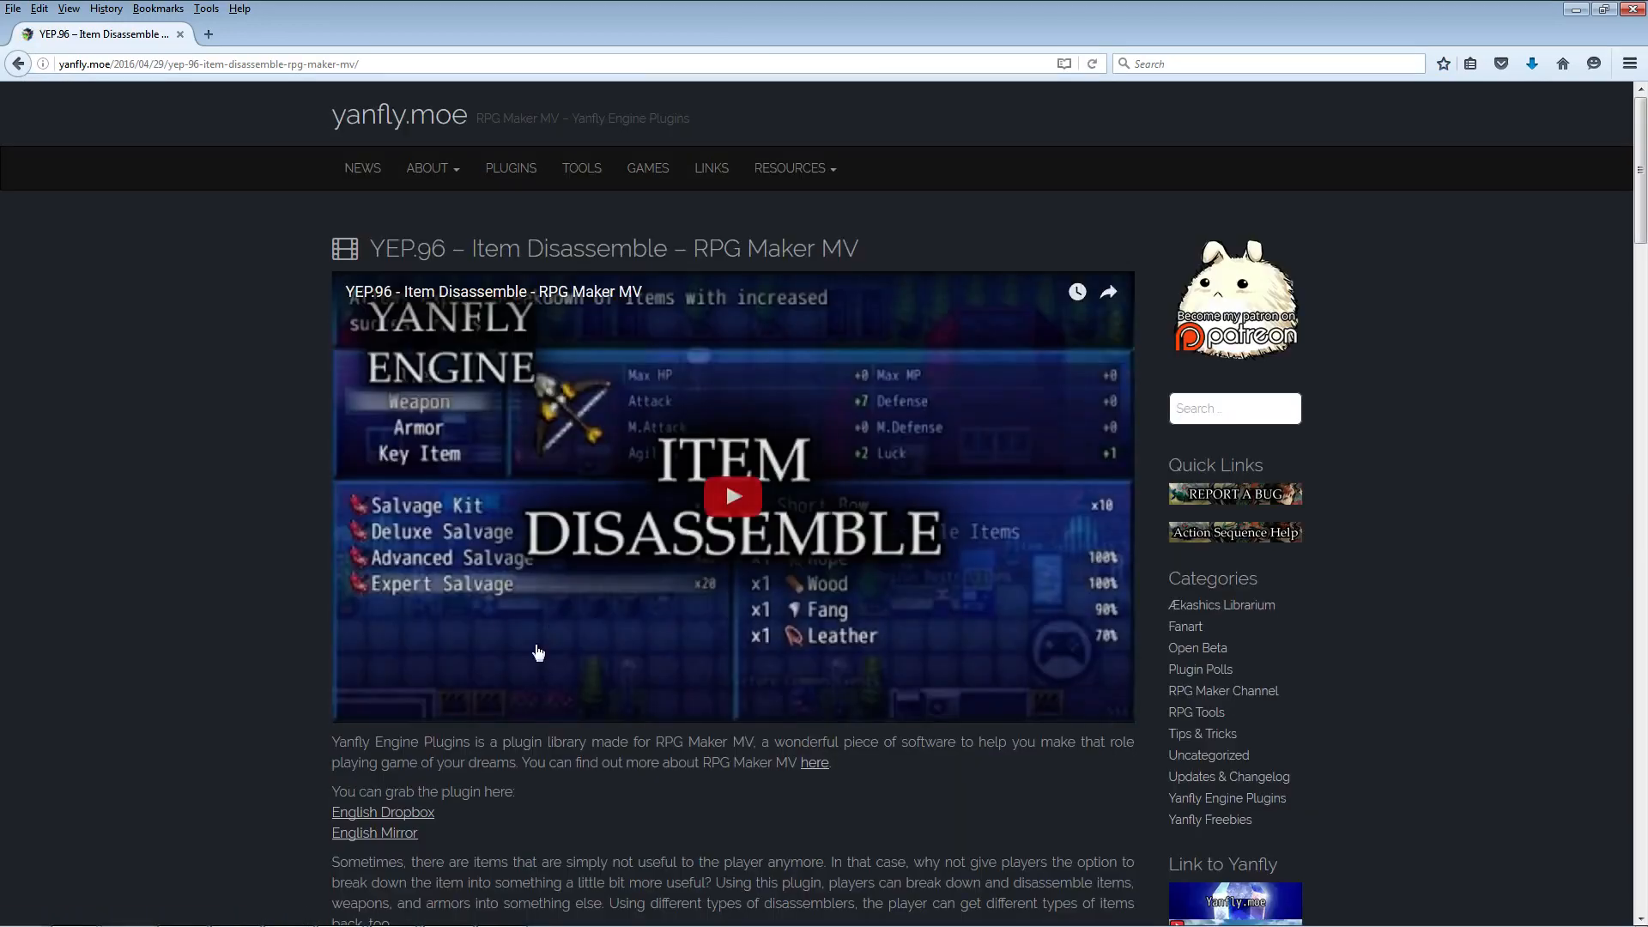
Step: Save YEP_X_ItemDisassemble.js from the English Mirror into the project's plugins folder
{"action": "right_click", "coordinate": [393, 840]}
{"action": "left_click", "coordinate": [500, 721]}
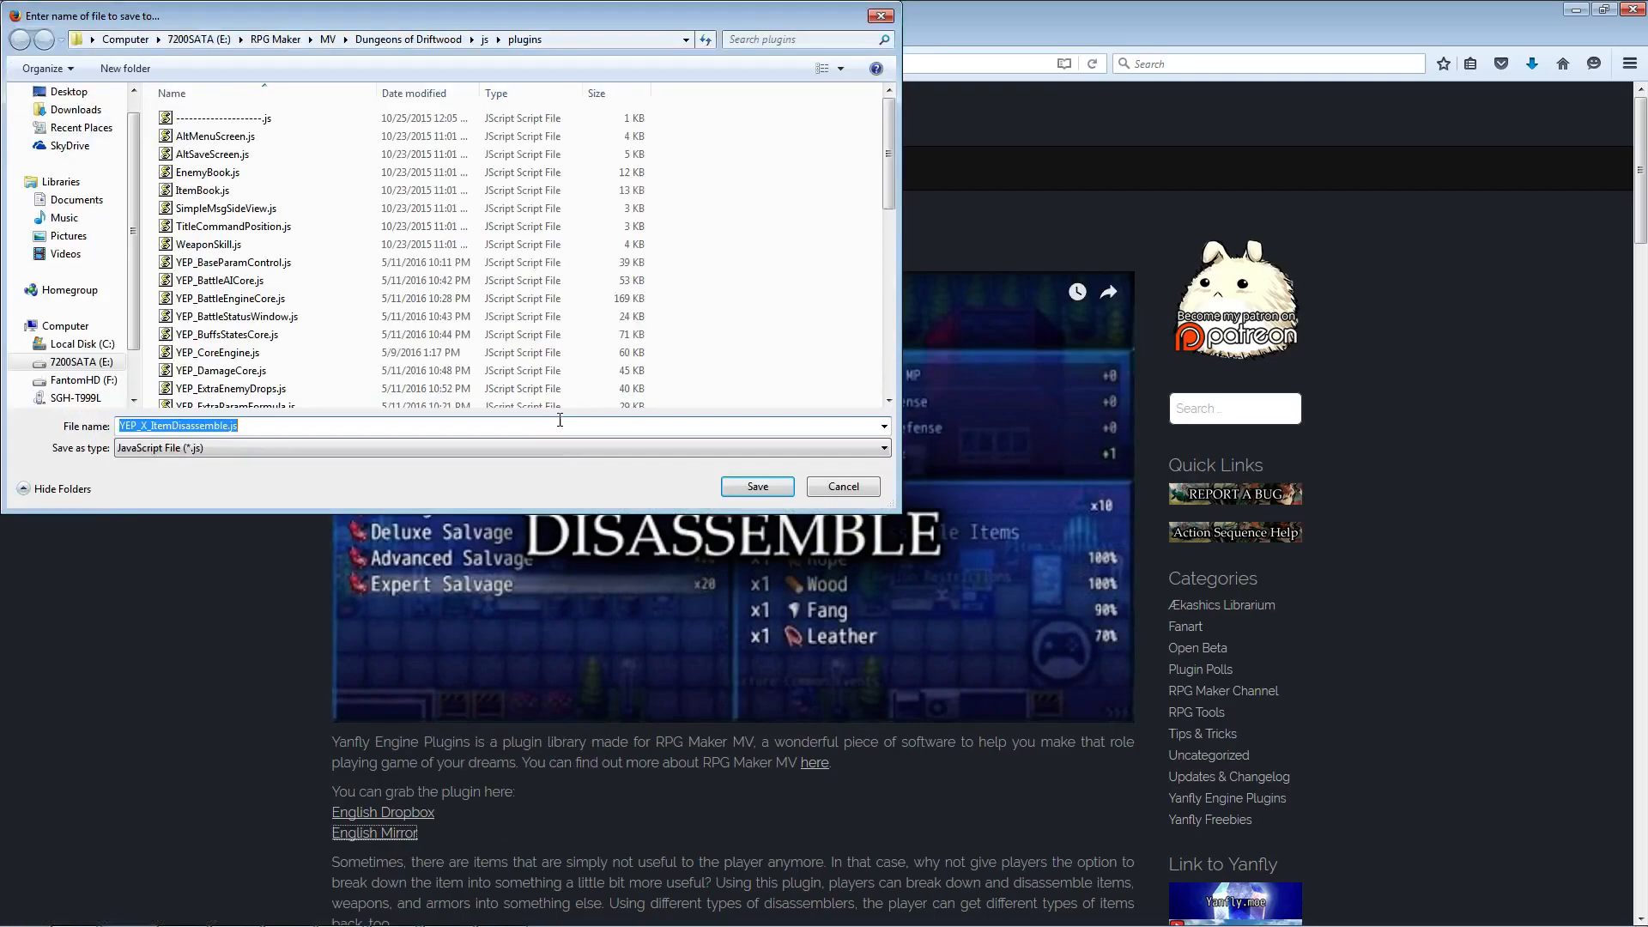
{"action": "left_click", "coordinate": [757, 486]}
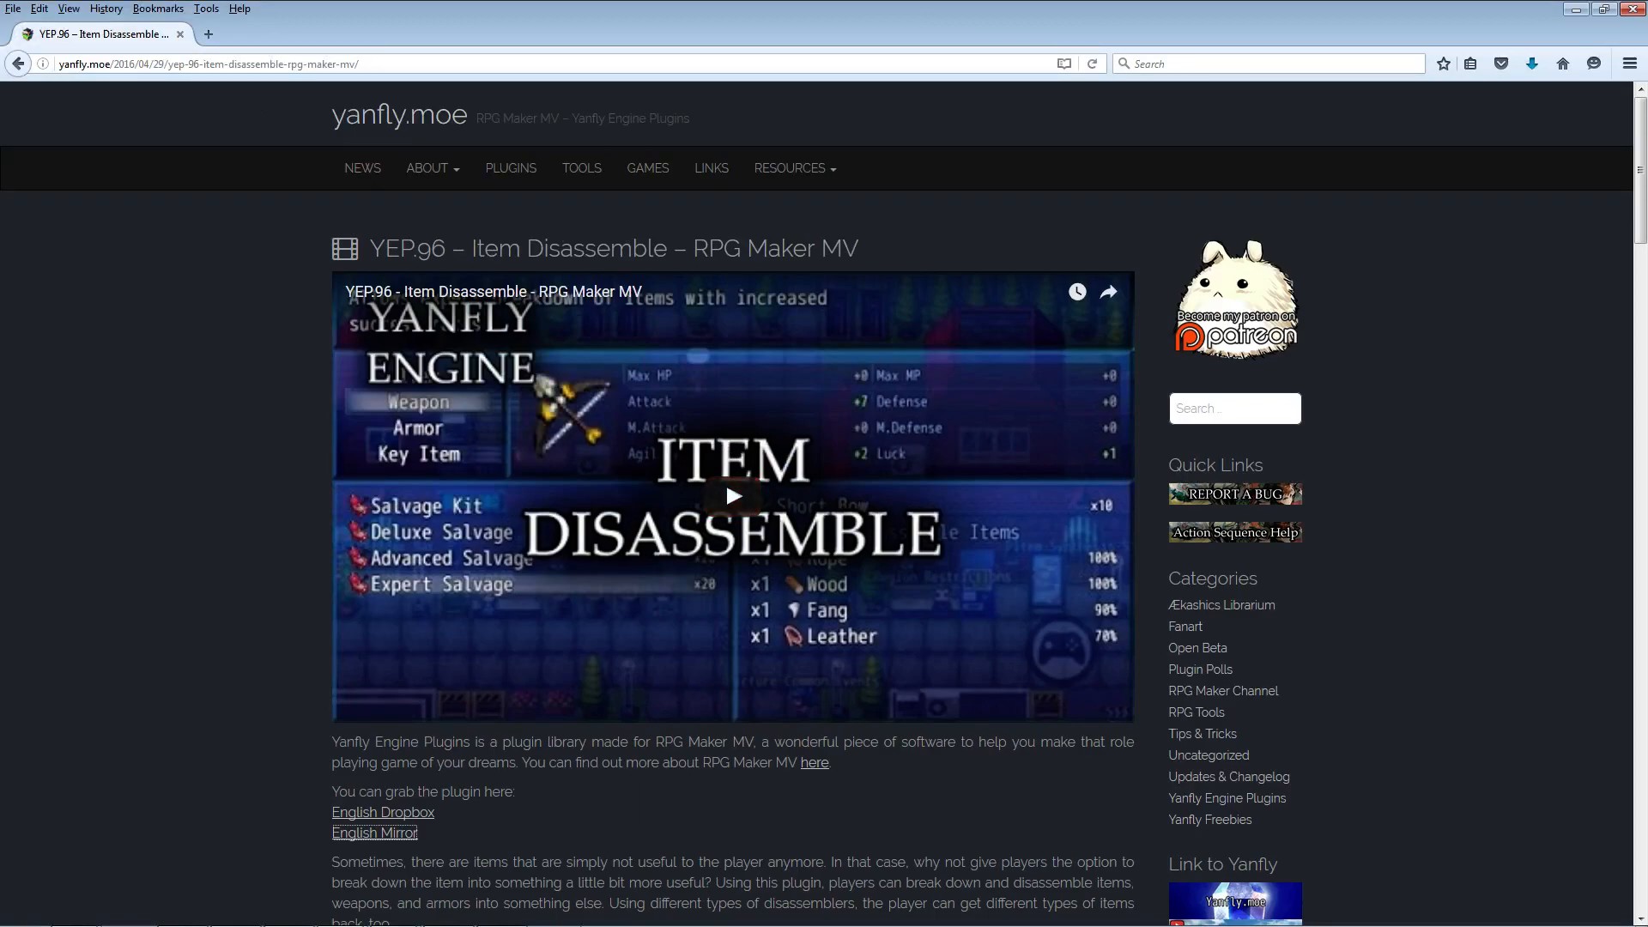
Step: Switch to RPG Maker MV, add YEP_X_ItemDisassemble as a new plugin entry below YEP_X_AttachAugments and apply the changes
{"action": "left_click", "coordinate": [396, 917]}
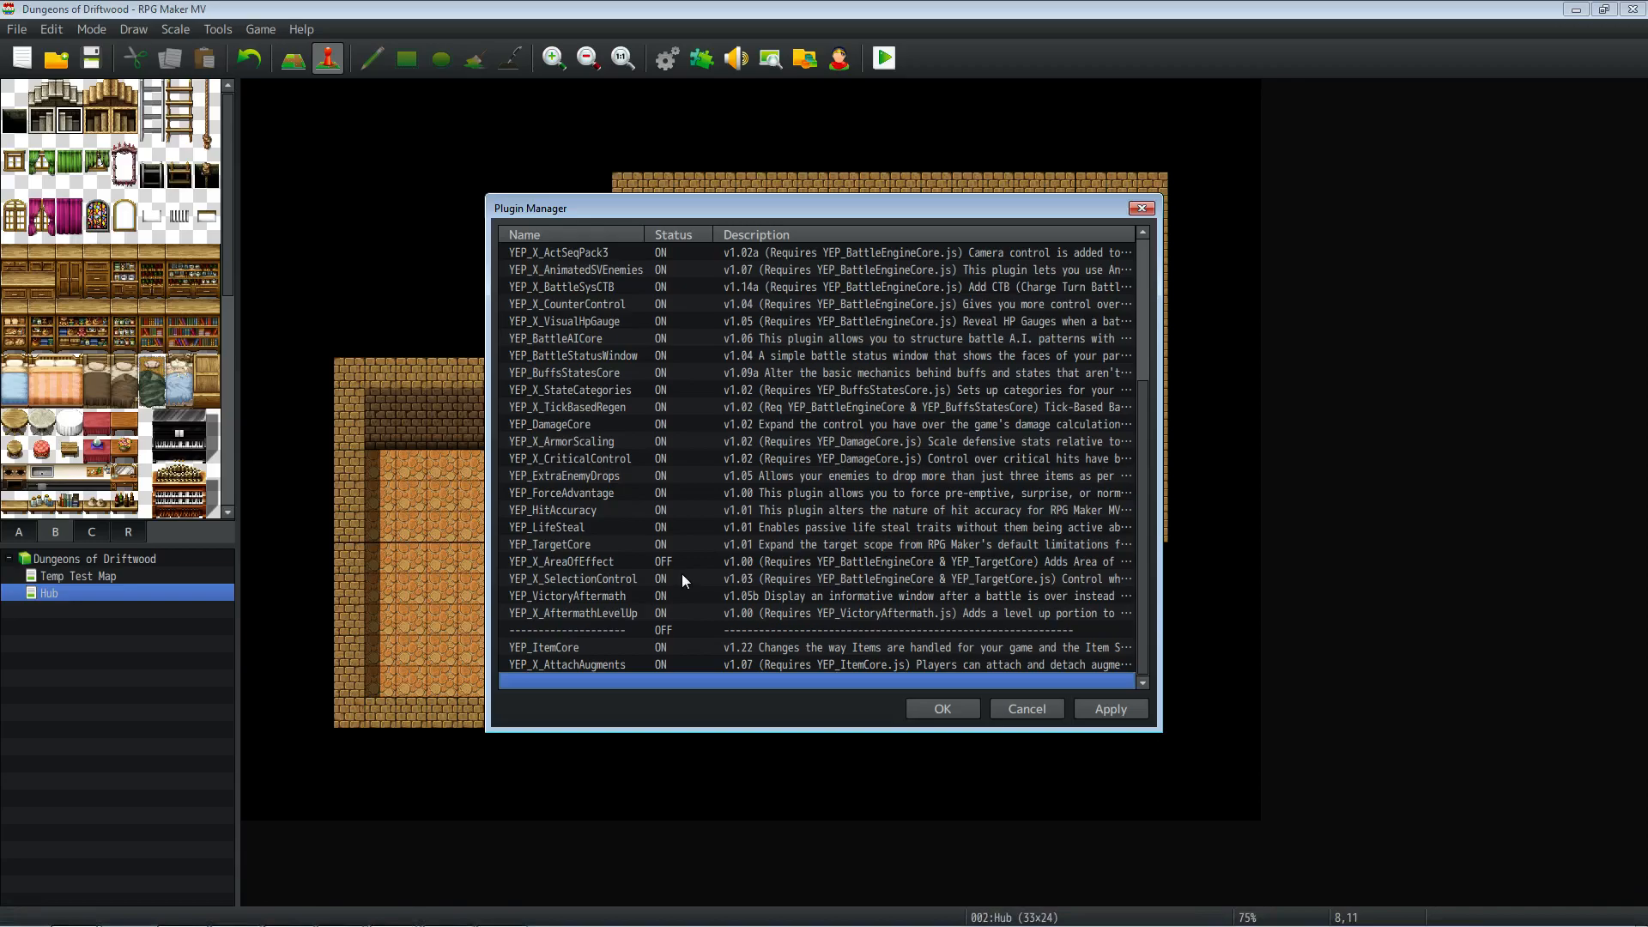
{"action": "double_click", "coordinate": [599, 682]}
{"action": "left_click", "coordinate": [775, 335]}
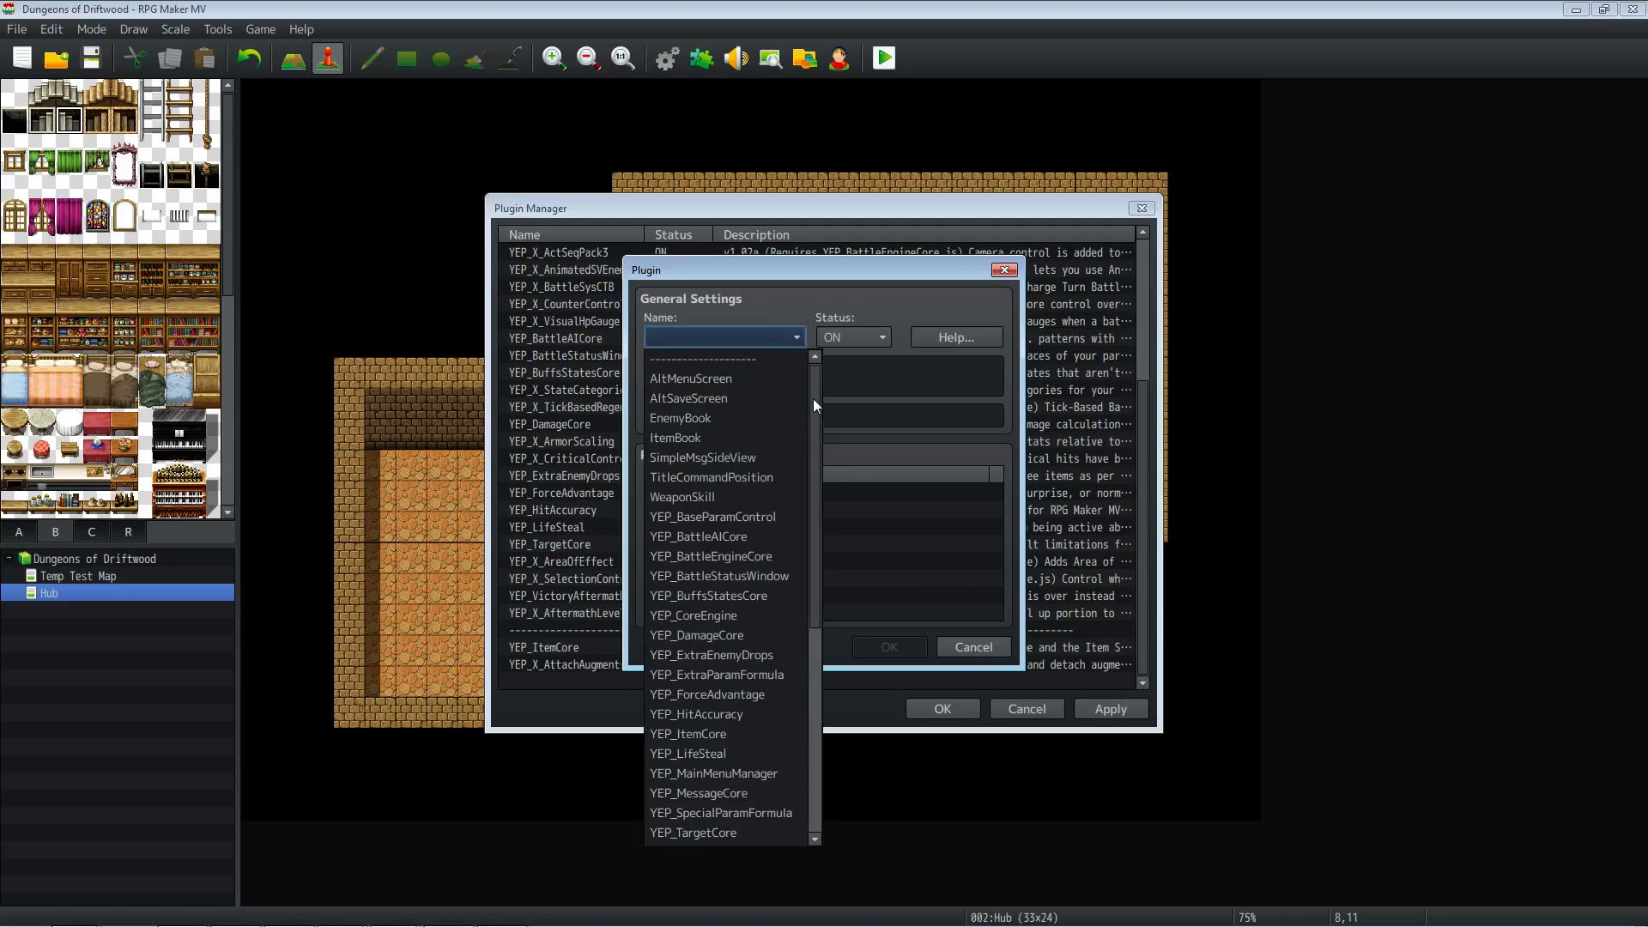
{"action": "left_click_drag", "start_coordinate": [814, 399], "coordinate": [814, 430]}
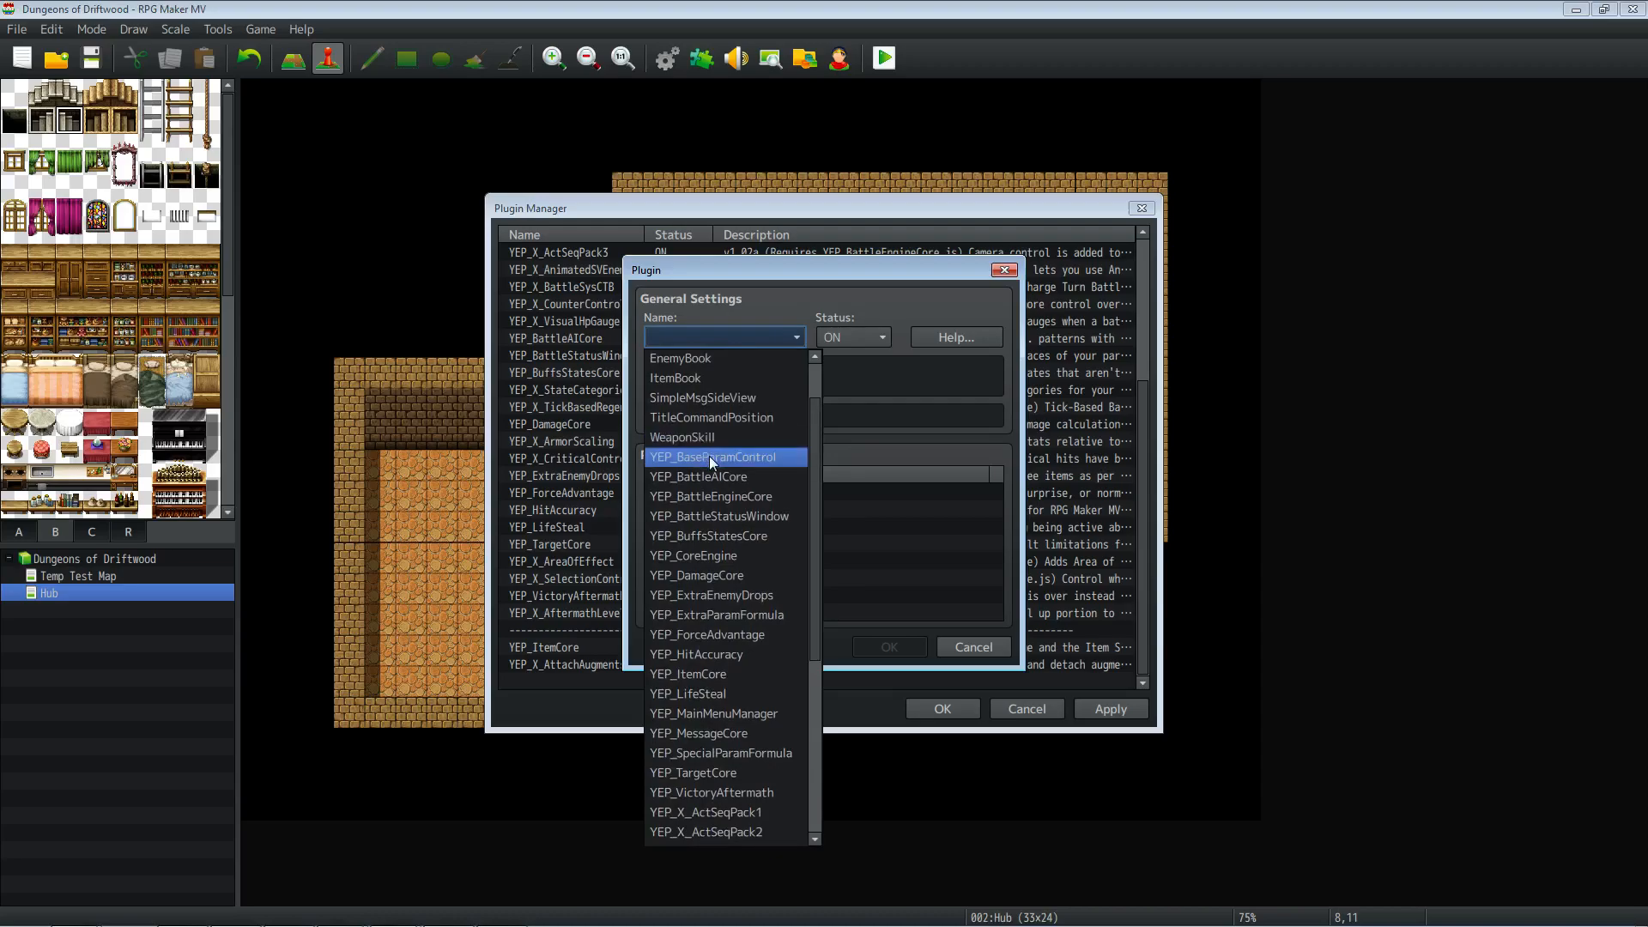
{"action": "scroll", "coordinate": [732, 525], "scroll_direction": "down", "scroll_amount": 1}
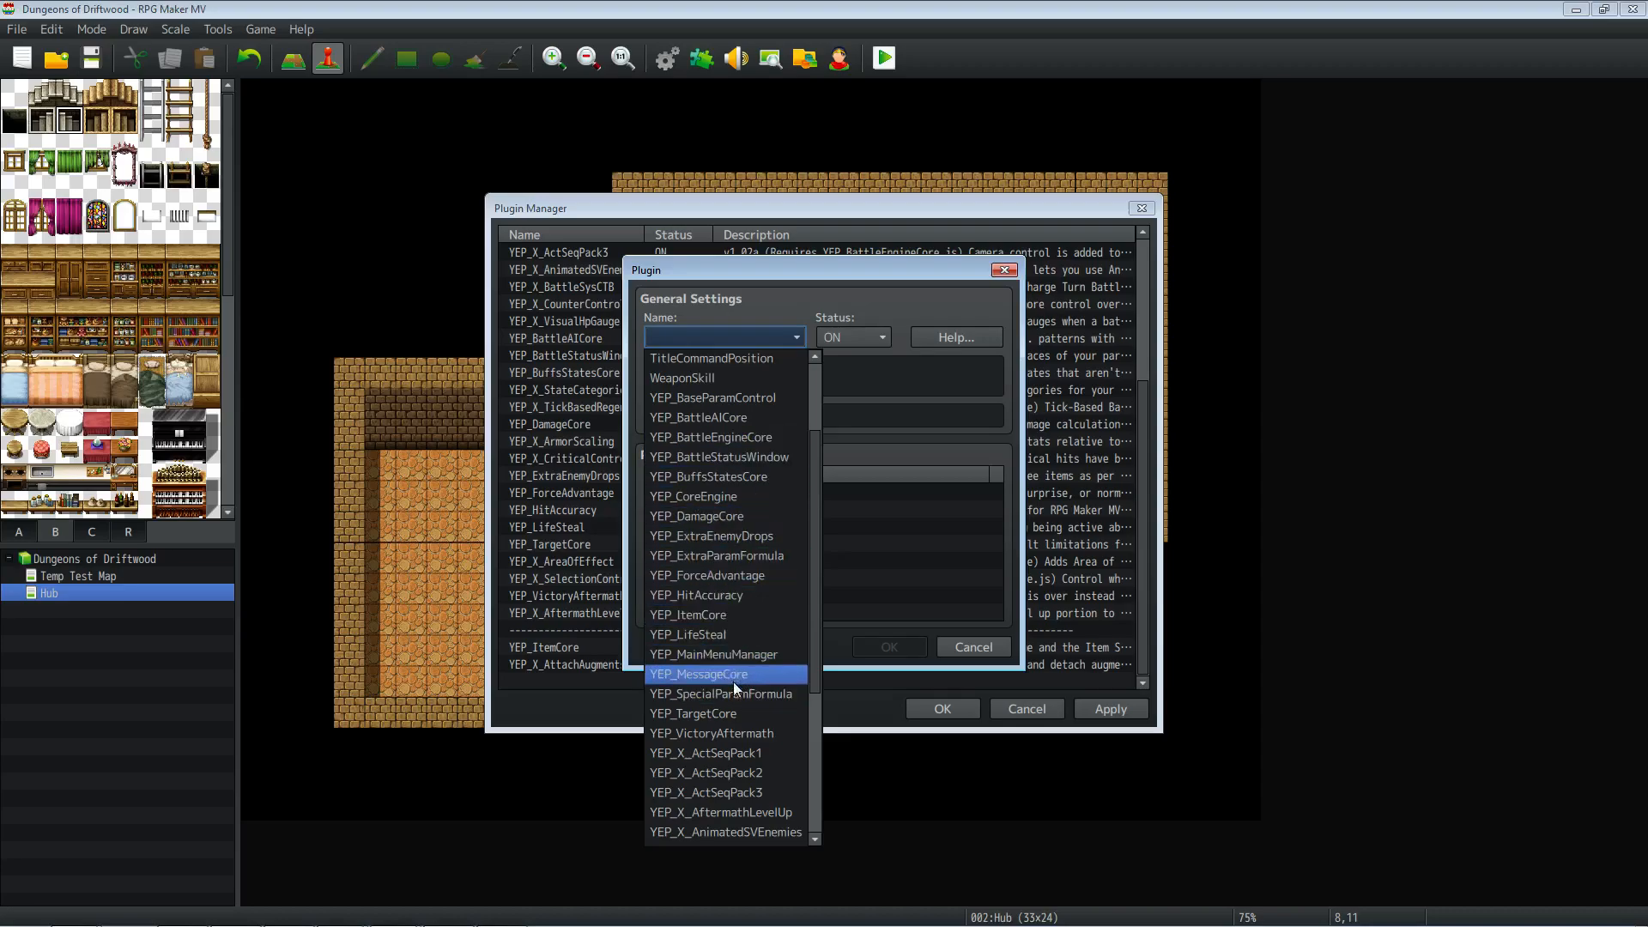
{"action": "scroll", "coordinate": [742, 713], "scroll_direction": "up", "scroll_amount": 1}
{"action": "scroll", "coordinate": [752, 537], "scroll_direction": "up", "scroll_amount": 1}
{"action": "scroll", "coordinate": [753, 538], "scroll_direction": "down", "scroll_amount": 1}
{"action": "scroll", "coordinate": [741, 582], "scroll_direction": "down", "scroll_amount": 3}
{"action": "scroll", "coordinate": [740, 549], "scroll_direction": "down", "scroll_amount": 3}
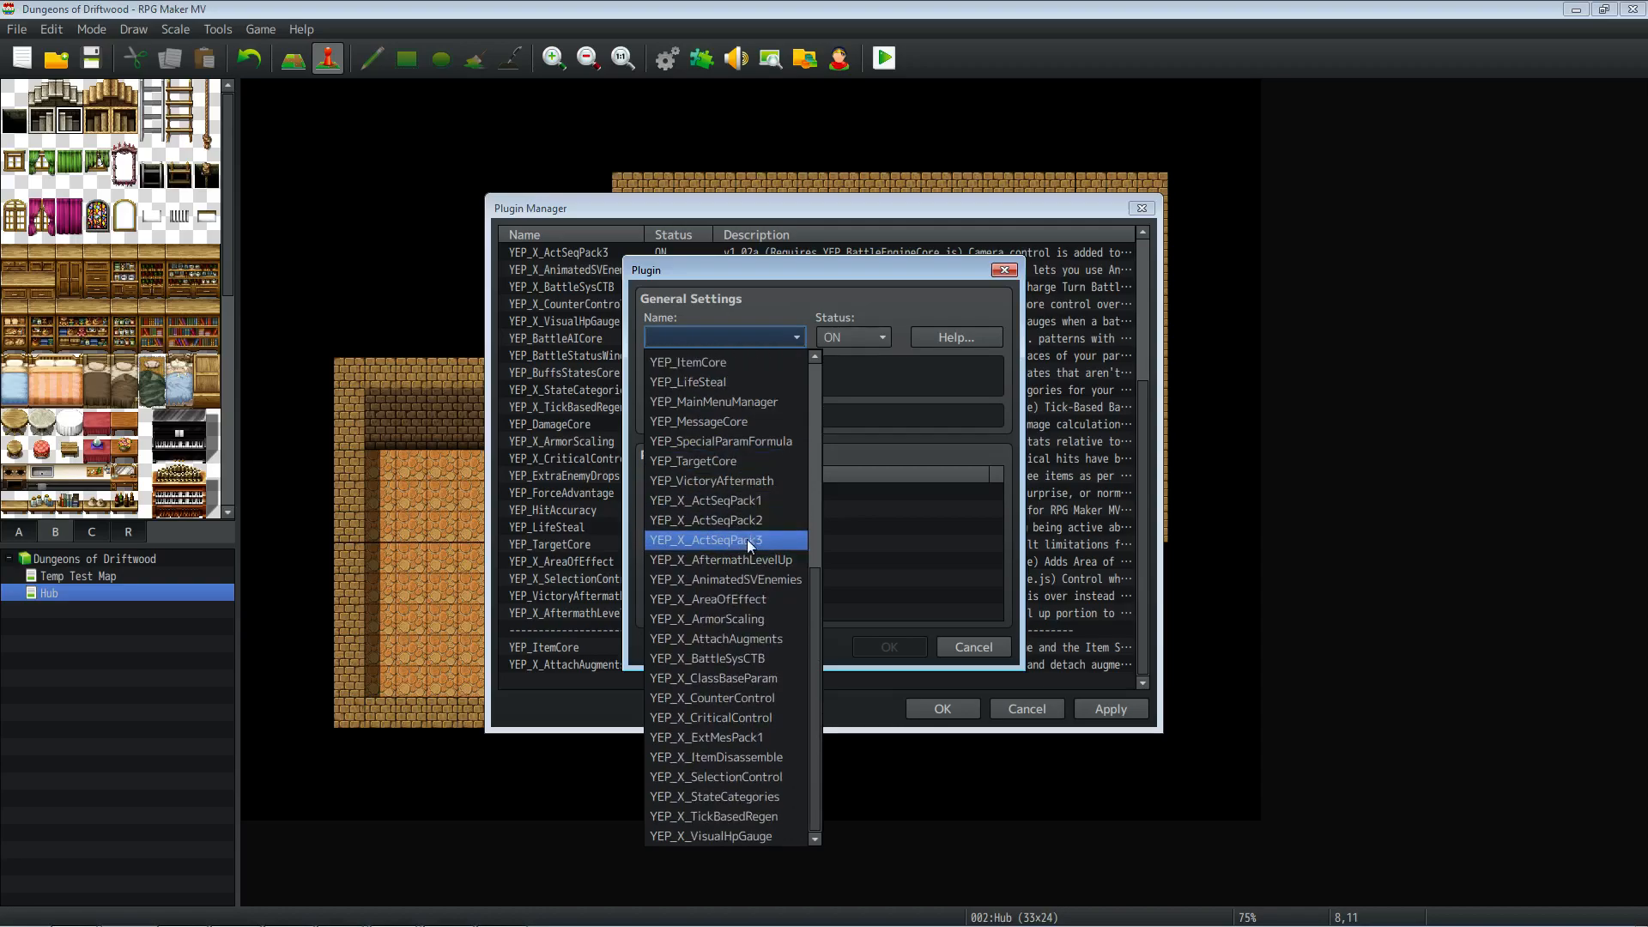
{"action": "left_click", "coordinate": [733, 756]}
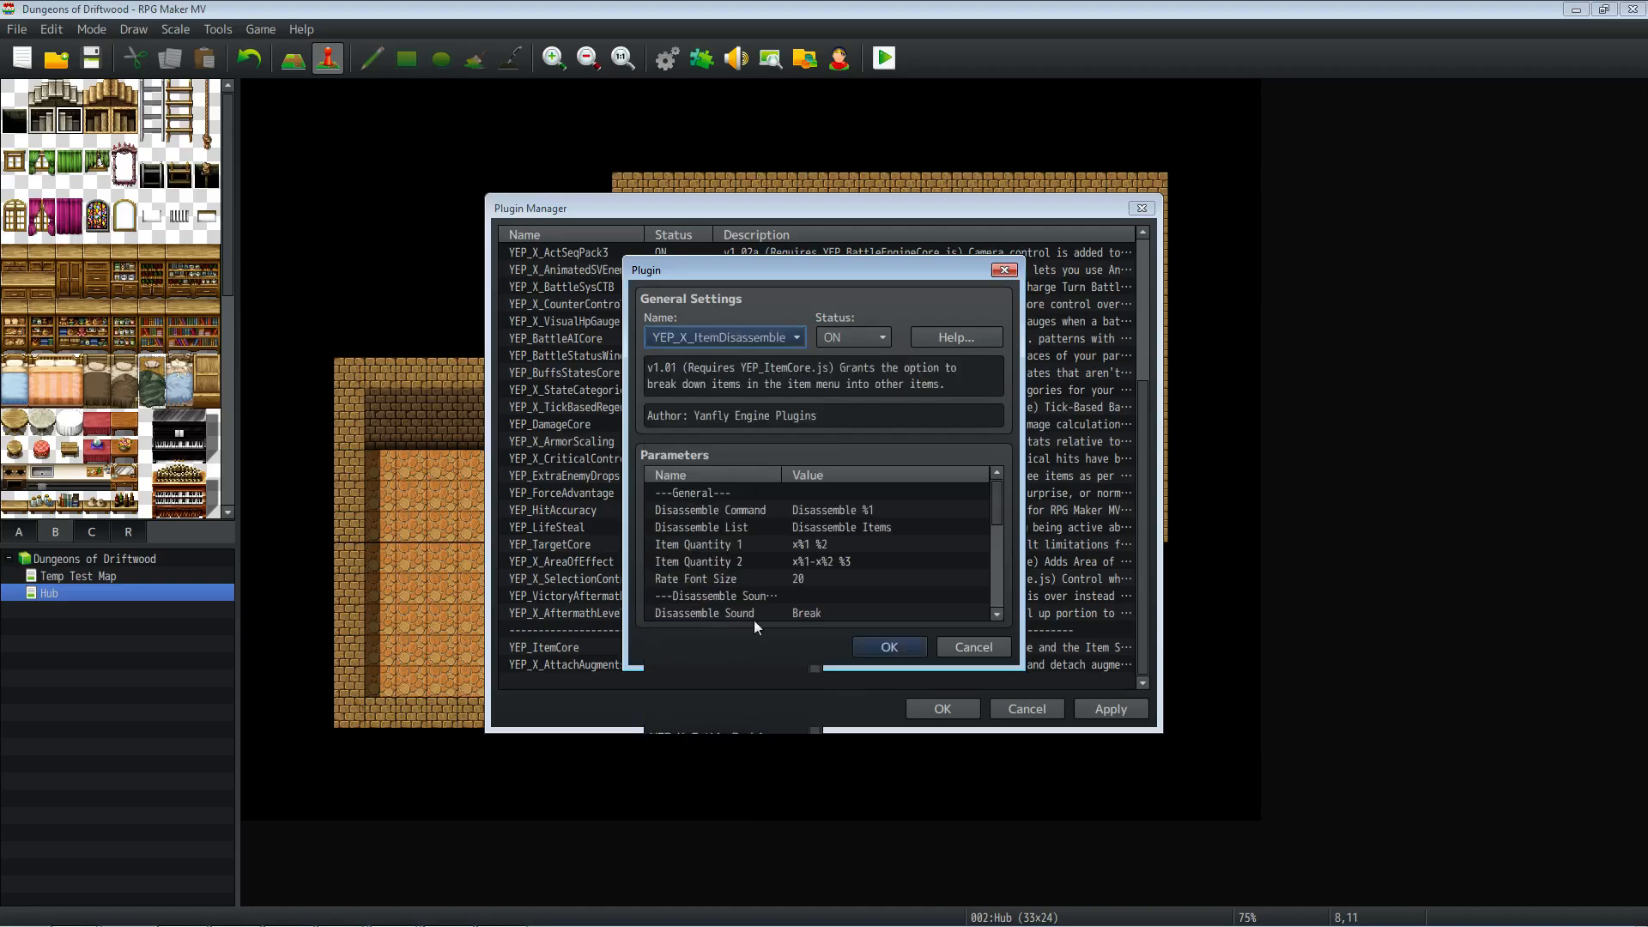
{"action": "left_click", "coordinate": [869, 647]}
{"action": "left_click", "coordinate": [1111, 709]}
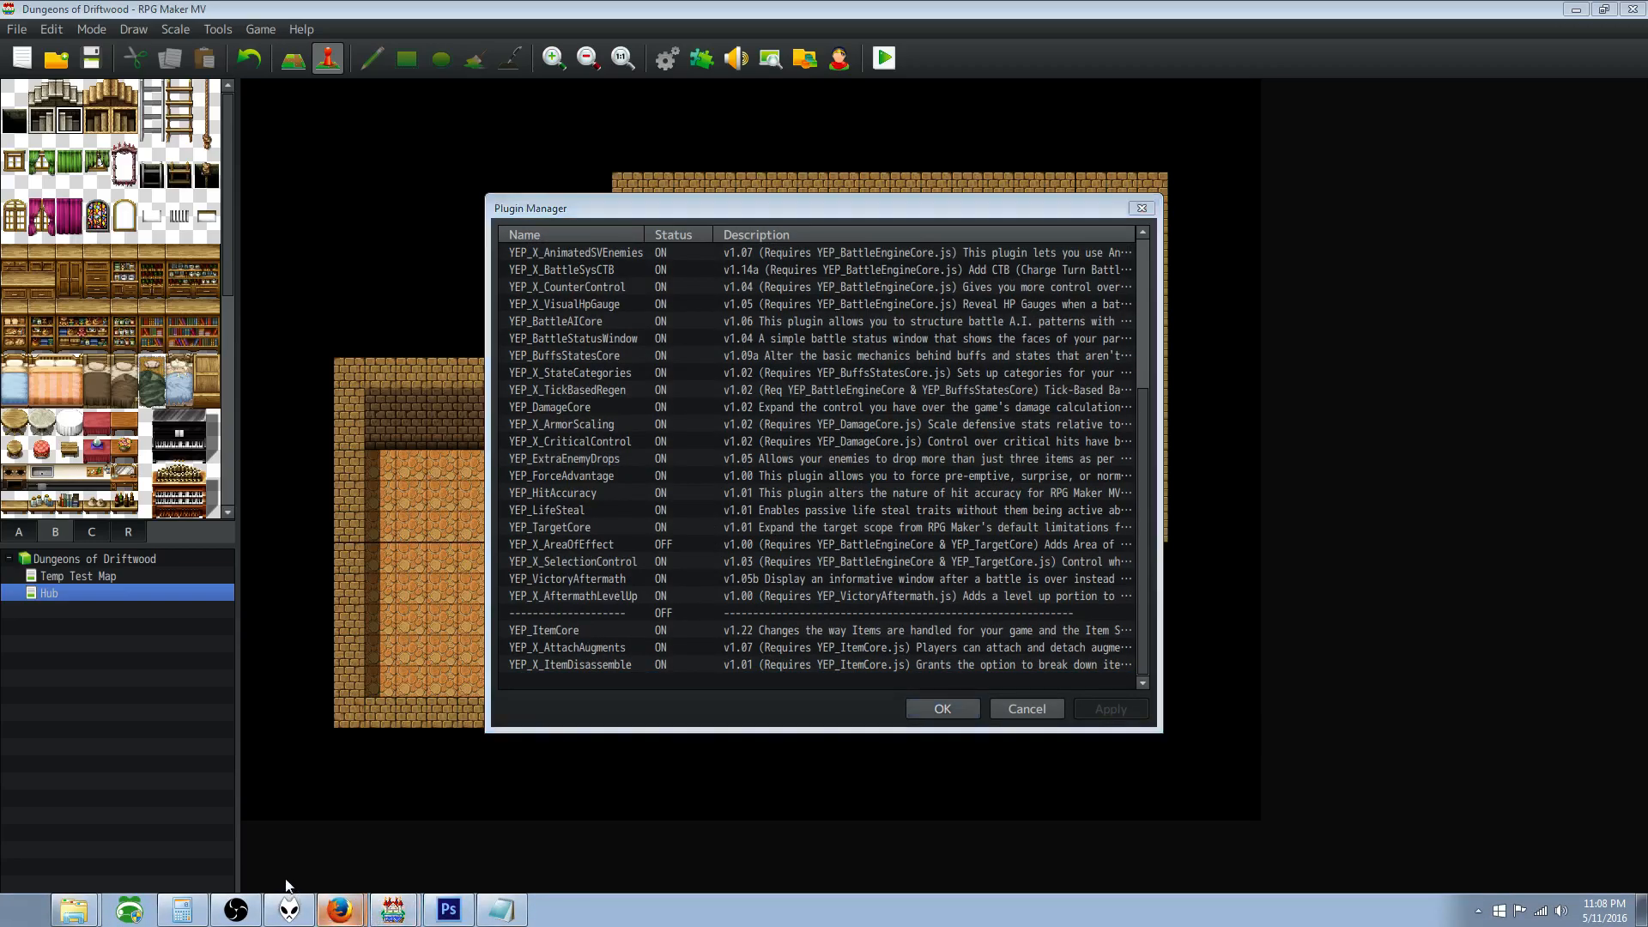
Step: Switch to Firefox, go back to the plugin list and open the Item Durability page
{"action": "left_click", "coordinate": [339, 910]}
{"action": "left_click", "coordinate": [17, 63]}
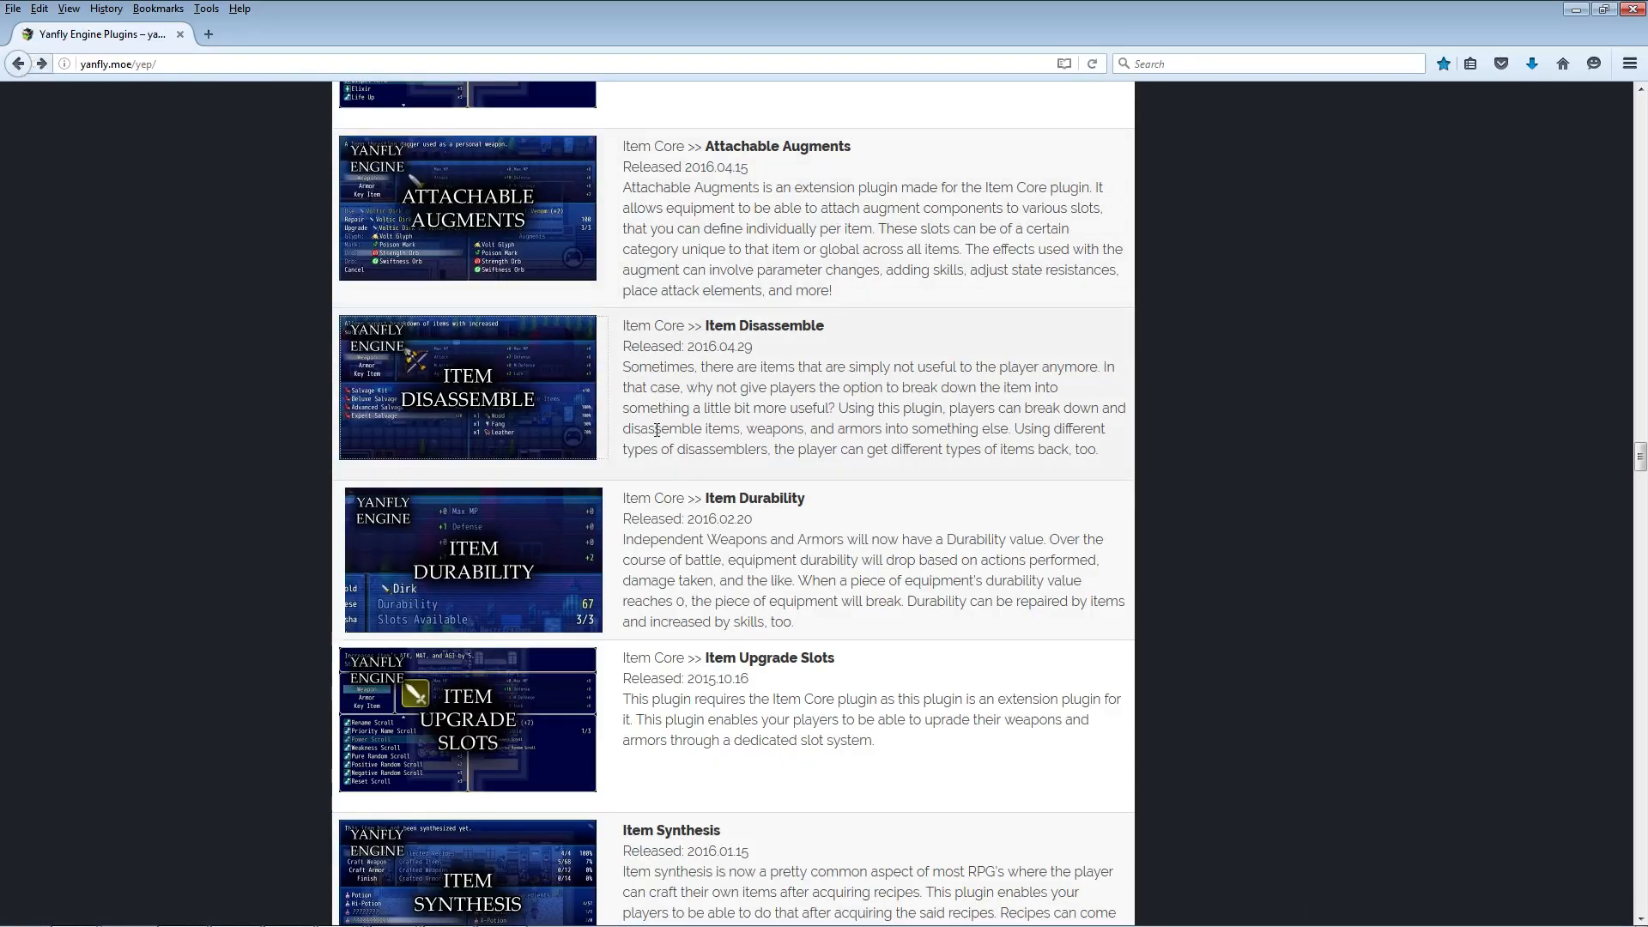
{"action": "scroll", "coordinate": [656, 429], "scroll_direction": "down", "scroll_amount": 2}
{"action": "left_click", "coordinate": [538, 461]}
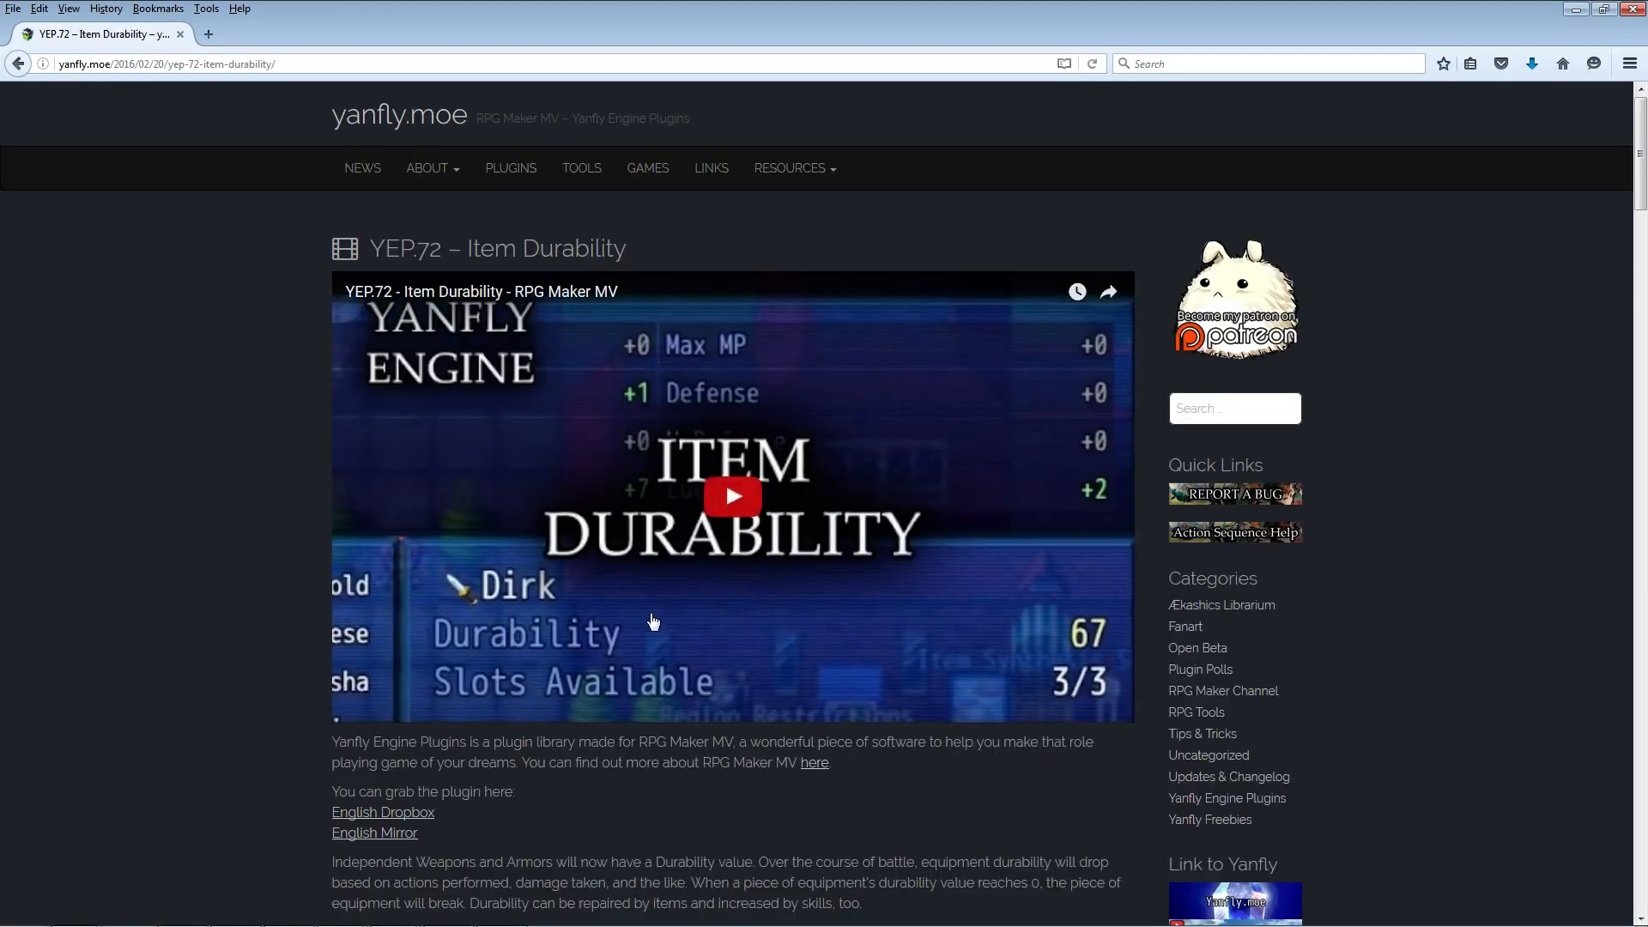
Step: Save YEP_X_ItemDurability.js from the English Mirror into the project's plugins folder and return to the plugin list
{"action": "scroll", "coordinate": [651, 557], "scroll_direction": "down", "scroll_amount": 8}
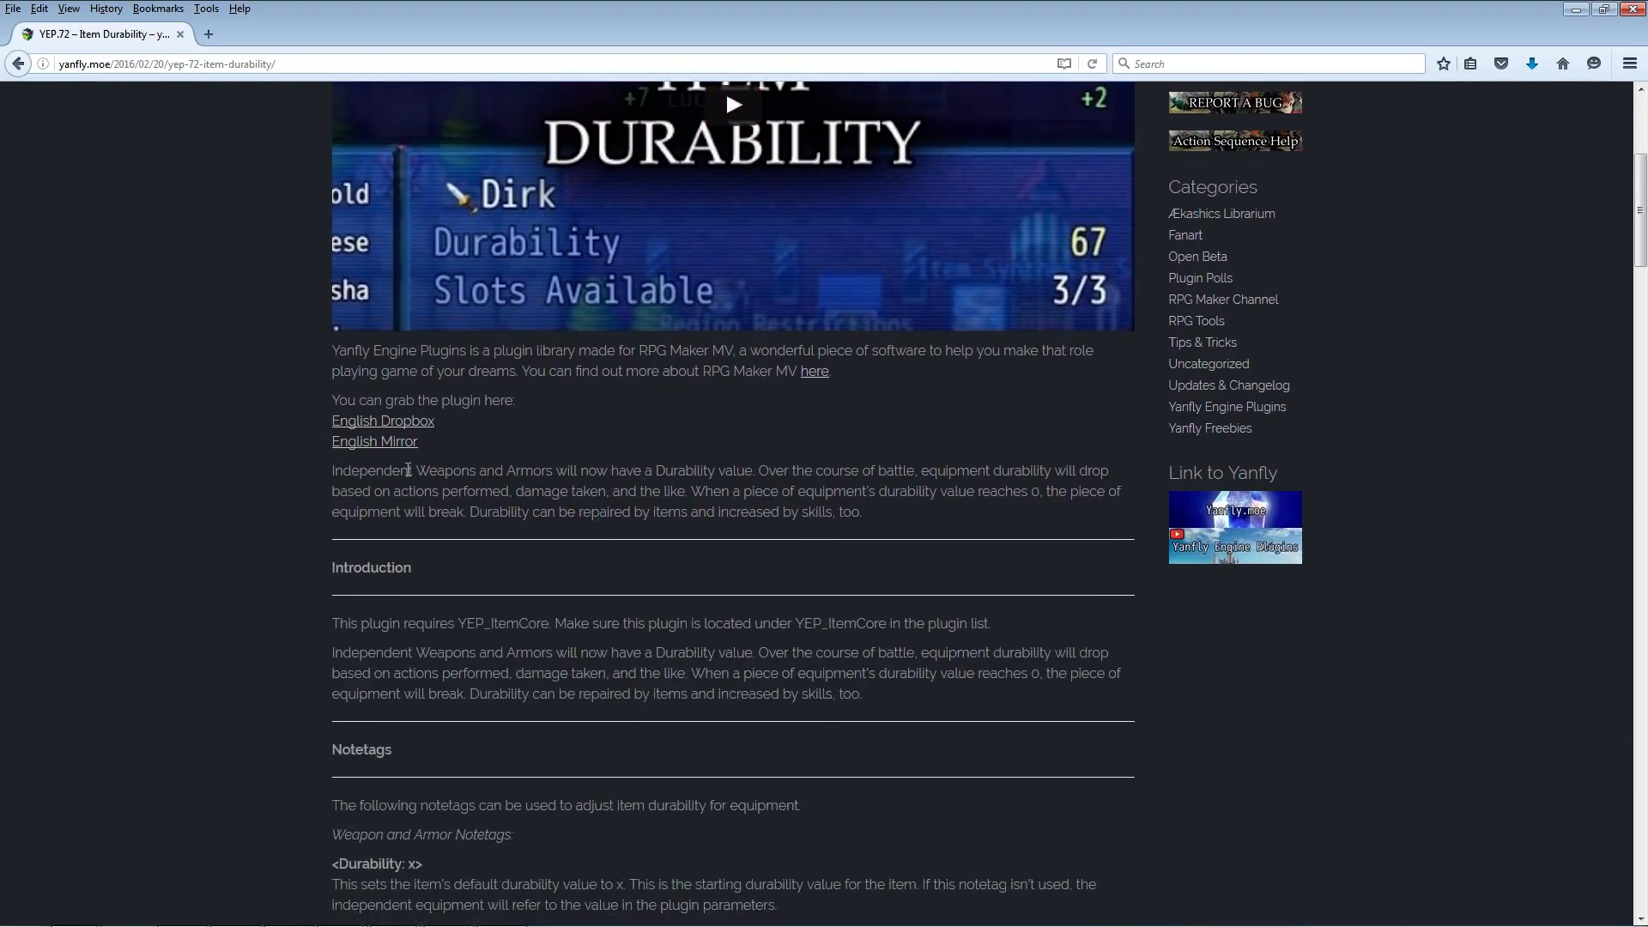
{"action": "left_click", "coordinate": [396, 443]}
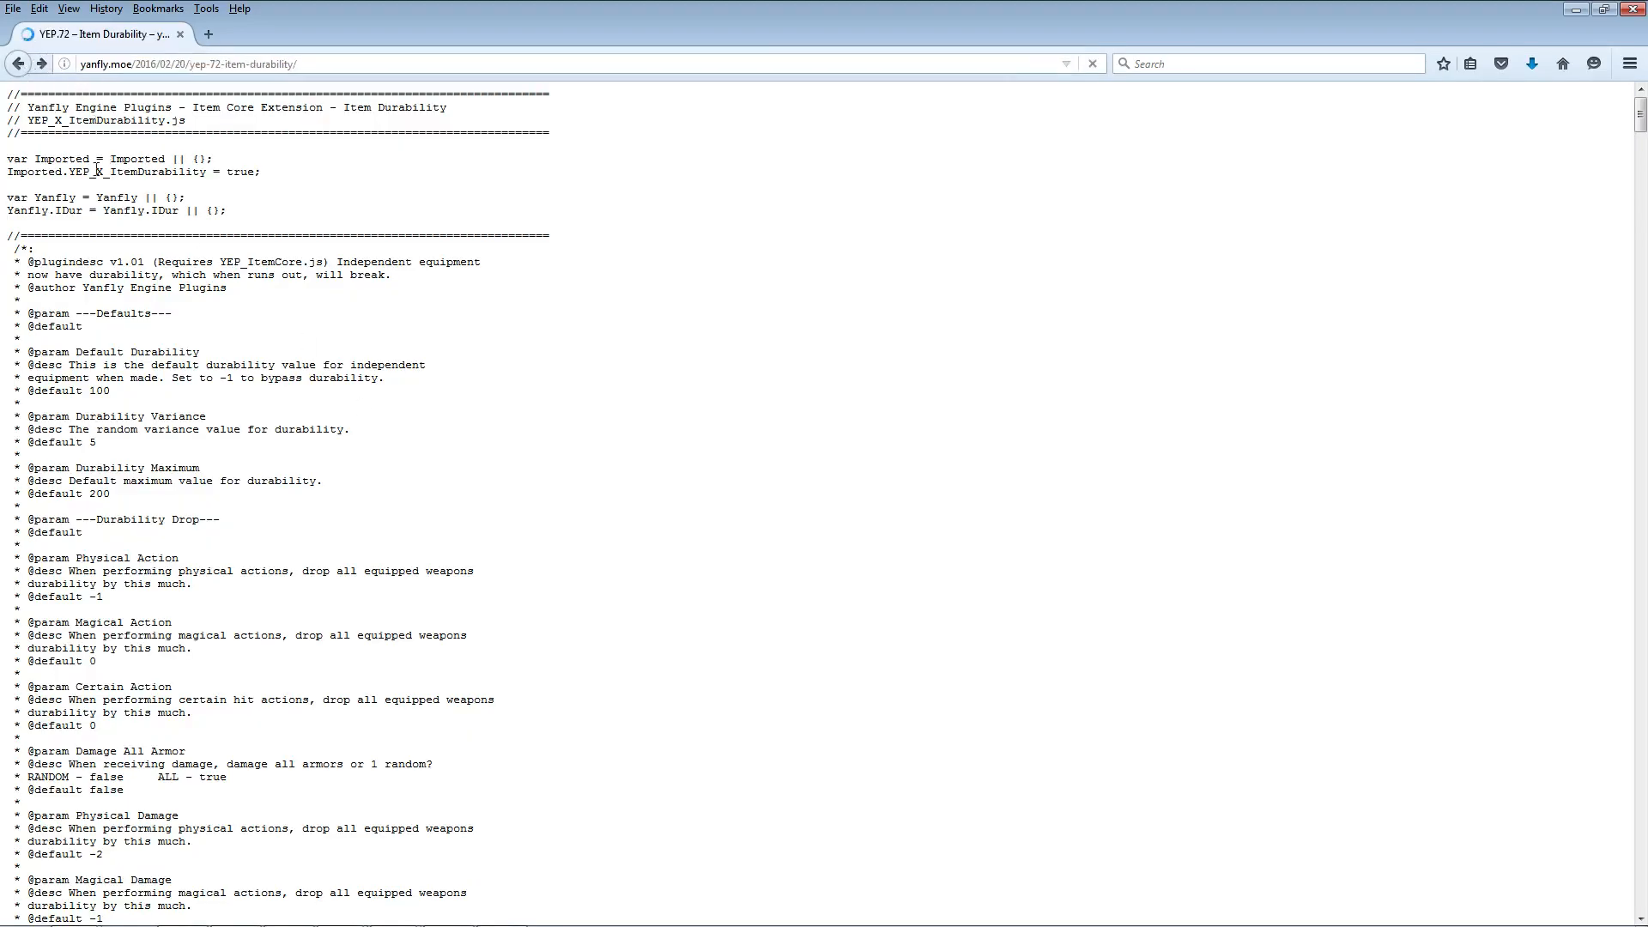
{"action": "key", "text": "alt+Left"}
{"action": "right_click", "coordinate": [389, 441]}
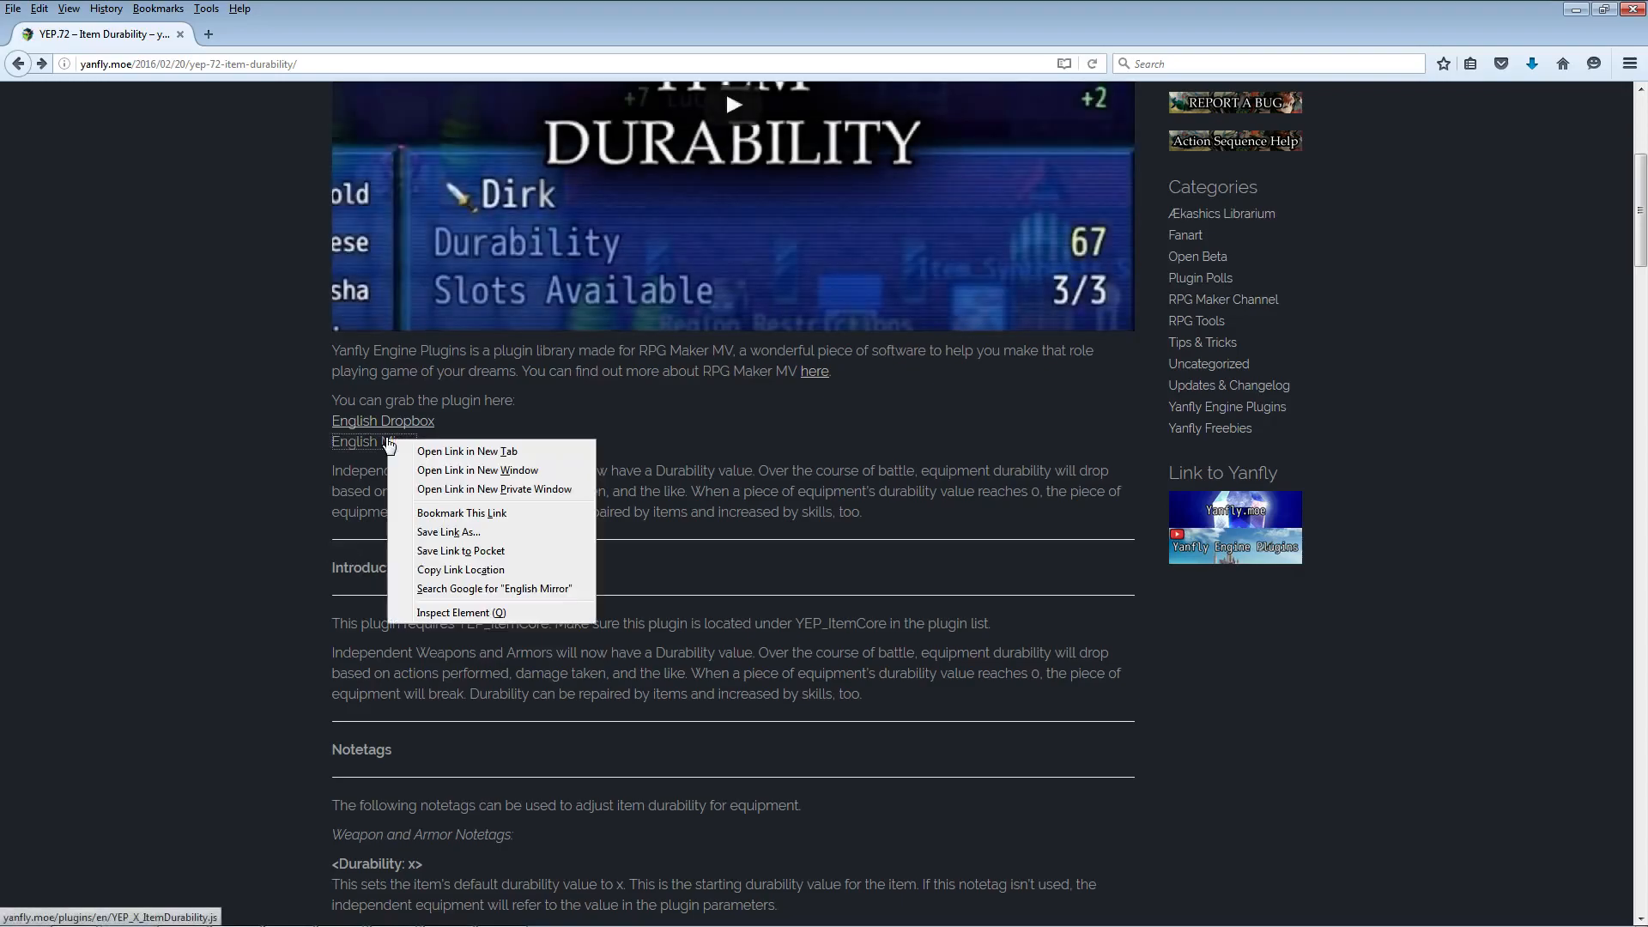
{"action": "left_click", "coordinate": [476, 534]}
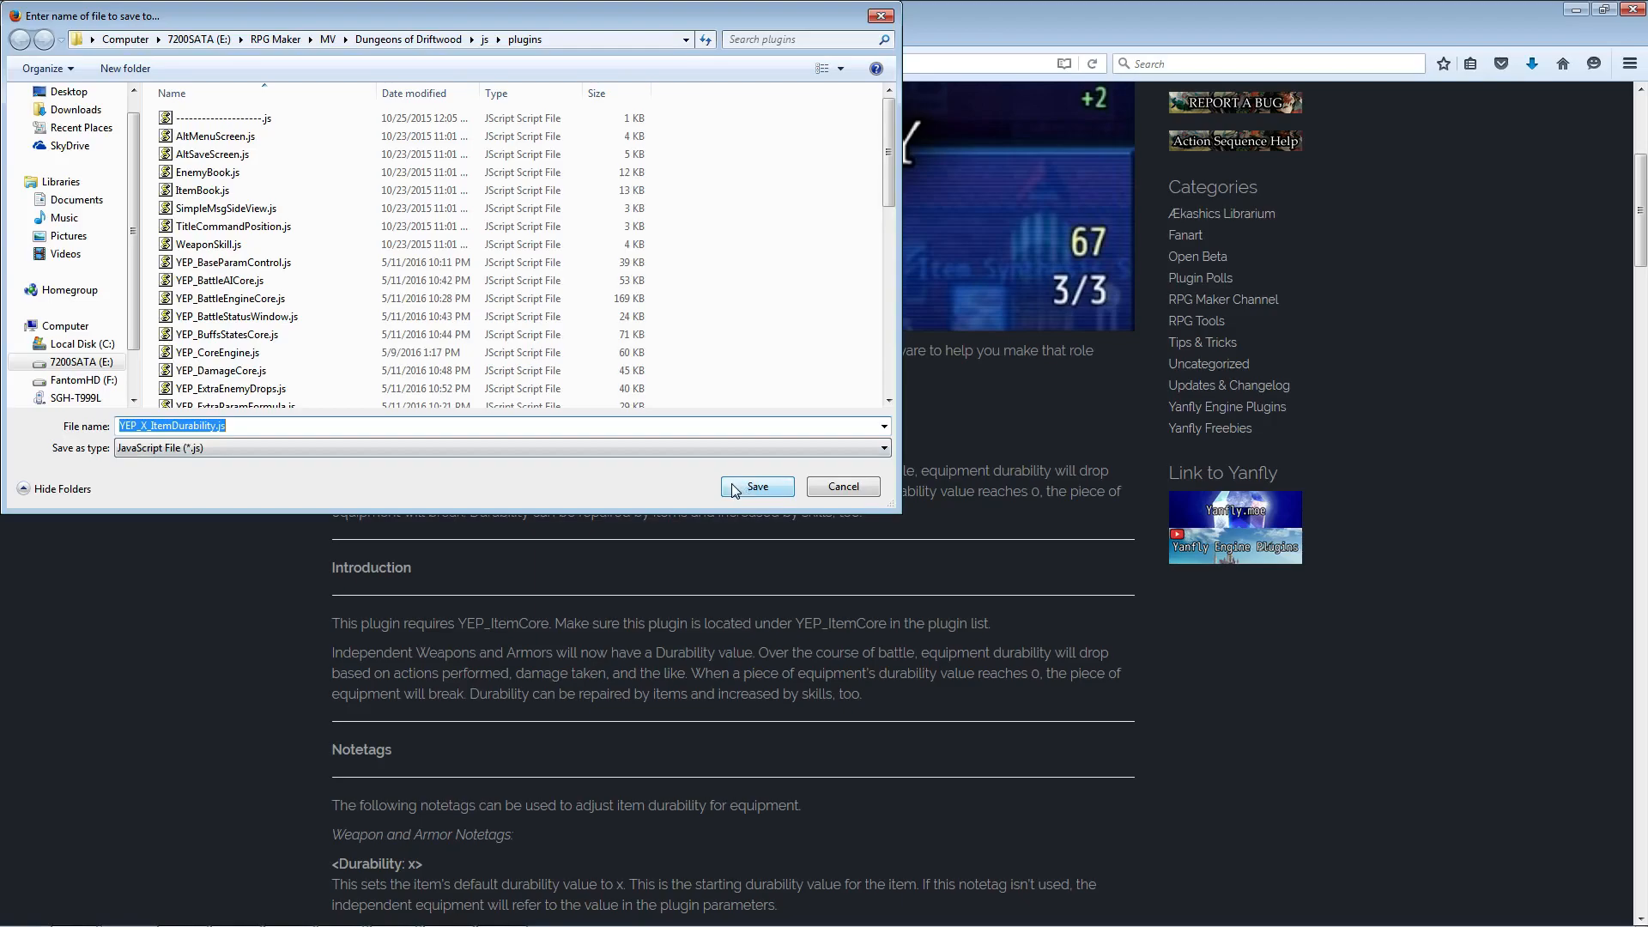
{"action": "left_click", "coordinate": [734, 491]}
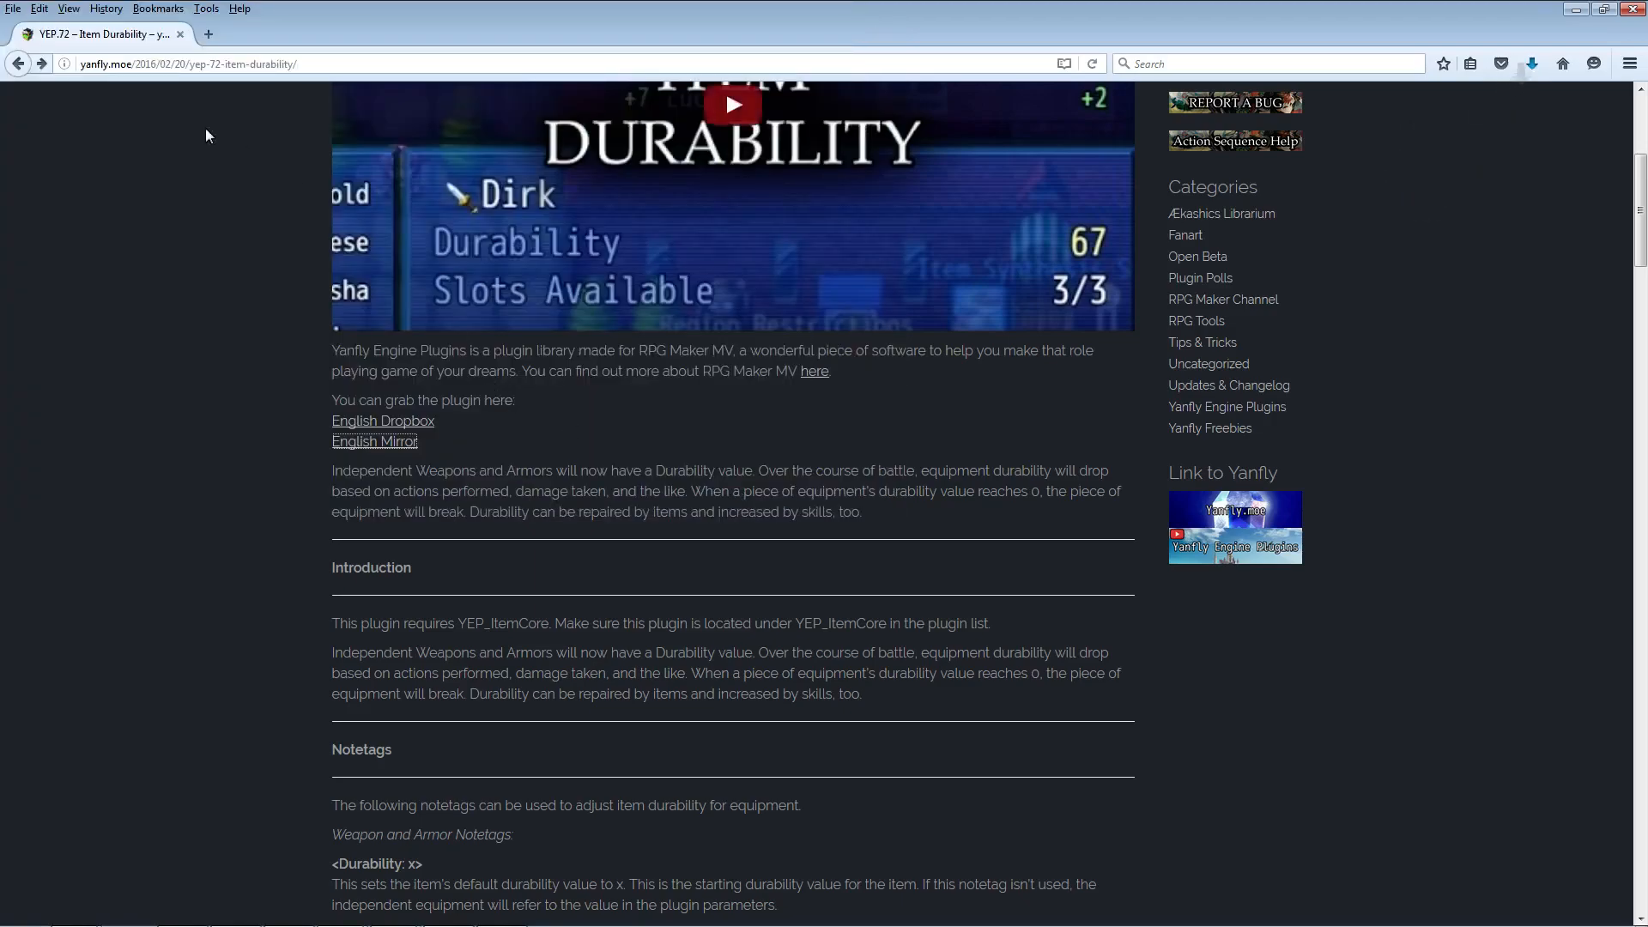
{"action": "left_click", "coordinate": [17, 63]}
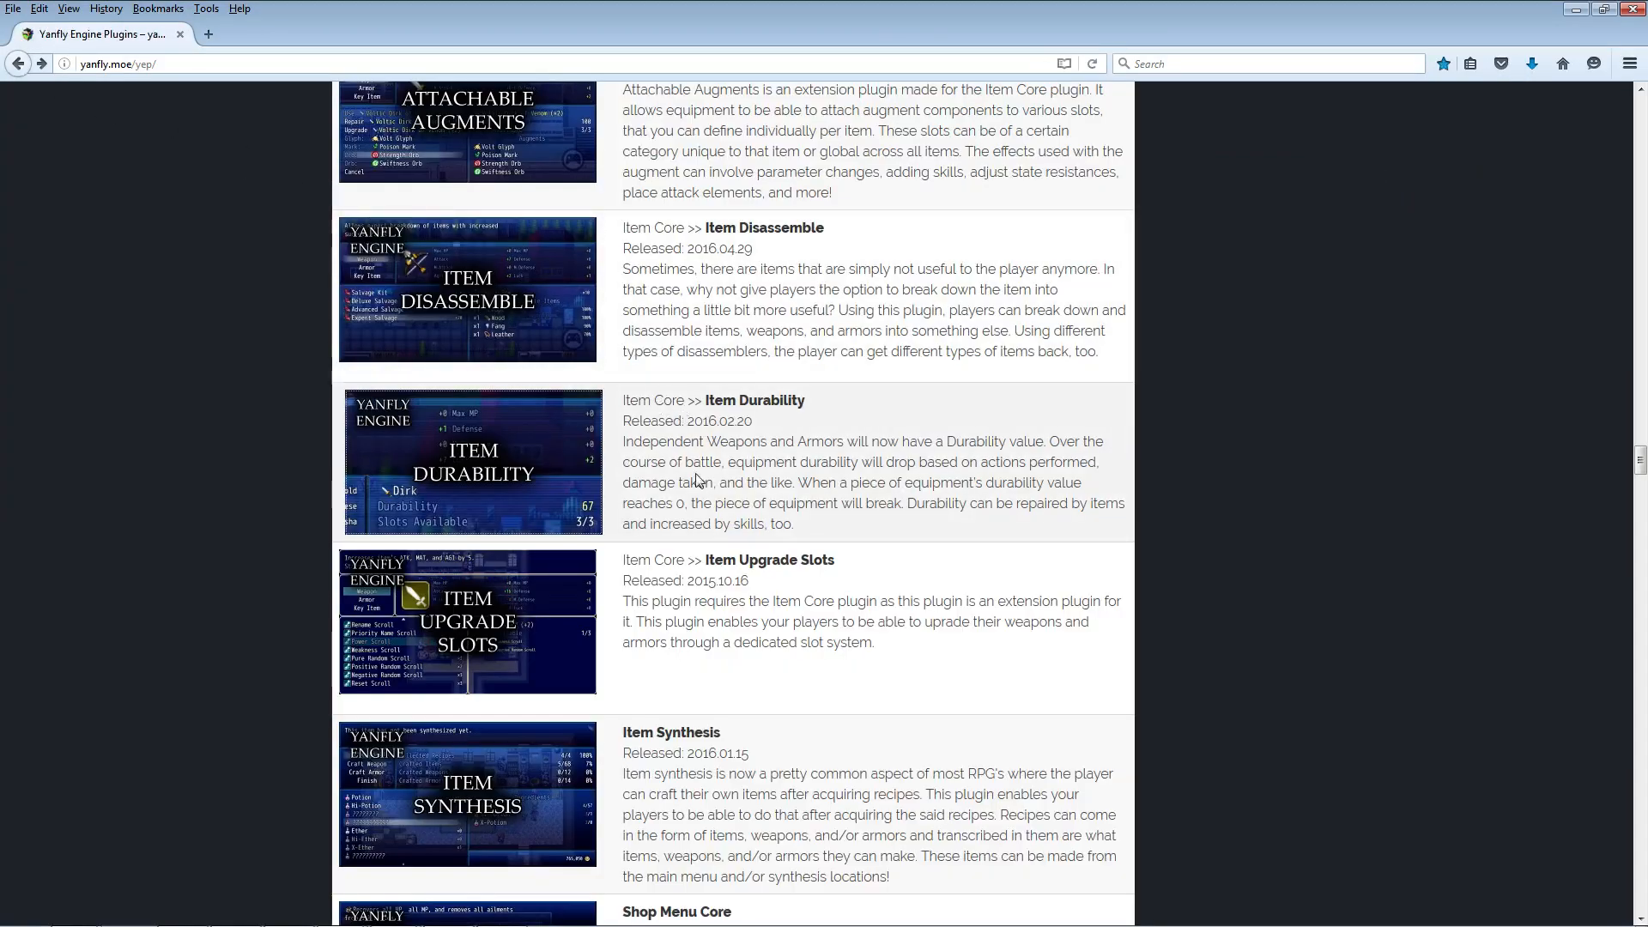
Step: Switch to RPG Maker MV and choose YEP_X_ItemDurability for a new plugin entry below YEP_X_ItemDisassemble
{"action": "mouse_move", "coordinate": [405, 913]}
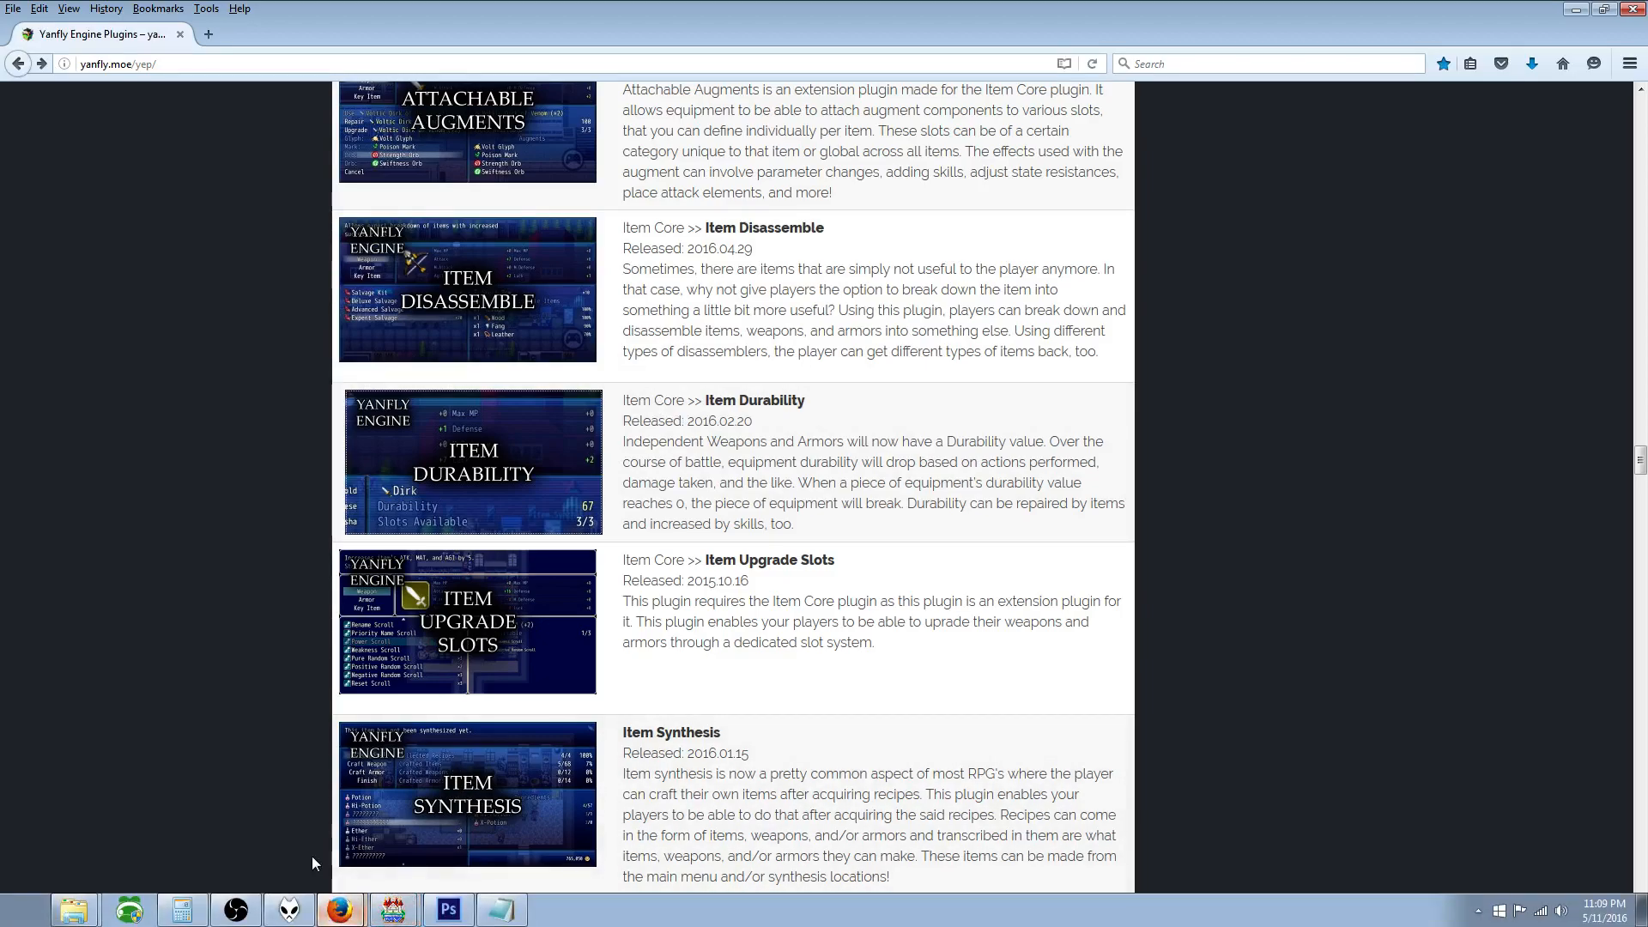
{"action": "key", "text": "alt+Tab"}
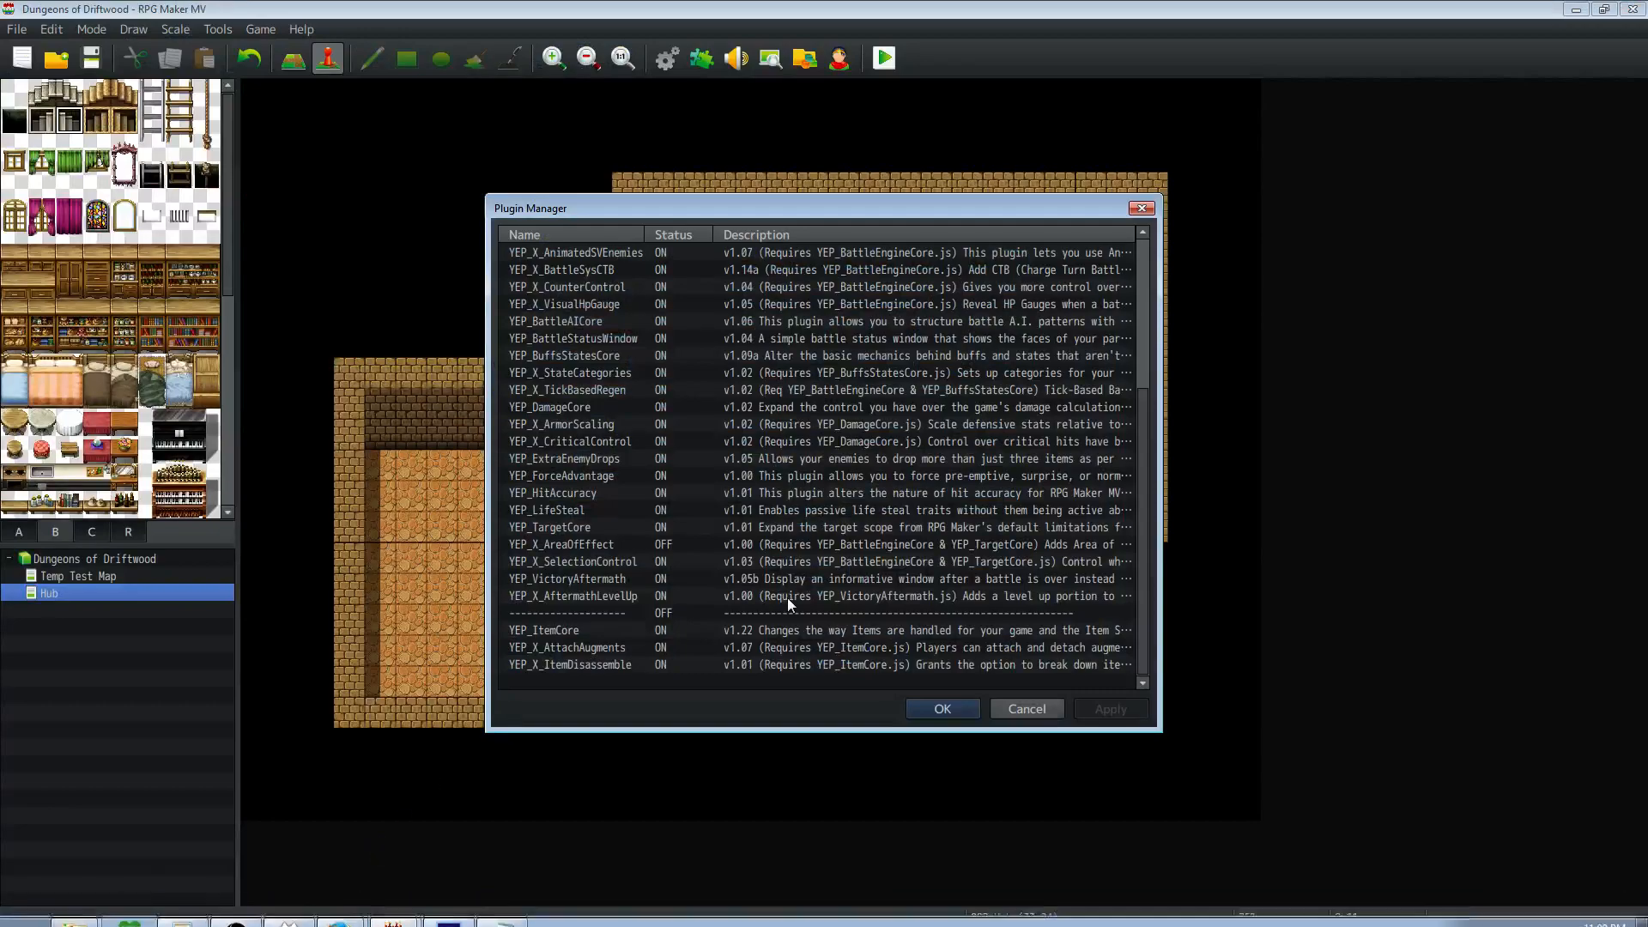
{"action": "left_click", "coordinate": [601, 681]}
{"action": "double_click", "coordinate": [601, 679]}
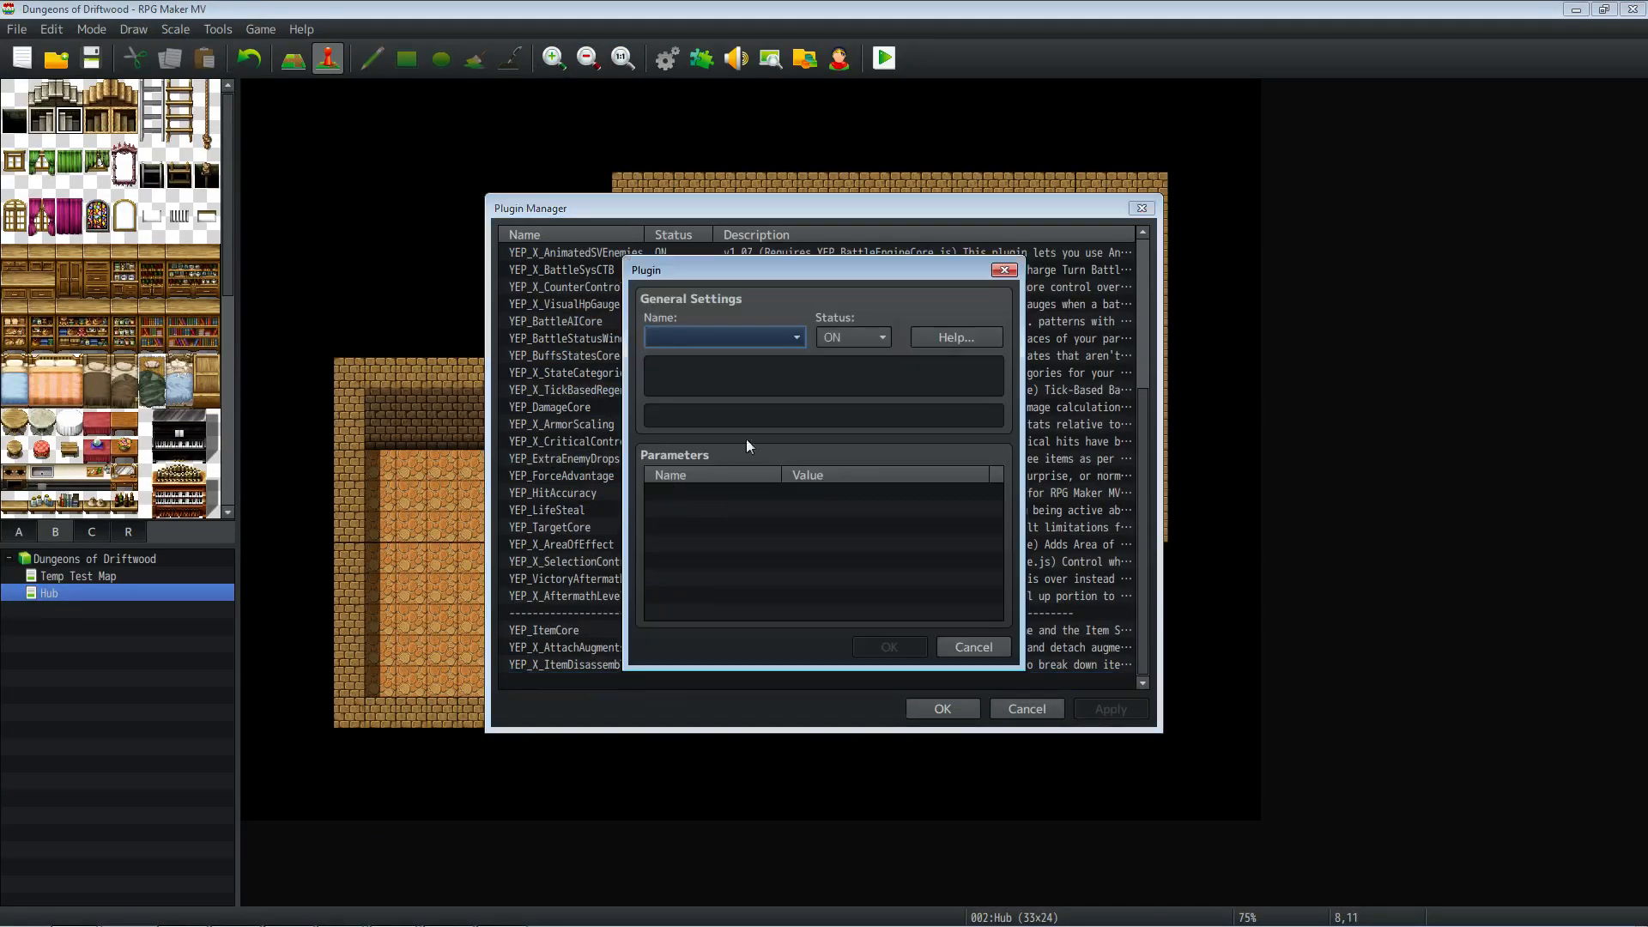
{"action": "left_click", "coordinate": [759, 339]}
{"action": "left_click_drag", "start_coordinate": [815, 440], "coordinate": [816, 545]}
{"action": "scroll", "coordinate": [678, 638], "scroll_direction": "down", "scroll_amount": 3}
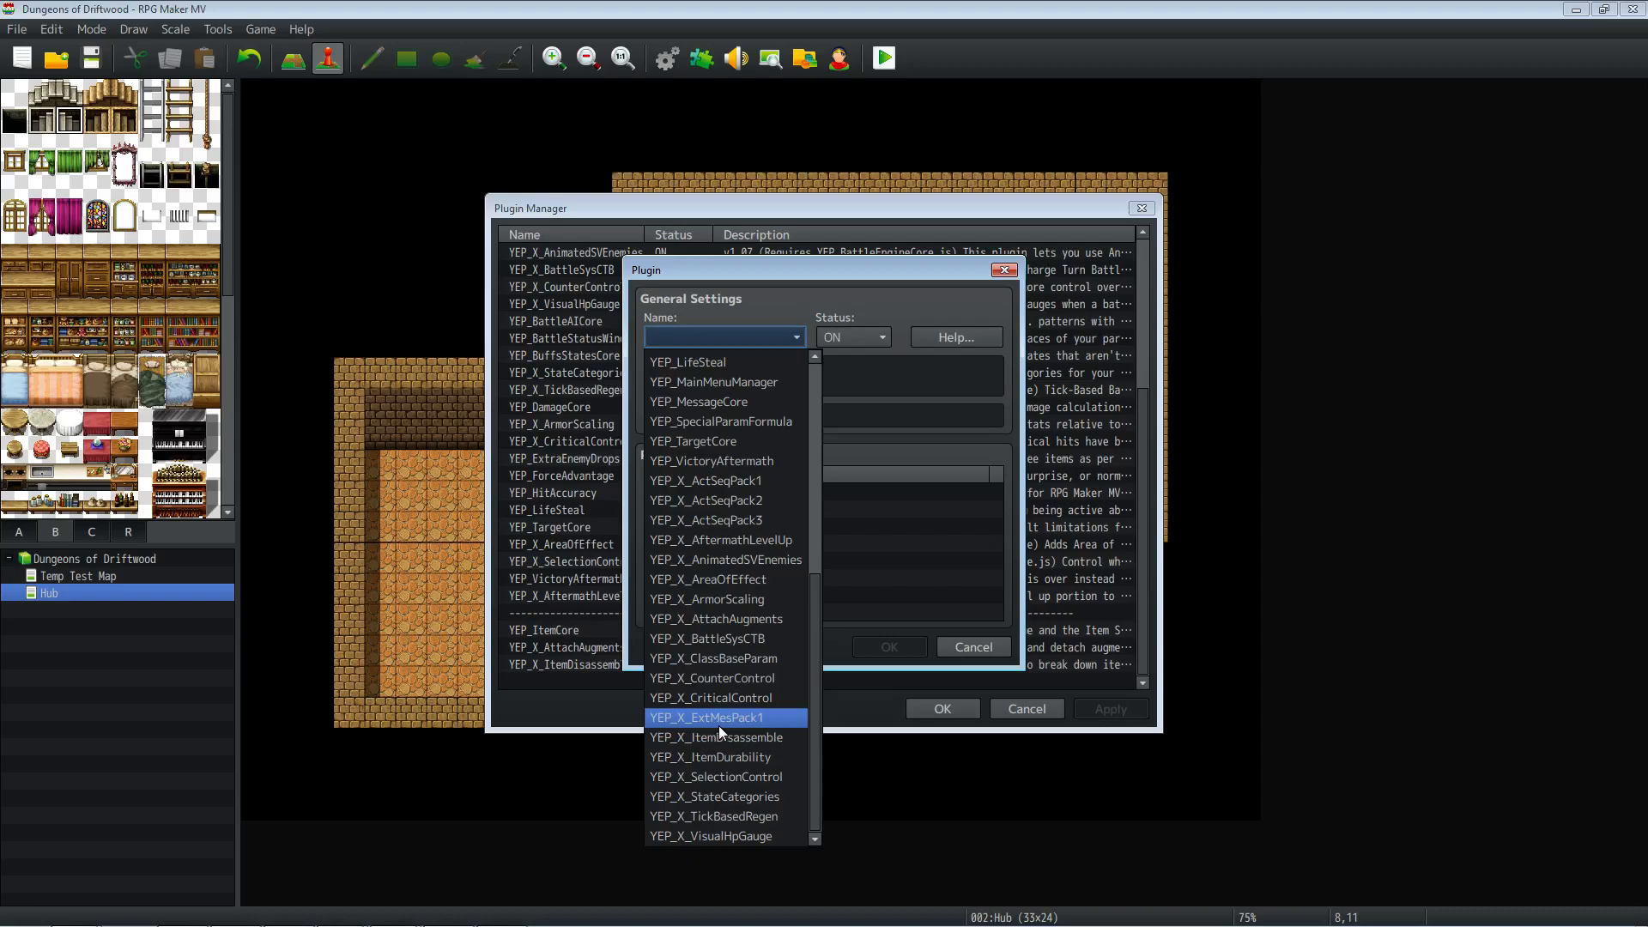
{"action": "scroll", "coordinate": [718, 725], "scroll_direction": "up", "scroll_amount": 2}
{"action": "scroll", "coordinate": [707, 575], "scroll_direction": "up", "scroll_amount": 1}
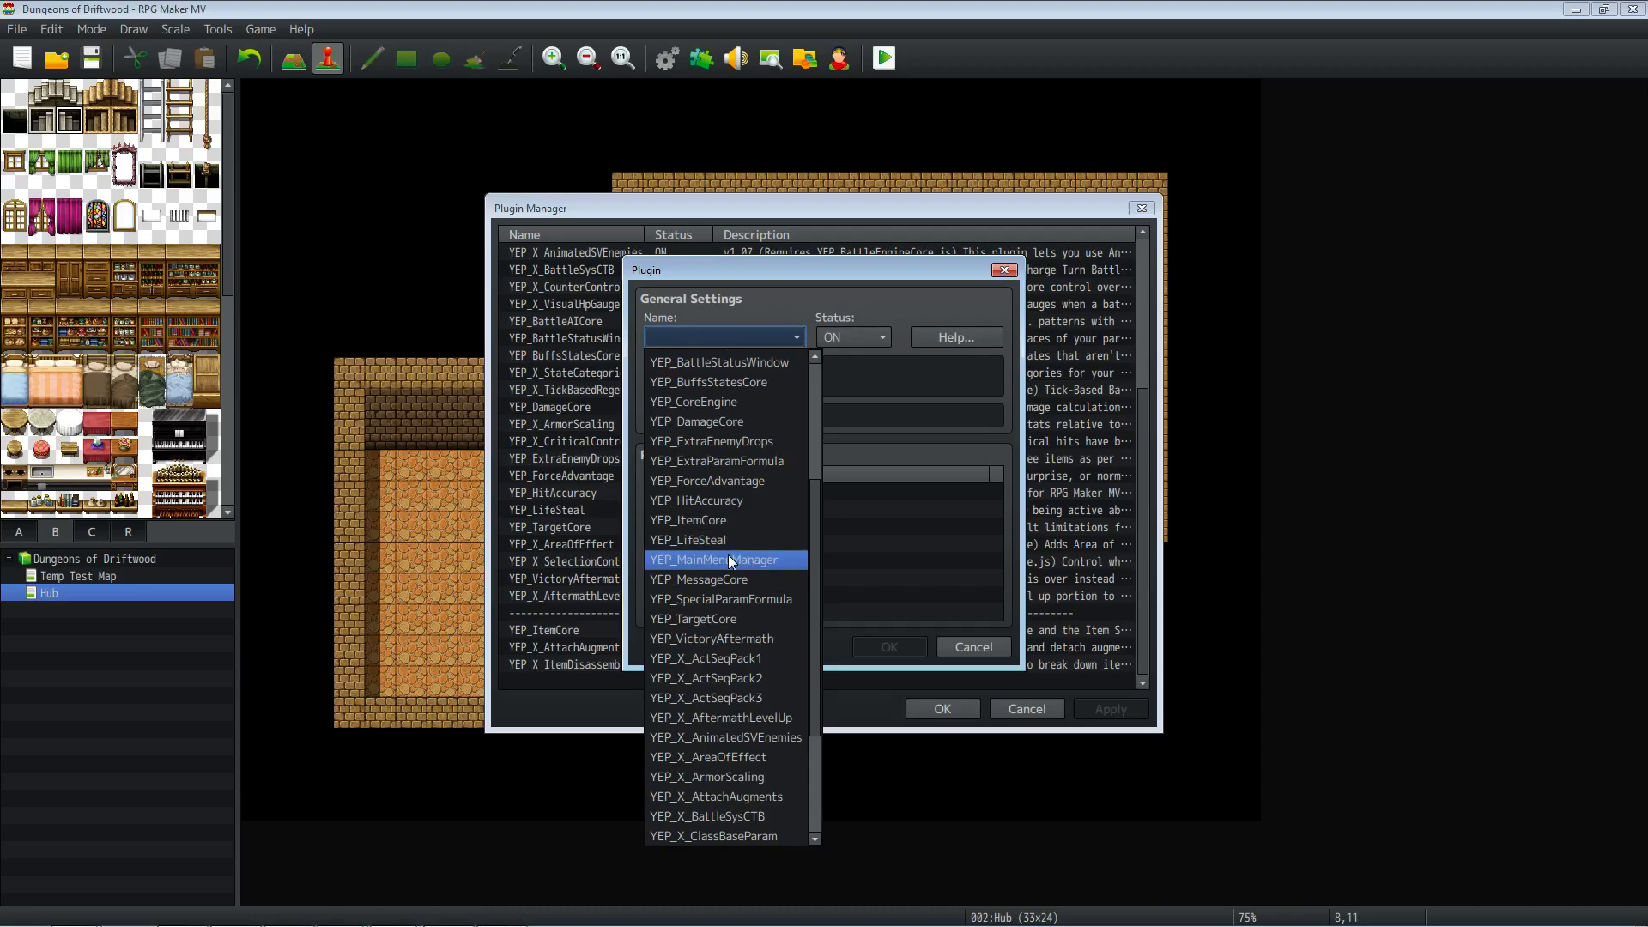
{"action": "scroll", "coordinate": [728, 555], "scroll_direction": "down", "scroll_amount": 2}
{"action": "scroll", "coordinate": [777, 718], "scroll_direction": "down", "scroll_amount": 1}
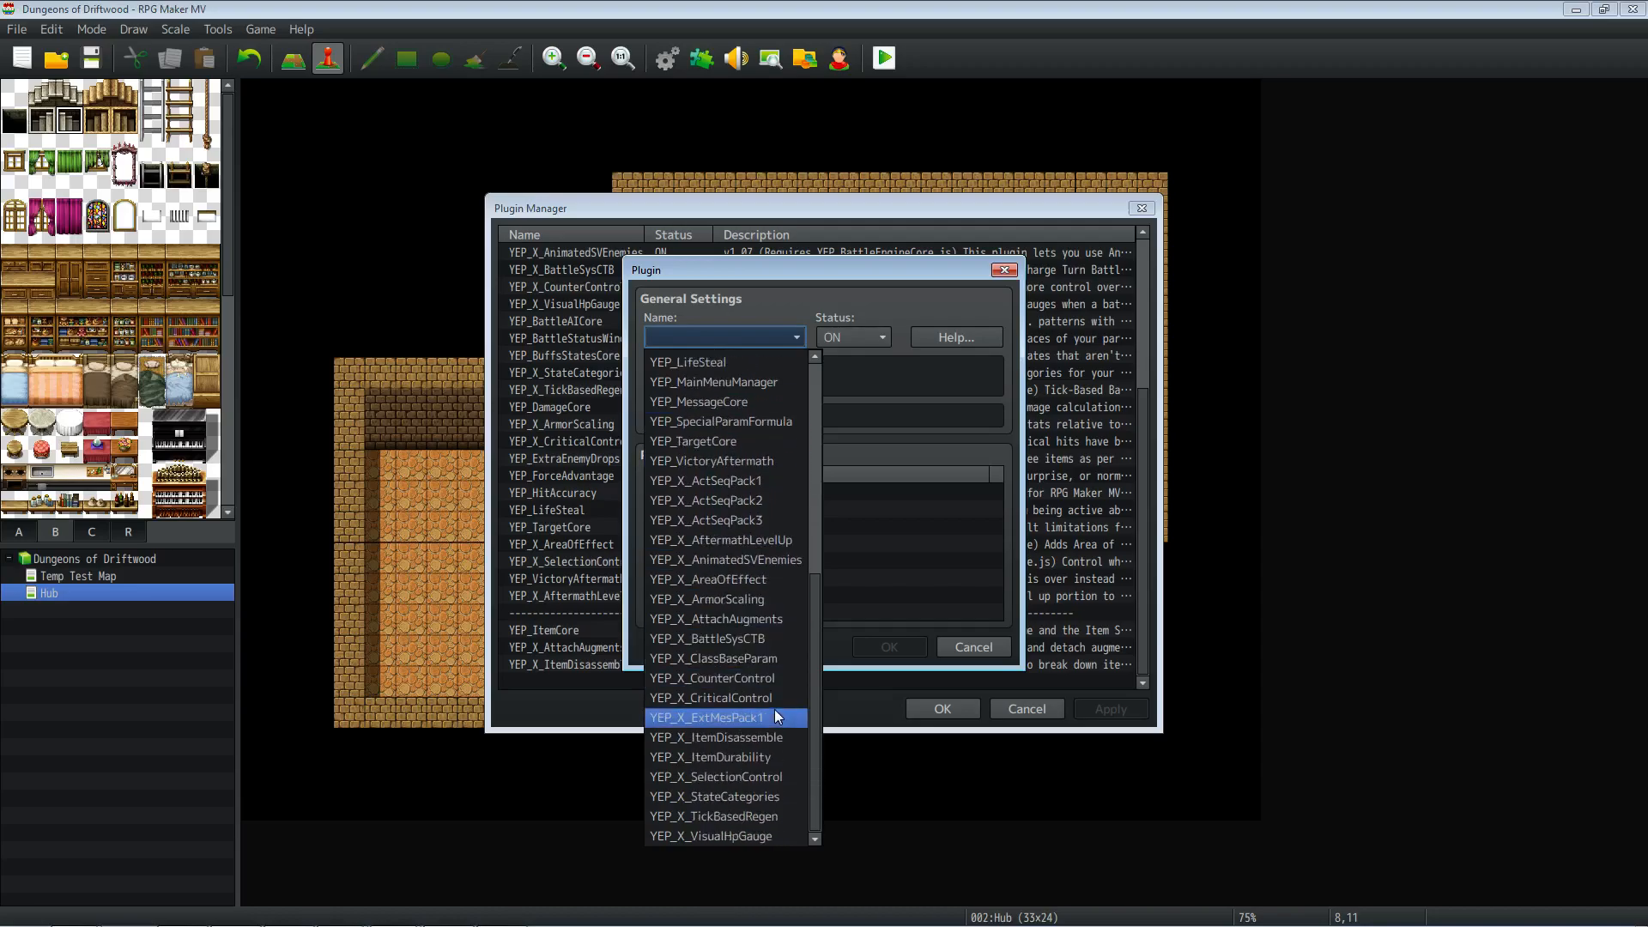
{"action": "left_click", "coordinate": [770, 757]}
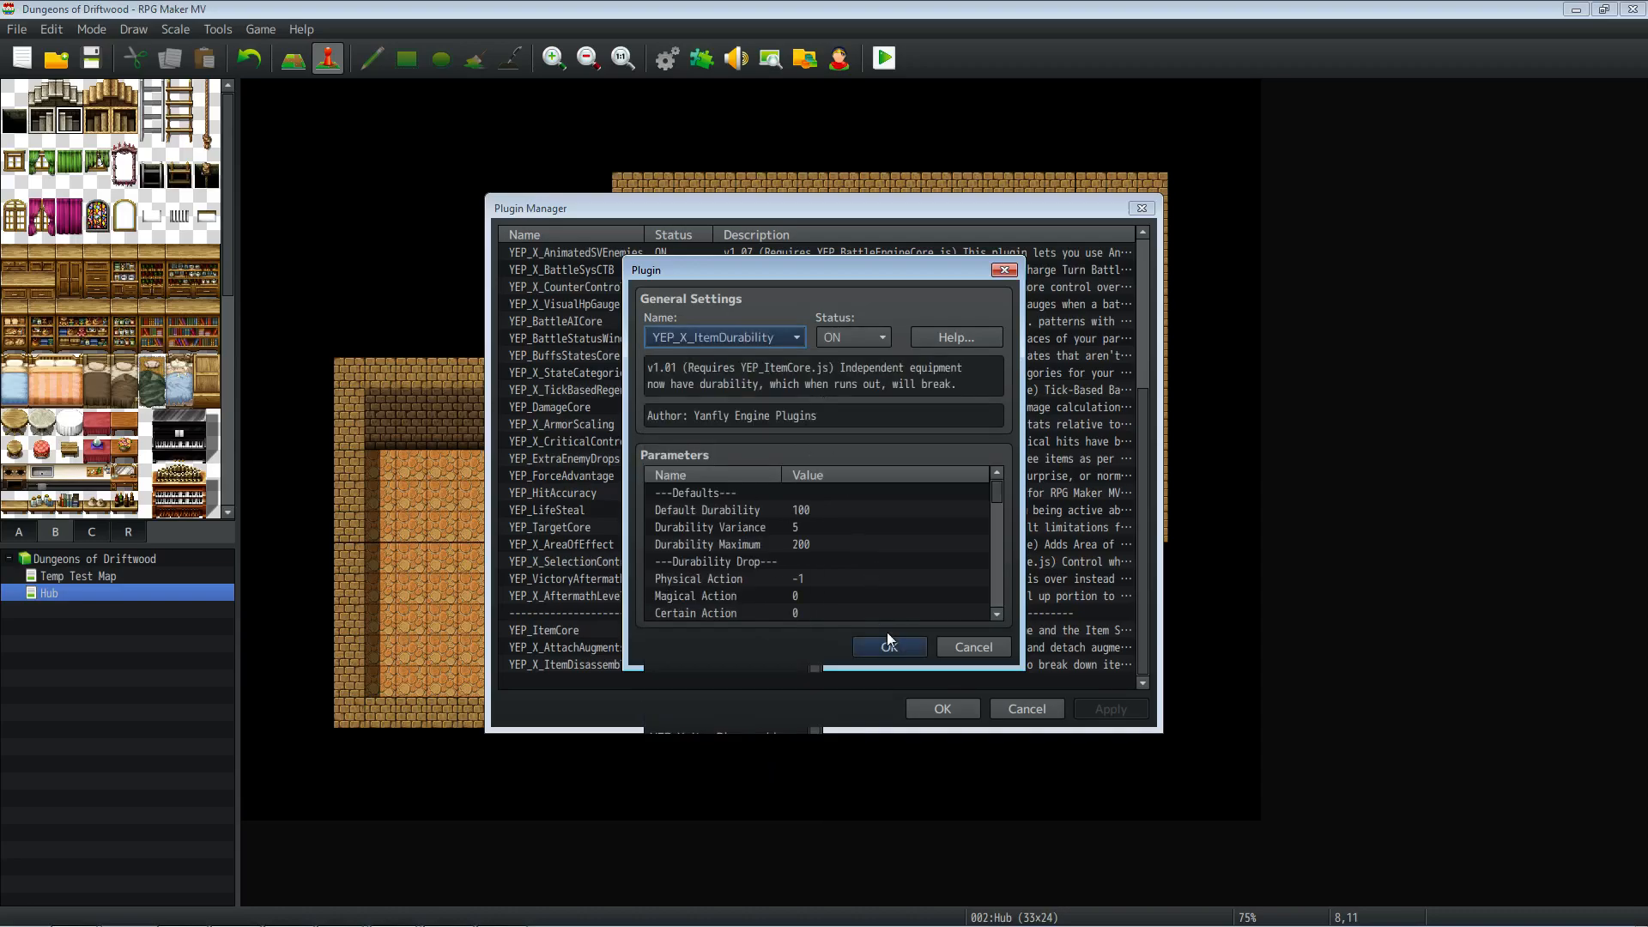
Step: Review the durability, breaking, window and color parameters of YEP_X_ItemDurability, keep their defaults and confirm the new entry
{"action": "left_click", "coordinate": [838, 498]}
{"action": "left_click", "coordinate": [833, 512]}
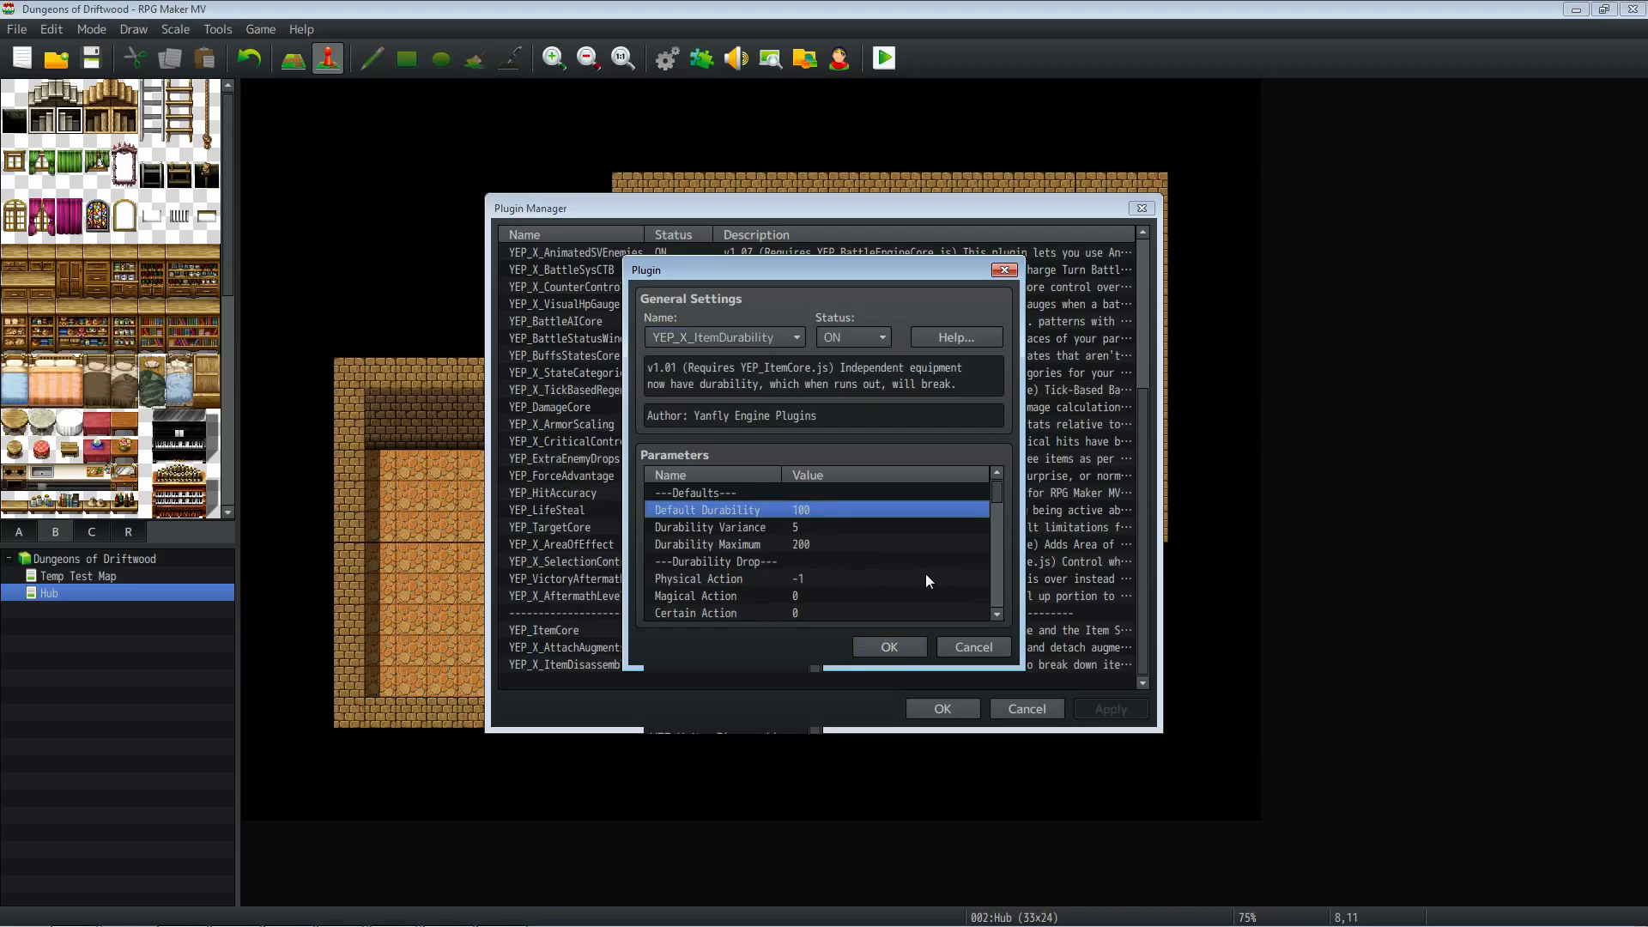
{"action": "scroll", "coordinate": [926, 573], "scroll_direction": "down", "scroll_amount": 5}
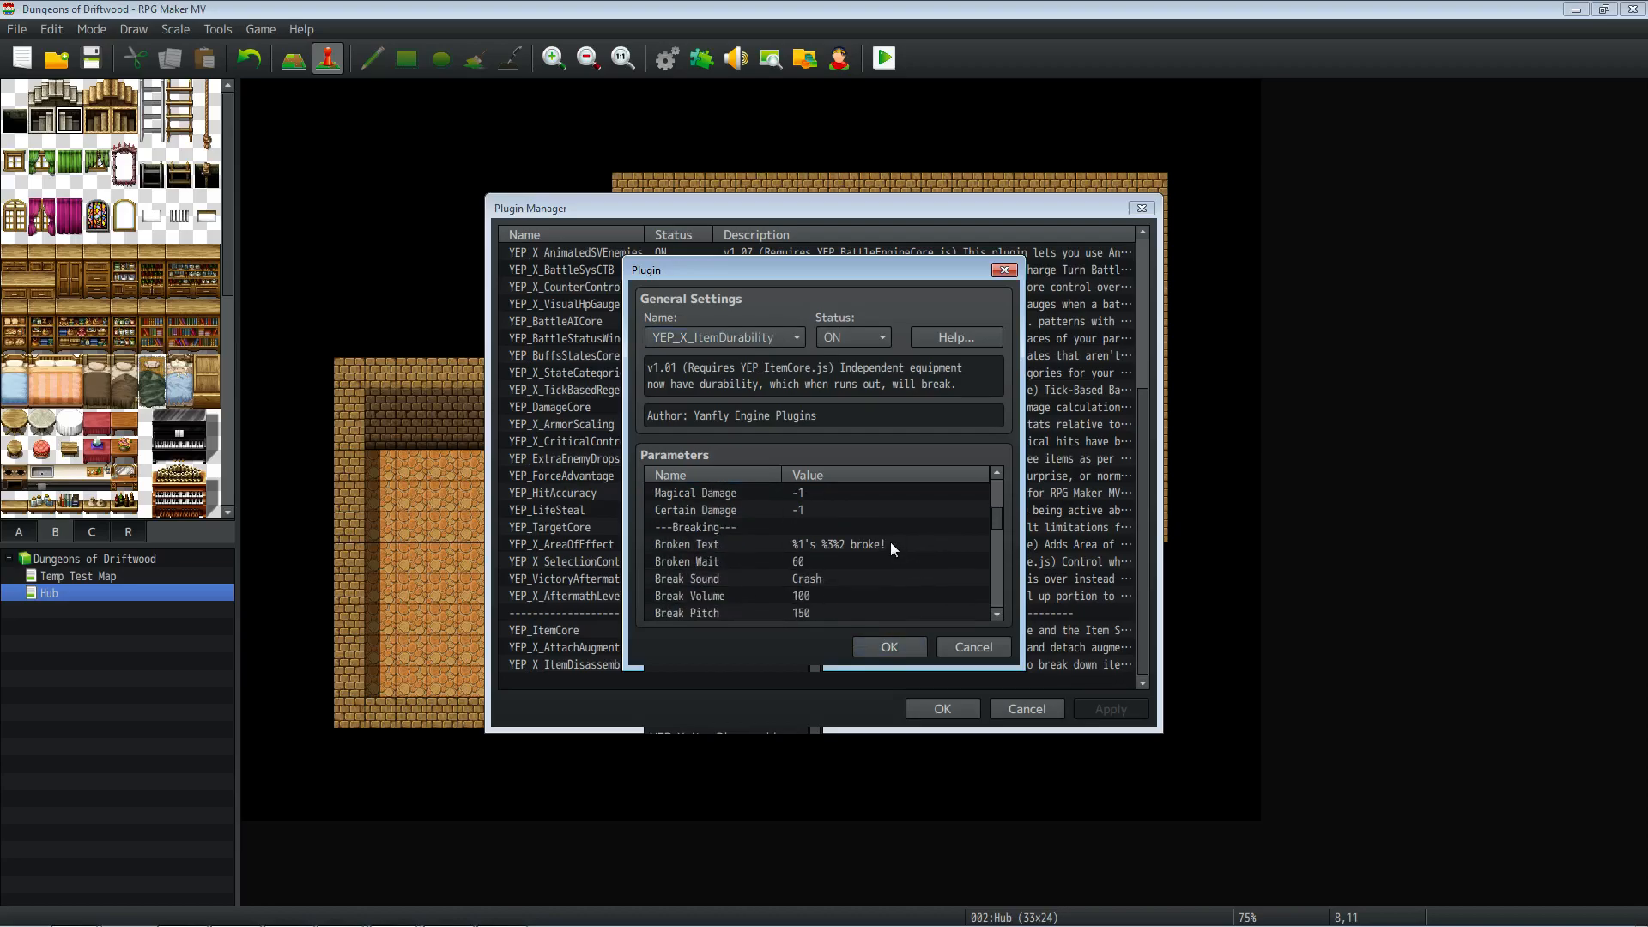
{"action": "scroll", "coordinate": [889, 544], "scroll_direction": "down", "scroll_amount": 5}
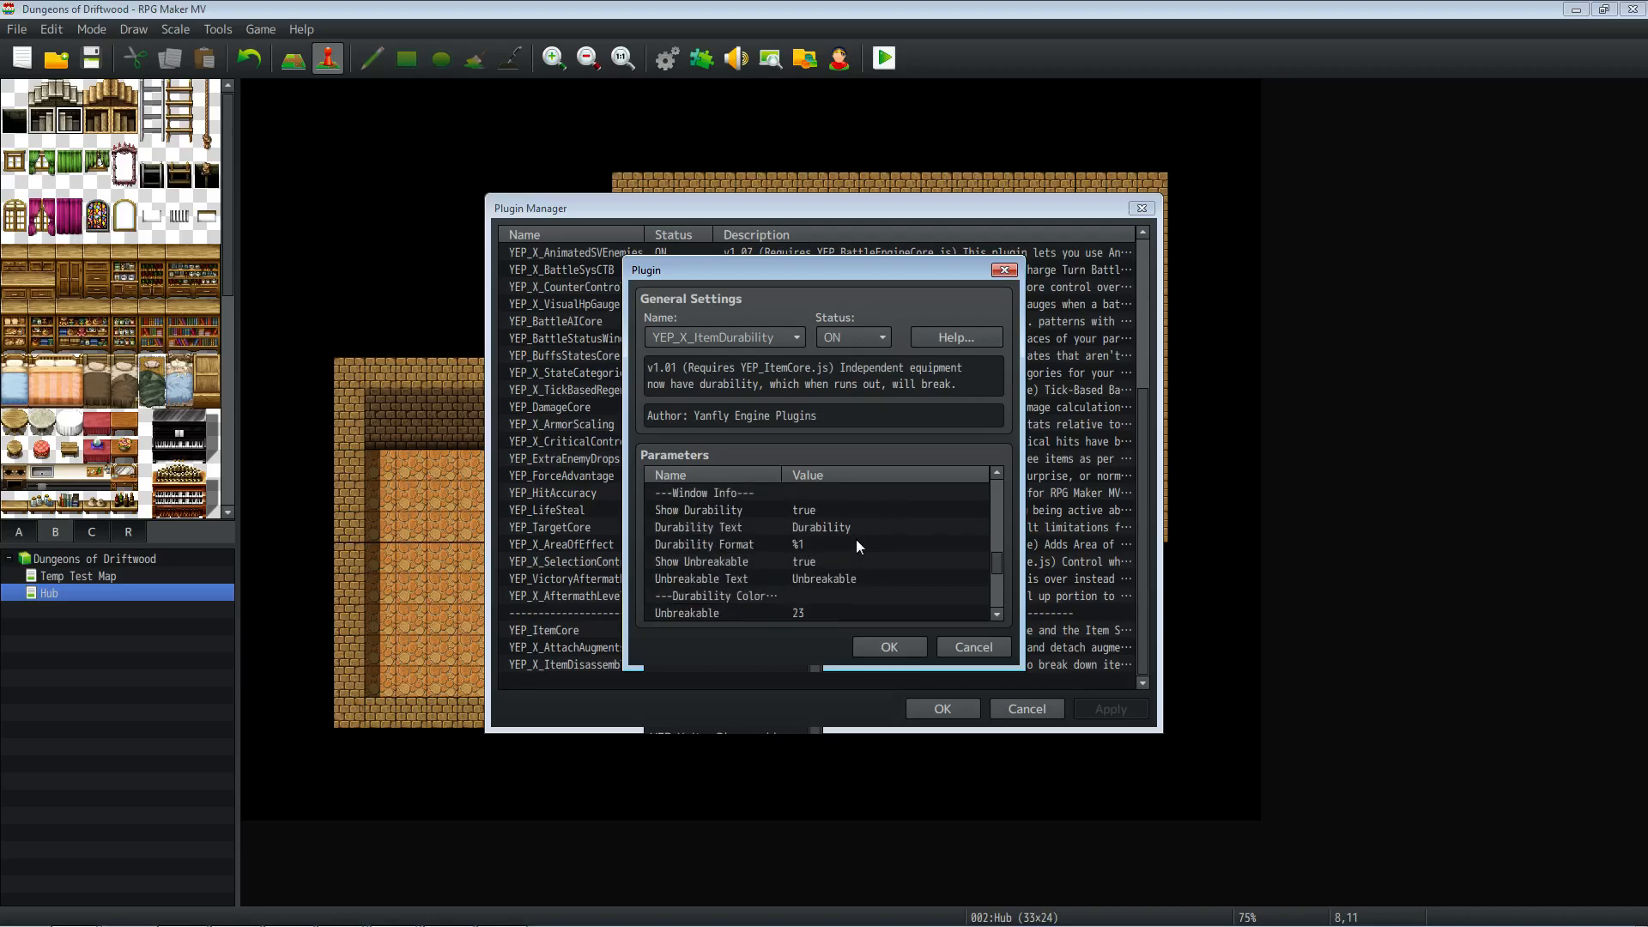
{"action": "scroll", "coordinate": [857, 544], "scroll_direction": "up", "scroll_amount": 3}
{"action": "scroll", "coordinate": [857, 544], "scroll_direction": "down", "scroll_amount": 5}
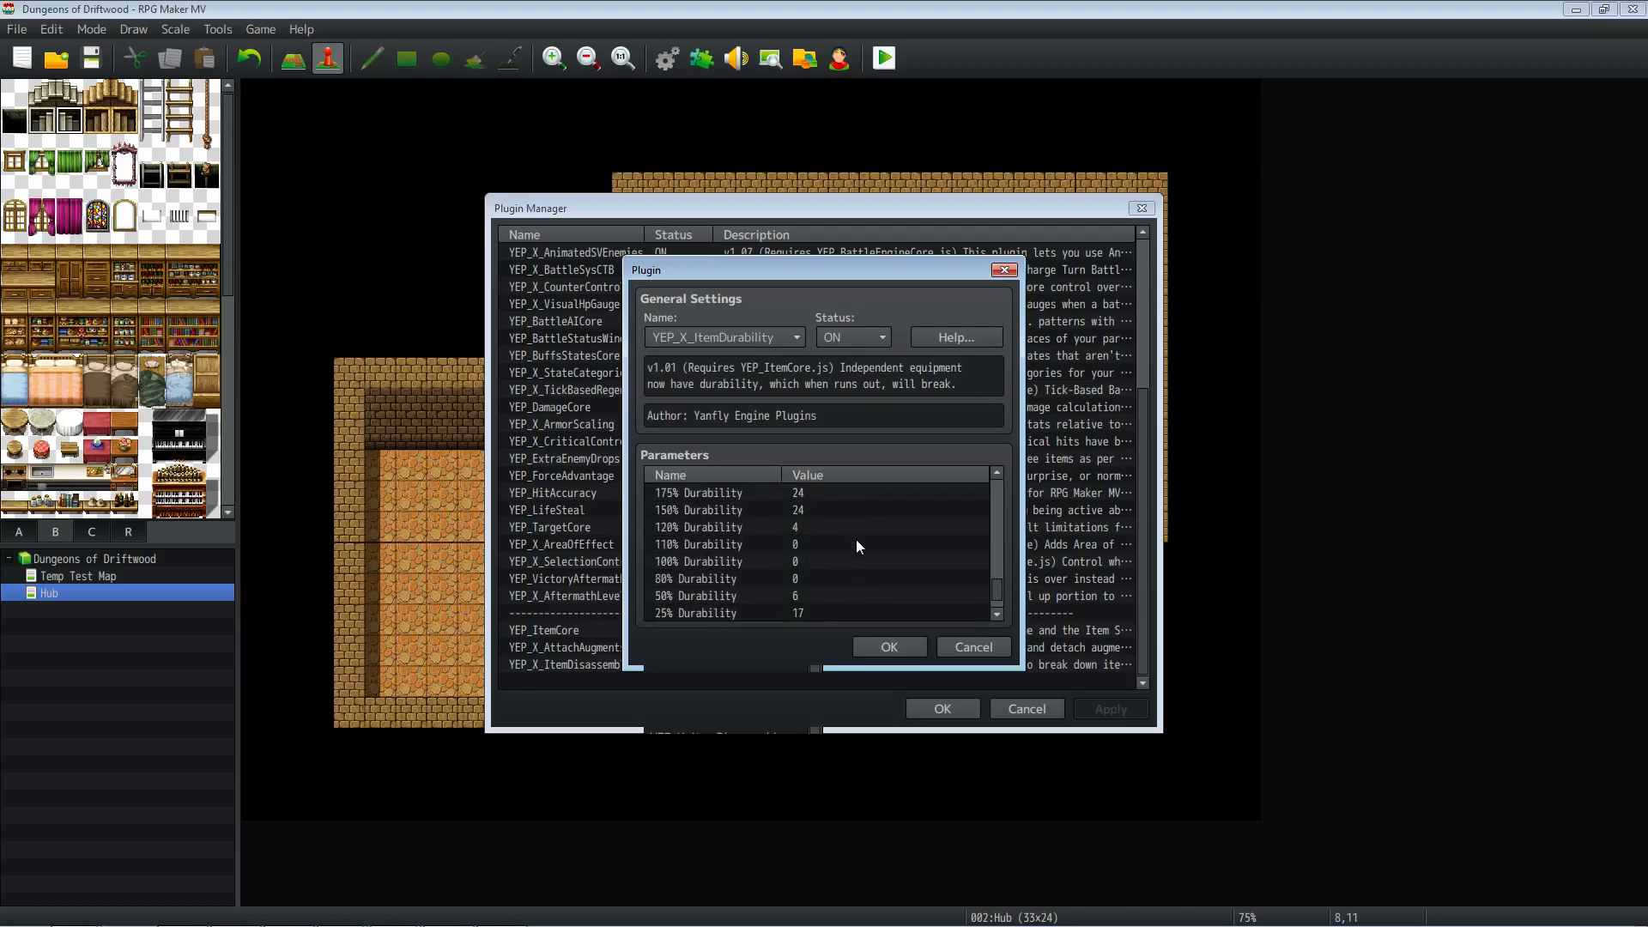
{"action": "scroll", "coordinate": [857, 540], "scroll_direction": "up", "scroll_amount": 1}
{"action": "left_click", "coordinate": [833, 527]}
{"action": "scroll", "coordinate": [823, 560], "scroll_direction": "up", "scroll_amount": 2}
{"action": "scroll", "coordinate": [822, 560], "scroll_direction": "up", "scroll_amount": 6}
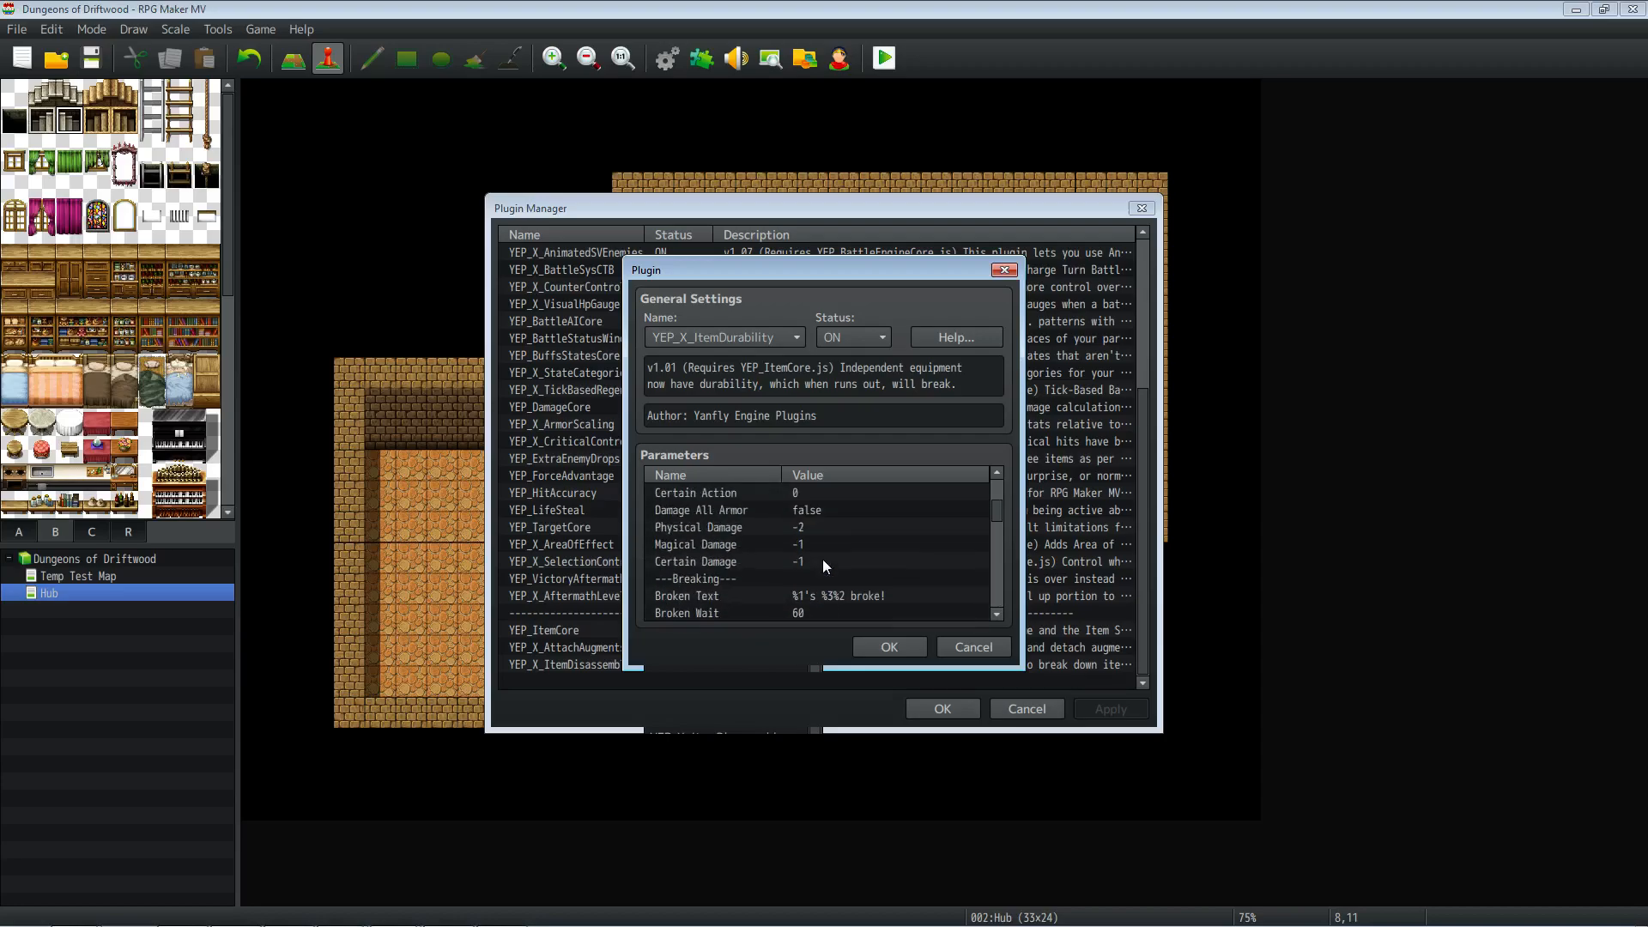
{"action": "left_click", "coordinate": [885, 649]}
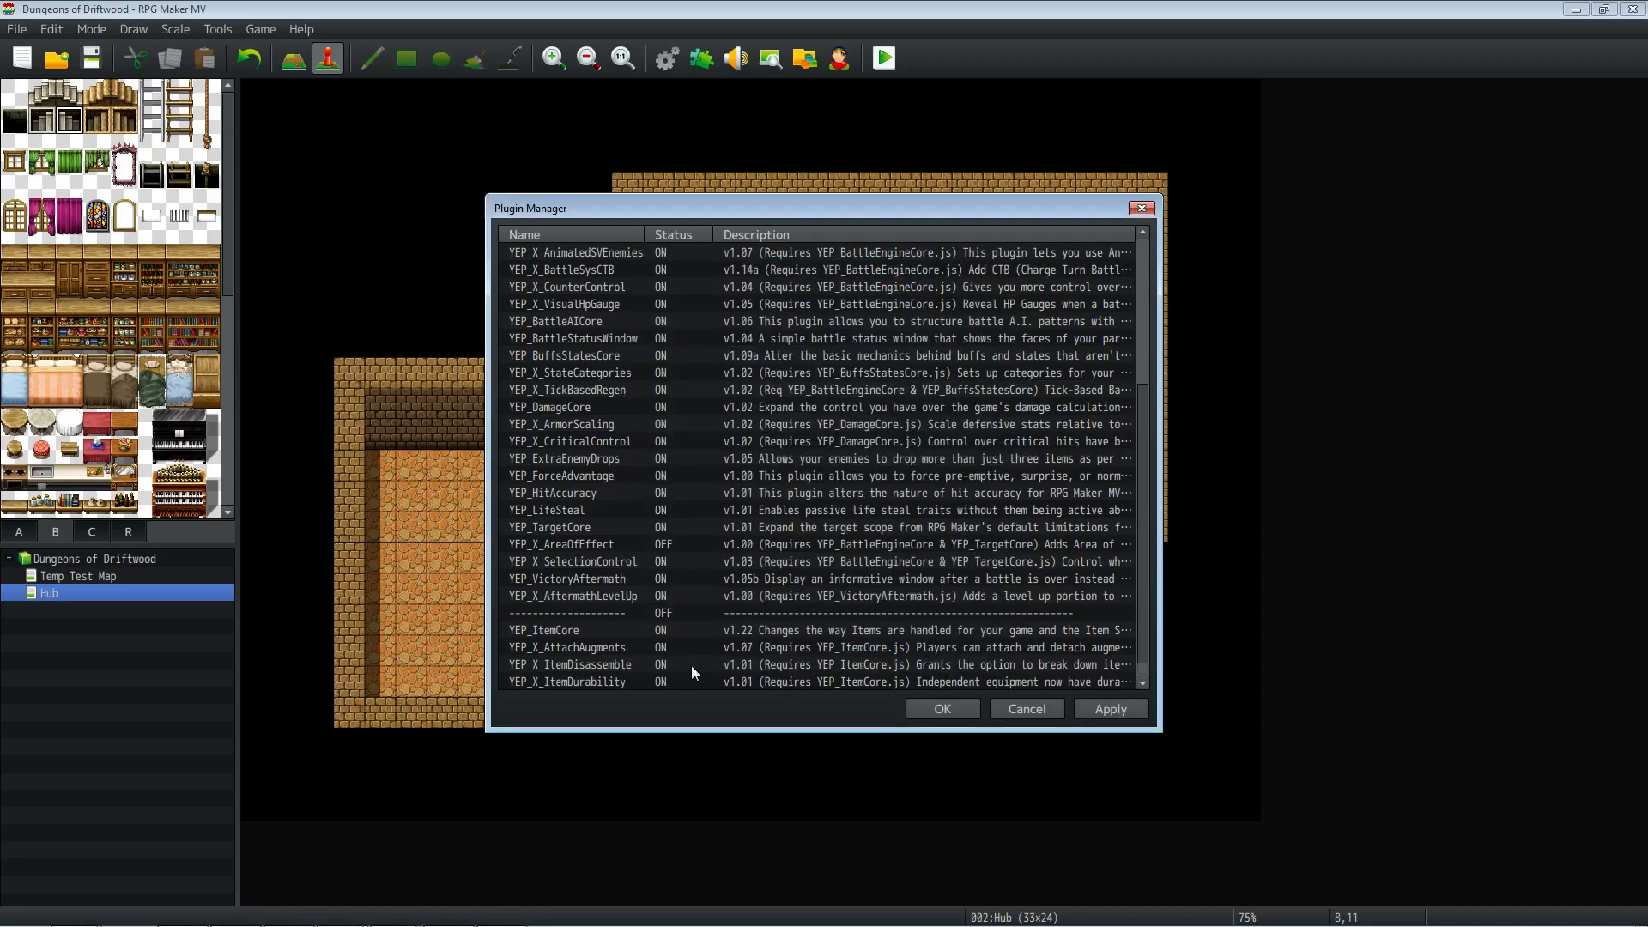
Step: Turn off the YEP_X_ItemDurability plugin, apply the change and select the empty entry below it
{"action": "right_click", "coordinate": [598, 663]}
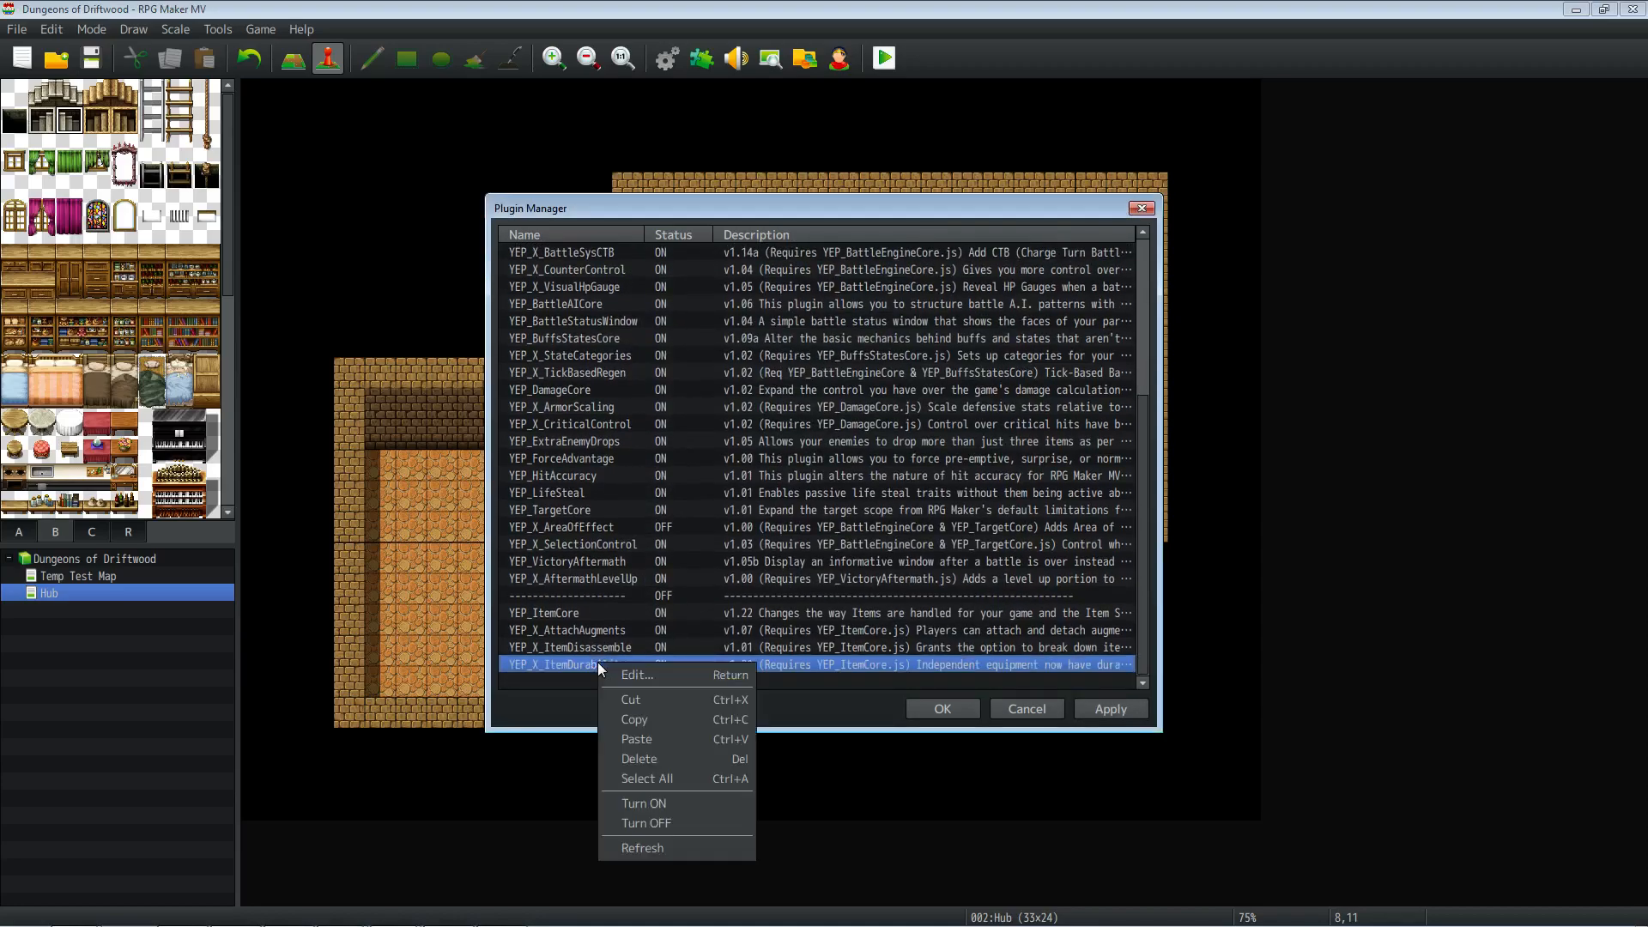
{"action": "left_click", "coordinate": [670, 825]}
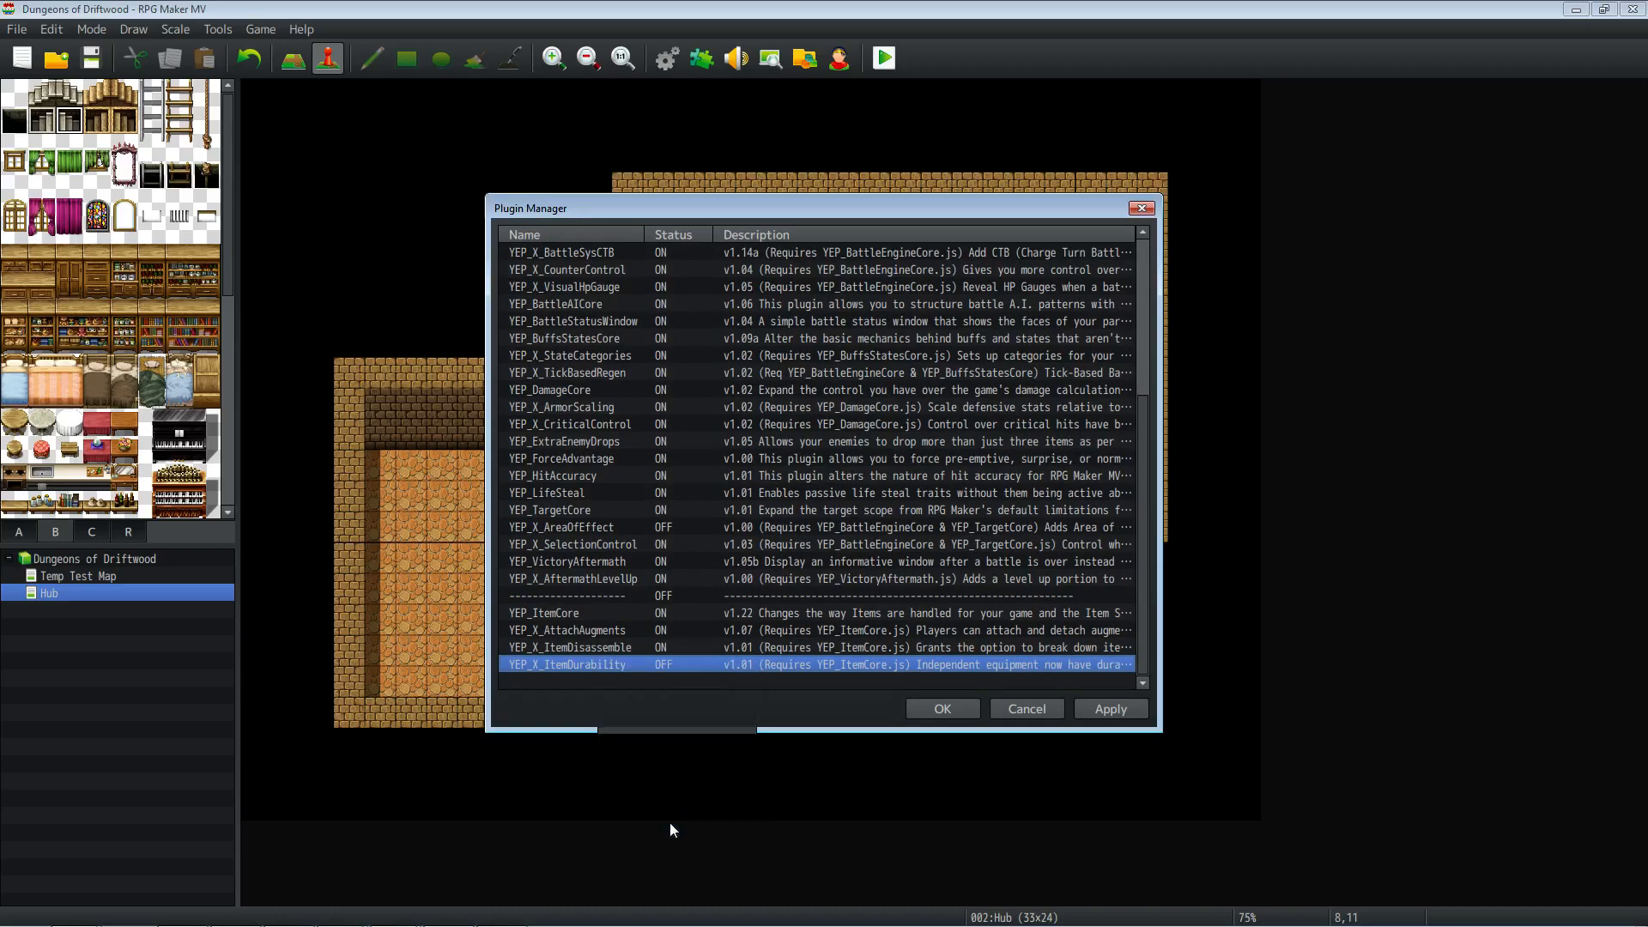
{"action": "left_click", "coordinate": [1112, 716]}
{"action": "left_click", "coordinate": [604, 683]}
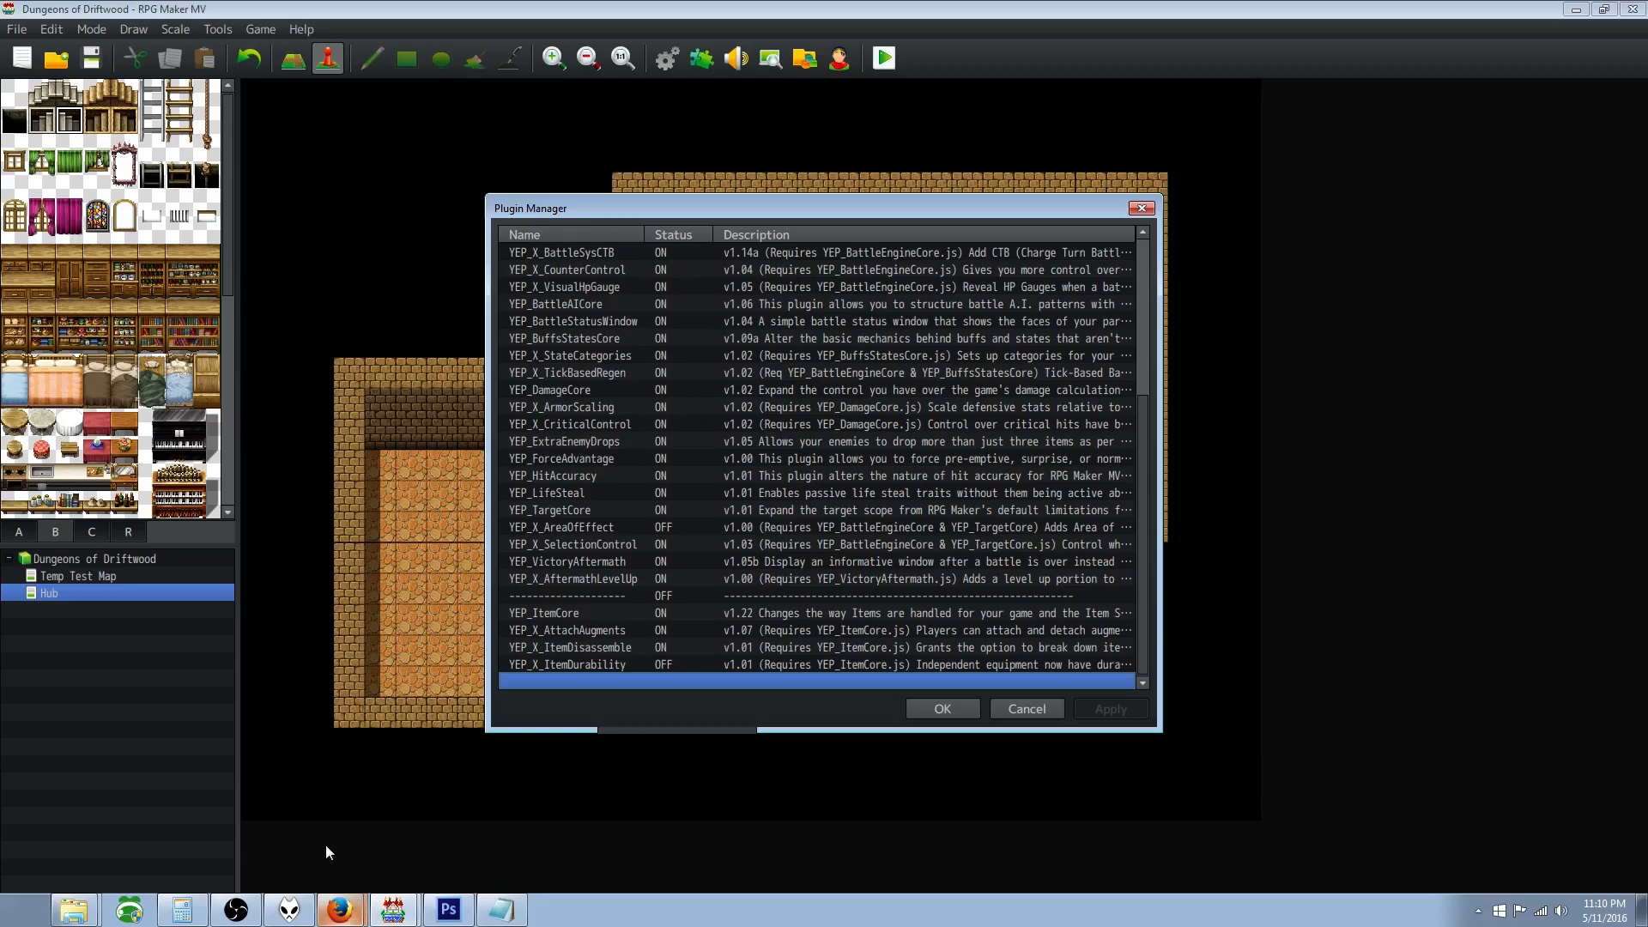
Step: Switch to Firefox and open the Item Upgrade Slots page from the plugin list
{"action": "left_click", "coordinate": [325, 904]}
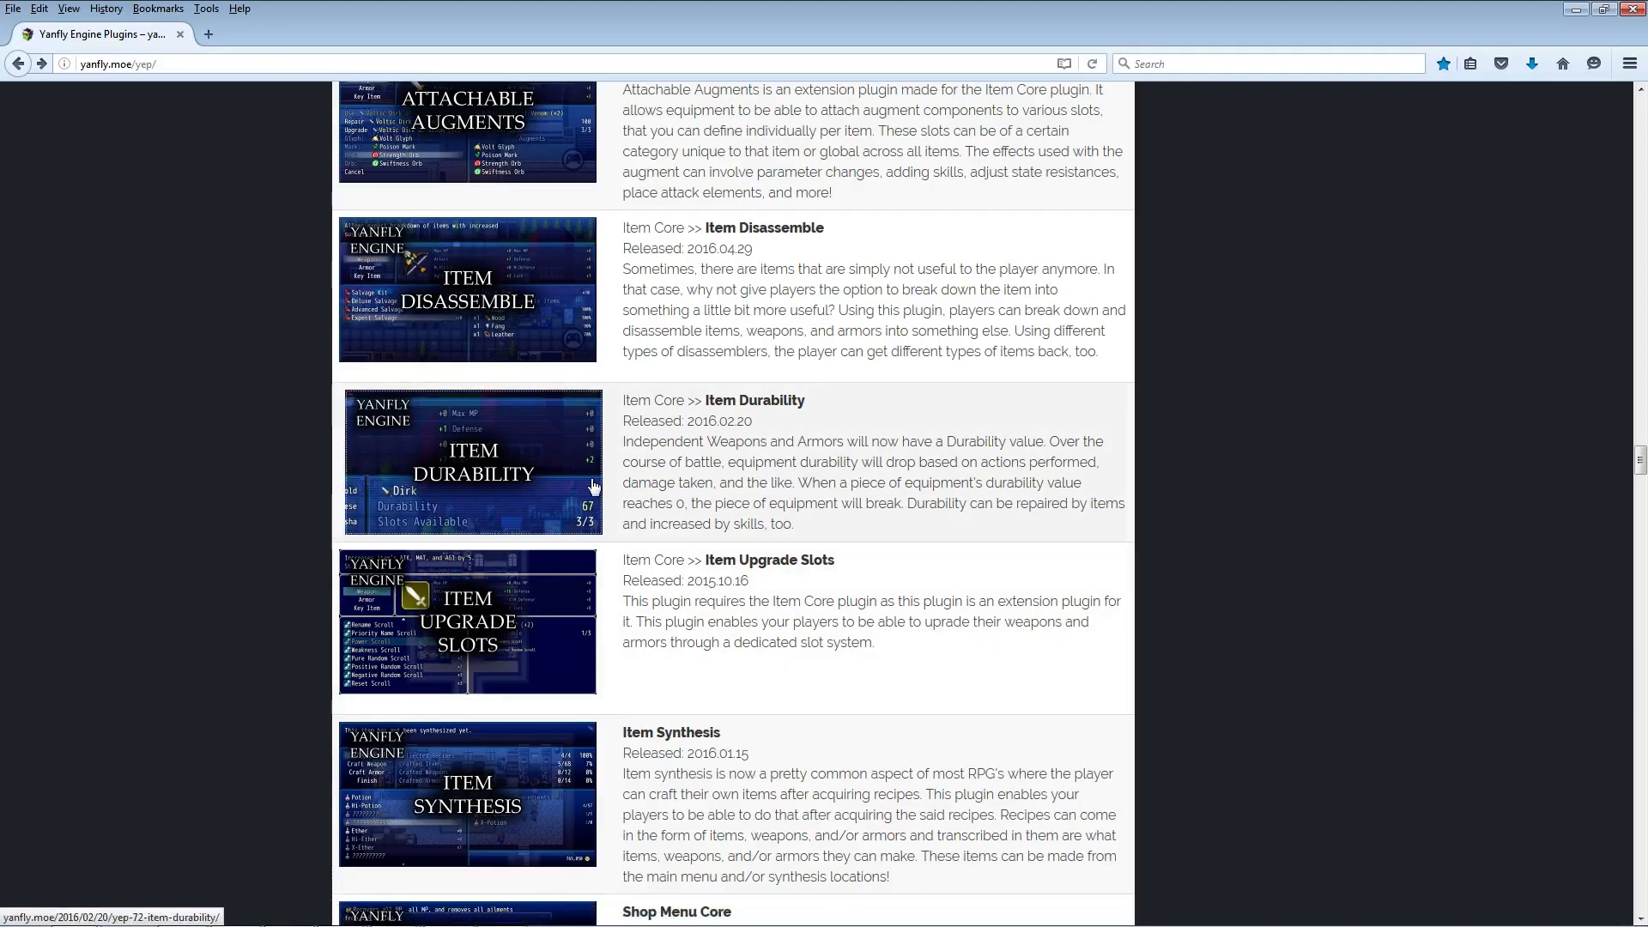
{"action": "scroll", "coordinate": [592, 486], "scroll_direction": "down", "scroll_amount": 3}
{"action": "left_click", "coordinate": [486, 423]}
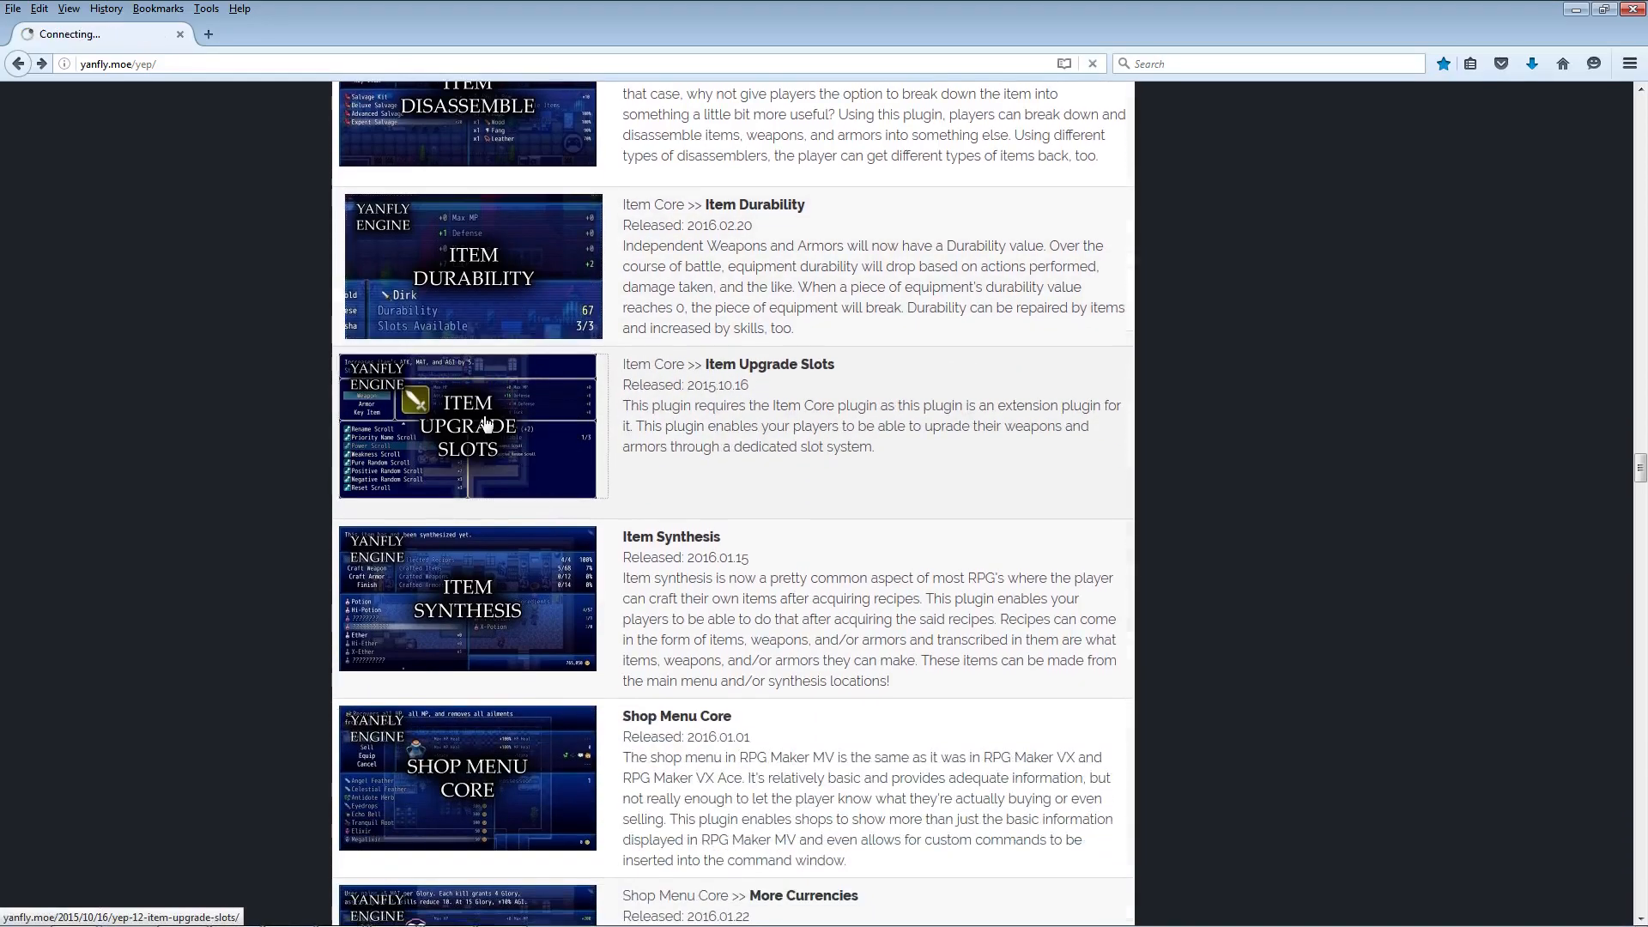
Step: Save YEP_X_ItemUpgradeSlots.js from the English Mirror into the project's plugins folder
{"action": "scroll", "coordinate": [621, 374], "scroll_direction": "down", "scroll_amount": 4}
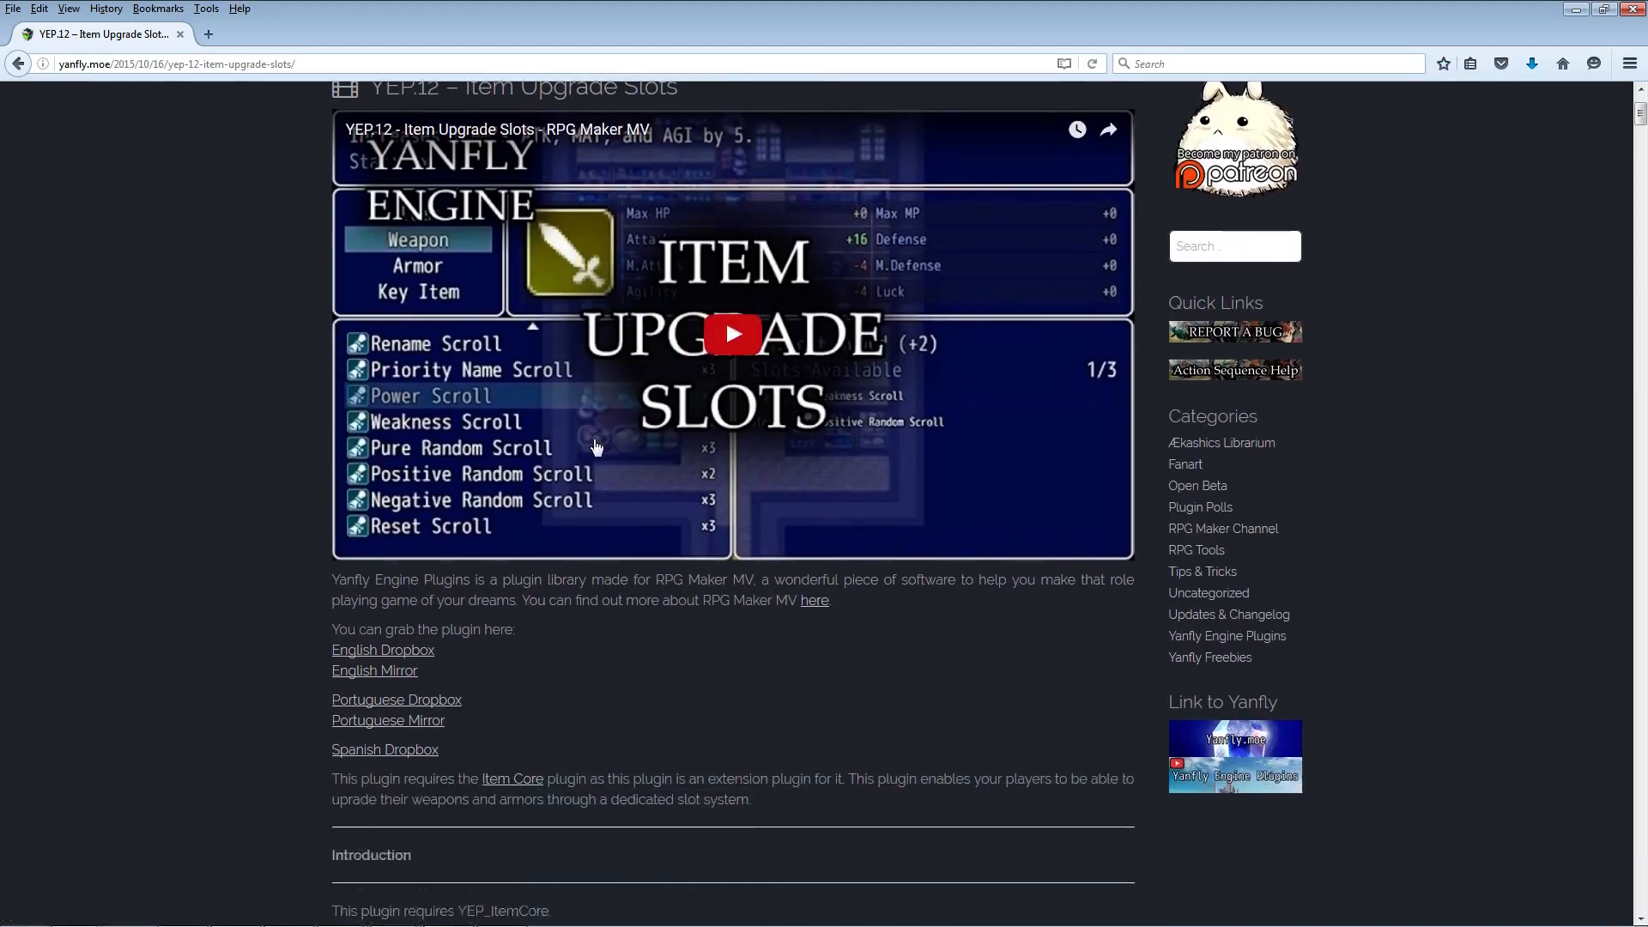
{"action": "right_click", "coordinate": [401, 542]}
{"action": "left_click", "coordinate": [463, 638]}
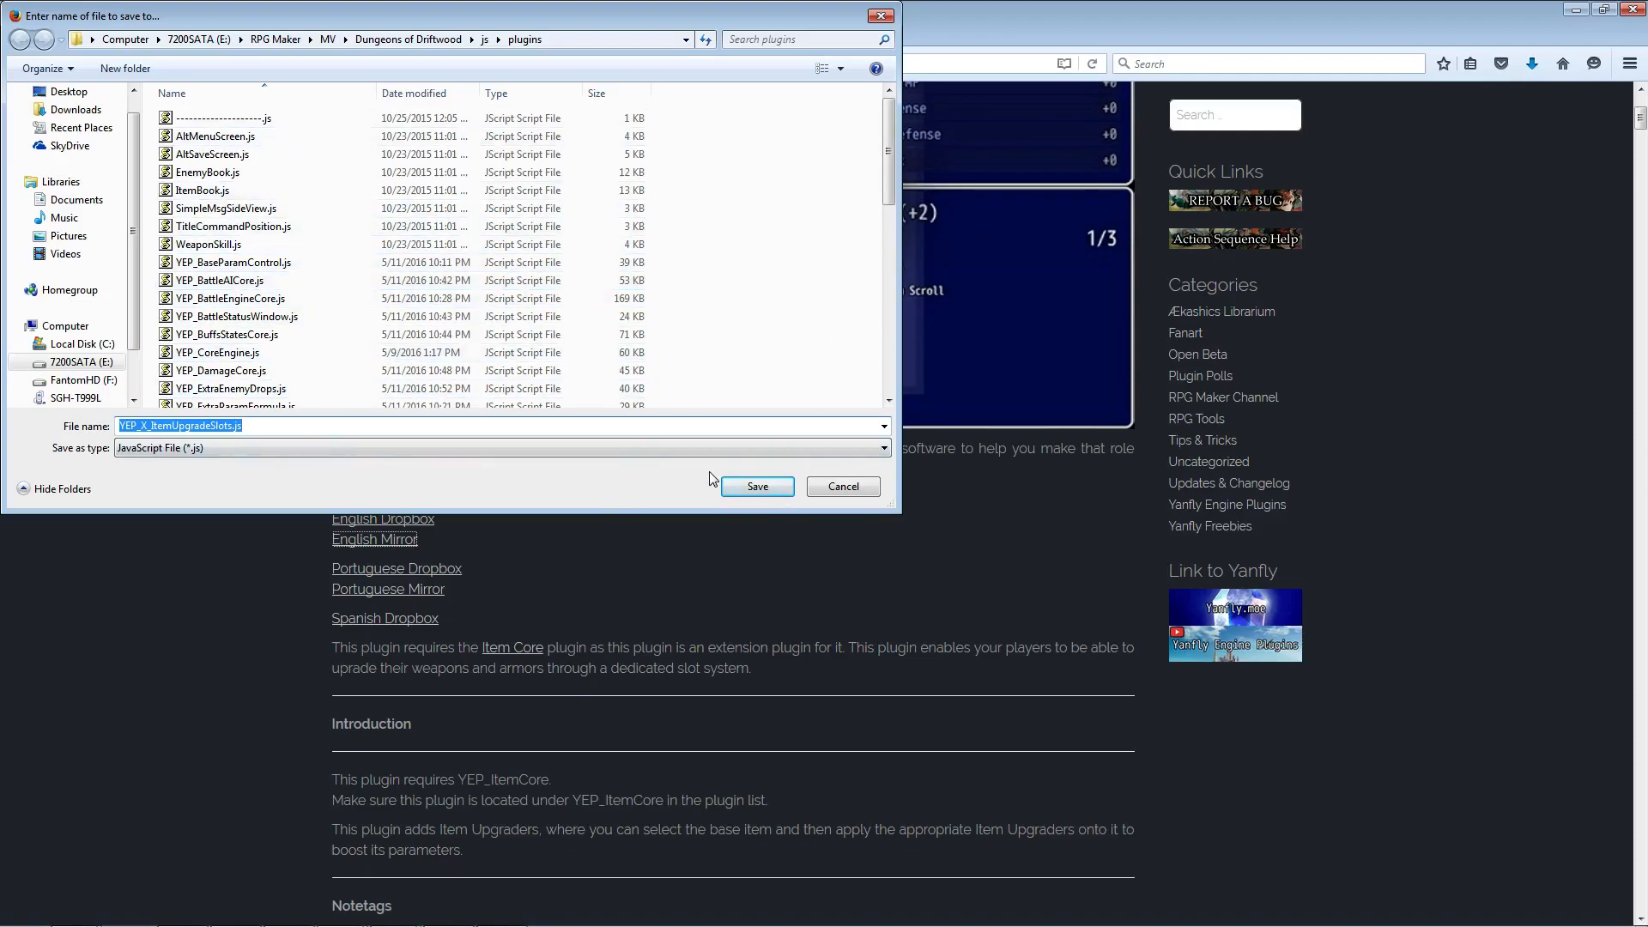
{"action": "left_click", "coordinate": [759, 488]}
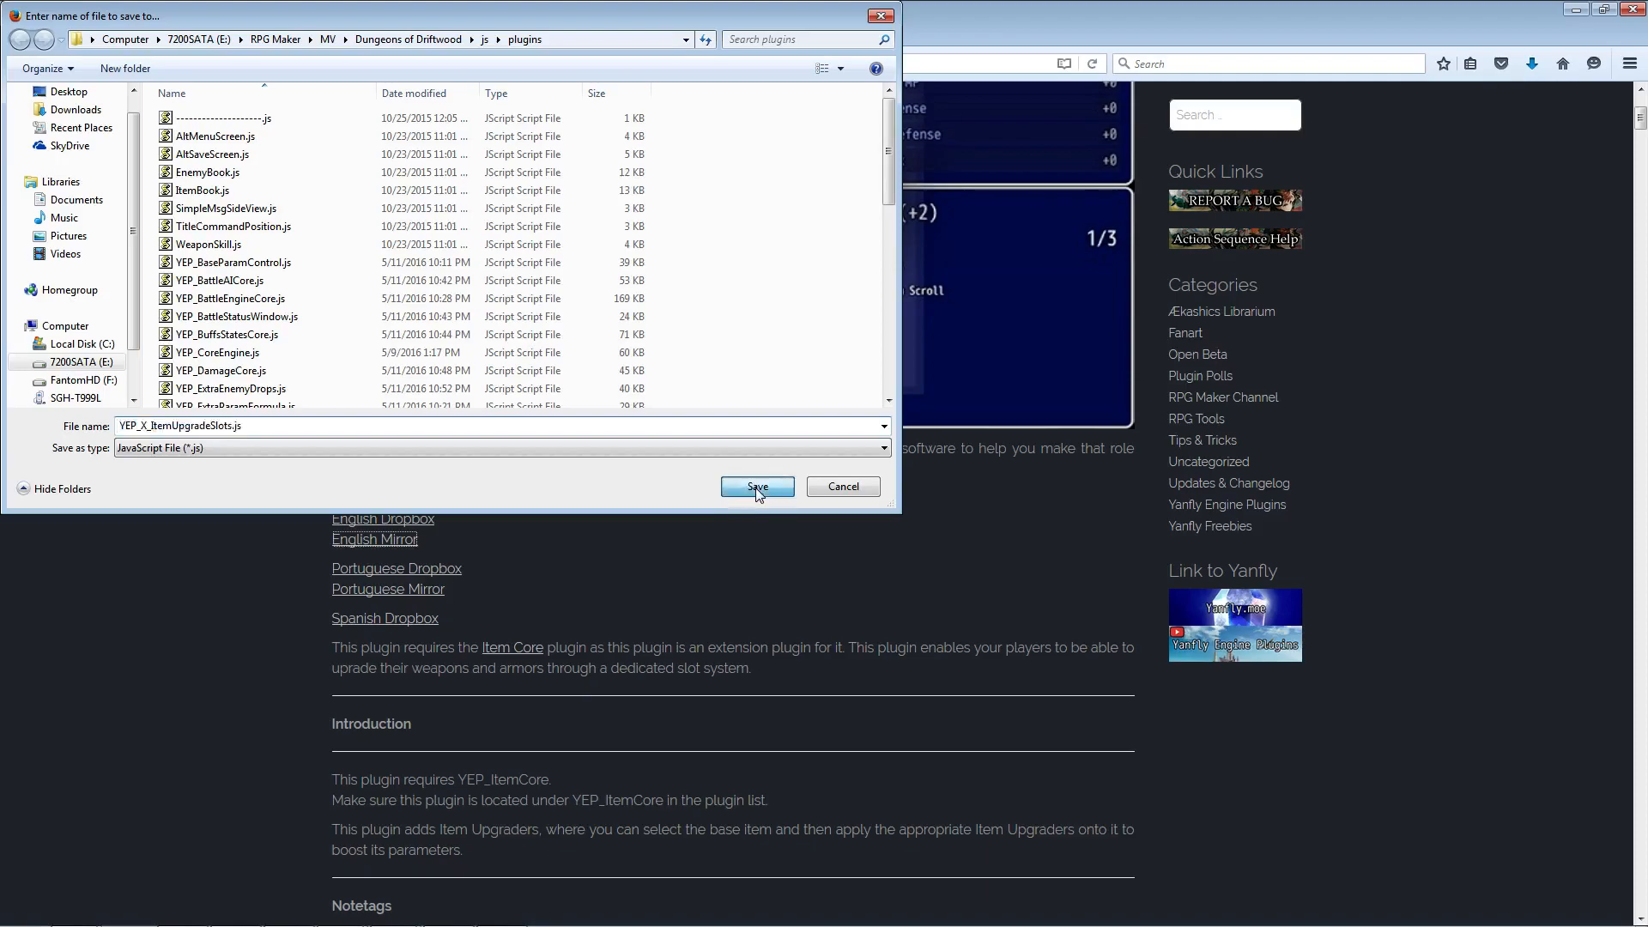
Step: Switch to RPG Maker MV and add YEP_X_ItemUpgradeSlots below YEP_X_ItemDurability with its default parameters
{"action": "mouse_move", "coordinate": [472, 924]}
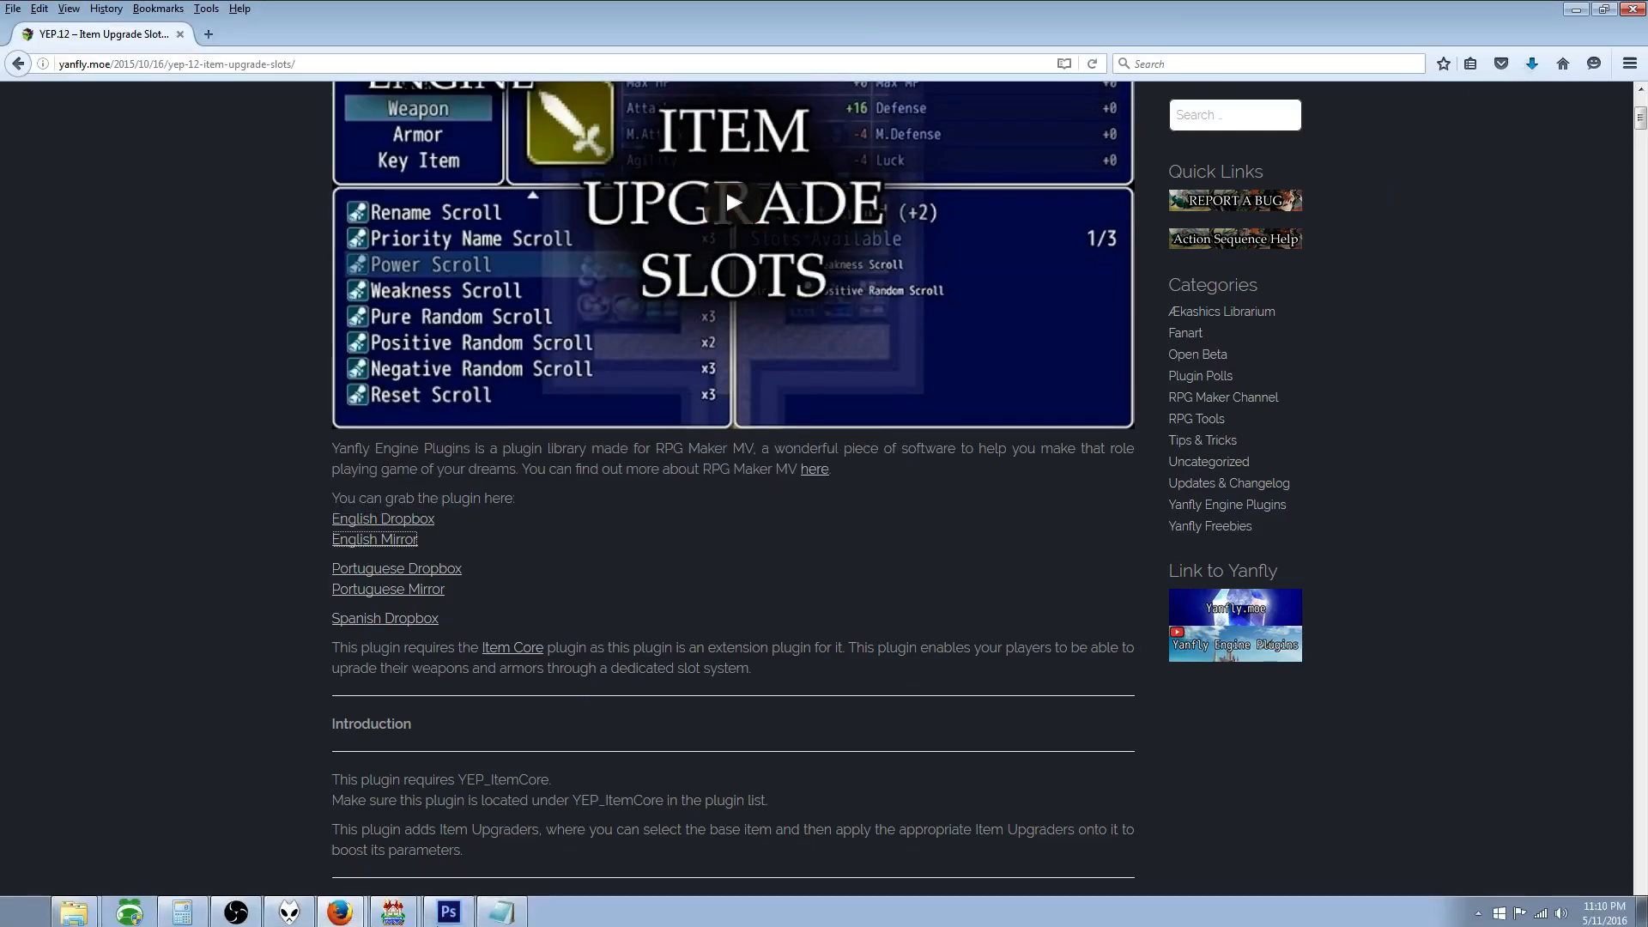
{"action": "left_click", "coordinate": [393, 910]}
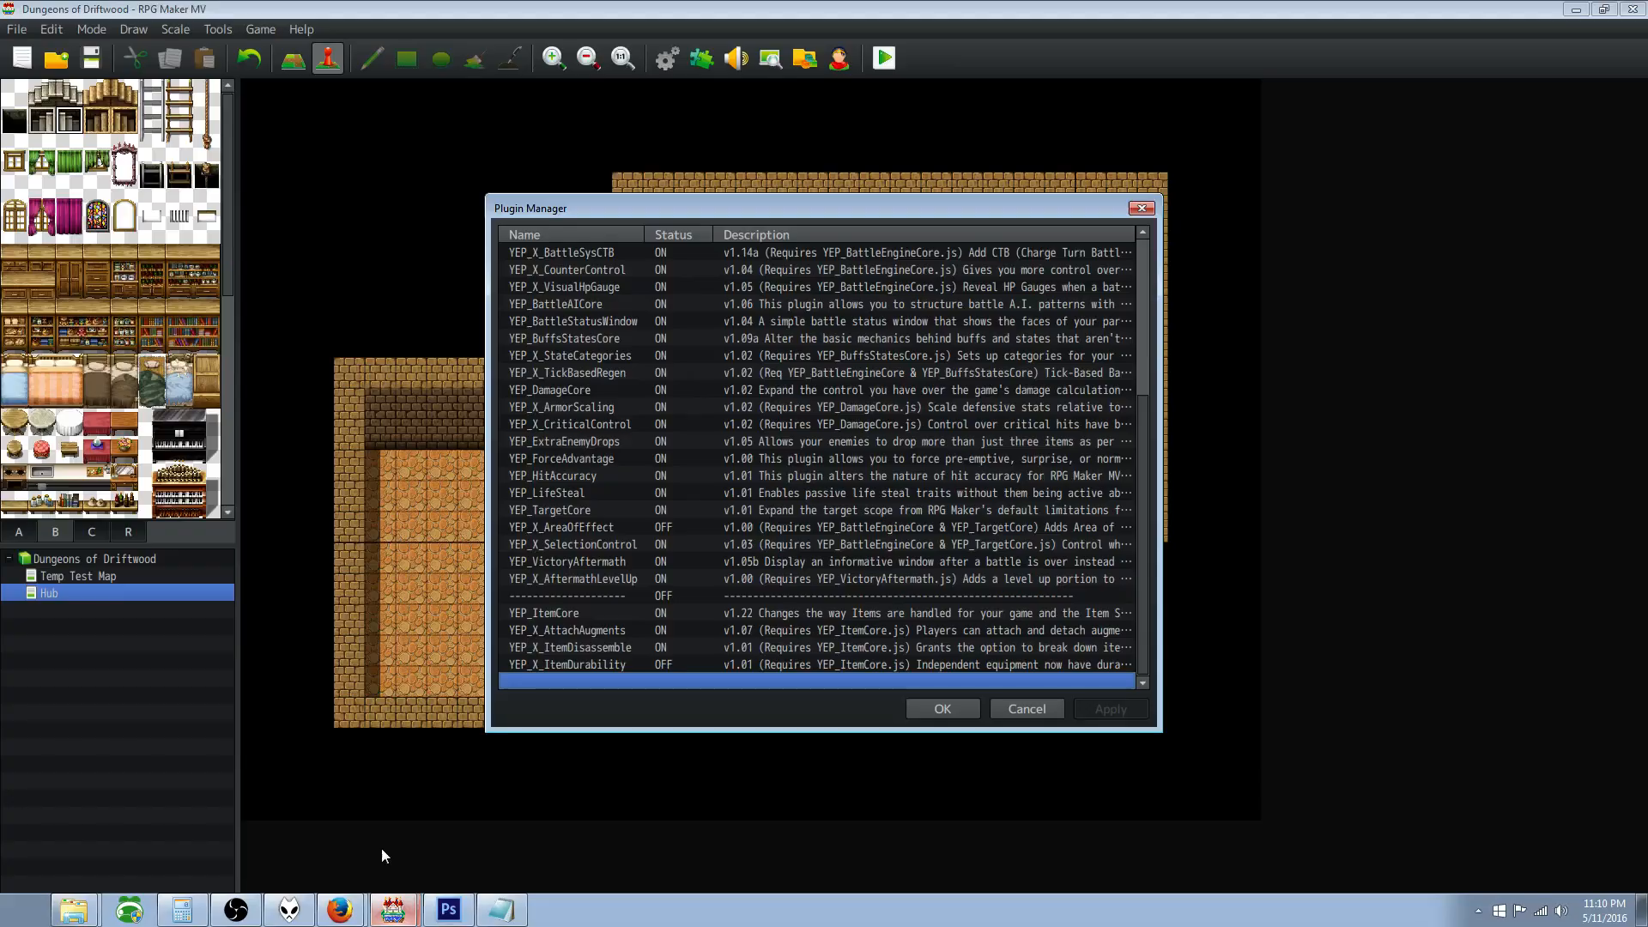
{"action": "double_click", "coordinate": [596, 682]}
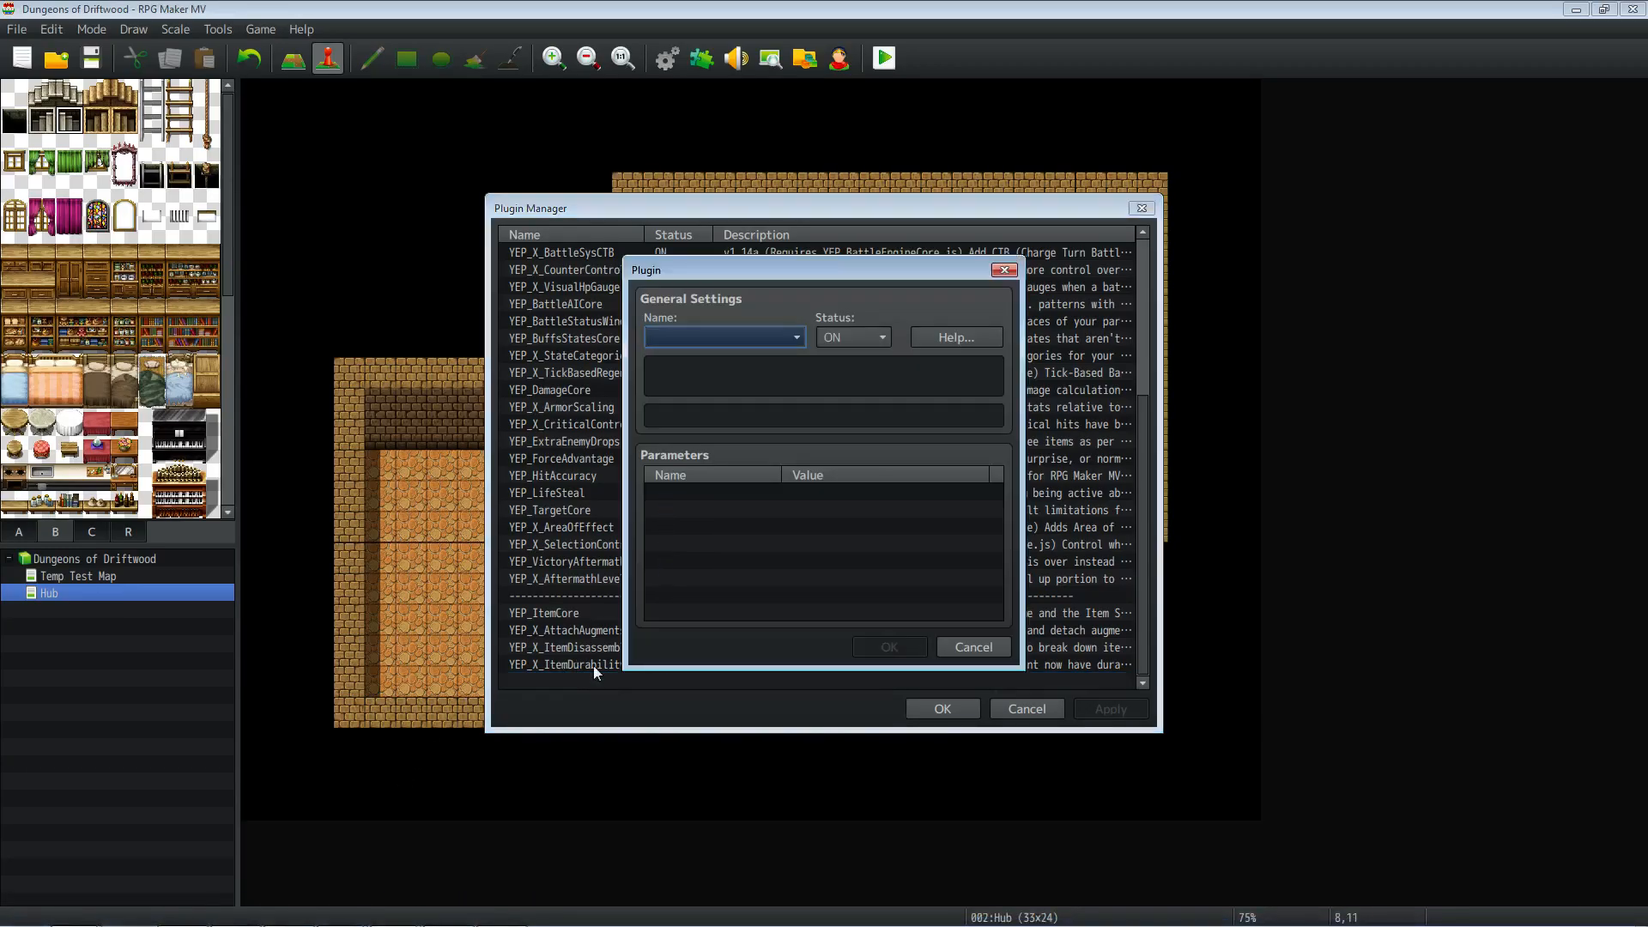
{"action": "left_click", "coordinate": [736, 343]}
{"action": "scroll", "coordinate": [757, 457], "scroll_direction": "down", "scroll_amount": 1}
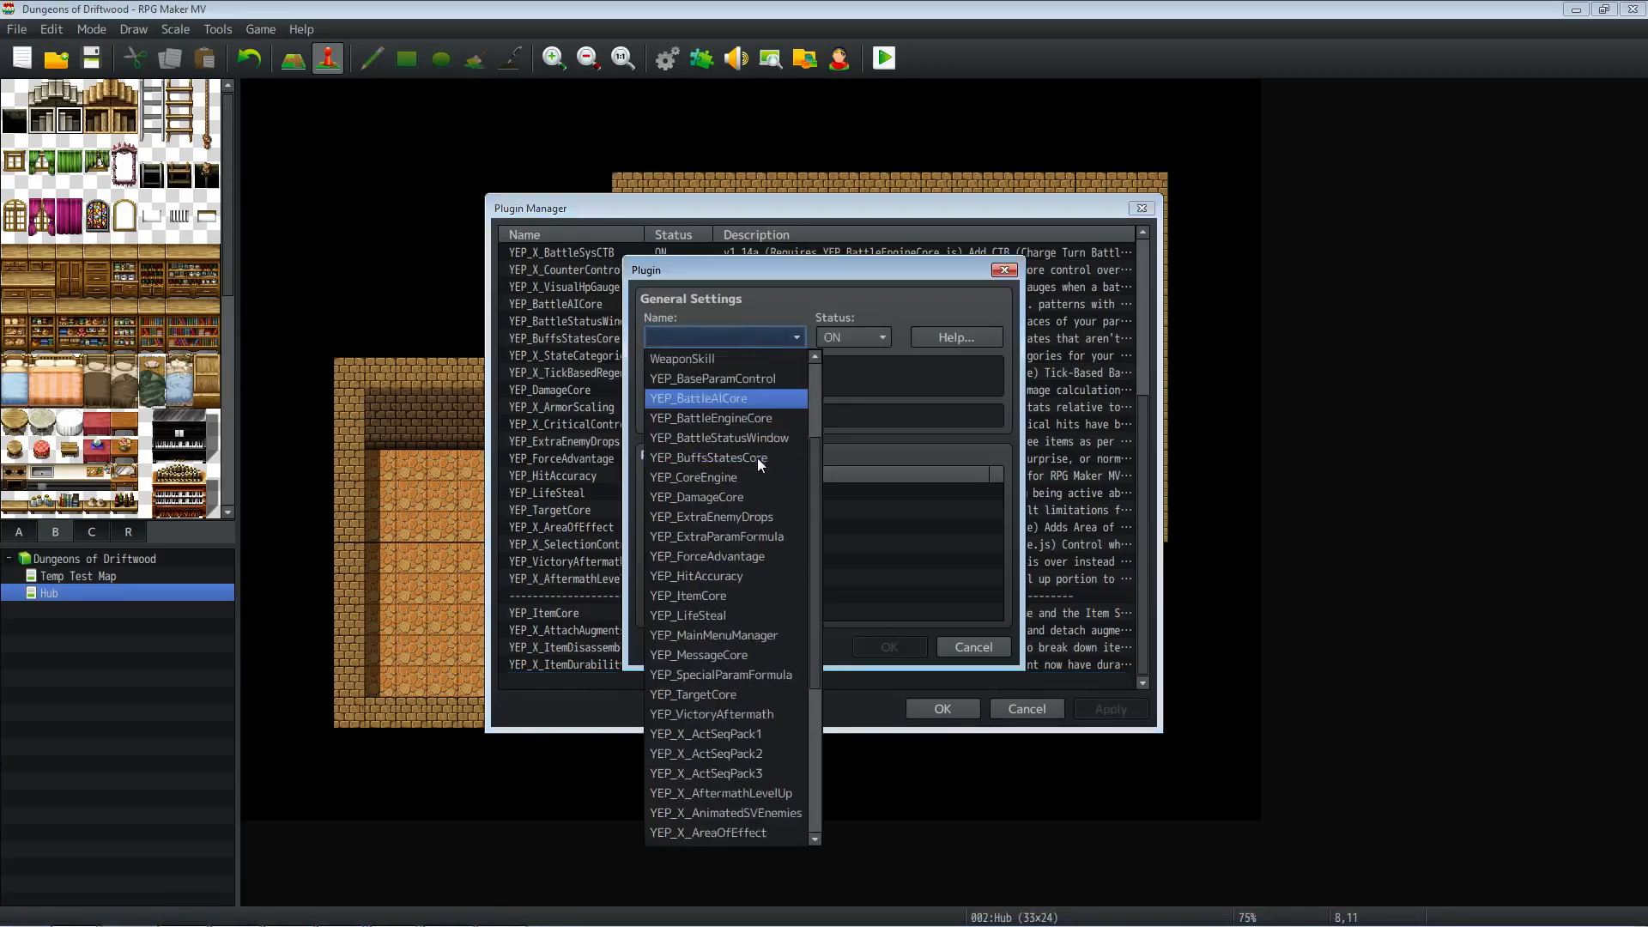
{"action": "scroll", "coordinate": [754, 457], "scroll_direction": "down", "scroll_amount": 5}
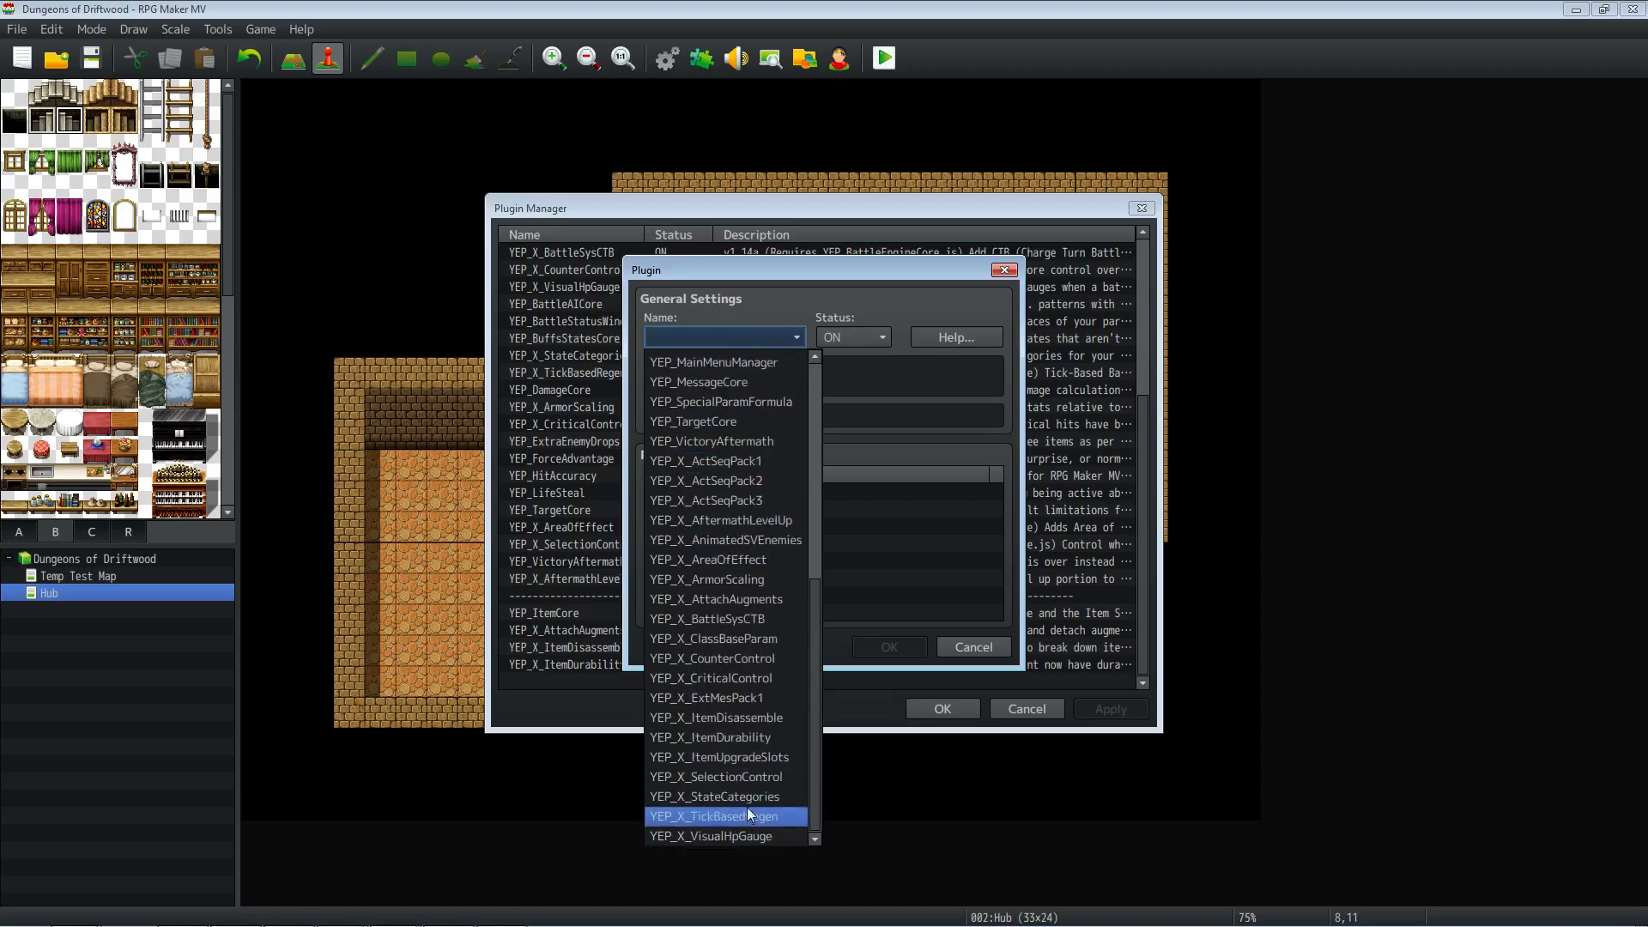
{"action": "left_click", "coordinate": [779, 759]}
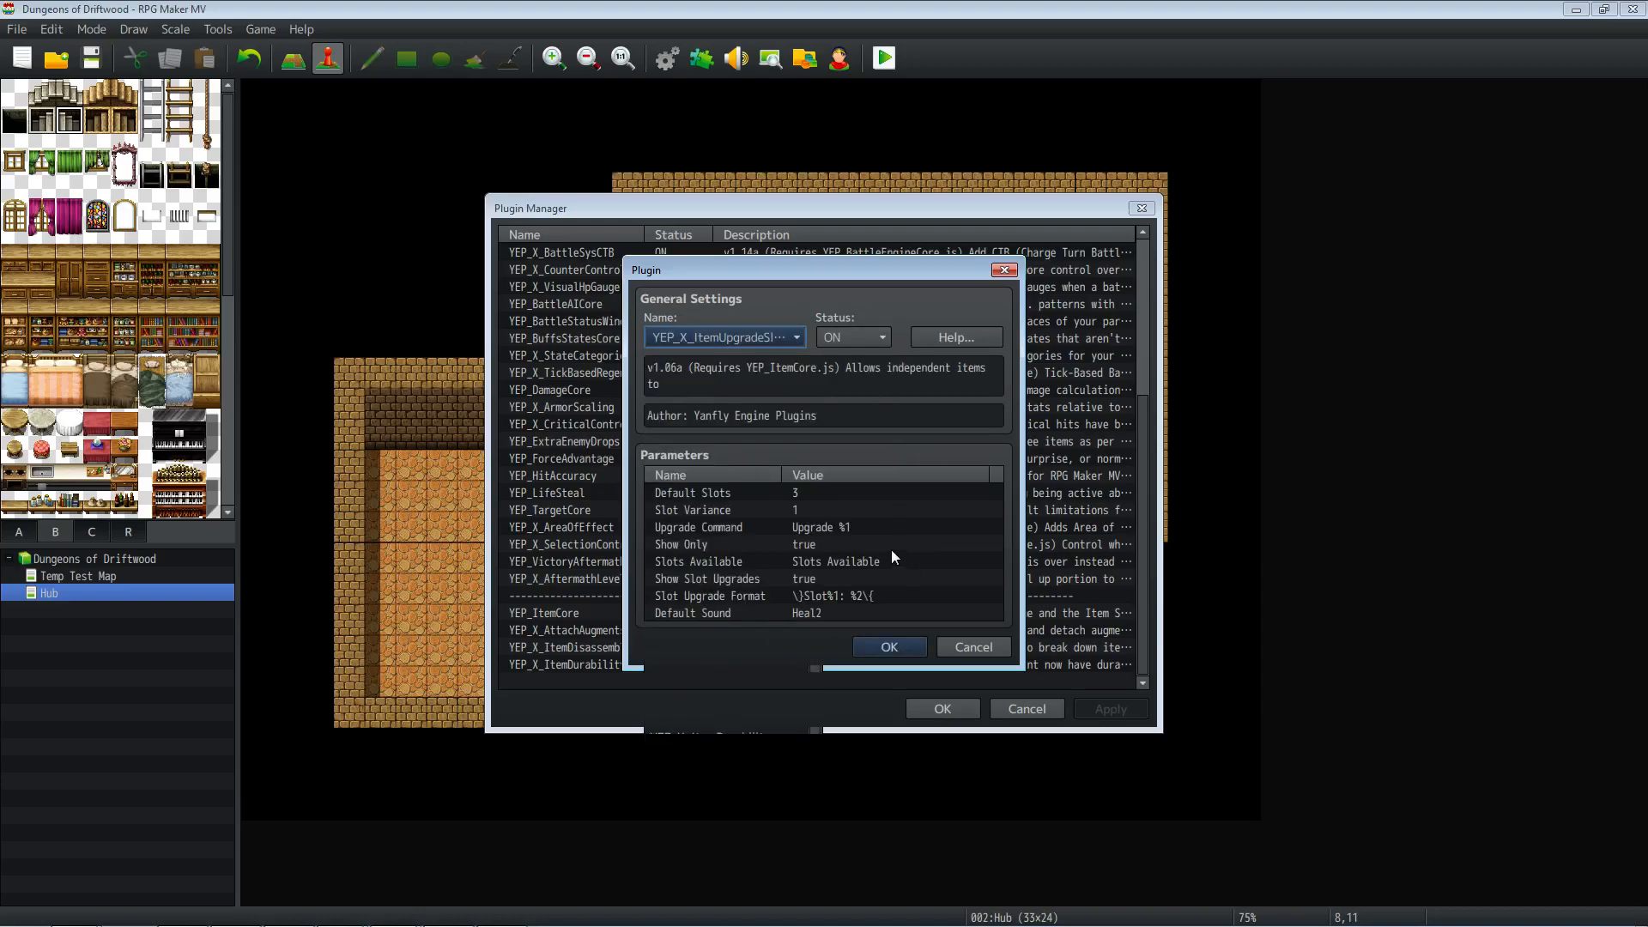
{"action": "left_click", "coordinate": [882, 646]}
{"action": "left_click", "coordinate": [592, 630]}
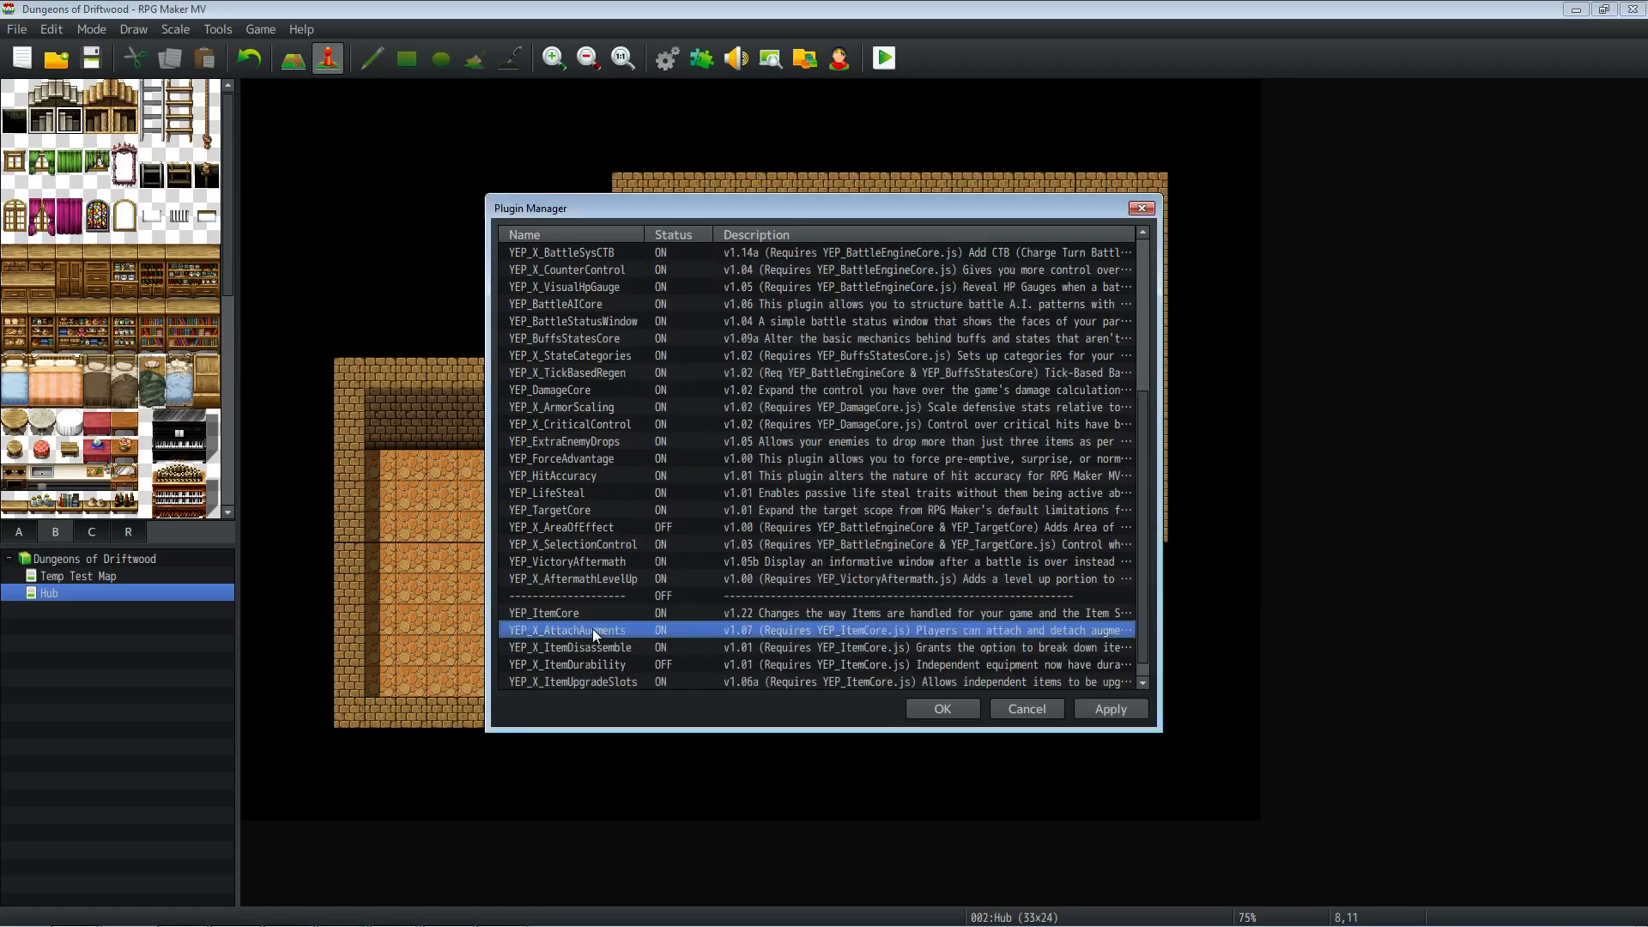
{"action": "scroll", "coordinate": [603, 642], "scroll_direction": "down", "scroll_amount": 1}
{"action": "left_click", "coordinate": [589, 680]}
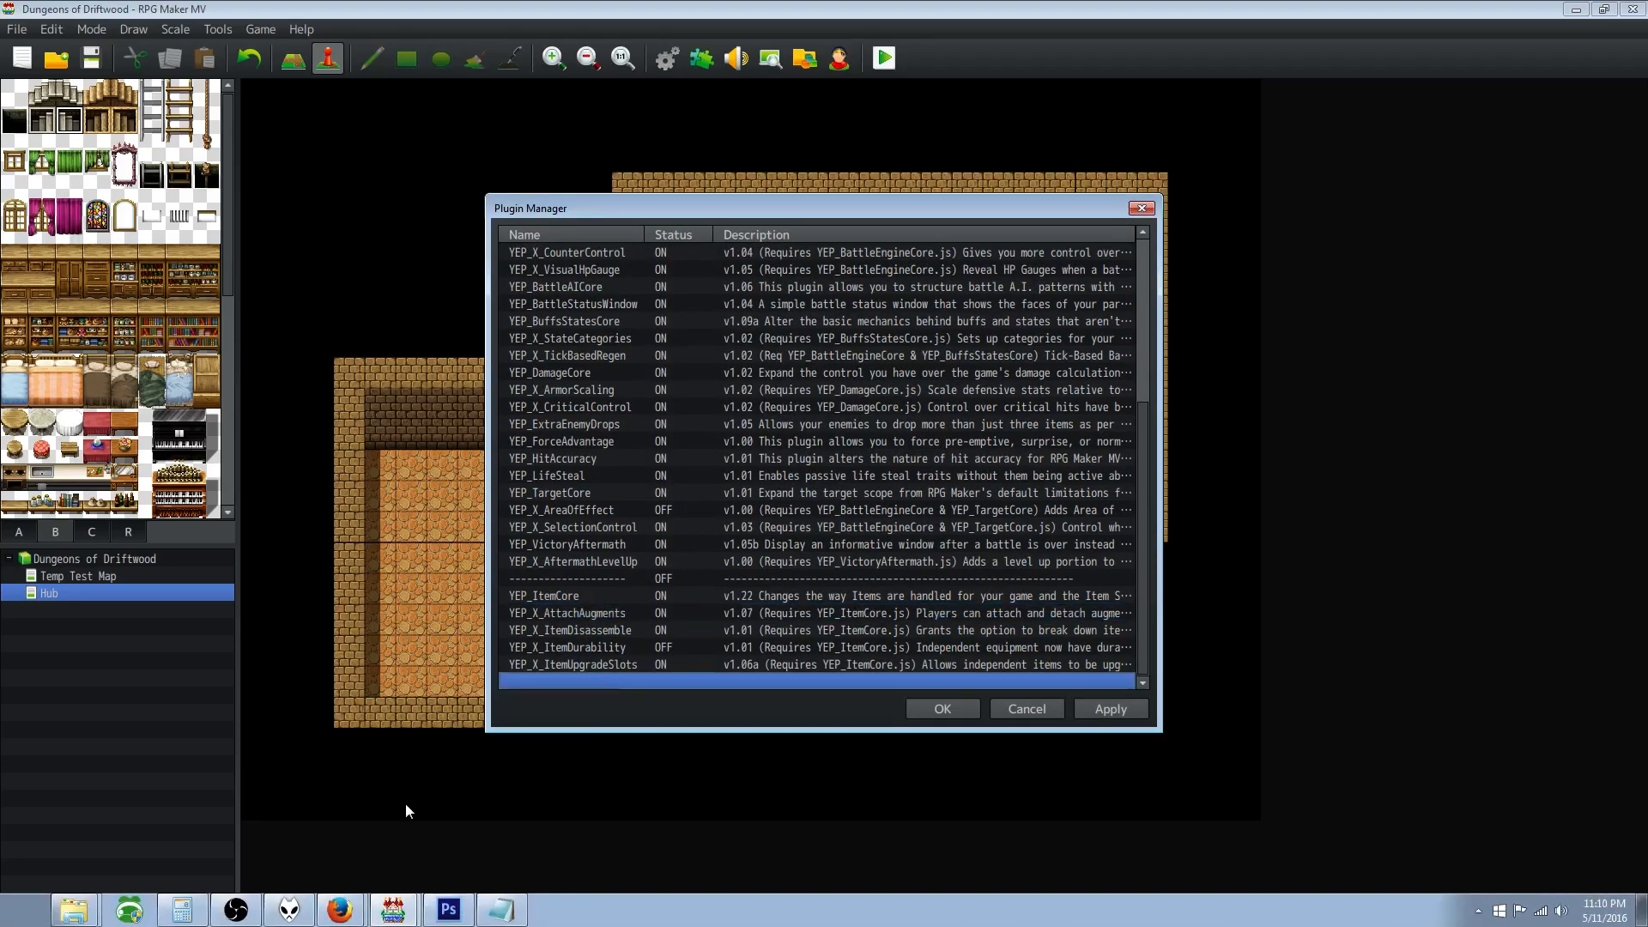
Step: Switch to Firefox, return to the plugin list and open the Item Synthesis page
{"action": "left_click", "coordinate": [339, 910]}
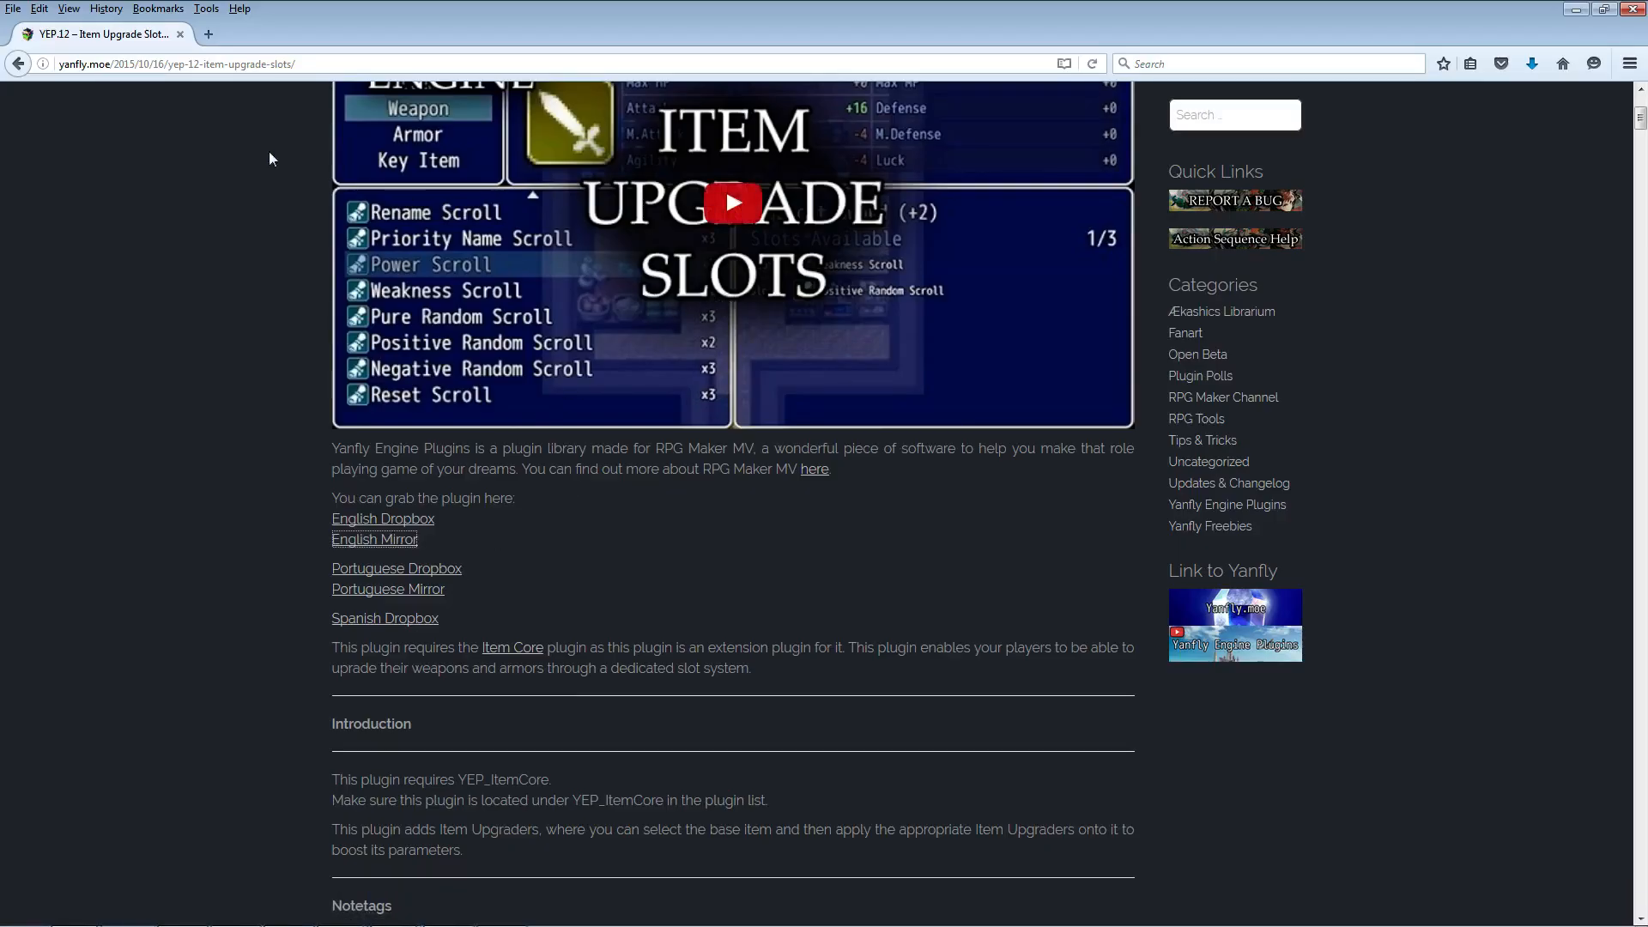
{"action": "left_click", "coordinate": [15, 65]}
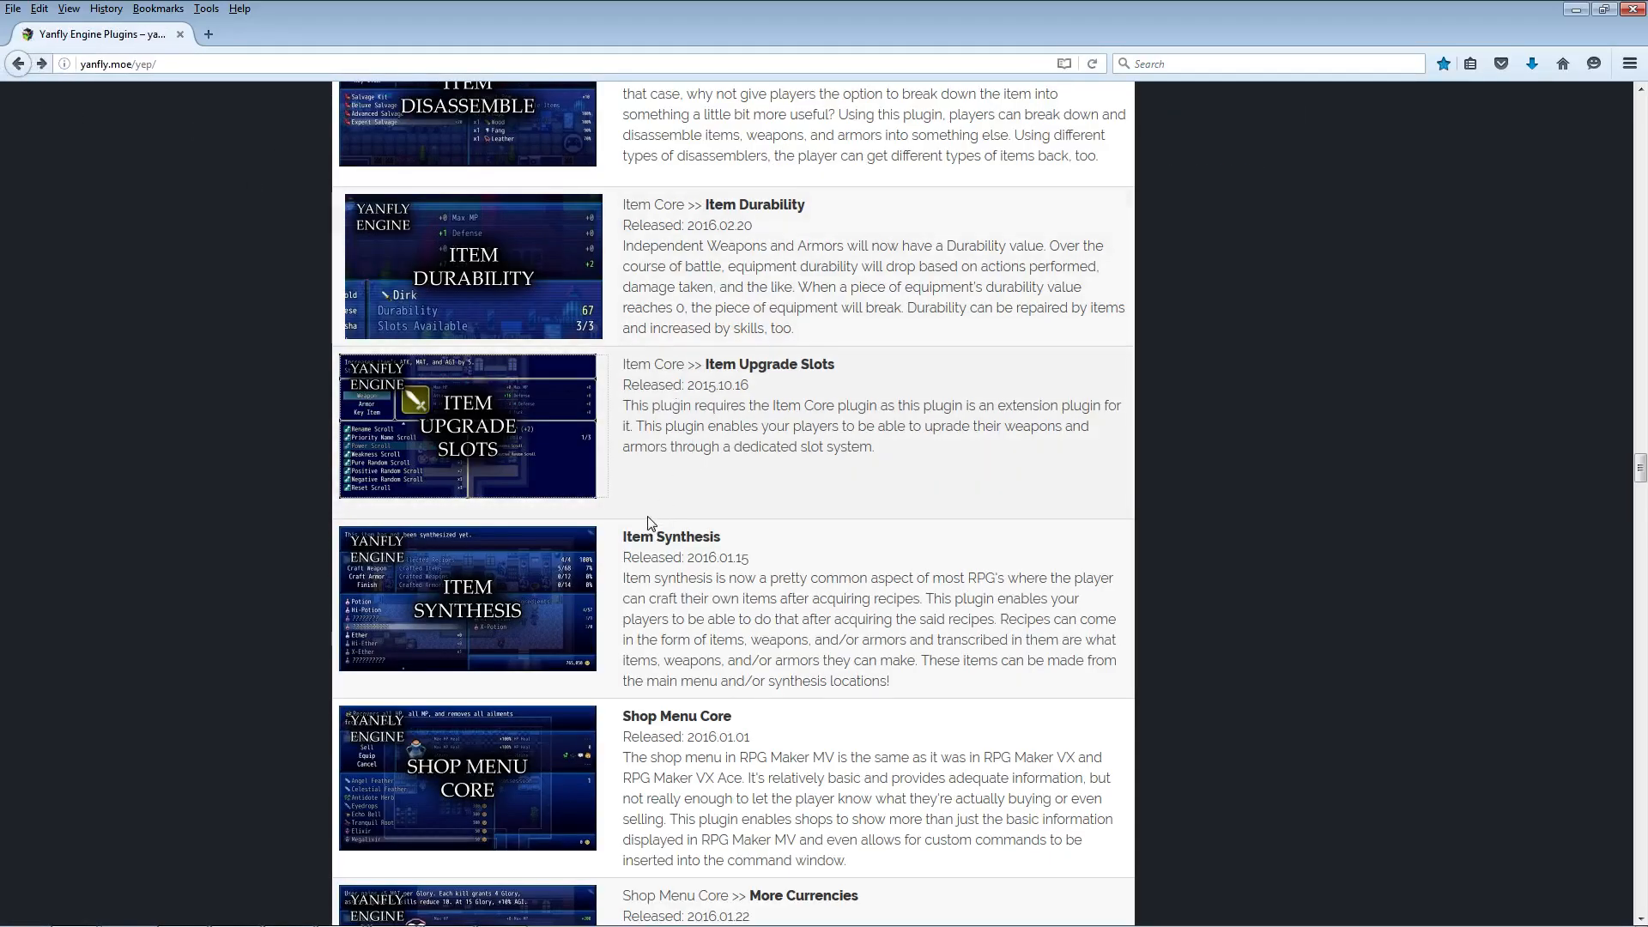
{"action": "scroll", "coordinate": [515, 316], "scroll_direction": "down", "scroll_amount": 3}
{"action": "left_click", "coordinate": [514, 316]}
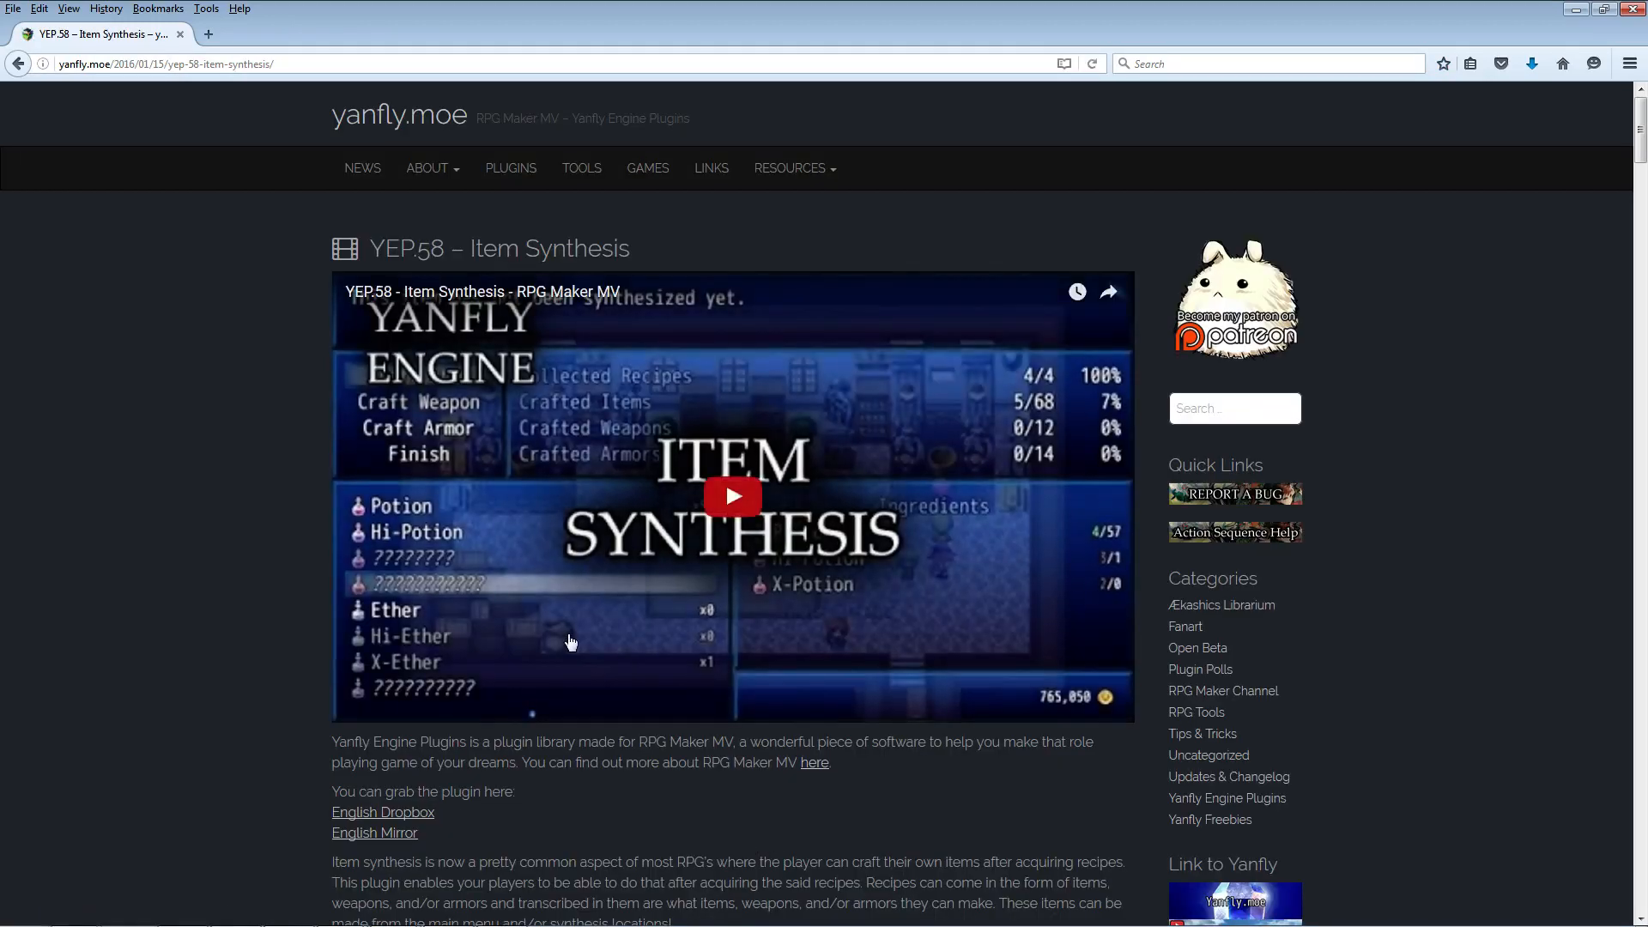
Step: Save YEP_ItemSynthesis.js from the English Mirror into the project's plugins folder
{"action": "right_click", "coordinate": [375, 832]}
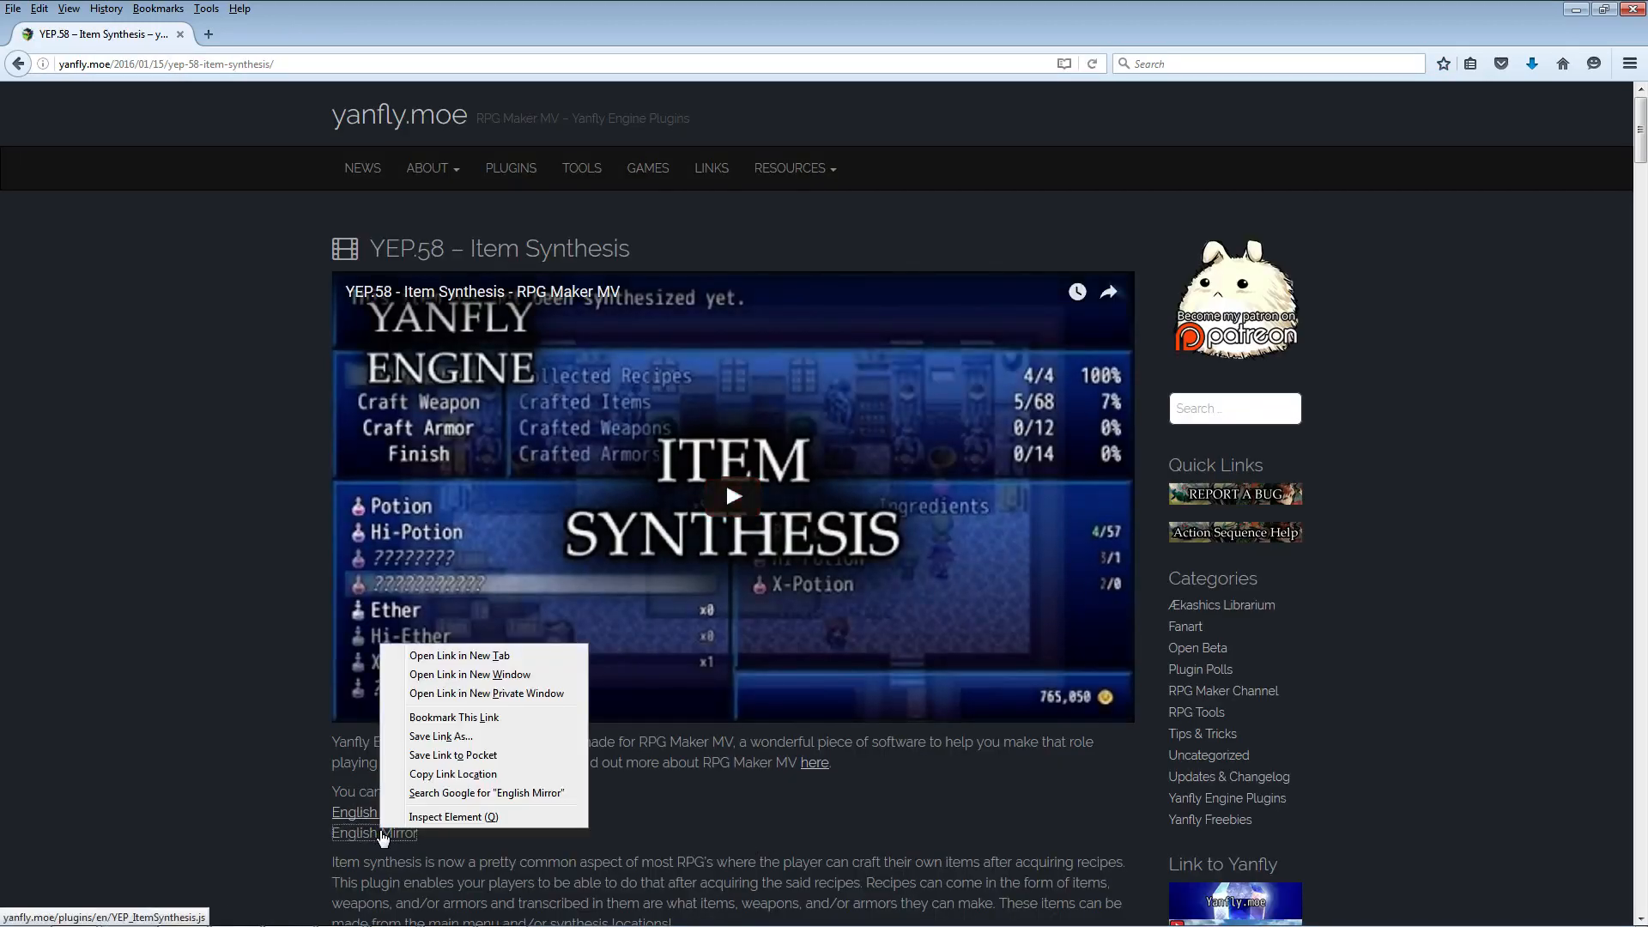
{"action": "left_click", "coordinate": [454, 710]}
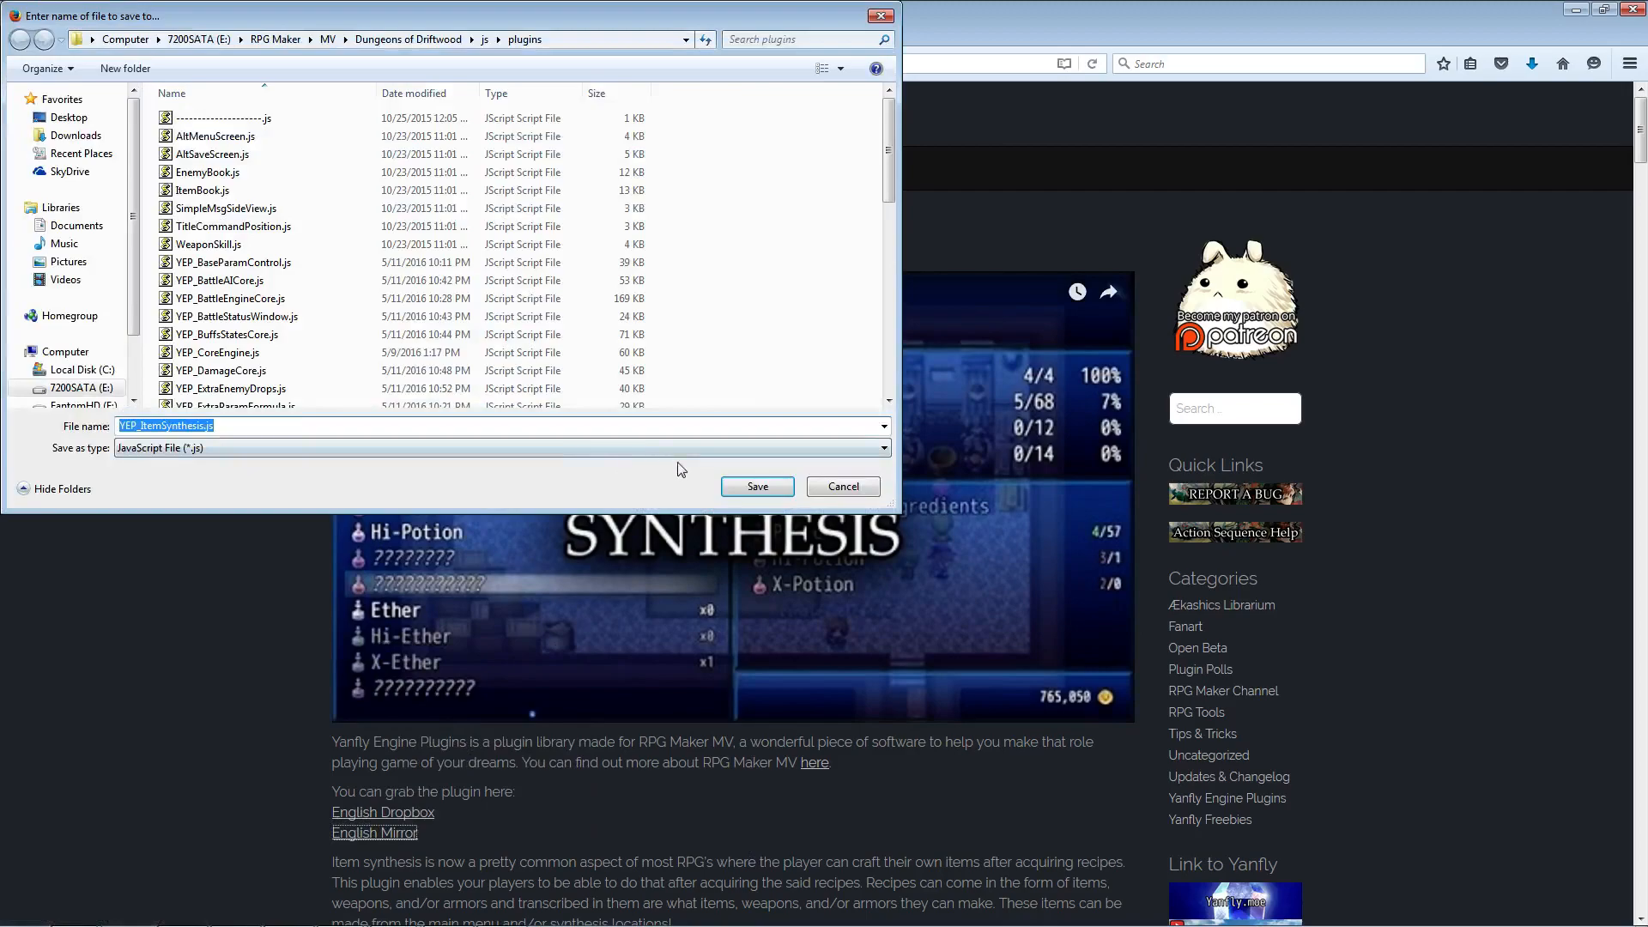
{"action": "left_click", "coordinate": [729, 484]}
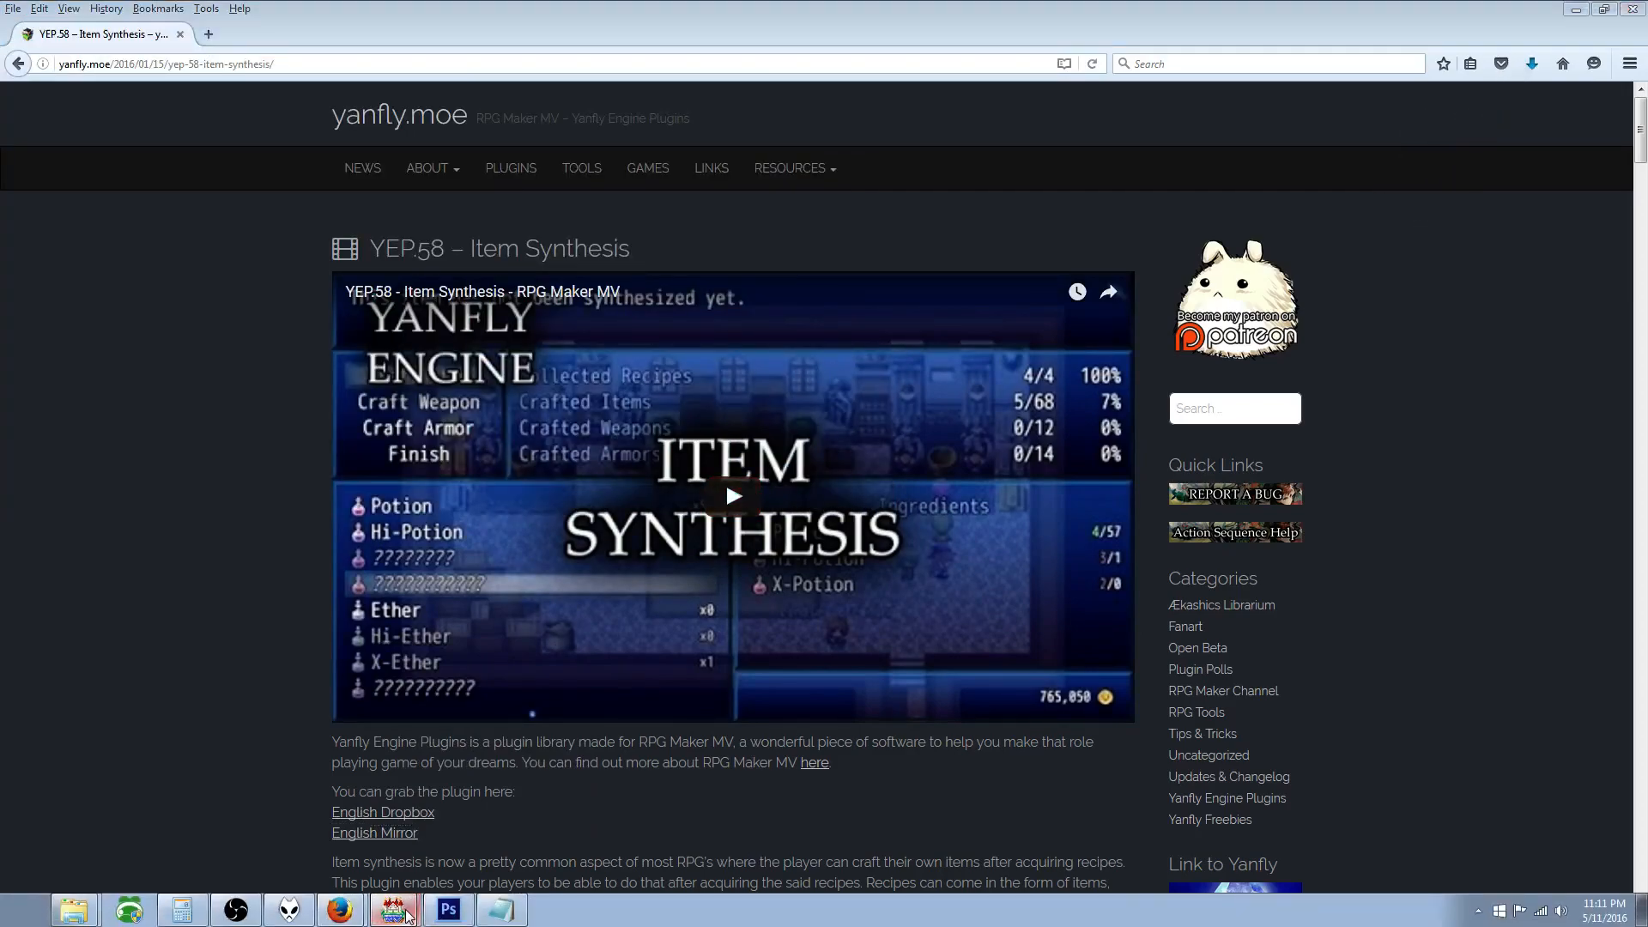
Step: Switch to RPG Maker MV, add YEP_ItemSynthesis below YEP_X_ItemUpgradeSlots with its default parameters and apply the plugin changes
{"action": "left_click", "coordinate": [393, 910]}
{"action": "double_click", "coordinate": [606, 677]}
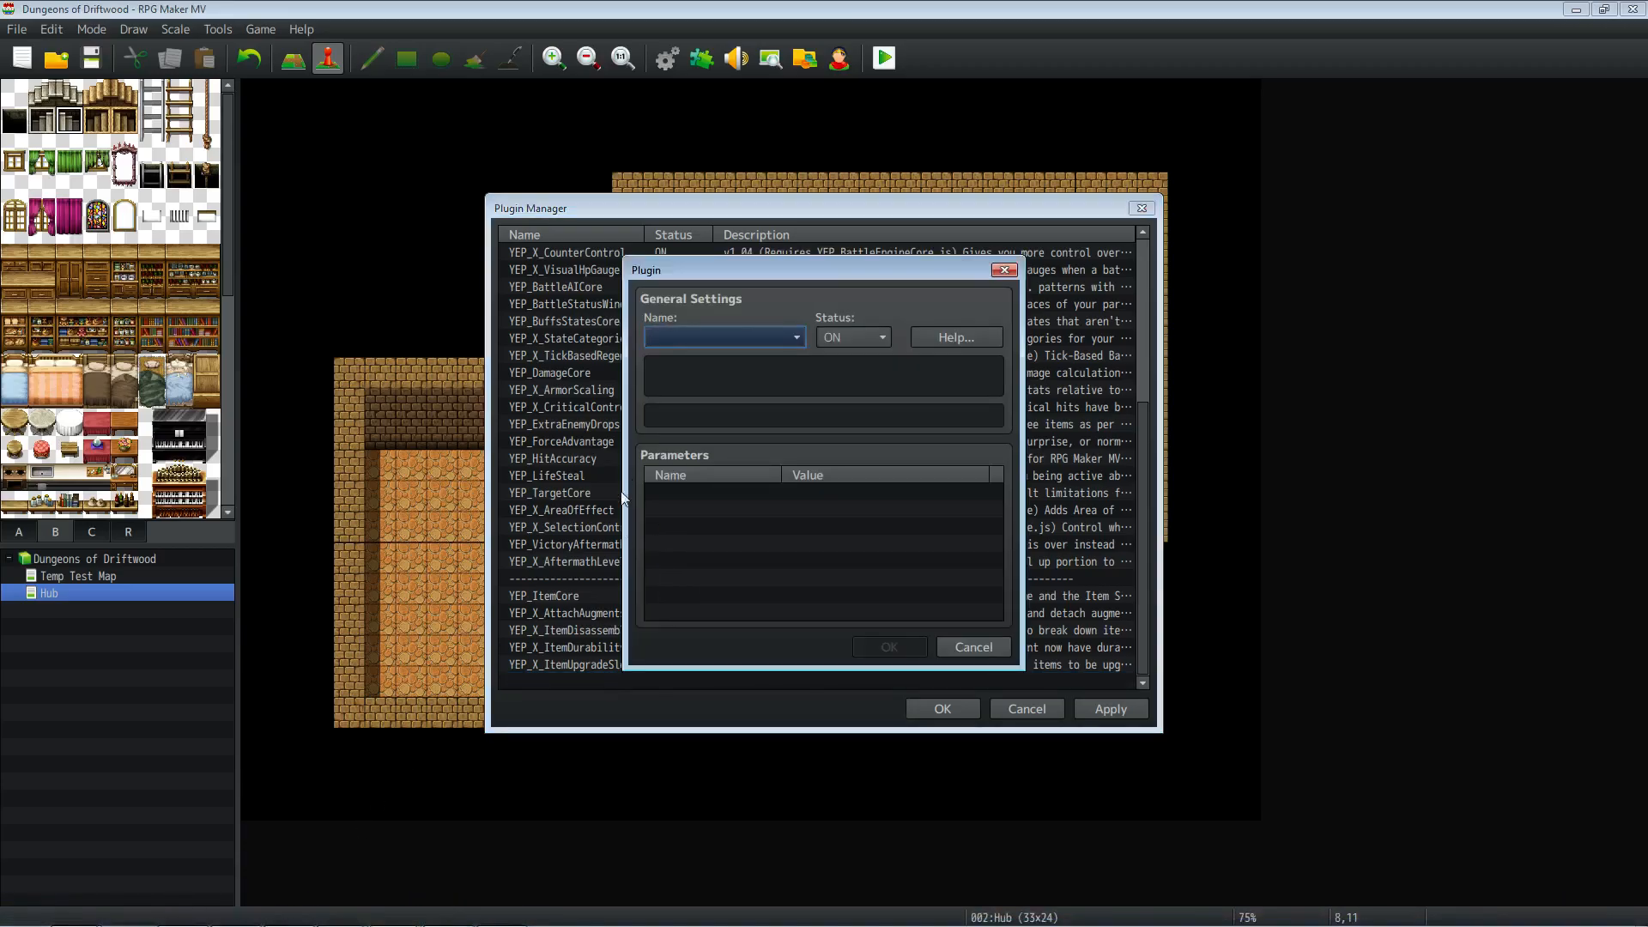
{"action": "left_click", "coordinate": [698, 339]}
{"action": "scroll", "coordinate": [741, 630], "scroll_direction": "down", "scroll_amount": 5}
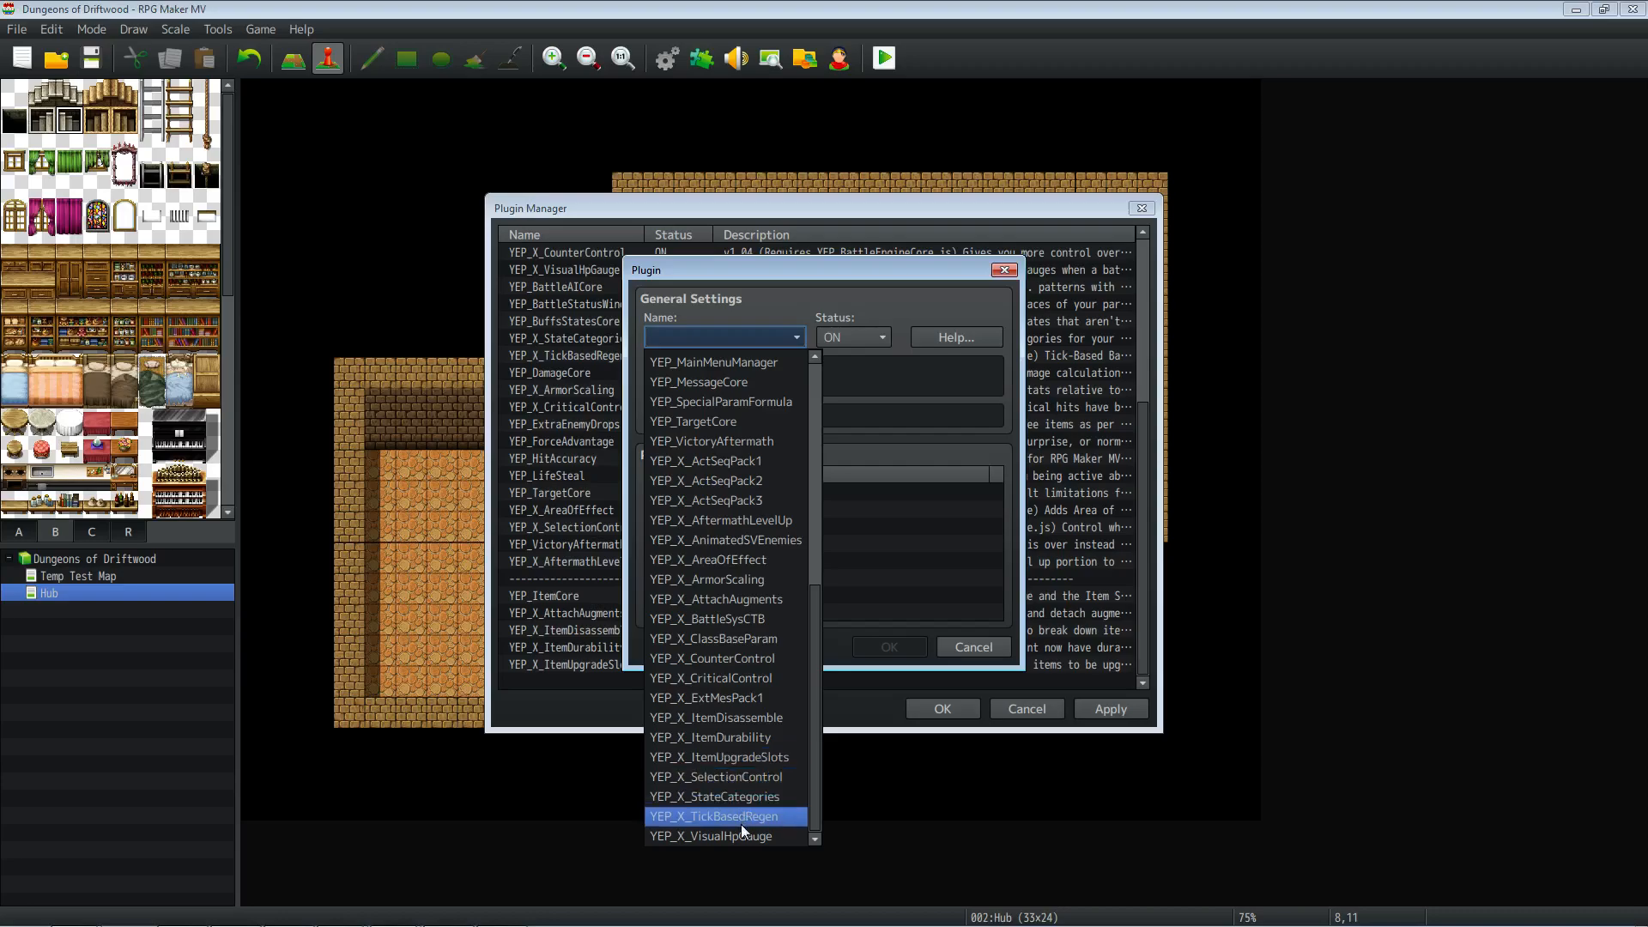
{"action": "scroll", "coordinate": [735, 755], "scroll_direction": "up", "scroll_amount": 2}
{"action": "left_click", "coordinate": [736, 402]}
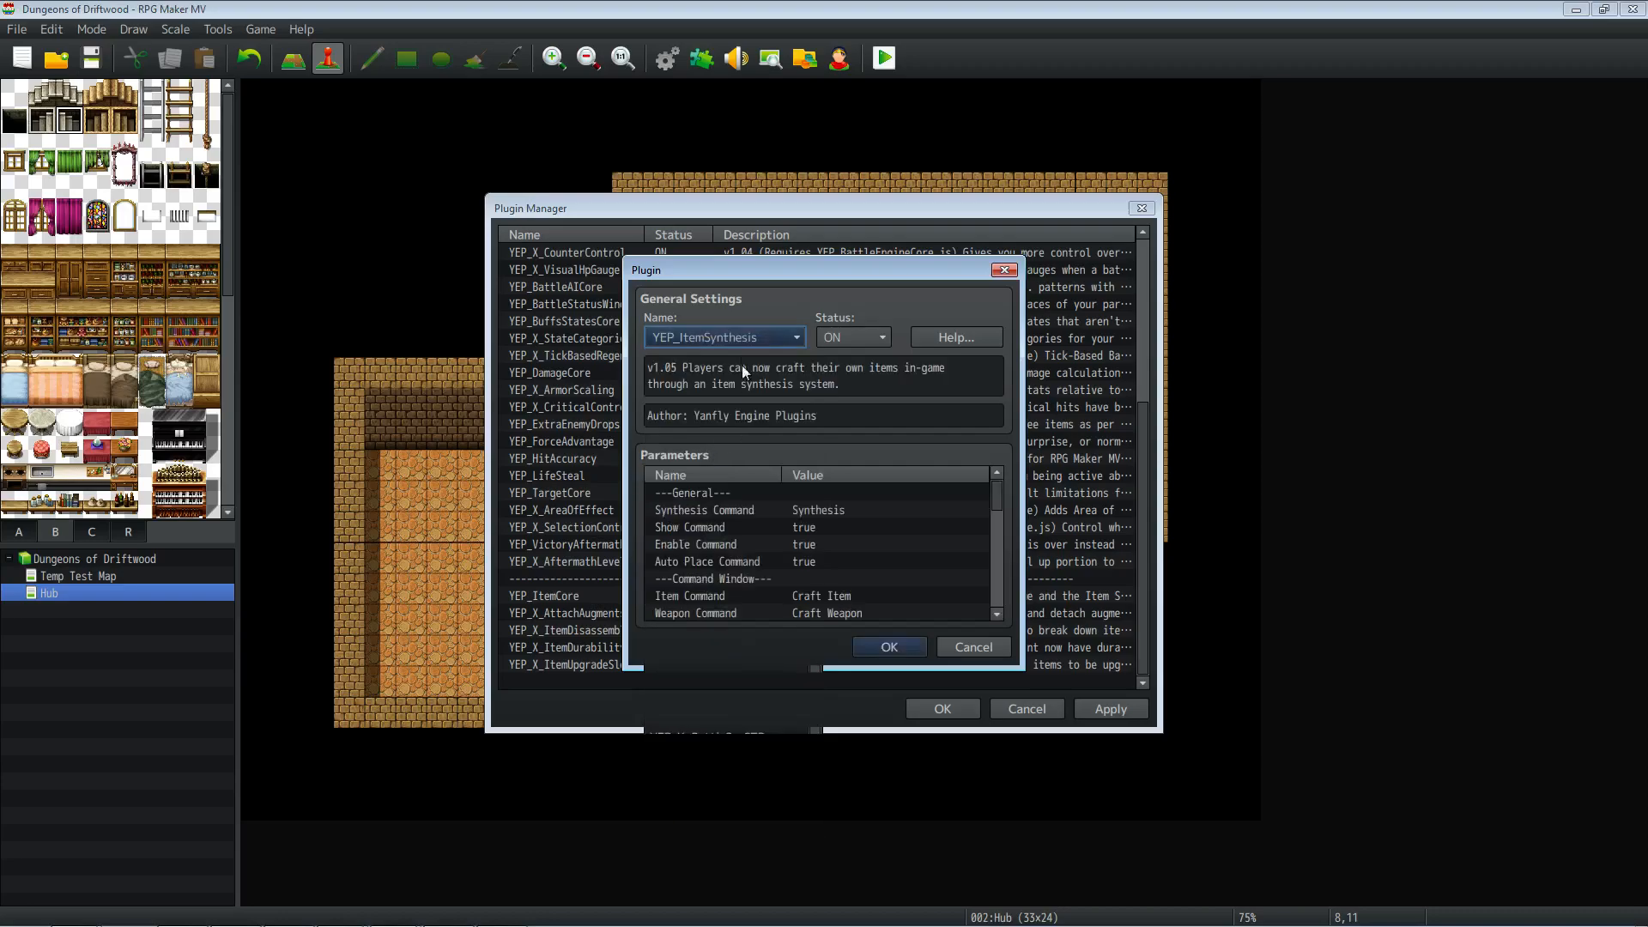
{"action": "left_click", "coordinate": [889, 646]}
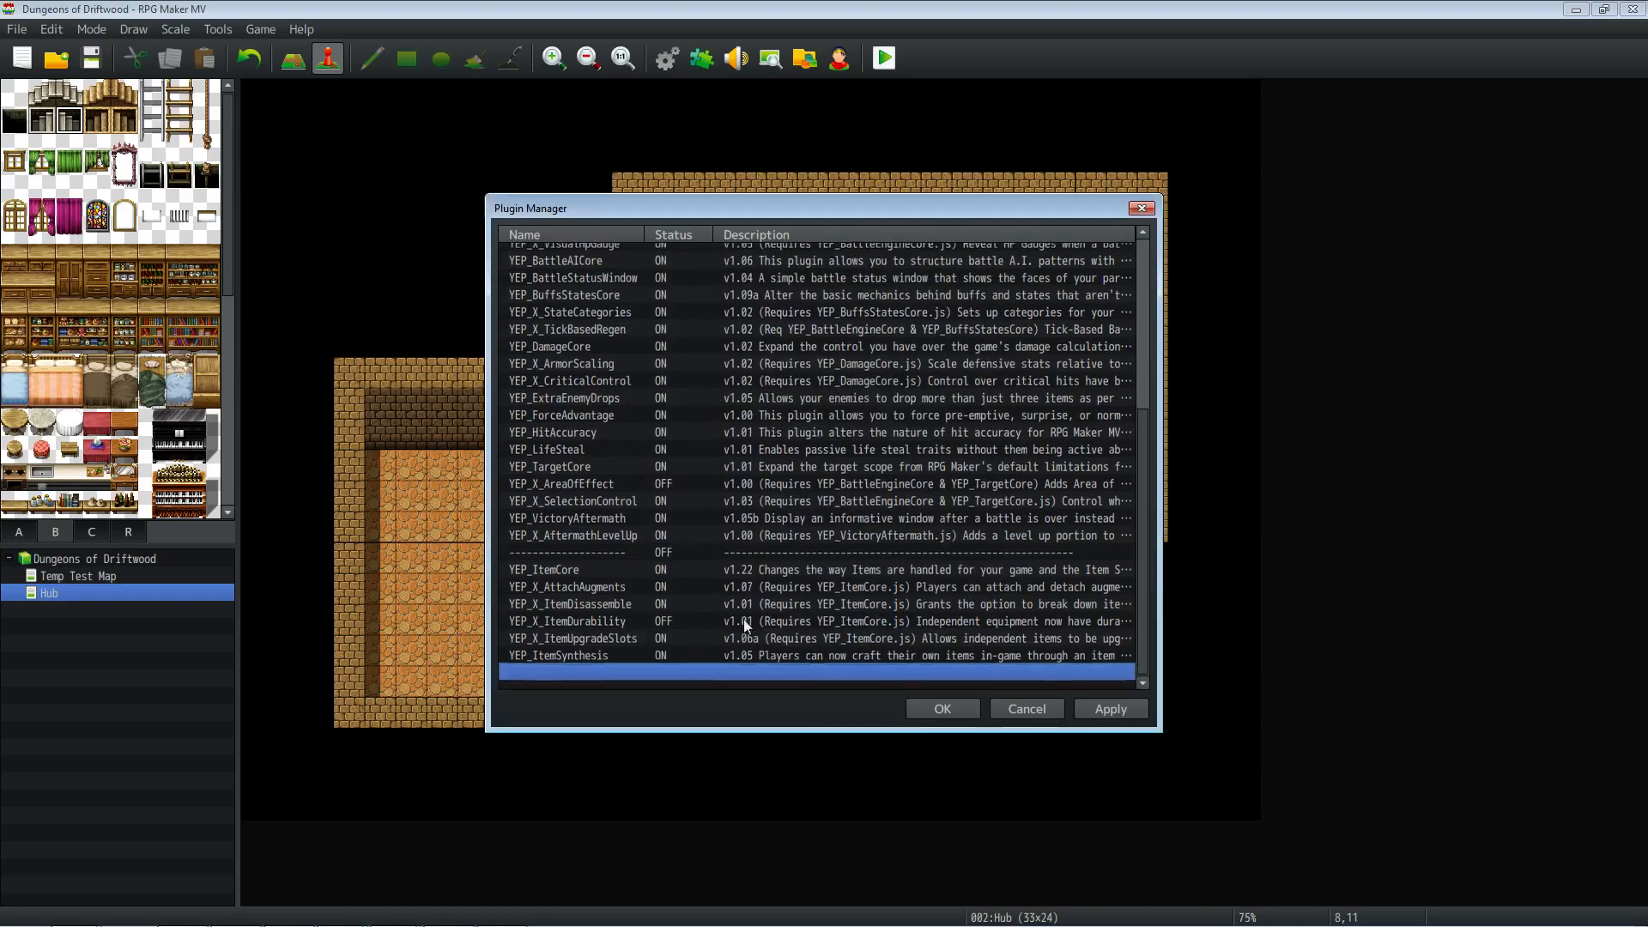
{"action": "left_click", "coordinate": [1103, 709]}
Step: Switch to Firefox, return to the plugin list and open the Shop Menu Core page
{"action": "mouse_move", "coordinate": [341, 917]}
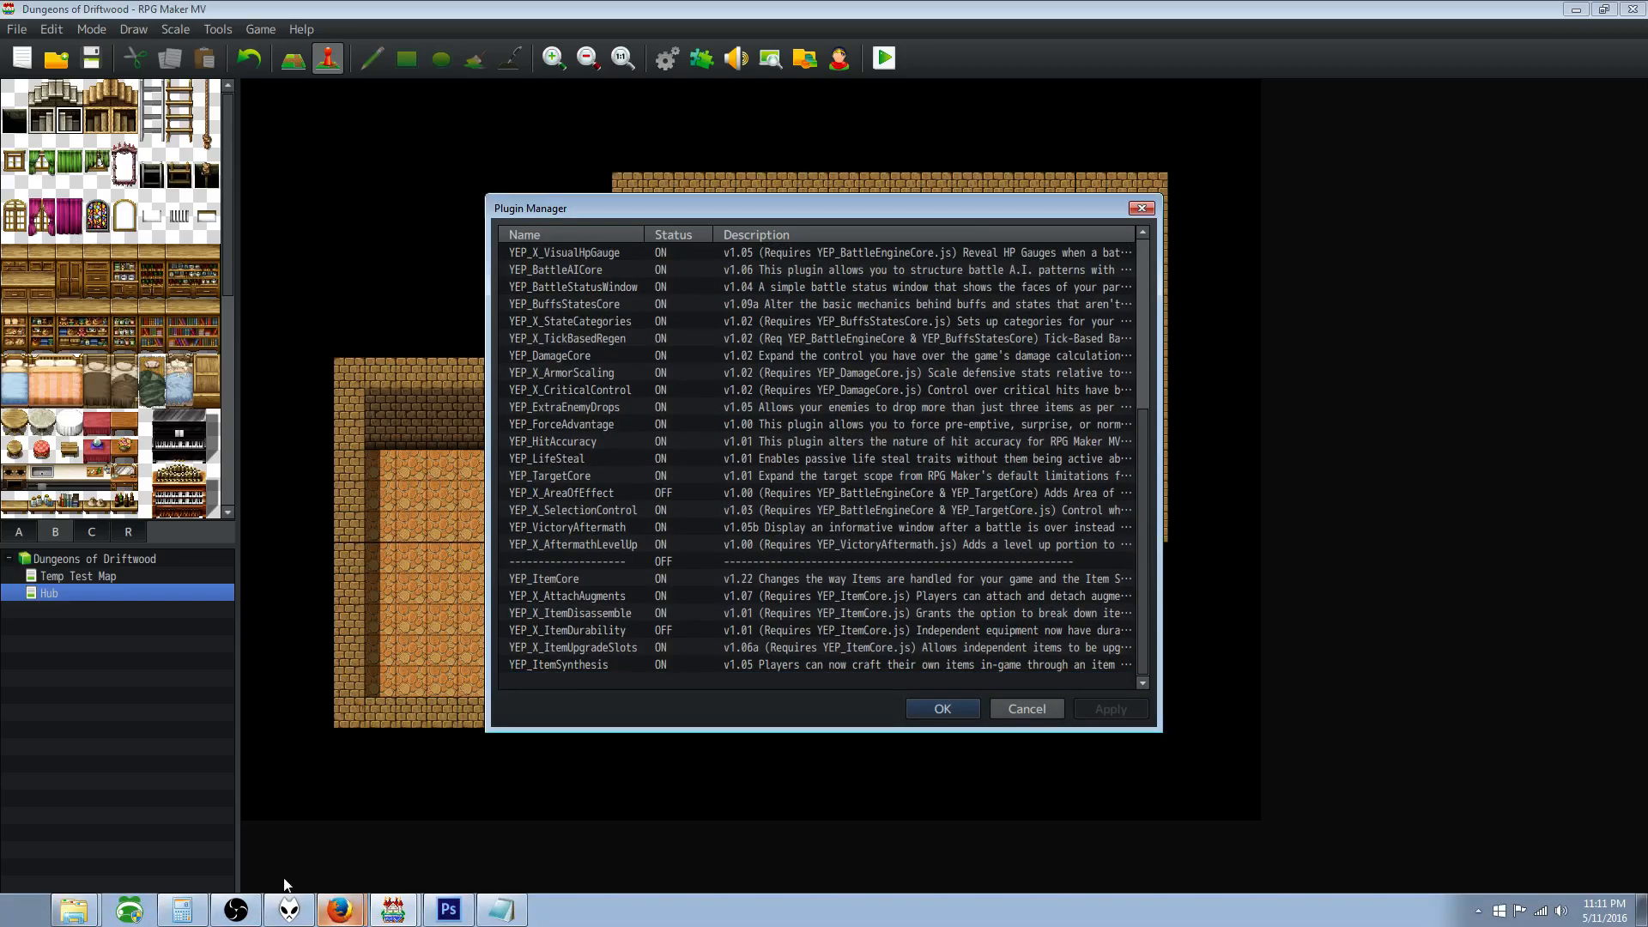
{"action": "left_click", "coordinate": [339, 910]}
{"action": "left_click", "coordinate": [18, 63]}
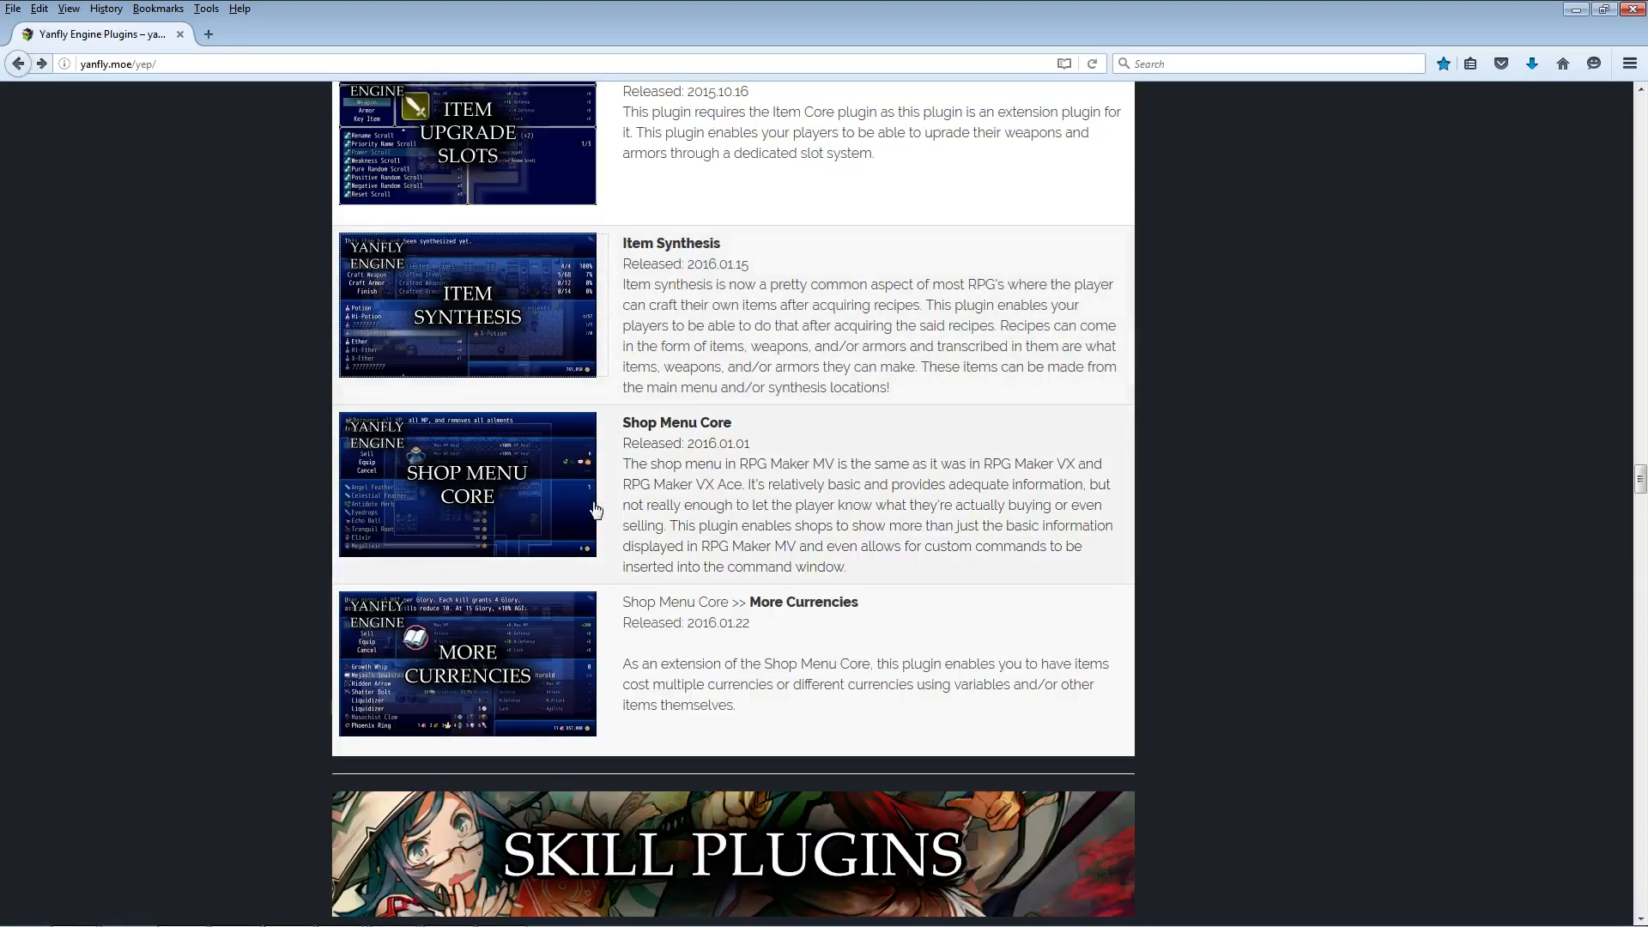
{"action": "left_click", "coordinate": [463, 507]}
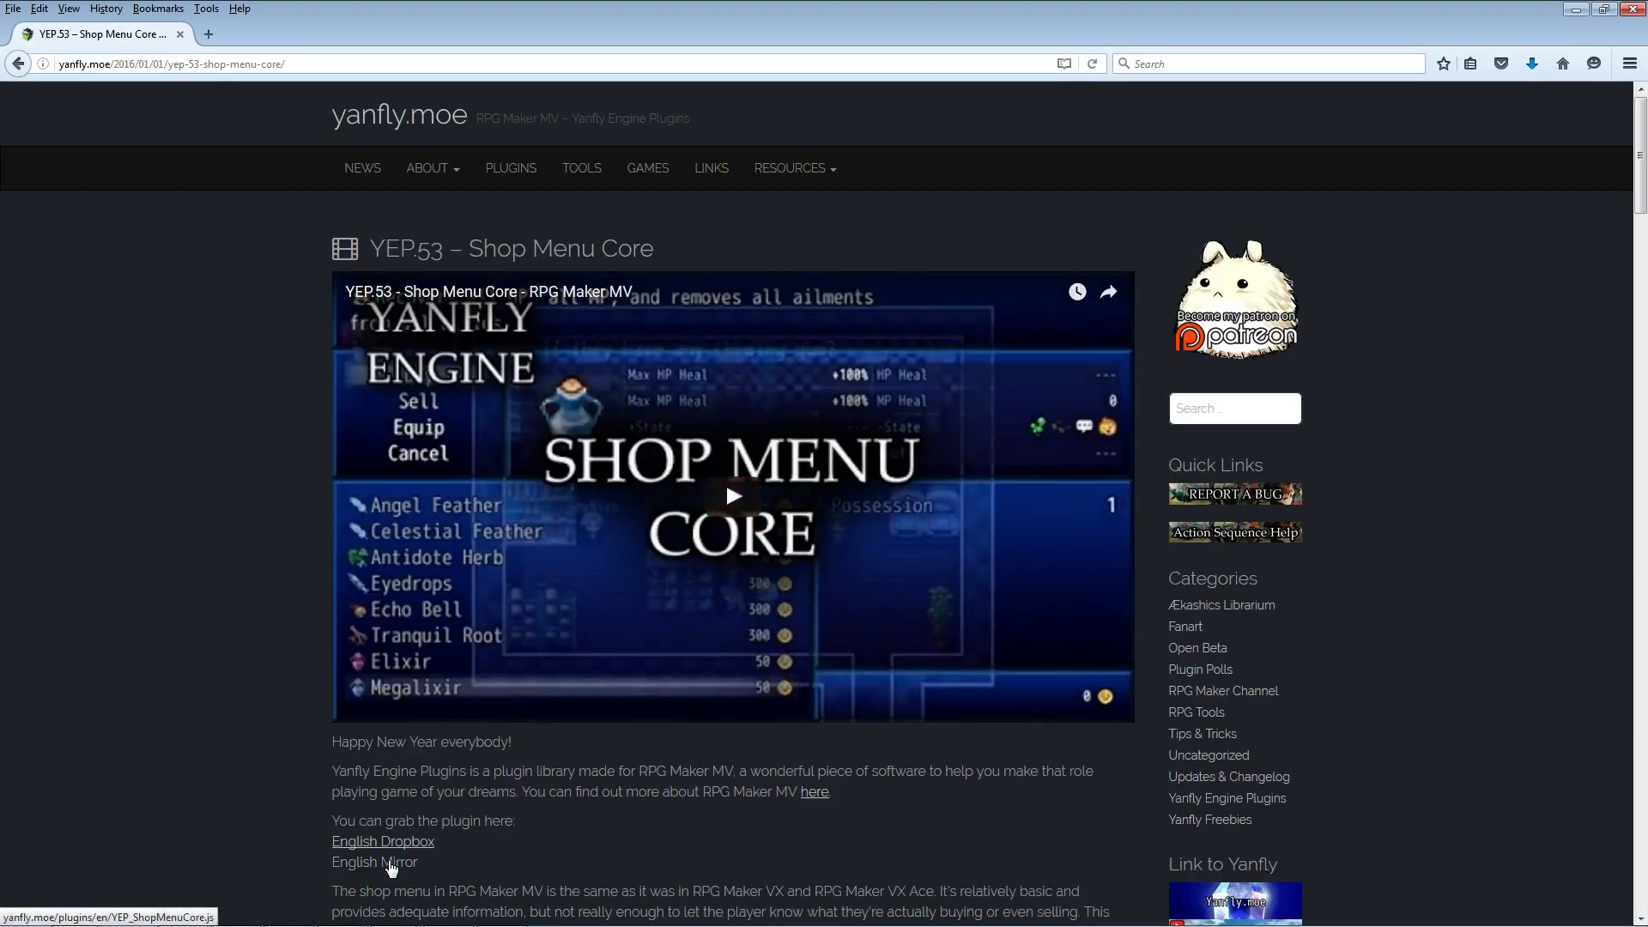
Step: Save YEP_ShopMenuCore.js from the English Mirror into the project's plugins folder
{"action": "right_click", "coordinate": [401, 866]}
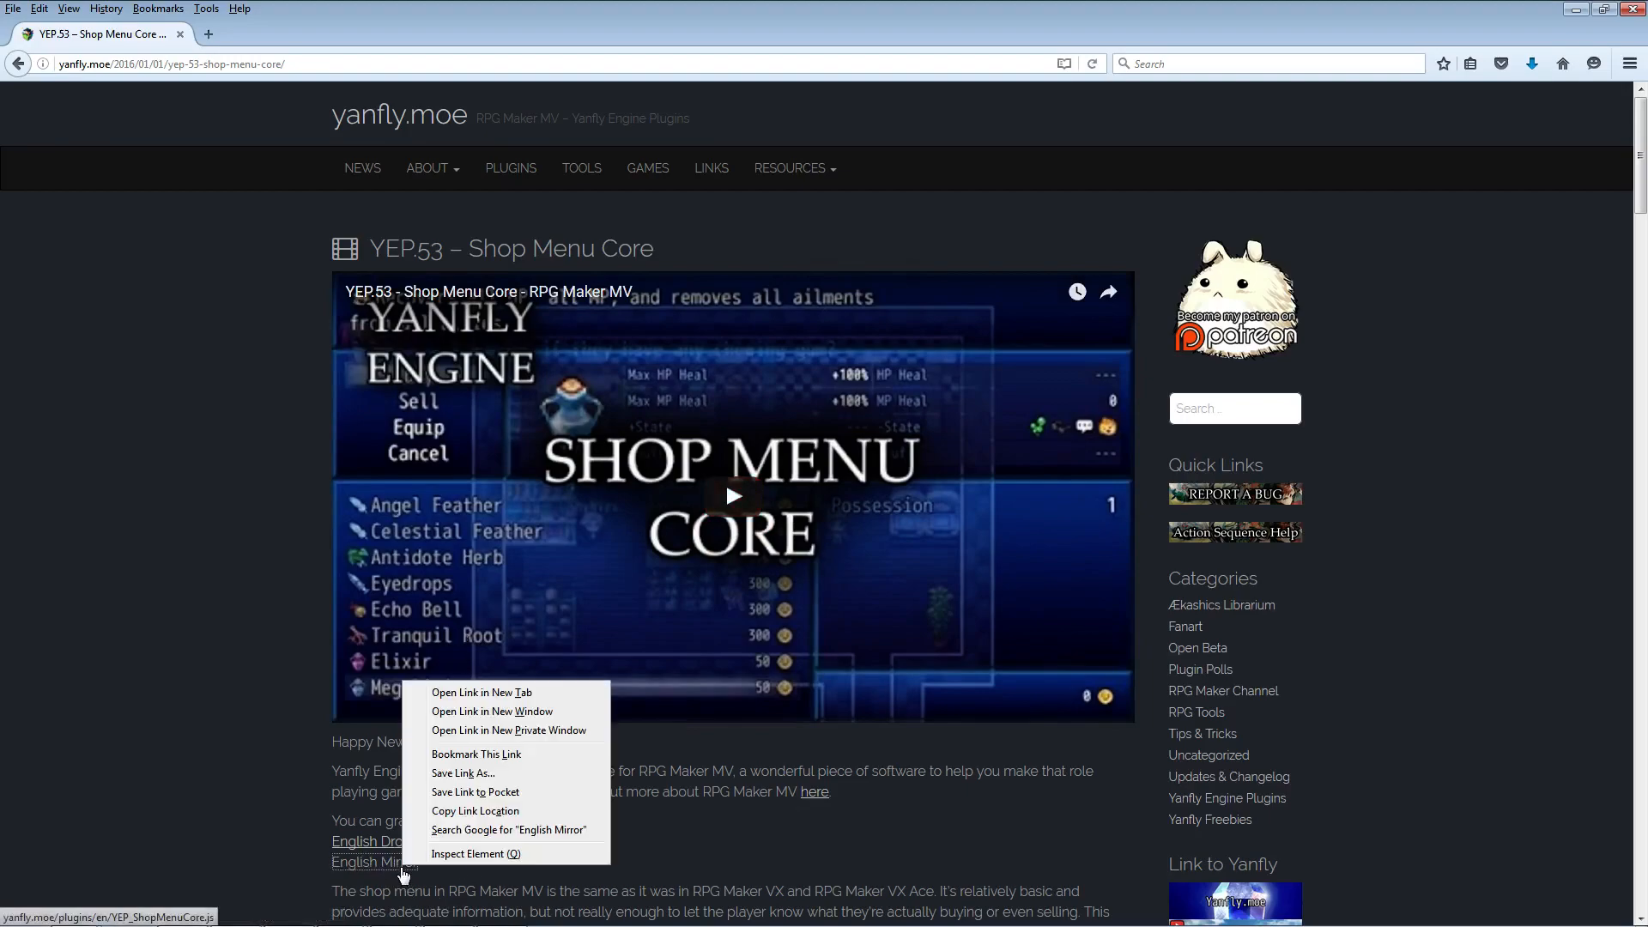
{"action": "left_click", "coordinate": [468, 773]}
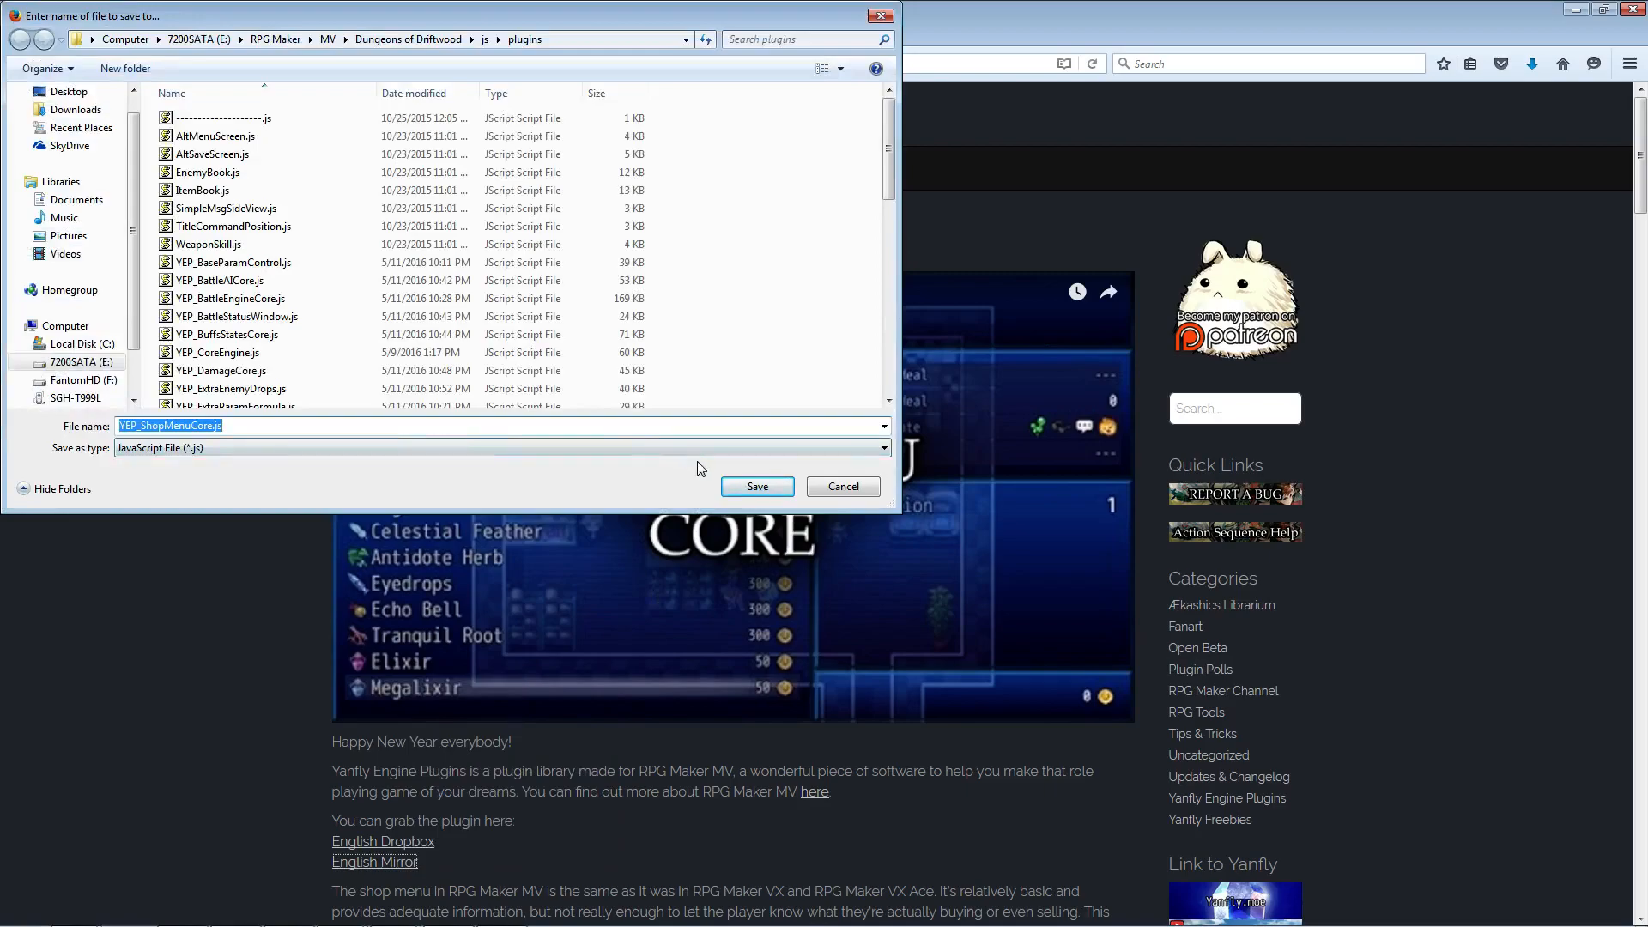
{"action": "left_click", "coordinate": [755, 486]}
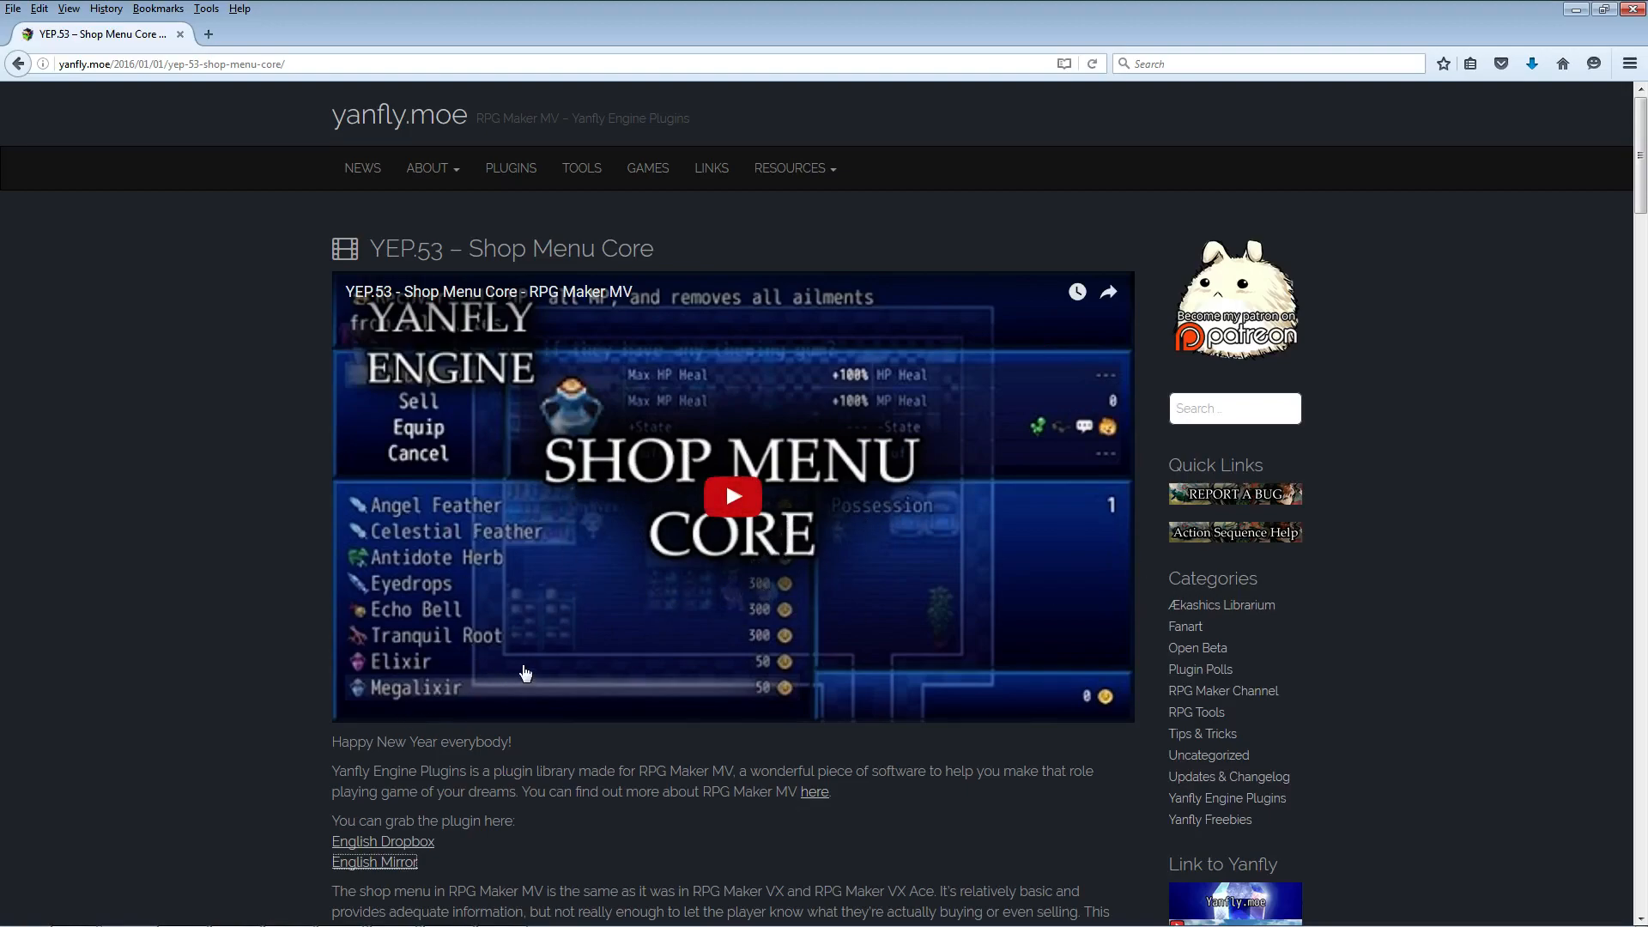
{"action": "scroll", "coordinate": [556, 627], "scroll_direction": "down", "scroll_amount": 5}
{"action": "scroll", "coordinate": [552, 661], "scroll_direction": "up", "scroll_amount": 4}
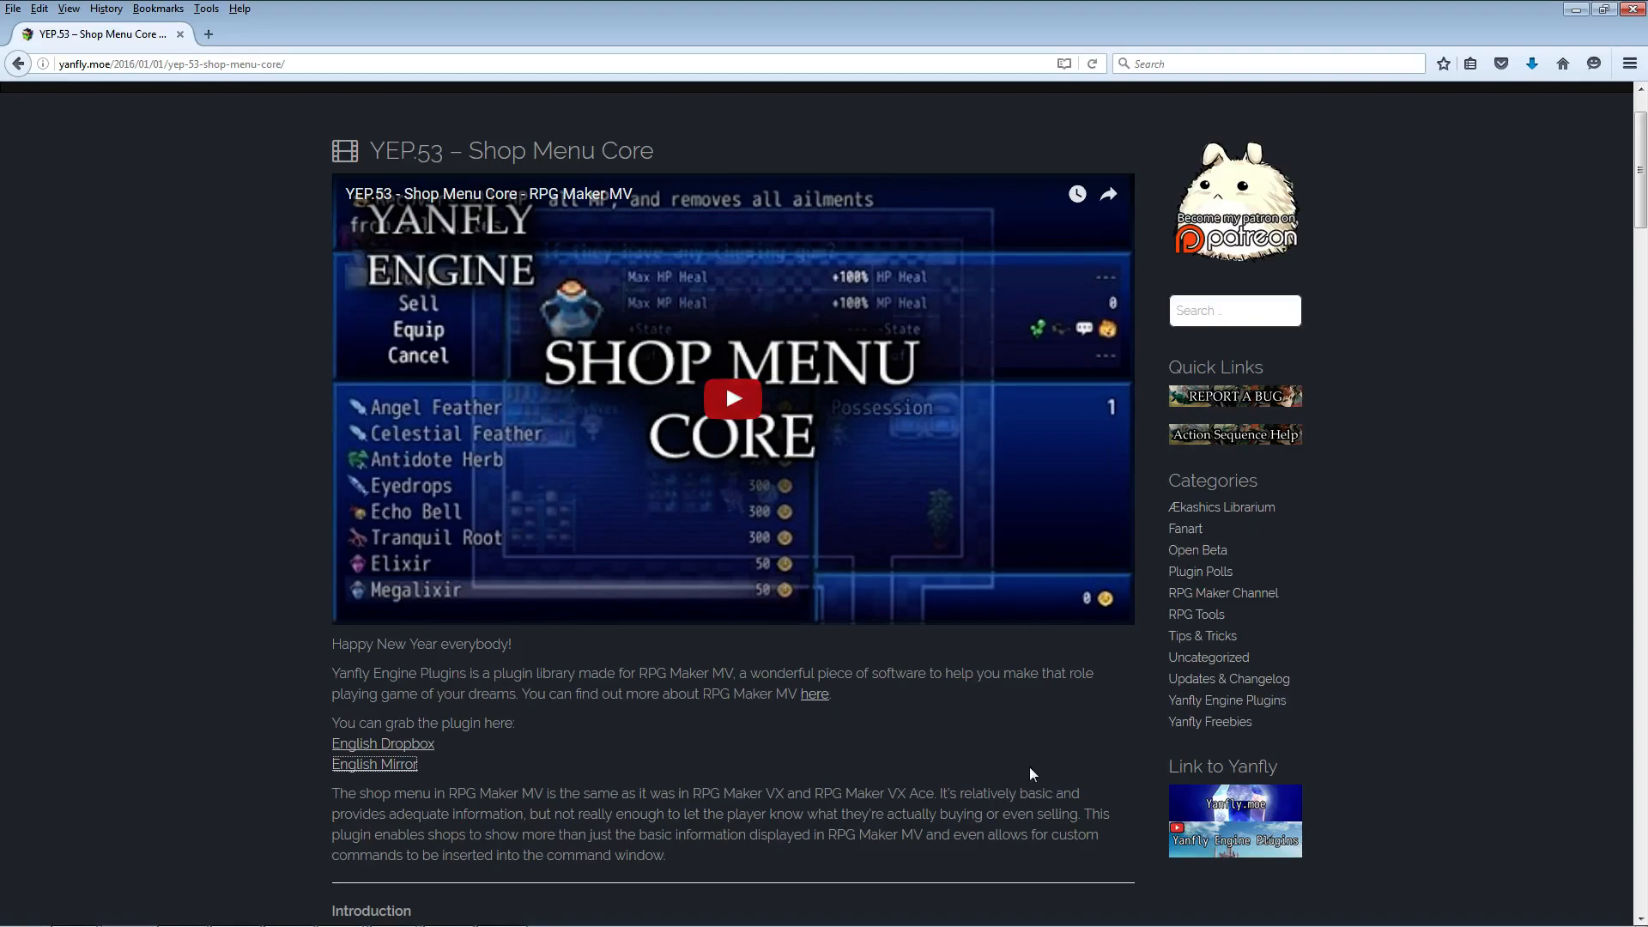
{"action": "scroll", "coordinate": [719, 510], "scroll_direction": "down", "scroll_amount": 3}
{"action": "scroll", "coordinate": [949, 461], "scroll_direction": "up", "scroll_amount": 4}
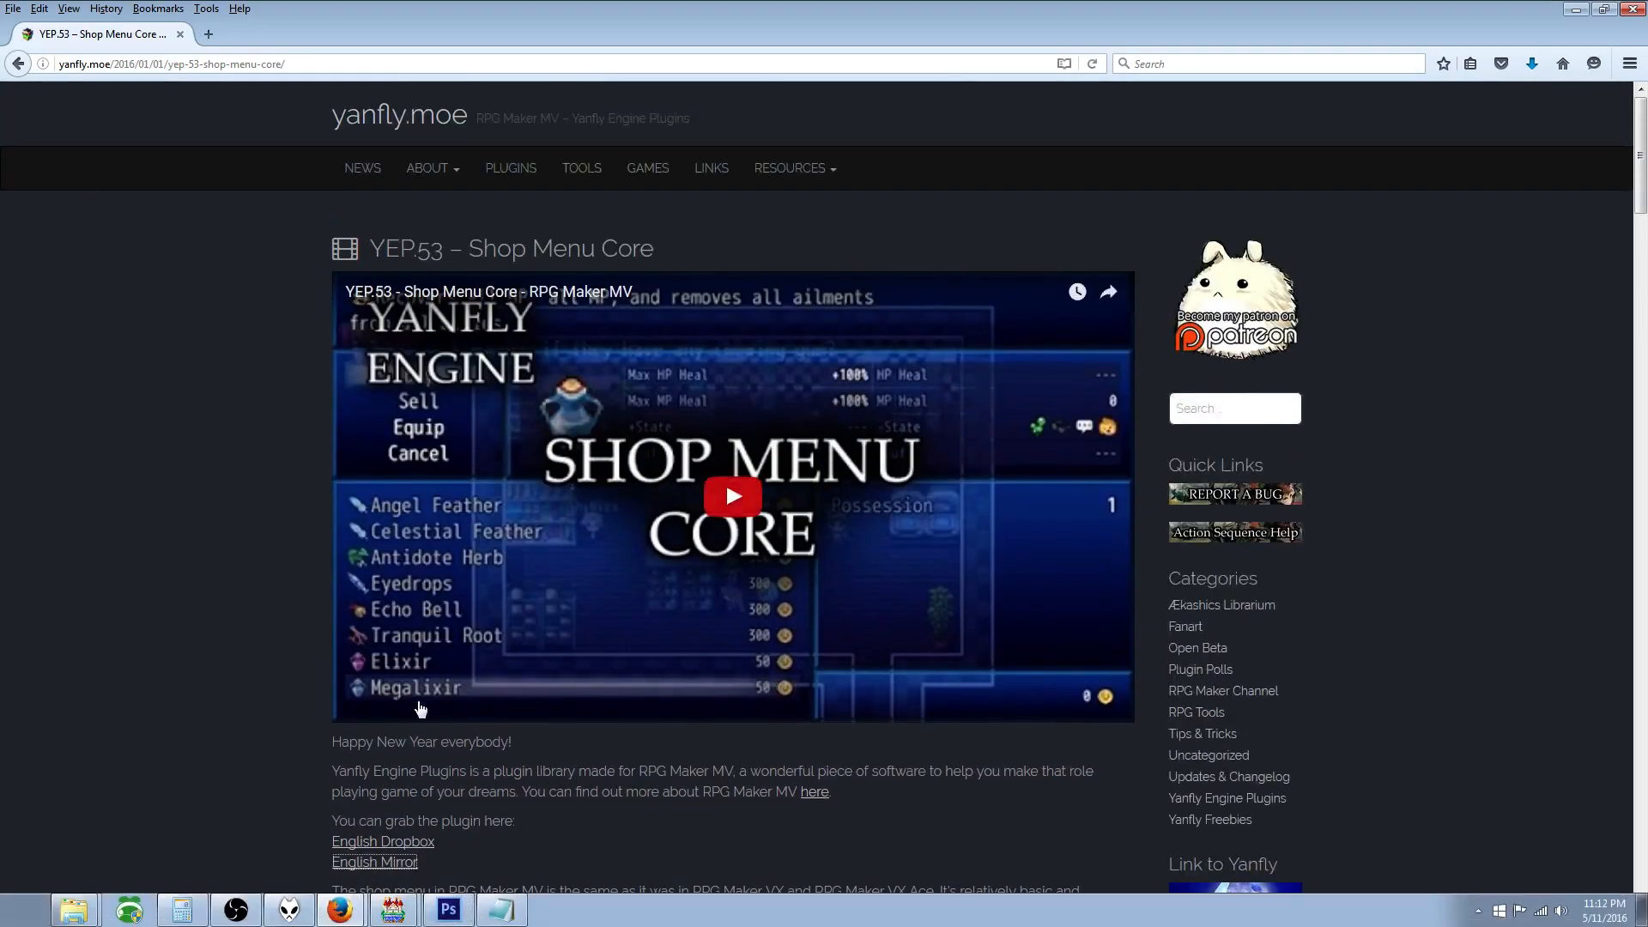
Step: Switch to RPG Maker MV, add YEP_ShopMenuCore below YEP_ItemSynthesis with its default parameters and apply the plugin changes
{"action": "mouse_move", "coordinate": [390, 917]}
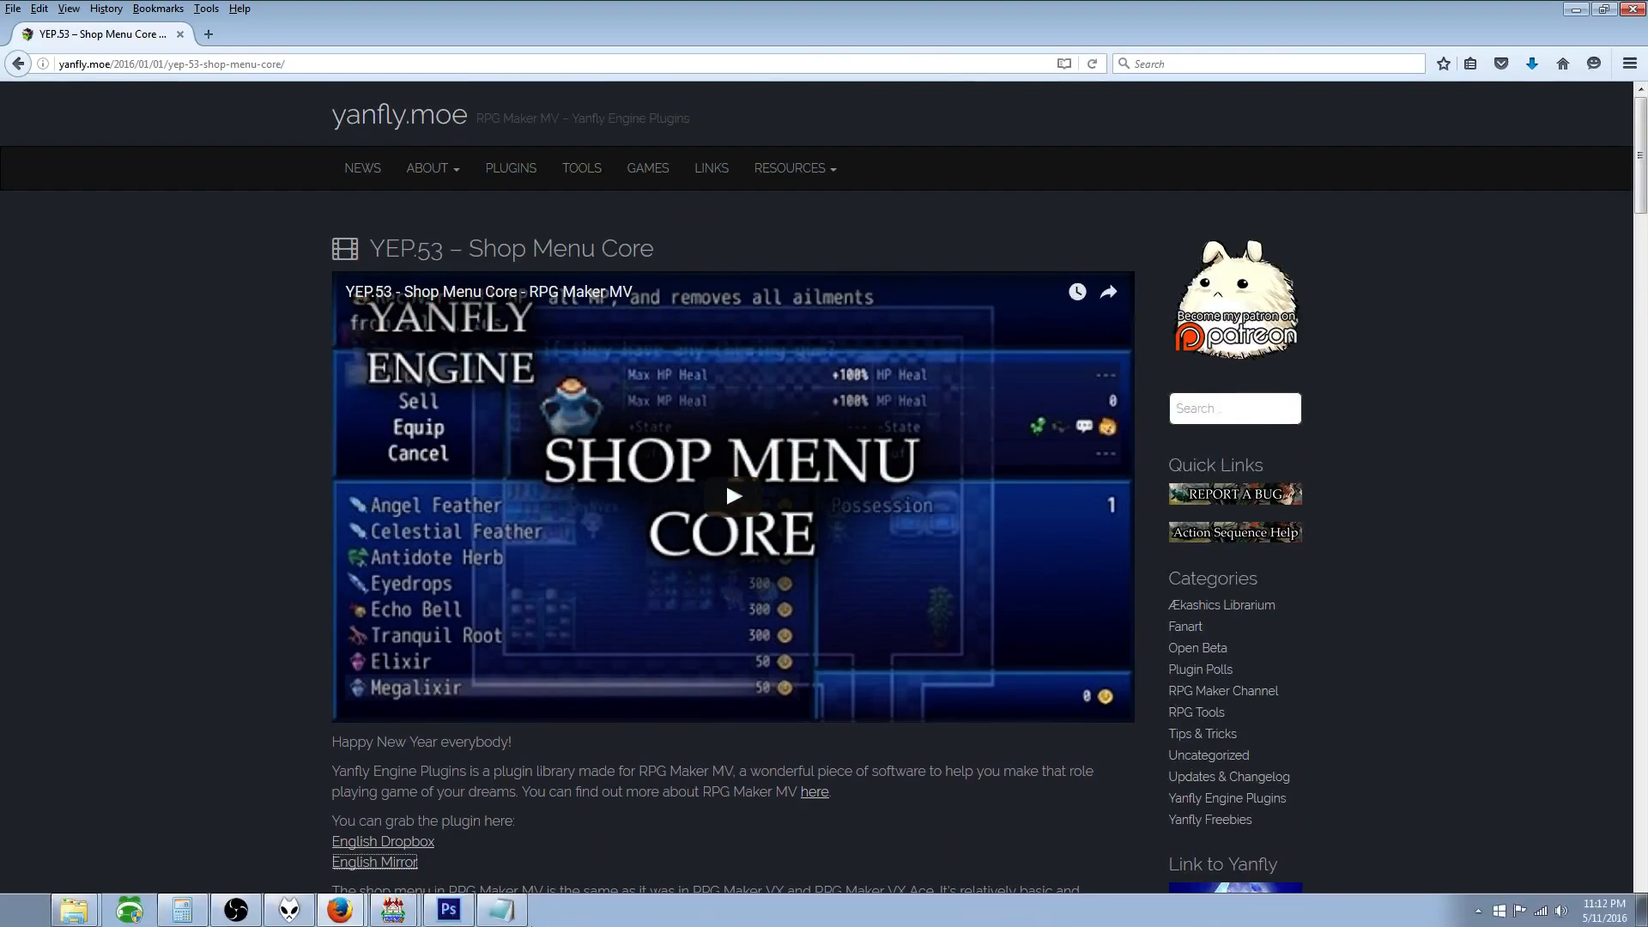
{"action": "left_click", "coordinate": [390, 917]}
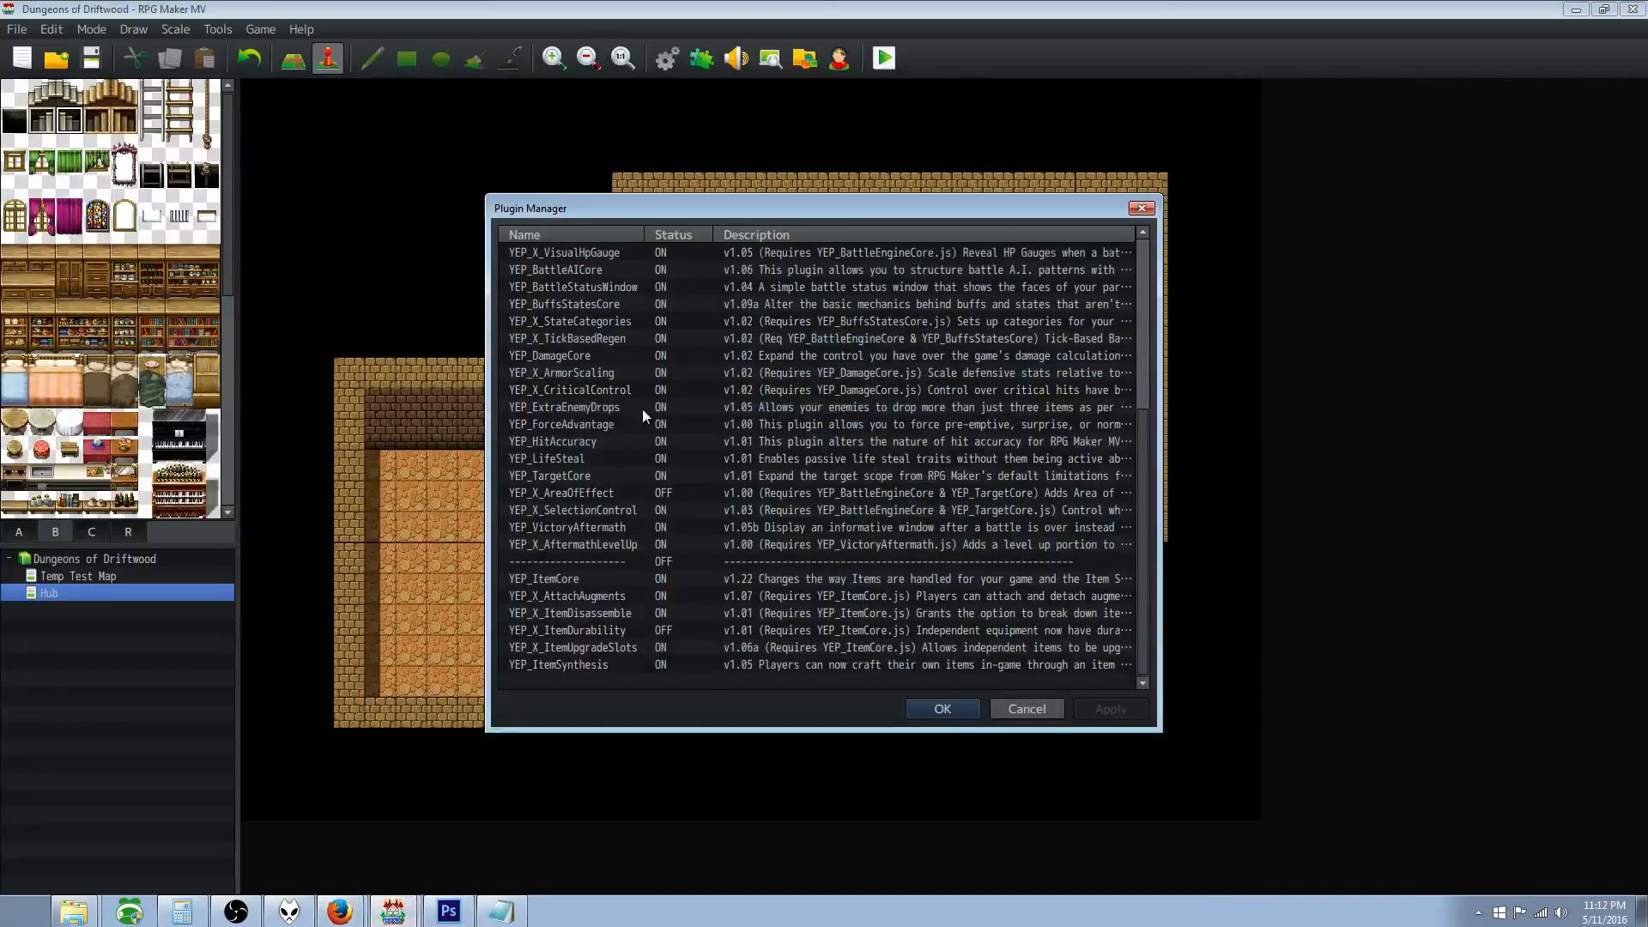
{"action": "double_click", "coordinate": [567, 674]}
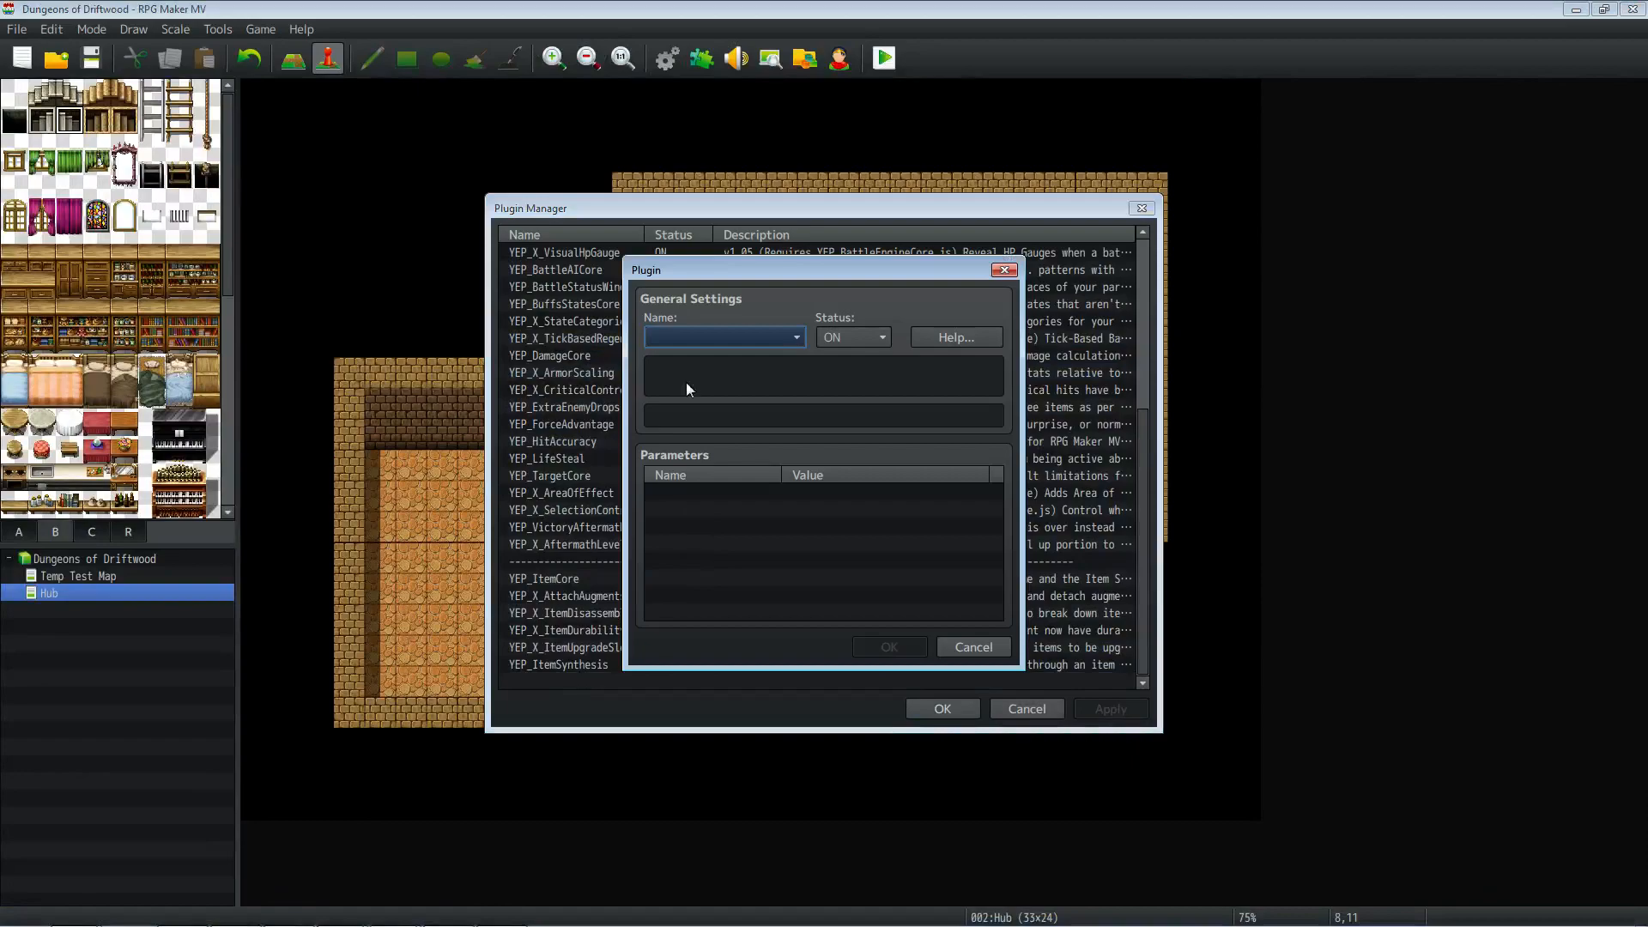
{"action": "left_click", "coordinate": [717, 343]}
{"action": "scroll", "coordinate": [780, 643], "scroll_direction": "down", "scroll_amount": 3}
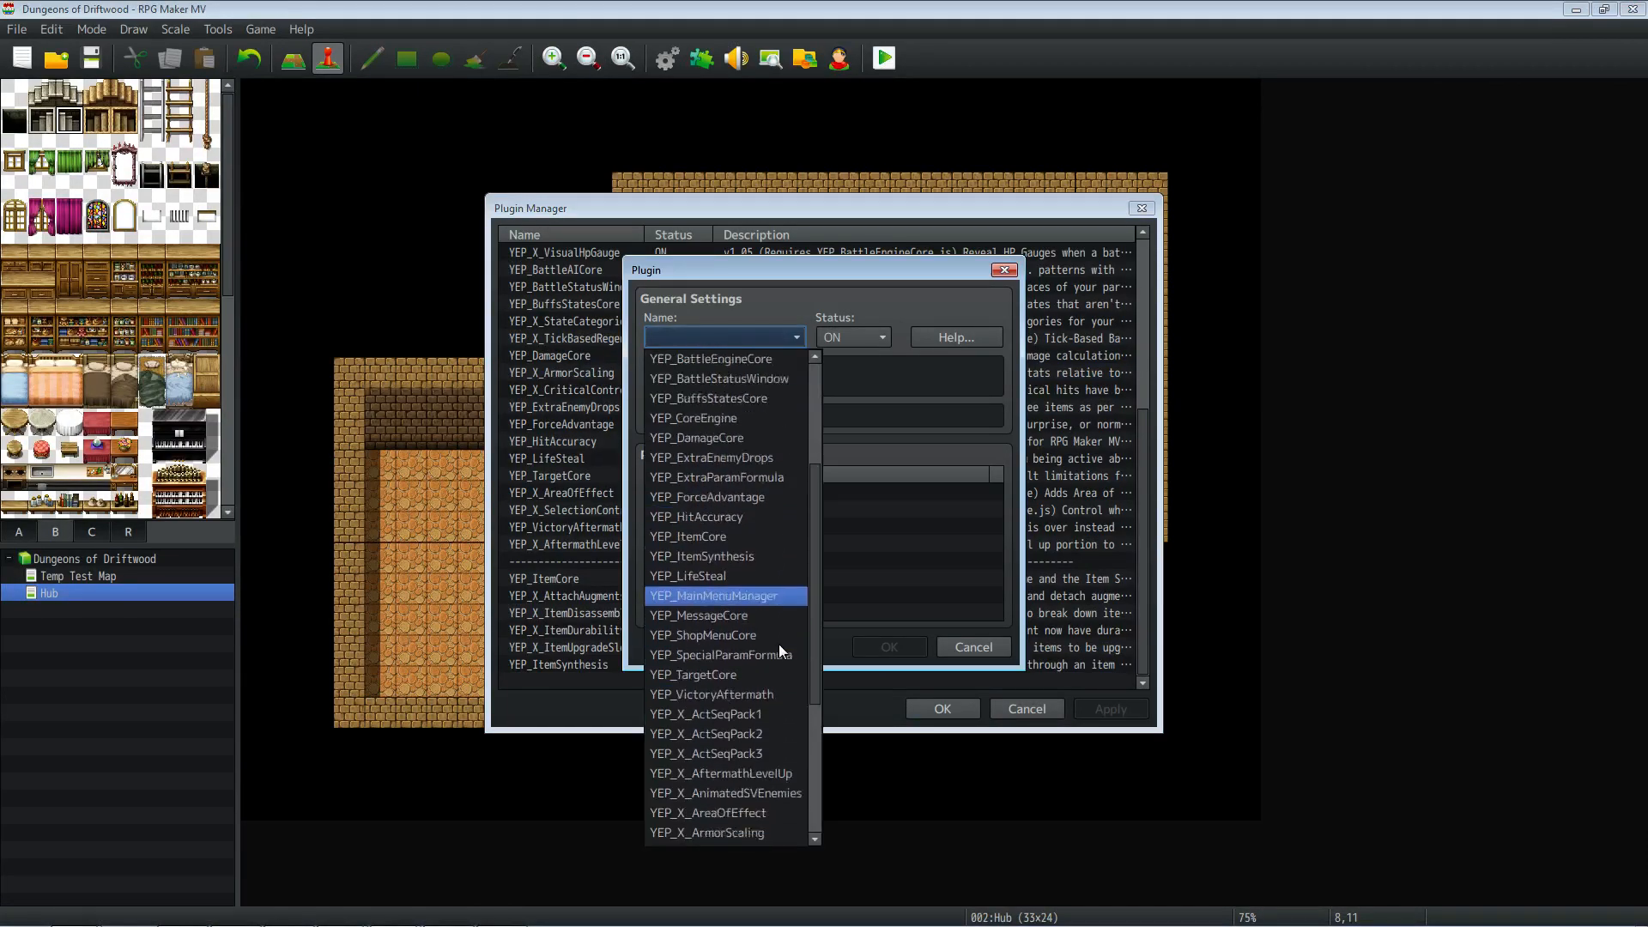
{"action": "scroll", "coordinate": [776, 653], "scroll_direction": "down", "scroll_amount": 2}
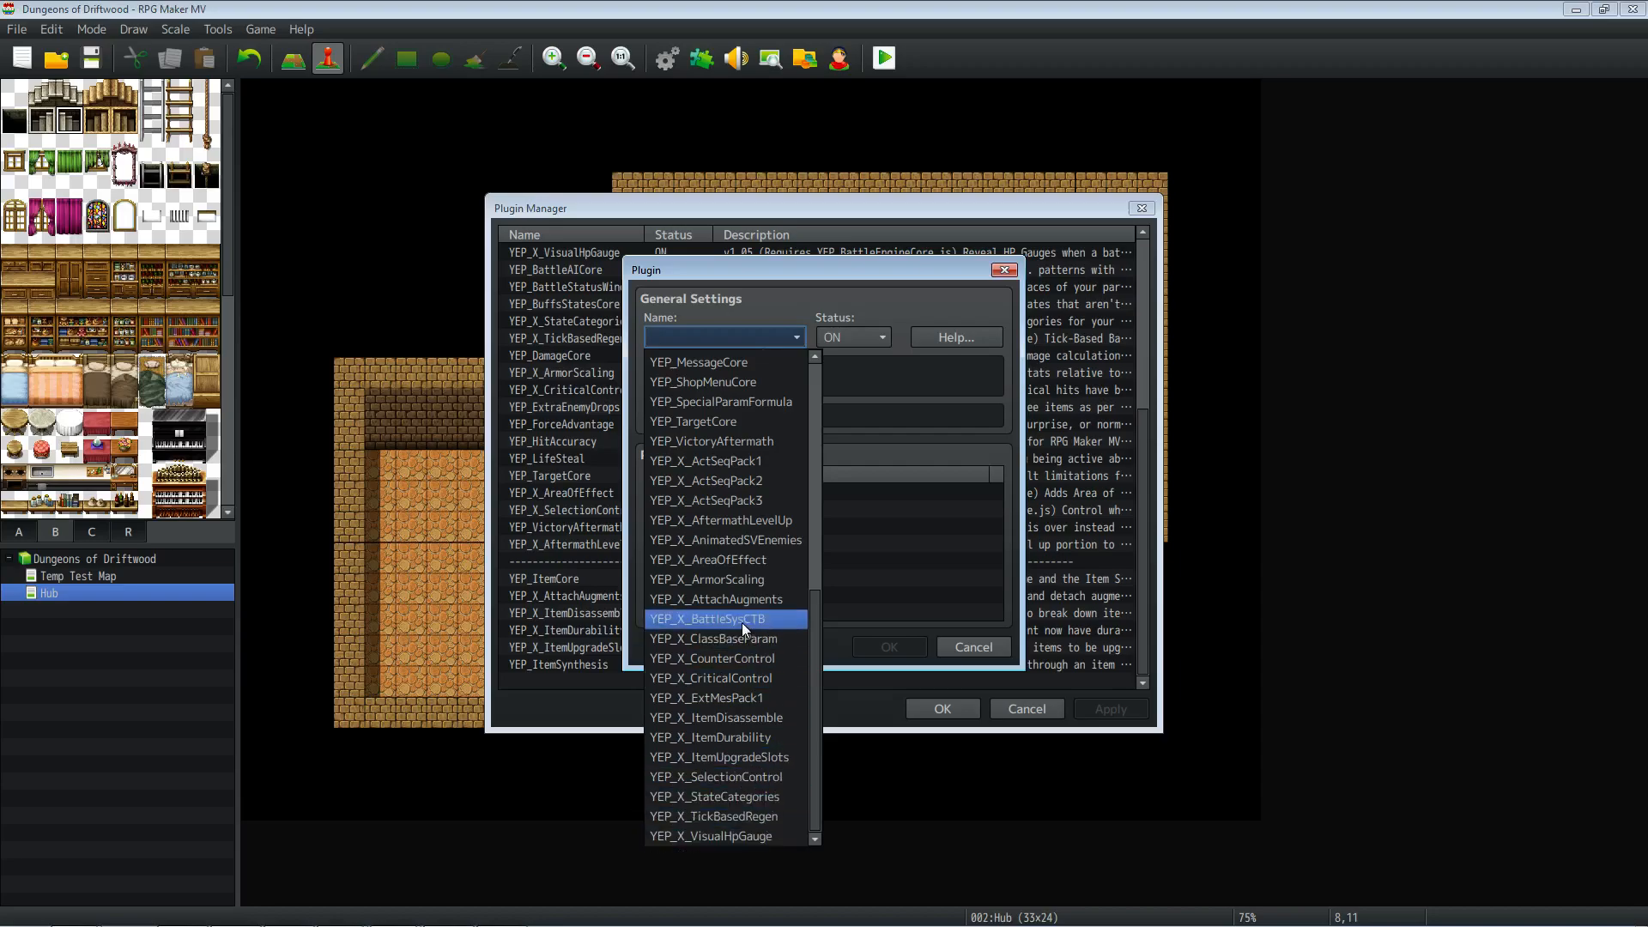
{"action": "scroll", "coordinate": [750, 611], "scroll_direction": "up", "scroll_amount": 4}
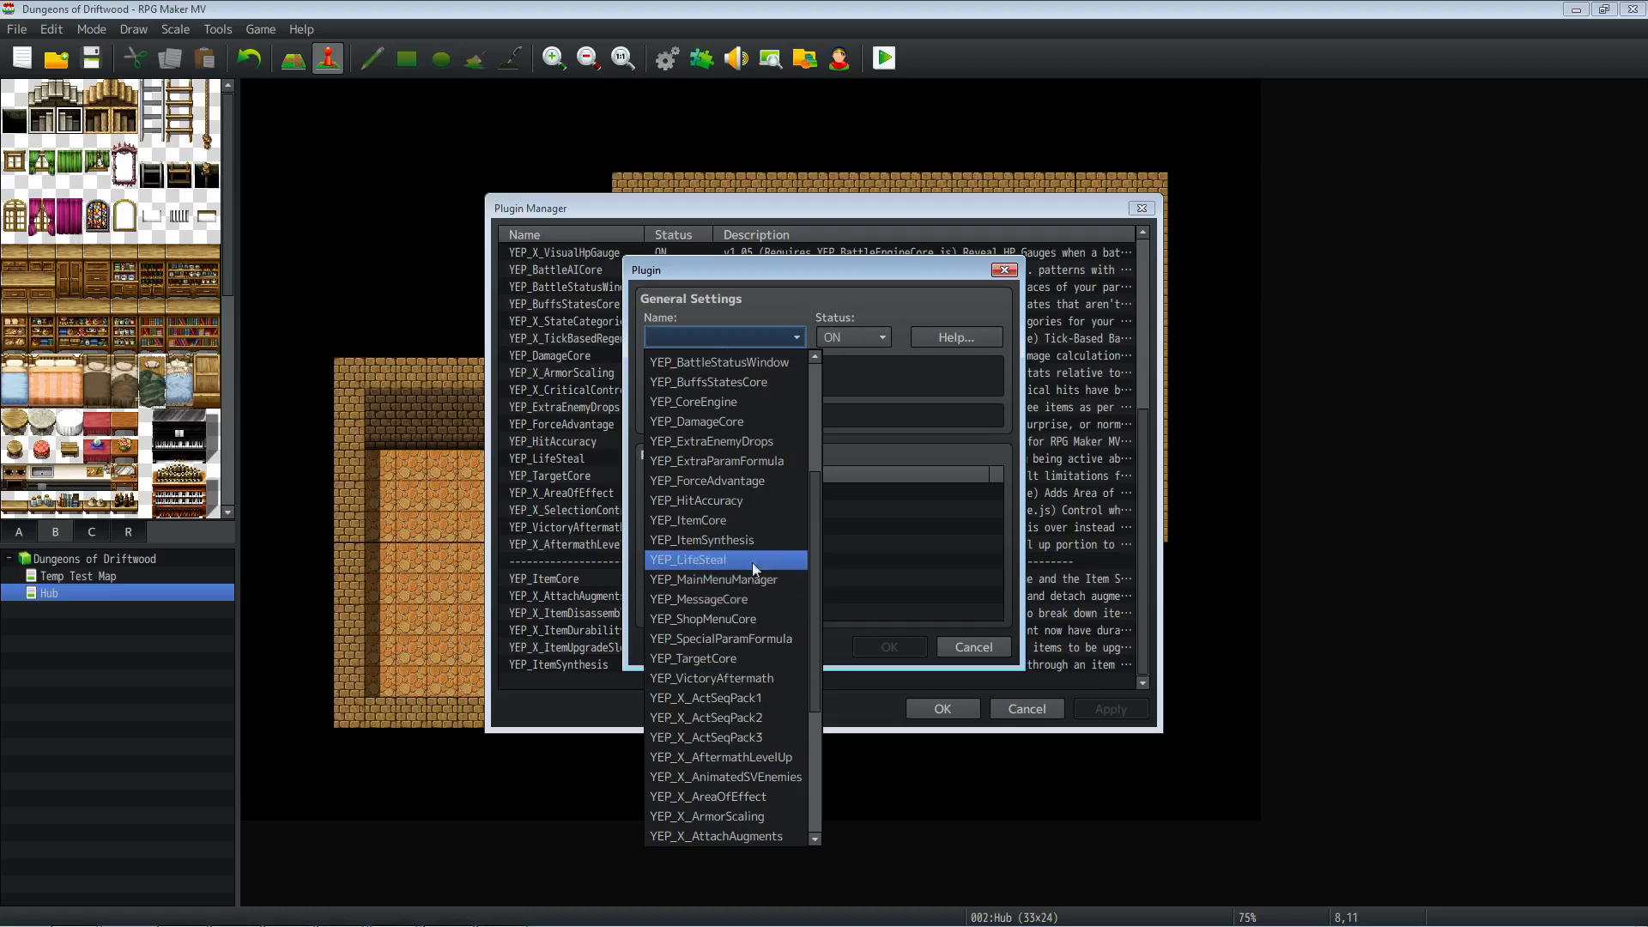
{"action": "left_click", "coordinate": [752, 616]}
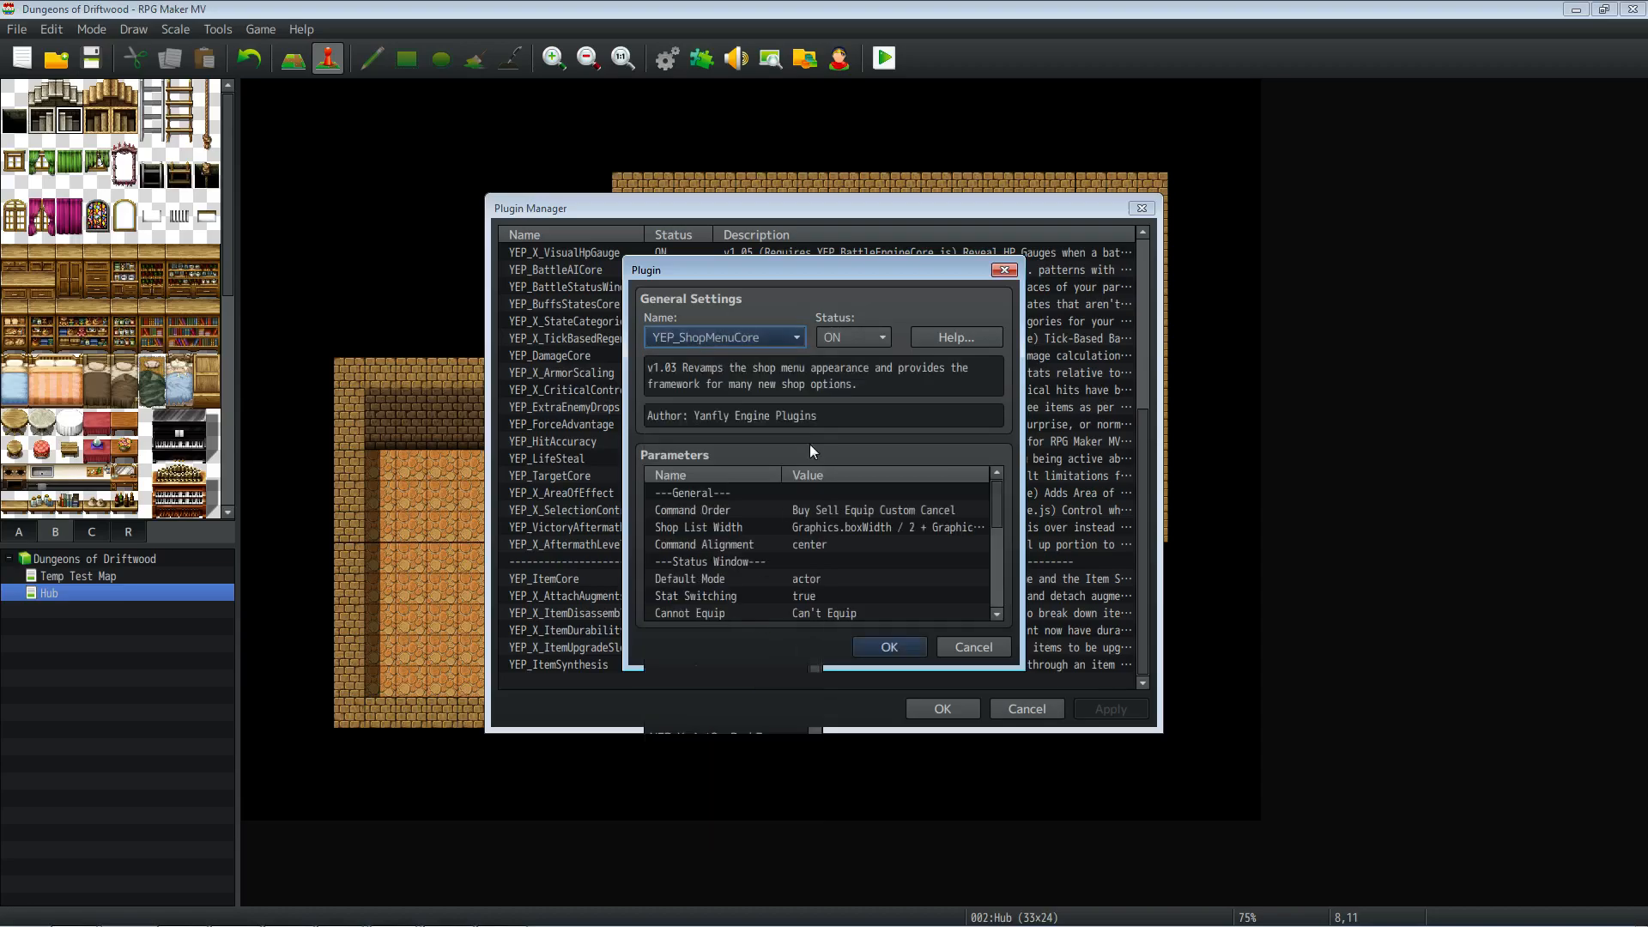
{"action": "left_click", "coordinate": [895, 653]}
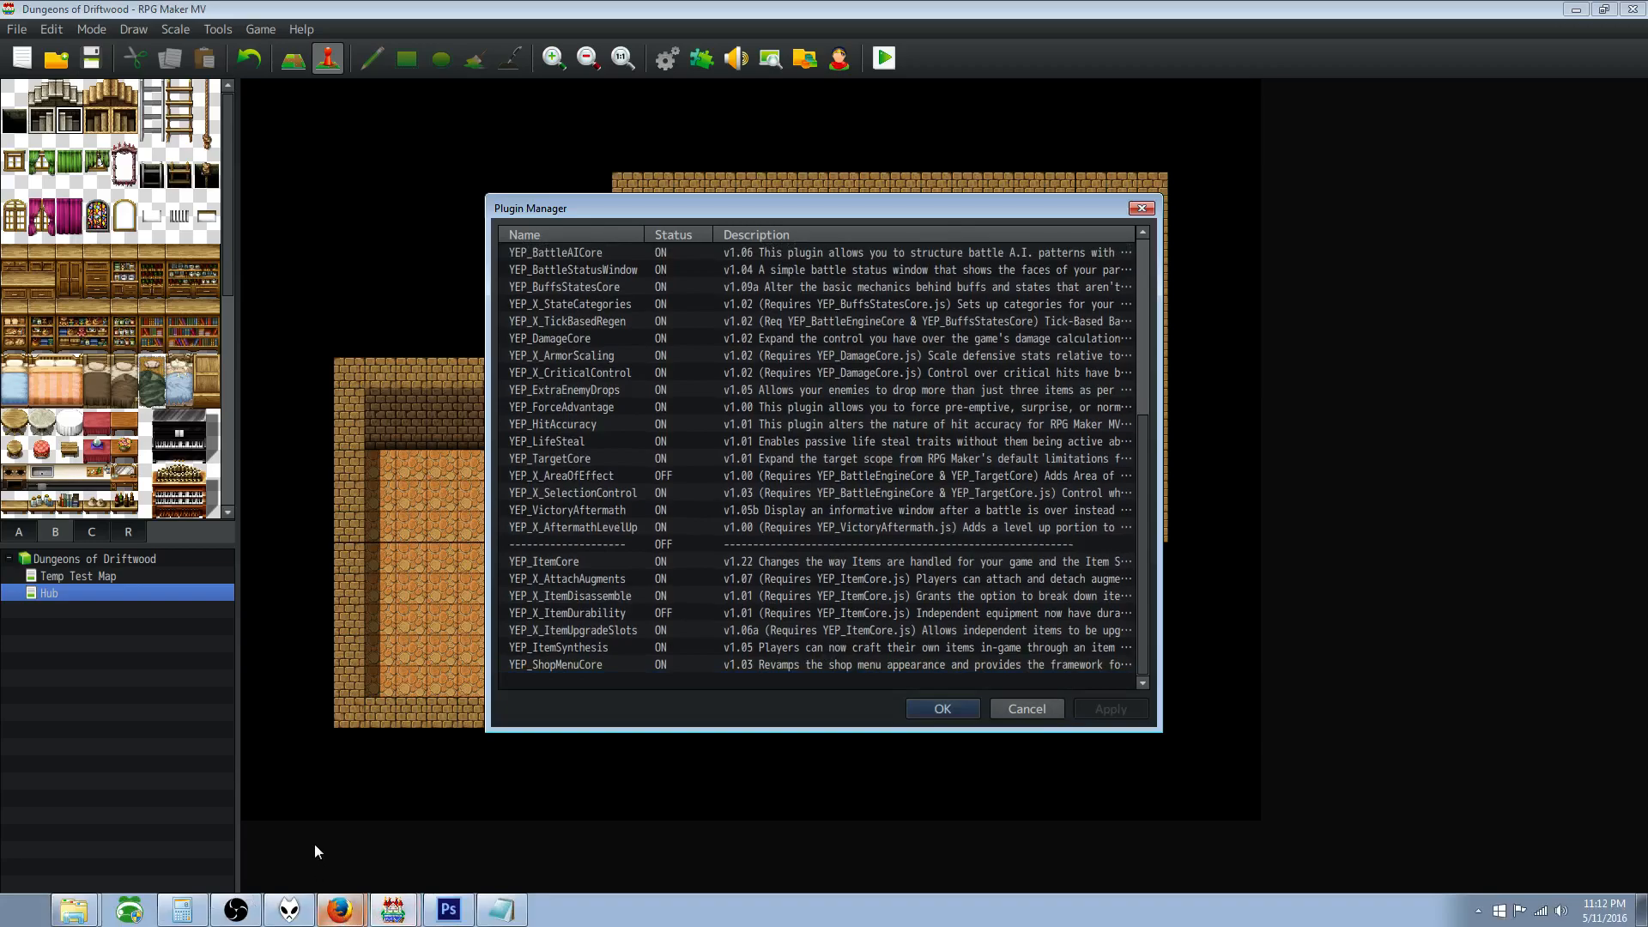
Step: Switch to Firefox, return to the plugin list and open the More Currencies page
{"action": "left_click", "coordinate": [339, 908]}
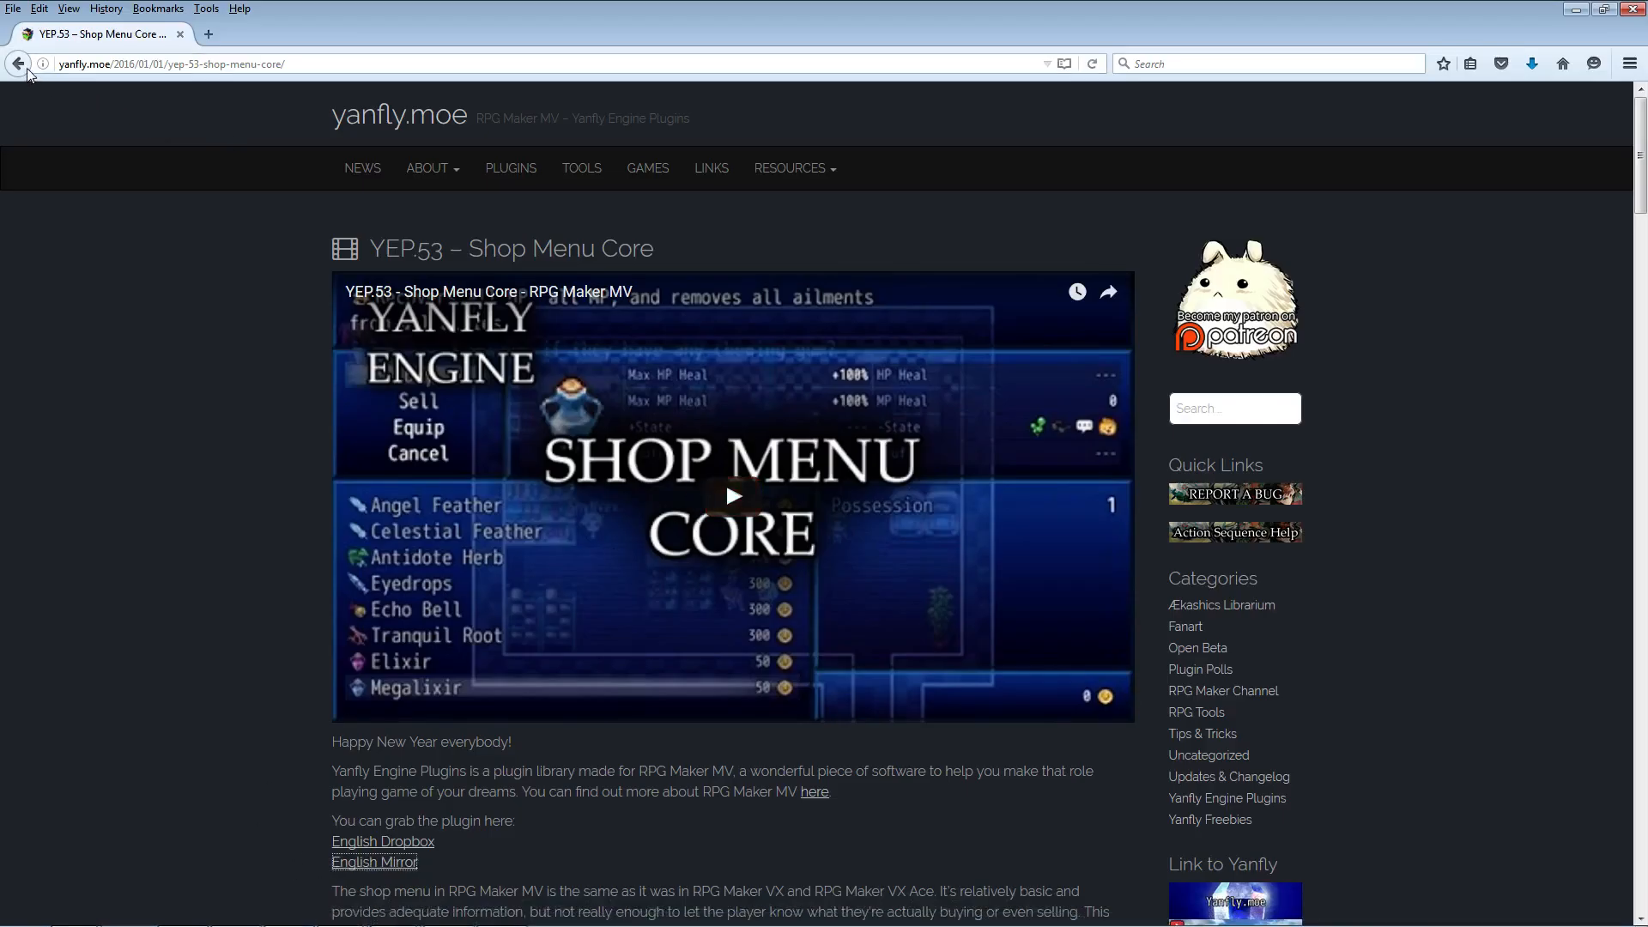
{"action": "key", "text": "alt+Left"}
{"action": "scroll", "coordinate": [511, 412], "scroll_direction": "down", "scroll_amount": 3}
{"action": "left_click", "coordinate": [515, 404]}
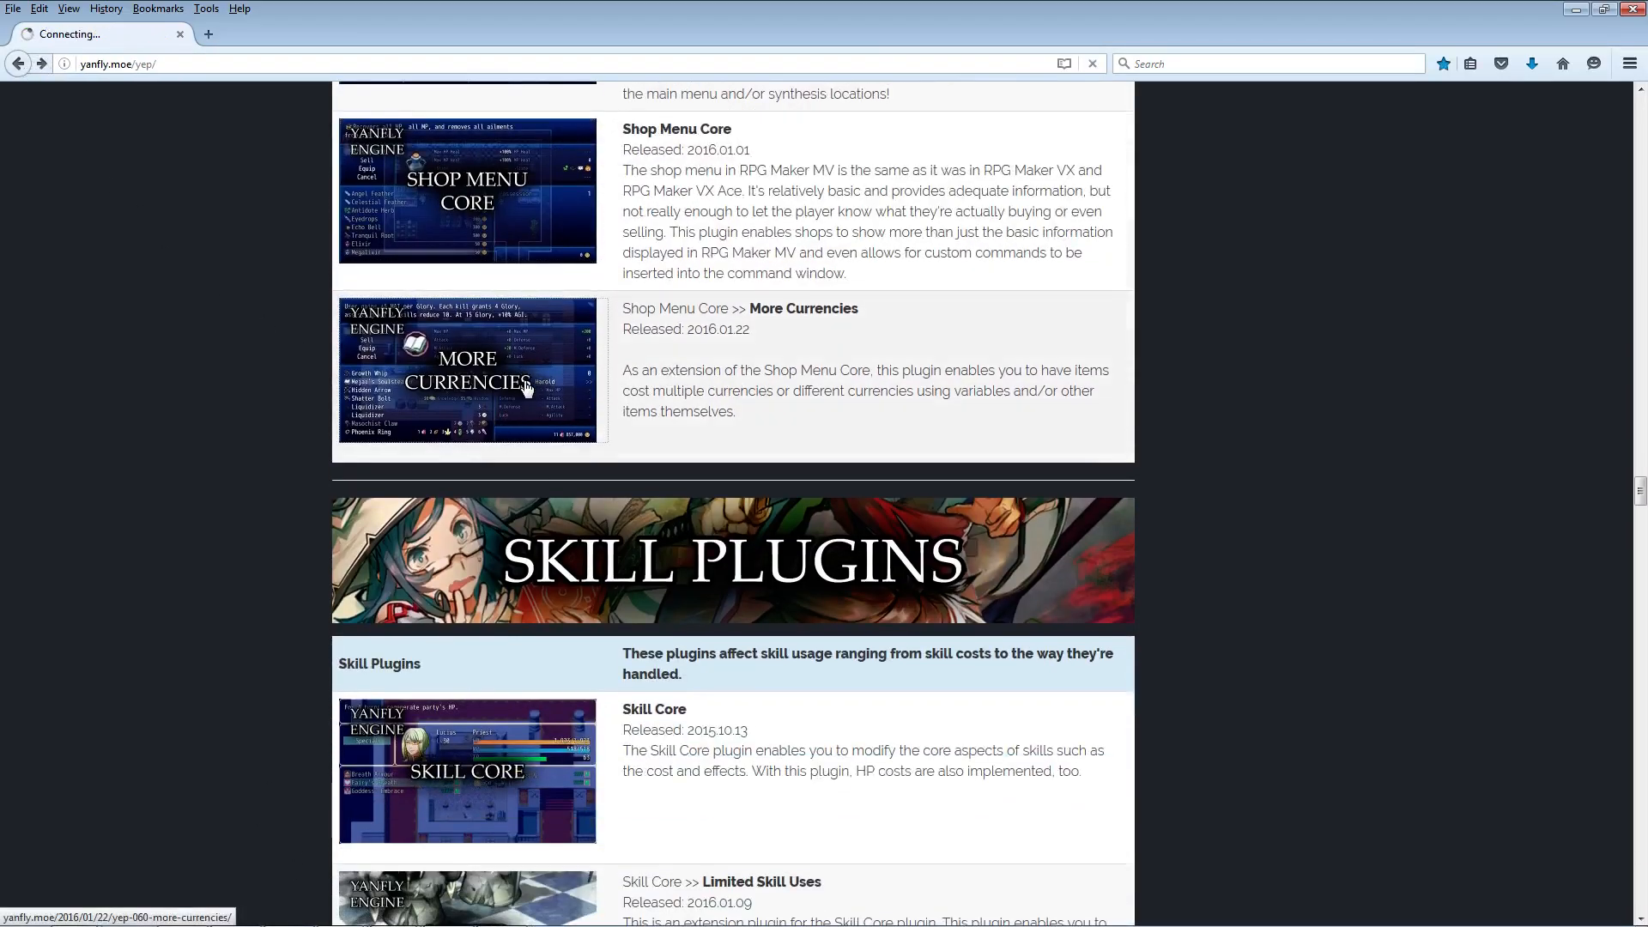
Step: Save the More Currencies plugin file from the English Mirror into the project's plugins folder
{"action": "scroll", "coordinate": [531, 698], "scroll_direction": "down", "scroll_amount": 3}
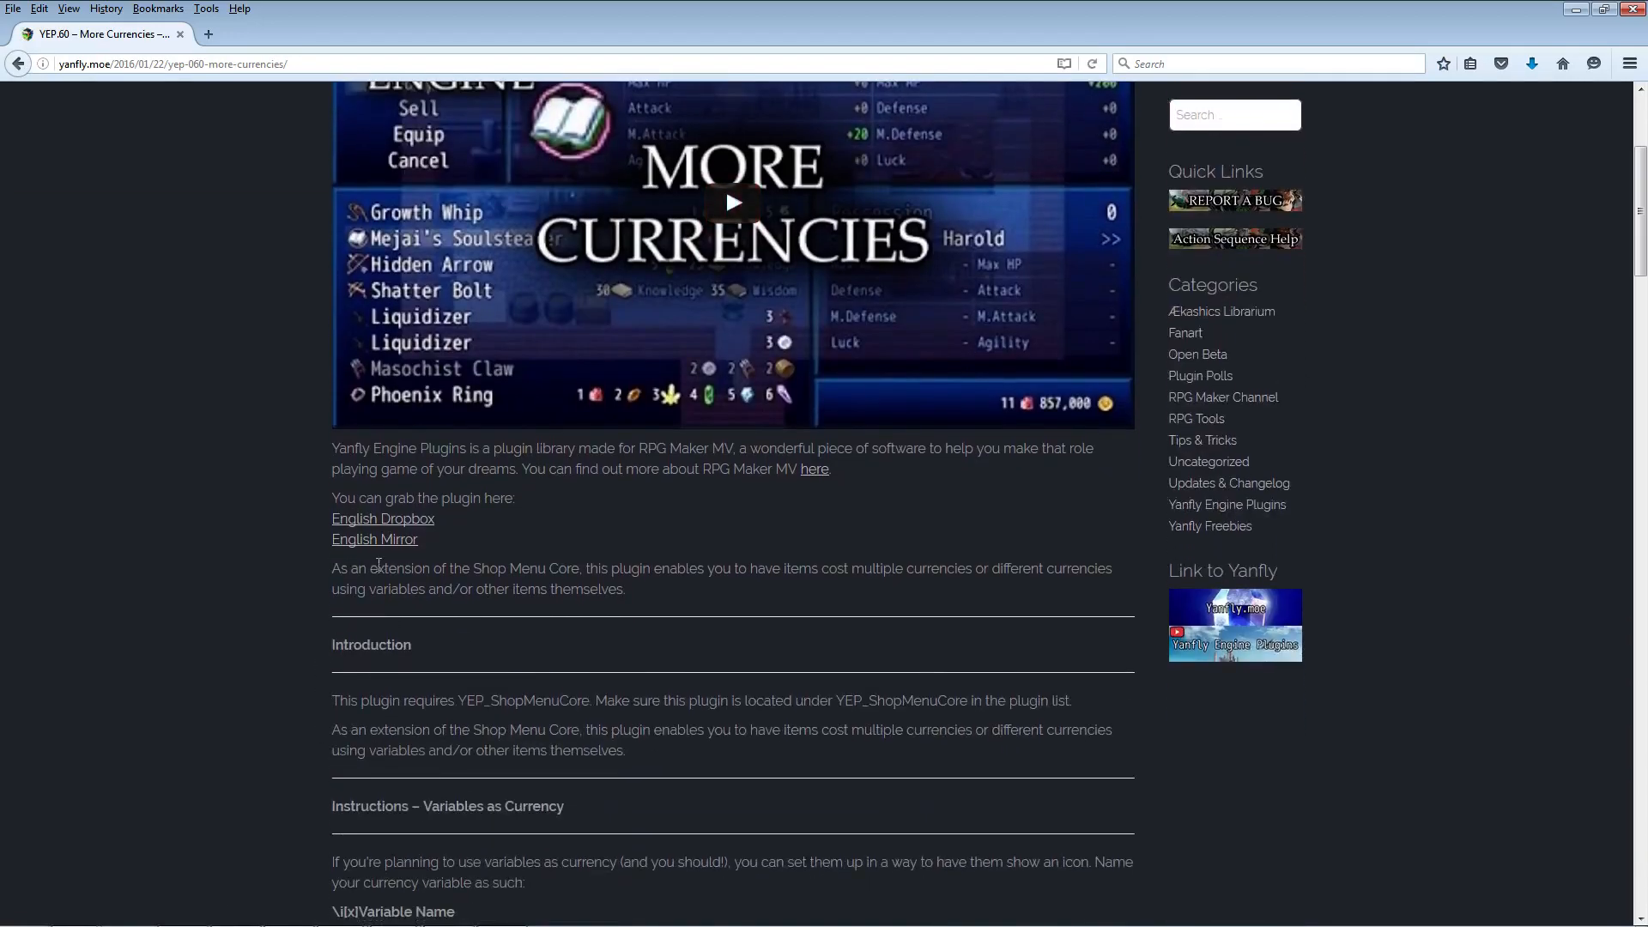
{"action": "right_click", "coordinate": [397, 540]}
{"action": "left_click", "coordinate": [463, 635]}
{"action": "left_click", "coordinate": [759, 486]}
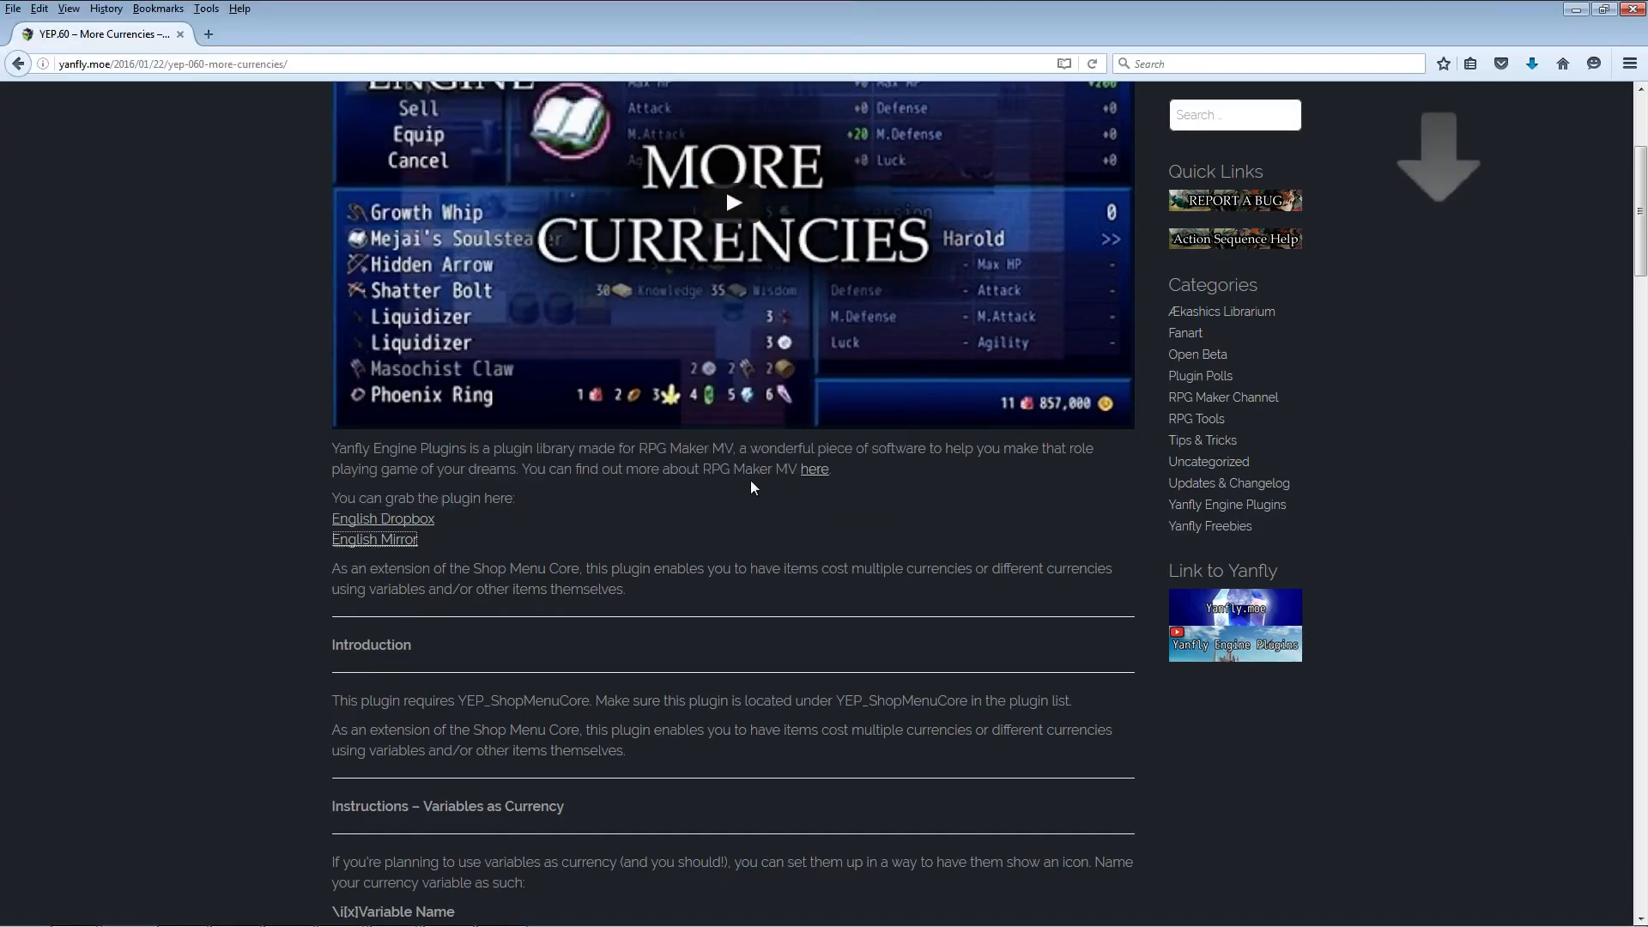
Step: Return to the plugin list and find the Skill Plugins section below More Currencies
{"action": "left_click", "coordinate": [17, 65]}
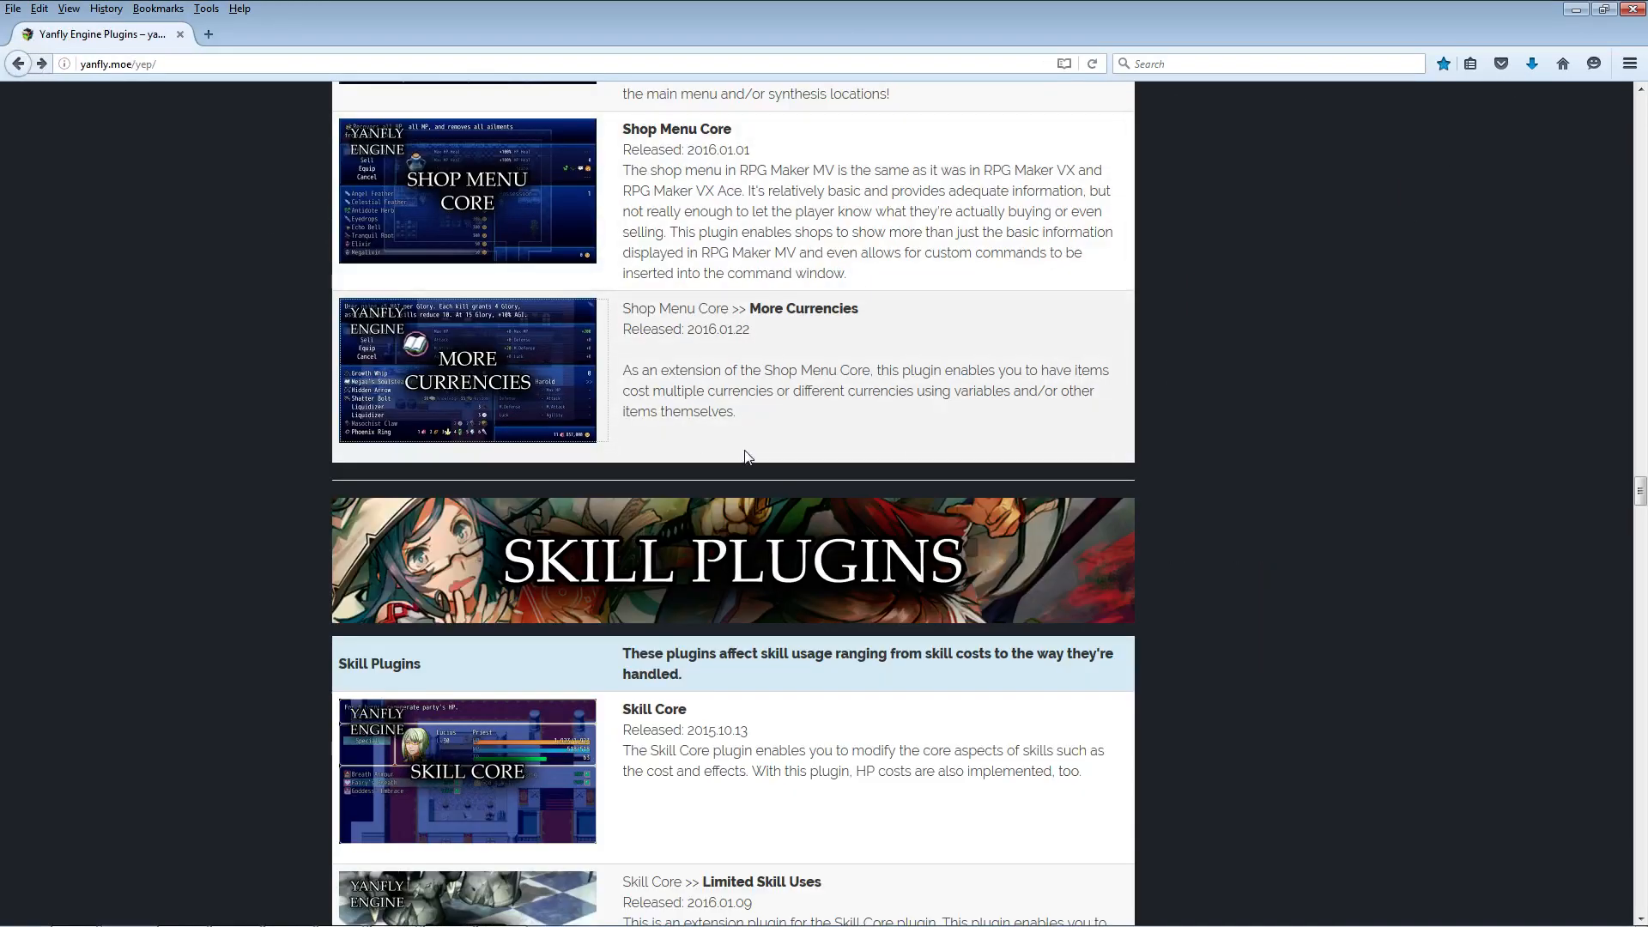
{"action": "scroll", "coordinate": [745, 458], "scroll_direction": "down", "scroll_amount": 2}
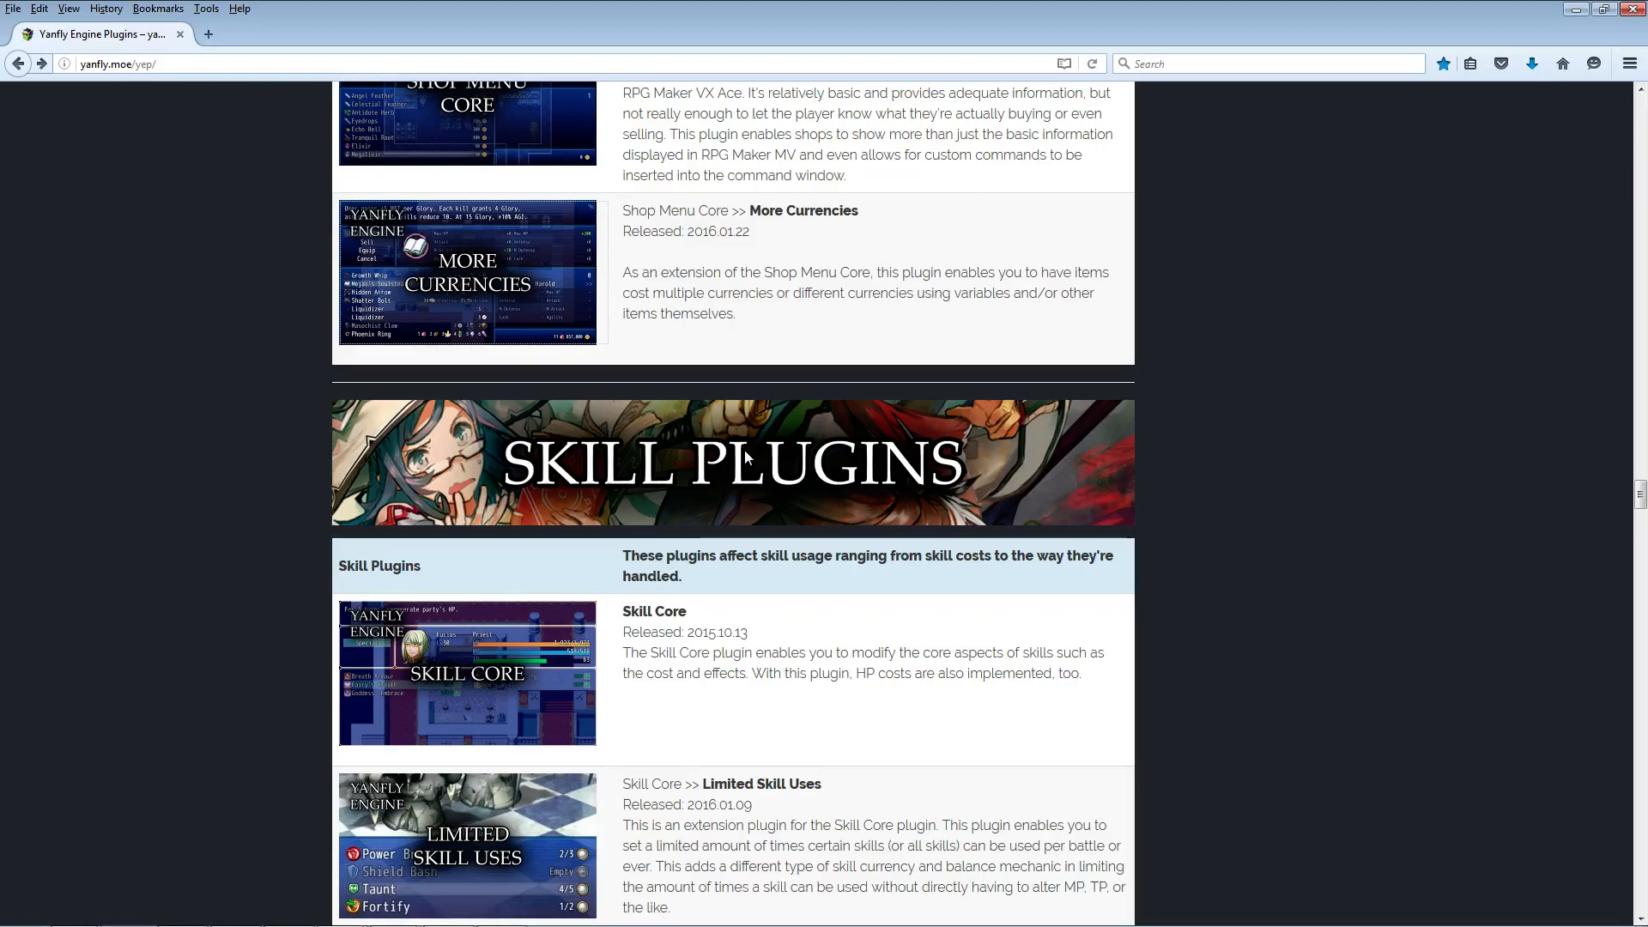
{"action": "scroll", "coordinate": [583, 331], "scroll_direction": "down", "scroll_amount": 5}
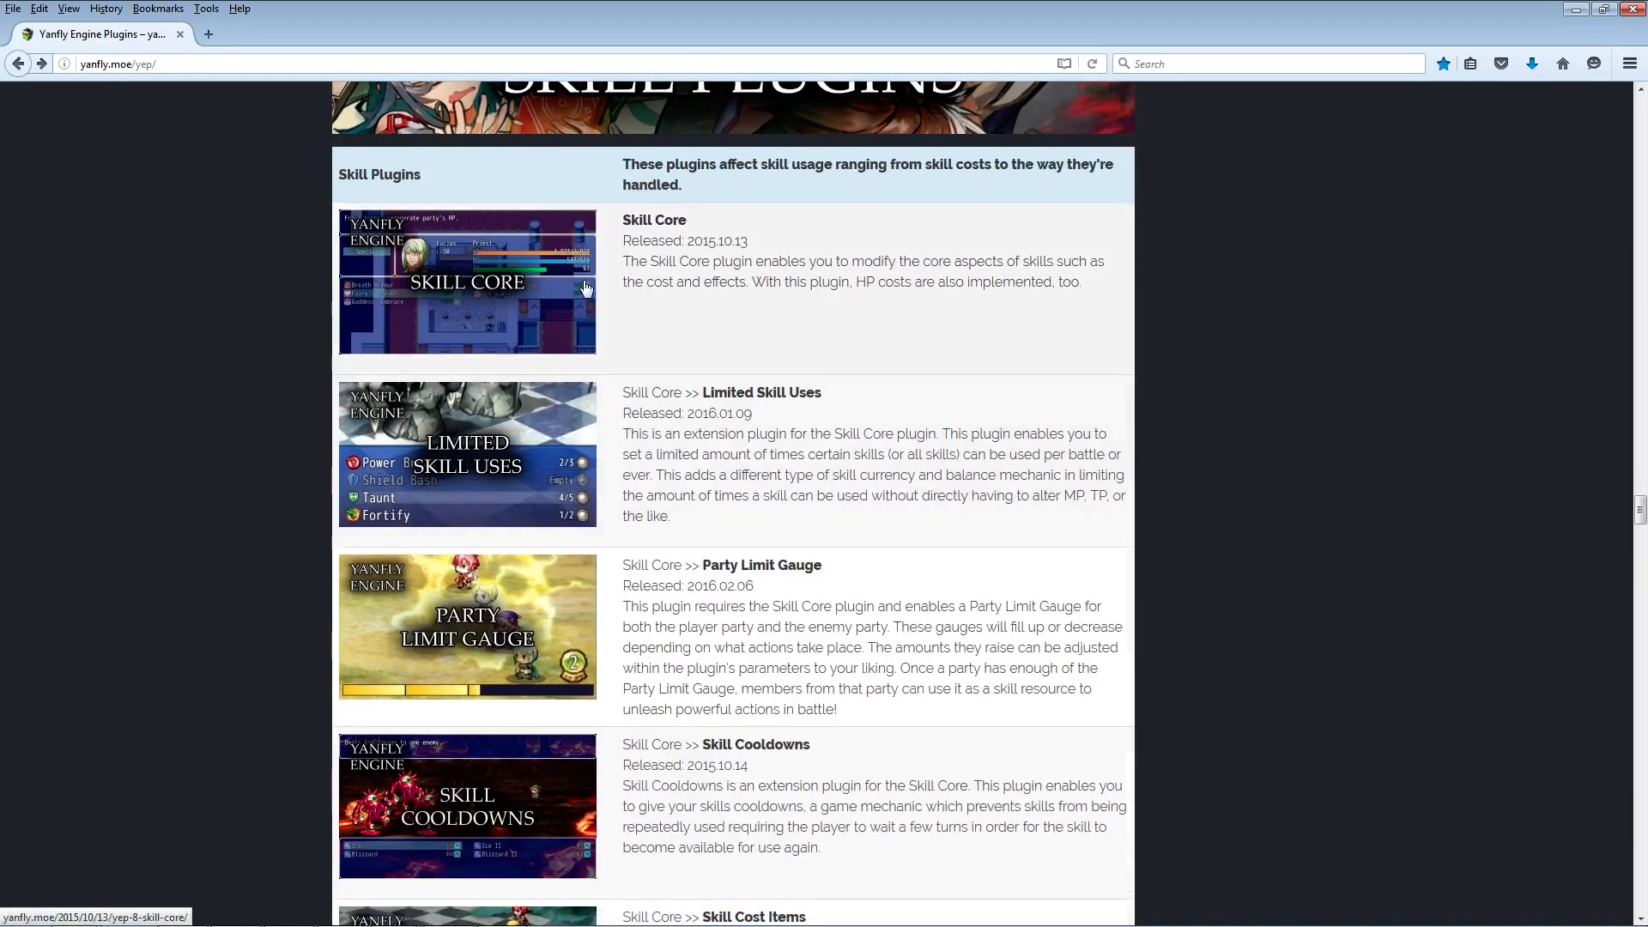
{"action": "scroll", "coordinate": [824, 503], "scroll_direction": "up", "scroll_amount": 1}
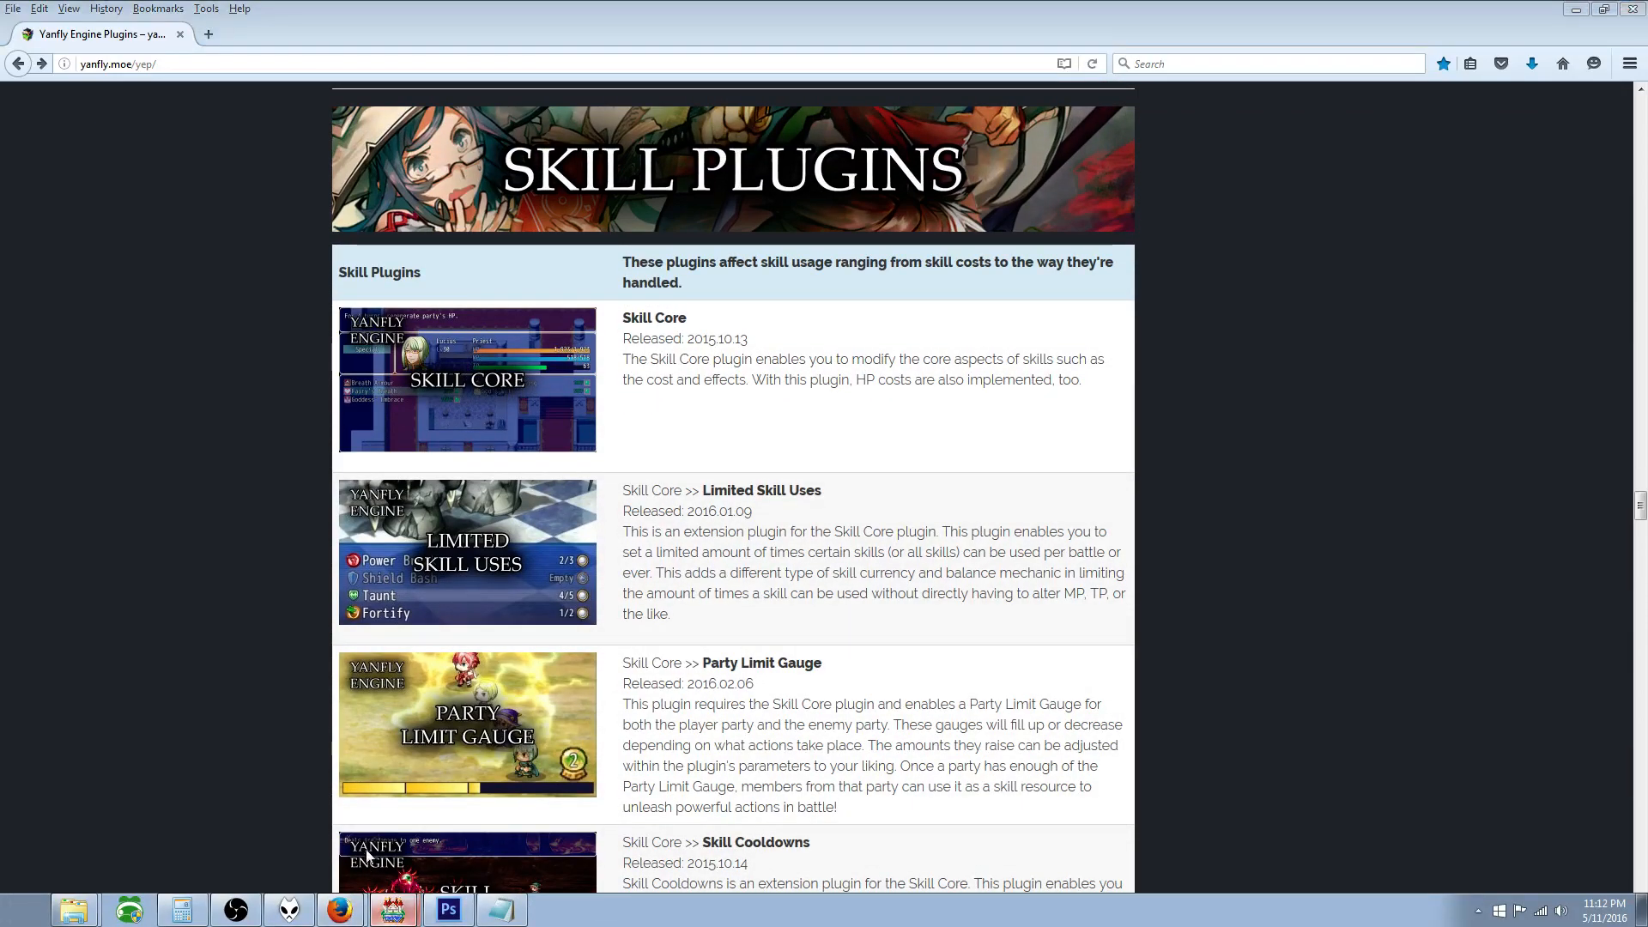
Step: Switch to RPG Maker MV and paste a copy of the dashed separator entry below YEP_ShopMenuCore
{"action": "left_click", "coordinate": [393, 915]}
{"action": "right_click", "coordinate": [656, 539]}
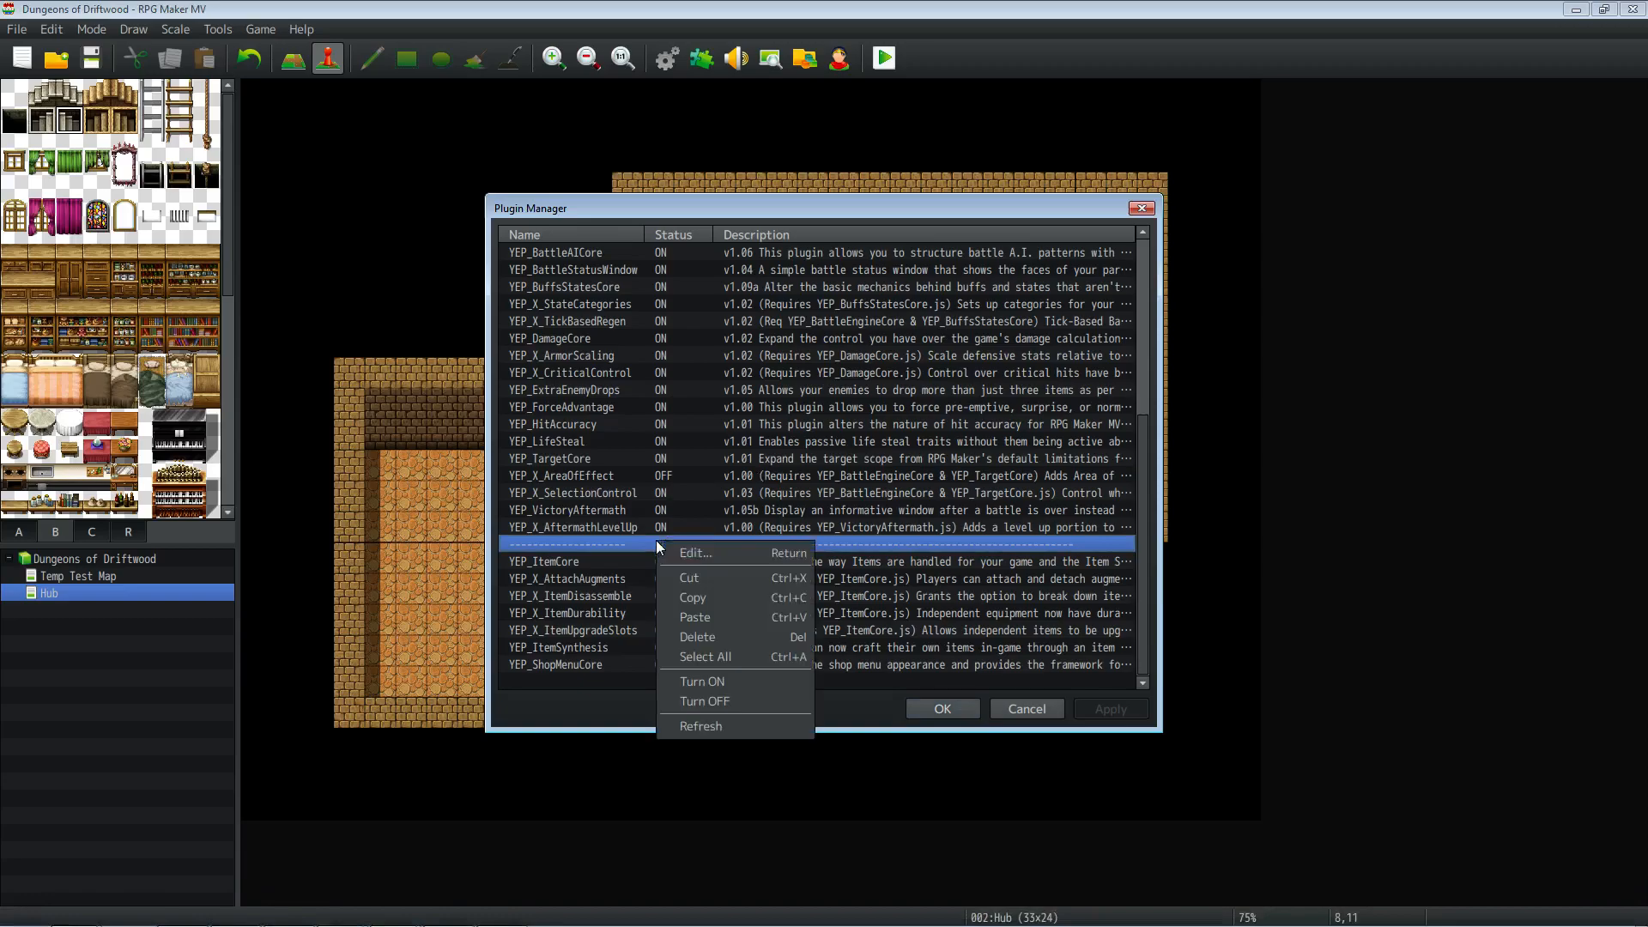
{"action": "left_click", "coordinate": [697, 599]}
{"action": "right_click", "coordinate": [625, 675]}
{"action": "left_click", "coordinate": [672, 743]}
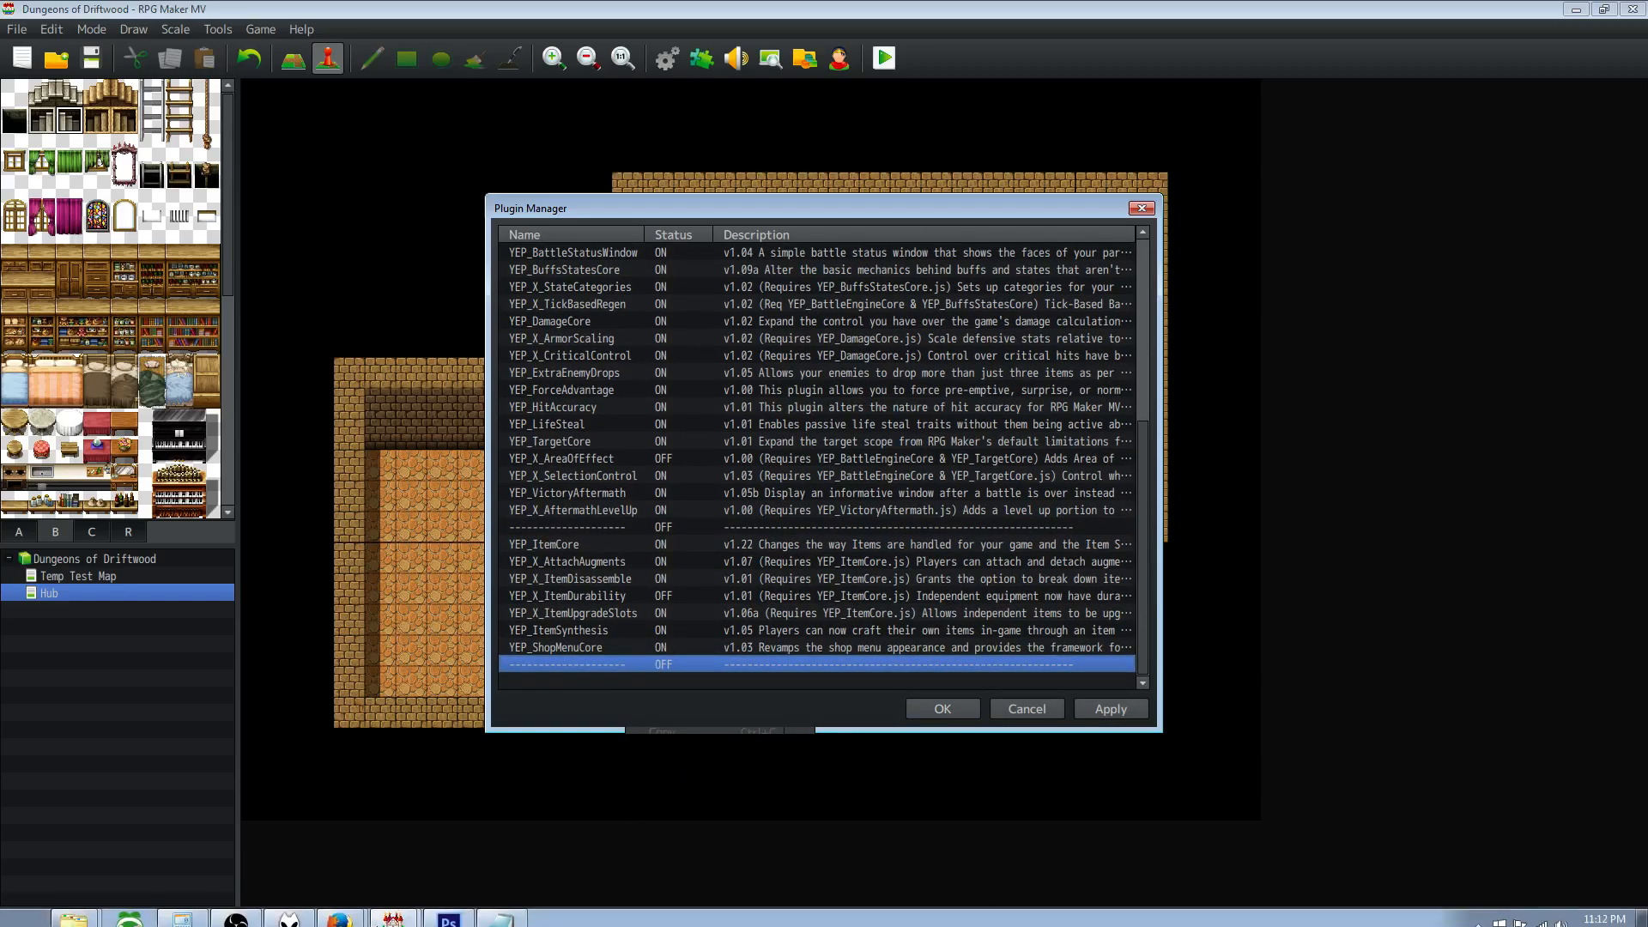
Step: Switch to Firefox, open the Skill Core page and save YEP_SkillCore.js from the English Mirror into the project's plugins folder
{"action": "left_click", "coordinate": [339, 910]}
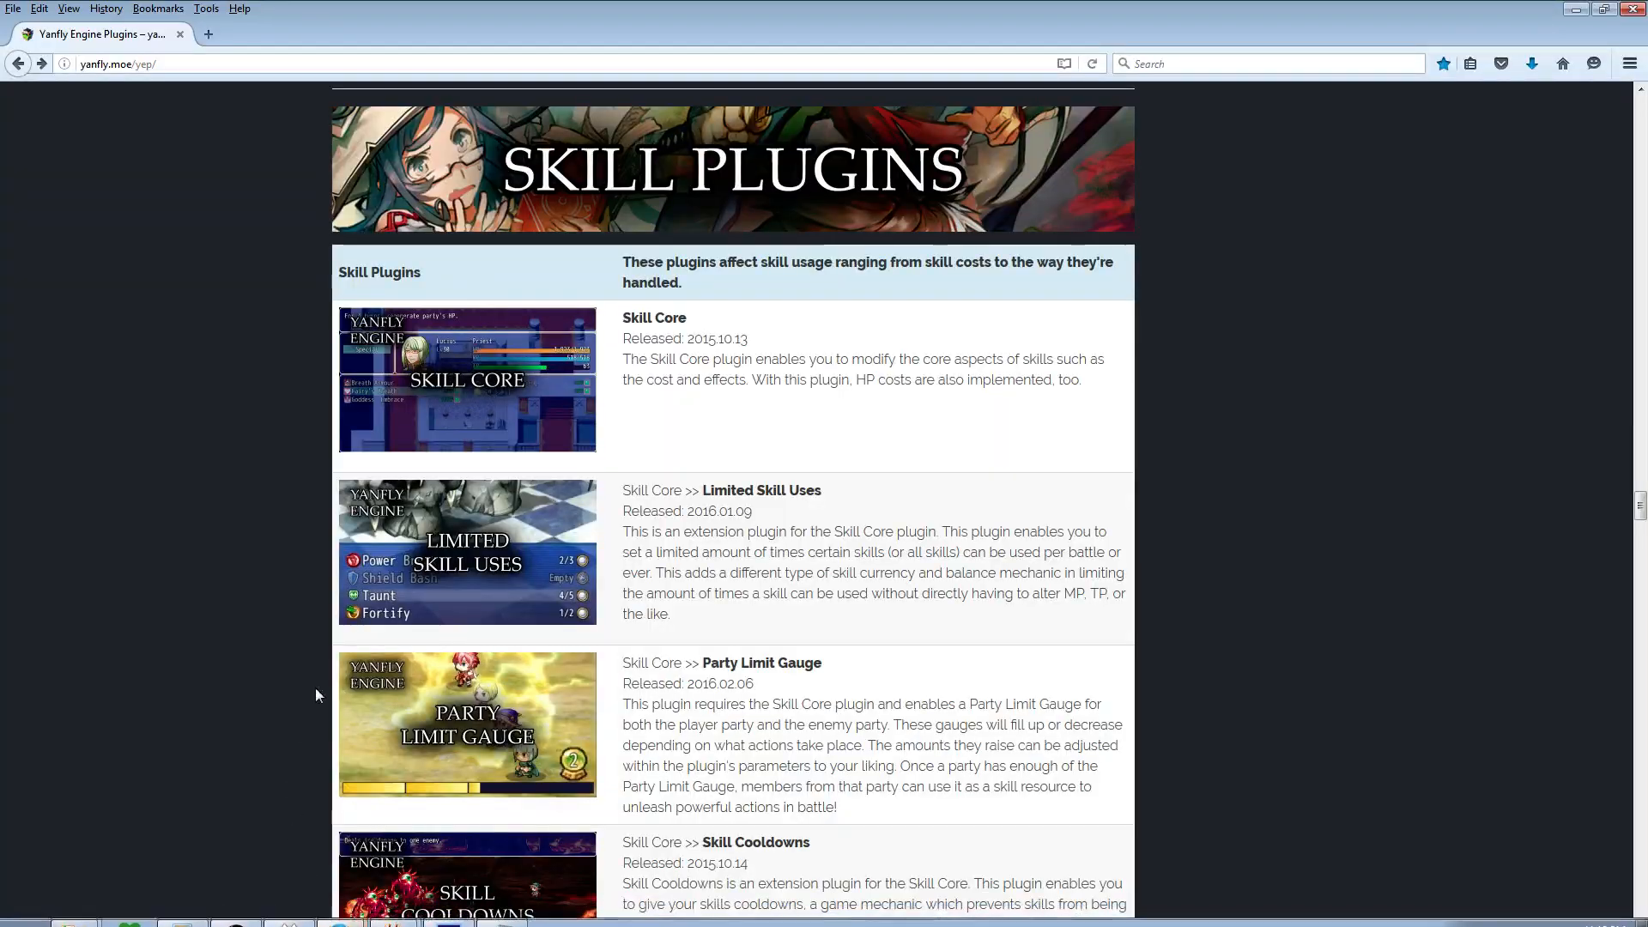
{"action": "left_click", "coordinate": [511, 383]}
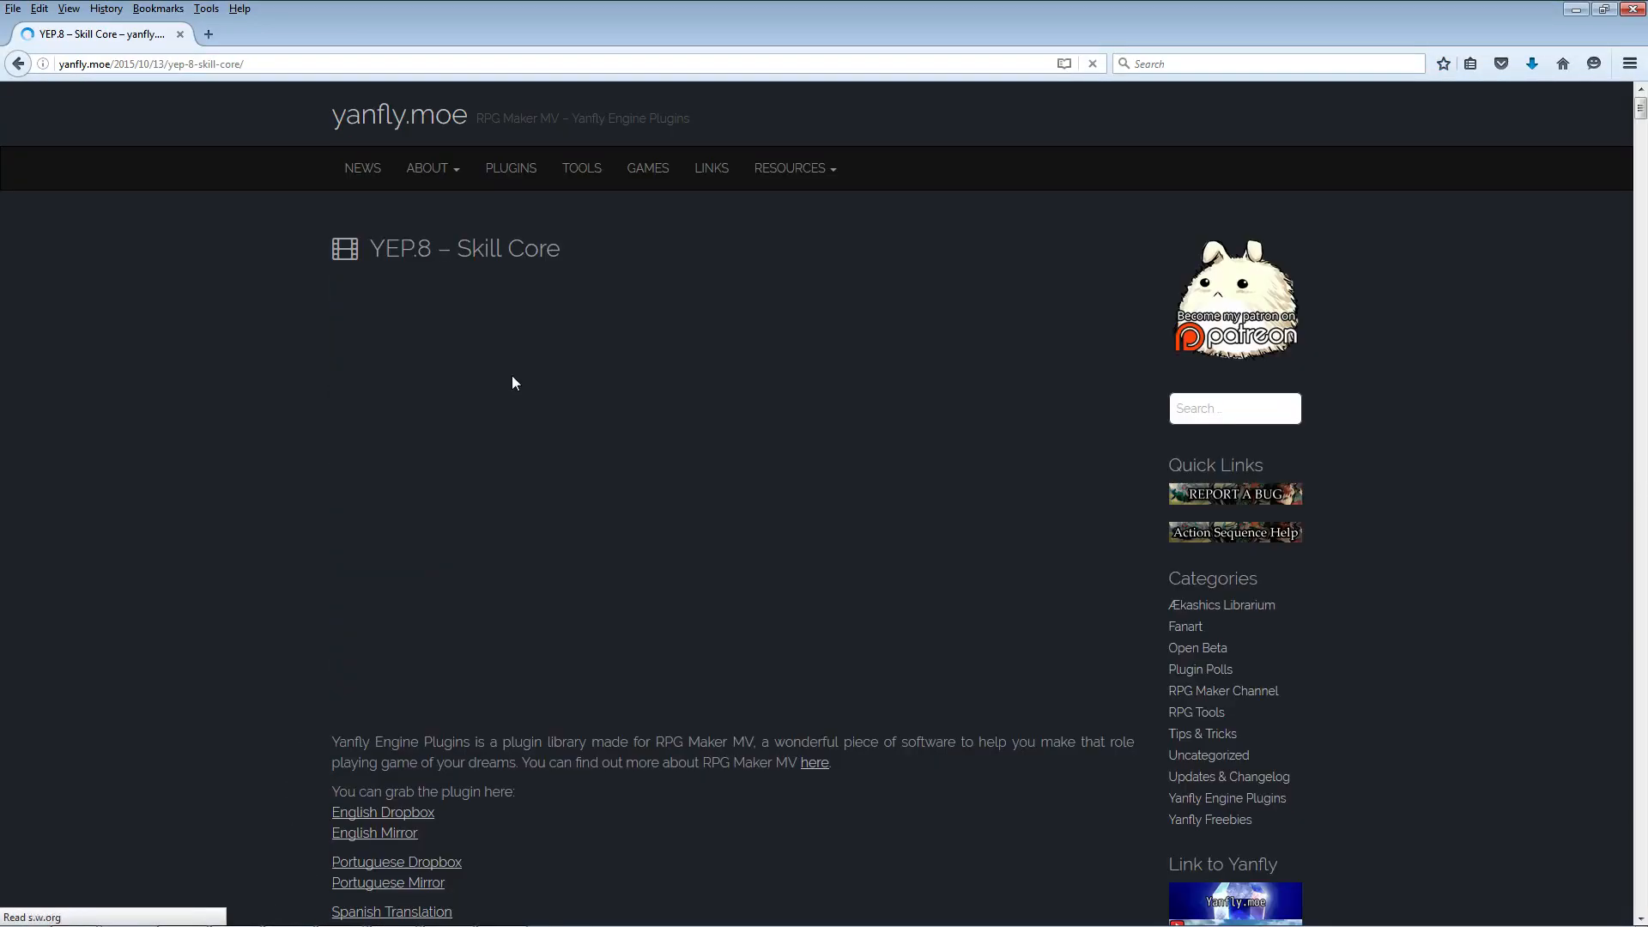
{"action": "scroll", "coordinate": [654, 604], "scroll_direction": "down", "scroll_amount": 4}
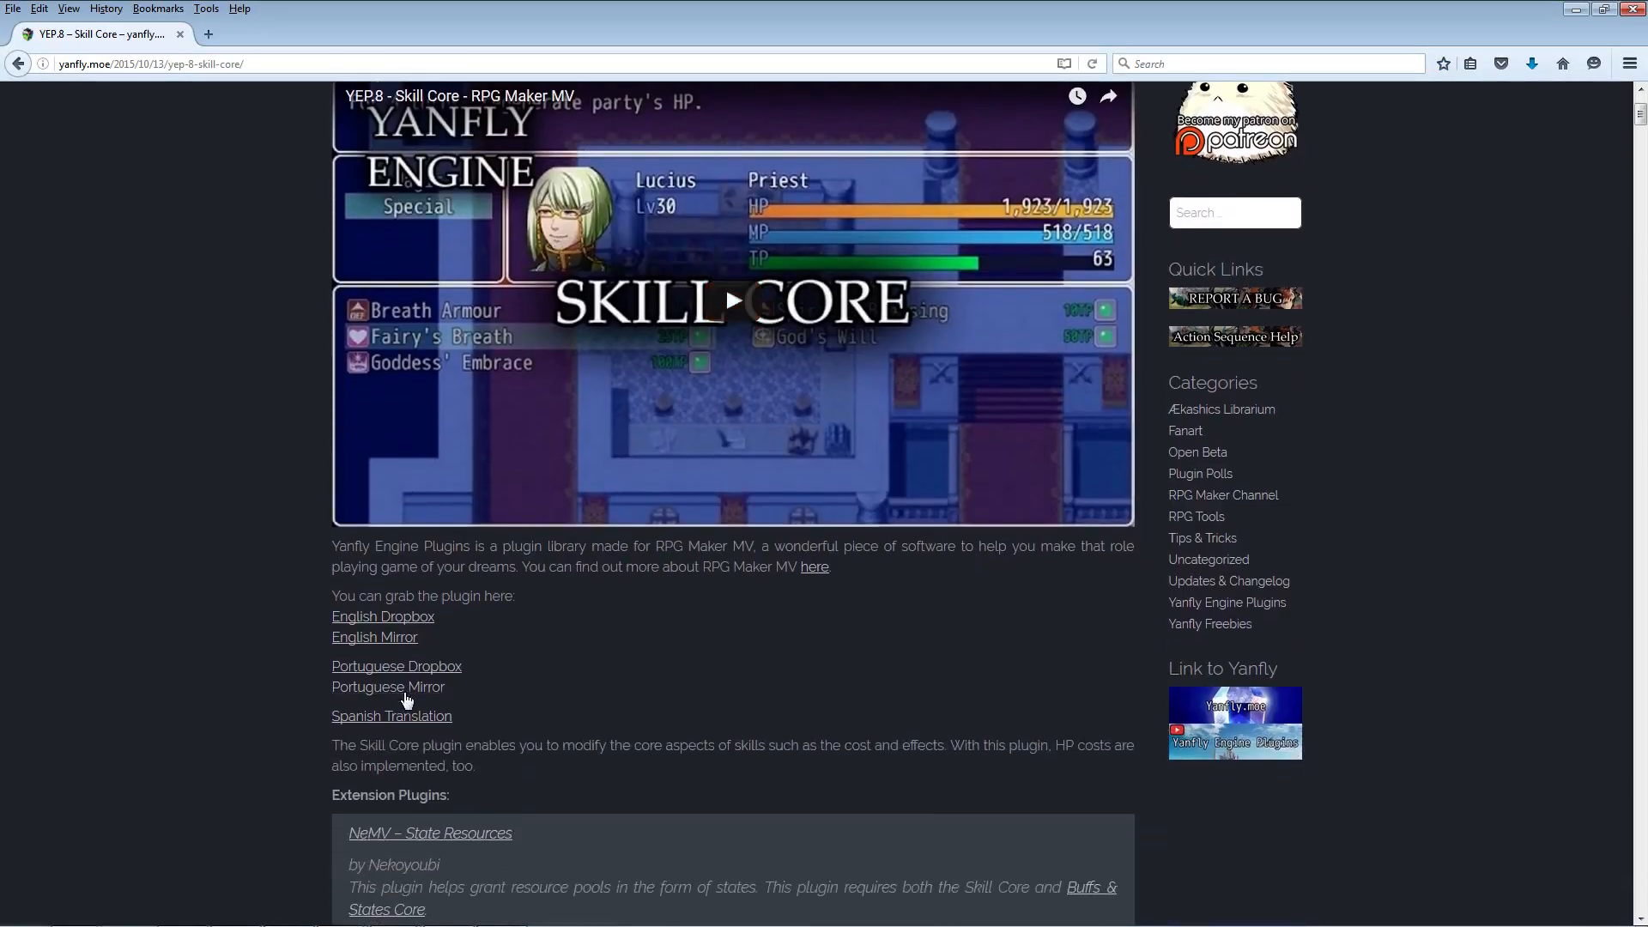
{"action": "right_click", "coordinate": [400, 639]}
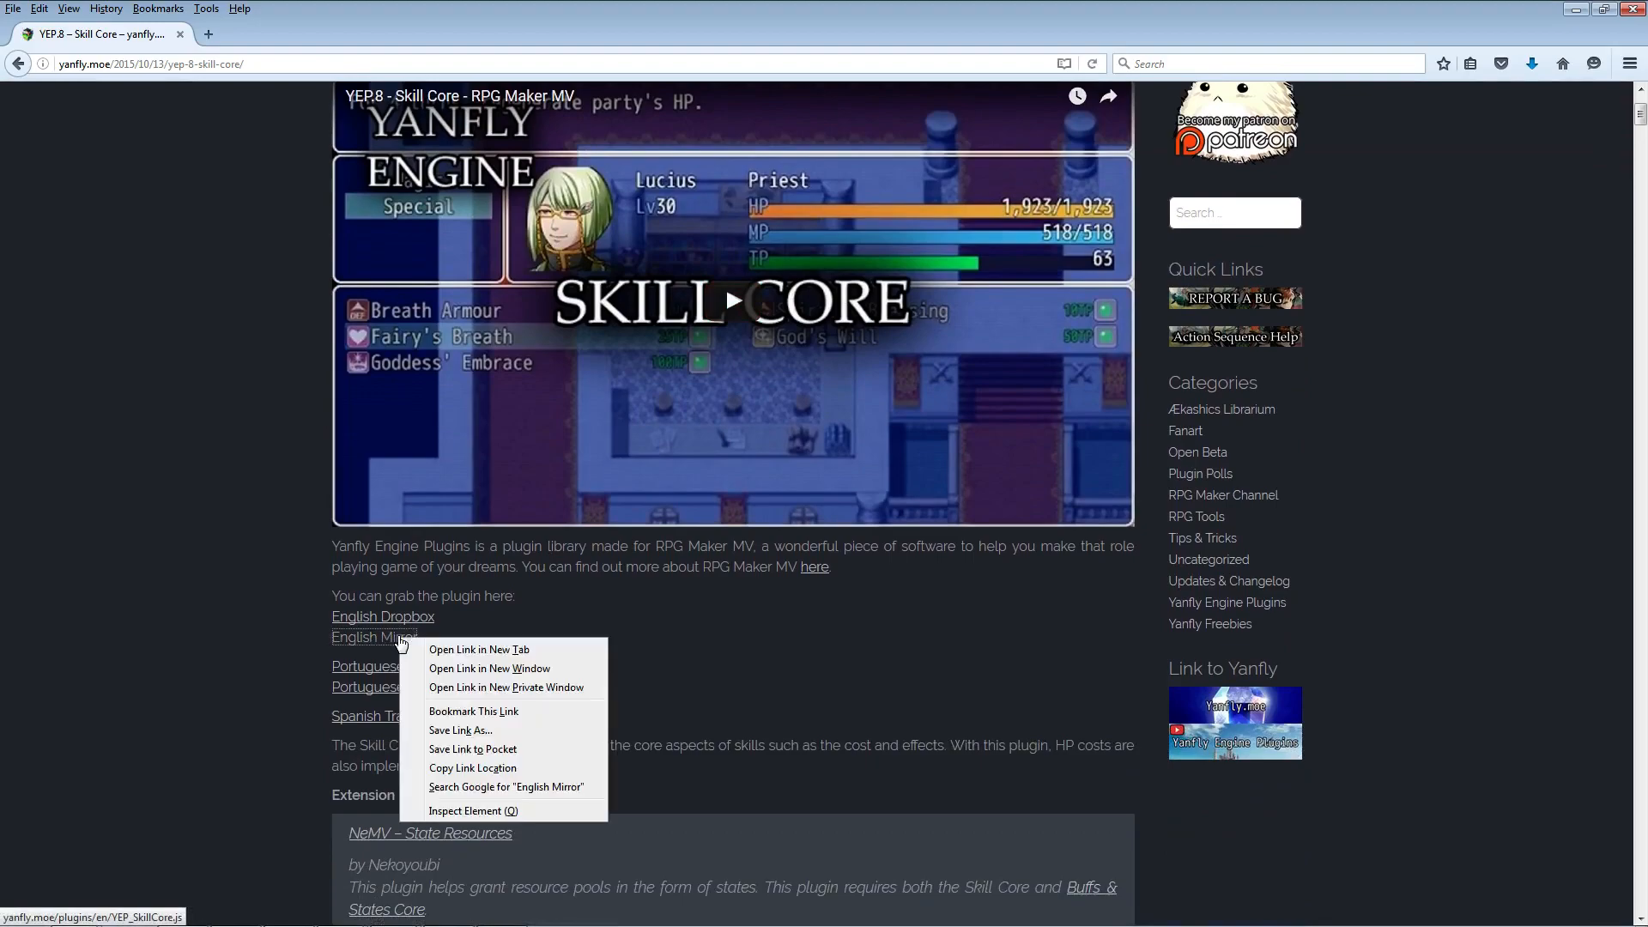
{"action": "left_click", "coordinate": [460, 729]}
{"action": "key", "text": "Return"}
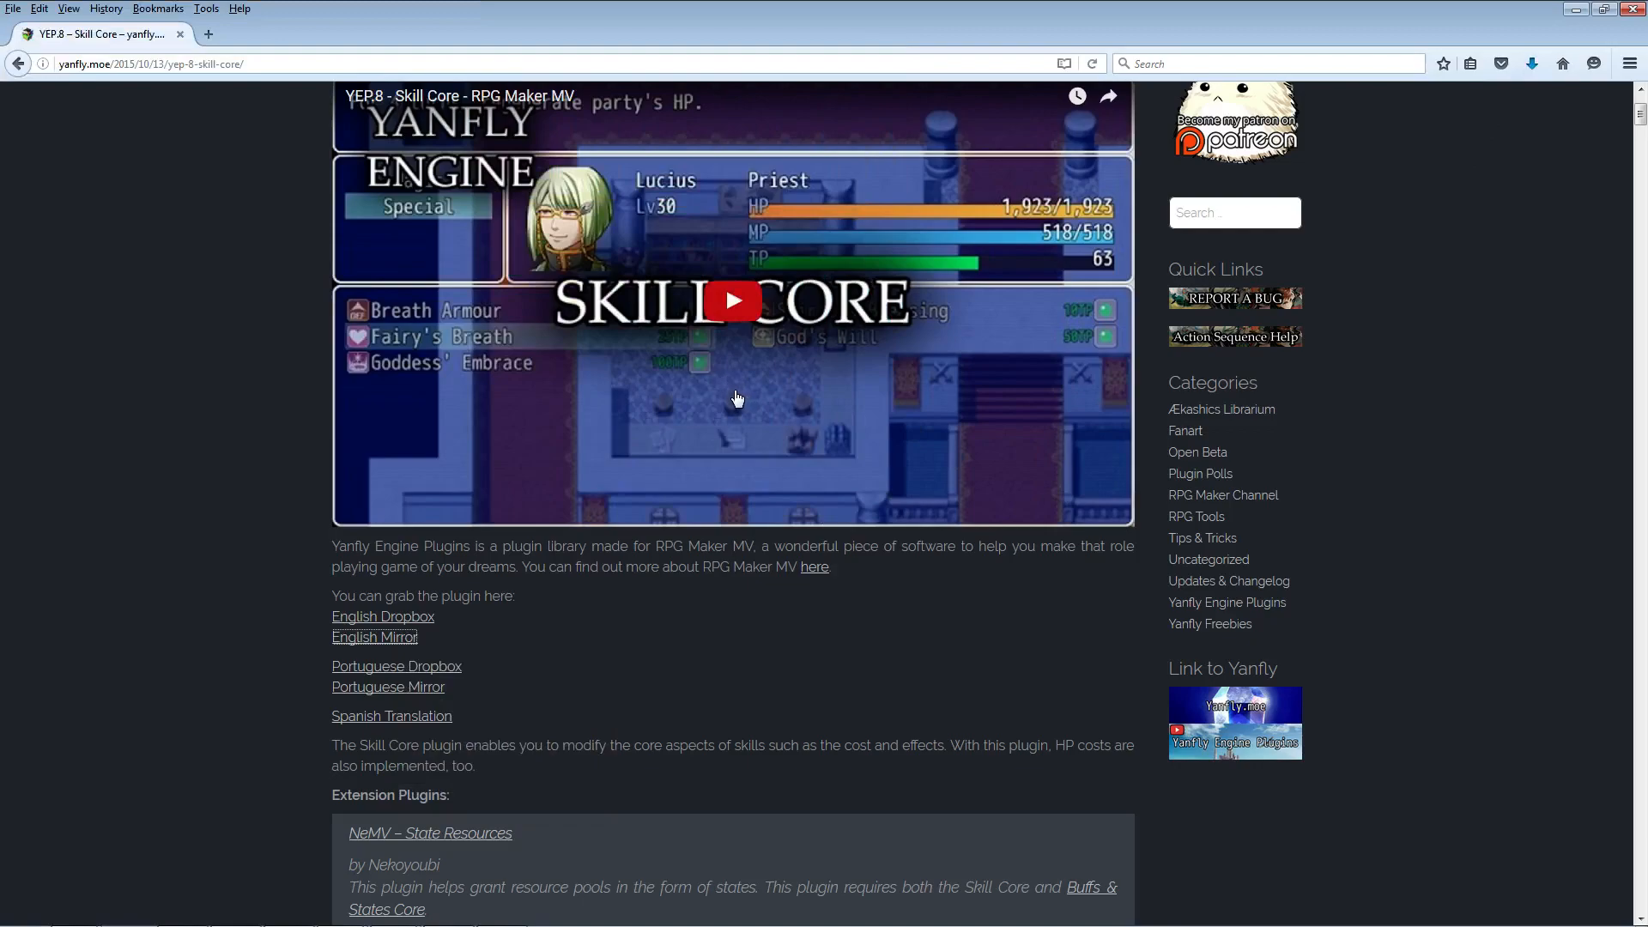
{"action": "scroll", "coordinate": [737, 397], "scroll_direction": "down", "scroll_amount": 4}
{"action": "scroll", "coordinate": [683, 488], "scroll_direction": "up", "scroll_amount": 8}
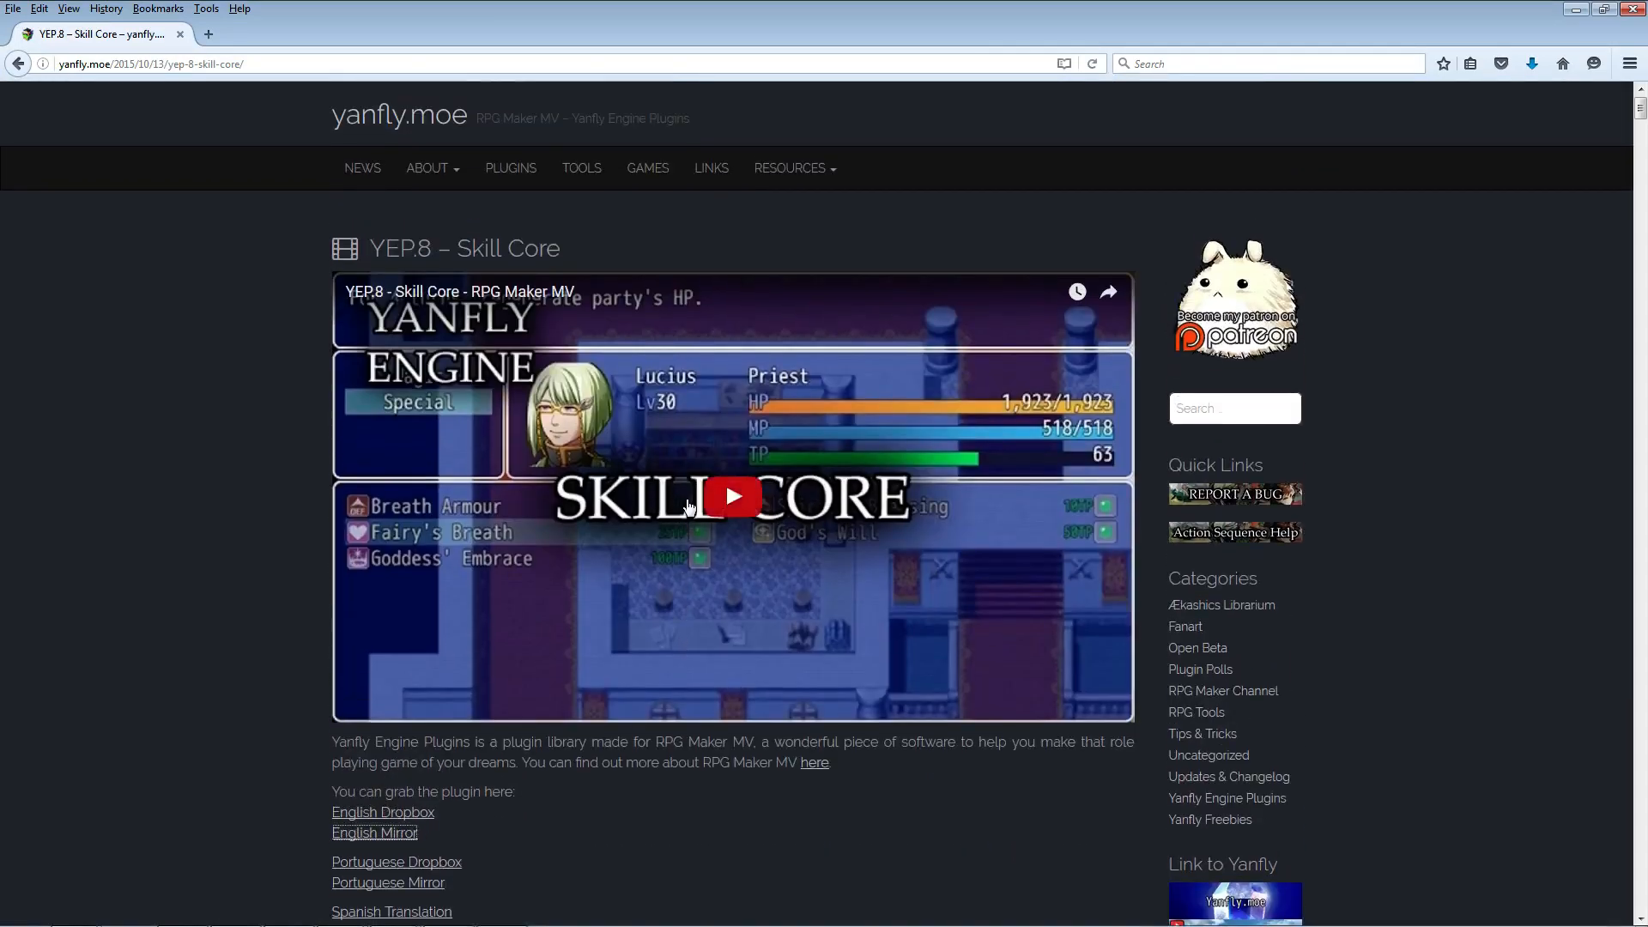
Step: Switch to RPG Maker MV and create a new plugin entry below the last separator, choosing YEP_SkillCore
{"action": "mouse_move", "coordinate": [402, 918]}
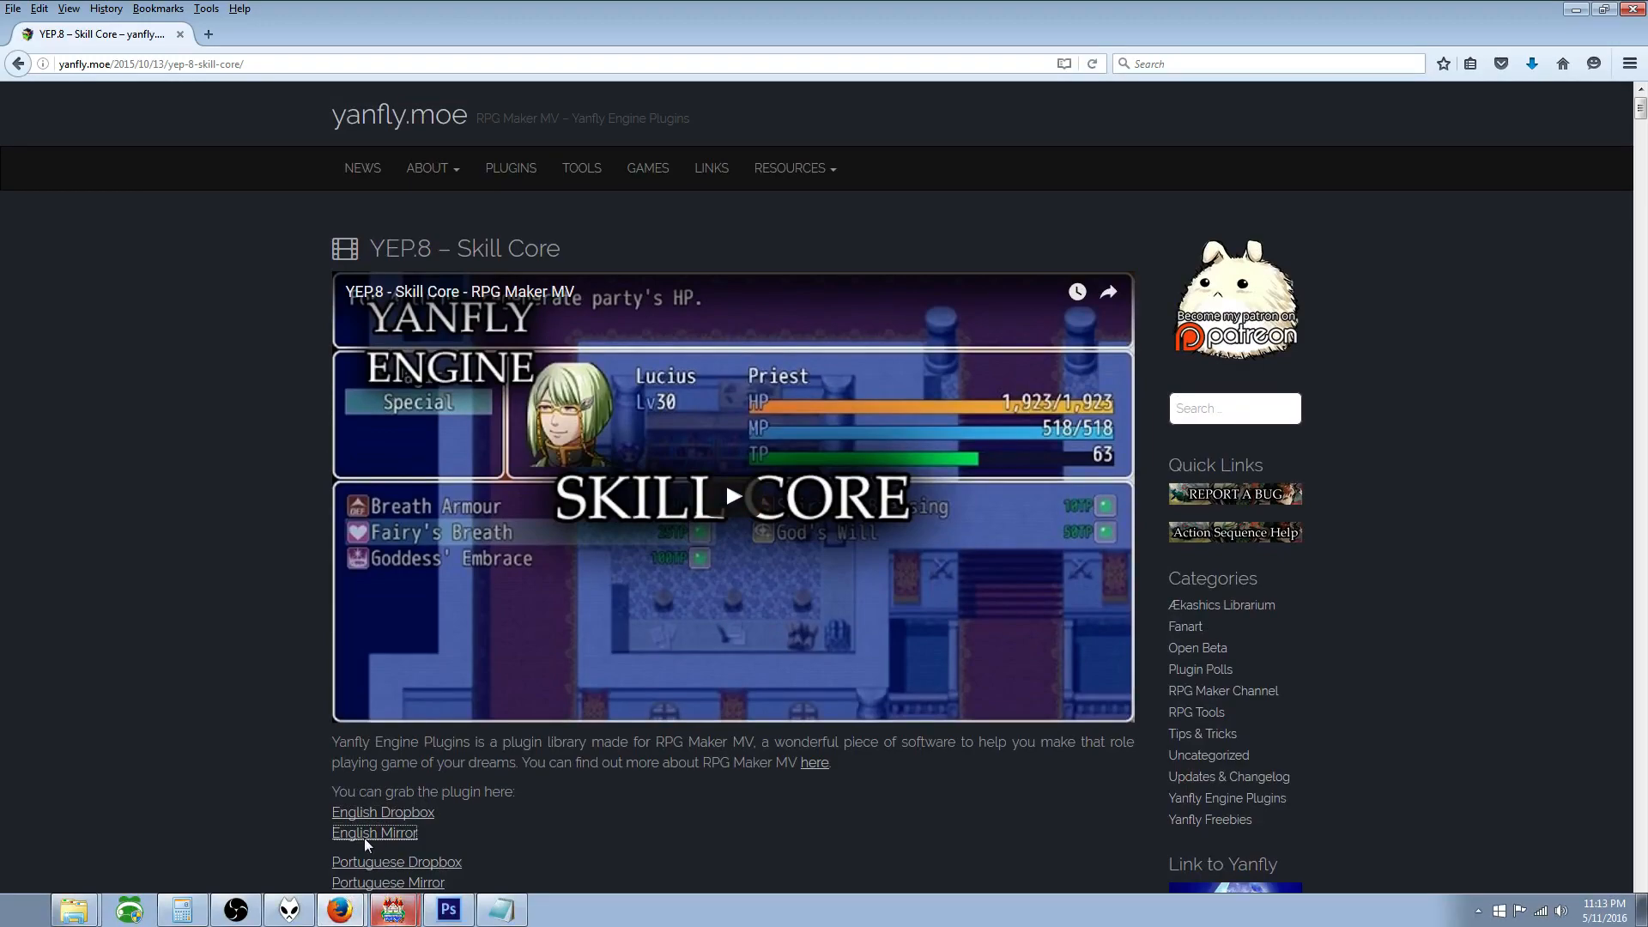
{"action": "key", "text": "alt+Tab"}
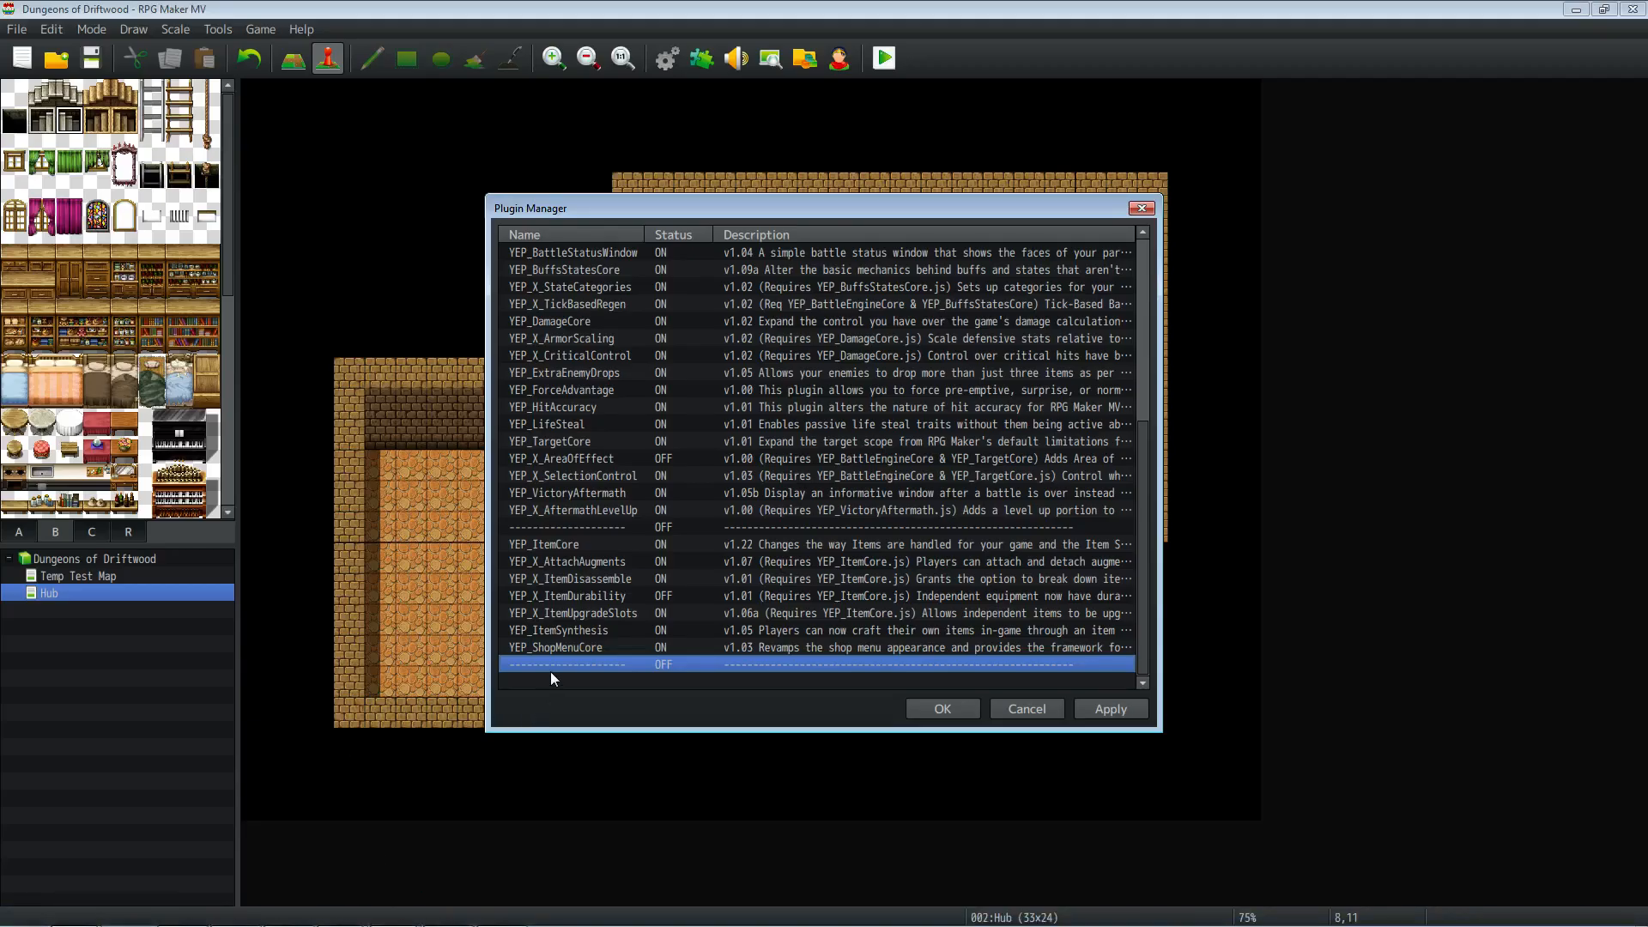
{"action": "double_click", "coordinate": [558, 683]}
{"action": "left_click", "coordinate": [722, 331]}
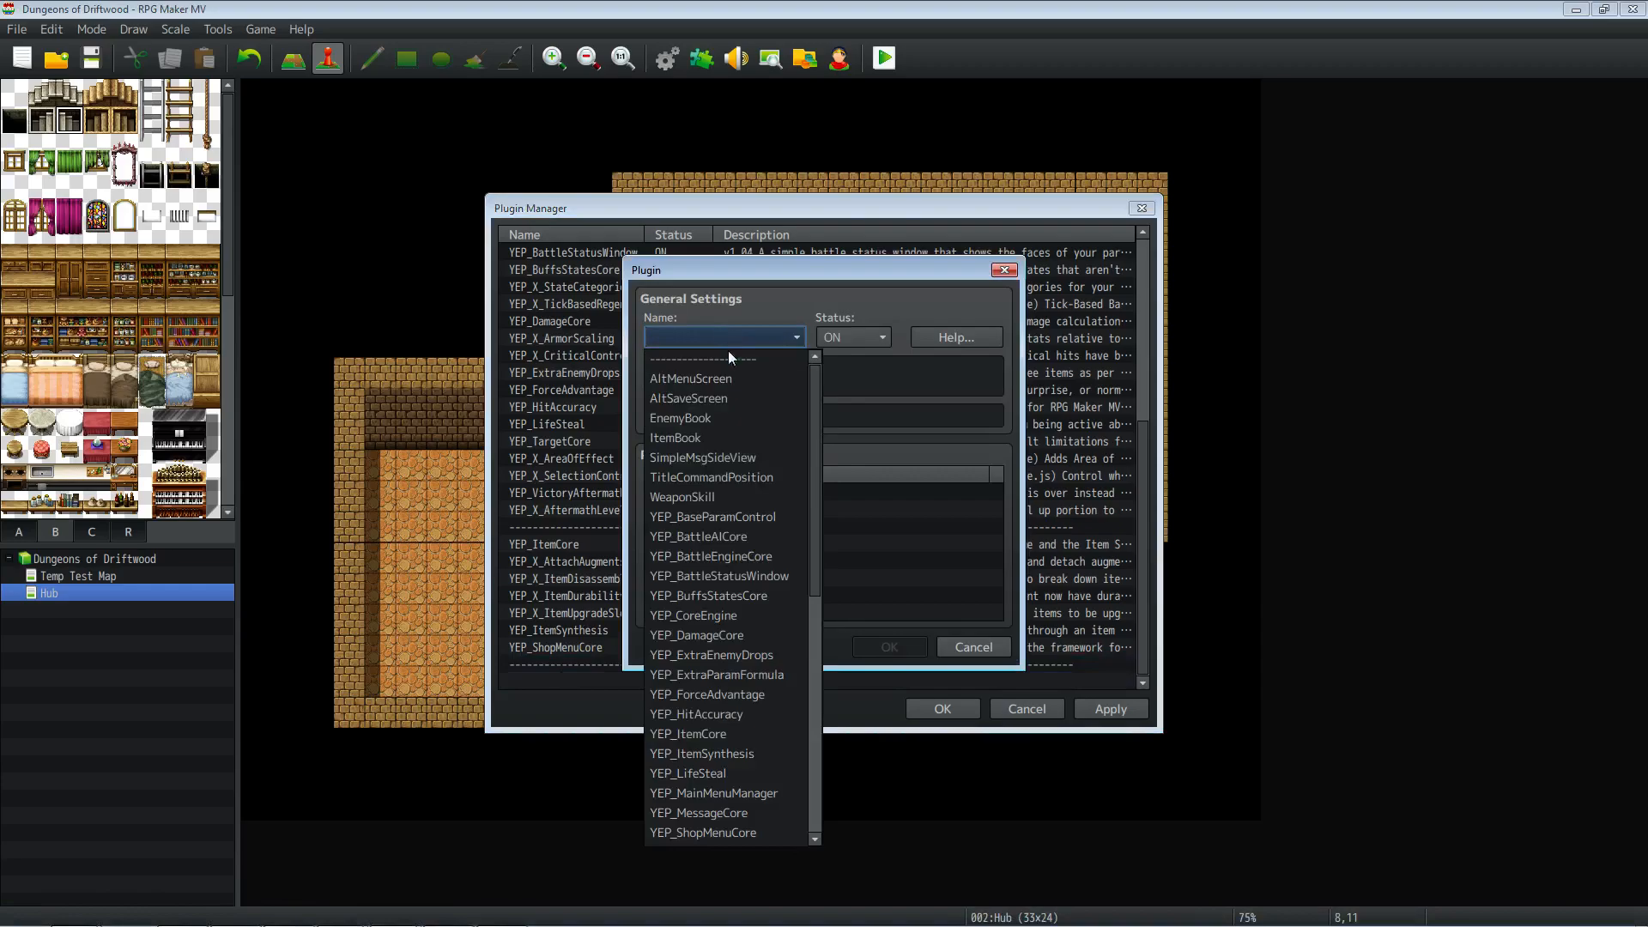
{"action": "scroll", "coordinate": [729, 703], "scroll_direction": "down", "scroll_amount": 2}
{"action": "scroll", "coordinate": [729, 701], "scroll_direction": "down", "scroll_amount": 2}
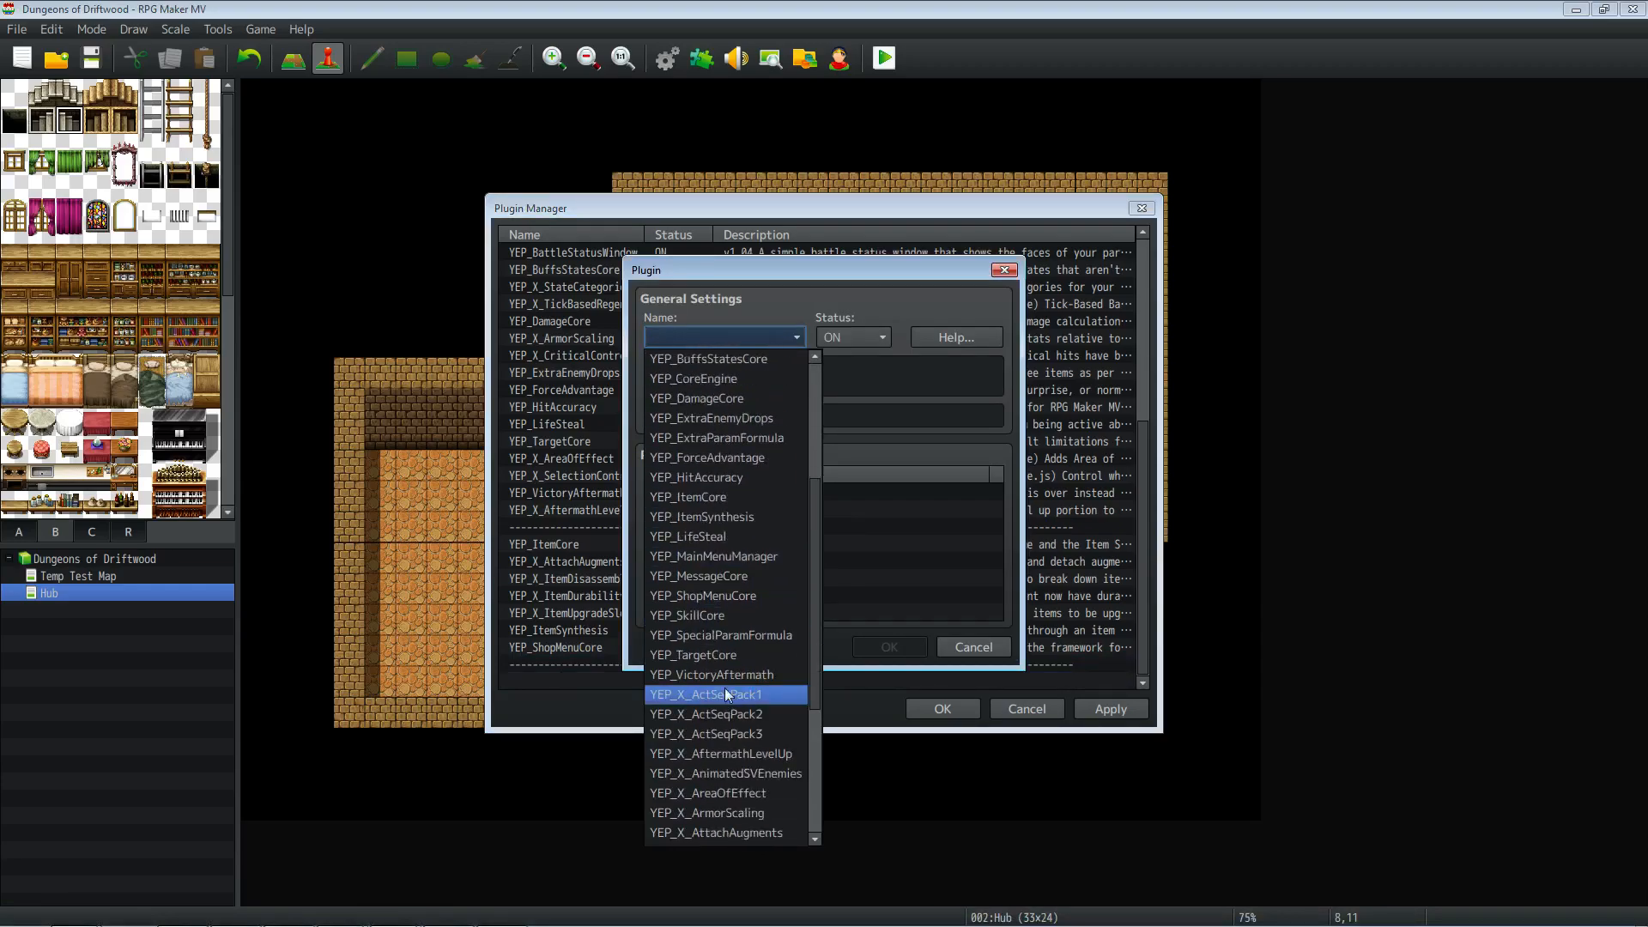
{"action": "left_click", "coordinate": [709, 617]}
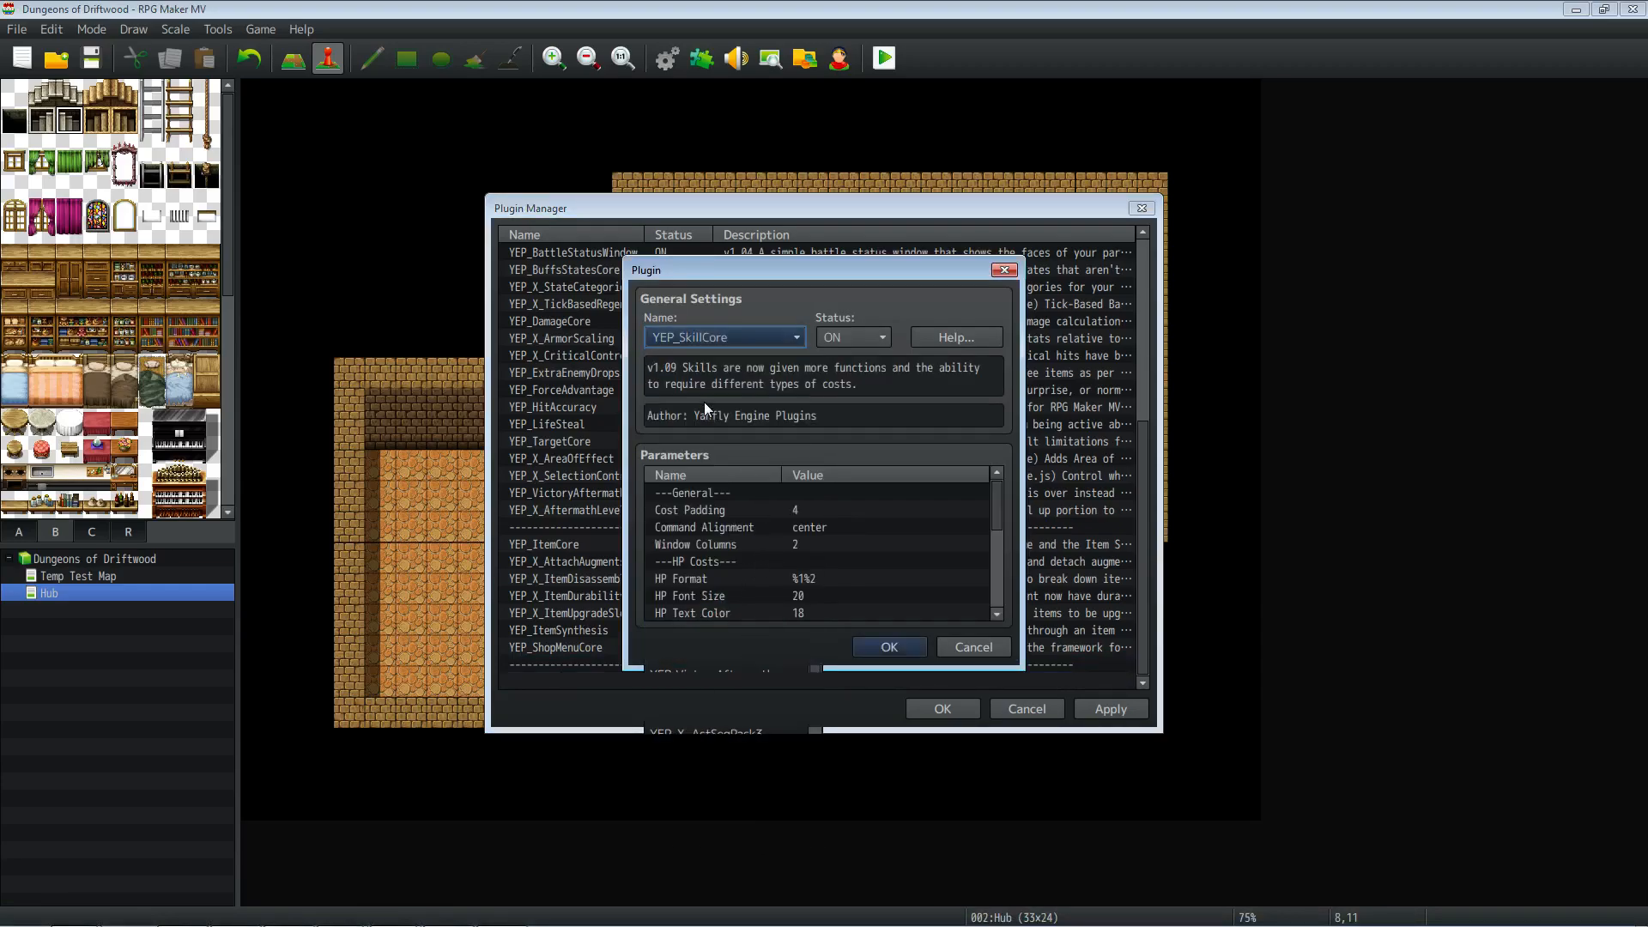
Step: Skim the YEP_SkillCore help text, accept the entry with its default parameters and apply the plugin changes
{"action": "left_click", "coordinate": [946, 340]}
{"action": "left_click_drag", "start_coordinate": [1054, 328], "coordinate": [1052, 373]}
{"action": "scroll", "coordinate": [976, 610], "scroll_direction": "down", "scroll_amount": 5}
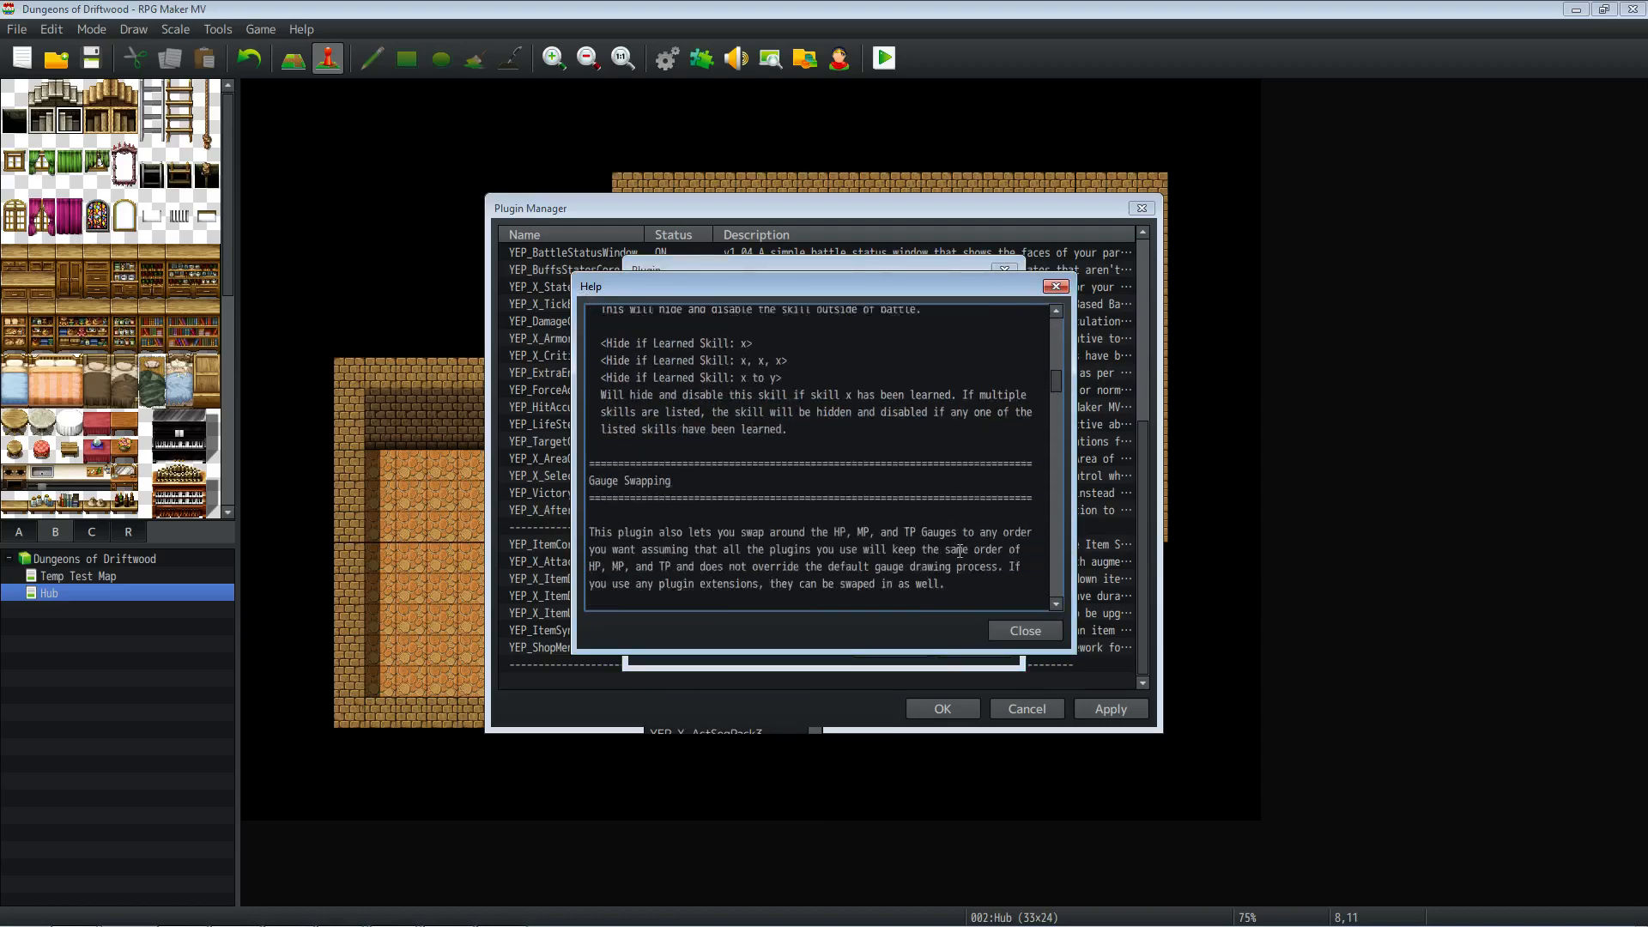
{"action": "left_click", "coordinate": [1008, 631]}
{"action": "left_click", "coordinate": [884, 646]}
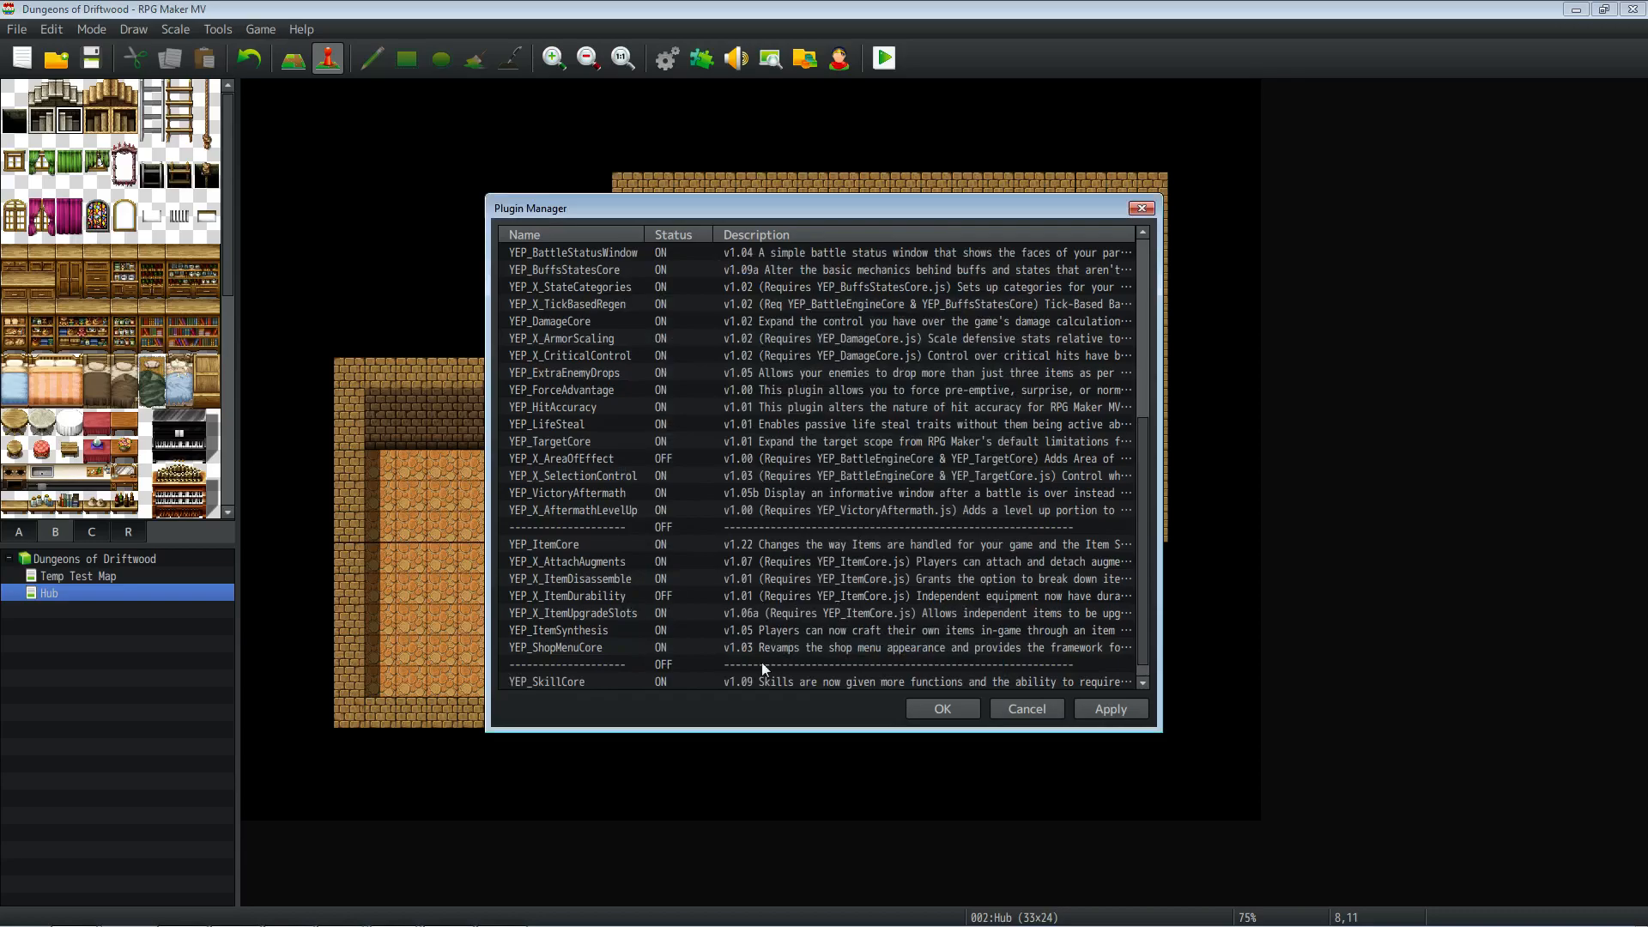
{"action": "left_click", "coordinate": [1116, 707]}
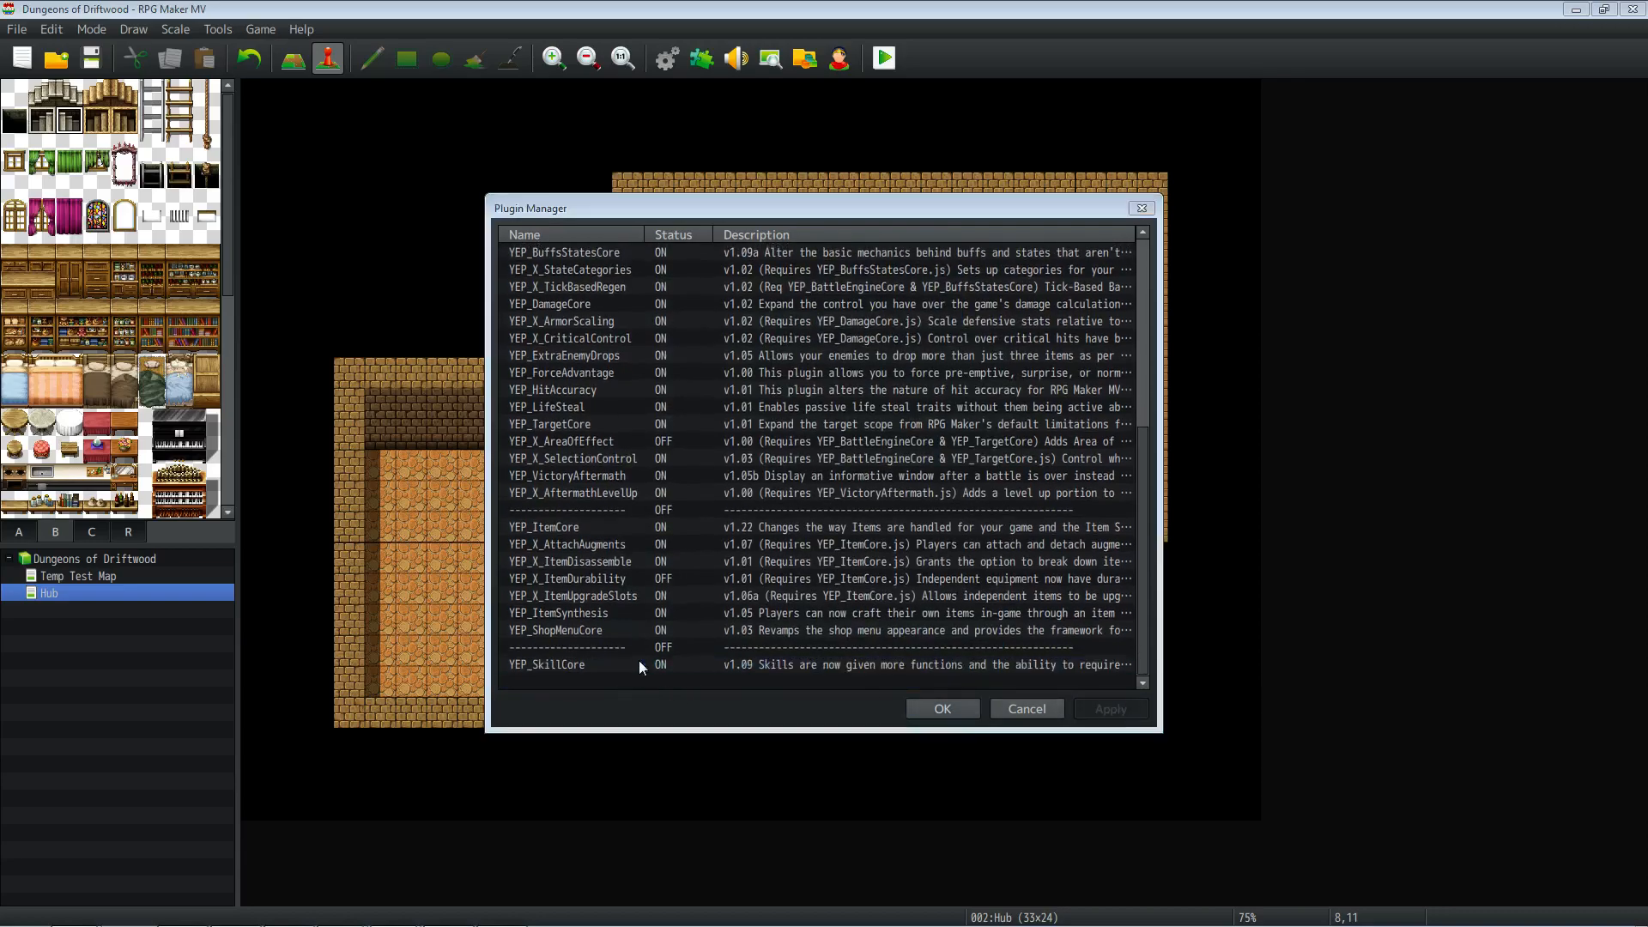
Step: Reopen the YEP_SkillCore entry and review its general and HP cost parameters, keeping the defaults
{"action": "double_click", "coordinate": [639, 661]}
{"action": "scroll", "coordinate": [743, 513], "scroll_direction": "down", "scroll_amount": 5}
{"action": "scroll", "coordinate": [807, 595], "scroll_direction": "up", "scroll_amount": 3}
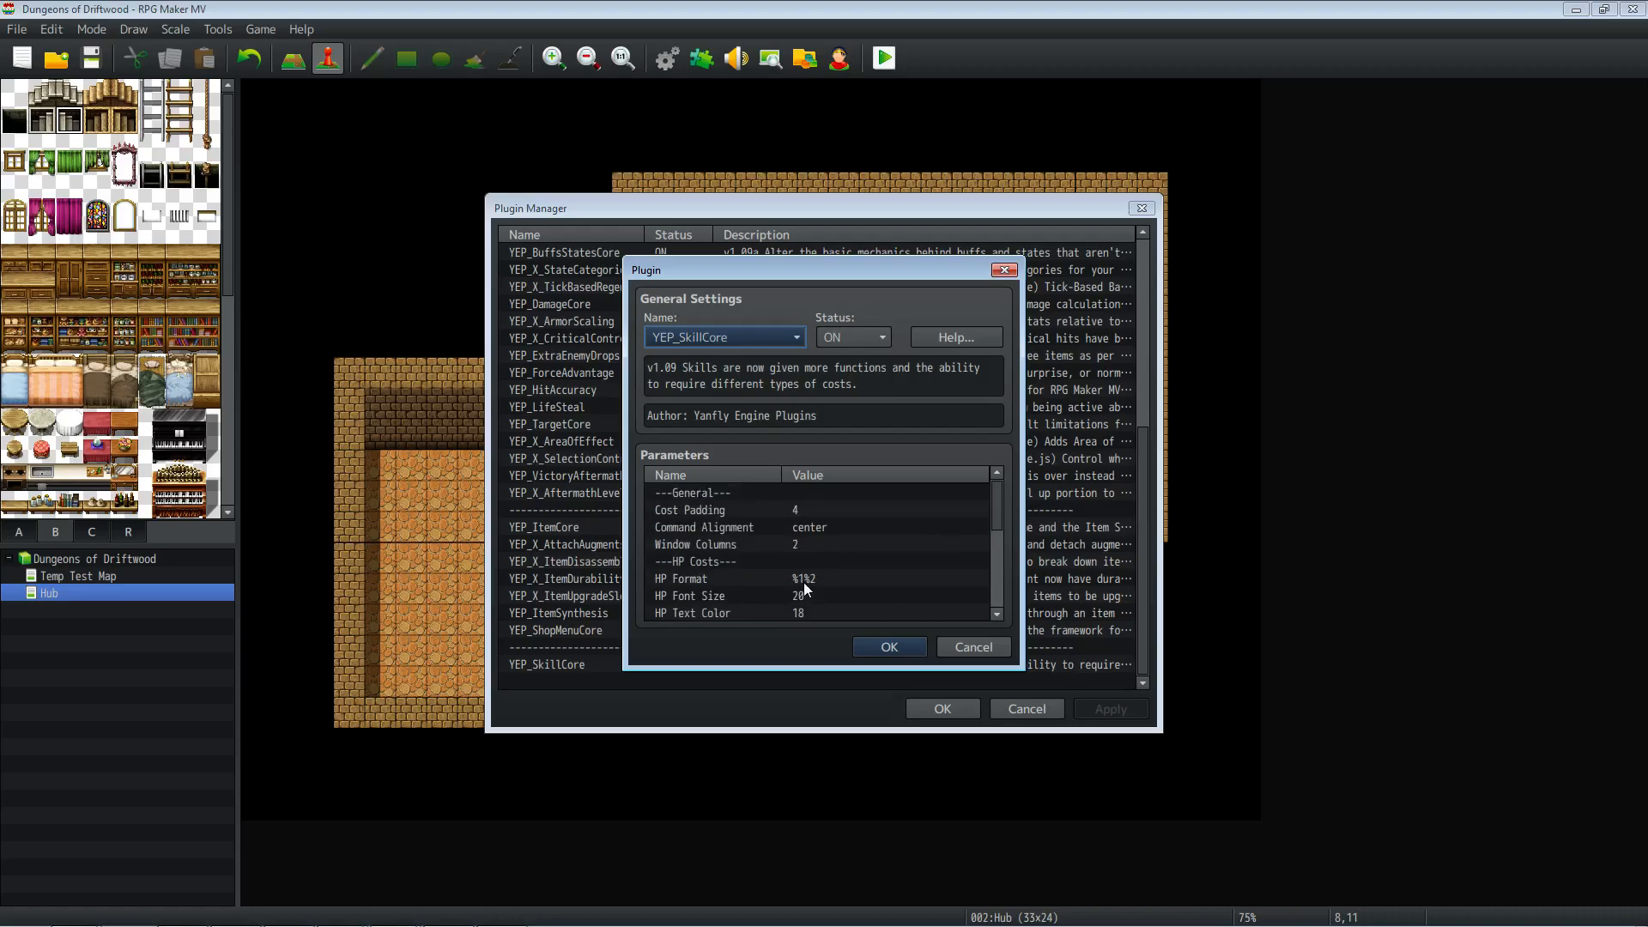
{"action": "left_click", "coordinate": [893, 648]}
{"action": "left_click", "coordinate": [1116, 712]}
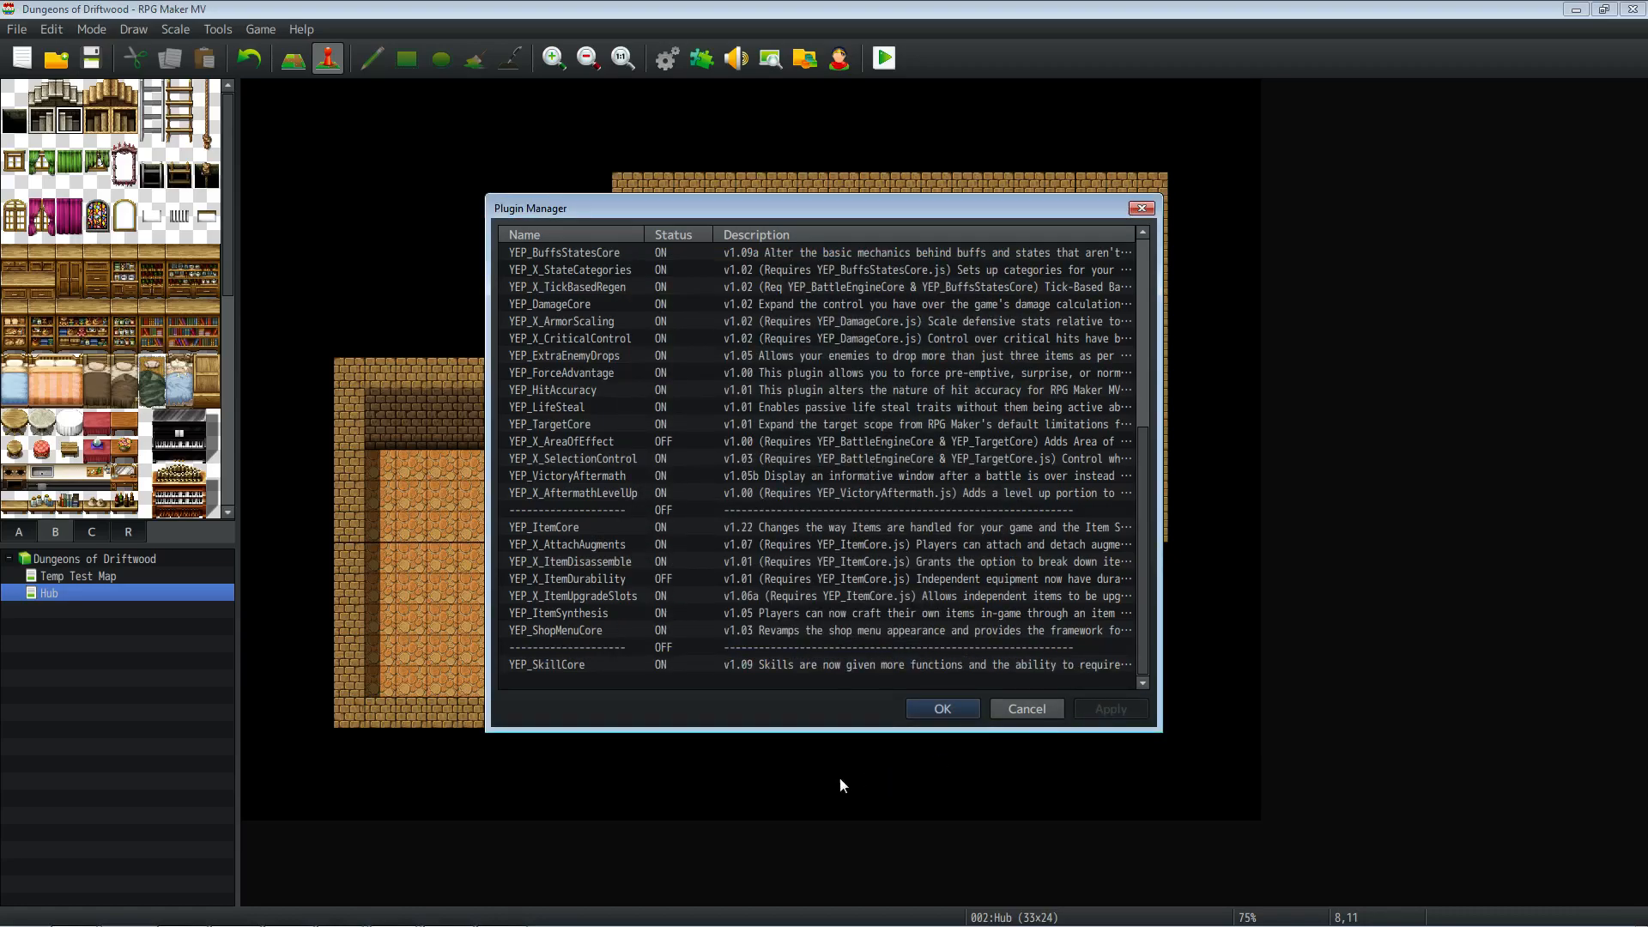
{"action": "mouse_move", "coordinate": [344, 922]}
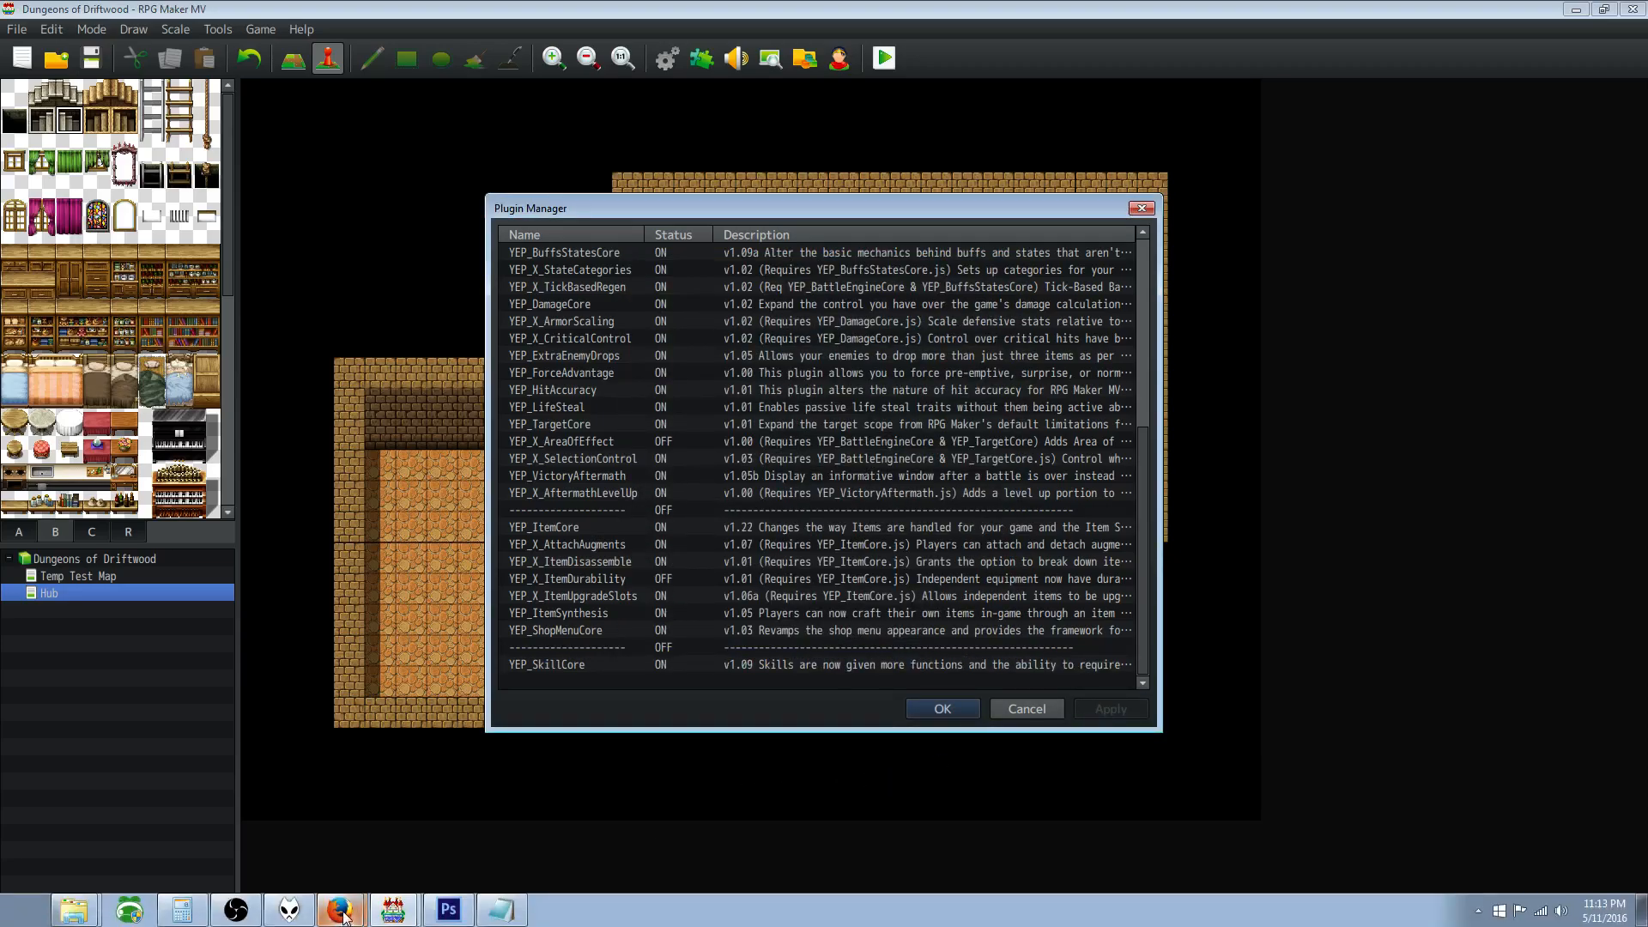
Step: Reopen the YEP_SkillCore entry's help text and read the skill notetags for HP, MP and TP costs and hiding skills
{"action": "double_click", "coordinate": [689, 666]}
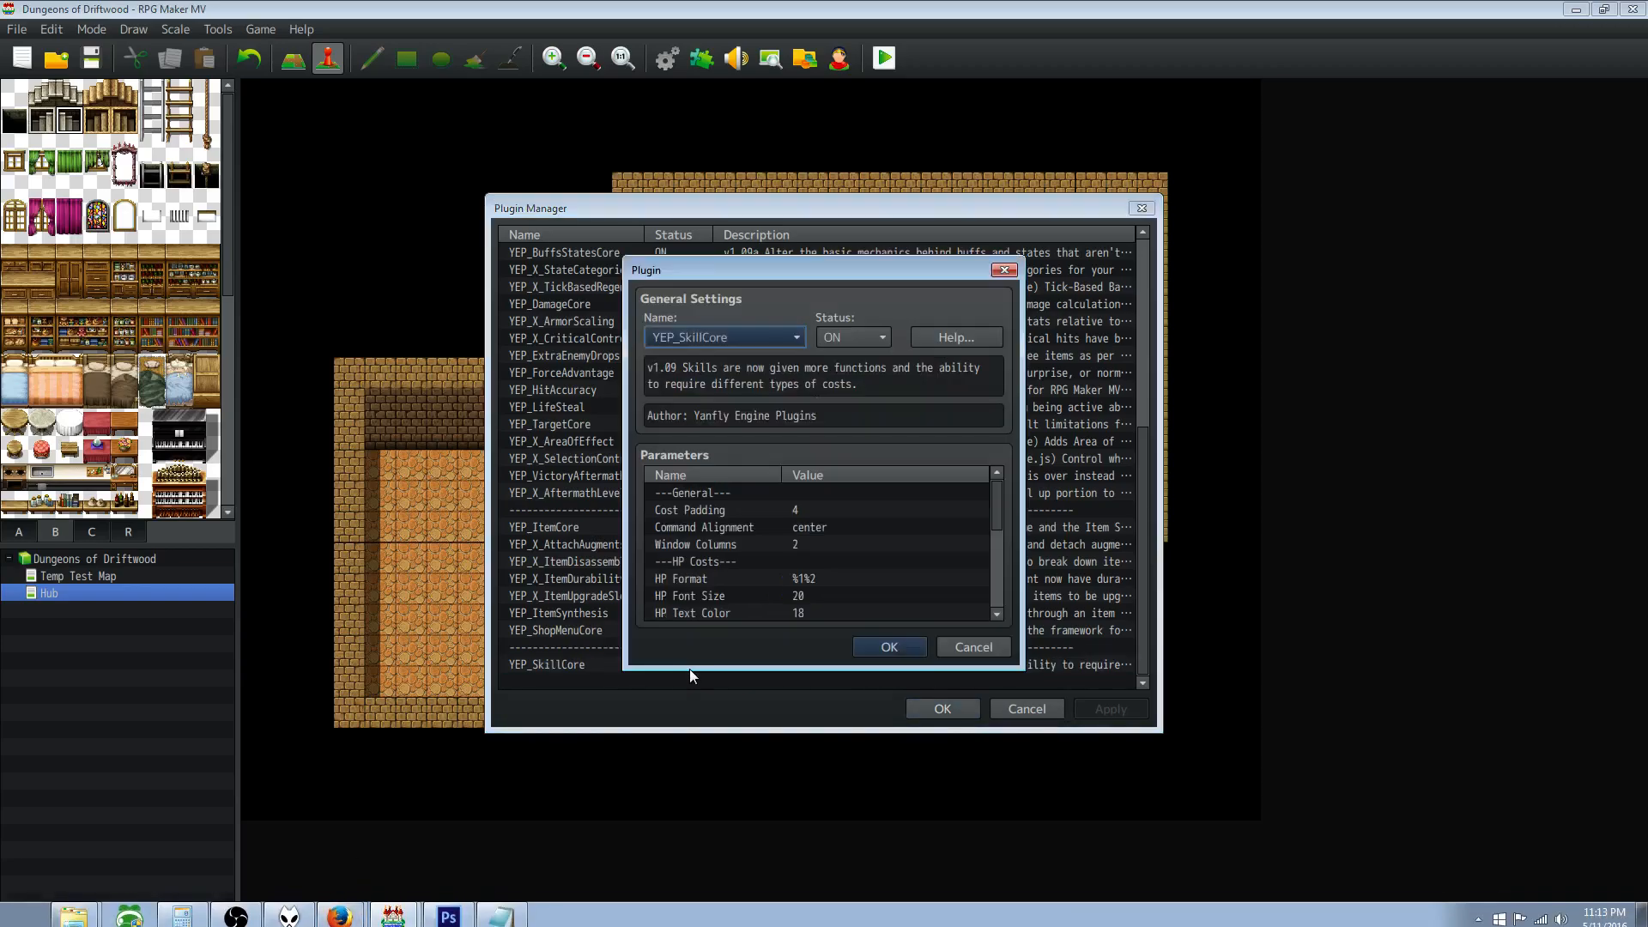
{"action": "left_click", "coordinate": [958, 332]}
{"action": "scroll", "coordinate": [1039, 369], "scroll_direction": "down", "scroll_amount": 4}
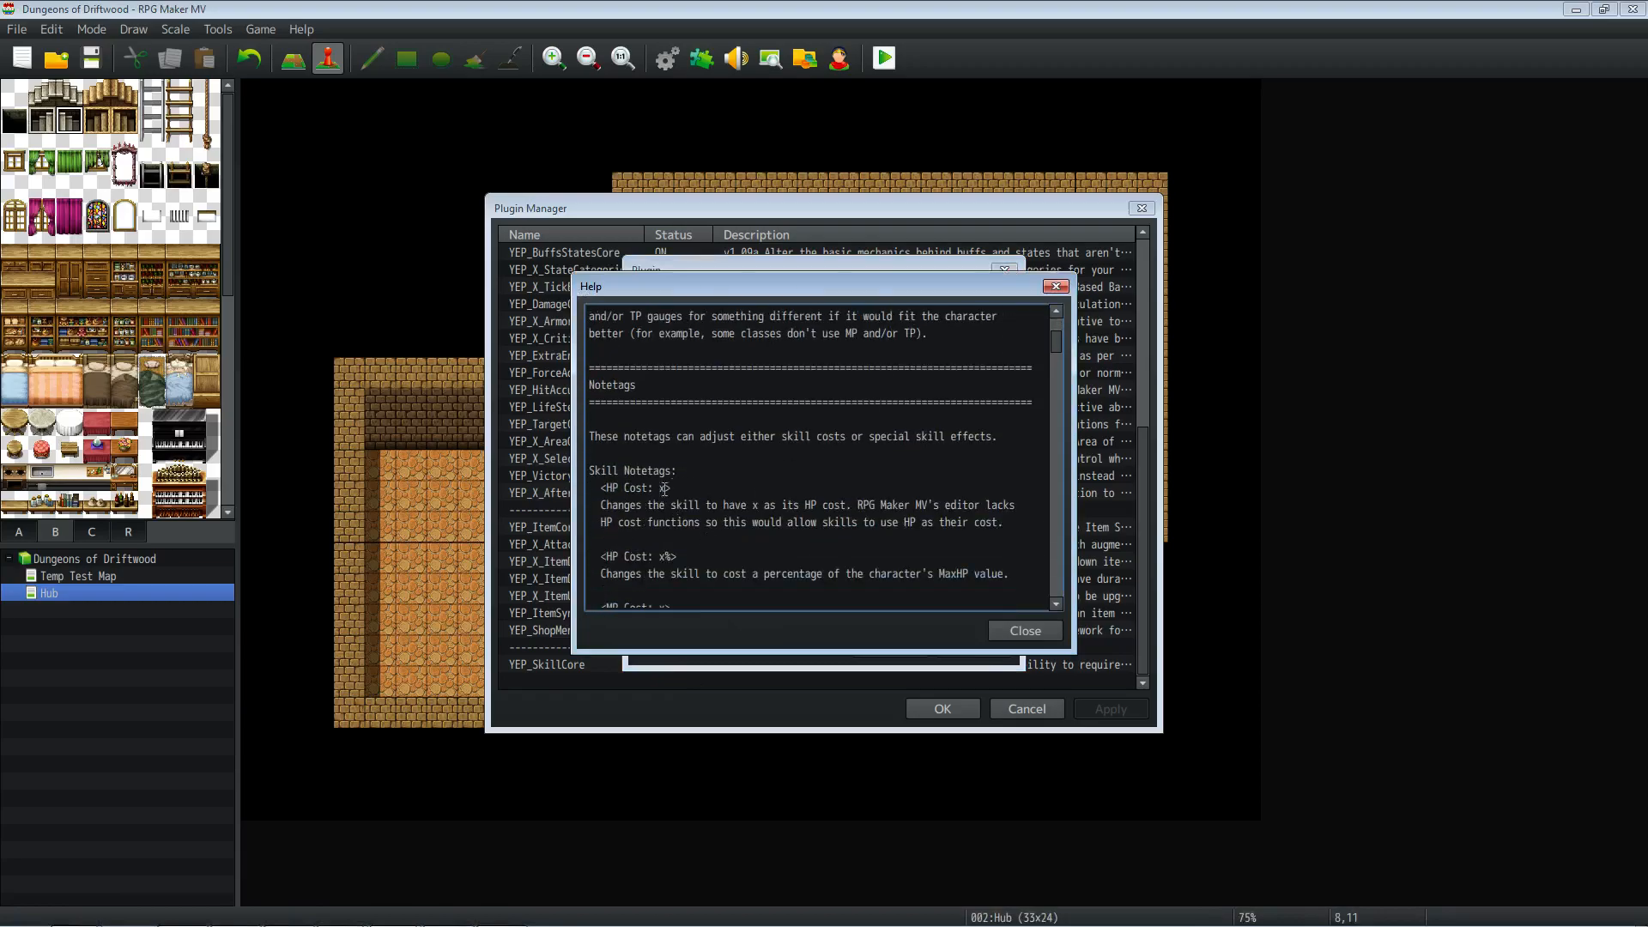
{"action": "left_click_drag", "start_coordinate": [679, 493], "coordinate": [590, 488]}
{"action": "scroll", "coordinate": [708, 508], "scroll_direction": "down", "scroll_amount": 7}
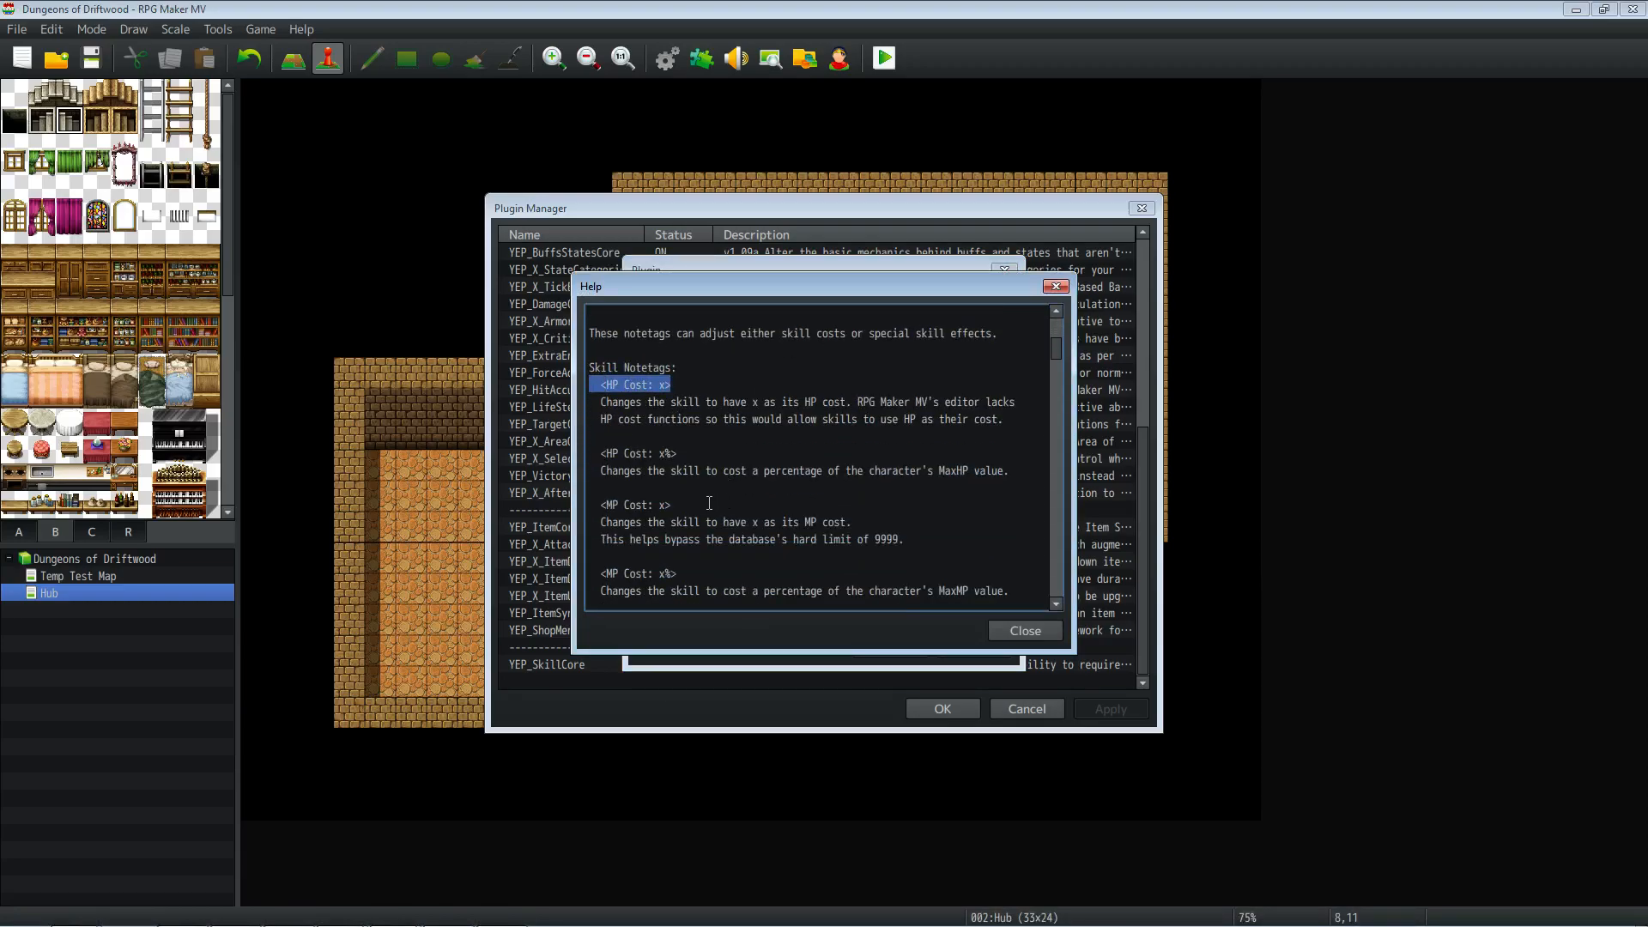
{"action": "scroll", "coordinate": [707, 511], "scroll_direction": "down", "scroll_amount": 3}
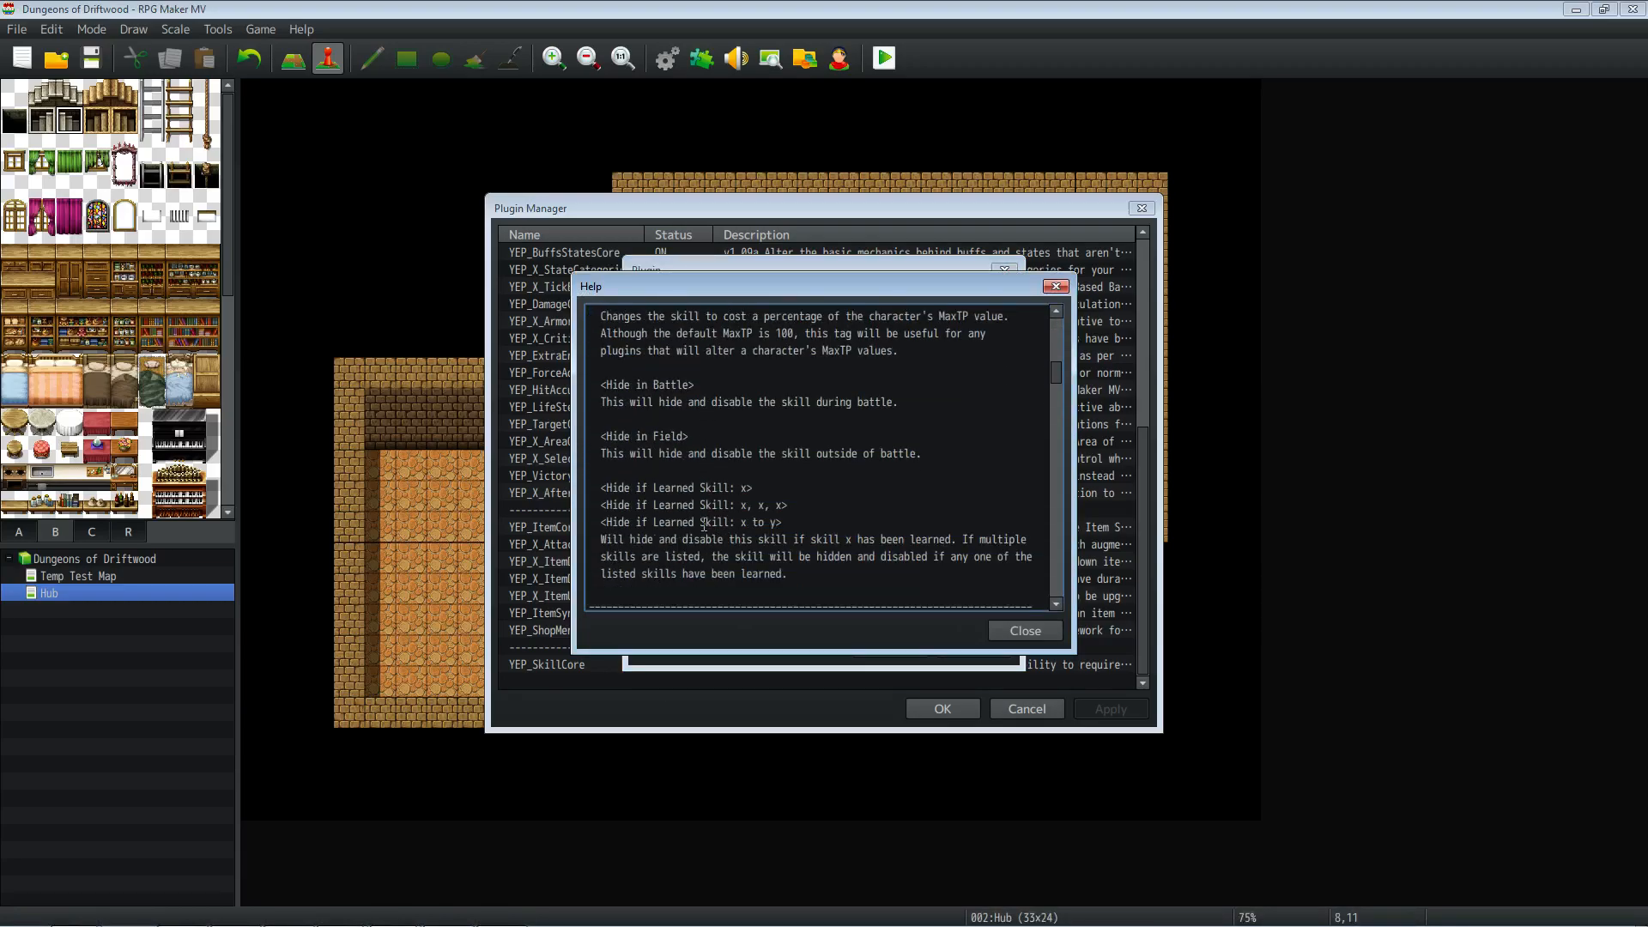
{"action": "left_click_drag", "start_coordinate": [591, 505], "coordinate": [670, 505]}
Step: Read the Gauge Swapping and Lunatic Mode skill cost sections of the help, then close the YEP_SkillCore entry with its defaults
{"action": "scroll", "coordinate": [758, 489], "scroll_direction": "down", "scroll_amount": 10}
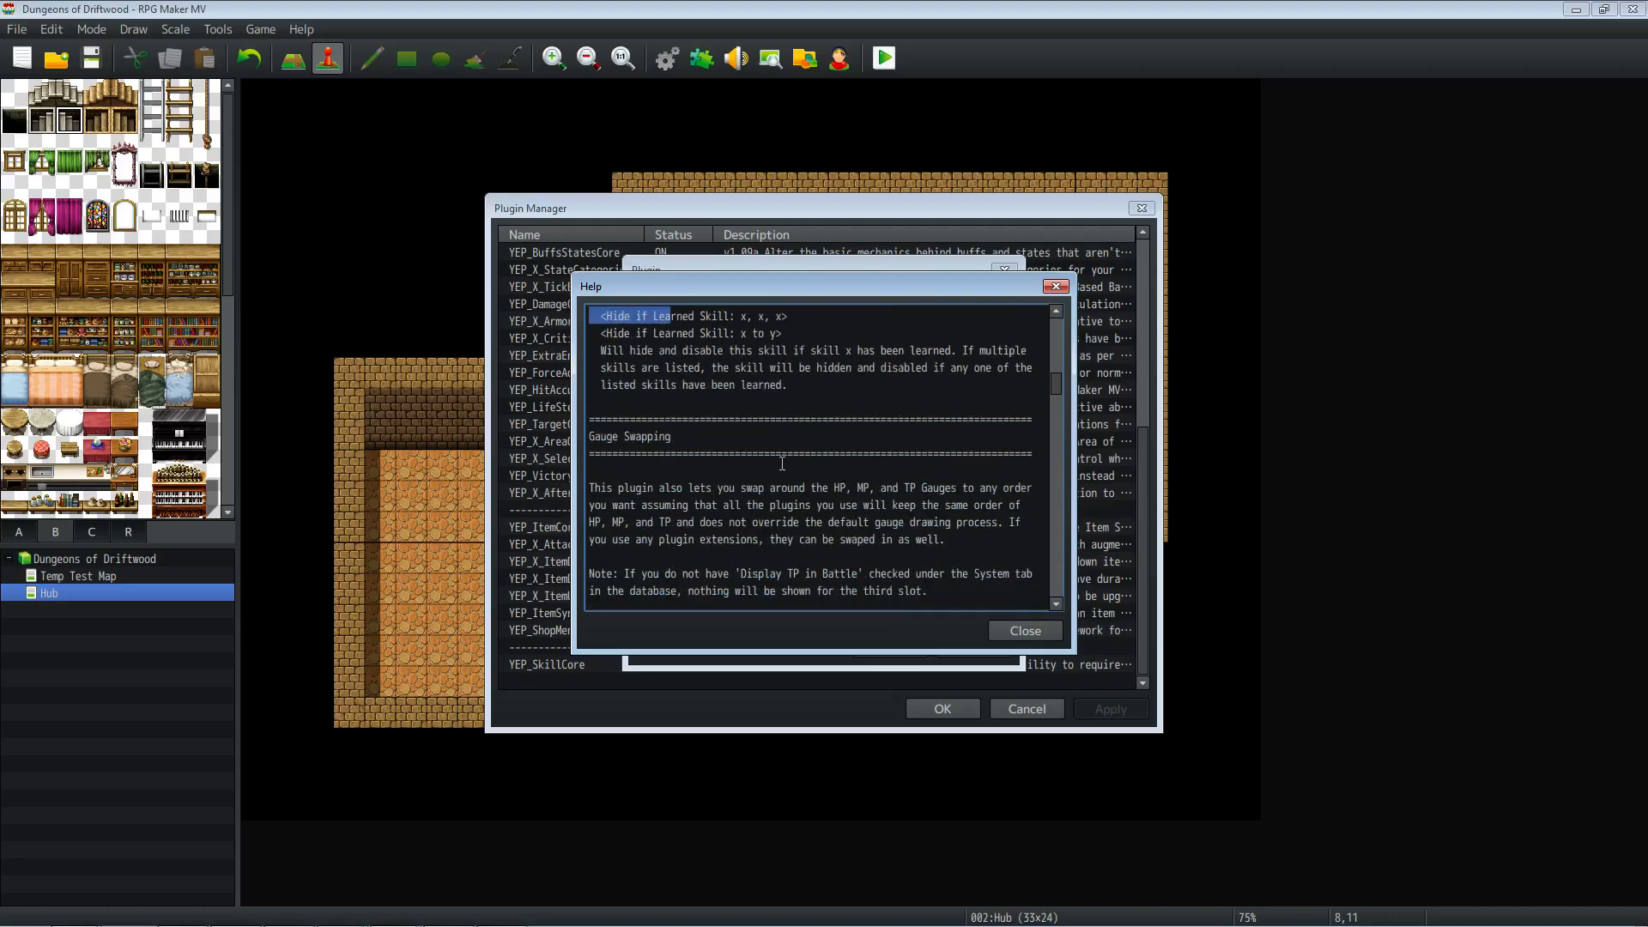
{"action": "scroll", "coordinate": [780, 466], "scroll_direction": "down", "scroll_amount": 3}
{"action": "scroll", "coordinate": [777, 485], "scroll_direction": "up", "scroll_amount": 1}
{"action": "scroll", "coordinate": [775, 491], "scroll_direction": "down", "scroll_amount": 10}
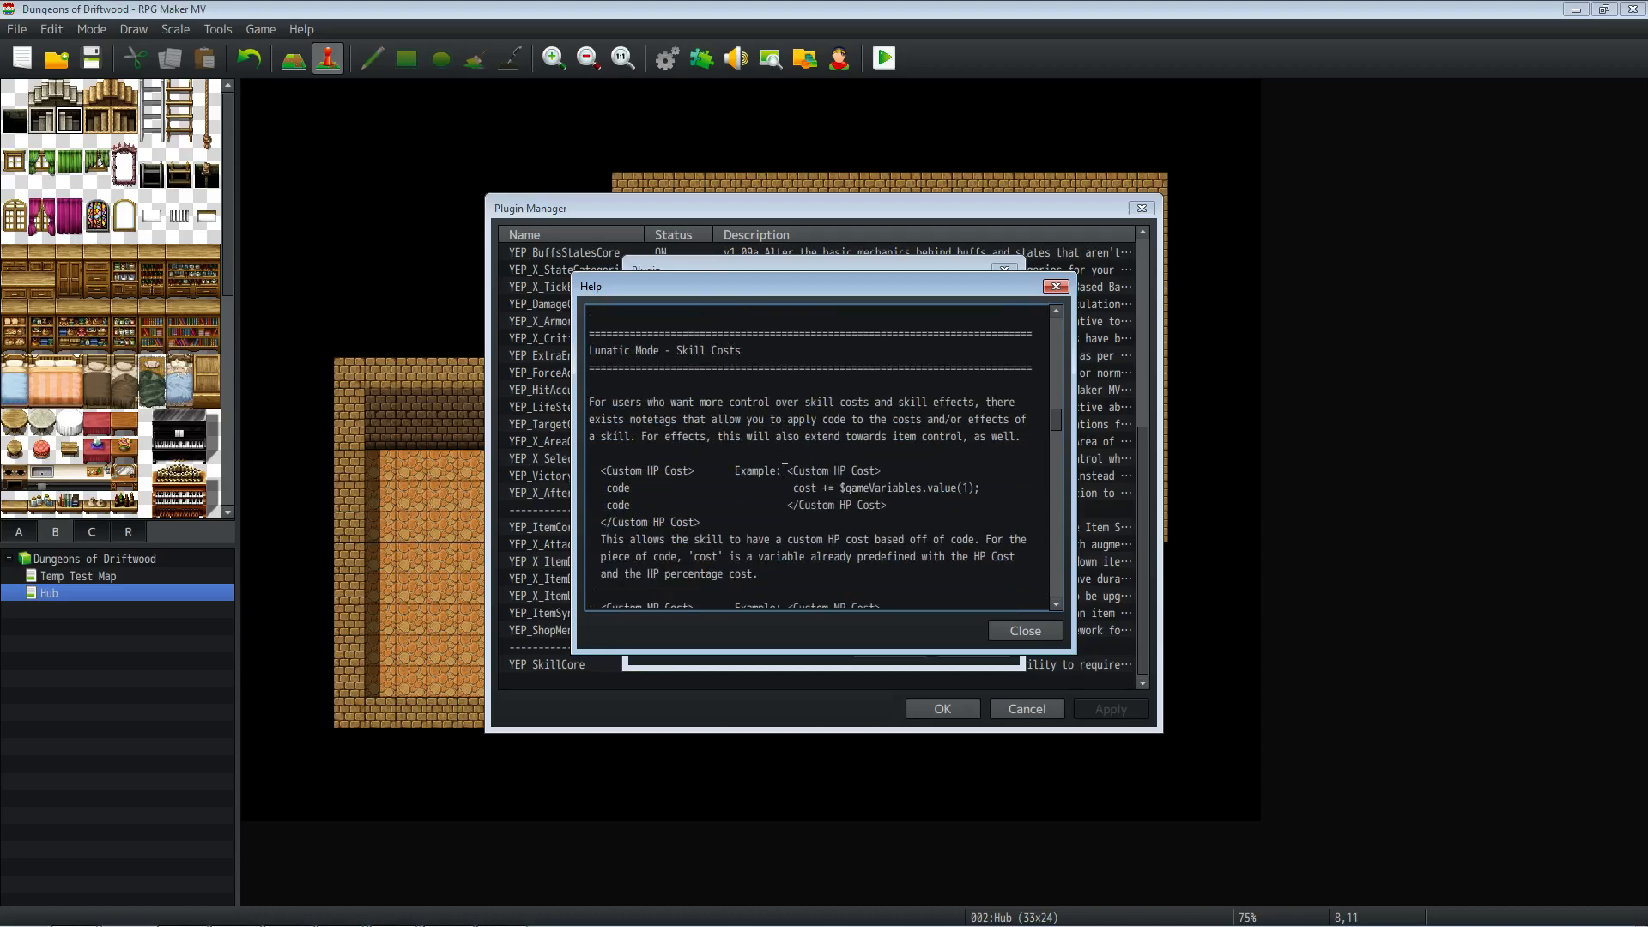
{"action": "scroll", "coordinate": [797, 473], "scroll_direction": "down", "scroll_amount": 6}
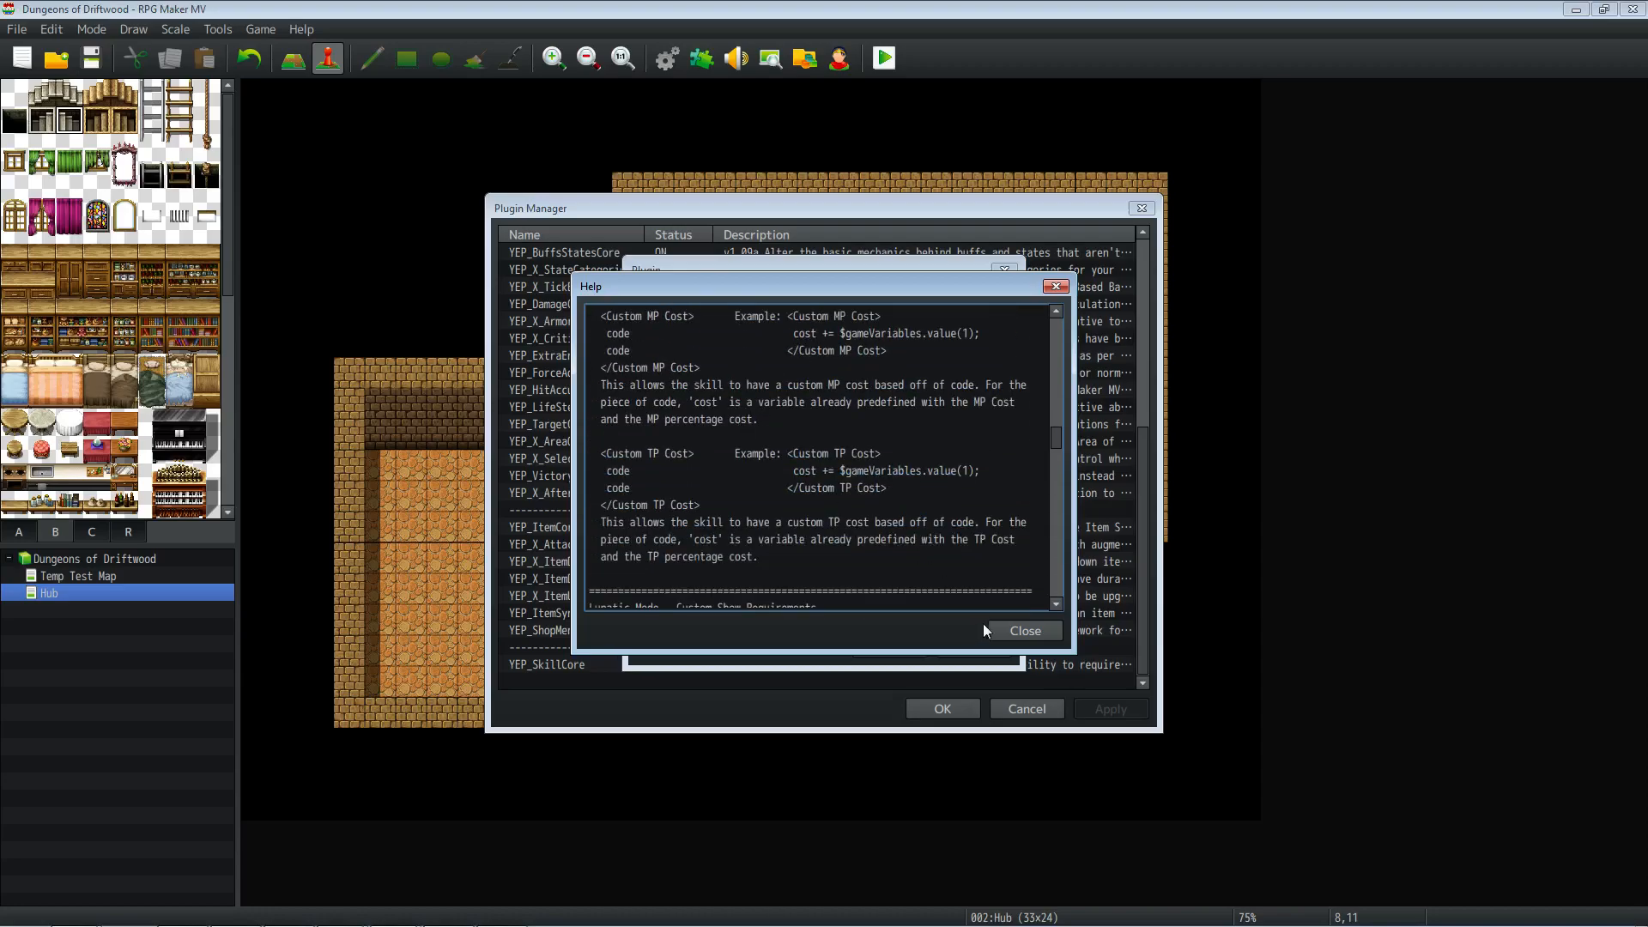
{"action": "left_click", "coordinate": [1049, 633]}
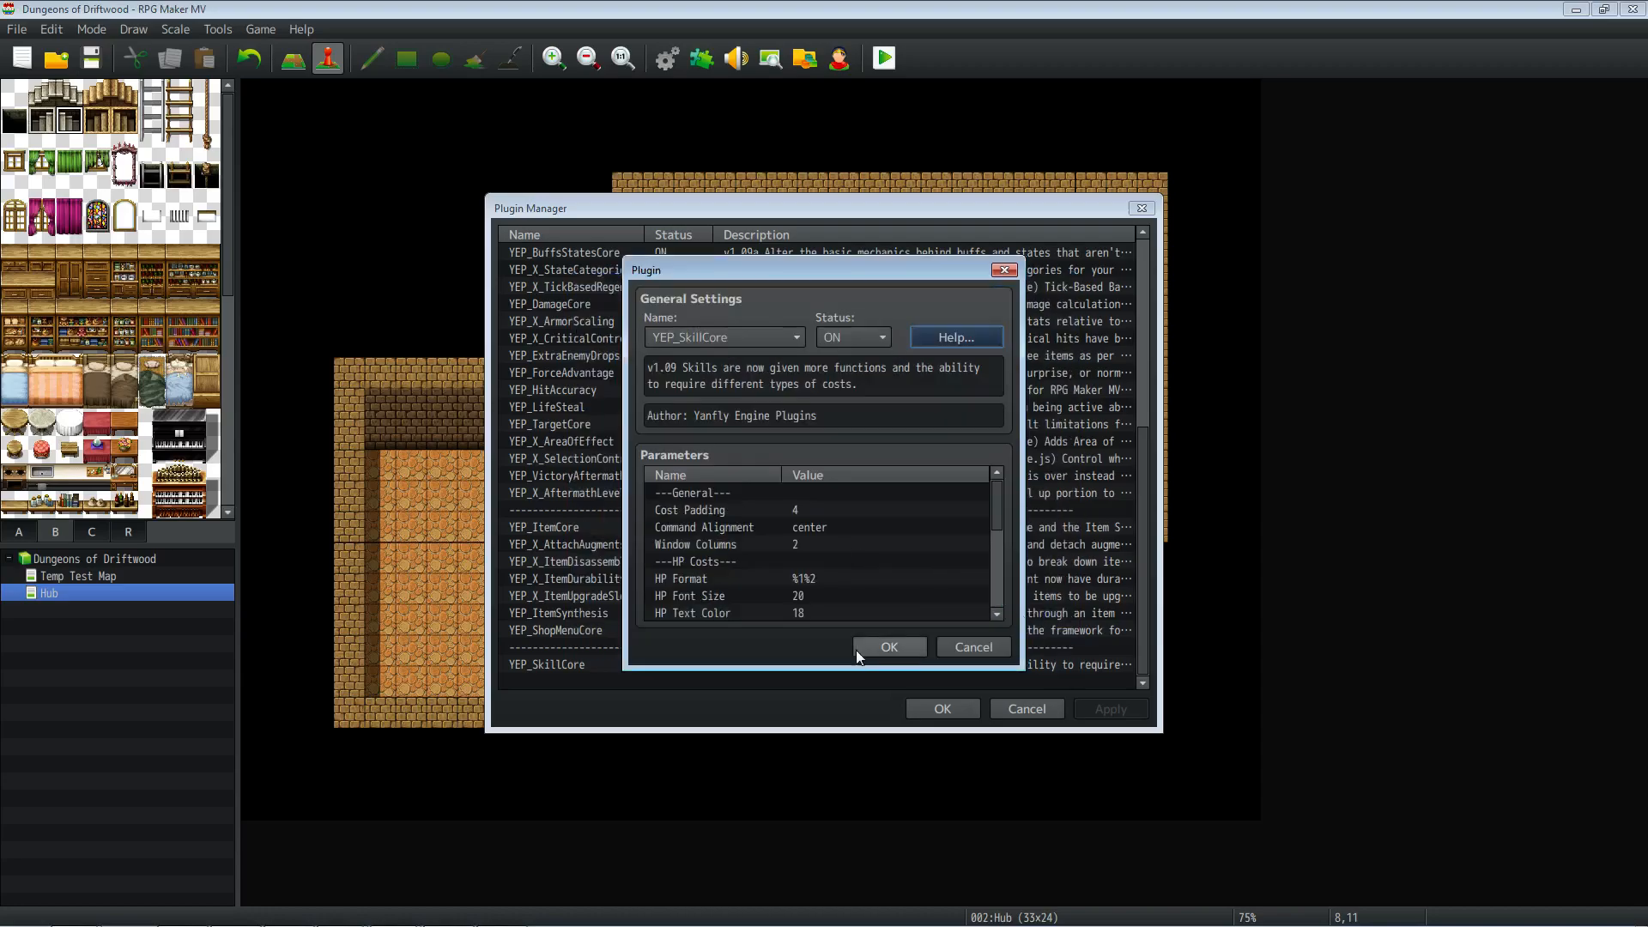
{"action": "left_click", "coordinate": [912, 647]}
{"action": "left_click", "coordinate": [1083, 706]}
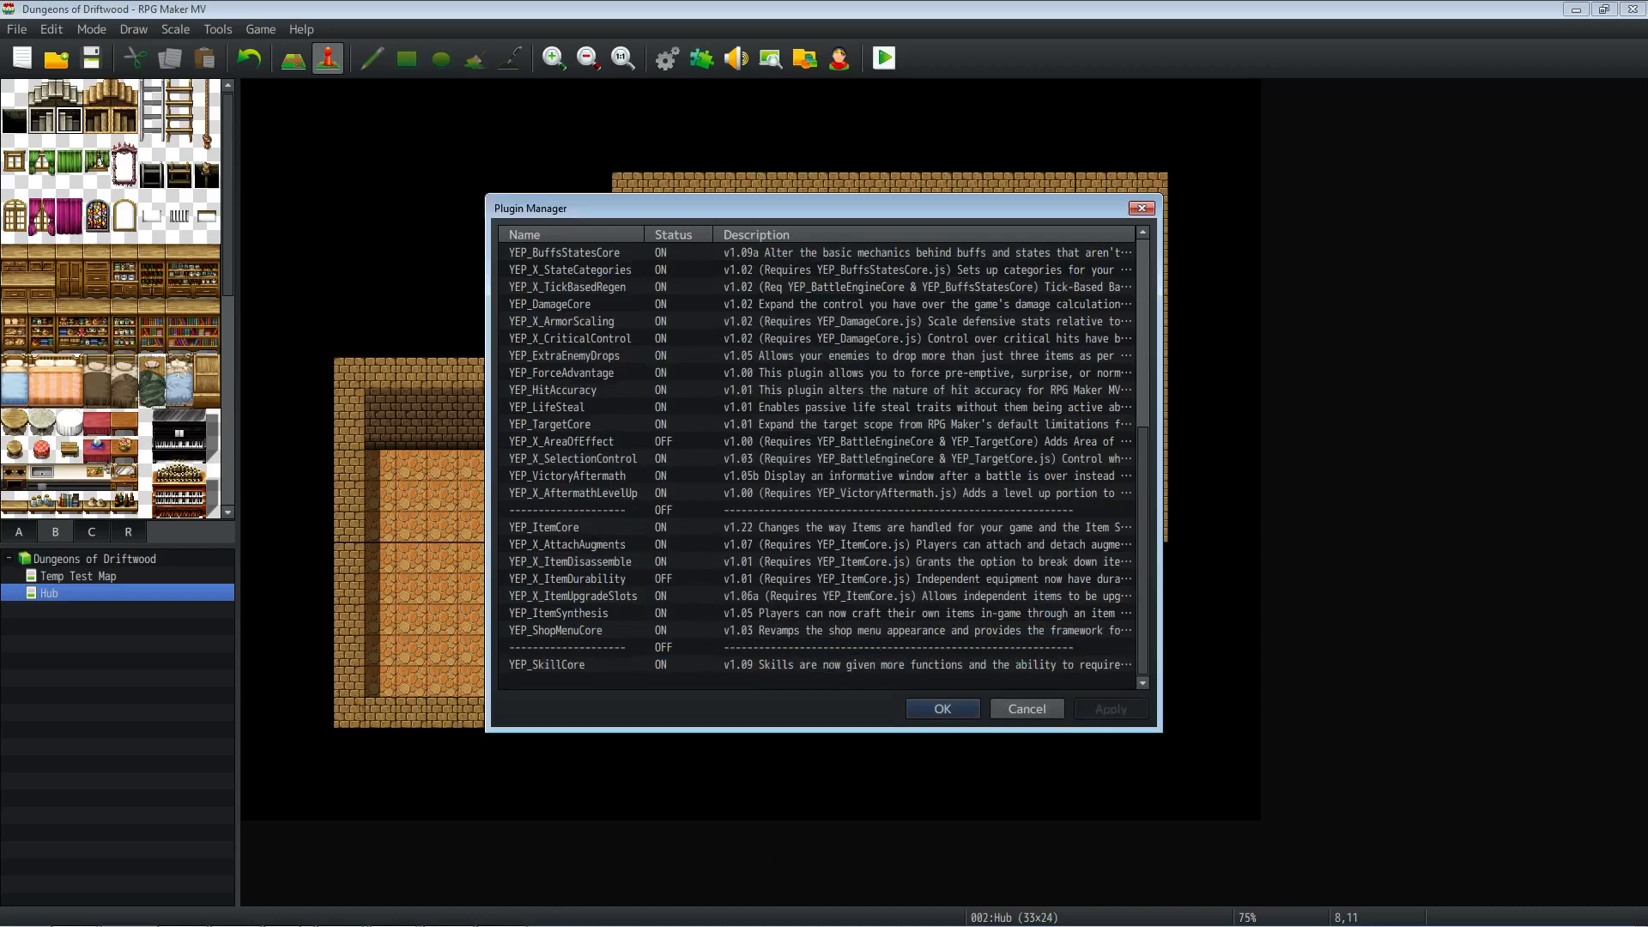
Step: Switch to Firefox, open the Limited Skill Uses page and save YEP_X_LimitedSkillUses.js from the English Mirror into the project's plugins folder
{"action": "mouse_move", "coordinate": [266, 914]}
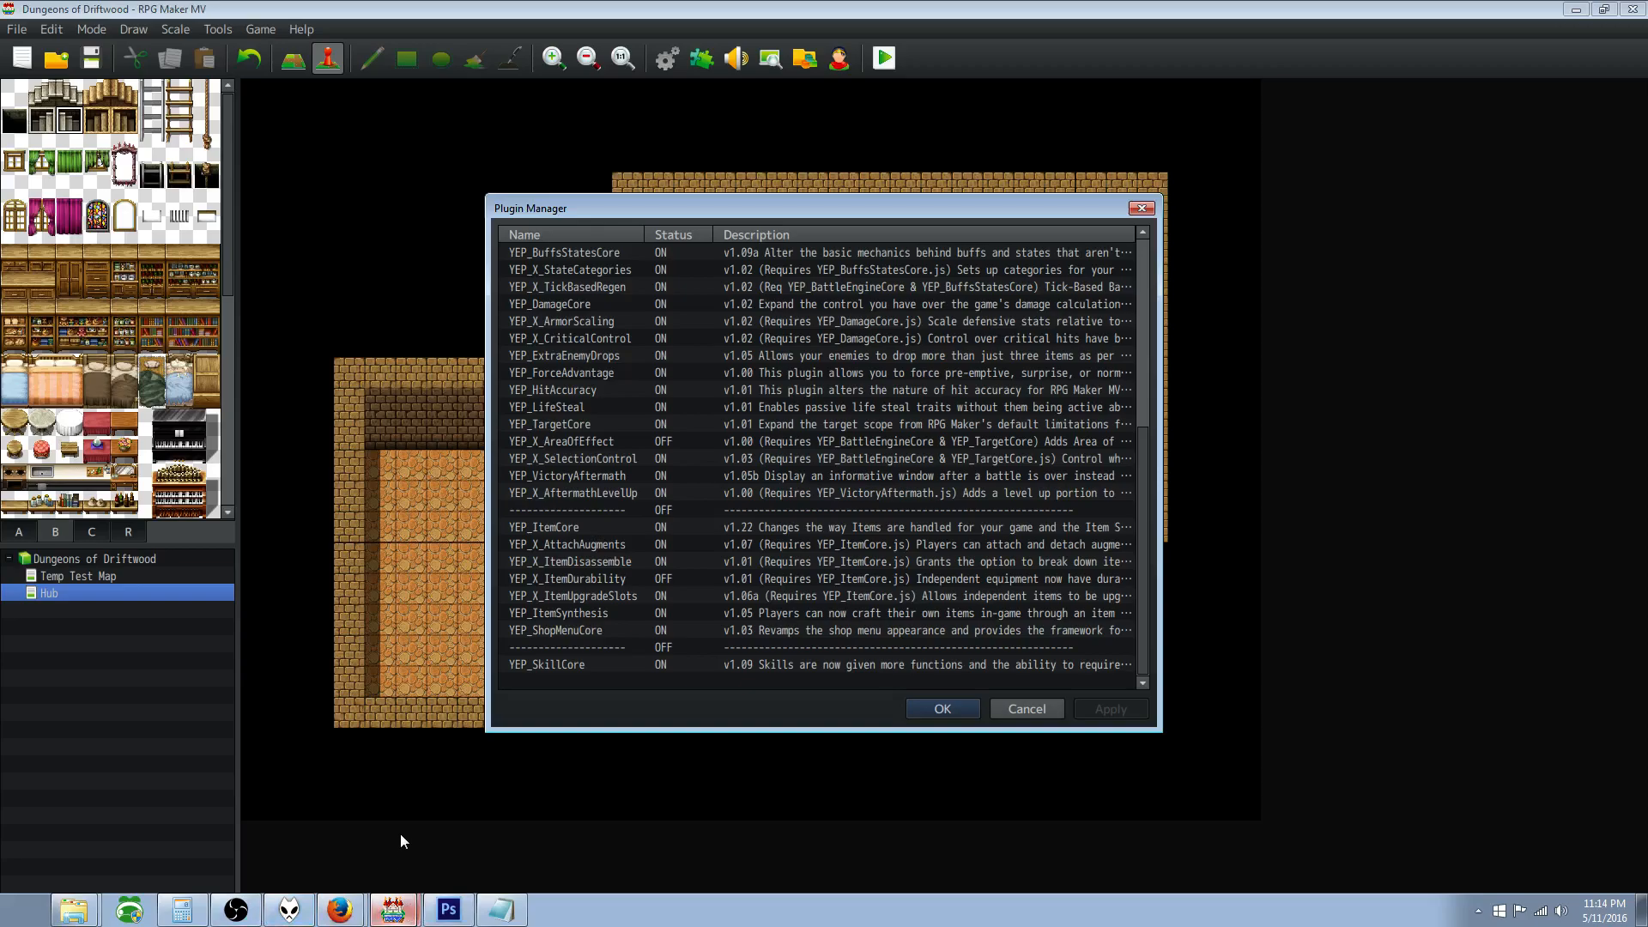
{"action": "left_click", "coordinate": [340, 911]}
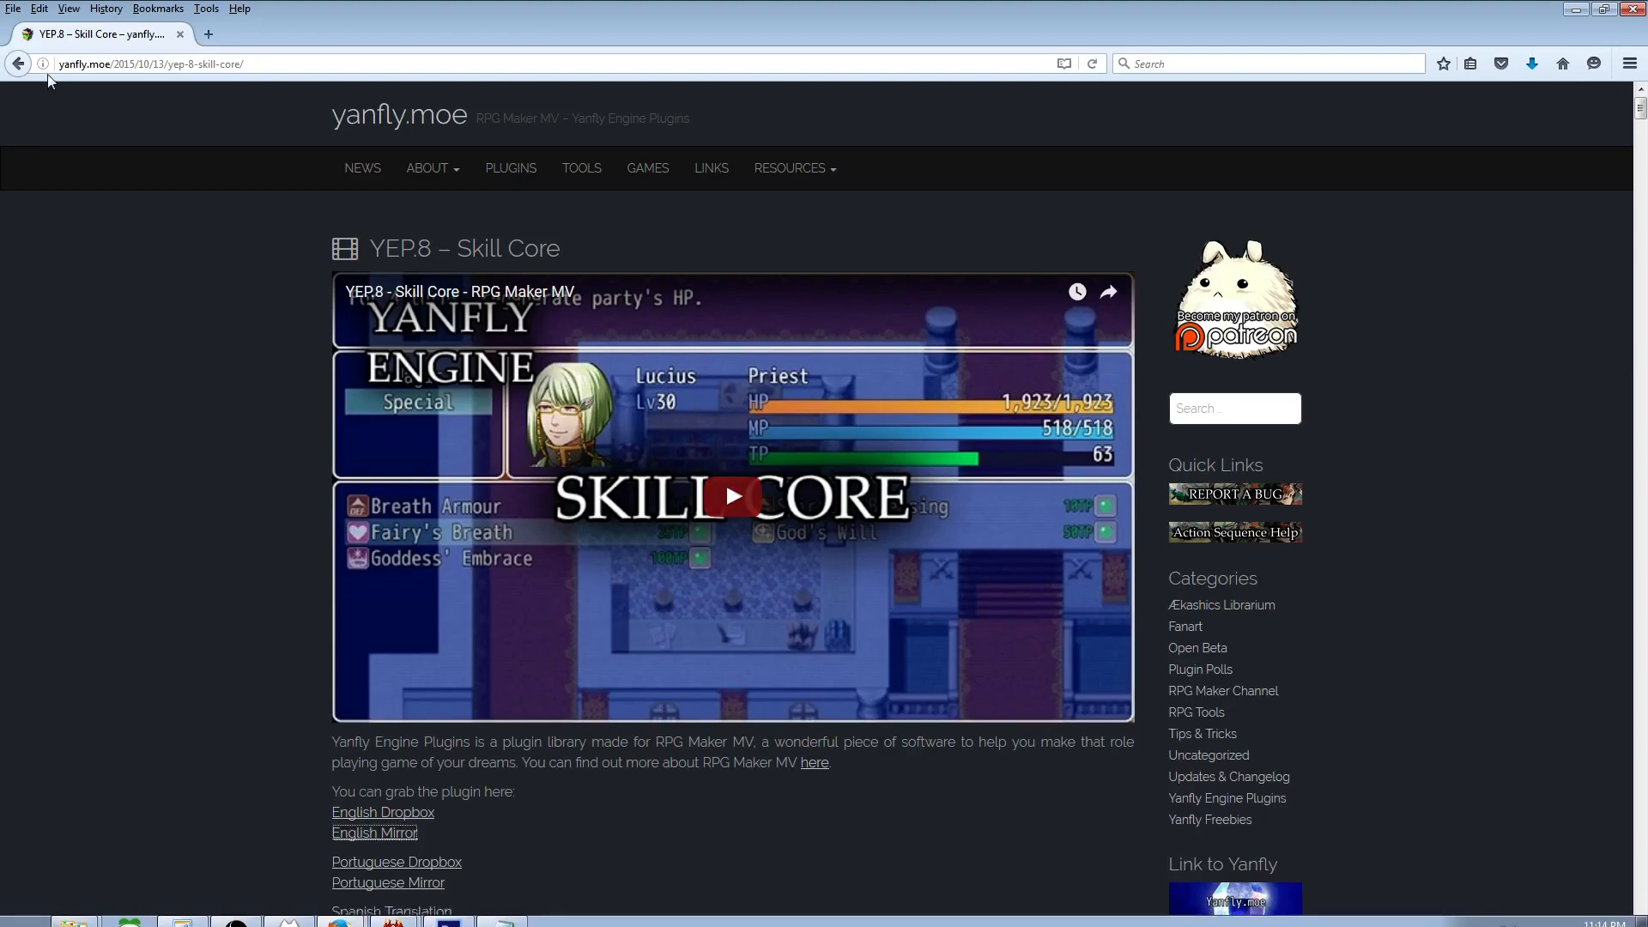
{"action": "key", "text": "alt+Left"}
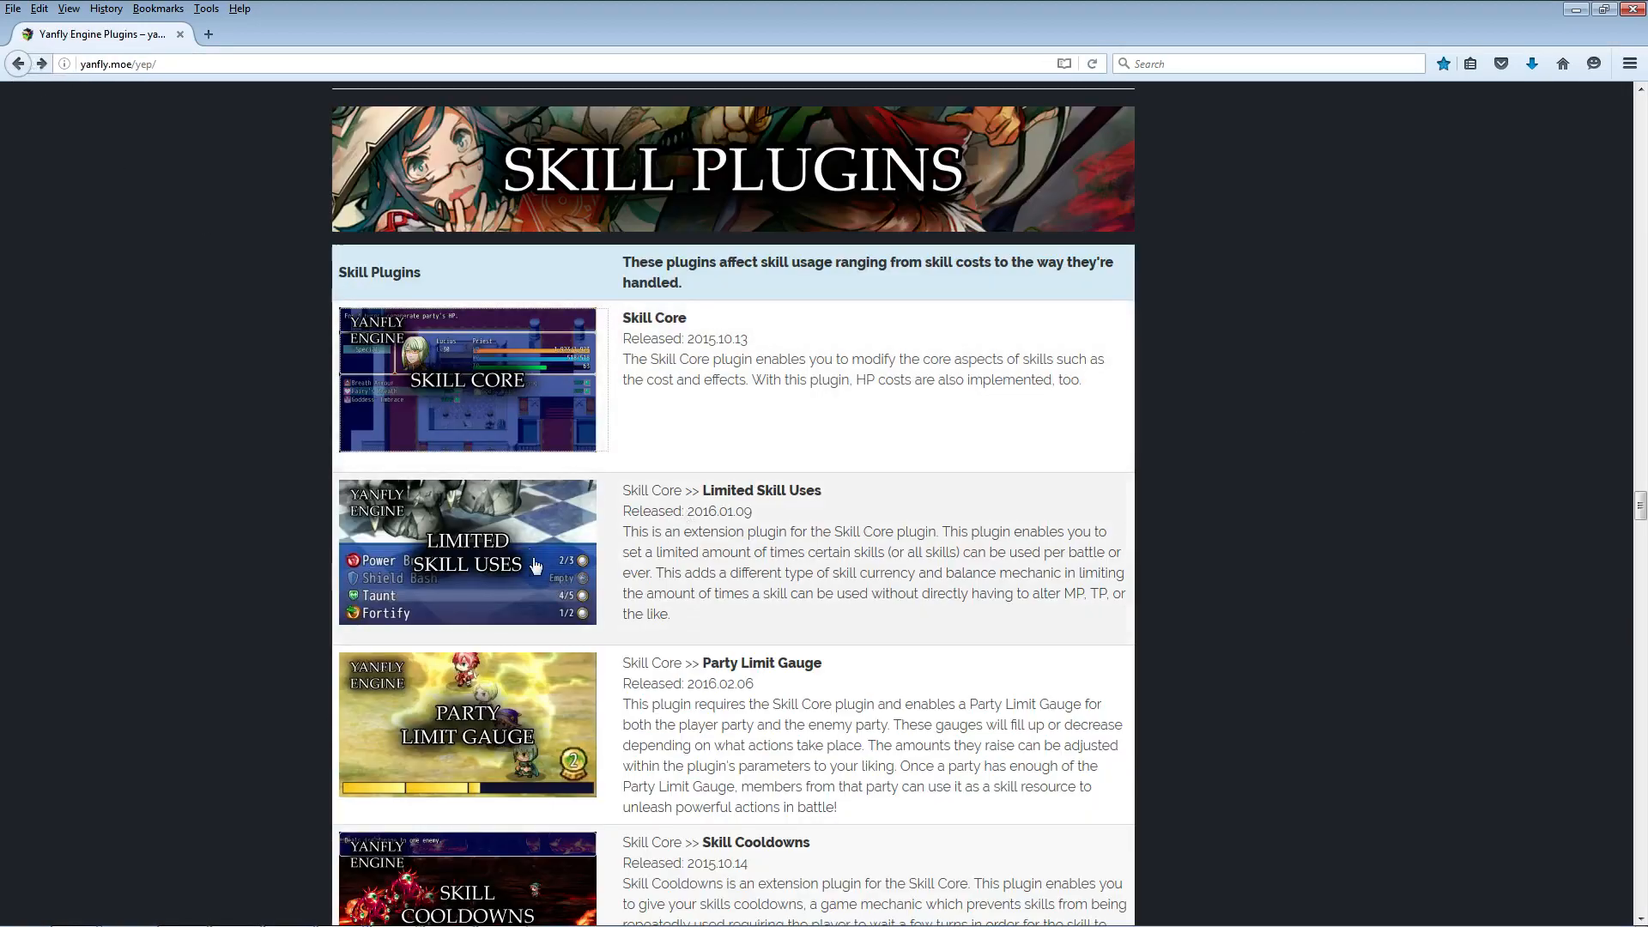
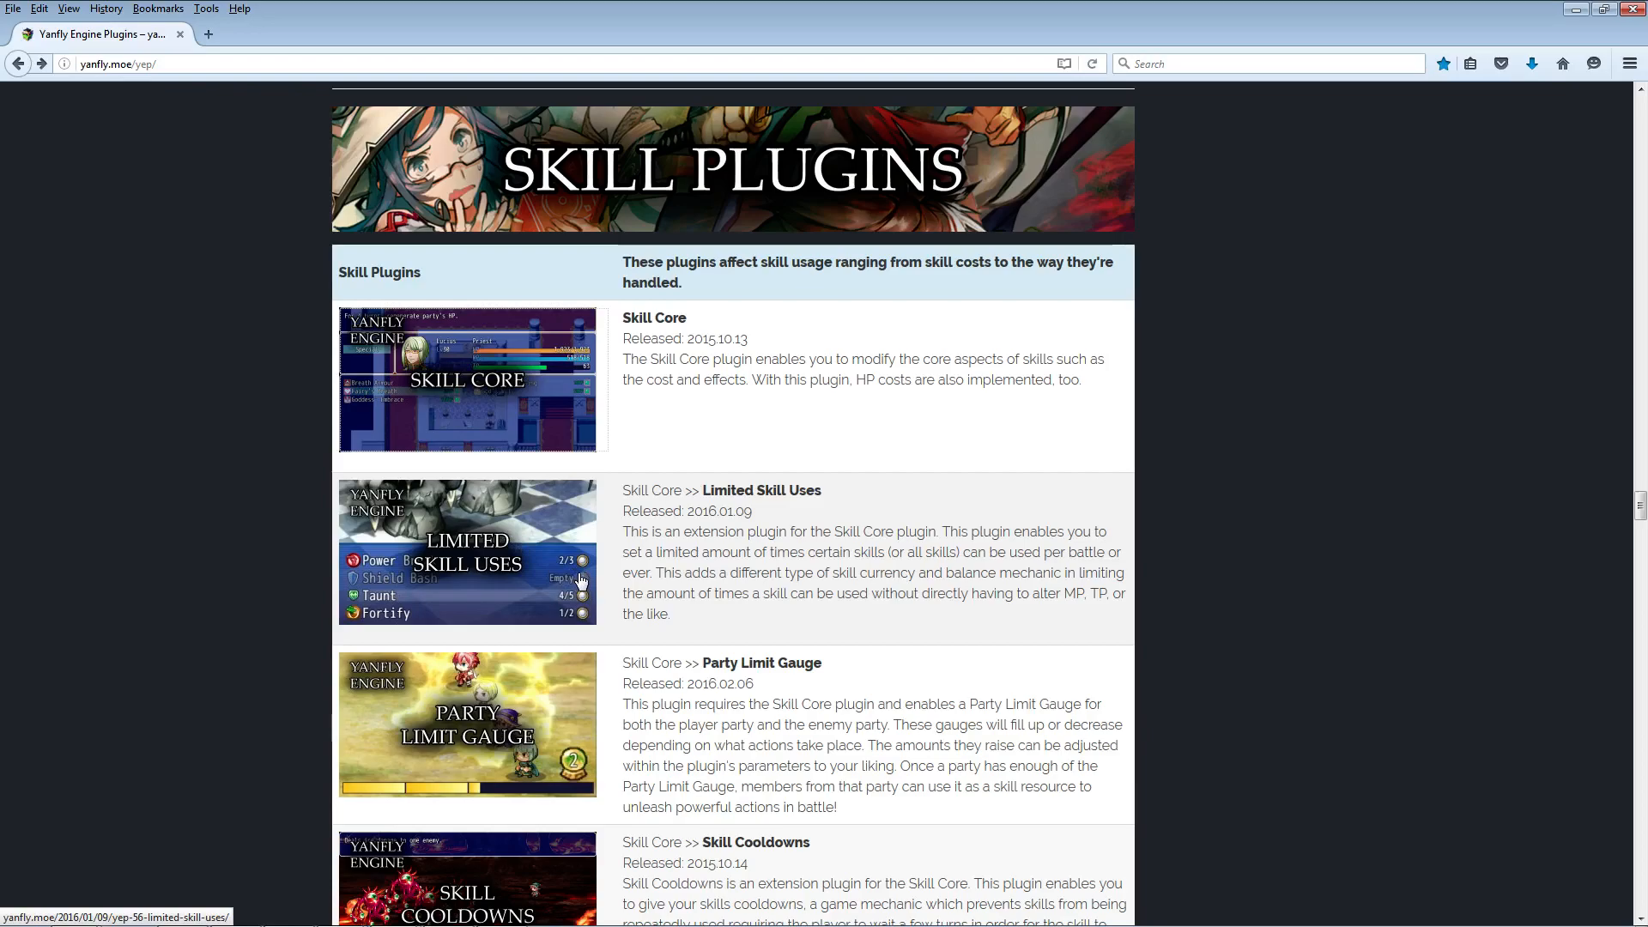
{"action": "left_click", "coordinate": [582, 582]}
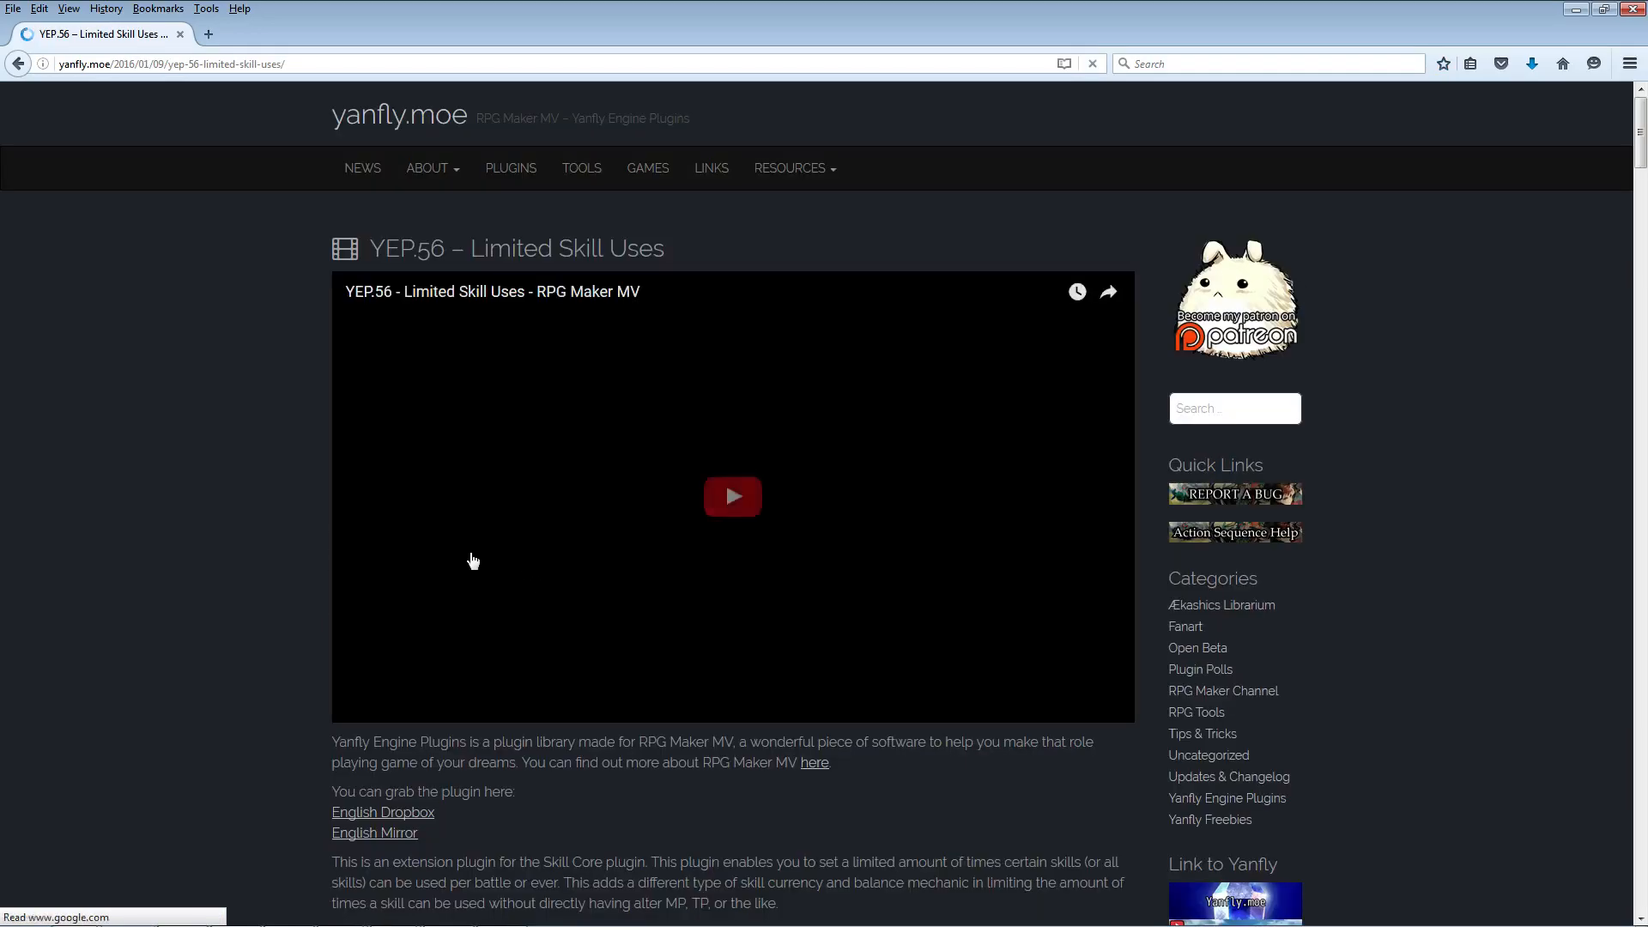
{"action": "scroll", "coordinate": [470, 676], "scroll_direction": "down", "scroll_amount": 3}
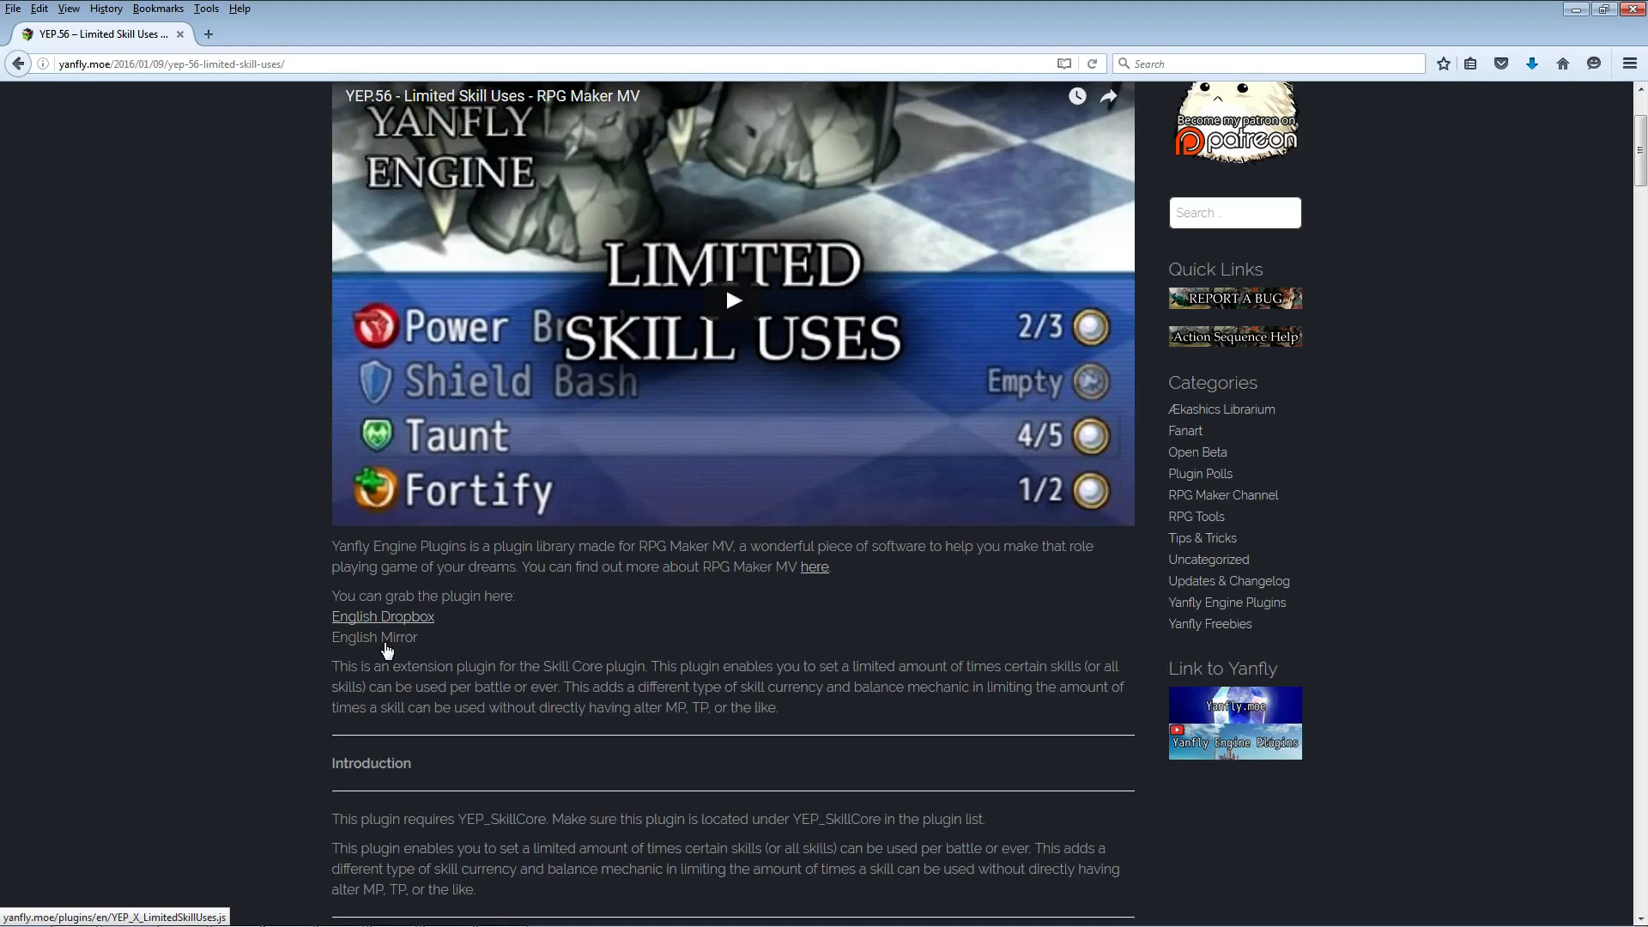
{"action": "right_click", "coordinate": [387, 651]}
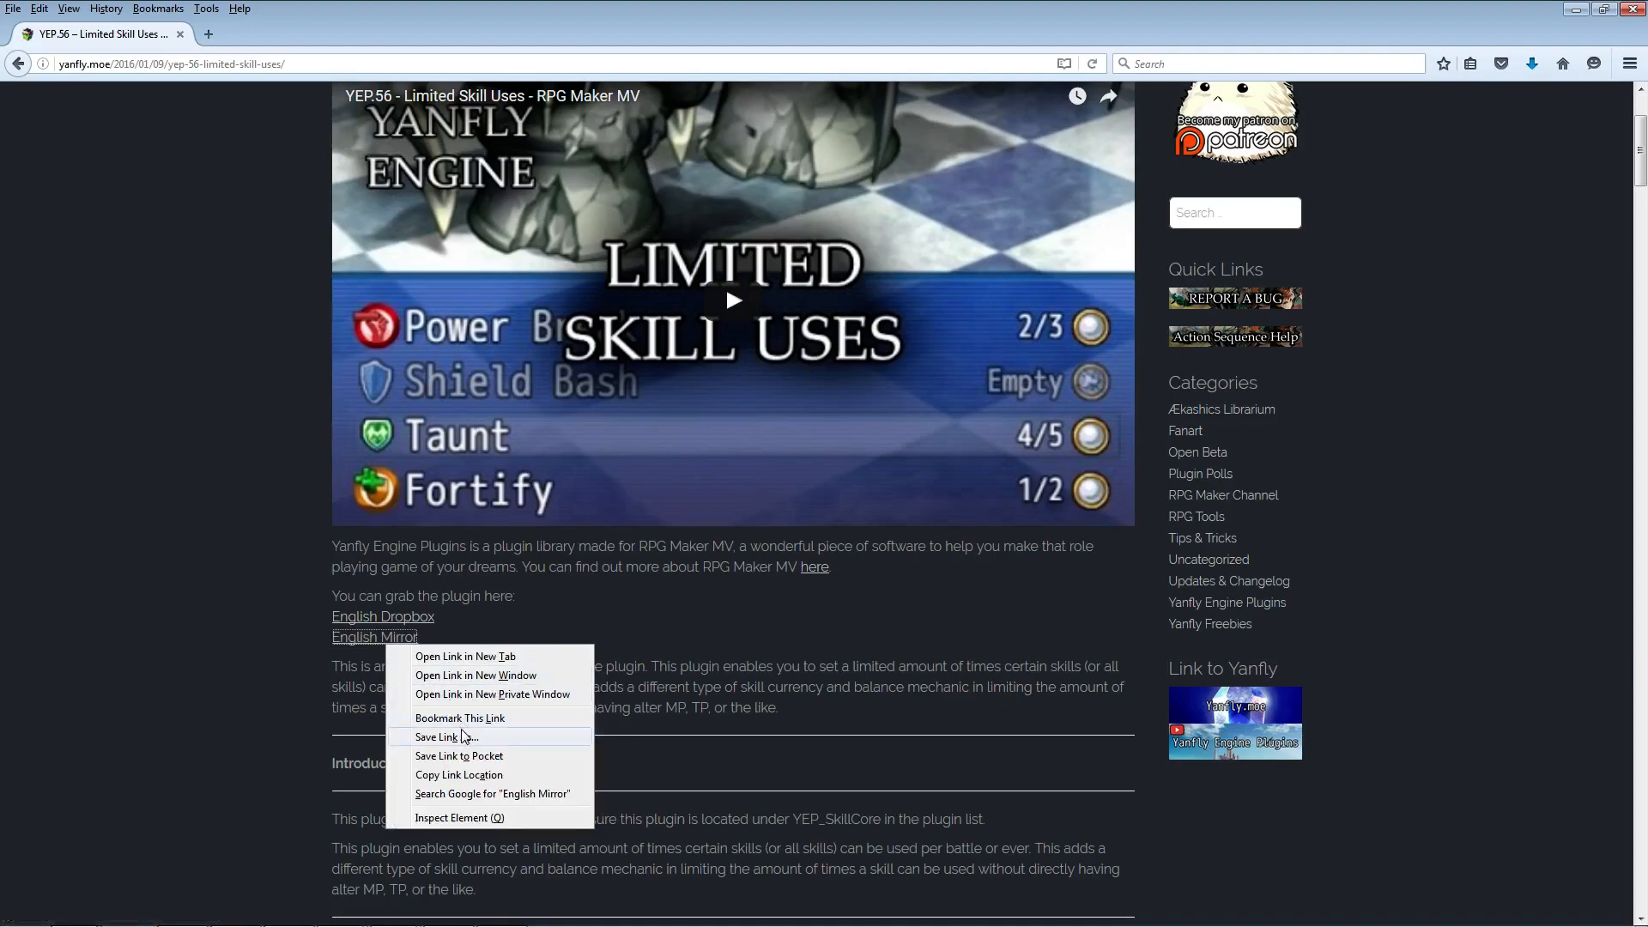
{"action": "left_click", "coordinate": [462, 729]}
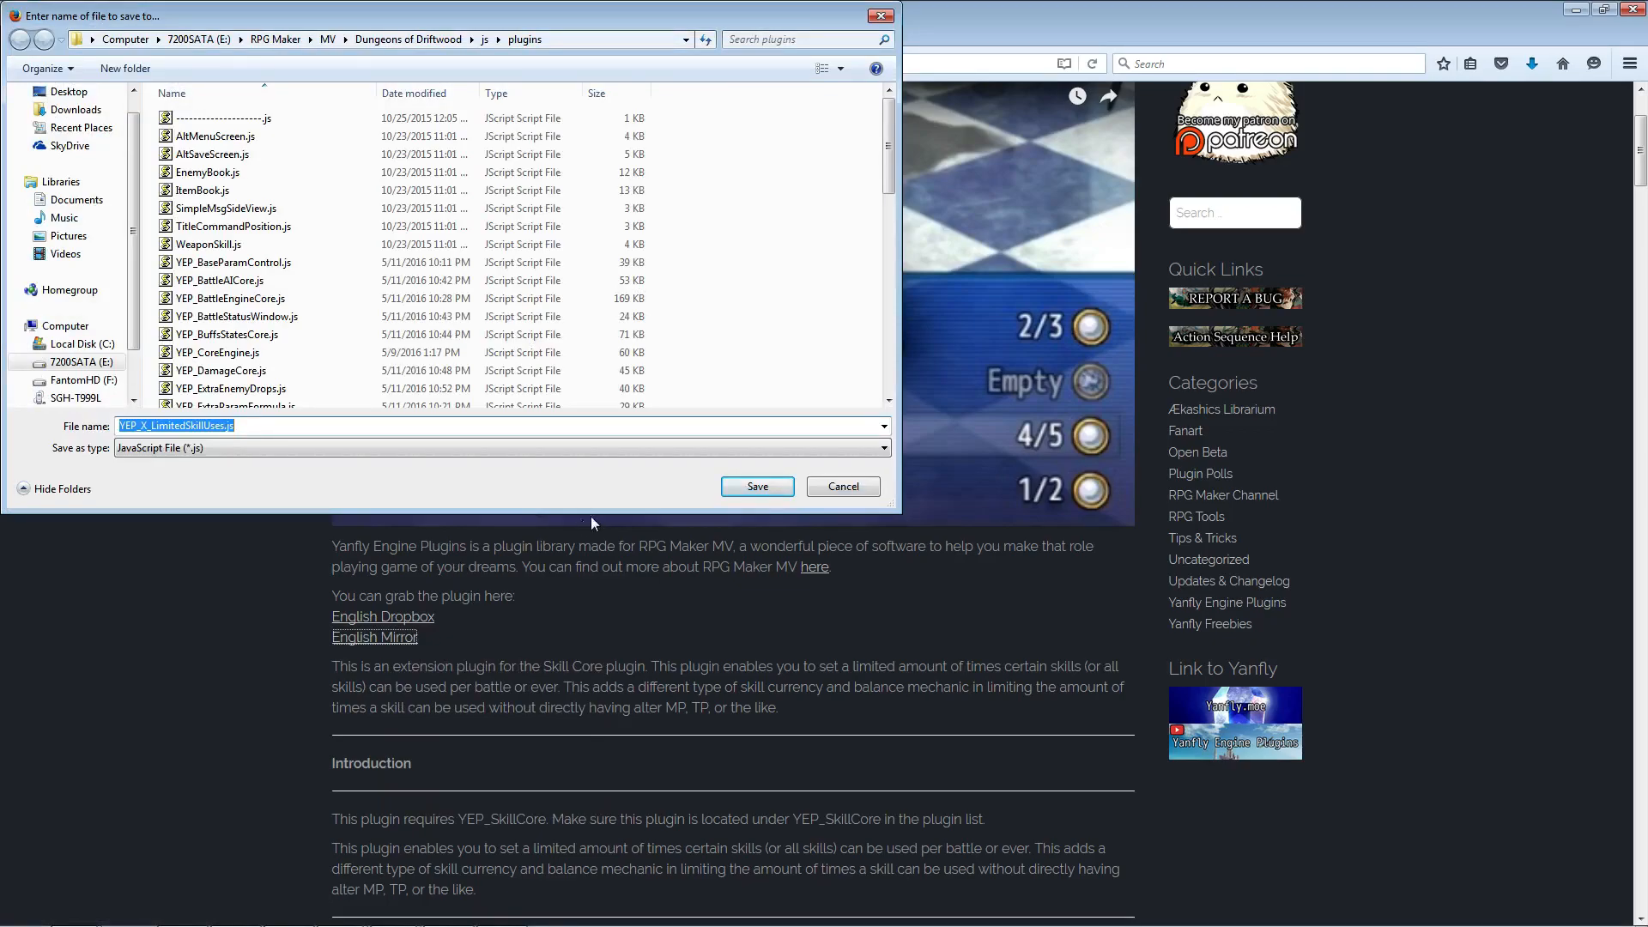
{"action": "left_click", "coordinate": [756, 487]}
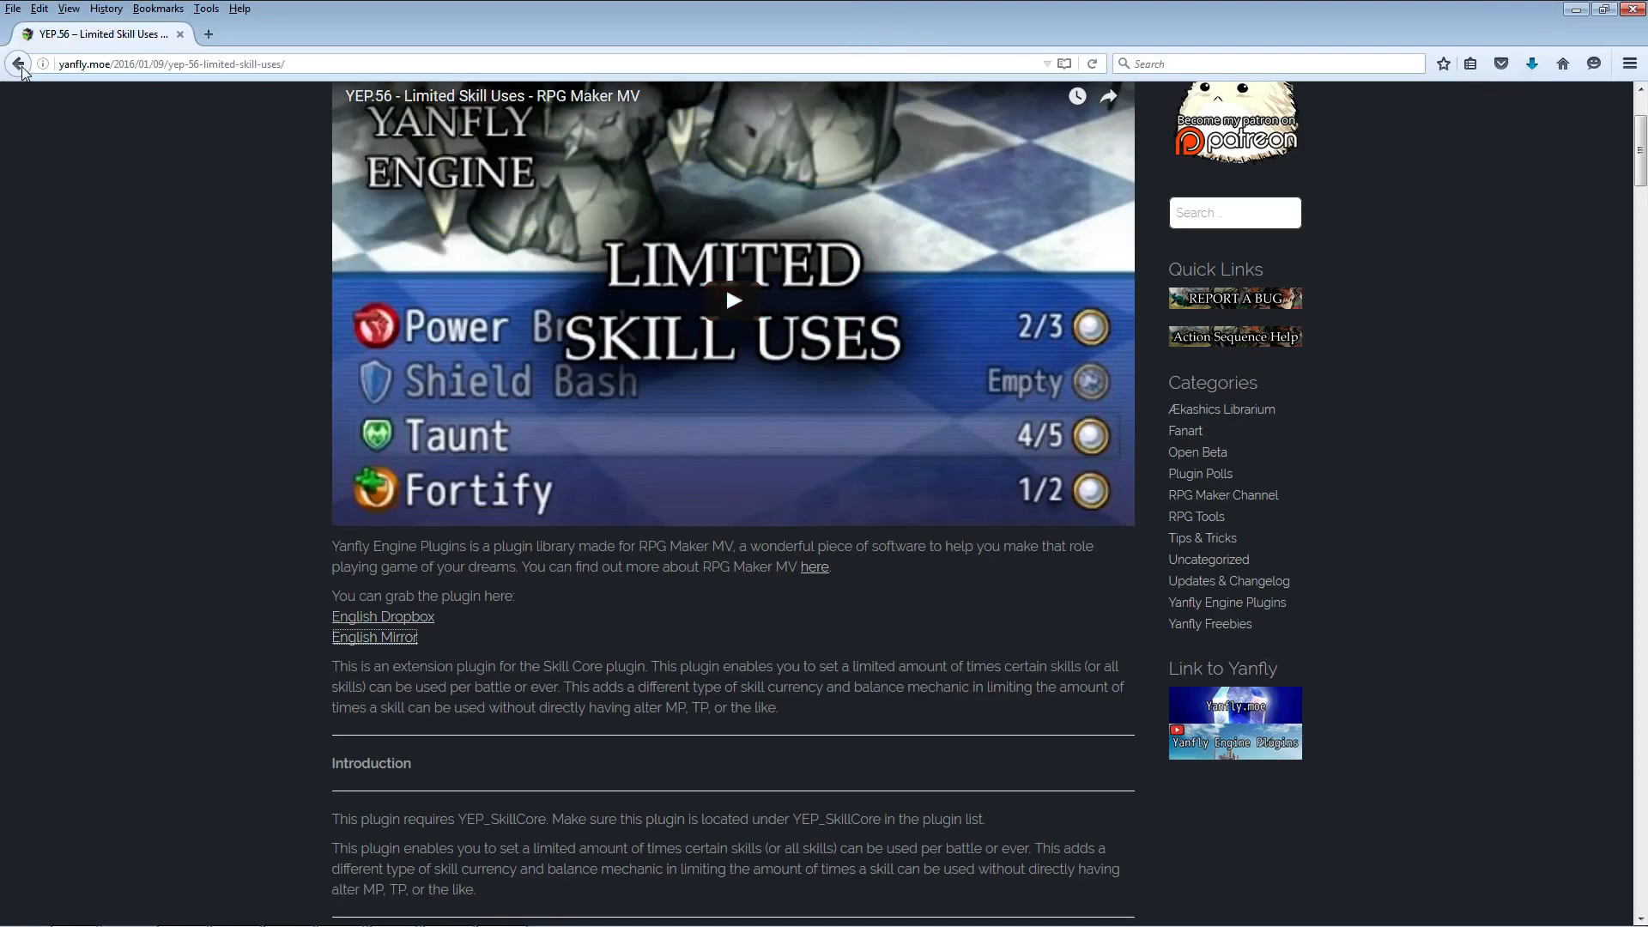
Step: Switch to RPG Maker MV, add YEP_X_LimitedSkillUses below YEP_SkillCore with its default parameters and apply the plugin changes
{"action": "mouse_move", "coordinate": [550, 925]}
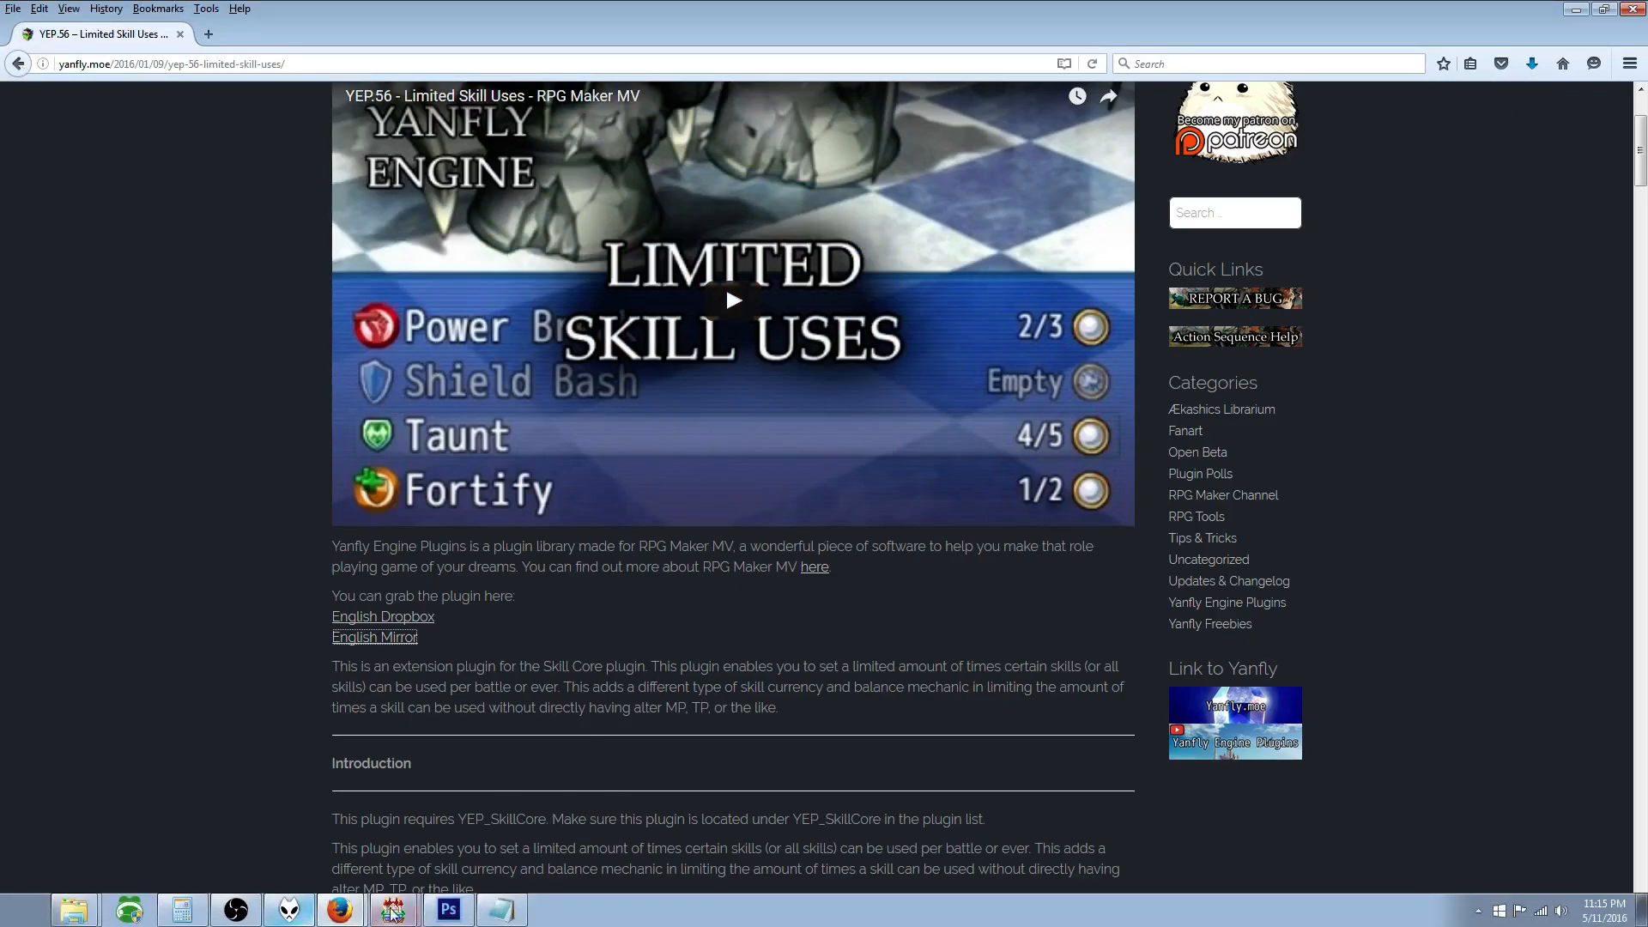
{"action": "left_click", "coordinate": [388, 848]}
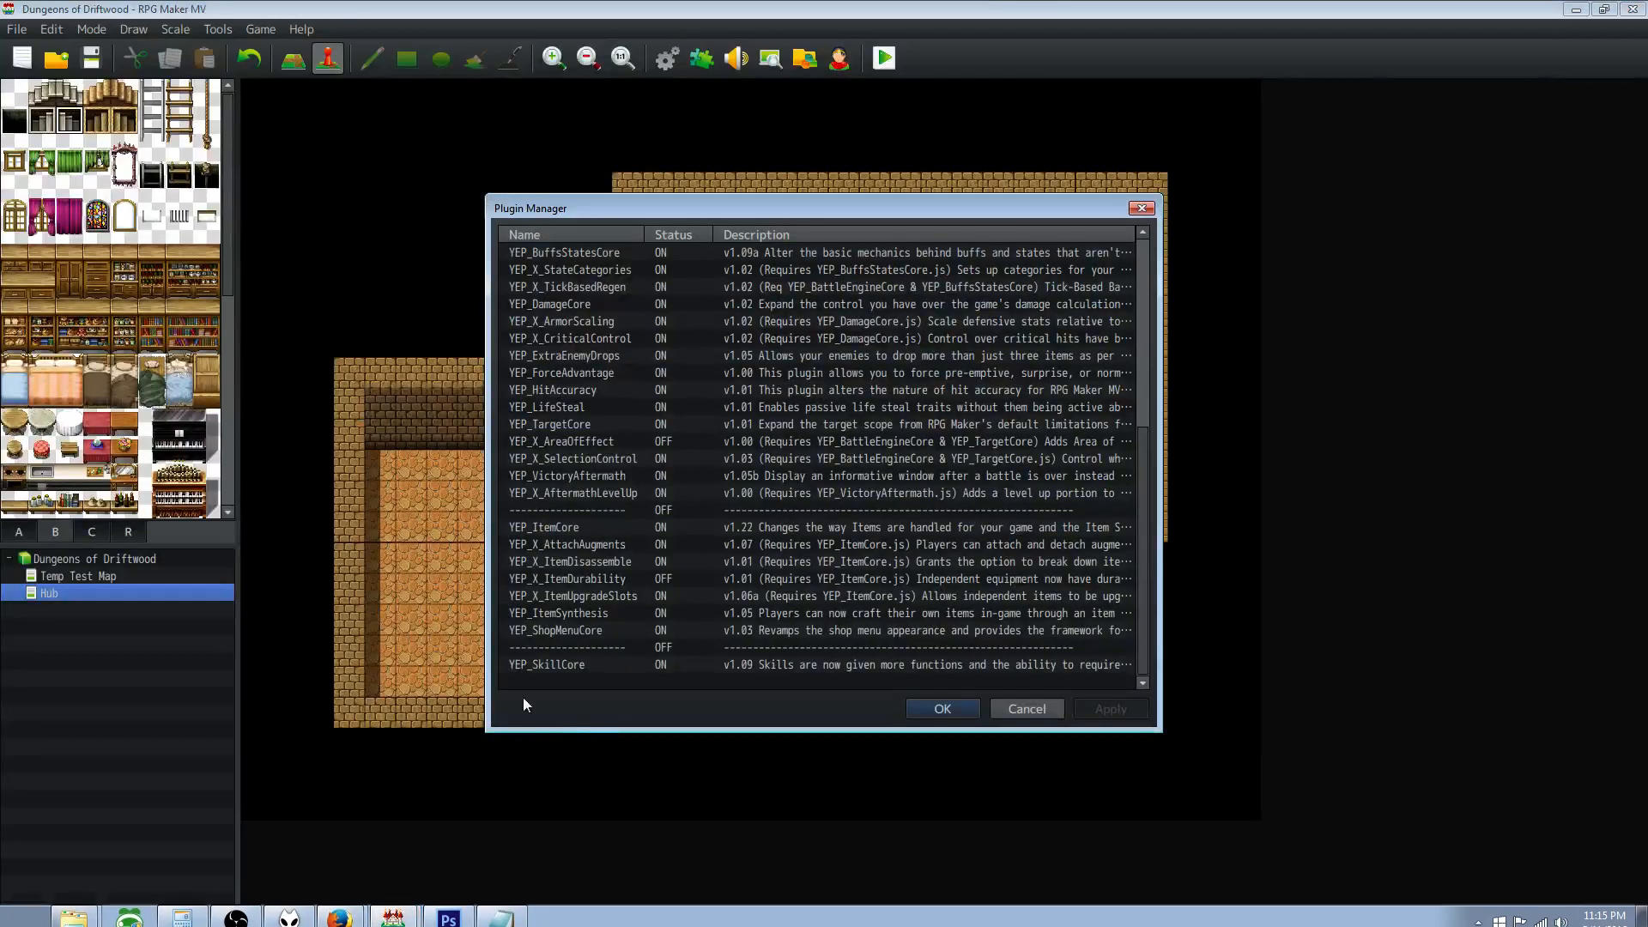
{"action": "double_click", "coordinate": [595, 679]}
{"action": "left_click", "coordinate": [705, 338]}
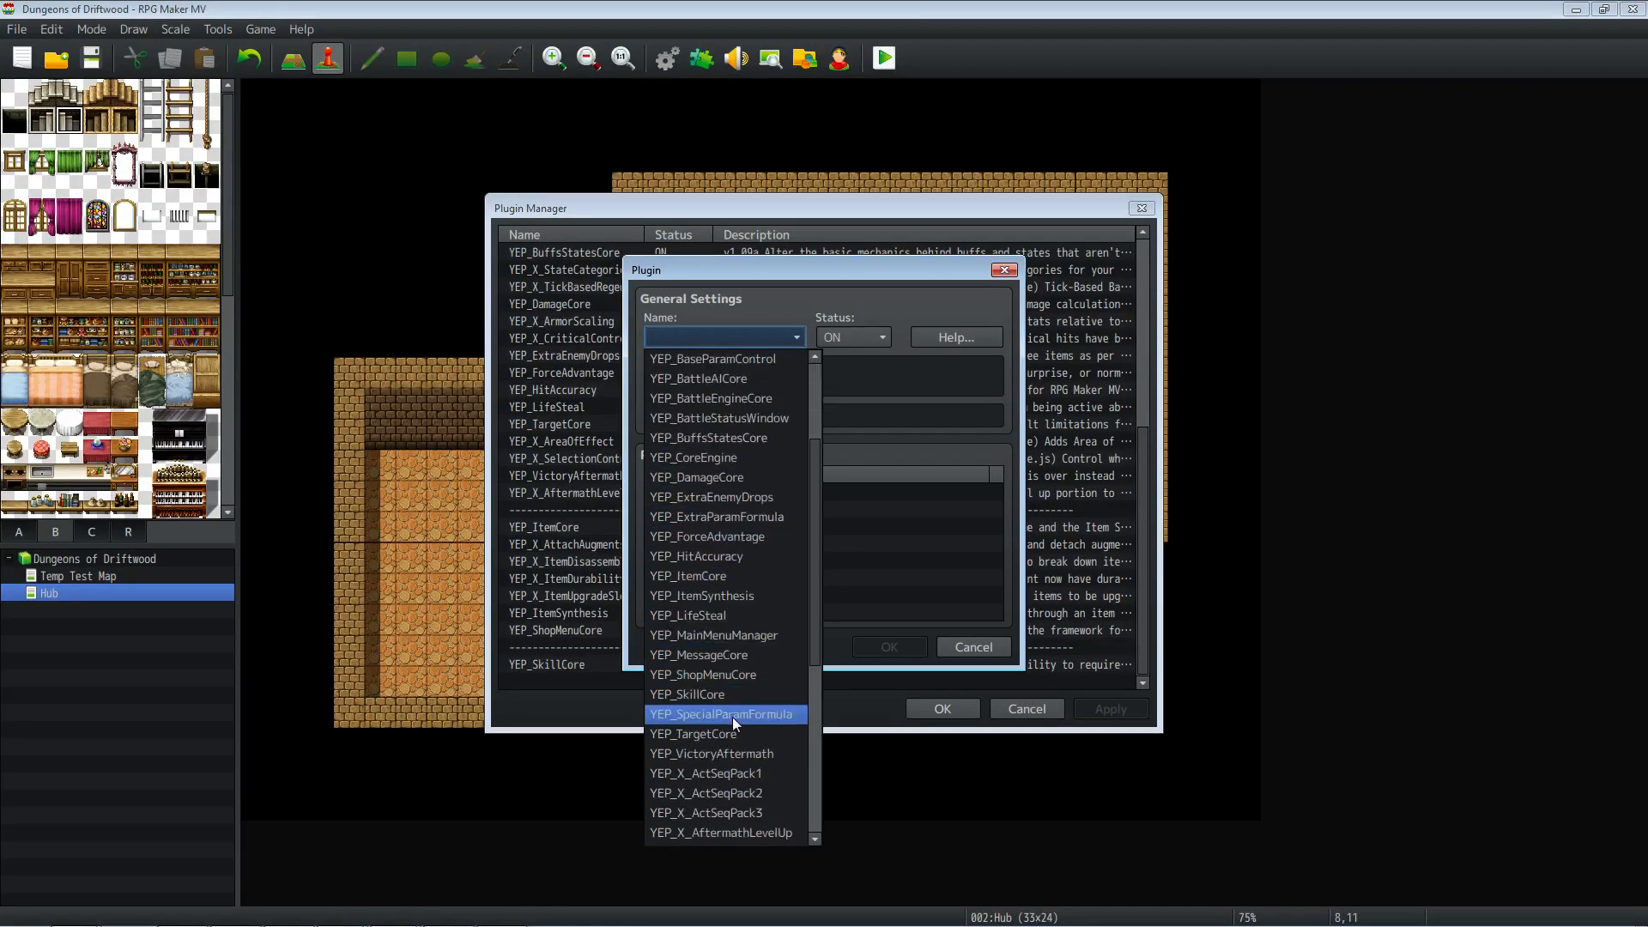
{"action": "scroll", "coordinate": [737, 679], "scroll_direction": "down", "scroll_amount": 4}
{"action": "scroll", "coordinate": [739, 652], "scroll_direction": "up", "scroll_amount": 2}
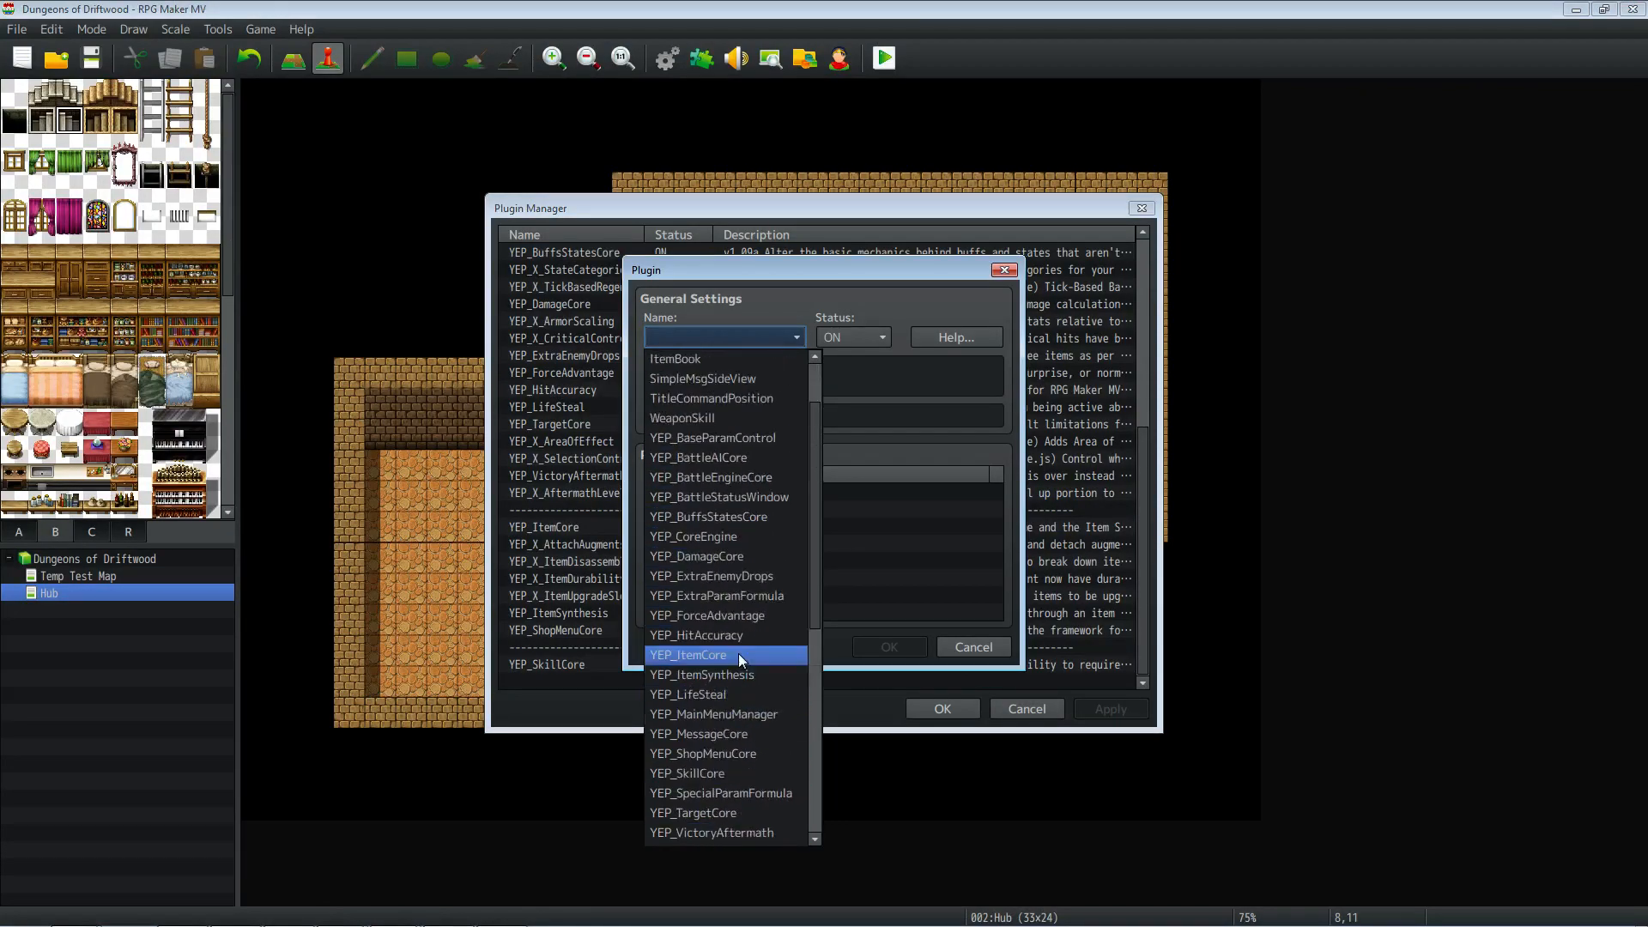
{"action": "scroll", "coordinate": [739, 639], "scroll_direction": "down", "scroll_amount": 6}
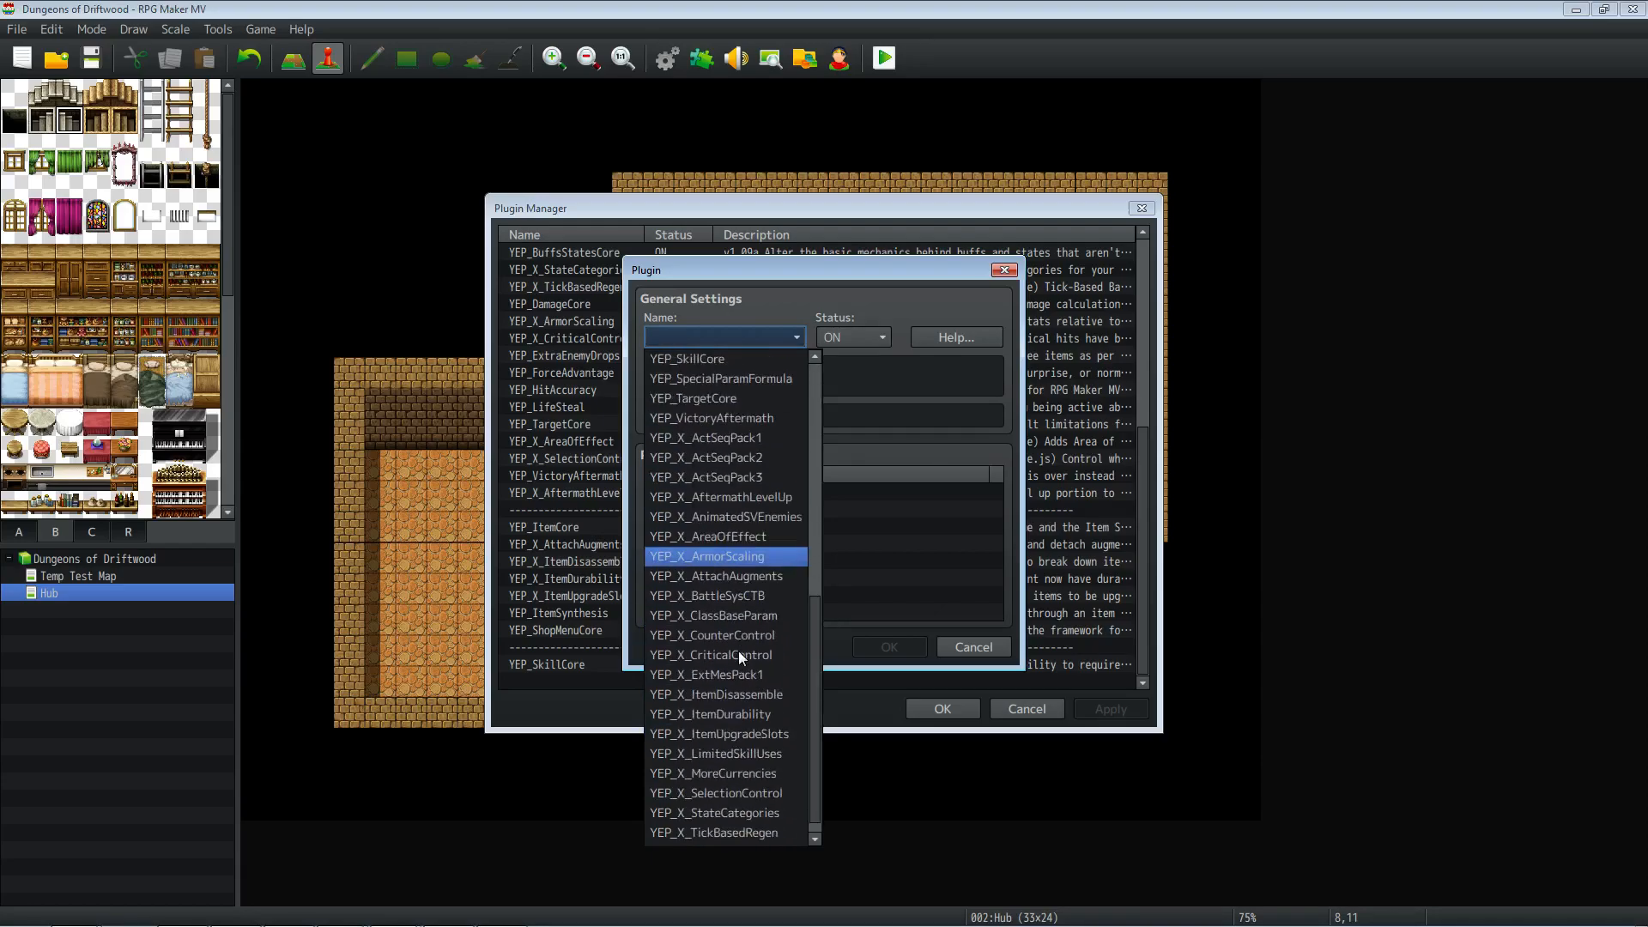
{"action": "left_click", "coordinate": [721, 739]}
{"action": "left_click", "coordinate": [887, 646]}
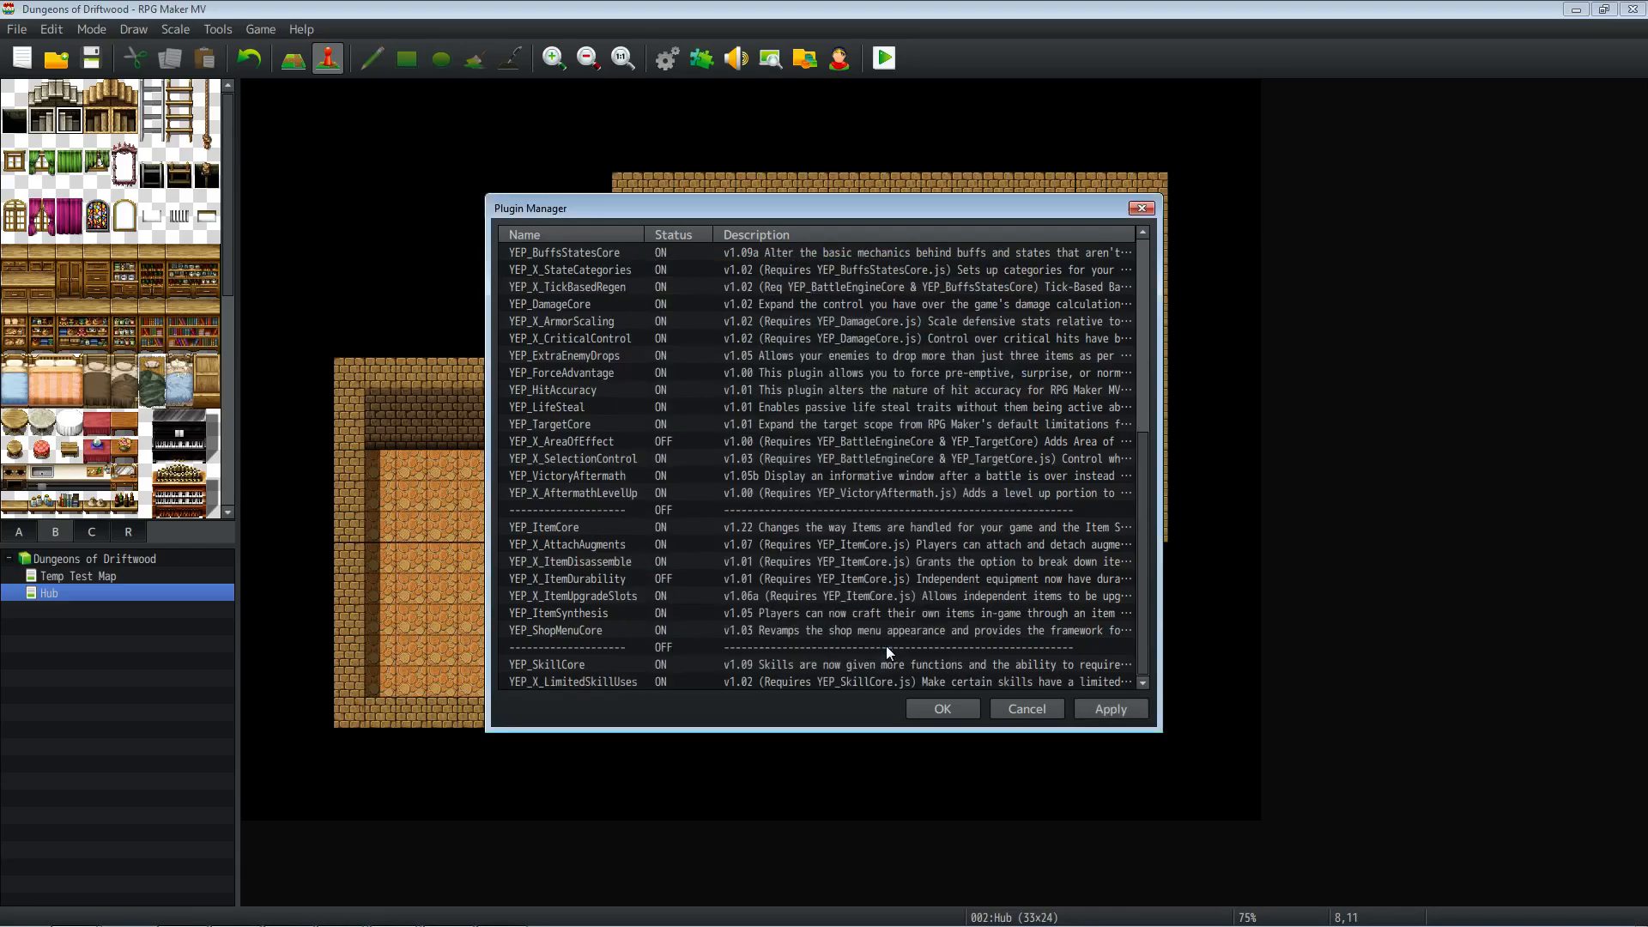
{"action": "scroll", "coordinate": [712, 625], "scroll_direction": "down", "scroll_amount": 1}
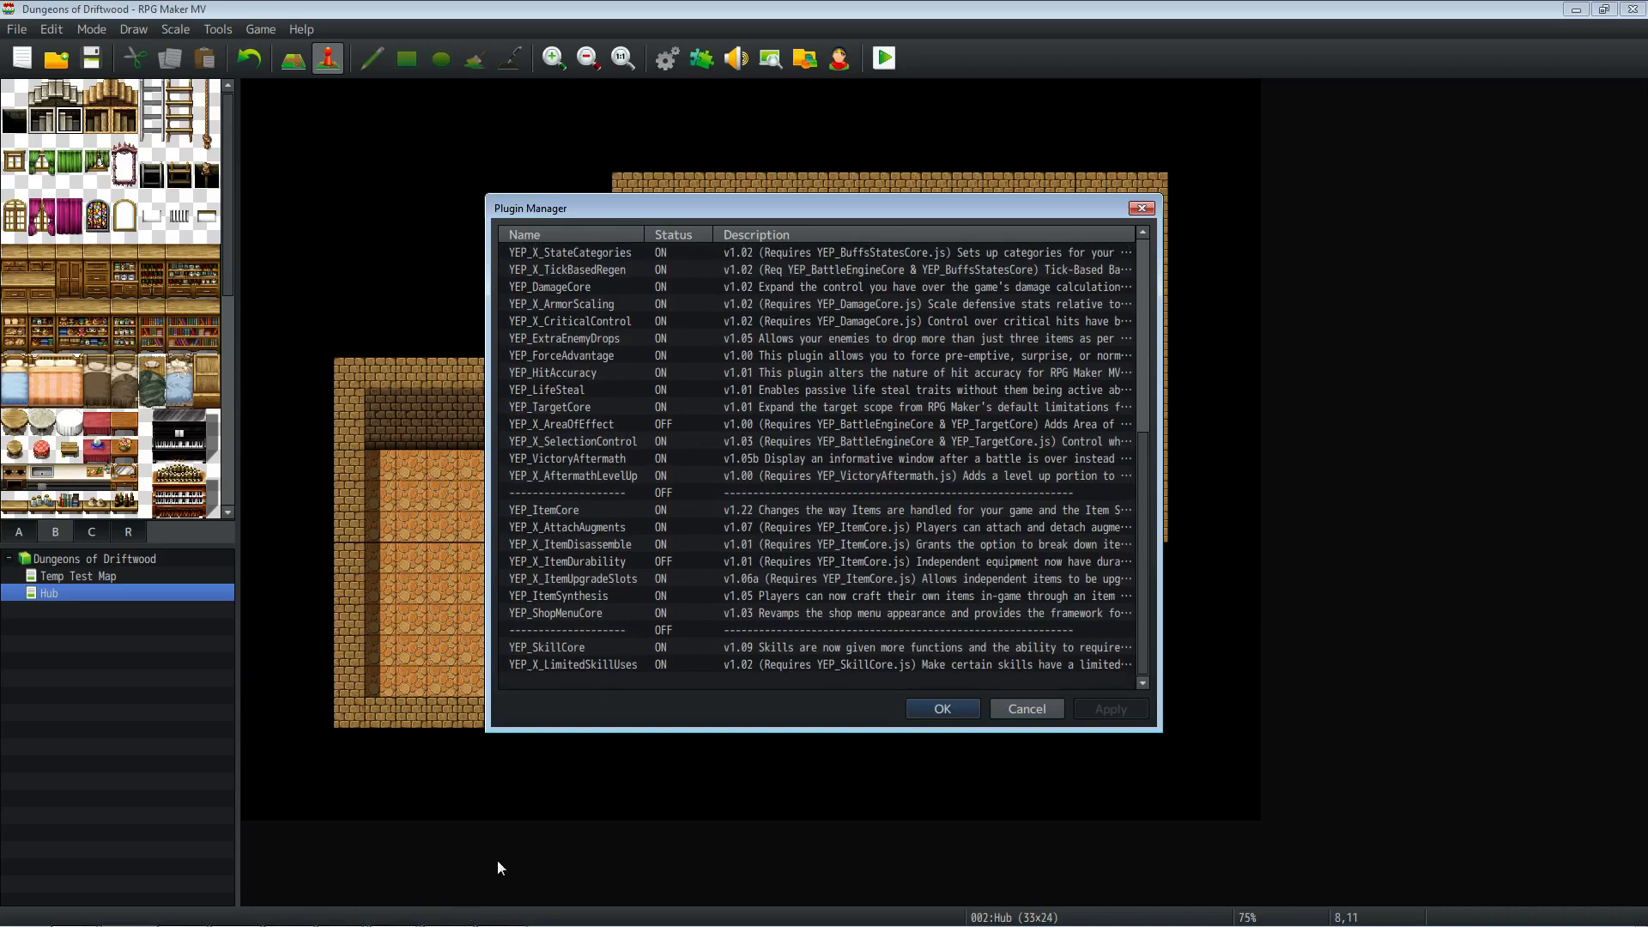
Step: Switch to Firefox, skim the notetags on the Limited Skill Uses page and return to the plugin list
{"action": "left_click", "coordinate": [339, 910]}
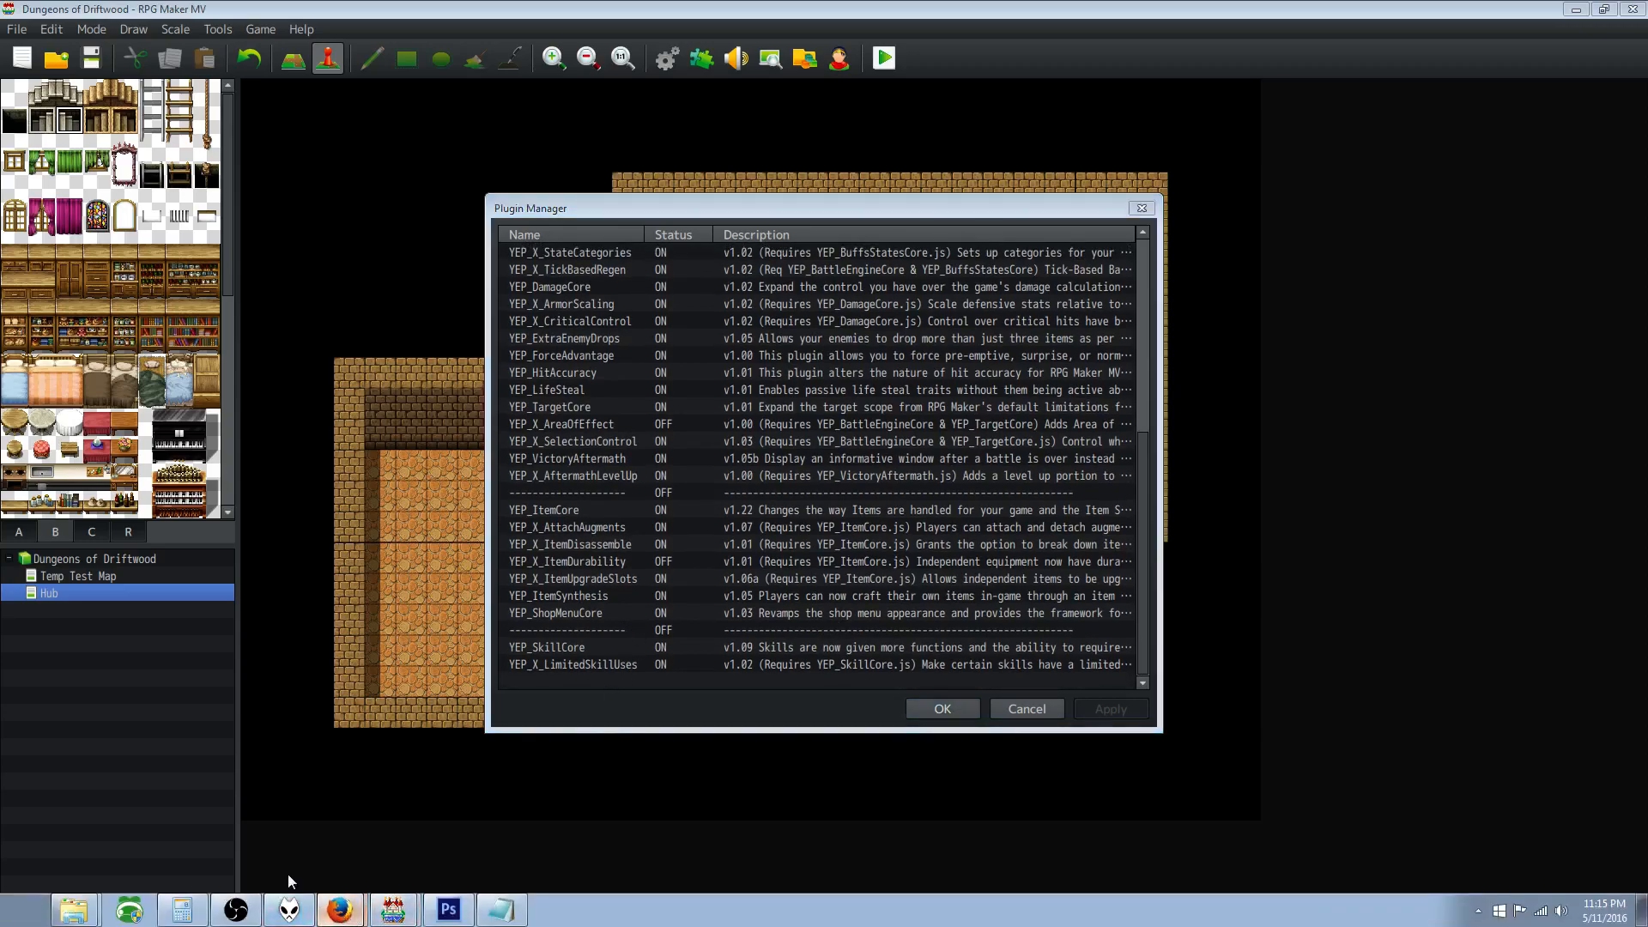
{"action": "scroll", "coordinate": [494, 552], "scroll_direction": "down", "scroll_amount": 6}
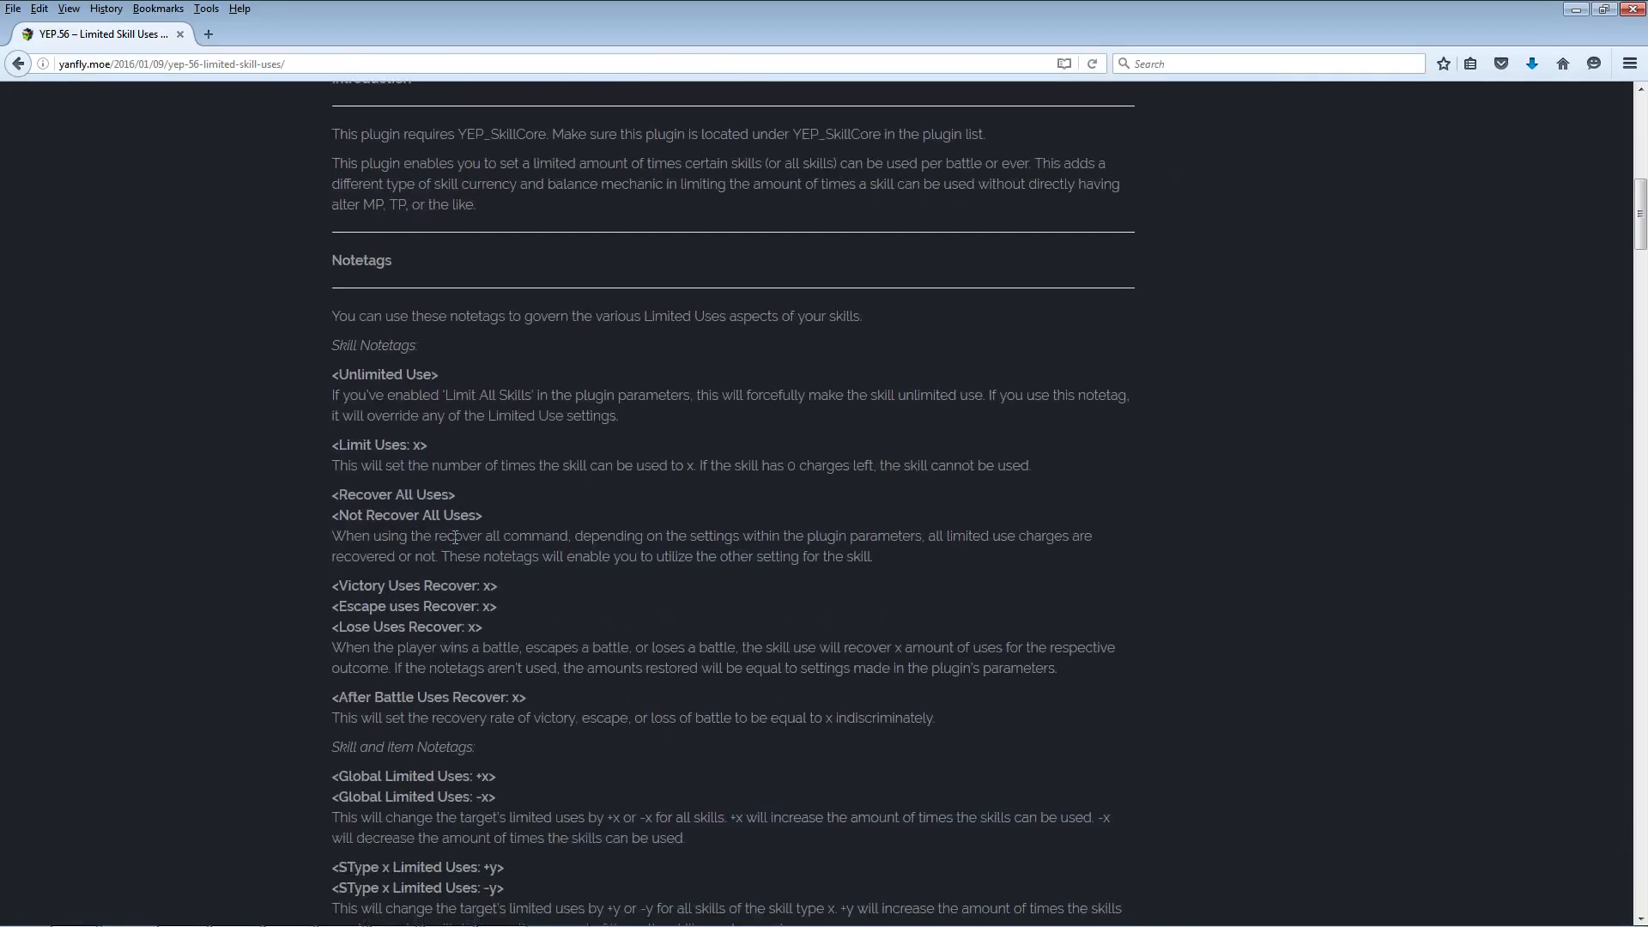
{"action": "left_click", "coordinate": [28, 65]}
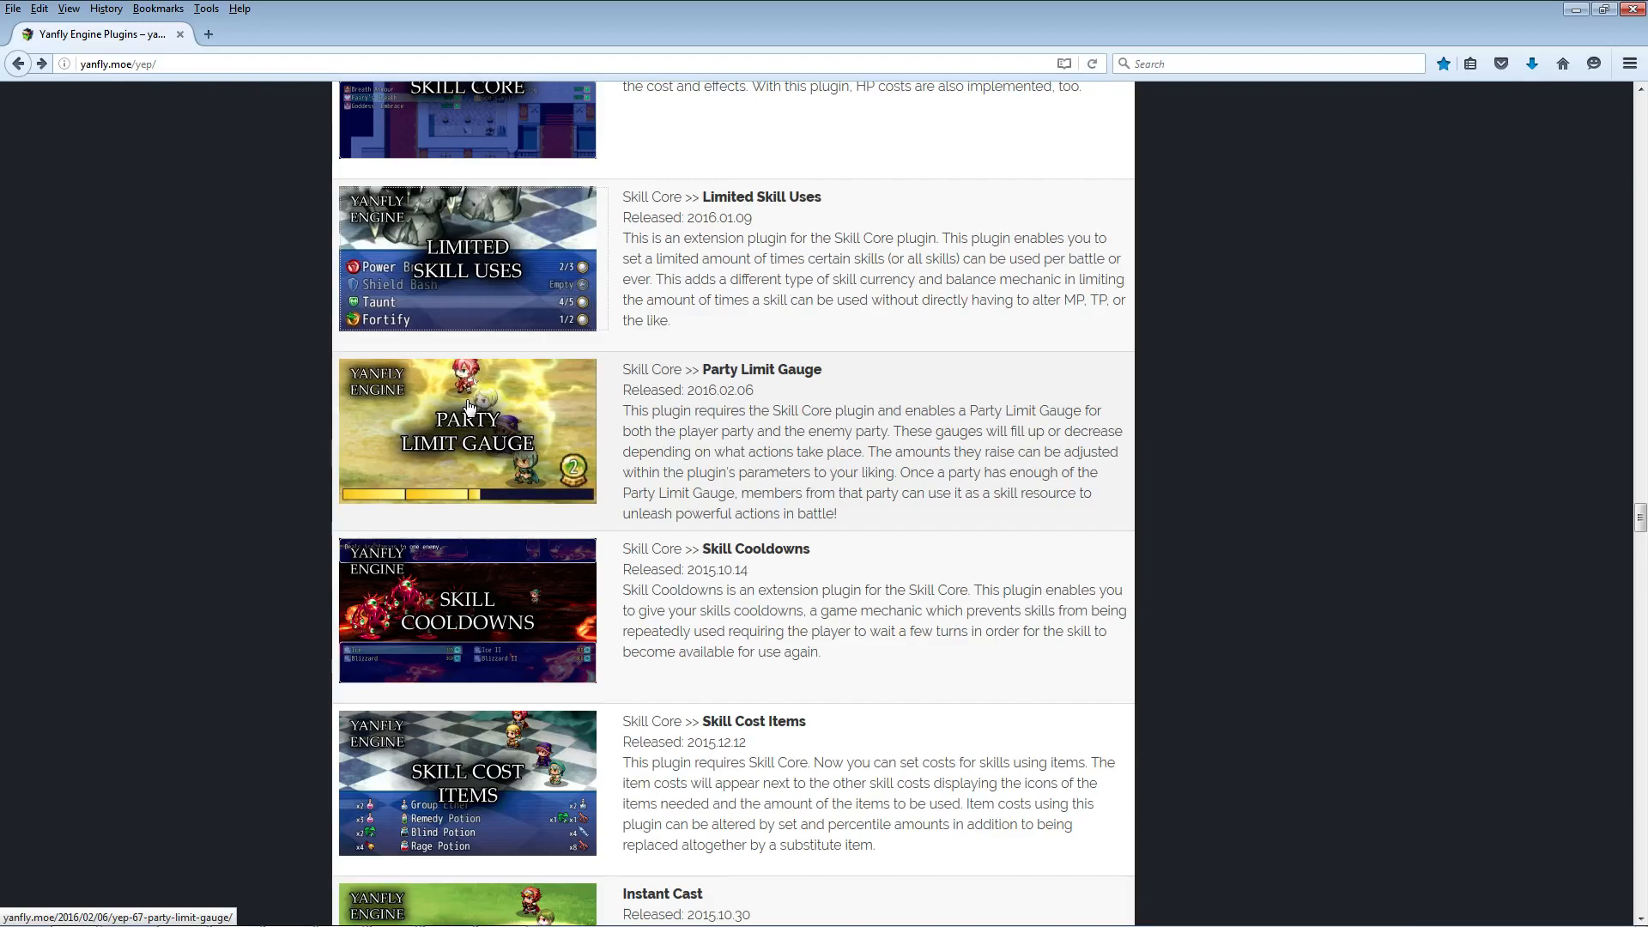
Step: Save YEP_X_SkillCooldowns.js from the Skill Cooldowns page's English Mirror into the project's plugins folder and switch back to RPG Maker MV
{"action": "scroll", "coordinate": [505, 580], "scroll_direction": "down", "scroll_amount": 2}
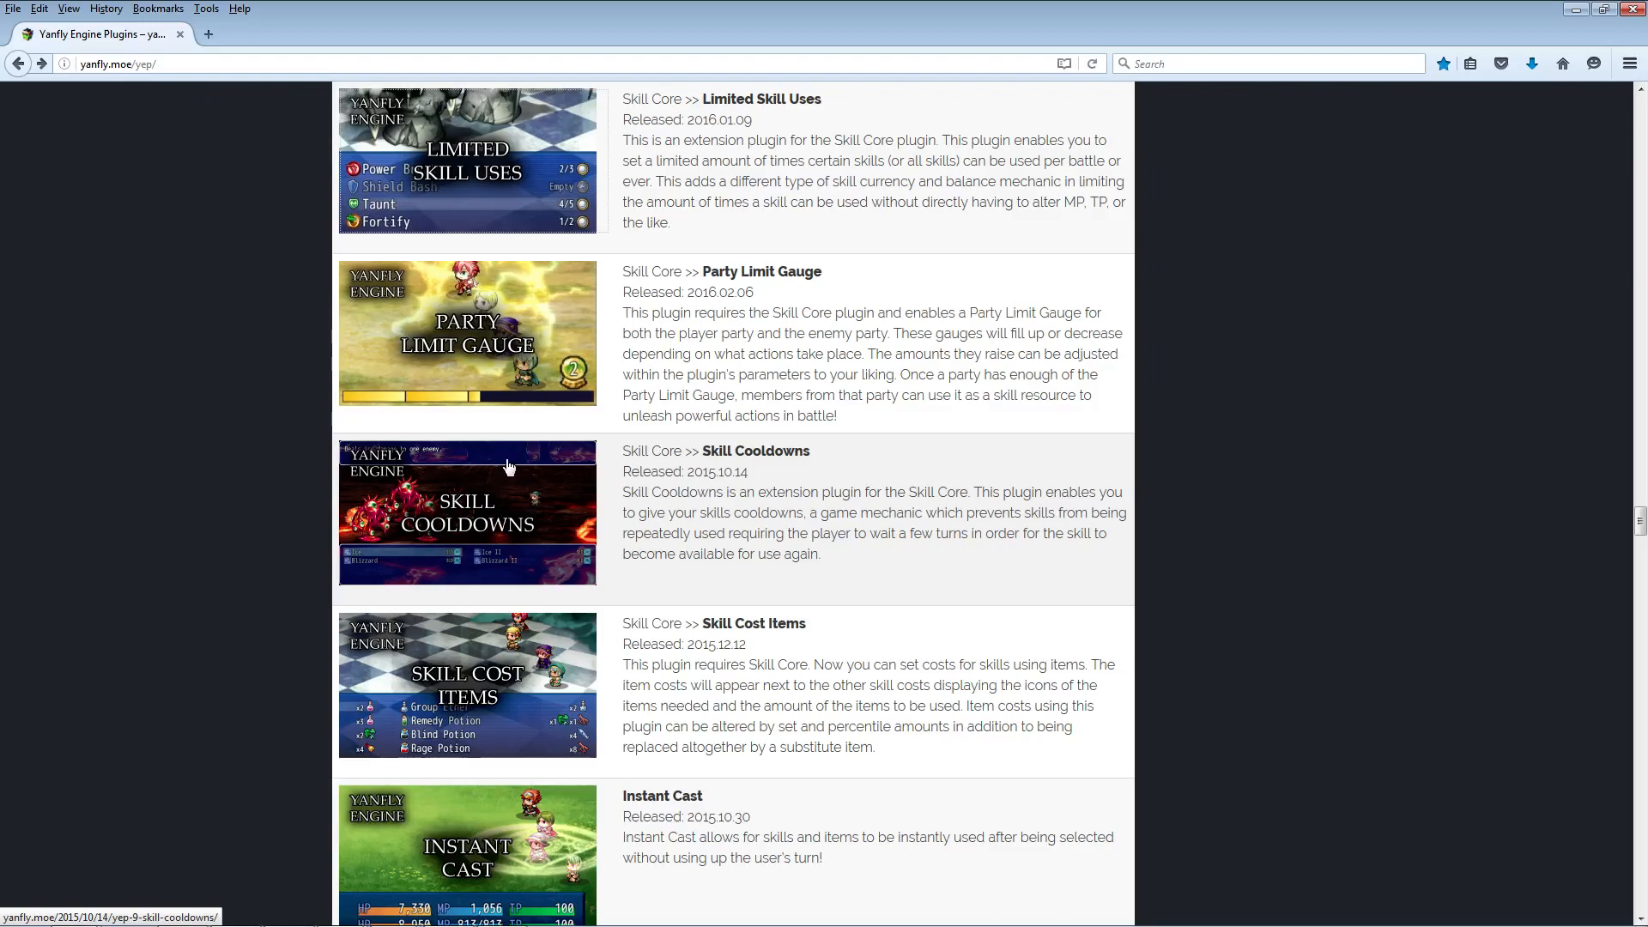
{"action": "left_click", "coordinate": [503, 515]}
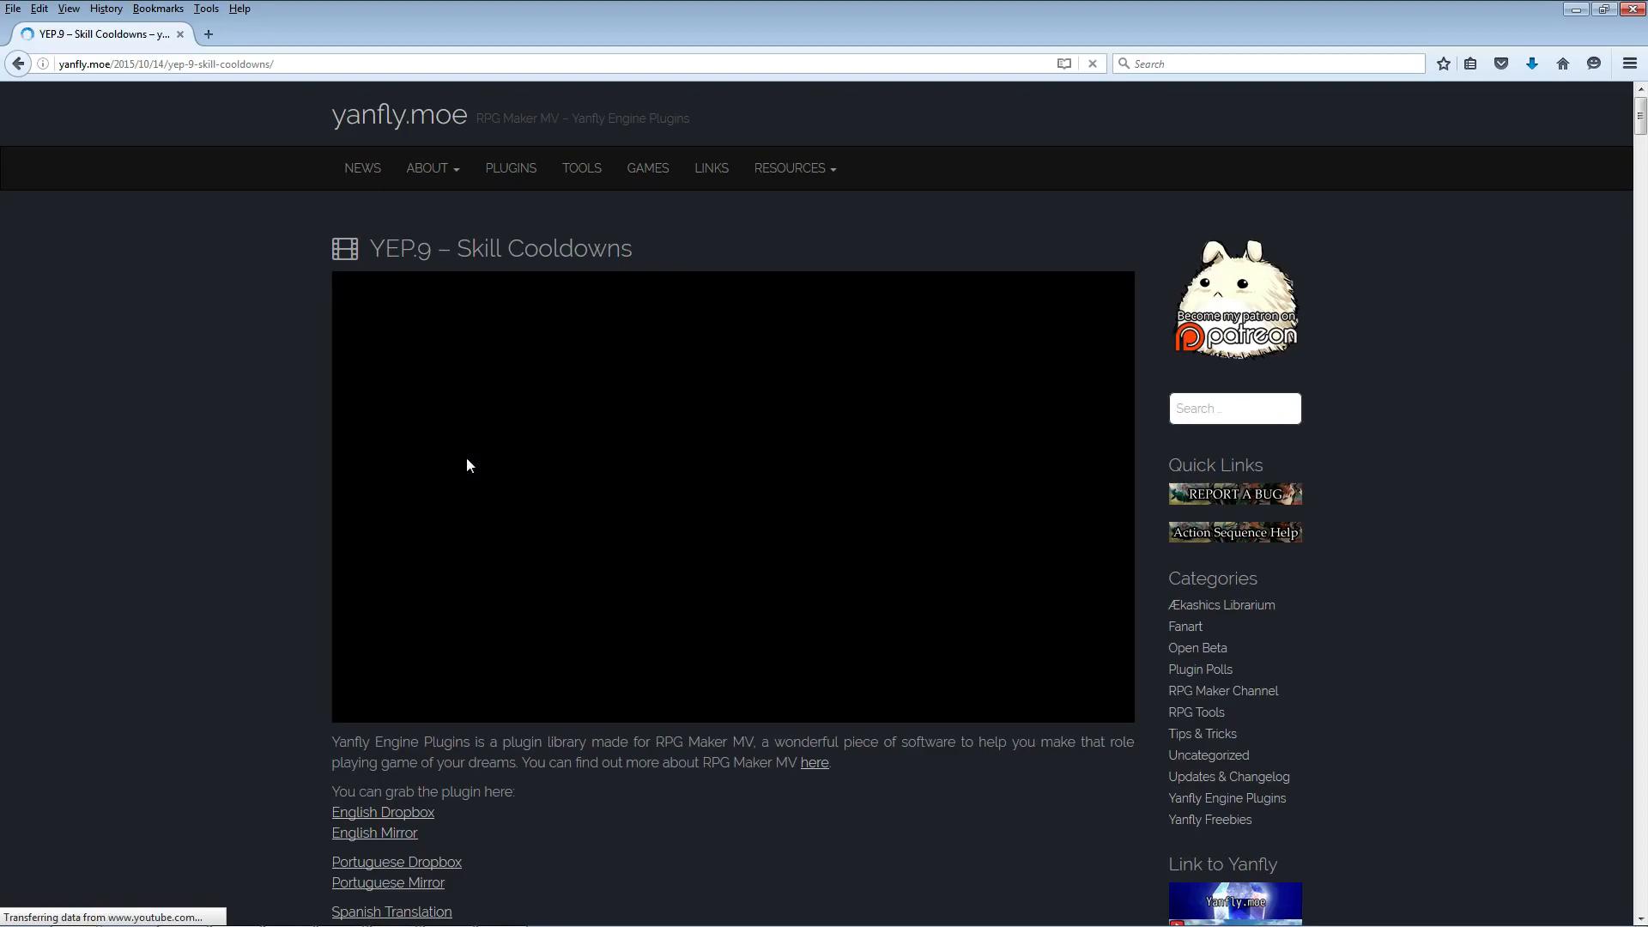
{"action": "scroll", "coordinate": [397, 720], "scroll_direction": "down", "scroll_amount": 2}
{"action": "right_click", "coordinate": [416, 639]}
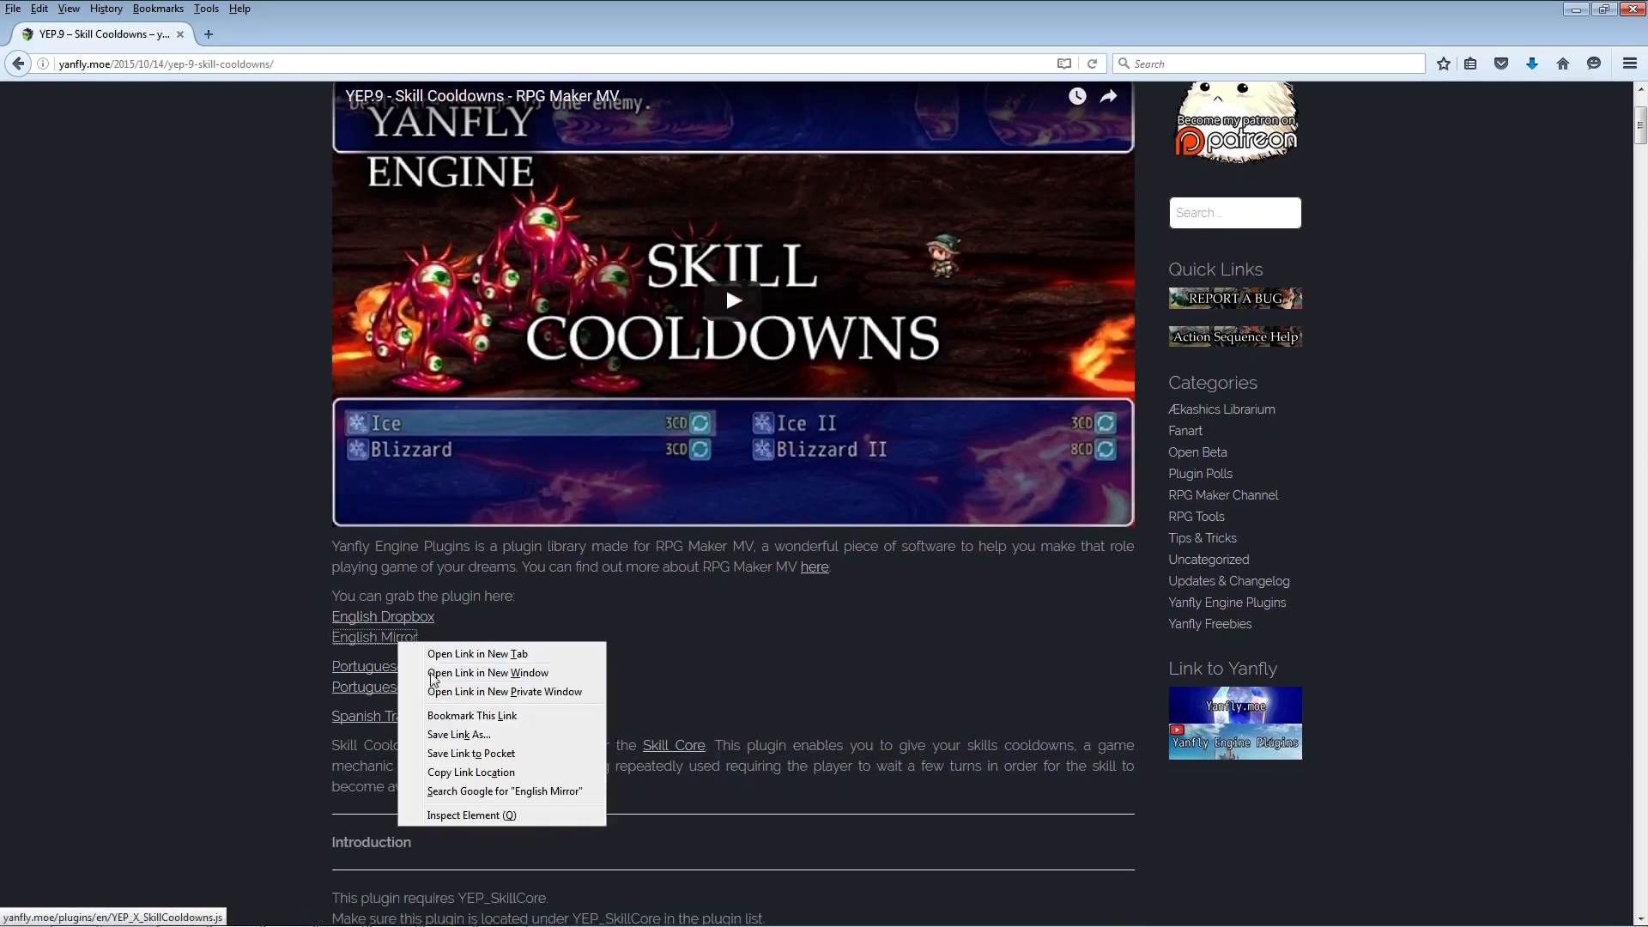
{"action": "left_click", "coordinate": [461, 730]}
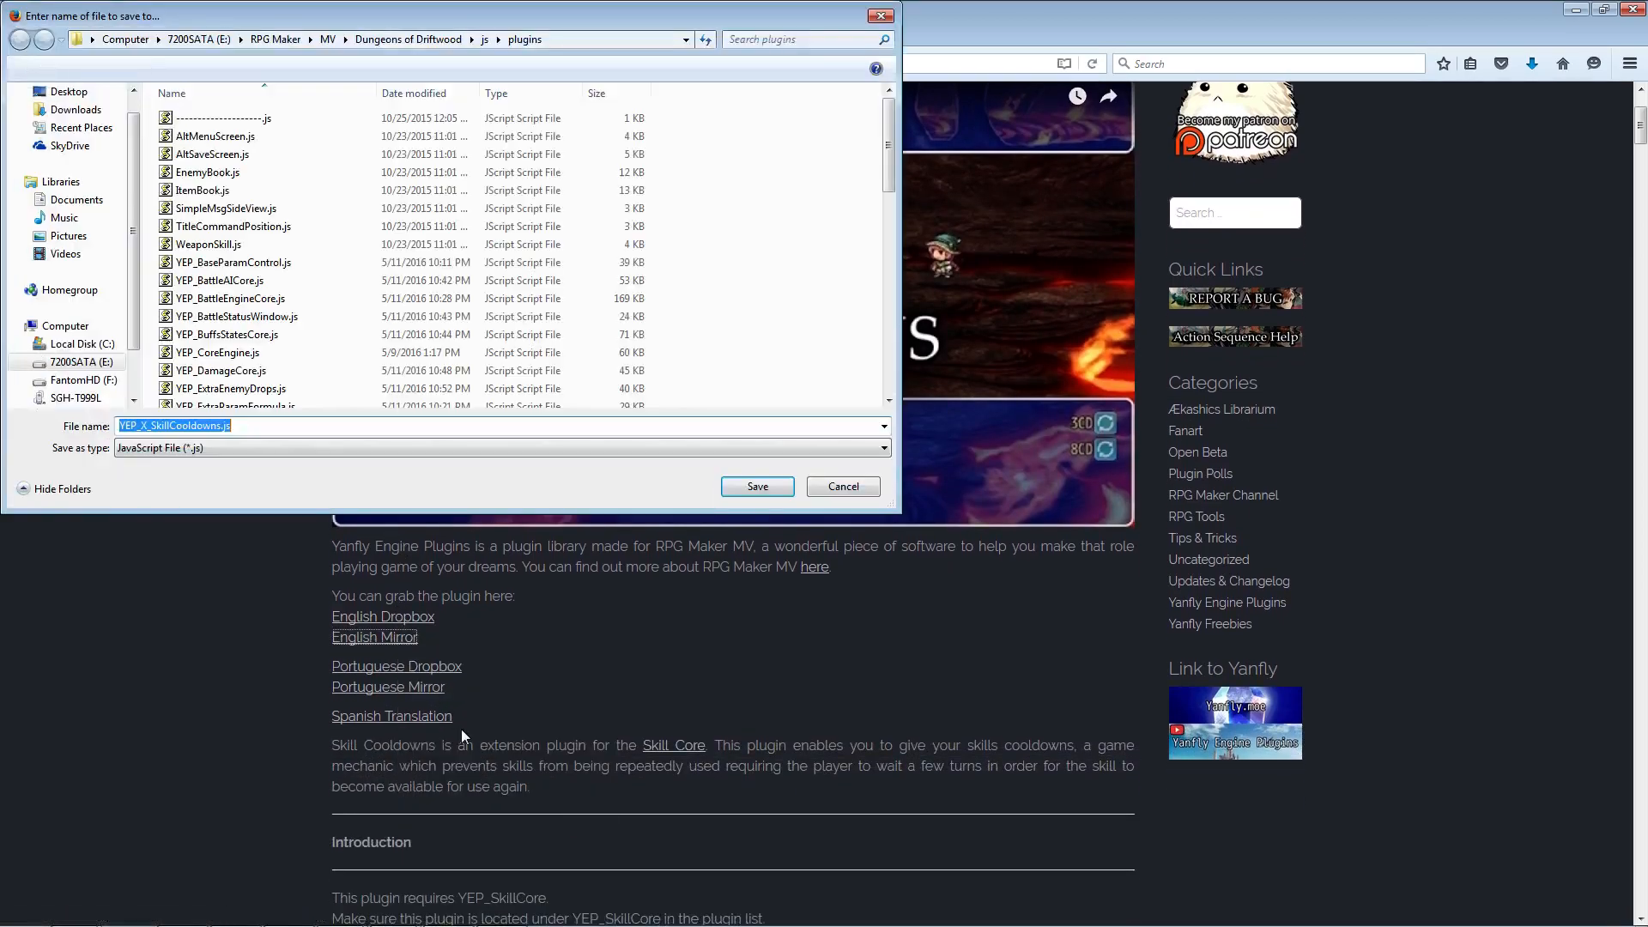
{"action": "left_click", "coordinate": [774, 488]}
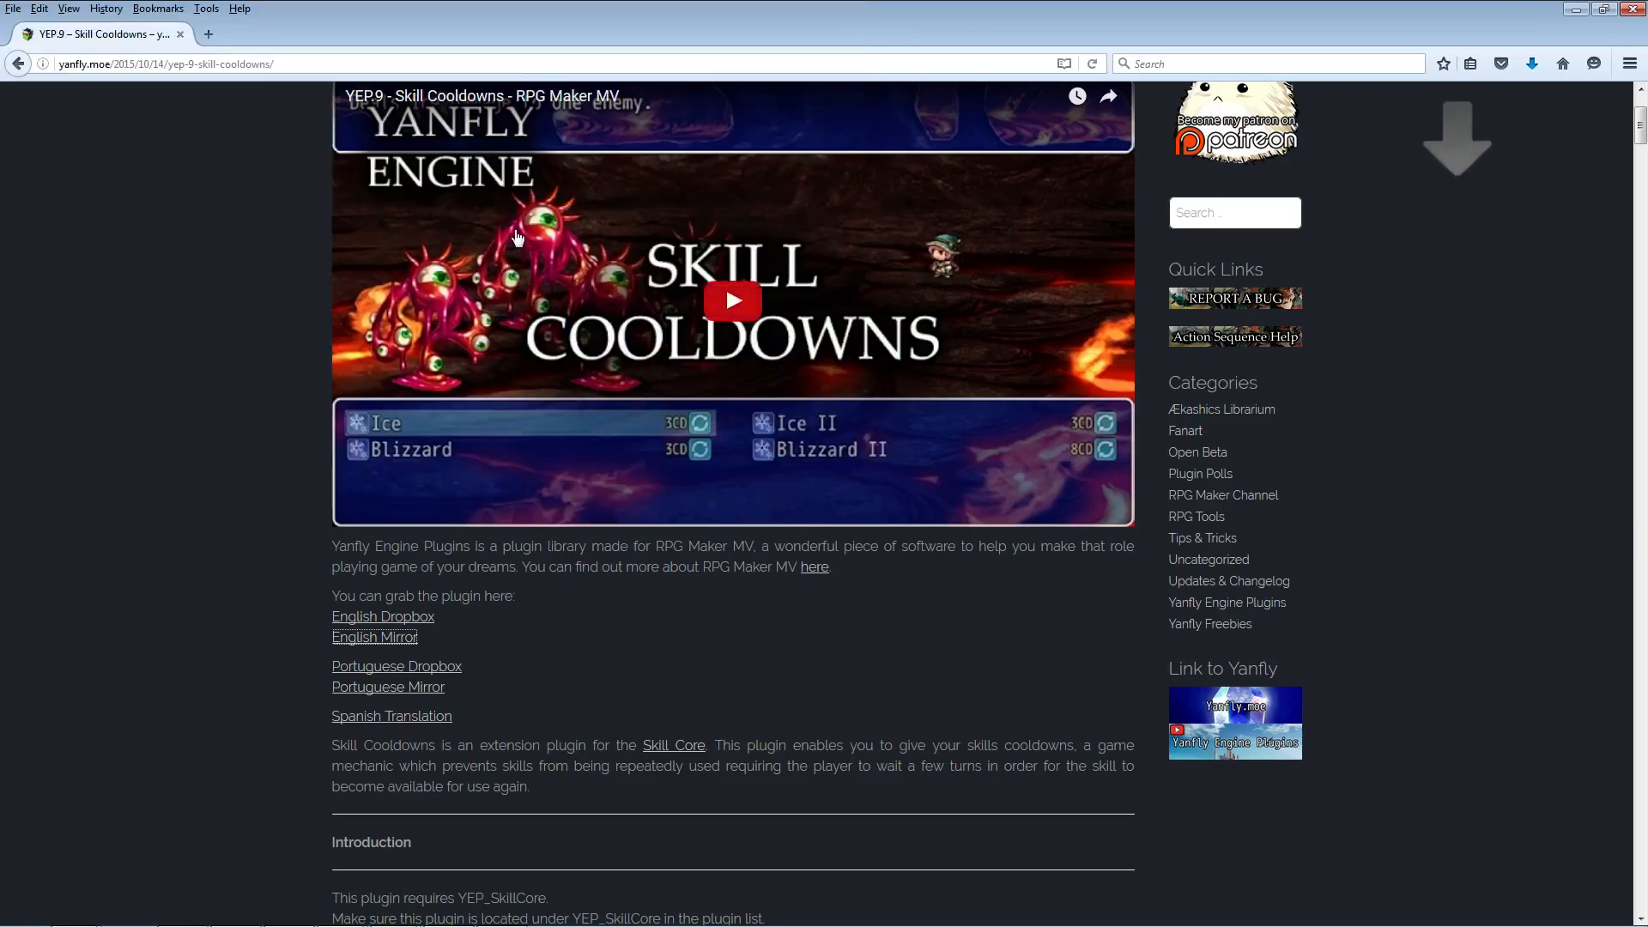
{"action": "left_click", "coordinate": [18, 65]}
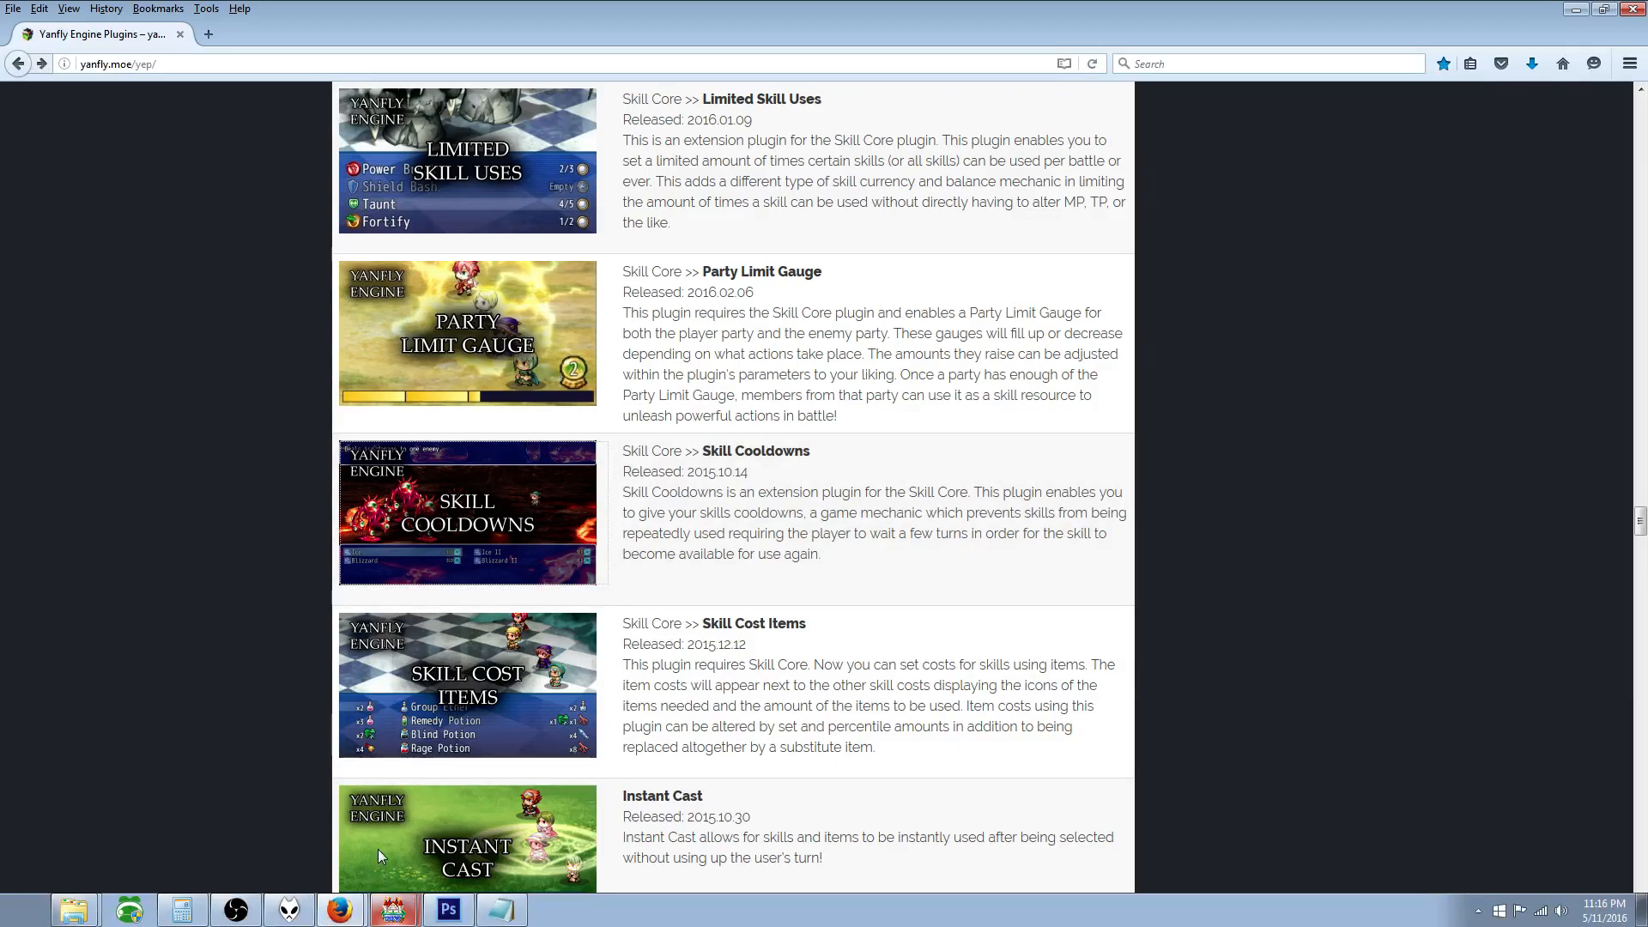
{"action": "left_click", "coordinate": [394, 910]}
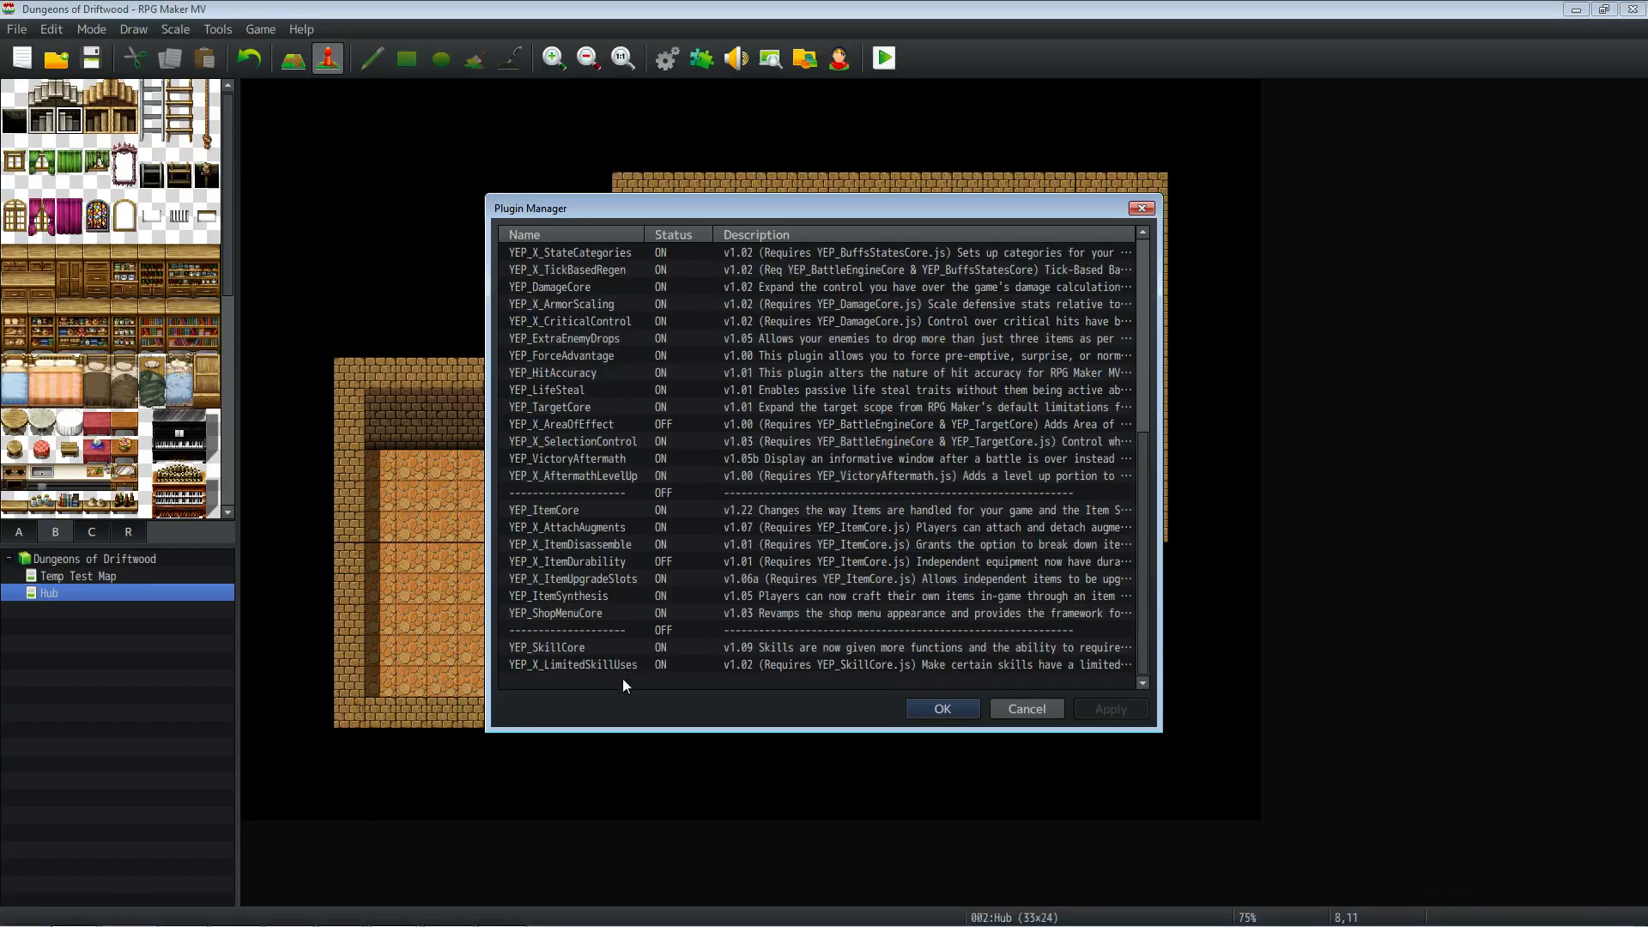
Step: Add YEP_X_SkillCooldowns below YEP_X_LimitedSkillUses in the plugin list with its default parameters and apply the plugin changes
{"action": "double_click", "coordinate": [622, 678]}
{"action": "left_click", "coordinate": [773, 339]}
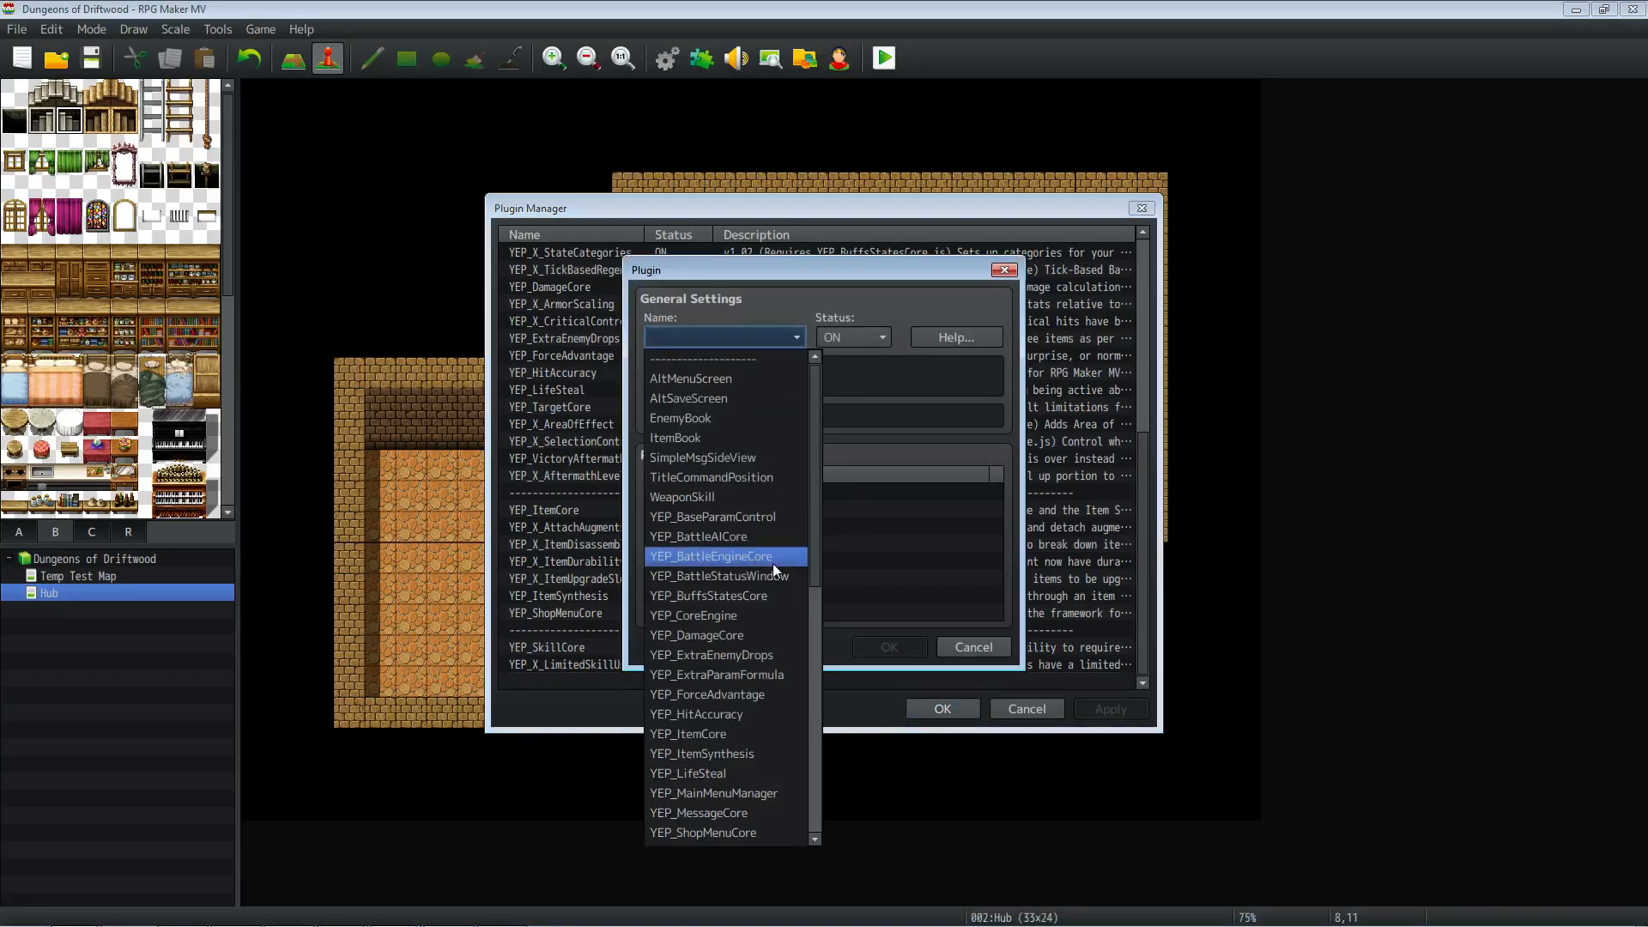
{"action": "scroll", "coordinate": [774, 547], "scroll_direction": "down", "scroll_amount": 3}
{"action": "scroll", "coordinate": [764, 559], "scroll_direction": "down", "scroll_amount": 1}
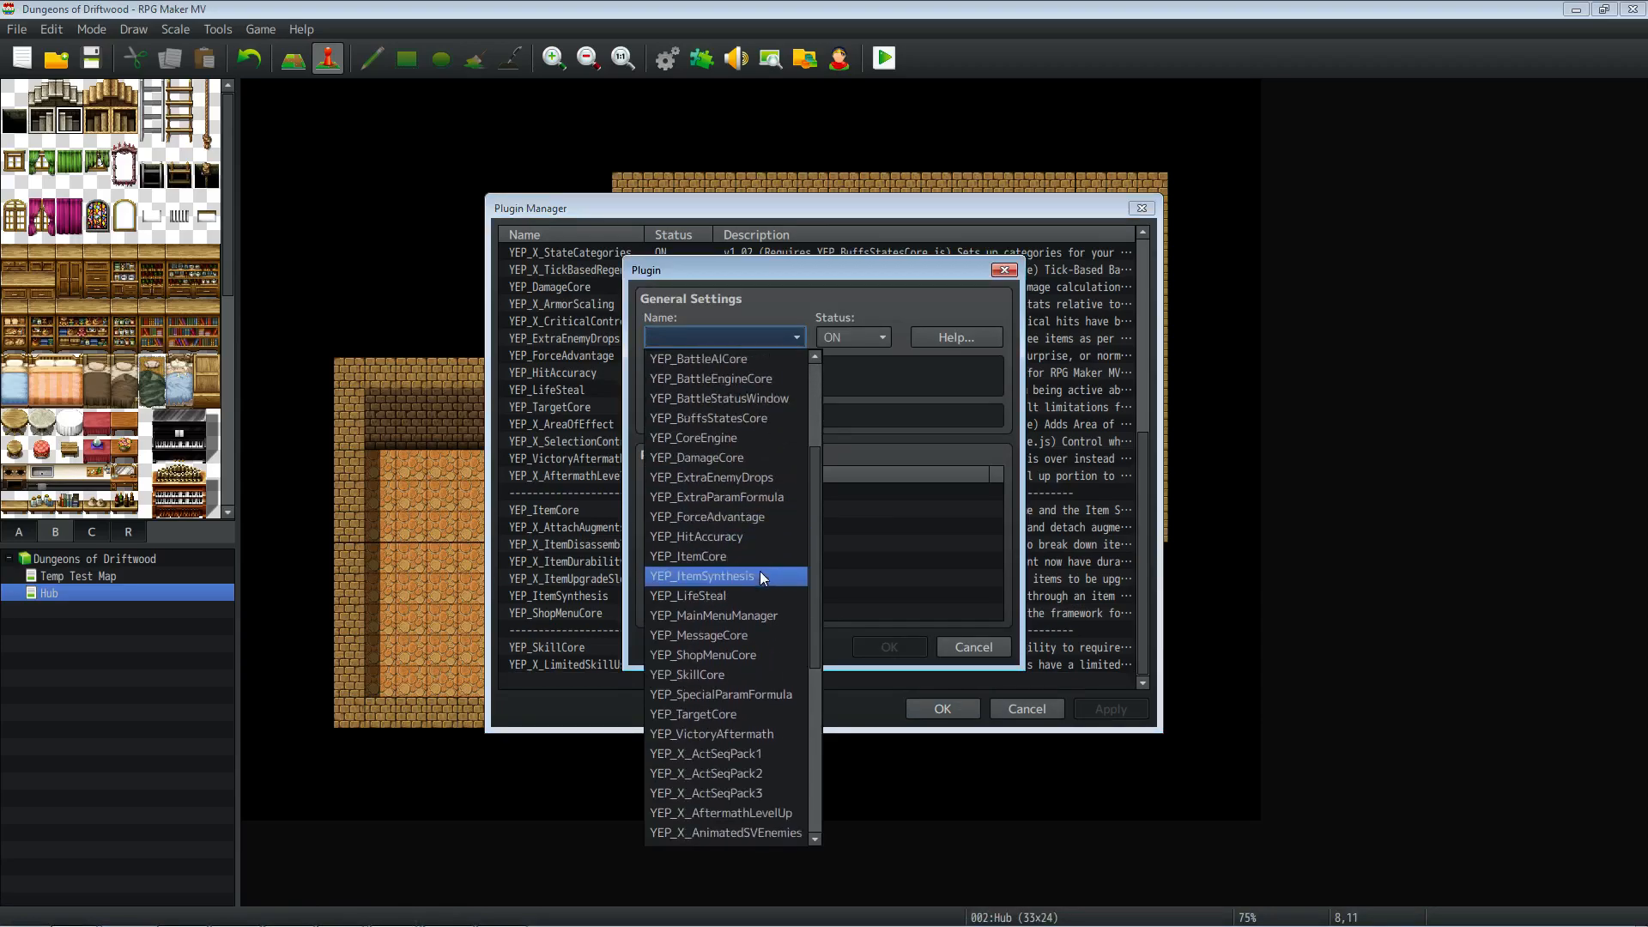
{"action": "scroll", "coordinate": [742, 678], "scroll_direction": "down", "scroll_amount": 6}
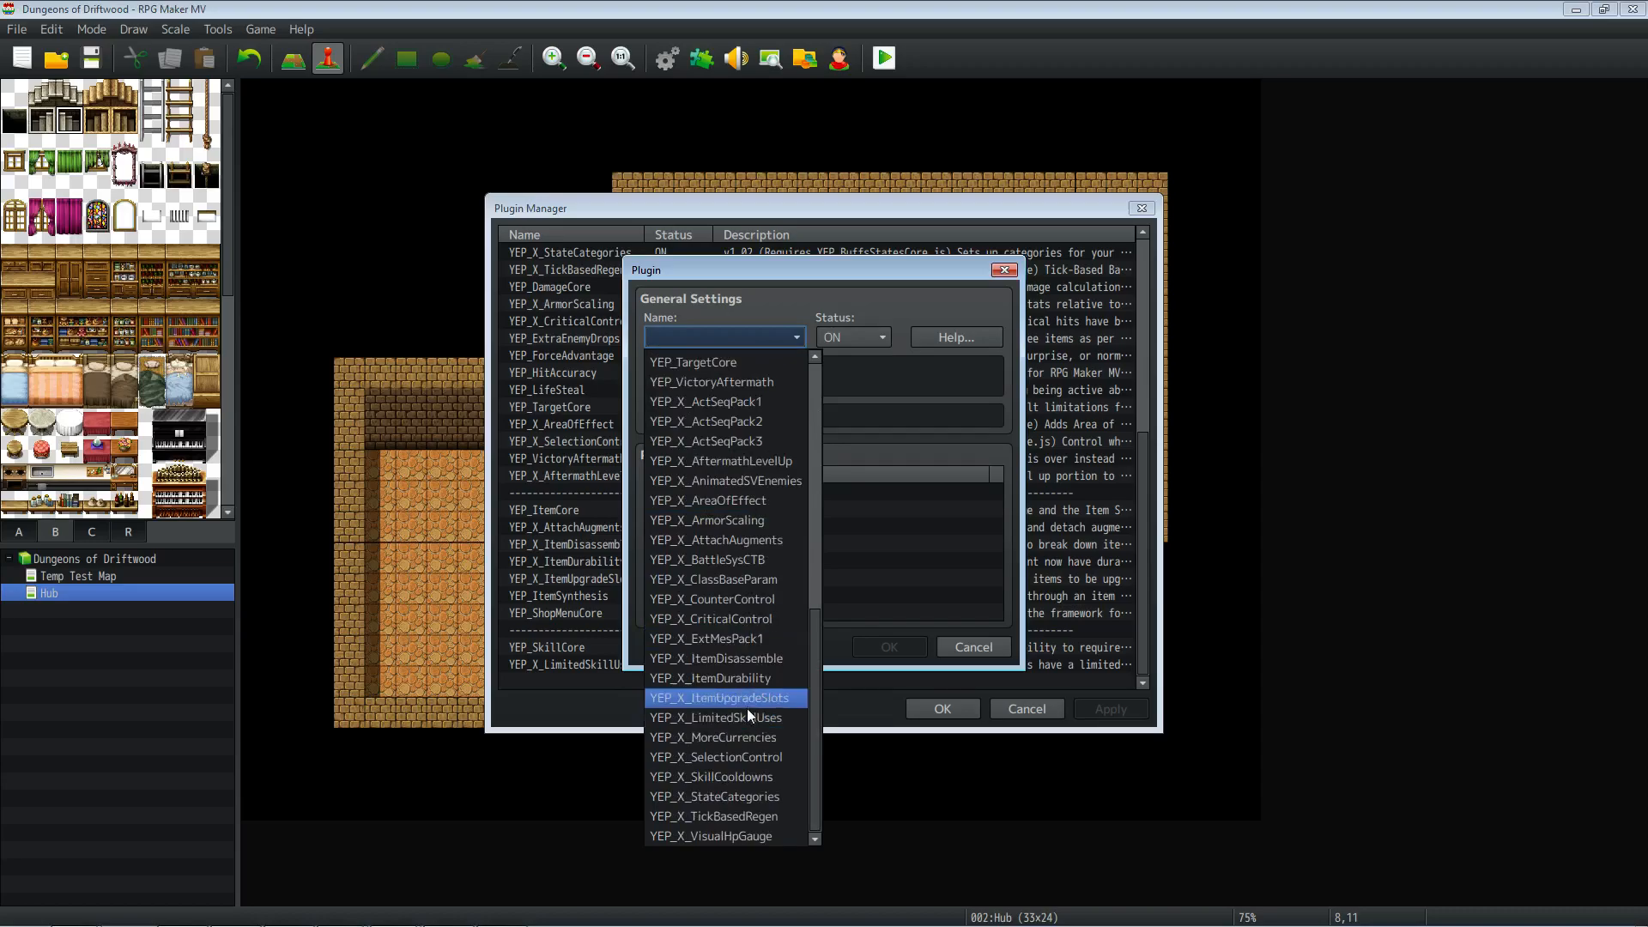
{"action": "left_click", "coordinate": [740, 776]}
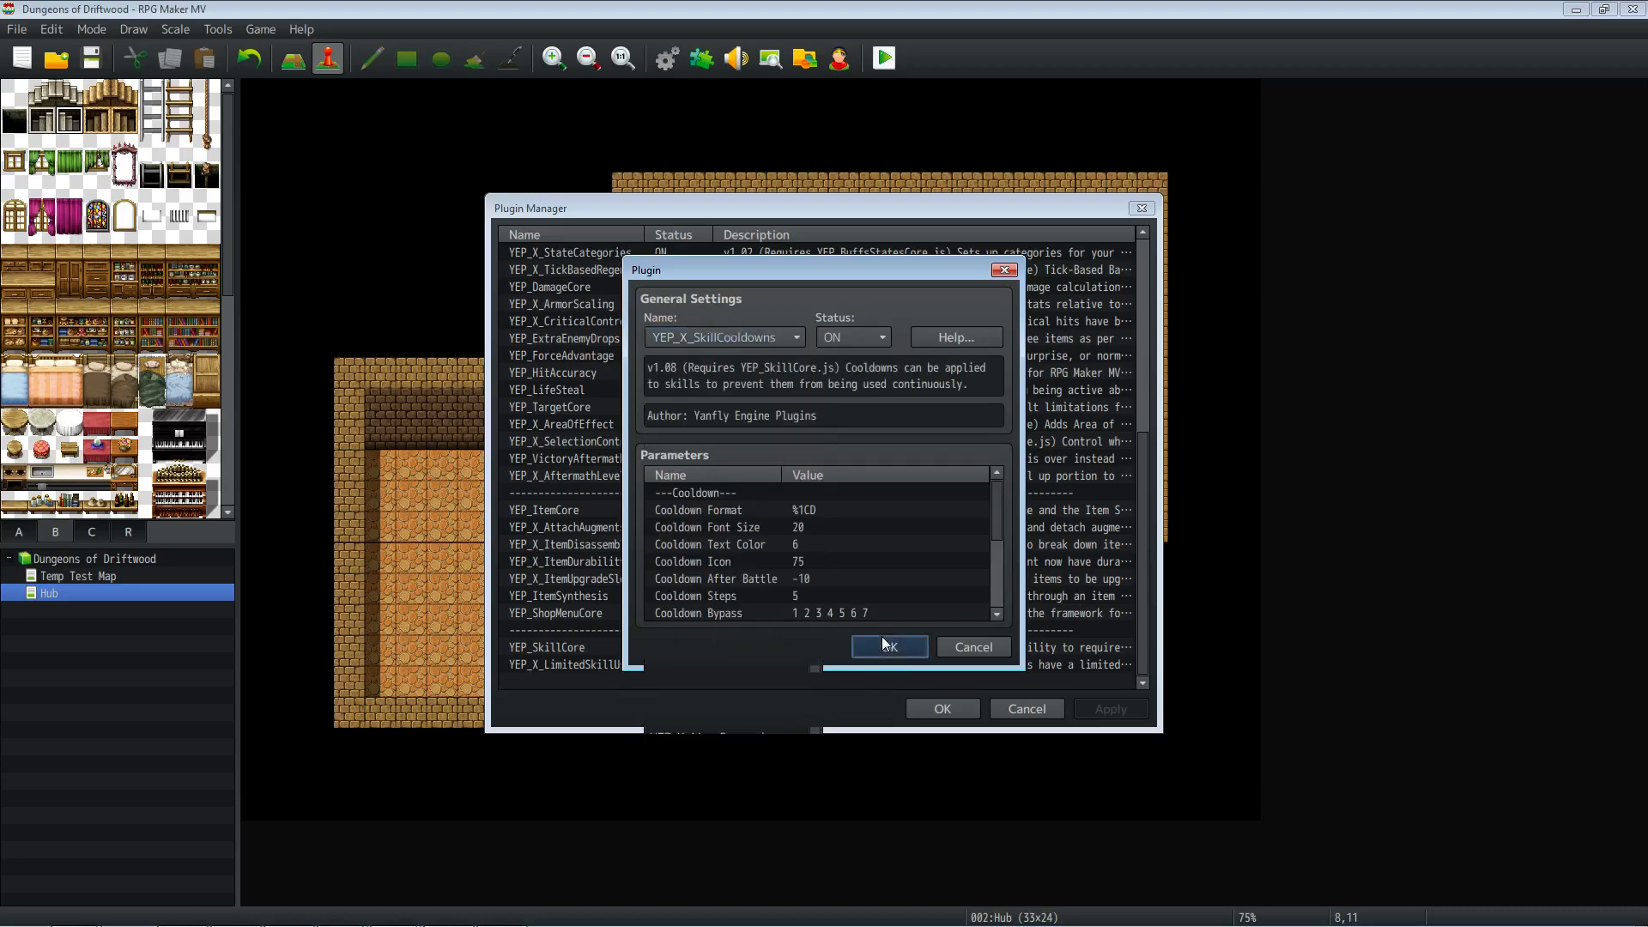
{"action": "left_click", "coordinate": [886, 646]}
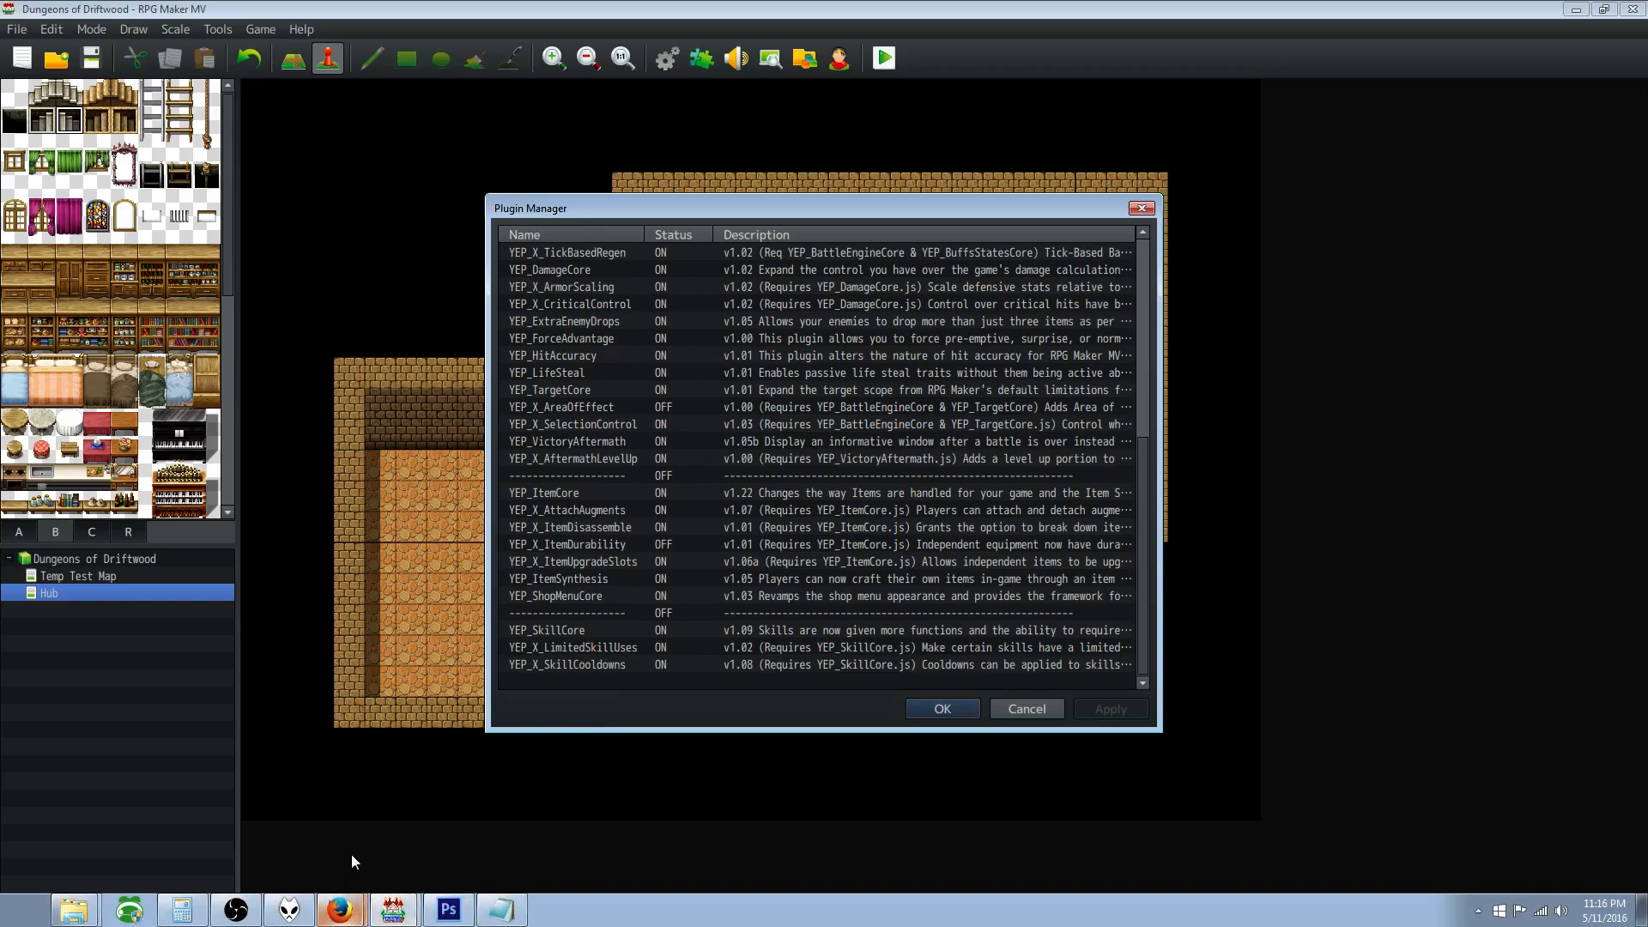
Step: Switch to Firefox, open the Skill Cost Items page and save YEP_X_SkillCostItems.js from the English Mirror into the project's plugins folder
{"action": "left_click", "coordinate": [339, 908]}
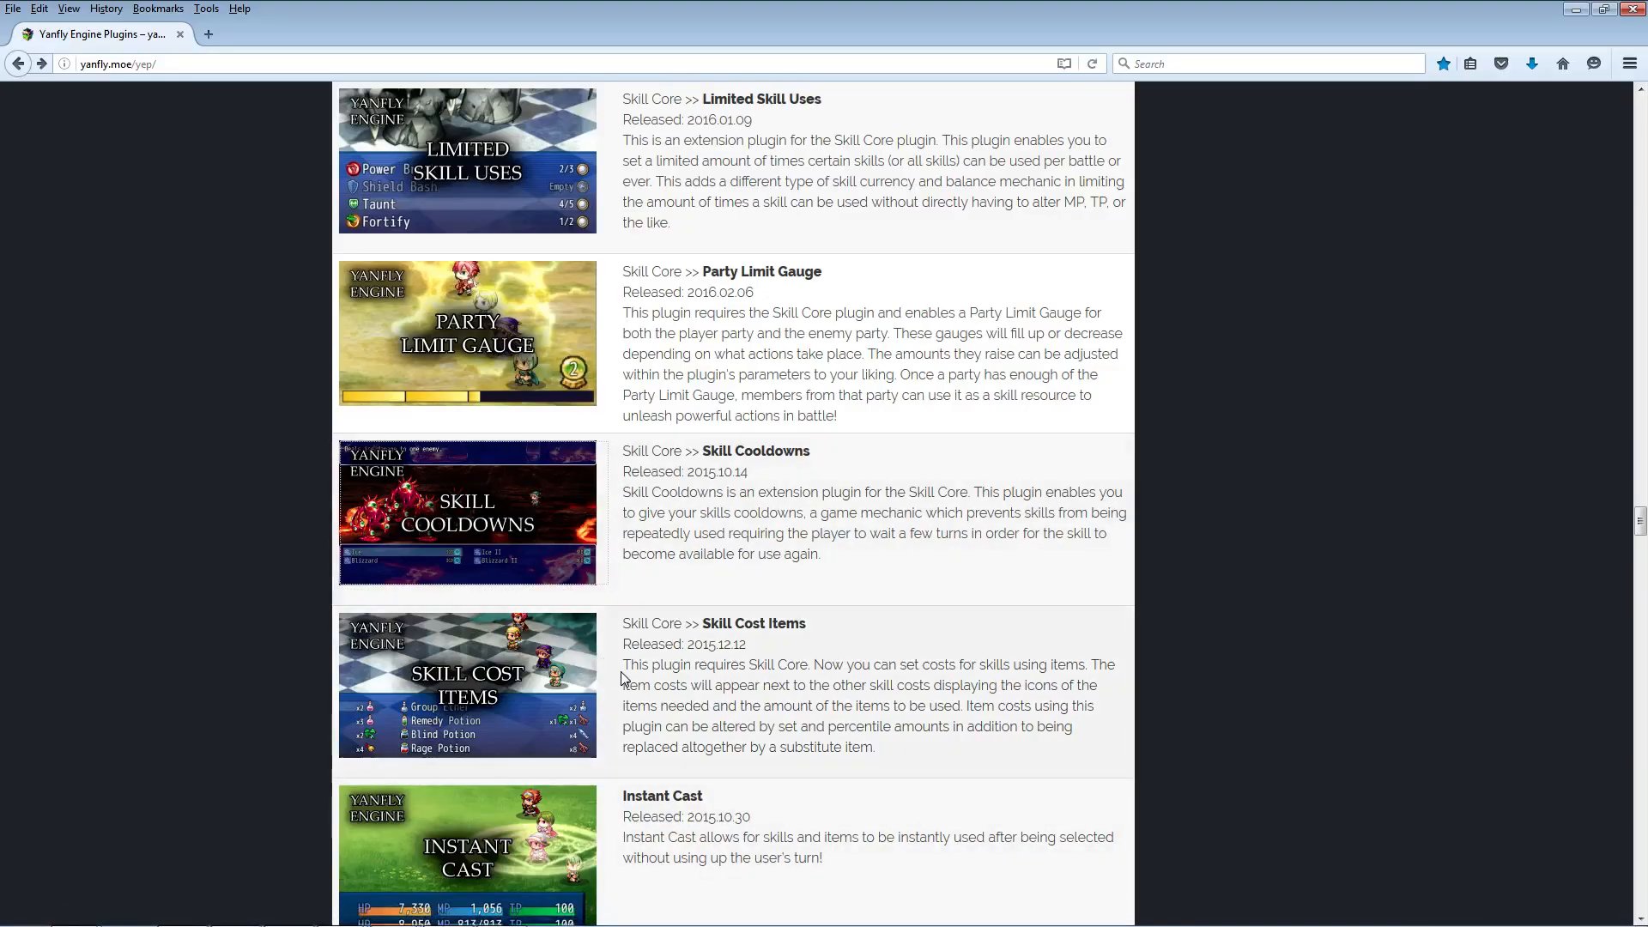
{"action": "scroll", "coordinate": [621, 672], "scroll_direction": "down", "scroll_amount": 2}
{"action": "left_click", "coordinate": [474, 487]}
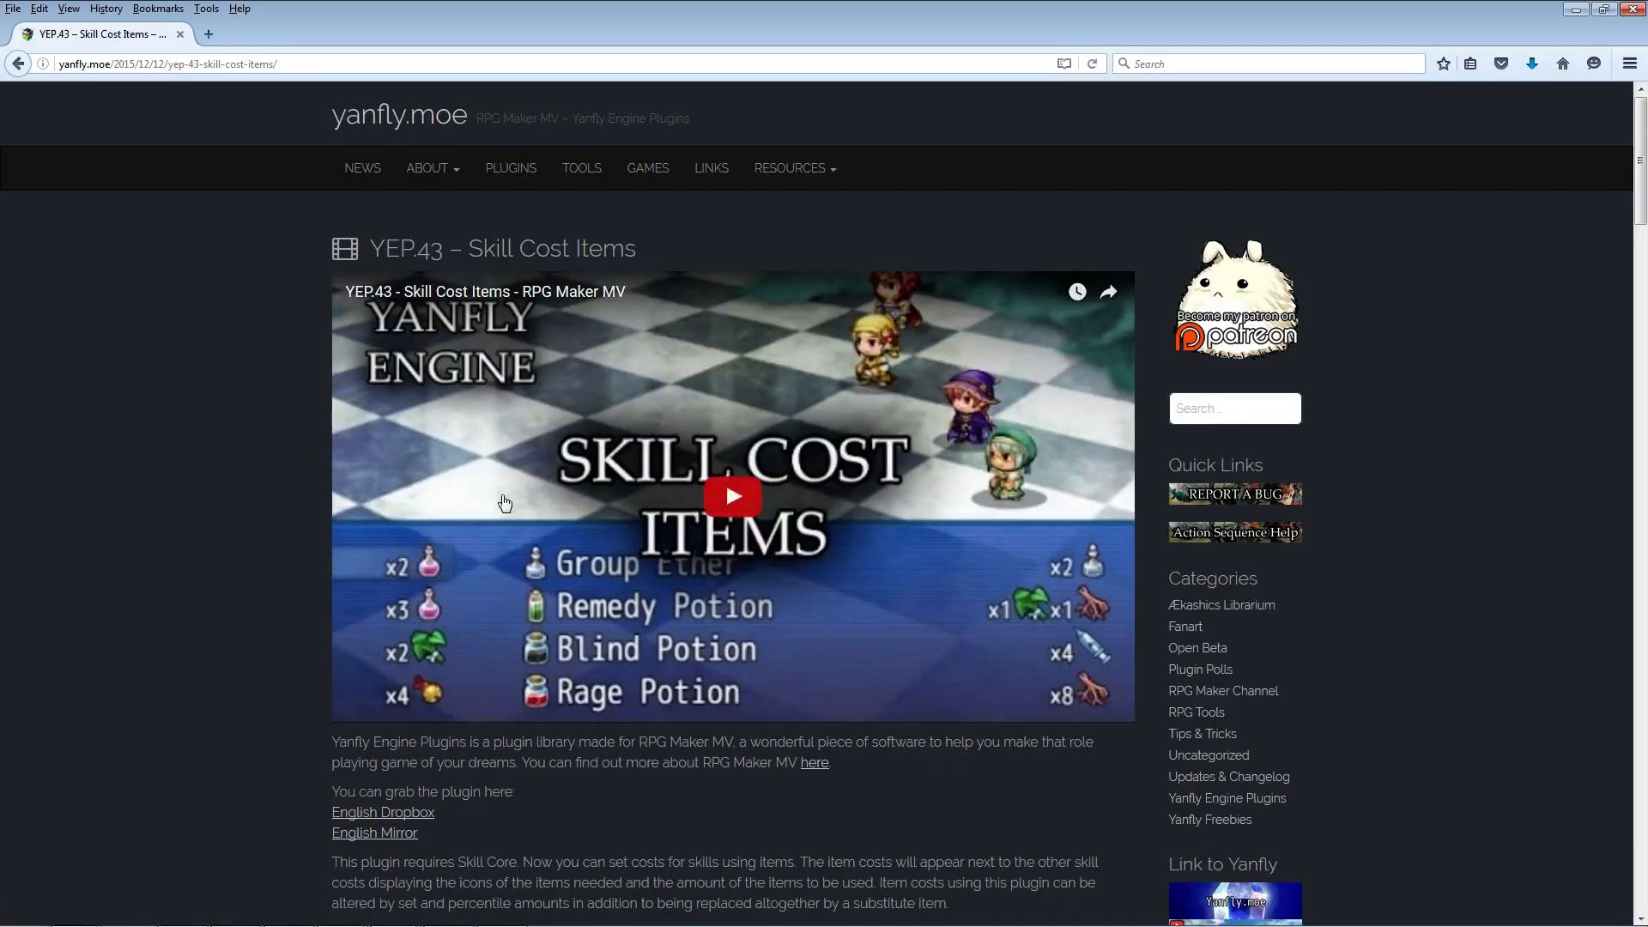
{"action": "scroll", "coordinate": [502, 500], "scroll_direction": "down", "scroll_amount": 4}
{"action": "right_click", "coordinate": [398, 446]}
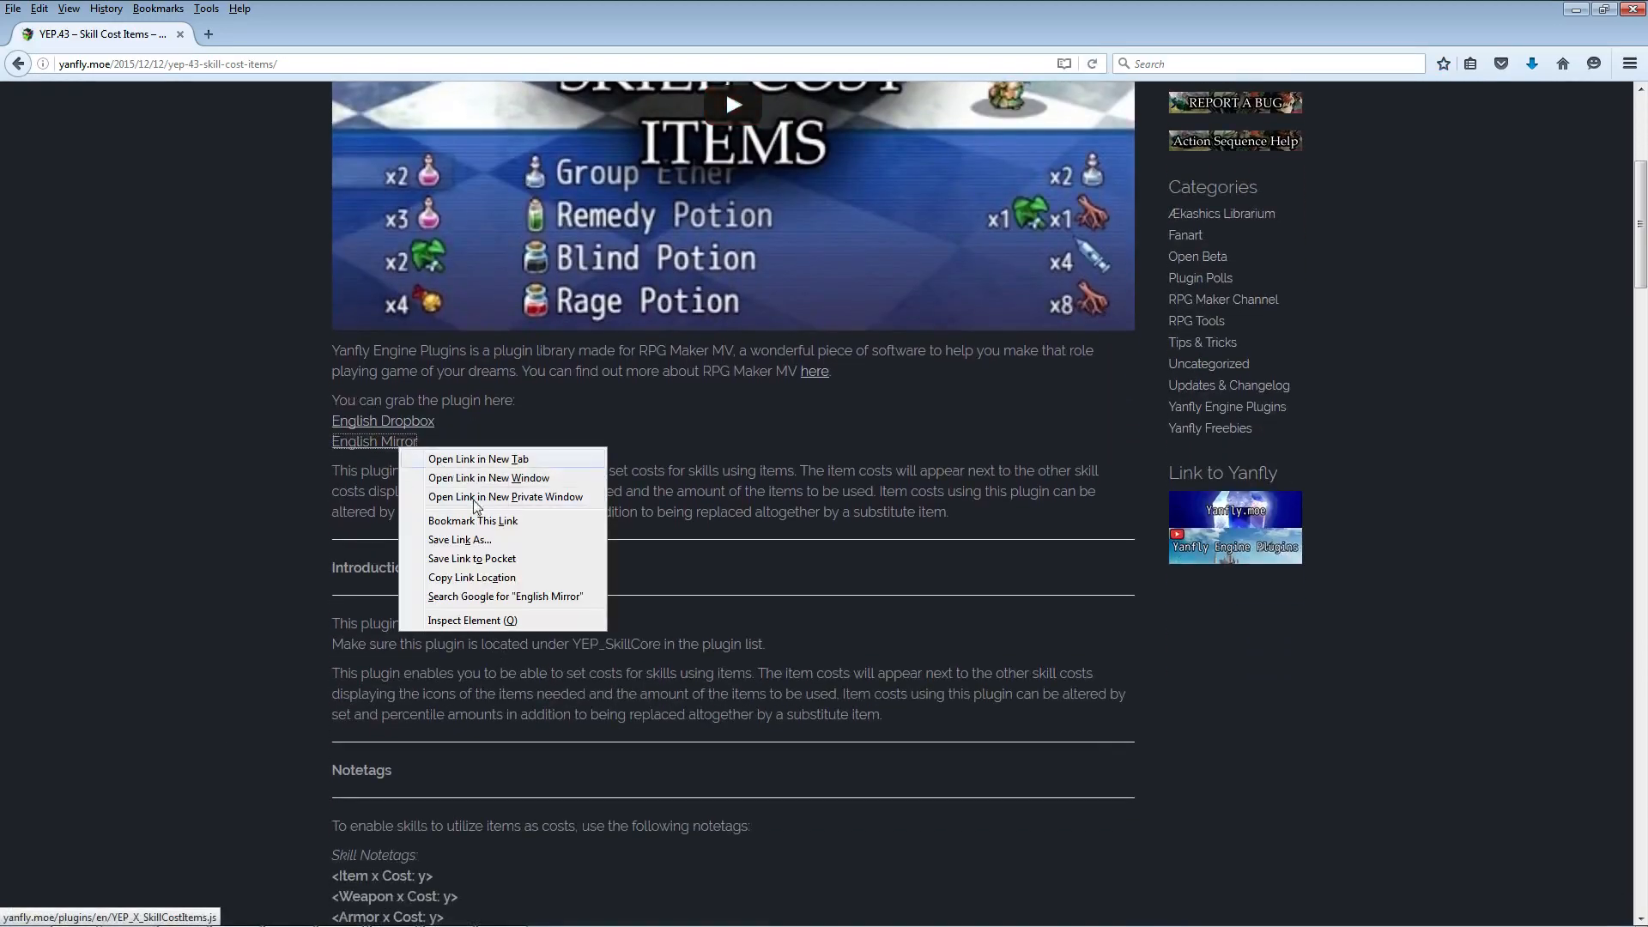
{"action": "left_click", "coordinate": [460, 539]}
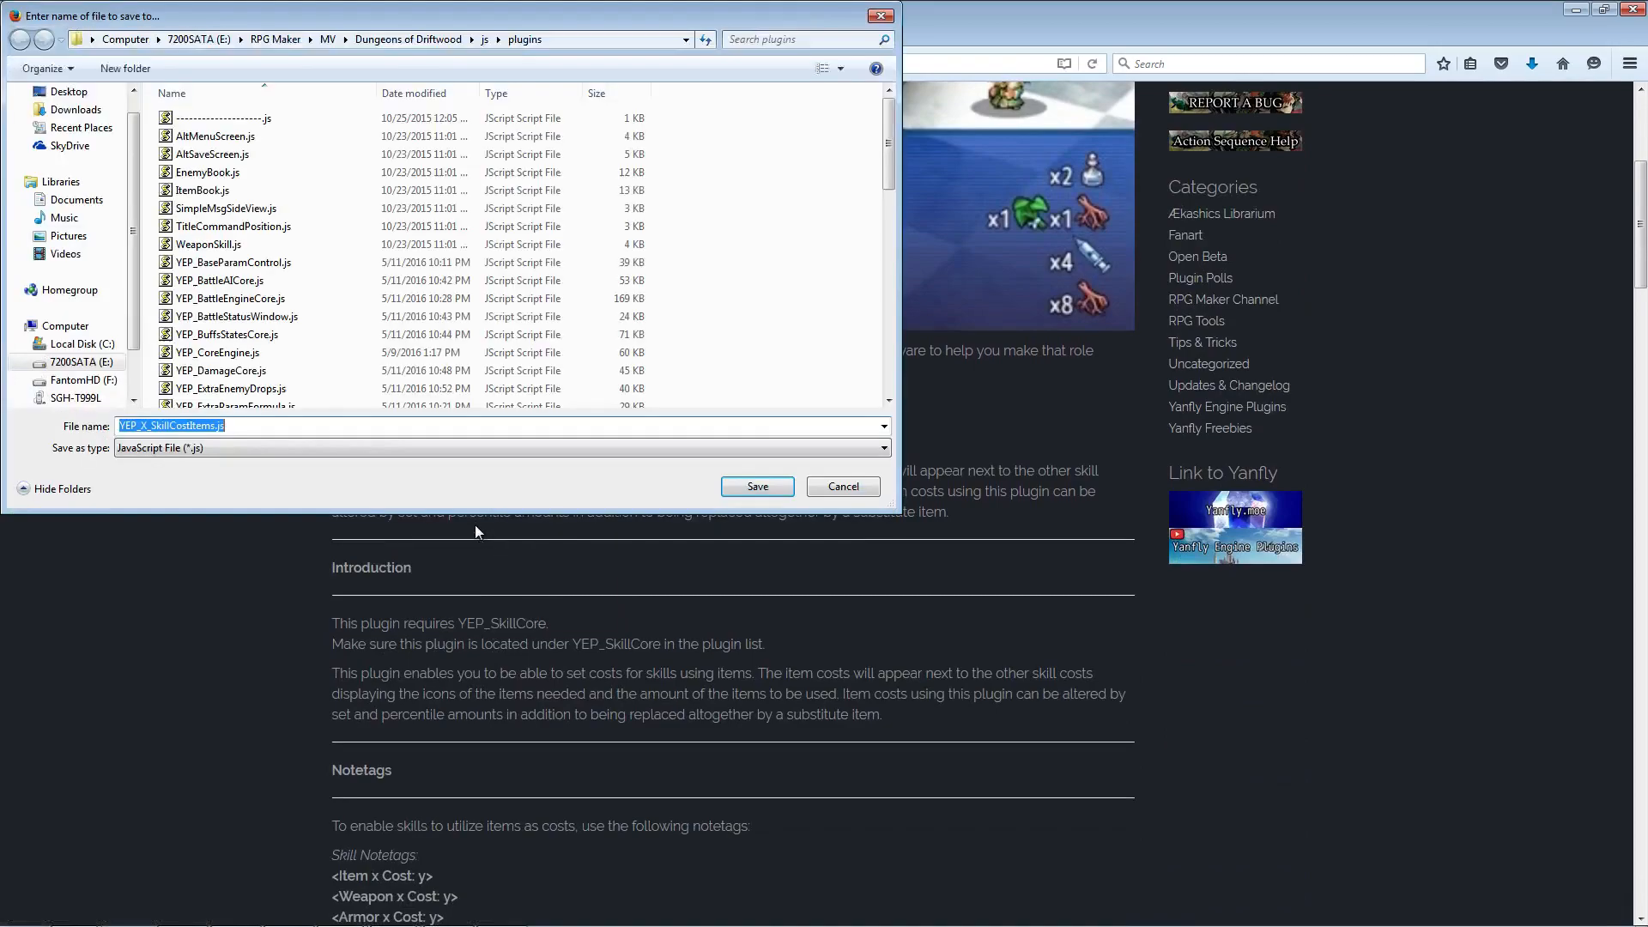
{"action": "left_click", "coordinate": [755, 487]}
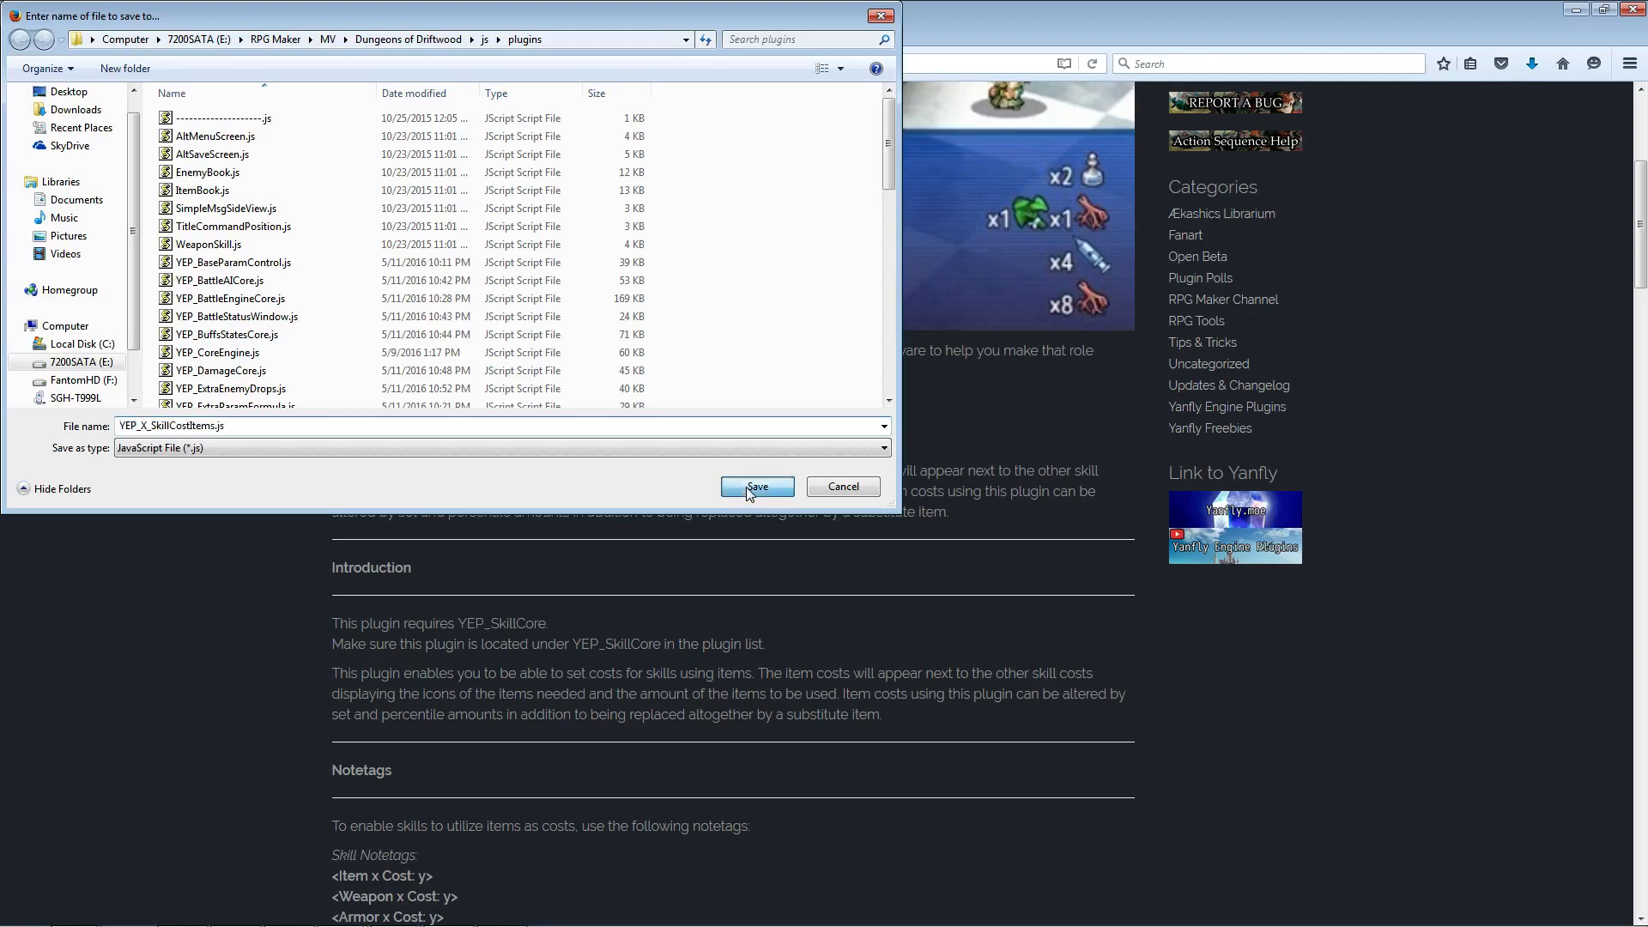
Step: Switch to RPG Maker MV, add YEP_X_SkillCostItems below YEP_X_SkillCooldowns with its default parameters and apply the plugin changes
{"action": "left_click", "coordinate": [394, 914]}
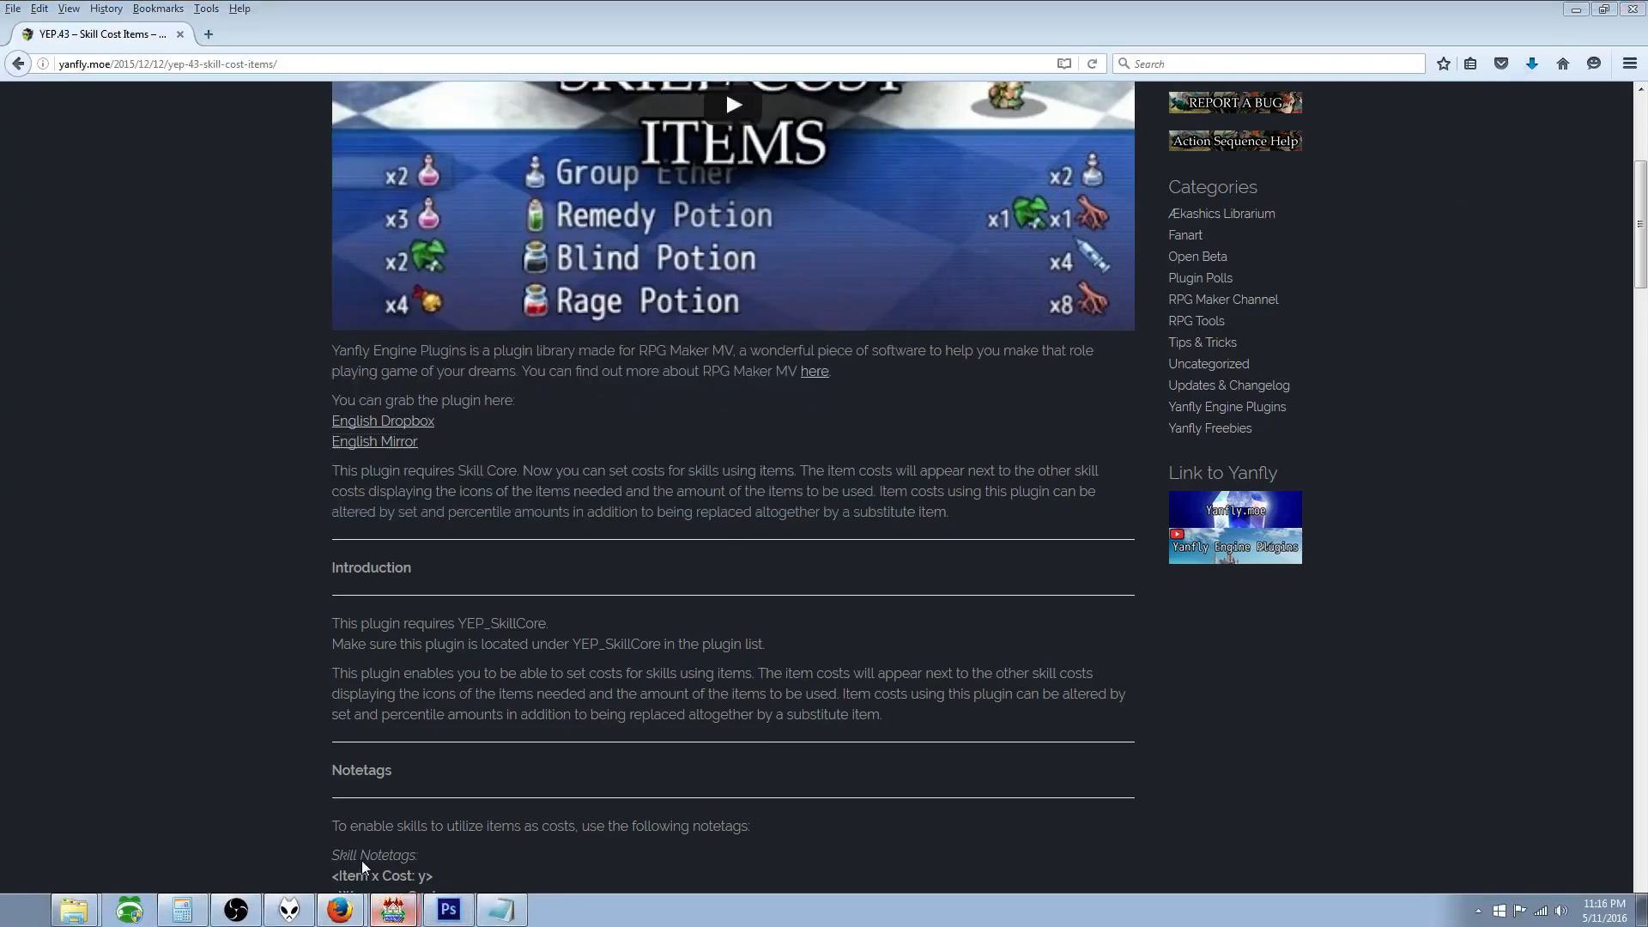
{"action": "double_click", "coordinate": [626, 682]}
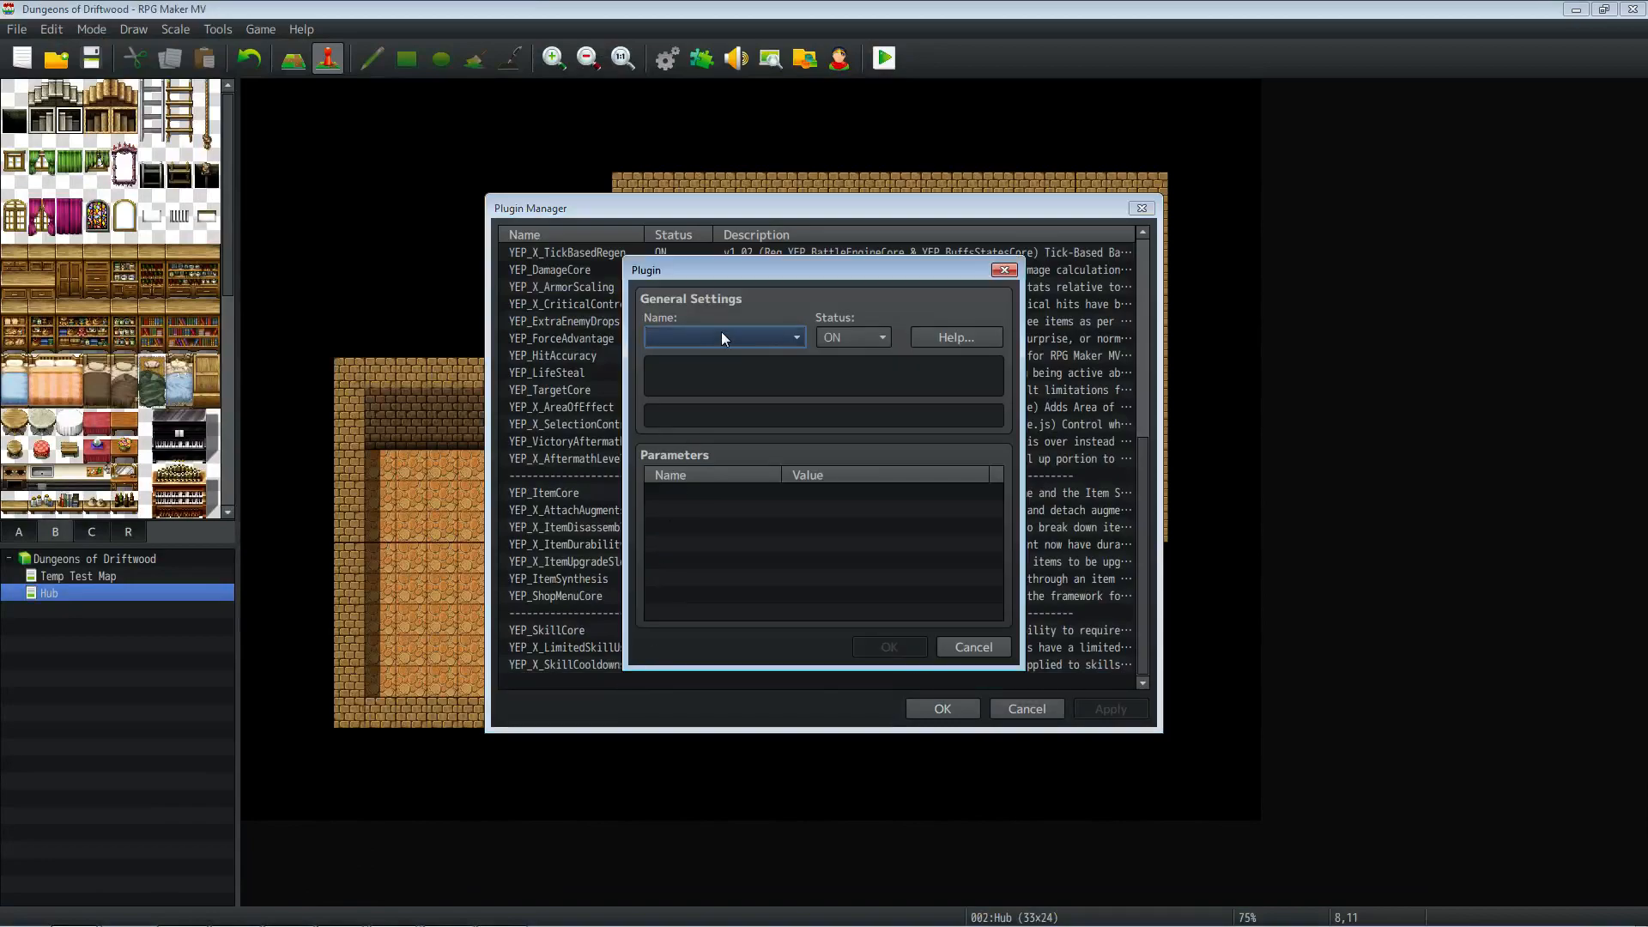
{"action": "left_click", "coordinate": [722, 334]}
{"action": "scroll", "coordinate": [739, 567], "scroll_direction": "down", "scroll_amount": 1}
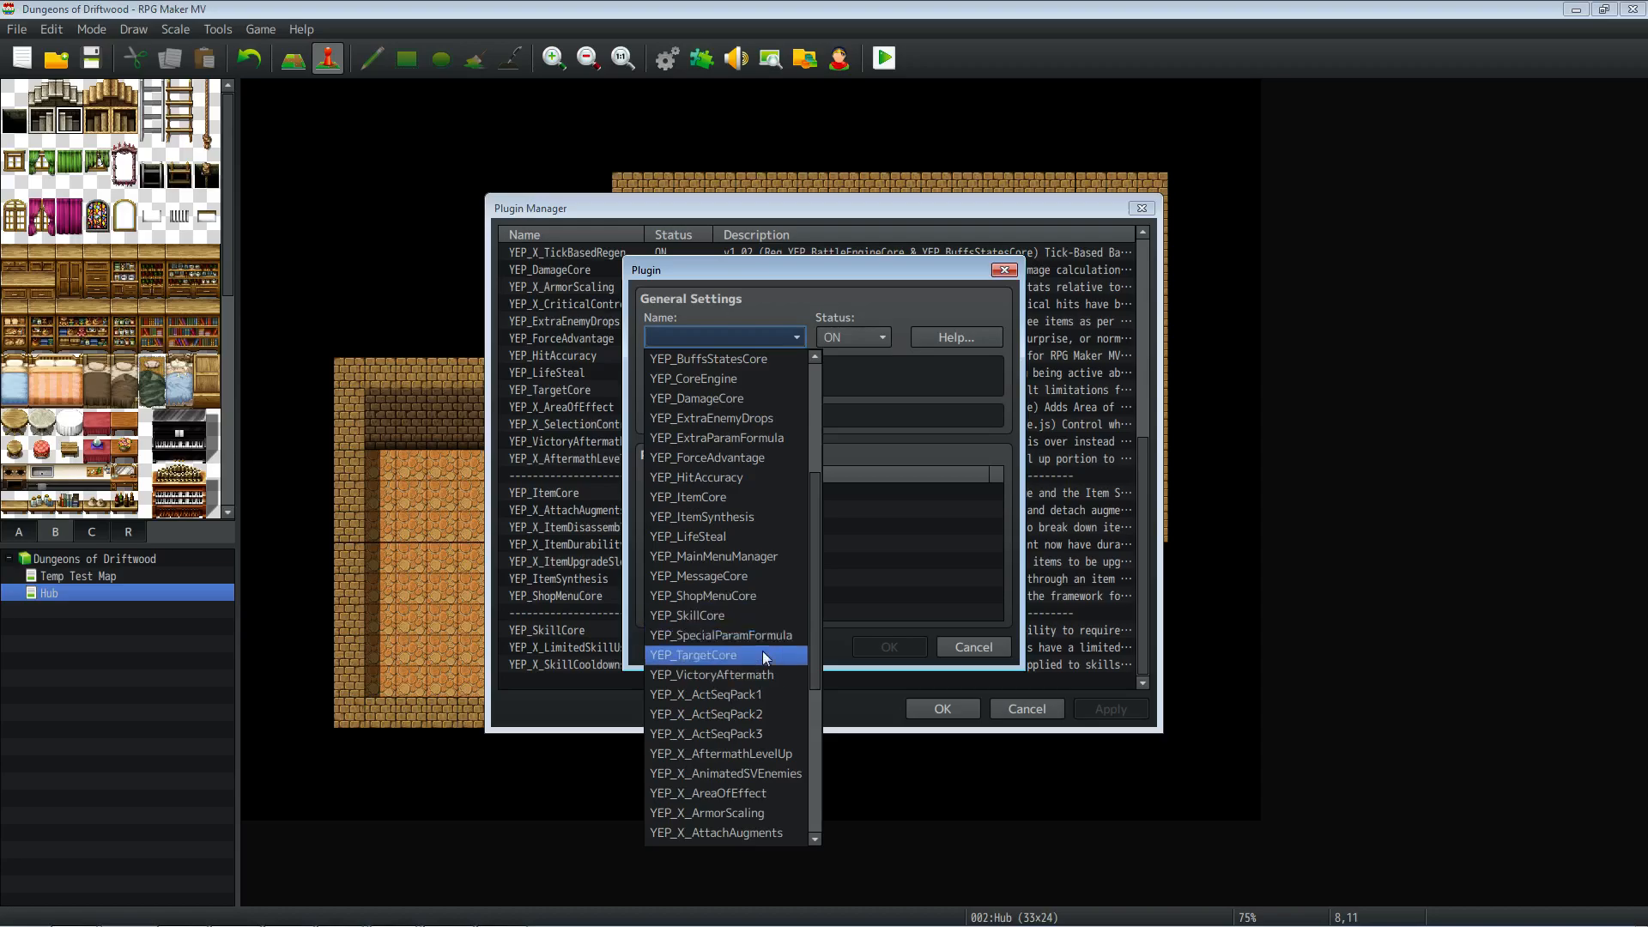
{"action": "scroll", "coordinate": [763, 657], "scroll_direction": "down", "scroll_amount": 3}
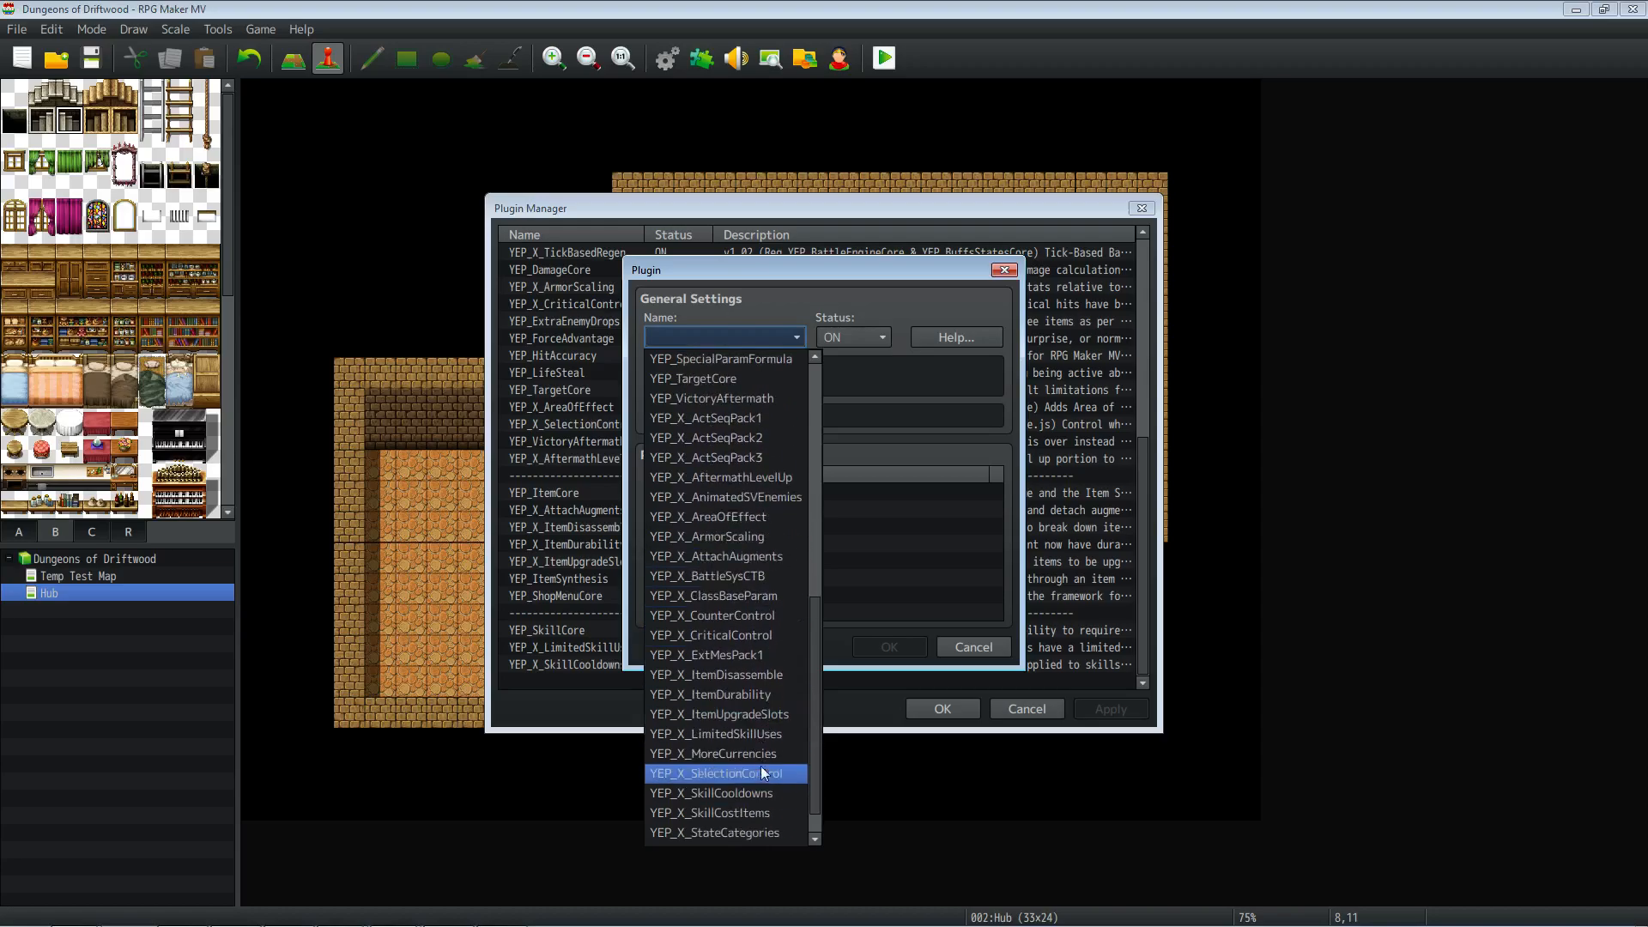
{"action": "left_click", "coordinate": [768, 794]}
{"action": "left_click", "coordinate": [874, 640]}
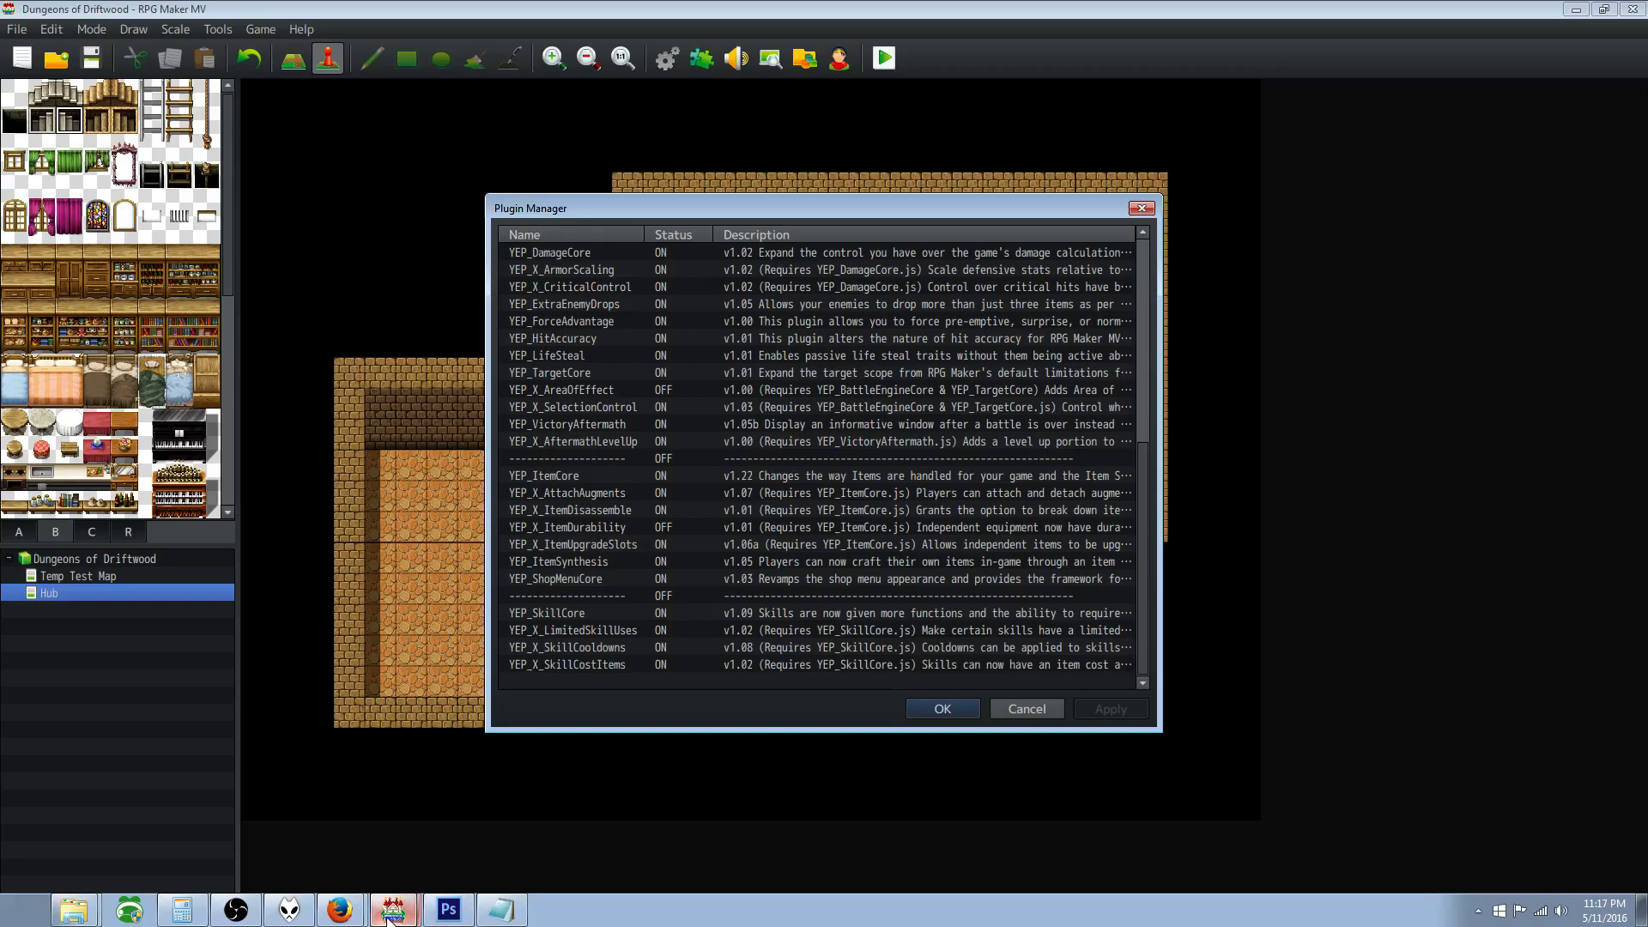
Step: Switch to Firefox, open Instant Cast from the plugin list and save YEP_InstantCast.js from the English Mirror into the plugins folder
{"action": "left_click", "coordinate": [331, 914]}
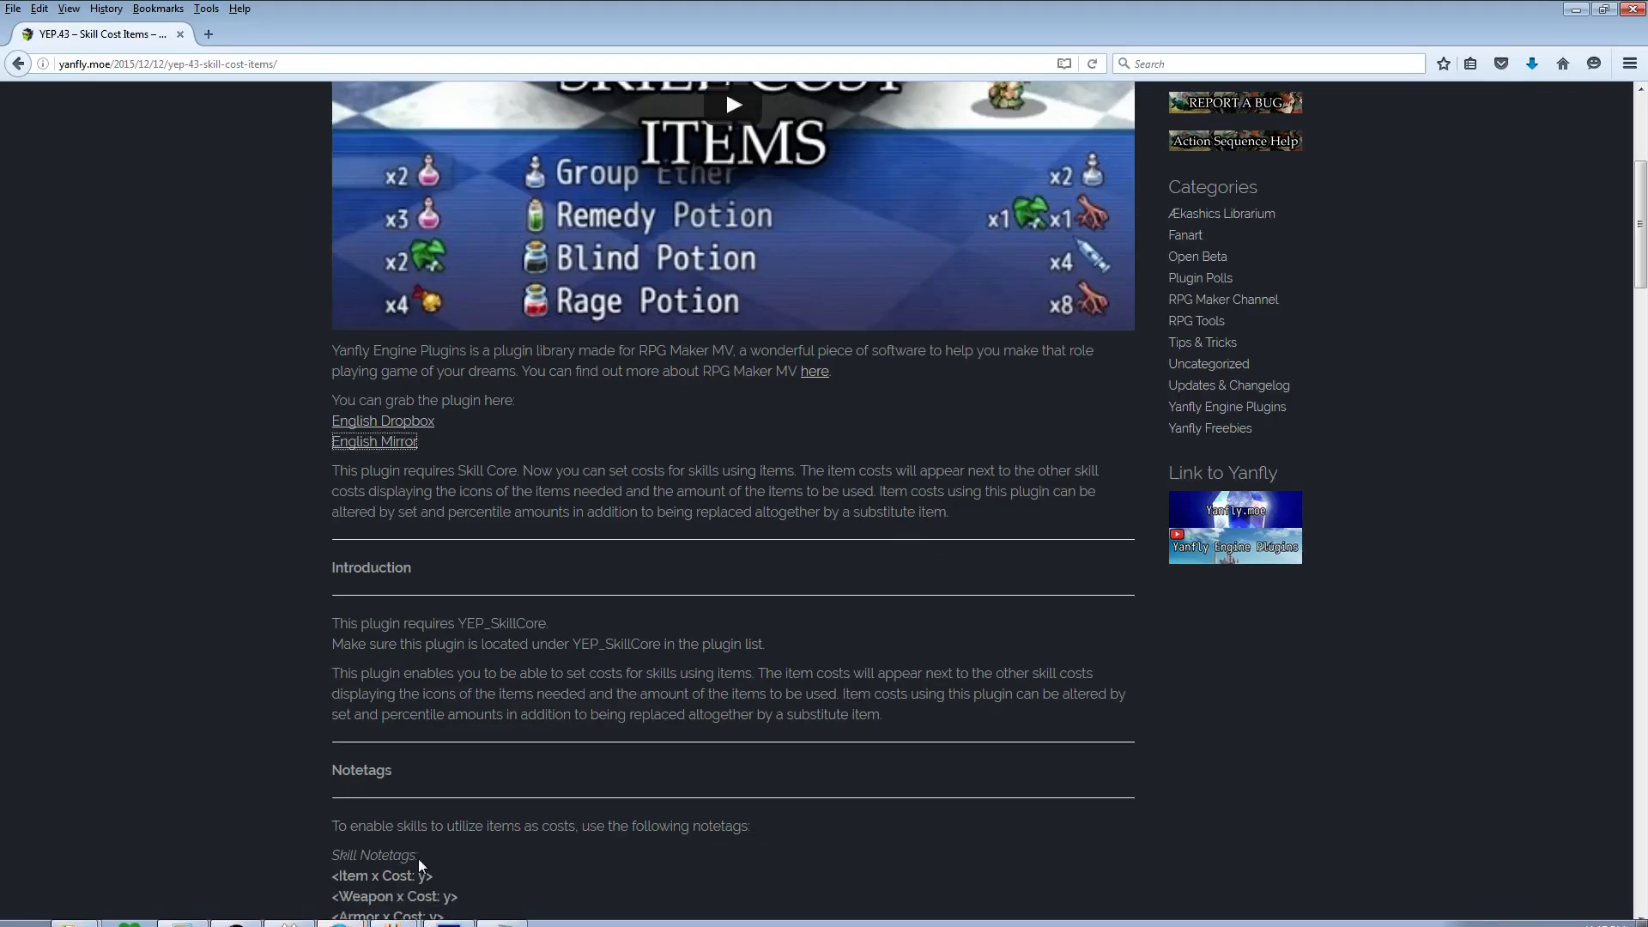
{"action": "left_click", "coordinate": [19, 64]}
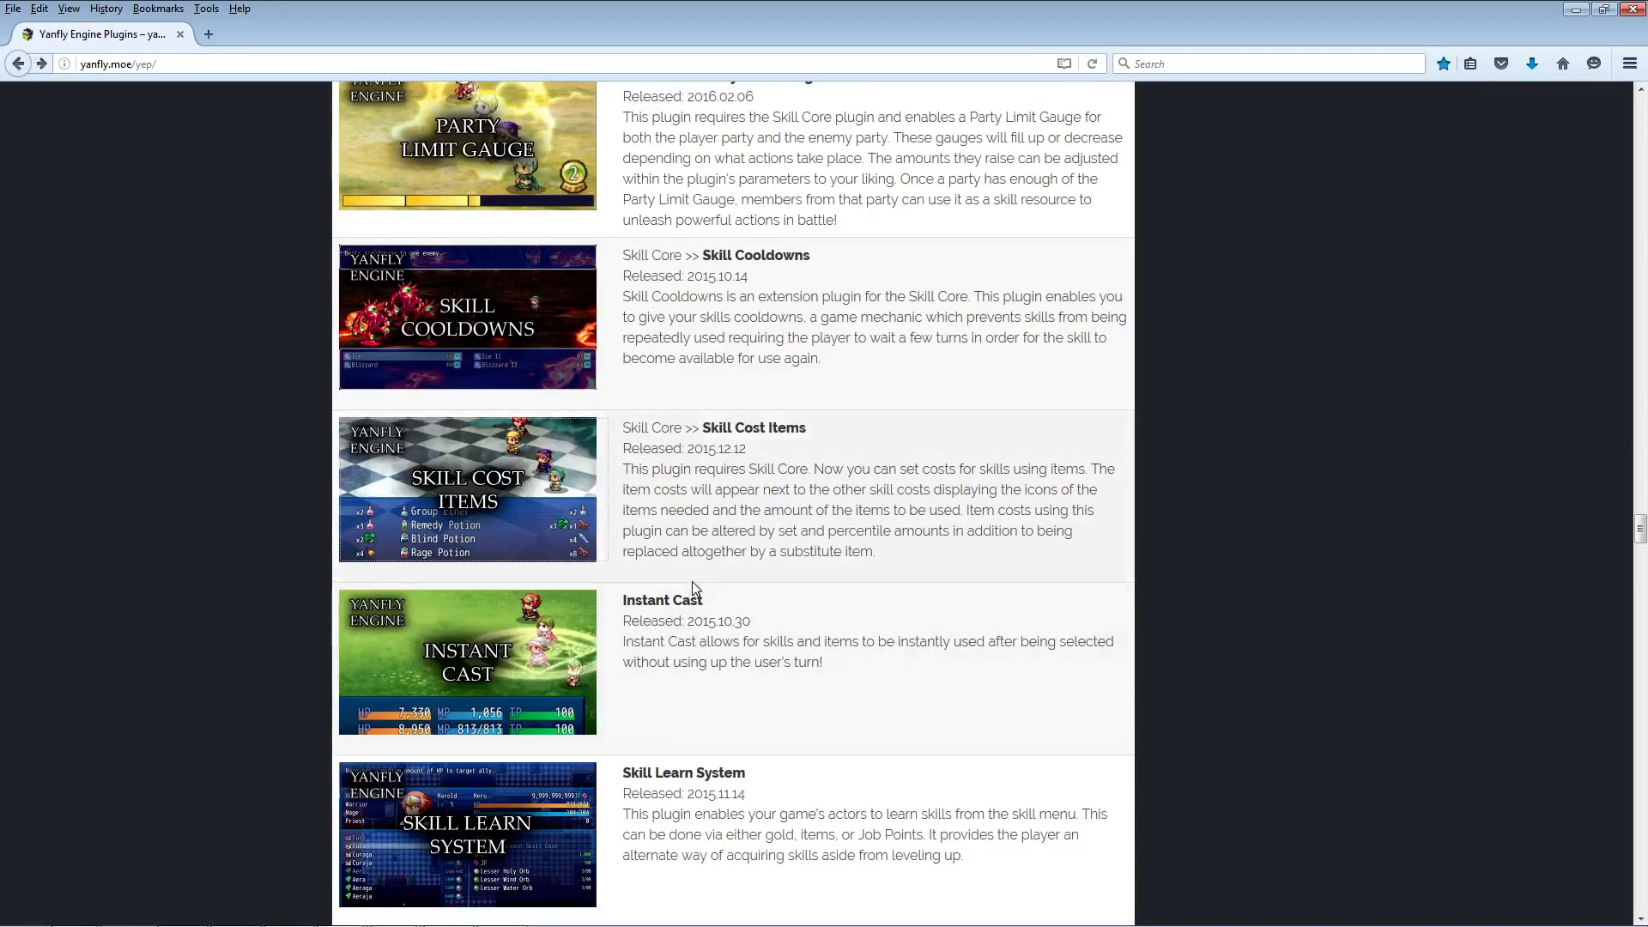
{"action": "scroll", "coordinate": [697, 582], "scroll_direction": "down", "scroll_amount": 2}
{"action": "left_click", "coordinate": [586, 546]}
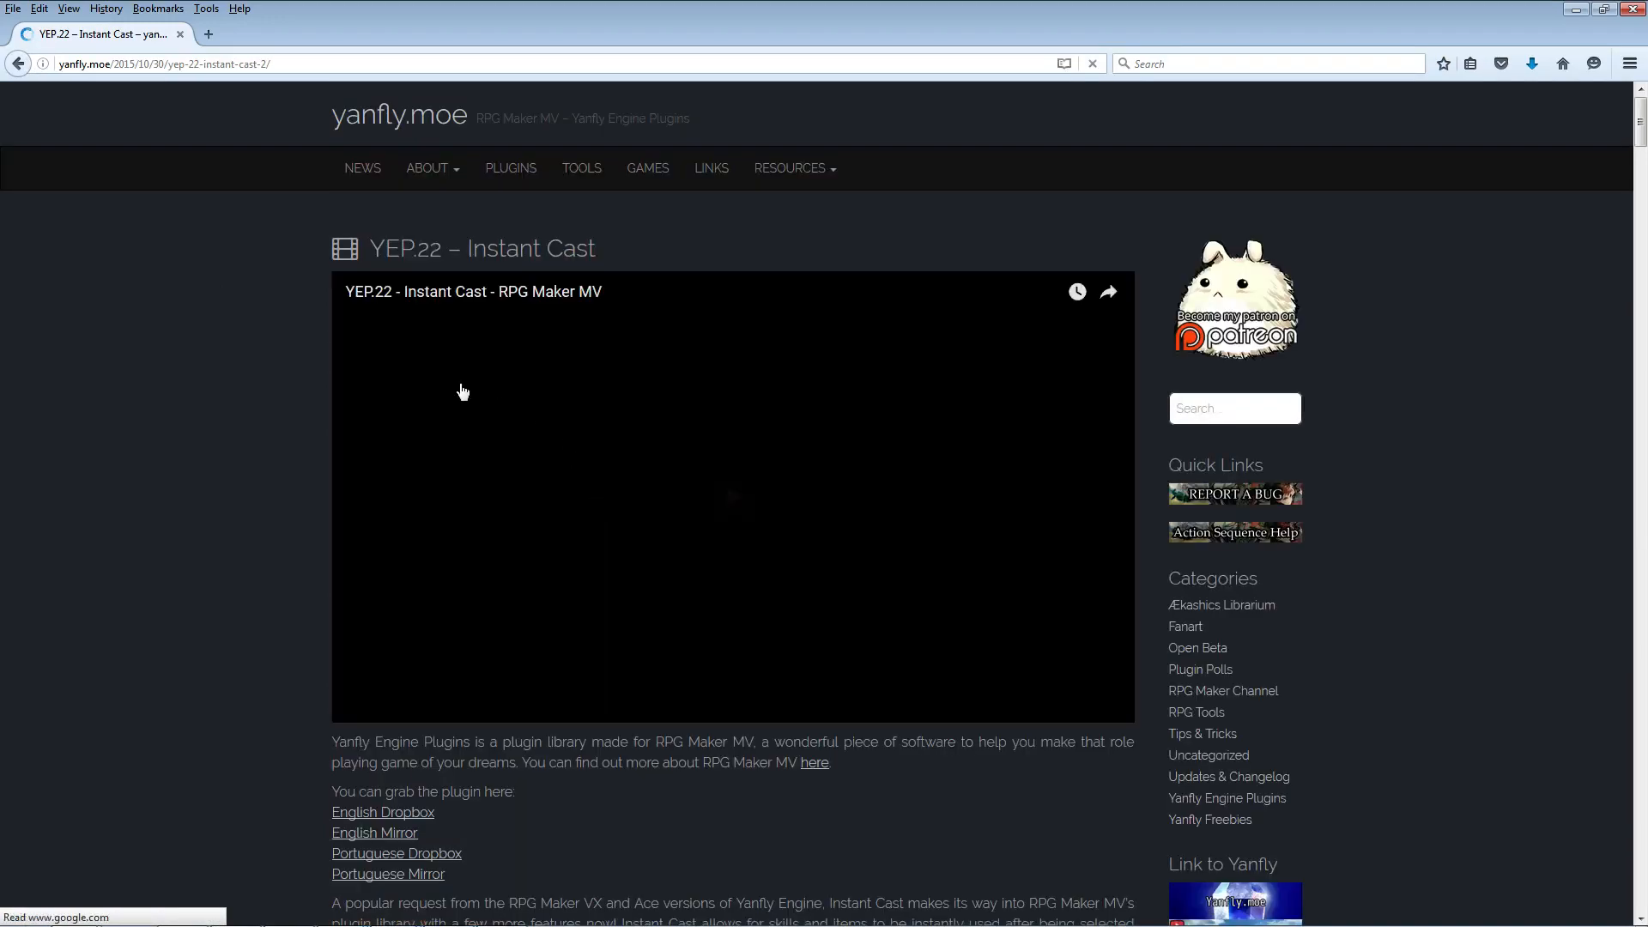
{"action": "right_click", "coordinate": [404, 834]}
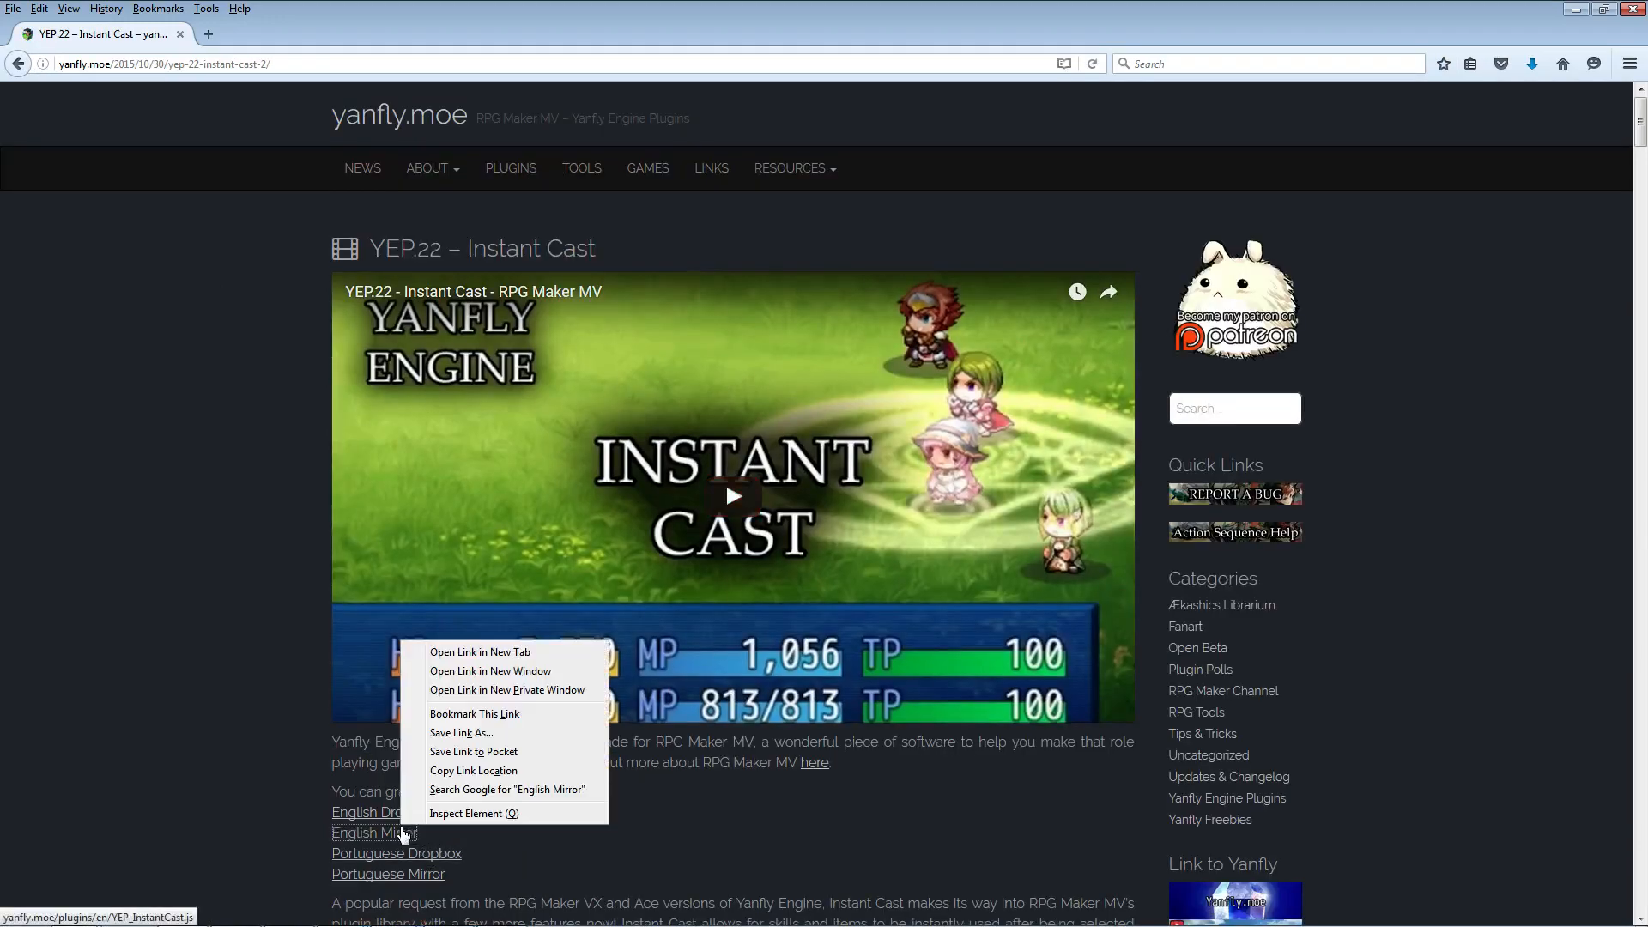
{"action": "left_click", "coordinate": [498, 735]}
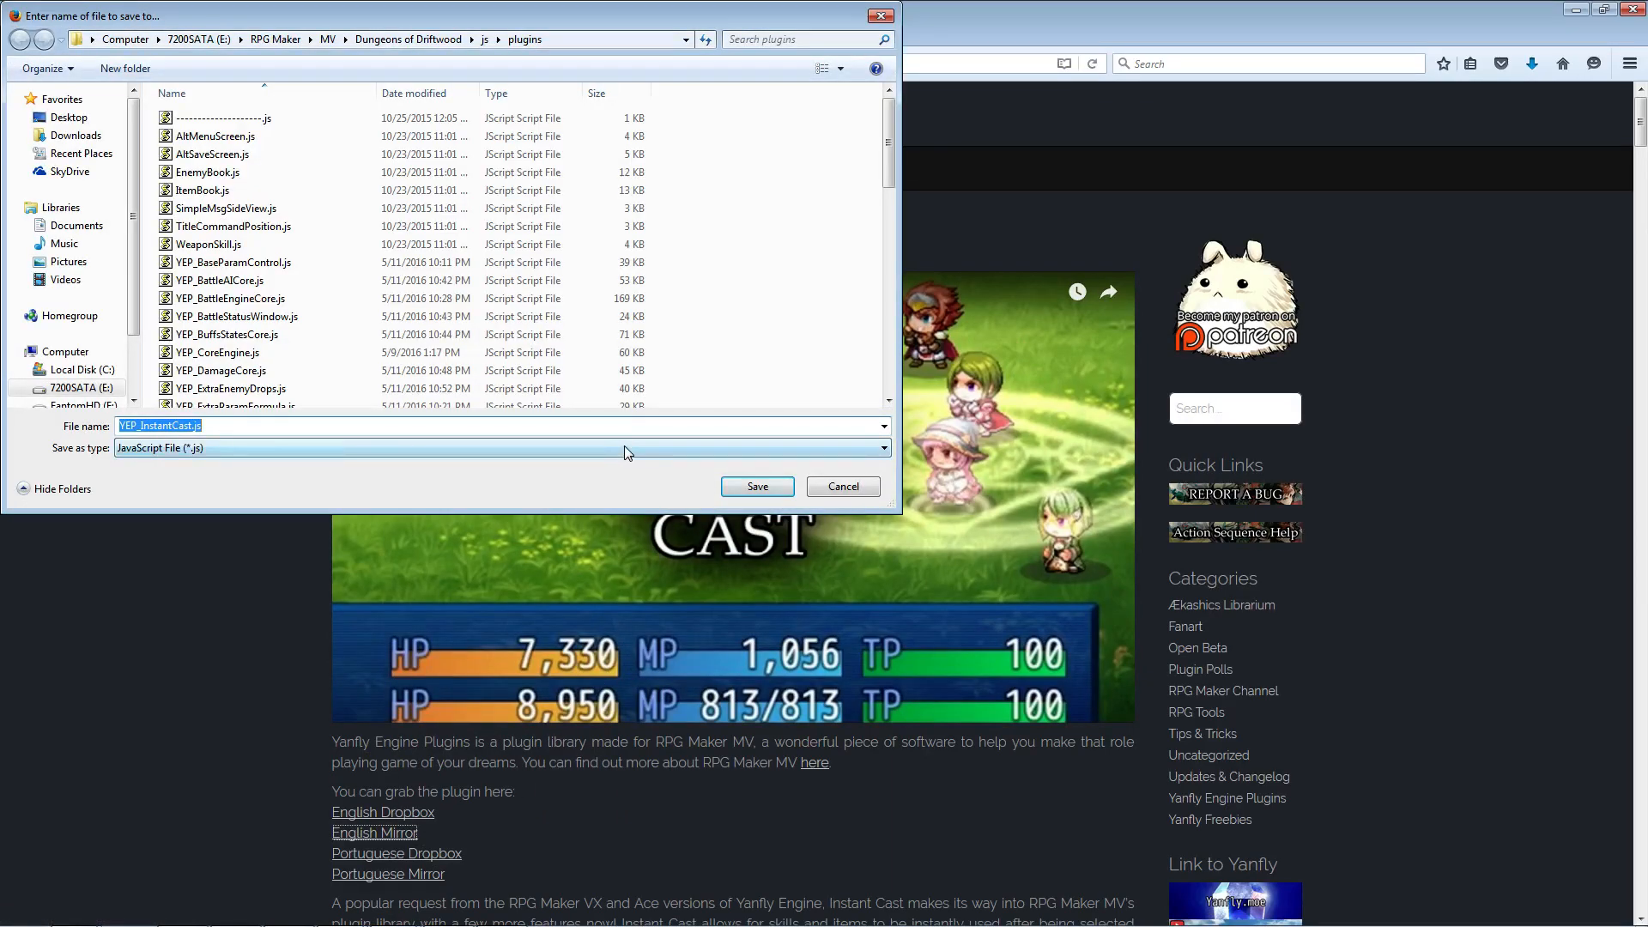
{"action": "left_click", "coordinate": [735, 489]}
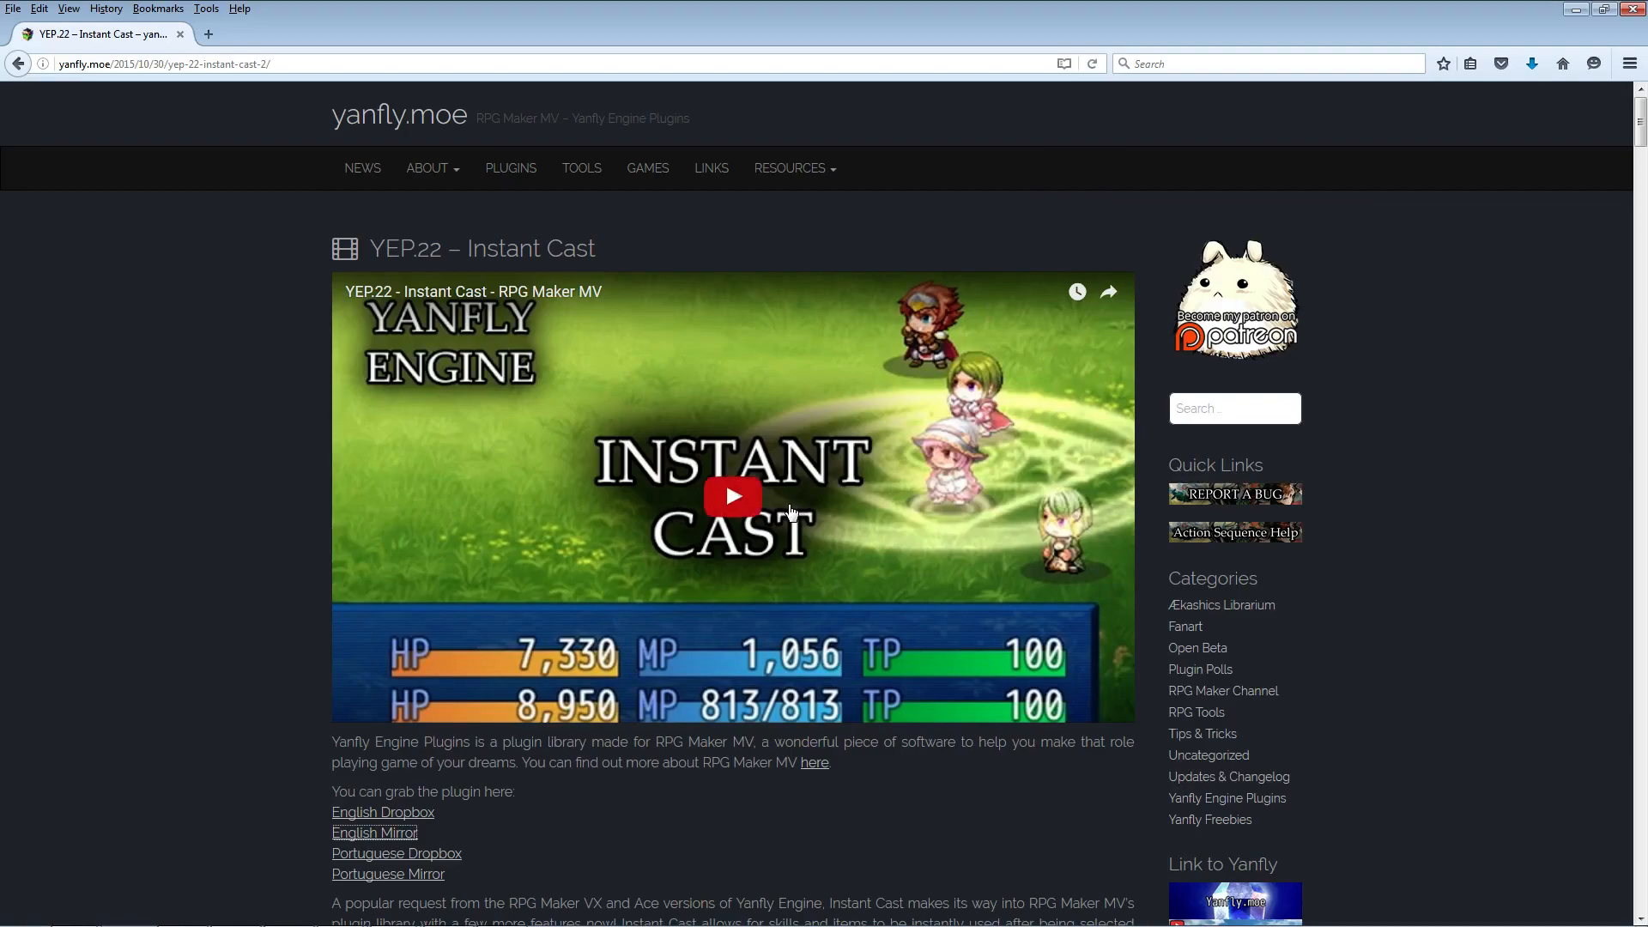
Step: Switch to RPG Maker MV and choose YEP_InstantCast for a new plugin entry below YEP_X_SkillCostItems
{"action": "mouse_move", "coordinate": [448, 920]}
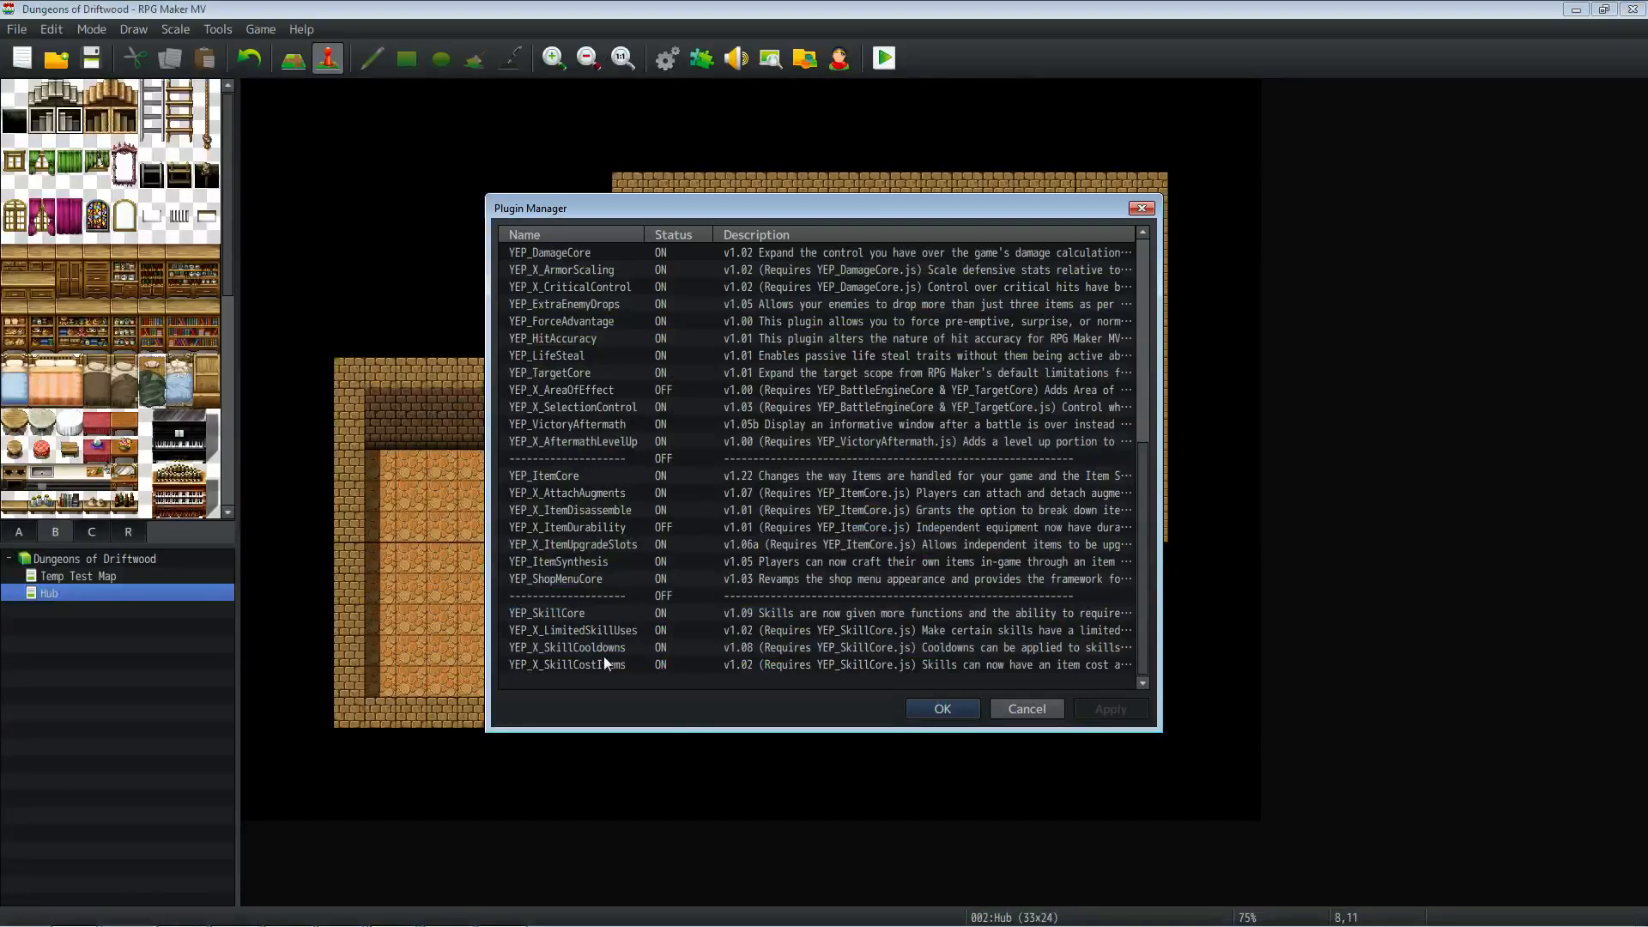
{"action": "double_click", "coordinate": [563, 680]}
{"action": "left_click", "coordinate": [725, 339]}
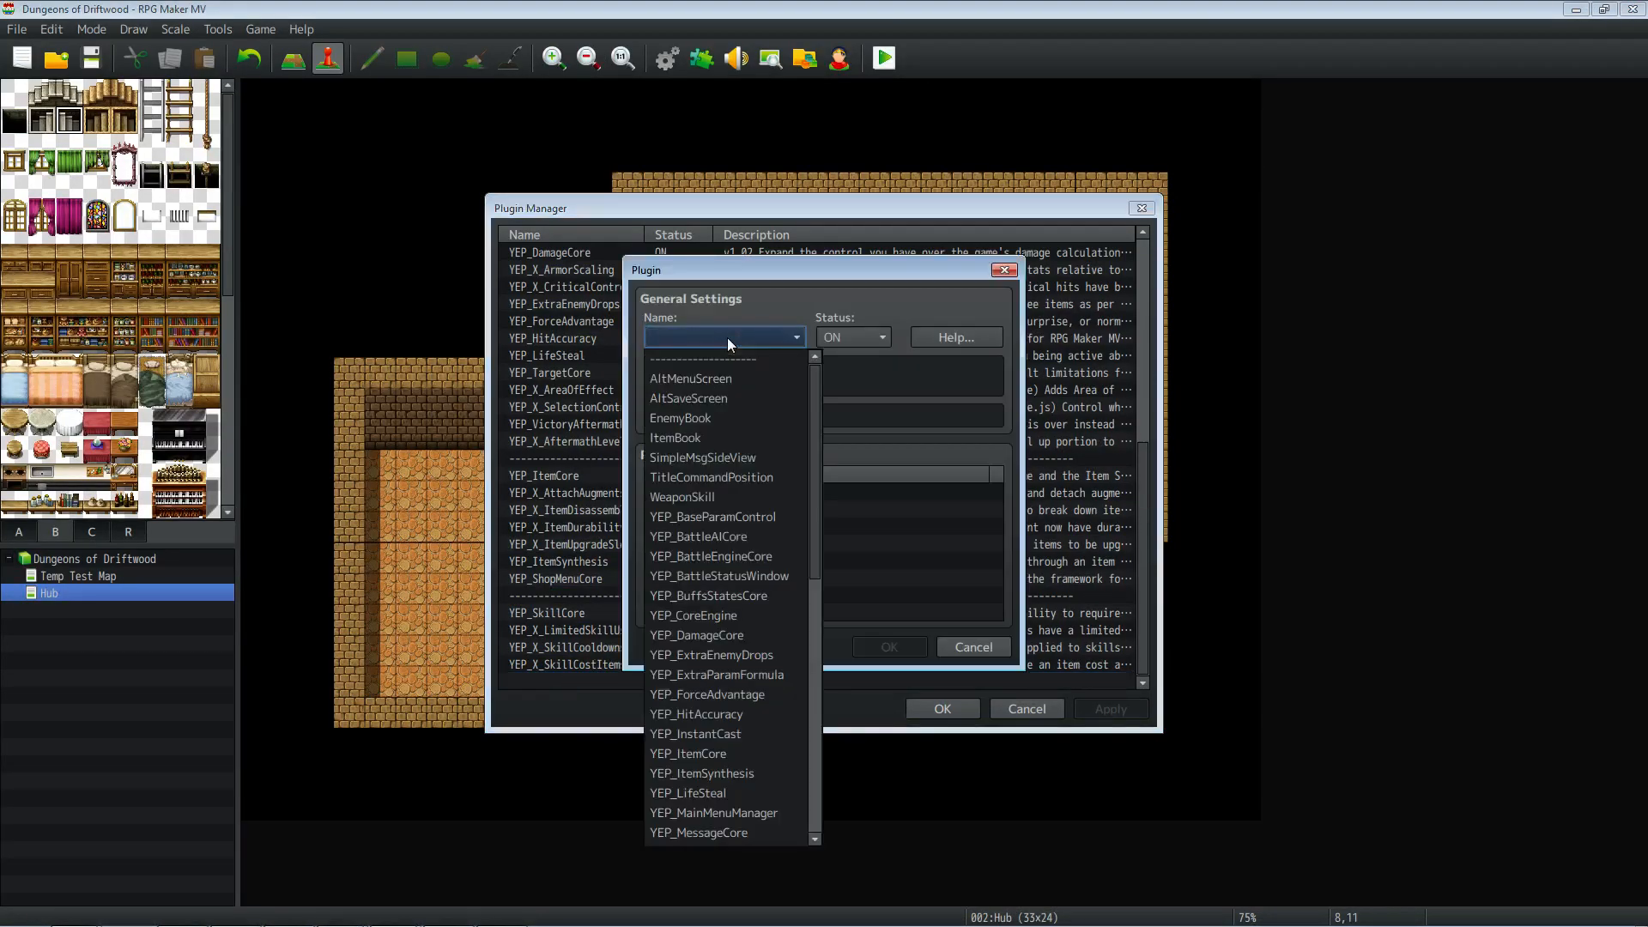
{"action": "left_click_drag", "start_coordinate": [811, 429], "coordinate": [819, 573]}
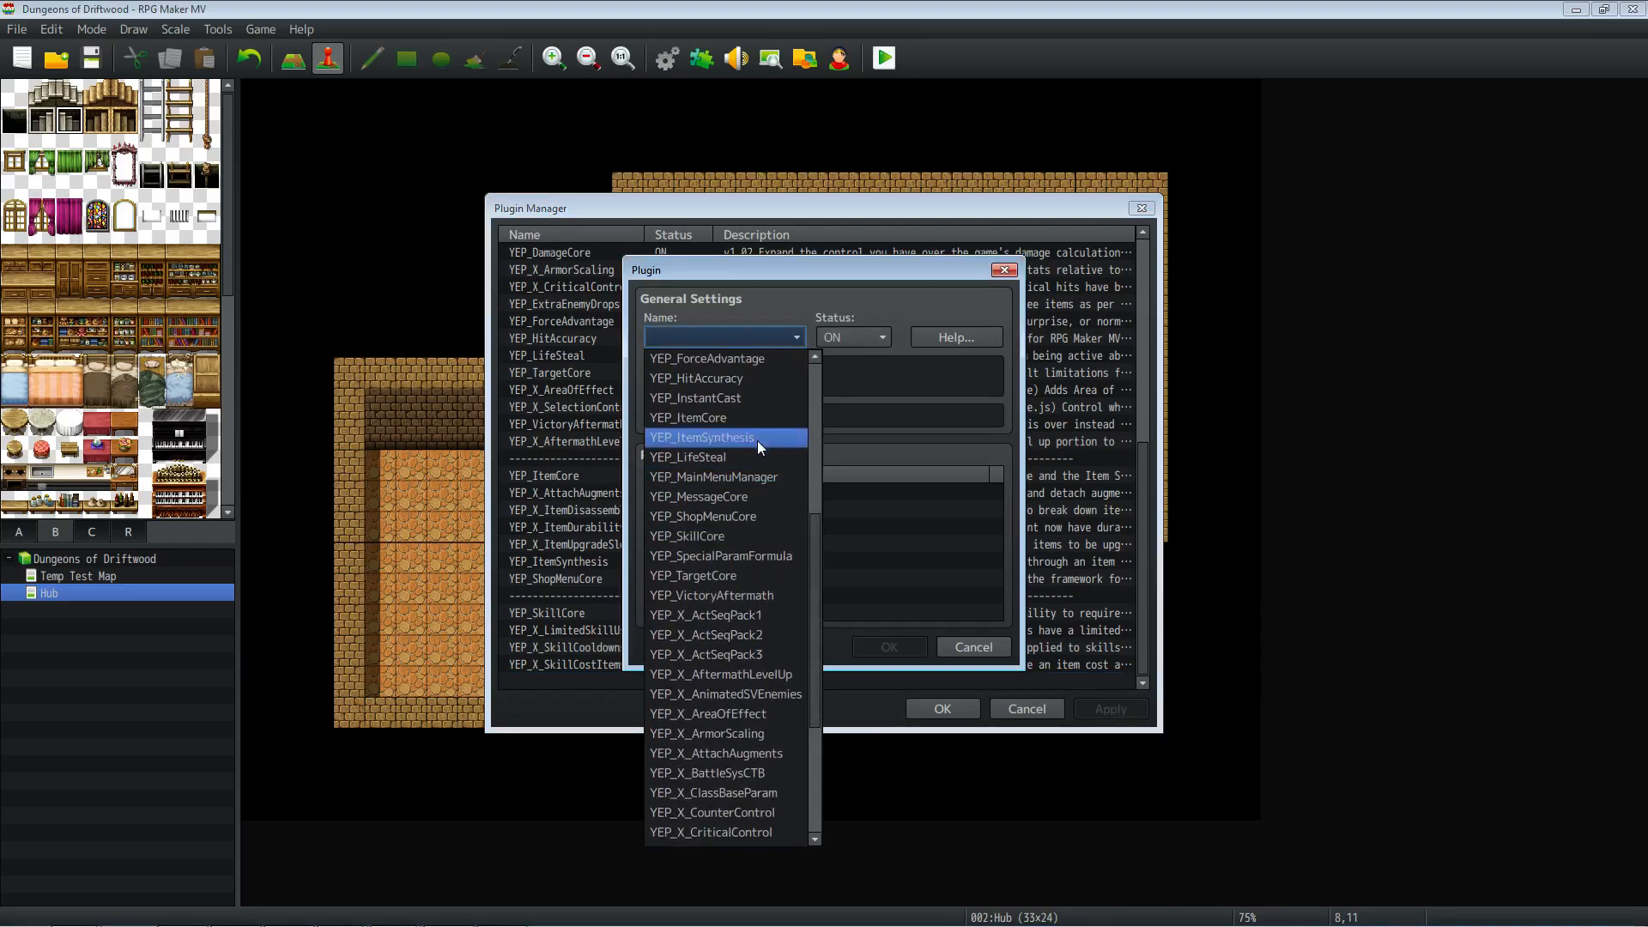
{"action": "scroll", "coordinate": [771, 512], "scroll_direction": "down", "scroll_amount": 1}
{"action": "scroll", "coordinate": [781, 528], "scroll_direction": "down", "scroll_amount": 2}
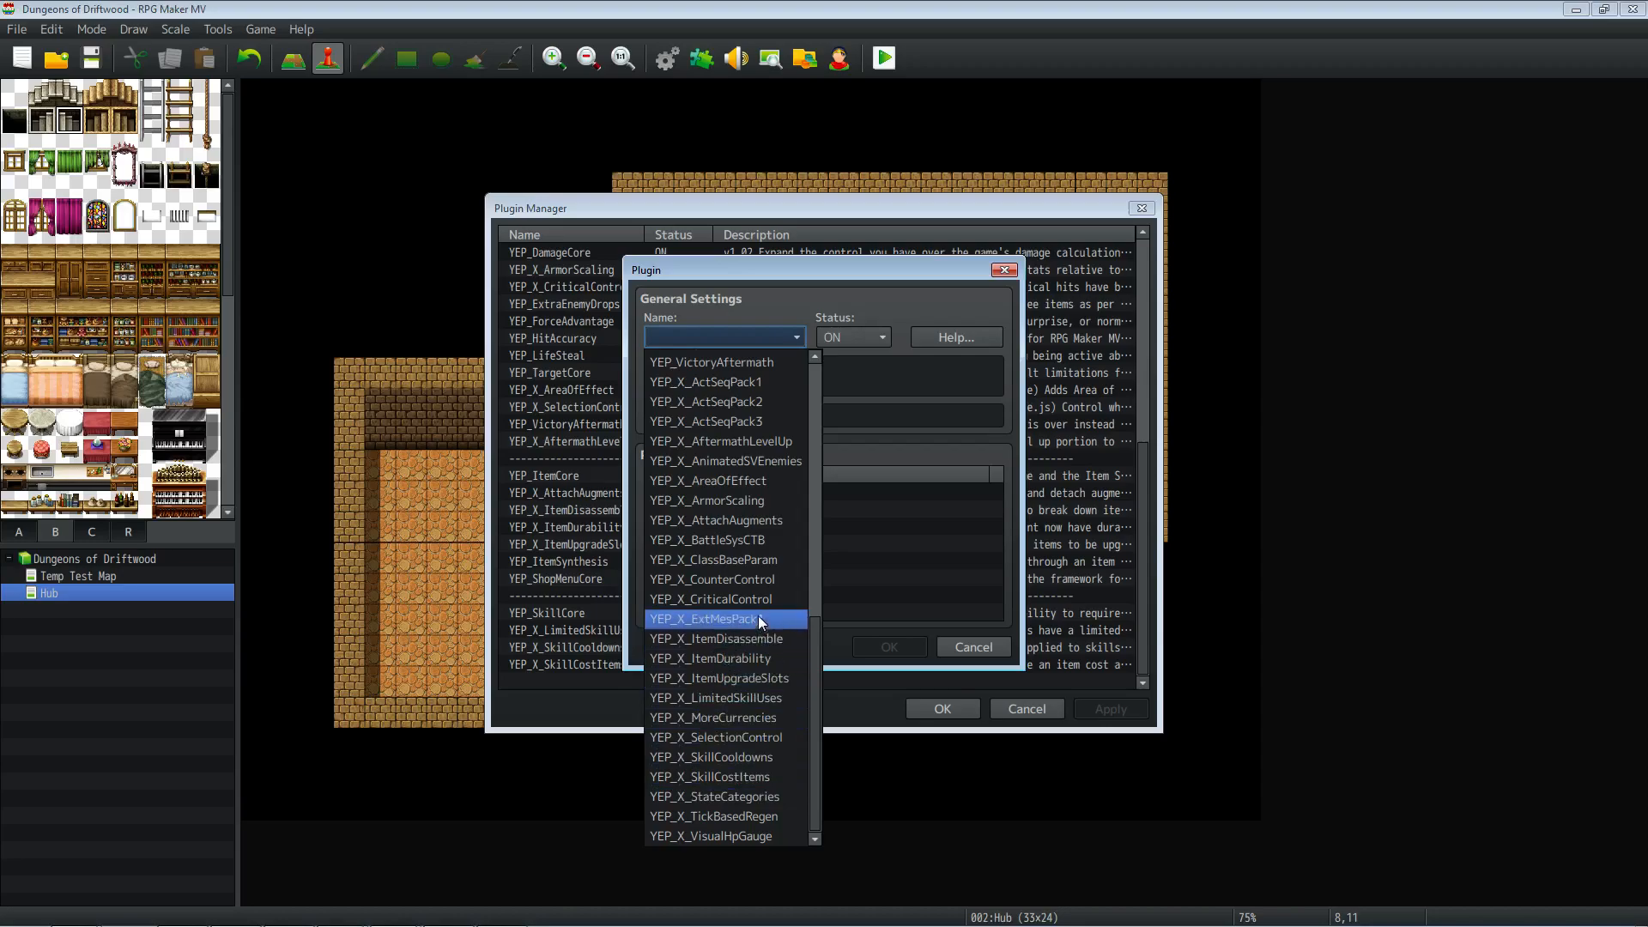
{"action": "scroll", "coordinate": [745, 564], "scroll_direction": "up", "scroll_amount": 3}
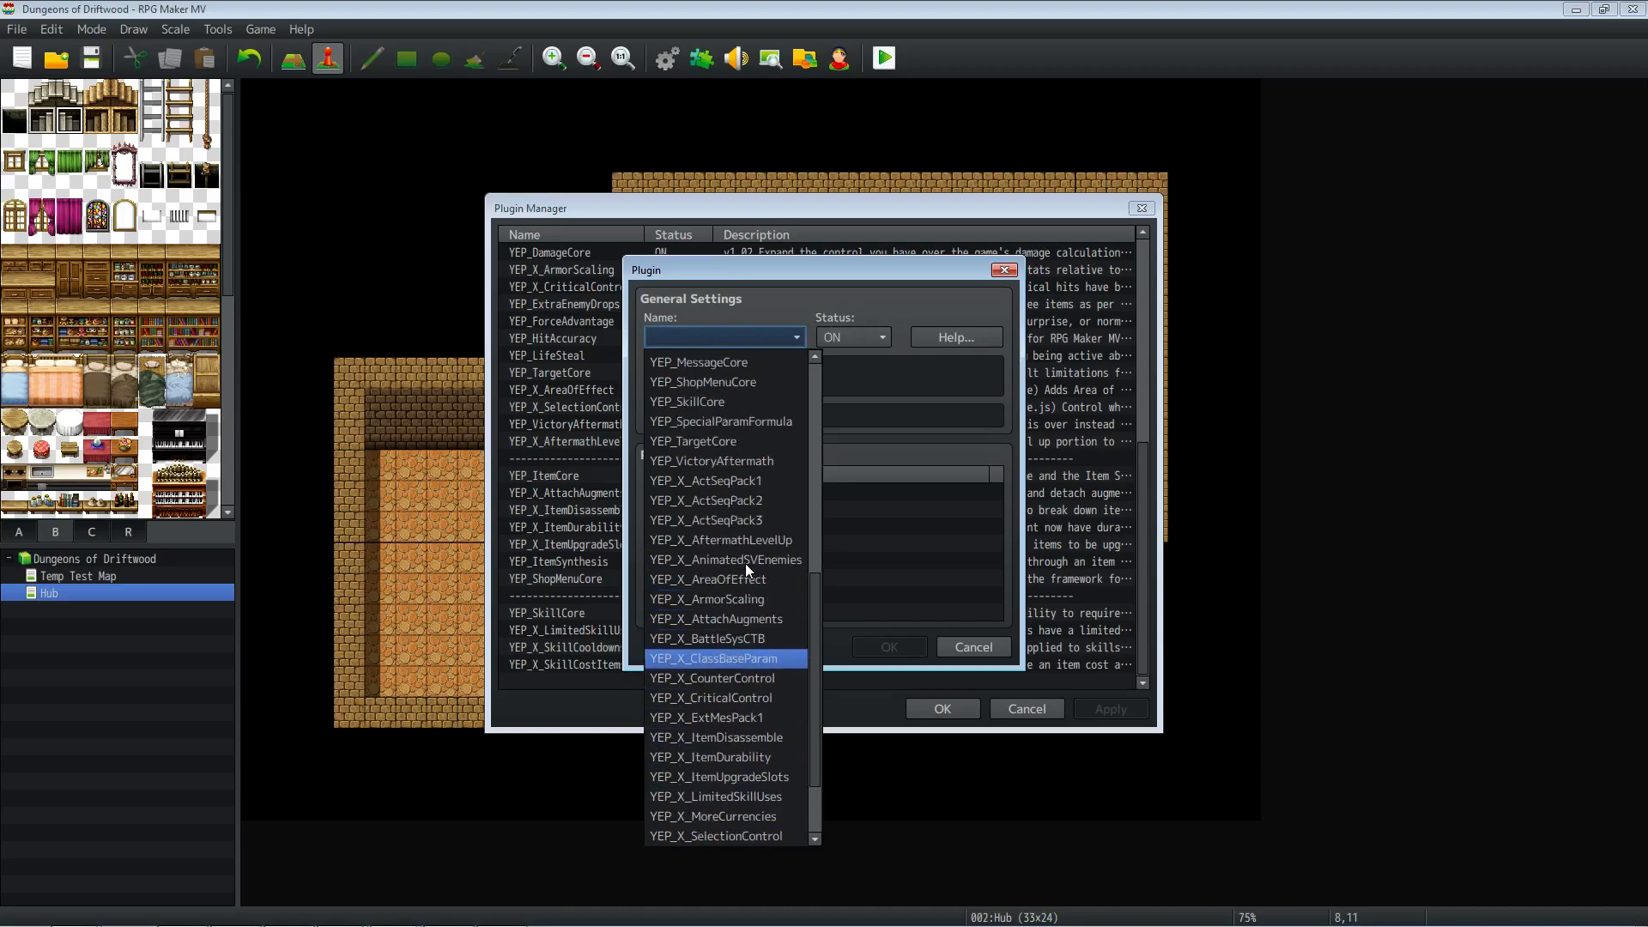
{"action": "scroll", "coordinate": [745, 563], "scroll_direction": "up", "scroll_amount": 3}
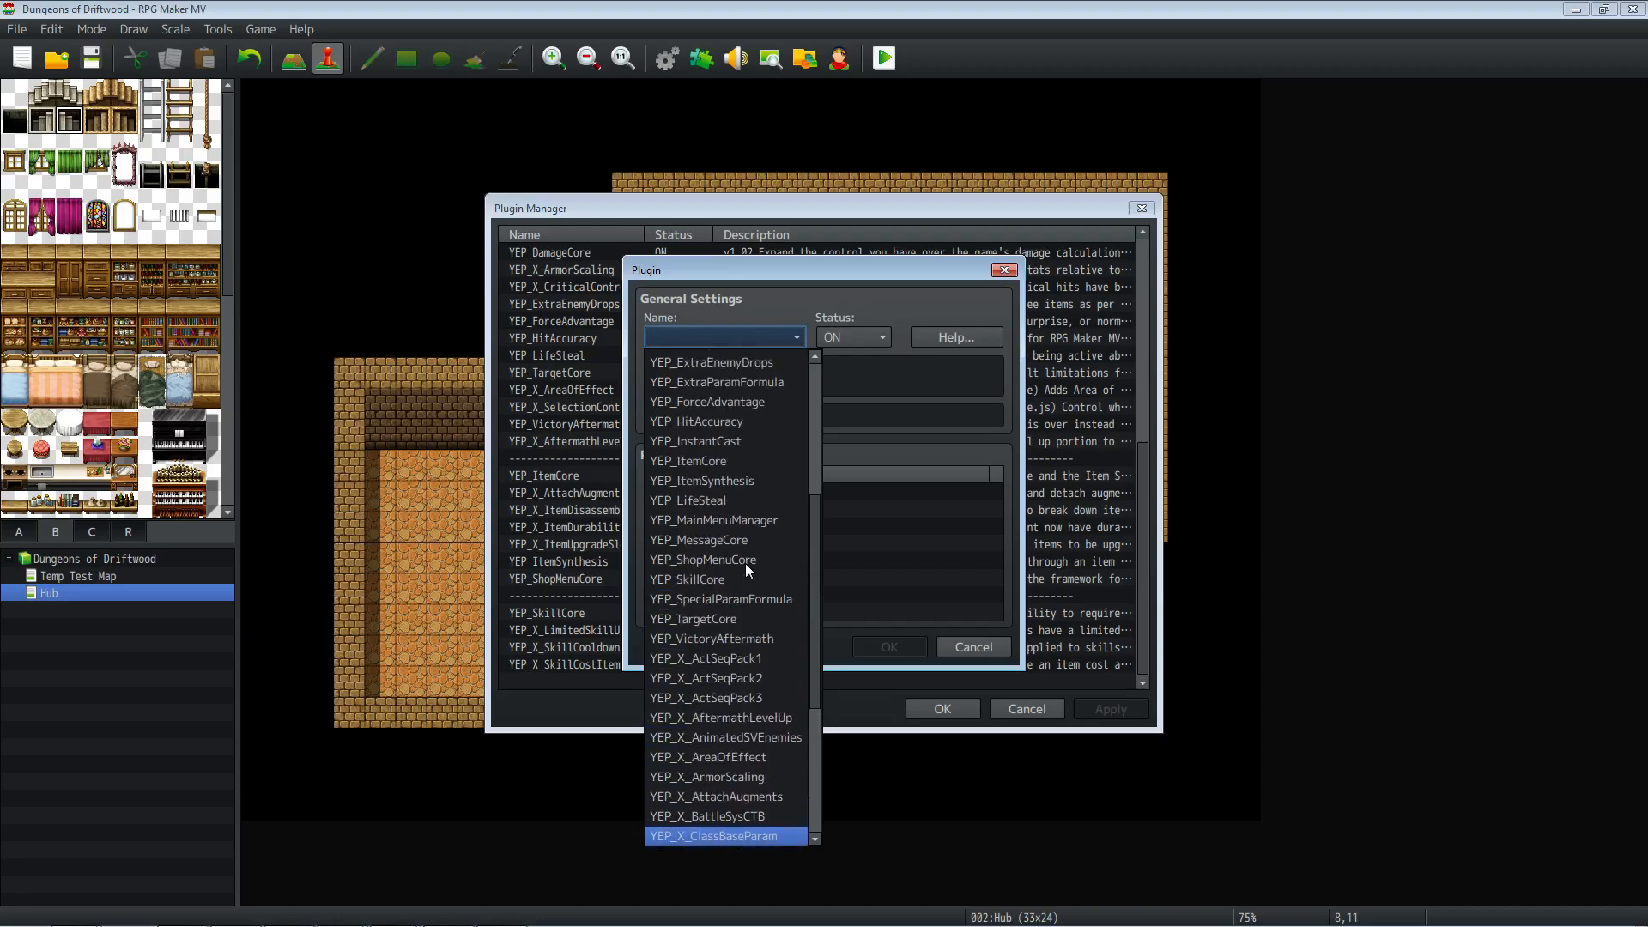
{"action": "left_click", "coordinate": [732, 441]}
Step: Read the YEP_InstantCast help, examining the Instant Skill and Instant Item notetags and the sections after them
{"action": "left_click", "coordinate": [956, 337]}
{"action": "scroll", "coordinate": [784, 468], "scroll_direction": "down", "scroll_amount": 5}
{"action": "scroll", "coordinate": [783, 468], "scroll_direction": "down", "scroll_amount": 5}
{"action": "left_click_drag", "start_coordinate": [709, 386], "coordinate": [552, 383]}
{"action": "left_click", "coordinate": [757, 386]}
{"action": "left_click_drag", "start_coordinate": [740, 540], "coordinate": [618, 538]}
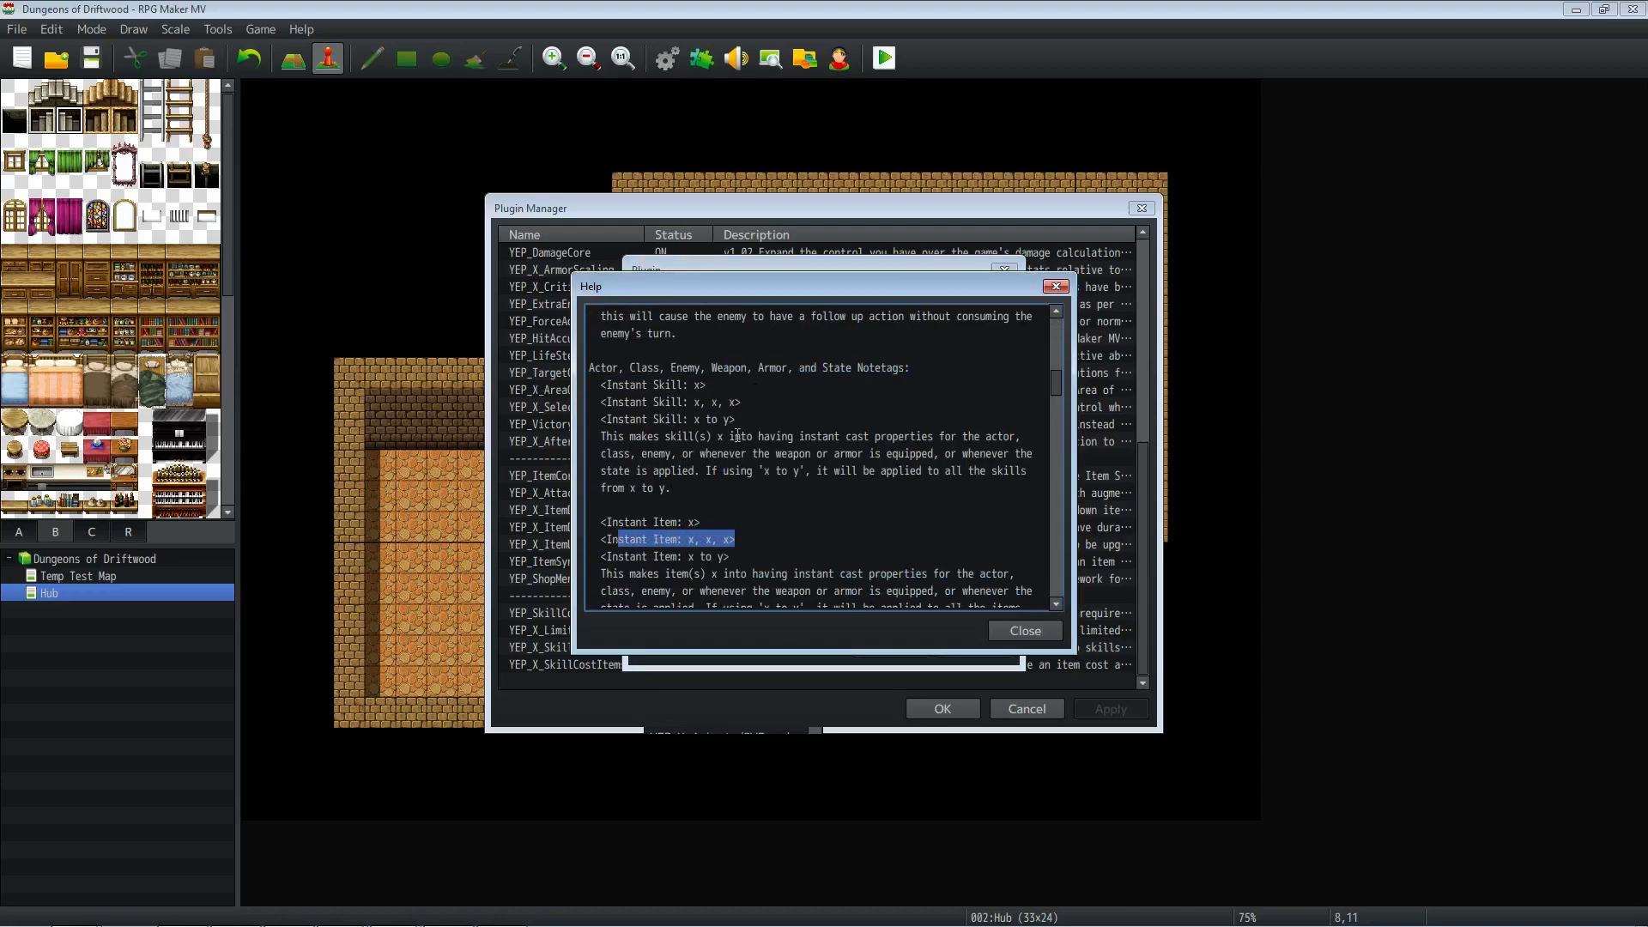
{"action": "left_click_drag", "start_coordinate": [712, 386], "coordinate": [645, 369]}
{"action": "scroll", "coordinate": [746, 416], "scroll_direction": "up", "scroll_amount": 4}
{"action": "scroll", "coordinate": [773, 442], "scroll_direction": "down", "scroll_amount": 6}
{"action": "scroll", "coordinate": [786, 453], "scroll_direction": "down", "scroll_amount": 8}
{"action": "scroll", "coordinate": [782, 460], "scroll_direction": "down", "scroll_amount": 4}
{"action": "left_click_drag", "start_coordinate": [678, 397], "coordinate": [582, 370]}
{"action": "left_click", "coordinate": [700, 376]}
{"action": "left_click_drag", "start_coordinate": [697, 381], "coordinate": [559, 386]}
{"action": "left_click_drag", "start_coordinate": [658, 400], "coordinate": [540, 377]}
{"action": "left_click", "coordinate": [677, 381]}
{"action": "left_click", "coordinate": [1008, 631]}
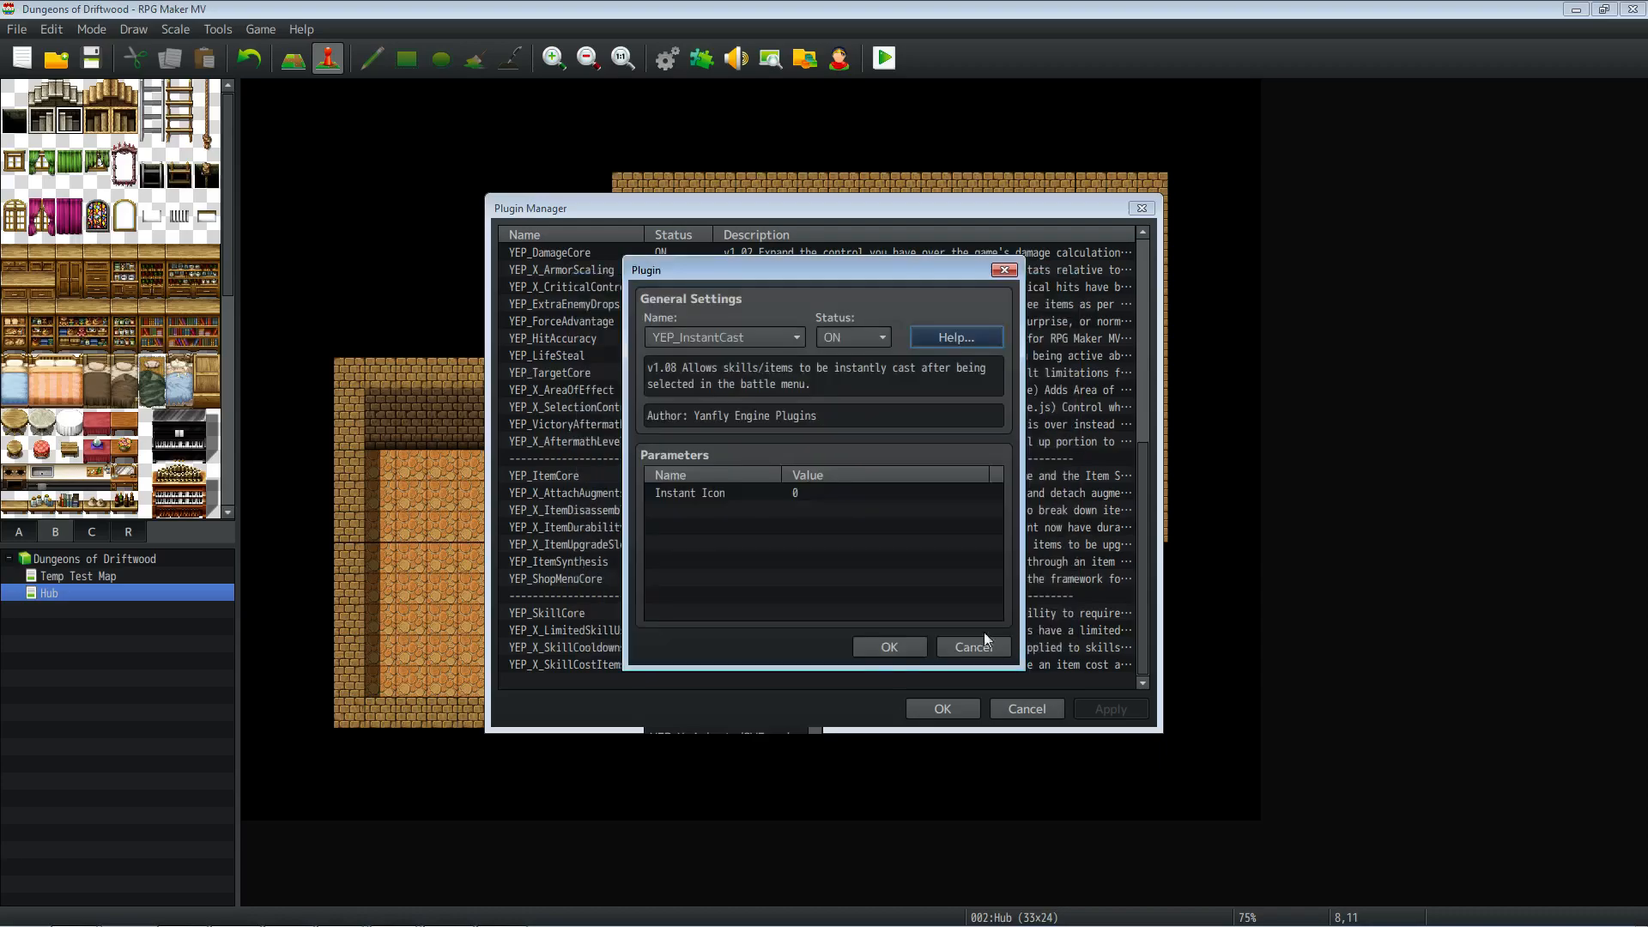
Step: Add YEP_InstantCast to the plugin list, then check its Instant Icon parameter and keep it at 0
{"action": "left_click", "coordinate": [894, 652]}
{"action": "double_click", "coordinate": [594, 662]}
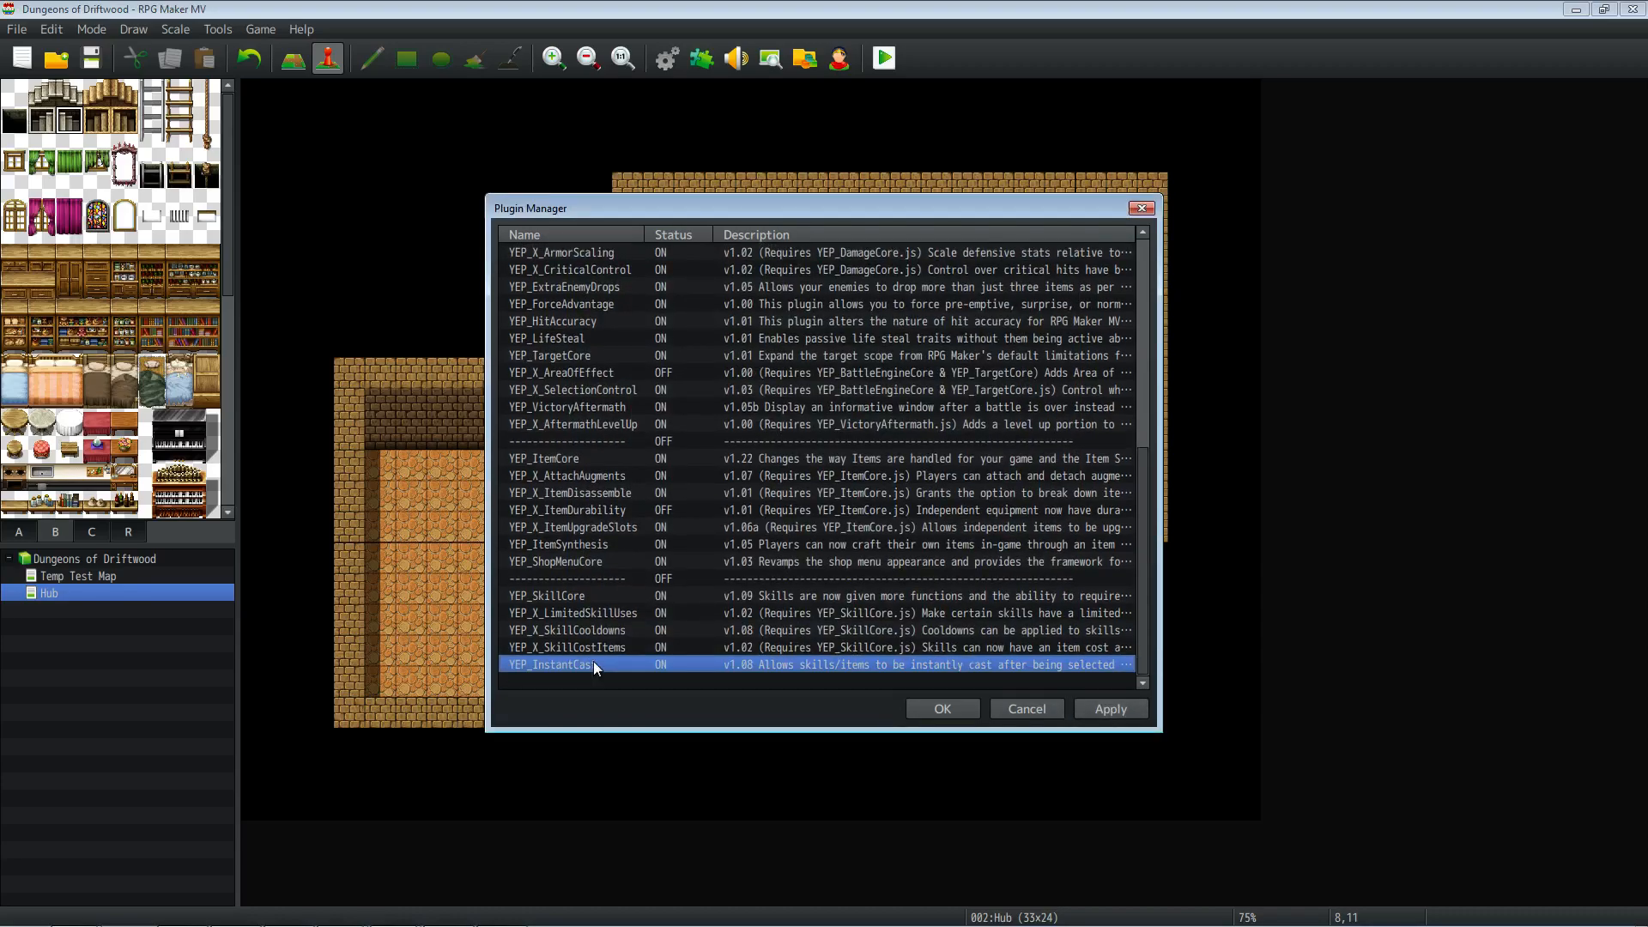
{"action": "left_click", "coordinate": [728, 495]}
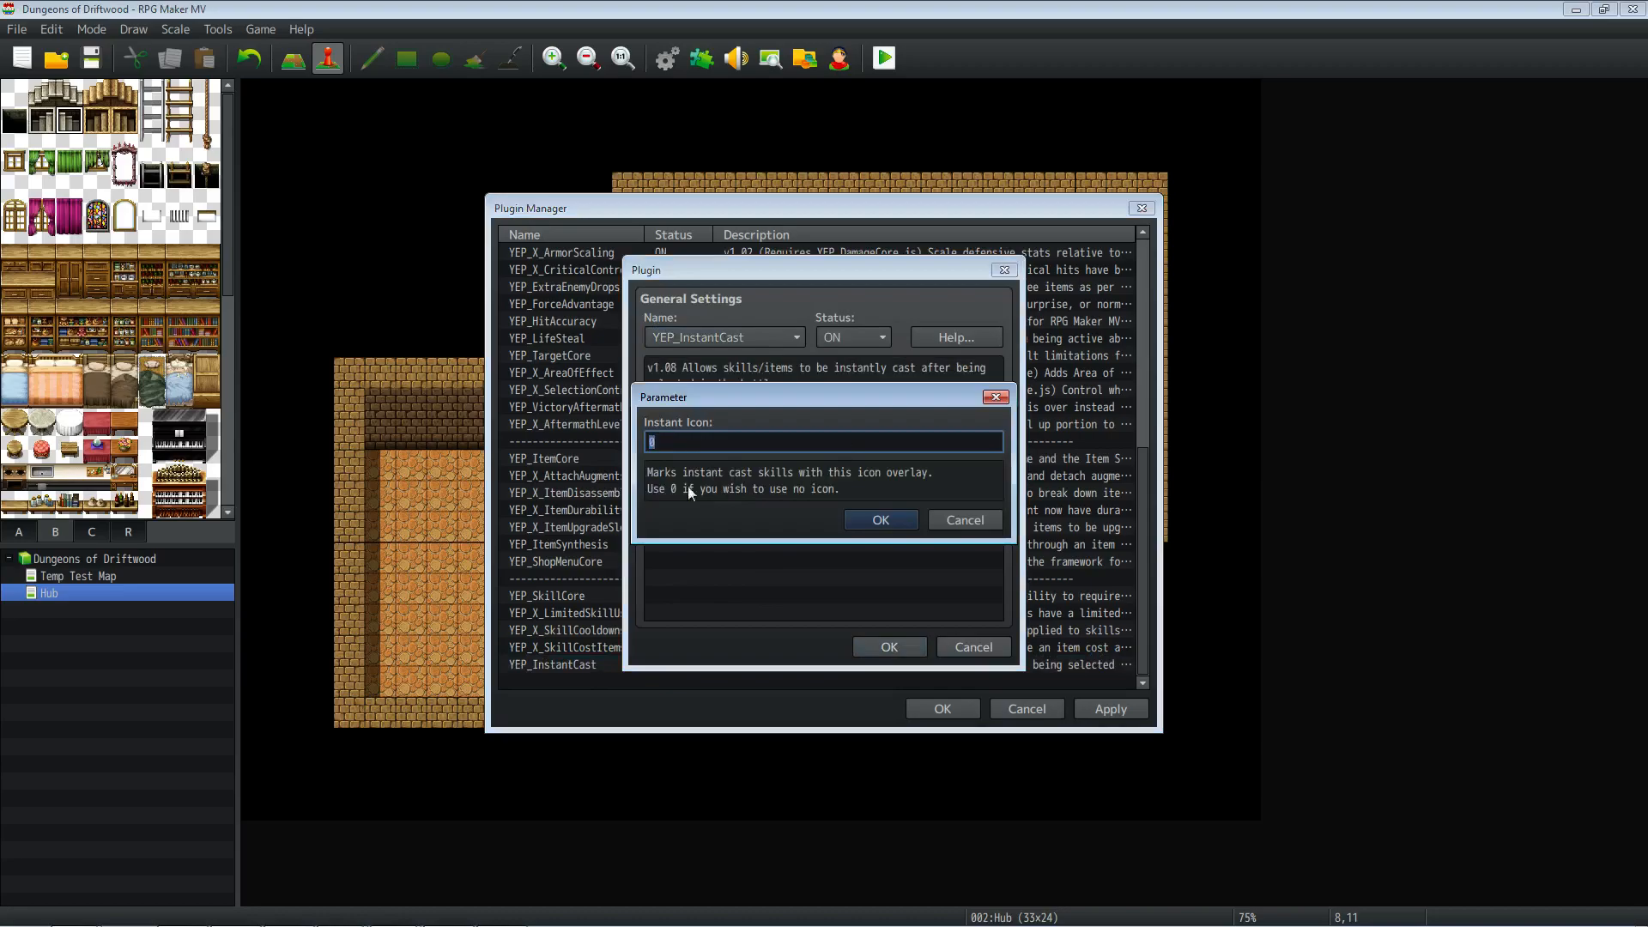
{"action": "left_click", "coordinate": [892, 525]}
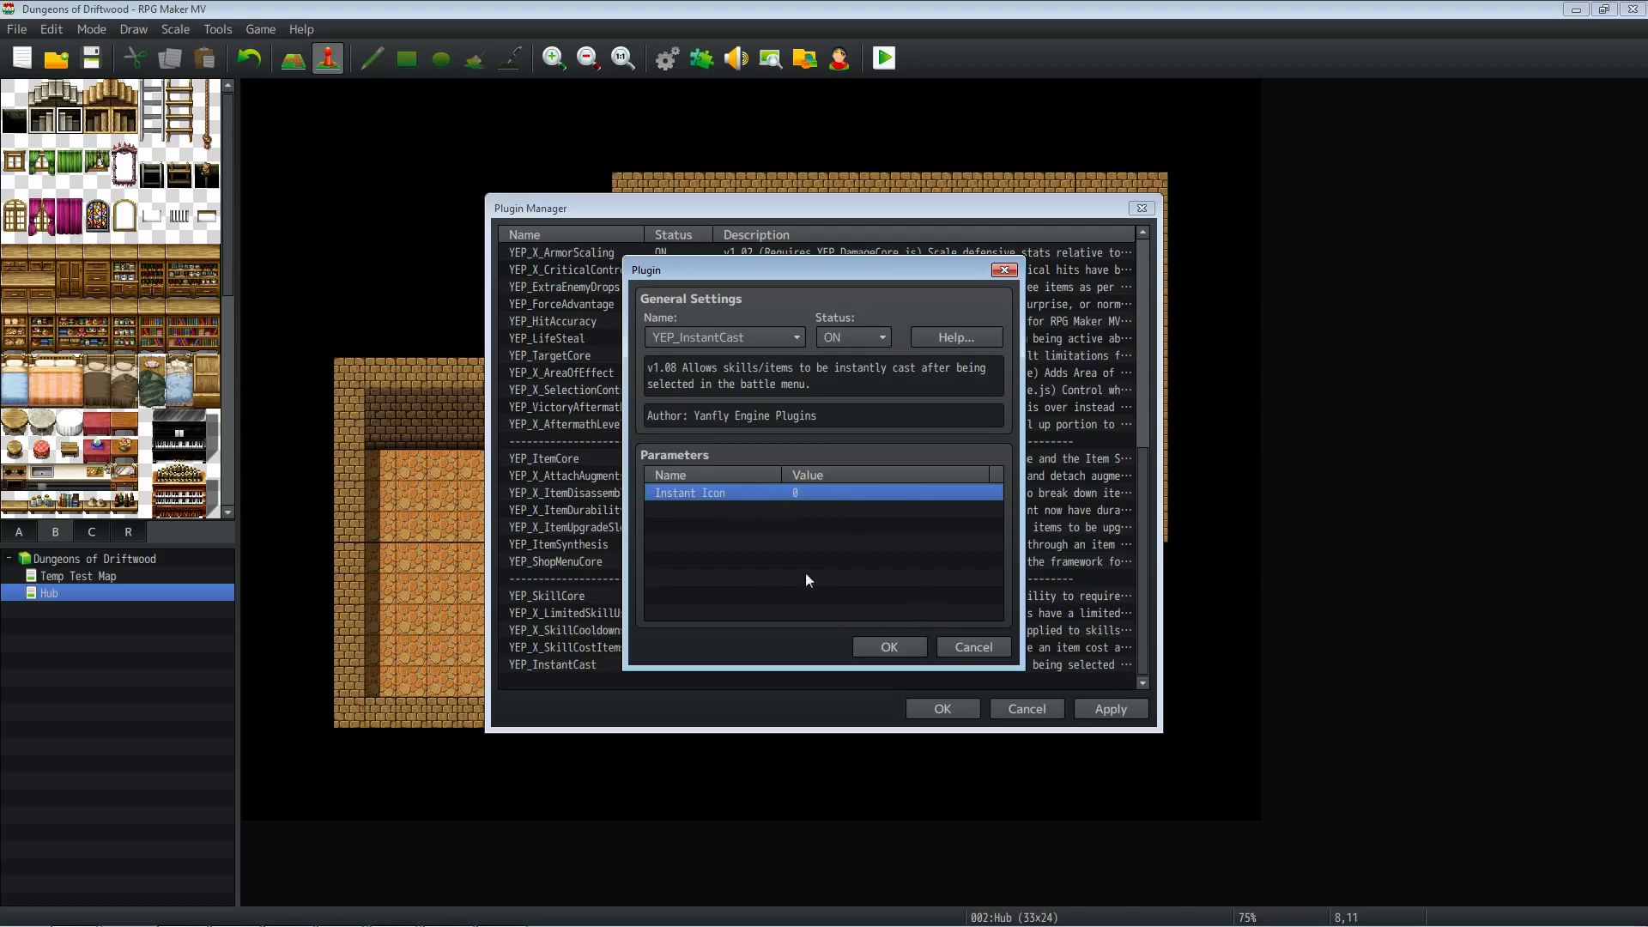
{"action": "left_click", "coordinate": [889, 646]}
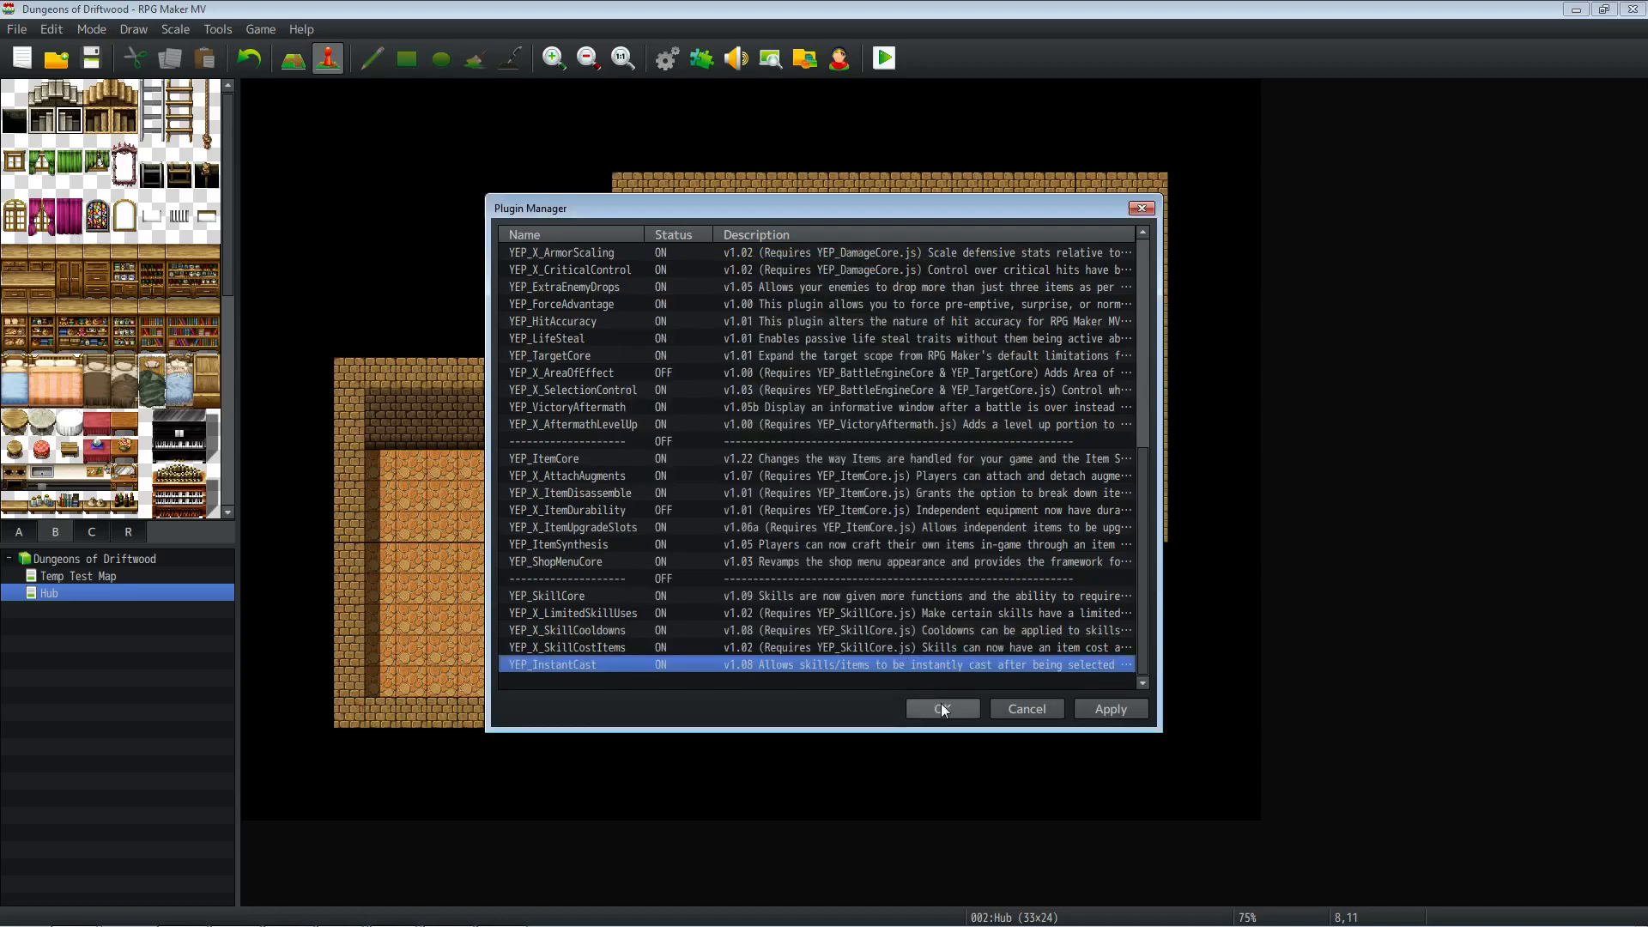
Step: Save the plugin list, then open the icon picker of item 0004 in the database and select icon 126
{"action": "left_click", "coordinate": [941, 706]}
{"action": "left_click", "coordinate": [679, 53]}
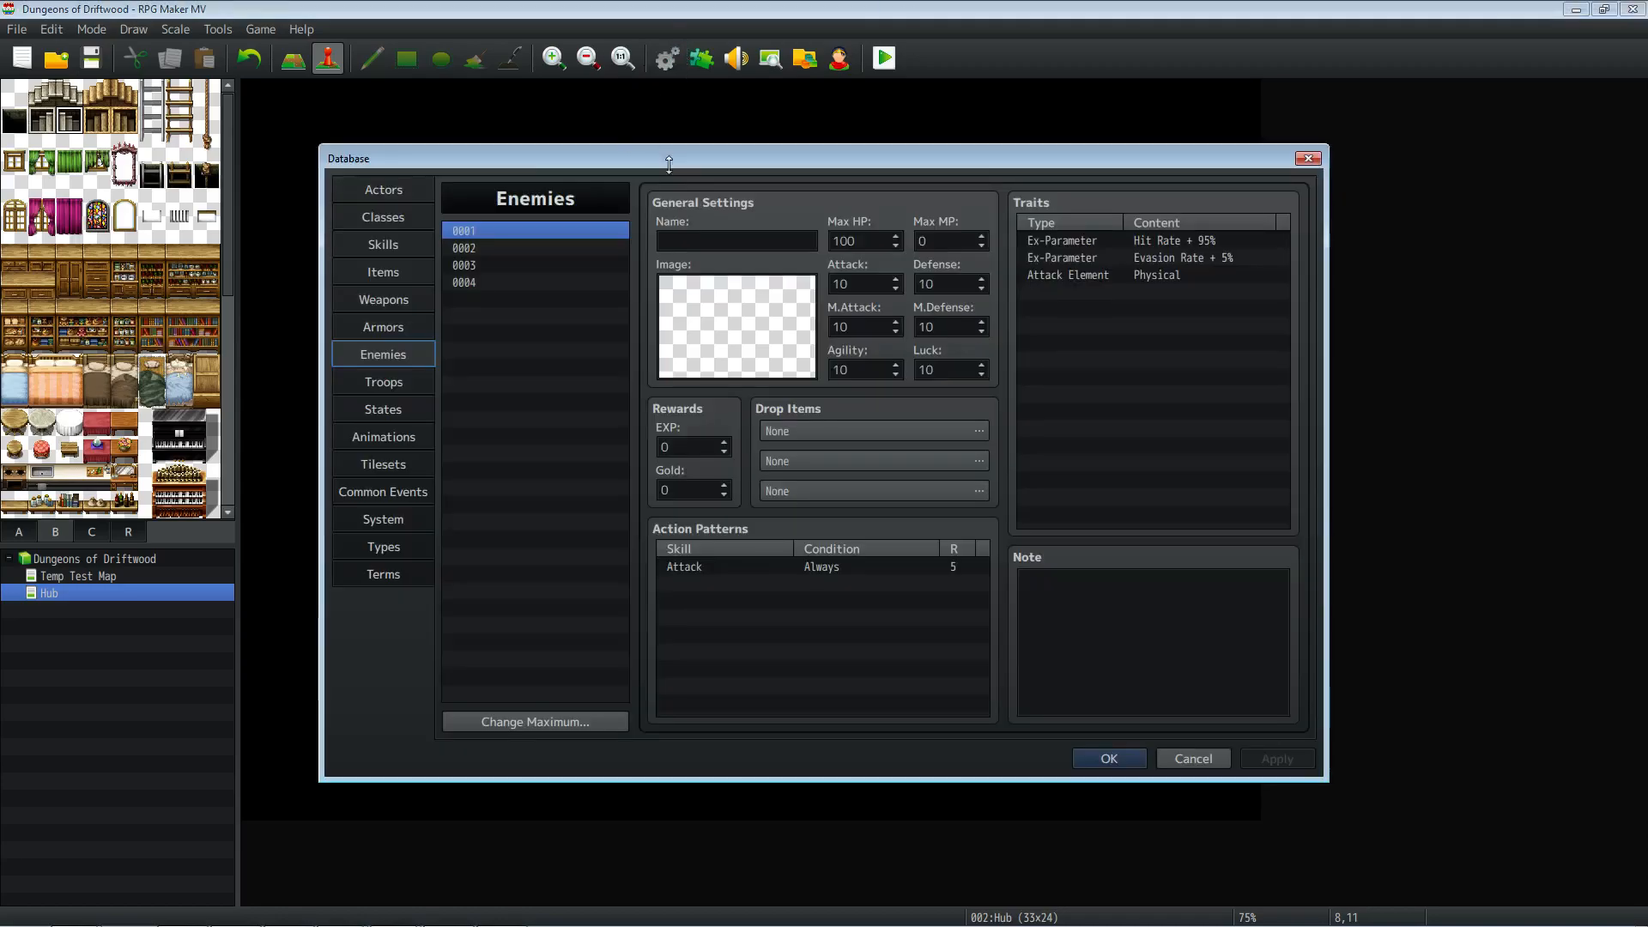
{"action": "left_click", "coordinate": [383, 272]}
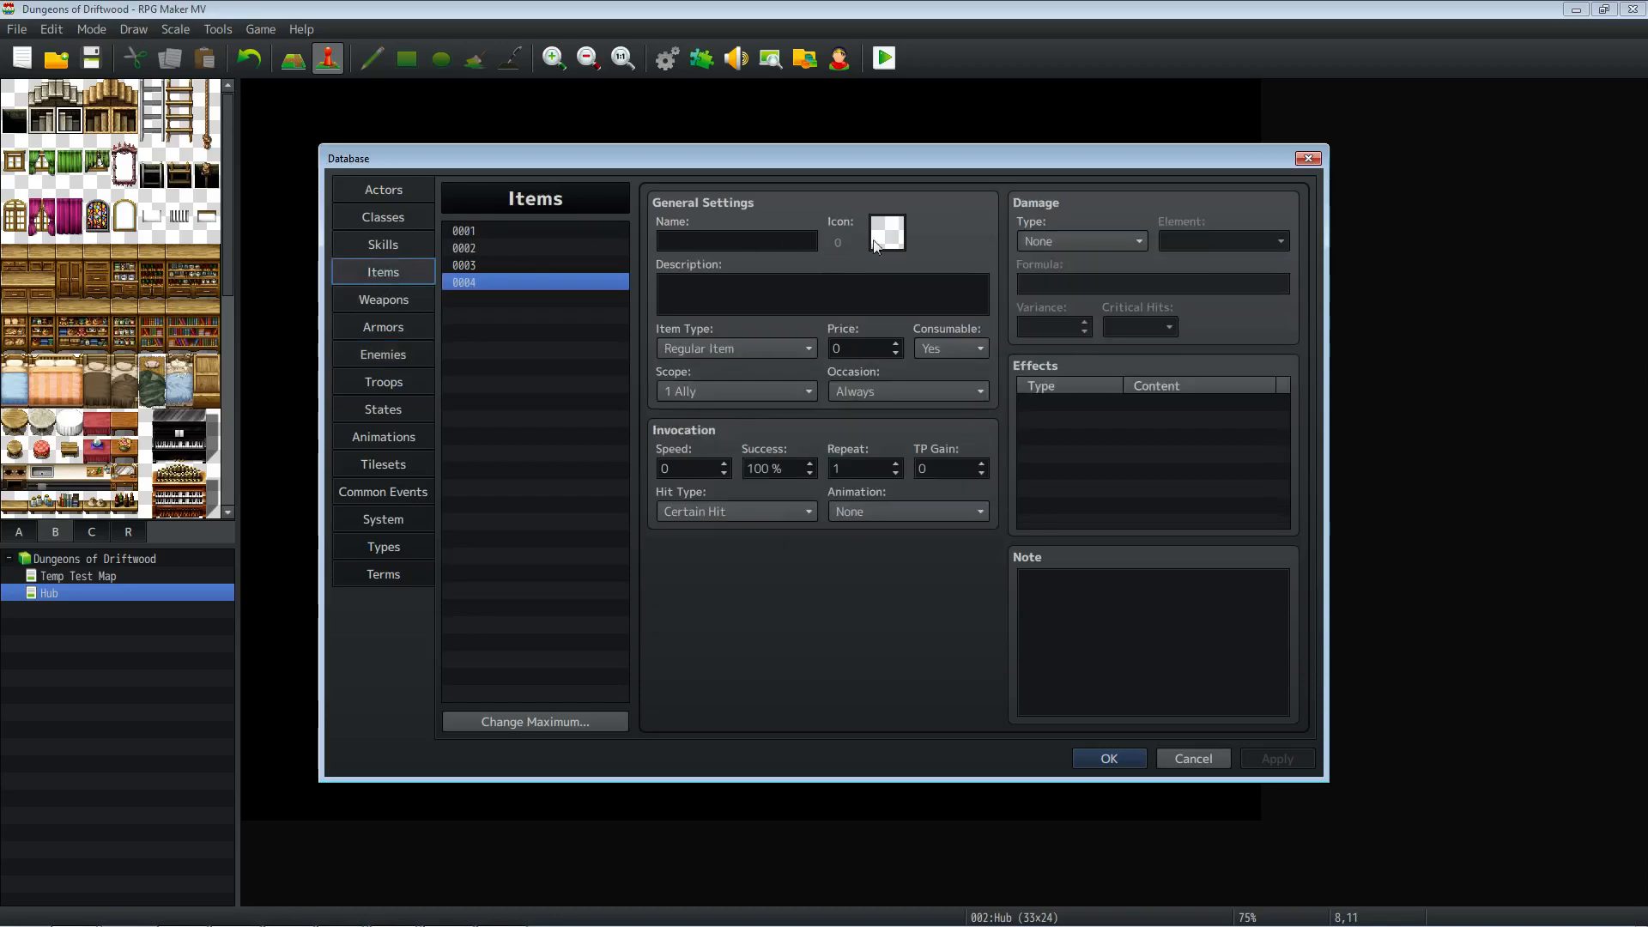
{"action": "double_click", "coordinate": [887, 232]}
{"action": "left_click", "coordinate": [994, 495]}
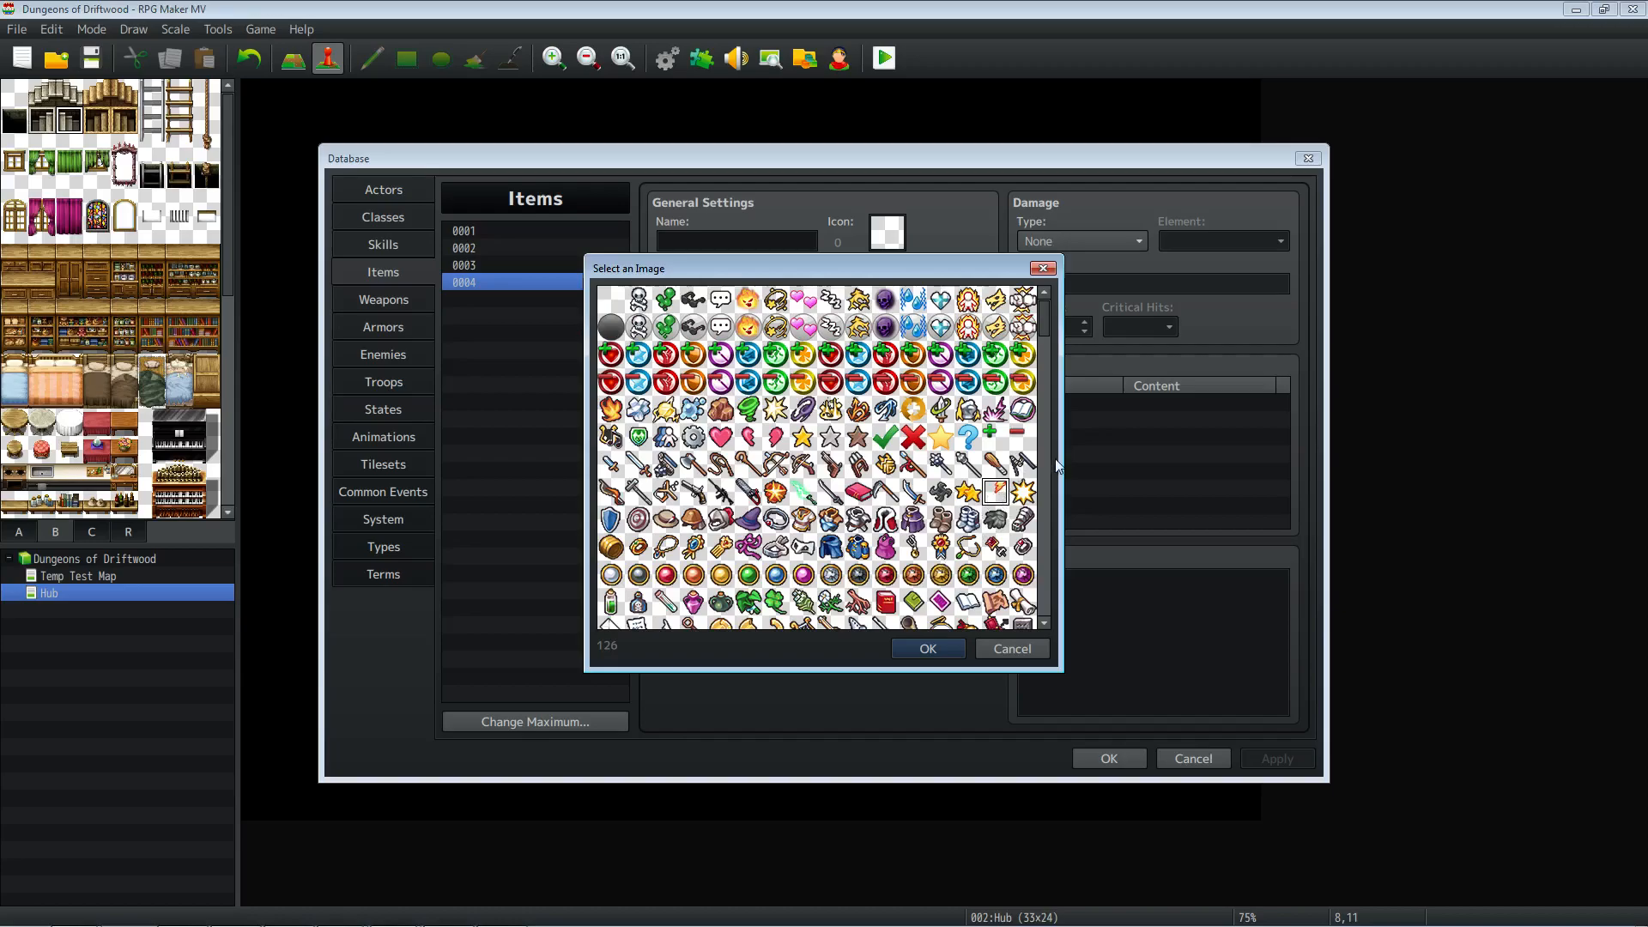
Step: Examine the icon sheet, from the general item icons through the potions and gems, for a suitable instant-cast marker
{"action": "scroll", "coordinate": [971, 468], "scroll_direction": "down", "scroll_amount": 4}
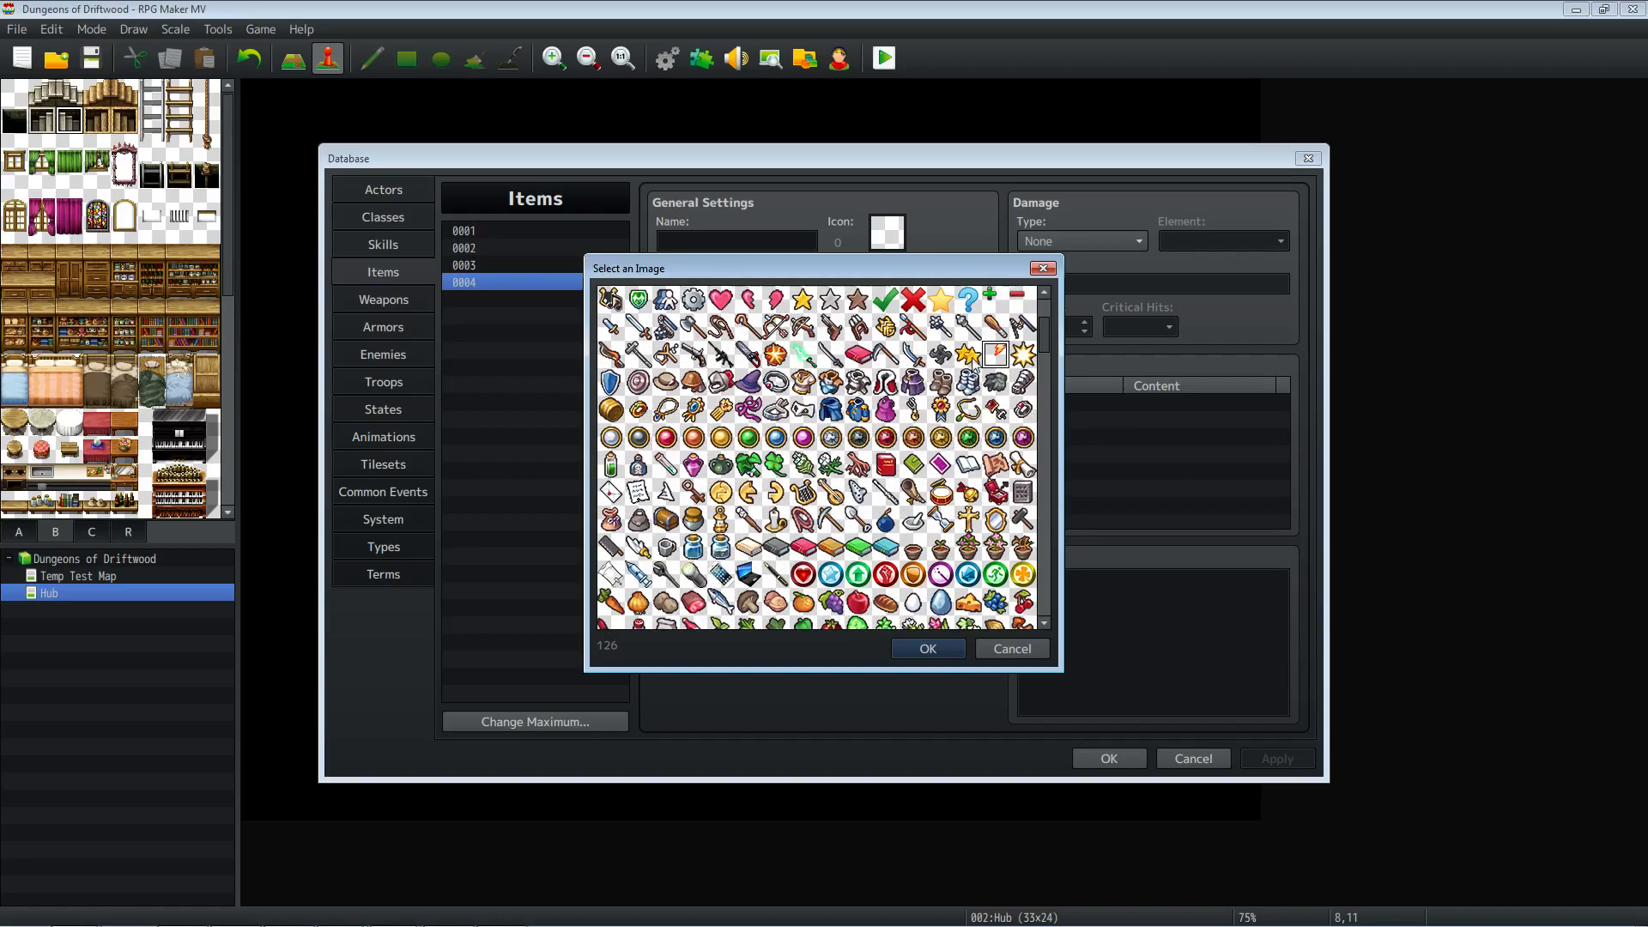
{"action": "scroll", "coordinate": [859, 515], "scroll_direction": "down", "scroll_amount": 4}
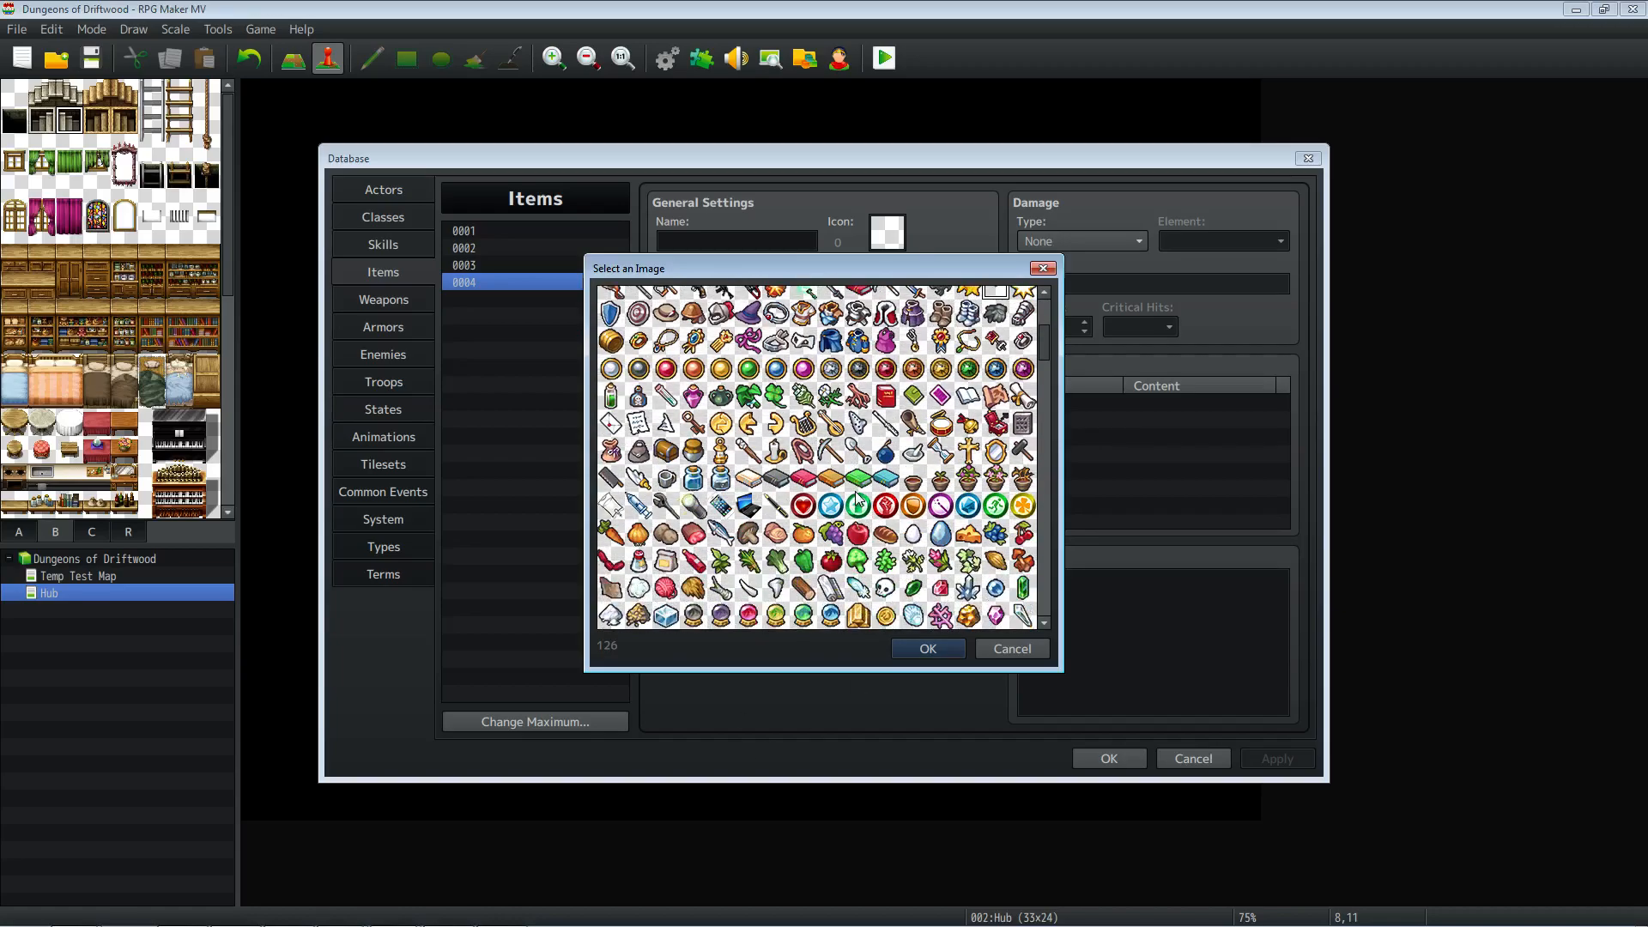
{"action": "scroll", "coordinate": [858, 498], "scroll_direction": "down", "scroll_amount": 10}
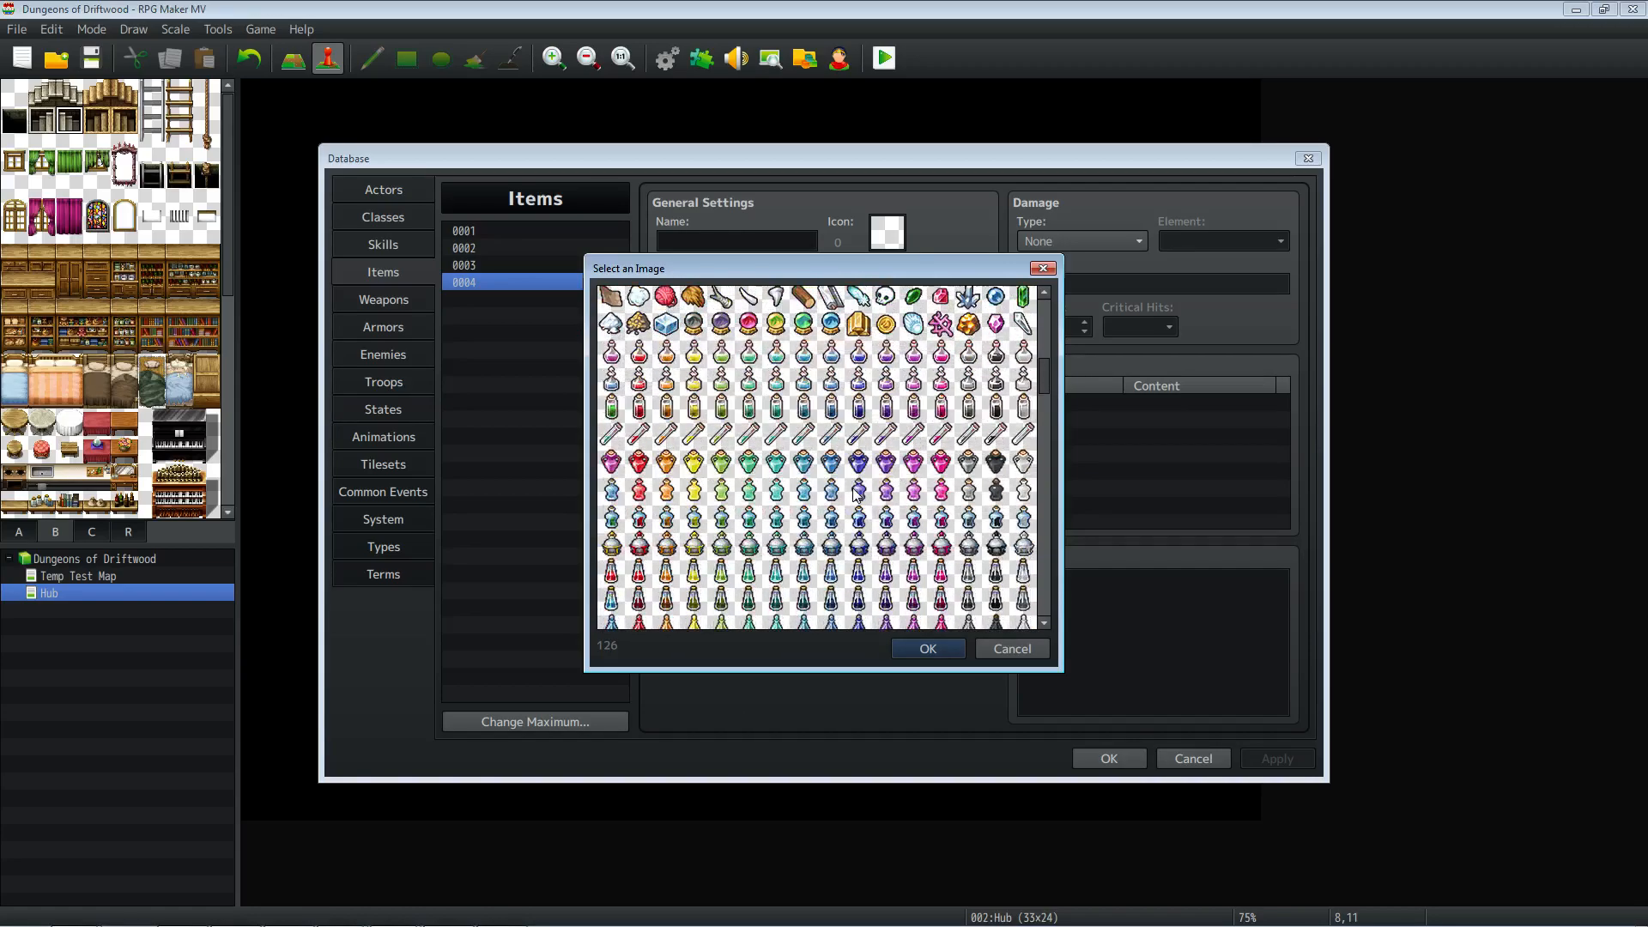
{"action": "mouse_move", "coordinate": [1043, 434]}
{"action": "left_mouse_down"}
{"action": "mouse_move", "coordinate": [1053, 603]}
{"action": "mouse_move", "coordinate": [1045, 437]}
{"action": "left_mouse_up"}
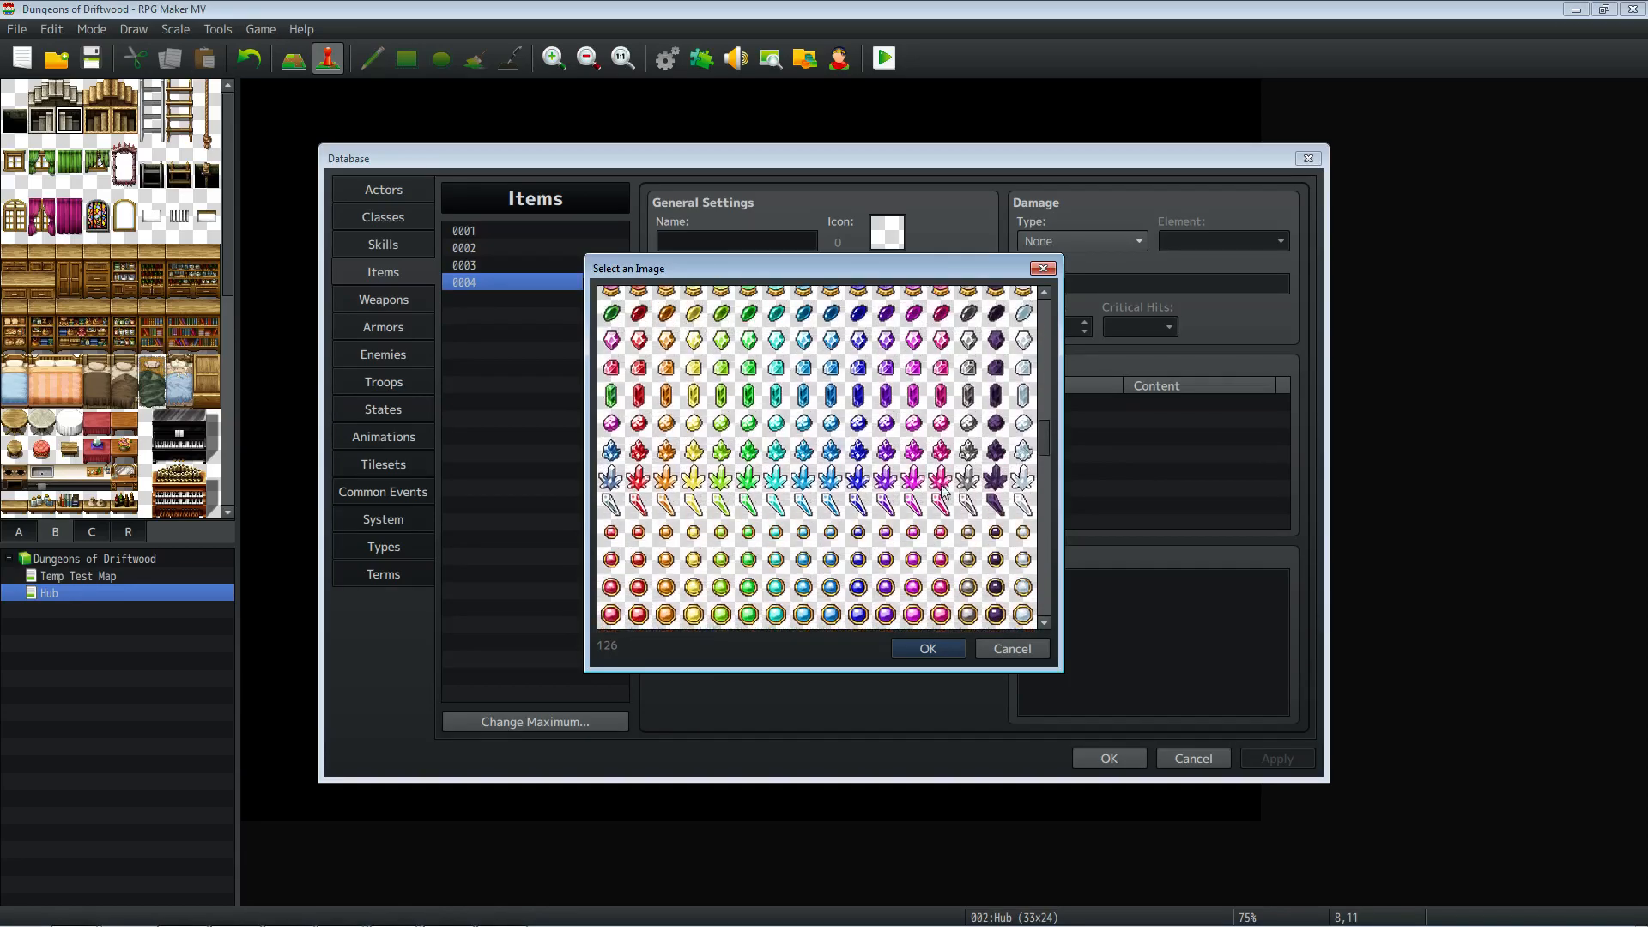
{"action": "scroll", "coordinate": [876, 493], "scroll_direction": "up", "scroll_amount": 3}
{"action": "scroll", "coordinate": [876, 494], "scroll_direction": "up", "scroll_amount": 5}
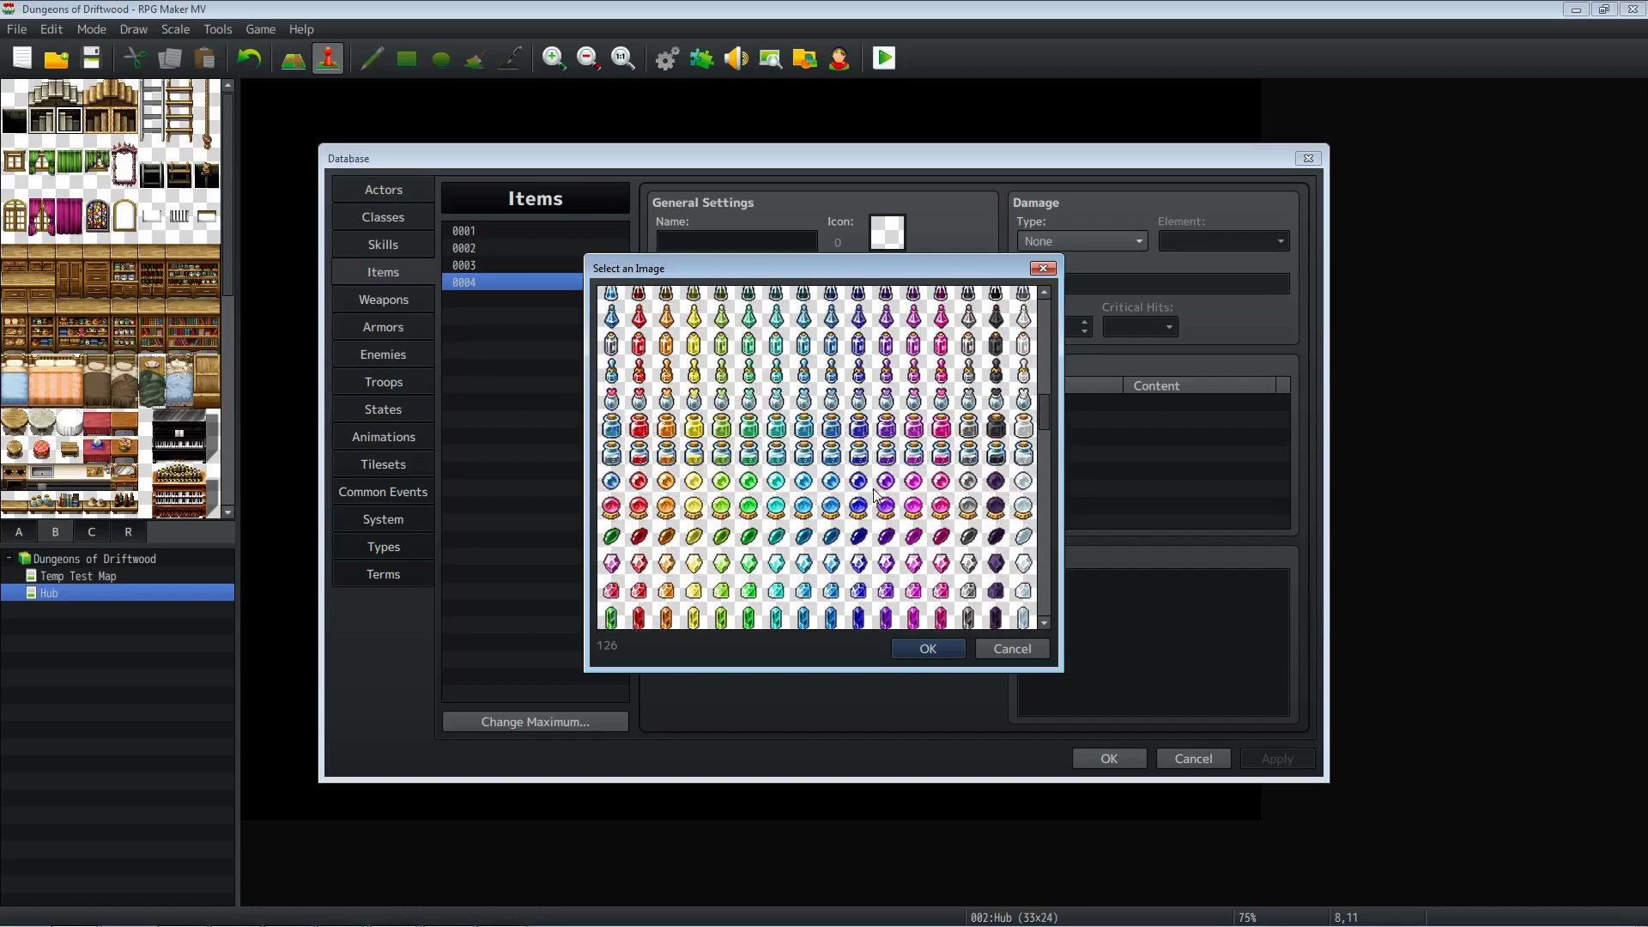
{"action": "scroll", "coordinate": [953, 473], "scroll_direction": "up", "scroll_amount": 3}
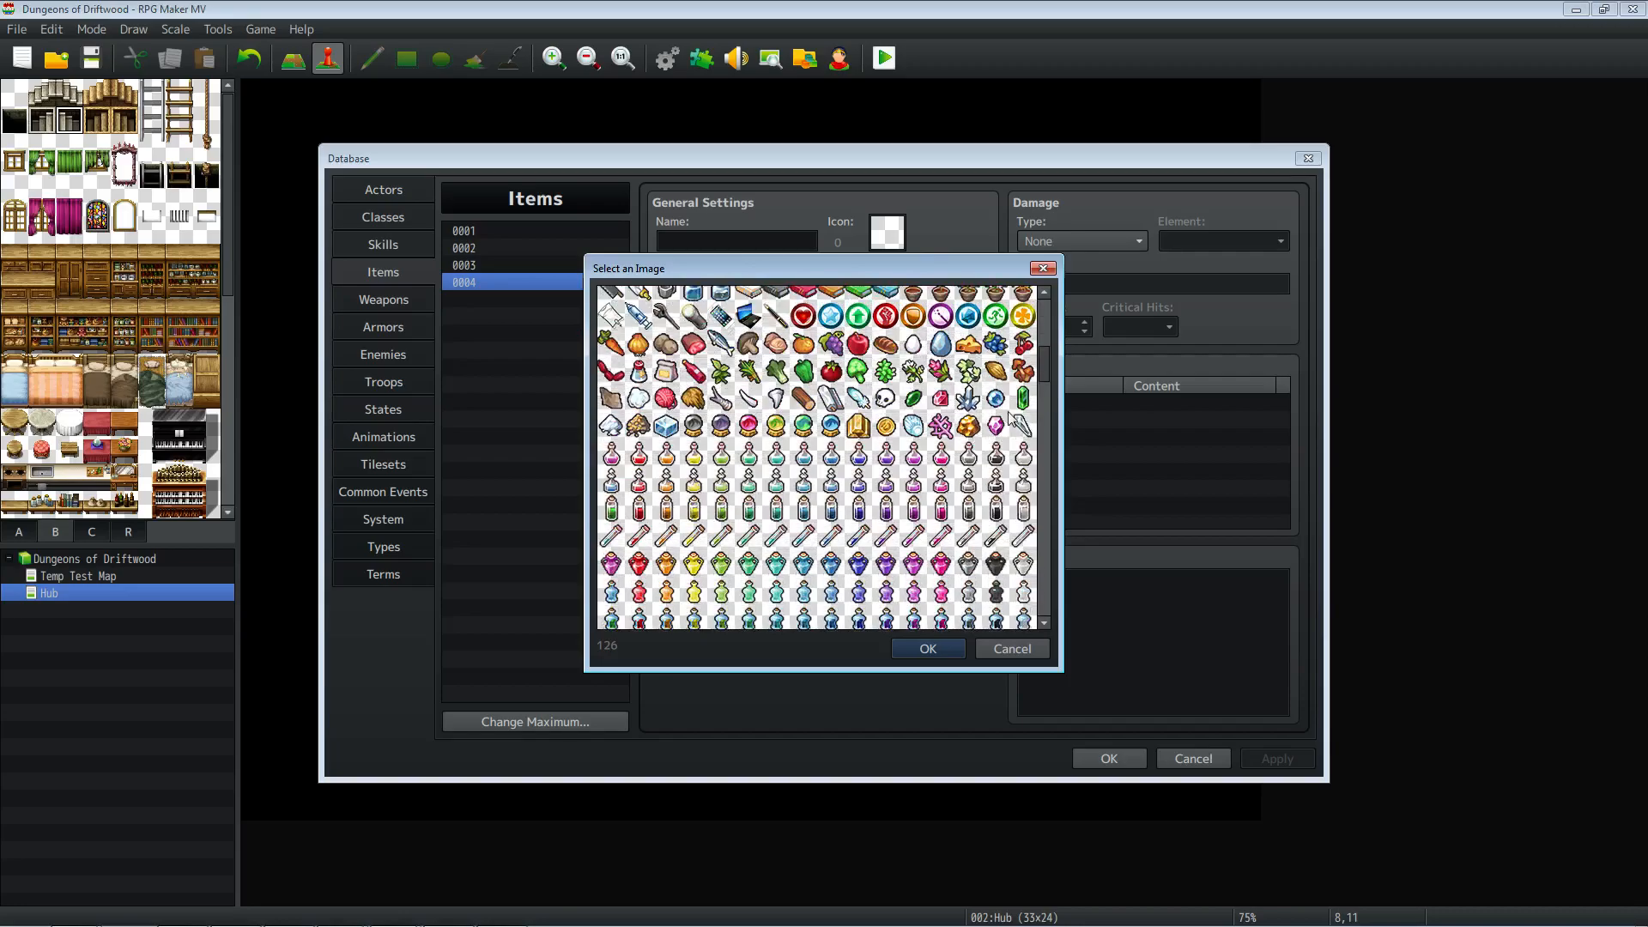
{"action": "scroll", "coordinate": [815, 481], "scroll_direction": "up", "scroll_amount": 3}
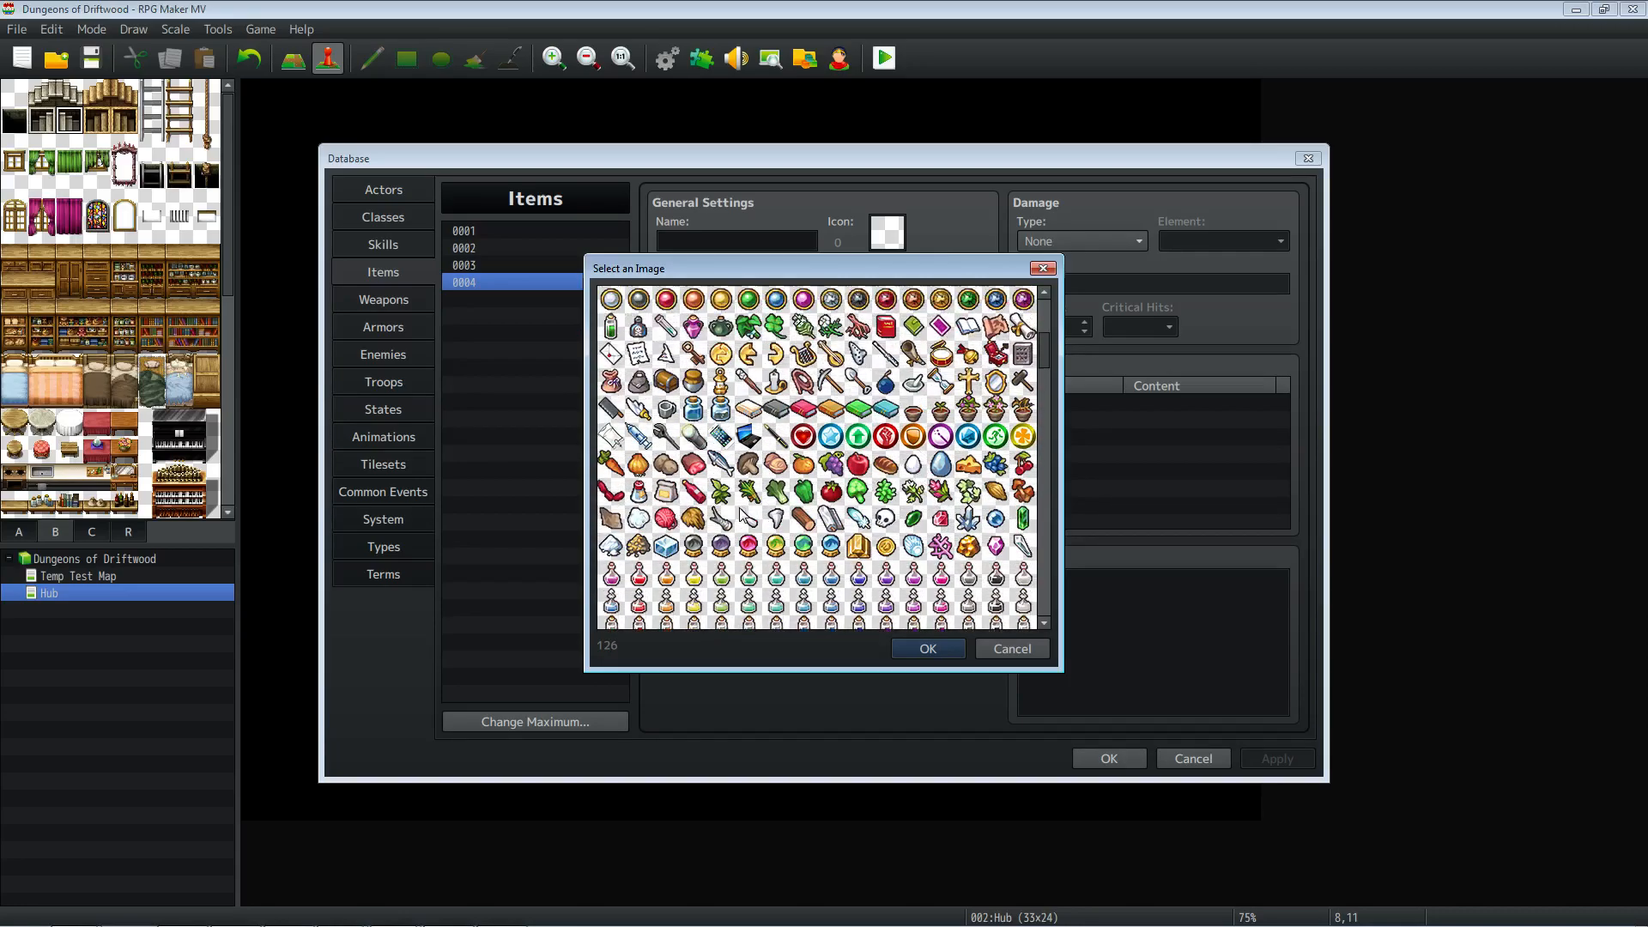
{"action": "scroll", "coordinate": [678, 519], "scroll_direction": "up", "scroll_amount": 2}
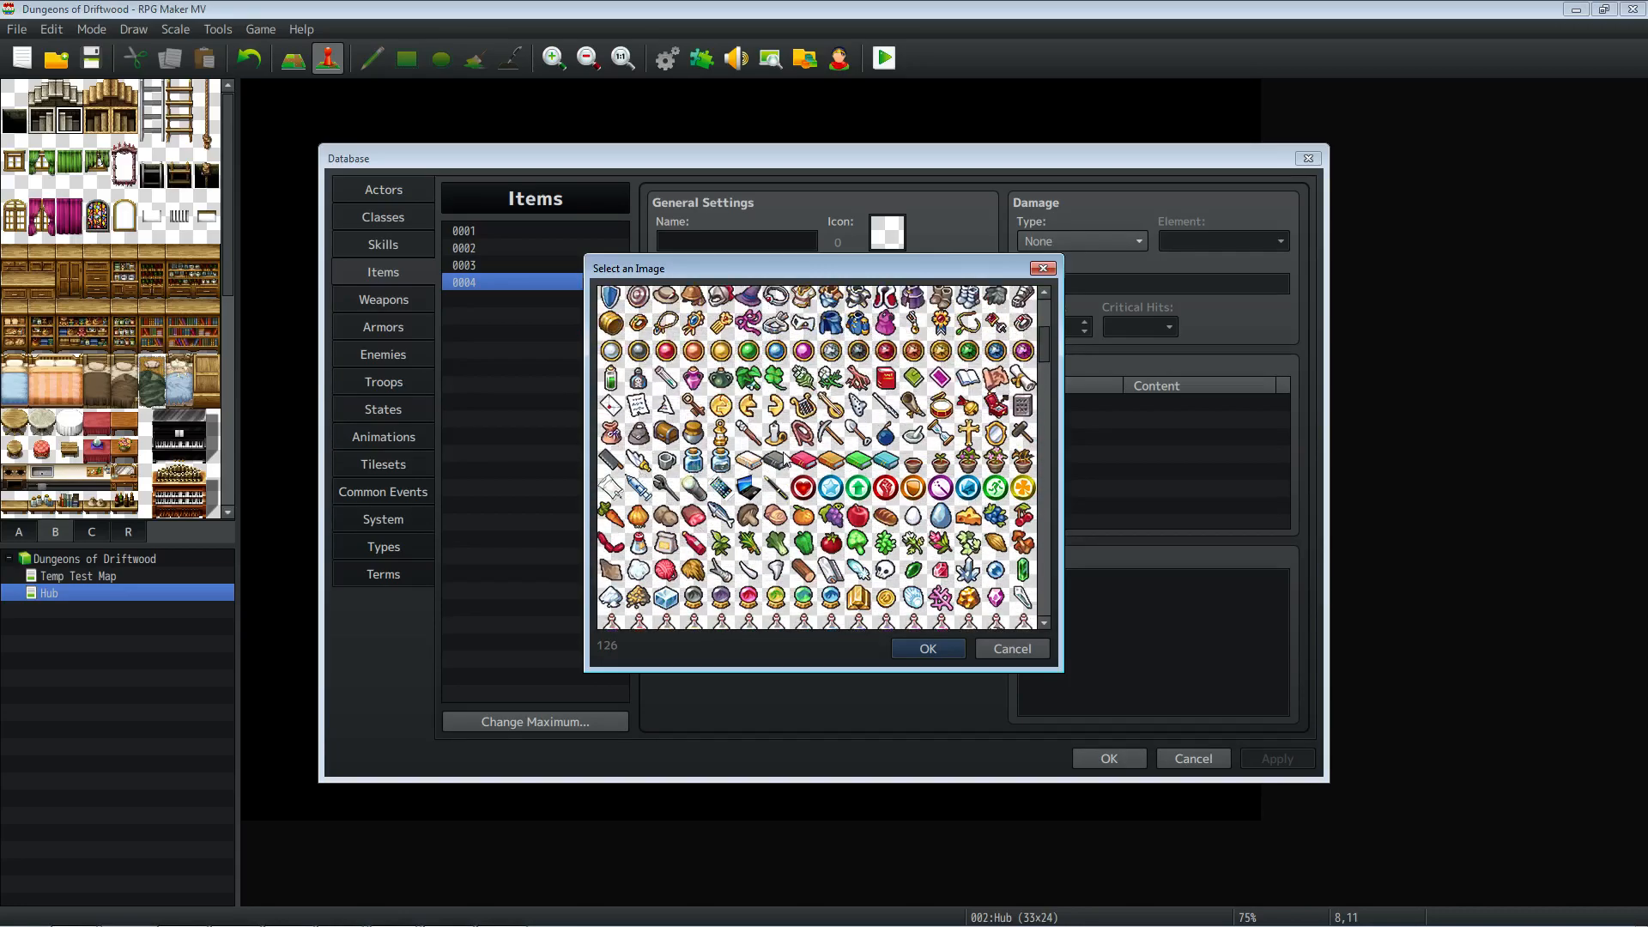
Step: Try icon 225 for comparison, then assign icon 126 to item 0004
{"action": "left_click", "coordinate": [640, 462]}
{"action": "scroll", "coordinate": [939, 450], "scroll_direction": "up", "scroll_amount": 3}
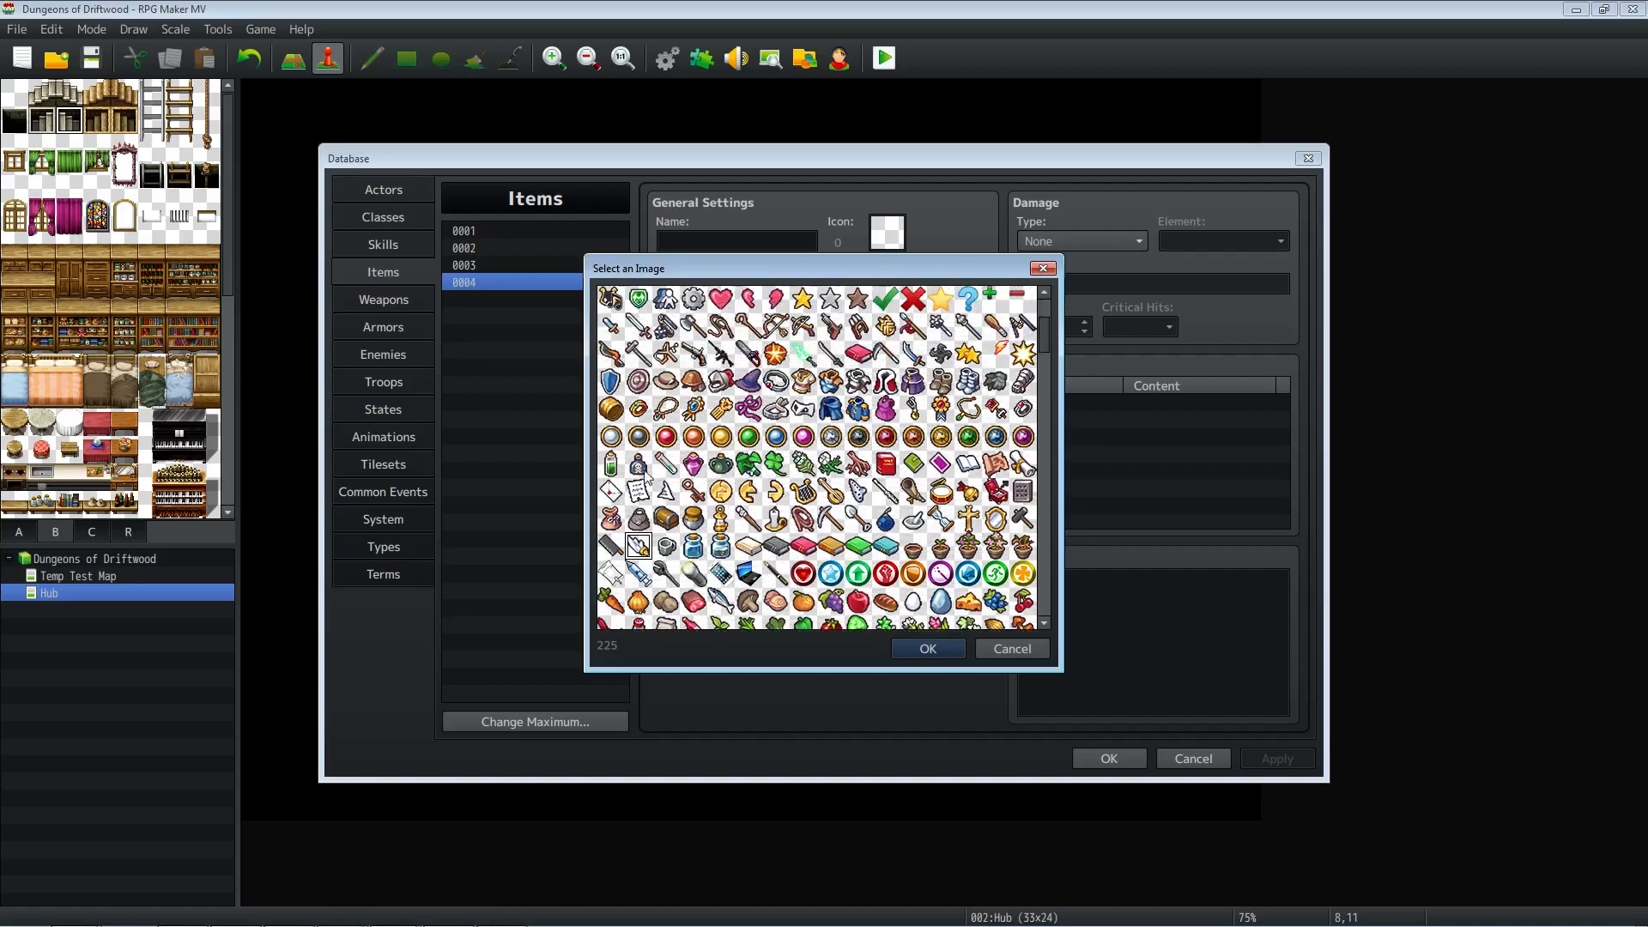
{"action": "scroll", "coordinate": [859, 468], "scroll_direction": "up", "scroll_amount": 1}
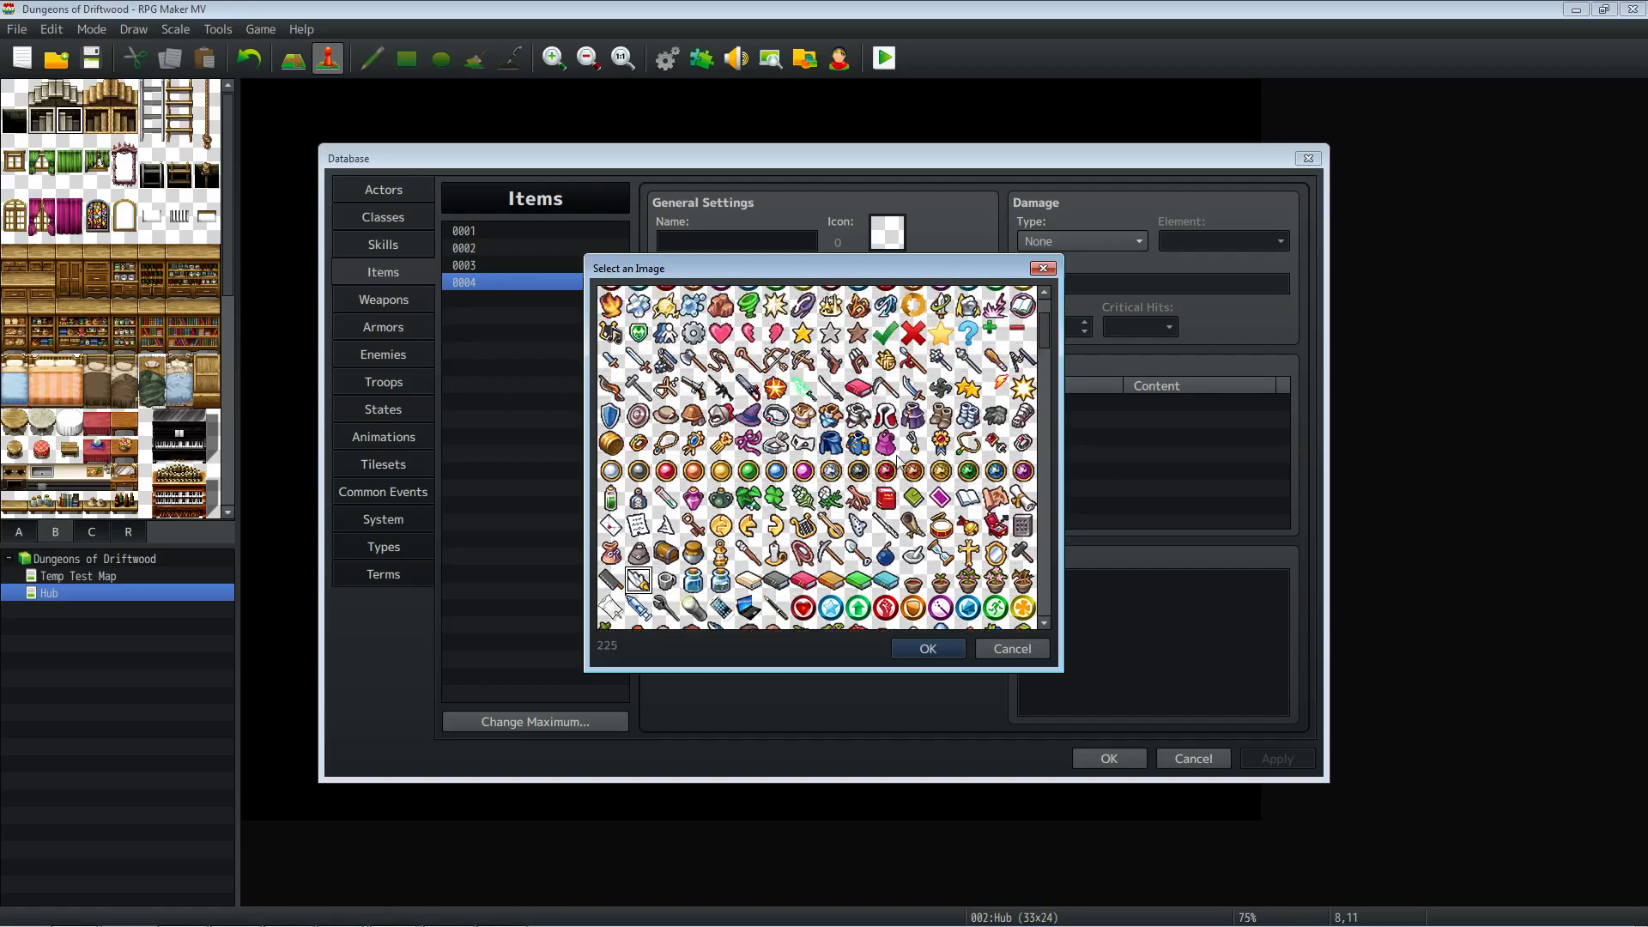
{"action": "scroll", "coordinate": [903, 464], "scroll_direction": "up", "scroll_amount": 2}
{"action": "left_click", "coordinate": [996, 457]}
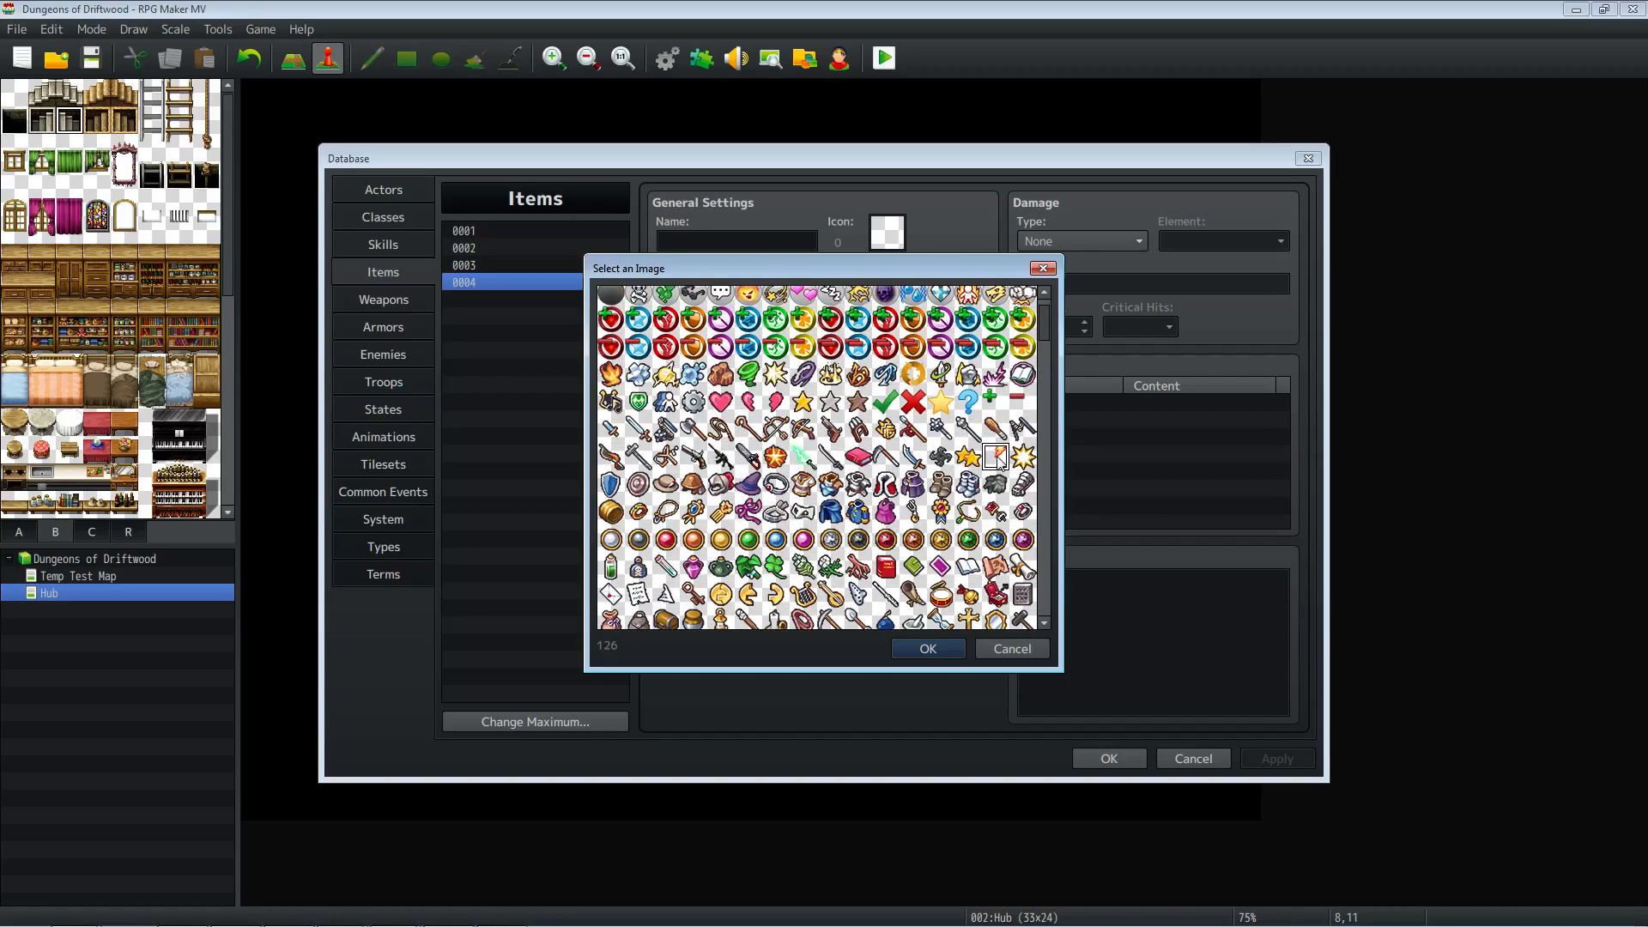
{"action": "scroll", "coordinate": [1001, 462], "scroll_direction": "up", "scroll_amount": 1}
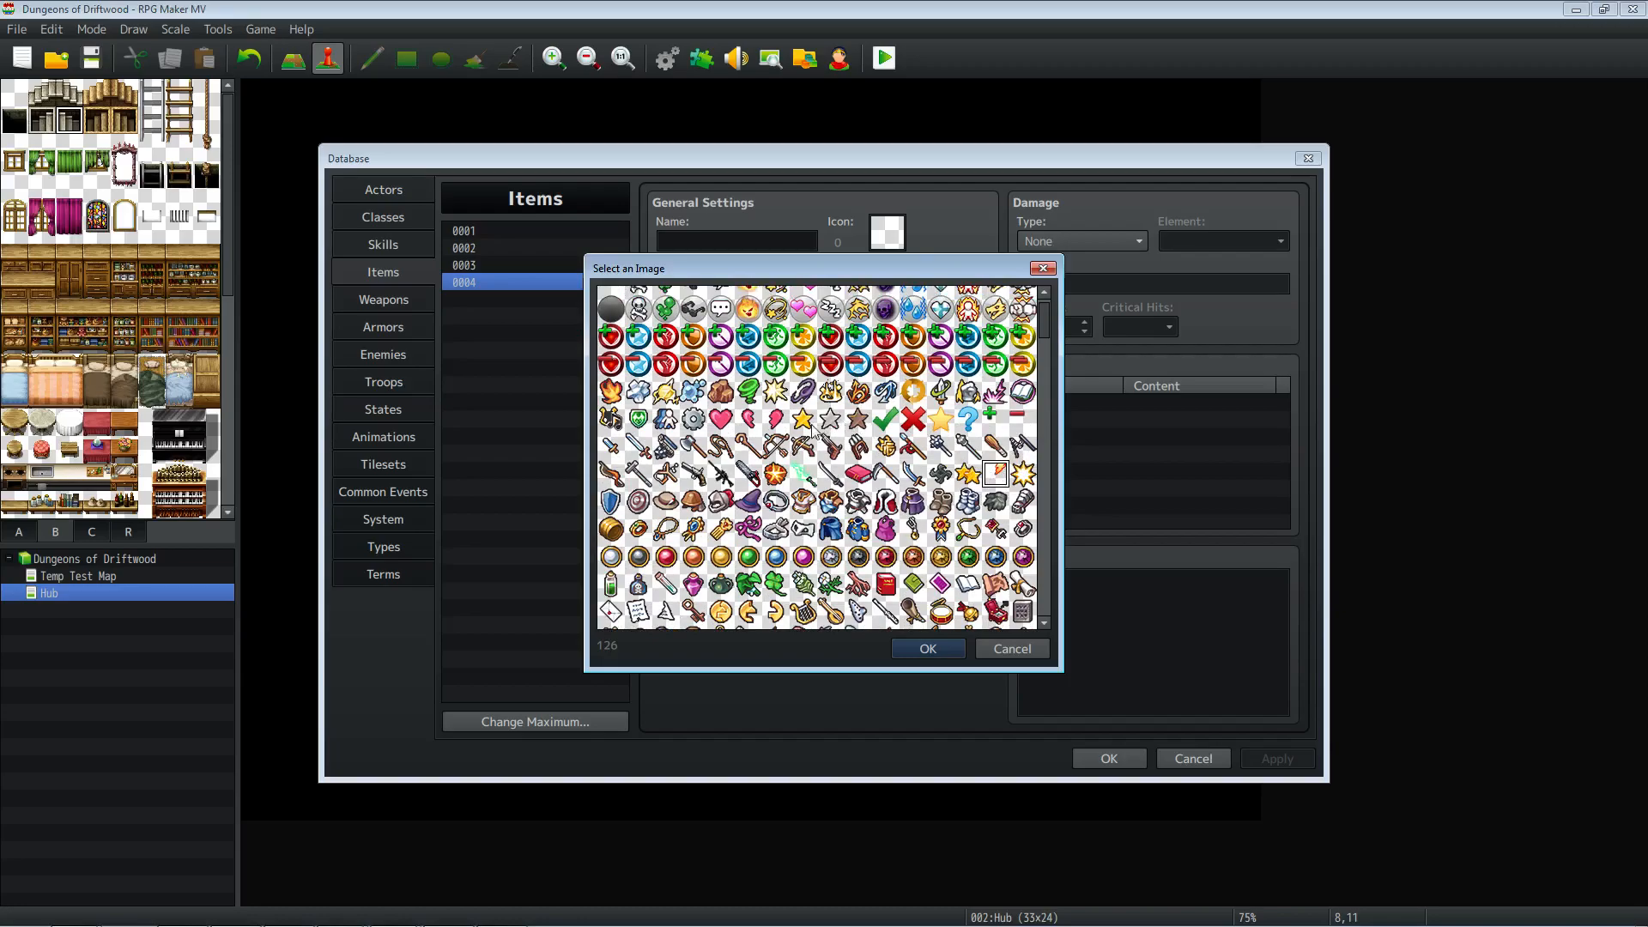
{"action": "scroll", "coordinate": [678, 445], "scroll_direction": "up", "scroll_amount": 1}
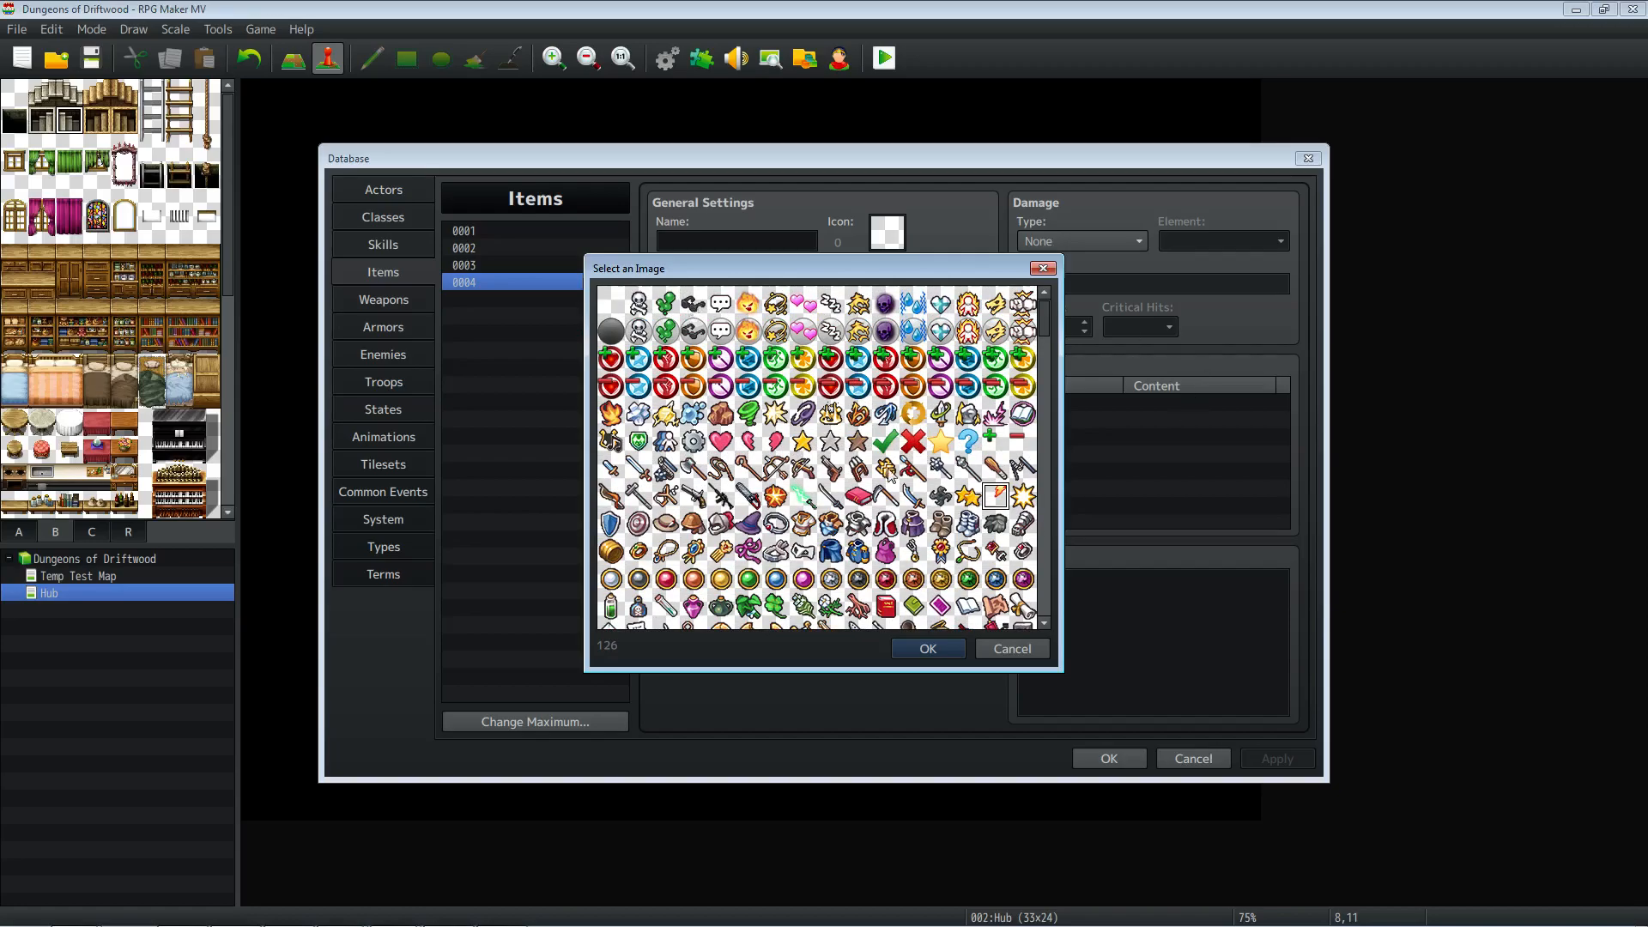
{"action": "left_click", "coordinate": [941, 647]}
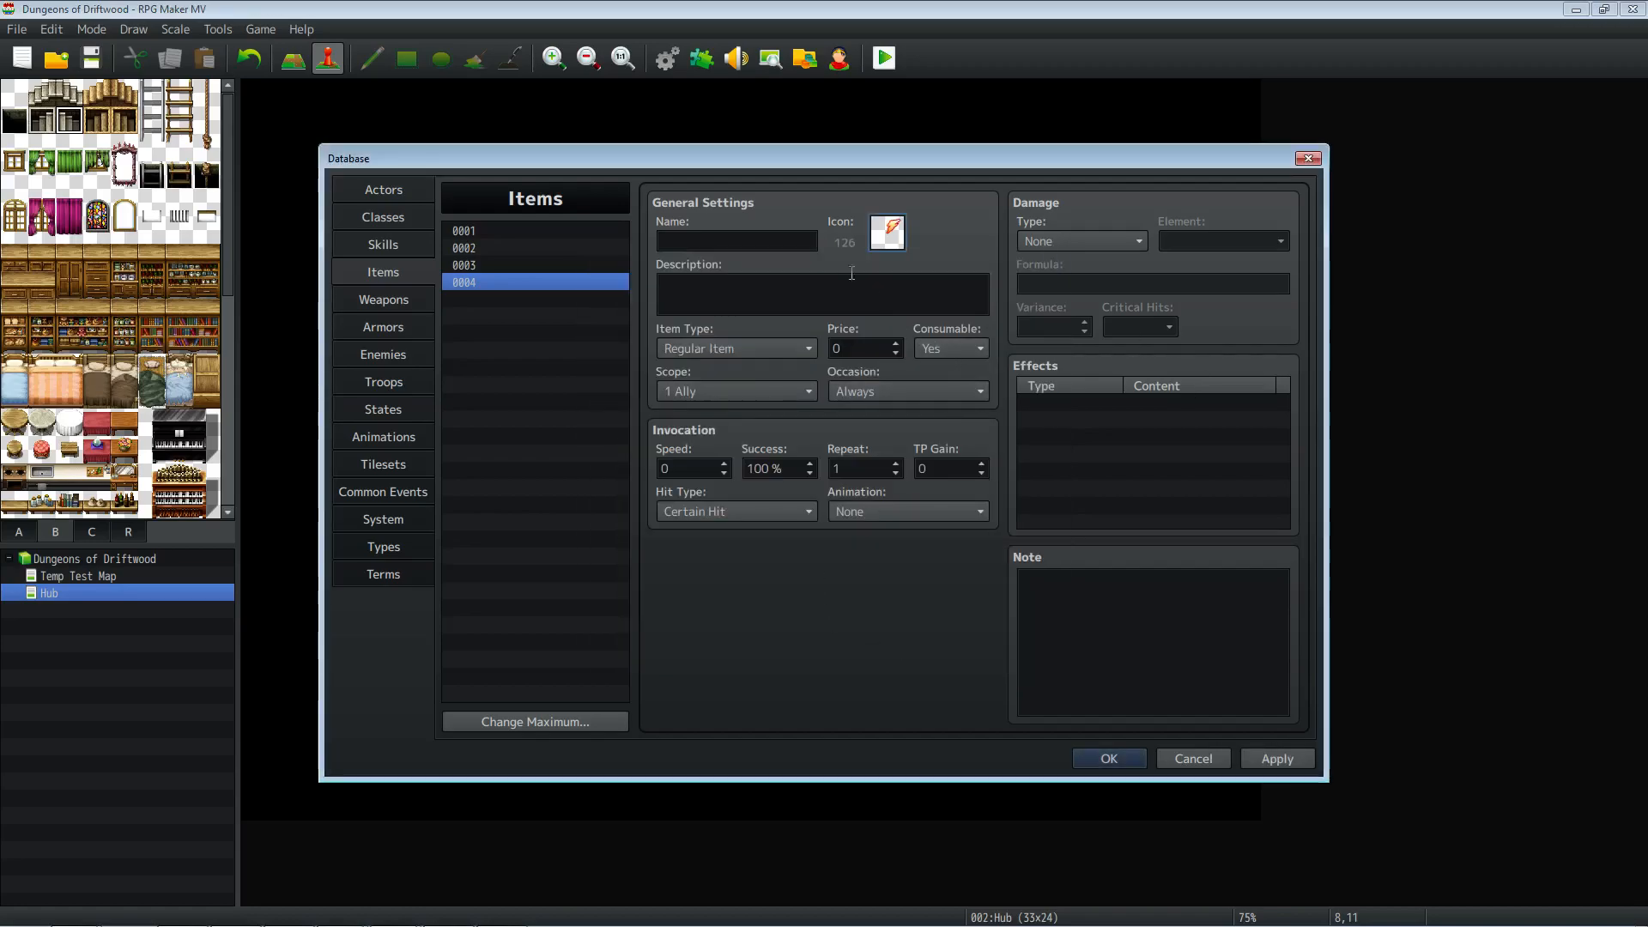
Step: Reset the icon of item 0004 to the blank icon 0 and close the database with the changes accepted
{"action": "double_click", "coordinate": [891, 234]}
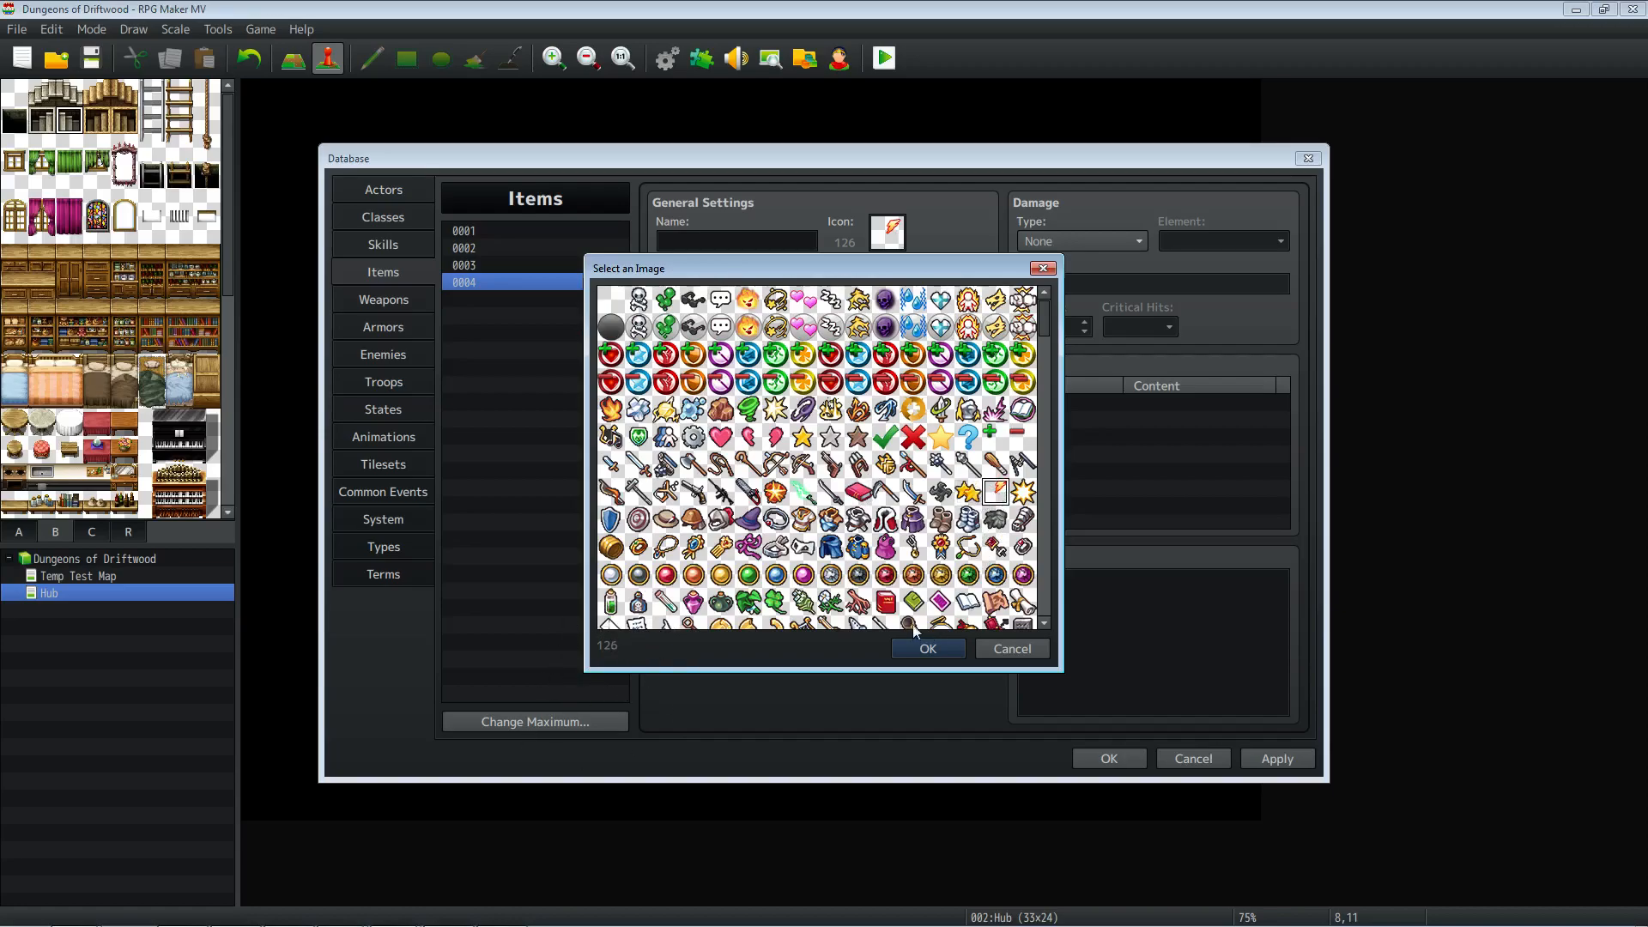
{"action": "left_click", "coordinate": [617, 304]}
{"action": "left_click", "coordinate": [928, 648]}
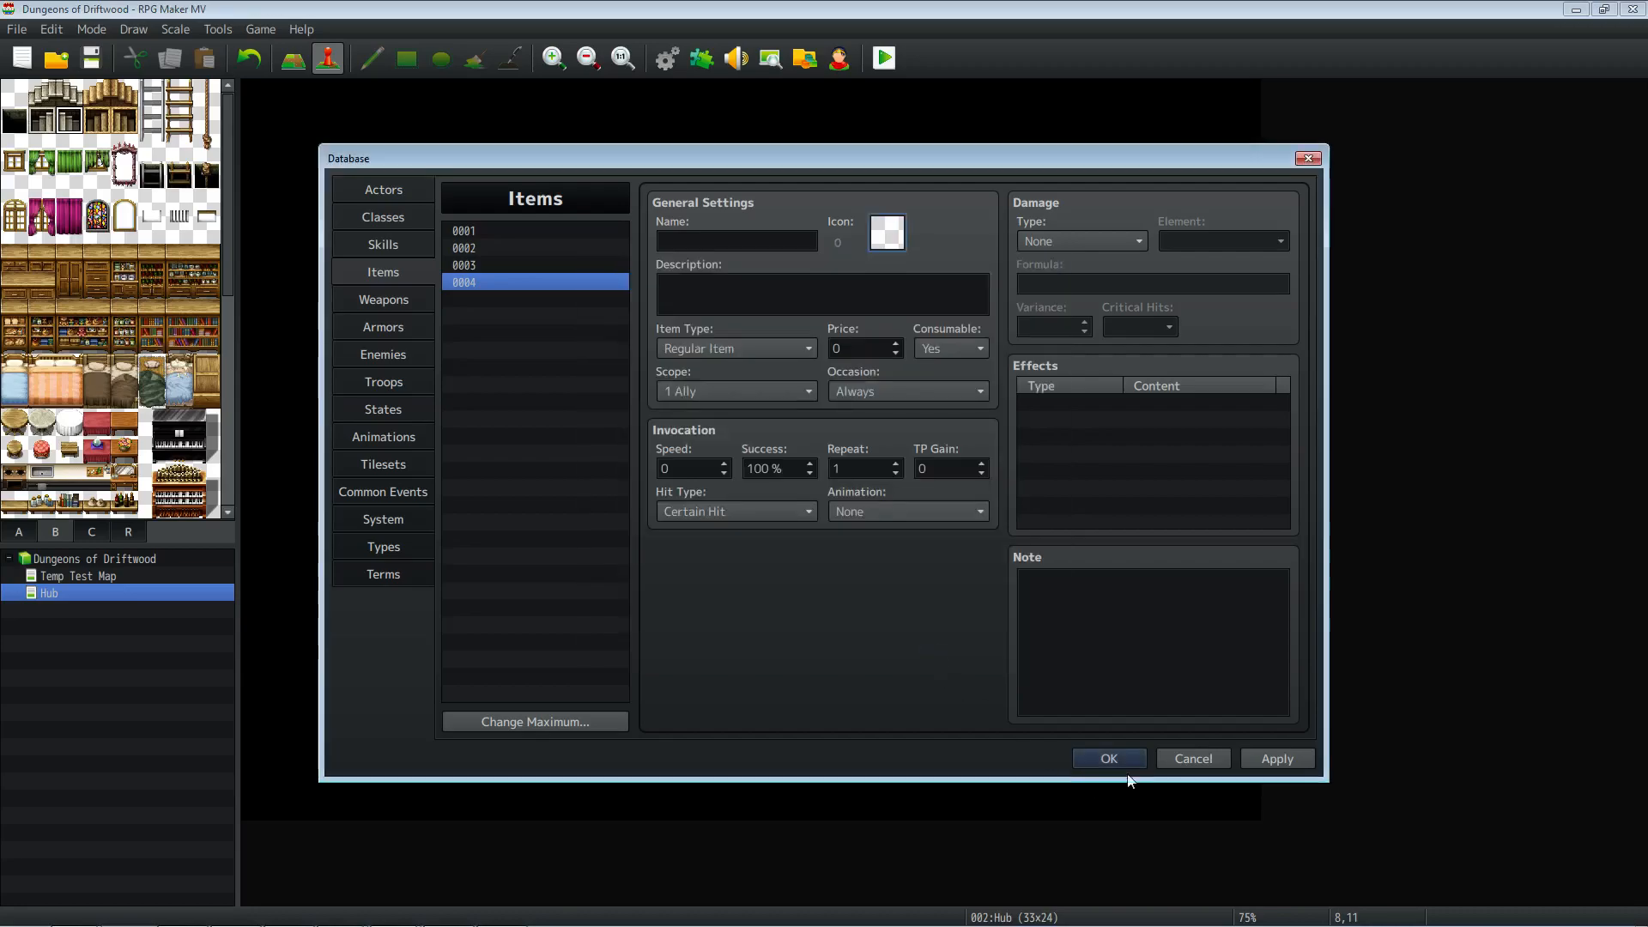
{"action": "left_click", "coordinate": [1113, 761]}
Step: Set the Instant Icon parameter of YEP_InstantCast to 126 and save the plugin list
{"action": "left_click", "coordinate": [703, 63]}
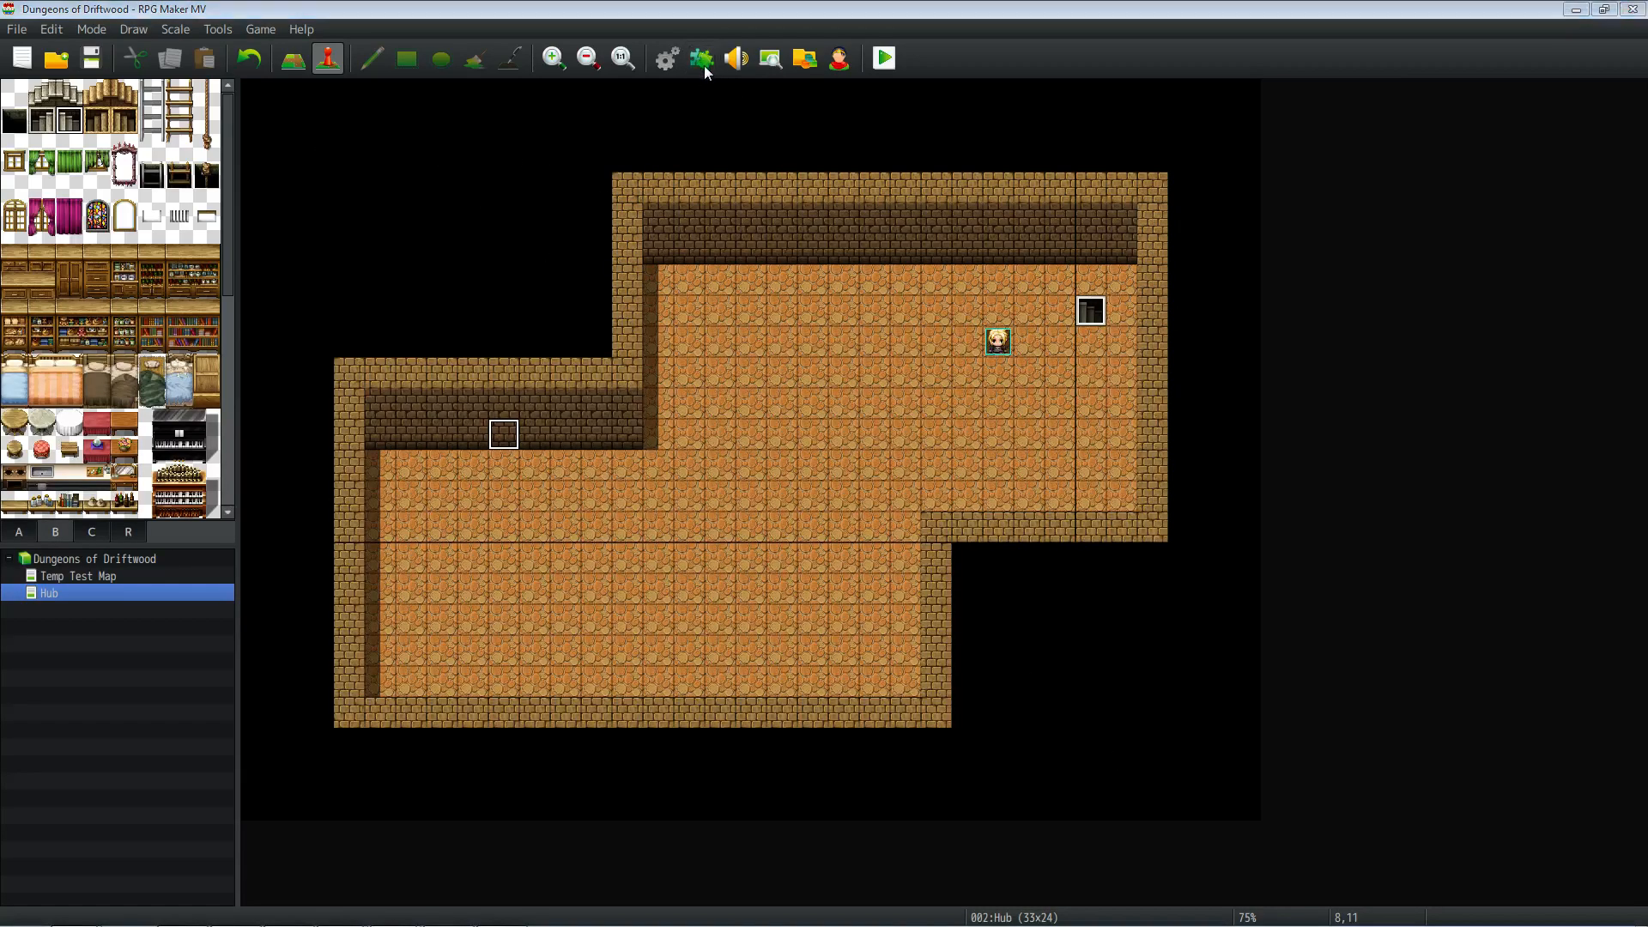
{"action": "scroll", "coordinate": [716, 661], "scroll_direction": "down", "scroll_amount": 5}
{"action": "scroll", "coordinate": [710, 641], "scroll_direction": "down", "scroll_amount": 3}
{"action": "double_click", "coordinate": [582, 666]}
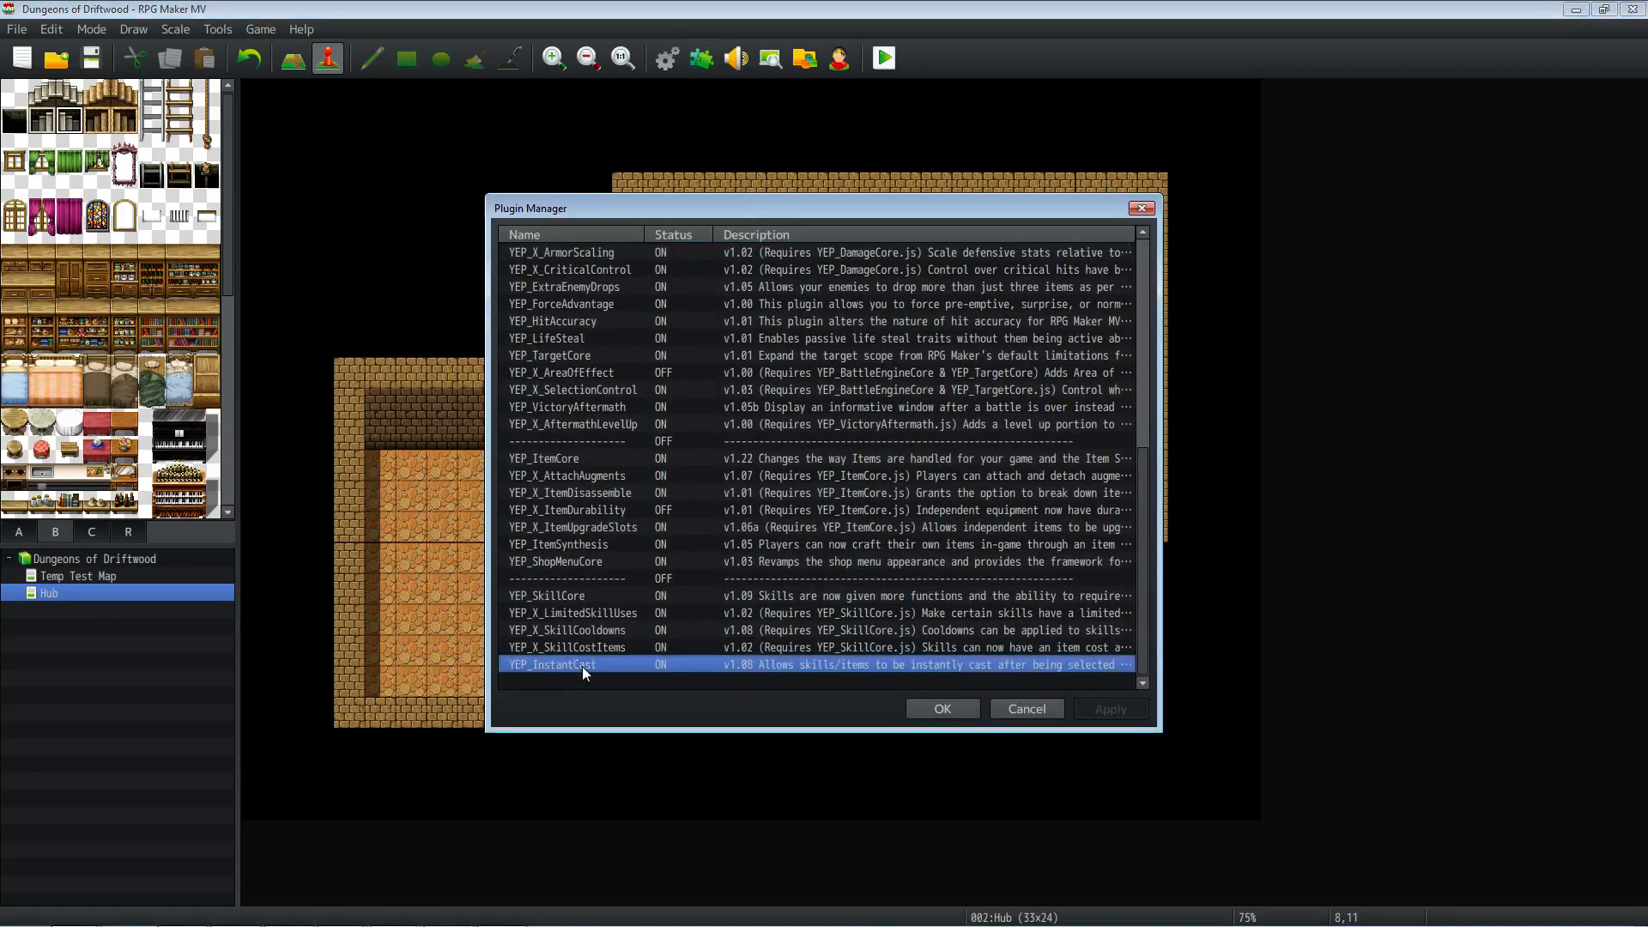
{"action": "double_click", "coordinate": [812, 495]}
{"action": "type", "text": "126"}
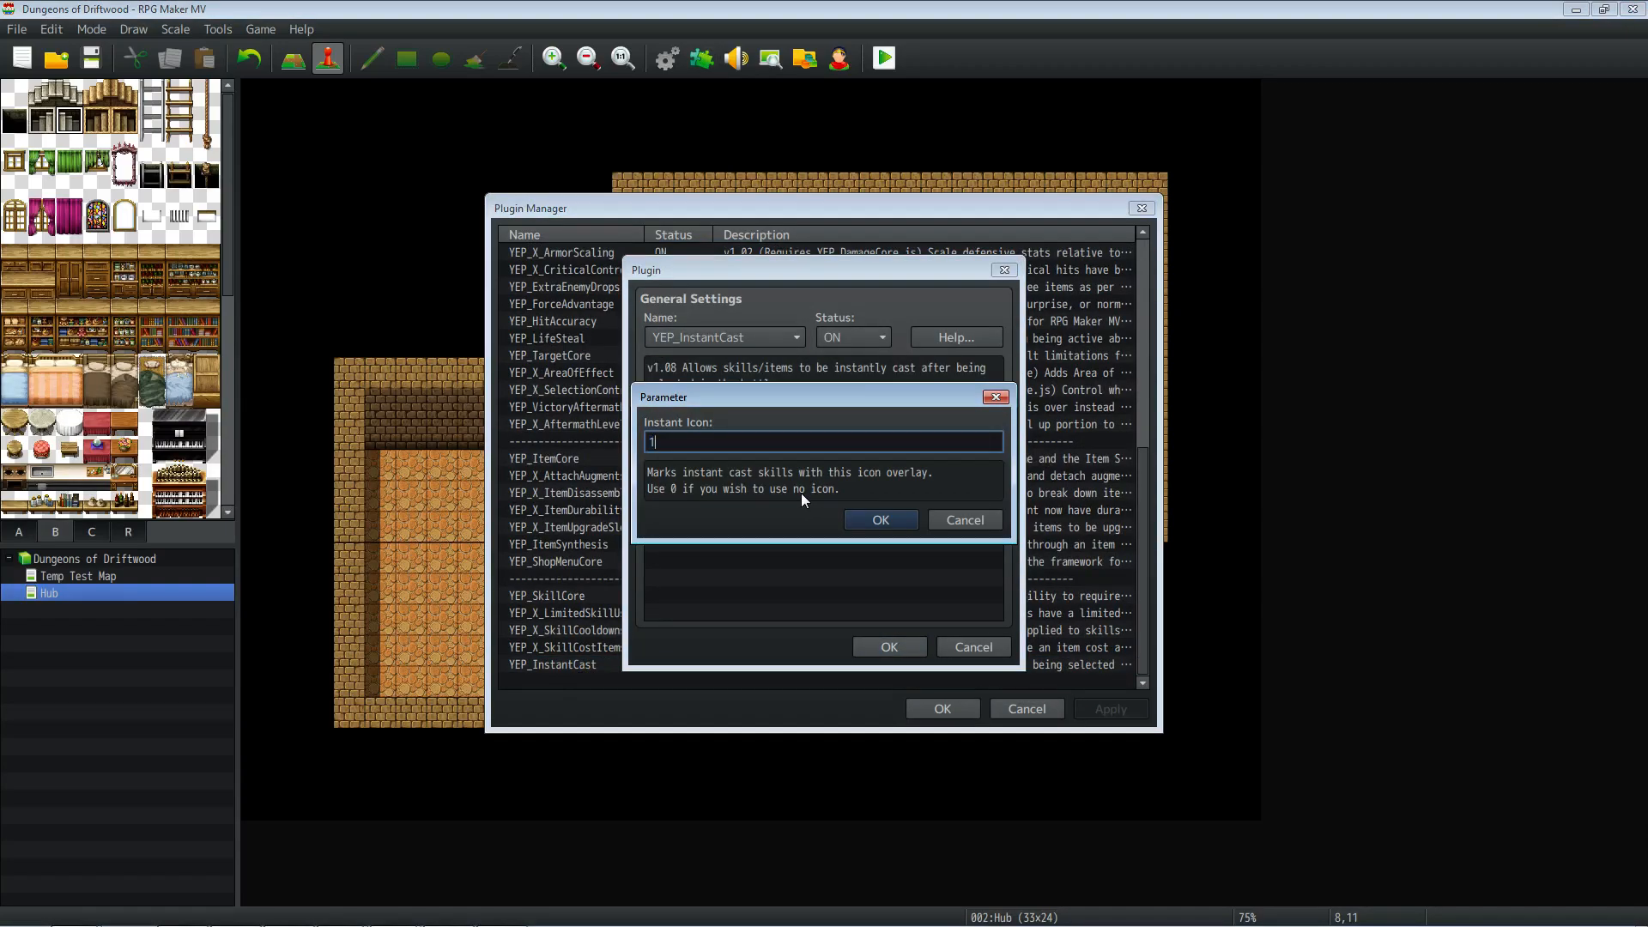
{"action": "left_click", "coordinate": [942, 519]}
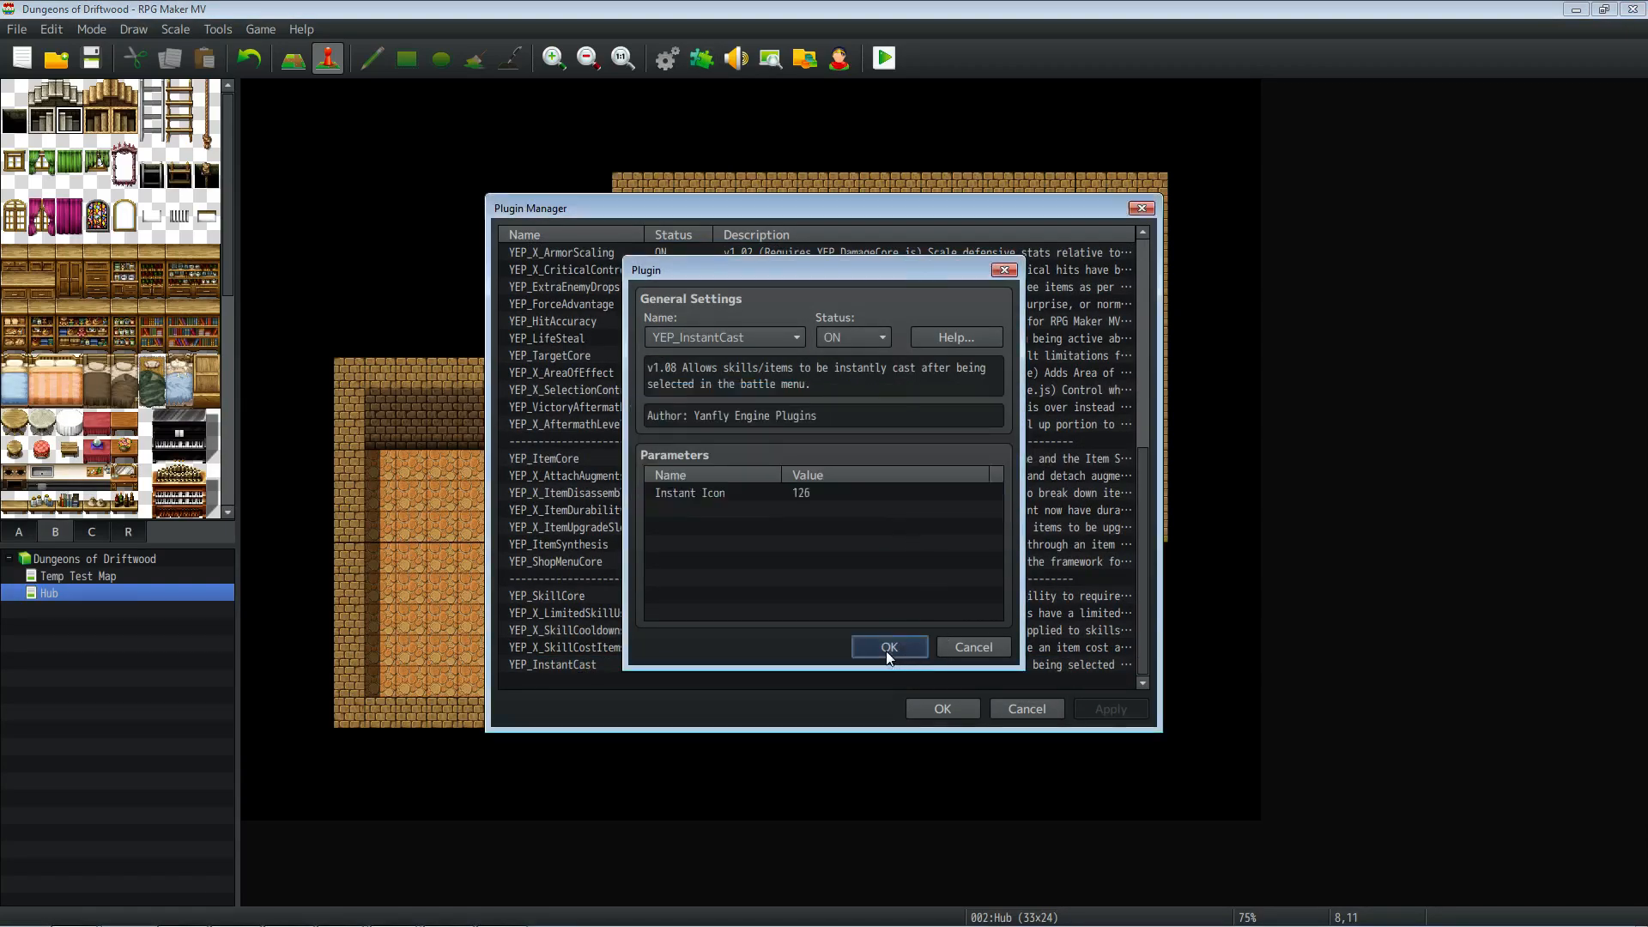
{"action": "left_click", "coordinate": [887, 647]}
{"action": "left_click", "coordinate": [1102, 708]}
{"action": "left_click", "coordinate": [961, 708]}
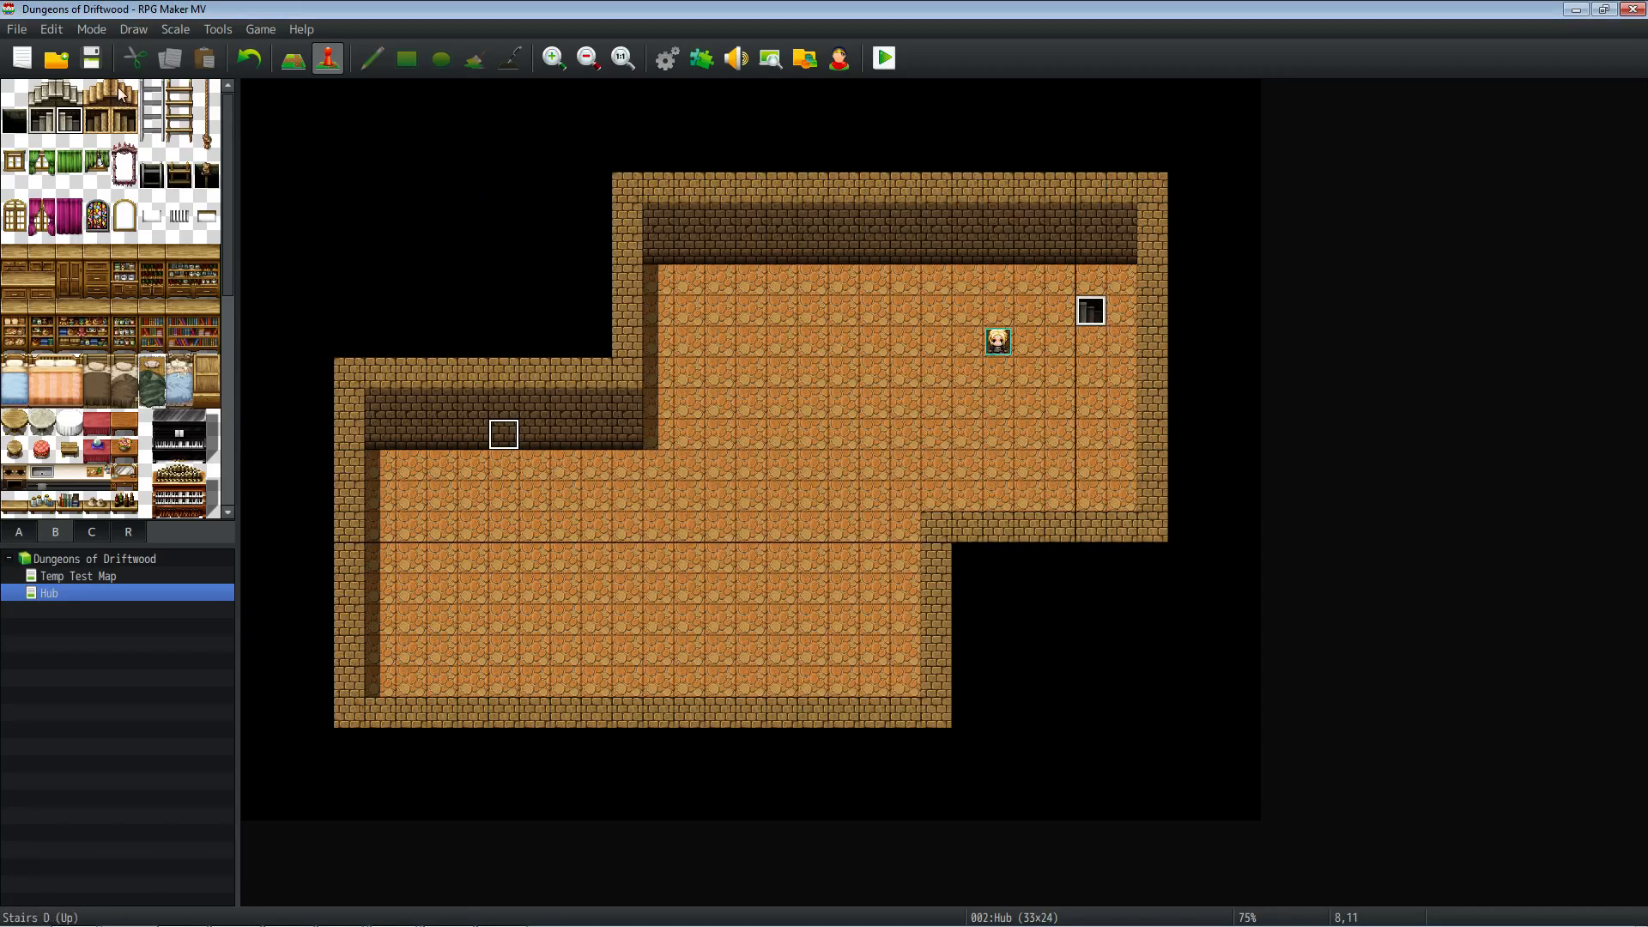
Step: Switch to Firefox and go back from the Instant Cast page to the Yanfly Engine Plugins list
{"action": "mouse_move", "coordinate": [471, 921]}
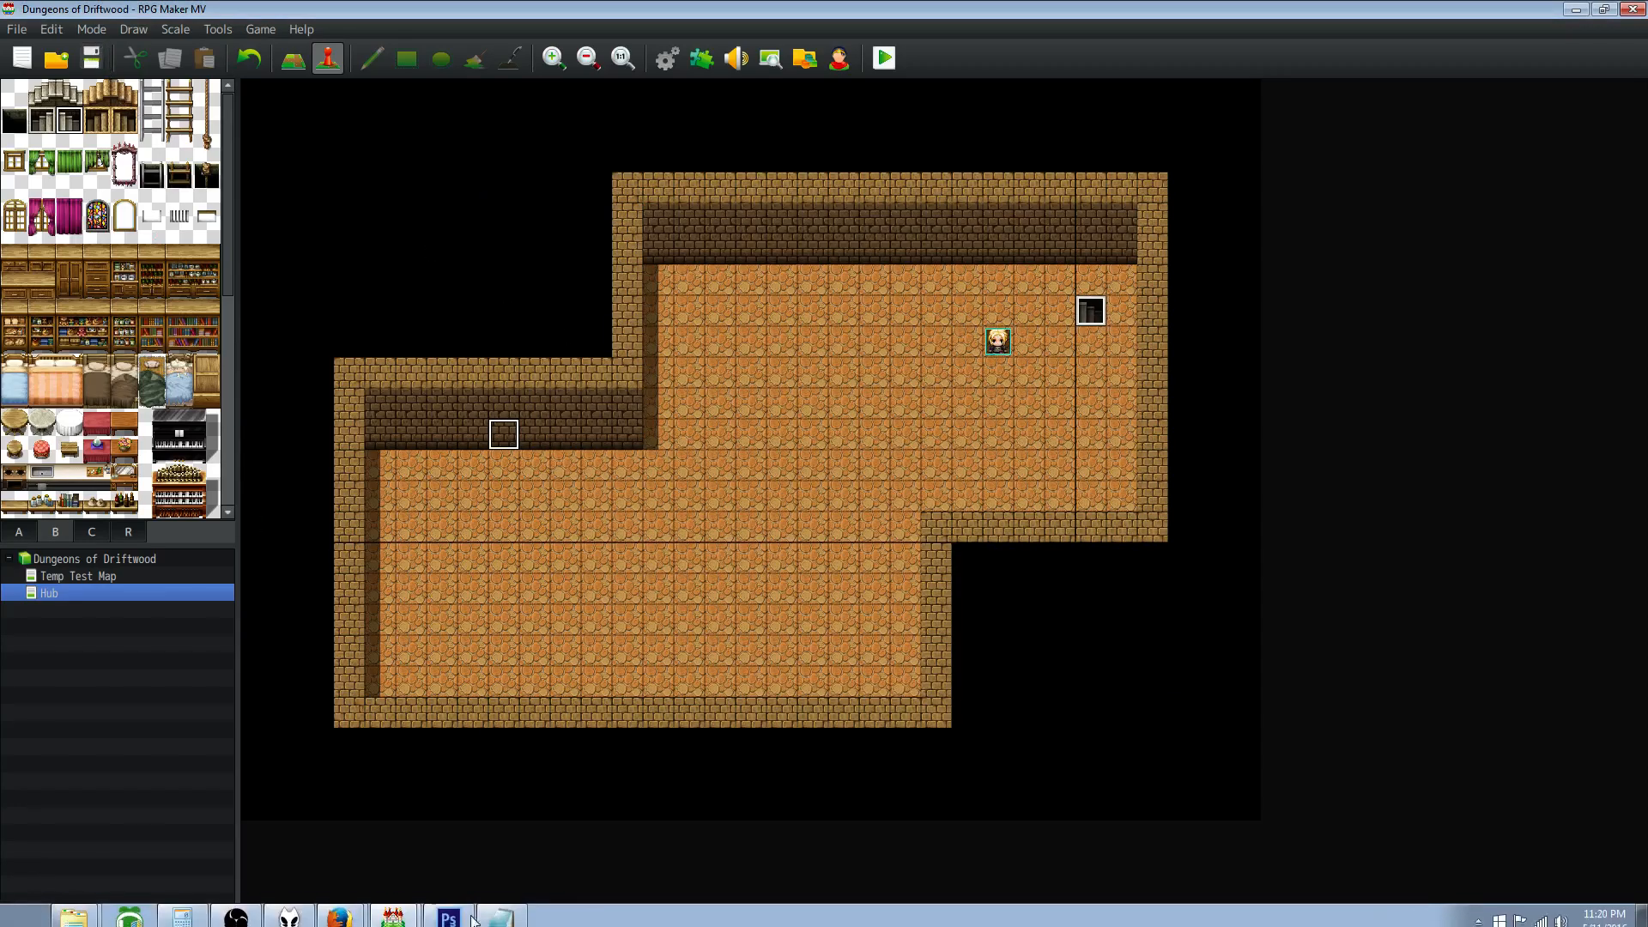
{"action": "left_click", "coordinate": [339, 910]}
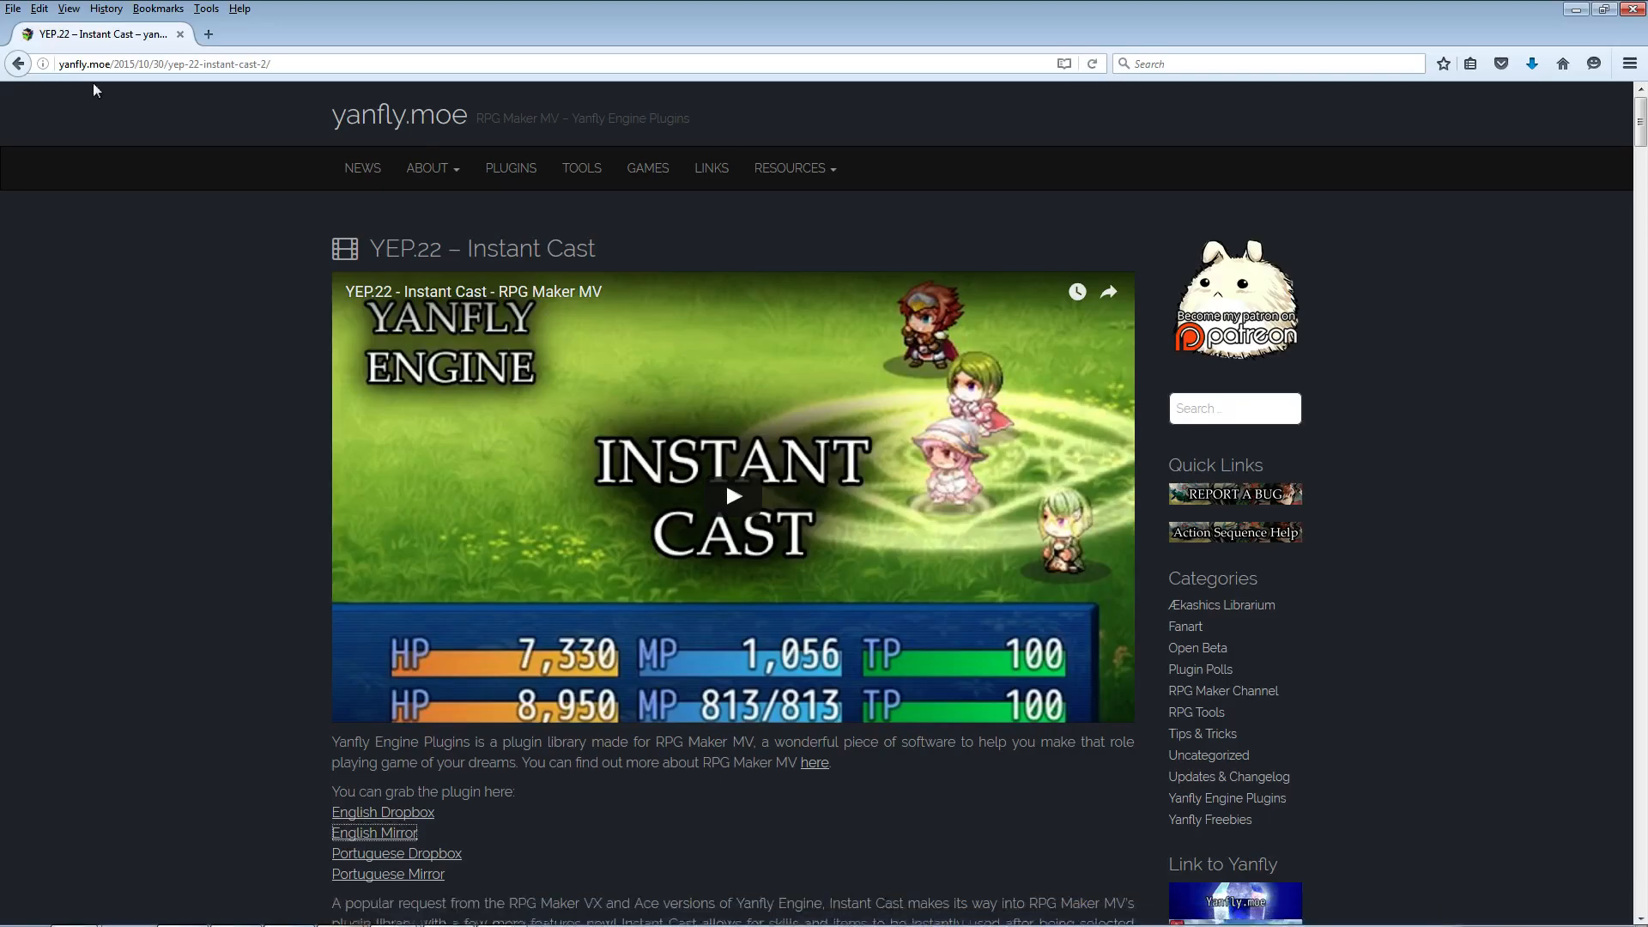
{"action": "left_click", "coordinate": [18, 63]}
Step: Look through the Equip, Status Menu, Gameplay and Utility plugin sections, then return to the Skill Learn System and Equip Core entries
{"action": "scroll", "coordinate": [415, 525], "scroll_direction": "down", "scroll_amount": 5}
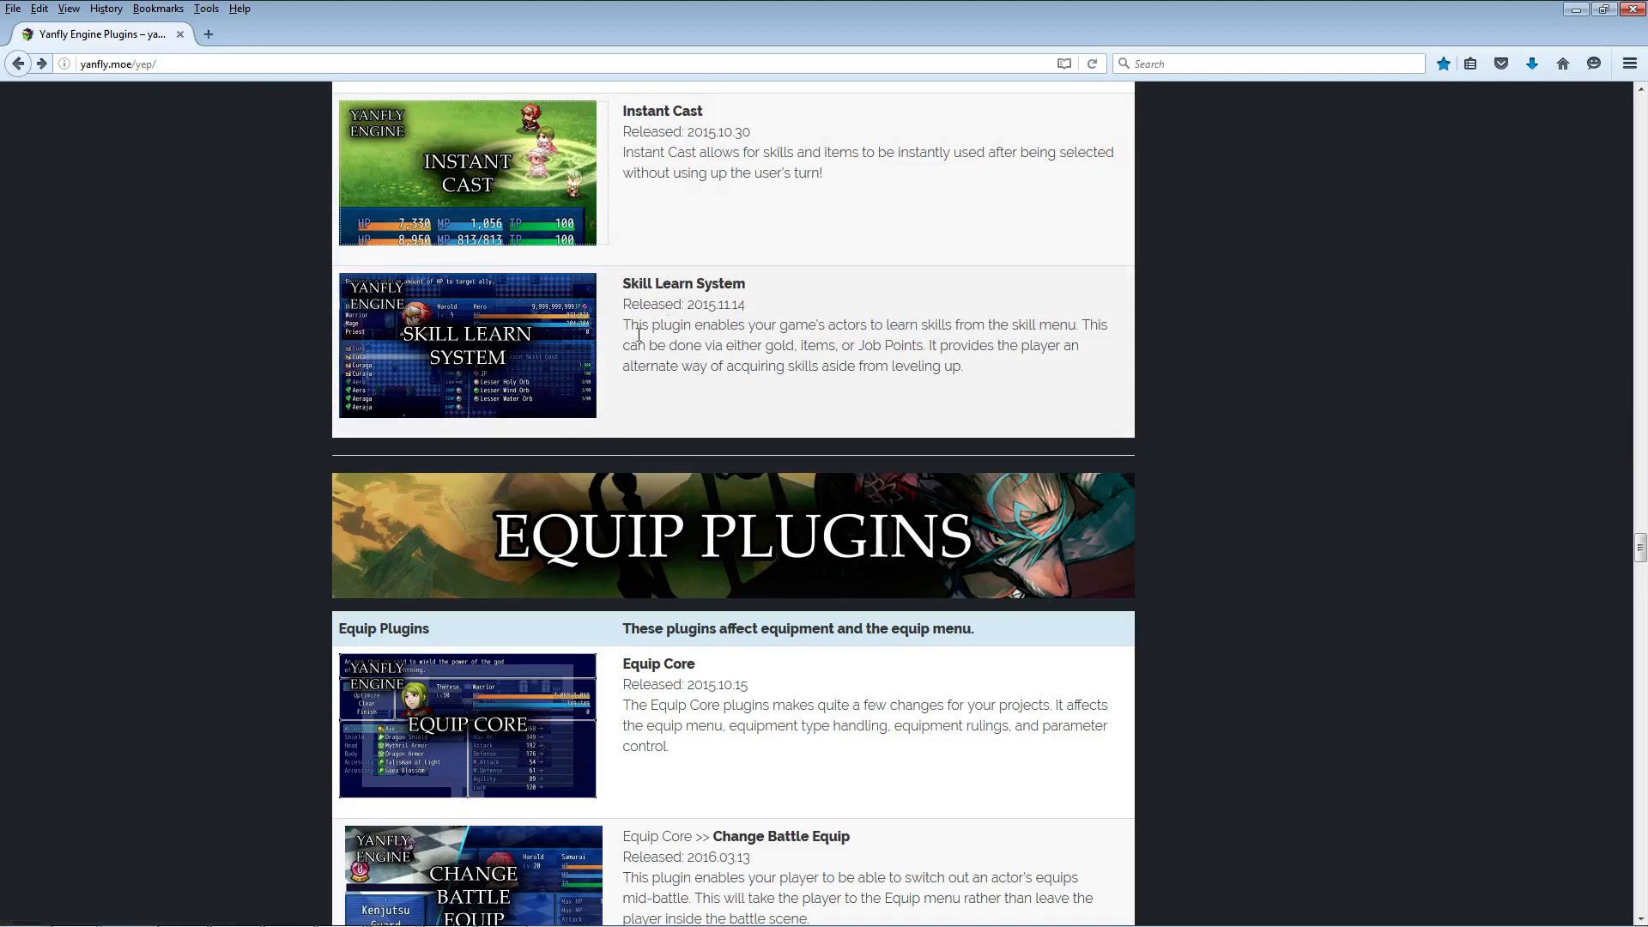
{"action": "scroll", "coordinate": [678, 371], "scroll_direction": "down", "scroll_amount": 1}
{"action": "scroll", "coordinate": [678, 371], "scroll_direction": "down", "scroll_amount": 2}
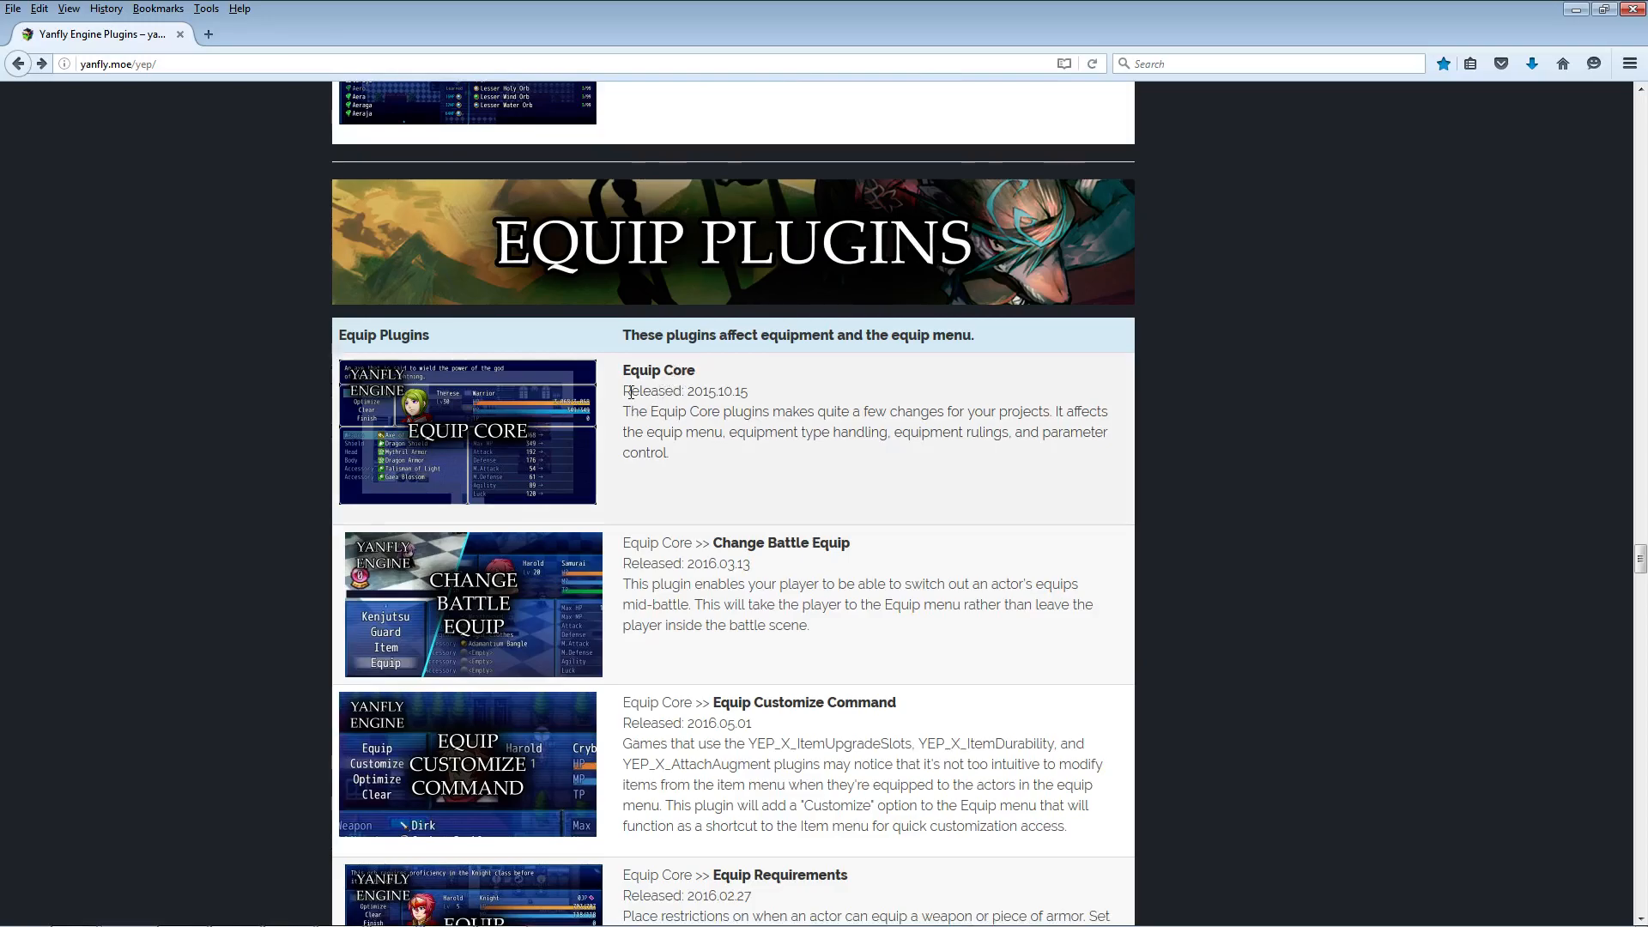
{"action": "scroll", "coordinate": [631, 391], "scroll_direction": "down", "scroll_amount": 1}
{"action": "scroll", "coordinate": [681, 349], "scroll_direction": "down", "scroll_amount": 2}
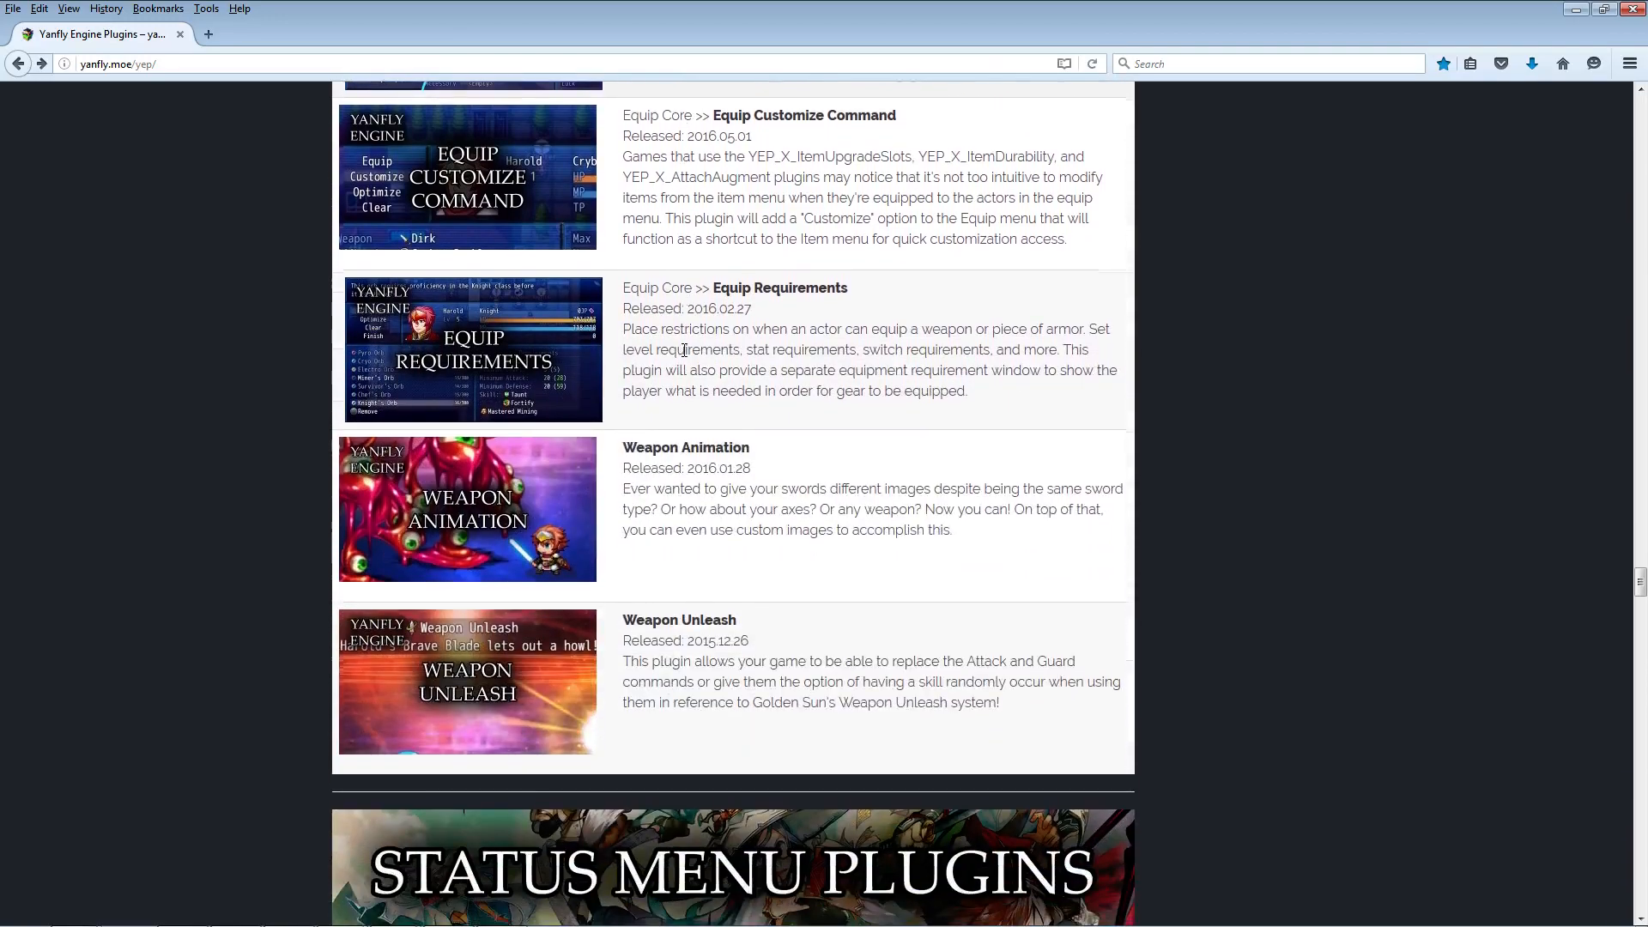
{"action": "scroll", "coordinate": [684, 349], "scroll_direction": "down", "scroll_amount": 20}
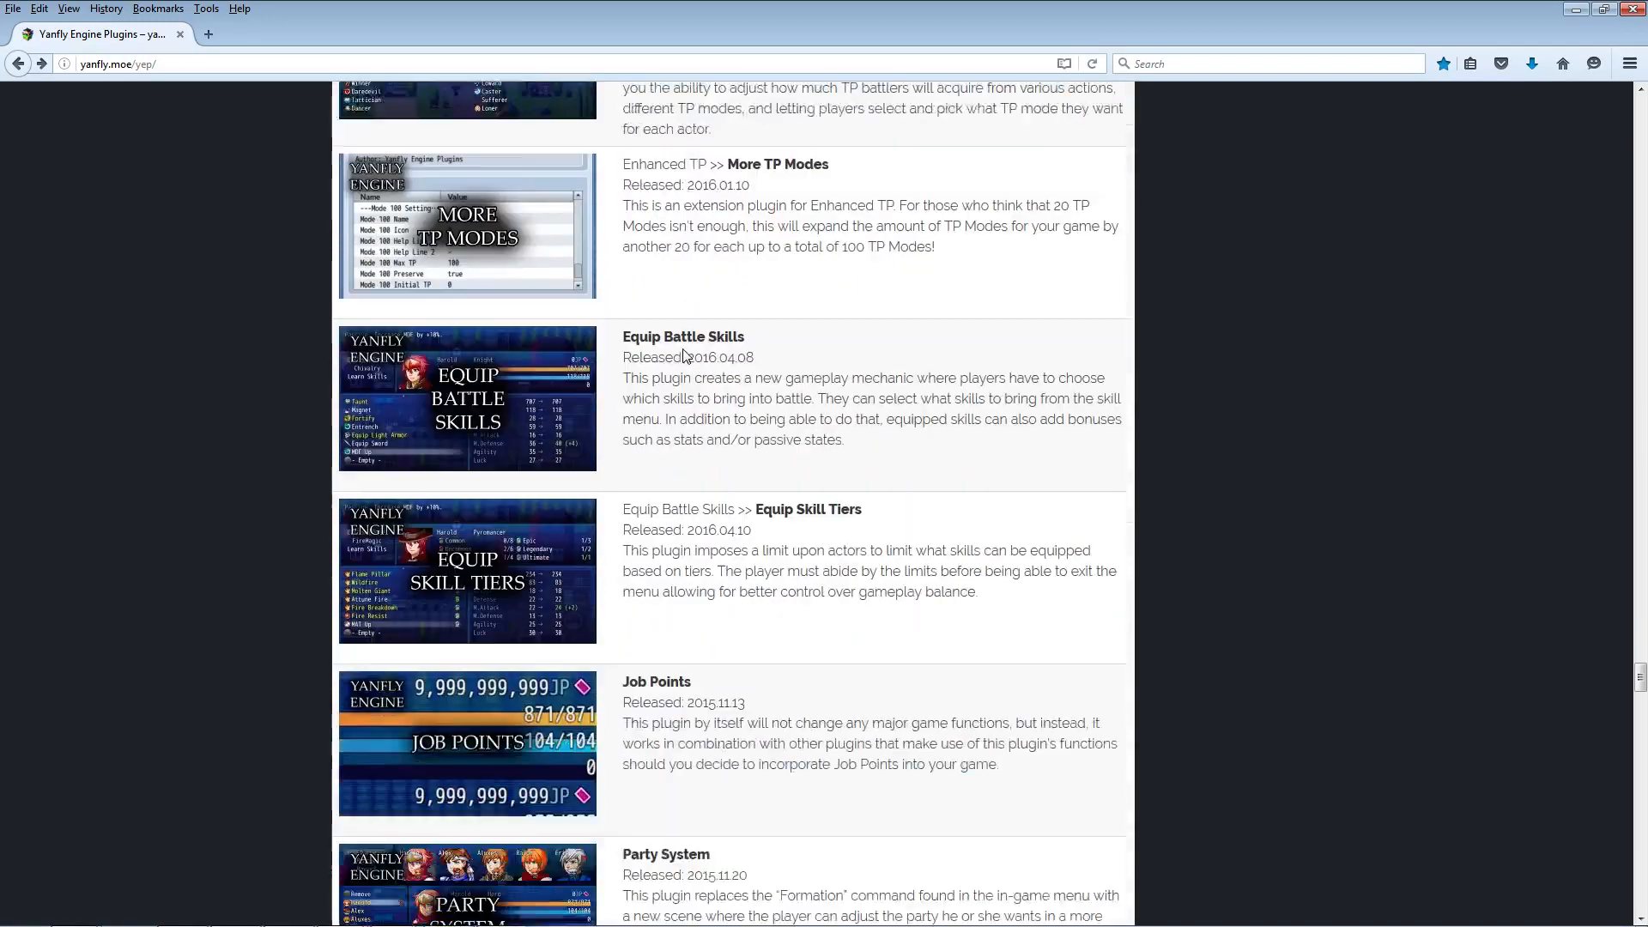
{"action": "scroll", "coordinate": [682, 347], "scroll_direction": "down", "scroll_amount": 20}
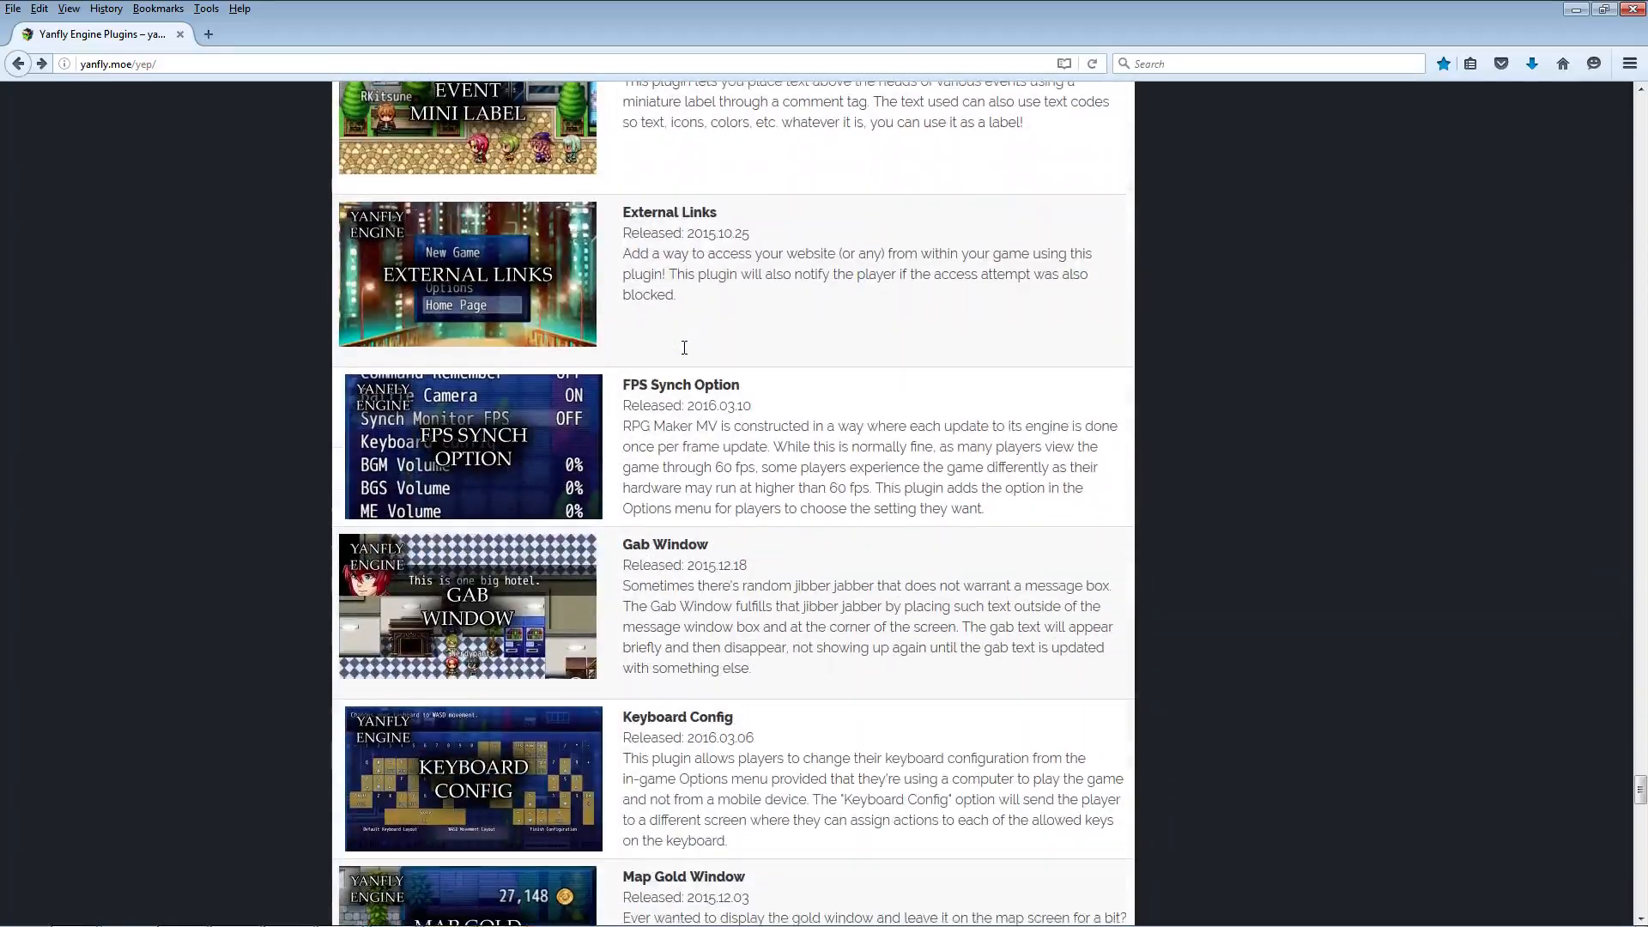
{"action": "scroll", "coordinate": [684, 353], "scroll_direction": "up", "scroll_amount": 20}
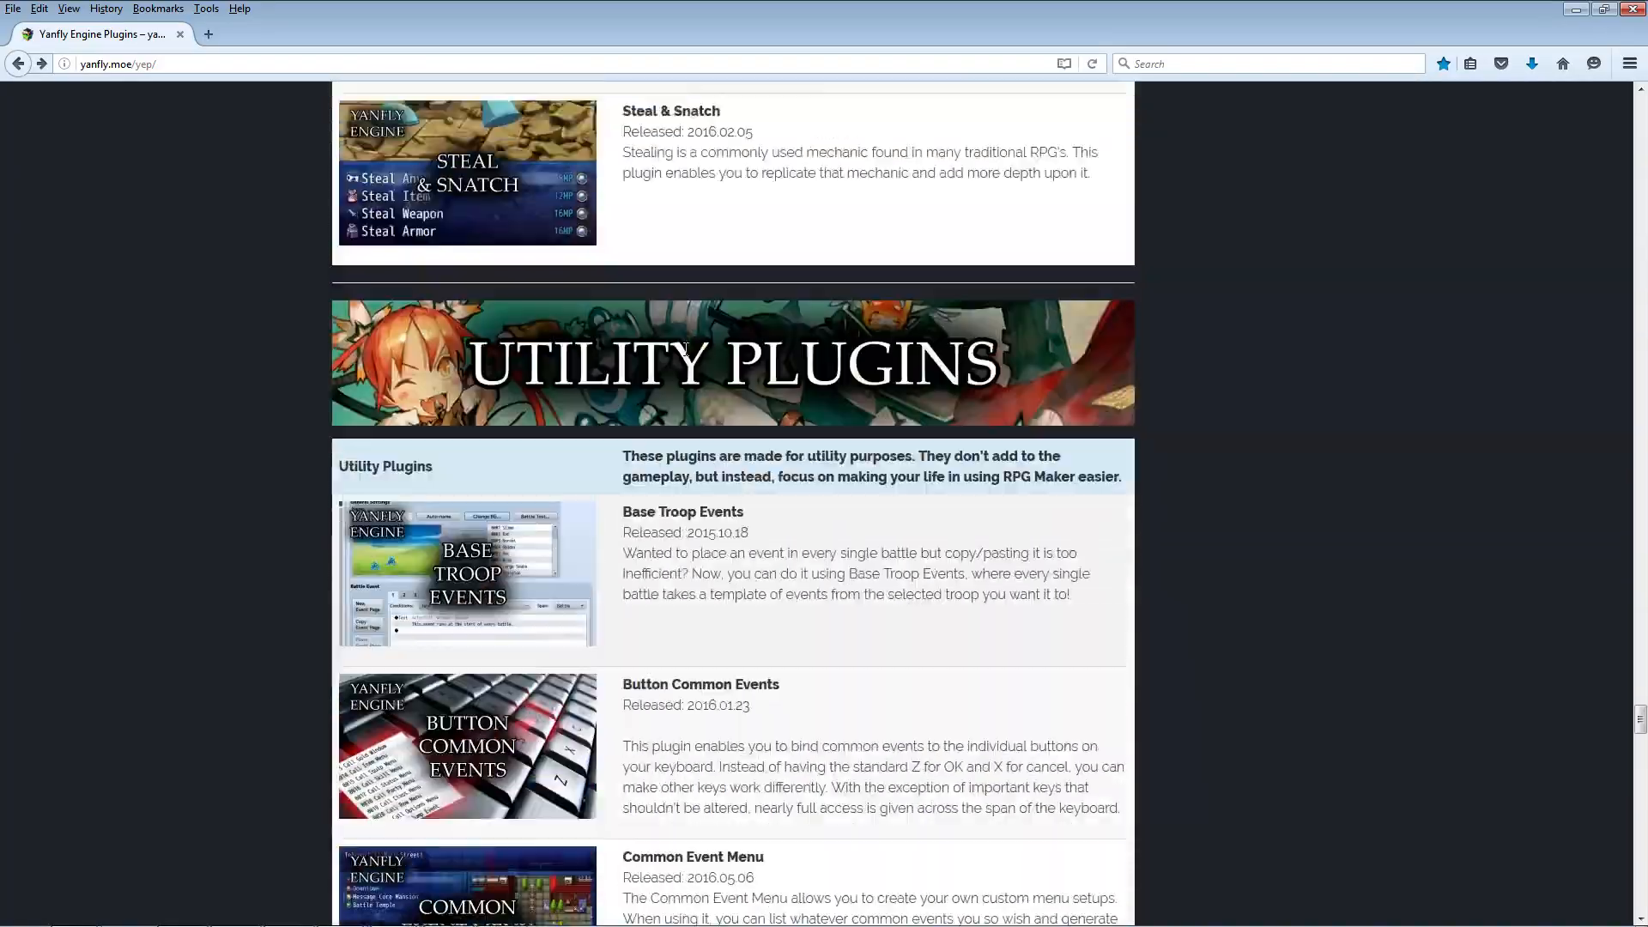
{"action": "scroll", "coordinate": [684, 352], "scroll_direction": "up", "scroll_amount": 18}
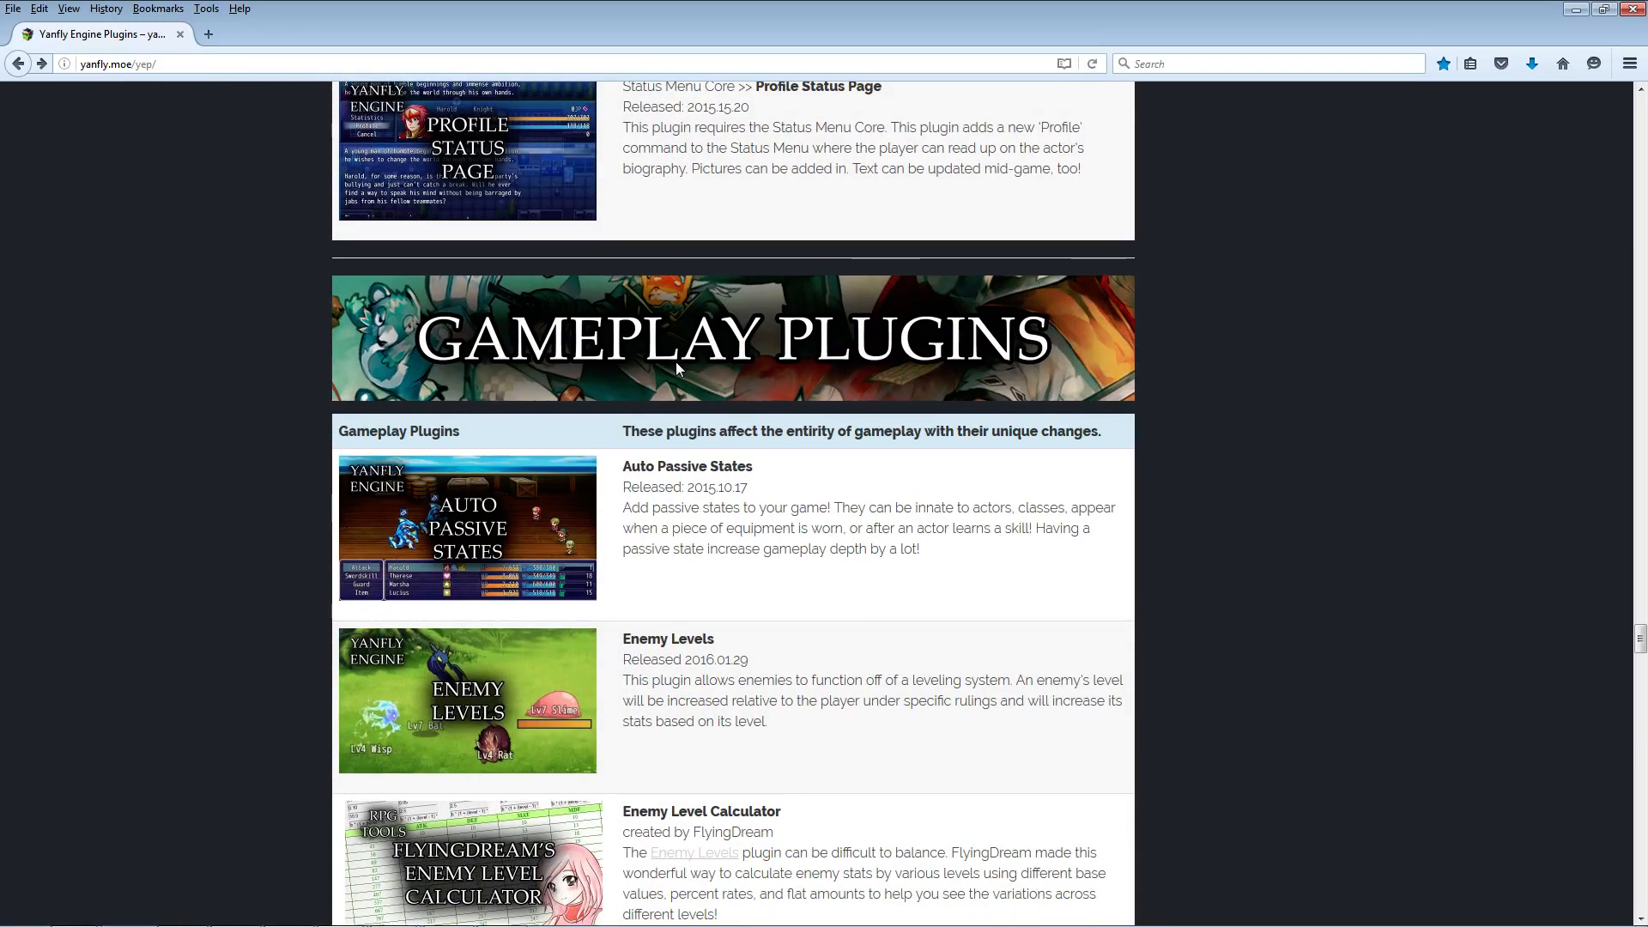
{"action": "scroll", "coordinate": [676, 369], "scroll_direction": "up", "scroll_amount": 18}
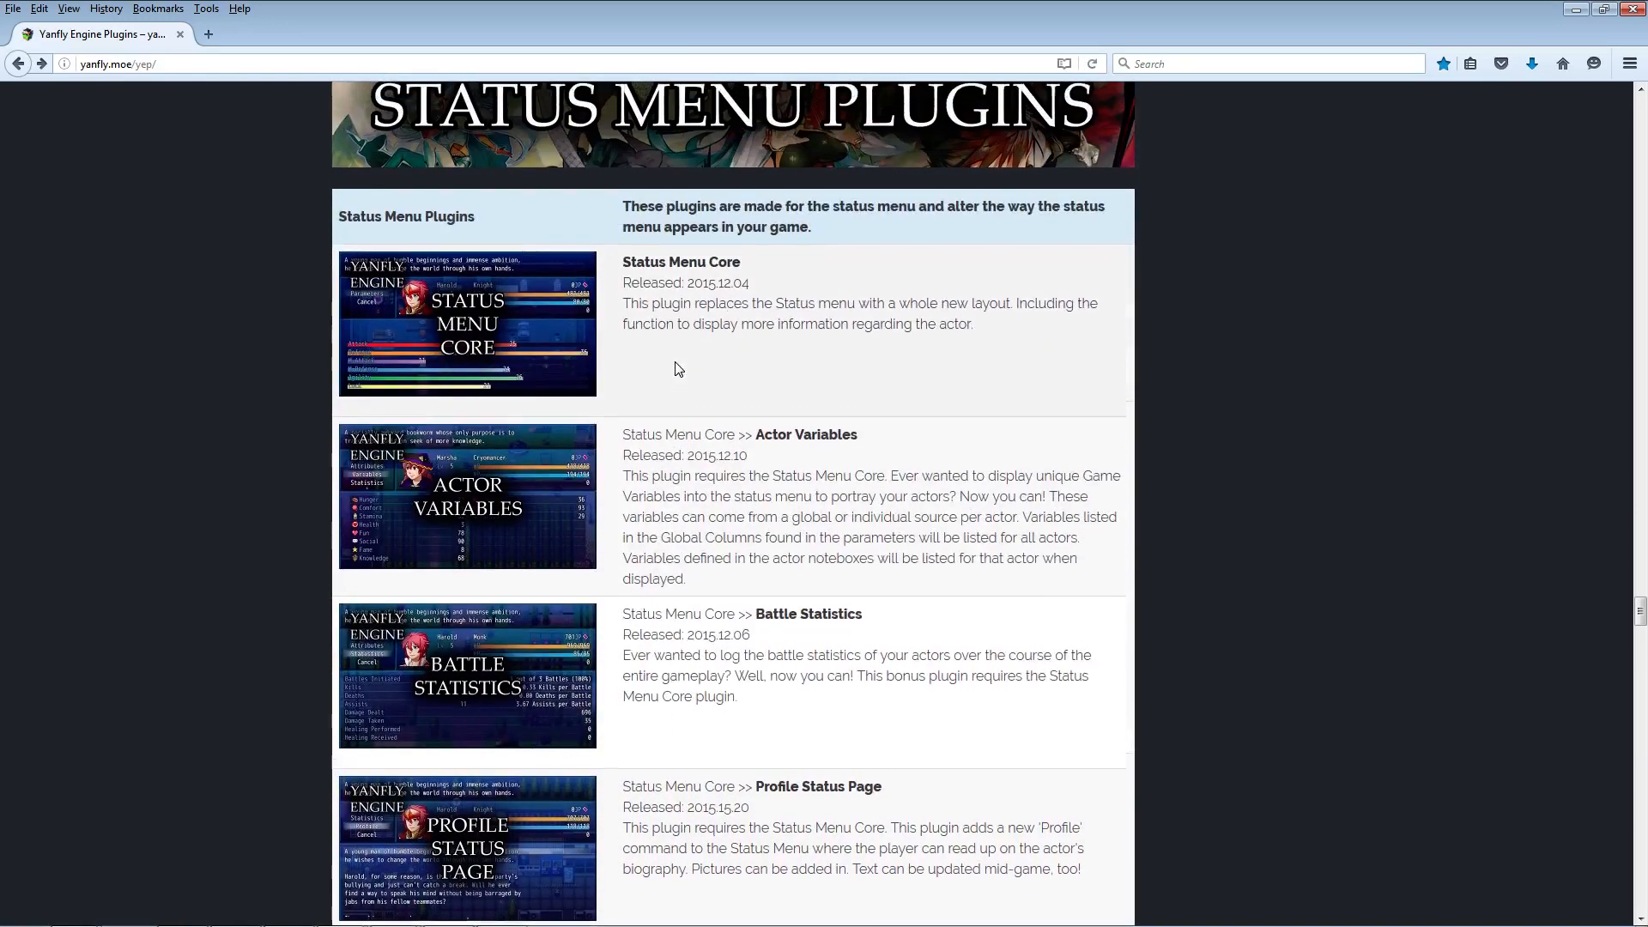
{"action": "scroll", "coordinate": [678, 368], "scroll_direction": "up", "scroll_amount": 6}
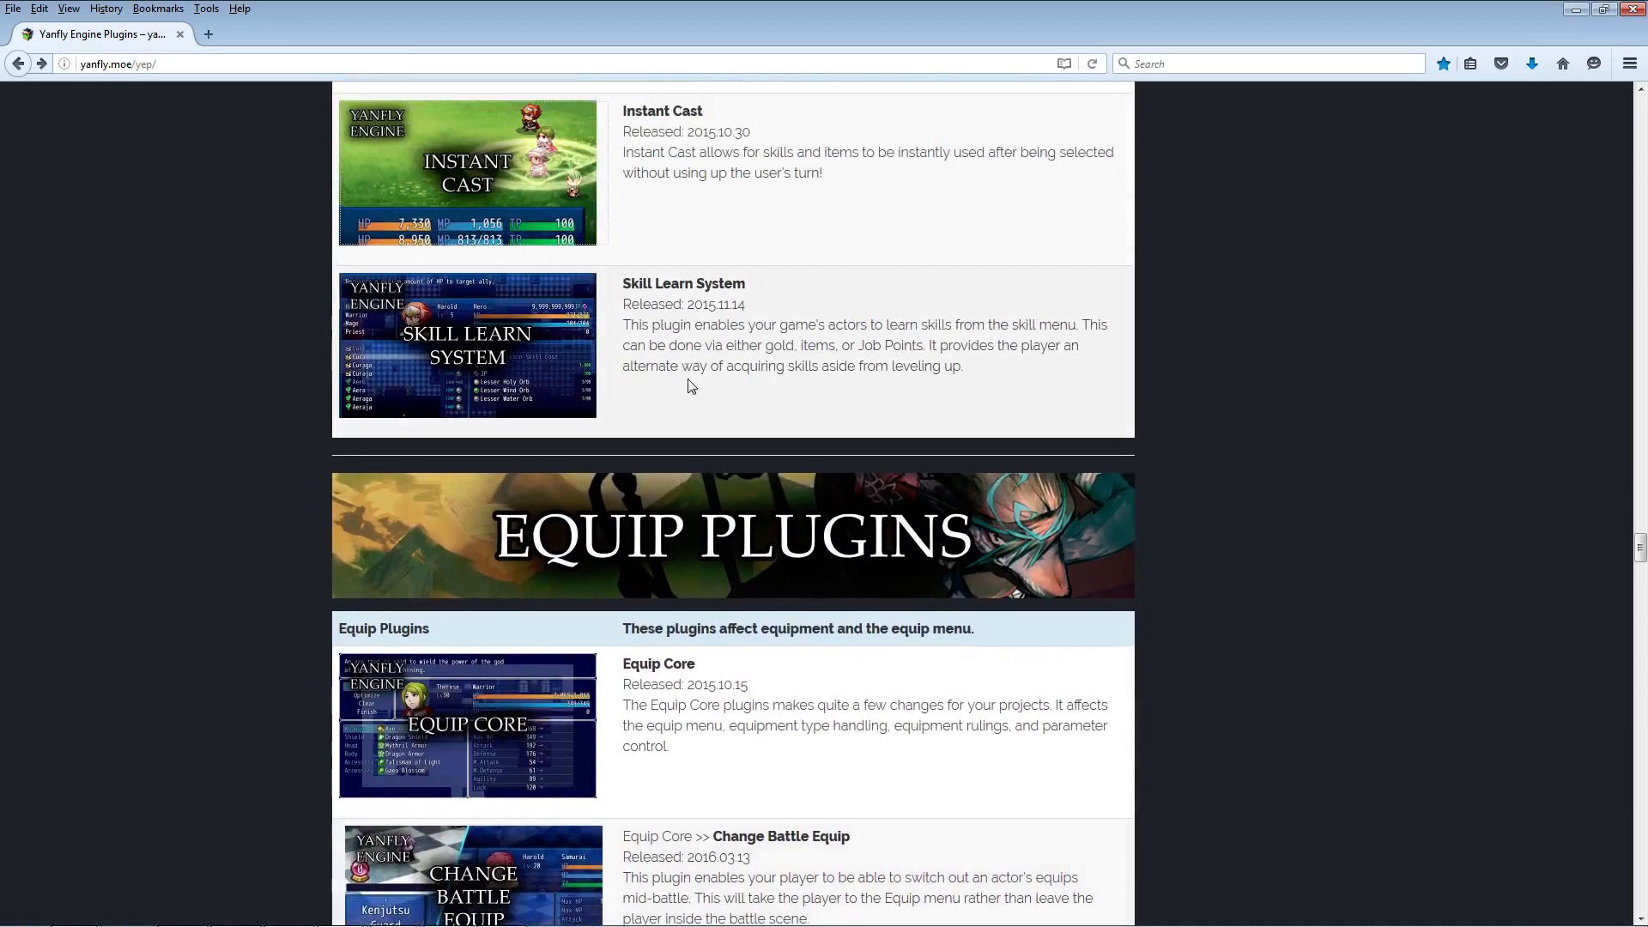
Step: Look over the Skill Plugins section from Skill Core to Skill Learn System and the start of the Equip Plugins section
{"action": "scroll", "coordinate": [699, 408], "scroll_direction": "down", "scroll_amount": 2}
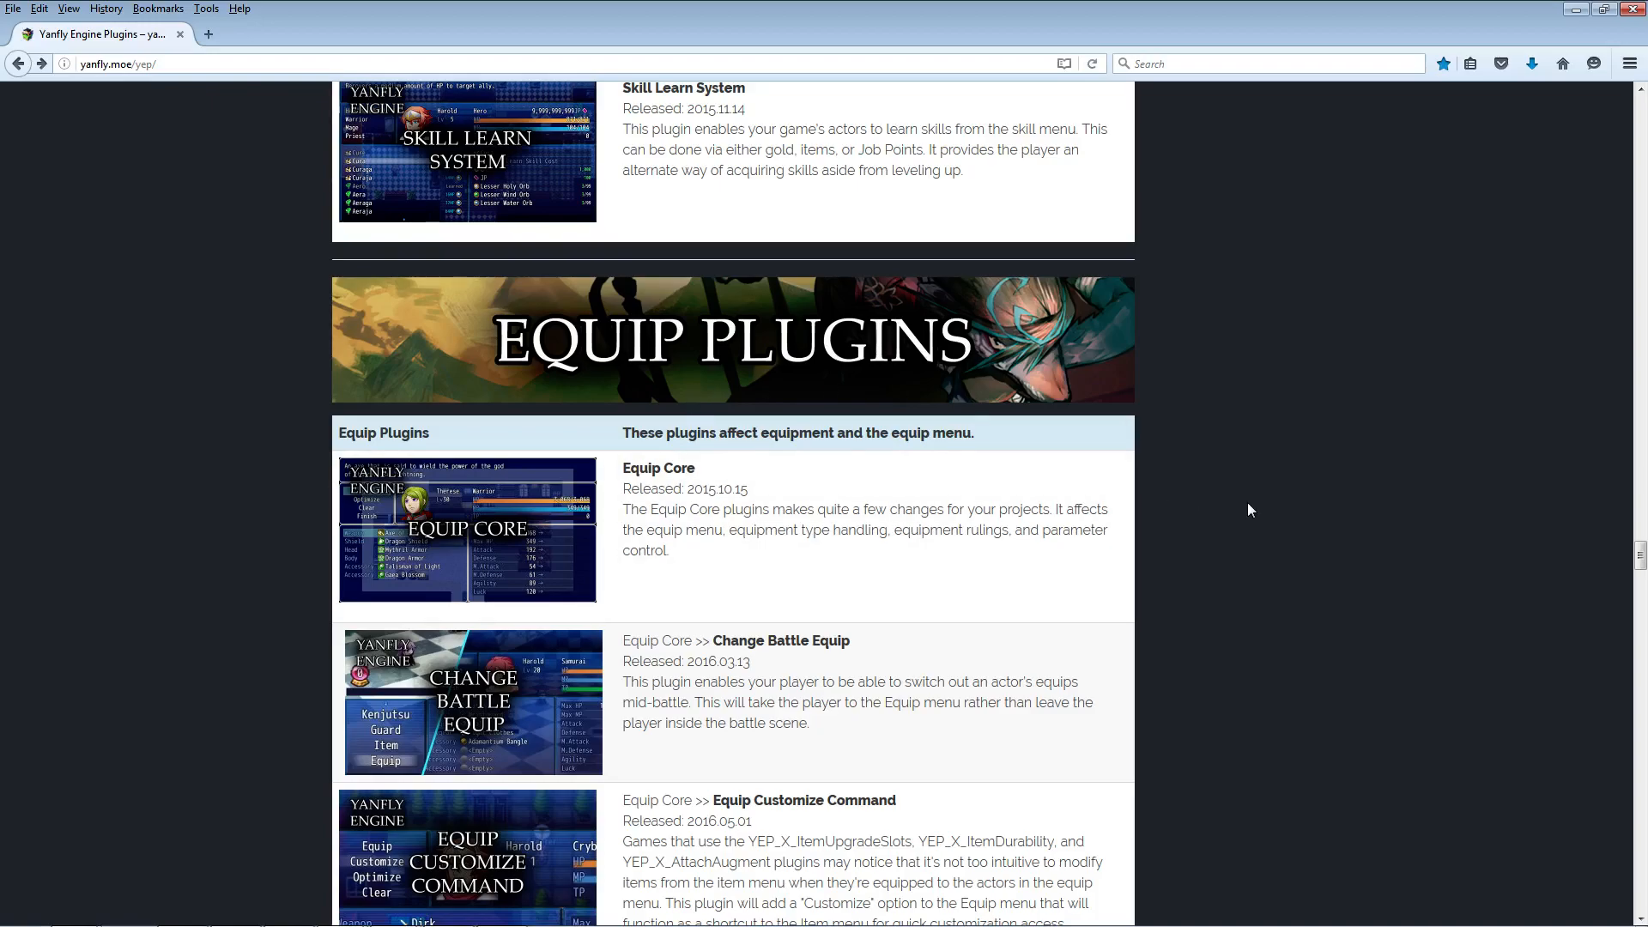
{"action": "scroll", "coordinate": [1248, 504], "scroll_direction": "up", "scroll_amount": 15}
{"action": "scroll", "coordinate": [1249, 499], "scroll_direction": "up", "scroll_amount": 3}
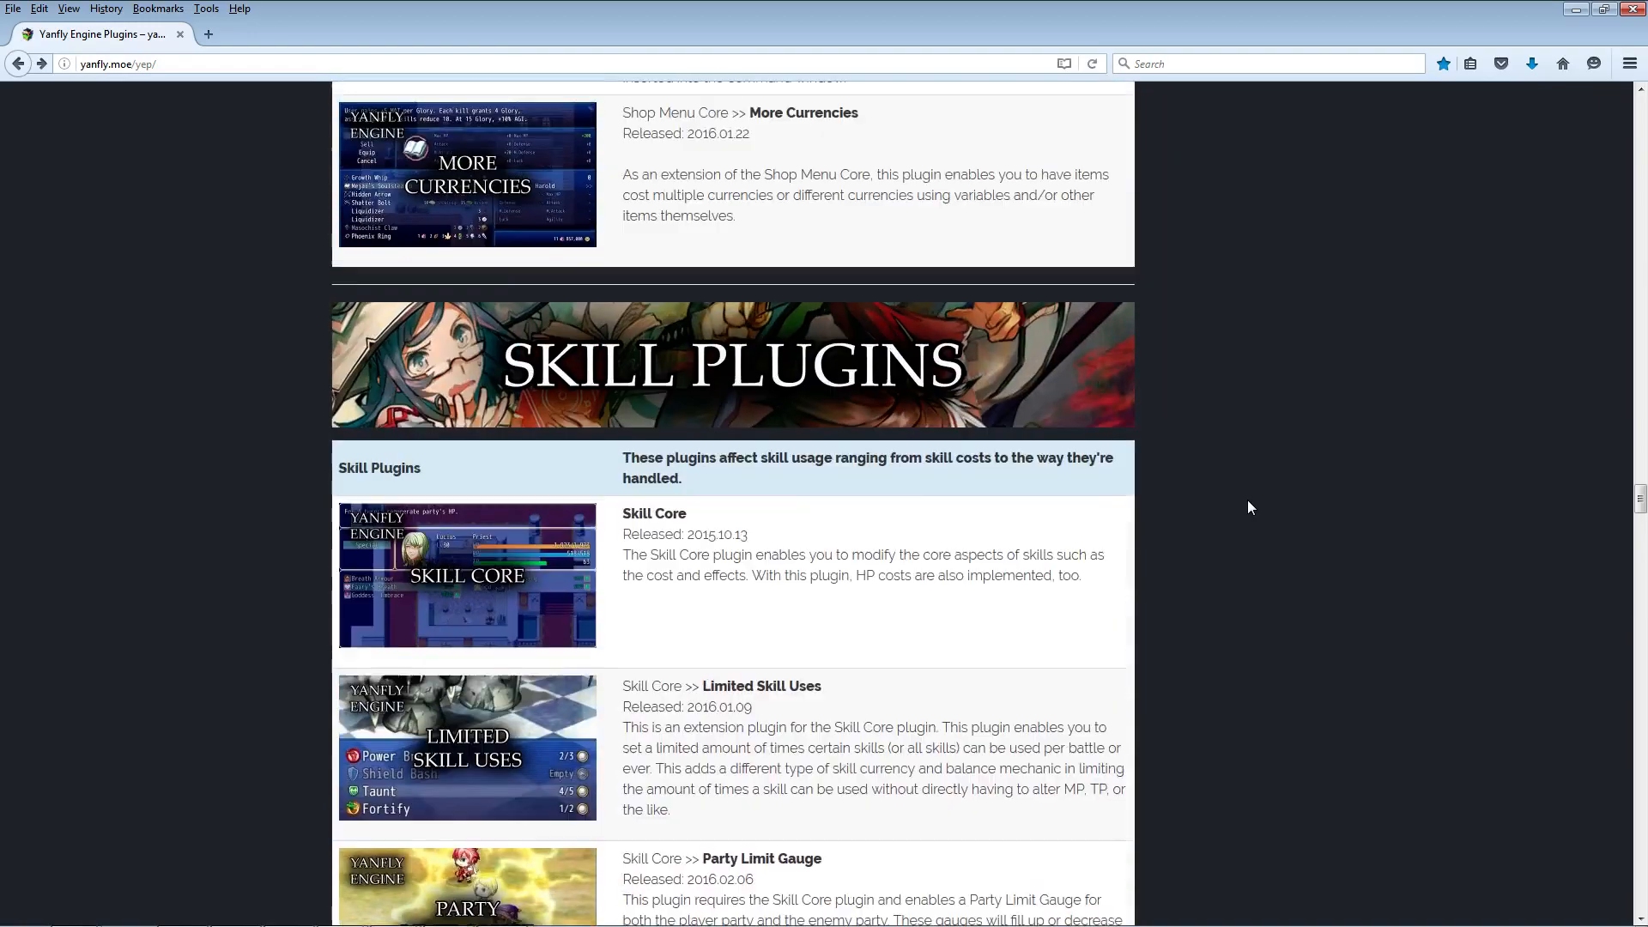
{"action": "scroll", "coordinate": [1248, 499], "scroll_direction": "down", "scroll_amount": 8}
{"action": "scroll", "coordinate": [1226, 500], "scroll_direction": "down", "scroll_amount": 8}
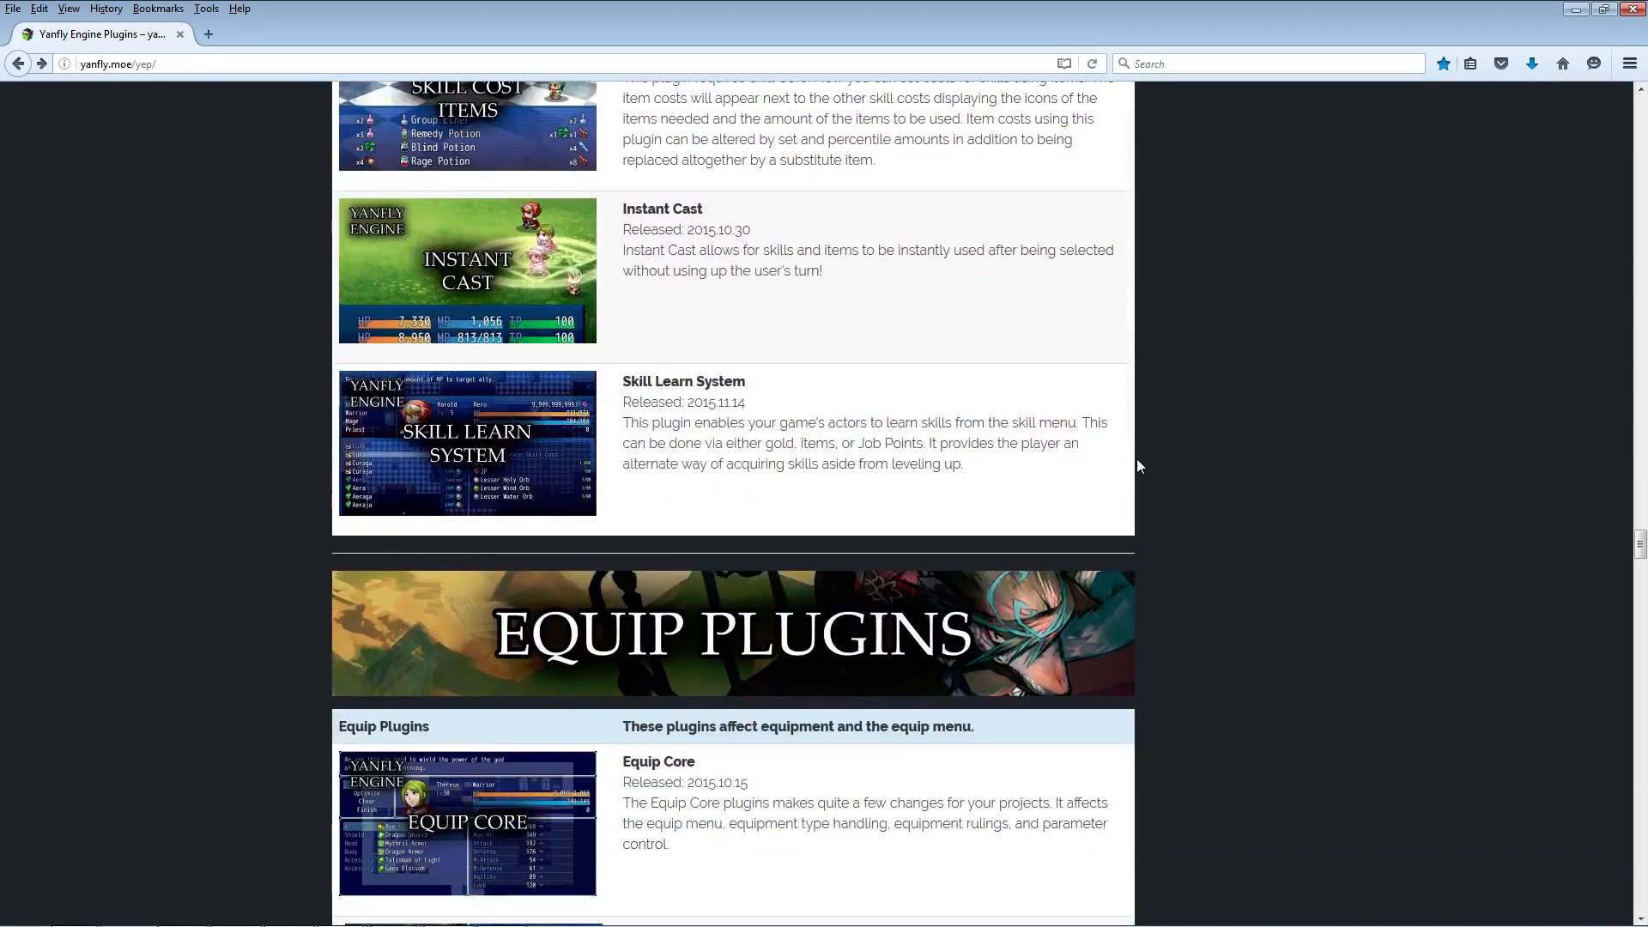
{"action": "scroll", "coordinate": [831, 417], "scroll_direction": "up", "scroll_amount": 5}
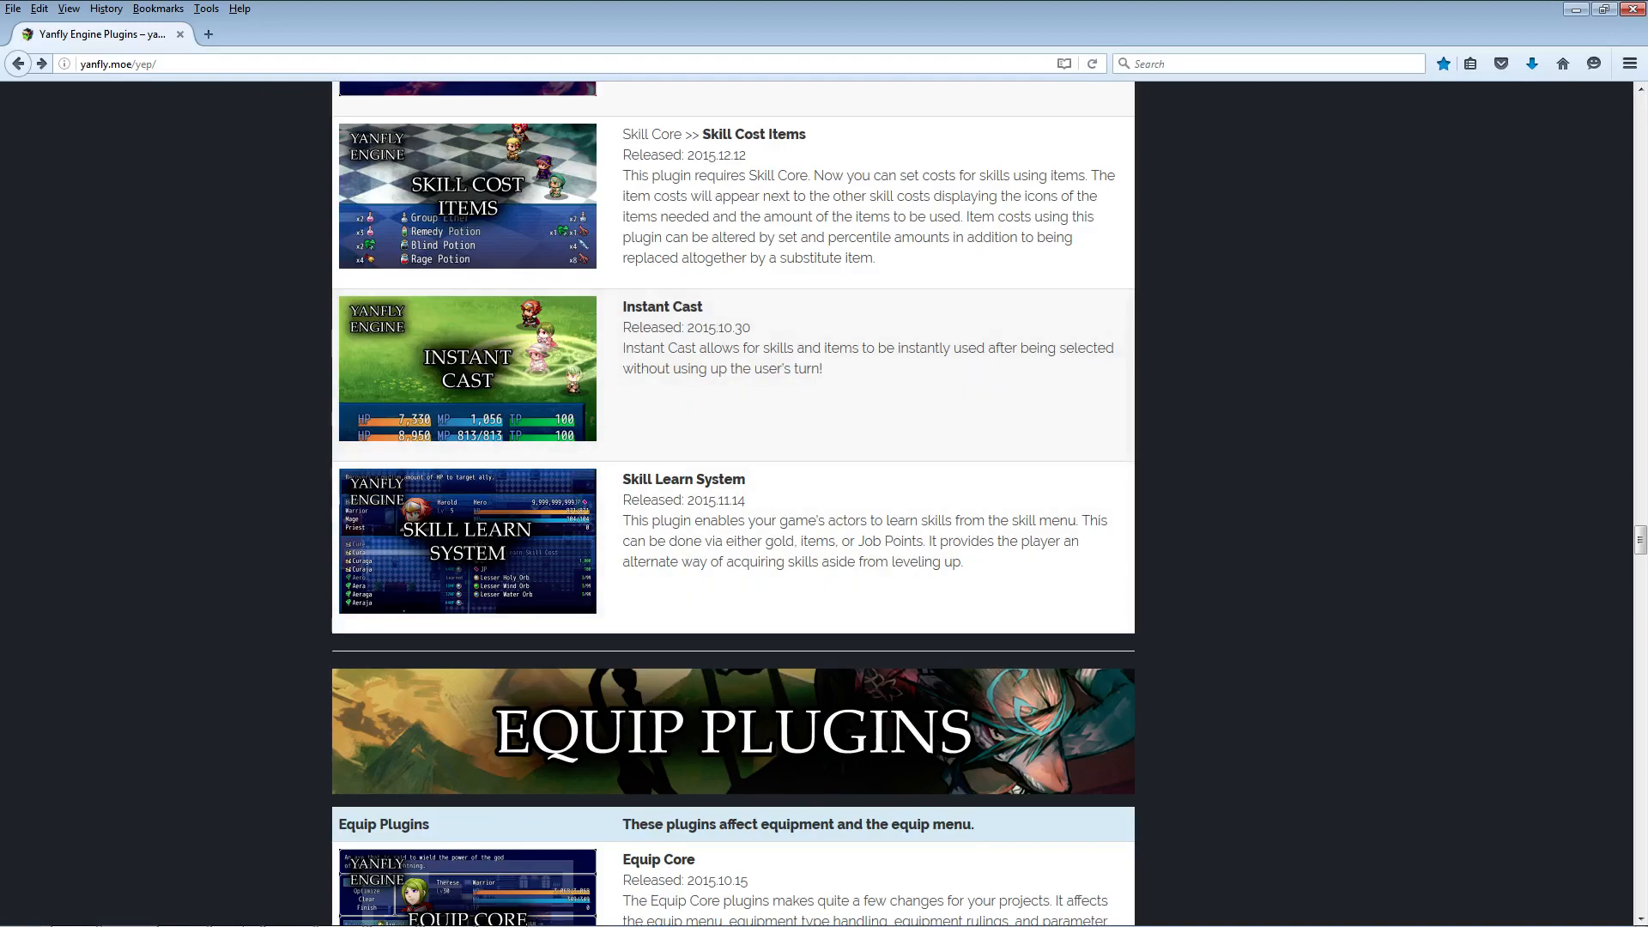
Step: Switch to RPG Maker MV, open the Plugin Manager and select the empty row below YEP_InstantCast
{"action": "mouse_move", "coordinate": [323, 918]}
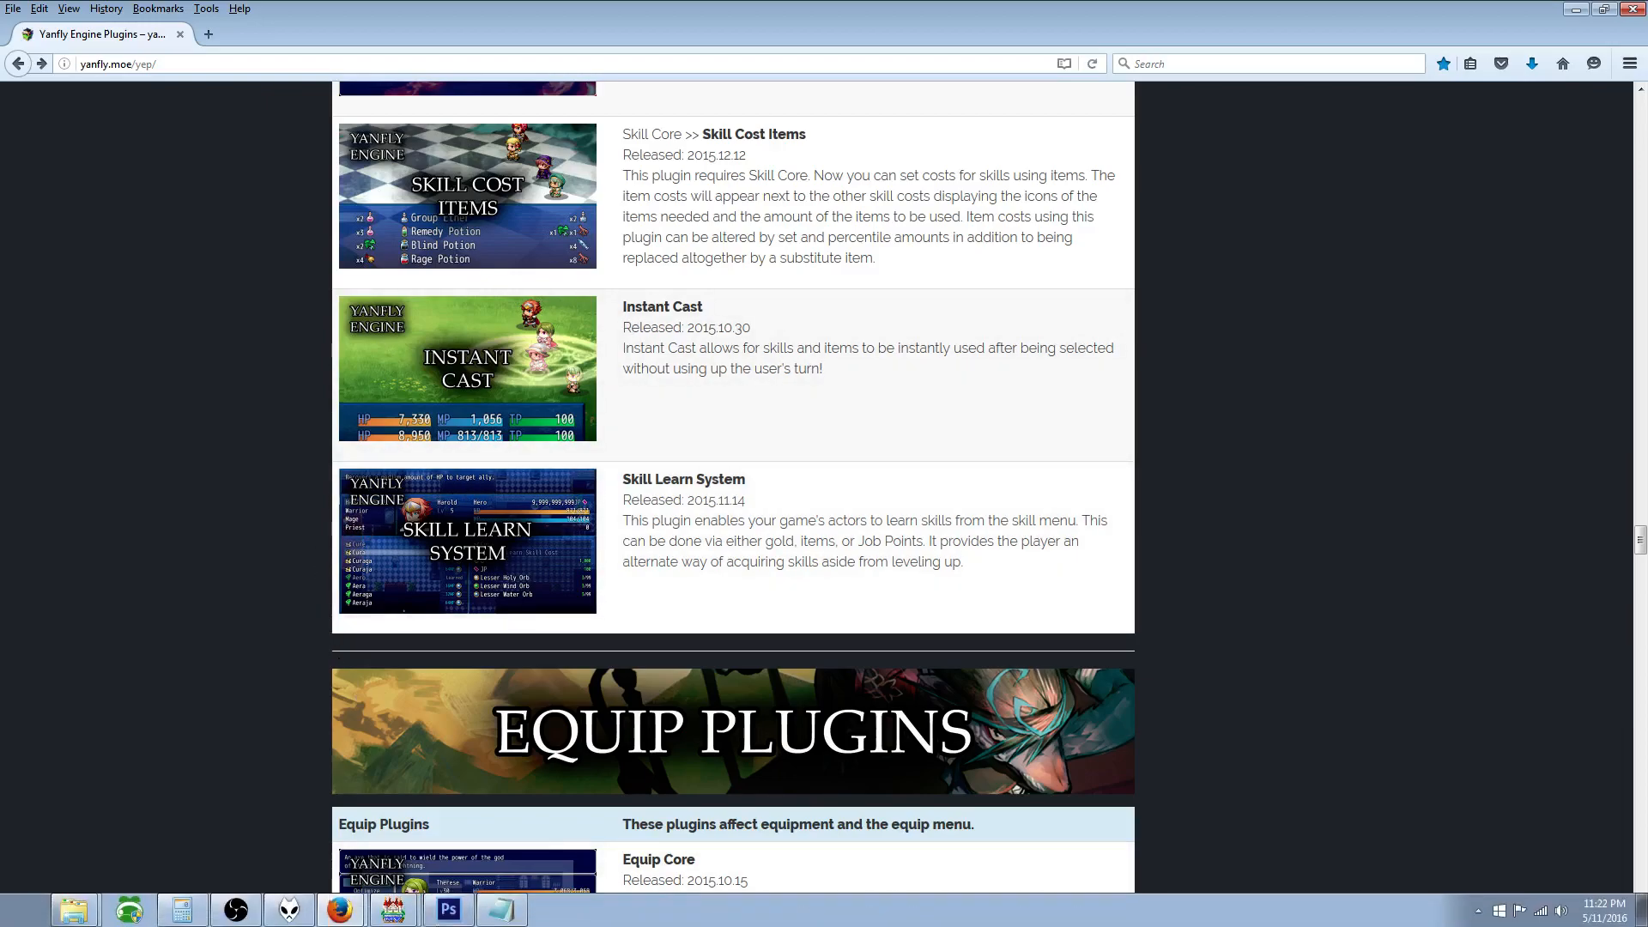
{"action": "left_click", "coordinate": [335, 850]}
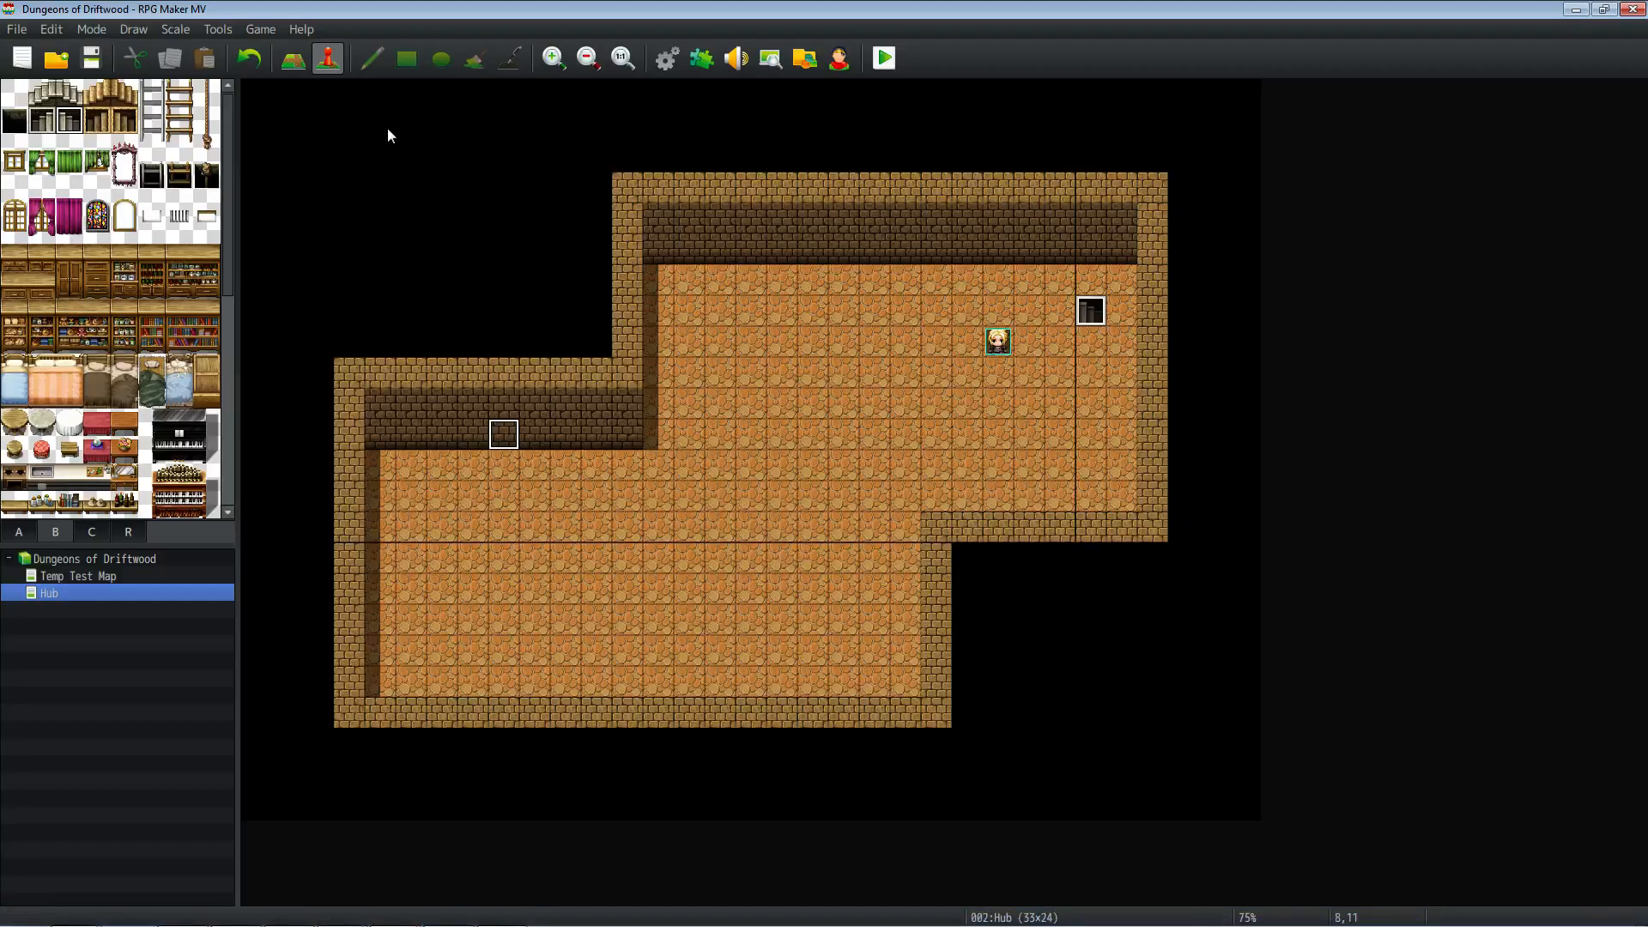
{"action": "left_click", "coordinate": [702, 57]}
{"action": "scroll", "coordinate": [1124, 525], "scroll_direction": "down", "scroll_amount": 3}
{"action": "scroll", "coordinate": [1124, 525], "scroll_direction": "down", "scroll_amount": 2}
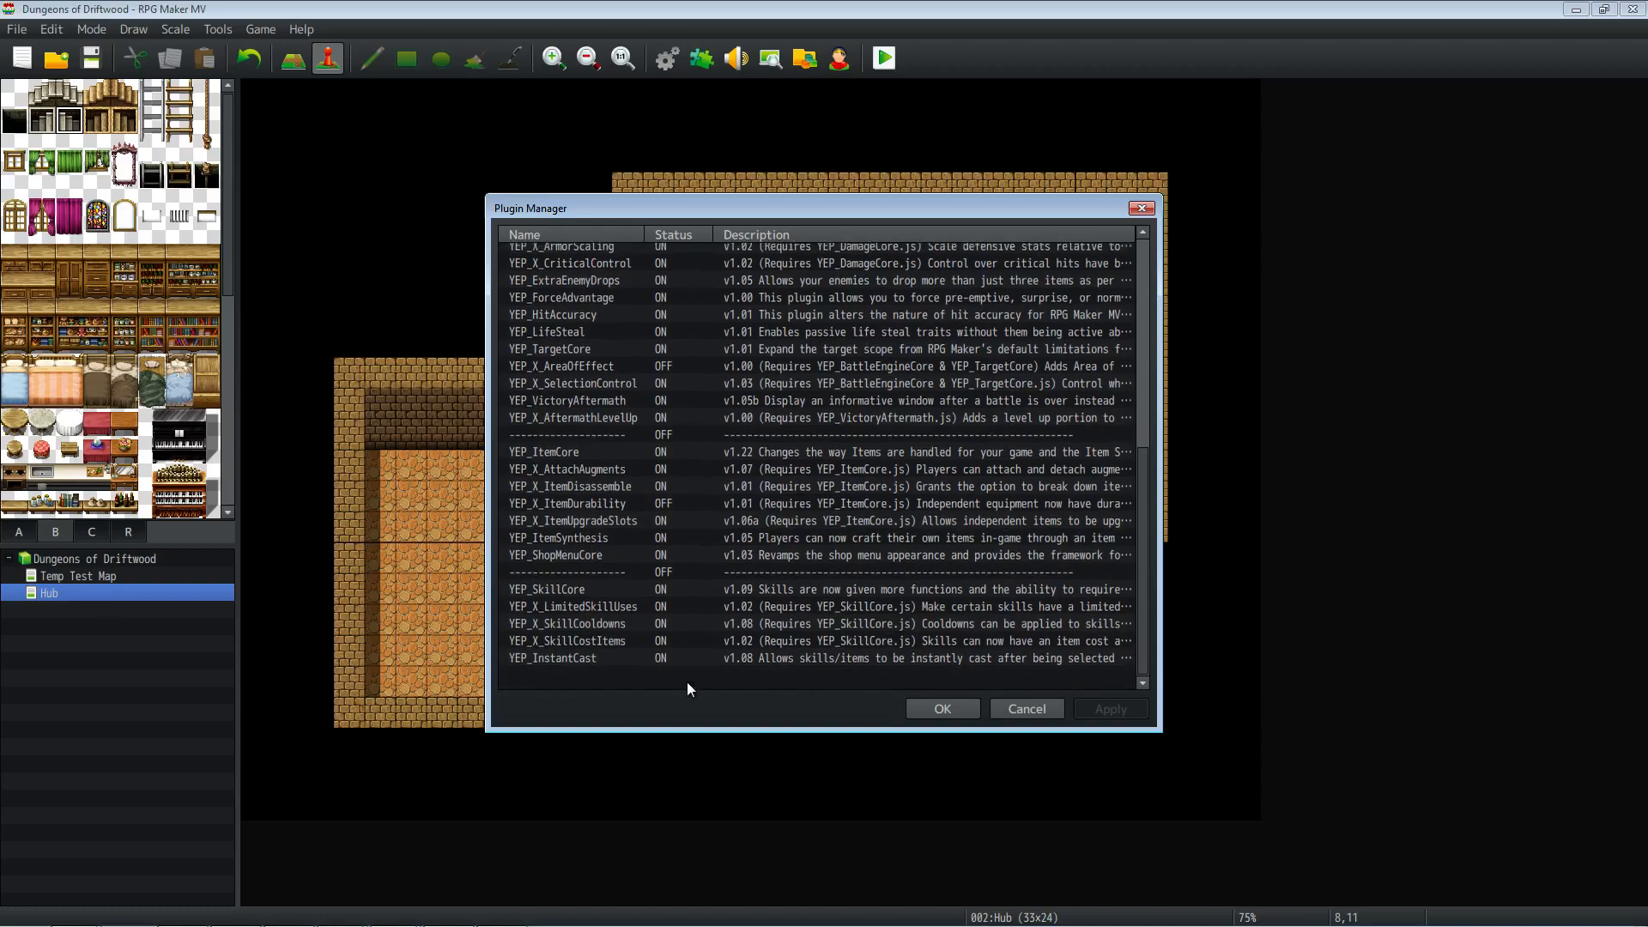
{"action": "left_click", "coordinate": [606, 666]}
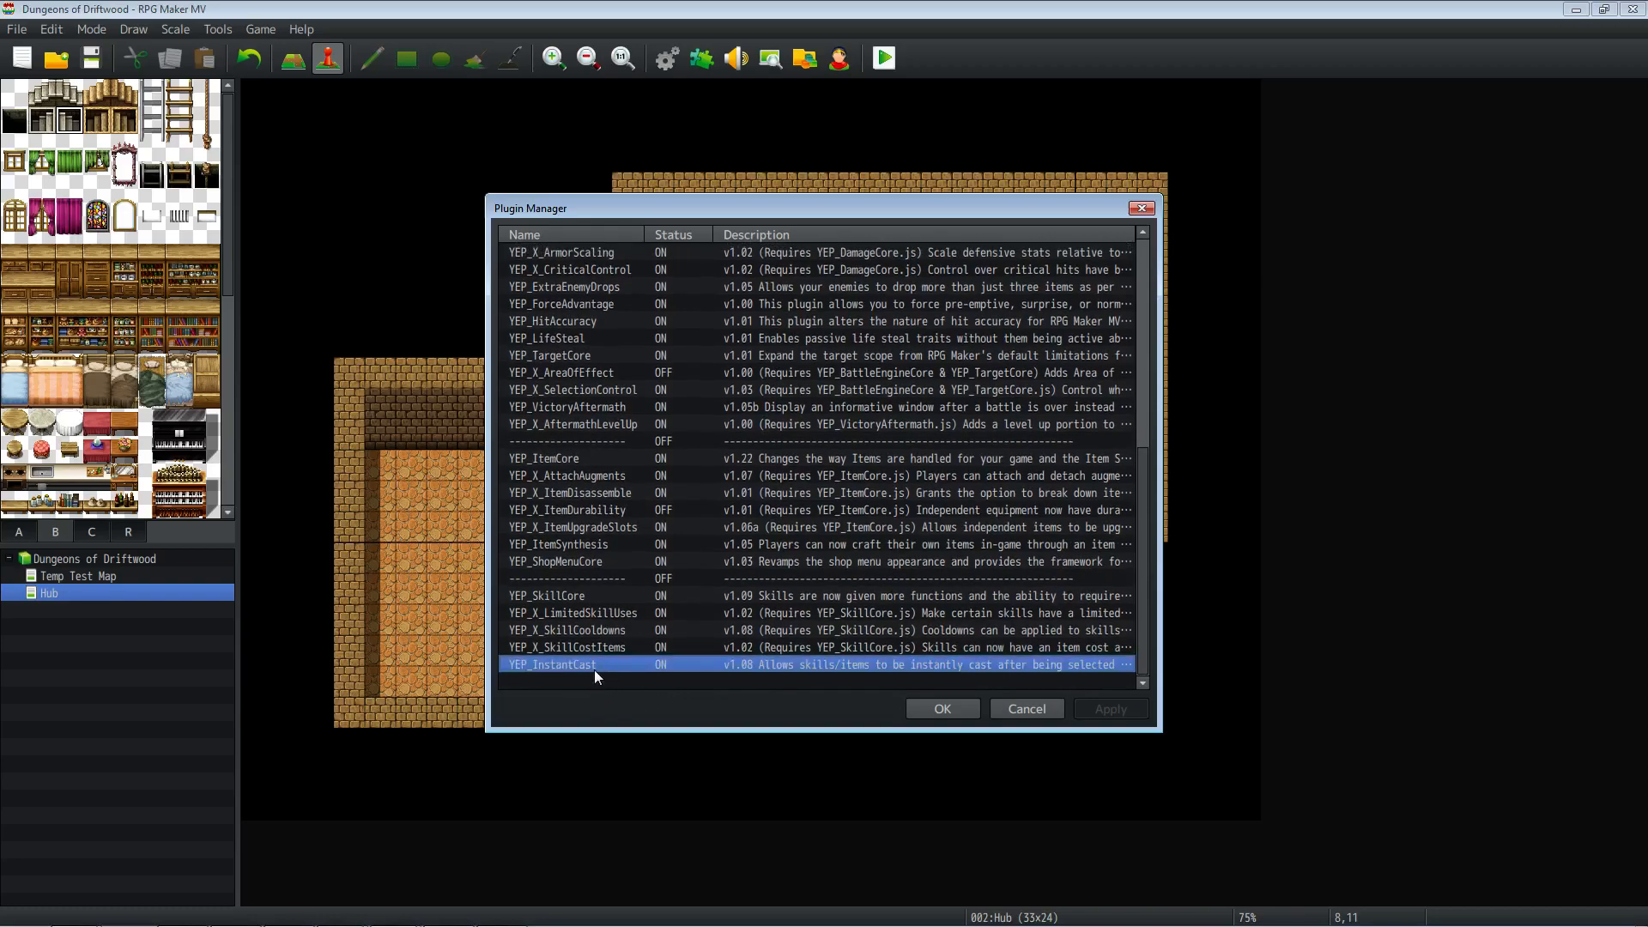
{"action": "left_click", "coordinate": [589, 685]}
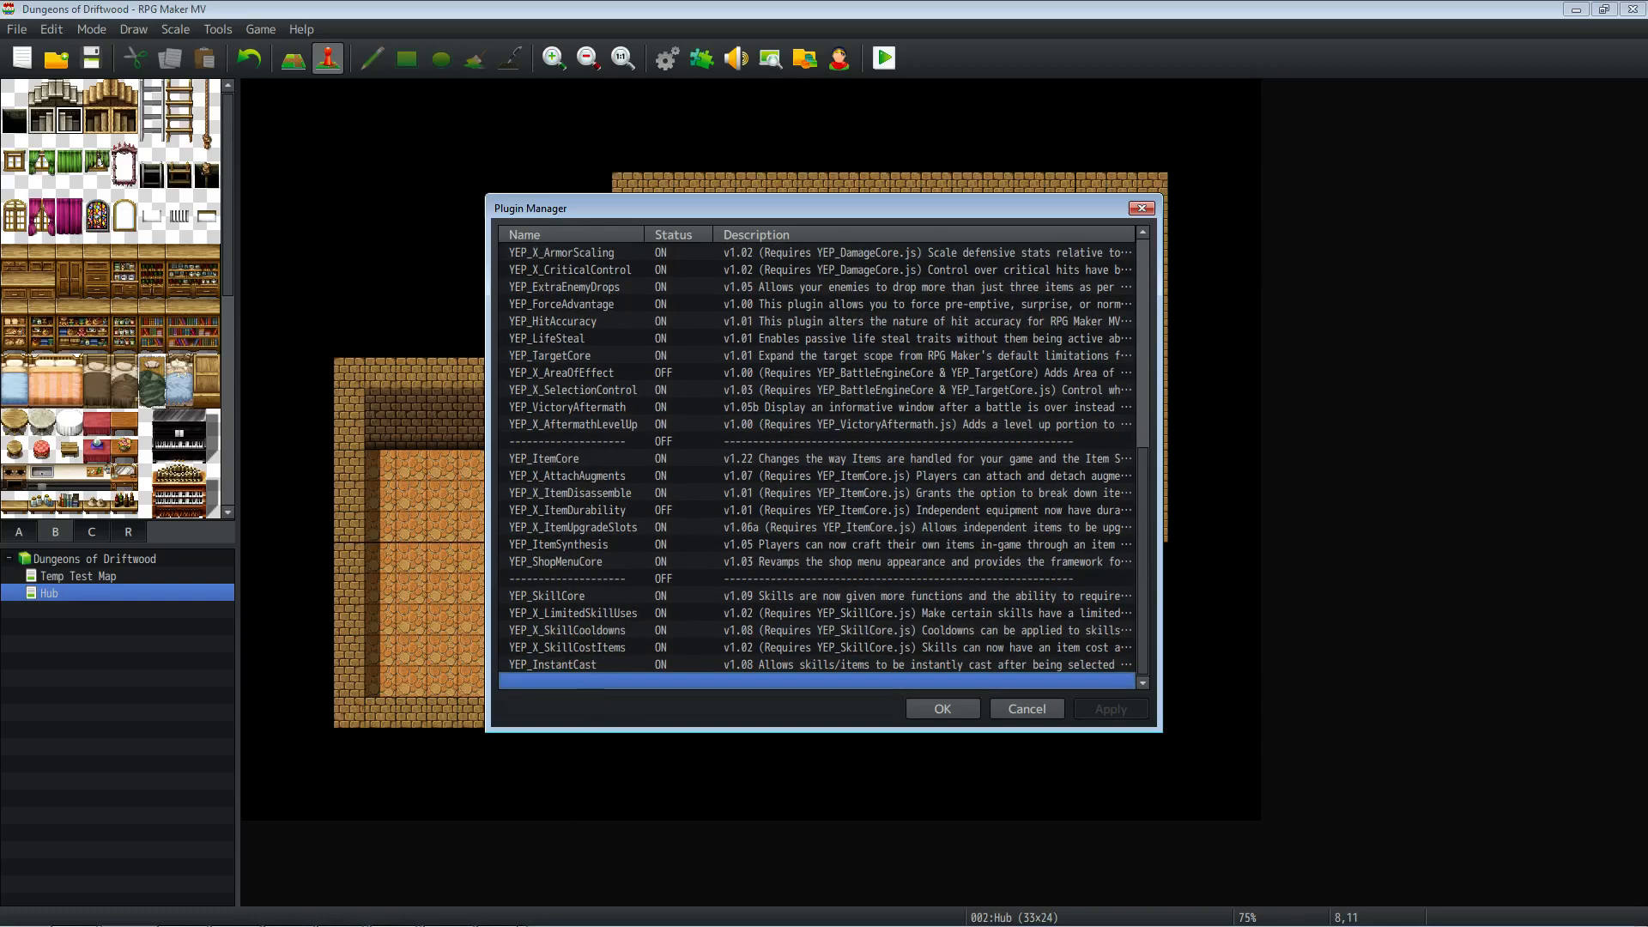
Step: Switch back to the Yanfly Engine Plugins page in Firefox, leaving the Plugin Manager open
{"action": "left_click", "coordinate": [392, 917]}
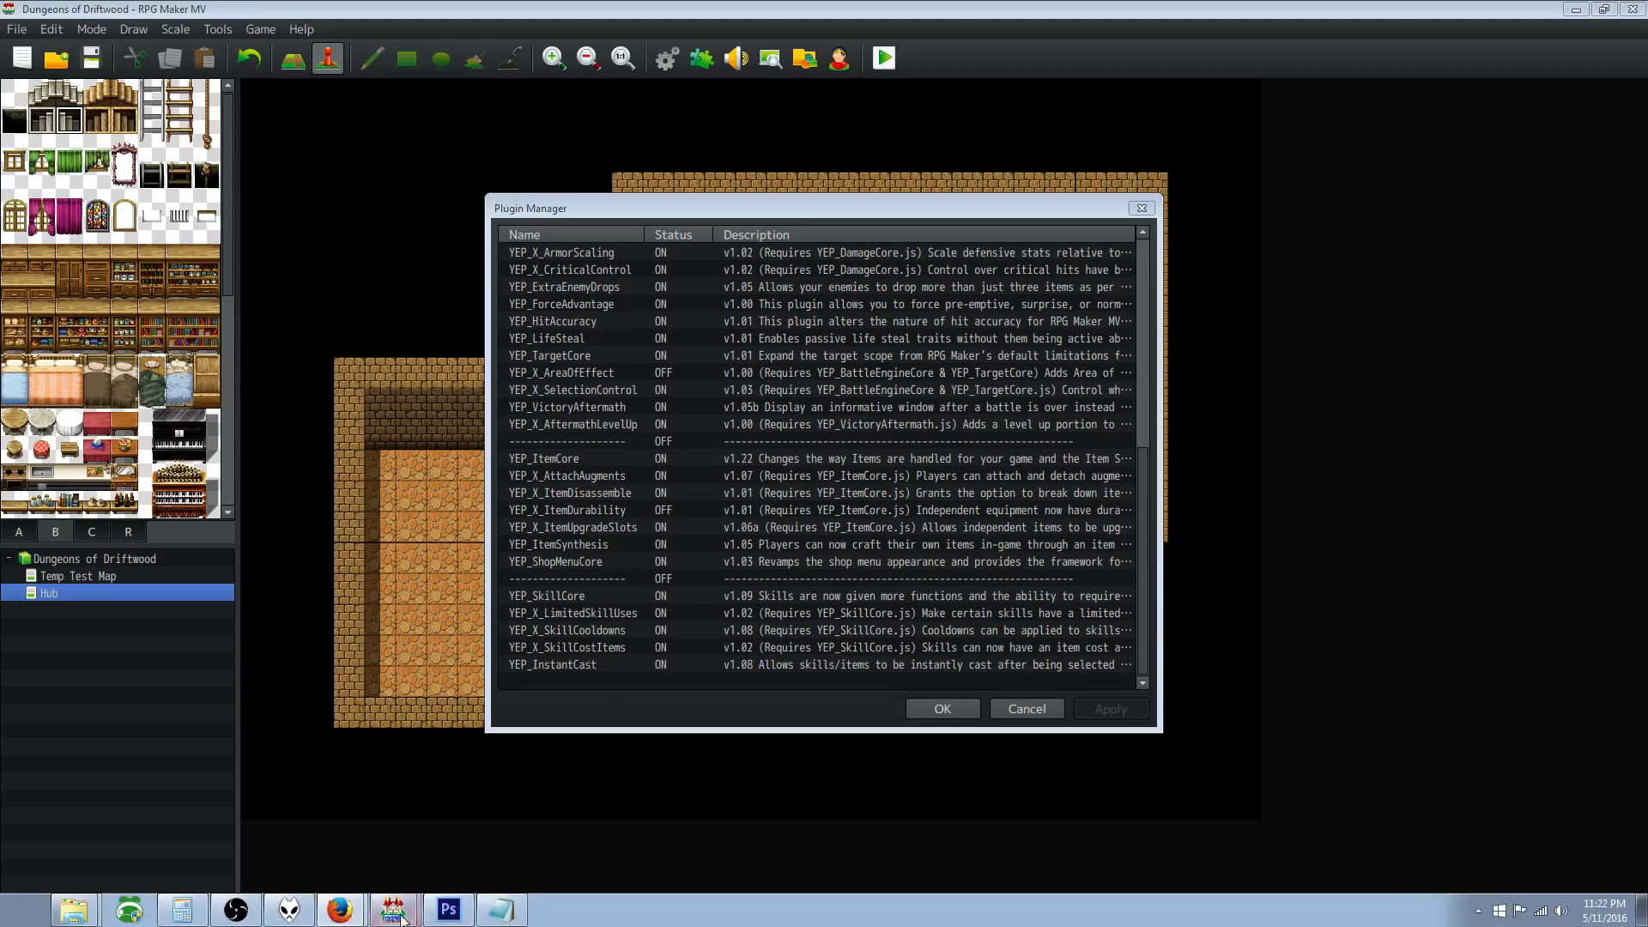
{"action": "left_click", "coordinate": [340, 910]}
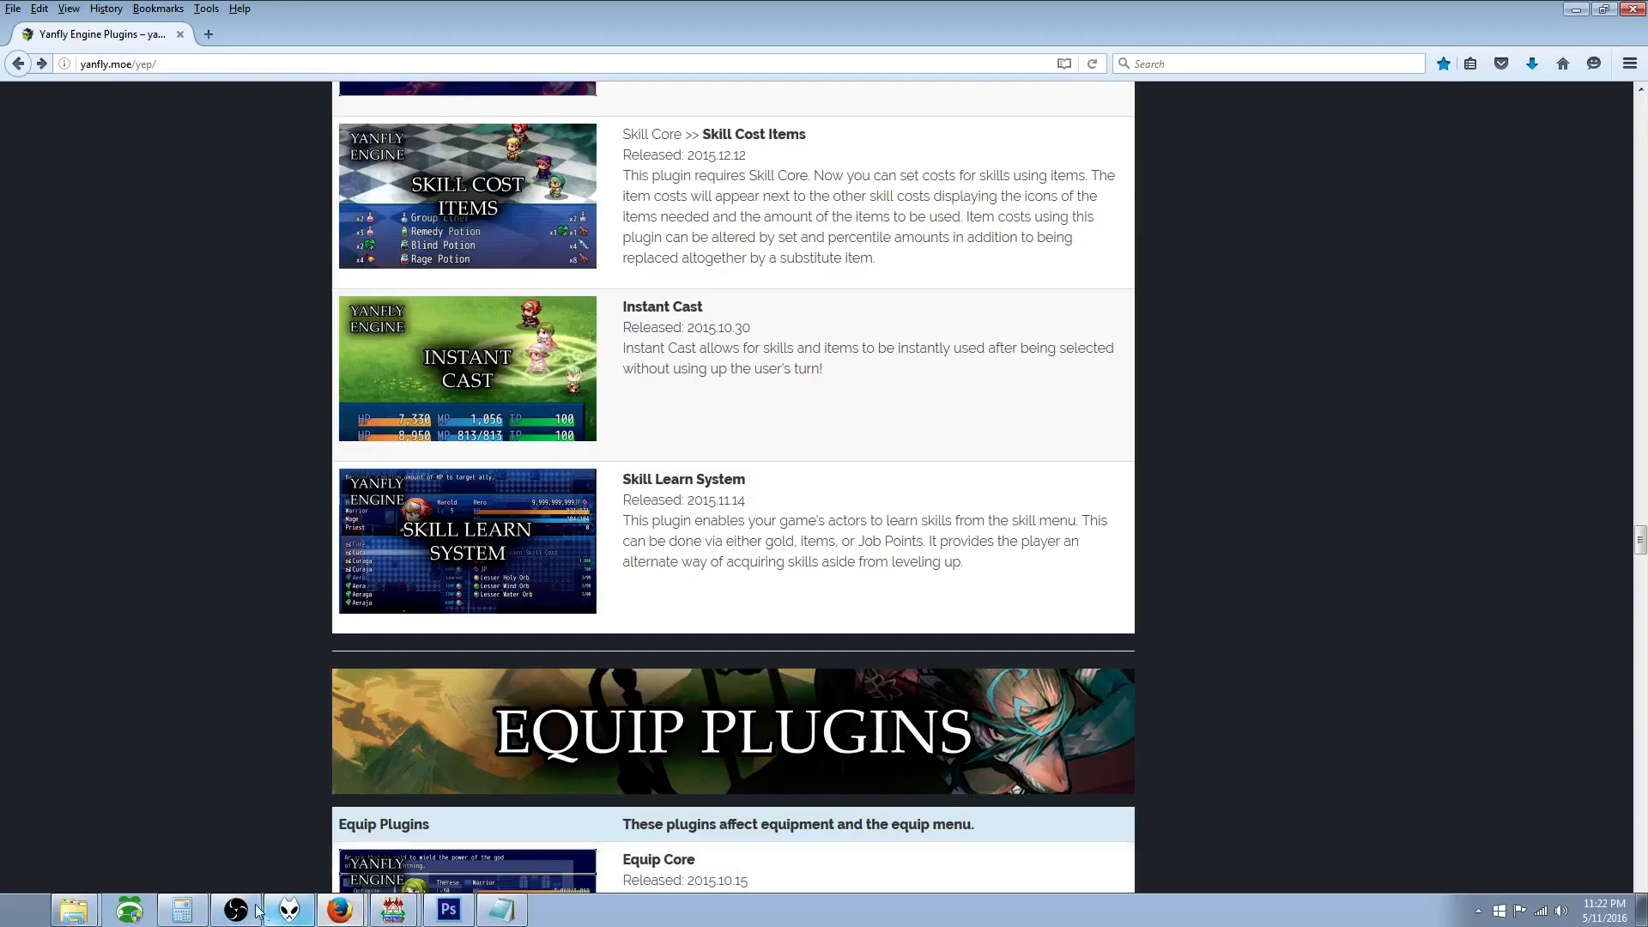